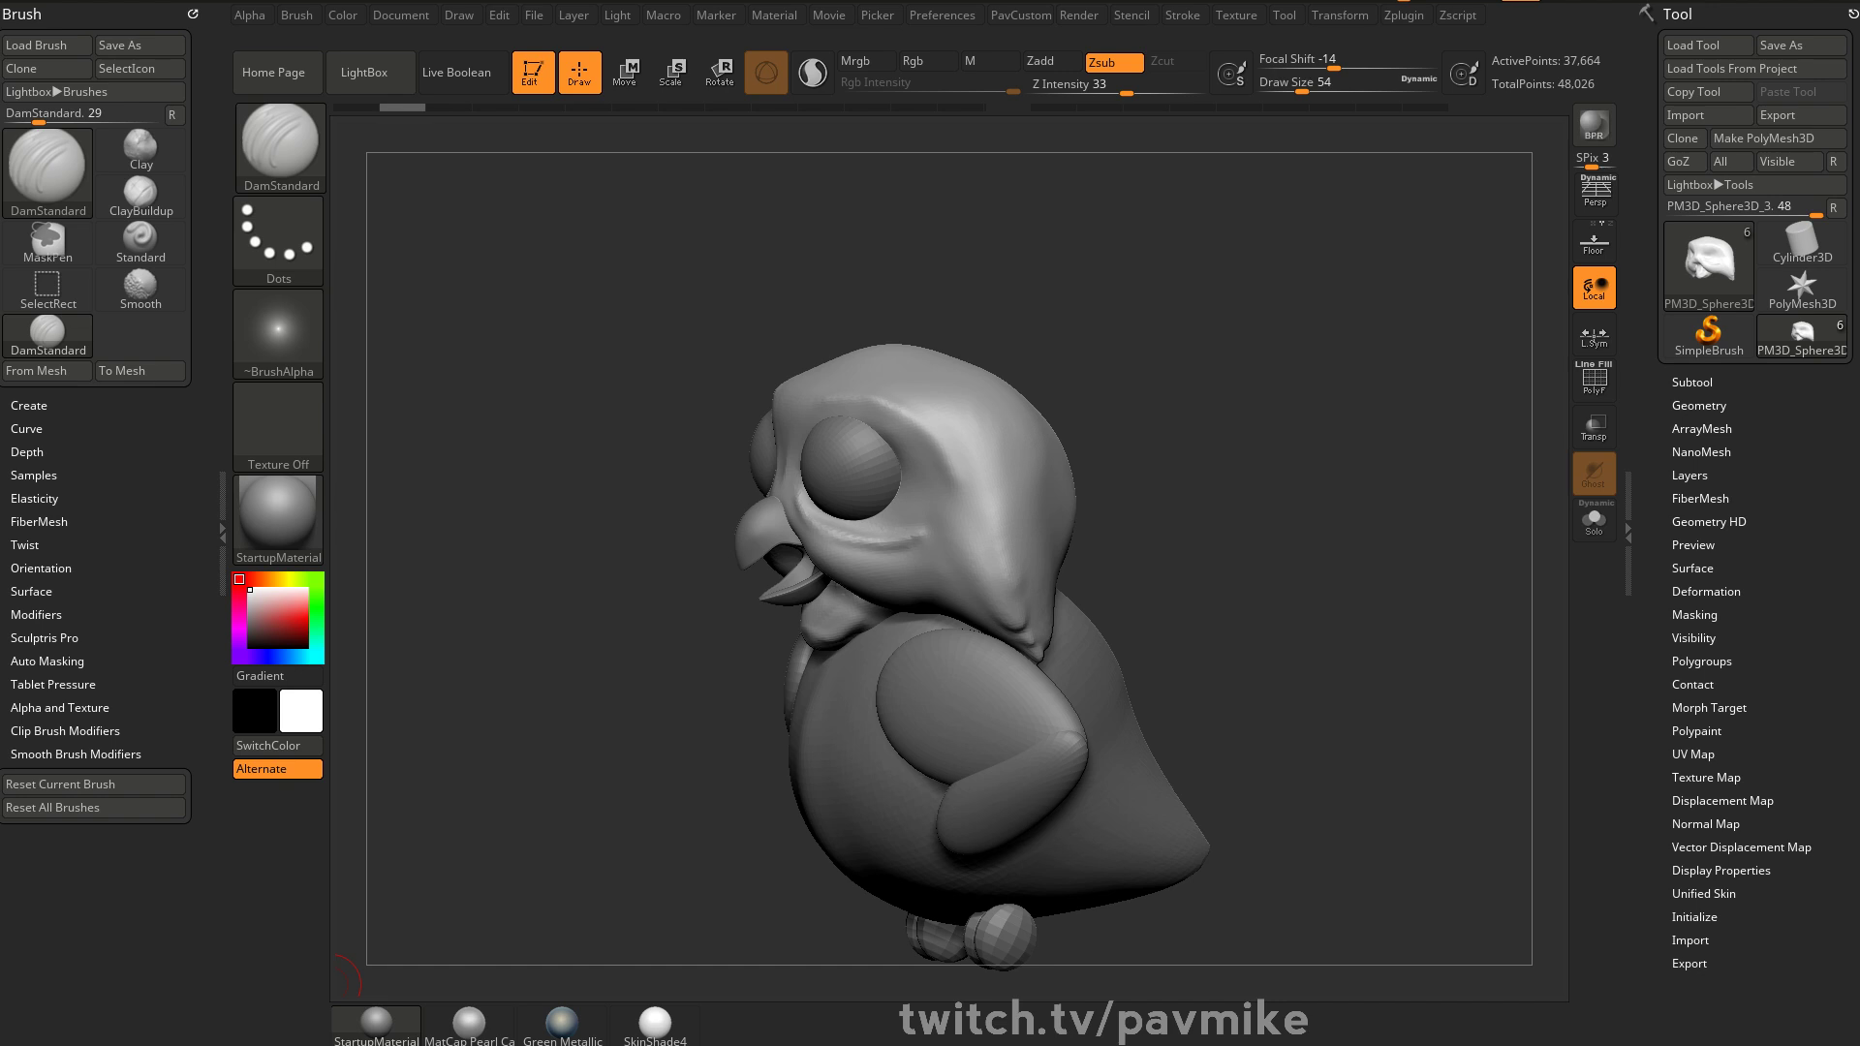
# Carve the crease running behind the eye toward the cheek with the DamStandard brush at draw size 74
pyautogui.moveTo(1196, 423)
pyautogui.mouseDown()
pyautogui.moveTo(1224, 369)
pyautogui.moveTo(1268, 413)
pyautogui.moveTo(1182, 319)
pyautogui.moveTo(1211, 396)
pyautogui.mouseUp()
pyautogui.moveTo(1106, 151)
pyautogui.keyDown('alt'); pyautogui.mouseDown()
pyautogui.moveTo(1190, 433)
pyautogui.moveTo(1144, 425)
pyautogui.mouseUp(); pyautogui.keyUp('alt')
pyautogui.press('s')
pyautogui.moveTo(925, 567)
pyautogui.mouseDown()
pyautogui.moveTo(1014, 655)
pyautogui.moveTo(977, 626)
pyautogui.mouseUp()
pyautogui.press('s')
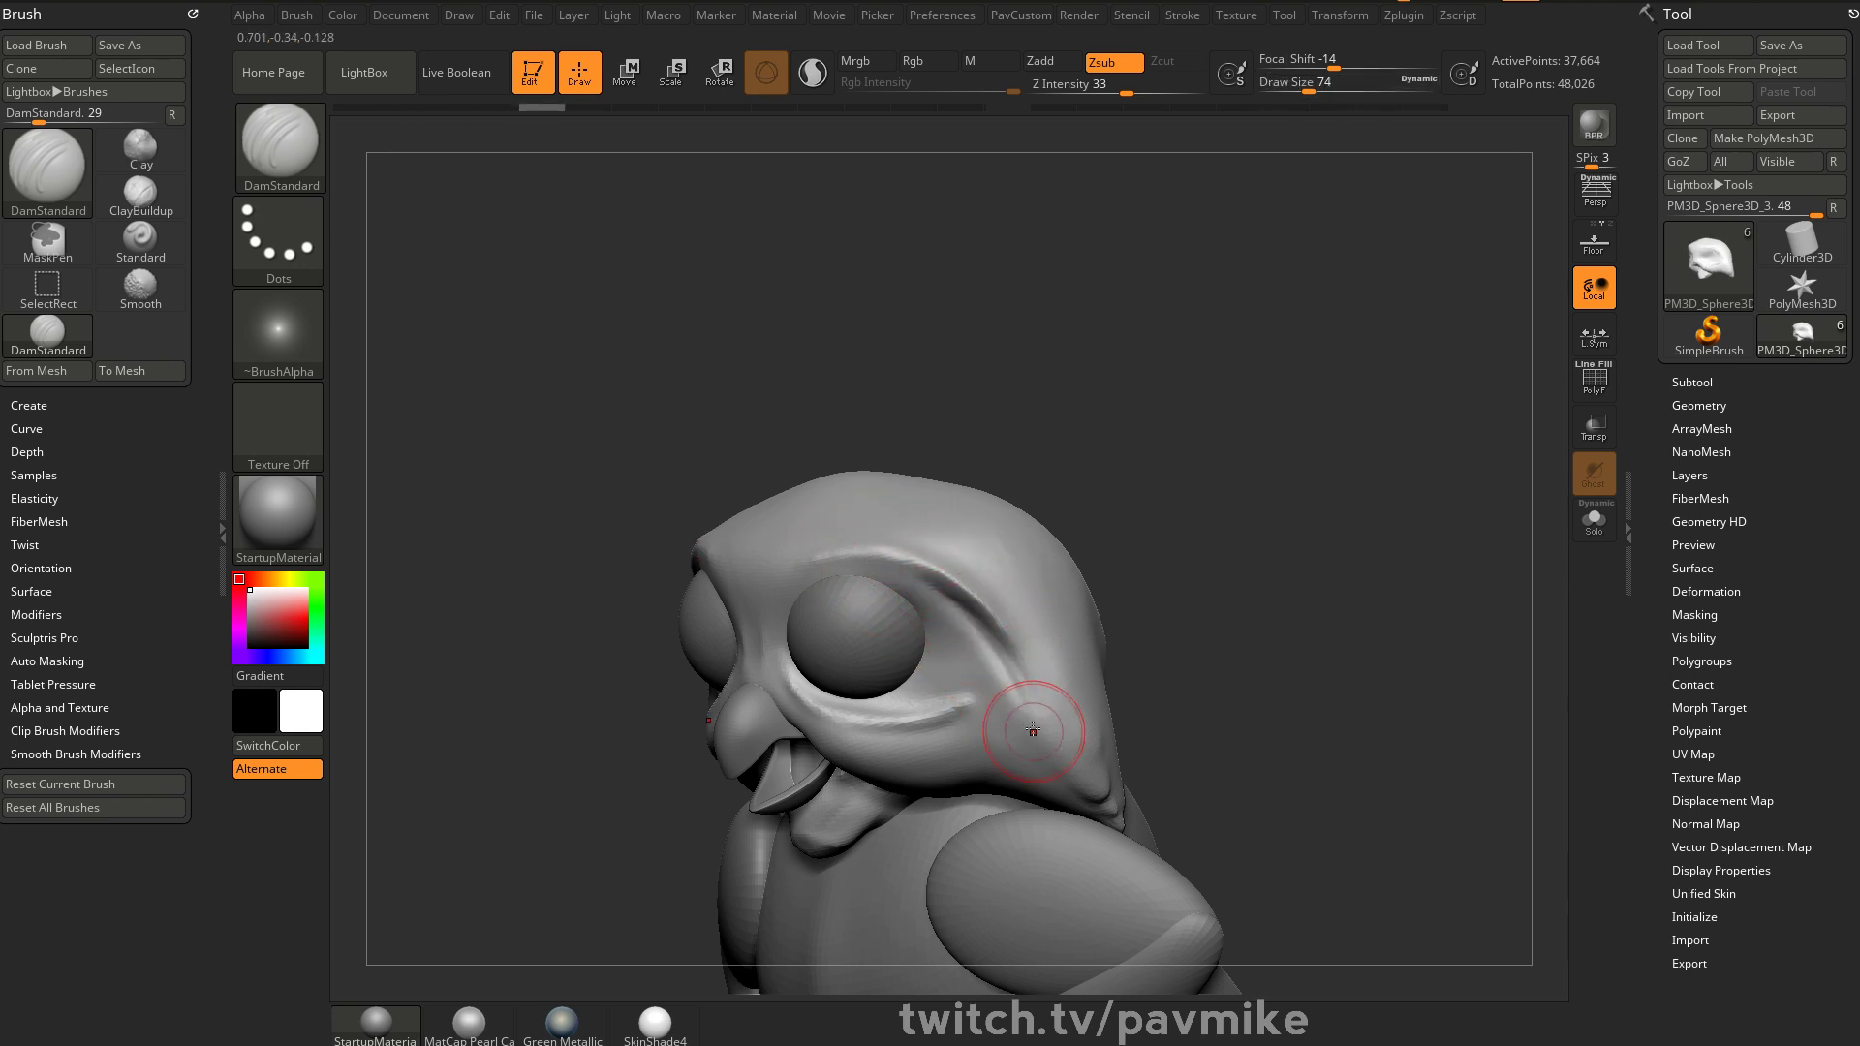
pyautogui.moveTo(1197, 667)
pyautogui.mouseDown()
pyautogui.moveTo(1272, 638)
pyautogui.moveTo(1217, 536)
pyautogui.moveTo(1090, 669)
pyautogui.mouseUp()
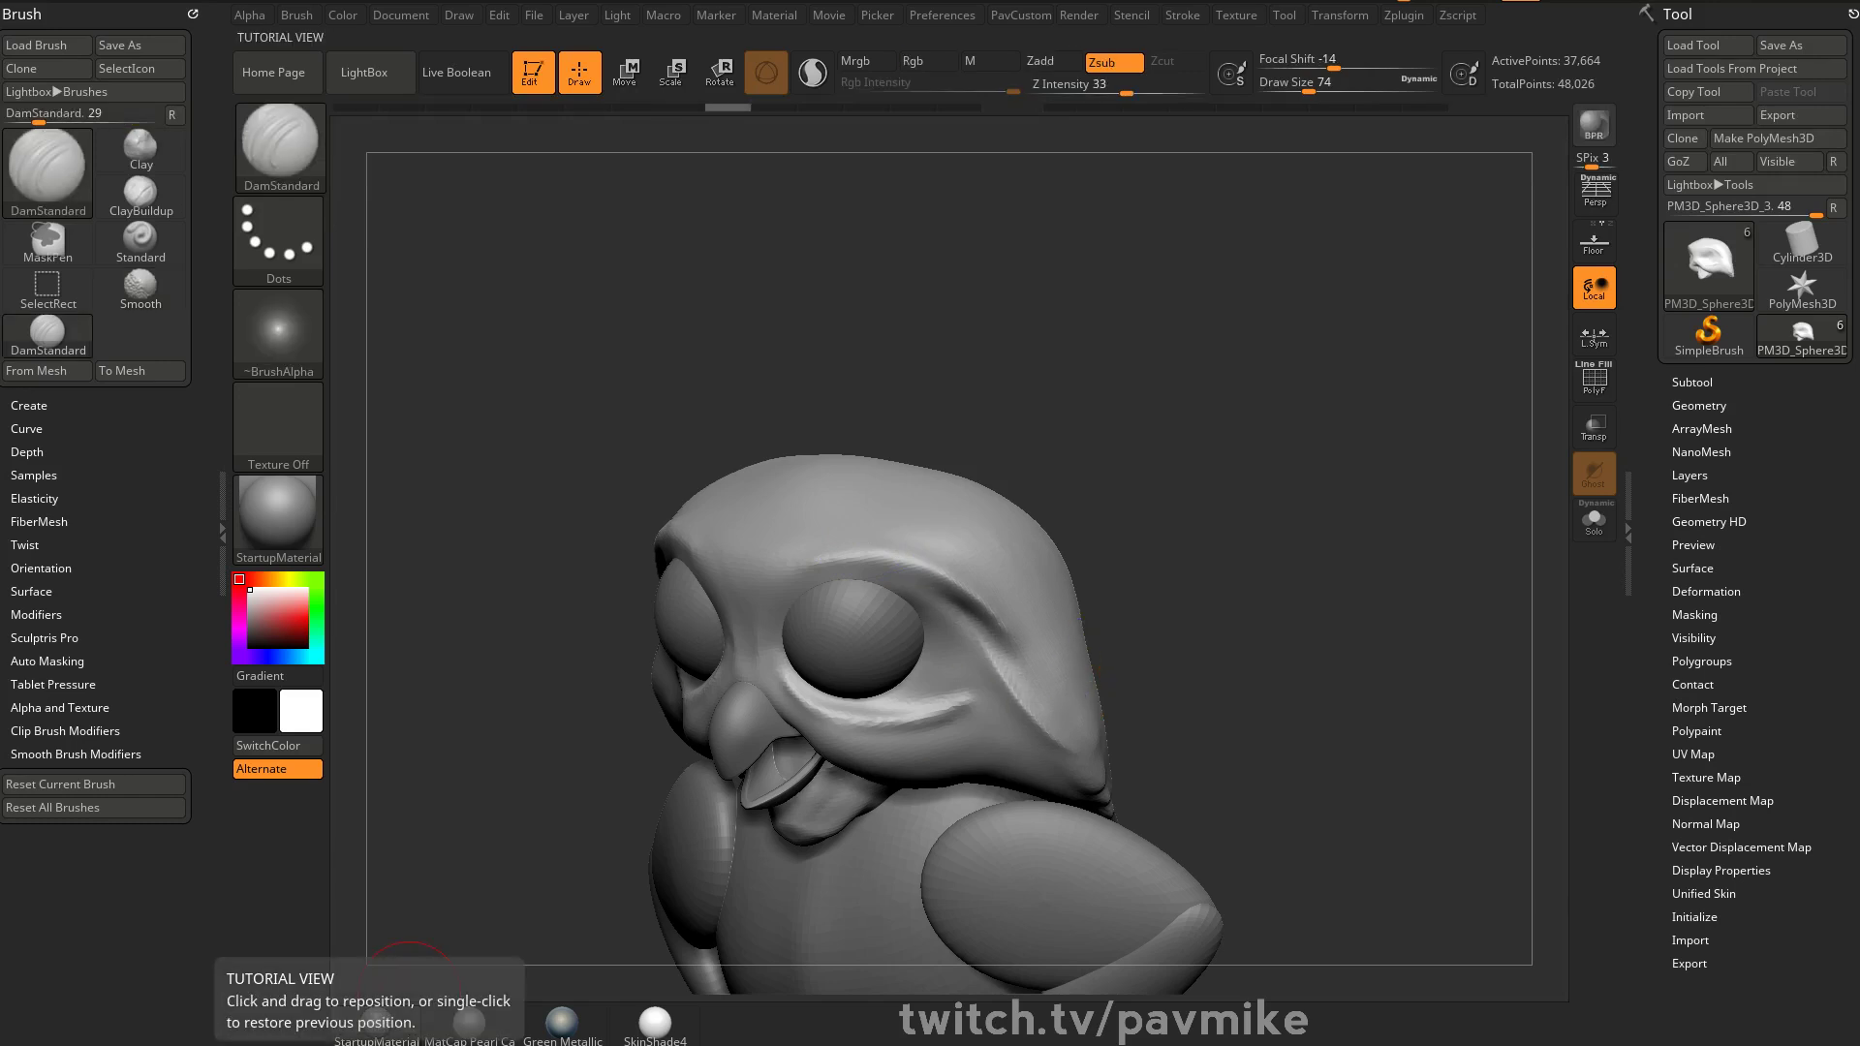
pyautogui.moveTo(1177, 420)
pyautogui.mouseDown()
pyautogui.moveTo(1295, 510)
pyautogui.moveTo(1255, 511)
pyautogui.moveTo(1208, 599)
pyautogui.mouseUp()
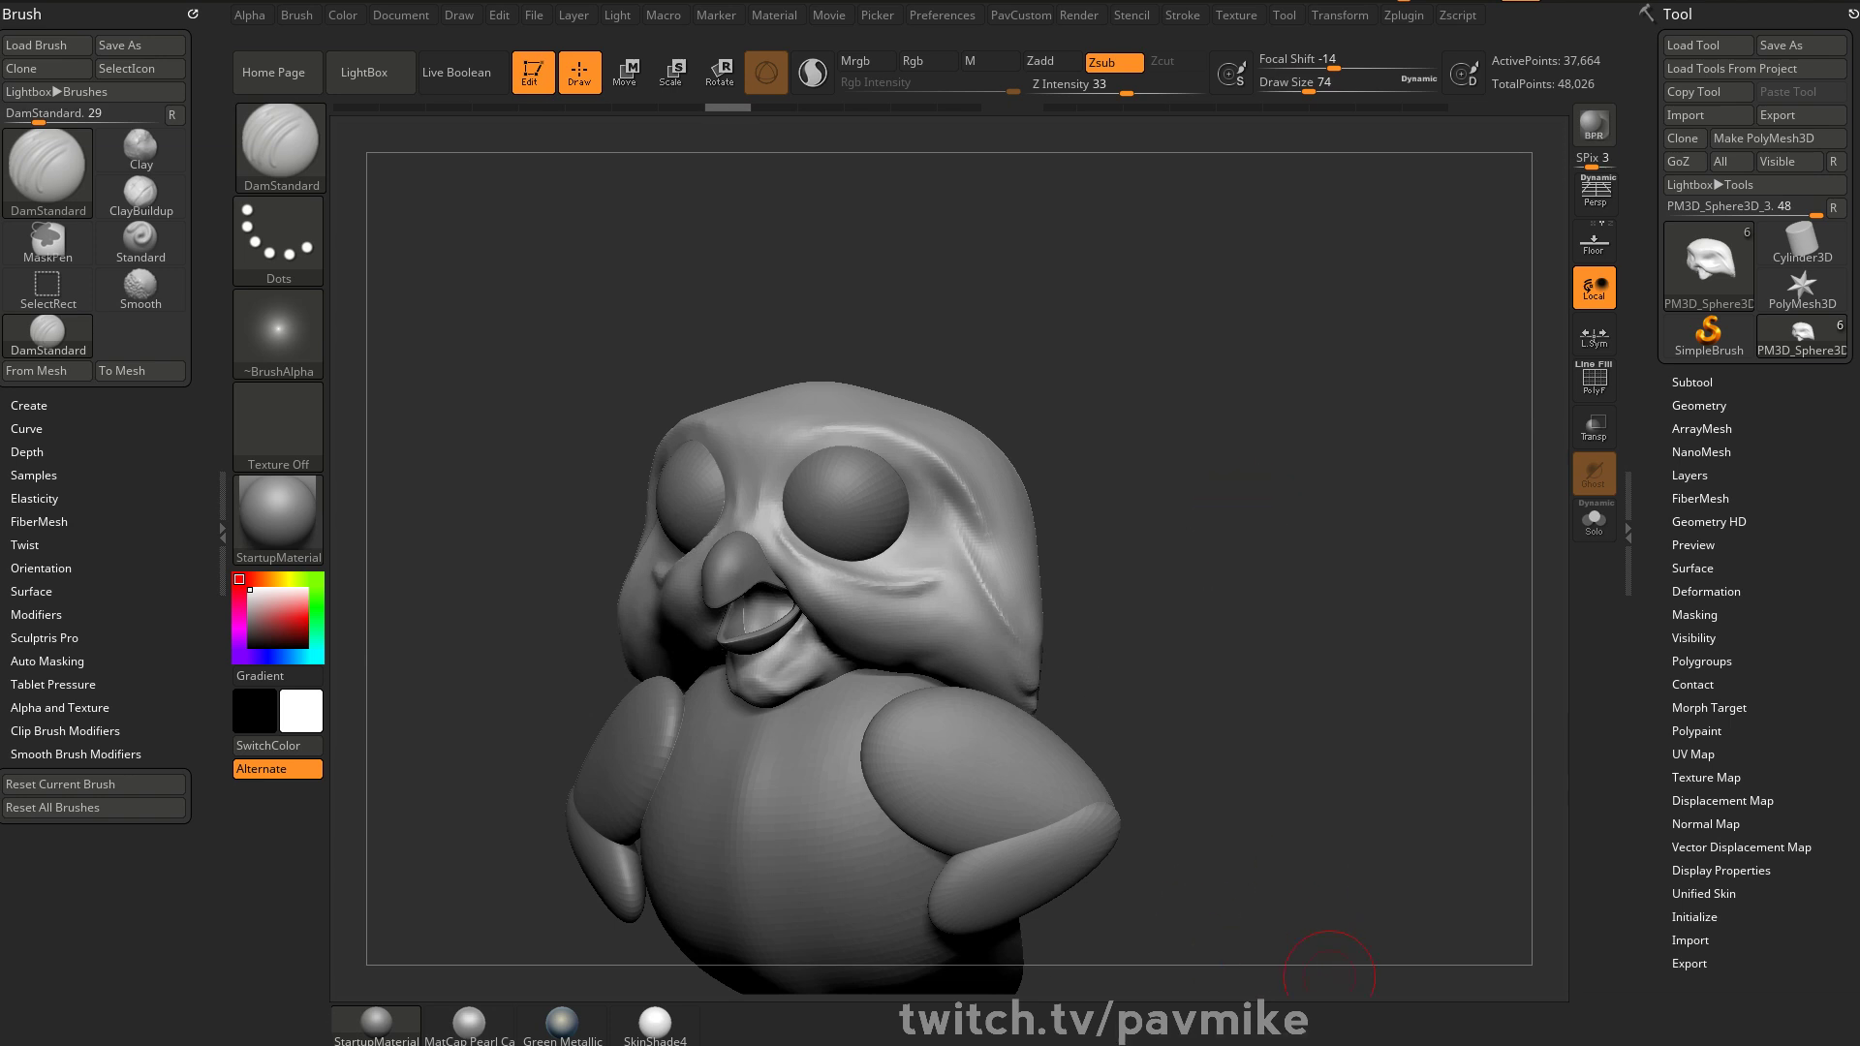
pyautogui.moveTo(1238, 737); pyautogui.dragTo(1150, 710)
pyautogui.moveTo(1166, 336)
pyautogui.mouseDown()
pyautogui.moveTo(1146, 352)
pyautogui.moveTo(1195, 411)
pyautogui.mouseUp()
# Set the smoothing brush to SmoothStronger and soften the brow and the crease behind the eye
pyautogui.press('shift')
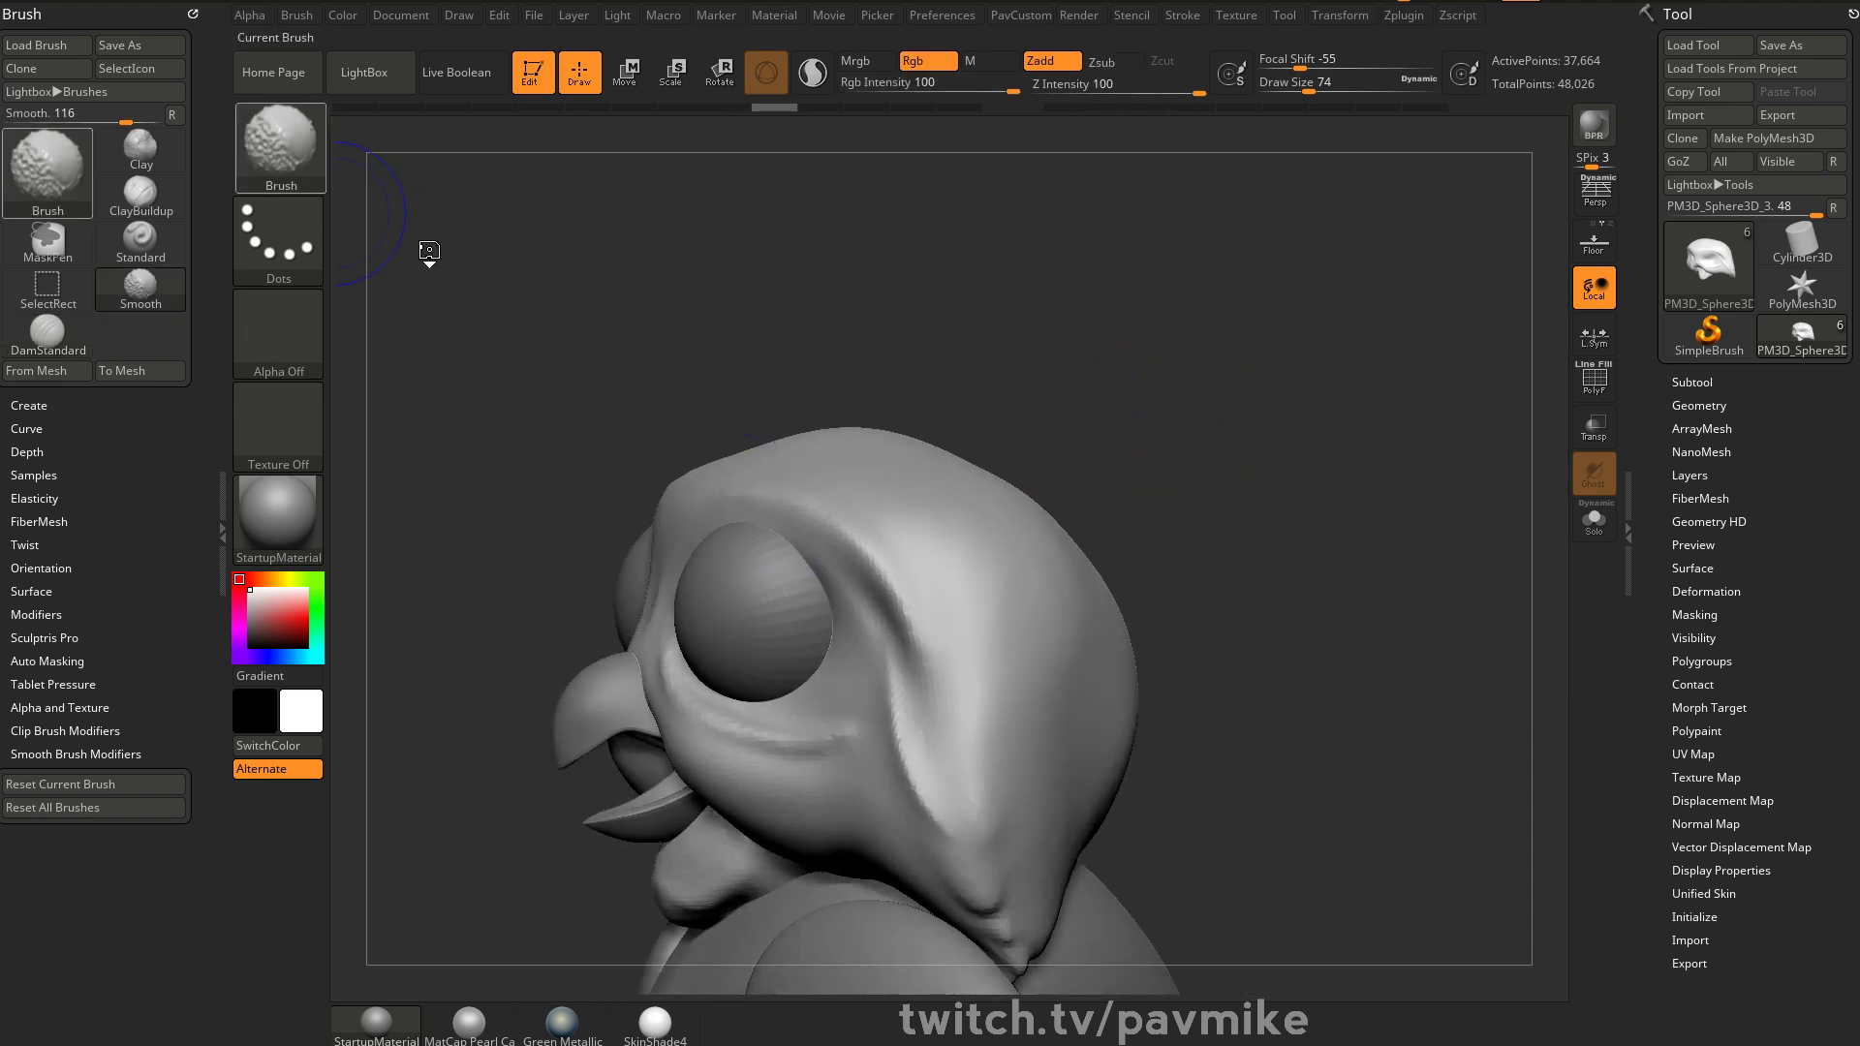
pyautogui.click(281, 147)
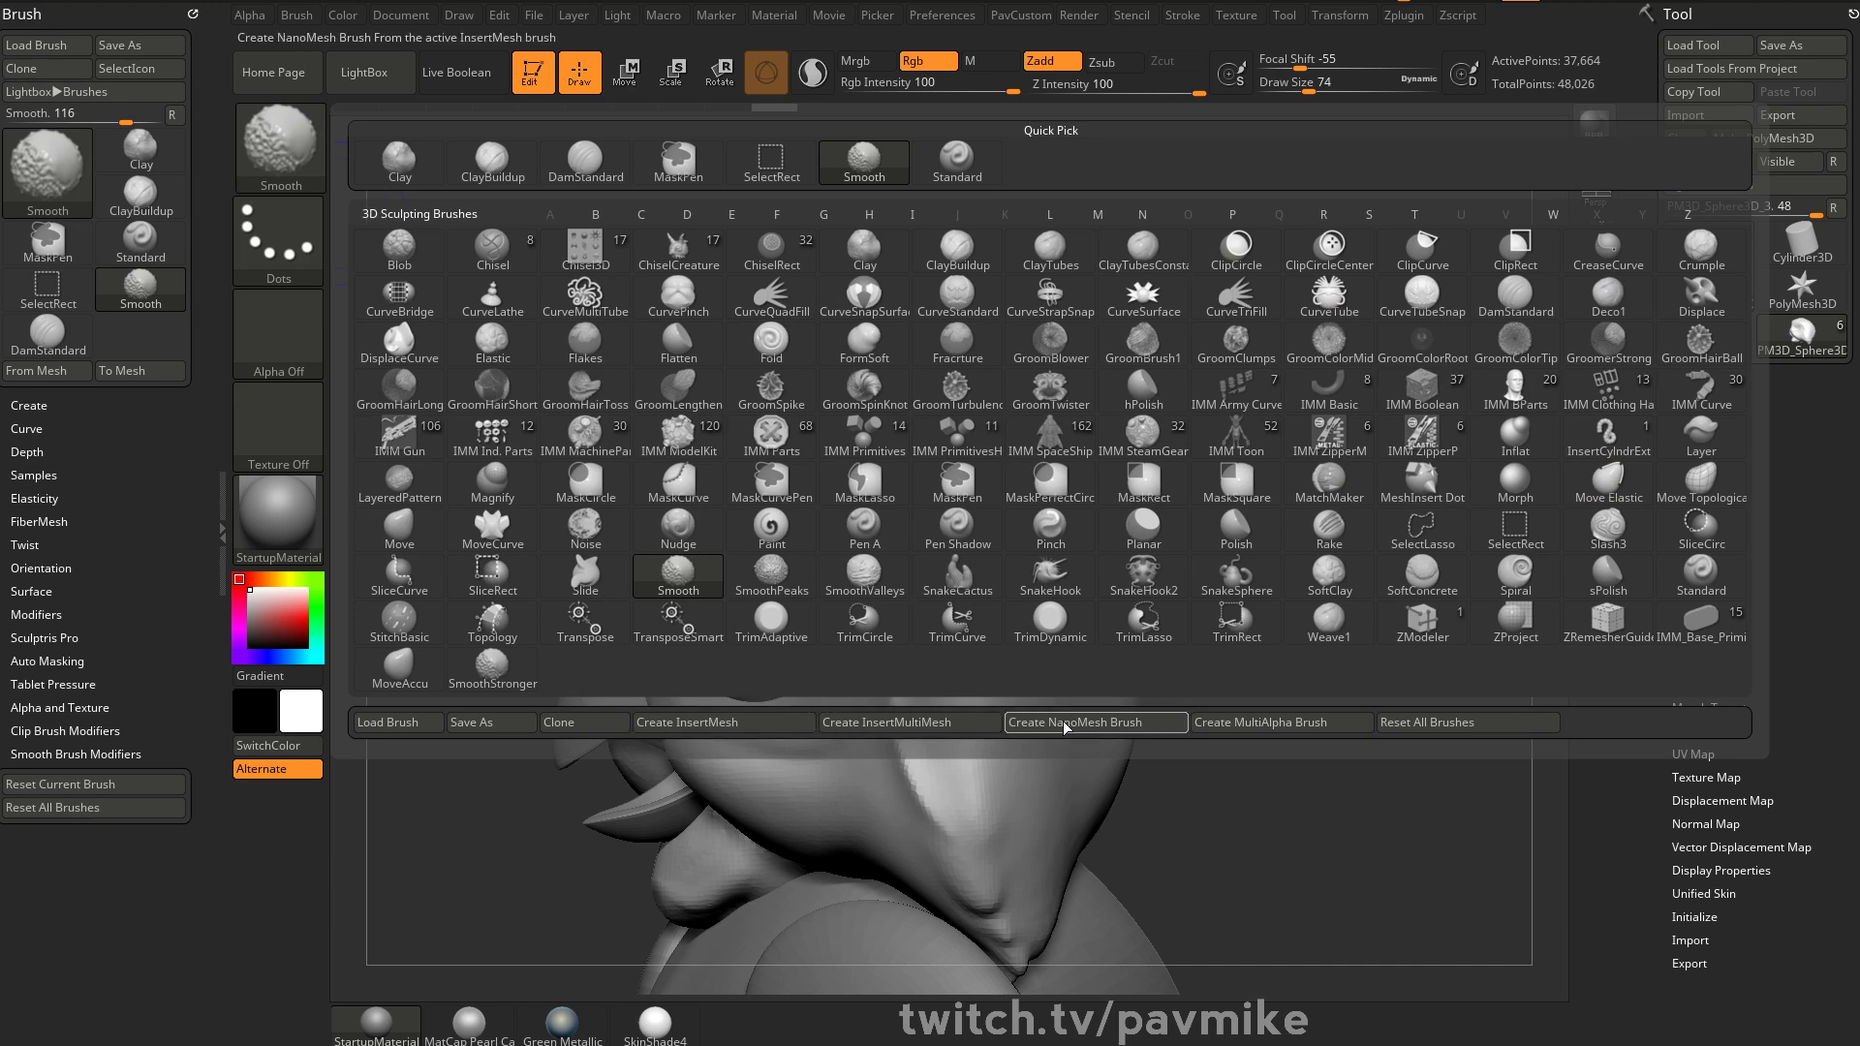
pyautogui.click(521, 690)
pyautogui.moveTo(1174, 389)
pyautogui.mouseDown()
pyautogui.moveTo(1146, 366)
pyautogui.moveTo(1130, 428)
pyautogui.mouseUp()
pyautogui.keyDown('shift'); pyautogui.moveTo(780, 431); pyautogui.dragTo(971, 616); pyautogui.keyUp('shift')
pyautogui.moveTo(1207, 488); pyautogui.dragTo(1293, 498)
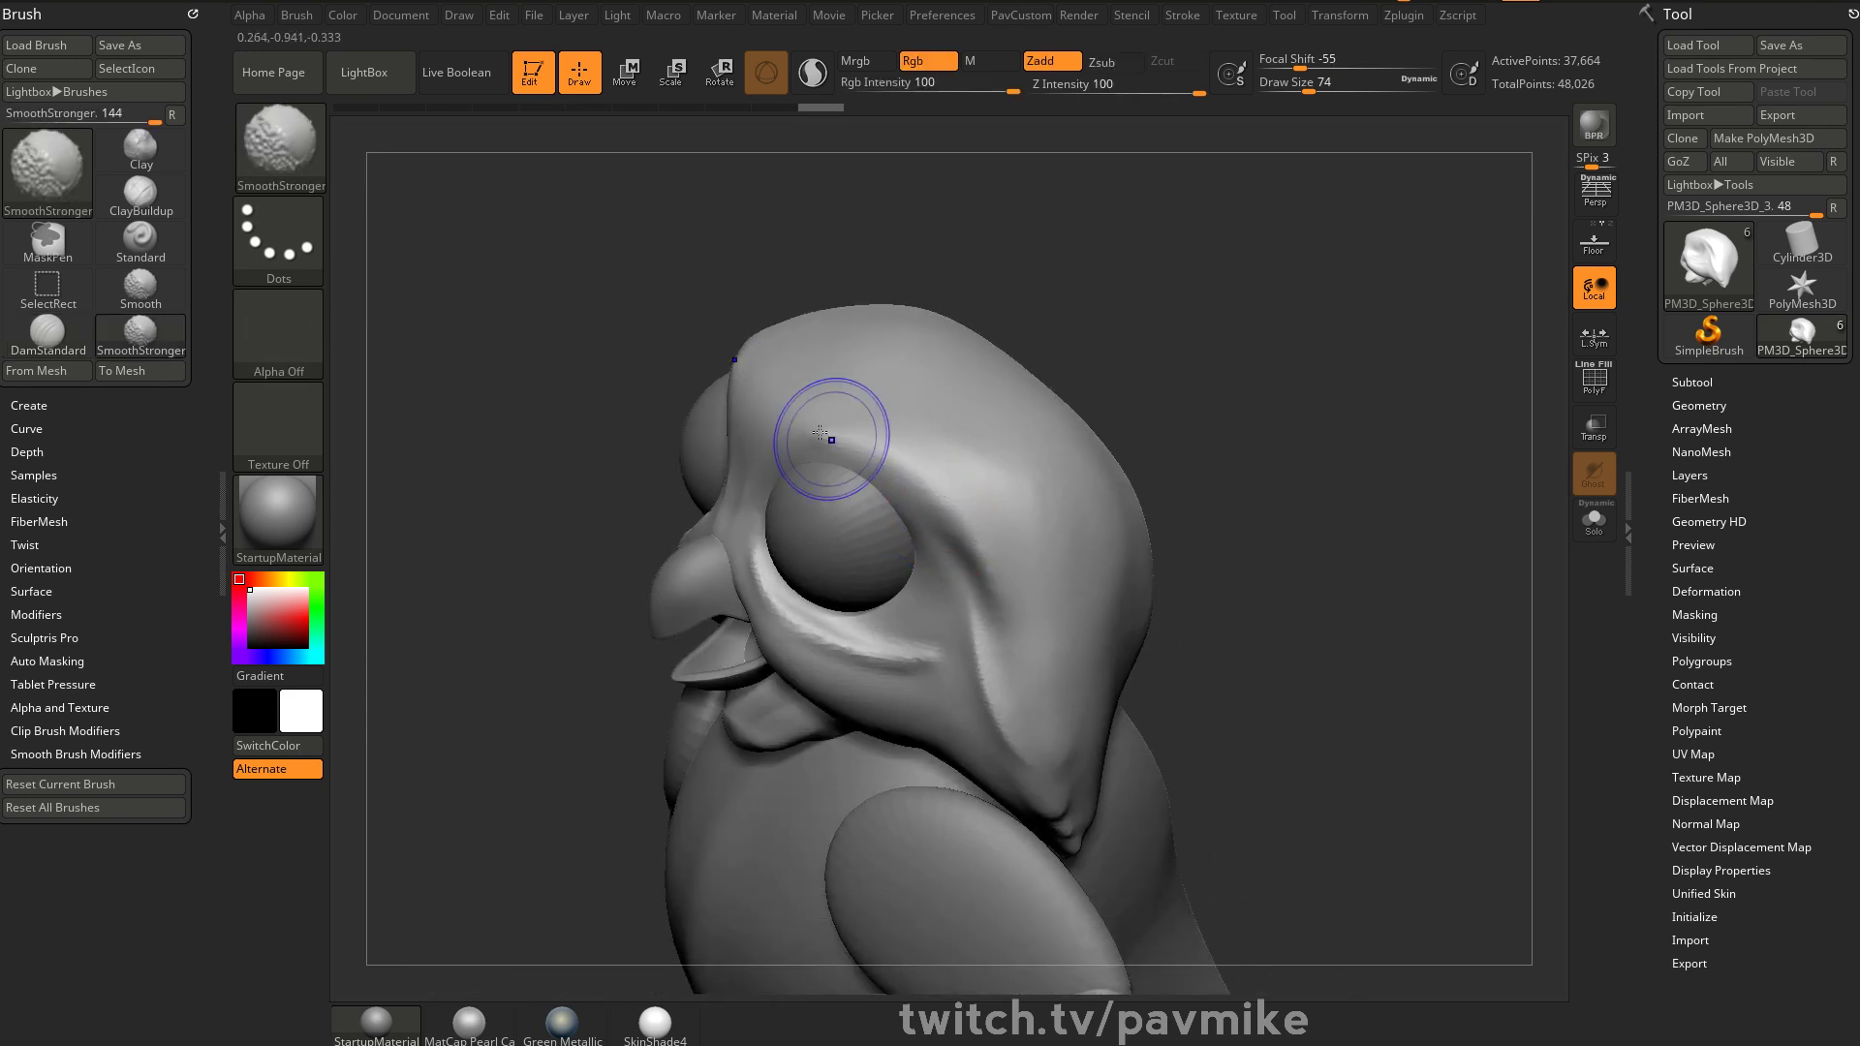
# Smooth the fold on the side of the head behind the eye with SmoothStronger
pyautogui.moveTo(567, 1022)
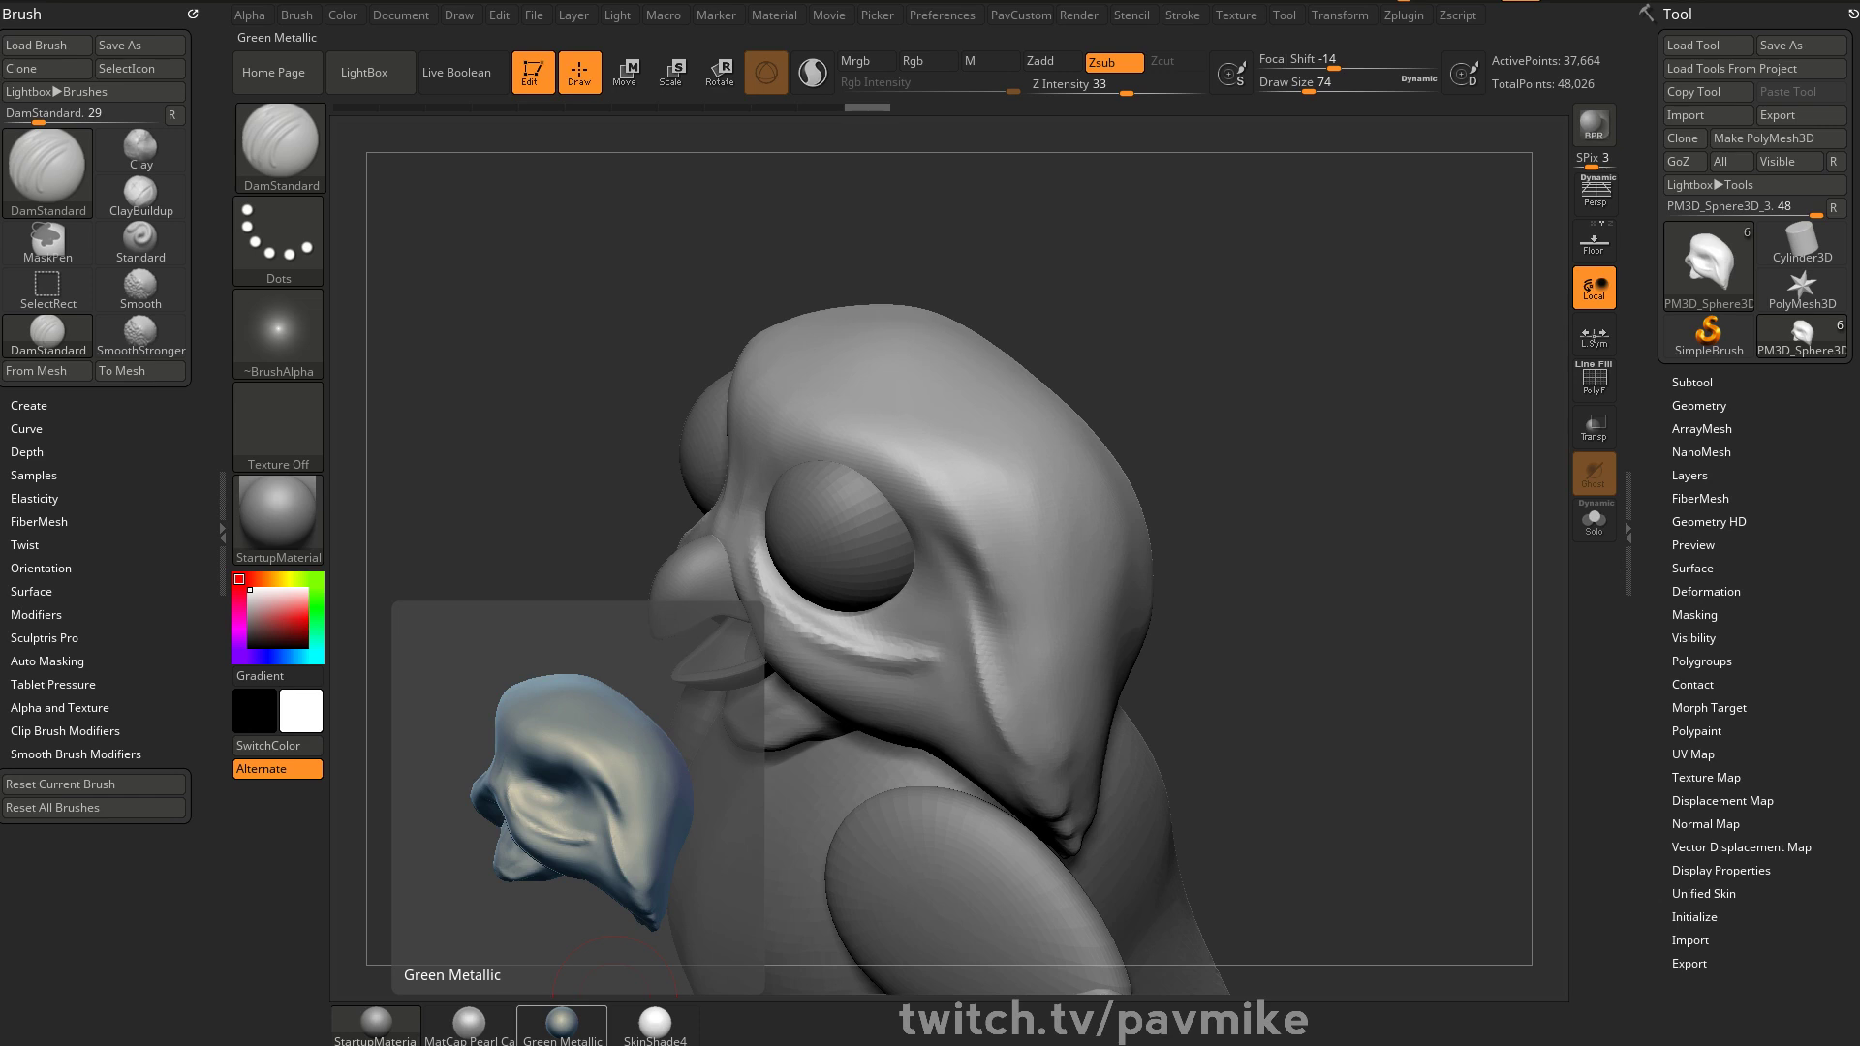
pyautogui.moveTo(1296, 407); pyautogui.dragTo(1211, 350)
pyautogui.keyDown('shift'); pyautogui.moveTo(1065, 546); pyautogui.dragTo(1084, 573); pyautogui.keyUp('shift')
pyautogui.moveTo(1285, 485)
pyautogui.keyDown('alt'); pyautogui.mouseDown()
pyautogui.moveTo(1183, 474)
pyautogui.moveTo(1217, 519)
pyautogui.moveTo(969, 517)
pyautogui.mouseUp(); pyautogui.keyUp('alt')
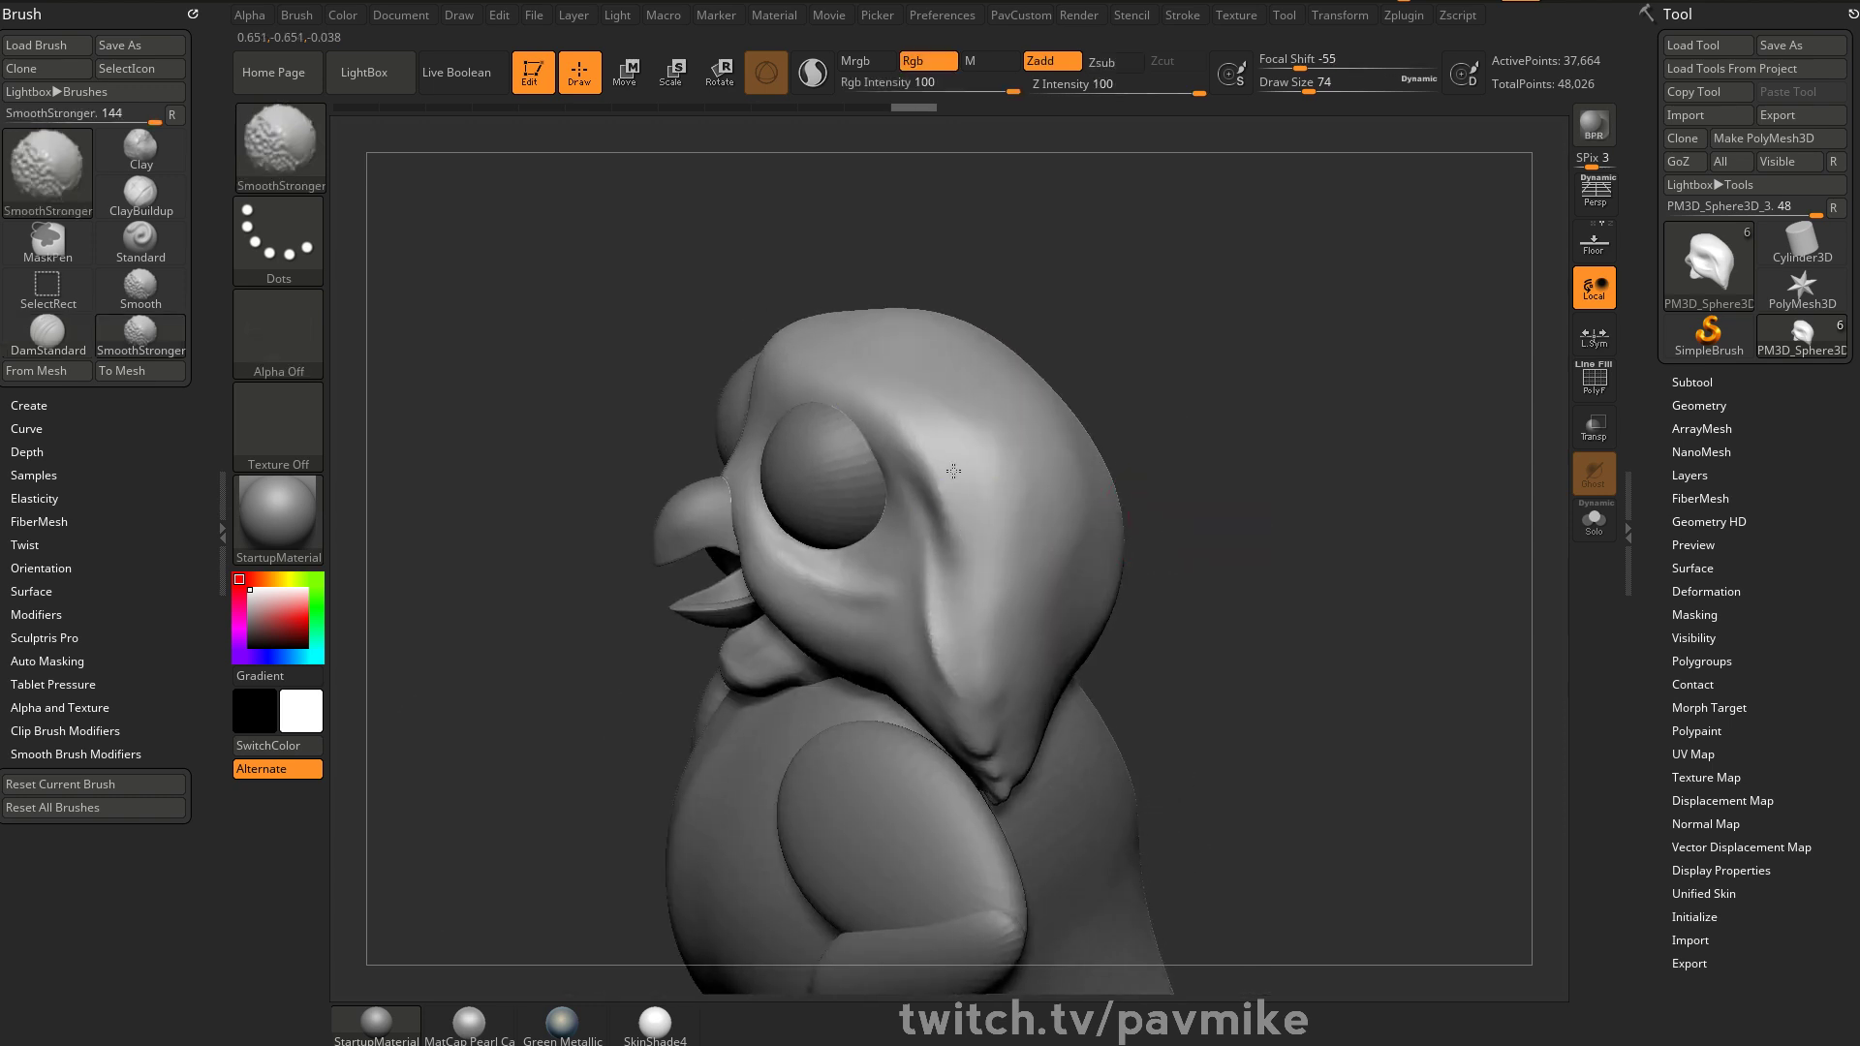
# Sculpt the brow area above the eye with the DamStandard brush at draw size 77
pyautogui.moveTo(1216, 545)
pyautogui.mouseDown()
pyautogui.moveTo(1396, 414)
pyautogui.moveTo(1143, 436)
pyautogui.moveTo(1347, 407)
pyautogui.mouseUp()
pyautogui.moveTo(1334, 486); pyautogui.dragTo(1271, 345)
pyautogui.moveTo(810, 478); pyautogui.dragTo(1086, 391)
pyautogui.press('s')
pyautogui.click(905, 492)
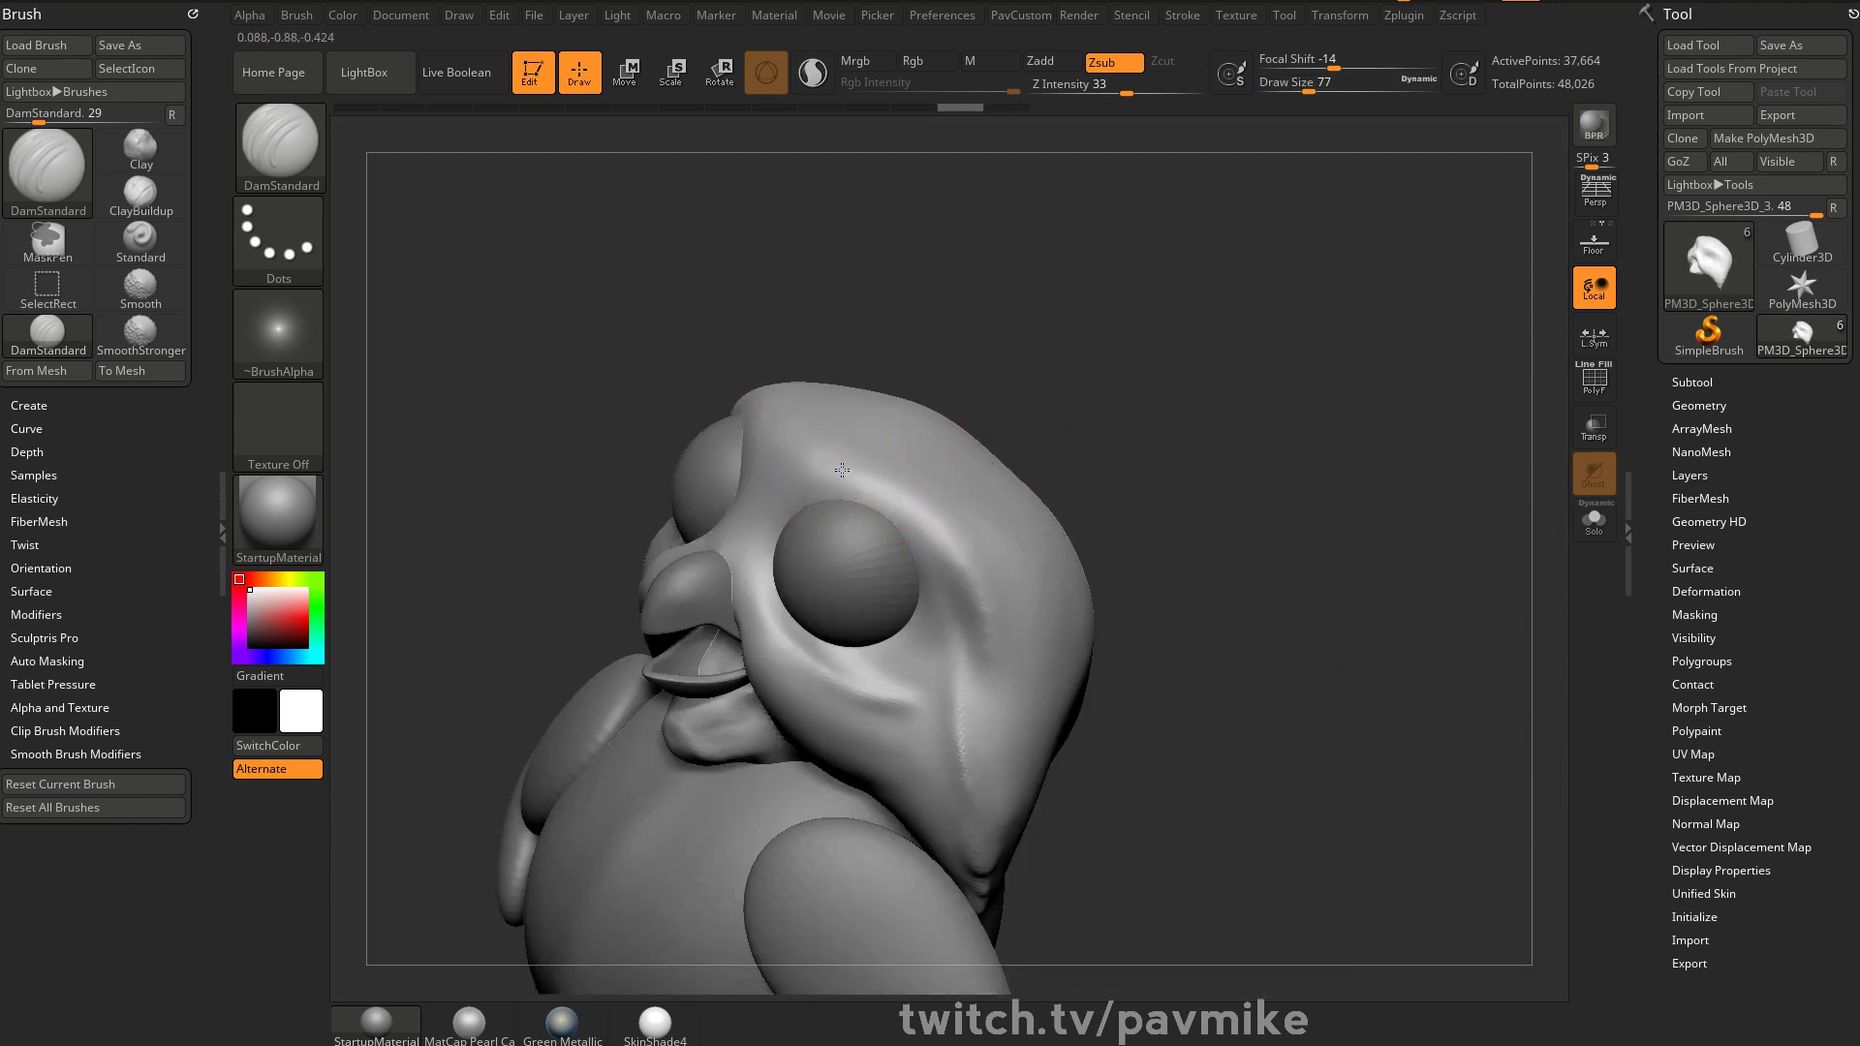
pyautogui.moveTo(1157, 492); pyautogui.dragTo(845, 487)
pyautogui.moveTo(1209, 503); pyautogui.dragTo(1373, 458)
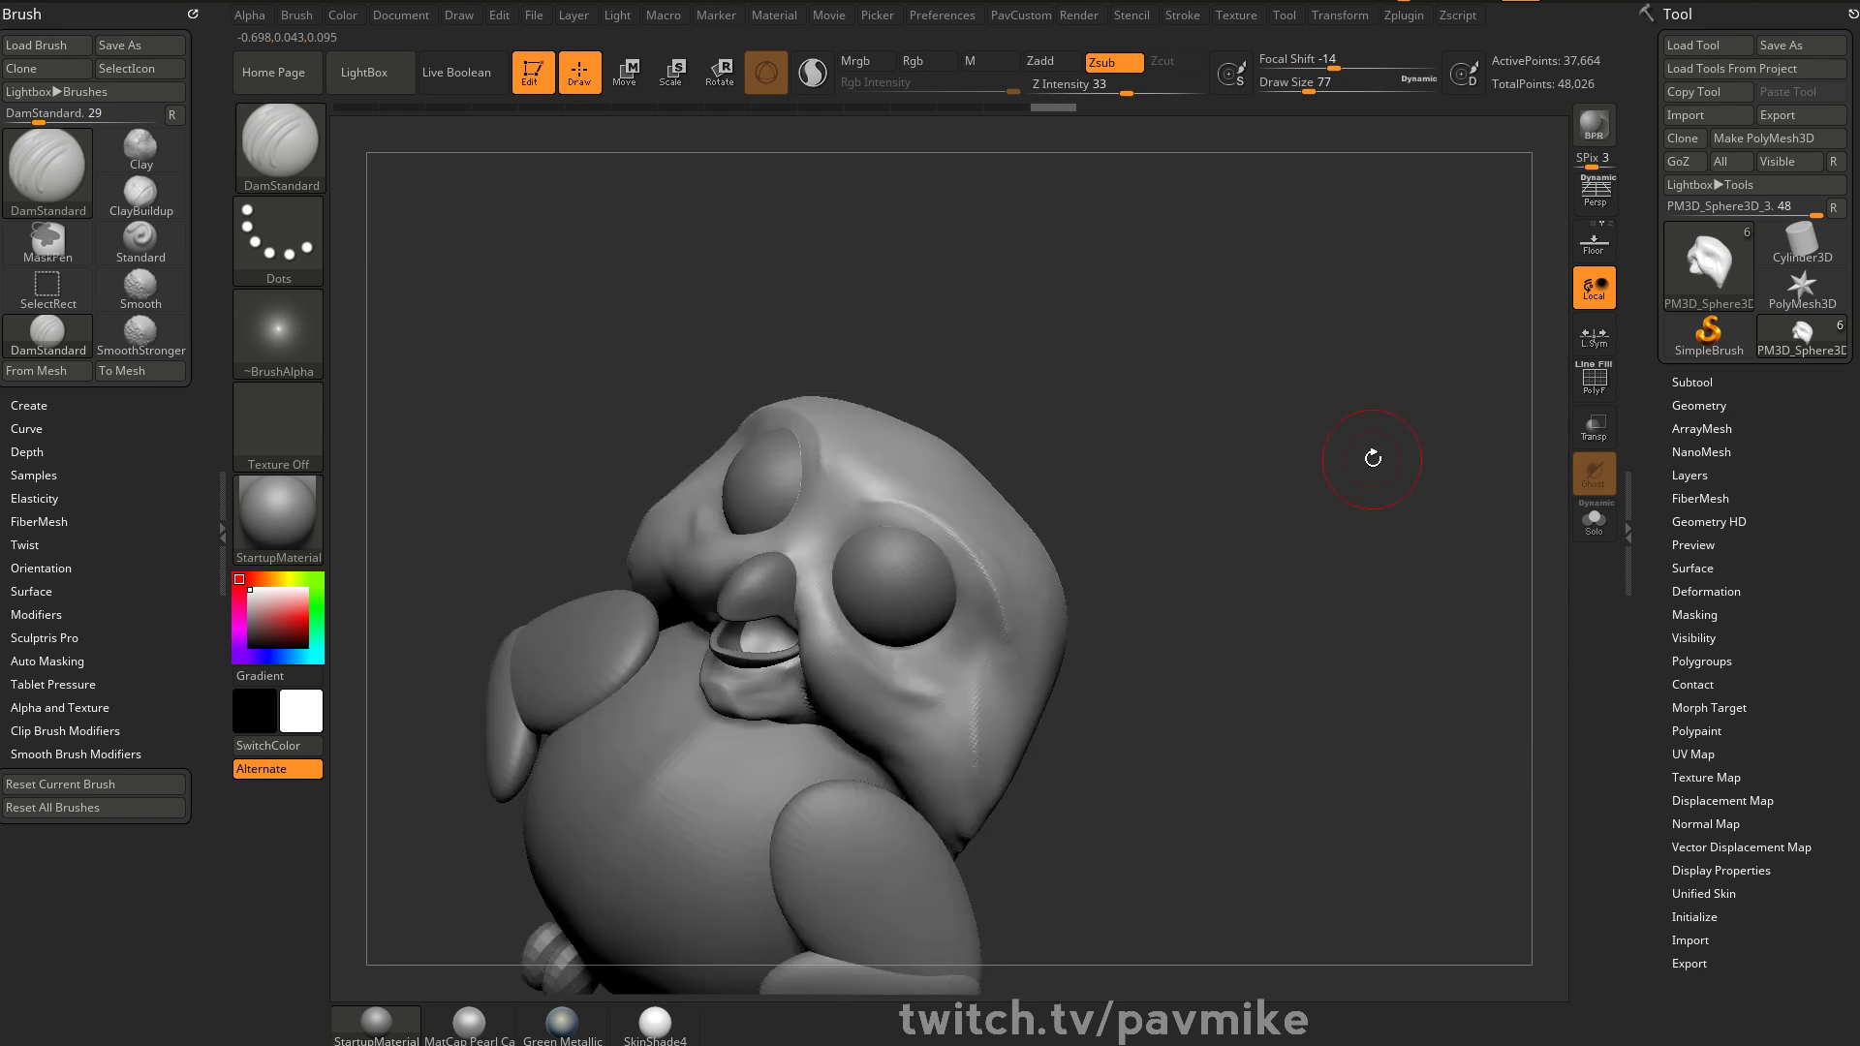
pyautogui.moveTo(562, 1025)
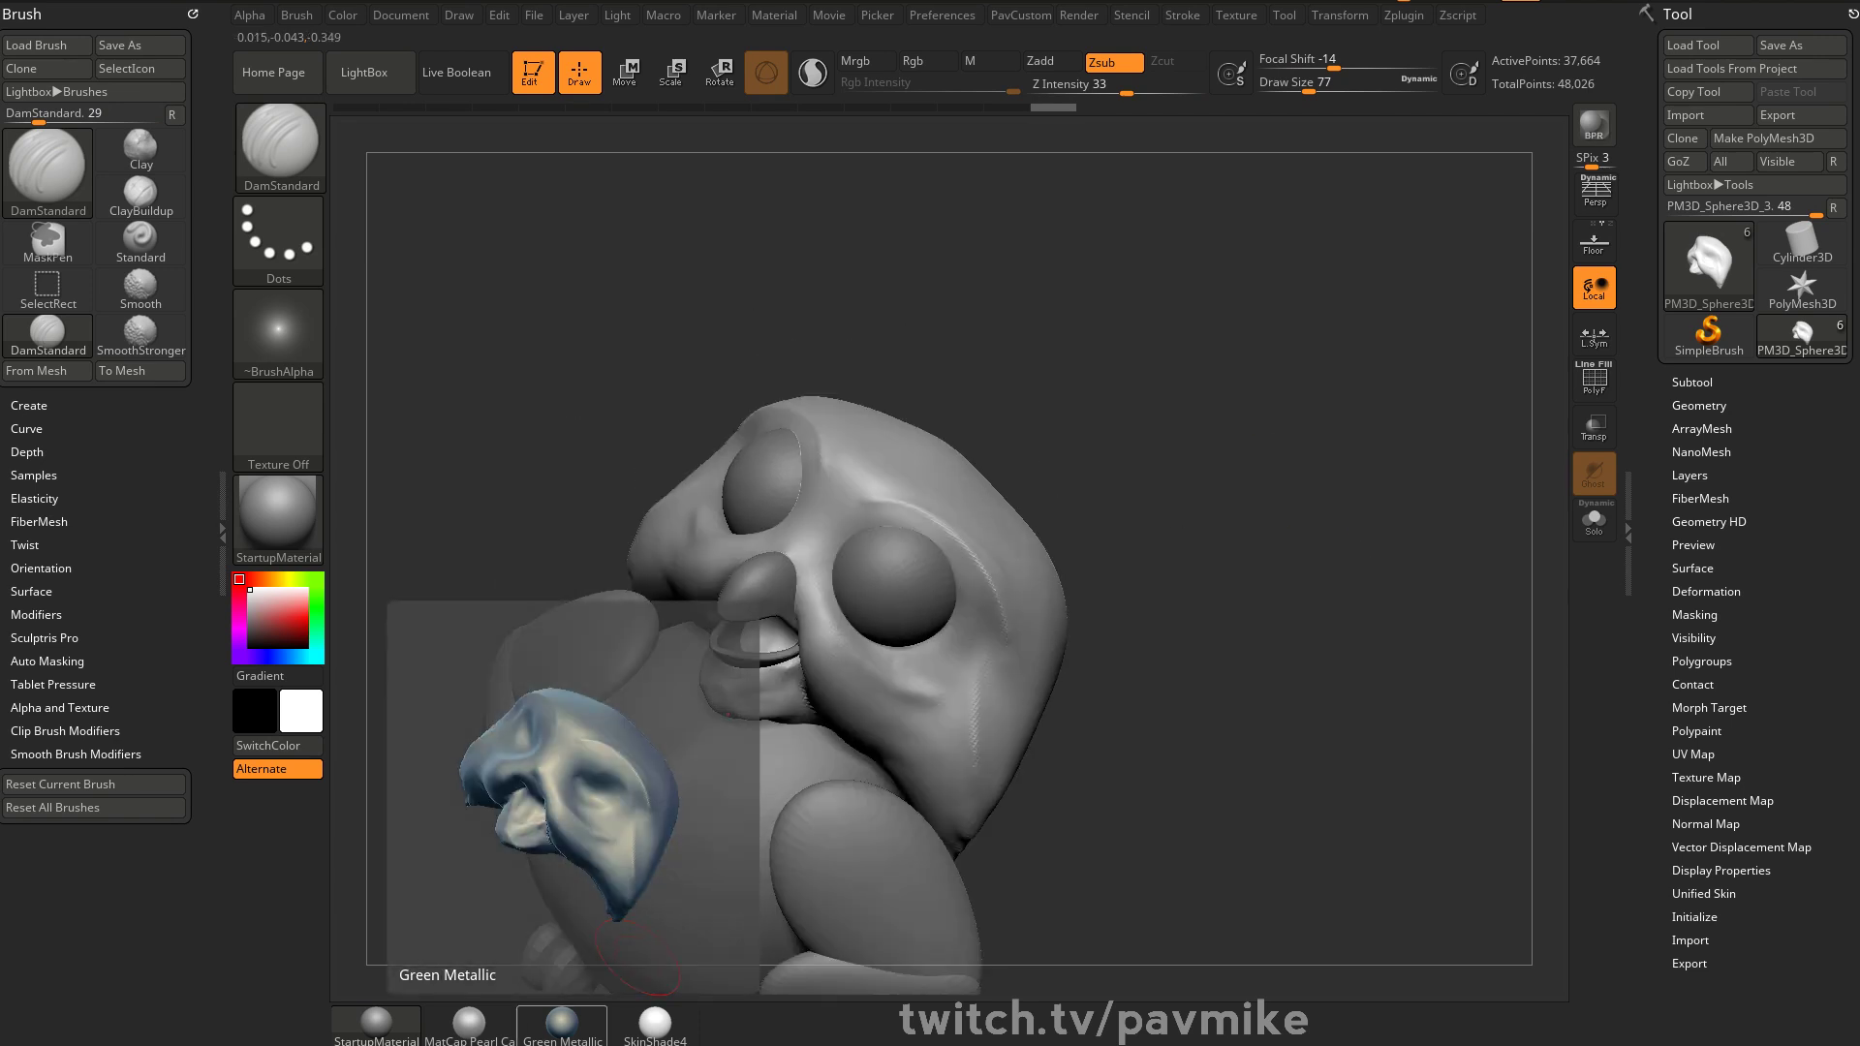
# Carve a finer brow line above the eyes with DamStandard at draw size 33
pyautogui.moveTo(1191, 254)
pyautogui.mouseDown()
pyautogui.moveTo(1188, 403)
pyautogui.moveTo(1259, 353)
pyautogui.moveTo(1318, 379)
pyautogui.moveTo(1257, 473)
pyautogui.moveTo(1232, 479)
pyautogui.mouseUp()
pyautogui.press('s')
pyautogui.press('s')
pyautogui.press('s')
pyautogui.keyDown('alt'); pyautogui.moveTo(1233, 478); pyautogui.dragTo(1257, 552); pyautogui.keyUp('alt')
pyautogui.moveTo(1257, 552); pyautogui.dragTo(1270, 503)
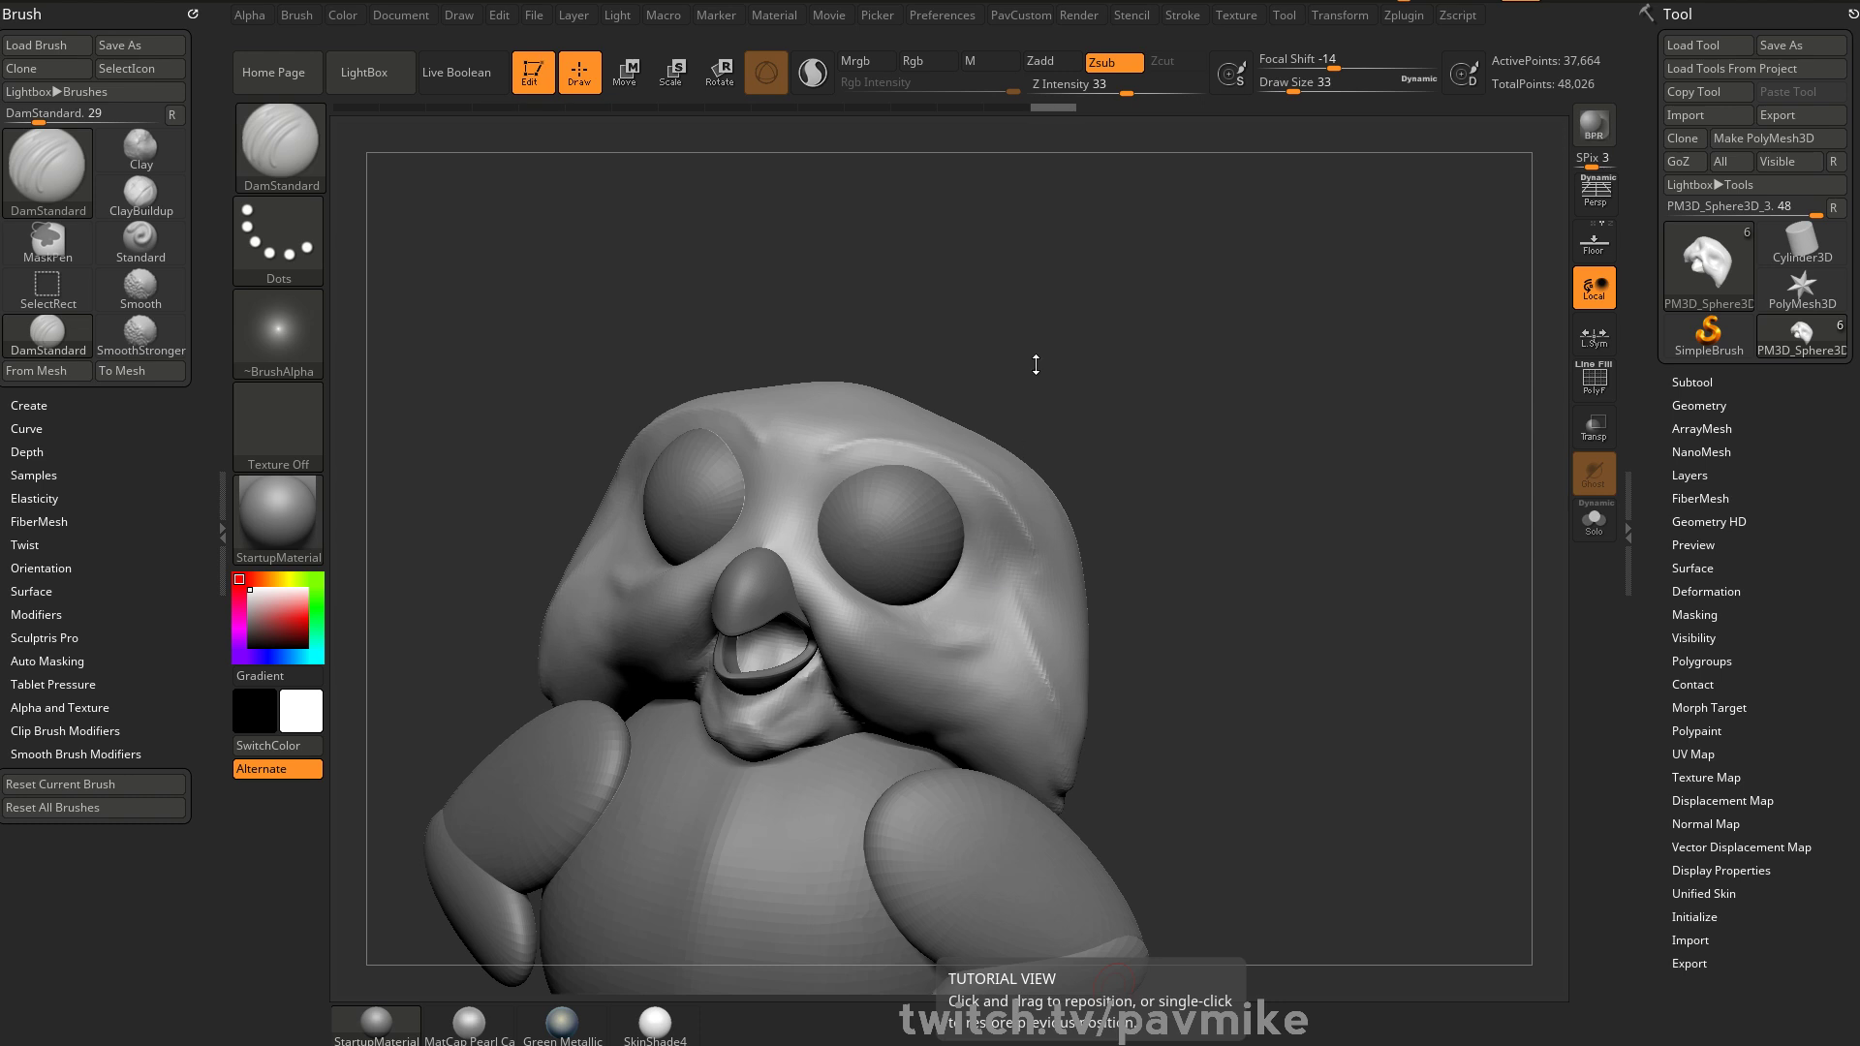
# Deepen the inner brow and the rim above the eyes with DamStandard at draw size 68
pyautogui.moveTo(1221, 353); pyautogui.dragTo(1272, 371)
pyautogui.press(']')
pyautogui.press(']')
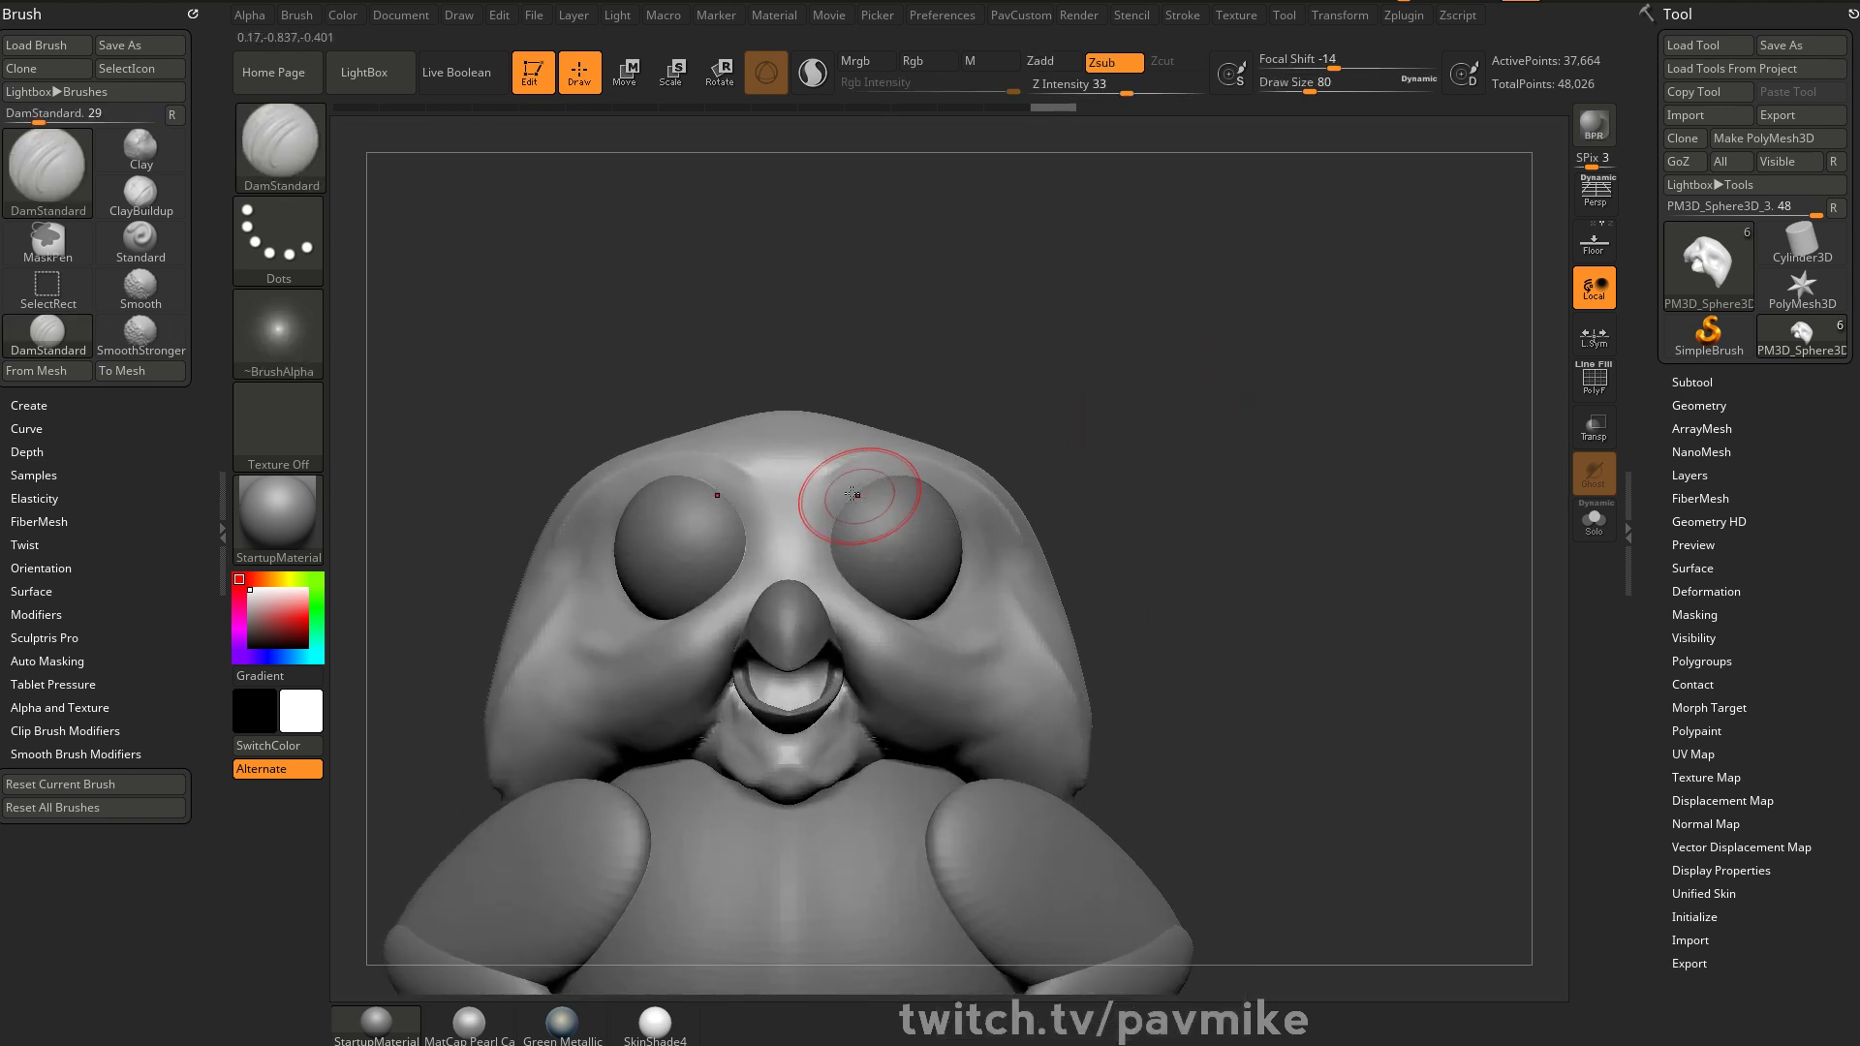
pyautogui.press('space')
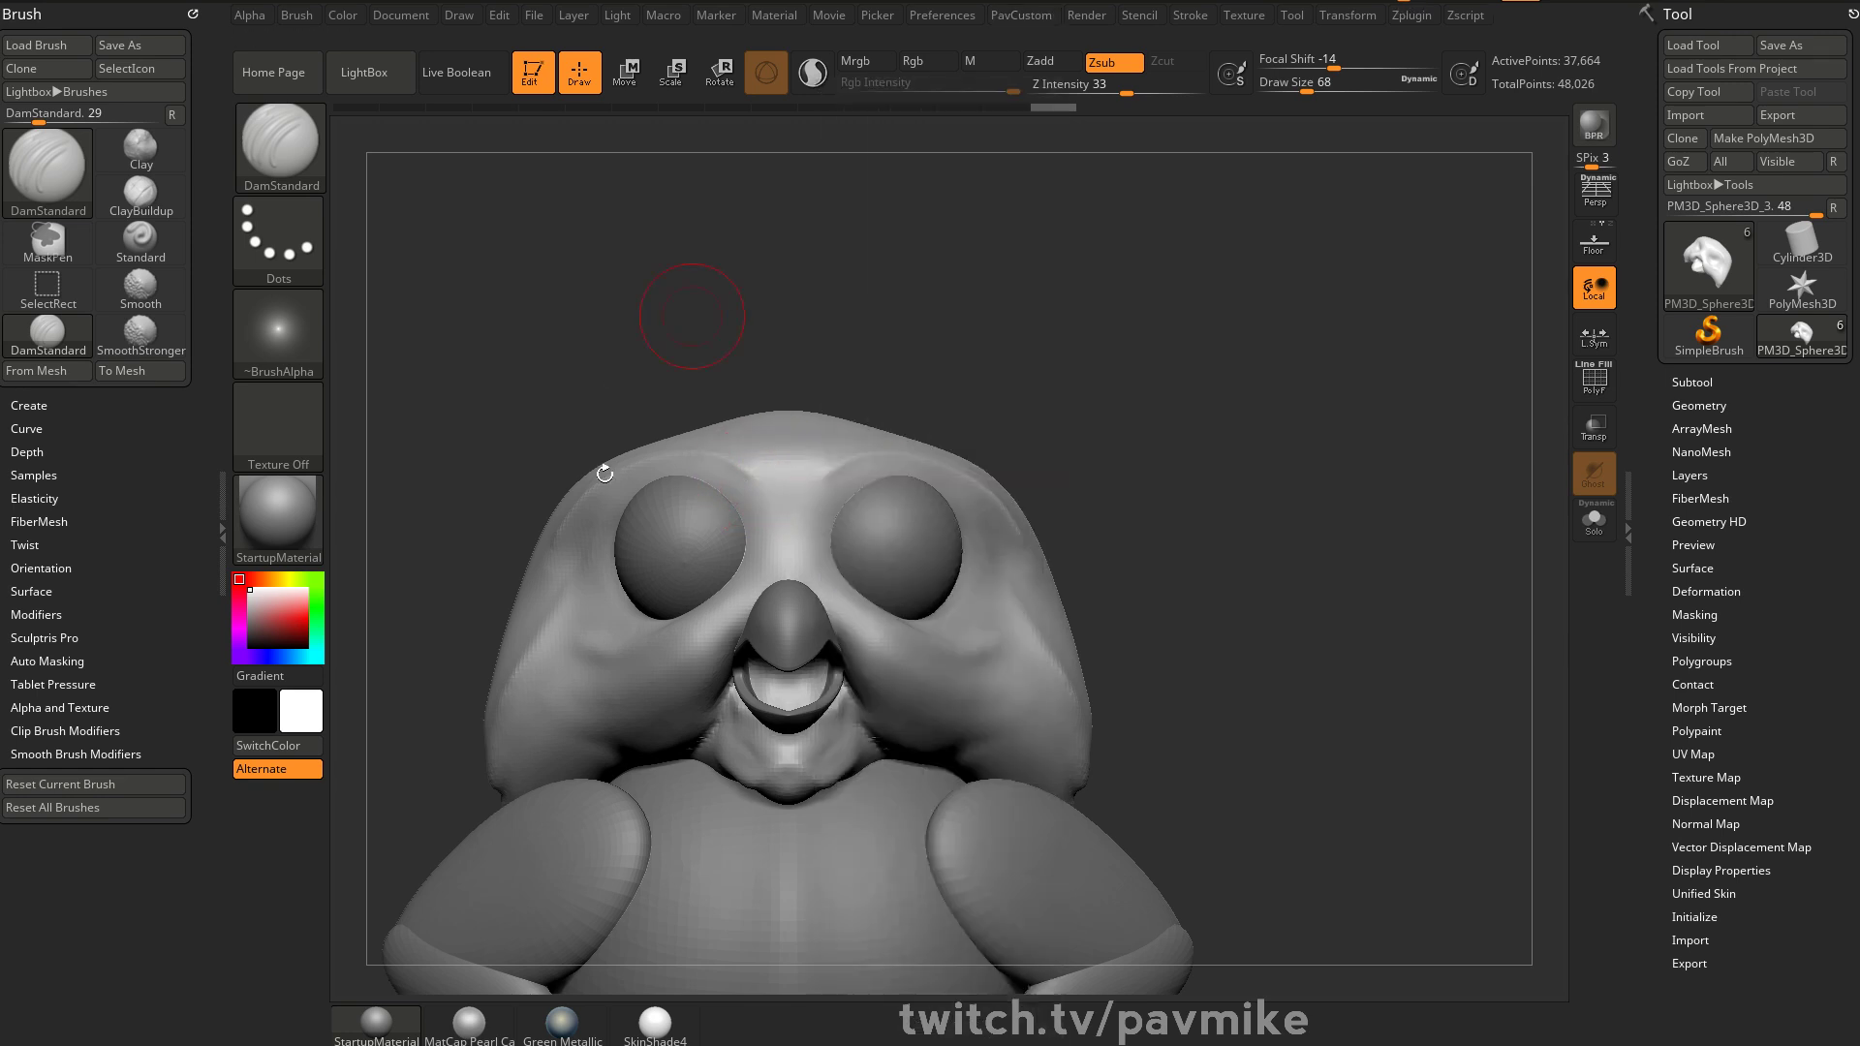
pyautogui.moveTo(1055, 362)
pyautogui.mouseDown()
pyautogui.moveTo(1235, 304)
pyautogui.moveTo(932, 420)
pyautogui.moveTo(925, 499)
pyautogui.mouseUp()
pyautogui.moveTo(892, 391)
pyautogui.mouseDown()
pyautogui.moveTo(919, 497)
pyautogui.moveTo(906, 397)
pyautogui.mouseUp()
pyautogui.moveTo(1196, 385); pyautogui.dragTo(1114, 390)
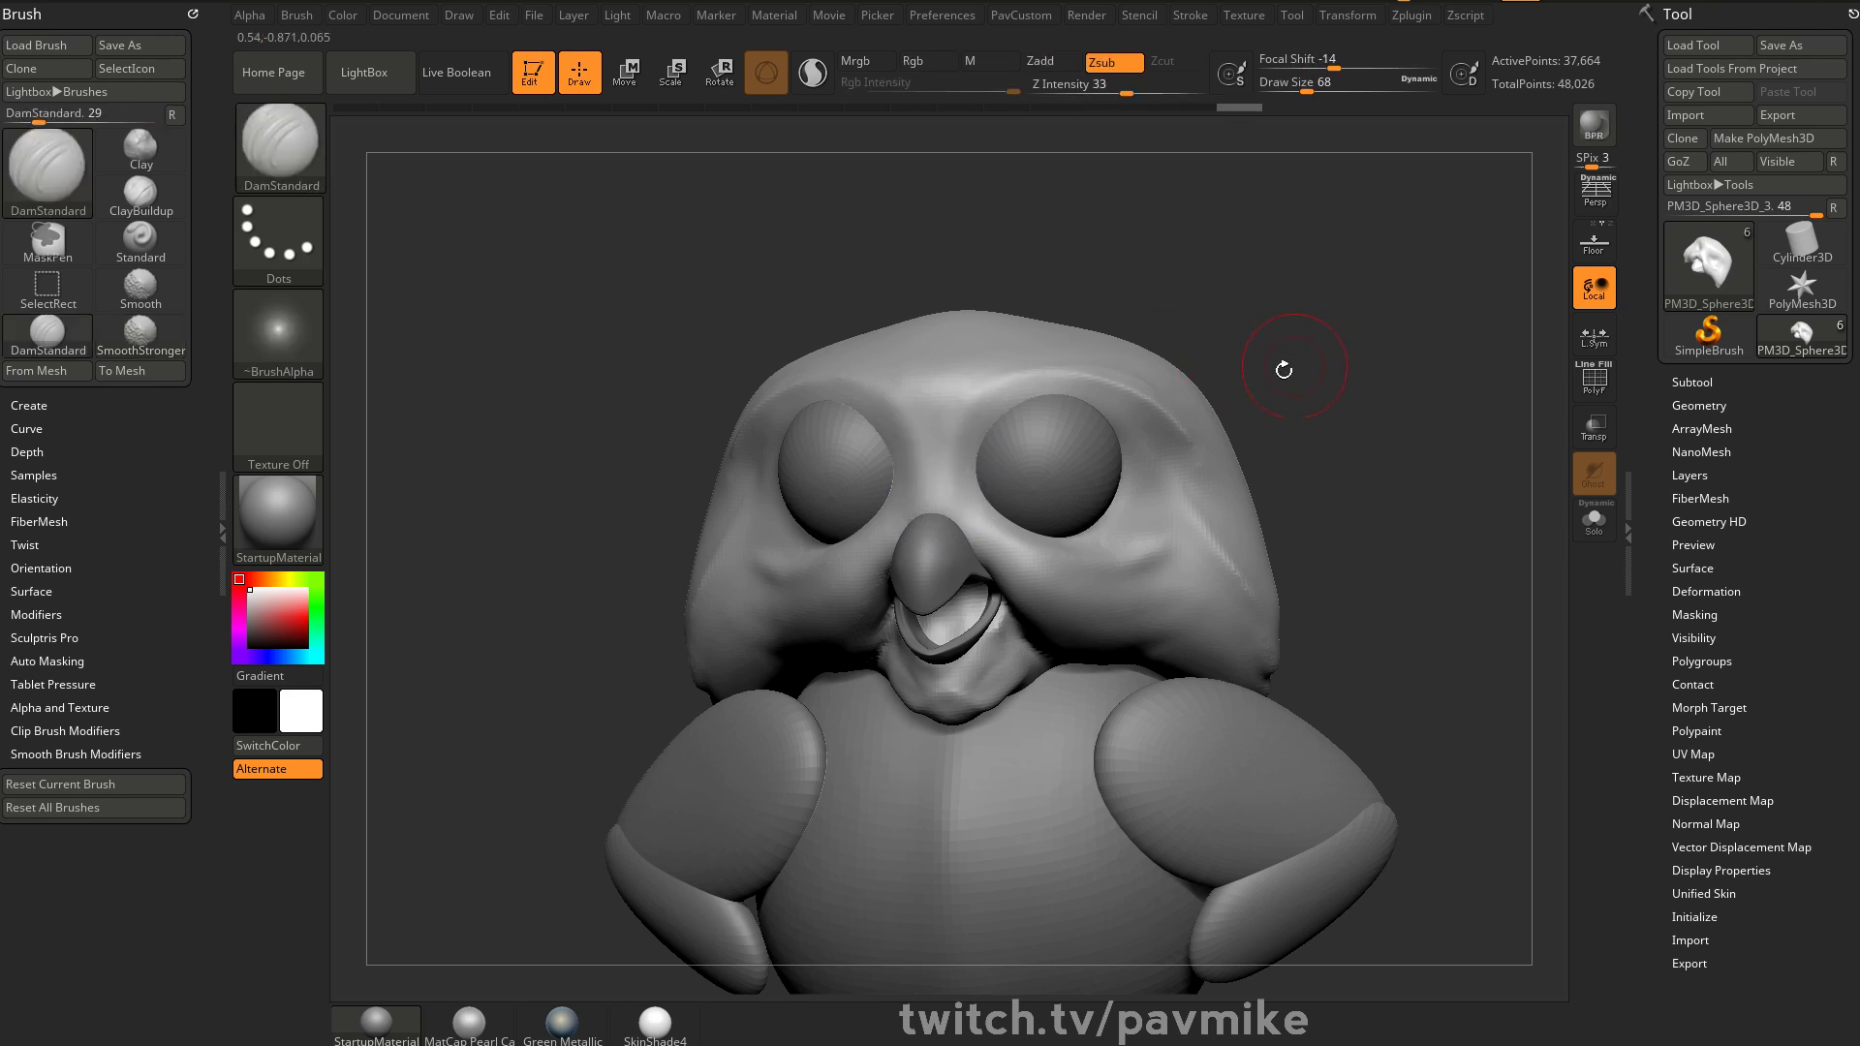
pyautogui.moveTo(1304, 362); pyautogui.dragTo(1080, 394)
pyautogui.press('space')
# Switch to the Clay brush and isolate the head subtool in Solo mode
pyautogui.press('b')
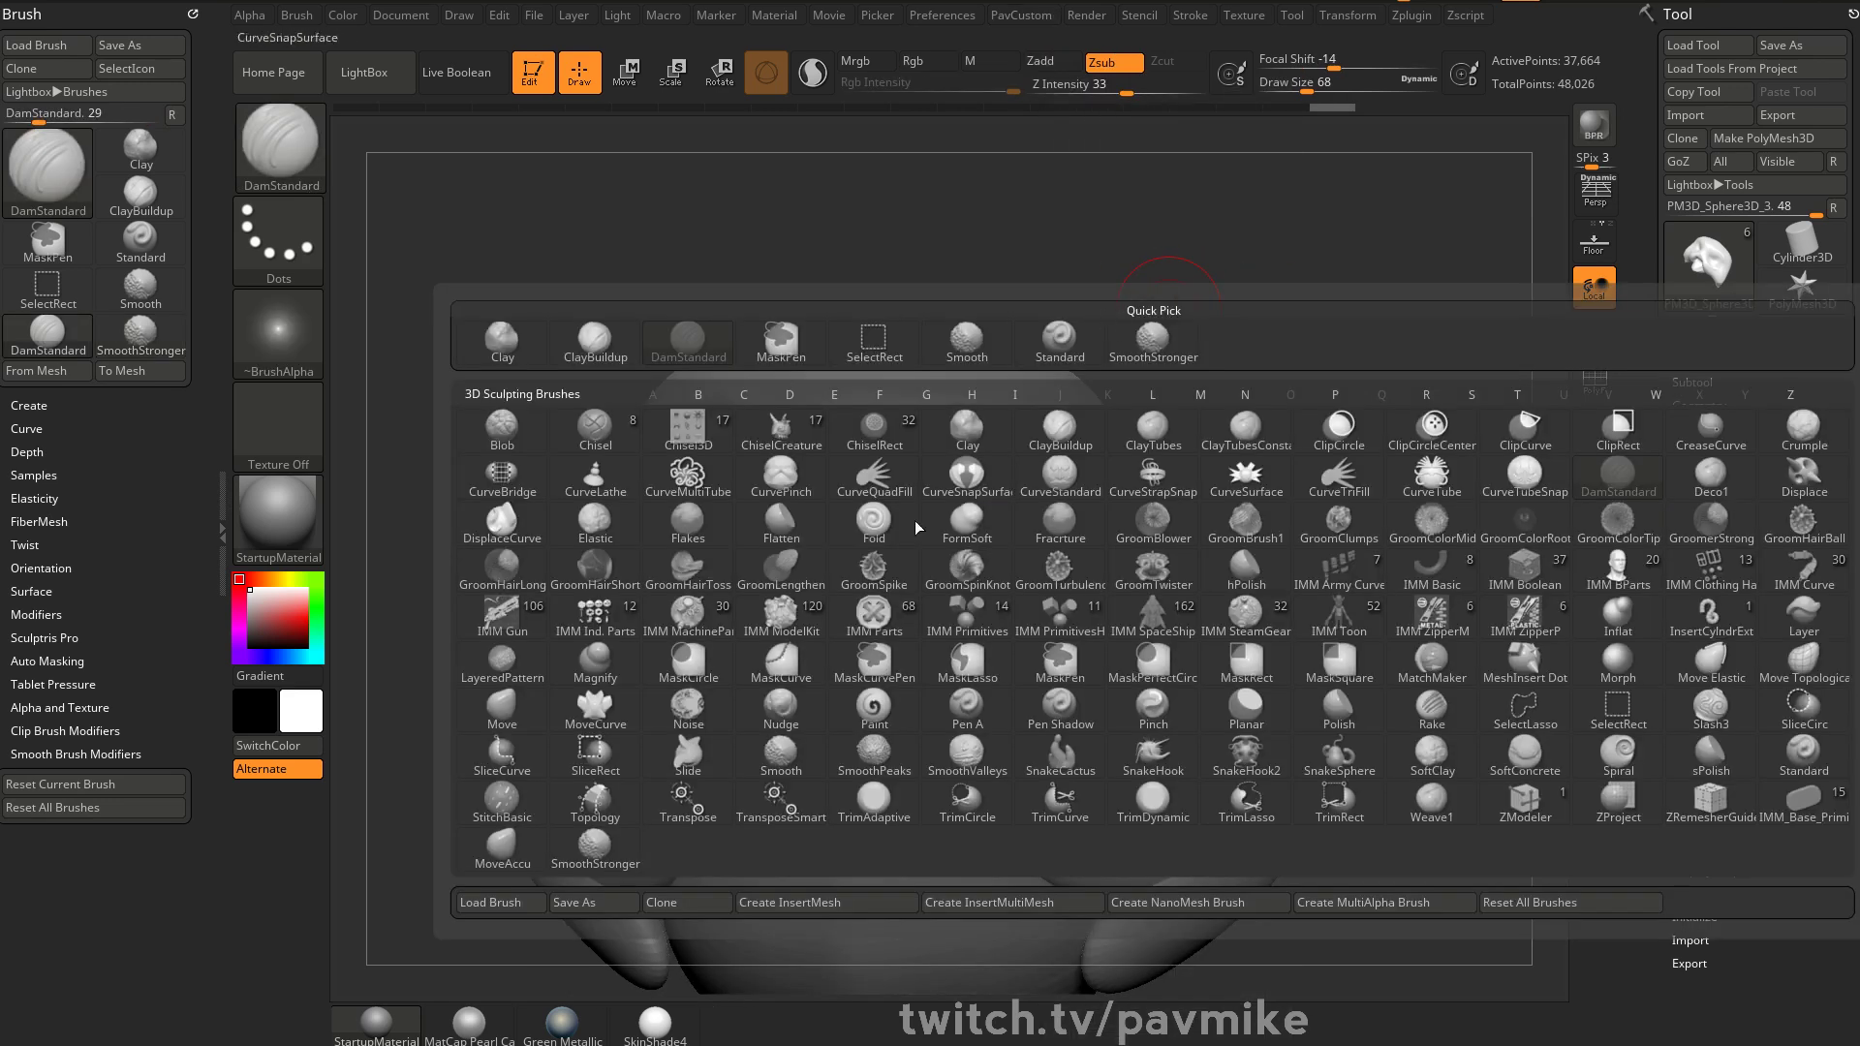
pyautogui.moveTo(1329, 254); pyautogui.dragTo(1237, 316)
pyautogui.press('b')
pyautogui.press('c')
pyautogui.press('l')
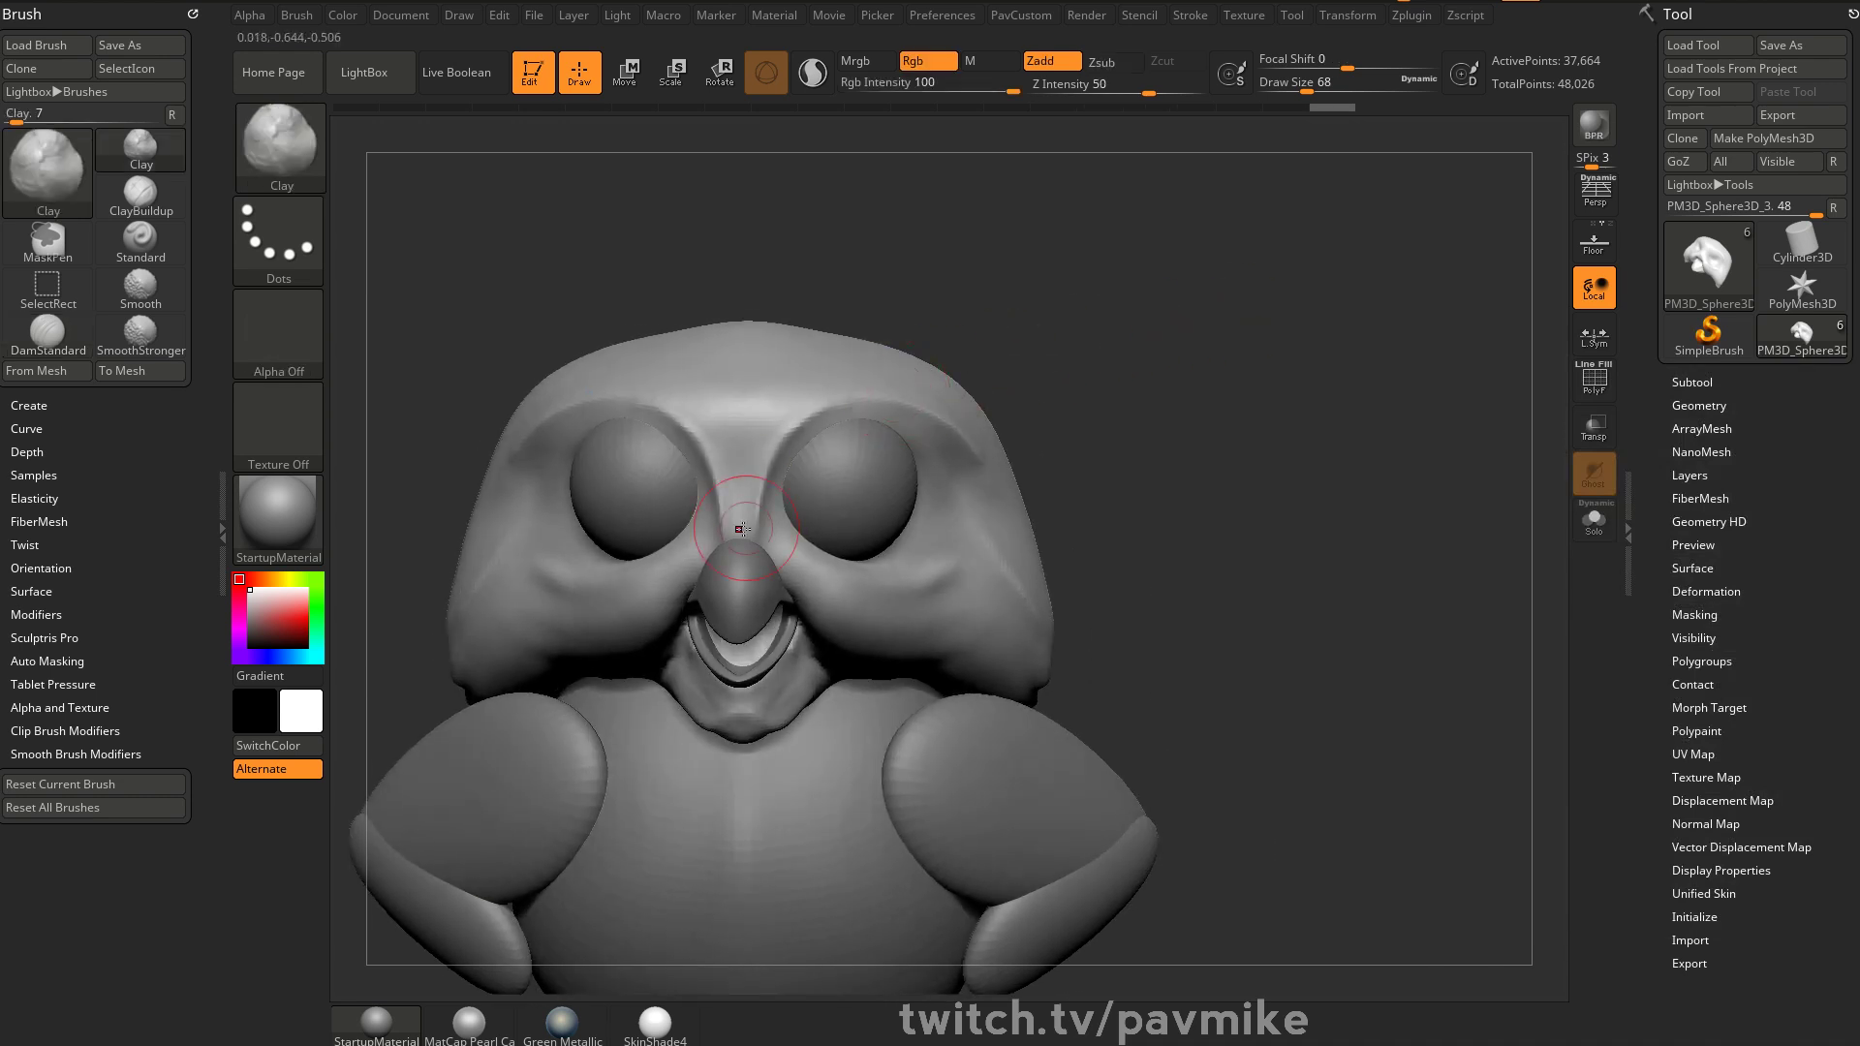
pyautogui.moveTo(1127, 368); pyautogui.dragTo(1172, 383)
pyautogui.click(1590, 518)
pyautogui.moveTo(1298, 485)
pyautogui.mouseDown()
pyautogui.moveTo(1250, 427)
pyautogui.moveTo(1291, 483)
pyautogui.moveTo(1270, 492)
pyautogui.moveTo(1393, 545)
pyautogui.moveTo(1300, 483)
pyautogui.moveTo(1299, 459)
pyautogui.moveTo(1328, 481)
pyautogui.moveTo(1277, 411)
pyautogui.moveTo(1378, 552)
pyautogui.moveTo(1386, 523)
pyautogui.moveTo(1346, 470)
pyautogui.moveTo(1337, 494)
pyautogui.moveTo(1362, 453)
pyautogui.moveTo(1264, 474)
pyautogui.mouseUp()
# Carve the brow creases above both eye sockets with the DamStandard brush at draw size 112
pyautogui.press('b')
pyautogui.press('d')
pyautogui.press('s')
pyautogui.press('s')
pyautogui.moveTo(830, 557); pyautogui.dragTo(834, 557)
pyautogui.press('s')
pyautogui.moveTo(827, 628); pyautogui.dragTo(843, 641)
pyautogui.moveTo(1067, 491); pyautogui.dragTo(1008, 491)
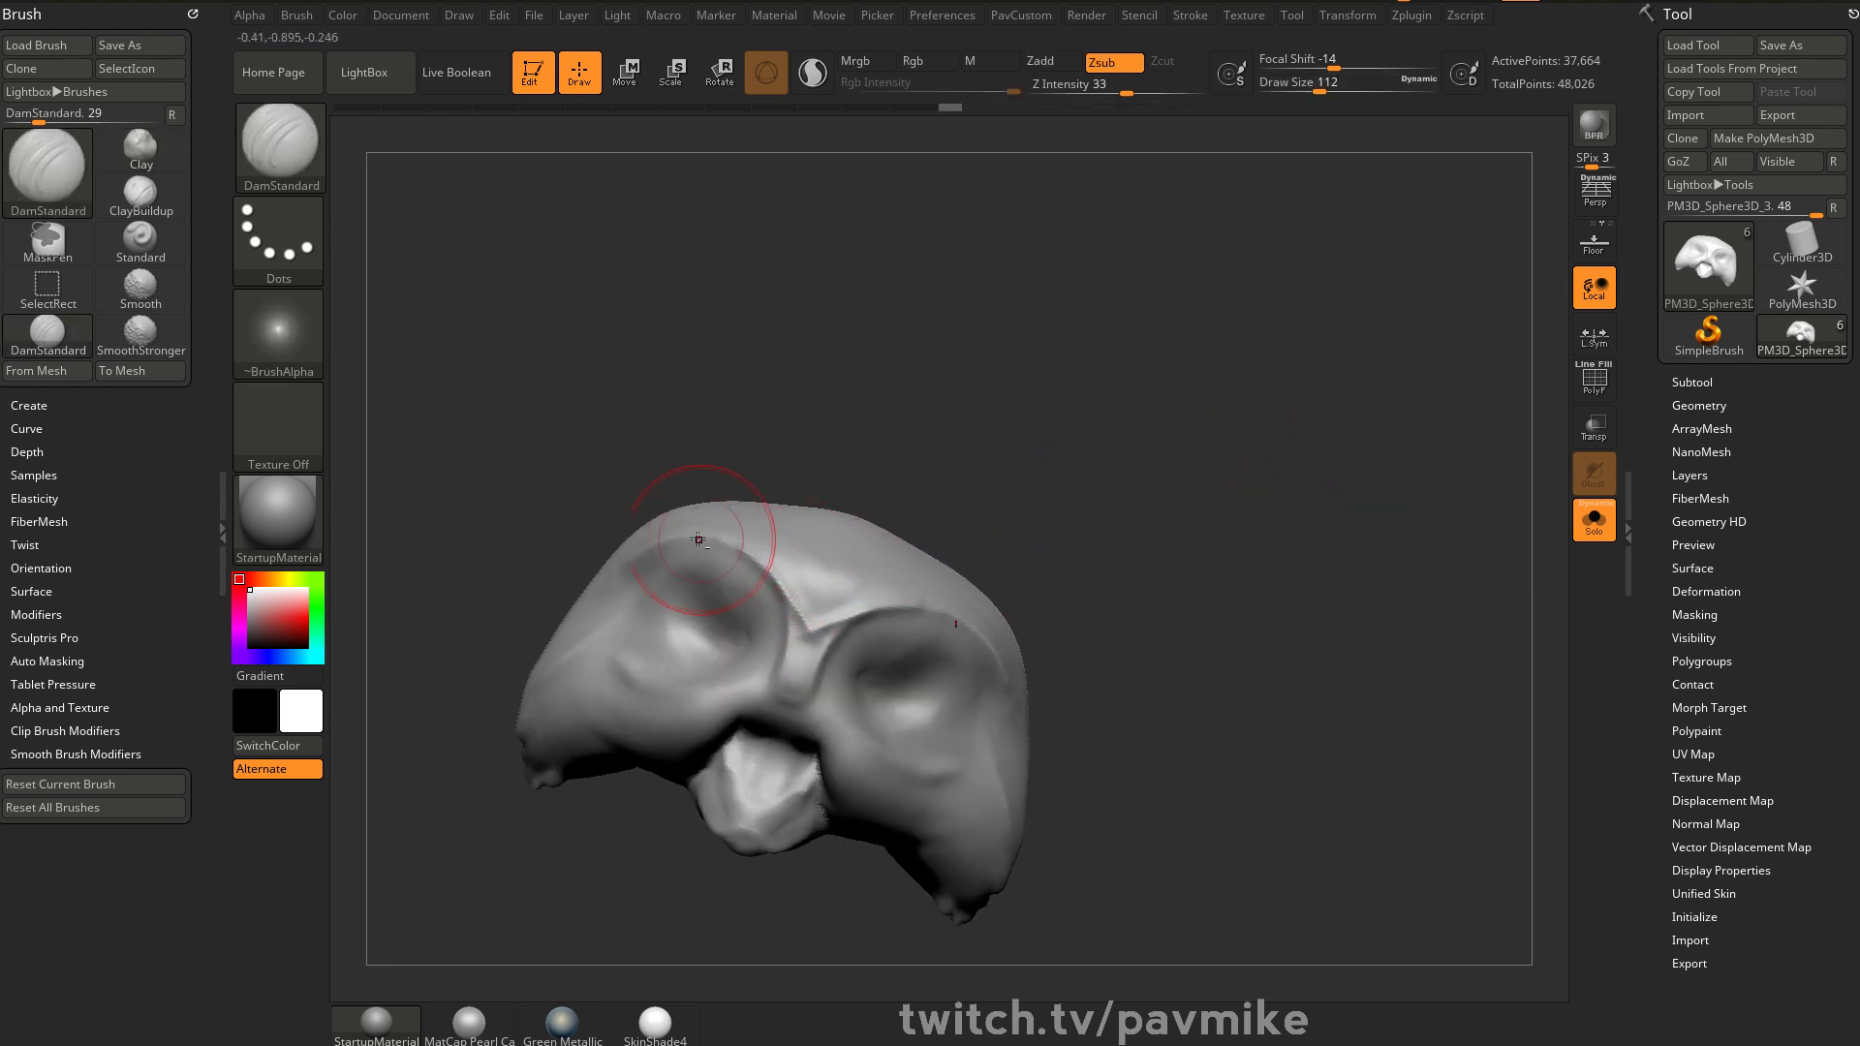
pyautogui.moveTo(1078, 556); pyautogui.dragTo(1069, 518)
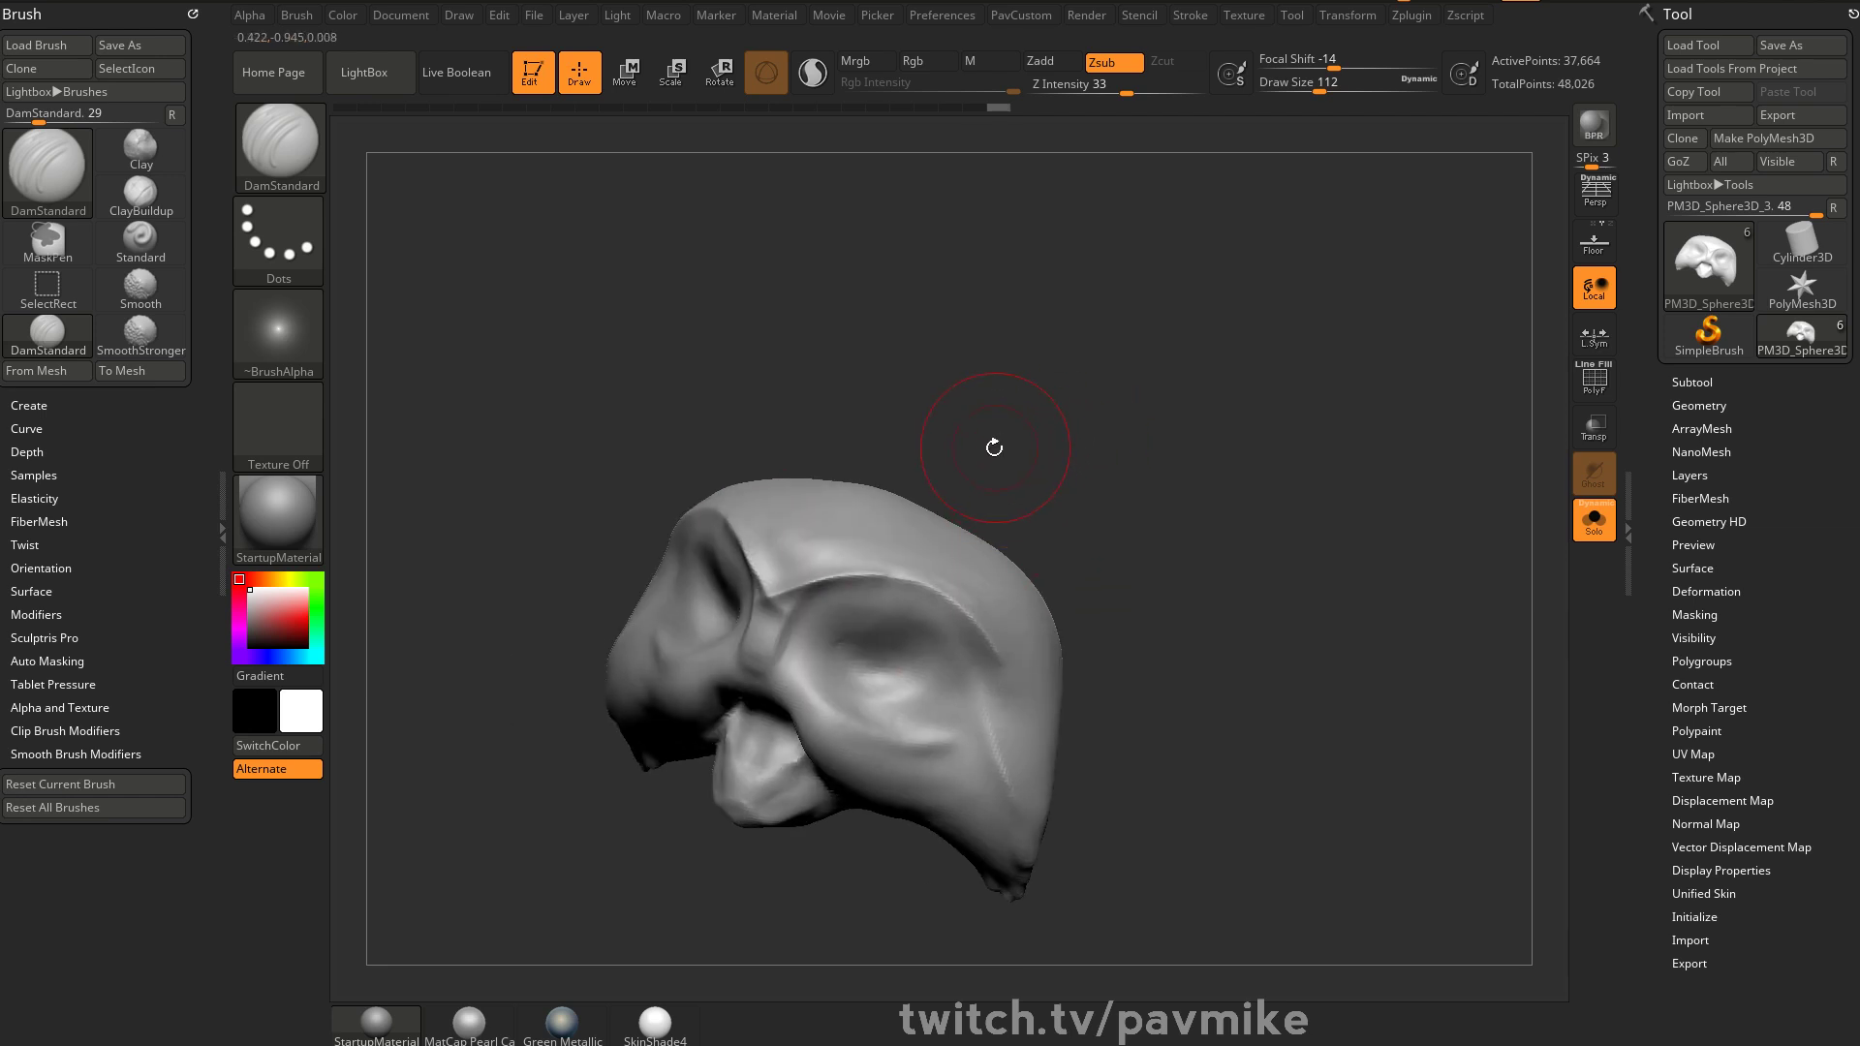
# Switch to the Clay brush and reduce the draw size to 54
pyautogui.press('b')
pyautogui.press('c')
pyautogui.press('l')
pyautogui.keyDown('alt'); pyautogui.moveTo(1029, 463); pyautogui.dragTo(1064, 502); pyautogui.keyUp('alt')
pyautogui.press('[')
pyautogui.press('[')
# Set SmoothStronger's Z intensity to 35 and smooth the brow ridges and the forehead between them
pyautogui.keyDown('shift'); pyautogui.moveTo(864, 589); pyautogui.dragTo(796, 603); pyautogui.keyUp('shift')
pyautogui.moveTo(1183, 573)
pyautogui.mouseDown()
pyautogui.moveTo(1217, 473)
pyautogui.moveTo(985, 374)
pyautogui.mouseUp()
pyautogui.keyDown('shift'); pyautogui.click(1130, 88); pyautogui.keyUp('shift')
pyautogui.keyDown('alt'); pyautogui.moveTo(1210, 503); pyautogui.dragTo(1124, 411); pyautogui.keyUp('alt')
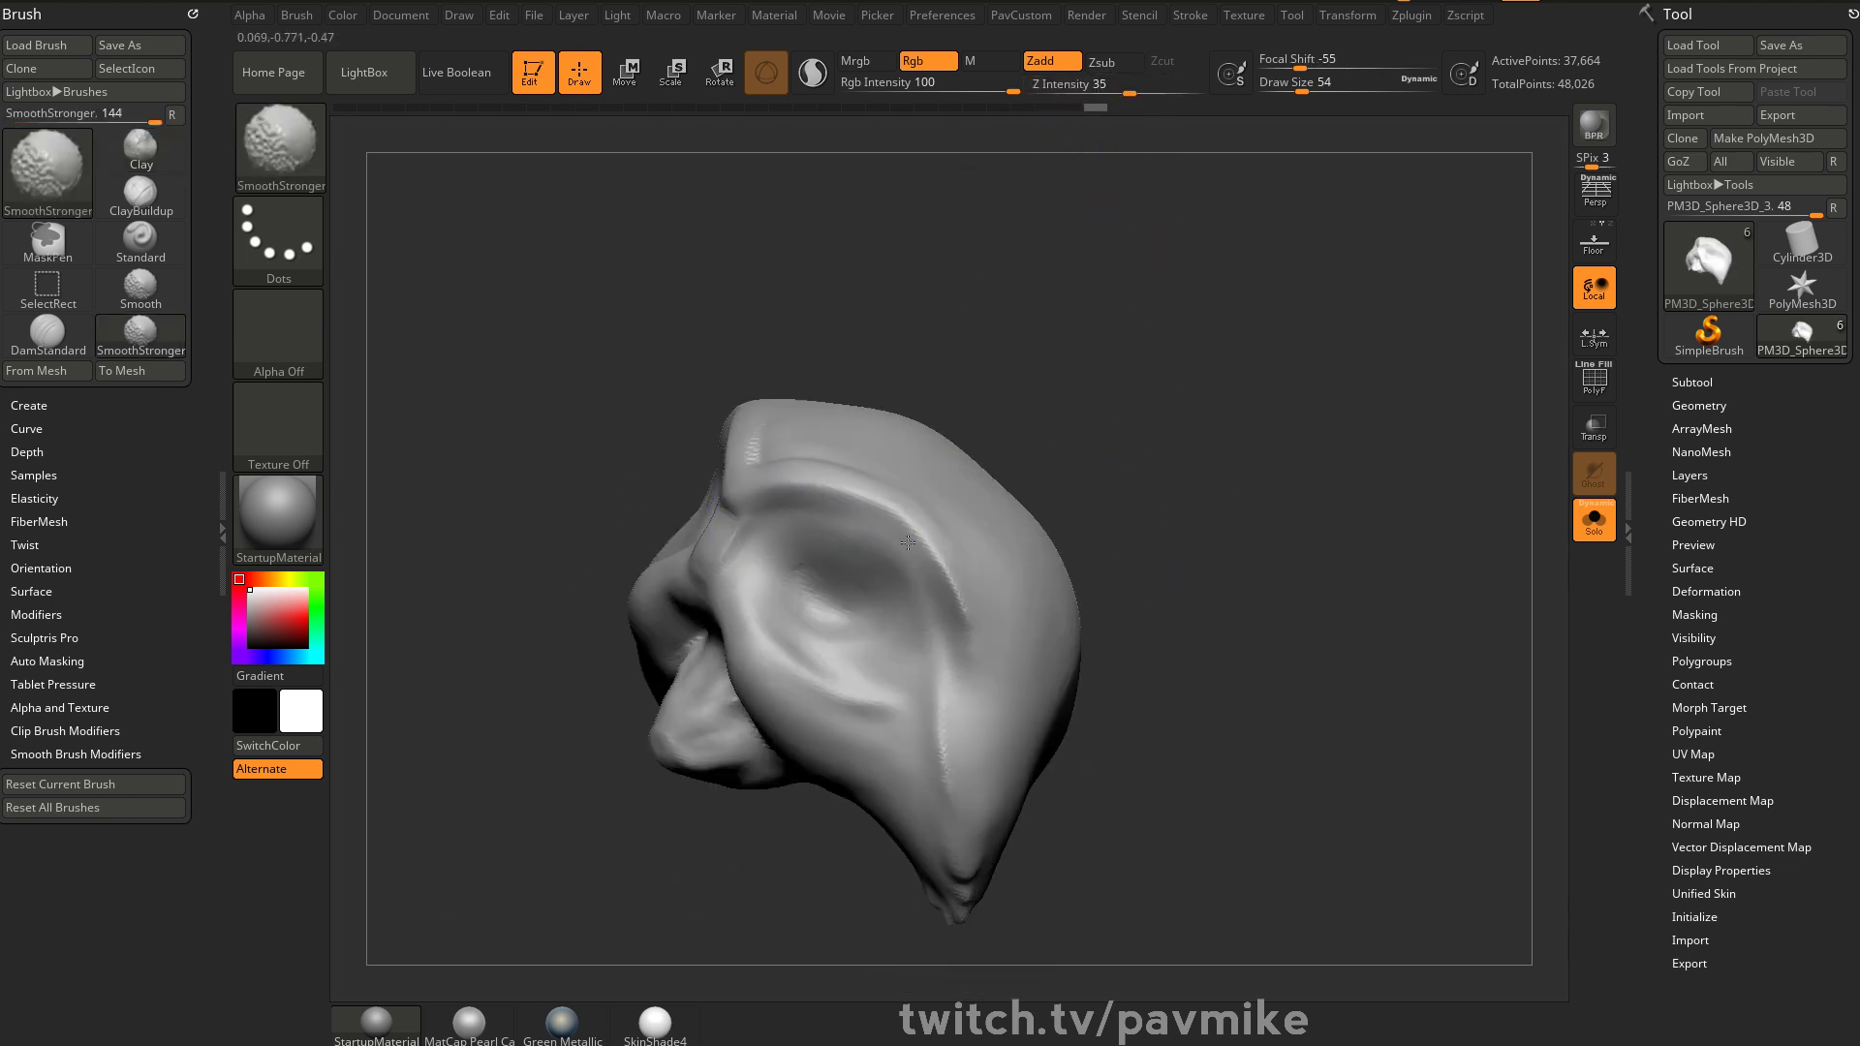
pyautogui.moveTo(1114, 527)
pyautogui.mouseDown()
pyautogui.moveTo(1183, 503)
pyautogui.moveTo(1145, 471)
pyautogui.moveTo(1142, 489)
pyautogui.mouseUp()
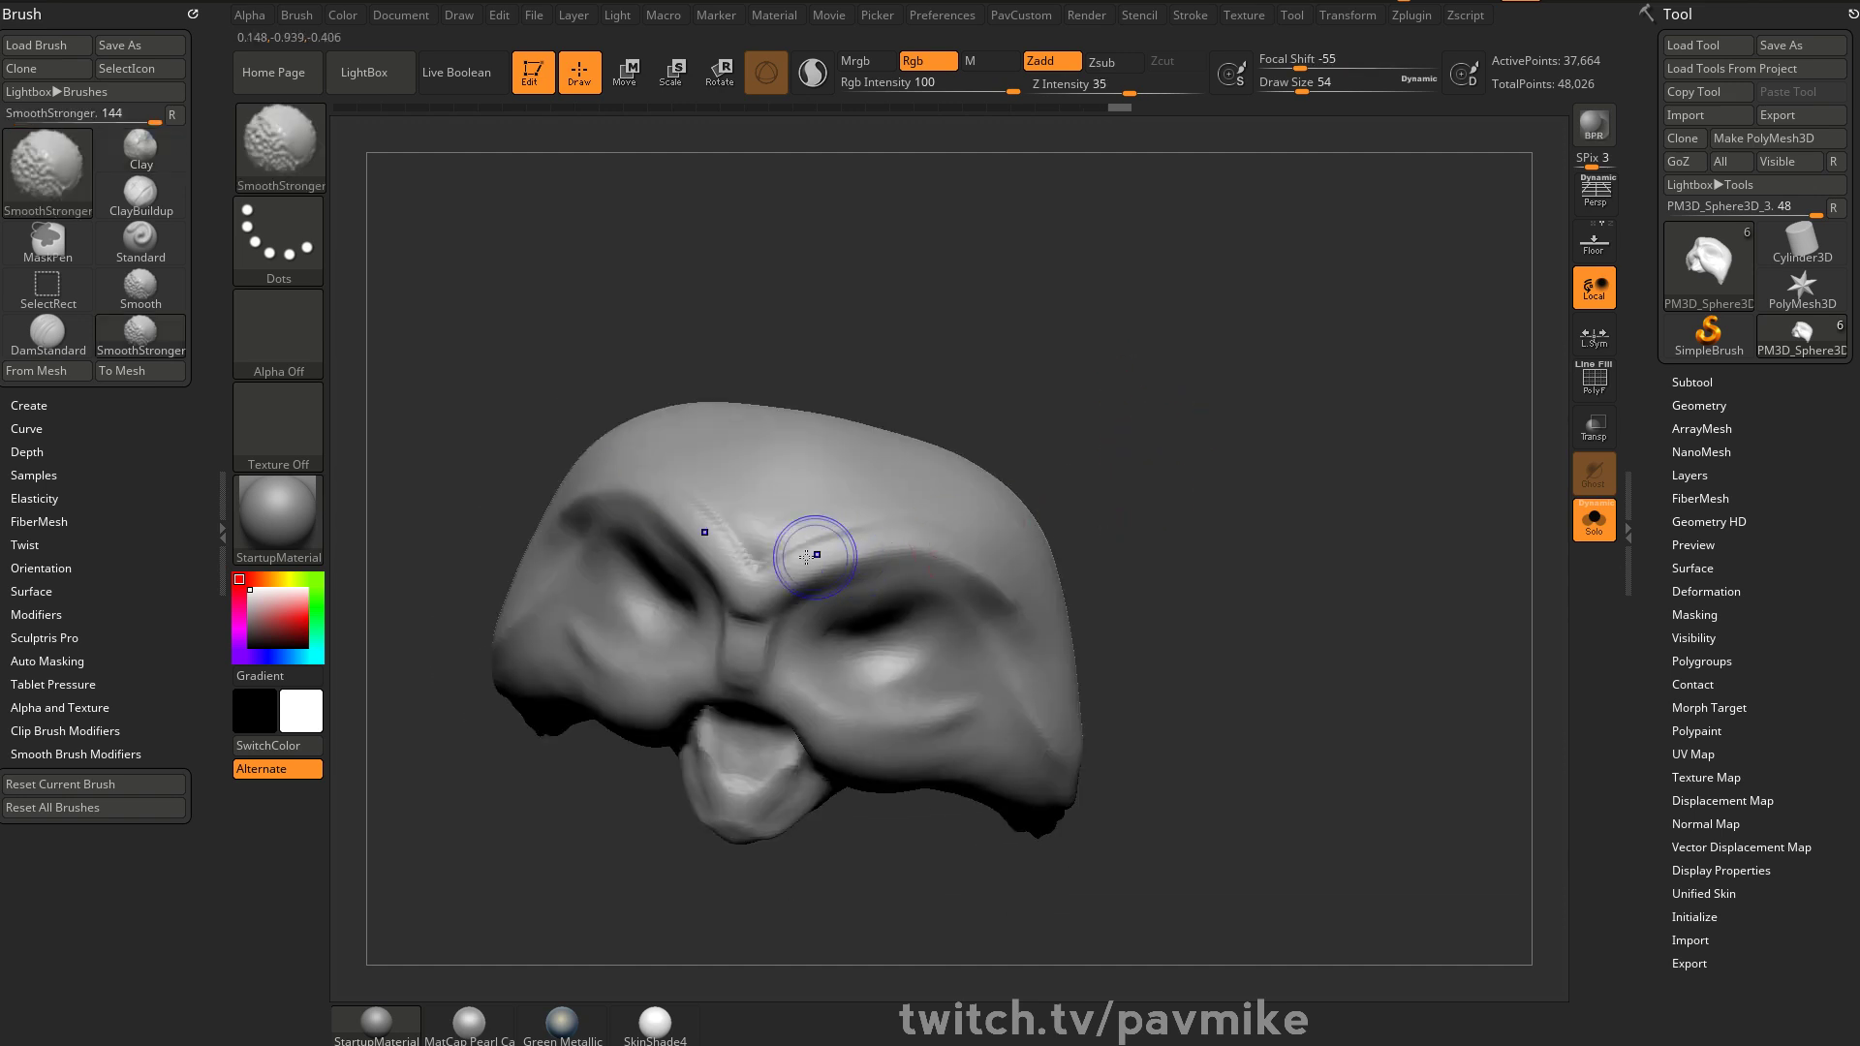
# Sharpen the inner brow corner at the beak bridge with DamStandard, undoing the last stroke and raising the draw size to 59
pyautogui.moveTo(1166, 578); pyautogui.dragTo(1091, 408)
pyautogui.press('b')
pyautogui.press('d')
pyautogui.press('s')
pyautogui.moveTo(1030, 472); pyautogui.dragTo(916, 489)
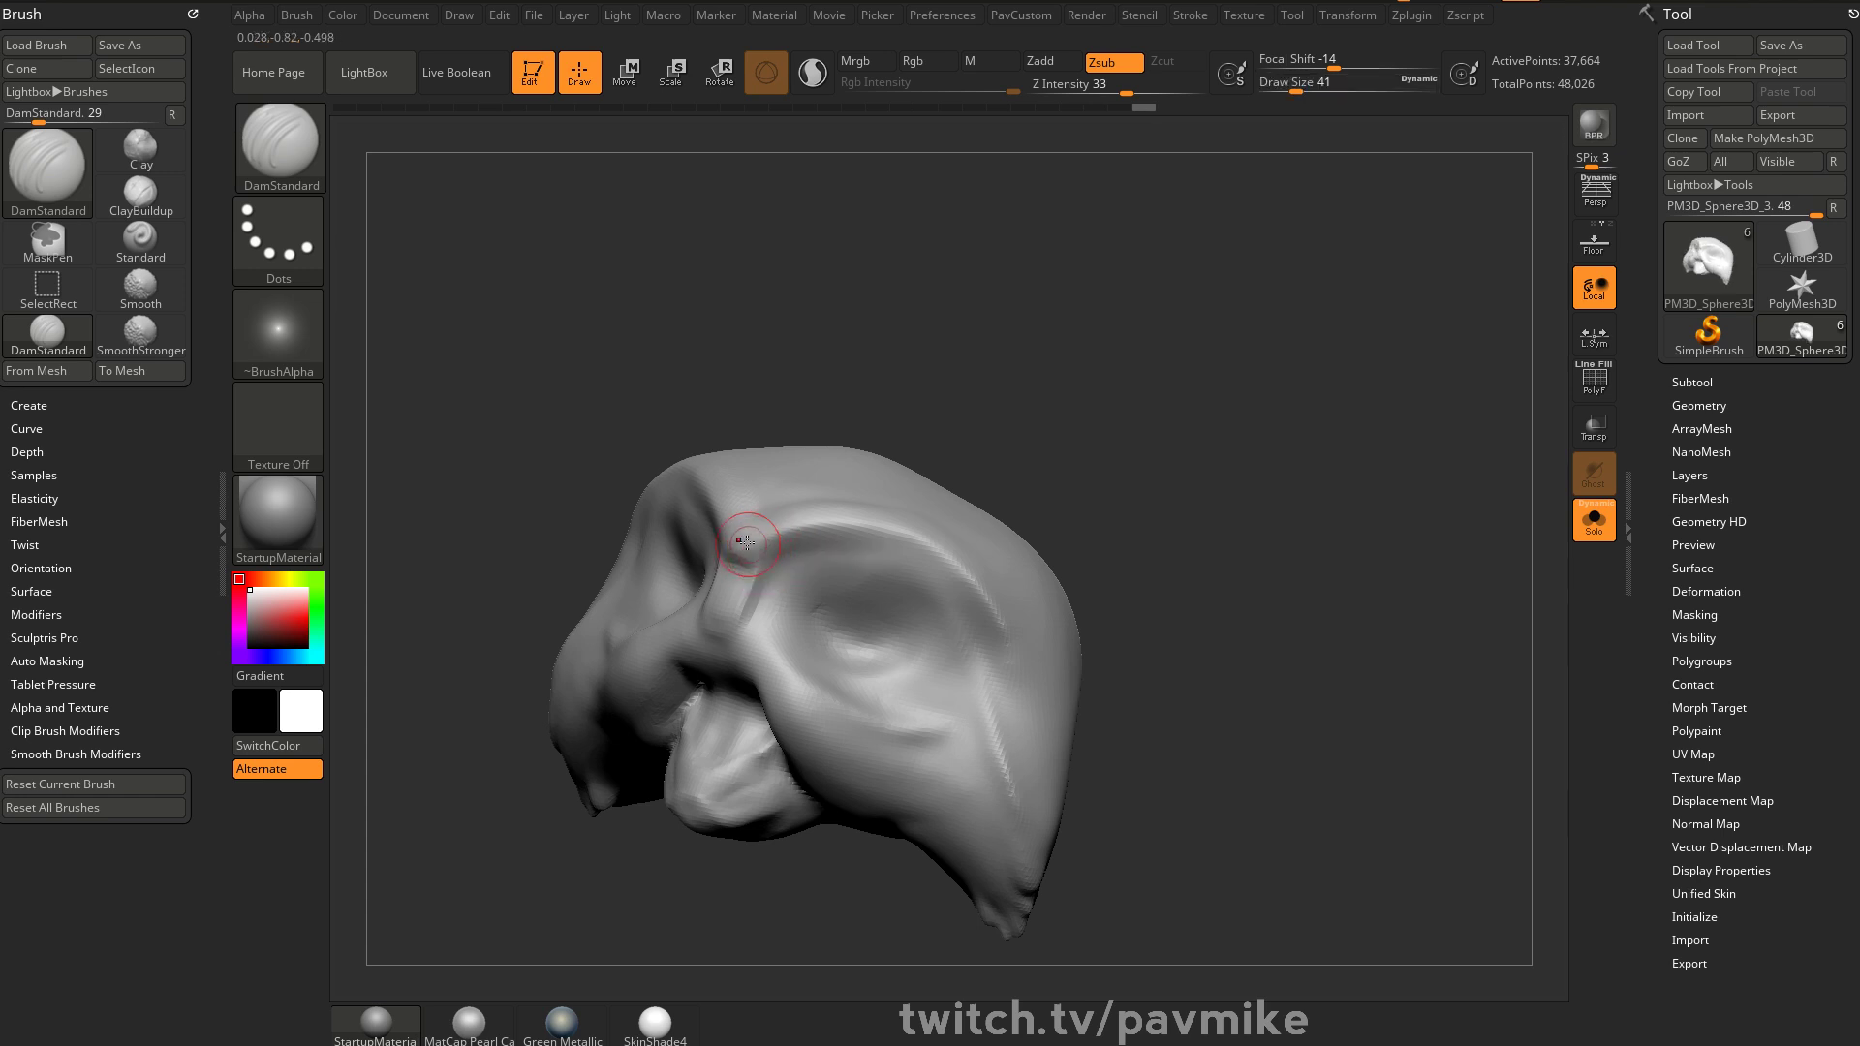
pyautogui.moveTo(852, 553); pyautogui.dragTo(870, 554)
pyautogui.hotkey('ctrl', 'z')
pyautogui.press(']')
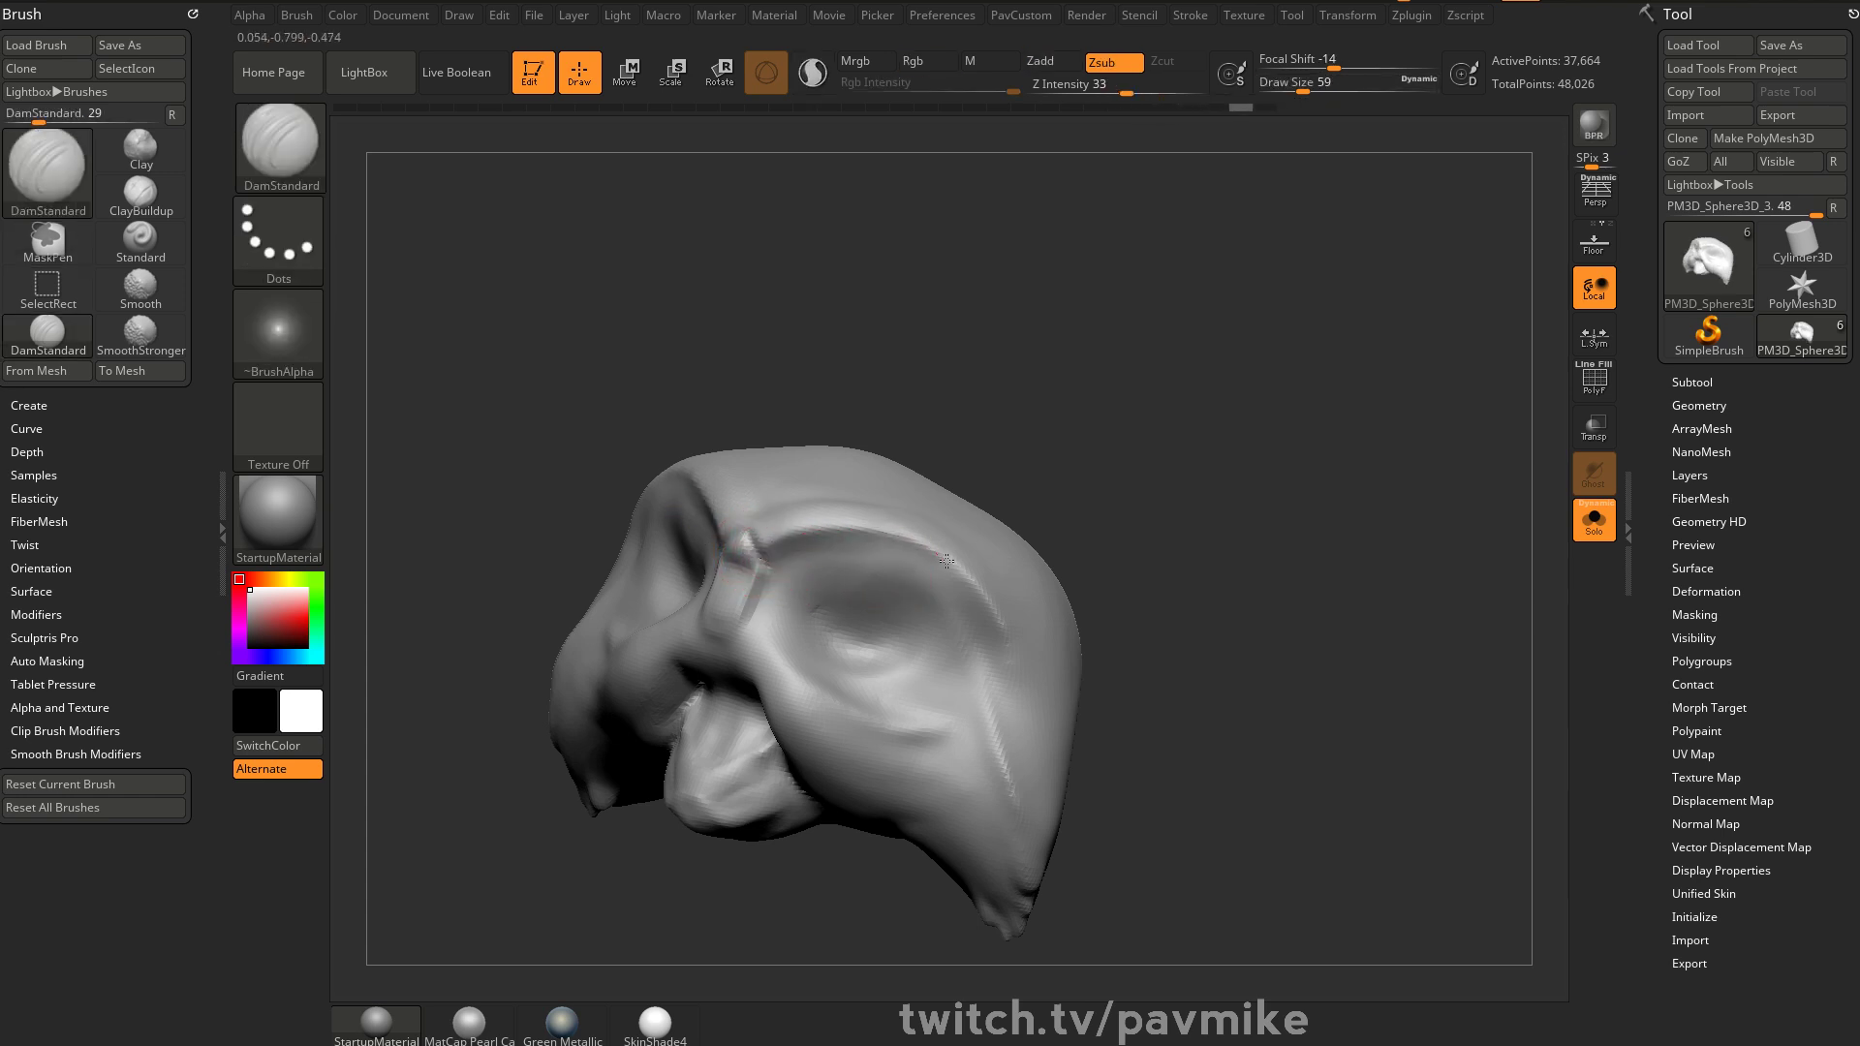
# Deepen the crease above the eye sockets and adjust the beak bridge with the Move brush
pyautogui.moveTo(1134, 591); pyautogui.dragTo(1161, 503)
pyautogui.moveTo(1075, 457); pyautogui.dragTo(884, 539)
pyautogui.press('b')
pyautogui.press('m')
pyautogui.press('v')
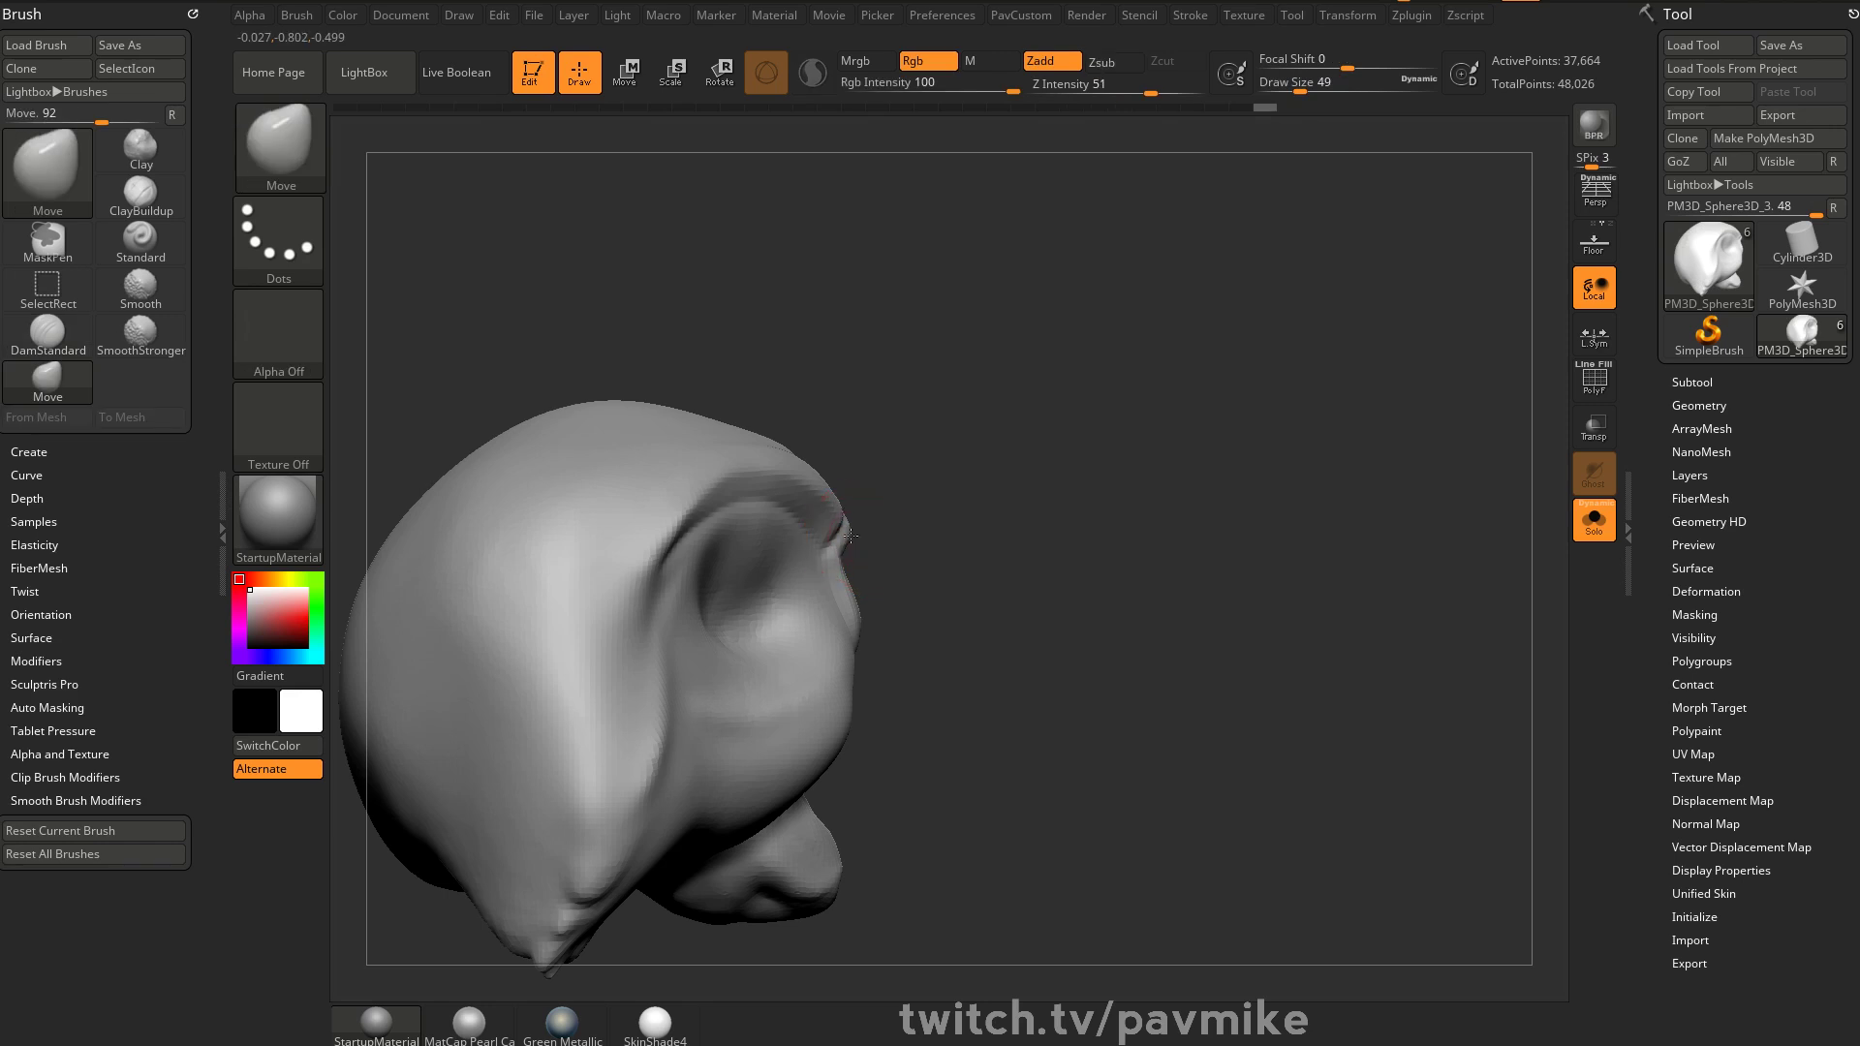
# Build up the bridge between the eye sockets with the Clay brush at draw size 41
pyautogui.press('b')
pyautogui.press('c')
pyautogui.press('l')
pyautogui.moveTo(1062, 467); pyautogui.dragTo(858, 555)
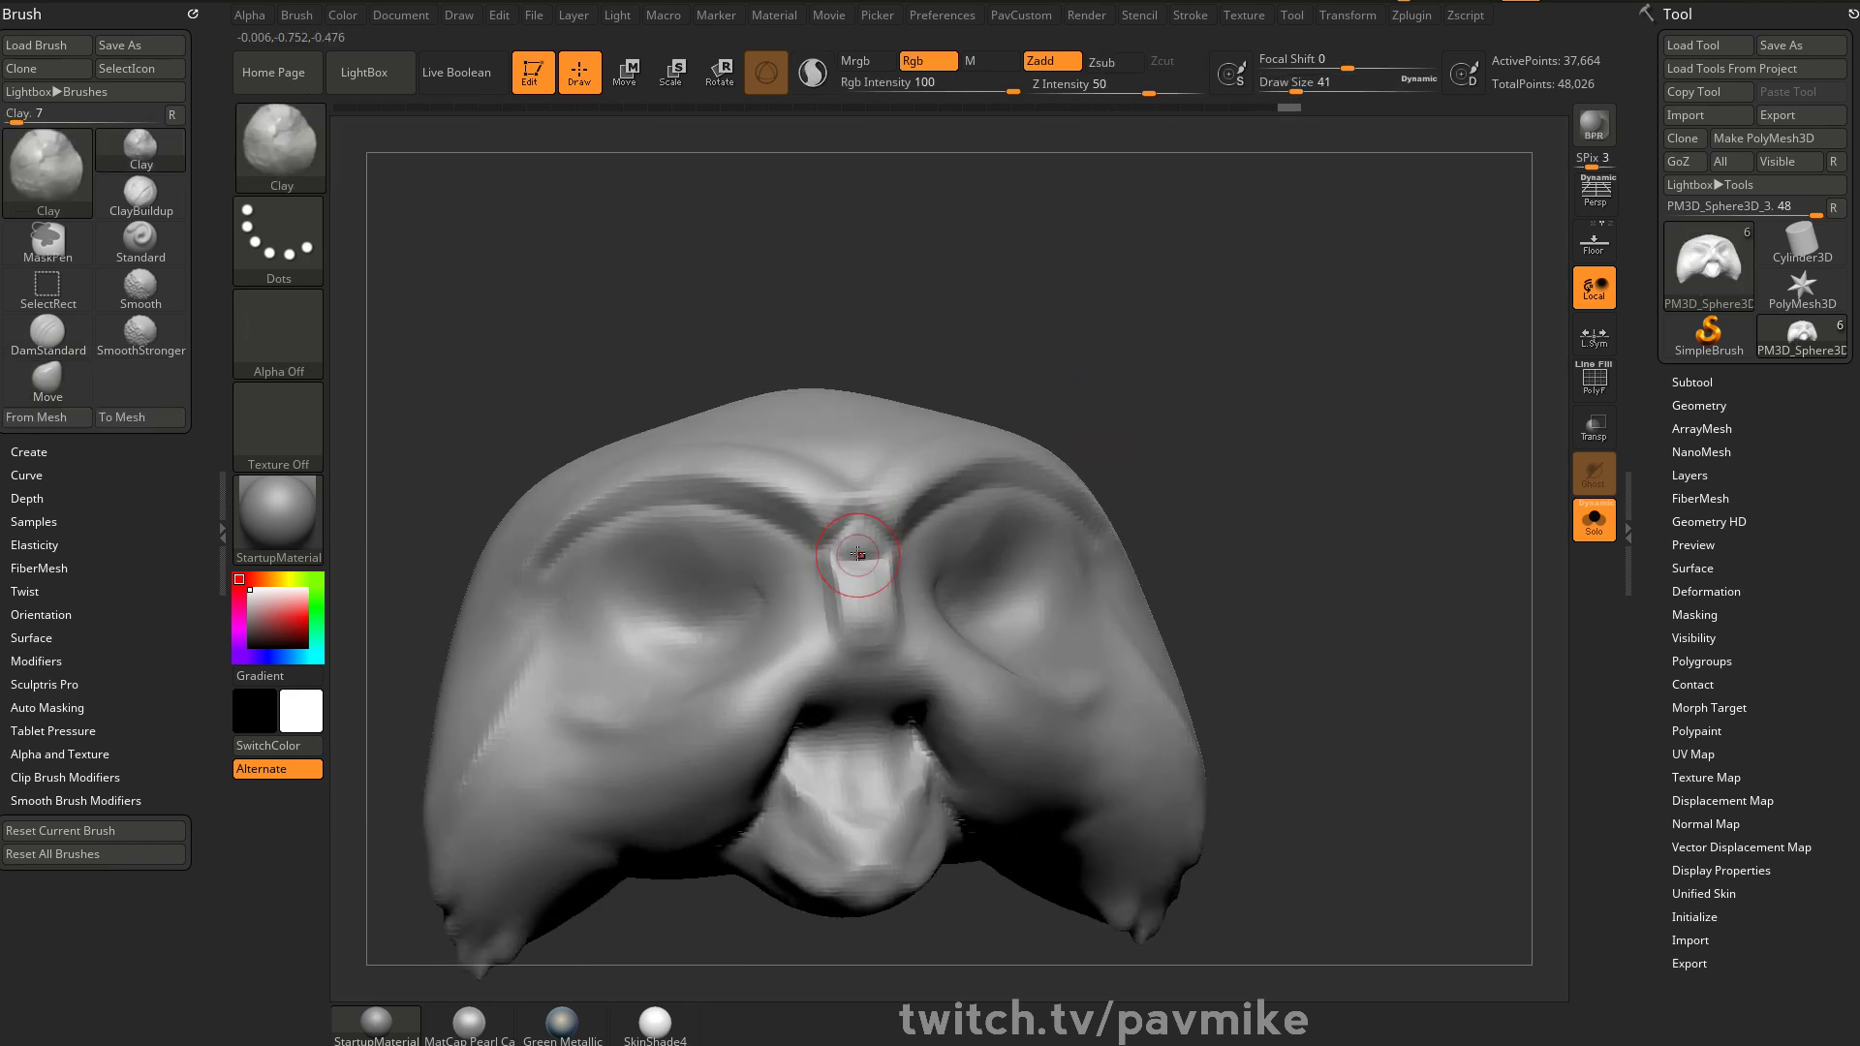
pyautogui.moveTo(1254, 507); pyautogui.dragTo(1072, 532)
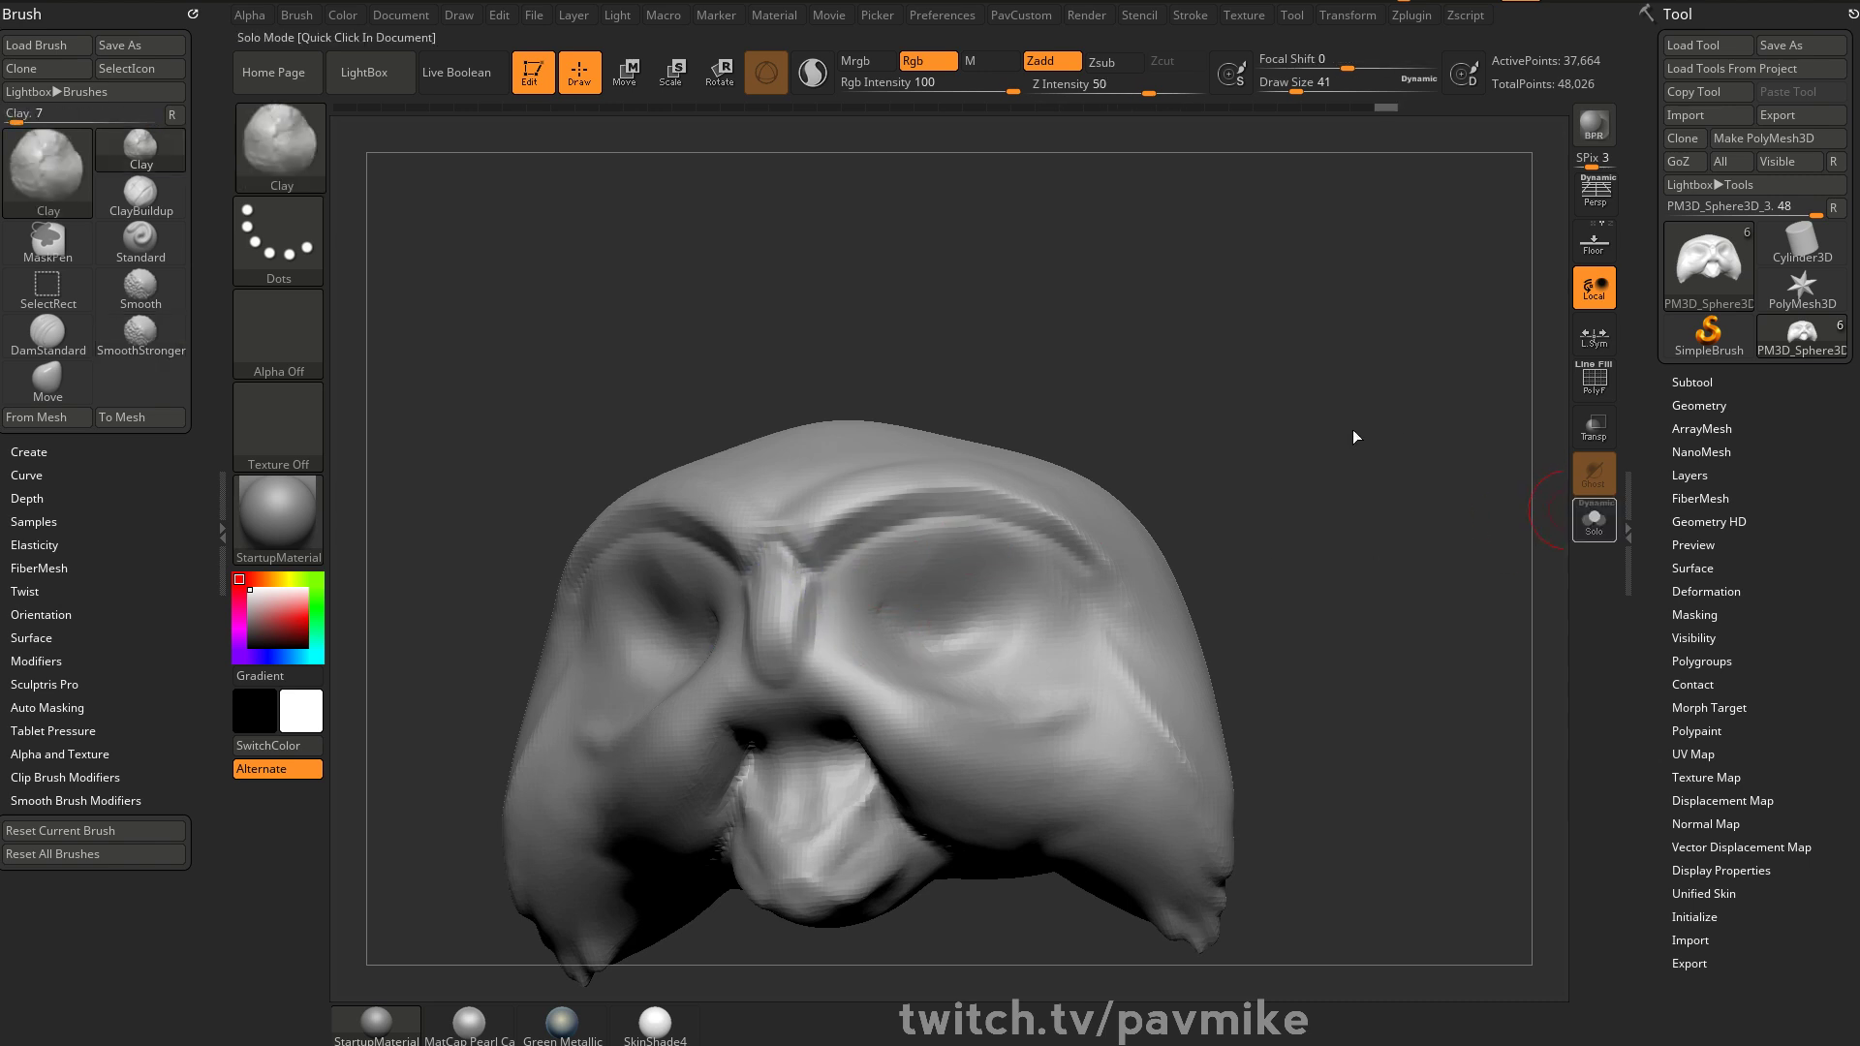
# Show the whole bird, select the eyes subtool and shift the eyes slightly with the transform gizmo
pyautogui.moveTo(1279, 424); pyautogui.dragTo(1143, 475)
pyautogui.keyDown('alt'); pyautogui.click(985, 513); pyautogui.keyUp('alt')
pyautogui.keyDown('alt'); pyautogui.moveTo(1203, 409); pyautogui.dragTo(1075, 504); pyautogui.keyUp('alt')
pyautogui.press('w')
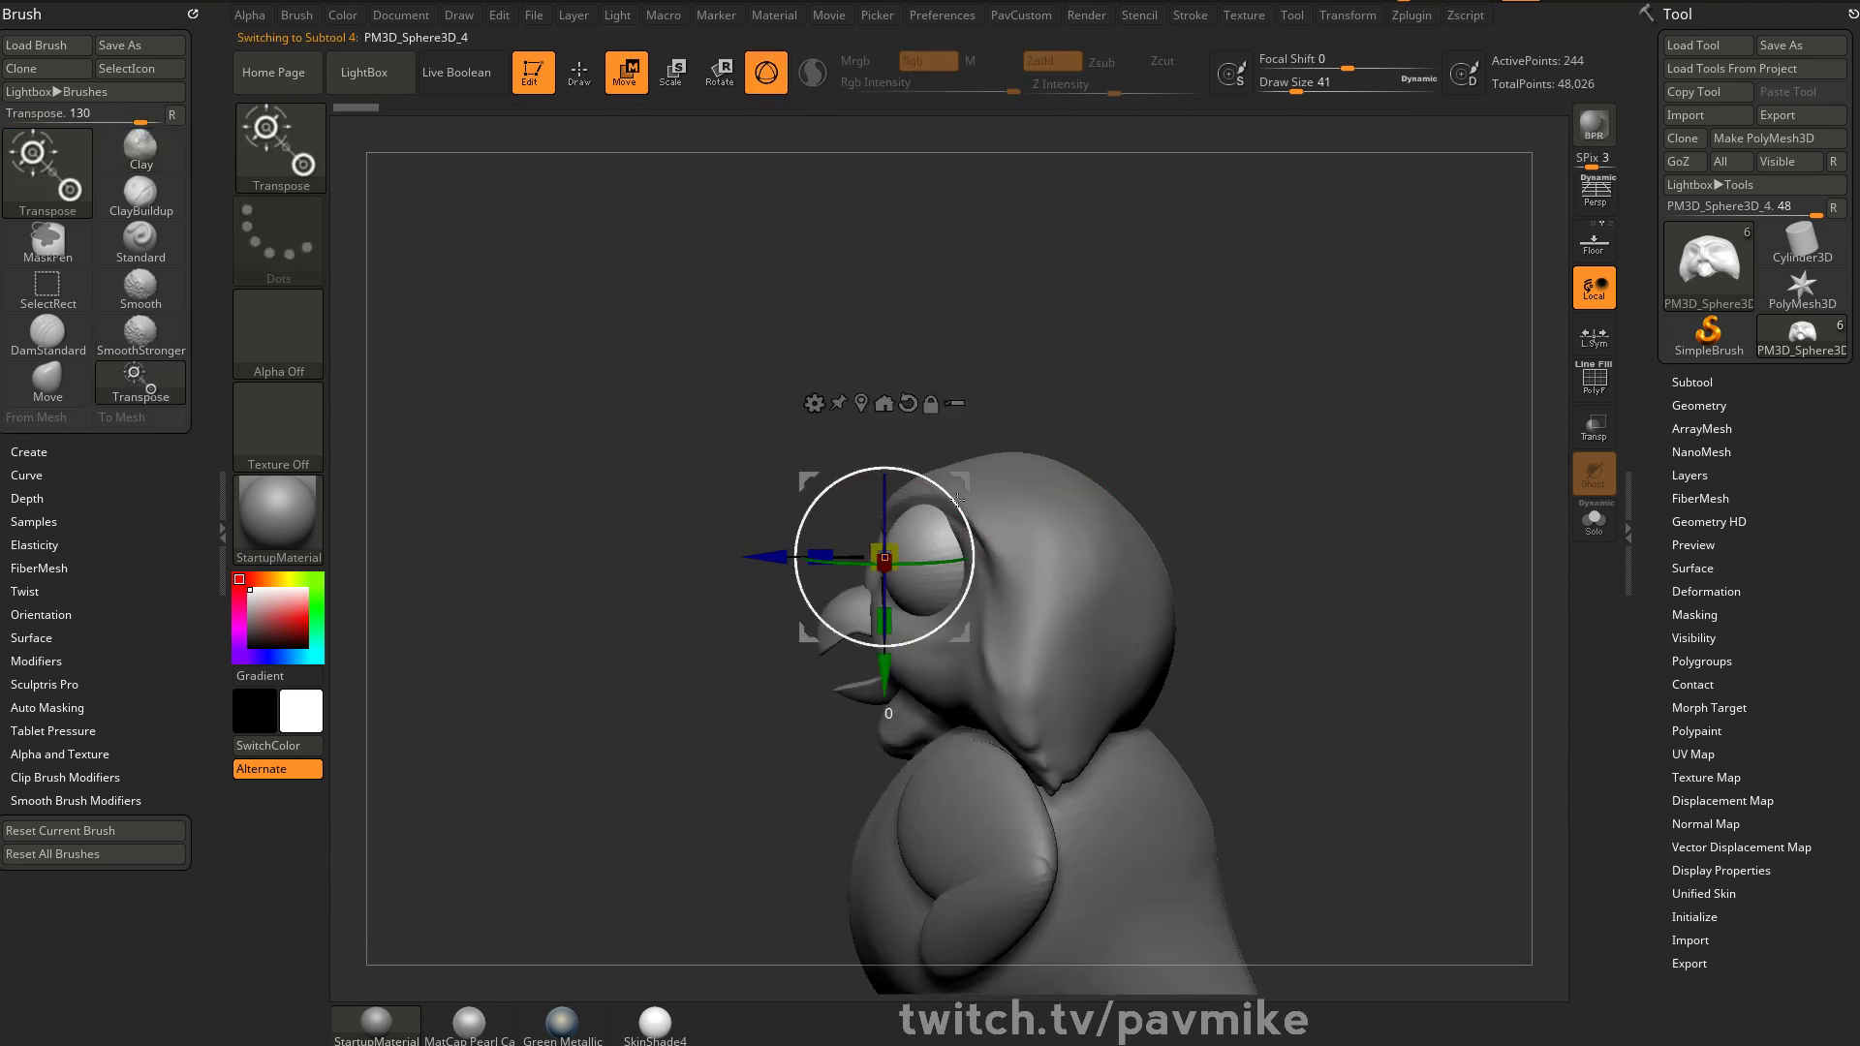
pyautogui.moveTo(962, 483); pyautogui.dragTo(958, 491)
pyautogui.press('q')
pyautogui.moveTo(1090, 451)
pyautogui.mouseDown()
pyautogui.moveTo(1230, 435)
pyautogui.moveTo(1092, 452)
pyautogui.moveTo(1142, 449)
pyautogui.moveTo(1245, 499)
pyautogui.moveTo(1169, 414)
pyautogui.moveTo(1225, 449)
pyautogui.moveTo(1261, 517)
pyautogui.moveTo(1177, 585)
pyautogui.mouseUp()
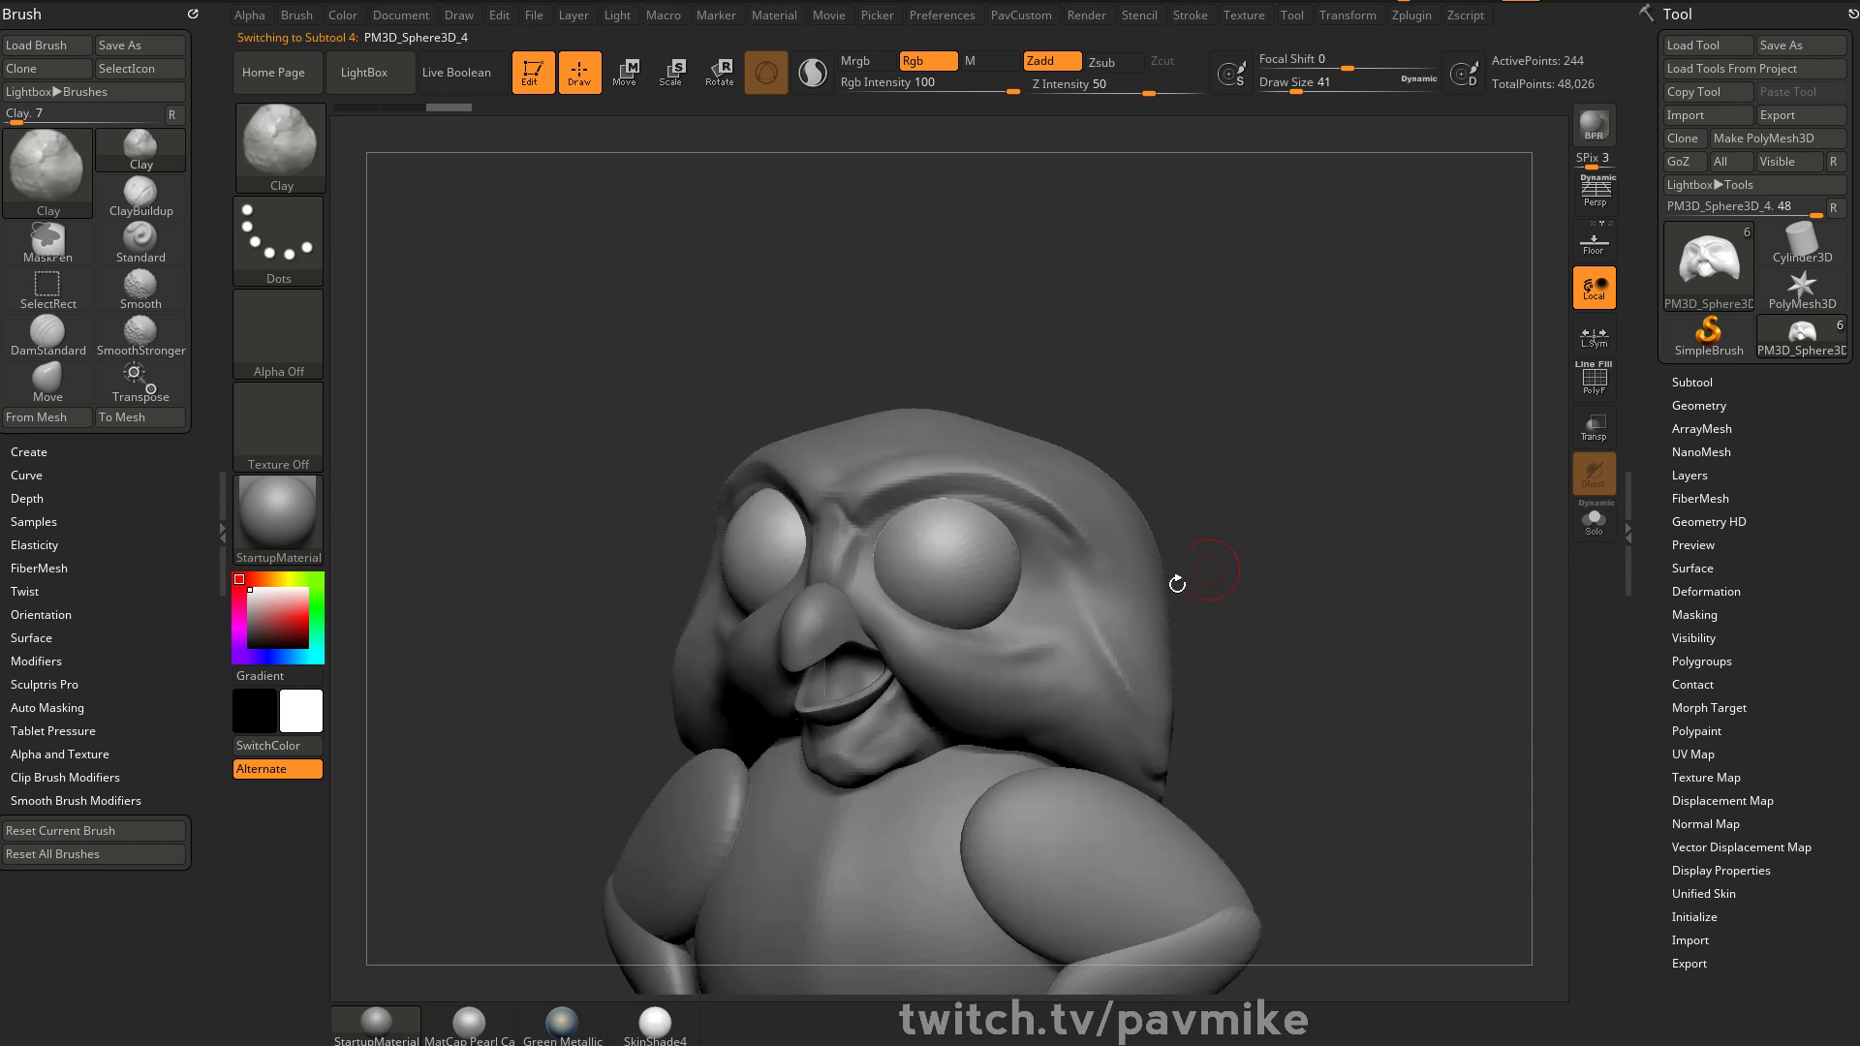
# Select the head subtool and add clay between the beak bridge and the eye at draw size 46
pyautogui.moveTo(1320, 564)
pyautogui.keyDown('alt'); pyautogui.mouseDown()
pyautogui.moveTo(1271, 522)
pyautogui.moveTo(1260, 581)
pyautogui.moveTo(1246, 539)
pyautogui.moveTo(1234, 553)
pyautogui.mouseUp(); pyautogui.keyUp('alt')
pyautogui.keyDown('alt'); pyautogui.click(1143, 620); pyautogui.keyUp('alt')
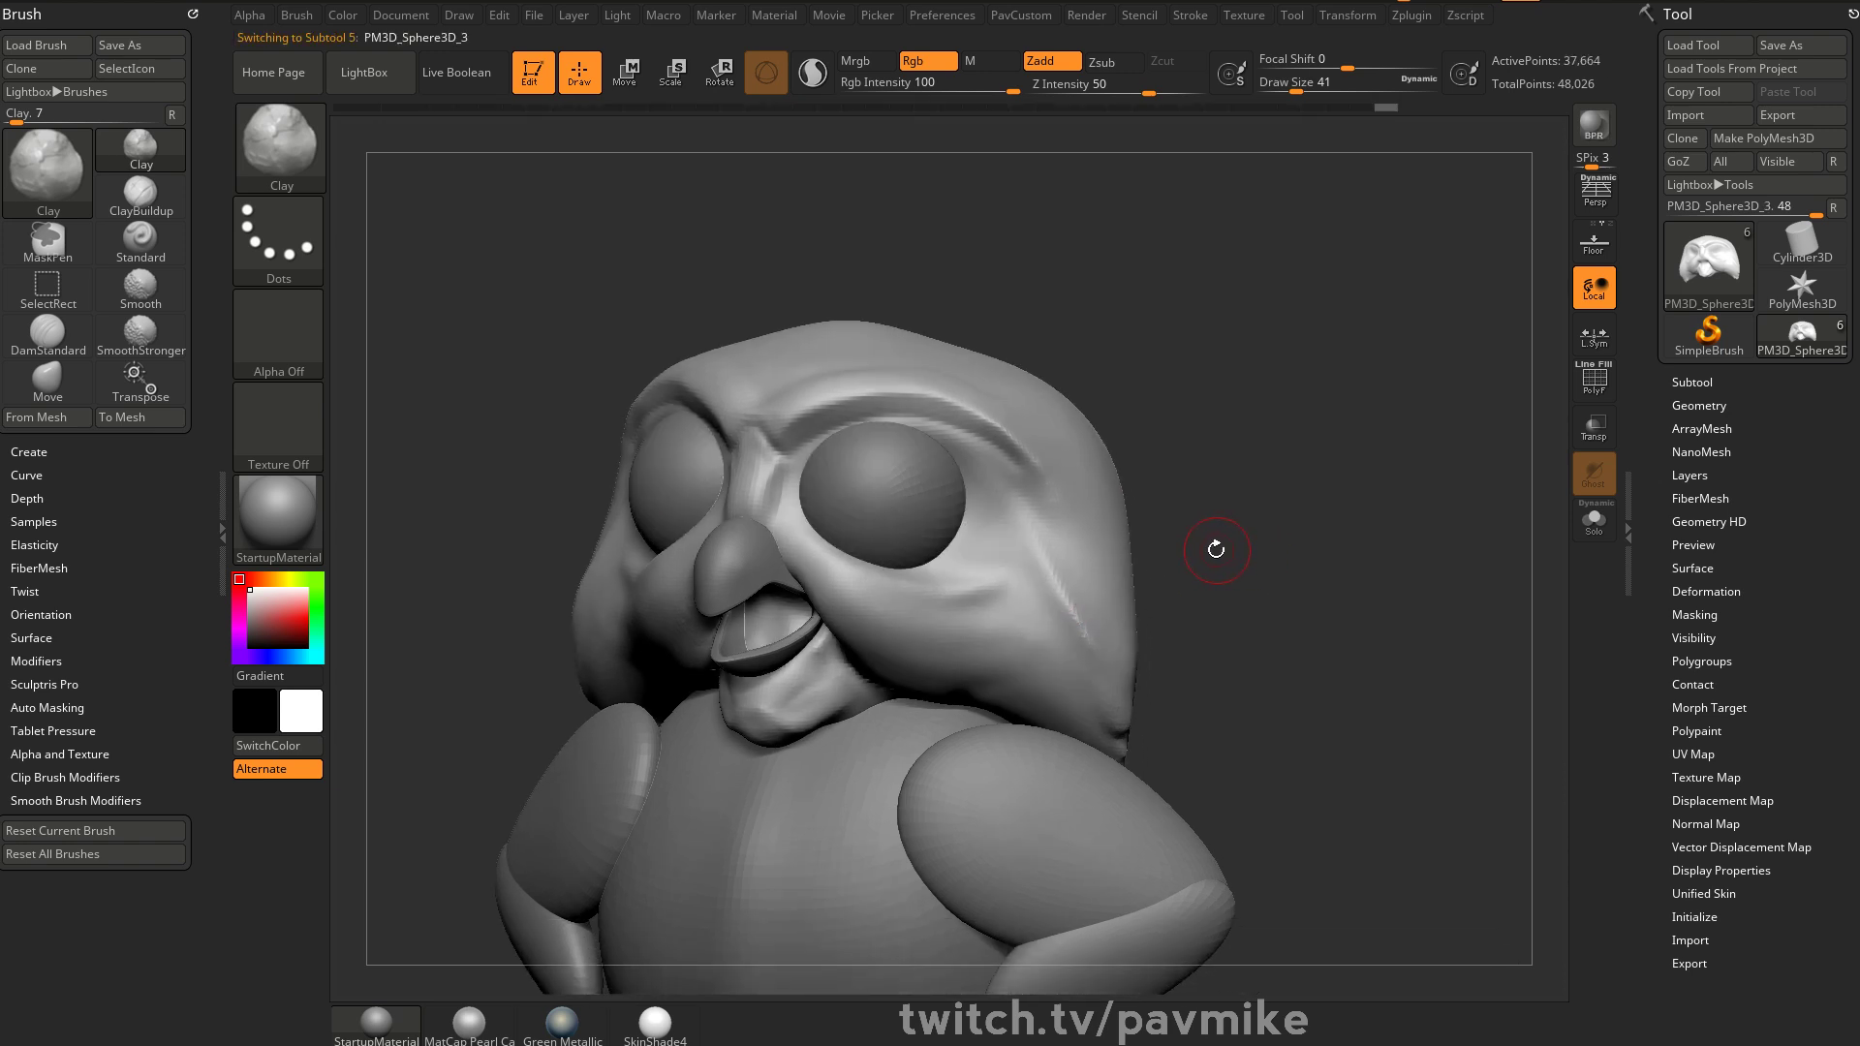
pyautogui.press('[')
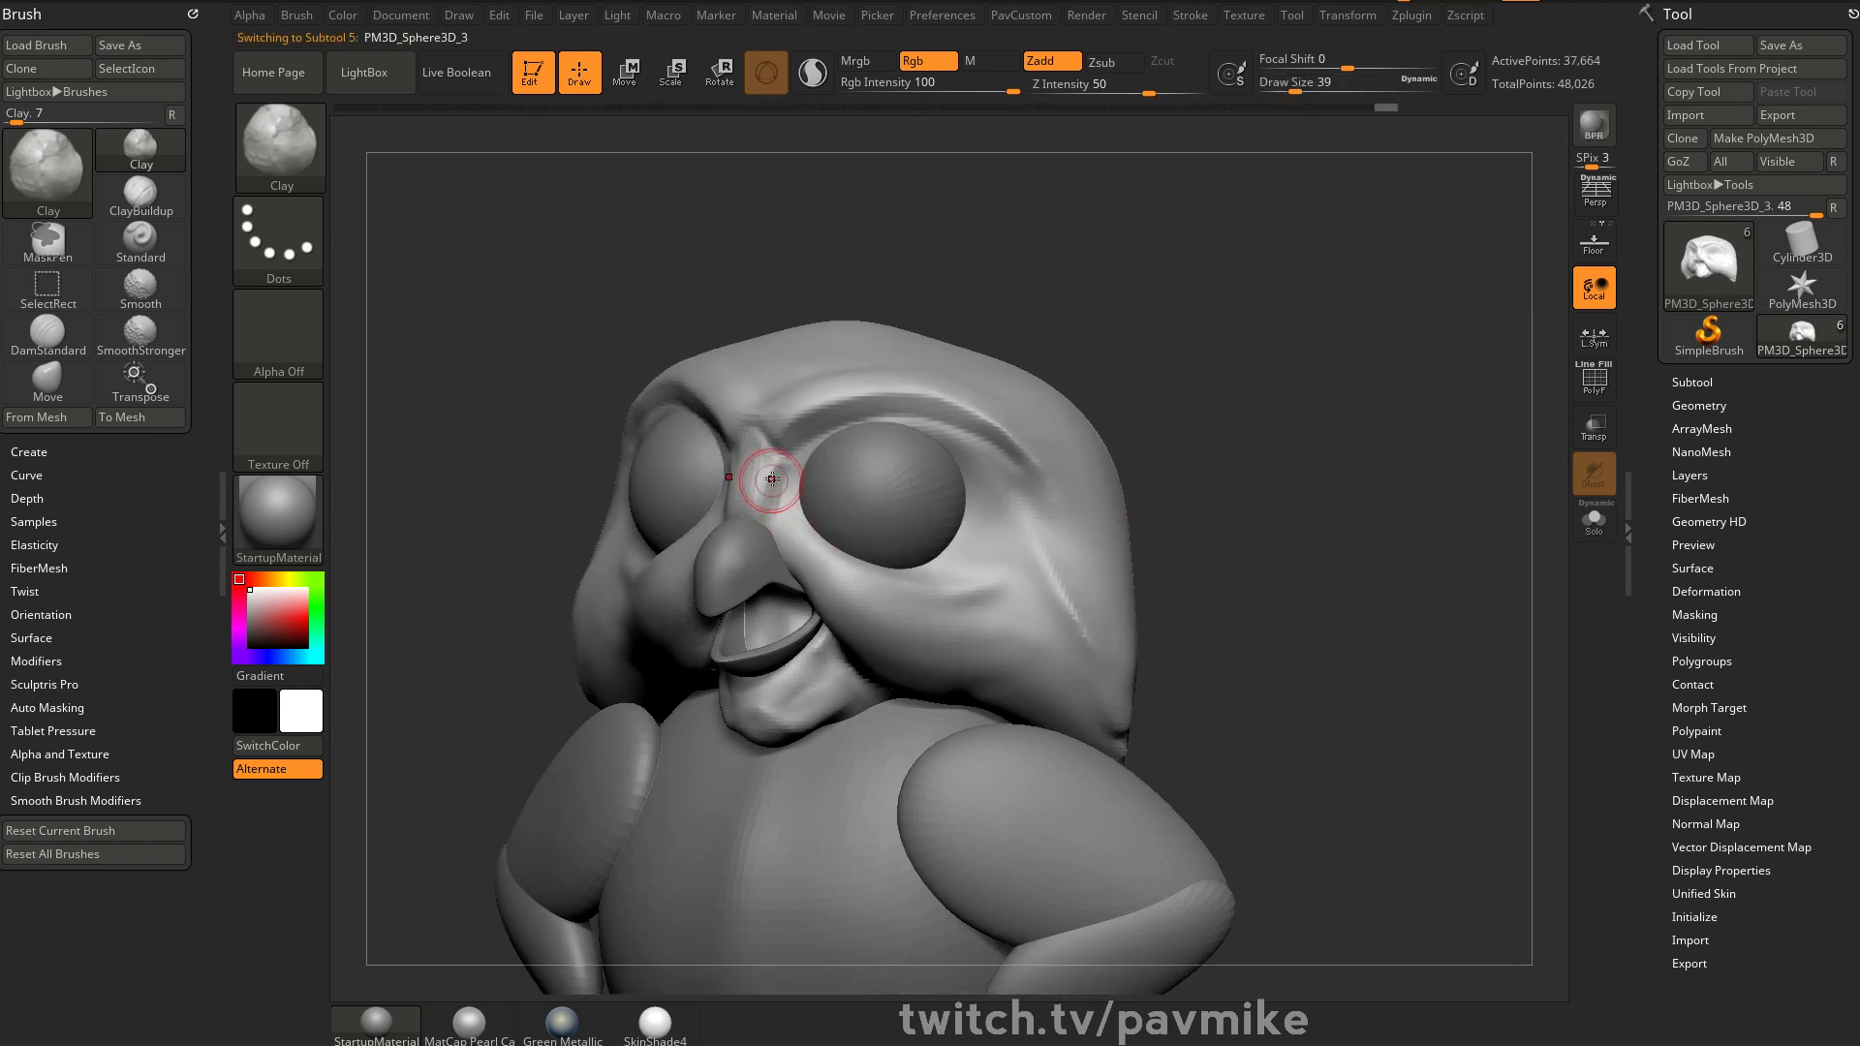
pyautogui.press('s')
pyautogui.moveTo(781, 512); pyautogui.dragTo(785, 514)
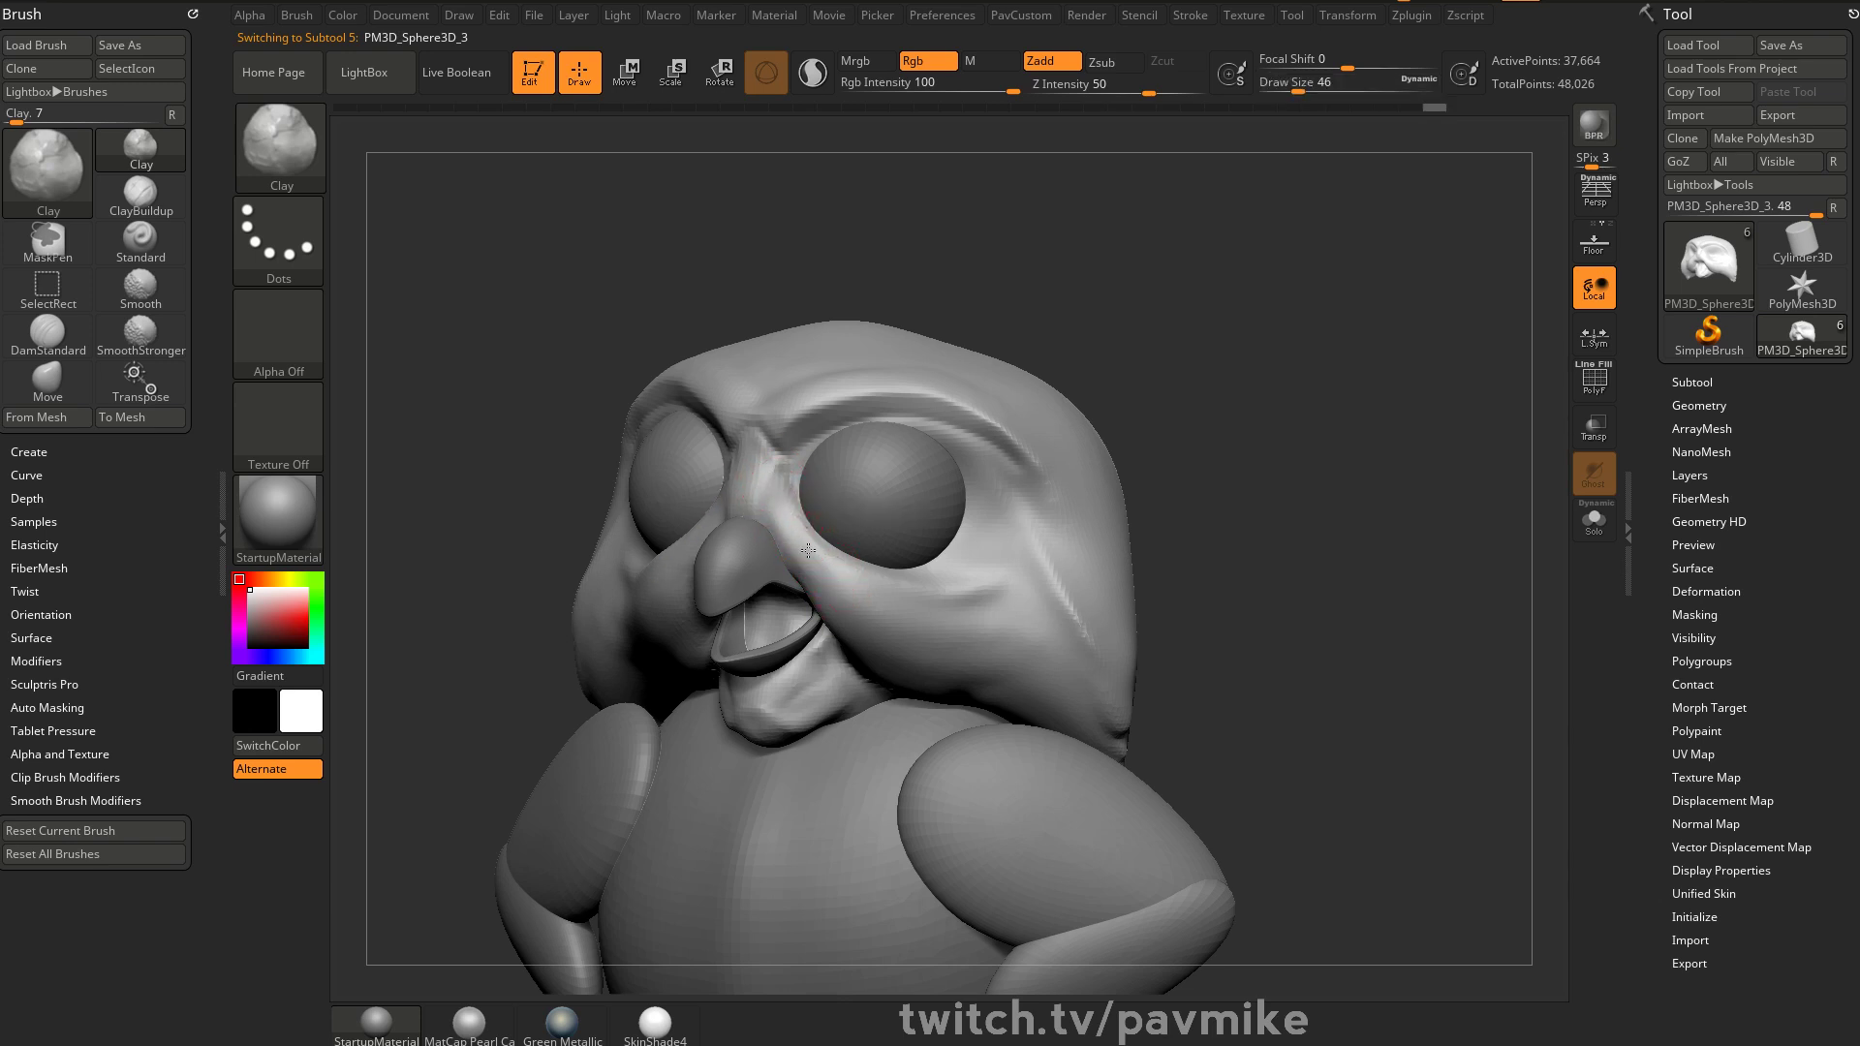
# Build up the cheeks beside the beak and below the eyes with the Clay brush at draw size 90
pyautogui.moveTo(1256, 578); pyautogui.dragTo(1221, 531)
pyautogui.press(']')
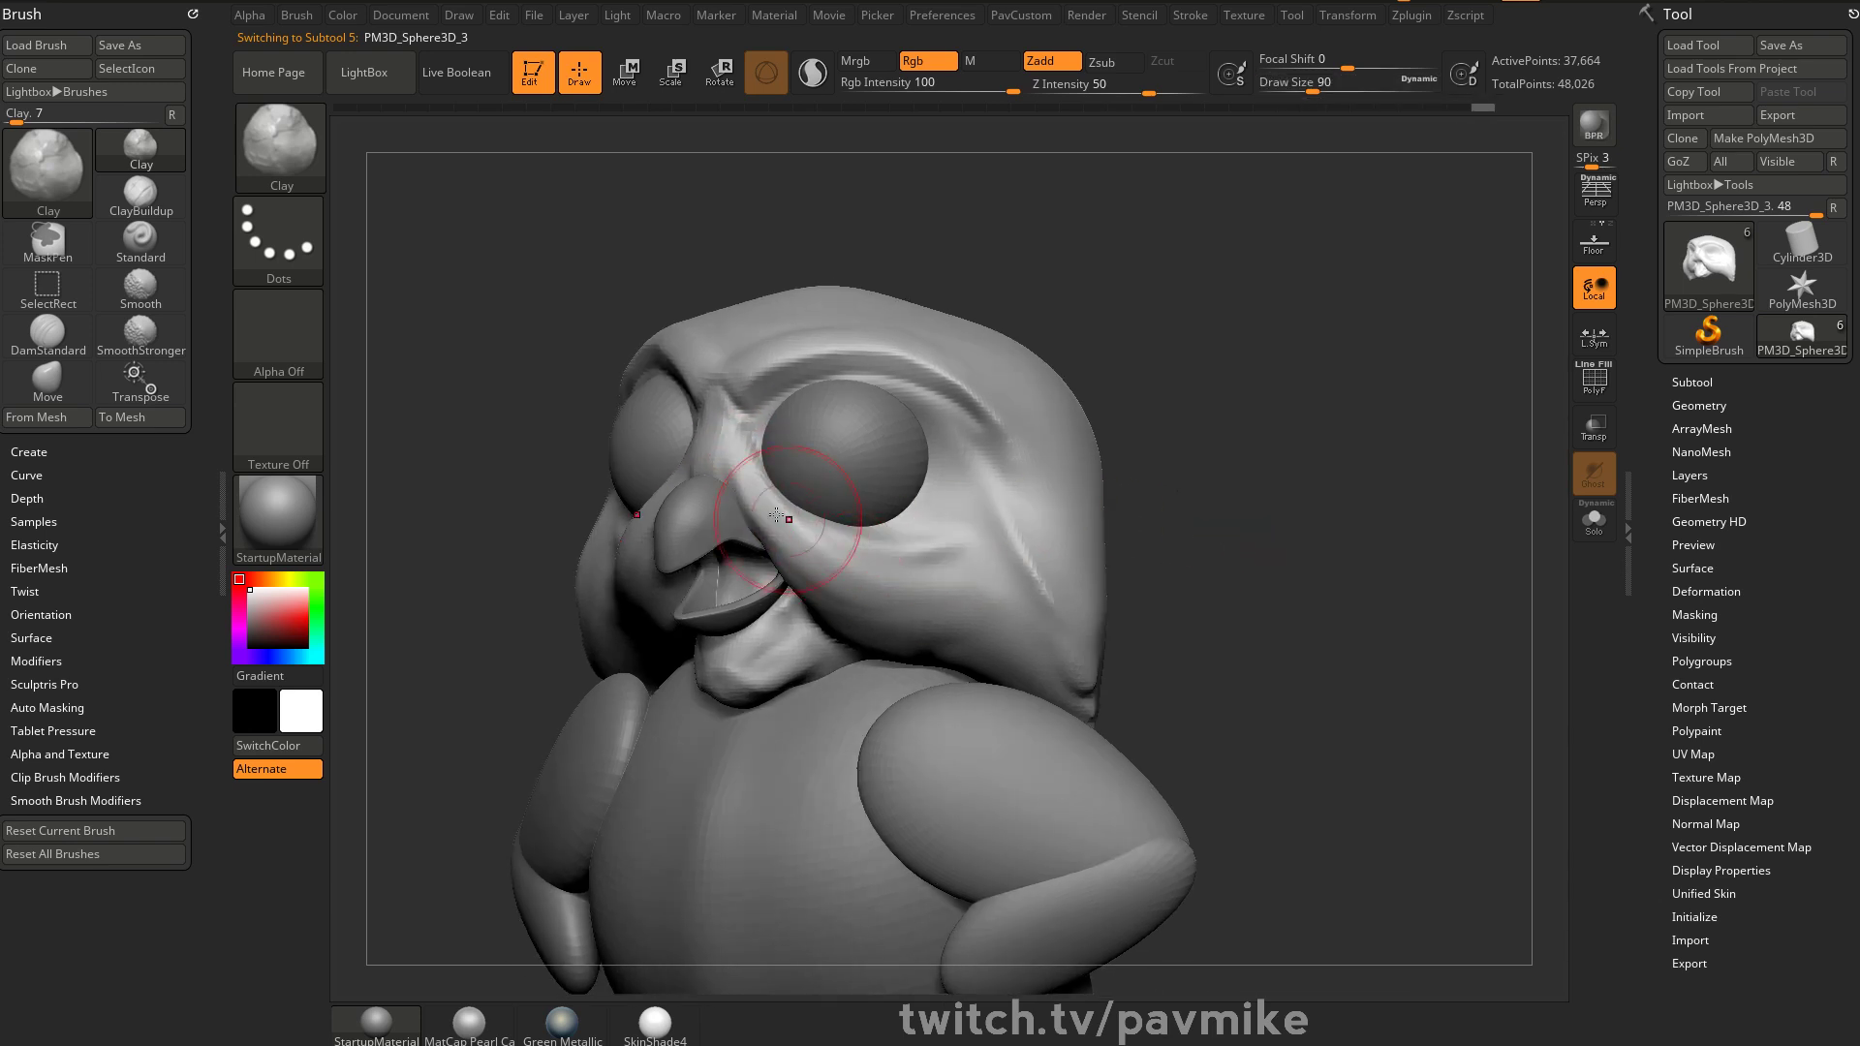
pyautogui.moveTo(1279, 487); pyautogui.dragTo(1235, 407)
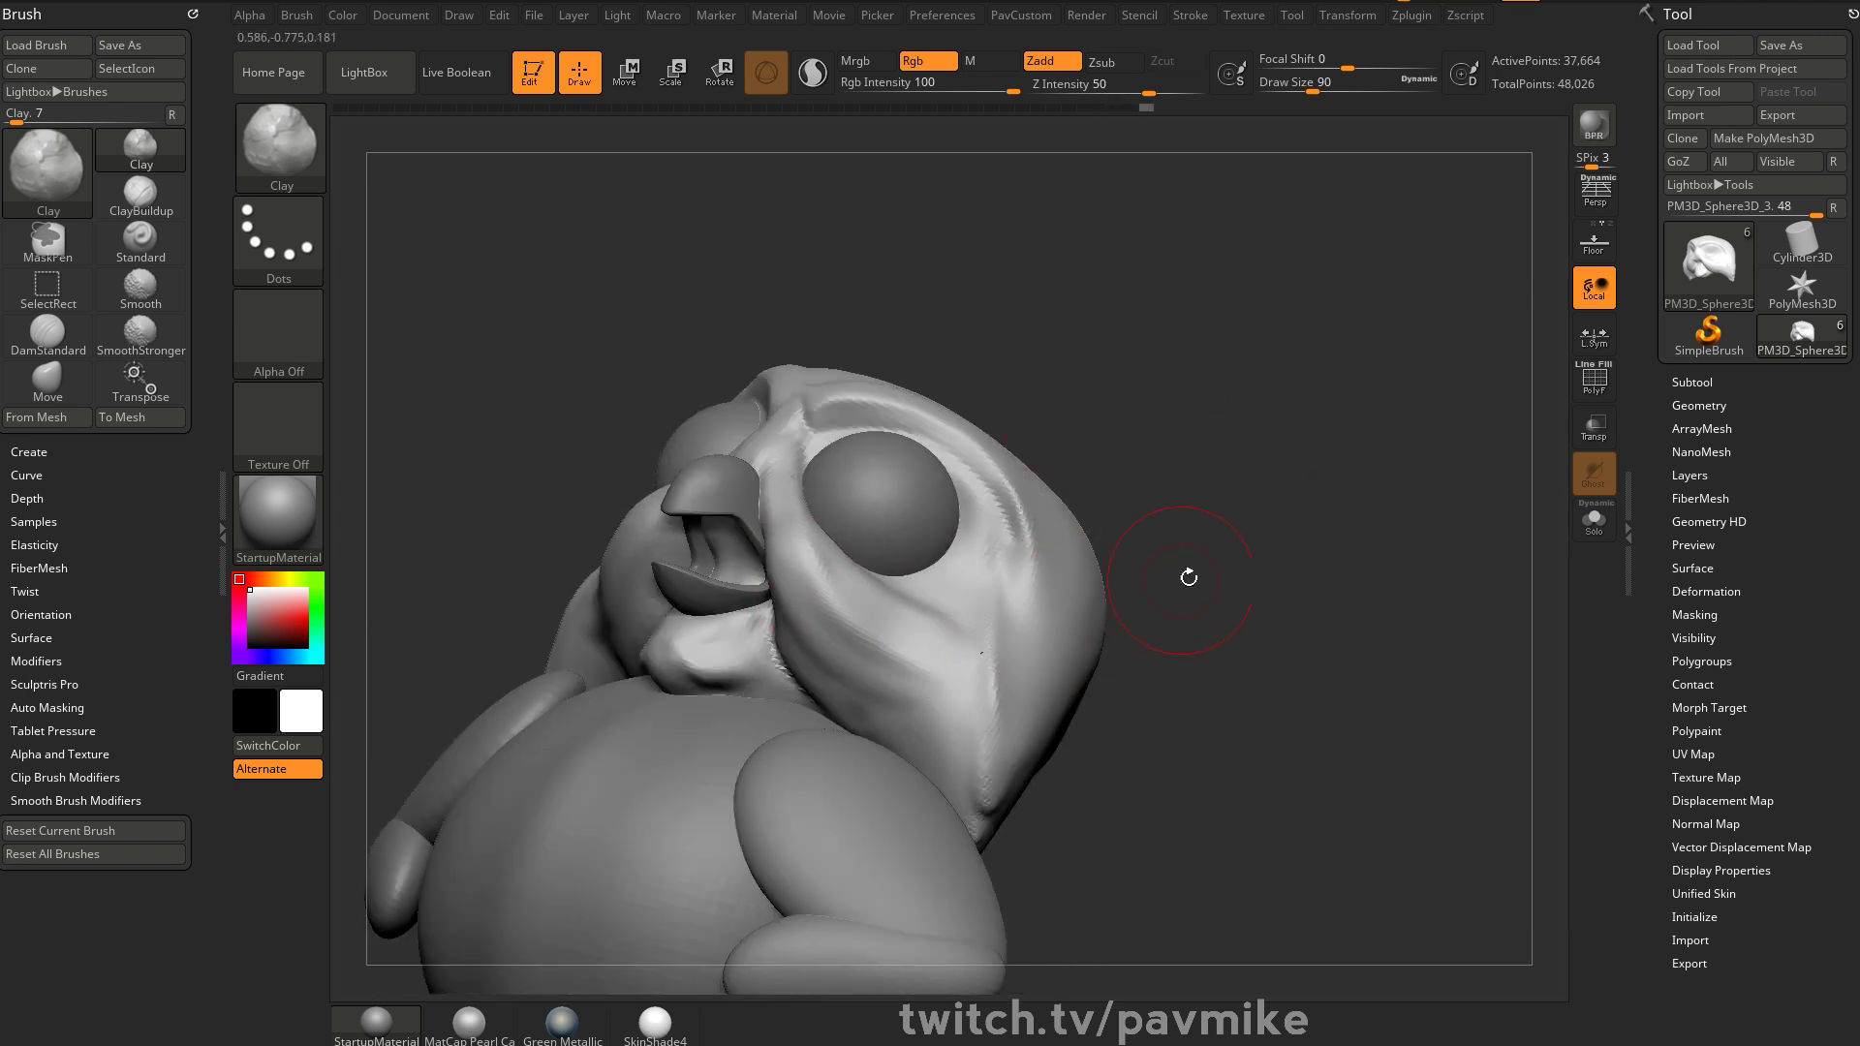
pyautogui.moveTo(1167, 577); pyautogui.dragTo(810, 581)
pyautogui.moveTo(1172, 562)
pyautogui.mouseDown()
pyautogui.moveTo(1159, 507)
pyautogui.moveTo(1169, 536)
pyautogui.mouseUp()
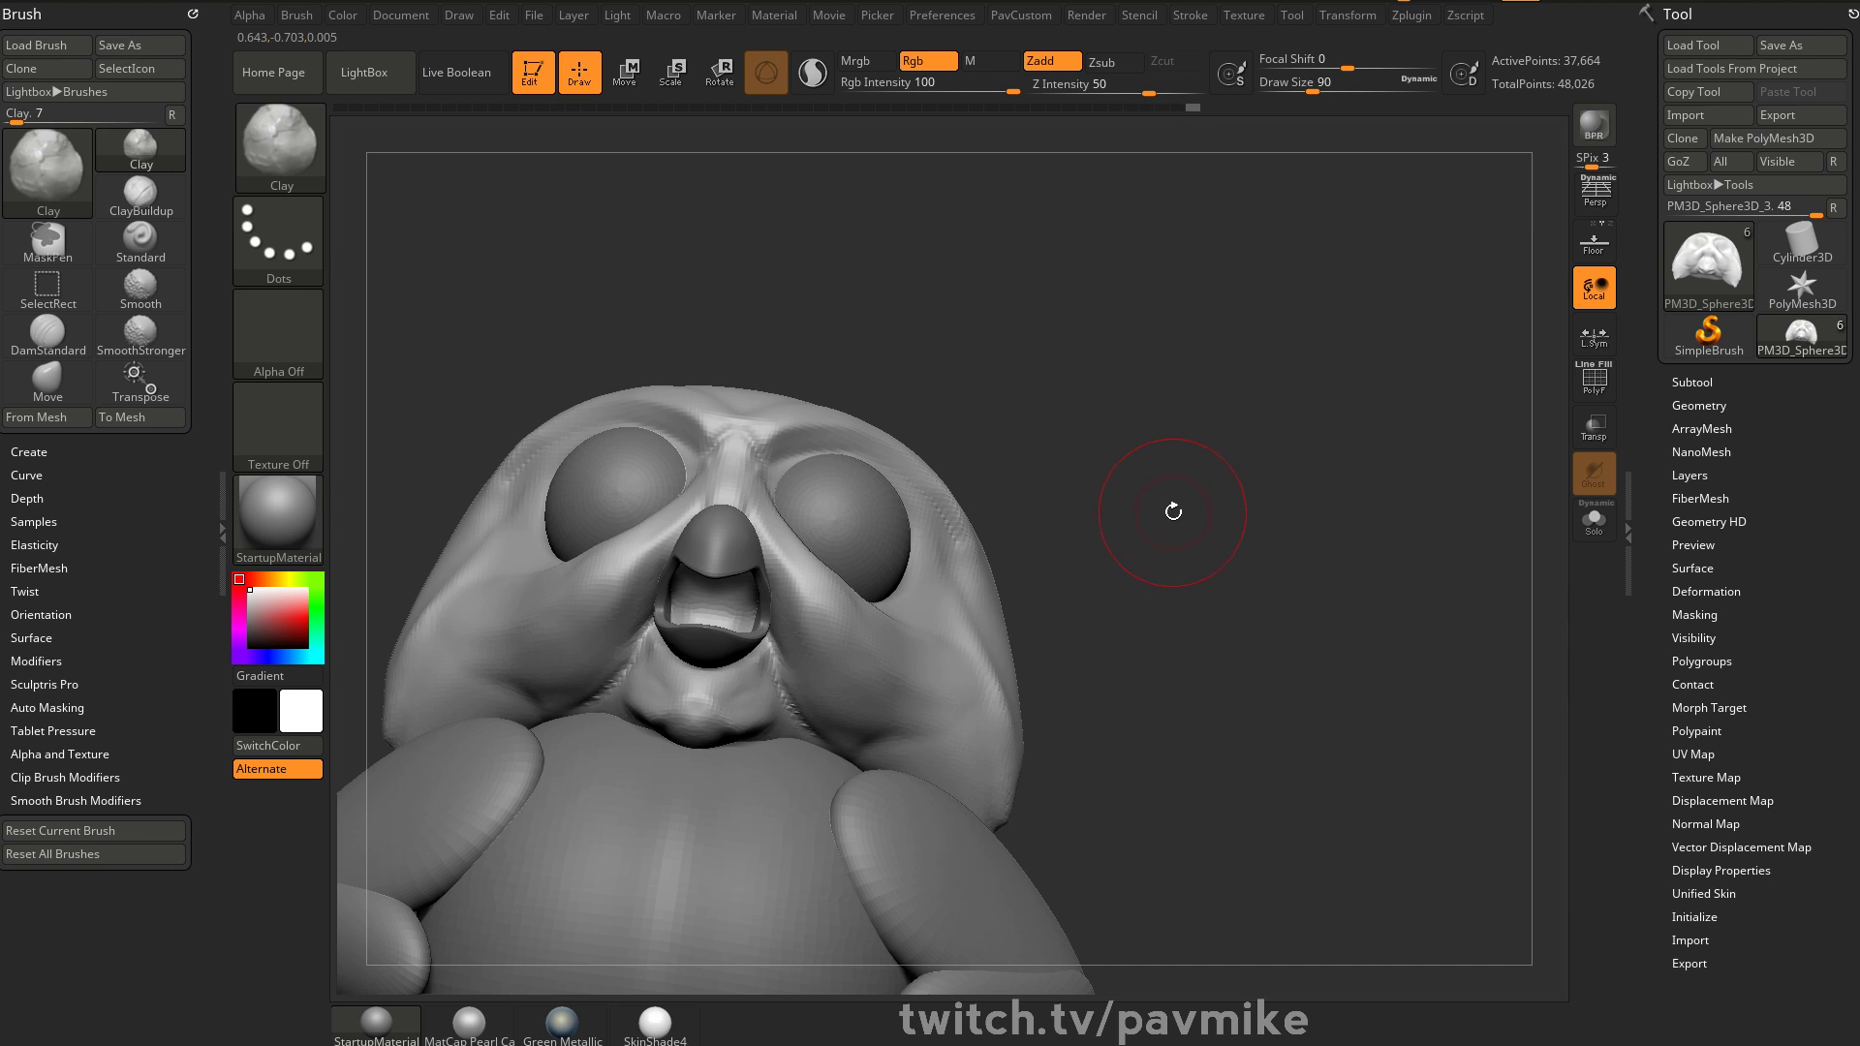
pyautogui.moveTo(1208, 481); pyautogui.dragTo(1193, 464)
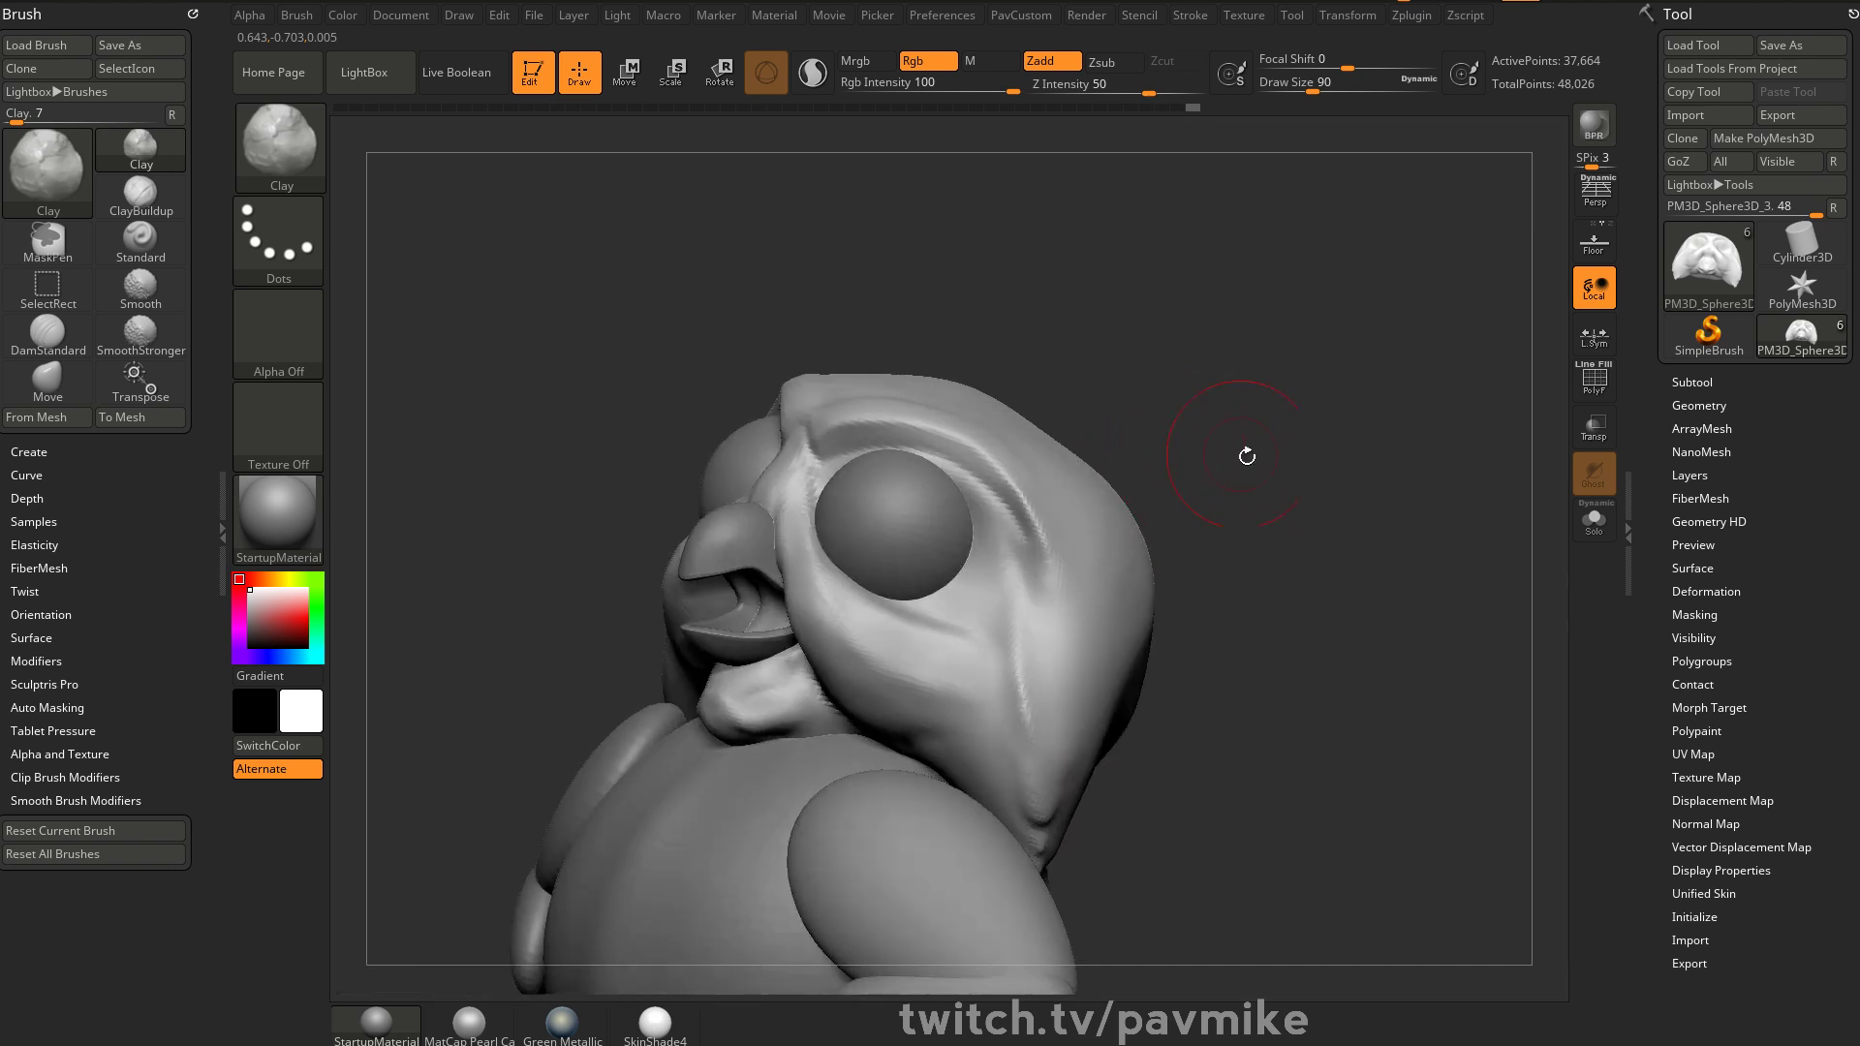
# Set the Clay brush's draw size to 51
pyautogui.press('s')
pyautogui.moveTo(1223, 374); pyautogui.dragTo(1206, 374)
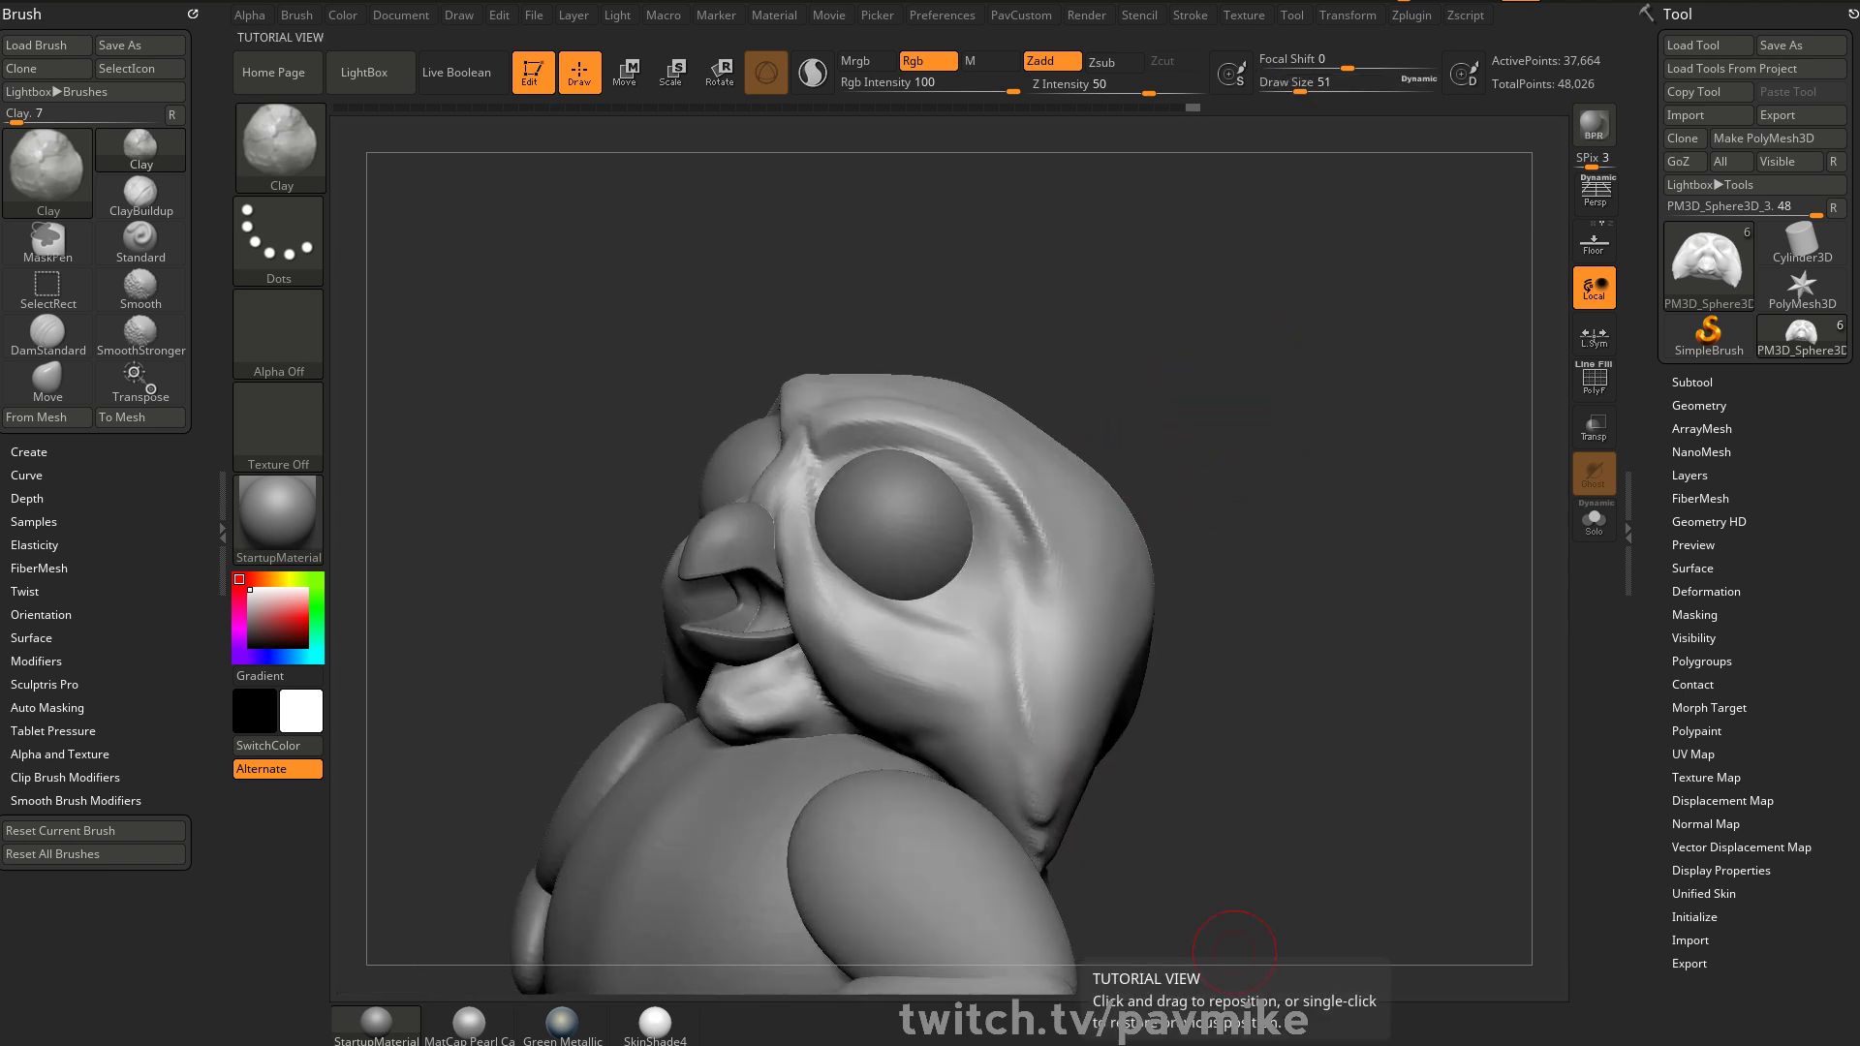
# Switch to the browser, look through the YouTube channel's videos and open "038 ZBrush Snapshot 3D Geometry Creation and Boolean"
pyautogui.moveTo(824, 1042); pyautogui.dragTo(615, 124)
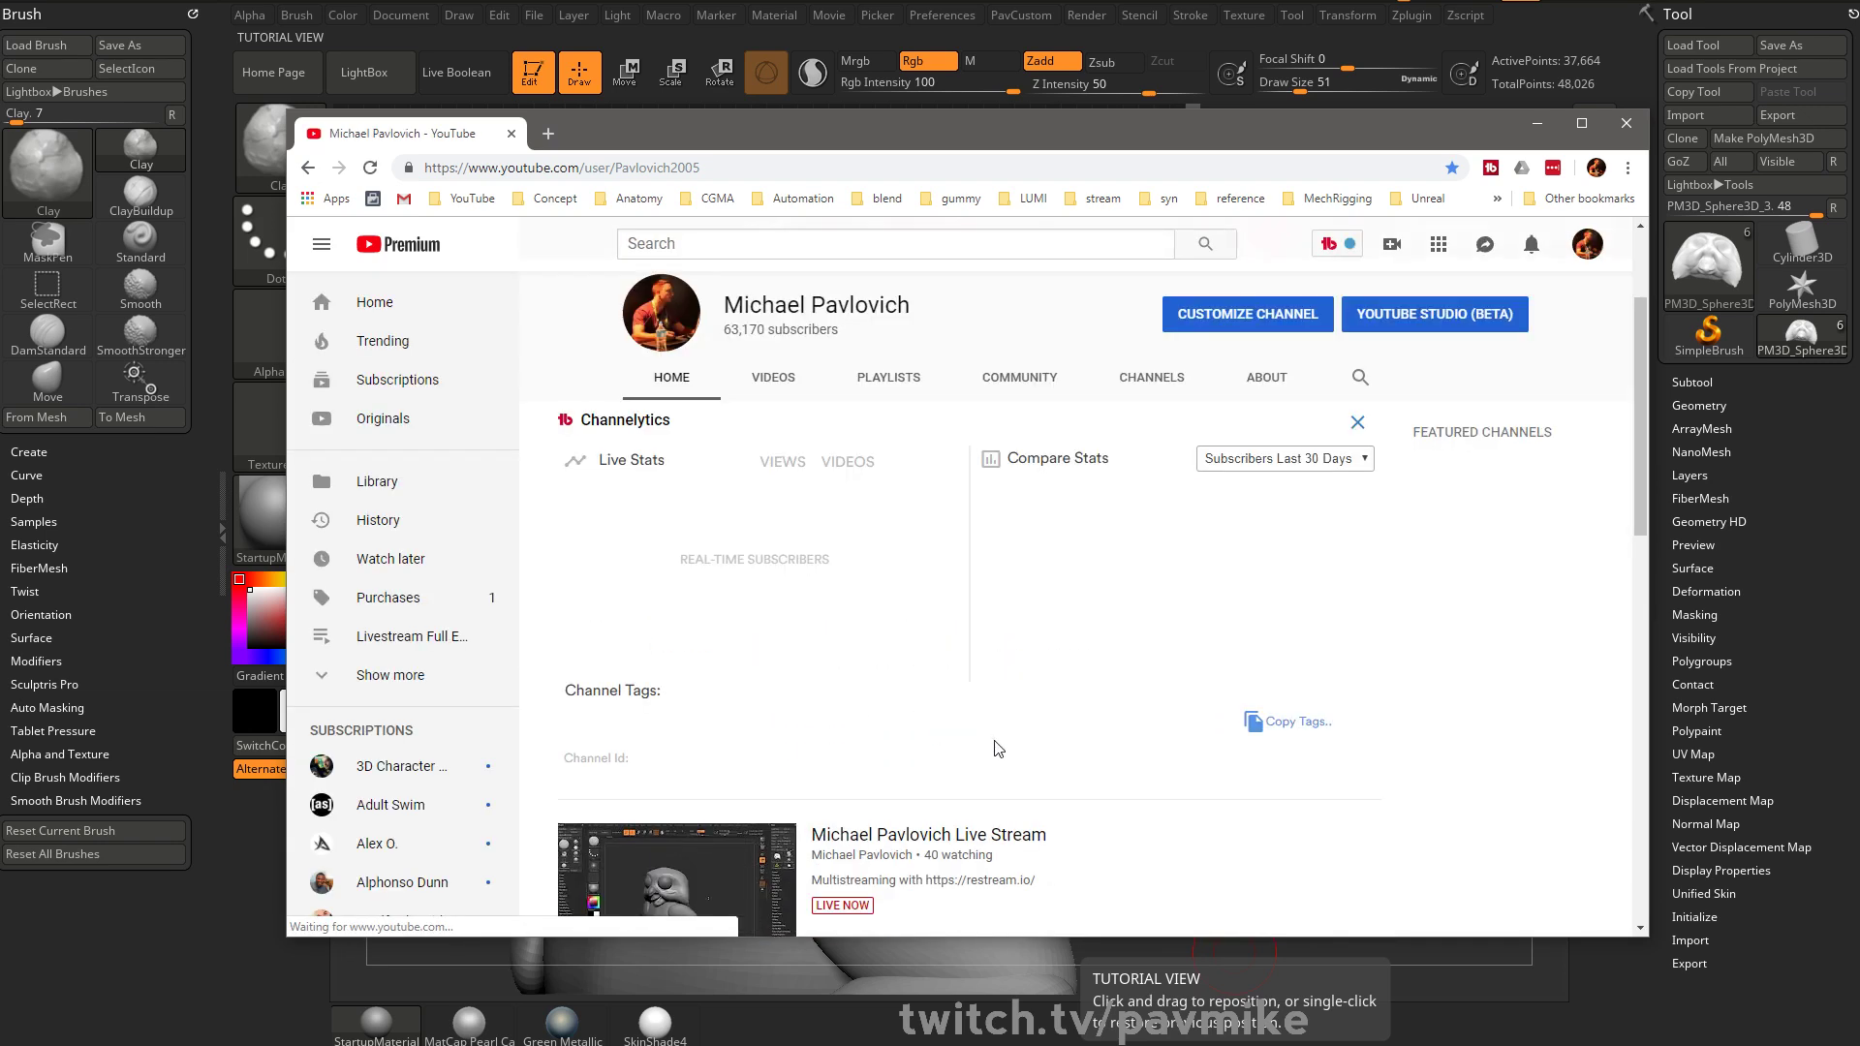
pyautogui.scroll(-5, 1129, 717)
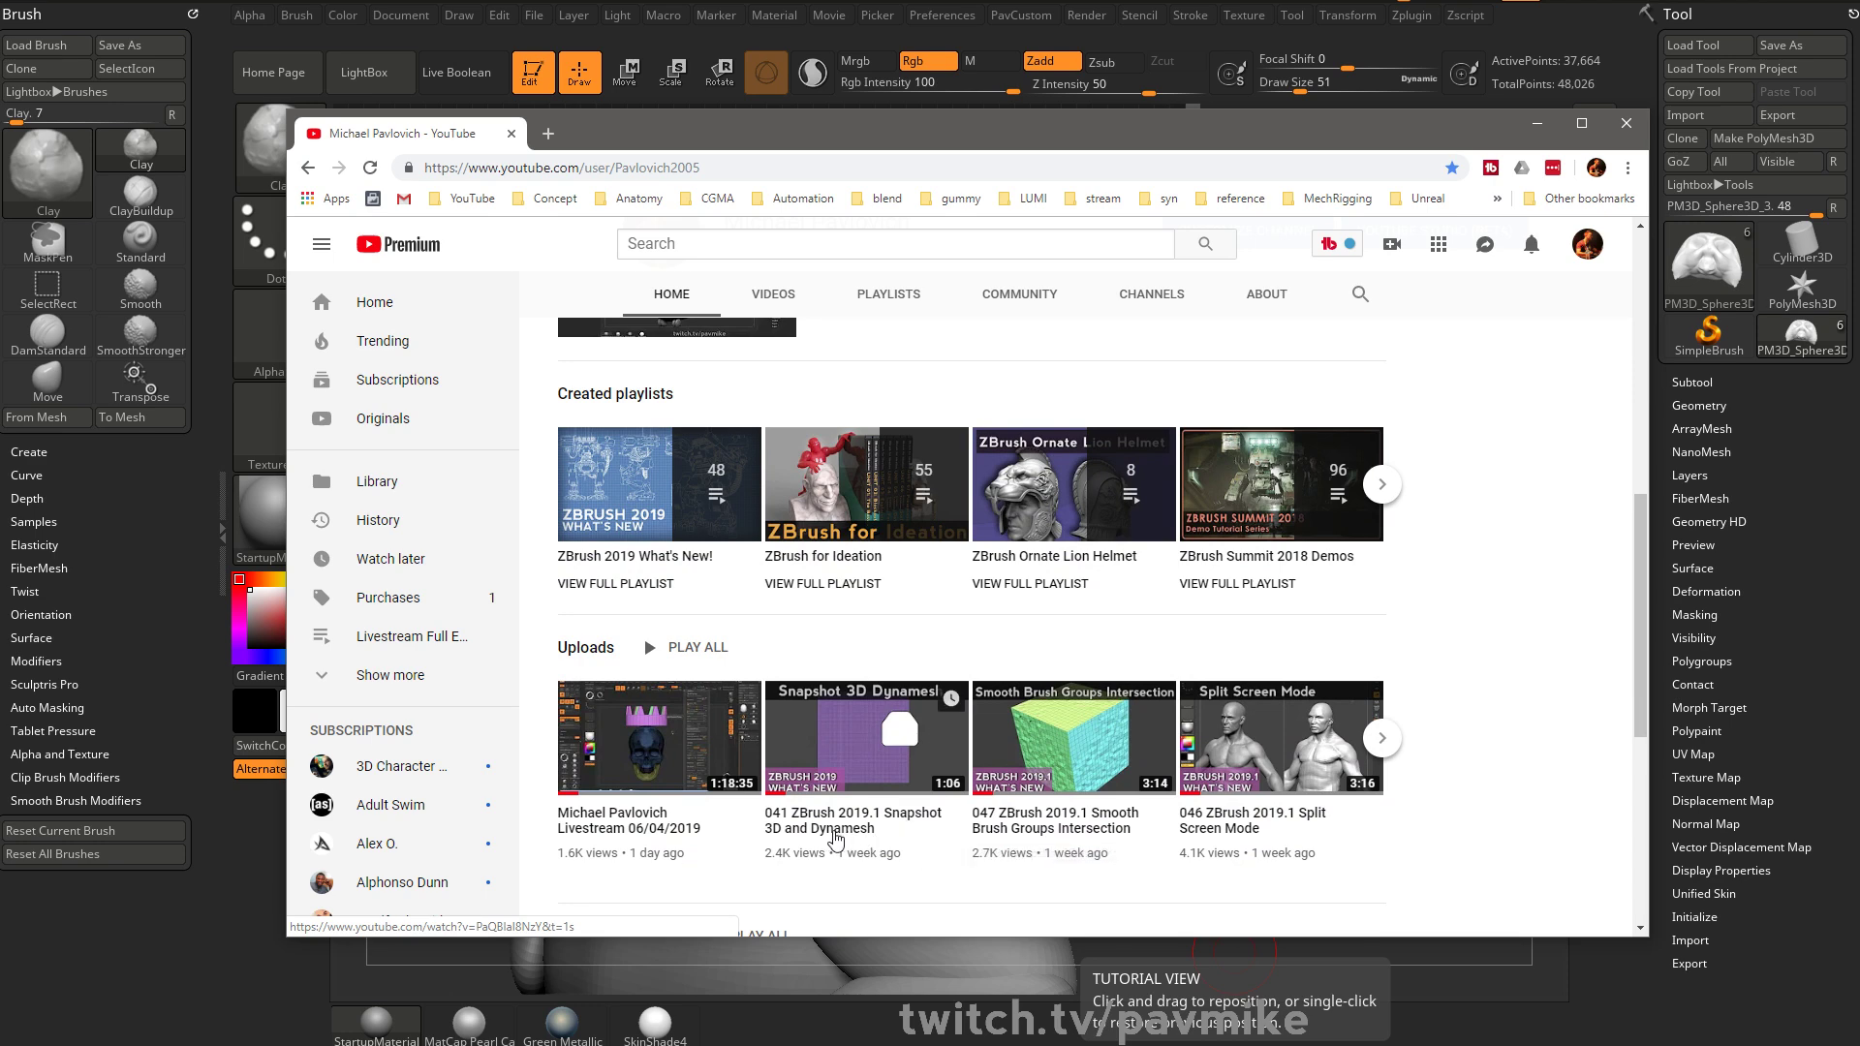
pyautogui.scroll(-5, 998, 706)
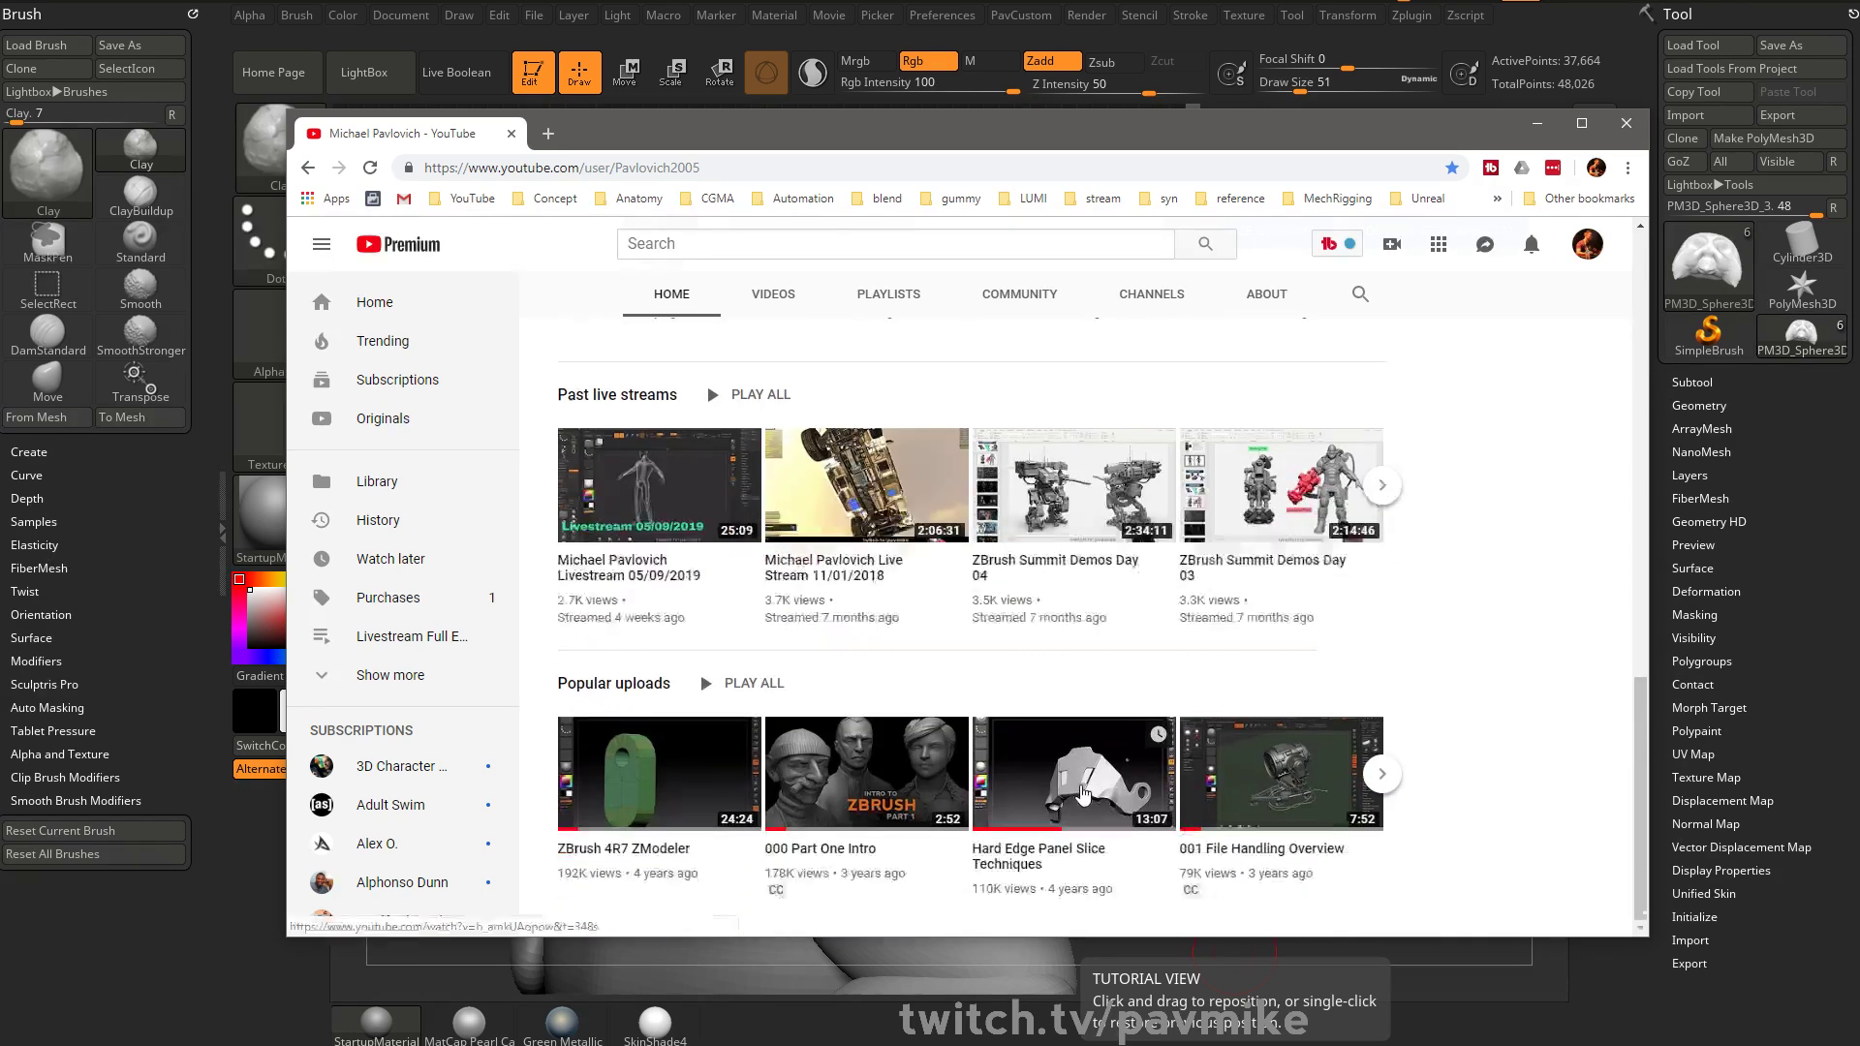
pyautogui.scroll(5, 817, 606)
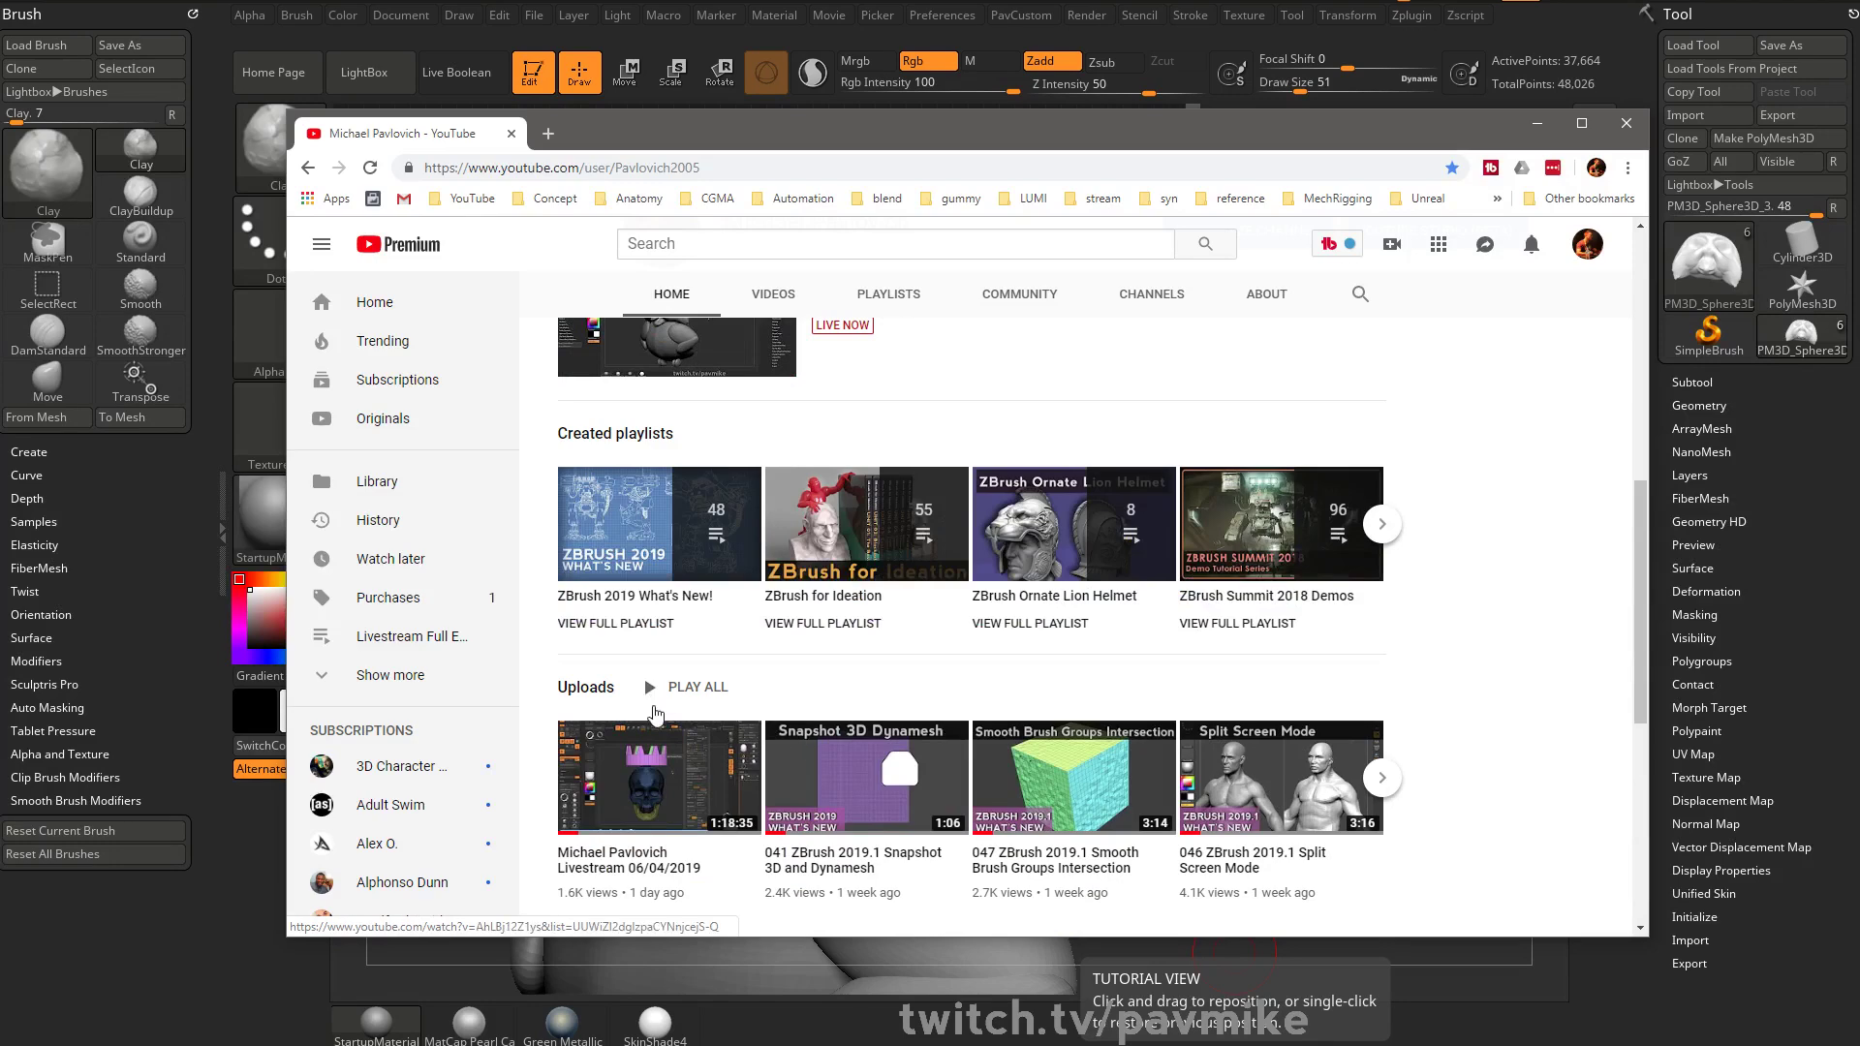
pyautogui.scroll(3, 753, 528)
pyautogui.click(773, 294)
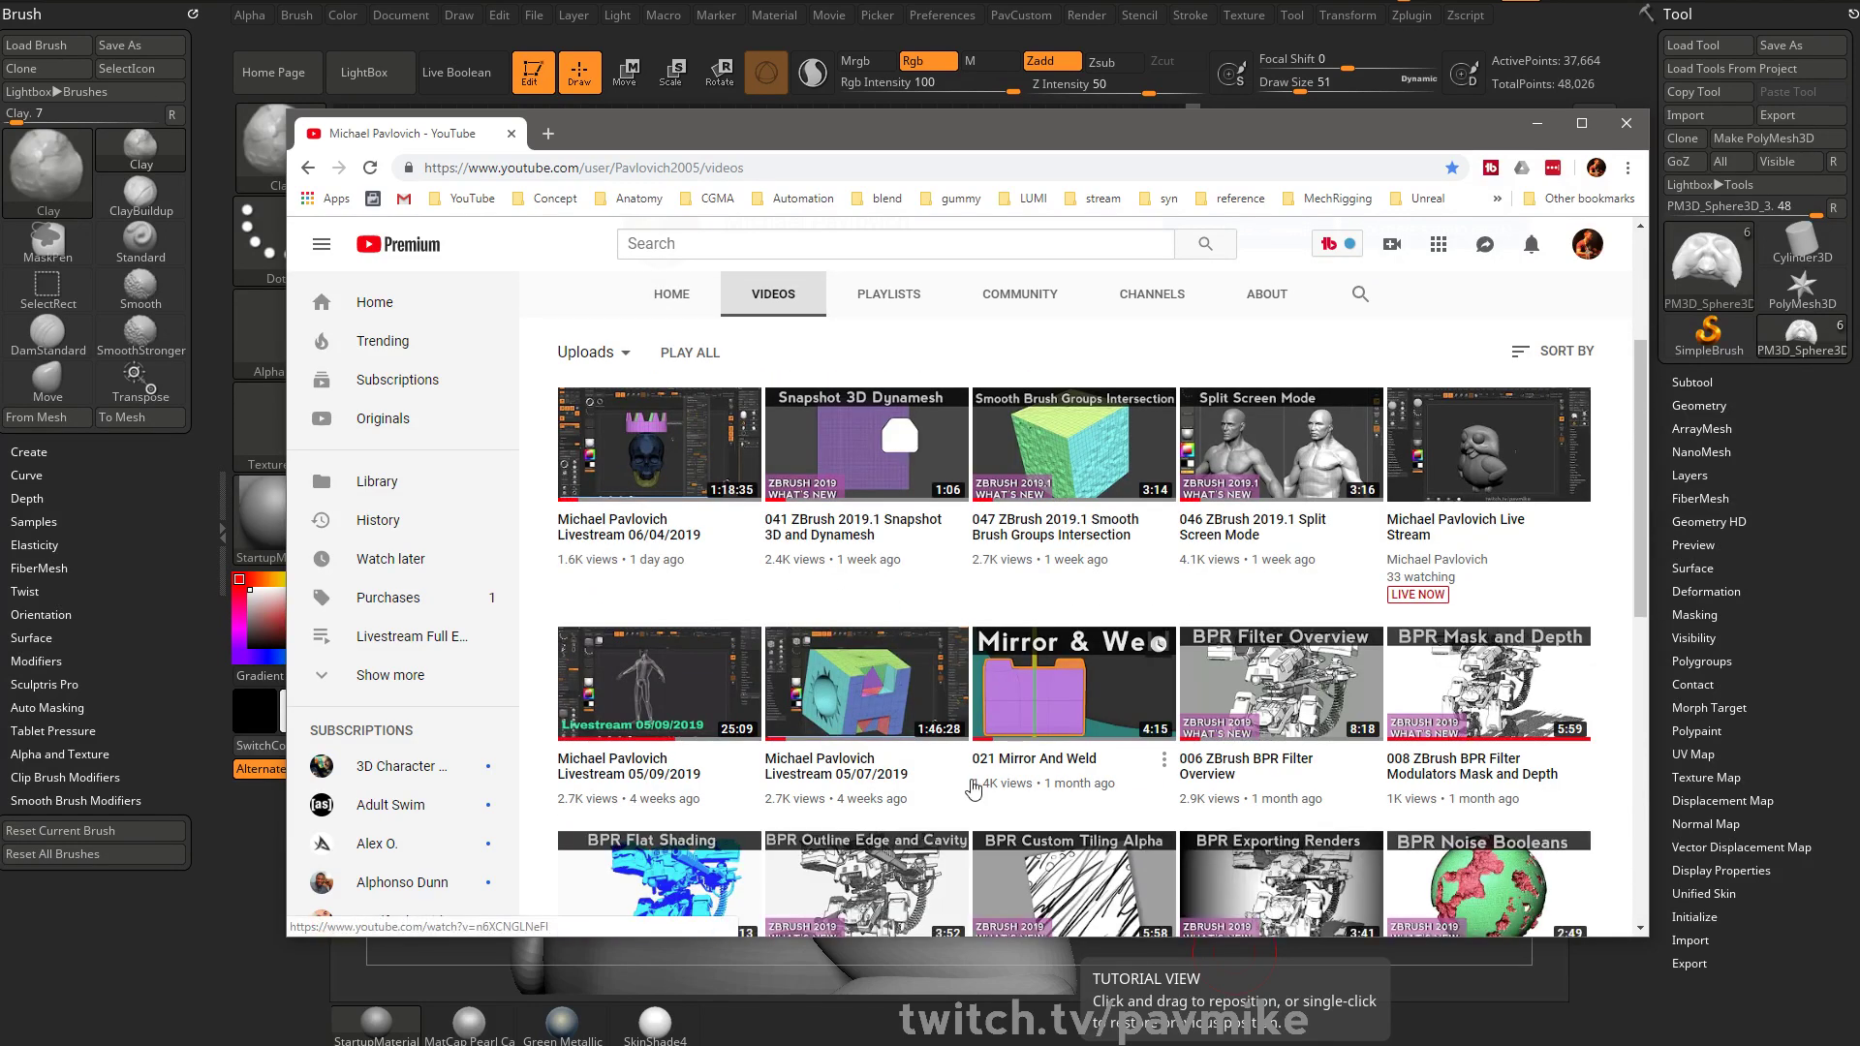
pyautogui.scroll(-5, 1066, 775)
pyautogui.click(855, 726)
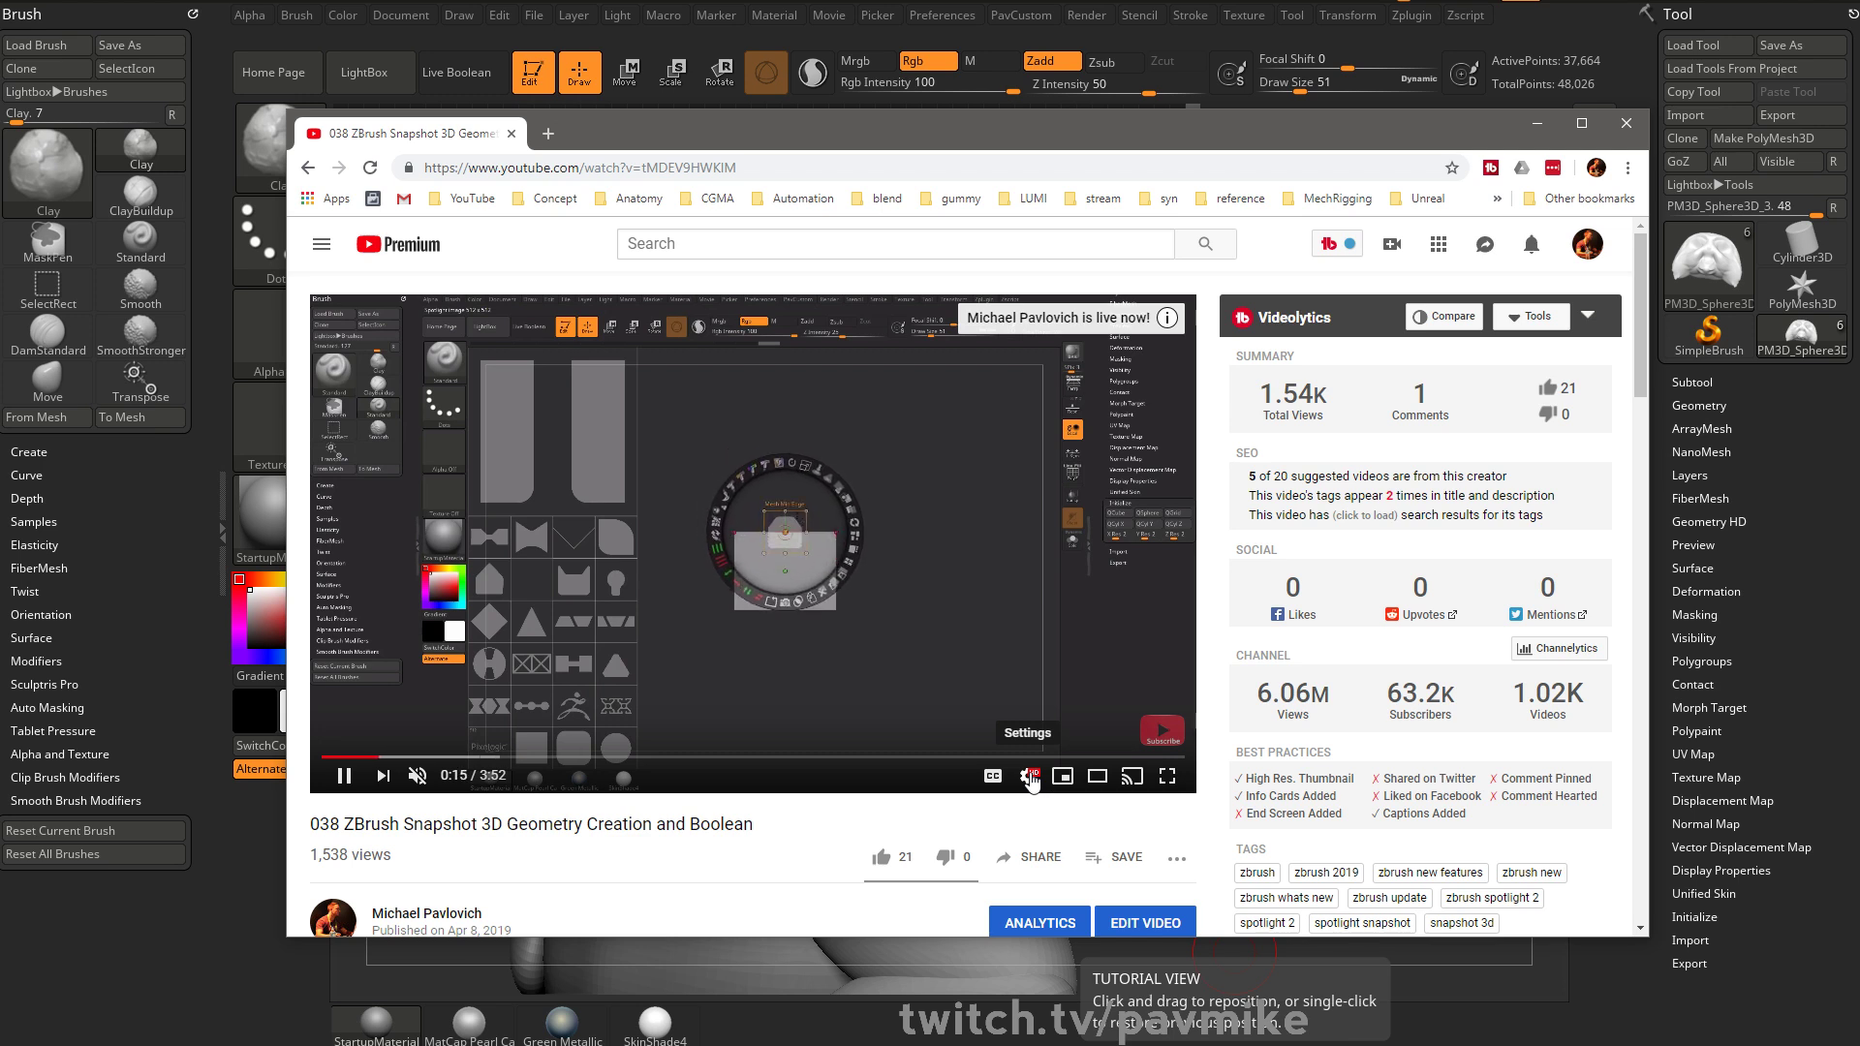
# Show the video's playback speed options and return to ZBrush
pyautogui.click(1025, 781)
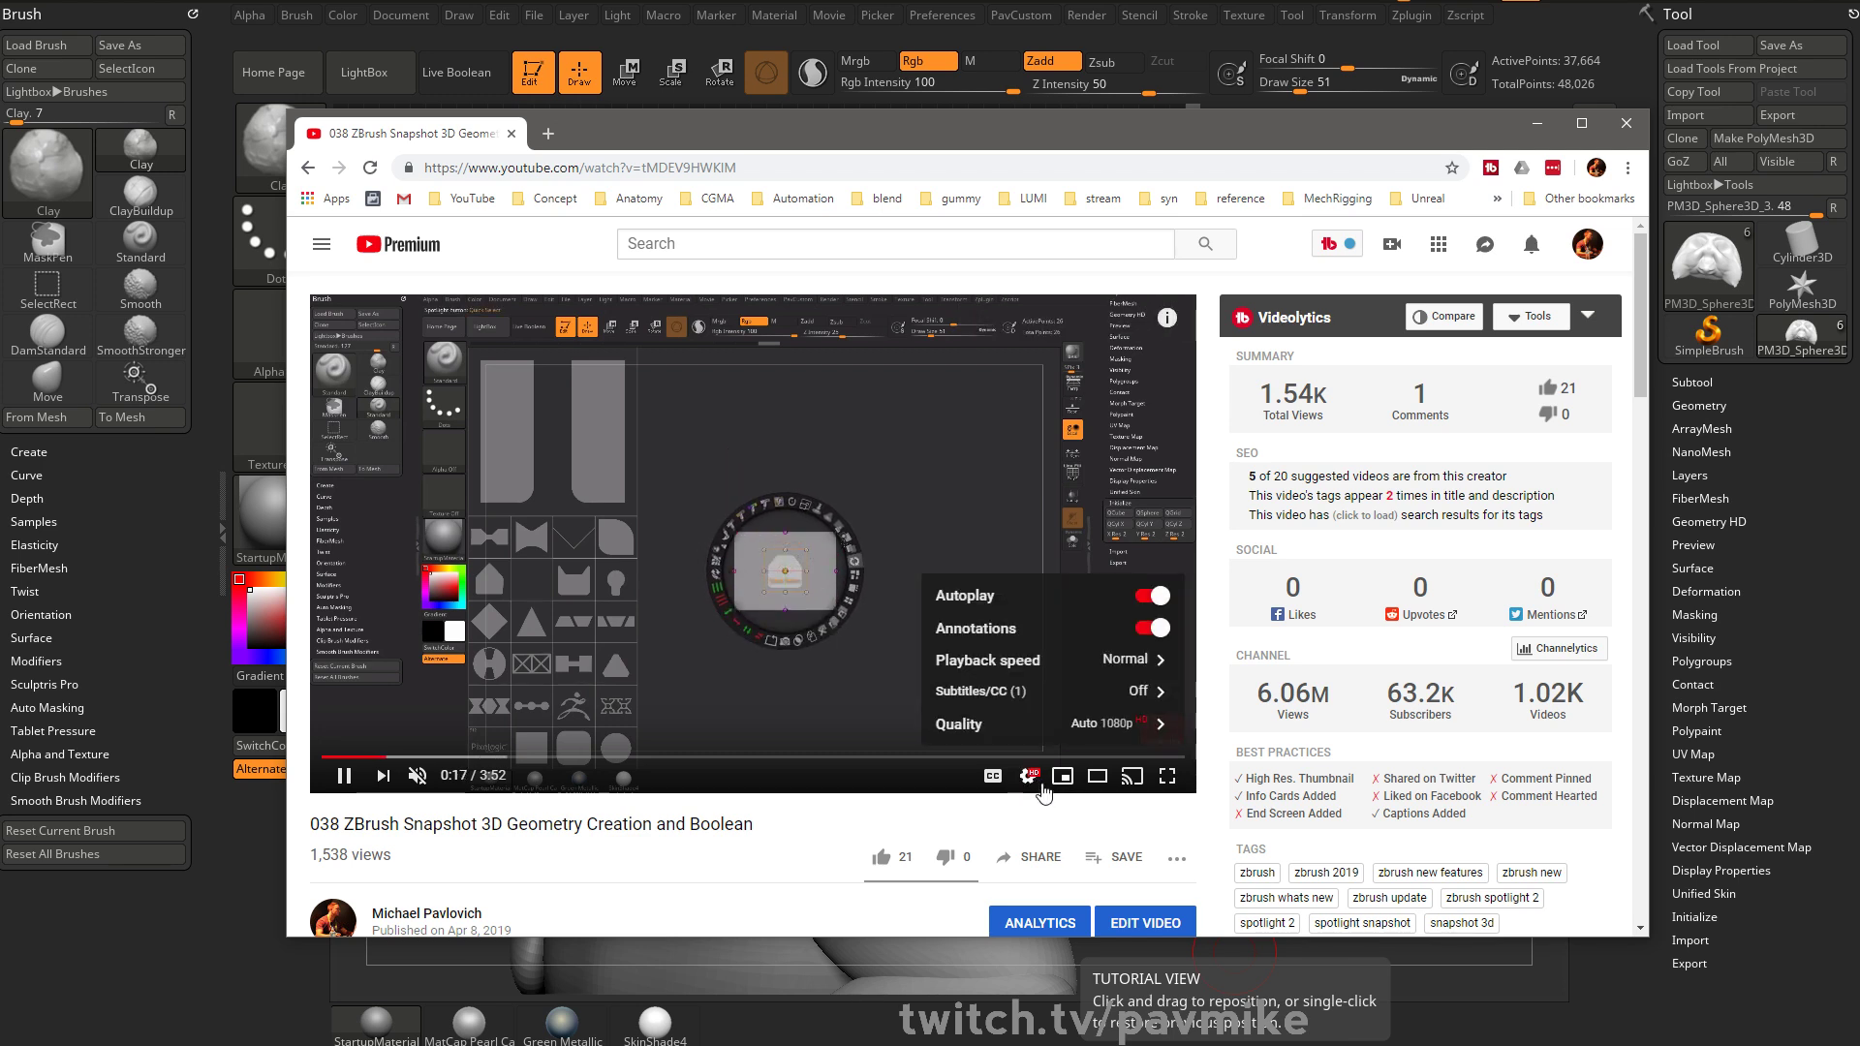
pyautogui.click(994, 669)
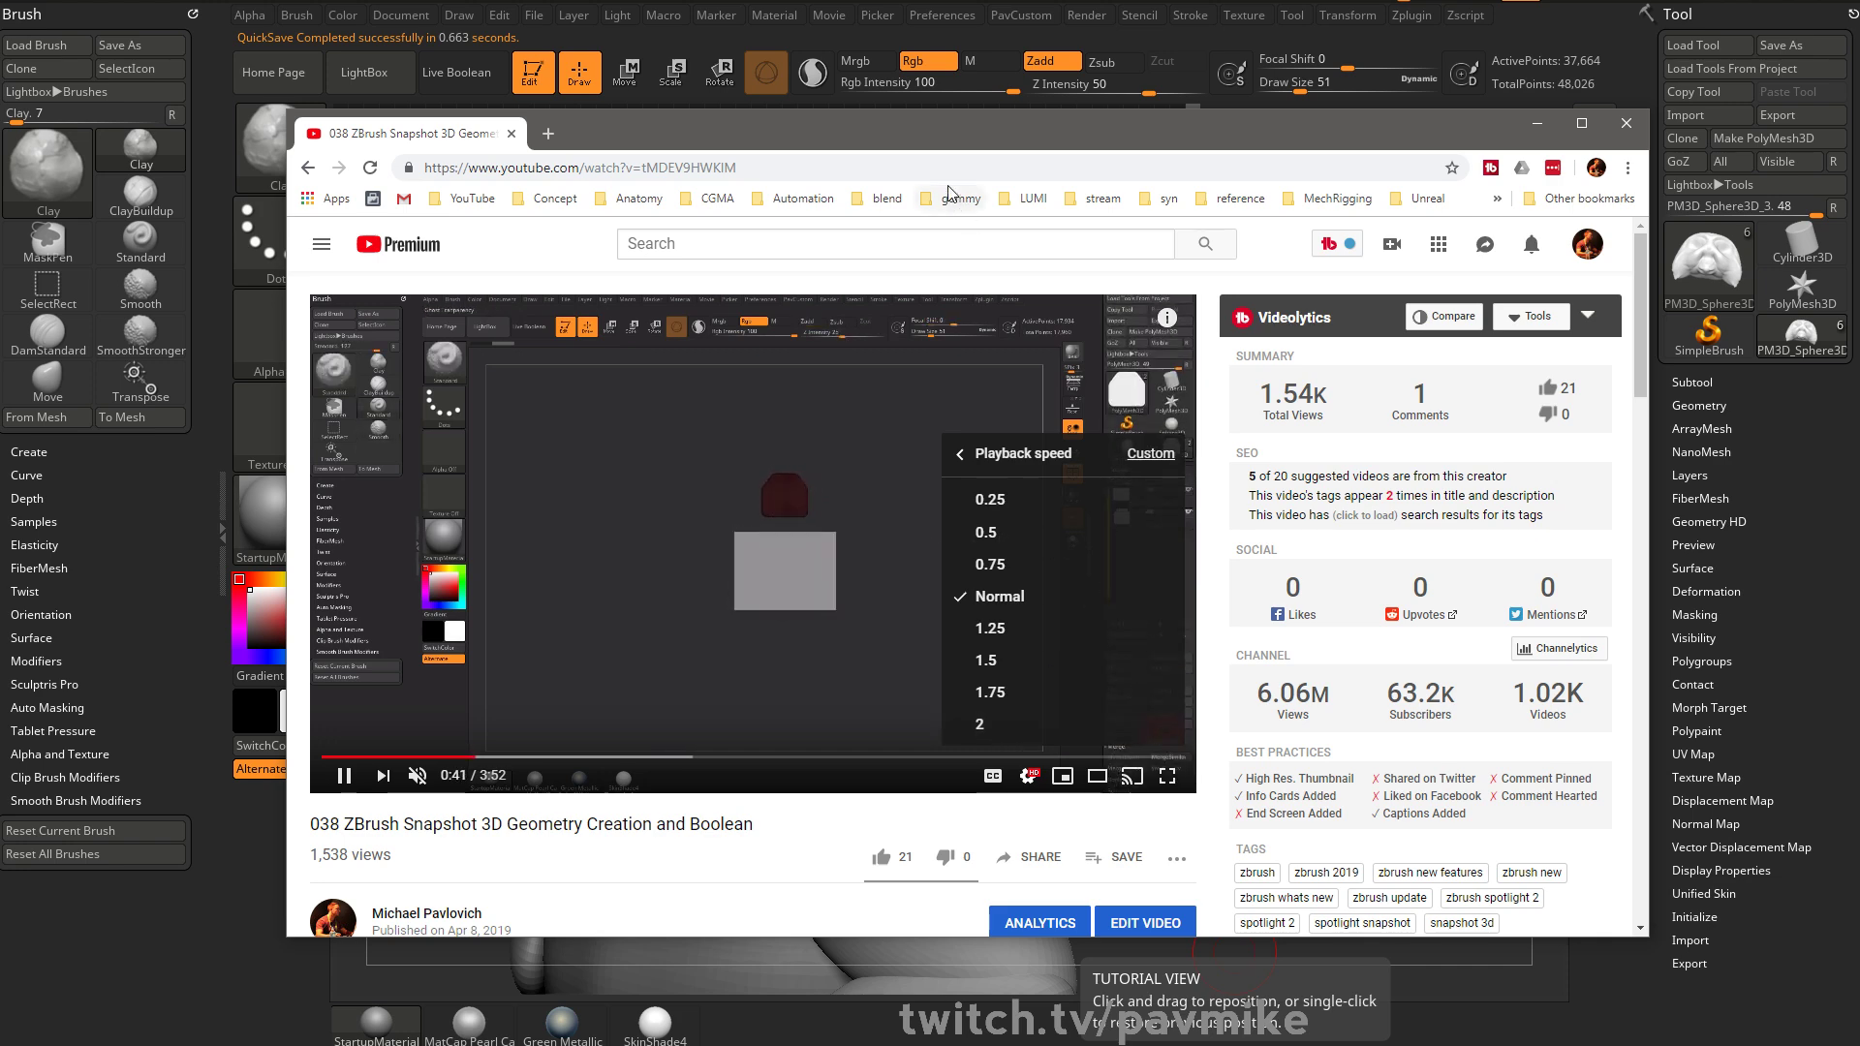
pyautogui.moveTo(958, 143); pyautogui.dragTo(1859, 144)
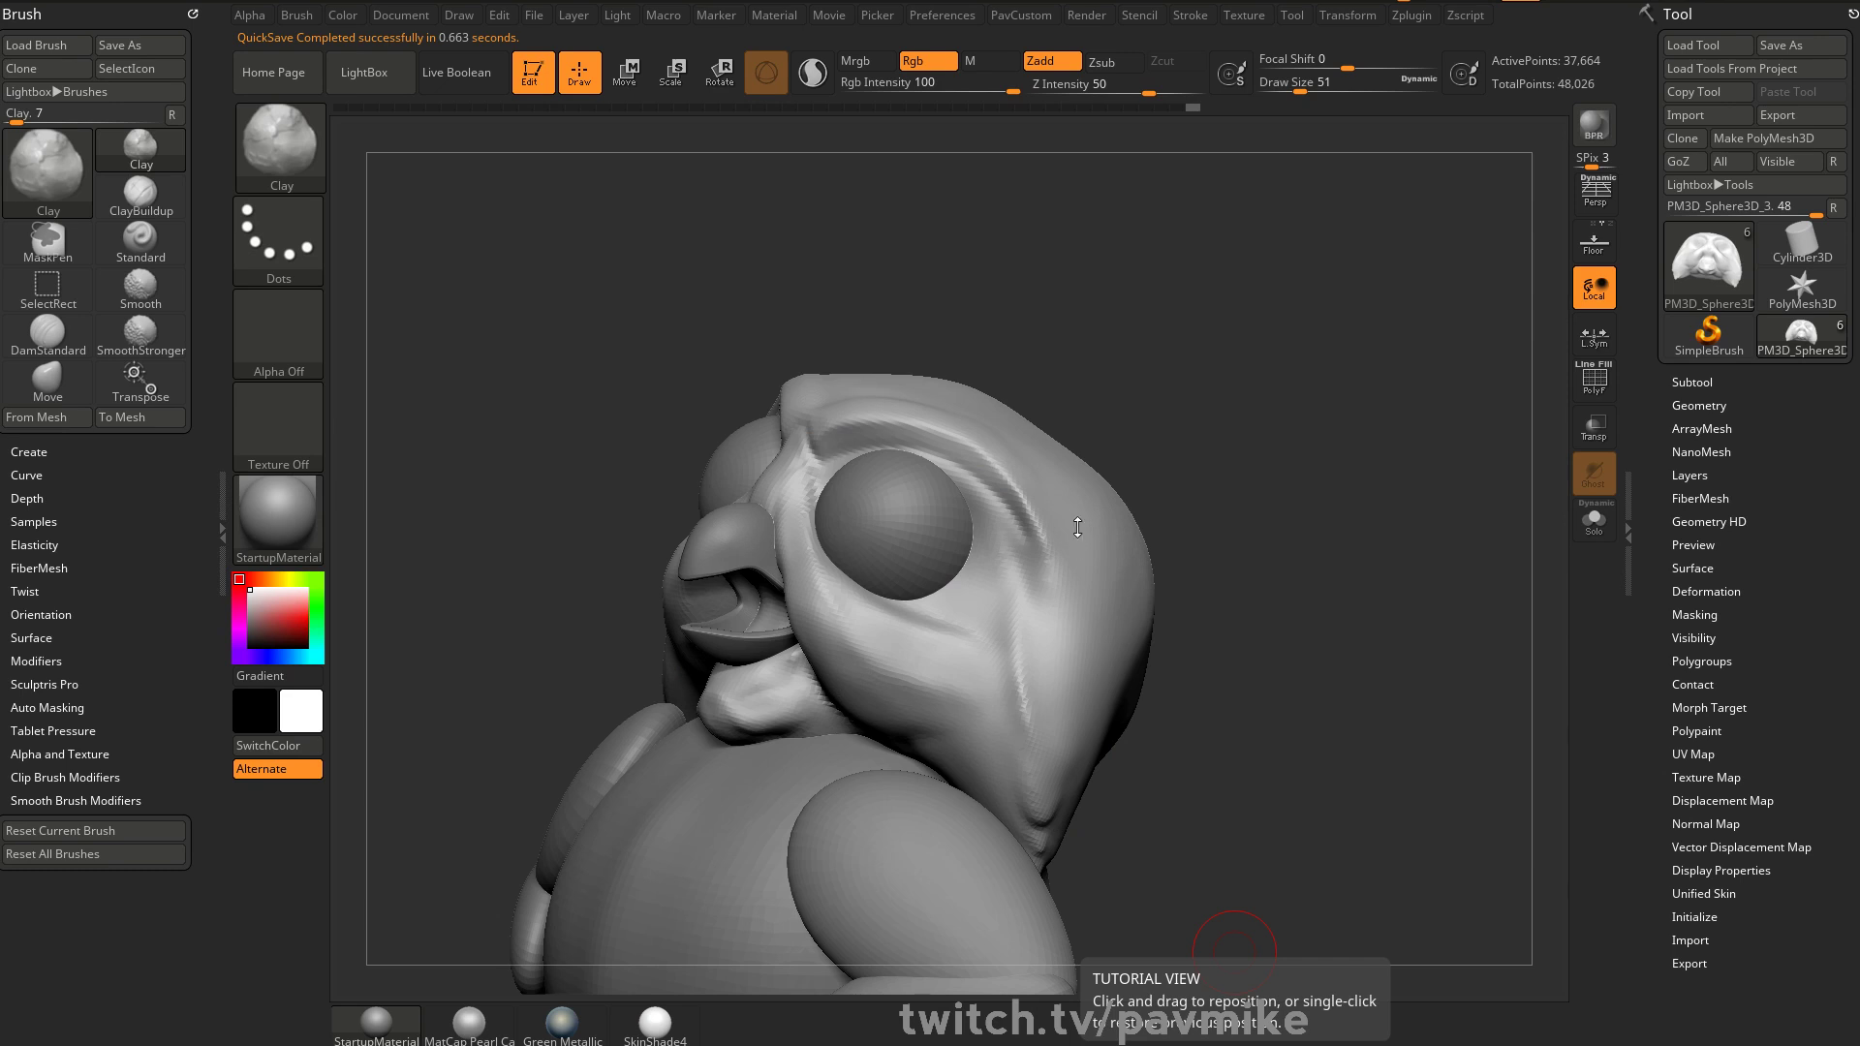
# Carve creases around the beak bridge and inner eye socket with the DamStandard brush, and set the draw size to 56
pyautogui.moveTo(1106, 395); pyautogui.dragTo(1134, 390)
pyautogui.moveTo(1036, 327)
pyautogui.mouseDown()
pyautogui.moveTo(1105, 340)
pyautogui.moveTo(1143, 387)
pyautogui.moveTo(1105, 340)
pyautogui.mouseUp()
pyautogui.press('b')
pyautogui.press('d')
pyautogui.press('s')
pyautogui.moveTo(1082, 418)
pyautogui.mouseDown()
pyautogui.moveTo(822, 478)
pyautogui.moveTo(770, 567)
pyautogui.mouseUp()
pyautogui.press('[')
pyautogui.press('[')
pyautogui.moveTo(1195, 514)
pyautogui.mouseDown()
pyautogui.moveTo(905, 507)
pyautogui.moveTo(858, 550)
pyautogui.mouseUp()
pyautogui.press('s')
pyautogui.moveTo(1248, 356); pyautogui.dragTo(1152, 323)
# Switch to the video in the browser, step its playback speed up to 1.25x and back to 1x, and return to ZBrush
pyautogui.moveTo(935, 1045); pyautogui.dragTo(956, 86)
pyautogui.scroll(-1, 828, 639)
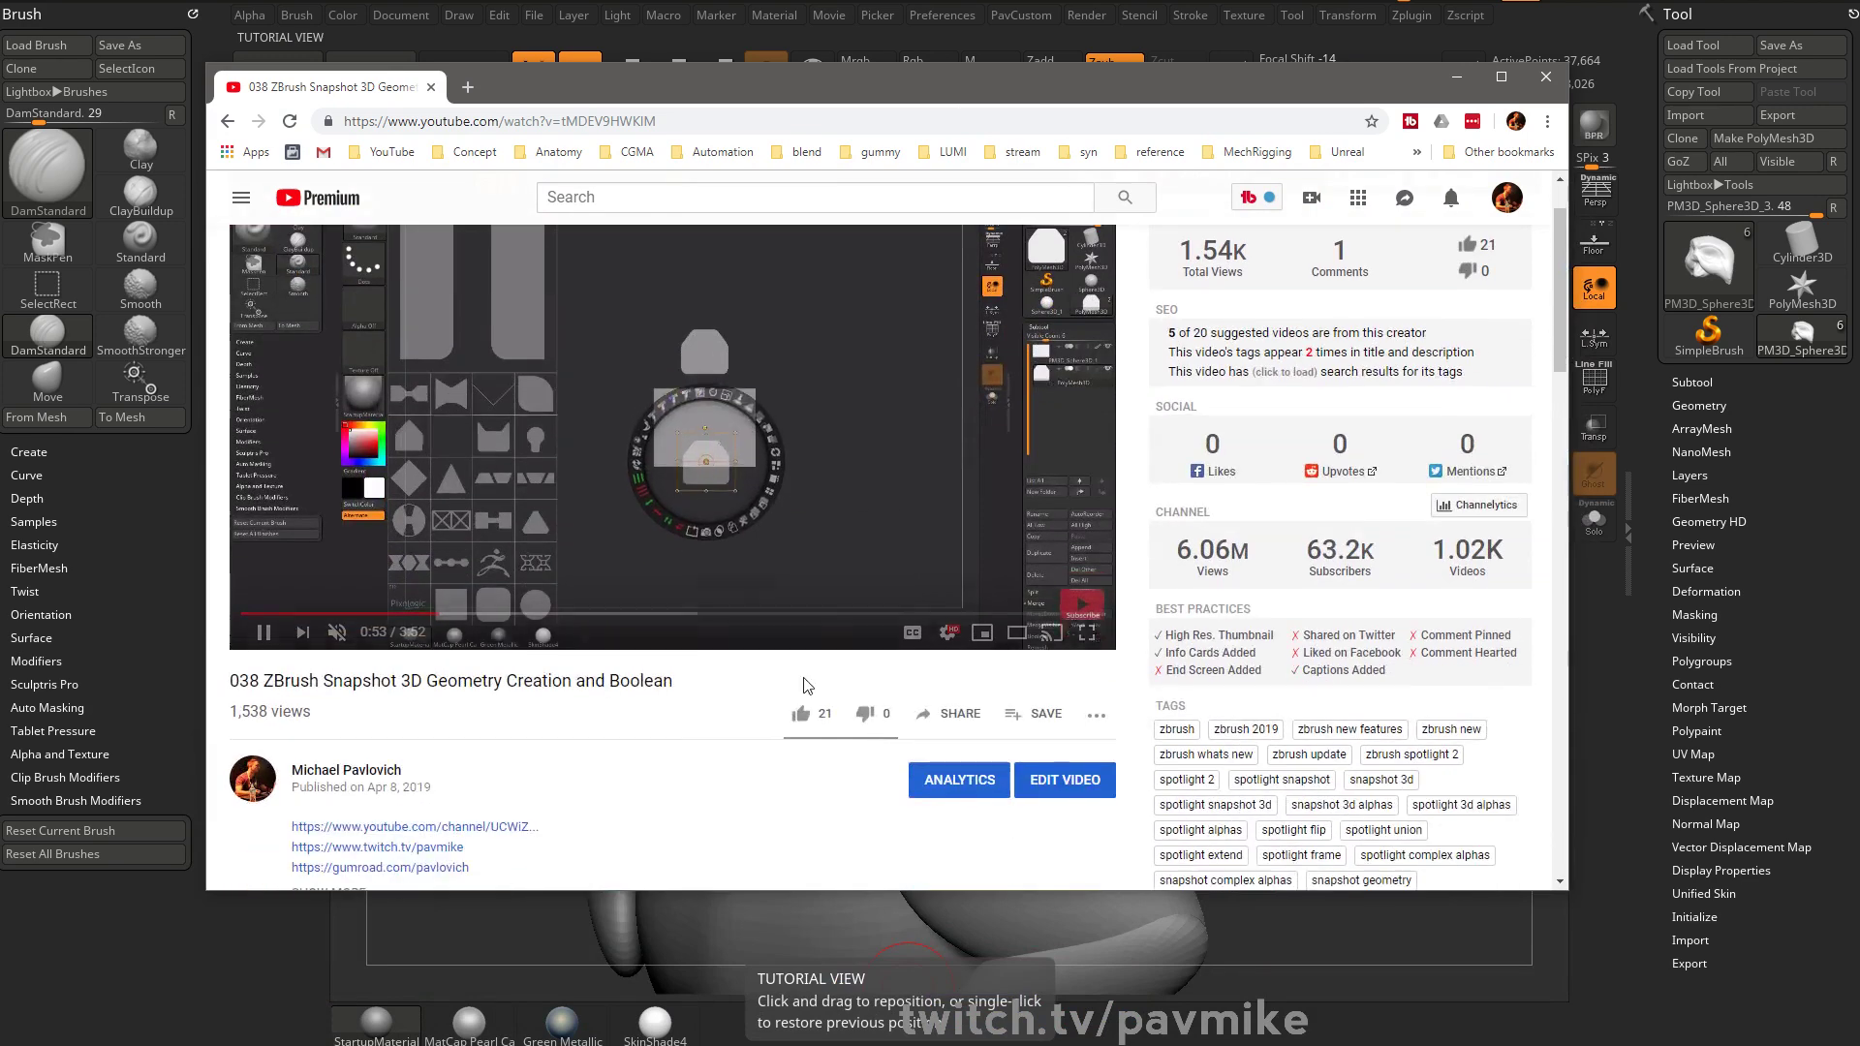
pyautogui.hotkey('shift', '.')
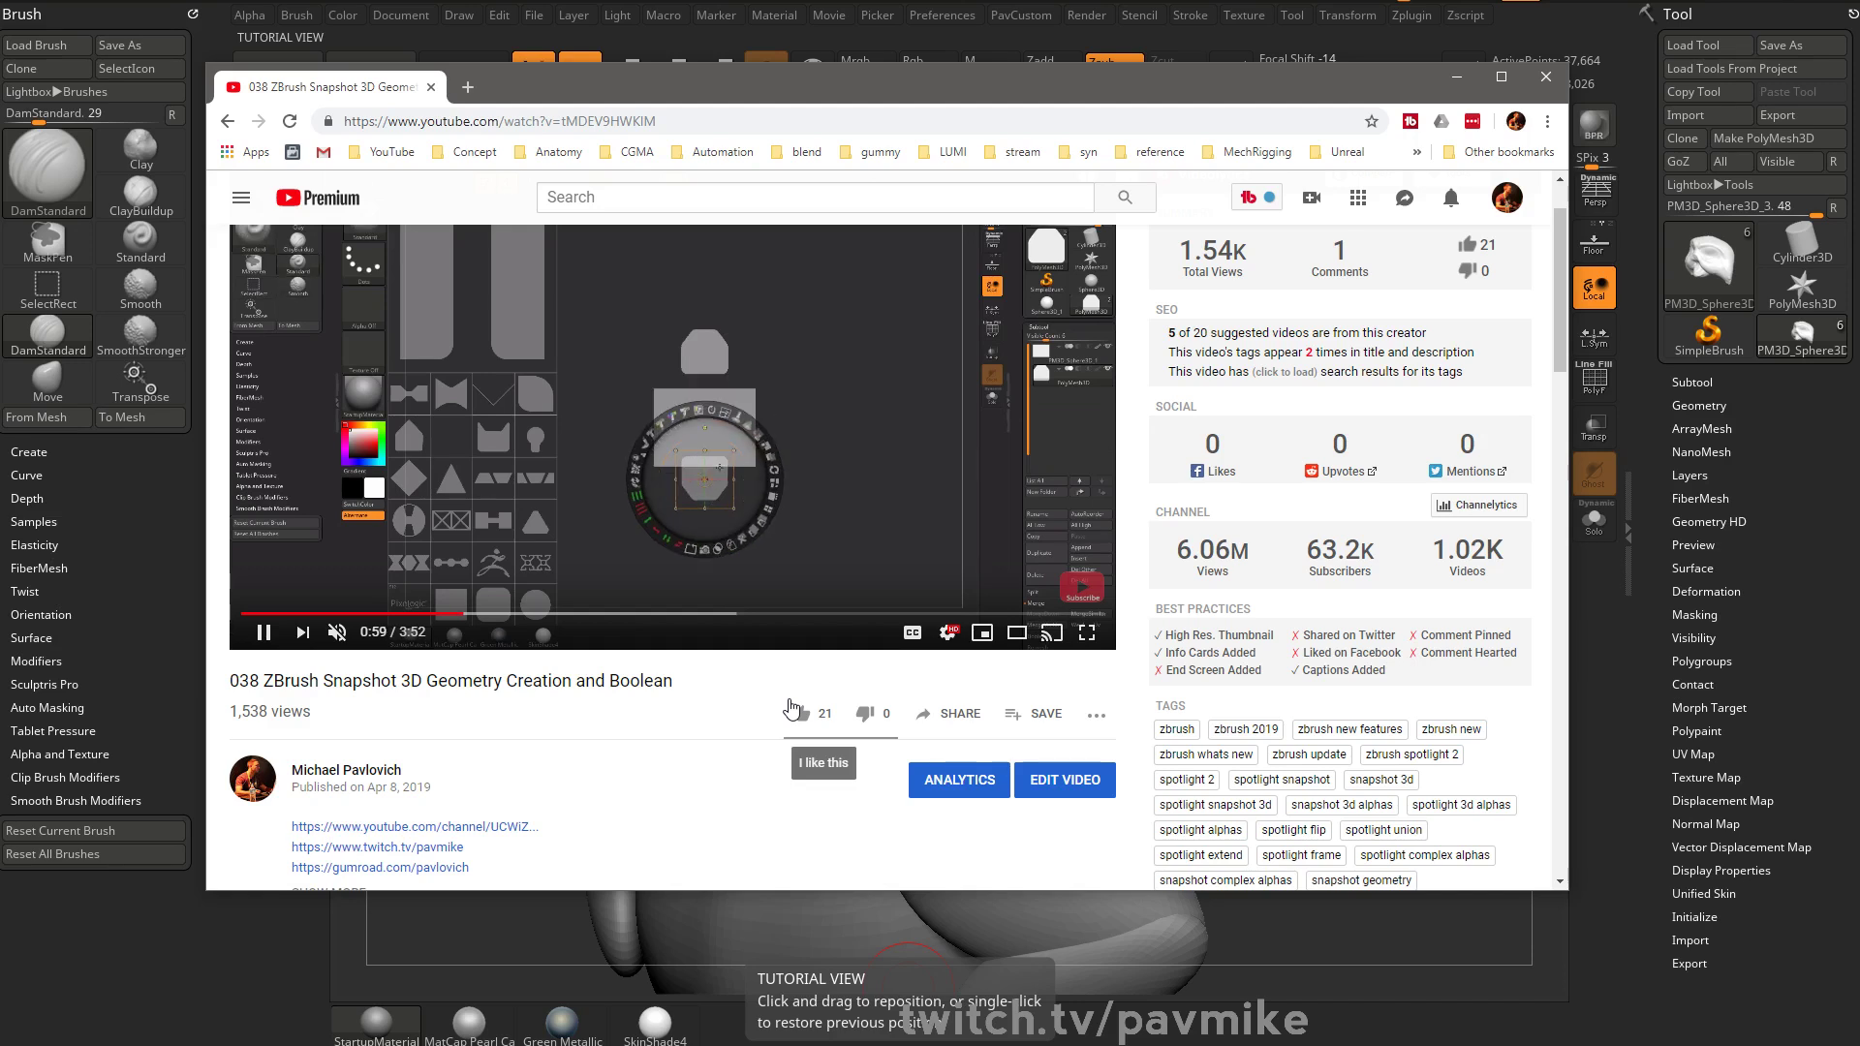
pyautogui.hotkey('shift', '.')
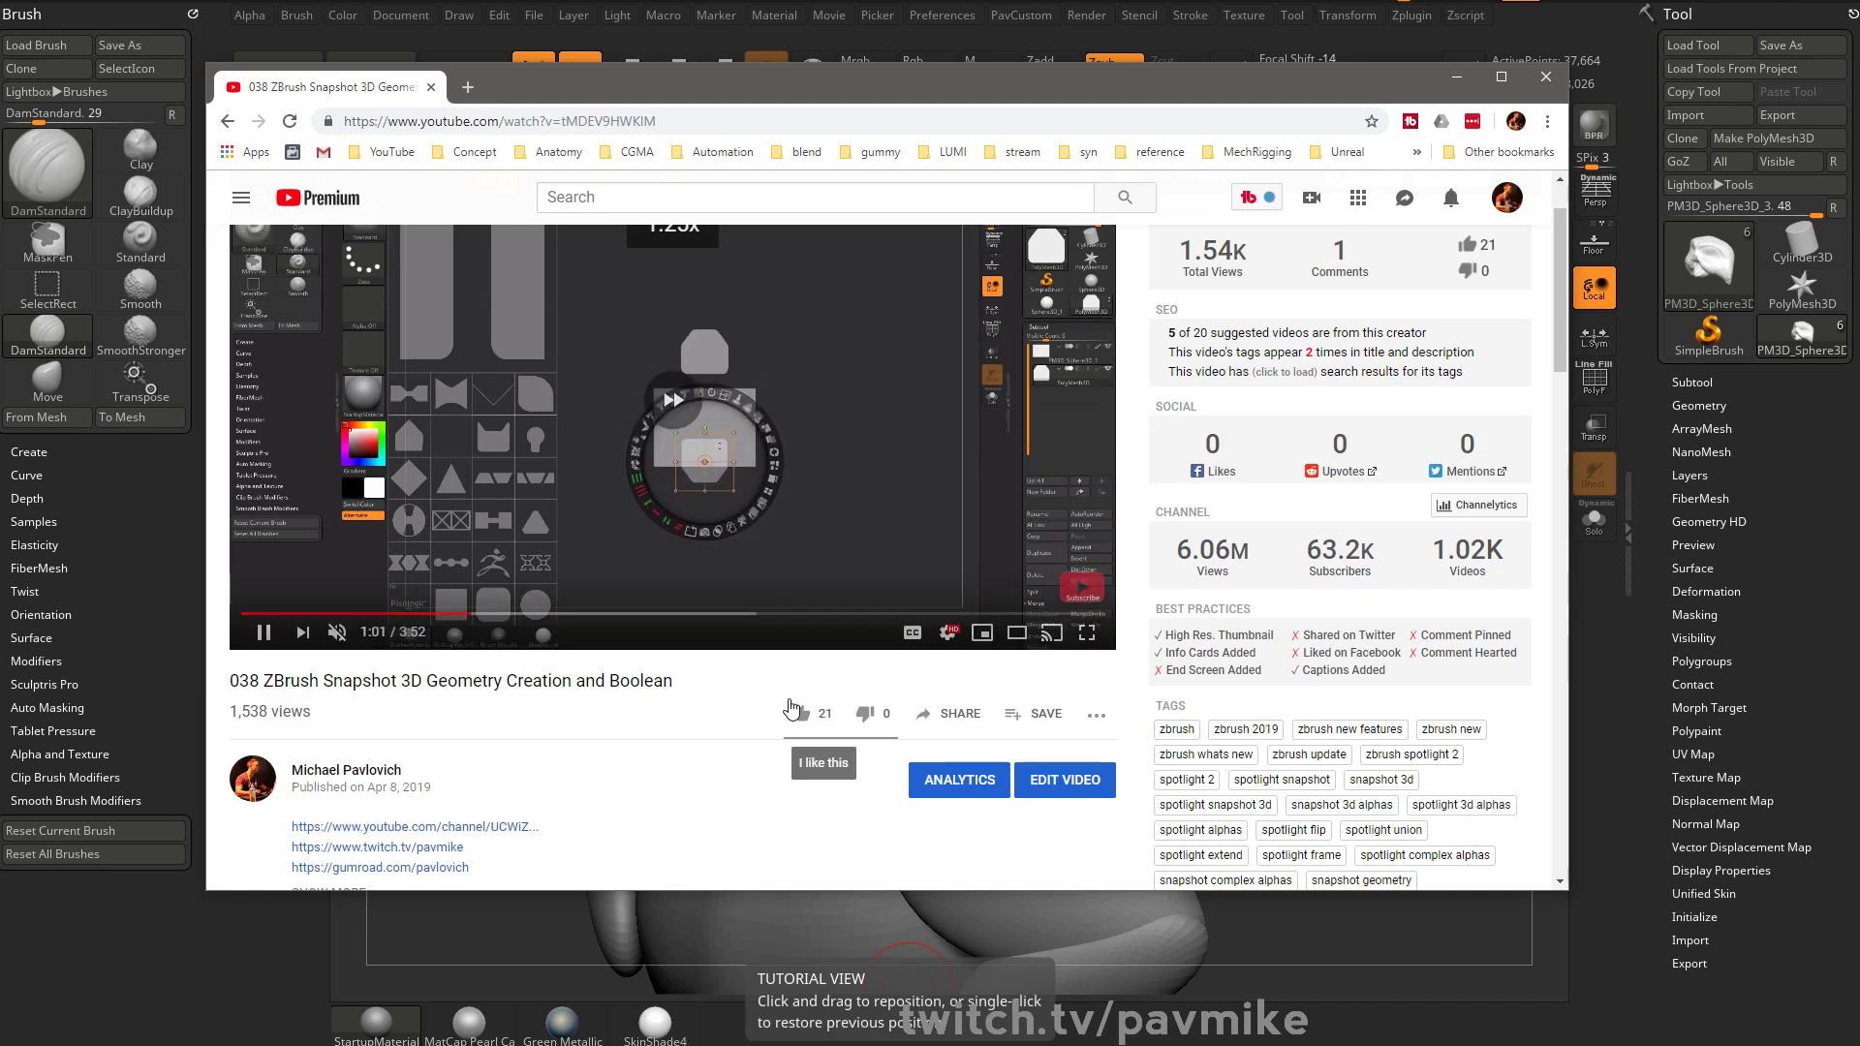
pyautogui.hotkey('shift', '.')
pyautogui.hotkey('shift', ',')
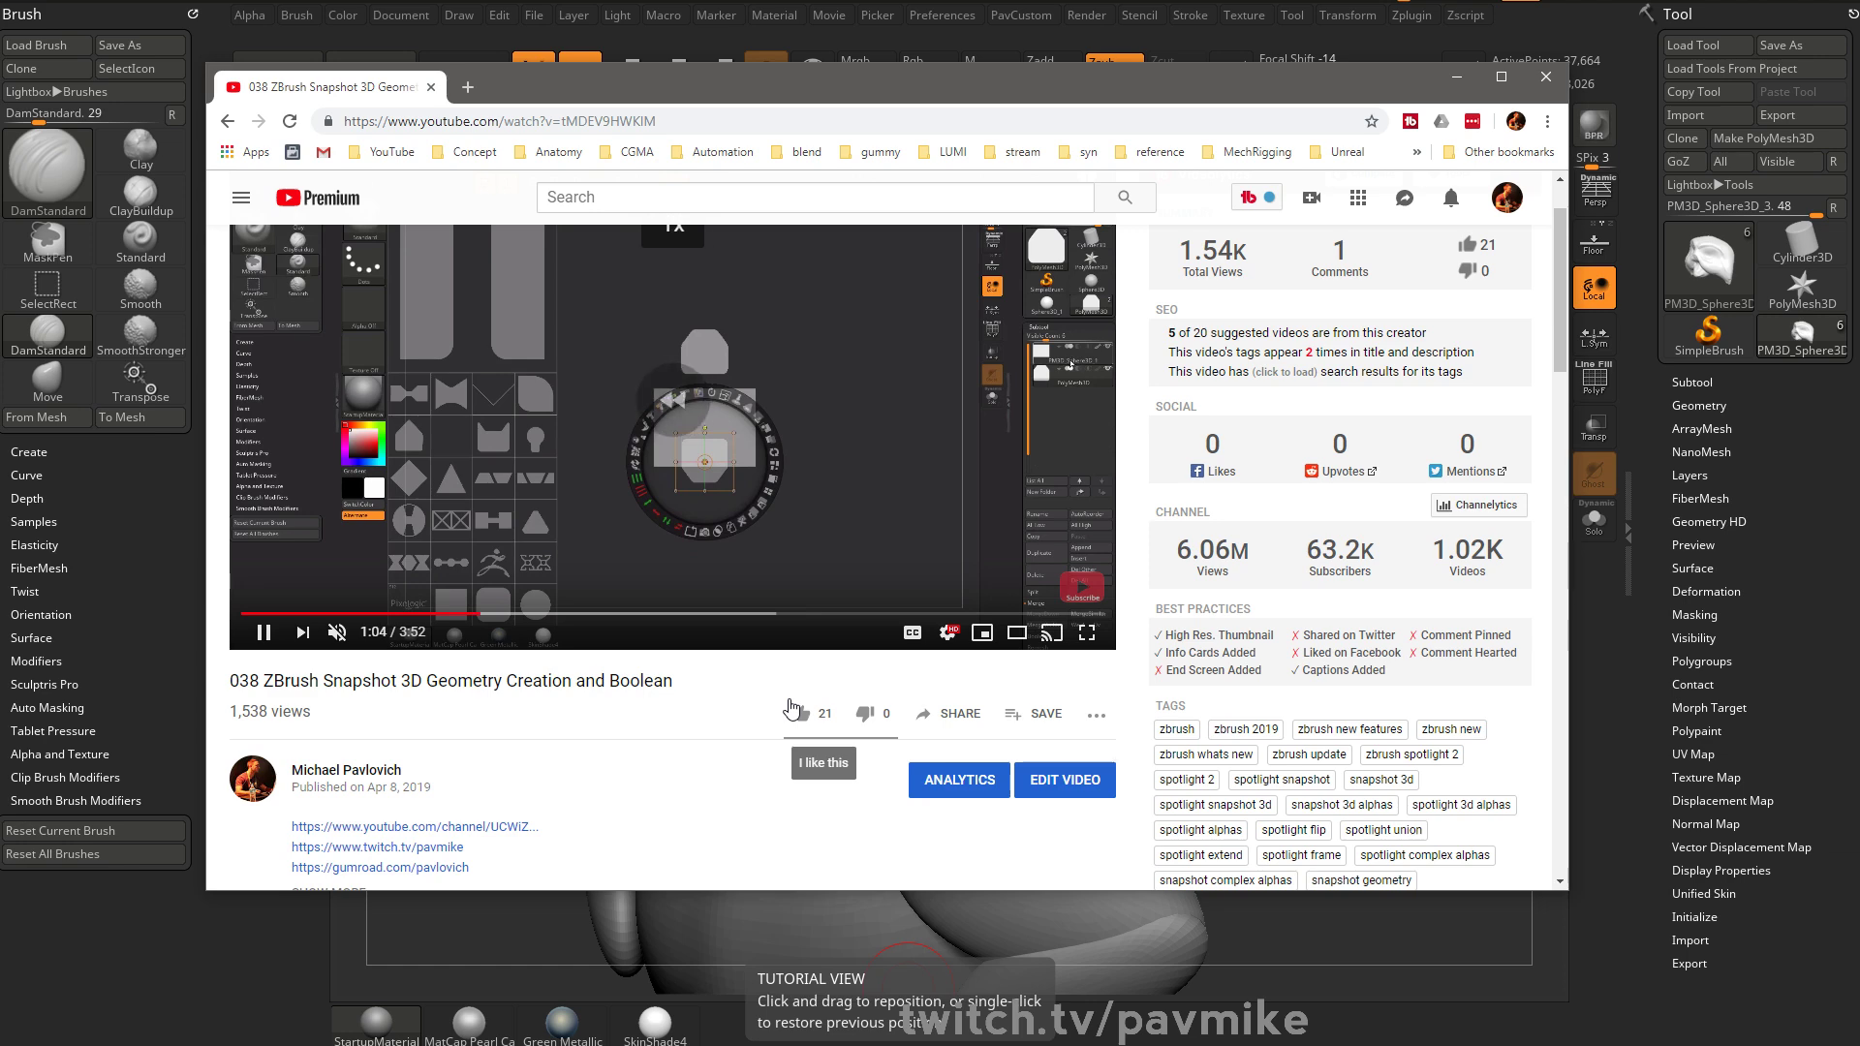
pyautogui.scroll(1, 740, 358)
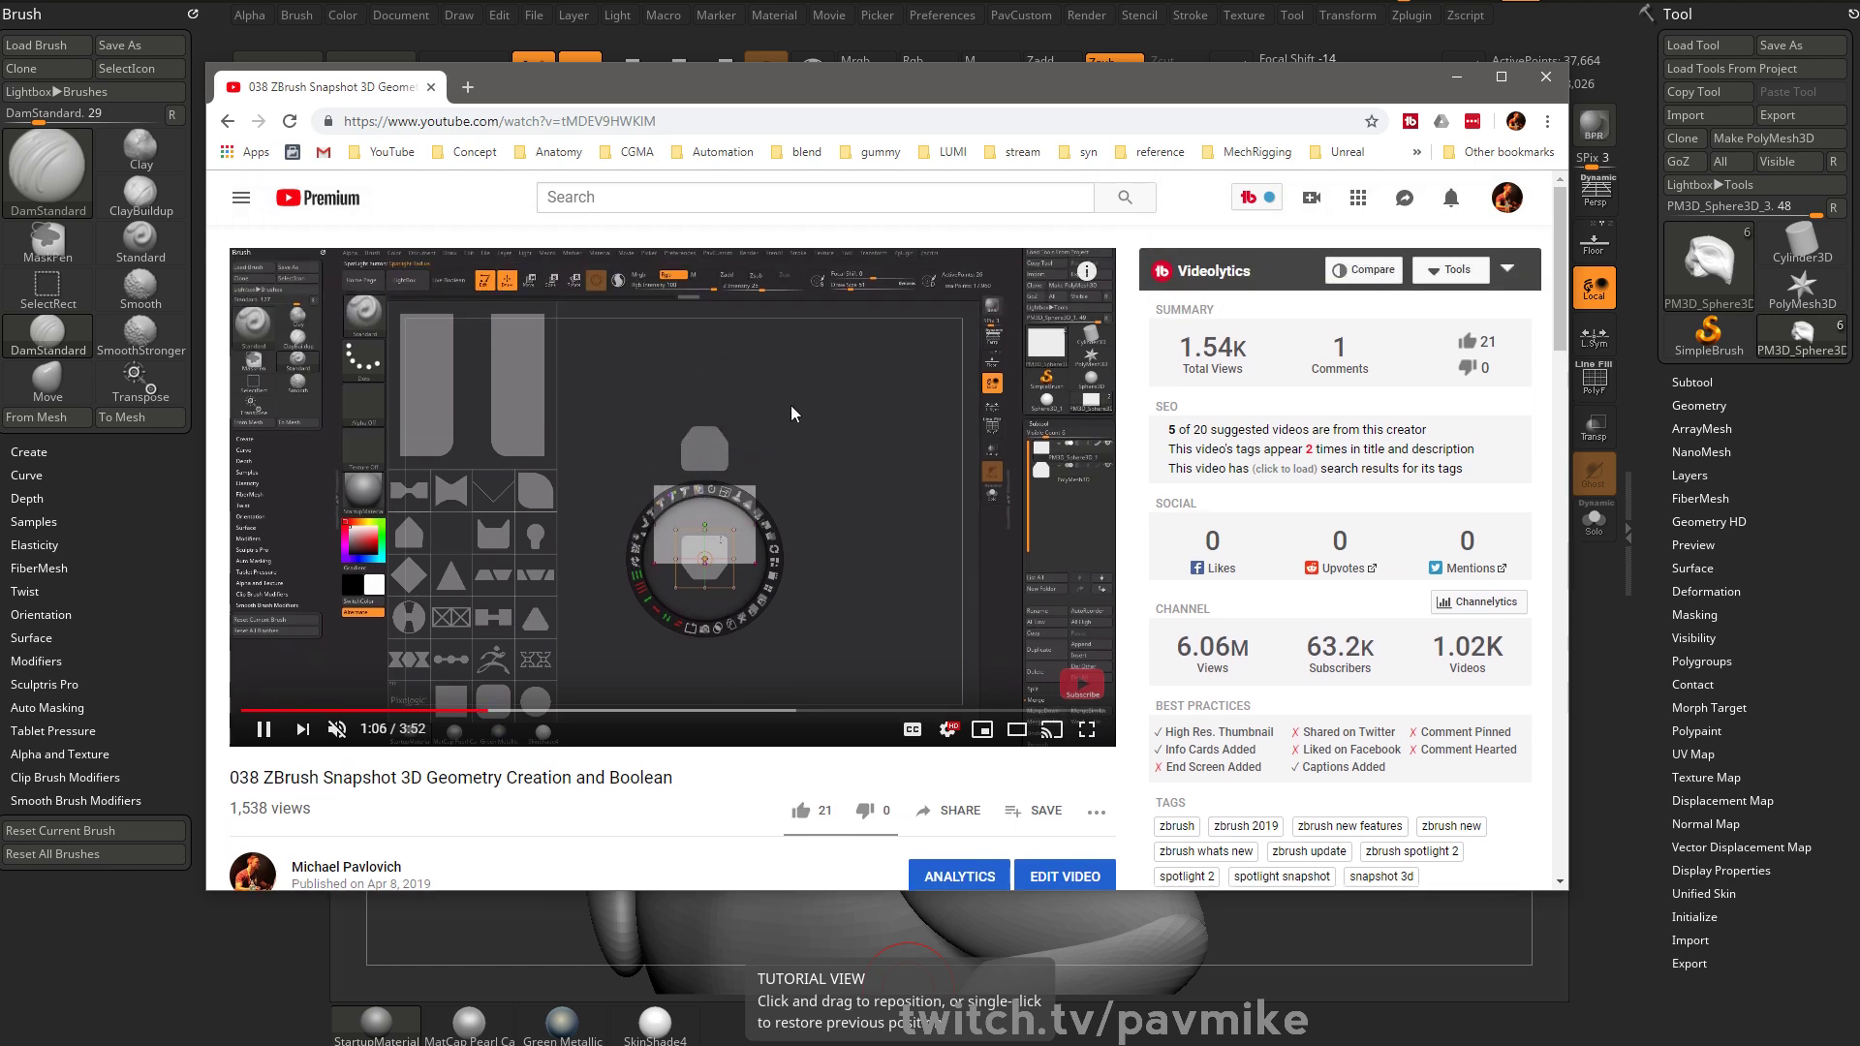
pyautogui.hotkey('shift', ',')
pyautogui.hotkey('shift', ',')
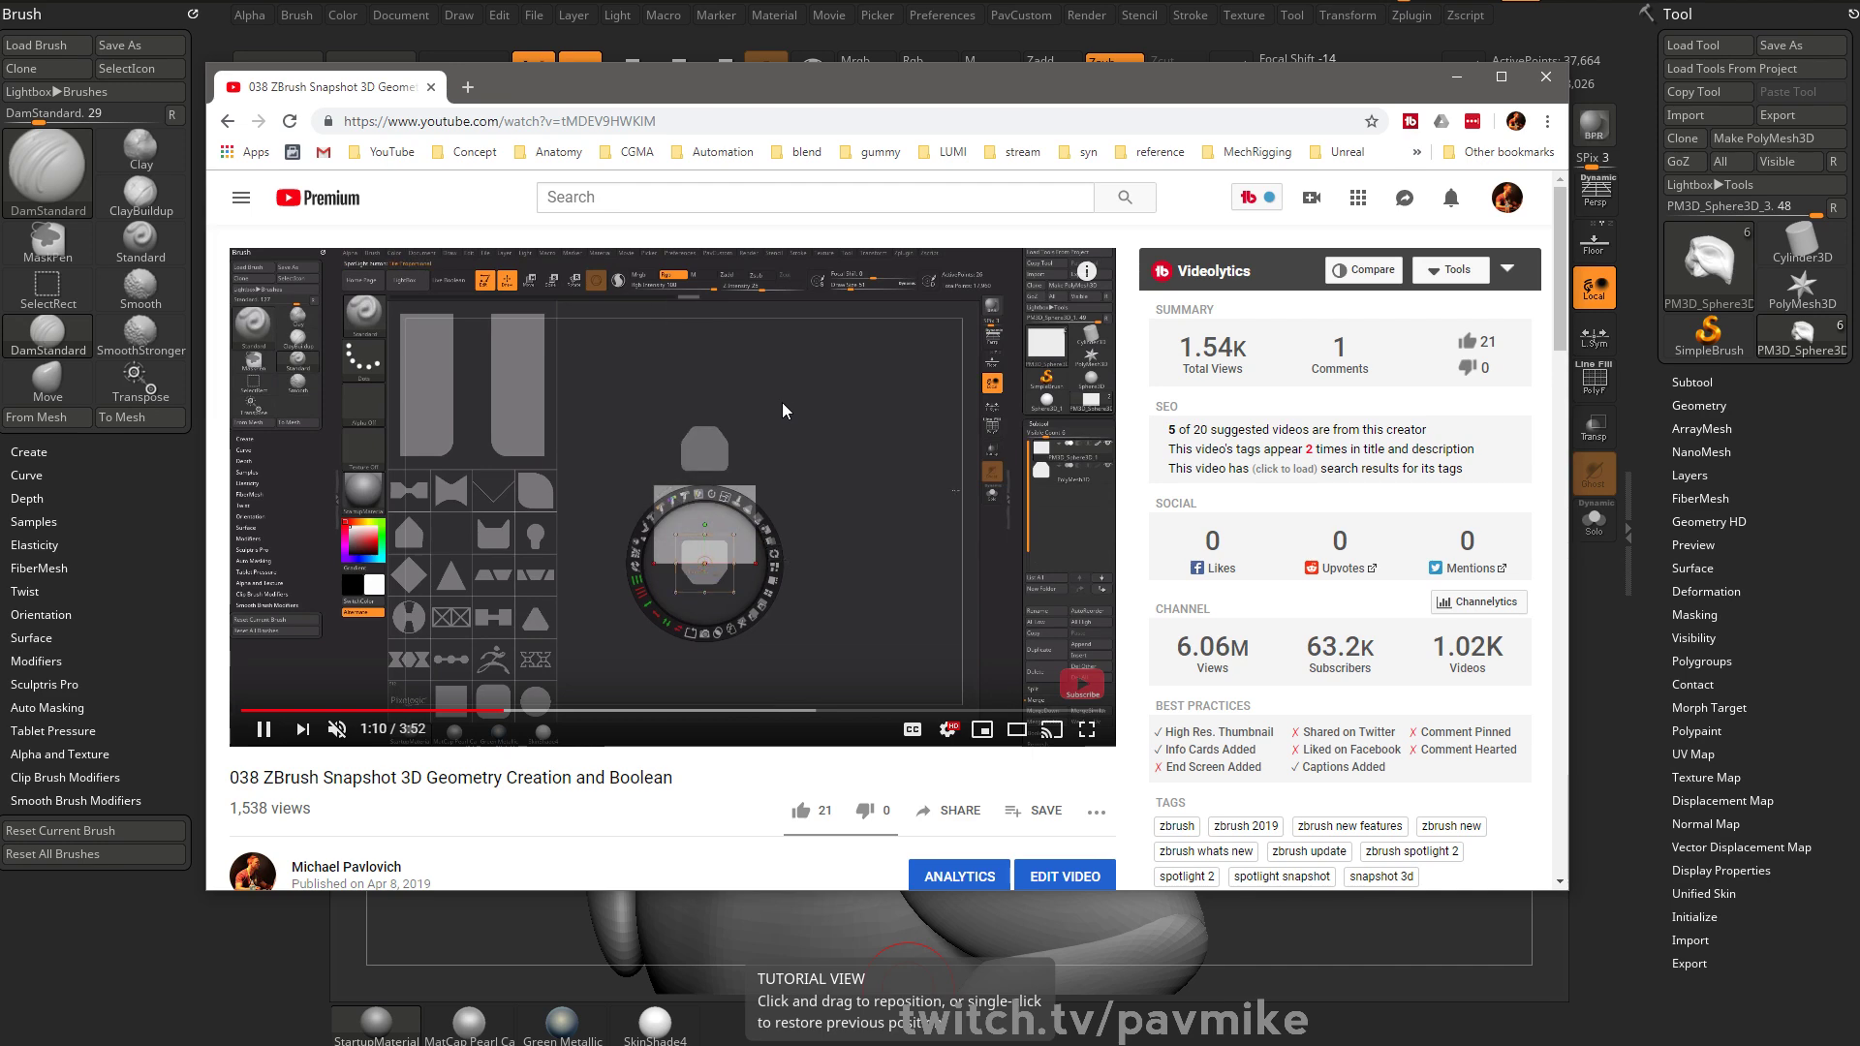
pyautogui.moveTo(636, 97); pyautogui.dragTo(0, 98)
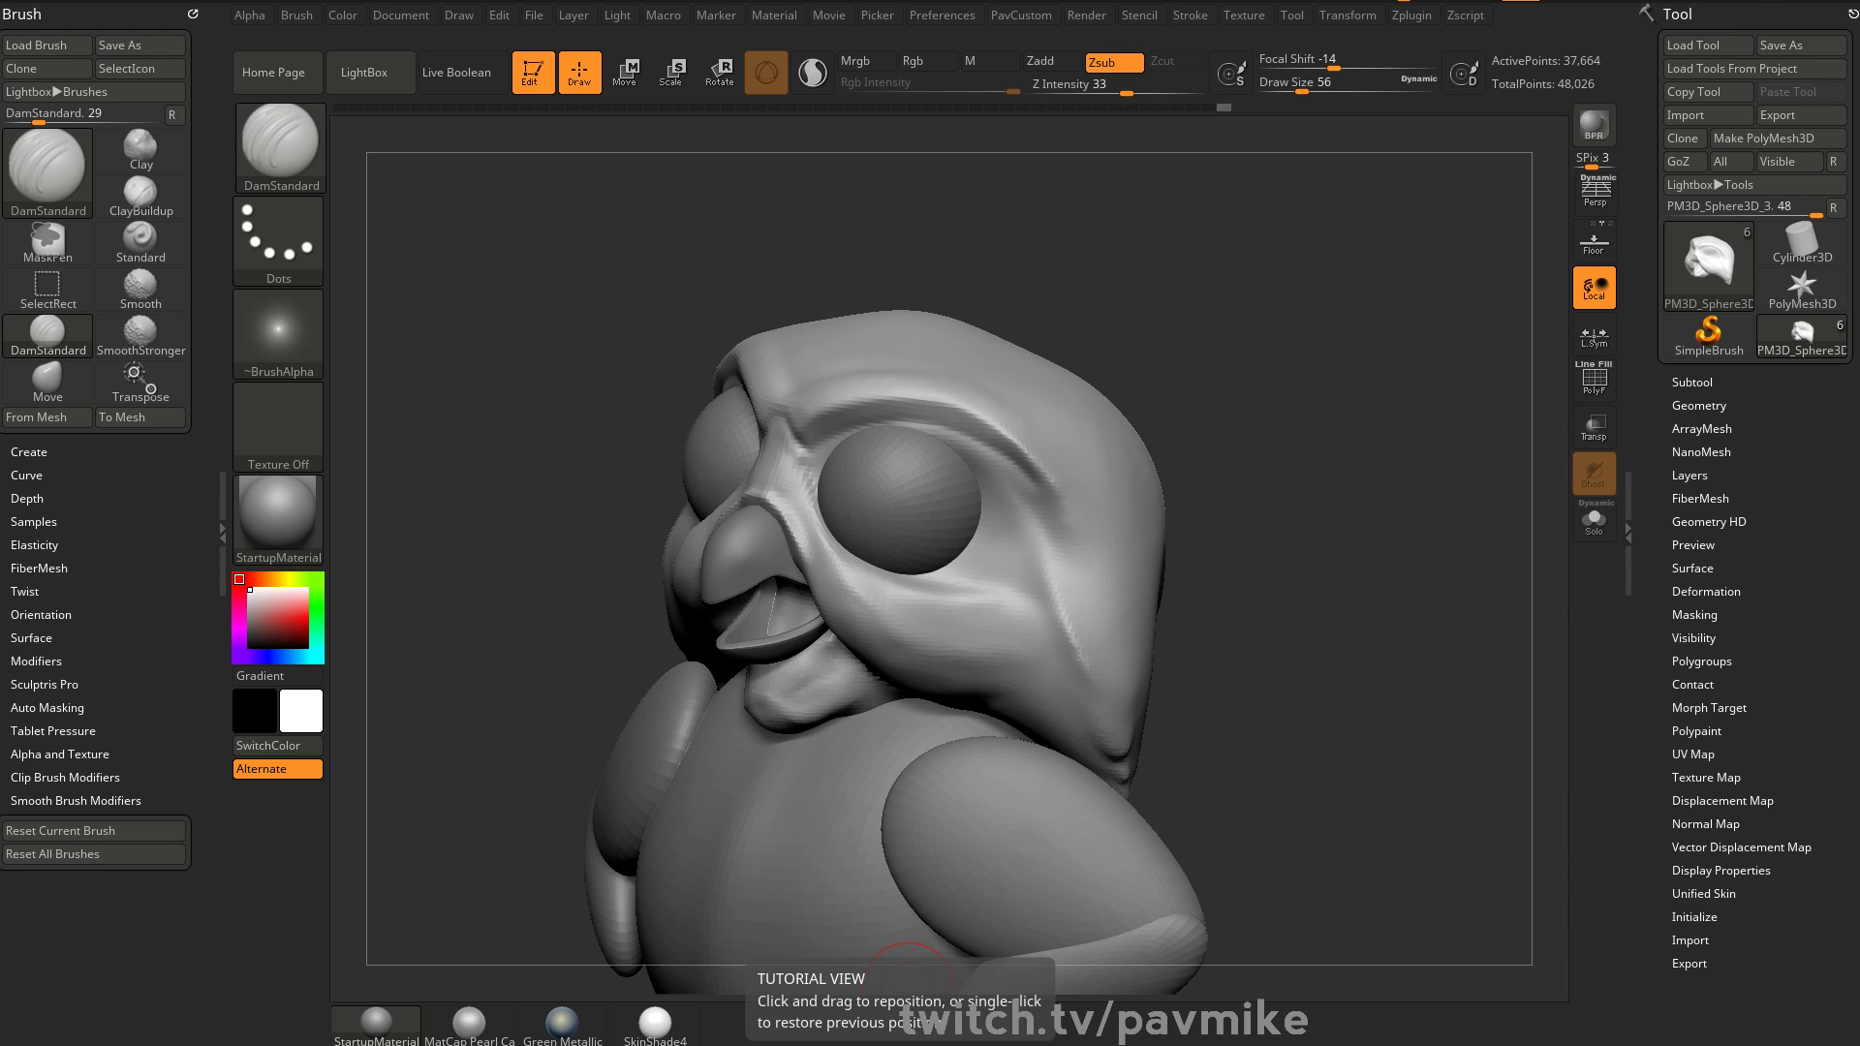
# Isolate the head subtool and switch to the Clay brush at draw size 41
pyautogui.moveTo(1187, 360)
pyautogui.mouseDown()
pyautogui.moveTo(1295, 386)
pyautogui.moveTo(1211, 388)
pyautogui.moveTo(1296, 395)
pyautogui.moveTo(1314, 417)
pyautogui.moveTo(1324, 395)
pyautogui.moveTo(1346, 502)
pyautogui.moveTo(1279, 403)
pyautogui.mouseUp()
pyautogui.click(1594, 522)
pyautogui.press('b')
pyautogui.press('c')
pyautogui.press('l')
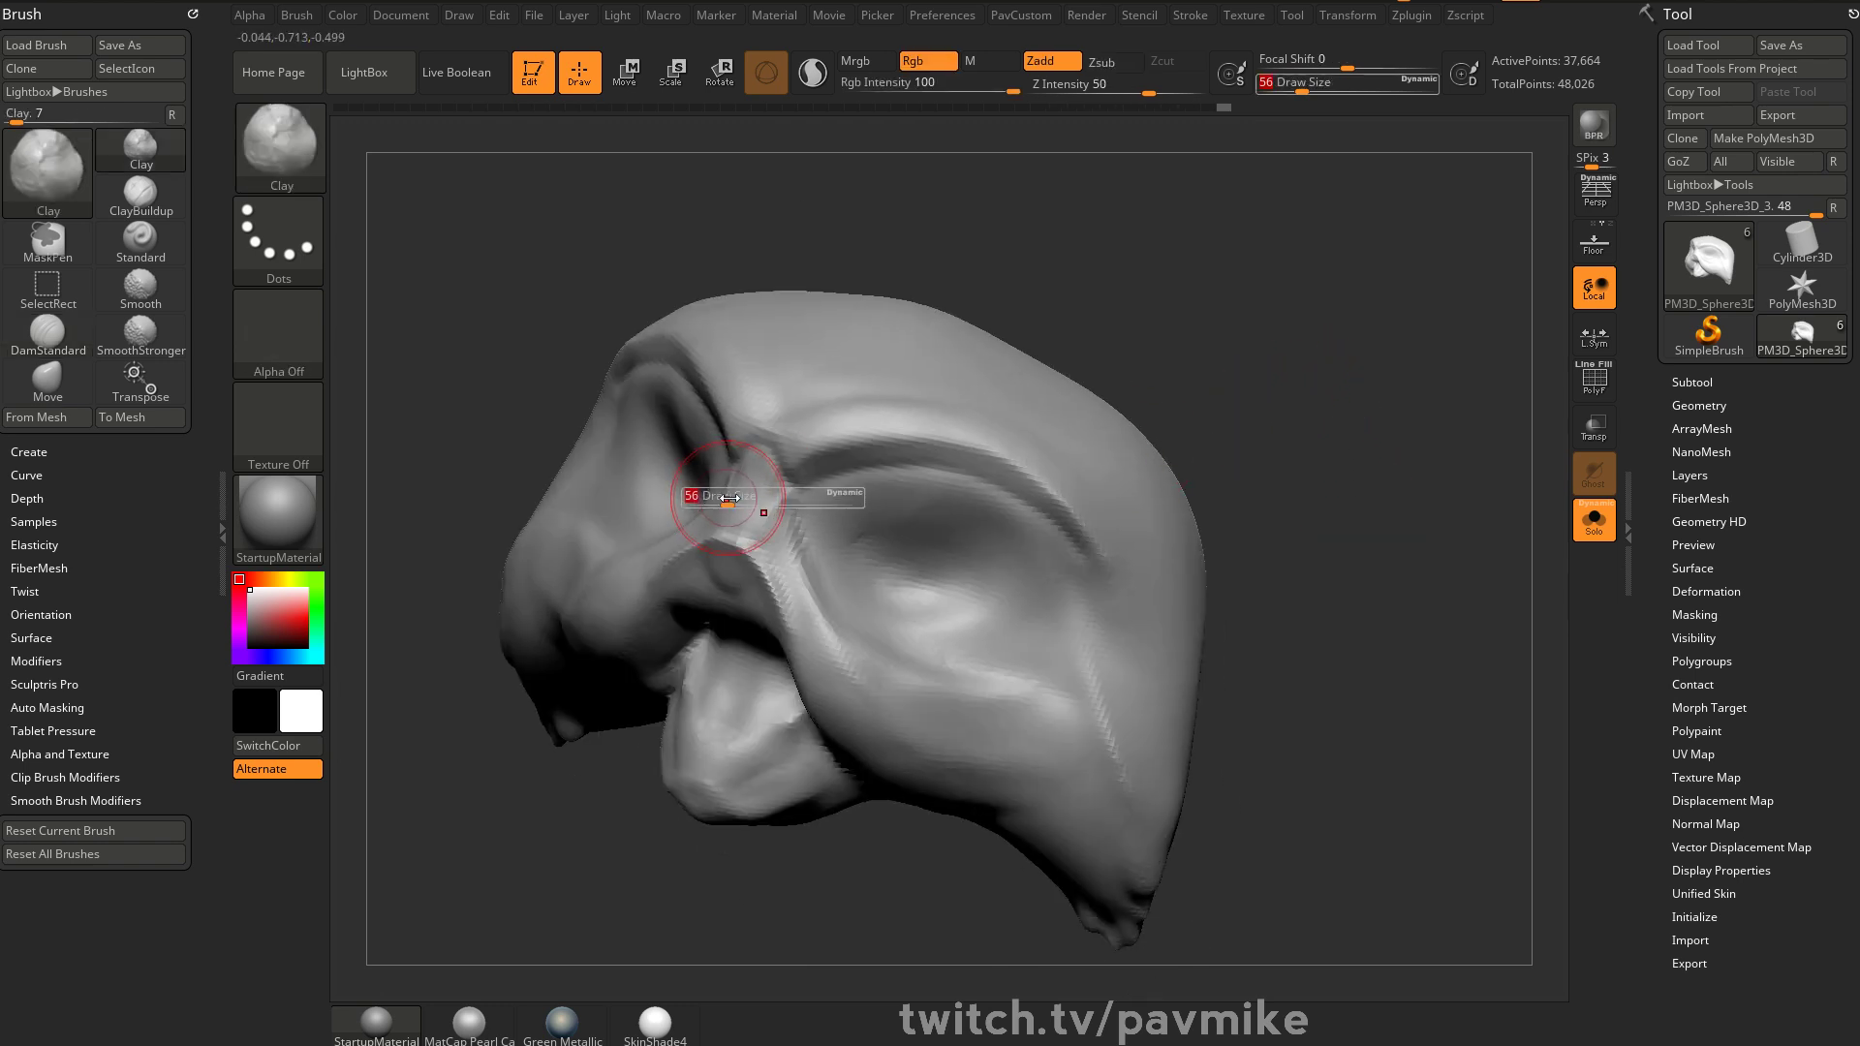
pyautogui.moveTo(736, 513); pyautogui.dragTo(739, 539)
# Remesh the isolated head at a higher density with DynaMesh
pyautogui.keyDown('alt'); pyautogui.moveTo(1336, 486); pyautogui.dragTo(1335, 461); pyautogui.keyUp('alt')
pyautogui.press('space')
pyautogui.click(1333, 337)
pyautogui.keyDown('ctrl'); pyautogui.moveTo(1282, 270); pyautogui.dragTo(1369, 425); pyautogui.keyUp('ctrl')
# Smooth the inner eye socket and the side of the beak bridge with SmoothStronger, and show the whole bird again
pyautogui.keyDown('alt'); pyautogui.moveTo(1266, 456); pyautogui.dragTo(1337, 415); pyautogui.keyUp('alt')
pyautogui.moveTo(1246, 469); pyautogui.dragTo(830, 519)
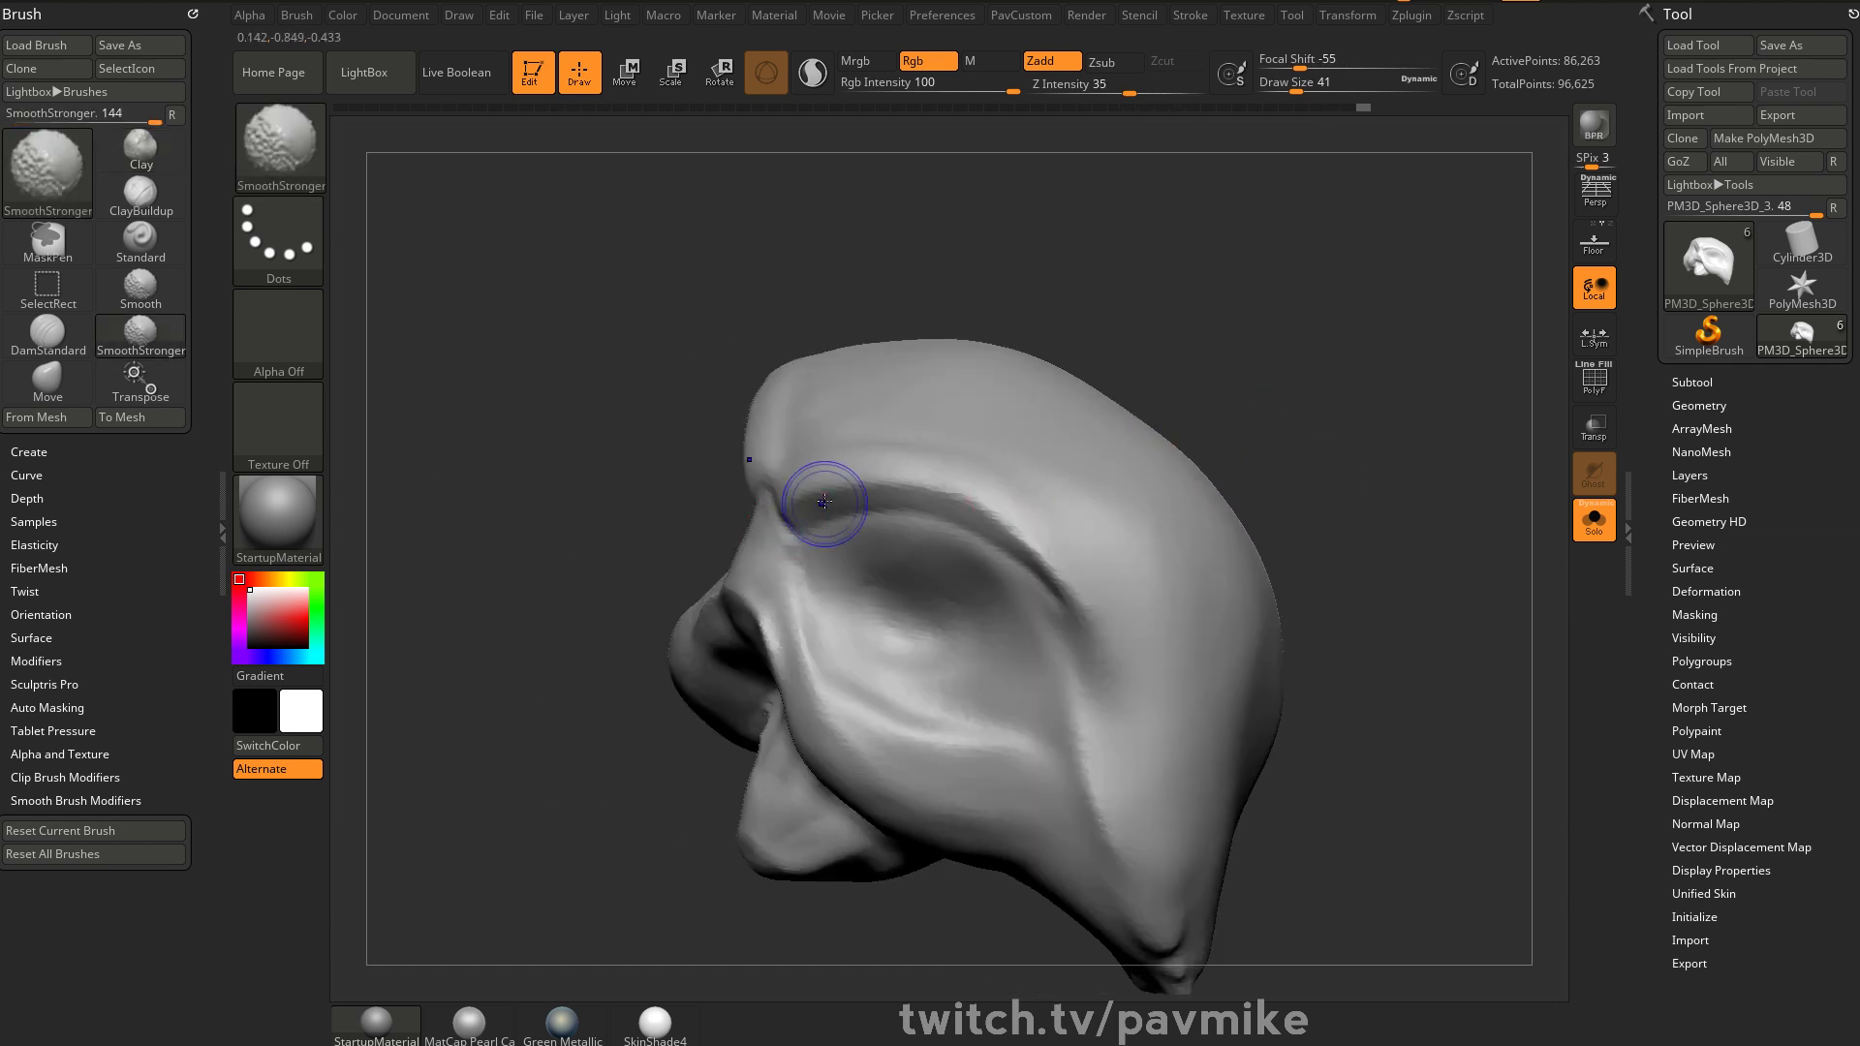
pyautogui.moveTo(1217, 249)
pyautogui.mouseDown()
pyautogui.moveTo(1366, 404)
pyautogui.moveTo(1155, 233)
pyautogui.mouseUp()
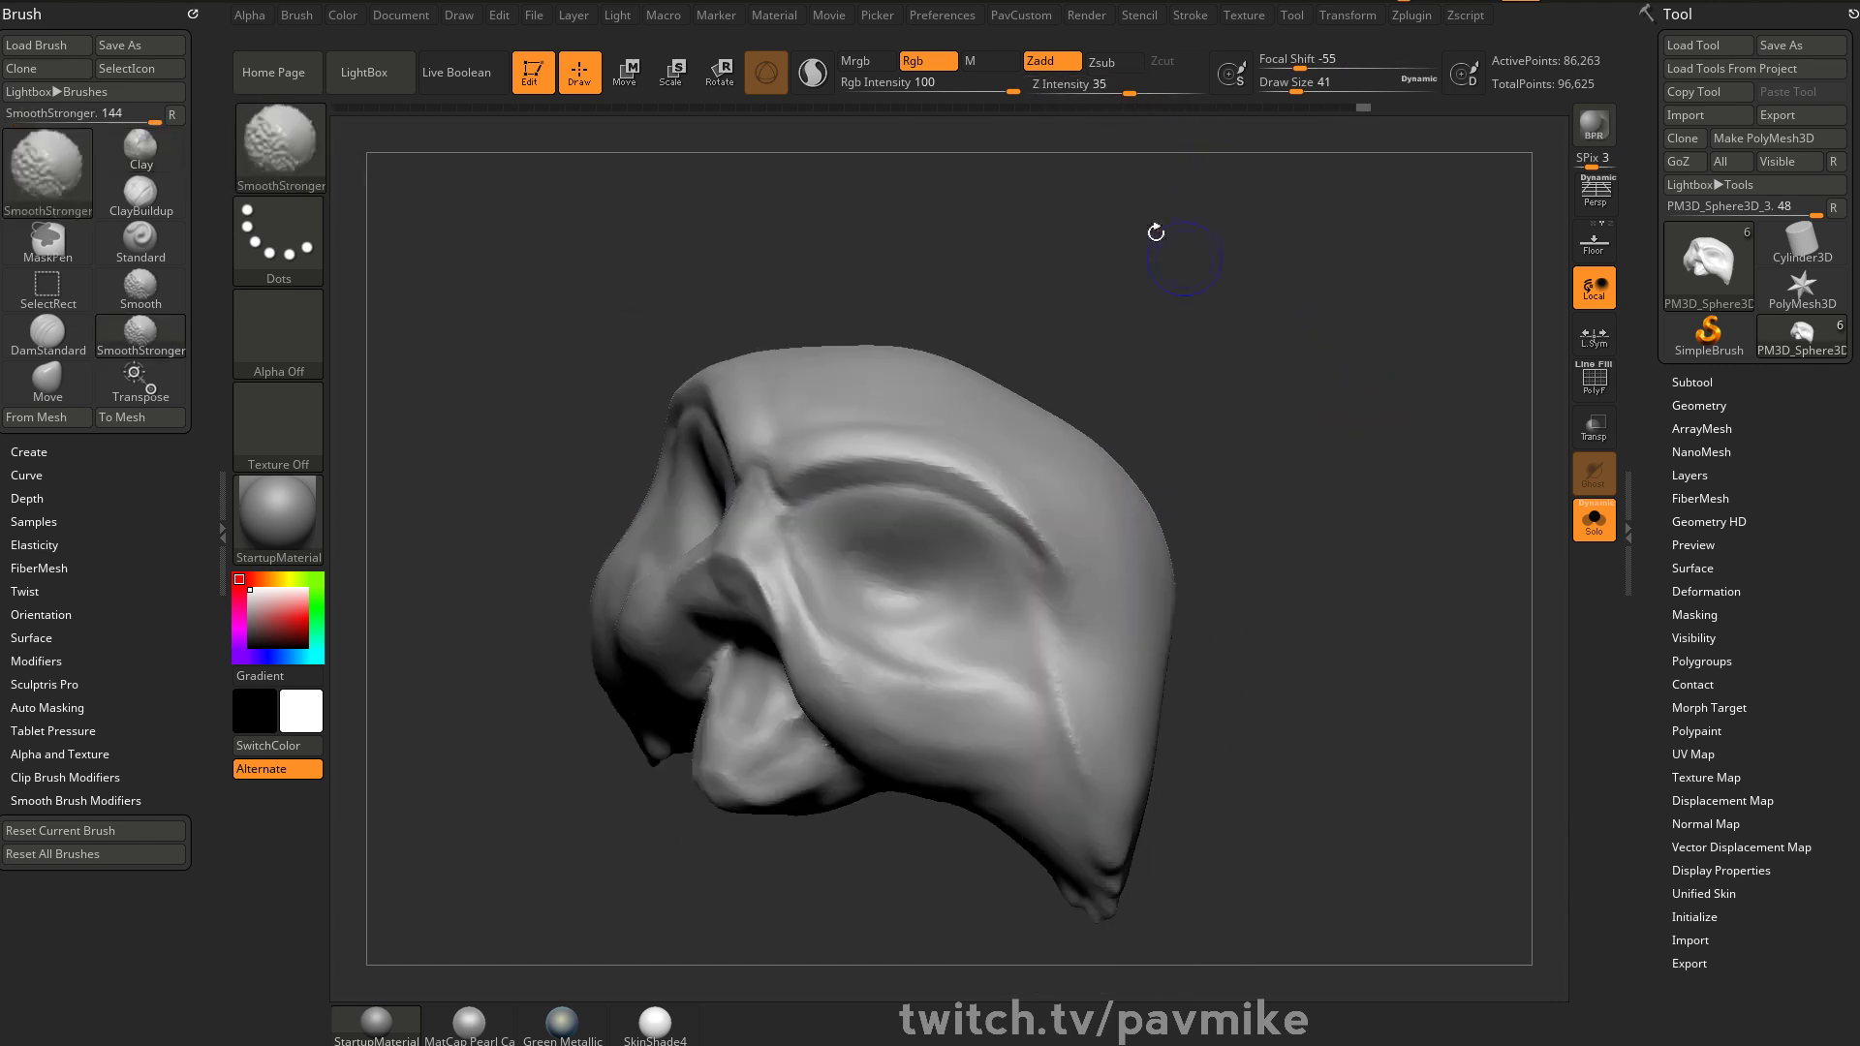
pyautogui.keyDown('shift'); pyautogui.click(1149, 93); pyautogui.keyUp('shift')
pyautogui.moveTo(1235, 415); pyautogui.dragTo(872, 552)
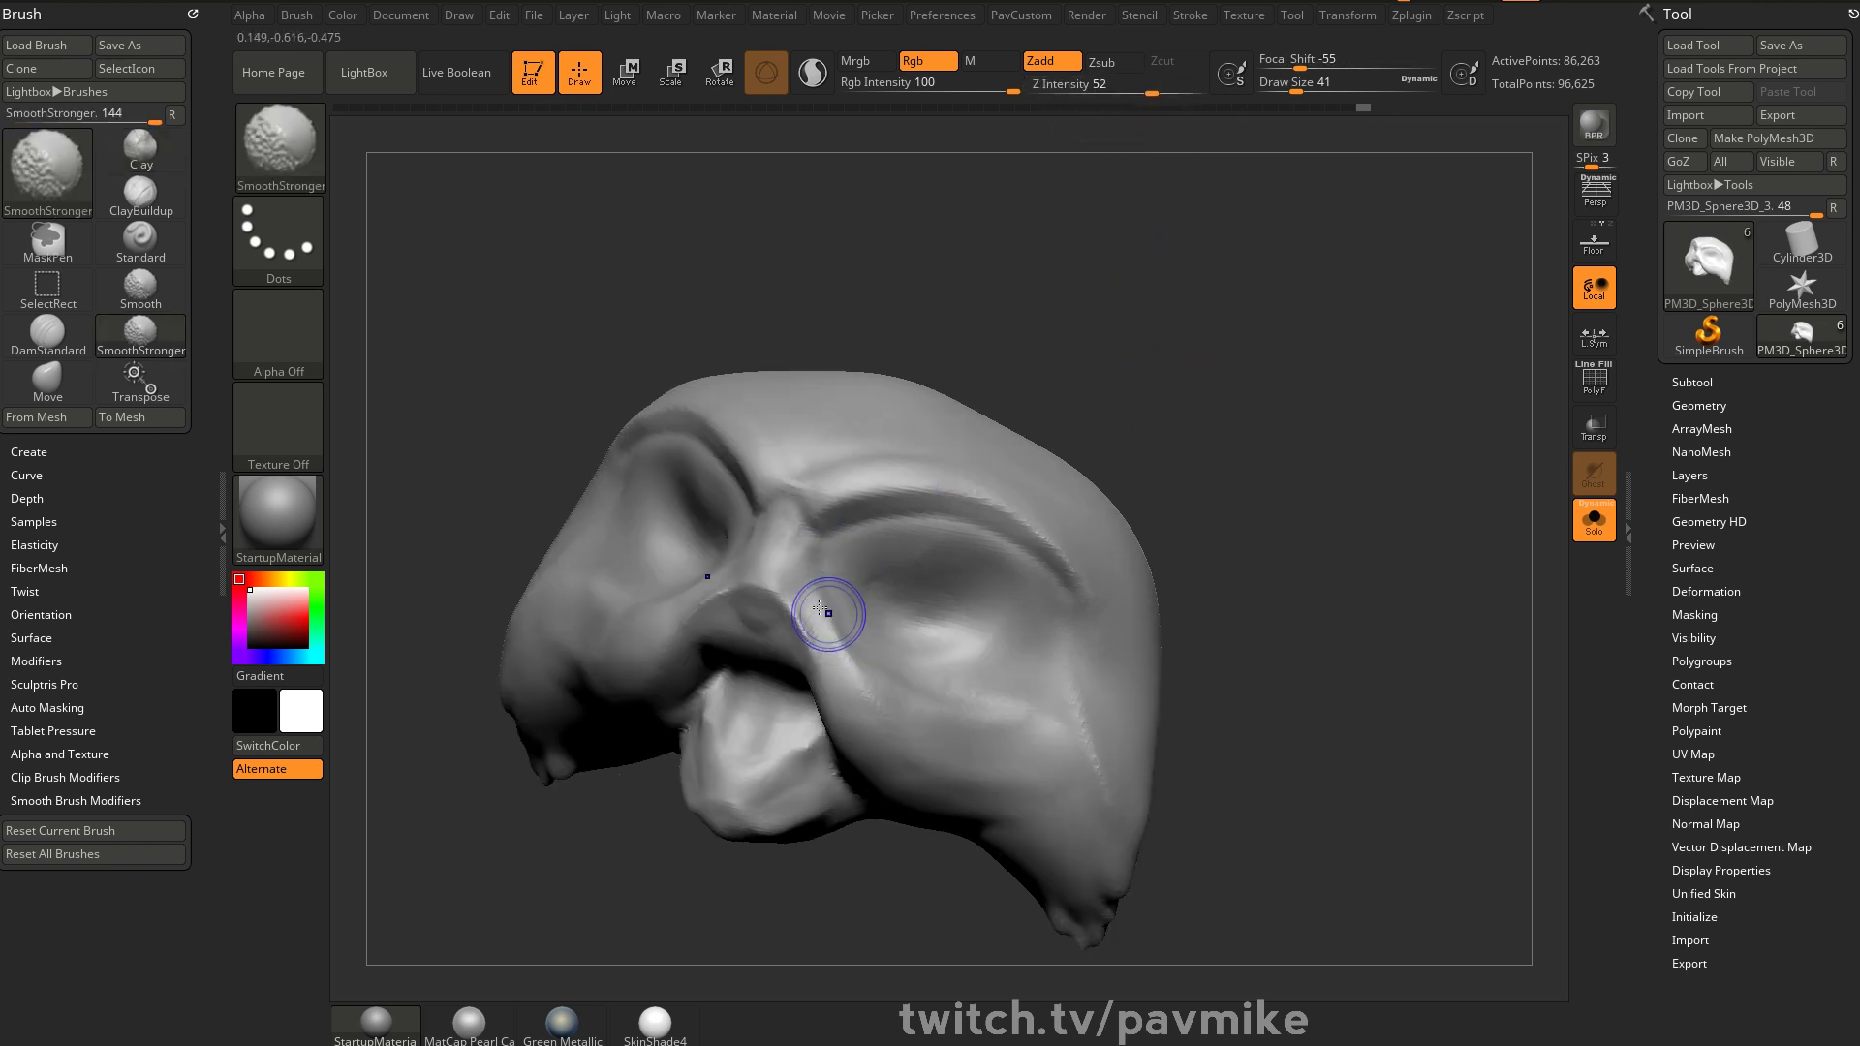
pyautogui.moveTo(1312, 561)
pyautogui.mouseDown()
pyautogui.moveTo(1362, 543)
pyautogui.moveTo(1310, 441)
pyautogui.moveTo(1309, 497)
pyautogui.moveTo(1299, 467)
pyautogui.moveTo(1276, 494)
pyautogui.mouseUp()
pyautogui.click(1594, 531)
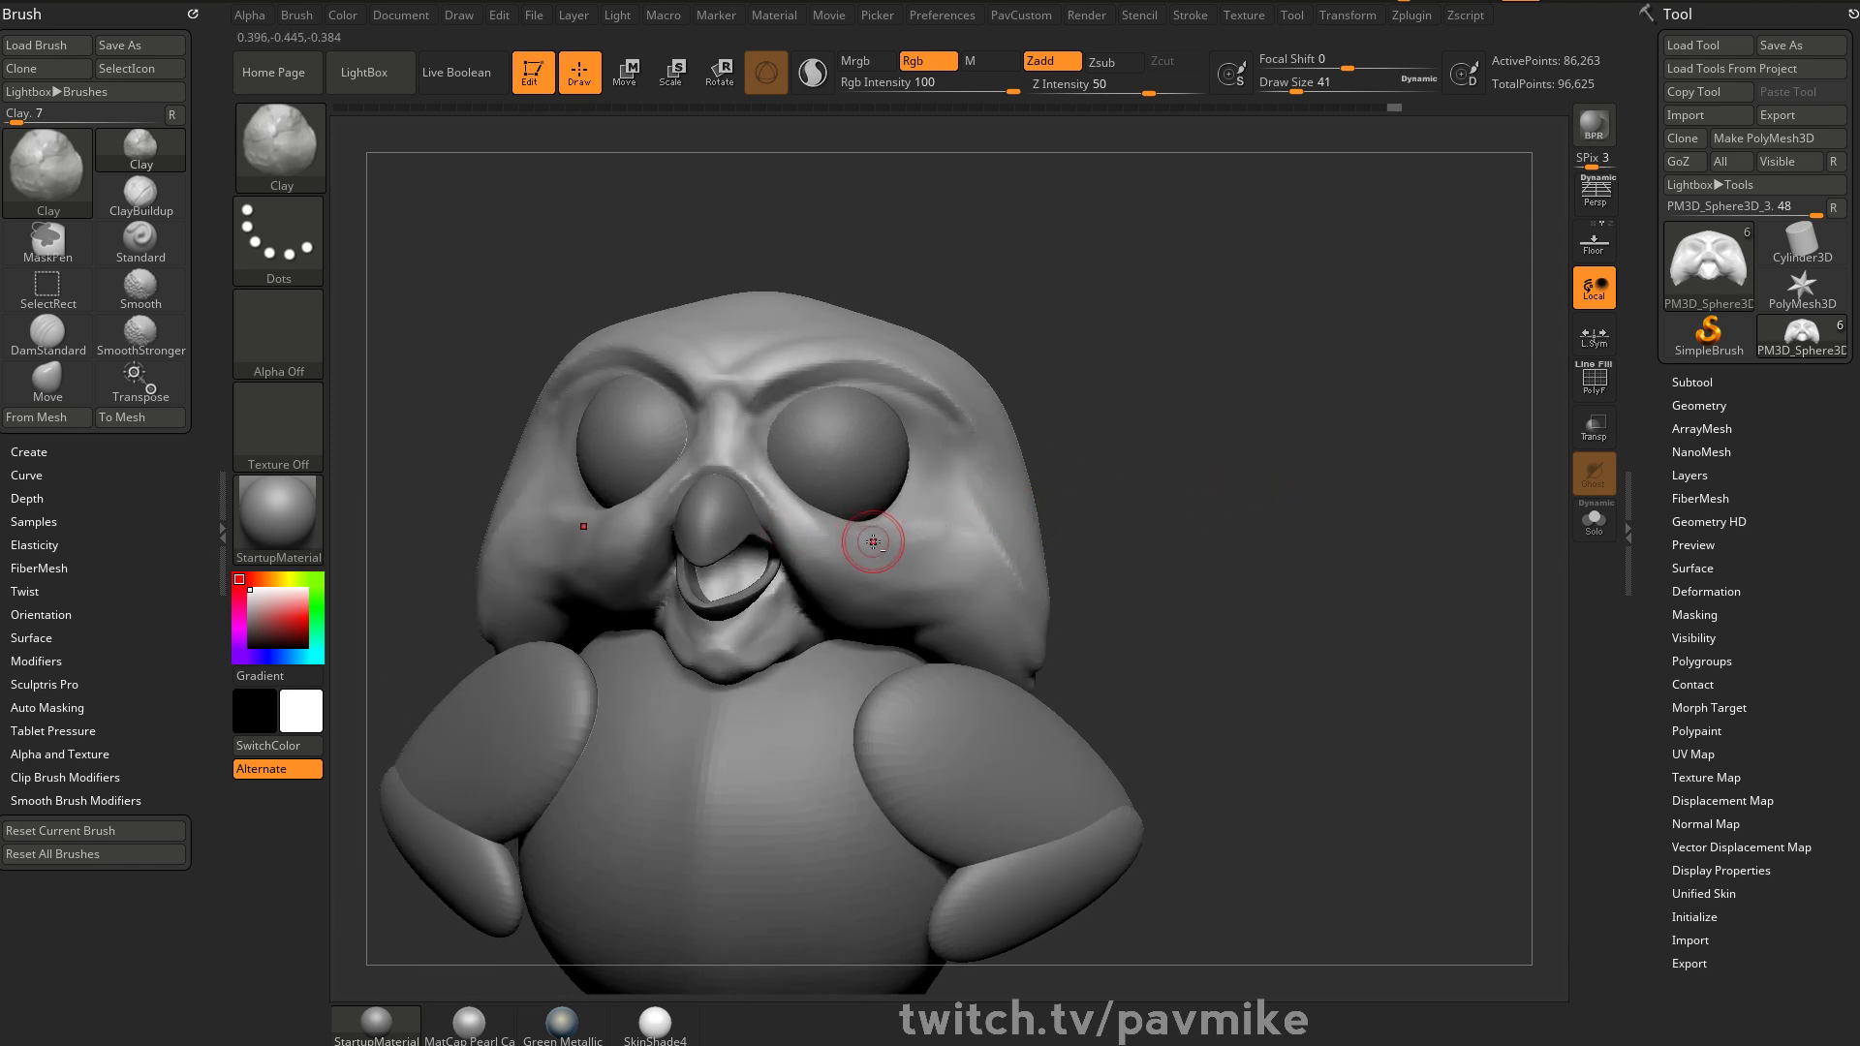
# Inflate the cheeks below the eyes with the Inflat brush at draw size 94
pyautogui.press('b')
pyautogui.press('i')
pyautogui.press('n')
pyautogui.keyDown('alt'); pyautogui.moveTo(1124, 482); pyautogui.dragTo(1104, 502); pyautogui.keyUp('alt')
pyautogui.press('s')
pyautogui.moveTo(851, 560); pyautogui.dragTo(872, 554)
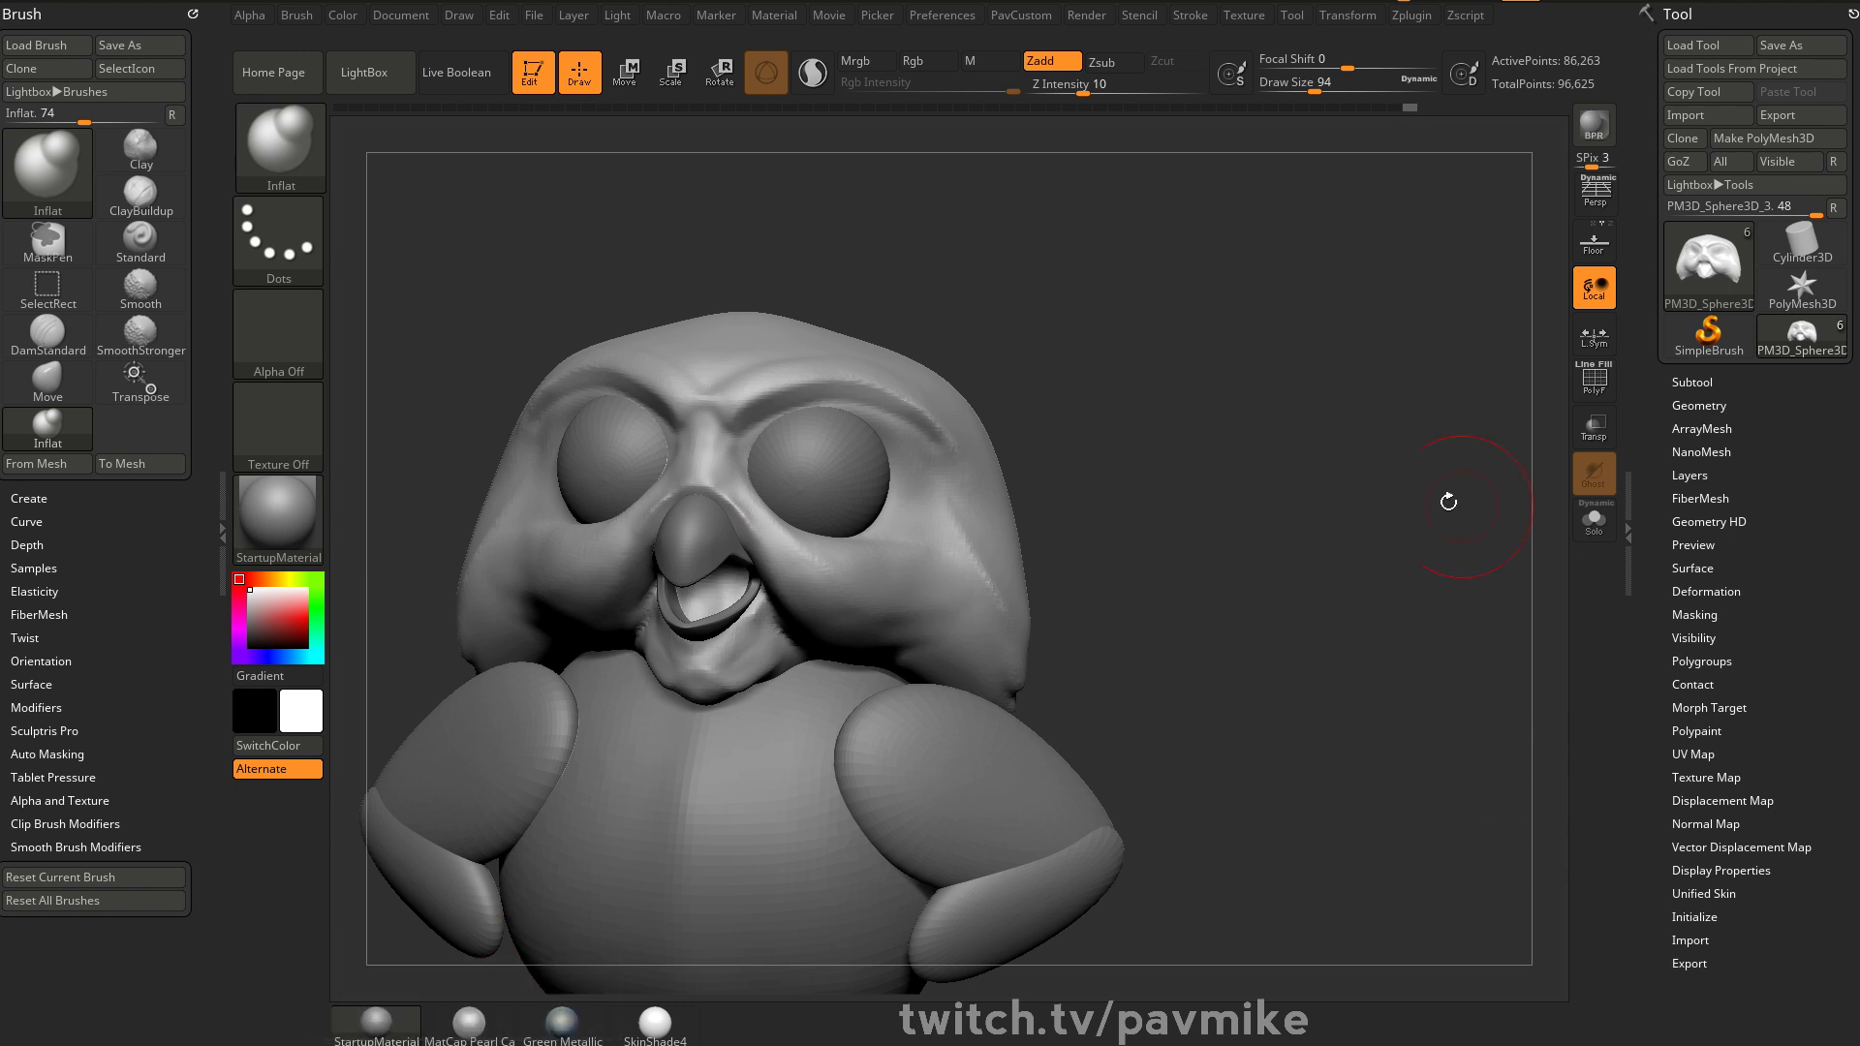
# Flatten the bridge above and beside the beak with the TrimDynamic brush at draw size 59
pyautogui.moveTo(1486, 511); pyautogui.dragTo(1412, 497)
pyautogui.moveTo(1265, 433); pyautogui.dragTo(1296, 459)
pyautogui.keyDown('alt'); pyautogui.moveTo(1297, 459); pyautogui.dragTo(1331, 484); pyautogui.keyUp('alt')
pyautogui.moveTo(1332, 484); pyautogui.dragTo(1370, 481)
pyautogui.moveTo(1267, 516)
pyautogui.keyDown('alt'); pyautogui.mouseDown()
pyautogui.moveTo(1259, 481)
pyautogui.moveTo(1223, 480)
pyautogui.mouseUp(); pyautogui.keyUp('alt')
pyautogui.press('b')
pyautogui.press('t')
pyautogui.press('d')
pyautogui.press('[')
pyautogui.moveTo(652, 530); pyautogui.dragTo(715, 562)
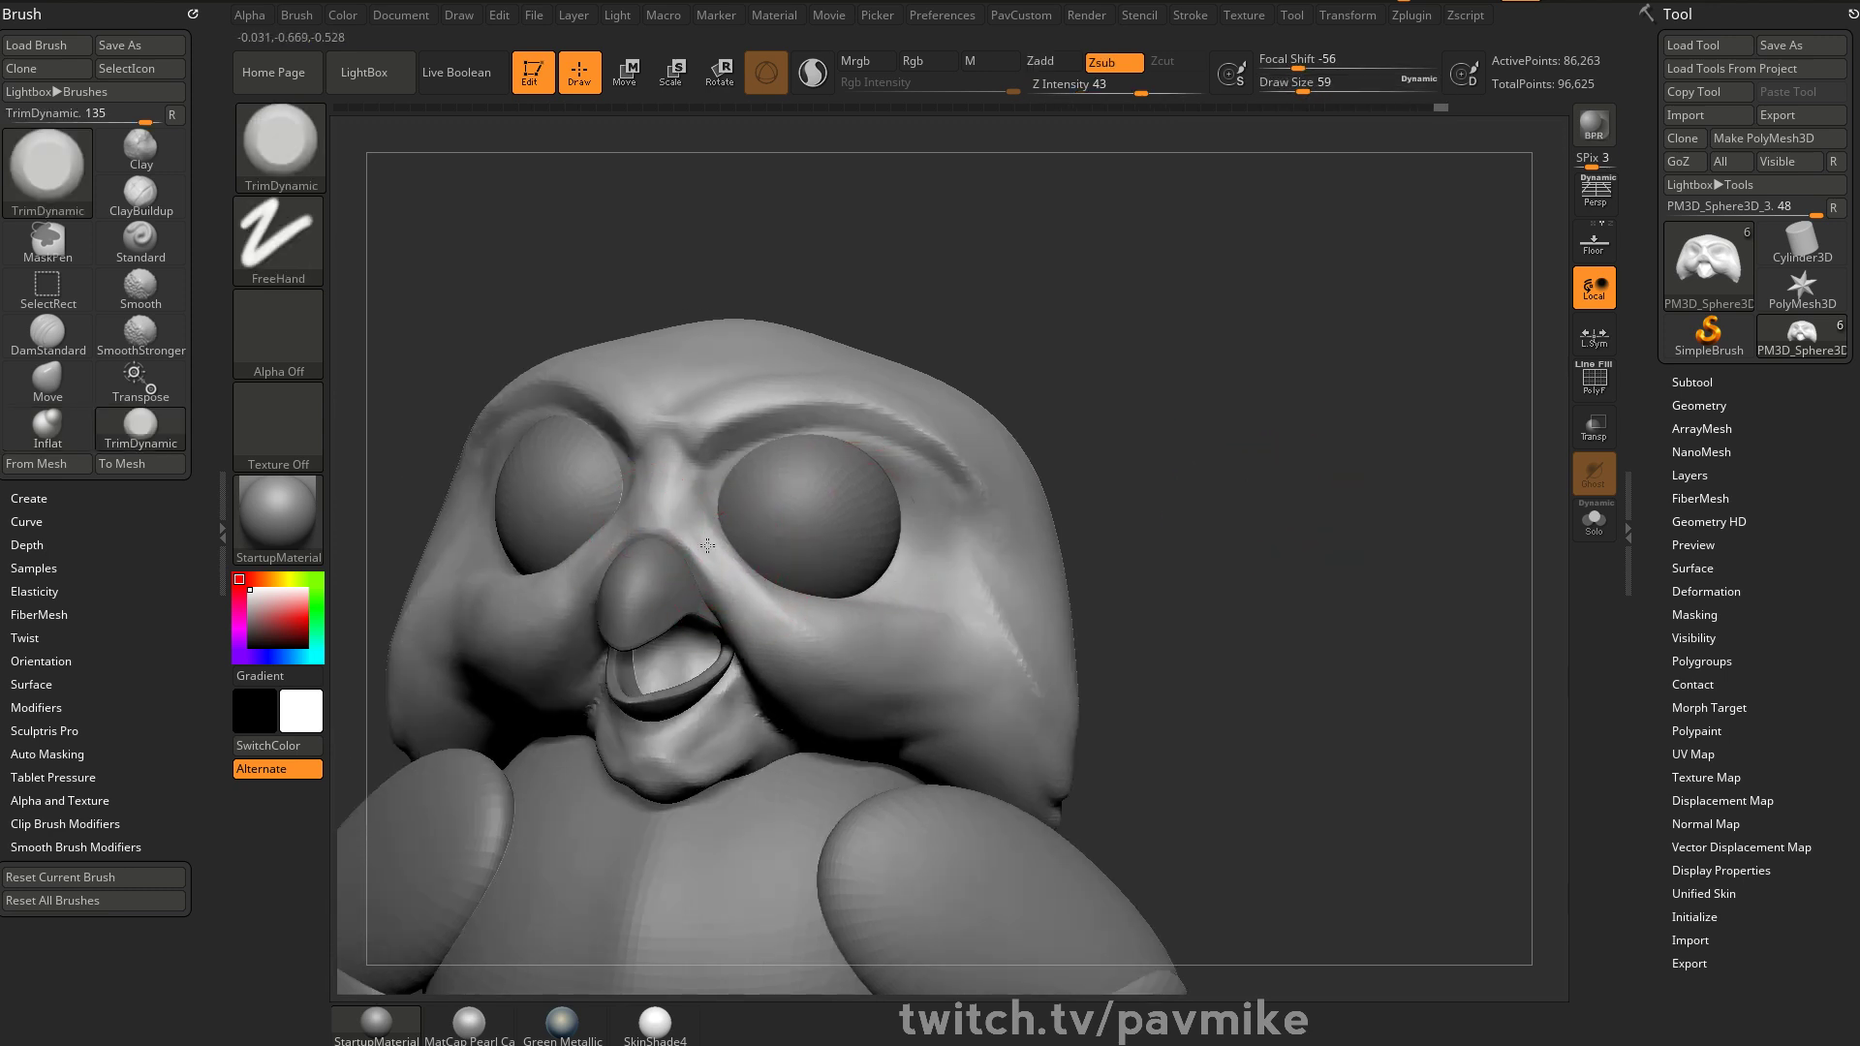
pyautogui.moveTo(1269, 523)
pyautogui.mouseDown()
pyautogui.moveTo(1200, 462)
pyautogui.moveTo(1201, 525)
pyautogui.moveTo(1192, 468)
pyautogui.moveTo(1220, 455)
pyautogui.moveTo(1126, 462)
pyautogui.mouseUp()
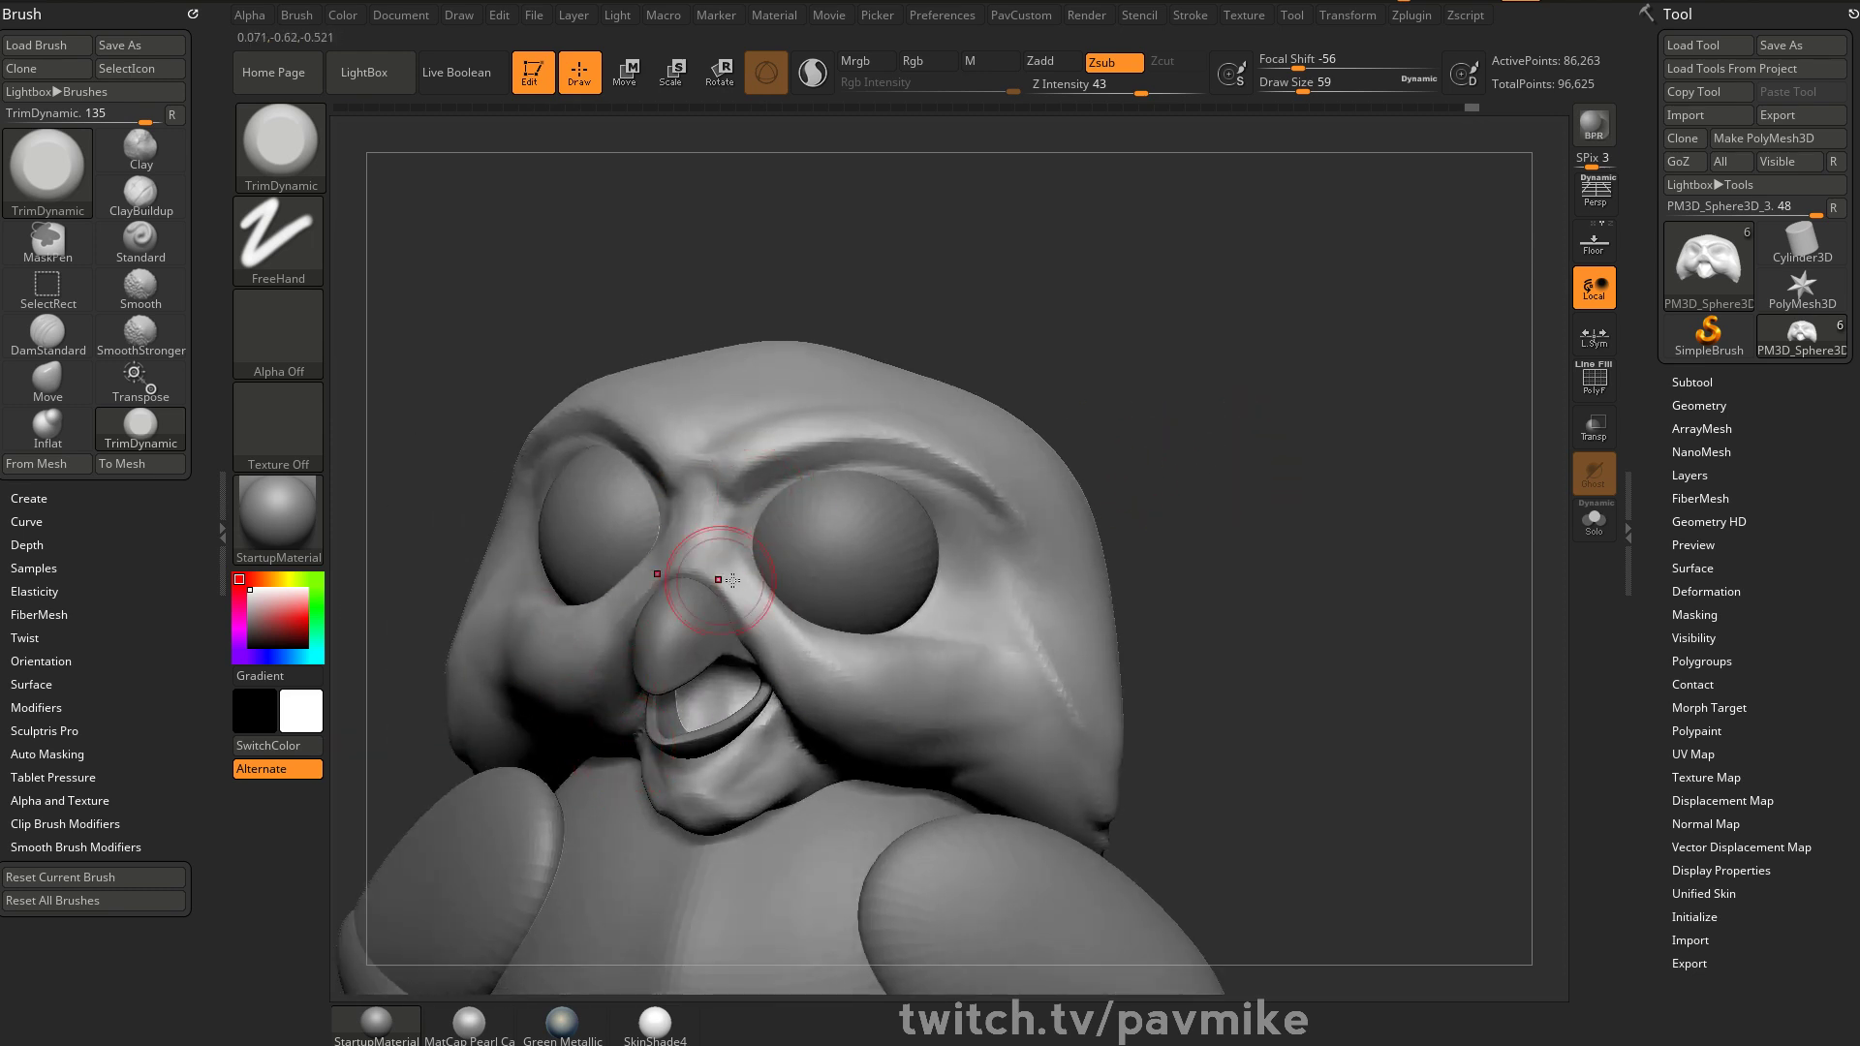
# Adjust the shape of the bridge between the beak and the eye with the Move brush at draw size 49
pyautogui.moveTo(1163, 475)
pyautogui.mouseDown()
pyautogui.moveTo(905, 484)
pyautogui.moveTo(1021, 470)
pyautogui.moveTo(979, 407)
pyautogui.moveTo(1117, 356)
pyautogui.moveTo(1207, 401)
pyautogui.moveTo(1279, 405)
pyautogui.mouseUp()
pyautogui.press('s')
pyautogui.moveTo(831, 539); pyautogui.dragTo(817, 540)
pyautogui.press('b')
pyautogui.press('m')
pyautogui.press('v')
pyautogui.moveTo(998, 475); pyautogui.dragTo(824, 479)
pyautogui.moveTo(801, 552); pyautogui.dragTo(773, 540)
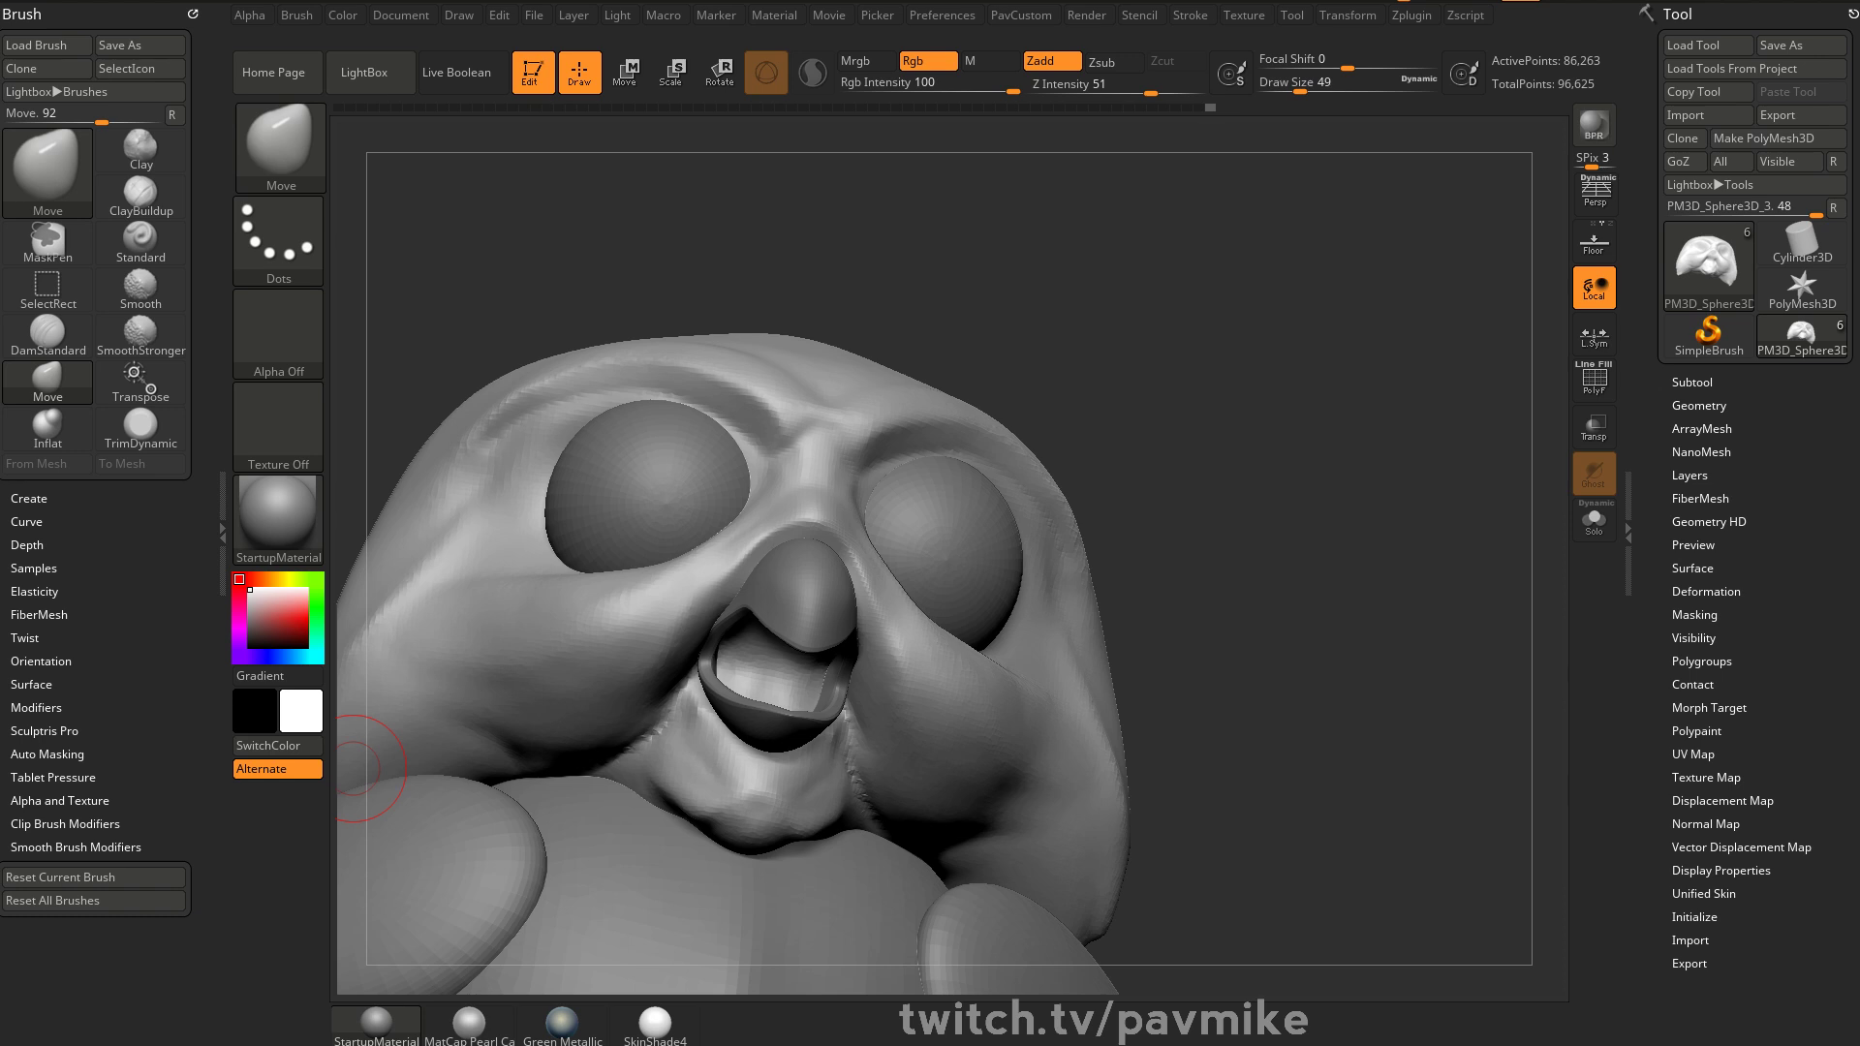
# Try to carve a crease from the outer brow down the cheek with the DamStandard brush at draw size 49
pyautogui.moveTo(1112, 586); pyautogui.dragTo(1182, 596)
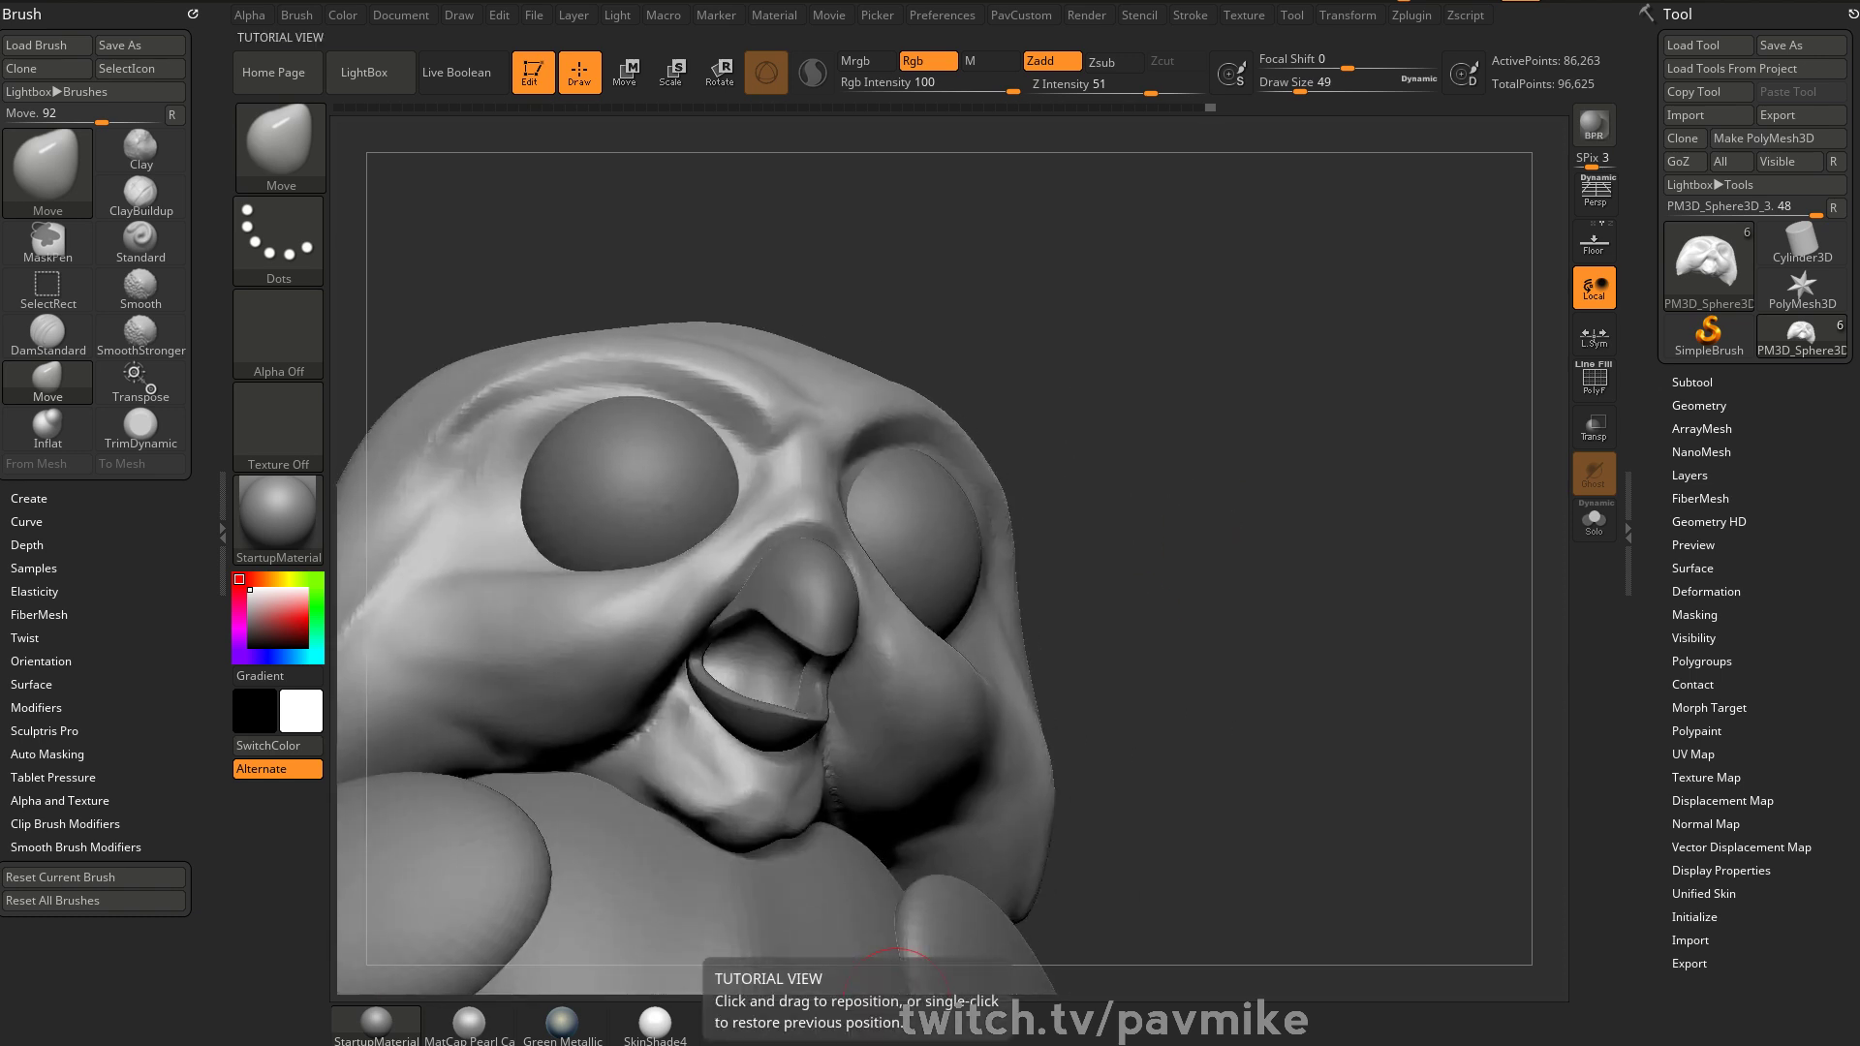
pyautogui.moveTo(1305, 162); pyautogui.dragTo(1145, 237)
pyautogui.moveTo(1355, 274); pyautogui.dragTo(1254, 342)
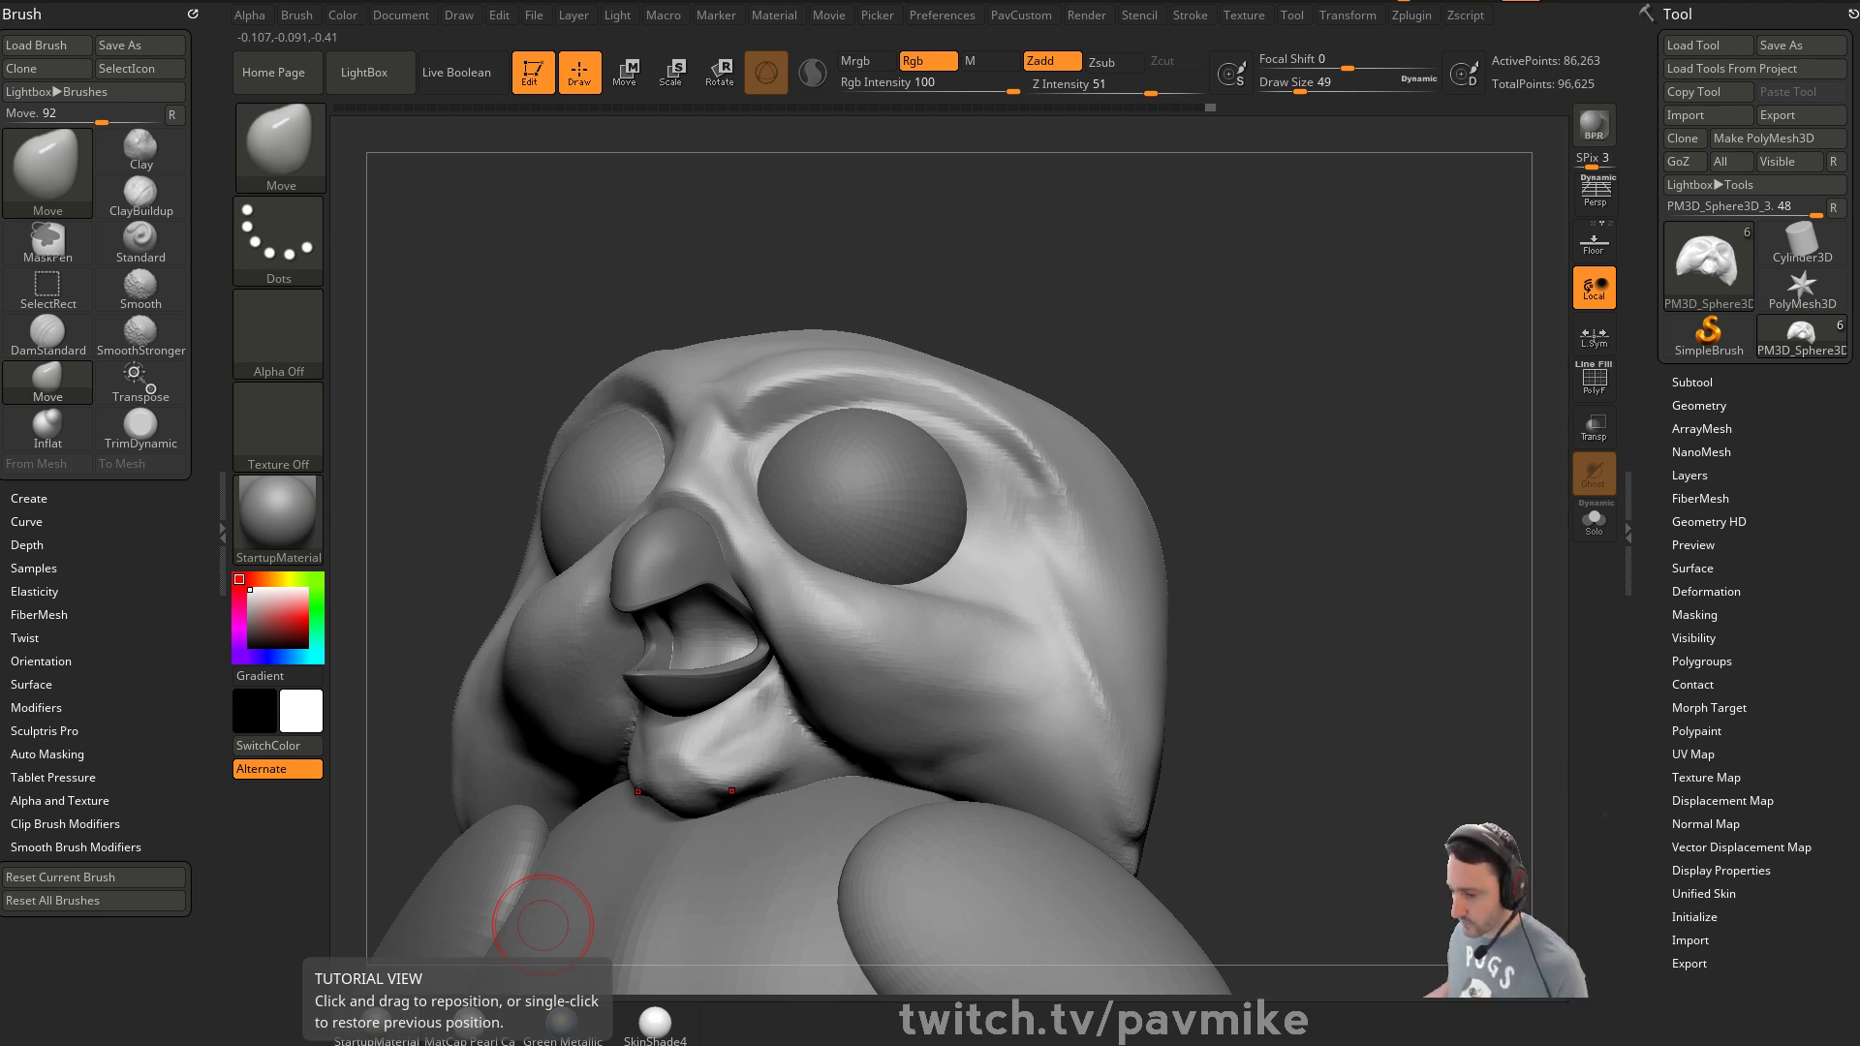
pyautogui.moveTo(1363, 501)
pyautogui.mouseDown()
pyautogui.moveTo(1433, 404)
pyautogui.moveTo(1312, 340)
pyautogui.moveTo(1264, 463)
pyautogui.mouseUp()
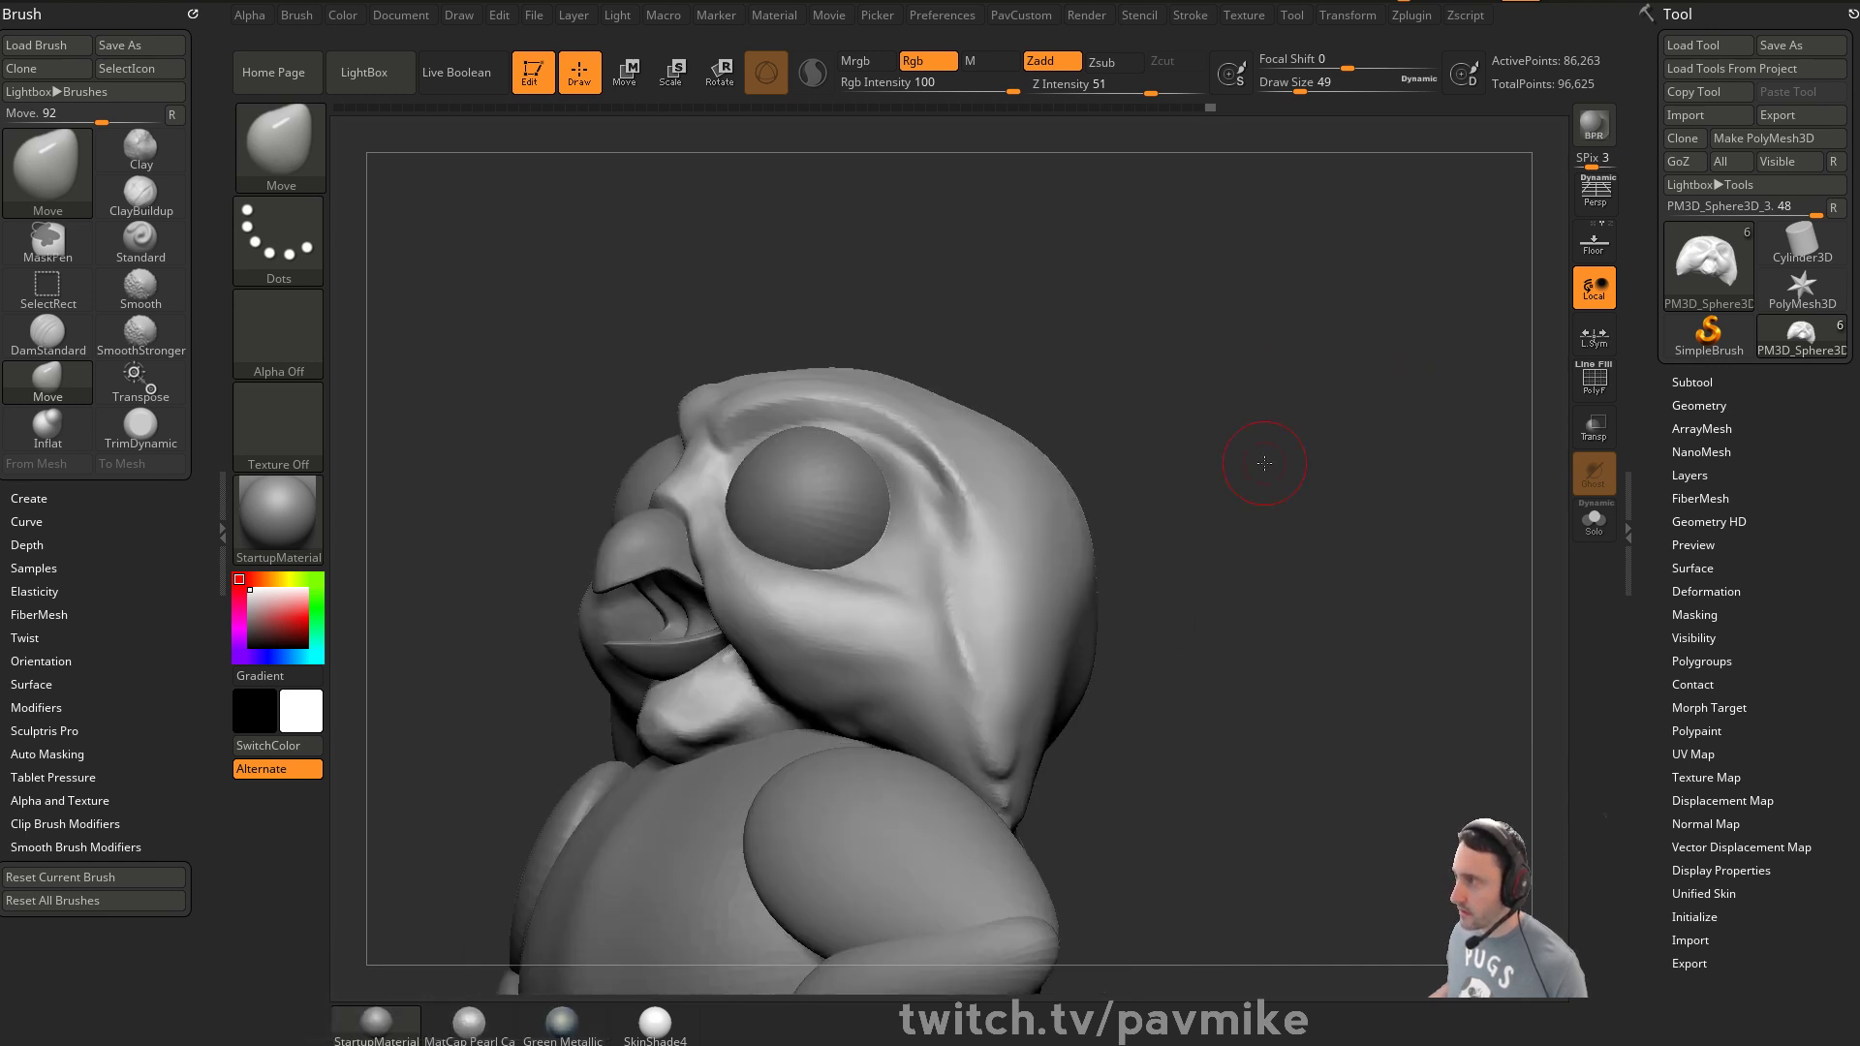
pyautogui.moveTo(1240, 358); pyautogui.dragTo(1137, 419)
pyautogui.press('ctrl')
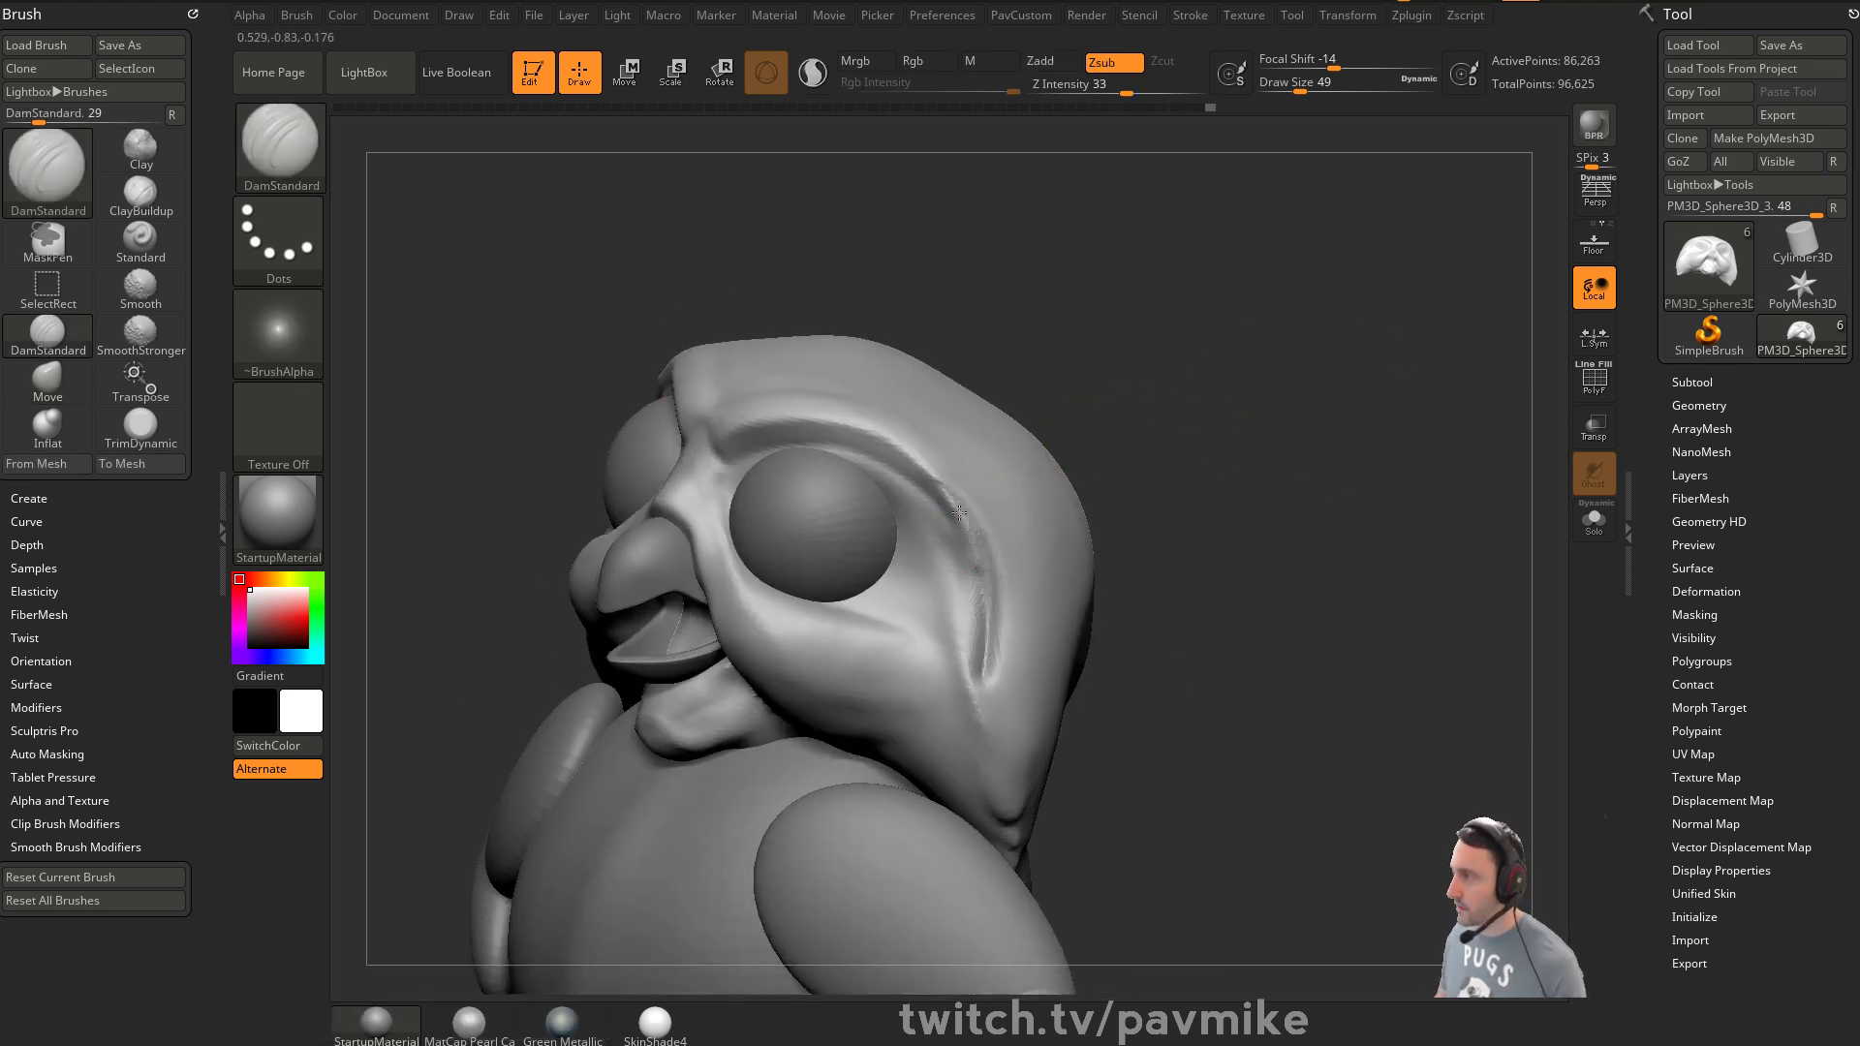
pyautogui.moveTo(905, 455)
pyautogui.mouseDown()
pyautogui.moveTo(996, 631)
pyautogui.moveTo(1003, 707)
pyautogui.mouseUp()
pyautogui.hotkey('ctrl', 'z')
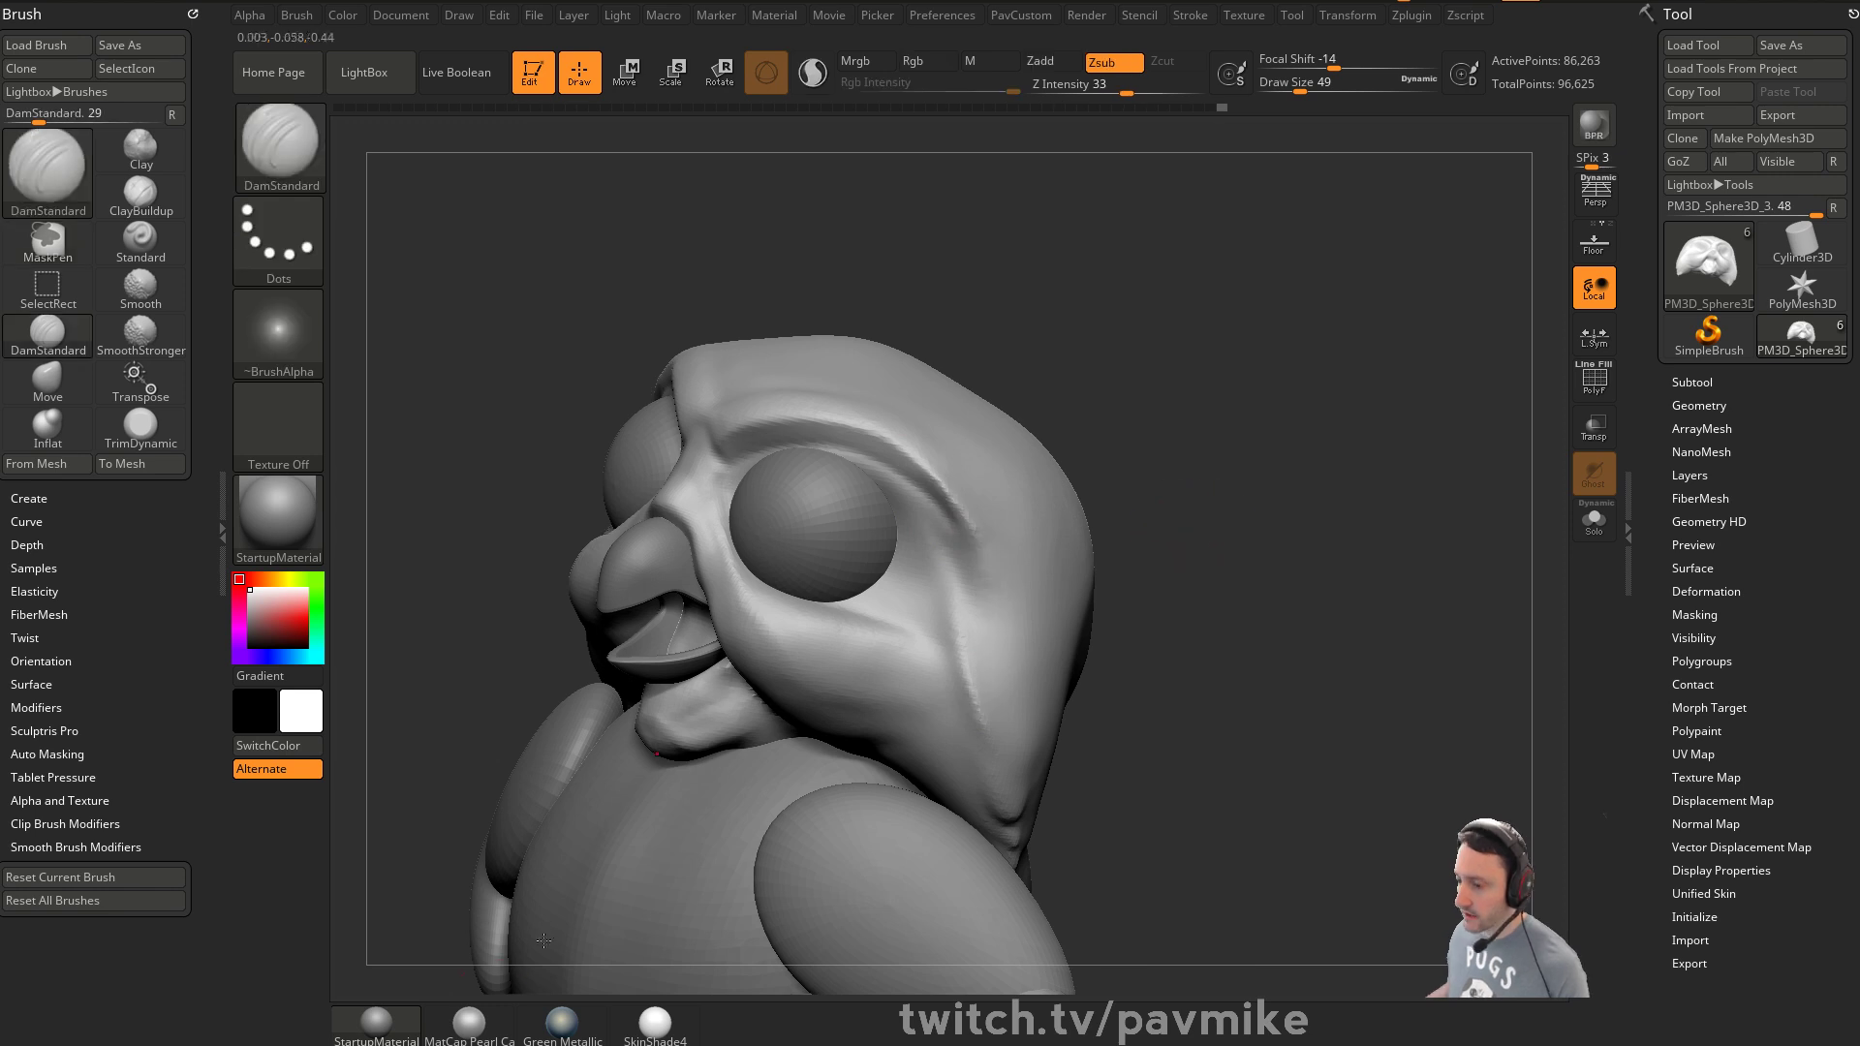
# Refine the inner brow and the area beside the eye with the DamStandard and Move brushes
pyautogui.moveTo(1007, 914)
pyautogui.mouseDown()
pyautogui.moveTo(1237, 586)
pyautogui.moveTo(1217, 395)
pyautogui.moveTo(1250, 323)
pyautogui.moveTo(1191, 382)
pyautogui.moveTo(1296, 449)
pyautogui.moveTo(1260, 411)
pyautogui.mouseUp()
pyautogui.moveTo(1179, 529)
pyautogui.mouseDown()
pyautogui.moveTo(1220, 523)
pyautogui.moveTo(1088, 465)
pyautogui.moveTo(1130, 428)
pyautogui.moveTo(1115, 478)
pyautogui.moveTo(1196, 519)
pyautogui.moveTo(1092, 440)
pyautogui.moveTo(772, 433)
pyautogui.mouseUp()
pyautogui.press('shift')
pyautogui.press('s')
pyautogui.press('b')
pyautogui.press('m')
pyautogui.press('v')
pyautogui.press('s')
pyautogui.moveTo(1124, 529)
pyautogui.mouseDown()
pyautogui.moveTo(1041, 519)
pyautogui.moveTo(1150, 506)
pyautogui.moveTo(1060, 495)
pyautogui.moveTo(1067, 472)
pyautogui.moveTo(981, 486)
pyautogui.moveTo(1104, 470)
pyautogui.mouseUp()
pyautogui.press('s')
pyautogui.click(804, 501)
# Switch to the Standard brush, select the eyes subtool and bring up the subtool list
pyautogui.press('b')
pyautogui.press('s')
pyautogui.press('t')
pyautogui.keyDown('alt'); pyautogui.click(761, 516); pyautogui.keyUp('alt')
pyautogui.keyDown('shift'); pyautogui.click(1690, 385); pyautogui.keyUp('shift')
pyautogui.moveTo(1641, 438); pyautogui.dragTo(1638, 543)
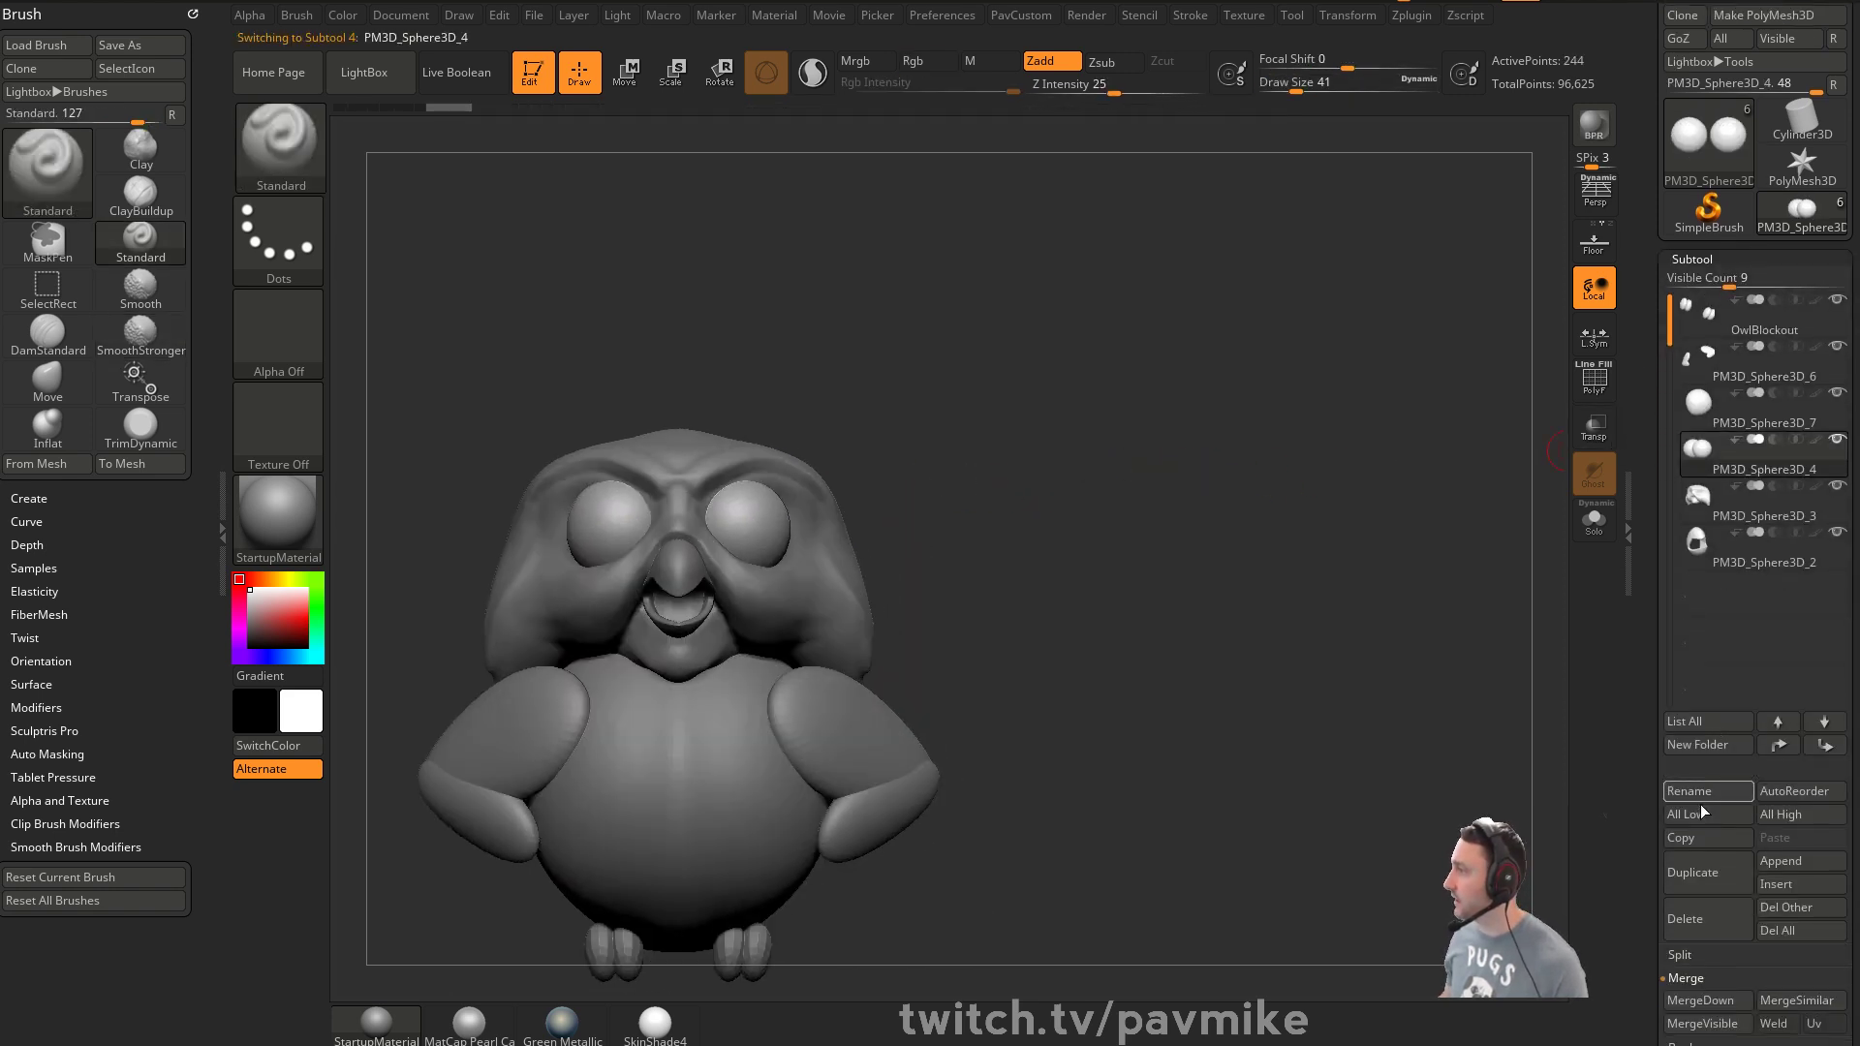
# Check the eyes in isolation and duplicate the eyes subtool
pyautogui.moveTo(1228, 554); pyautogui.dragTo(1461, 548)
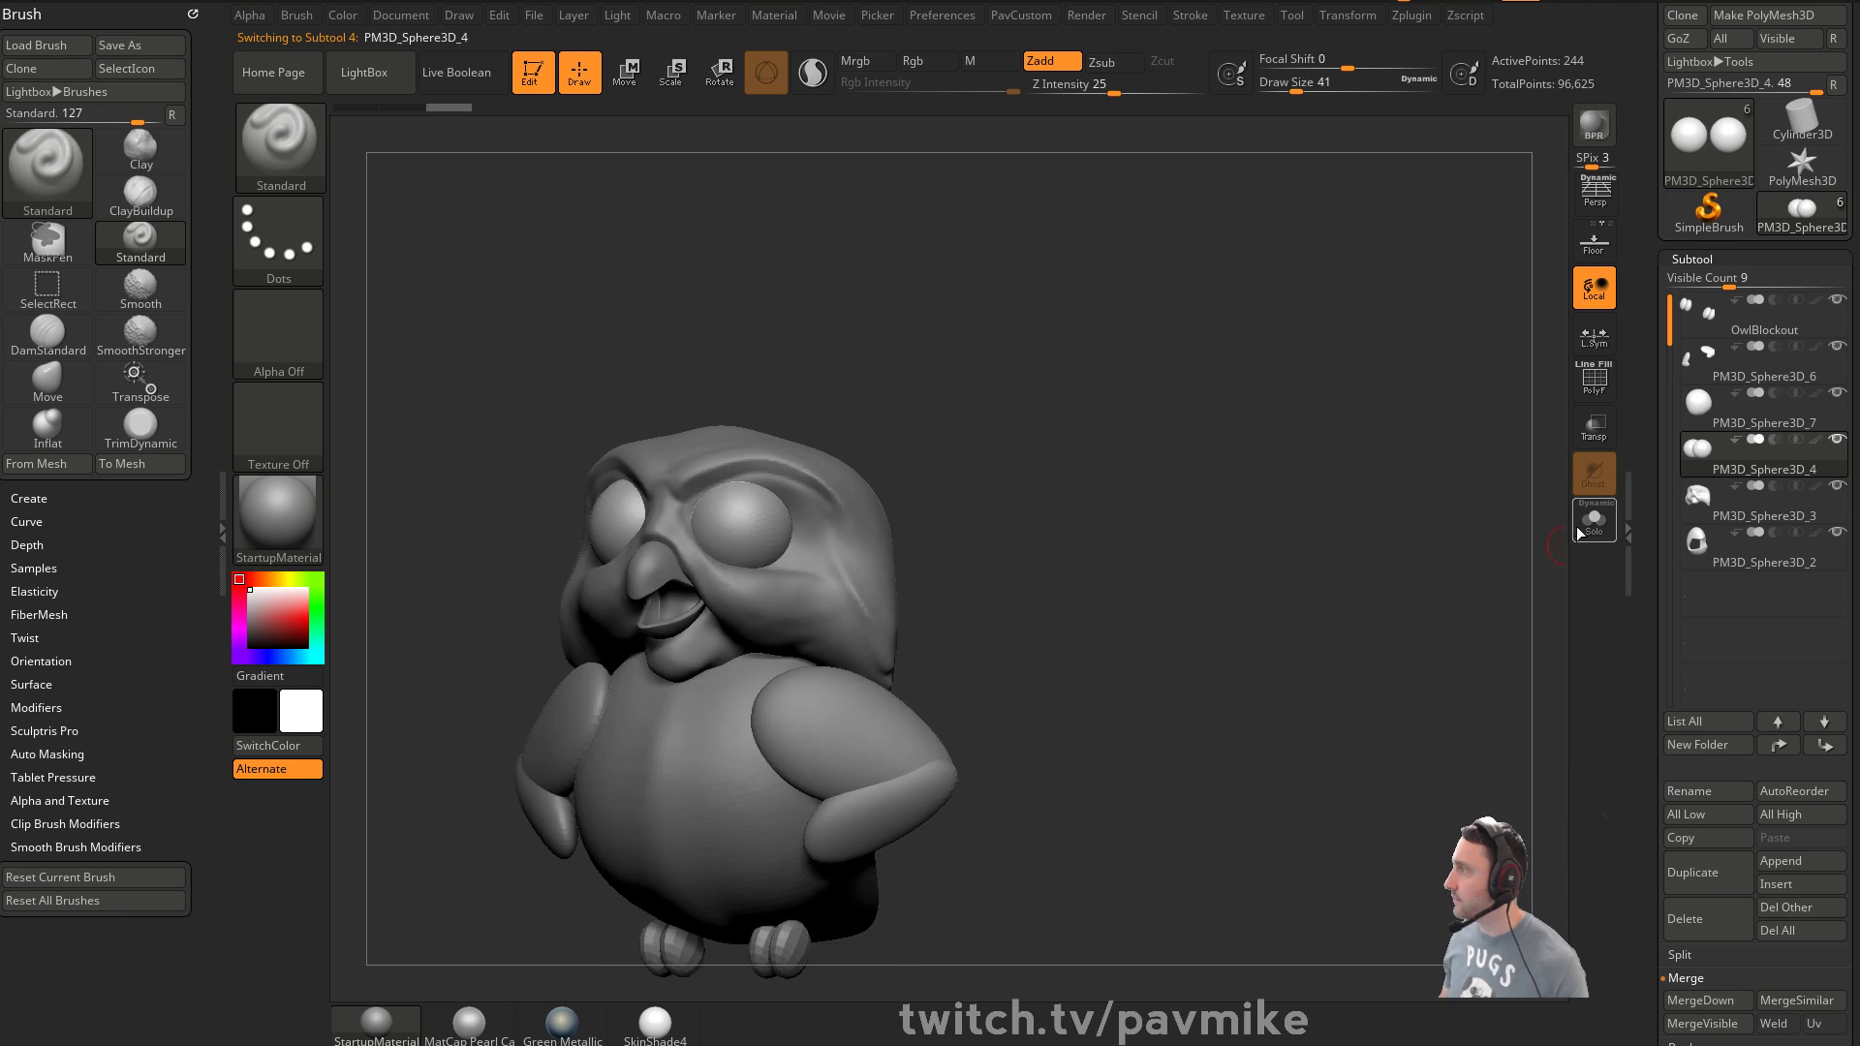
pyautogui.click(1593, 521)
pyautogui.click(1605, 523)
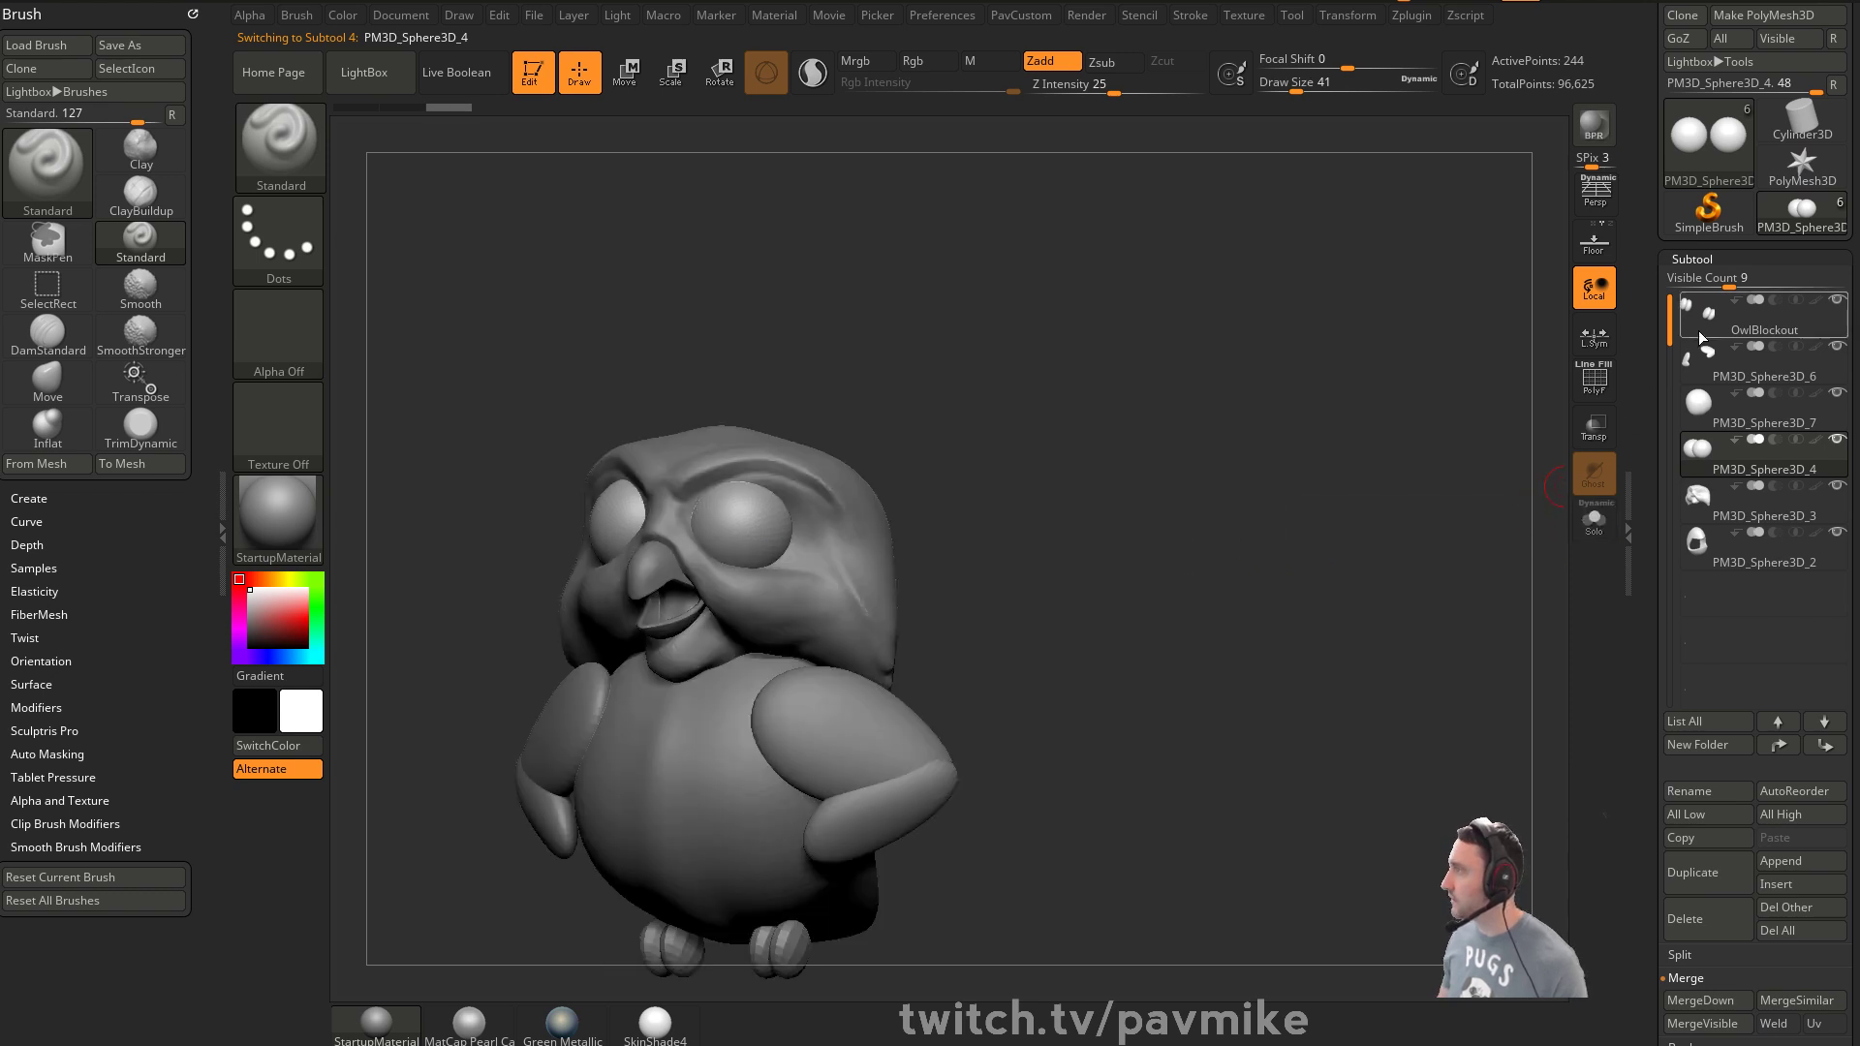
pyautogui.moveTo(1453, 594); pyautogui.dragTo(1550, 659)
pyautogui.click(1693, 872)
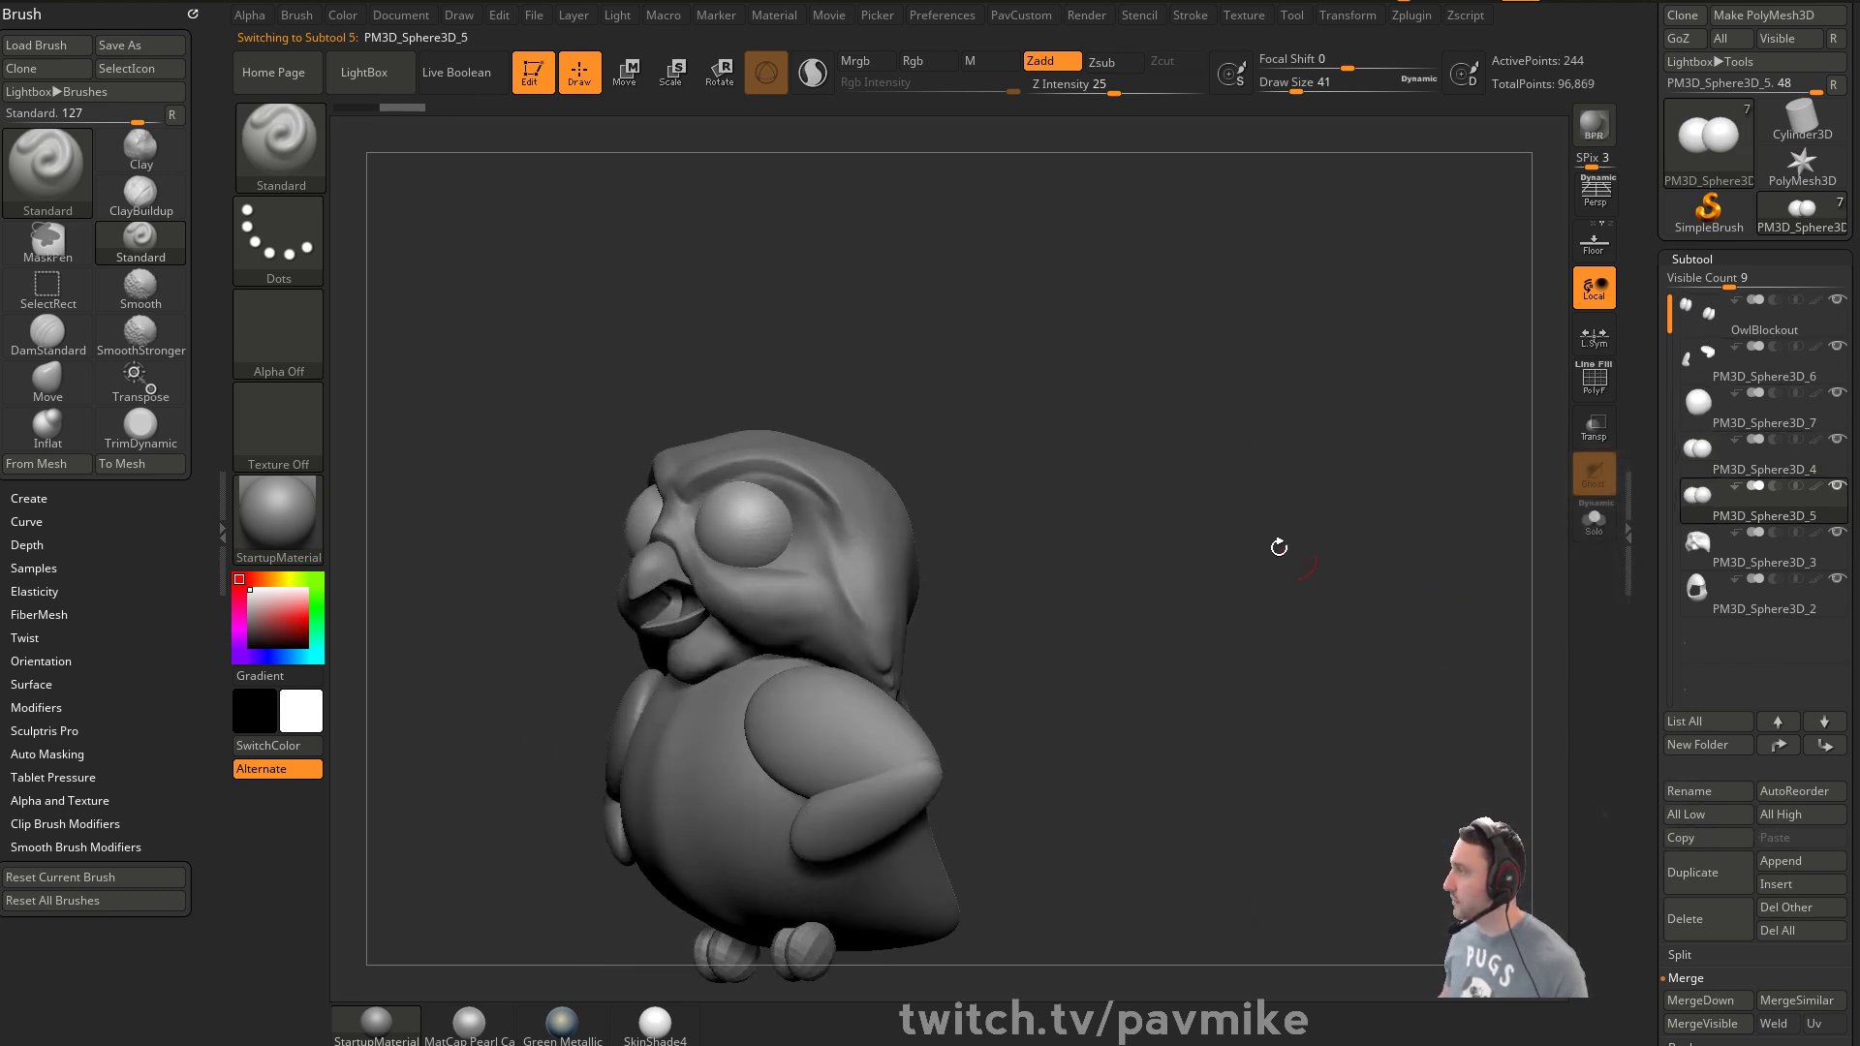
# Isolate the duplicated eyes, hide one of the two spheres and delete the hidden geometry
pyautogui.moveTo(1350, 589); pyautogui.dragTo(1261, 571)
pyautogui.moveTo(1499, 474); pyautogui.dragTo(1565, 513)
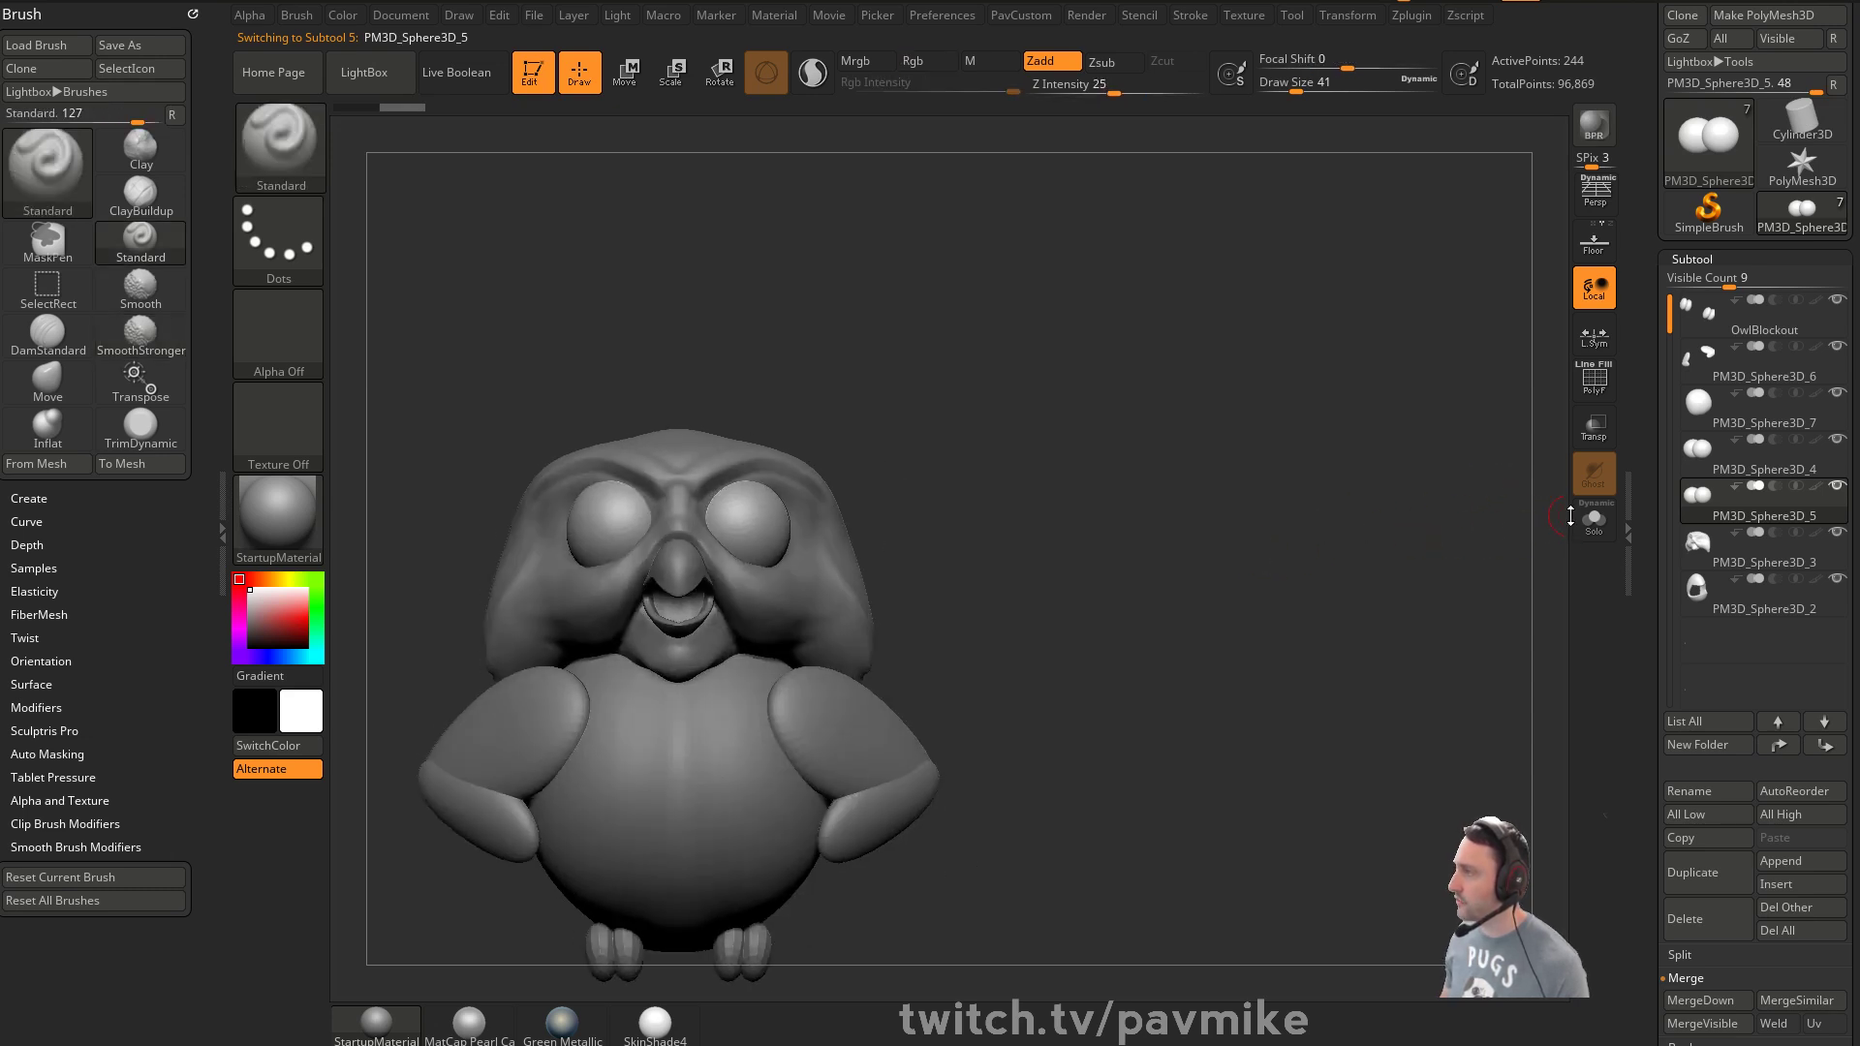
pyautogui.click(1594, 520)
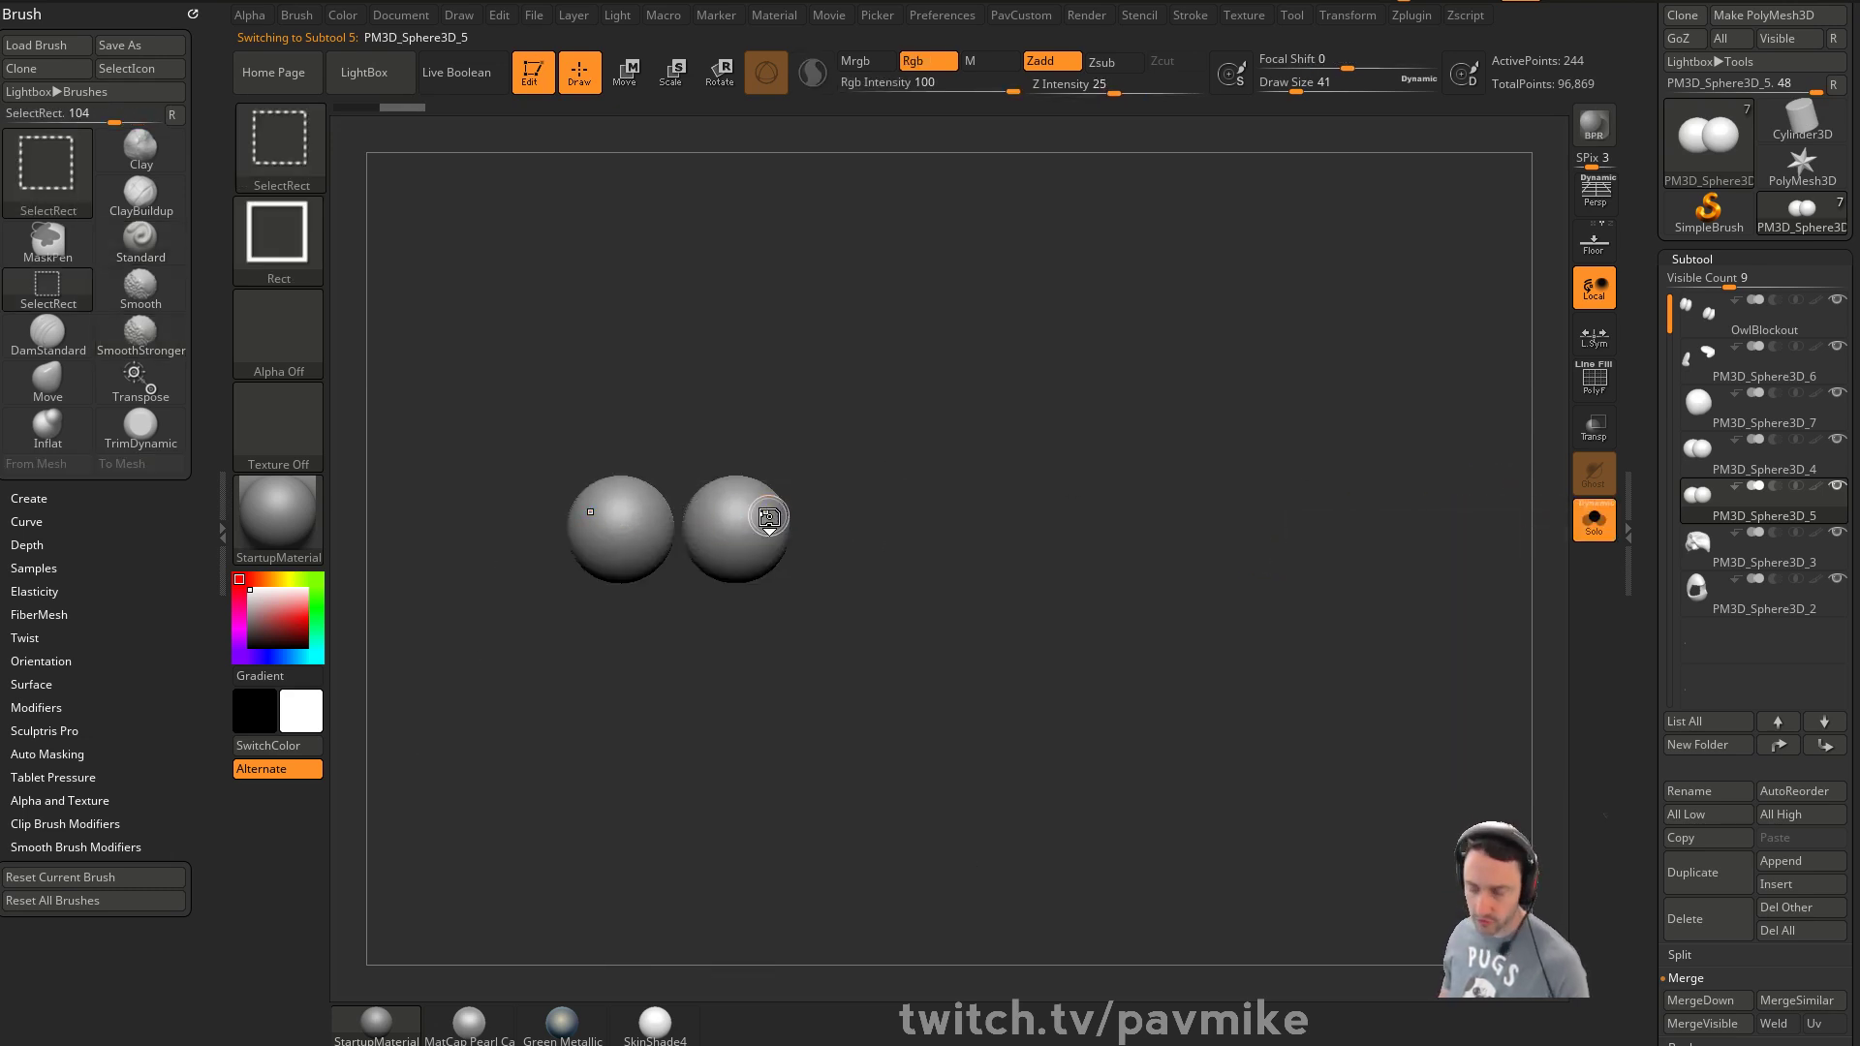
pyautogui.keyDown('ctrl'); pyautogui.keyDown('shift'); pyautogui.moveTo(454, 387); pyautogui.dragTo(679, 722); pyautogui.keyUp('shift'); pyautogui.keyUp('ctrl')
pyautogui.press('4')
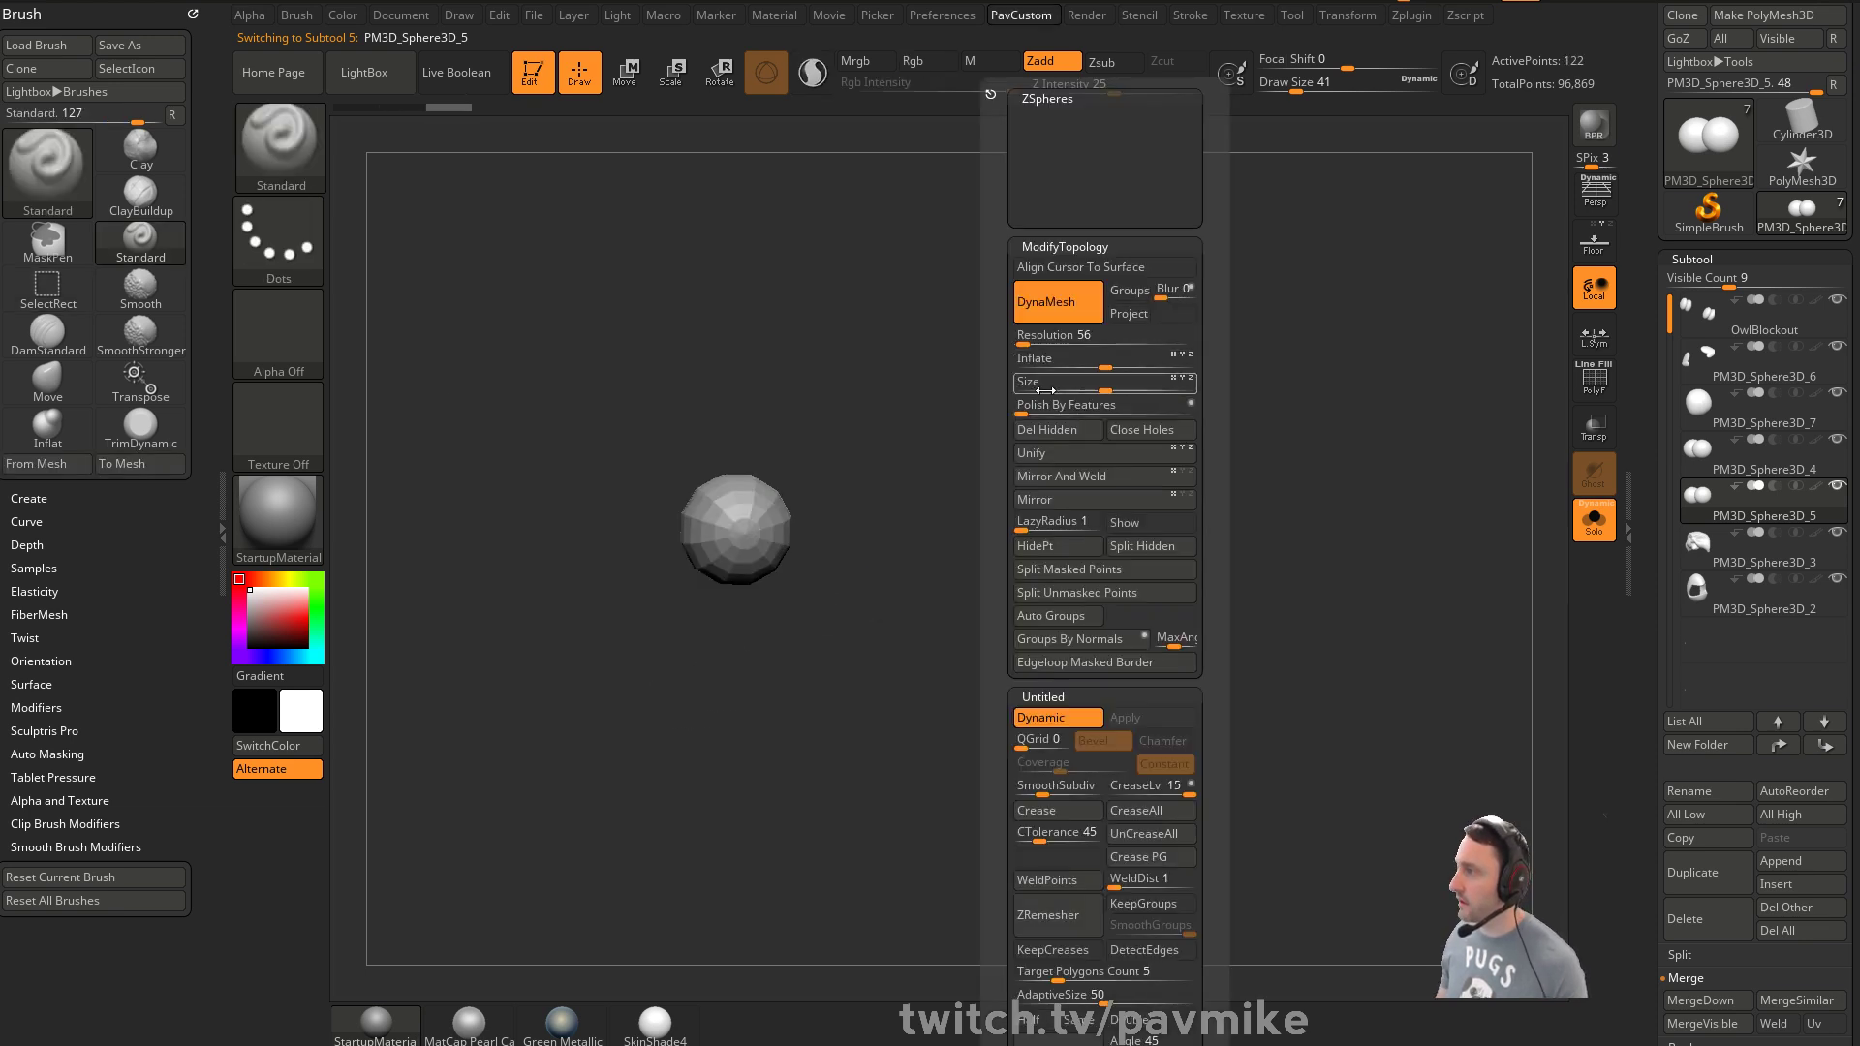
pyautogui.click(1046, 429)
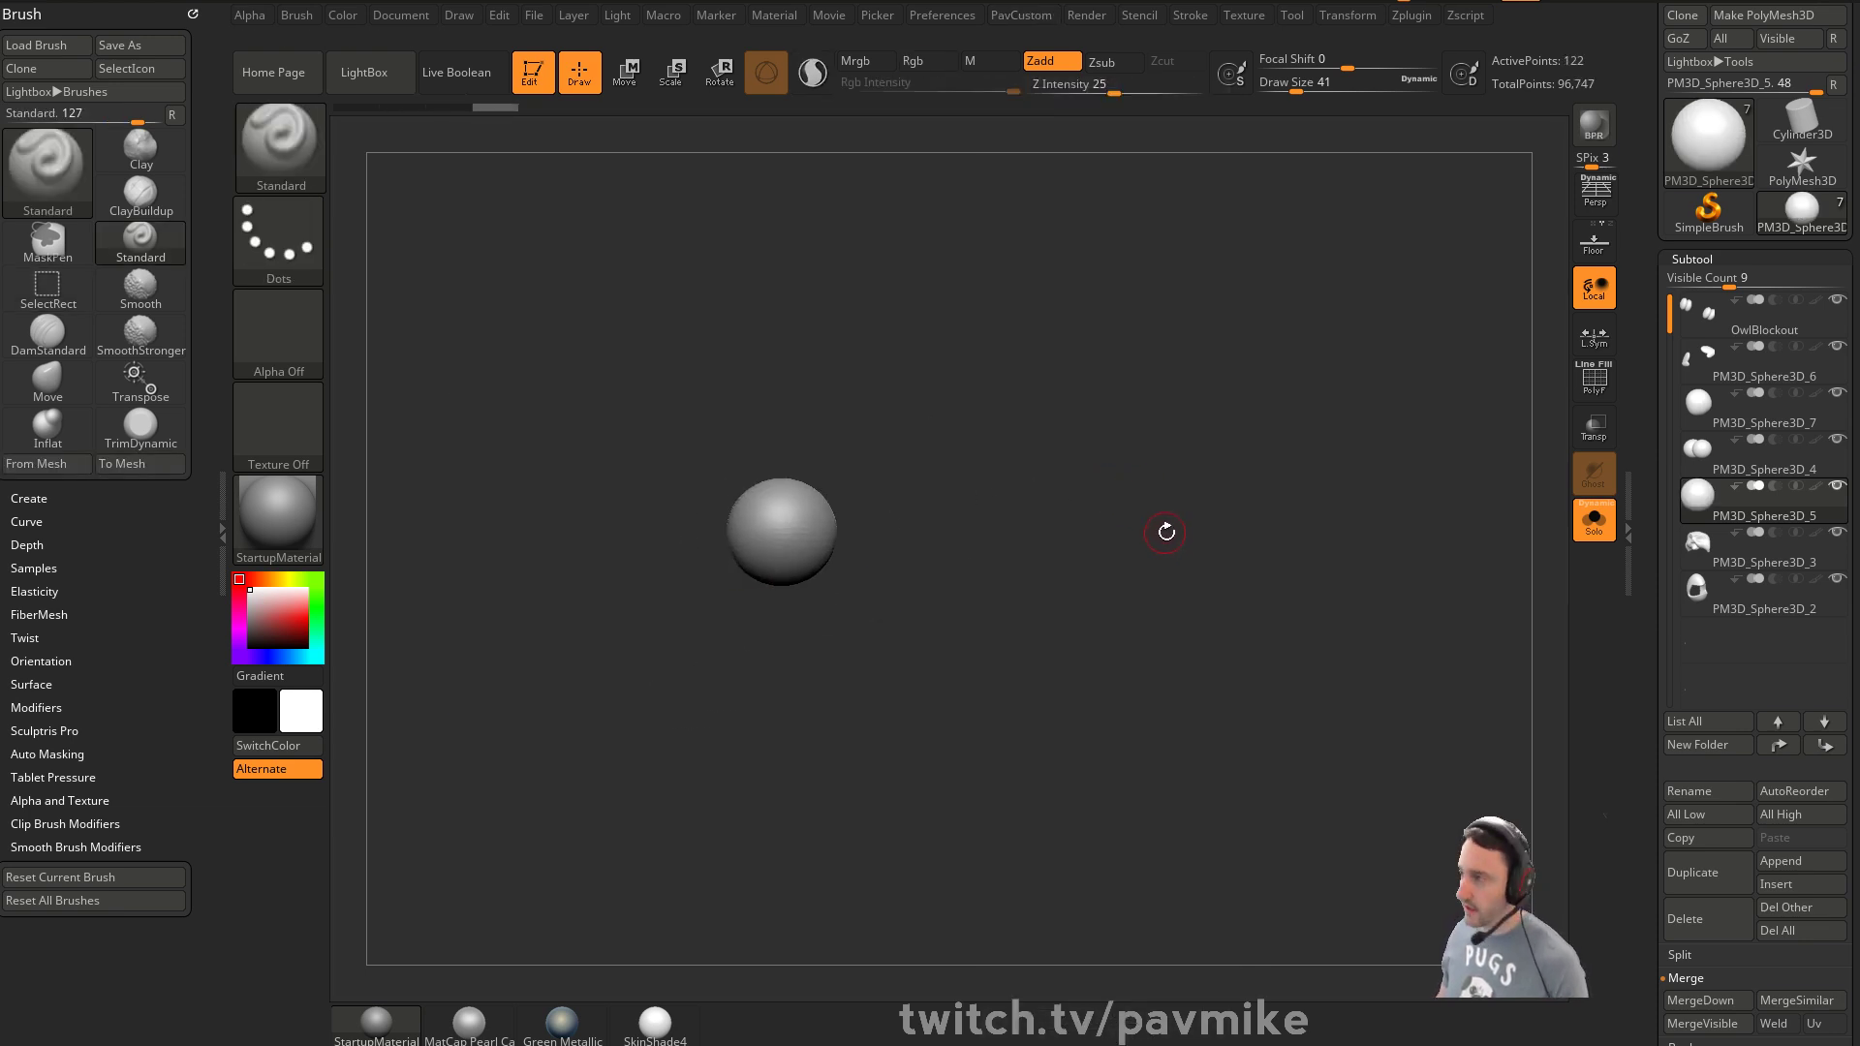
# Apply the dynamic subdivision to the remaining single eye sphere and display its polyframe
pyautogui.press('4')
pyautogui.click(1218, 718)
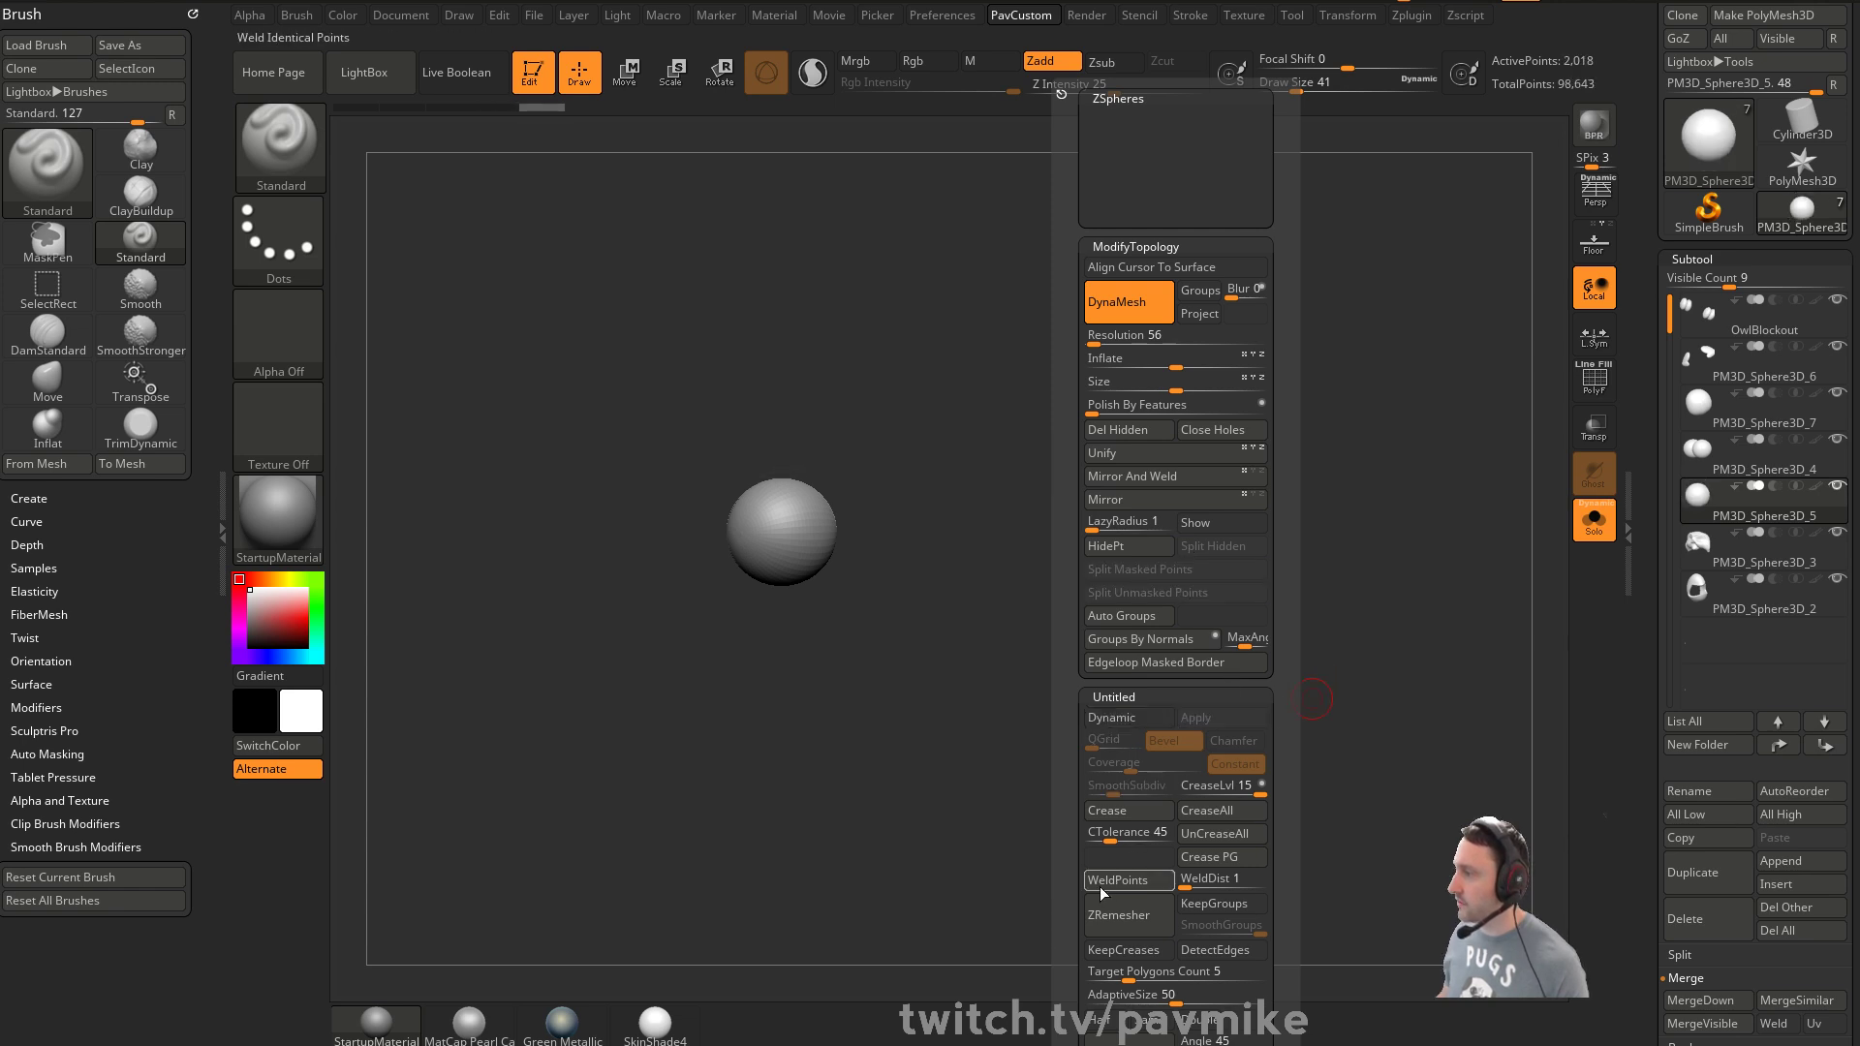
pyautogui.scroll(-5, 1126, 112)
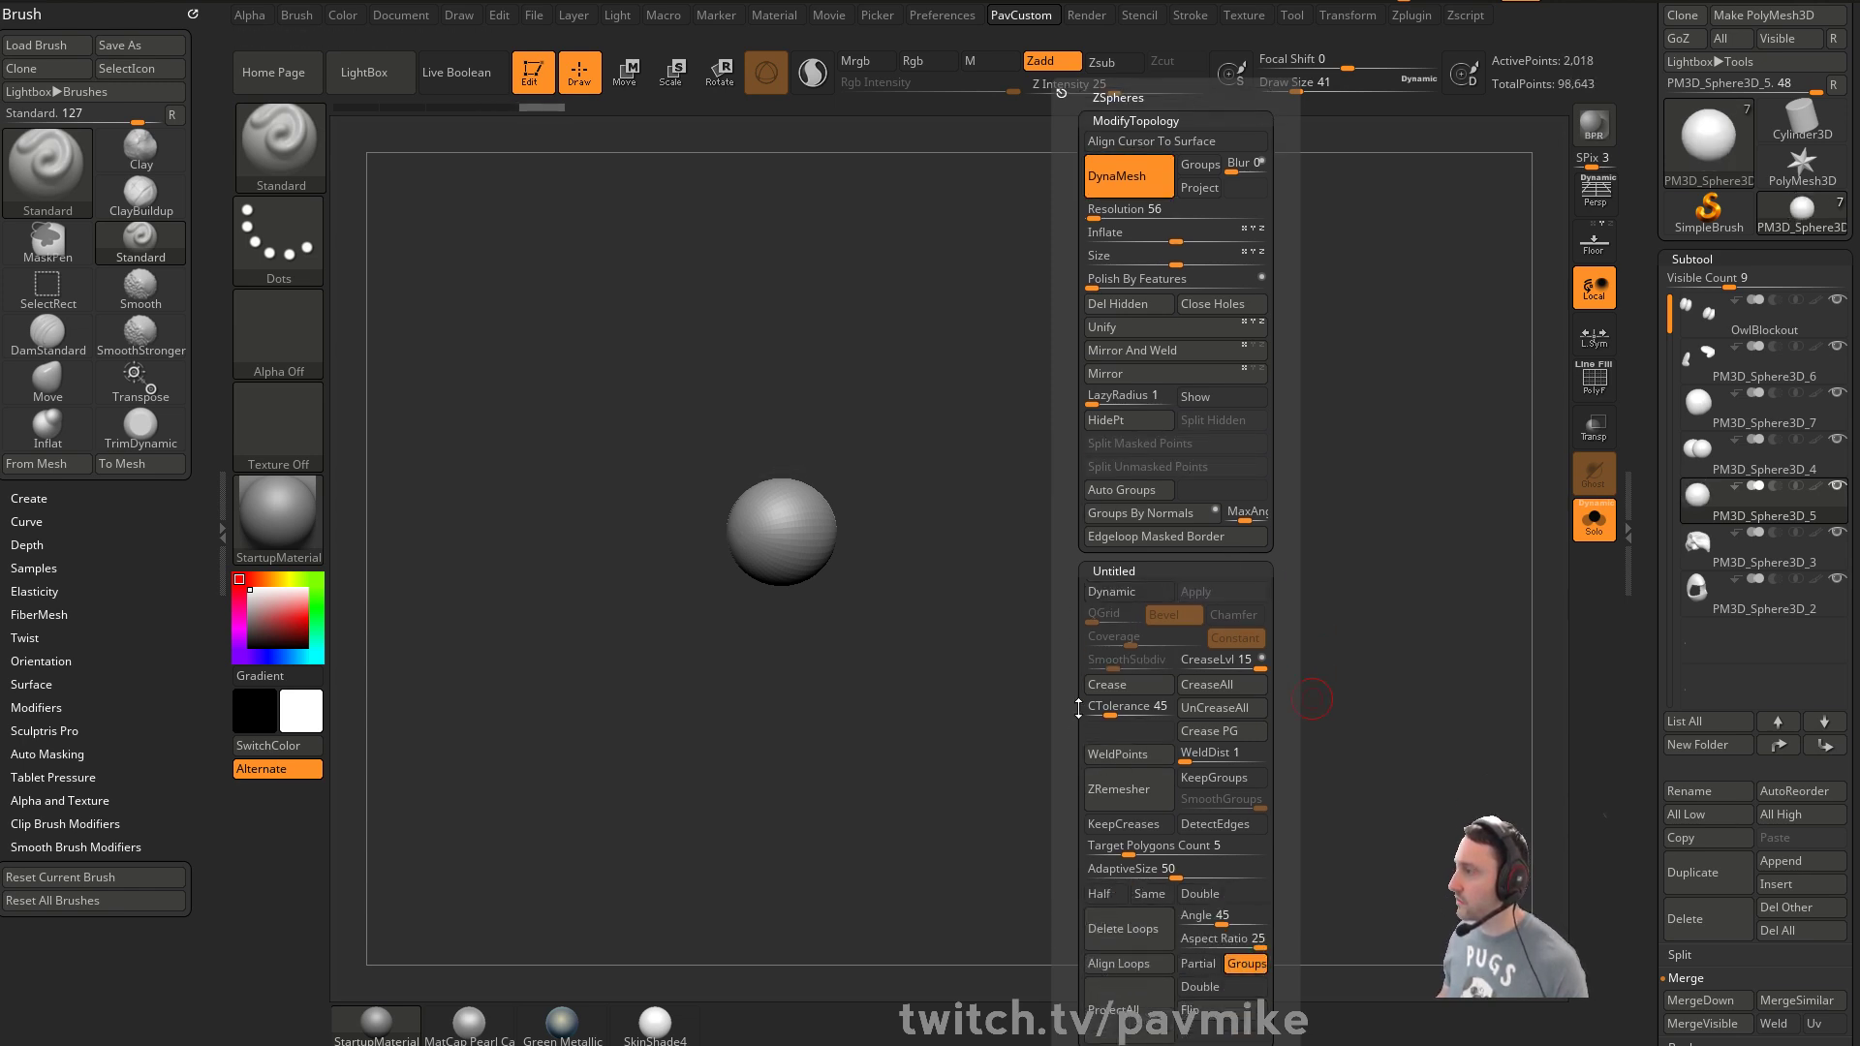
pyautogui.moveTo(1642, 657); pyautogui.dragTo(1645, 385)
pyautogui.click(1698, 306)
pyautogui.click(1707, 372)
pyautogui.hotkey('shift', 'f')
# Choose the TrimCurve brush and duplicate the single eye sphere, then show it with the rest of the owl in side view
pyautogui.hotkey('ctrl', 'shift')
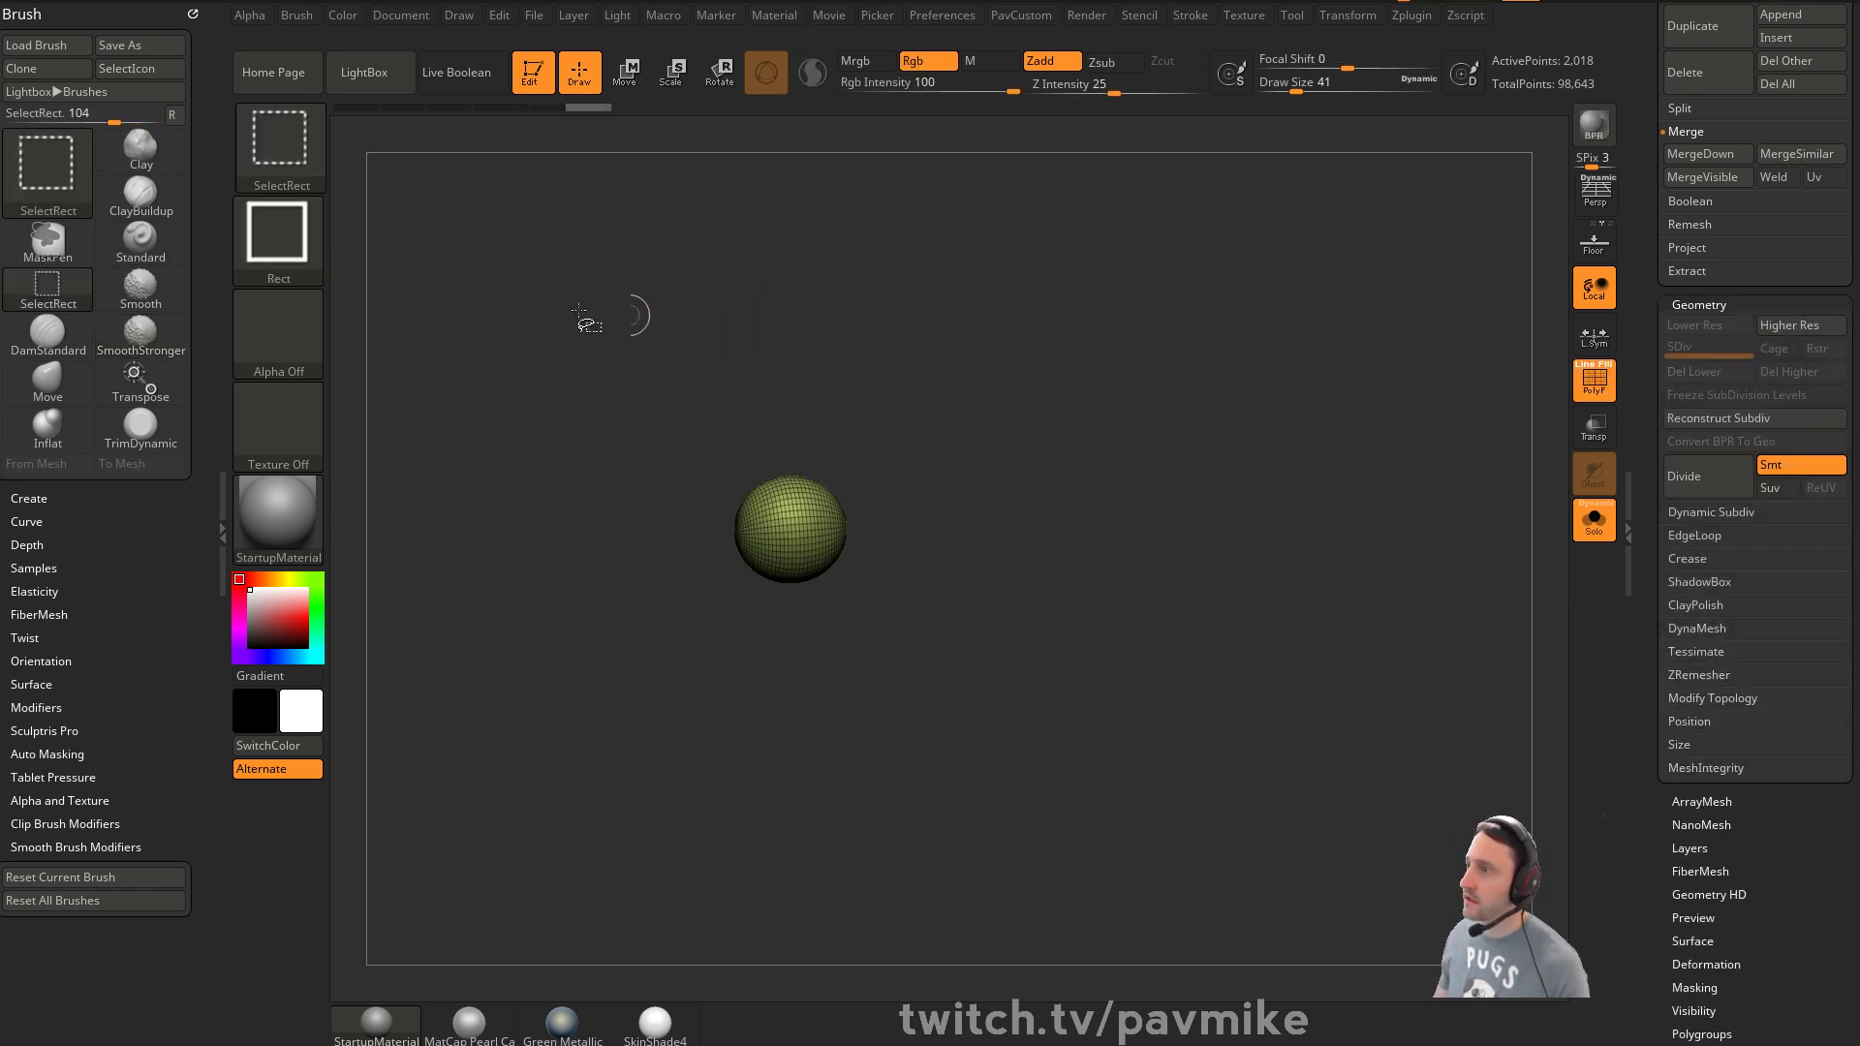
pyautogui.press('b')
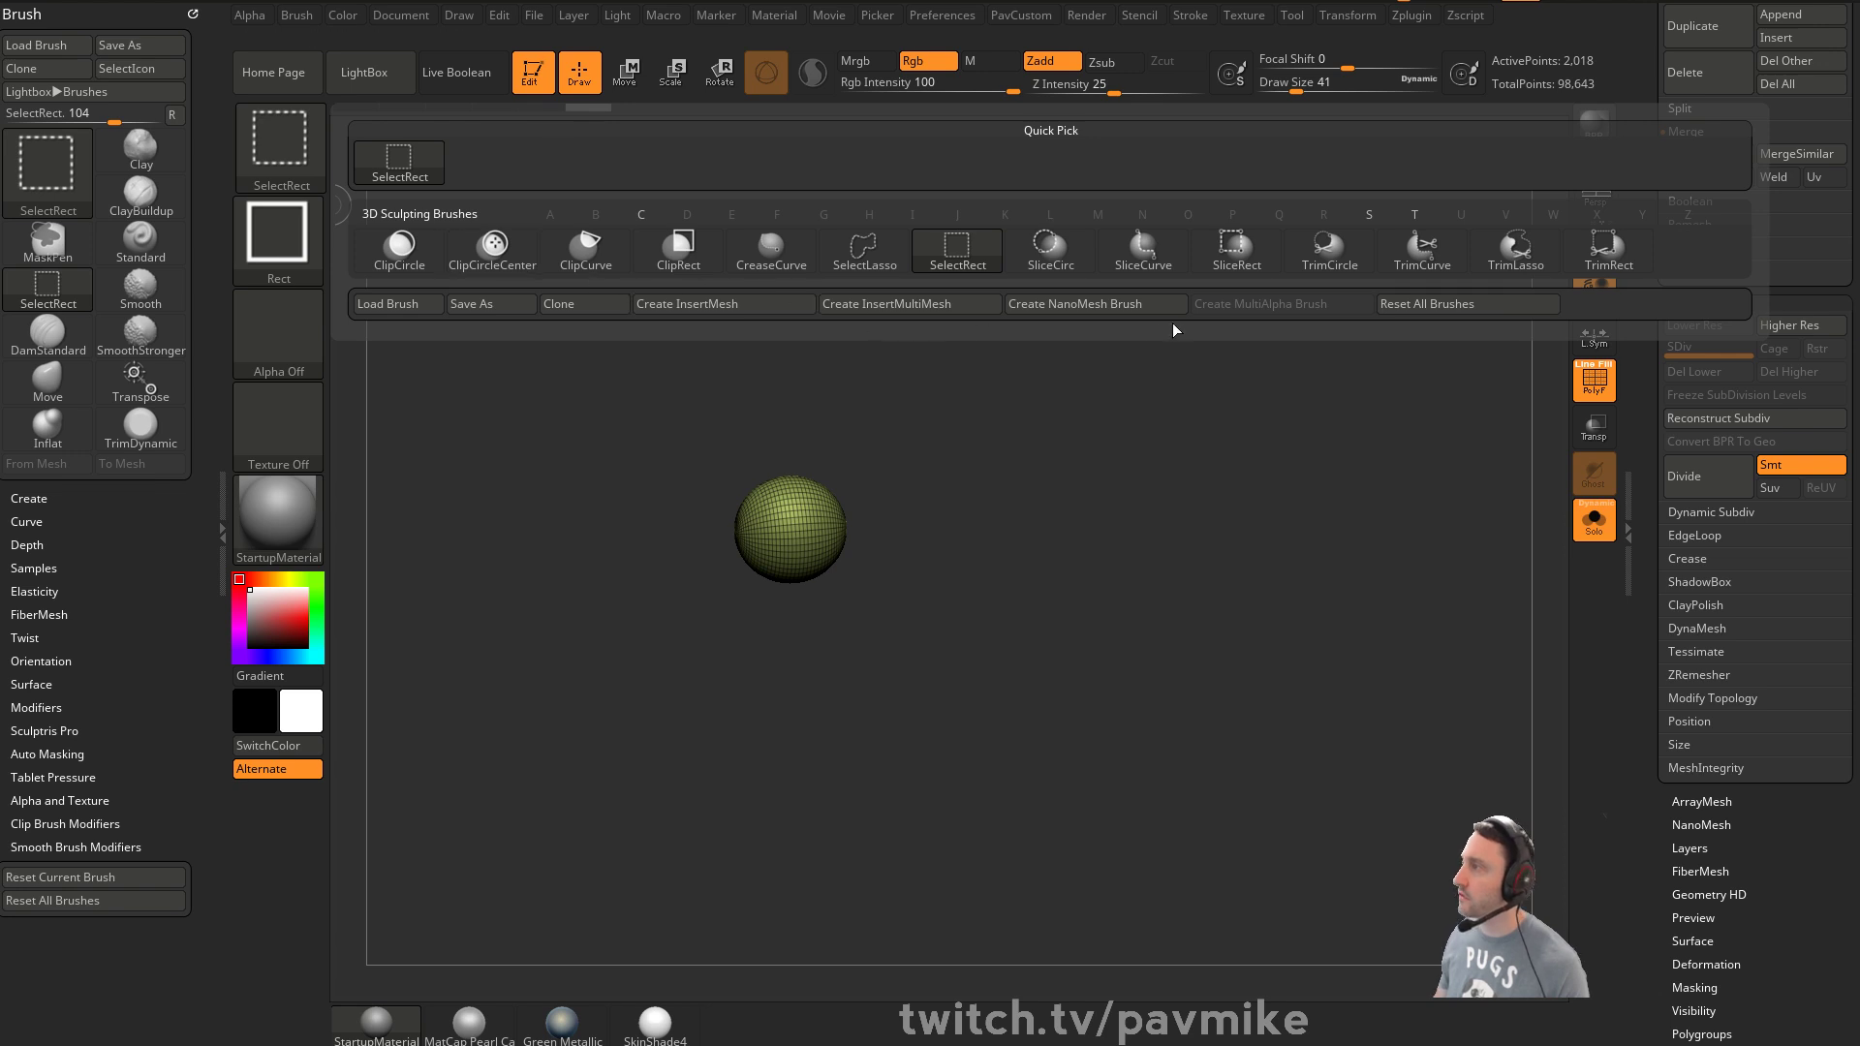
pyautogui.click(1423, 248)
pyautogui.scroll(10, 1644, 810)
pyautogui.scroll(-10, 1644, 810)
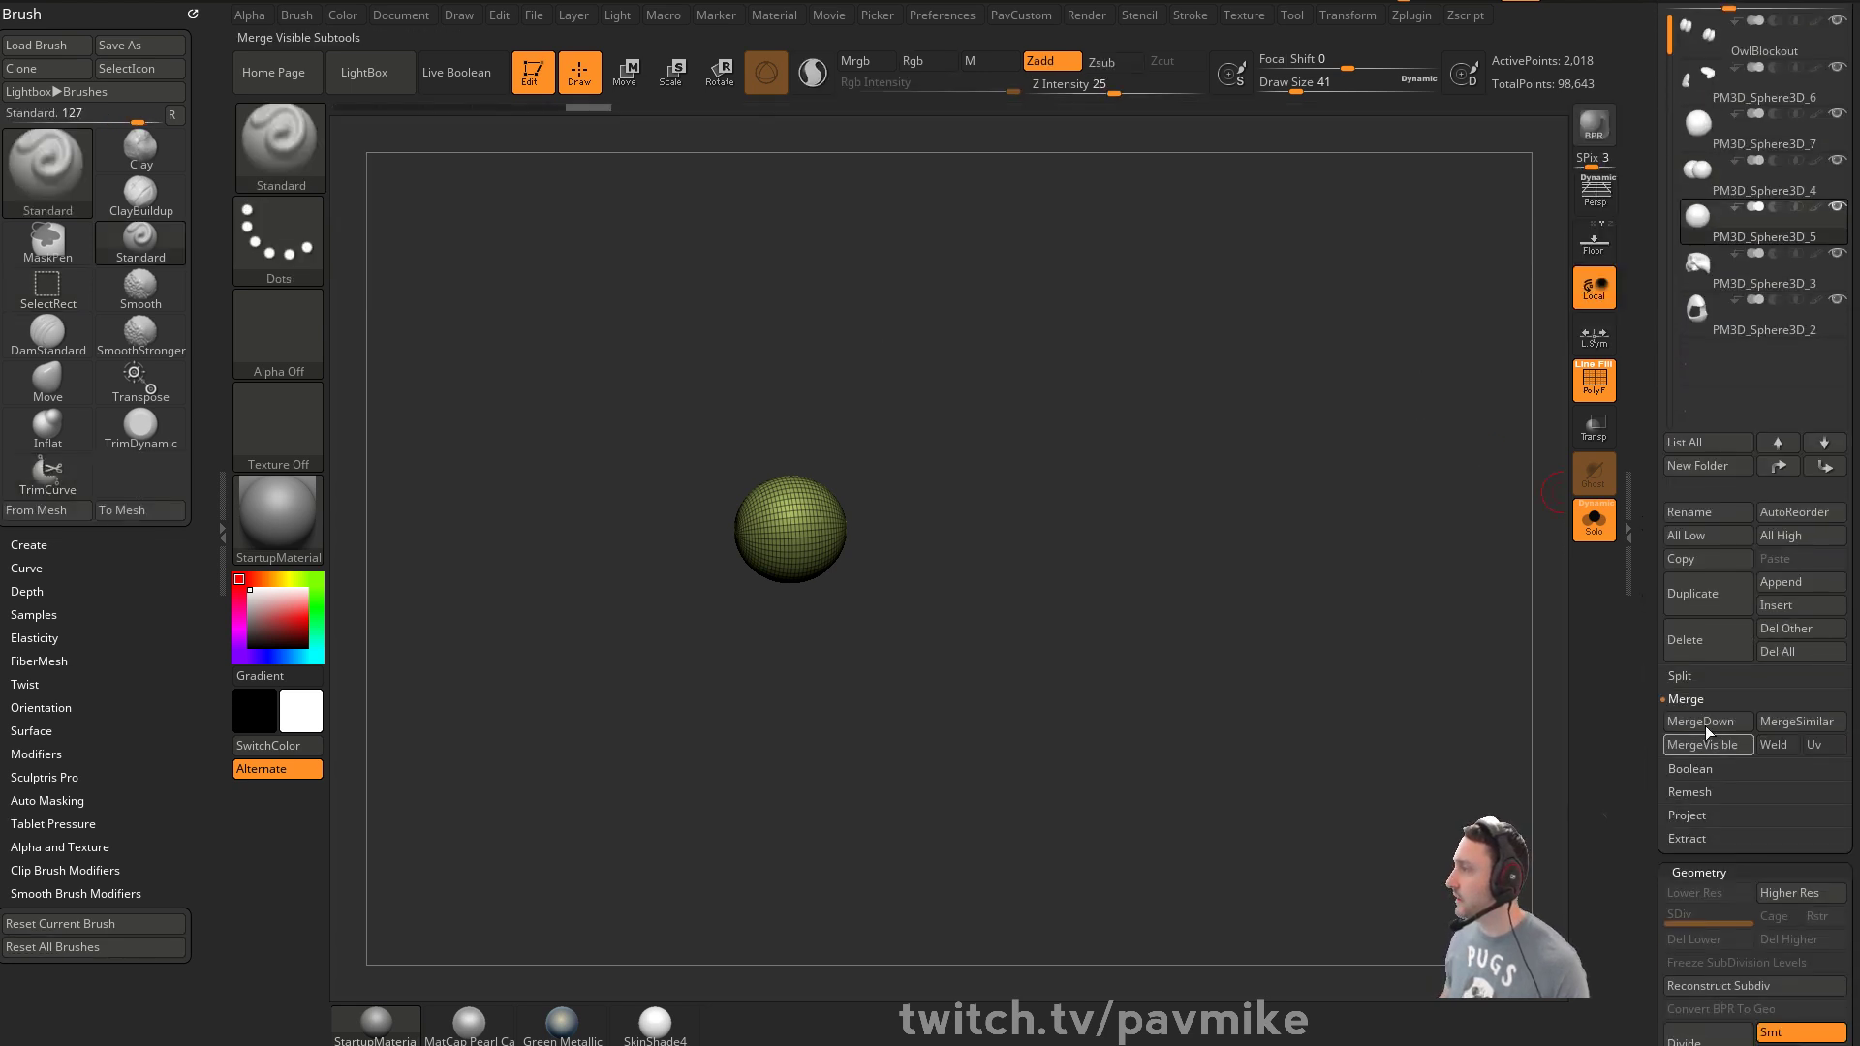
pyautogui.click(1695, 597)
pyautogui.click(1586, 531)
pyautogui.keyDown('alt'); pyautogui.moveTo(1242, 455); pyautogui.dragTo(1341, 503); pyautogui.keyUp('alt')
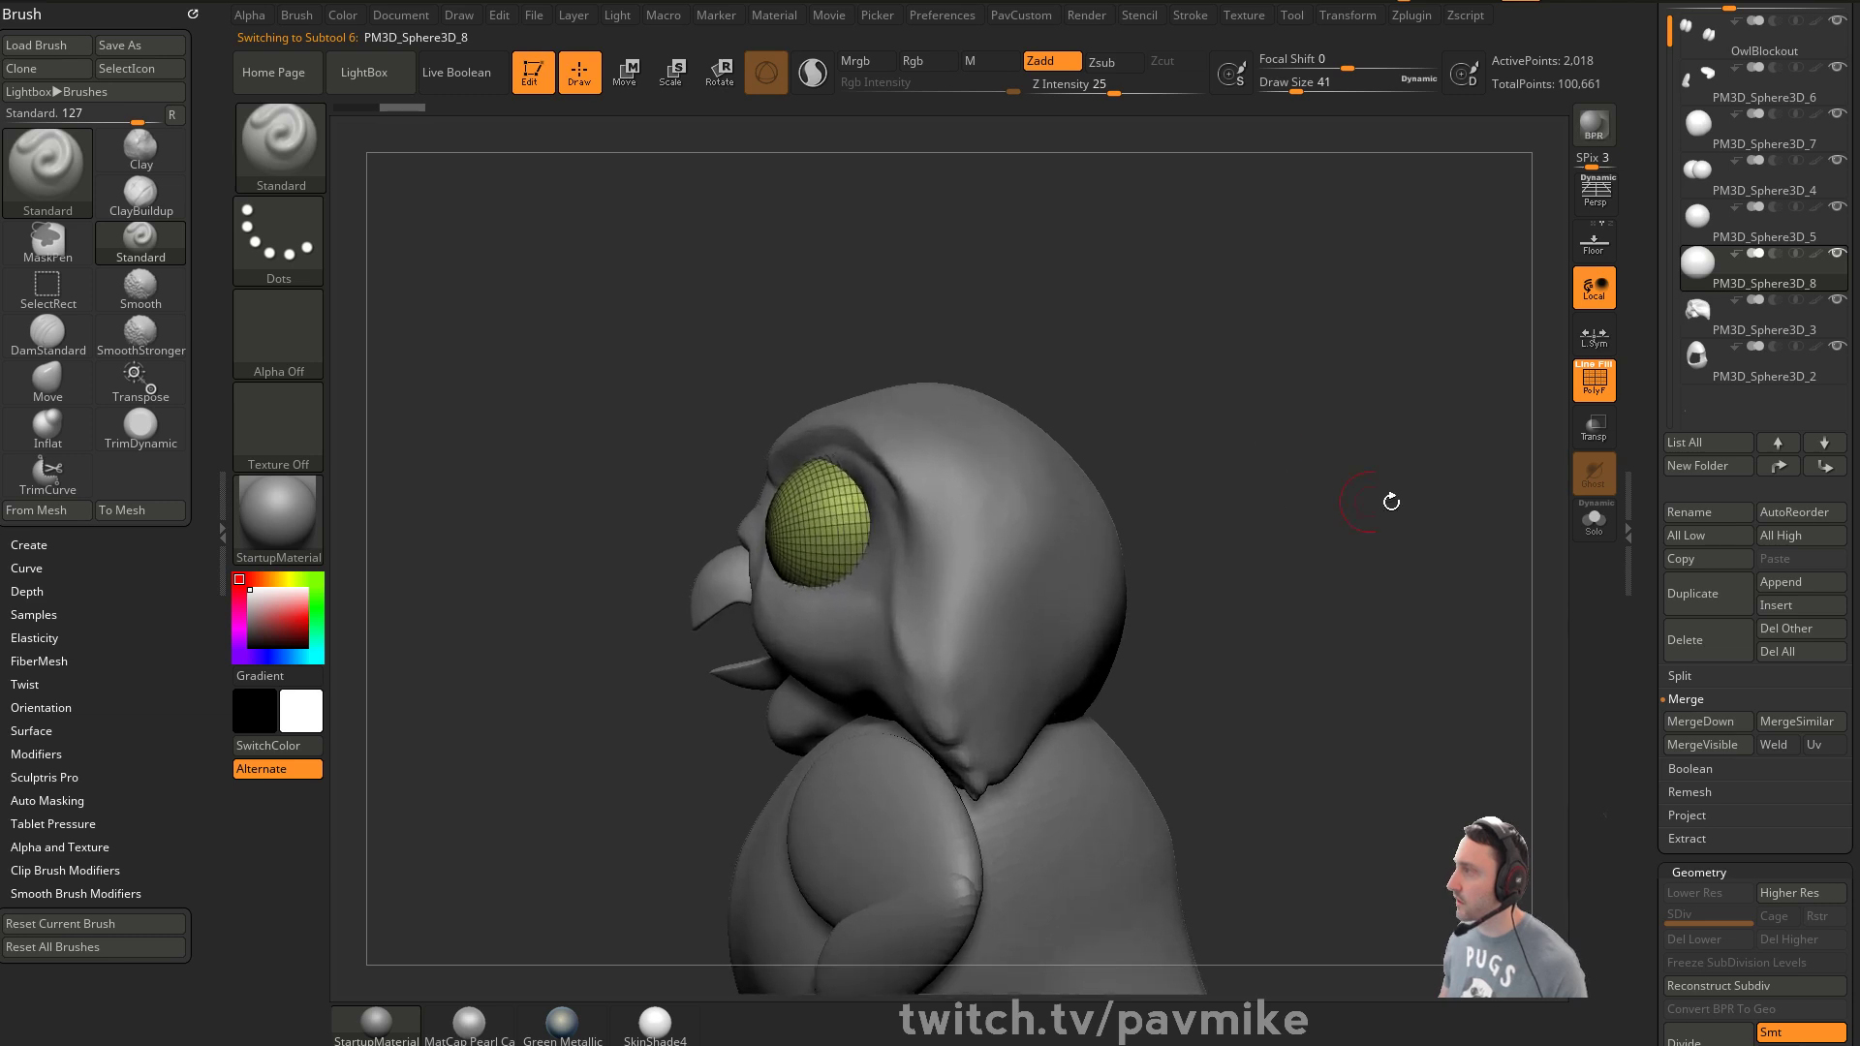
# Cut the duplicated sphere with TrimCurve along a slanted line, leaving only an upper eyelid over the eye
pyautogui.hotkey('ctrl', 'shift')
pyautogui.moveTo(1360, 640)
pyautogui.keyDown('ctrl'); pyautogui.keyDown('shift'); pyautogui.mouseDown()
pyautogui.moveTo(417, 448)
pyautogui.moveTo(498, 398)
pyautogui.moveTo(902, 320)
pyautogui.moveTo(671, 395)
pyautogui.moveTo(741, 508)
pyautogui.moveTo(760, 457)
pyautogui.moveTo(652, 465)
pyautogui.mouseUp(); pyautogui.keyUp('shift'); pyautogui.keyUp('ctrl')
pyautogui.moveTo(1196, 419)
pyautogui.mouseDown()
pyautogui.moveTo(1318, 431)
pyautogui.moveTo(1274, 444)
pyautogui.moveTo(1545, 432)
pyautogui.mouseUp()
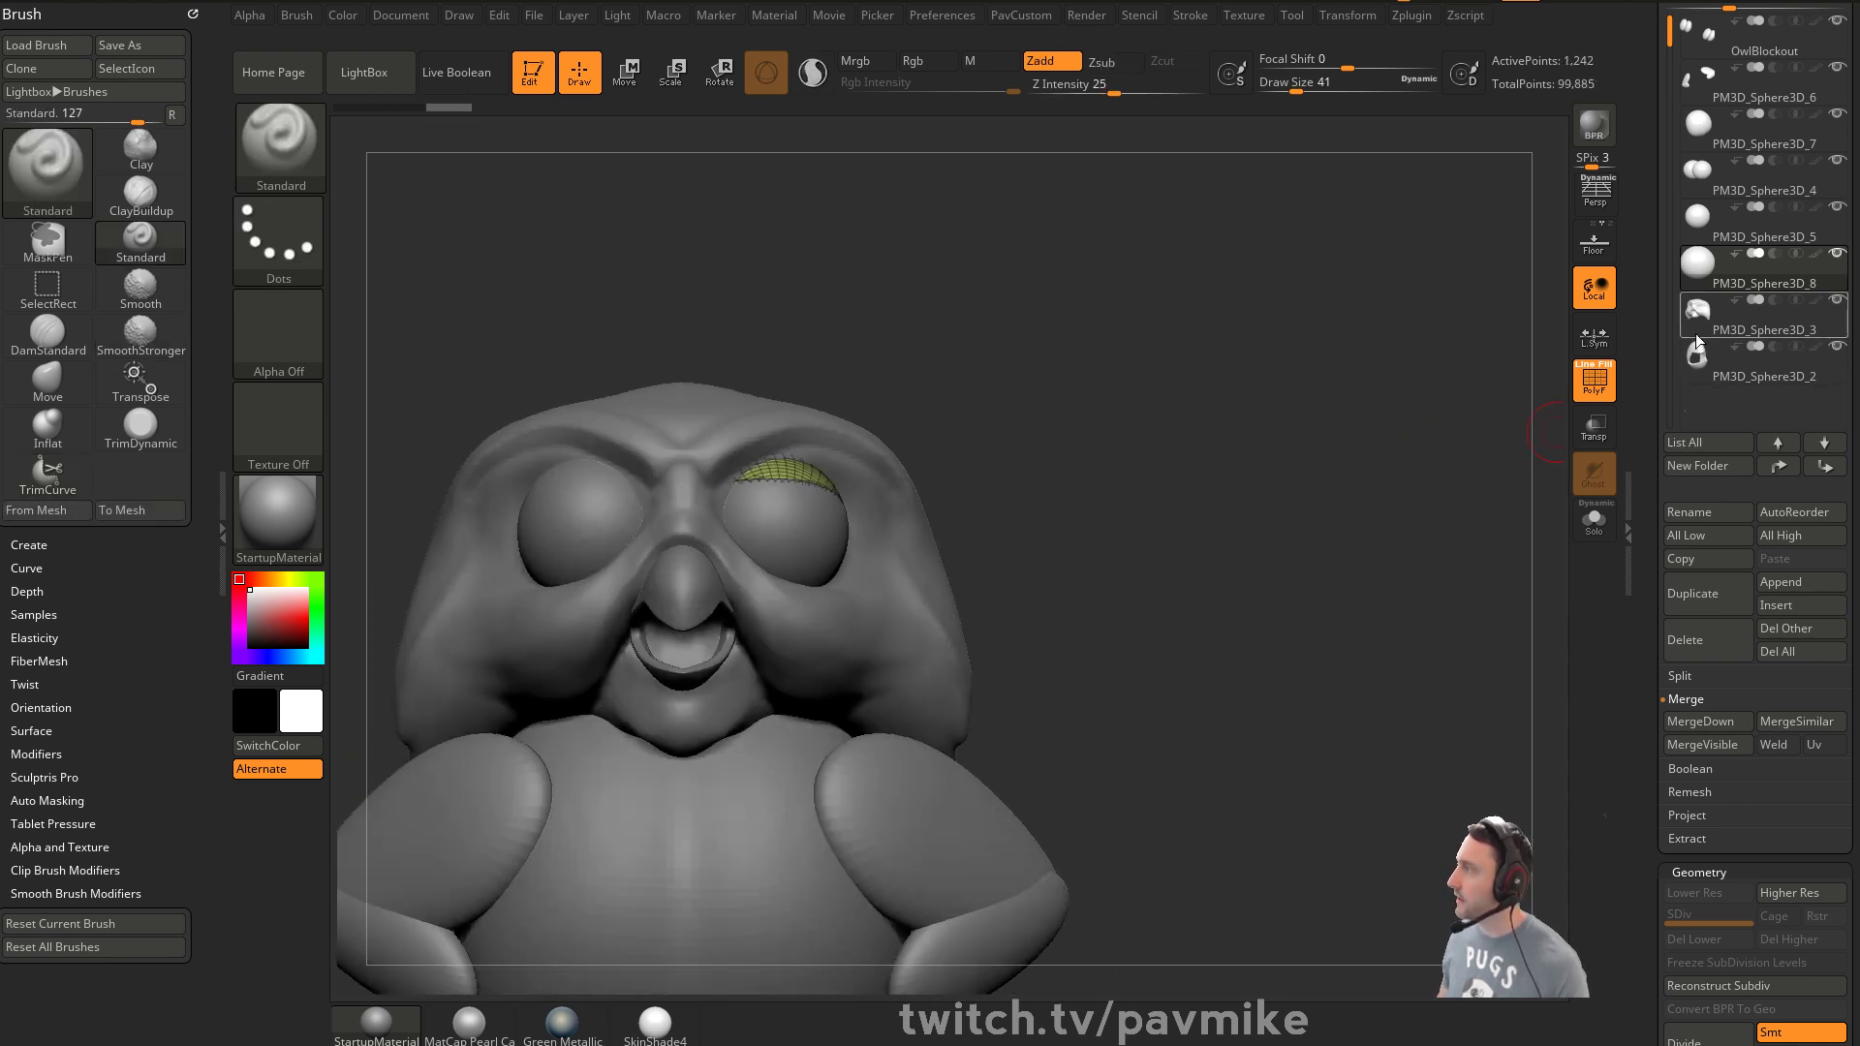
pyautogui.moveTo(1037, 446); pyautogui.dragTo(1027, 479)
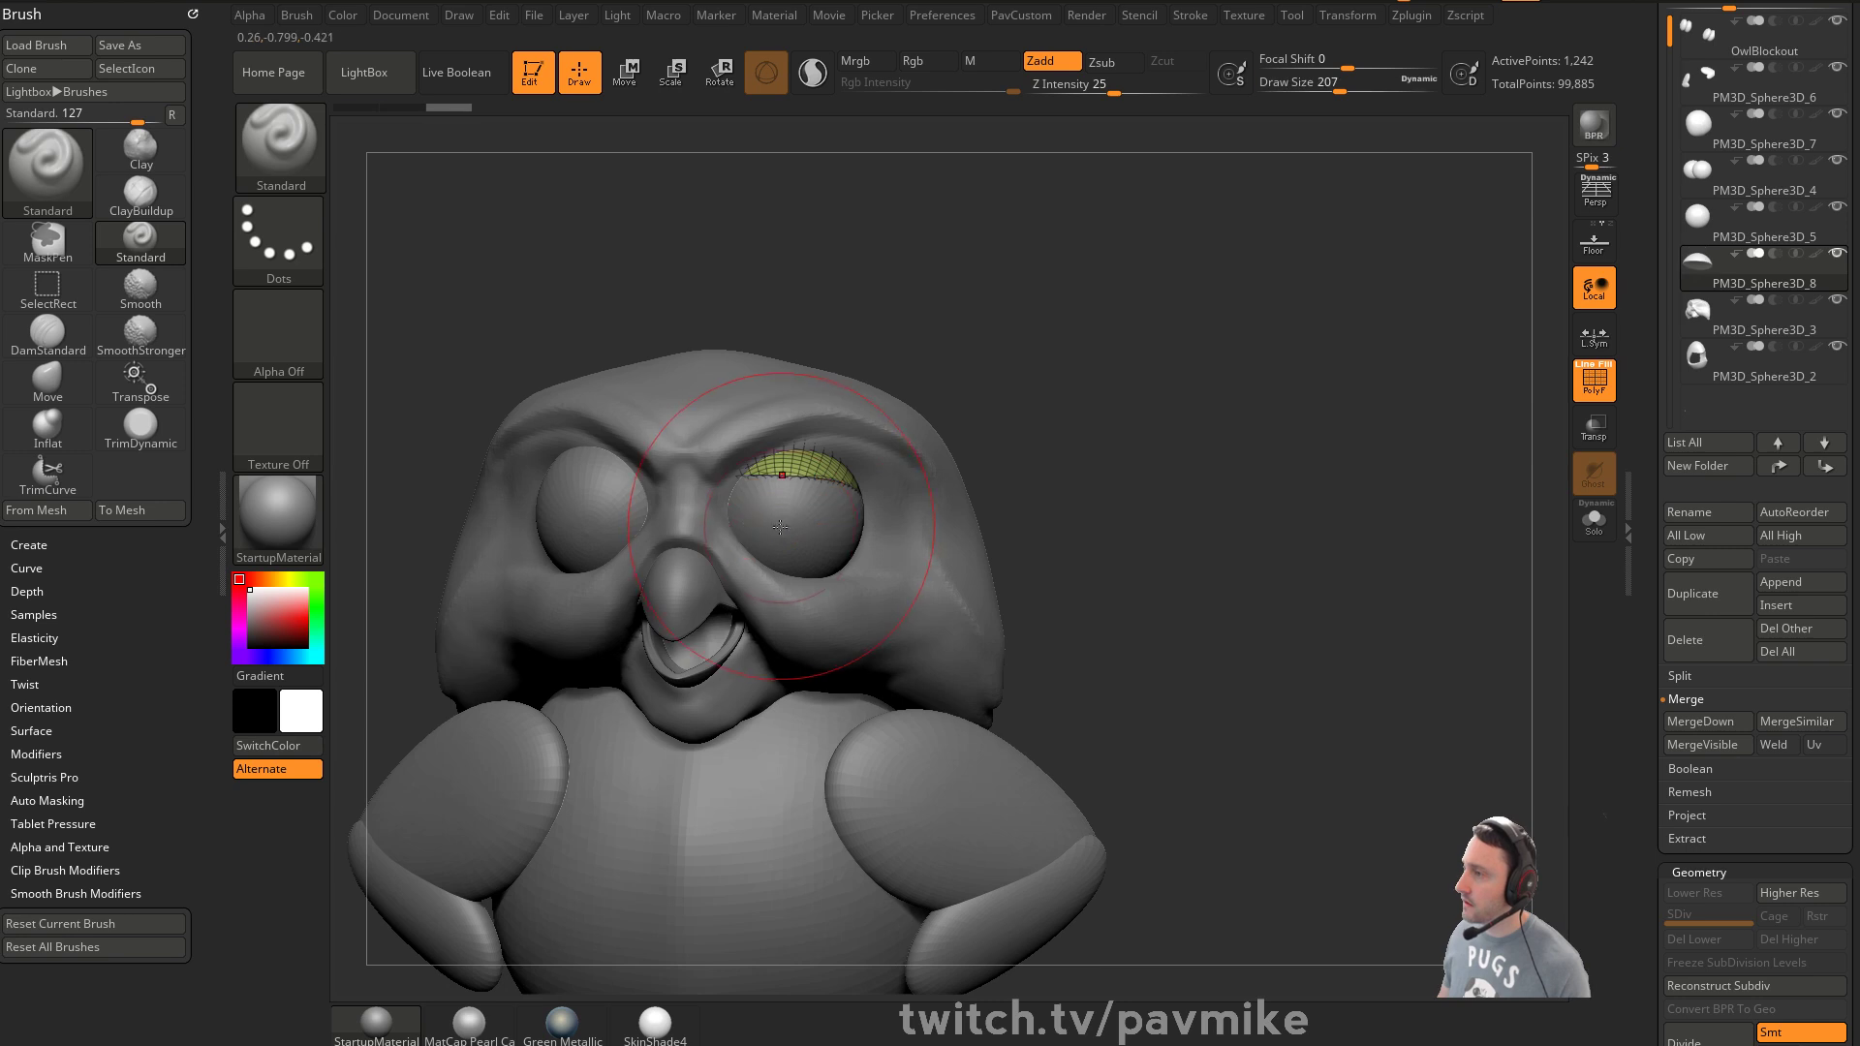
# Switch to the Move brush and reshape the inner part of the upper eyelid's edge
pyautogui.press('b')
pyautogui.press('m')
pyautogui.press('v')
pyautogui.moveTo(754, 483); pyautogui.dragTo(759, 488)
pyautogui.press('s')
pyautogui.moveTo(757, 482)
pyautogui.mouseDown()
pyautogui.moveTo(745, 471)
pyautogui.moveTo(753, 486)
pyautogui.moveTo(801, 463)
pyautogui.moveTo(725, 497)
pyautogui.moveTo(775, 477)
pyautogui.mouseUp()
pyautogui.press('s')
pyautogui.moveTo(1129, 415)
pyautogui.mouseDown()
pyautogui.moveTo(1096, 428)
pyautogui.moveTo(1162, 436)
pyautogui.moveTo(1209, 403)
pyautogui.moveTo(1168, 419)
pyautogui.mouseUp()
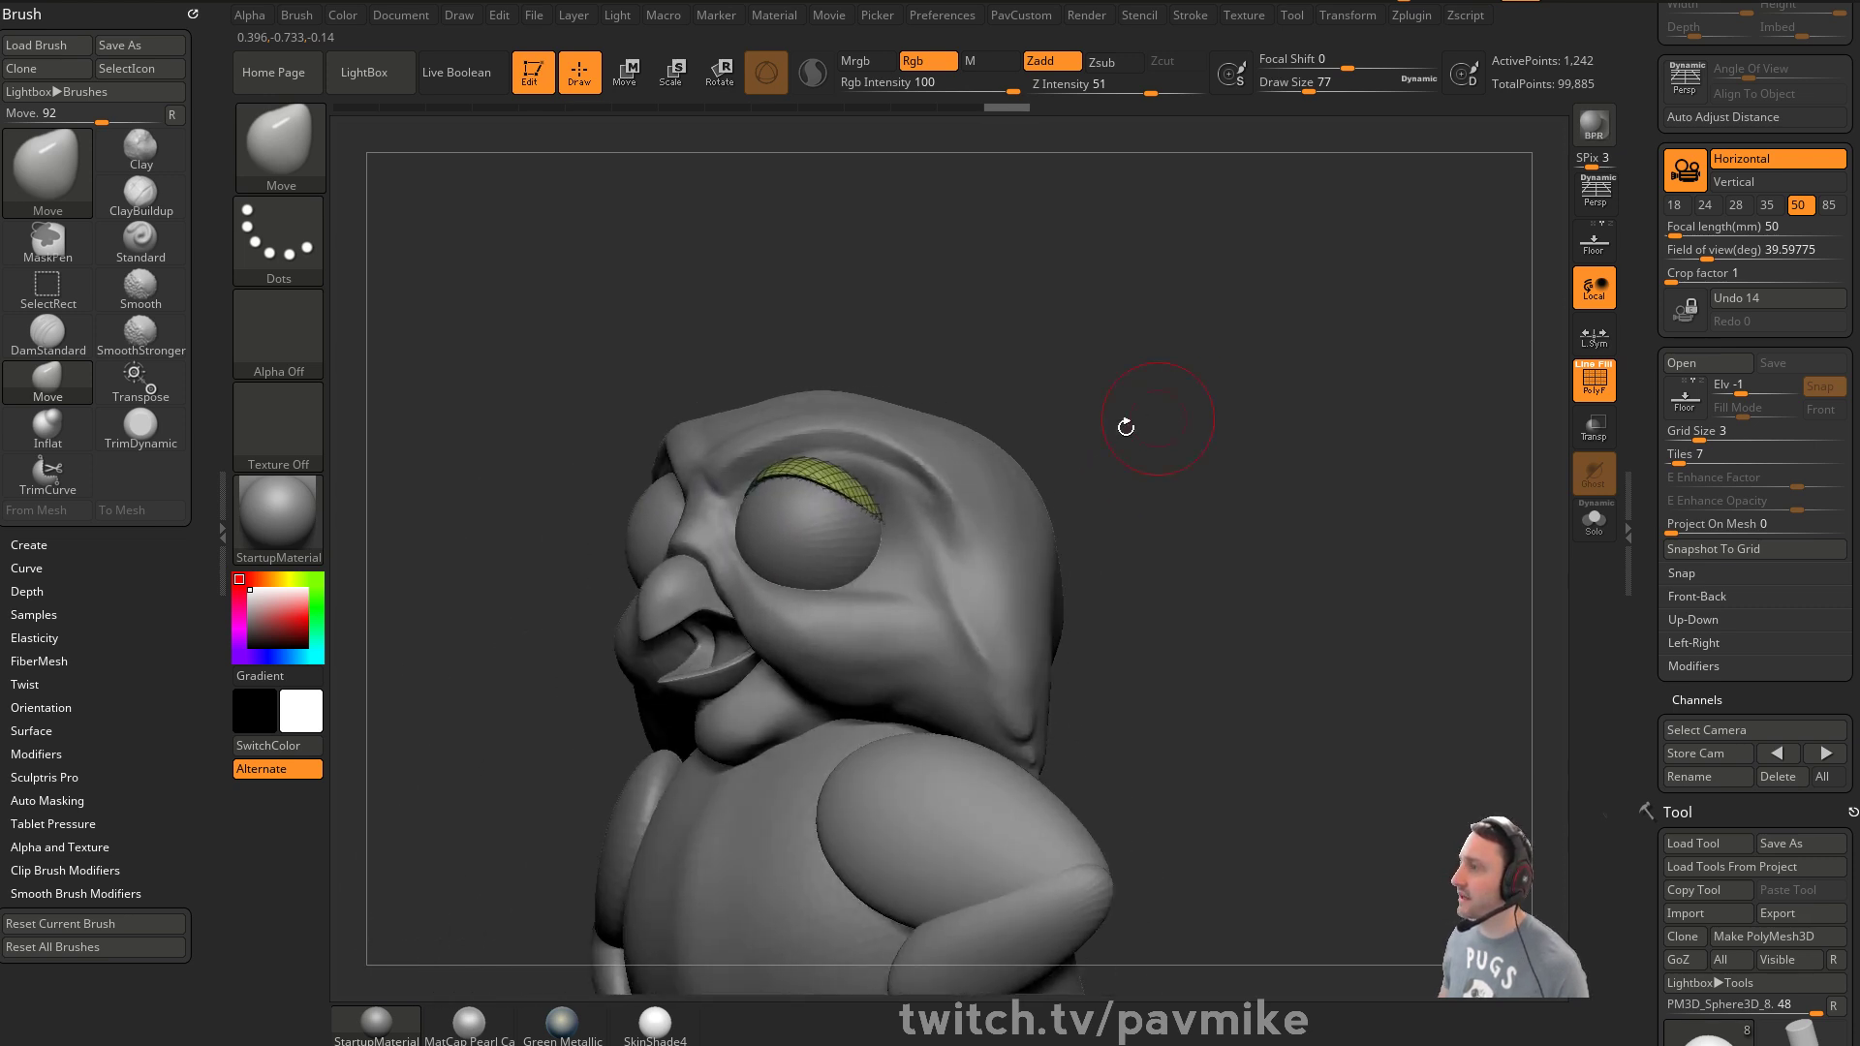
# Pull the upper eyelid's outer corner around the eye with the Move brush at draw size 90
pyautogui.moveTo(910, 537); pyautogui.dragTo(907, 533)
pyautogui.moveTo(1034, 456); pyautogui.dragTo(1075, 448)
pyautogui.hotkey('ctrl', 'z')
pyautogui.press('s')
pyautogui.moveTo(899, 537); pyautogui.dragTo(895, 503)
pyautogui.press('s')
pyautogui.moveTo(892, 494); pyautogui.dragTo(885, 494)
pyautogui.moveTo(1014, 453); pyautogui.dragTo(910, 545)
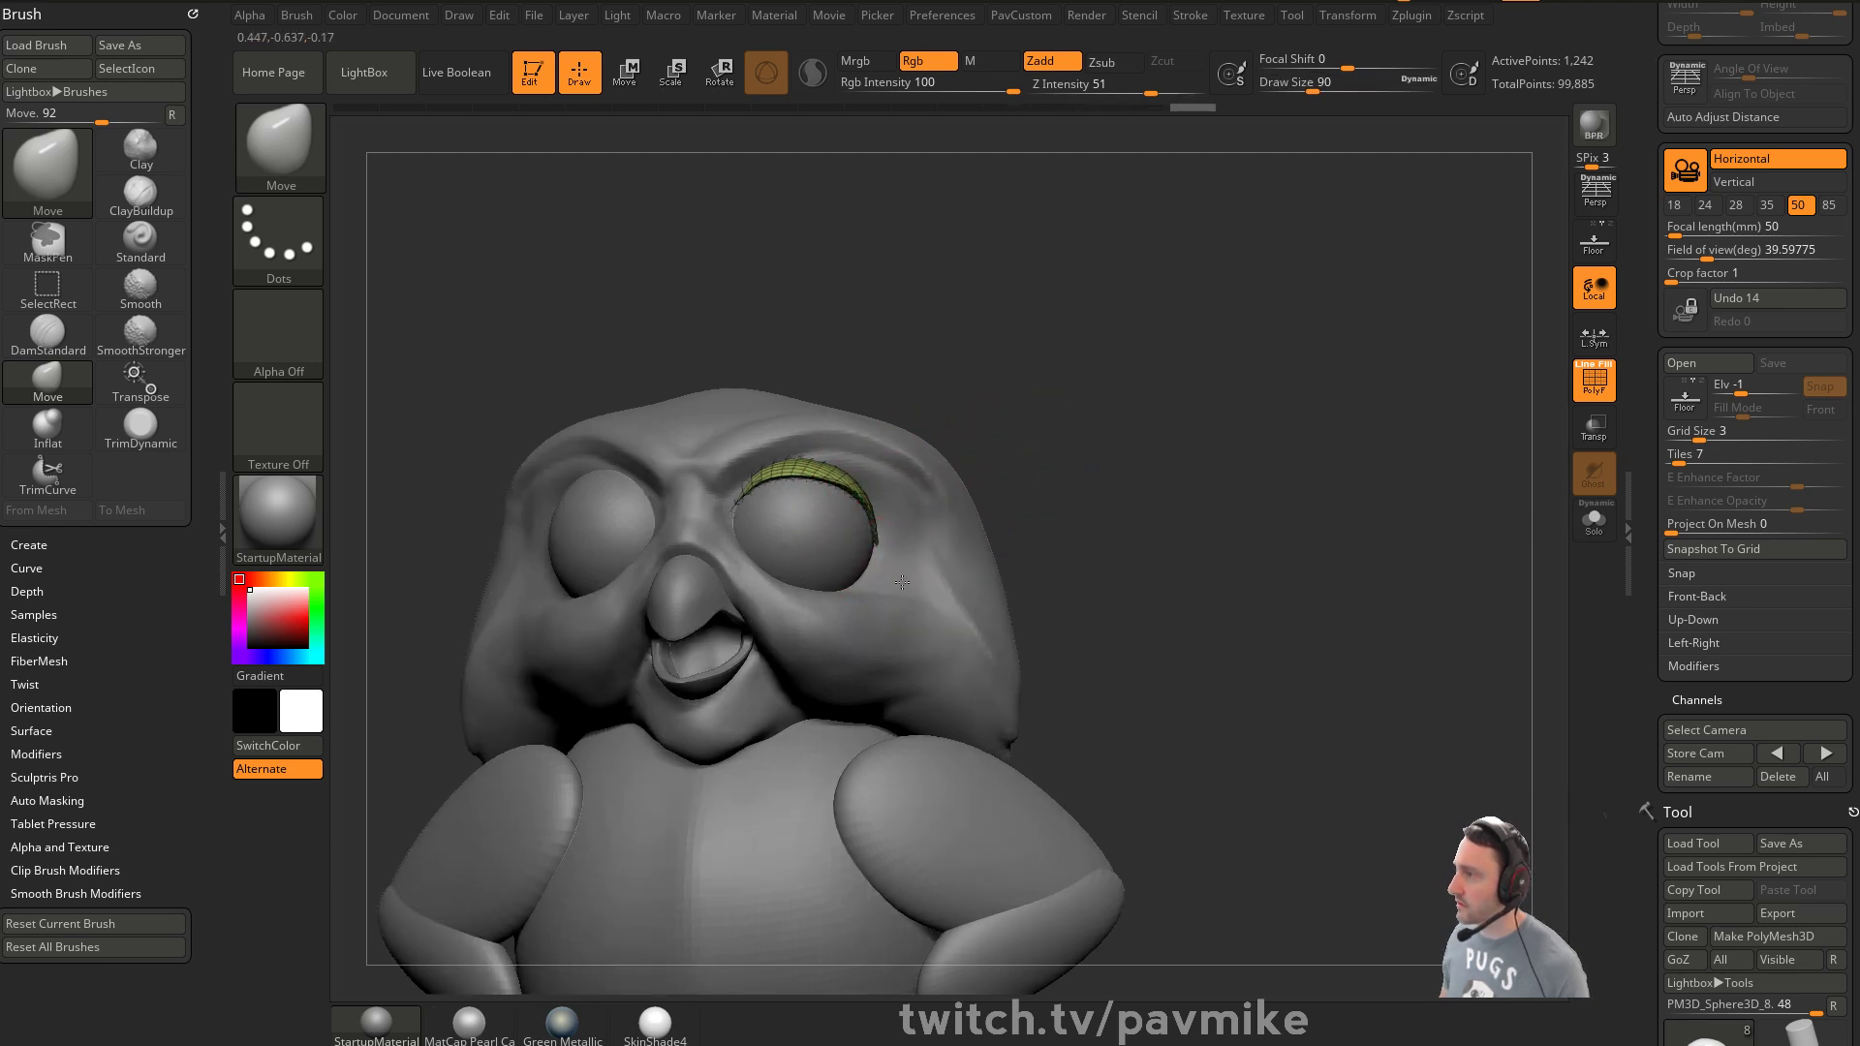
# Adjust the upper eyelid's inner corner and front edge with the Move brush so it follows the eyeball
pyautogui.moveTo(1026, 455); pyautogui.dragTo(1048, 453)
pyautogui.moveTo(738, 518); pyautogui.dragTo(764, 482)
pyautogui.moveTo(1026, 426); pyautogui.dragTo(911, 436)
pyautogui.press('s')
pyautogui.moveTo(804, 499); pyautogui.dragTo(756, 483)
pyautogui.moveTo(1012, 397); pyautogui.dragTo(1124, 424)
# Close the Draw palette, return to the subtool list and select the uncut single eye sphere
pyautogui.moveTo(1260, 436); pyautogui.dragTo(1161, 467)
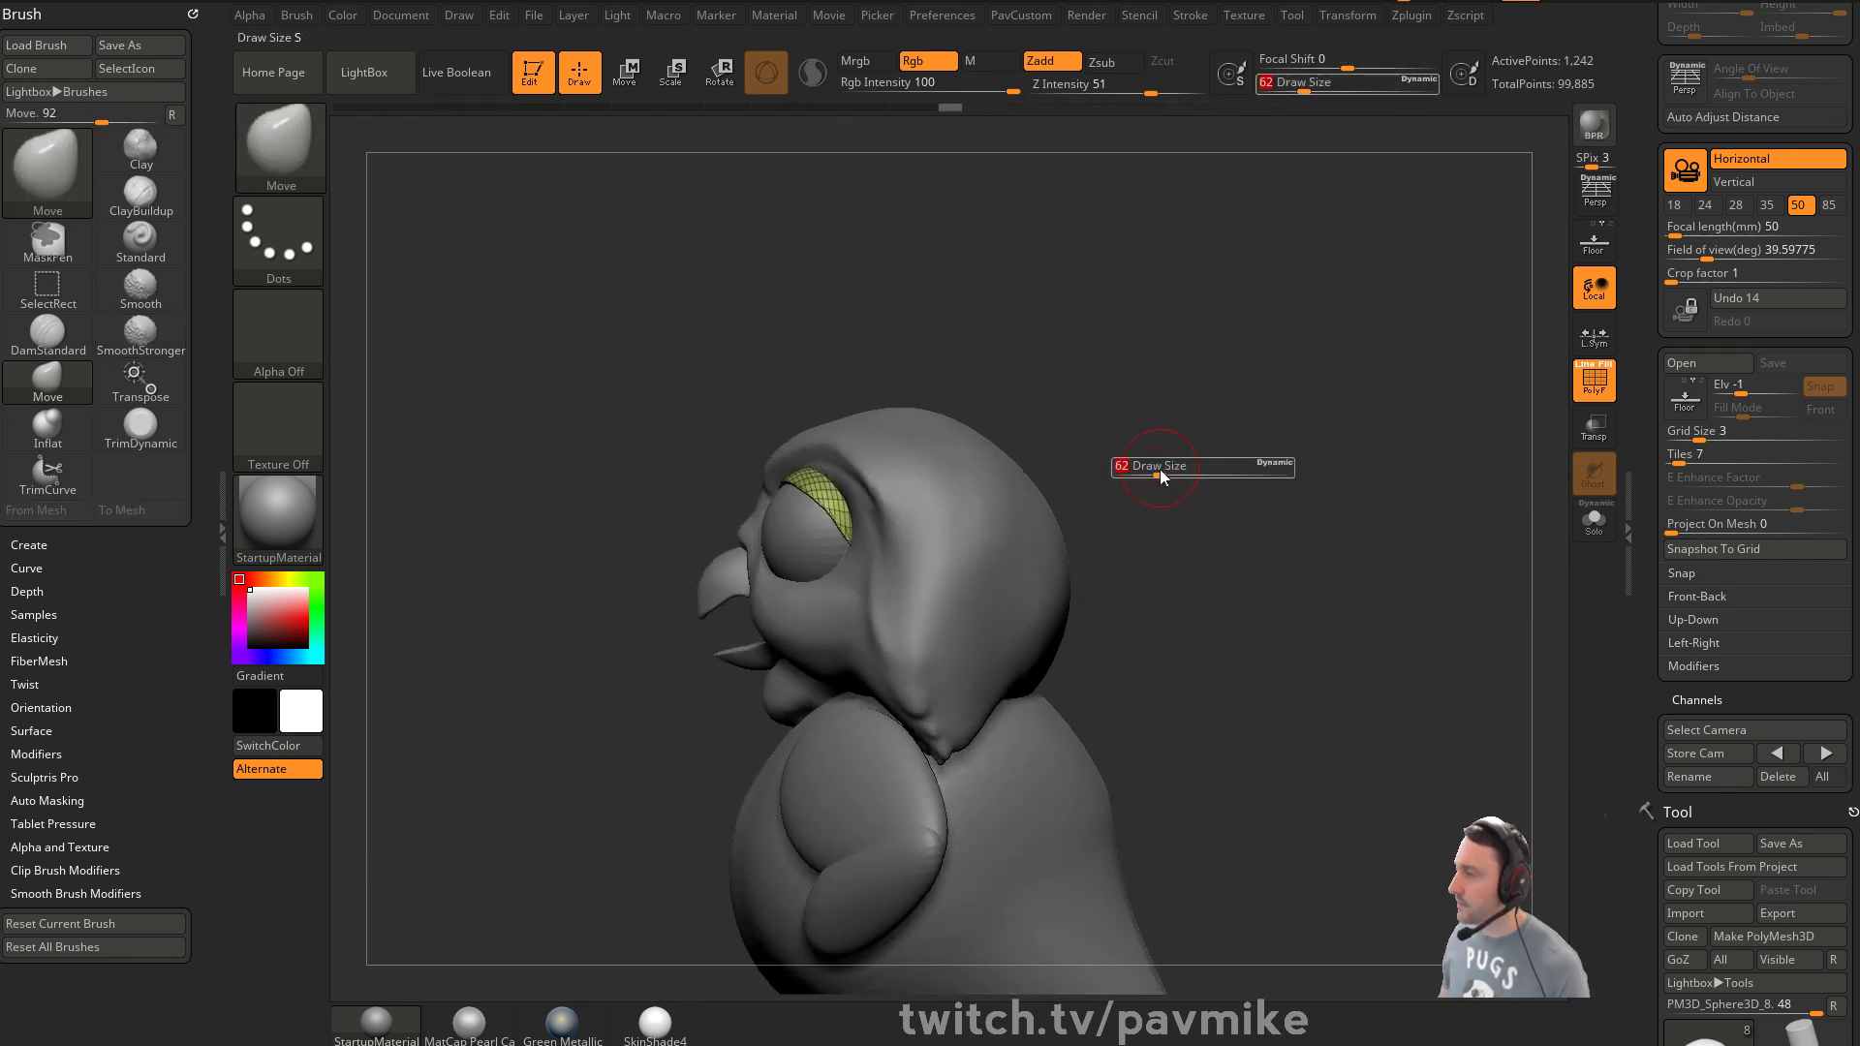
pyautogui.moveTo(1640, 432); pyautogui.dragTo(1629, 654)
pyautogui.moveTo(1403, 573); pyautogui.dragTo(1512, 545)
pyautogui.press('[')
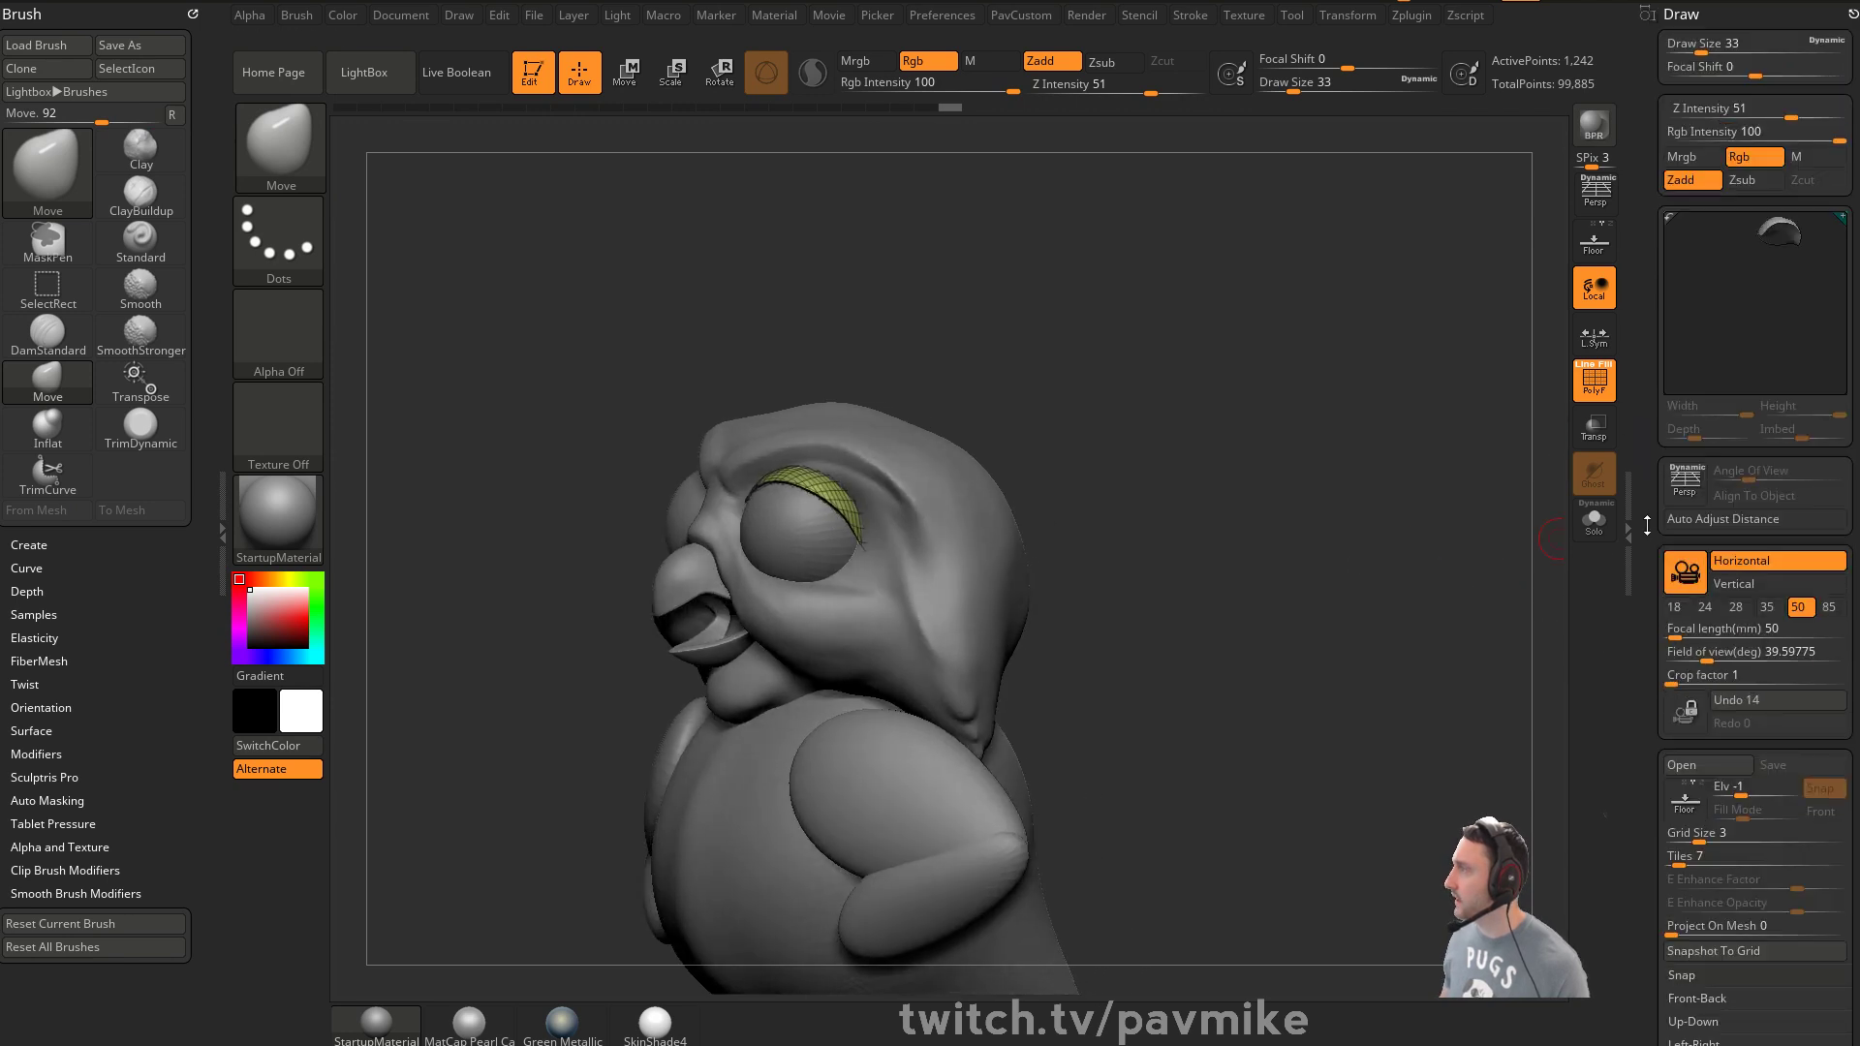
pyautogui.click(1849, 13)
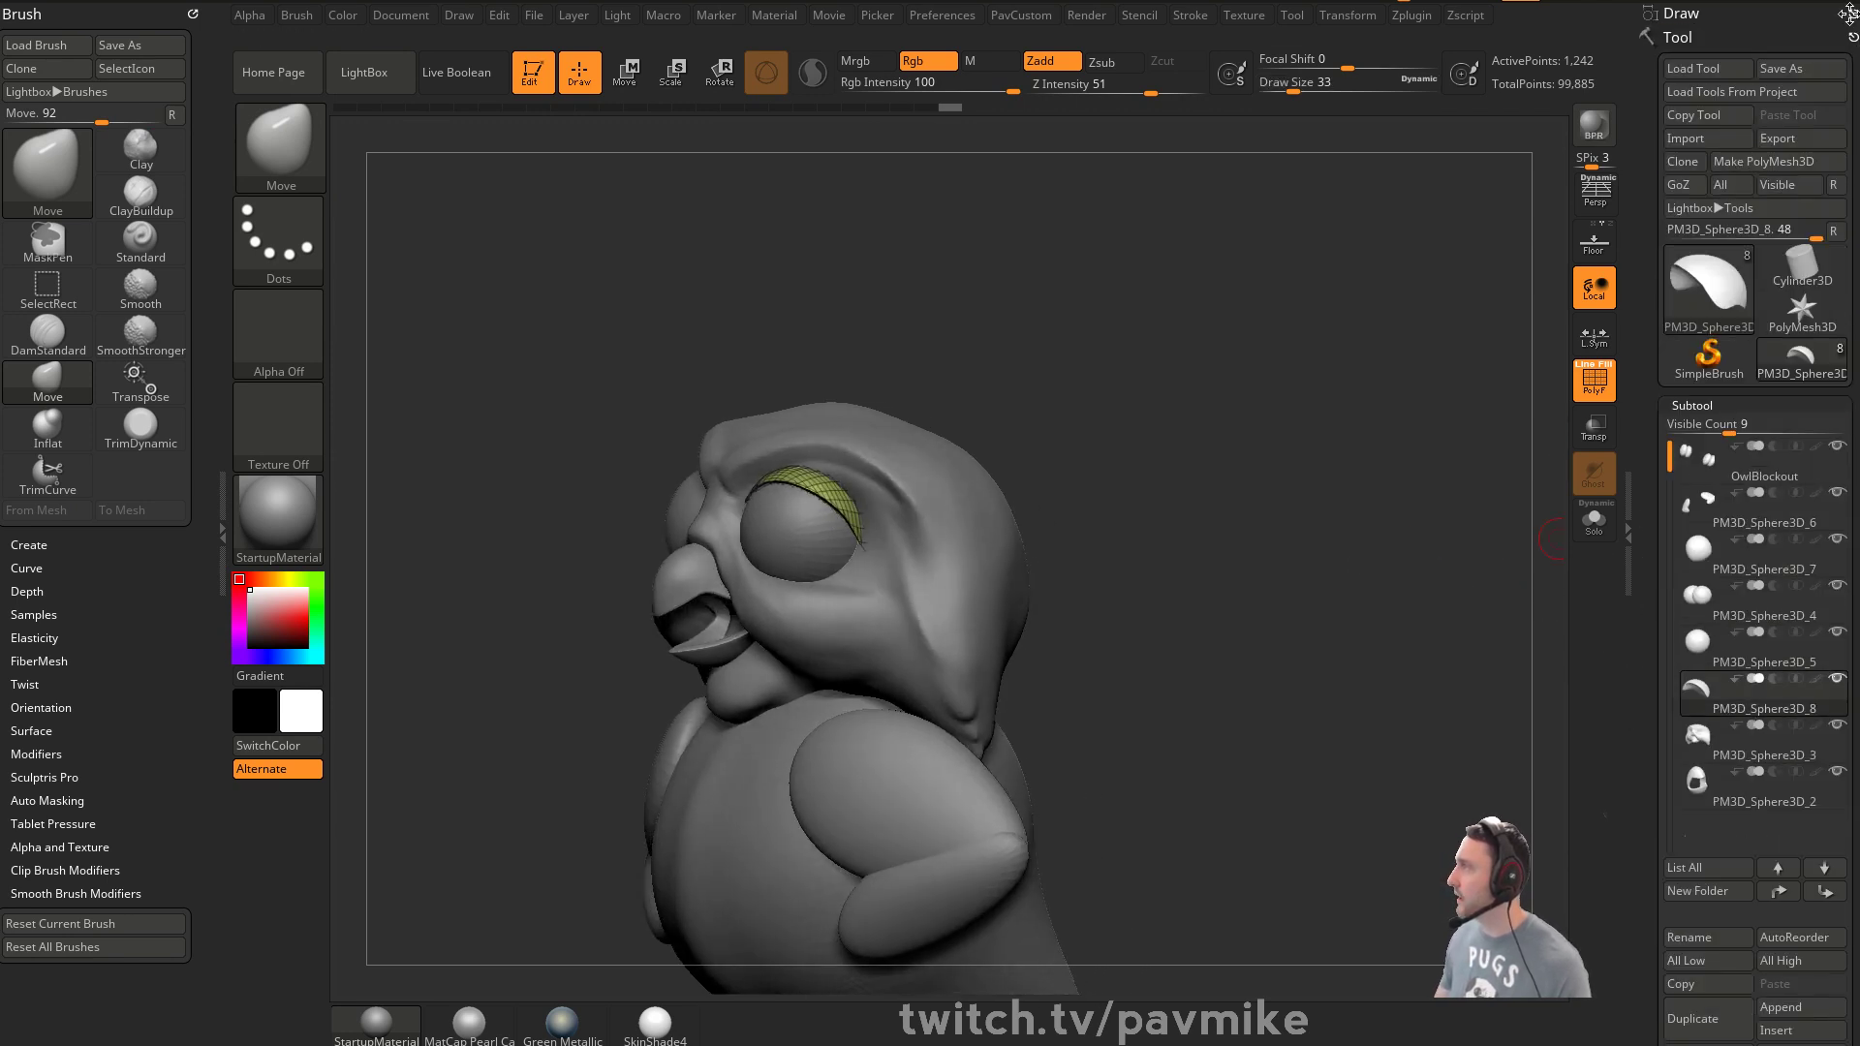
pyautogui.moveTo(1656, 524); pyautogui.dragTo(1655, 395)
pyautogui.click(1742, 504)
pyautogui.hotkey('ctrl', 'shift', 'd')
pyautogui.moveTo(1297, 548); pyautogui.dragTo(1345, 519)
pyautogui.click(1591, 520)
pyautogui.click(1587, 521)
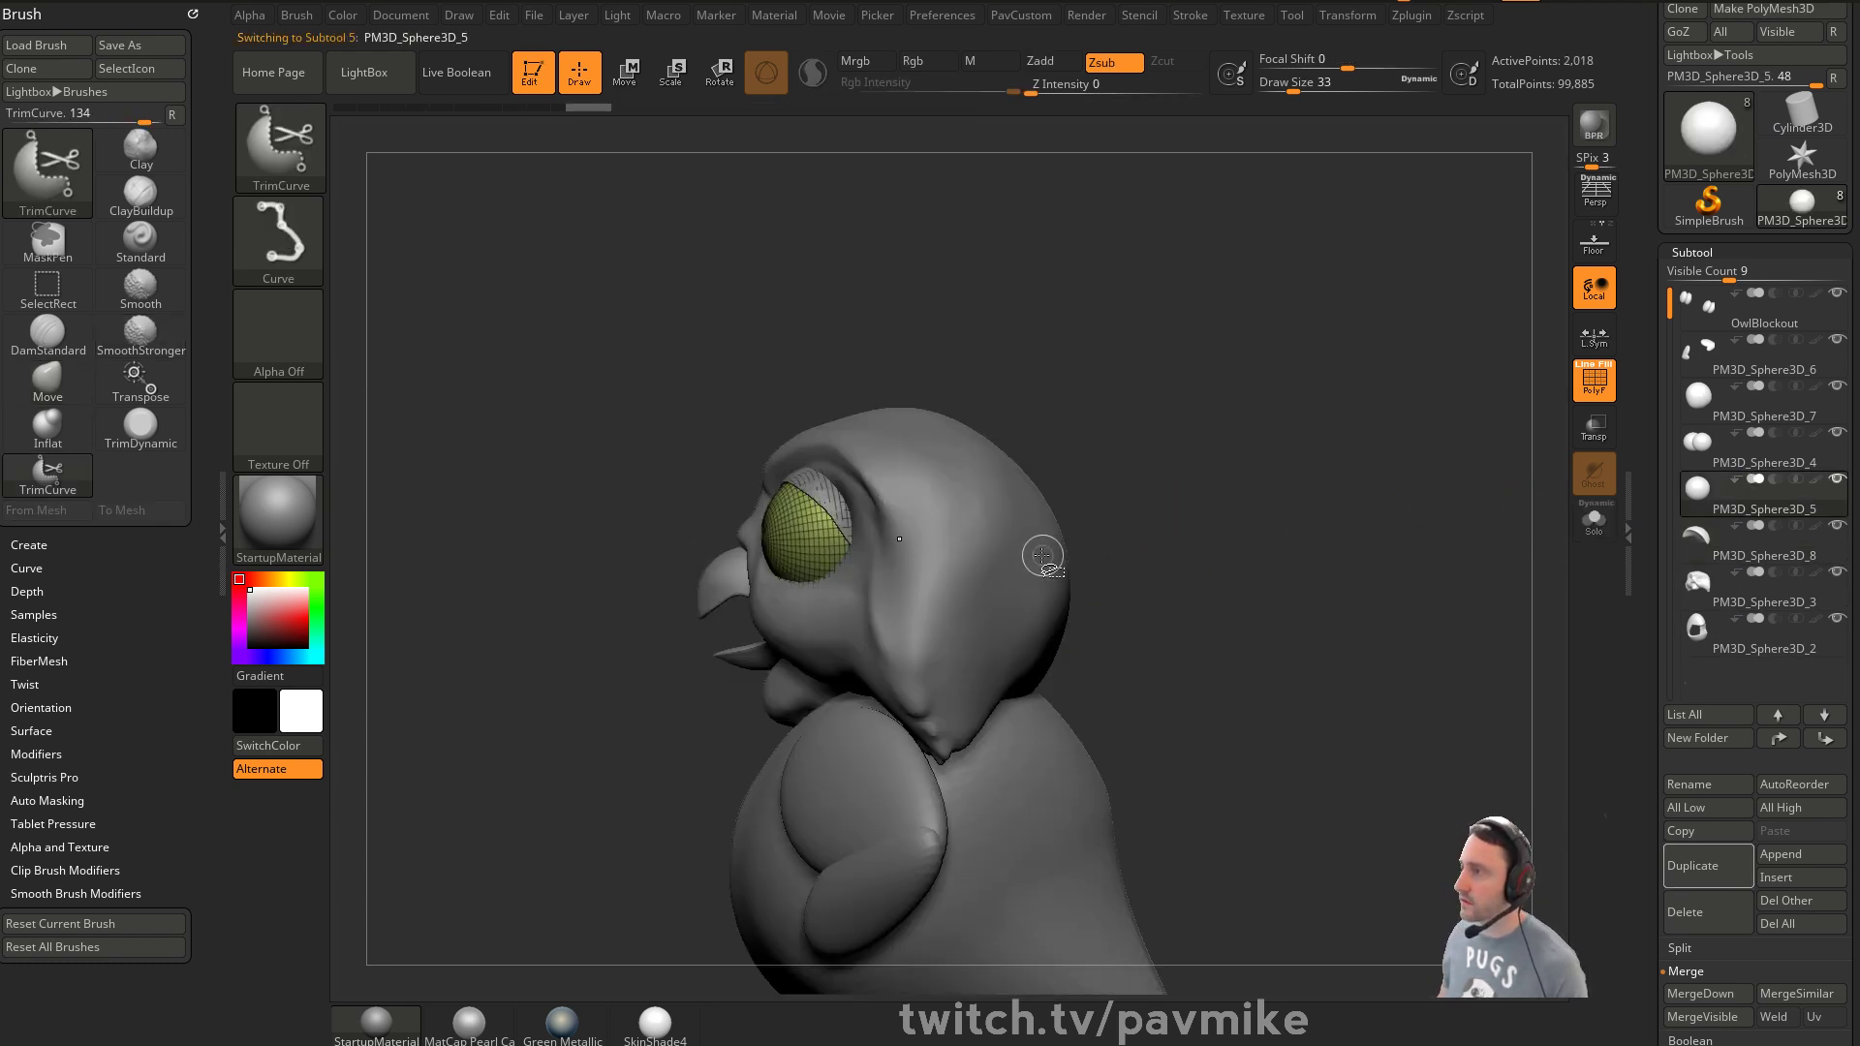
# Try a TrimCurve cut across the eye sphere to form the lower eyelid, and undo it
pyautogui.moveTo(1226, 641)
pyautogui.keyDown('ctrl'); pyautogui.keyDown('shift'); pyautogui.mouseDown()
pyautogui.moveTo(431, 572)
pyautogui.moveTo(565, 514)
pyautogui.moveTo(569, 623)
pyautogui.moveTo(606, 536)
pyautogui.moveTo(594, 756)
pyautogui.moveTo(612, 620)
pyautogui.mouseUp(); pyautogui.keyUp('shift'); pyautogui.keyUp('ctrl')
pyautogui.keyDown('shift'); pyautogui.moveTo(1172, 436); pyautogui.dragTo(1259, 457); pyautogui.keyUp('shift')
pyautogui.moveTo(1088, 469); pyautogui.dragTo(1066, 514)
pyautogui.hotkey('ctrl', 'z')
# Cut the sphere again with TrimCurve along a slanted line to leave the lower eyelid, and isolate it
pyautogui.moveTo(500, 756)
pyautogui.keyDown('ctrl'); pyautogui.keyDown('shift'); pyautogui.mouseDown()
pyautogui.moveTo(1295, 400)
pyautogui.moveTo(1258, 445)
pyautogui.mouseUp(); pyautogui.keyUp('shift'); pyautogui.keyUp('ctrl')
pyautogui.keyDown('alt'); pyautogui.moveTo(1291, 523); pyautogui.dragTo(1299, 601); pyautogui.keyUp('alt')
pyautogui.click(1592, 519)
pyautogui.moveTo(1380, 544)
pyautogui.mouseDown()
pyautogui.moveTo(1366, 476)
pyautogui.moveTo(1303, 449)
pyautogui.mouseUp()
# Try to insert an edge loop near the lower eyelid's cut rim with the ZModeler brush
pyautogui.press('b')
pyautogui.press('z')
pyautogui.press('m')
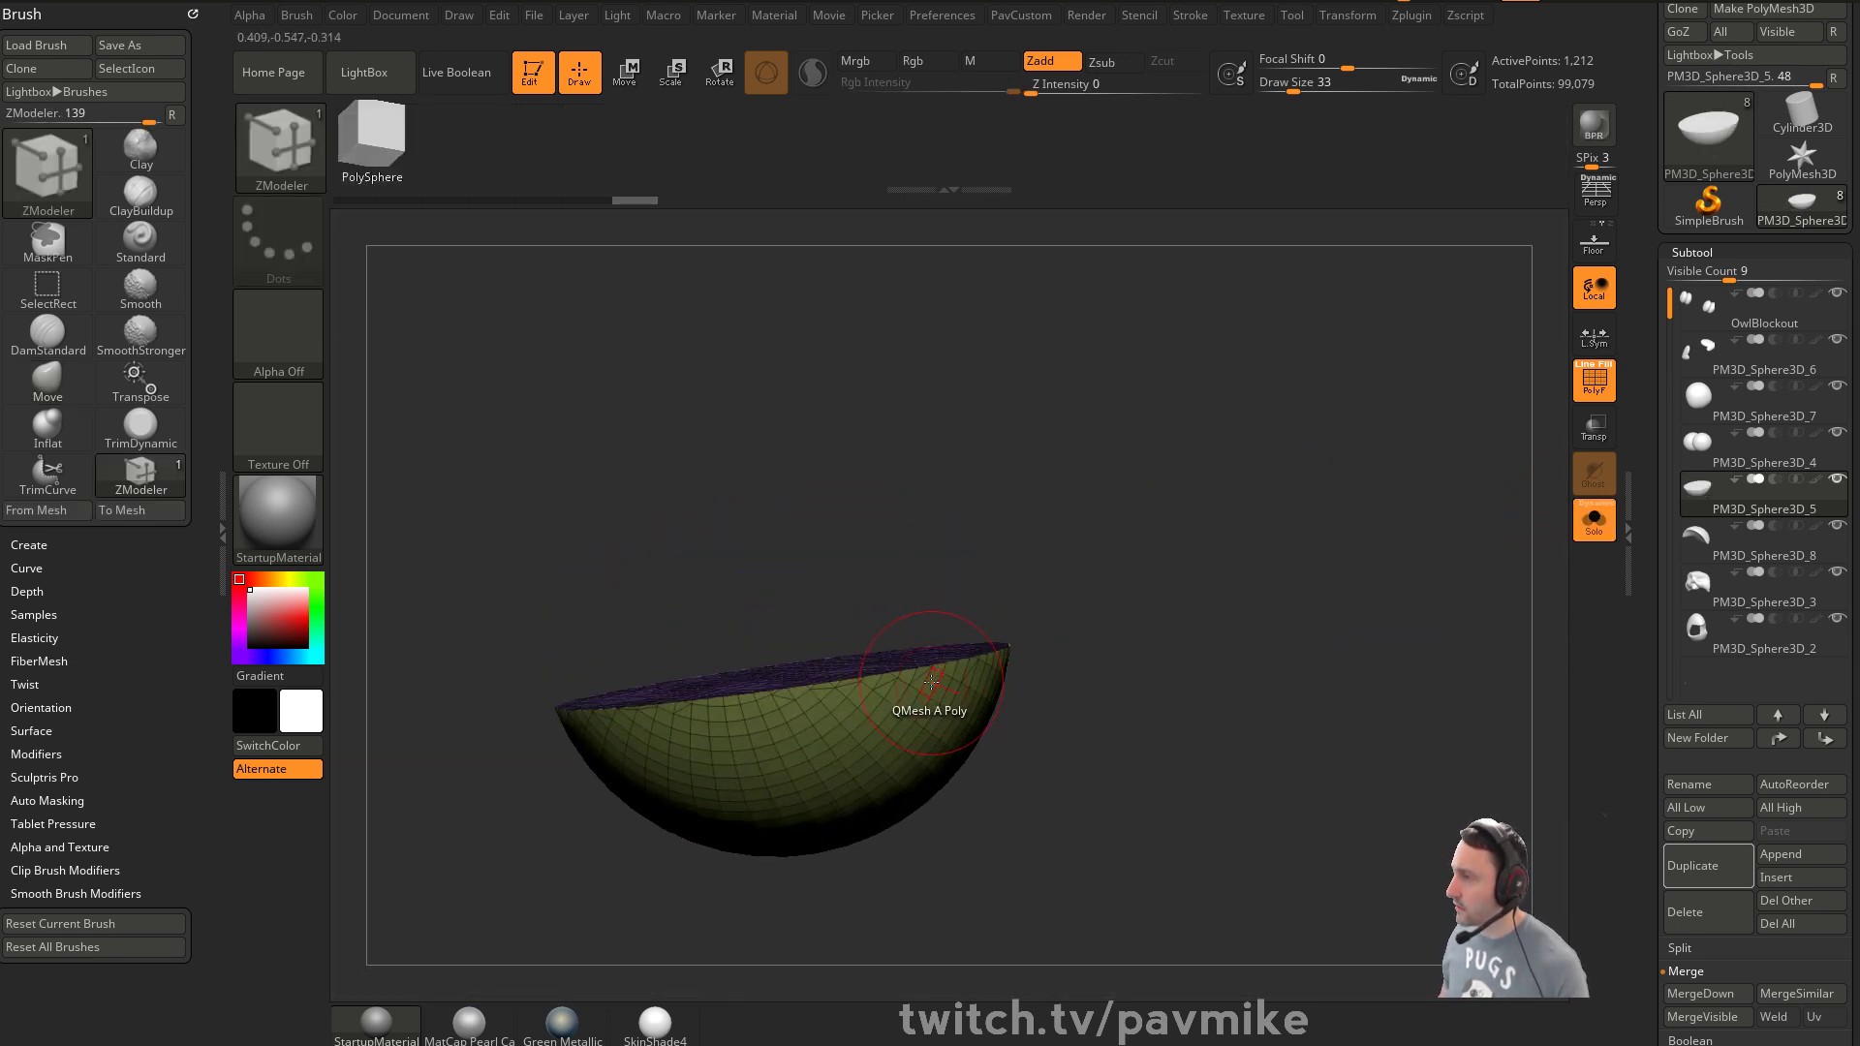
pyautogui.press('space')
pyautogui.click(1052, 533)
pyautogui.keyDown('ctrl'); pyautogui.moveTo(1186, 599); pyautogui.dragTo(1153, 669, button='right'); pyautogui.keyUp('ctrl')
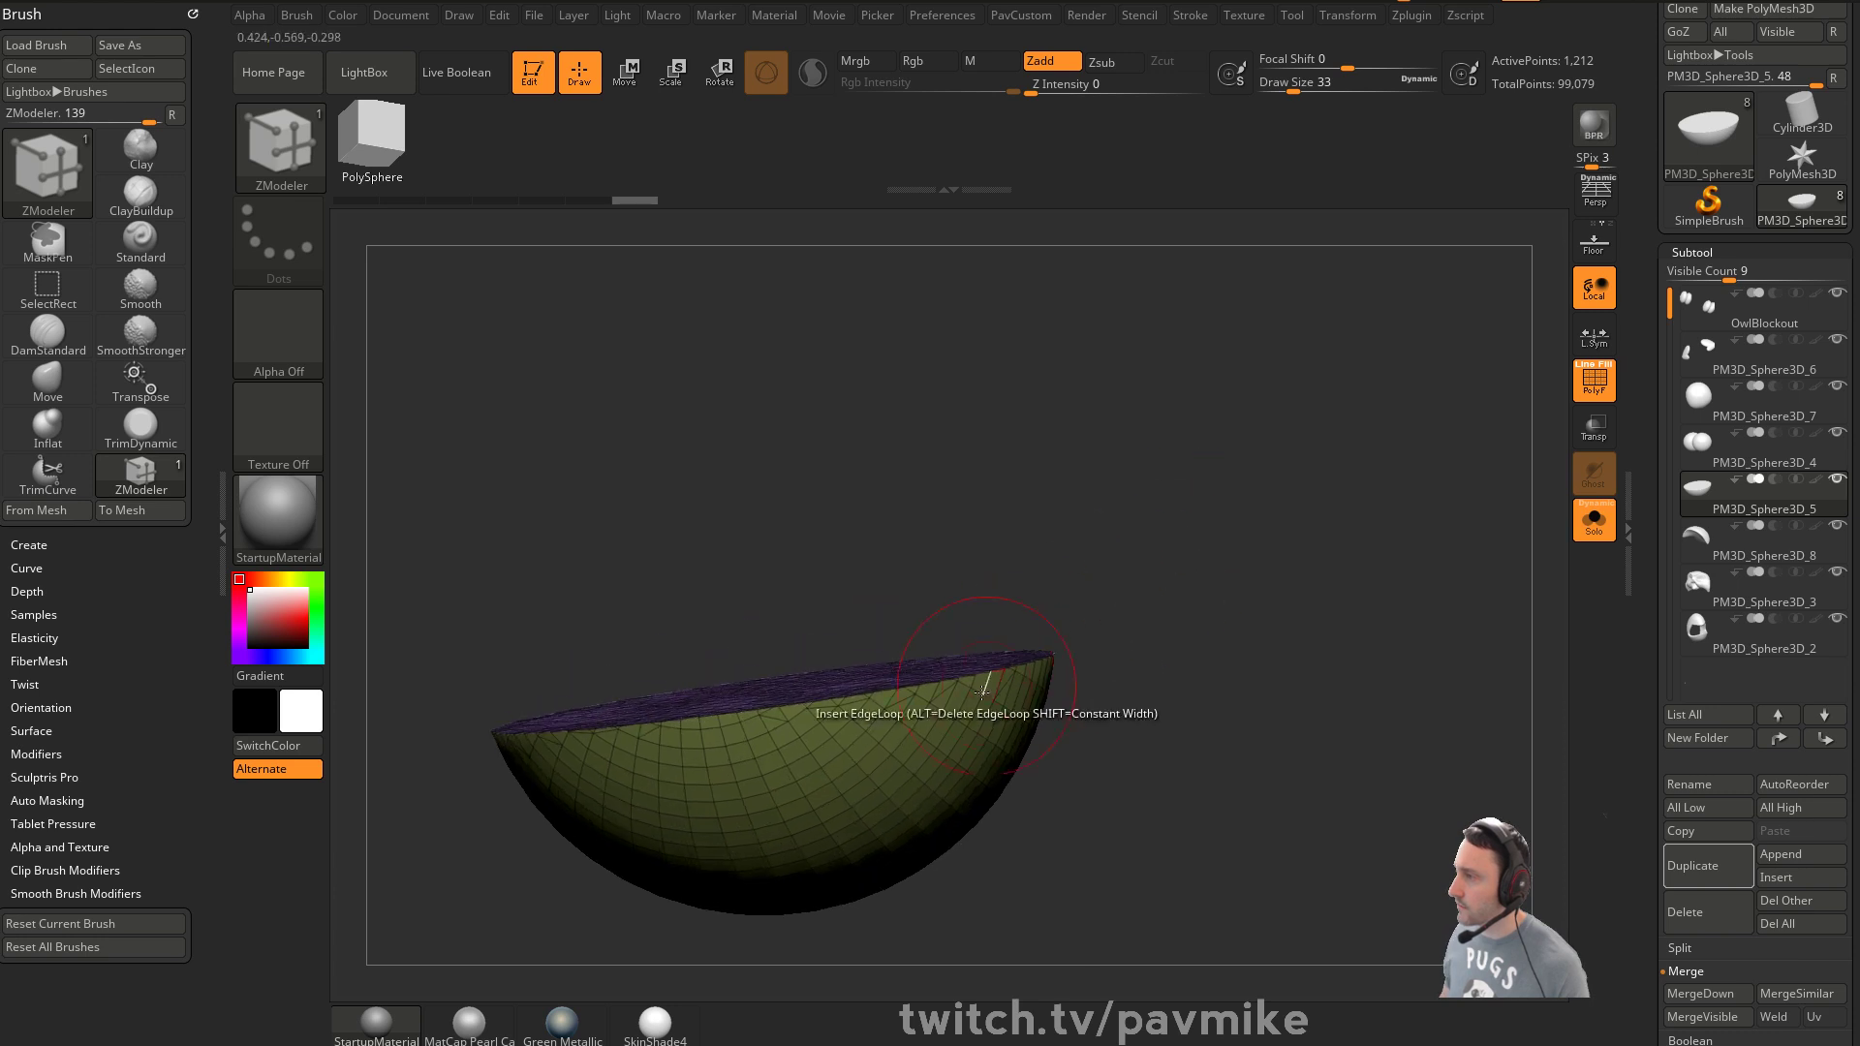
pyautogui.keyDown('ctrl'); pyautogui.moveTo(954, 732); pyautogui.dragTo(975, 752, button='right'); pyautogui.keyUp('ctrl')
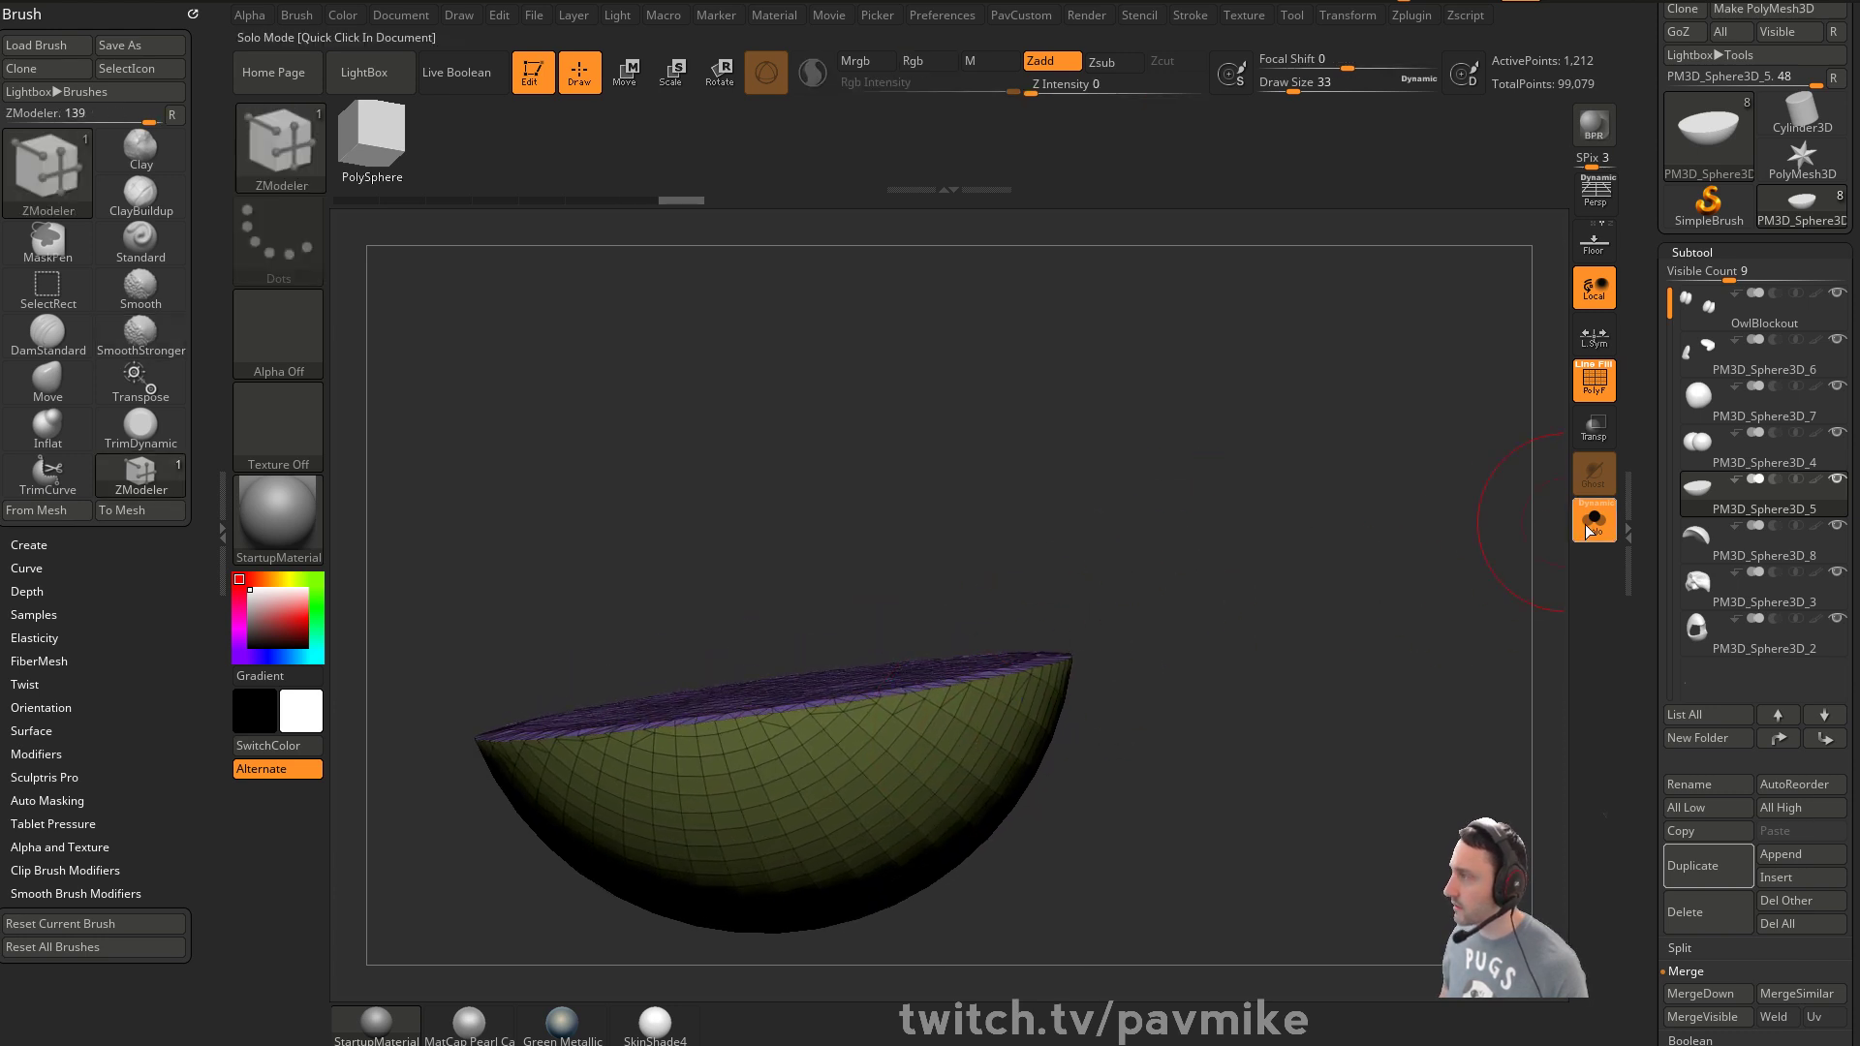
# Examine how the upper and lower eyelids sit around the eyeball, with the head shown and in isolation
pyautogui.click(1594, 520)
pyautogui.keyDown('alt'); pyautogui.click(1066, 373); pyautogui.keyUp('alt')
pyautogui.moveTo(1406, 301); pyautogui.dragTo(1332, 373)
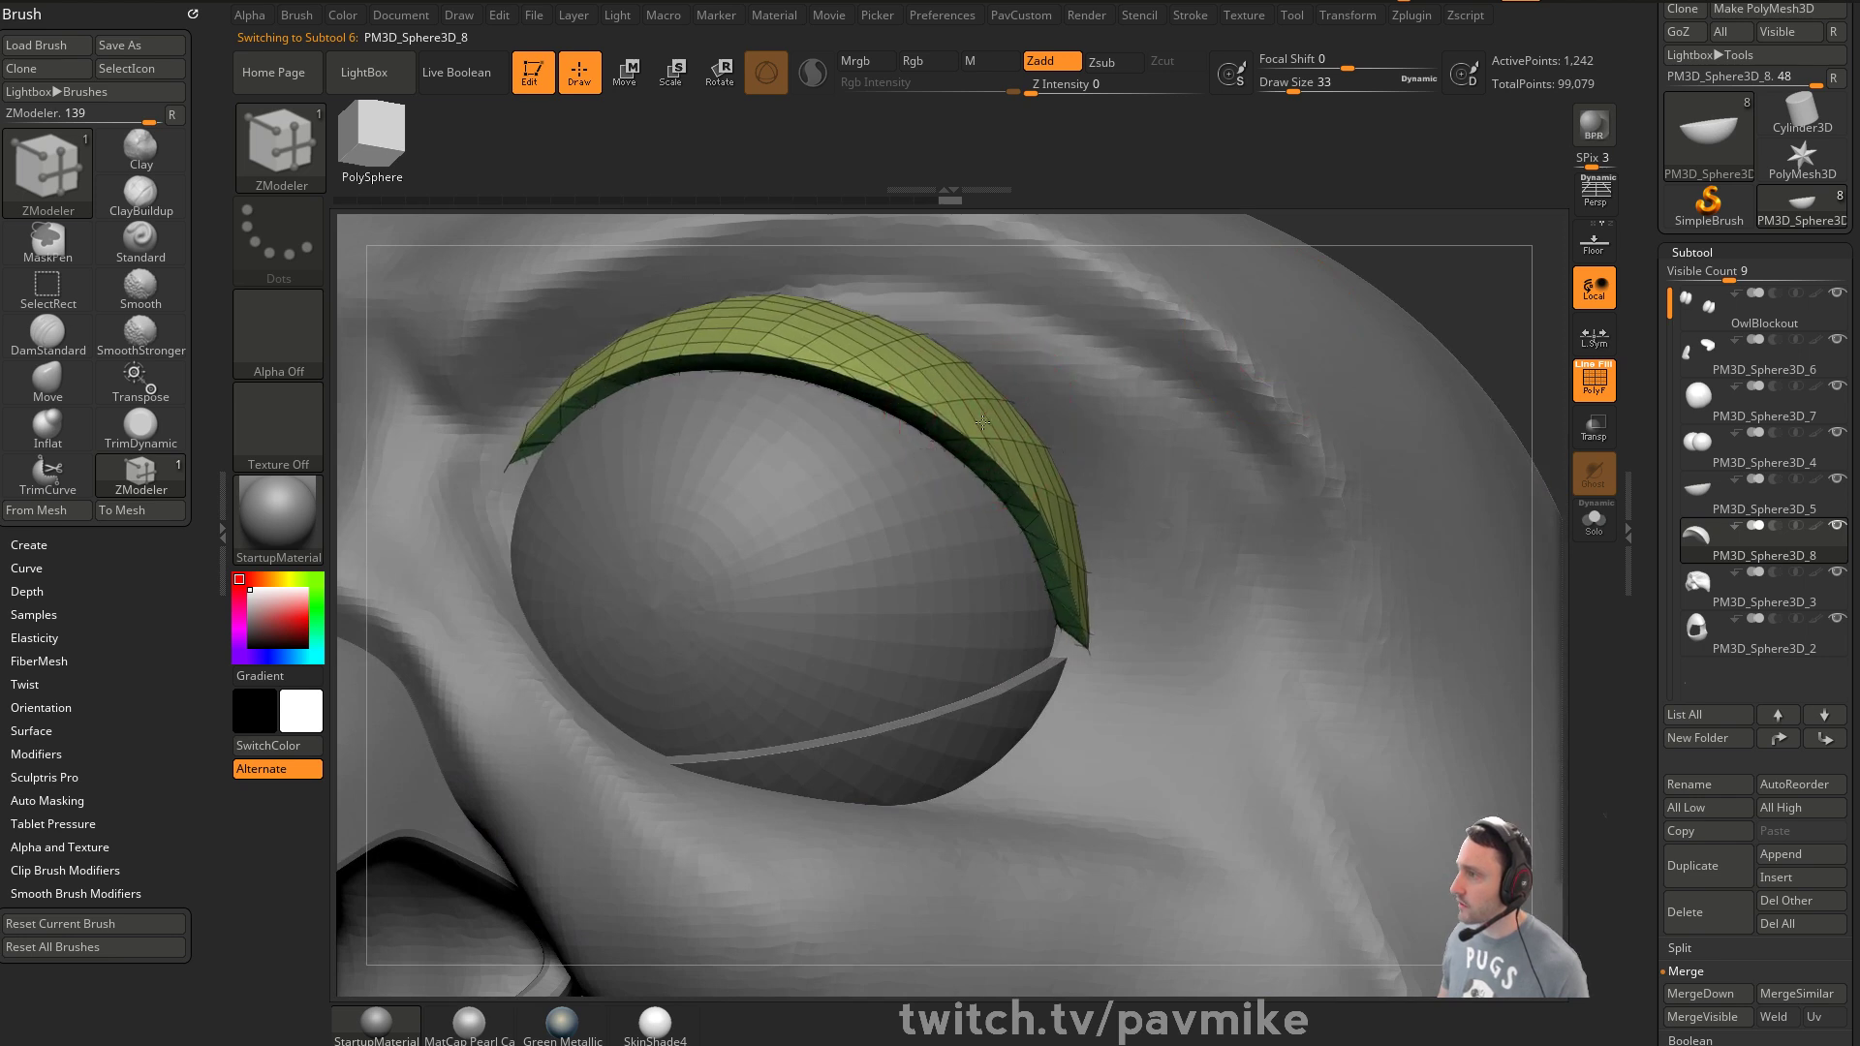
pyautogui.press('f')
pyautogui.press('s')
pyautogui.click(1266, 307)
pyautogui.keyDown('shift'); pyautogui.moveTo(1337, 358); pyautogui.dragTo(1499, 416); pyautogui.keyUp('shift')
pyautogui.click(1594, 521)
pyautogui.moveTo(1492, 519)
pyautogui.mouseDown()
pyautogui.moveTo(1337, 511)
pyautogui.moveTo(1481, 545)
pyautogui.mouseUp()
pyautogui.click(1594, 520)
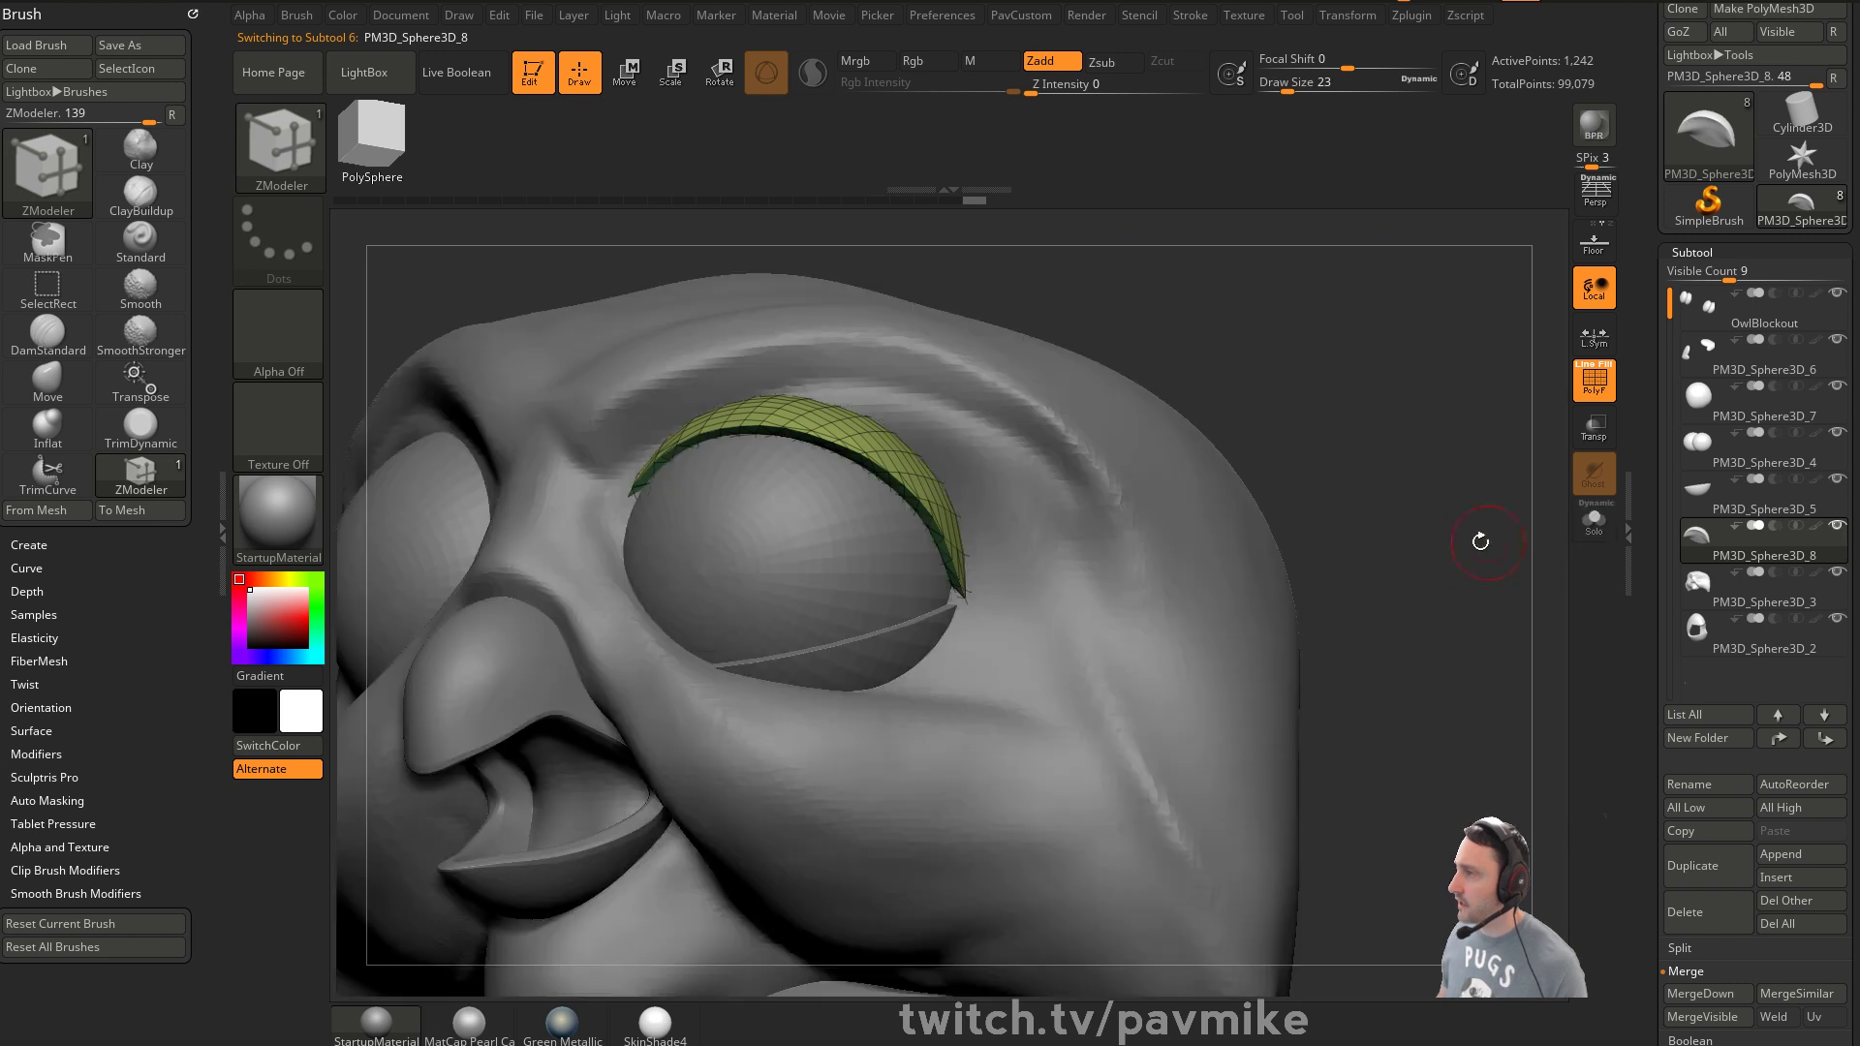
# Isolate the lower eyelid, enable KeepGroups and remesh it with ZRemesher
pyautogui.click(1592, 523)
pyautogui.moveTo(1370, 553); pyautogui.dragTo(1370, 596)
pyautogui.press('2')
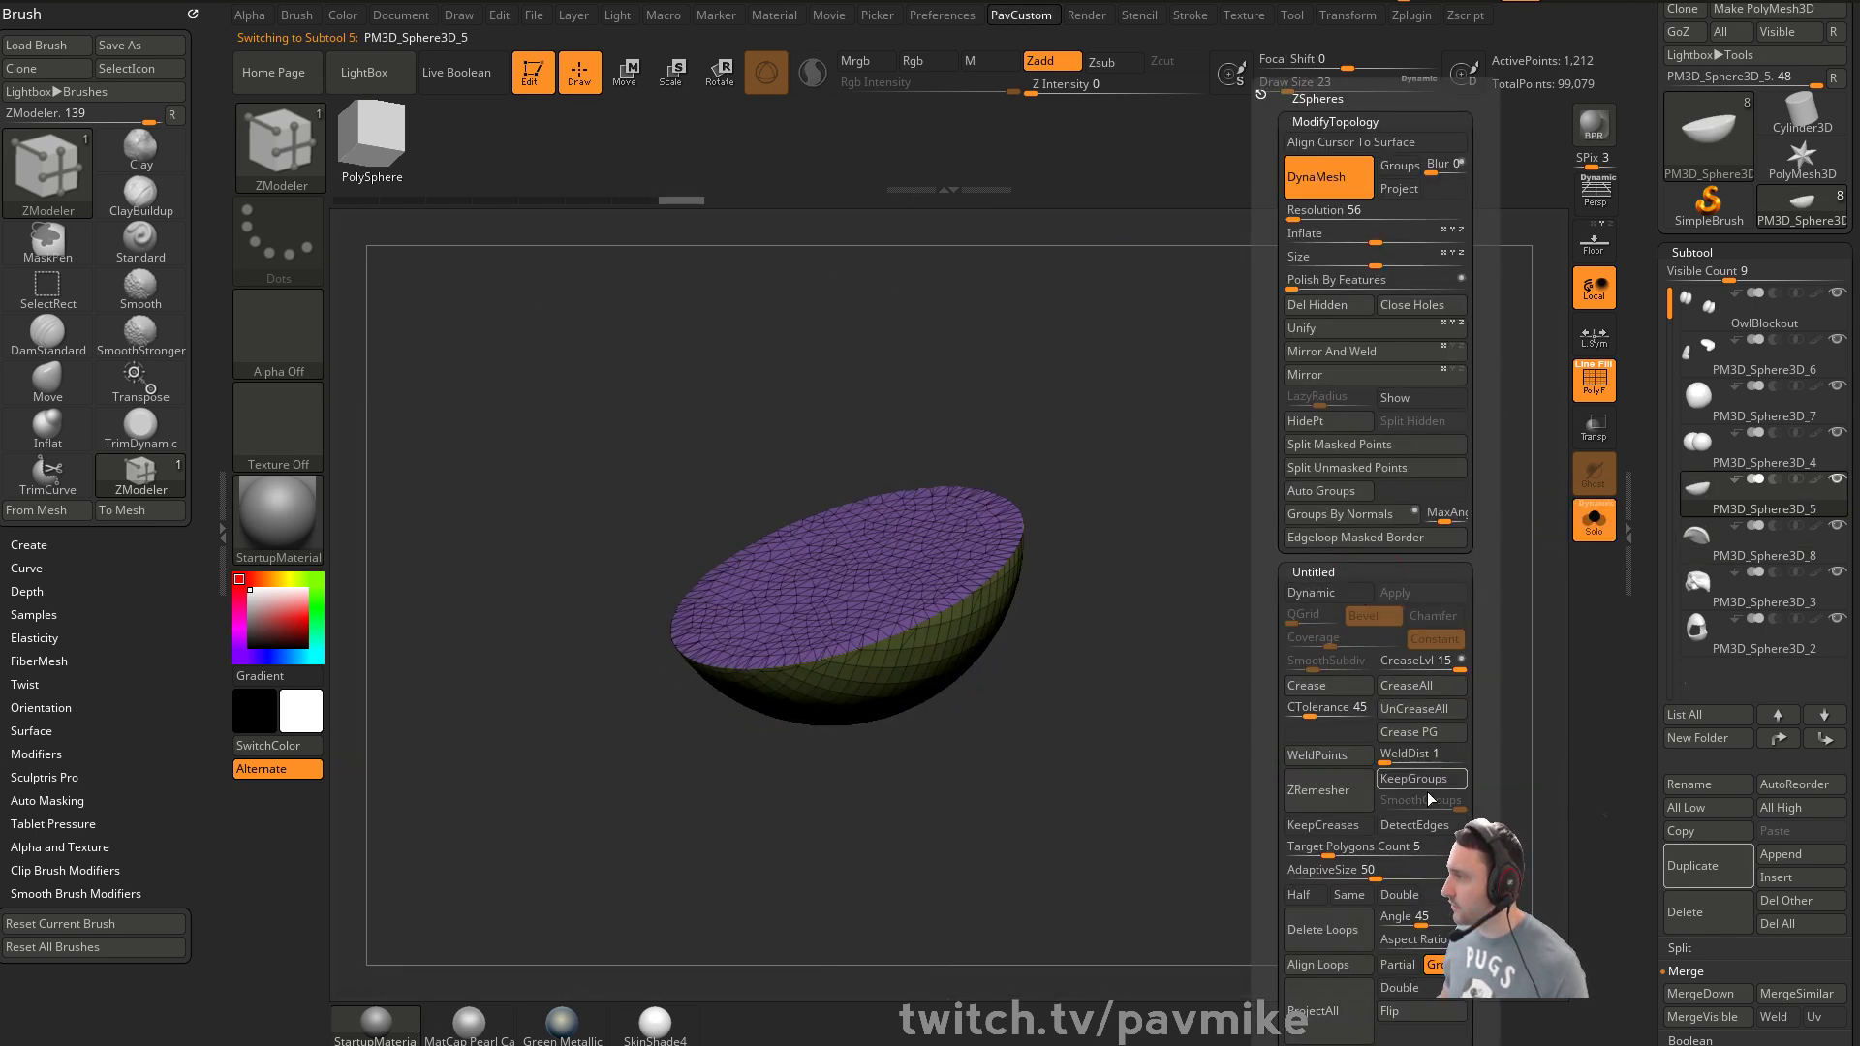
pyautogui.click(1328, 857)
pyautogui.click(1414, 779)
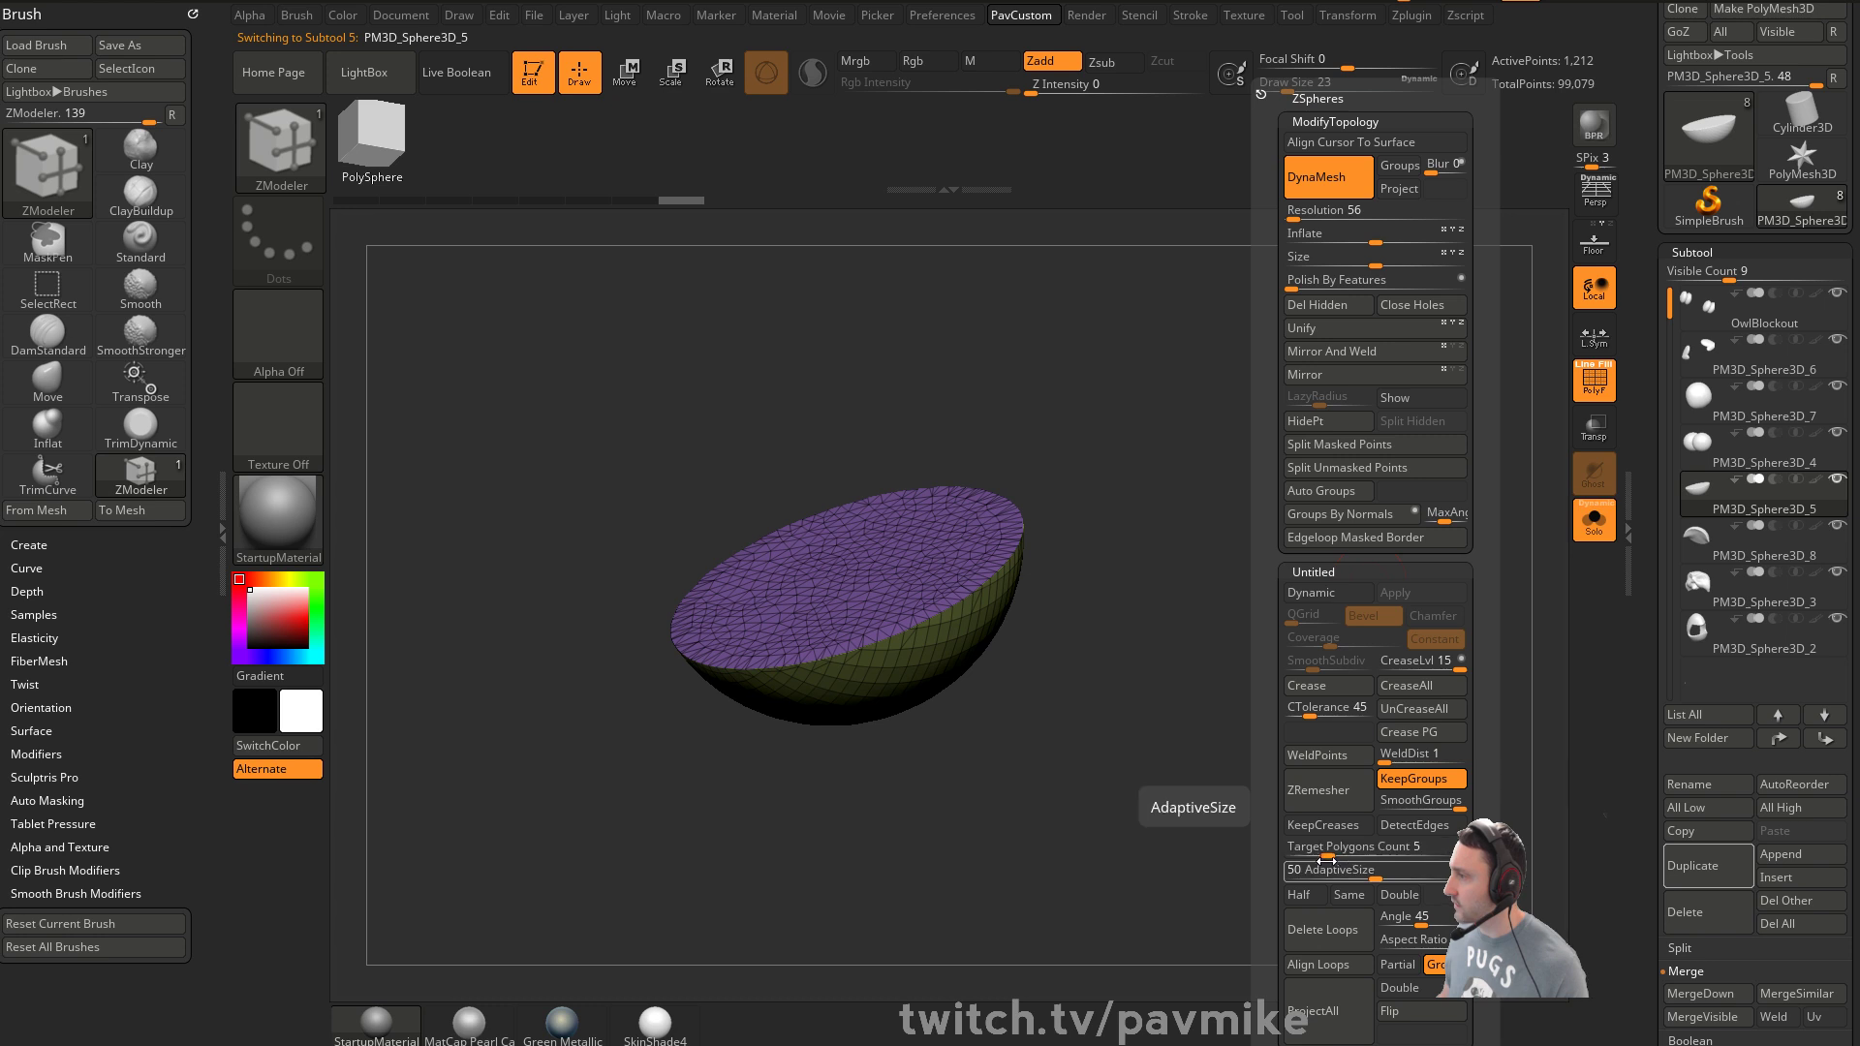
pyautogui.click(1318, 791)
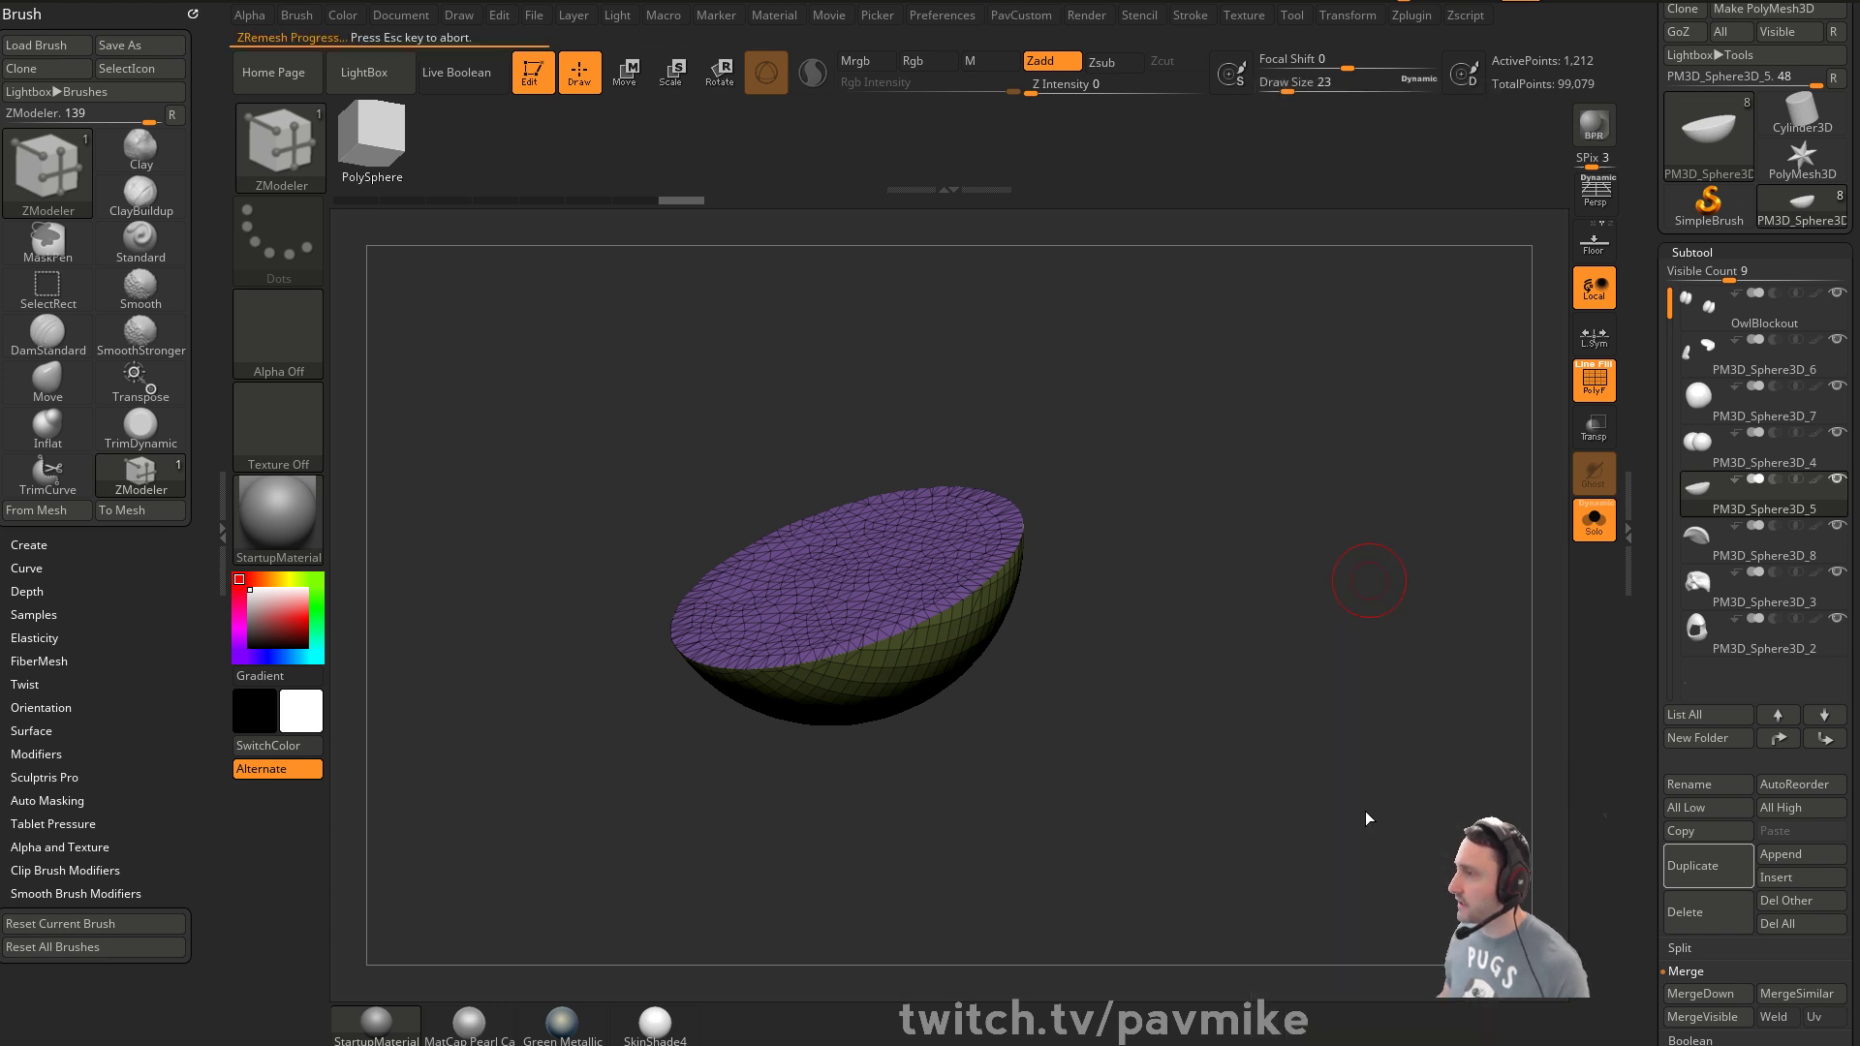
# Remesh the lower eyelid once more with ZRemesher using the Half option, and show the whole owl
pyautogui.press('space')
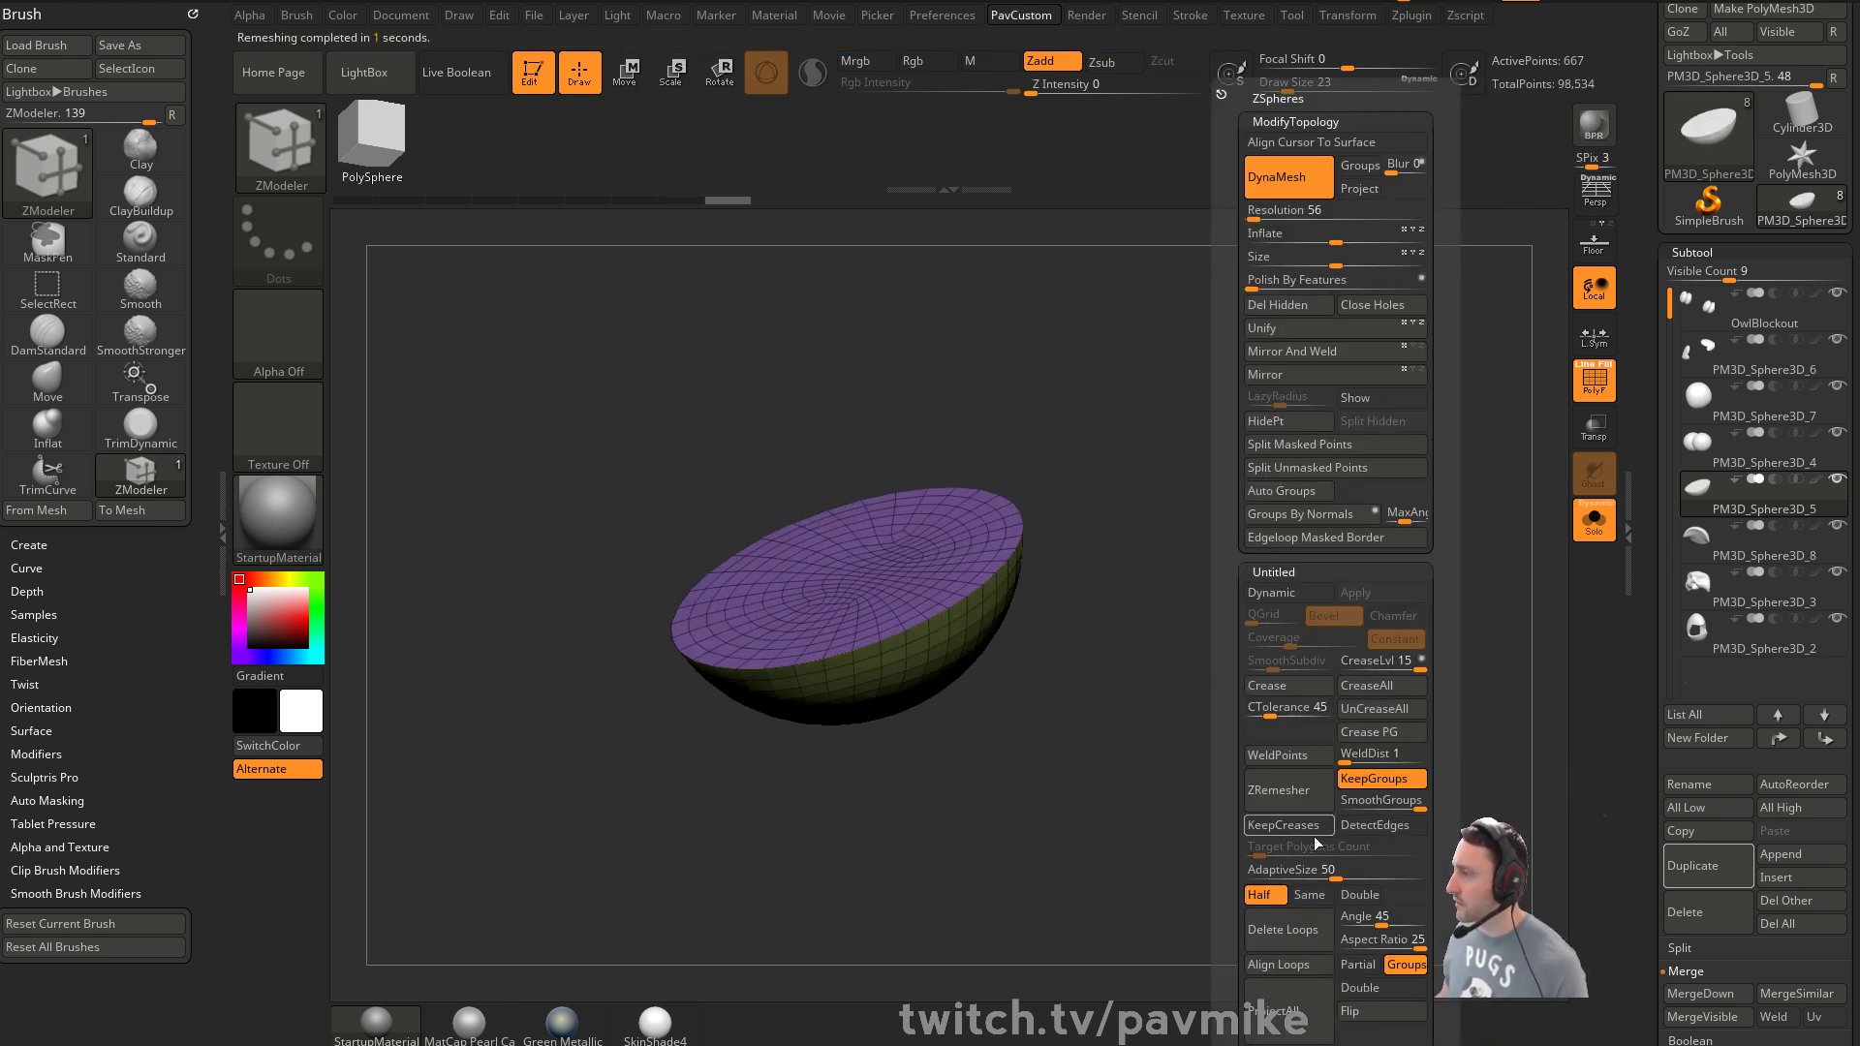
pyautogui.click(1323, 791)
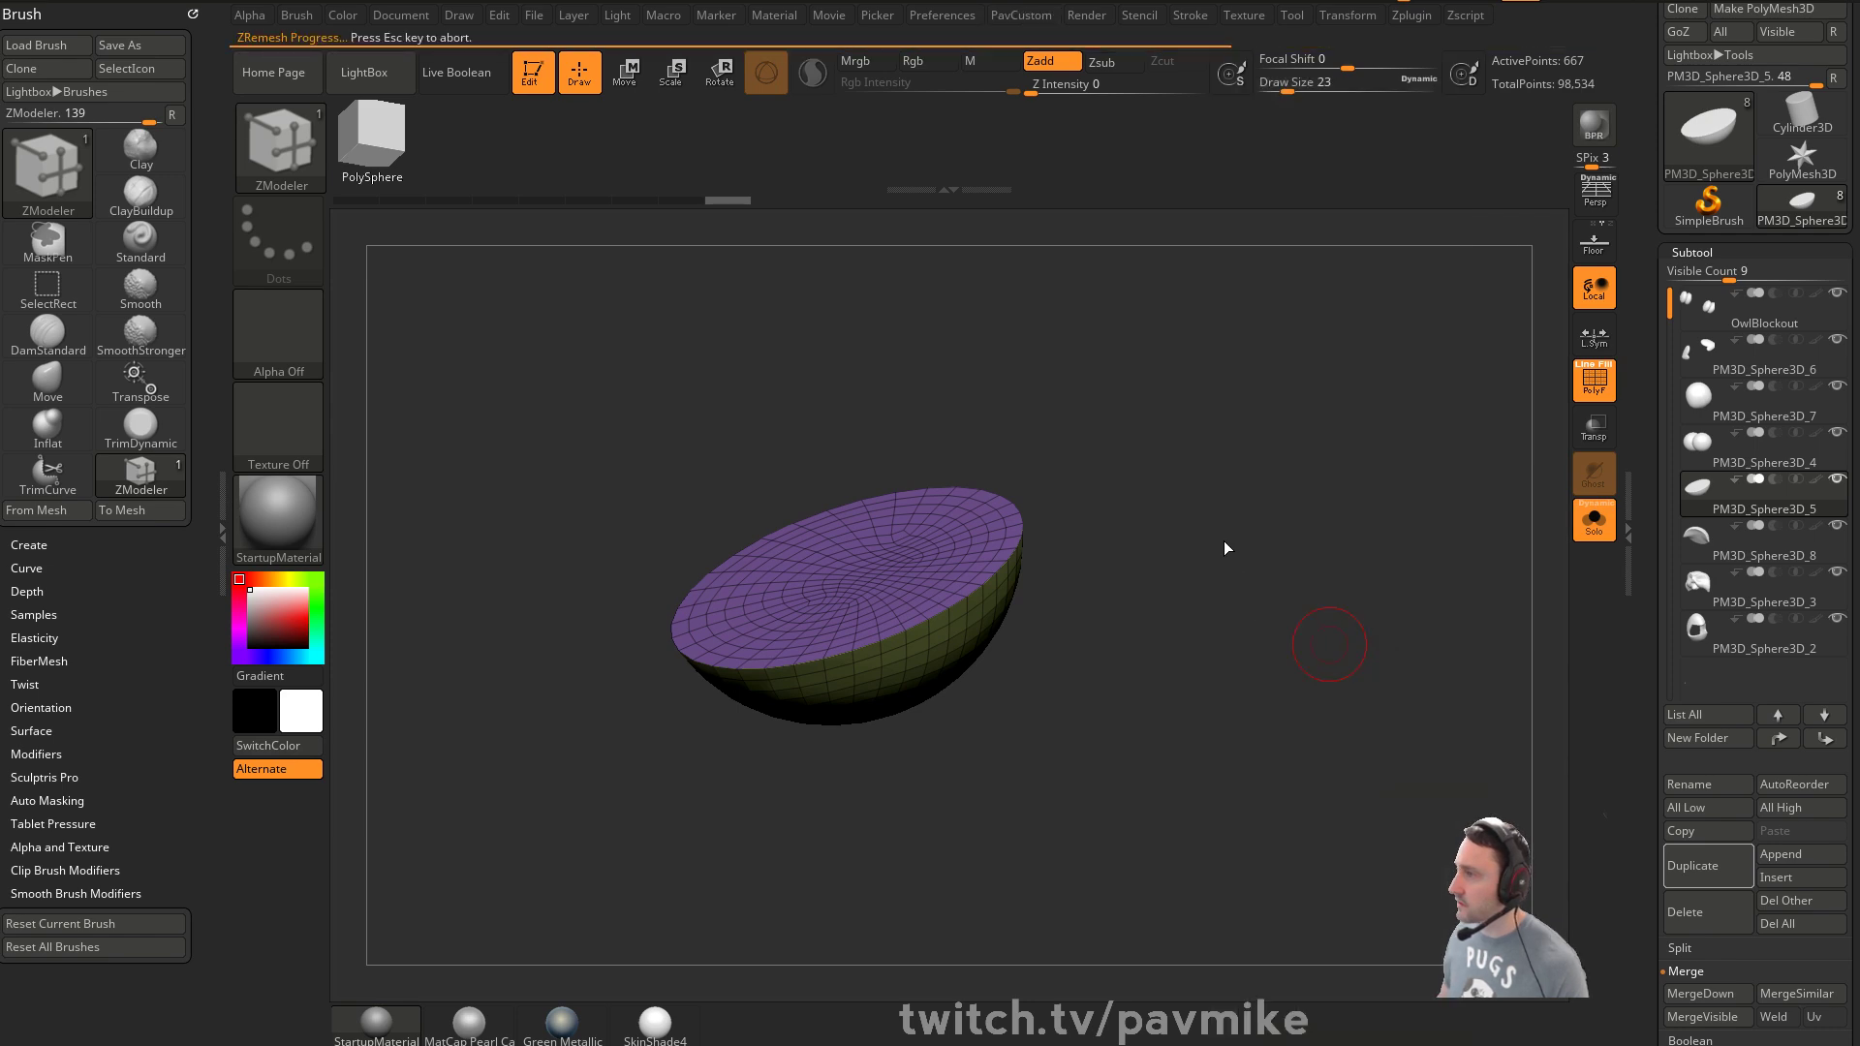
pyautogui.click(1583, 516)
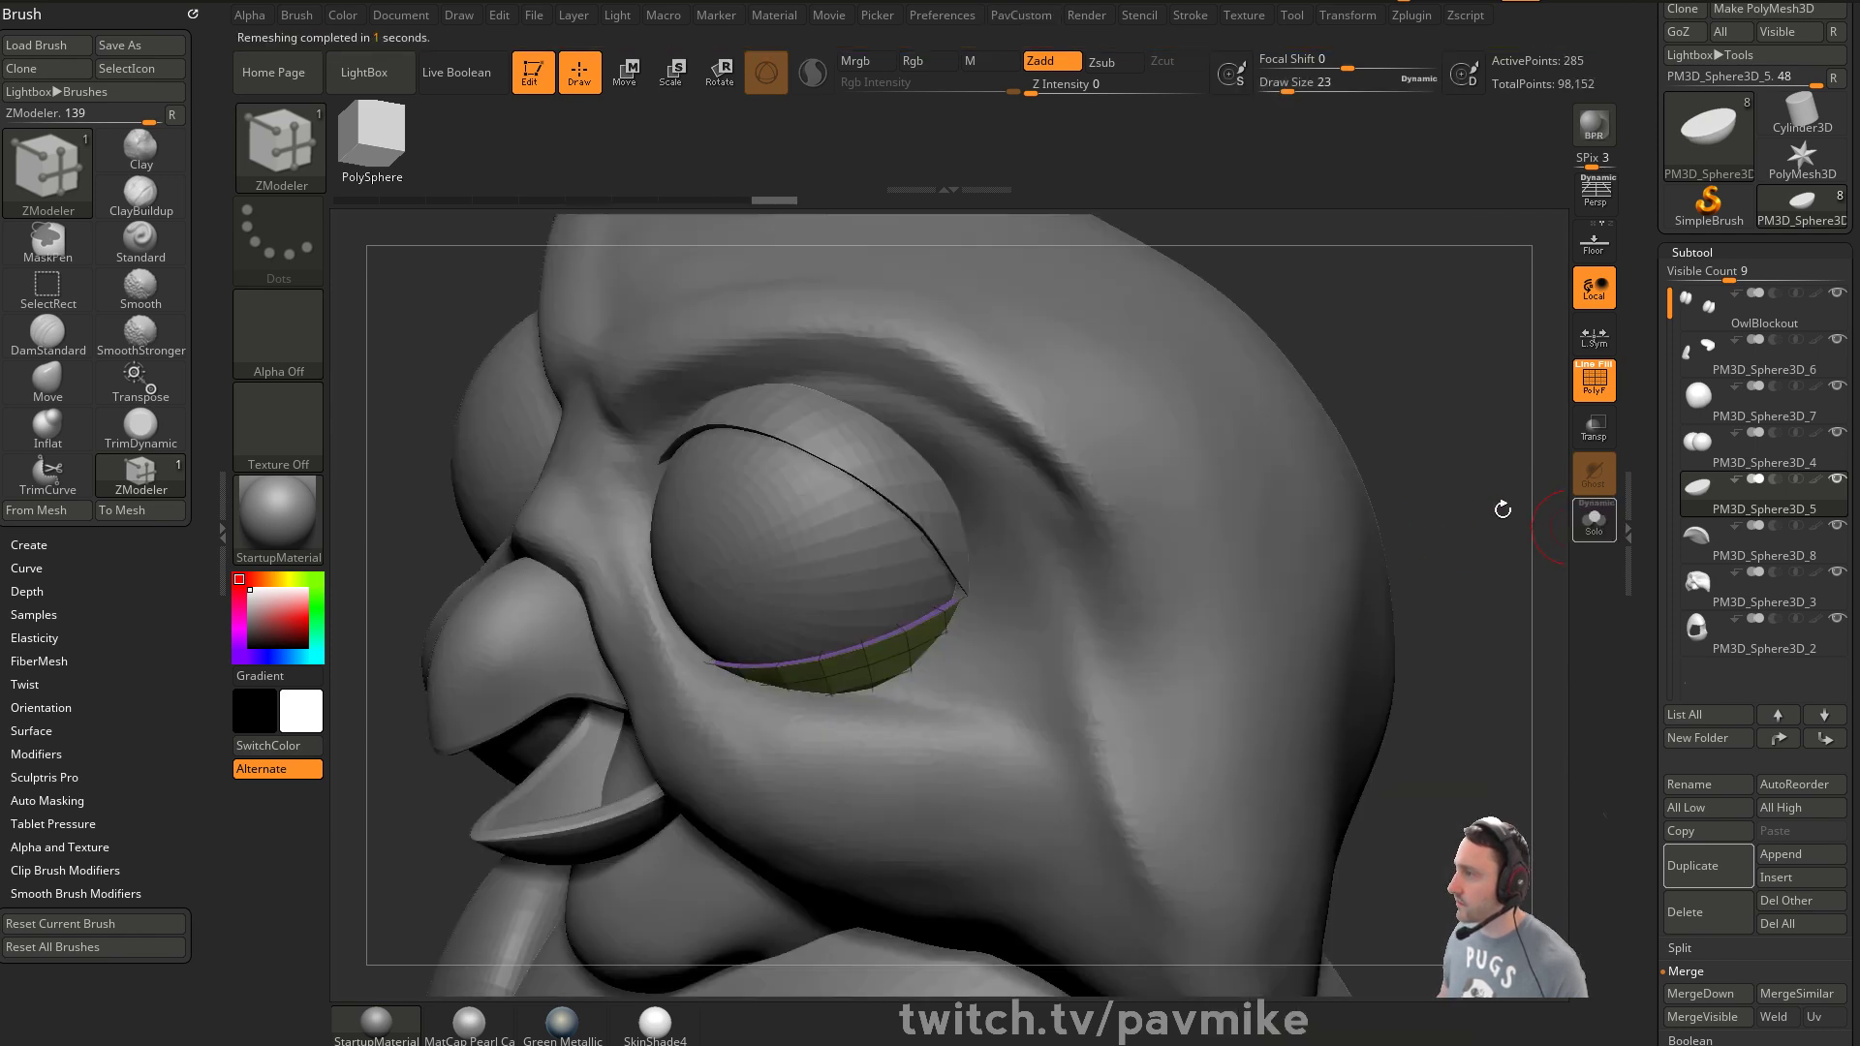
# Switch to the Standard brush and select the upper eyelid subtool
pyautogui.moveTo(1470, 440)
pyautogui.mouseDown()
pyautogui.moveTo(1495, 416)
pyautogui.moveTo(1441, 448)
pyautogui.moveTo(1342, 453)
pyautogui.mouseUp()
pyautogui.press('b')
pyautogui.press('s')
pyautogui.press('t')
pyautogui.keyDown('alt'); pyautogui.click(936, 533); pyautogui.keyUp('alt')
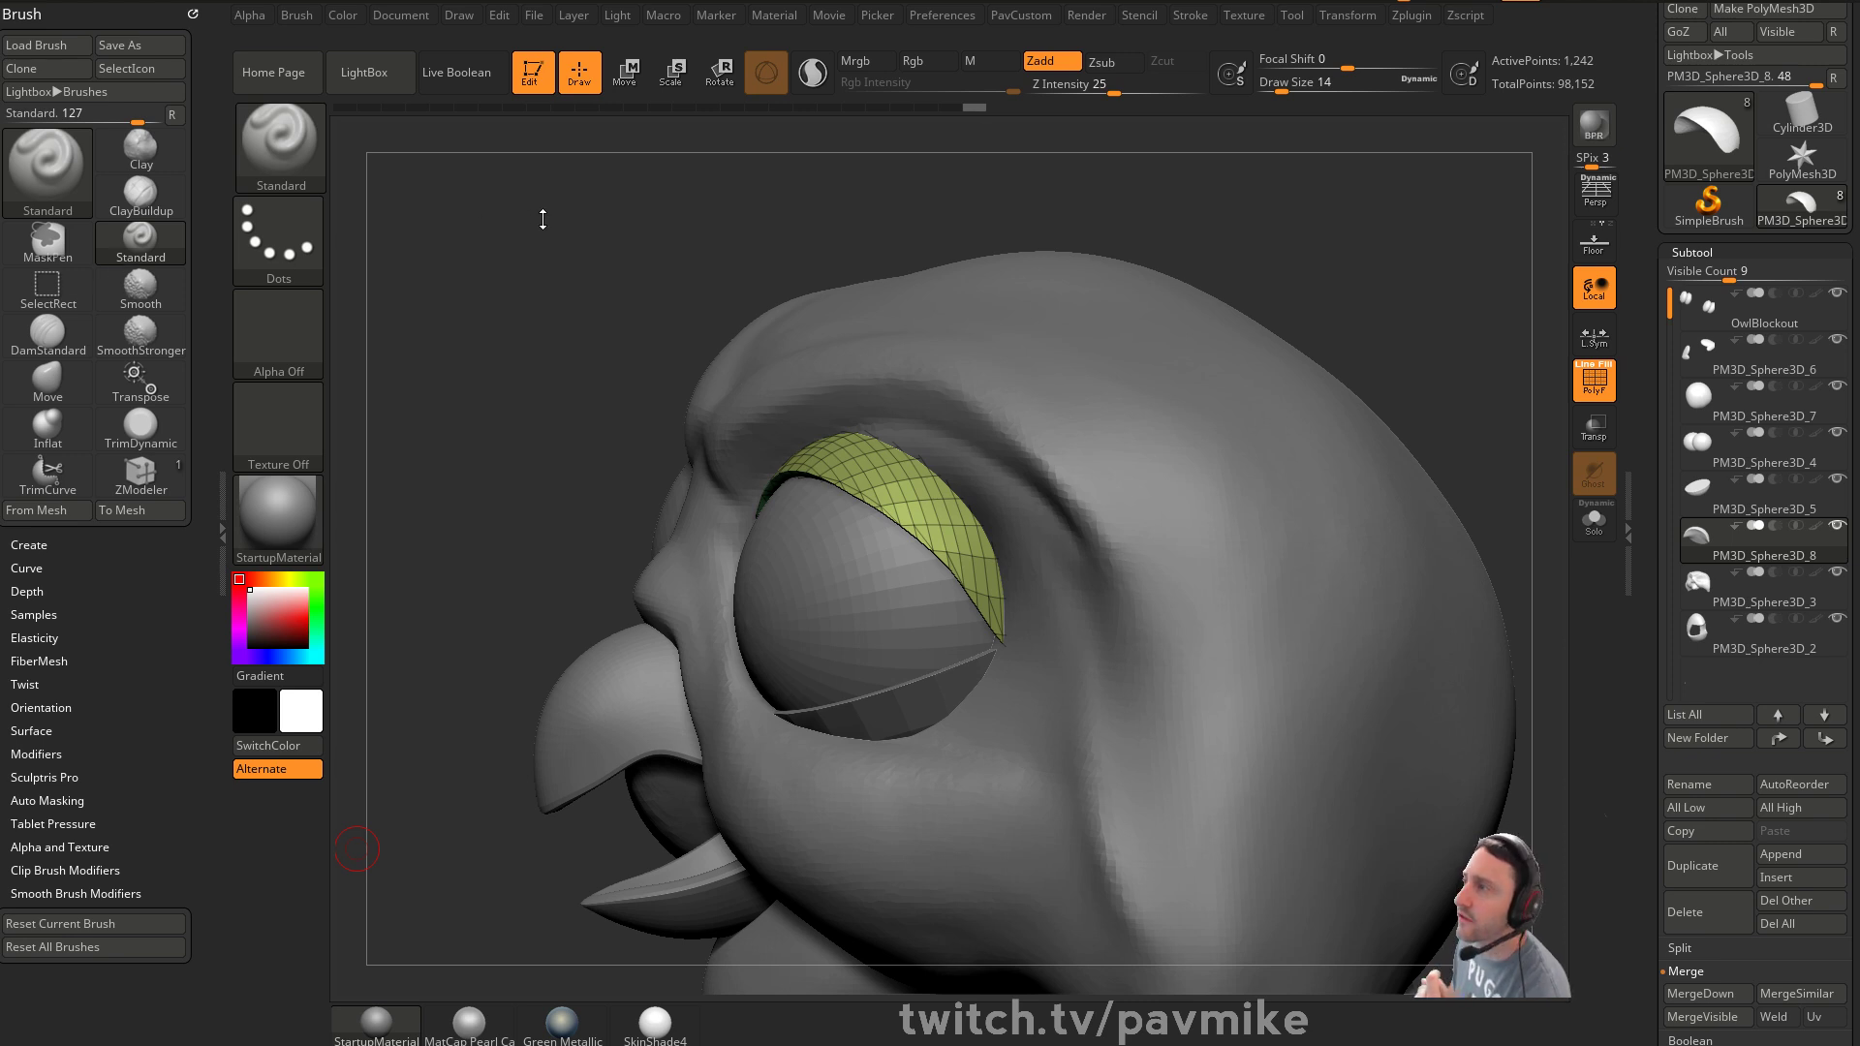
pyautogui.moveTo(540, 219); pyautogui.dragTo(574, 210)
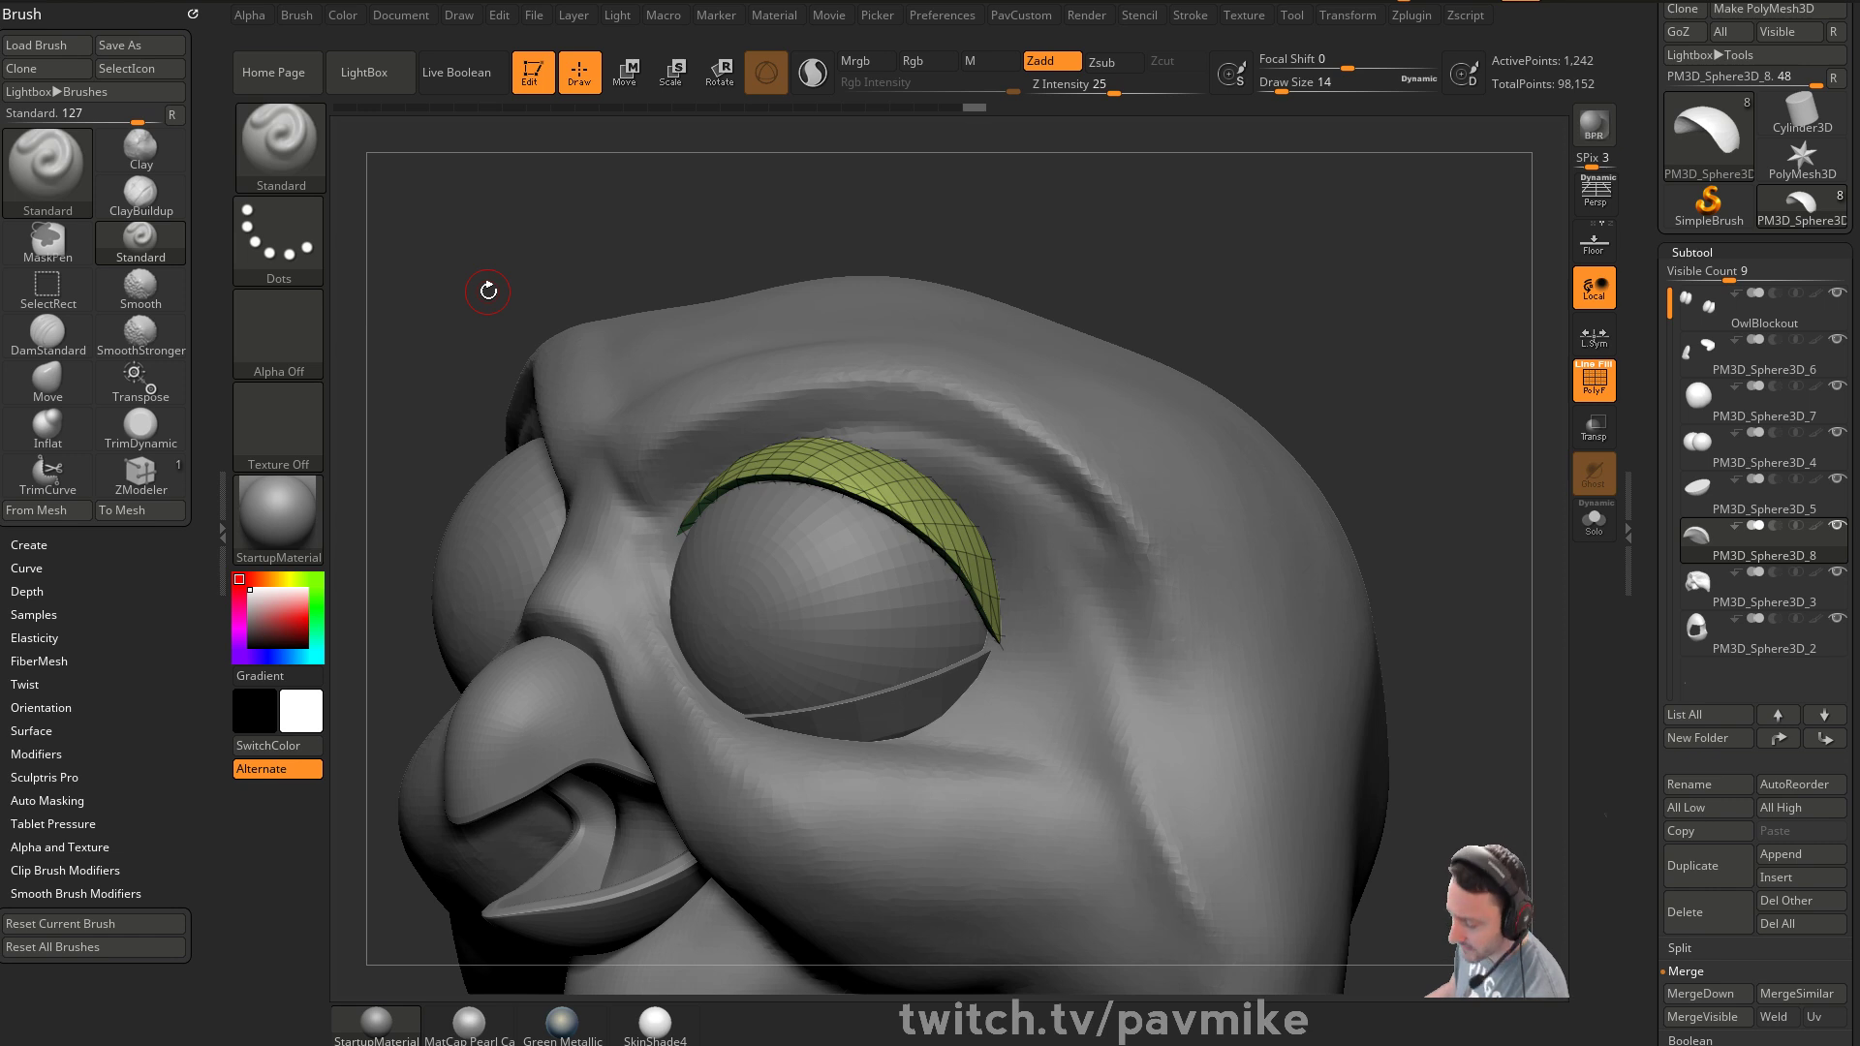
pyautogui.moveTo(1439, 157); pyautogui.dragTo(1303, 242)
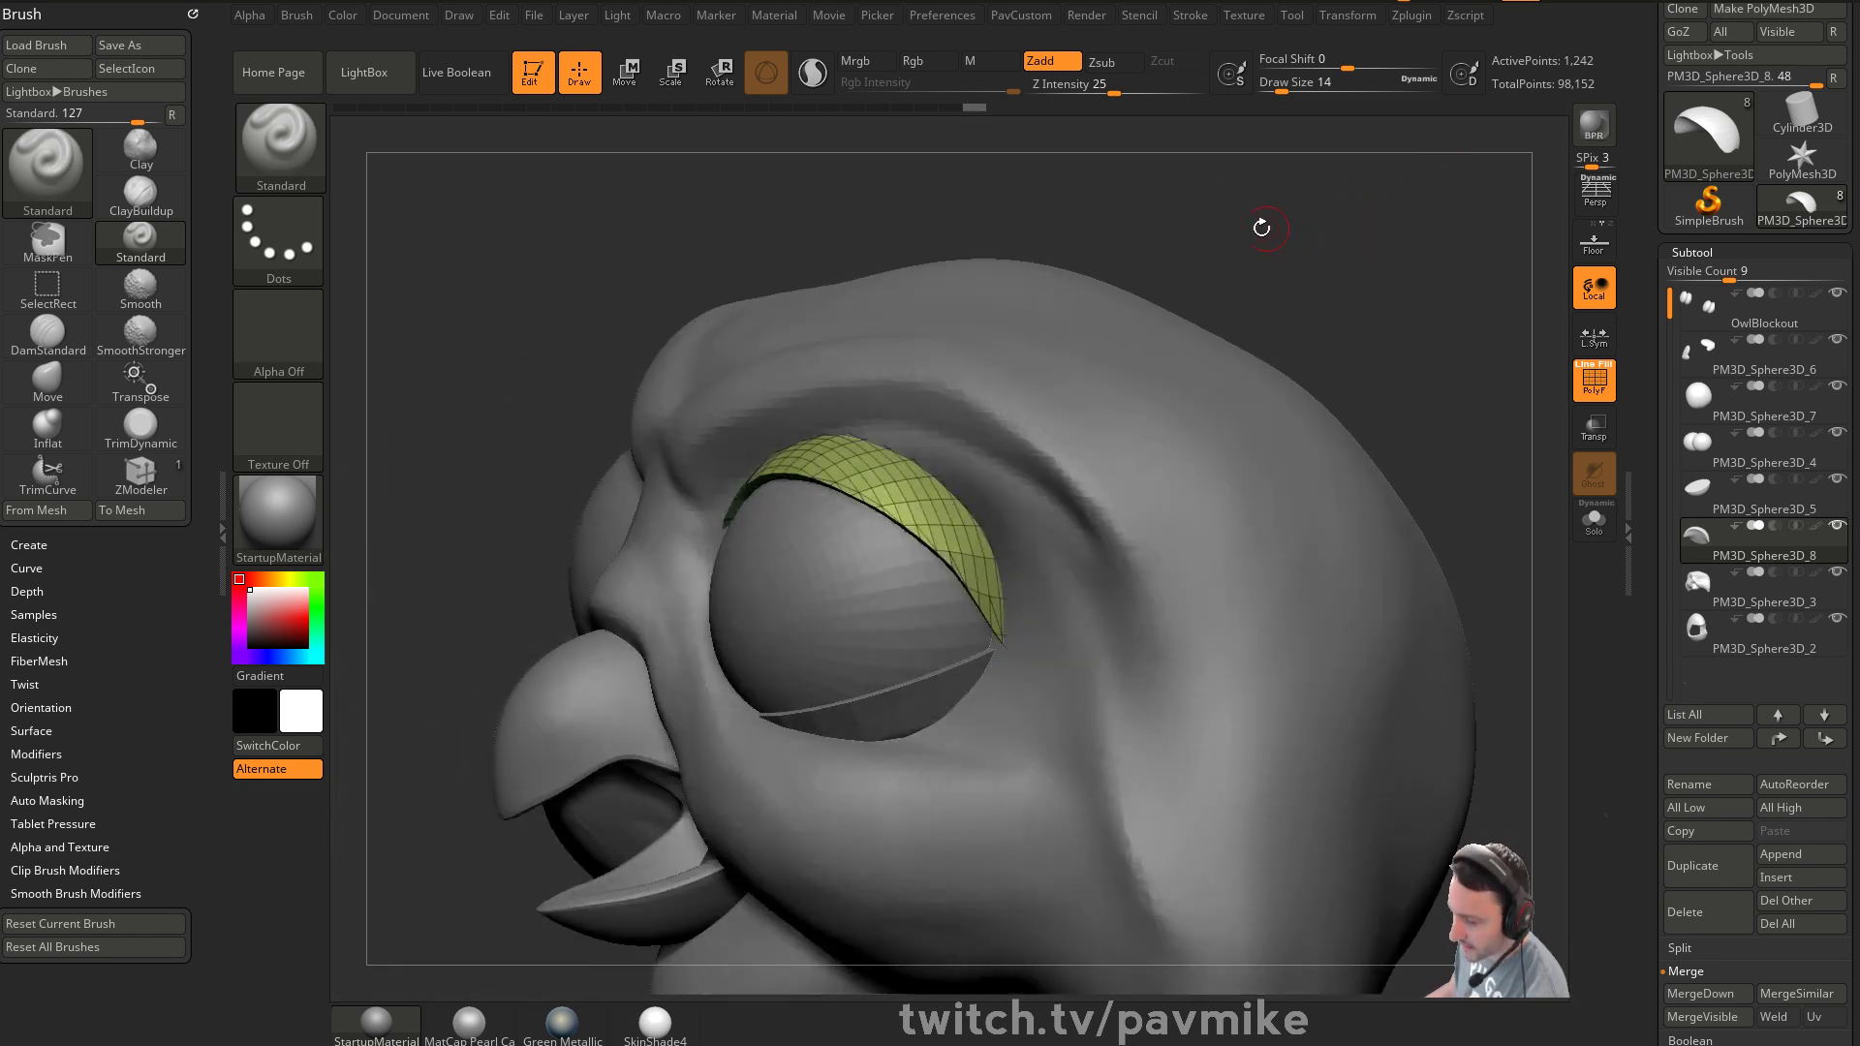
pyautogui.moveTo(412, 421); pyautogui.dragTo(456, 313)
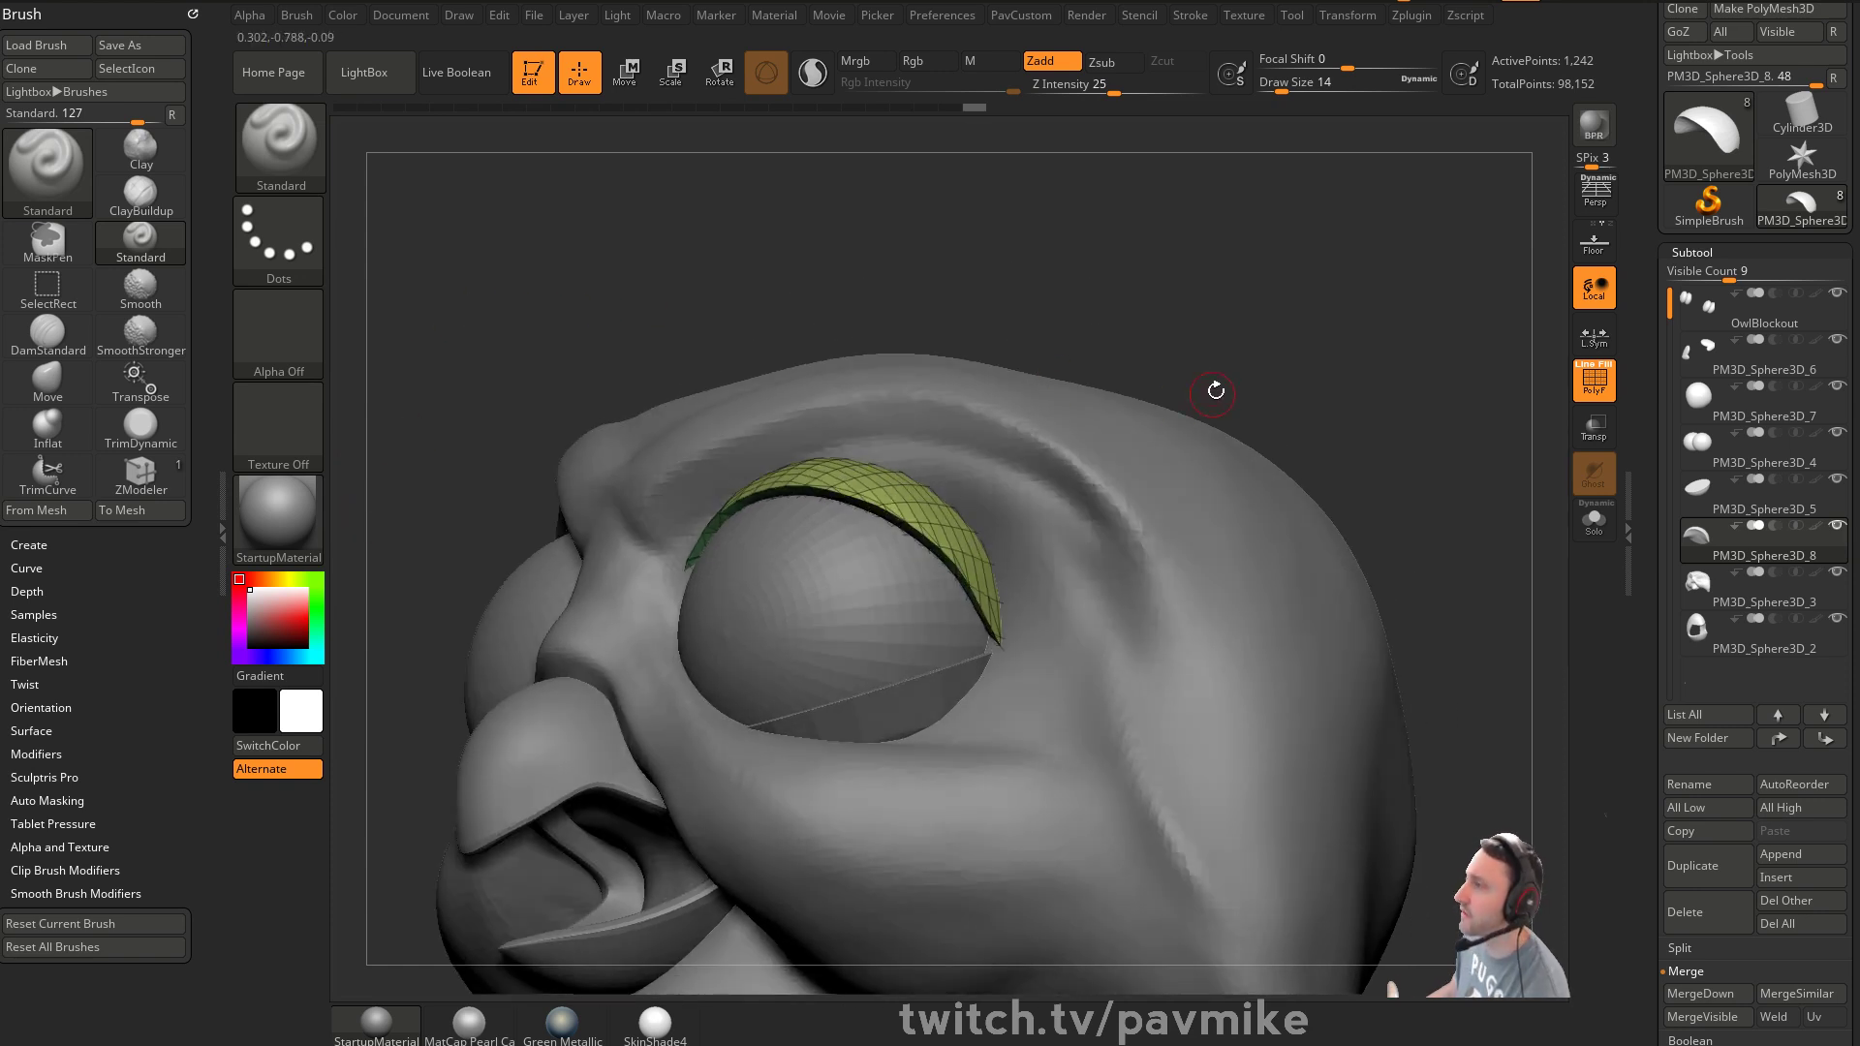
pyautogui.moveTo(1286, 400); pyautogui.dragTo(1253, 342)
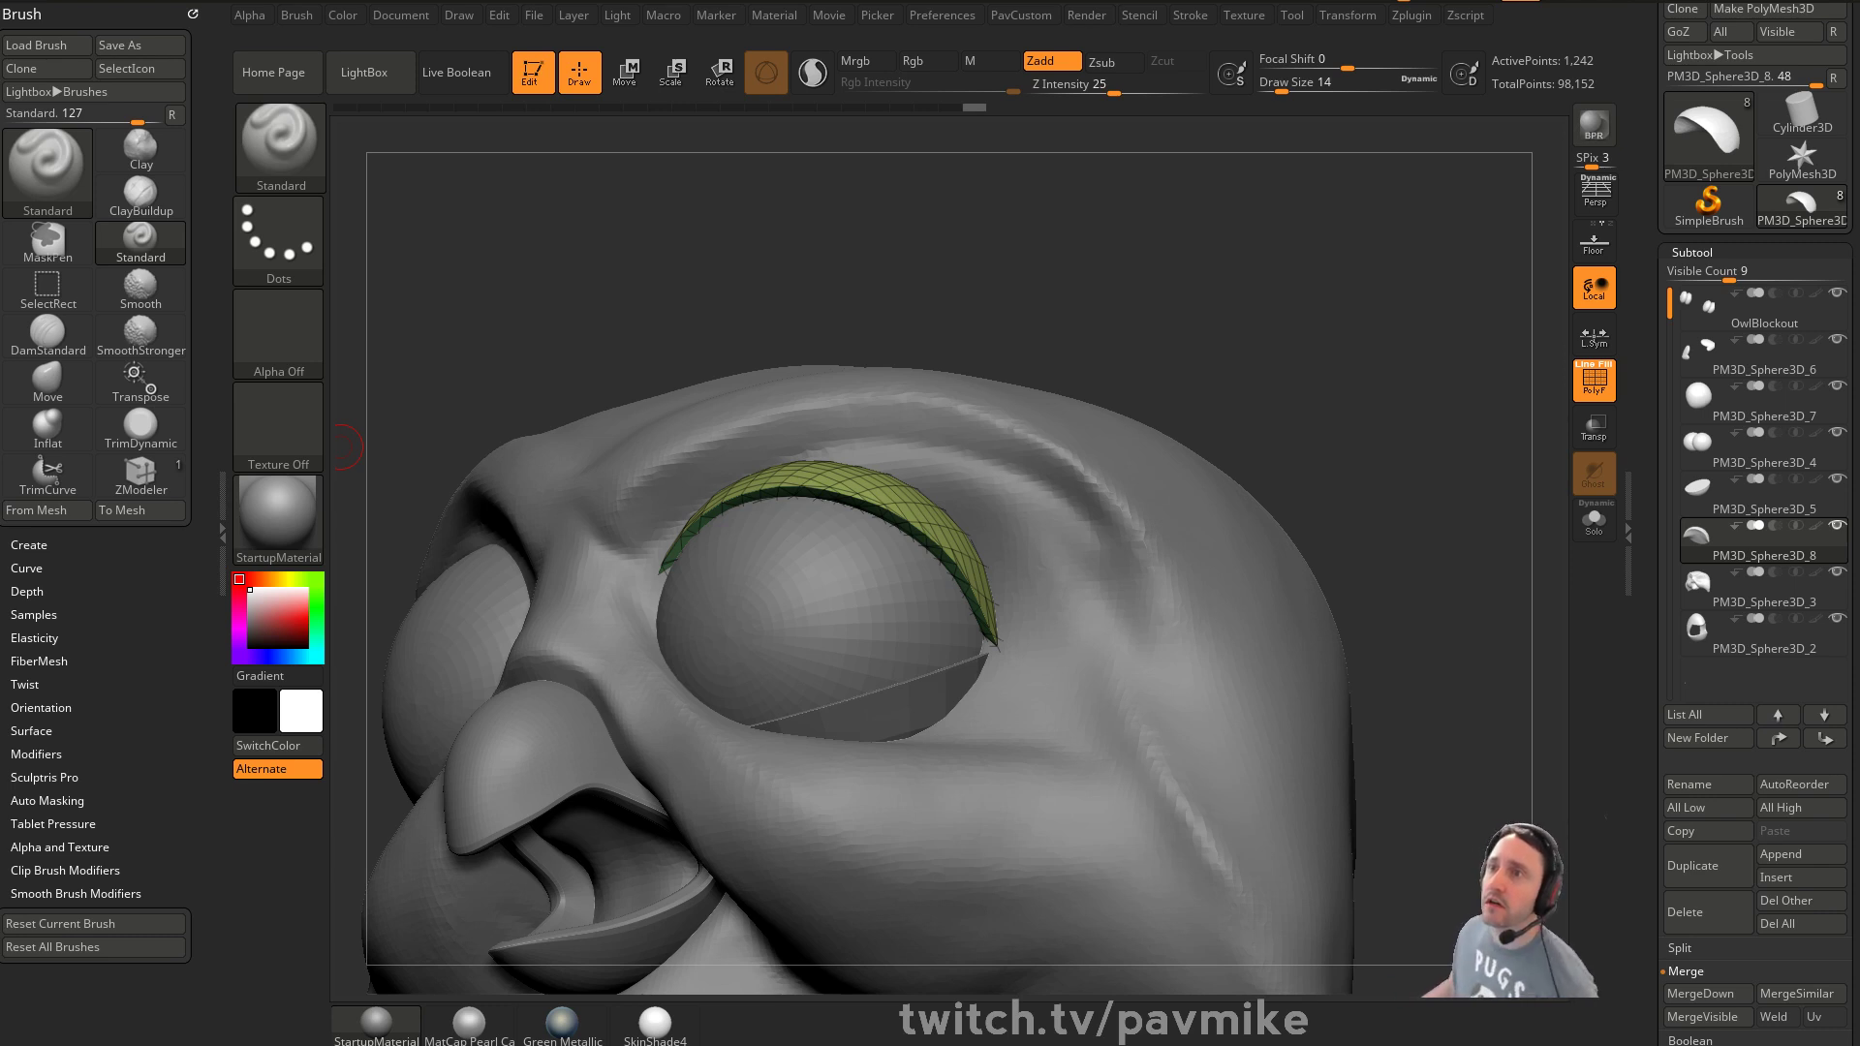
pyautogui.moveTo(1089, 248); pyautogui.dragTo(1071, 249)
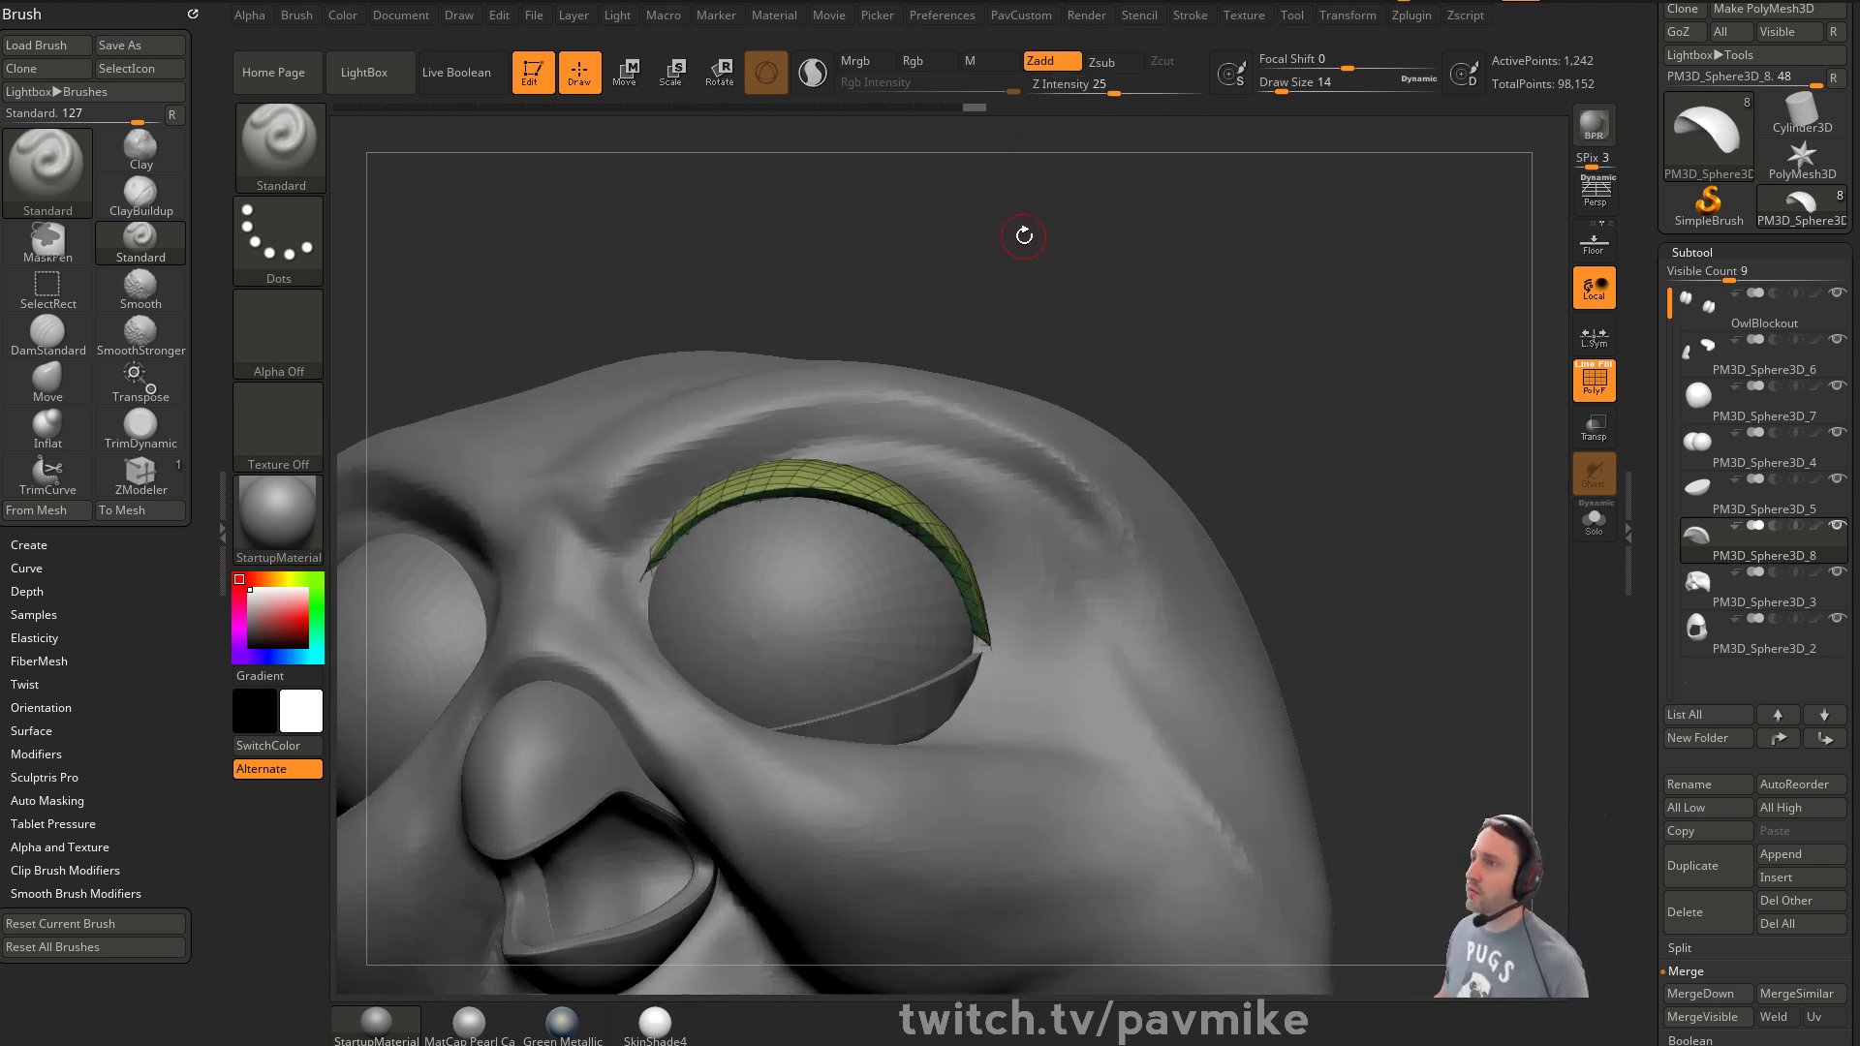
pyautogui.moveTo(1196, 374)
pyautogui.mouseDown()
pyautogui.moveTo(1253, 436)
pyautogui.moveTo(1254, 473)
pyautogui.moveTo(1178, 496)
pyautogui.mouseUp()
pyautogui.keyDown('alt'); pyautogui.click(1114, 547); pyautogui.keyUp('alt')
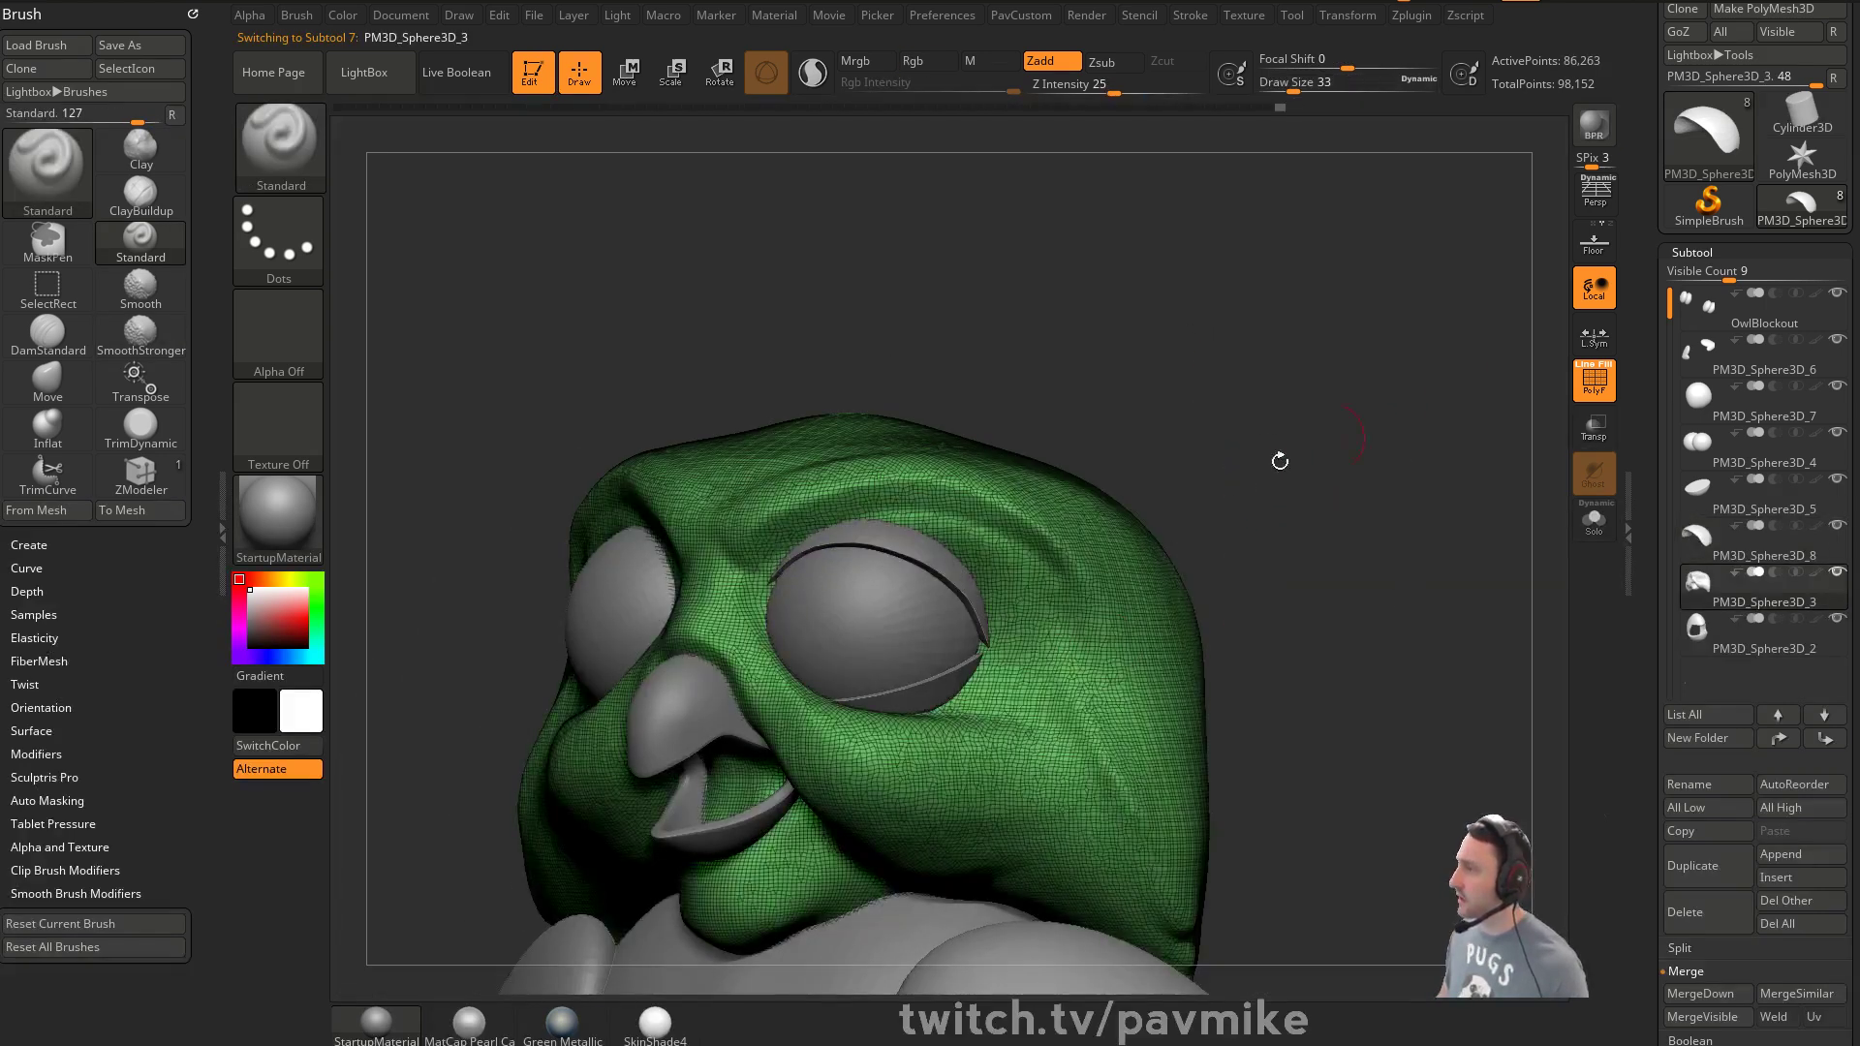
pyautogui.press('s')
pyautogui.click(1194, 565)
pyautogui.keyDown('ctrl'); pyautogui.moveTo(1143, 569); pyautogui.dragTo(1114, 533); pyautogui.keyUp('ctrl')
pyautogui.hotkey('ctrl', 'z')
pyautogui.hotkey('ctrl', 'z')
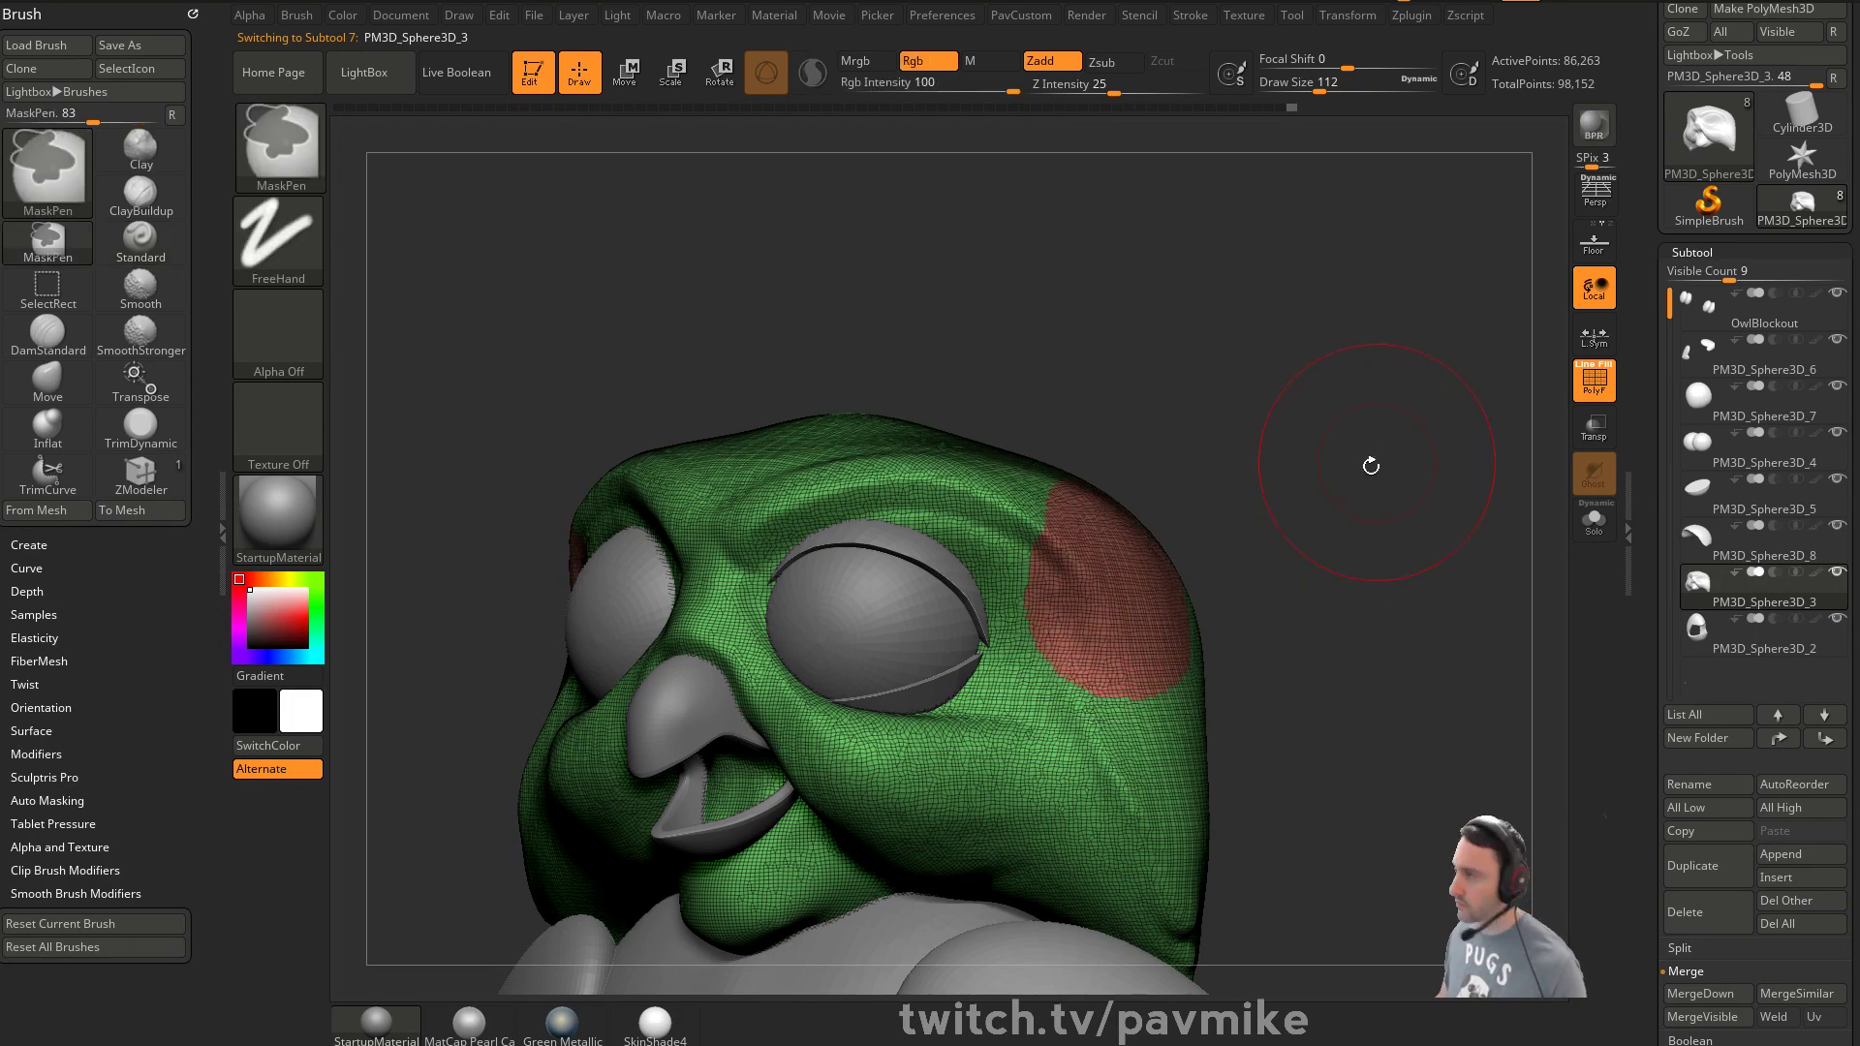
pyautogui.press('s')
pyautogui.moveTo(1342, 500); pyautogui.dragTo(1297, 500)
# Select and isolate the upper eyelid, enable KeepGroups and remesh it with ZRemesher
pyautogui.keyDown('alt'); pyautogui.click(945, 558); pyautogui.keyUp('alt')
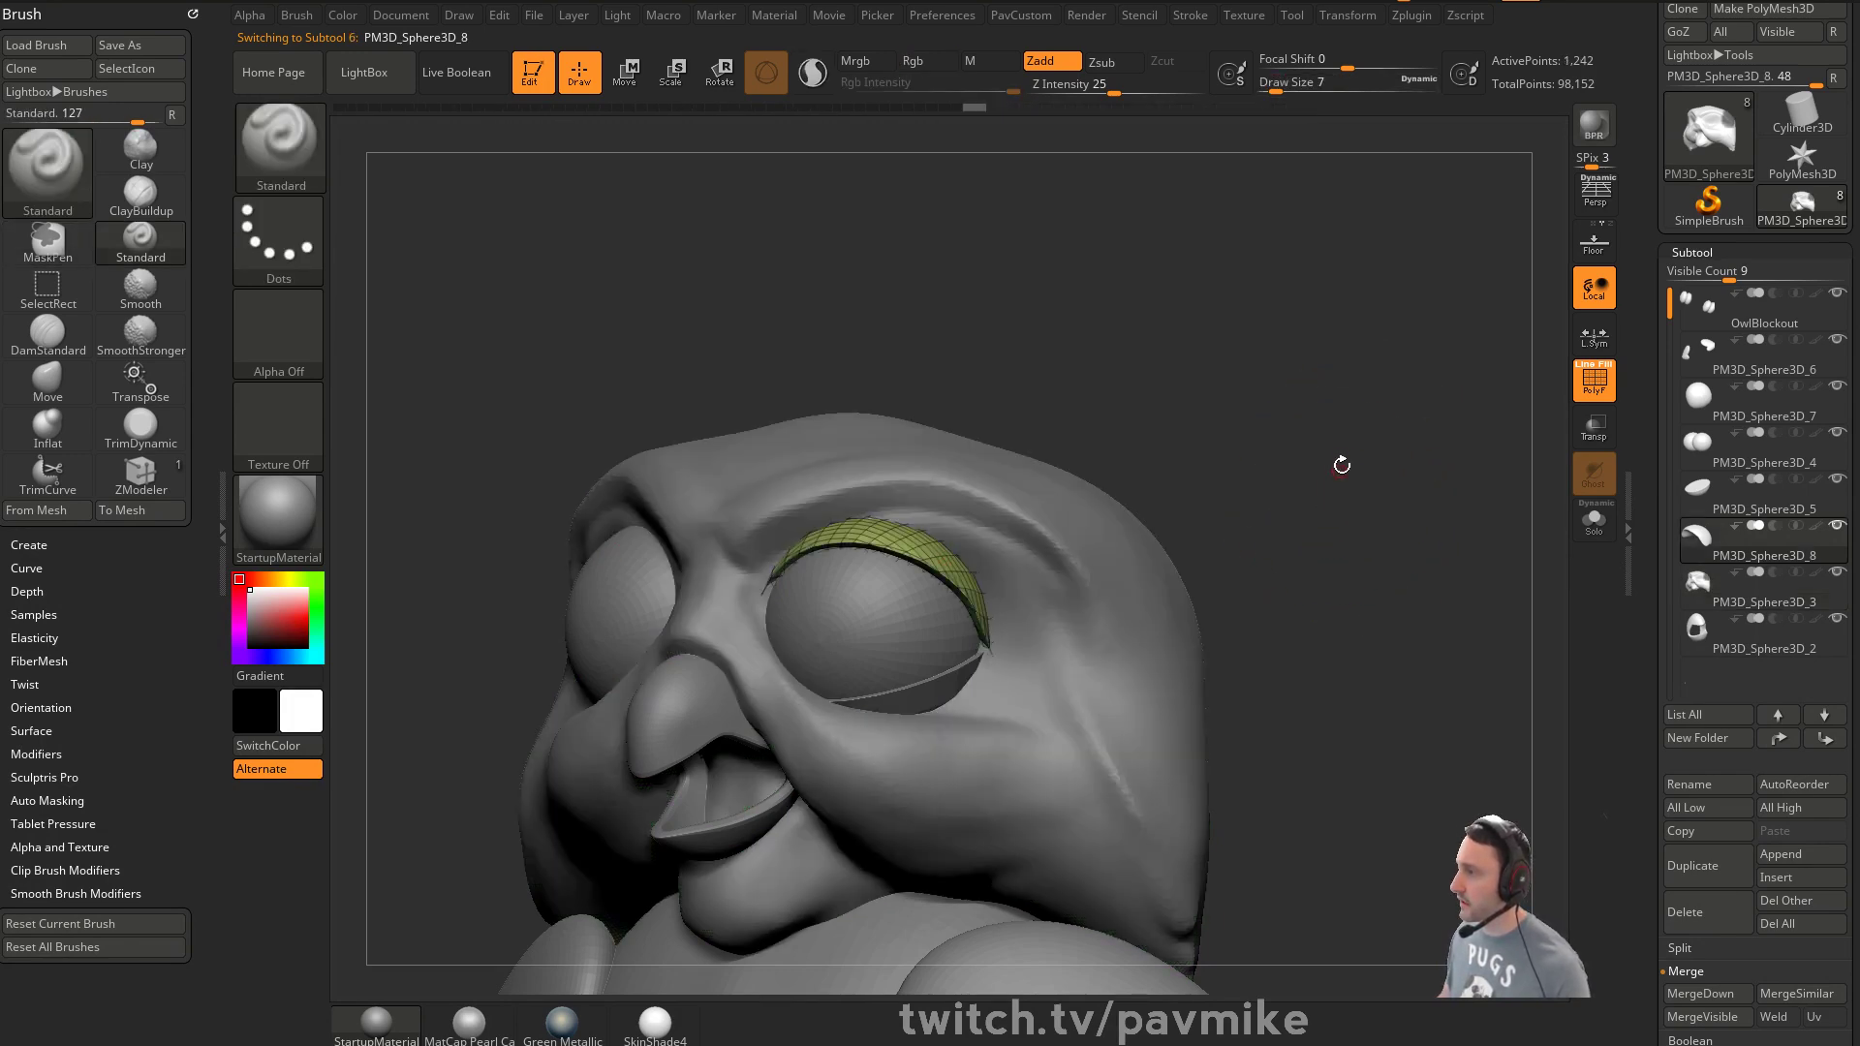
pyautogui.hotkey('shift', 'd')
pyautogui.click(1584, 530)
pyautogui.press('space')
pyautogui.hotkey('ctrl', 'z')
pyautogui.press('space')
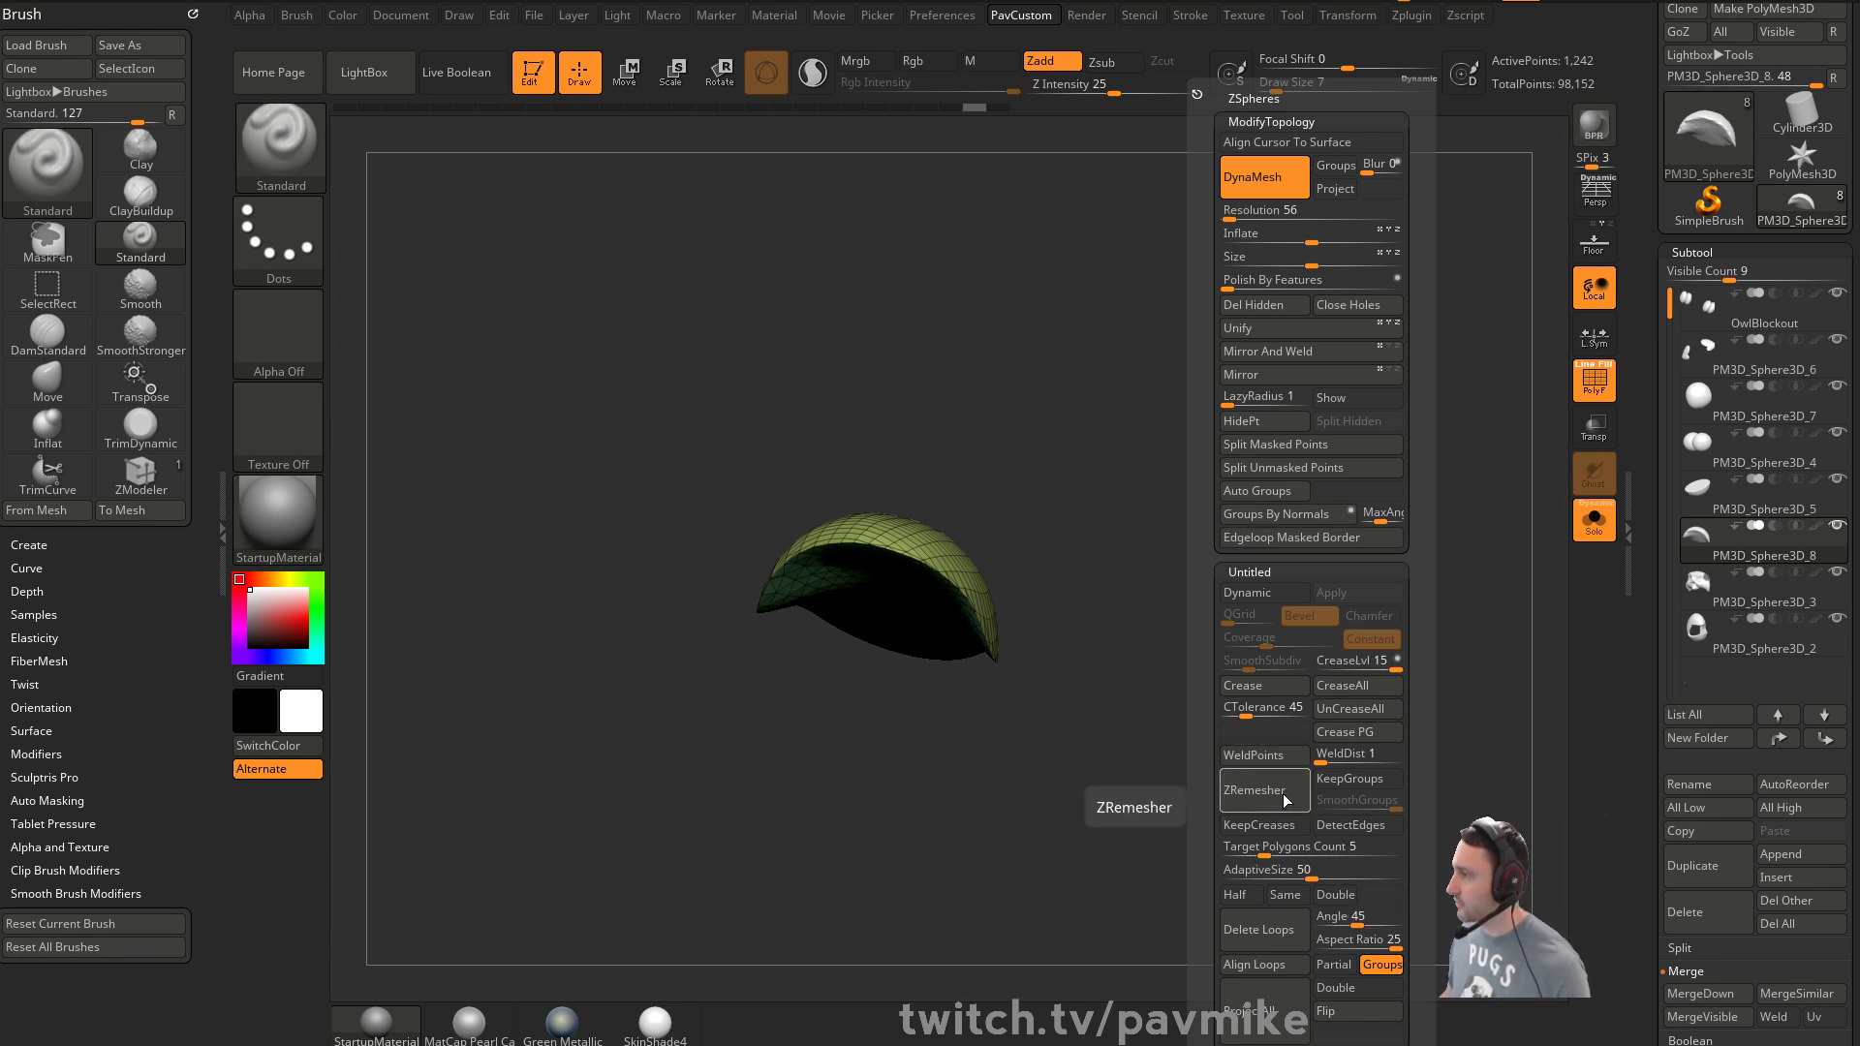
pyautogui.click(1355, 781)
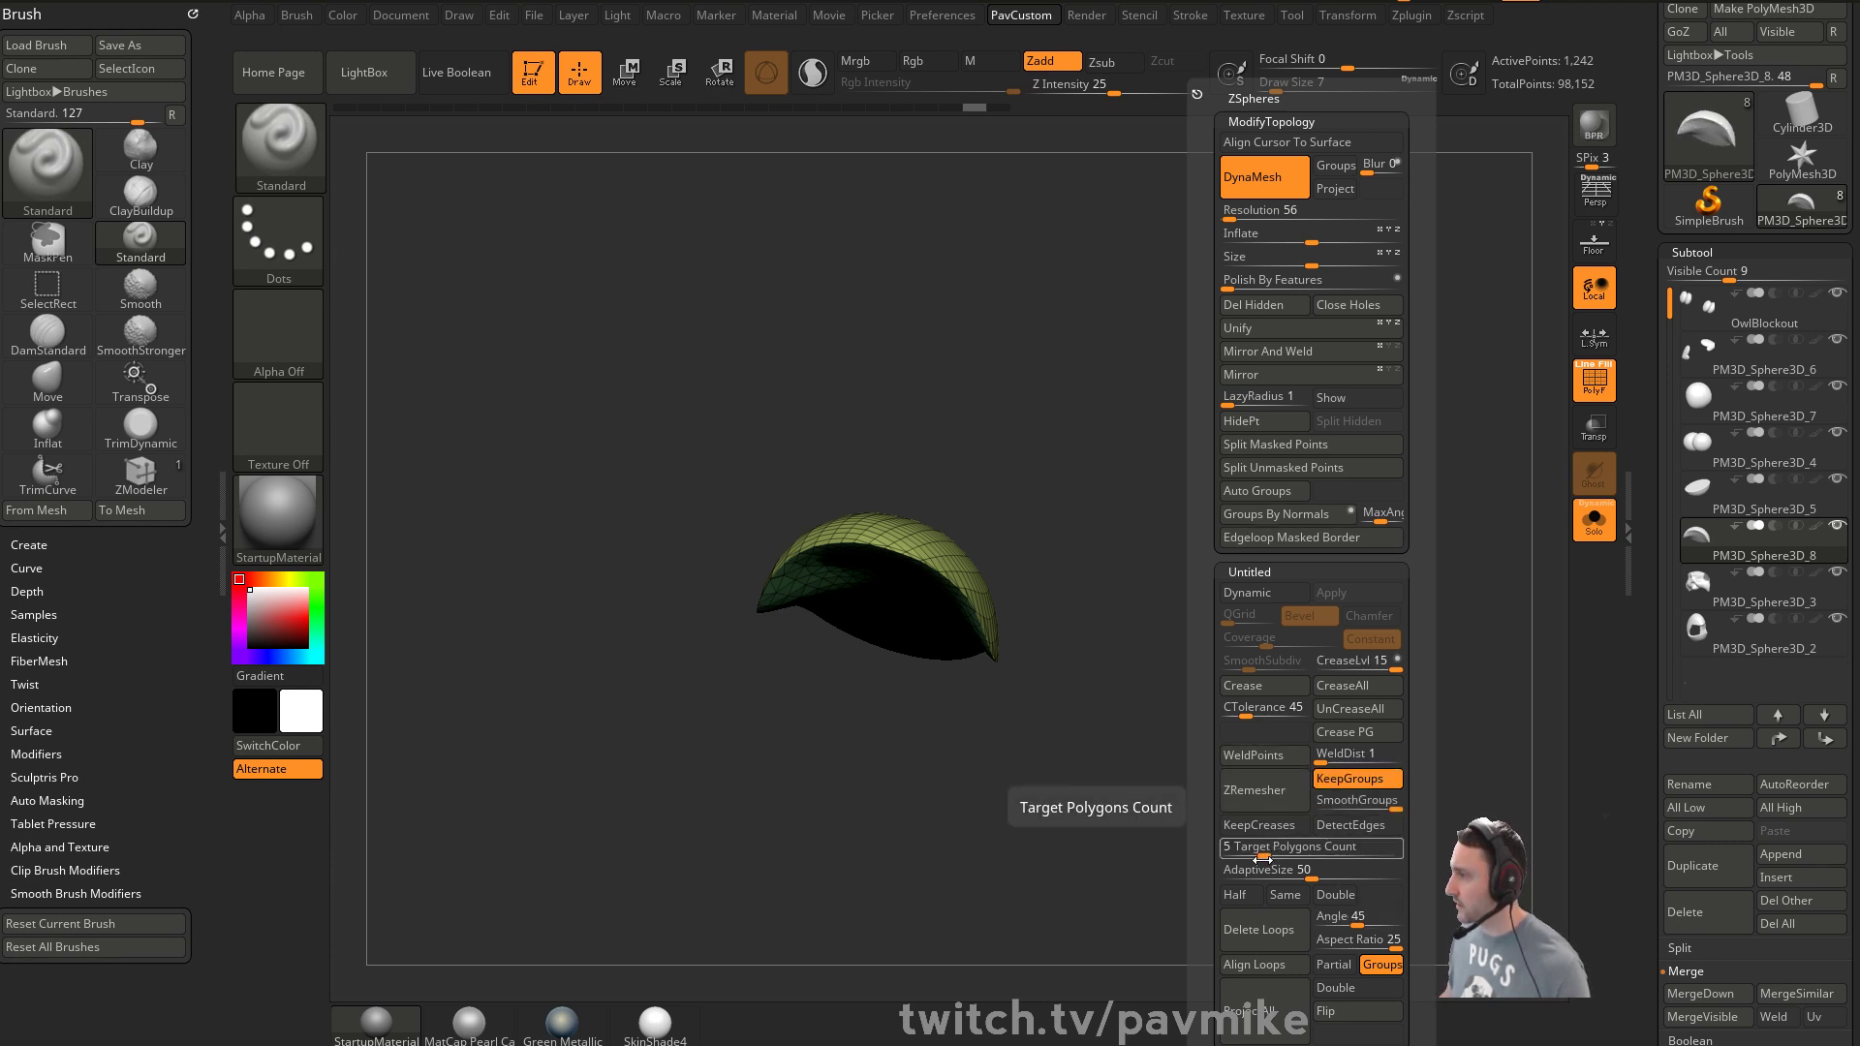
pyautogui.click(1260, 800)
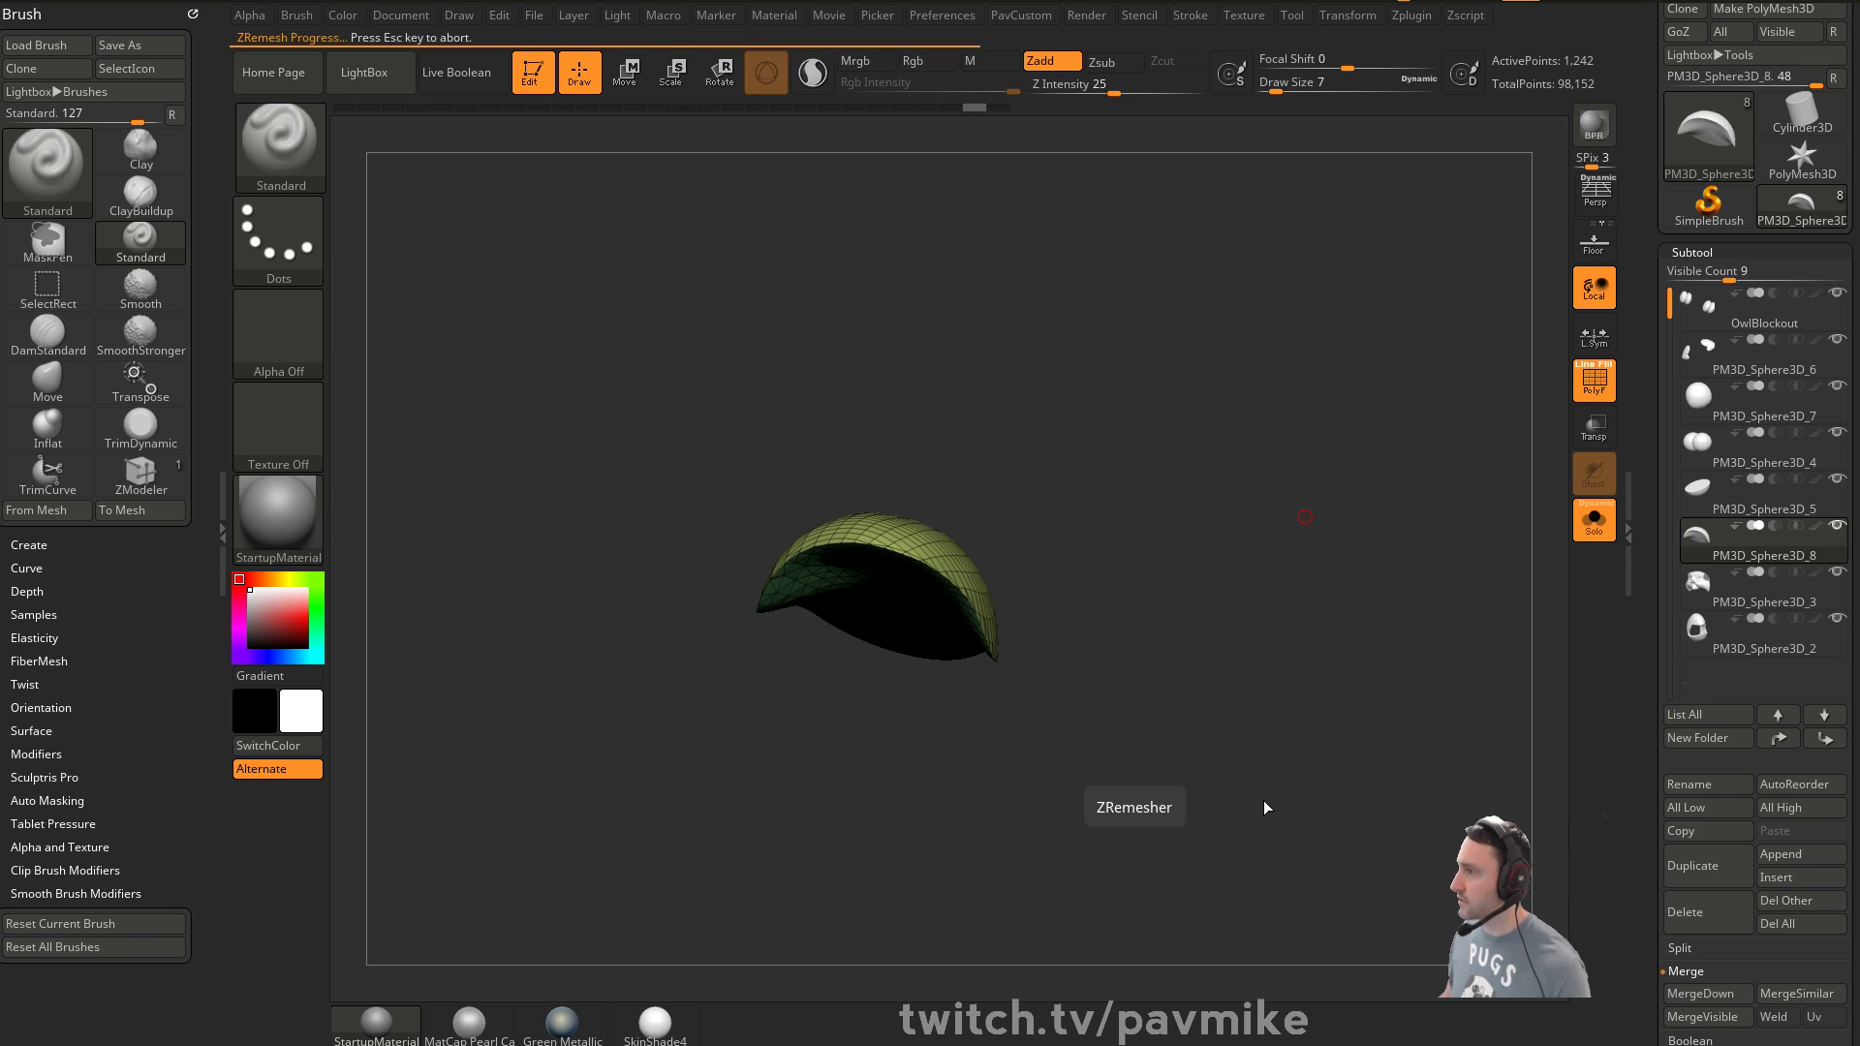
# Remesh the upper eyelid again with ZRemesher using the Half option, and show the whole owl
pyautogui.press('space')
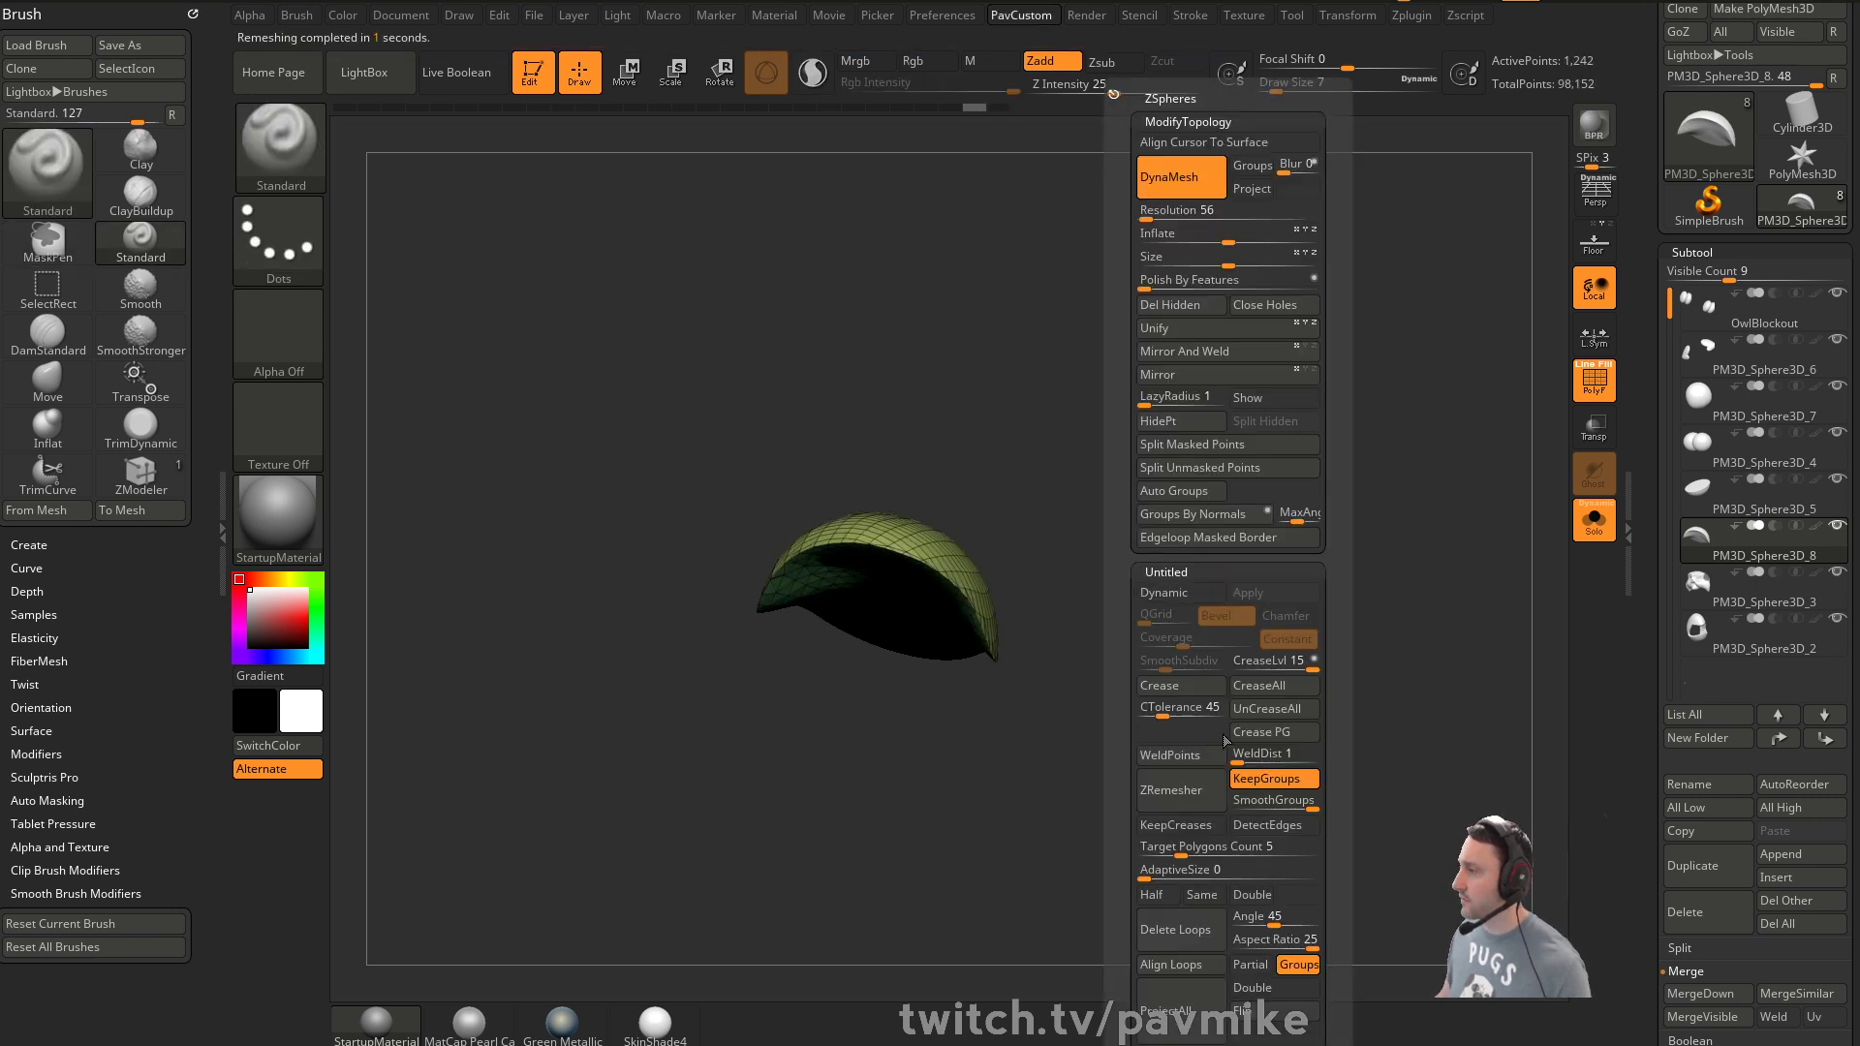
pyautogui.click(1153, 895)
pyautogui.click(1184, 797)
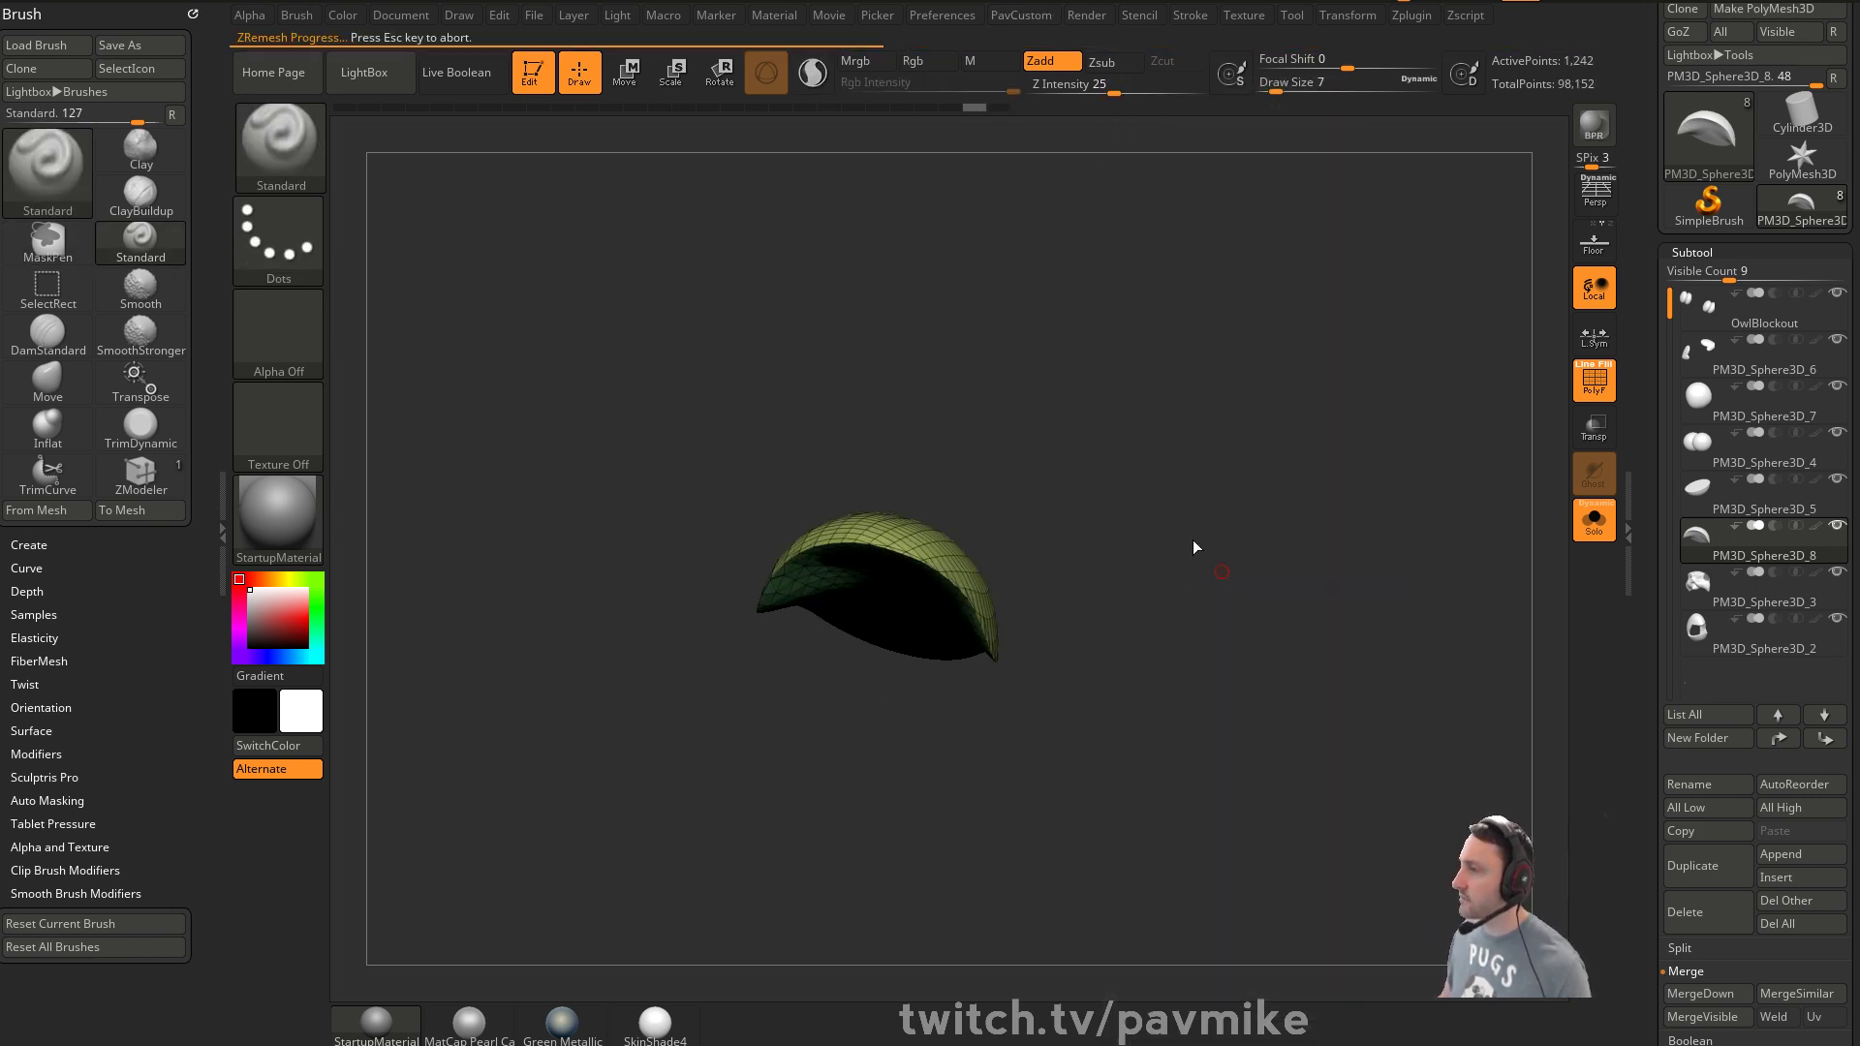
pyautogui.moveTo(1179, 524); pyautogui.dragTo(1293, 573)
pyautogui.click(1596, 536)
pyautogui.moveTo(1313, 388); pyautogui.dragTo(1337, 440)
# Switch to the Move brush with a draw size of 97
pyautogui.press('s')
pyautogui.moveTo(1241, 497)
pyautogui.keyDown('alt'); pyautogui.mouseDown()
pyautogui.moveTo(1288, 543)
pyautogui.moveTo(1182, 518)
pyautogui.mouseUp(); pyautogui.keyUp('alt')
pyautogui.press('s')
pyautogui.moveTo(866, 623); pyautogui.dragTo(876, 623)
pyautogui.press('b')
pyautogui.press('m')
pyautogui.press('v')
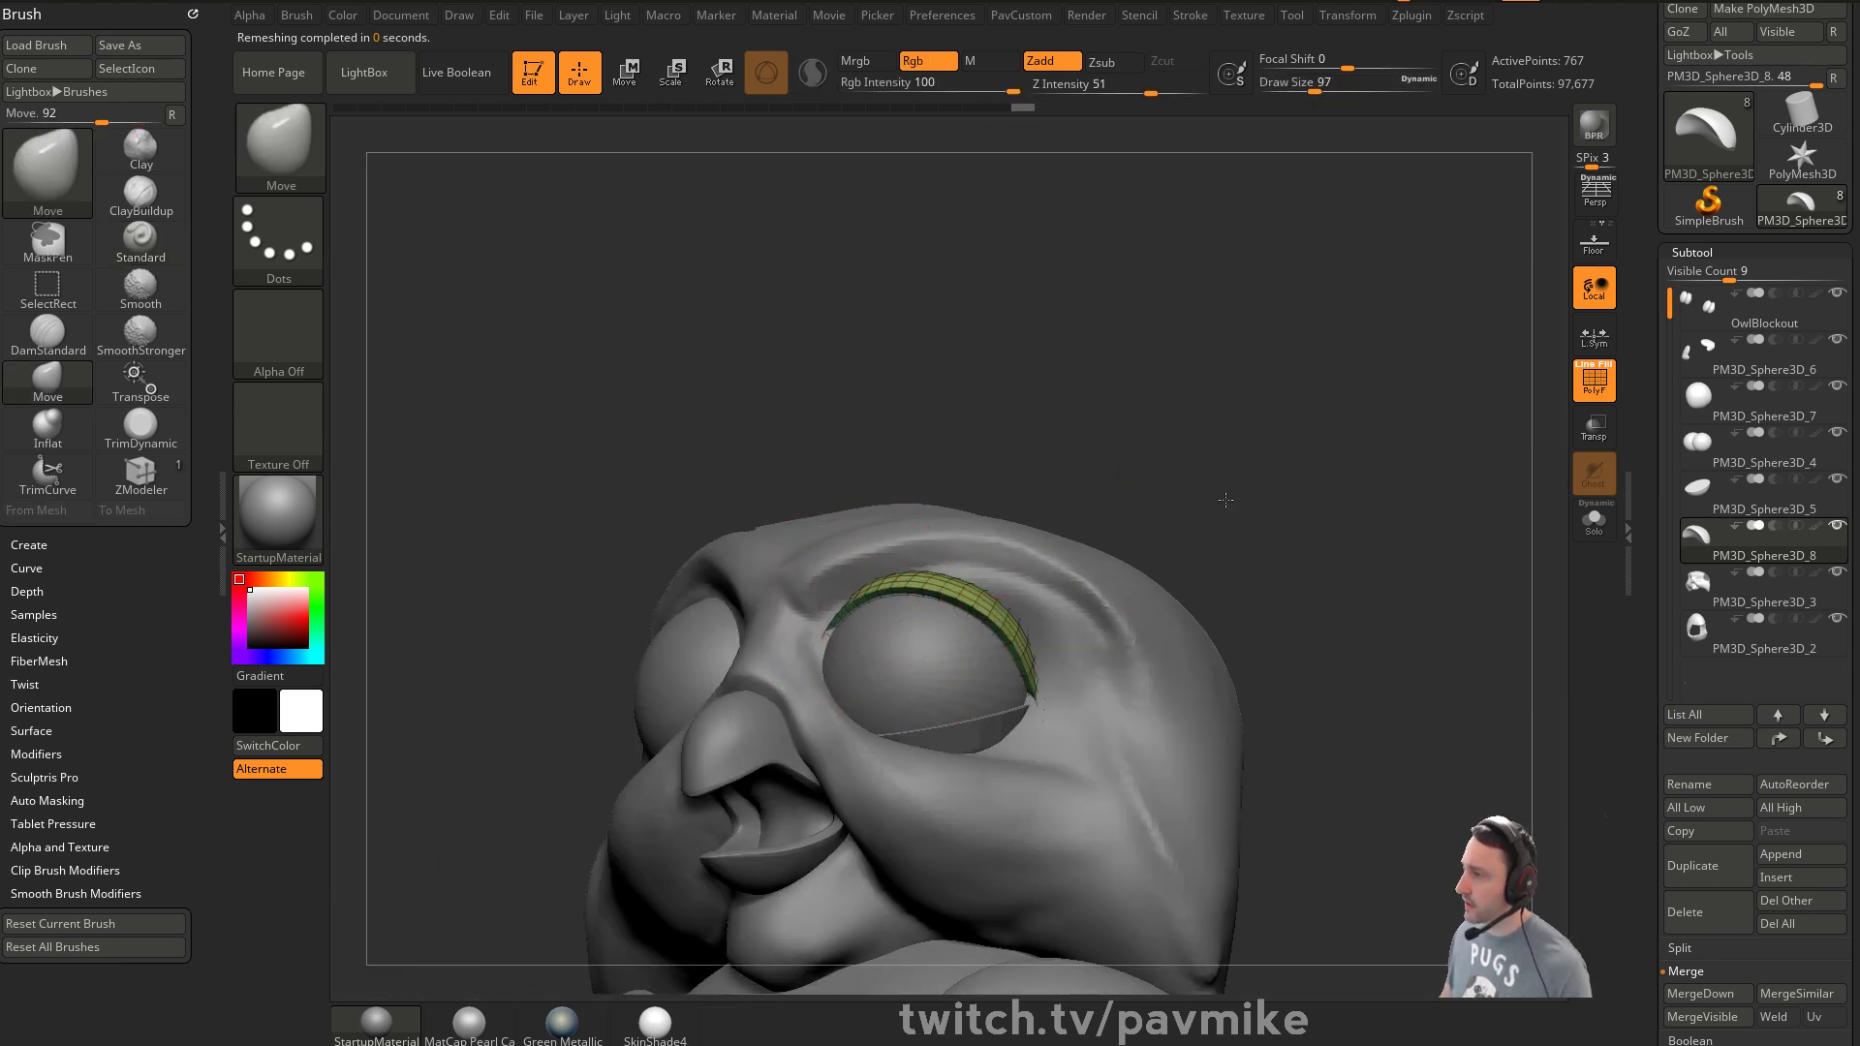
pyautogui.moveTo(1223, 484); pyautogui.dragTo(968, 733)
pyautogui.moveTo(1299, 574); pyautogui.dragTo(973, 754)
# Select the lower and then the upper eyelid, adjusting their fit around the eyeball with a smaller Move brush
pyautogui.keyDown('alt'); pyautogui.click(975, 754); pyautogui.keyUp('alt')
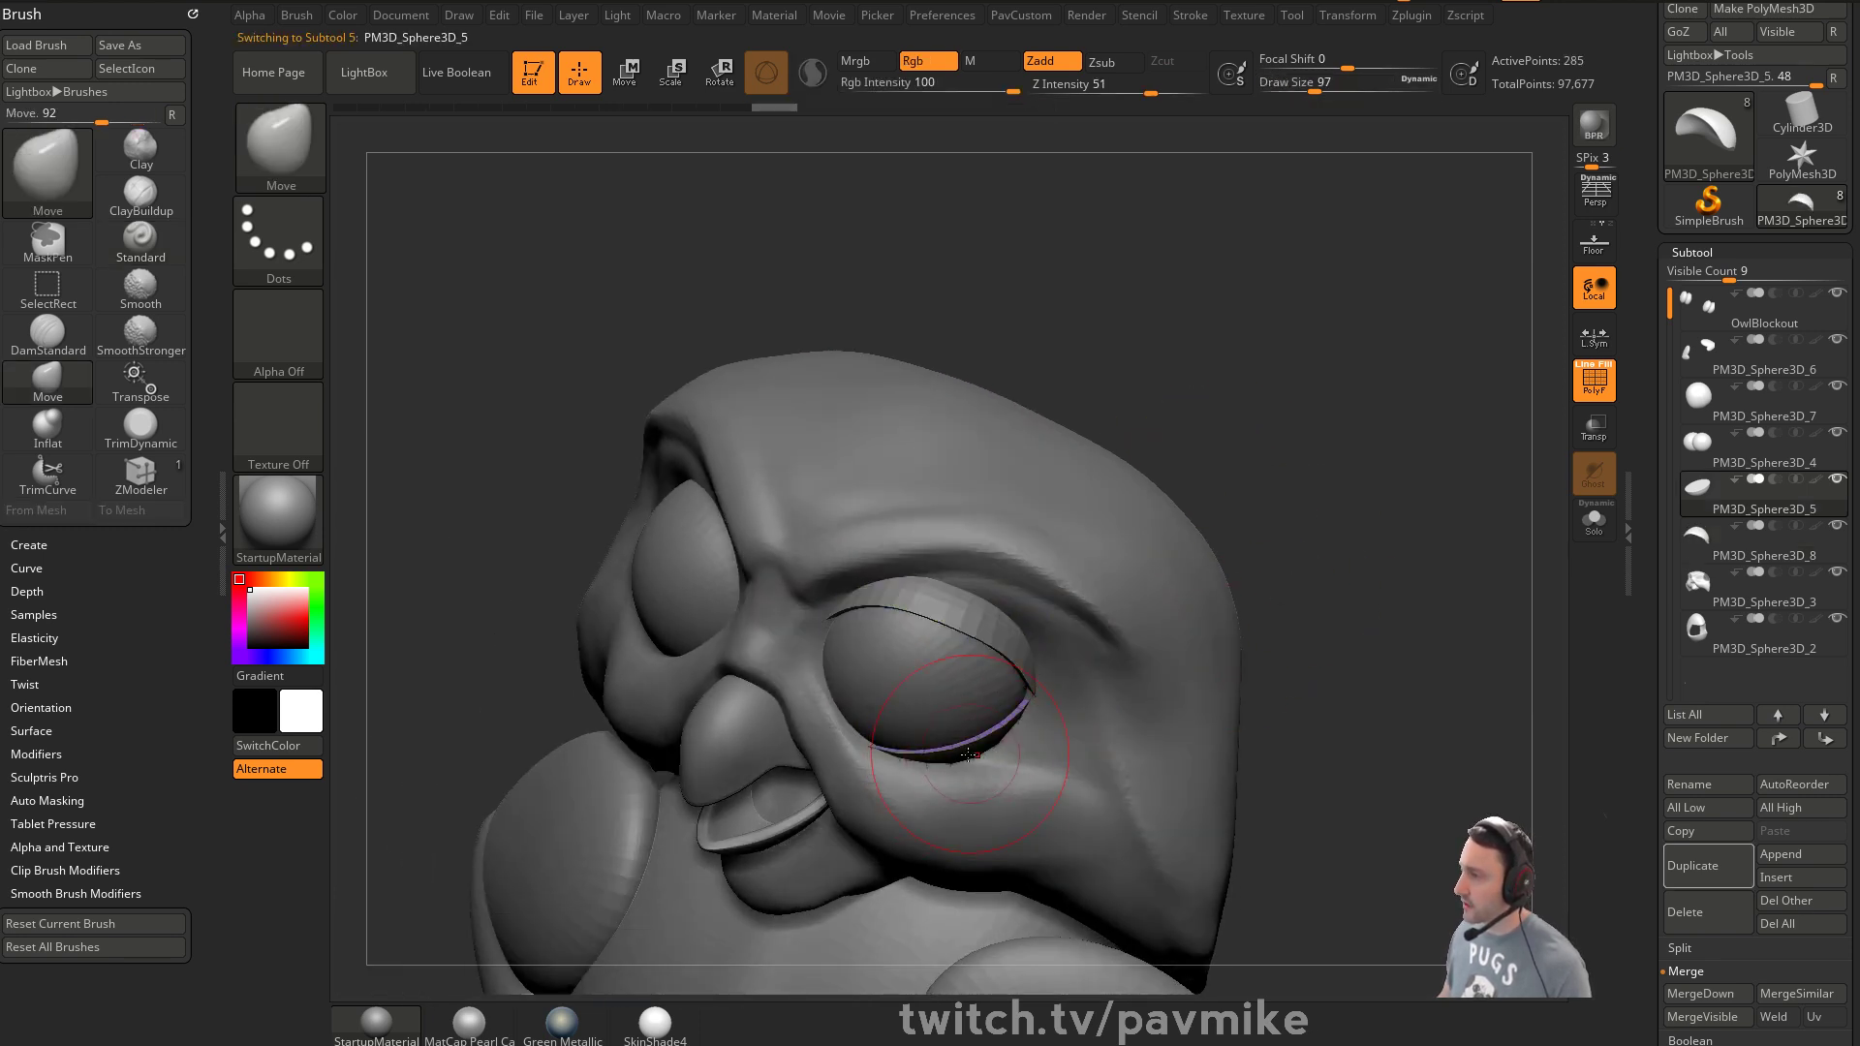
pyautogui.moveTo(1386, 666)
pyautogui.mouseDown()
pyautogui.moveTo(1349, 519)
pyautogui.moveTo(1321, 587)
pyautogui.mouseUp()
pyautogui.press('s')
pyautogui.moveTo(1303, 593); pyautogui.dragTo(1401, 618)
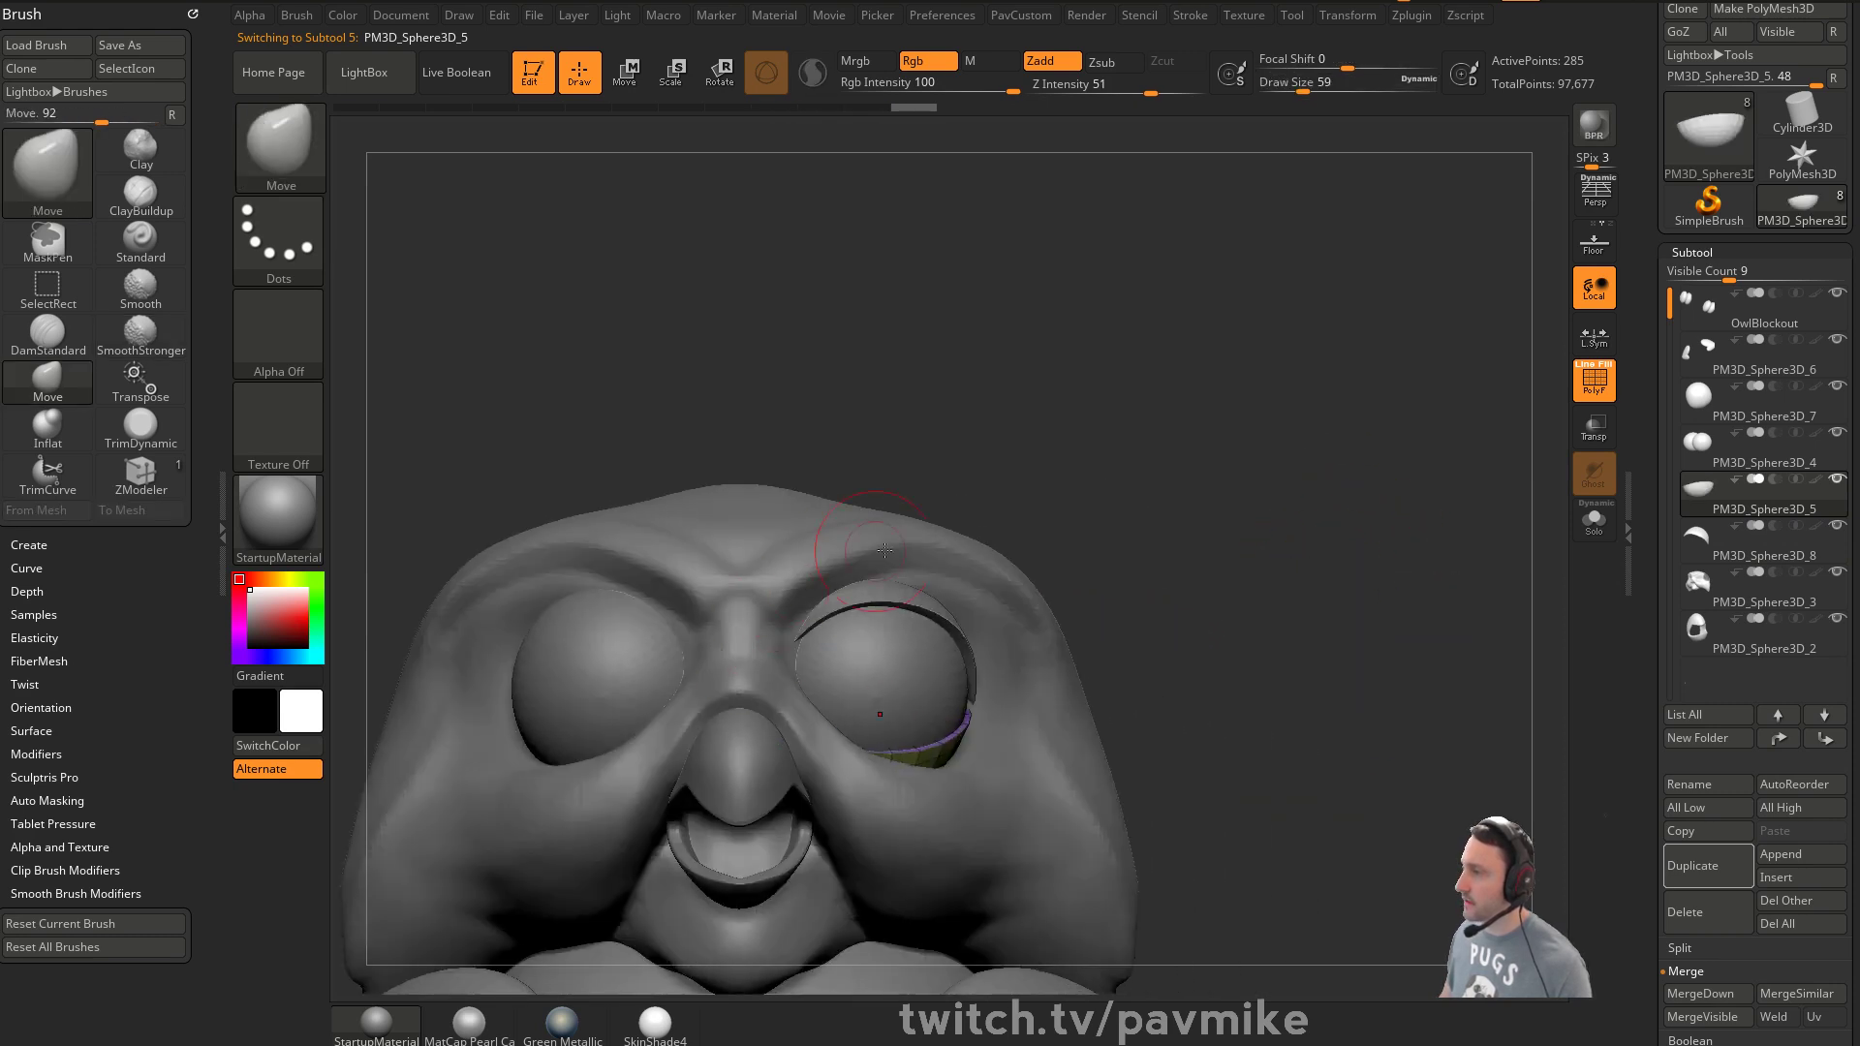
pyautogui.keyDown('alt'); pyautogui.click(894, 609); pyautogui.keyUp('alt')
pyautogui.moveTo(1184, 563)
pyautogui.keyDown('alt'); pyautogui.mouseDown()
pyautogui.moveTo(1279, 531)
pyautogui.moveTo(1202, 547)
pyautogui.mouseUp(); pyautogui.keyUp('alt')
pyautogui.press('s')
pyautogui.moveTo(1018, 583)
pyautogui.mouseDown()
pyautogui.moveTo(1291, 549)
pyautogui.moveTo(1217, 532)
pyautogui.moveTo(1221, 546)
pyautogui.moveTo(1349, 511)
pyautogui.mouseUp()
# Select the head, turn off the polyframe display and raise the Move brush's draw size to 83
pyautogui.keyDown('alt'); pyautogui.click(988, 695); pyautogui.keyUp('alt')
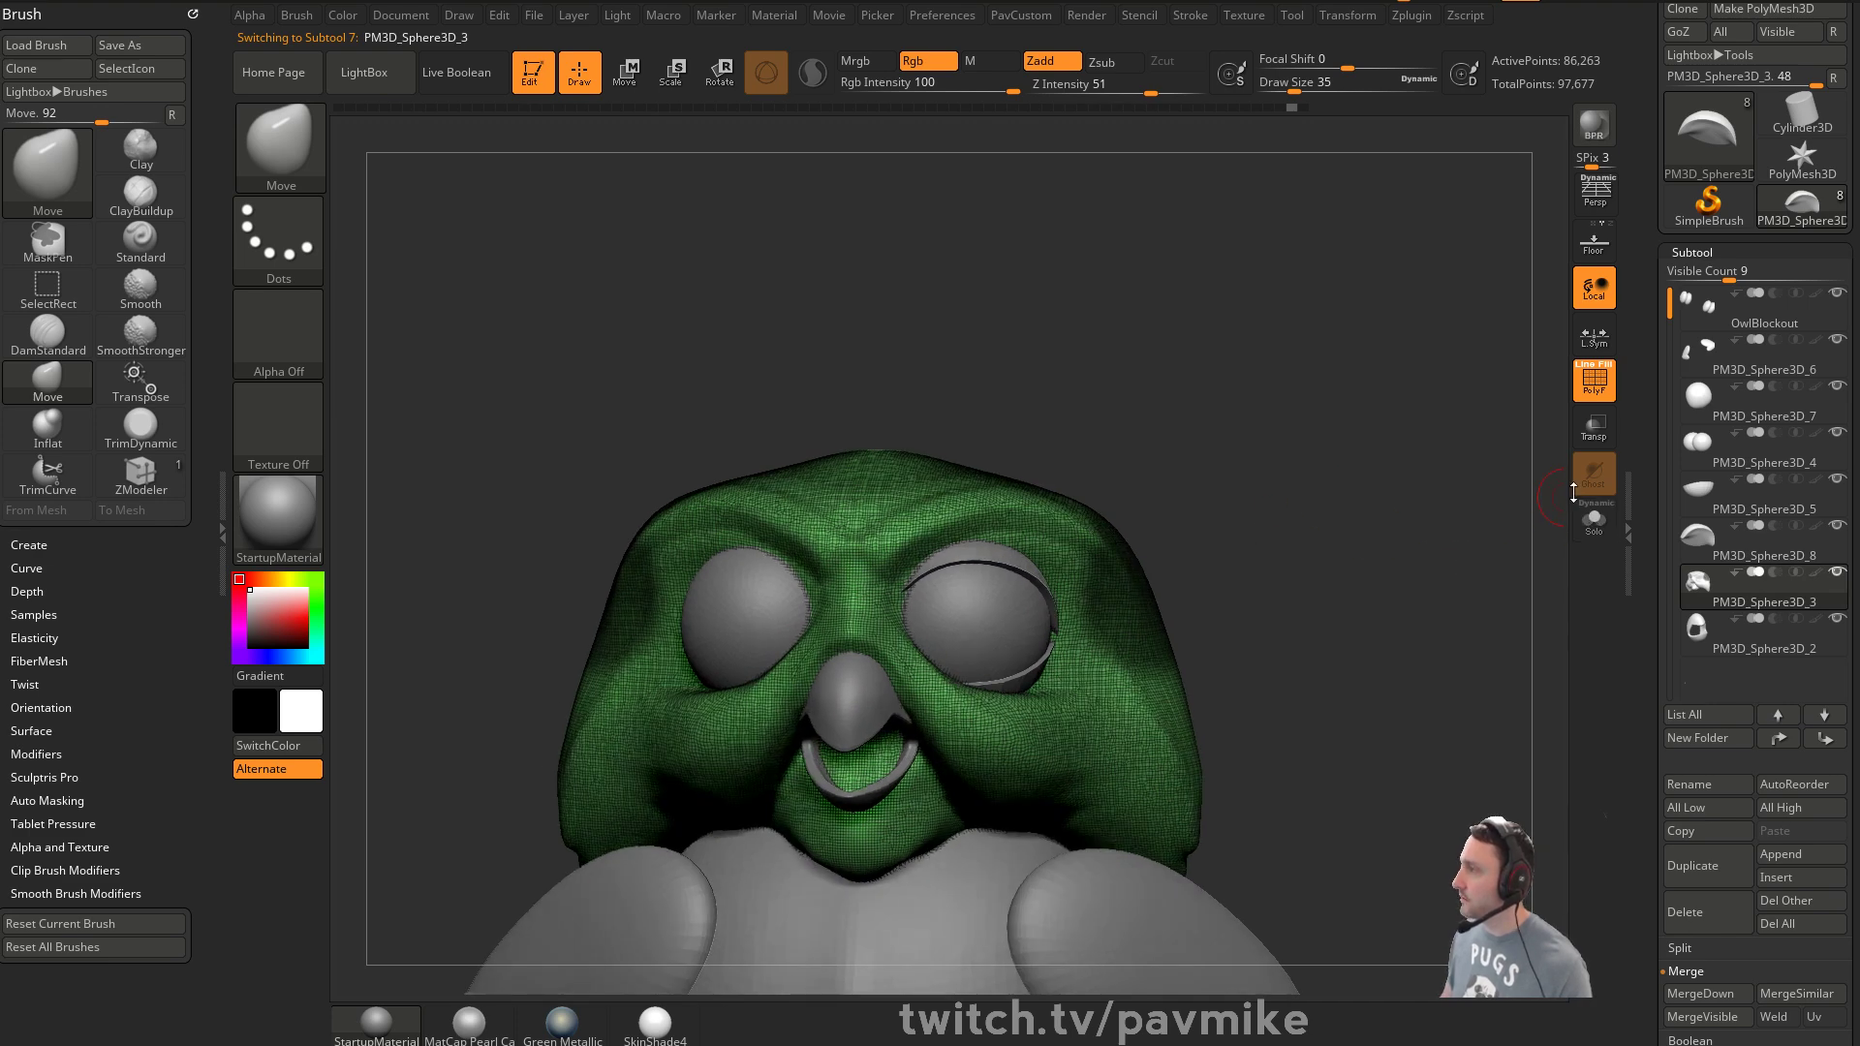
pyautogui.hotkey('shift', 'f')
pyautogui.press(']')
pyautogui.press(']')
pyautogui.press(']')
pyautogui.press(']')
pyautogui.moveTo(1259, 629); pyautogui.dragTo(1086, 614)
pyautogui.moveTo(972, 699); pyautogui.dragTo(1220, 567, button='right')
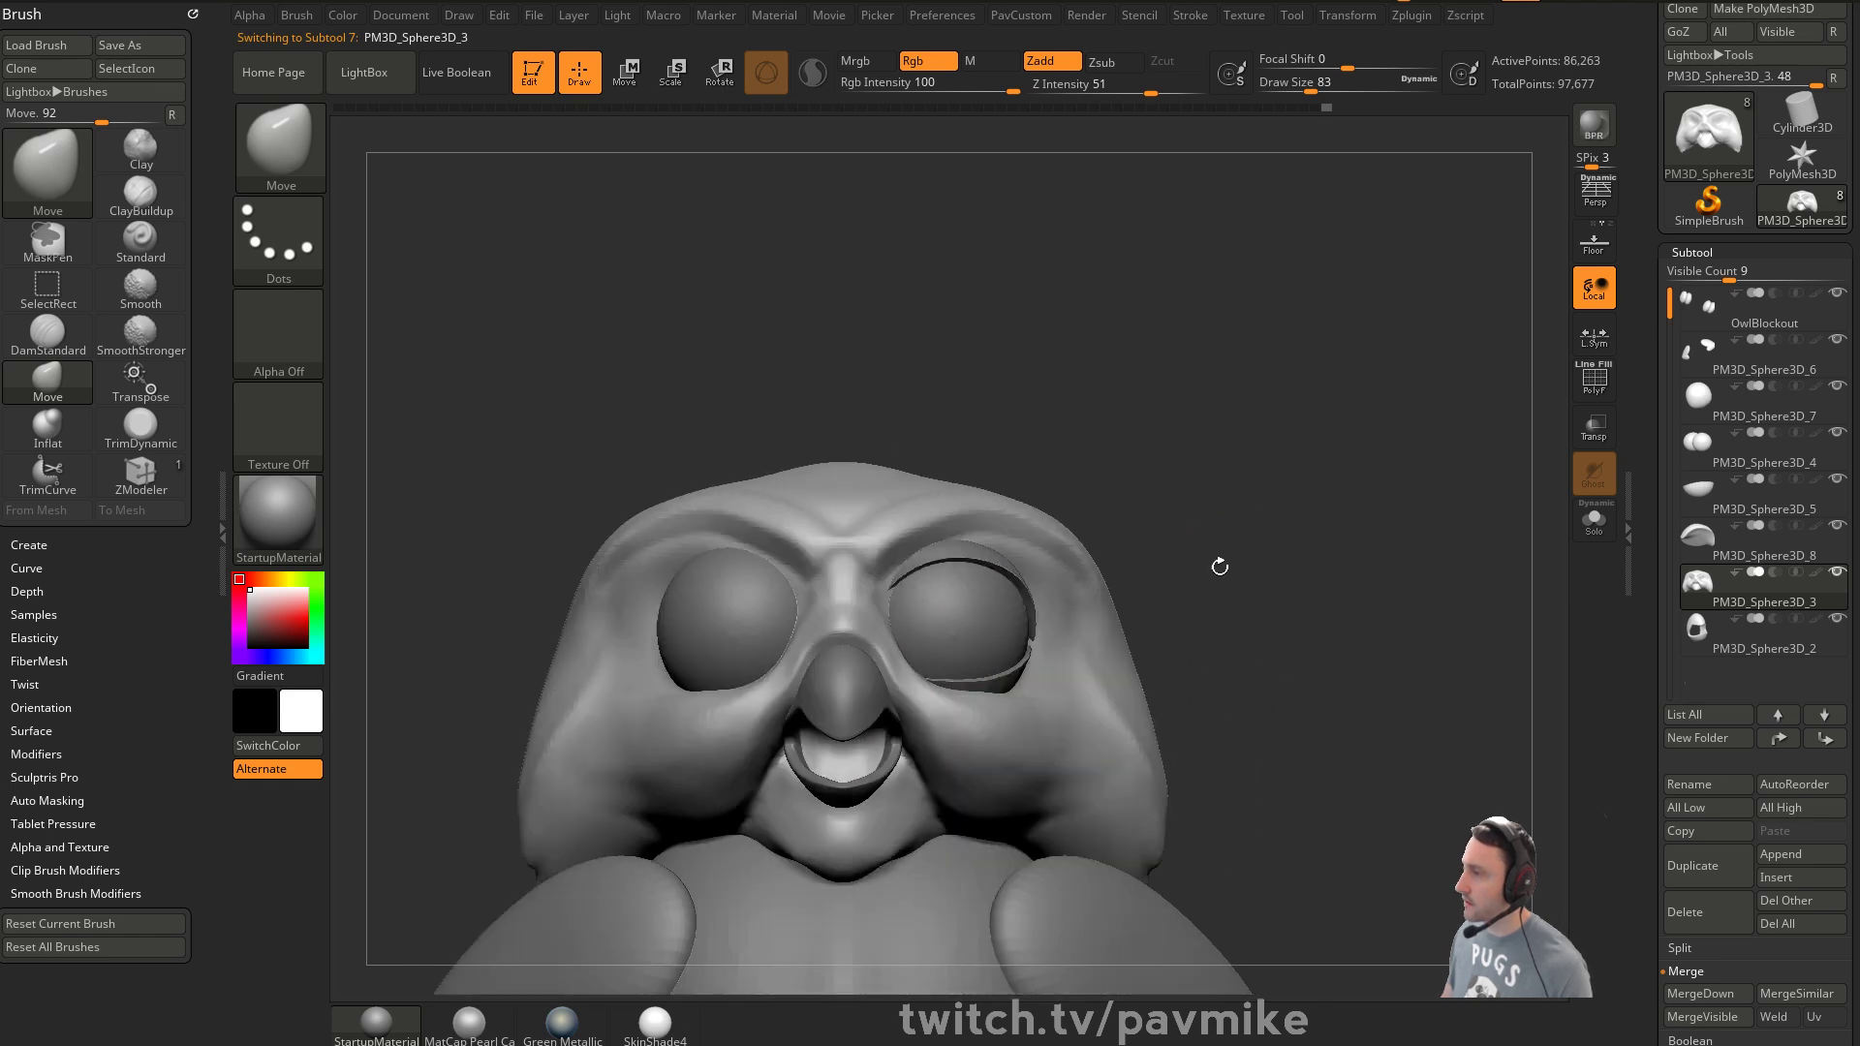
# Merge the lower eyelid subtool down with the upper eyelid subtool, accepting the non-undoable operation
pyautogui.keyDown('alt'); pyautogui.click(968, 560); pyautogui.keyUp('alt')
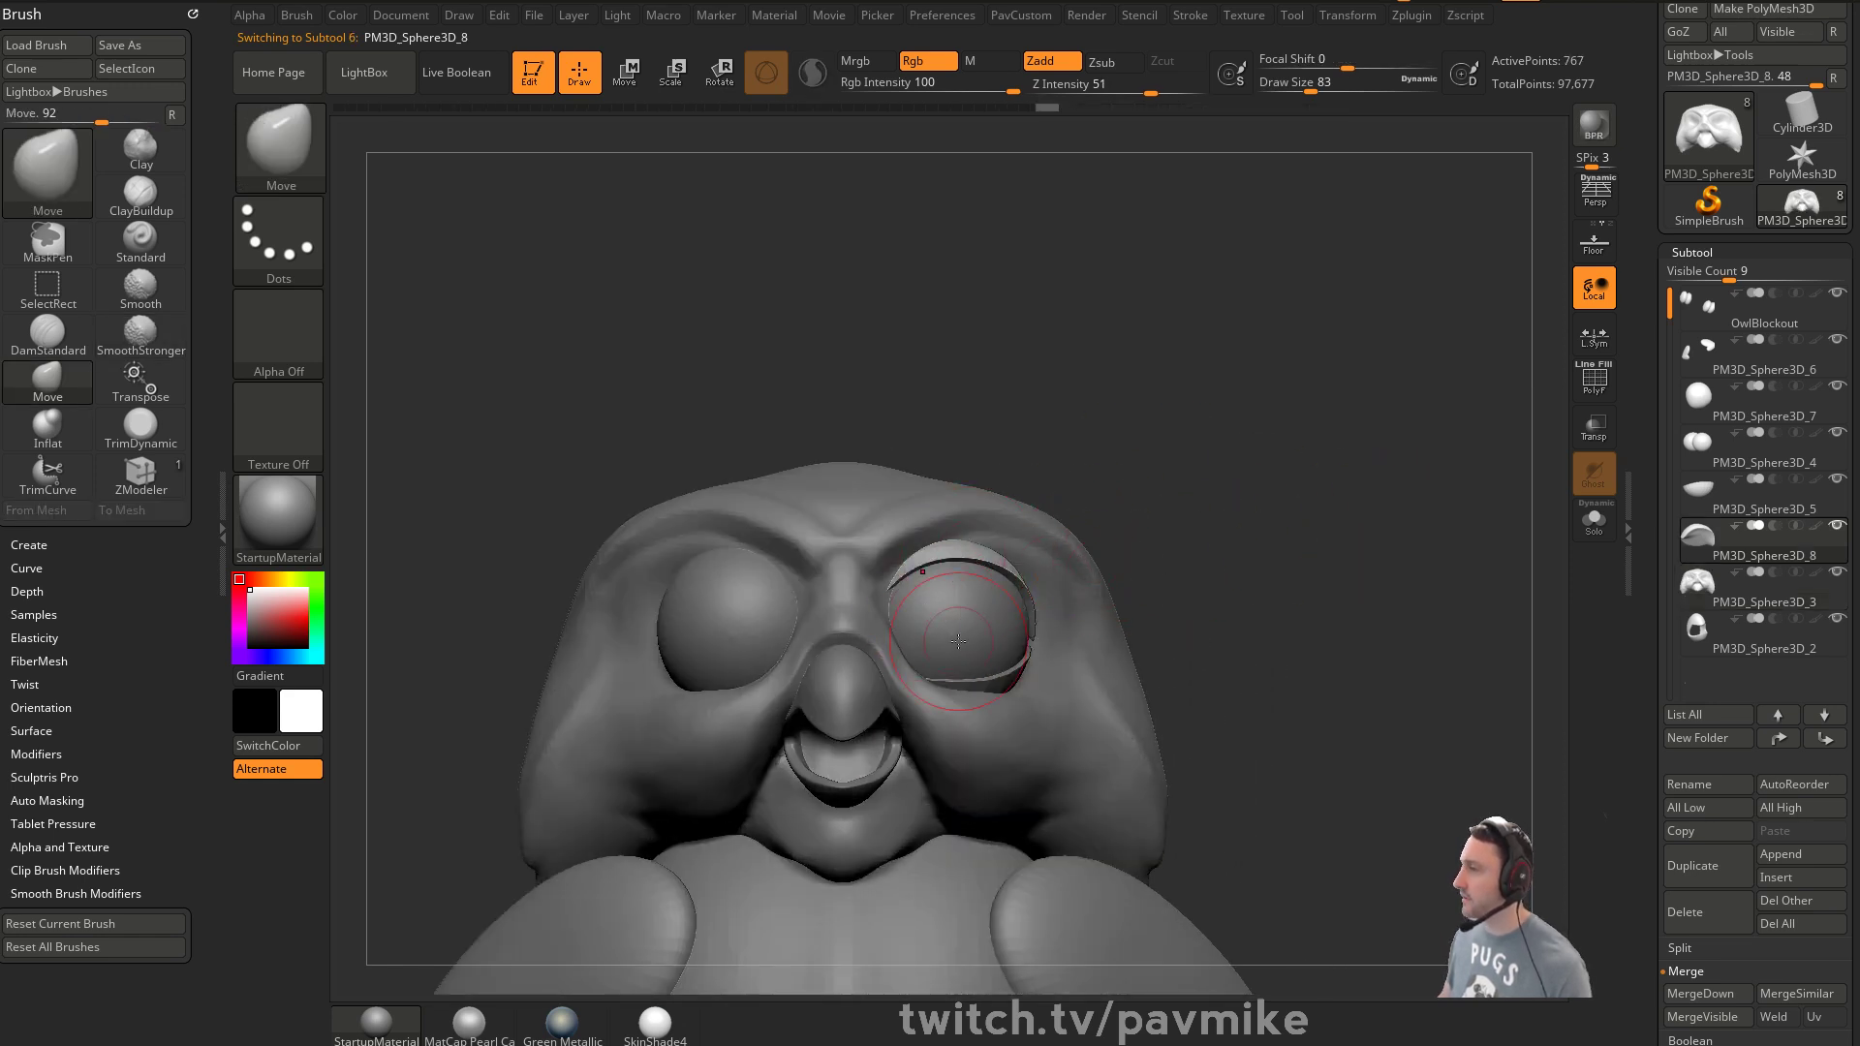
pyautogui.keyDown('alt'); pyautogui.click(1014, 620); pyautogui.keyUp('alt')
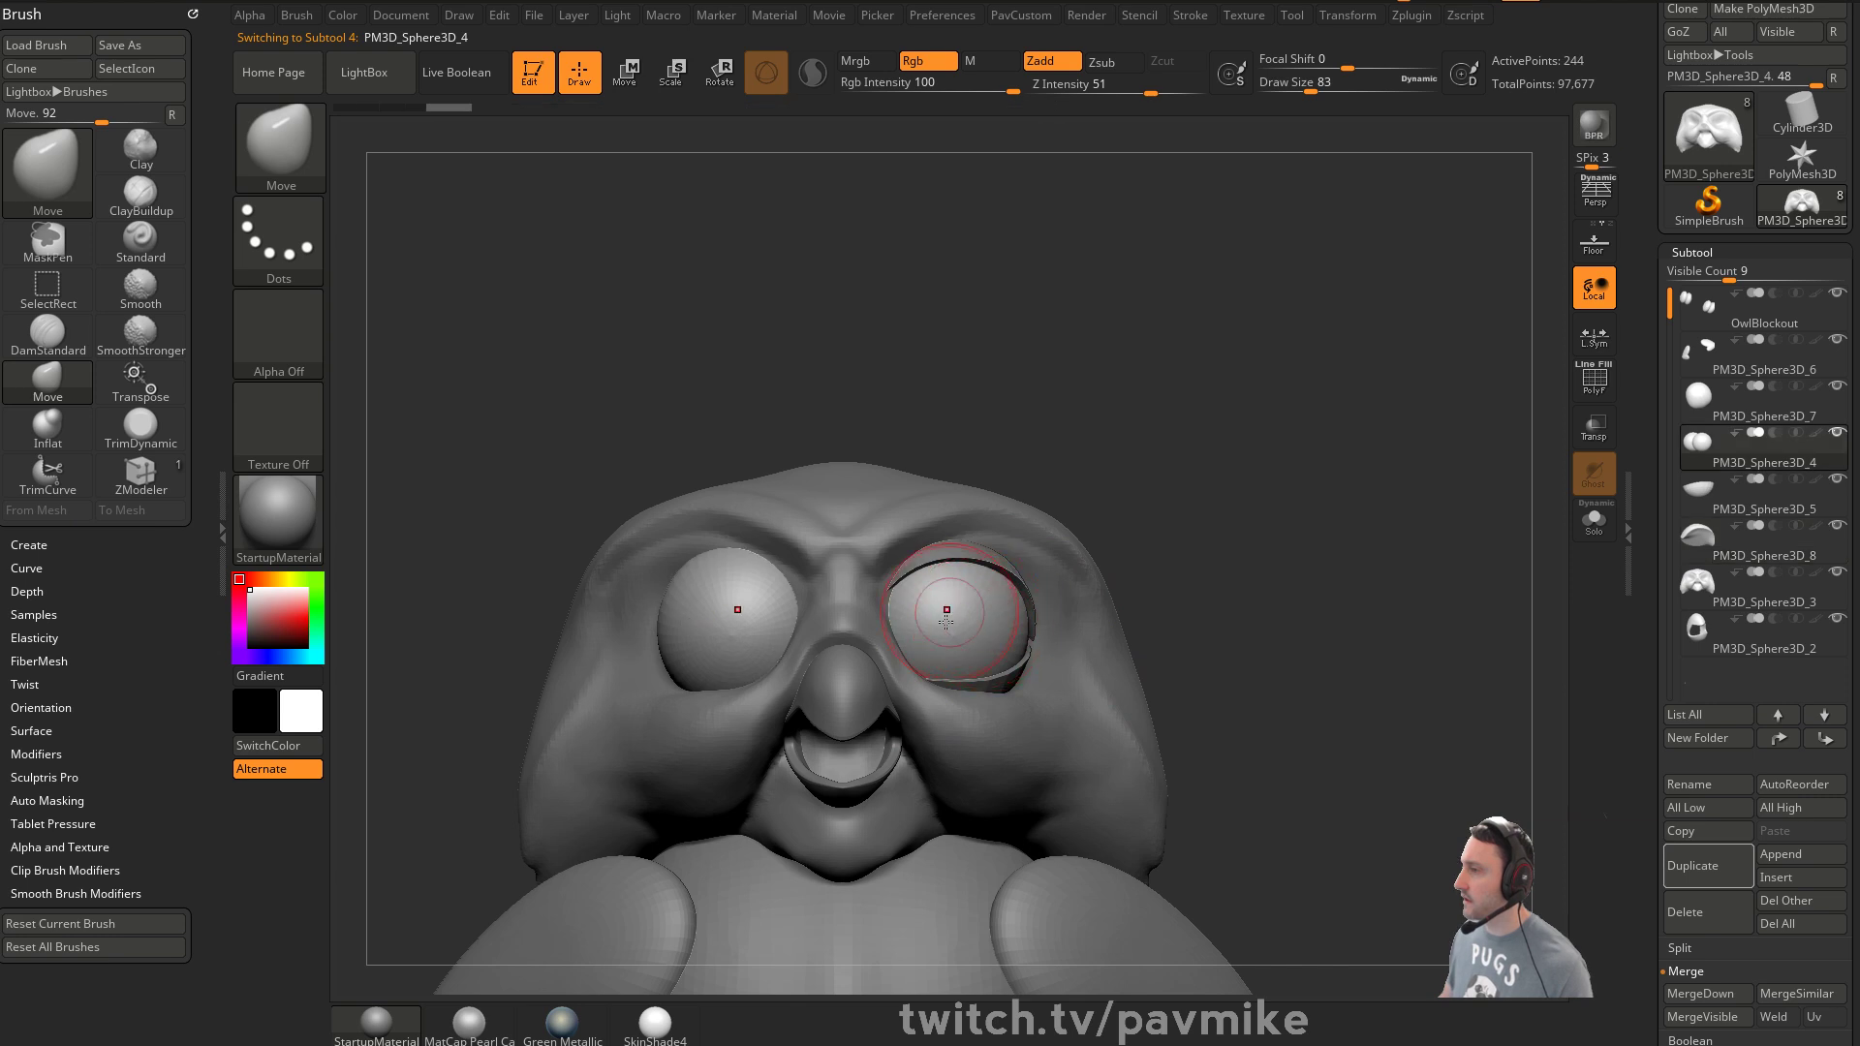
pyautogui.keyDown('alt'); pyautogui.click(994, 551); pyautogui.keyUp('alt')
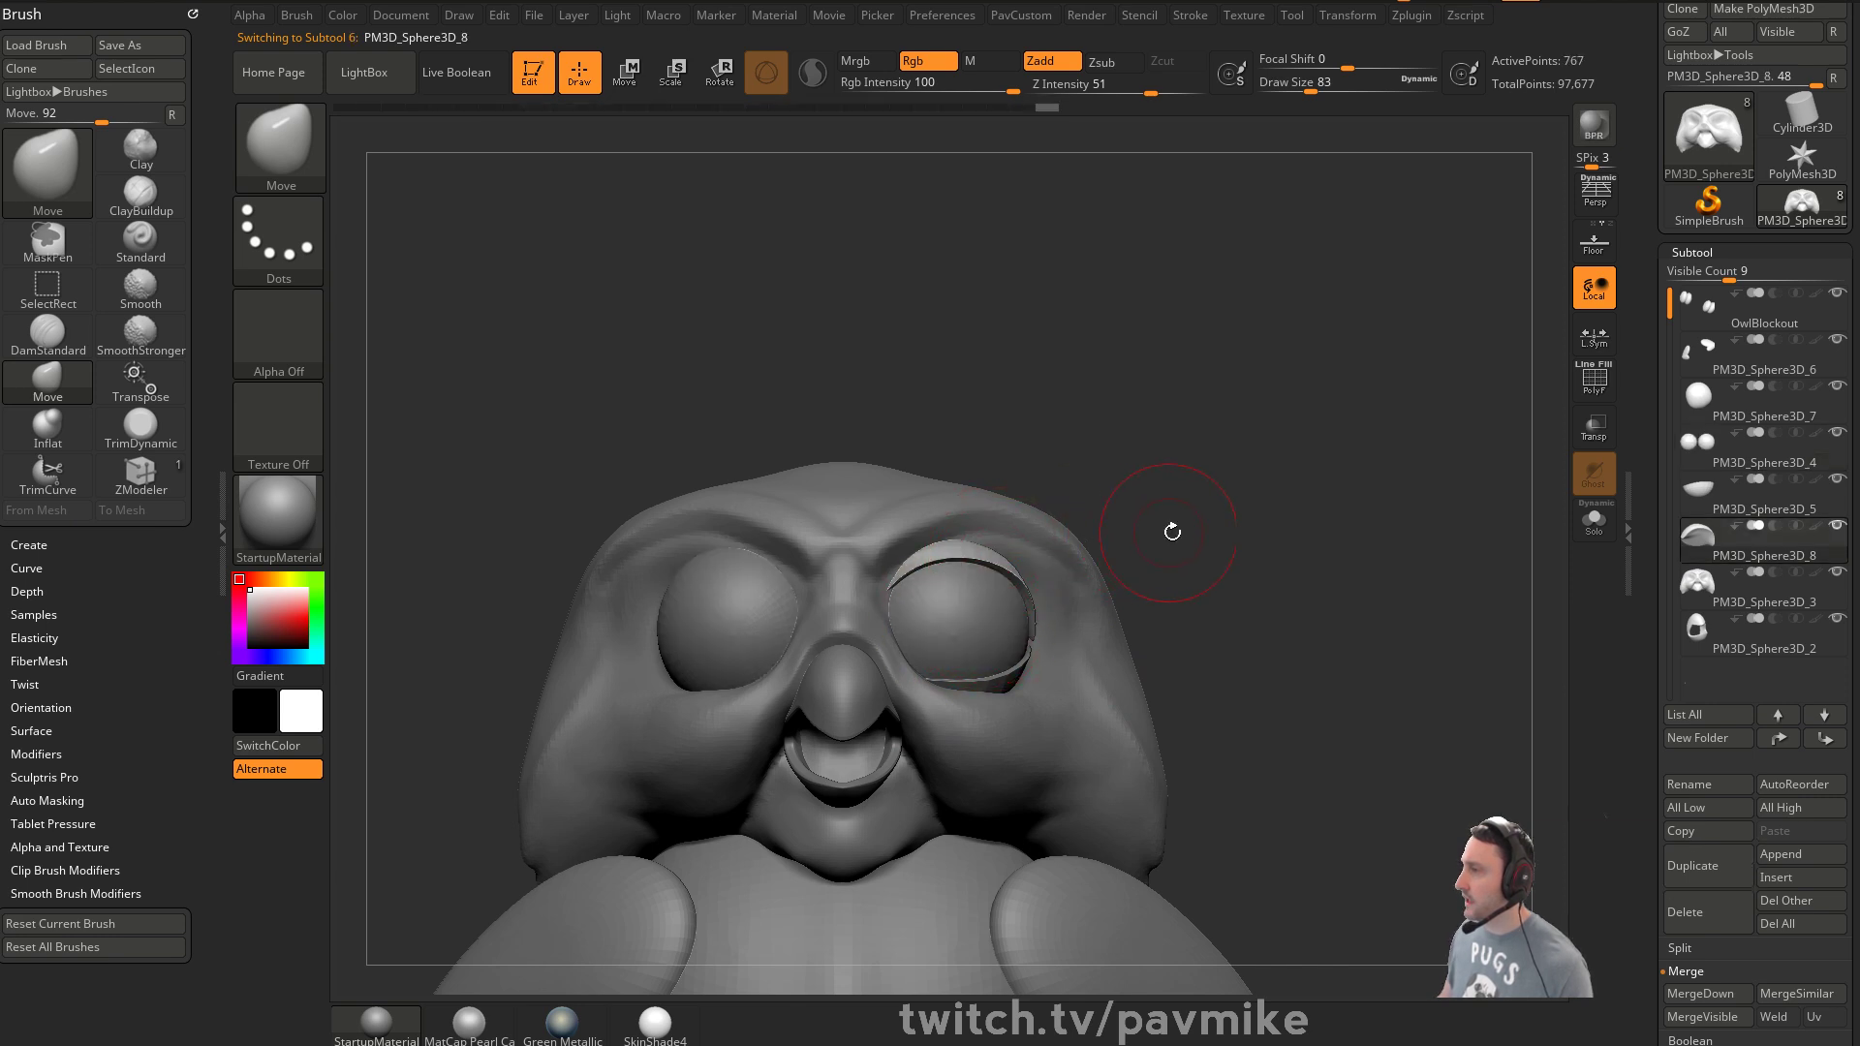
pyautogui.click(1729, 496)
pyautogui.hotkey('ctrl', 'shift', 'd')
pyautogui.click(1361, 579)
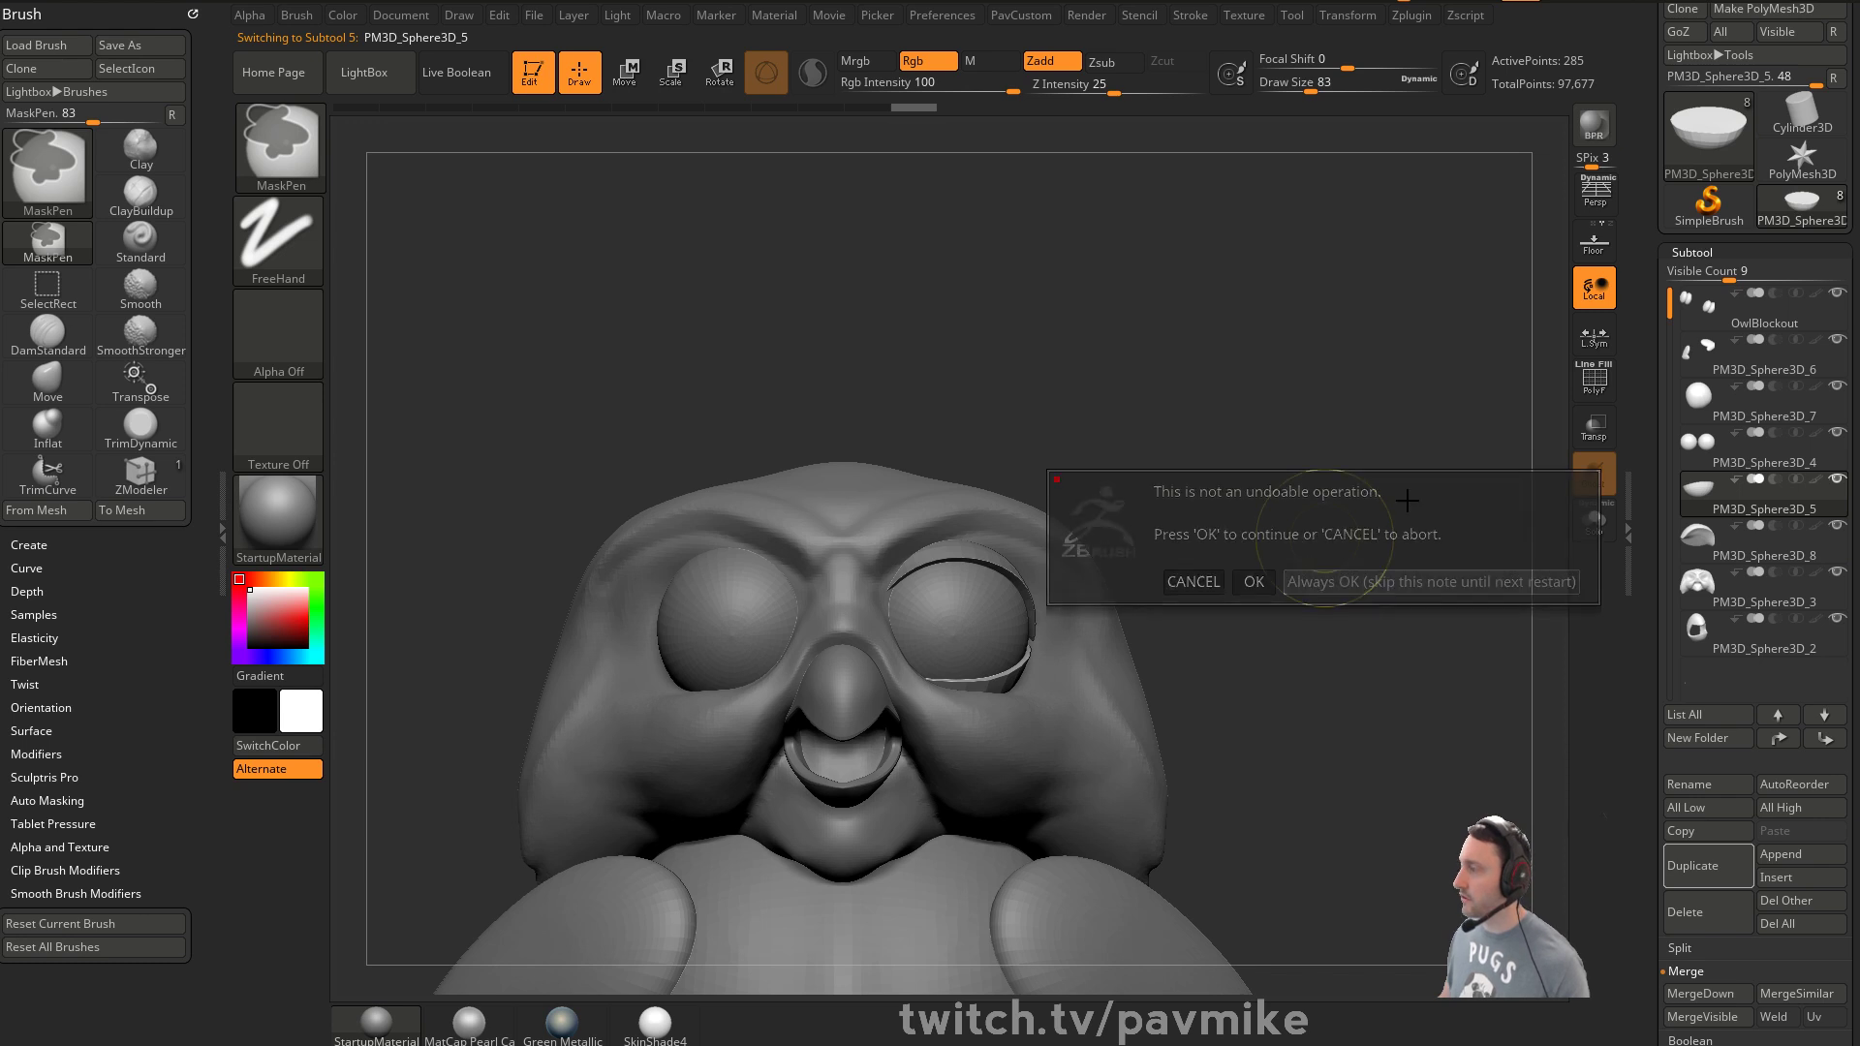
# Apply Mirror And Weld to the merged eyelids so that both eyes have them
pyautogui.press('2')
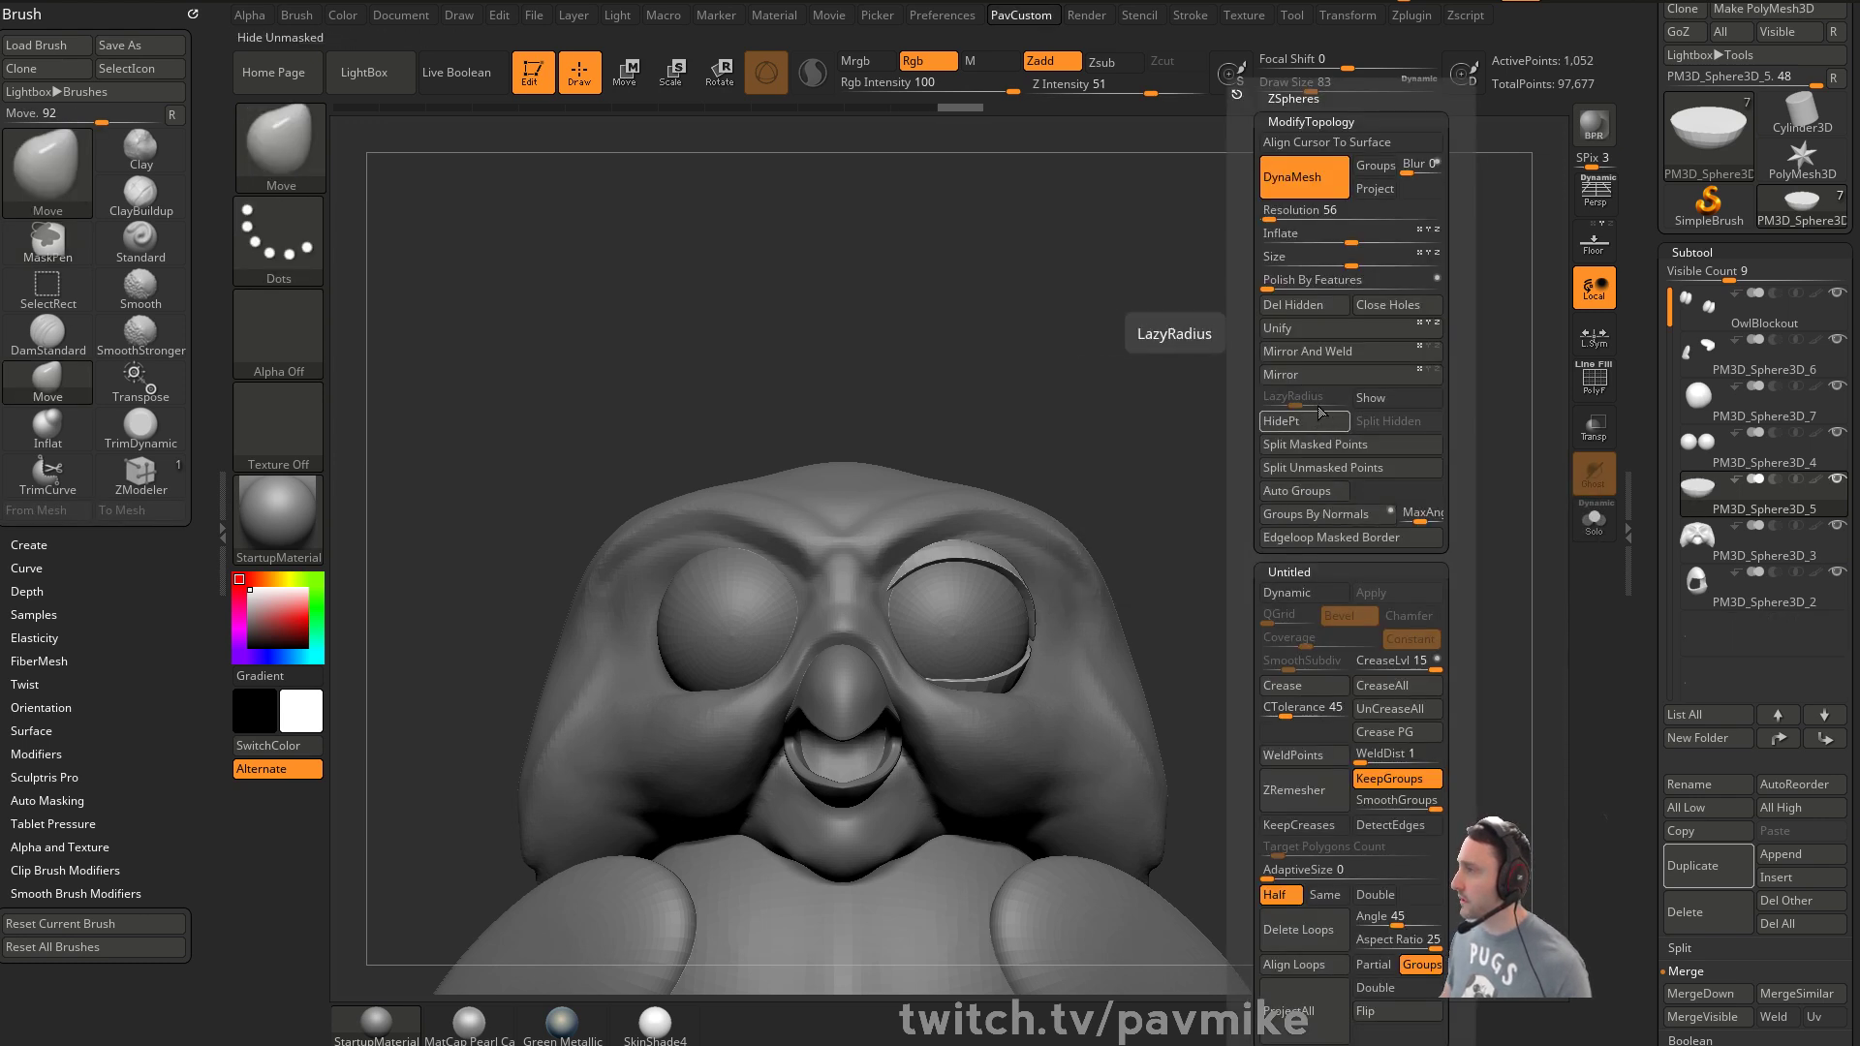
pyautogui.click(1319, 353)
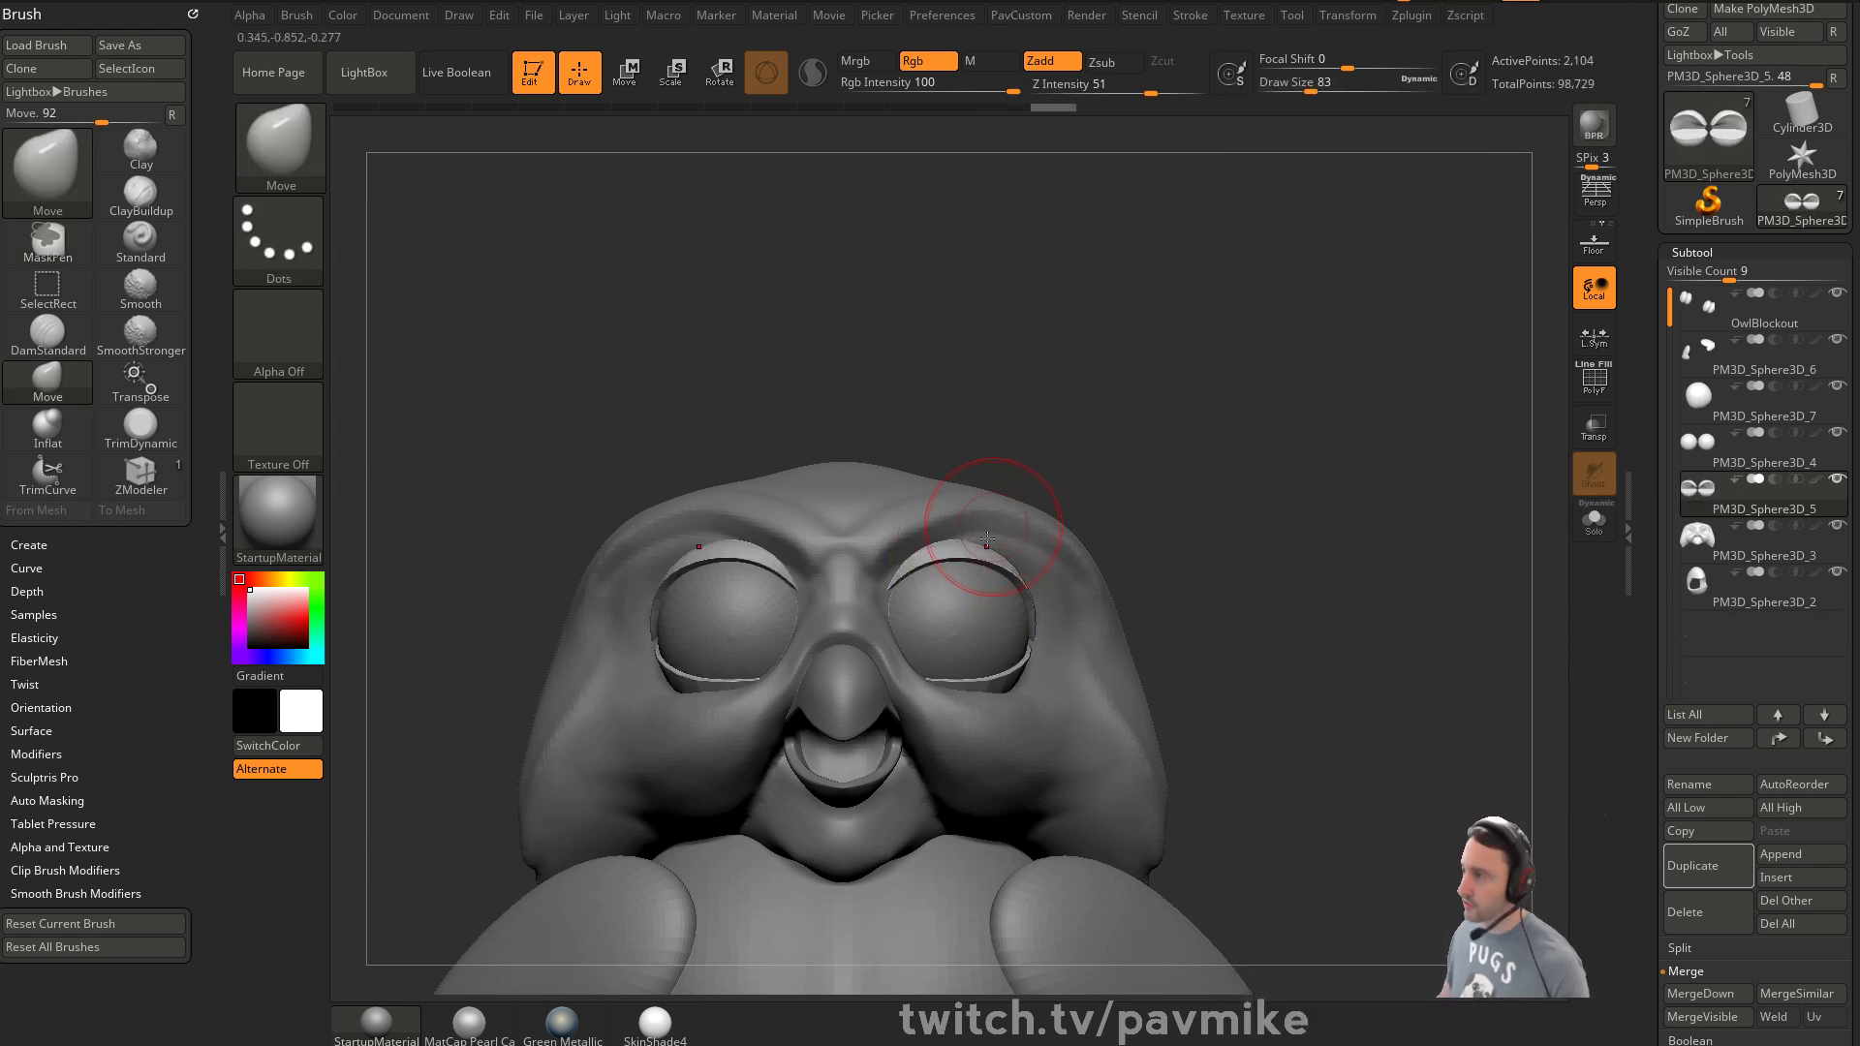
pyautogui.moveTo(1272, 501); pyautogui.dragTo(1463, 548)
pyautogui.moveTo(1434, 425); pyautogui.dragTo(1454, 431)
# Carve and smooth the crease running from the brow down the side of the head with DamStandard at draw size 71
pyautogui.press('b')
pyautogui.press('d')
pyautogui.press('s')
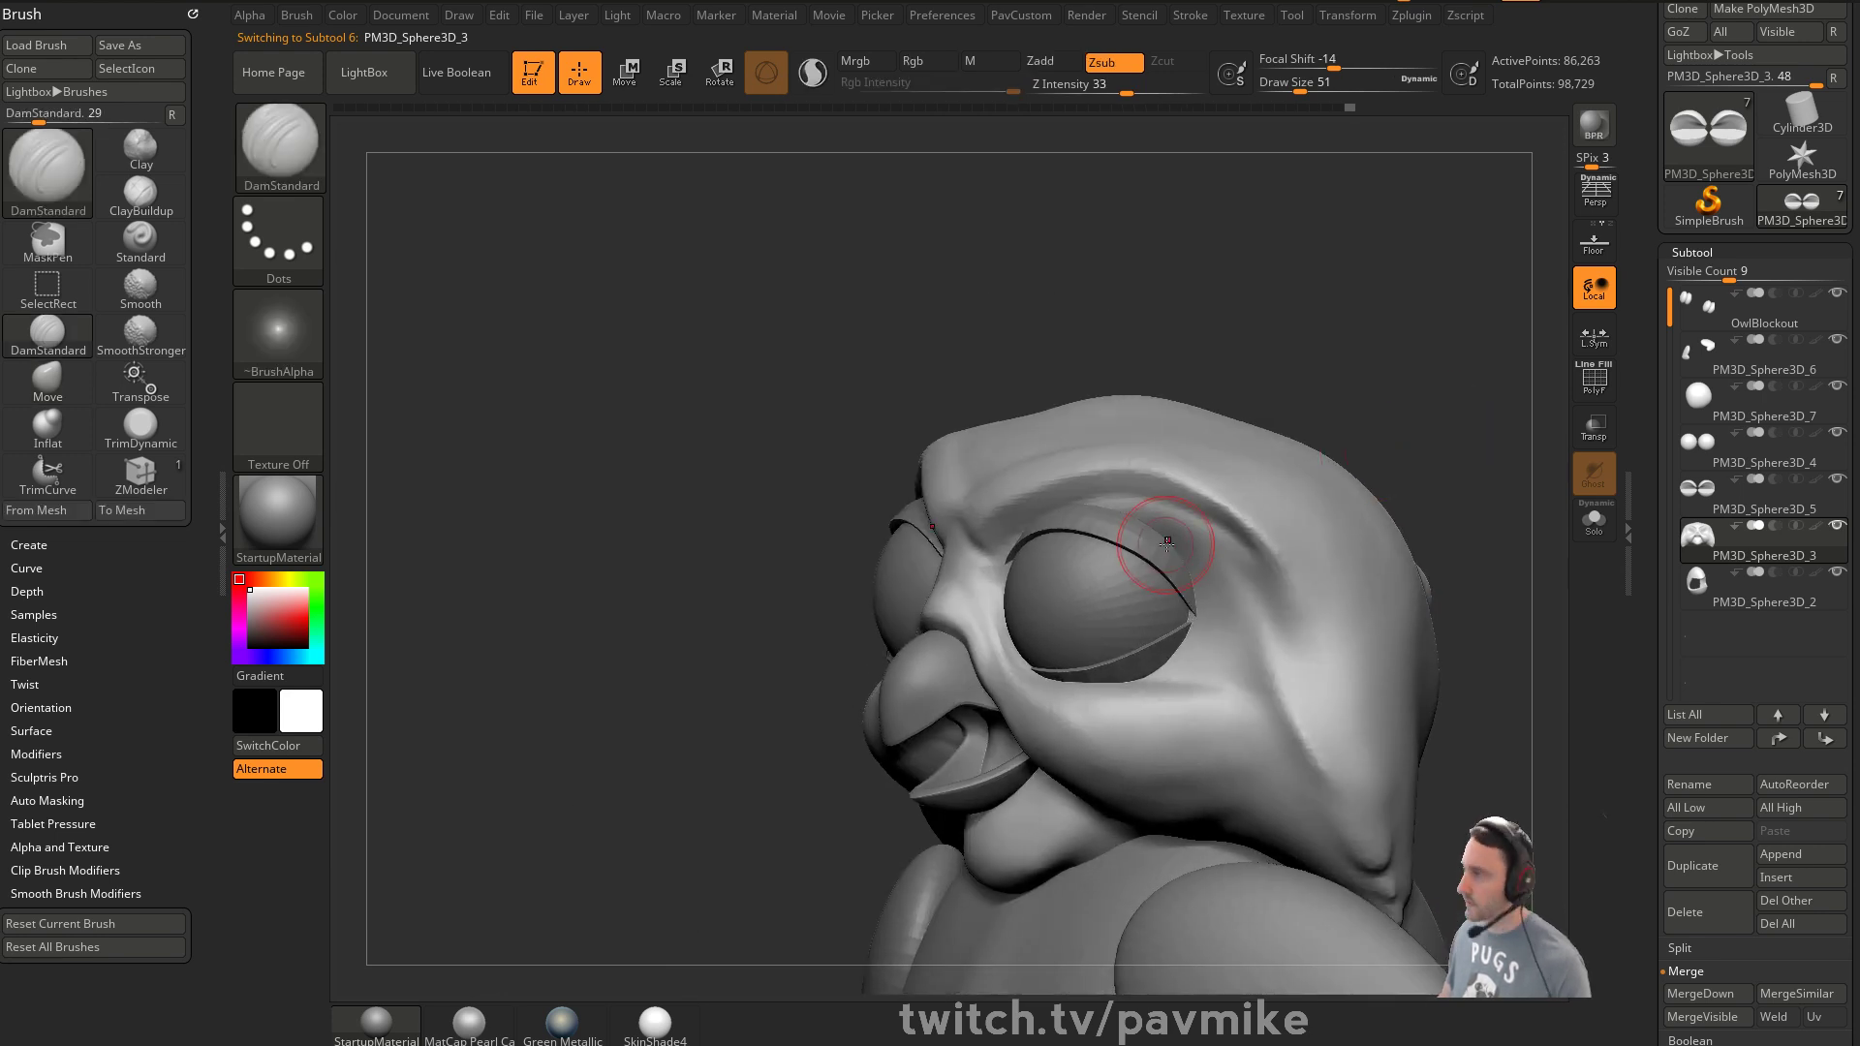
pyautogui.press('s')
pyautogui.moveTo(1168, 542); pyautogui.dragTo(1178, 542)
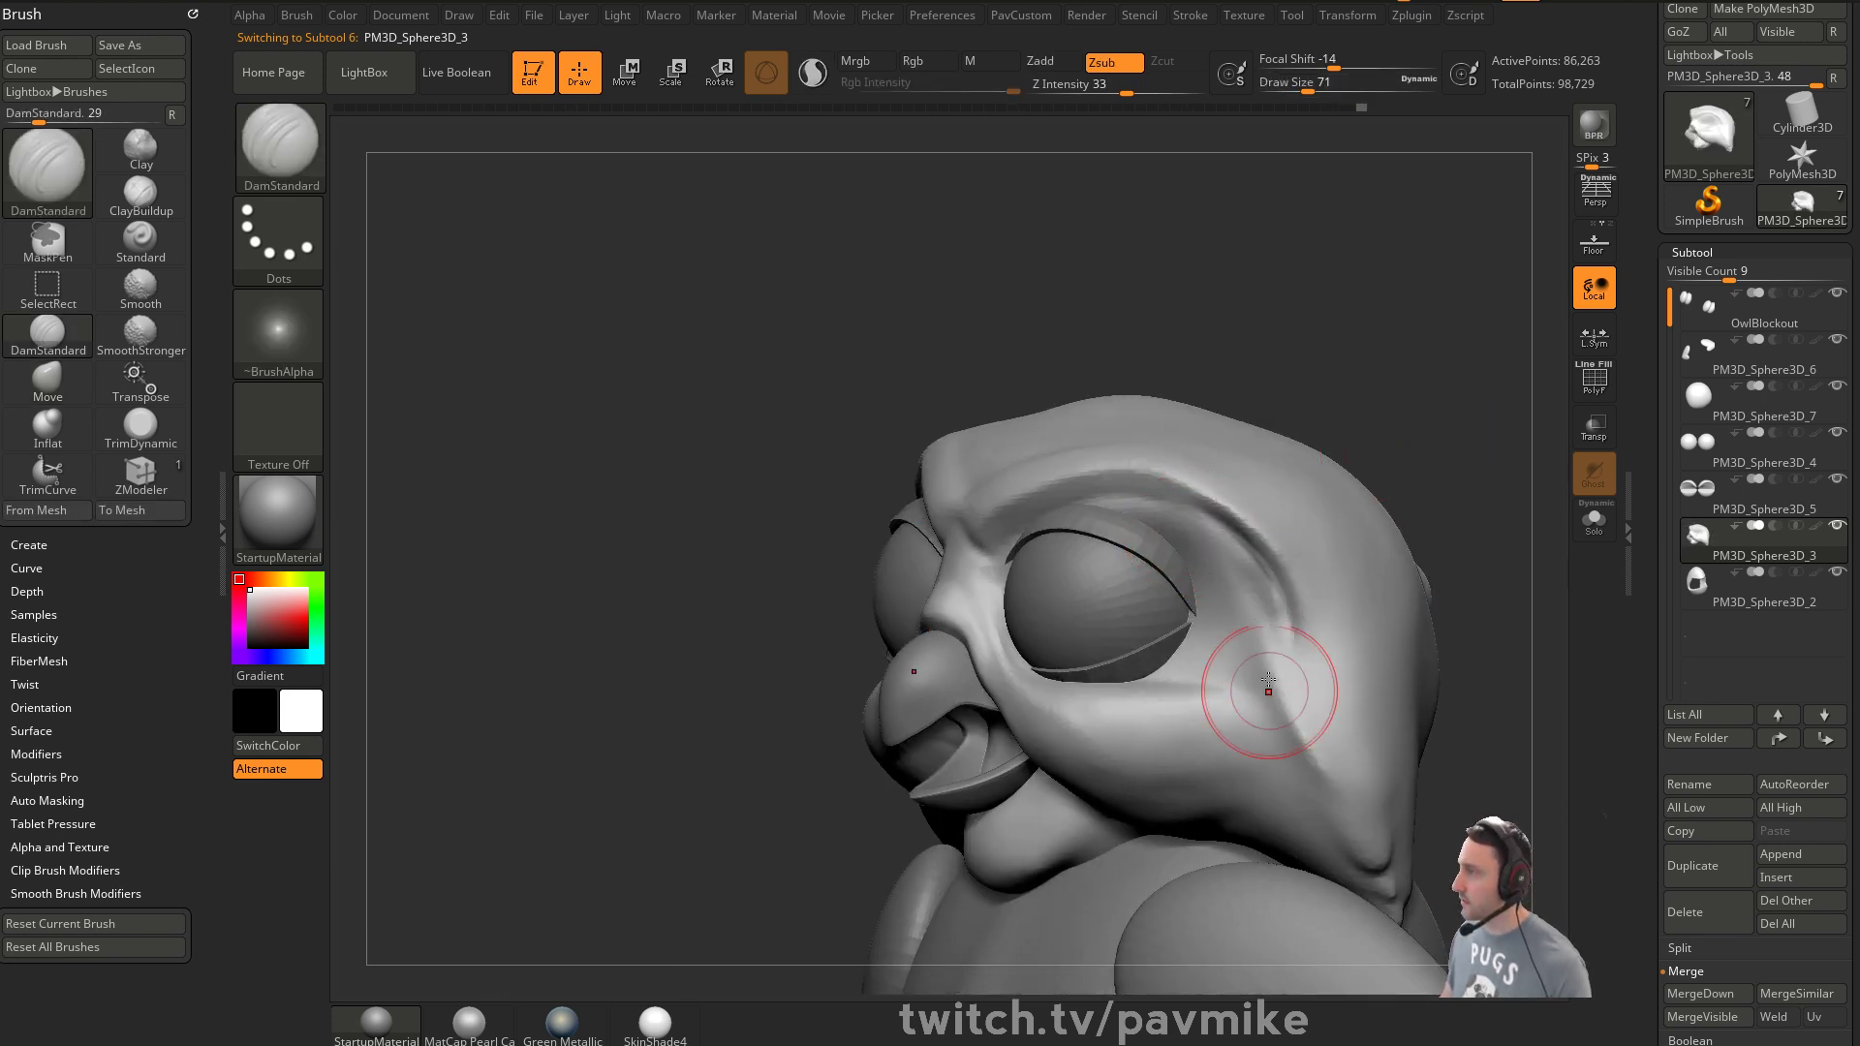
pyautogui.press('shift')
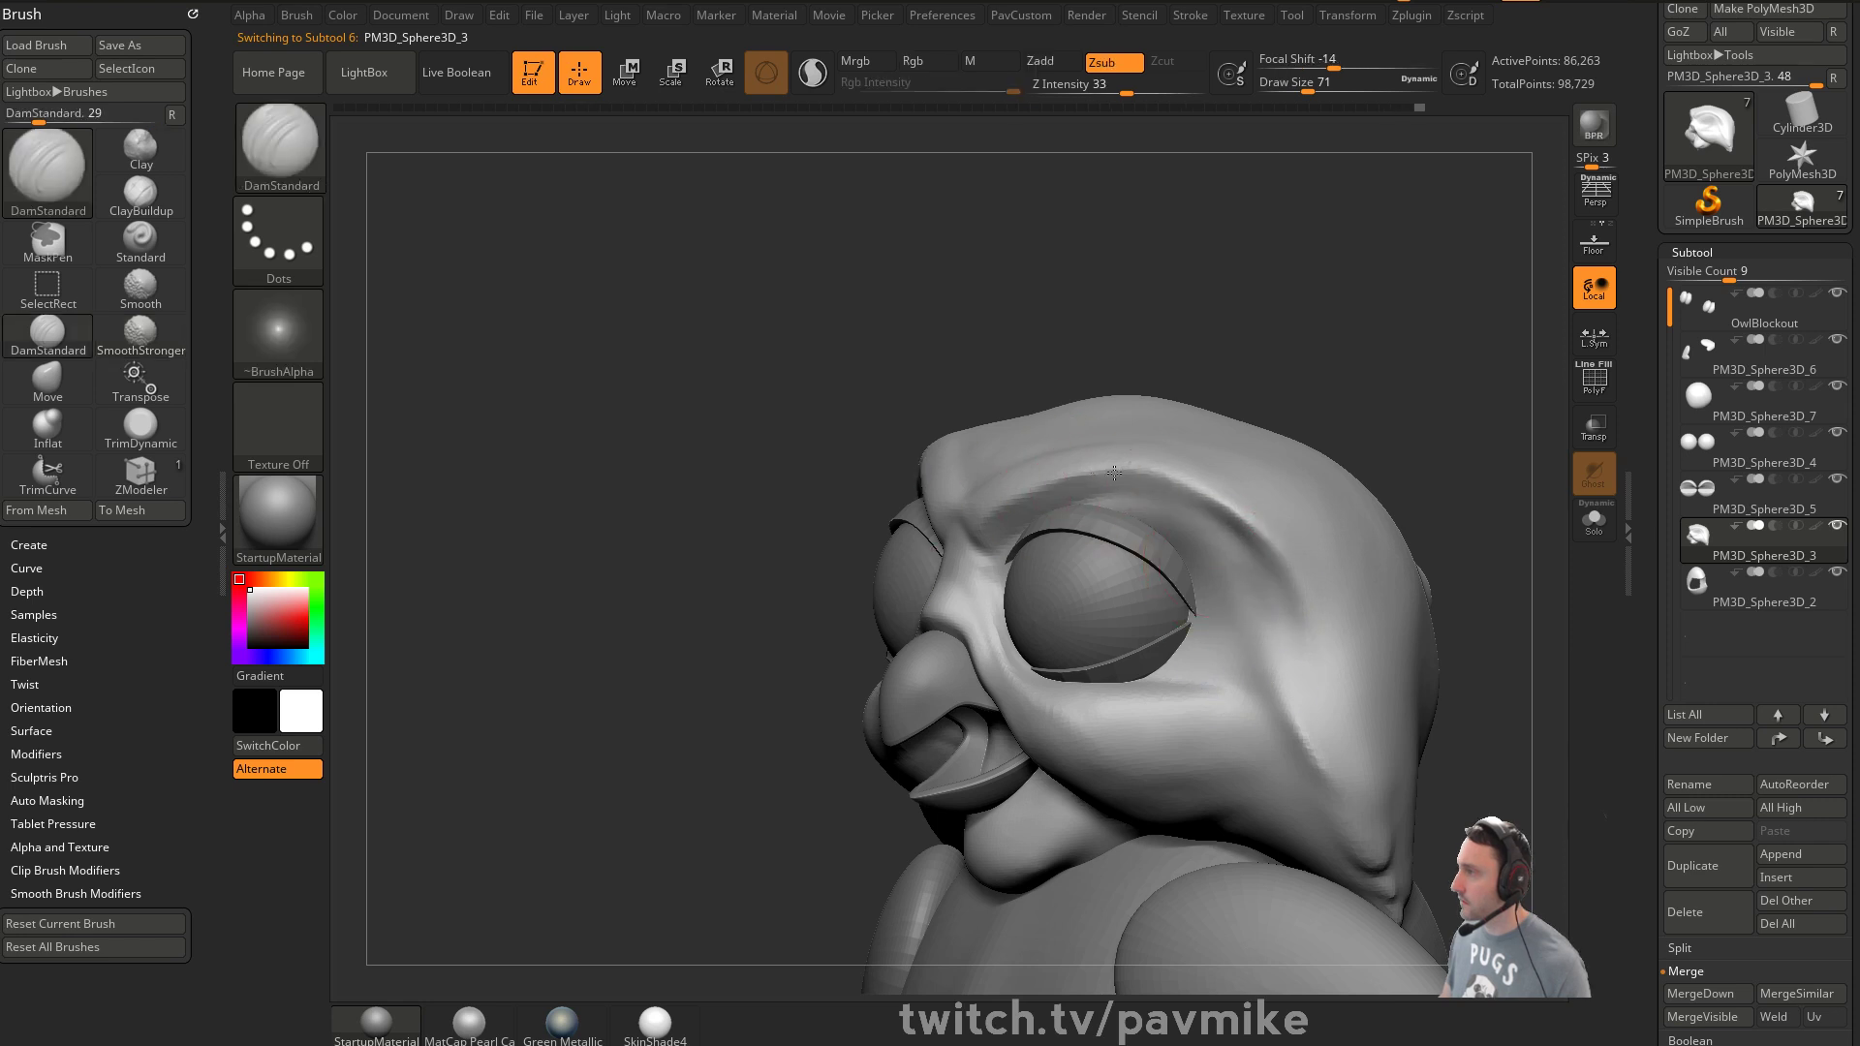
pyautogui.moveTo(1395, 436)
pyautogui.keyDown('shift'); pyautogui.mouseDown()
pyautogui.moveTo(1474, 424)
pyautogui.moveTo(1411, 527)
pyautogui.moveTo(1313, 503)
pyautogui.moveTo(1375, 500)
pyautogui.moveTo(1394, 581)
pyautogui.moveTo(1432, 552)
pyautogui.moveTo(1376, 554)
pyautogui.mouseUp(); pyautogui.keyUp('shift')
# Switch to the Move brush and reshape the head around the eye sockets, smoothing the surface where needed
pyautogui.press('s')
pyautogui.press('s')
pyautogui.moveTo(922, 565)
pyautogui.mouseDown()
pyautogui.moveTo(957, 567)
pyautogui.moveTo(880, 568)
pyautogui.mouseUp()
pyautogui.press('b')
pyautogui.press('m')
pyautogui.press('v')
pyautogui.press('s')
pyautogui.moveTo(750, 544); pyautogui.dragTo(1042, 504)
pyautogui.keyDown('shift'); pyautogui.moveTo(896, 552); pyautogui.dragTo(906, 581); pyautogui.keyUp('shift')
pyautogui.moveTo(1155, 465)
pyautogui.mouseDown()
pyautogui.moveTo(1126, 448)
pyautogui.moveTo(896, 579)
pyautogui.mouseUp()
pyautogui.press('shift')
pyautogui.moveTo(1042, 540)
pyautogui.mouseDown()
pyautogui.moveTo(985, 593)
pyautogui.moveTo(1416, 561)
pyautogui.moveTo(1396, 544)
pyautogui.moveTo(932, 588)
pyautogui.mouseUp()
# Isolate the head and mask the chin area below the beak at draw size 31
pyautogui.moveTo(1289, 552)
pyautogui.mouseDown()
pyautogui.moveTo(1374, 485)
pyautogui.moveTo(1260, 490)
pyautogui.moveTo(1346, 494)
pyautogui.moveTo(1247, 536)
pyautogui.moveTo(1288, 496)
pyautogui.moveTo(1256, 550)
pyautogui.mouseUp()
pyautogui.press('s')
pyautogui.press('s')
pyautogui.press('s')
pyautogui.press('s')
pyautogui.moveTo(1223, 610)
pyautogui.mouseDown()
pyautogui.moveTo(1139, 543)
pyautogui.moveTo(1200, 596)
pyautogui.mouseUp()
pyautogui.press('s')
pyautogui.moveTo(841, 647); pyautogui.dragTo(845, 647)
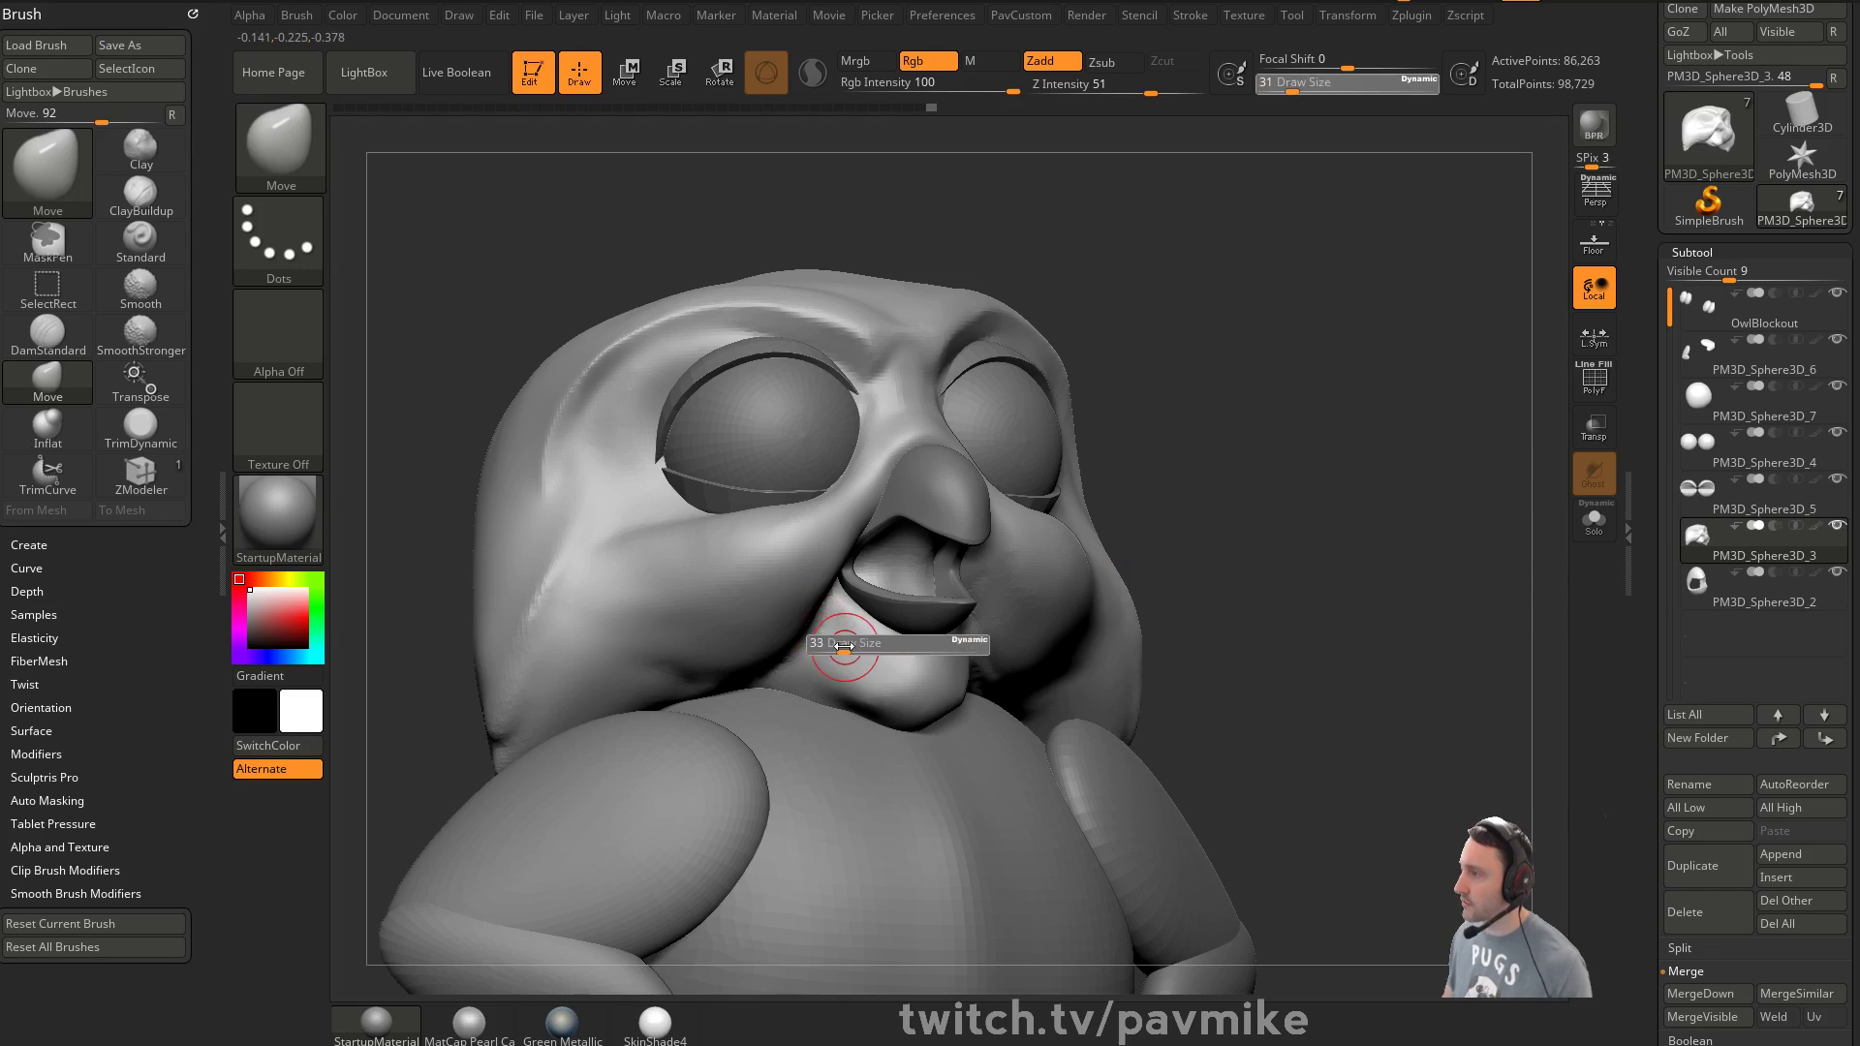
pyautogui.click(1594, 520)
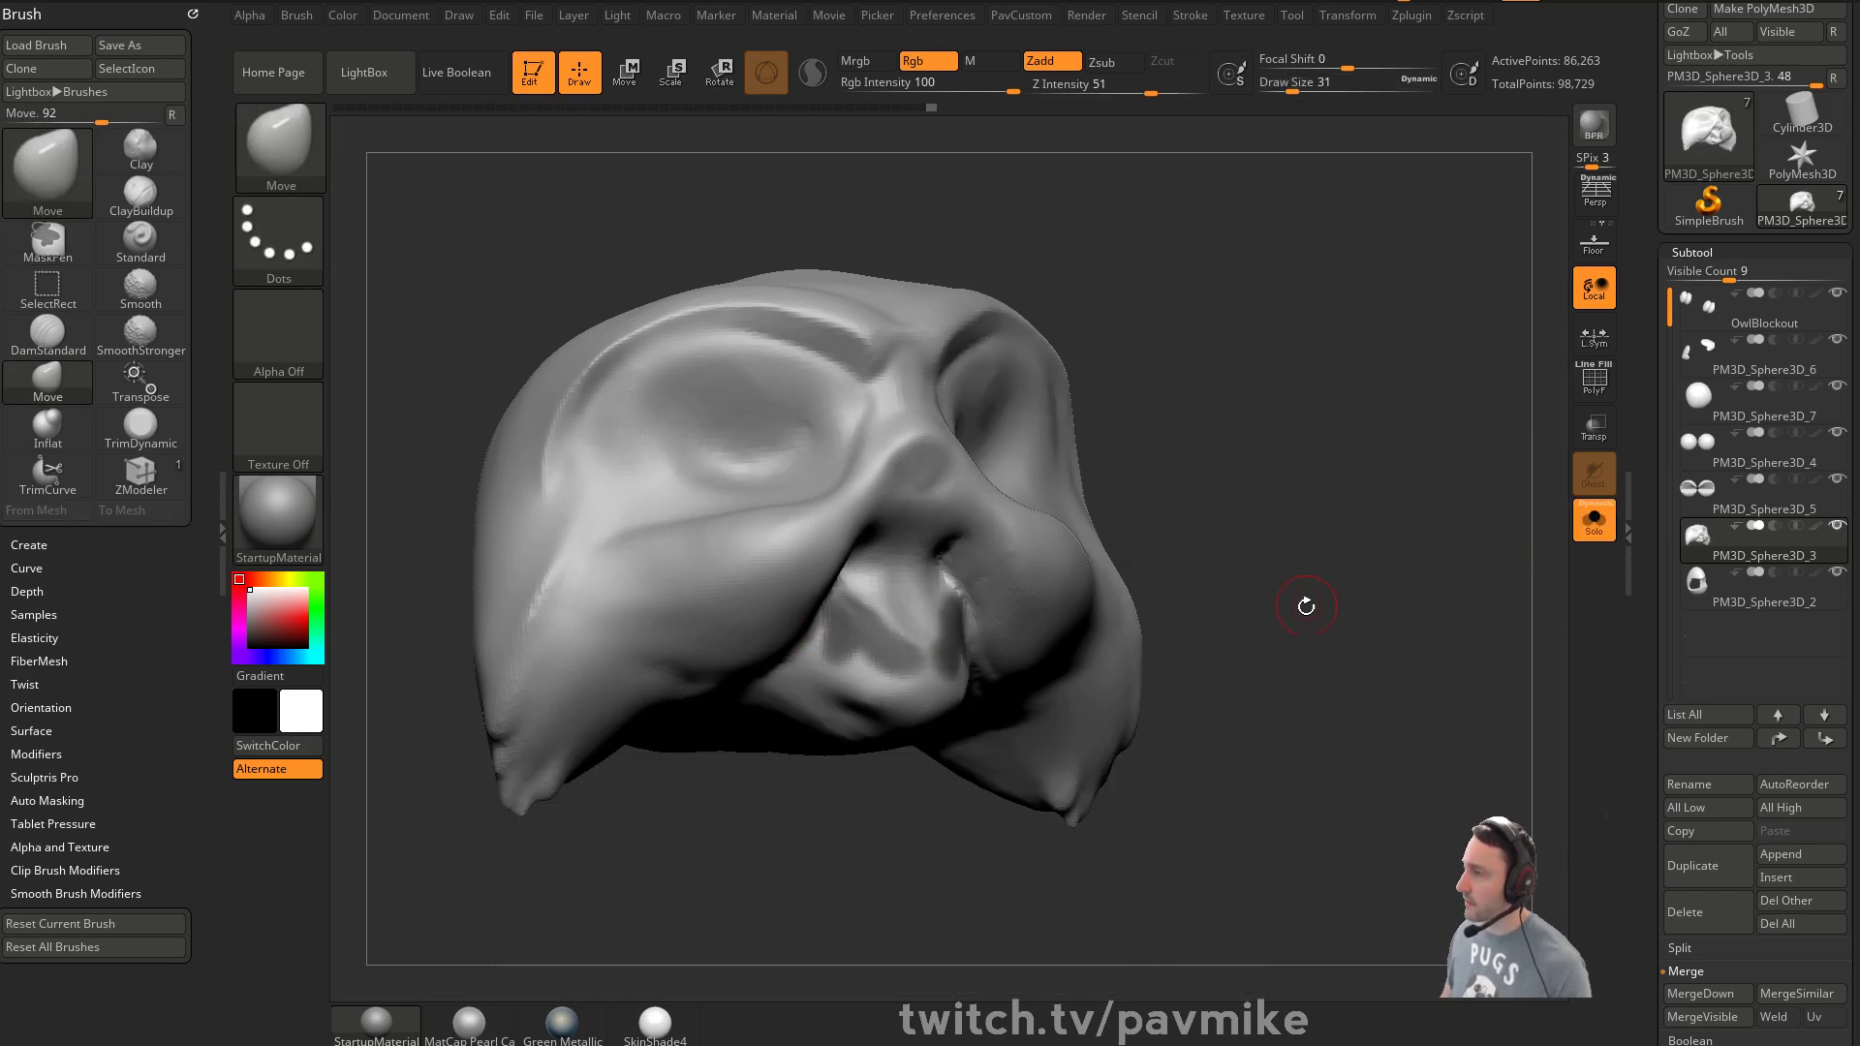
pyautogui.moveTo(1309, 596); pyautogui.dragTo(1303, 523)
pyautogui.keyDown('ctrl'); pyautogui.moveTo(881, 611); pyautogui.dragTo(832, 636); pyautogui.keyUp('ctrl')
pyautogui.moveTo(964, 620)
pyautogui.mouseDown()
pyautogui.moveTo(848, 649)
pyautogui.moveTo(911, 732)
pyautogui.moveTo(959, 664)
pyautogui.moveTo(932, 647)
pyautogui.mouseUp()
pyautogui.moveTo(1249, 479)
pyautogui.mouseDown()
pyautogui.moveTo(1266, 527)
pyautogui.moveTo(1104, 543)
pyautogui.mouseUp()
pyautogui.press('ctrl')
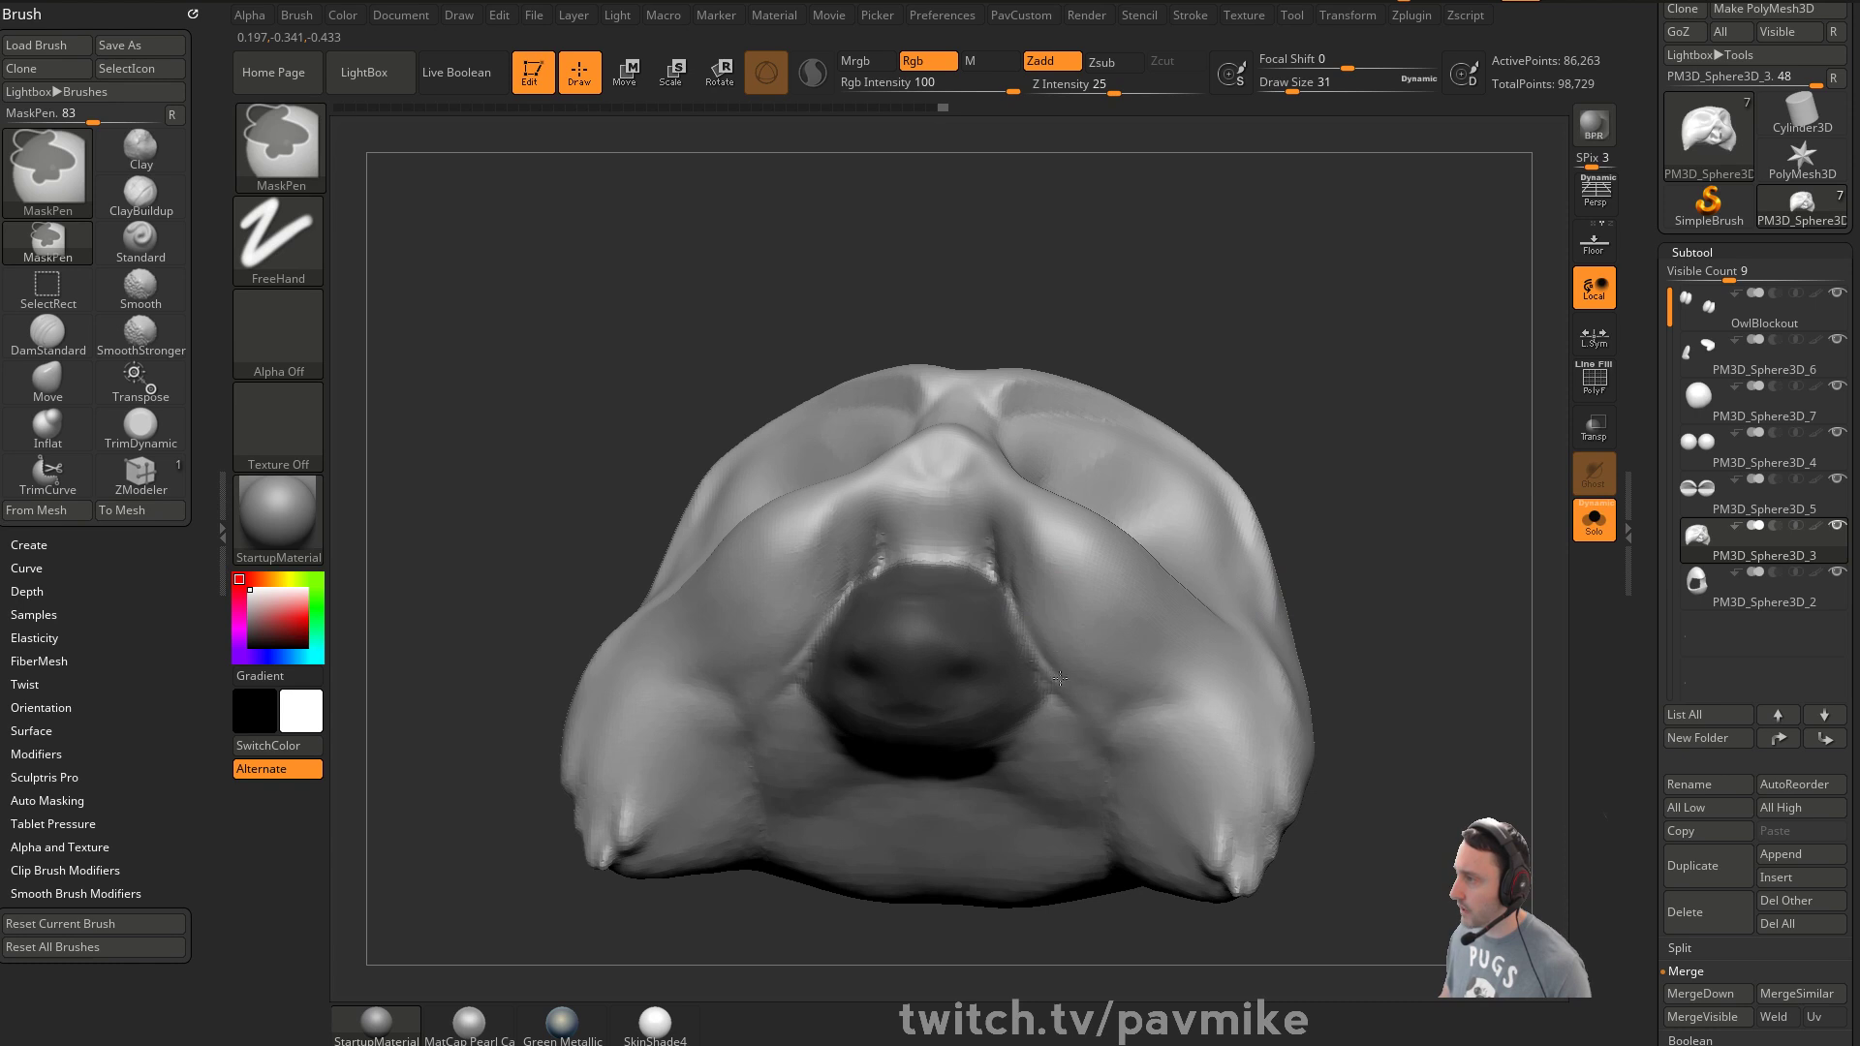
pyautogui.moveTo(1330, 546)
pyautogui.mouseDown()
pyautogui.moveTo(1404, 585)
pyautogui.moveTo(1379, 587)
pyautogui.moveTo(1424, 627)
pyautogui.moveTo(1332, 628)
pyautogui.moveTo(1362, 578)
pyautogui.mouseUp()
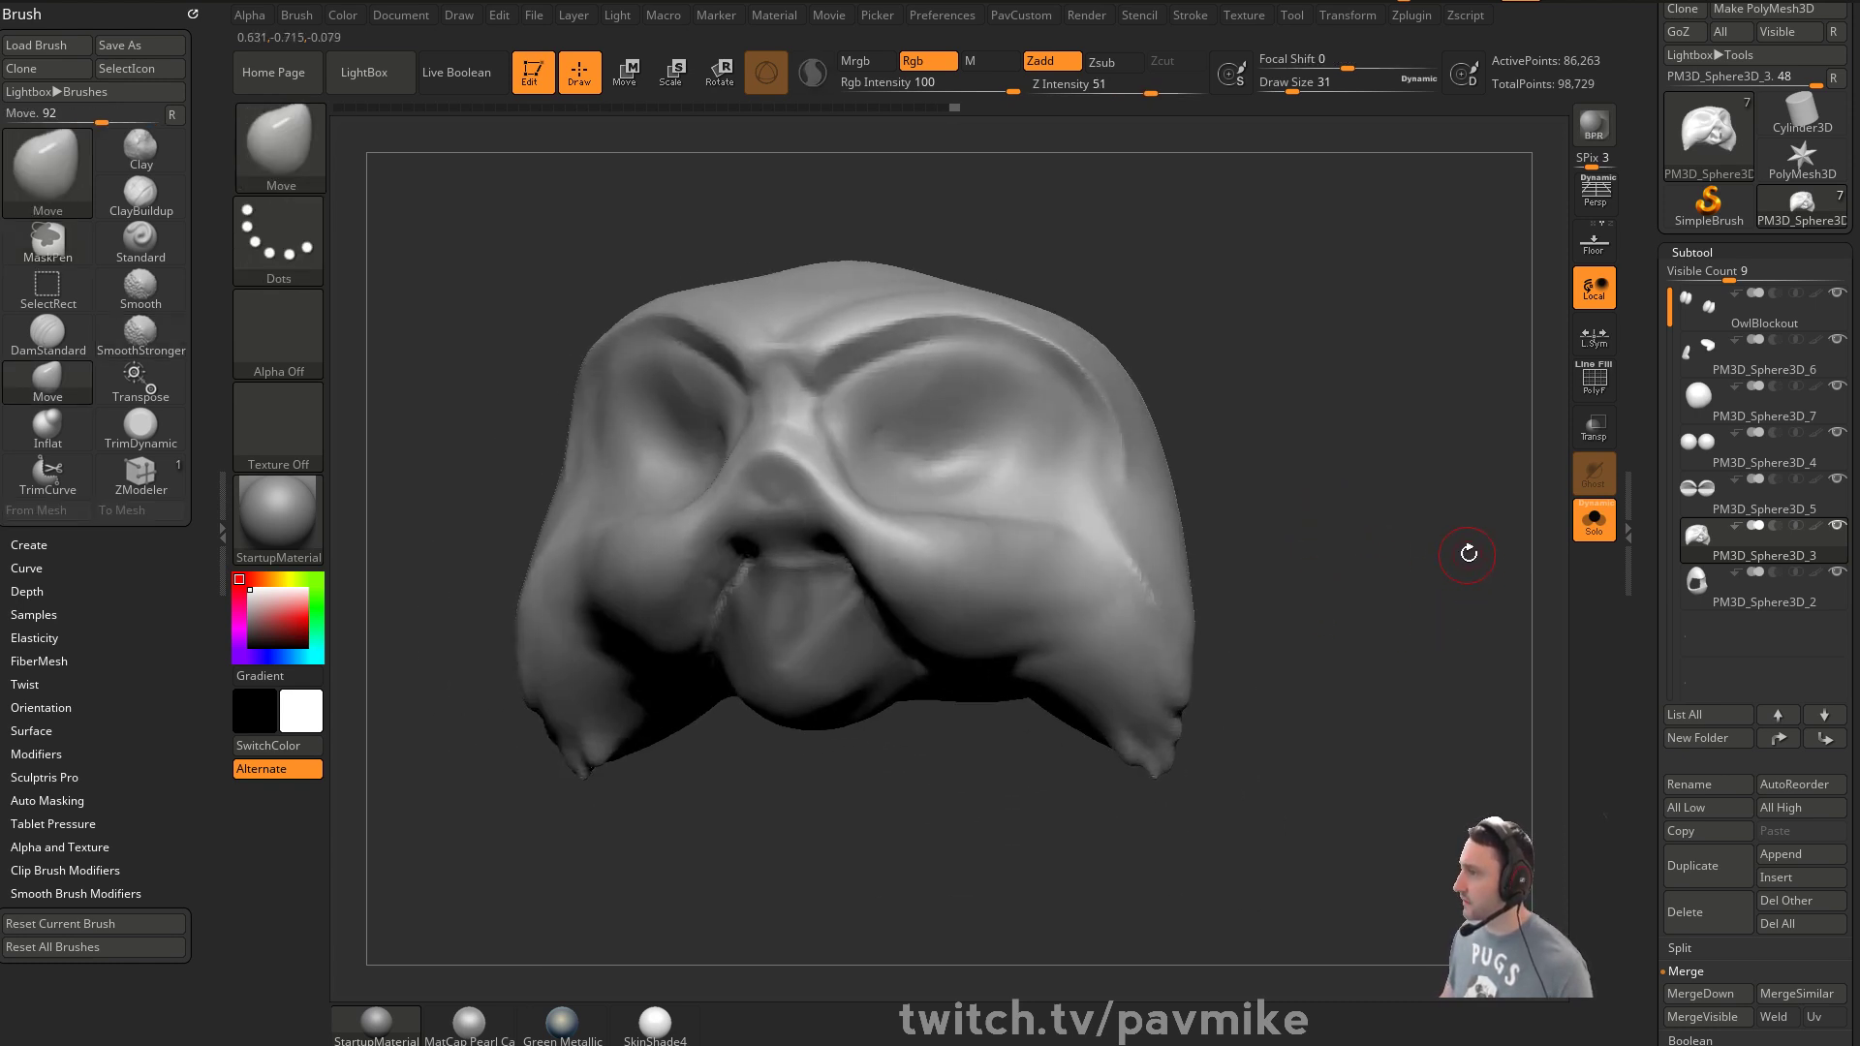
# Split the chin area from the head into its own subtool and close the holes in the chin piece
pyautogui.press('2')
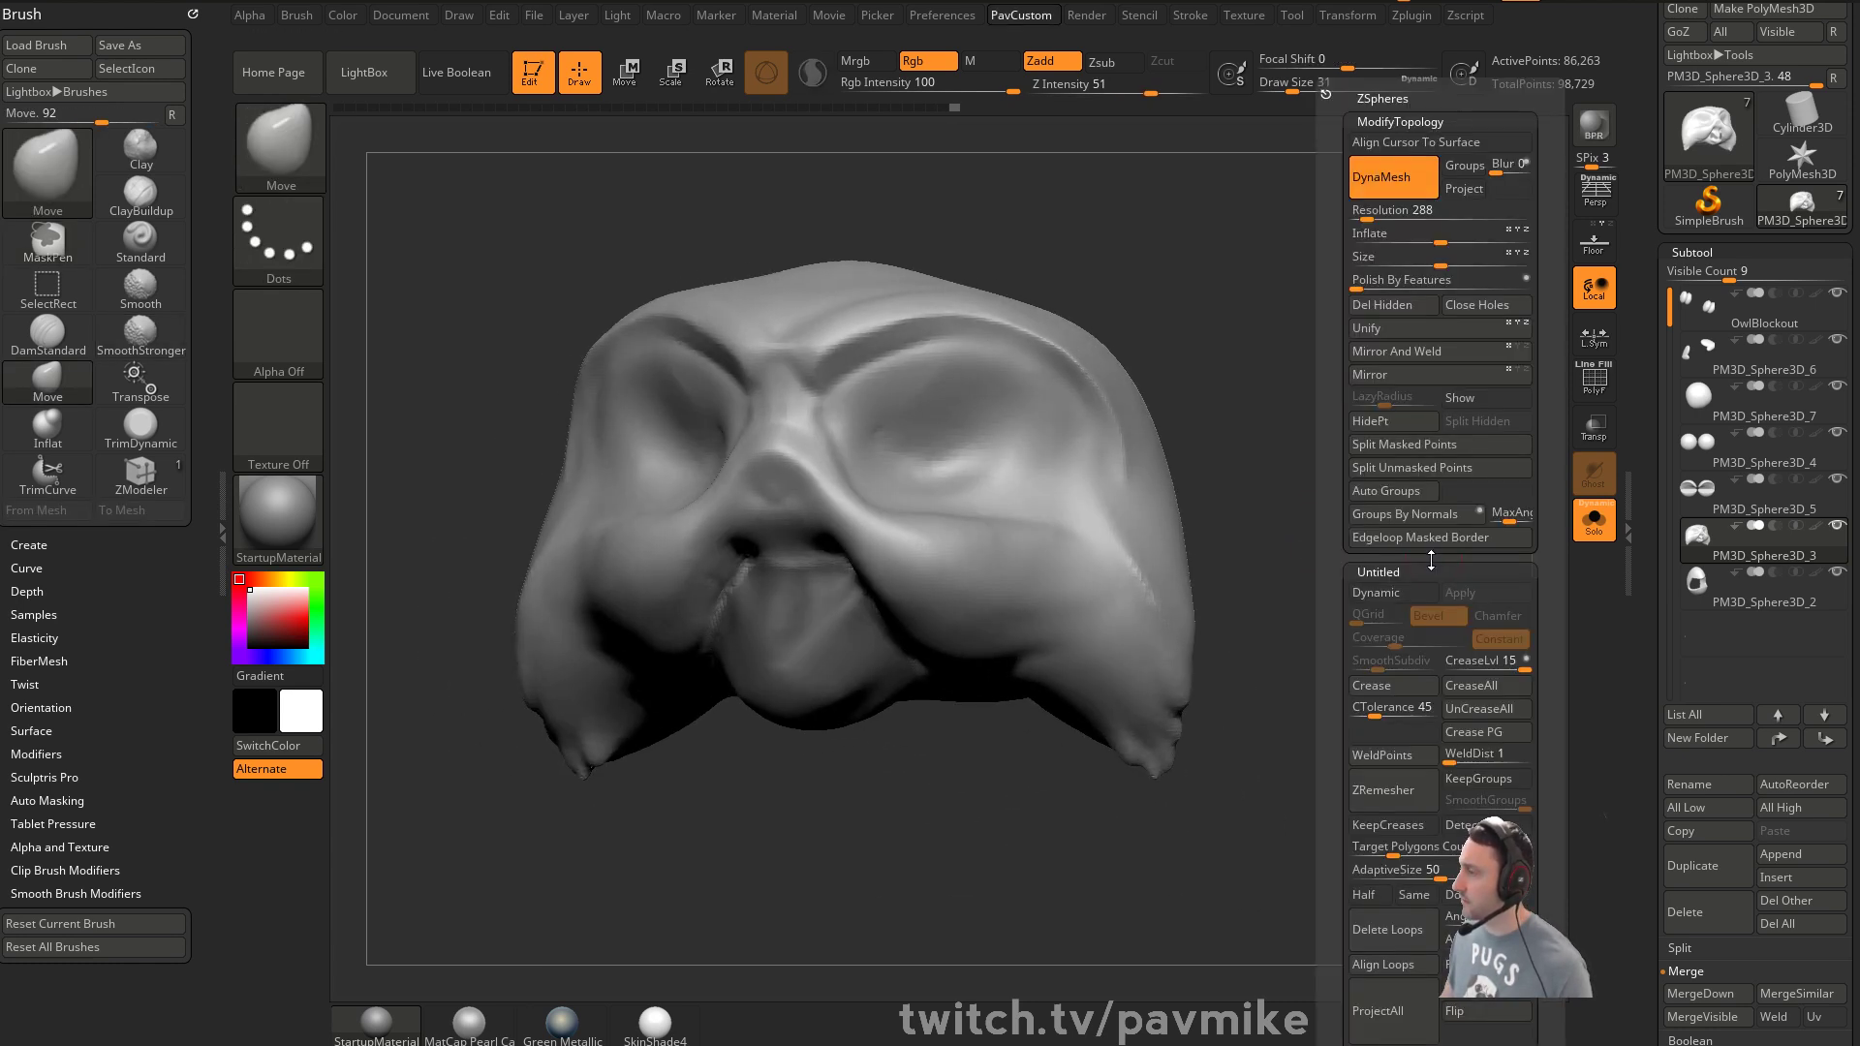
pyautogui.click(1411, 468)
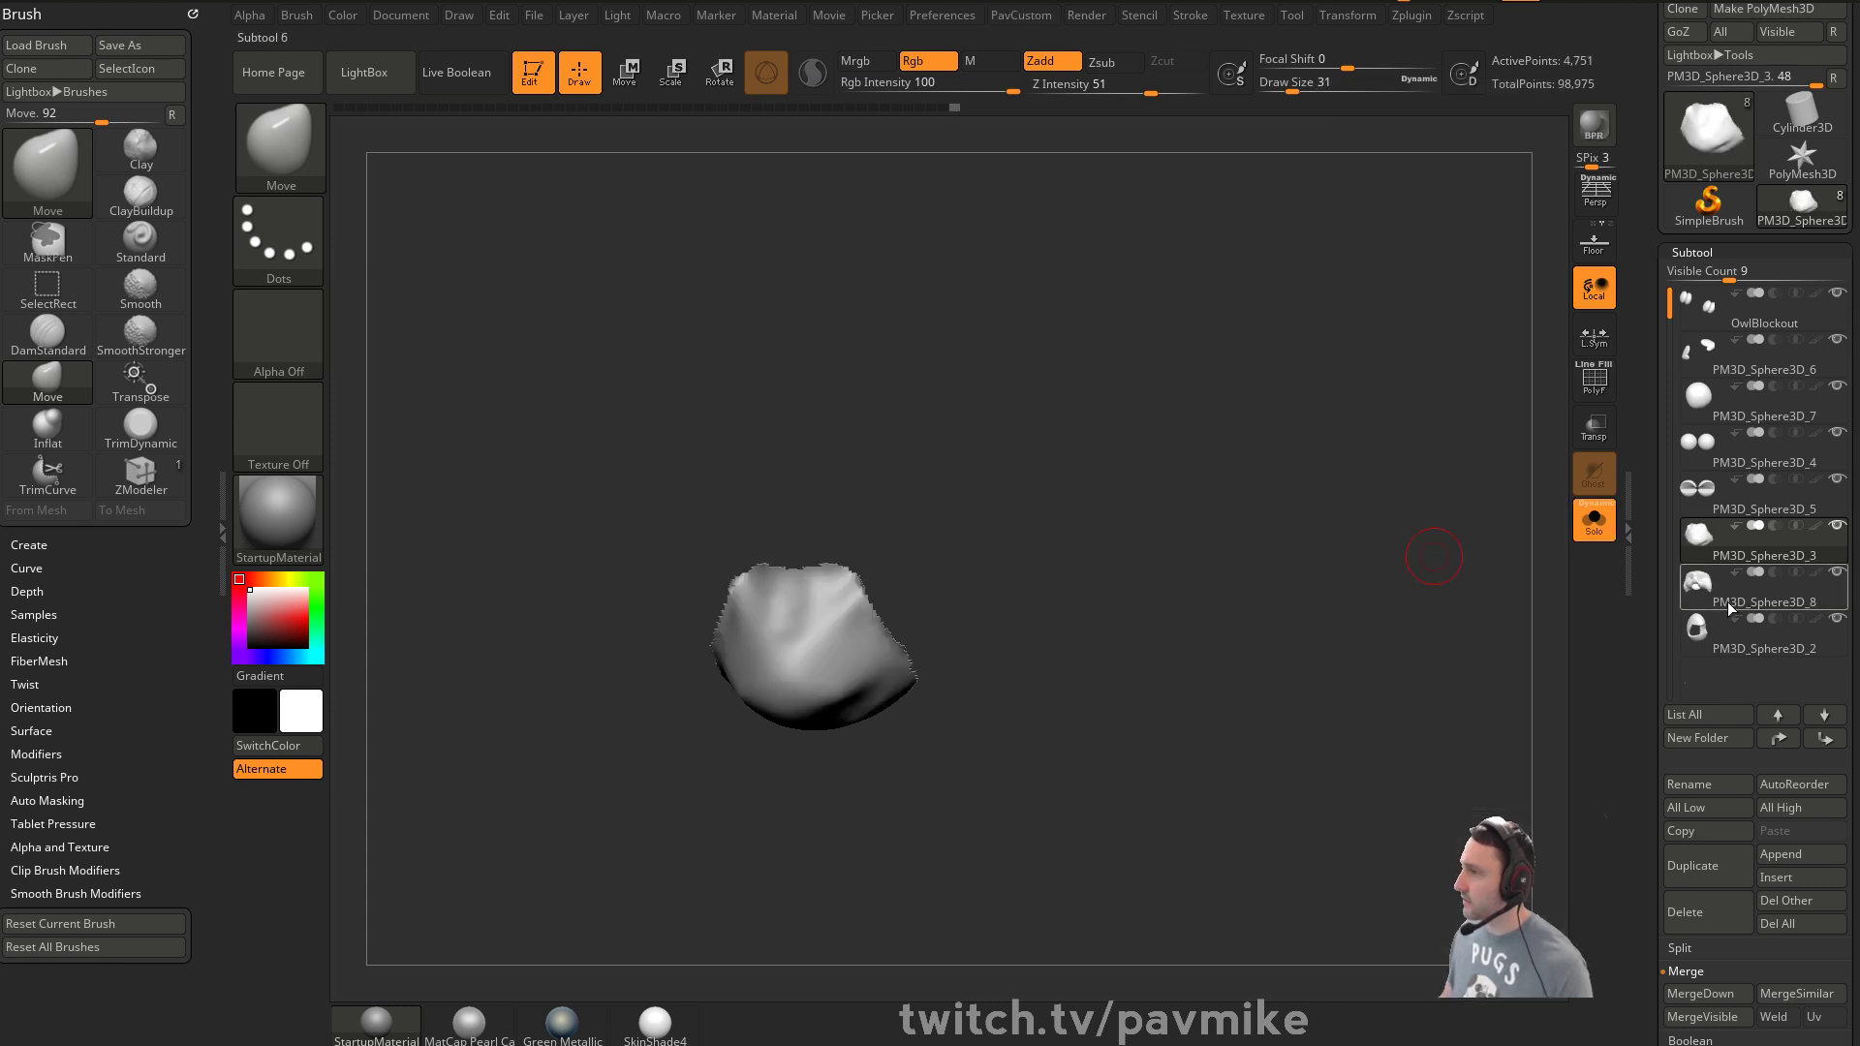
pyautogui.moveTo(966, 570); pyautogui.dragTo(1187, 579)
pyautogui.press('space')
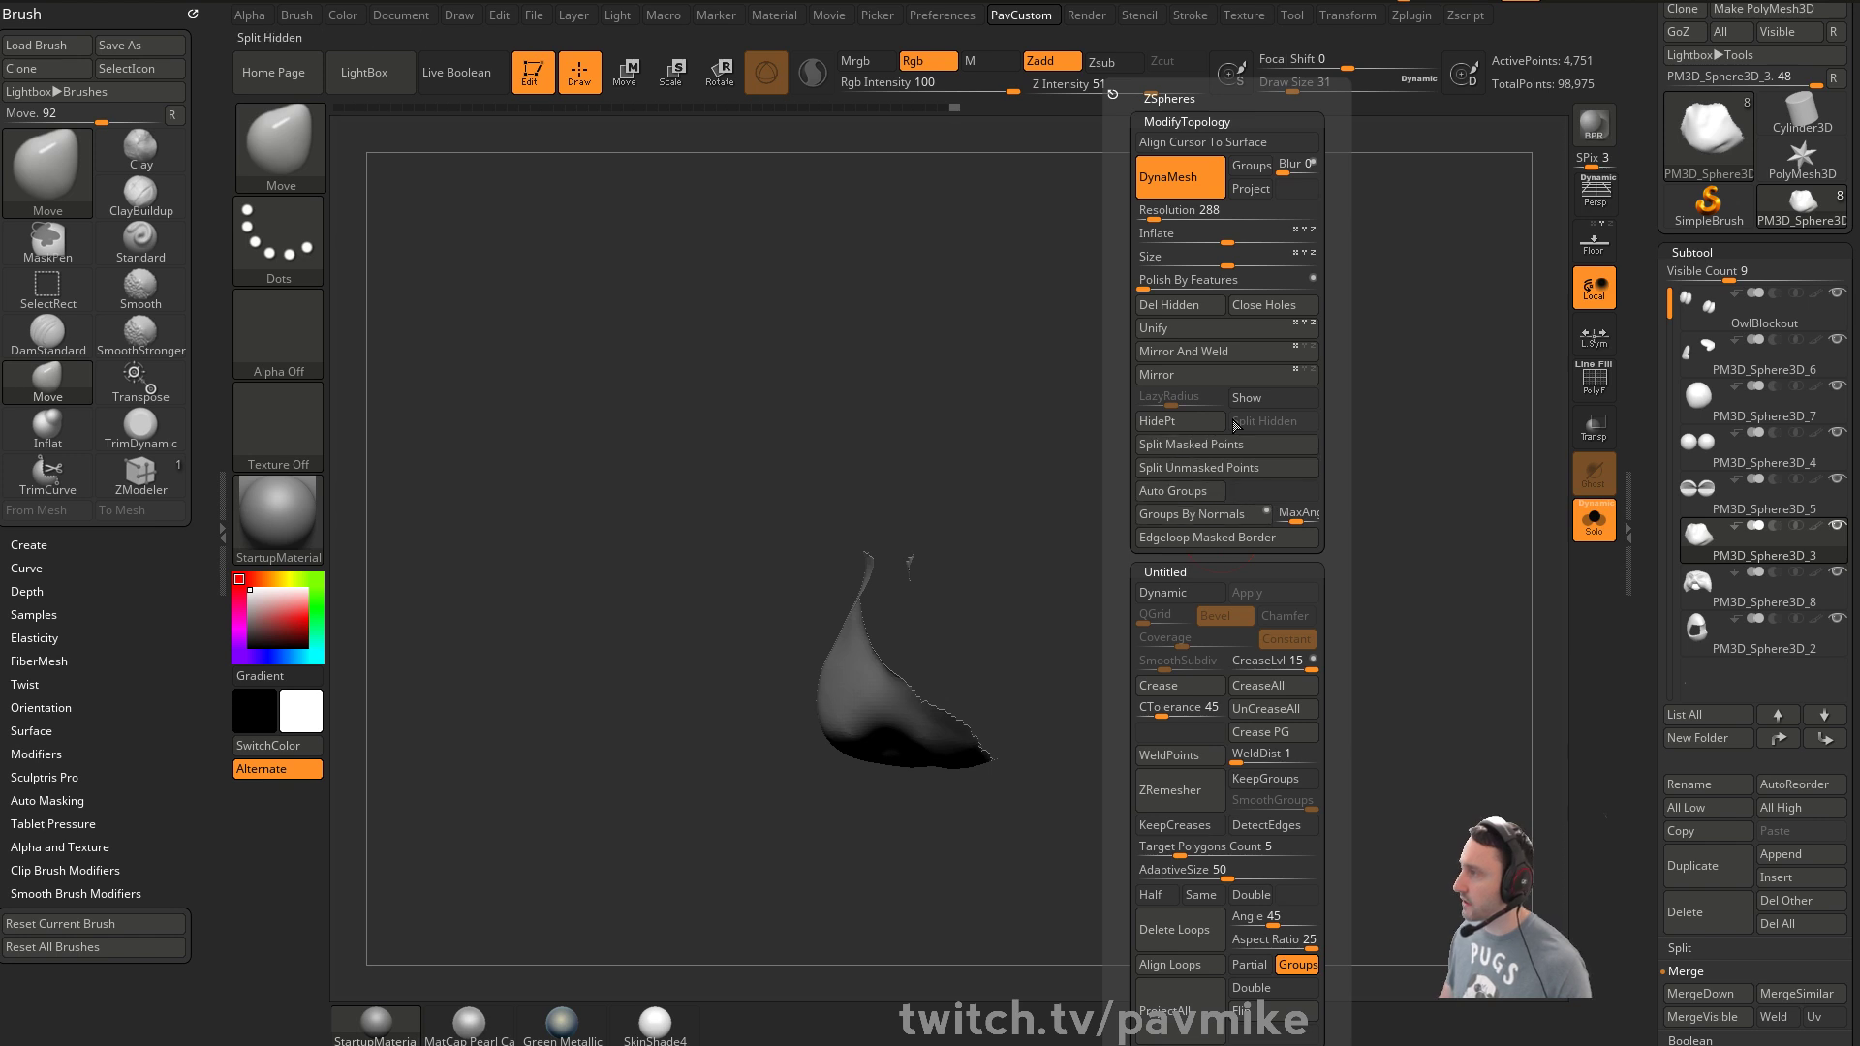
pyautogui.click(1256, 330)
# Move the capped back of the chin piece with the gizmo, remesh it with DynaMesh and show the whole owl
pyautogui.press('w')
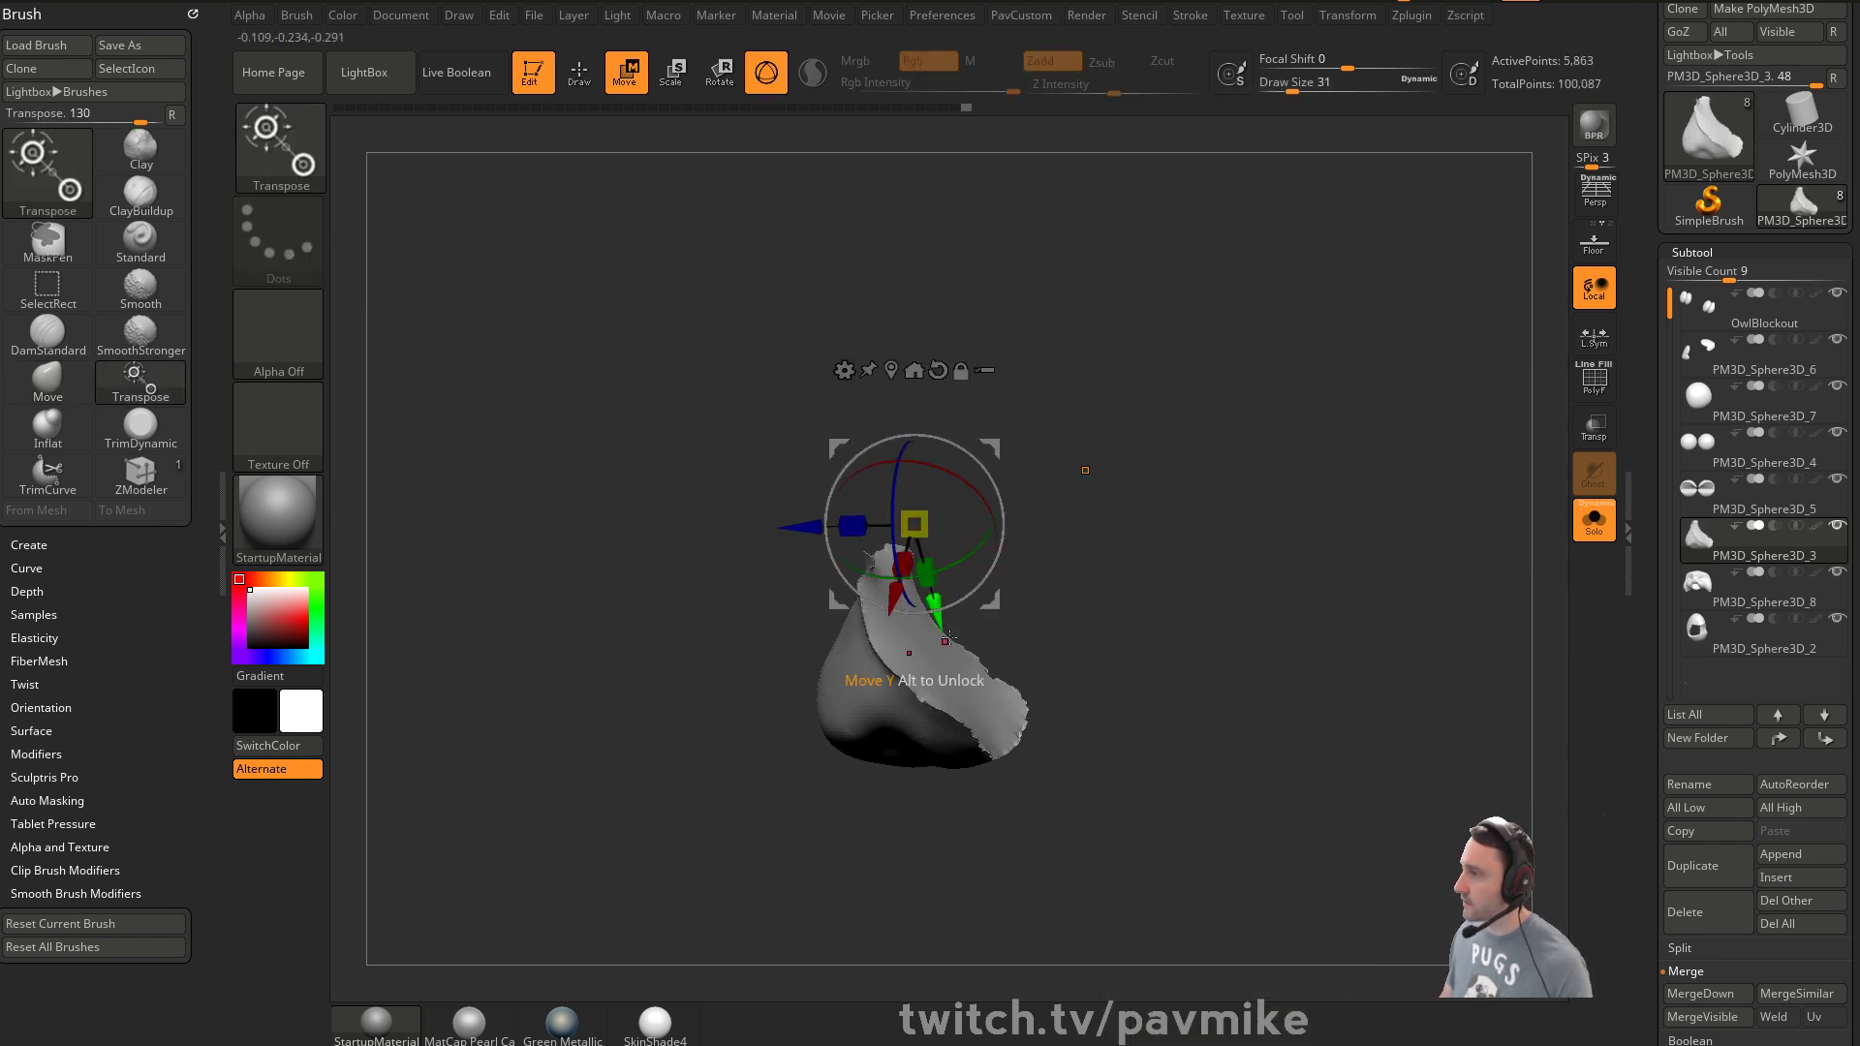
pyautogui.moveTo(1113, 558); pyautogui.dragTo(1153, 561)
pyautogui.moveTo(1035, 592)
pyautogui.keyDown('ctrl'); pyautogui.mouseDown()
pyautogui.moveTo(1270, 585)
pyautogui.moveTo(1176, 600)
pyautogui.moveTo(1202, 572)
pyautogui.mouseUp(); pyautogui.keyUp('ctrl')
pyautogui.moveTo(997, 550); pyautogui.dragTo(1004, 535)
pyautogui.moveTo(1191, 591)
pyautogui.mouseDown()
pyautogui.moveTo(1271, 601)
pyautogui.moveTo(1293, 497)
pyautogui.mouseUp()
pyautogui.press('q')
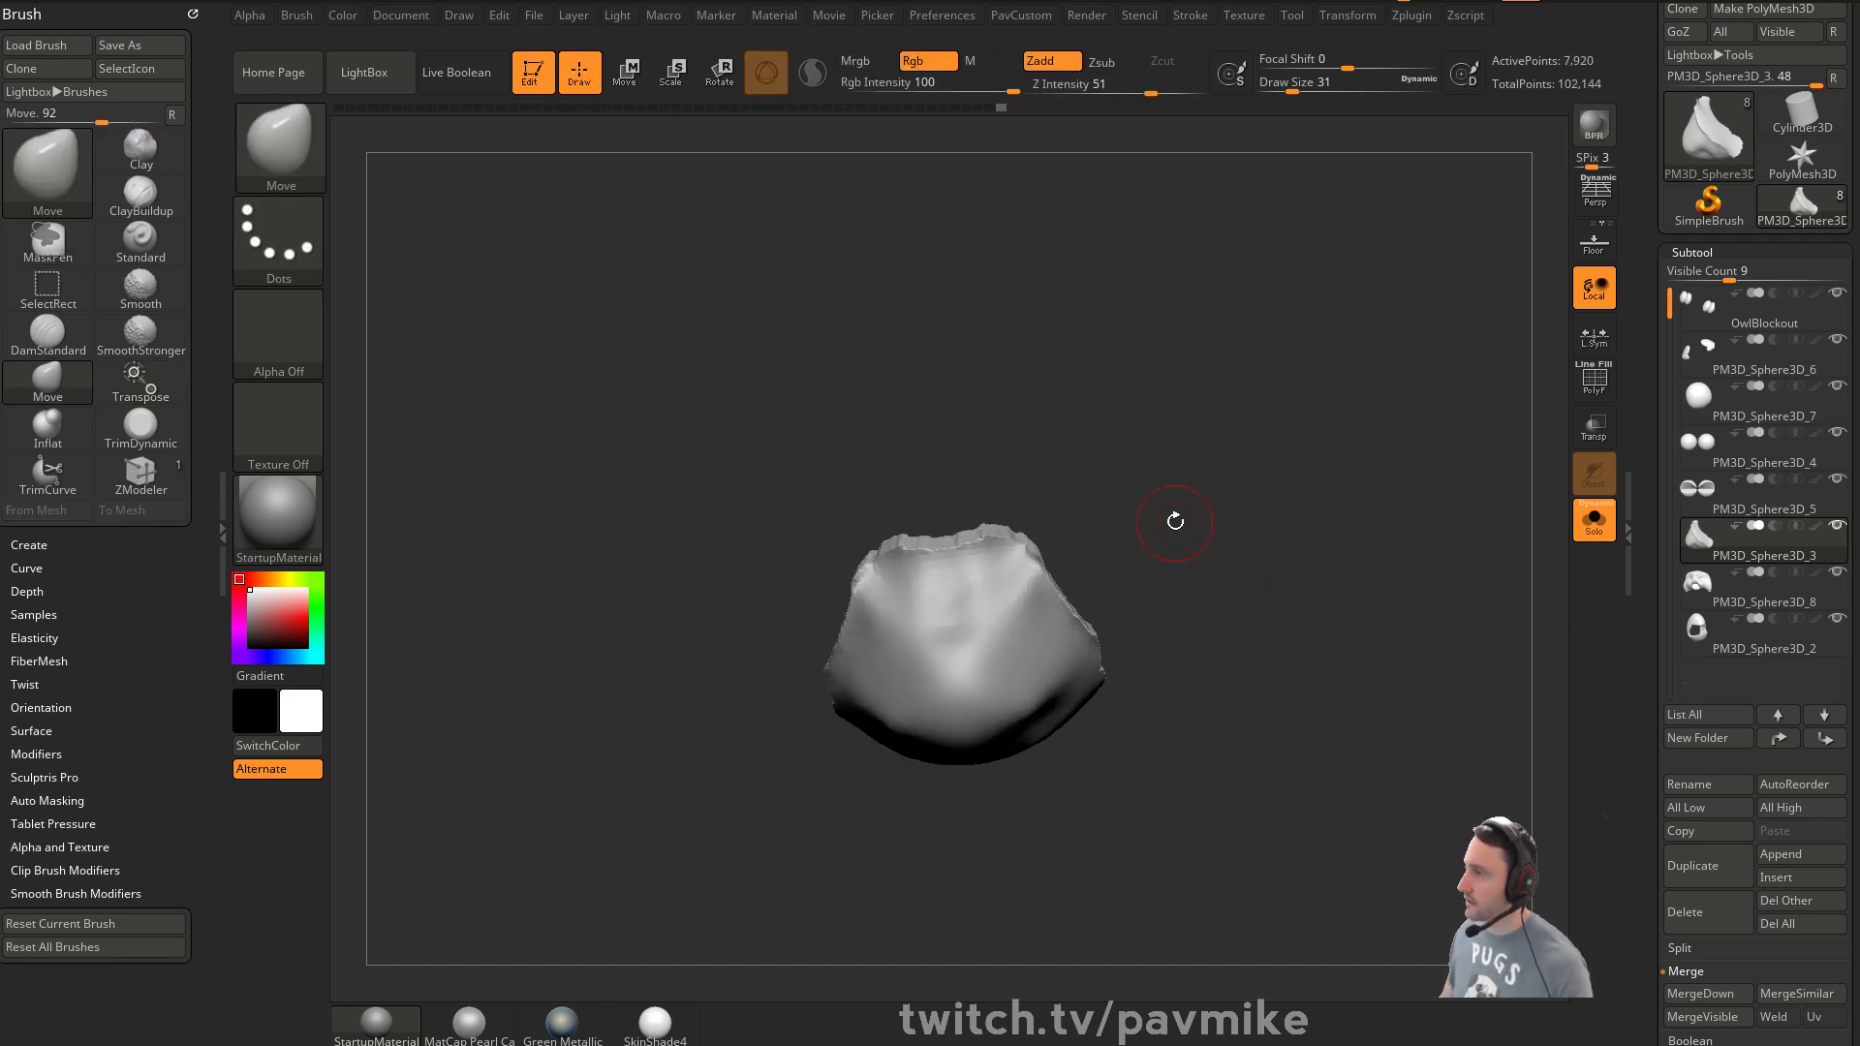
pyautogui.moveTo(1179, 527); pyautogui.dragTo(1022, 534)
pyautogui.press('shift')
pyautogui.click(1594, 521)
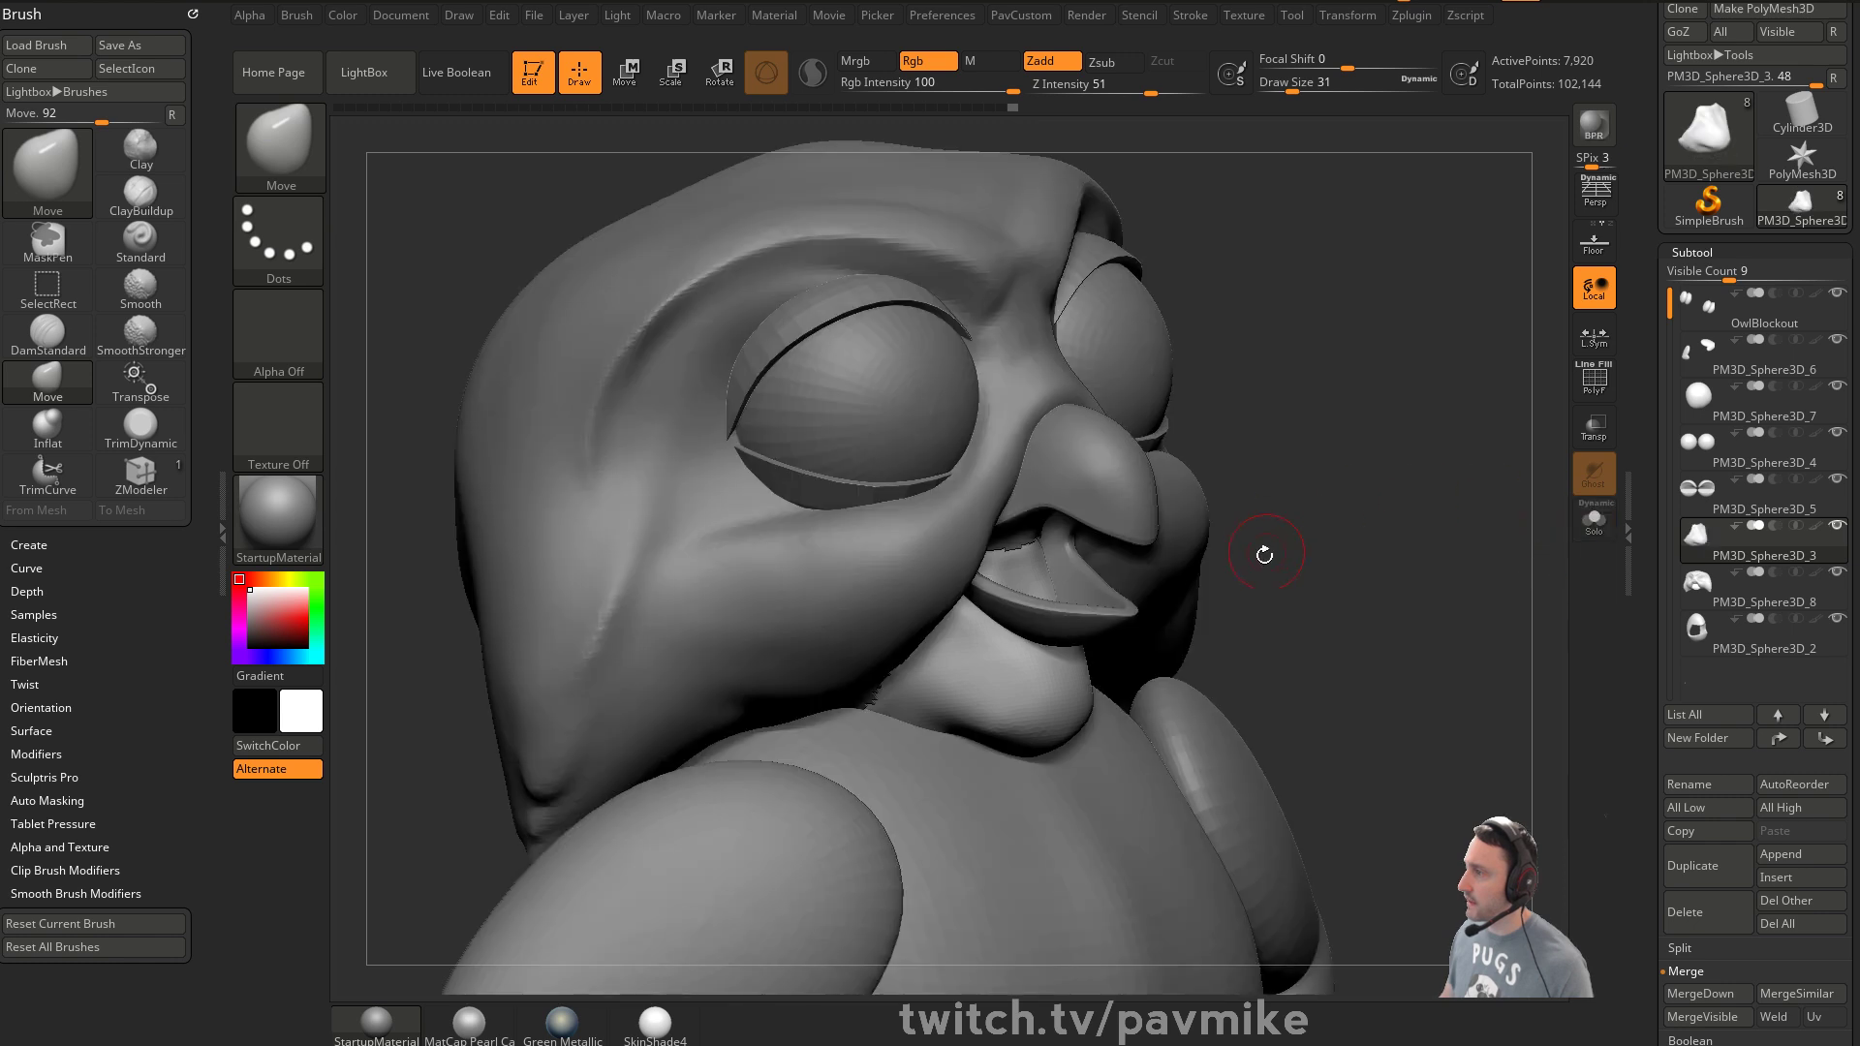
# Switch to the Standard brush and select the main head subtool
pyautogui.moveTo(1337, 595); pyautogui.dragTo(1183, 572)
pyautogui.press('b')
pyautogui.press('s')
pyautogui.press('t')
pyautogui.keyDown('alt'); pyautogui.click(1188, 564); pyautogui.keyUp('alt')
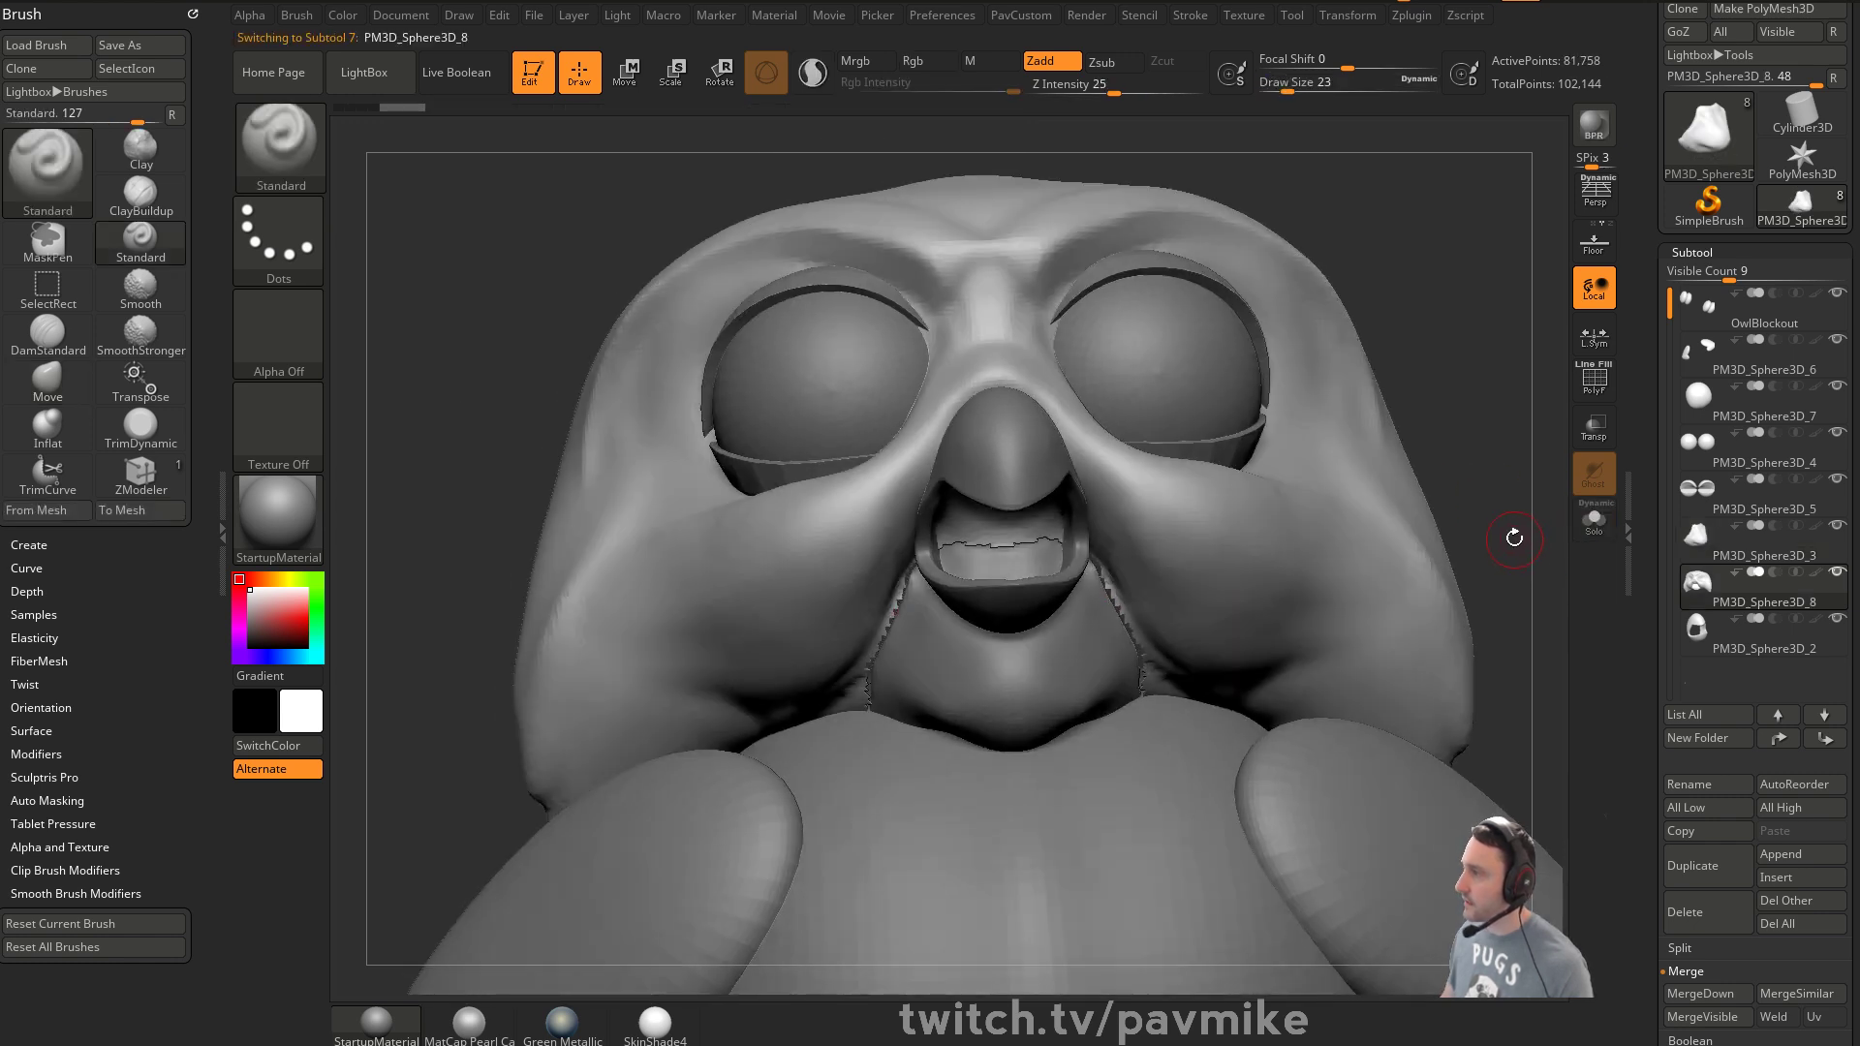
# Isolate the head and close the hole left where the chin was split off
pyautogui.moveTo(1515, 540); pyautogui.dragTo(1562, 527)
pyautogui.click(1593, 521)
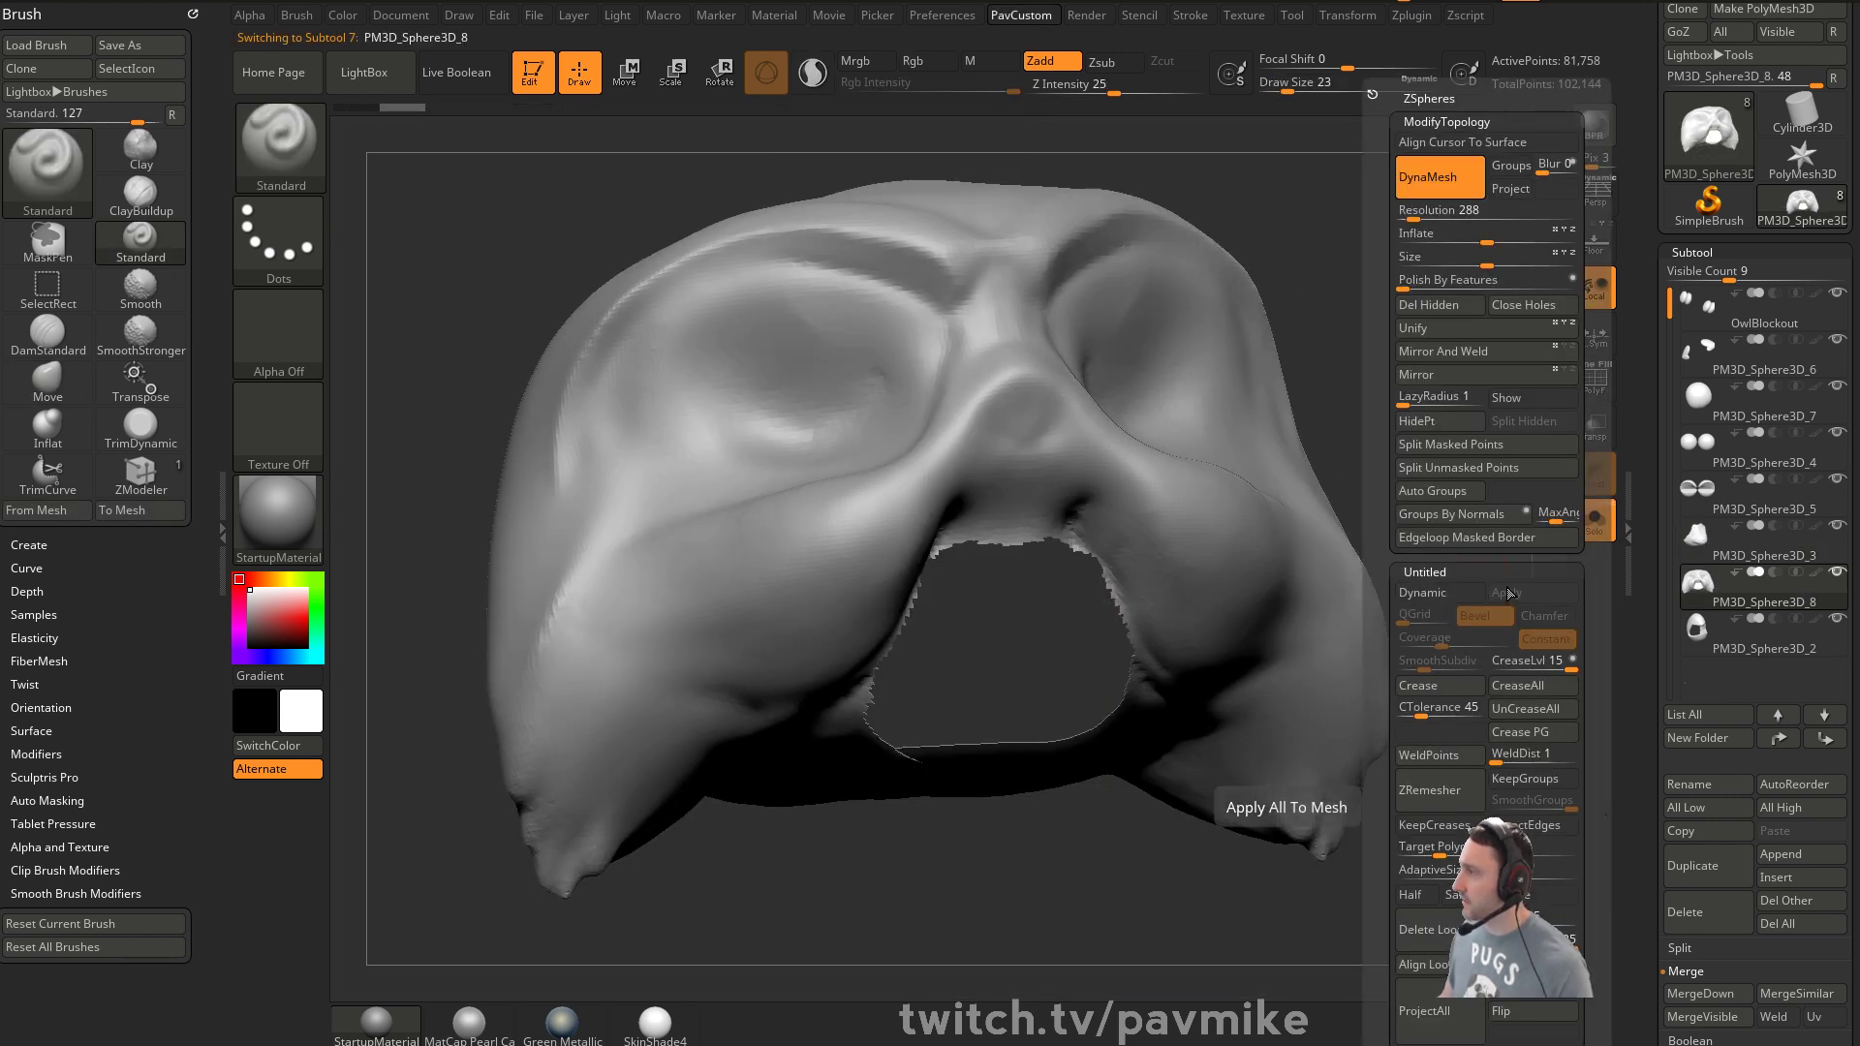
pyautogui.press('ctrl')
pyautogui.keyDown('ctrl'); pyautogui.moveTo(1543, 389); pyautogui.dragTo(1466, 494); pyautogui.keyUp('ctrl')
pyautogui.press('1')
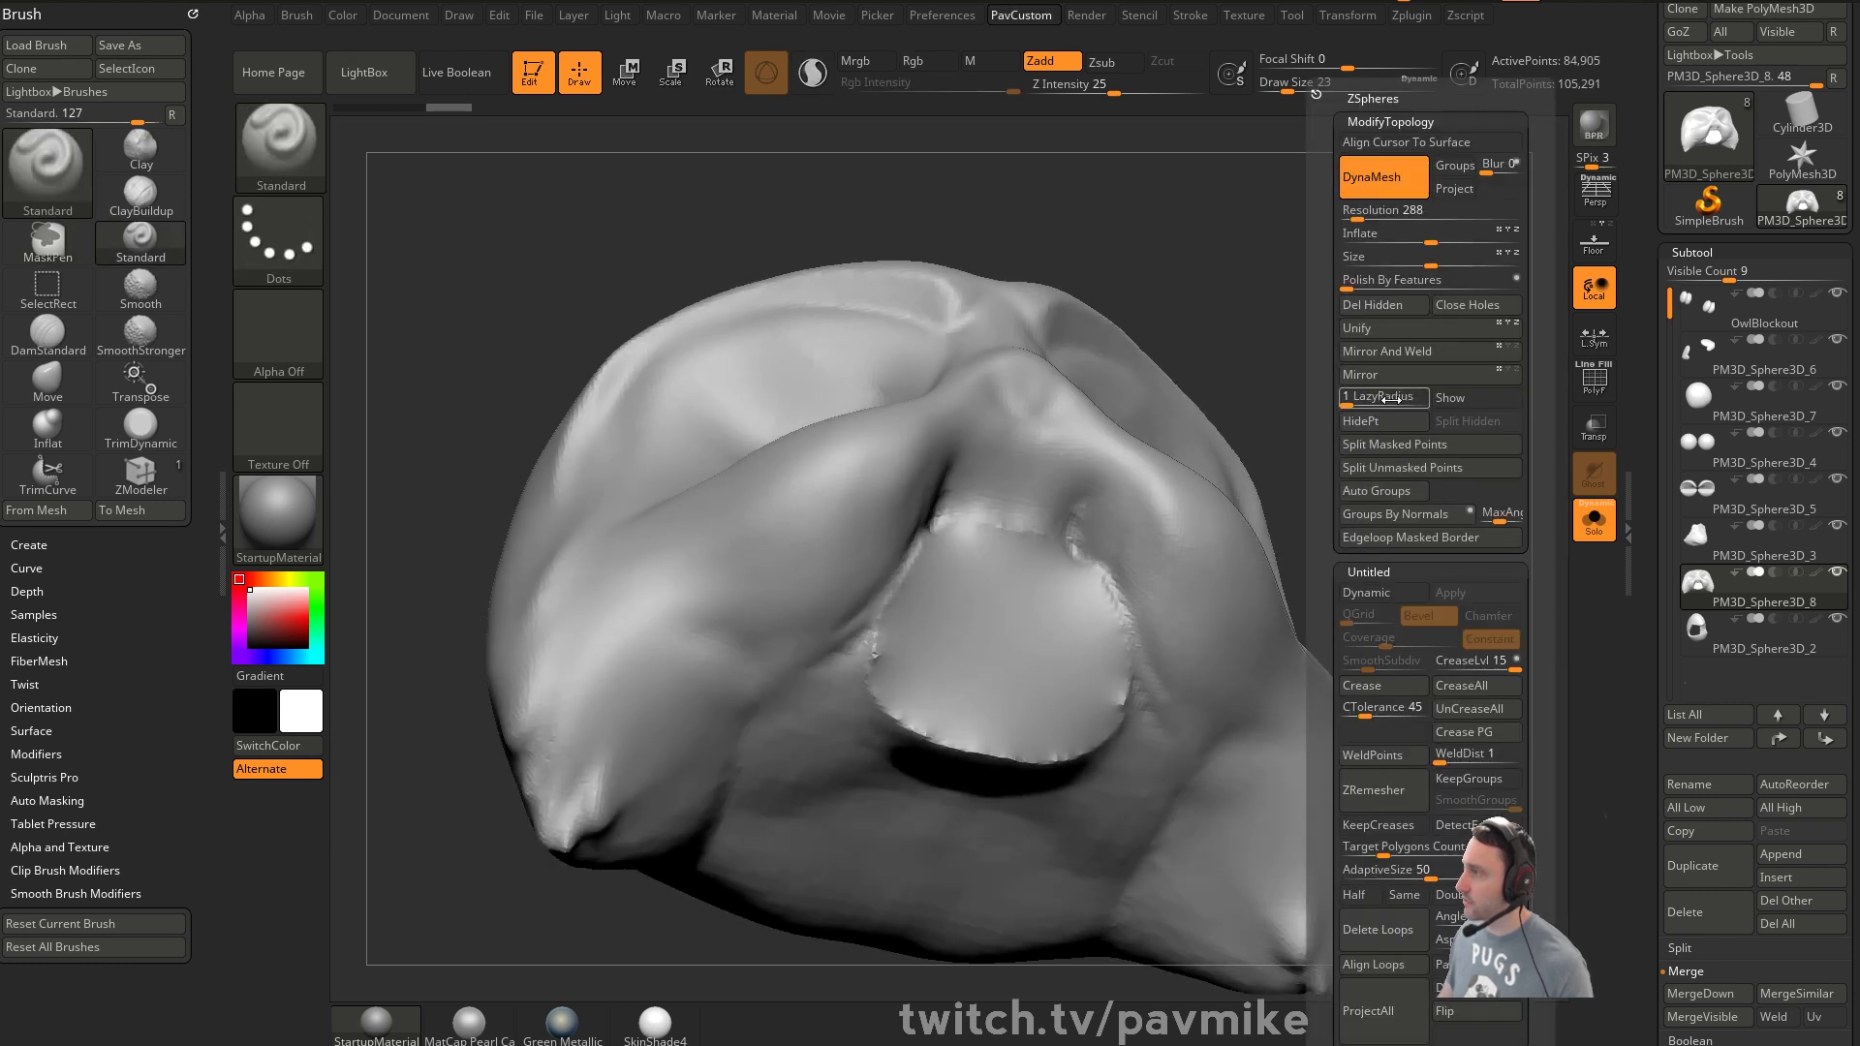
# Mirror and weld the head, smooth the closed chin opening and show the whole owl
pyautogui.click(1409, 354)
pyautogui.press('shift')
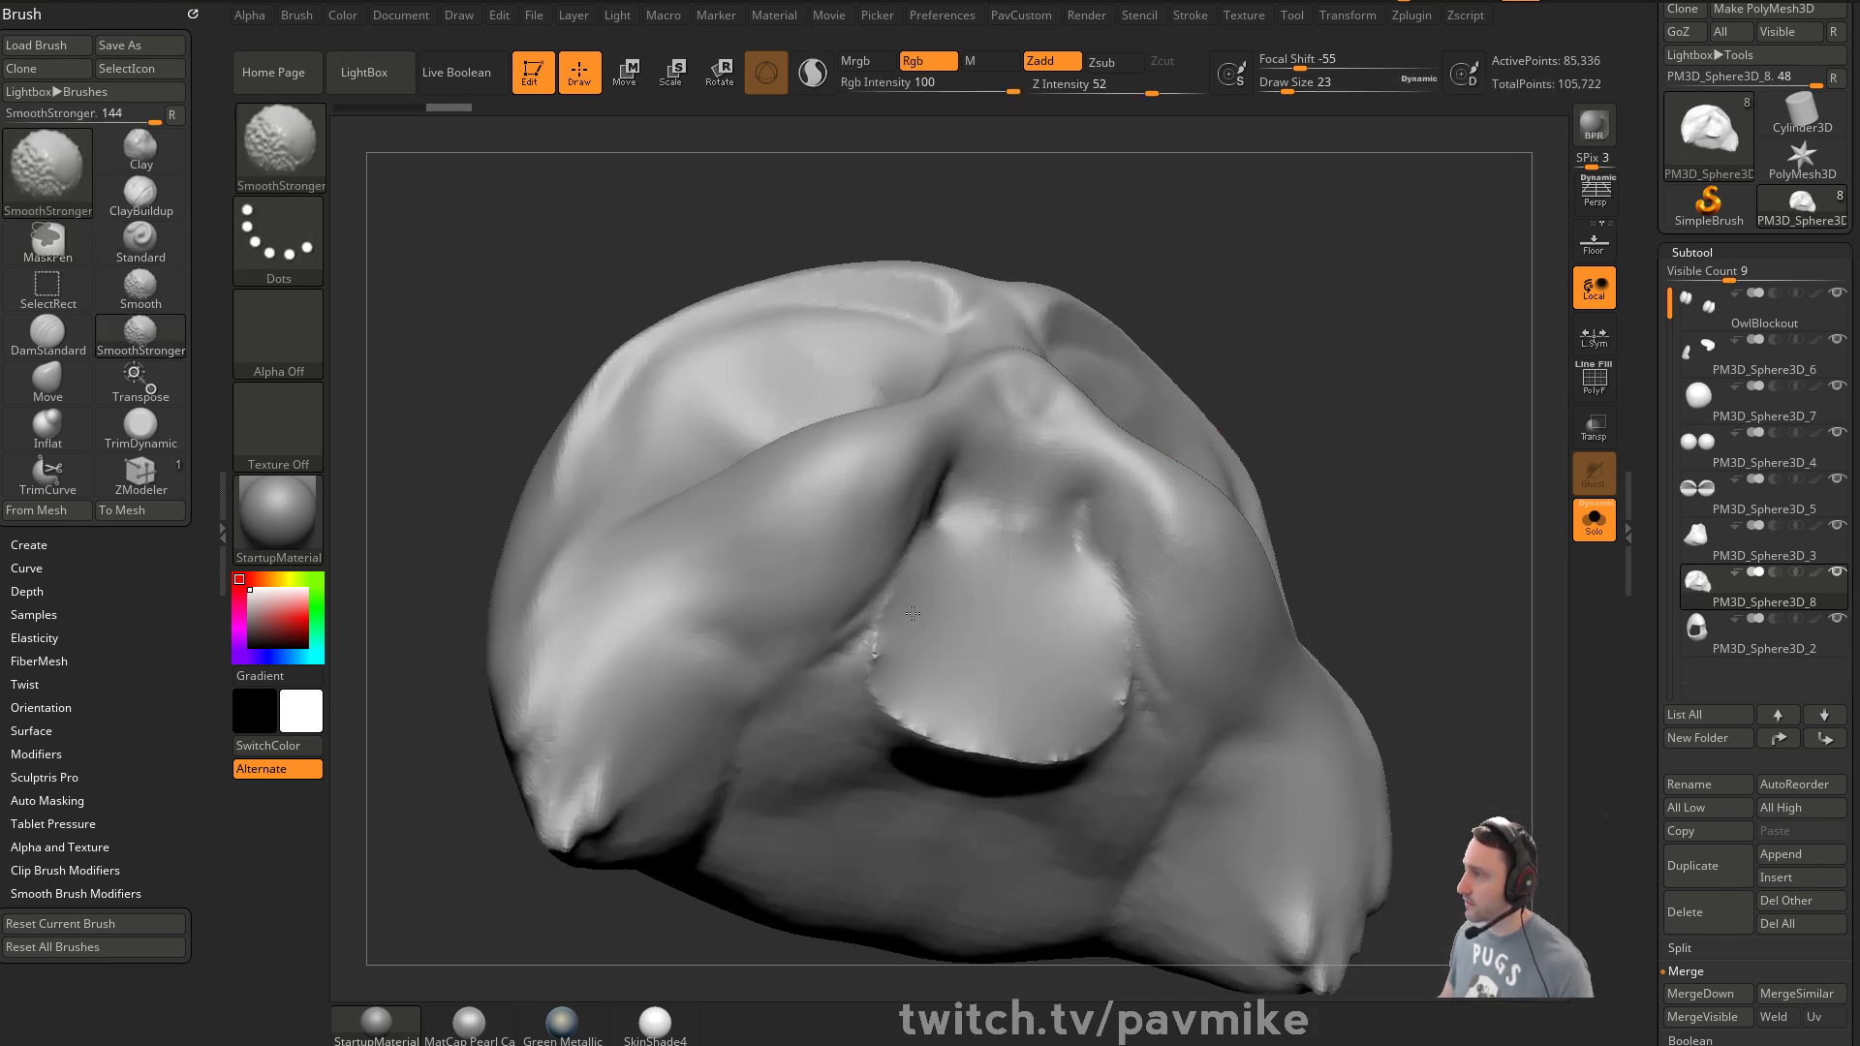
pyautogui.click(1589, 523)
pyautogui.moveTo(1549, 494)
pyautogui.mouseDown()
pyautogui.moveTo(1444, 403)
pyautogui.moveTo(1462, 482)
pyautogui.moveTo(1435, 490)
pyautogui.moveTo(1463, 466)
pyautogui.mouseUp()
# Select the chin piece and pull its upper edge toward the lower beak with the Move brush
pyautogui.keyDown('alt'); pyautogui.click(989, 550); pyautogui.keyUp('alt')
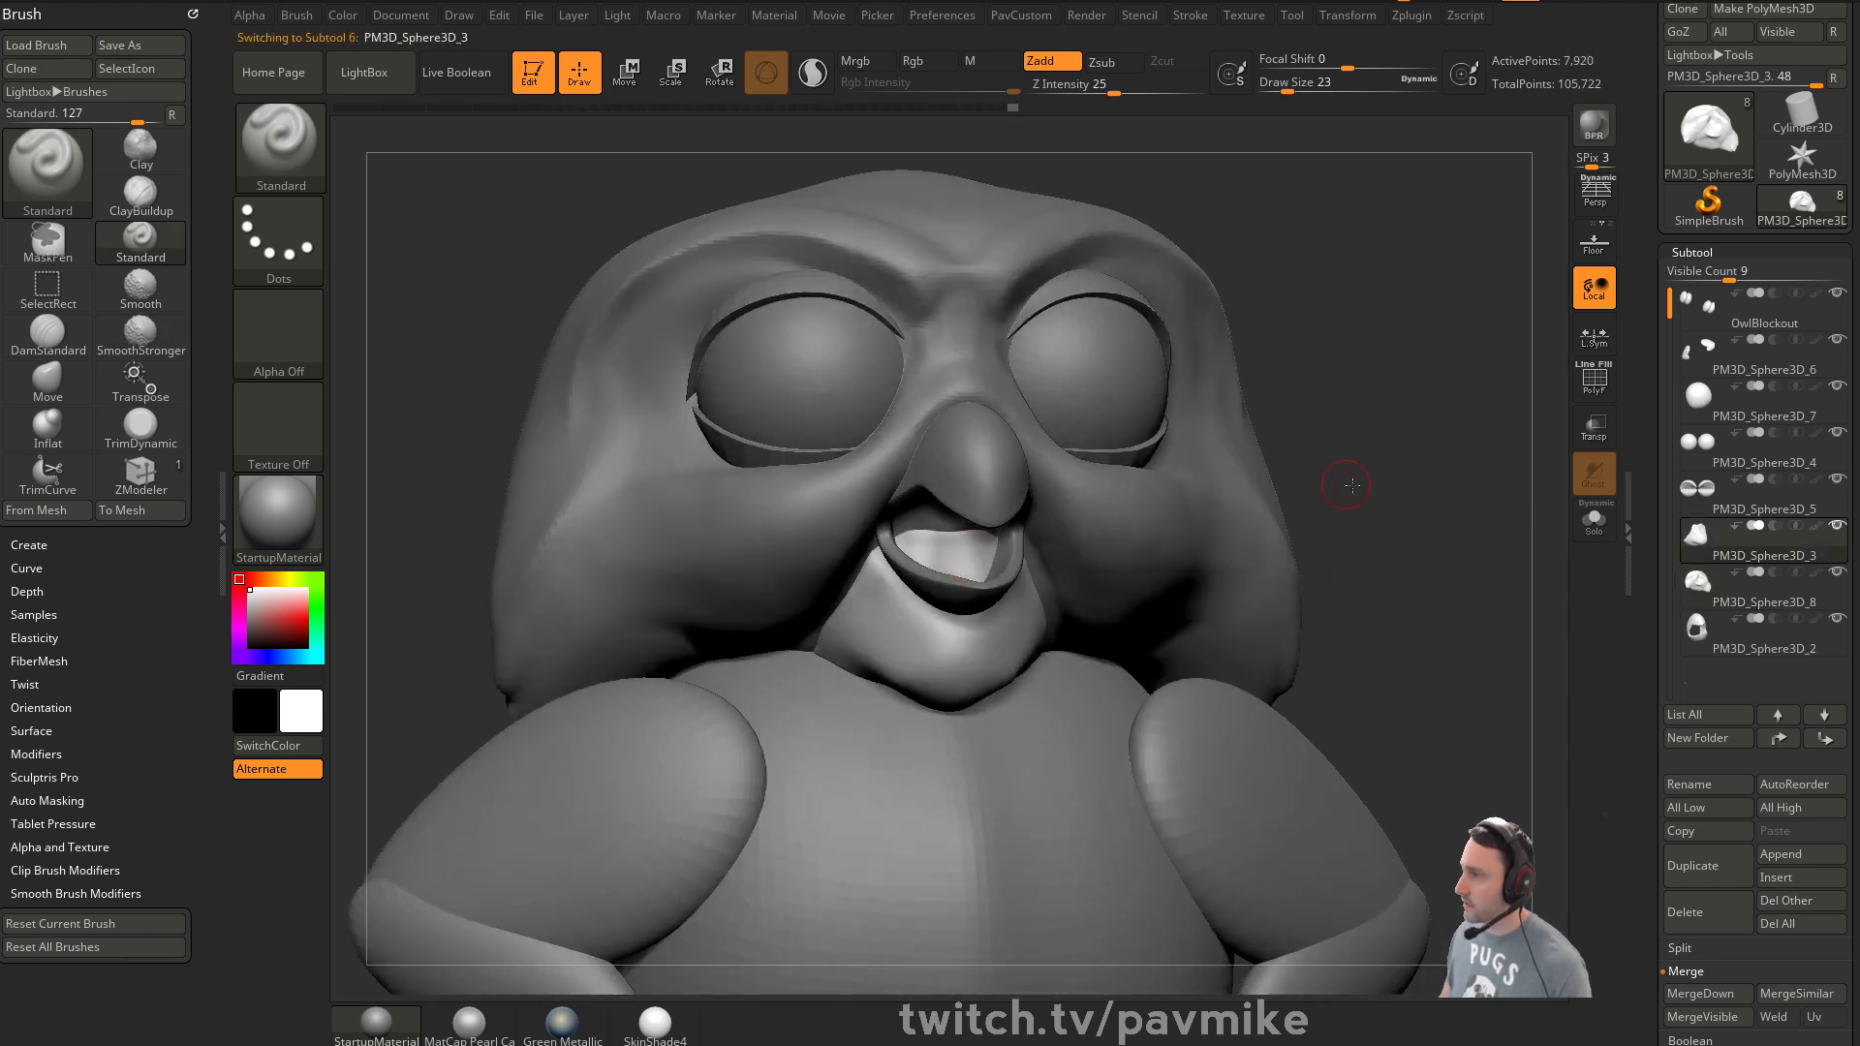
pyautogui.moveTo(1343, 487); pyautogui.dragTo(1414, 484)
pyautogui.press('s')
pyautogui.moveTo(914, 571); pyautogui.dragTo(946, 562)
pyautogui.press('b')
pyautogui.press('m')
pyautogui.press('v')
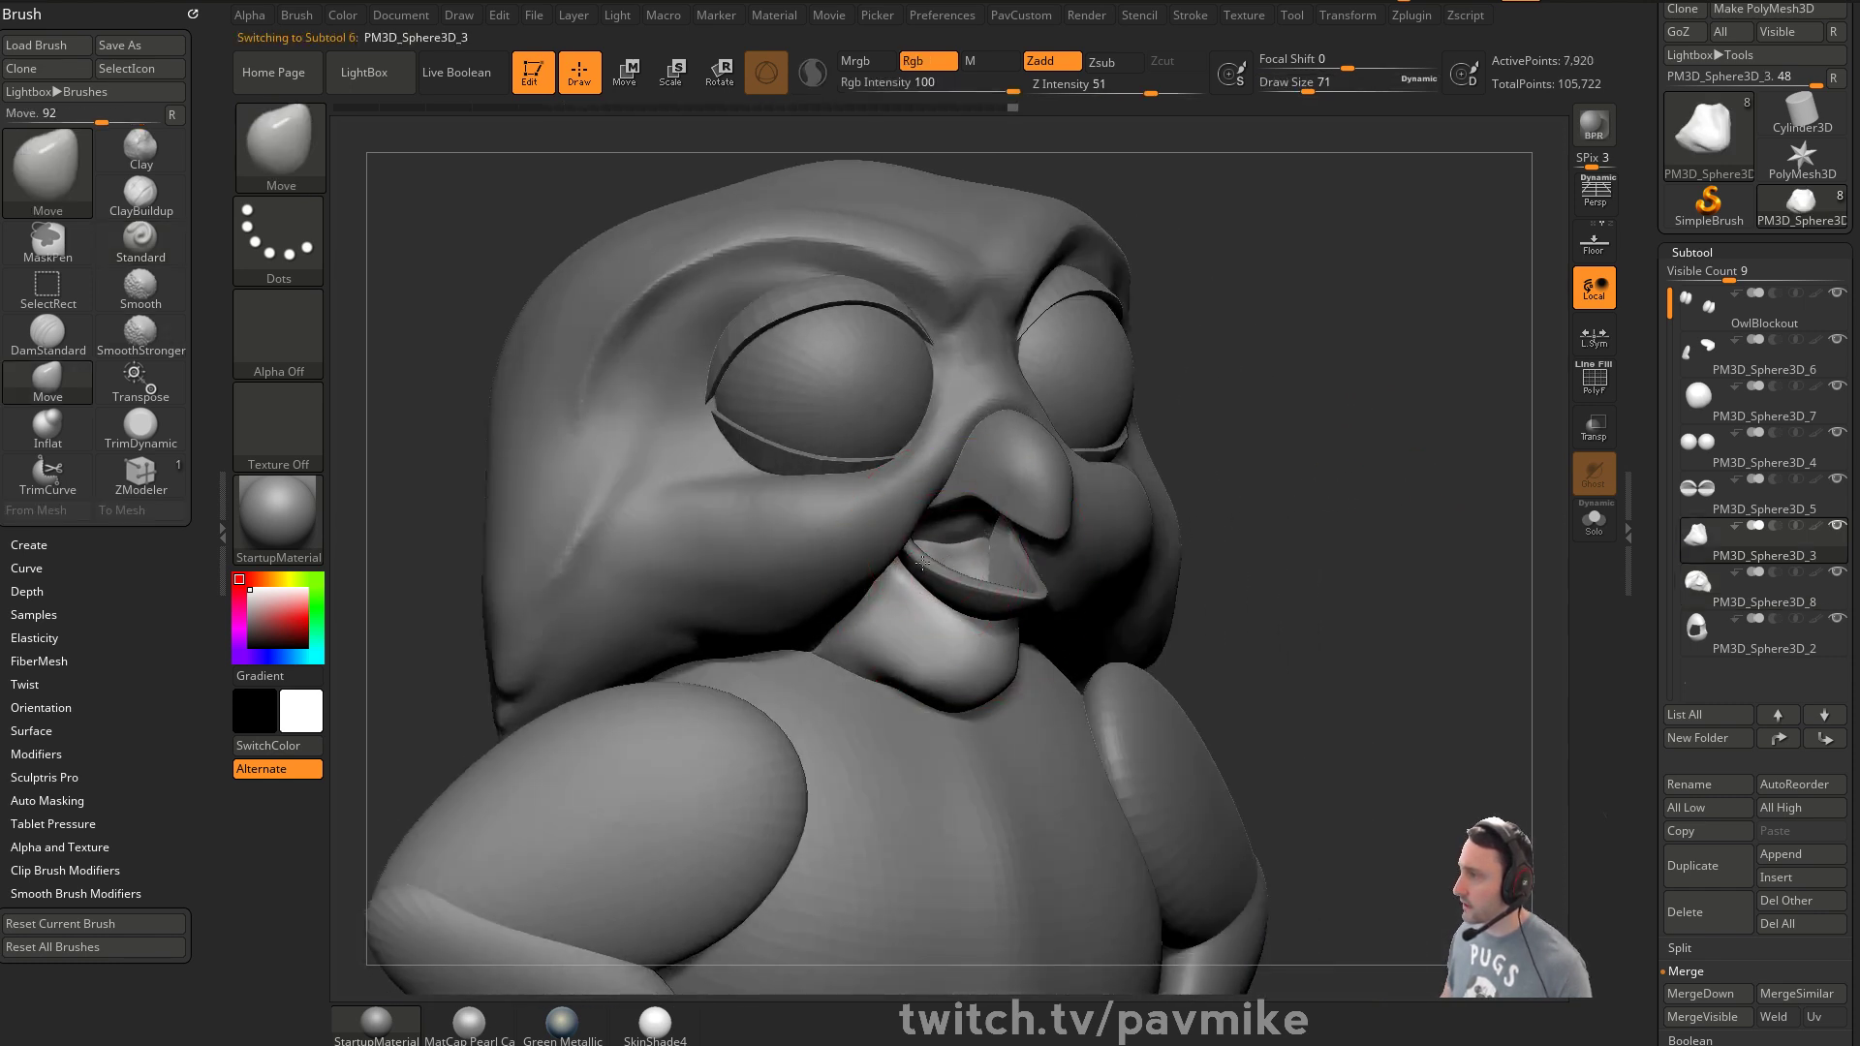
pyautogui.moveTo(1002, 520); pyautogui.dragTo(1022, 494, button='right')
# Select the head and adjust the edge of the mouth opening with the Move brush at draw size 56
pyautogui.keyDown('alt'); pyautogui.click(961, 522); pyautogui.keyUp('alt')
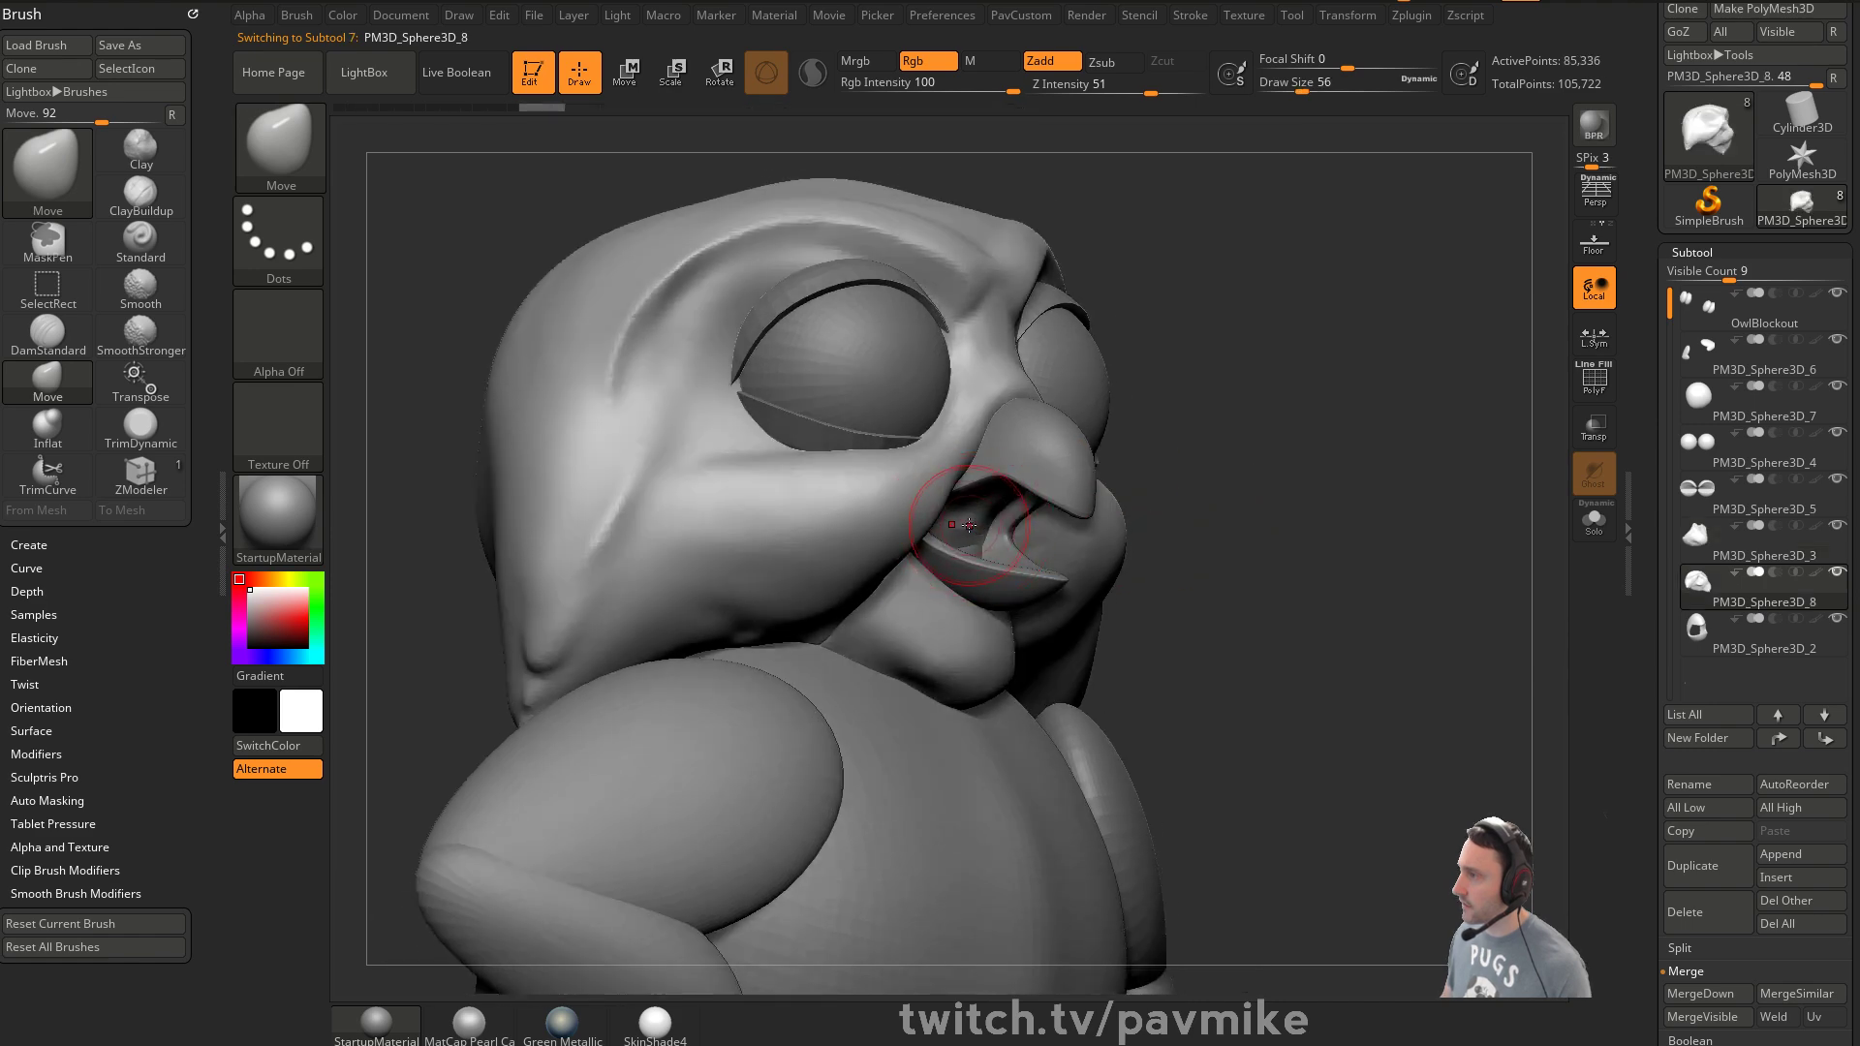
pyautogui.keyDown('shift'); pyautogui.moveTo(1338, 503); pyautogui.dragTo(1269, 502); pyautogui.keyUp('shift')
pyautogui.moveTo(1386, 528)
pyautogui.keyDown('alt'); pyautogui.mouseDown()
pyautogui.moveTo(1391, 473)
pyautogui.moveTo(1279, 515)
pyautogui.moveTo(1396, 548)
pyautogui.moveTo(1379, 552)
pyautogui.moveTo(1334, 518)
pyautogui.moveTo(1352, 494)
pyautogui.moveTo(1304, 473)
pyautogui.moveTo(1250, 491)
pyautogui.moveTo(1341, 527)
pyautogui.moveTo(1271, 539)
pyautogui.moveTo(1366, 532)
pyautogui.moveTo(1258, 539)
pyautogui.mouseUp(); pyautogui.keyUp('alt')
pyautogui.press('s')
pyautogui.press('s')
# Reselect the chin piece and shape it around the lower beak with the Move brush at draw size 68
pyautogui.keyDown('alt'); pyautogui.click(890, 559); pyautogui.keyUp('alt')
pyautogui.press('s')
pyautogui.moveTo(891, 559)
pyautogui.mouseDown()
pyautogui.moveTo(909, 555)
pyautogui.moveTo(882, 532)
pyautogui.moveTo(921, 524)
pyautogui.mouseUp()
pyautogui.press('s')
pyautogui.press('w')
pyautogui.press('q')
pyautogui.press('s')
pyautogui.moveTo(1270, 509); pyautogui.dragTo(1216, 514)
pyautogui.press('s')
pyautogui.moveTo(935, 578); pyautogui.dragTo(930, 579)
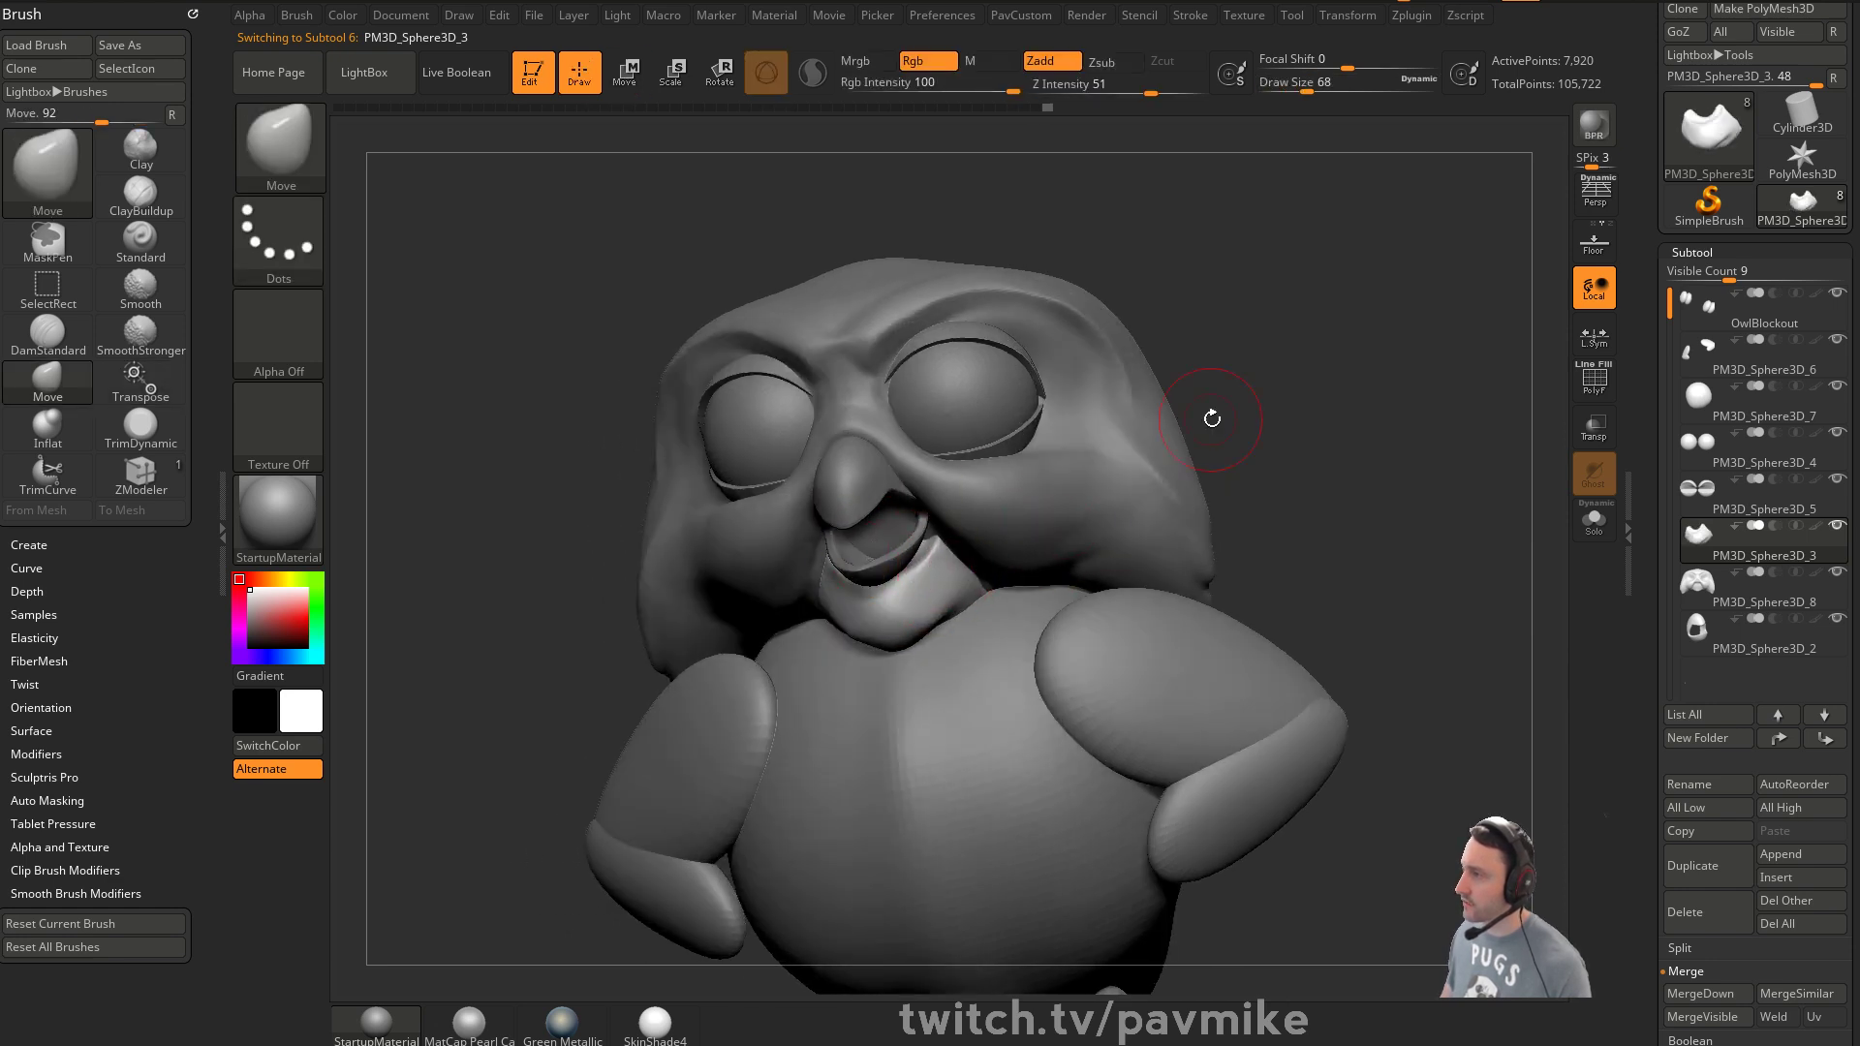
# Select the head and carve a mouth cavity behind the beak with the Standard brush at draw size 71, undoing the last stroke
pyautogui.moveTo(1209, 422); pyautogui.dragTo(1250, 444)
pyautogui.keyDown('alt'); pyautogui.click(1056, 463); pyautogui.keyUp('alt')
pyautogui.moveTo(1114, 470); pyautogui.dragTo(1211, 460)
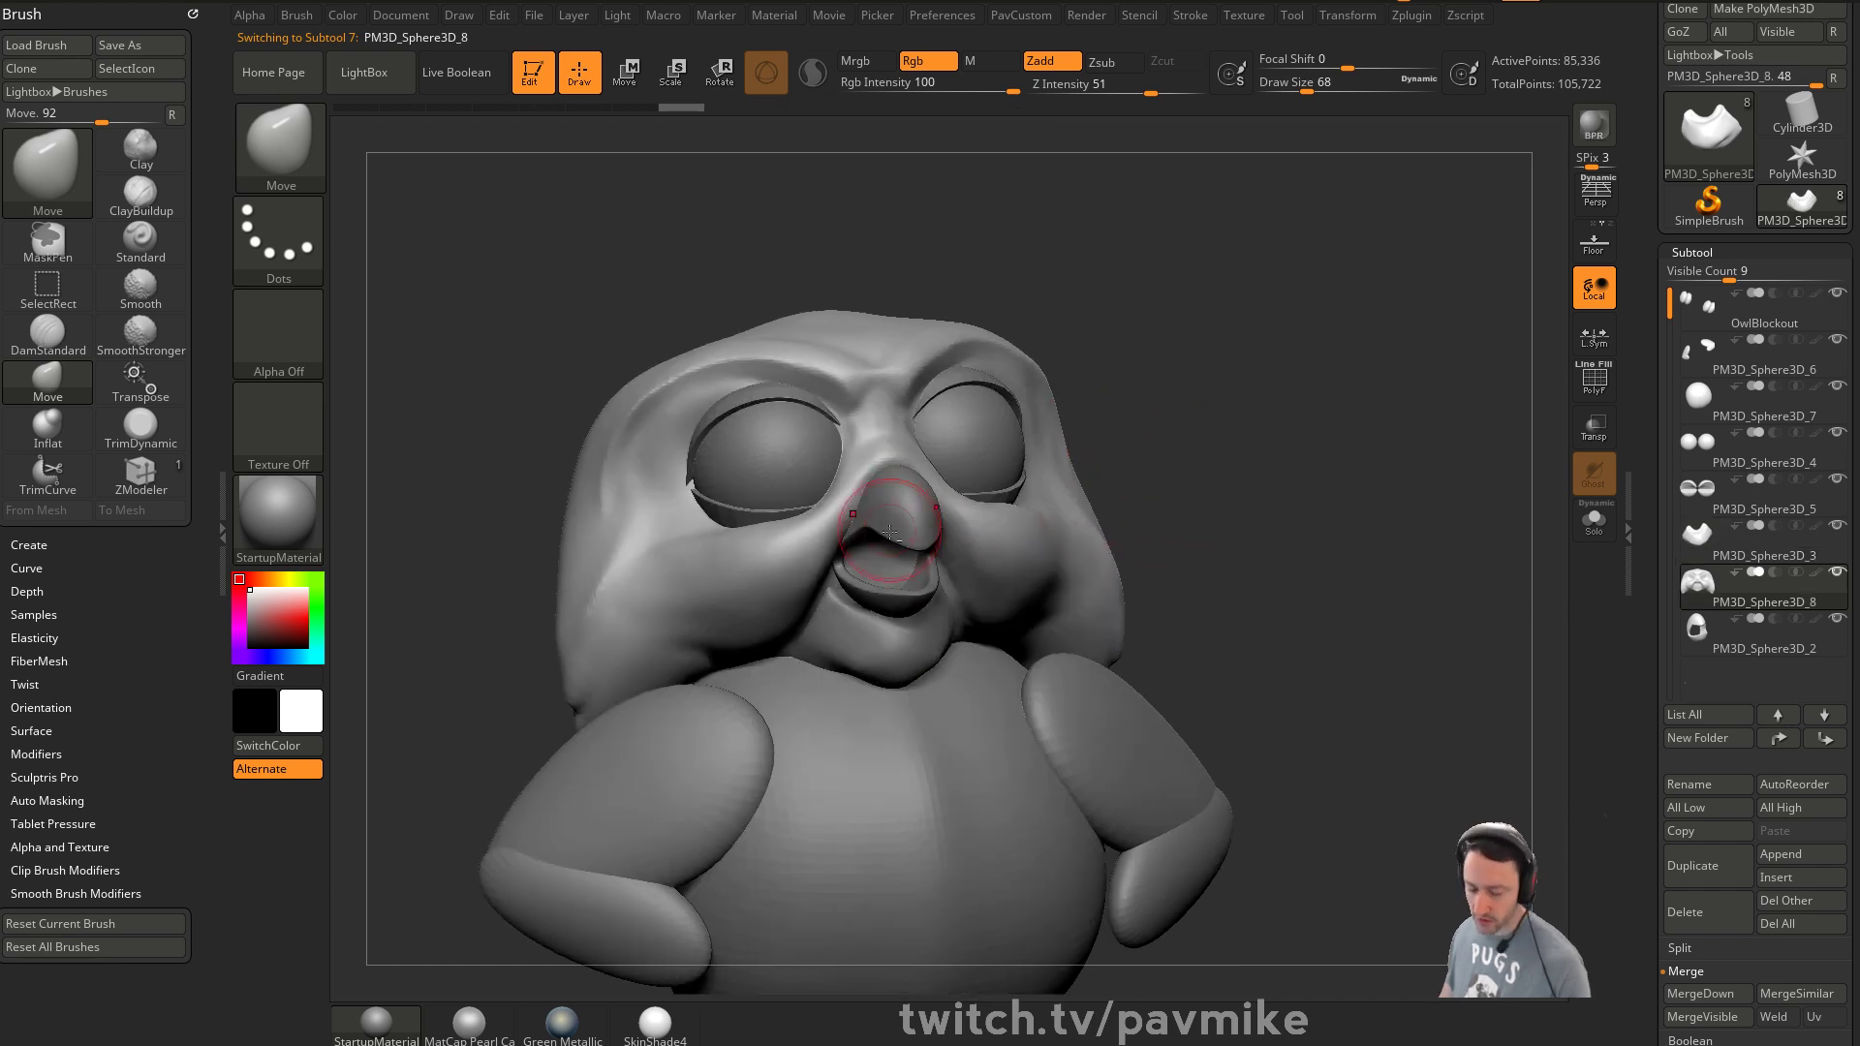
pyautogui.press('b')
pyautogui.press('s')
pyautogui.press('t')
pyautogui.press('s')
pyautogui.moveTo(876, 569); pyautogui.dragTo(882, 569)
pyautogui.moveTo(910, 569); pyautogui.dragTo(874, 568, button='right')
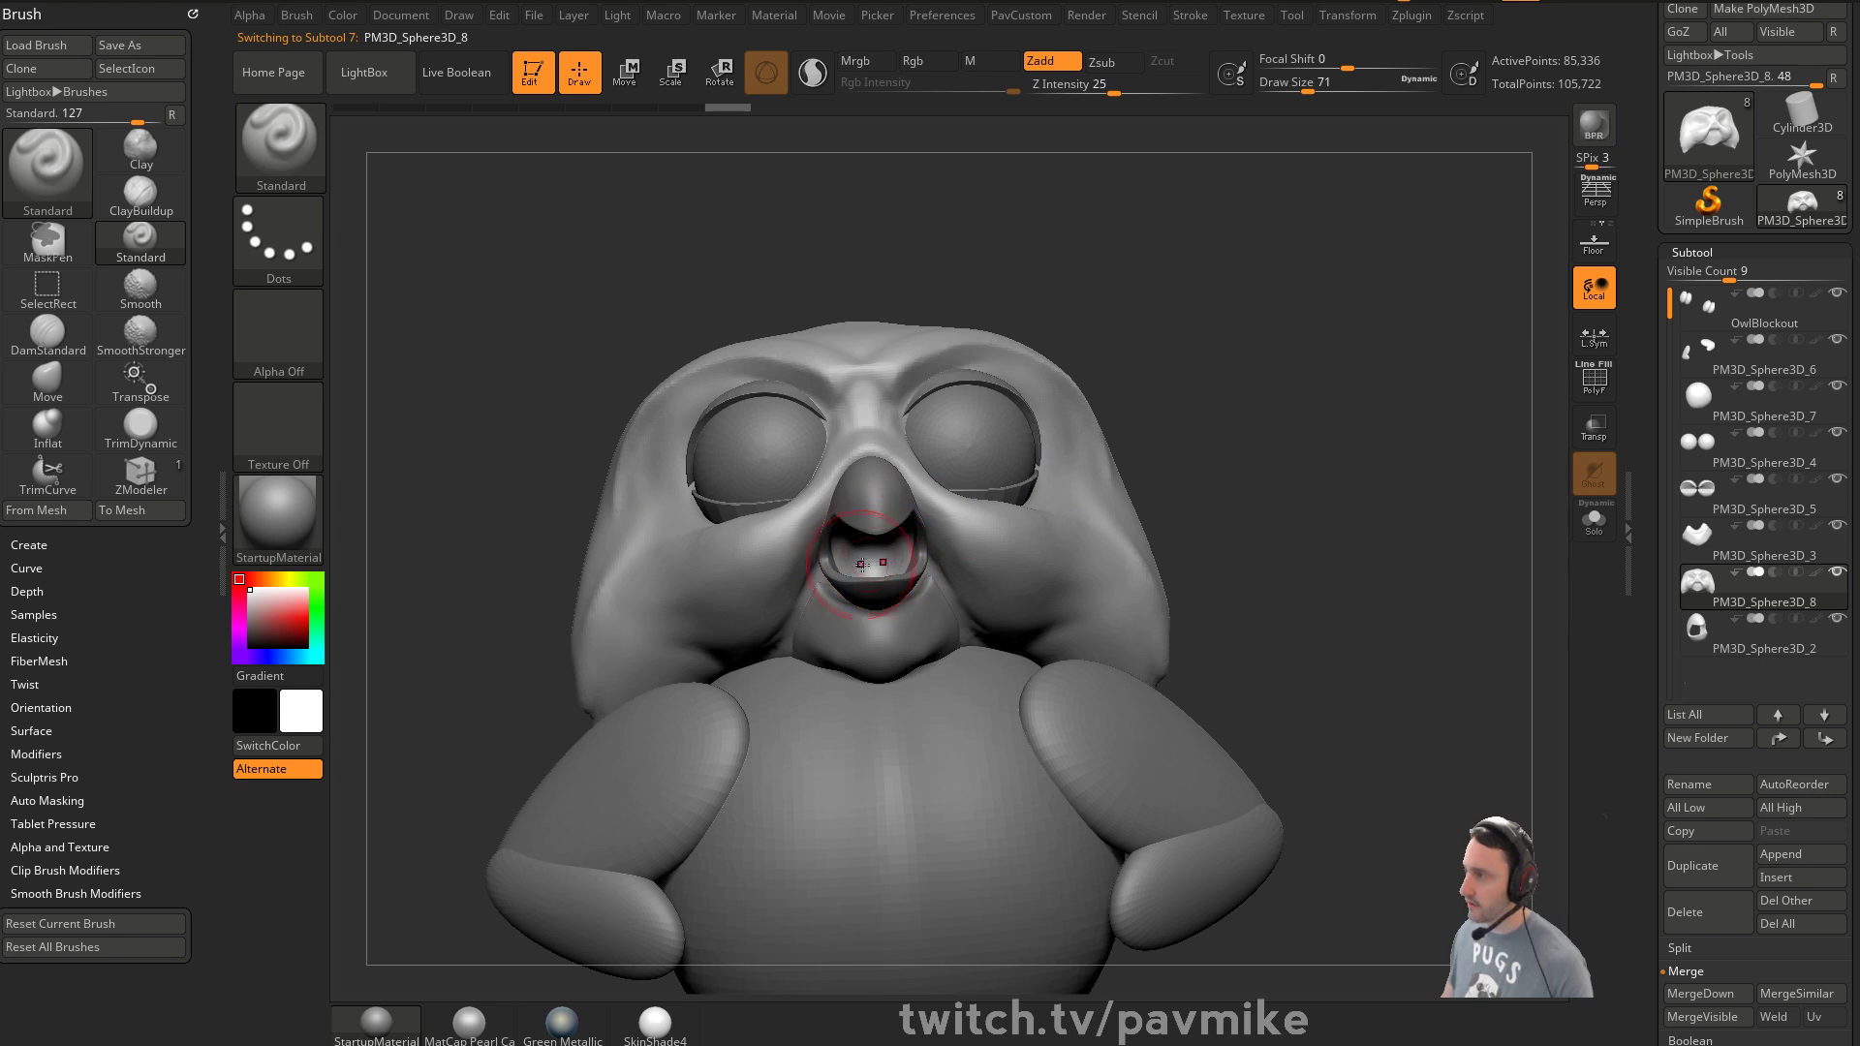
pyautogui.moveTo(1119, 409)
pyautogui.mouseDown()
pyautogui.moveTo(1147, 423)
pyautogui.moveTo(1124, 438)
pyautogui.mouseUp()
pyautogui.hotkey('ctrl', 'z')
# Isolate the head and smooth the rim and inside of the mouth cavity
pyautogui.click(1589, 526)
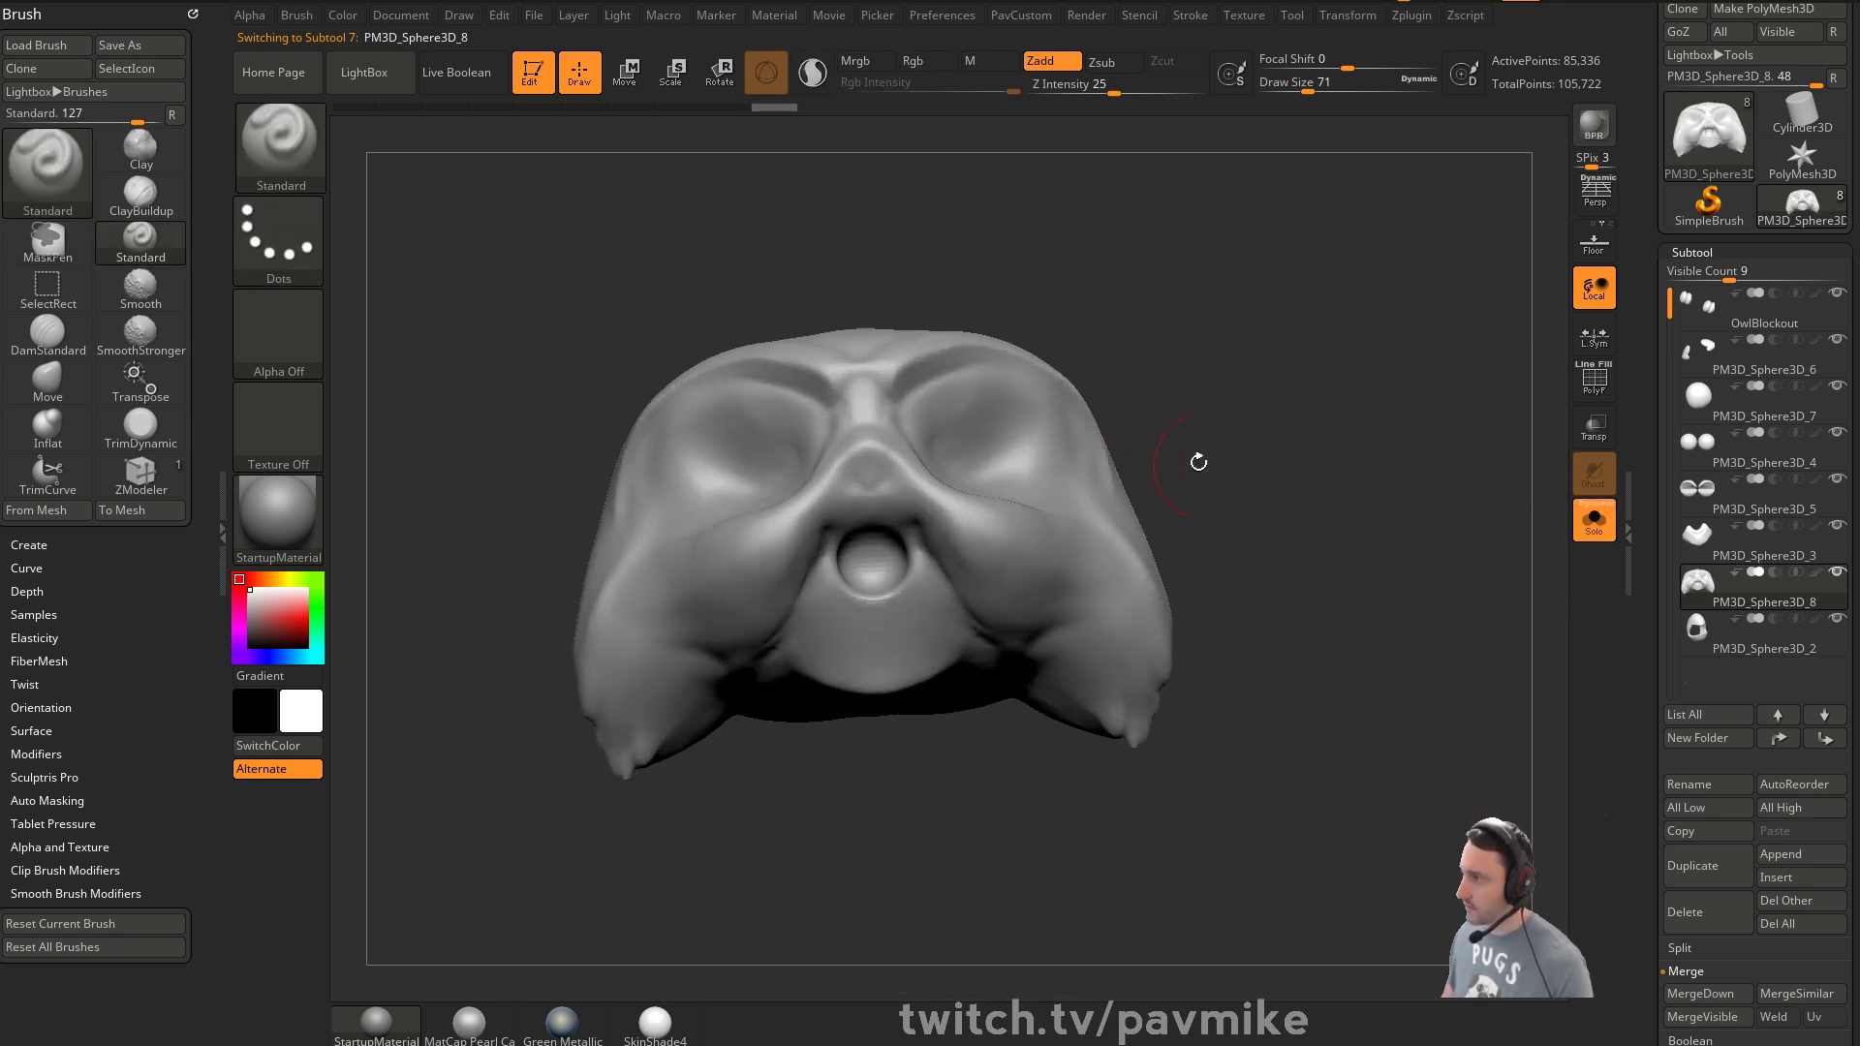
pyautogui.press('shift')
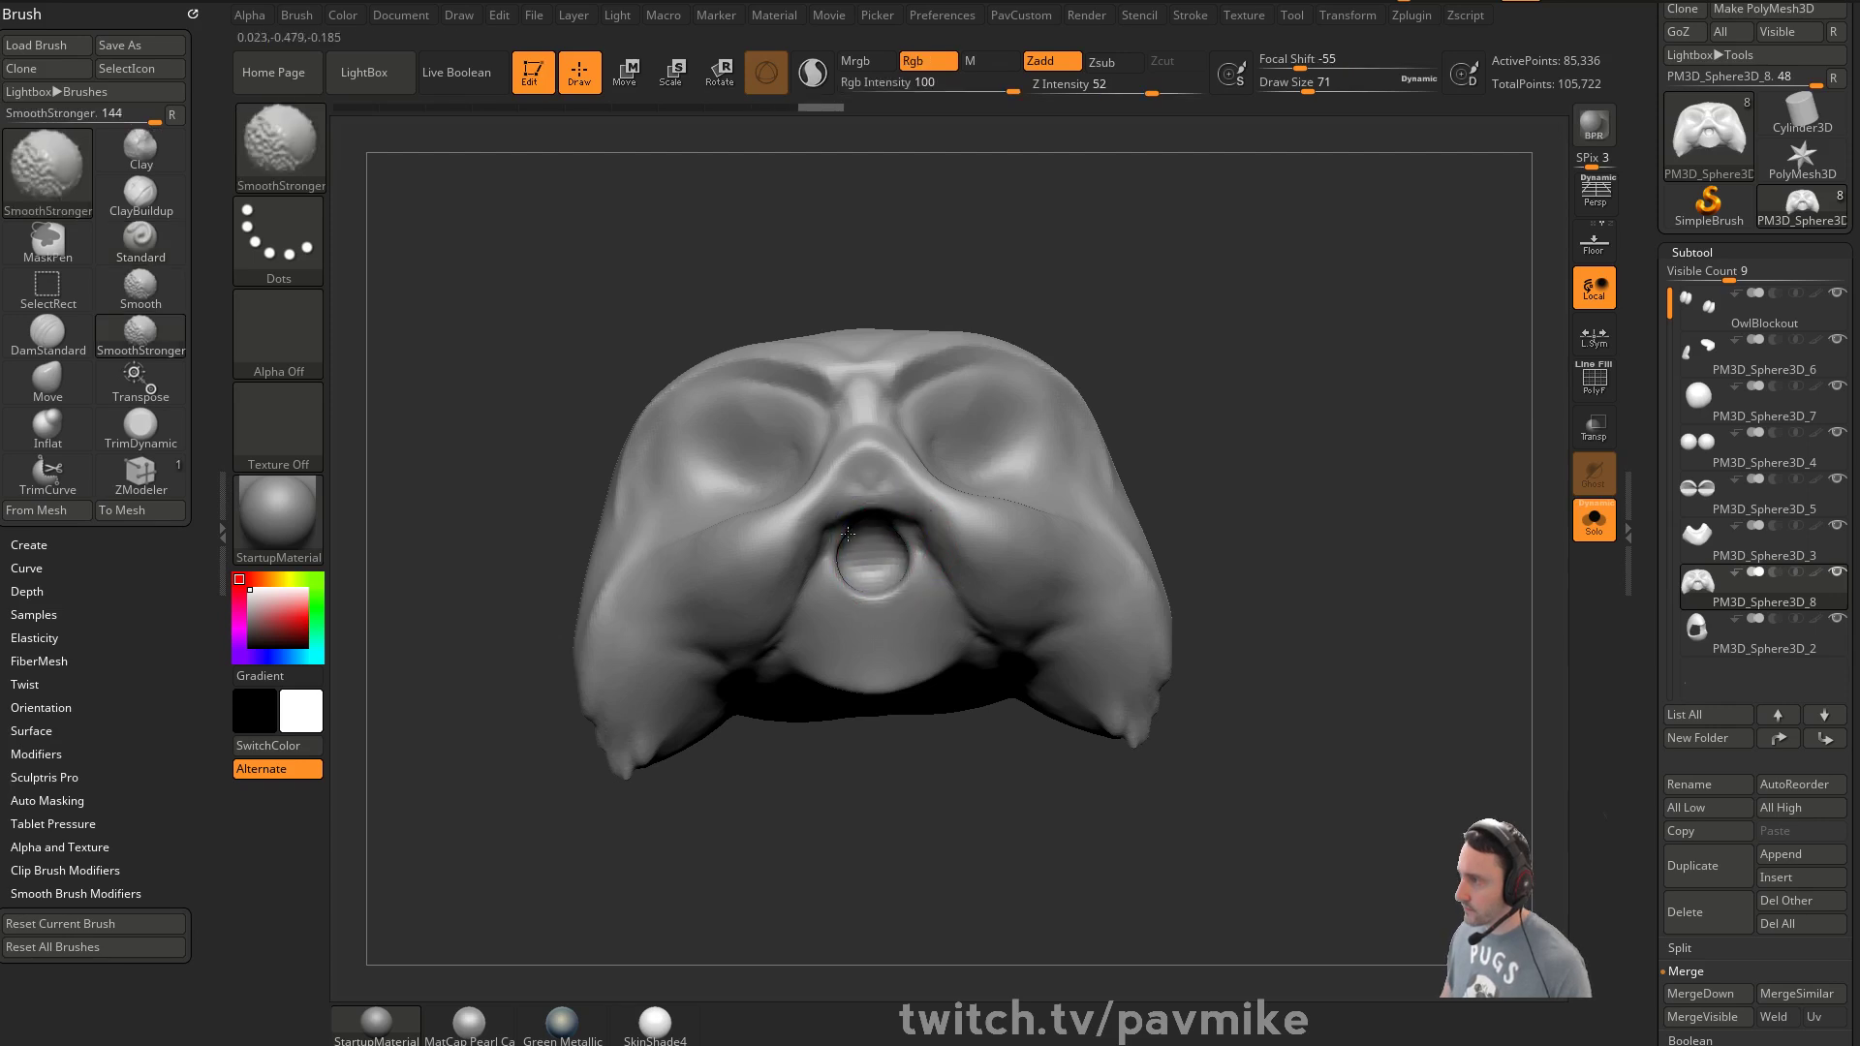
pyautogui.moveTo(882, 533)
pyautogui.keyDown('shift'); pyautogui.mouseDown()
pyautogui.moveTo(880, 568)
pyautogui.moveTo(877, 551)
pyautogui.mouseUp(); pyautogui.keyUp('shift')
# Shape the mouth cavity with the Clay brush, show the whole owl and work the mouth's roof at draw size 56
pyautogui.press('b')
pyautogui.press('c')
pyautogui.press('l')
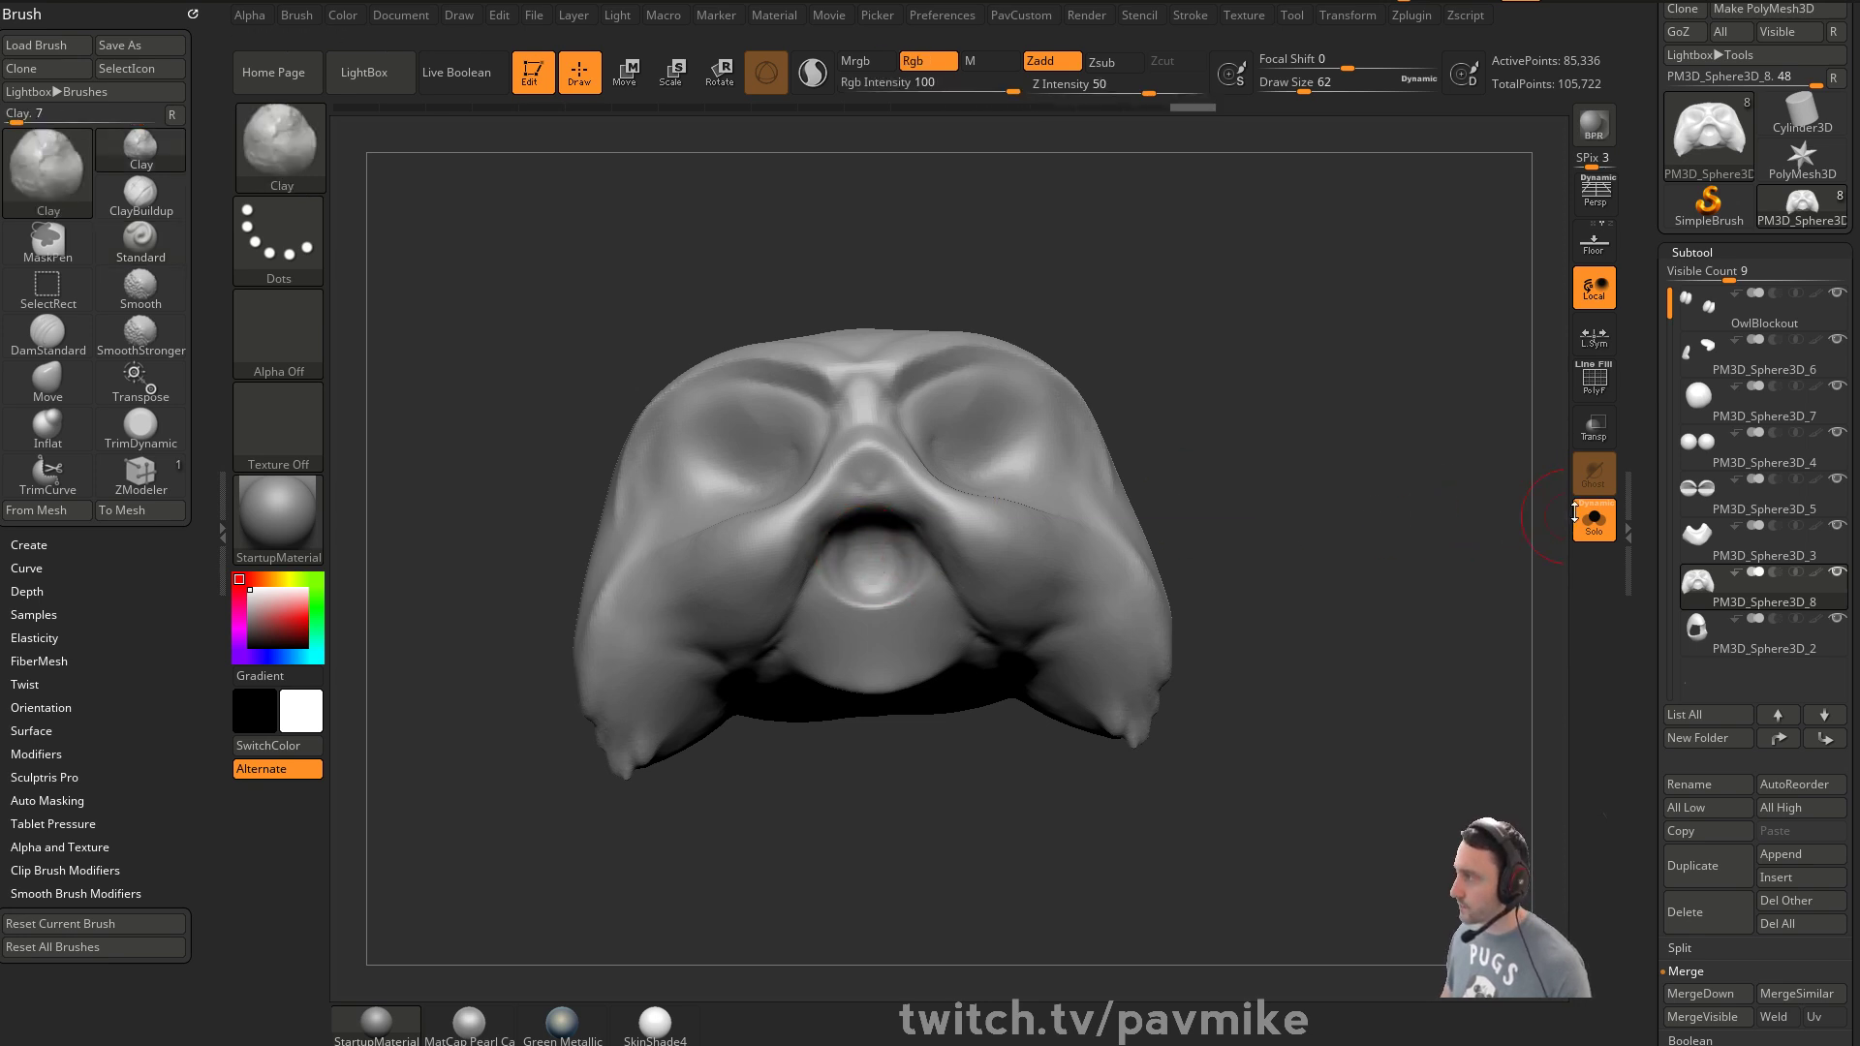
pyautogui.click(1594, 520)
pyautogui.moveTo(1404, 433); pyautogui.dragTo(1361, 402)
pyautogui.moveTo(1087, 431)
pyautogui.mouseDown()
pyautogui.moveTo(1243, 516)
pyautogui.moveTo(860, 510)
pyautogui.mouseUp()
pyautogui.press('s')
pyautogui.click(848, 515)
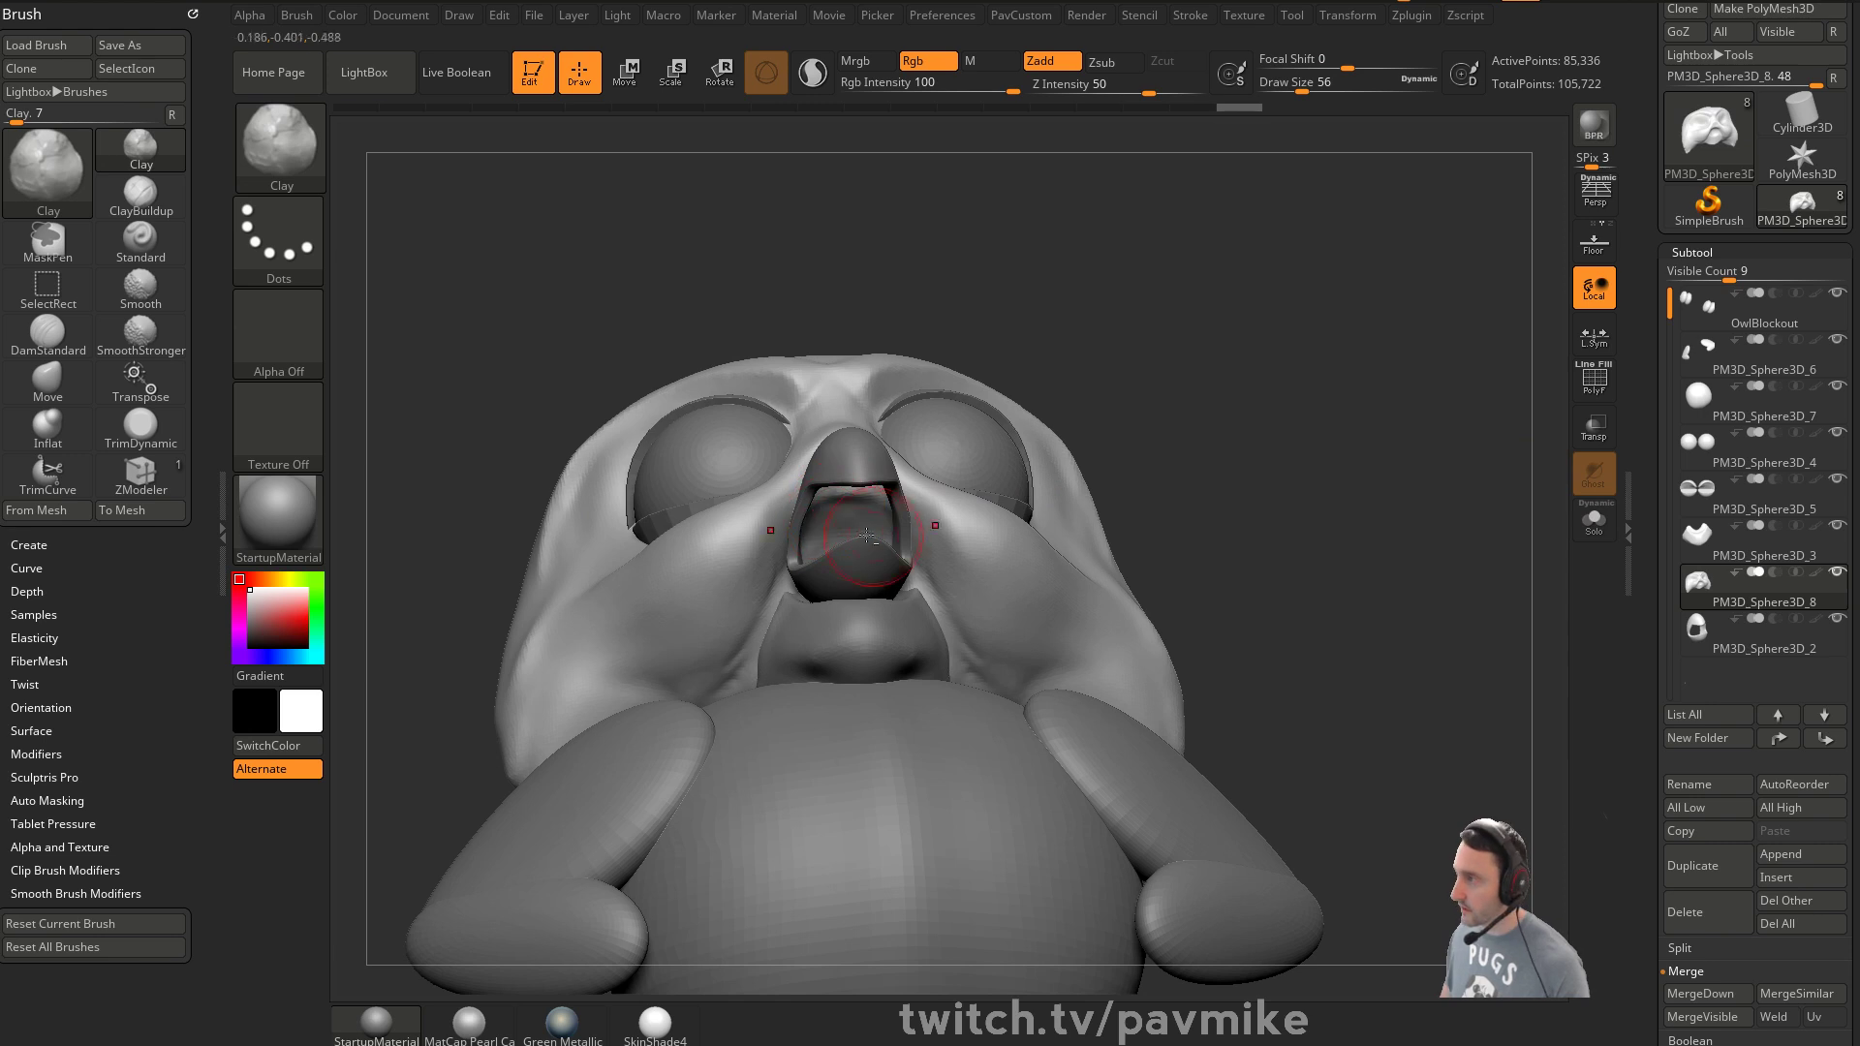
pyautogui.moveTo(885, 492); pyautogui.dragTo(882, 505, button='right')
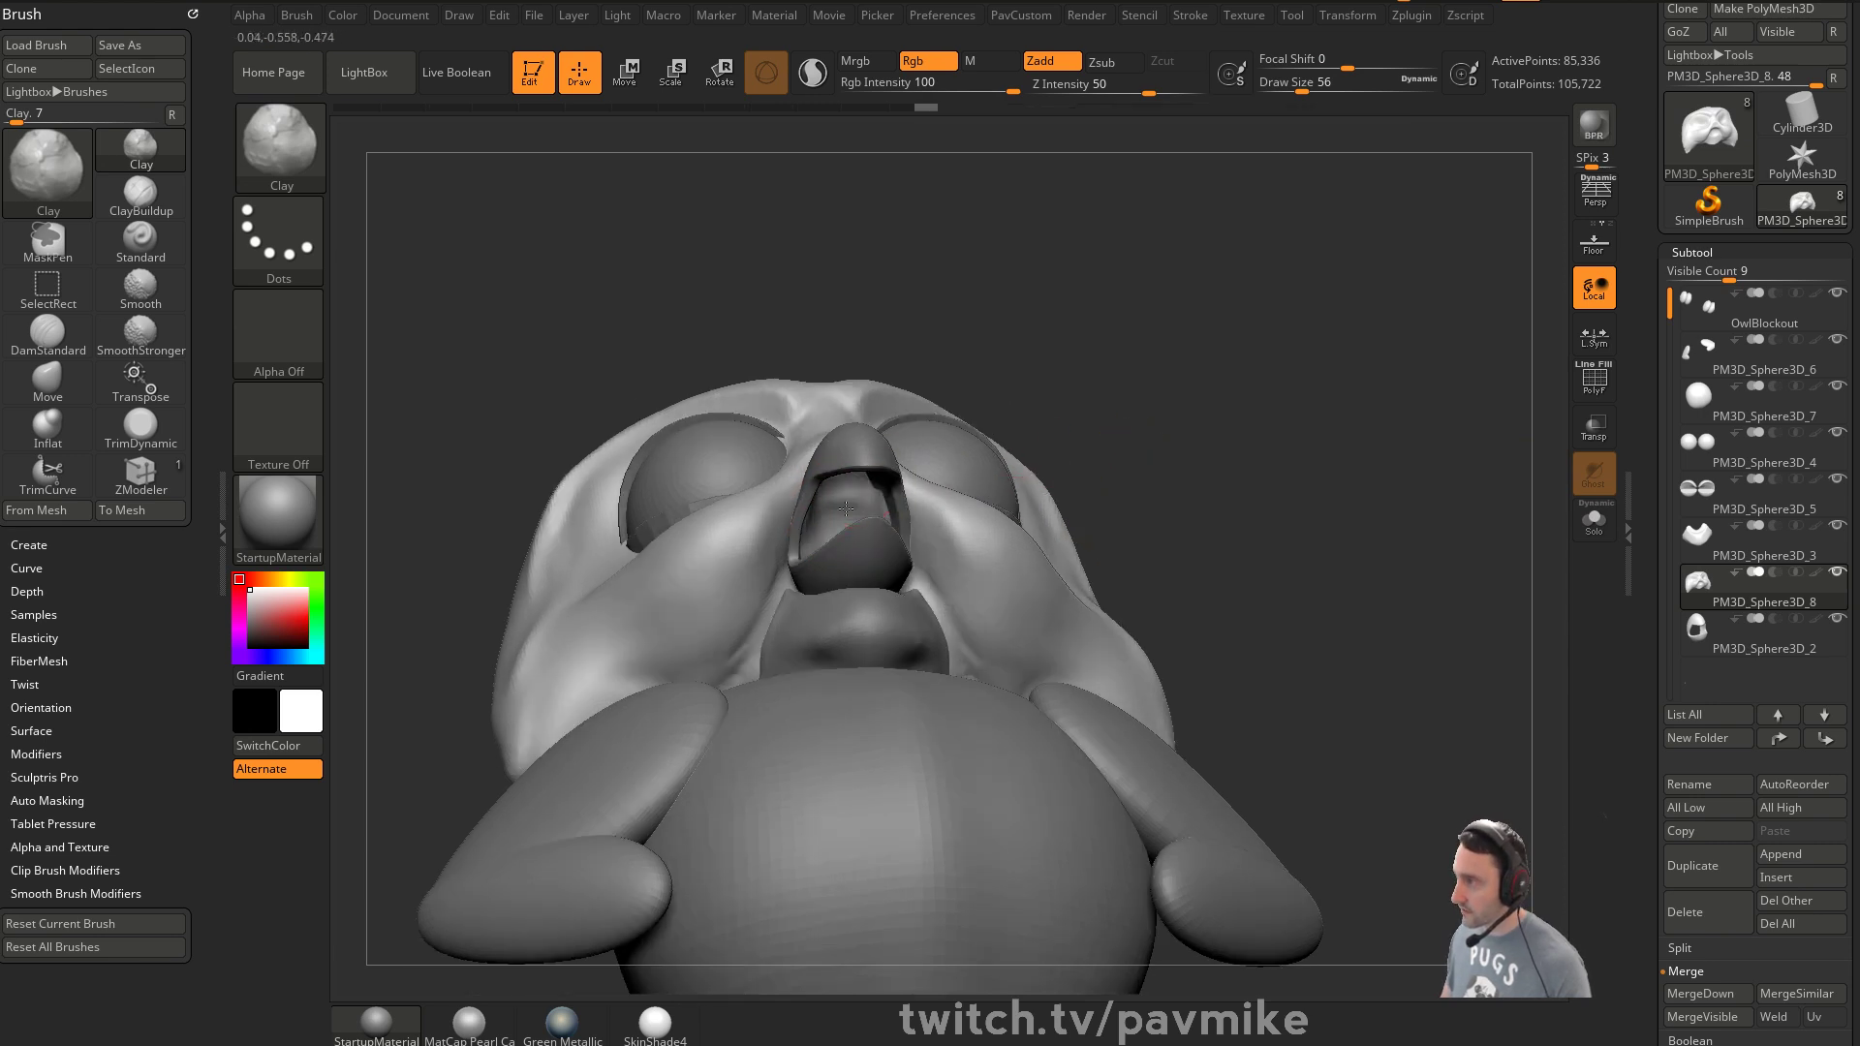
# Sculpt inside the mouth with the Standard brush at draw size 49 and remesh the head with DynaMesh
pyautogui.press('b')
pyautogui.press('s')
pyautogui.press('t')
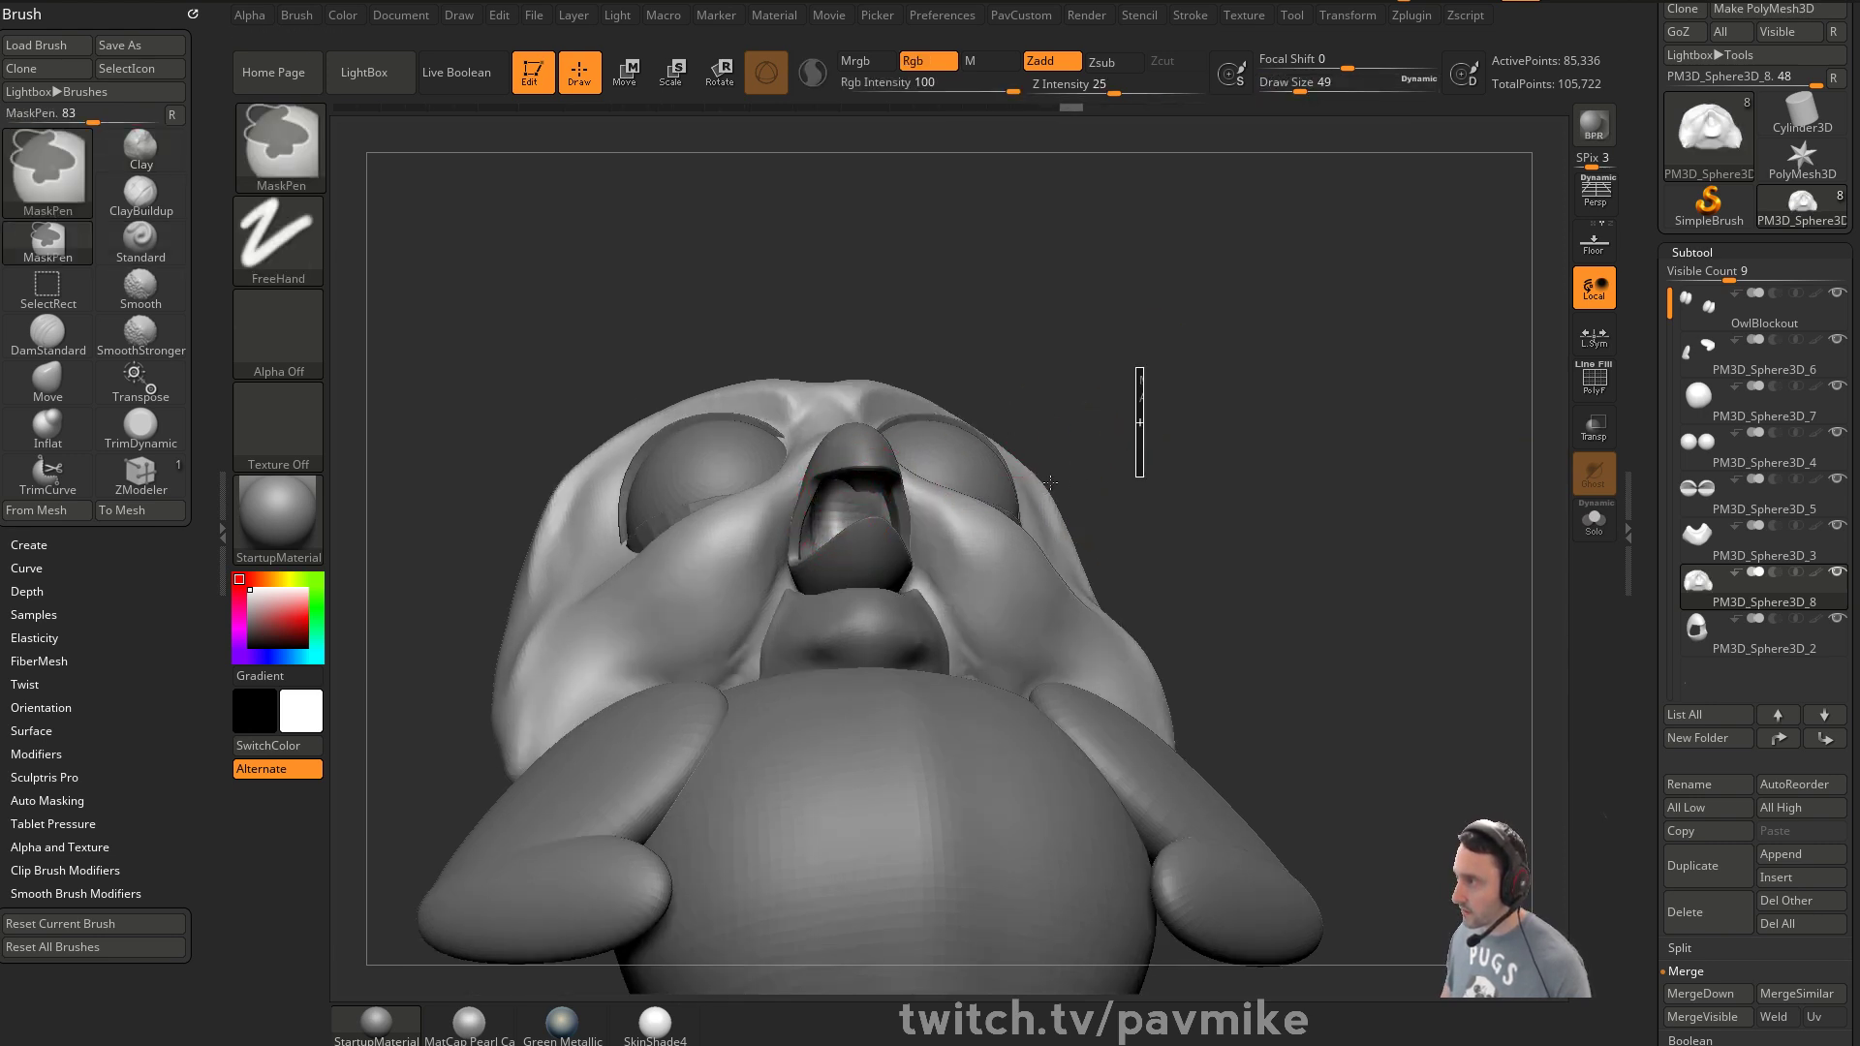
pyautogui.moveTo(835, 501)
pyautogui.keyDown('shift'); pyautogui.mouseDown()
pyautogui.moveTo(843, 525)
pyautogui.moveTo(835, 504)
pyautogui.mouseUp(); pyautogui.keyUp('shift')
pyautogui.moveTo(1129, 436); pyautogui.dragTo(1065, 426)
# Smooth the inner walls and back of the owl's mouth
pyautogui.moveTo(863, 494); pyautogui.dragTo(899, 487, button='right')
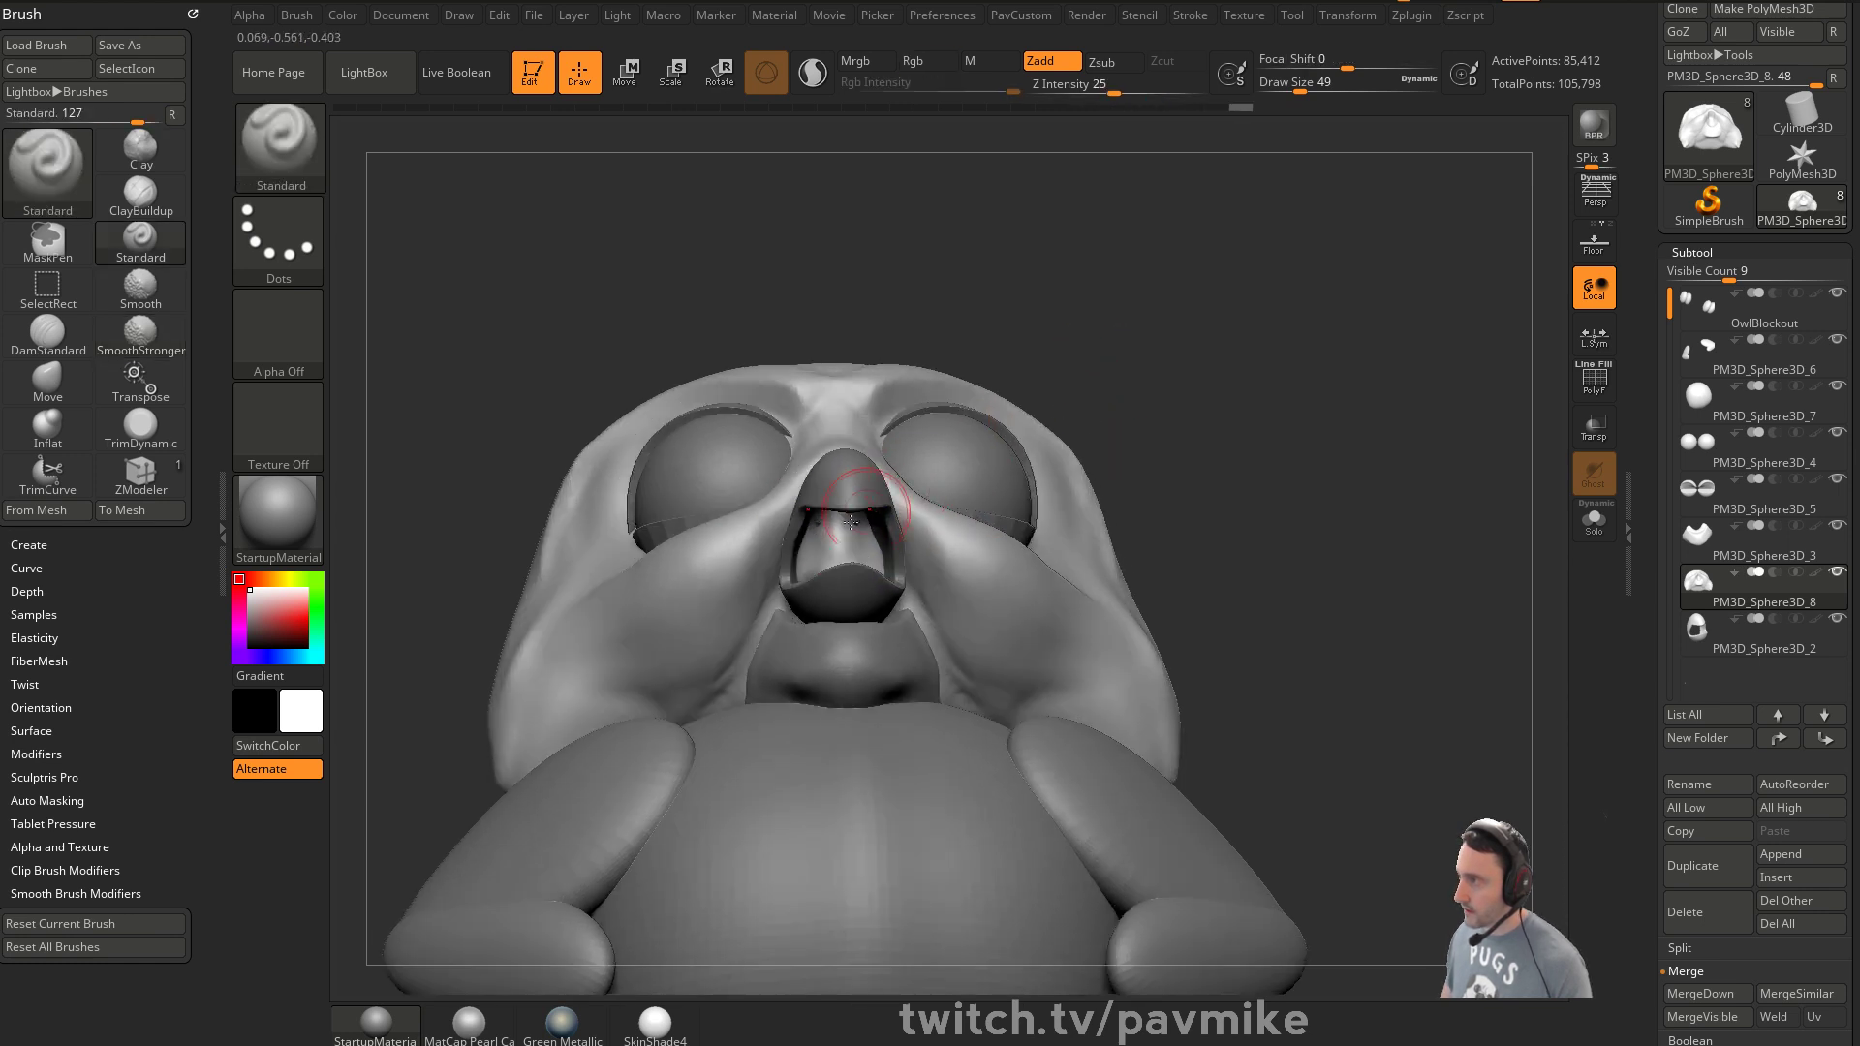
pyautogui.press('shift')
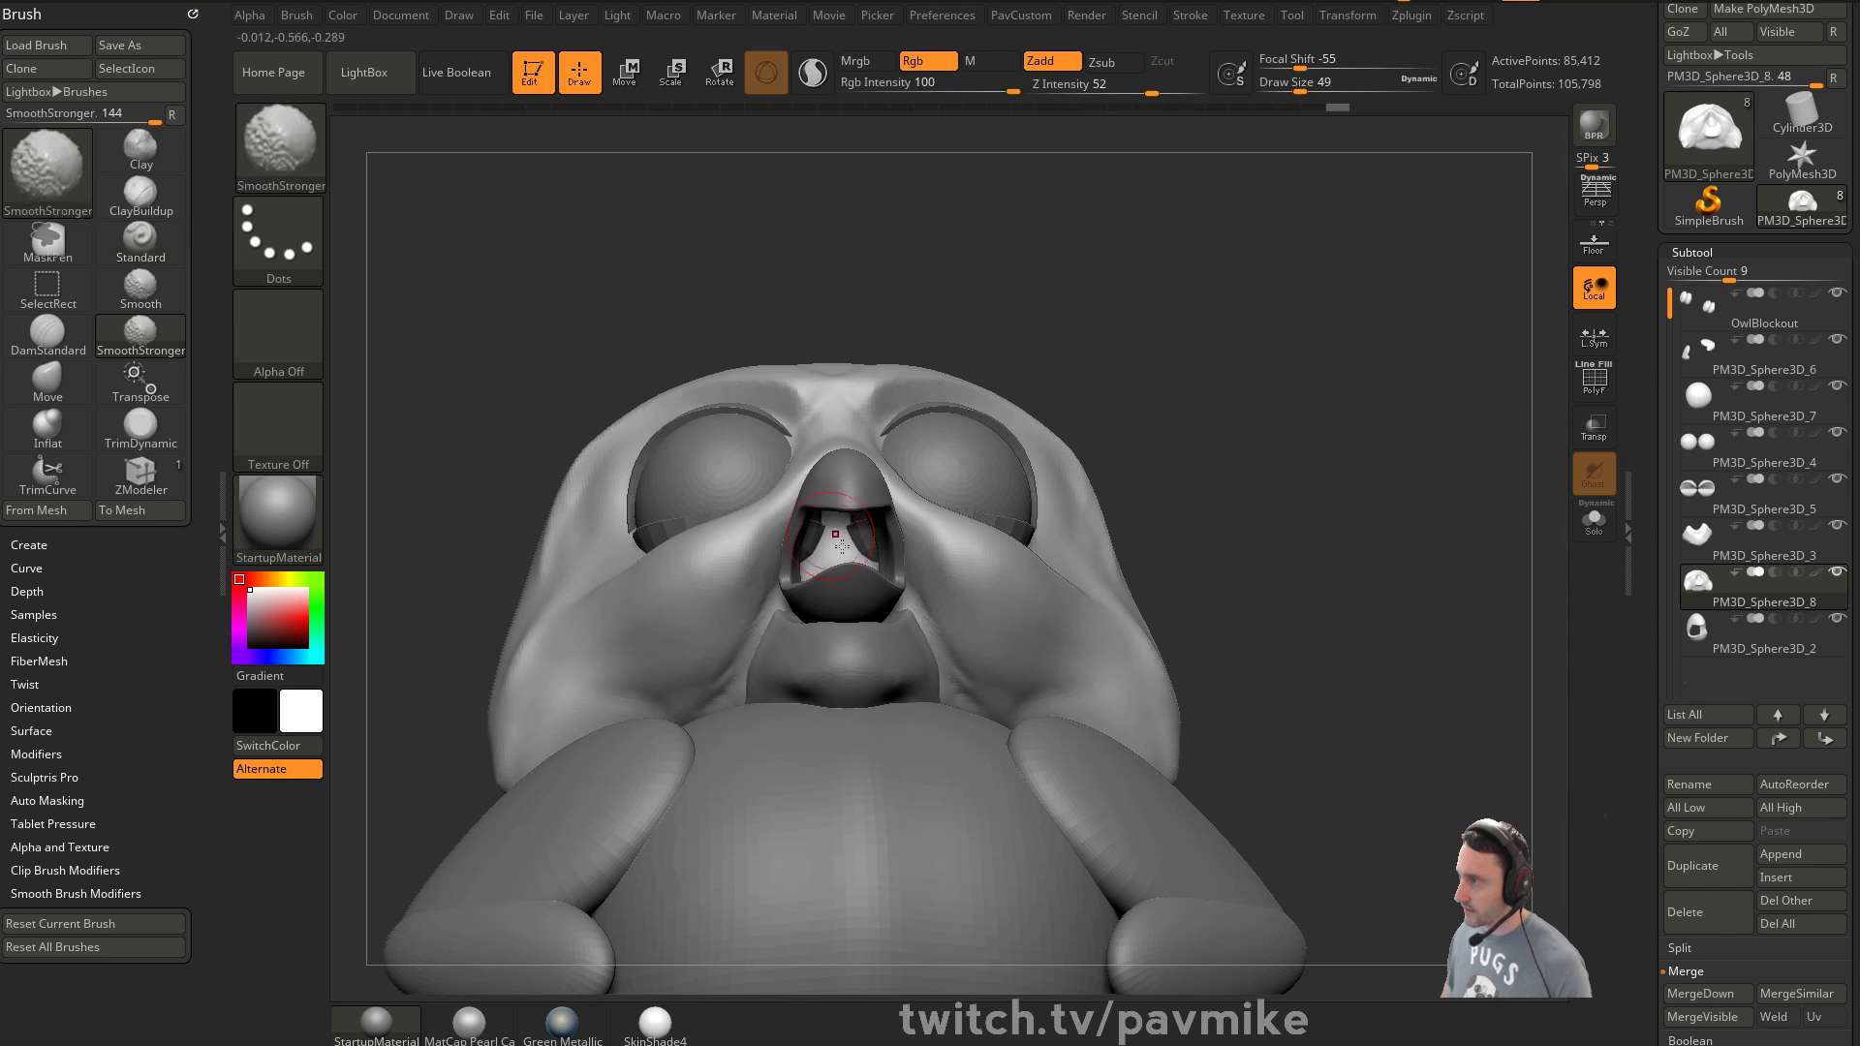
pyautogui.keyDown('shift'); pyautogui.moveTo(832, 531); pyautogui.dragTo(820, 555); pyautogui.keyUp('shift')
pyautogui.moveTo(1011, 478); pyautogui.dragTo(1035, 477, button='right')
pyautogui.keyDown('shift'); pyautogui.moveTo(863, 537); pyautogui.dragTo(855, 564); pyautogui.keyUp('shift')
pyautogui.moveTo(1095, 509)
pyautogui.mouseDown(button='right')
pyautogui.moveTo(1128, 460)
pyautogui.moveTo(1109, 424)
pyautogui.moveTo(1095, 463)
pyautogui.mouseUp(button='right')
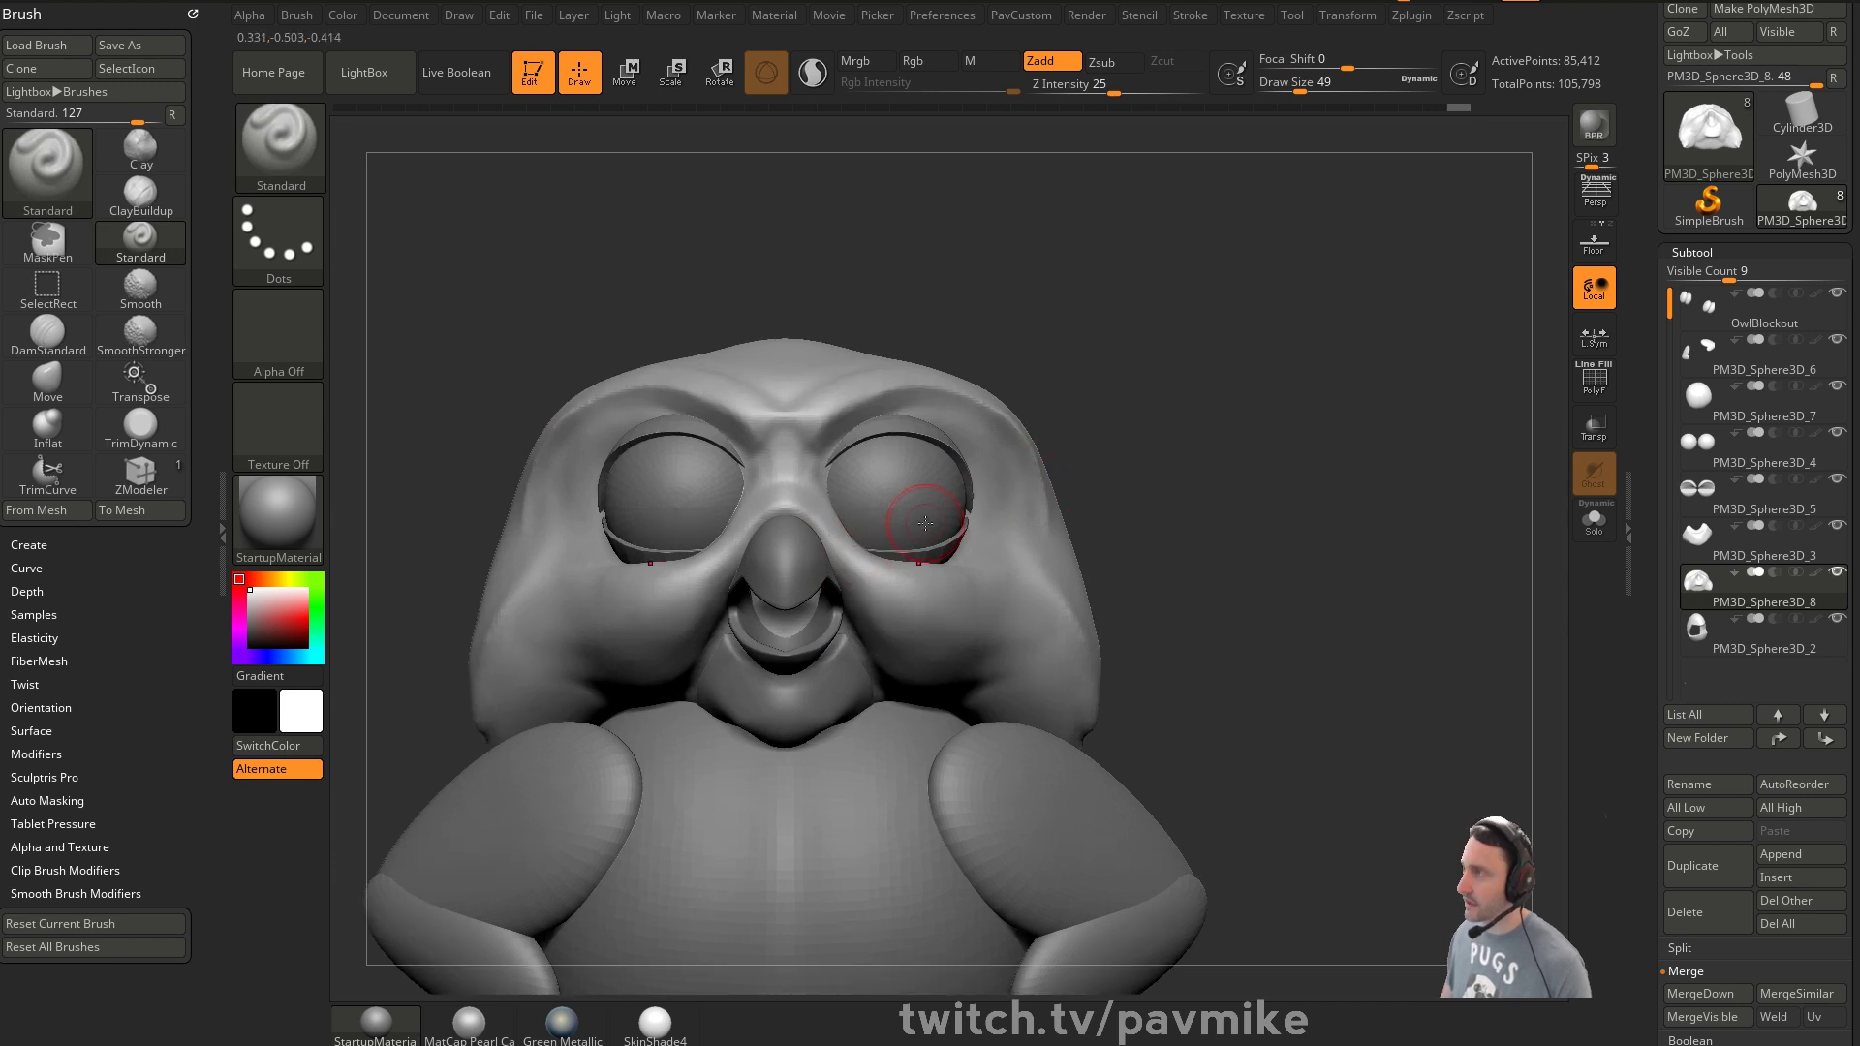
# Work the inside of the mouth beneath the upper beak with the Clay brush at draw size 101
pyautogui.moveTo(1098, 512); pyautogui.dragTo(1088, 377, button='right')
pyautogui.moveTo(1110, 397); pyautogui.dragTo(1190, 423)
pyautogui.press('b')
pyautogui.press('c')
pyautogui.press('l')
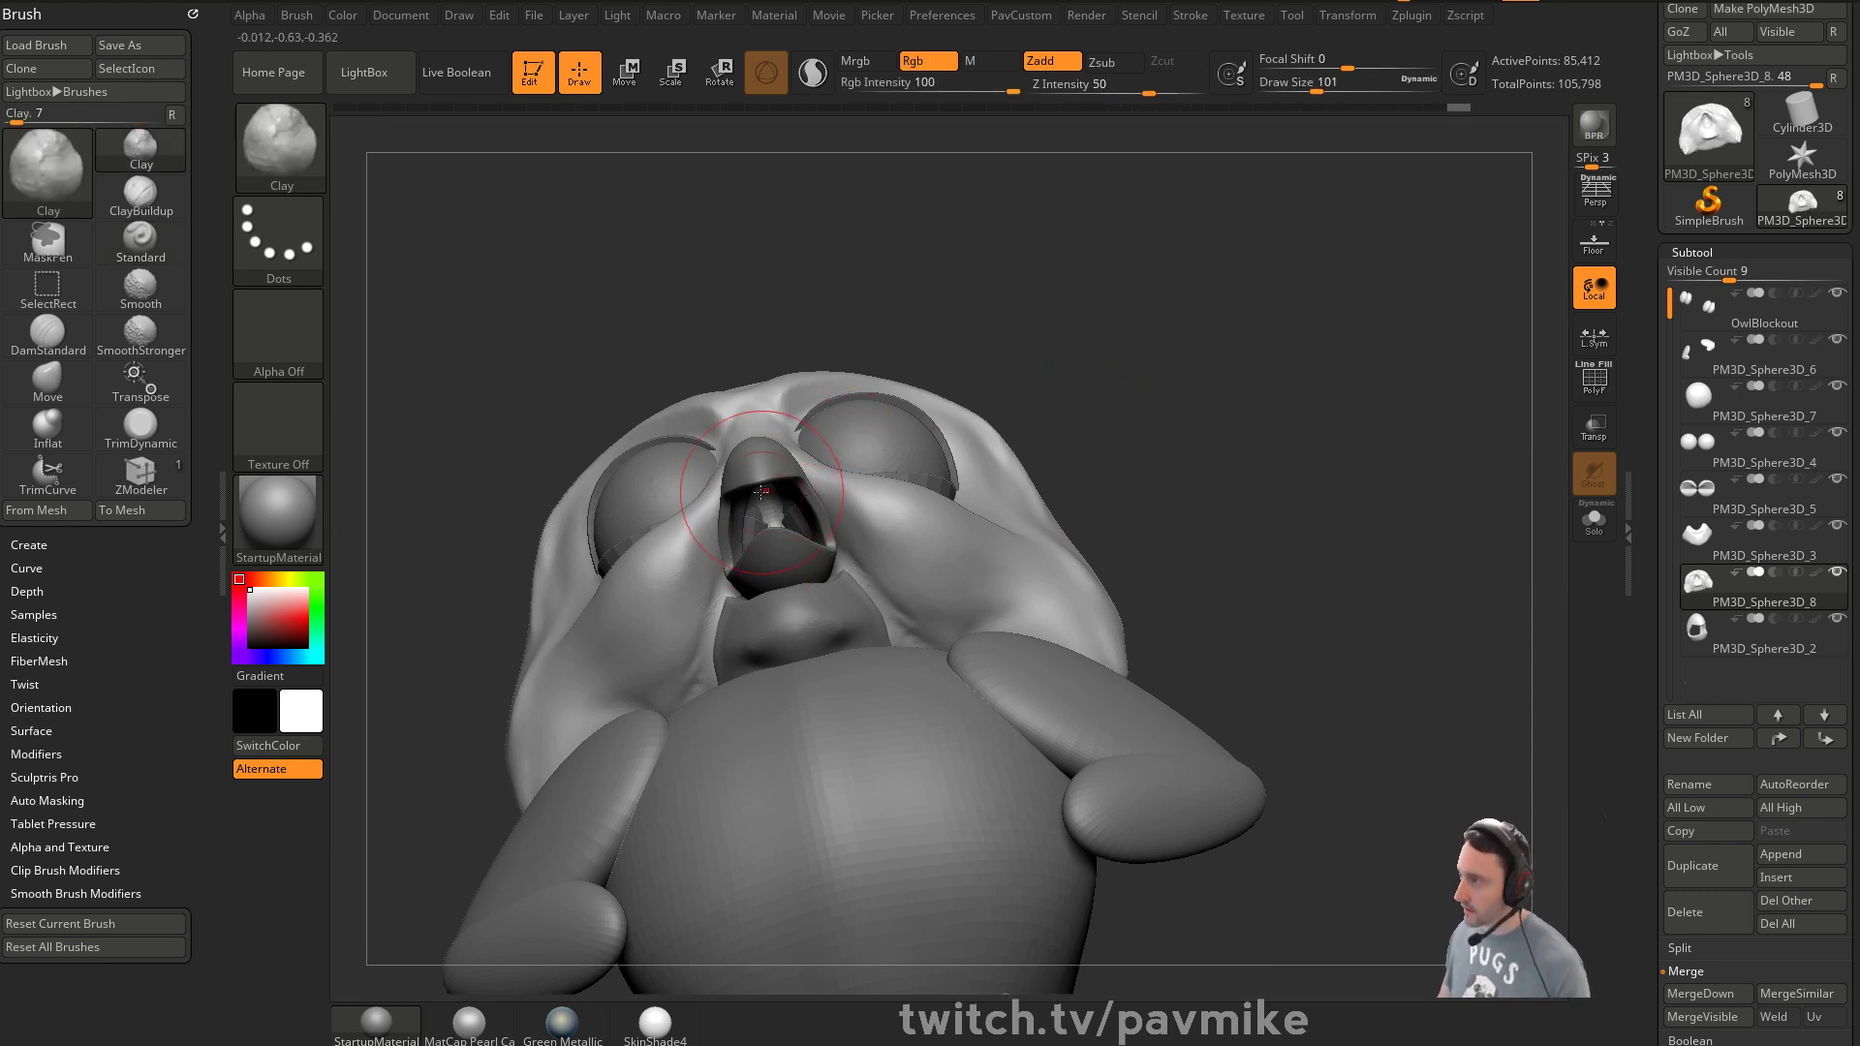
pyautogui.moveTo(781, 475); pyautogui.dragTo(741, 521, button='right')
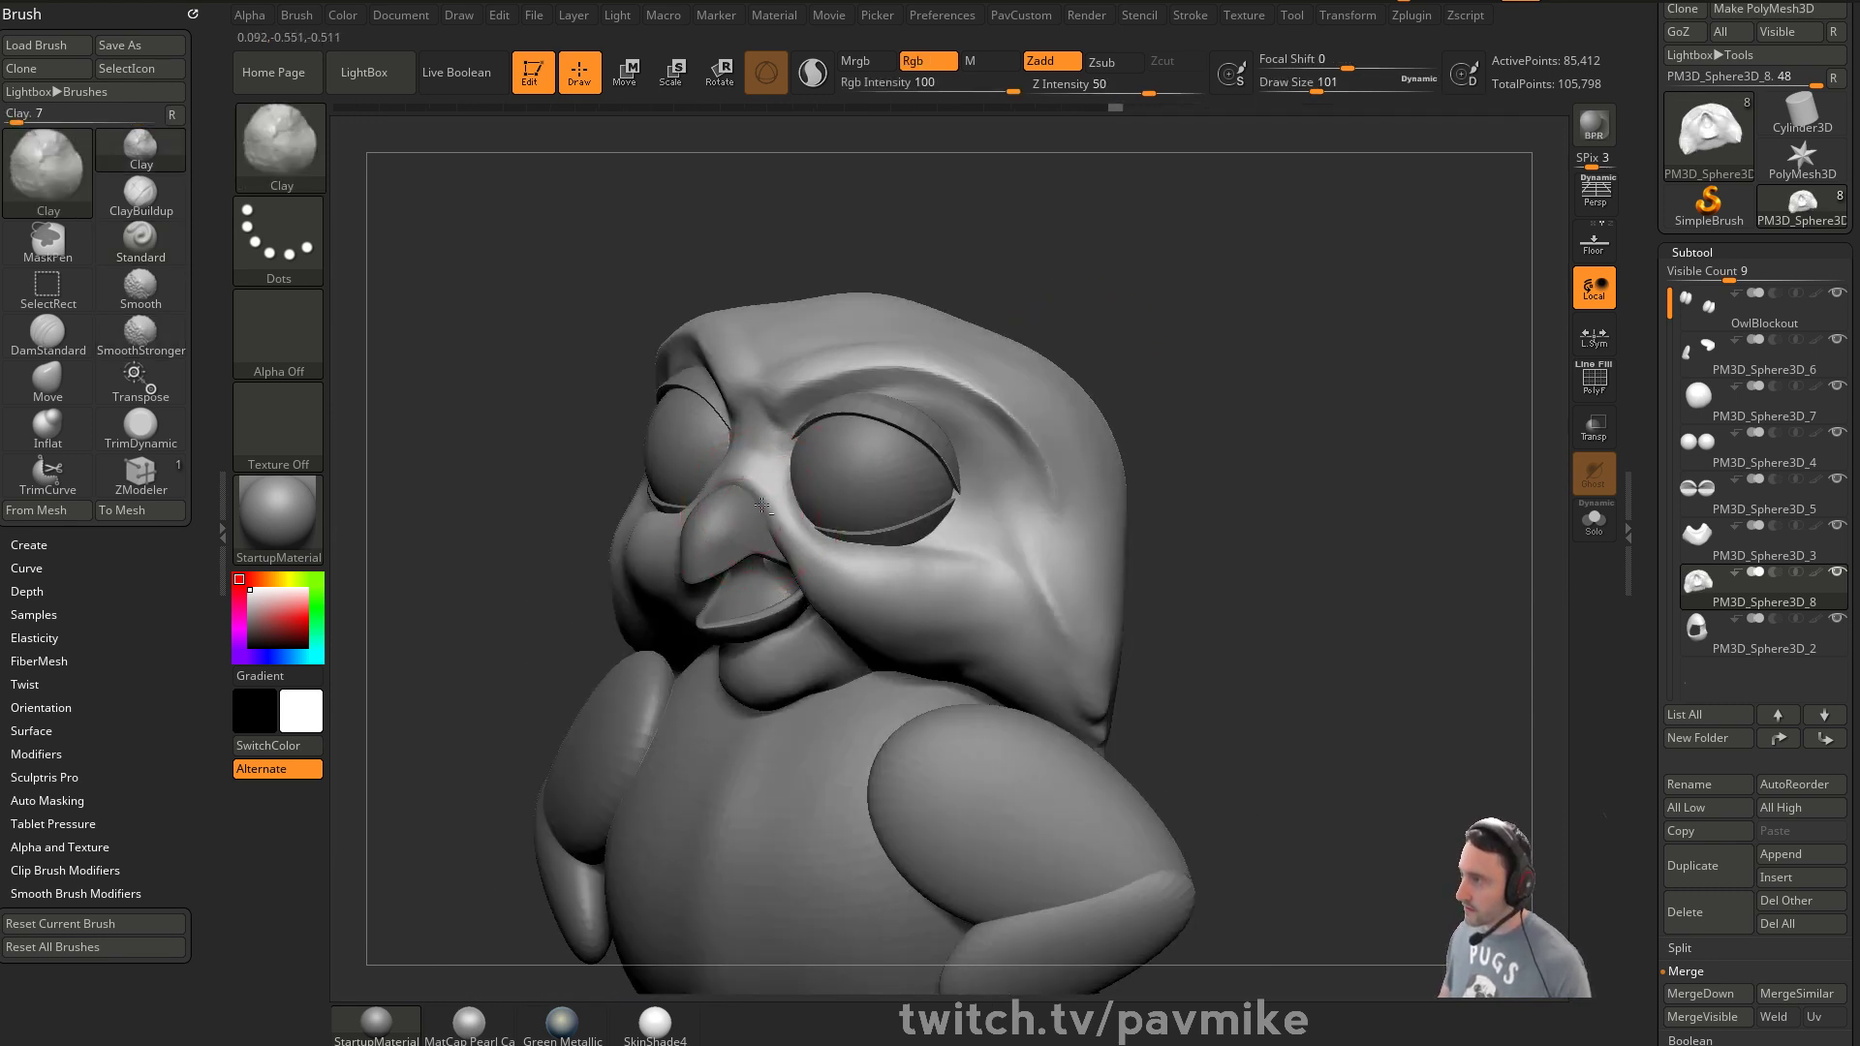
# Refine the head surface around the mouth corners beside the beak with smaller strokes and smooth it
pyautogui.moveTo(1209, 453)
pyautogui.mouseDown()
pyautogui.moveTo(1125, 436)
pyautogui.moveTo(1043, 469)
pyautogui.moveTo(985, 465)
pyautogui.moveTo(987, 505)
pyautogui.mouseUp()
pyautogui.press('s')
pyautogui.click(1005, 469)
pyautogui.moveTo(988, 505); pyautogui.dragTo(756, 524, button='right')
pyautogui.moveTo(763, 565); pyautogui.dragTo(753, 570)
pyautogui.moveTo(753, 569); pyautogui.dragTo(736, 562, button='right')
pyautogui.keyDown('shift'); pyautogui.moveTo(736, 562); pyautogui.dragTo(733, 552); pyautogui.keyUp('shift')
pyautogui.keyDown('shift'); pyautogui.moveTo(1130, 474); pyautogui.dragTo(1229, 543); pyautogui.keyUp('shift')
pyautogui.moveTo(1229, 542)
pyautogui.mouseDown(button='right')
pyautogui.moveTo(1212, 507)
pyautogui.moveTo(1092, 549)
pyautogui.mouseUp(button='right')
pyautogui.press('s')
pyautogui.moveTo(1092, 549); pyautogui.dragTo(1085, 549)
pyautogui.keyDown('alt'); pyautogui.moveTo(906, 680); pyautogui.dragTo(936, 587, button='right'); pyautogui.keyUp('alt')
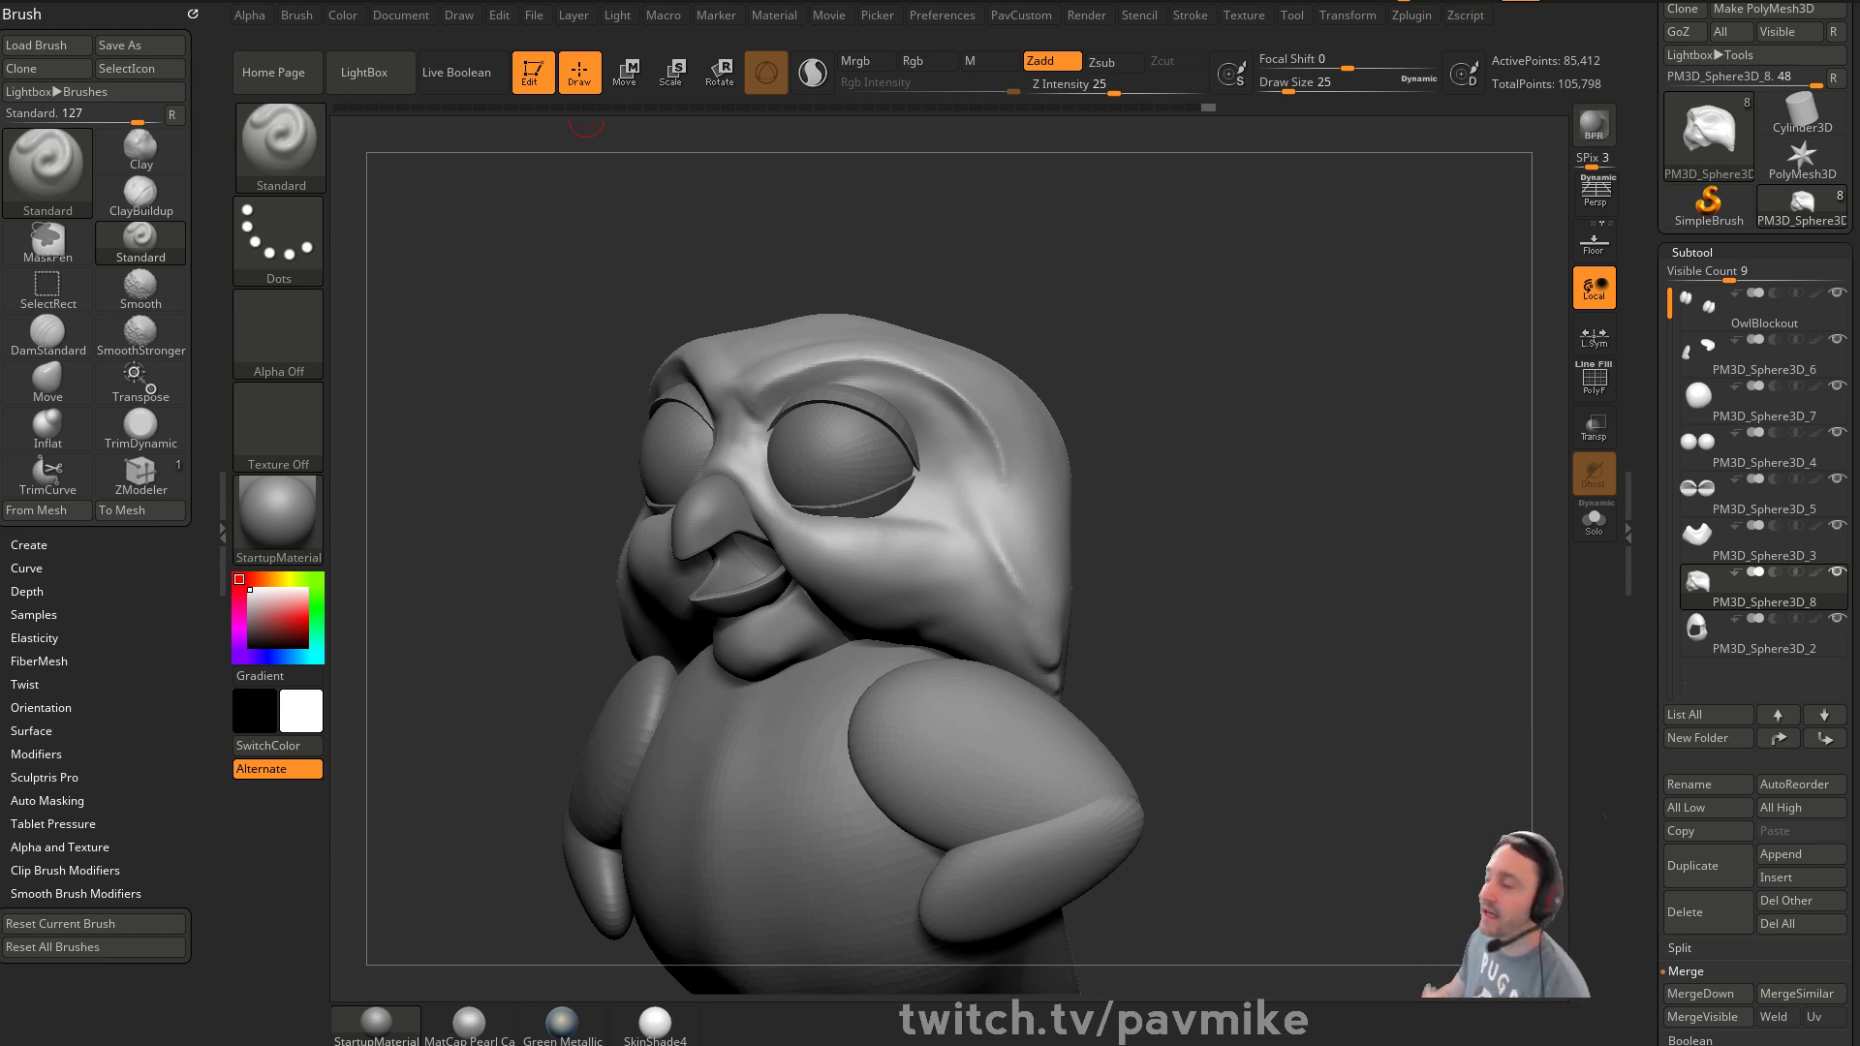
pyautogui.moveTo(1166, 459); pyautogui.dragTo(1304, 191)
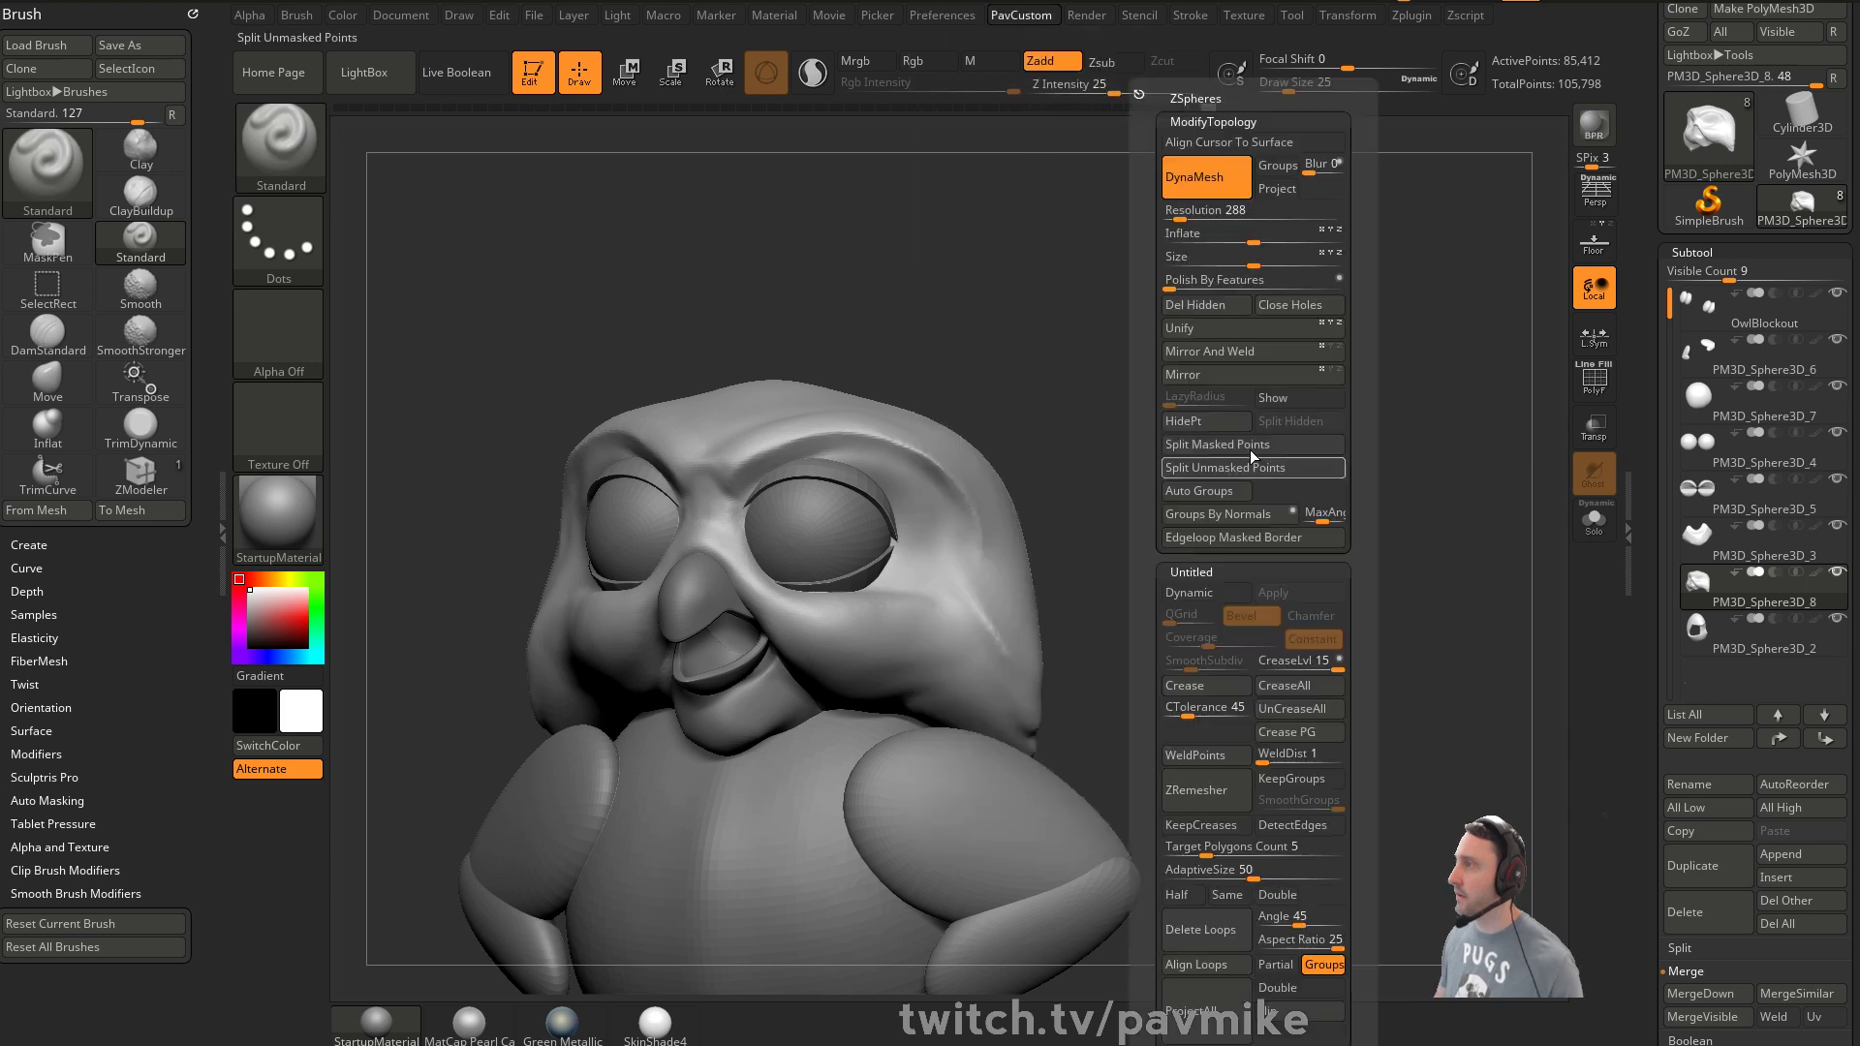
pyautogui.press('2')
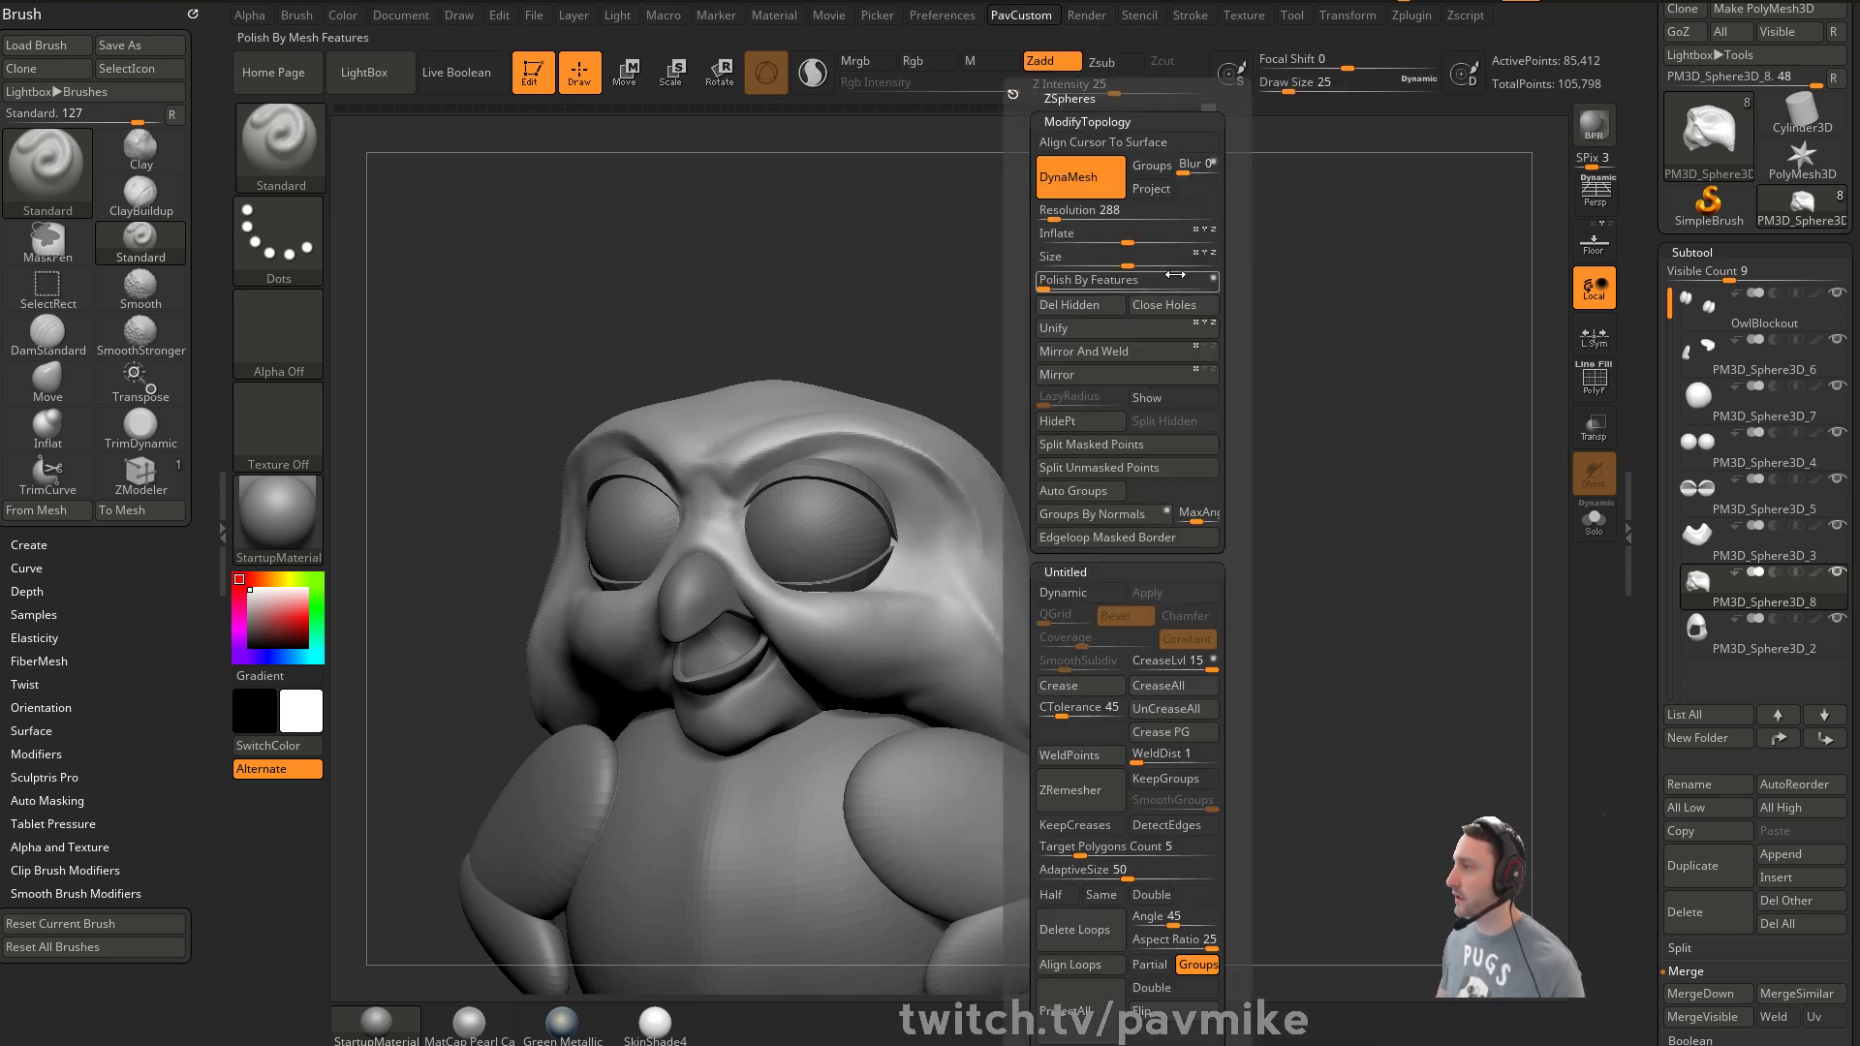
pyautogui.moveTo(1234, 445); pyautogui.dragTo(1239, 465)
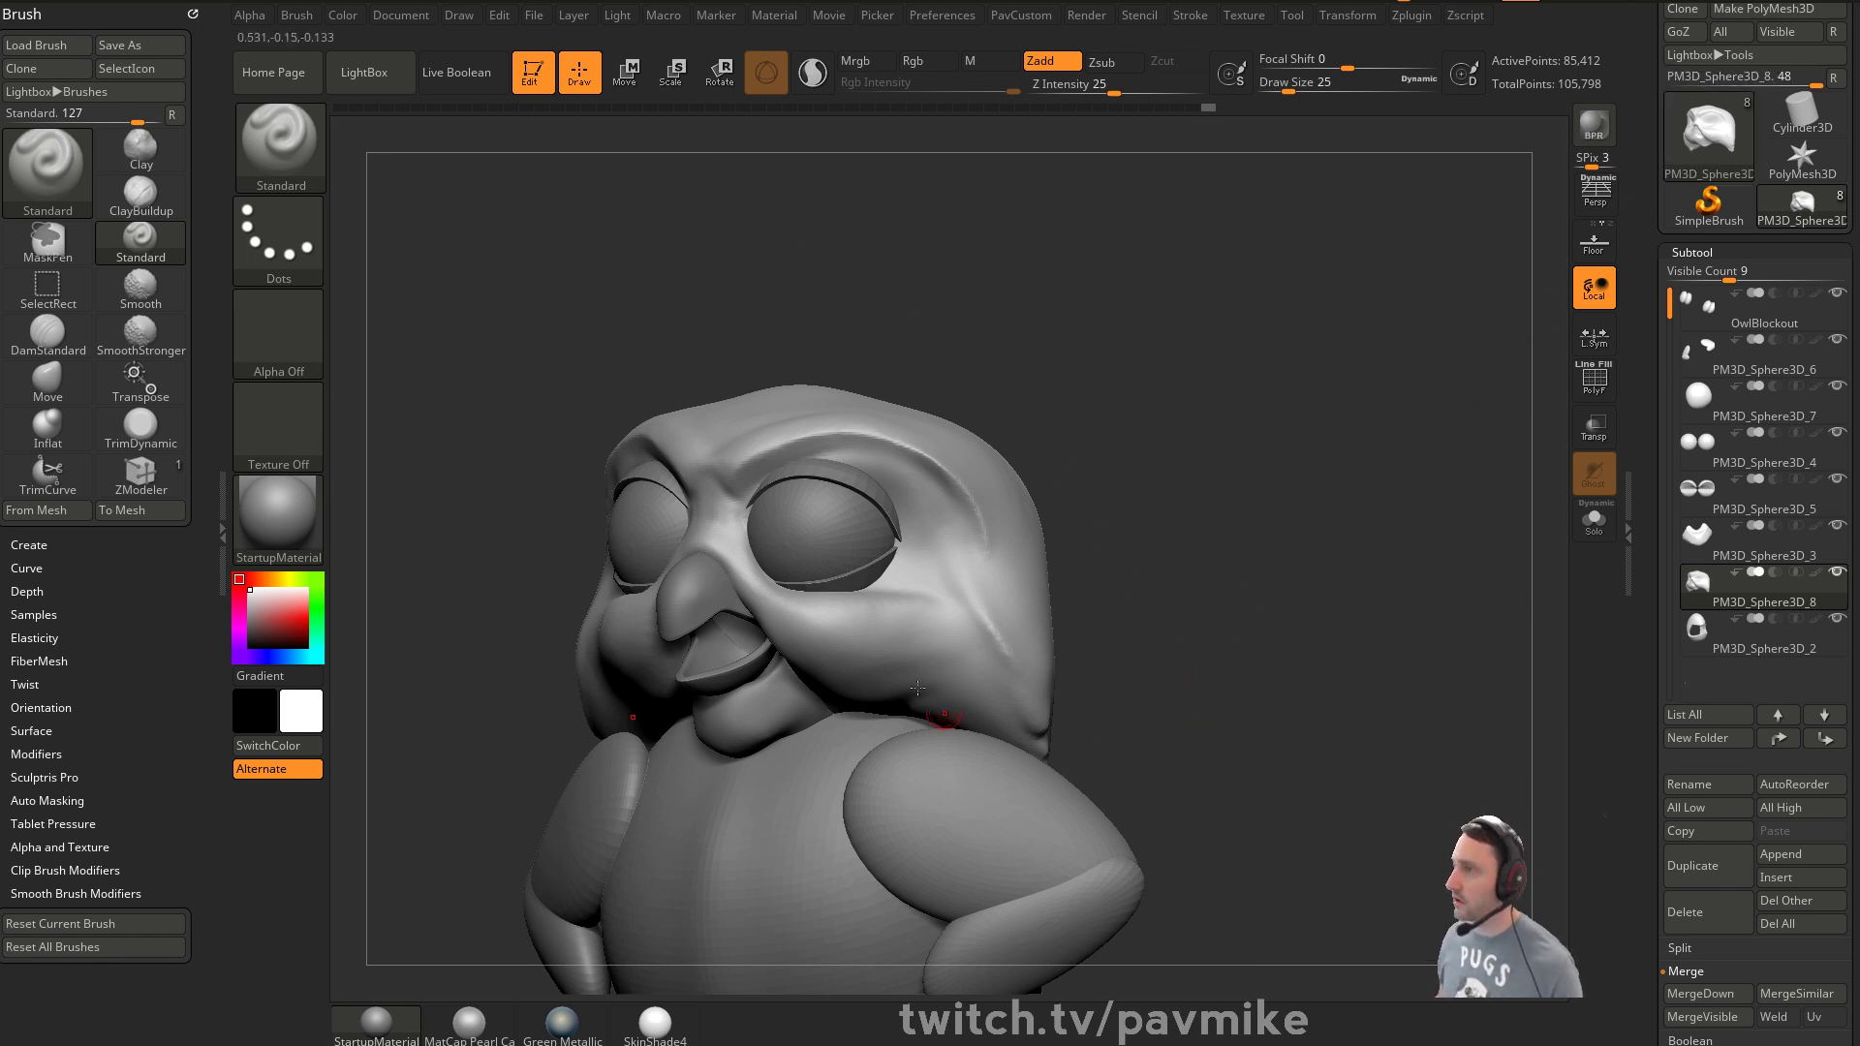
# Carve creases between the brows above the beak with the DamStandard brush and smooth them
pyautogui.moveTo(1125, 362)
pyautogui.mouseDown()
pyautogui.moveTo(1254, 427)
pyautogui.moveTo(1268, 381)
pyautogui.moveTo(1312, 427)
pyautogui.mouseUp()
pyautogui.press('b')
pyautogui.press('d')
pyautogui.press('s')
pyautogui.press('s')
pyautogui.moveTo(725, 464); pyautogui.dragTo(731, 465)
pyautogui.moveTo(1182, 386)
pyautogui.keyDown('alt'); pyautogui.mouseDown()
pyautogui.moveTo(1221, 382)
pyautogui.moveTo(1138, 385)
pyautogui.mouseUp(); pyautogui.keyUp('alt')
pyautogui.moveTo(772, 490)
pyautogui.mouseDown()
pyautogui.moveTo(792, 498)
pyautogui.moveTo(750, 467)
pyautogui.mouseUp()
pyautogui.moveTo(1216, 396)
pyautogui.keyDown('alt'); pyautogui.mouseDown()
pyautogui.moveTo(1317, 386)
pyautogui.moveTo(1242, 385)
pyautogui.mouseUp(); pyautogui.keyUp('alt')
pyautogui.keyDown('shift'); pyautogui.moveTo(985, 415); pyautogui.dragTo(1024, 408); pyautogui.keyUp('shift')
# Select the chin piece, puff up its upper edge with the Inflat brush at draw size 39 and remesh it with DynaMesh
pyautogui.moveTo(1108, 497)
pyautogui.mouseDown()
pyautogui.moveTo(1317, 391)
pyautogui.moveTo(1266, 345)
pyautogui.moveTo(1357, 345)
pyautogui.moveTo(1266, 362)
pyautogui.moveTo(1369, 387)
pyautogui.moveTo(1362, 355)
pyautogui.moveTo(1356, 397)
pyautogui.moveTo(1391, 407)
pyautogui.mouseUp()
pyautogui.keyDown('alt'); pyautogui.click(905, 543); pyautogui.keyUp('alt')
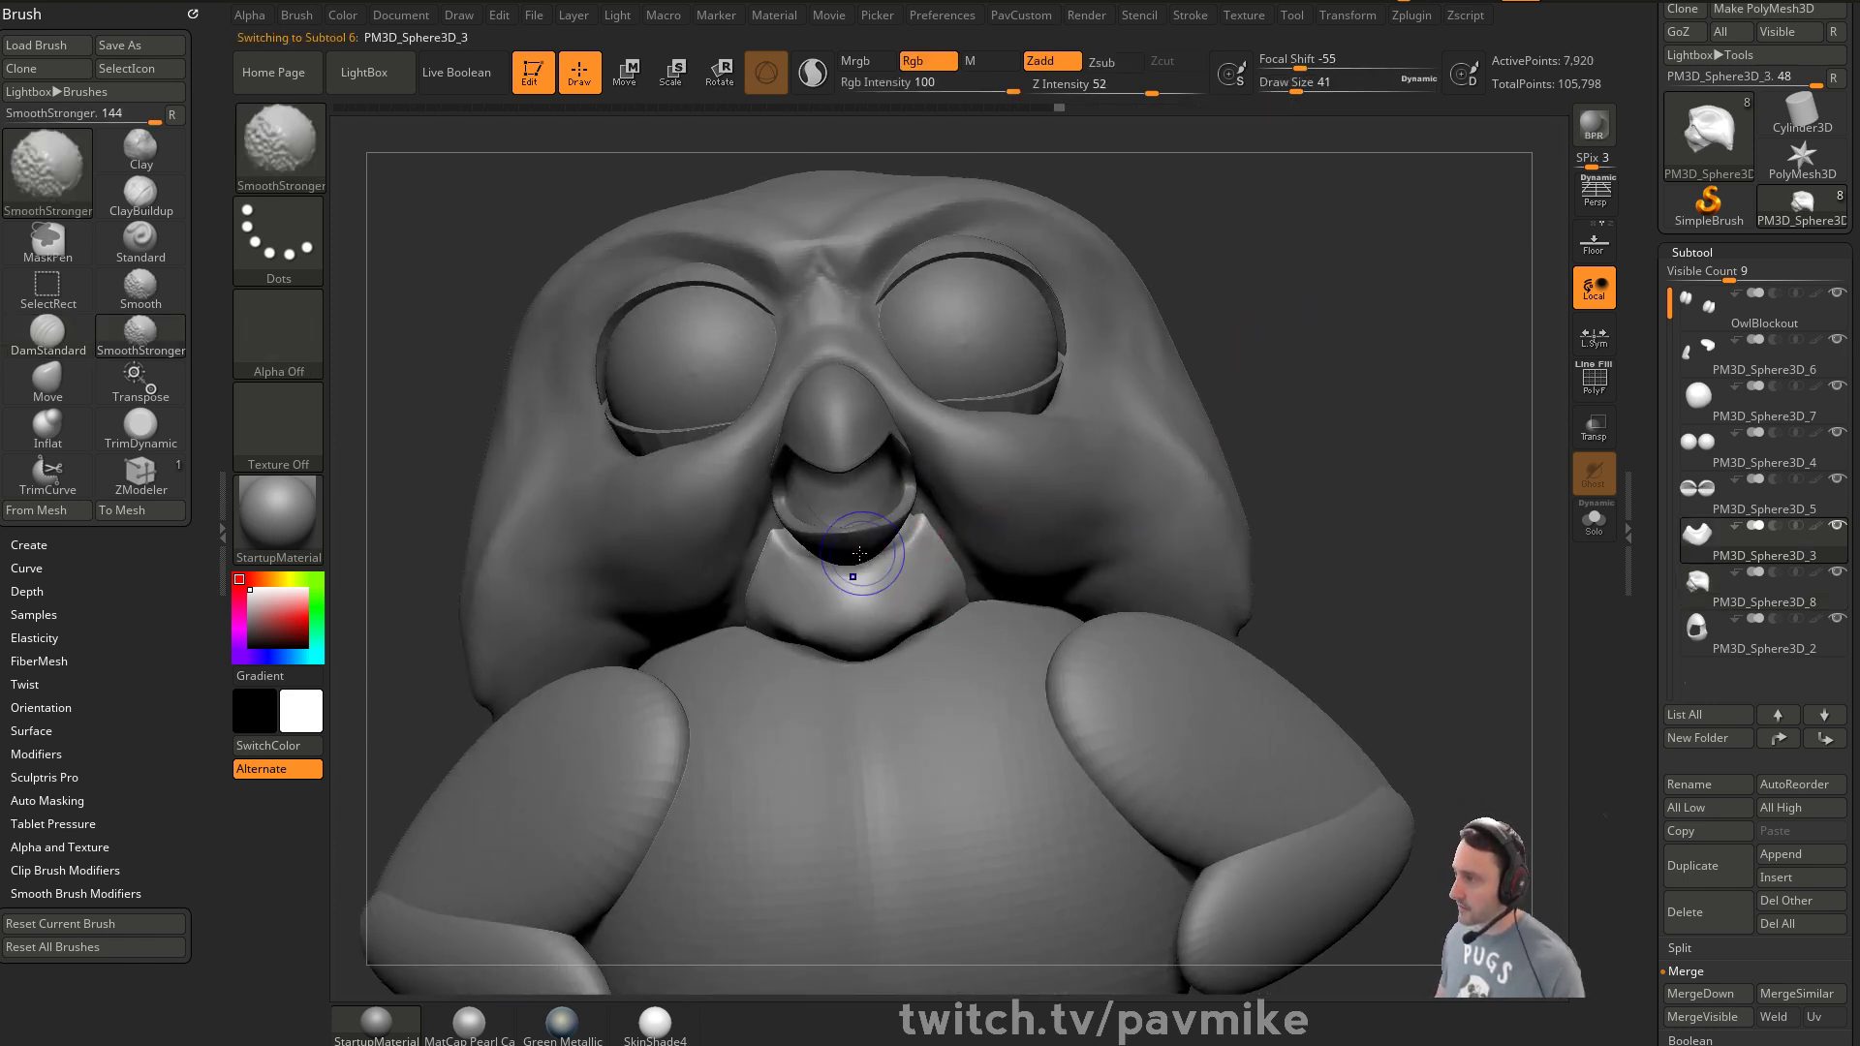
pyautogui.moveTo(1233, 438)
pyautogui.mouseDown()
pyautogui.moveTo(1318, 419)
pyautogui.moveTo(902, 543)
pyautogui.mouseUp()
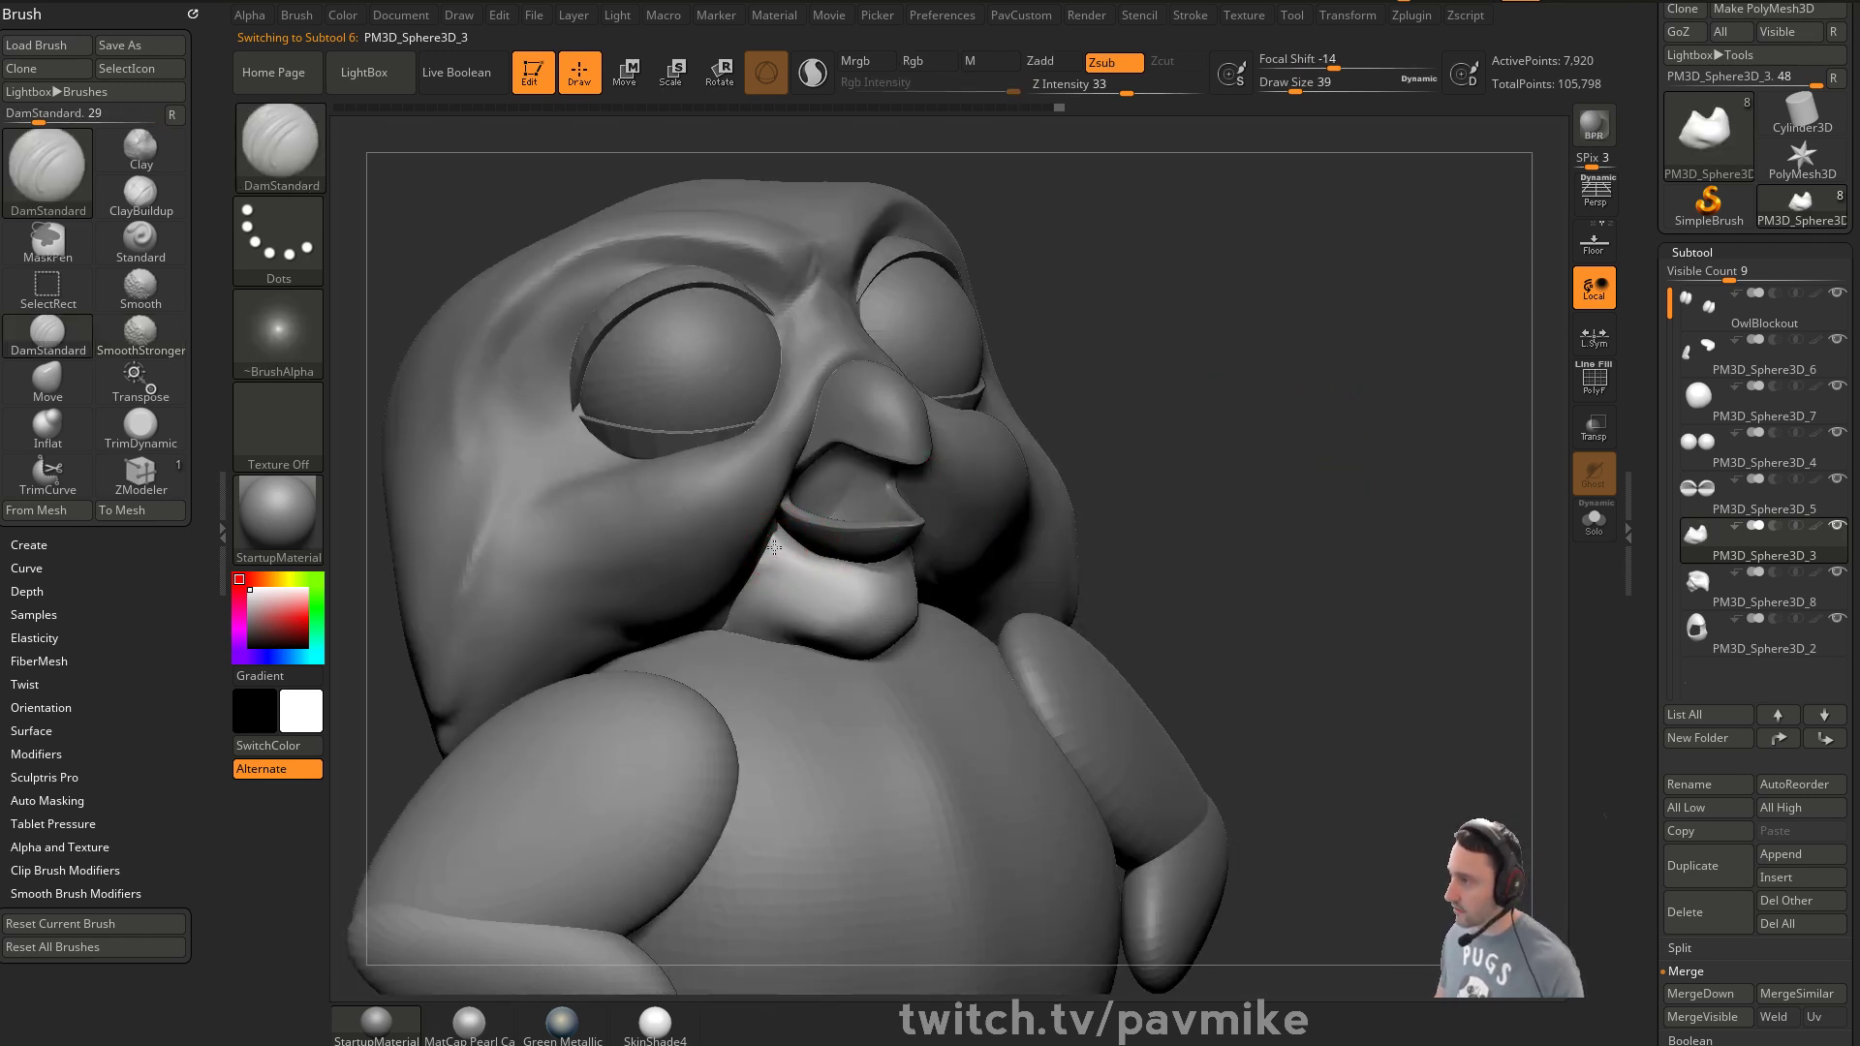
pyautogui.press('b')
pyautogui.press('i')
pyautogui.press('n')
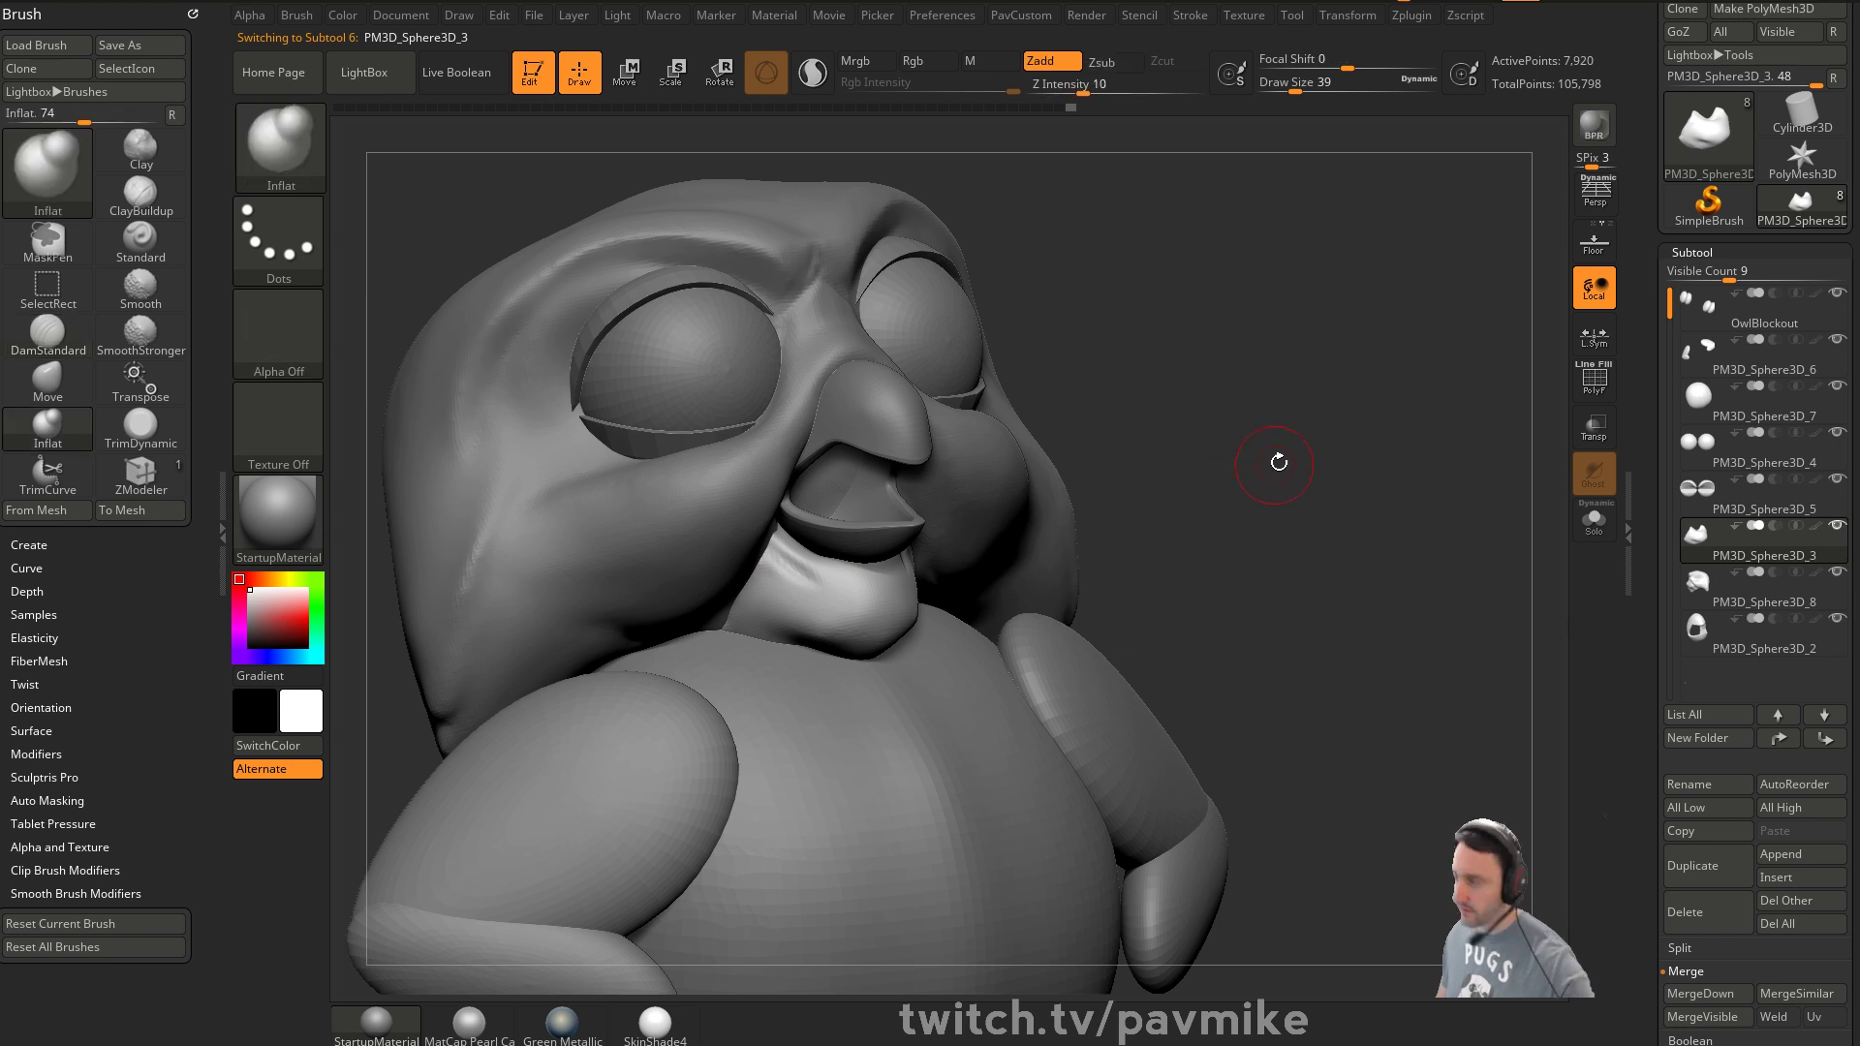
pyautogui.moveTo(1279, 440); pyautogui.dragTo(934, 555)
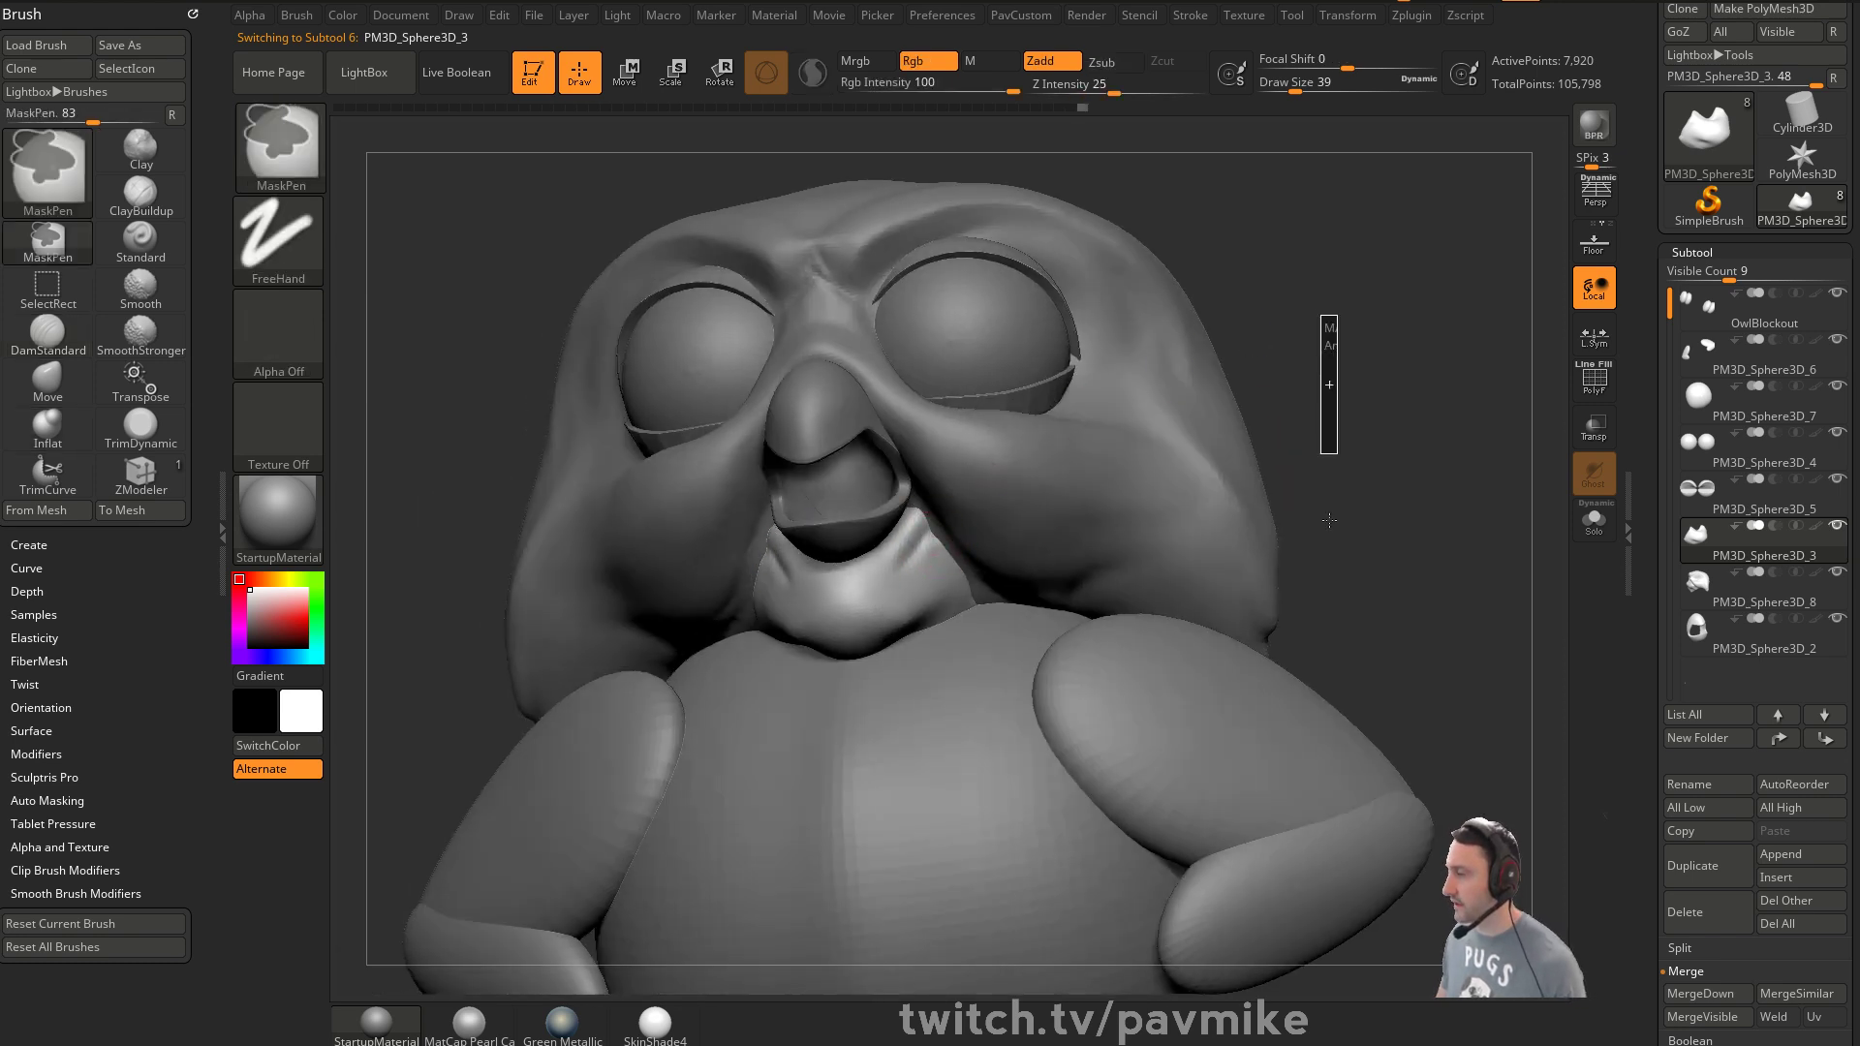
pyautogui.moveTo(1287, 381); pyautogui.dragTo(1412, 425)
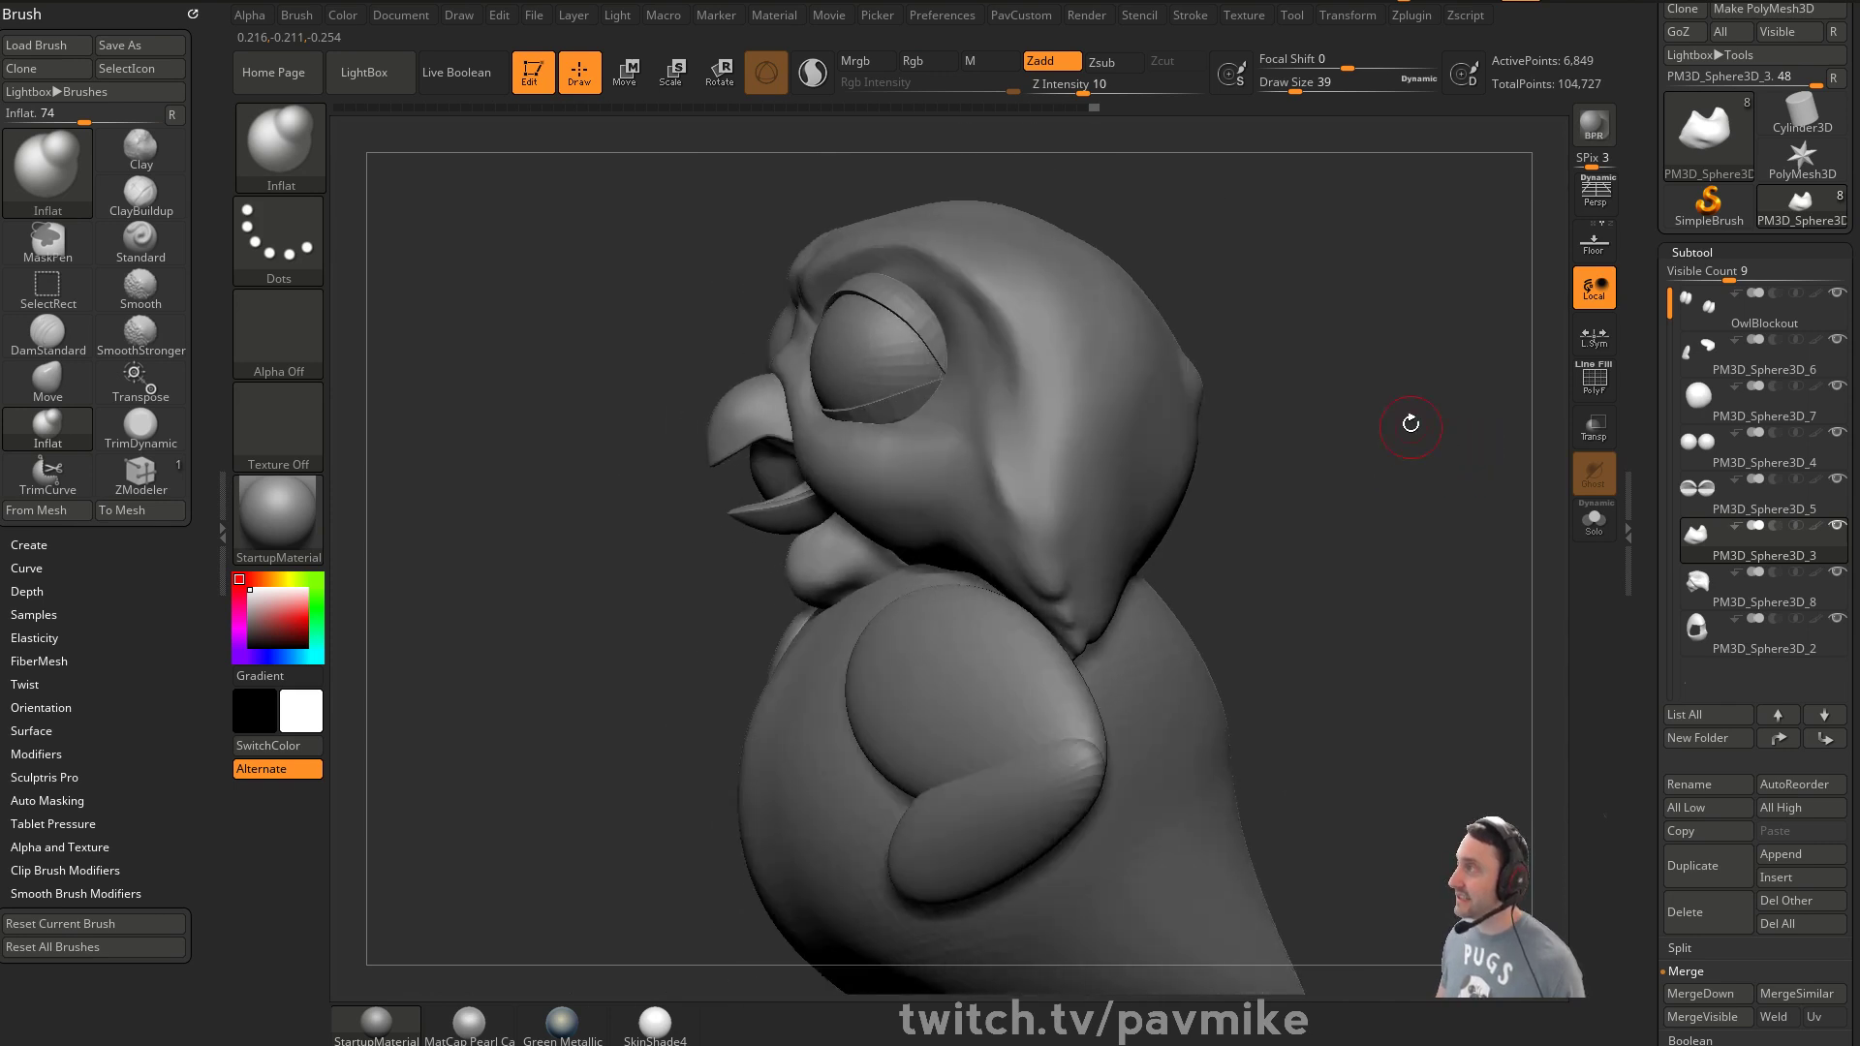
# Pull the chin piece into a pointed, beard-like shape with the Move brush at draw size 56
pyautogui.press('b')
pyautogui.press('m')
pyautogui.press('v')
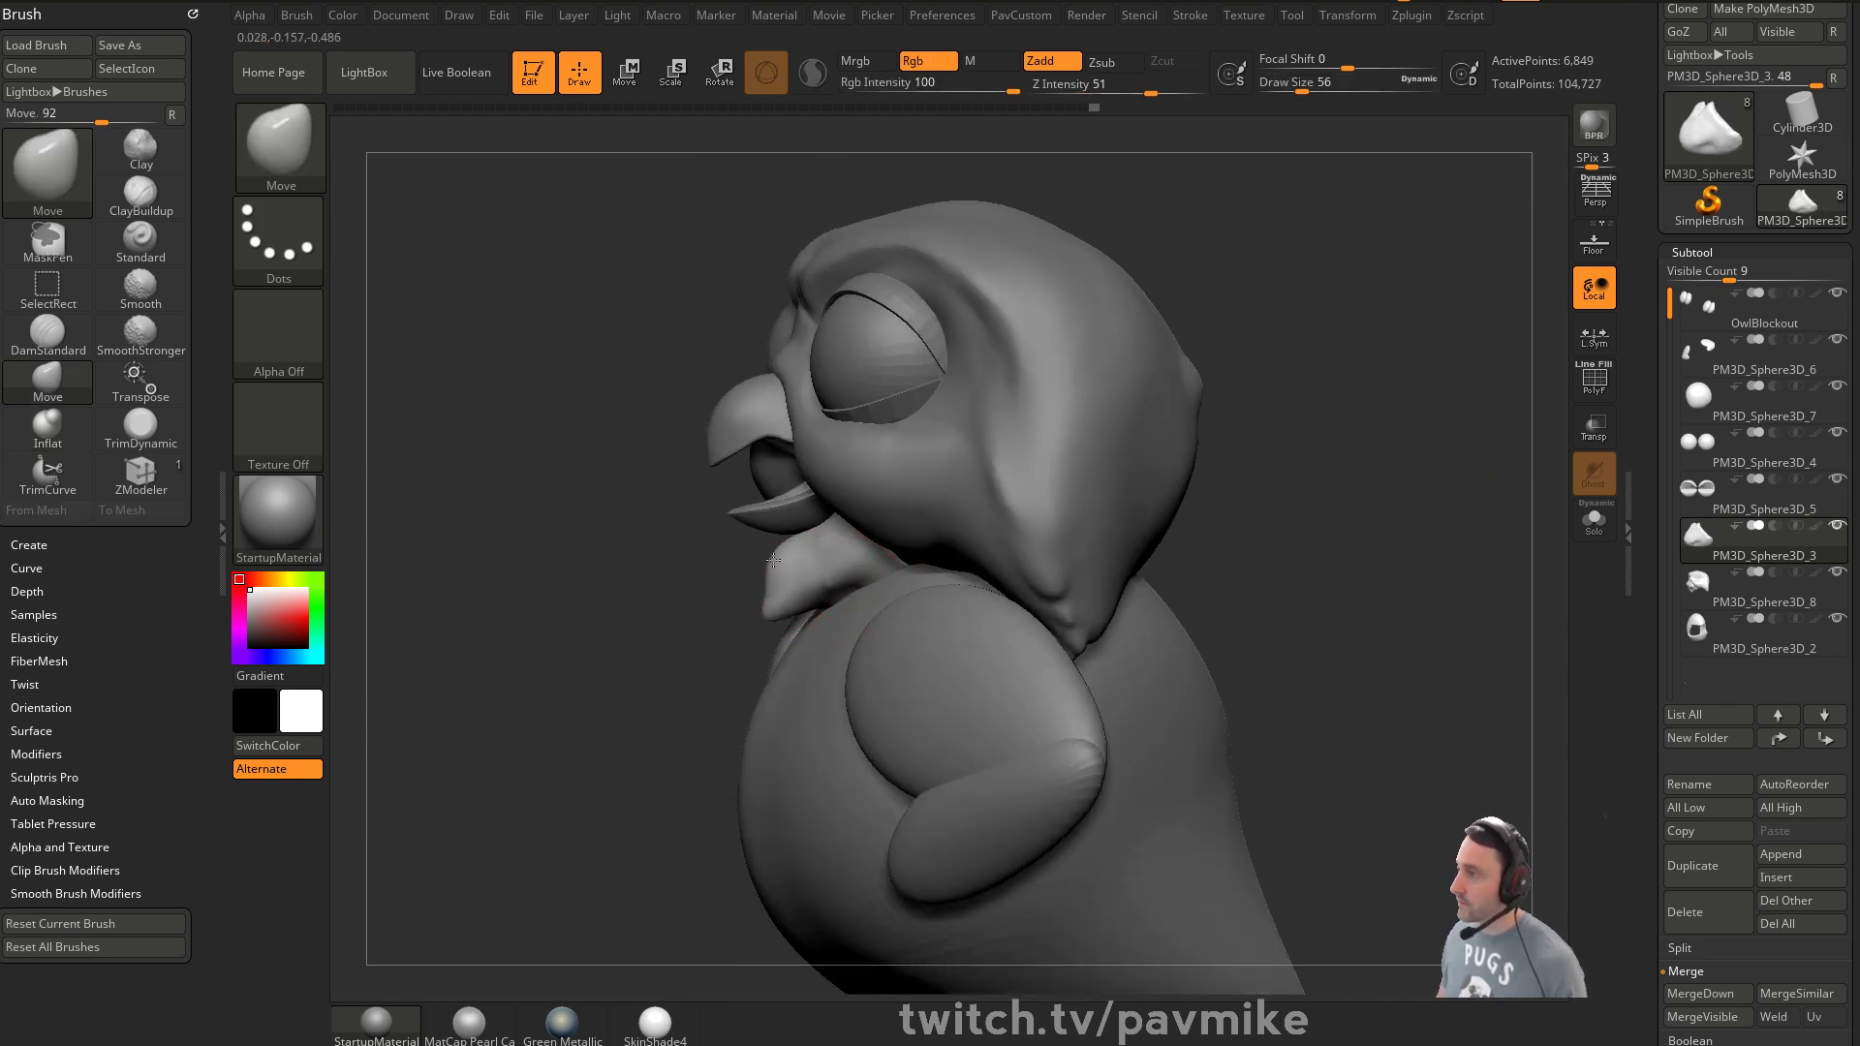
pyautogui.moveTo(766, 590); pyautogui.dragTo(748, 595)
pyautogui.moveTo(707, 606); pyautogui.dragTo(801, 617)
pyautogui.moveTo(1181, 463)
pyautogui.mouseDown()
pyautogui.moveTo(1213, 465)
pyautogui.moveTo(1177, 472)
pyautogui.mouseUp()
pyautogui.keyDown('alt'); pyautogui.moveTo(1312, 465); pyautogui.dragTo(1192, 494); pyautogui.keyUp('alt')
# Select the body beneath the chin and adjust its shape with the Move brush
pyautogui.keyDown('alt'); pyautogui.click(913, 610); pyautogui.keyUp('alt')
pyautogui.keyDown('alt'); pyautogui.moveTo(1177, 570); pyautogui.dragTo(1260, 524); pyautogui.keyUp('alt')
pyautogui.keyDown('alt'); pyautogui.click(818, 623); pyautogui.keyUp('alt')
pyautogui.keyDown('shift'); pyautogui.moveTo(1090, 476); pyautogui.dragTo(1216, 537); pyautogui.keyUp('shift')
# Select the wings, try masking and the gizmo on the forearms, and apply Mirror And Weld
pyautogui.keyDown('alt'); pyautogui.click(1036, 655); pyautogui.keyUp('alt')
pyautogui.moveTo(1238, 635)
pyautogui.mouseDown()
pyautogui.moveTo(1175, 469)
pyautogui.moveTo(1208, 649)
pyautogui.mouseUp()
pyautogui.press('w')
pyautogui.moveTo(950, 480); pyautogui.dragTo(1023, 512)
pyautogui.moveTo(752, 441); pyautogui.dragTo(906, 514)
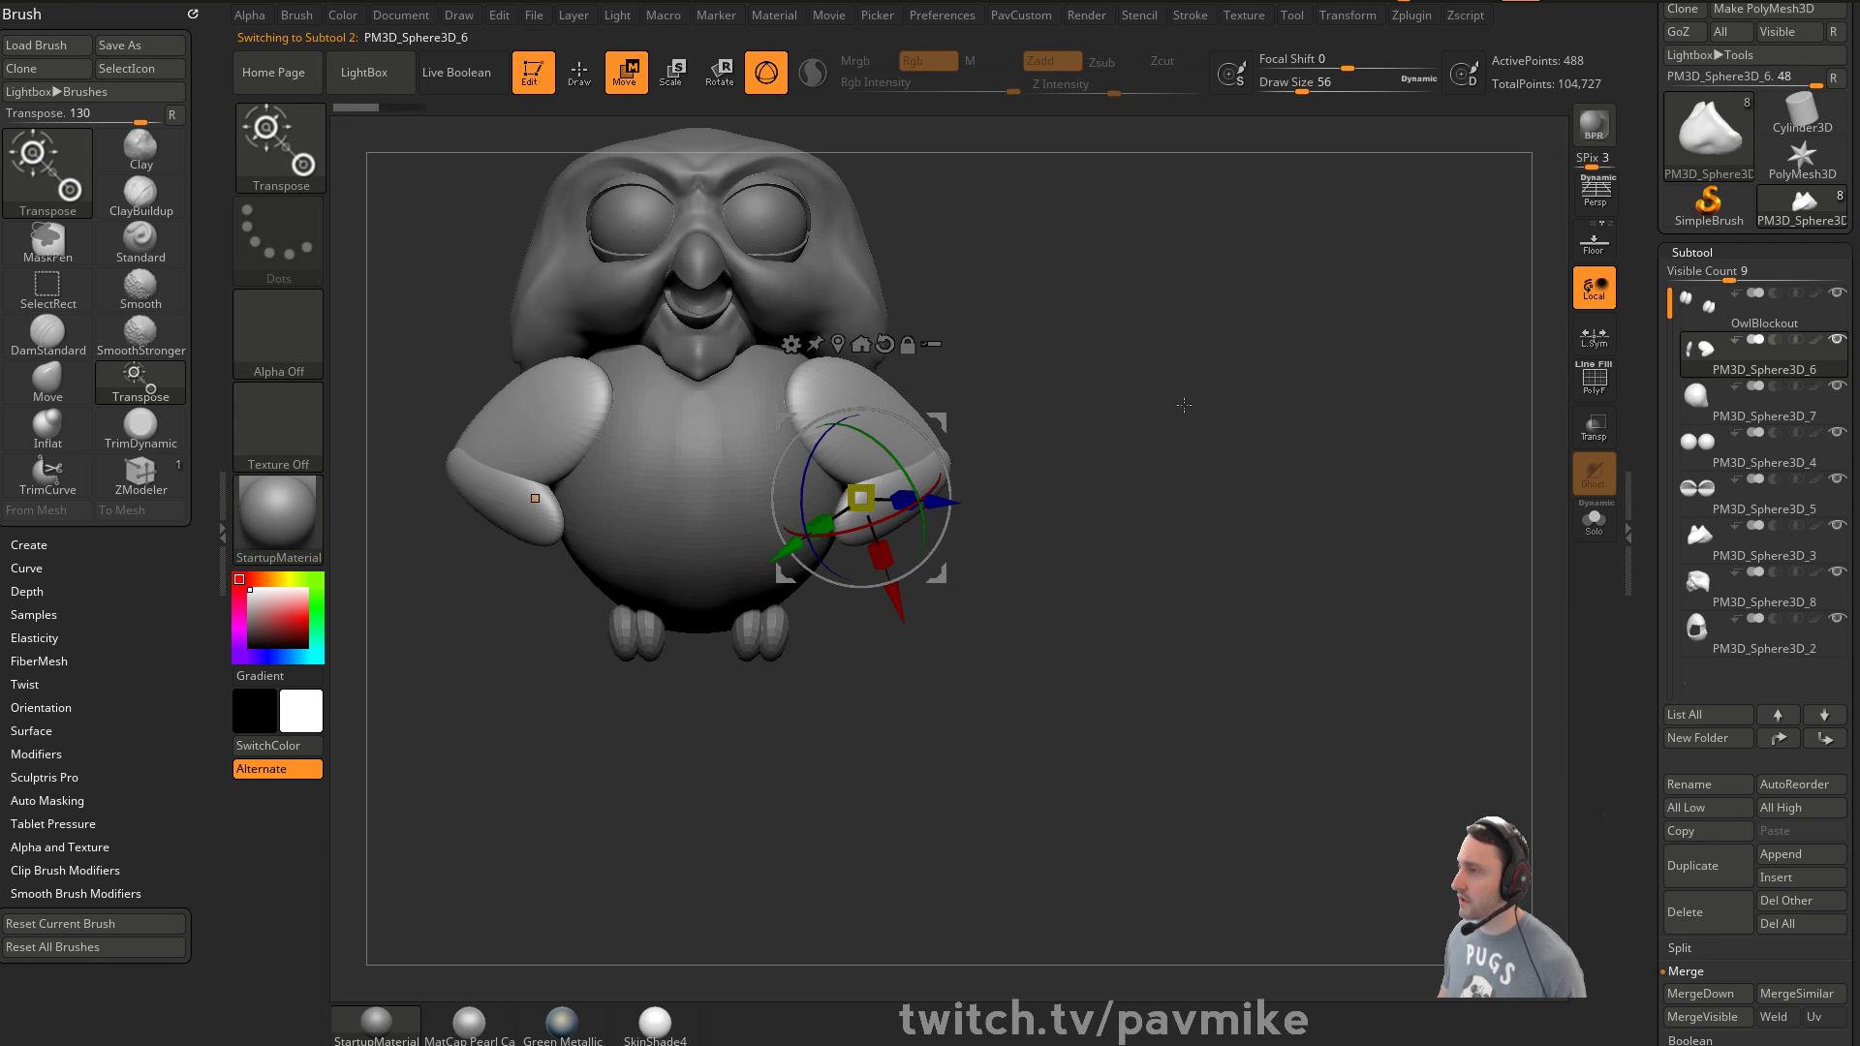
pyautogui.press('q')
pyautogui.press('2')
pyautogui.click(1193, 351)
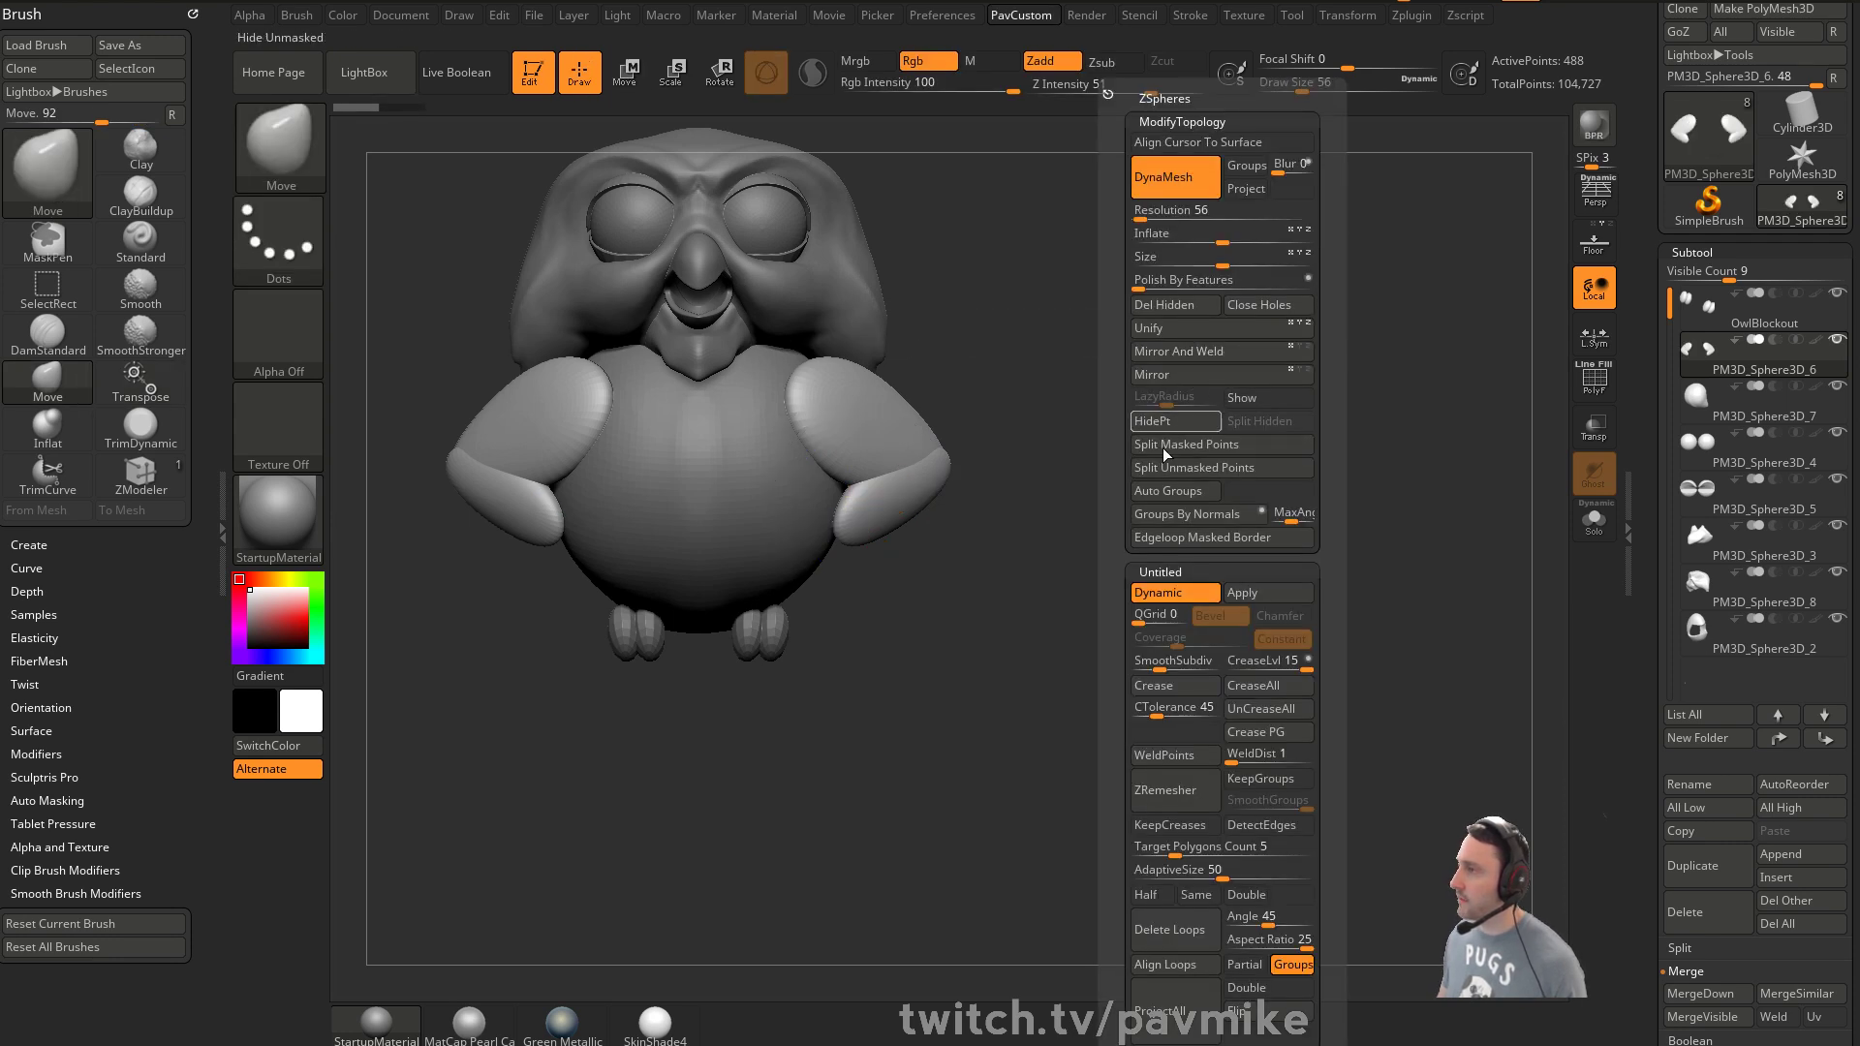
# Rotate and move both wings with the gizmo so they hang down along the body's sides
pyautogui.press('w')
pyautogui.moveTo(988, 422)
pyautogui.mouseDown()
pyautogui.moveTo(947, 452)
pyautogui.moveTo(968, 453)
pyautogui.moveTo(932, 443)
pyautogui.moveTo(984, 464)
pyautogui.moveTo(1011, 449)
pyautogui.mouseUp()
pyautogui.press('q')
pyautogui.keyDown('shift'); pyautogui.moveTo(1130, 411); pyautogui.dragTo(1173, 429); pyautogui.keyUp('shift')
pyautogui.press('w')
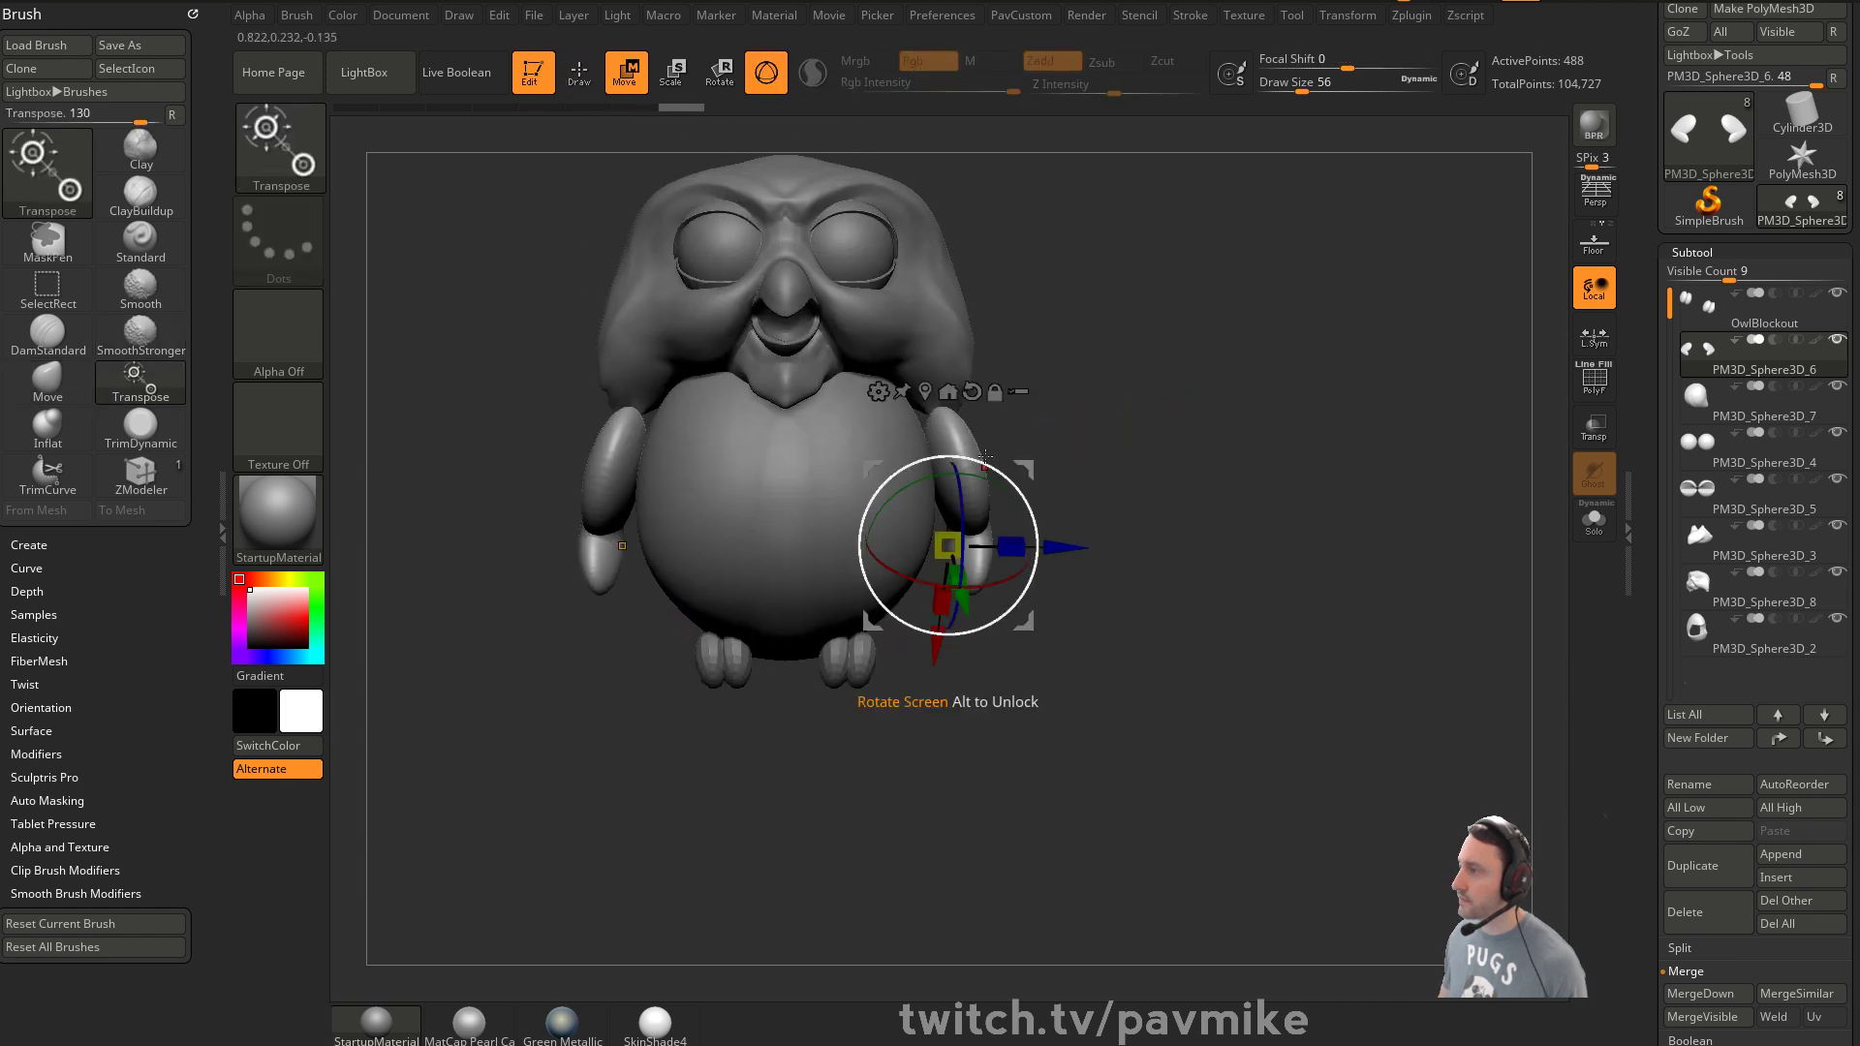
pyautogui.moveTo(962, 588); pyautogui.dragTo(927, 587)
pyautogui.moveTo(1034, 466)
pyautogui.mouseDown()
pyautogui.moveTo(1009, 513)
pyautogui.moveTo(1017, 478)
pyautogui.mouseUp()
# Reshape the wings from a three-quarter view with the Move brush at draw size 46
pyautogui.press('q')
pyautogui.moveTo(1254, 394)
pyautogui.mouseDown()
pyautogui.moveTo(1129, 489)
pyautogui.moveTo(1226, 465)
pyautogui.moveTo(1192, 456)
pyautogui.mouseUp()
pyautogui.press('s')
pyautogui.moveTo(1034, 480)
pyautogui.mouseDown()
pyautogui.moveTo(1096, 505)
pyautogui.moveTo(1008, 513)
pyautogui.mouseUp()
pyautogui.press('1')
pyautogui.click(1093, 448)
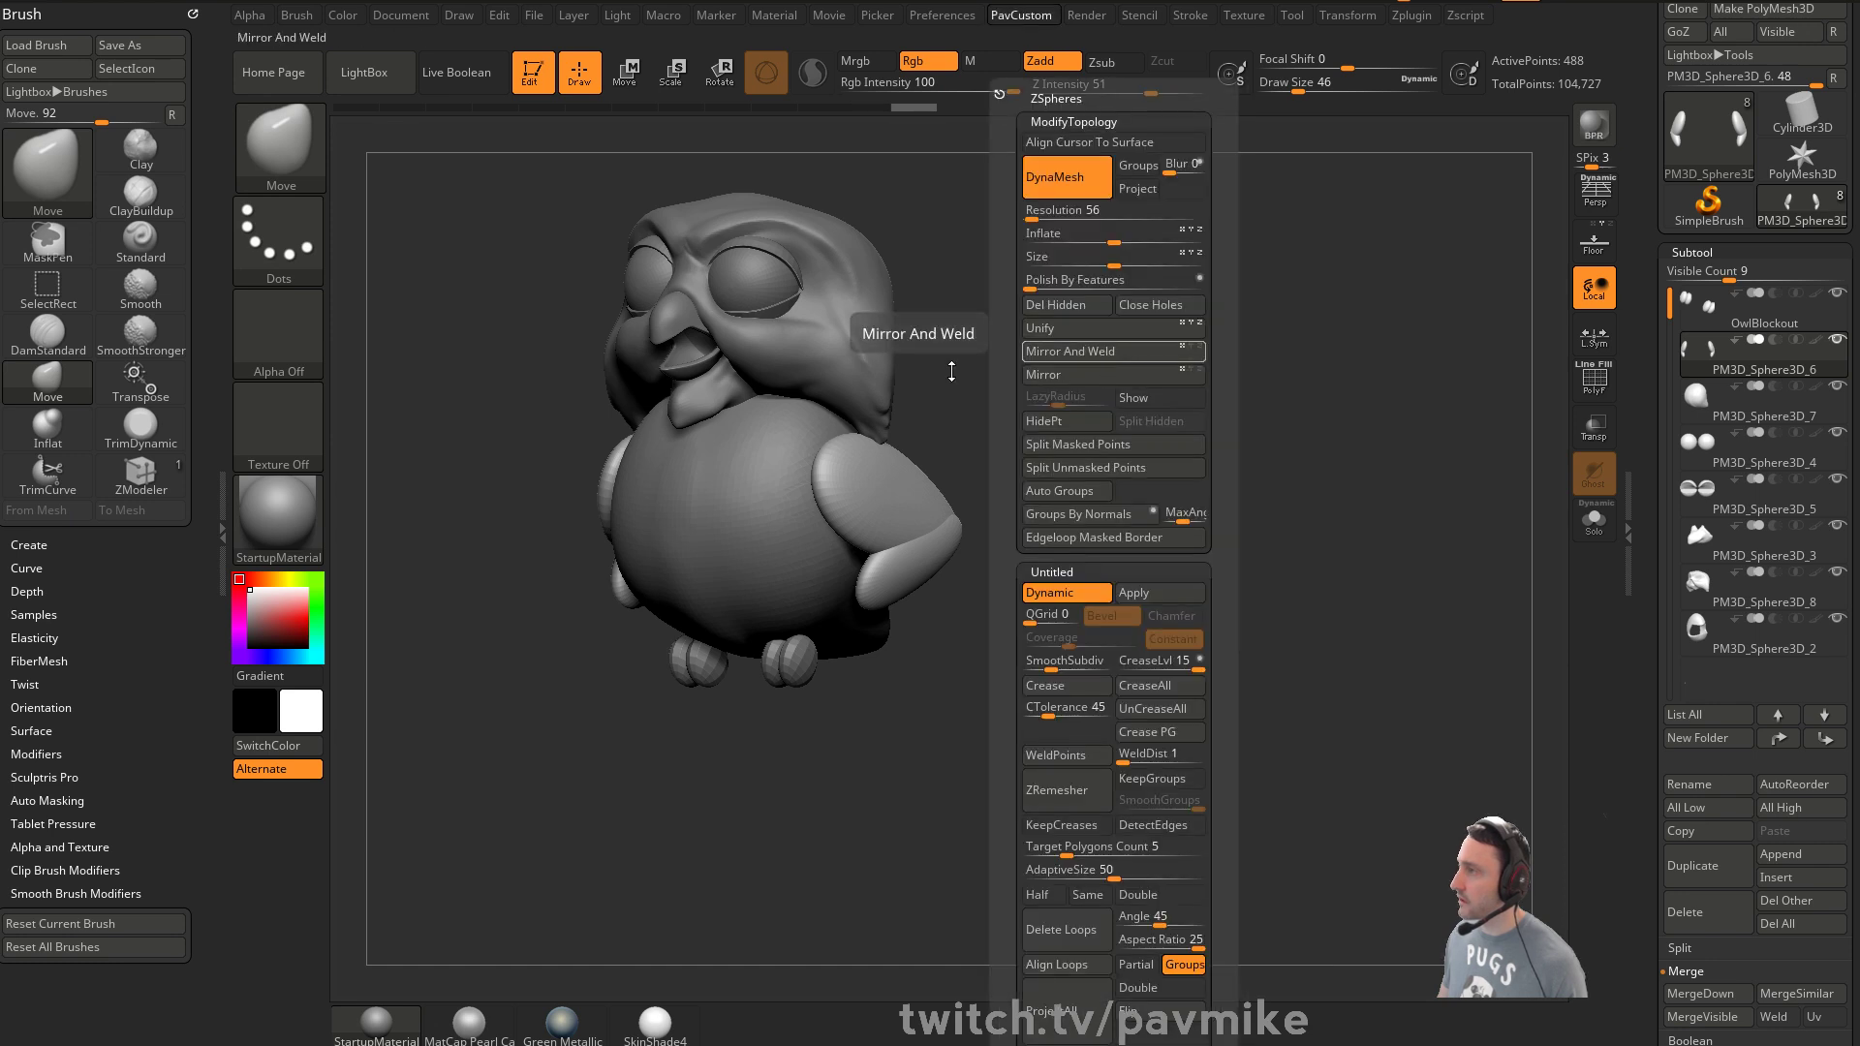
# Mask the upper wings and rotate and move the lower wing segments down and outward with the gizmo
pyautogui.press('ctrl')
pyautogui.keyDown('shift'); pyautogui.moveTo(1162, 344); pyautogui.dragTo(1172, 382); pyautogui.keyUp('shift')
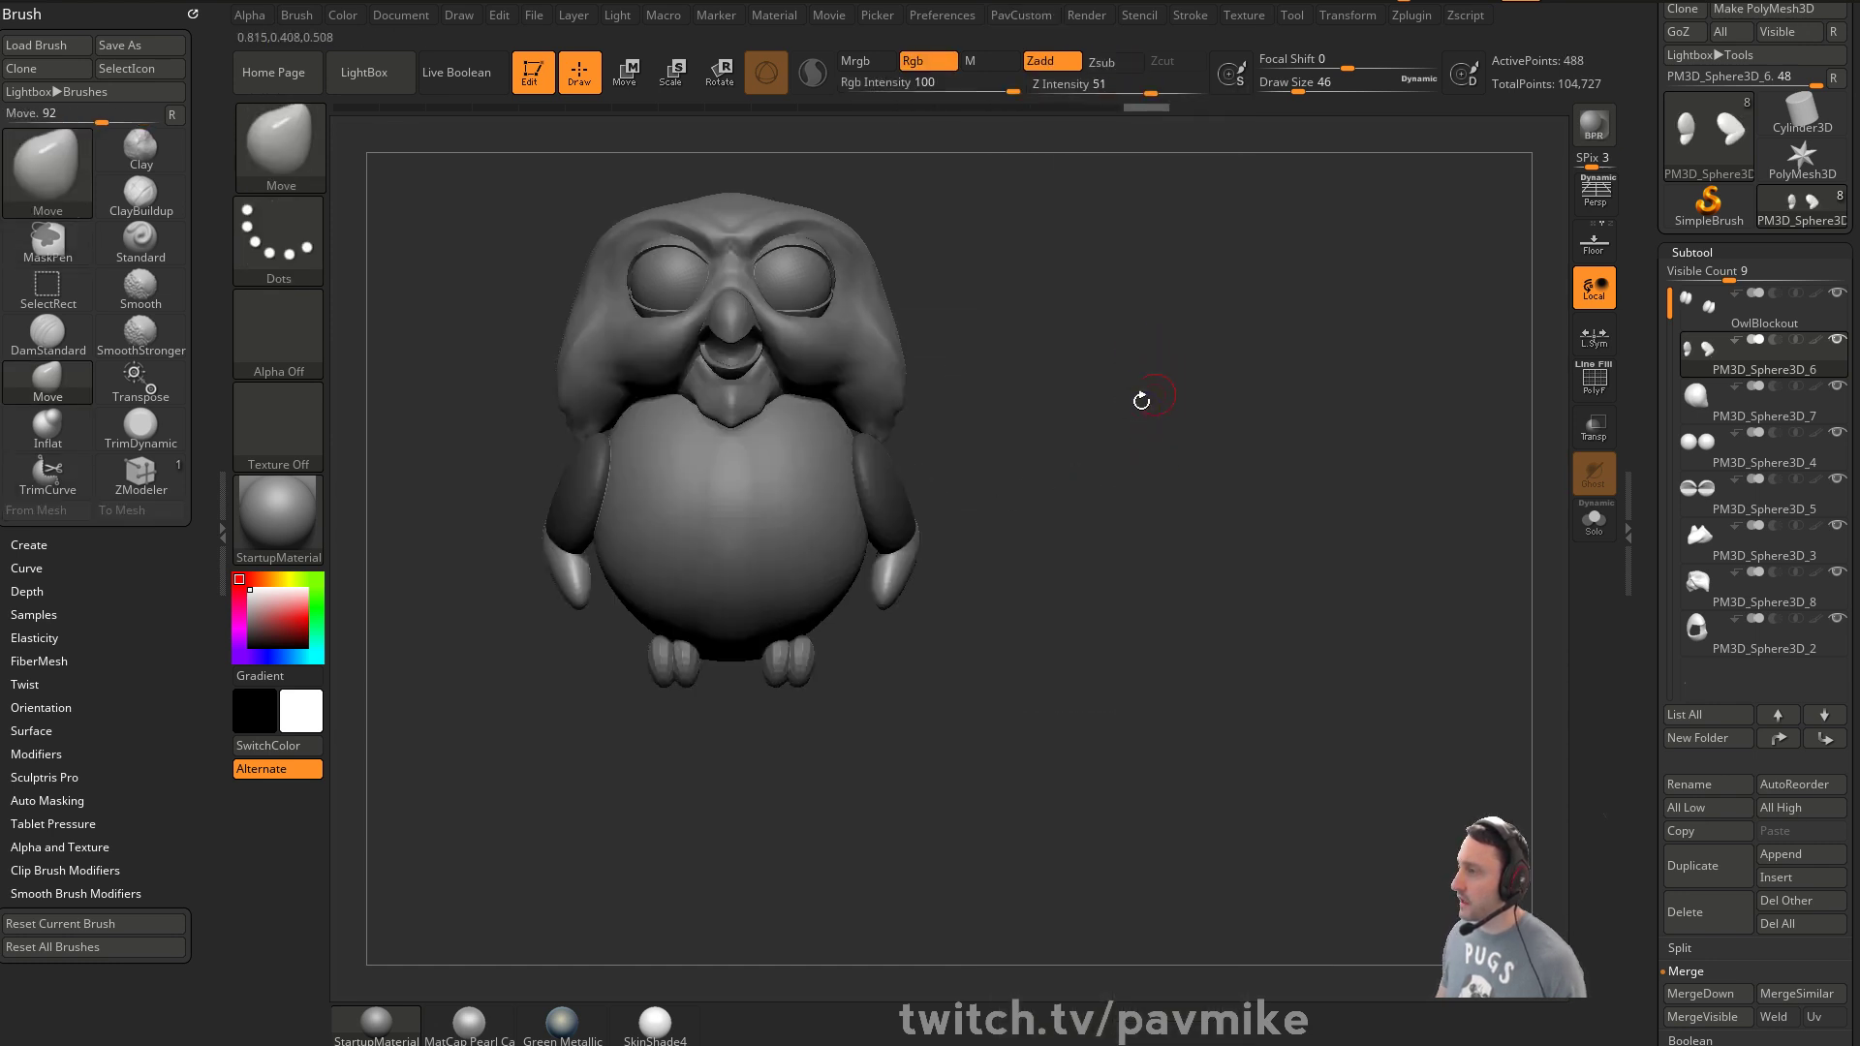
pyautogui.press('w')
pyautogui.moveTo(1025, 490); pyautogui.dragTo(766, 540)
pyautogui.keyDown('alt'); pyautogui.click(946, 527); pyautogui.keyUp('alt')
pyautogui.keyDown('shift'); pyautogui.moveTo(973, 518); pyautogui.dragTo(1065, 501); pyautogui.keyUp('shift')
pyautogui.moveTo(946, 468)
pyautogui.mouseDown()
pyautogui.moveTo(948, 494)
pyautogui.moveTo(944, 447)
pyautogui.mouseUp()
pyautogui.moveTo(1104, 489)
pyautogui.keyDown('shift'); pyautogui.mouseDown()
pyautogui.moveTo(1014, 489)
pyautogui.moveTo(1104, 484)
pyautogui.mouseUp(); pyautogui.keyUp('shift')
pyautogui.moveTo(1030, 533)
pyautogui.mouseDown()
pyautogui.moveTo(1039, 495)
pyautogui.moveTo(927, 481)
pyautogui.moveTo(1039, 517)
pyautogui.mouseUp()
pyautogui.moveTo(1029, 452); pyautogui.dragTo(1023, 457)
# Adjust the lower wing segments with the Move brush and clear the mask
pyautogui.press('q')
pyautogui.moveTo(1135, 406); pyautogui.dragTo(941, 446)
pyautogui.press('s')
pyautogui.press('s')
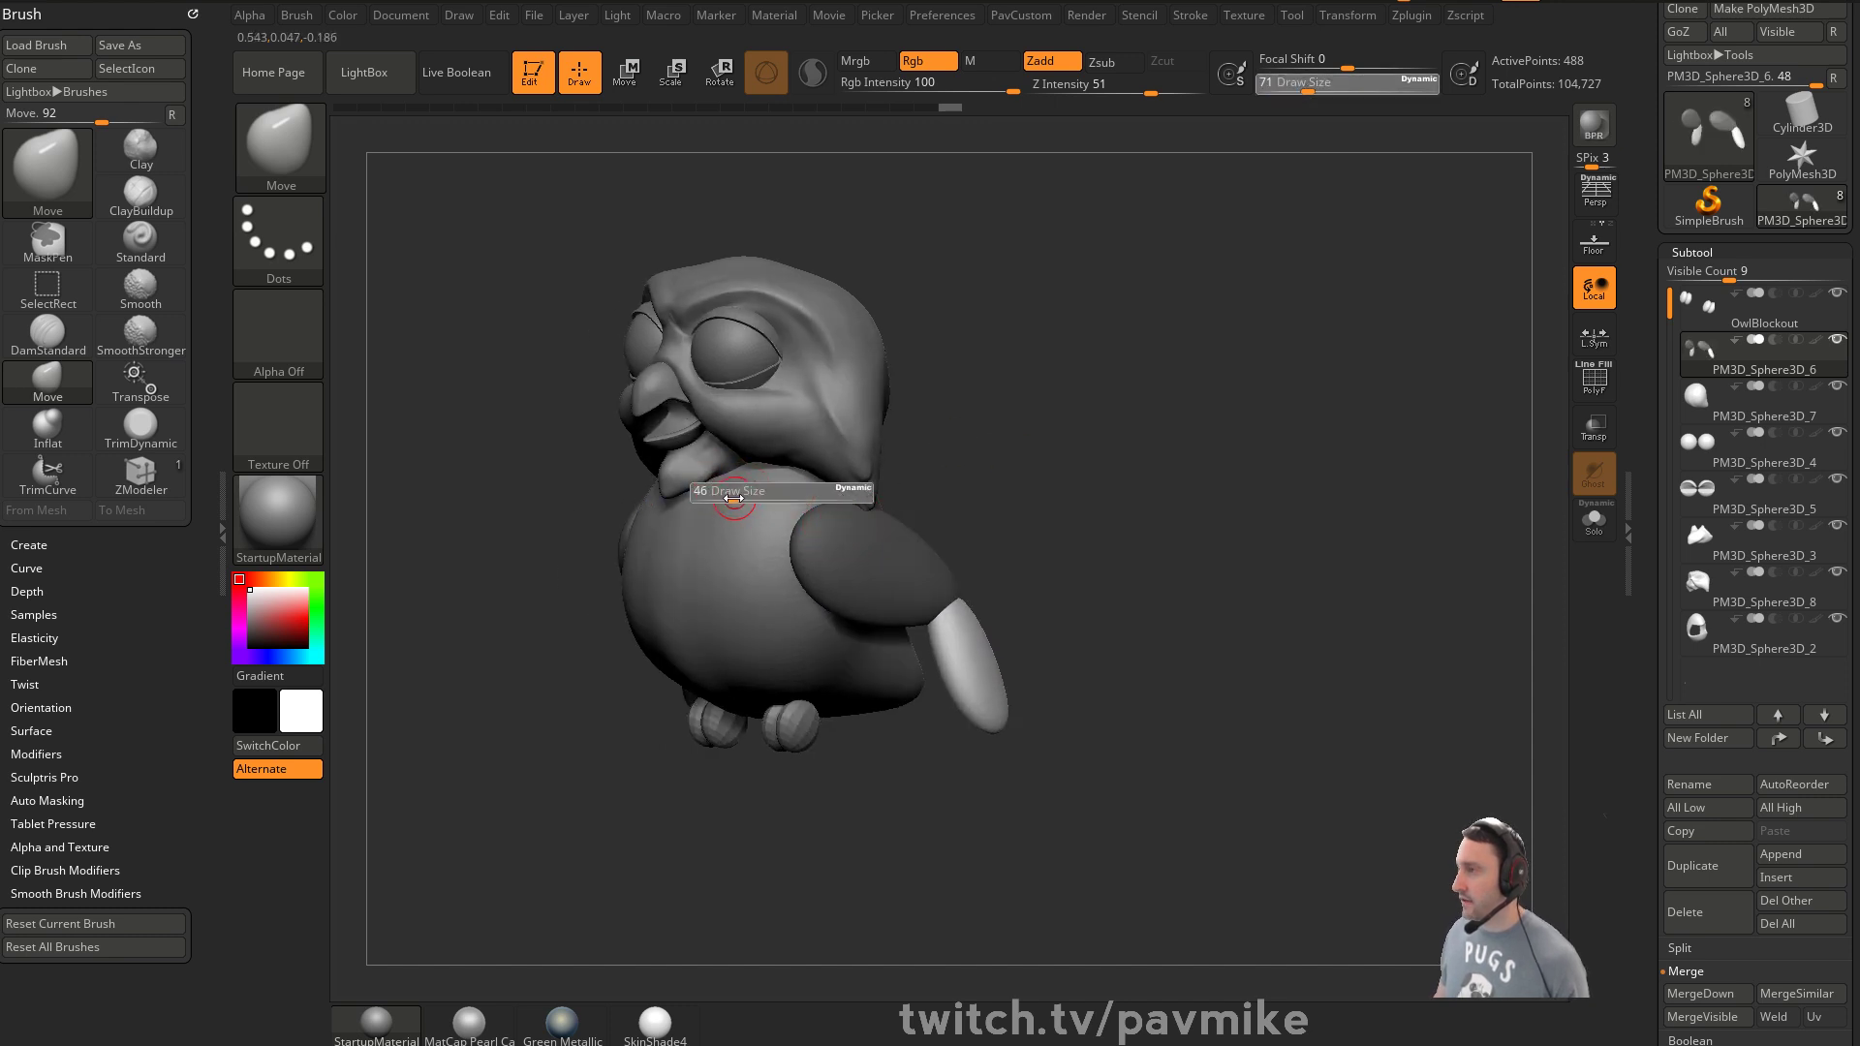
pyautogui.moveTo(1020, 548)
pyautogui.mouseDown()
pyautogui.moveTo(984, 513)
pyautogui.moveTo(1027, 489)
pyautogui.moveTo(1060, 407)
pyautogui.moveTo(1046, 499)
pyautogui.moveTo(1092, 492)
pyautogui.moveTo(955, 540)
pyautogui.moveTo(988, 560)
pyautogui.moveTo(911, 518)
pyautogui.moveTo(977, 502)
pyautogui.mouseUp()
# Try to lift the head with its eyes, beak and chin off the body with the gizmo
pyautogui.keyDown('alt'); pyautogui.click(925, 436); pyautogui.keyUp('alt')
pyautogui.press('s')
pyautogui.moveTo(1087, 550)
pyautogui.keyDown('alt'); pyautogui.mouseDown()
pyautogui.moveTo(1059, 532)
pyautogui.moveTo(1092, 531)
pyautogui.moveTo(1043, 528)
pyautogui.mouseUp(); pyautogui.keyUp('alt')
pyautogui.press('s')
pyautogui.moveTo(1056, 525)
pyautogui.keyDown('alt'); pyautogui.mouseDown()
pyautogui.moveTo(1080, 546)
pyautogui.moveTo(1107, 484)
pyautogui.moveTo(1066, 523)
pyautogui.mouseUp(); pyautogui.keyUp('alt')
pyautogui.hotkey('ctrl', 'z')
pyautogui.press('s')
pyautogui.moveTo(1115, 559)
pyautogui.keyDown('alt'); pyautogui.mouseDown()
pyautogui.moveTo(1124, 536)
pyautogui.moveTo(1074, 441)
pyautogui.mouseUp(); pyautogui.keyUp('alt')
pyautogui.press('w')
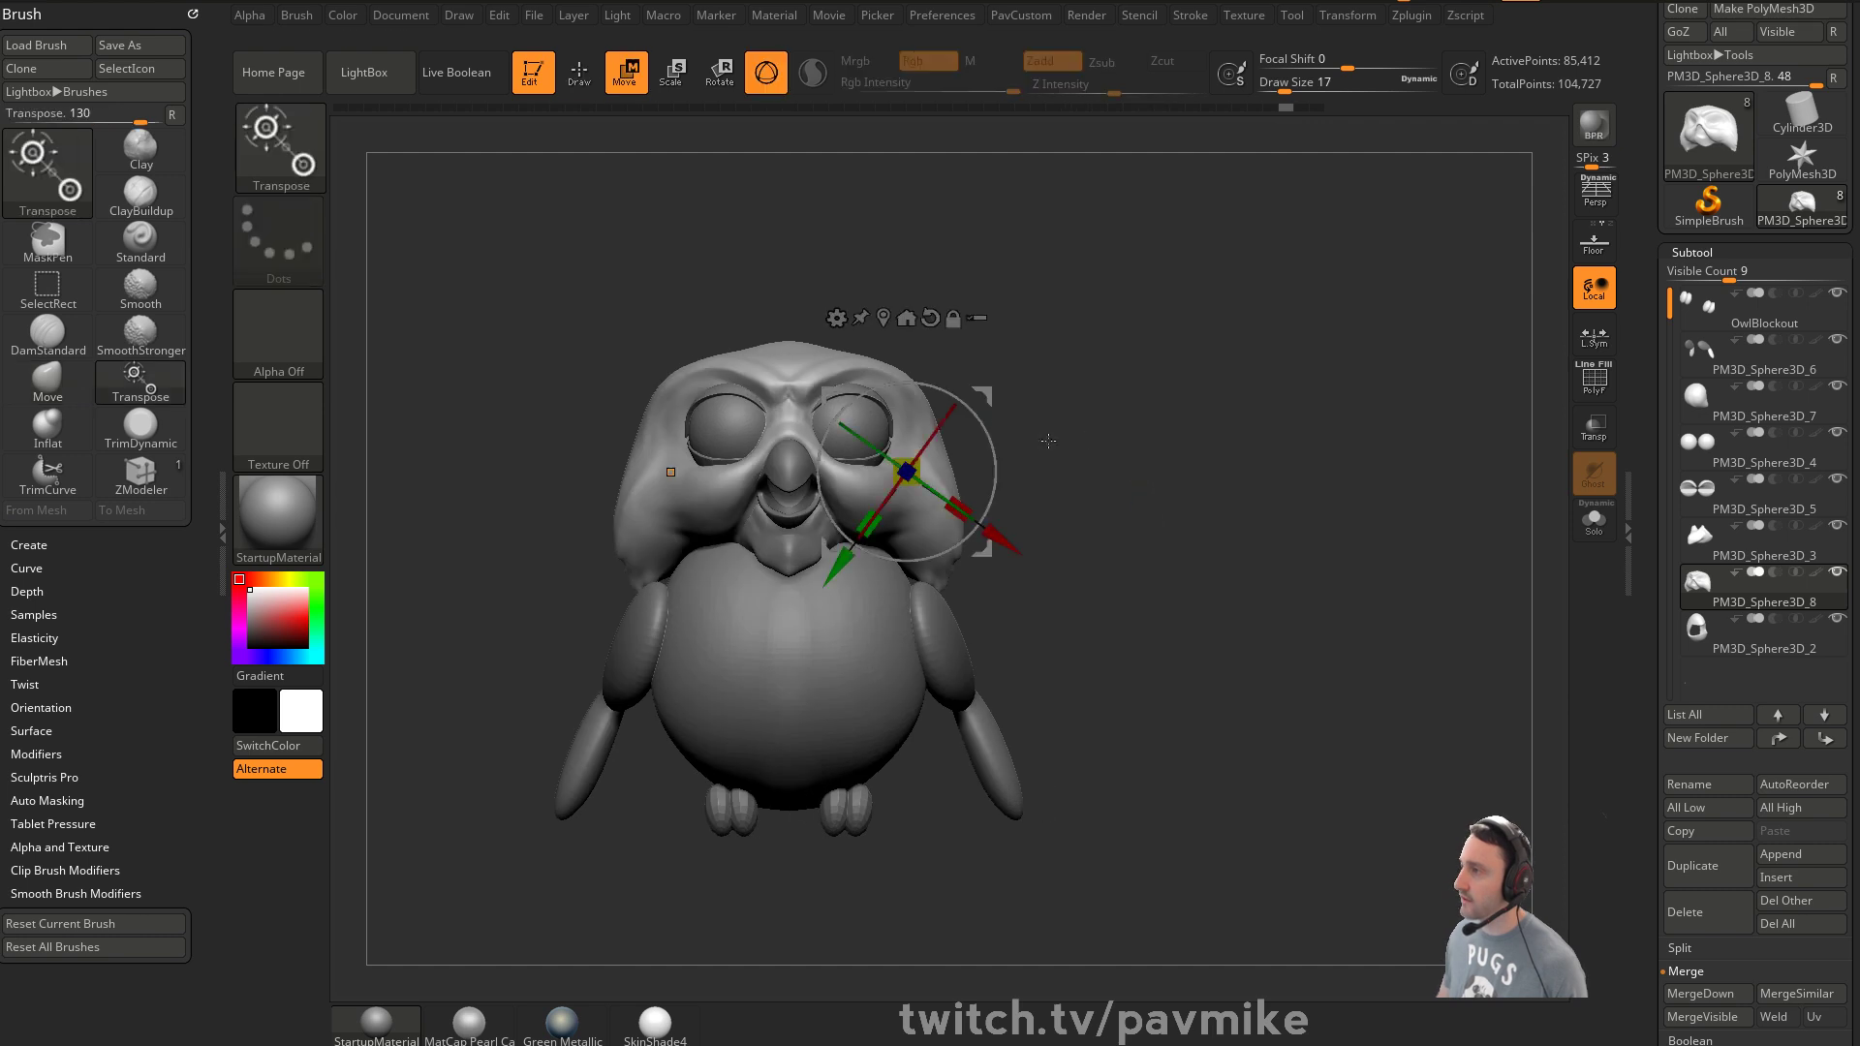
pyautogui.moveTo(969, 340)
pyautogui.mouseDown()
pyautogui.moveTo(996, 394)
pyautogui.moveTo(982, 332)
pyautogui.mouseUp()
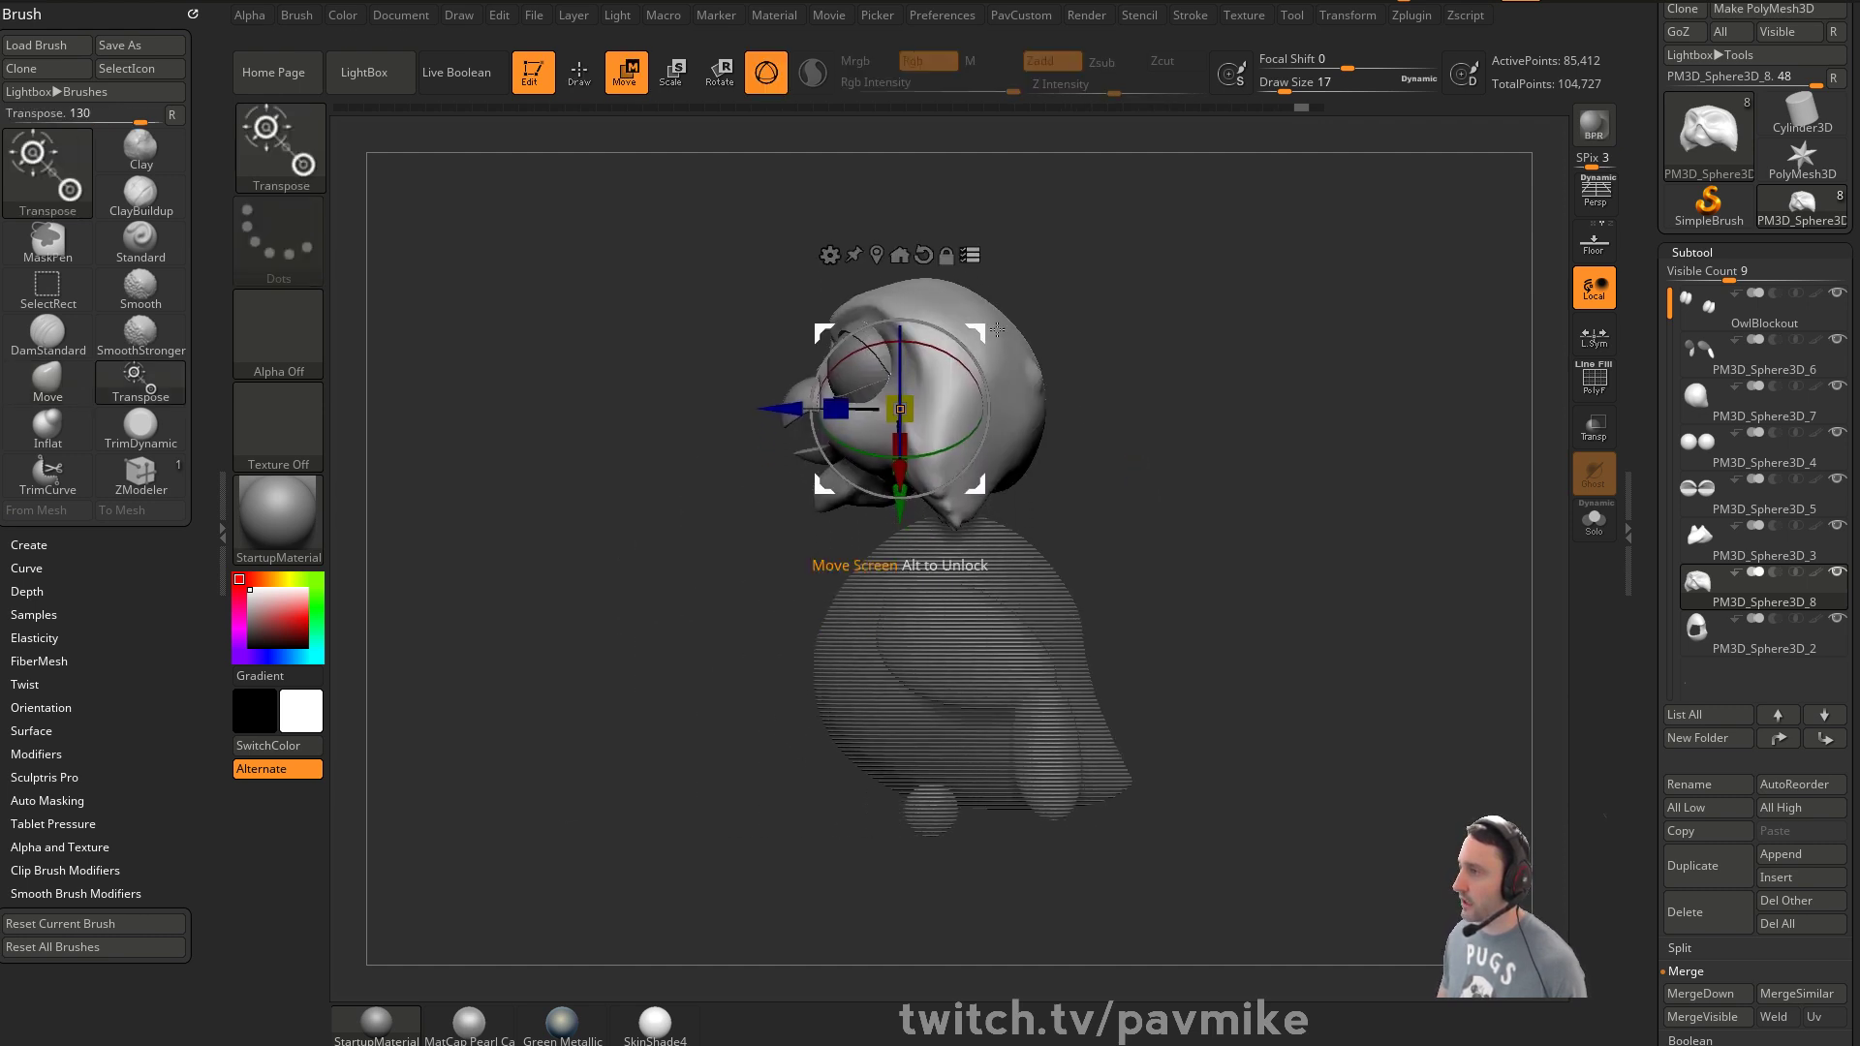
pyautogui.moveTo(918, 546); pyautogui.dragTo(1207, 515)
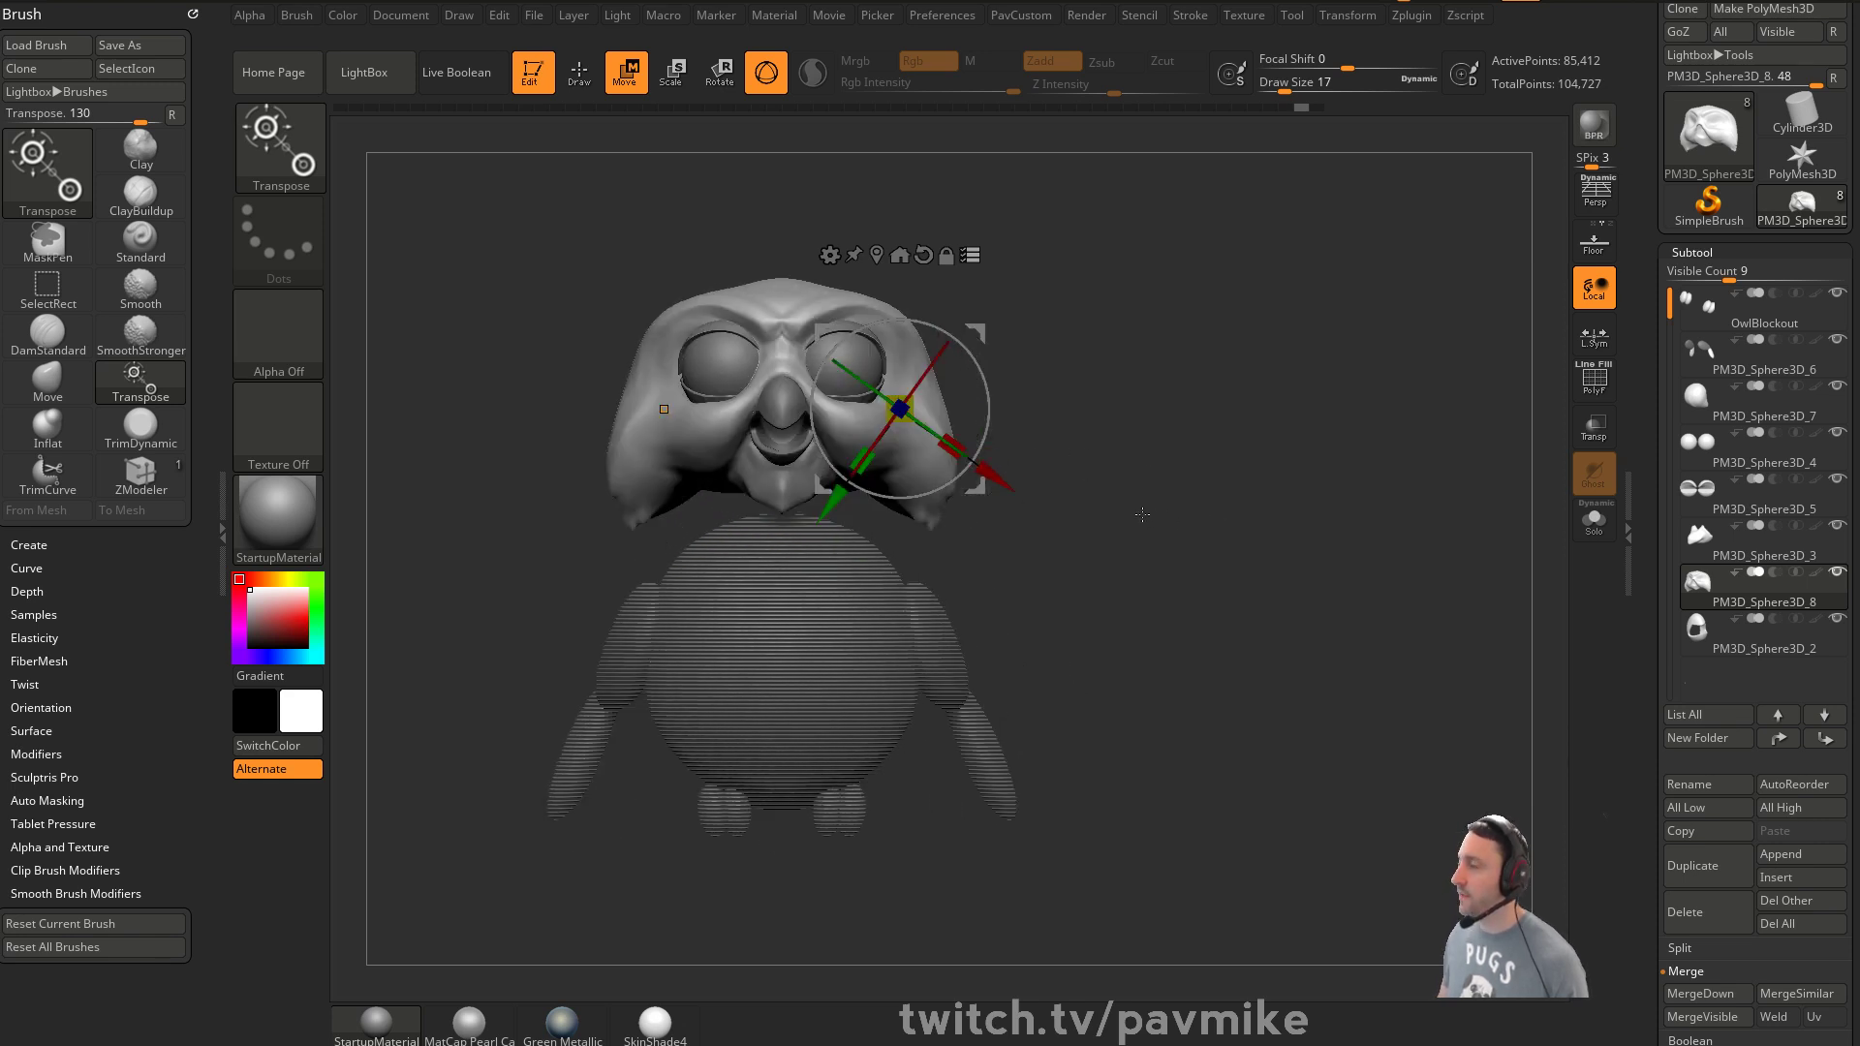
pyautogui.hotkey('ctrl', 'z')
pyautogui.press('q')
# Refine the head's brow area between the eyes with the Move brush, adjusting the draw size
pyautogui.moveTo(1178, 487); pyautogui.dragTo(1103, 500)
pyautogui.press('s')
pyautogui.moveTo(1103, 500); pyautogui.dragTo(1223, 512)
pyautogui.press('w')
pyautogui.moveTo(1136, 494)
pyautogui.keyDown('alt'); pyautogui.mouseDown()
pyautogui.moveTo(1180, 485)
pyautogui.moveTo(1188, 549)
pyautogui.moveTo(1168, 544)
pyautogui.moveTo(1167, 494)
pyautogui.mouseUp(); pyautogui.keyUp('alt')
pyautogui.press('s')
pyautogui.press('q')
pyautogui.press('s')
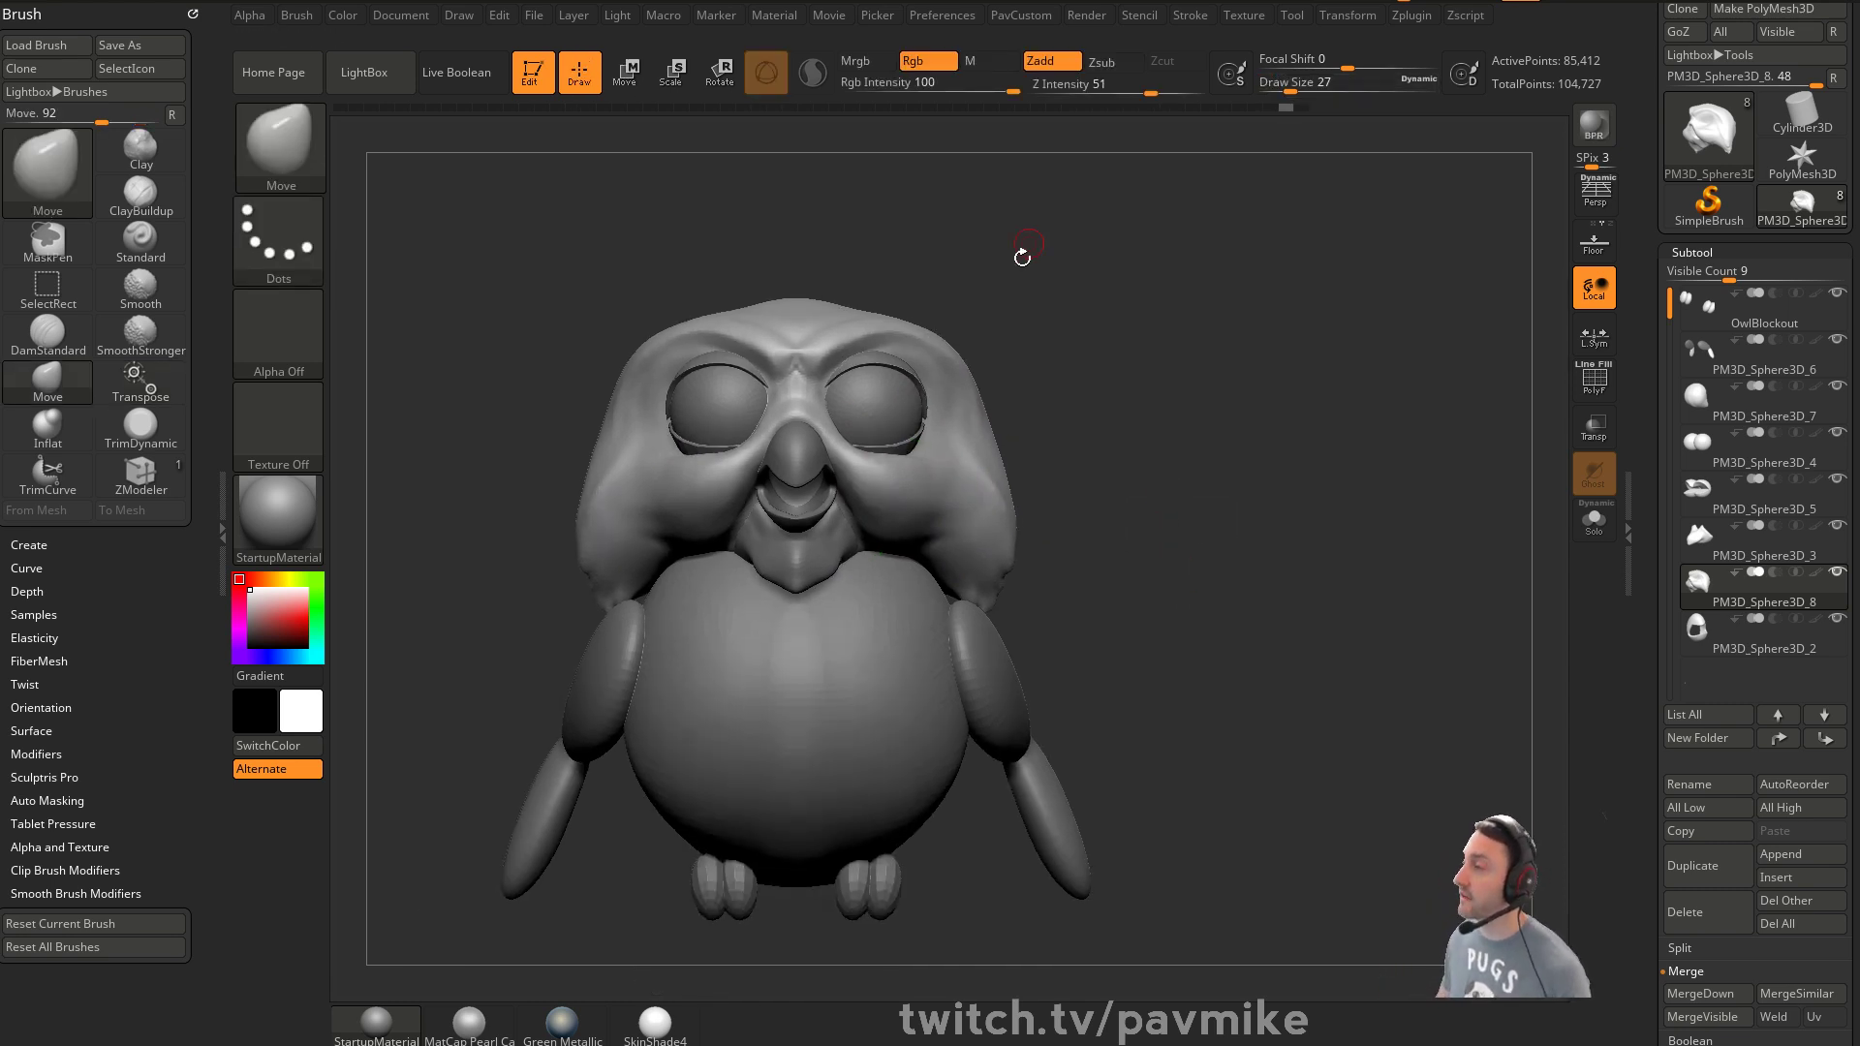
pyautogui.keyDown('alt'); pyautogui.moveTo(1163, 455); pyautogui.dragTo(1172, 495); pyautogui.keyUp('alt')
pyautogui.press('s')
pyautogui.moveTo(773, 359); pyautogui.dragTo(748, 384)
pyautogui.moveTo(1240, 457)
pyautogui.keyDown('alt'); pyautogui.mouseDown()
pyautogui.moveTo(1199, 427)
pyautogui.moveTo(755, 431)
pyautogui.mouseUp(); pyautogui.keyUp('alt')
pyautogui.press('s')
pyautogui.moveTo(1040, 477); pyautogui.dragTo(1060, 478)
pyautogui.moveTo(1221, 474); pyautogui.dragTo(1088, 473)
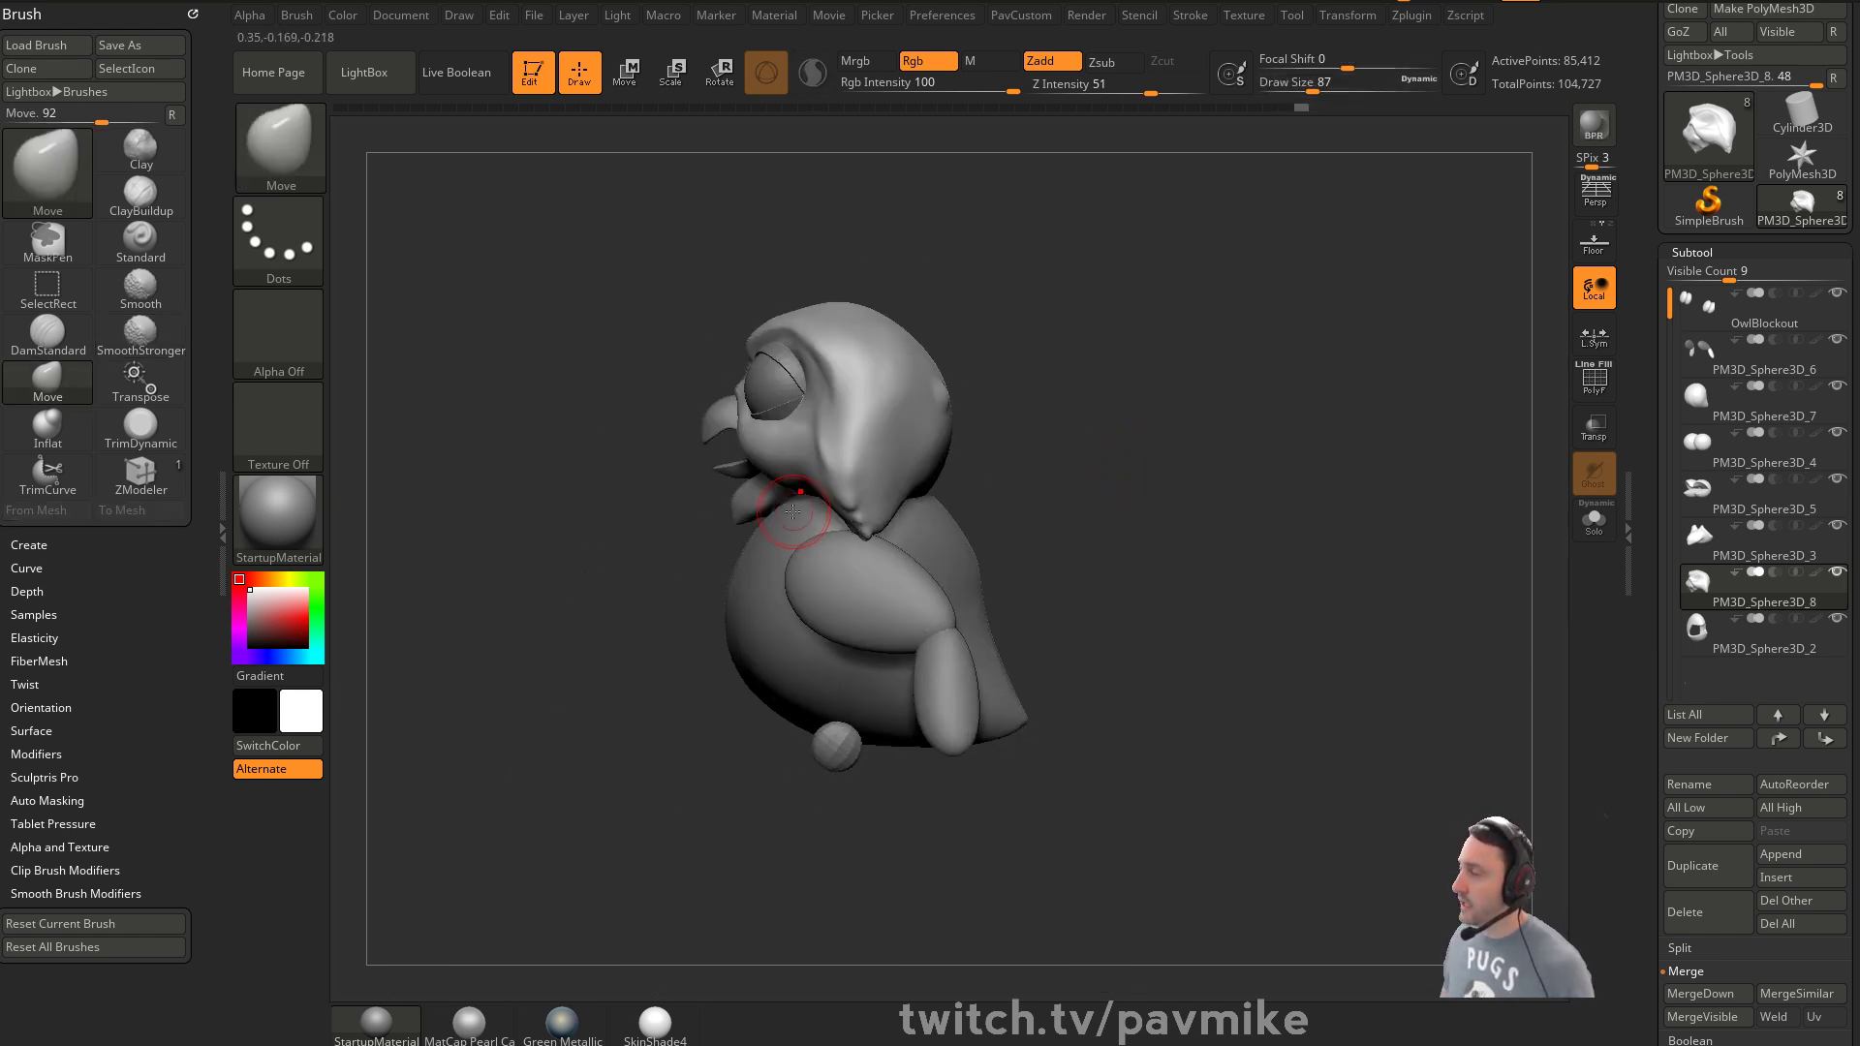
# Raise the head together with its eyes, beak and chin clear of the body with the gizmo
pyautogui.moveTo(1058, 405)
pyautogui.keyDown('alt'); pyautogui.mouseDown()
pyautogui.moveTo(1051, 432)
pyautogui.moveTo(1068, 424)
pyautogui.mouseUp(); pyautogui.keyUp('alt')
pyautogui.press('w')
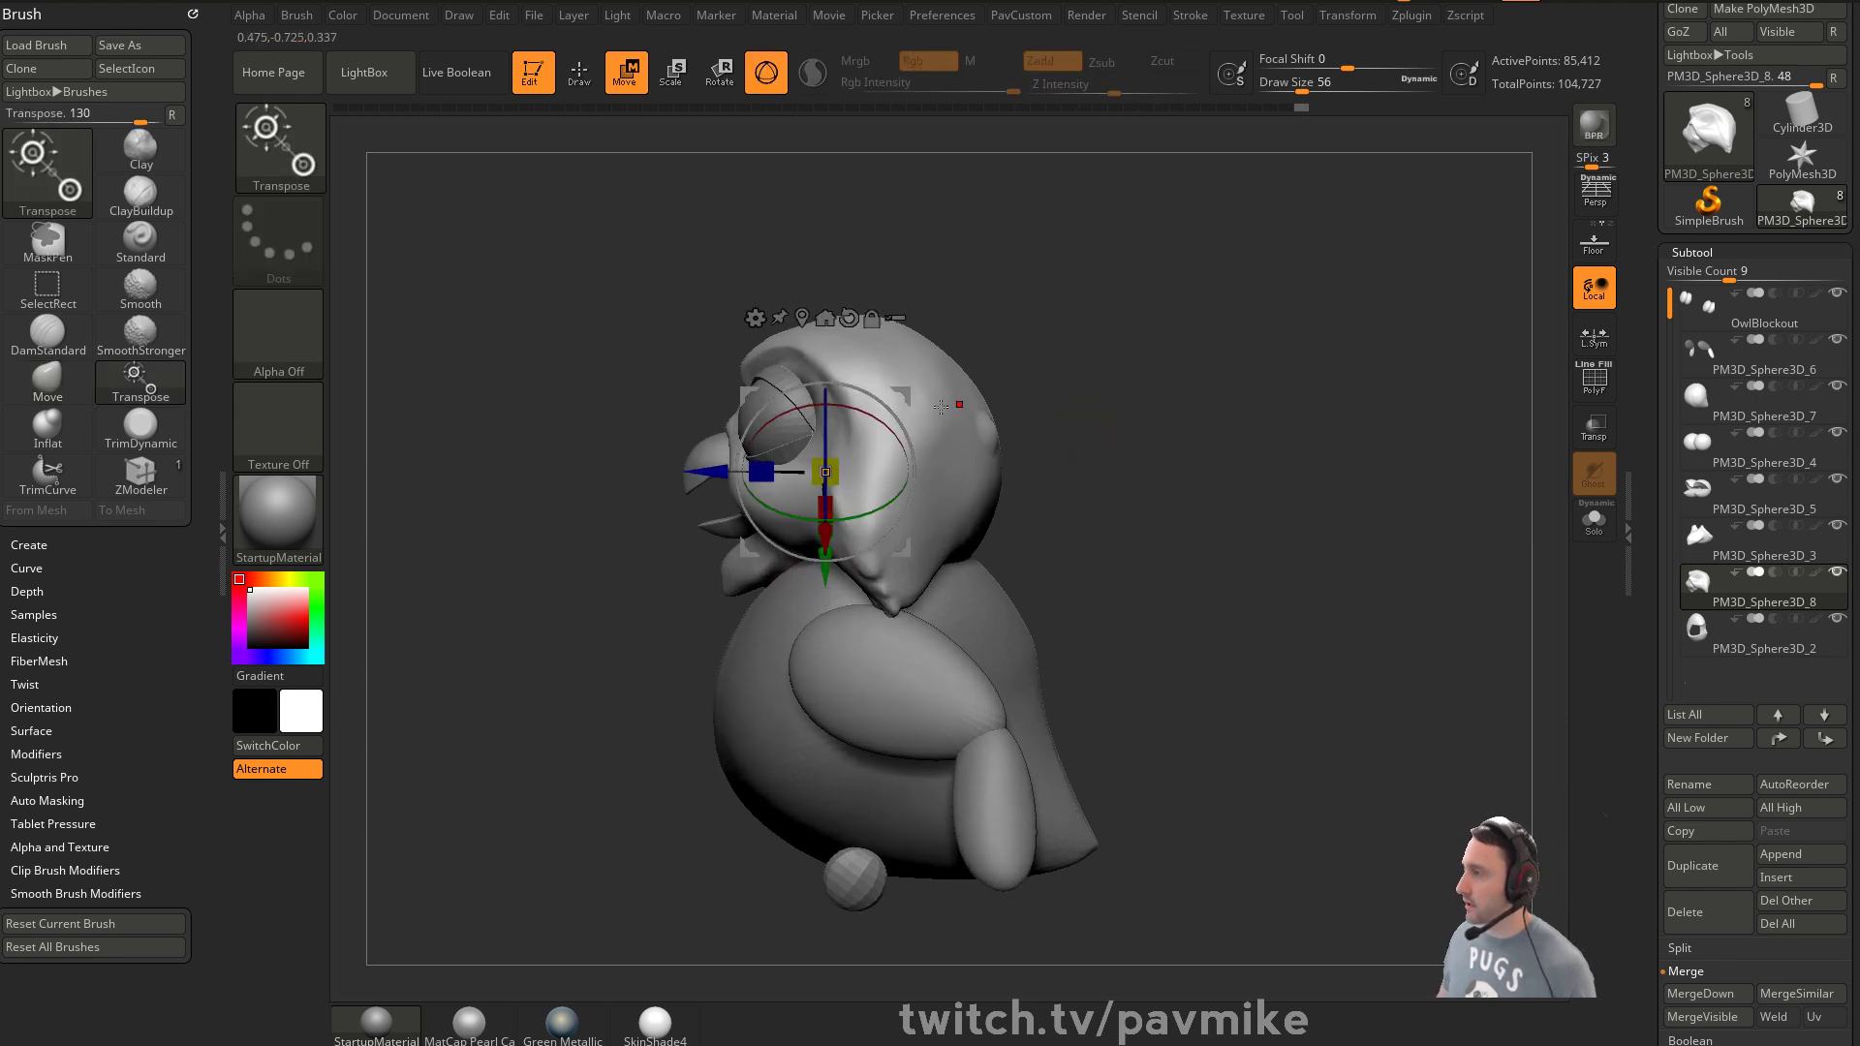
pyautogui.click(895, 319)
pyautogui.moveTo(906, 379); pyautogui.dragTo(868, 322)
pyautogui.press('q')
pyautogui.keyDown('shift'); pyautogui.moveTo(1093, 367); pyautogui.dragTo(1015, 465); pyautogui.keyUp('shift')
pyautogui.moveTo(1168, 548); pyautogui.dragTo(1124, 519)
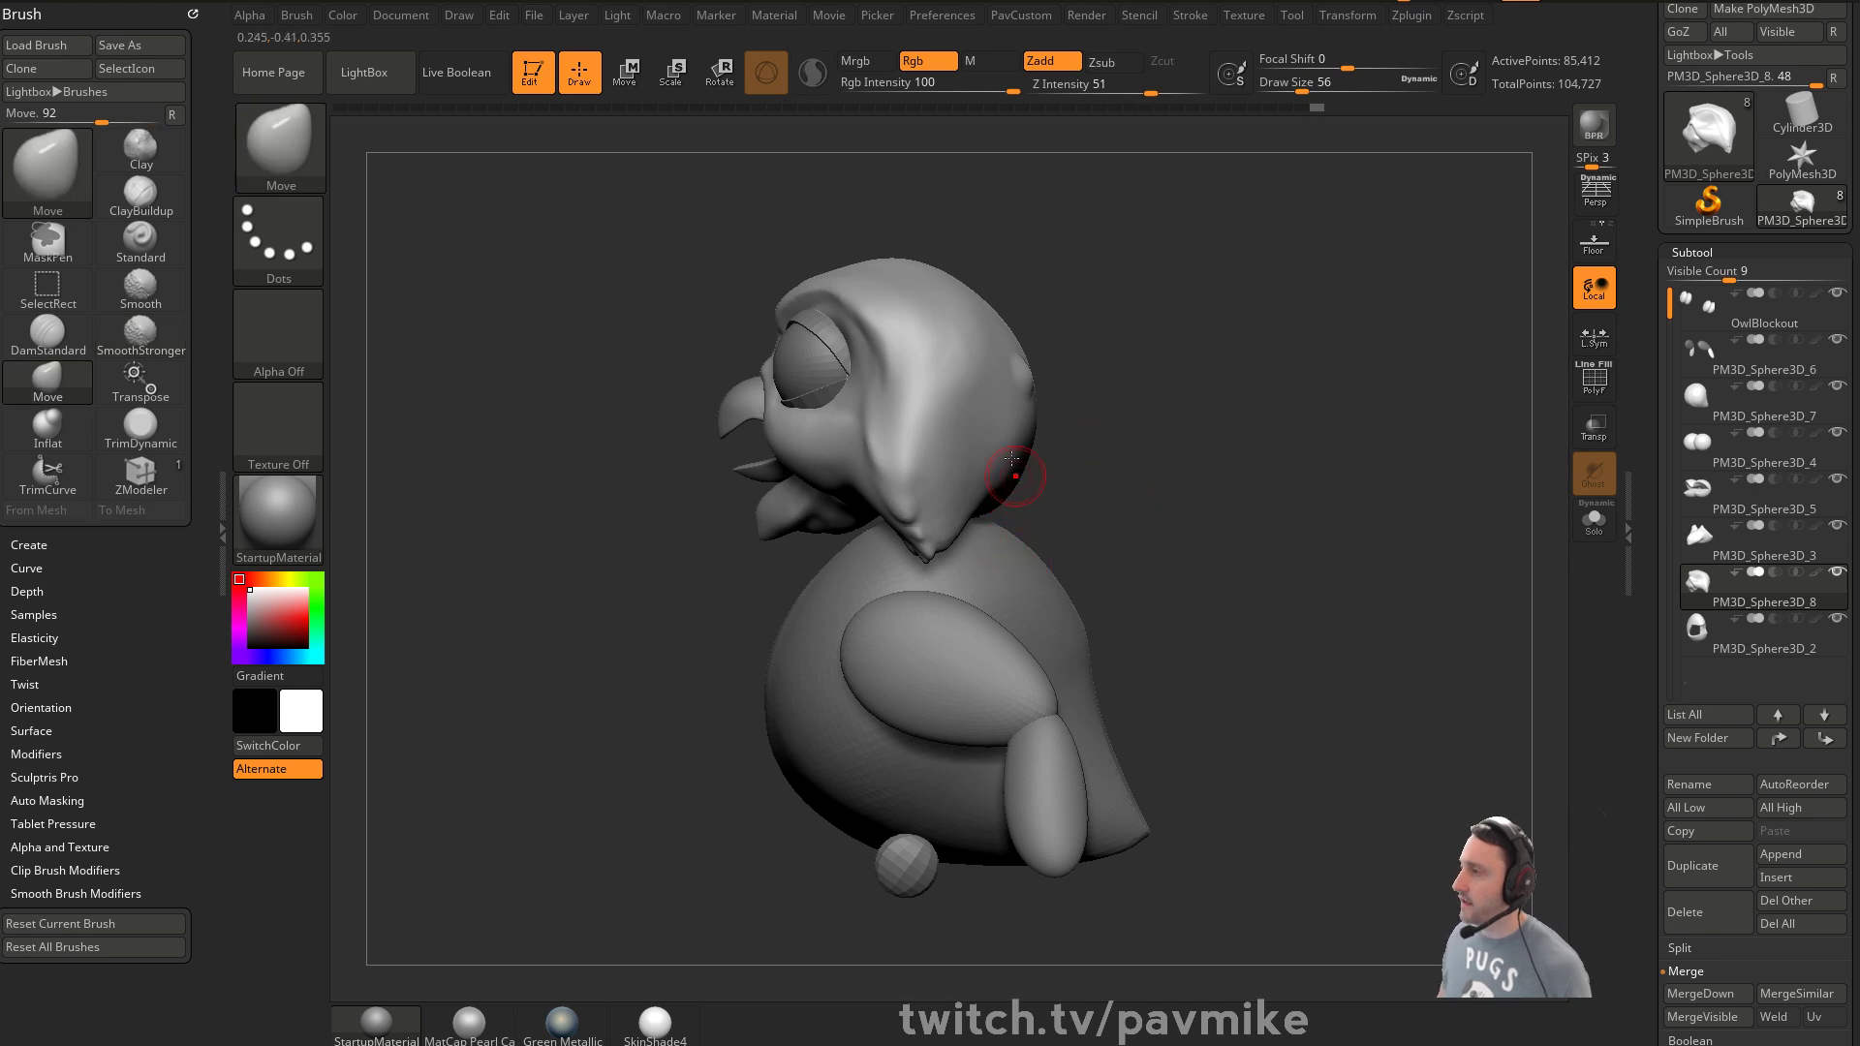
pyautogui.press('w')
pyautogui.moveTo(943, 341); pyautogui.dragTo(928, 274)
pyautogui.keyDown('shift'); pyautogui.moveTo(1117, 320); pyautogui.dragTo(1185, 466); pyautogui.keyUp('shift')
pyautogui.keyDown('alt'); pyautogui.moveTo(1142, 496); pyautogui.dragTo(1114, 399); pyautogui.keyUp('alt')
# Select the wings, place the gizmo pivot at the shoulder and turn on local symmetry
pyautogui.keyDown('alt'); pyautogui.click(877, 550); pyautogui.keyUp('alt')
pyautogui.press('w')
pyautogui.keyDown('ctrl'); pyautogui.moveTo(1066, 542); pyautogui.dragTo(1092, 569); pyautogui.keyUp('ctrl')
pyautogui.keyDown('alt'); pyautogui.click(855, 517); pyautogui.keyUp('alt')
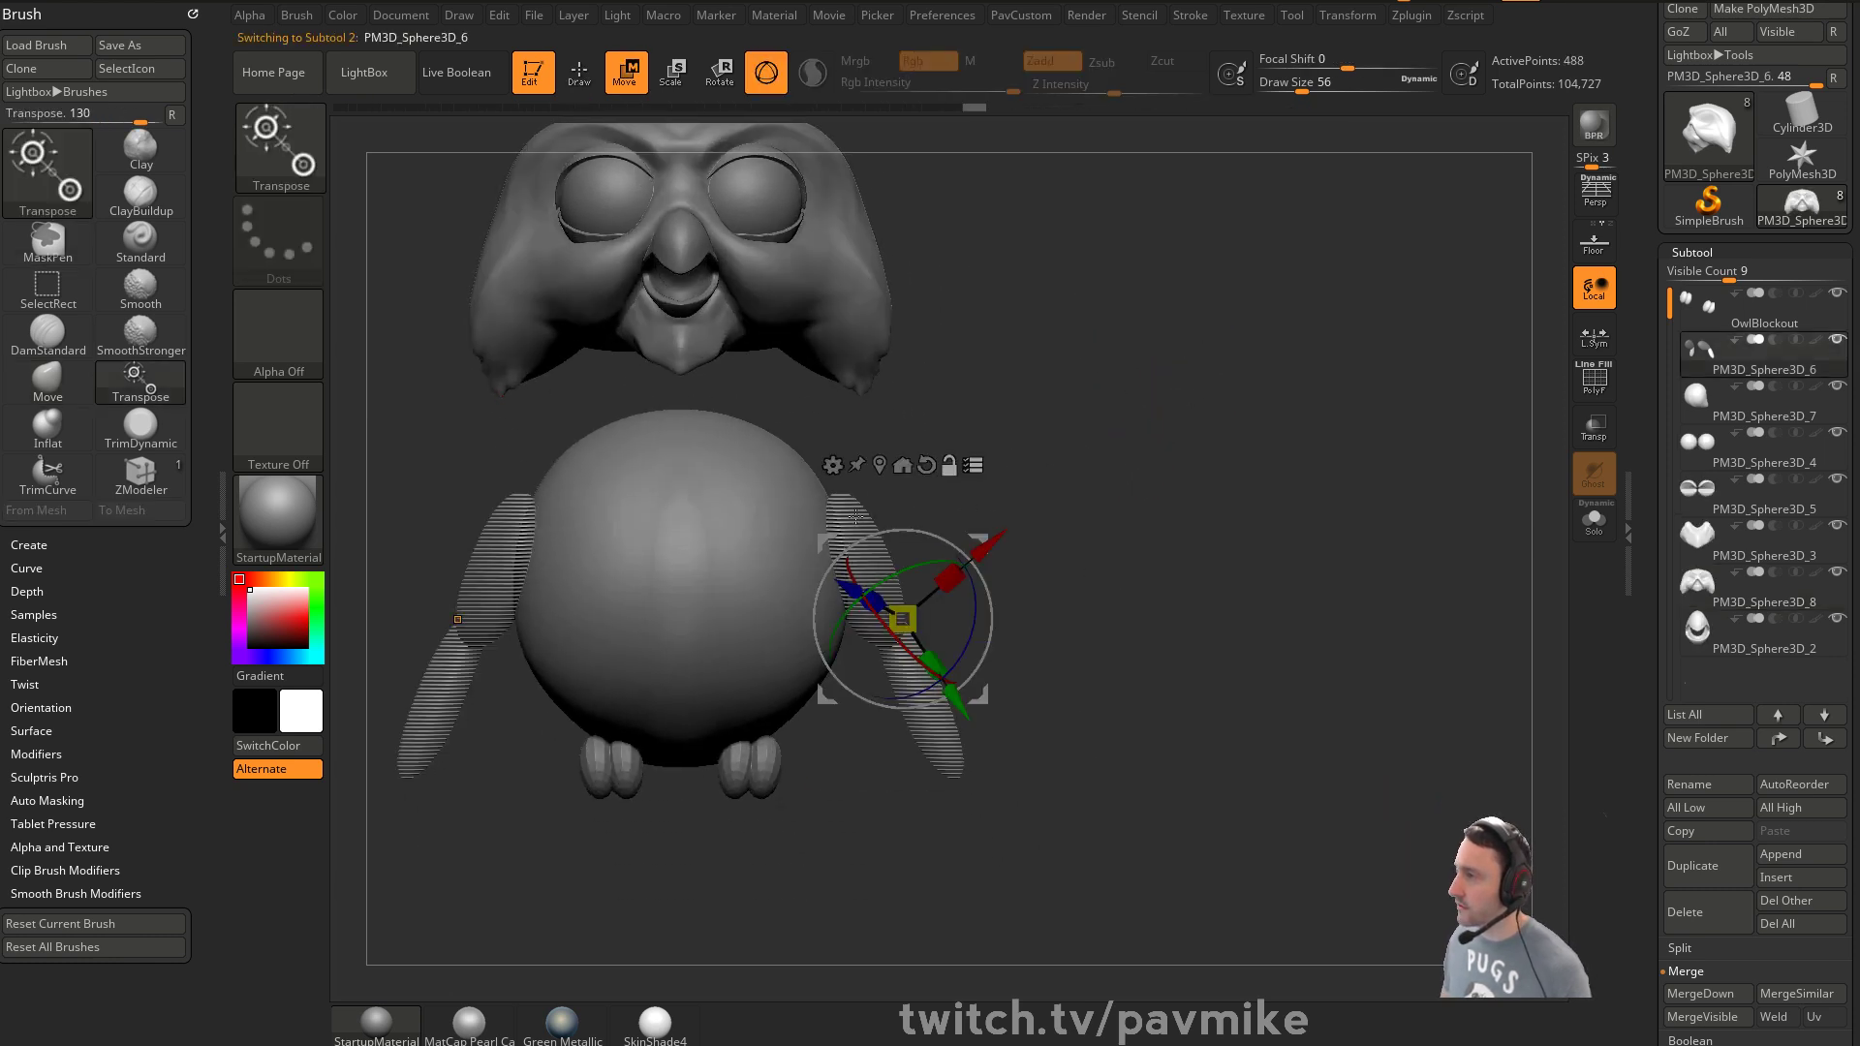
pyautogui.keyDown('alt'); pyautogui.click(869, 348); pyautogui.keyUp('alt')
pyautogui.keyDown('alt'); pyautogui.moveTo(902, 618); pyautogui.dragTo(922, 427); pyautogui.keyUp('alt')
pyautogui.moveTo(879, 539); pyautogui.dragTo(911, 616)
pyautogui.hotkey('ctrl', 'z')
pyautogui.click(1599, 341)
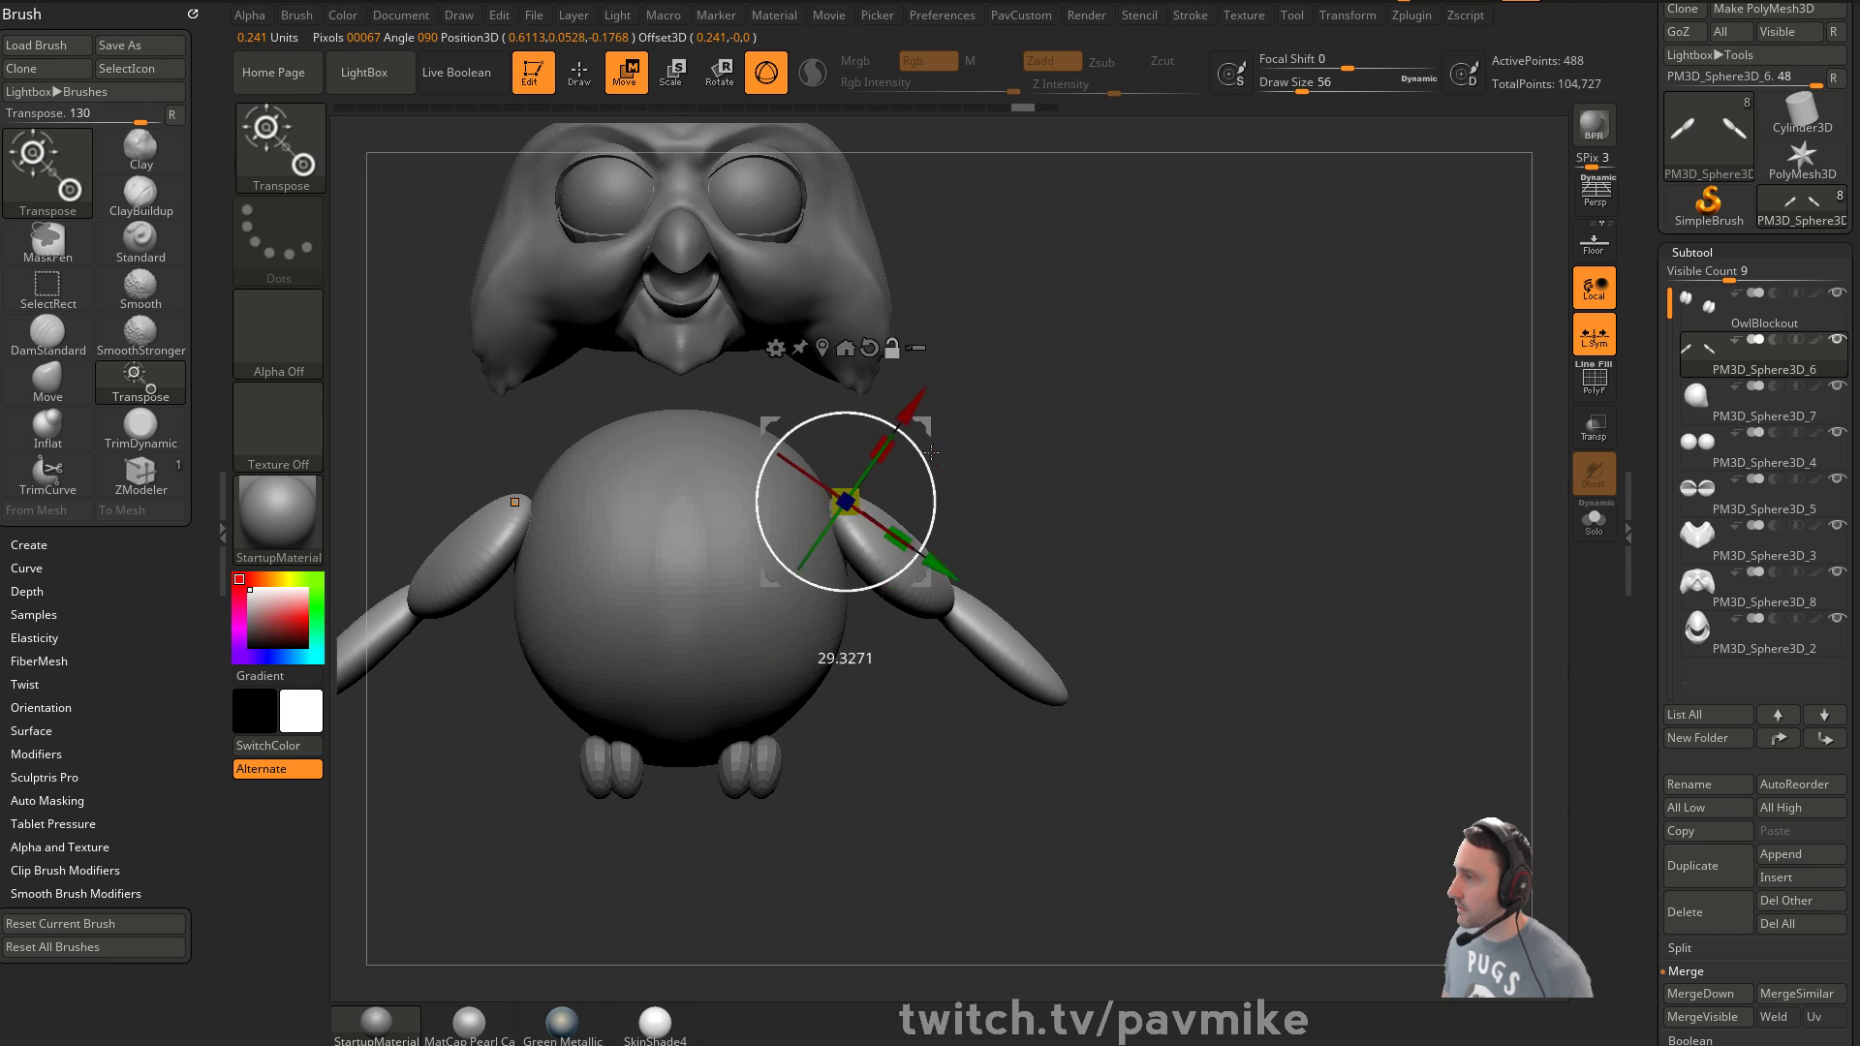
# Try to rotate both wings outward from the shoulders with the gizmo
pyautogui.moveTo(901, 542); pyautogui.dragTo(951, 588)
pyautogui.keyDown('ctrl'); pyautogui.moveTo(1183, 590); pyautogui.dragTo(1163, 504, button='right'); pyautogui.keyUp('ctrl')
pyautogui.moveTo(1162, 504)
pyautogui.mouseDown(button='right')
pyautogui.moveTo(977, 494)
pyautogui.moveTo(1189, 484)
pyautogui.mouseUp(button='right')
pyautogui.moveTo(1189, 484); pyautogui.dragTo(835, 602)
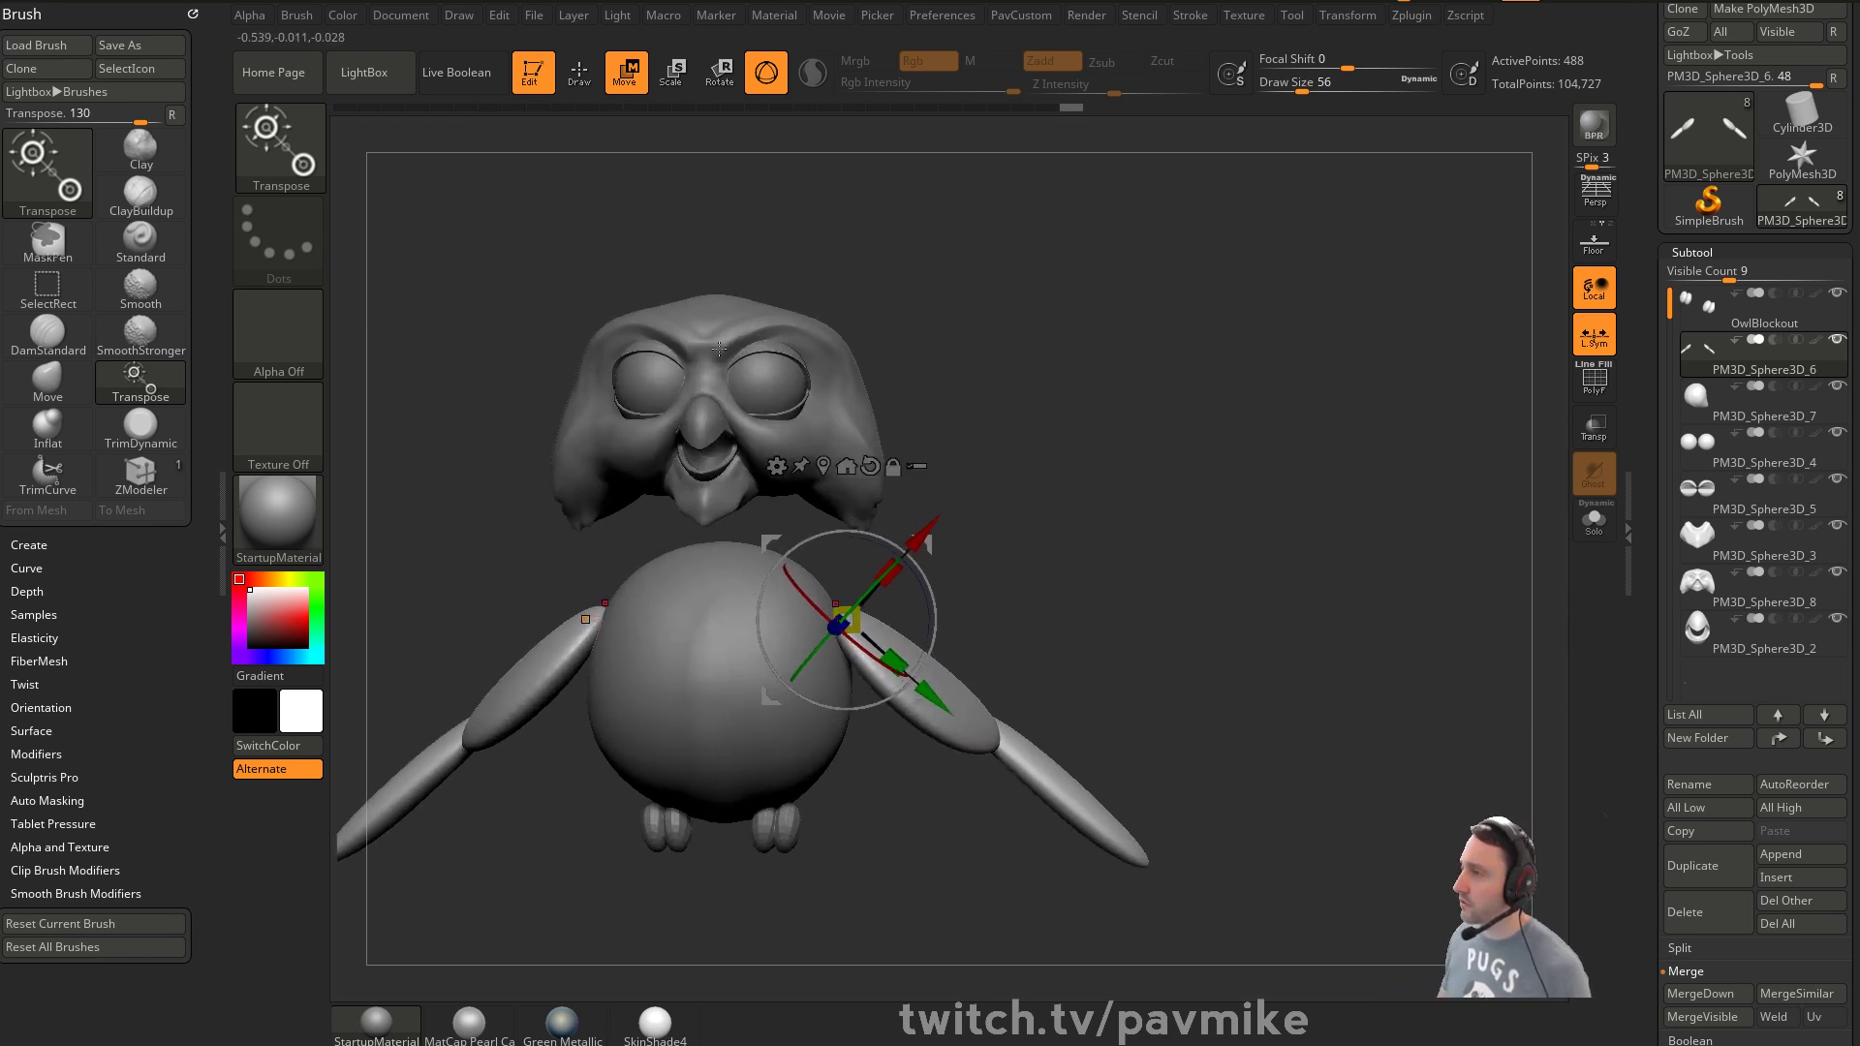
pyautogui.moveTo(1075, 387)
pyautogui.mouseDown()
pyautogui.moveTo(1163, 392)
pyautogui.moveTo(1076, 398)
pyautogui.moveTo(1151, 414)
pyautogui.moveTo(1034, 426)
pyautogui.moveTo(1121, 444)
pyautogui.moveTo(1066, 369)
pyautogui.moveTo(1076, 415)
pyautogui.mouseUp()
pyautogui.hotkey('ctrl', 'z')
pyautogui.press('q')
pyautogui.hotkey('ctrl', 'z')
# Set the Move brush's draw size to 46 and make the head the active subtool
pyautogui.press('s')
pyautogui.moveTo(821, 519); pyautogui.dragTo(817, 518)
pyautogui.keyDown('alt'); pyautogui.click(783, 554); pyautogui.keyUp('alt')
pyautogui.keyDown('alt'); pyautogui.moveTo(932, 428); pyautogui.dragTo(949, 509); pyautogui.keyUp('alt')
pyautogui.keyDown('alt'); pyautogui.click(830, 467); pyautogui.keyUp('alt')
pyautogui.moveTo(1081, 460)
pyautogui.mouseDown()
pyautogui.moveTo(1016, 463)
pyautogui.moveTo(1048, 500)
pyautogui.mouseUp()
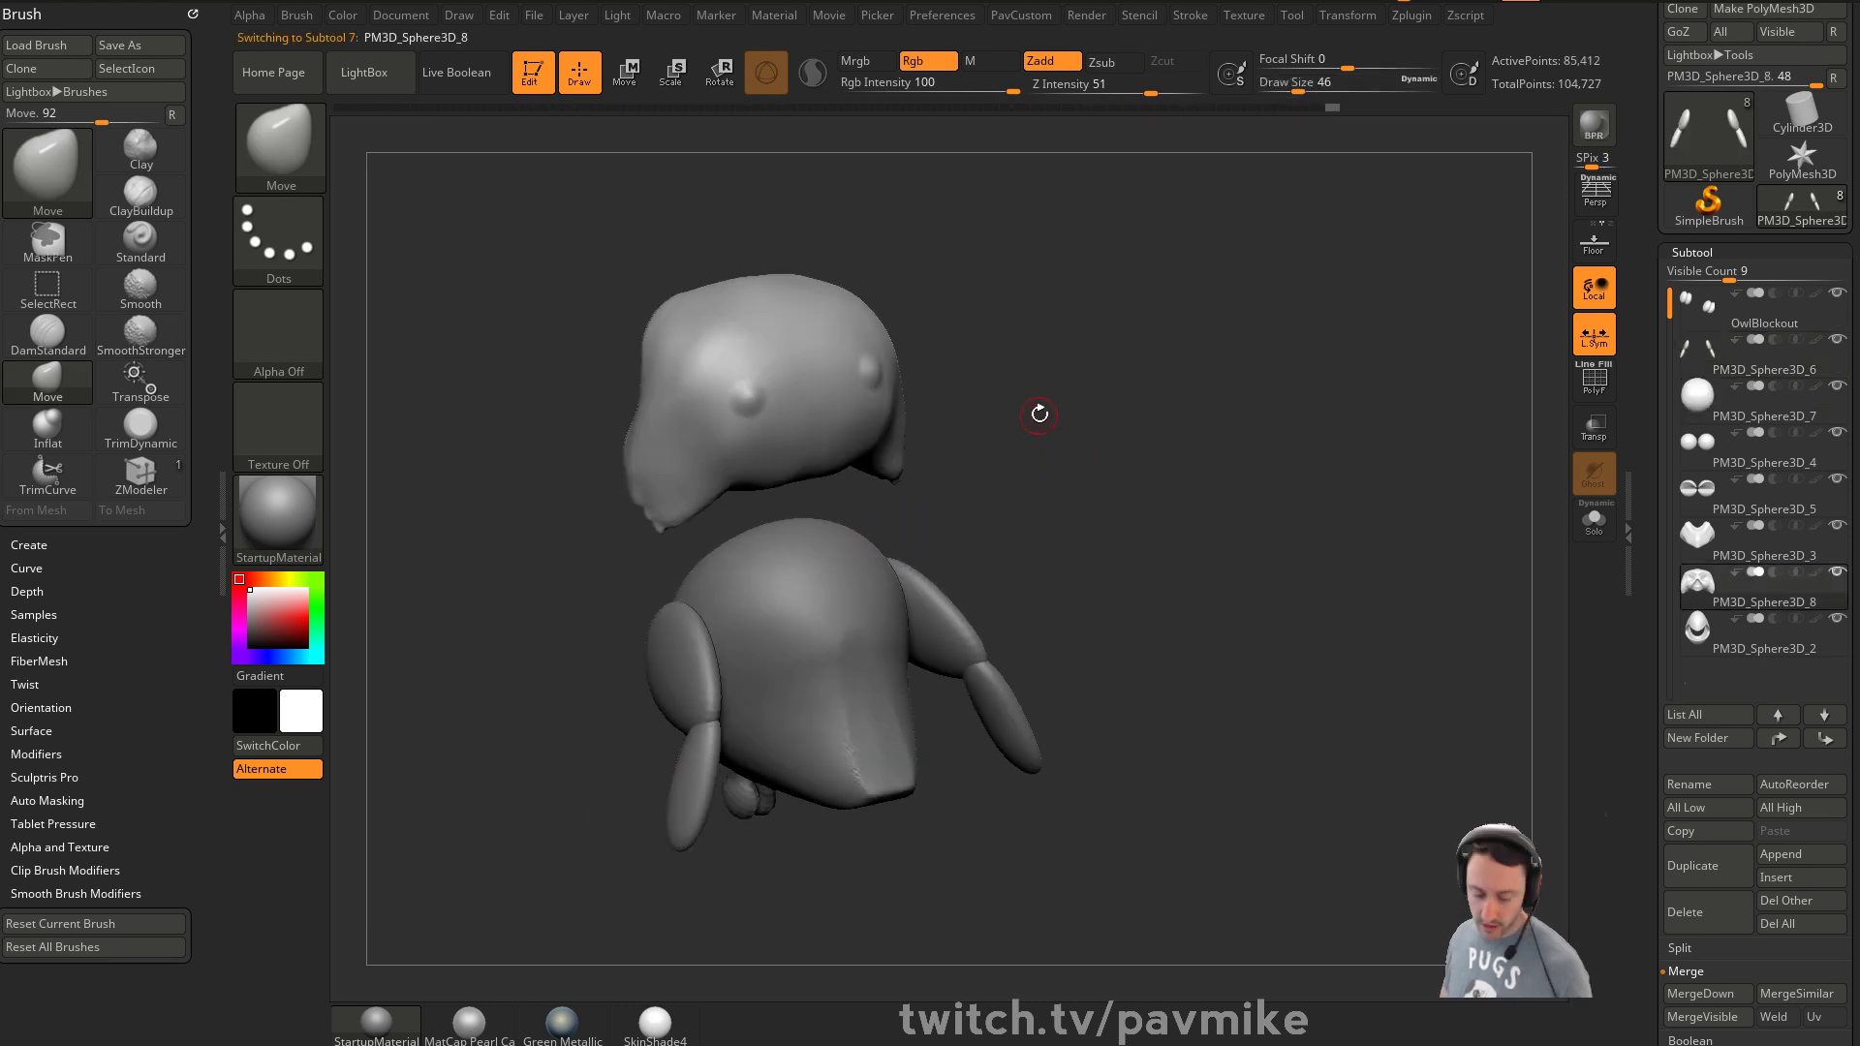
# Insert a Cylinder12 from the IMM_Base_Primitives brush between the head and body as a neck
pyautogui.press('m')
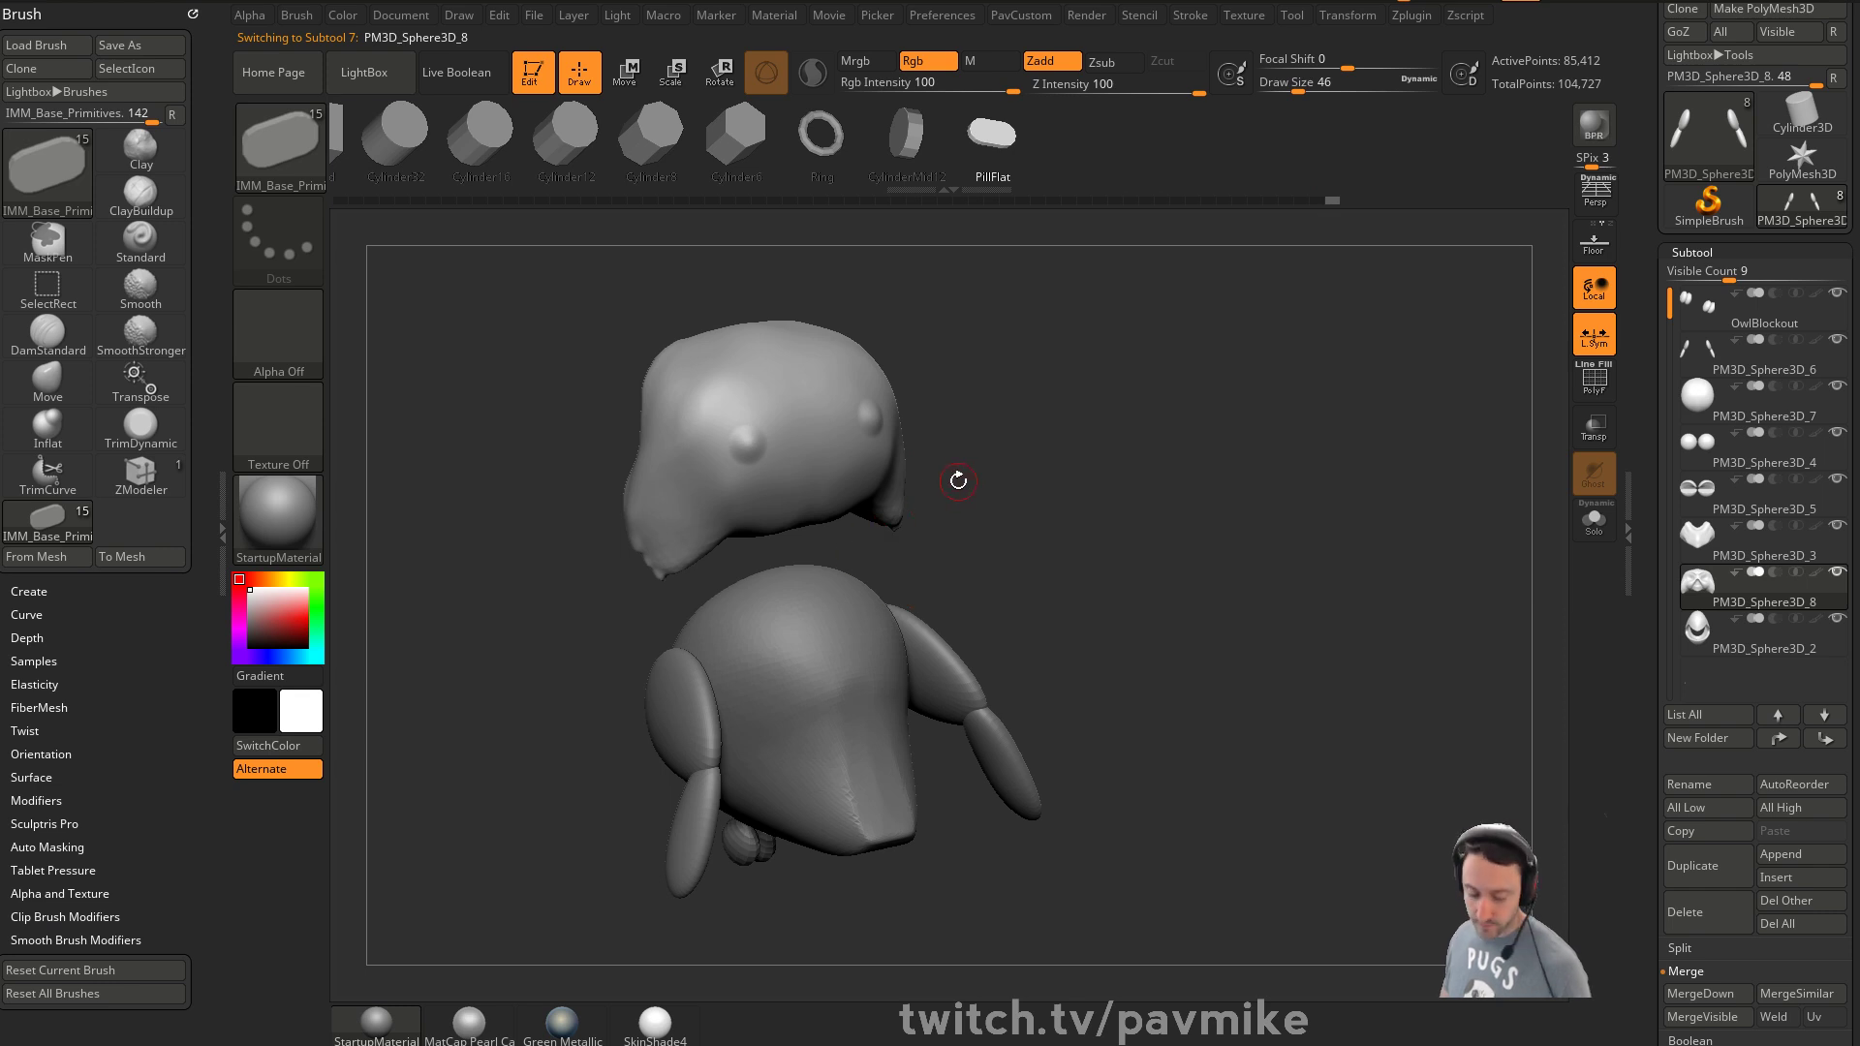
pyautogui.press('m')
pyautogui.click(689, 640)
pyautogui.moveTo(988, 465); pyautogui.dragTo(967, 526)
pyautogui.moveTo(642, 589); pyautogui.dragTo(690, 620)
pyautogui.keyDown('shift'); pyautogui.moveTo(892, 518); pyautogui.dragTo(959, 507); pyautogui.keyUp('shift')
pyautogui.hotkey('ctrl', 'z')
pyautogui.moveTo(625, 600); pyautogui.dragTo(668, 620)
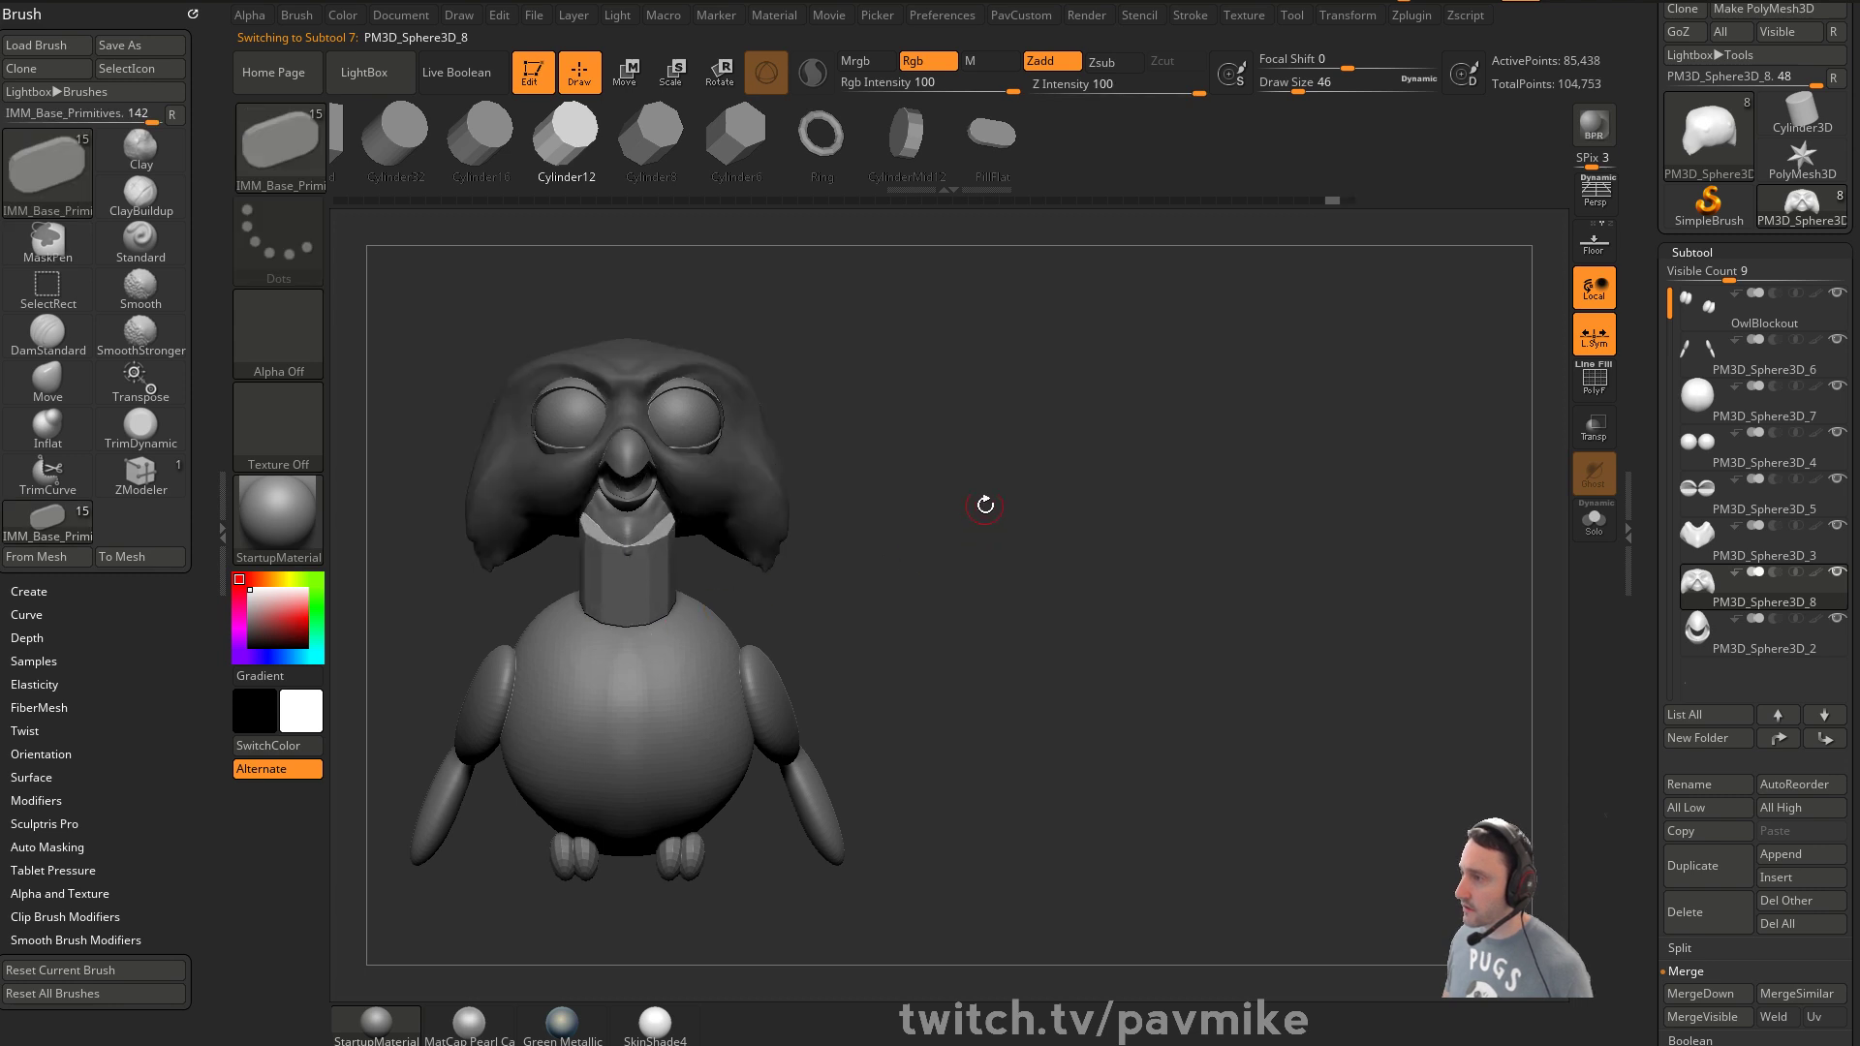
# Split the inserted neck cylinder off the head into its own subtool
pyautogui.press('2')
pyautogui.click(978, 444)
pyautogui.keyDown('shift'); pyautogui.moveTo(1114, 467); pyautogui.dragTo(963, 465); pyautogui.keyUp('shift')
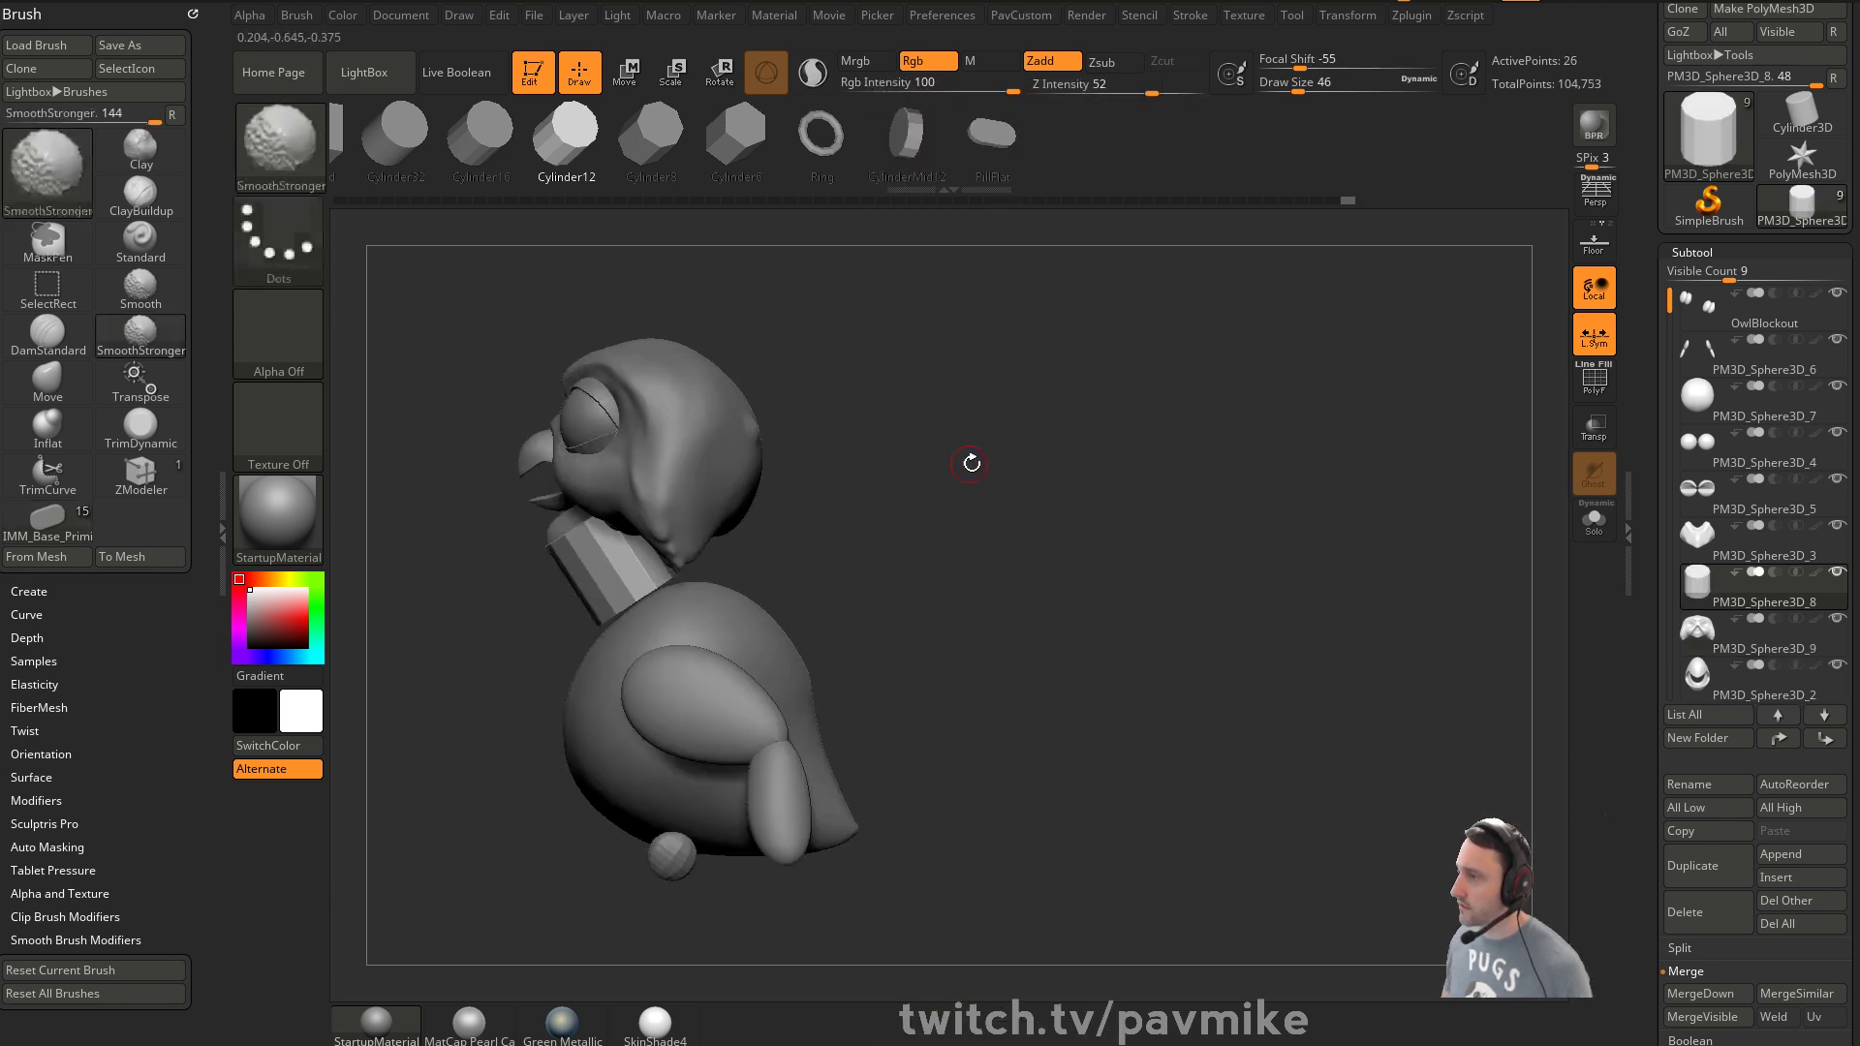
# Crease and subdivide the neck cylinder and DynaMesh it at resolution 288
pyautogui.press('2')
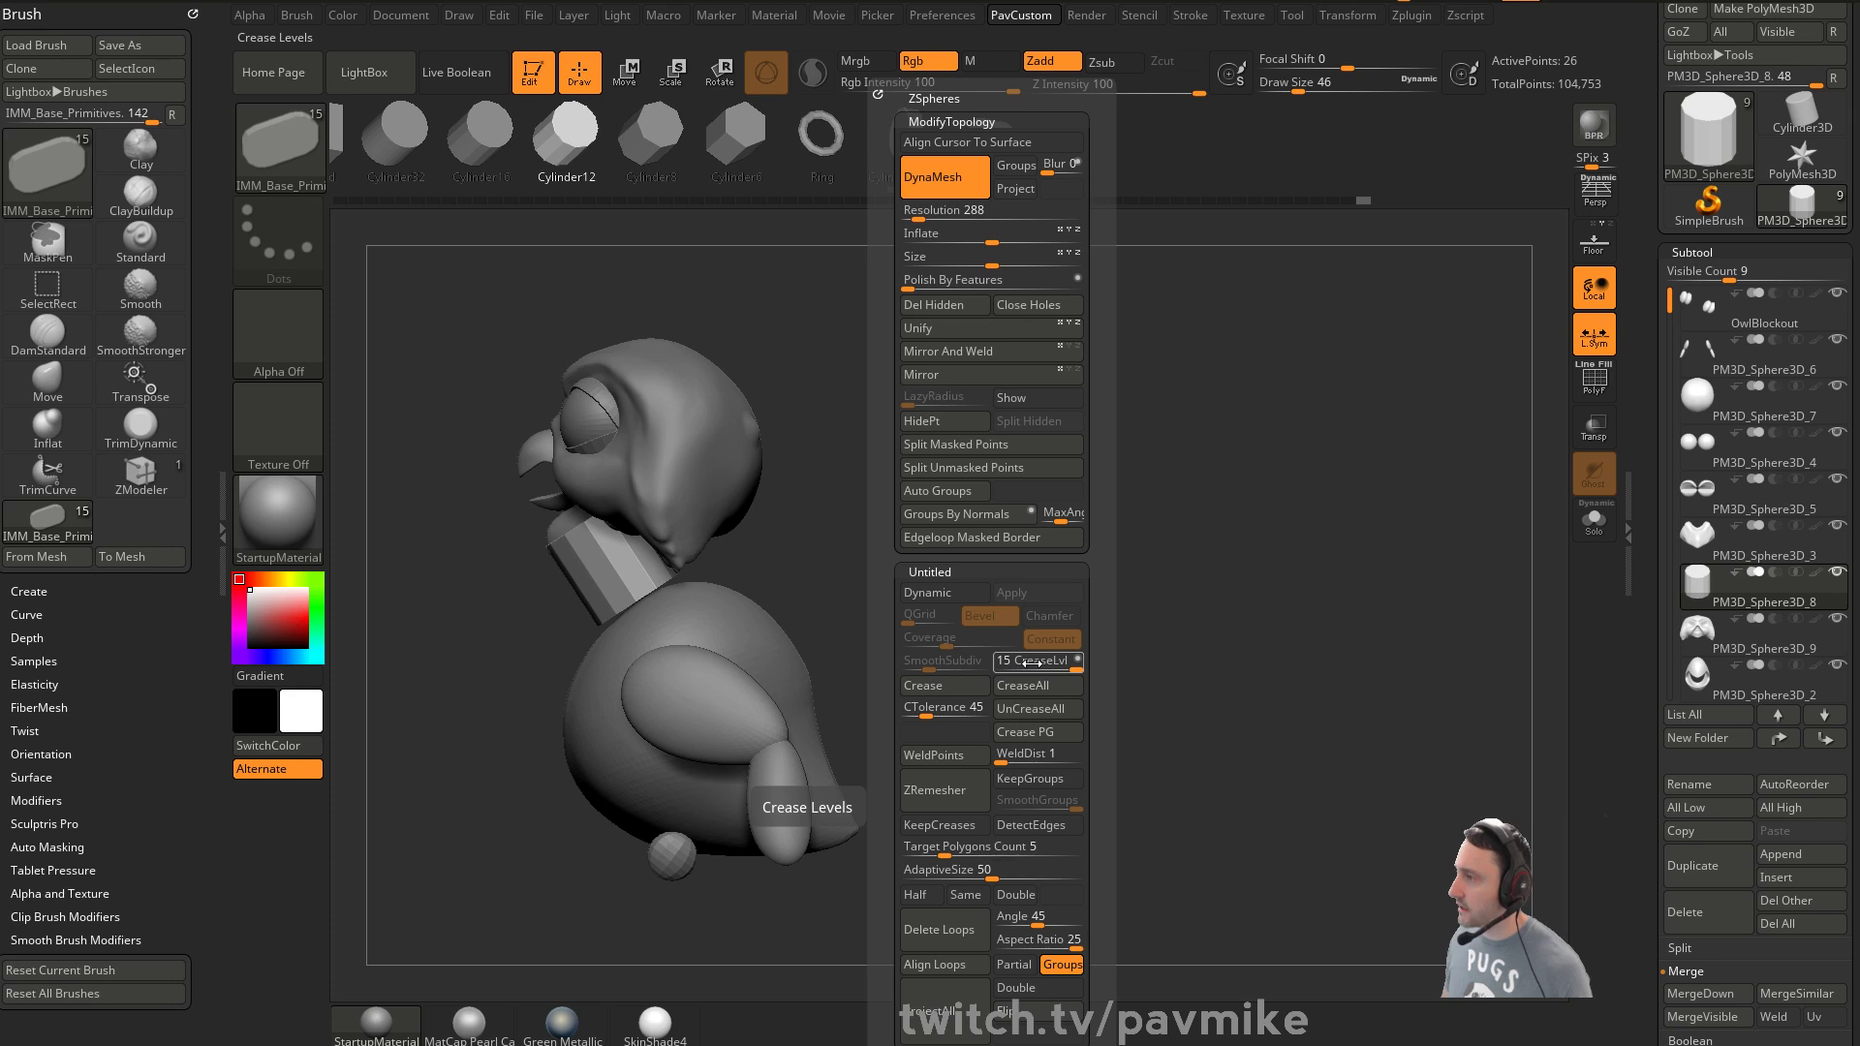
pyautogui.click(982, 686)
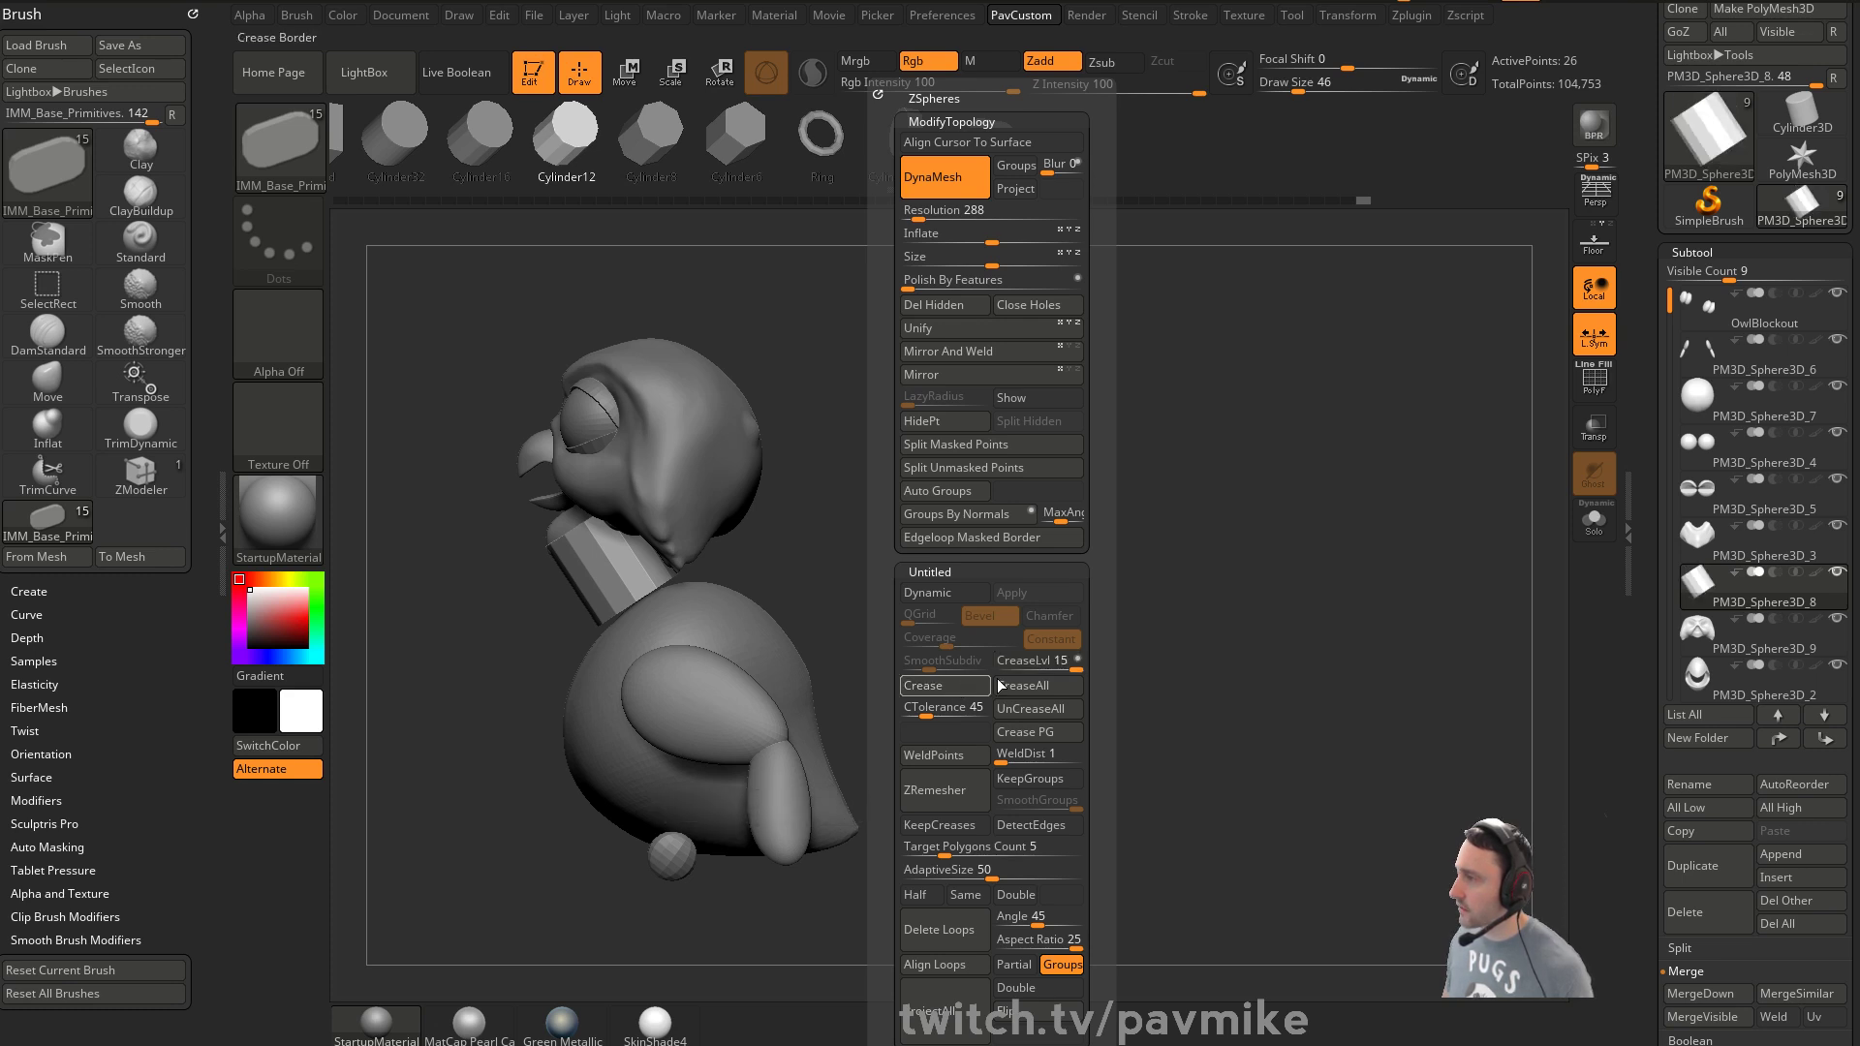
pyautogui.click(979, 601)
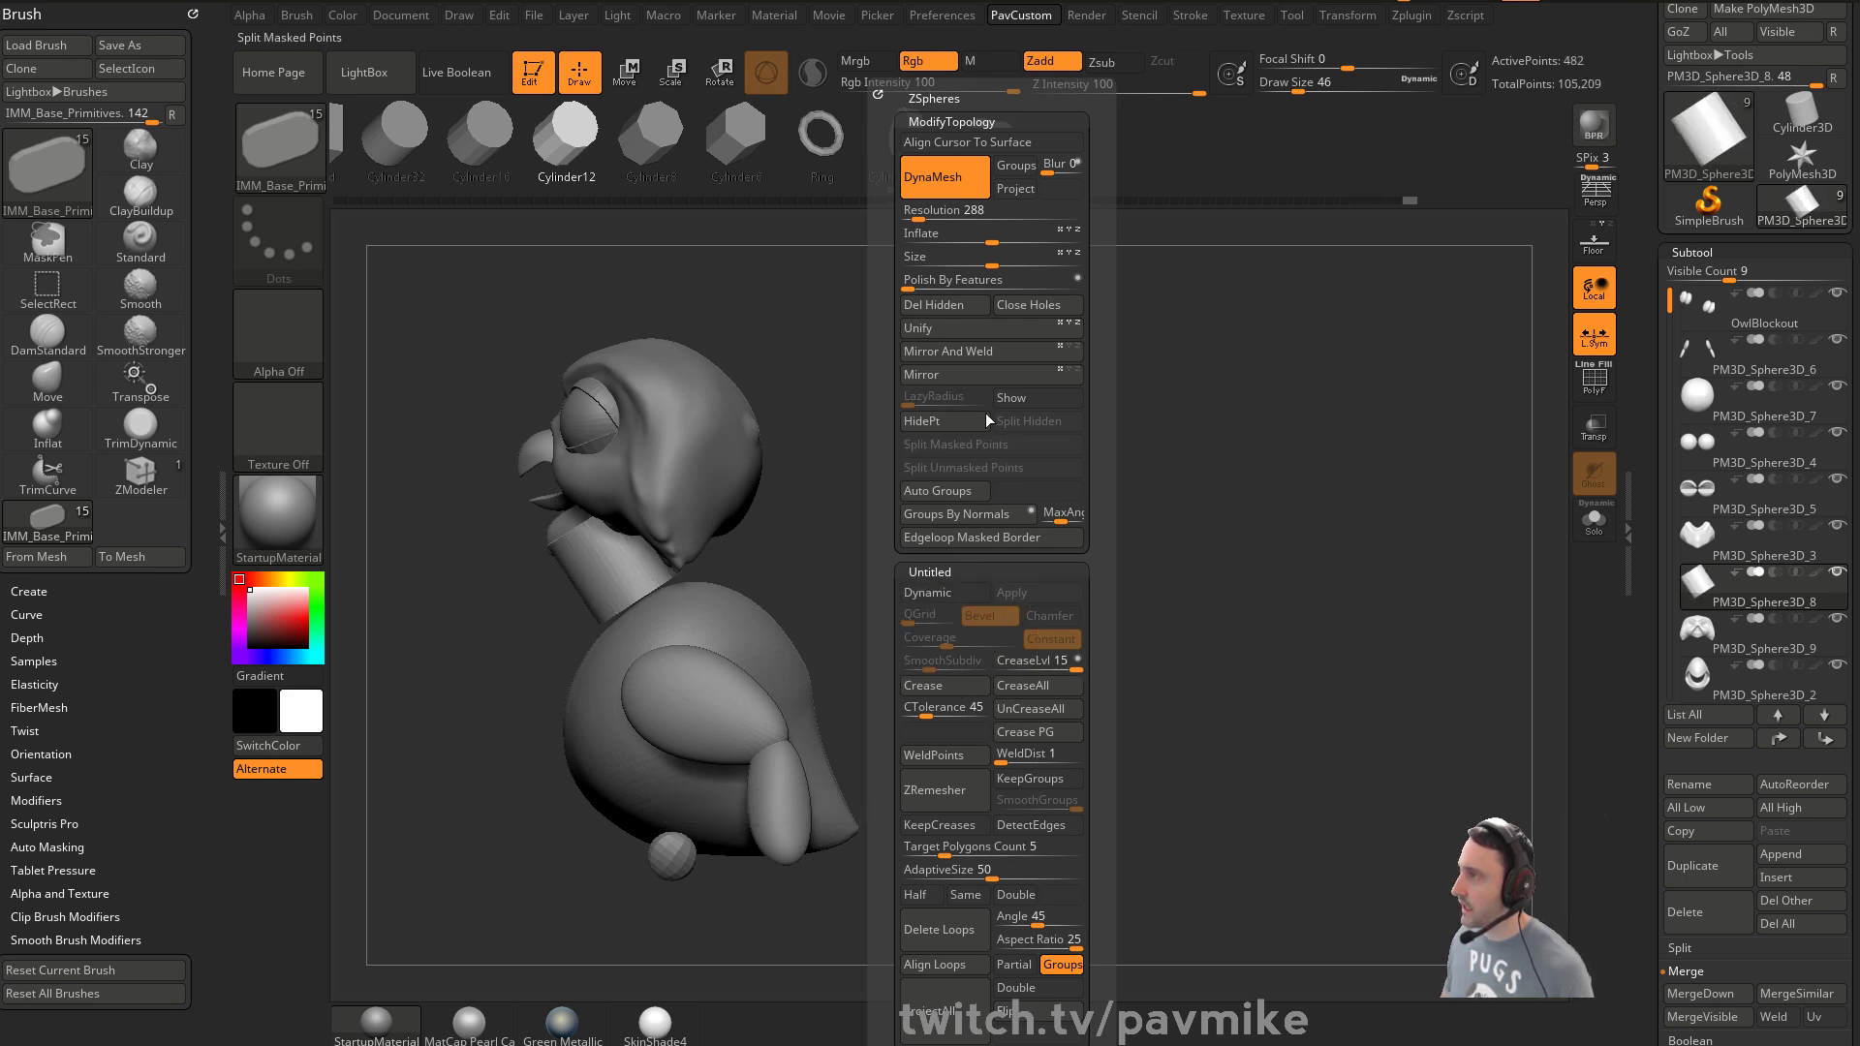
pyautogui.click(952, 193)
# Reposition the neck cylinder between the head and body with the gizmo
pyautogui.press('w')
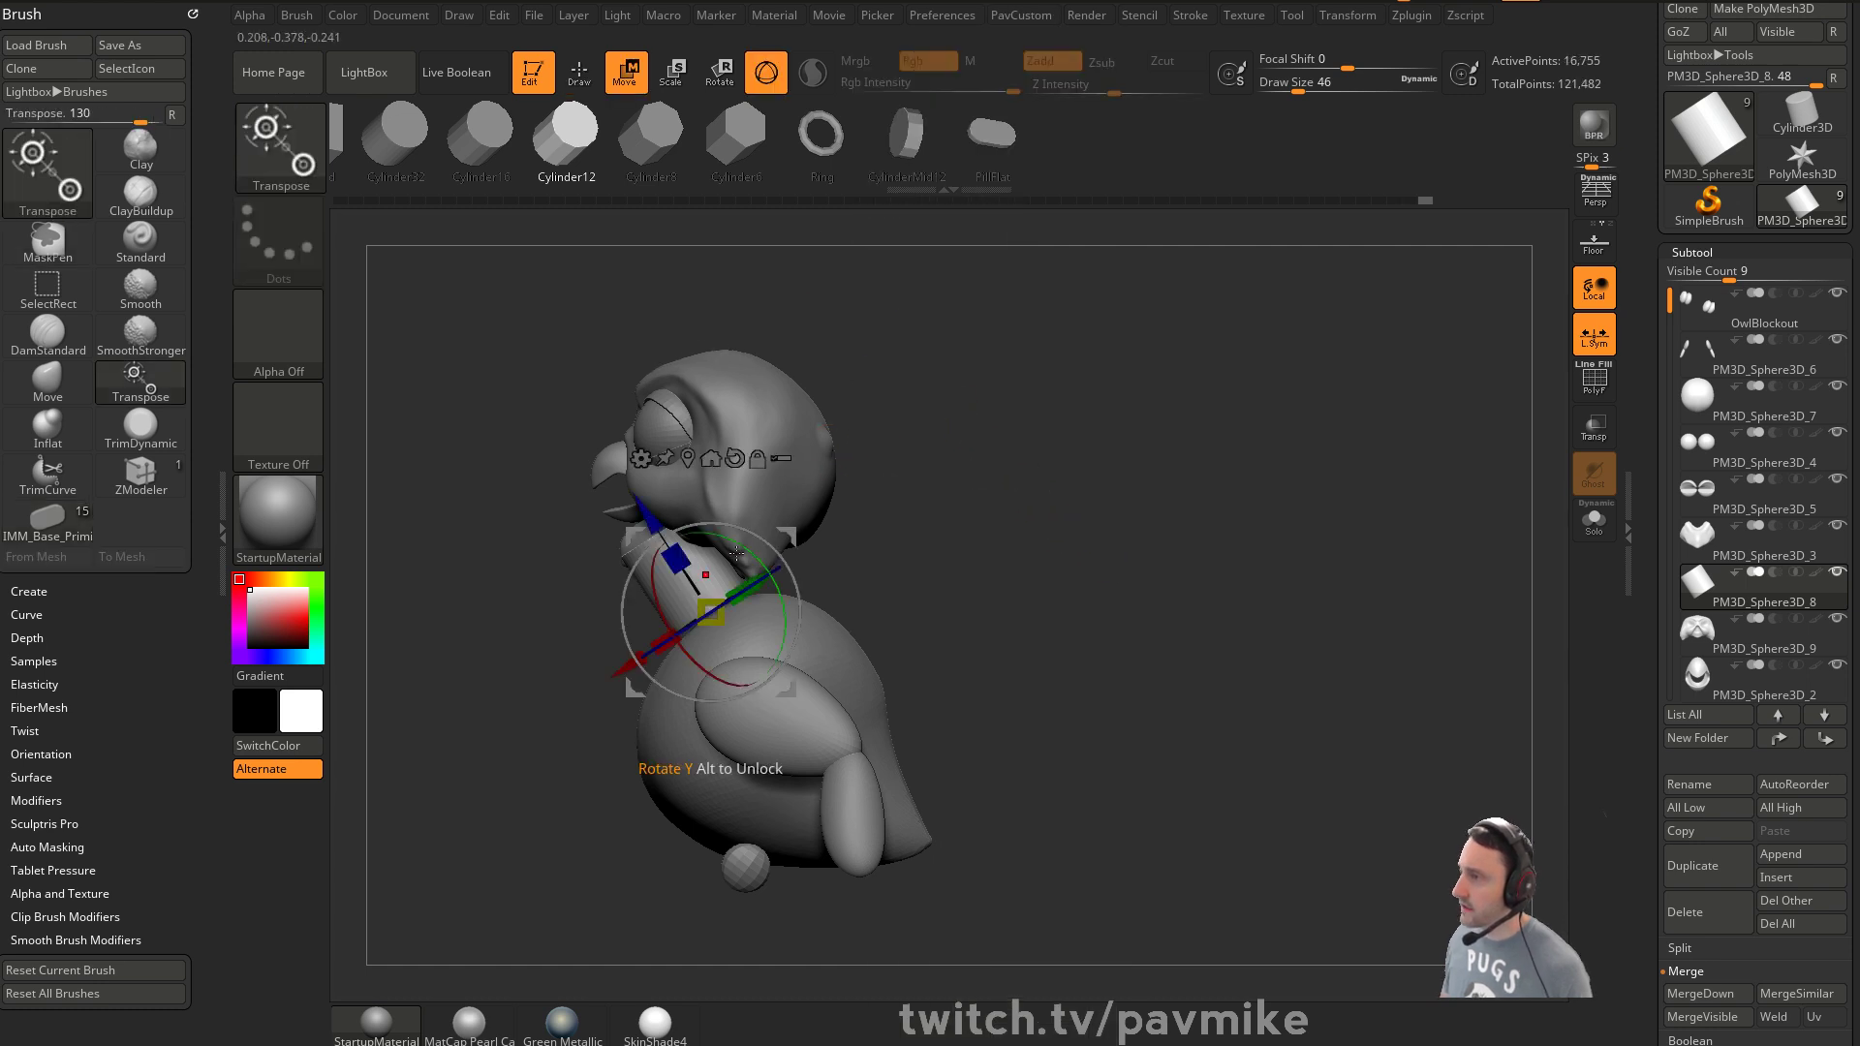
pyautogui.moveTo(787, 537); pyautogui.dragTo(824, 551)
pyautogui.press('q')
pyautogui.moveTo(960, 498)
pyautogui.keyDown('shift'); pyautogui.mouseDown()
pyautogui.moveTo(1065, 512)
pyautogui.moveTo(1054, 571)
pyautogui.mouseUp(); pyautogui.keyUp('shift')
# Check the DynaMesh resolution of the body, neck and head subtools
pyautogui.keyDown('alt'); pyautogui.click(819, 669); pyautogui.keyUp('alt')
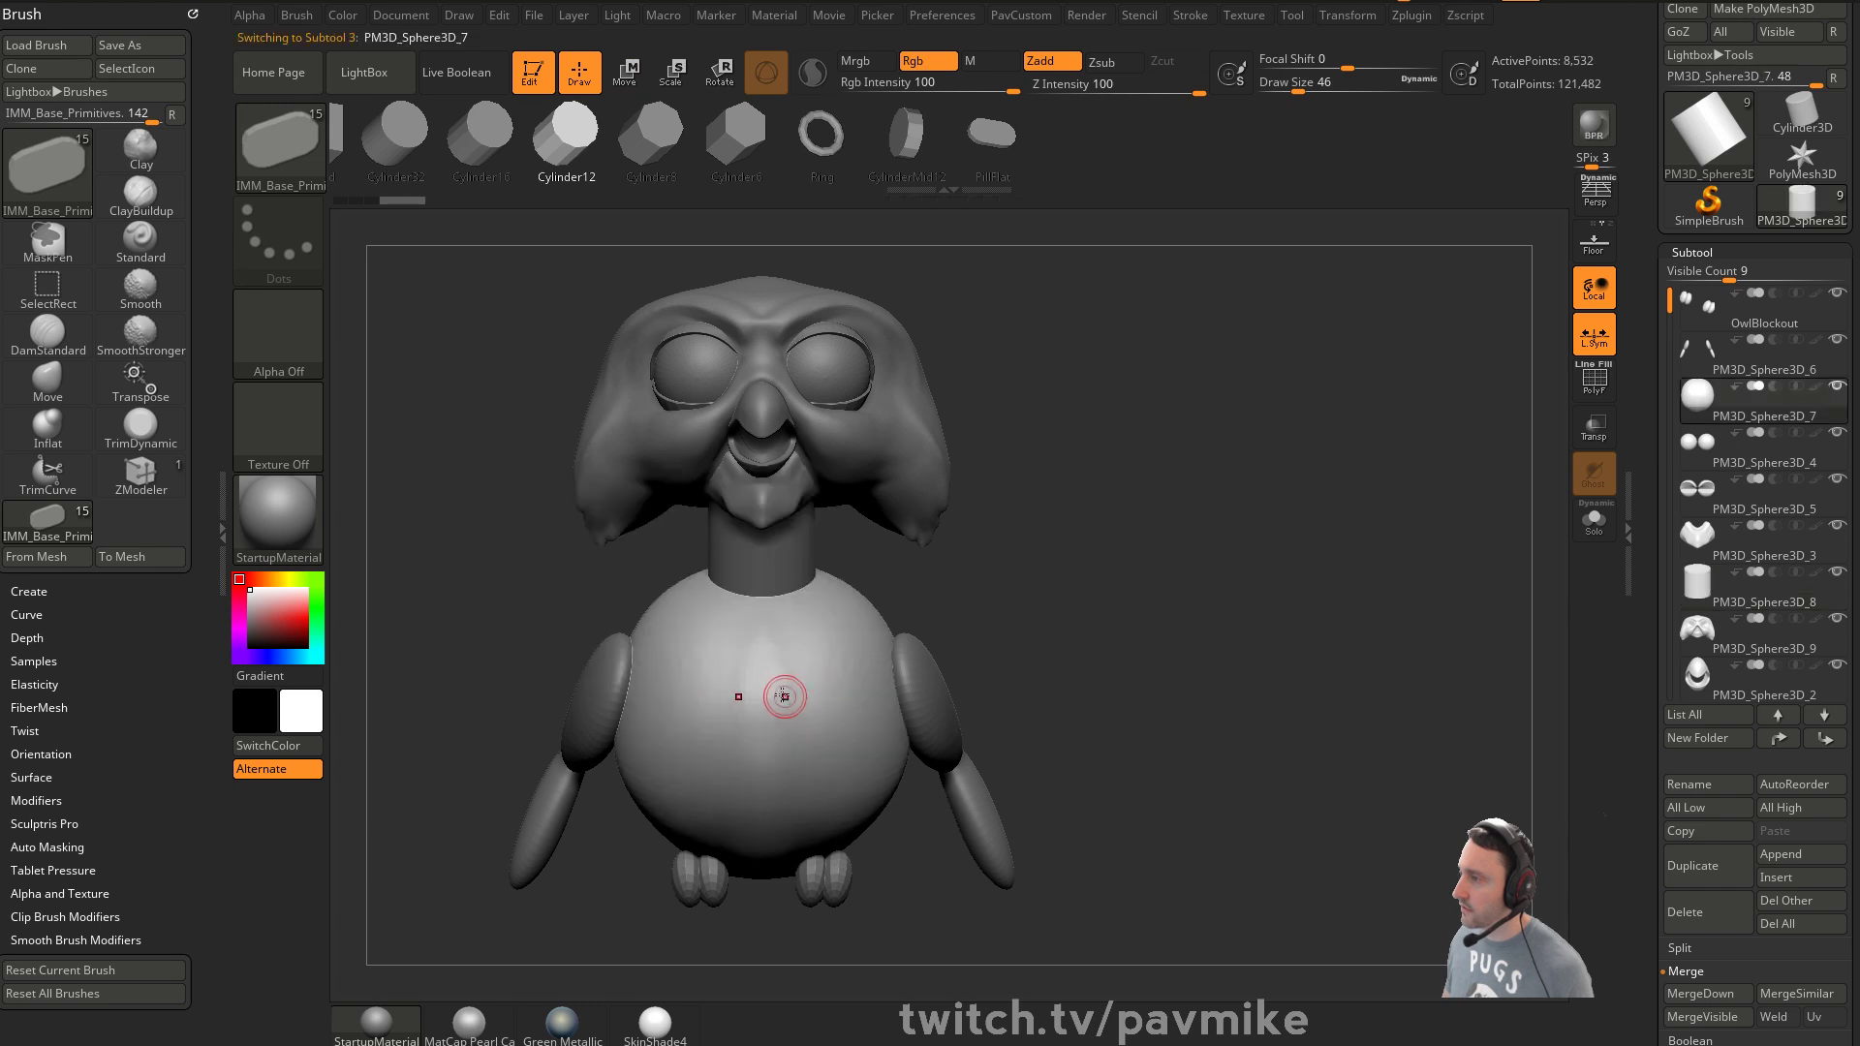
pyautogui.press('space')
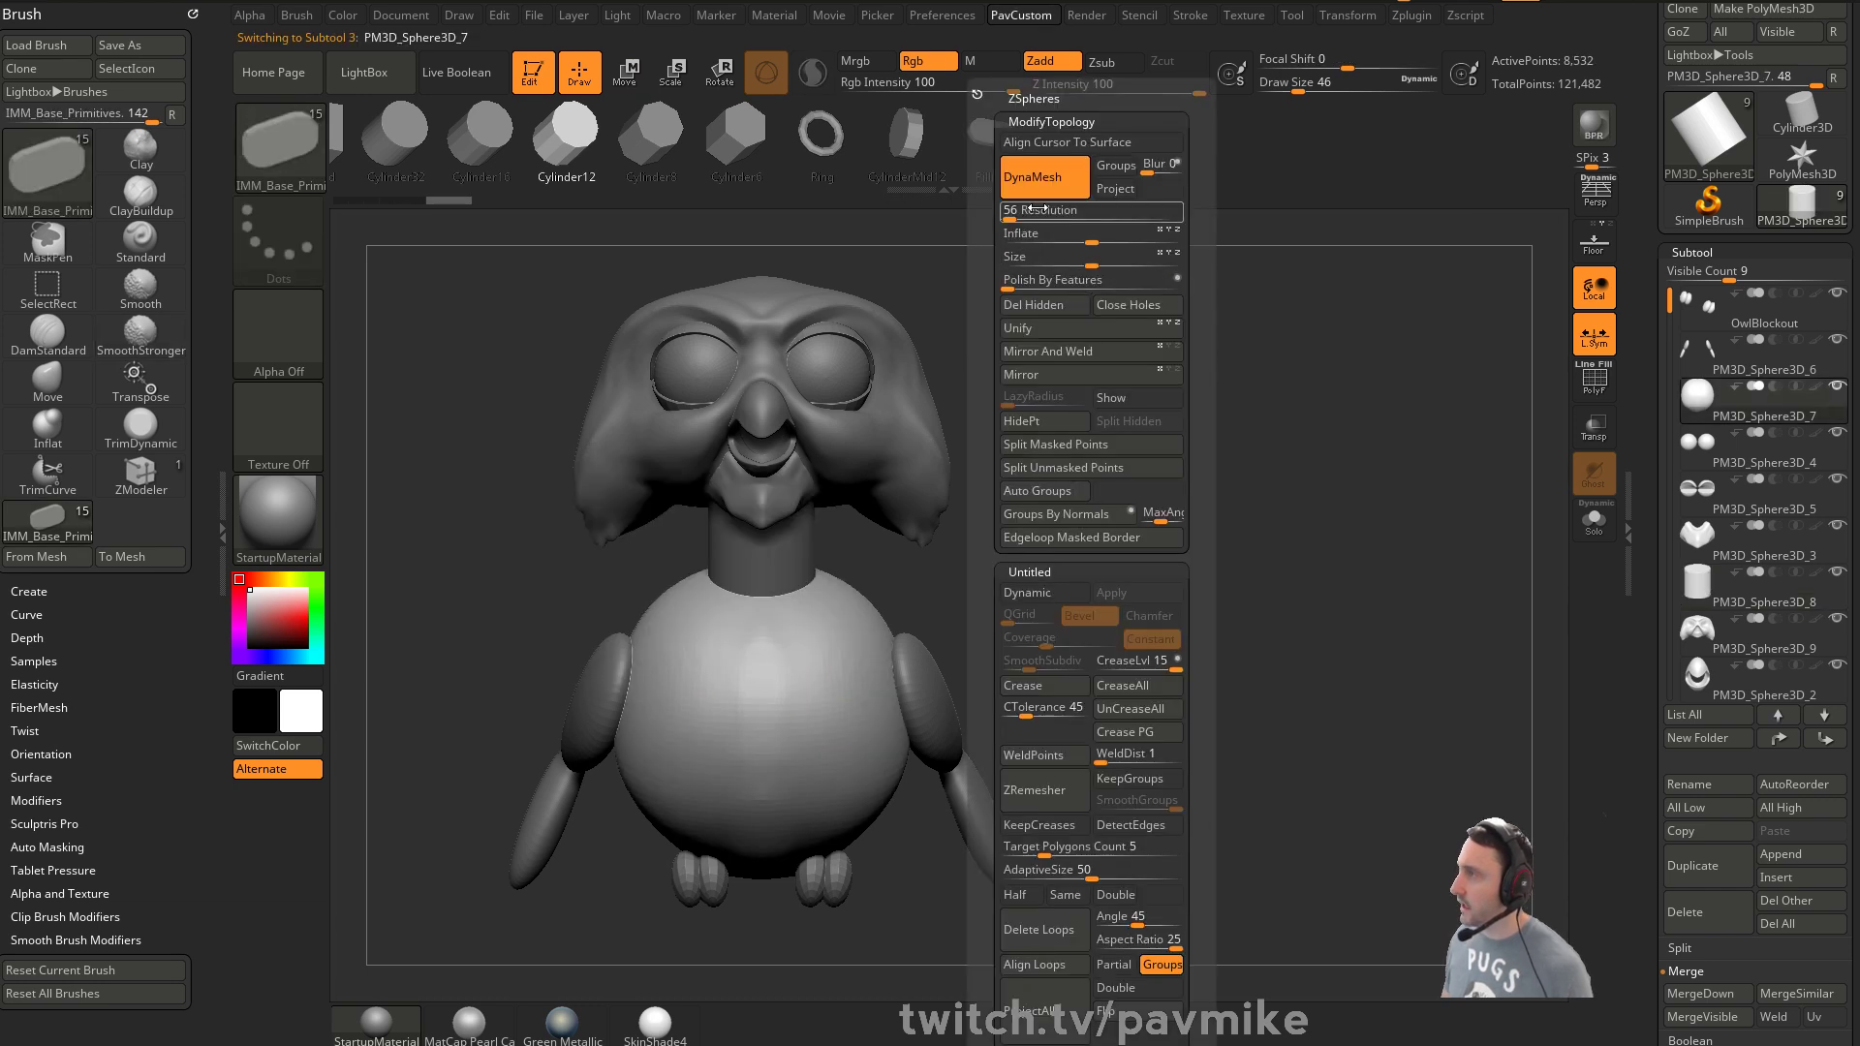
pyautogui.keyDown('alt'); pyautogui.click(819, 515); pyautogui.keyUp('alt')
pyautogui.press('space')
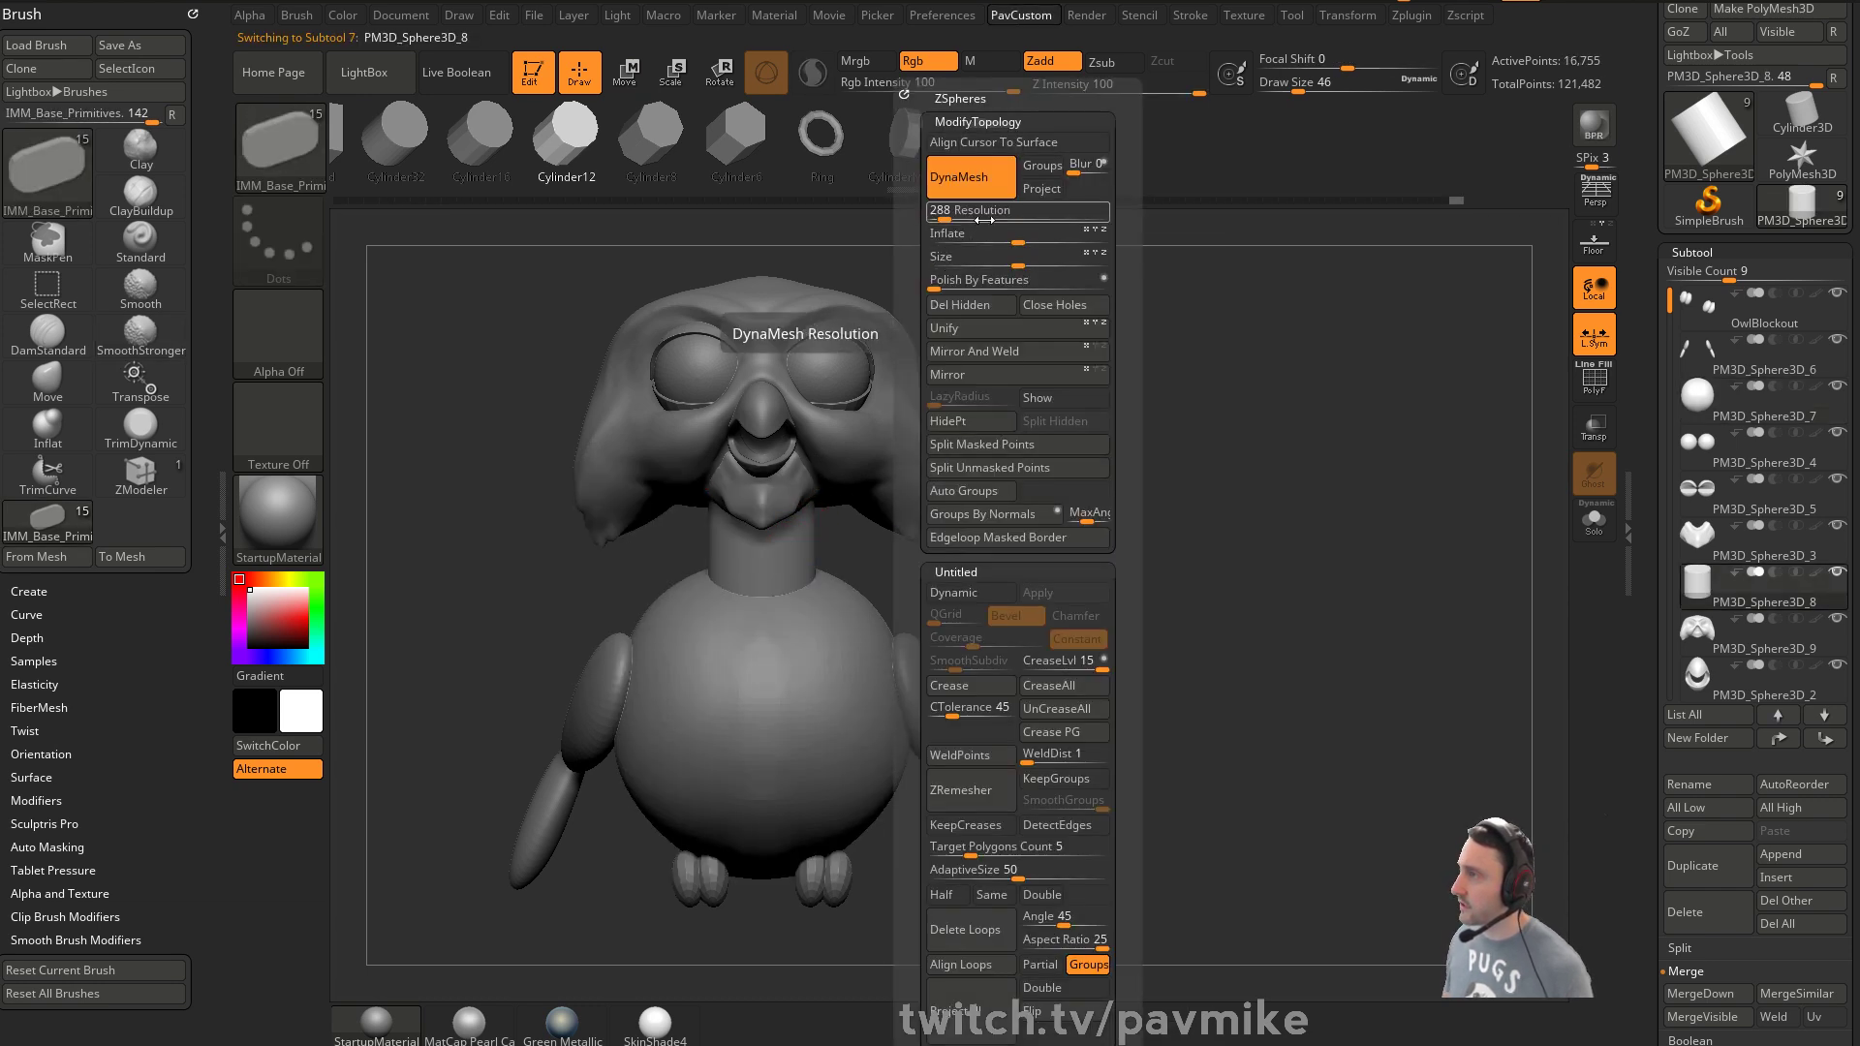
pyautogui.moveTo(1154, 507); pyautogui.dragTo(893, 420)
pyautogui.keyDown('alt'); pyautogui.click(942, 407); pyautogui.keyUp('alt')
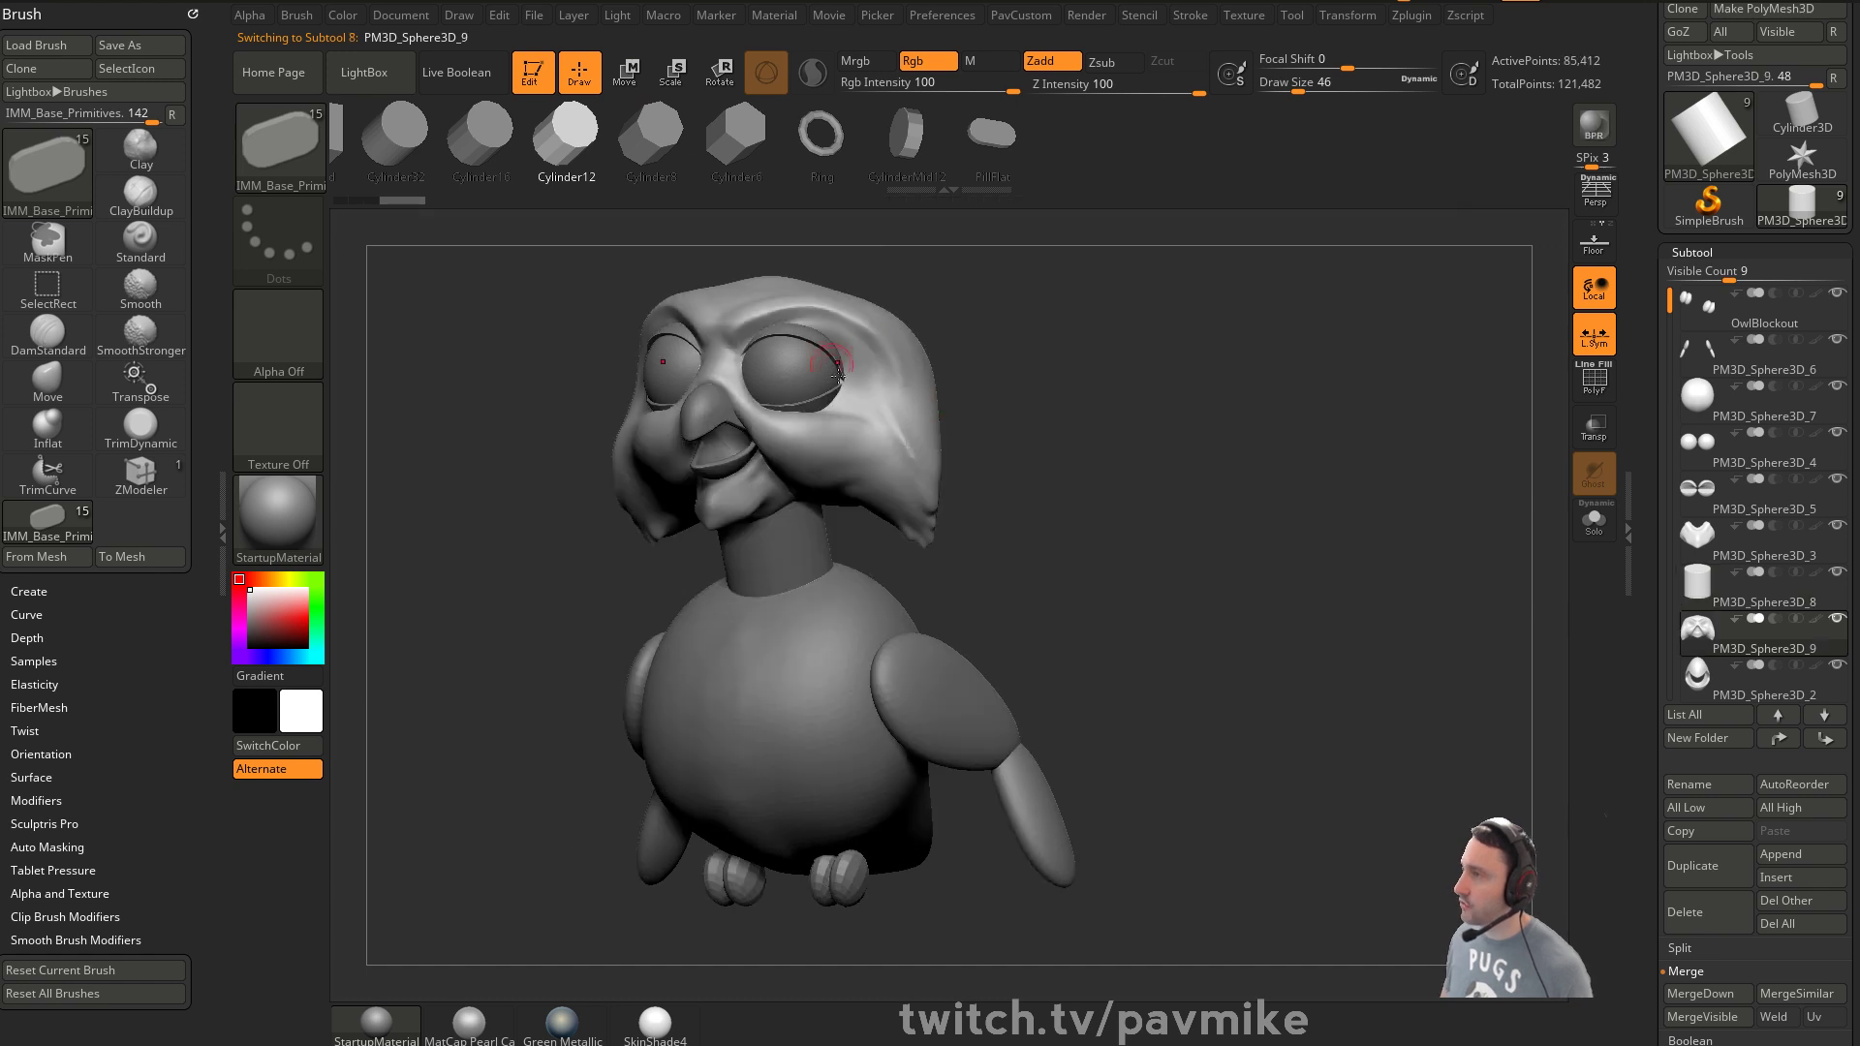
pyautogui.press('space')
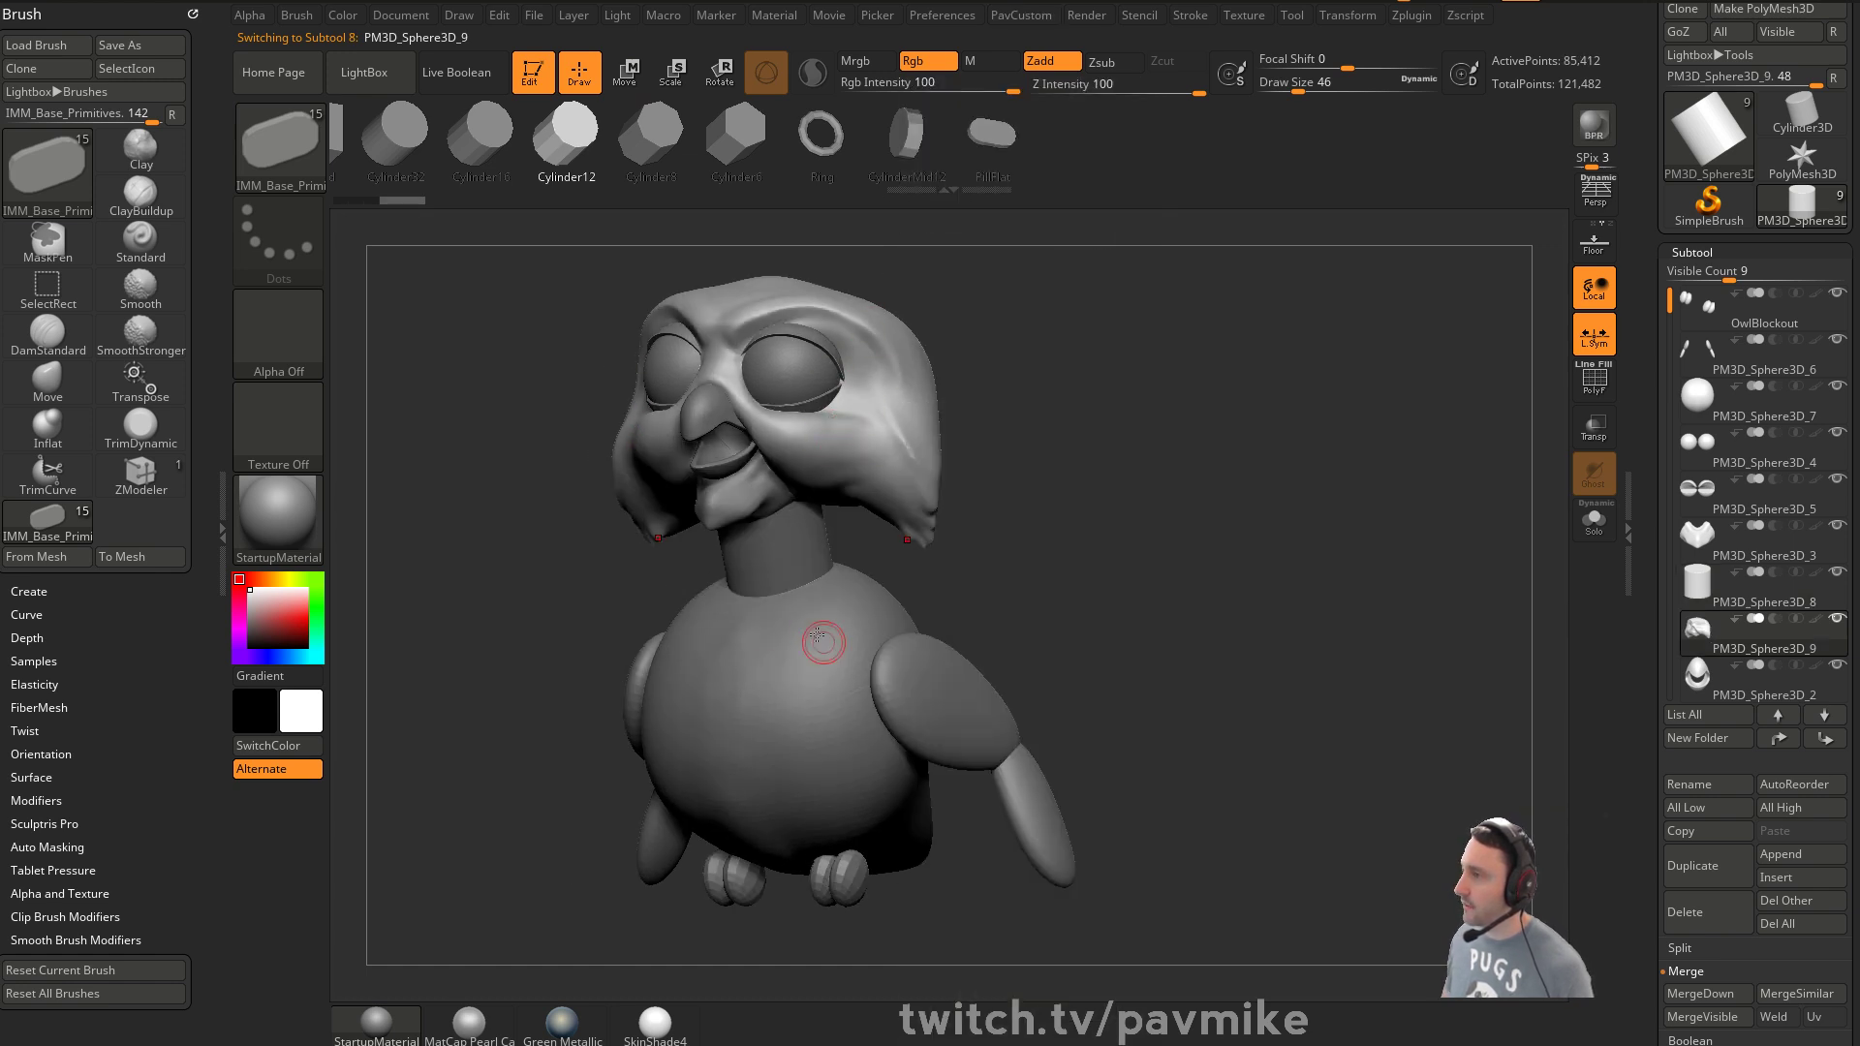
pyautogui.press('space')
# Select the neck and smooth its surface with SmoothStronger at draw size 74
pyautogui.keyDown('alt'); pyautogui.moveTo(1114, 402); pyautogui.dragTo(1004, 413); pyautogui.keyUp('alt')
pyautogui.press('b')
pyautogui.press('s')
pyautogui.press('t')
pyautogui.press('s')
pyautogui.keyDown('alt'); pyautogui.click(776, 545); pyautogui.keyUp('alt')
pyautogui.press('s')
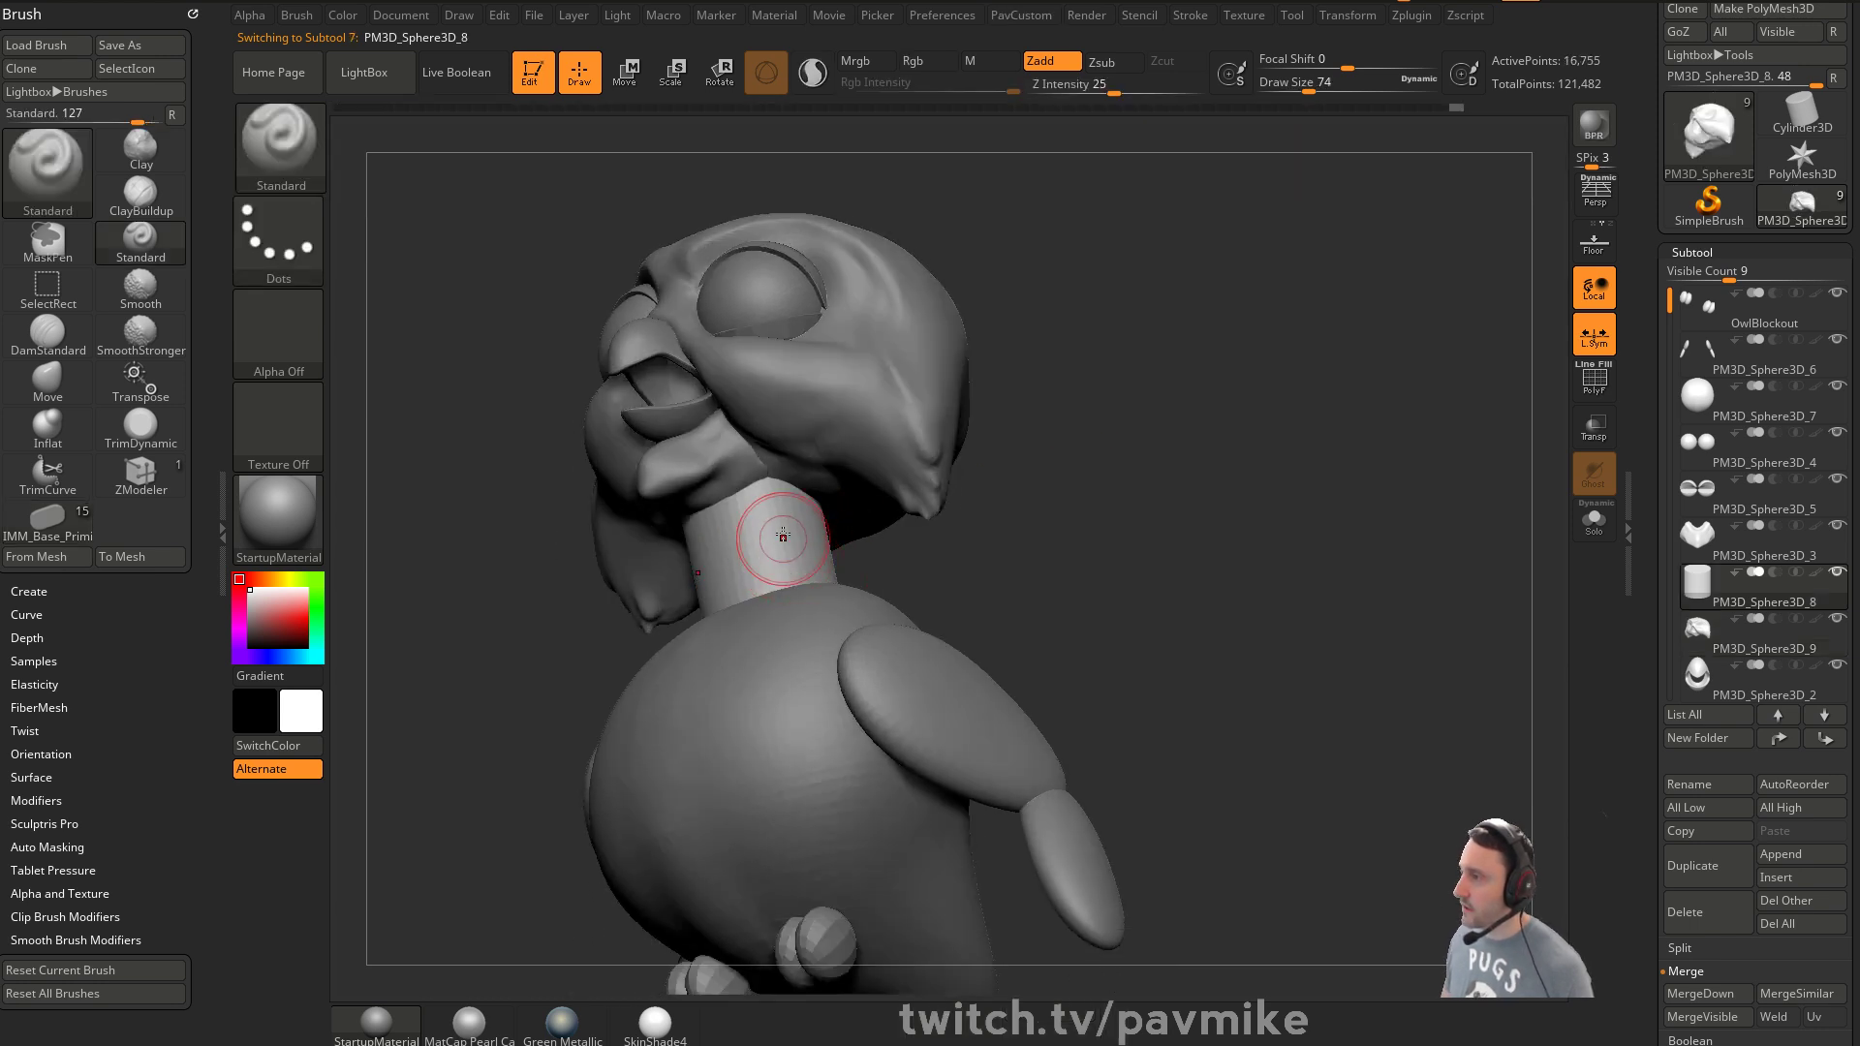
pyautogui.keyDown('shift'); pyautogui.moveTo(766, 531); pyautogui.dragTo(744, 507); pyautogui.keyUp('shift')
pyautogui.moveTo(1033, 541); pyautogui.dragTo(843, 603)
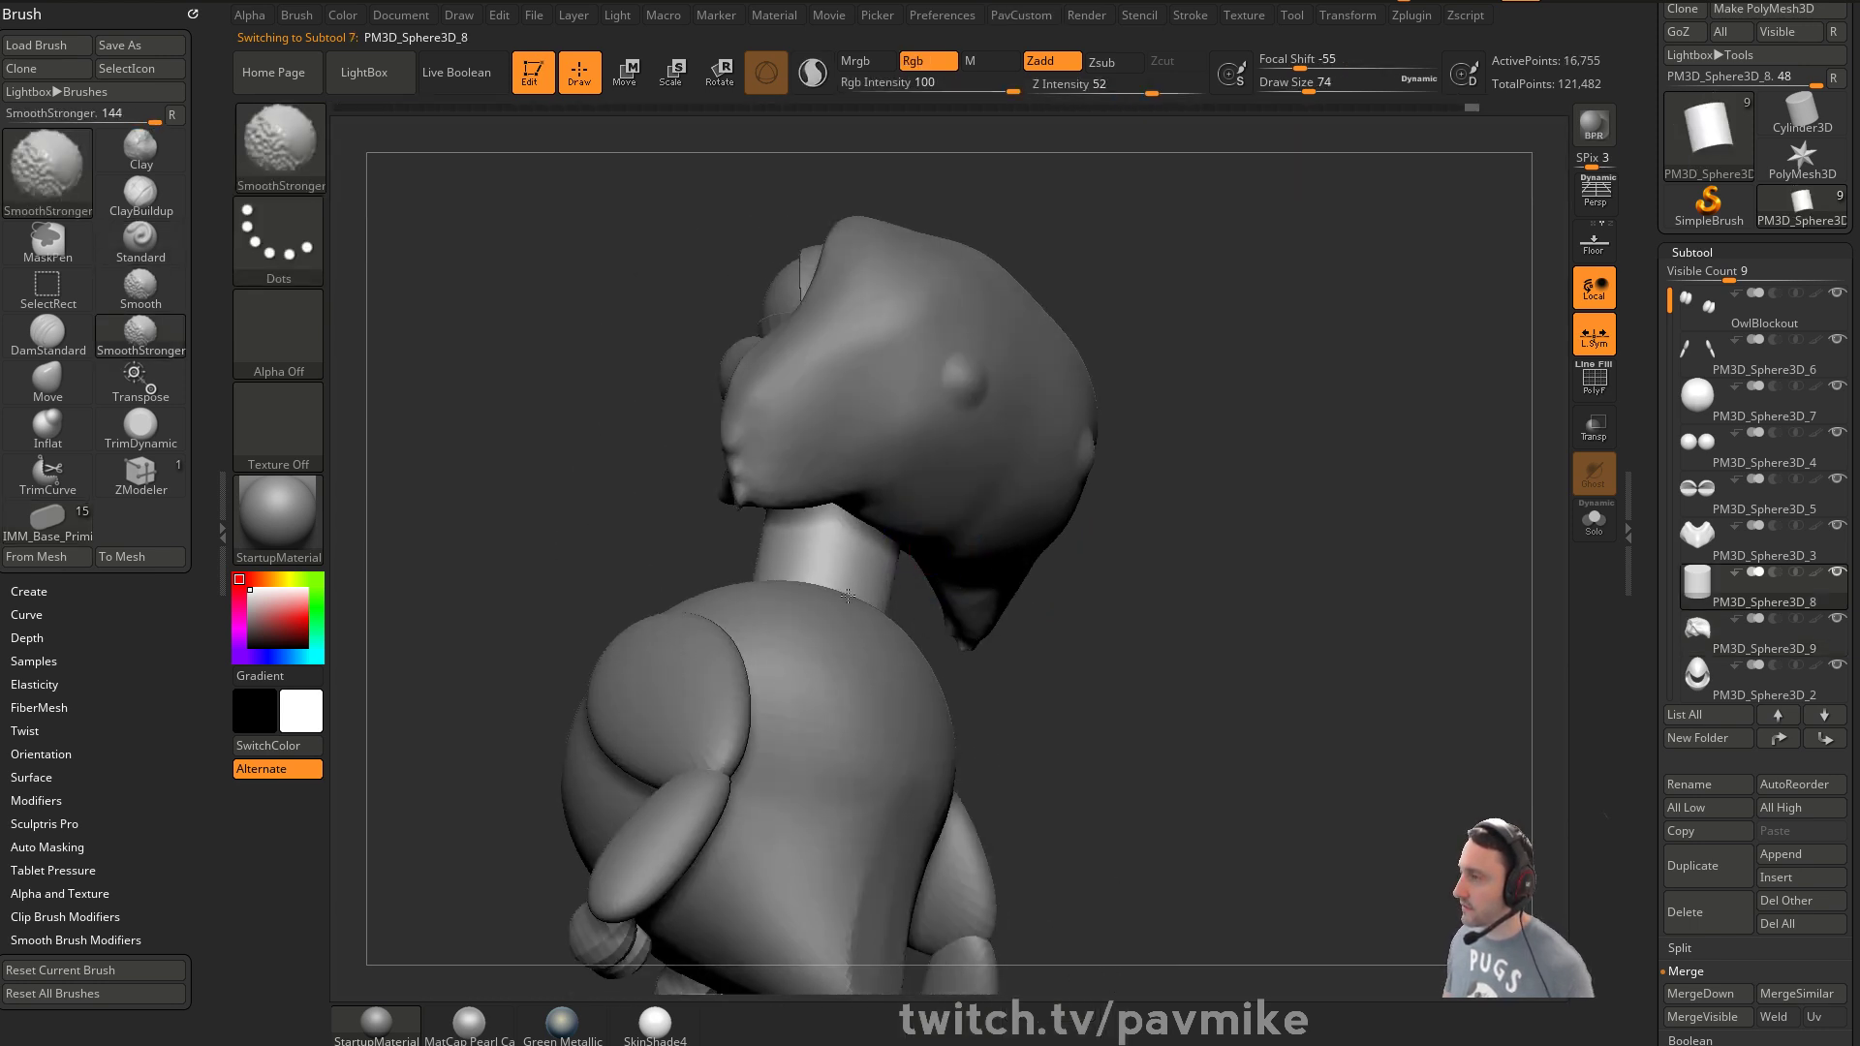
# Slim the neck and fit it under the head with the Move brush, using draw sizes 217 and 192 from the side
pyautogui.moveTo(1143, 388)
pyautogui.mouseDown()
pyautogui.moveTo(1225, 440)
pyautogui.moveTo(1211, 414)
pyautogui.moveTo(855, 573)
pyautogui.moveTo(792, 531)
pyautogui.mouseUp()
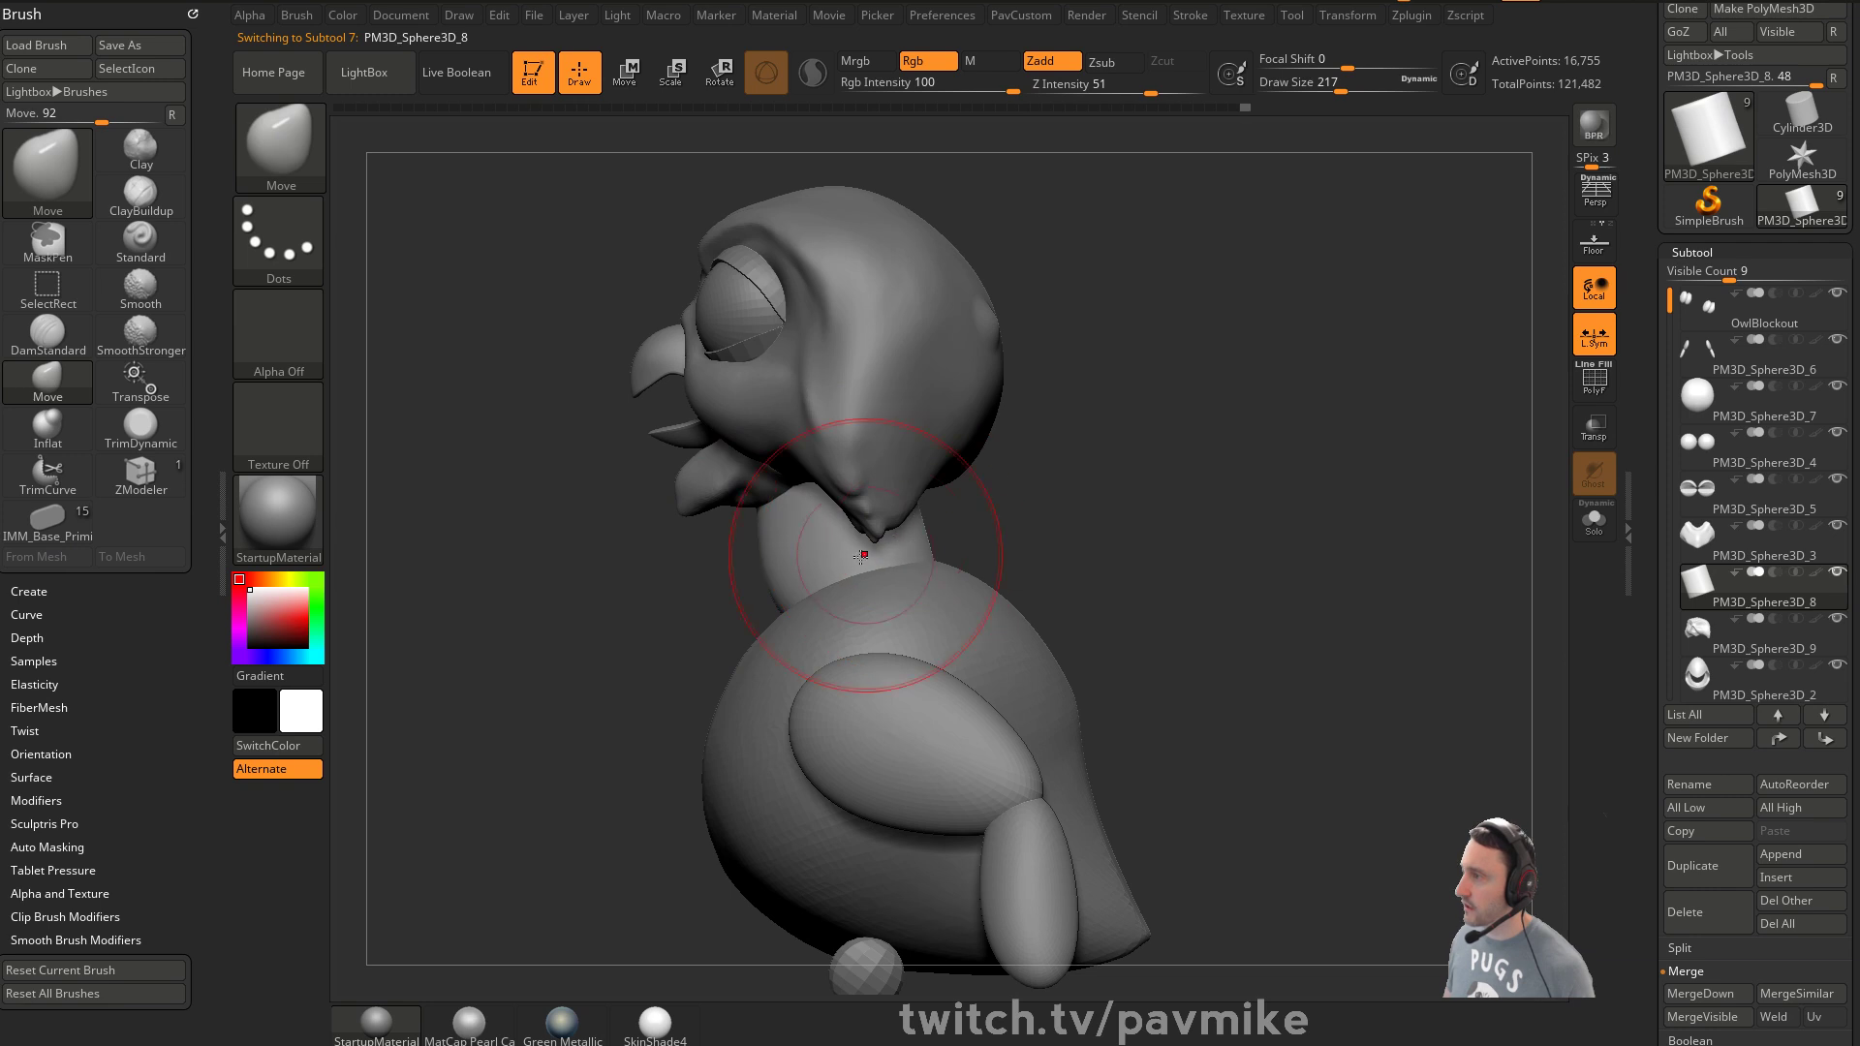
pyautogui.moveTo(906, 536); pyautogui.dragTo(902, 537)
pyautogui.moveTo(922, 539); pyautogui.dragTo(905, 541)
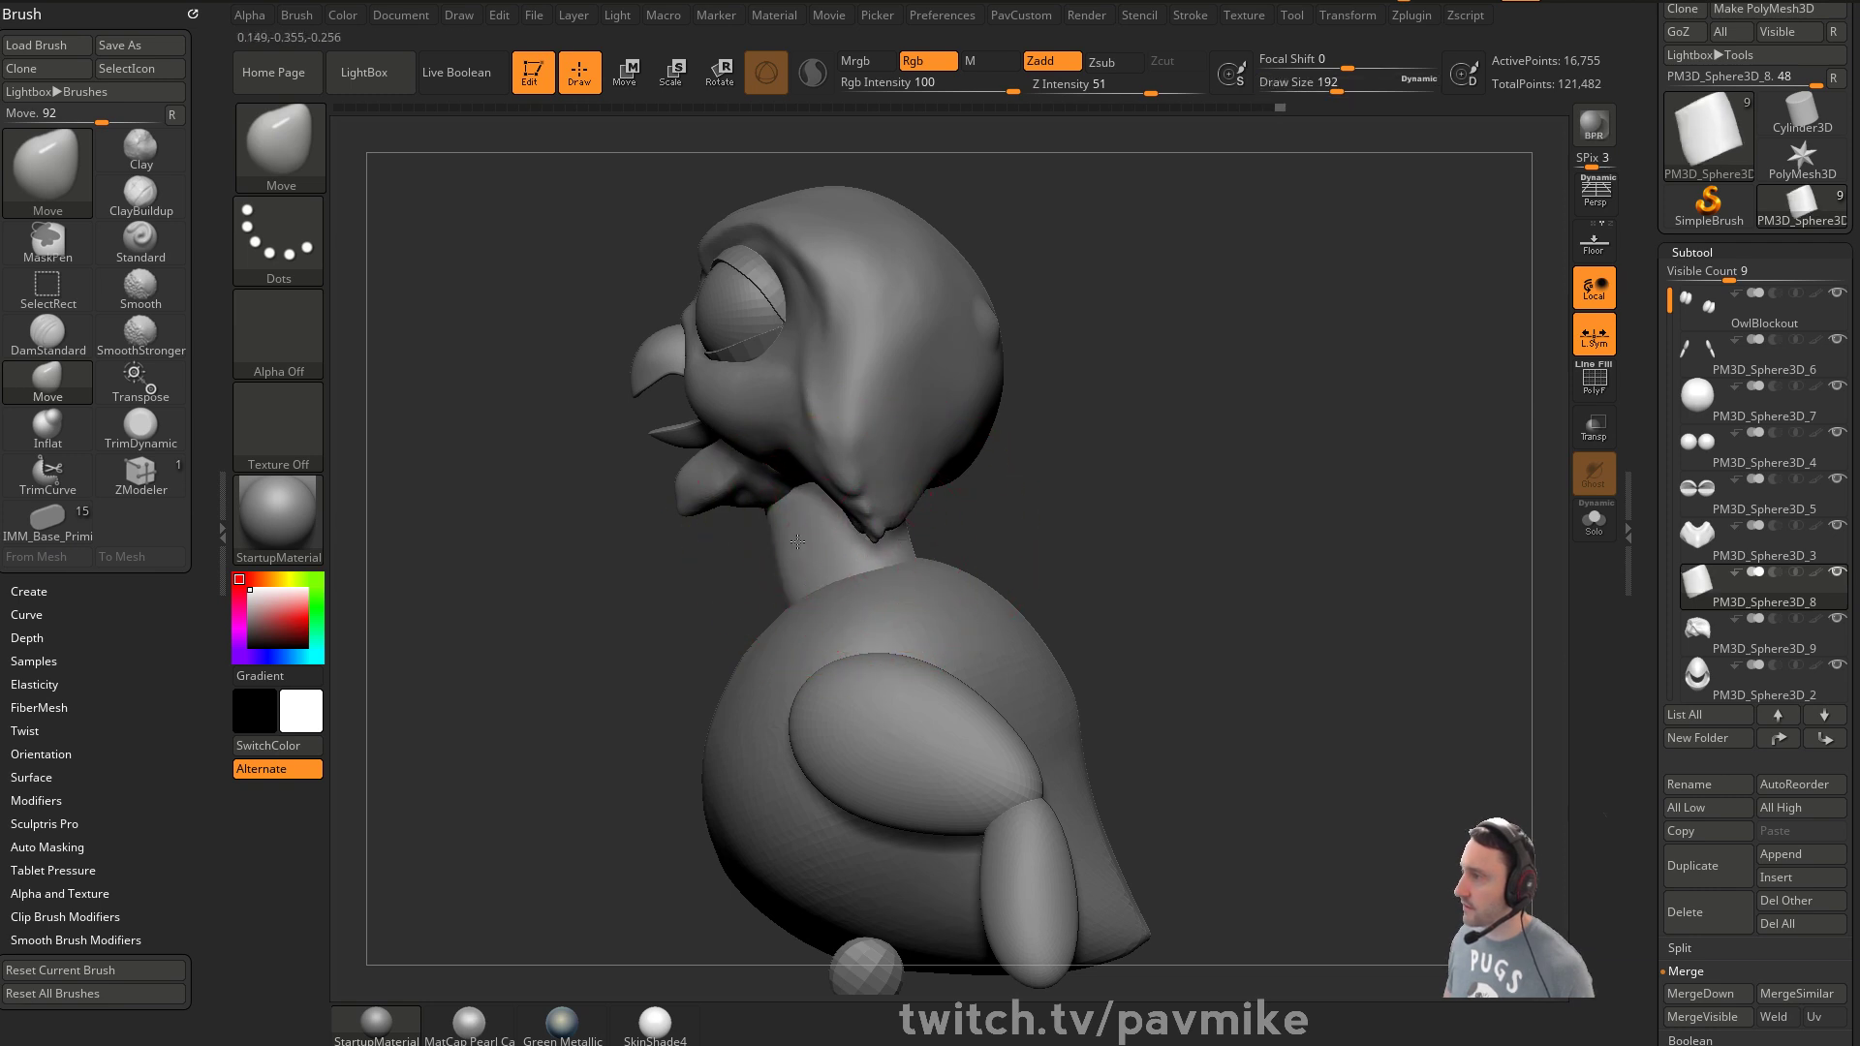
pyautogui.moveTo(840, 577)
pyautogui.mouseDown(button='right')
pyautogui.moveTo(1037, 543)
pyautogui.moveTo(1137, 556)
pyautogui.moveTo(984, 543)
pyautogui.mouseUp(button='right')
pyautogui.press('s')
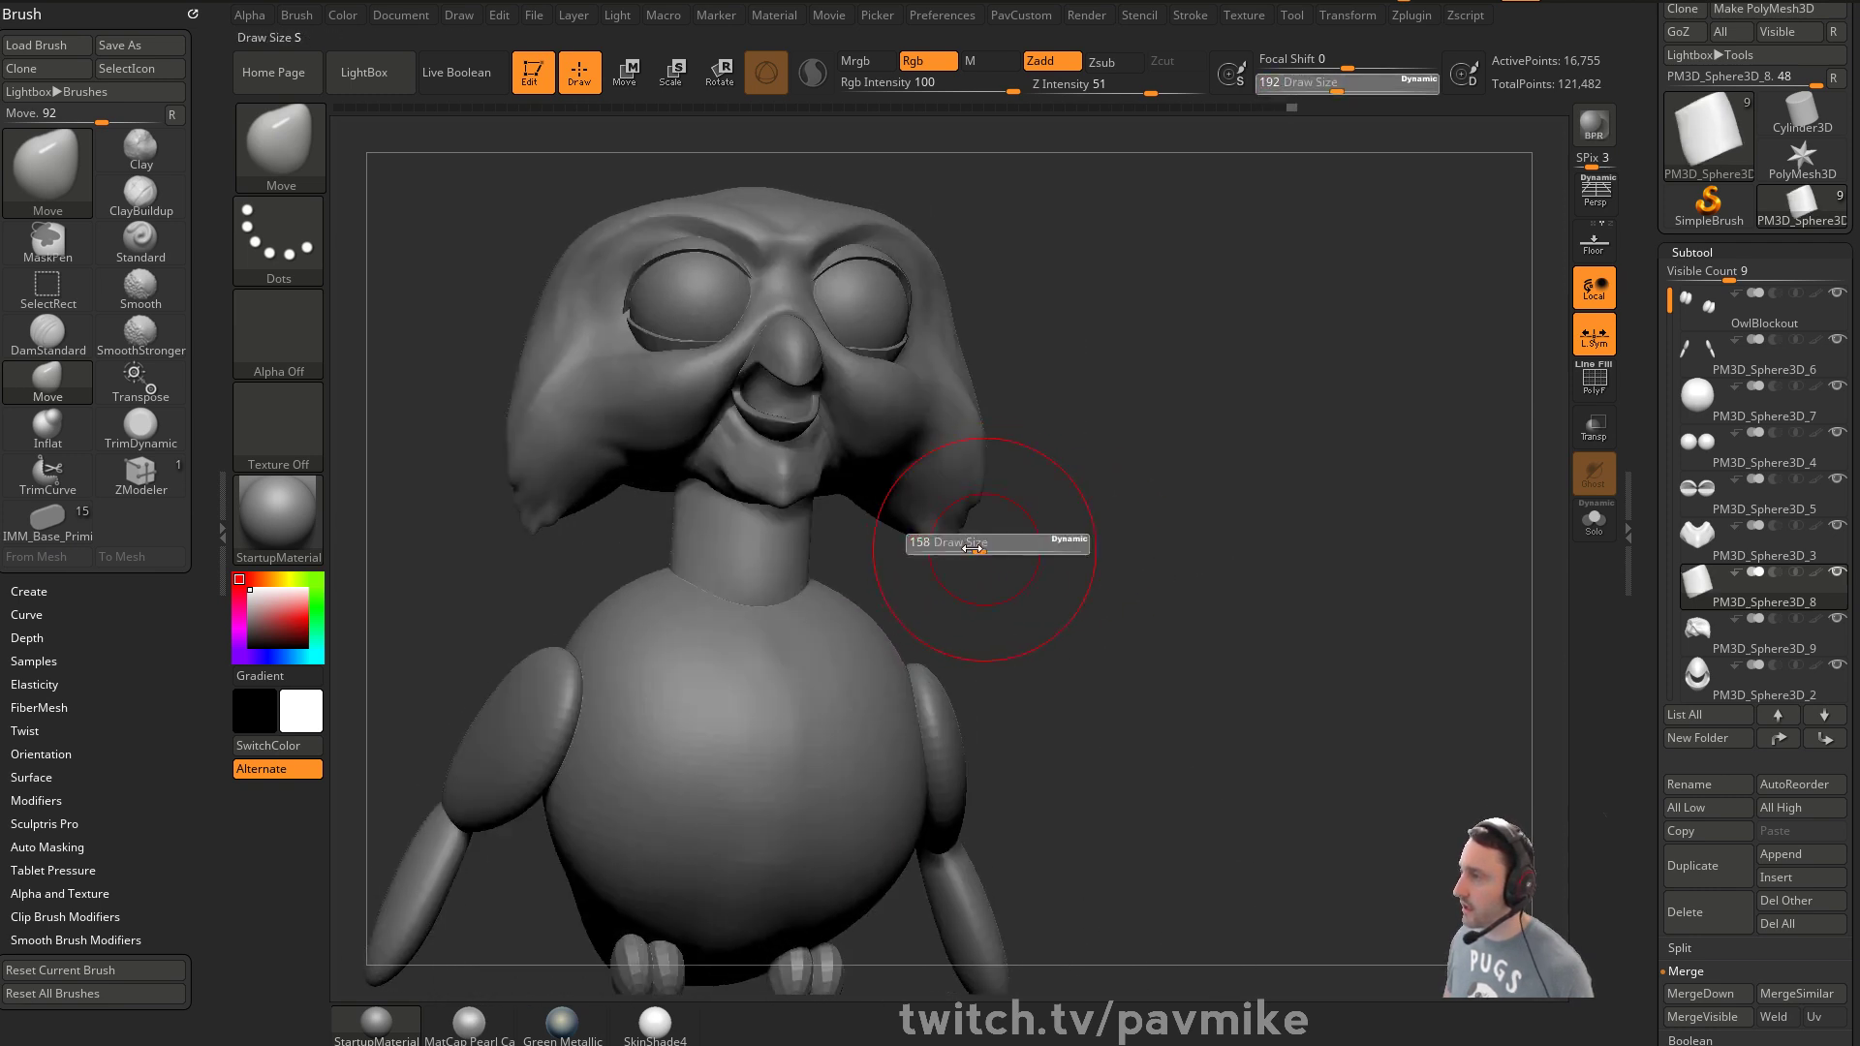
pyautogui.moveTo(984, 544); pyautogui.dragTo(967, 544)
pyautogui.moveTo(958, 515)
pyautogui.keyDown('shift'); pyautogui.mouseDown(button='right')
pyautogui.moveTo(1096, 581)
pyautogui.moveTo(1061, 558)
pyautogui.mouseUp(button='right'); pyautogui.keyUp('shift')
pyautogui.press('s')
pyautogui.moveTo(1060, 558); pyautogui.dragTo(1033, 558)
pyautogui.moveTo(1115, 543); pyautogui.dragTo(998, 531, button='right')
pyautogui.moveTo(1201, 576); pyautogui.dragTo(1167, 560, button='right')
# Reshape the body's shoulders around the neck base with the Move brush at draw sizes 101 and 145
pyautogui.keyDown('alt'); pyautogui.click(863, 623); pyautogui.keyUp('alt')
pyautogui.keyDown('alt'); pyautogui.moveTo(1055, 494); pyautogui.dragTo(1099, 515, button='right'); pyautogui.keyUp('alt')
pyautogui.moveTo(1099, 515); pyautogui.dragTo(1050, 481, button='right')
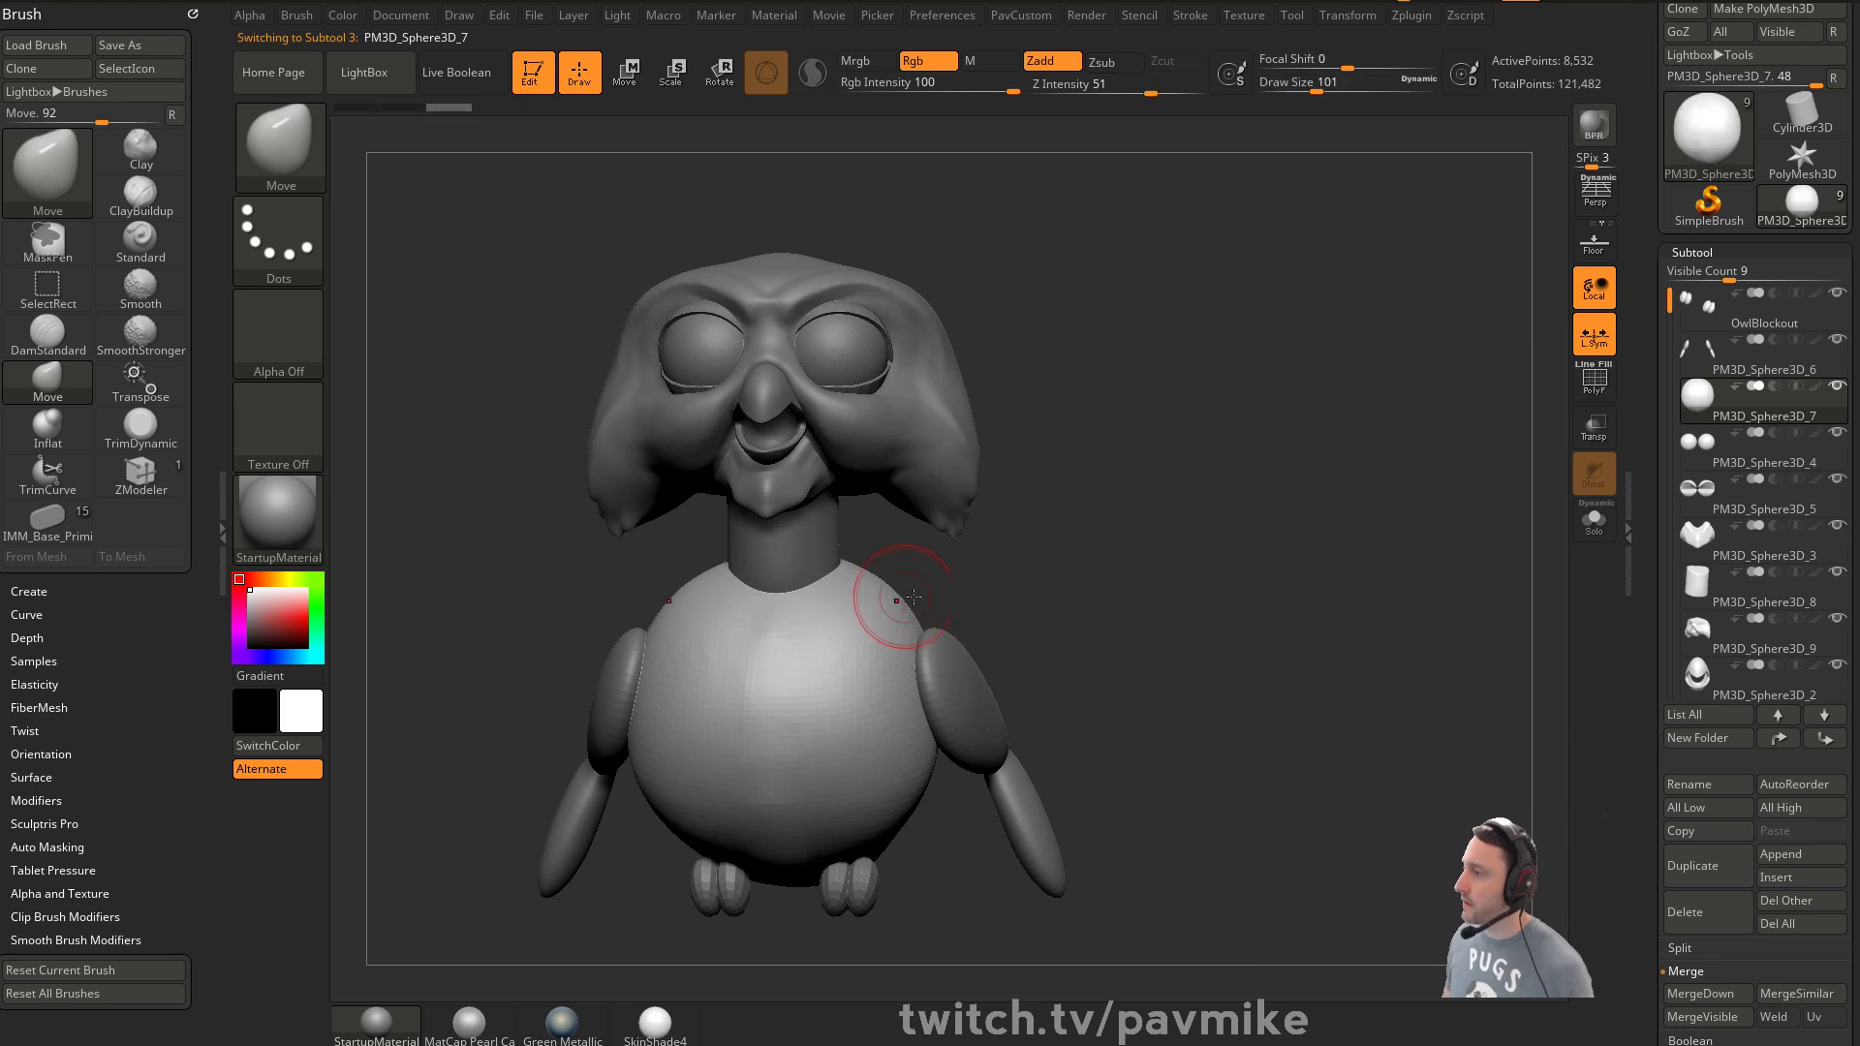
pyautogui.moveTo(931, 602); pyautogui.dragTo(799, 627)
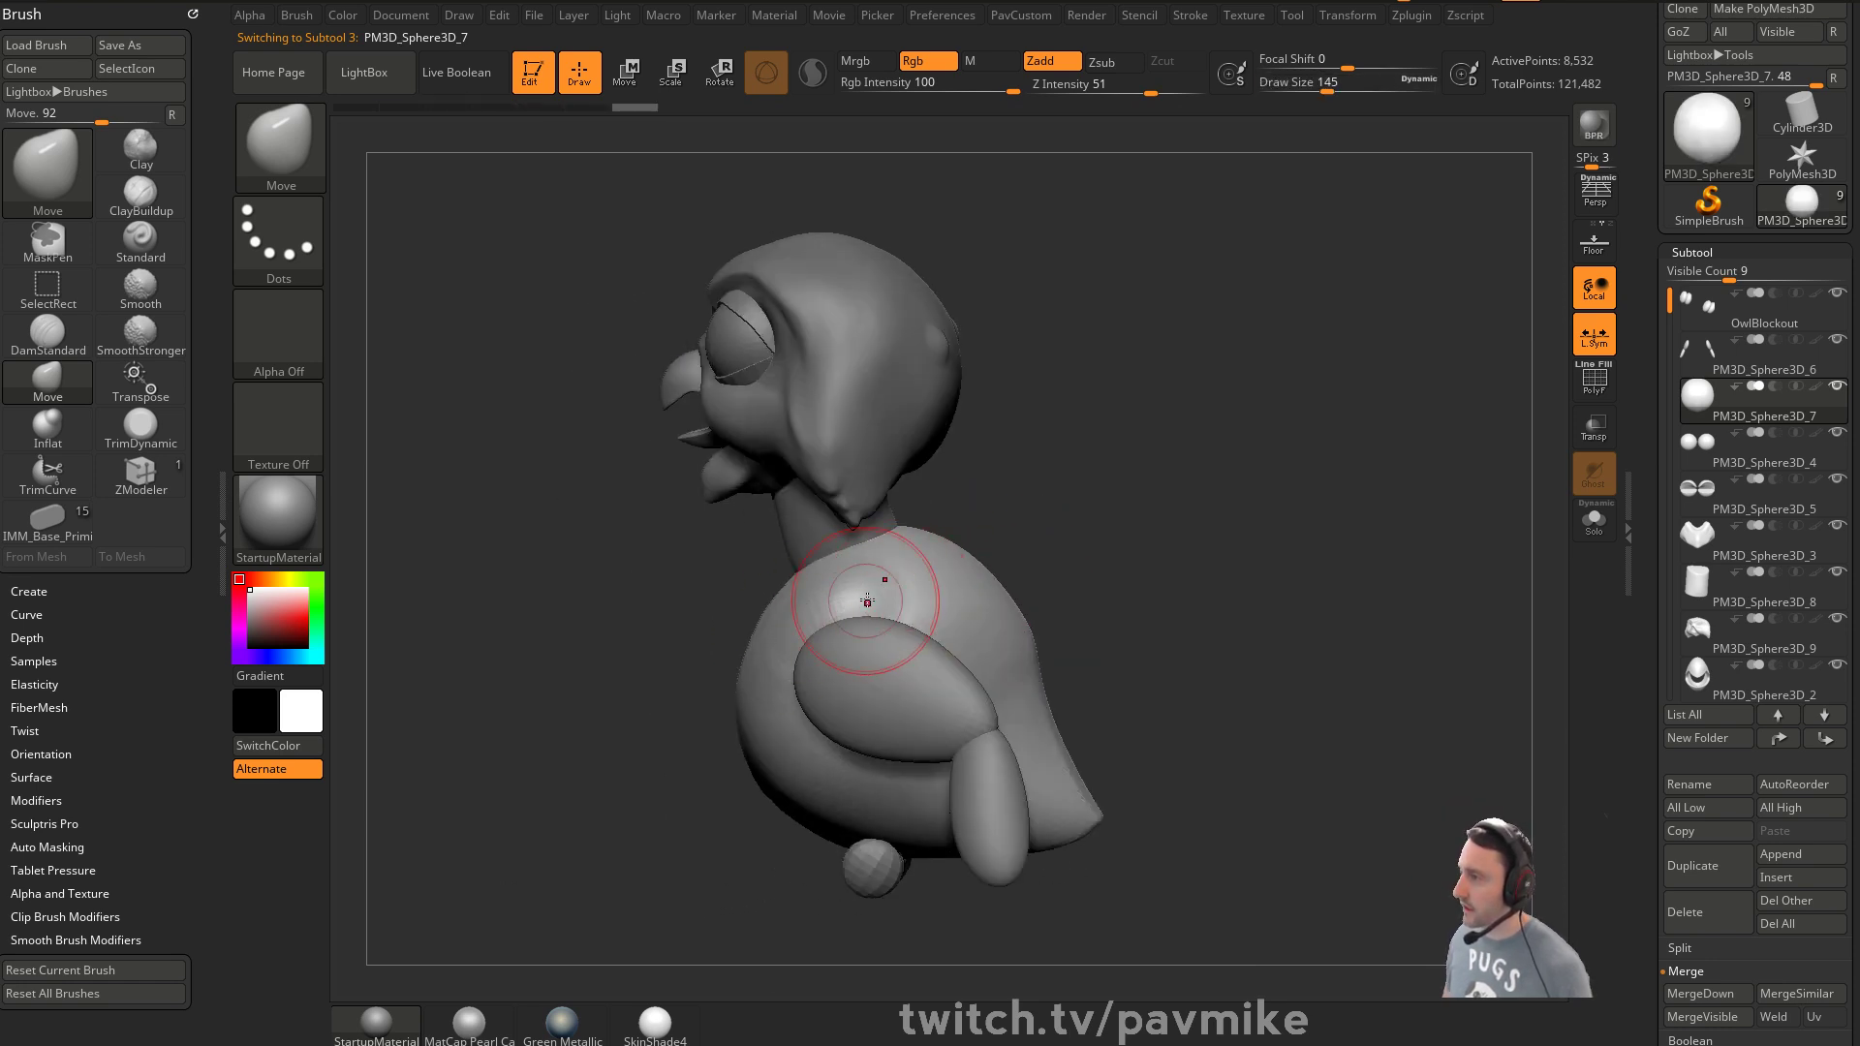
pyautogui.moveTo(1079, 561); pyautogui.dragTo(1049, 570)
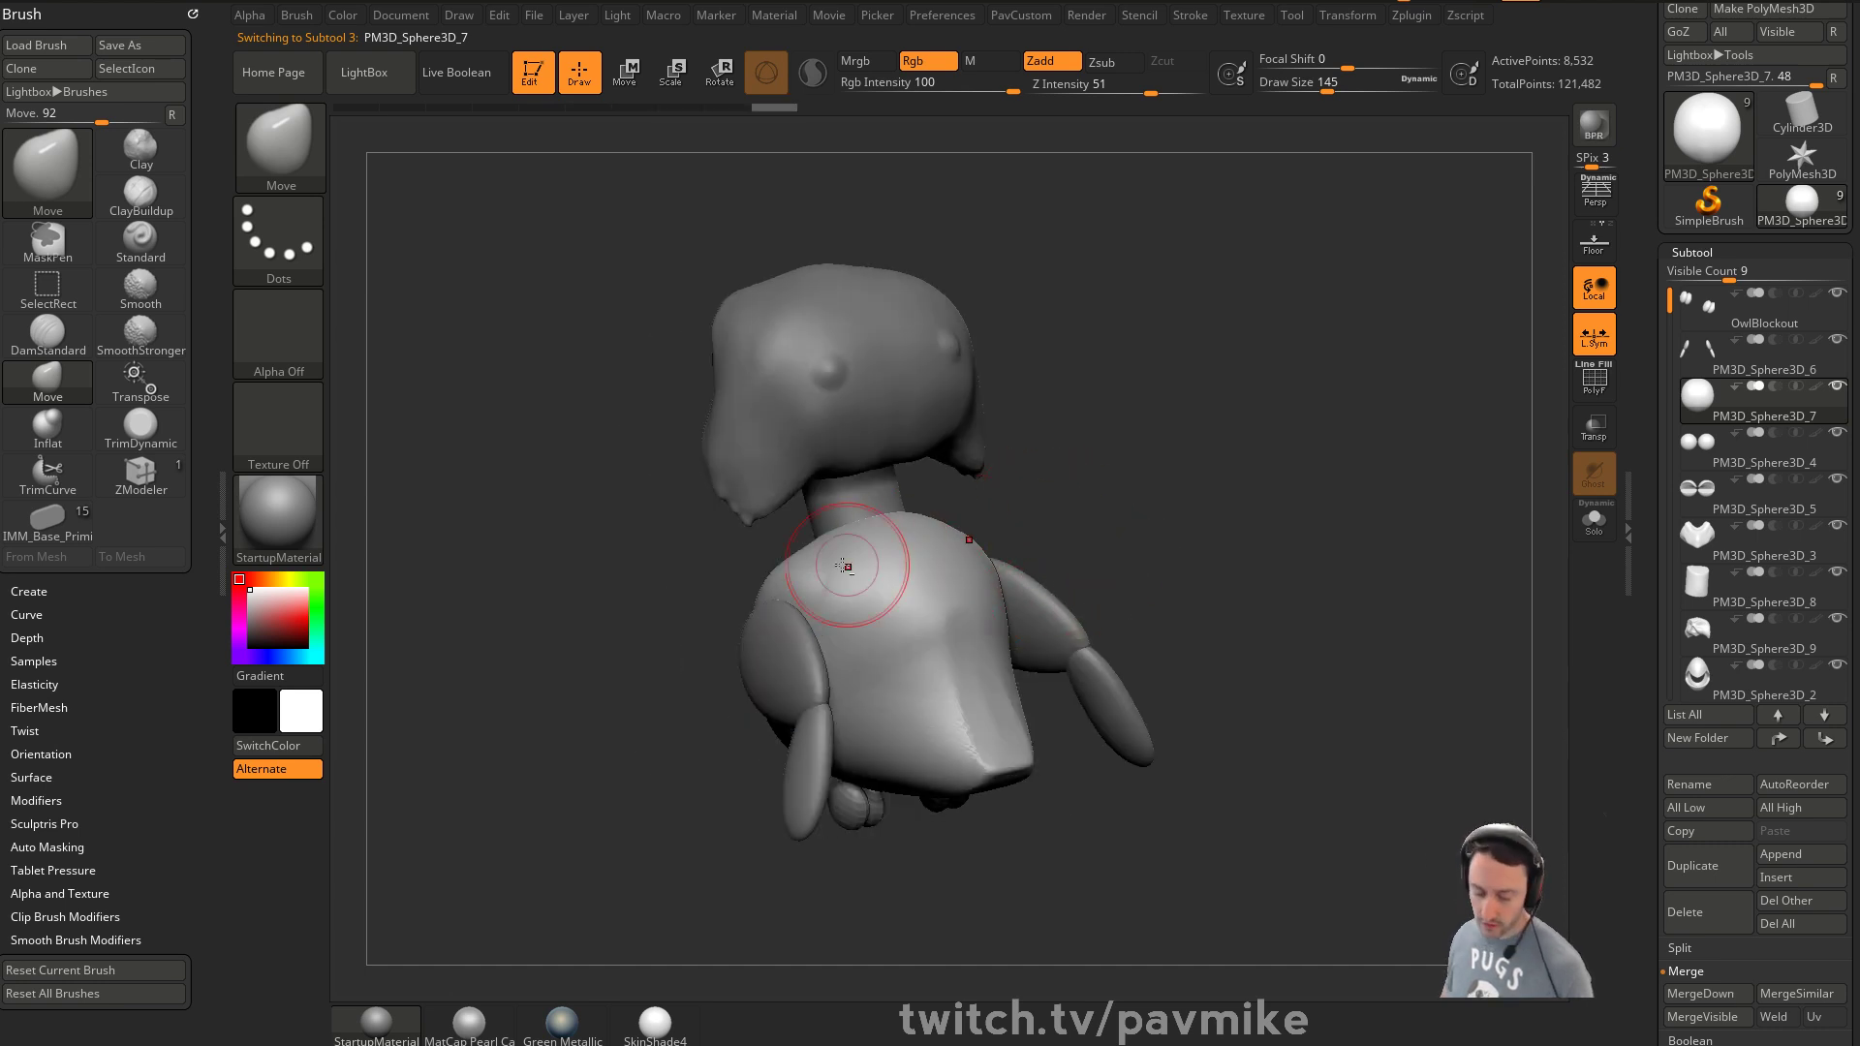
# Carve a U-shaped crease around the belly, running up to both shoulders, with the DamStandard brush at draw size 145
pyautogui.press('b')
pyautogui.press('c')
pyautogui.press('l')
pyautogui.moveTo(747, 581); pyautogui.dragTo(830, 579, button='right')
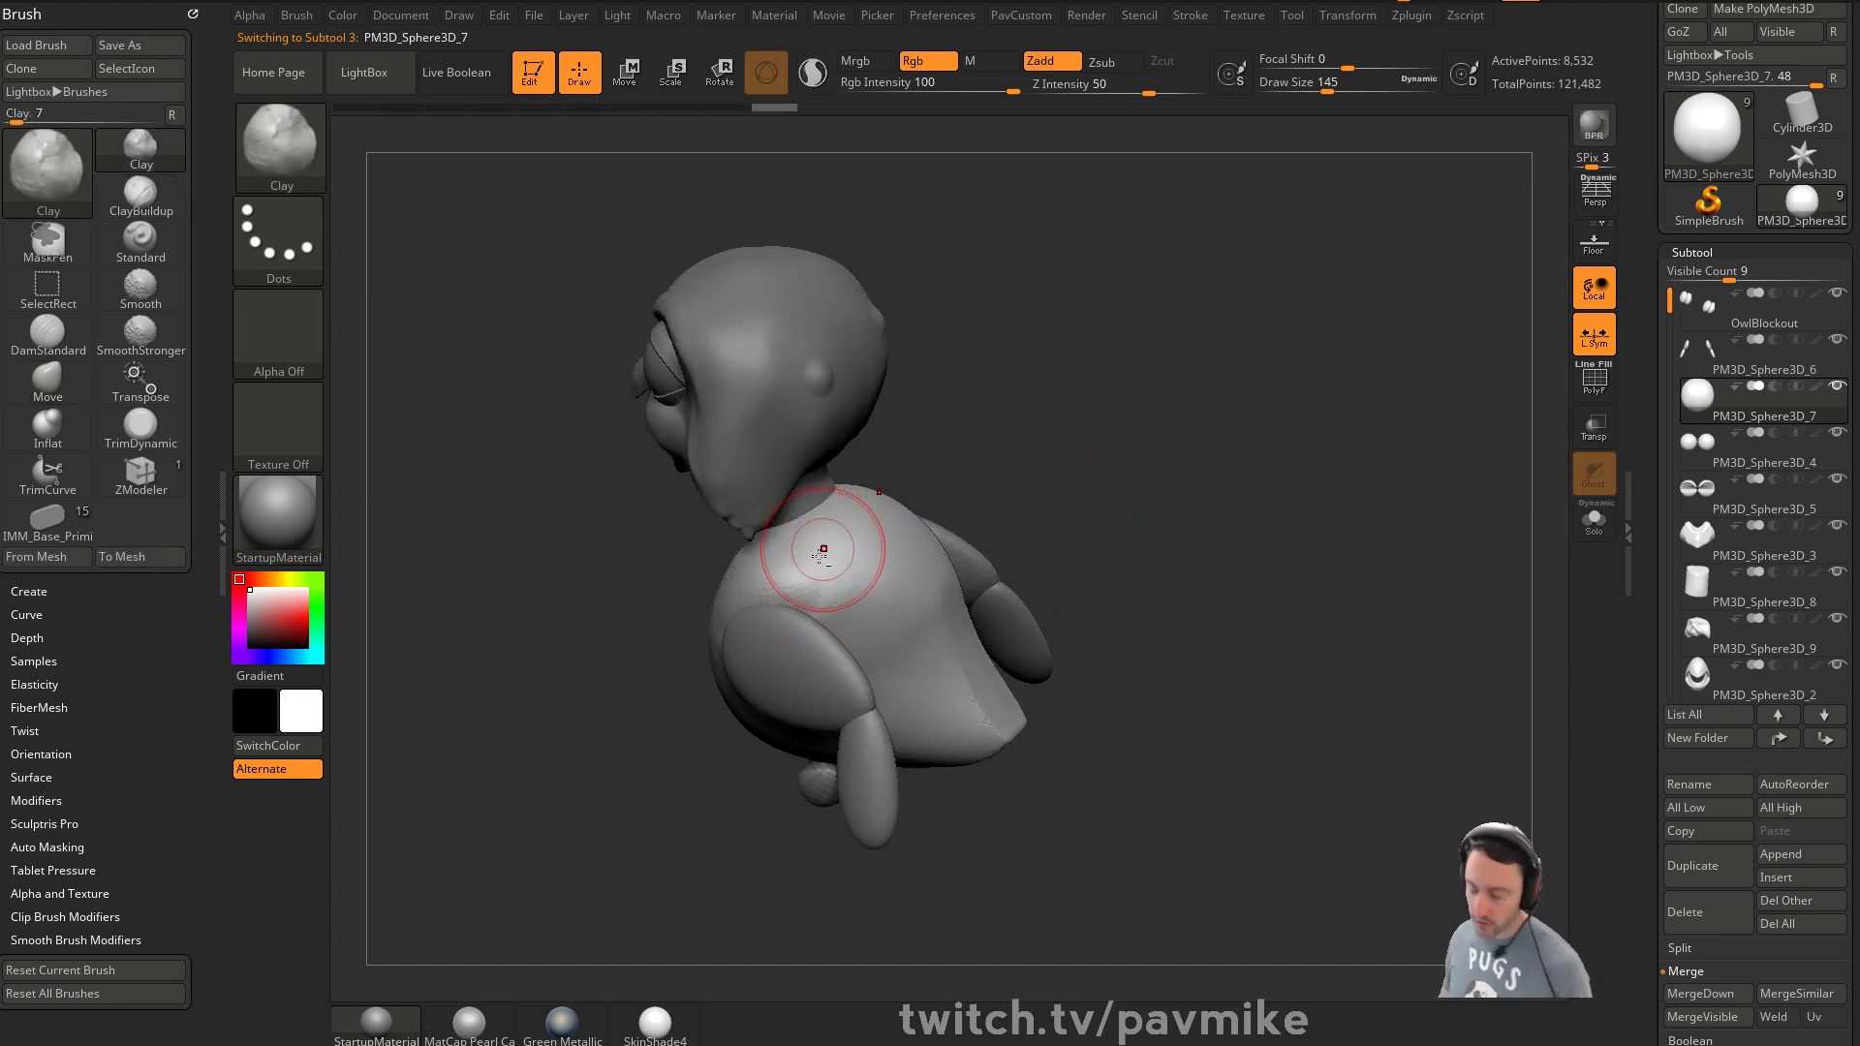
pyautogui.press('b')
pyautogui.press('d')
pyautogui.press('s')
pyautogui.moveTo(830, 633); pyautogui.dragTo(758, 593)
pyautogui.moveTo(775, 675)
pyautogui.mouseDown()
pyautogui.moveTo(798, 603)
pyautogui.moveTo(952, 641)
pyautogui.mouseUp()
pyautogui.moveTo(1071, 650)
pyautogui.mouseDown()
pyautogui.moveTo(1250, 614)
pyautogui.moveTo(1235, 606)
pyautogui.mouseUp()
pyautogui.moveTo(926, 548); pyautogui.dragTo(959, 561)
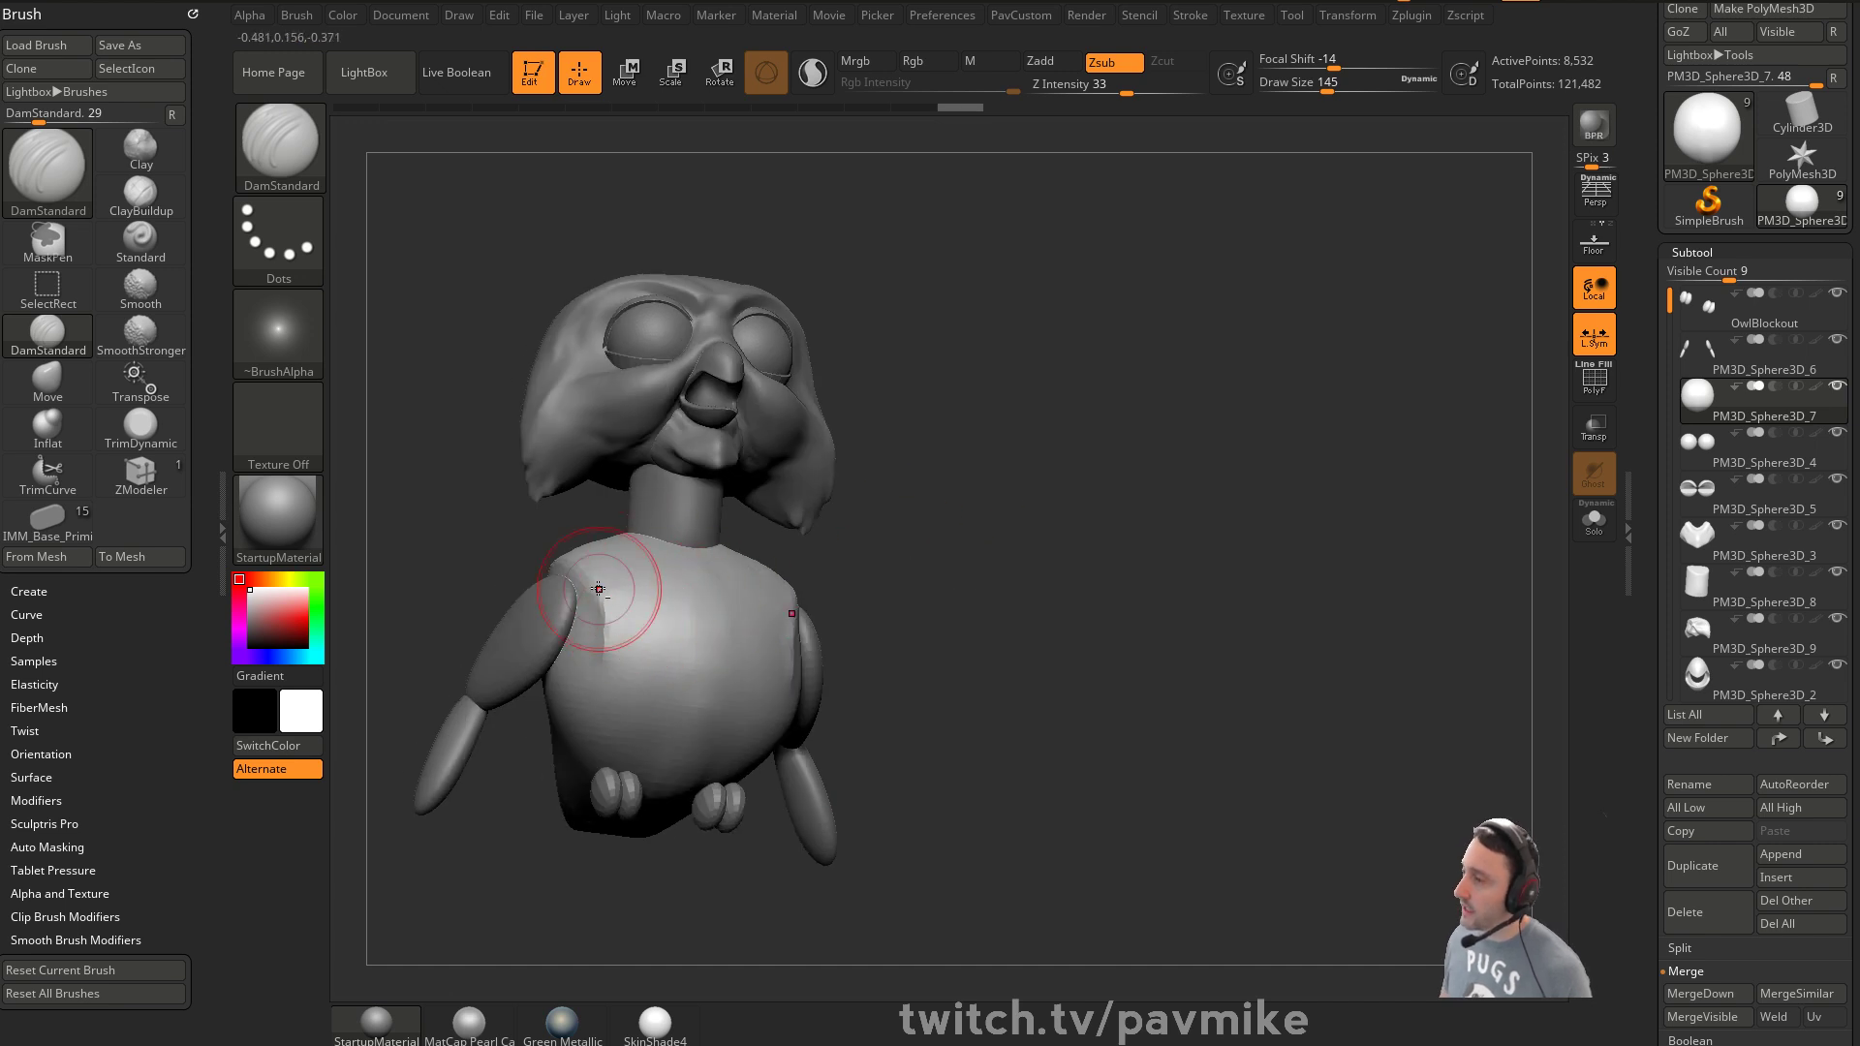
pyautogui.moveTo(609, 683); pyautogui.dragTo(715, 748)
pyautogui.moveTo(930, 679)
pyautogui.mouseDown()
pyautogui.moveTo(1085, 659)
pyautogui.moveTo(856, 631)
pyautogui.mouseUp()
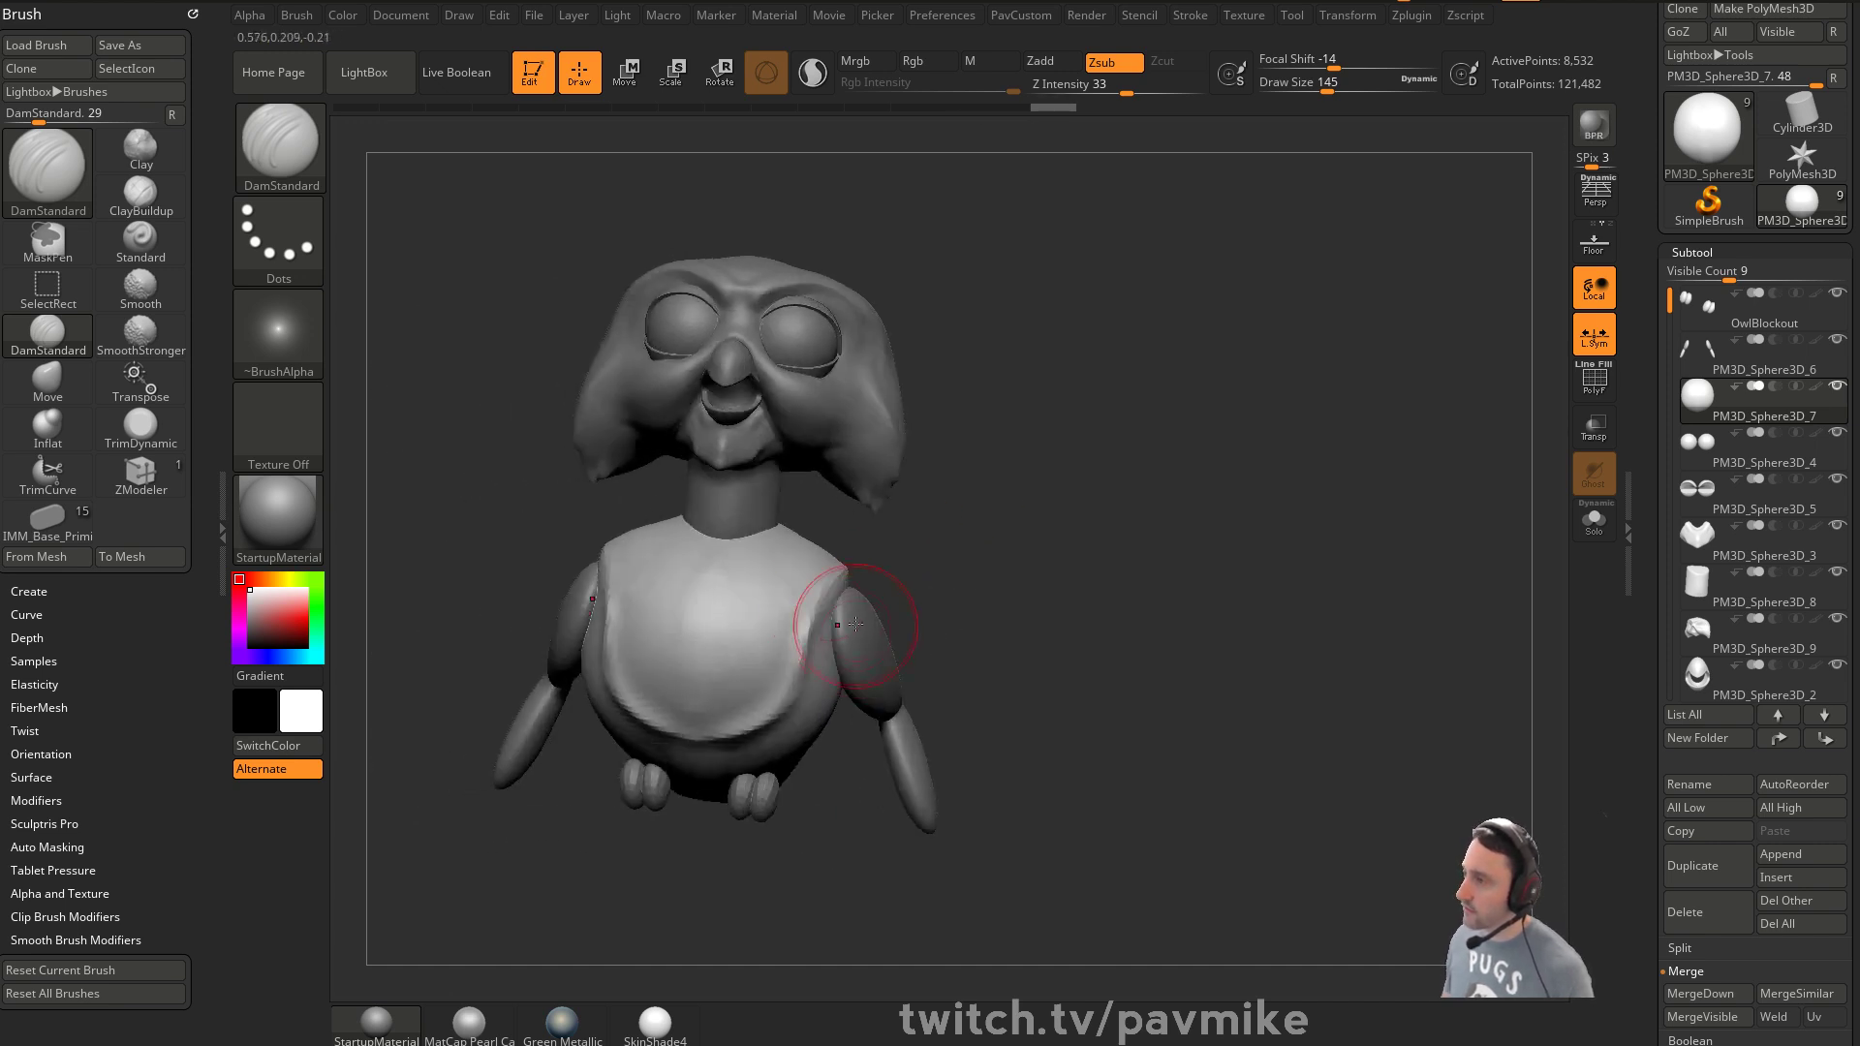
# Smooth away the U-shaped belly crease and soften the body with the SmoothStronger brush at draw size 145
pyautogui.press('b')
pyautogui.press('c')
pyautogui.press('l')
pyautogui.moveTo(1119, 573)
pyautogui.mouseDown()
pyautogui.moveTo(988, 572)
pyautogui.moveTo(1122, 538)
pyautogui.mouseUp()
pyautogui.keyDown('shift'); pyautogui.moveTo(726, 630); pyautogui.dragTo(669, 647); pyautogui.keyUp('shift')
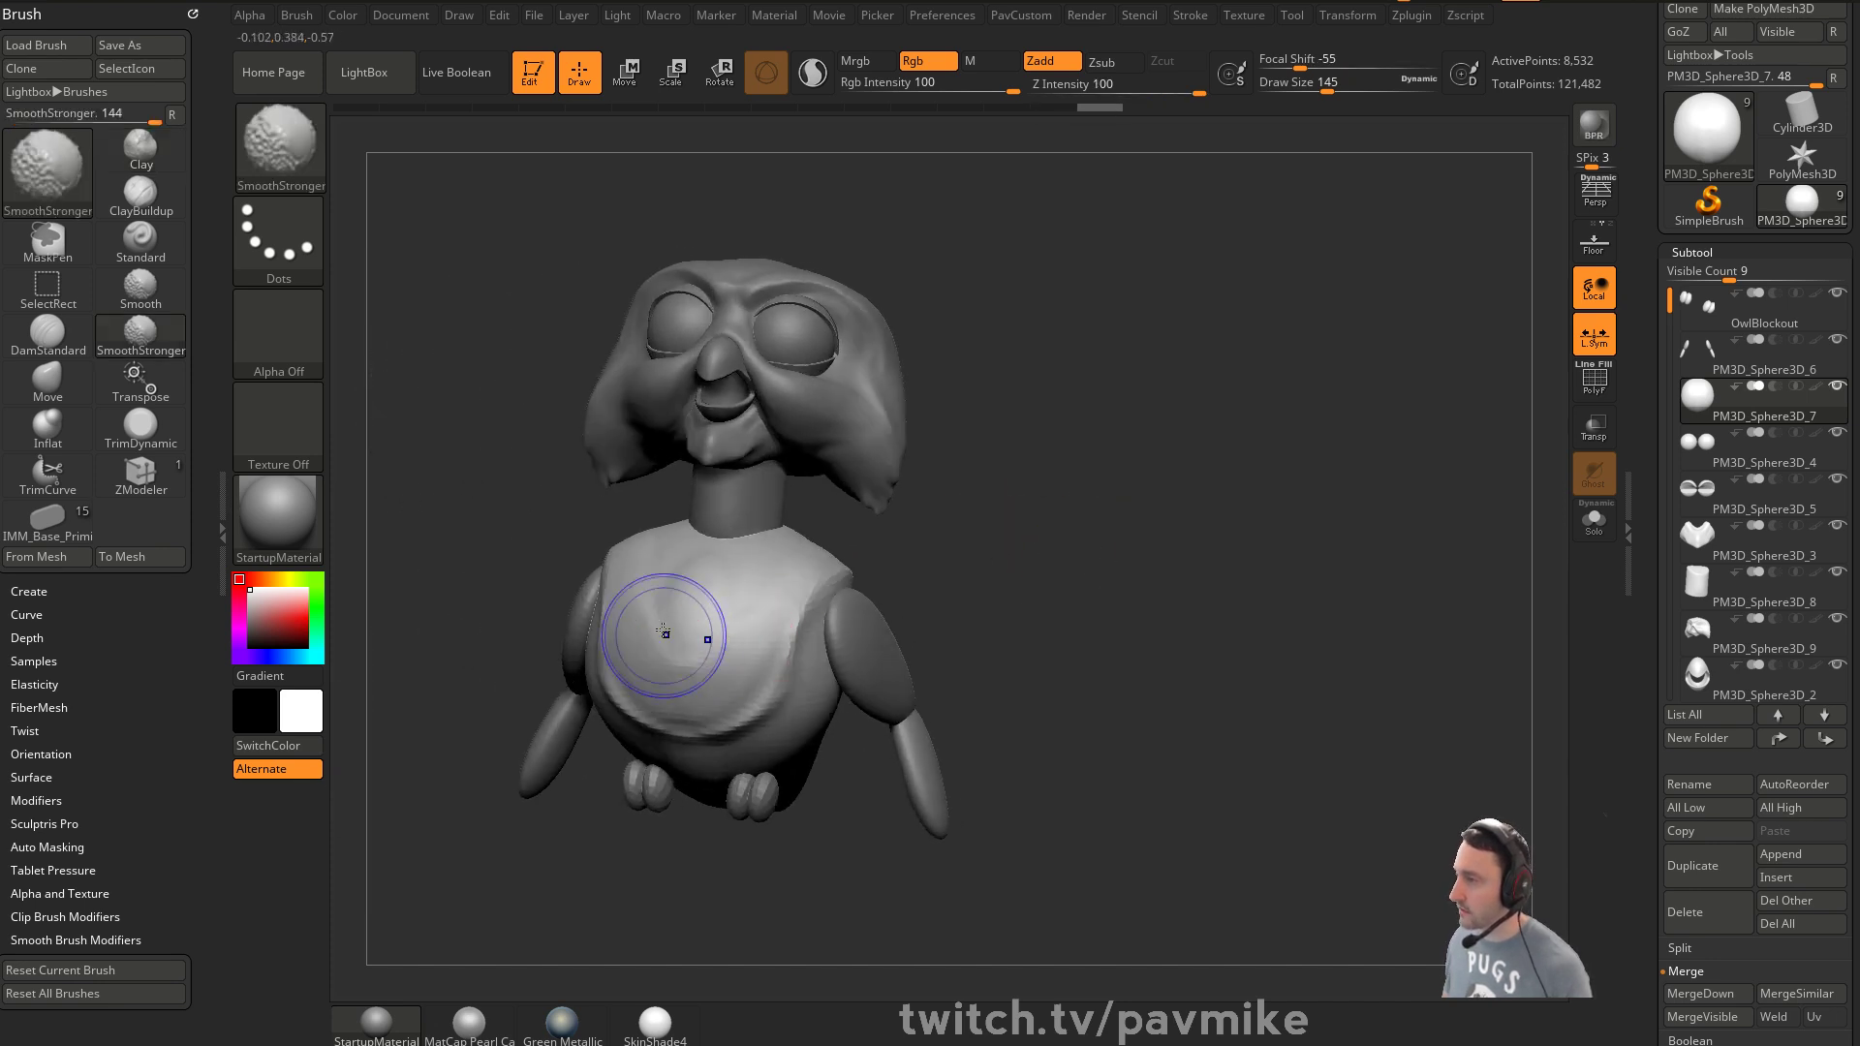
pyautogui.moveTo(1013, 581); pyautogui.dragTo(926, 597)
pyautogui.moveTo(1037, 614); pyautogui.dragTo(949, 634)
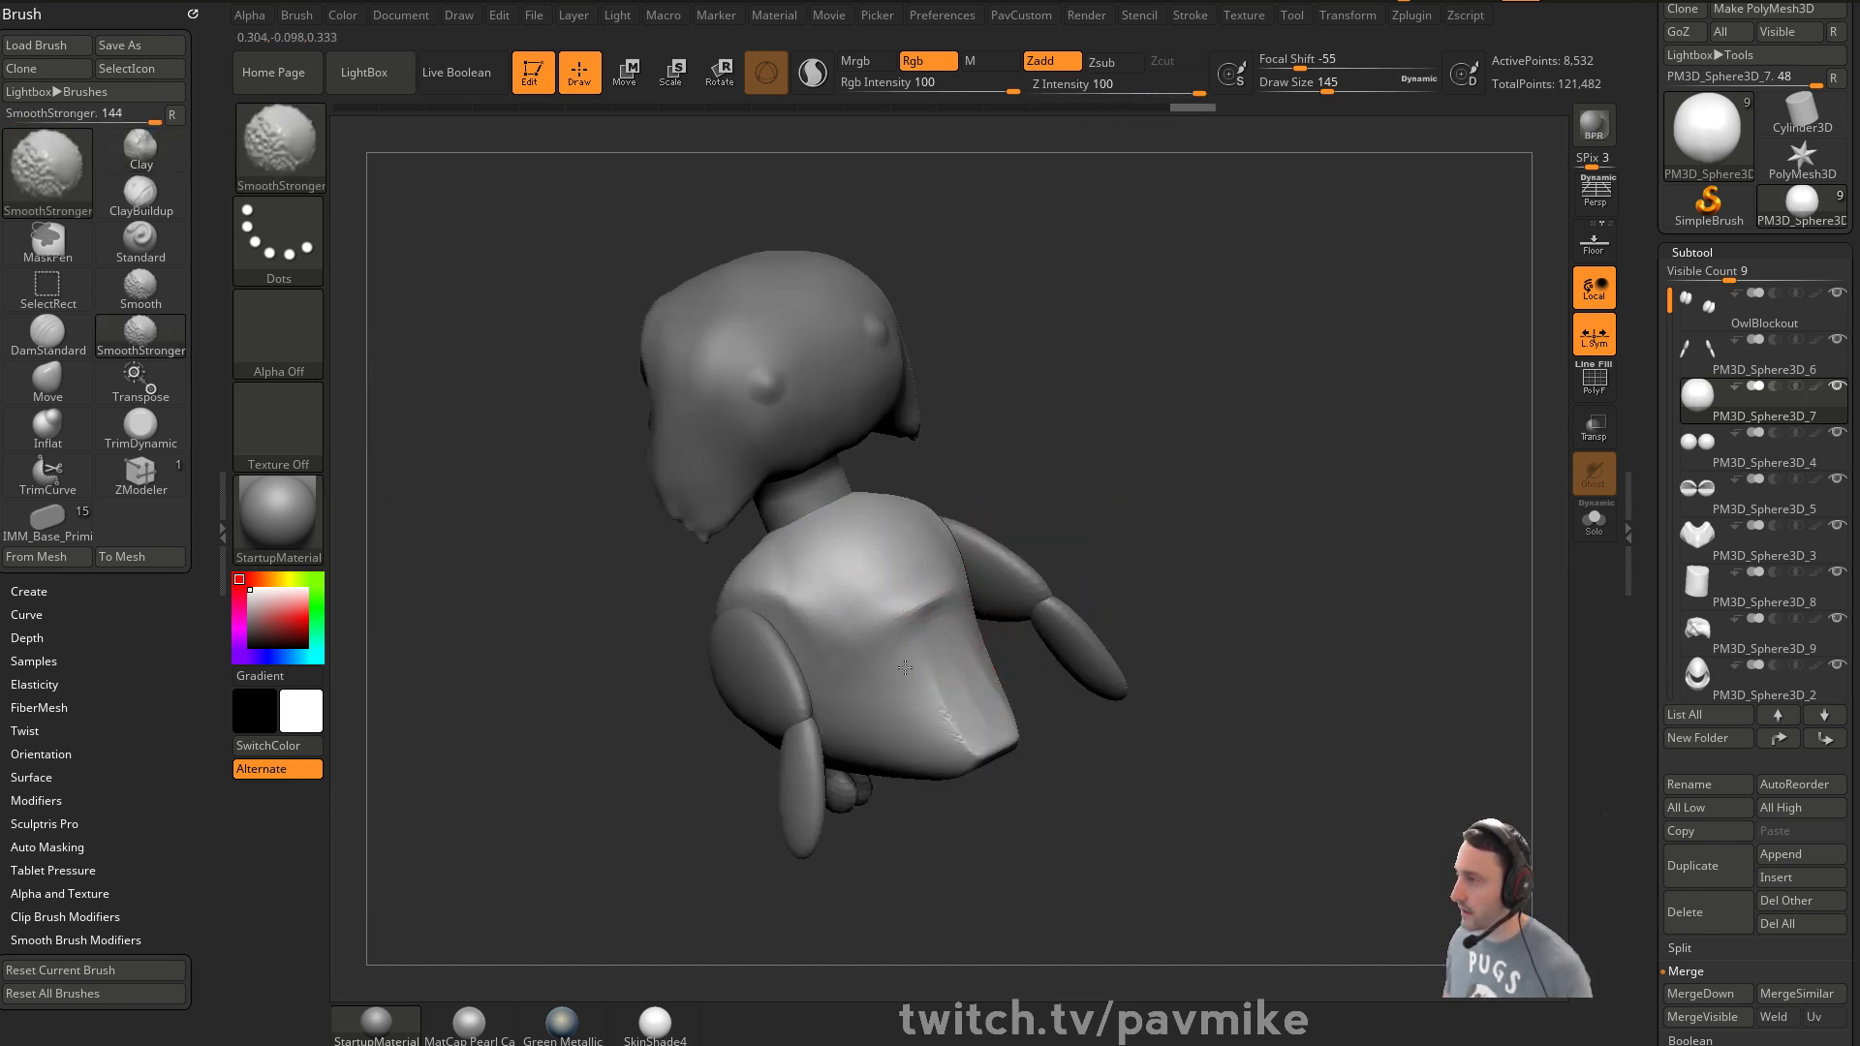
pyautogui.moveTo(1121, 664)
pyautogui.keyDown('shift'); pyautogui.mouseDown()
pyautogui.moveTo(1295, 519)
pyautogui.moveTo(789, 655)
pyautogui.mouseUp(); pyautogui.keyUp('shift')
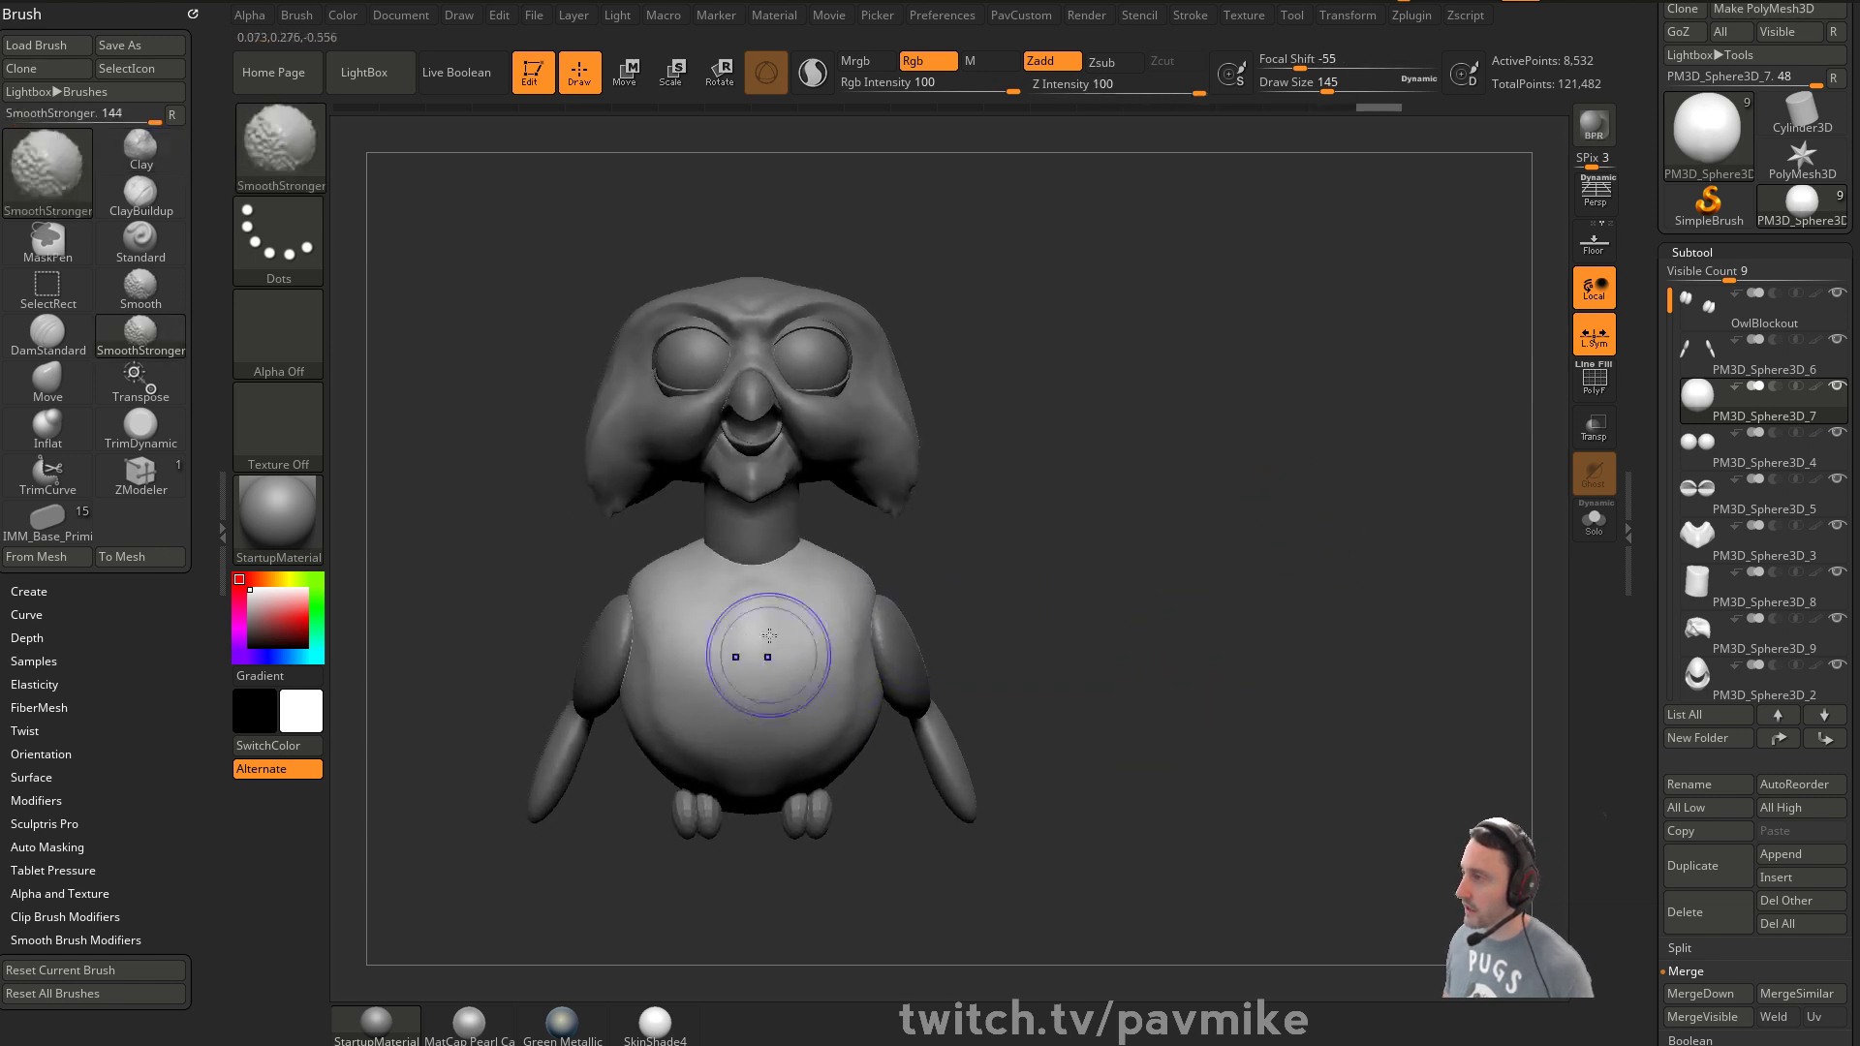
# Smooth the body's shoulder above the wing and reduce the brush's draw size to 65
pyautogui.moveTo(1061, 526)
pyautogui.keyDown('alt'); pyautogui.mouseDown()
pyautogui.moveTo(1046, 581)
pyautogui.moveTo(1100, 581)
pyautogui.mouseUp(); pyautogui.keyUp('alt')
pyautogui.press('b')
pyautogui.press('s')
pyautogui.press('t')
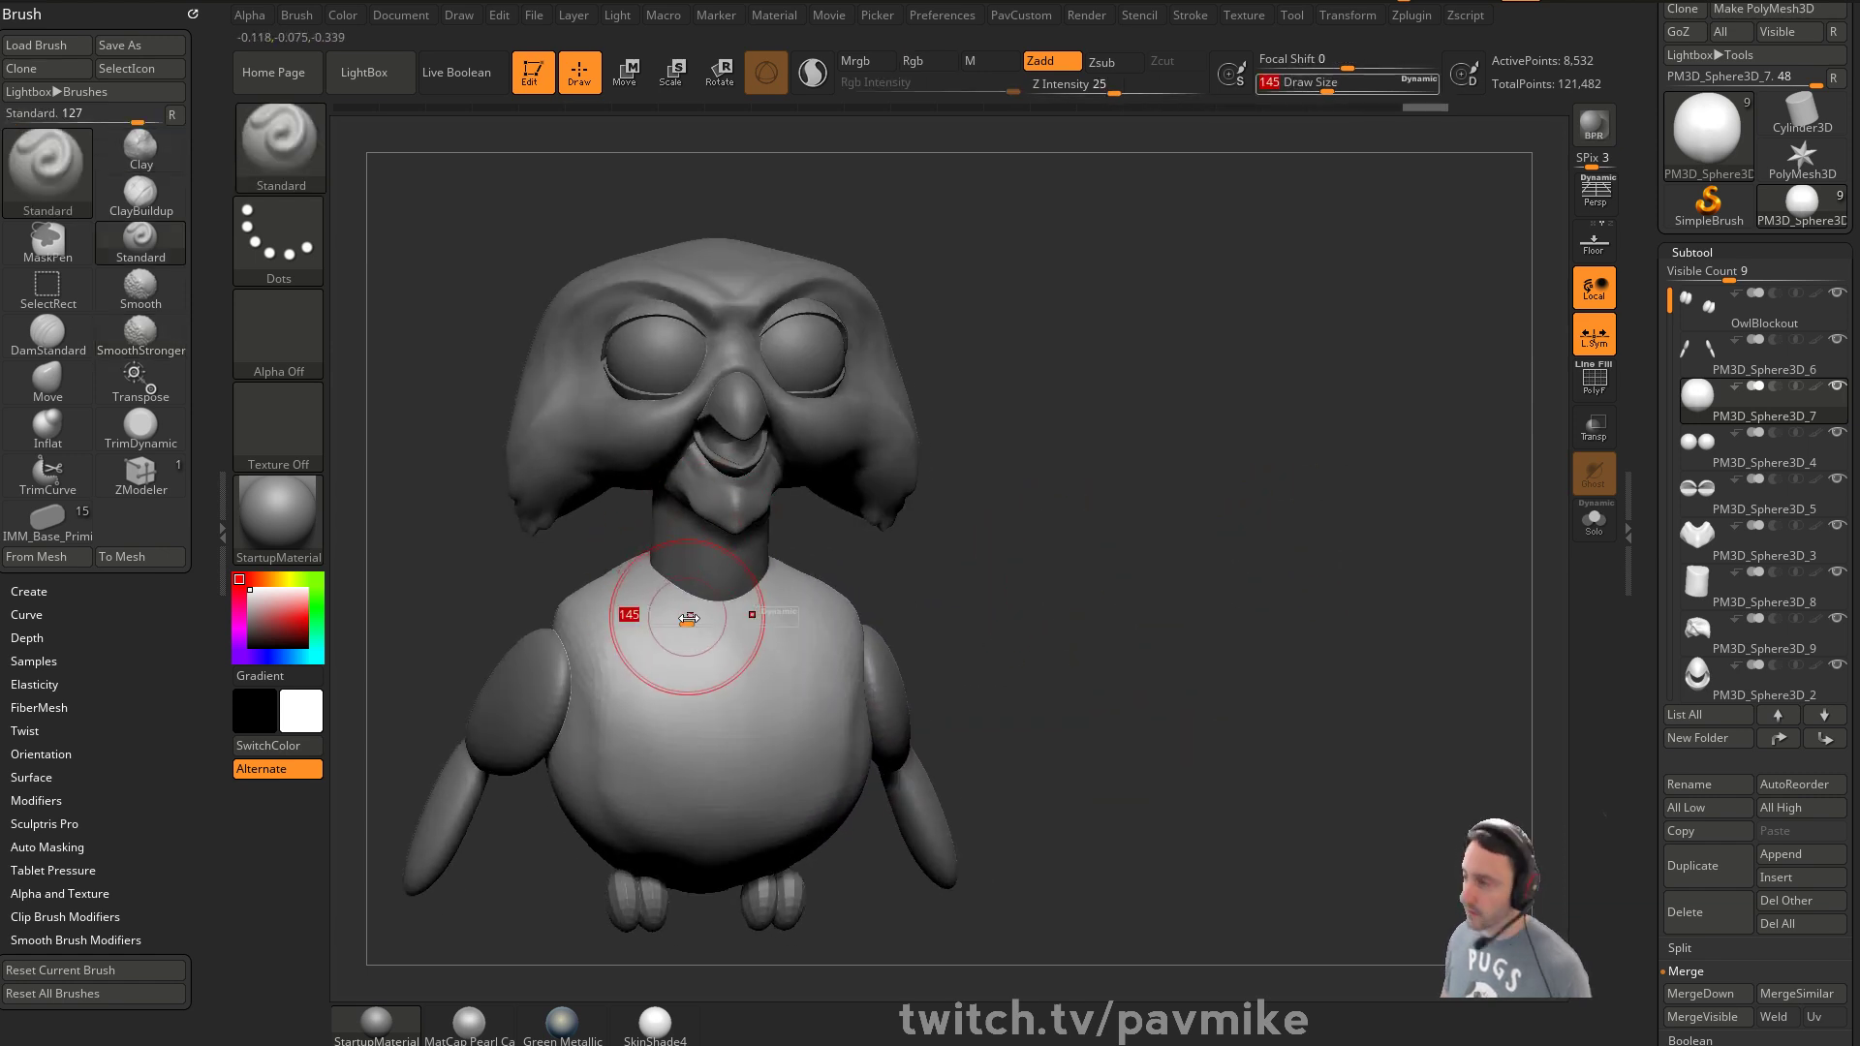
pyautogui.moveTo(907, 580)
pyautogui.mouseDown()
pyautogui.moveTo(817, 532)
pyautogui.moveTo(571, 644)
pyautogui.moveTo(872, 572)
pyautogui.mouseUp()
pyautogui.press('[')
pyautogui.keyDown('shift'); pyautogui.moveTo(569, 653); pyautogui.dragTo(630, 630); pyautogui.keyUp('shift')
pyautogui.moveTo(921, 572); pyautogui.dragTo(1071, 557)
pyautogui.moveTo(843, 532); pyautogui.dragTo(1008, 543)
pyautogui.press('s')
pyautogui.moveTo(718, 652); pyautogui.dragTo(734, 652)
# Select the neck and reposition the transform gizmo onto its centre in the side view
pyautogui.press('b')
pyautogui.press('m')
pyautogui.press('v')
pyautogui.moveTo(959, 610); pyautogui.dragTo(682, 594)
pyautogui.press('b')
pyautogui.press('s')
pyautogui.press('t')
pyautogui.keyDown('alt'); pyautogui.click(677, 594); pyautogui.keyUp('alt')
pyautogui.moveTo(959, 555); pyautogui.dragTo(880, 544)
pyautogui.press('w')
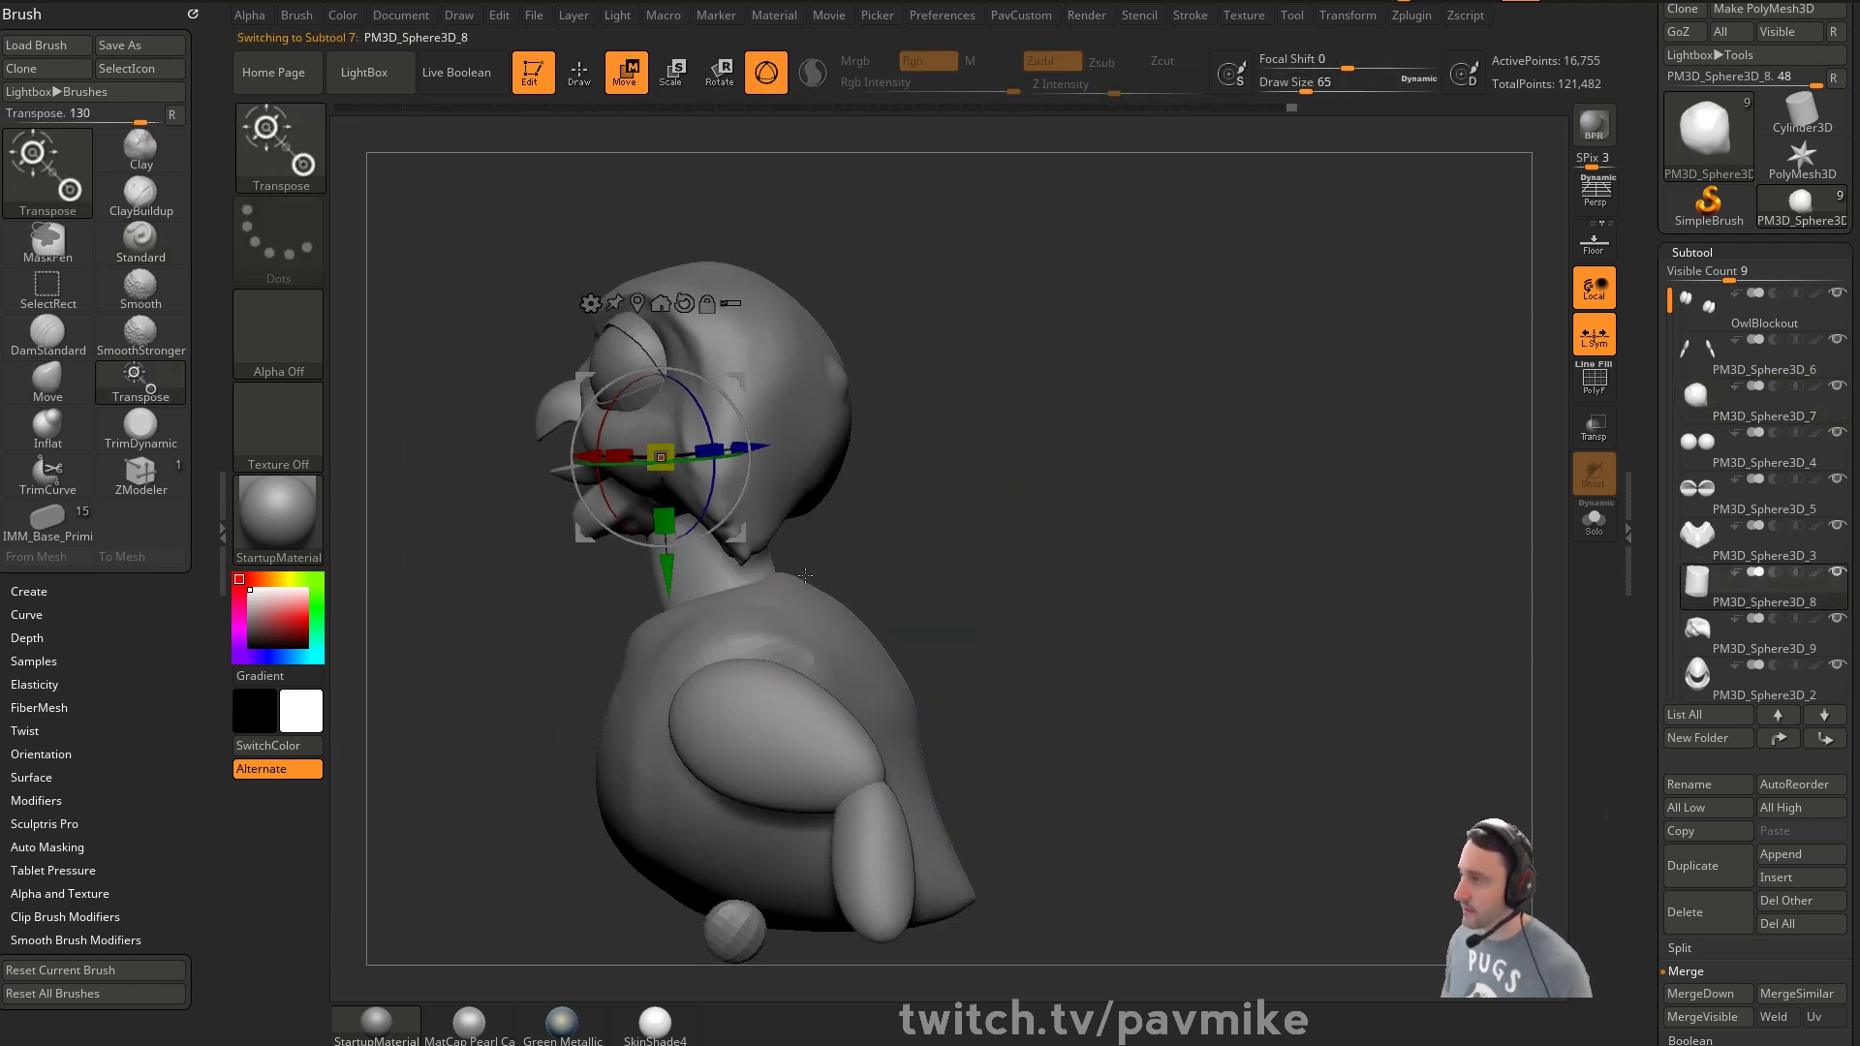
pyautogui.keyDown('alt'); pyautogui.moveTo(728, 392); pyautogui.dragTo(791, 529); pyautogui.keyUp('alt')
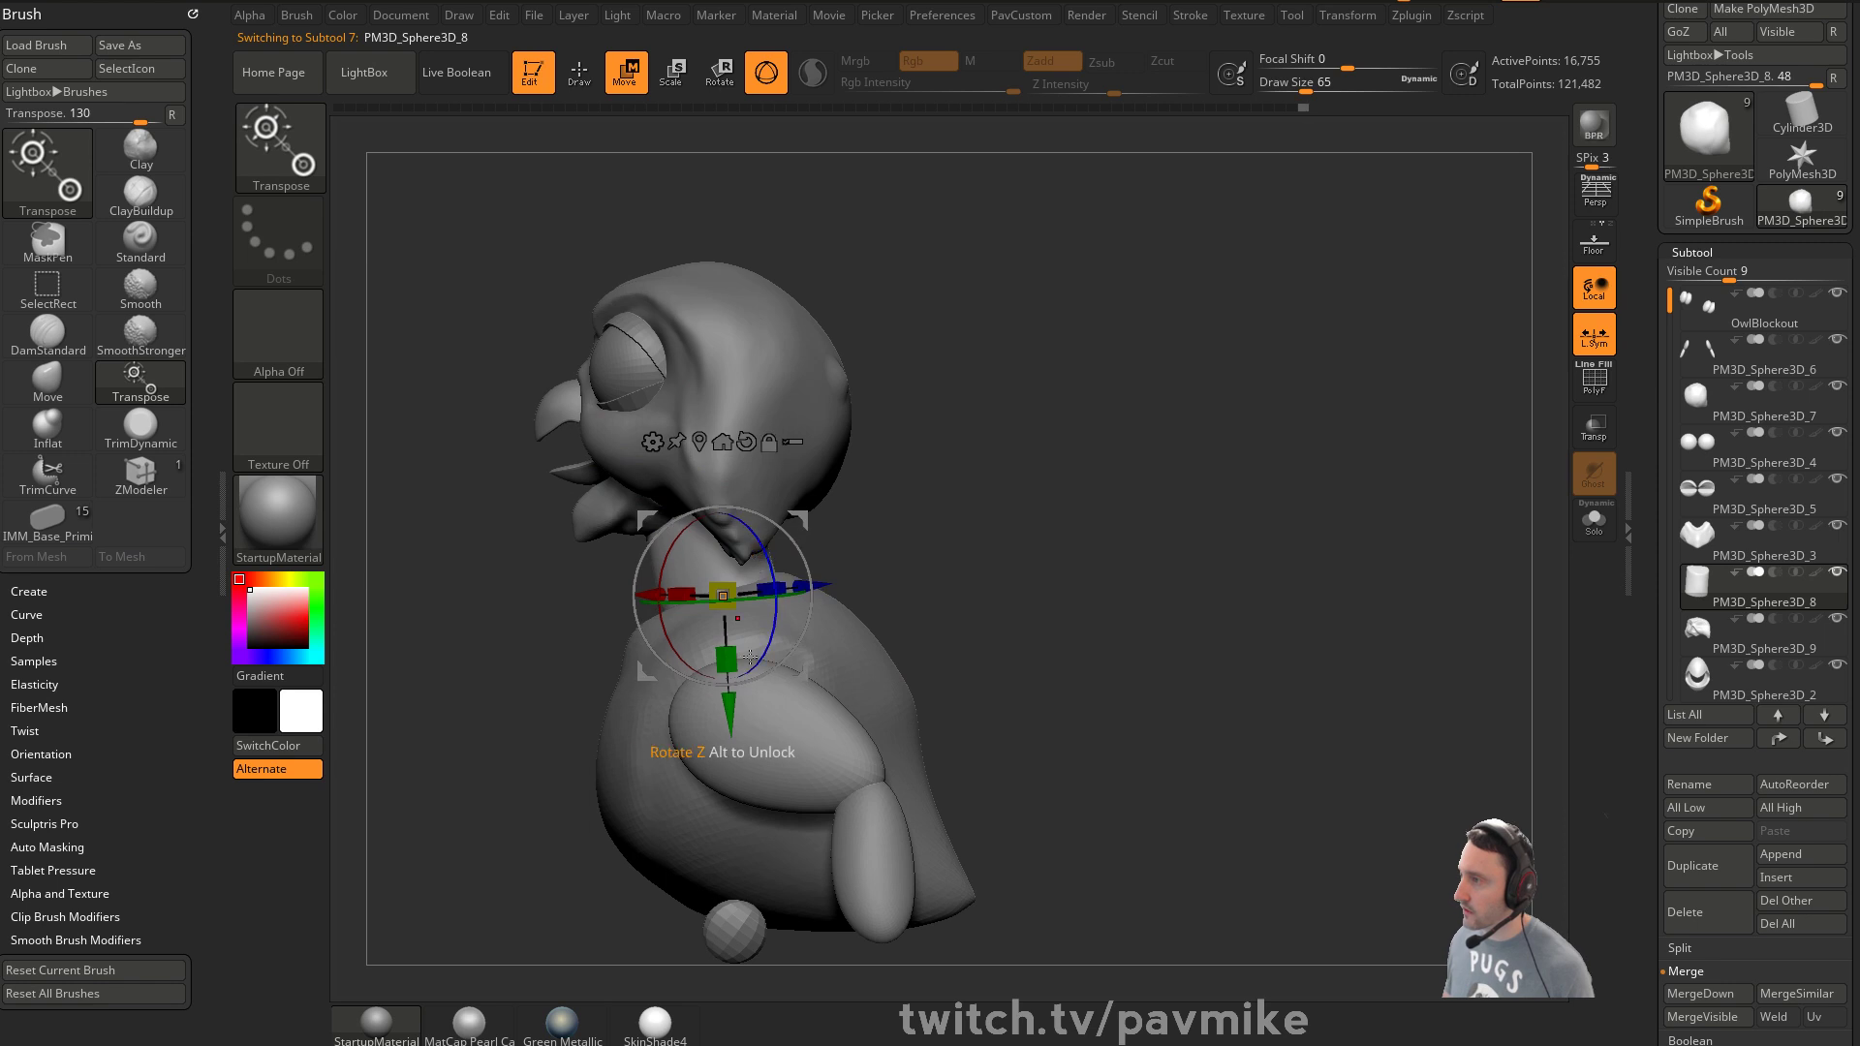
# Isolate the neck, adjust it vertically with the gizmo, and show the other parts again
pyautogui.click(1594, 520)
pyautogui.moveTo(1146, 594); pyautogui.dragTo(1080, 550)
pyautogui.keyDown('alt'); pyautogui.click(483, 635); pyautogui.keyUp('alt')
pyautogui.keyDown('shift'); pyautogui.moveTo(714, 571); pyautogui.dragTo(652, 559); pyautogui.keyUp('shift')
pyautogui.moveTo(595, 691); pyautogui.dragTo(593, 648)
pyautogui.press('q')
pyautogui.click(1594, 521)
# Lower the head and neck parts together toward the body with the gizmo acting on all selected subtools
pyautogui.moveTo(1212, 523)
pyautogui.keyDown('alt'); pyautogui.mouseDown()
pyautogui.moveTo(1133, 494)
pyautogui.moveTo(1111, 511)
pyautogui.mouseUp(); pyautogui.keyUp('alt')
pyautogui.press('w')
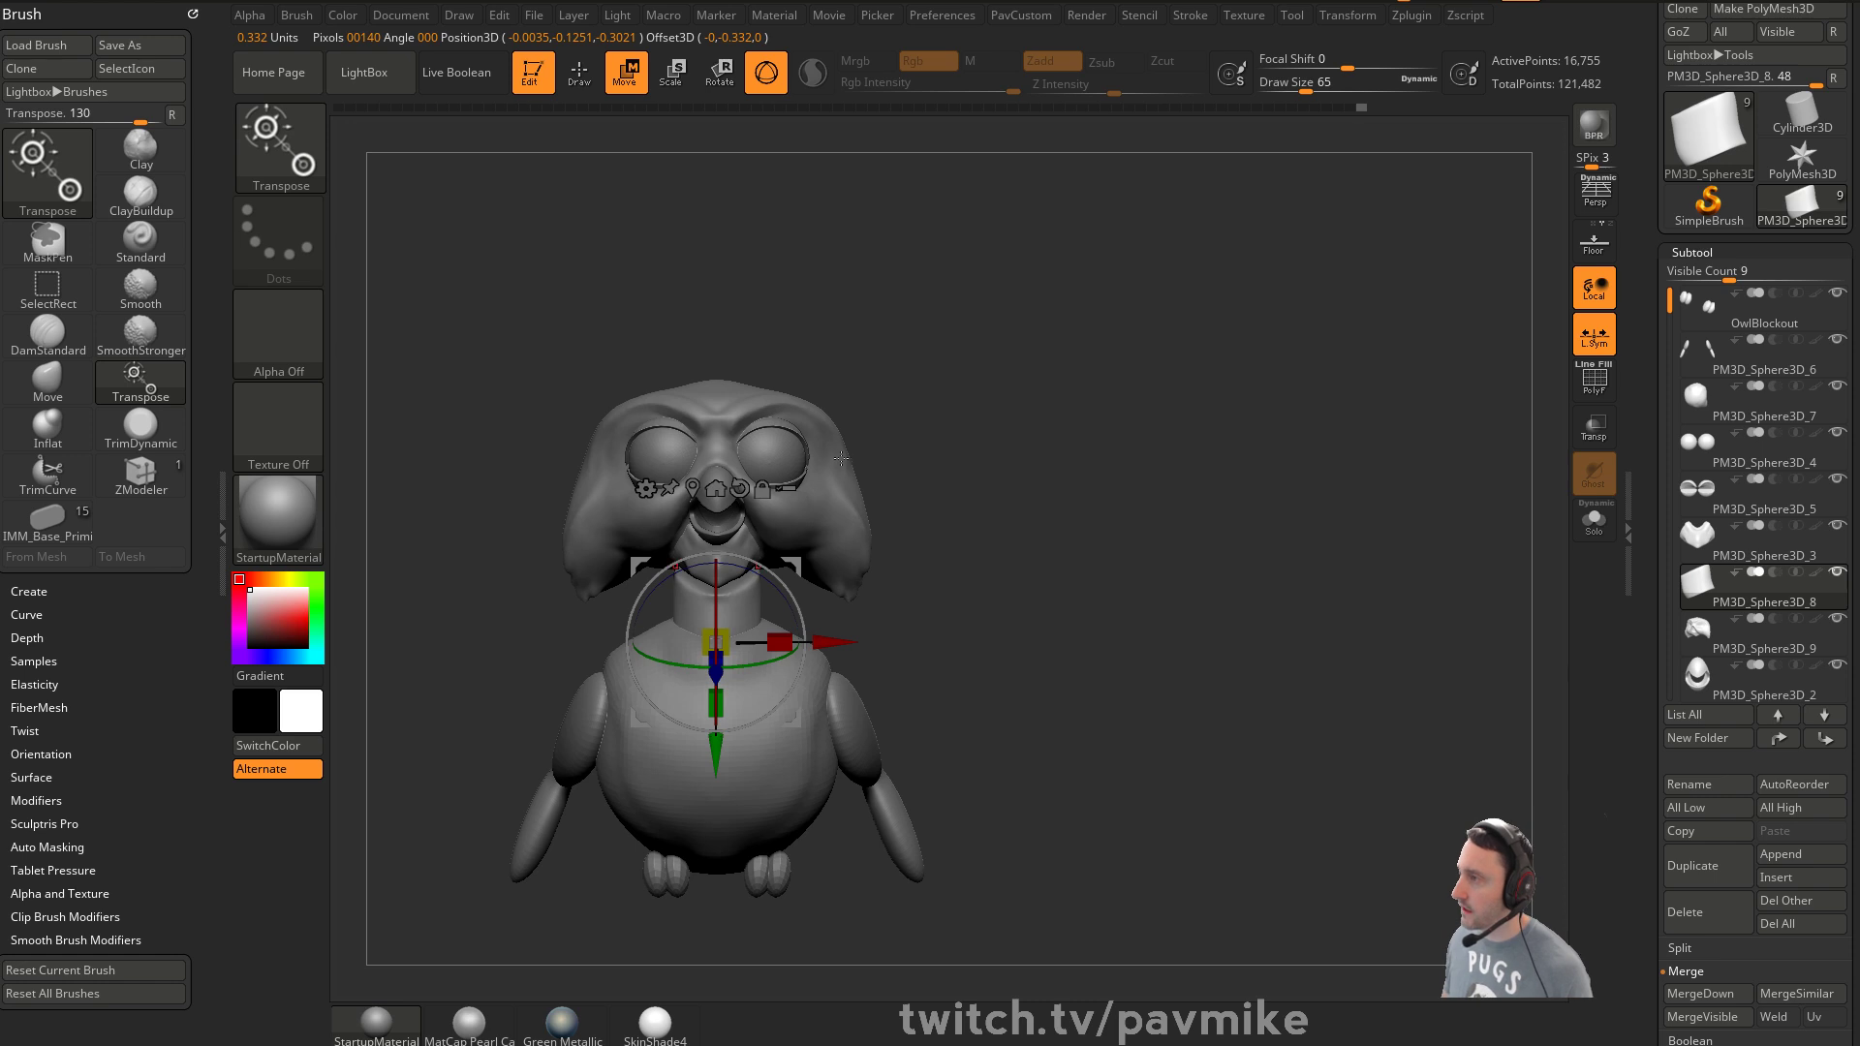
pyautogui.click(787, 490)
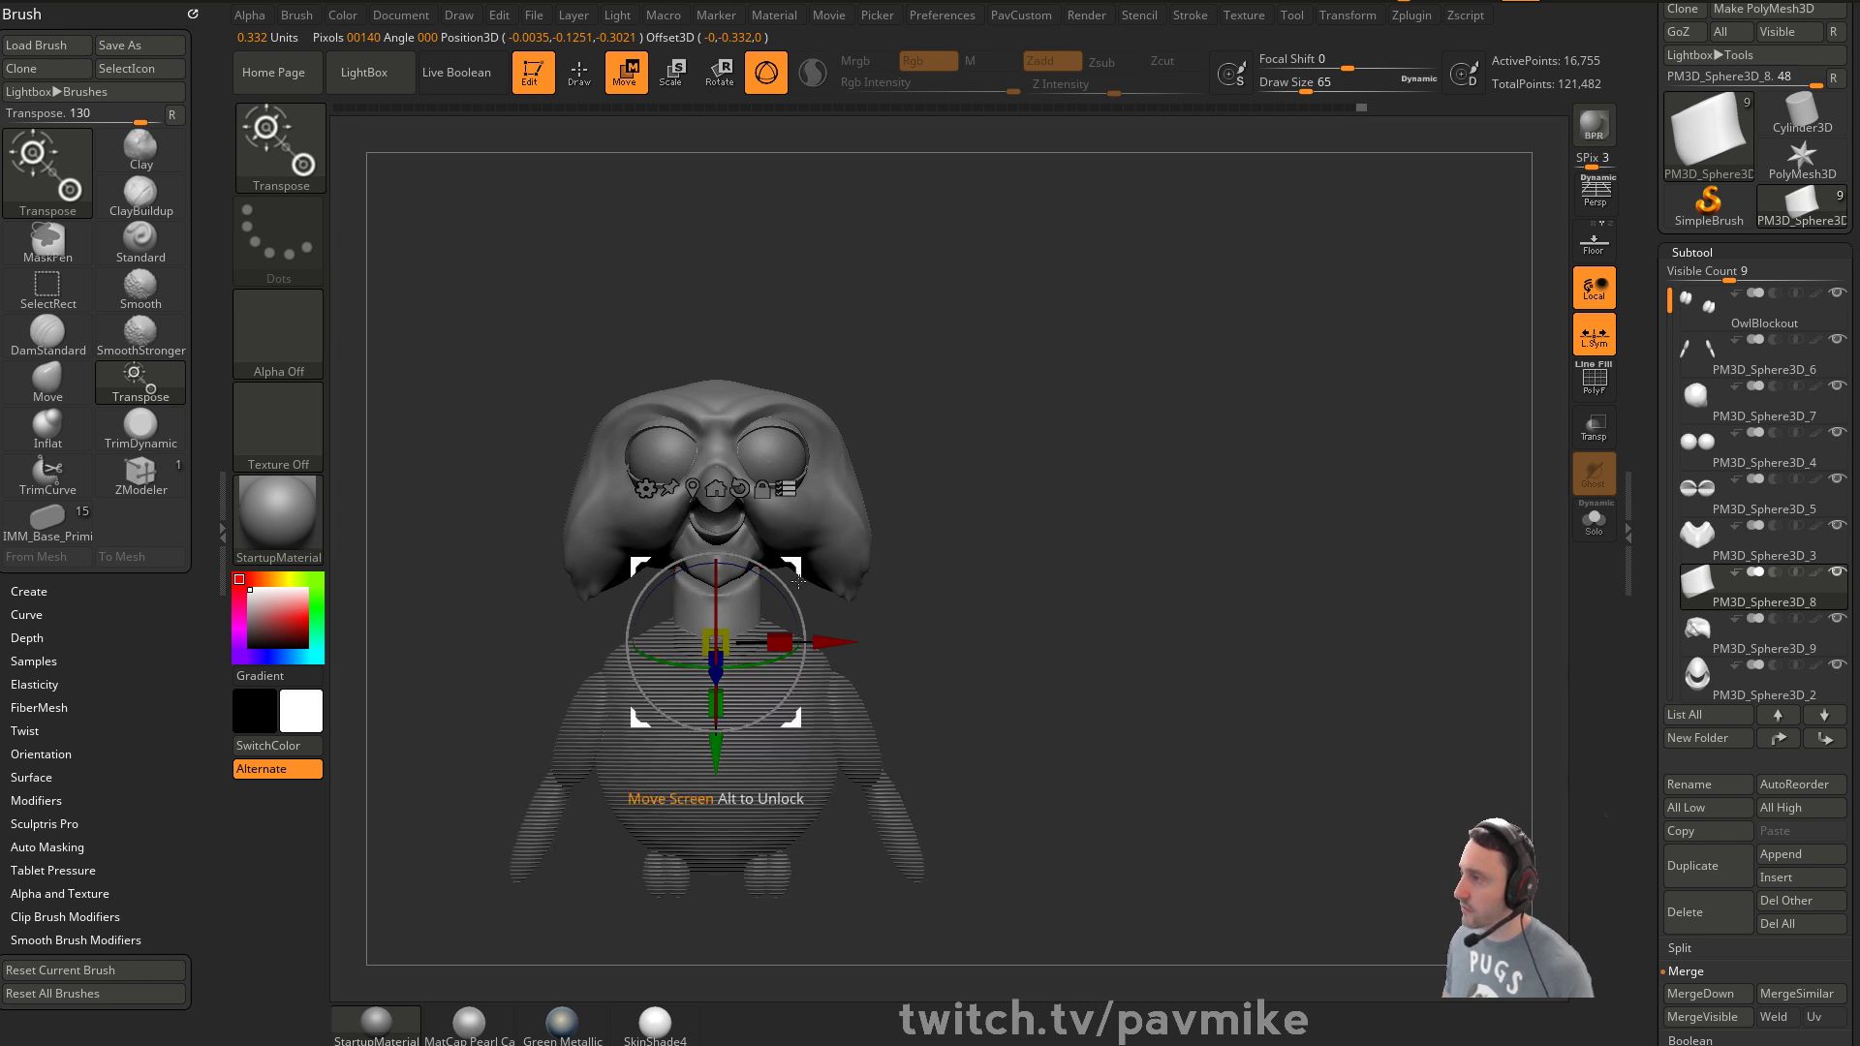
pyautogui.moveTo(721, 747); pyautogui.dragTo(713, 789)
pyautogui.moveTo(1130, 519)
pyautogui.mouseDown()
pyautogui.moveTo(1013, 531)
pyautogui.moveTo(892, 461)
pyautogui.moveTo(1027, 485)
pyautogui.moveTo(951, 472)
pyautogui.moveTo(945, 514)
pyautogui.mouseUp()
pyautogui.press('q')
# Adjust the surface where the head meets the neck with the Move brush
pyautogui.keyDown('alt'); pyautogui.click(755, 543); pyautogui.keyUp('alt')
pyautogui.moveTo(737, 577); pyautogui.dragTo(755, 552, button='right')
pyautogui.press('b')
pyautogui.press('m')
pyautogui.press('v')
pyautogui.moveTo(719, 579); pyautogui.dragTo(712, 552)
pyautogui.moveTo(969, 489); pyautogui.dragTo(910, 462)
# Move the head further down onto the neck with the gizmo
pyautogui.press('w')
pyautogui.moveTo(726, 568)
pyautogui.mouseDown()
pyautogui.moveTo(759, 616)
pyautogui.moveTo(742, 615)
pyautogui.mouseUp()
pyautogui.press('q')
pyautogui.moveTo(1010, 512)
pyautogui.mouseDown()
pyautogui.moveTo(931, 507)
pyautogui.moveTo(1099, 512)
pyautogui.moveTo(852, 503)
pyautogui.mouseUp()
# Smooth the back and side of the head with SmoothStronger at draw size 74
pyautogui.press('b')
pyautogui.press('s')
pyautogui.press('t')
pyautogui.keyDown('shift'); pyautogui.moveTo(699, 506); pyautogui.dragTo(684, 517); pyautogui.keyUp('shift')
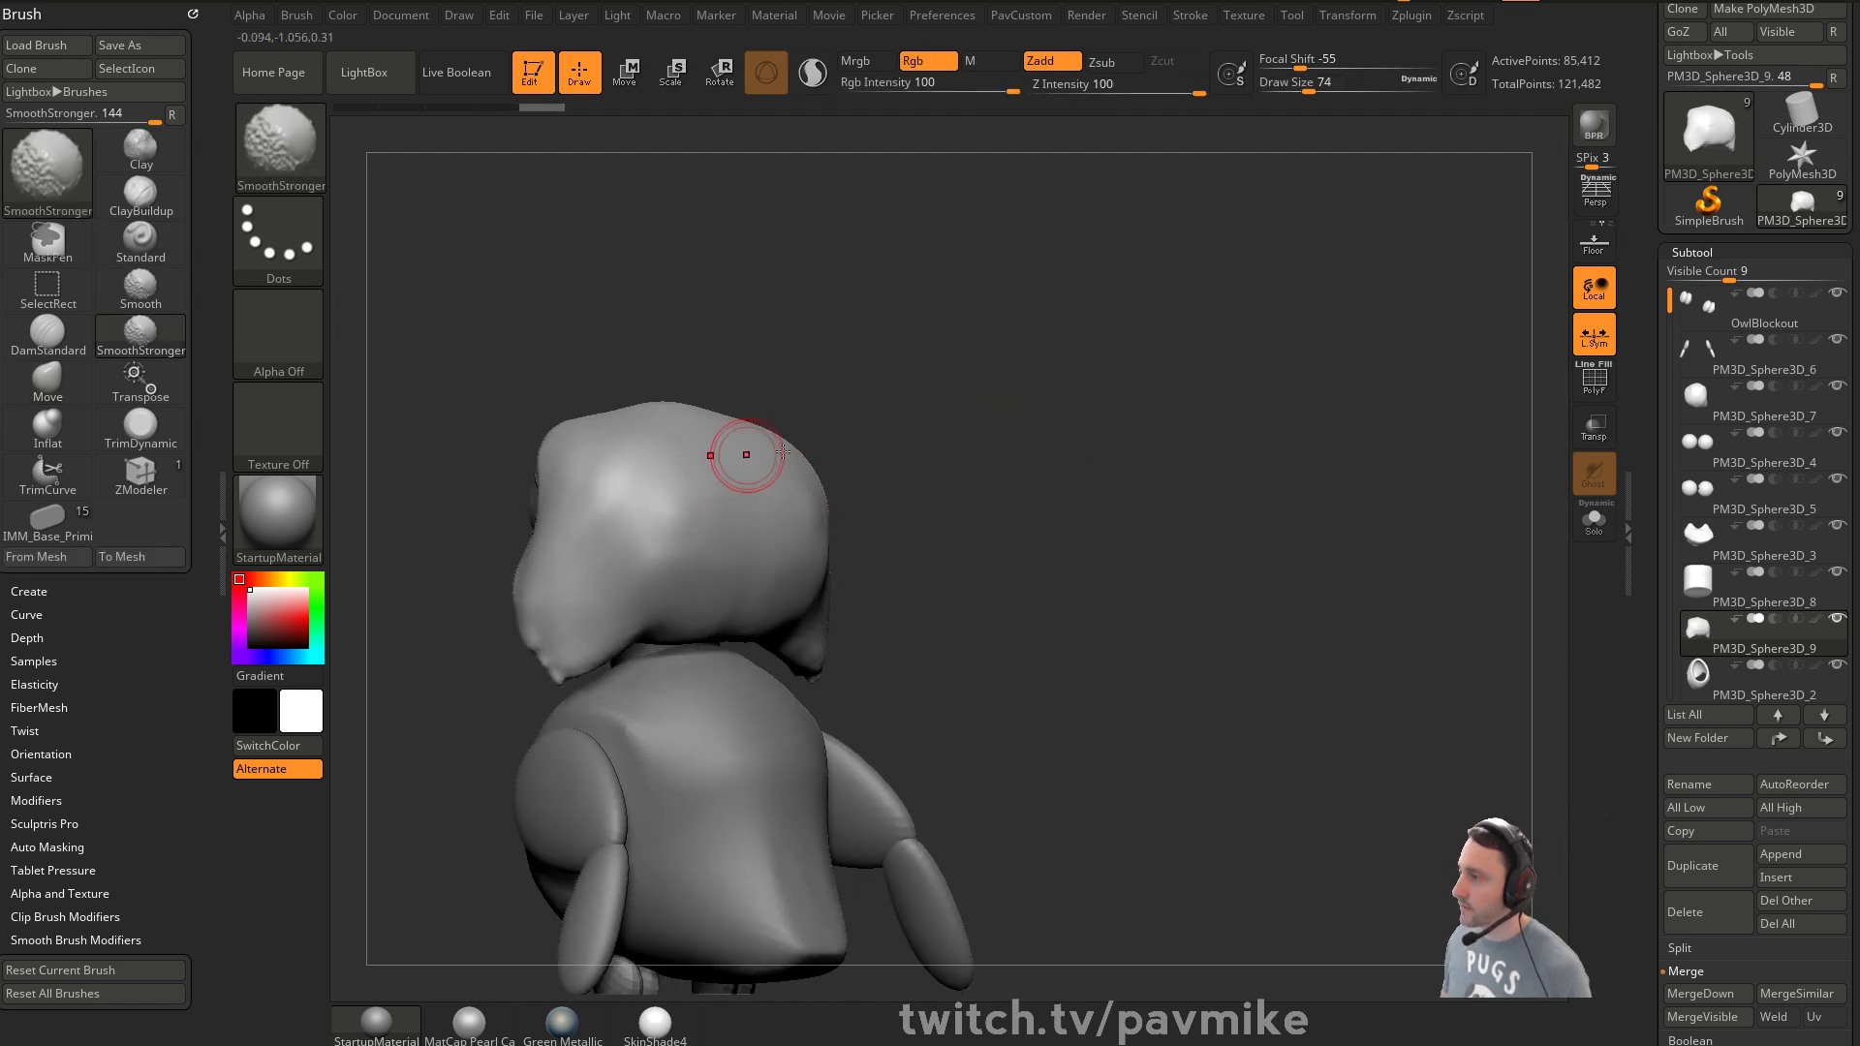
pyautogui.press('space')
pyautogui.moveTo(935, 418); pyautogui.dragTo(1123, 412)
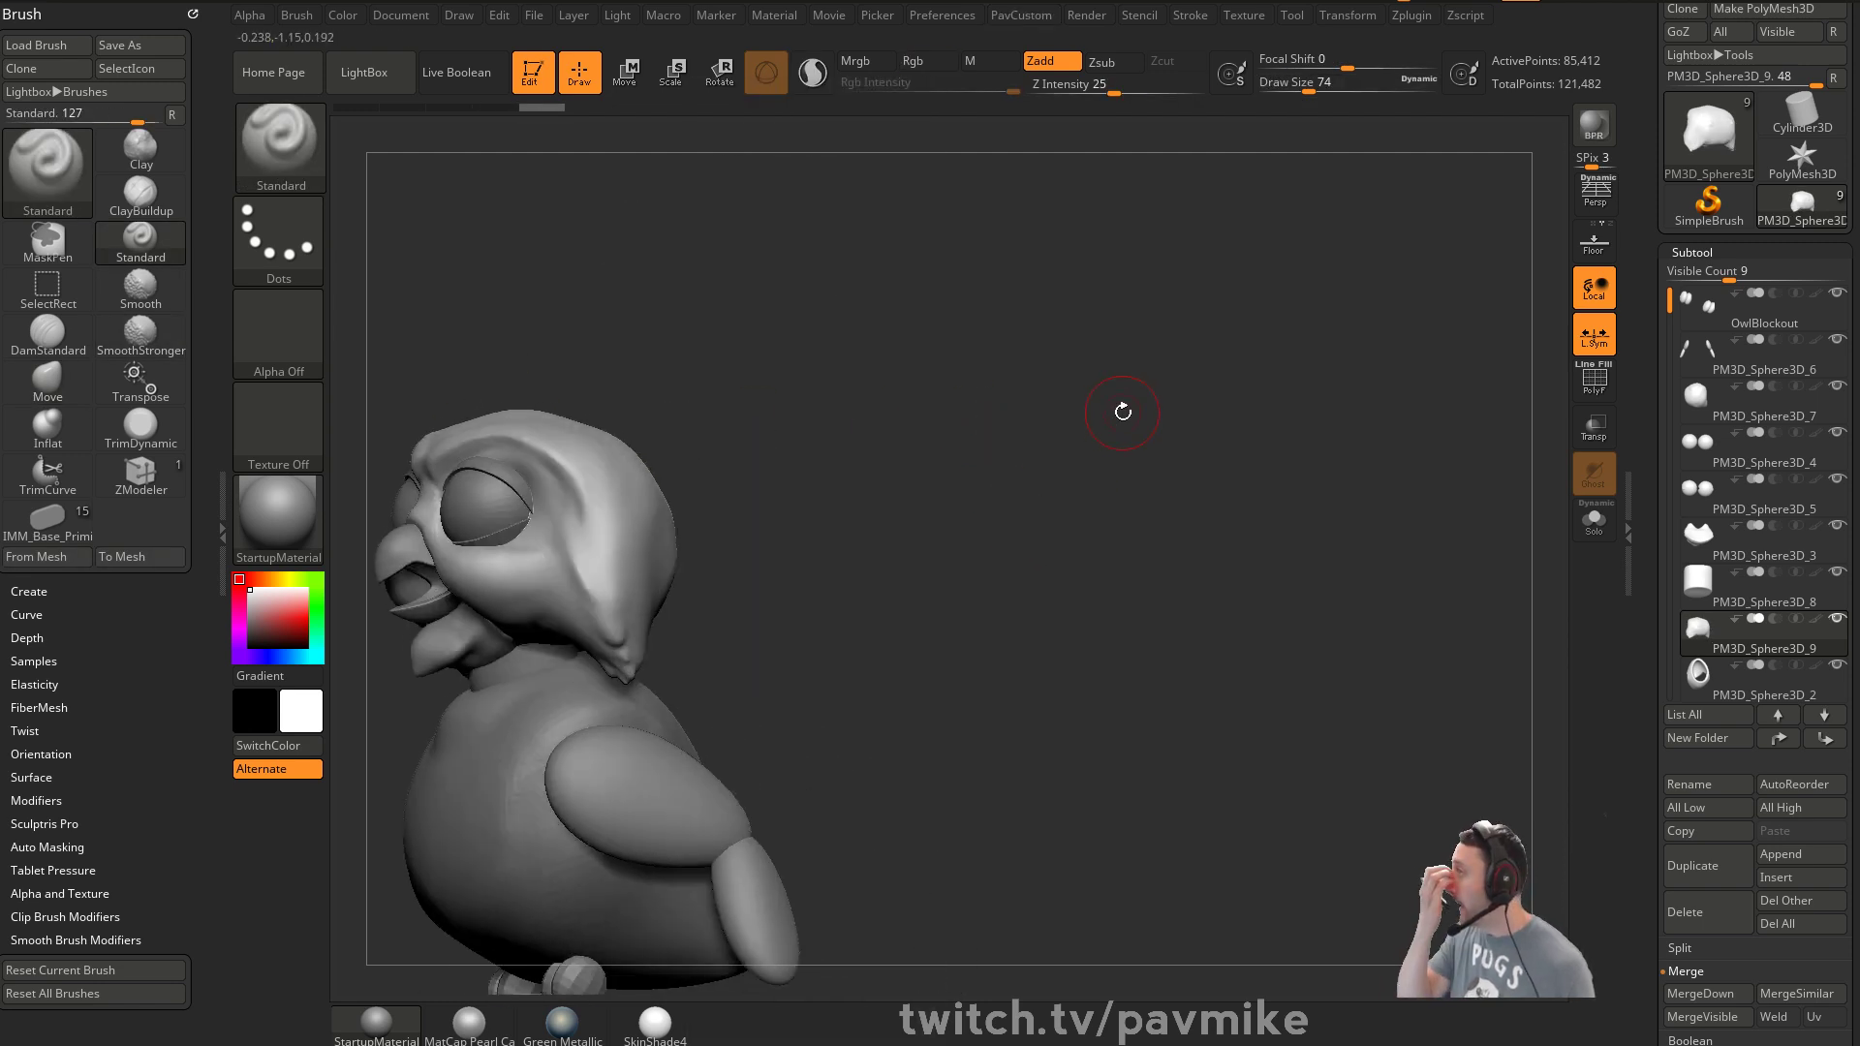
pyautogui.moveTo(938, 438)
pyautogui.keyDown('shift'); pyautogui.mouseDown()
pyautogui.moveTo(1000, 448)
pyautogui.moveTo(855, 399)
pyautogui.moveTo(835, 480)
pyautogui.moveTo(940, 453)
pyautogui.moveTo(796, 498)
pyautogui.mouseUp(); pyautogui.keyUp('shift')
# Pull pointed ear tufts out of both upper corners of the head with the MoveAccu brush at draw sizes 101 and 77
pyautogui.press('b')
pyautogui.press('m')
pyautogui.press('a')
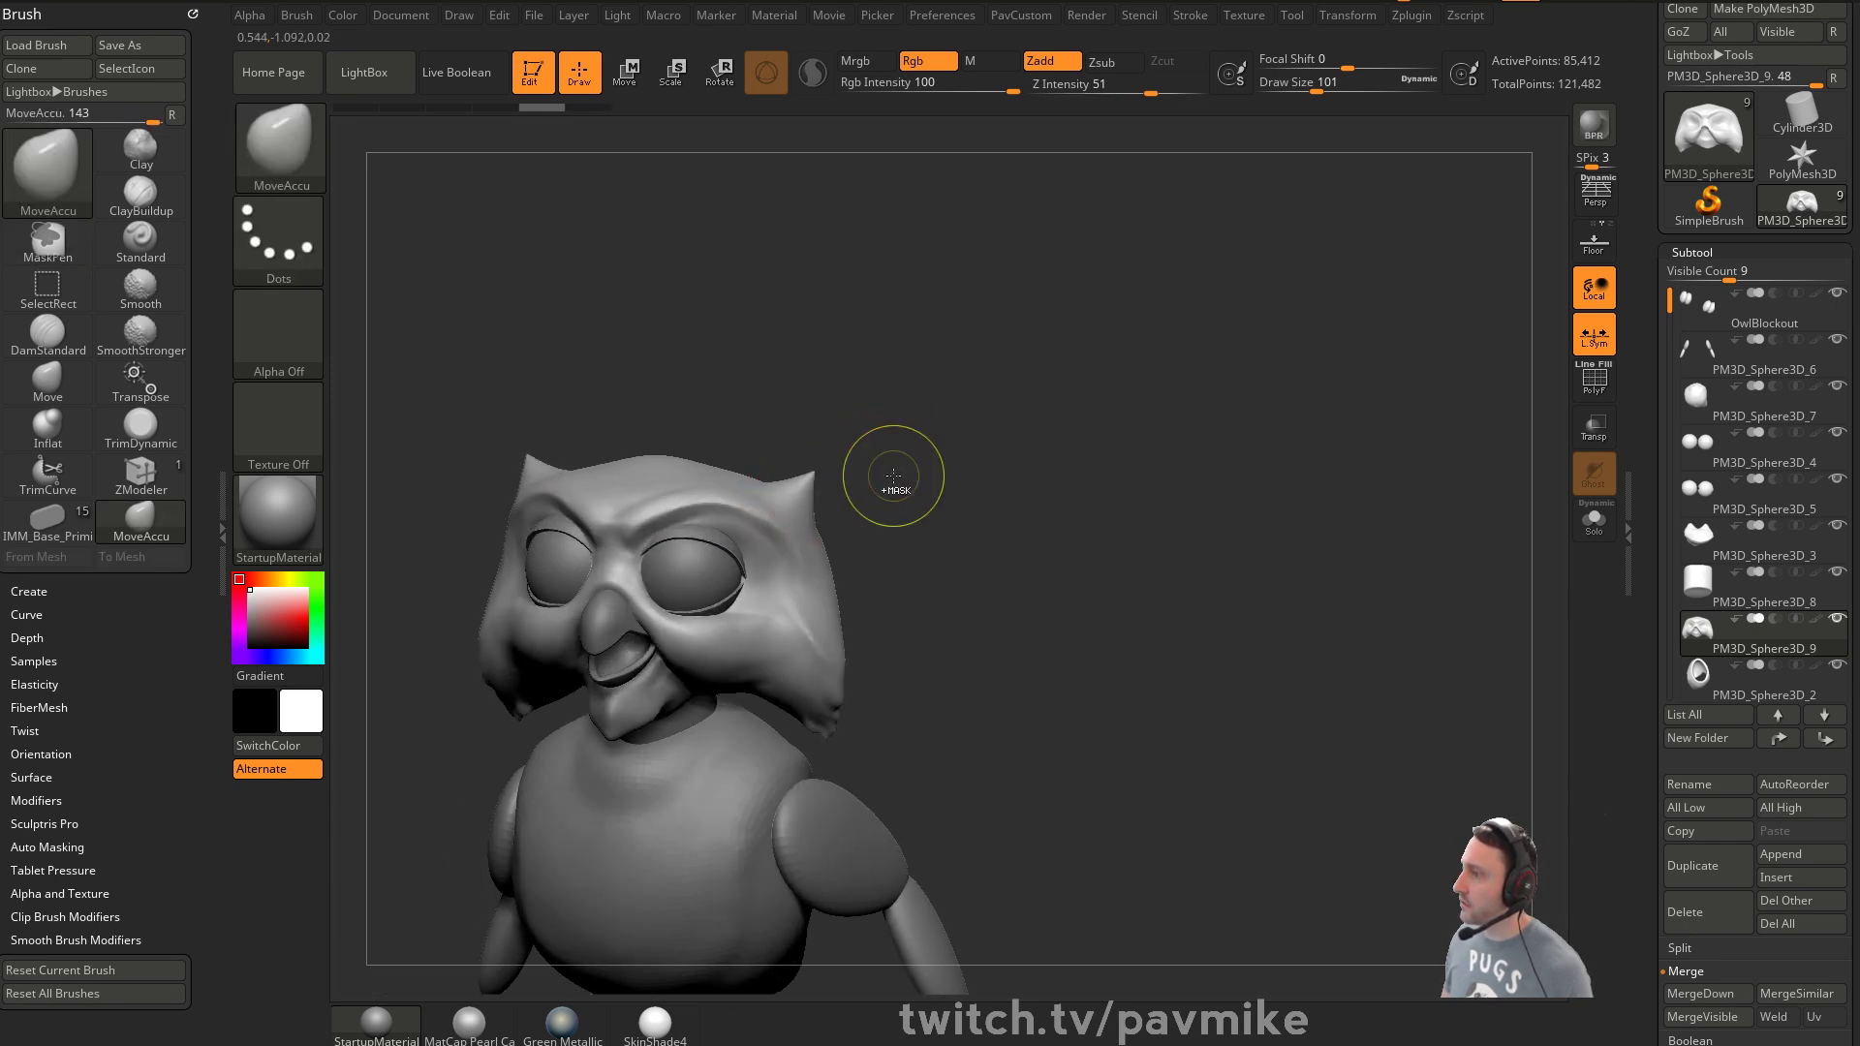
pyautogui.press('[')
pyautogui.moveTo(892, 460)
pyautogui.mouseDown()
pyautogui.moveTo(808, 484)
pyautogui.moveTo(992, 436)
pyautogui.mouseUp()
pyautogui.press('ctrl')
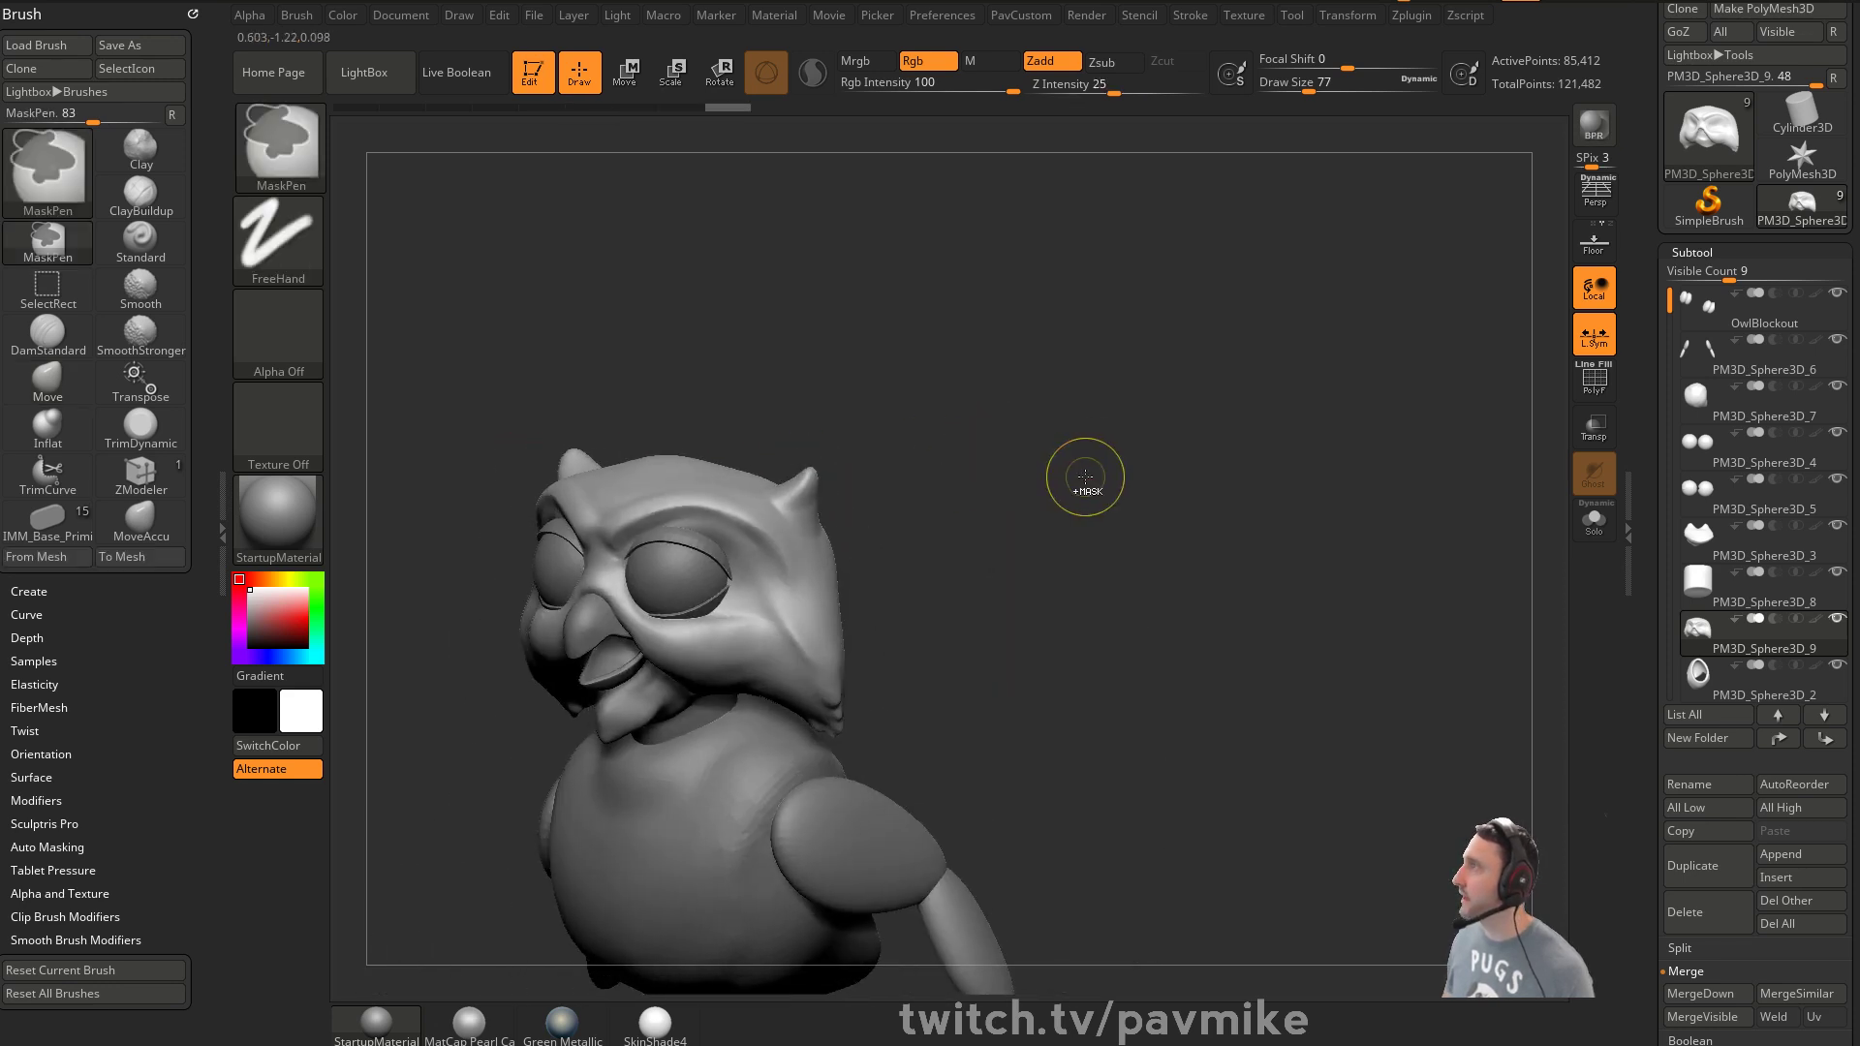
pyautogui.moveTo(1112, 477); pyautogui.dragTo(1063, 479)
pyautogui.moveTo(804, 487)
pyautogui.mouseDown()
pyautogui.moveTo(960, 420)
pyautogui.moveTo(947, 411)
pyautogui.moveTo(941, 453)
pyautogui.moveTo(933, 352)
pyautogui.moveTo(838, 473)
pyautogui.moveTo(868, 479)
pyautogui.mouseUp()
pyautogui.press('ctrl')
pyautogui.hotkey('ctrl', 'z')
pyautogui.press('2')
pyautogui.press(']')
pyautogui.press('1')
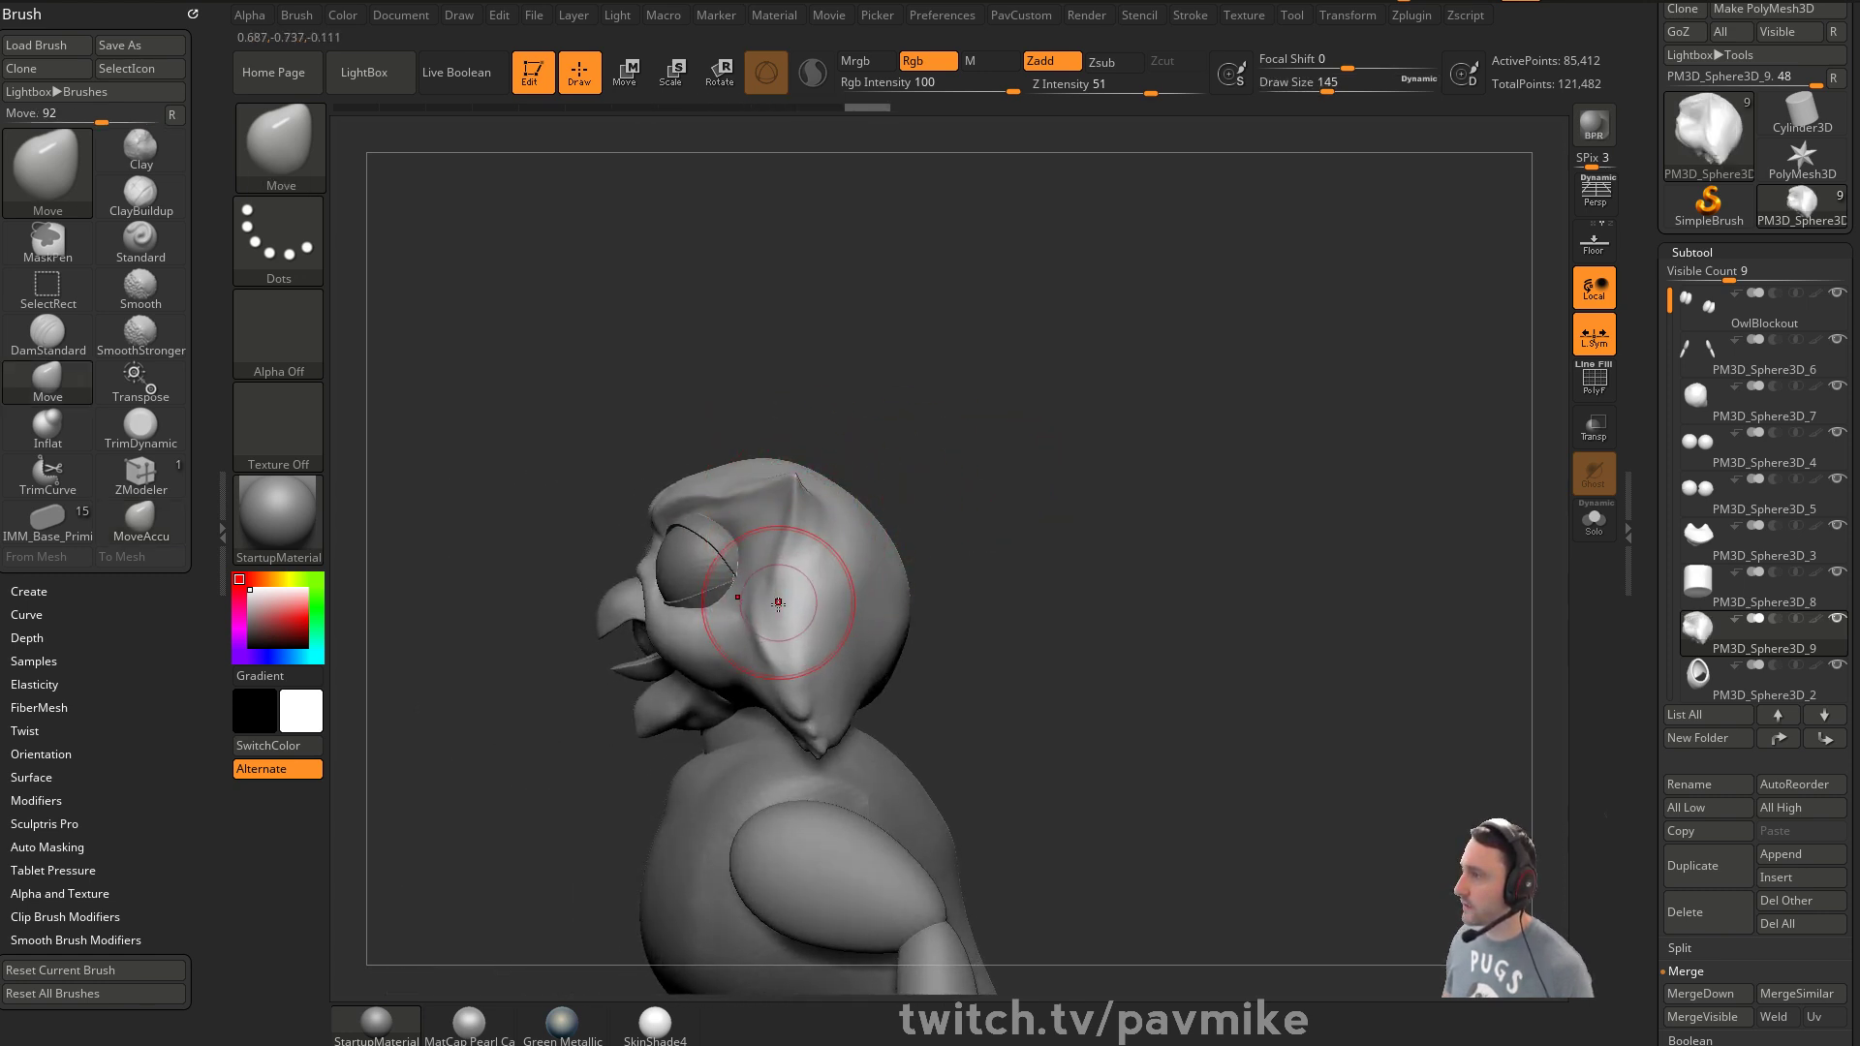
# Reshape the side of the head below the ear tufts with the Move brush at draw sizes 145 and 62, smoothing the surface
pyautogui.moveTo(975, 595); pyautogui.dragTo(701, 613)
pyautogui.moveTo(1007, 606); pyautogui.dragTo(1165, 585)
pyautogui.moveTo(1027, 550)
pyautogui.mouseDown()
pyautogui.moveTo(1295, 582)
pyautogui.moveTo(1159, 558)
pyautogui.moveTo(1134, 440)
pyautogui.moveTo(1038, 323)
pyautogui.moveTo(1096, 465)
pyautogui.moveTo(1069, 474)
pyautogui.mouseUp()
pyautogui.press('s')
pyautogui.moveTo(1124, 474)
pyautogui.mouseDown()
pyautogui.moveTo(1070, 471)
pyautogui.moveTo(1121, 468)
pyautogui.moveTo(1086, 476)
pyautogui.mouseUp()
pyautogui.press('shift')
pyautogui.keyDown('shift'); pyautogui.moveTo(916, 692); pyautogui.dragTo(885, 606); pyautogui.keyUp('shift')
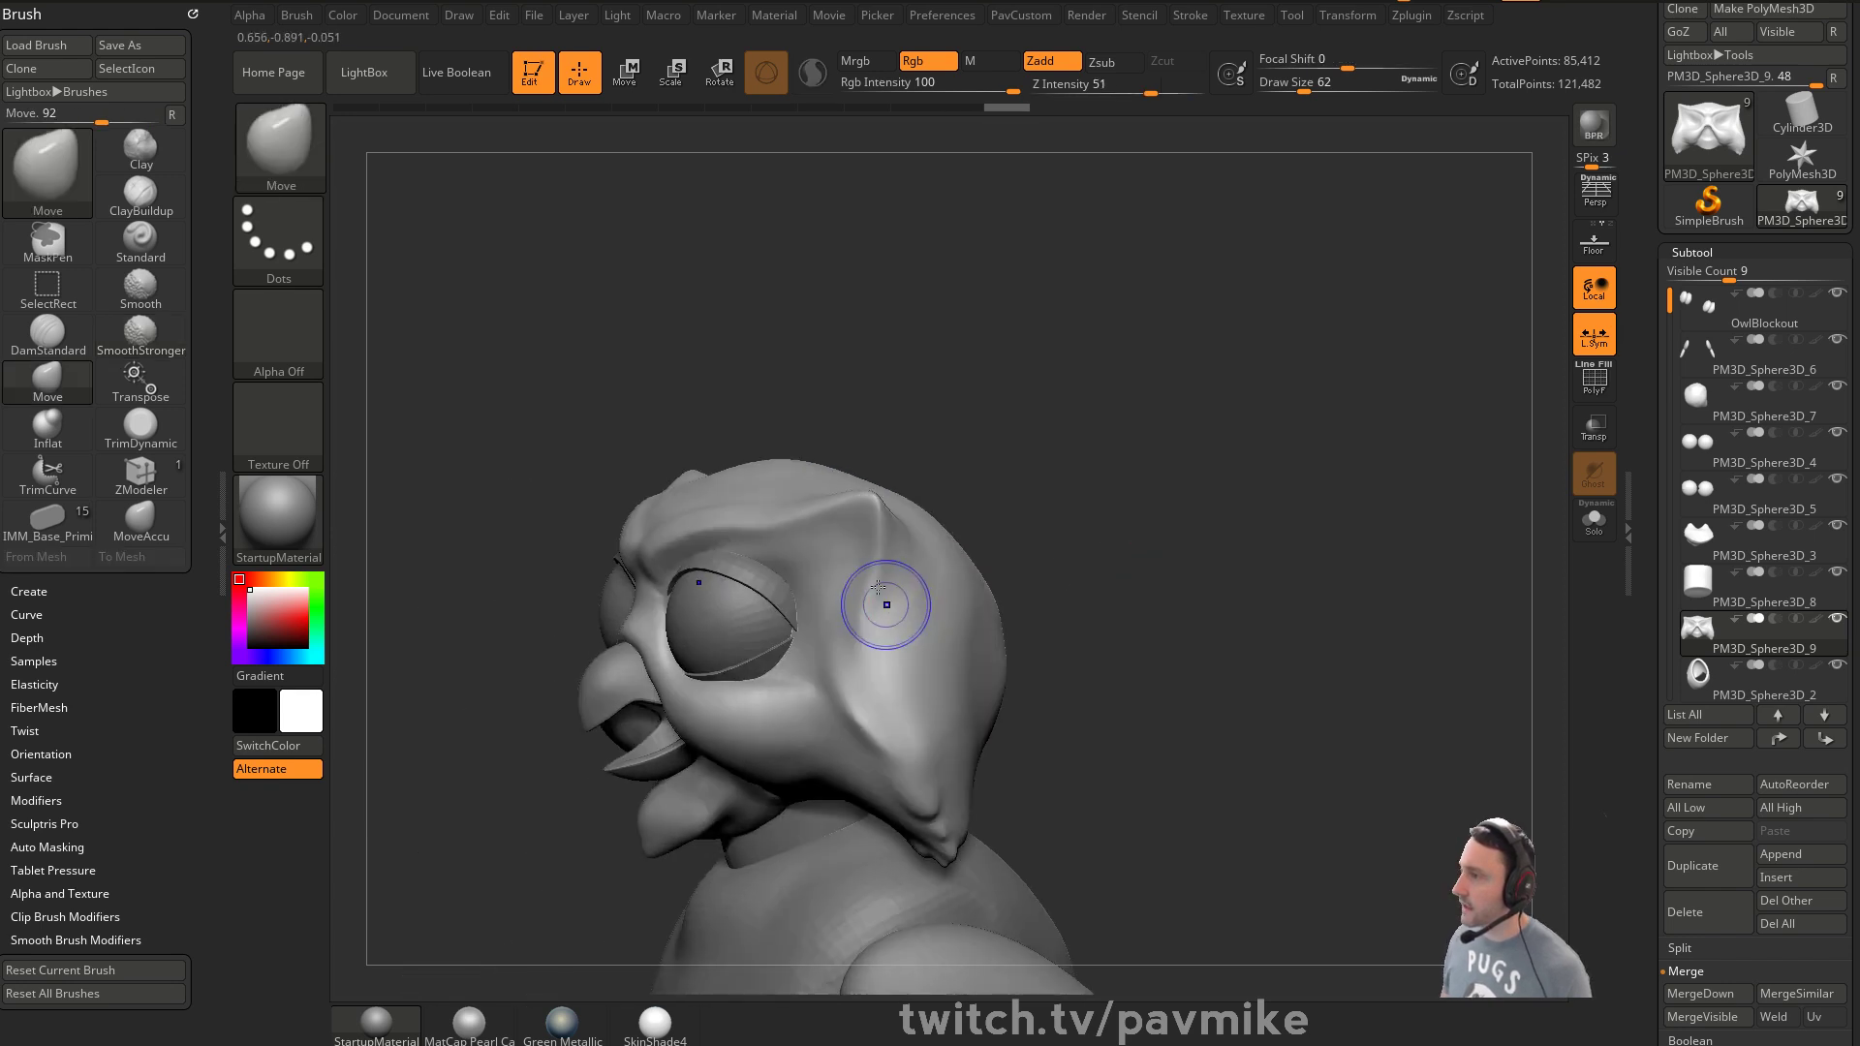
# Carve creases from the ear tufts down the sides of the face with the DamStandard brush at draw size 54
pyautogui.moveTo(1113, 639)
pyautogui.mouseDown()
pyautogui.moveTo(1092, 485)
pyautogui.moveTo(1114, 448)
pyautogui.moveTo(1064, 454)
pyautogui.mouseUp()
pyautogui.press('b')
pyautogui.press('d')
pyautogui.press('s')
pyautogui.press('s')
pyautogui.moveTo(756, 501); pyautogui.dragTo(752, 501)
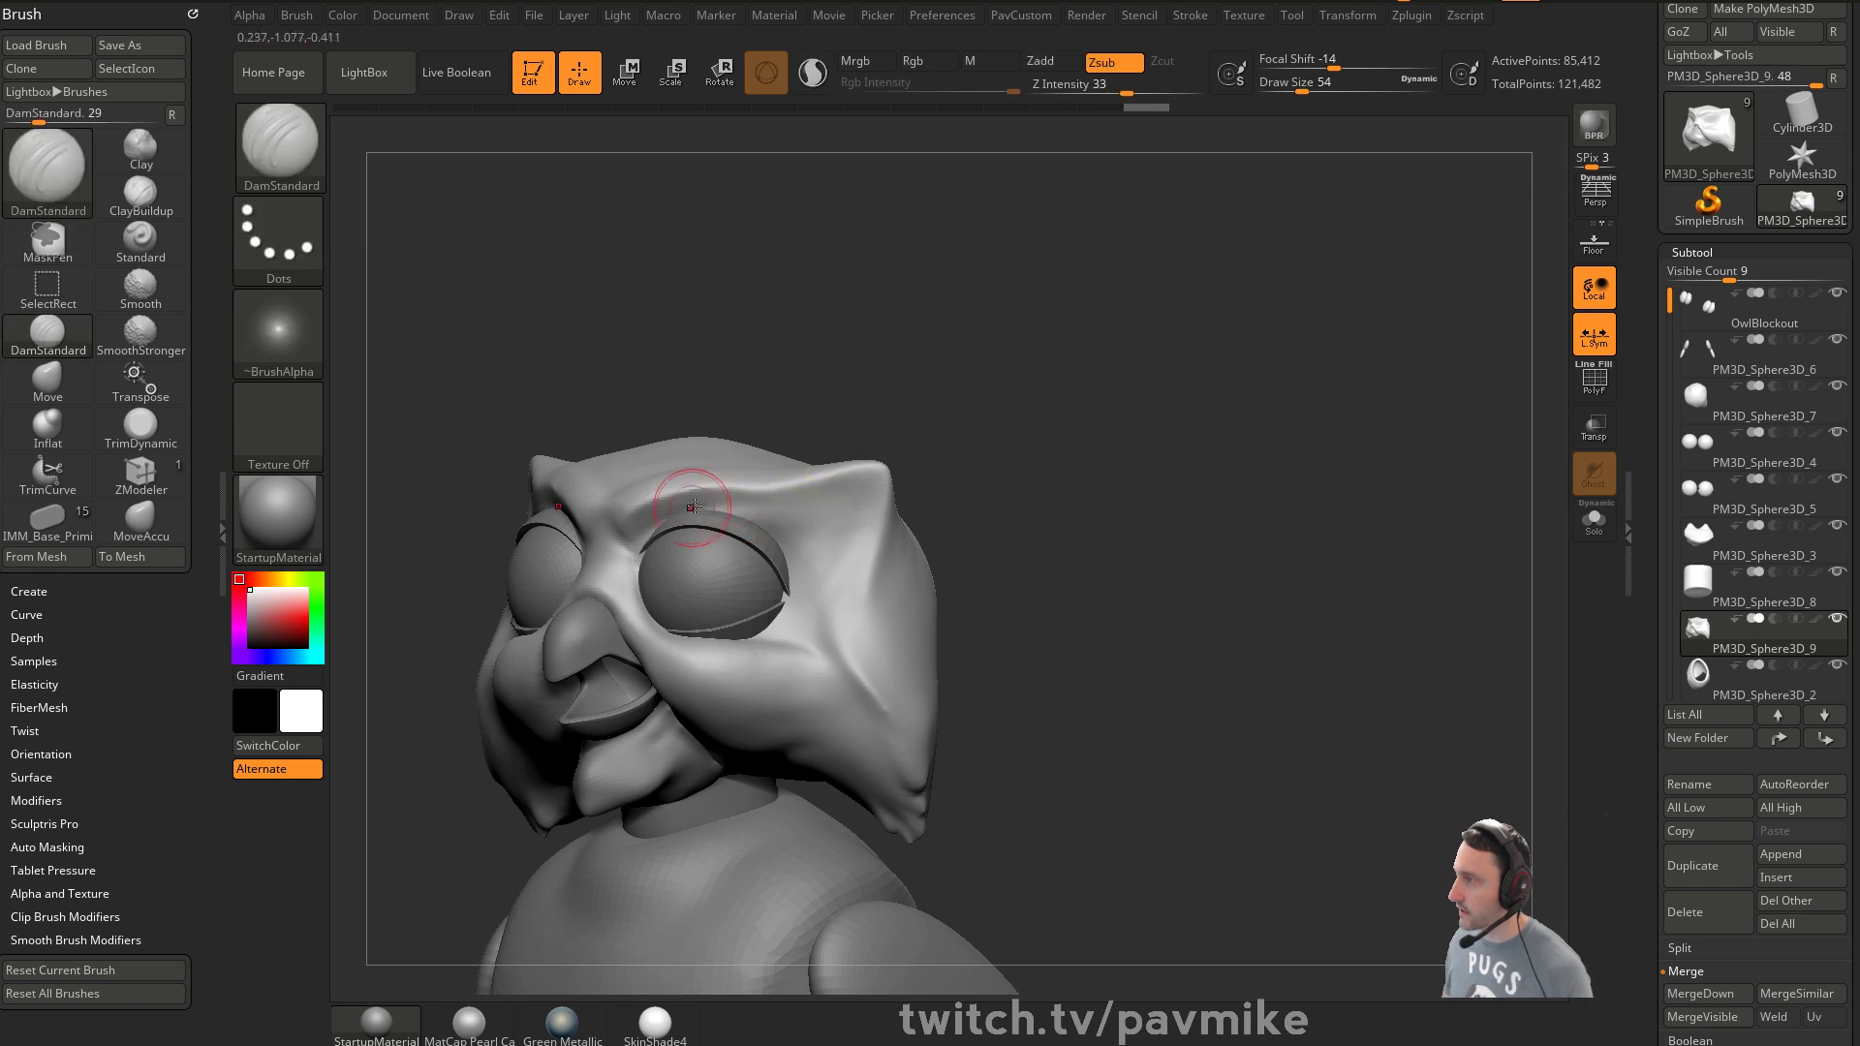
pyautogui.moveTo(863, 492)
pyautogui.mouseDown()
pyautogui.moveTo(828, 586)
pyautogui.moveTo(857, 669)
pyautogui.mouseUp()
pyautogui.moveTo(992, 647)
pyautogui.keyDown('alt'); pyautogui.mouseDown()
pyautogui.moveTo(979, 598)
pyautogui.moveTo(901, 581)
pyautogui.mouseUp(); pyautogui.keyUp('alt')
pyautogui.moveTo(827, 514); pyautogui.dragTo(858, 634)
pyautogui.moveTo(1047, 643); pyautogui.dragTo(1115, 610)
pyautogui.moveTo(805, 591); pyautogui.dragTo(863, 703)
pyautogui.moveTo(906, 669); pyautogui.dragTo(862, 654)
pyautogui.moveTo(798, 586)
pyautogui.mouseDown()
pyautogui.moveTo(857, 703)
pyautogui.moveTo(901, 669)
pyautogui.moveTo(946, 569)
pyautogui.moveTo(863, 527)
pyautogui.moveTo(989, 504)
pyautogui.moveTo(1050, 469)
pyautogui.moveTo(914, 507)
pyautogui.mouseUp()
# Refine the head's cheek area with small Move brush adjustments at varied draw sizes
pyautogui.press(']')
pyautogui.press(']')
pyautogui.moveTo(1113, 448)
pyautogui.mouseDown()
pyautogui.moveTo(1009, 510)
pyautogui.moveTo(1071, 454)
pyautogui.moveTo(1048, 604)
pyautogui.moveTo(1095, 428)
pyautogui.moveTo(1092, 486)
pyautogui.moveTo(1106, 443)
pyautogui.mouseUp()
pyautogui.moveTo(924, 416)
pyautogui.keyDown('alt'); pyautogui.mouseDown()
pyautogui.moveTo(971, 433)
pyautogui.moveTo(884, 427)
pyautogui.moveTo(824, 451)
pyautogui.moveTo(787, 421)
pyautogui.mouseUp(); pyautogui.keyUp('alt')
pyautogui.press('b')
pyautogui.press('m')
pyautogui.press('v')
pyautogui.press('[')
pyautogui.press('[')
pyautogui.moveTo(1115, 427)
pyautogui.mouseDown()
pyautogui.moveTo(911, 438)
pyautogui.moveTo(1036, 422)
pyautogui.moveTo(1067, 456)
pyautogui.moveTo(1101, 440)
pyautogui.moveTo(1095, 394)
pyautogui.moveTo(1085, 436)
pyautogui.mouseUp()
pyautogui.press('s')
pyautogui.click(1035, 448)
pyautogui.press('s')
pyautogui.click(782, 544)
pyautogui.moveTo(778, 549); pyautogui.dragTo(789, 533)
pyautogui.moveTo(892, 491)
pyautogui.mouseDown()
pyautogui.moveTo(946, 478)
pyautogui.moveTo(841, 485)
pyautogui.mouseUp()
# Select the chin tuft below the beak and examine its fit from both sides of the face
pyautogui.press('b')
pyautogui.press('s')
pyautogui.press('t')
pyautogui.press('s')
pyautogui.moveTo(745, 574); pyautogui.dragTo(756, 574)
pyautogui.hotkey('ctrl', 'z')
pyautogui.press('s')
pyautogui.click(733, 576)
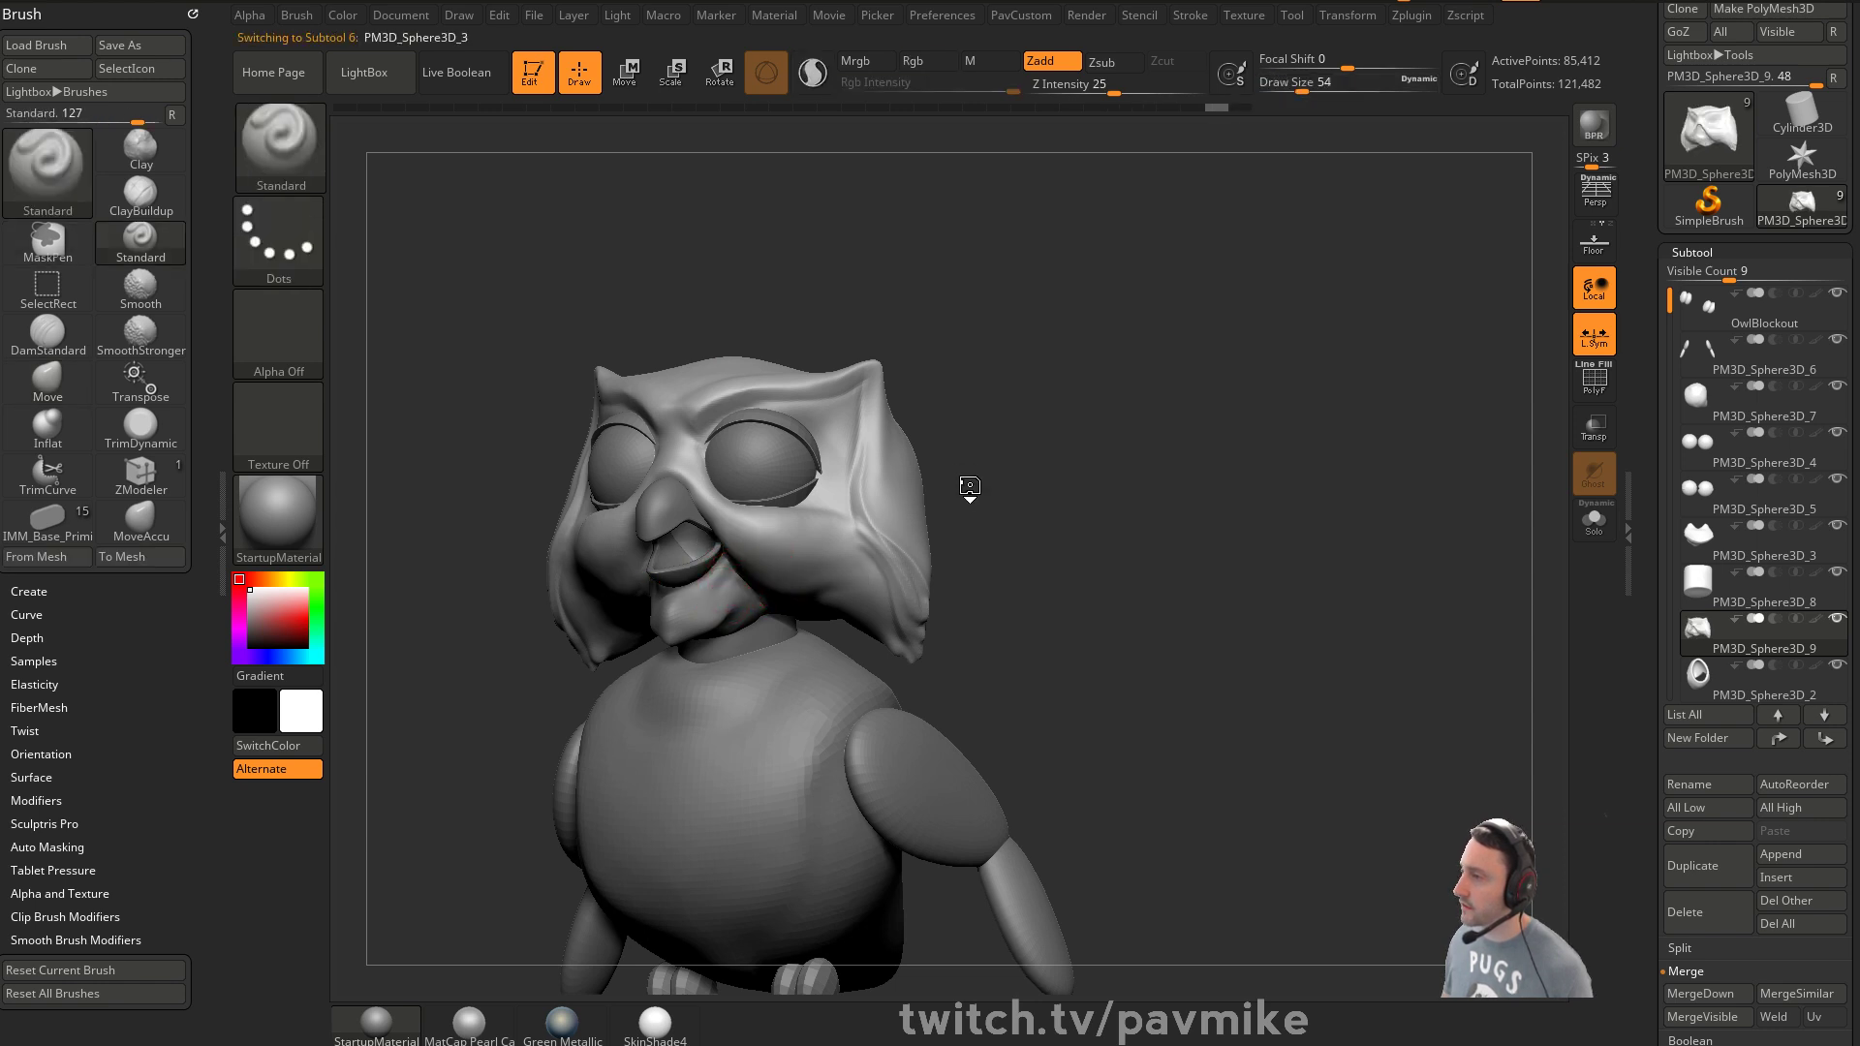
pyautogui.moveTo(992, 465); pyautogui.dragTo(806, 397)
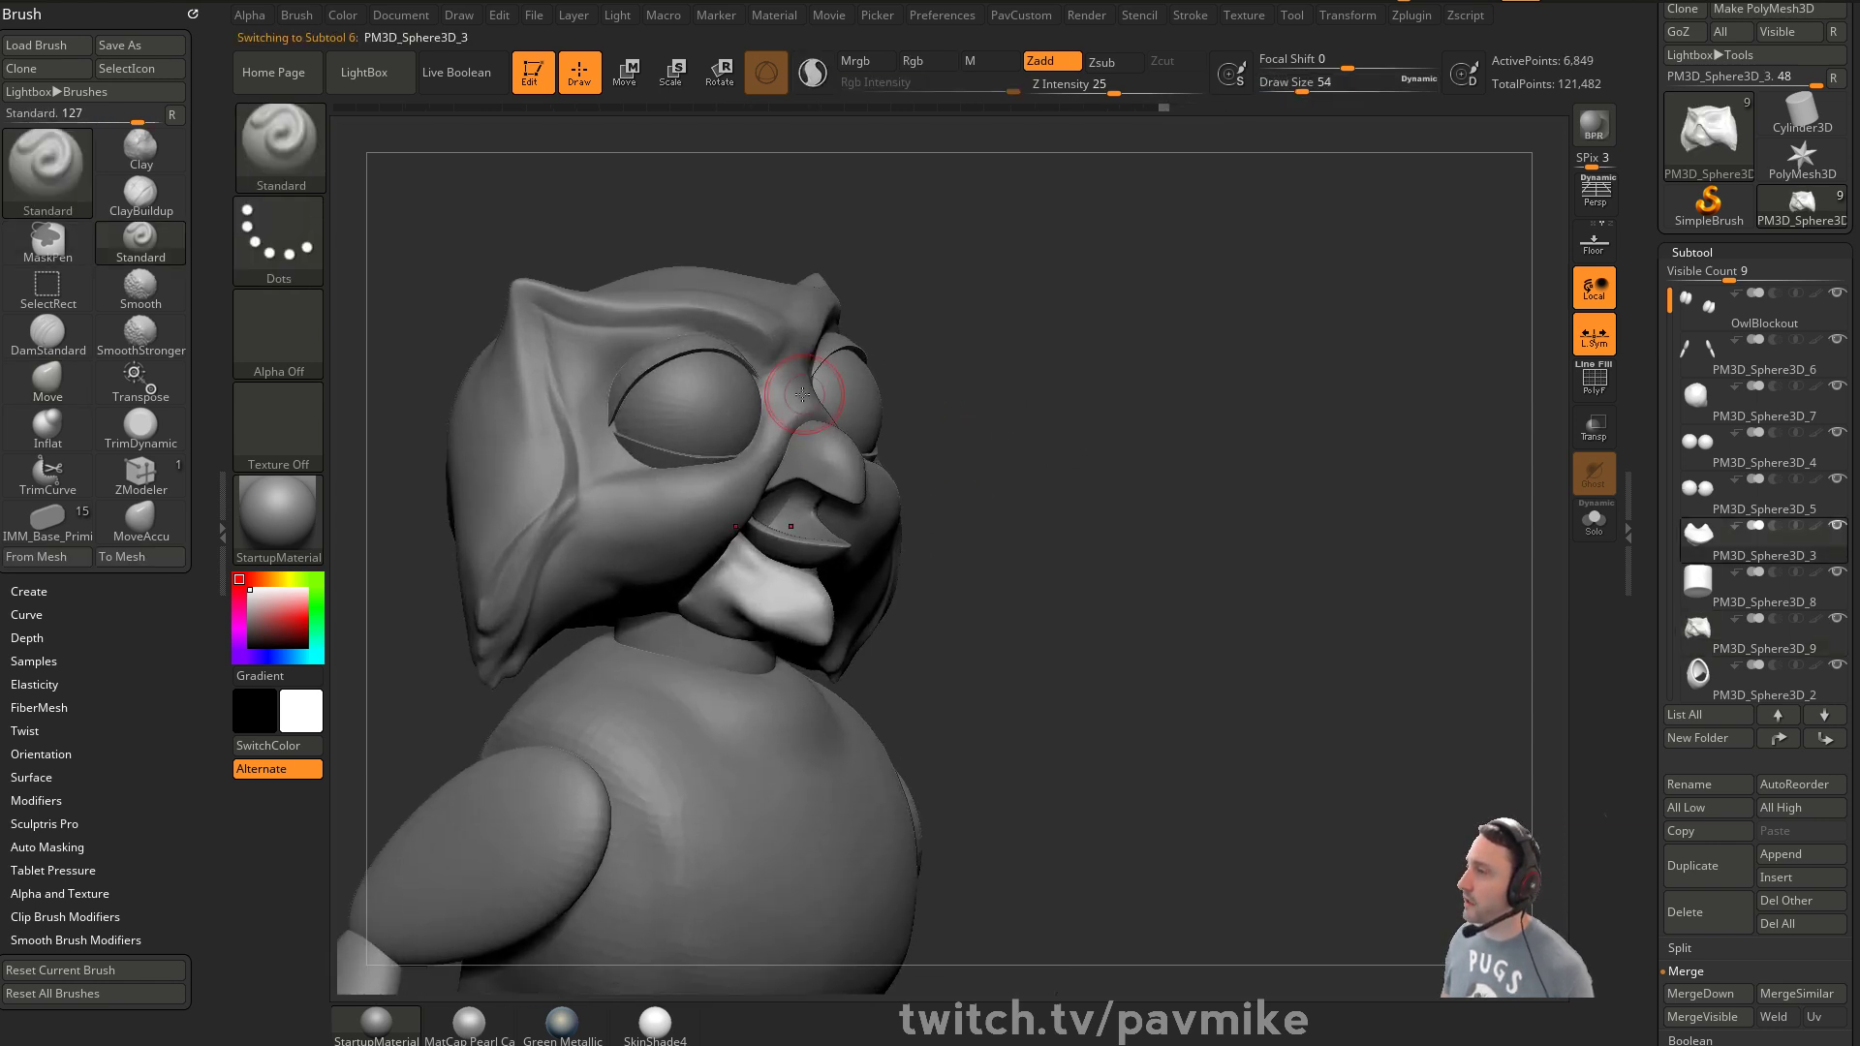
pyautogui.keyDown('alt'); pyautogui.moveTo(981, 432); pyautogui.dragTo(954, 536); pyautogui.keyUp('alt')
pyautogui.moveTo(1124, 490); pyautogui.dragTo(985, 491)
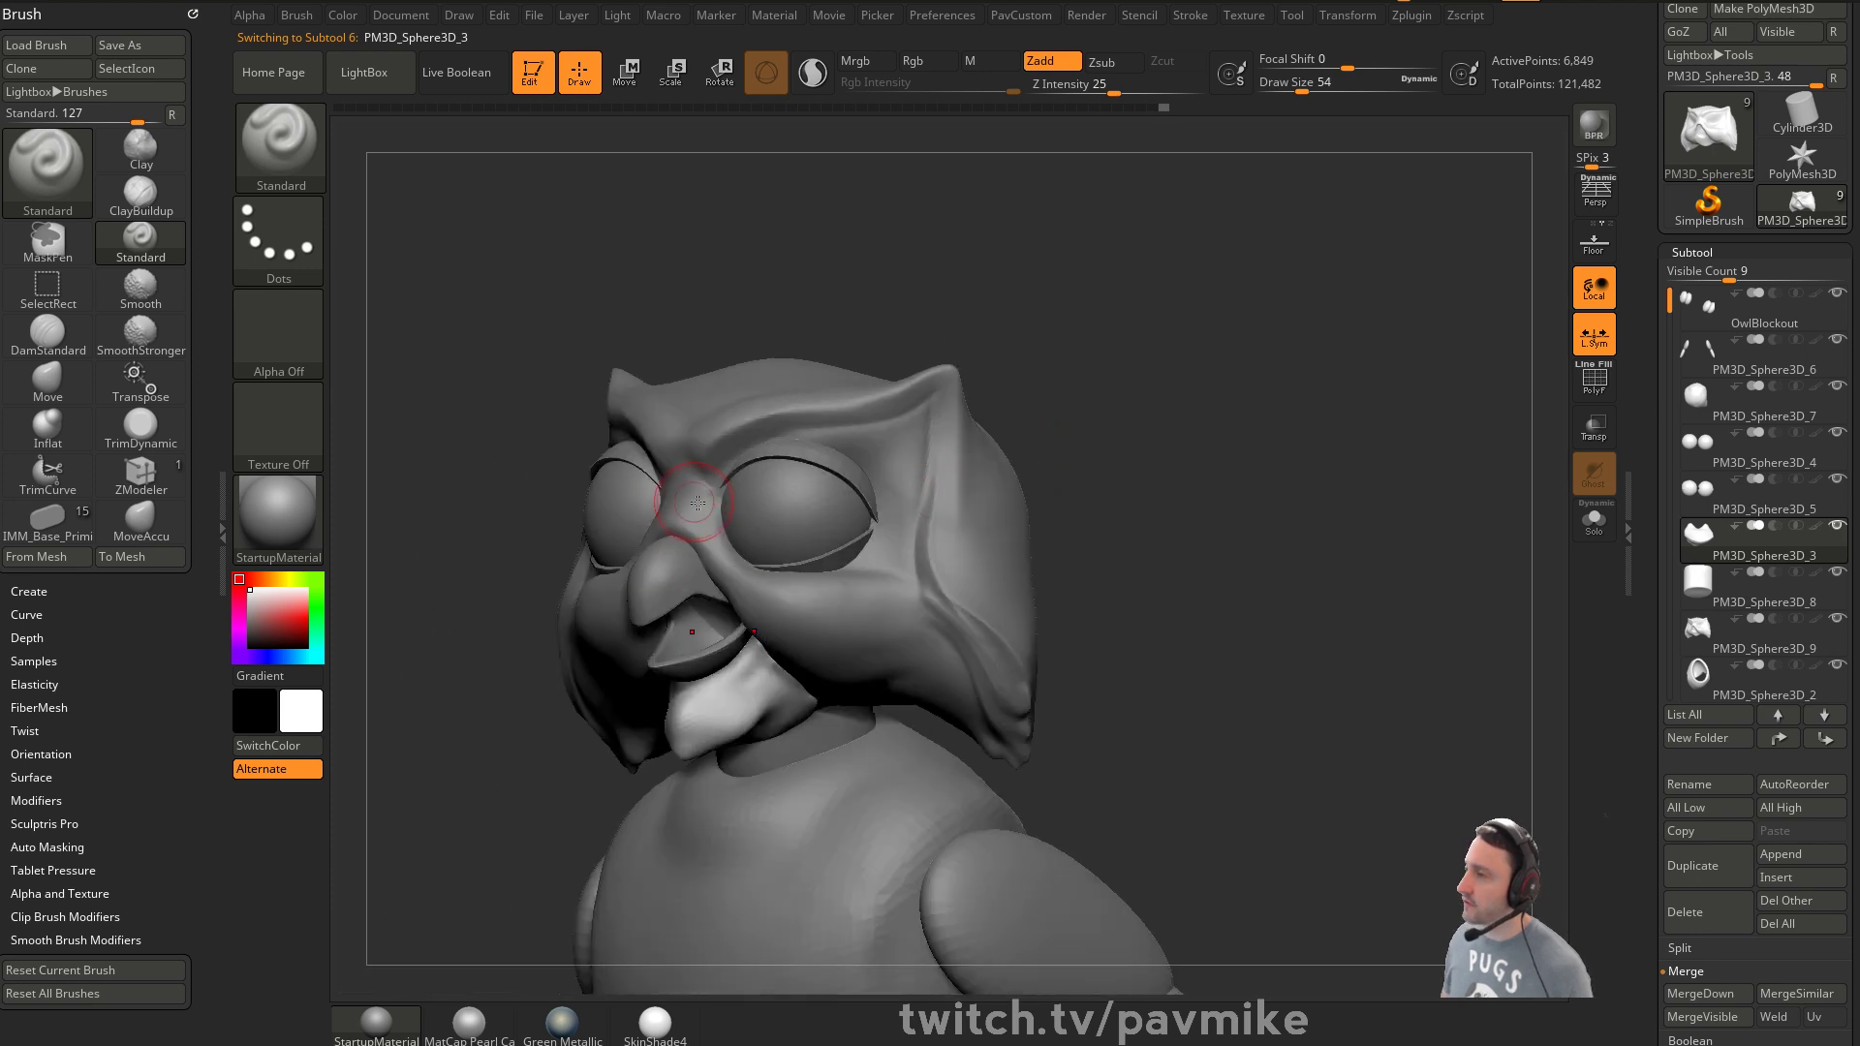
pyautogui.moveTo(1066, 625)
pyautogui.mouseDown()
pyautogui.moveTo(1100, 528)
pyautogui.moveTo(1153, 528)
pyautogui.mouseUp()
# Select the beak, display its polygon wireframe, isolate it and set the draw size to 14
pyautogui.press('s')
pyautogui.moveTo(860, 515); pyautogui.dragTo(849, 516)
pyautogui.keyDown('alt'); pyautogui.click(804, 518); pyautogui.keyUp('alt')
pyautogui.hotkey('shift', 'f')
pyautogui.moveTo(1192, 407)
pyautogui.keyDown('alt'); pyautogui.mouseDown()
pyautogui.moveTo(1242, 415)
pyautogui.moveTo(1235, 459)
pyautogui.moveTo(1262, 427)
pyautogui.mouseUp(); pyautogui.keyUp('alt')
pyautogui.click(1594, 521)
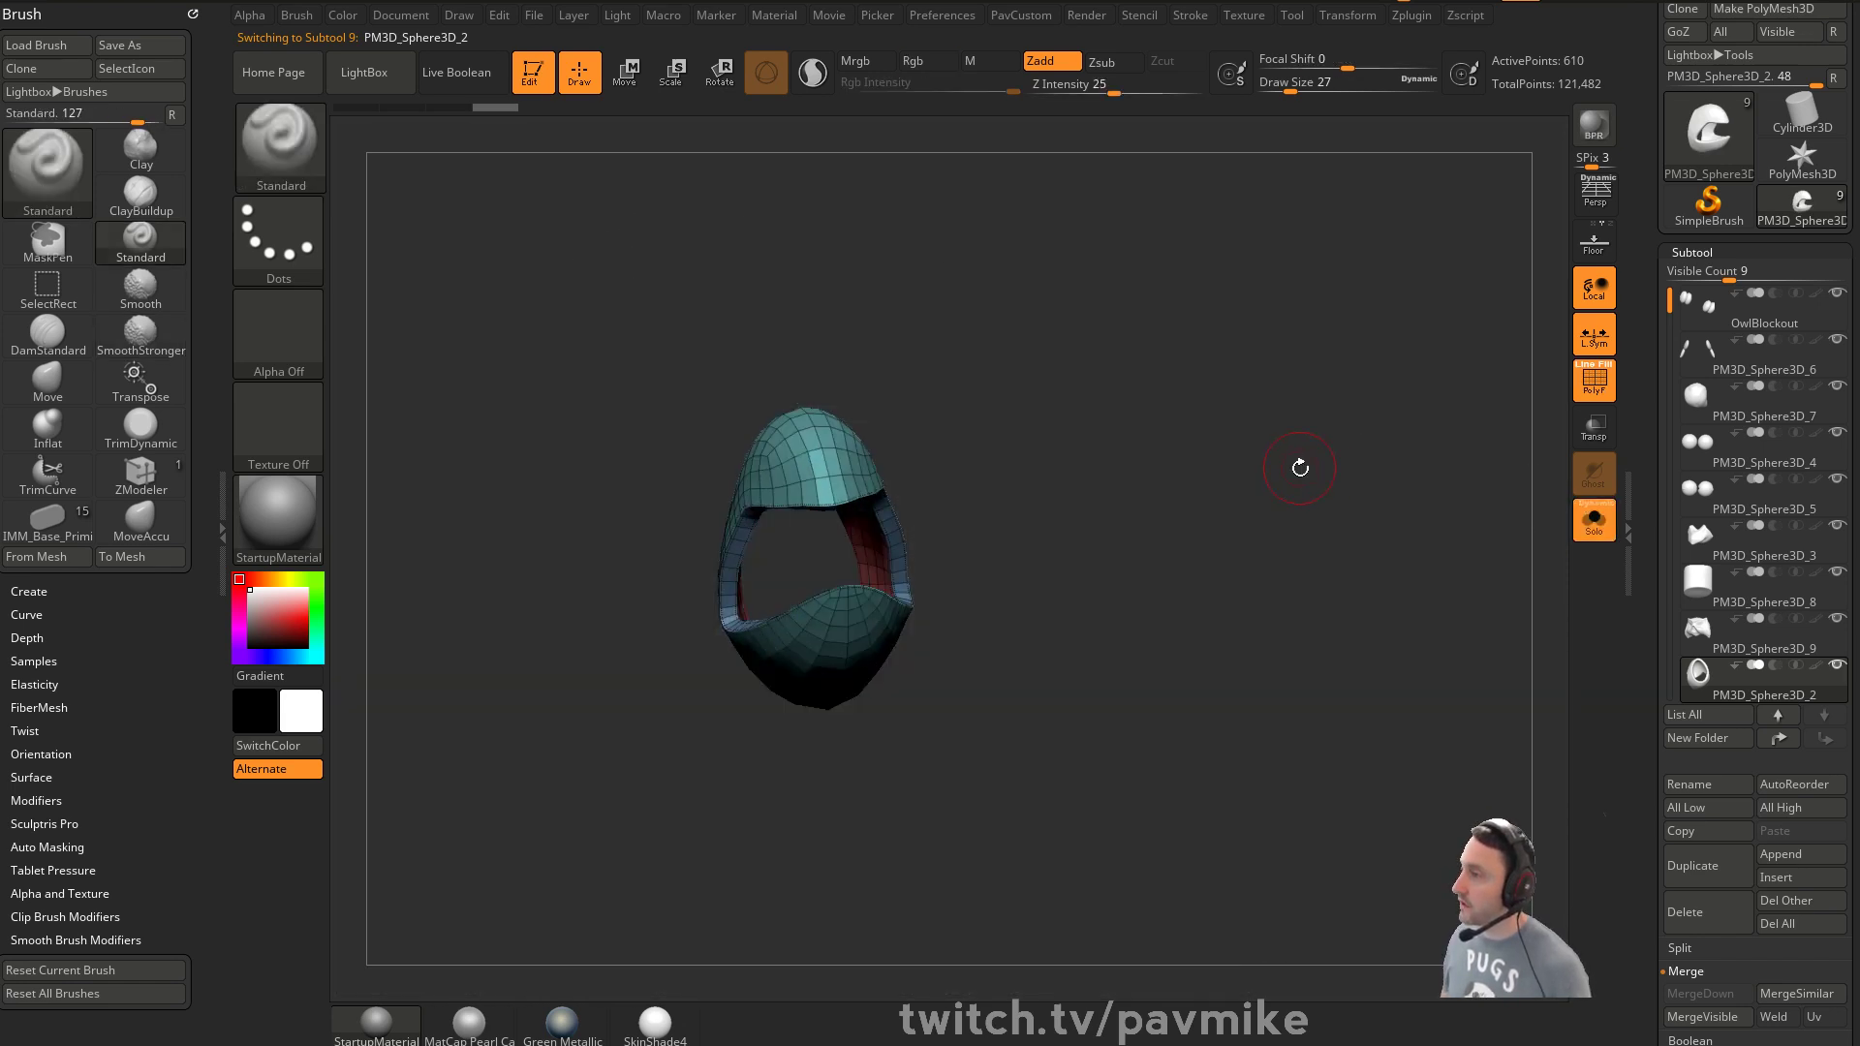
pyautogui.press('s')
pyautogui.moveTo(849, 529)
pyautogui.mouseDown()
pyautogui.moveTo(897, 528)
pyautogui.moveTo(881, 492)
pyautogui.mouseUp()
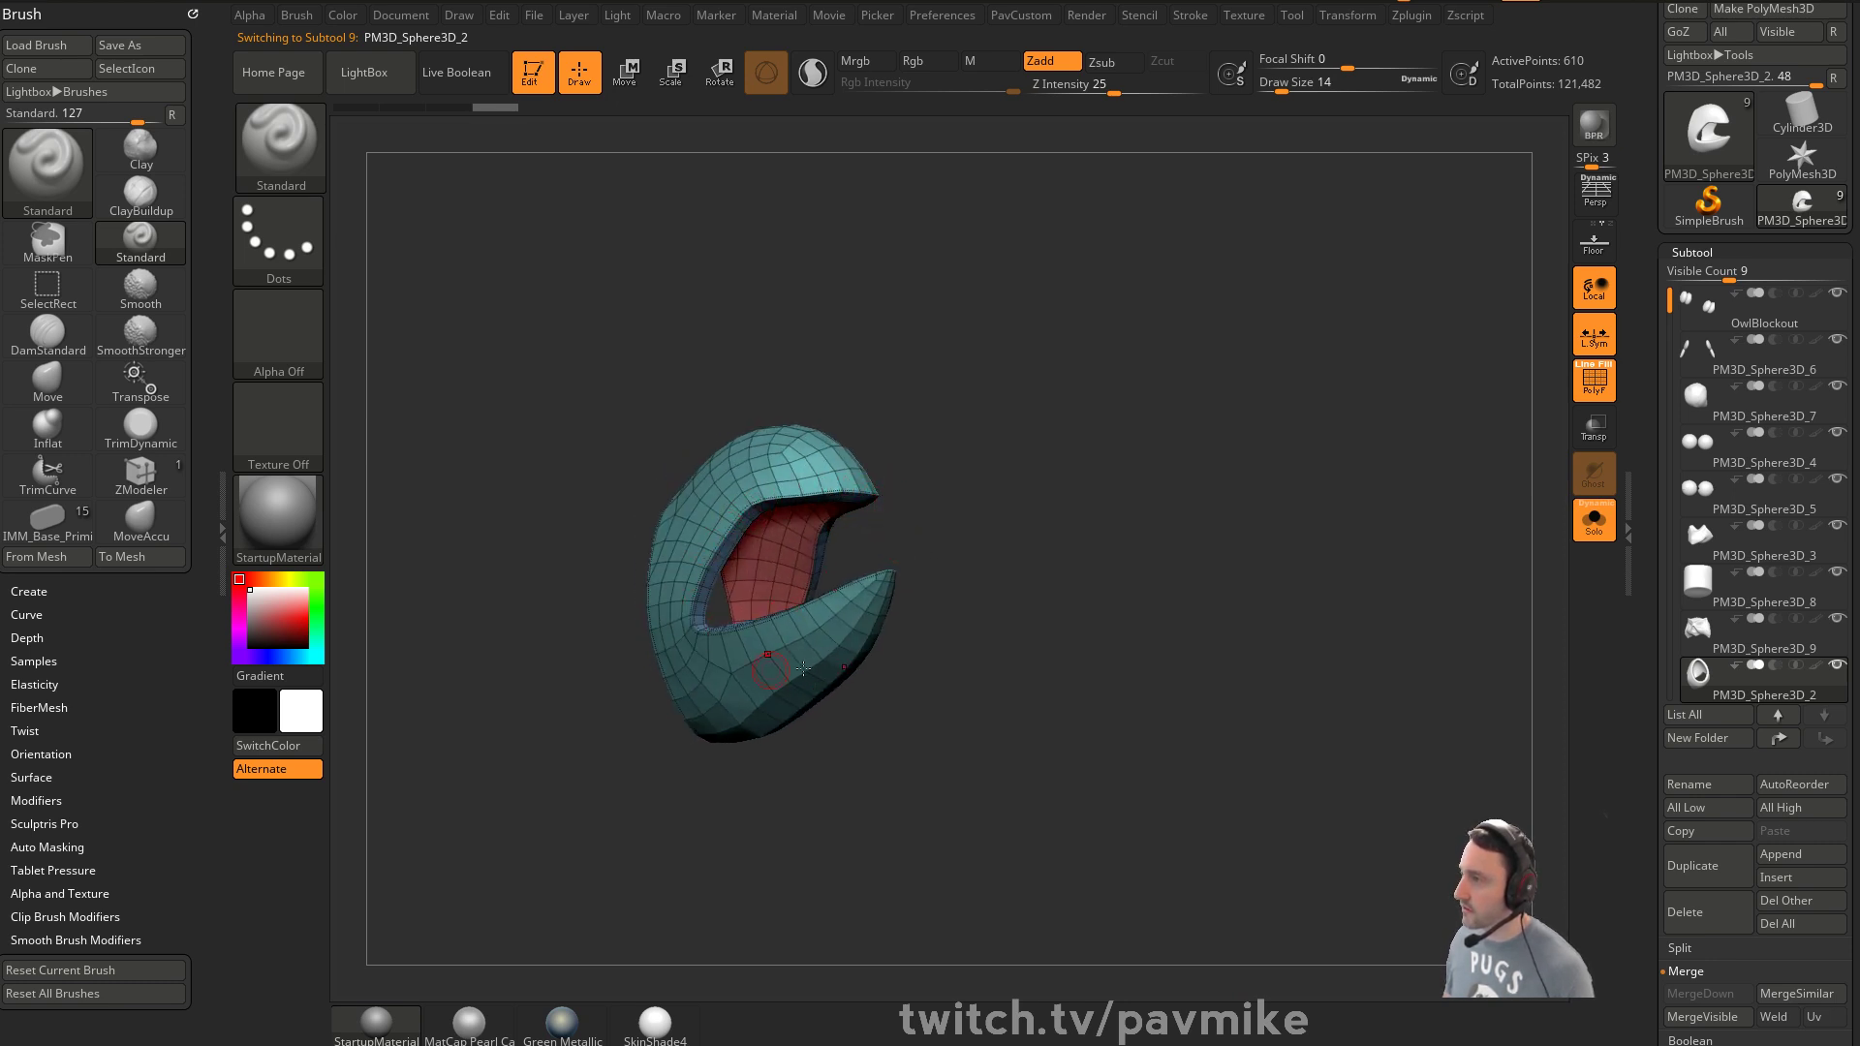
pyautogui.moveTo(1022, 594)
pyautogui.mouseDown()
pyautogui.moveTo(1378, 524)
pyautogui.moveTo(1221, 528)
pyautogui.moveTo(1341, 522)
pyautogui.moveTo(1241, 520)
pyautogui.moveTo(1254, 470)
pyautogui.moveTo(881, 436)
pyautogui.mouseUp()
pyautogui.click(1594, 520)
pyautogui.click(1594, 521)
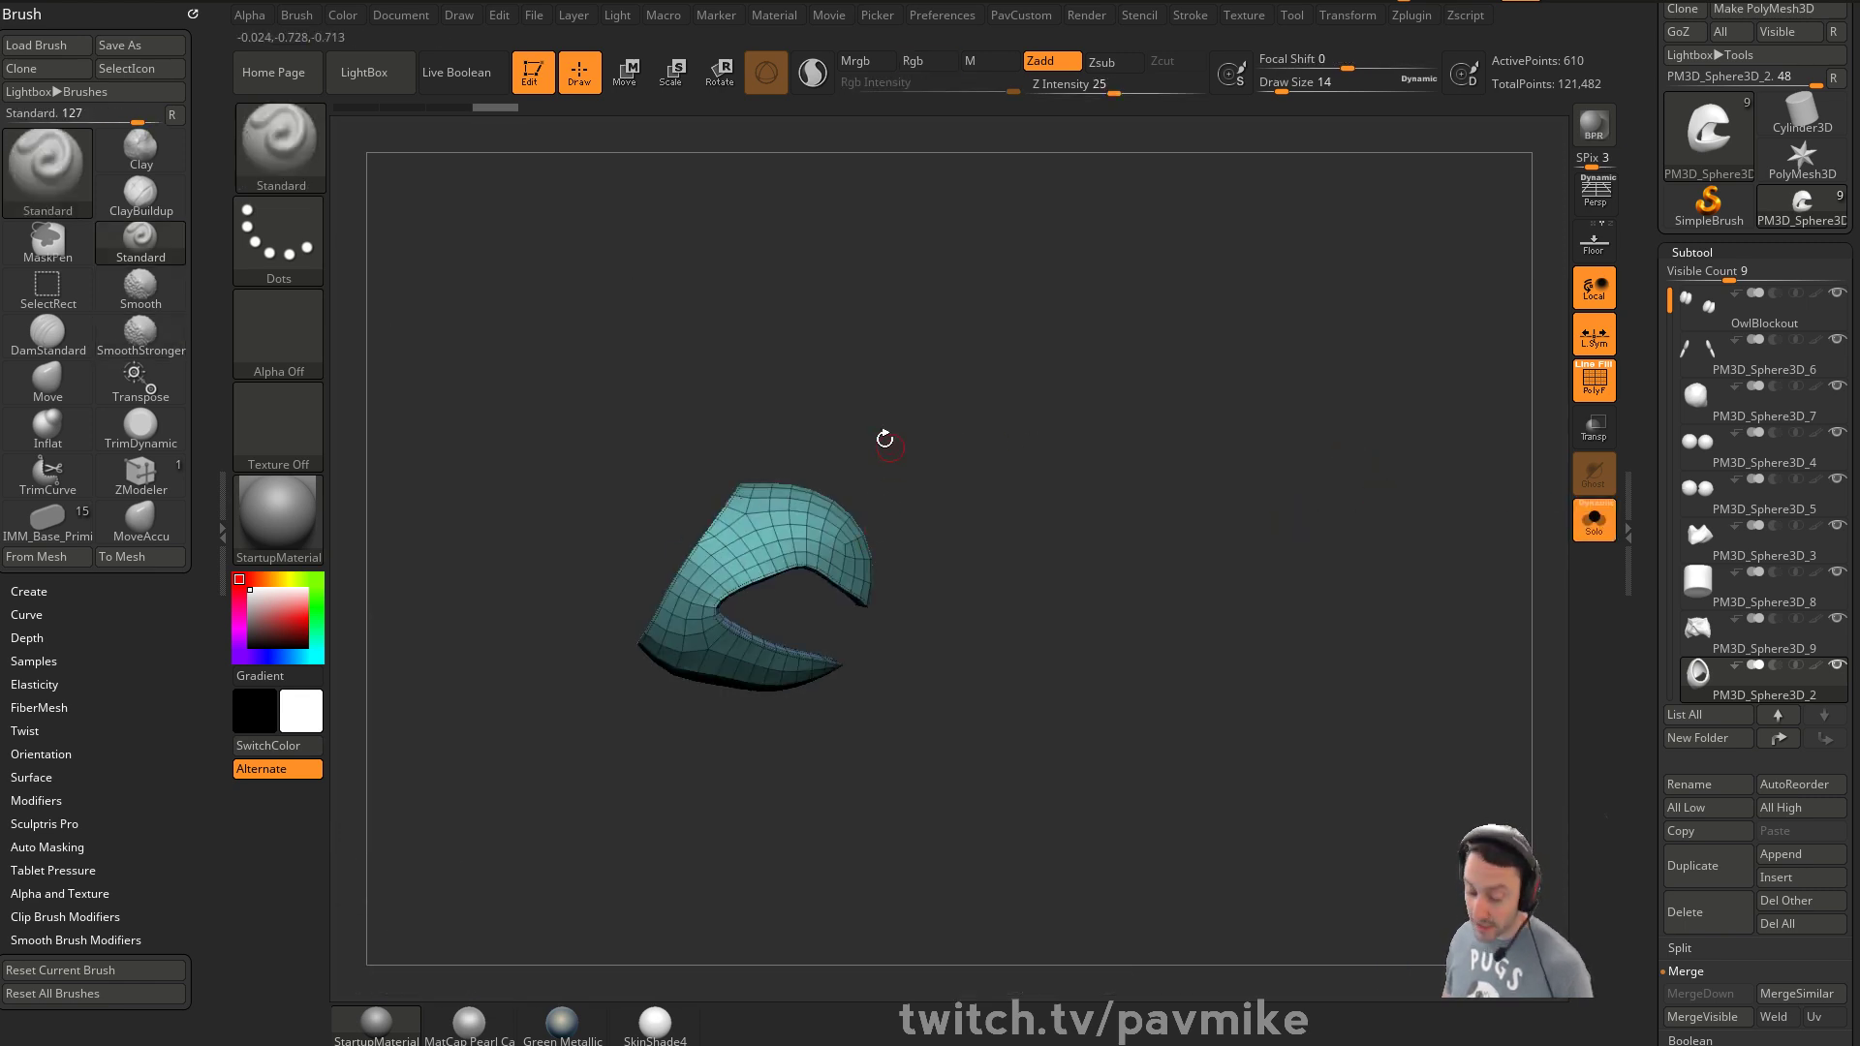
# Mask part of the isolated beak, shift the unmasked part with the gizmo, and clear the mask
pyautogui.moveTo(1066, 389)
pyautogui.keyDown('ctrl'); pyautogui.mouseDown()
pyautogui.moveTo(606, 580)
pyautogui.moveTo(583, 612)
pyautogui.mouseUp(); pyautogui.keyUp('ctrl')
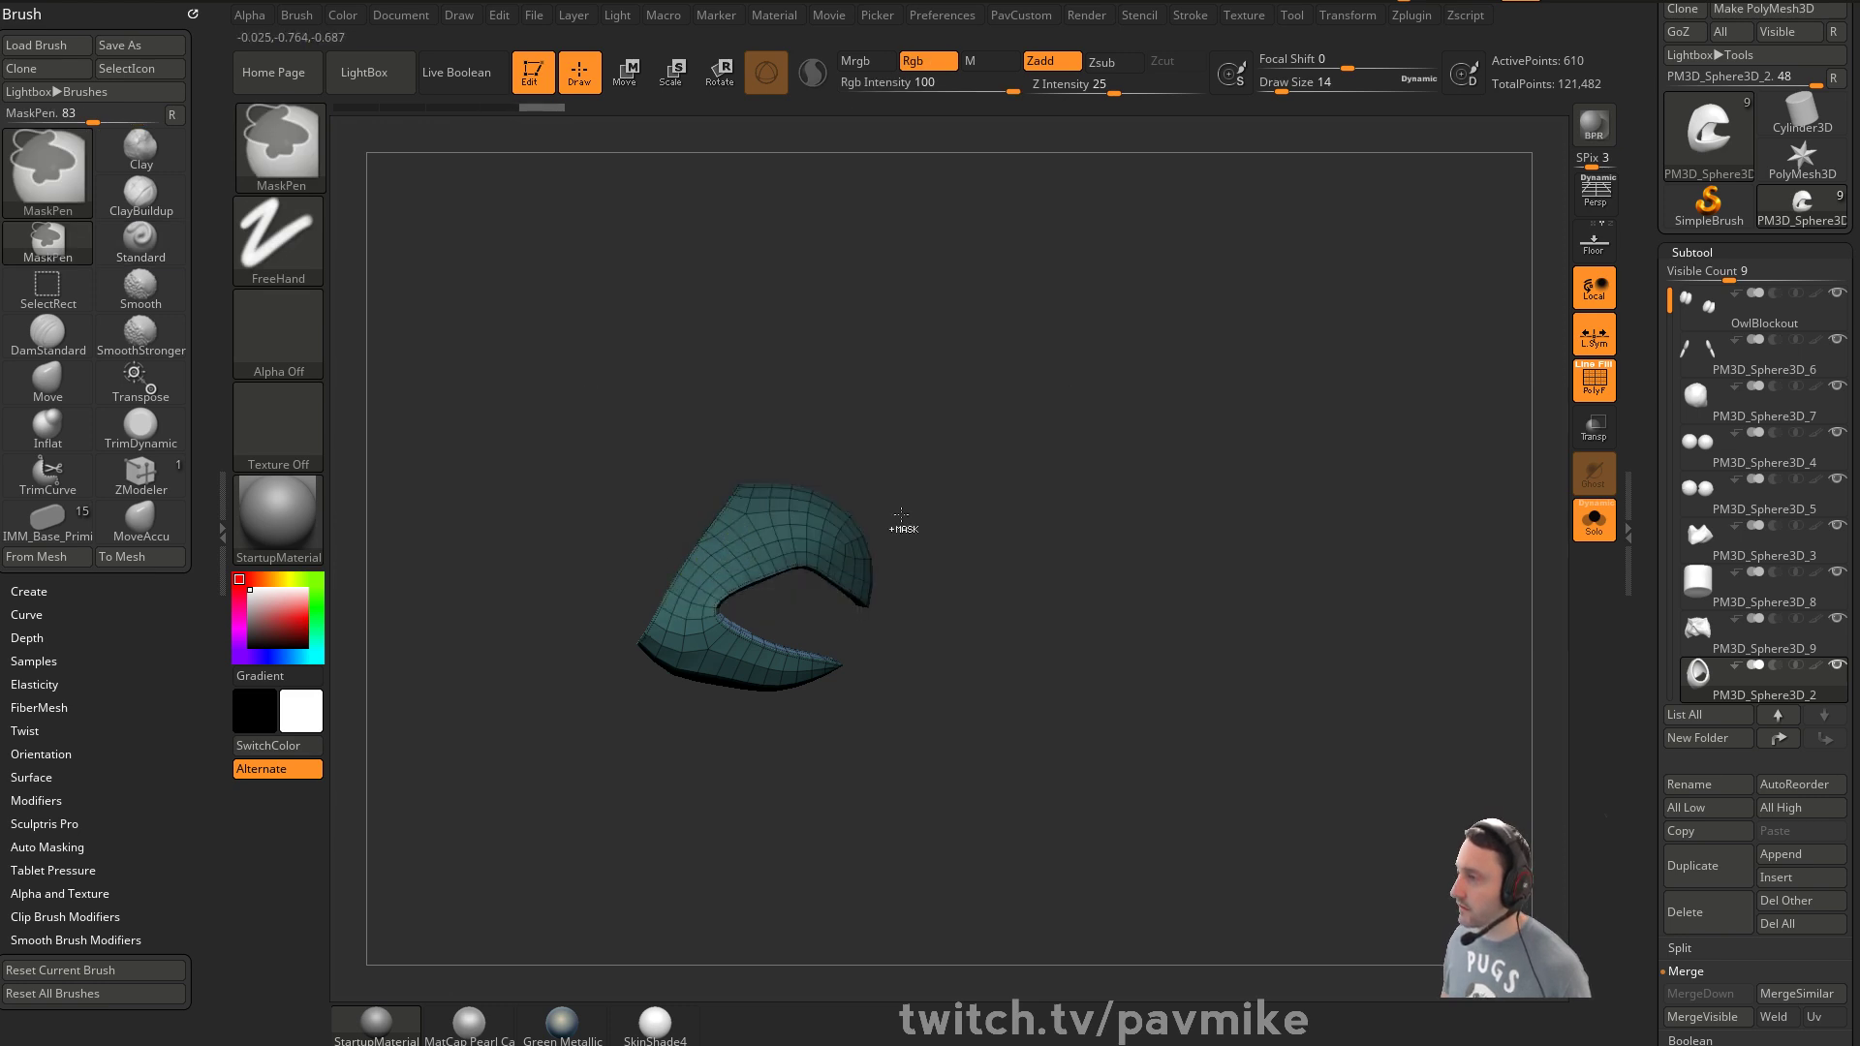
pyautogui.press('w')
pyautogui.keyDown('ctrl'); pyautogui.click(978, 476); pyautogui.keyUp('ctrl')
pyautogui.keyDown('alt'); pyautogui.click(688, 581); pyautogui.keyUp('alt')
pyautogui.moveTo(776, 595)
pyautogui.mouseDown()
pyautogui.moveTo(919, 493)
pyautogui.moveTo(806, 488)
pyautogui.mouseUp()
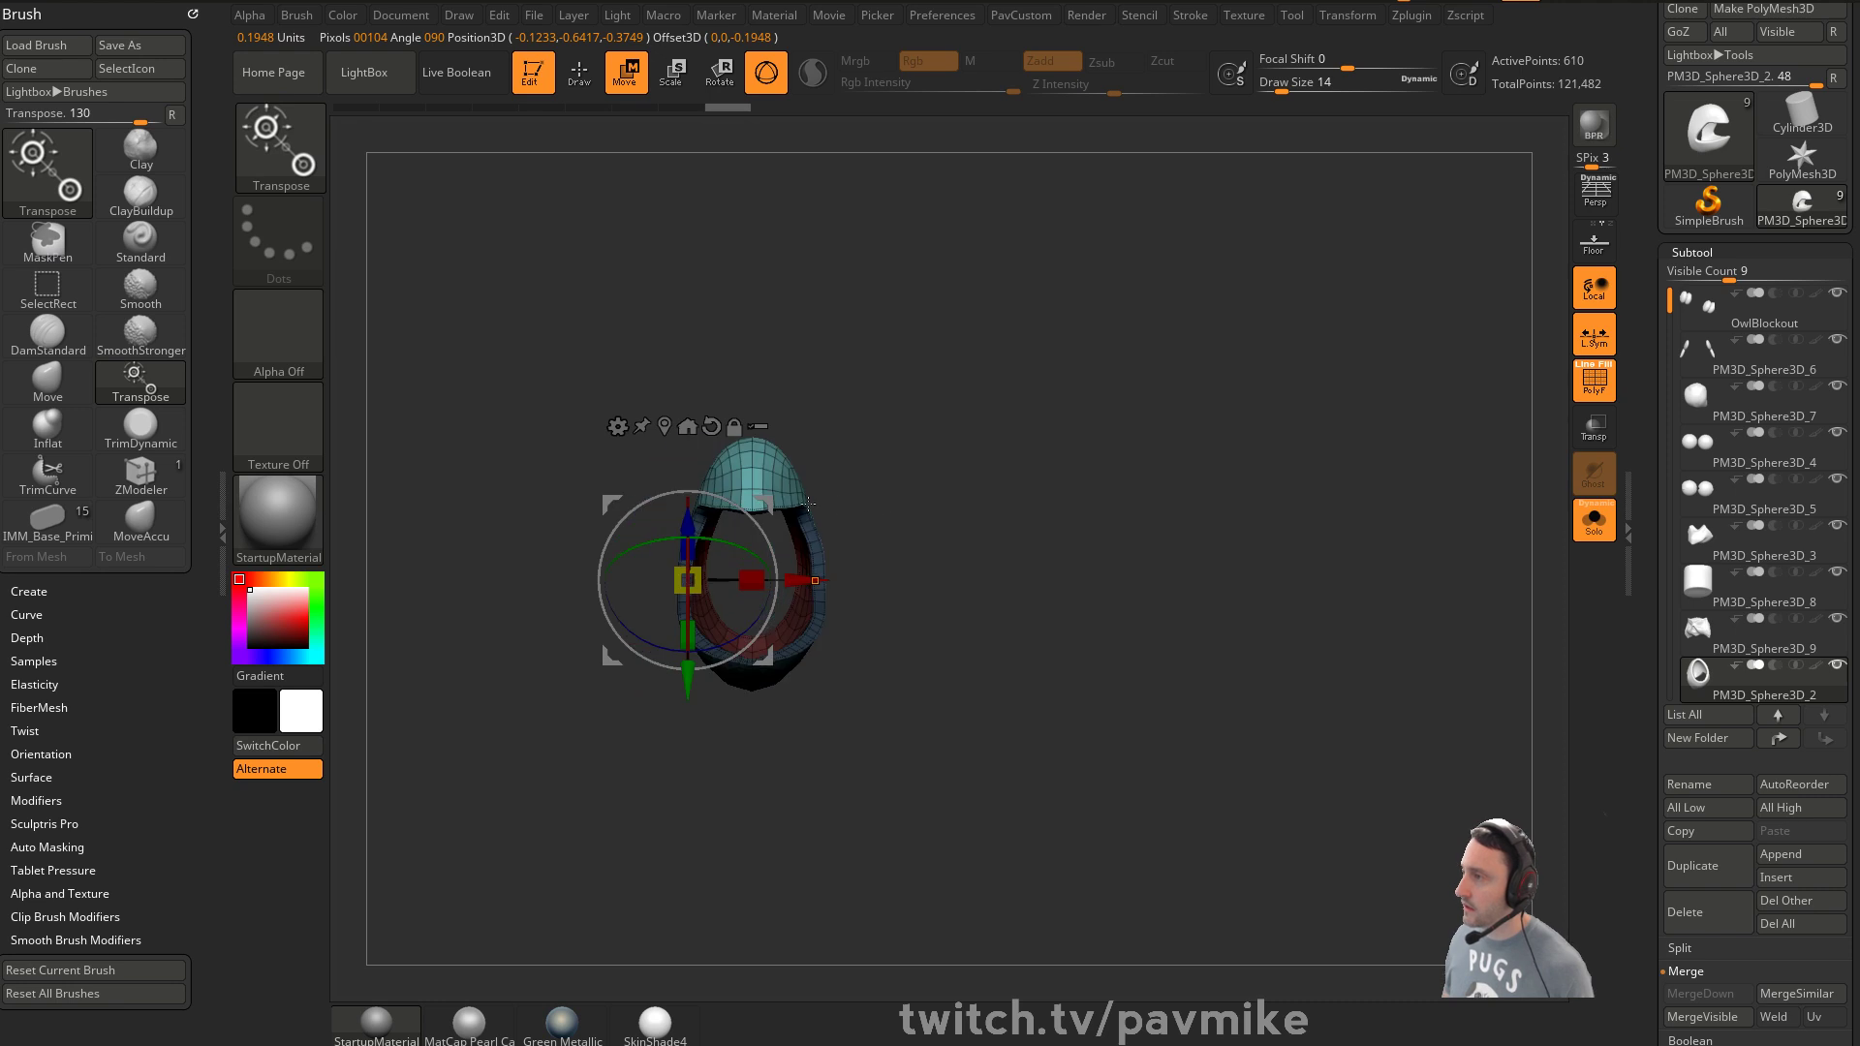
pyautogui.press('q')
pyautogui.press('s')
pyautogui.moveTo(695, 567); pyautogui.dragTo(730, 568)
pyautogui.keyDown('ctrl'); pyautogui.moveTo(848, 509); pyautogui.dragTo(863, 524); pyautogui.keyUp('ctrl')
# Try to reshape the isolated beak with the Move brush at draw size 104, and bring the whole owl back into view
pyautogui.press('b')
pyautogui.press('m')
pyautogui.press('v')
pyautogui.moveTo(701, 568); pyautogui.dragTo(708, 562)
pyautogui.moveTo(896, 529)
pyautogui.mouseDown()
pyautogui.moveTo(959, 529)
pyautogui.moveTo(948, 515)
pyautogui.moveTo(845, 533)
pyautogui.mouseUp()
pyautogui.press('s')
pyautogui.click(738, 577)
pyautogui.moveTo(679, 600); pyautogui.dragTo(626, 597)
pyautogui.moveTo(716, 529)
pyautogui.mouseDown()
pyautogui.moveTo(668, 527)
pyautogui.moveTo(901, 465)
pyautogui.moveTo(1325, 483)
pyautogui.mouseUp()
pyautogui.click(1594, 521)
pyautogui.moveTo(1150, 443); pyautogui.dragTo(1246, 485)
# Undo the last Move brush strokes on the beak
pyautogui.press('ctrl')
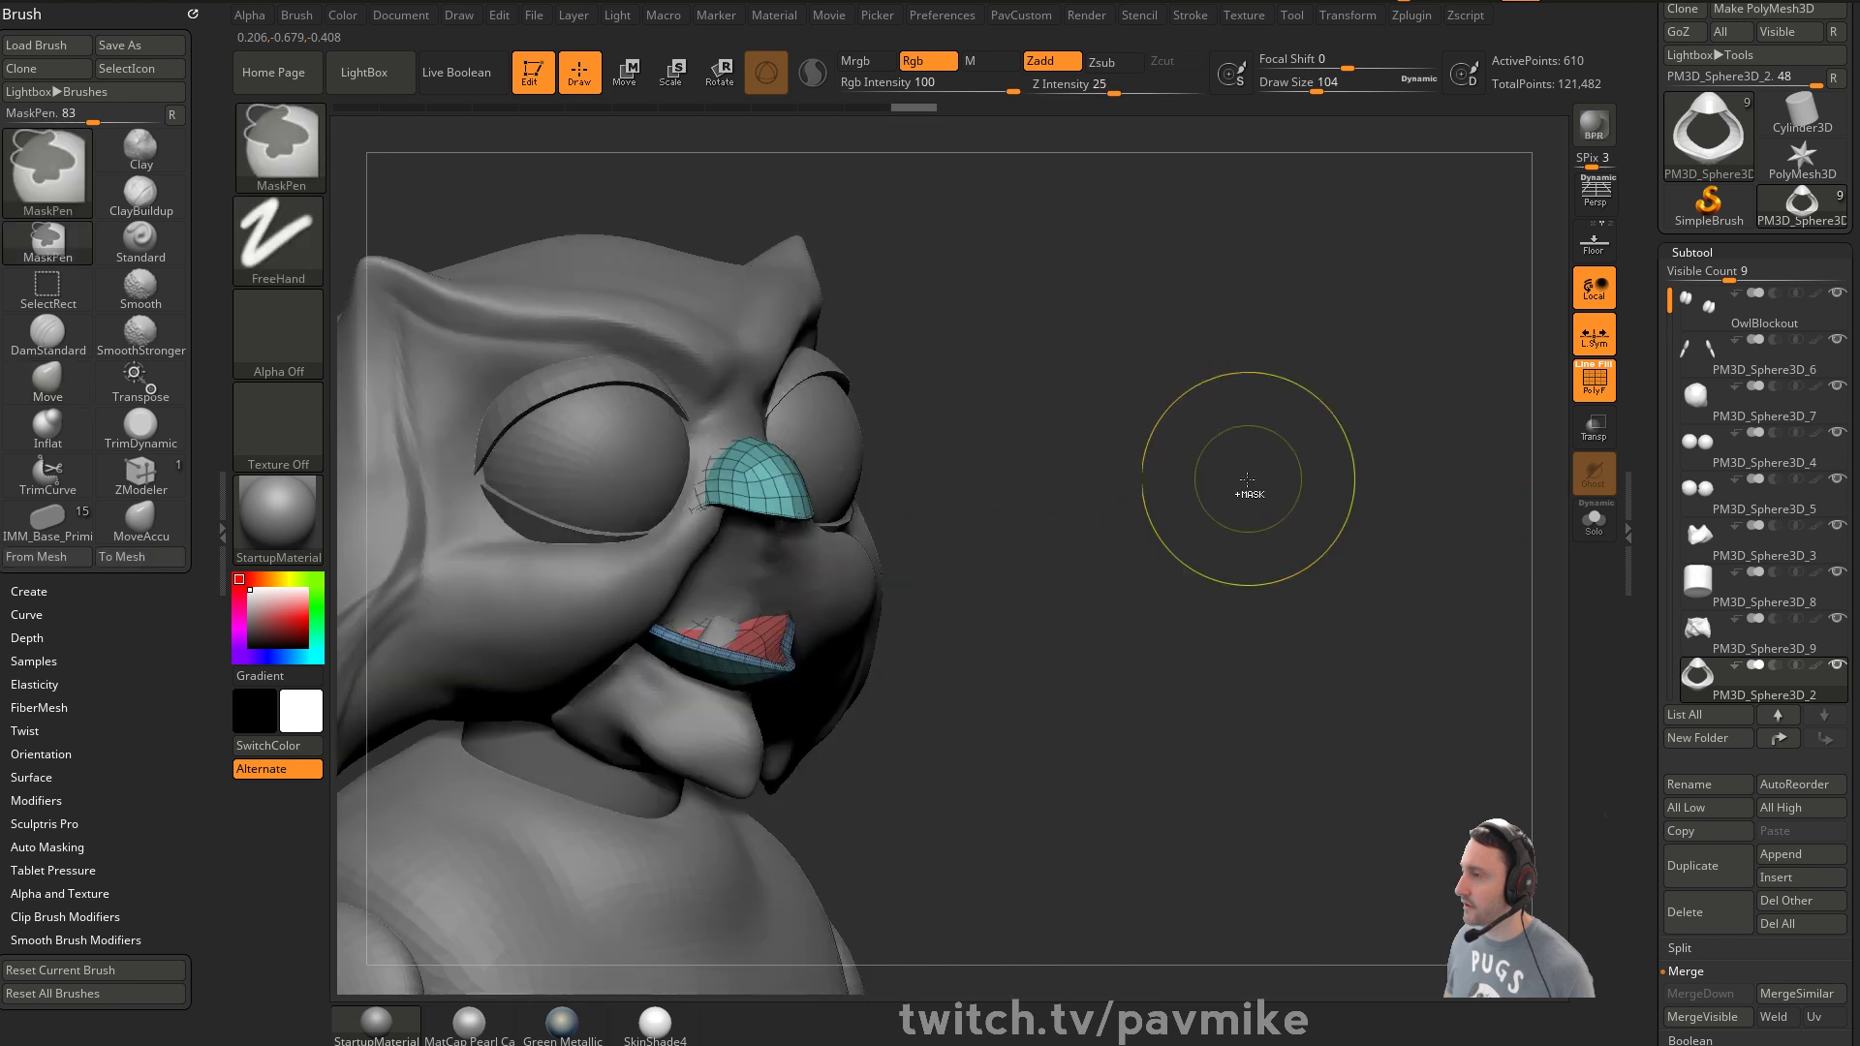
pyautogui.hotkey('ctrl', 'z')
pyautogui.hotkey('ctrl', 'z')
pyautogui.hotkey('ctrl', 'z')
pyautogui.hotkey('ctrl', 'z')
pyautogui.hotkey('ctrl', 'z')
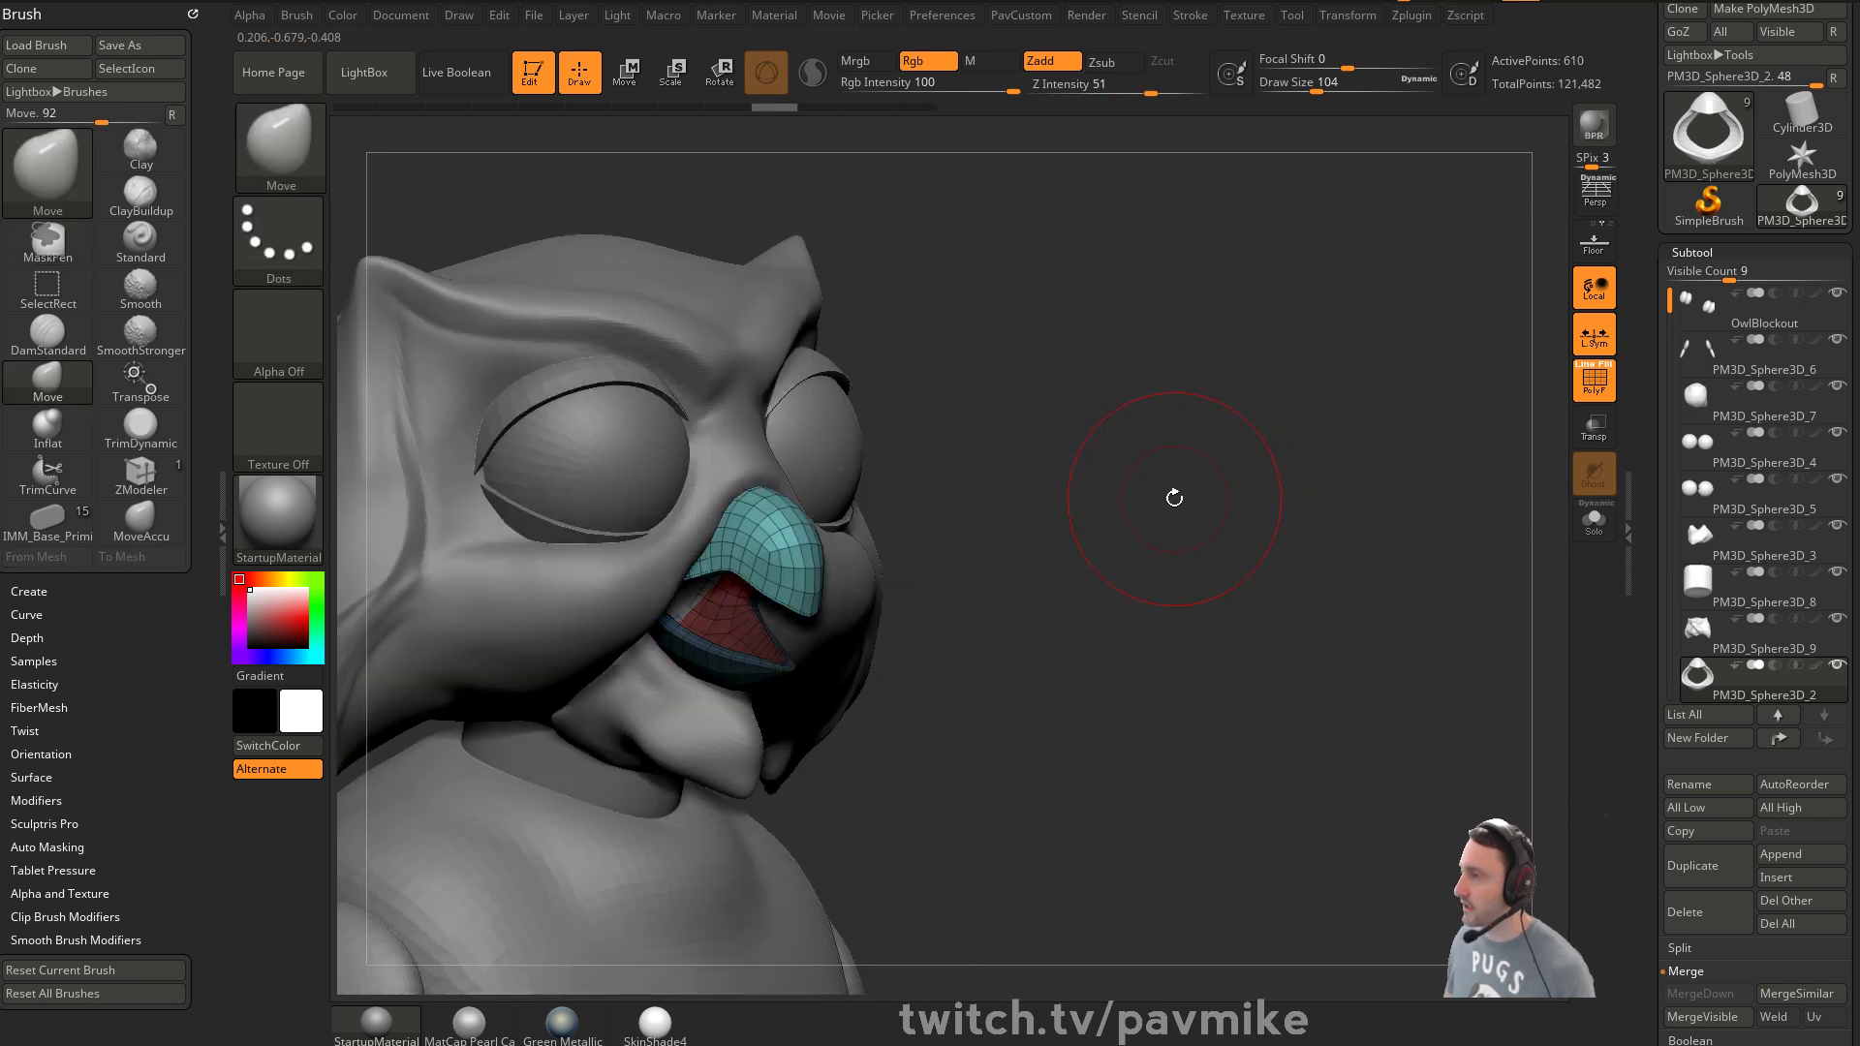
# Refine the upper beak's shape with the Move brush, using draw sizes 25 and 33
pyautogui.moveTo(1160, 503)
pyautogui.keyDown('ctrl'); pyautogui.mouseDown()
pyautogui.moveTo(1207, 538)
pyautogui.moveTo(1053, 500)
pyautogui.mouseUp(); pyautogui.keyUp('ctrl')
pyautogui.press('s')
pyautogui.moveTo(888, 551); pyautogui.dragTo(859, 552)
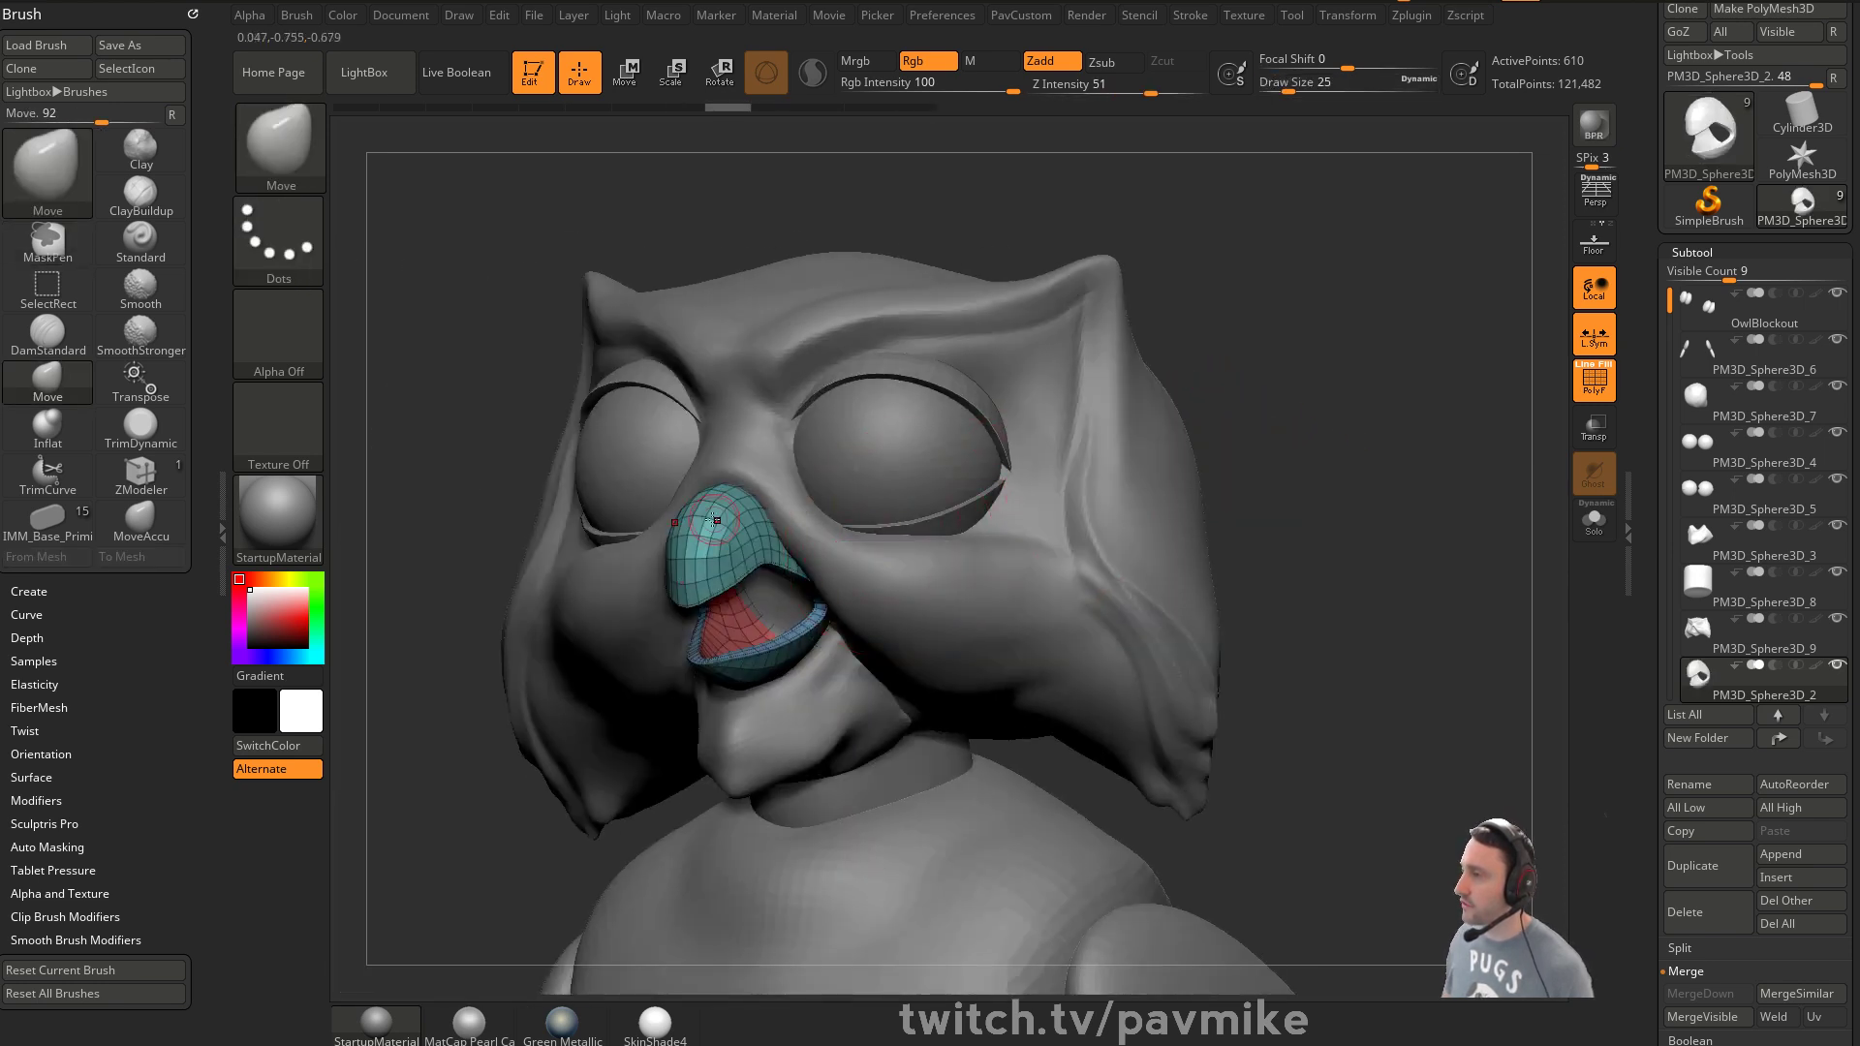
pyautogui.press('s')
pyautogui.moveTo(1124, 509)
pyautogui.mouseDown()
pyautogui.moveTo(1264, 525)
pyautogui.moveTo(1232, 453)
pyautogui.mouseUp()
pyautogui.press('s')
pyautogui.moveTo(1232, 453); pyautogui.dragTo(1190, 451)
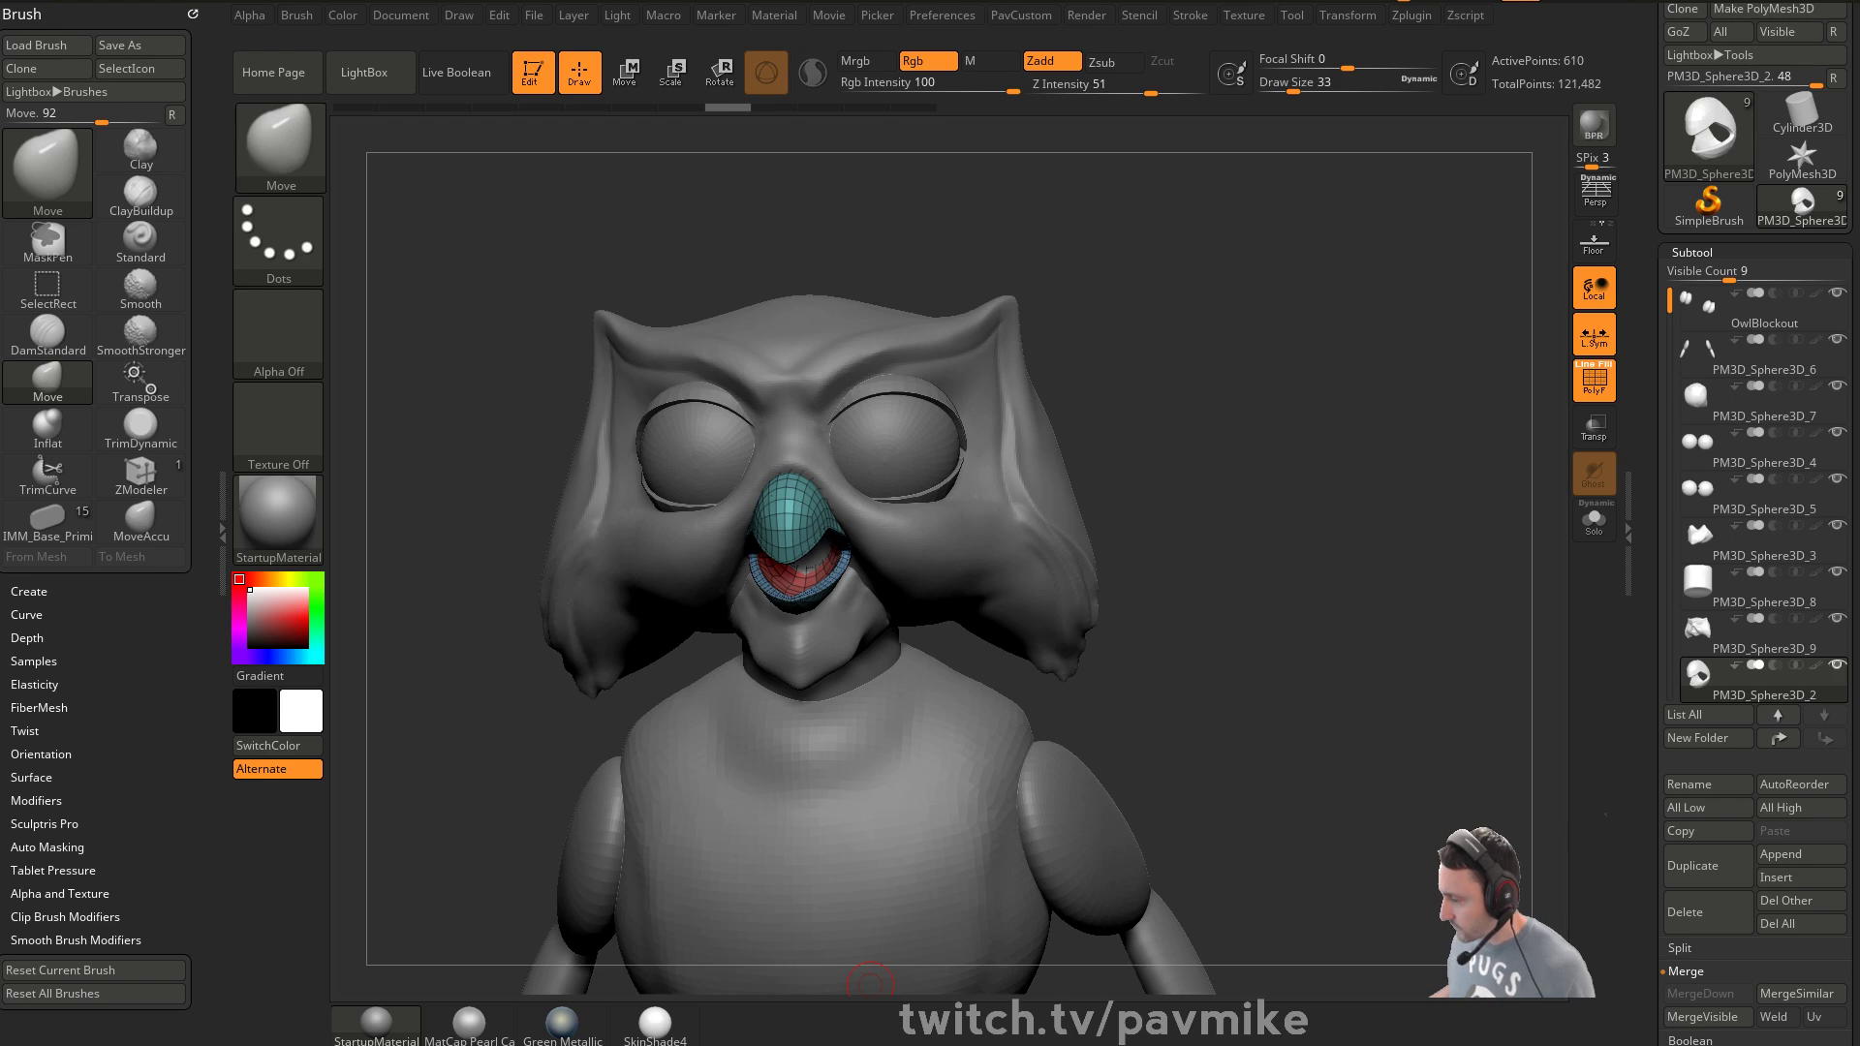
# Switch to the web browser and open the "ZBrush Maya Blendshapes Plugin" video on YouTube
pyautogui.moveTo(964, 1045); pyautogui.dragTo(813, 109)
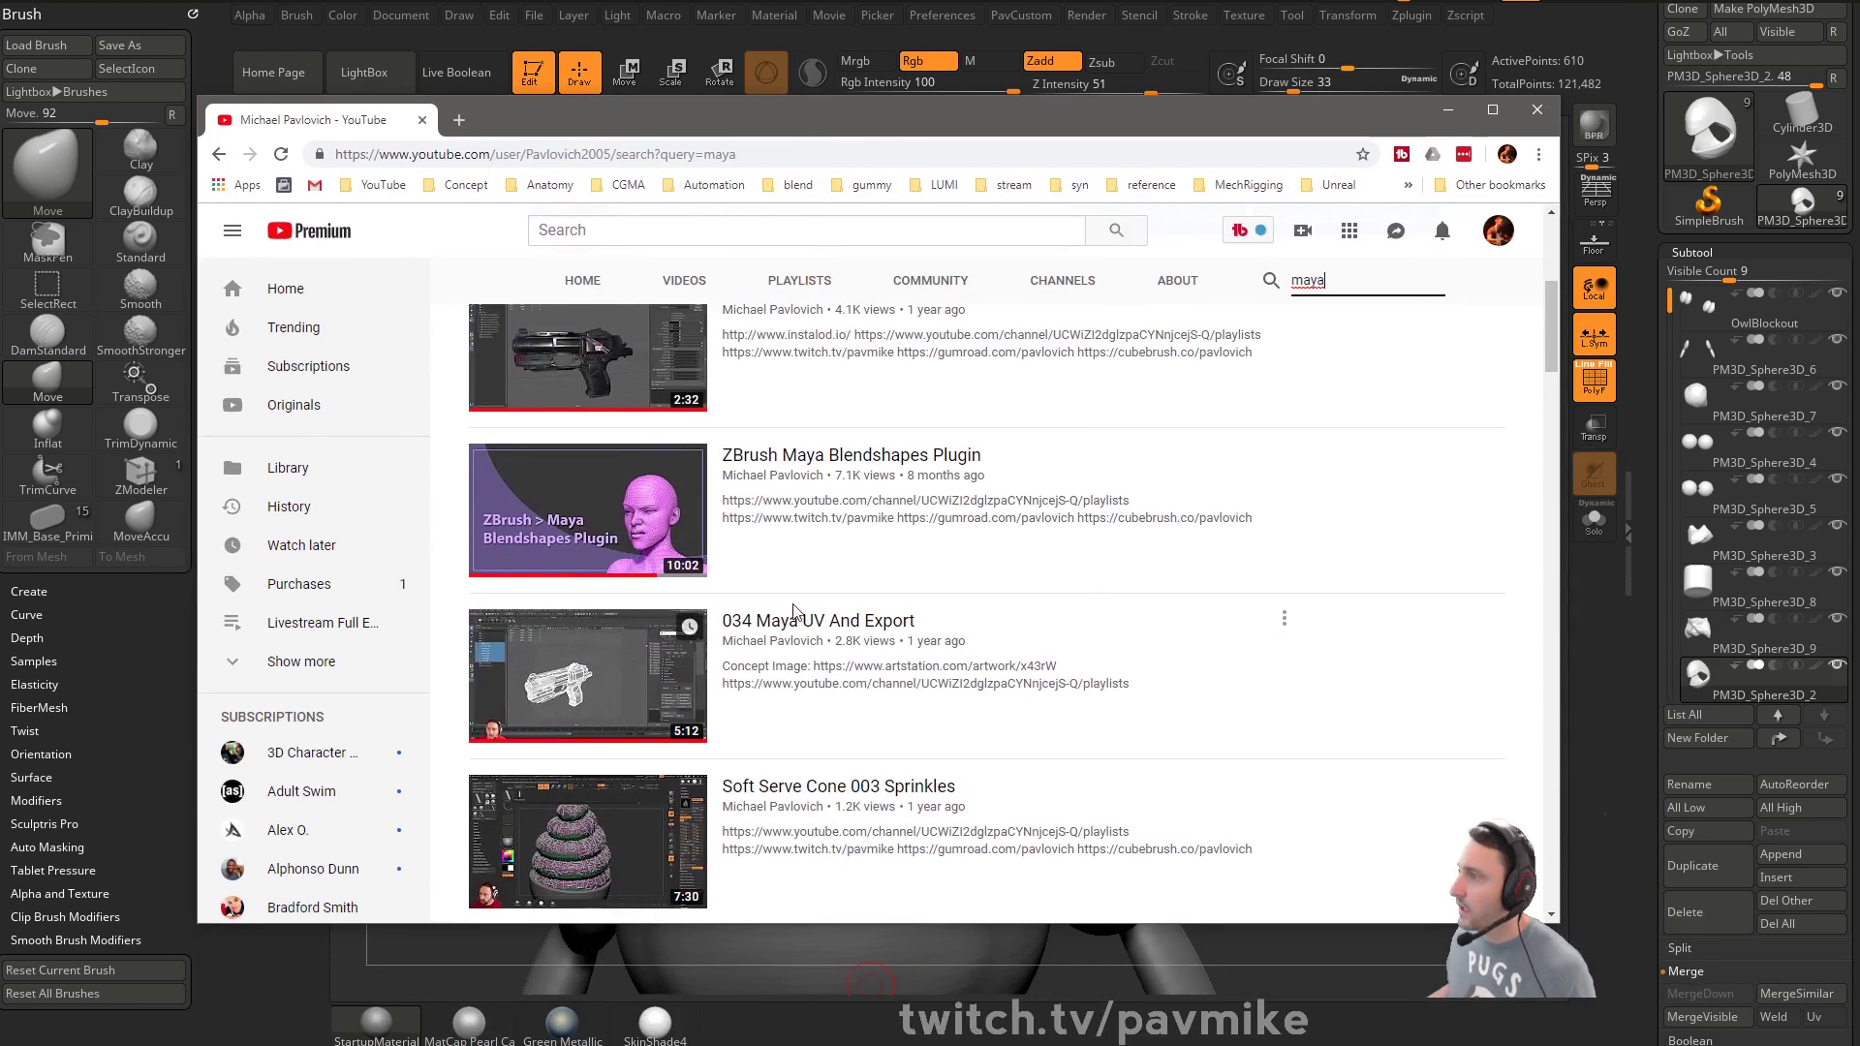
pyautogui.click(824, 499)
pyautogui.click(827, 506)
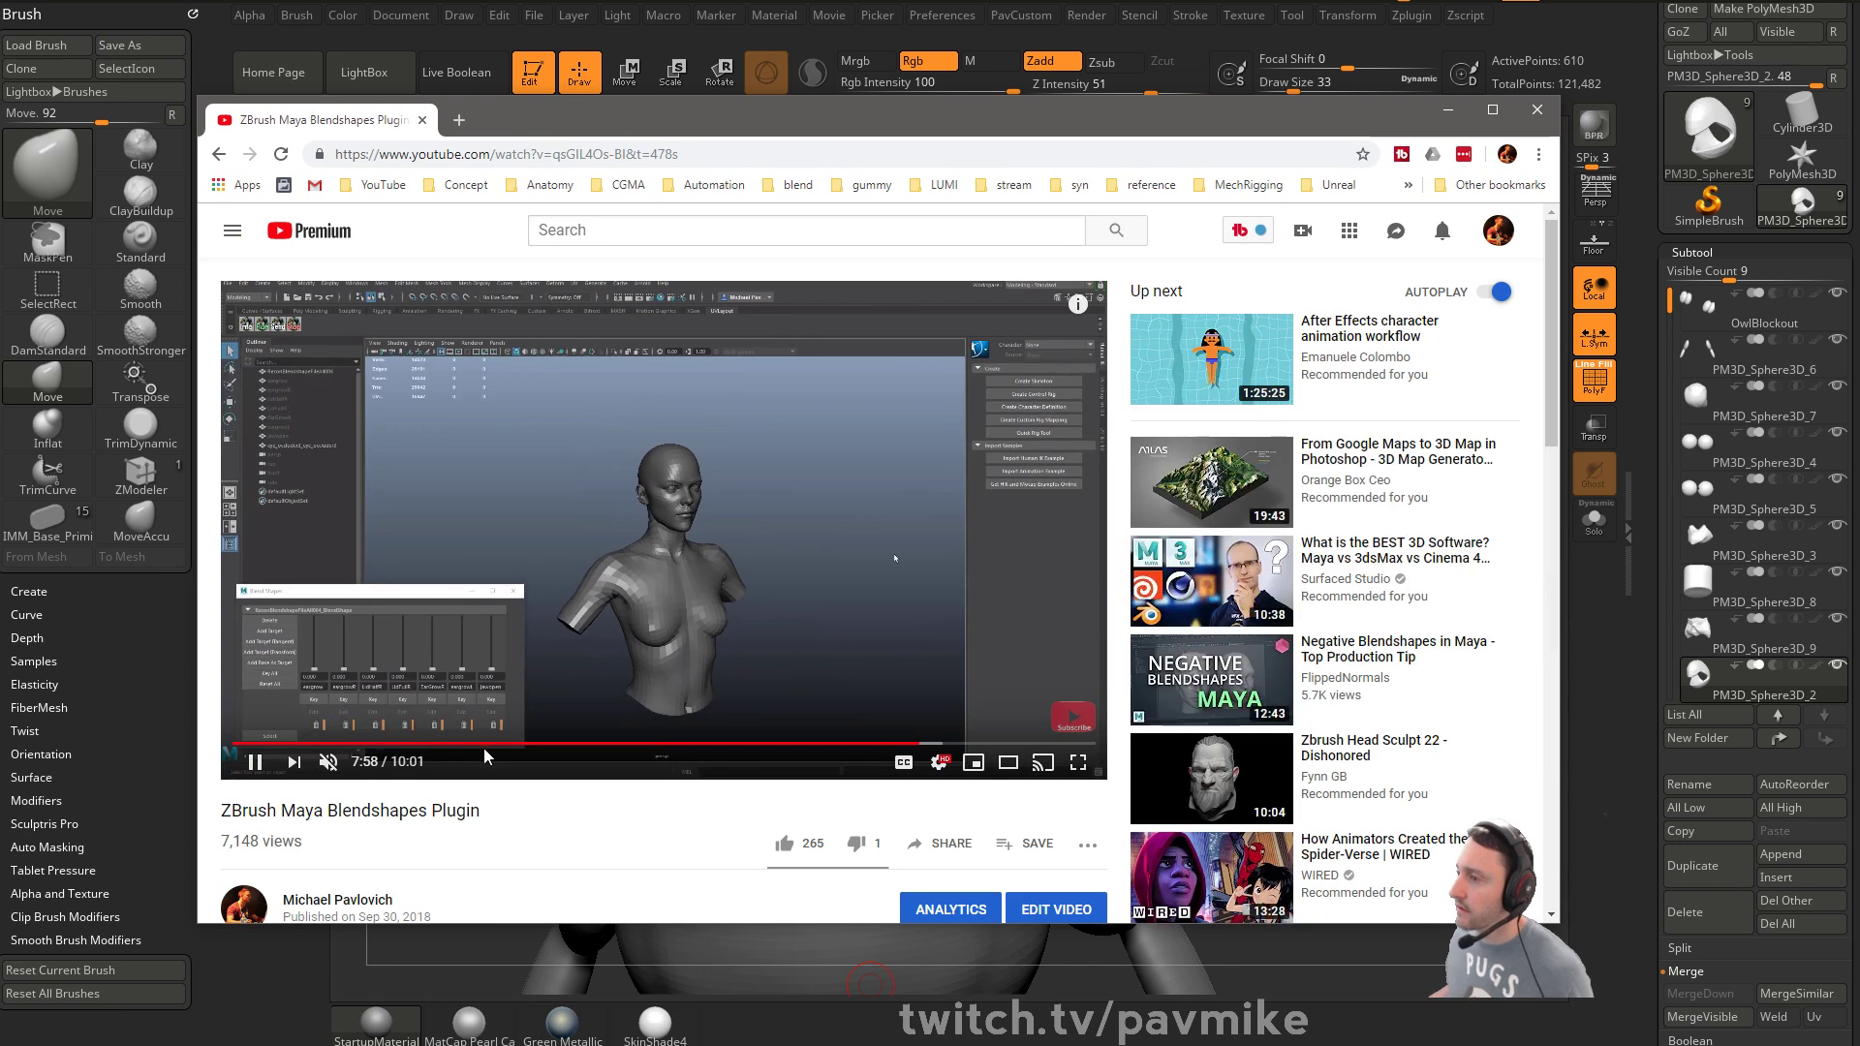
# Skim the blendshapes plugin video from 3:56 to near its end, pause it and return to ZBrush
pyautogui.click(573, 745)
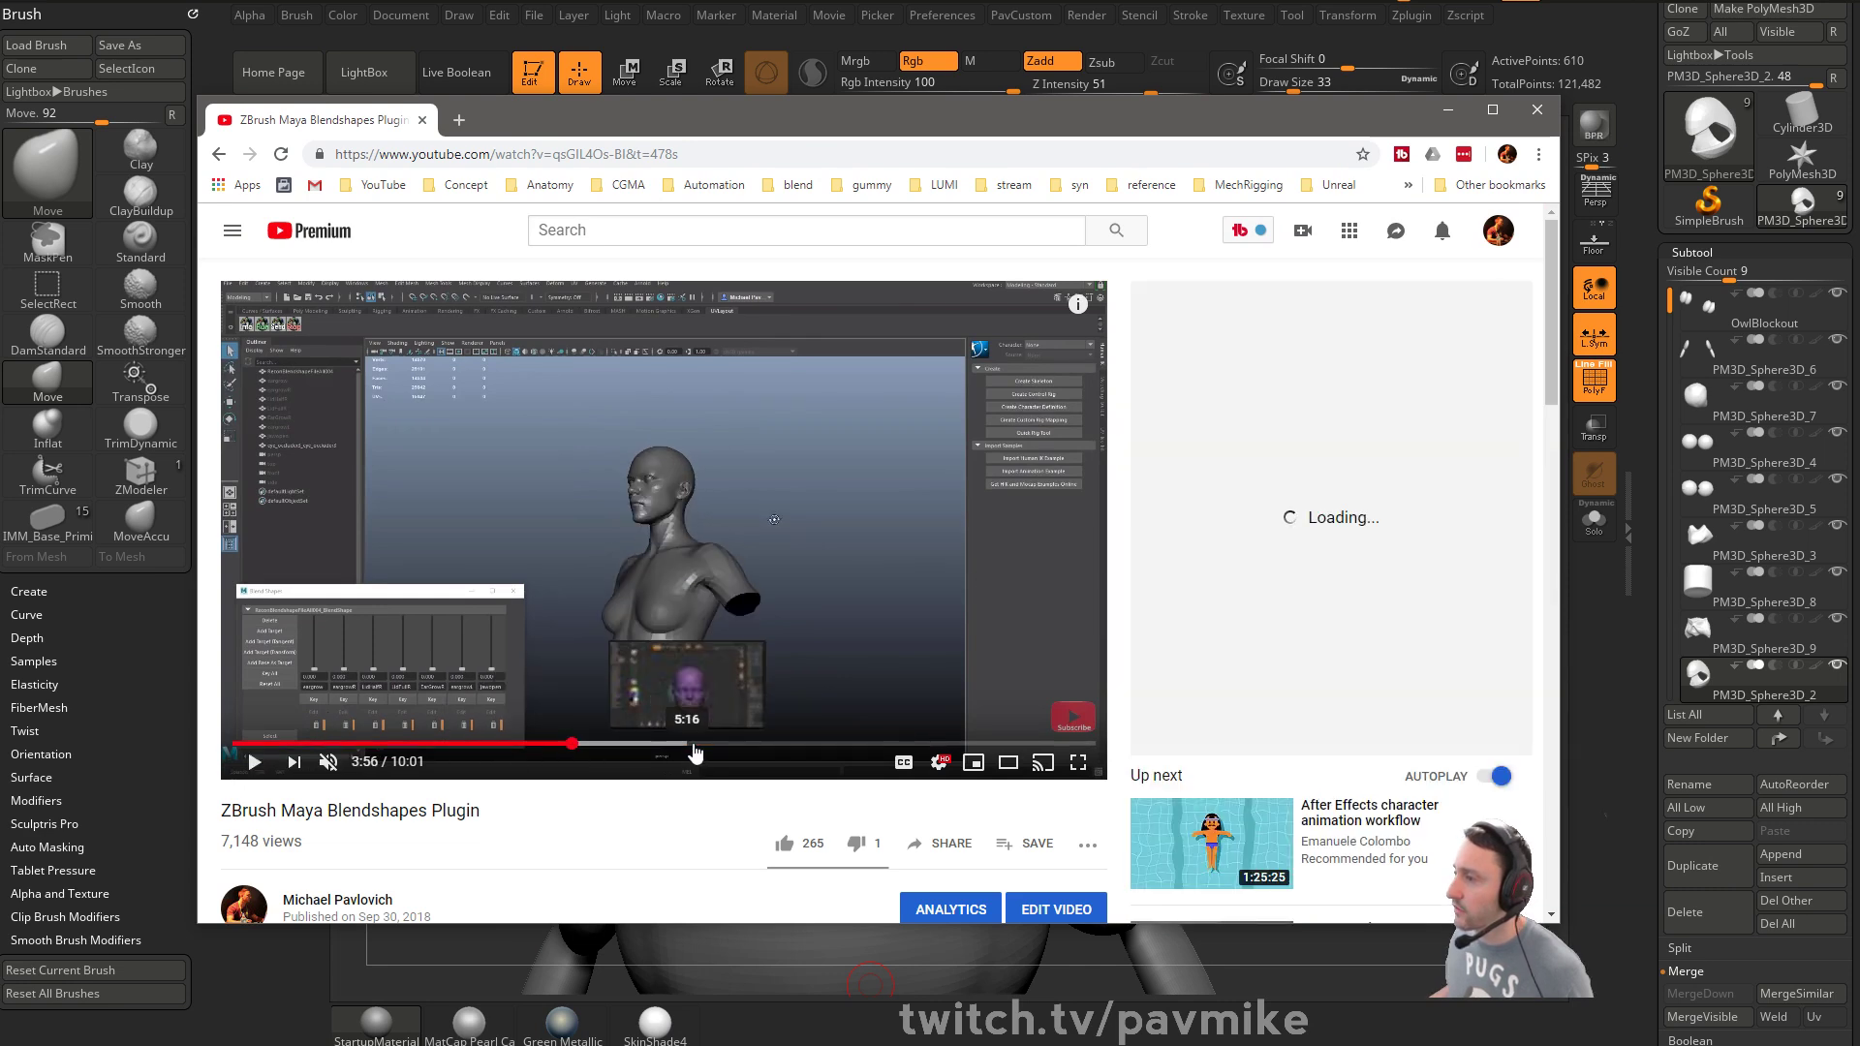
pyautogui.click(657, 744)
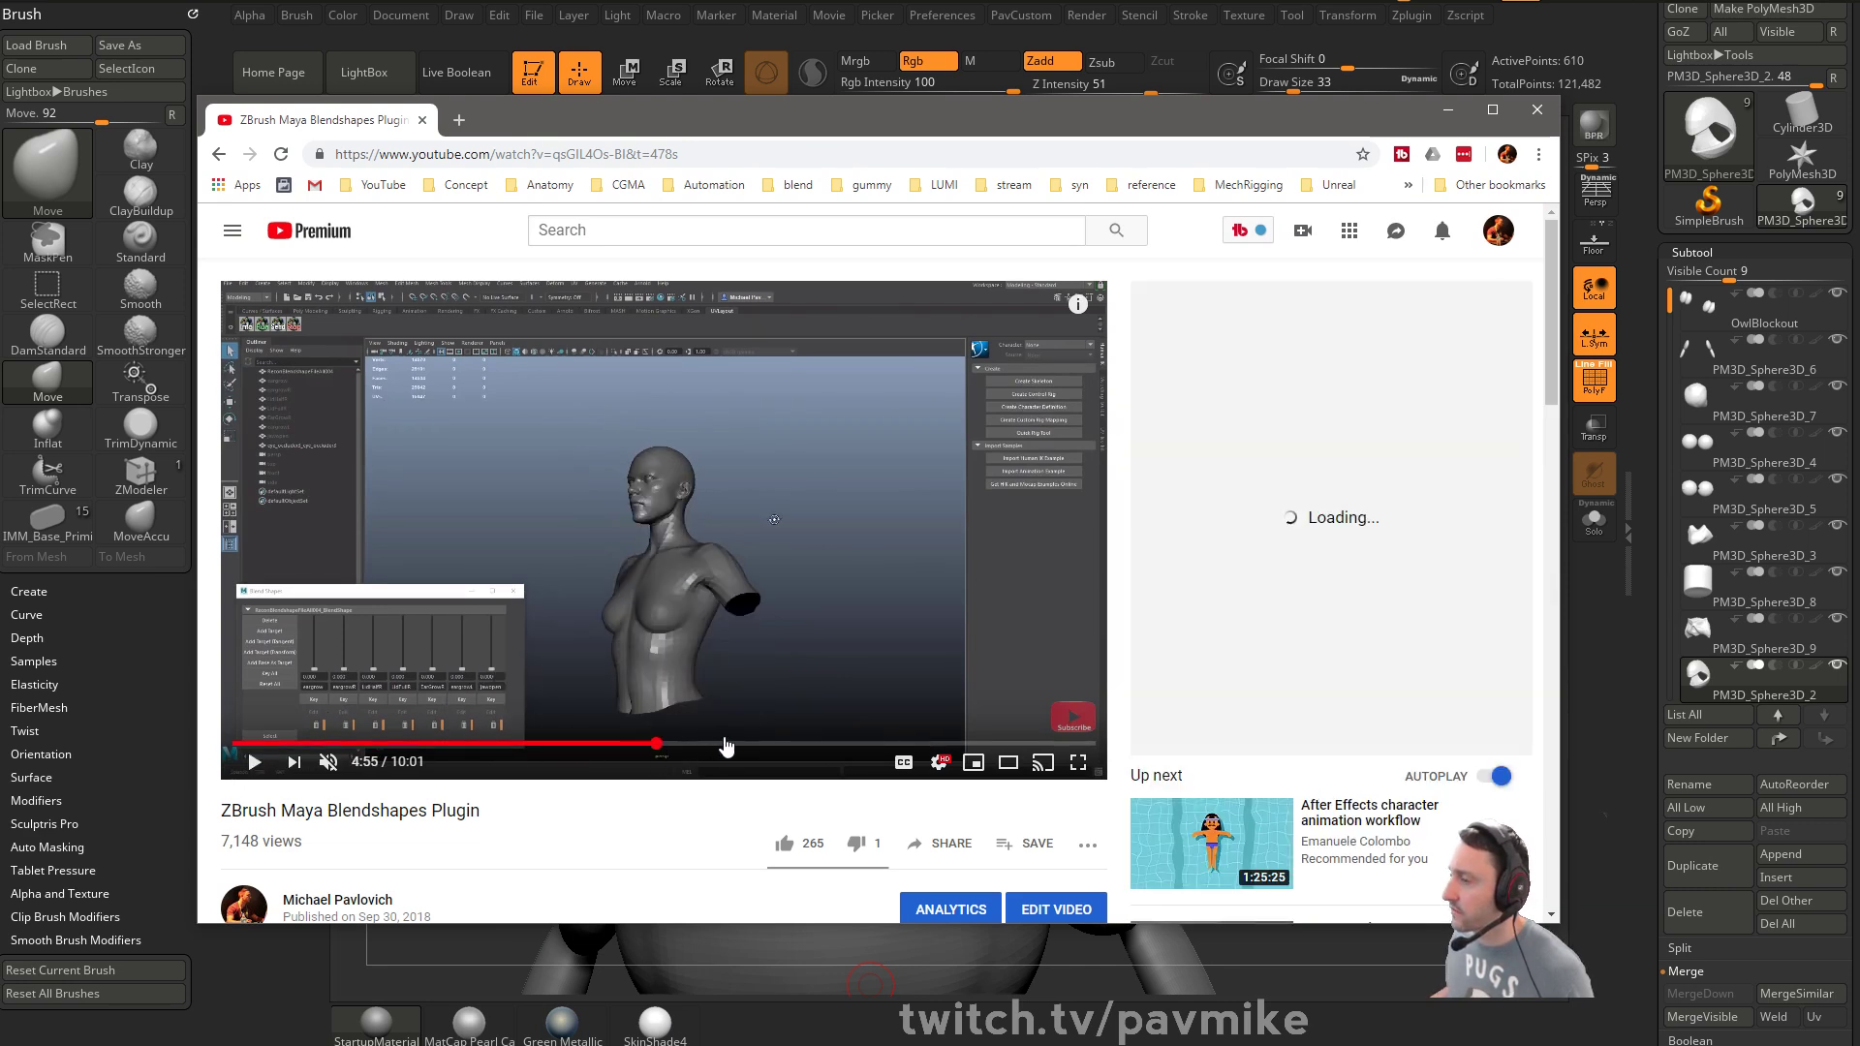
pyautogui.click(739, 744)
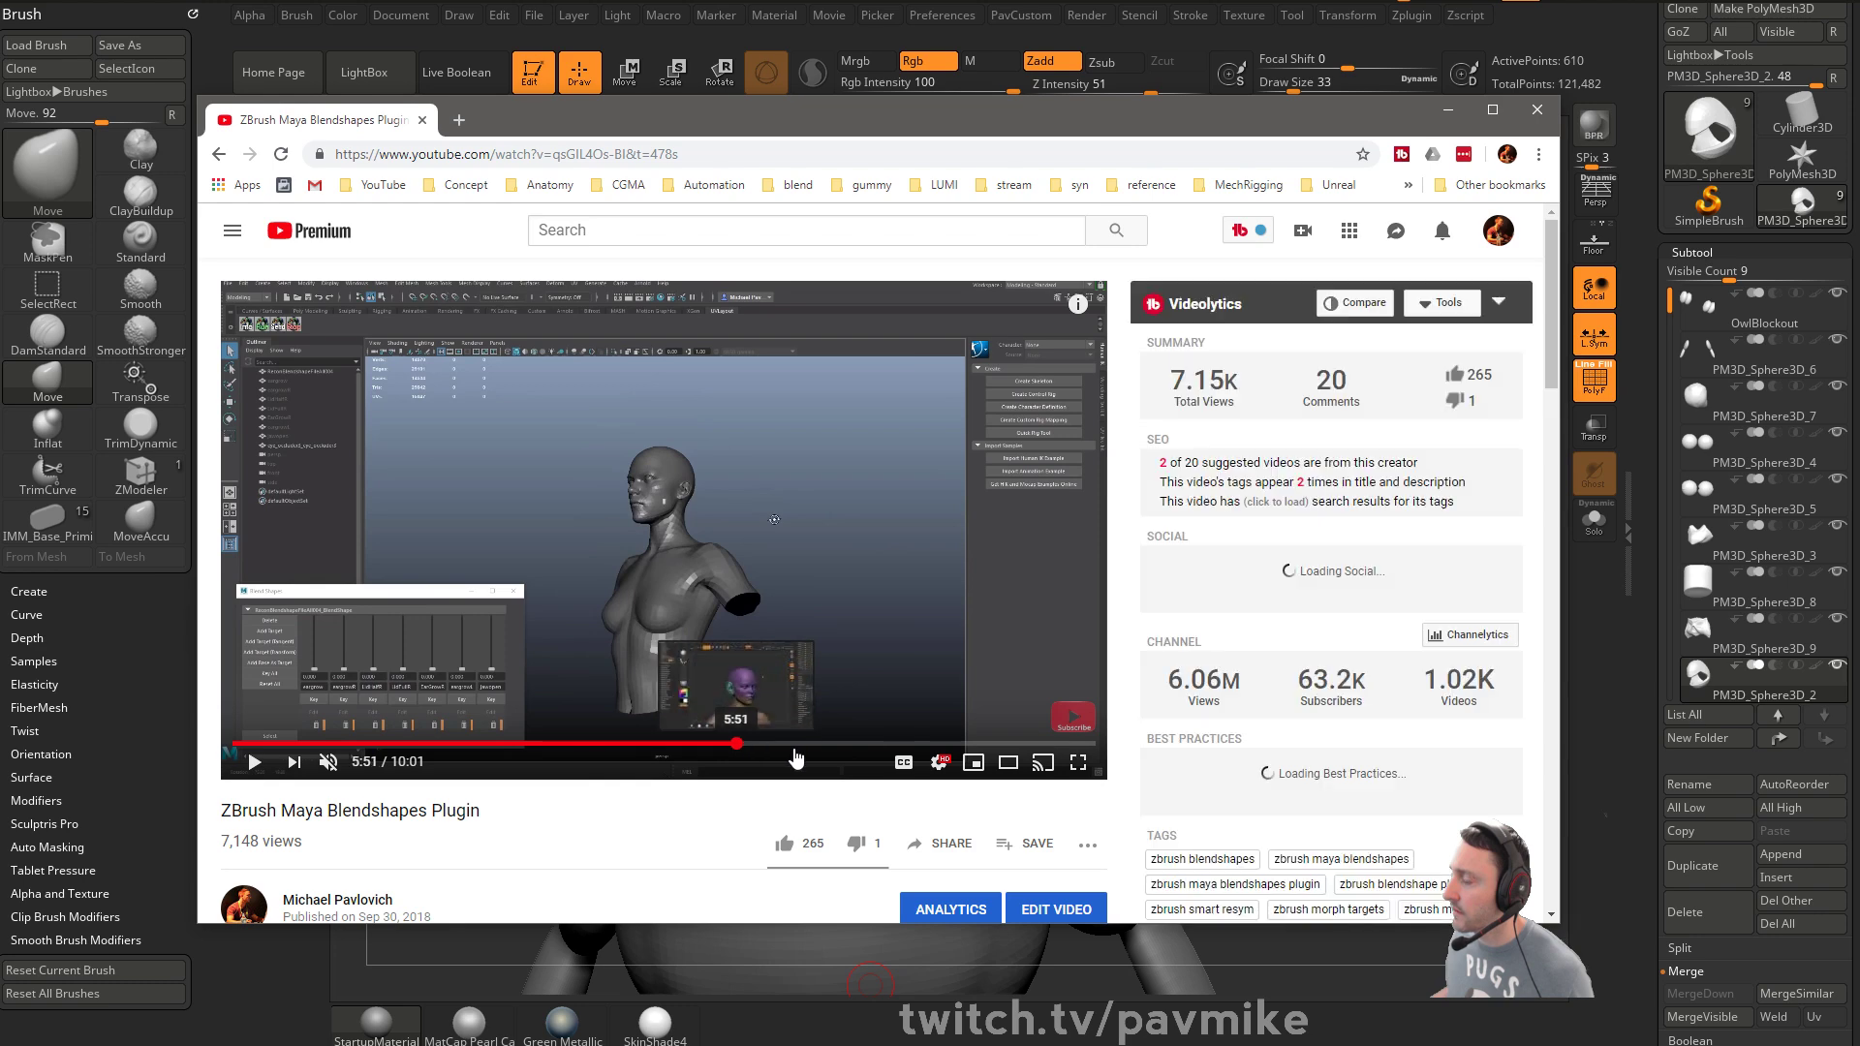
pyautogui.click(777, 744)
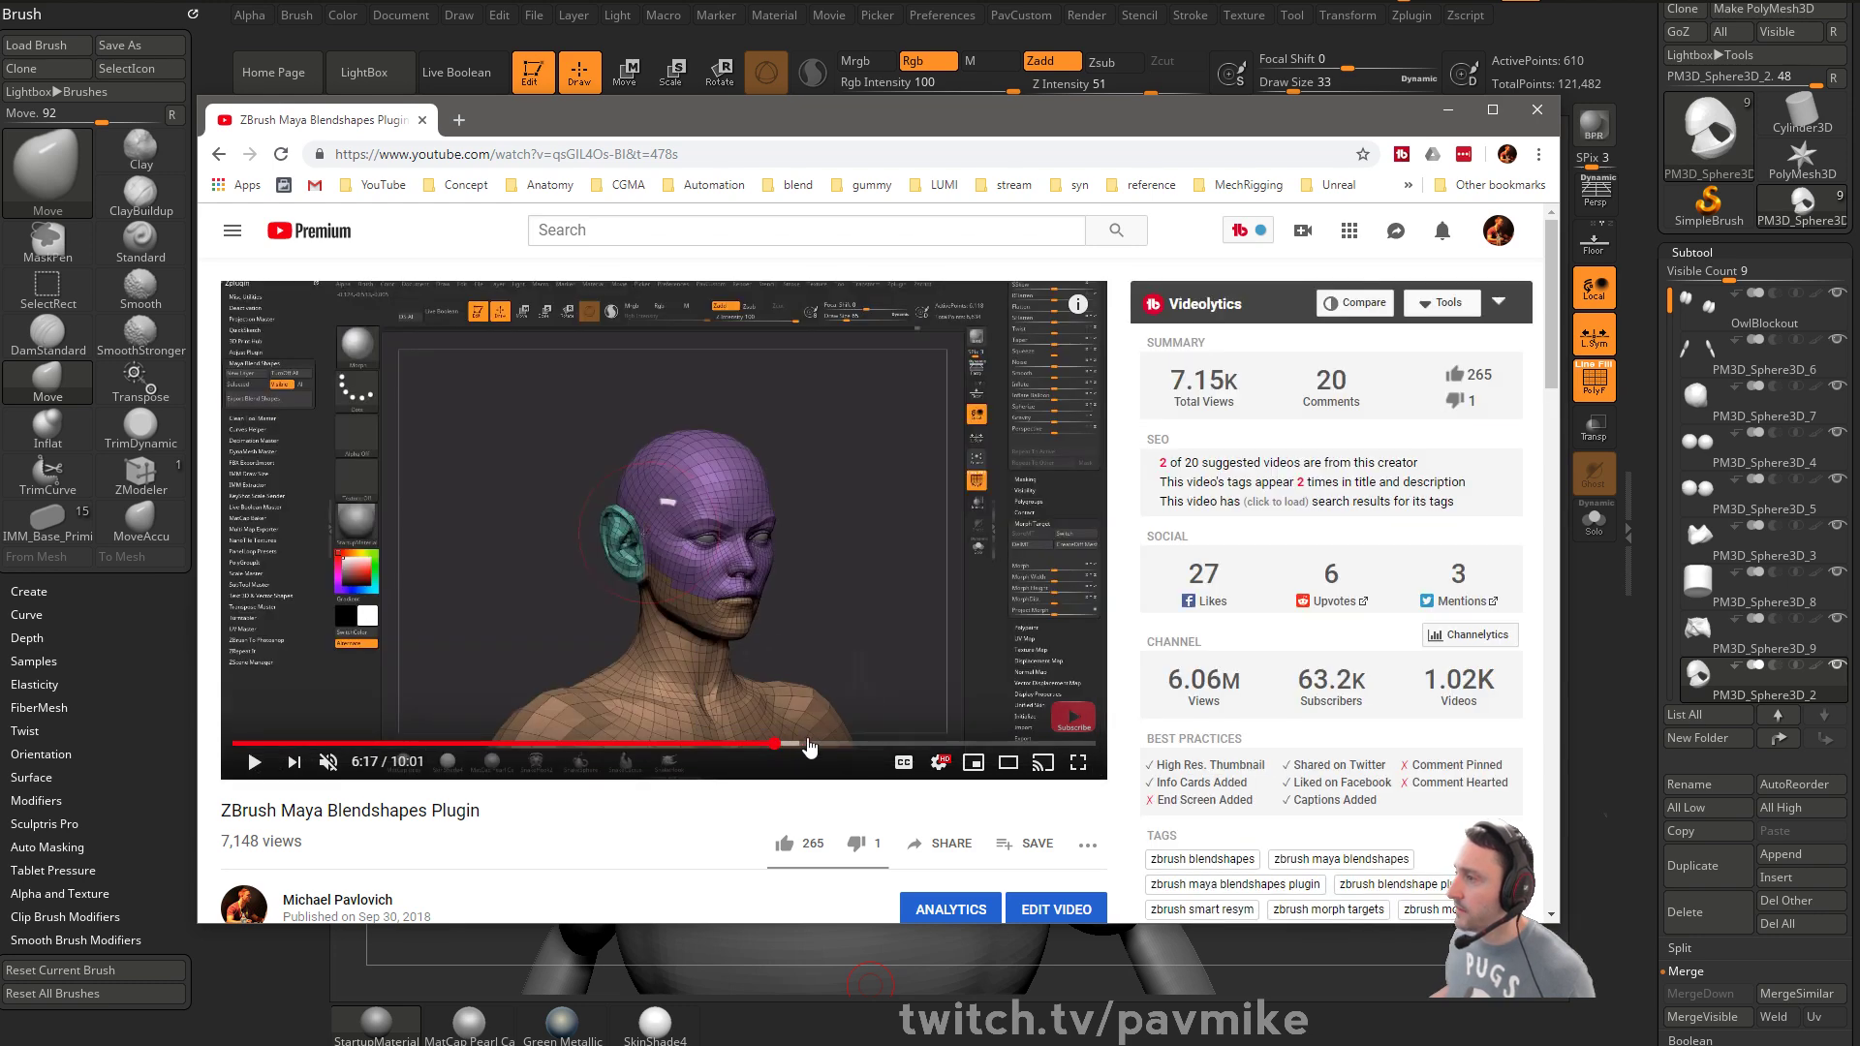
pyautogui.click(878, 744)
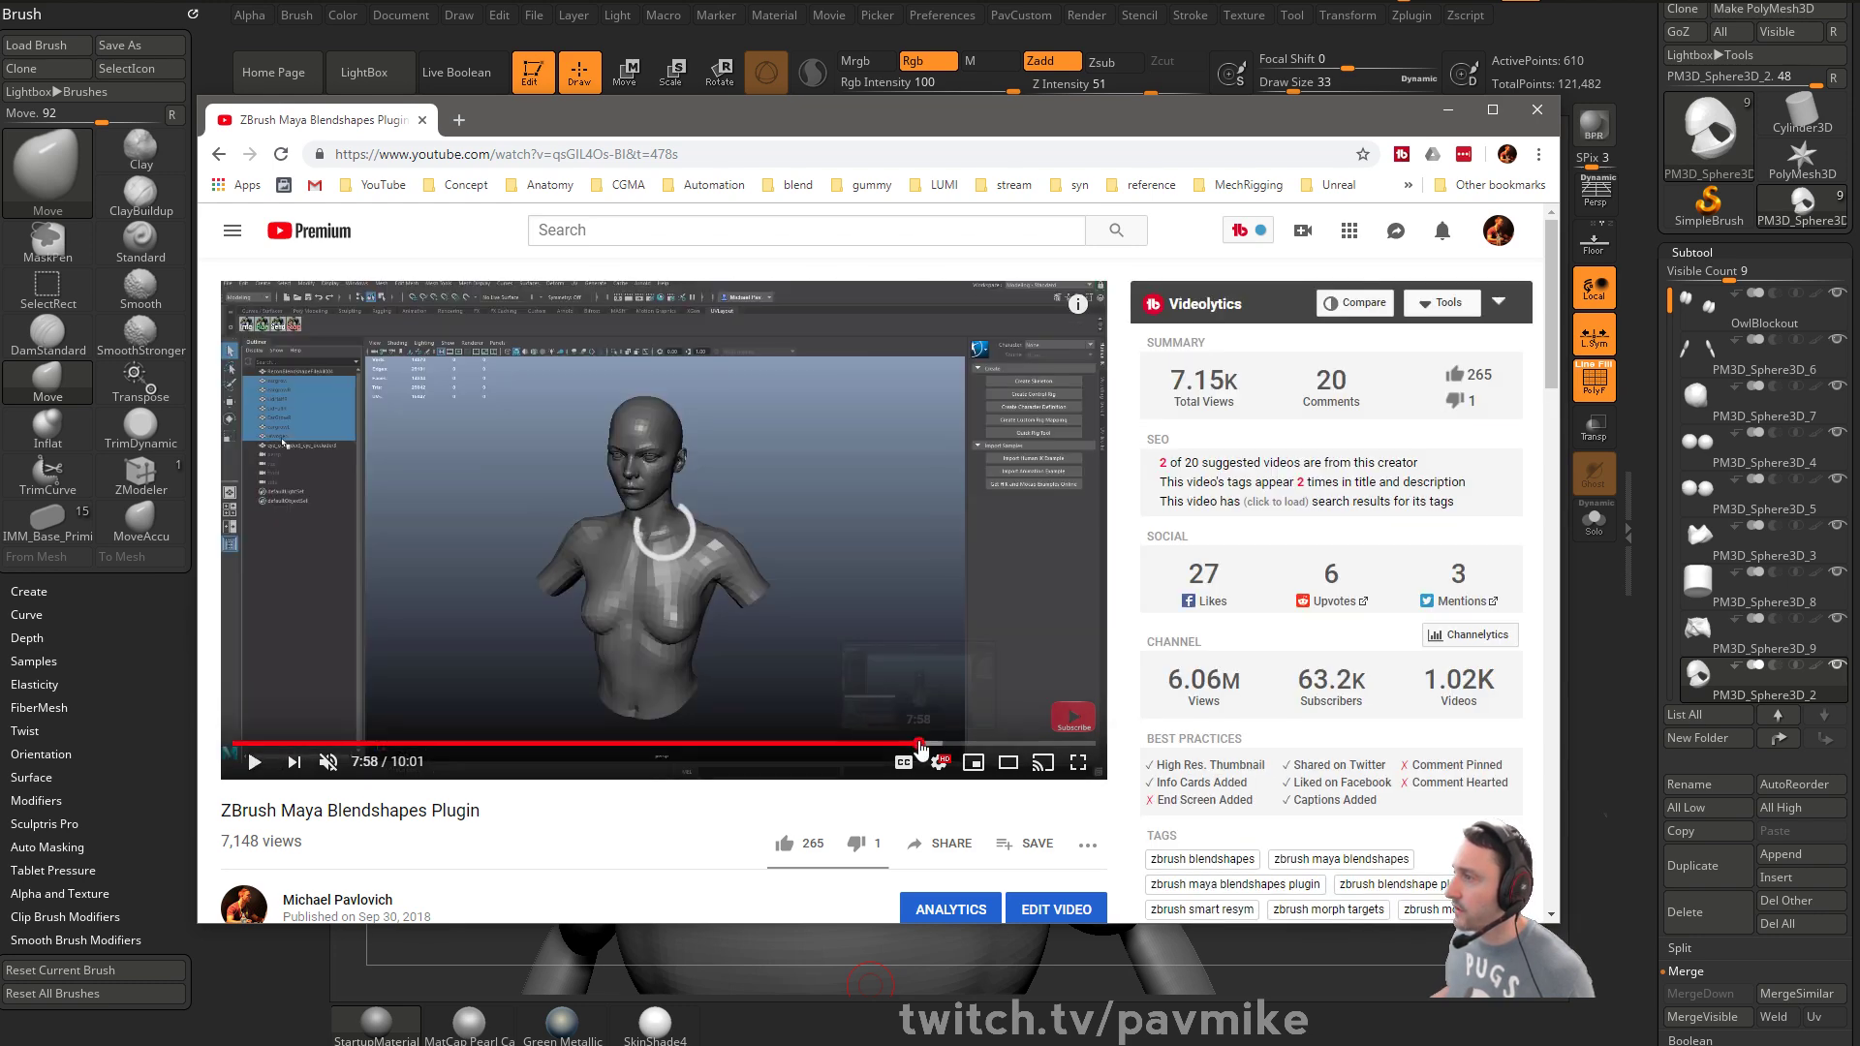
pyautogui.click(955, 744)
pyautogui.click(1022, 745)
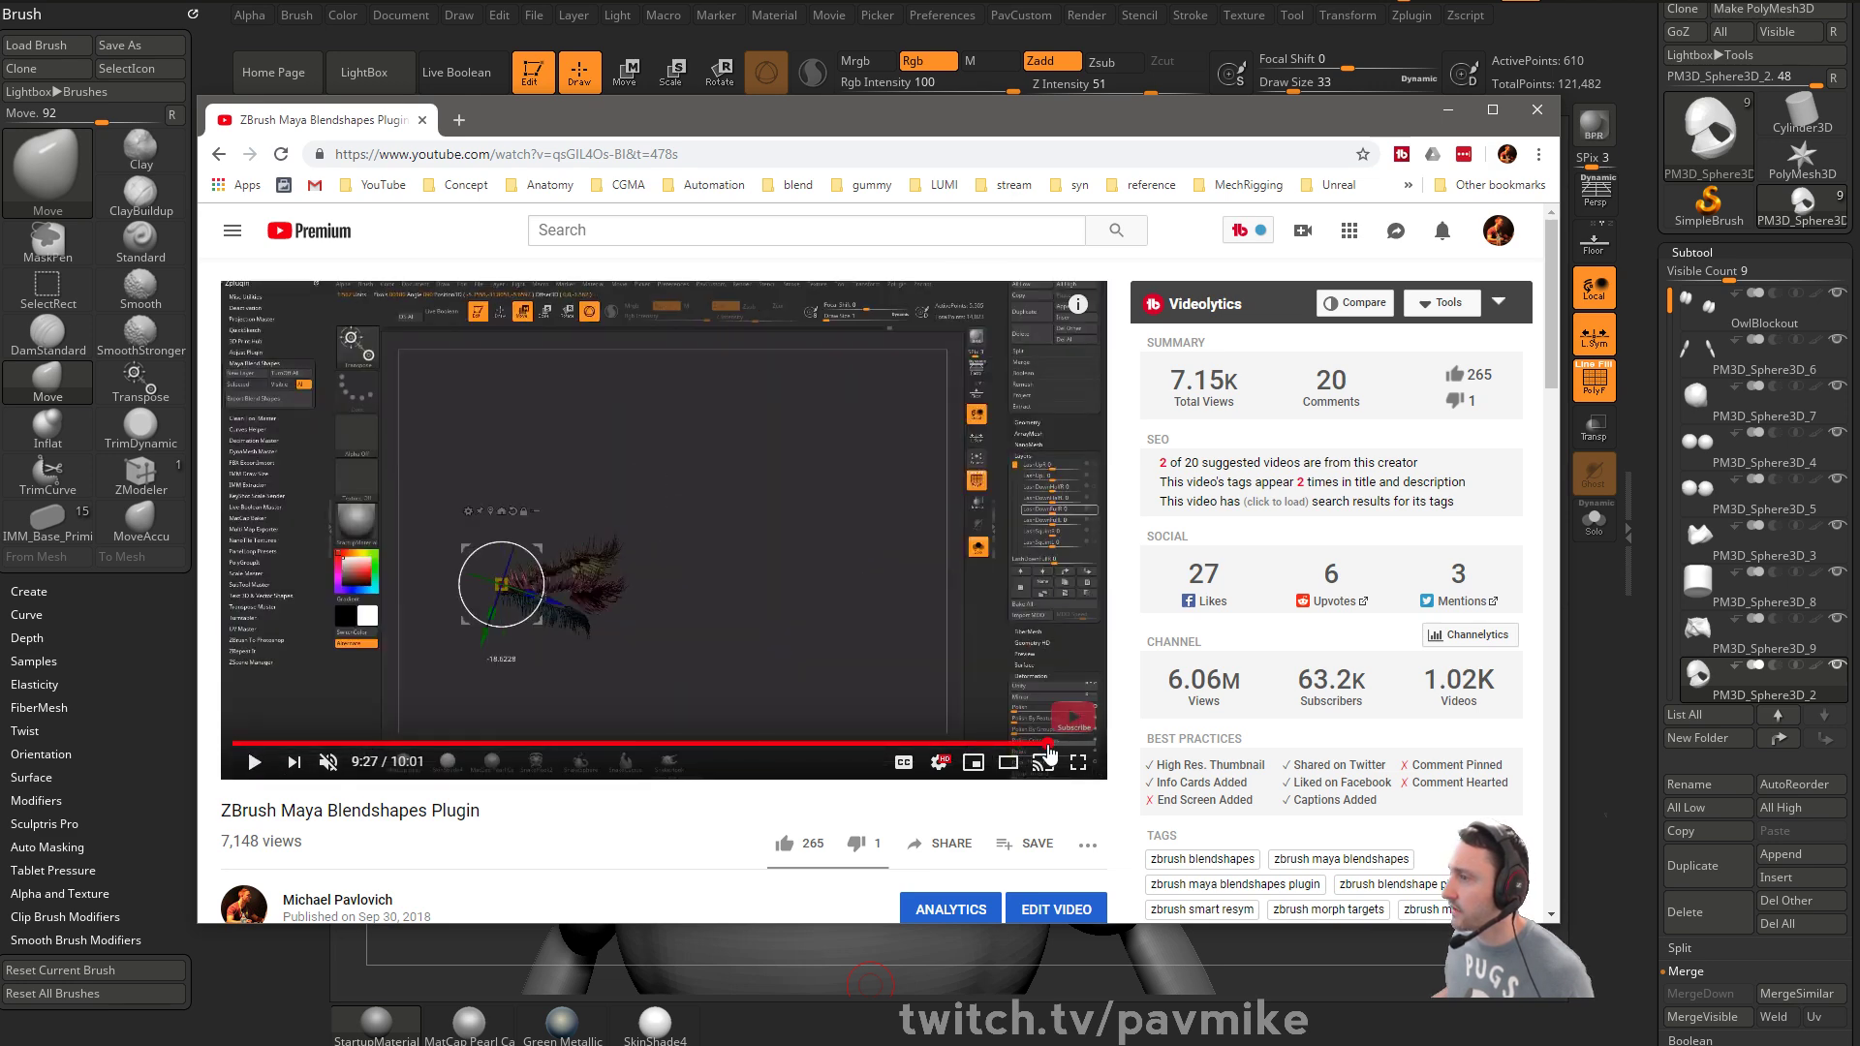
pyautogui.click(1048, 744)
pyautogui.click(1070, 744)
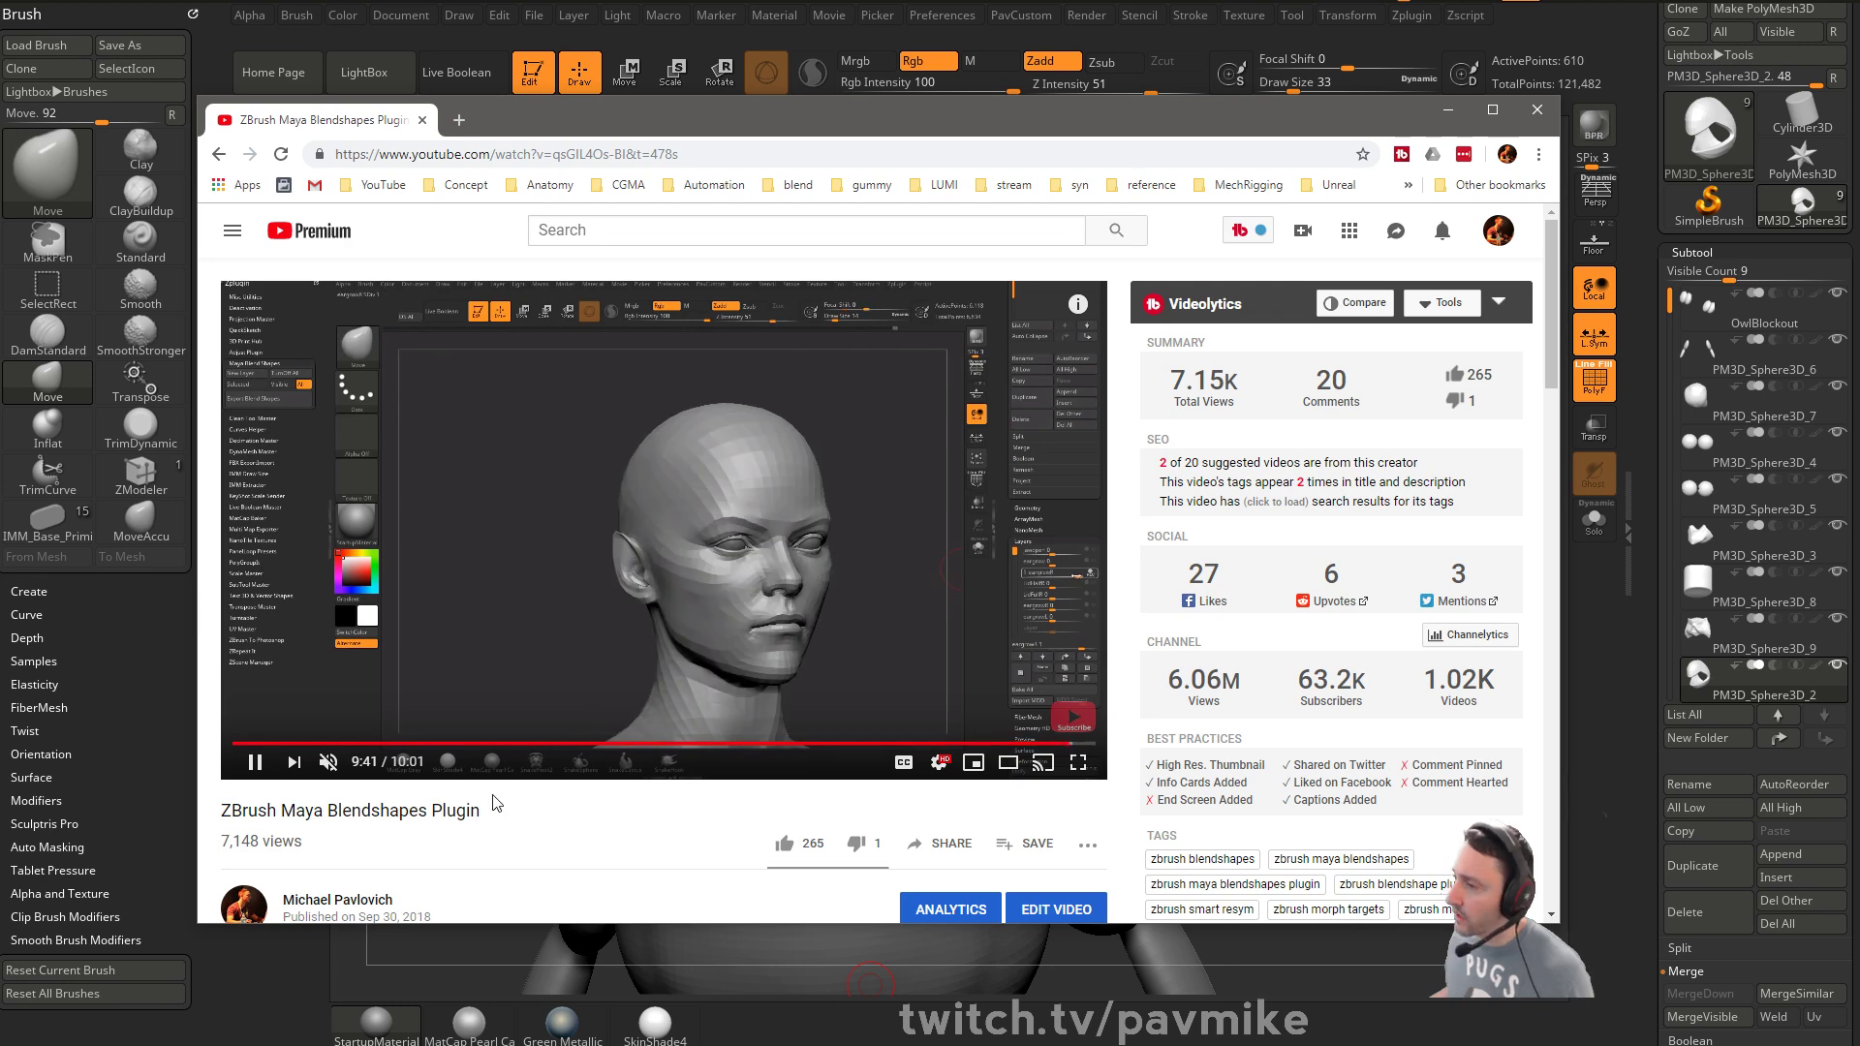
pyautogui.click(256, 763)
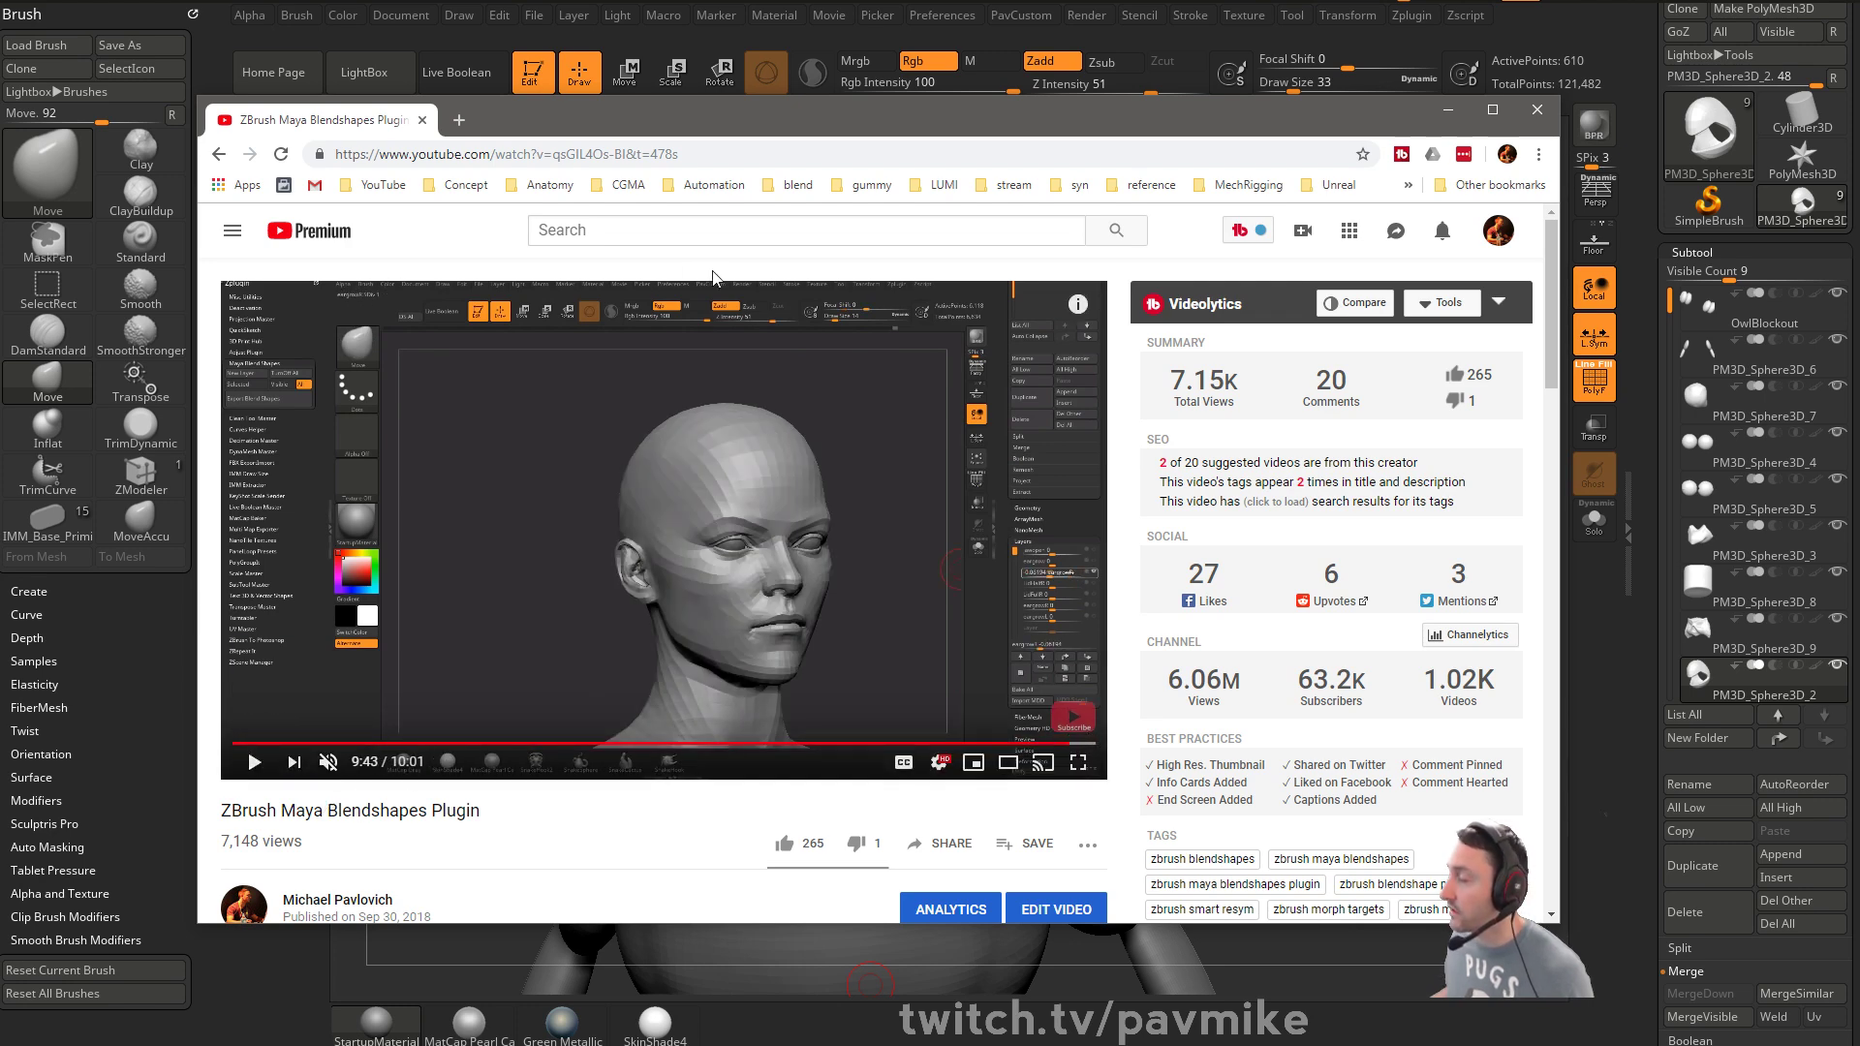
pyautogui.moveTo(620, 122); pyautogui.dragTo(624, 322)
pyautogui.moveTo(622, 662); pyautogui.dragTo(624, 1045)
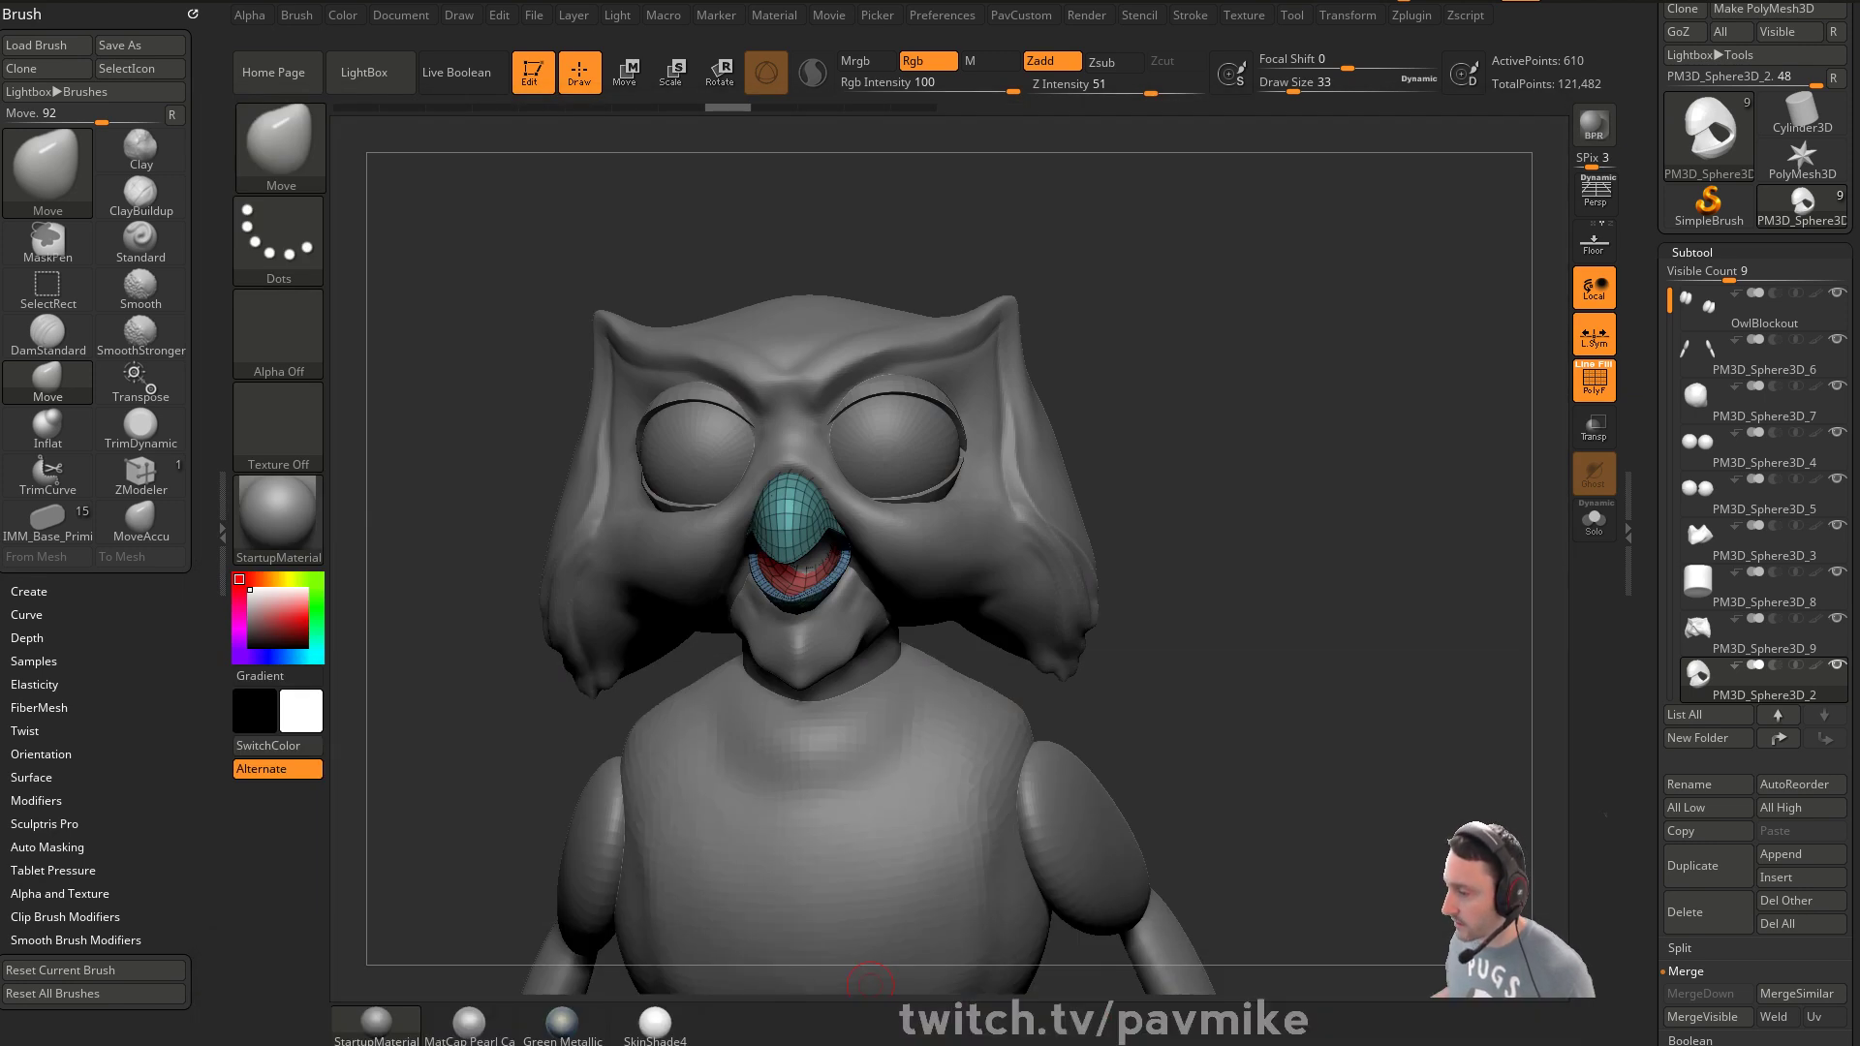
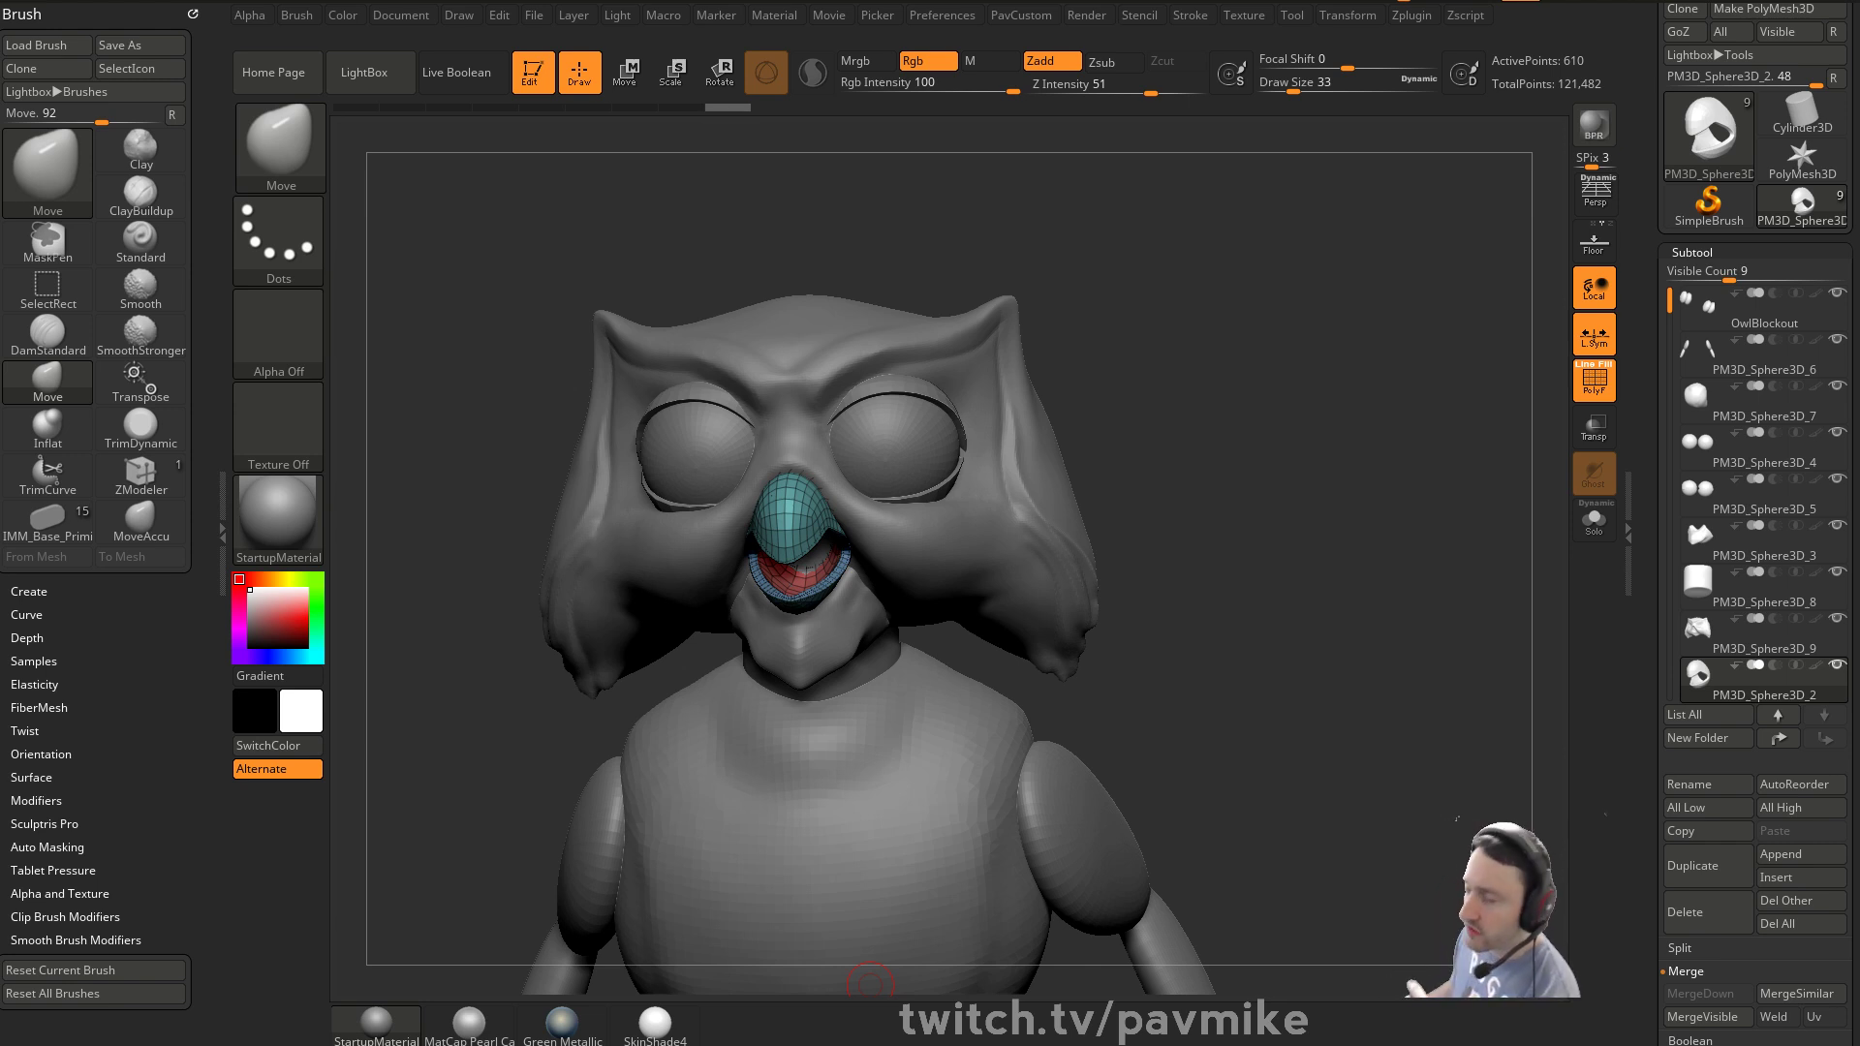
# Select the owl's head as the active subtool and turn off the polygon wireframe display
pyautogui.moveTo(1341, 289); pyautogui.dragTo(1233, 340)
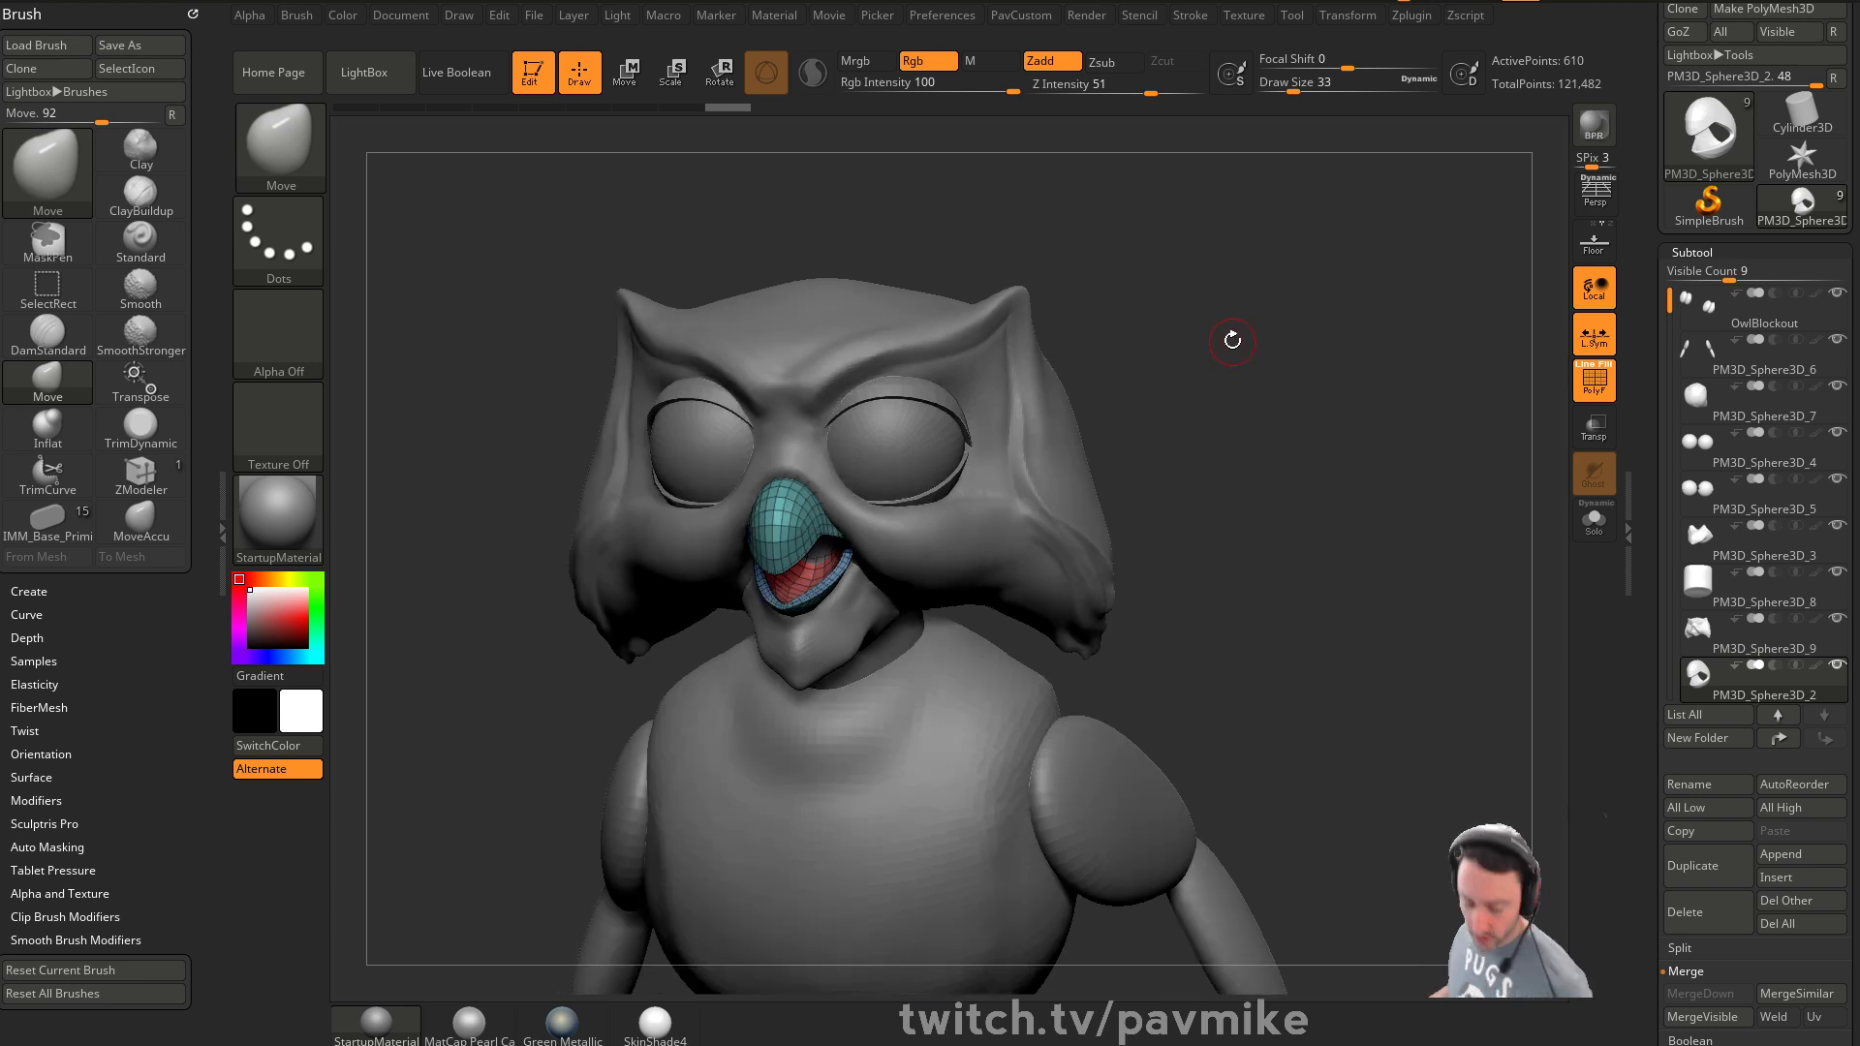
pyautogui.press('2')
pyautogui.keyDown('shift'); pyautogui.moveTo(1477, 327); pyautogui.dragTo(1417, 302); pyautogui.keyUp('shift')
pyautogui.keyDown('alt'); pyautogui.moveTo(1149, 431); pyautogui.dragTo(1211, 503); pyautogui.keyUp('alt')
pyautogui.press('g')
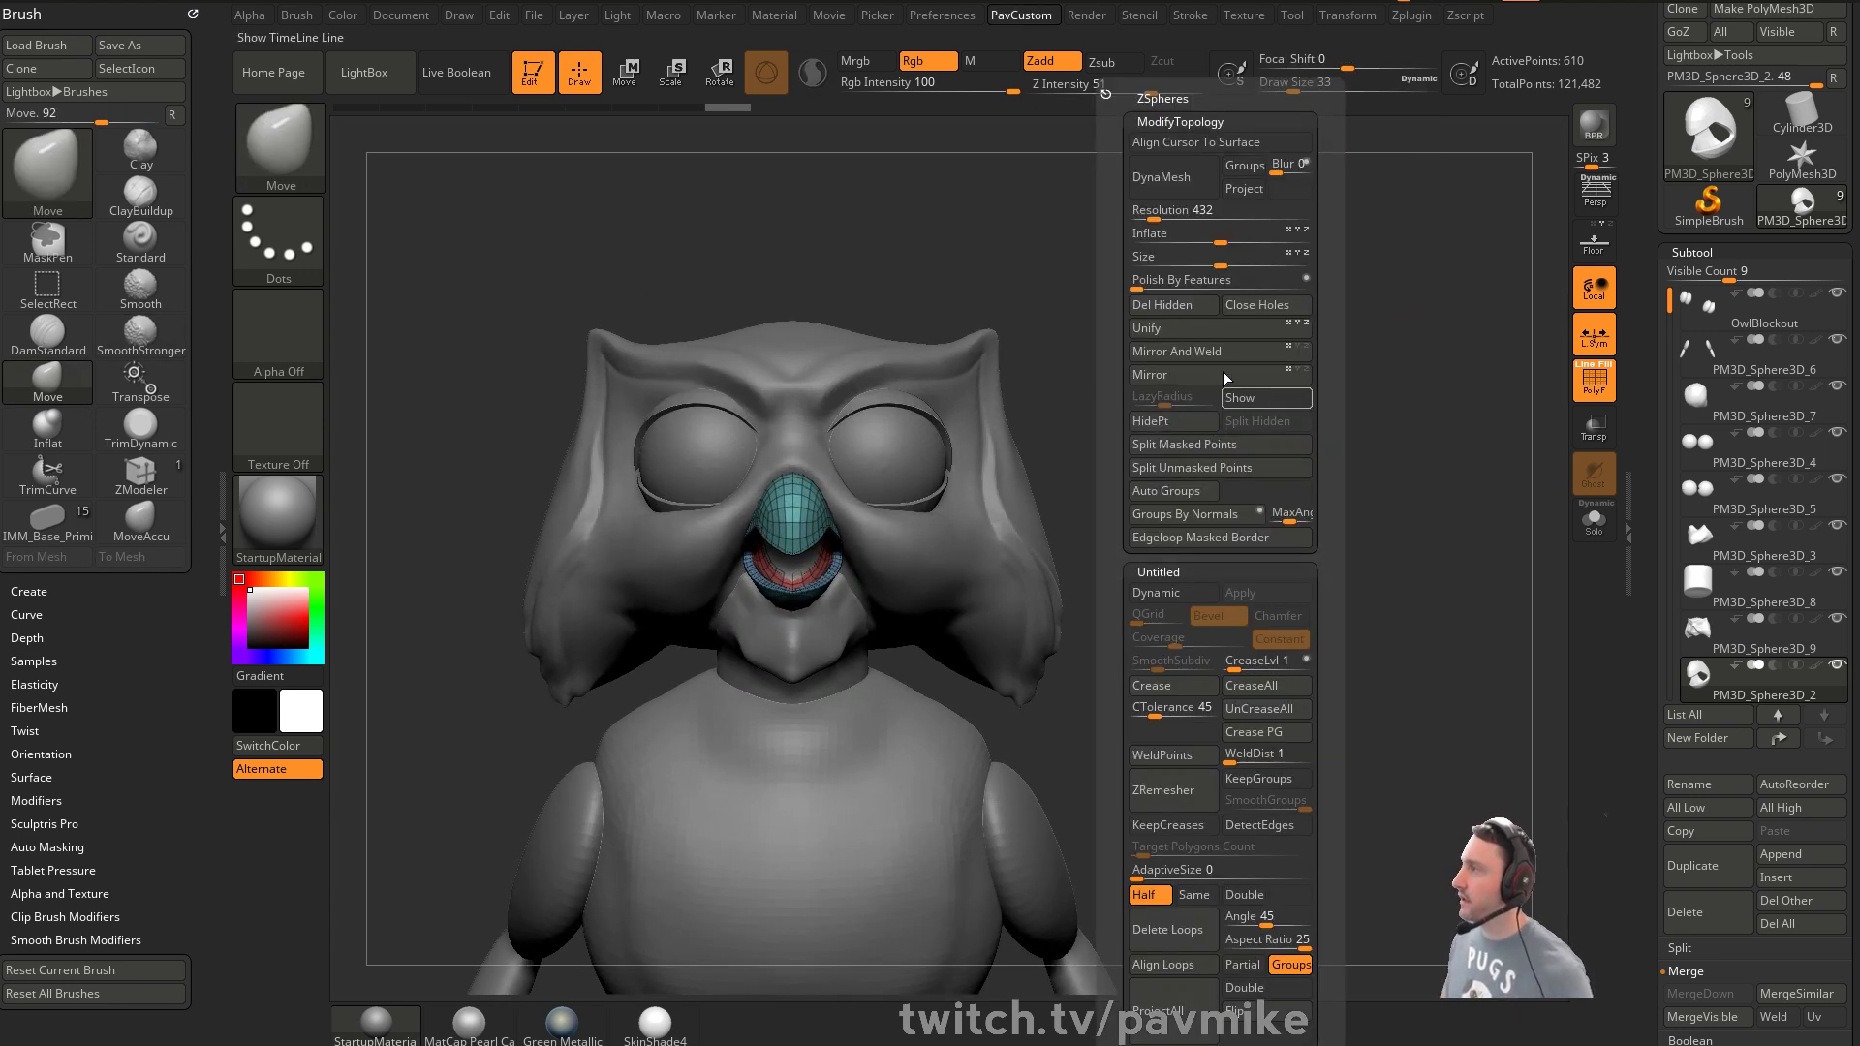
pyautogui.moveTo(1196, 311); pyautogui.dragTo(1225, 398)
pyautogui.keyDown('alt'); pyautogui.click(1034, 489); pyautogui.keyUp('alt')
pyautogui.moveTo(1352, 465)
pyautogui.mouseDown()
pyautogui.moveTo(1292, 465)
pyautogui.moveTo(1268, 442)
pyautogui.moveTo(1328, 423)
pyautogui.moveTo(1217, 407)
pyautogui.mouseUp()
pyautogui.click(1594, 380)
# Soften the pointed ear tufts on the head with the Standard brush and smoothing
pyautogui.moveTo(1104, 356); pyautogui.dragTo(971, 442)
pyautogui.press('b')
pyautogui.press('s')
pyautogui.press('t')
pyautogui.press('s')
pyautogui.moveTo(1013, 417)
pyautogui.keyDown('shift'); pyautogui.mouseDown()
pyautogui.moveTo(959, 445)
pyautogui.moveTo(1012, 499)
pyautogui.mouseUp(); pyautogui.keyUp('shift')
pyautogui.moveTo(1154, 461)
pyautogui.keyDown('shift'); pyautogui.mouseDown()
pyautogui.moveTo(1236, 457)
pyautogui.moveTo(1049, 383)
pyautogui.moveTo(1079, 414)
pyautogui.moveTo(1074, 453)
pyautogui.mouseUp(); pyautogui.keyUp('shift')
# Refine the creases between the eyes and beak with DamStandard at draw size 46, smoothing the bridge
pyautogui.press('b')
pyautogui.press('d')
pyautogui.press('s')
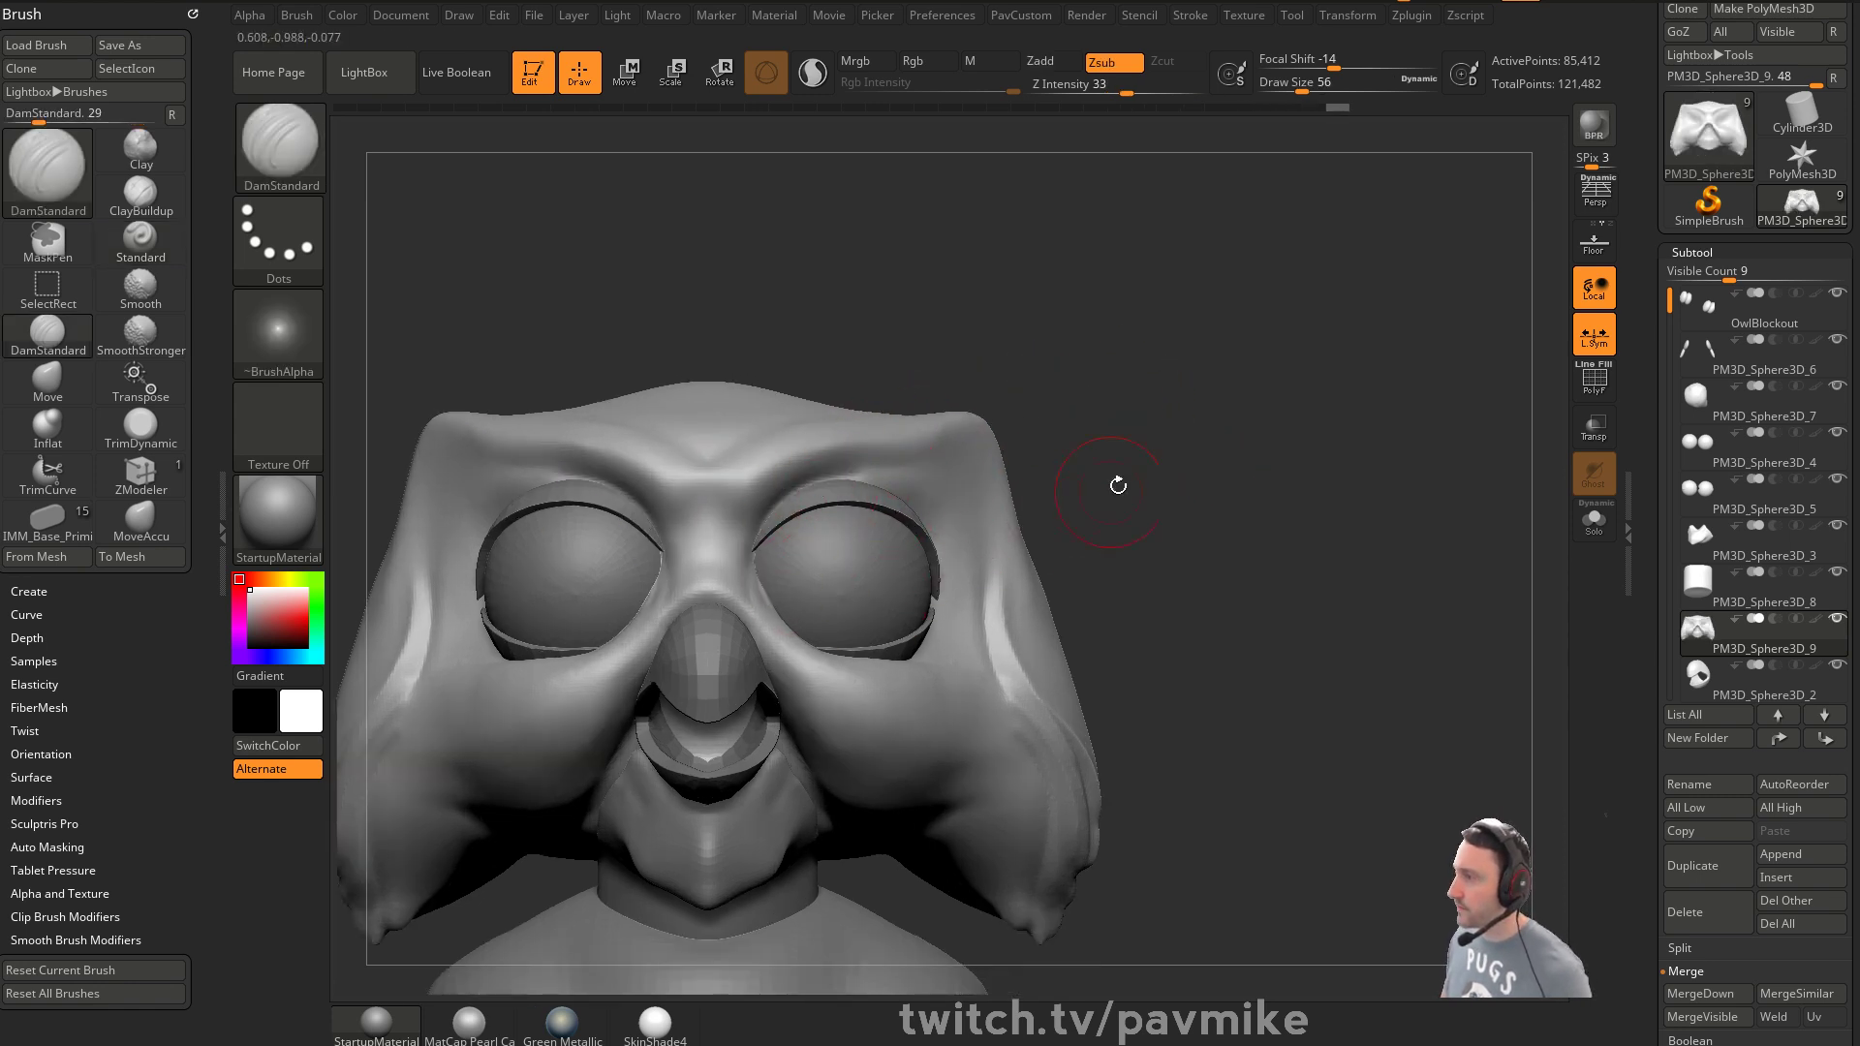
pyautogui.moveTo(1217, 498); pyautogui.dragTo(833, 542)
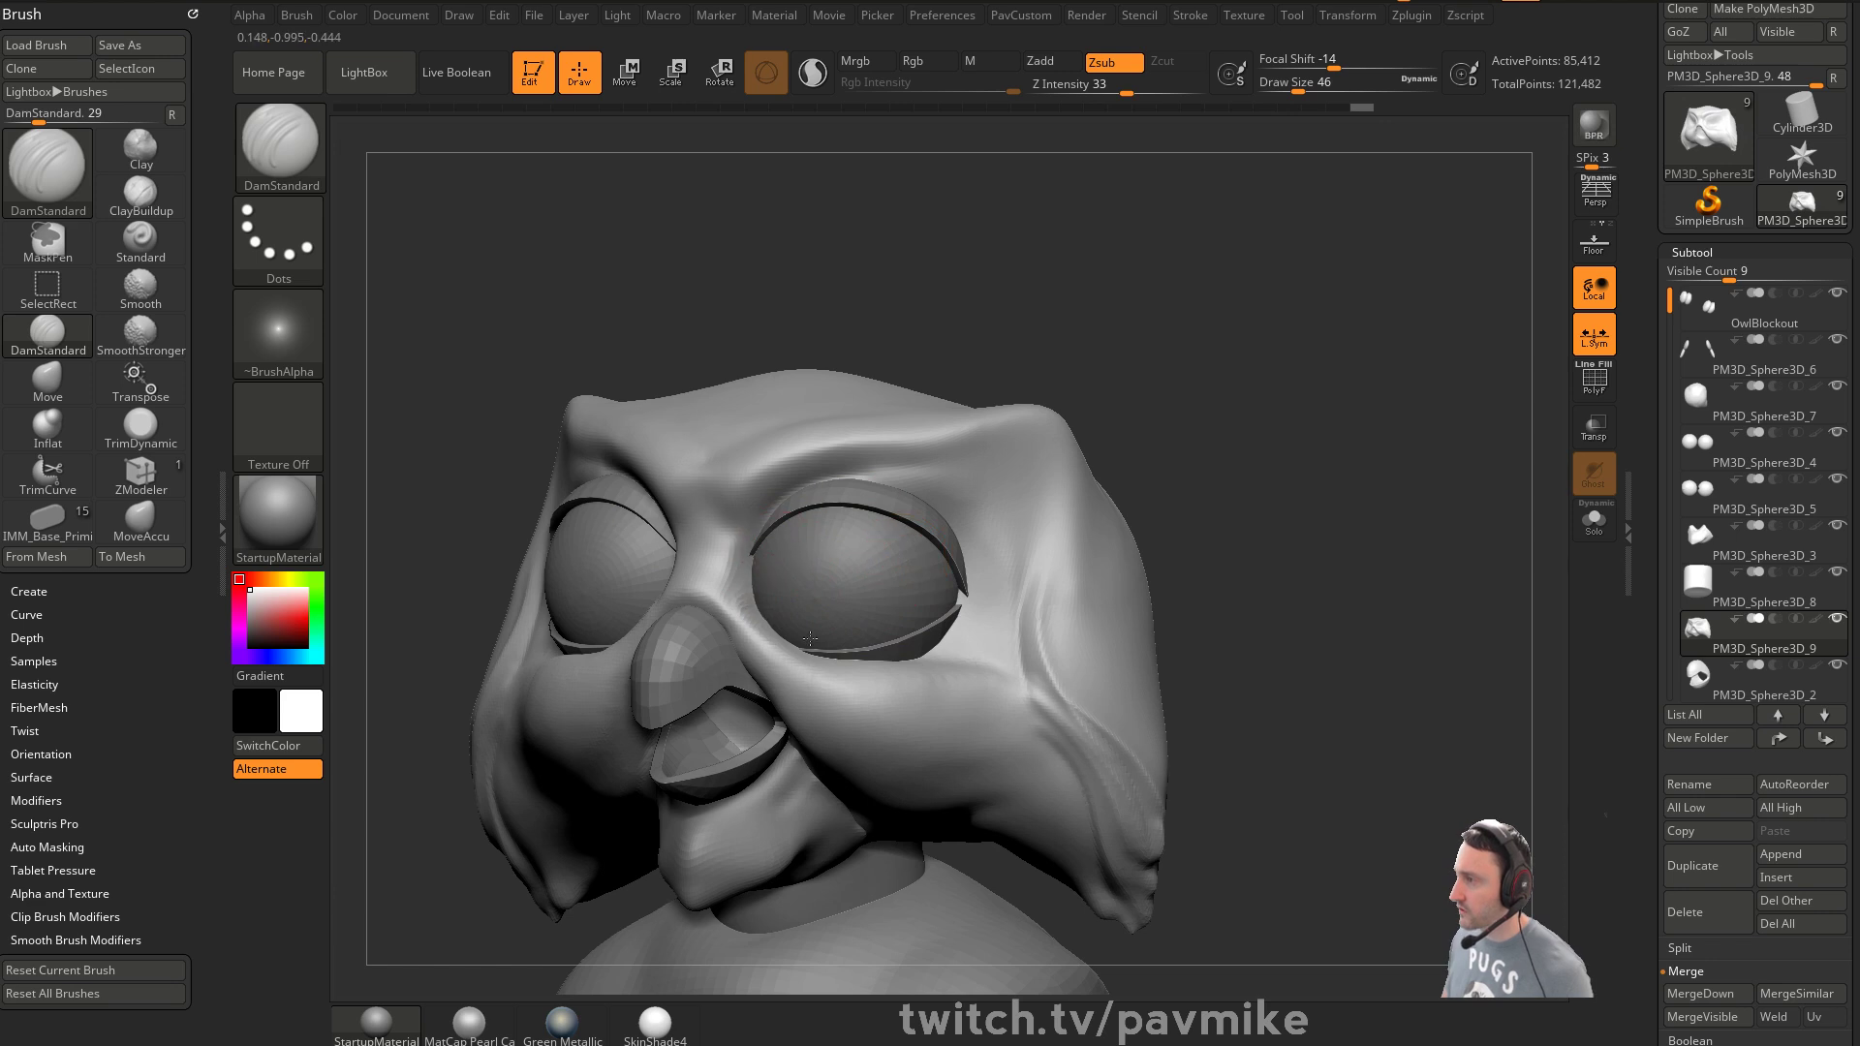
pyautogui.keyDown('shift'); pyautogui.moveTo(1183, 513); pyautogui.dragTo(810, 485); pyautogui.keyUp('shift')
pyautogui.moveTo(662, 527); pyautogui.dragTo(668, 593)
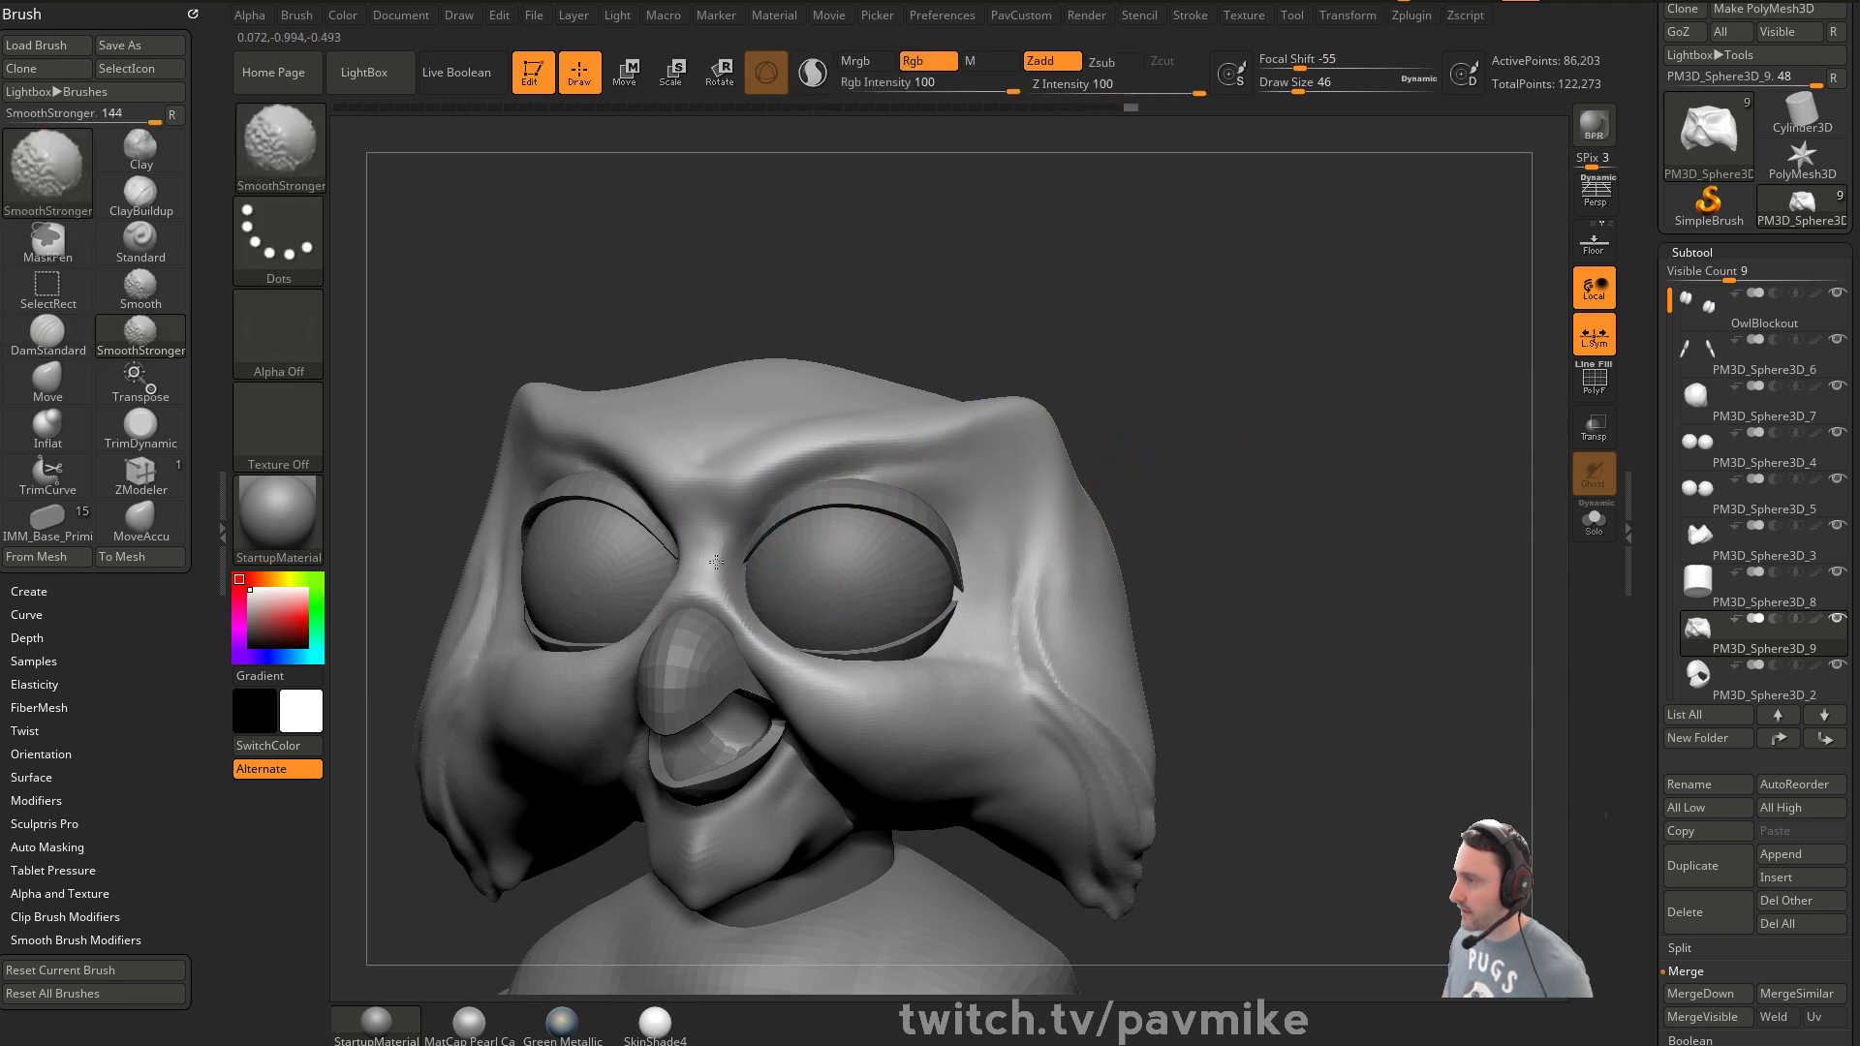
# Inflate the face area around the top of the beak with the Inflat brush at draw size 46
pyautogui.moveTo(1163, 567)
pyautogui.mouseDown()
pyautogui.moveTo(1167, 490)
pyautogui.moveTo(1047, 447)
pyautogui.mouseUp()
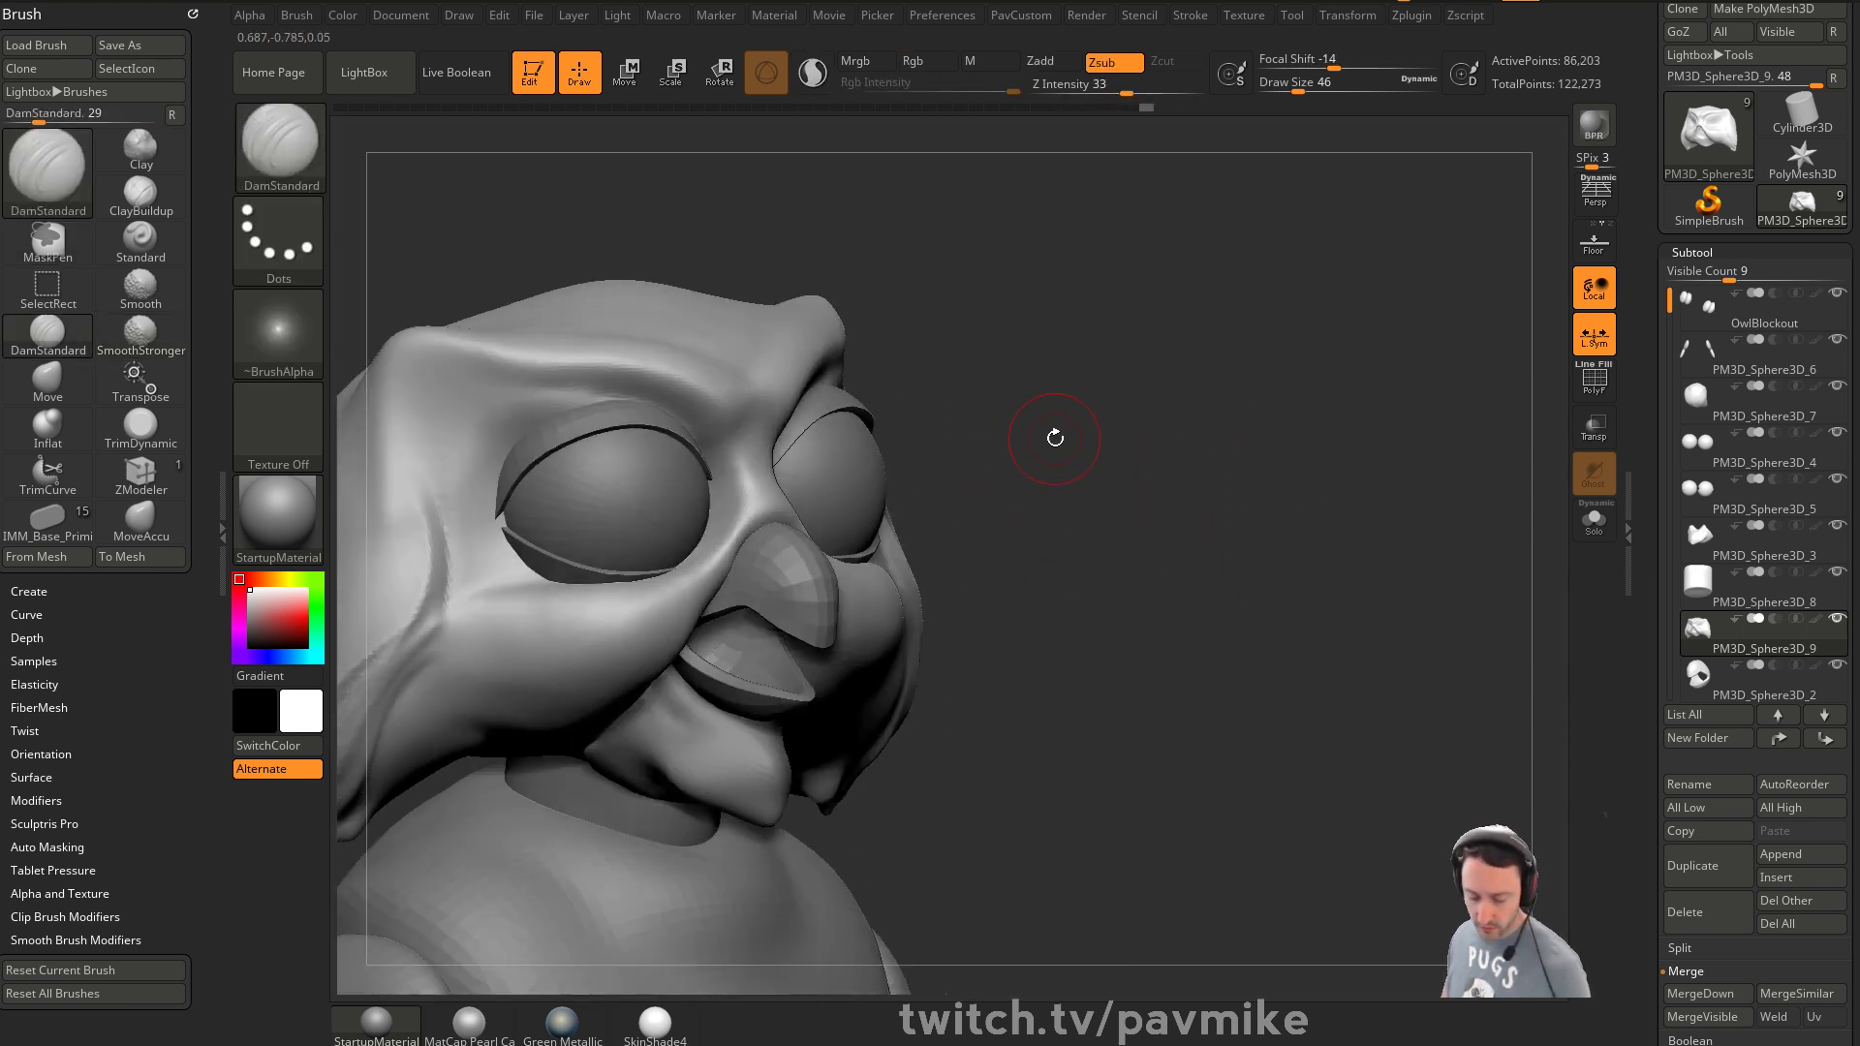
pyautogui.press('b')
pyautogui.press('i')
pyautogui.press('n')
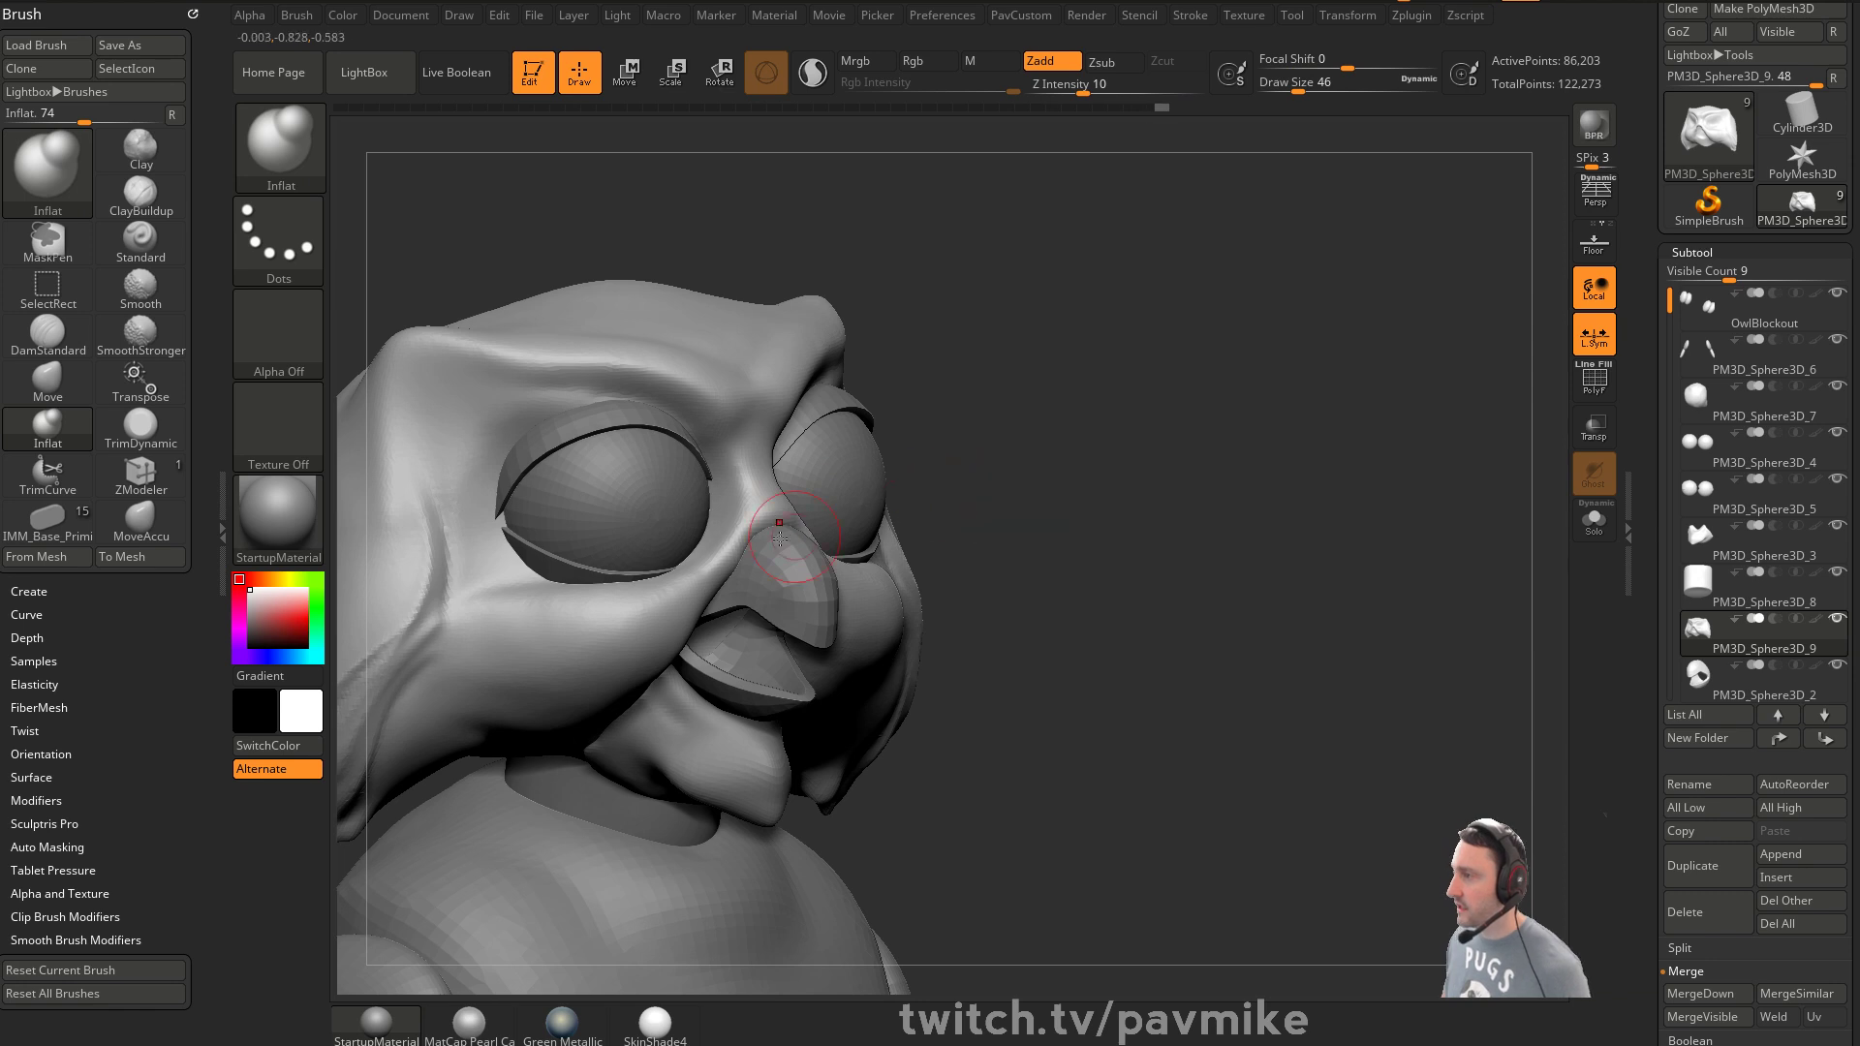
pyautogui.moveTo(775, 520)
pyautogui.mouseDown(button='right')
pyautogui.moveTo(769, 540)
pyautogui.moveTo(1008, 474)
pyautogui.mouseUp(button='right')
# Reshape the face where it meets the upper beak with the Move brush at draw sizes 44 and 62
pyautogui.press('b')
pyautogui.press('m')
pyautogui.press('v')
pyautogui.moveTo(896, 544); pyautogui.dragTo(852, 545, button='right')
pyautogui.moveTo(804, 543); pyautogui.dragTo(789, 552)
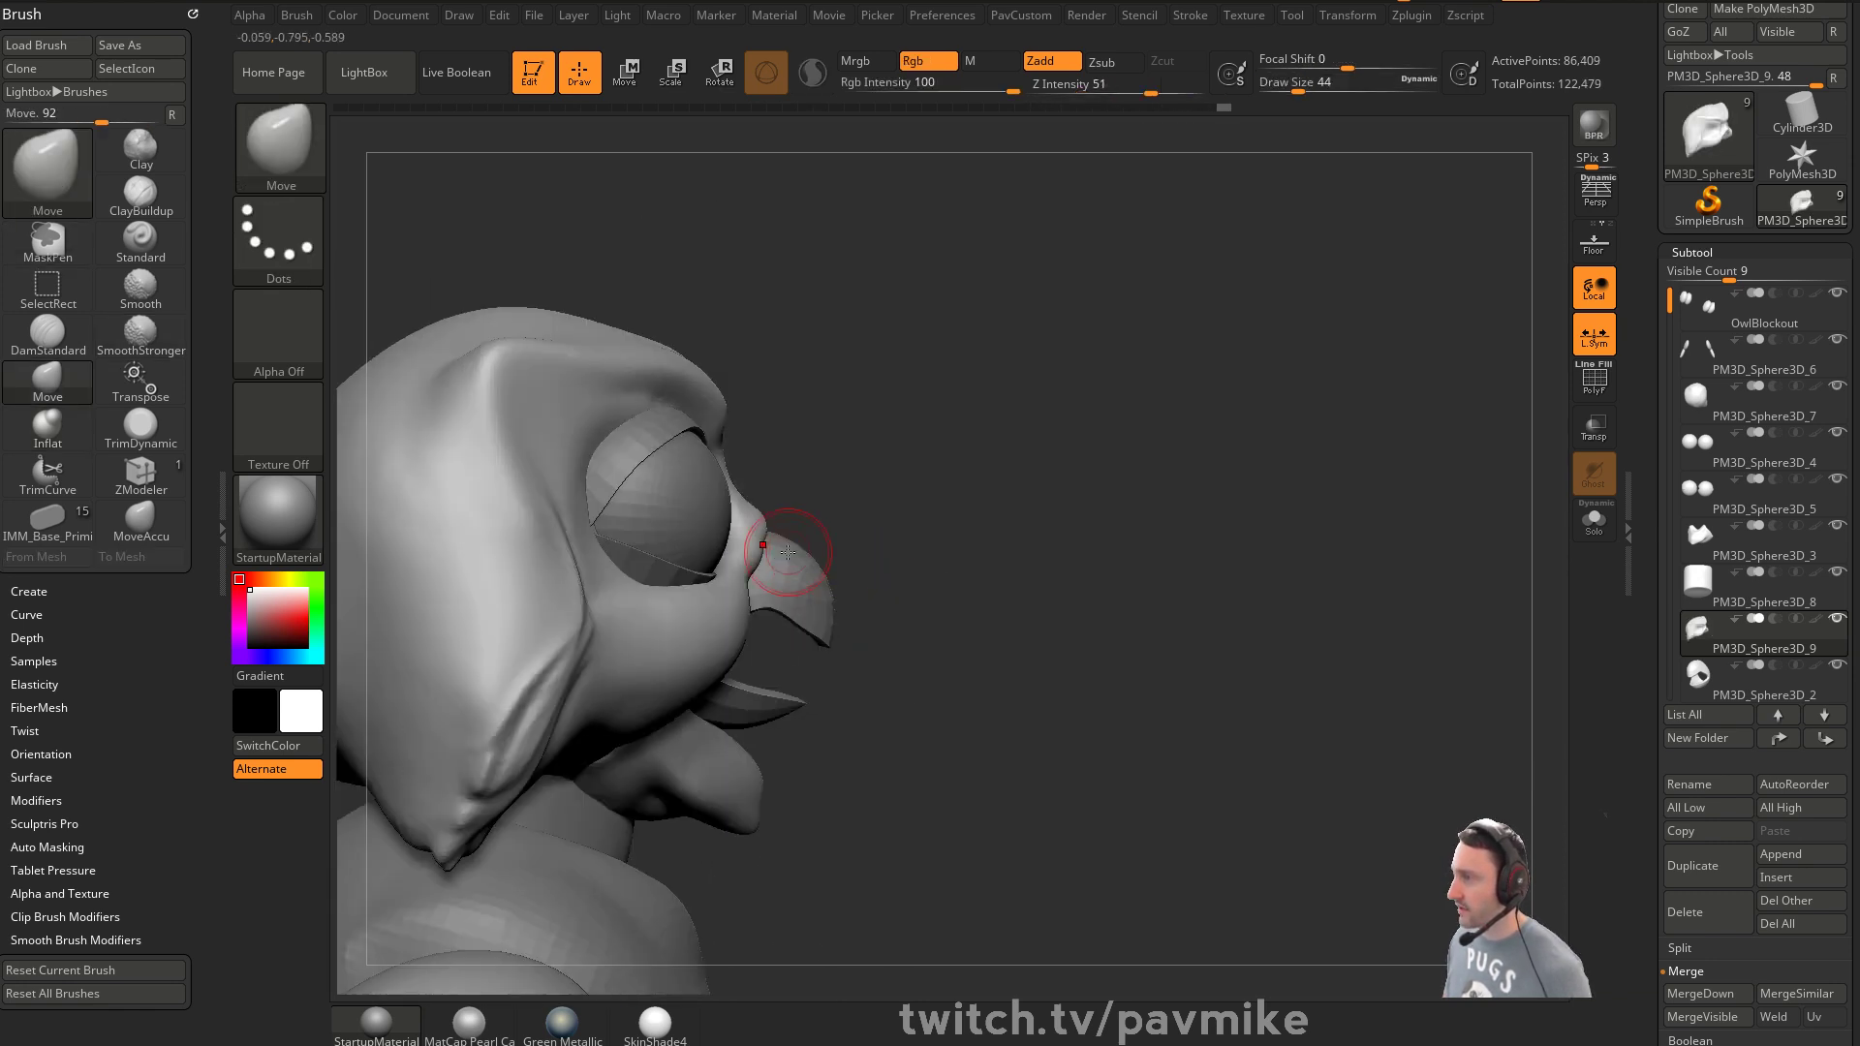
pyautogui.press(']')
pyautogui.moveTo(843, 548); pyautogui.dragTo(809, 540, button='right')
pyautogui.moveTo(843, 478); pyautogui.dragTo(814, 494, button='right')
pyautogui.moveTo(785, 557); pyautogui.dragTo(757, 564)
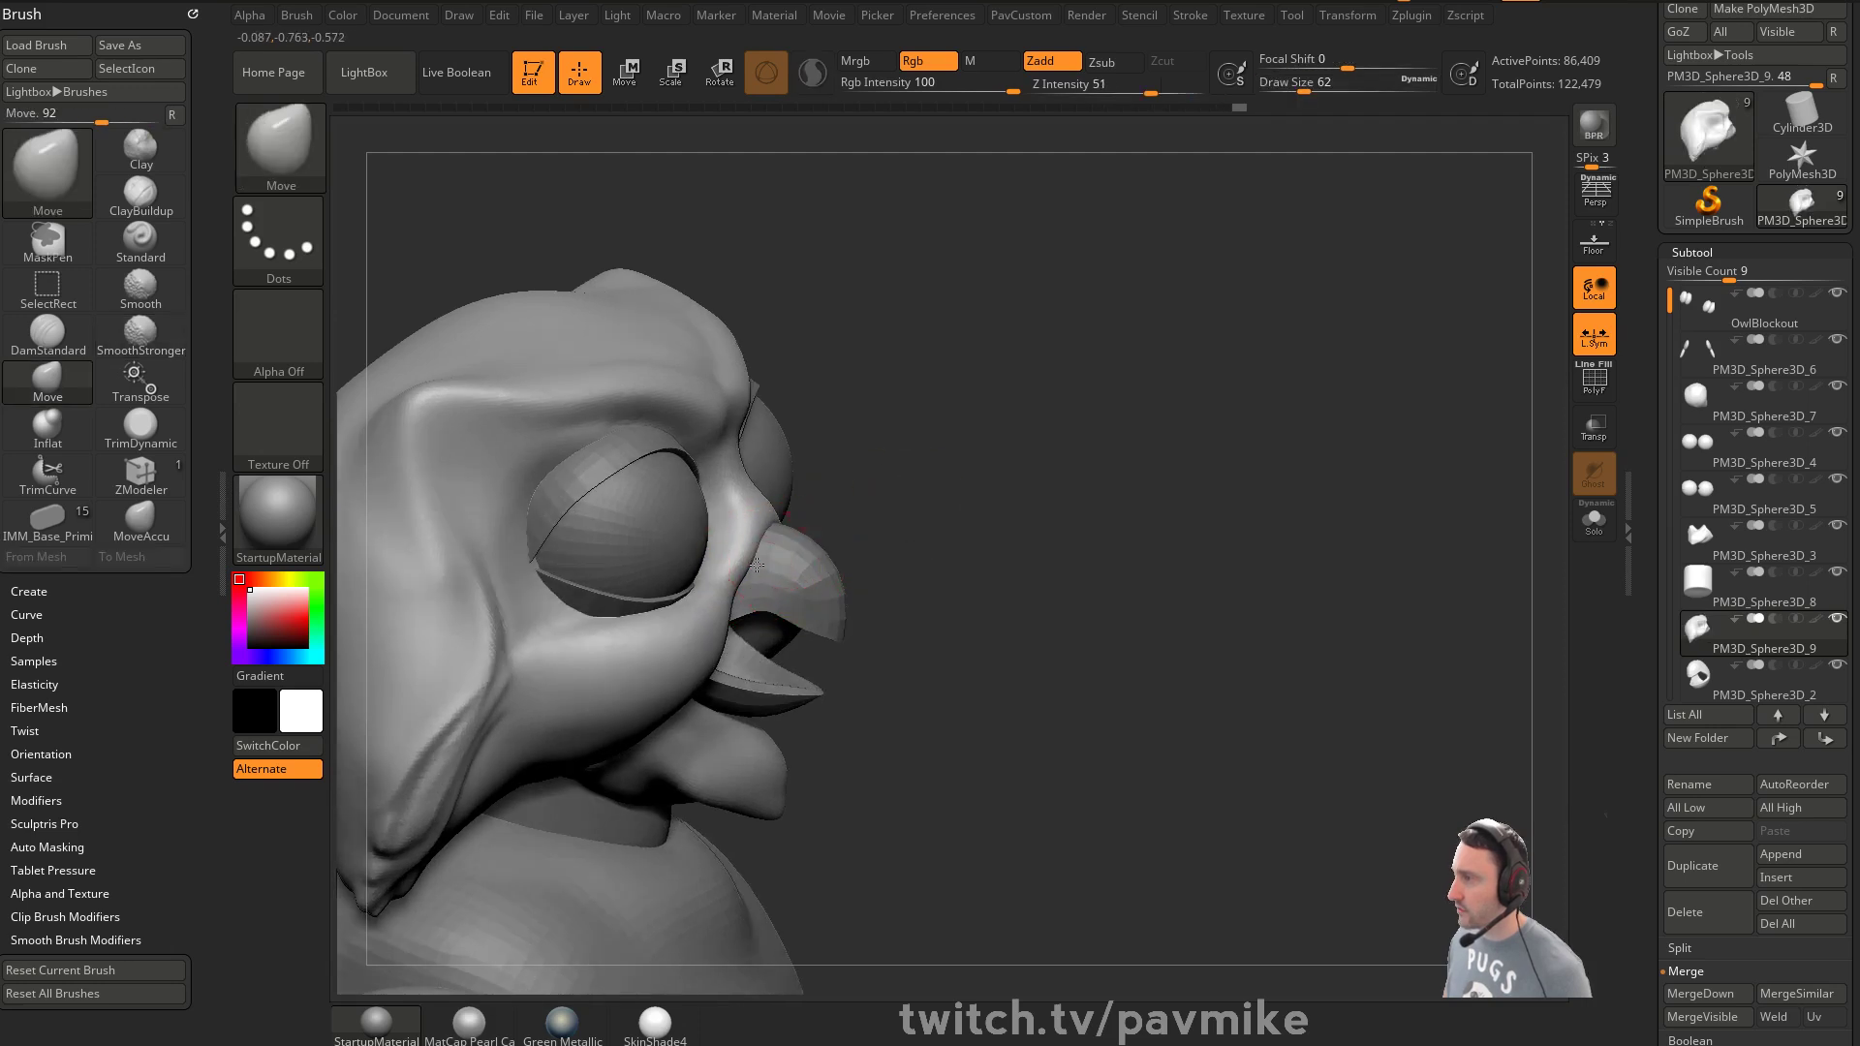
pyautogui.moveTo(931, 499); pyautogui.dragTo(780, 531)
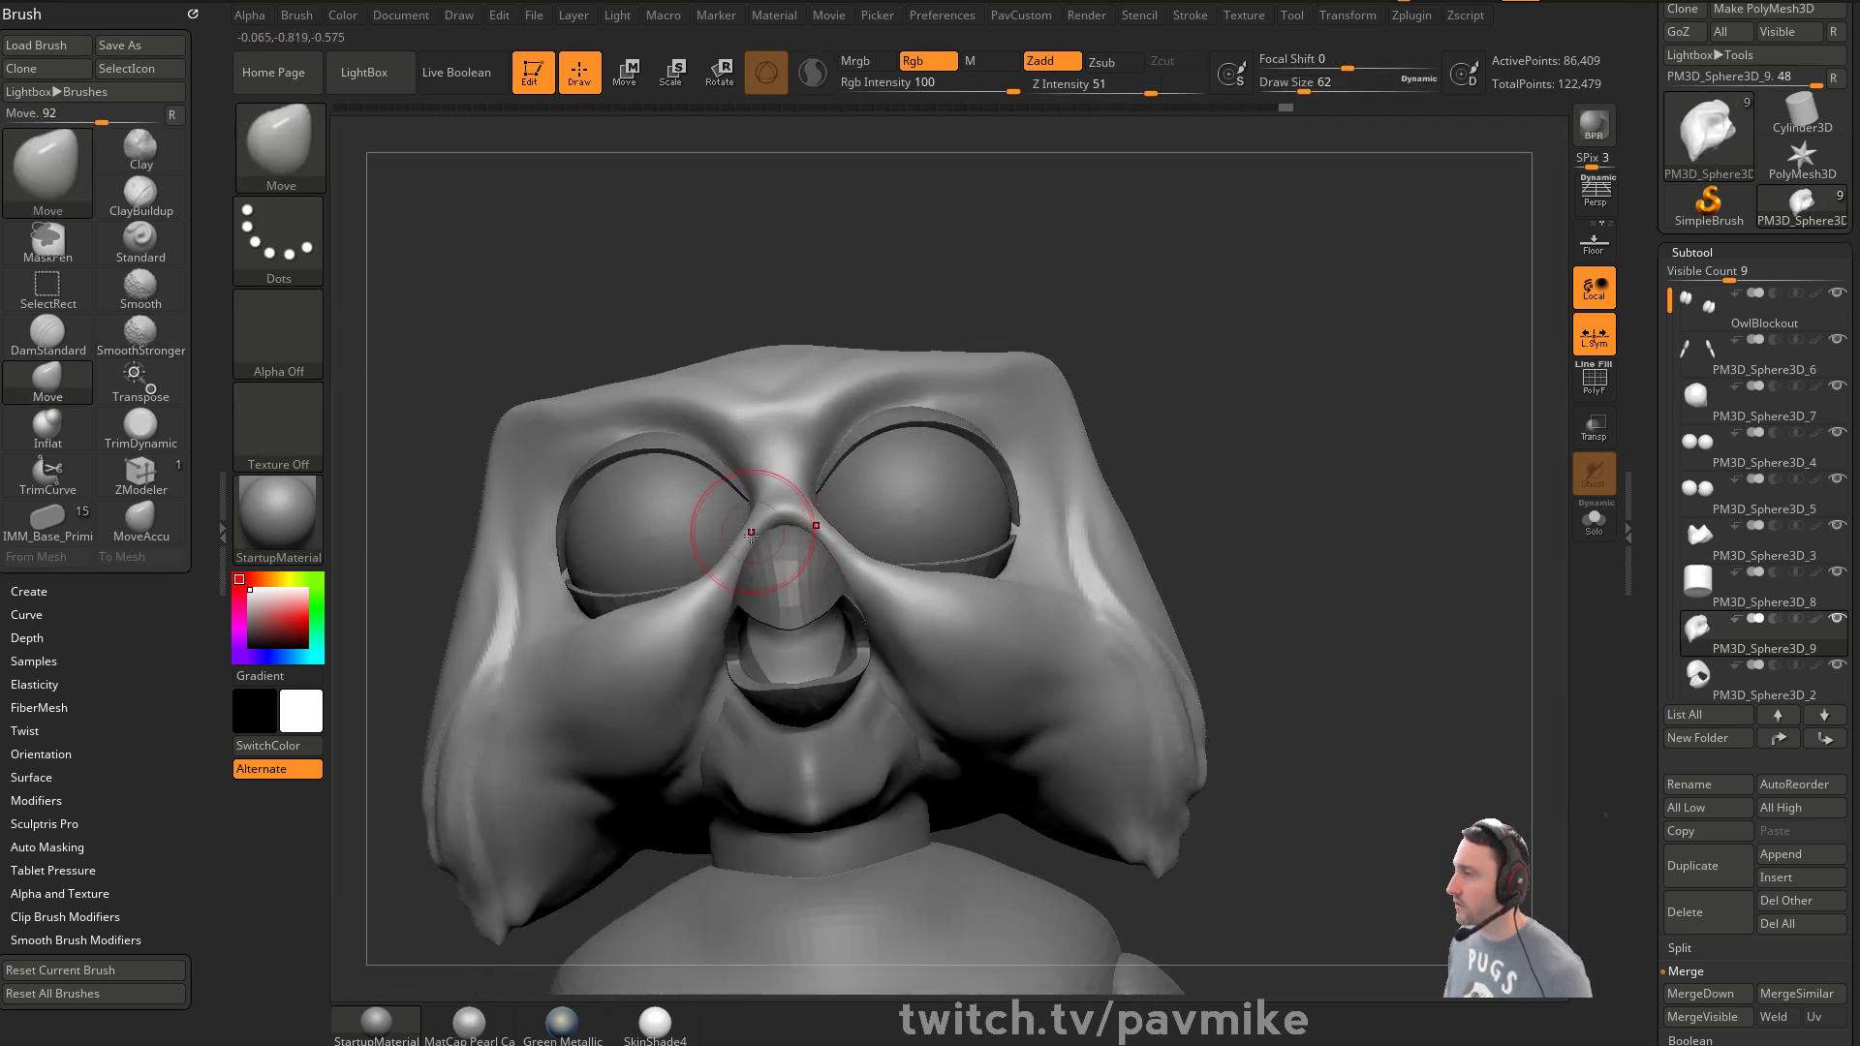
pyautogui.moveTo(1226, 504); pyautogui.dragTo(852, 594)
pyautogui.moveTo(1170, 517)
pyautogui.mouseDown()
pyautogui.moveTo(1204, 486)
pyautogui.moveTo(1209, 407)
pyautogui.moveTo(1274, 523)
pyautogui.moveTo(1270, 469)
pyautogui.moveTo(789, 465)
pyautogui.mouseUp()
# Adjust the lower cheek and jaw area of the head with the Move brush at draw size 87
pyautogui.press('b')
pyautogui.press('i')
pyautogui.press('n')
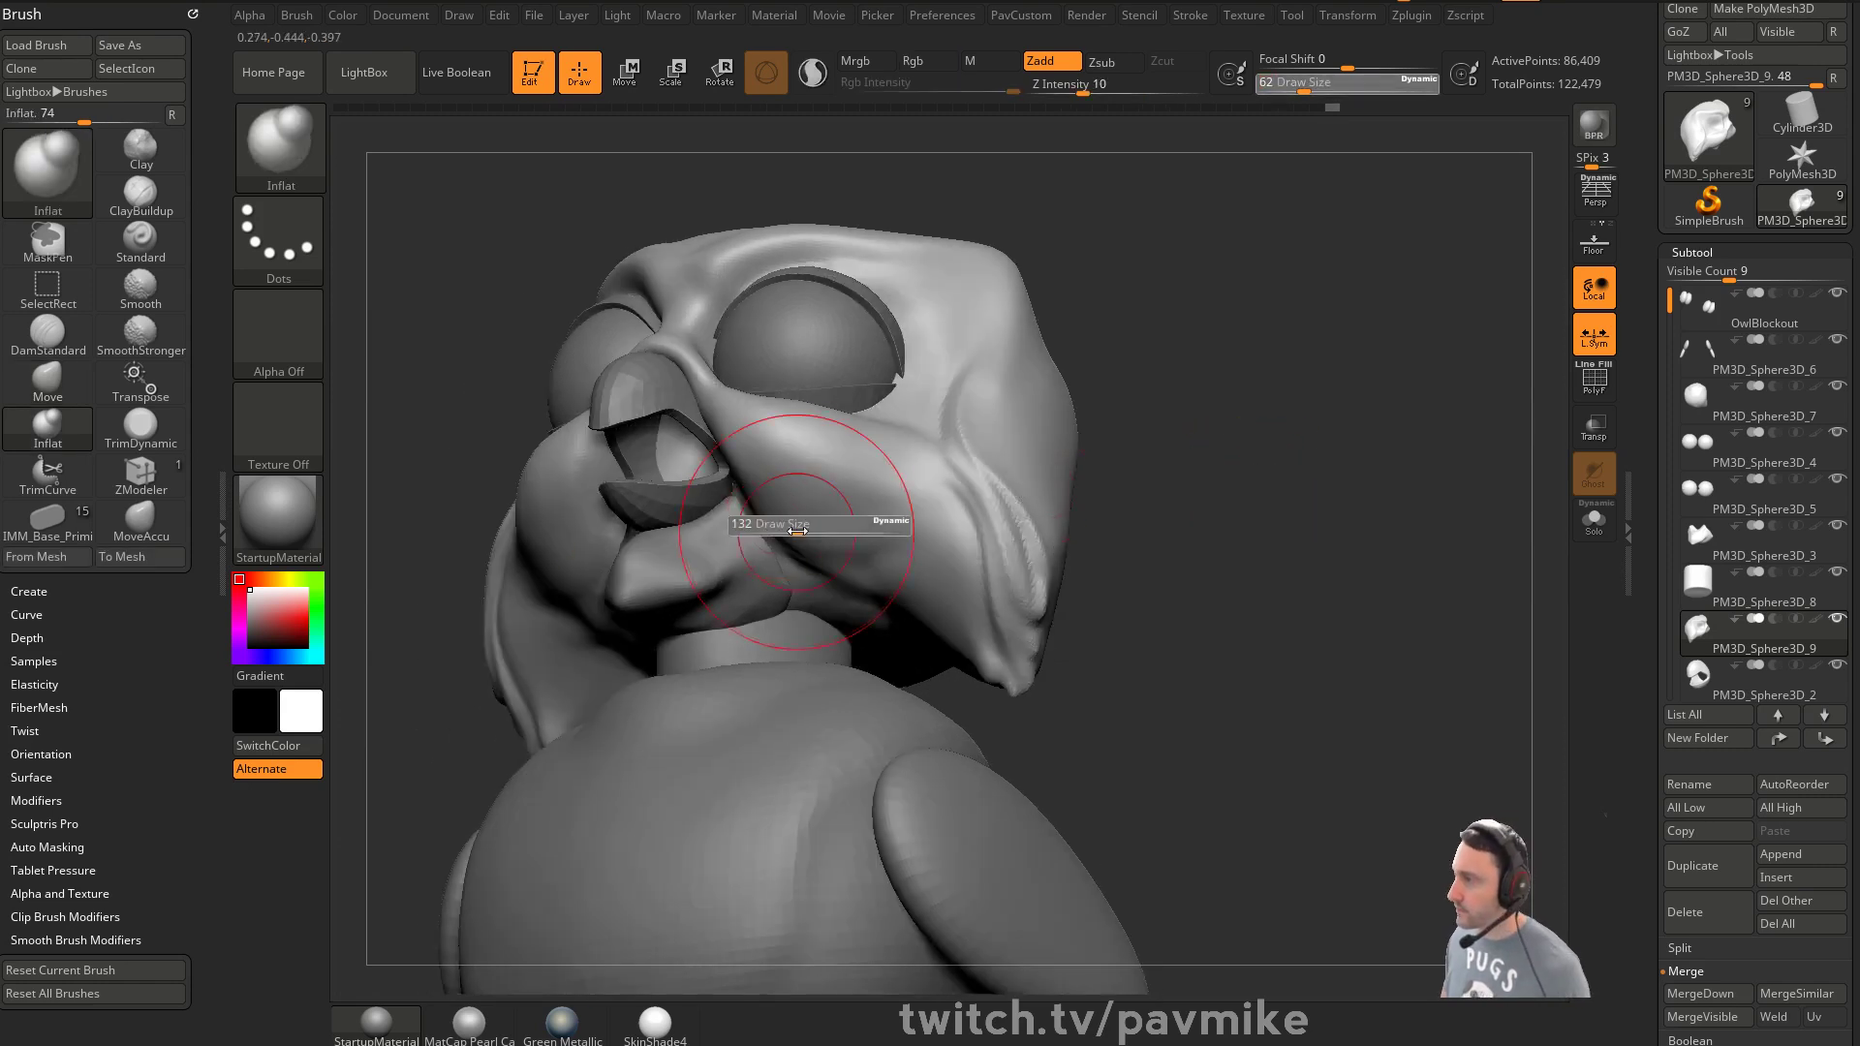
pyautogui.press('b')
pyautogui.press('m')
pyautogui.press('v')
pyautogui.moveTo(735, 521); pyautogui.dragTo(718, 481)
pyautogui.moveTo(712, 557); pyautogui.dragTo(751, 572)
pyautogui.moveTo(1130, 448); pyautogui.dragTo(998, 533)
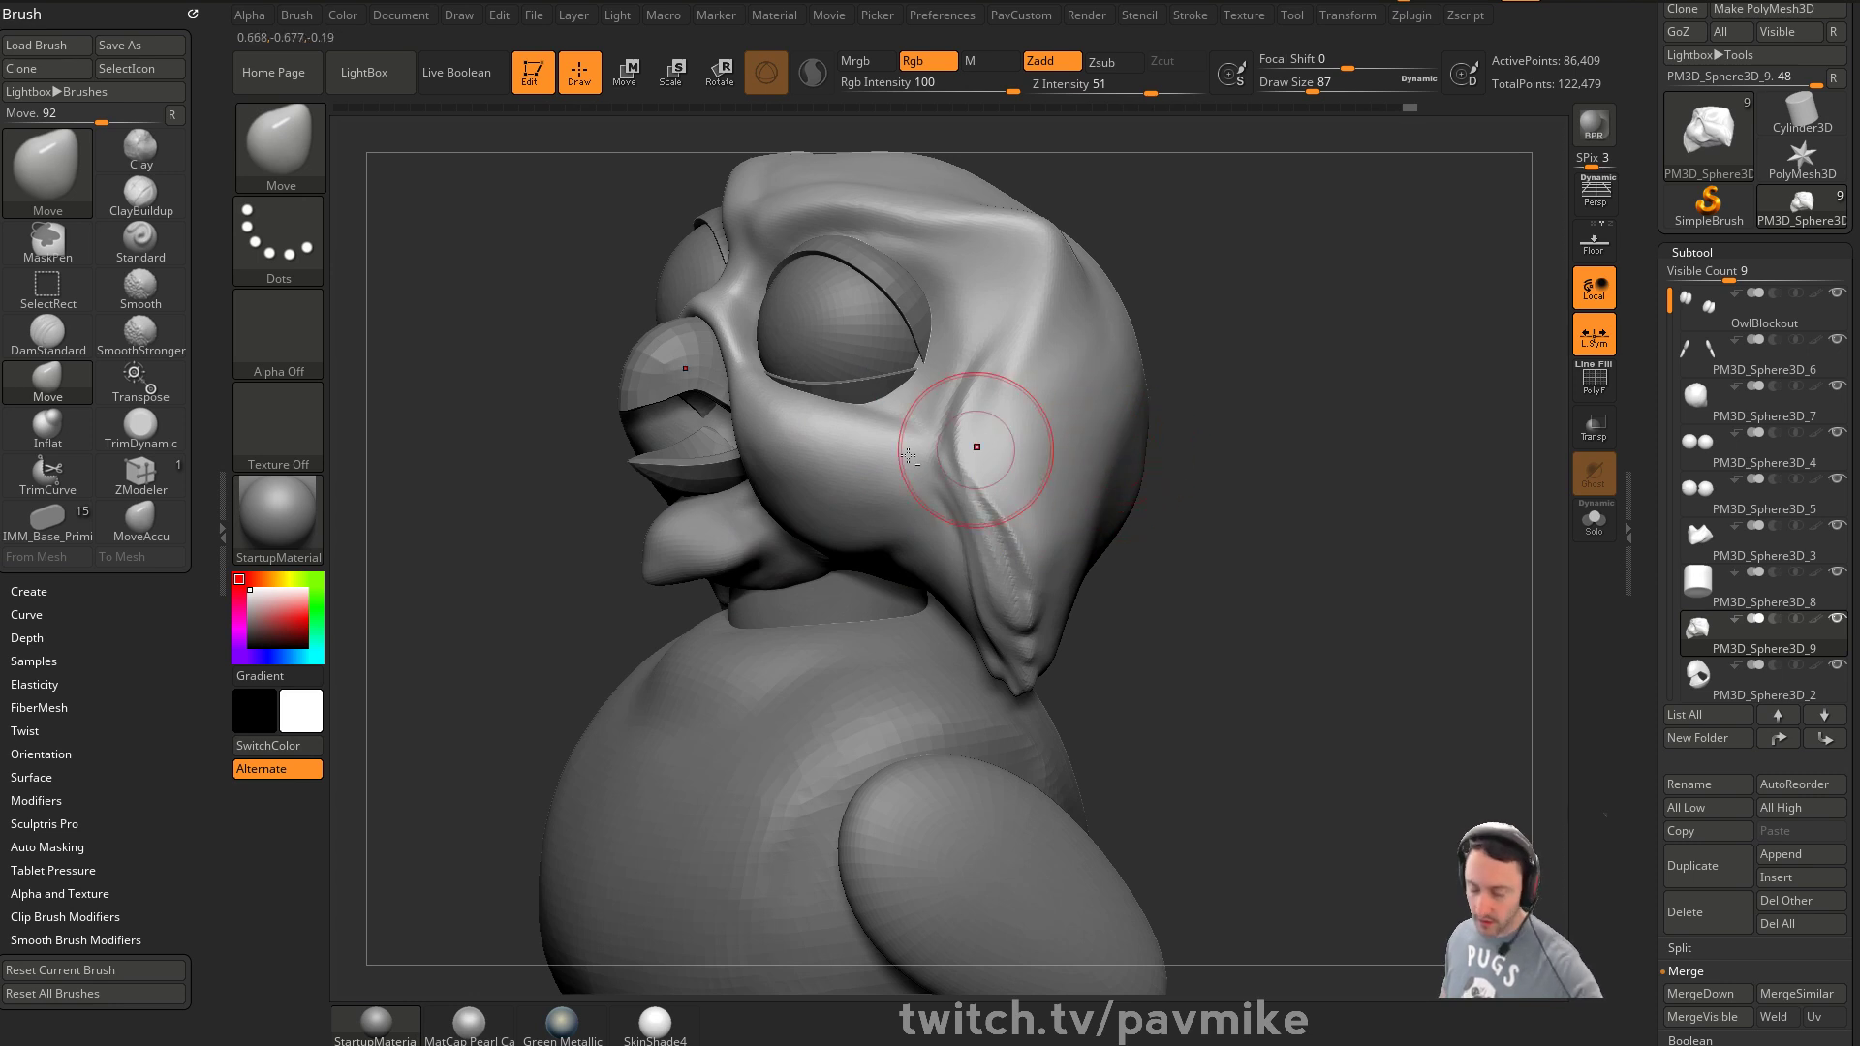
# Switch to the Inflat brush at draw size 33 and smooth the feather crease beside the cheek
pyautogui.press('b')
pyautogui.press('i')
pyautogui.press('n')
pyautogui.moveTo(1163, 524)
pyautogui.mouseDown()
pyautogui.moveTo(1321, 494)
pyautogui.moveTo(1225, 523)
pyautogui.moveTo(863, 496)
pyautogui.mouseUp()
pyautogui.moveTo(1087, 463)
pyautogui.keyDown('shift'); pyautogui.mouseDown()
pyautogui.moveTo(1196, 448)
pyautogui.moveTo(1255, 513)
pyautogui.moveTo(1215, 484)
pyautogui.moveTo(1223, 562)
pyautogui.moveTo(1273, 558)
pyautogui.mouseUp(); pyautogui.keyUp('shift')
pyautogui.press('s')
pyautogui.moveTo(1653, 525); pyautogui.dragTo(1653, 226)
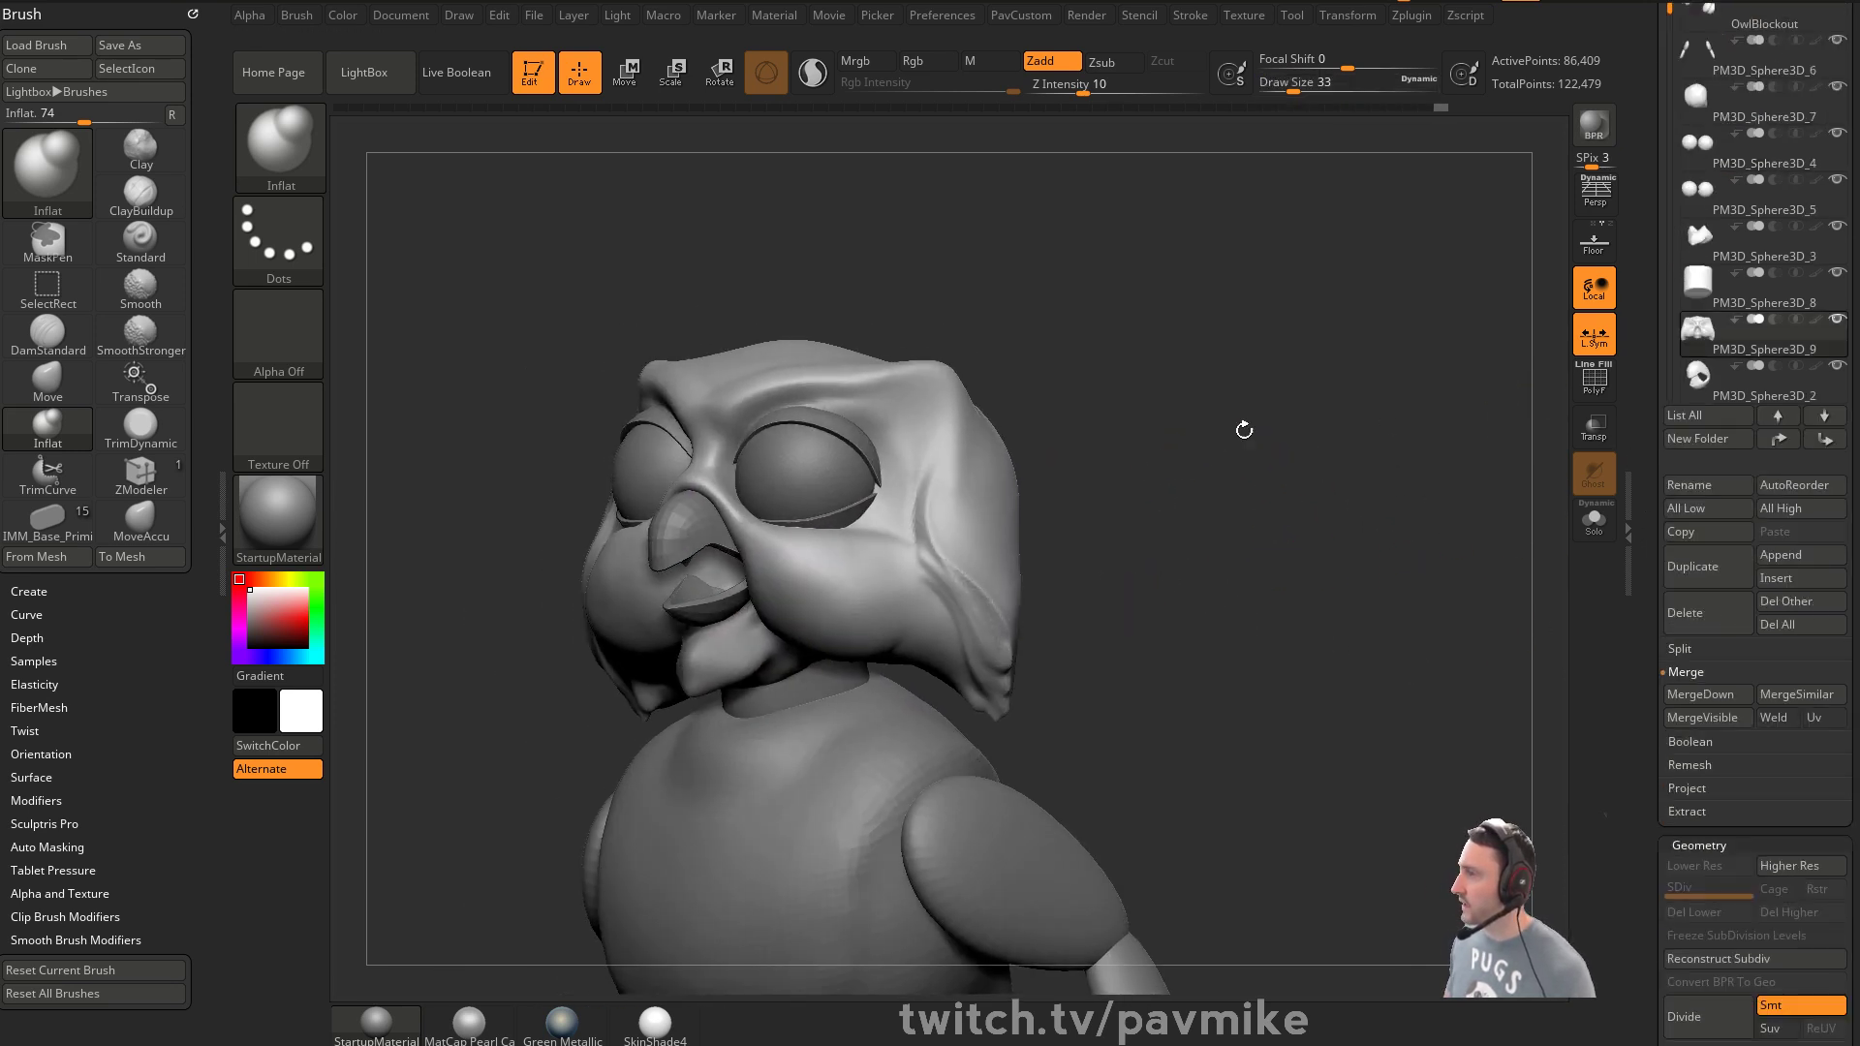
pyautogui.moveTo(1148, 446); pyautogui.dragTo(939, 433)
pyautogui.press('shift')
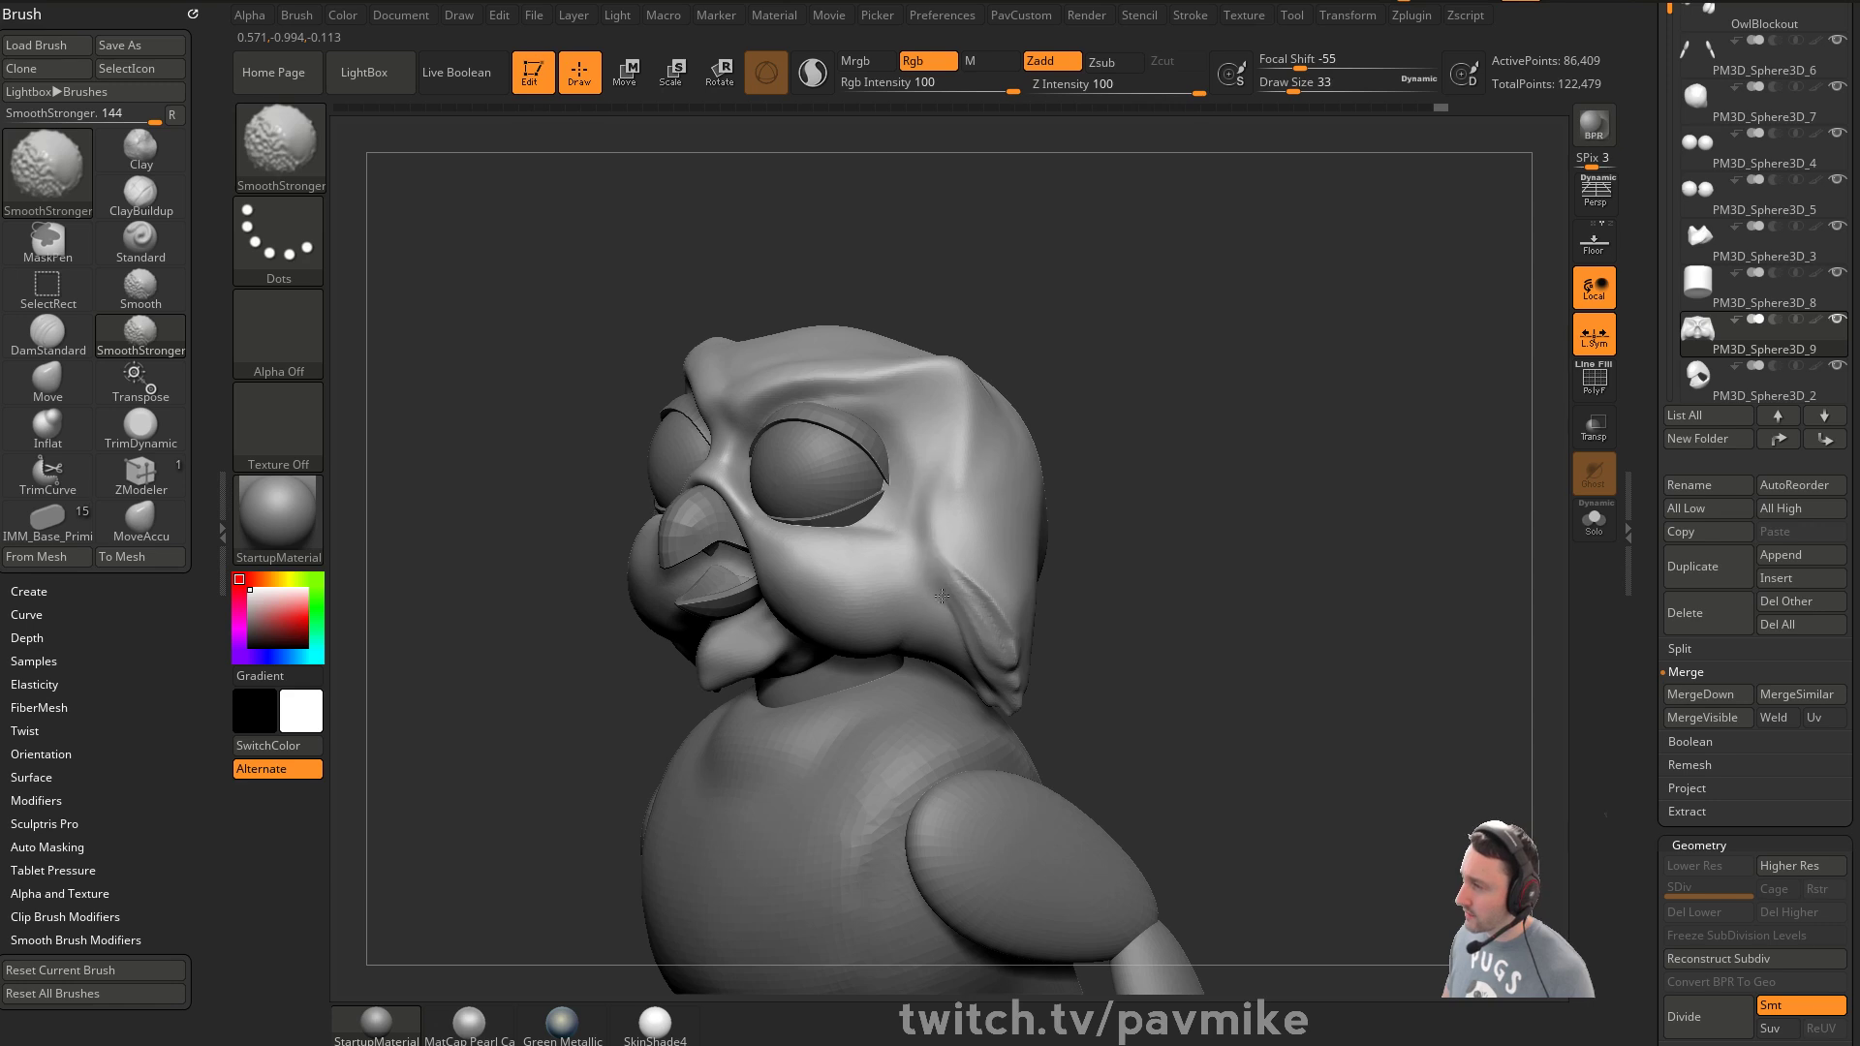
pyautogui.keyDown('shift'); pyautogui.moveTo(940, 545); pyautogui.dragTo(1008, 647); pyautogui.keyUp('shift')
# Inflate the tuft areas at the head's upper corners with the Inflat brush
pyautogui.moveTo(1260, 455); pyautogui.dragTo(1059, 403)
pyautogui.press('2')
pyautogui.moveTo(1175, 427); pyautogui.dragTo(930, 556)
pyautogui.press('s')
pyautogui.moveTo(917, 519); pyautogui.dragTo(877, 558, button='right')
pyautogui.press('s')
pyautogui.moveTo(877, 560); pyautogui.dragTo(867, 560)
# Pull the ear tufts outward from the head with the Move brush at draw sizes 132 and 140
pyautogui.press('b')
pyautogui.press('m')
pyautogui.press('v')
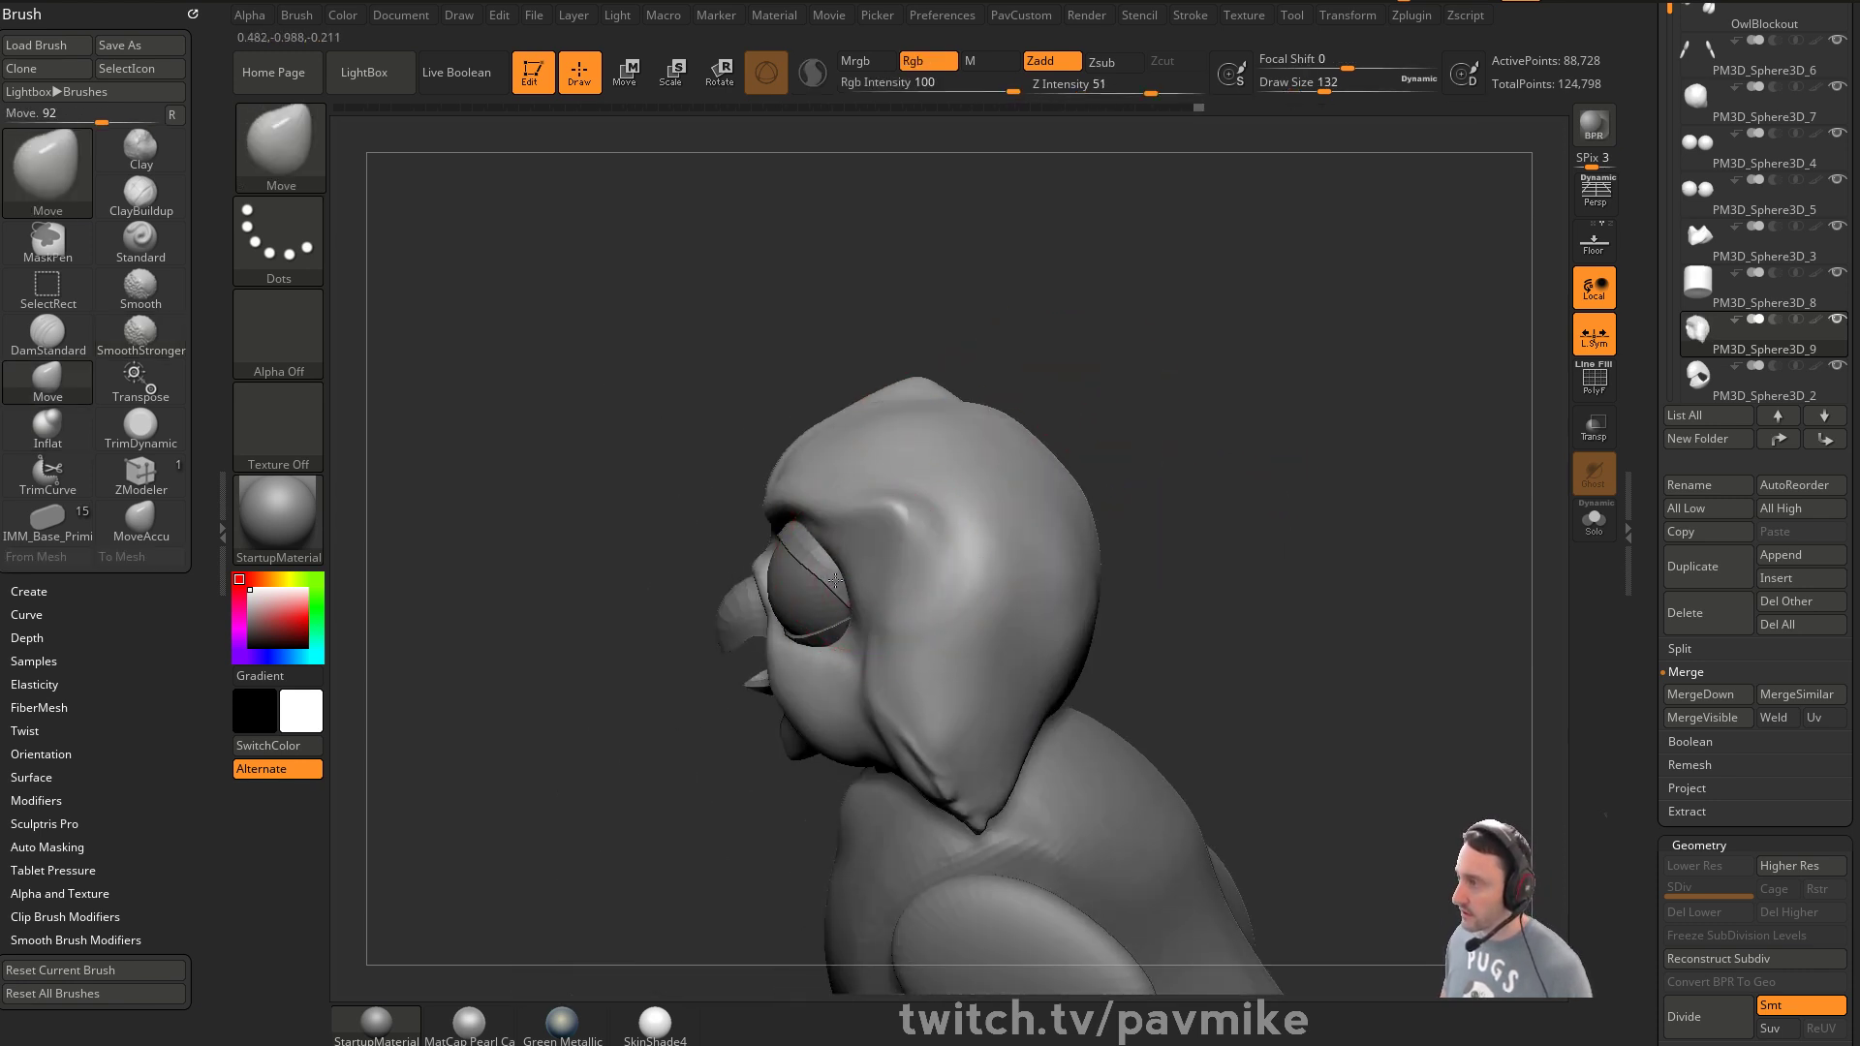
pyautogui.moveTo(887, 494); pyautogui.dragTo(905, 559, button='right')
pyautogui.press(']')
pyautogui.moveTo(898, 545); pyautogui.dragTo(852, 582)
pyautogui.moveTo(1118, 539); pyautogui.dragTo(942, 557, button='right')
pyautogui.moveTo(922, 572); pyautogui.dragTo(954, 554)
pyautogui.moveTo(906, 566); pyautogui.dragTo(1089, 527, button='right')
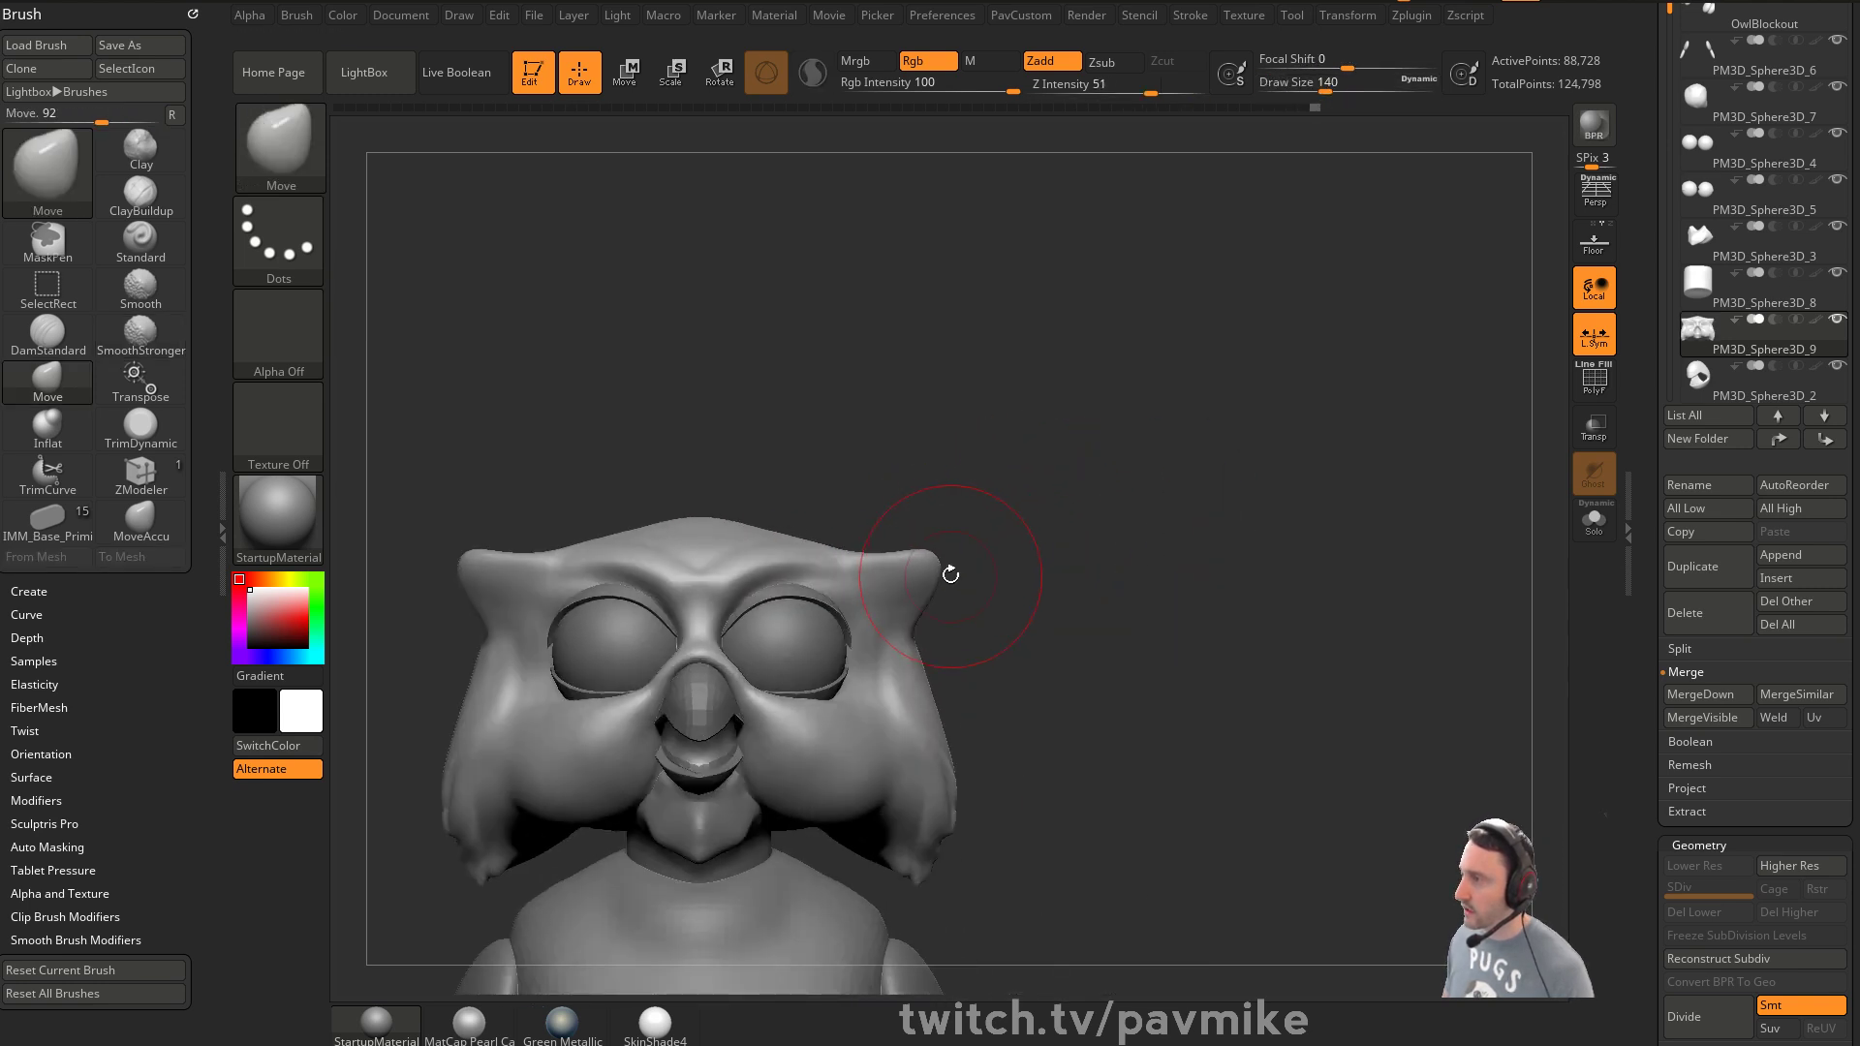
# Undo the last Move stroke and adjust the ear tufts again with the Move brush
pyautogui.moveTo(964, 686)
pyautogui.mouseDown()
pyautogui.moveTo(905, 461)
pyautogui.moveTo(819, 455)
pyautogui.moveTo(932, 440)
pyautogui.mouseUp()
pyautogui.hotkey('ctrl', 'z')
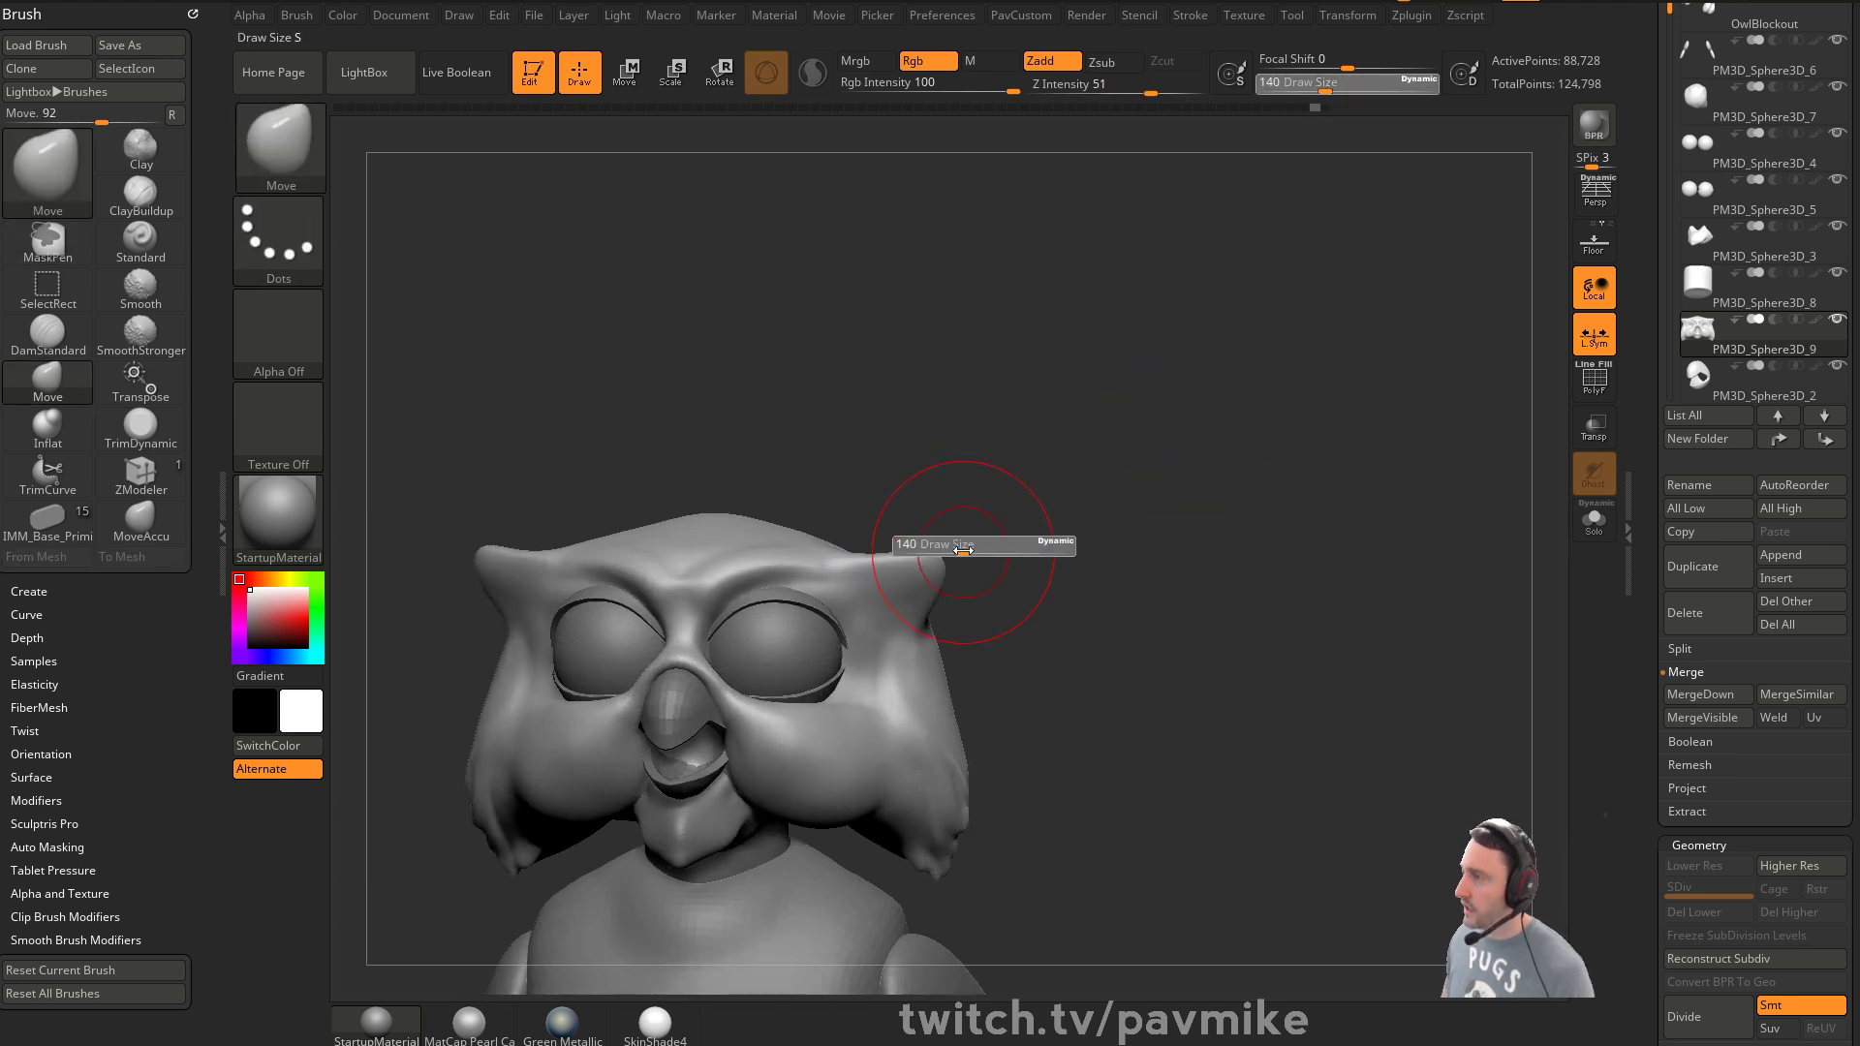
pyautogui.moveTo(1065, 497)
pyautogui.mouseDown(button='right')
pyautogui.moveTo(1050, 573)
pyautogui.moveTo(1055, 555)
pyautogui.mouseUp(button='right')
pyautogui.moveTo(896, 540); pyautogui.dragTo(857, 548)
pyautogui.moveTo(1055, 658)
pyautogui.mouseDown(button='right')
pyautogui.moveTo(1061, 460)
pyautogui.moveTo(1021, 465)
pyautogui.moveTo(909, 566)
pyautogui.moveTo(1088, 427)
pyautogui.mouseUp(button='right')
# Build up the head around the ear tufts with the Clay brush at draw size 77
pyautogui.press('b')
pyautogui.press('c')
pyautogui.press('l')
pyautogui.moveTo(1152, 375); pyautogui.dragTo(968, 332, button='right')
pyautogui.moveTo(1181, 482); pyautogui.dragTo(824, 573, button='right')
pyautogui.moveTo(939, 558); pyautogui.dragTo(1130, 436, button='right')
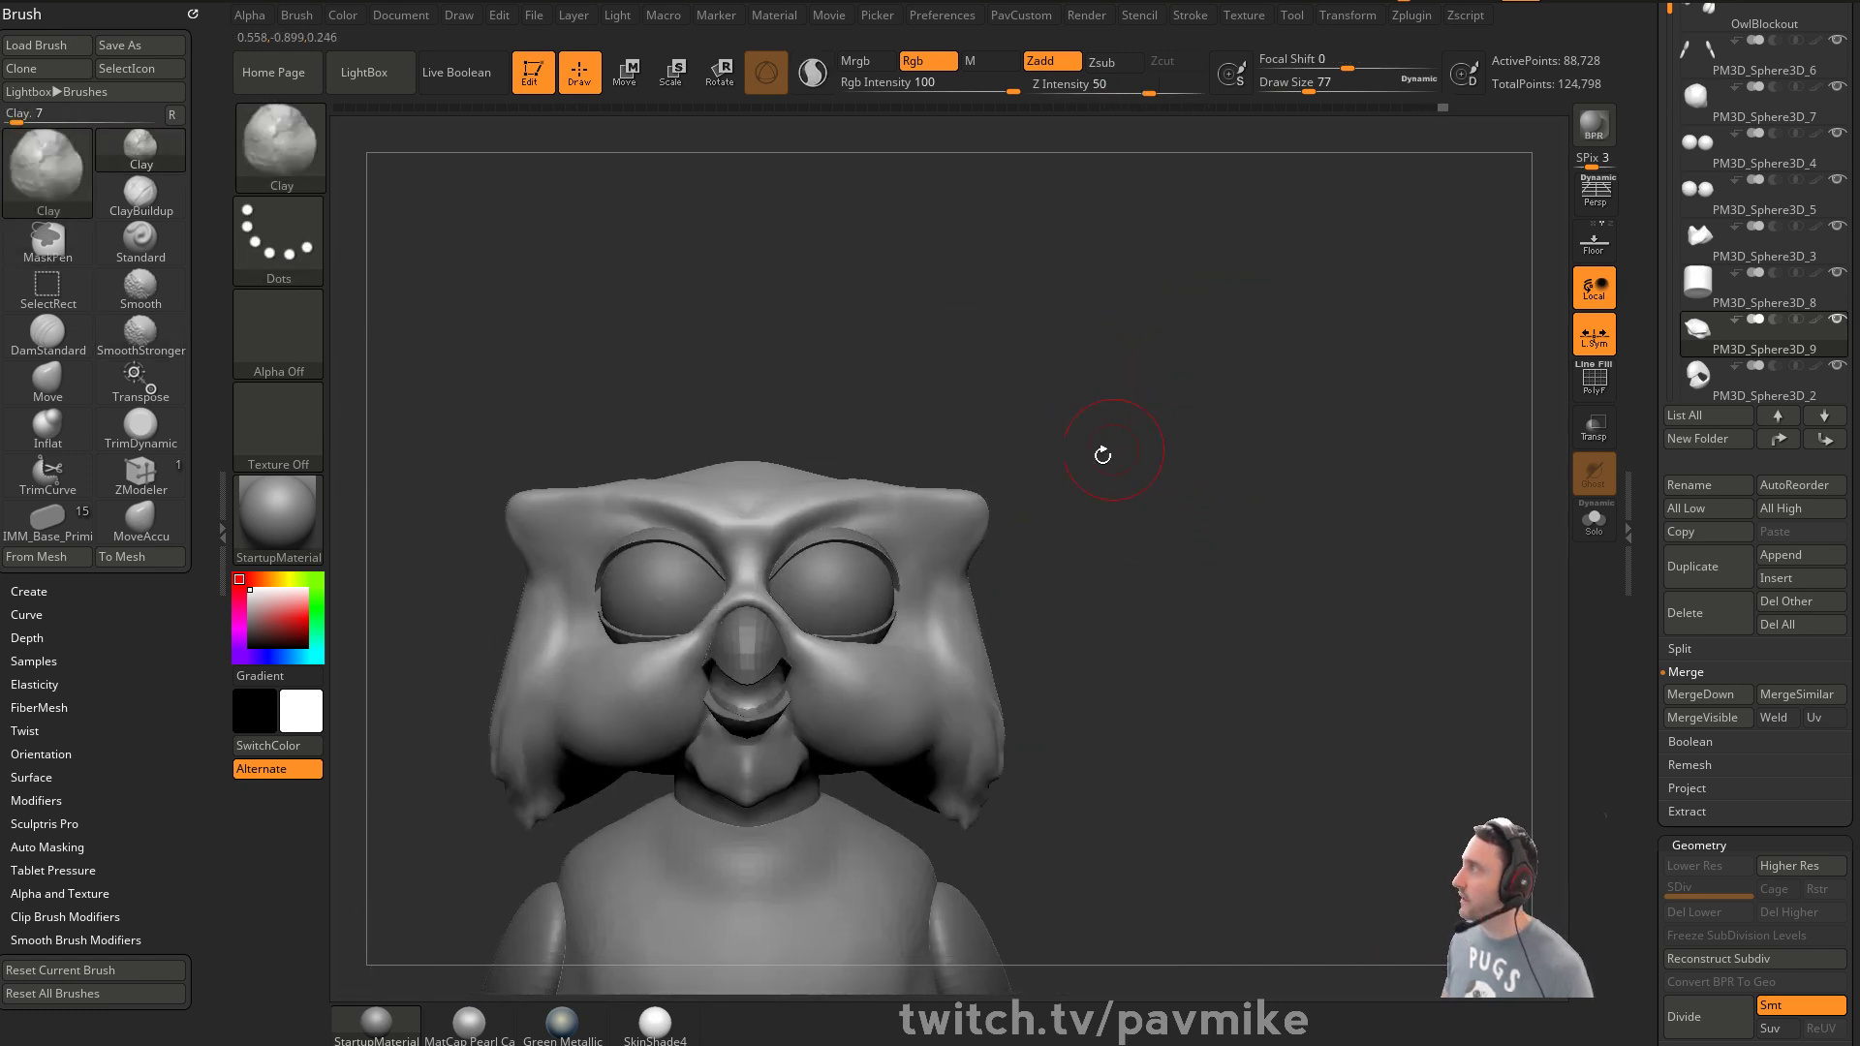
pyautogui.moveTo(1063, 519); pyautogui.dragTo(969, 552, button='right')
# Raise the ear tuft tips slightly with the Move brush and smooth them
pyautogui.press('b')
pyautogui.press('m')
pyautogui.press('v')
pyautogui.moveTo(974, 530); pyautogui.dragTo(980, 514)
pyautogui.moveTo(1095, 502); pyautogui.dragTo(1075, 507, button='right')
pyautogui.keyDown('shift'); pyautogui.moveTo(980, 486); pyautogui.dragTo(953, 479); pyautogui.keyUp('shift')
pyautogui.moveTo(1167, 524); pyautogui.dragTo(994, 511, button='right')
# Fill out the side of the head with the Clay brush and smooth the surface
pyautogui.press('b')
pyautogui.press('c')
pyautogui.press('l')
pyautogui.keyDown('alt'); pyautogui.moveTo(1366, 340); pyautogui.dragTo(872, 528, button='right'); pyautogui.keyUp('alt')
pyautogui.moveTo(775, 528)
pyautogui.mouseDown()
pyautogui.moveTo(714, 569)
pyautogui.moveTo(741, 596)
pyautogui.moveTo(727, 532)
pyautogui.moveTo(786, 625)
pyautogui.mouseUp()
pyautogui.moveTo(1150, 532)
pyautogui.keyDown('shift'); pyautogui.mouseDown(button='right')
pyautogui.moveTo(1096, 582)
pyautogui.moveTo(1187, 494)
pyautogui.moveTo(1012, 536)
pyautogui.moveTo(1075, 535)
pyautogui.mouseUp(button='right'); pyautogui.keyUp('shift')
# Choose the Standard brush at draw size 35 and select the owl's body as the active subtool
pyautogui.press('b')
pyautogui.press('s')
pyautogui.press('t')
pyautogui.press('s')
pyautogui.keyDown('alt'); pyautogui.click(921, 561); pyautogui.keyUp('alt')
pyautogui.press('s')
pyautogui.moveTo(1102, 539); pyautogui.dragTo(1079, 540)
pyautogui.keyDown('ctrl'); pyautogui.moveTo(1092, 514); pyautogui.dragTo(1091, 507, button='right'); pyautogui.keyUp('ctrl')
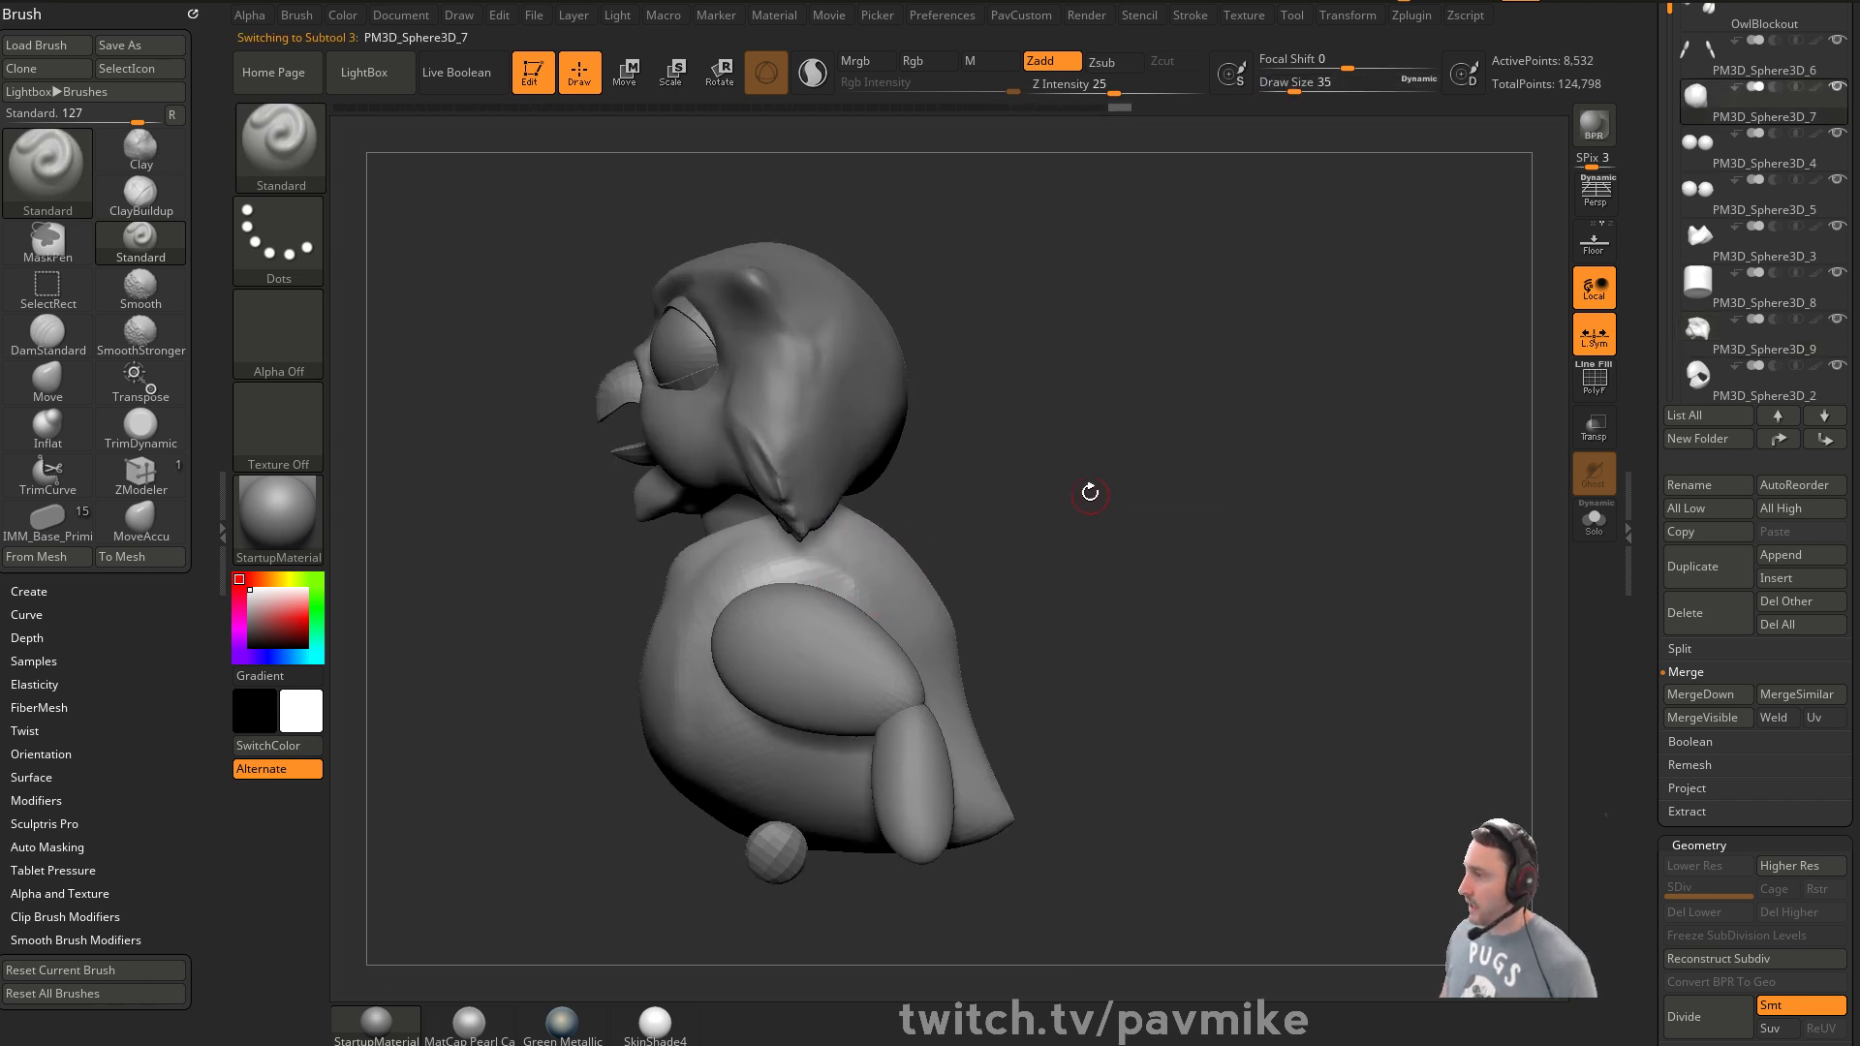
pyautogui.moveTo(1075, 613); pyautogui.dragTo(1187, 615, button='right')
pyautogui.keyDown('alt'); pyautogui.moveTo(1080, 668); pyautogui.dragTo(1116, 489, button='right'); pyautogui.keyUp('alt')
# Select the owl's feet subtool and display its polygon wireframe
pyautogui.keyDown('alt'); pyautogui.click(785, 659); pyautogui.keyUp('alt')
pyautogui.keyDown('ctrl'); pyautogui.moveTo(1000, 693); pyautogui.dragTo(896, 736, button='right'); pyautogui.keyUp('ctrl')
pyautogui.click(1579, 391)
pyautogui.keyDown('alt'); pyautogui.moveTo(1276, 566); pyautogui.dragTo(1250, 572, button='right'); pyautogui.keyUp('alt')
# Reshape the toes beneath the body with the Move brush at draw size 87
pyautogui.press('s')
pyautogui.moveTo(802, 708)
pyautogui.mouseDown()
pyautogui.moveTo(825, 709)
pyautogui.moveTo(797, 687)
pyautogui.mouseUp()
pyautogui.press('b')
pyautogui.press('m')
pyautogui.press('v')
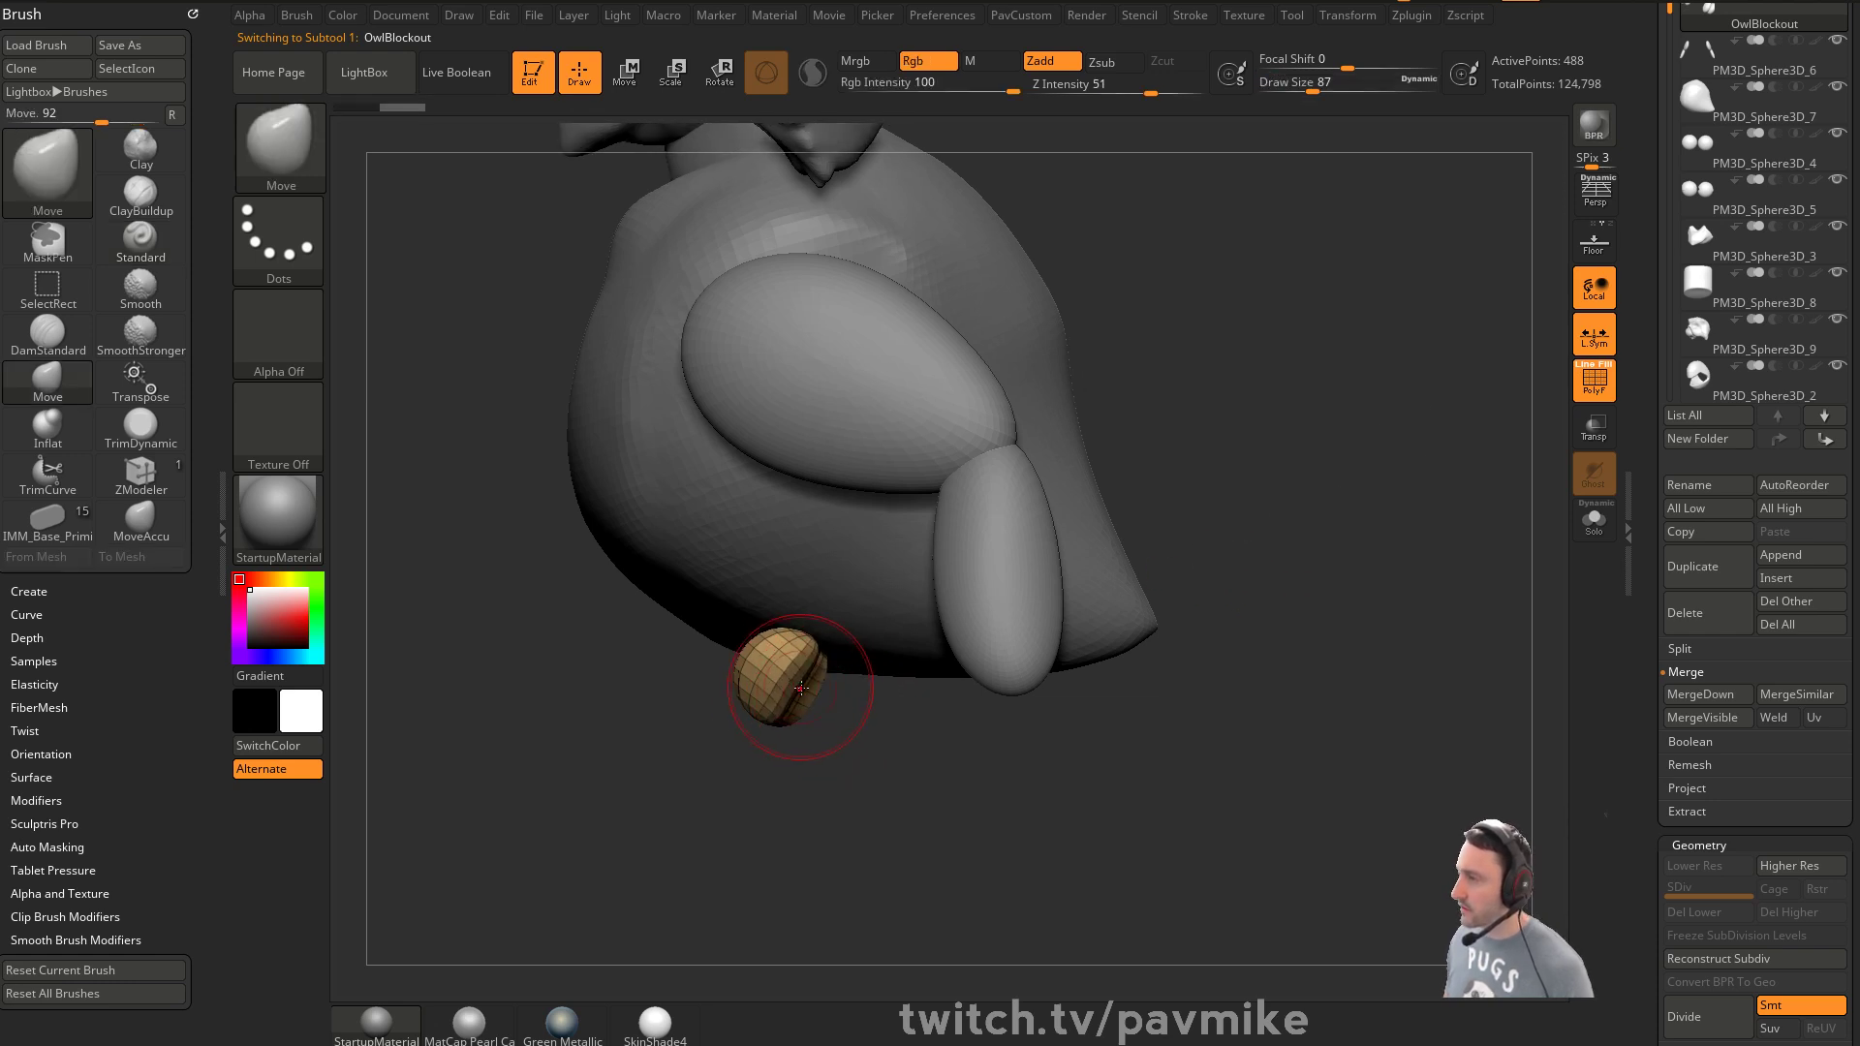
pyautogui.moveTo(872, 703); pyautogui.dragTo(787, 708, button='right')
pyautogui.moveTo(786, 707); pyautogui.dragTo(835, 700)
pyautogui.moveTo(753, 767); pyautogui.dragTo(1051, 646, button='right')
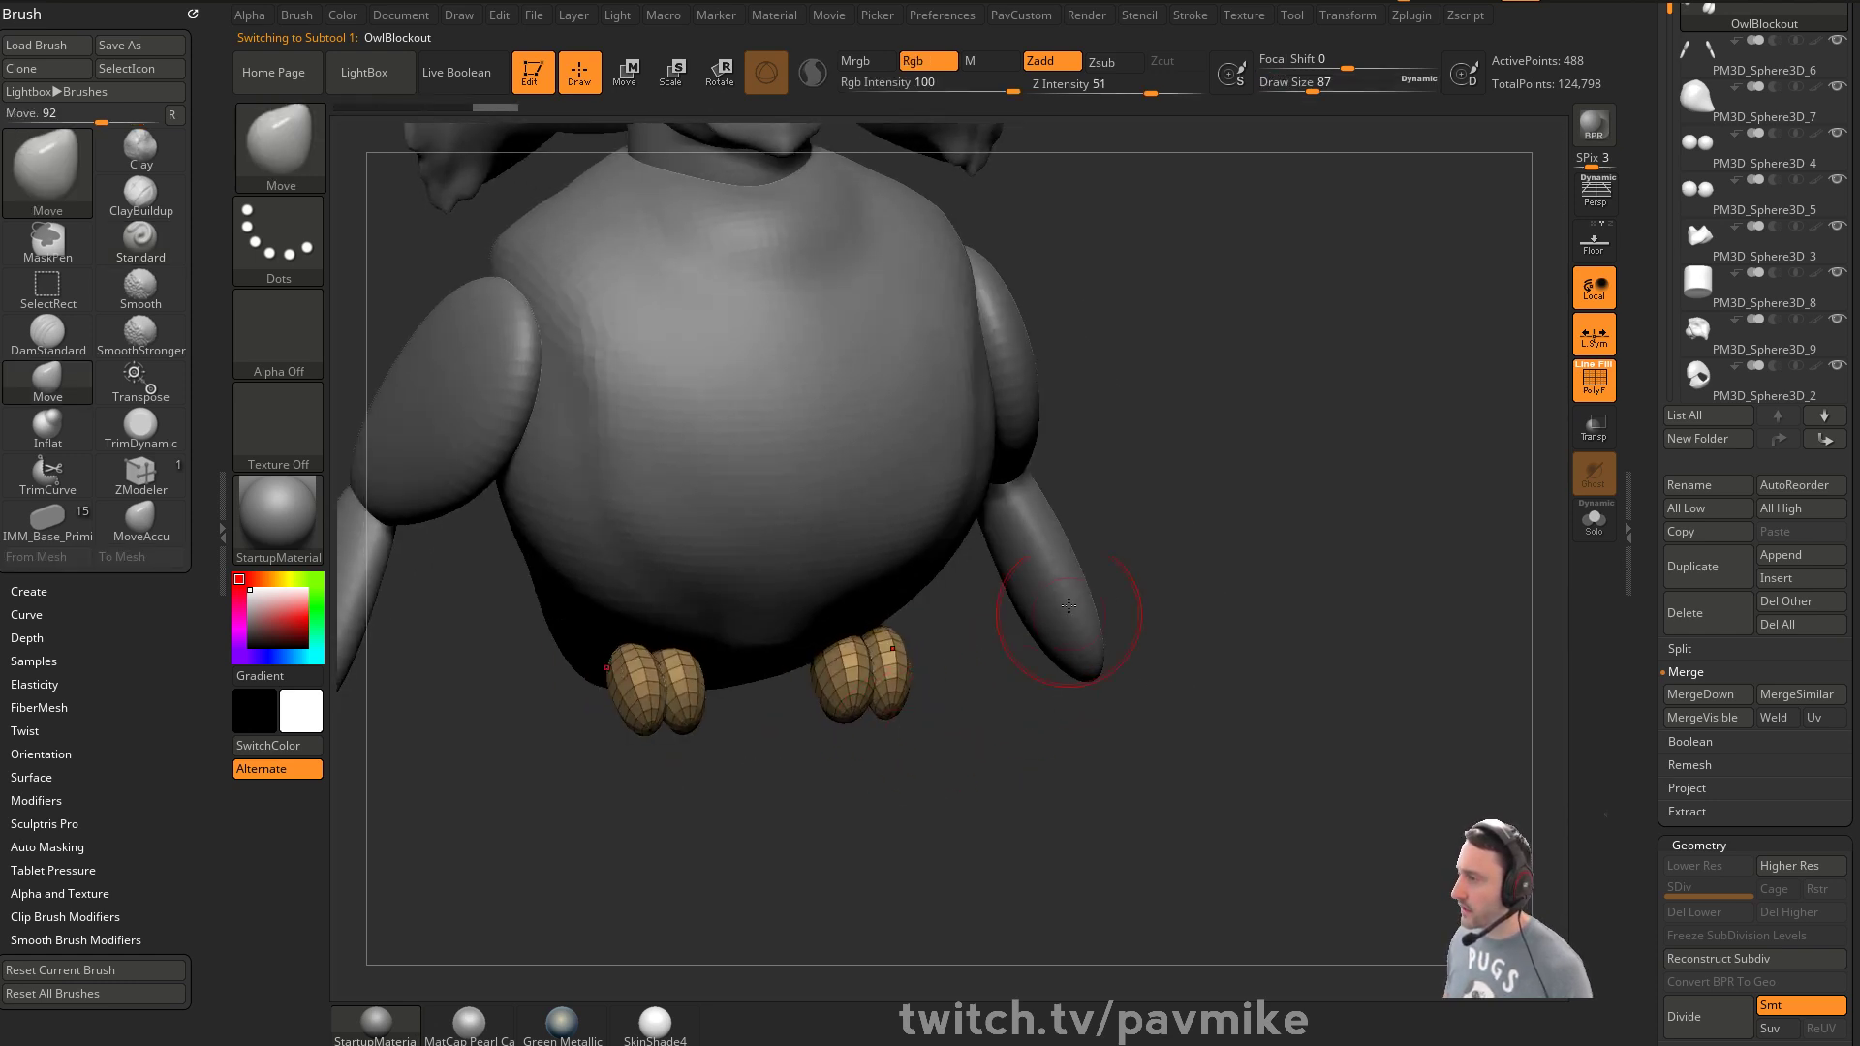
# Set the draw size to 51 and select the IMM_Base_Primitives insert brush
pyautogui.press('5')
pyautogui.moveTo(1136, 237); pyautogui.dragTo(1111, 237)
pyautogui.moveTo(814, 717)
pyautogui.mouseDown(button='right')
pyautogui.moveTo(957, 678)
pyautogui.moveTo(852, 668)
pyautogui.moveTo(1312, 465)
pyautogui.moveTo(1229, 531)
pyautogui.moveTo(1196, 485)
pyautogui.mouseUp(button='right')
pyautogui.press('s')
pyautogui.moveTo(1162, 506); pyautogui.dragTo(1154, 507)
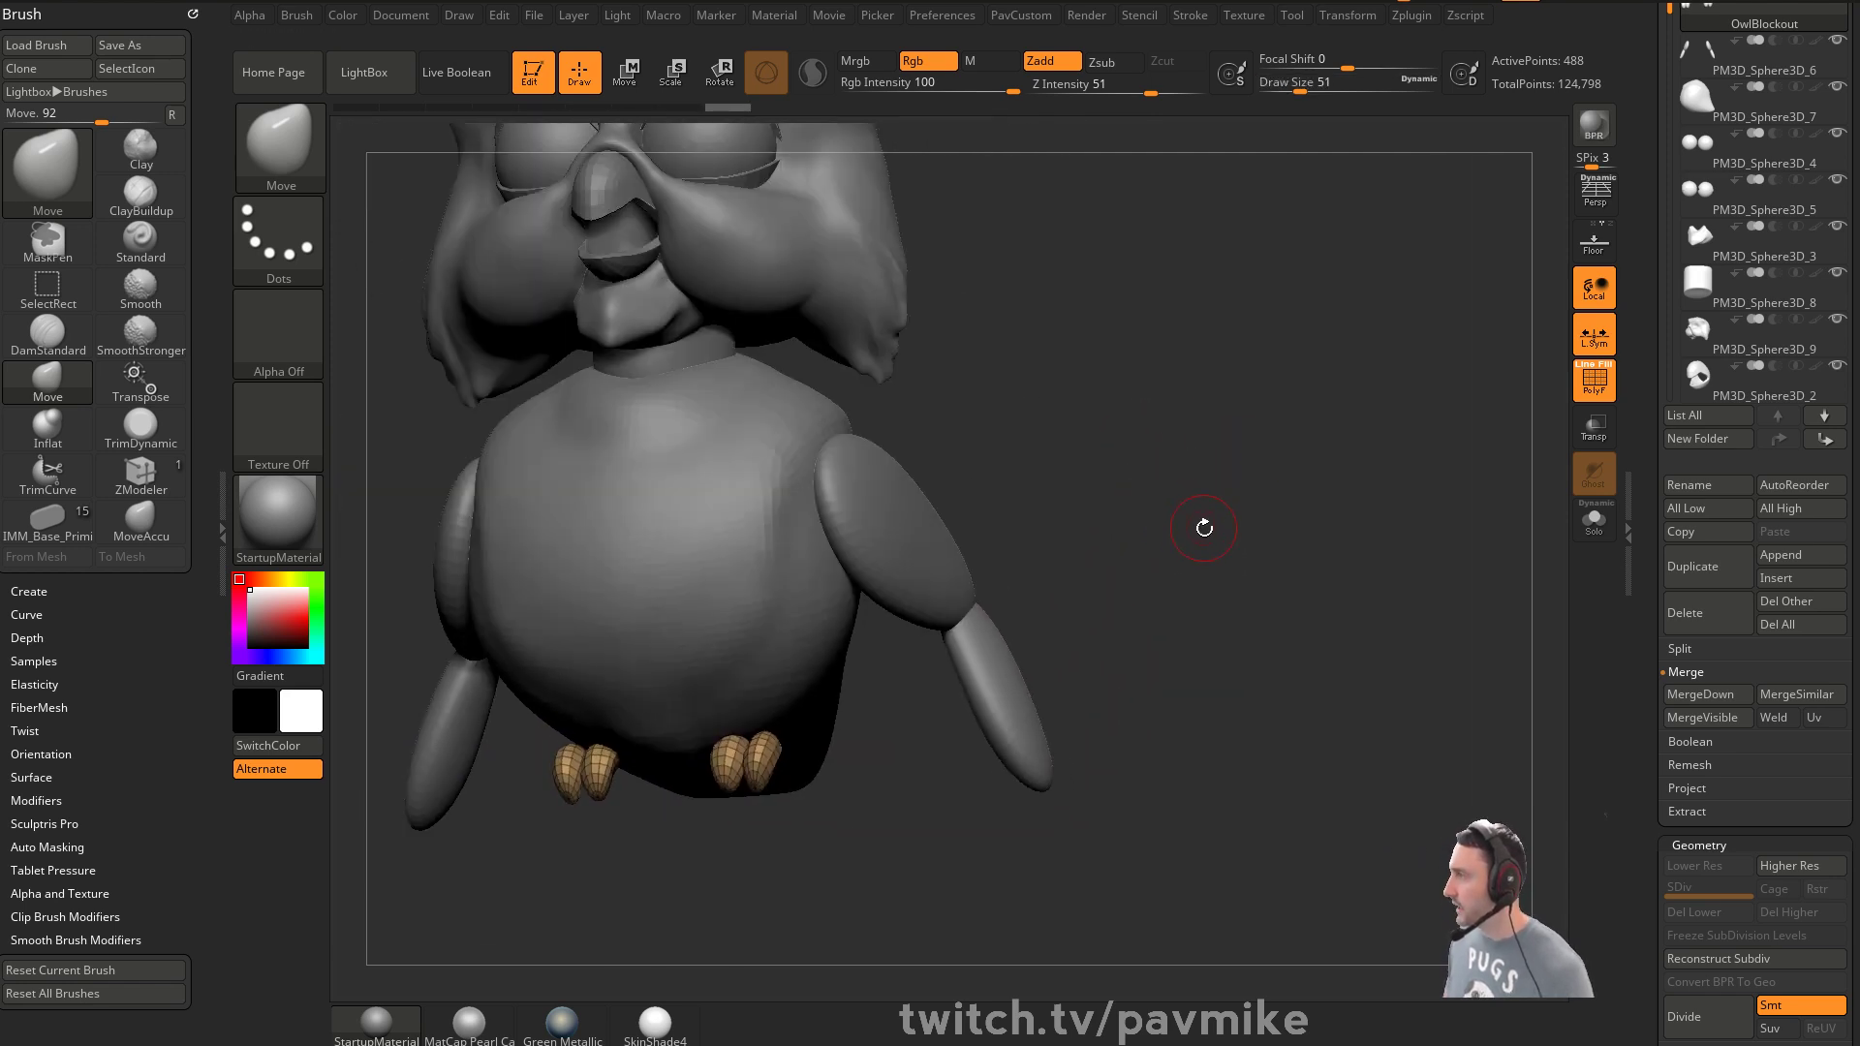
pyautogui.press('b')
pyautogui.press('i')
pyautogui.press('b')
pyautogui.press('m')
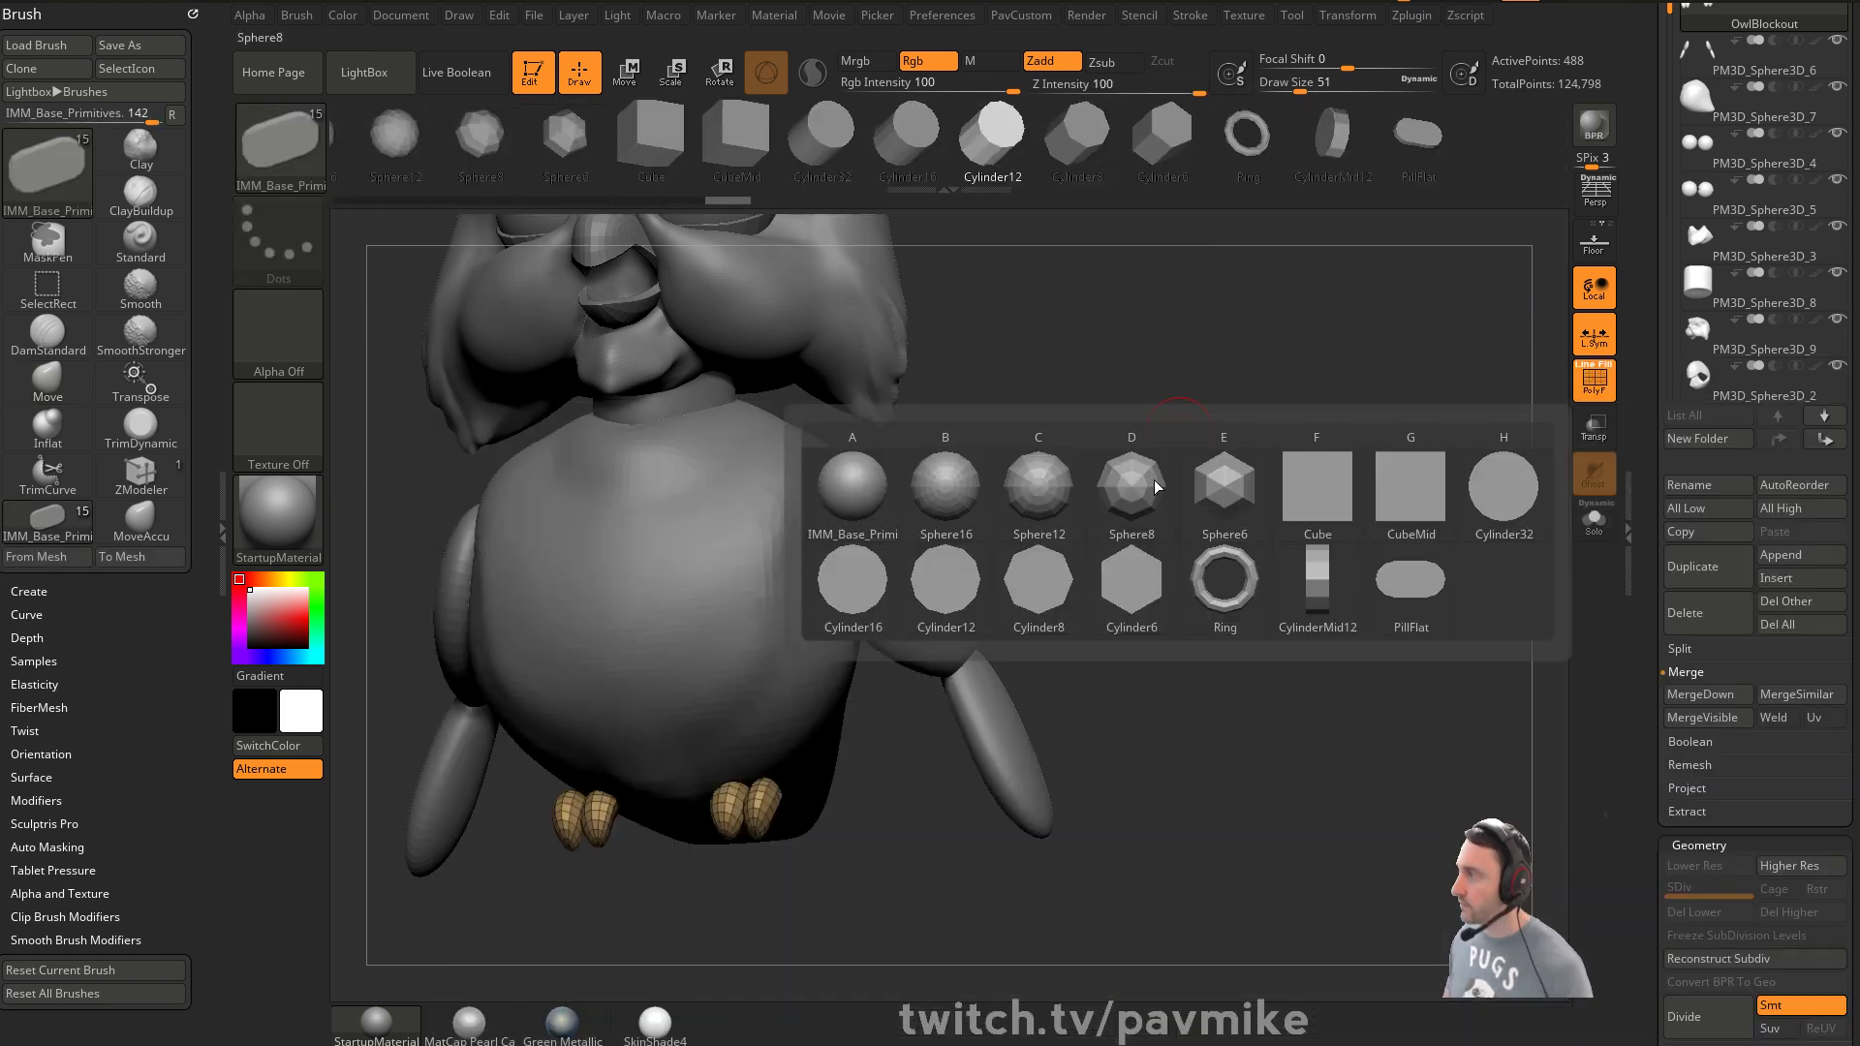
# Split the toes into separate polygroups with Auto Groups and apply Mirror And Weld to the feet
pyautogui.moveTo(1288, 519); pyautogui.dragTo(1115, 617, button='right')
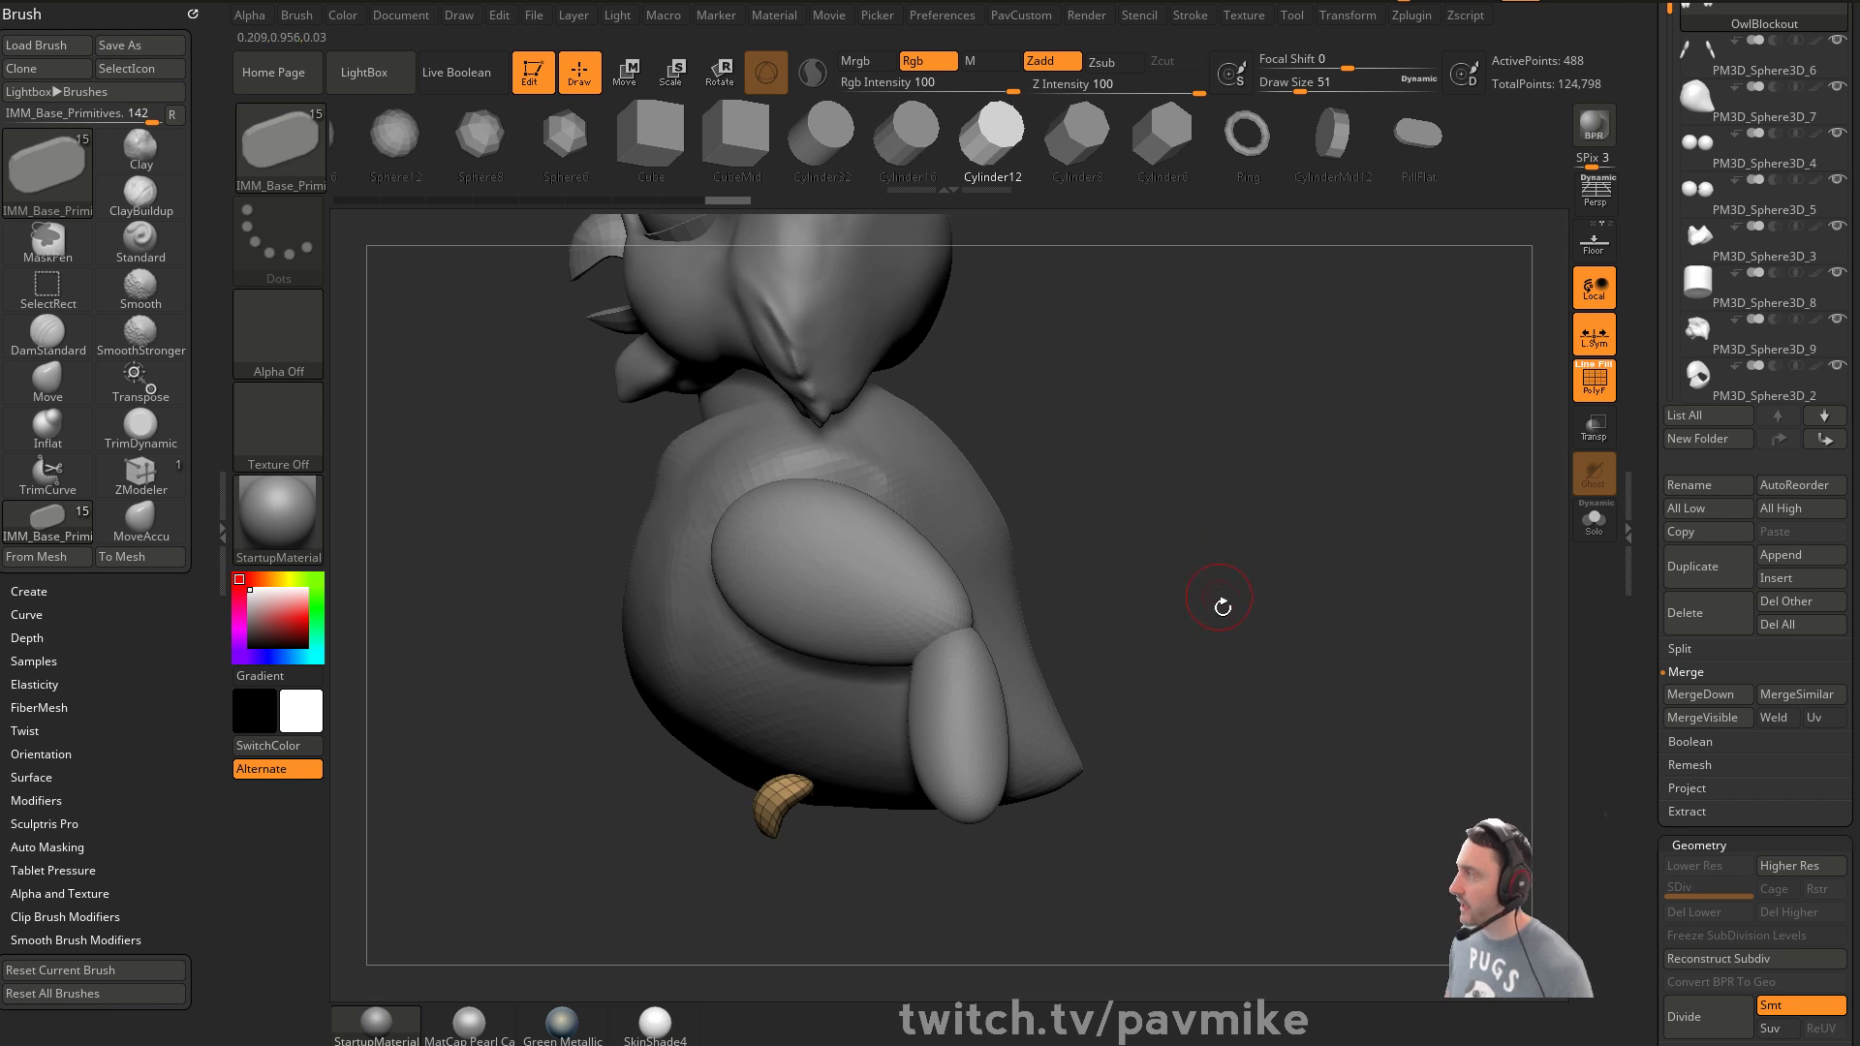
pyautogui.moveTo(1219, 583); pyautogui.dragTo(1189, 588, button='right')
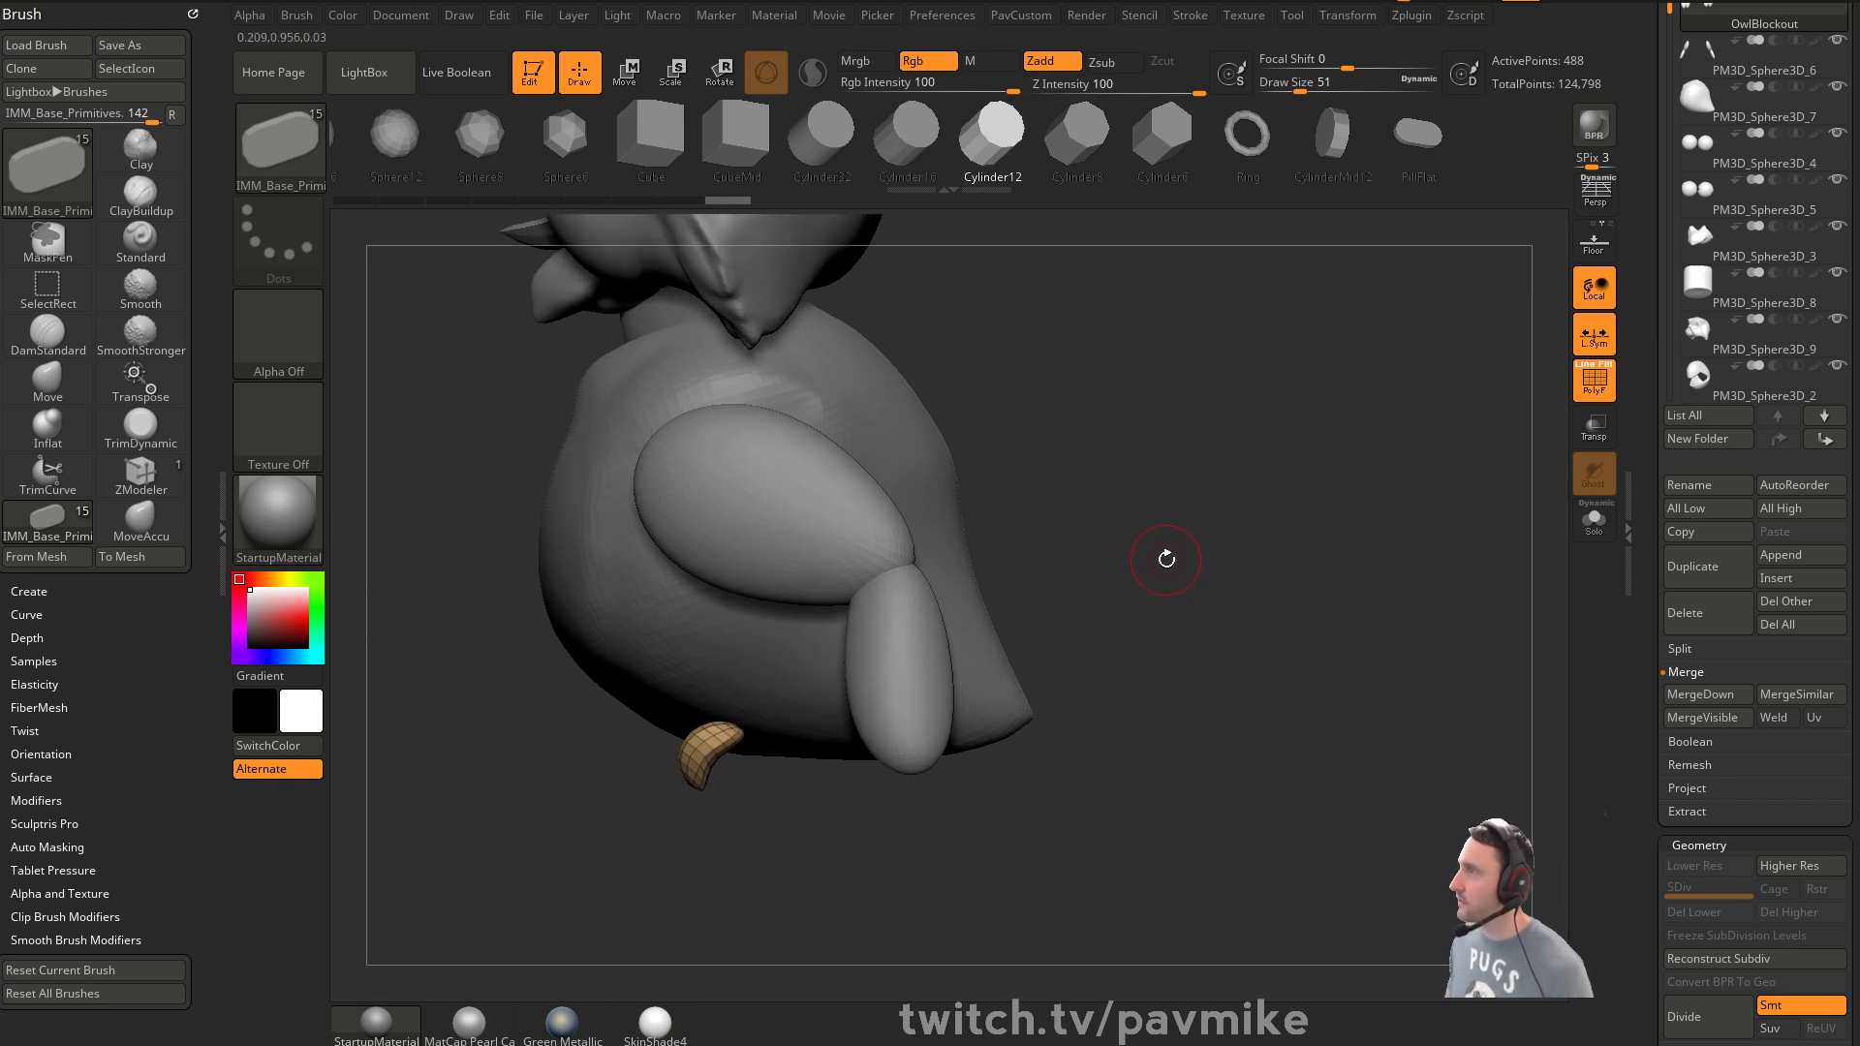
pyautogui.moveTo(1167, 560); pyautogui.dragTo(1215, 569, button='right')
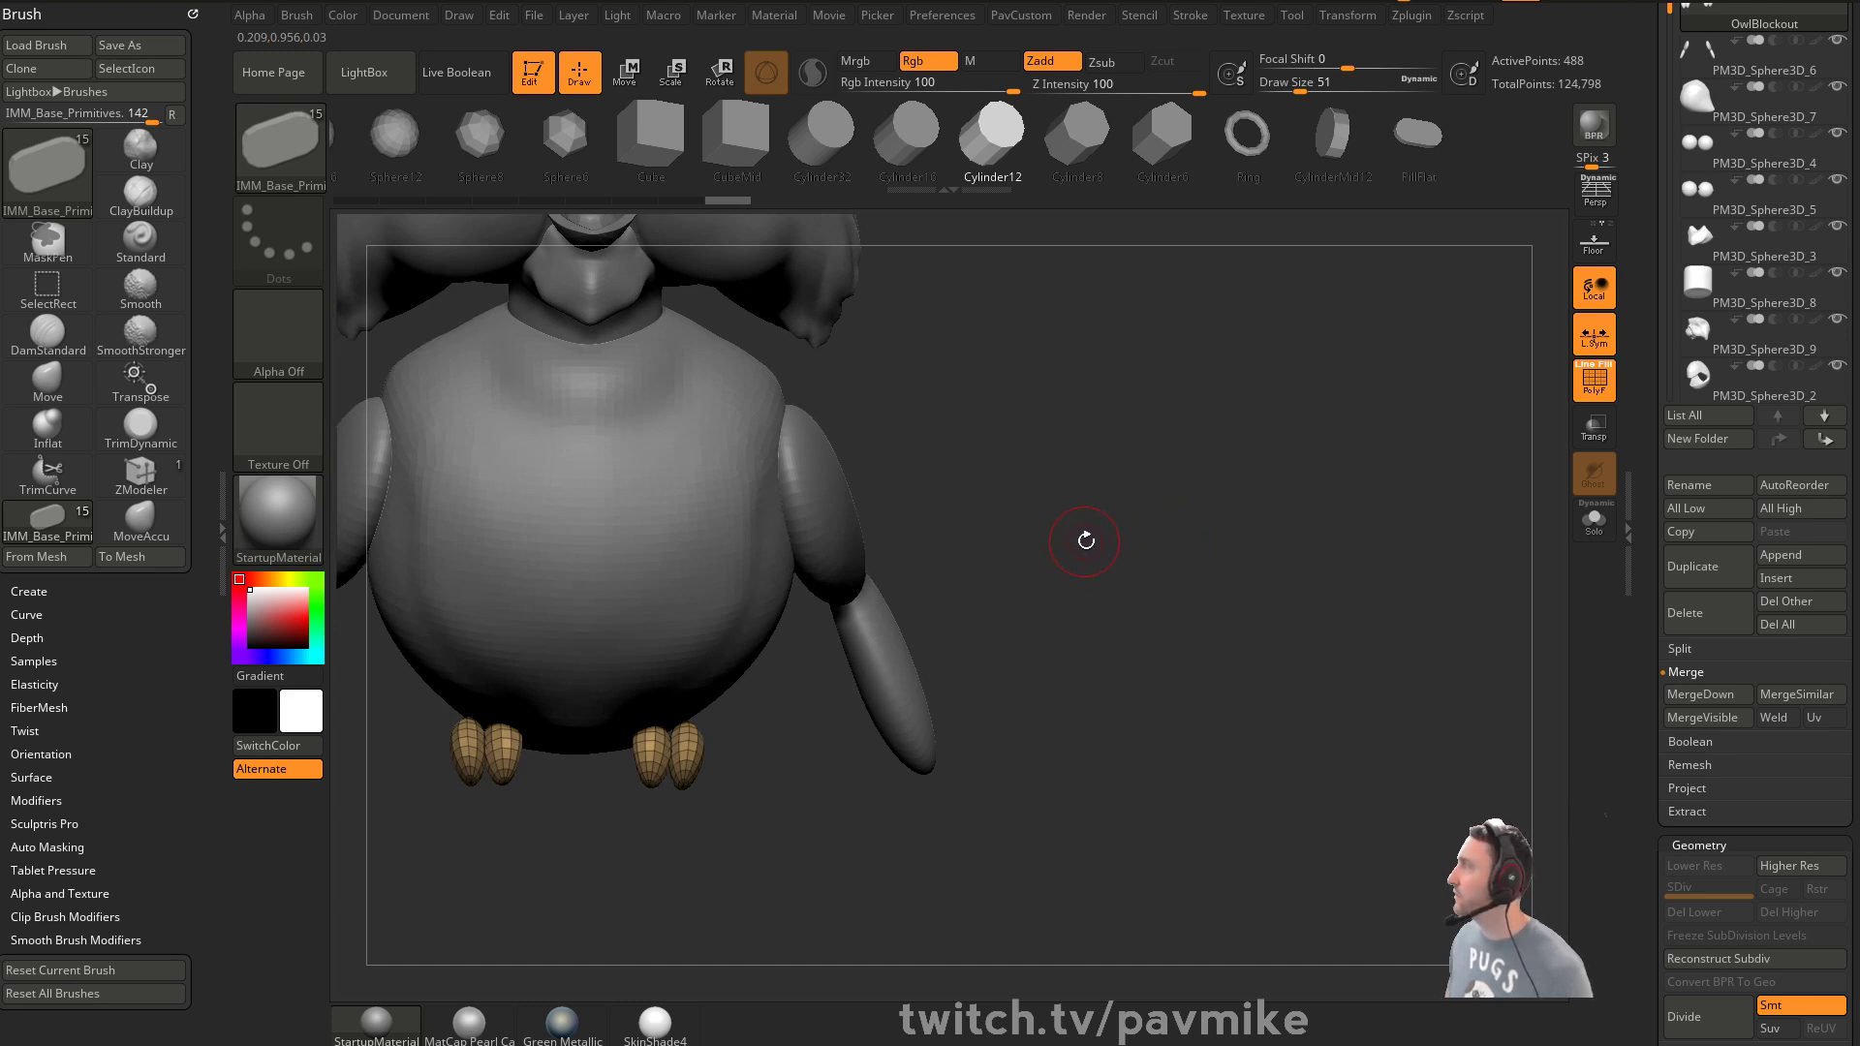
pyautogui.moveTo(1104, 582); pyautogui.dragTo(1167, 583, button='right')
pyautogui.keyDown('ctrl'); pyautogui.moveTo(816, 772); pyautogui.dragTo(916, 806, button='right'); pyautogui.keyUp('ctrl')
pyautogui.press('`')
pyautogui.click(1178, 491)
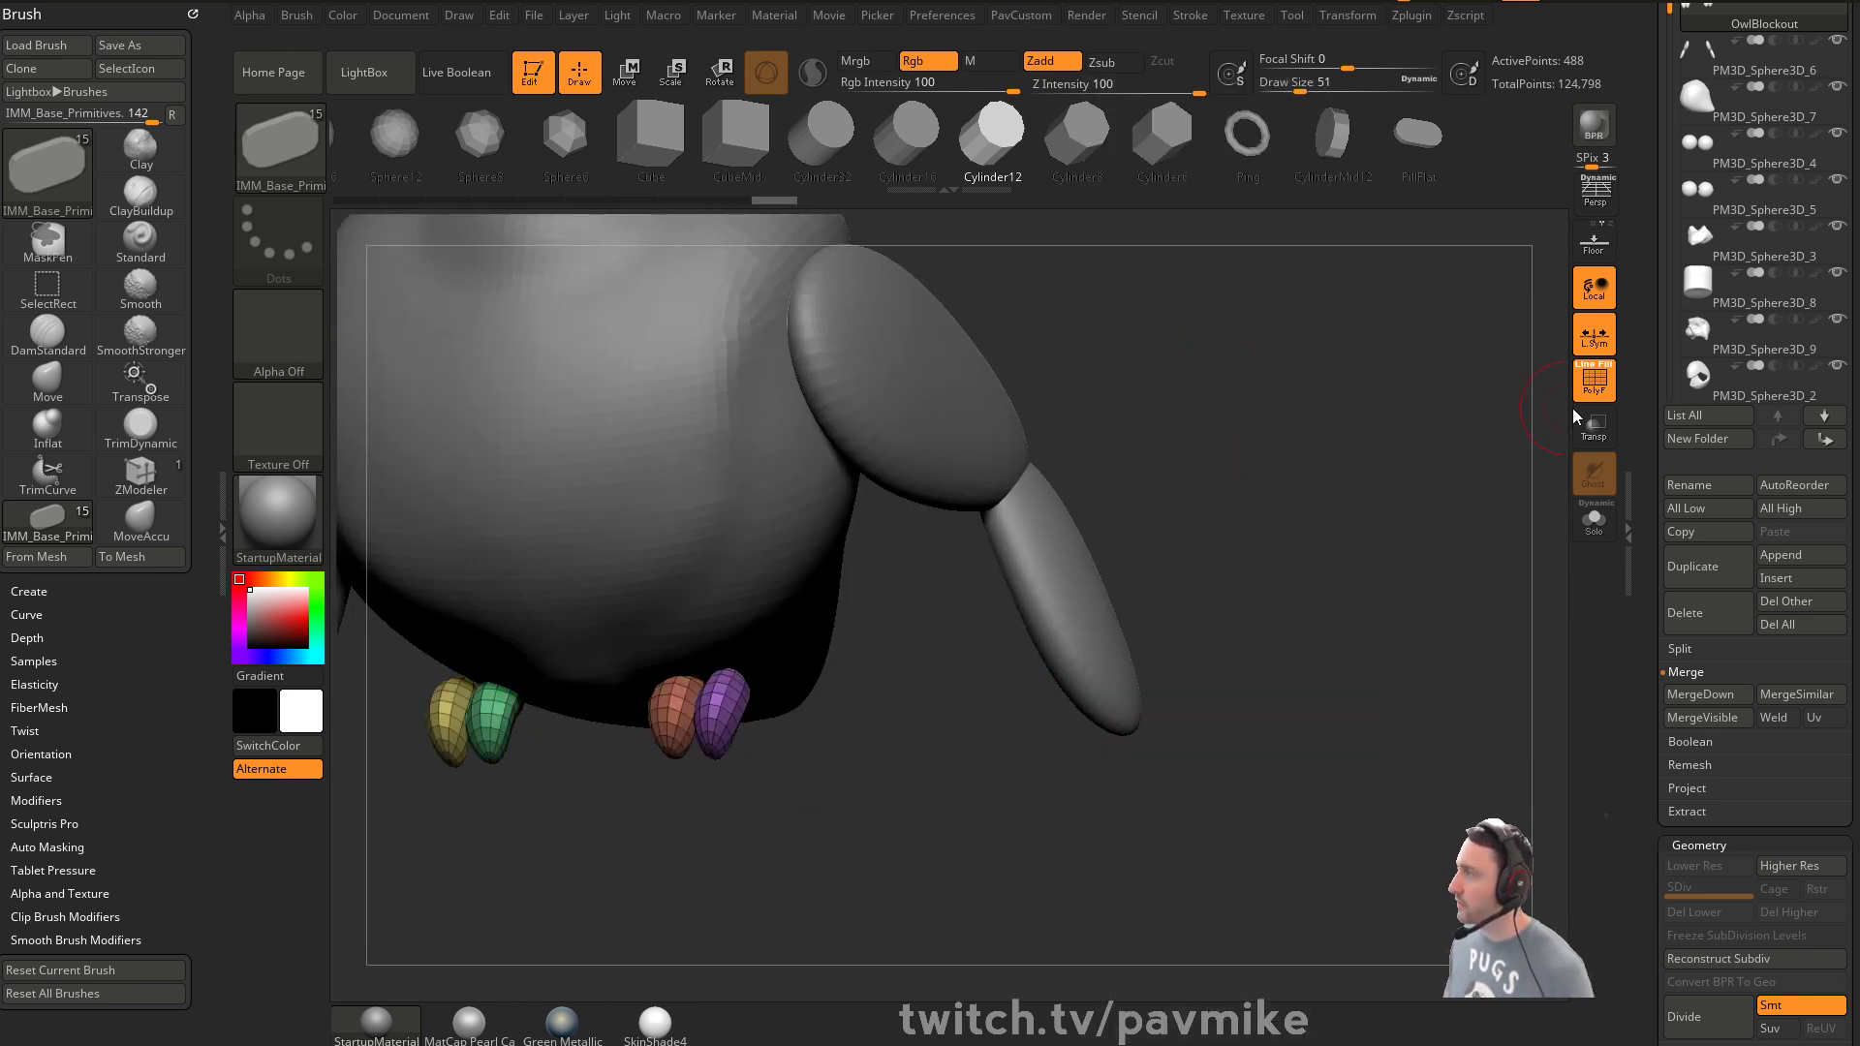
pyautogui.press('`')
pyautogui.click(1295, 353)
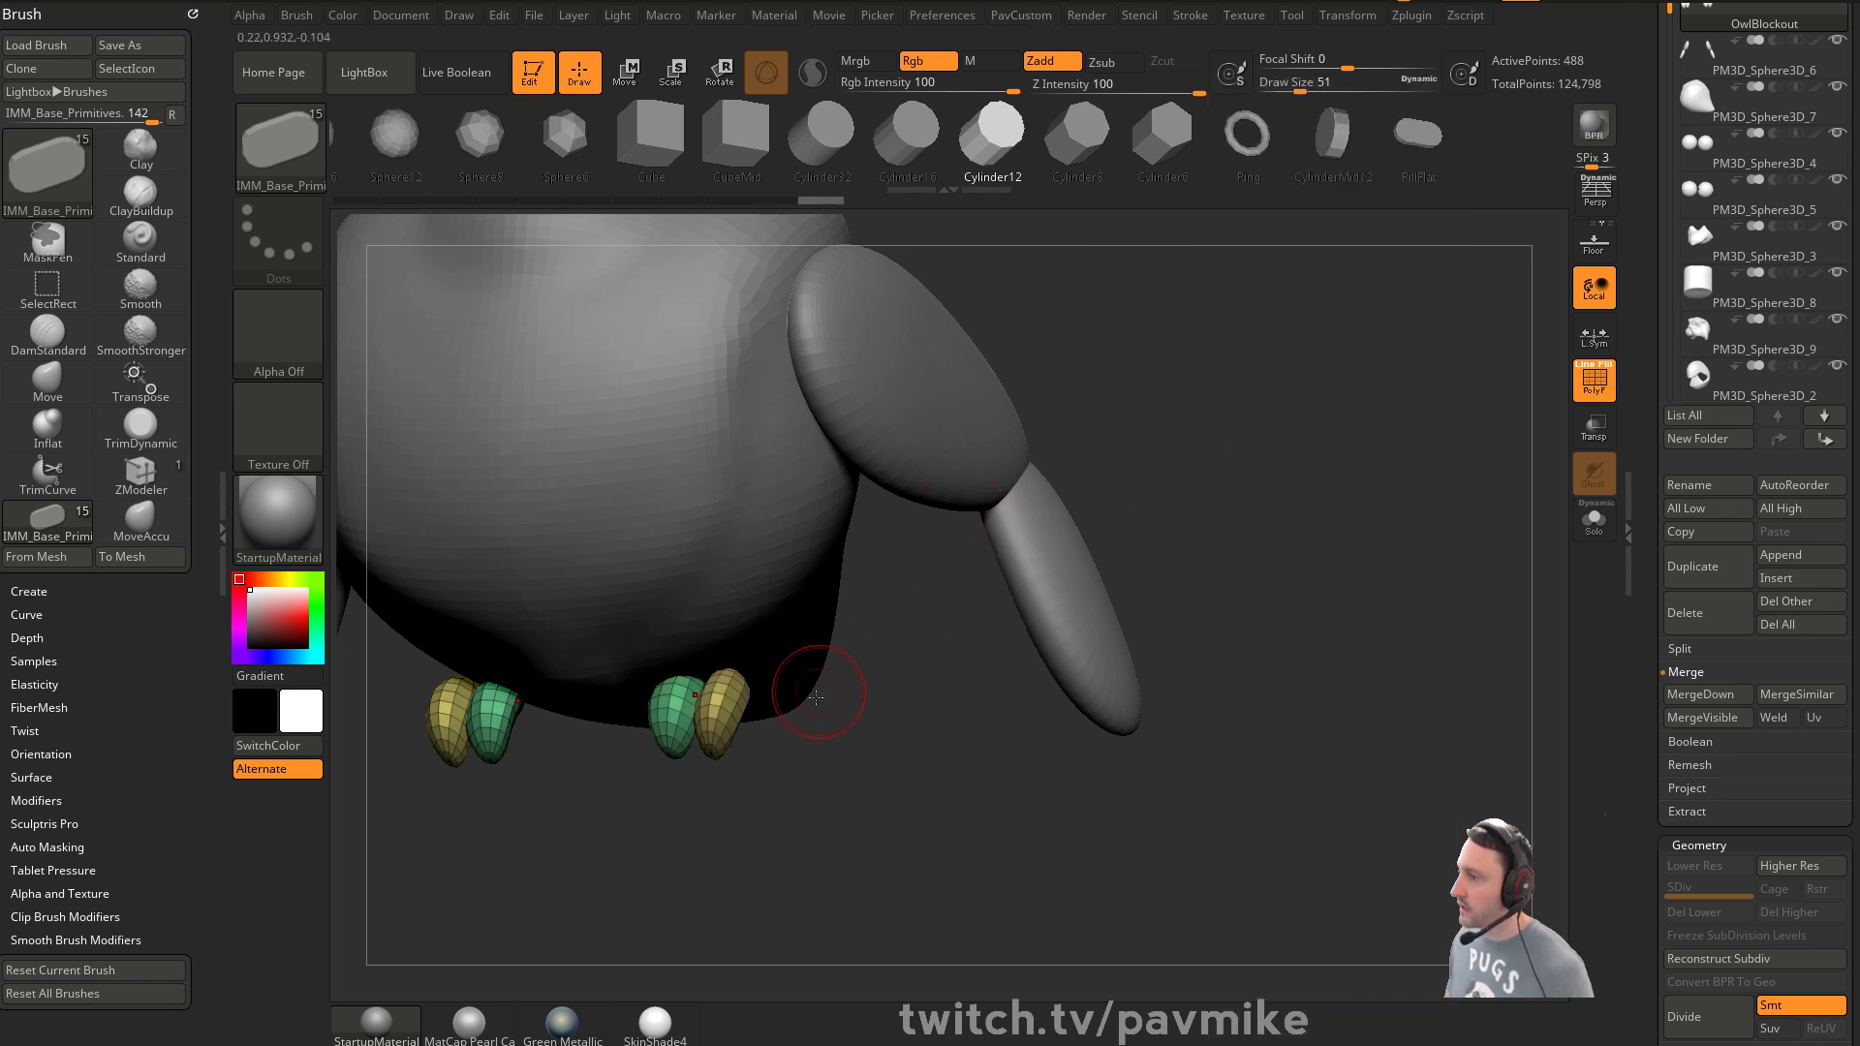
# Isolate the outer toe, duplicate it on both feet with the gizmo, and place the copy facing backward as a rear toe
pyautogui.press('w')
pyautogui.keyDown('ctrl'); pyautogui.click(738, 699); pyautogui.keyUp('ctrl')
pyautogui.keyDown('shift'); pyautogui.moveTo(816, 678); pyautogui.dragTo(751, 669, button='right'); pyautogui.keyUp('shift')
pyautogui.keyDown('ctrl'); pyautogui.moveTo(811, 621); pyautogui.dragTo(924, 759); pyautogui.keyUp('ctrl')
pyautogui.moveTo(926, 763); pyautogui.dragTo(1124, 552, button='right')
pyautogui.moveTo(938, 669); pyautogui.dragTo(921, 729)
pyautogui.moveTo(926, 607); pyautogui.dragTo(900, 596)
pyautogui.press('q')
pyautogui.moveTo(1142, 469)
pyautogui.mouseDown(button='right')
pyautogui.moveTo(1172, 716)
pyautogui.moveTo(960, 739)
pyautogui.mouseUp(button='right')
# Choose the Move brush and set its draw size to 33
pyautogui.press('b')
pyautogui.press('m')
pyautogui.press('v')
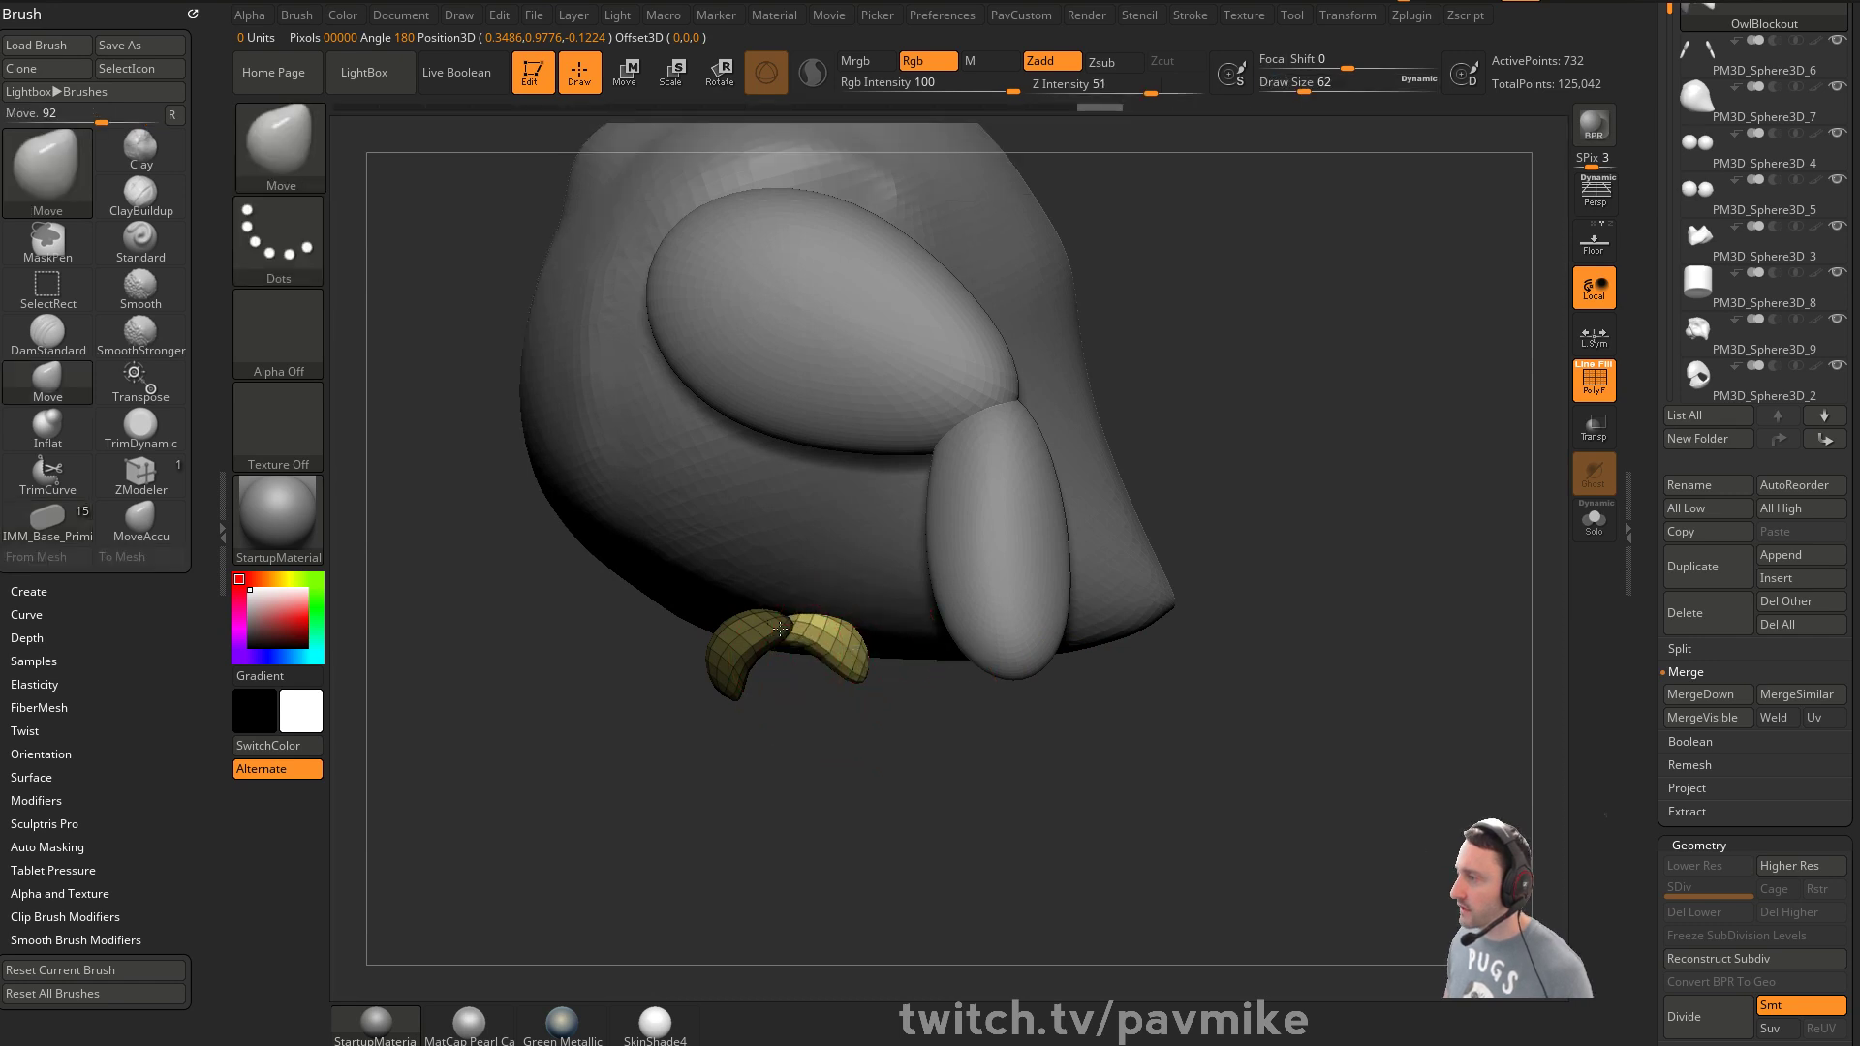
pyautogui.moveTo(852, 637); pyautogui.dragTo(963, 717, button='right')
pyautogui.press('s')
pyautogui.moveTo(962, 717); pyautogui.dragTo(958, 718)
pyautogui.moveTo(958, 751)
pyautogui.keyDown('ctrl'); pyautogui.mouseDown(button='right')
pyautogui.moveTo(971, 723)
pyautogui.moveTo(986, 775)
pyautogui.moveTo(1147, 623)
pyautogui.moveTo(1109, 588)
pyautogui.mouseUp(button='right'); pyautogui.keyUp('ctrl')
# Reposition the toes with the gizmo, apply Mirror And Weld, and adjust the feet's placement beneath the body
pyautogui.press('w')
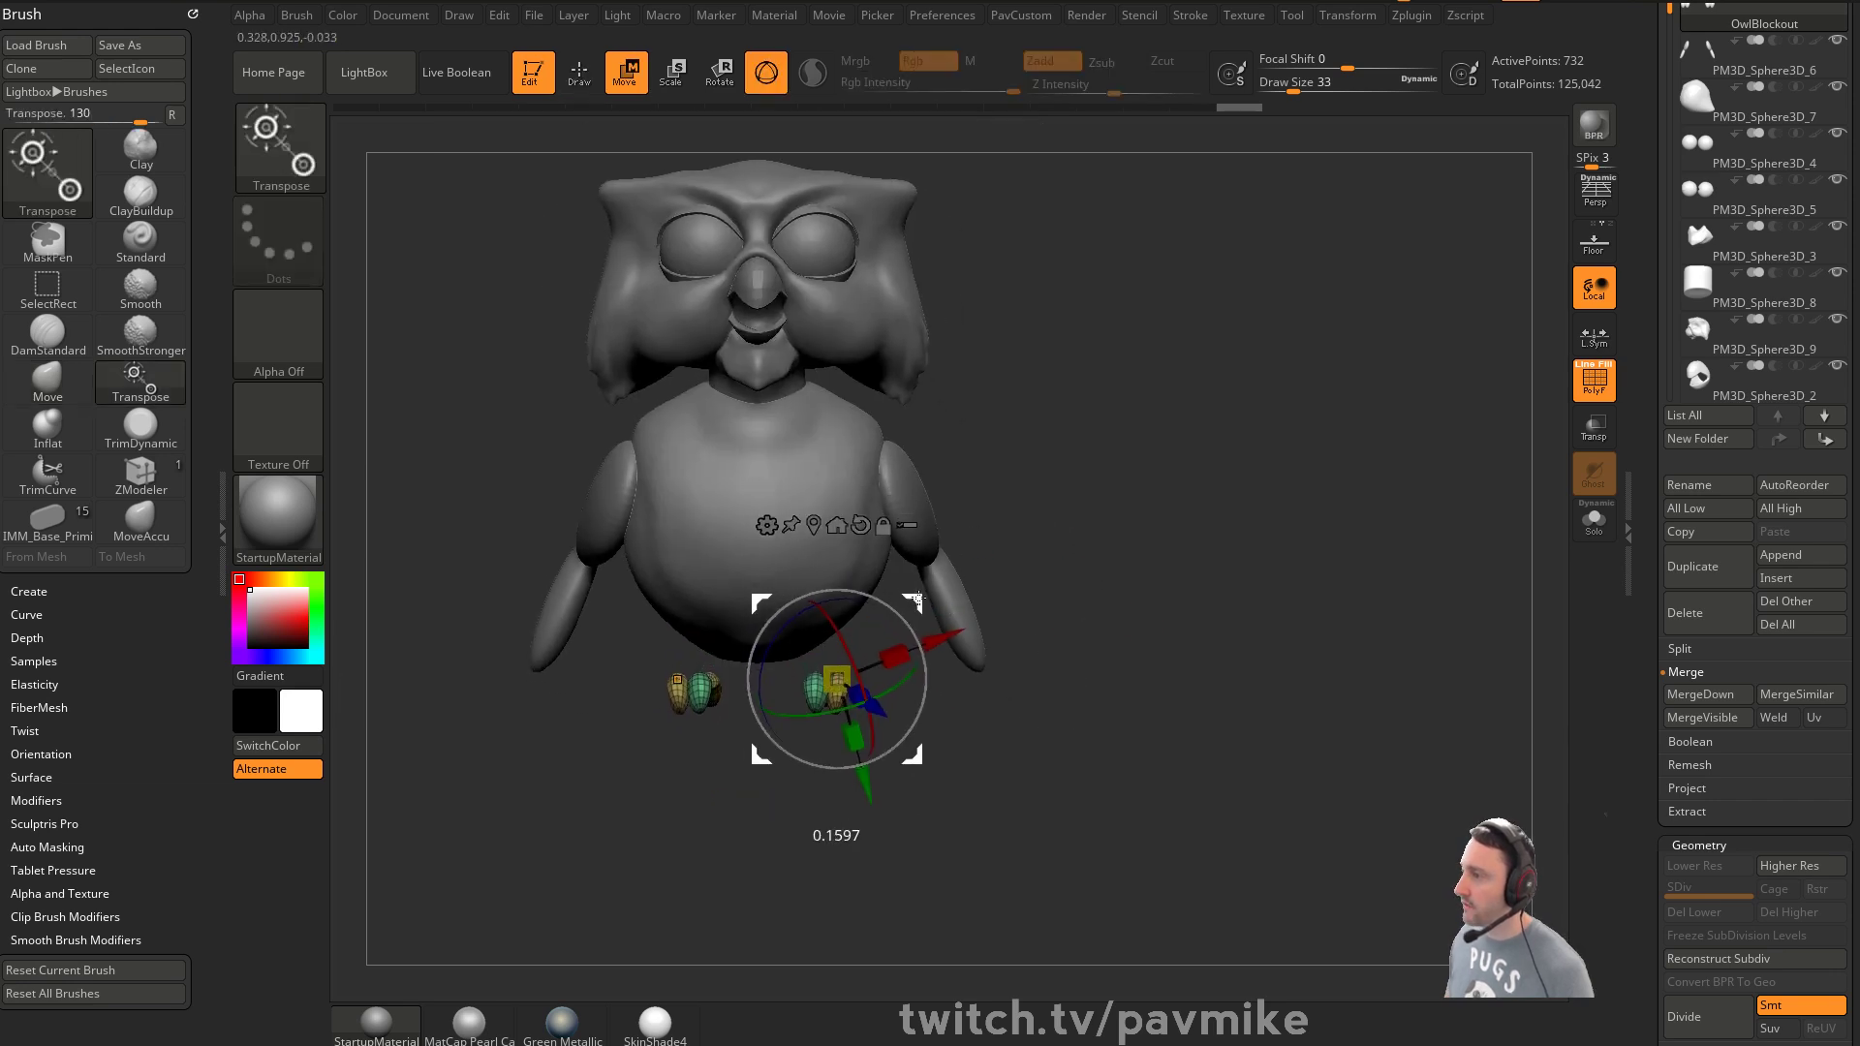
pyautogui.moveTo(930, 610); pyautogui.dragTo(958, 592)
pyautogui.moveTo(908, 700); pyautogui.dragTo(930, 756)
pyautogui.hotkey('ctrl', '1')
pyautogui.click(1139, 351)
pyautogui.press('q')
pyautogui.moveTo(1133, 589)
pyautogui.mouseDown()
pyautogui.moveTo(1007, 593)
pyautogui.moveTo(1143, 596)
pyautogui.mouseUp()
pyautogui.press('w')
pyautogui.moveTo(911, 608); pyautogui.dragTo(915, 610)
pyautogui.moveTo(1038, 590); pyautogui.dragTo(920, 589)
pyautogui.press('q')
# Select the body subtool, form leg bulges on its underside above the feet, and remesh it with DynaMesh
pyautogui.keyDown('alt'); pyautogui.click(856, 585); pyautogui.keyUp('alt')
pyautogui.moveTo(1076, 556)
pyautogui.mouseDown()
pyautogui.moveTo(1114, 575)
pyautogui.moveTo(930, 645)
pyautogui.mouseUp()
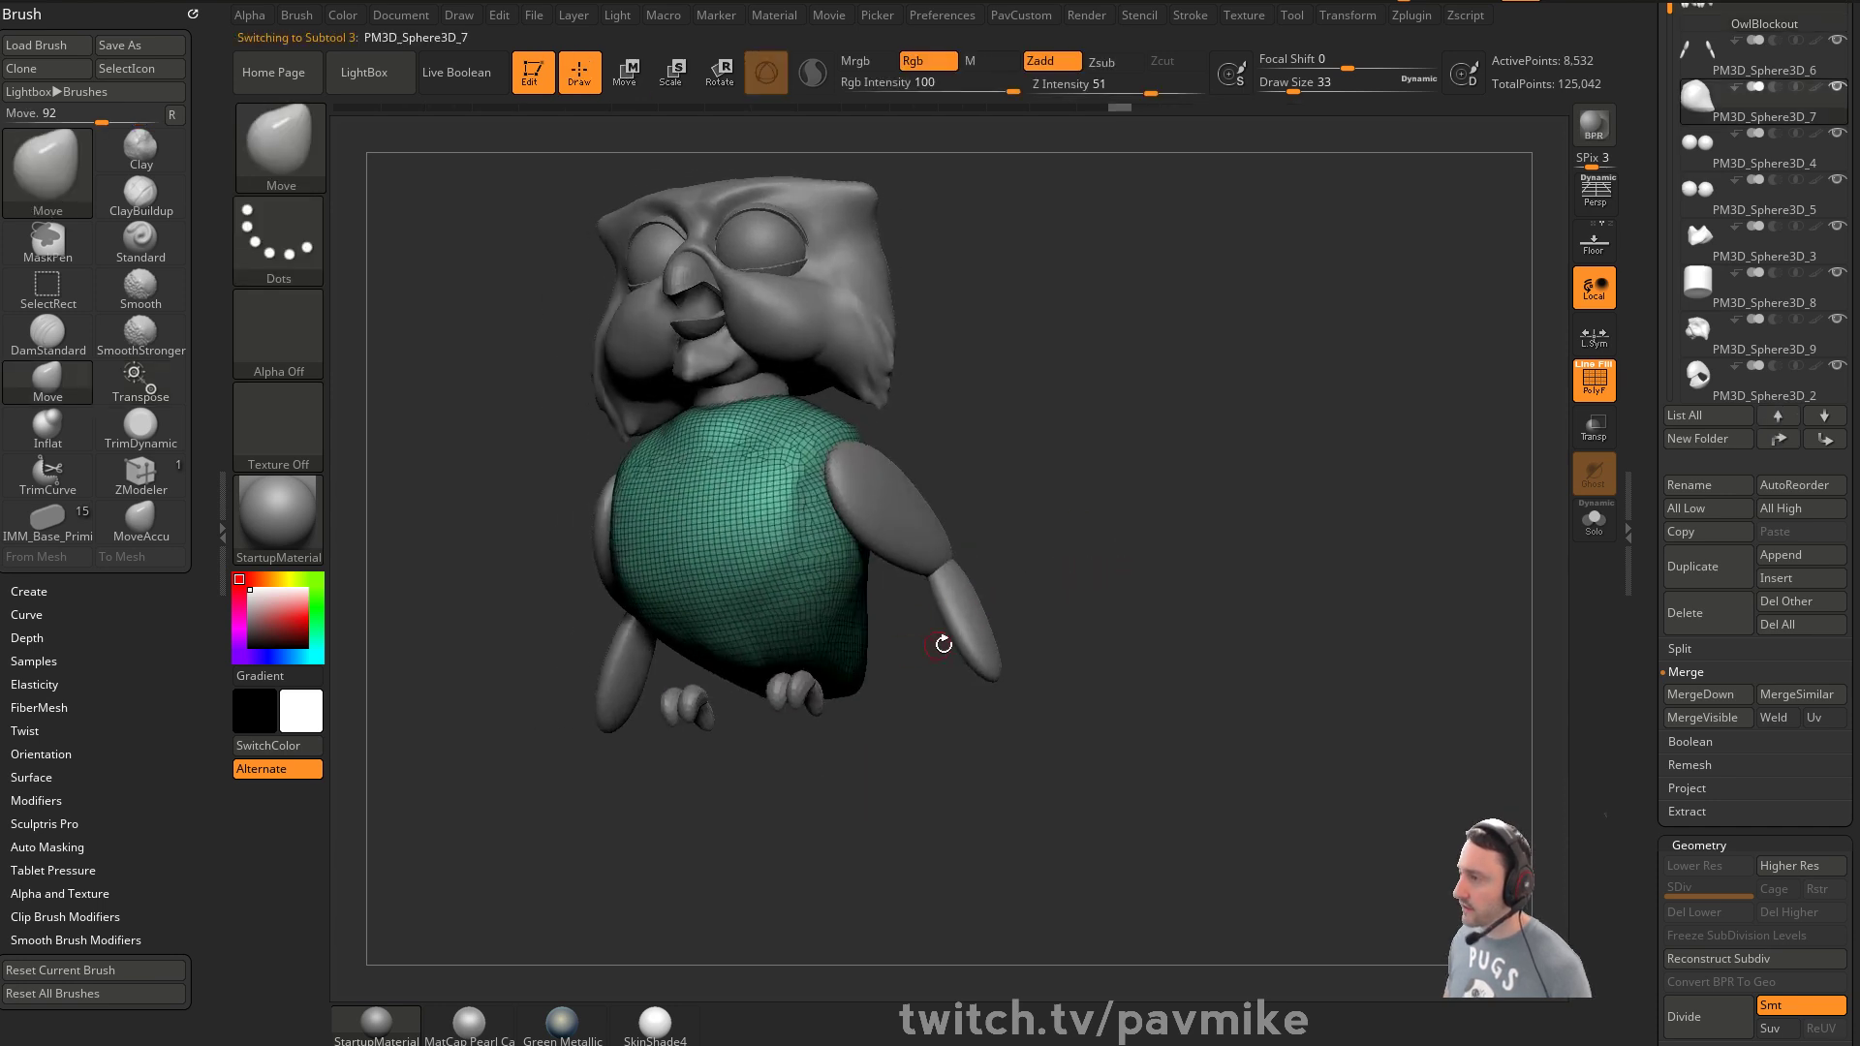
pyautogui.press('ctrl')
pyautogui.keyDown('ctrl'); pyautogui.click(969, 716); pyautogui.keyUp('ctrl')
pyautogui.moveTo(1197, 659); pyautogui.dragTo(1037, 610)
pyautogui.press('w')
pyautogui.moveTo(824, 282)
pyautogui.mouseDown()
pyautogui.moveTo(821, 328)
pyautogui.moveTo(825, 309)
pyautogui.mouseUp()
pyautogui.press('q')
pyautogui.moveTo(1153, 469); pyautogui.dragTo(1256, 477)
pyautogui.keyDown('ctrl'); pyautogui.moveTo(1192, 416); pyautogui.dragTo(1245, 591); pyautogui.keyUp('ctrl')
pyautogui.keyDown('alt'); pyautogui.moveTo(1190, 489); pyautogui.dragTo(1256, 434); pyautogui.keyUp('alt')
# Set the DynaMesh resolution to 128 and remesh the body
pyautogui.press('space')
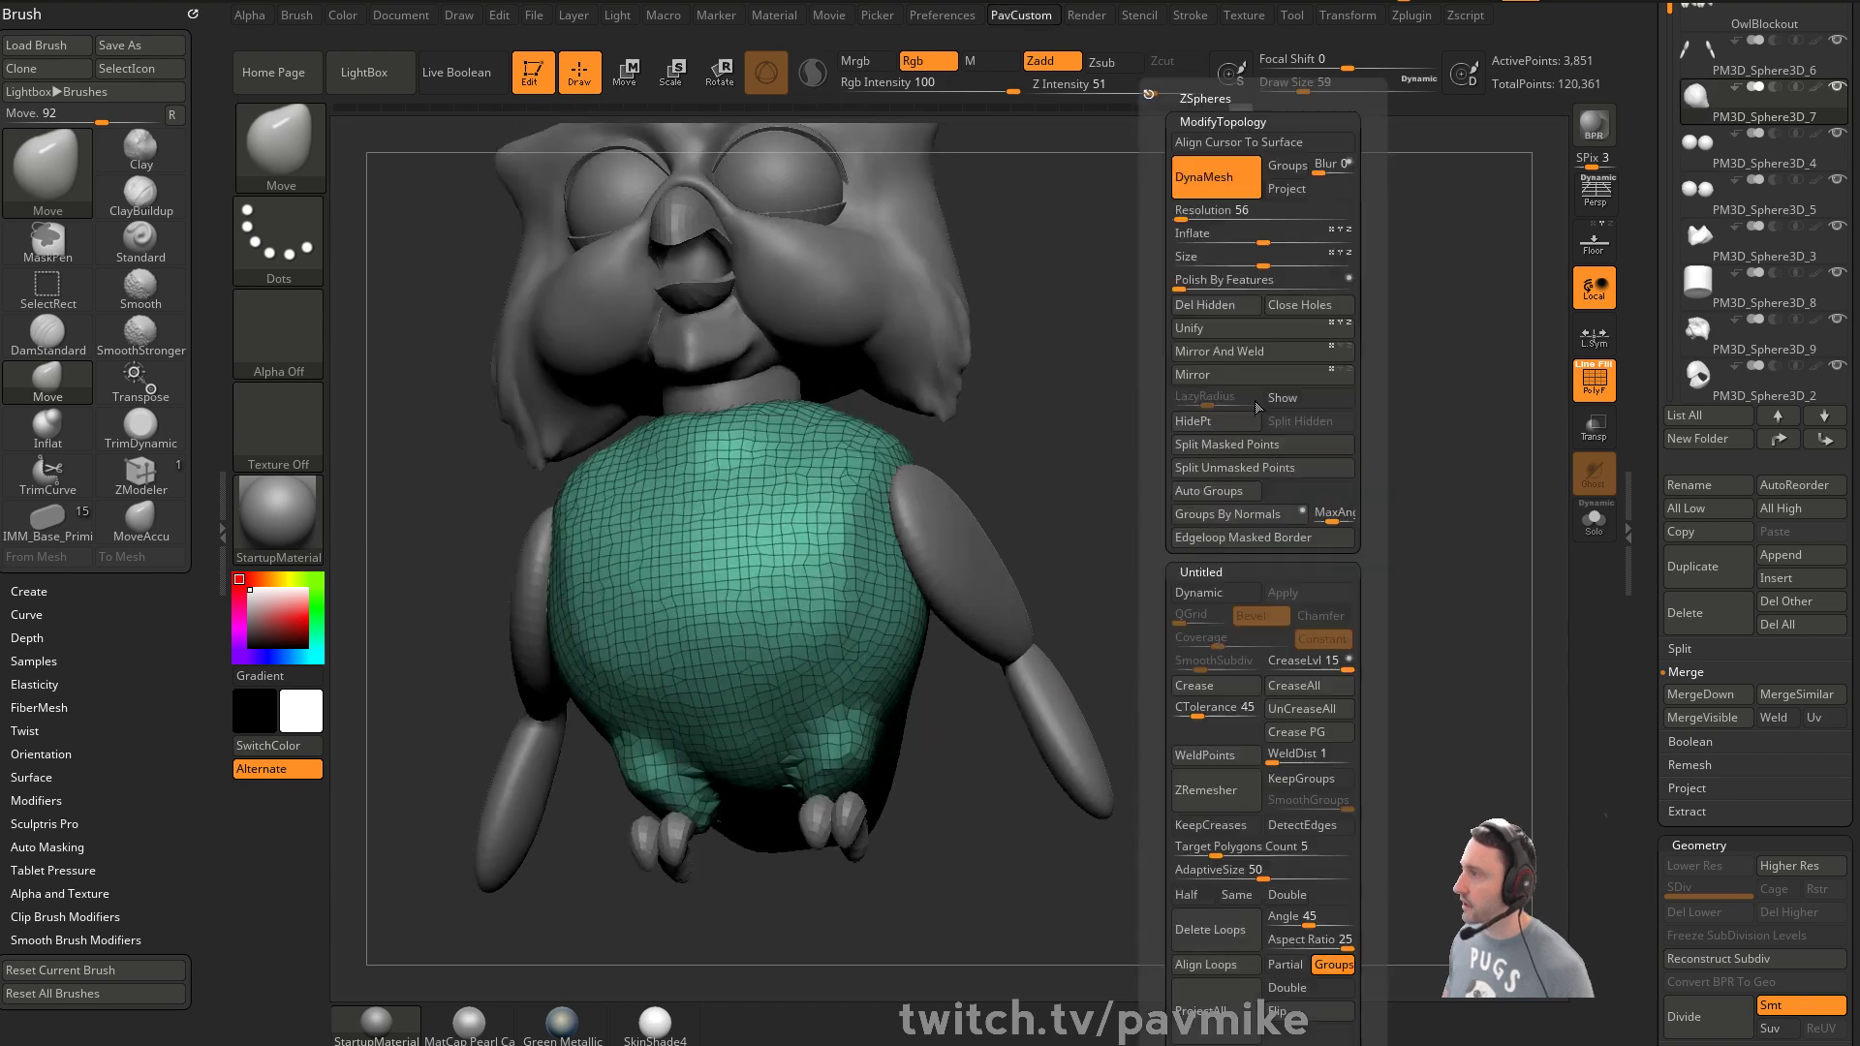
pyautogui.click(1184, 220)
pyautogui.write('128')
pyautogui.press('Return')
pyautogui.moveTo(1250, 552)
pyautogui.keyDown('ctrl'); pyautogui.mouseDown()
pyautogui.moveTo(1333, 630)
pyautogui.moveTo(1289, 558)
pyautogui.moveTo(1281, 456)
pyautogui.mouseUp(); pyautogui.keyUp('ctrl')
# Shape the upper legs and lower belly with the Move brush at varying draw sizes and smooth the transitions
pyautogui.press('s')
pyautogui.moveTo(853, 670); pyautogui.dragTo(863, 670)
pyautogui.moveTo(787, 670); pyautogui.dragTo(847, 628)
pyautogui.moveTo(979, 722); pyautogui.dragTo(862, 756)
pyautogui.keyDown('shift'); pyautogui.moveTo(857, 644); pyautogui.dragTo(896, 678); pyautogui.keyUp('shift')
pyautogui.moveTo(1027, 751)
pyautogui.mouseDown()
pyautogui.moveTo(916, 751)
pyautogui.moveTo(867, 649)
pyautogui.mouseUp()
pyautogui.press('s')
pyautogui.moveTo(721, 700); pyautogui.dragTo(859, 666)
pyautogui.moveTo(864, 655); pyautogui.dragTo(868, 635)
pyautogui.moveTo(887, 783)
pyautogui.mouseDown()
pyautogui.moveTo(827, 753)
pyautogui.moveTo(794, 820)
pyautogui.mouseUp()
pyautogui.press('s')
pyautogui.moveTo(843, 753); pyautogui.dragTo(845, 753)
pyautogui.keyDown('shift'); pyautogui.moveTo(868, 673); pyautogui.dragTo(872, 635); pyautogui.keyUp('shift')
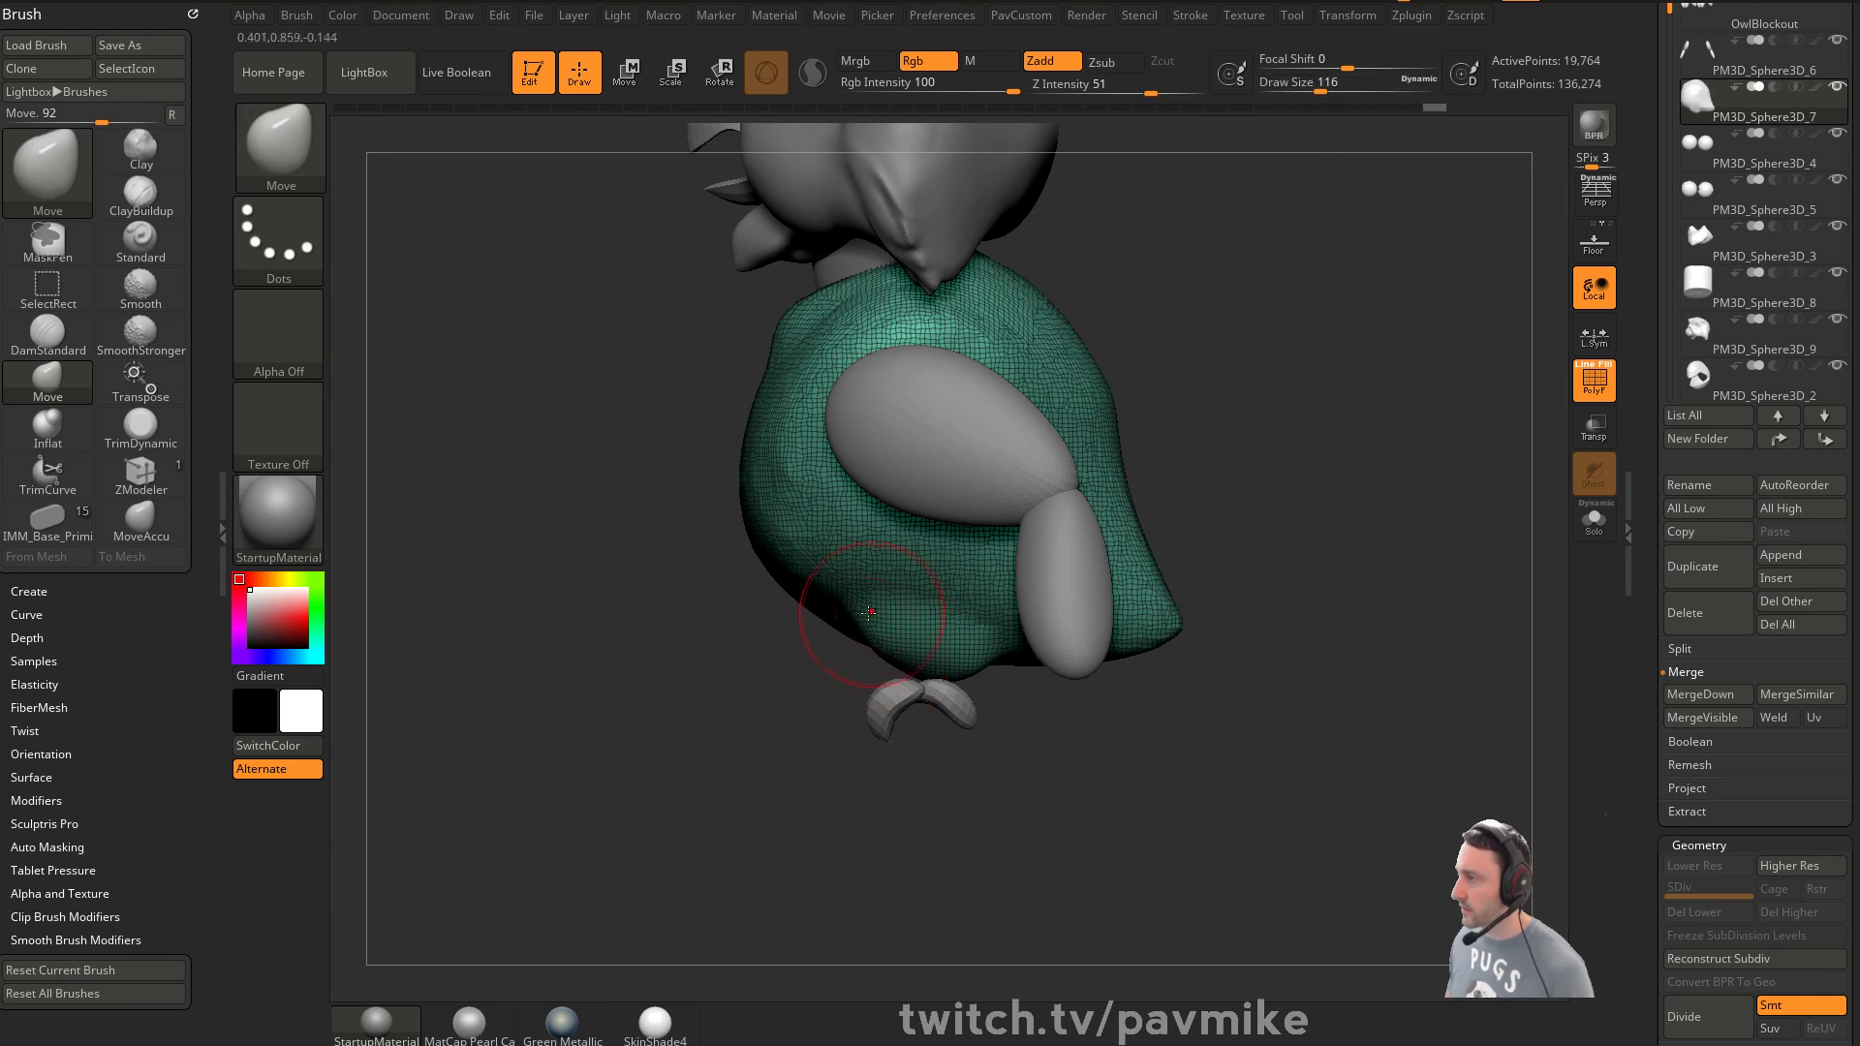
pyautogui.moveTo(819, 765); pyautogui.dragTo(1018, 722)
pyautogui.moveTo(1105, 643); pyautogui.dragTo(1040, 672, button='right')
# Set the draw size to 17 and select the IMM_Base_Primitives brush for adding leg cylinders beneath the body
pyautogui.moveTo(1221, 760); pyautogui.dragTo(1123, 762, button='right')
pyautogui.press('s')
pyautogui.press('s')
pyautogui.moveTo(1121, 762); pyautogui.dragTo(1087, 763)
pyautogui.moveTo(1075, 698); pyautogui.dragTo(1003, 657, button='right')
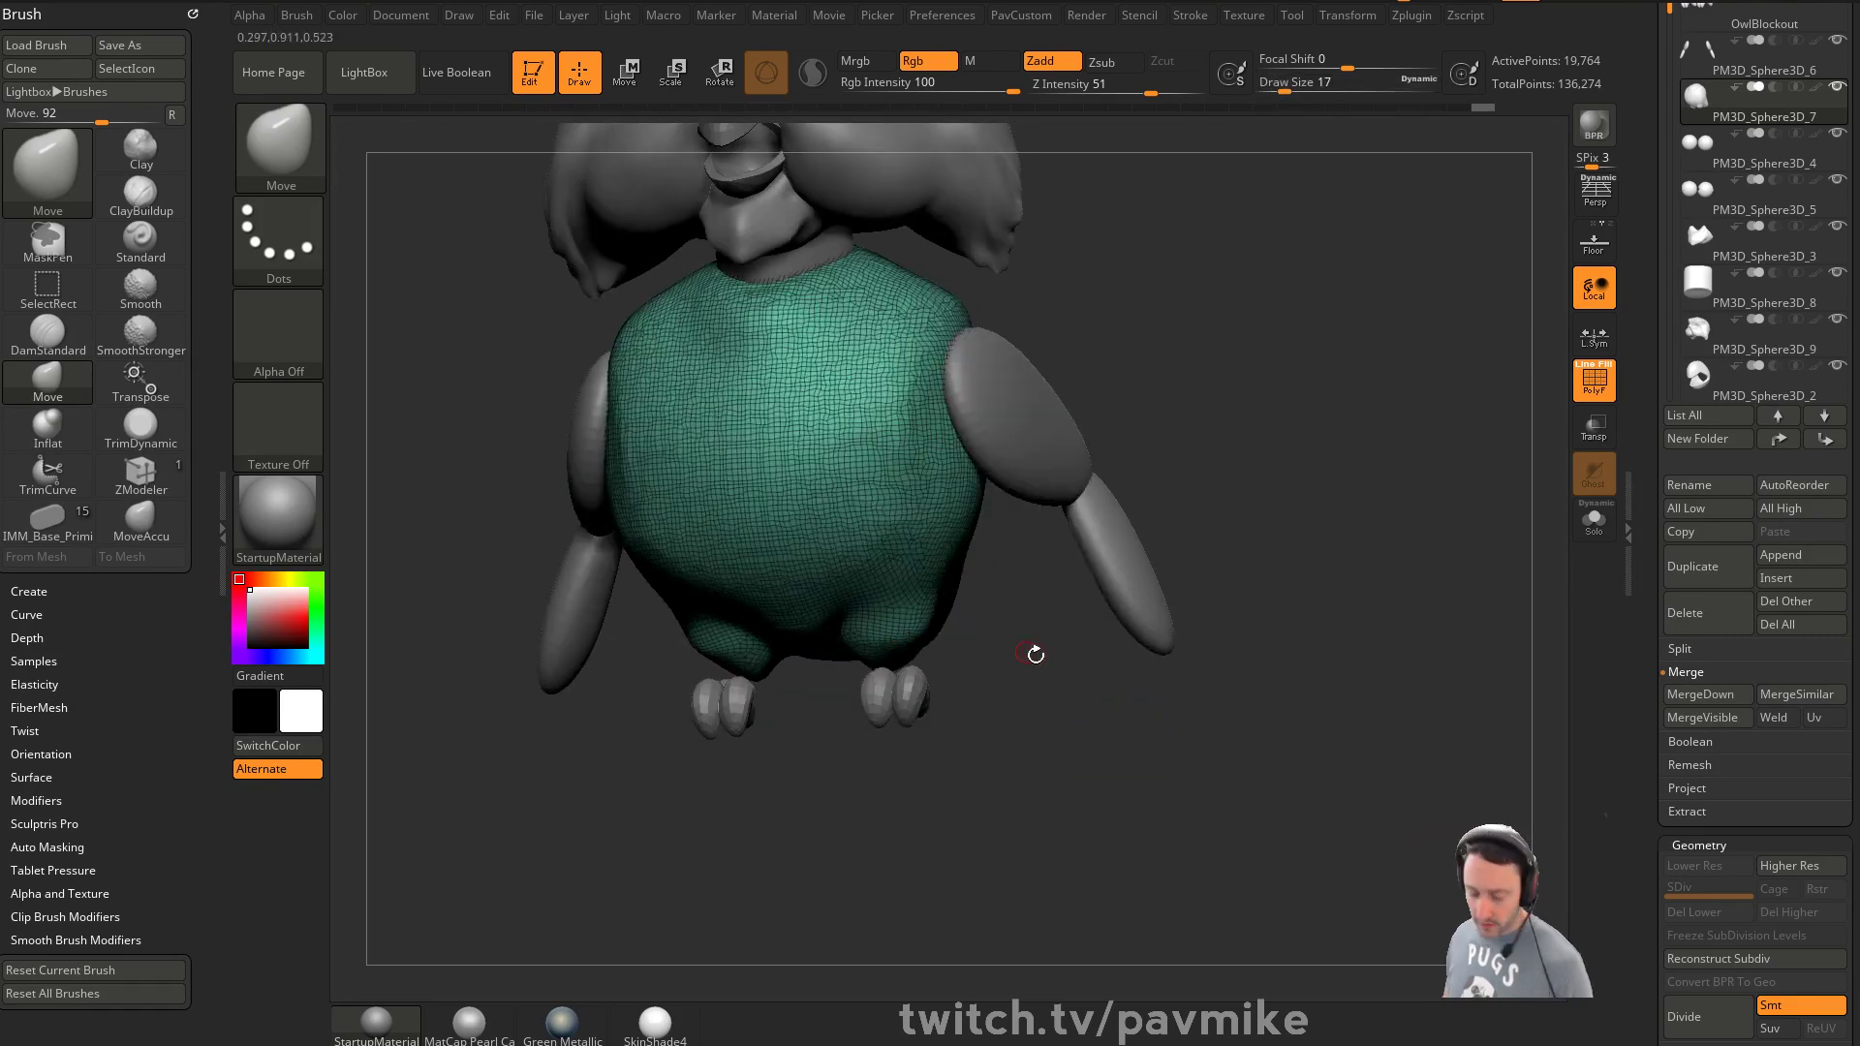
pyautogui.press('b')
pyautogui.press('i')
pyautogui.press('p')
pyautogui.press('m')
pyautogui.click(819, 825)
pyautogui.moveTo(1010, 751); pyautogui.dragTo(1011, 662, button='right')
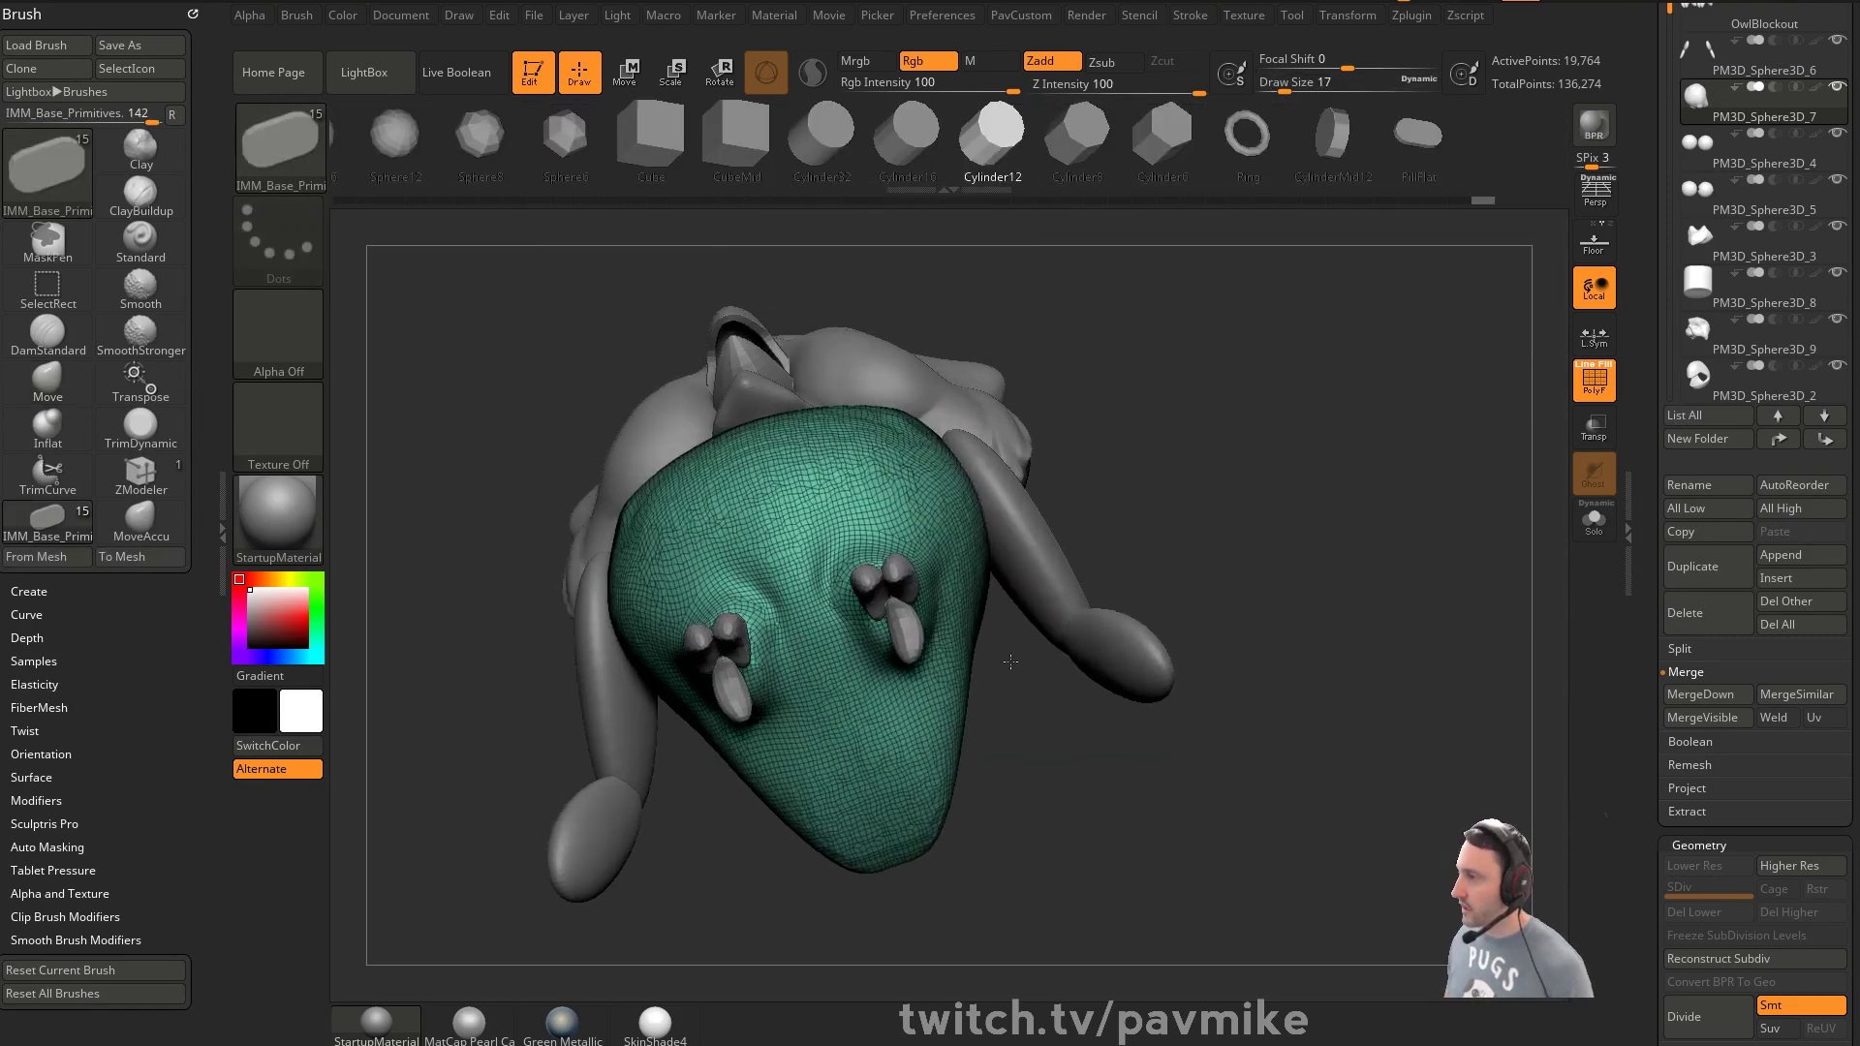
# Turn on ghost transparency and insert a Cylinder12 primitive at each foot on the body's underside
pyautogui.click(1594, 436)
pyautogui.moveTo(1379, 581); pyautogui.dragTo(1356, 560, button='right')
pyautogui.moveTo(887, 598); pyautogui.dragTo(927, 633)
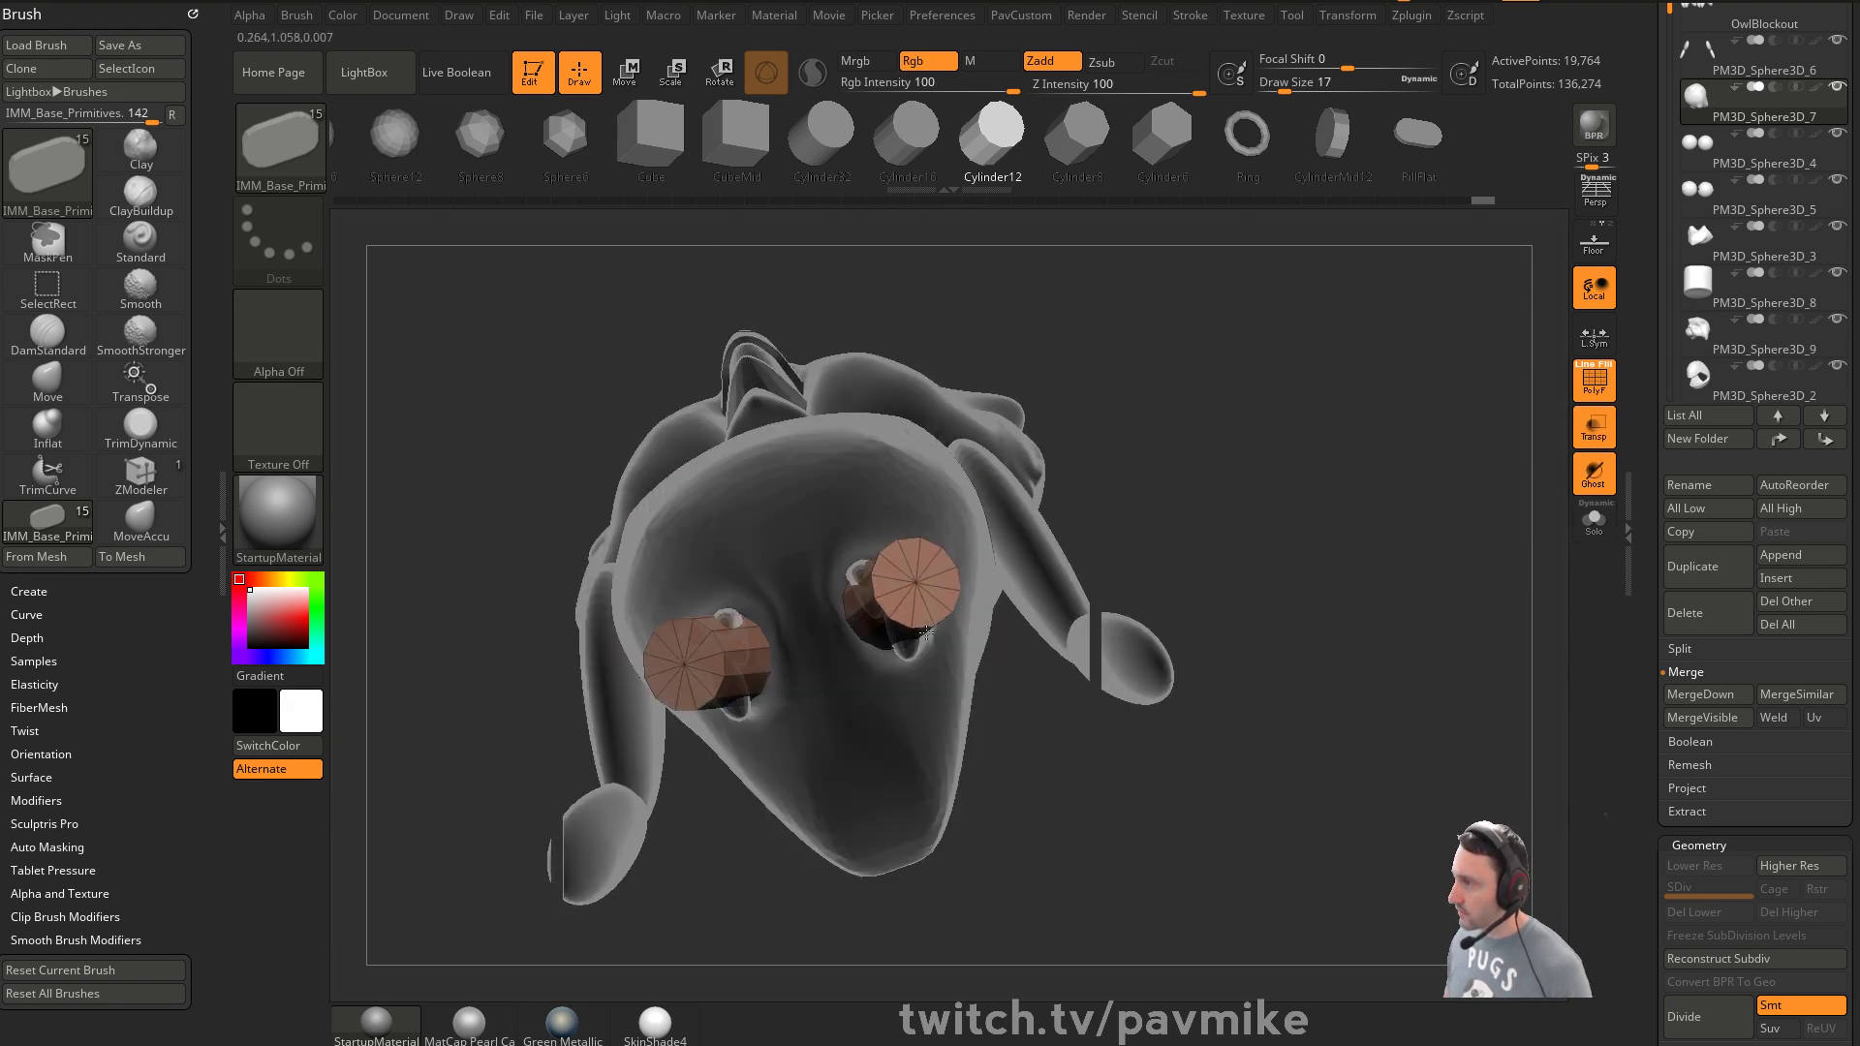
pyautogui.moveTo(926, 633); pyautogui.dragTo(1188, 620, button='right')
pyautogui.moveTo(894, 589)
pyautogui.mouseDown()
pyautogui.moveTo(937, 632)
pyautogui.moveTo(913, 608)
pyautogui.mouseUp()
pyautogui.moveTo(1179, 494); pyautogui.dragTo(1066, 736, button='right')
# Try to rotate and move the inserted leg cylinders into the body with the gizmo, and undo the changes
pyautogui.press('w')
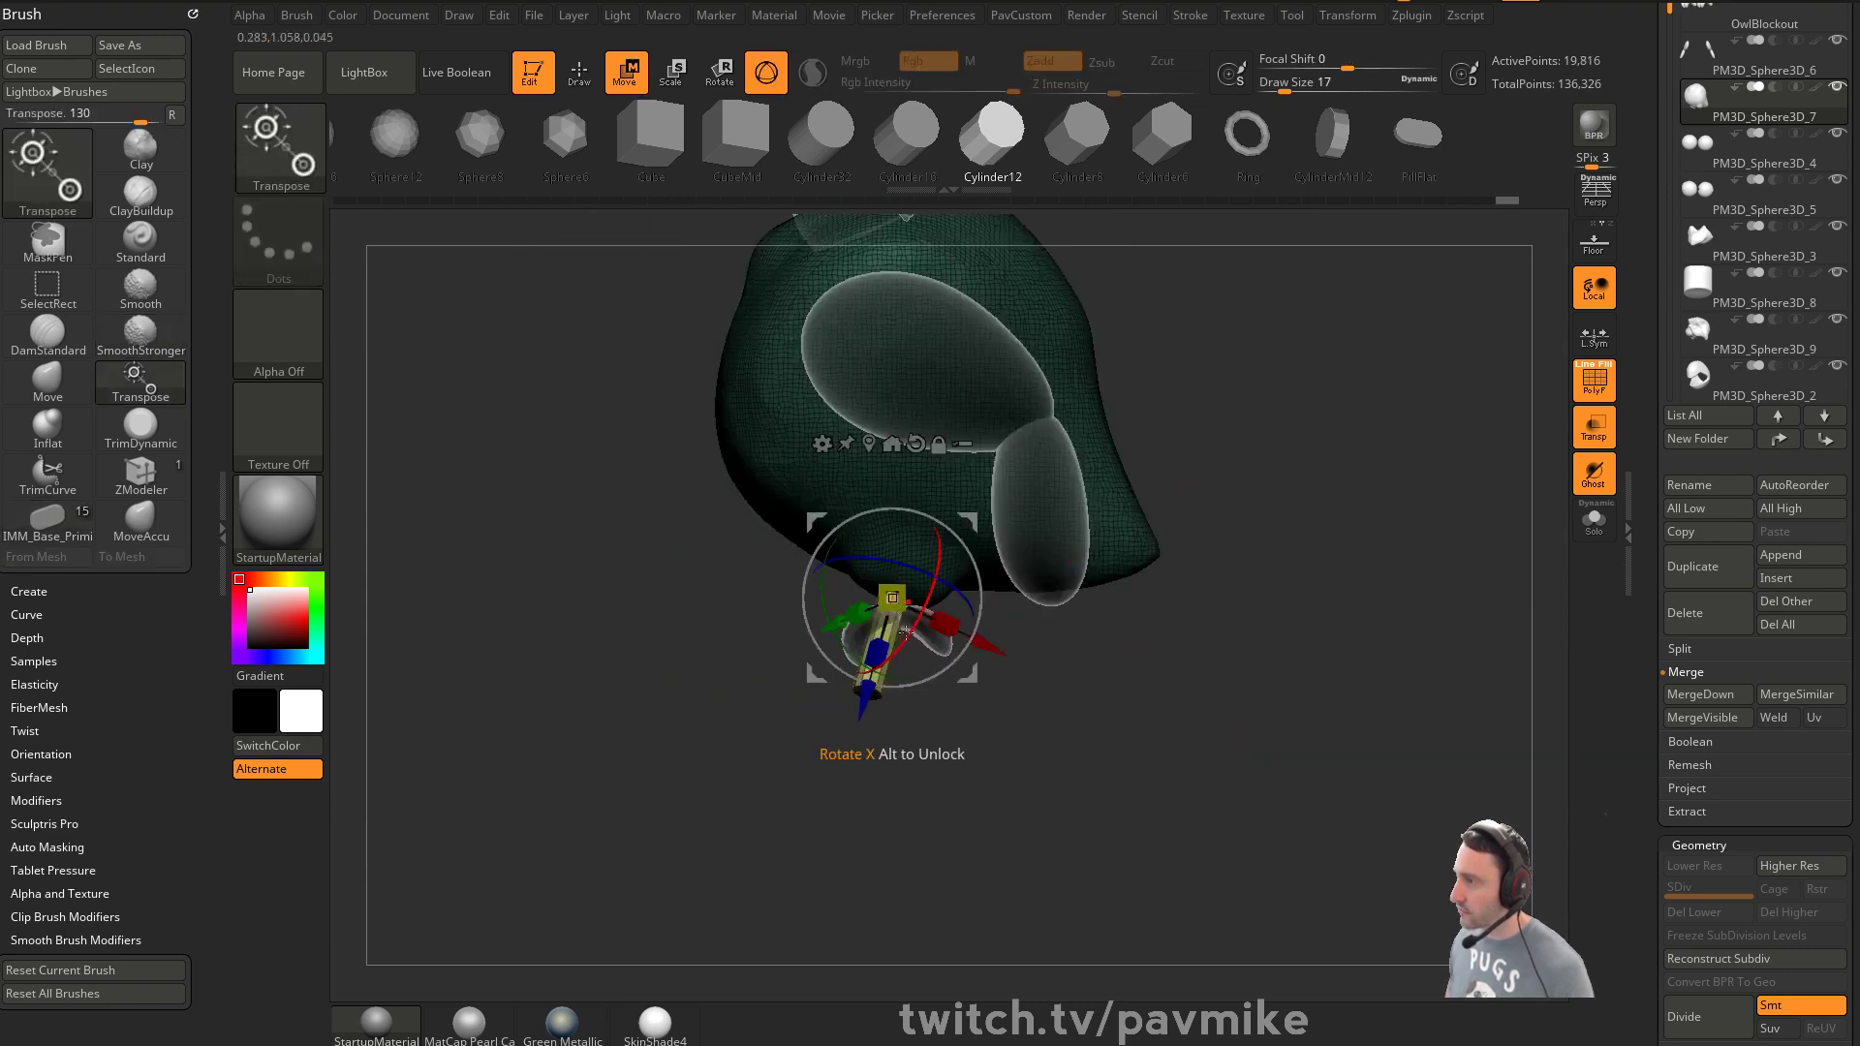
pyautogui.moveTo(896, 586); pyautogui.dragTo(894, 588)
pyautogui.moveTo(867, 693); pyautogui.dragTo(877, 661)
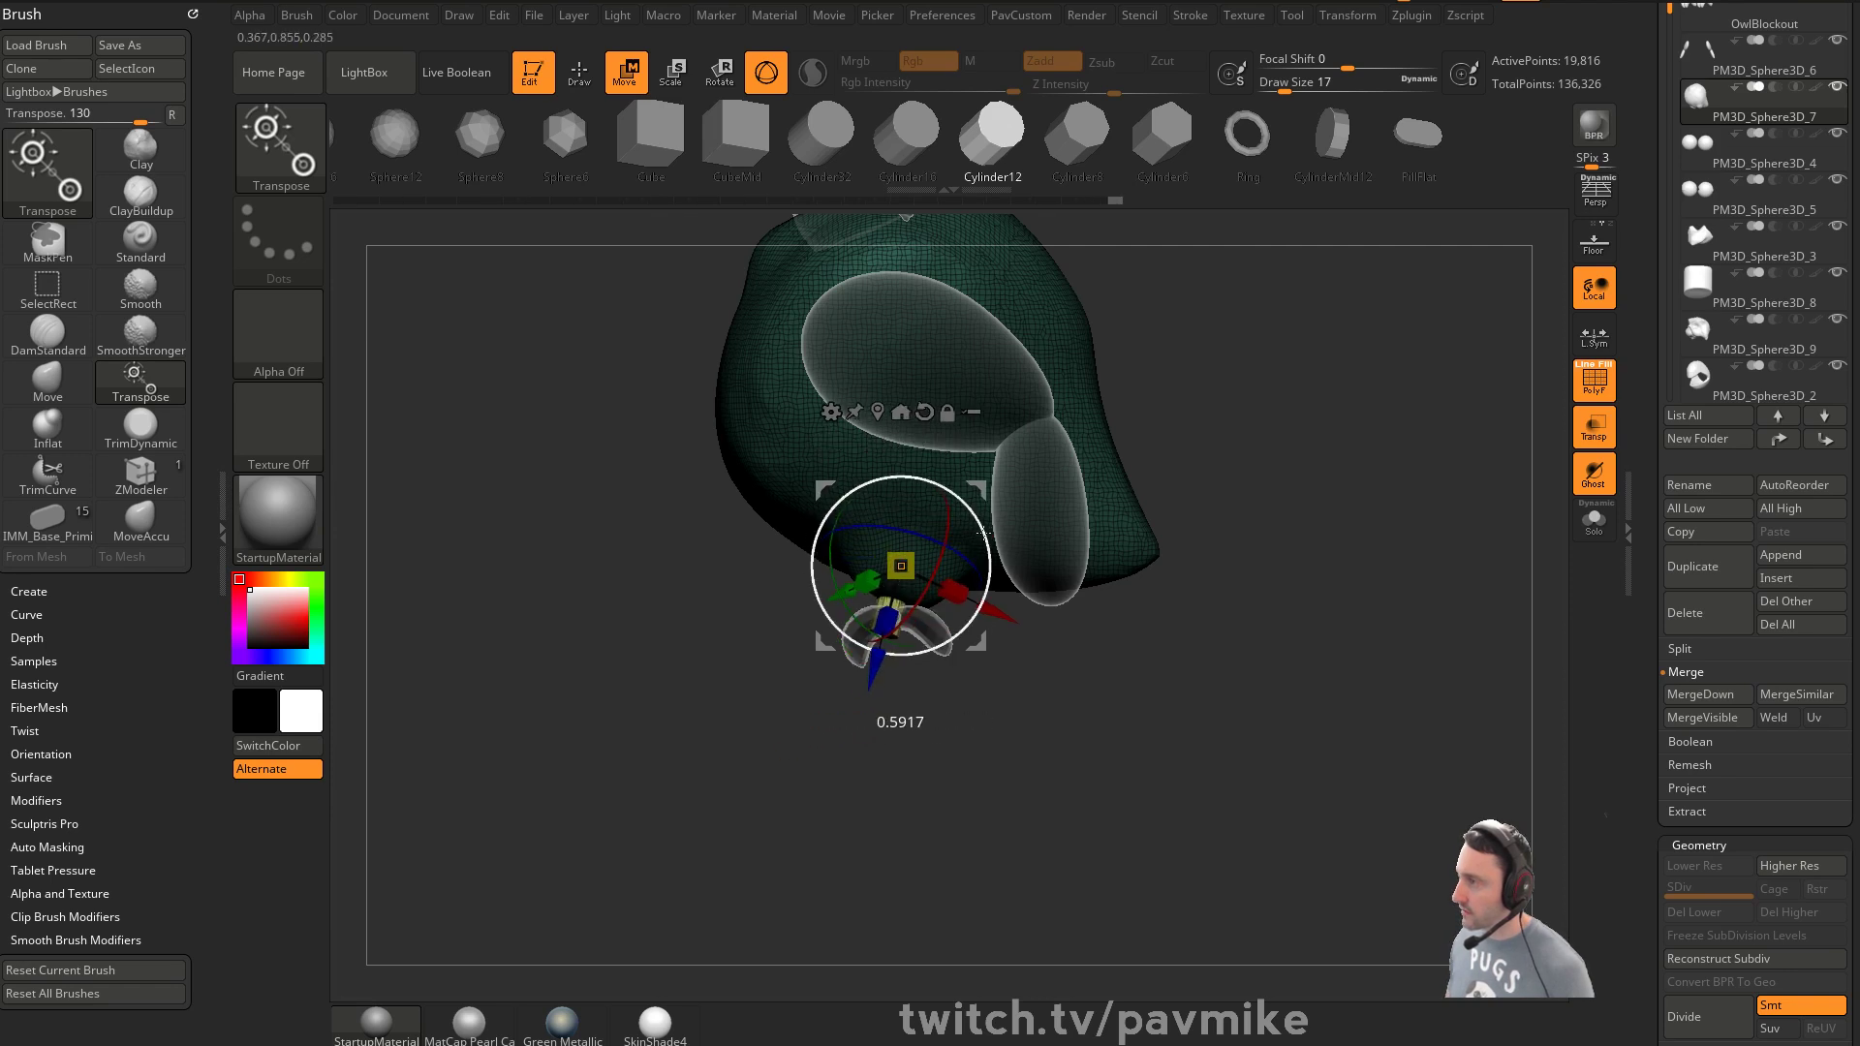
pyautogui.moveTo(943, 562); pyautogui.dragTo(834, 741, button='right')
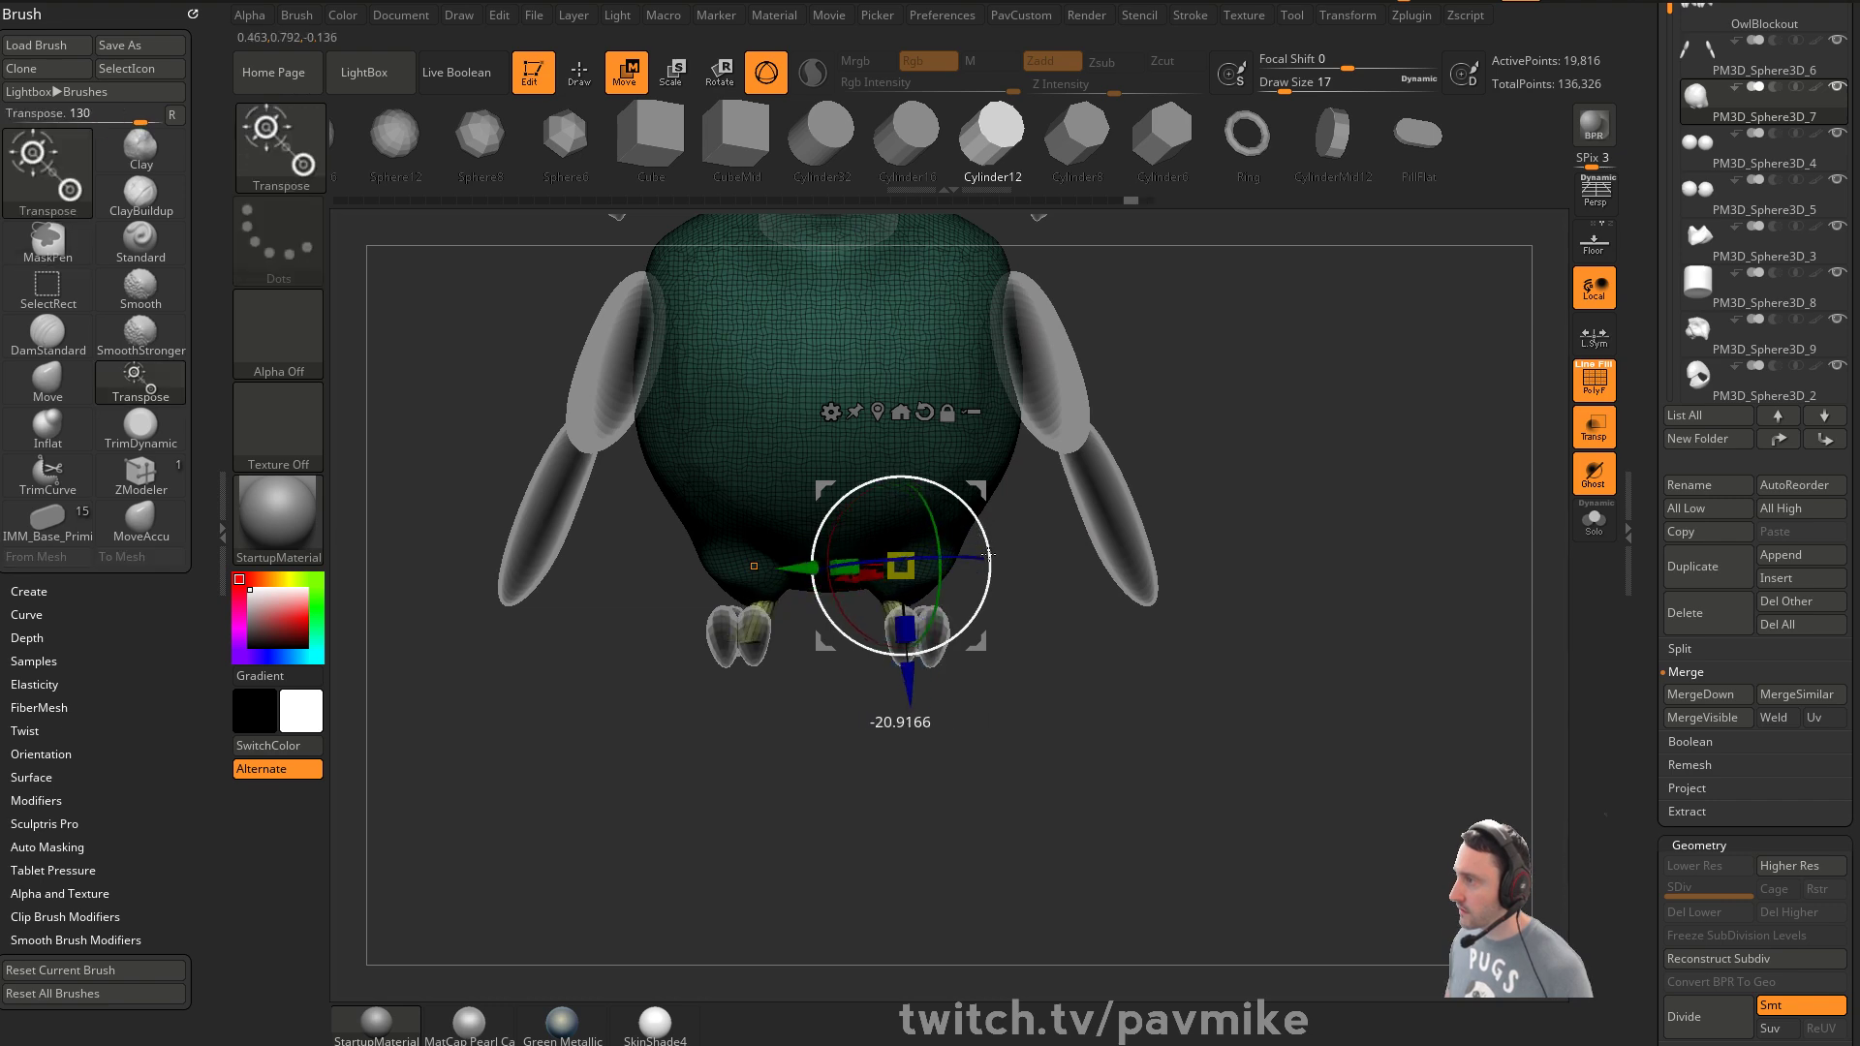
pyautogui.click(1593, 521)
pyautogui.moveTo(1349, 571)
pyautogui.keyDown('ctrl'); pyautogui.mouseDown(button='right')
pyautogui.moveTo(1380, 706)
pyautogui.moveTo(1334, 598)
pyautogui.moveTo(1366, 627)
pyautogui.mouseUp(button='right'); pyautogui.keyUp('ctrl')
pyautogui.hotkey('ctrl', 'z')
pyautogui.hotkey('ctrl', 'z')
pyautogui.hotkey('ctrl', 'z')
# With the body isolated, stand the leg cylinders upright beneath it with the gizmo, and show all subtools again
pyautogui.moveTo(1095, 761); pyautogui.dragTo(1163, 669, button='right')
pyautogui.keyDown('alt'); pyautogui.click(995, 740); pyautogui.keyUp('alt')
pyautogui.moveTo(1020, 795); pyautogui.dragTo(996, 740)
pyautogui.hotkey('ctrl', 'z')
pyautogui.moveTo(1038, 835); pyautogui.dragTo(1011, 775)
pyautogui.moveTo(1054, 703); pyautogui.dragTo(1031, 744)
pyautogui.moveTo(1052, 602)
pyautogui.mouseDown()
pyautogui.moveTo(1032, 603)
pyautogui.moveTo(1115, 628)
pyautogui.moveTo(1116, 586)
pyautogui.mouseUp()
pyautogui.press('q')
pyautogui.press('w')
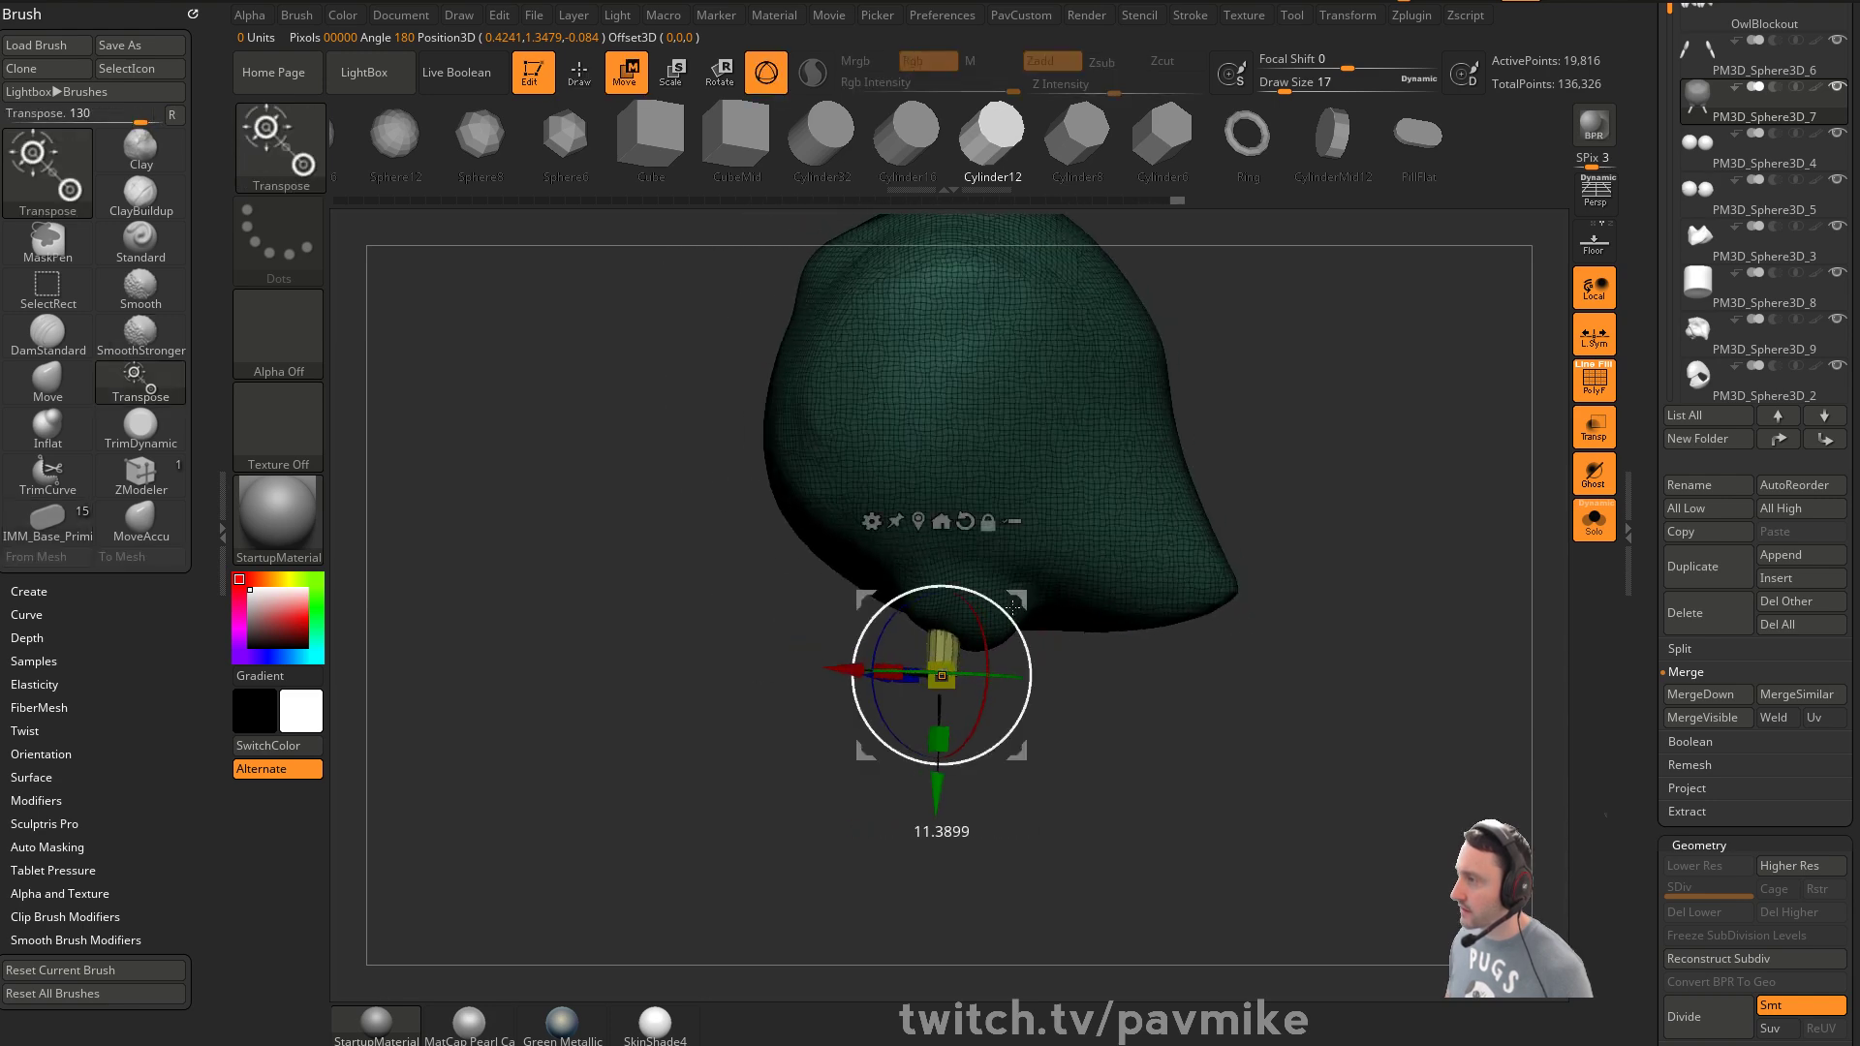
pyautogui.press('q')
pyautogui.click(1593, 523)
# Split the unmasked leg cylinders off the body into their own subtool
pyautogui.keyDown('shift'); pyautogui.moveTo(1266, 664); pyautogui.dragTo(1357, 614); pyautogui.keyUp('shift')
pyautogui.press('1')
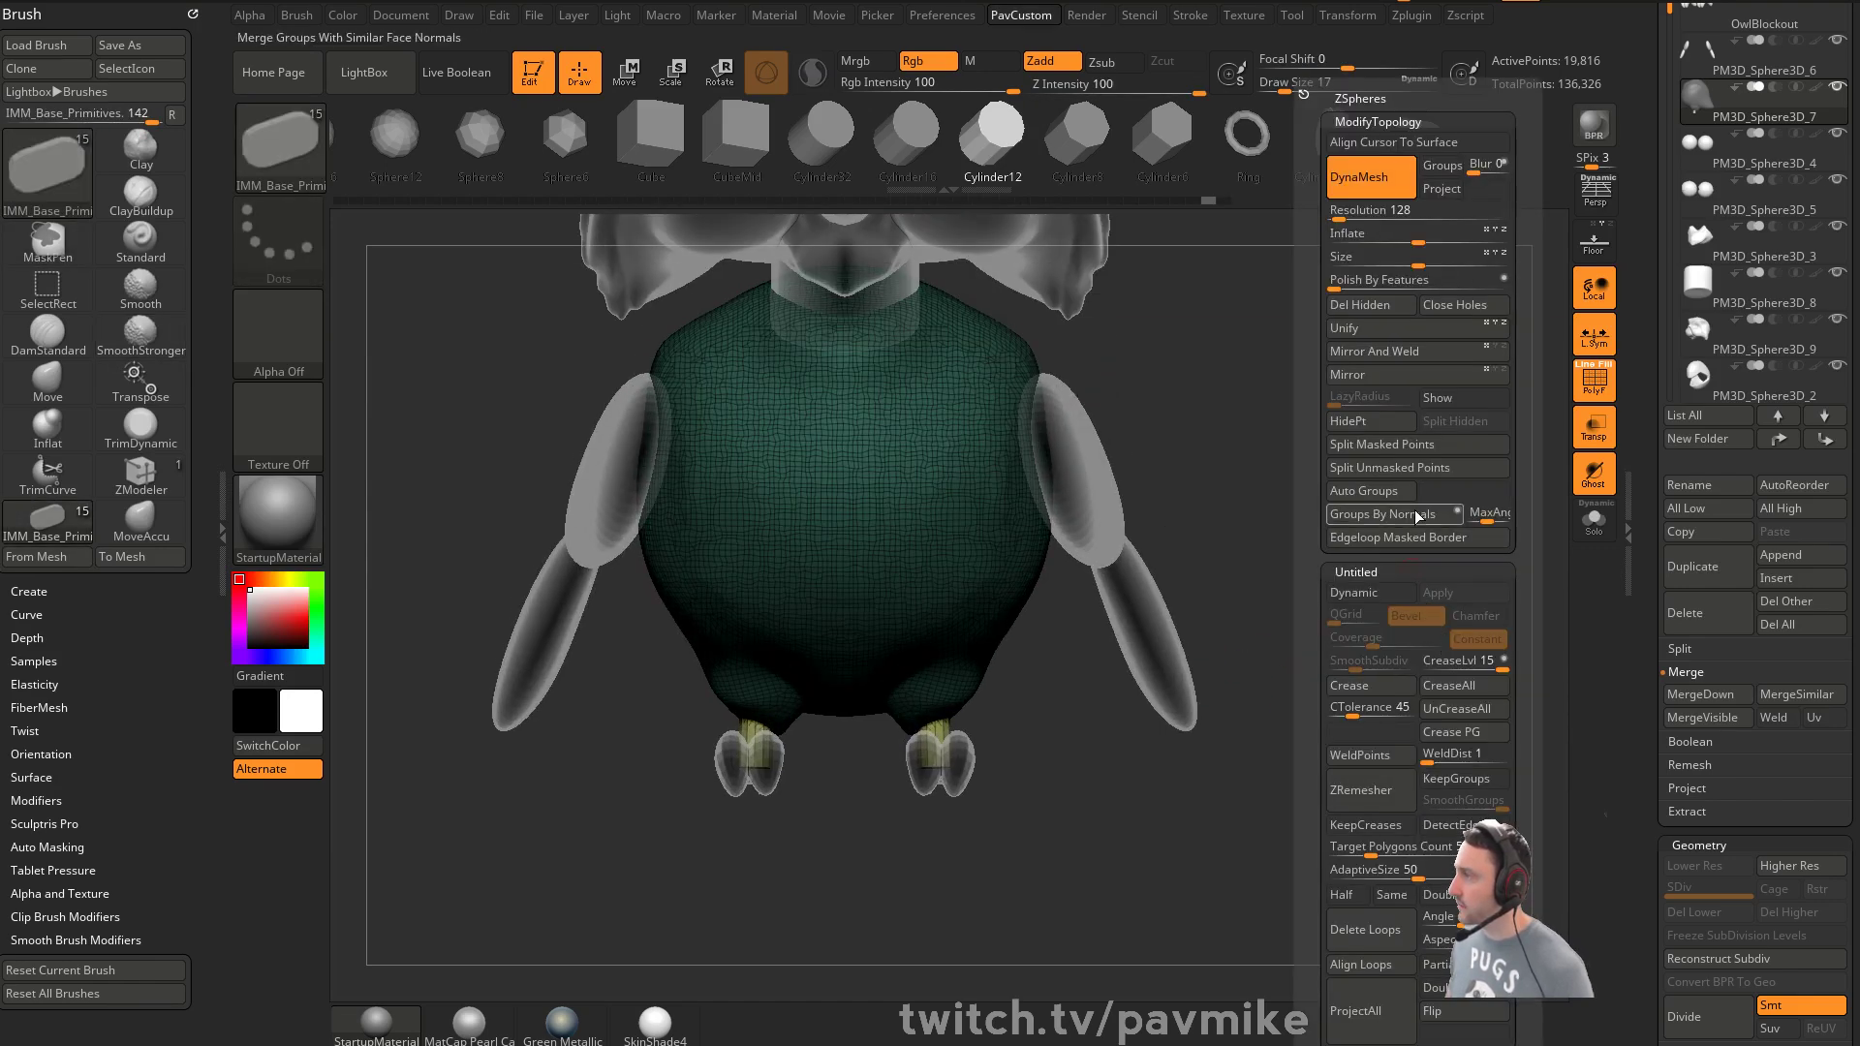
pyautogui.click(1391, 468)
pyautogui.keyDown('alt'); pyautogui.moveTo(1332, 662); pyautogui.dragTo(1338, 633); pyautogui.keyUp('alt')
# Choose the Standard brush at draw size 22 and select the leg cylinders subtool
pyautogui.press('b')
pyautogui.press('s')
pyautogui.press('t')
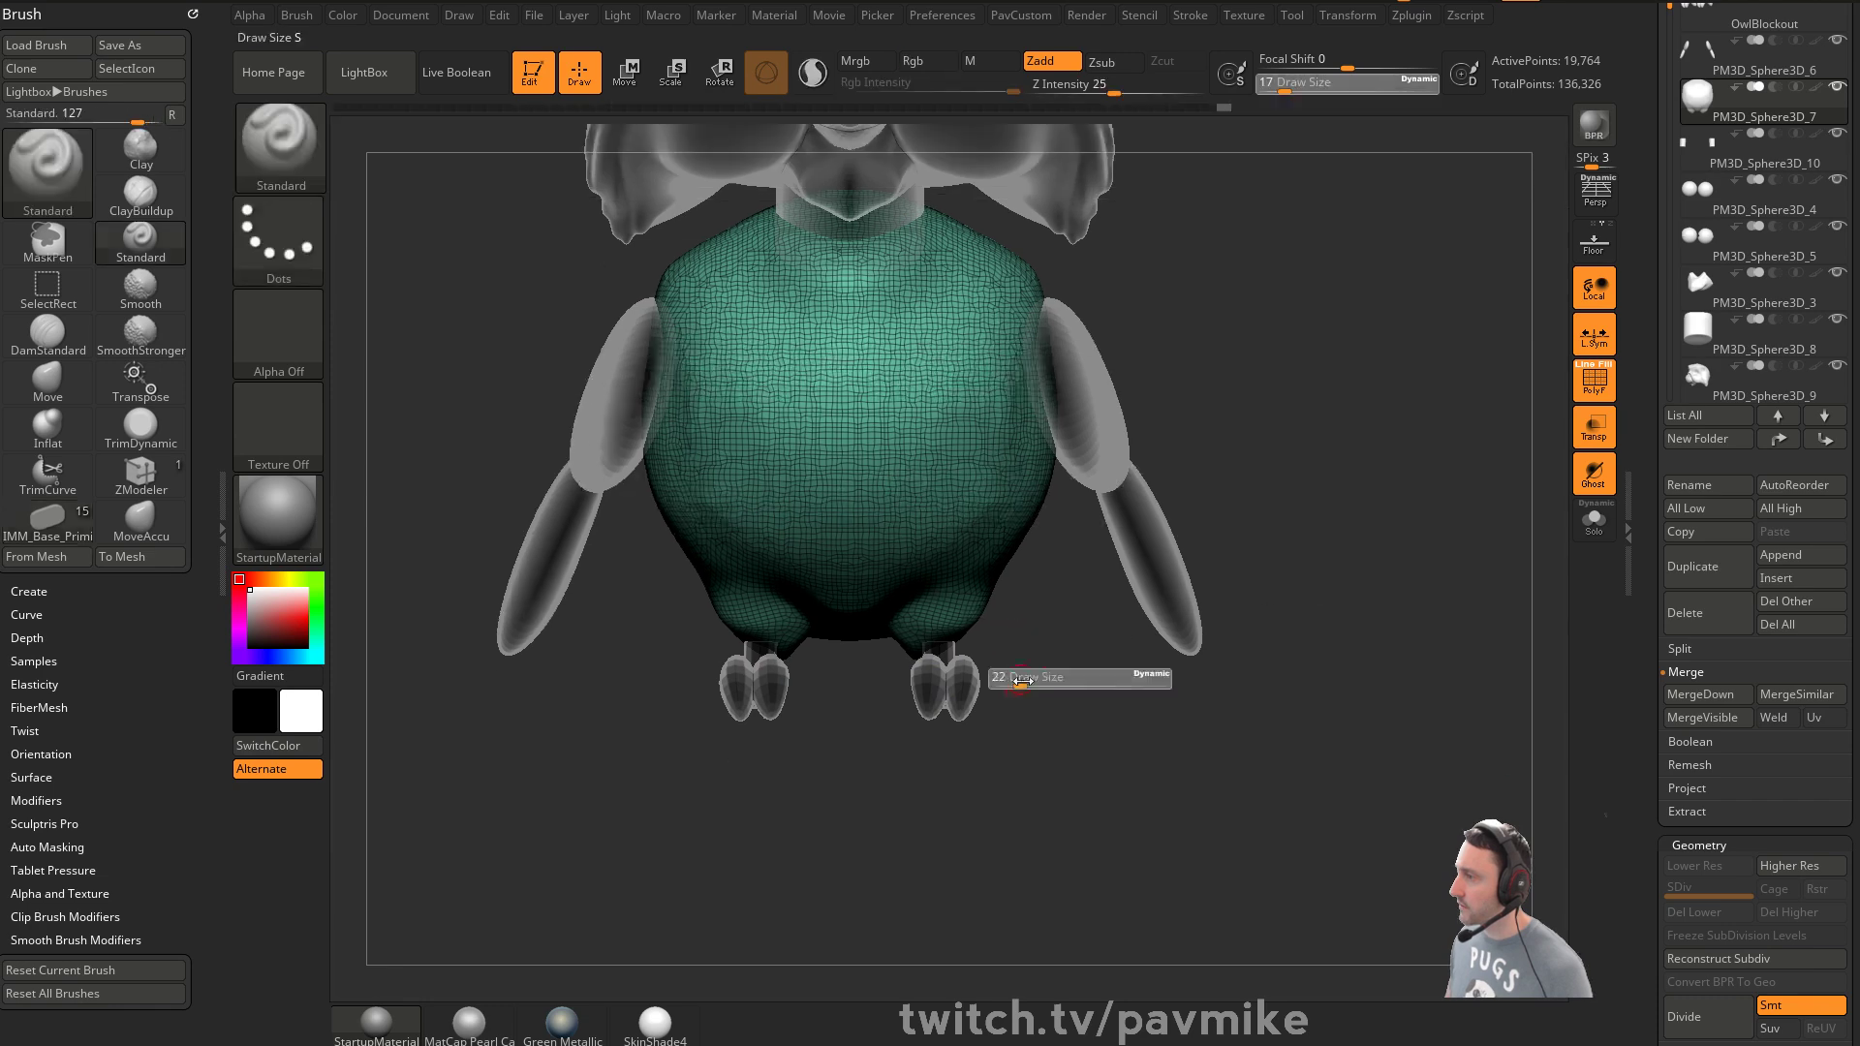
pyautogui.keyDown('alt'); pyautogui.click(948, 653); pyautogui.keyUp('alt')
pyautogui.moveTo(1105, 689); pyautogui.dragTo(979, 688)
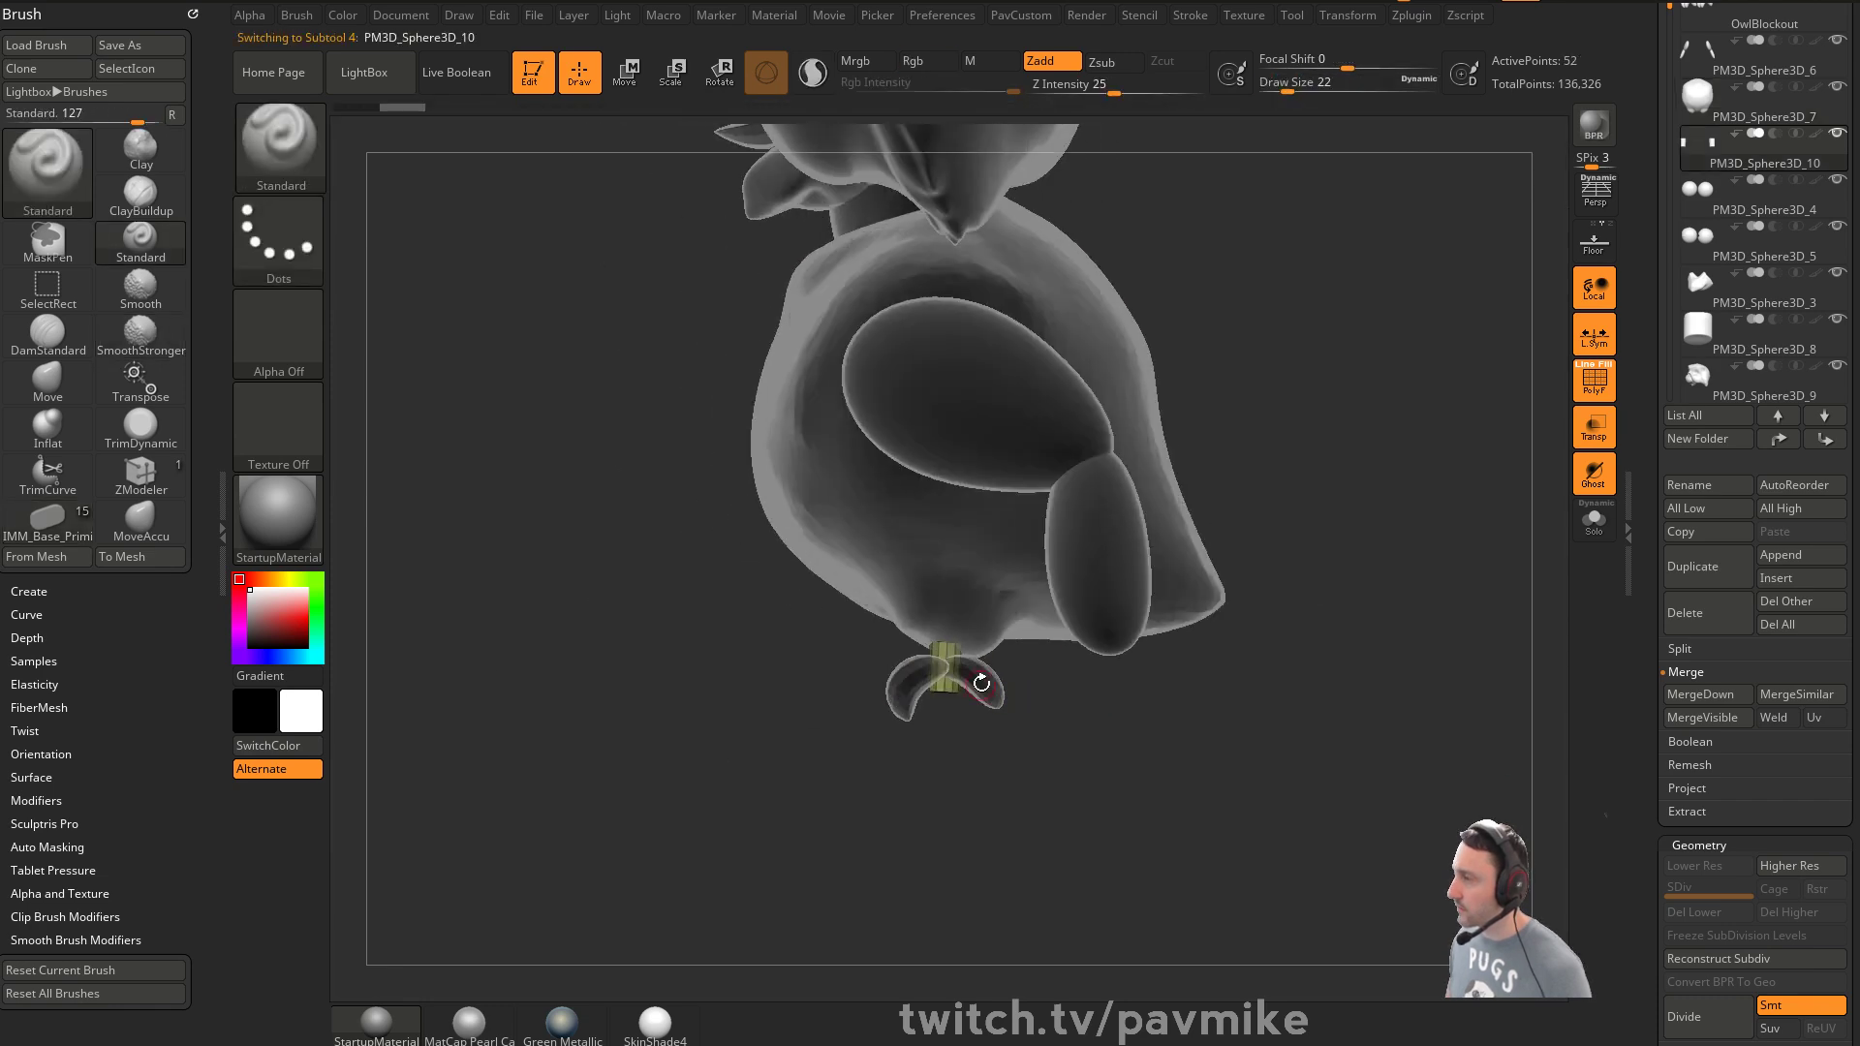
# Select the feet subtool, set the draw size to 33, and reposition the feet at the lower ends of the leg cylinders
pyautogui.keyDown('alt'); pyautogui.click(980, 688); pyautogui.keyUp('alt')
pyautogui.press('w')
pyautogui.moveTo(1043, 589); pyautogui.dragTo(1037, 615)
pyautogui.press('q')
pyautogui.moveTo(882, 819)
pyautogui.keyDown('shift'); pyautogui.mouseDown()
pyautogui.moveTo(1001, 820)
pyautogui.moveTo(1081, 749)
pyautogui.moveTo(1013, 712)
pyautogui.mouseUp(); pyautogui.keyUp('shift')
pyautogui.moveTo(1064, 651)
pyautogui.mouseDown()
pyautogui.moveTo(894, 756)
pyautogui.moveTo(1037, 781)
pyautogui.moveTo(1079, 736)
pyautogui.moveTo(1025, 725)
pyautogui.mouseUp()
pyautogui.press('s')
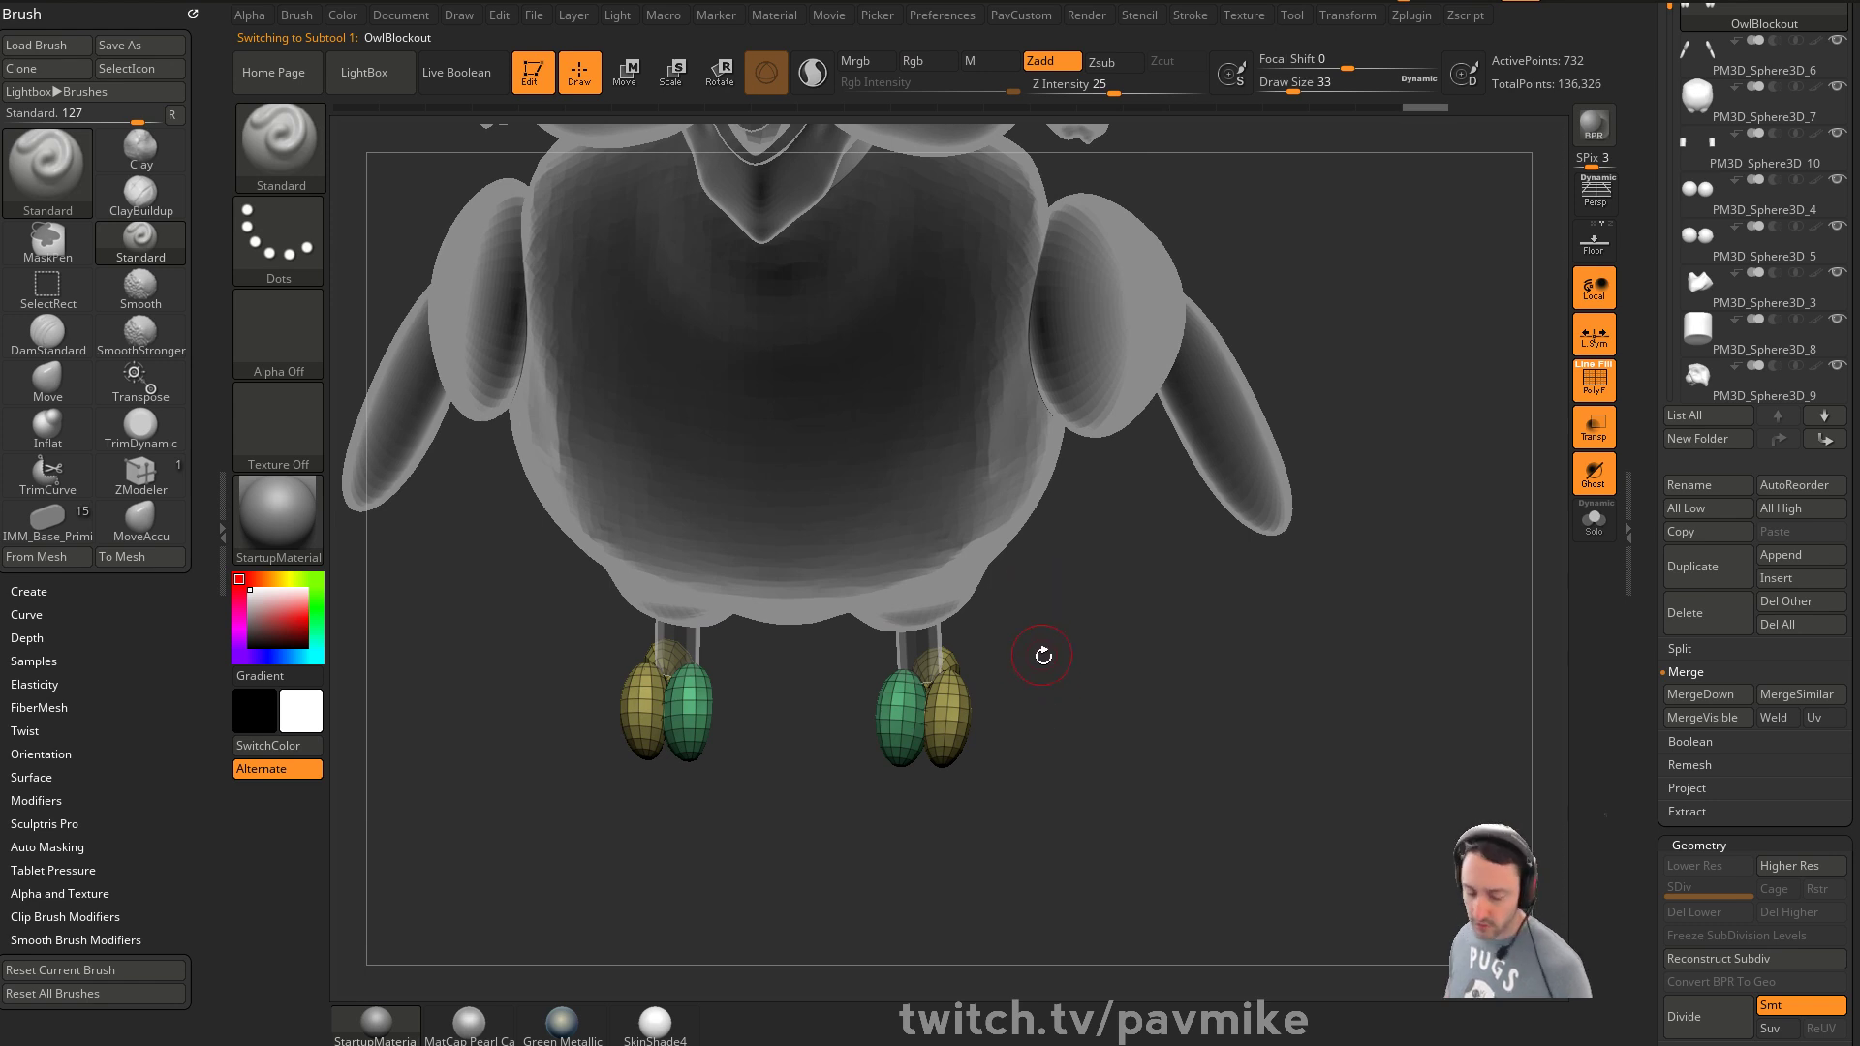
pyautogui.press('w')
pyautogui.hotkey('ctrl', 'z')
pyautogui.keyDown('alt'); pyautogui.moveTo(1140, 744); pyautogui.dragTo(1099, 703); pyautogui.keyUp('alt')
pyautogui.moveTo(1024, 526)
pyautogui.mouseDown()
pyautogui.moveTo(1025, 561)
pyautogui.moveTo(1173, 714)
pyautogui.mouseUp()
pyautogui.press('q')
# Give every toe its own polygroup with Auto Groups and apply Mirror And Weld to match both feet
pyautogui.moveTo(1055, 750); pyautogui.dragTo(1063, 558)
pyautogui.press('`')
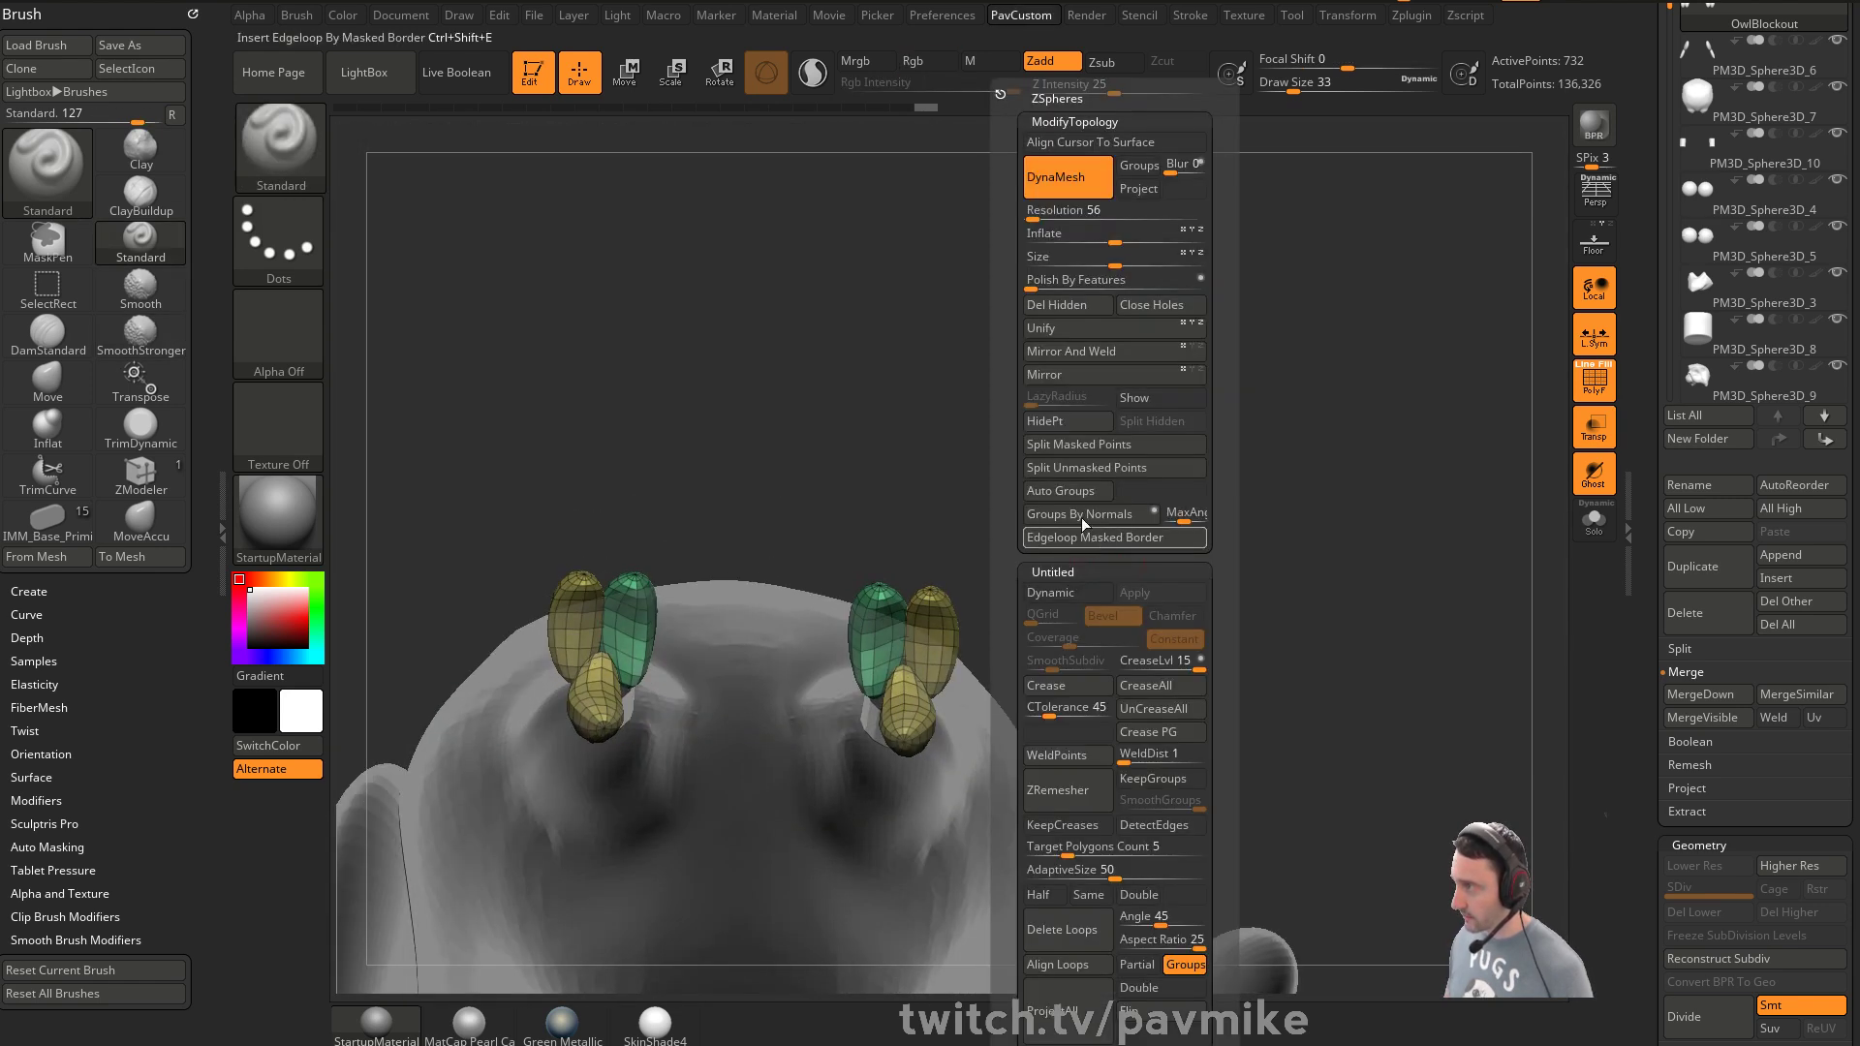
pyautogui.click(1088, 533)
pyautogui.press('`')
pyautogui.click(1111, 349)
# Isolate the outer front toe and rotate it outward on both feet with the gizmo
pyautogui.press('w')
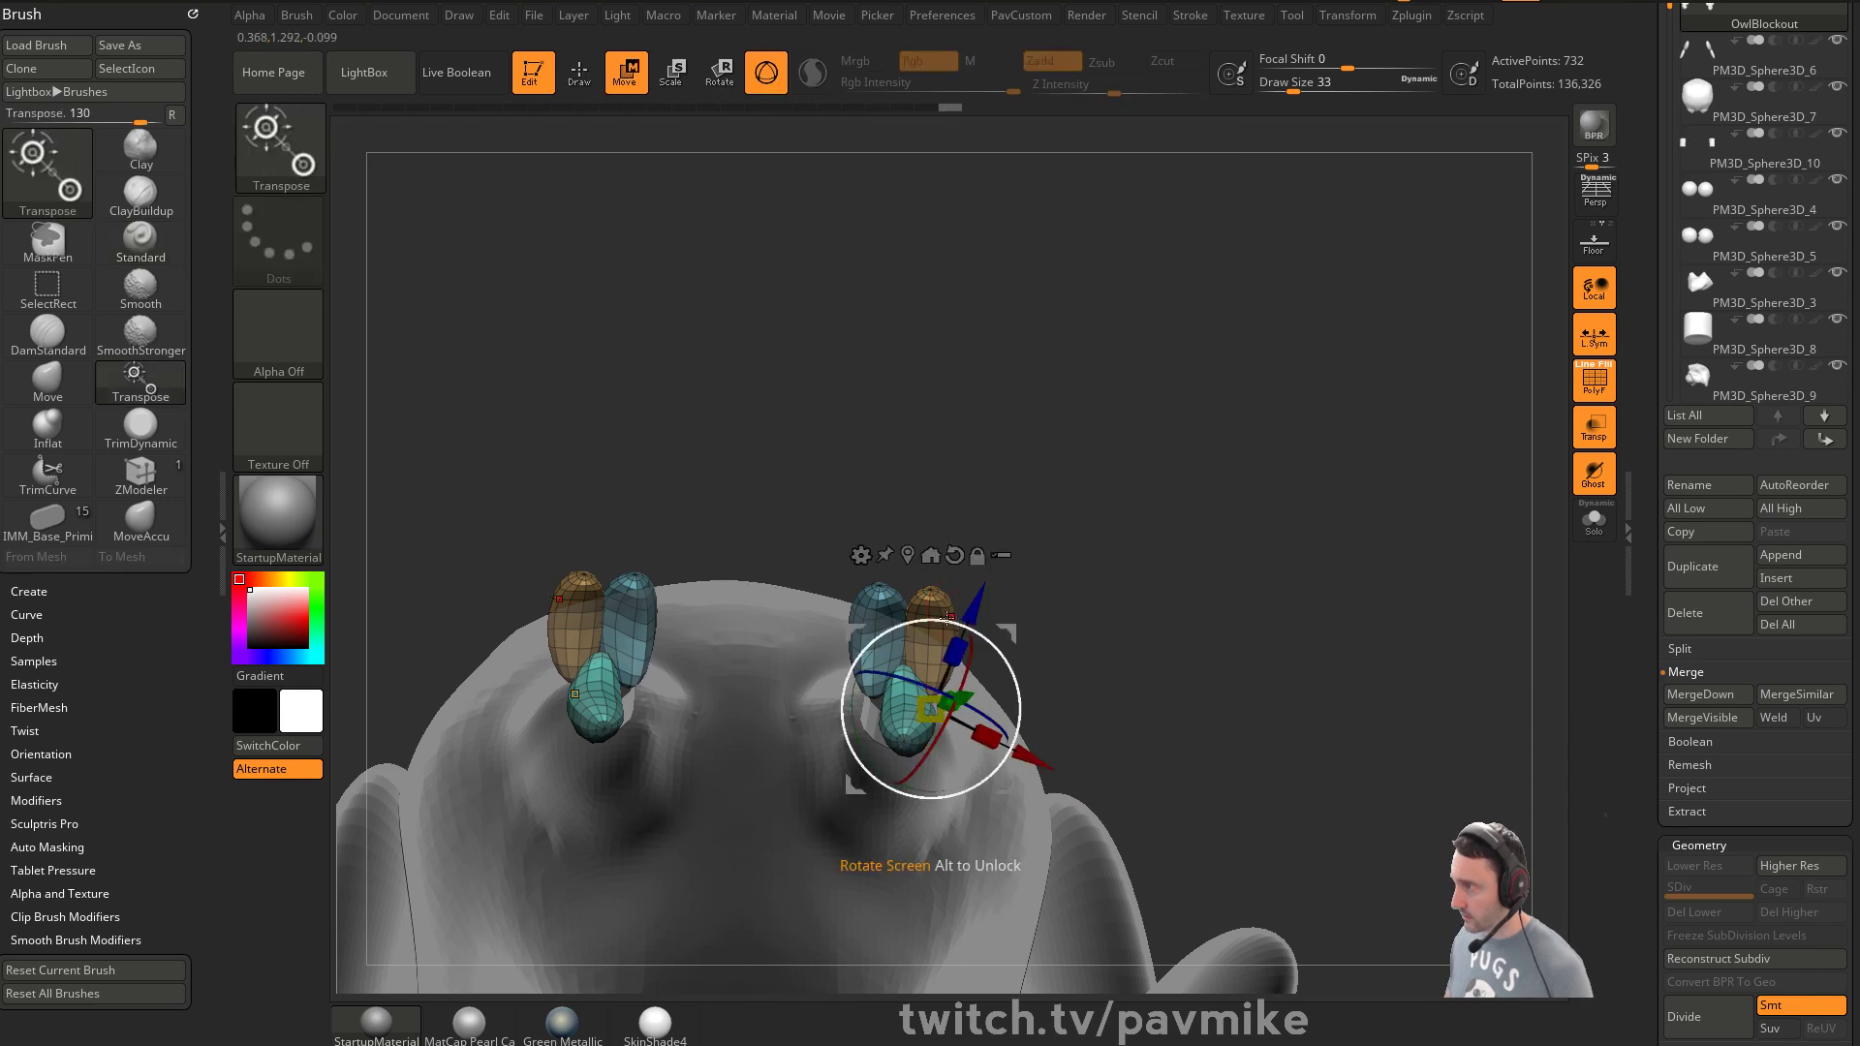
pyautogui.keyDown('ctrl'); pyautogui.click(932, 610); pyautogui.keyUp('ctrl')
pyautogui.moveTo(1005, 593)
pyautogui.mouseDown()
pyautogui.moveTo(1014, 643)
pyautogui.moveTo(1010, 597)
pyautogui.mouseUp()
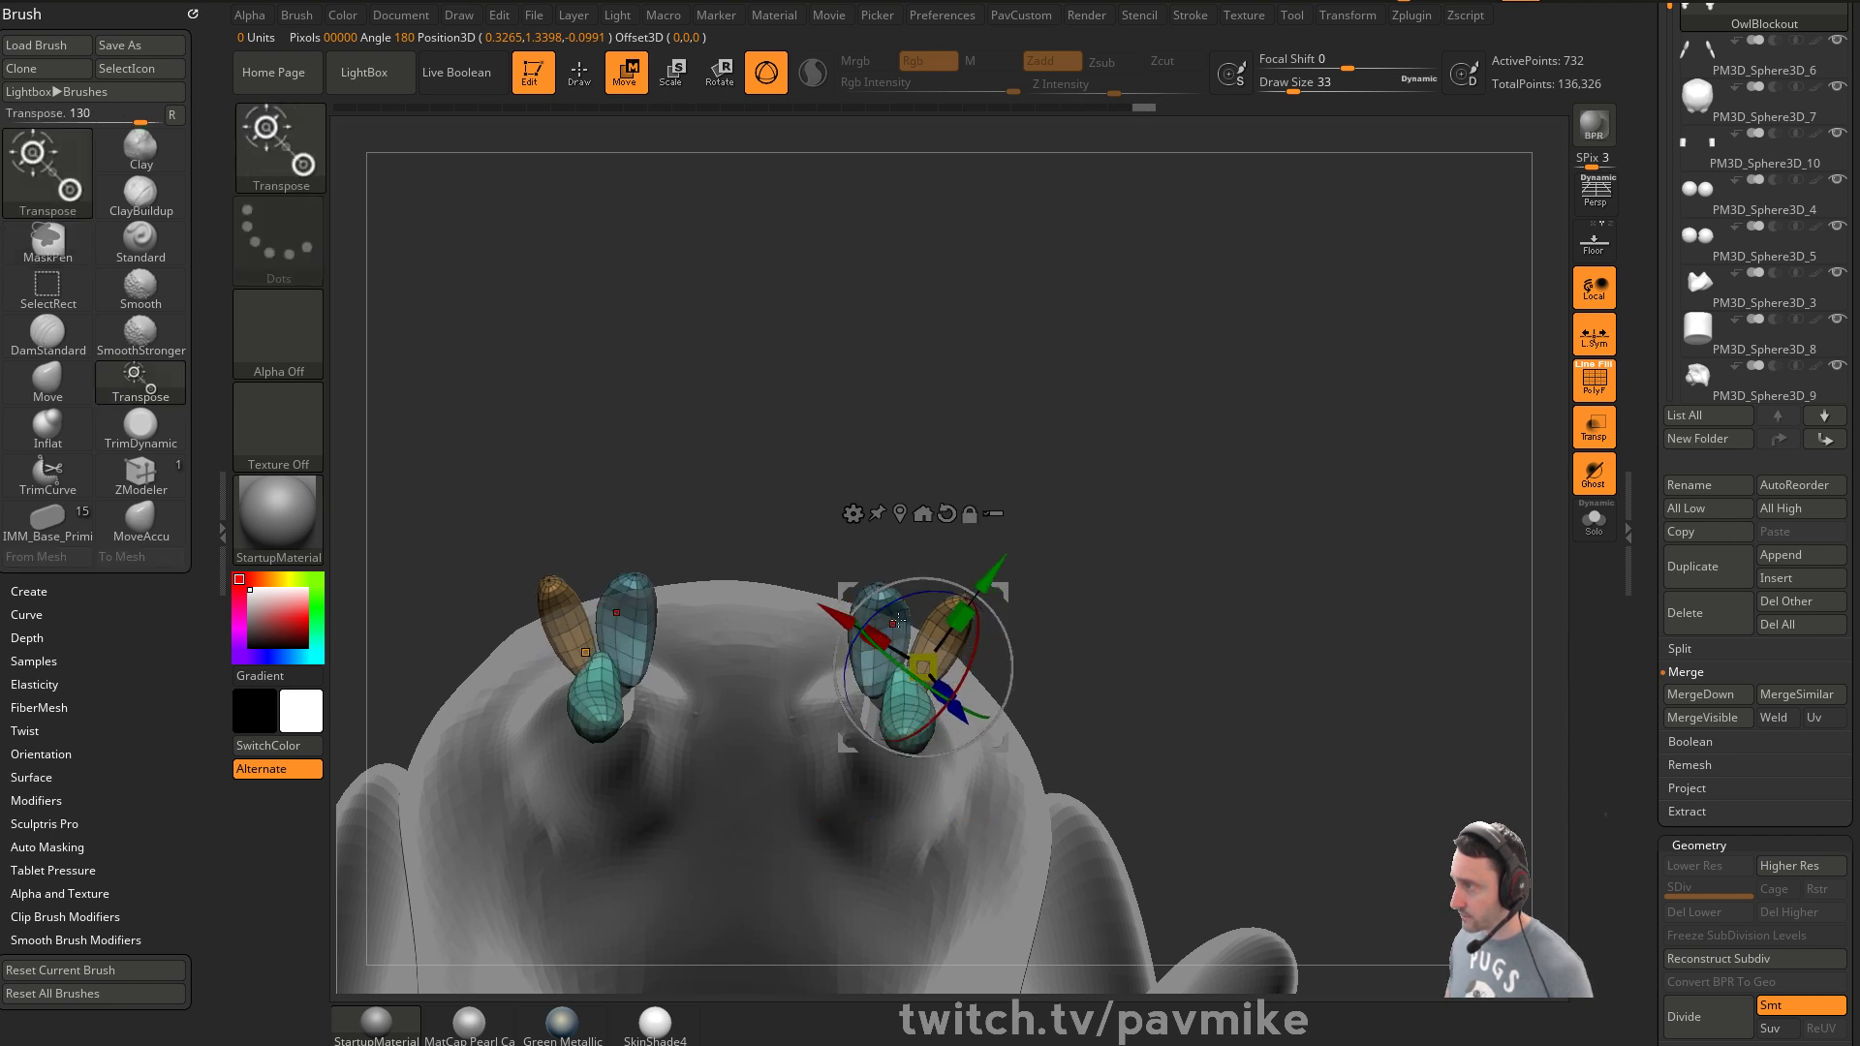
# Isolate the inner front toe and rotate and move it with the gizmo to spread the toes on both feet
pyautogui.keyDown('ctrl'); pyautogui.click(898, 622); pyautogui.keyUp('ctrl')
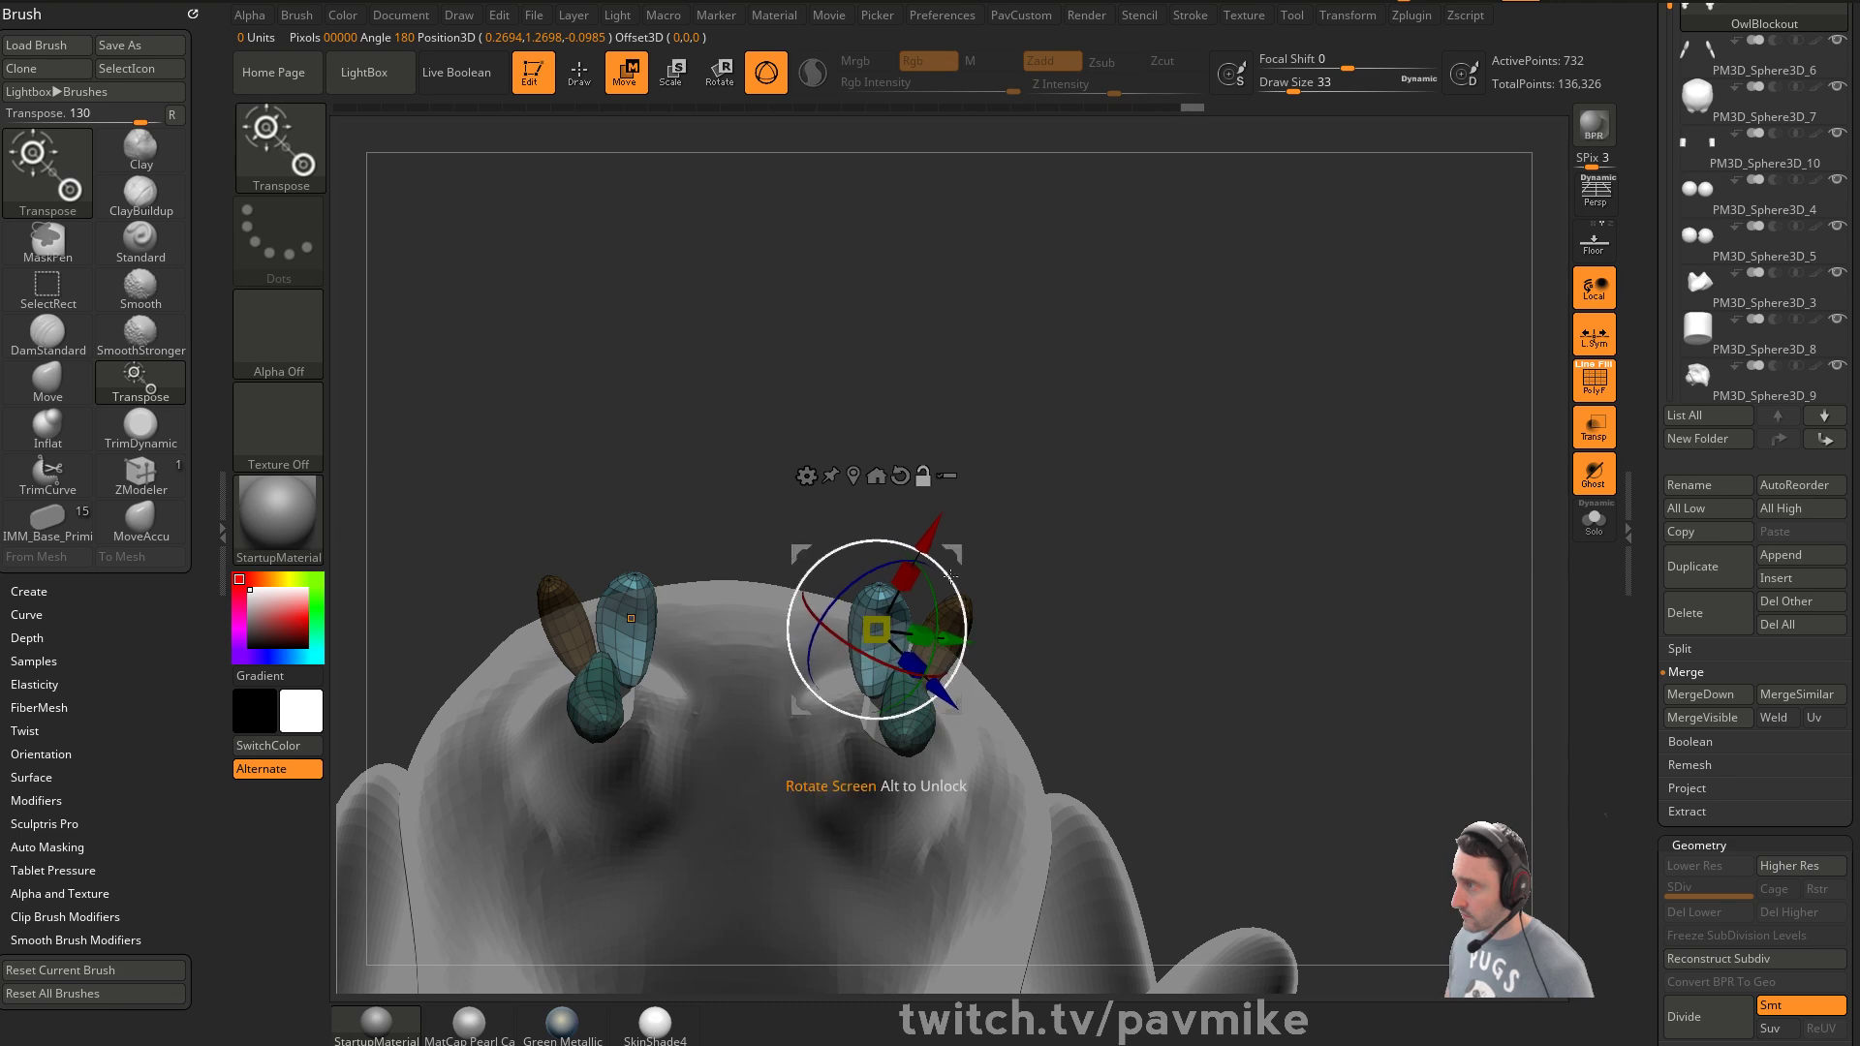
pyautogui.moveTo(988, 586); pyautogui.dragTo(1187, 577)
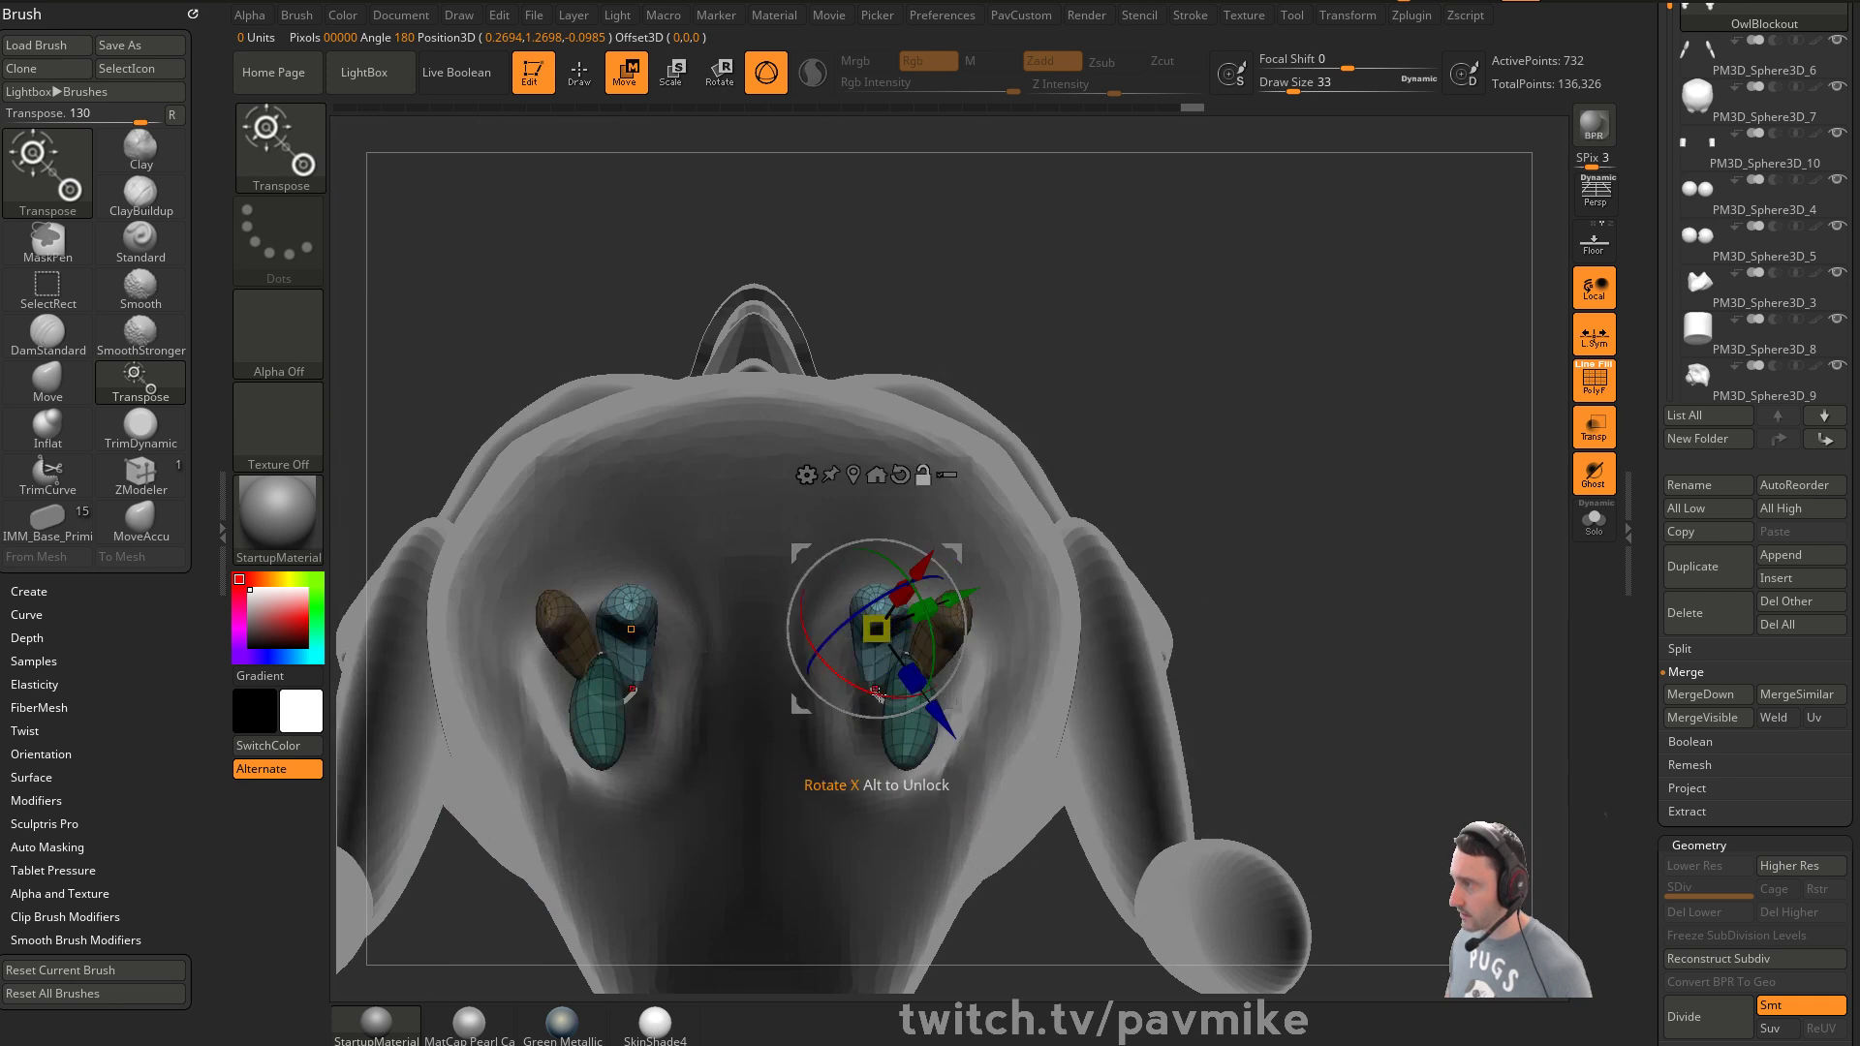
pyautogui.moveTo(1192, 568); pyautogui.dragTo(1173, 436)
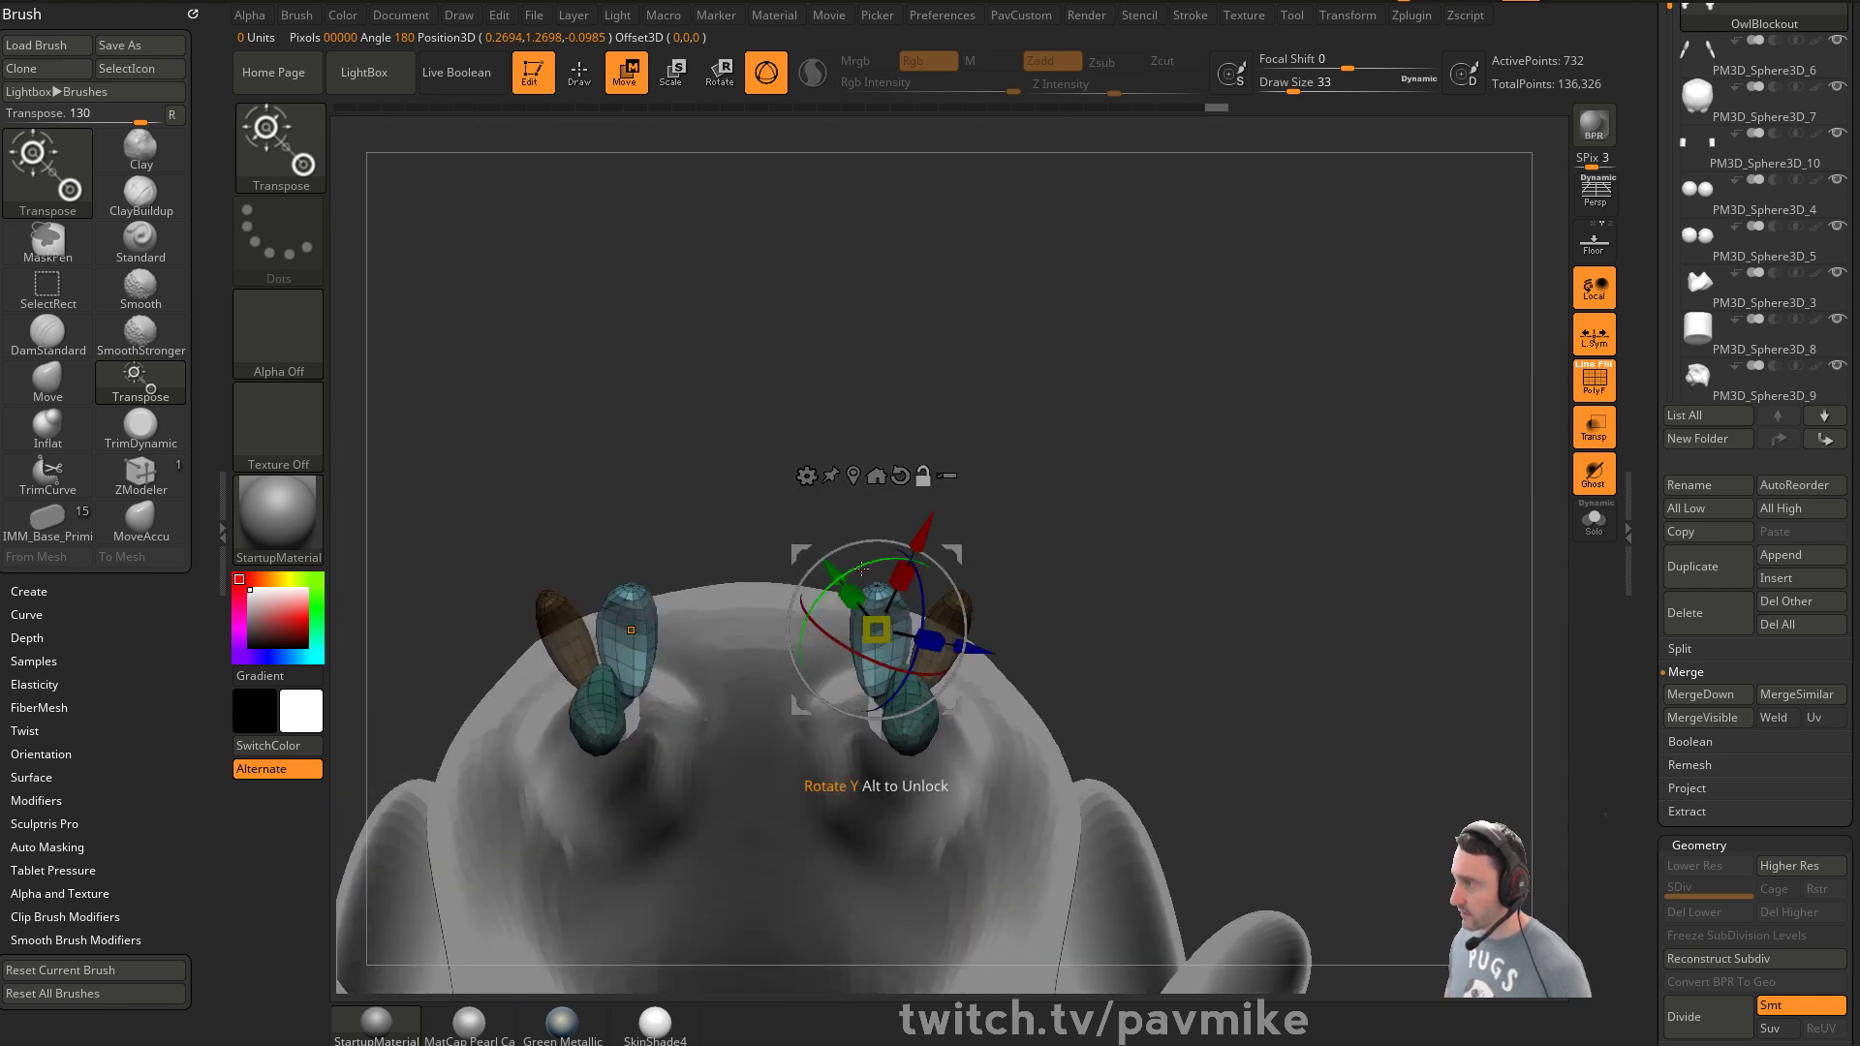
pyautogui.moveTo(814, 595); pyautogui.dragTo(938, 617)
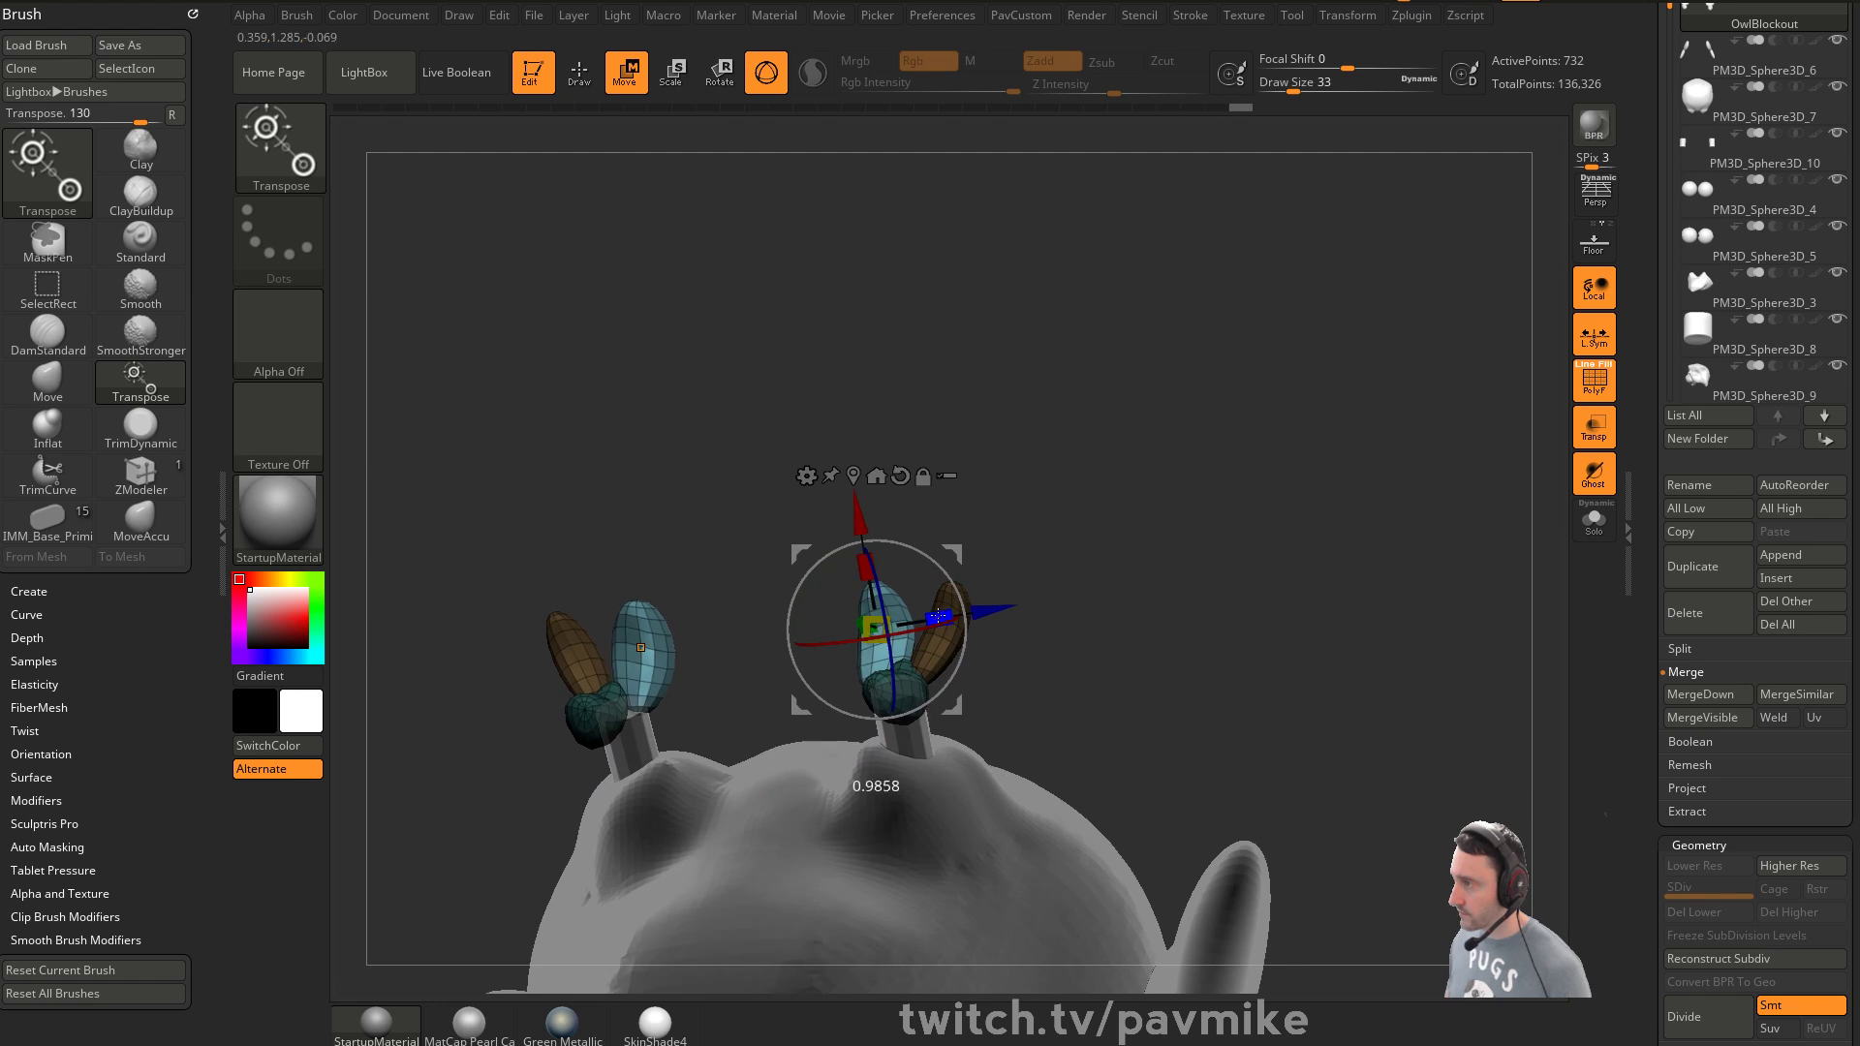
pyautogui.moveTo(953, 554)
pyautogui.mouseDown()
pyautogui.moveTo(936, 547)
pyautogui.moveTo(934, 571)
pyautogui.moveTo(1076, 482)
pyautogui.moveTo(1245, 741)
pyautogui.moveTo(1224, 757)
pyautogui.moveTo(1130, 706)
pyautogui.moveTo(955, 664)
pyautogui.mouseUp()
# Return to the Standard brush, set its draw size to 35, and check the spread toes up close
pyautogui.press('q')
pyautogui.press('s')
pyautogui.click(1111, 705)
pyautogui.press('s')
pyautogui.moveTo(1096, 620)
pyautogui.mouseDown()
pyautogui.moveTo(1104, 639)
pyautogui.moveTo(1071, 656)
pyautogui.moveTo(1173, 627)
pyautogui.mouseUp()
pyautogui.click(1049, 640)
pyautogui.scroll(3, 1686, 504)
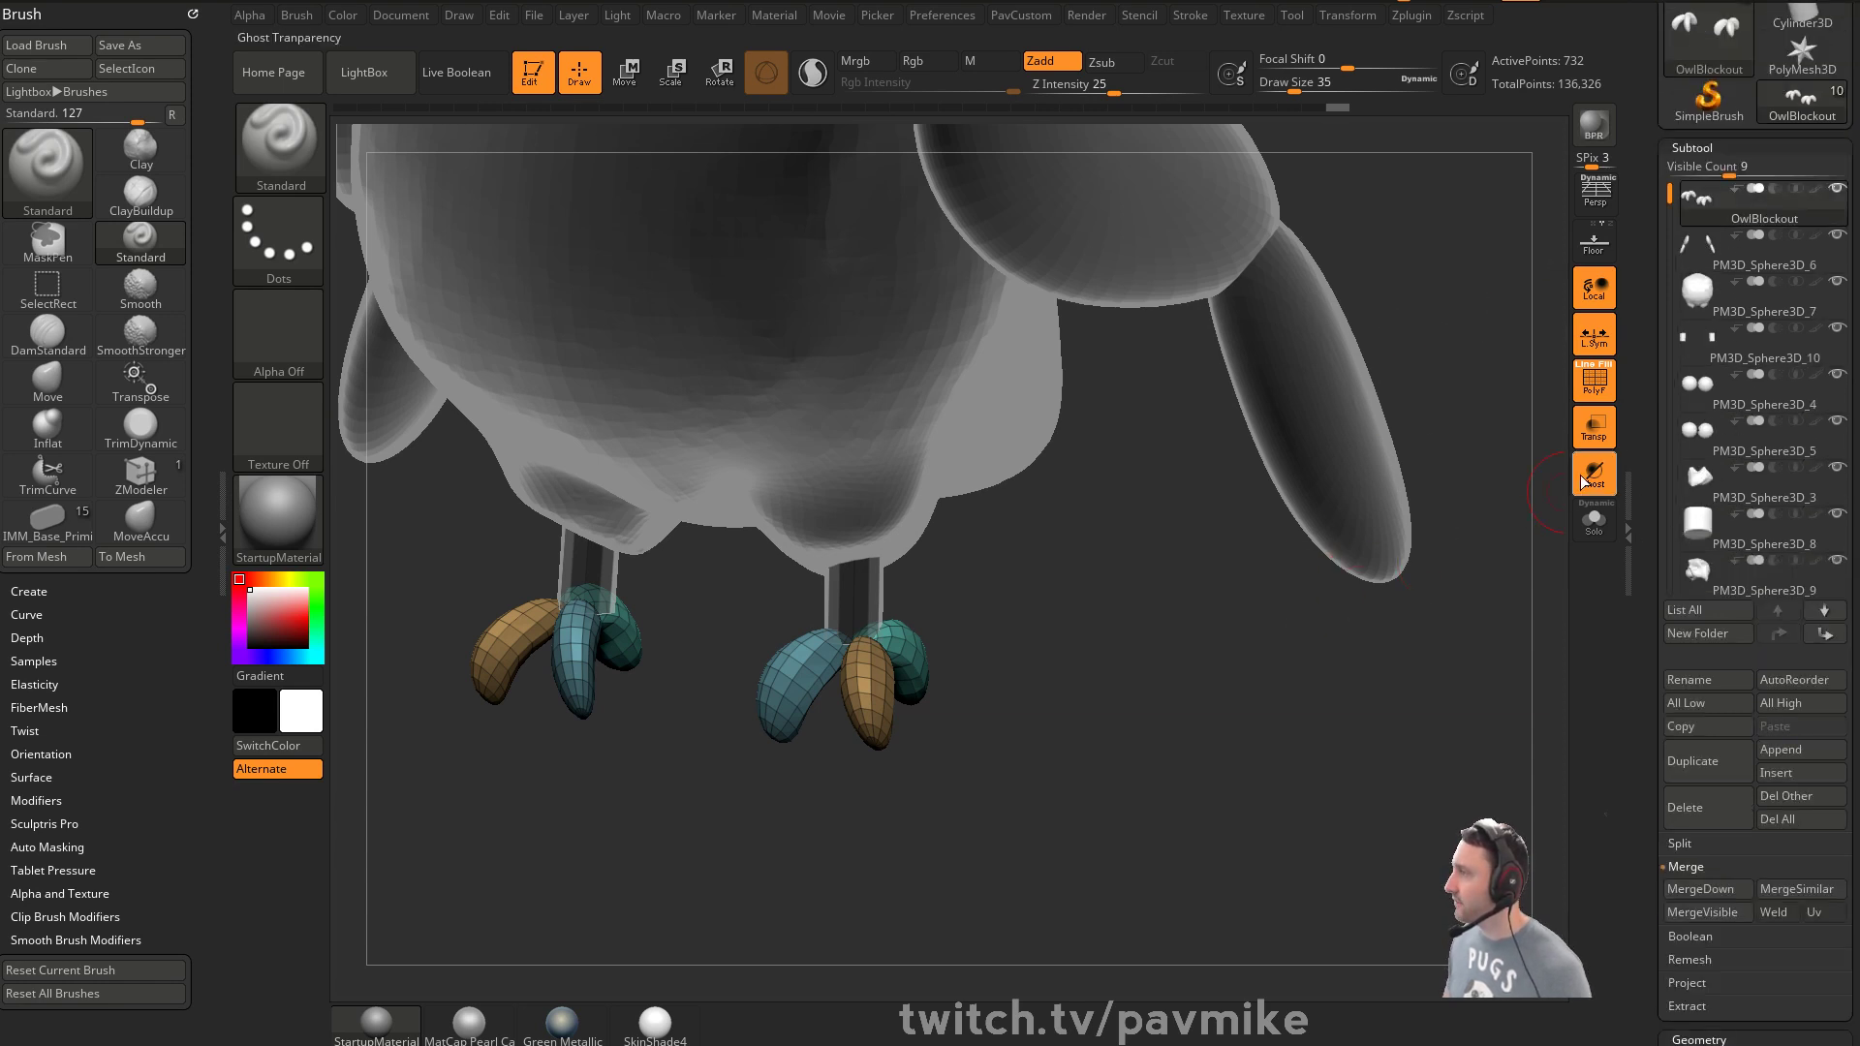
# Set the draw size to 20 and examine the spread toes in isolation and against the rest of the owl
pyautogui.click(1594, 521)
pyautogui.moveTo(1338, 568); pyautogui.dragTo(1386, 568)
pyautogui.click(1594, 523)
pyautogui.press('s')
pyautogui.press('s')
pyautogui.click(1252, 620)
pyautogui.press('s')
pyautogui.moveTo(954, 645); pyautogui.dragTo(1016, 514)
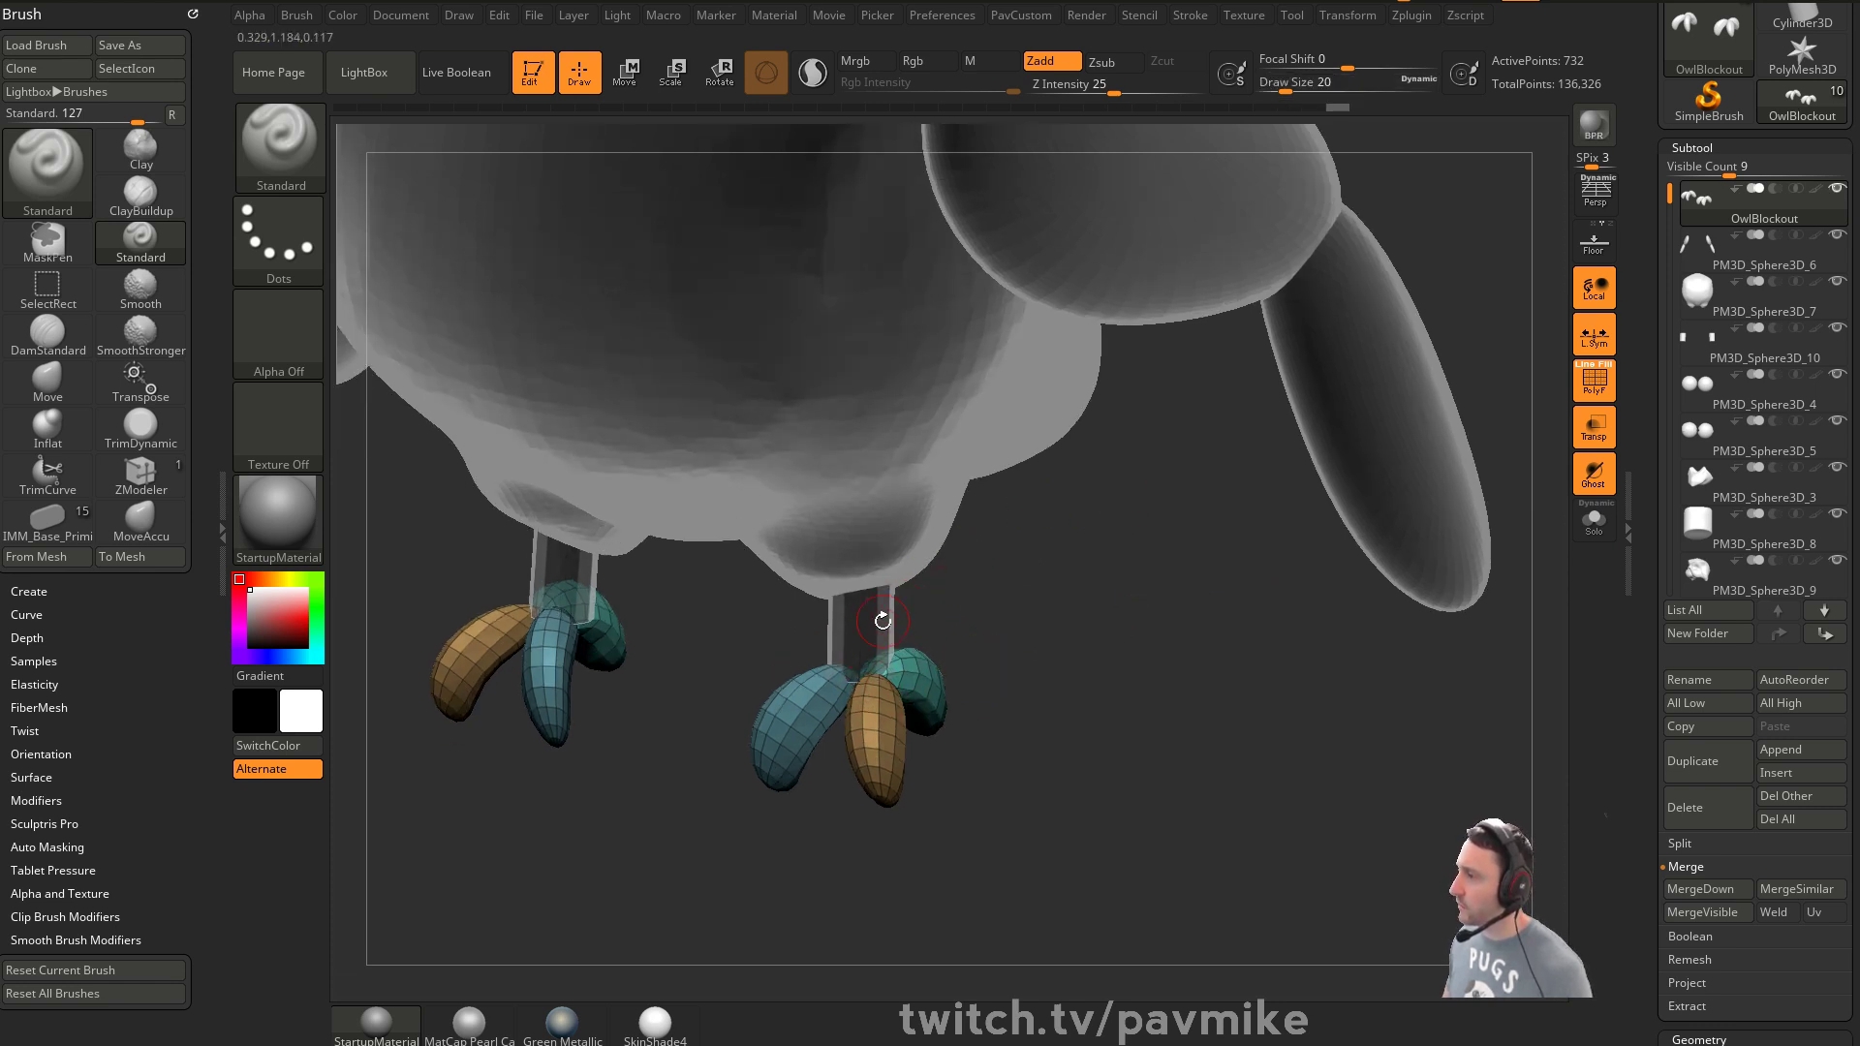
# Isolate the leg cylinders subtool and split its caps and sides into separate polygroups with Groups By Normals
pyautogui.keyDown('alt'); pyautogui.click(885, 618); pyautogui.keyUp('alt')
pyautogui.click(1594, 519)
pyautogui.moveTo(1482, 532); pyautogui.dragTo(1233, 515)
pyautogui.press('2')
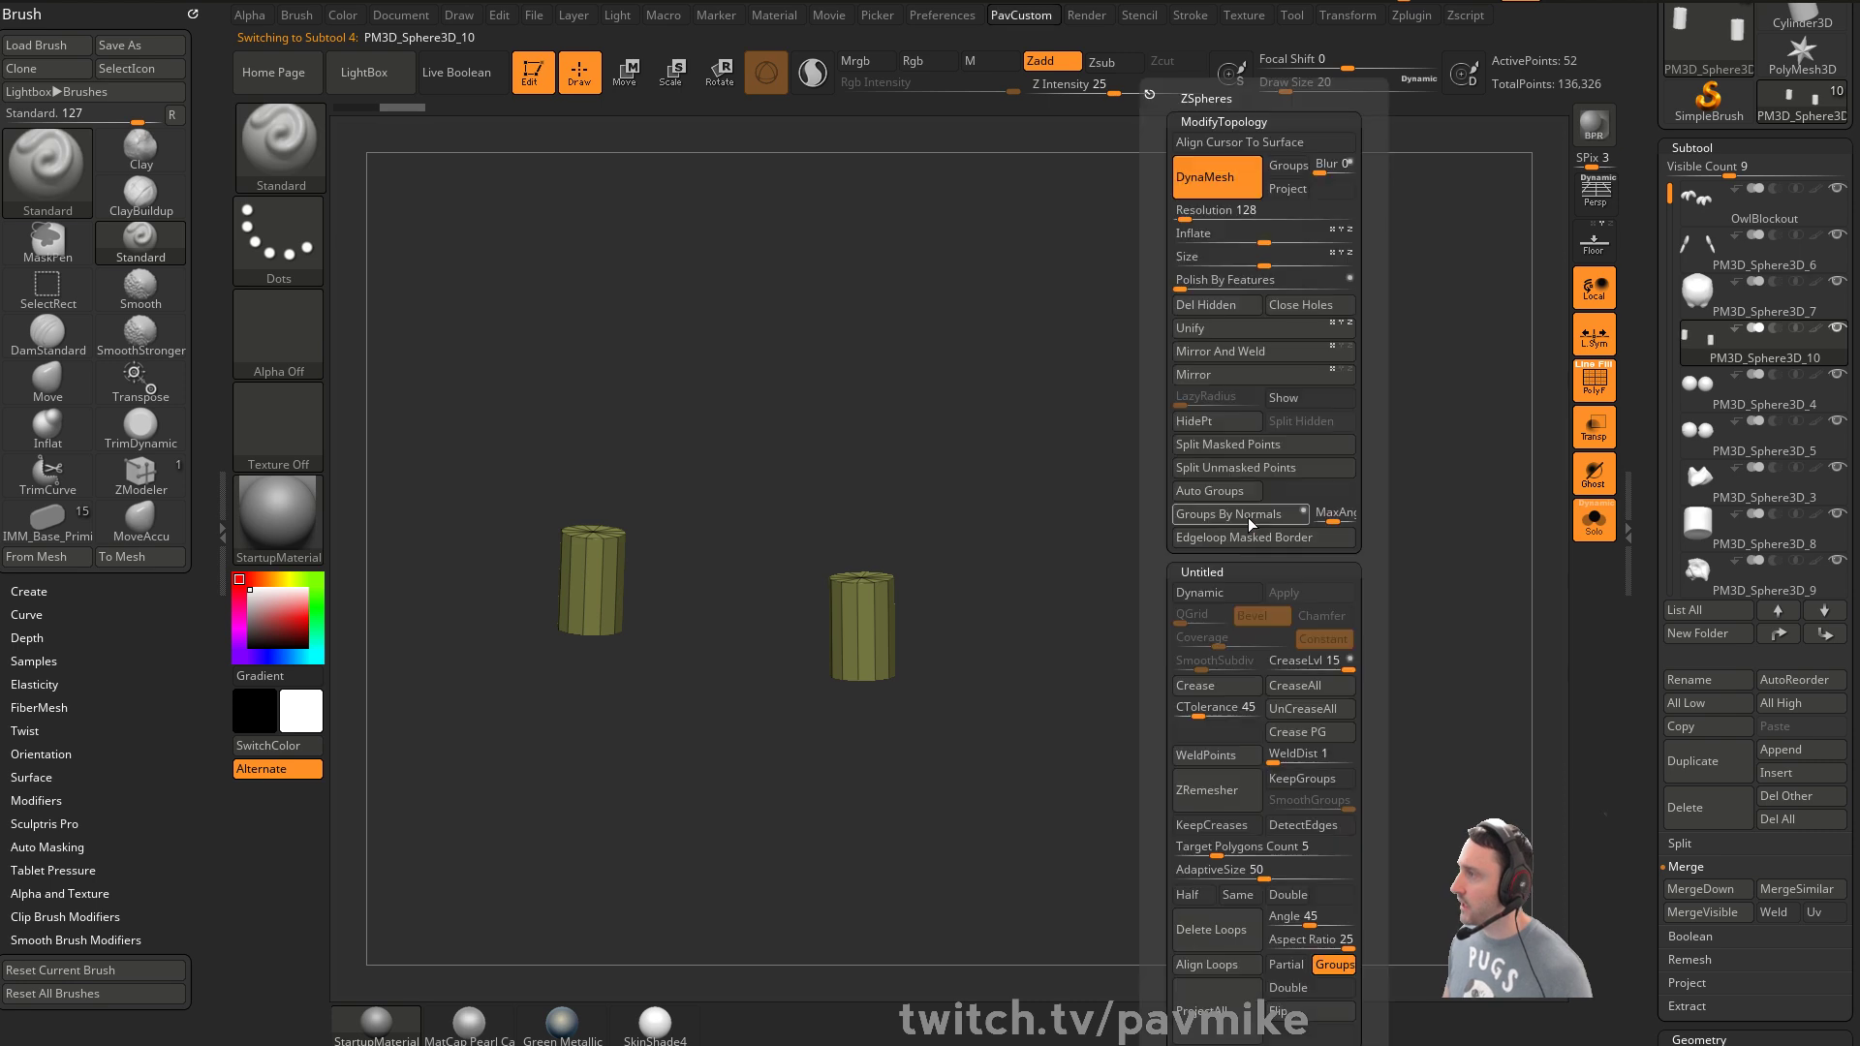
pyautogui.click(1236, 514)
pyautogui.moveTo(1117, 514); pyautogui.dragTo(1158, 624)
# Apply Mirror And Weld to the leg cylinders so both legs share matching polygroups
pyautogui.press('t')
pyautogui.click(1159, 446)
pyautogui.press('t')
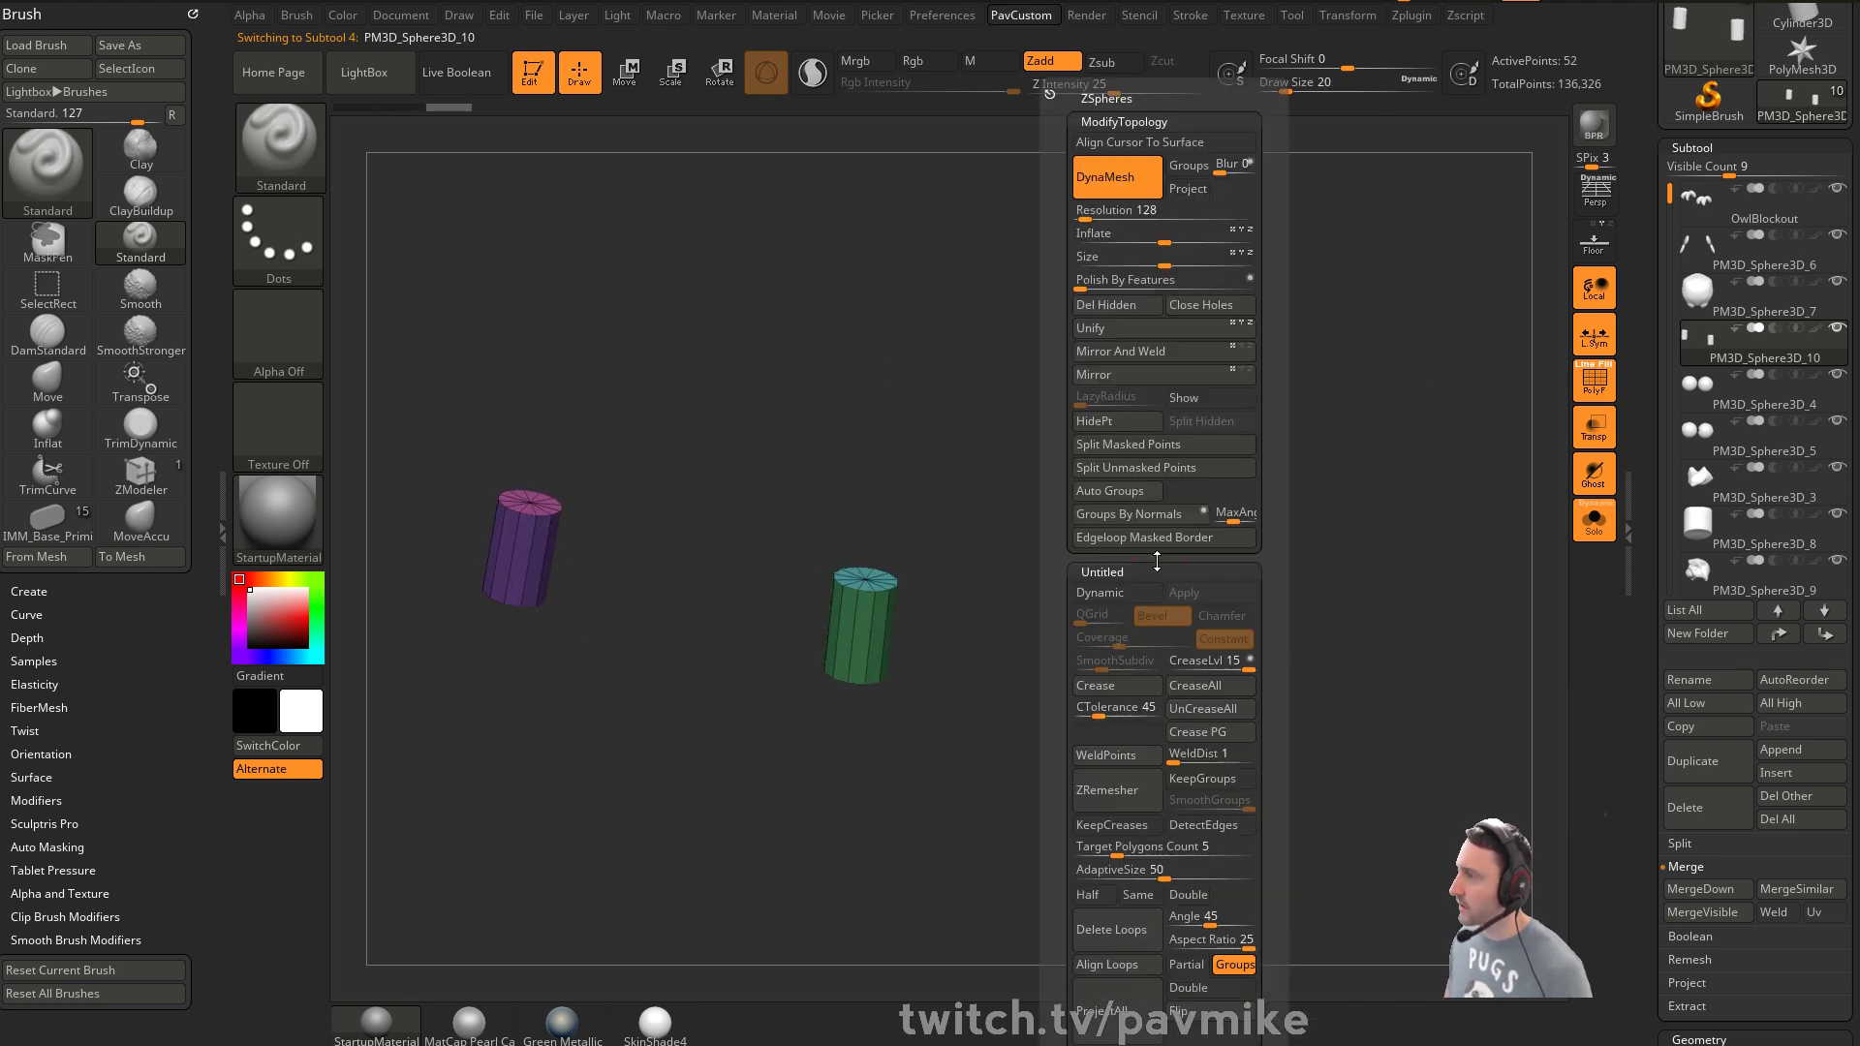
pyautogui.click(1158, 351)
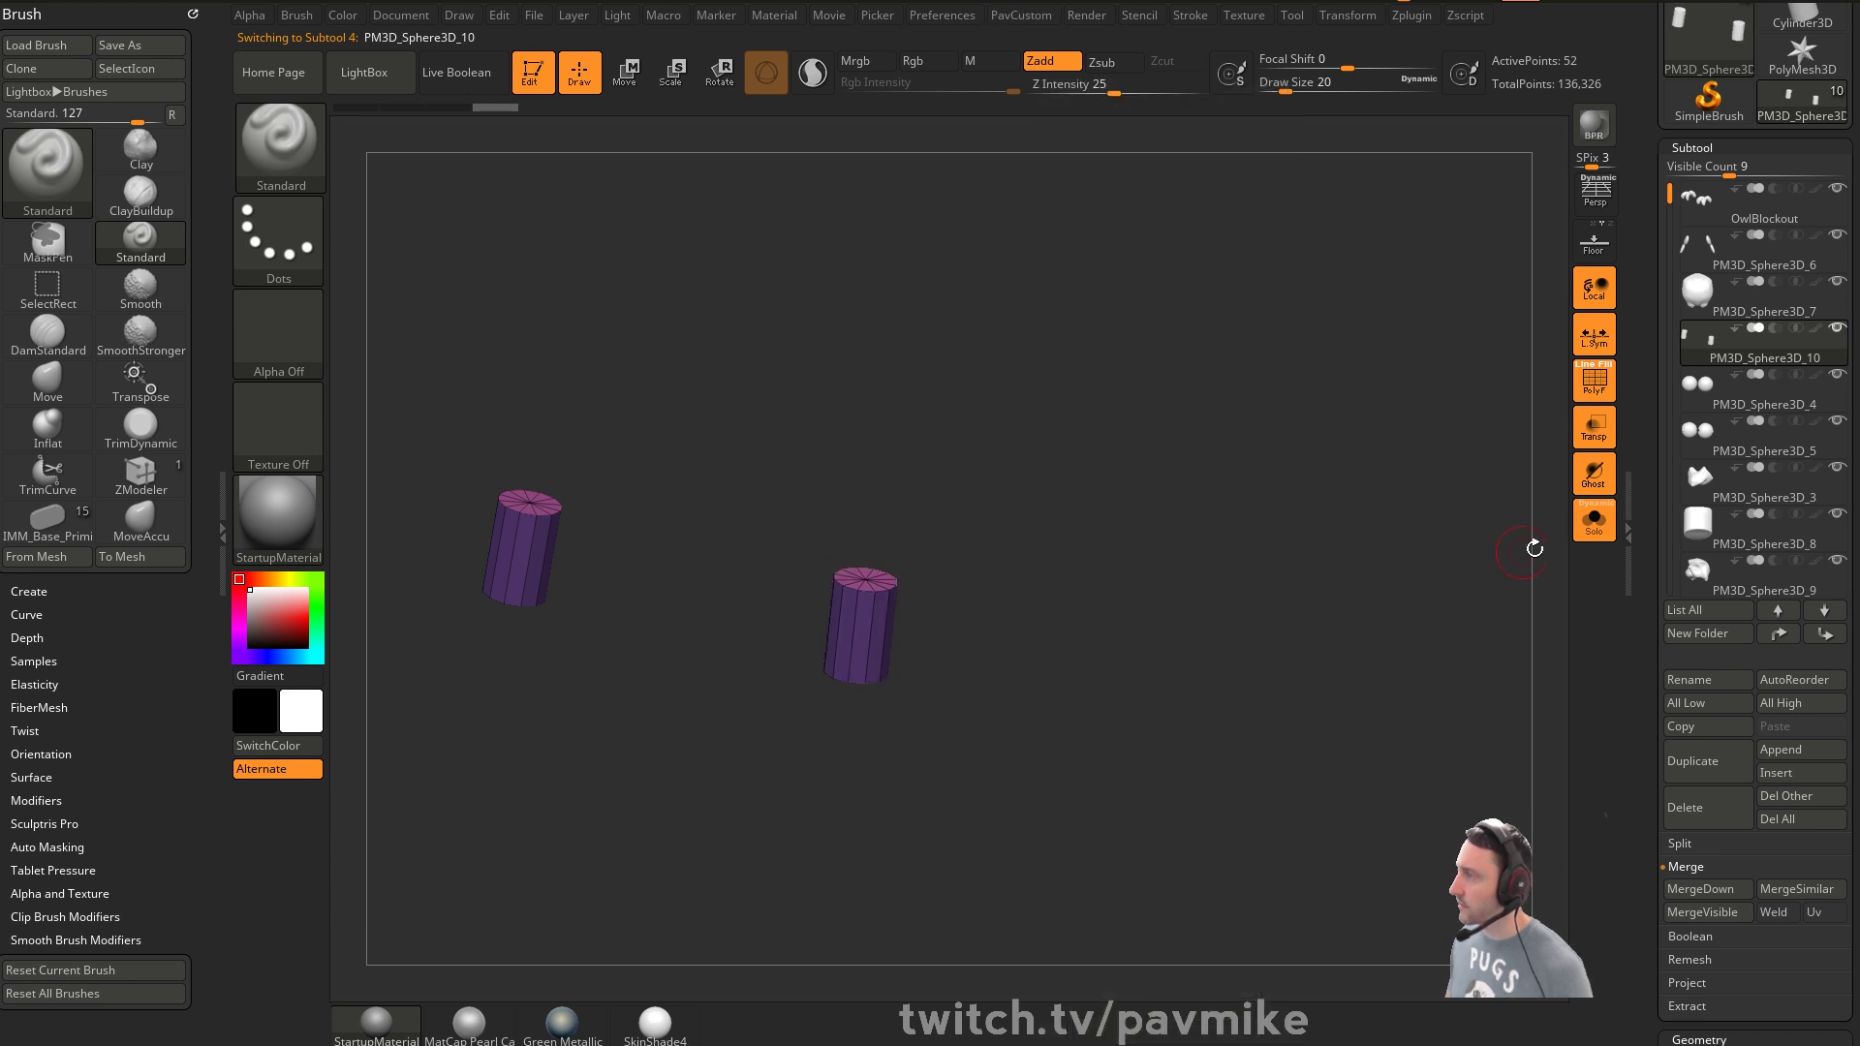
# Reorder the leg cylinders subtool above the toes, merge it down into them, and isolate the merged feet
pyautogui.hotkey('alt', 's')
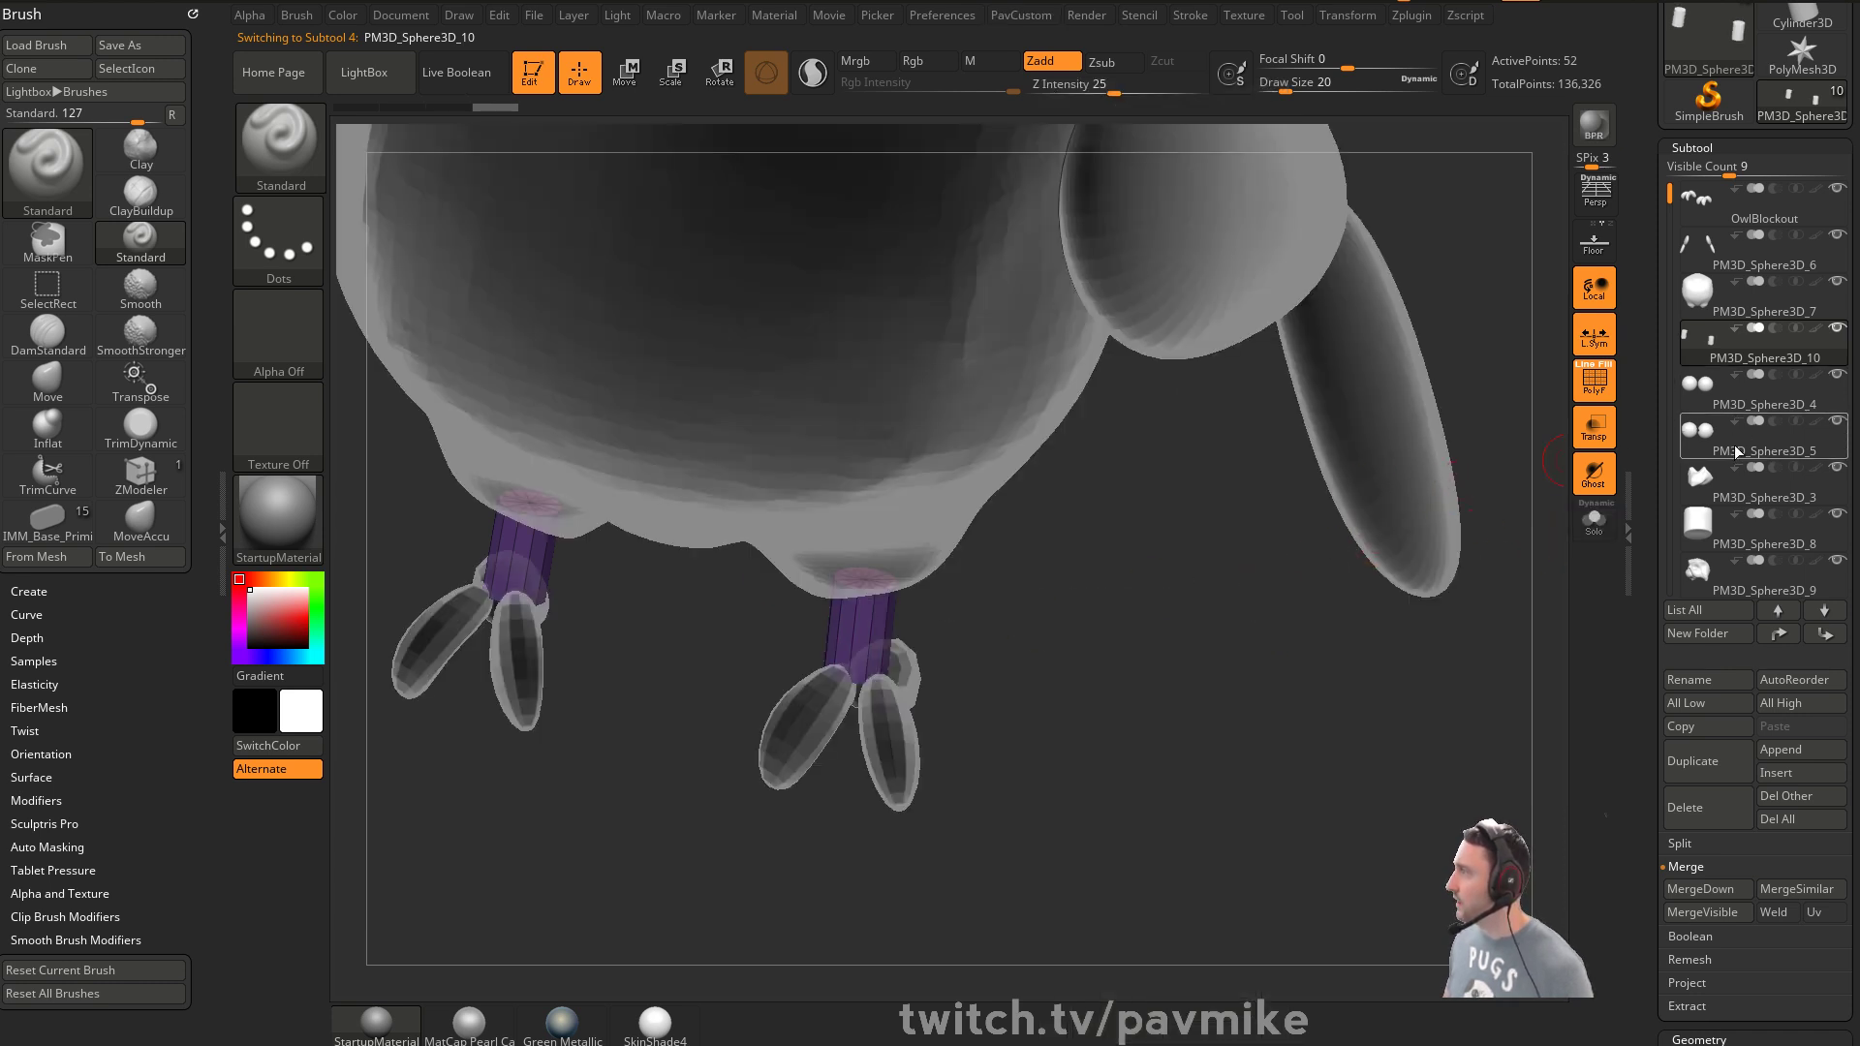
pyautogui.click(1788, 639)
pyautogui.click(1787, 639)
pyautogui.click(1788, 640)
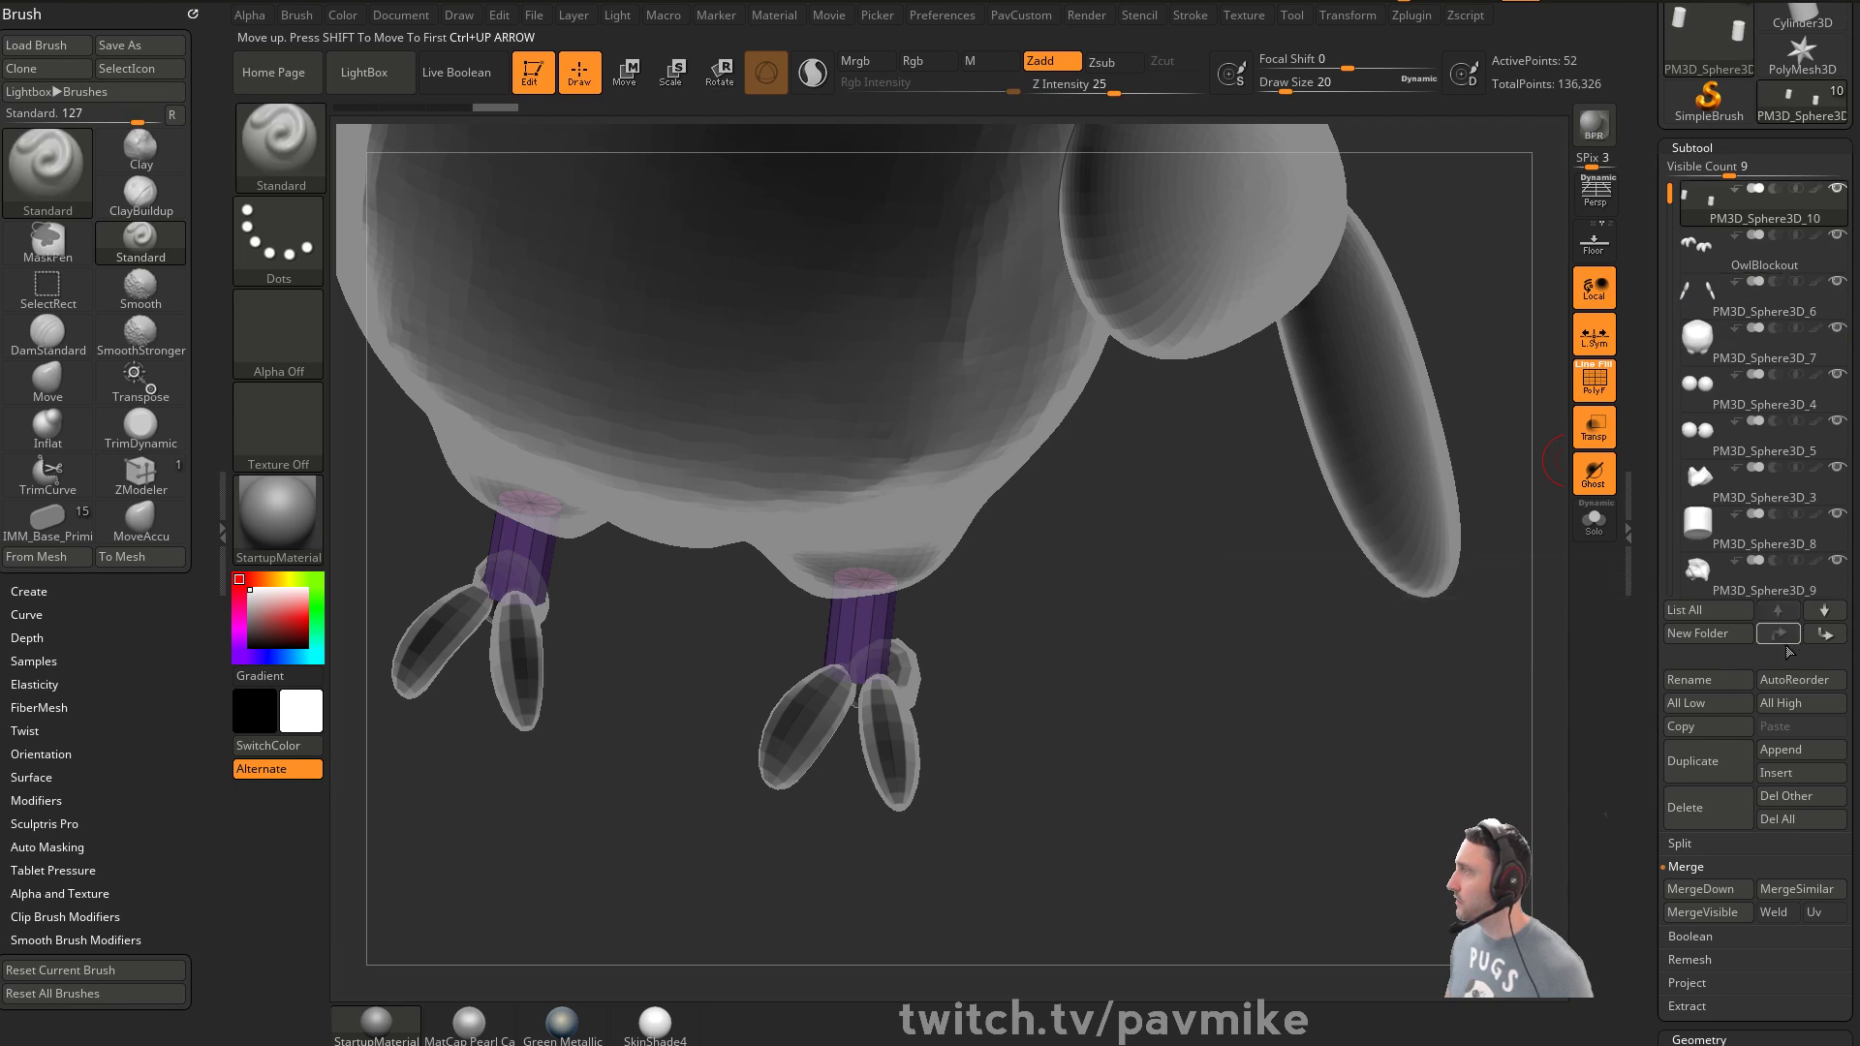
pyautogui.hotkey('ctrl', 'e')
pyautogui.click(1594, 520)
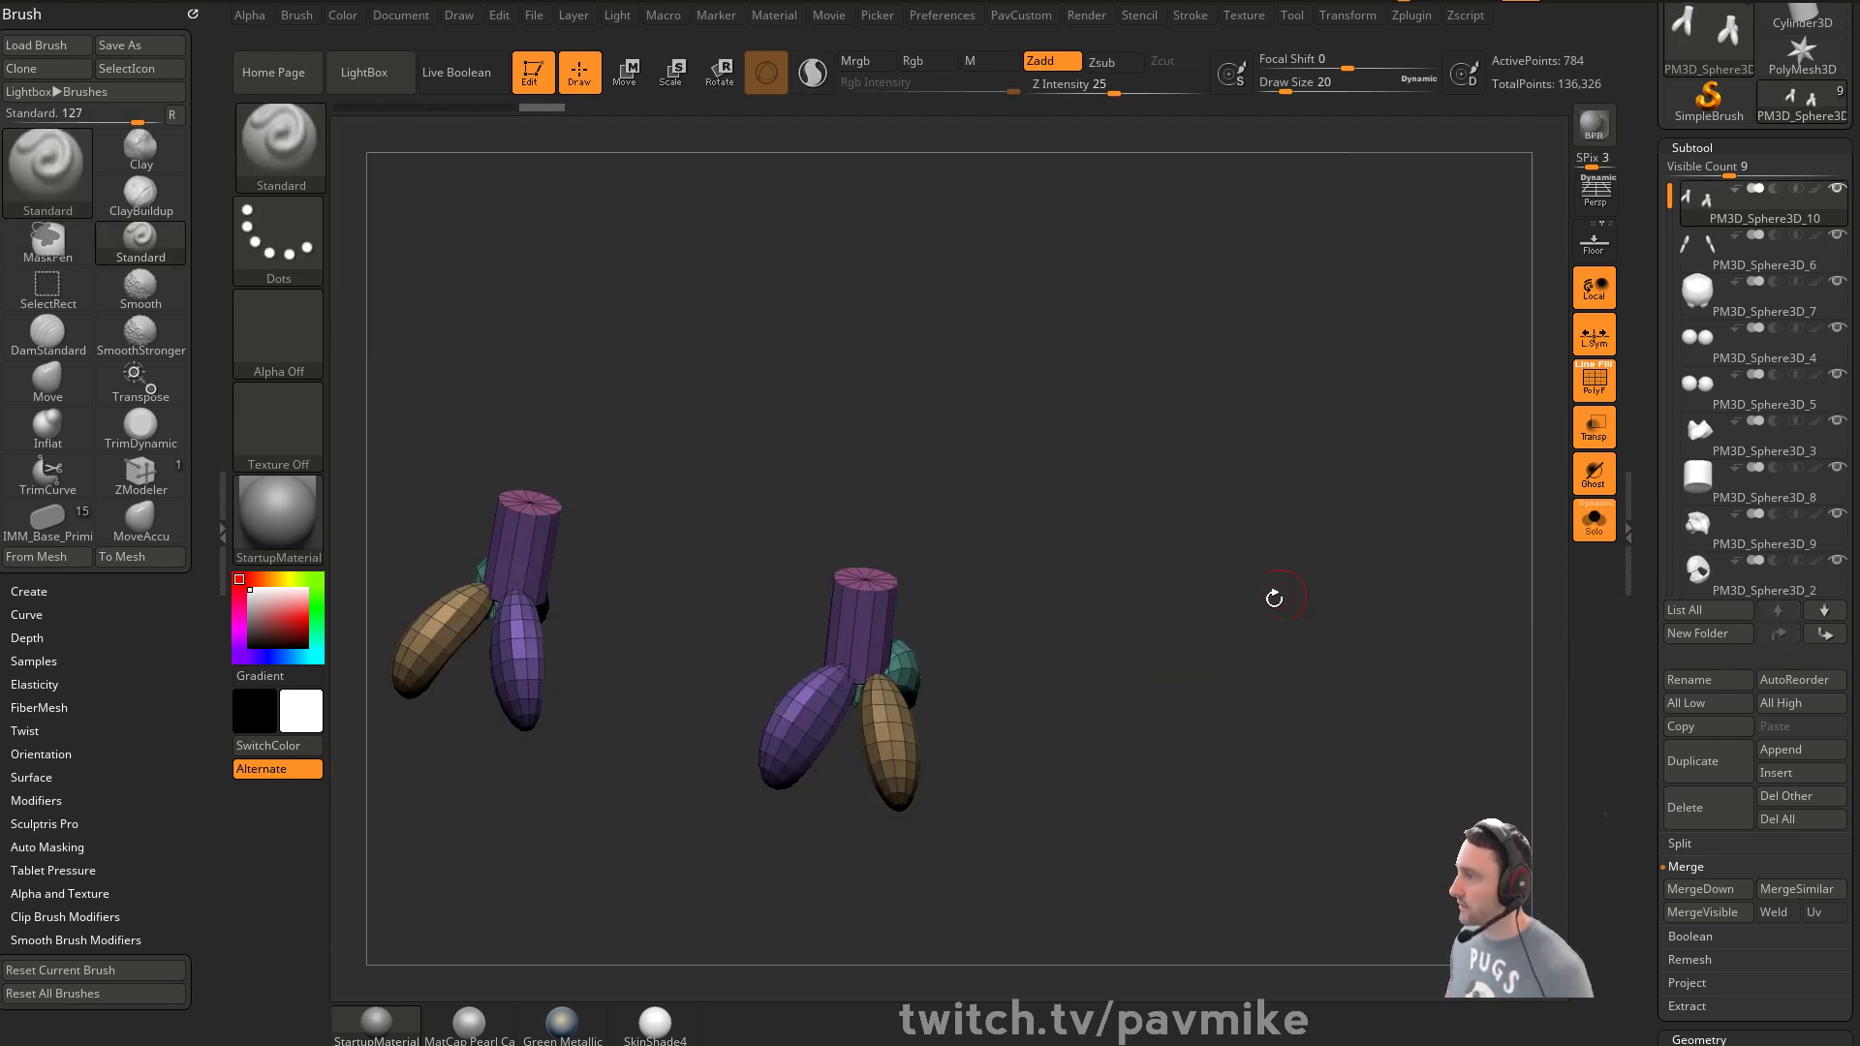
# Regroup the merged feet into two polygroups, one for the leg-top caps and one for the remaining legs and toes
pyautogui.moveTo(1312, 581); pyautogui.dragTo(978, 601)
pyautogui.keyDown('ctrl'); pyautogui.keyDown('shift'); pyautogui.click(877, 584); pyautogui.keyUp('shift'); pyautogui.keyUp('ctrl')
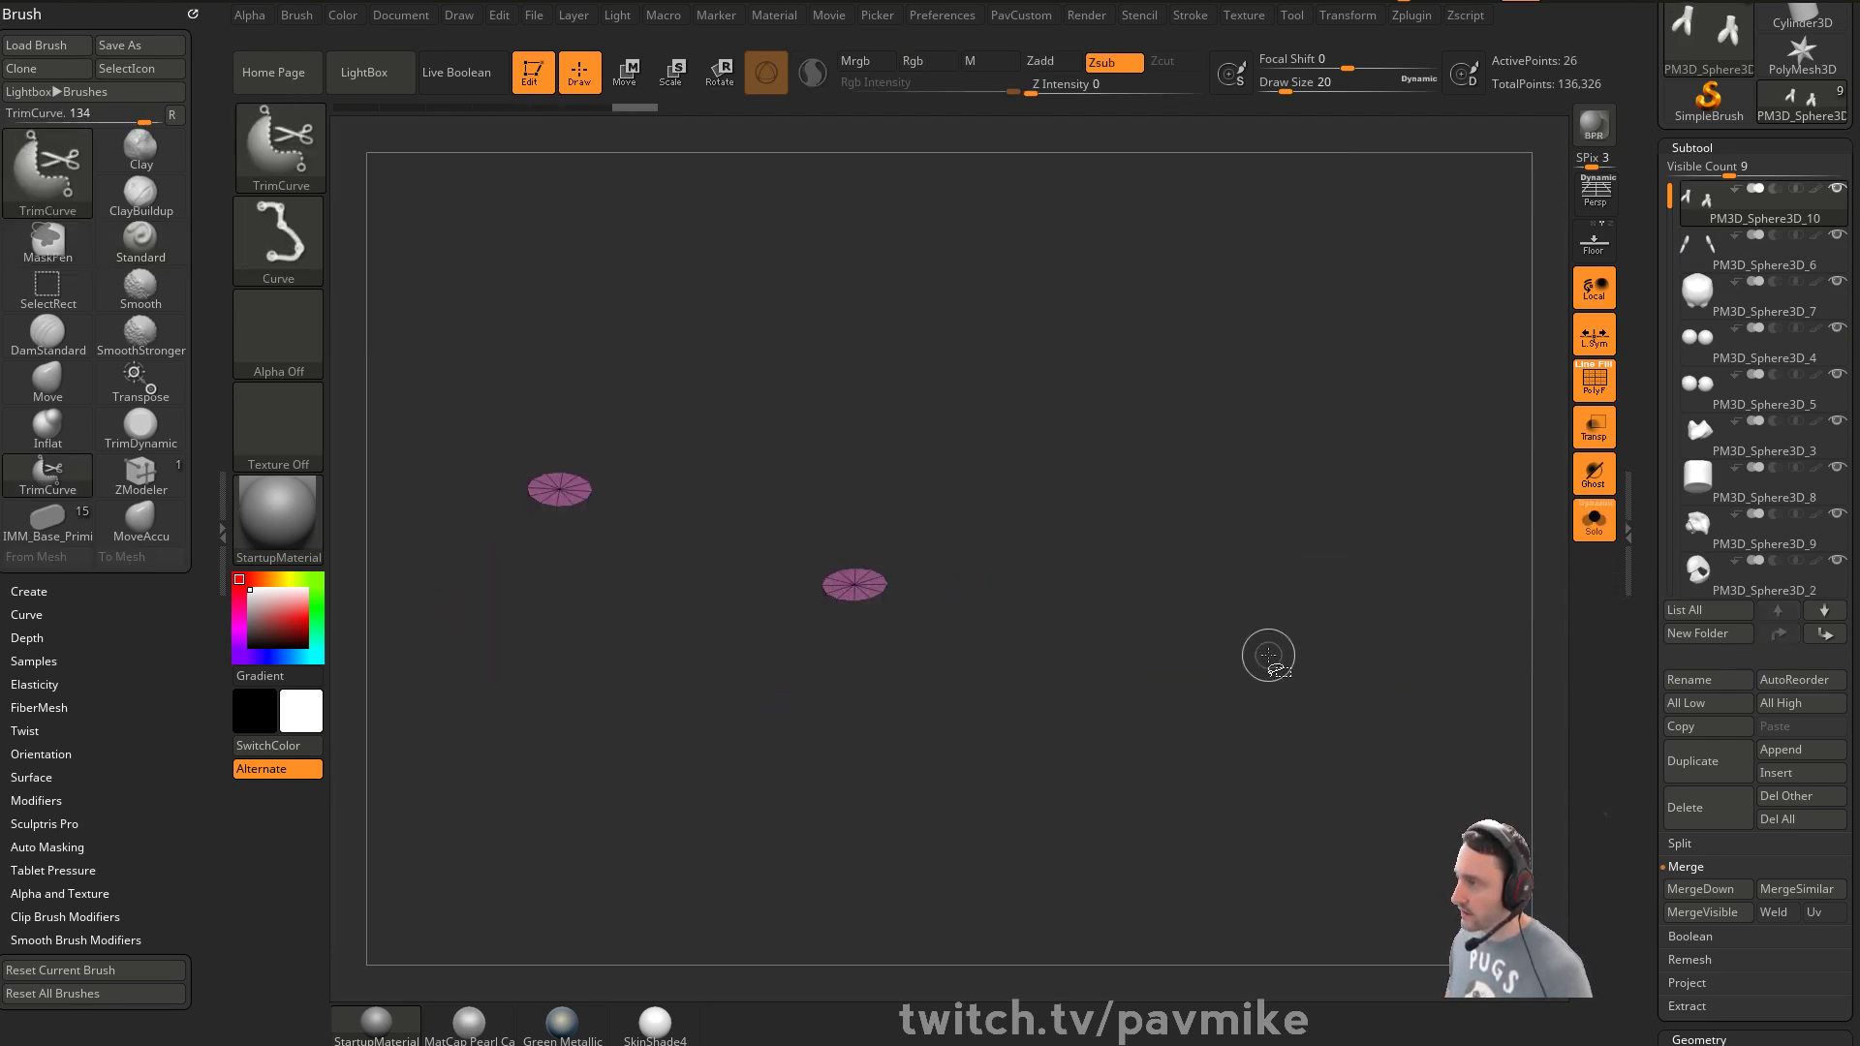
pyautogui.moveTo(1208, 519)
pyautogui.keyDown('ctrl'); pyautogui.keyDown('shift'); pyautogui.mouseDown()
pyautogui.moveTo(1250, 614)
pyautogui.moveTo(1275, 581)
pyautogui.mouseUp(); pyautogui.keyUp('shift'); pyautogui.keyUp('ctrl')
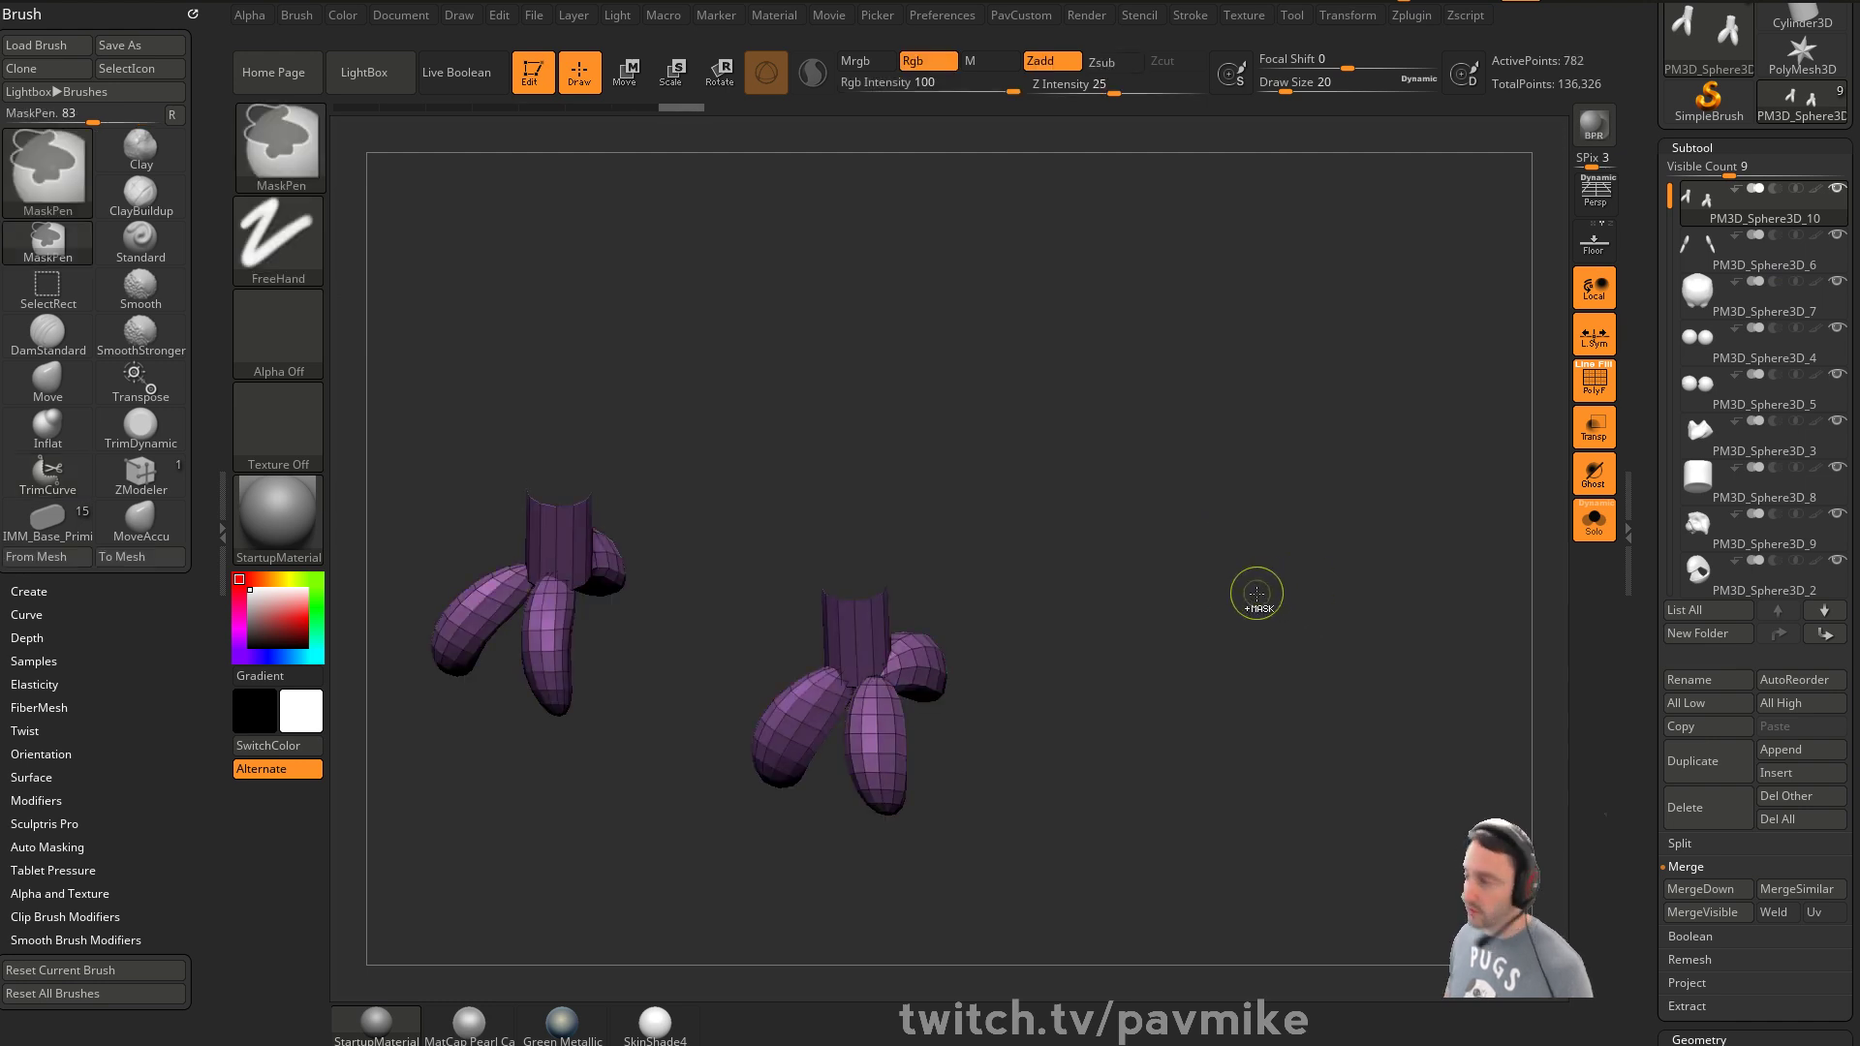
pyautogui.keyDown('ctrl'); pyautogui.keyDown('shift'); pyautogui.click(859, 584); pyautogui.keyUp('shift'); pyautogui.keyUp('ctrl')
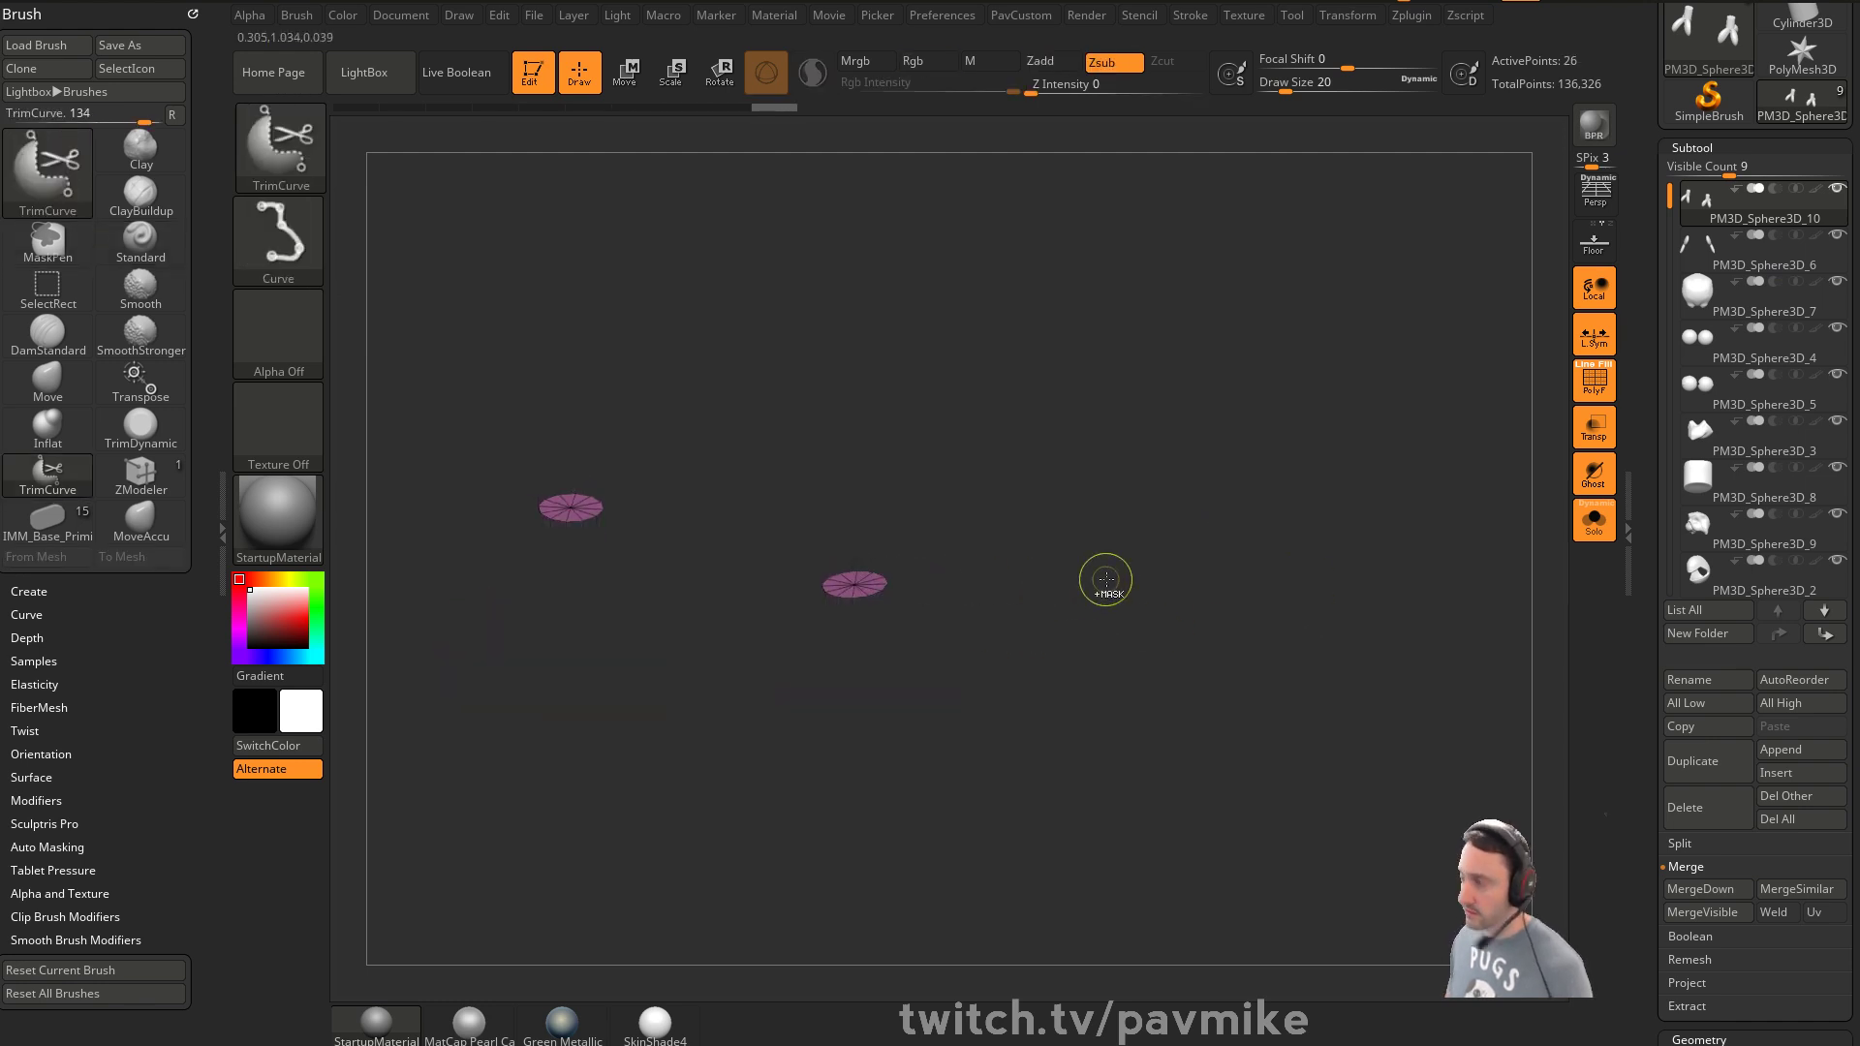
pyautogui.keyDown('ctrl'); pyautogui.keyDown('shift'); pyautogui.click(1102, 588); pyautogui.keyUp('shift'); pyautogui.keyUp('ctrl')
pyautogui.moveTo(1059, 561); pyautogui.dragTo(1114, 632)
pyautogui.press('2')
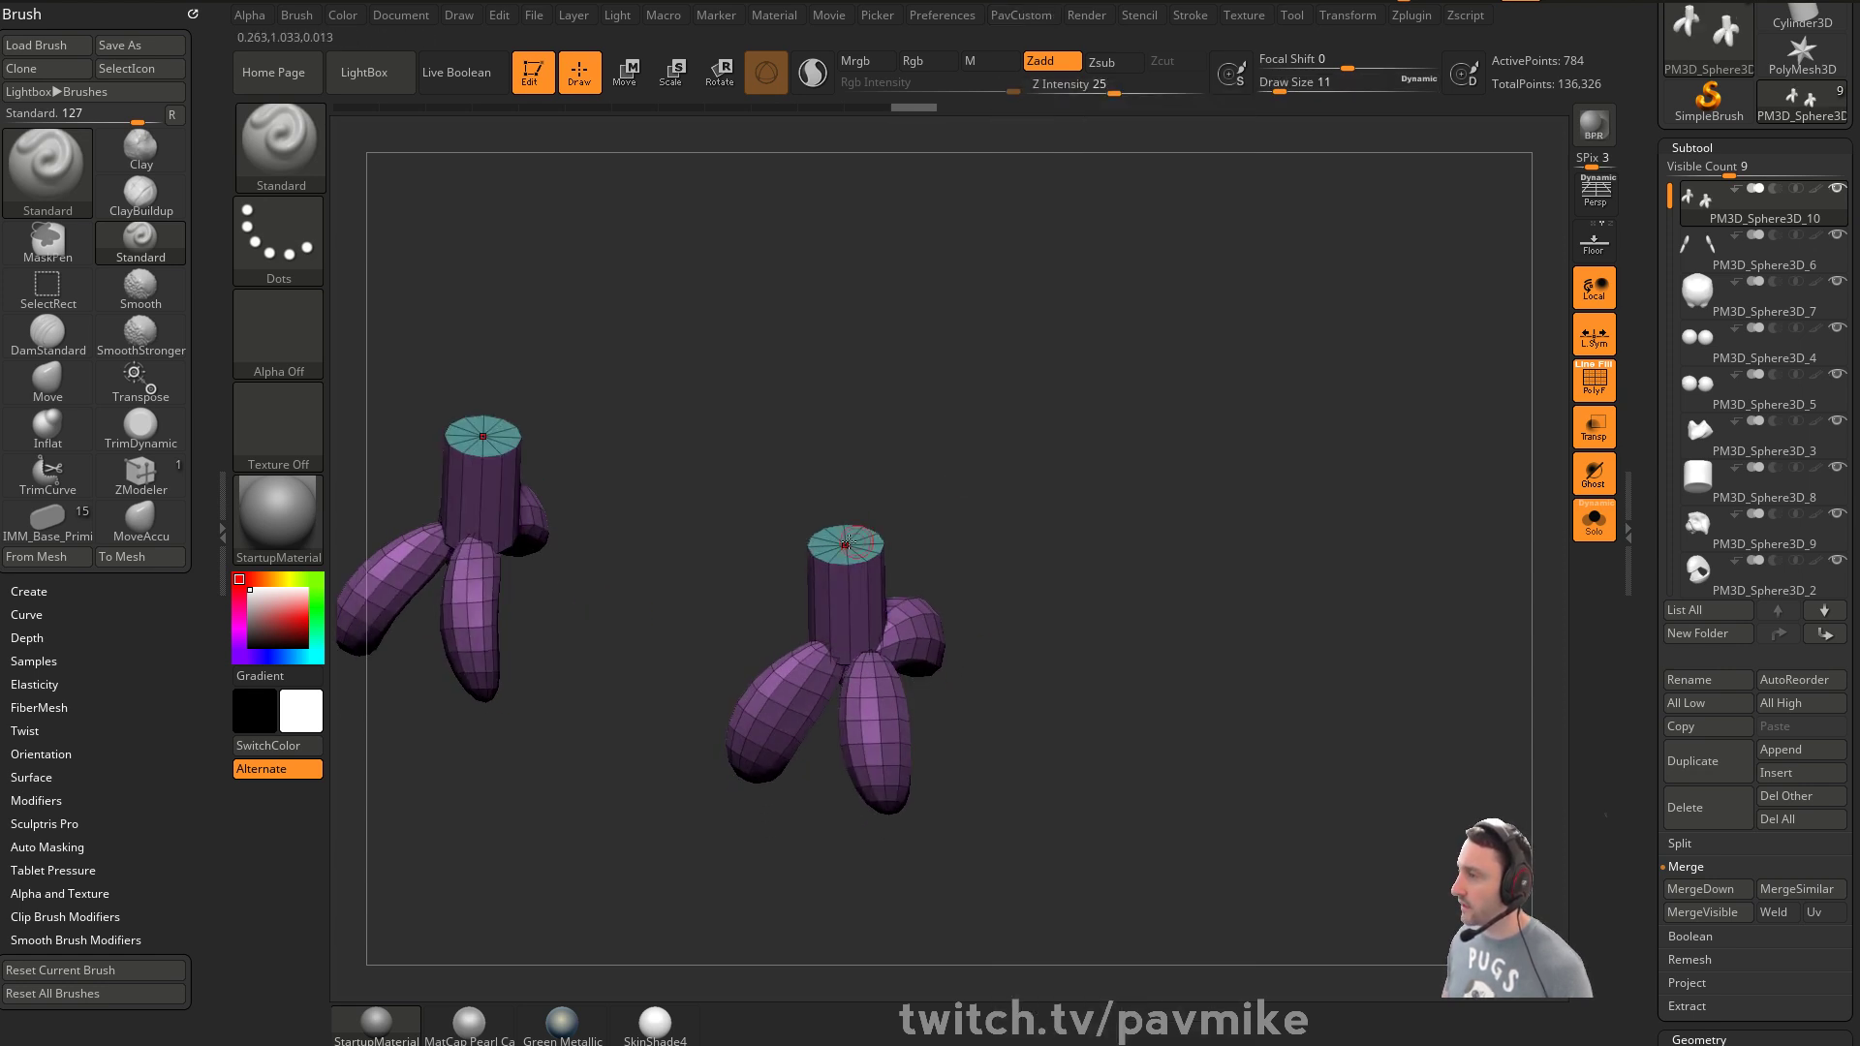
# Check the rear toe on its own, show everything again, and adjust the toes using the Move brush at draw size 44
pyautogui.moveTo(1161, 552); pyautogui.dragTo(1155, 485)
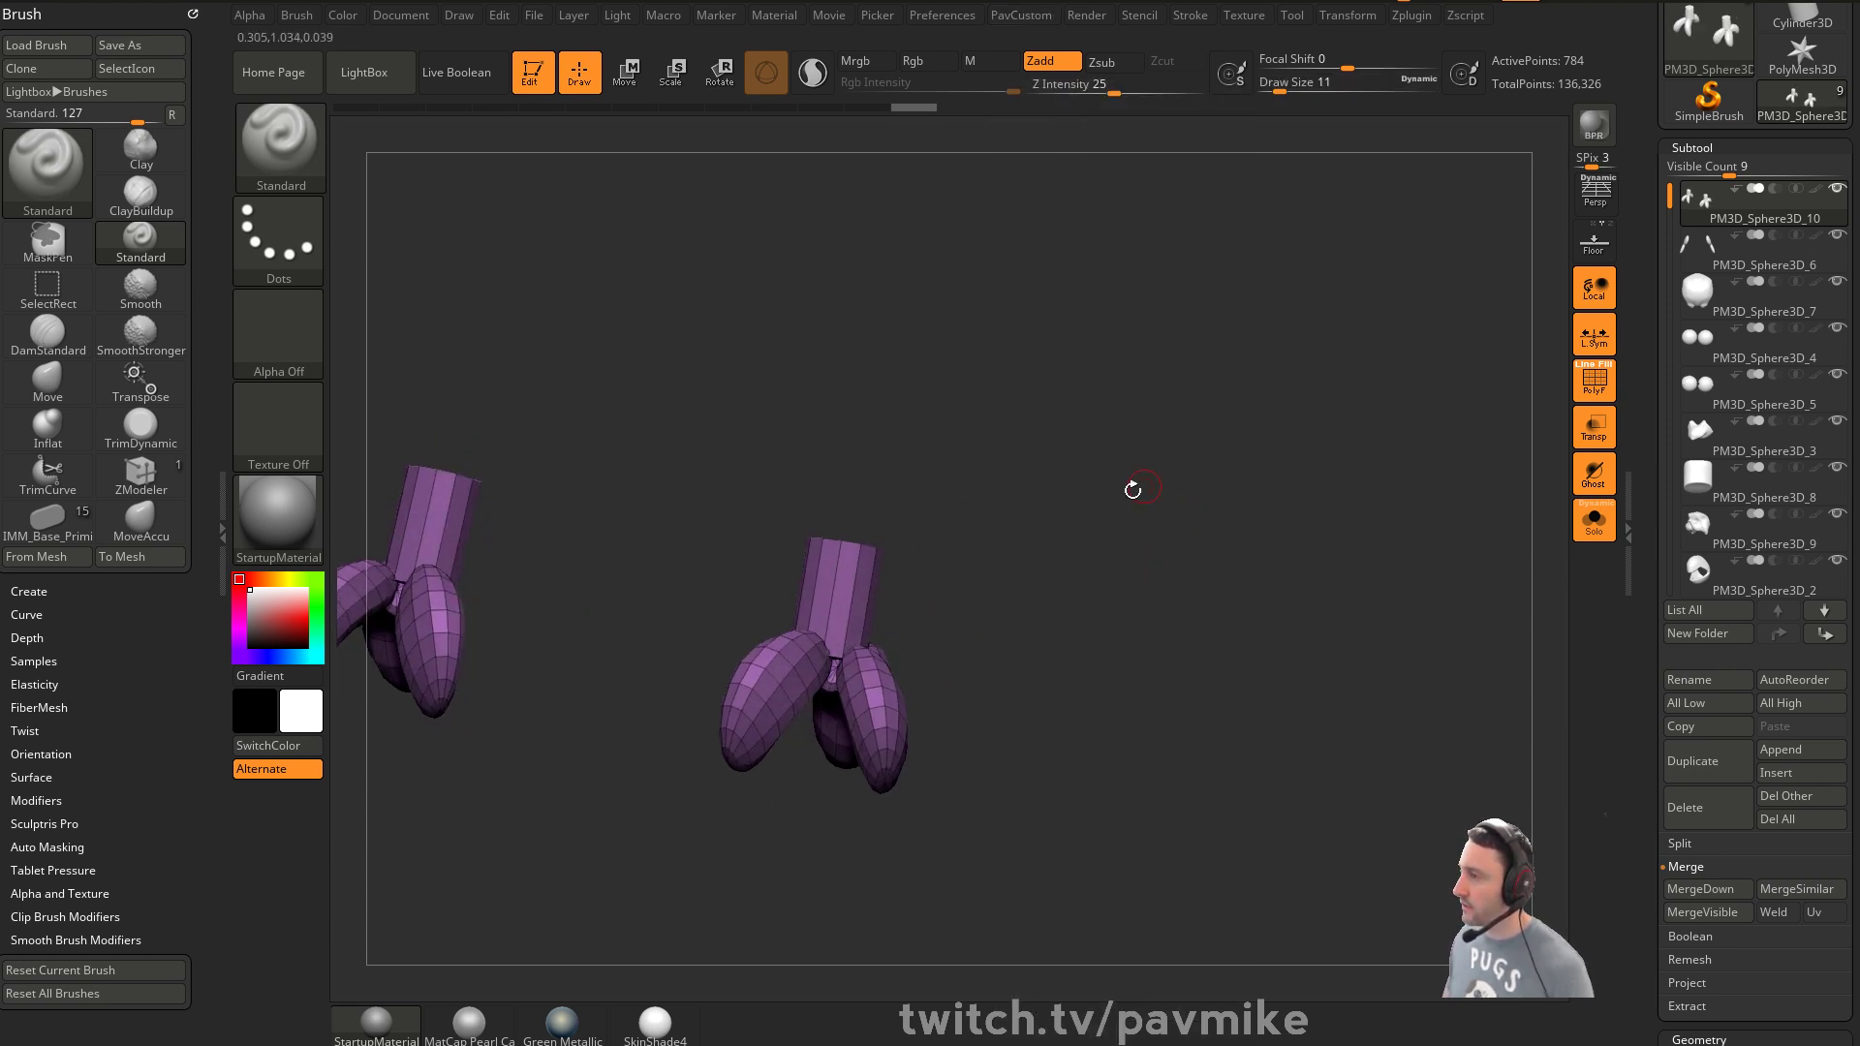
pyautogui.press('s')
pyautogui.moveTo(971, 639)
pyautogui.keyDown('alt'); pyautogui.mouseDown()
pyautogui.moveTo(959, 602)
pyautogui.moveTo(987, 618)
pyautogui.mouseUp(); pyautogui.keyUp('alt')
pyautogui.moveTo(998, 630)
pyautogui.mouseDown()
pyautogui.moveTo(1050, 503)
pyautogui.moveTo(1027, 629)
pyautogui.moveTo(1043, 666)
pyautogui.moveTo(909, 792)
pyautogui.mouseUp()
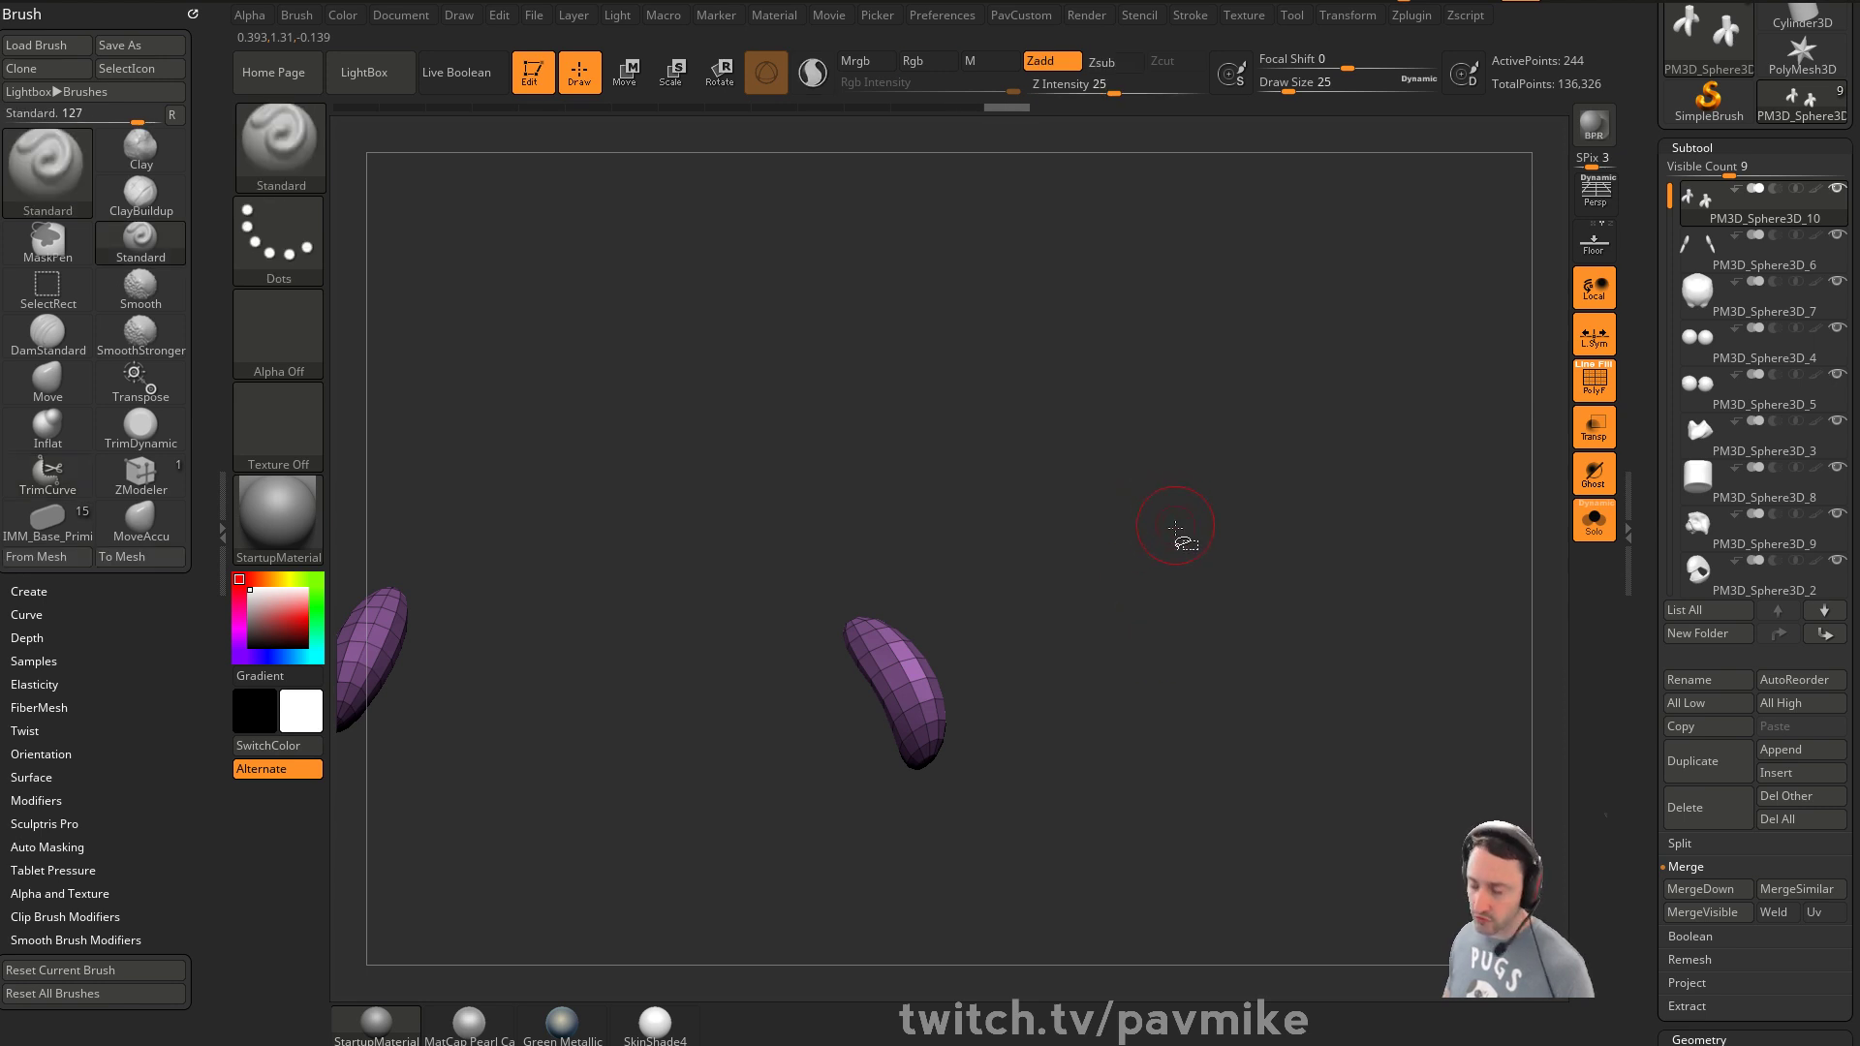
pyautogui.keyDown('ctrl'); pyautogui.keyDown('shift'); pyautogui.click(1244, 531); pyautogui.keyUp('shift'); pyautogui.keyUp('ctrl')
pyautogui.press('f')
pyautogui.press('b')
pyautogui.press('m')
pyautogui.press('v')
pyautogui.moveTo(741, 539); pyautogui.dragTo(841, 609)
pyautogui.moveTo(956, 651); pyautogui.dragTo(1005, 556)
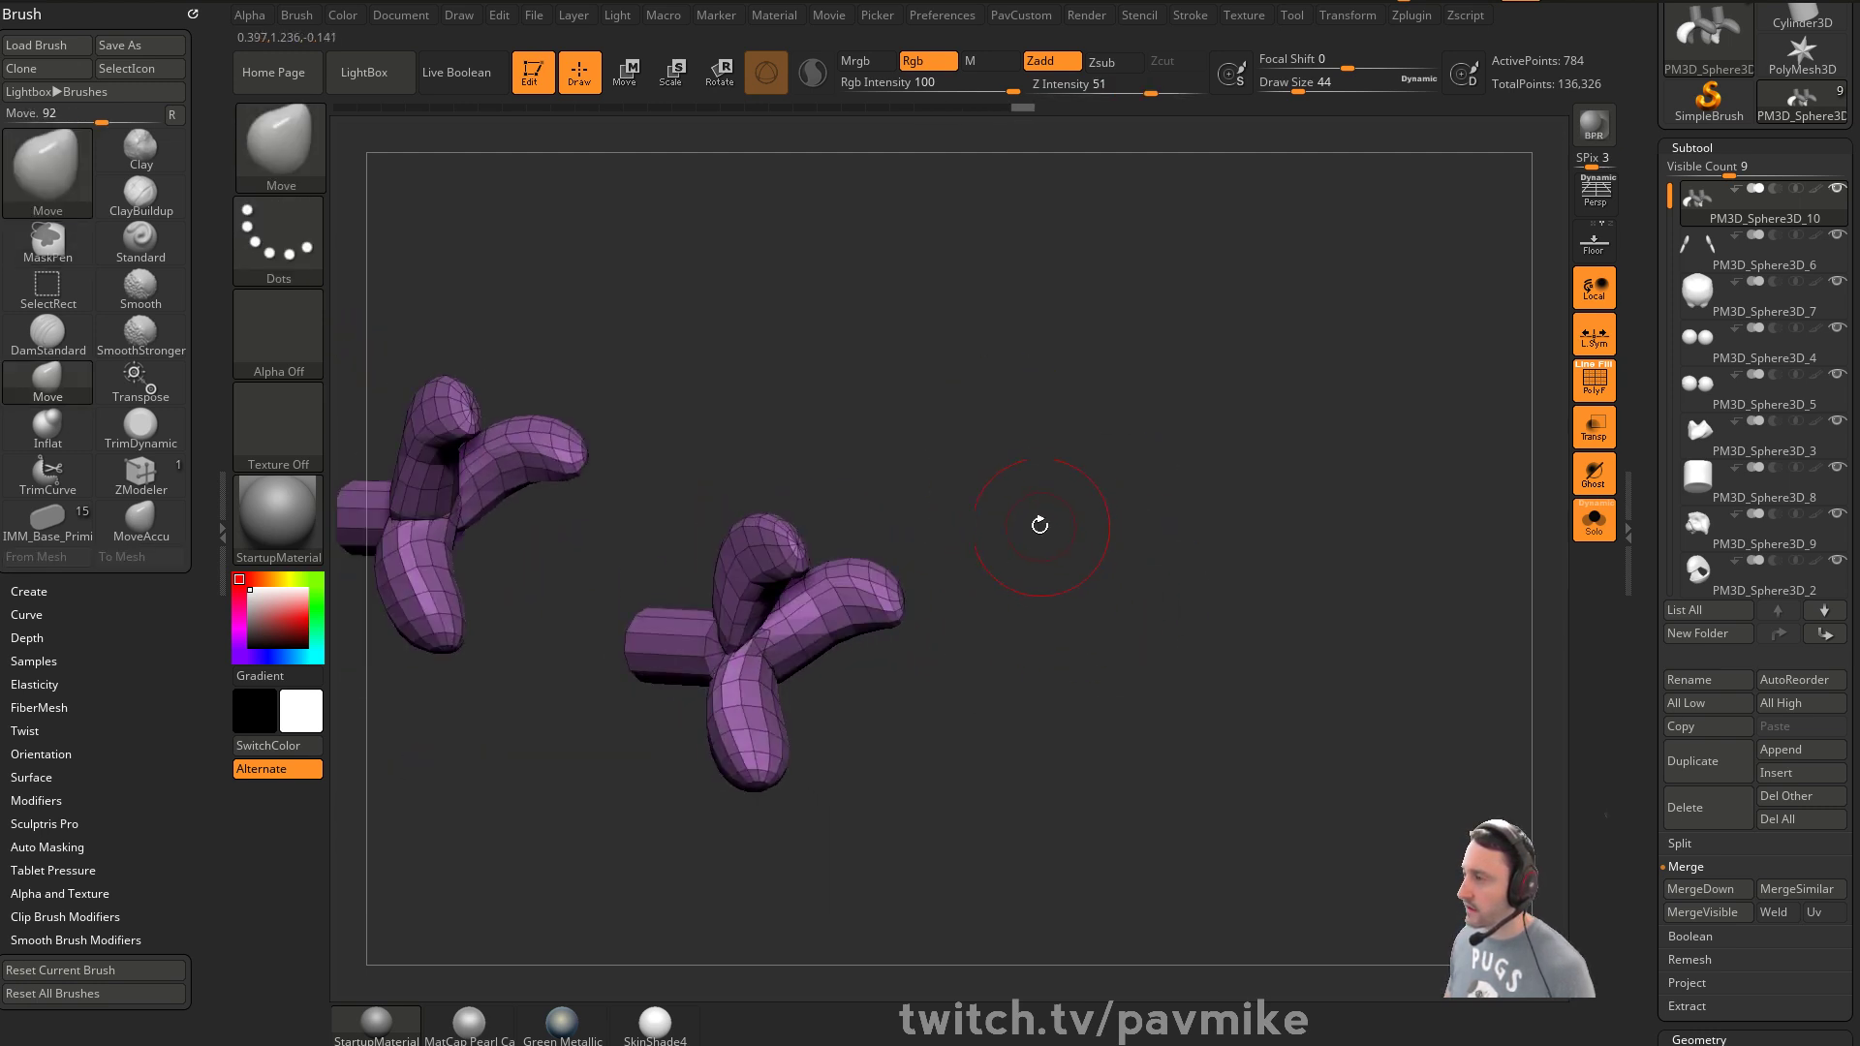
# Undo the last Move brush stroke and enable Topological auto masking for the brush
pyautogui.press('space')
pyautogui.click(1022, 486)
pyautogui.press('space')
pyautogui.moveTo(1003, 504)
pyautogui.mouseDown()
pyautogui.moveTo(955, 478)
pyautogui.moveTo(1035, 463)
pyautogui.moveTo(1057, 591)
pyautogui.mouseUp()
pyautogui.hotkey('ctrl', 'z')
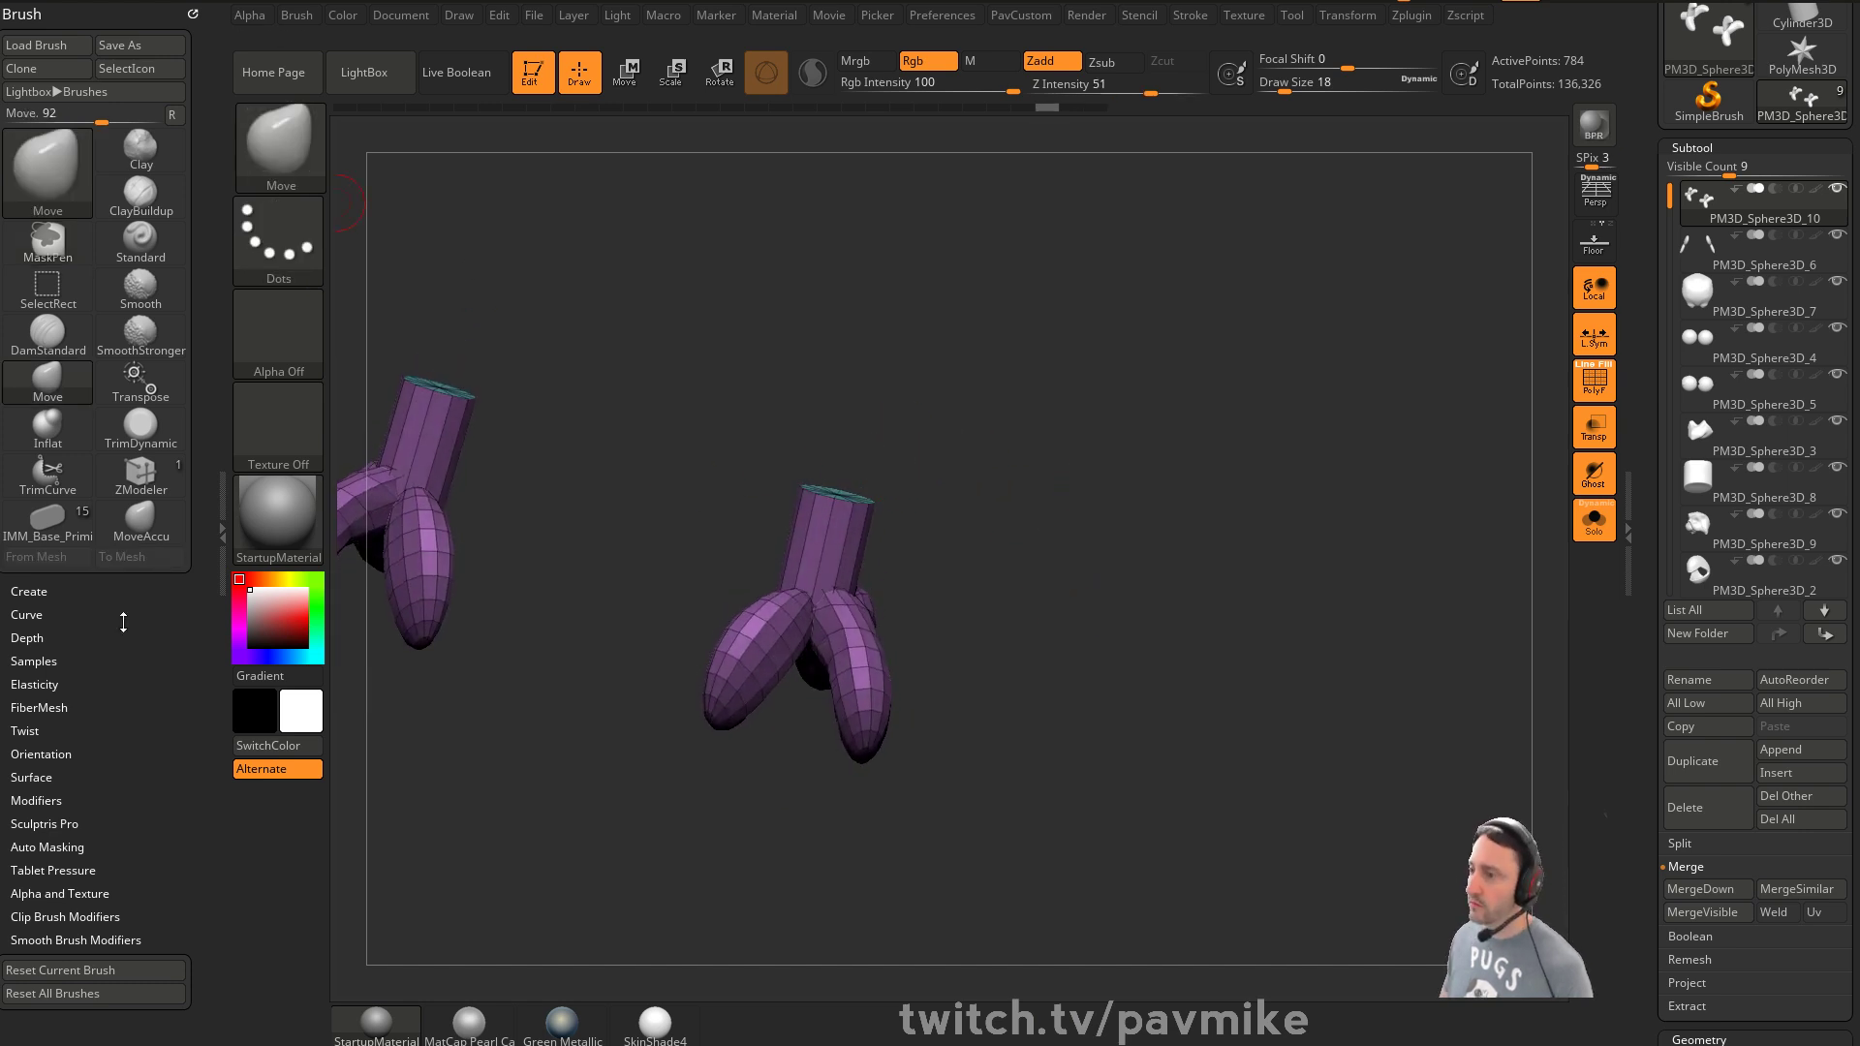
pyautogui.click(40, 851)
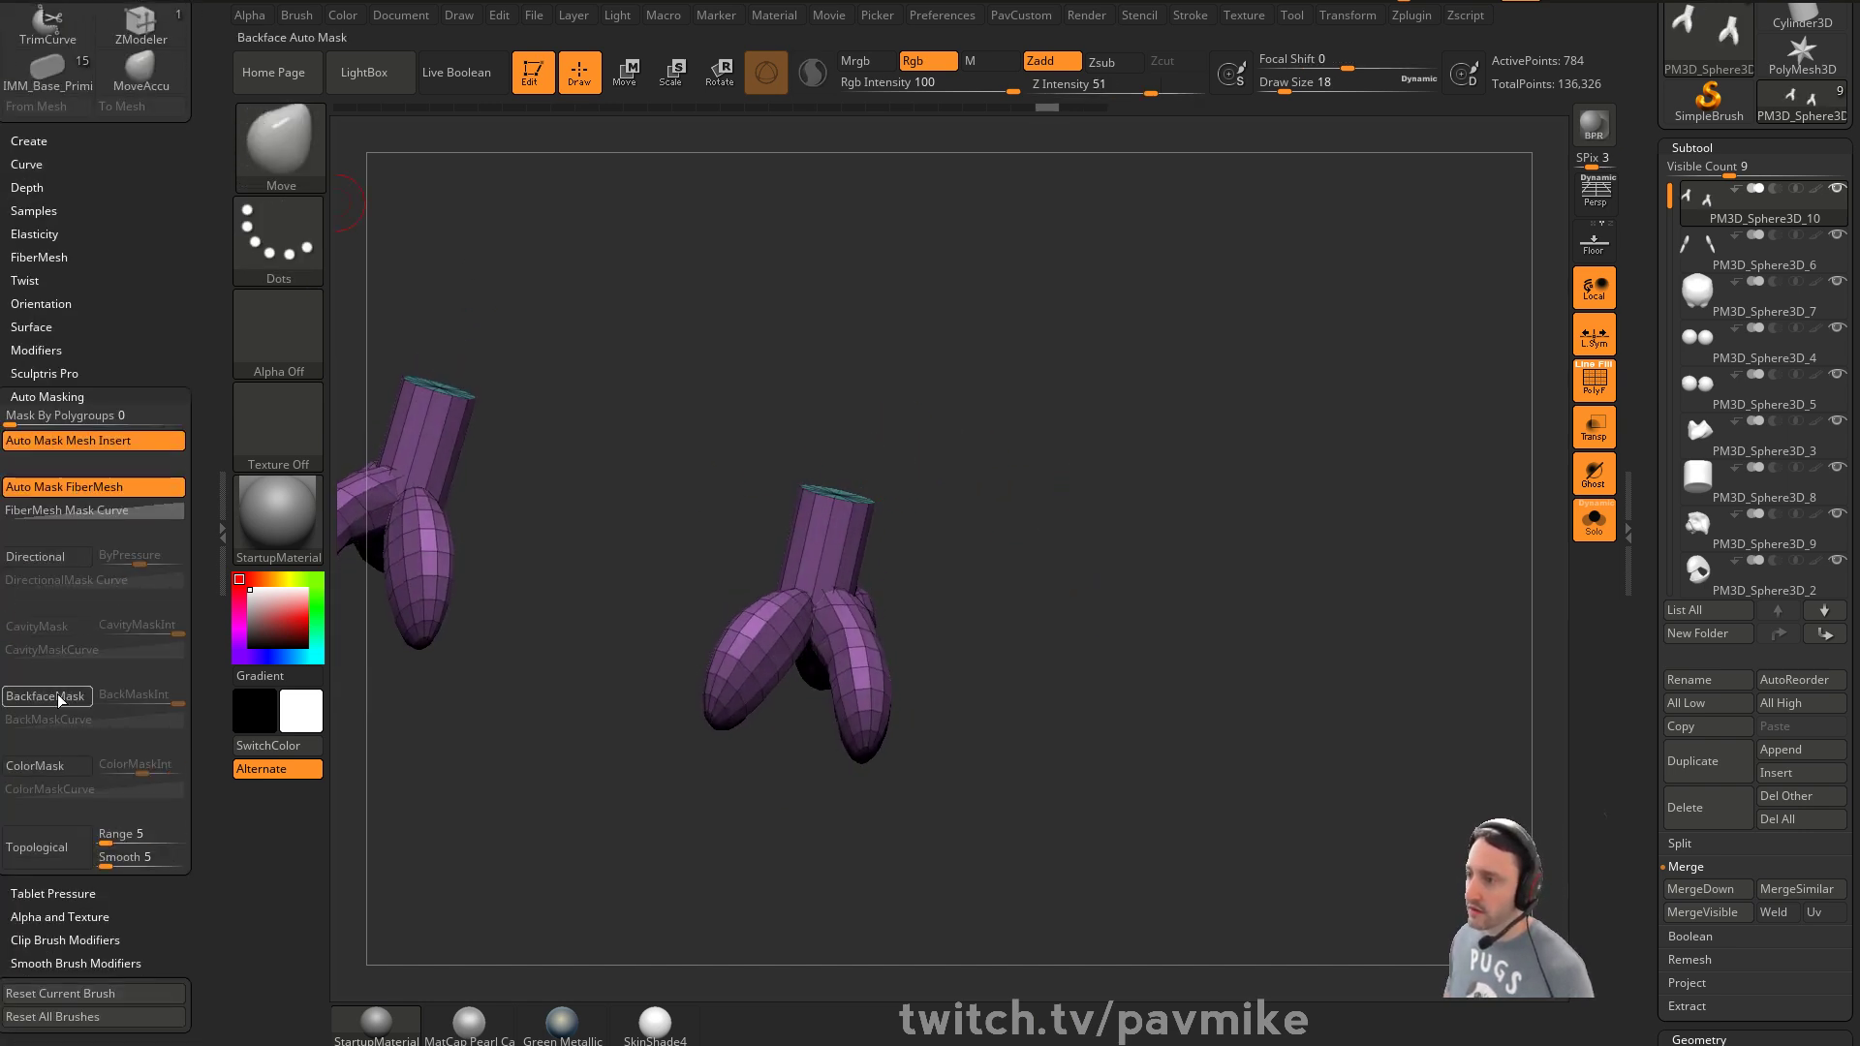
pyautogui.click(43, 841)
# Bend and reshape the front and rear toes with the topological Move brush at draw size 39
pyautogui.moveTo(1037, 685)
pyautogui.mouseDown()
pyautogui.moveTo(925, 520)
pyautogui.moveTo(859, 582)
pyautogui.mouseUp()
pyautogui.press('s')
pyautogui.click(802, 574)
pyautogui.moveTo(690, 571); pyautogui.dragTo(785, 652)
pyautogui.moveTo(719, 486); pyautogui.dragTo(772, 613)
pyautogui.moveTo(772, 612)
pyautogui.mouseDown(button='right')
pyautogui.moveTo(850, 647)
pyautogui.moveTo(761, 622)
pyautogui.moveTo(790, 642)
pyautogui.moveTo(804, 624)
pyautogui.mouseUp(button='right')
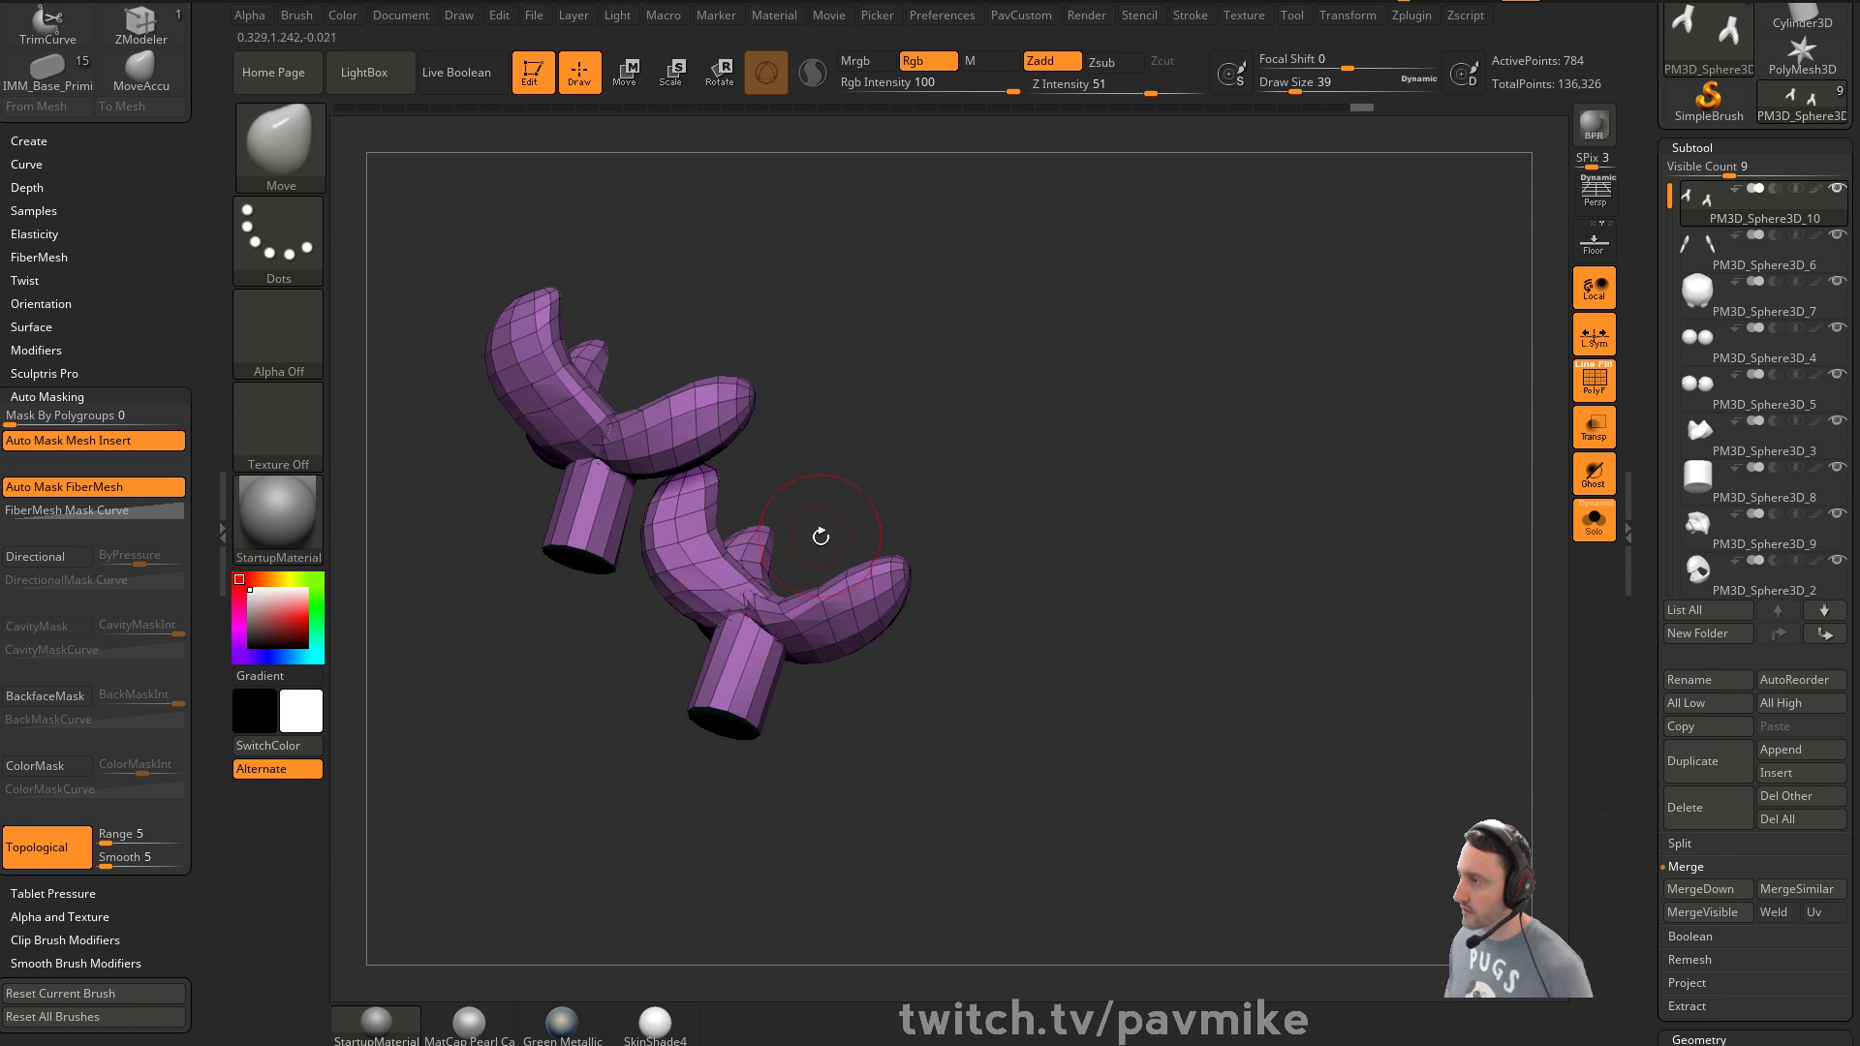
pyautogui.moveTo(820, 536); pyautogui.dragTo(731, 603)
pyautogui.moveTo(738, 605); pyautogui.dragTo(843, 591, button='right')
pyautogui.moveTo(614, 684); pyautogui.dragTo(1072, 655, button='right')
pyautogui.moveTo(682, 656); pyautogui.dragTo(678, 540, button='right')
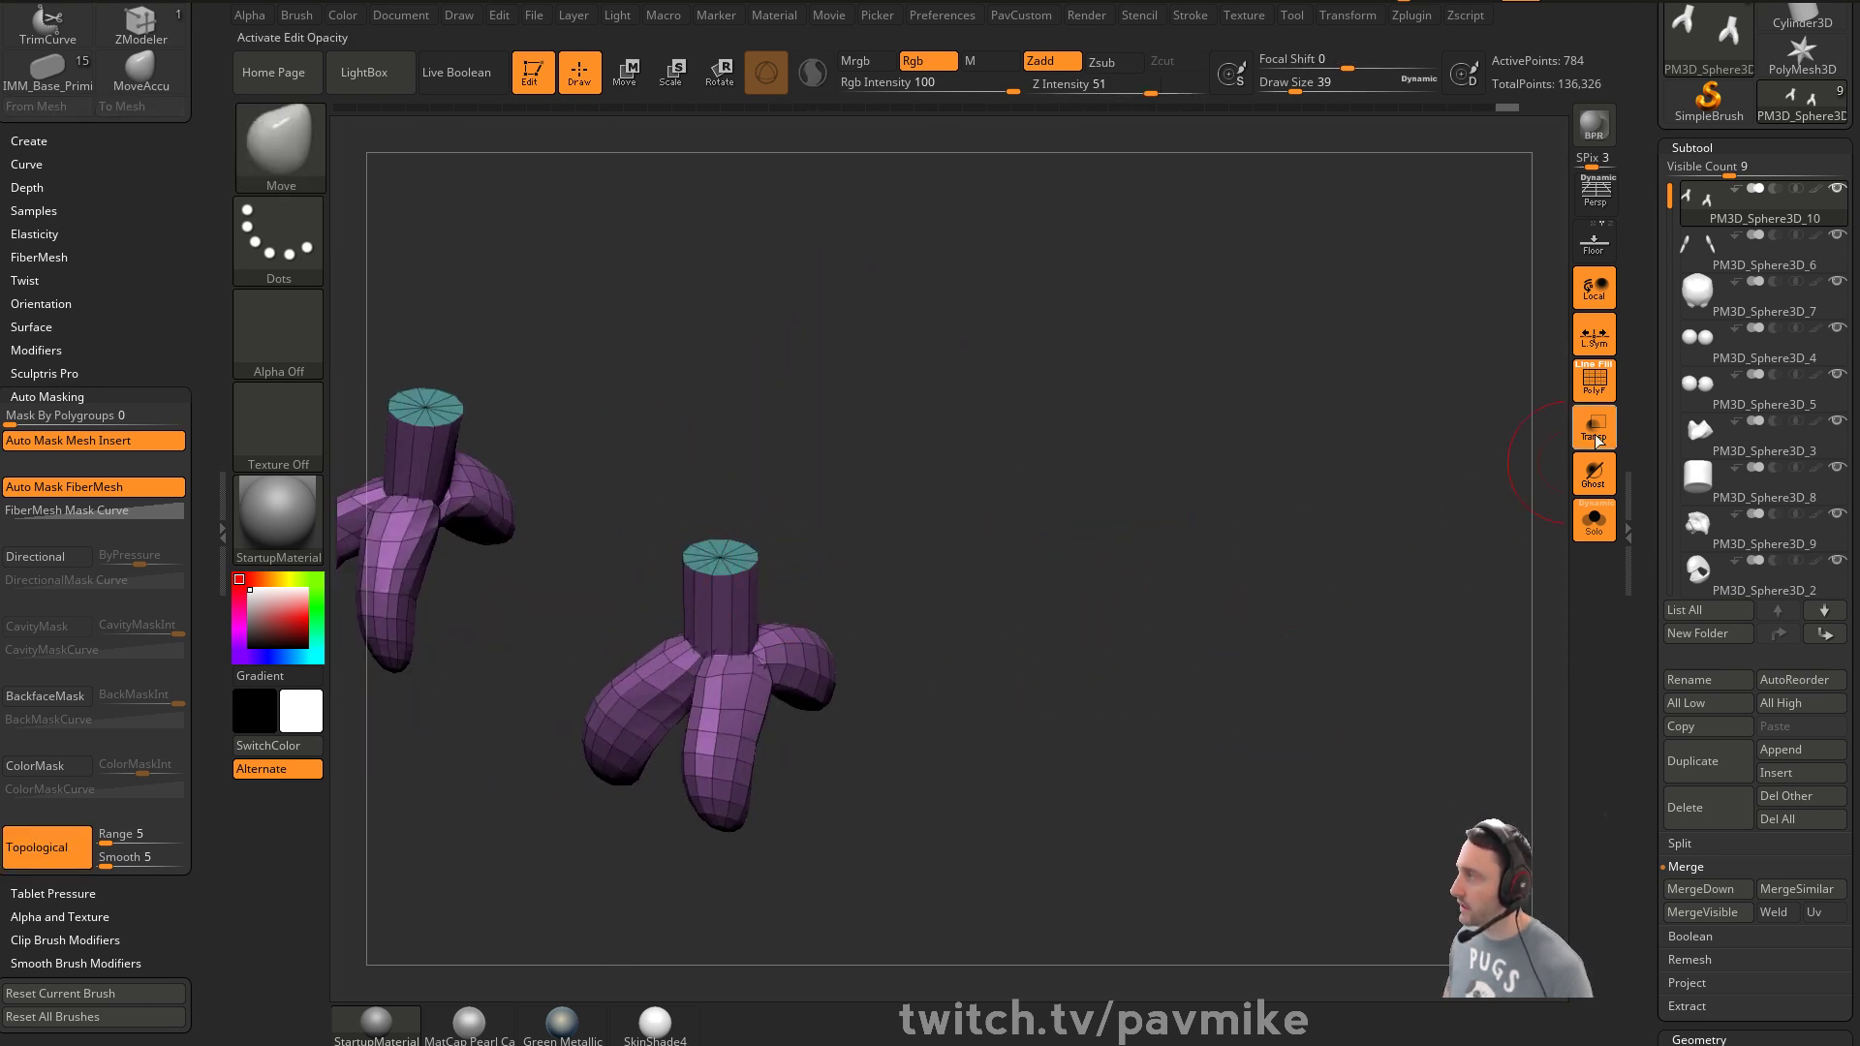
# Turn off the polyframe display, enable Dynamic Subdivision on the feet, and apply it to the mesh
pyautogui.click(1593, 382)
pyautogui.press('space')
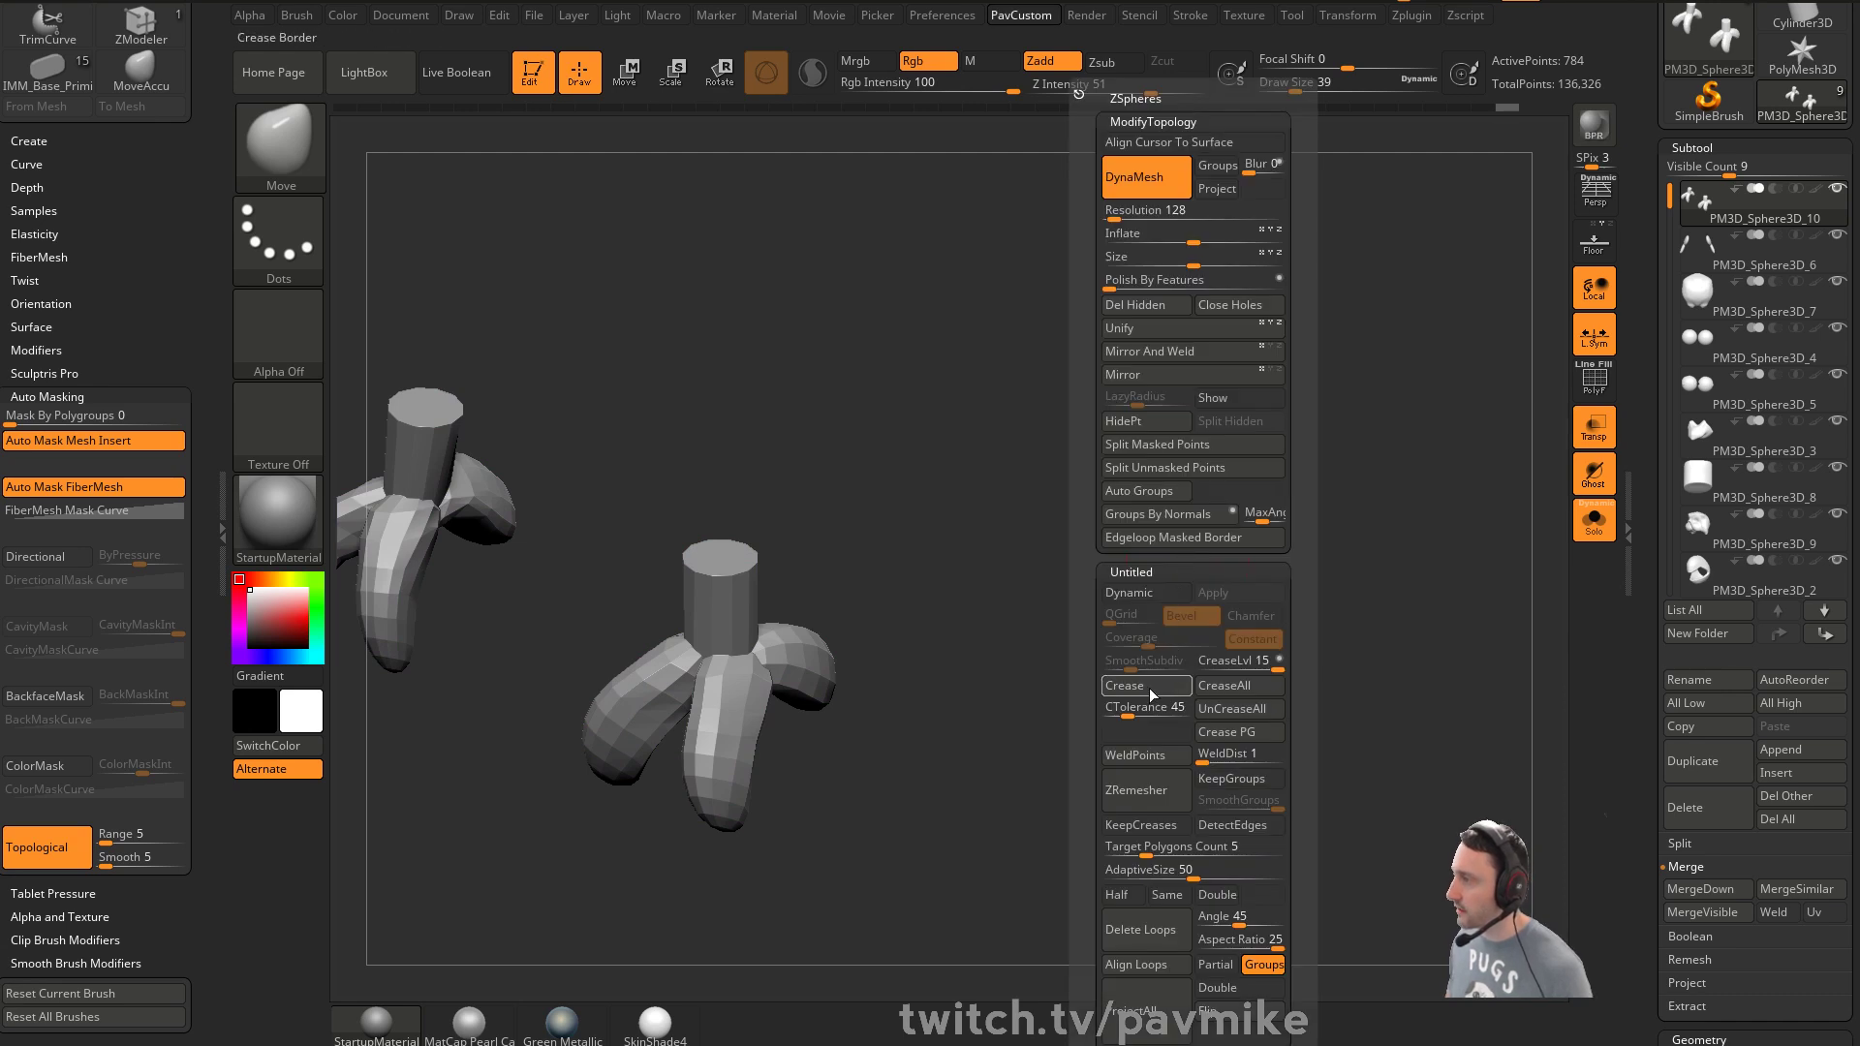
pyautogui.click(1148, 593)
pyautogui.click(1213, 594)
pyautogui.moveTo(957, 669)
pyautogui.keyDown('alt'); pyautogui.mouseDown(button='right')
pyautogui.moveTo(1028, 649)
pyautogui.moveTo(989, 579)
pyautogui.moveTo(1017, 540)
pyautogui.moveTo(994, 536)
pyautogui.moveTo(1076, 461)
pyautogui.moveTo(1071, 623)
pyautogui.moveTo(1099, 533)
pyautogui.moveTo(1165, 553)
pyautogui.mouseUp(button='right'); pyautogui.keyUp('alt')
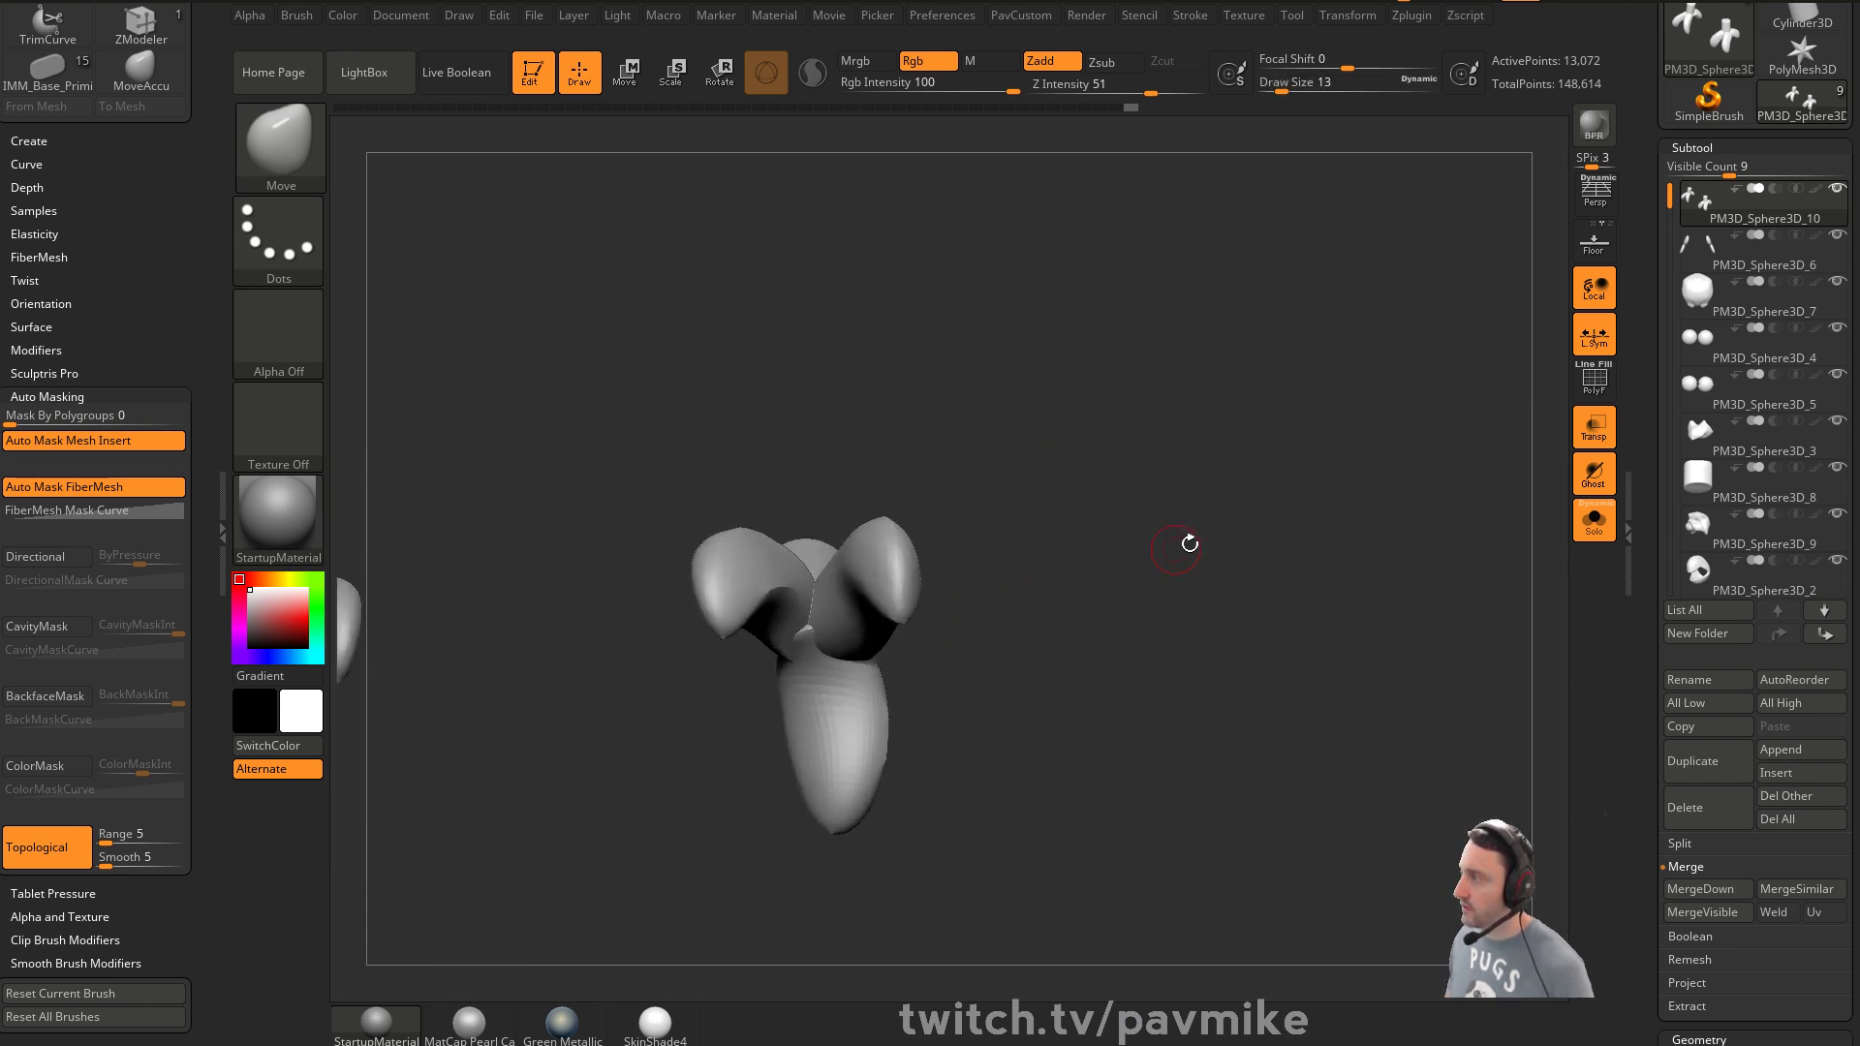
# Delete the feet's lower subdivision levels and apply Mirror And Weld to the dense mesh
pyautogui.click(1595, 381)
pyautogui.moveTo(1229, 460)
pyautogui.mouseDown(button='right')
pyautogui.moveTo(1230, 610)
pyautogui.moveTo(1183, 594)
pyautogui.mouseUp(button='right')
pyautogui.press('s')
pyautogui.press('w')
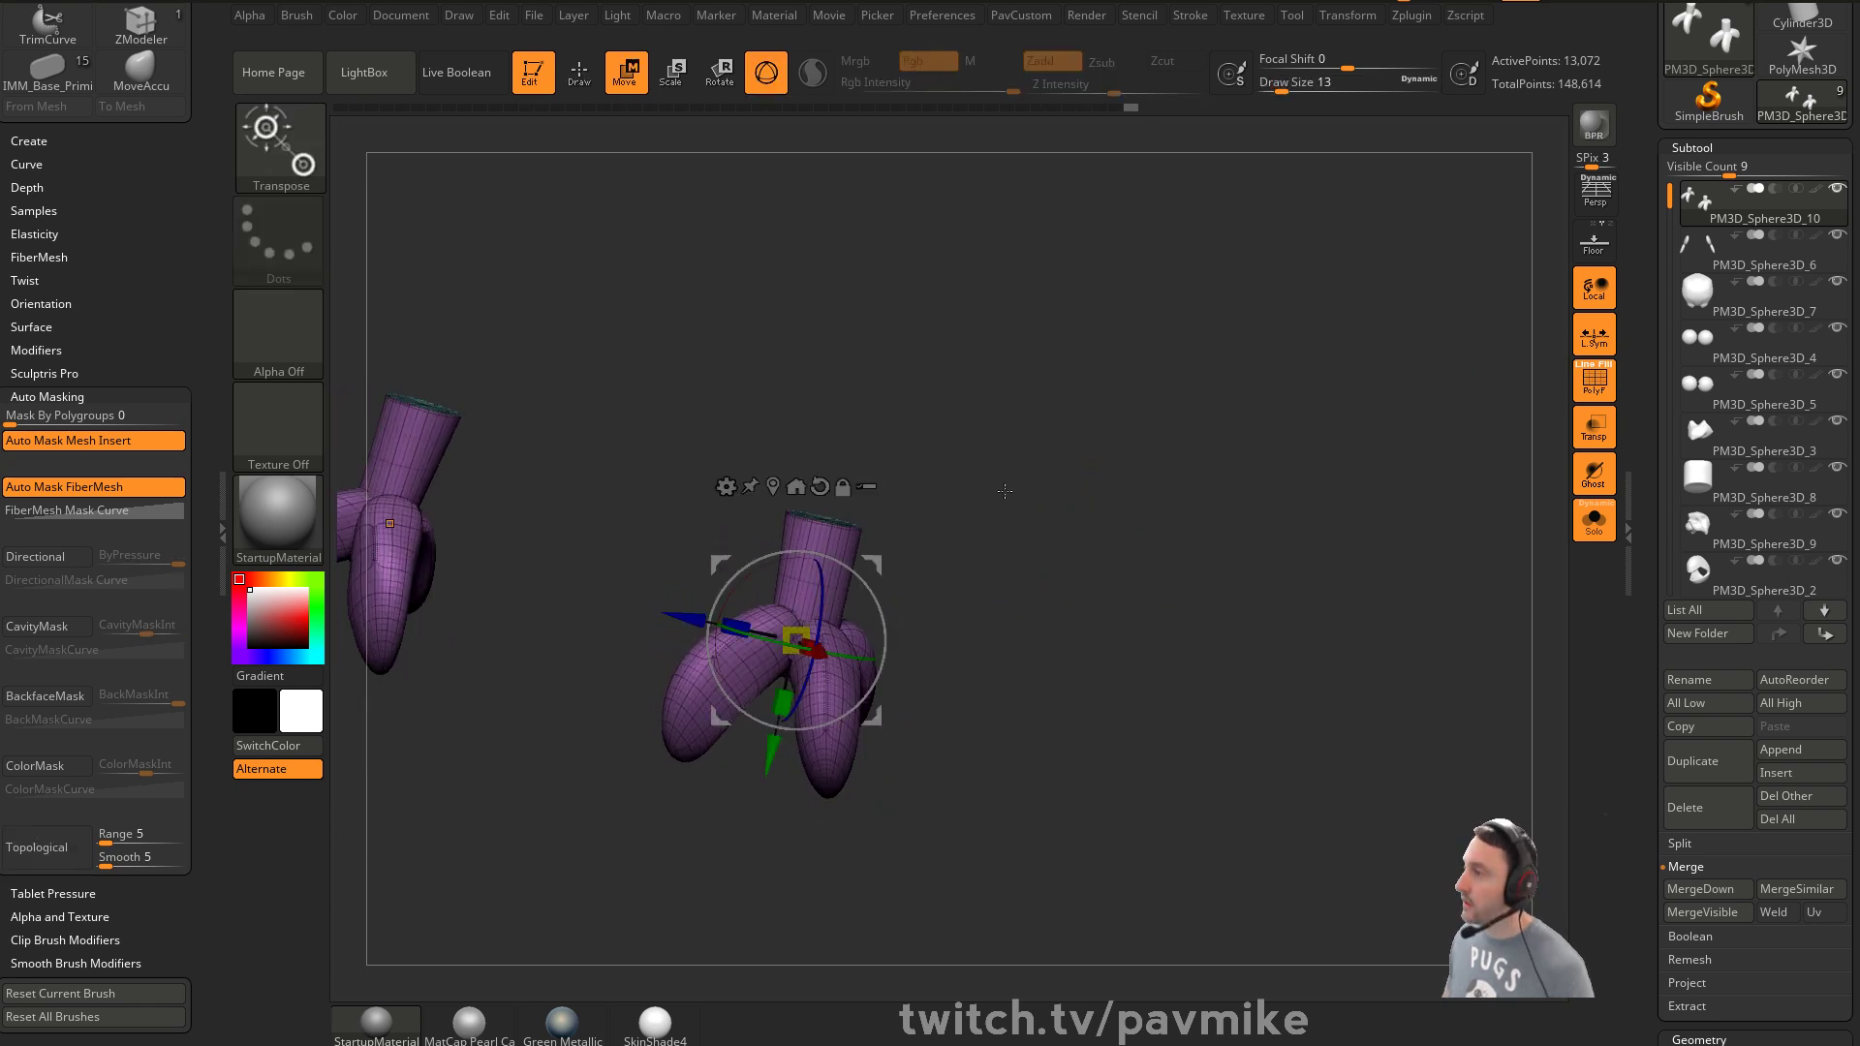
pyautogui.click(729, 491)
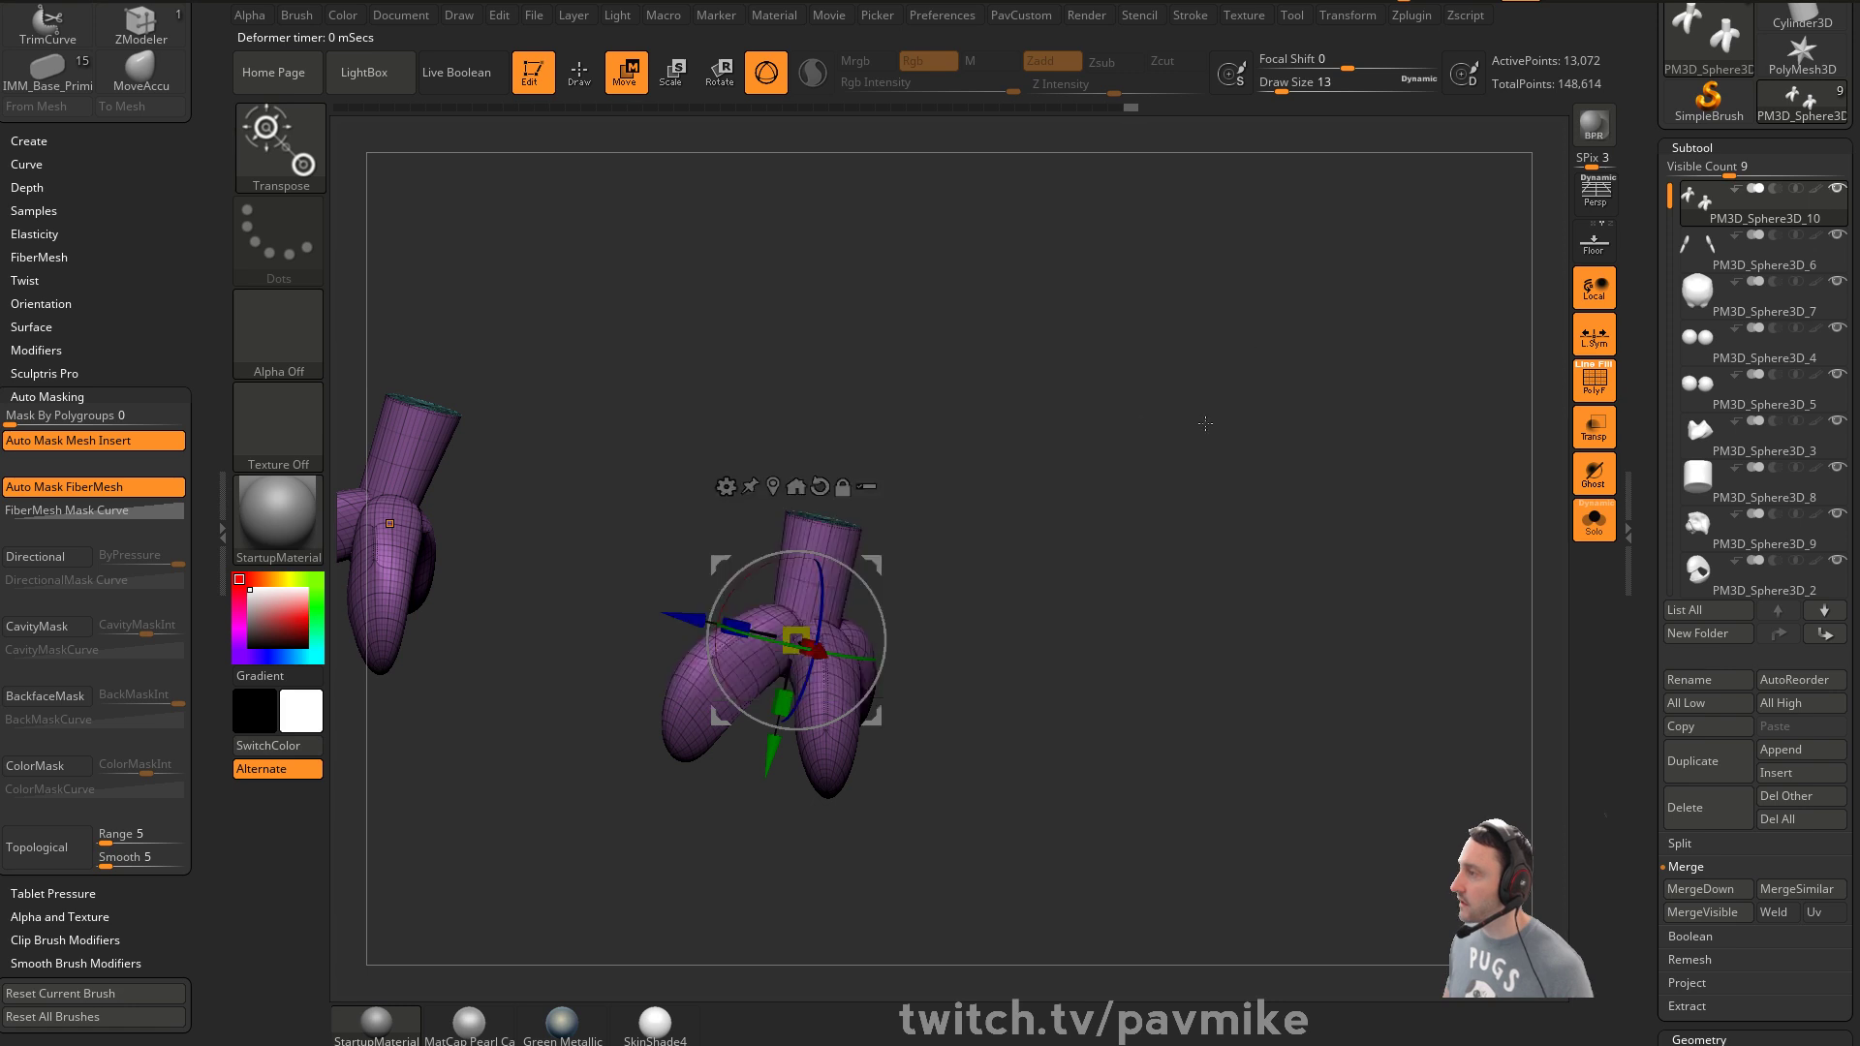
pyautogui.press('`')
pyautogui.scroll(-5, 1695, 620)
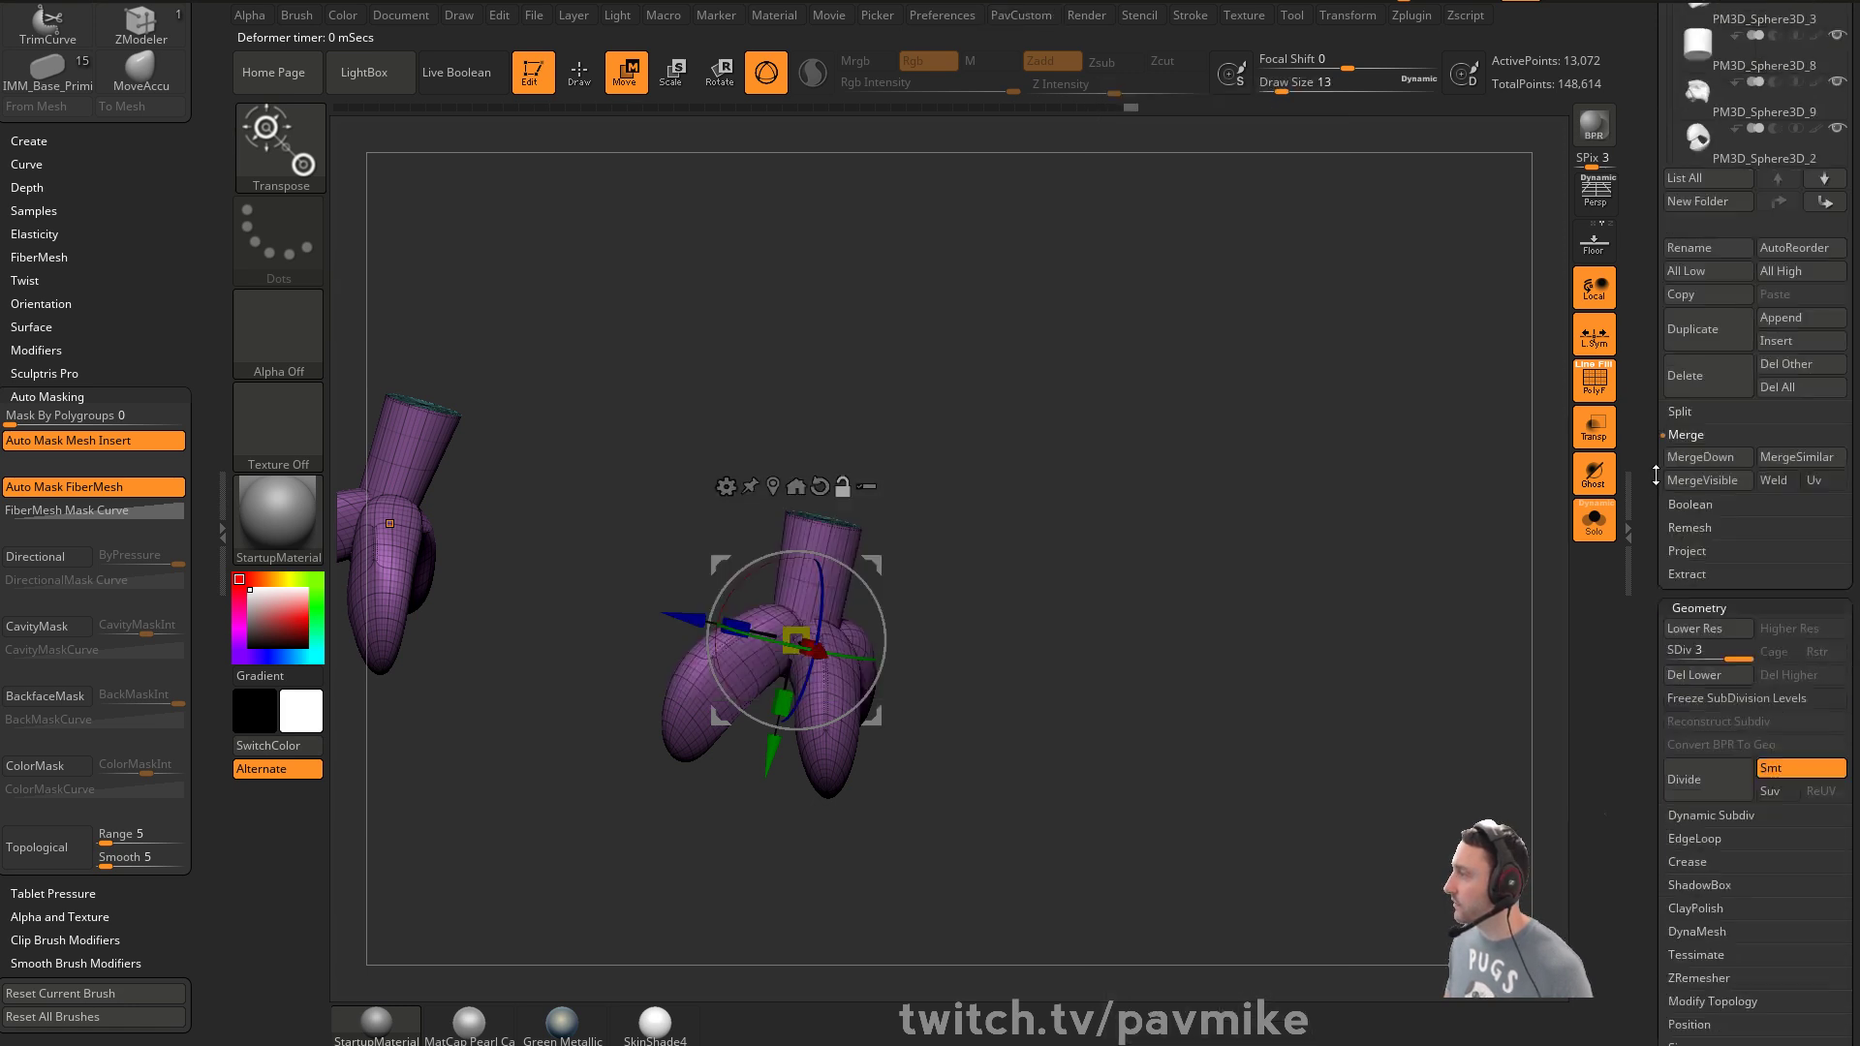
pyautogui.press('`')
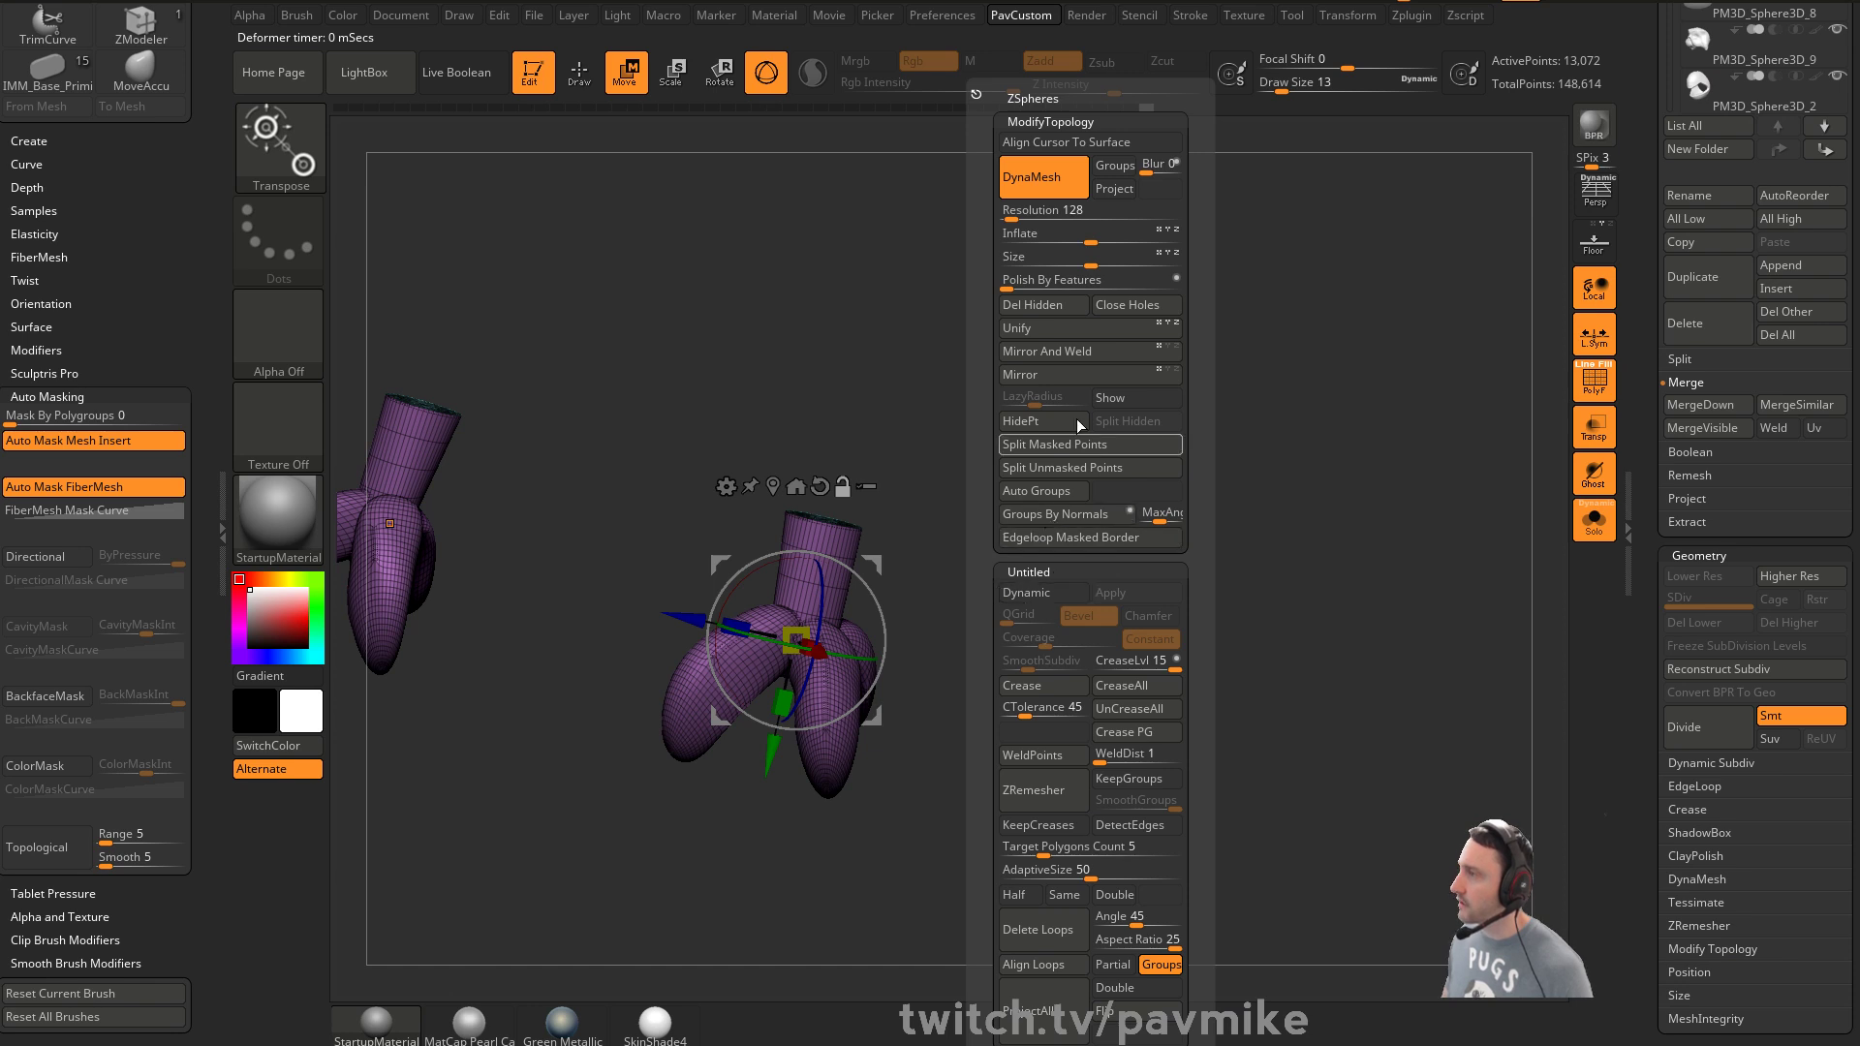
pyautogui.click(1091, 358)
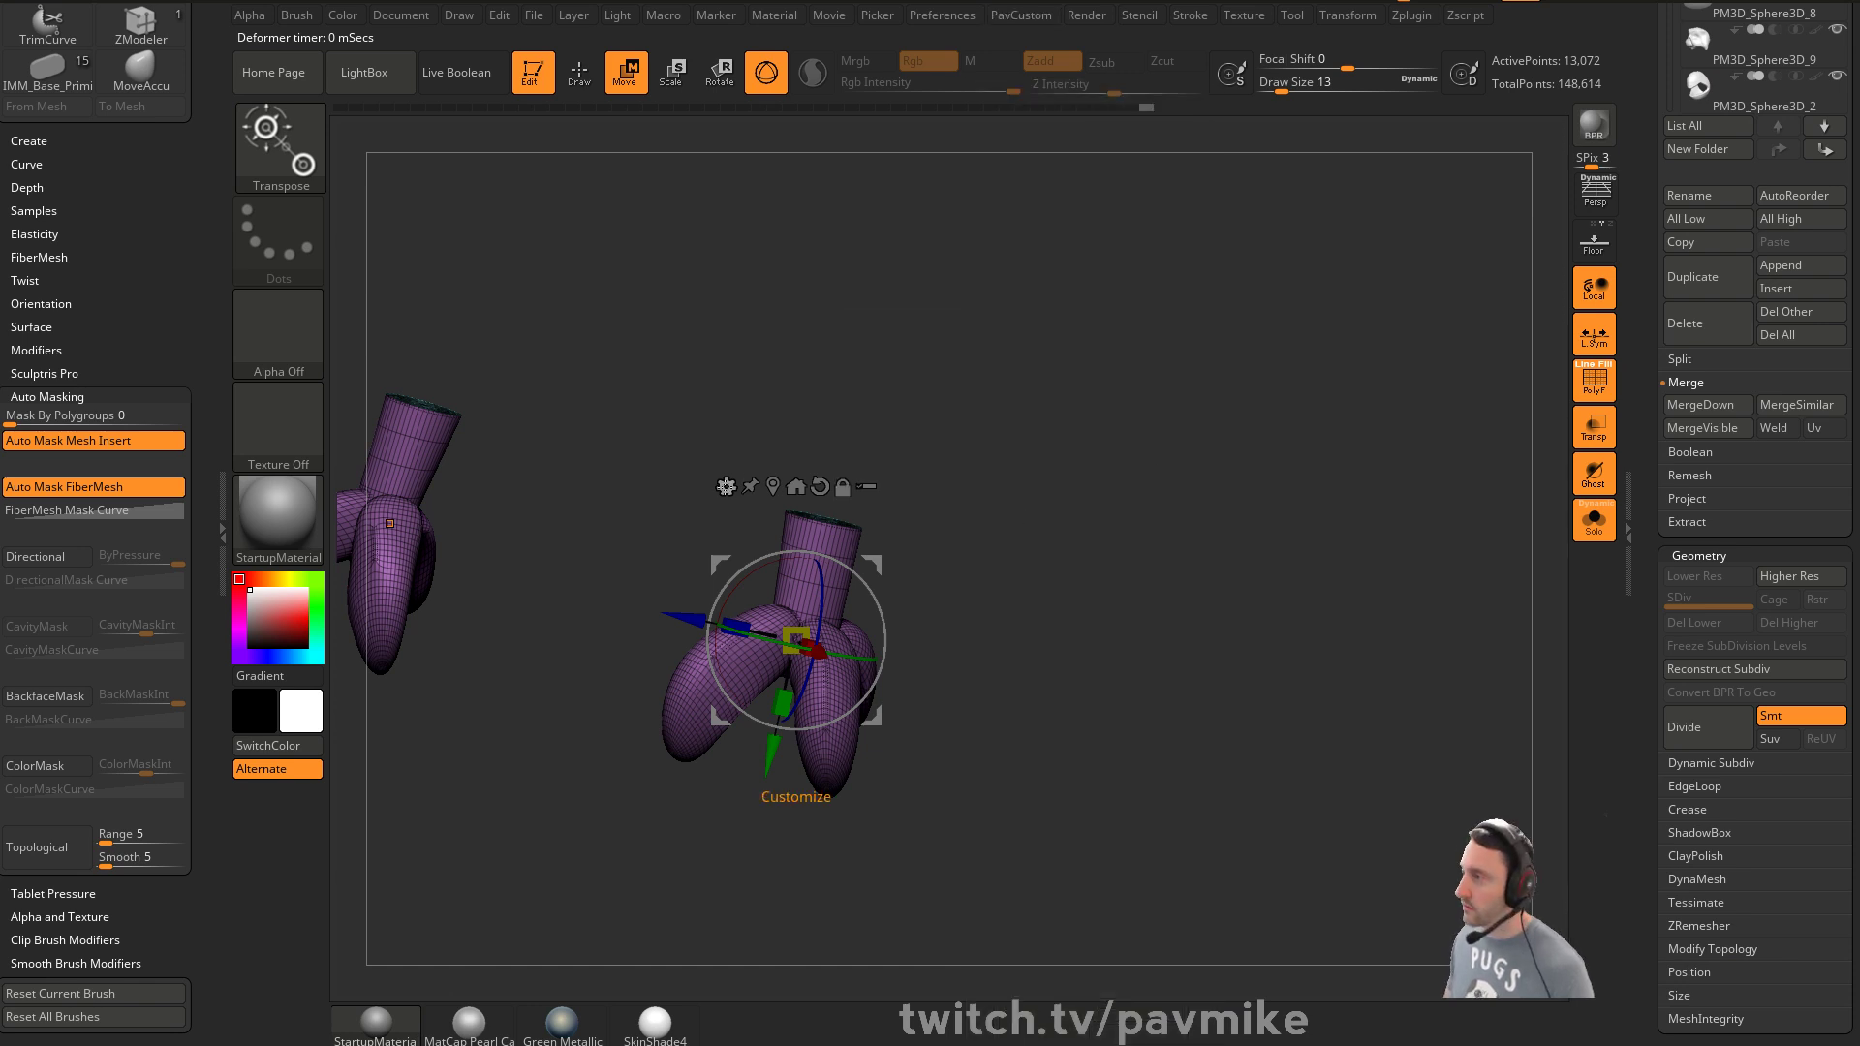
# Fuse the legs and toes into a single mesh with the gizmo's Remesh By Union and check the joints
pyautogui.click(726, 486)
pyautogui.click(1048, 621)
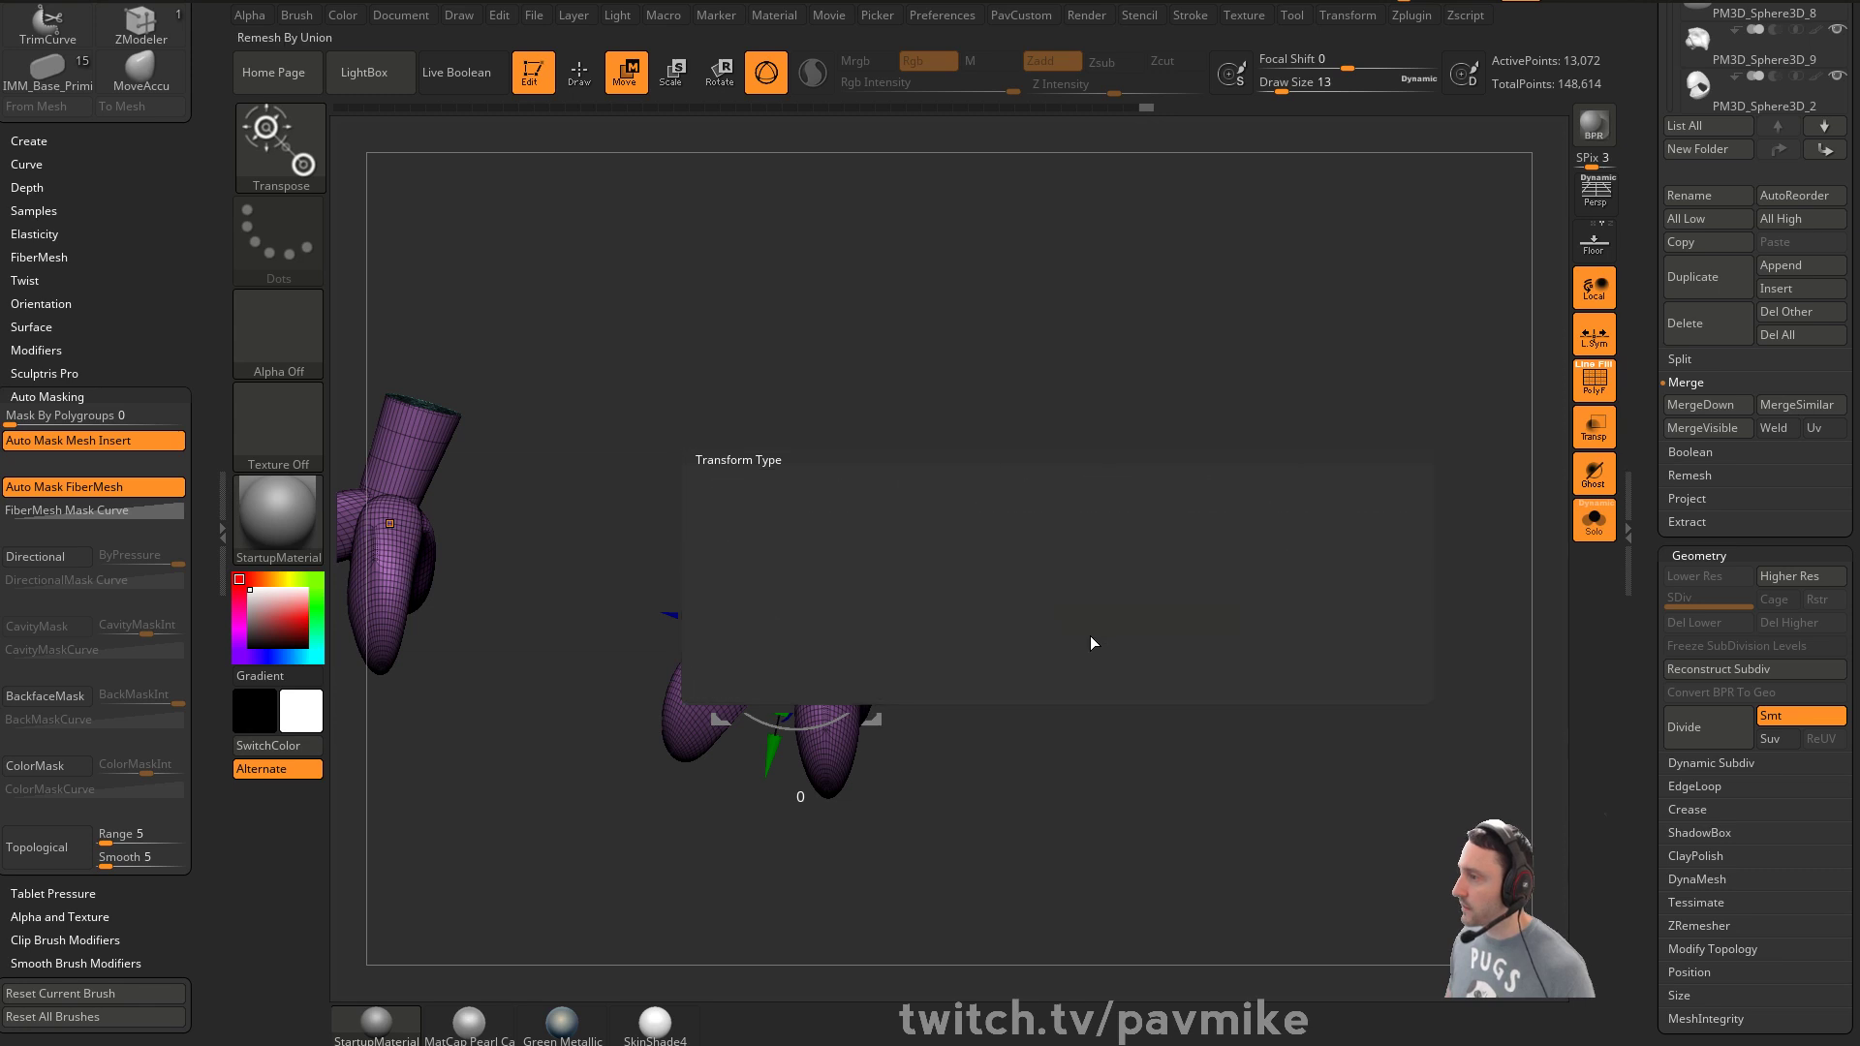
pyautogui.moveTo(1199, 608)
pyautogui.mouseDown()
pyautogui.moveTo(1046, 679)
pyautogui.moveTo(1190, 688)
pyautogui.moveTo(1221, 580)
pyautogui.moveTo(1185, 627)
pyautogui.mouseUp()
pyautogui.press('q')
pyautogui.press('s')
pyautogui.press('s')
pyautogui.moveTo(1185, 617)
pyautogui.mouseDown()
pyautogui.moveTo(1055, 647)
pyautogui.moveTo(1113, 619)
pyautogui.moveTo(1117, 587)
pyautogui.mouseUp()
# Retopologize the feet with ZRemesher using Half, KeepGroups and an AdaptiveSize of 0
pyautogui.press('3')
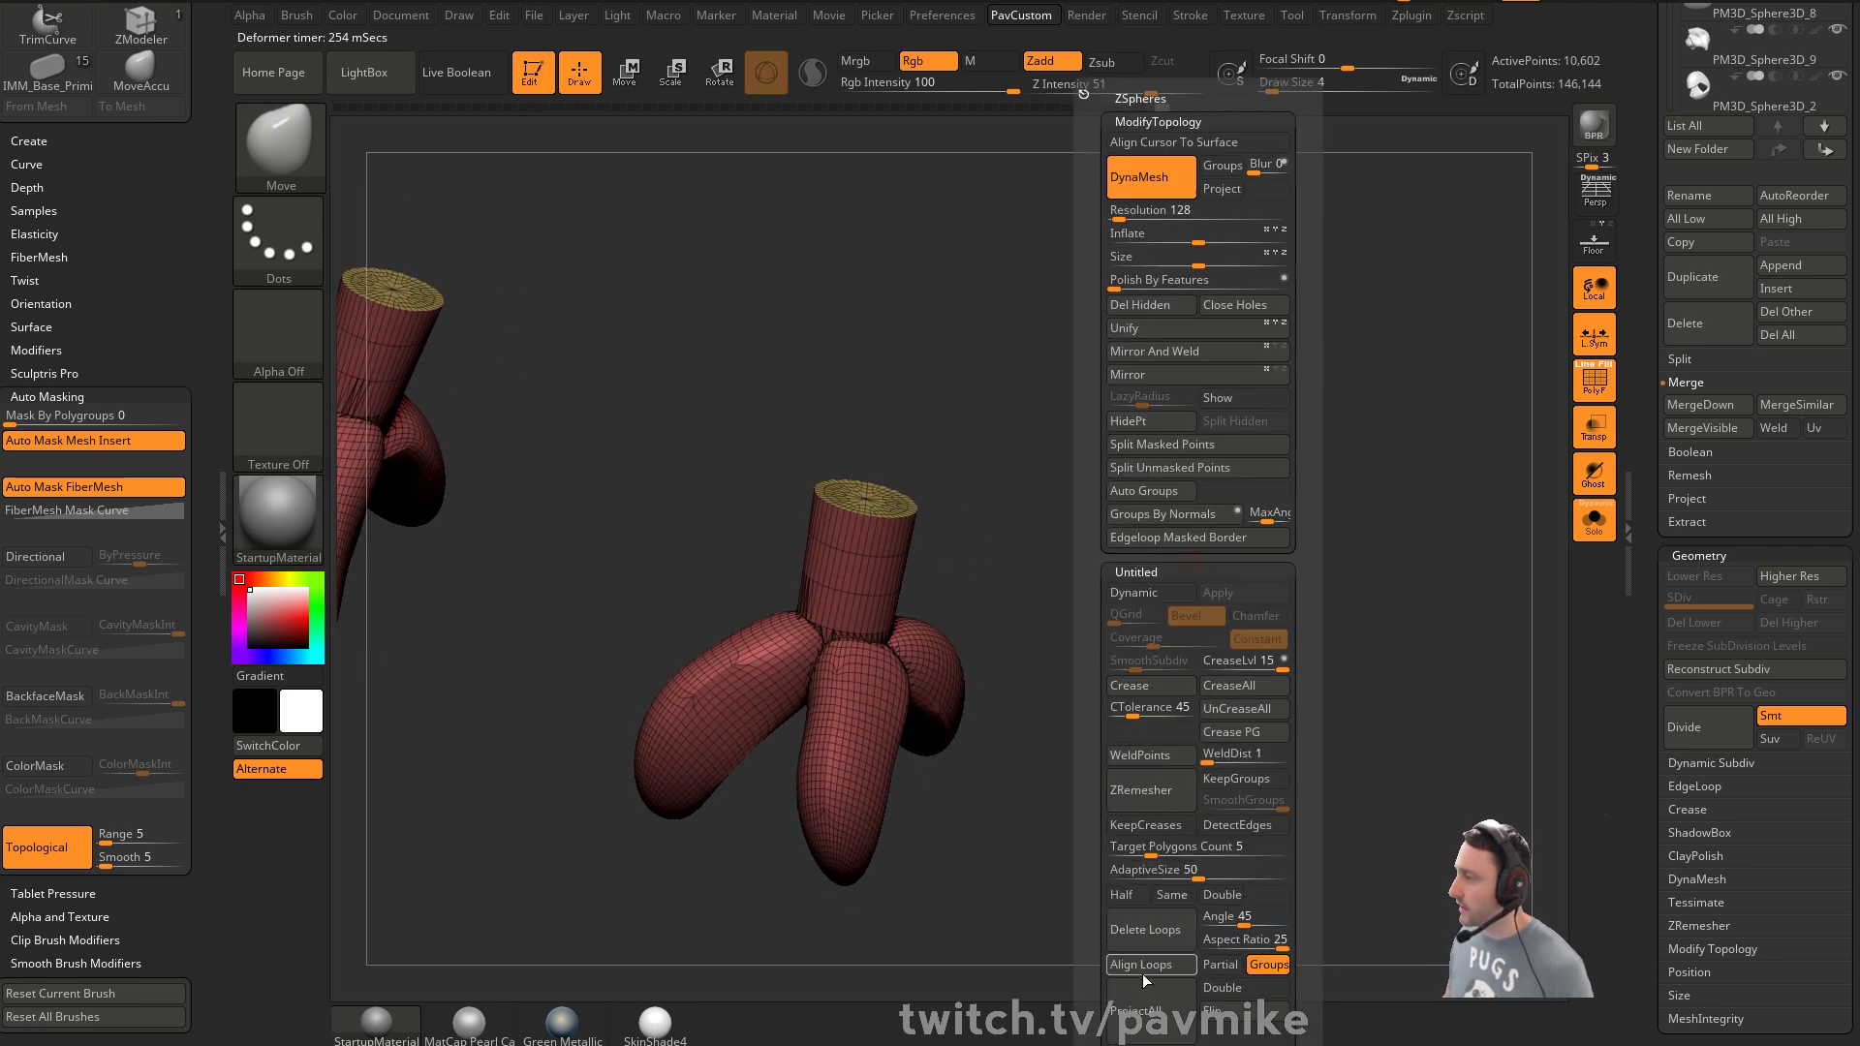
pyautogui.click(1122, 895)
pyautogui.moveTo(1153, 870); pyautogui.dragTo(1107, 876)
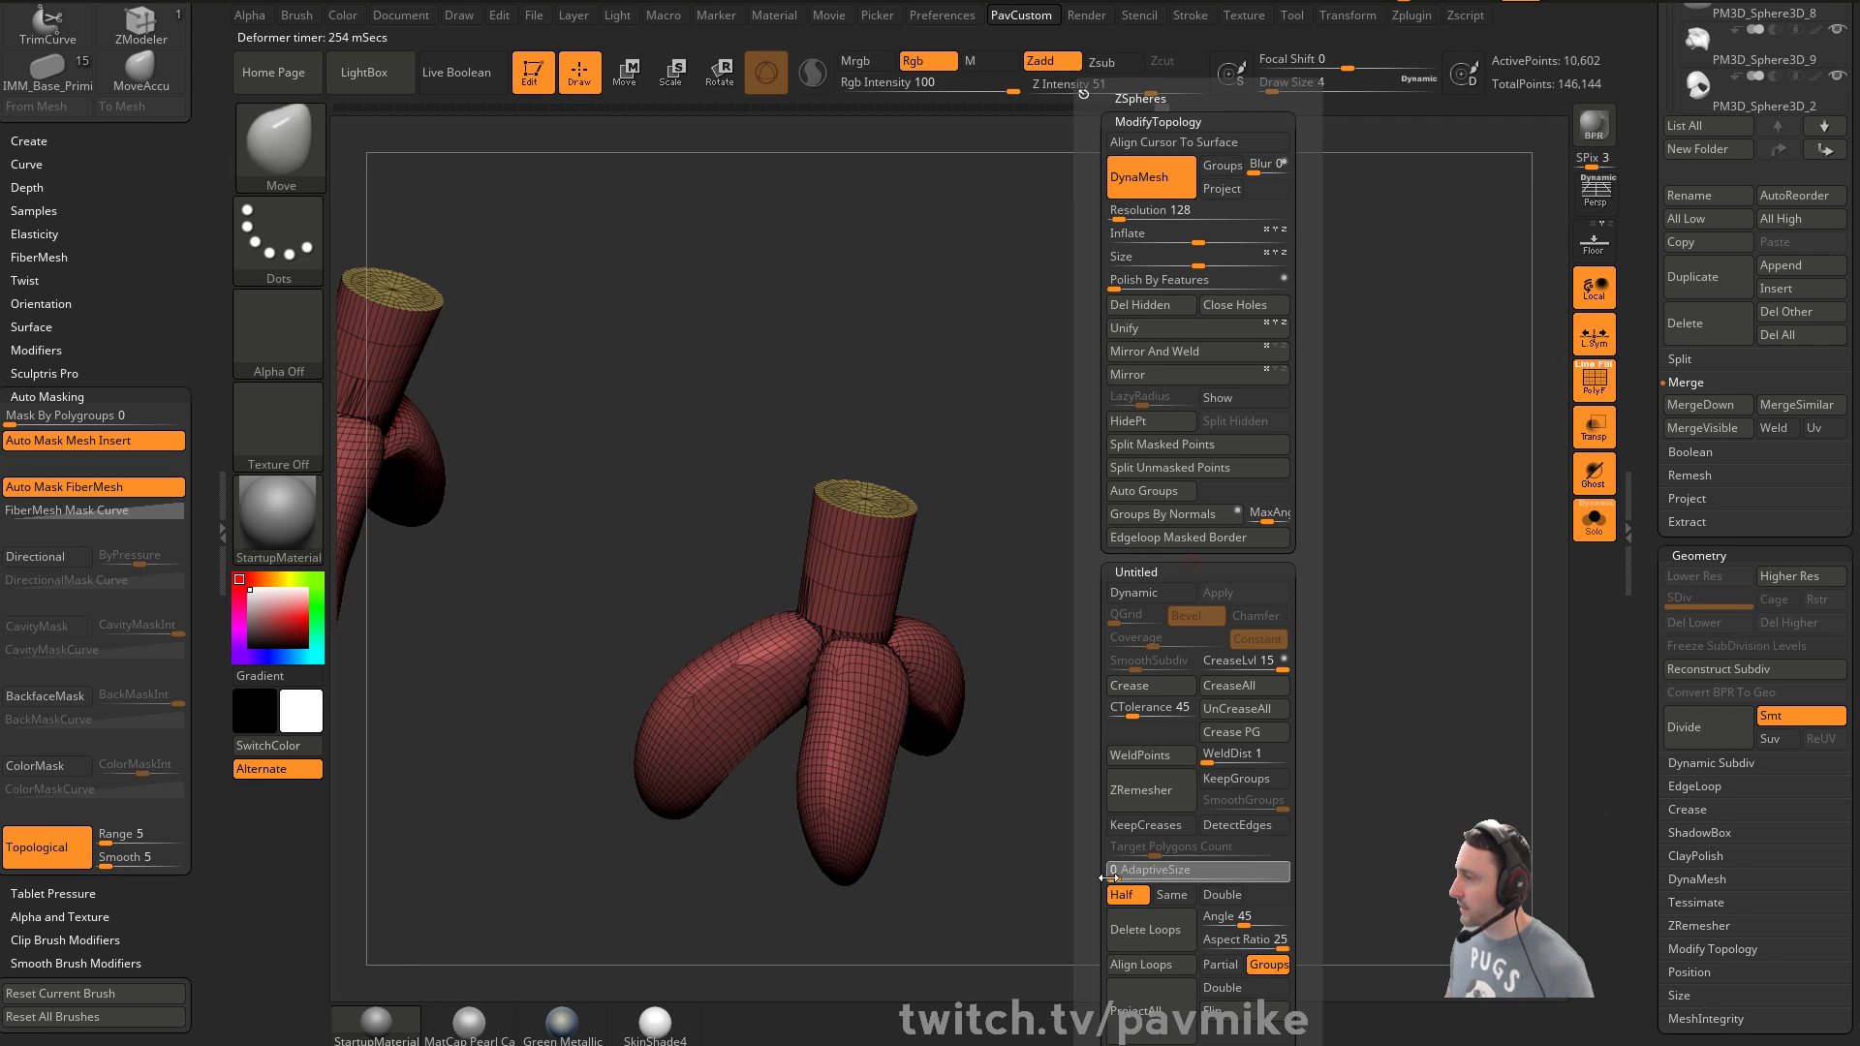
pyautogui.click(1163, 797)
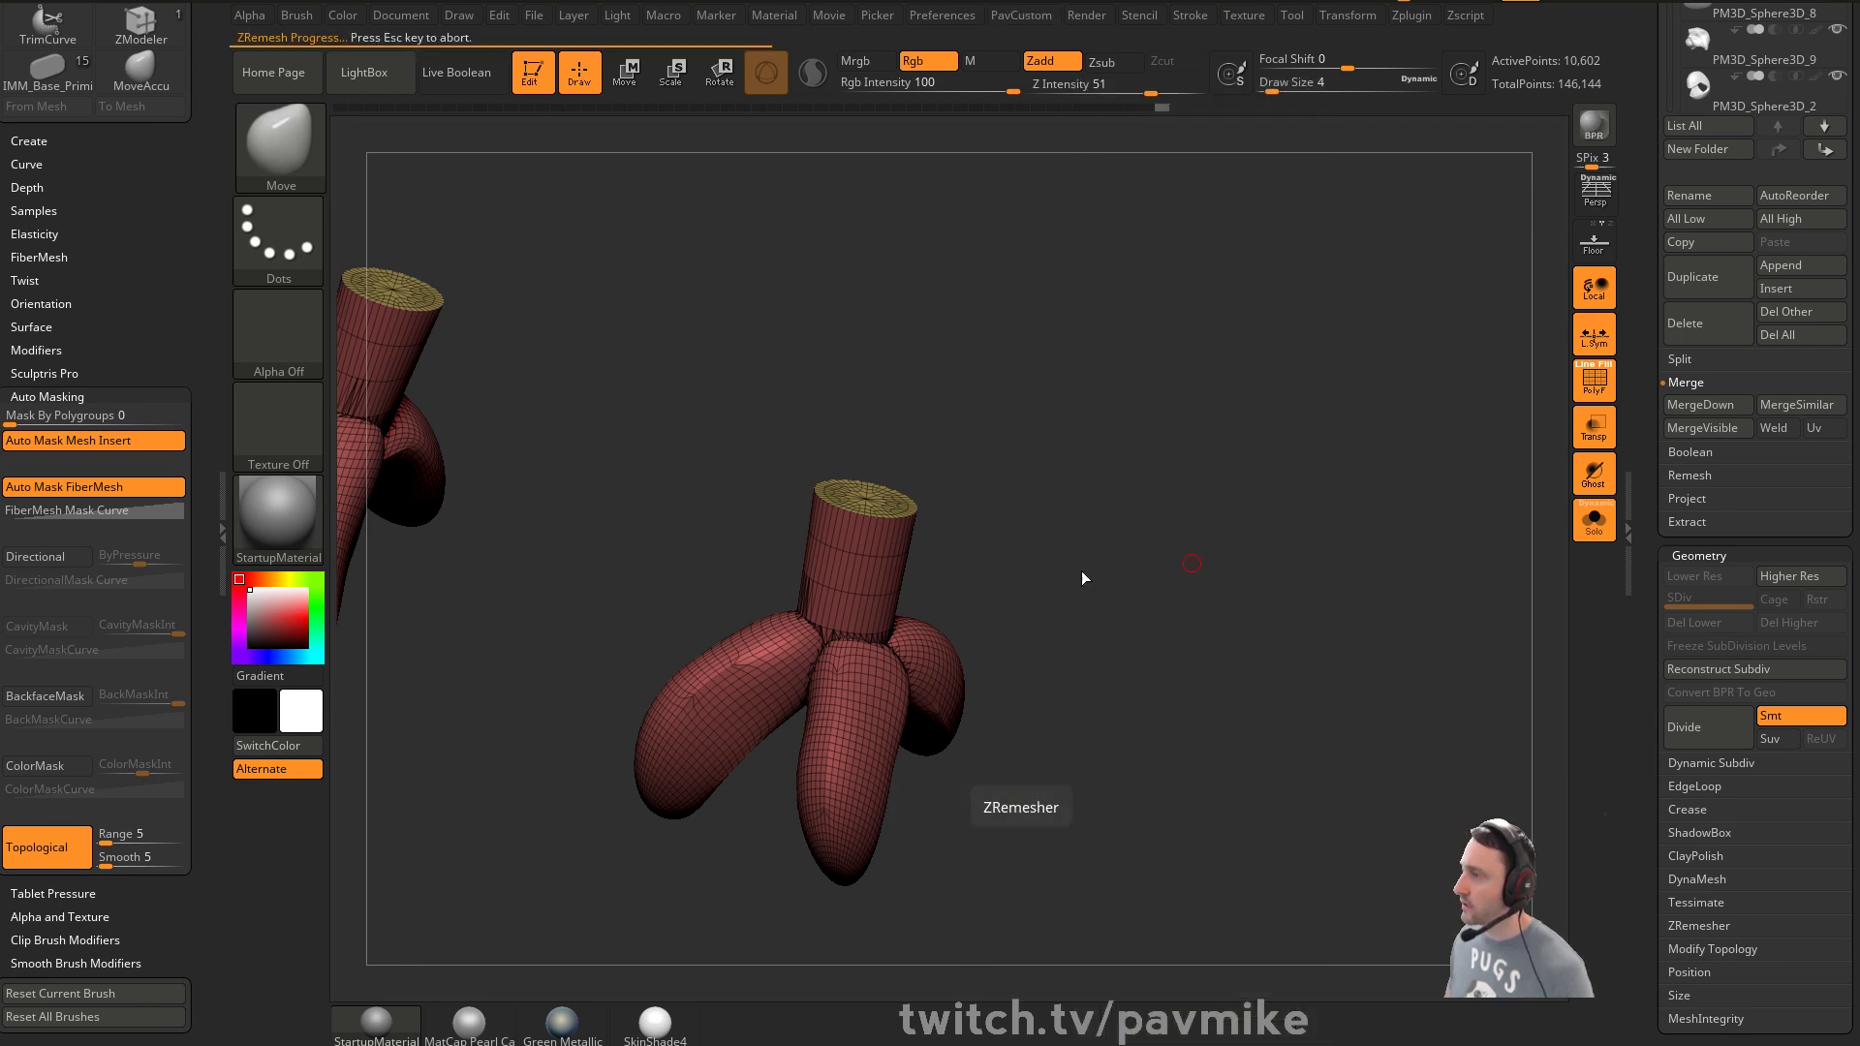
# Smooth the joints between the legs and toes all around using the SmoothStronger brush at draw size 14
pyautogui.moveTo(1142, 498)
pyautogui.mouseDown()
pyautogui.moveTo(1184, 525)
pyautogui.moveTo(1127, 549)
pyautogui.moveTo(1100, 424)
pyautogui.mouseUp()
pyautogui.press(']')
pyautogui.press('shift')
pyautogui.keyDown('shift'); pyautogui.moveTo(813, 696); pyautogui.dragTo(819, 654); pyautogui.keyUp('shift')
pyautogui.moveTo(946, 531); pyautogui.dragTo(979, 669)
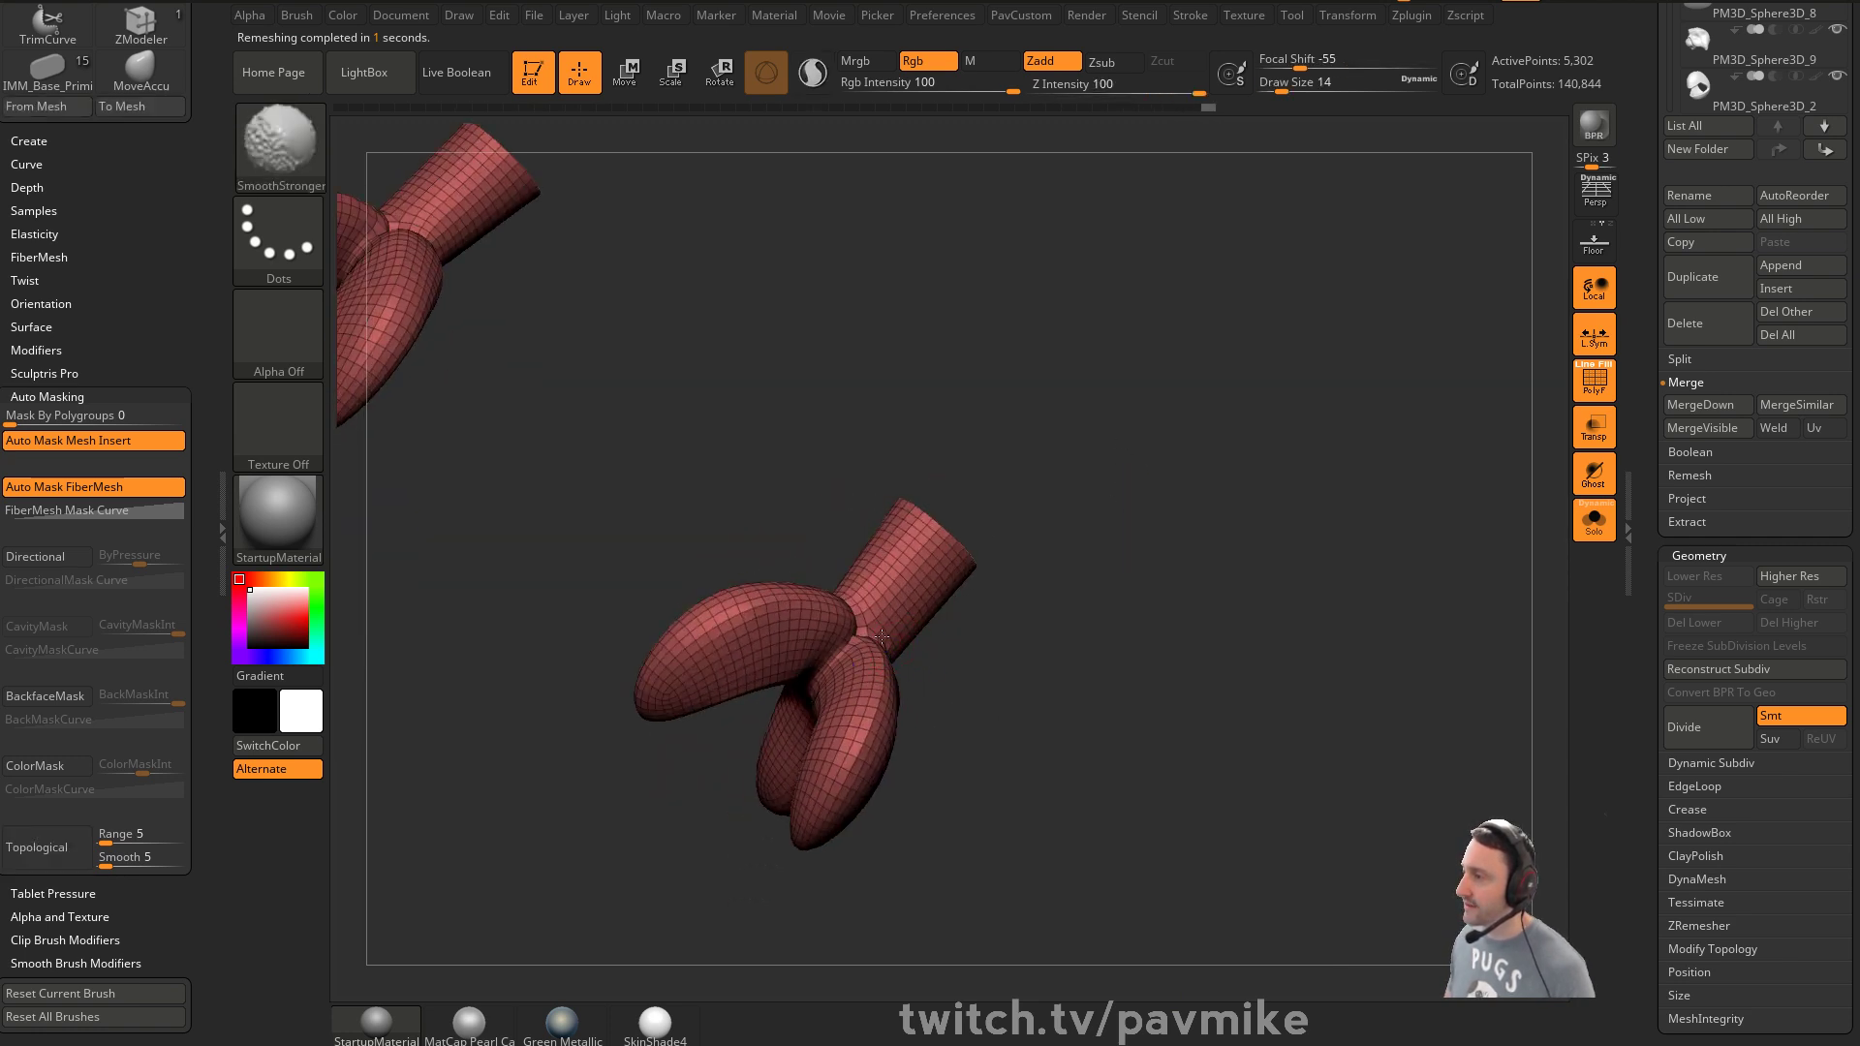
pyautogui.moveTo(1027, 601); pyautogui.dragTo(1046, 669)
pyautogui.keyDown('shift'); pyautogui.moveTo(851, 620); pyautogui.dragTo(877, 648); pyautogui.keyUp('shift')
pyautogui.moveTo(1053, 664)
pyautogui.mouseDown()
pyautogui.moveTo(930, 649)
pyautogui.moveTo(967, 661)
pyautogui.mouseUp()
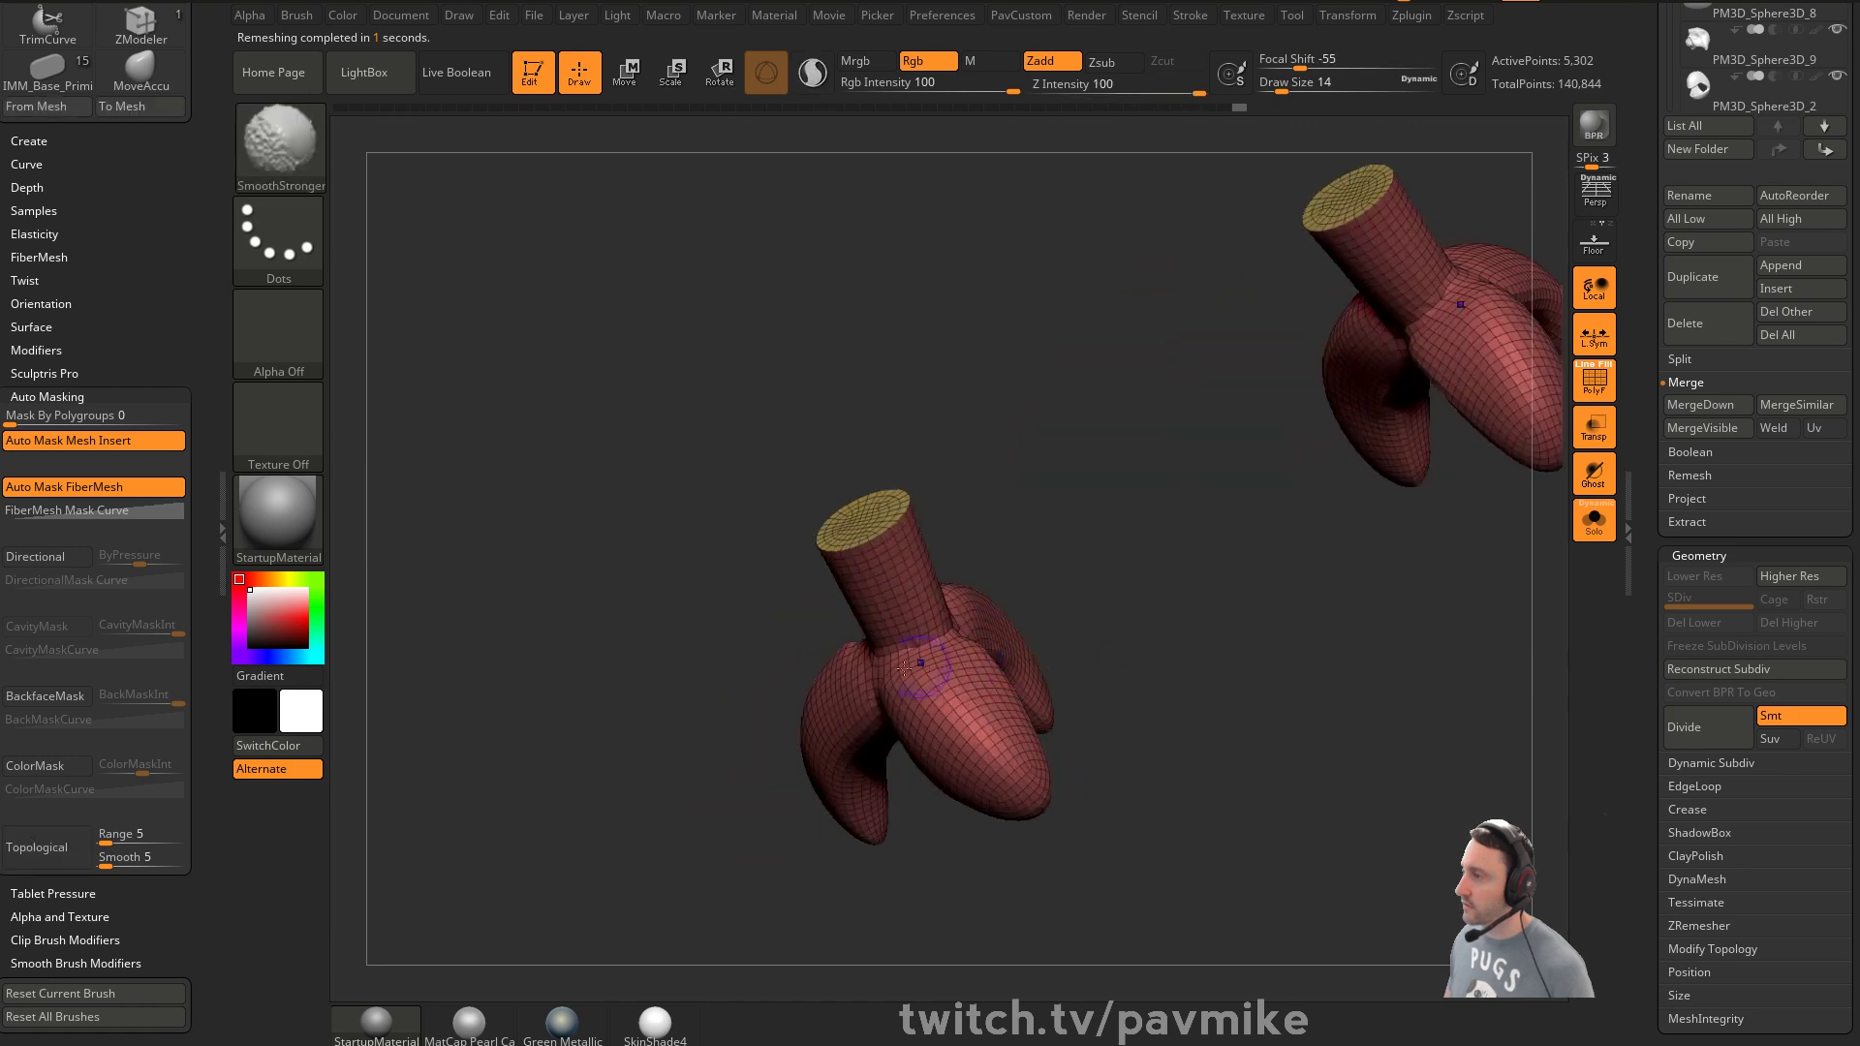
pyautogui.moveTo(1088, 582); pyautogui.dragTo(1056, 572)
pyautogui.moveTo(926, 643)
pyautogui.keyDown('shift'); pyautogui.mouseDown()
pyautogui.moveTo(989, 619)
pyautogui.moveTo(980, 588)
pyautogui.mouseUp(); pyautogui.keyUp('shift')
pyautogui.moveTo(790, 582); pyautogui.dragTo(1211, 465)
pyautogui.click(1593, 380)
pyautogui.click(1594, 380)
pyautogui.moveTo(1327, 459); pyautogui.dragTo(1176, 581)
# Run ZRemesher again on the smoothed feet with Half and KeepGroups to reduce the polygons further
pyautogui.press('2')
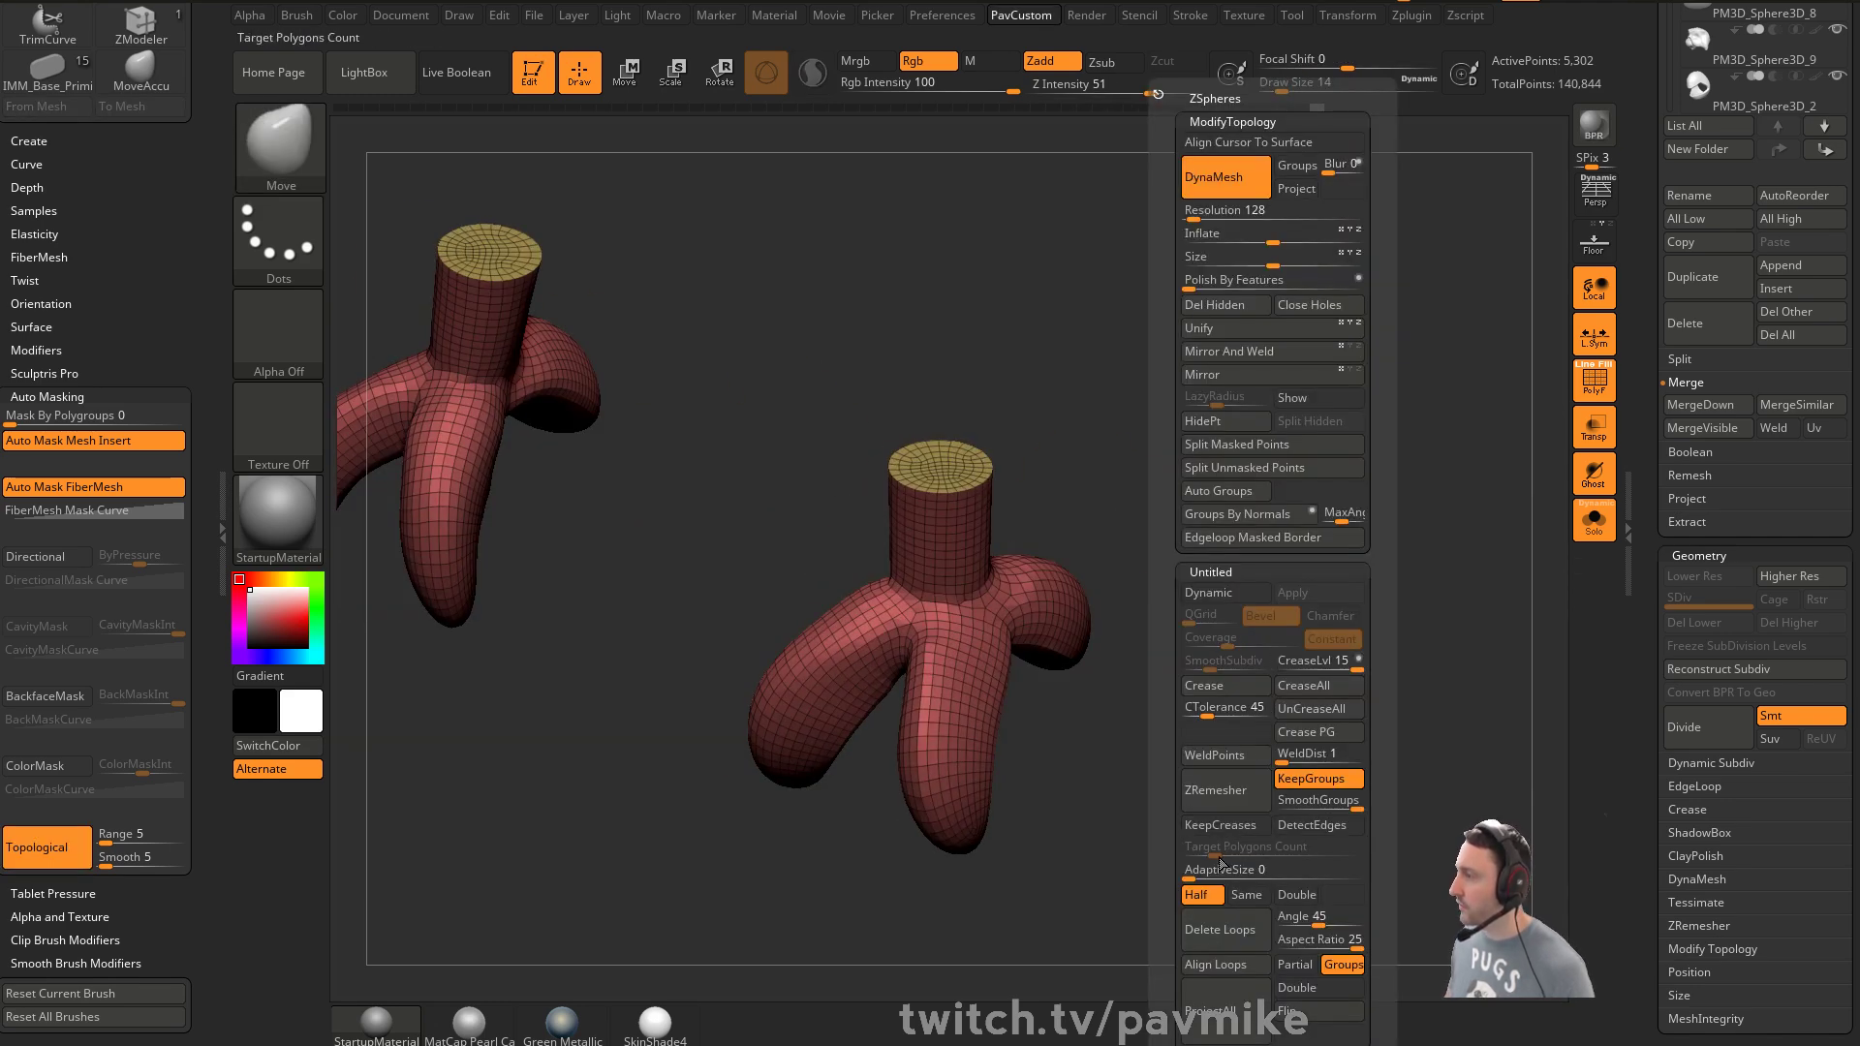
pyautogui.click(1222, 802)
pyautogui.moveTo(1226, 806)
pyautogui.mouseDown()
pyautogui.moveTo(1238, 696)
pyautogui.moveTo(1050, 523)
pyautogui.mouseUp()
# Isolate the flat cap polygroup on top of the legs with SelectRect, invert the visibility and delete the hidden caps
pyautogui.hotkey('ctrl', 'shift')
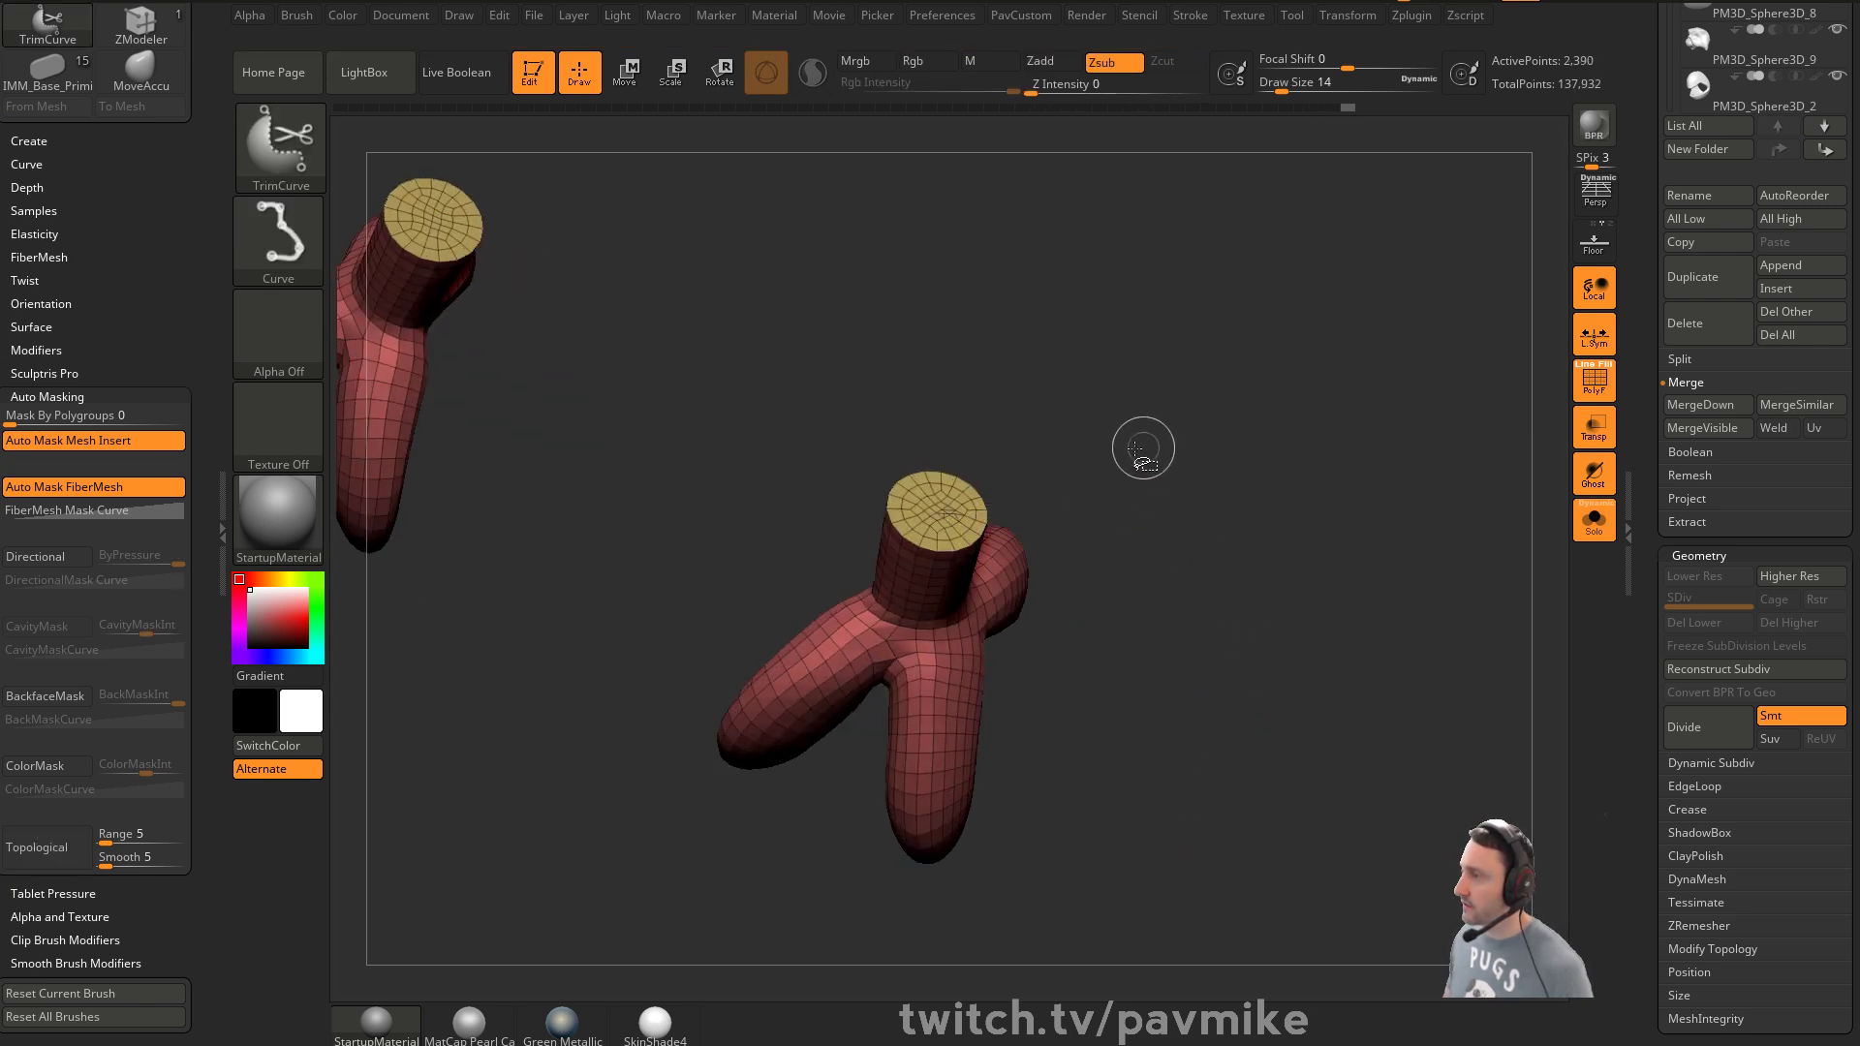
pyautogui.keyDown('ctrl'); pyautogui.keyDown('shift'); pyautogui.click(291, 153); pyautogui.keyUp('shift'); pyautogui.keyUp('ctrl')
pyautogui.keyDown('ctrl'); pyautogui.keyDown('shift'); pyautogui.click(395, 161); pyautogui.keyUp('shift'); pyautogui.keyUp('ctrl')
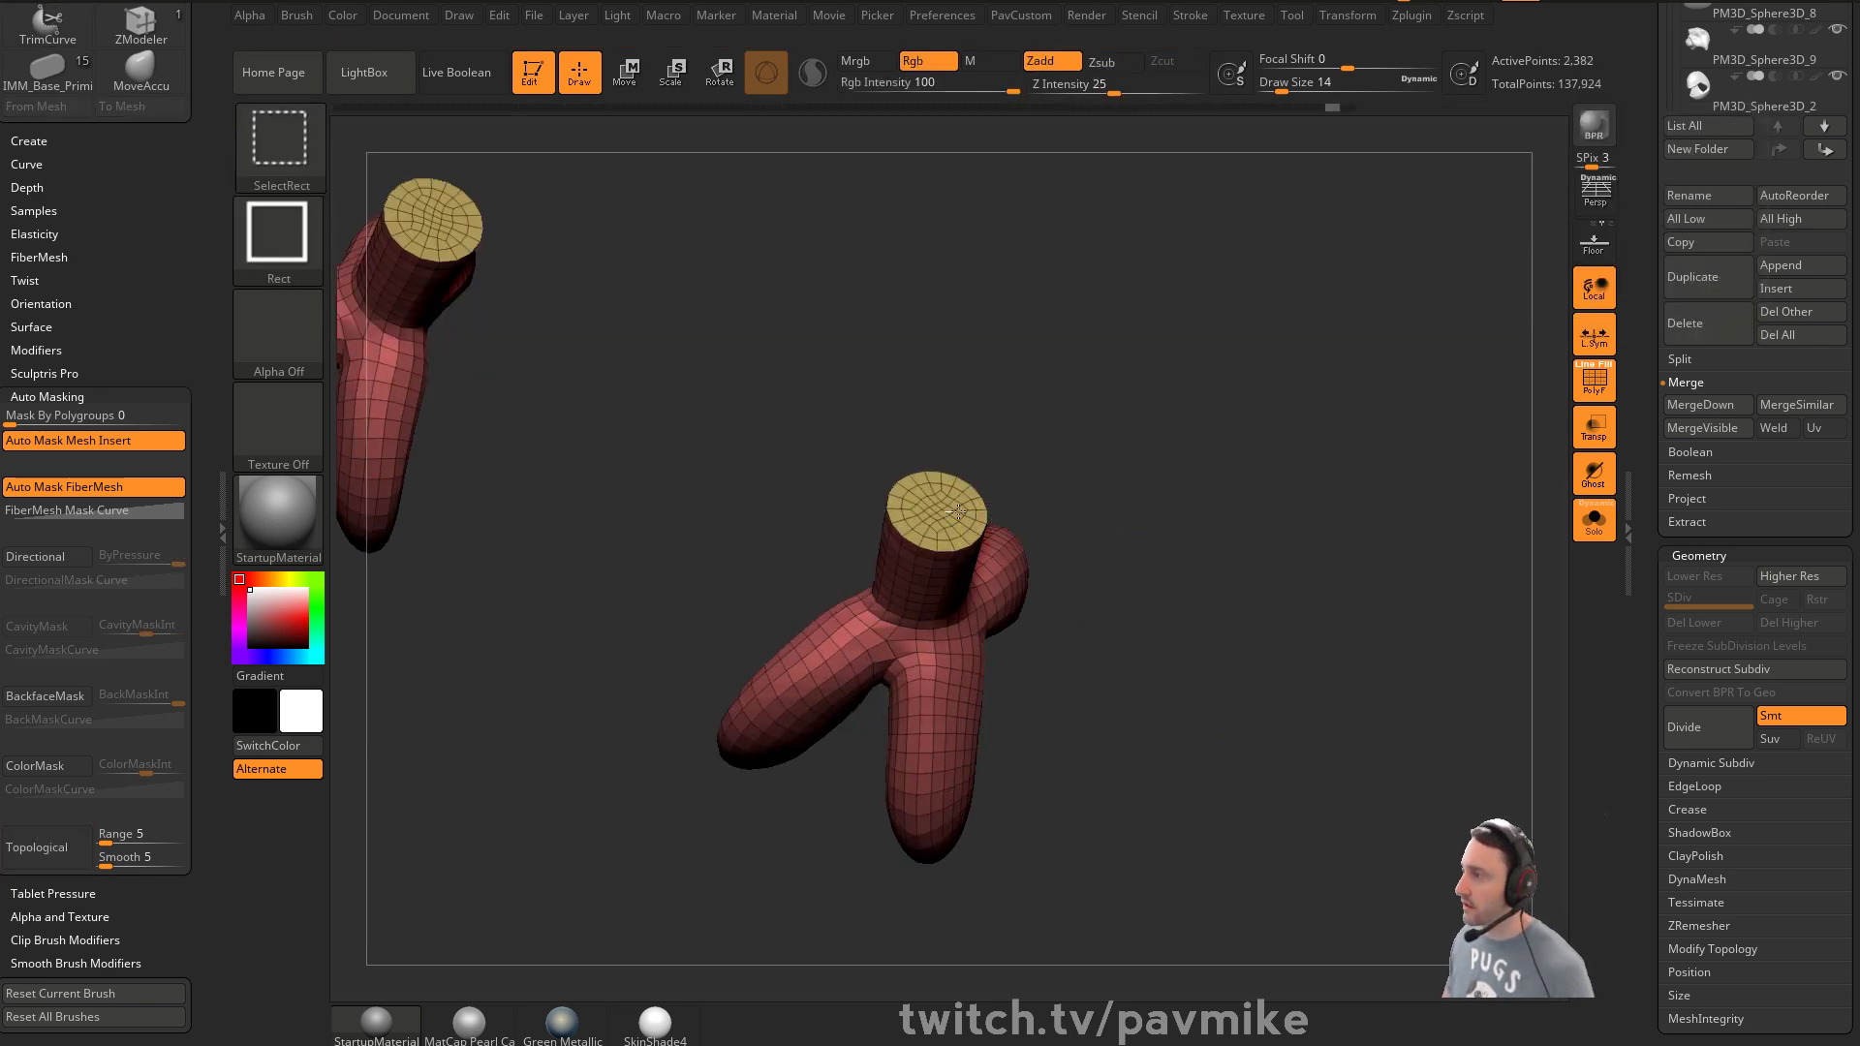
pyautogui.keyDown('ctrl'); pyautogui.keyDown('shift'); pyautogui.click(948, 517); pyautogui.keyUp('shift'); pyautogui.keyUp('ctrl')
pyautogui.keyDown('ctrl'); pyautogui.keyDown('shift'); pyautogui.moveTo(1246, 562); pyautogui.dragTo(1285, 588); pyautogui.keyUp('shift'); pyautogui.keyUp('ctrl')
pyautogui.press('1')
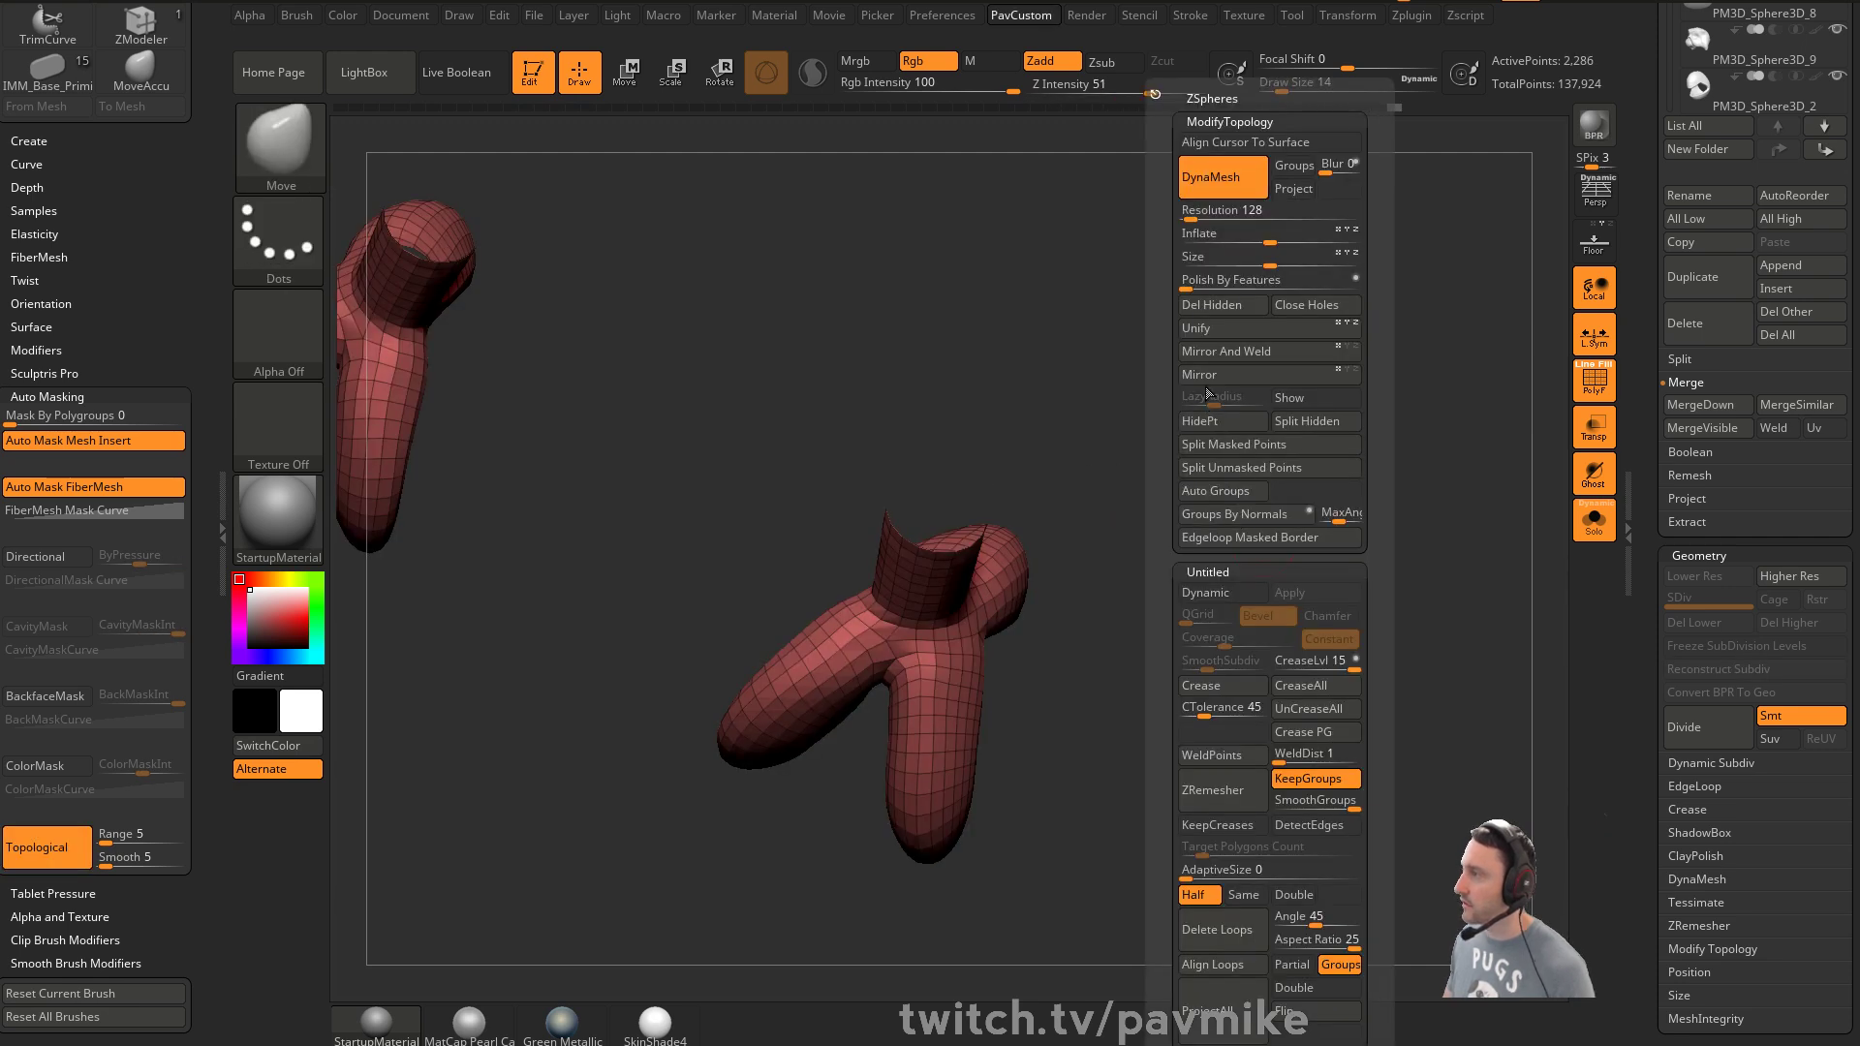
# Close the open tops of the legs with ZModeler's edge action Close set to Convex Hole
pyautogui.press('b')
pyautogui.press('z')
pyautogui.press('m')
pyautogui.moveTo(985, 519)
pyautogui.keyDown('alt'); pyautogui.mouseDown()
pyautogui.moveTo(1270, 490)
pyautogui.moveTo(1088, 517)
pyautogui.mouseUp(); pyautogui.keyUp('alt')
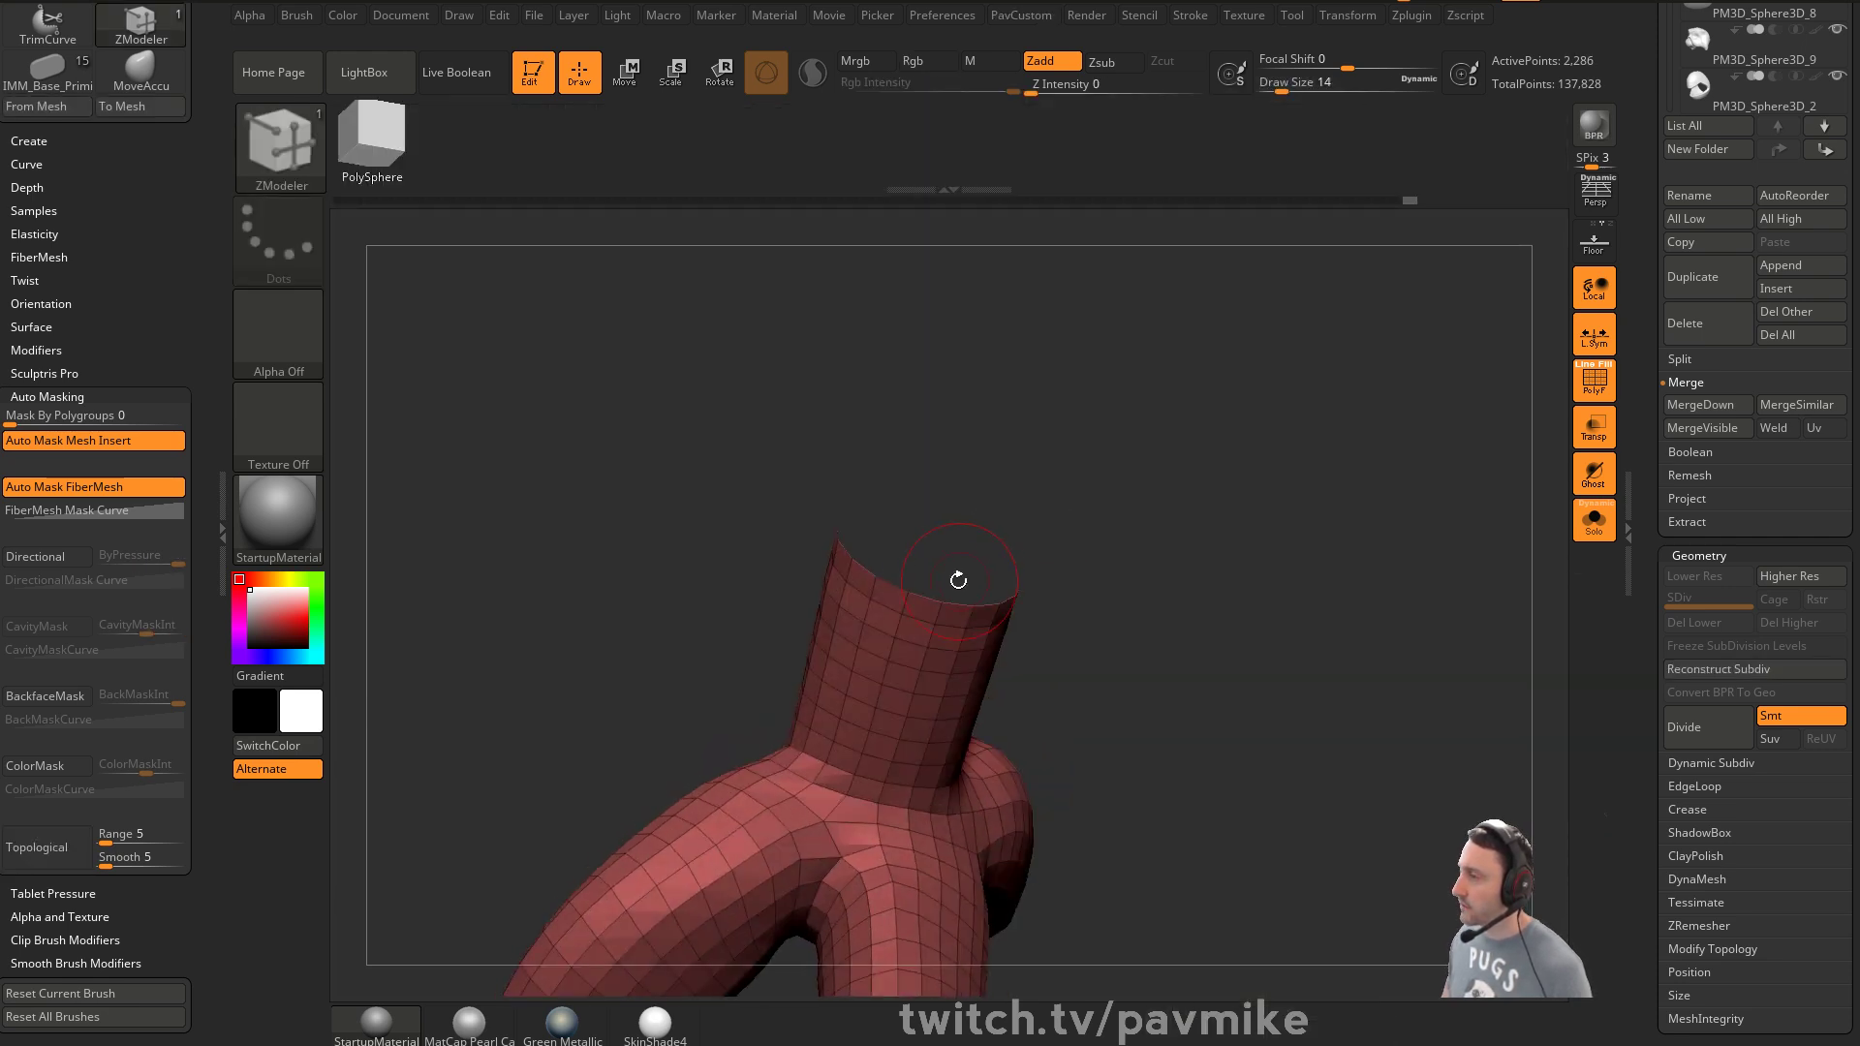
pyautogui.press('space')
pyautogui.click(760, 574)
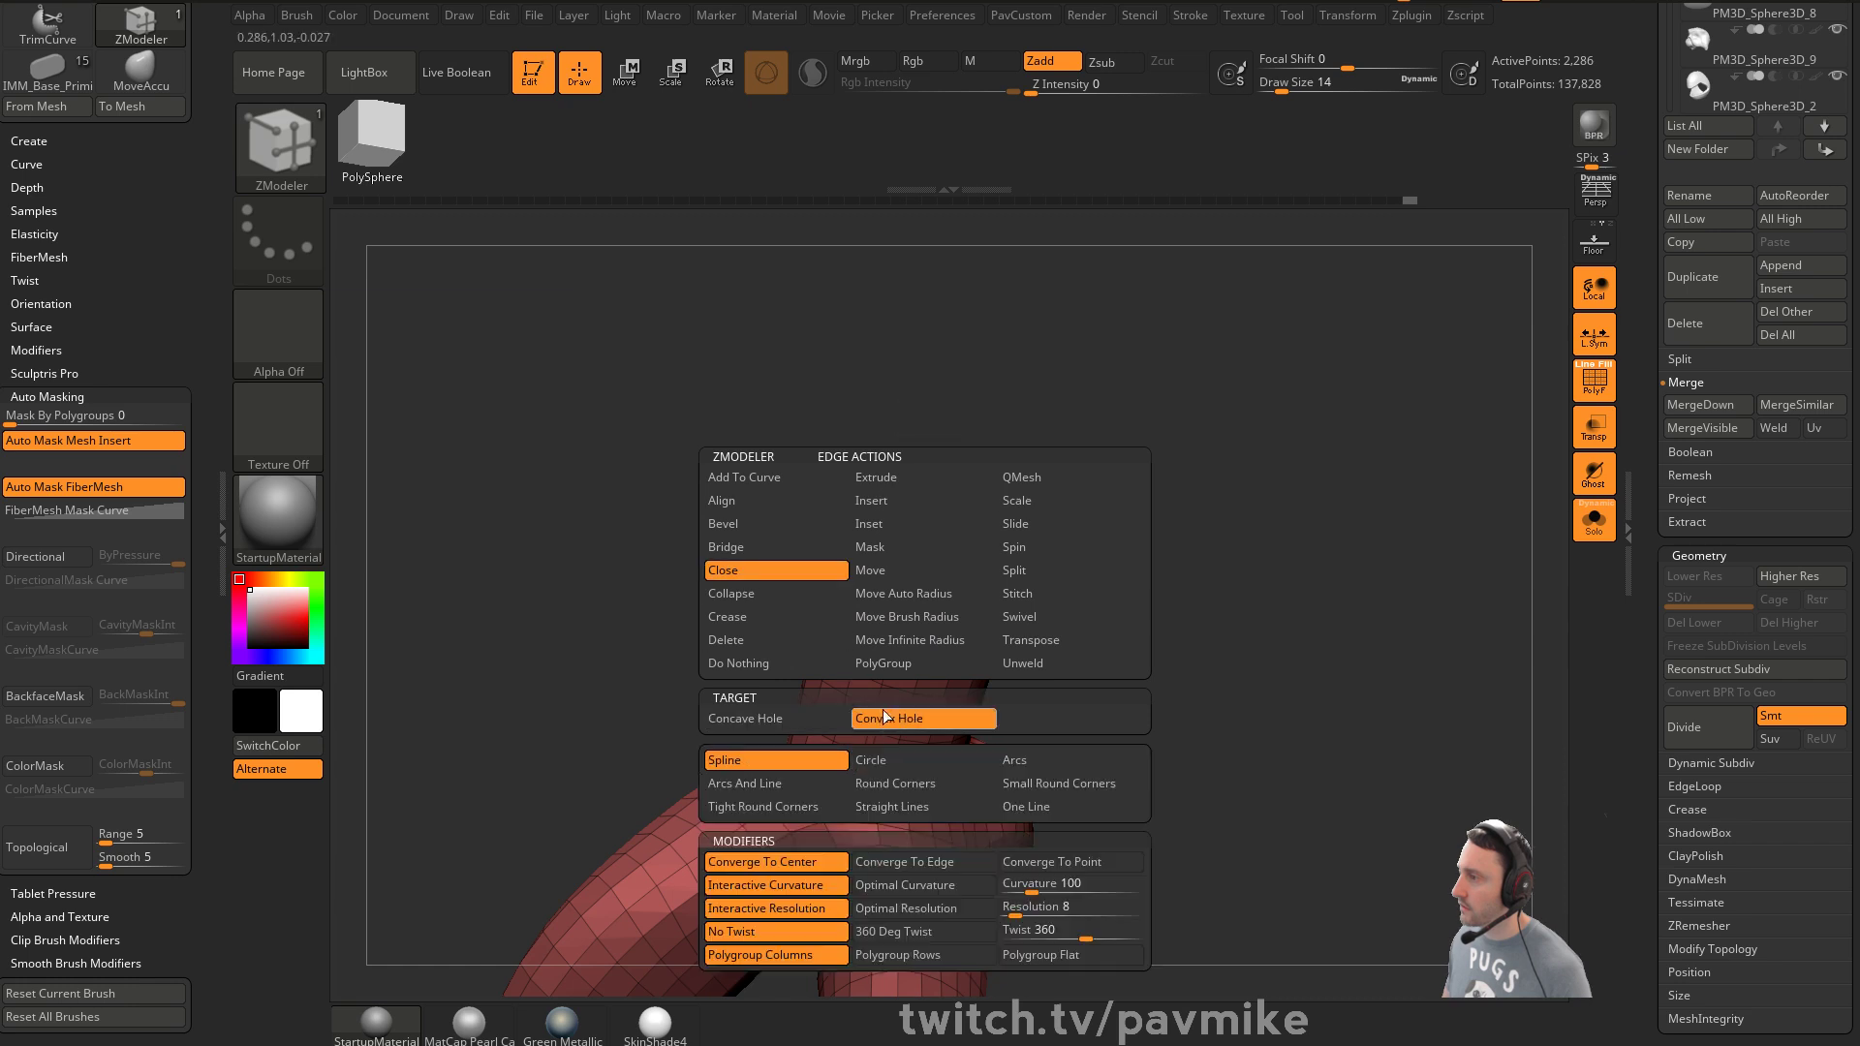
pyautogui.click(921, 593)
# Assign the visible foot geometry to a single polygroup and show the whole mesh again
pyautogui.keyDown('alt'); pyautogui.moveTo(1230, 583); pyautogui.dragTo(1346, 573); pyautogui.keyUp('alt')
pyautogui.keyDown('ctrl'); pyautogui.keyDown('shift'); pyautogui.click(930, 556); pyautogui.keyUp('shift'); pyautogui.keyUp('ctrl')
pyautogui.hotkey('ctrl', 'w')
pyautogui.keyDown('ctrl'); pyautogui.keyDown('shift'); pyautogui.click(1219, 550); pyautogui.keyUp('shift'); pyautogui.keyUp('ctrl')
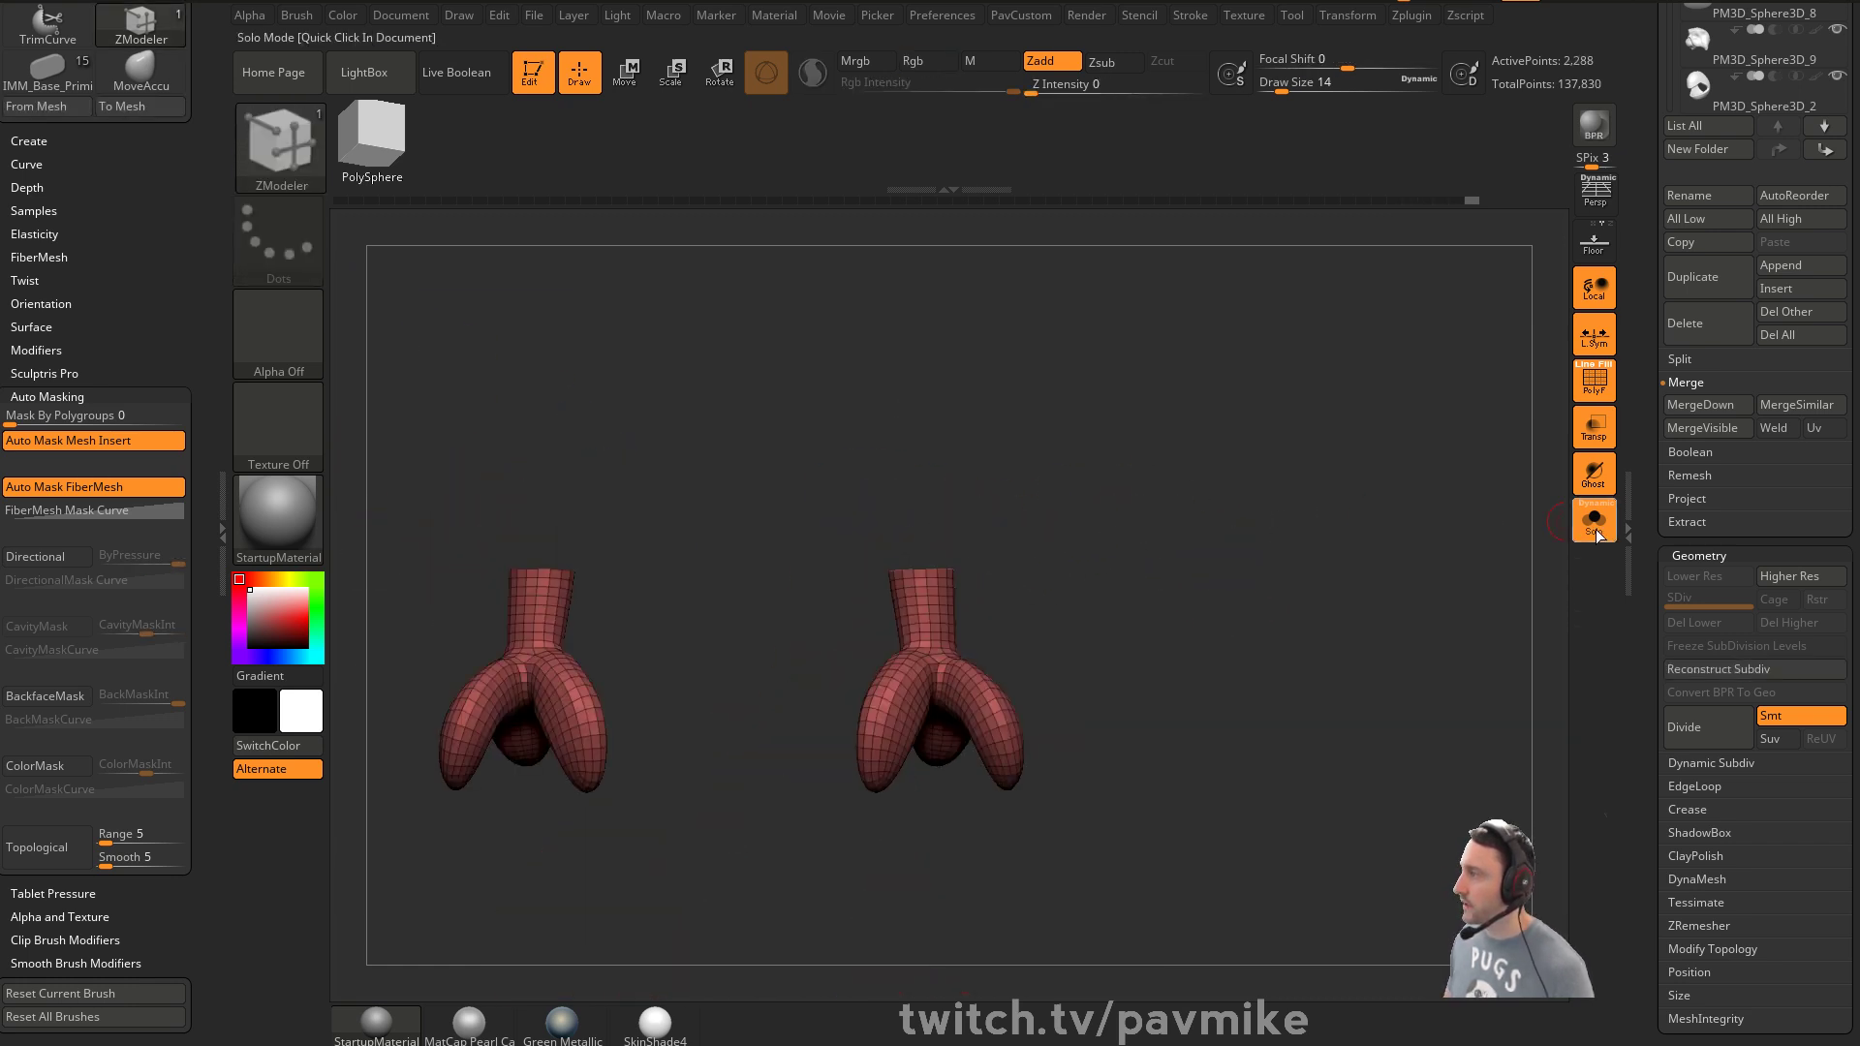
# Turn off Solo, the polyframe and transparency to show the whole owl, and make the body the active subtool
pyautogui.click(1594, 520)
pyautogui.click(1604, 393)
pyautogui.moveTo(1168, 630)
pyautogui.keyDown('alt'); pyautogui.mouseDown()
pyautogui.moveTo(1159, 602)
pyautogui.moveTo(1089, 641)
pyautogui.mouseUp(); pyautogui.keyUp('alt')
pyautogui.press('s')
pyautogui.keyDown('alt'); pyautogui.click(1073, 517); pyautogui.keyUp('alt')
pyautogui.moveTo(1357, 468)
pyautogui.keyDown('alt'); pyautogui.mouseDown()
pyautogui.moveTo(1374, 594)
pyautogui.moveTo(1560, 523)
pyautogui.mouseUp(); pyautogui.keyUp('alt')
pyautogui.click(1594, 426)
# Shape the underside of the body around the tops of the legs with the Move brush at draw size 120
pyautogui.moveTo(1323, 443); pyautogui.dragTo(1053, 616)
pyautogui.moveTo(1169, 608)
pyautogui.keyDown('shift'); pyautogui.mouseDown()
pyautogui.moveTo(1304, 615)
pyautogui.moveTo(1169, 614)
pyautogui.moveTo(1238, 477)
pyautogui.mouseUp(); pyautogui.keyUp('shift')
pyautogui.press('s')
pyautogui.moveTo(984, 684); pyautogui.dragTo(1009, 684)
pyautogui.press('b')
pyautogui.press('m')
pyautogui.press('v')
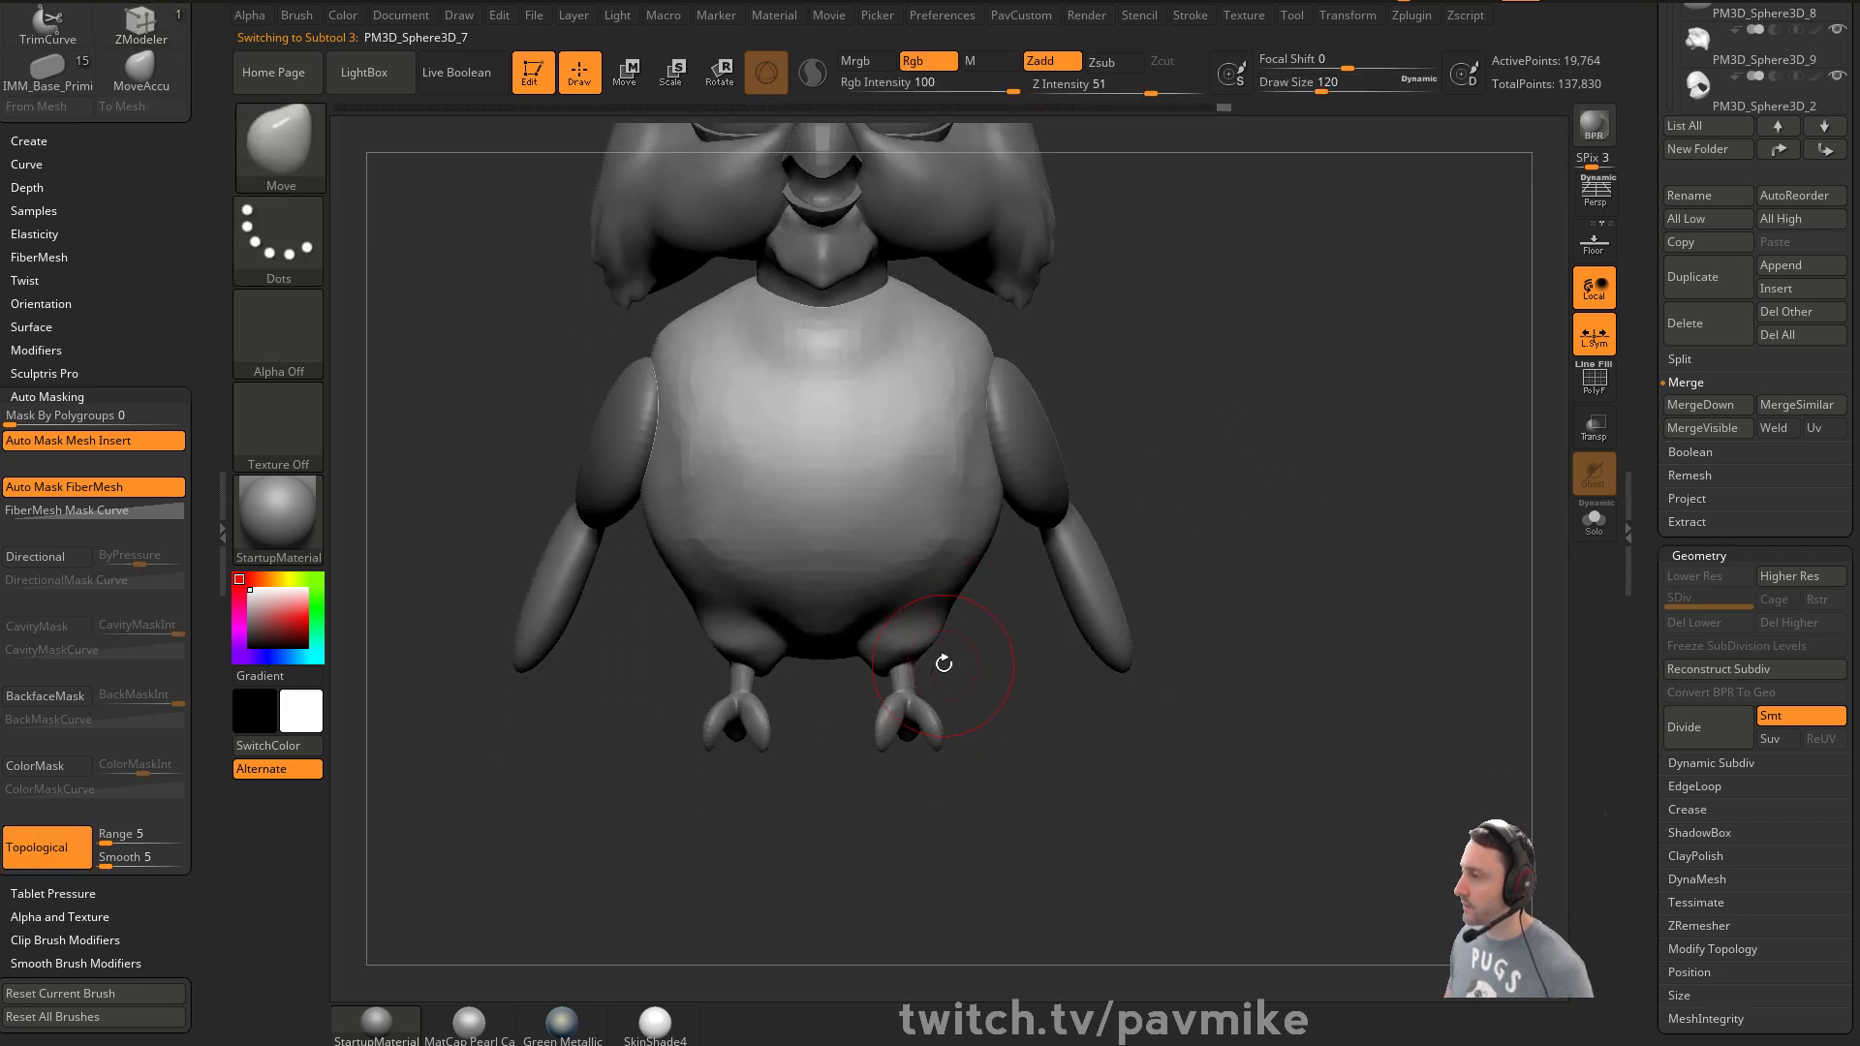
pyautogui.moveTo(925, 630)
pyautogui.mouseDown()
pyautogui.moveTo(954, 628)
pyautogui.moveTo(964, 665)
pyautogui.mouseUp()
# Remove the Draw palette from the tray and set the brush's draw size to 108
pyautogui.press('s')
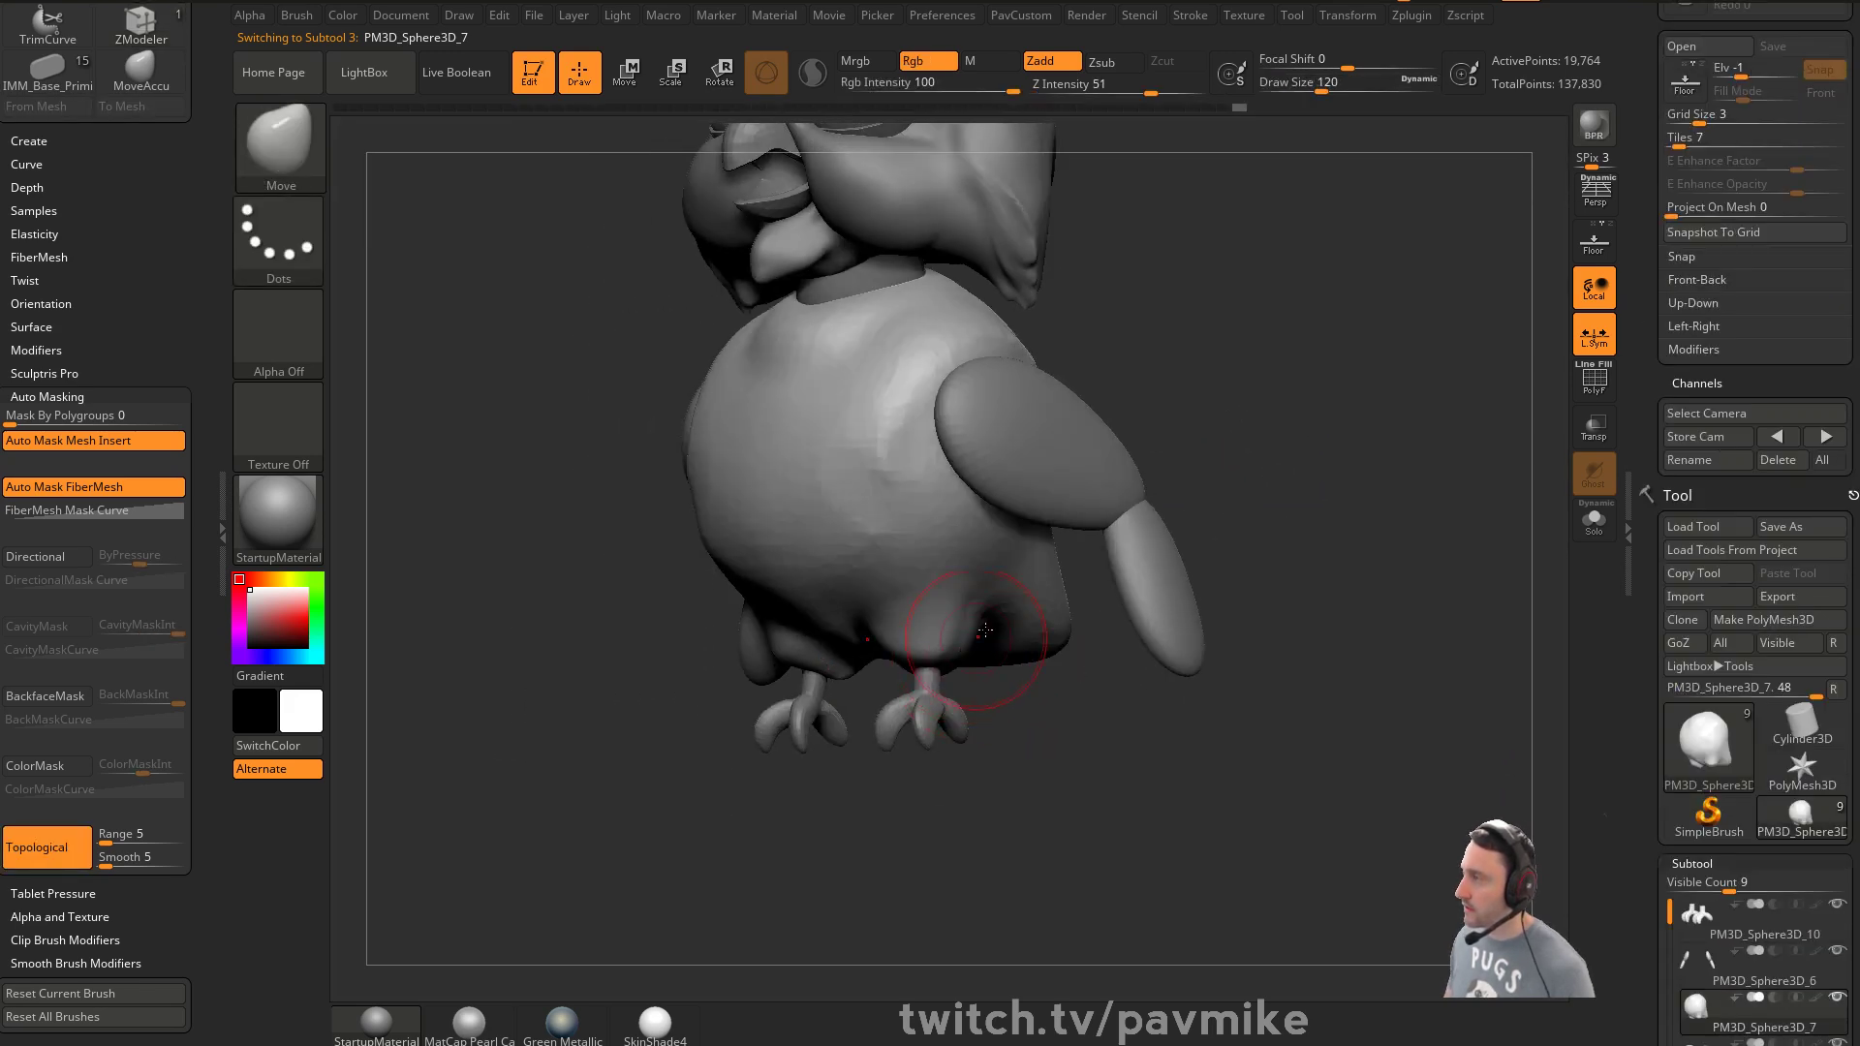
pyautogui.scroll(5, 1651, 55)
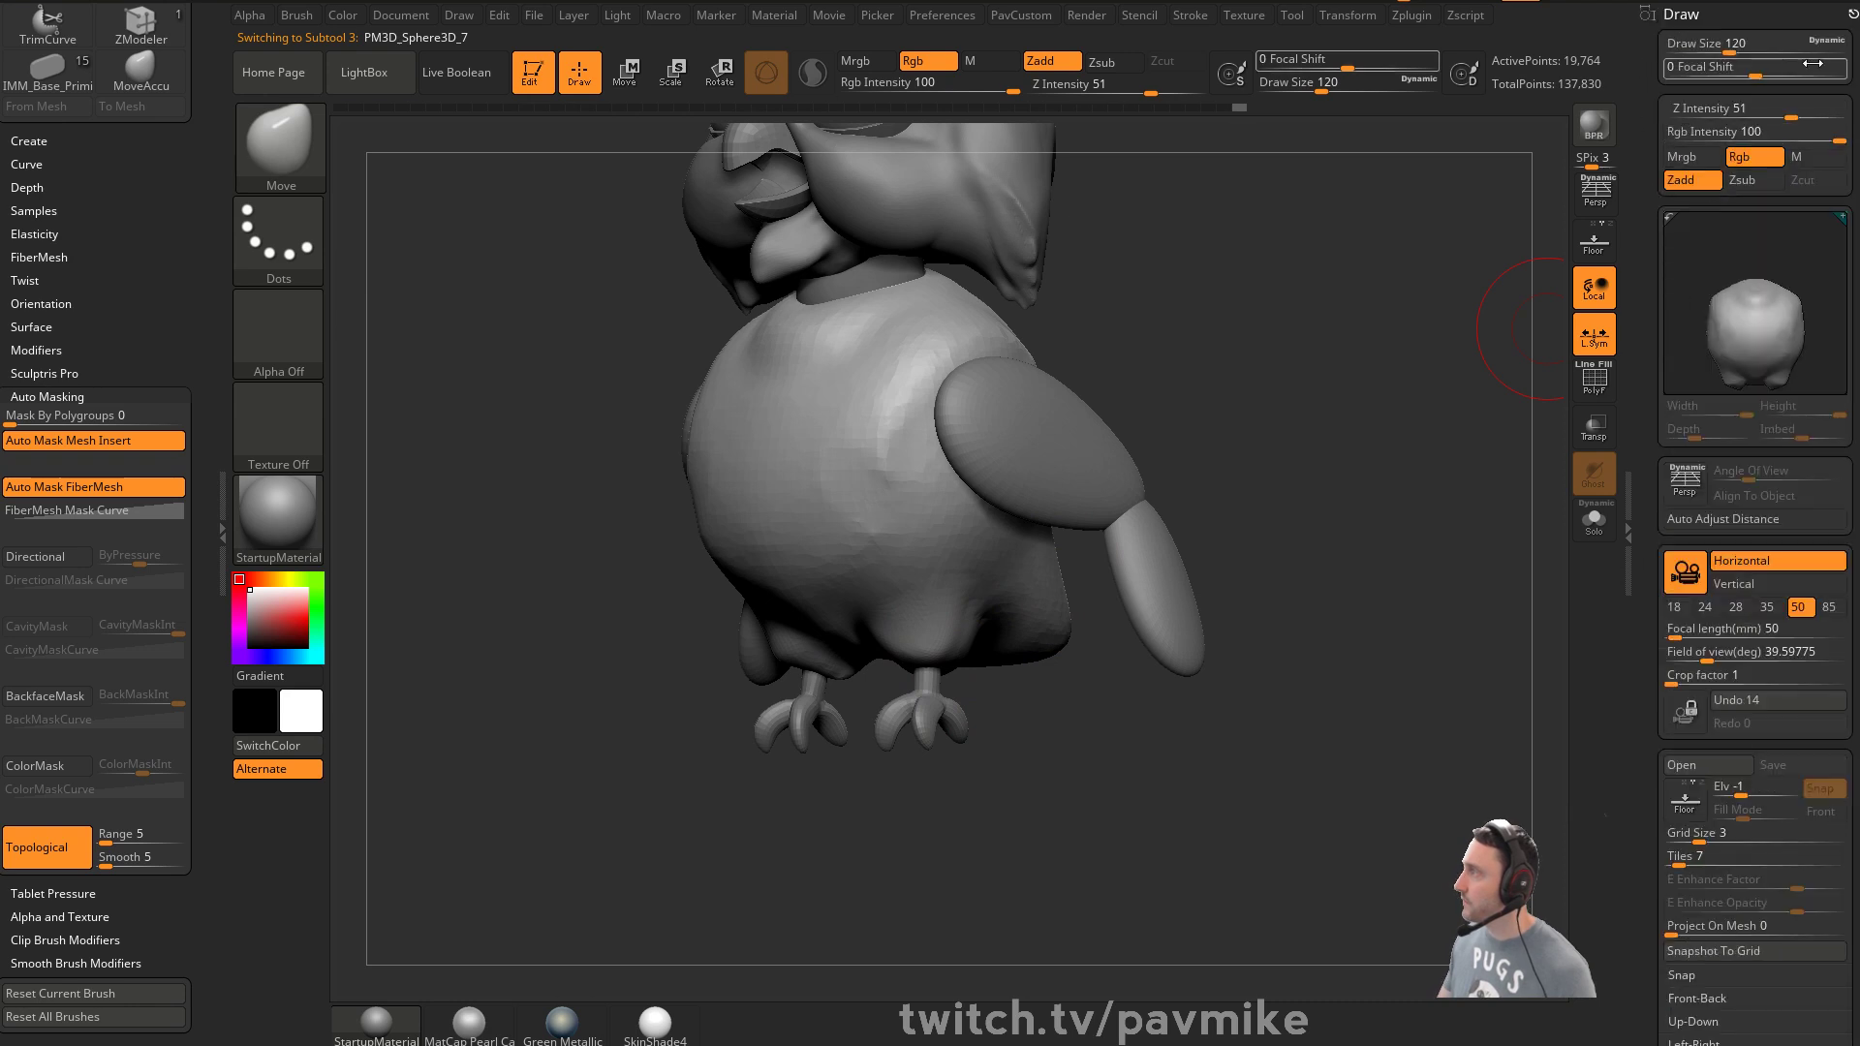
pyautogui.click(1851, 13)
pyautogui.moveTo(1354, 469); pyautogui.dragTo(1289, 469)
pyautogui.press('s')
pyautogui.moveTo(958, 643); pyautogui.dragTo(953, 643)
pyautogui.moveTo(815, 732)
pyautogui.mouseDown()
pyautogui.moveTo(876, 756)
pyautogui.moveTo(1153, 598)
pyautogui.mouseUp()
# Swell the body's thighs above the feet with the Inflat brush at draw size 108 and smooth the body with SmoothStronger
pyautogui.press('b')
pyautogui.press('i')
pyautogui.press('n')
pyautogui.moveTo(1230, 522); pyautogui.dragTo(1142, 481)
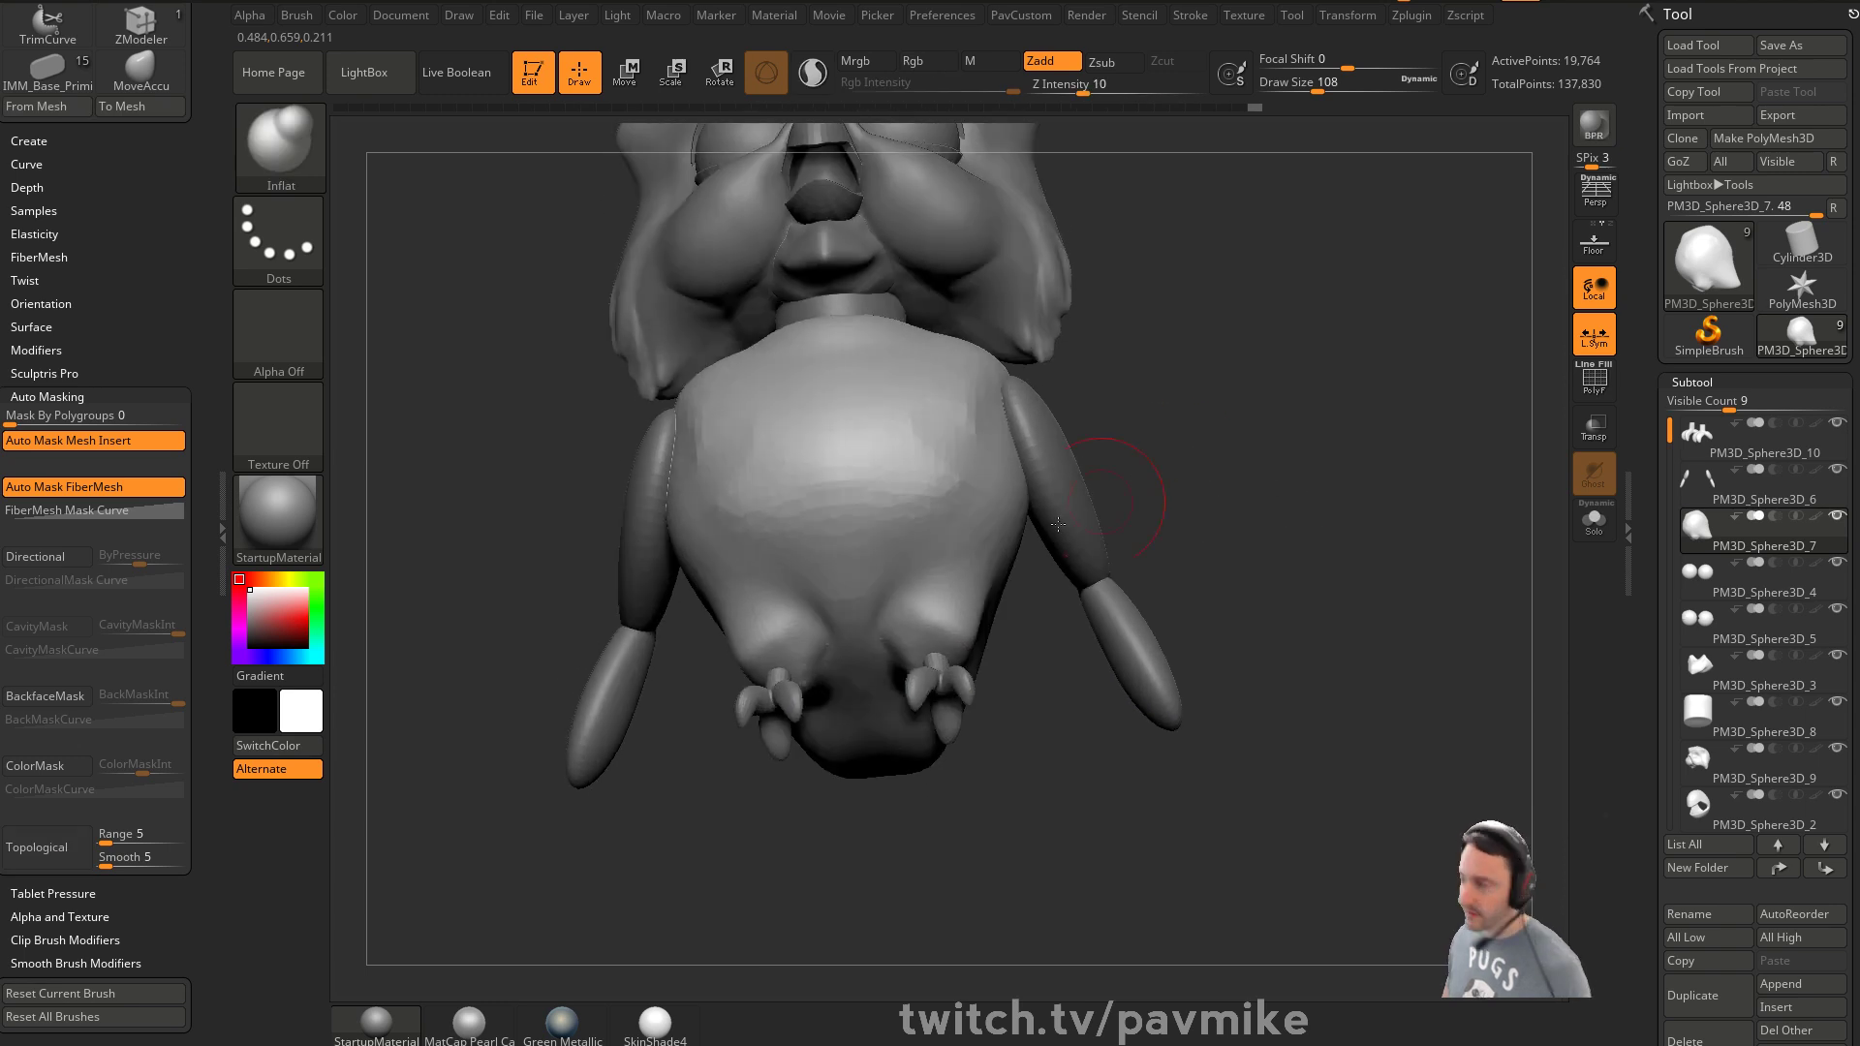
pyautogui.moveTo(1056, 714); pyautogui.dragTo(1092, 569)
pyautogui.press('shift')
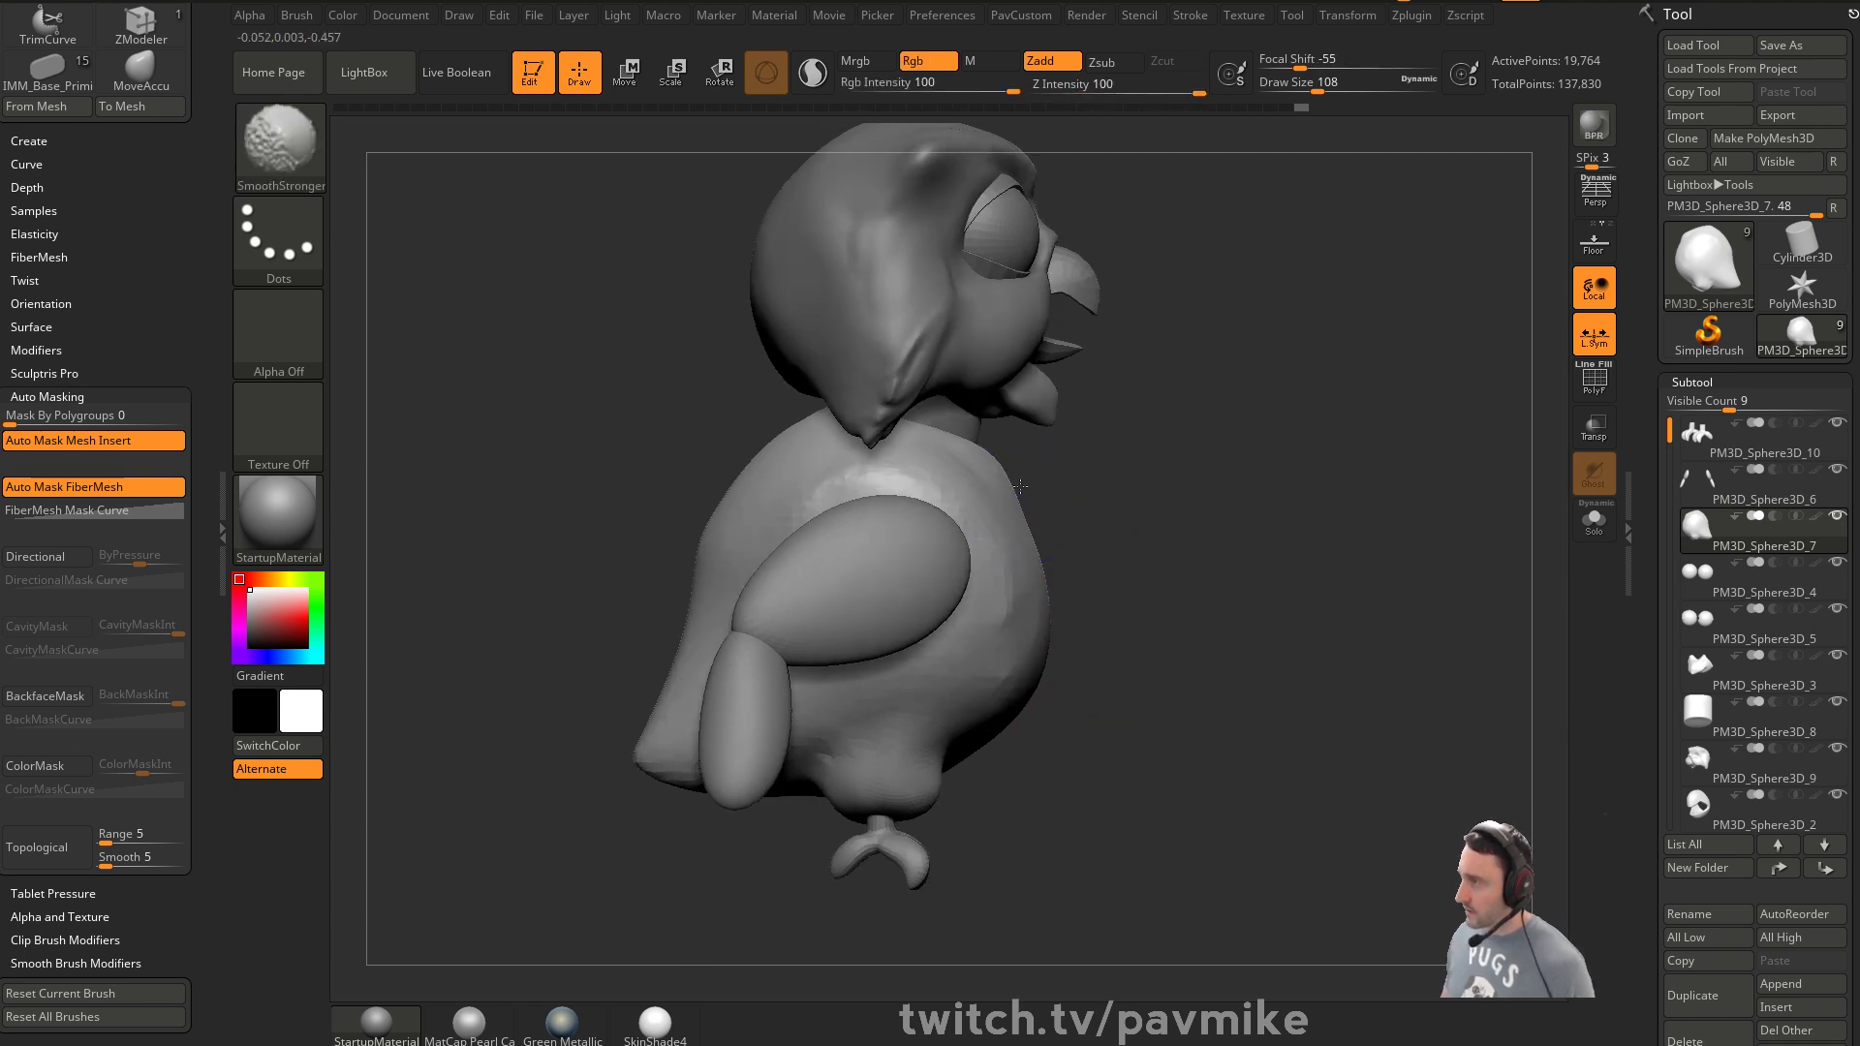
# Smooth the surface of the owl's body around the shoulder and wings with the smoothing brush
pyautogui.moveTo(1087, 653); pyautogui.dragTo(1298, 605)
pyautogui.keyDown('shift'); pyautogui.moveTo(950, 590); pyautogui.dragTo(942, 518); pyautogui.keyUp('shift')
pyautogui.moveTo(1162, 581); pyautogui.dragTo(1329, 574)
pyautogui.moveTo(920, 681)
pyautogui.keyDown('shift'); pyautogui.mouseDown()
pyautogui.moveTo(913, 730)
pyautogui.moveTo(1124, 712)
pyautogui.mouseUp(); pyautogui.keyUp('shift')
pyautogui.press('shift')
pyautogui.moveTo(1066, 640)
pyautogui.keyDown('shift'); pyautogui.mouseDown()
pyautogui.moveTo(1237, 614)
pyautogui.moveTo(1288, 674)
pyautogui.moveTo(1205, 549)
pyautogui.moveTo(1240, 572)
pyautogui.mouseUp(); pyautogui.keyUp('shift')
# Reshape the owl's shoulders and lower body sides symmetrically from the front with the Move brush
pyautogui.press('s')
pyautogui.click(751, 585)
pyautogui.press('b')
pyautogui.press('m')
pyautogui.press('t')
pyautogui.moveTo(696, 572); pyautogui.dragTo(706, 574)
pyautogui.press('s')
pyautogui.moveTo(706, 575); pyautogui.dragTo(688, 577)
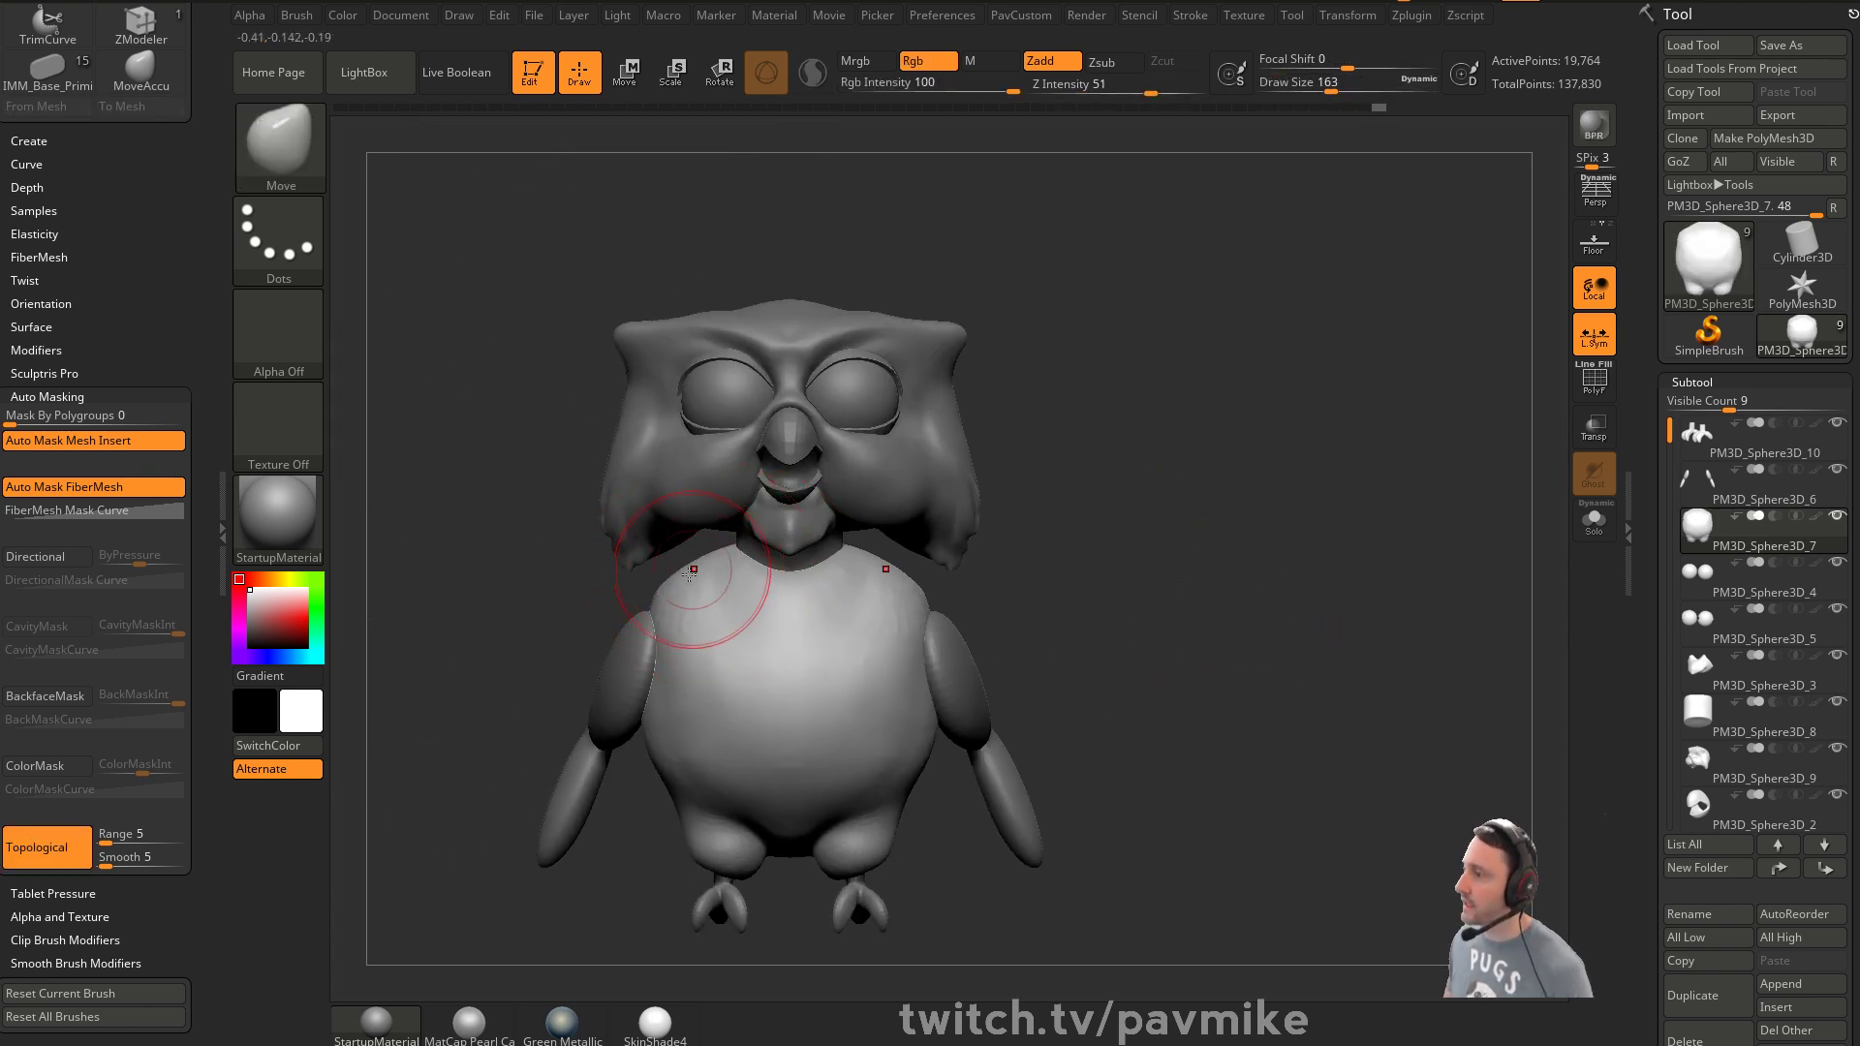
pyautogui.keyDown('alt'); pyautogui.moveTo(1003, 627); pyautogui.dragTo(881, 640); pyautogui.keyUp('alt')
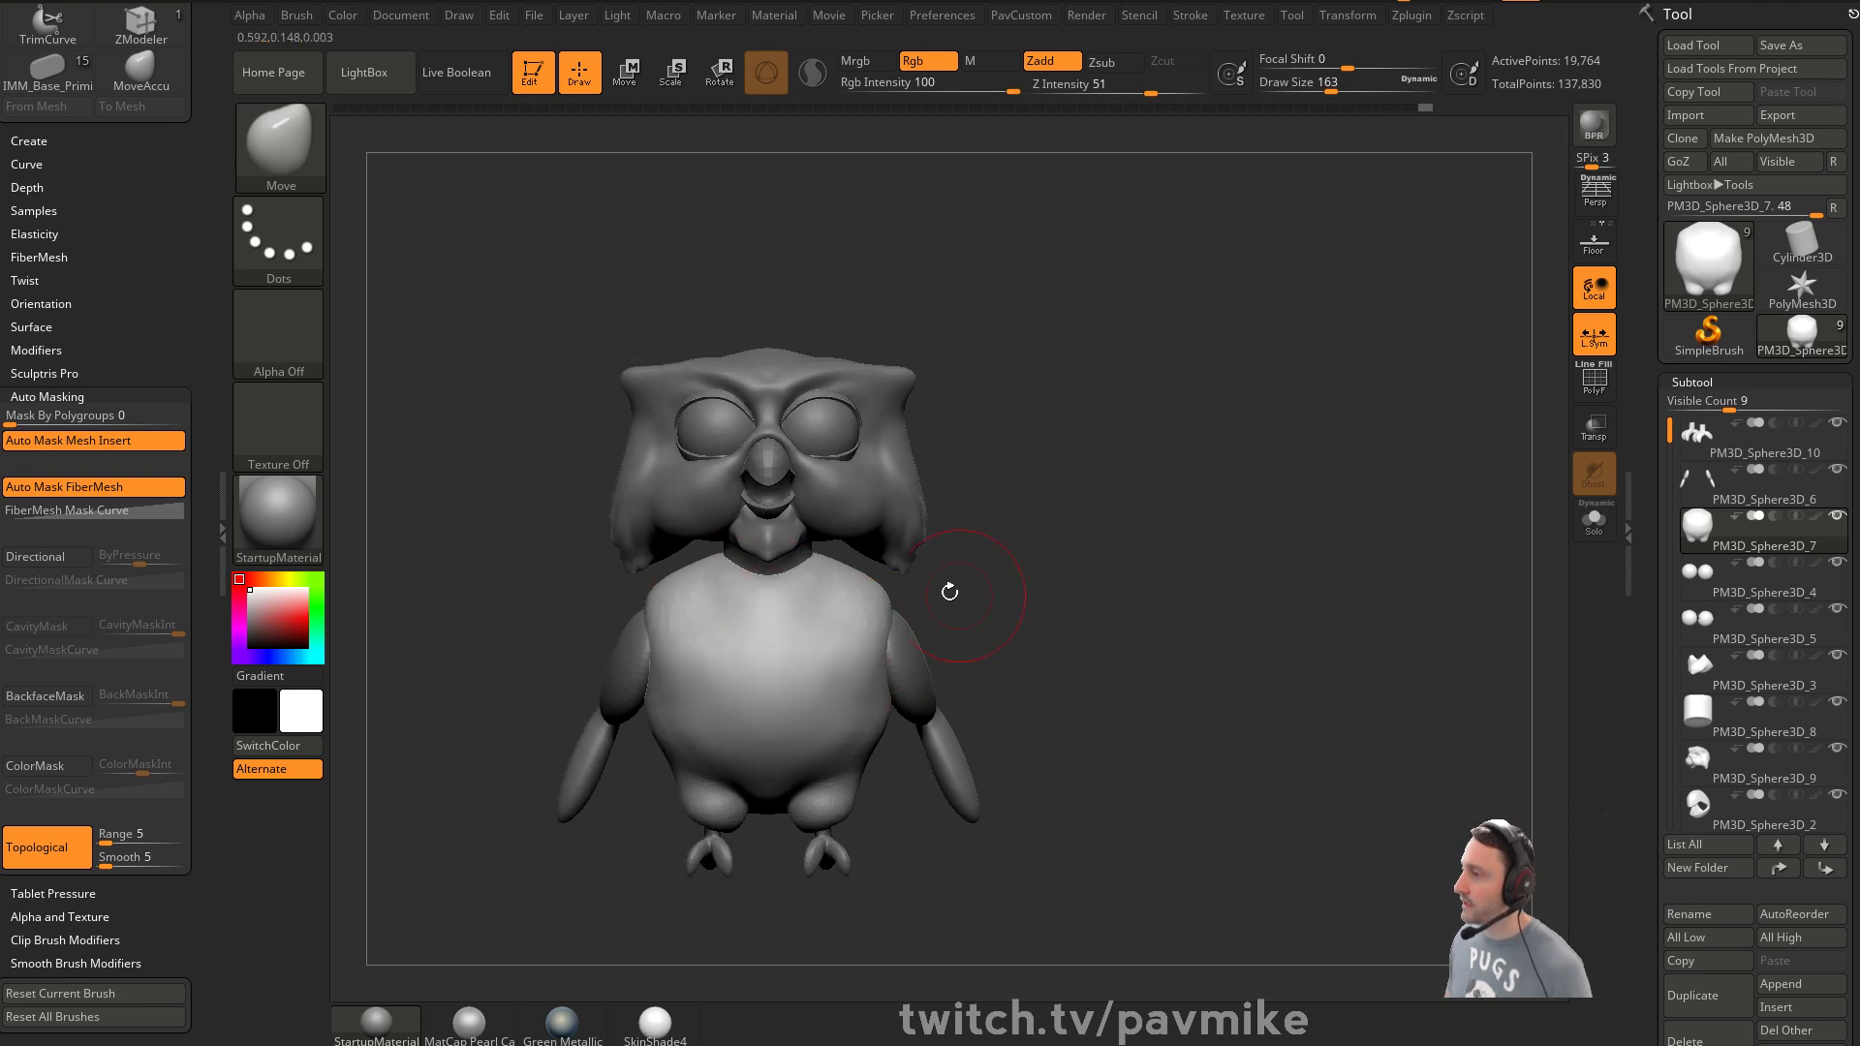
pyautogui.moveTo(689, 732); pyautogui.dragTo(721, 731)
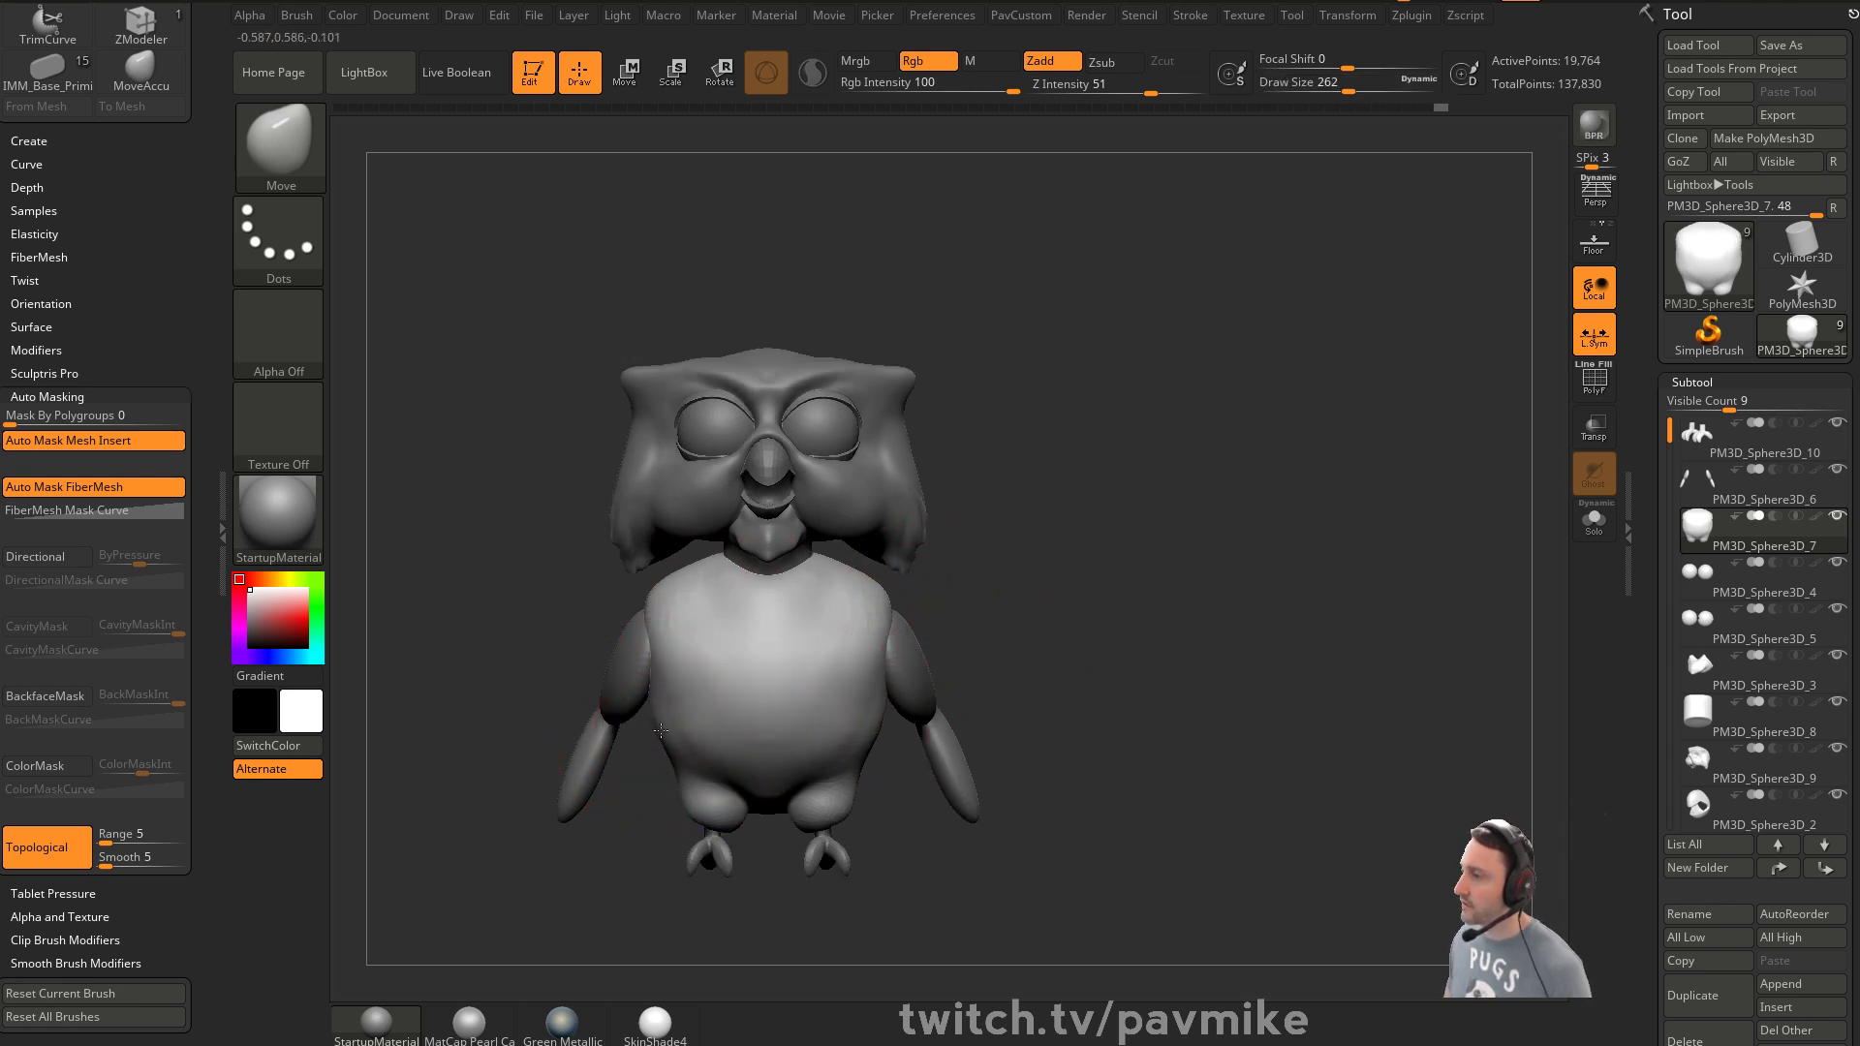
# Mask the front of the owl's body and move the unmasked rear backward to extend the back and tail
pyautogui.moveTo(1099, 626)
pyautogui.mouseDown()
pyautogui.moveTo(910, 643)
pyautogui.moveTo(926, 606)
pyautogui.moveTo(1038, 578)
pyautogui.moveTo(981, 600)
pyautogui.moveTo(790, 519)
pyautogui.moveTo(765, 839)
pyautogui.mouseUp()
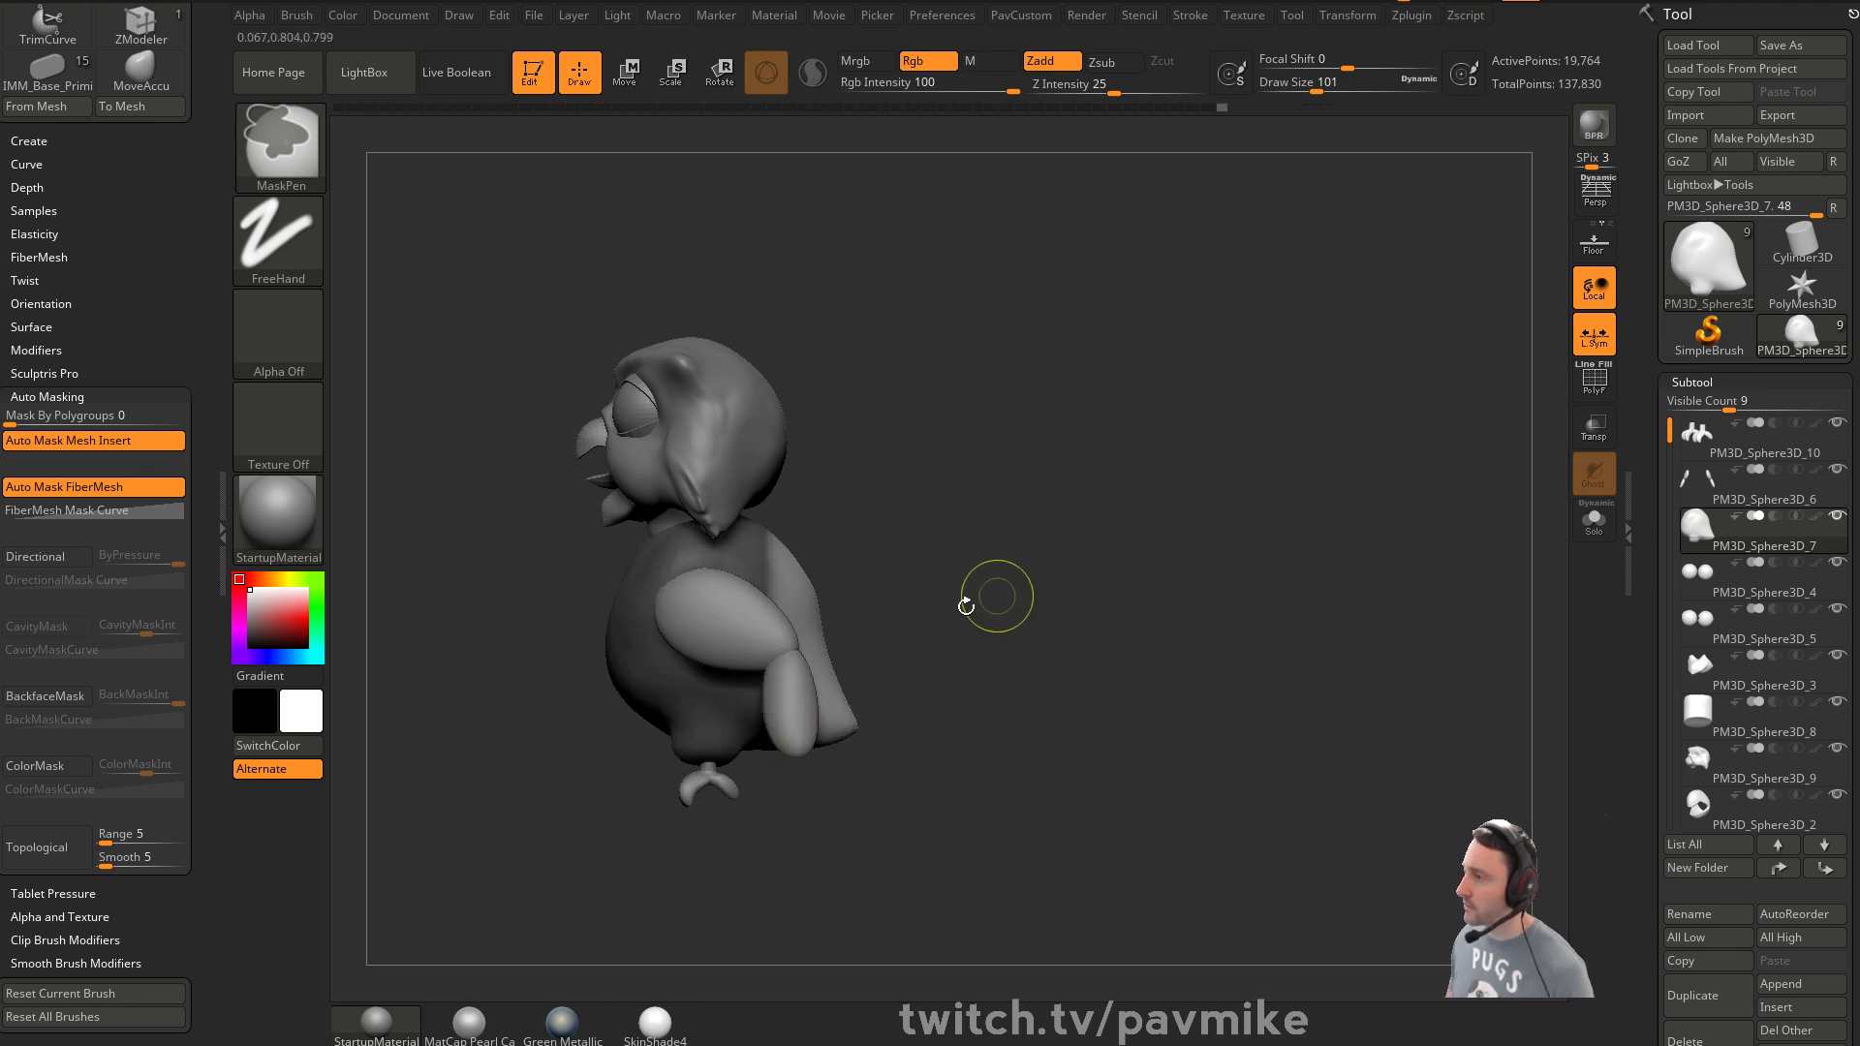
pyautogui.press('w')
pyautogui.moveTo(843, 519); pyautogui.dragTo(833, 519)
pyautogui.press('q')
pyautogui.moveTo(1039, 523)
pyautogui.mouseDown()
pyautogui.moveTo(930, 514)
pyautogui.moveTo(1095, 591)
pyautogui.mouseUp()
pyautogui.press('w')
pyautogui.press('q')
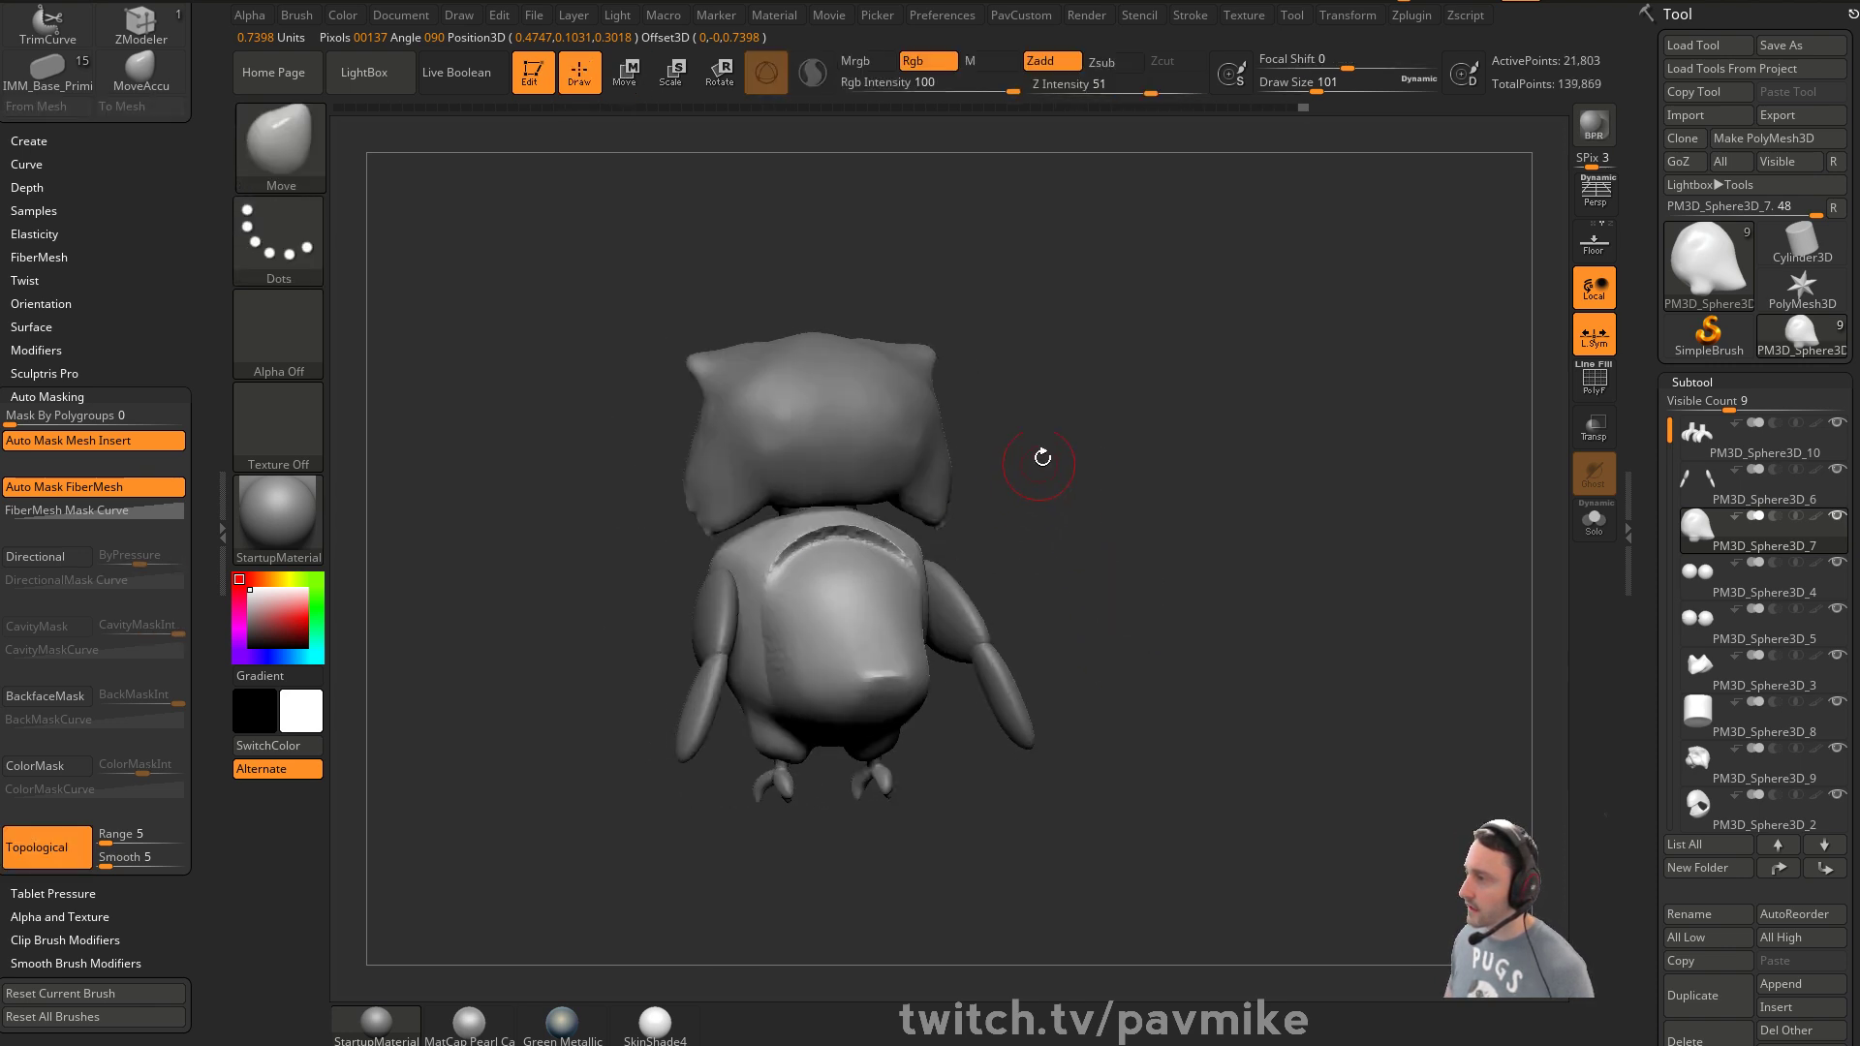
# Smooth the crease across the owl's upper back where the moved rear meets the body
pyautogui.moveTo(1034, 469); pyautogui.dragTo(1056, 456)
pyautogui.keyDown('shift'); pyautogui.moveTo(789, 643); pyautogui.dragTo(796, 679); pyautogui.keyUp('shift')
pyautogui.moveTo(1059, 582)
pyautogui.keyDown('shift'); pyautogui.mouseDown()
pyautogui.moveTo(1022, 579)
pyautogui.moveTo(1135, 509)
pyautogui.mouseUp(); pyautogui.keyUp('shift')
pyautogui.moveTo(1104, 571)
pyautogui.mouseDown()
pyautogui.moveTo(1068, 524)
pyautogui.moveTo(1067, 582)
pyautogui.moveTo(1027, 593)
pyautogui.mouseUp()
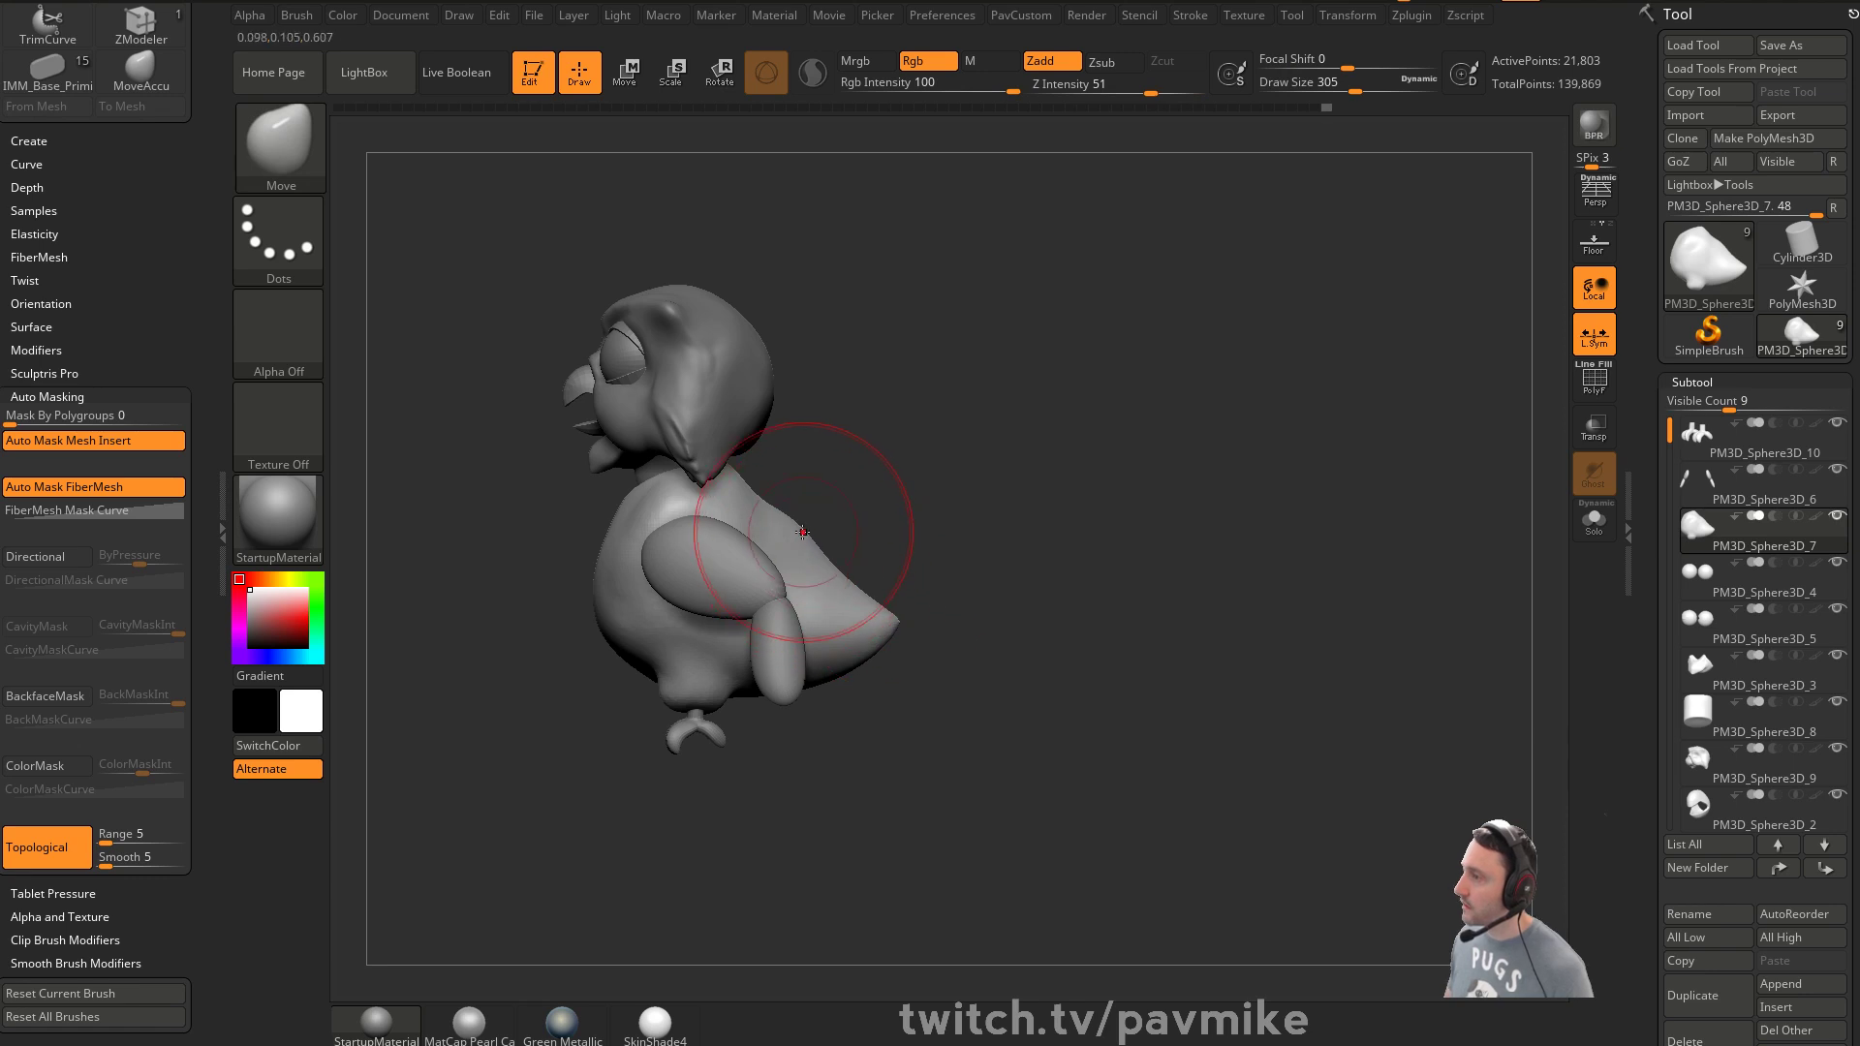
# Shape the owl's back and pointed tail with a large Move brush, working from the side and rear
pyautogui.press('s')
pyautogui.moveTo(863, 504); pyautogui.dragTo(779, 538)
pyautogui.press('[')
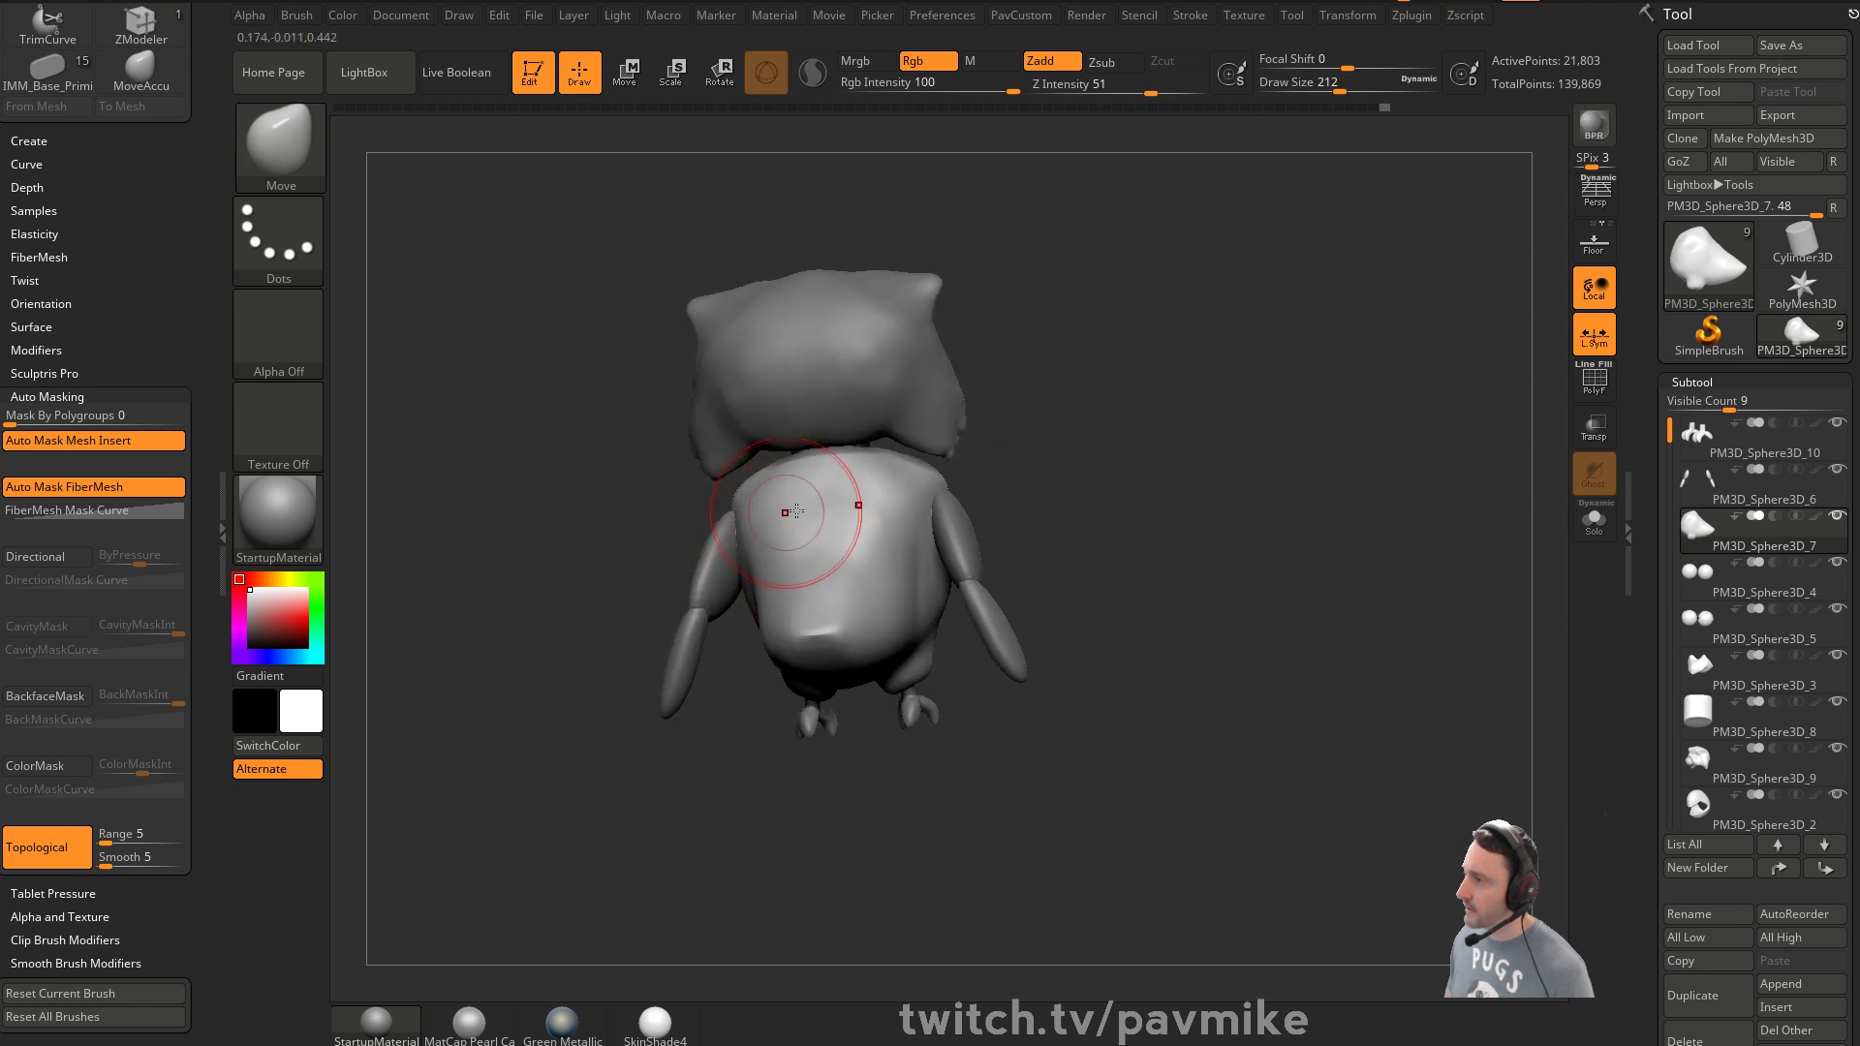
pyautogui.moveTo(1059, 519); pyautogui.dragTo(790, 540)
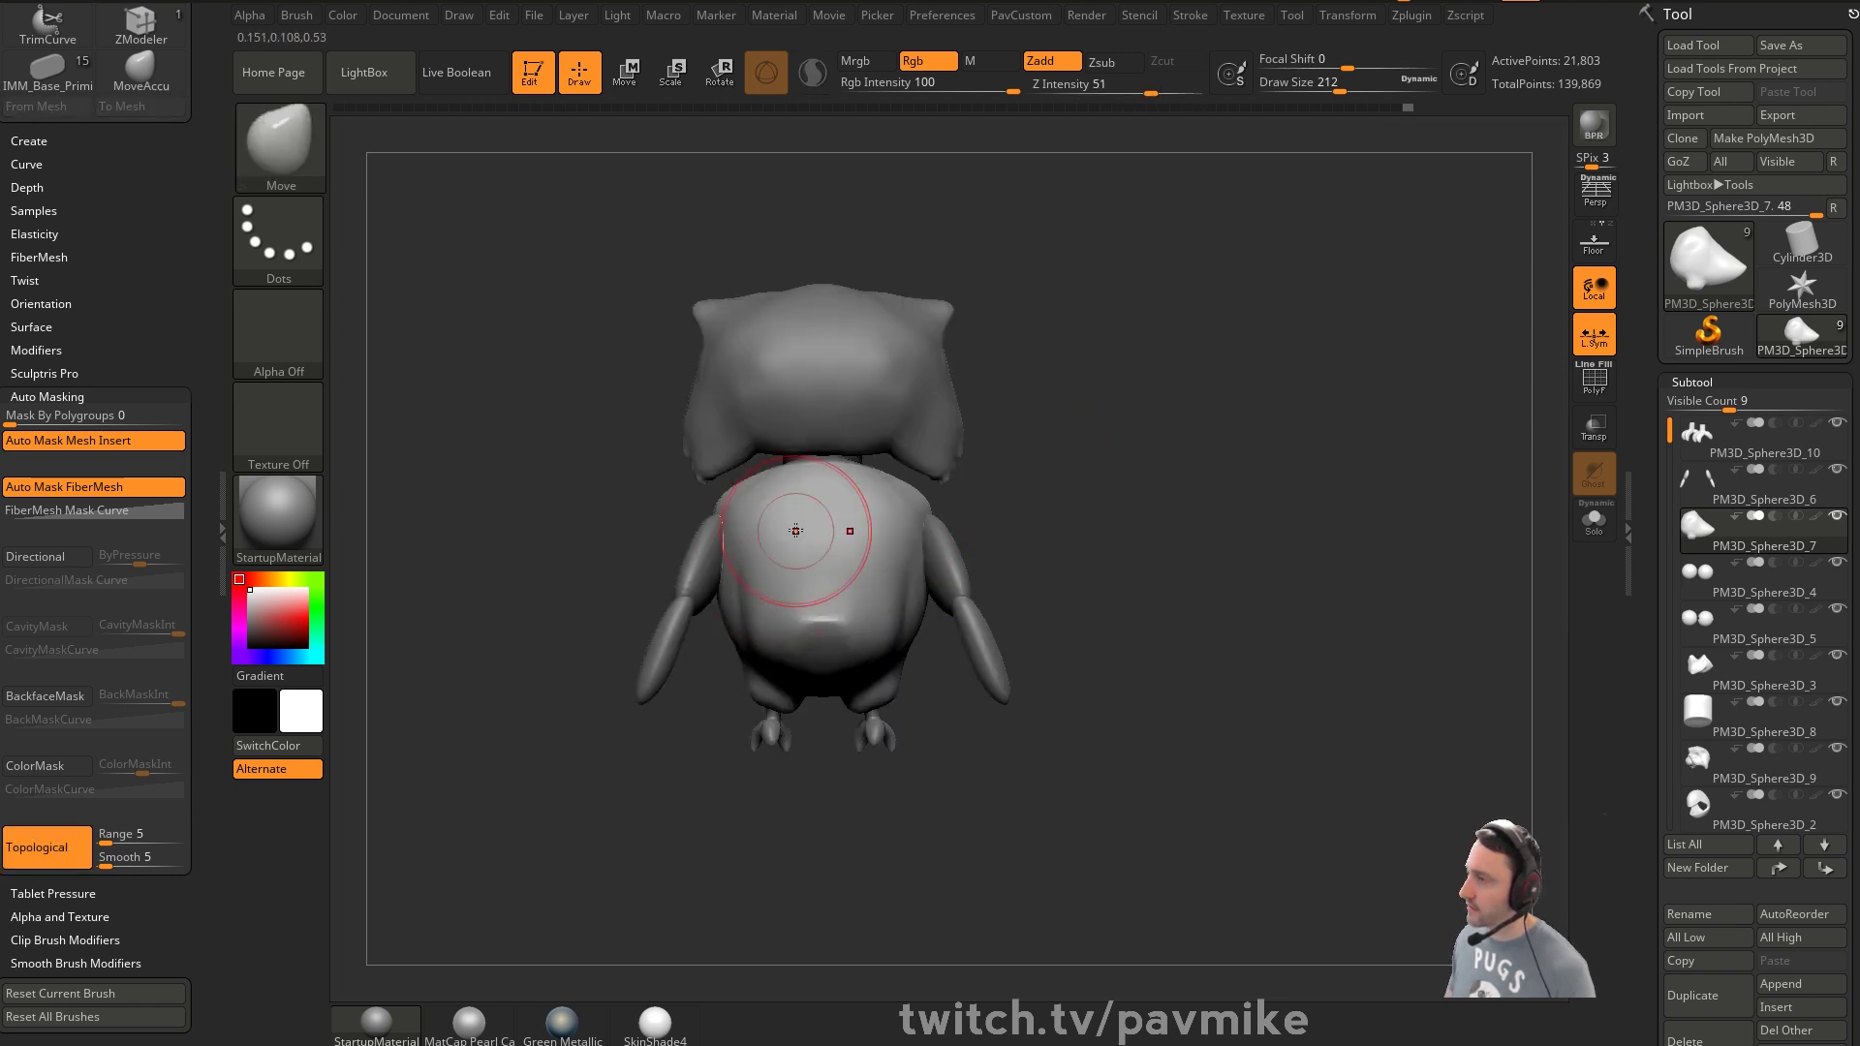
pyautogui.moveTo(1039, 486); pyautogui.dragTo(1188, 490)
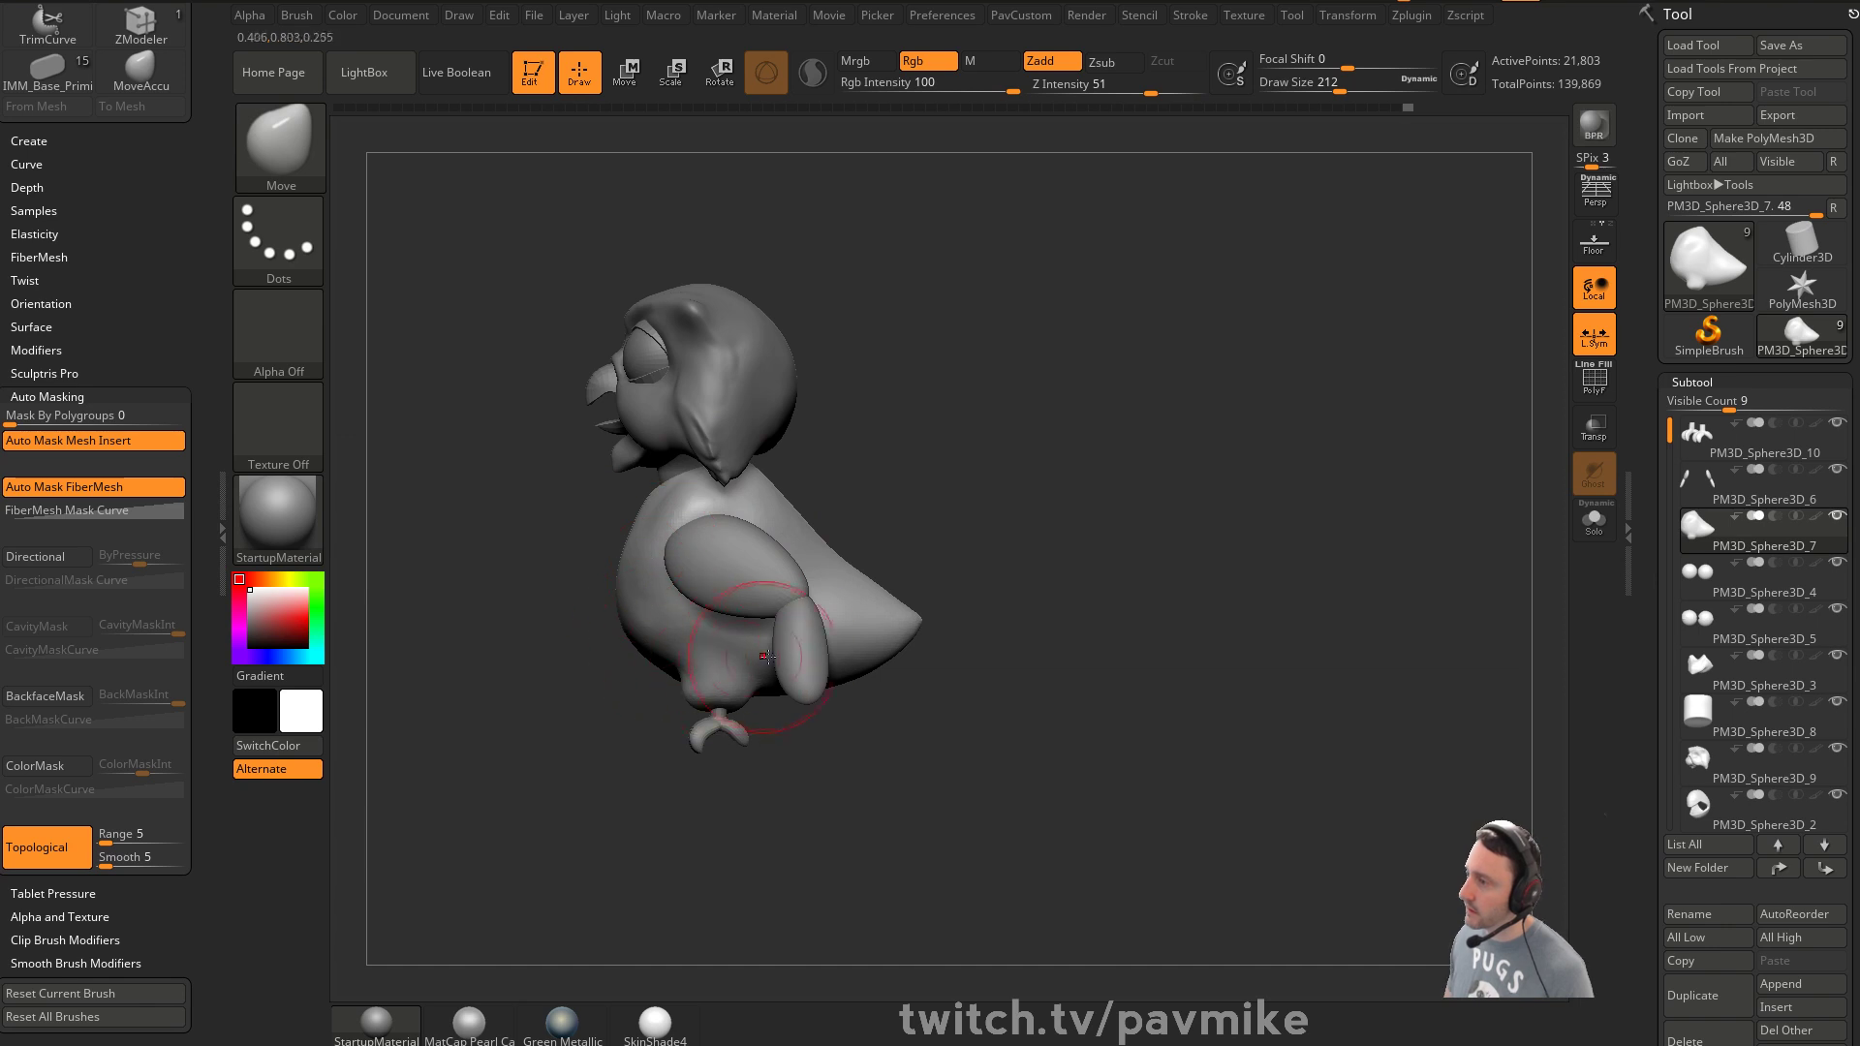
pyautogui.moveTo(902, 542); pyautogui.dragTo(948, 461)
pyautogui.moveTo(1021, 521)
pyautogui.mouseDown()
pyautogui.moveTo(1100, 614)
pyautogui.moveTo(989, 605)
pyautogui.moveTo(977, 552)
pyautogui.moveTo(1022, 572)
pyautogui.moveTo(1018, 592)
pyautogui.moveTo(858, 618)
pyautogui.mouseUp()
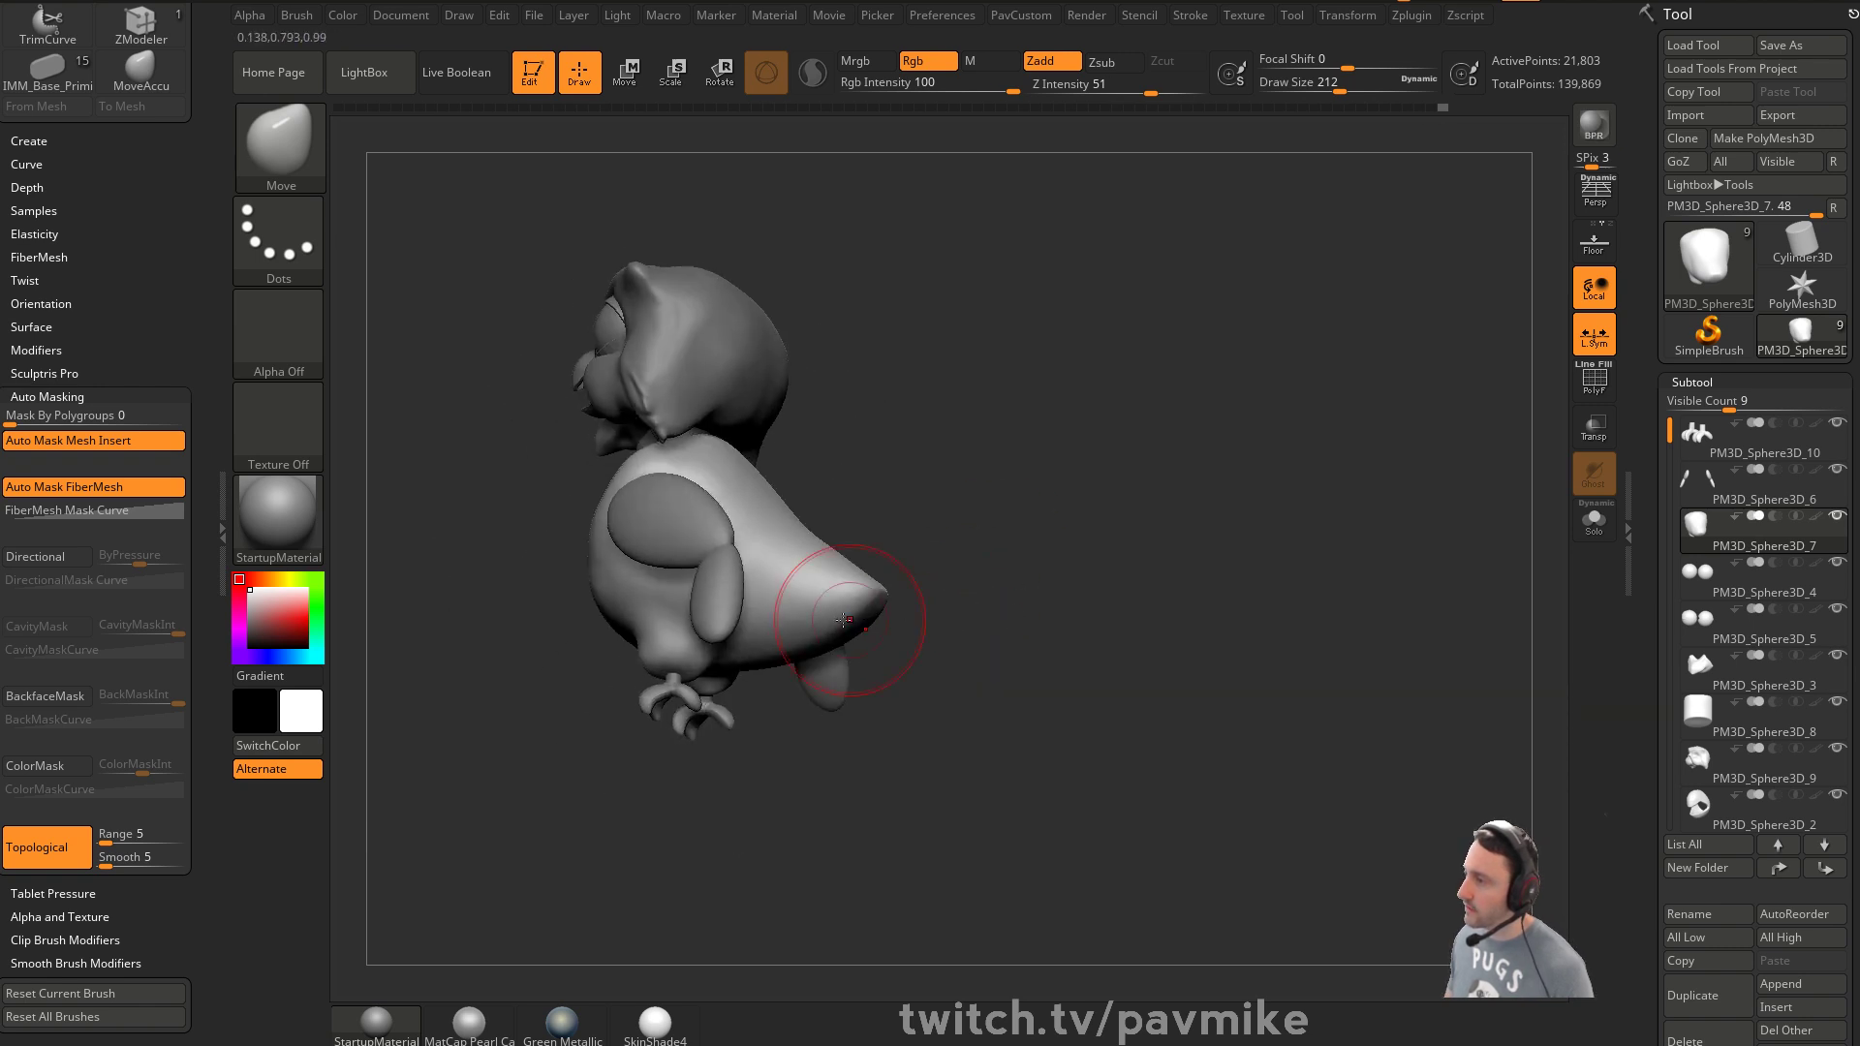
pyautogui.moveTo(790, 536)
pyautogui.mouseDown()
pyautogui.moveTo(863, 573)
pyautogui.moveTo(849, 585)
pyautogui.mouseUp()
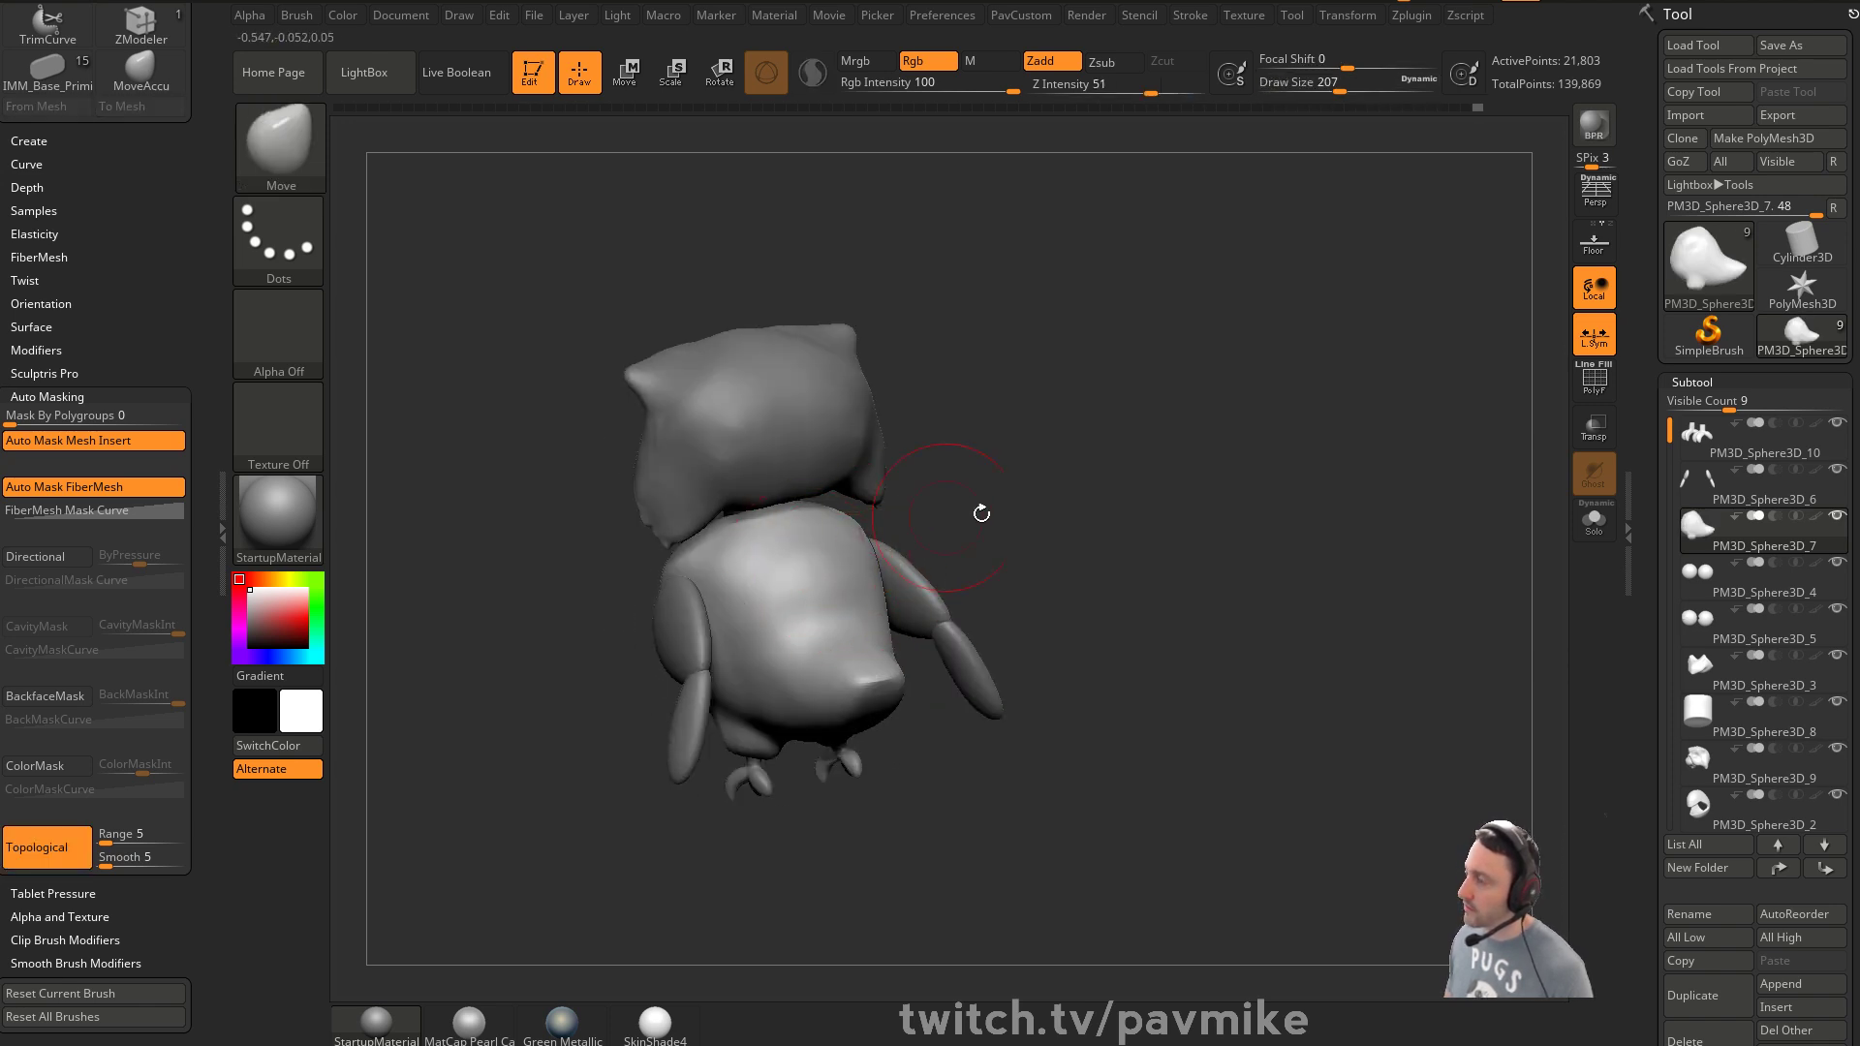
# Smooth the owl's upper back and the area around the tail tip
pyautogui.moveTo(922, 520); pyautogui.dragTo(884, 518)
pyautogui.keyDown('shift'); pyautogui.moveTo(774, 553); pyautogui.dragTo(806, 567); pyautogui.keyUp('shift')
pyautogui.moveTo(969, 535); pyautogui.dragTo(1052, 549)
pyautogui.keyDown('shift'); pyautogui.moveTo(885, 665); pyautogui.dragTo(911, 676); pyautogui.keyUp('shift')
pyautogui.moveTo(1048, 628)
pyautogui.mouseDown()
pyautogui.moveTo(952, 643)
pyautogui.moveTo(1092, 614)
pyautogui.moveTo(969, 625)
pyautogui.moveTo(959, 655)
pyautogui.moveTo(842, 635)
pyautogui.mouseUp()
pyautogui.press('s')
pyautogui.press('s')
pyautogui.keyDown('shift'); pyautogui.moveTo(951, 565); pyautogui.dragTo(851, 571); pyautogui.keyUp('shift')
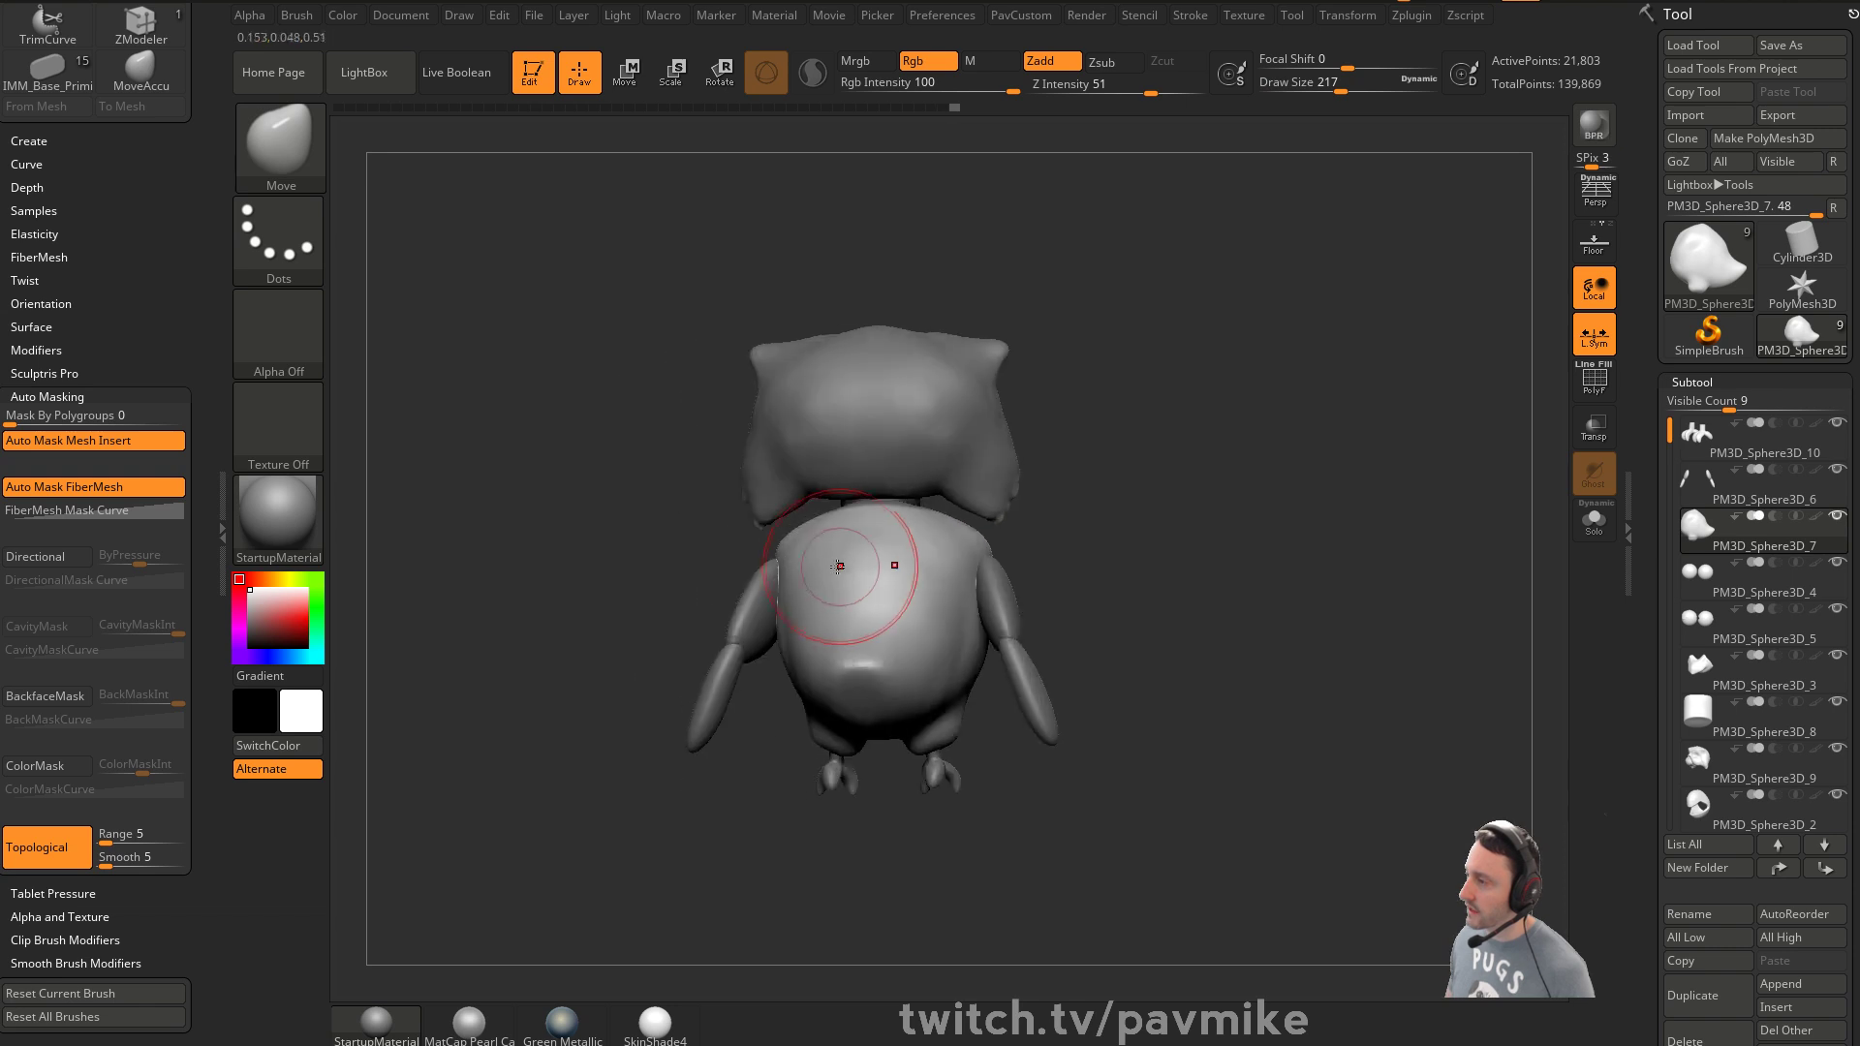
# Refine the overall outline of the owl's body and tail with the Move brush at varying draw sizes
pyautogui.moveTo(1083, 548); pyautogui.dragTo(1075, 455)
pyautogui.moveTo(876, 608)
pyautogui.mouseDown()
pyautogui.moveTo(1117, 594)
pyautogui.moveTo(1114, 644)
pyautogui.mouseUp()
pyautogui.moveTo(954, 407)
pyautogui.mouseDown()
pyautogui.moveTo(1009, 382)
pyautogui.moveTo(1047, 504)
pyautogui.moveTo(997, 523)
pyautogui.moveTo(1042, 582)
pyautogui.mouseUp()
pyautogui.press('s')
pyautogui.click(925, 581)
pyautogui.press('s')
pyautogui.moveTo(994, 589); pyautogui.dragTo(977, 590)
# Select the PM3D_Sphere3D_6 wing subtool and swing the lower wings further outward from the body
pyautogui.keyDown('alt'); pyautogui.click(853, 707); pyautogui.keyUp('alt')
pyautogui.moveTo(1051, 649)
pyautogui.keyDown('alt'); pyautogui.mouseDown()
pyautogui.moveTo(1088, 627)
pyautogui.moveTo(1223, 639)
pyautogui.mouseUp(); pyautogui.keyUp('alt')
pyautogui.moveTo(1070, 575)
pyautogui.keyDown('alt'); pyautogui.mouseDown()
pyautogui.moveTo(1105, 615)
pyautogui.moveTo(1115, 539)
pyautogui.mouseUp(); pyautogui.keyUp('alt')
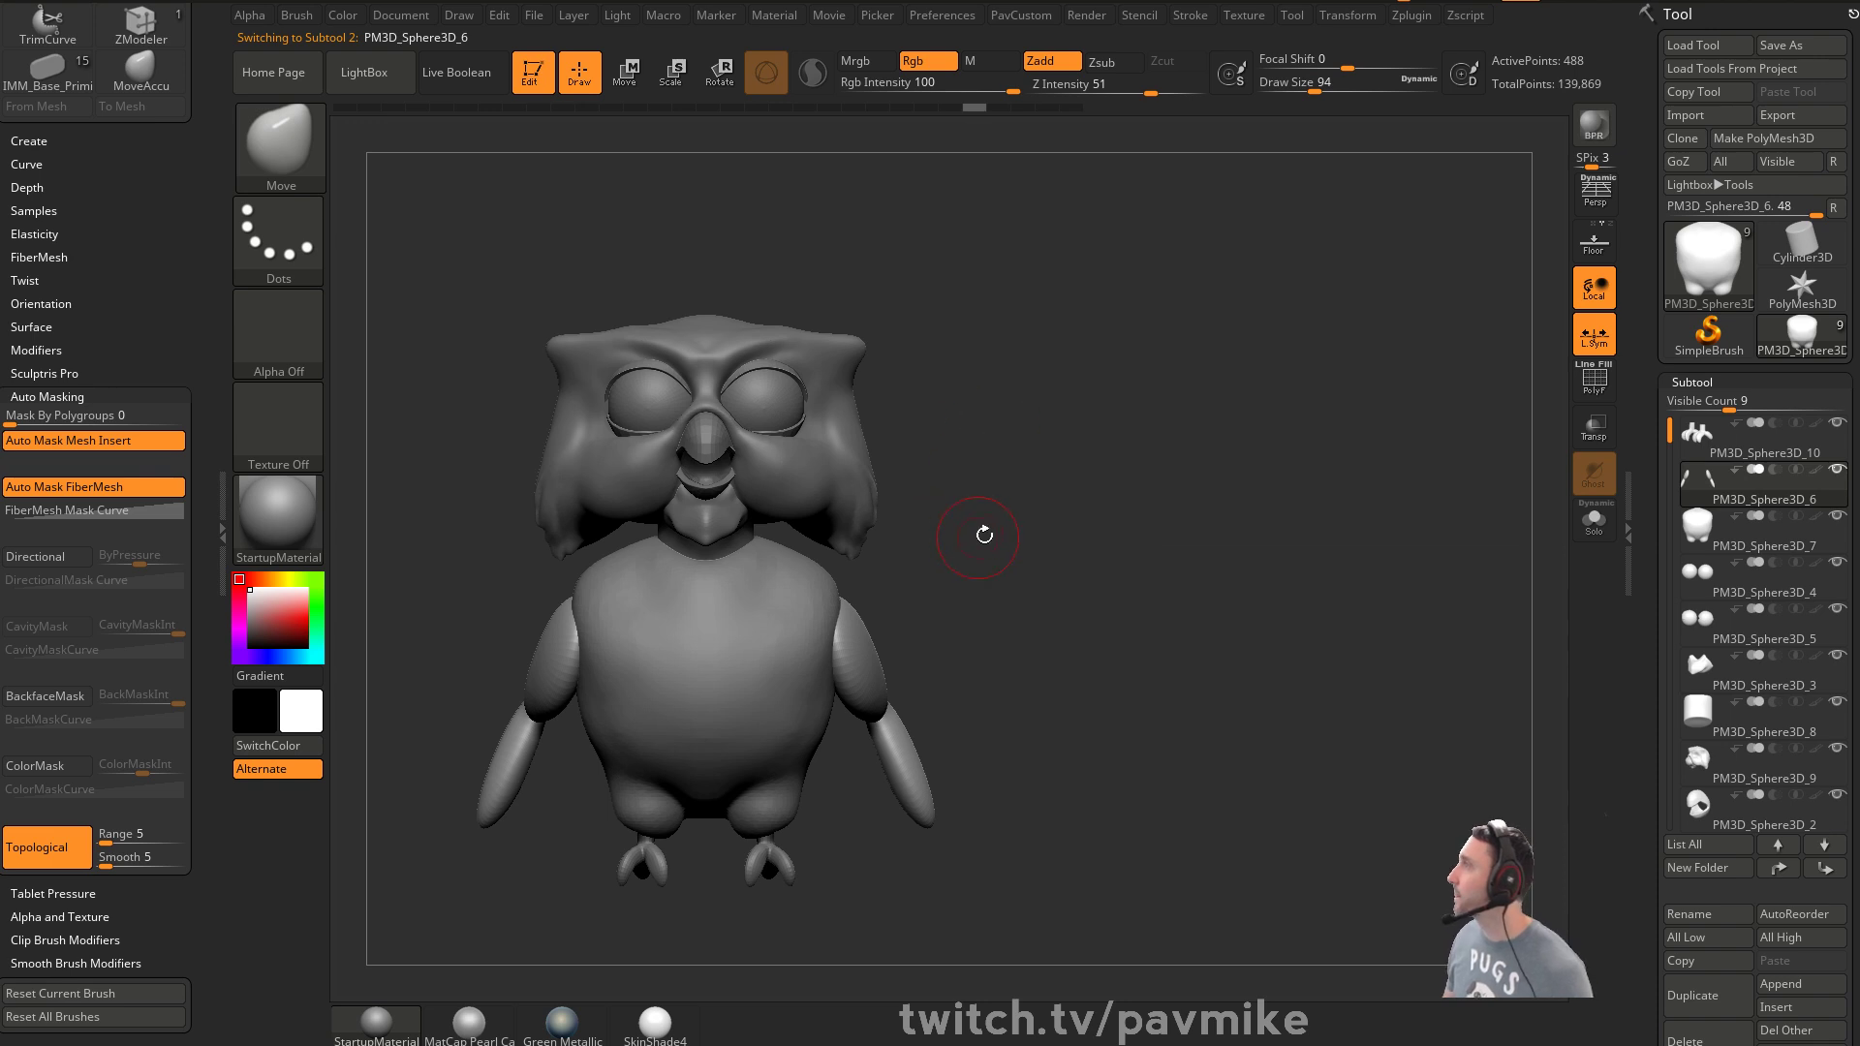
pyautogui.moveTo(1072, 585)
pyautogui.mouseDown()
pyautogui.moveTo(1113, 569)
pyautogui.moveTo(1014, 614)
pyautogui.moveTo(906, 613)
pyautogui.moveTo(934, 601)
pyautogui.mouseUp()
pyautogui.press('w')
pyautogui.keyDown('alt'); pyautogui.click(849, 609); pyautogui.keyUp('alt')
pyautogui.moveTo(927, 536); pyautogui.dragTo(934, 512)
pyautogui.press('q')
pyautogui.moveTo(1083, 532)
pyautogui.mouseDown()
pyautogui.moveTo(1037, 498)
pyautogui.moveTo(874, 574)
pyautogui.moveTo(947, 565)
pyautogui.moveTo(864, 569)
pyautogui.mouseUp()
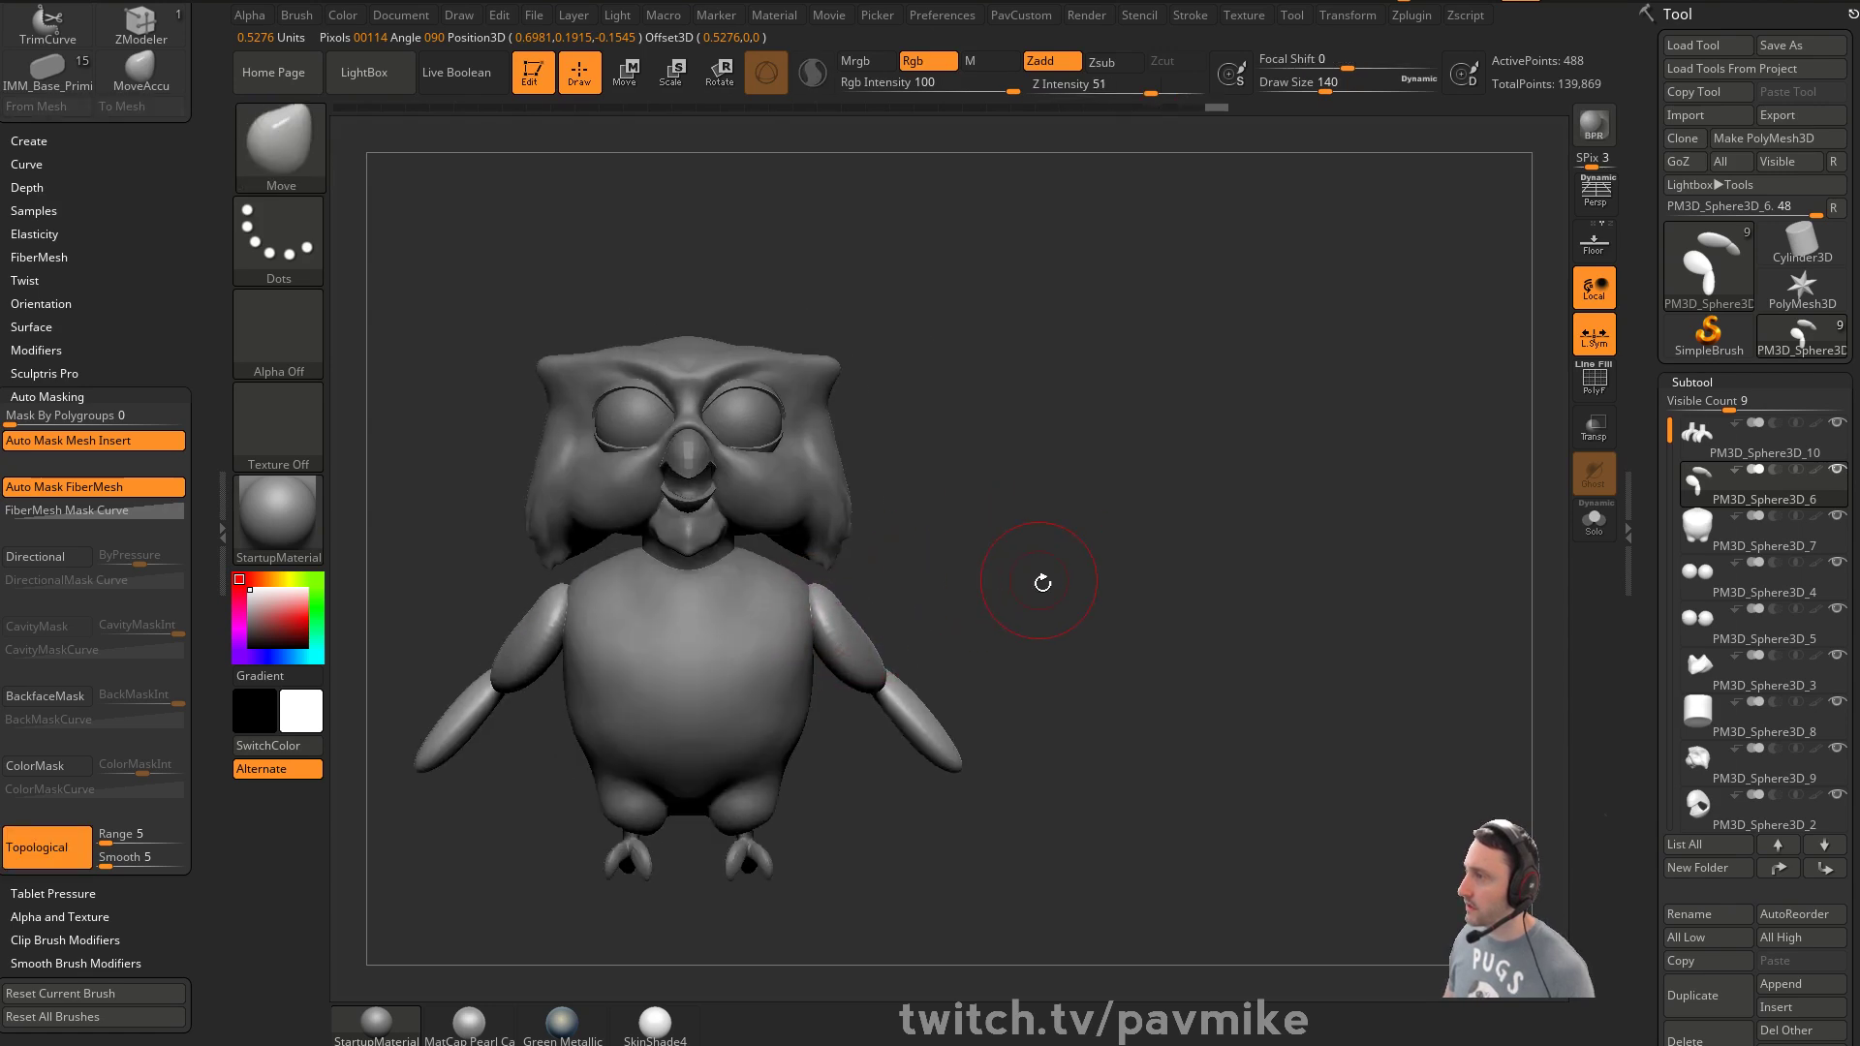
# Insert a mirrored pair of Cylinder12 primitives in front of the owl's eyes with the IMM primitives brush
pyautogui.moveTo(1034, 573); pyautogui.dragTo(802, 420)
pyautogui.press('s')
pyautogui.moveTo(1019, 470)
pyautogui.keyDown('shift'); pyautogui.mouseDown()
pyautogui.moveTo(1054, 473)
pyautogui.moveTo(1092, 527)
pyautogui.moveTo(1030, 517)
pyautogui.moveTo(1075, 453)
pyautogui.moveTo(993, 544)
pyautogui.mouseUp(); pyautogui.keyUp('shift')
pyautogui.click(1008, 475)
pyautogui.press('2')
pyautogui.press('m')
pyautogui.click(775, 623)
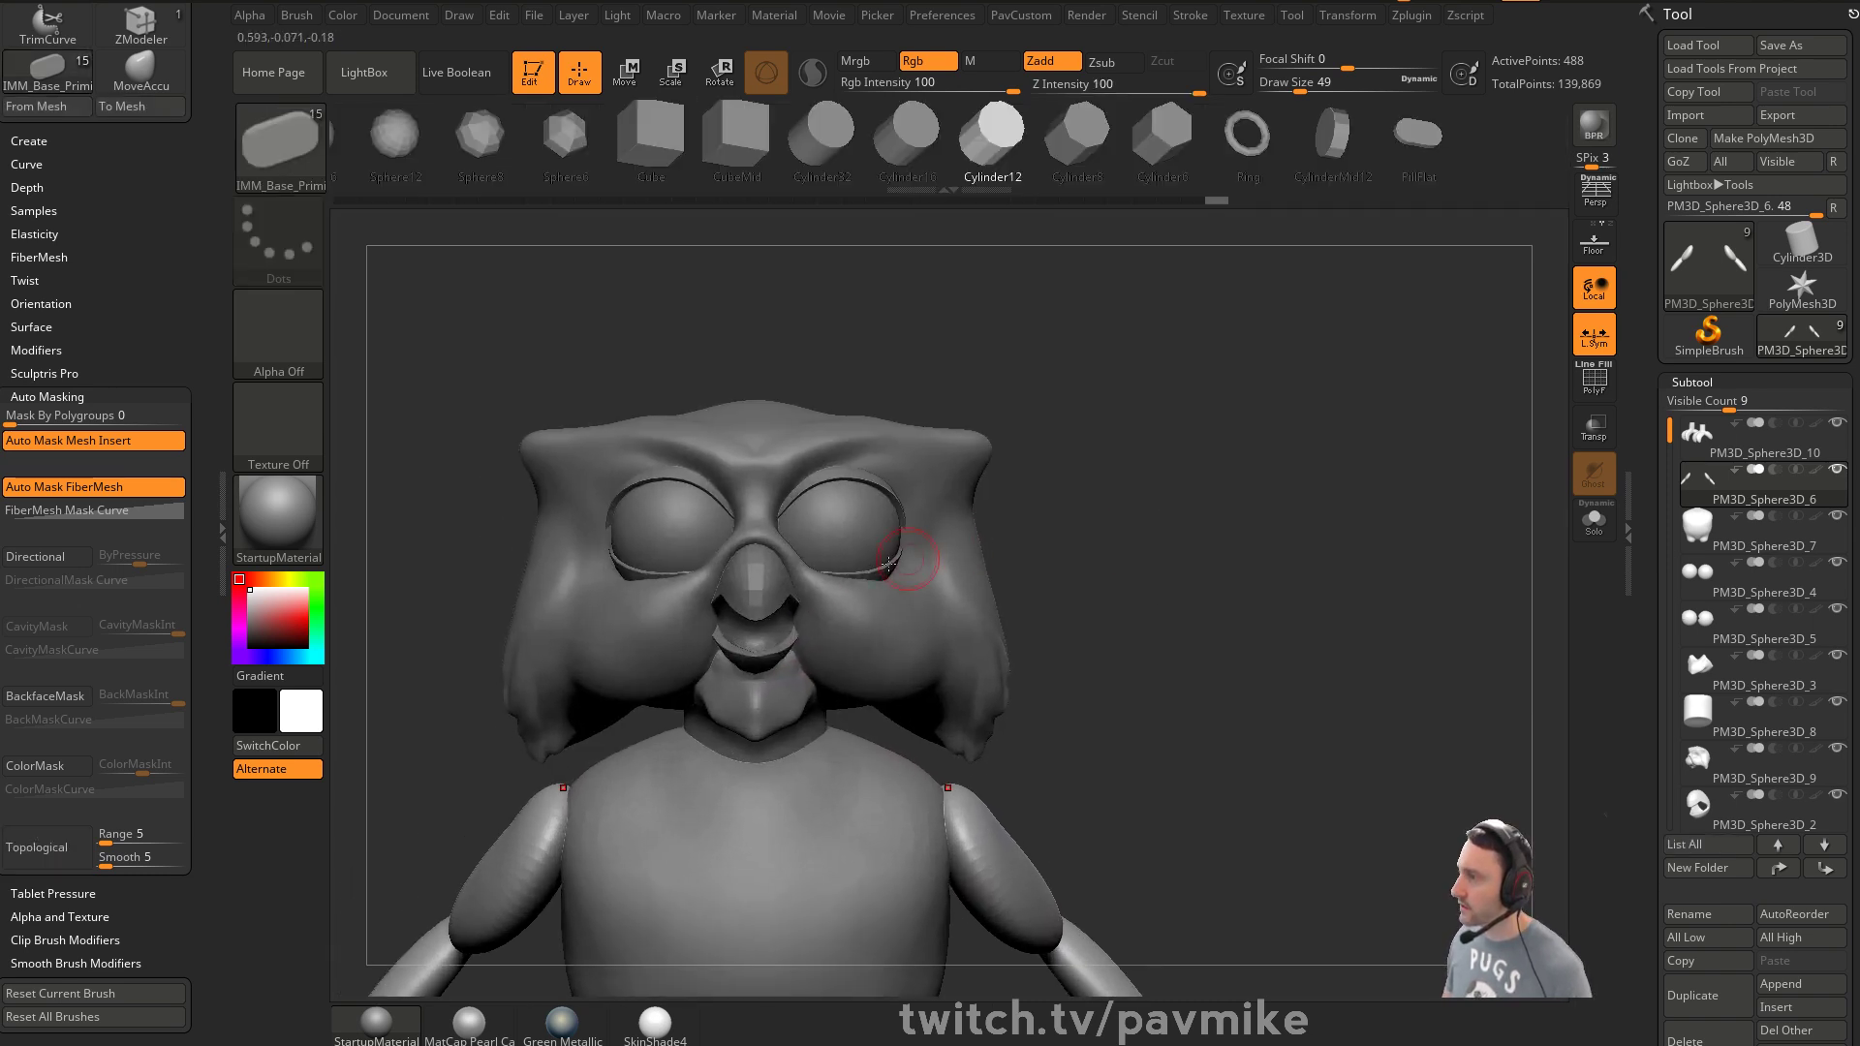
# Split the masked wings from the new cylinders into a separate subtool with Split Masked Points
pyautogui.press('`')
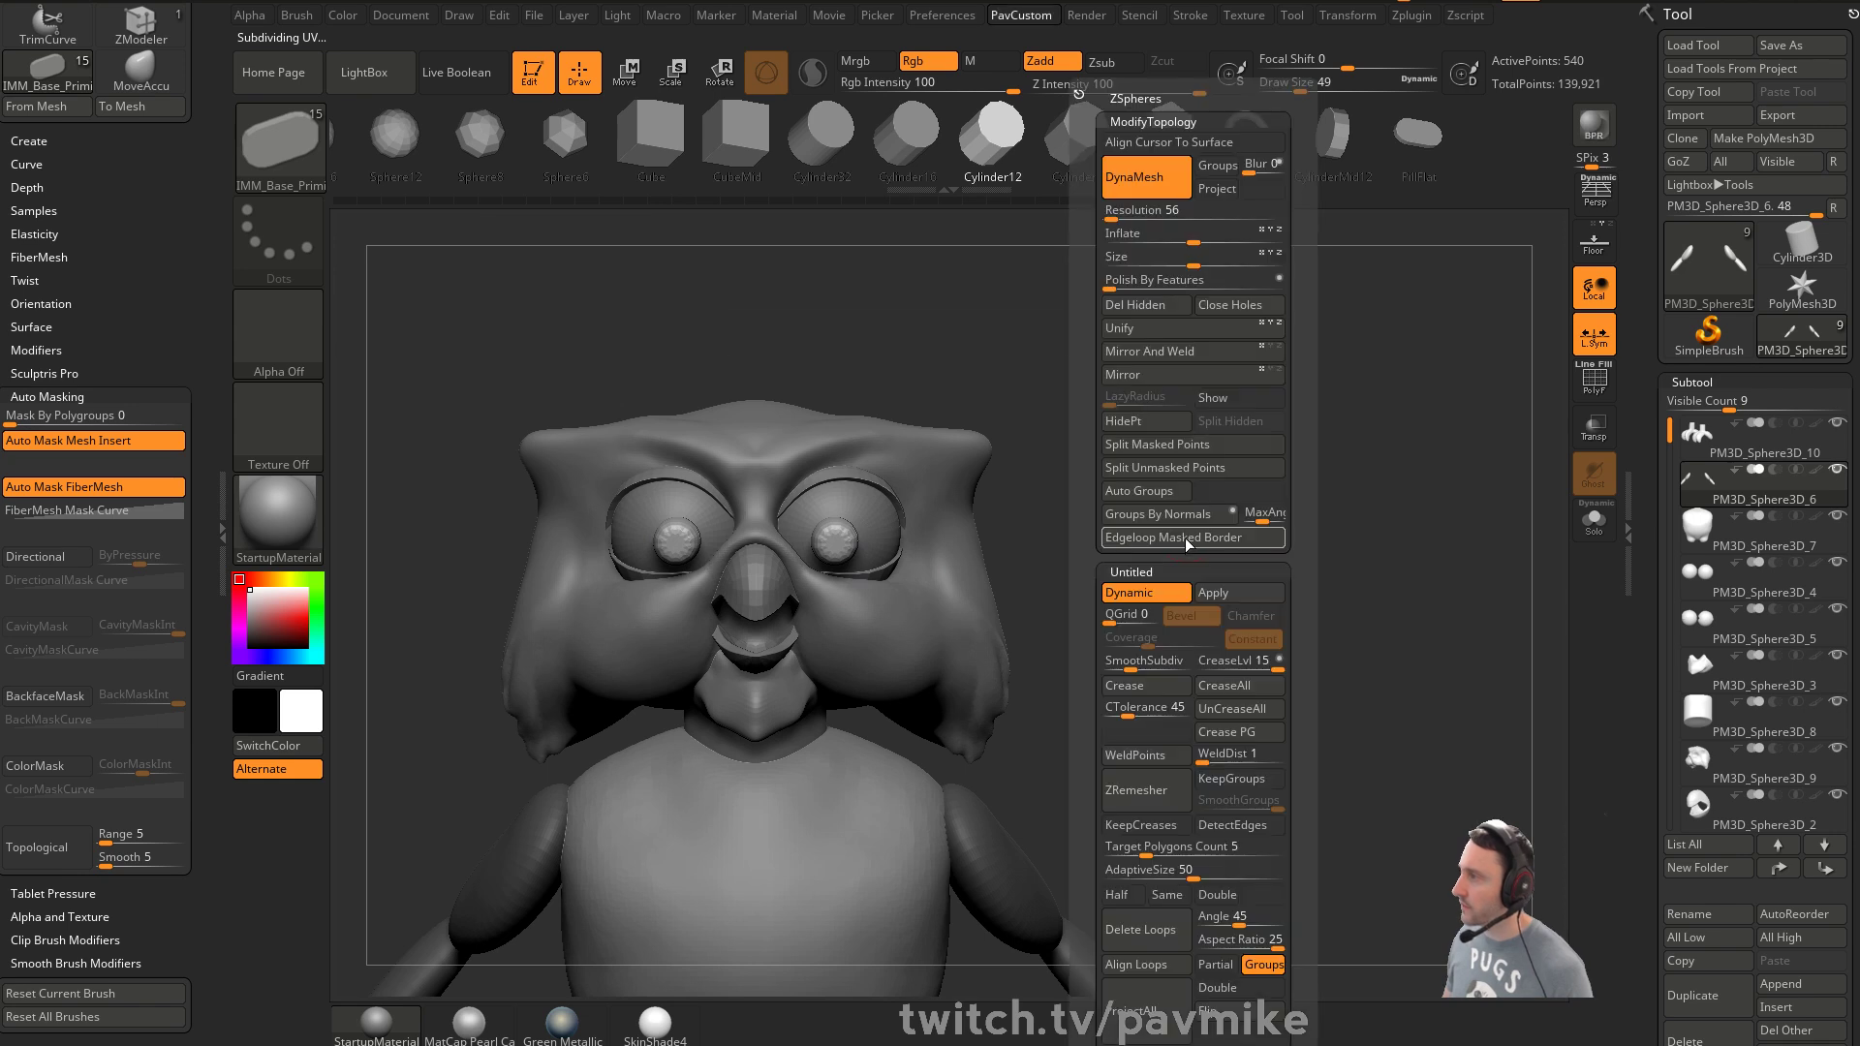
pyautogui.click(1200, 453)
pyautogui.moveTo(1189, 522); pyautogui.dragTo(932, 517)
# Flatten the cylinders into thin discs positioned in front of the owl's eyes, and show their PolyFrame
pyautogui.press('w')
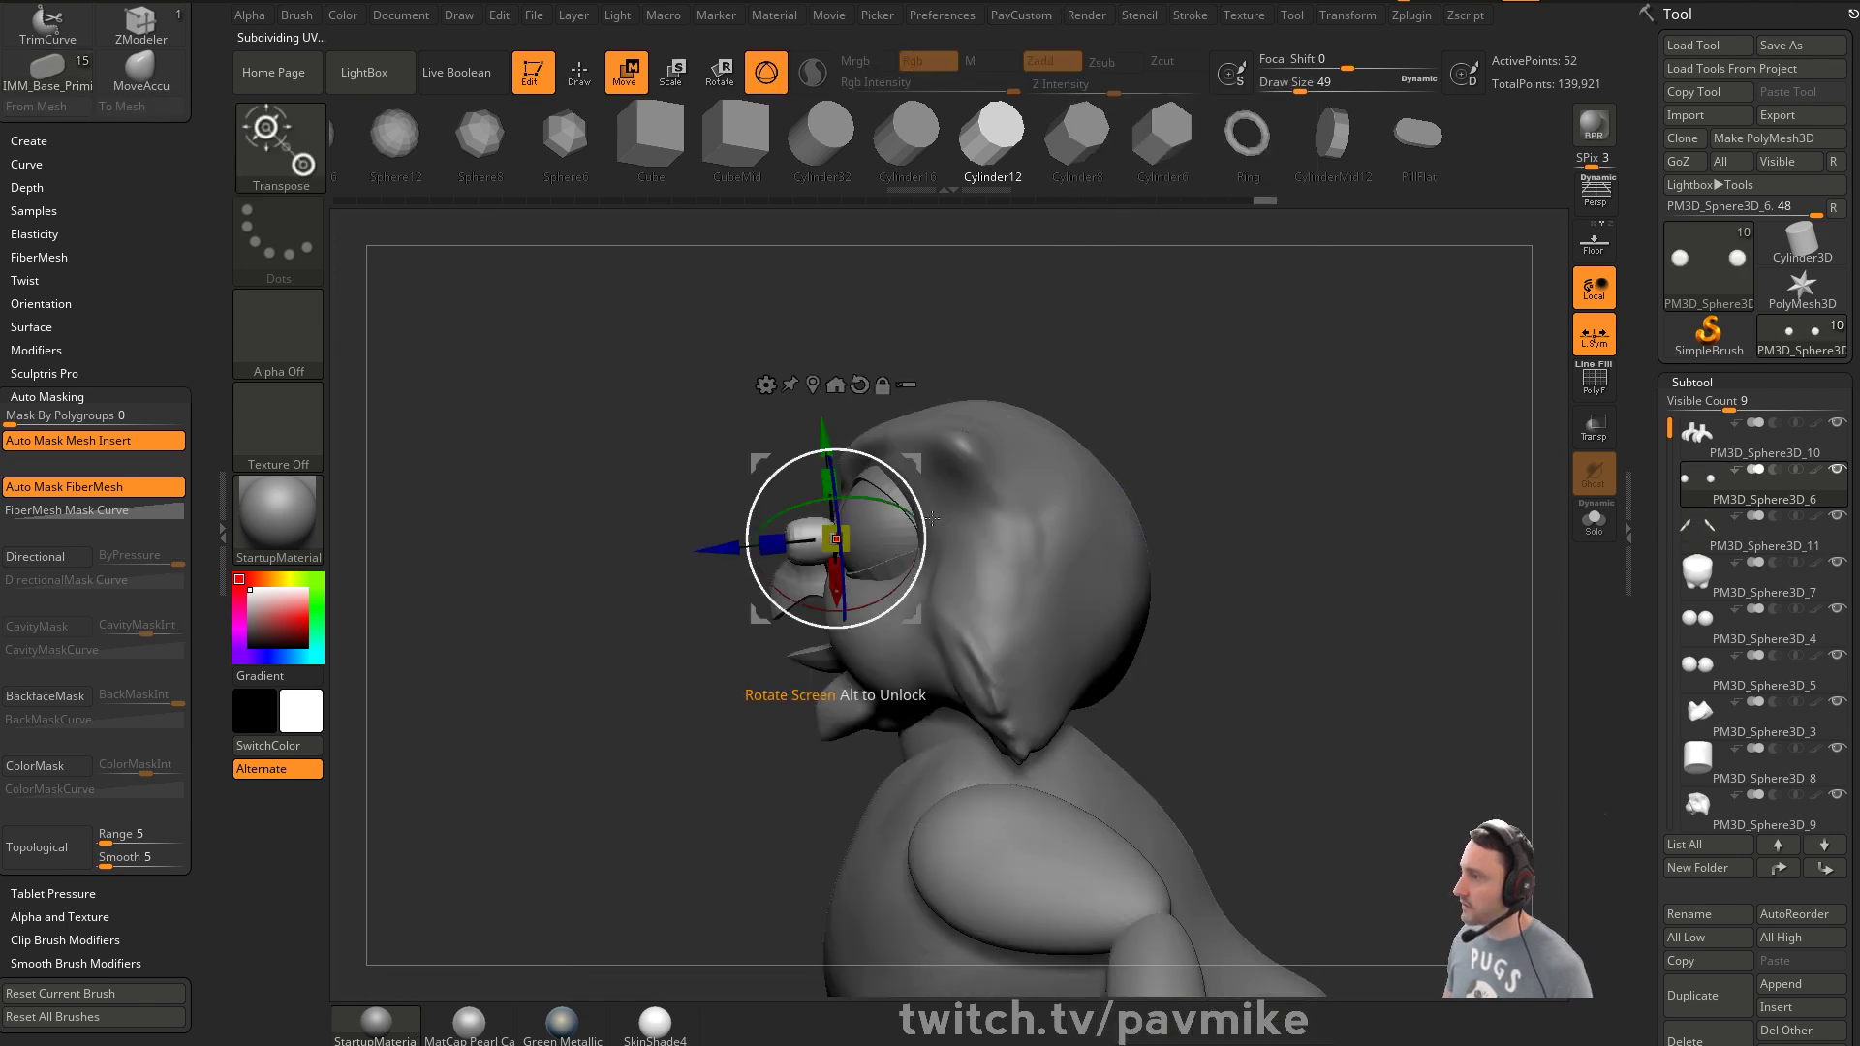
pyautogui.moveTo(1259, 416); pyautogui.dragTo(859, 538)
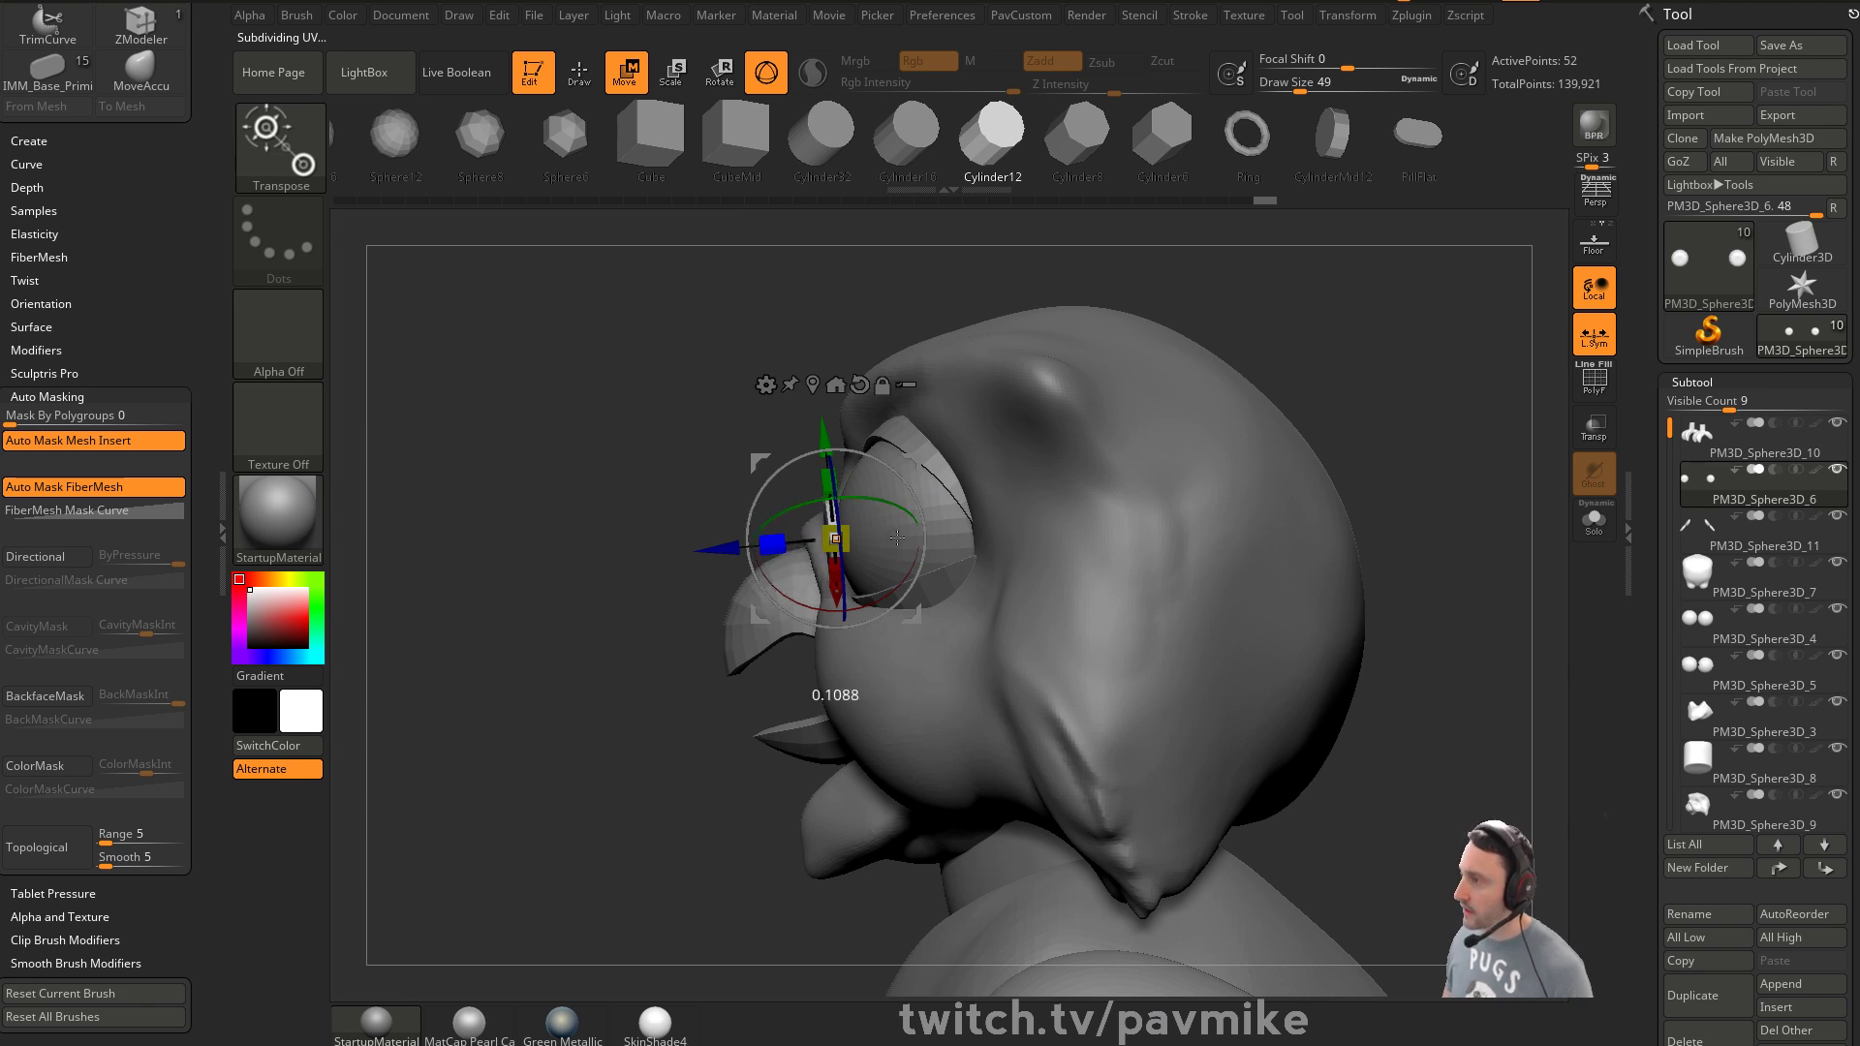
pyautogui.moveTo(911, 613); pyautogui.dragTo(900, 657)
pyautogui.moveTo(668, 582); pyautogui.dragTo(1561, 465)
pyautogui.click(1595, 381)
pyautogui.keyDown('alt'); pyautogui.moveTo(1434, 417); pyautogui.dragTo(1514, 421); pyautogui.keyUp('alt')
pyautogui.moveTo(1043, 498); pyautogui.dragTo(1012, 494)
# Isolate the eye discs in Solo mode and switch to the ZModeler brush
pyautogui.press('q')
pyautogui.moveTo(1352, 471)
pyautogui.mouseDown()
pyautogui.moveTo(1440, 490)
pyautogui.moveTo(1434, 523)
pyautogui.mouseUp()
pyautogui.click(1593, 523)
pyautogui.moveTo(1262, 477)
pyautogui.keyDown('alt'); pyautogui.mouseDown()
pyautogui.moveTo(1354, 486)
pyautogui.moveTo(1364, 514)
pyautogui.mouseUp(); pyautogui.keyUp('alt')
pyautogui.press('b')
pyautogui.press('z')
pyautogui.press('m')
# Inset the flat front face of both discs with ZModeler, using the Flat Island target and Inset Region
pyautogui.press('space')
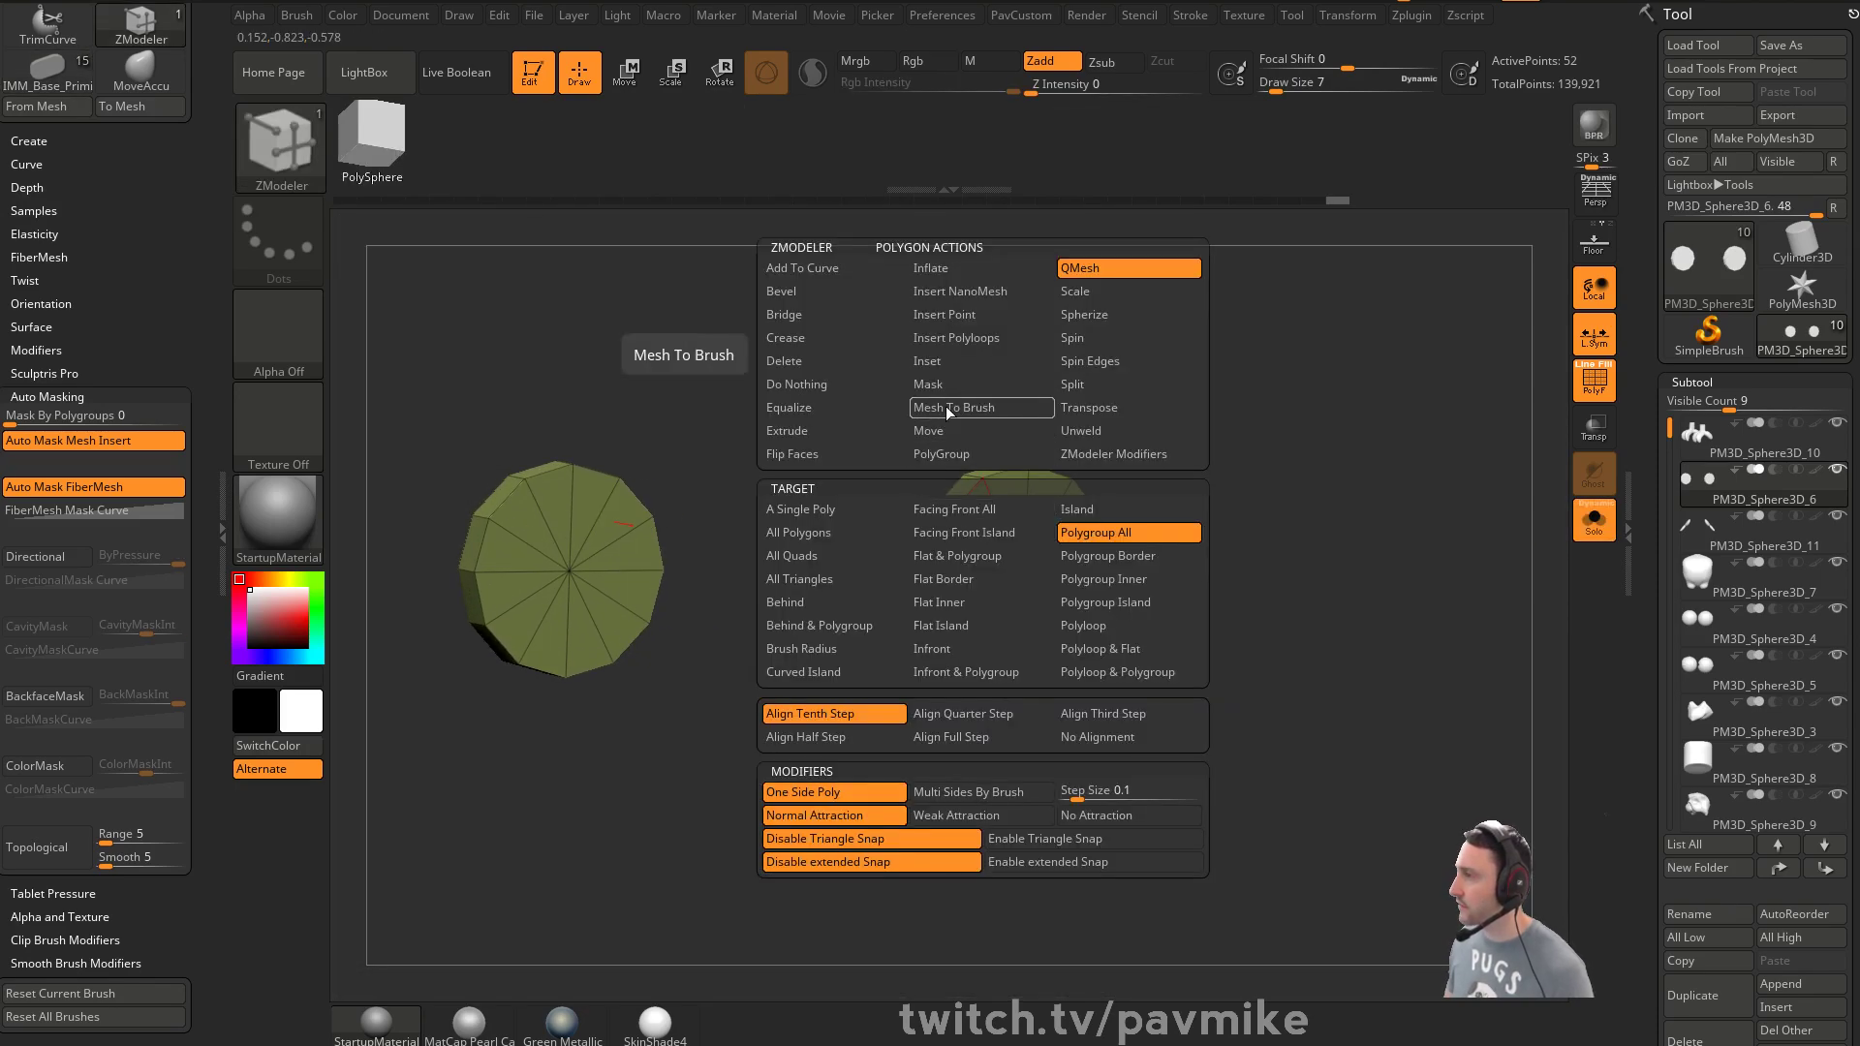
pyautogui.click(964, 362)
pyautogui.click(979, 625)
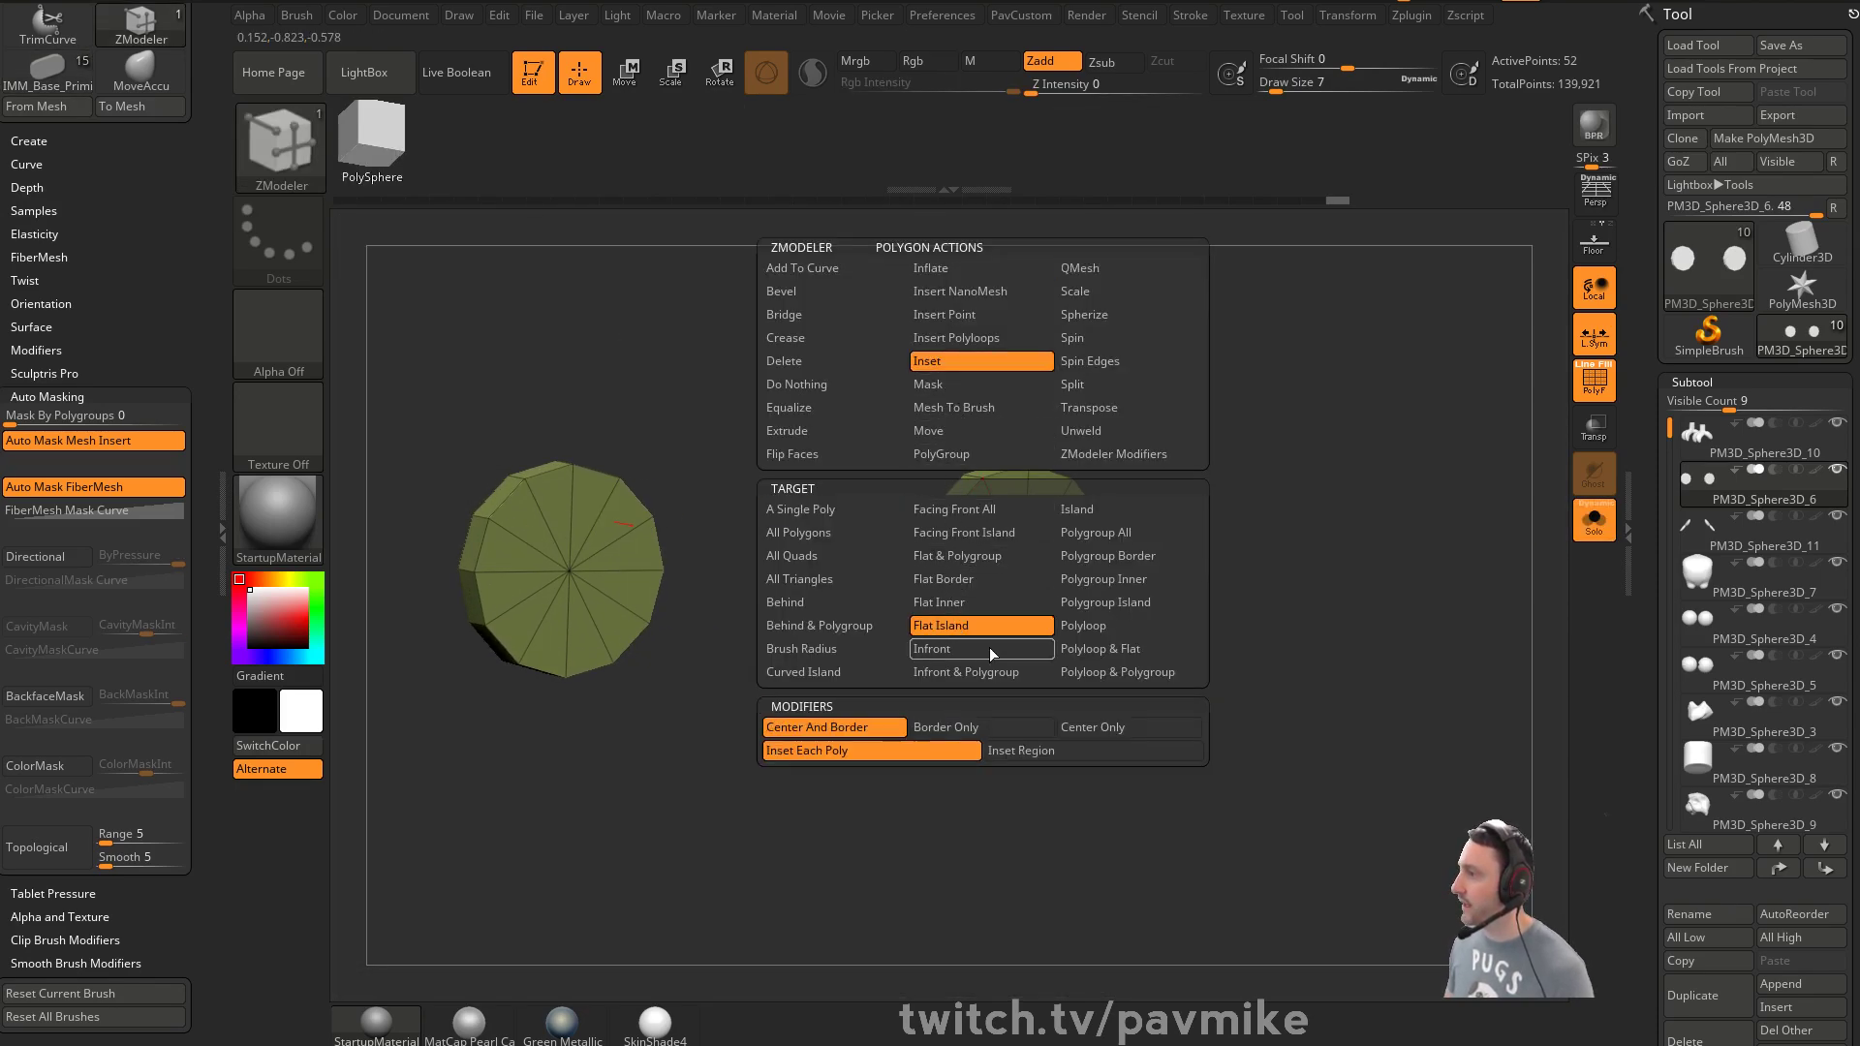
pyautogui.click(998, 540)
pyautogui.hotkey('ctrl', 'z')
pyautogui.press('space')
pyautogui.click(1022, 752)
pyautogui.click(992, 541)
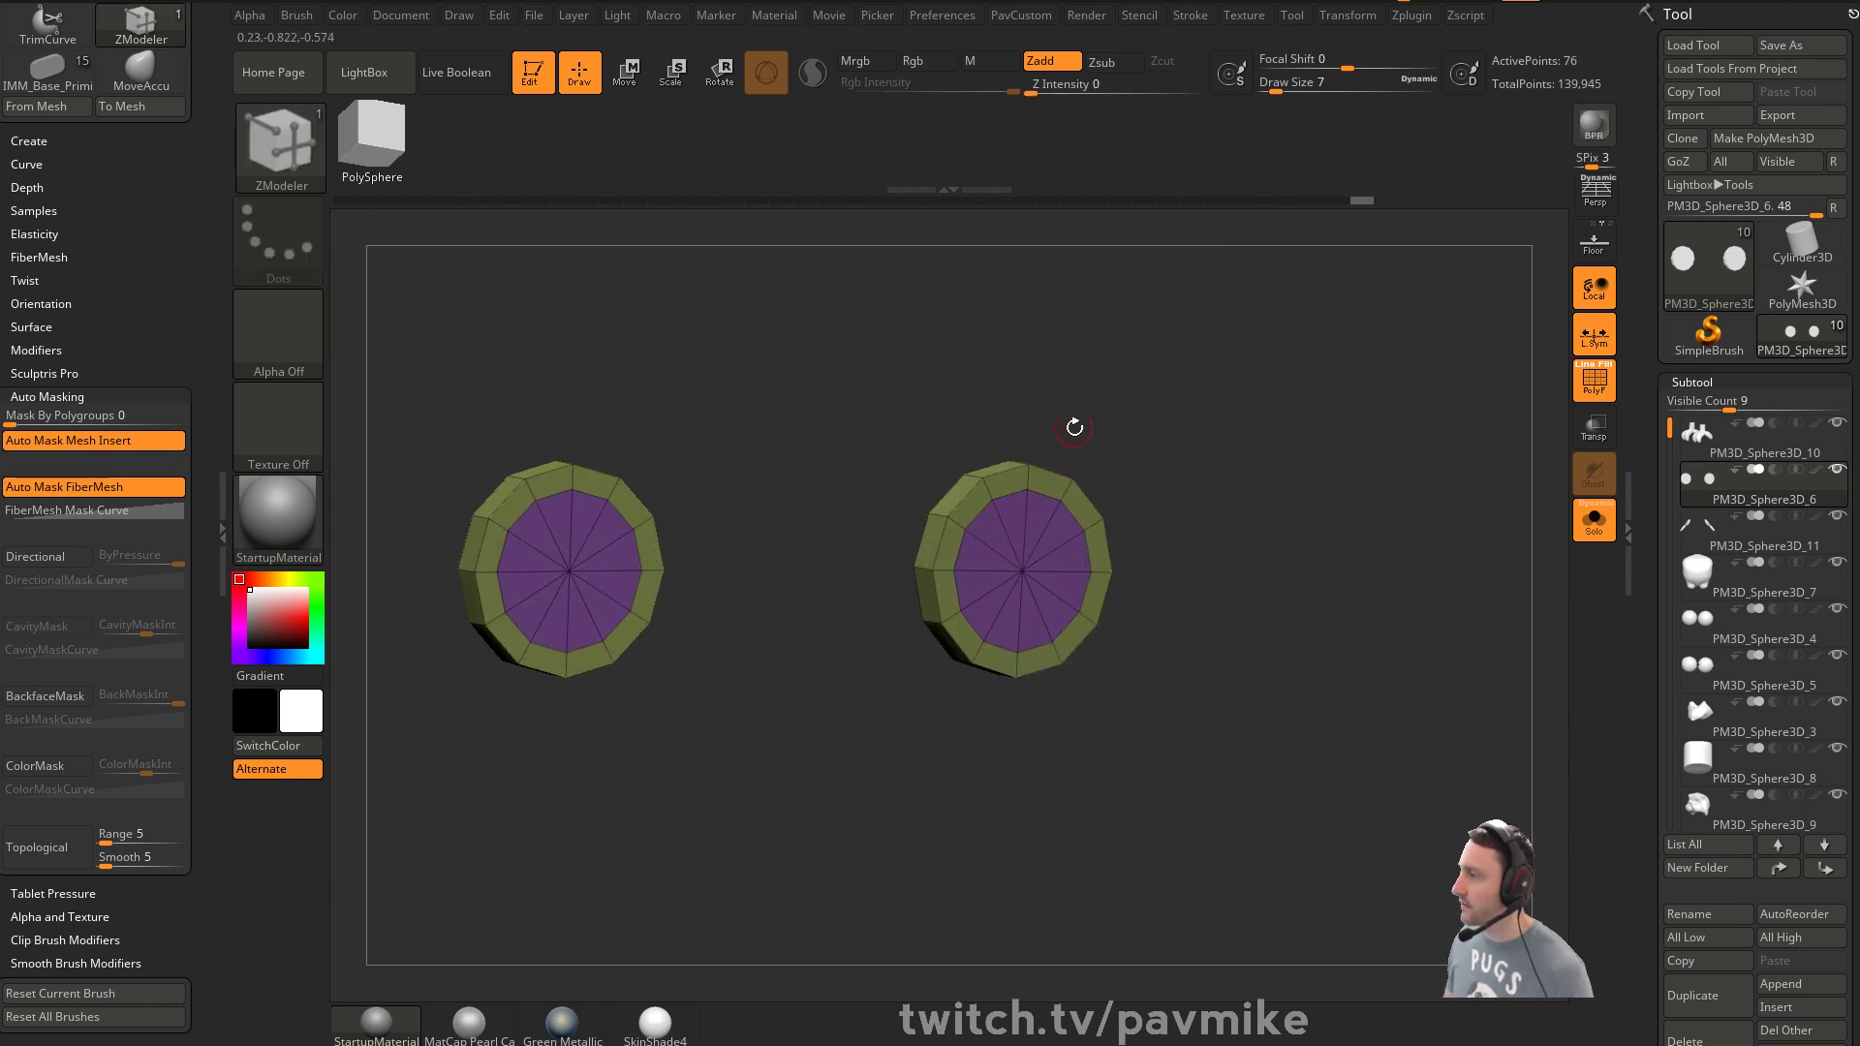
# Inset the opposite disc faces, try QMesh on the inset center, and undo these edits
pyautogui.moveTo(1067, 447); pyautogui.dragTo(1298, 455)
pyautogui.click(934, 514)
pyautogui.moveTo(1071, 469); pyautogui.dragTo(843, 484)
pyautogui.press('space')
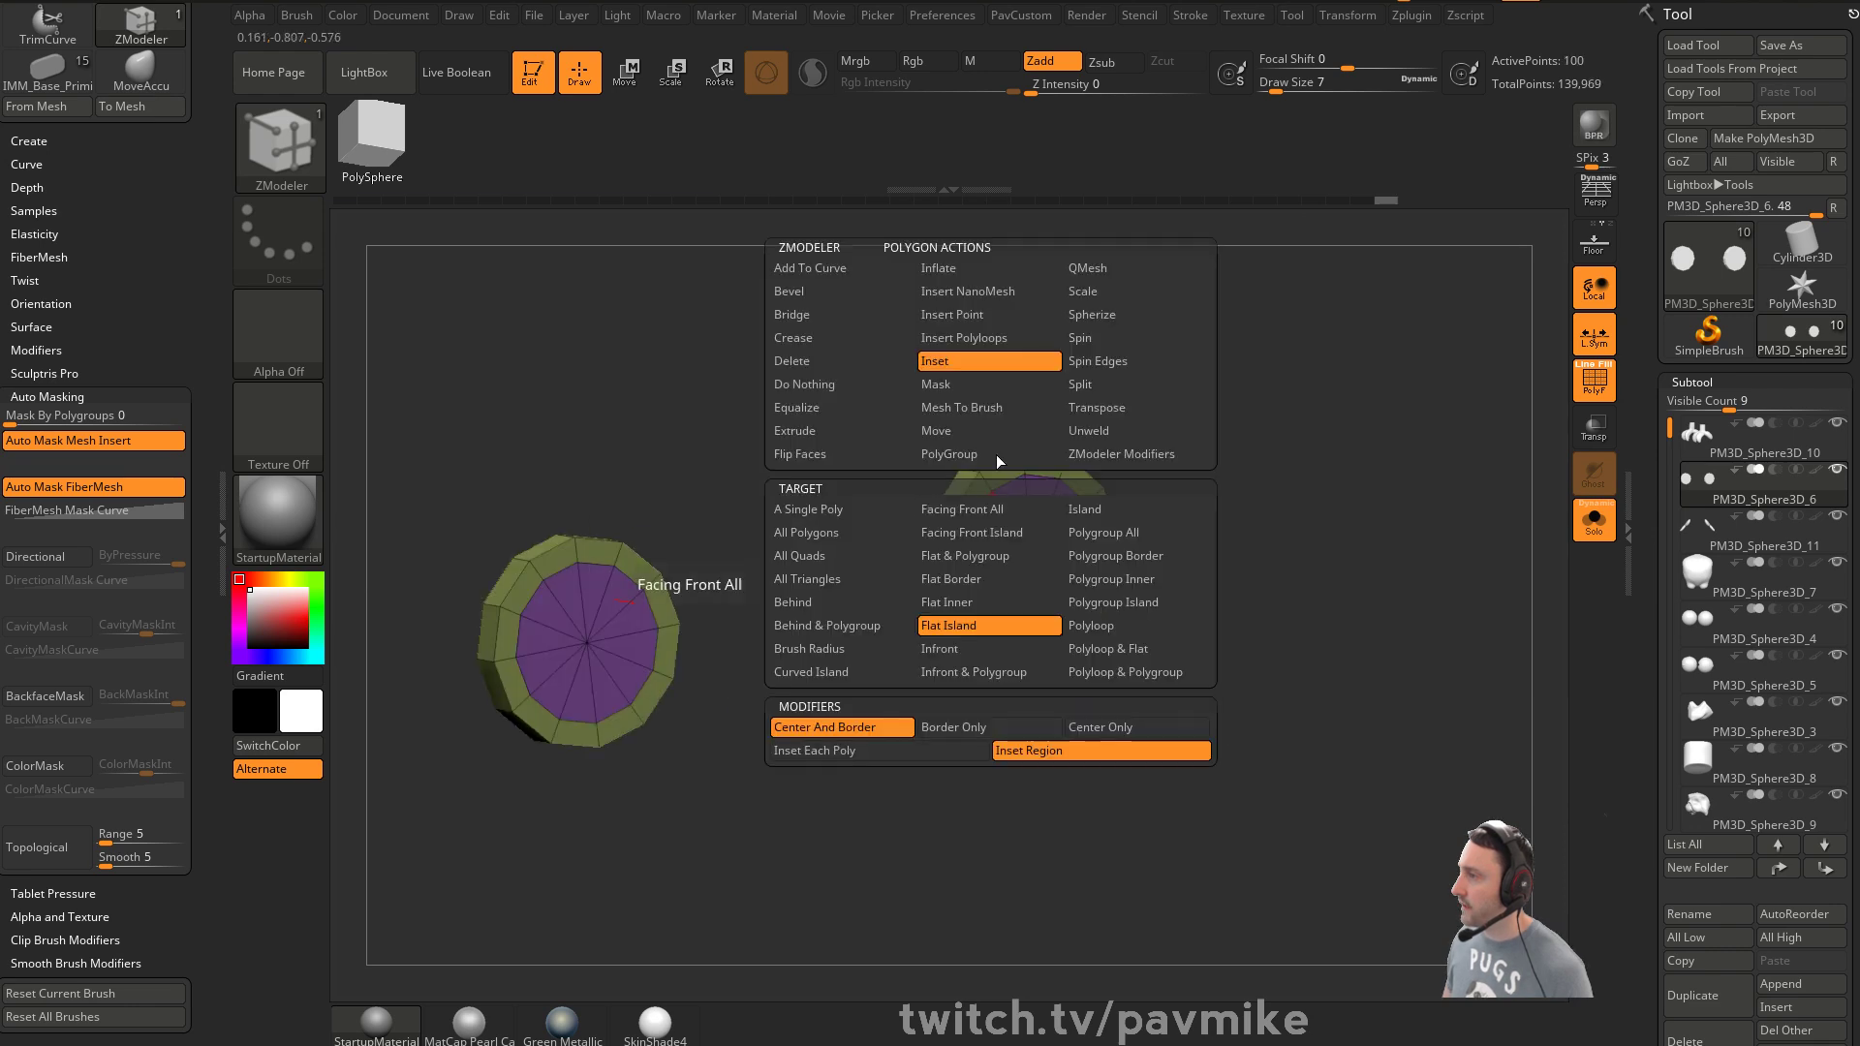
pyautogui.click(1092, 273)
pyautogui.moveTo(915, 534); pyautogui.dragTo(781, 517)
pyautogui.hotkey('ctrl', 'z')
pyautogui.hotkey('ctrl', 'z')
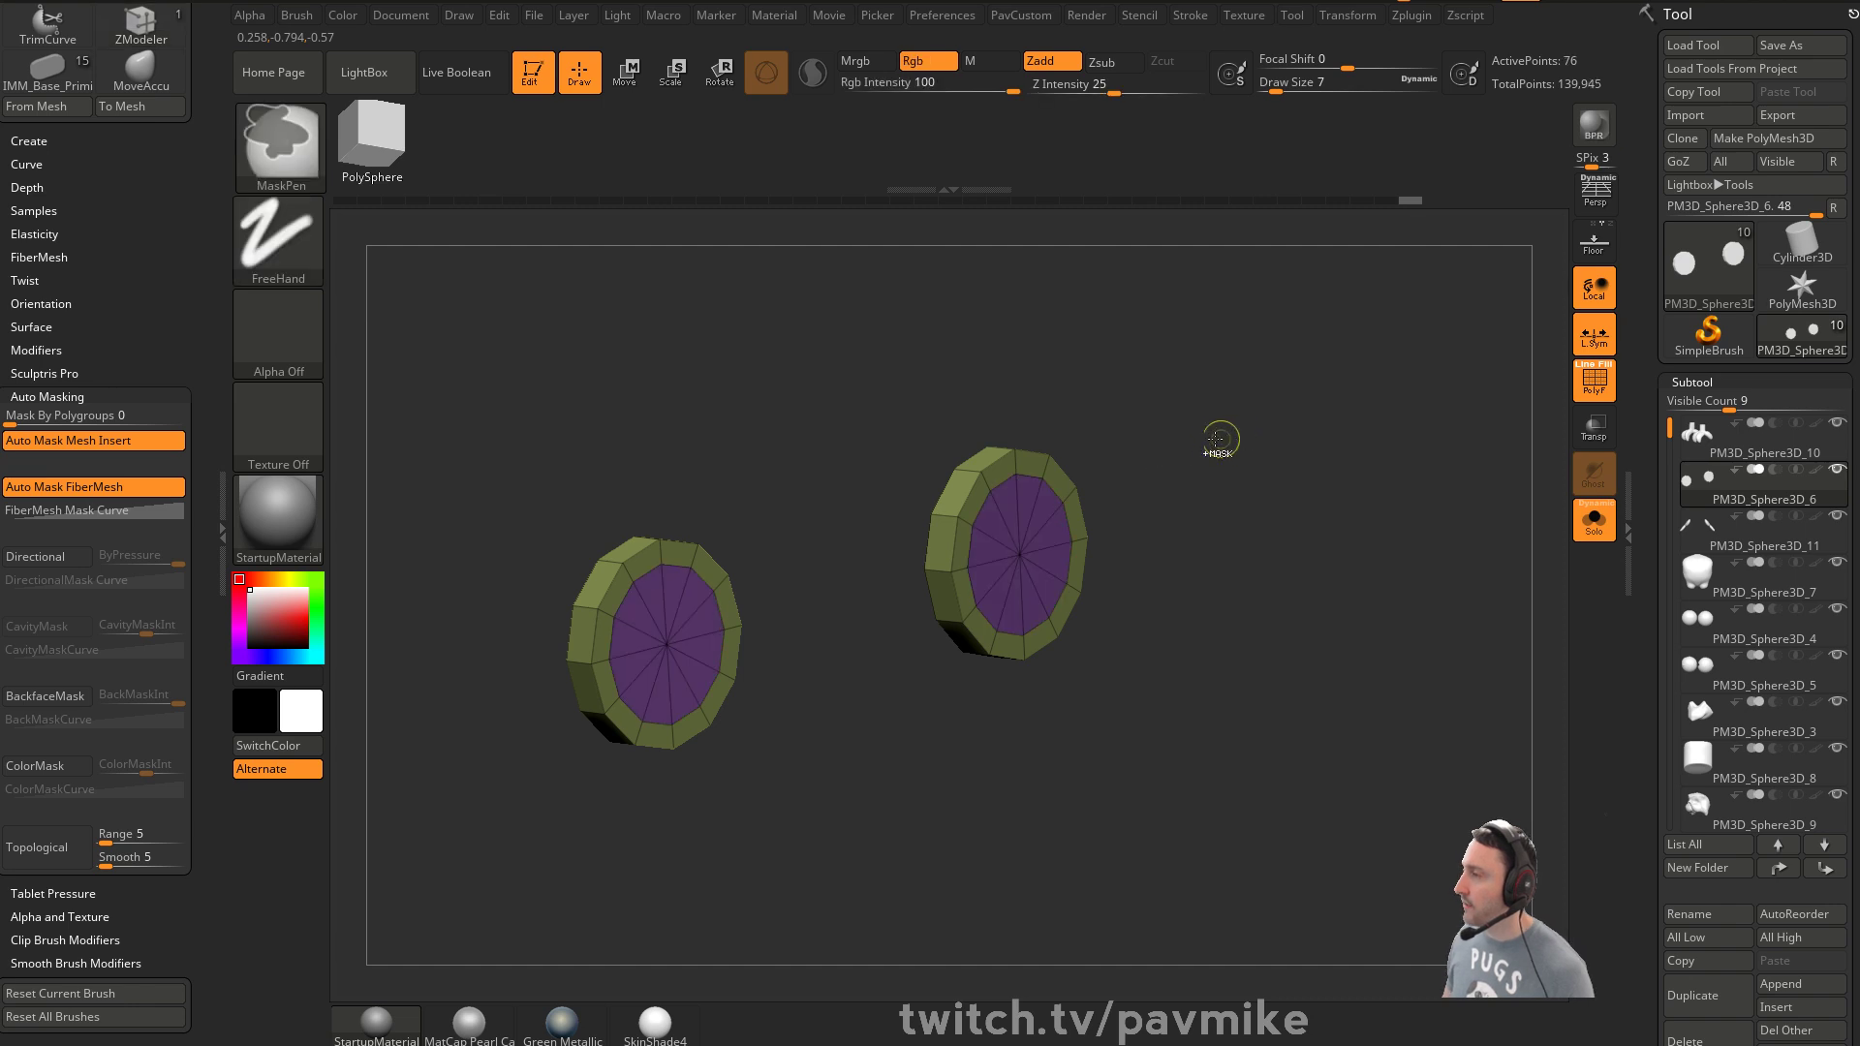
# Assign separate polygroups to the discs' flat faces and rims with Groups By Normals
pyautogui.moveTo(1217, 465); pyautogui.dragTo(1148, 495)
pyautogui.press('space')
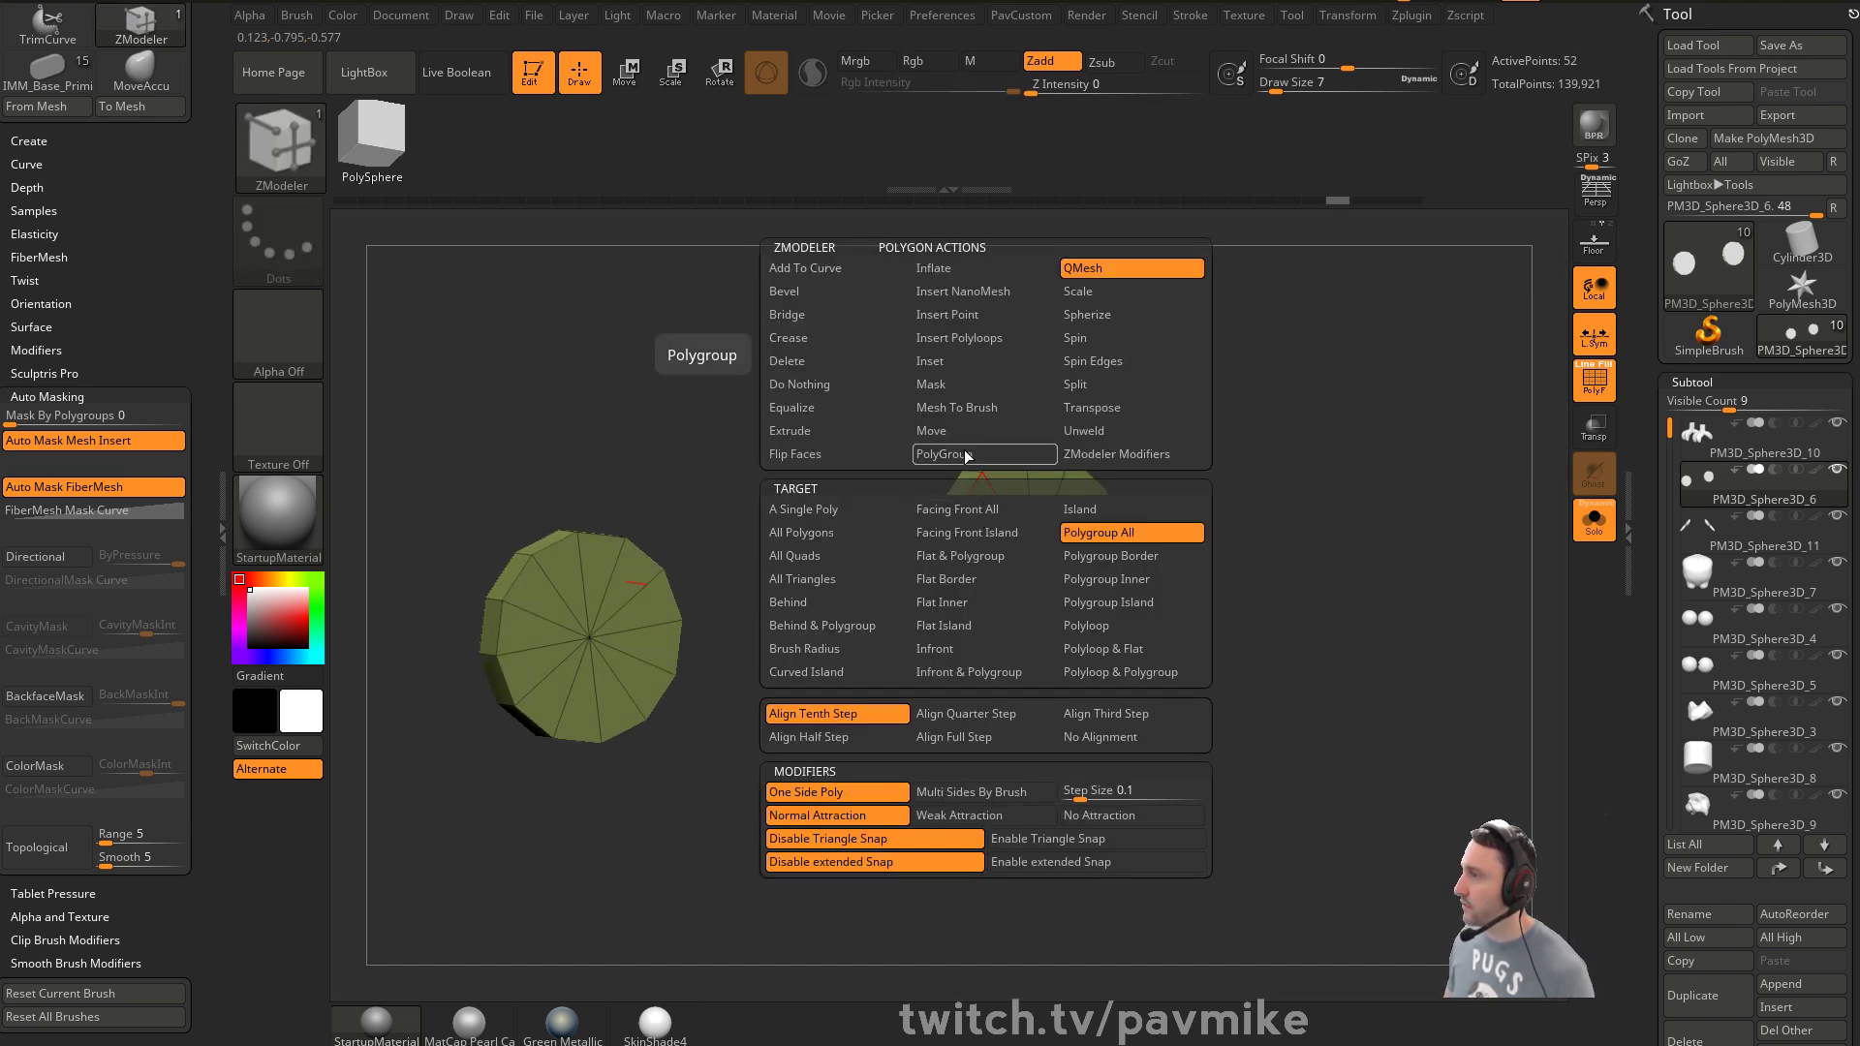
pyautogui.press('`')
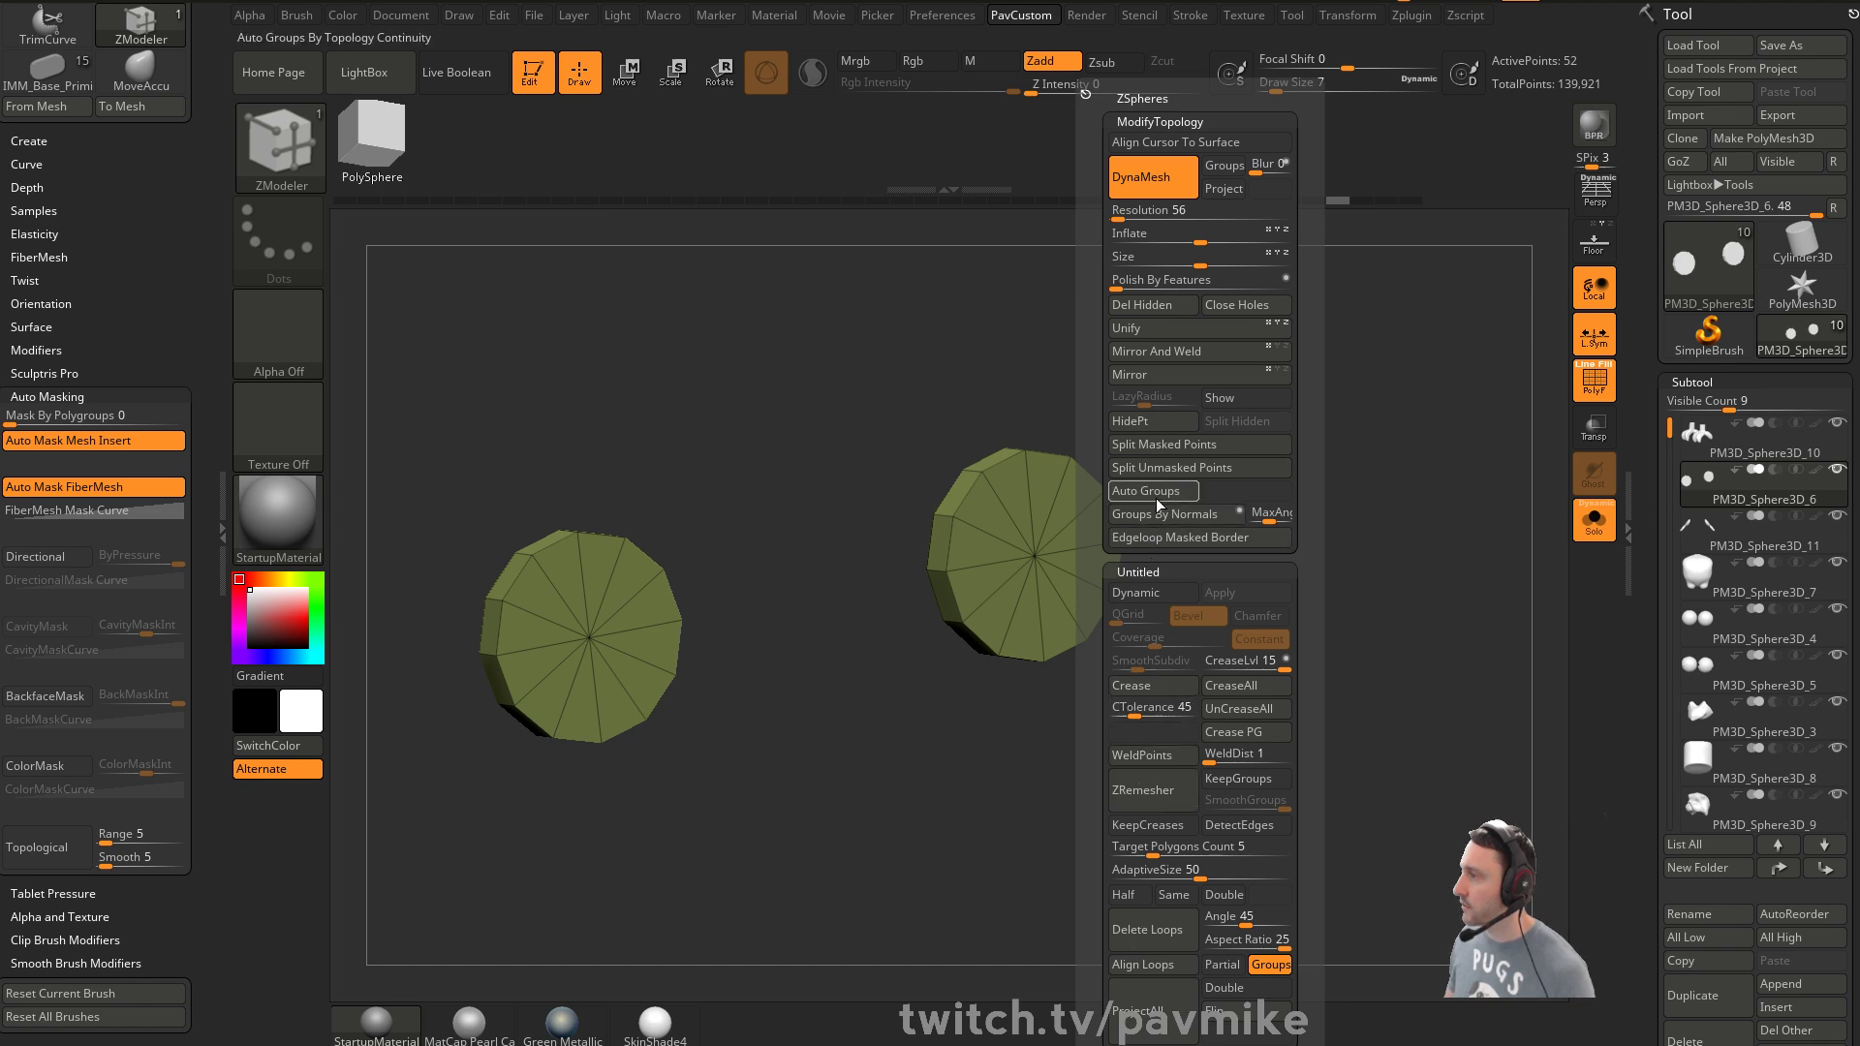
pyautogui.click(1163, 514)
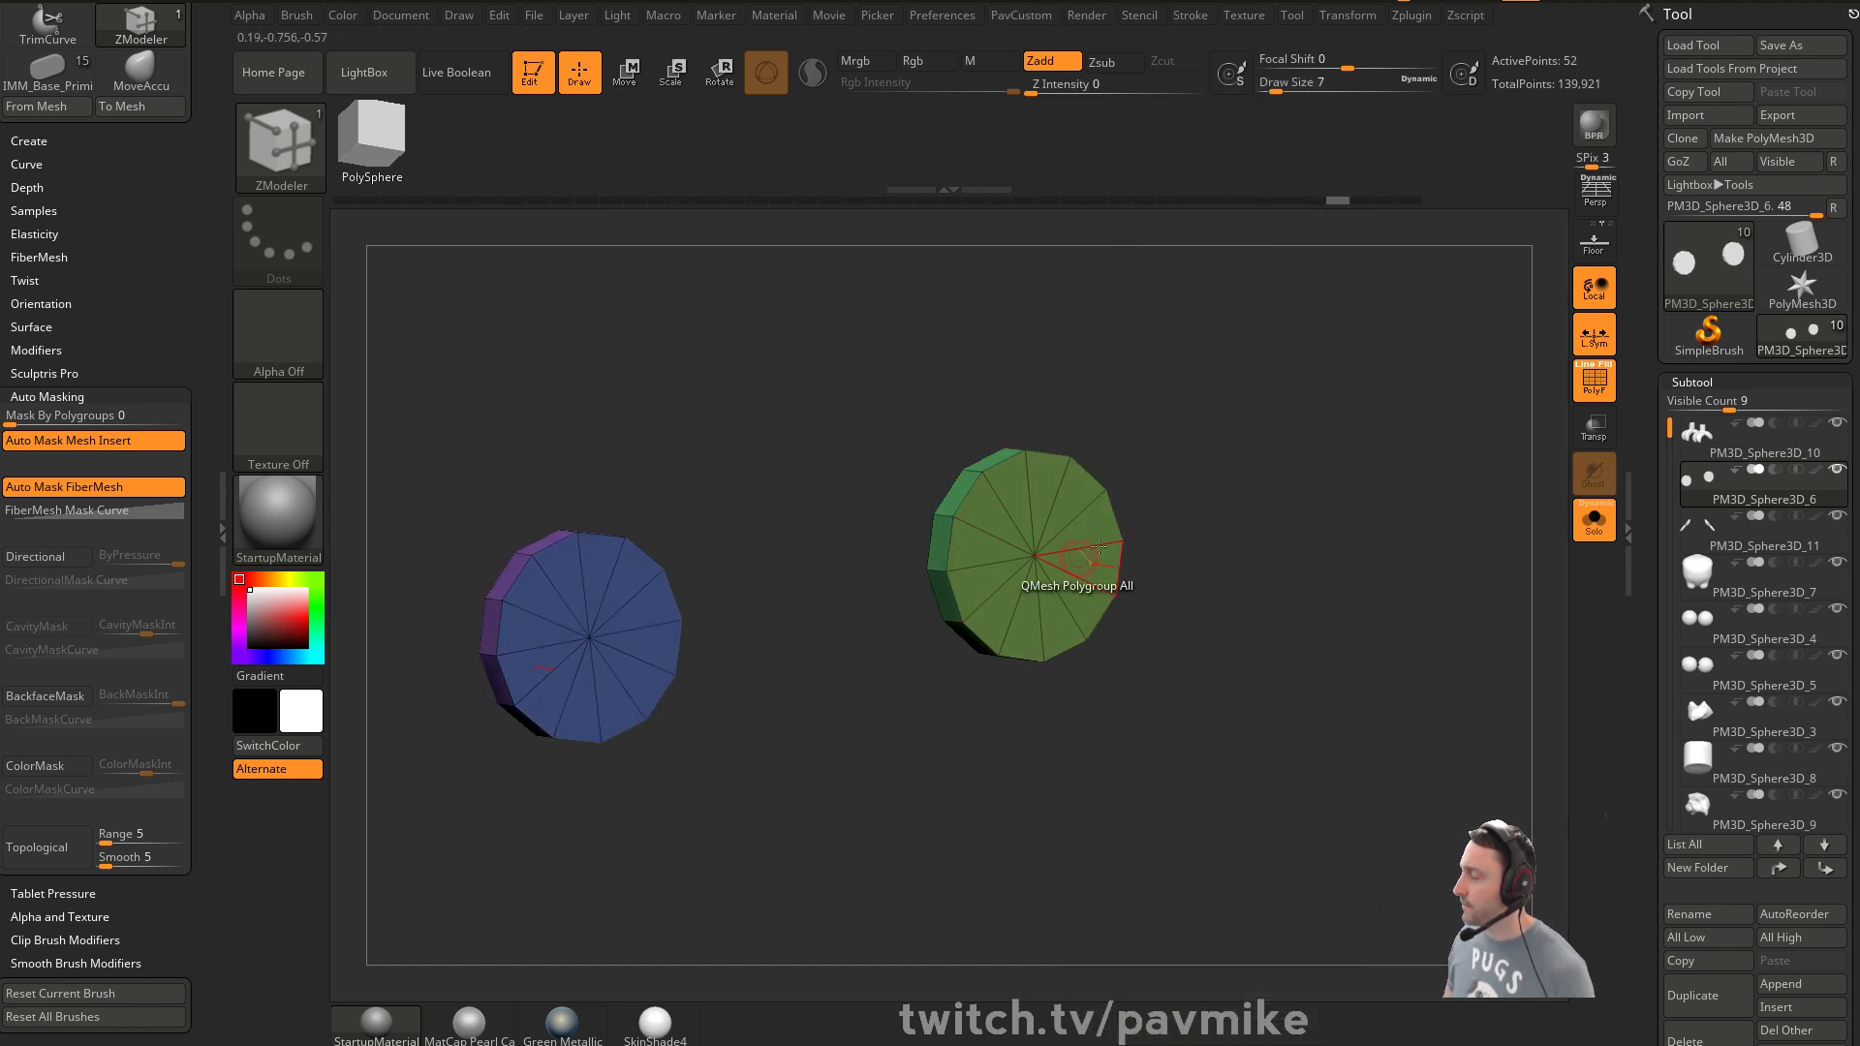
pyautogui.press('`')
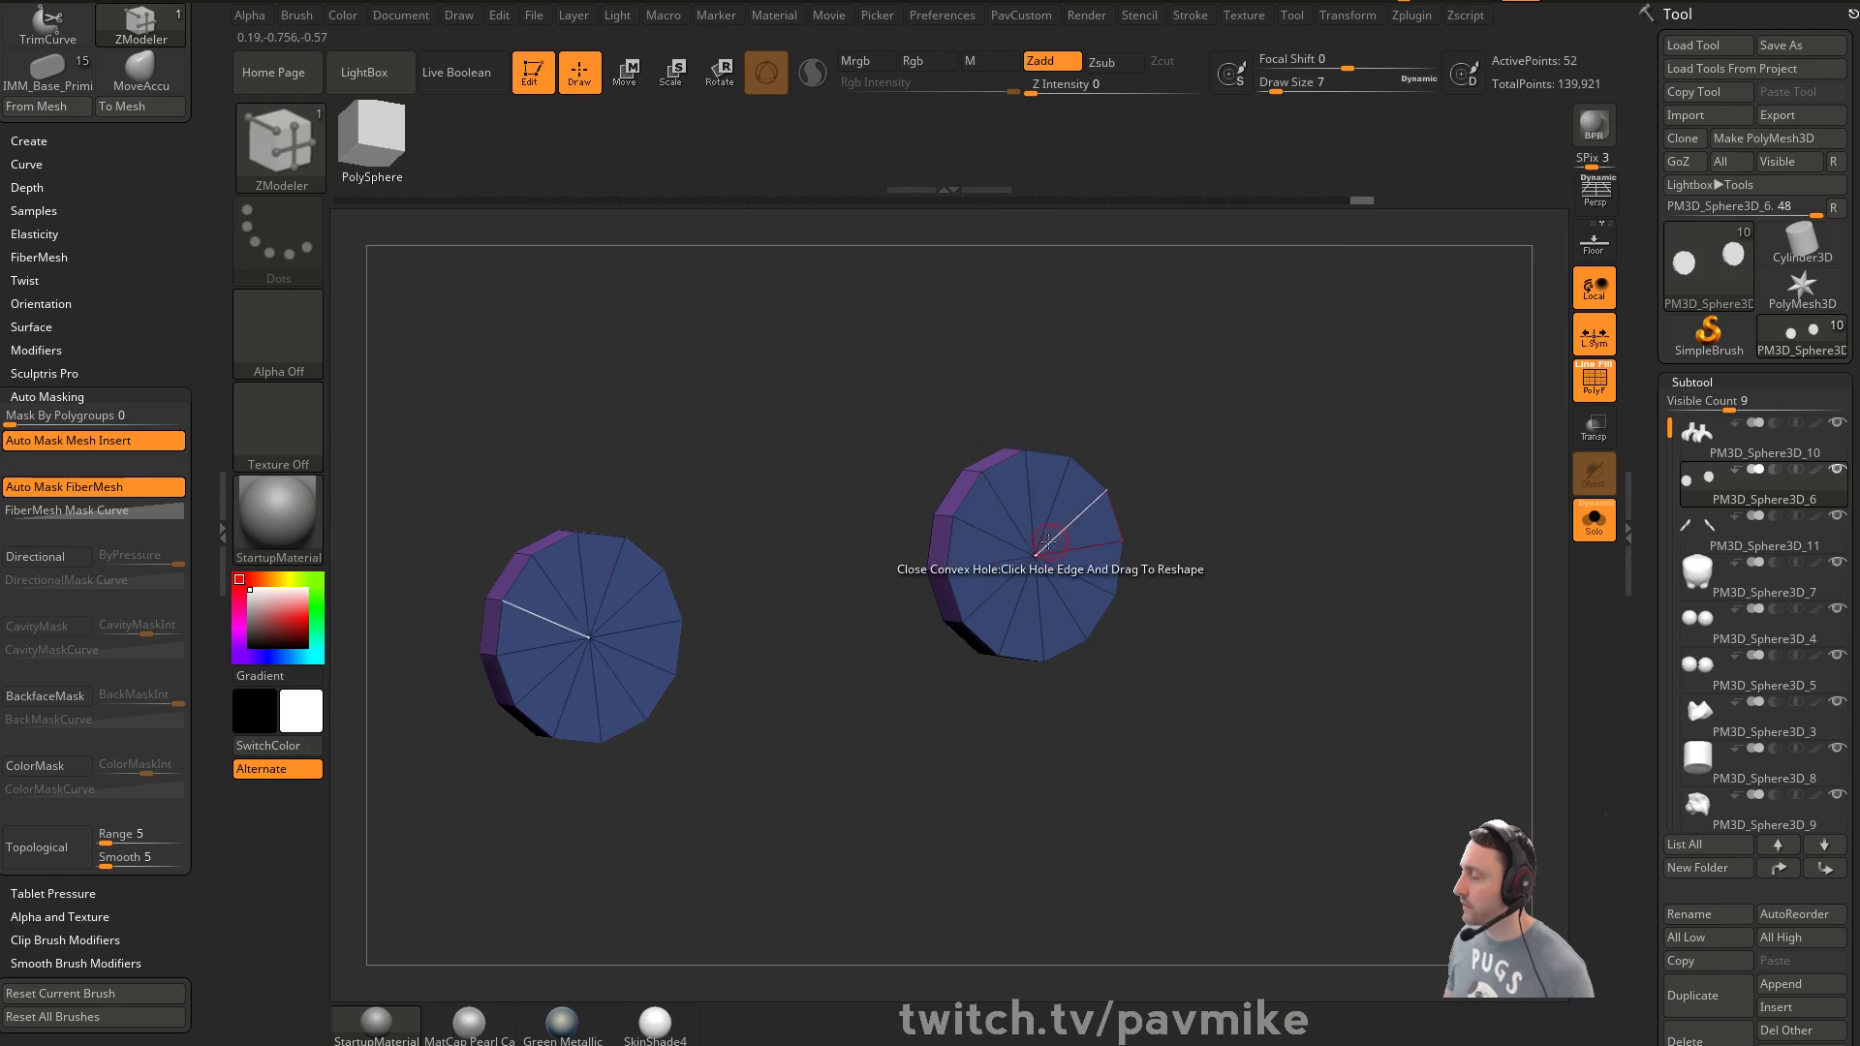
# Keep only the discs' front faces by deleting the hidden parts, and inset them with the Polygroup All target
pyautogui.keyDown('ctrl'); pyautogui.keyDown('shift'); pyautogui.click(1038, 556); pyautogui.keyUp('shift'); pyautogui.keyUp('ctrl')
pyautogui.press('`')
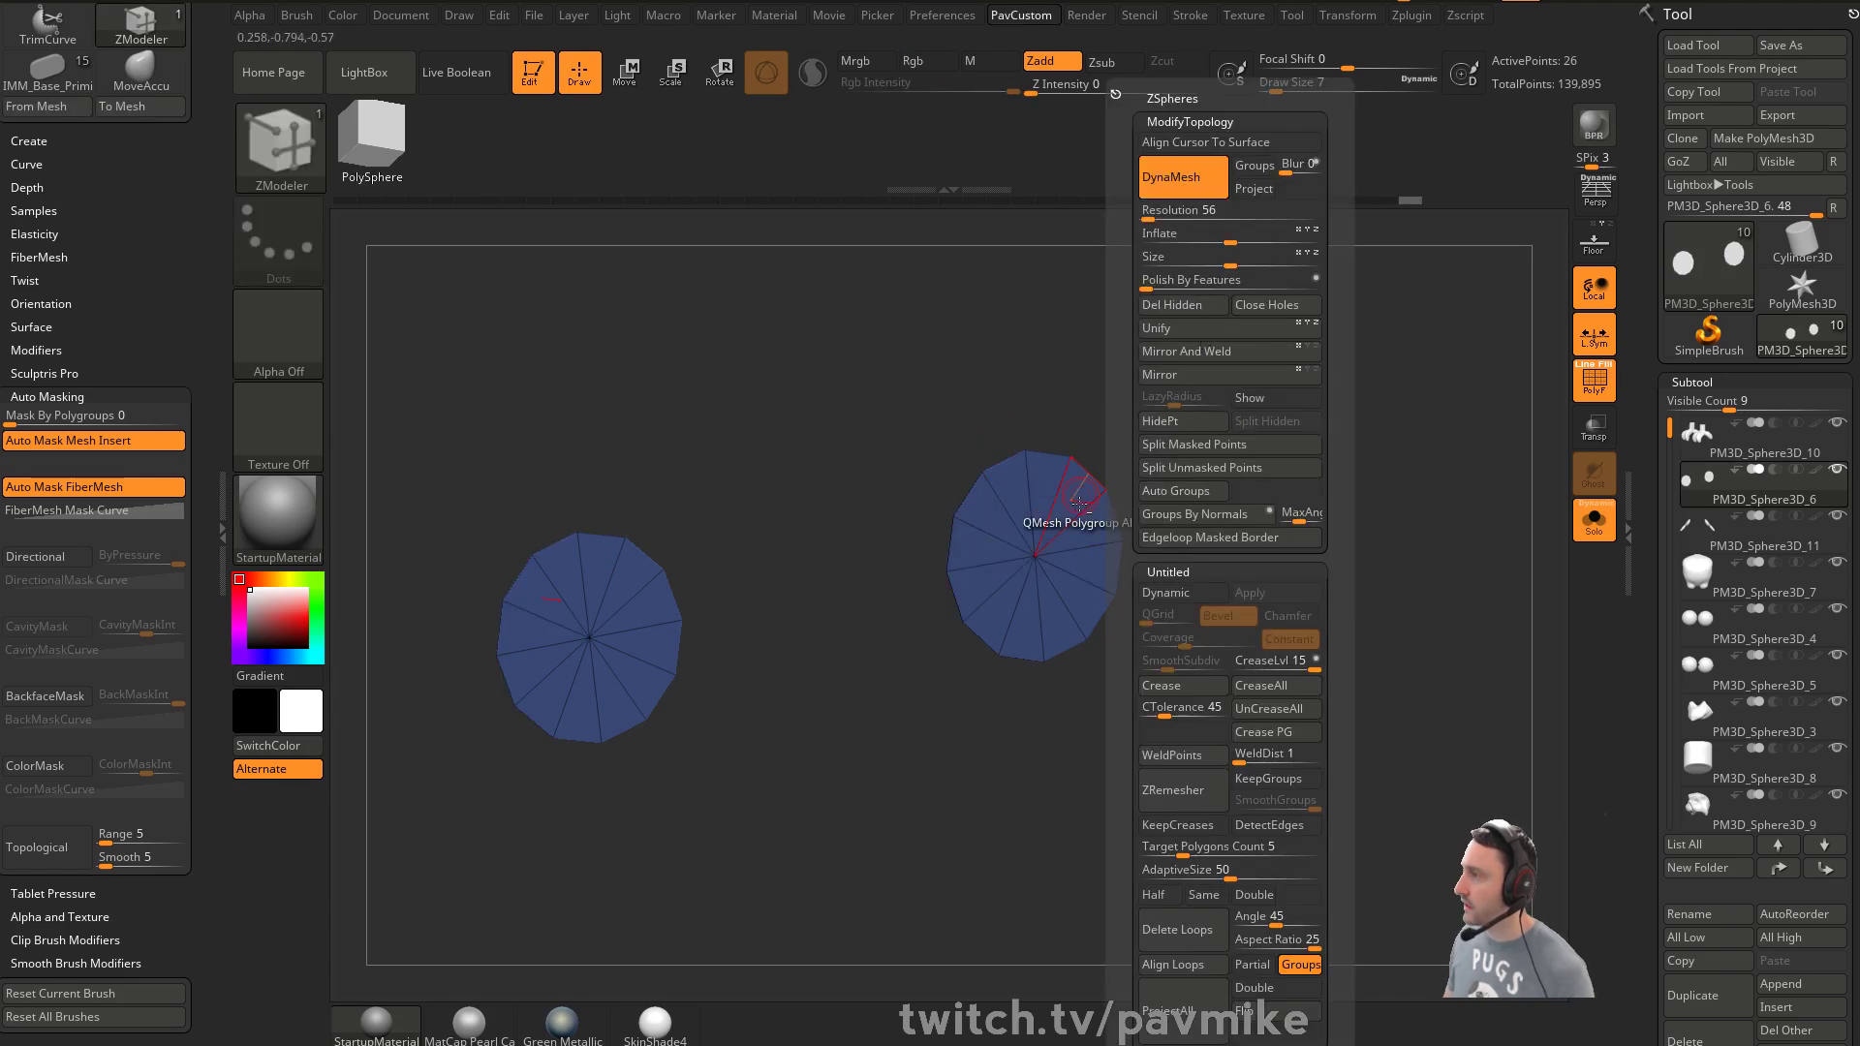
pyautogui.press('space')
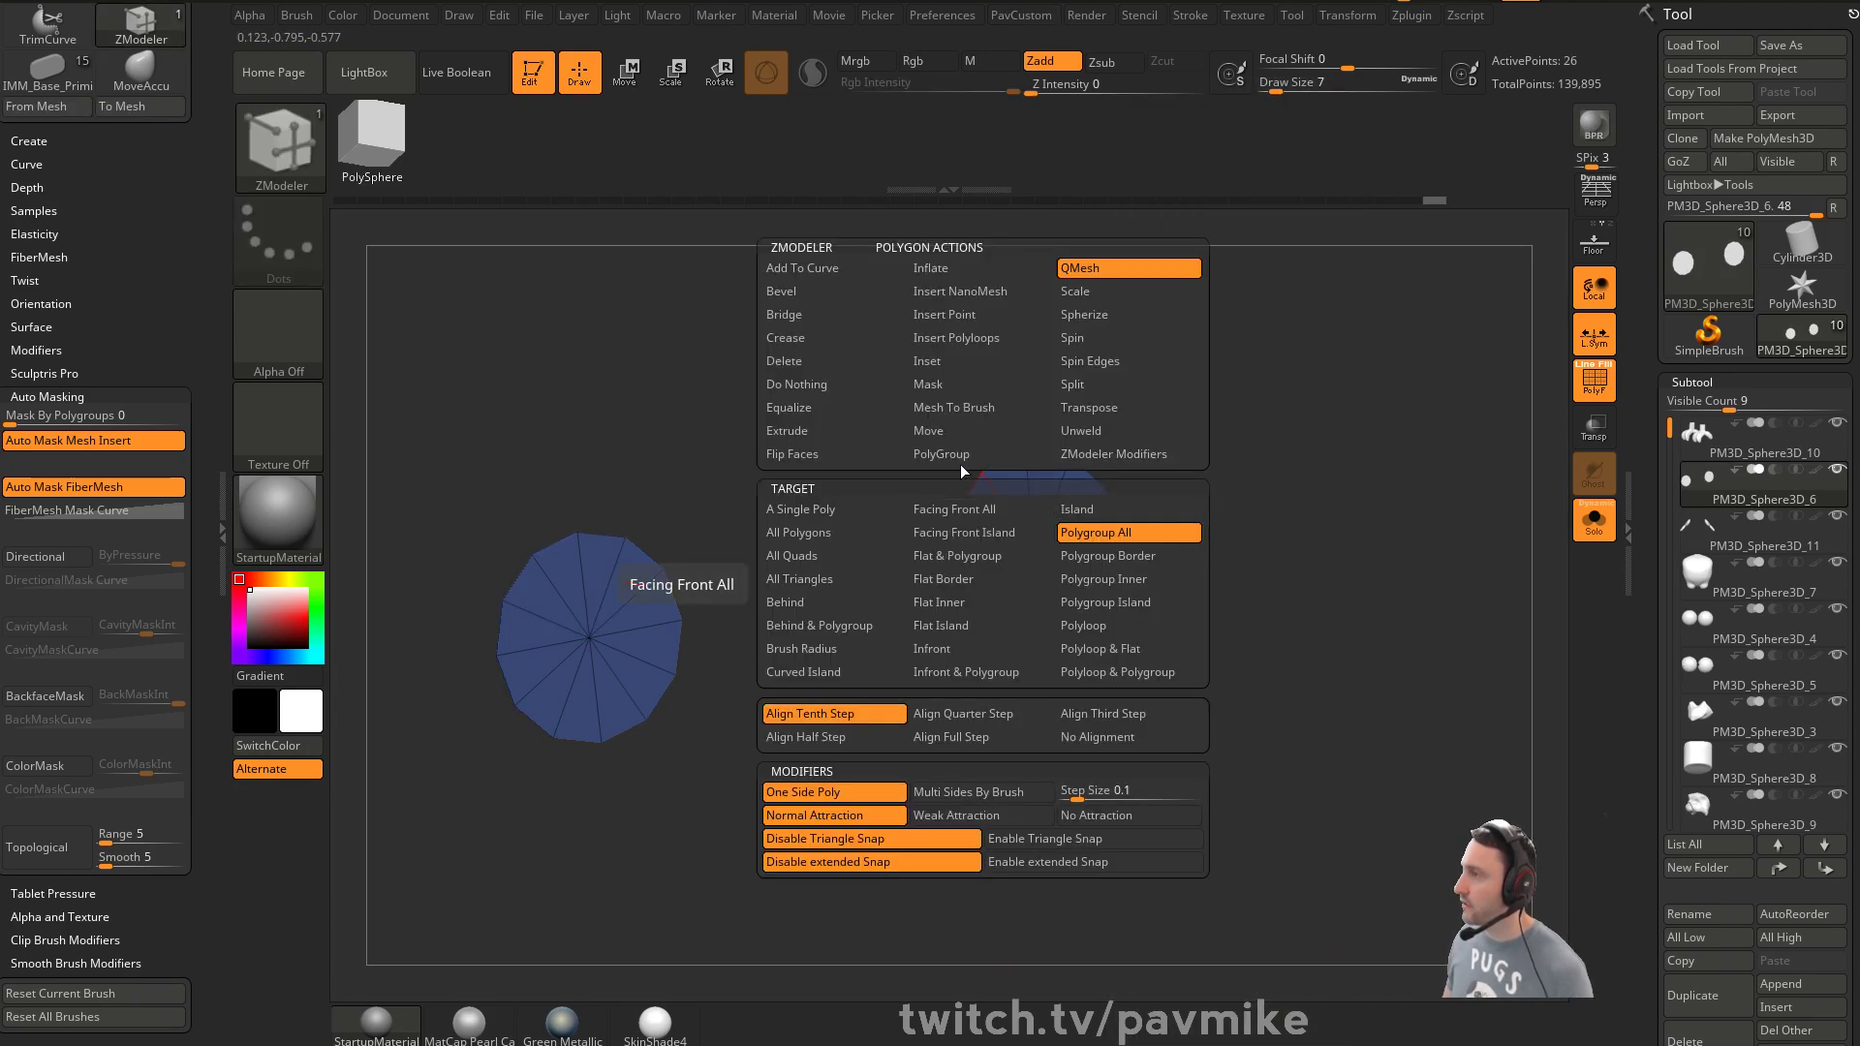
pyautogui.click(948, 364)
pyautogui.click(998, 515)
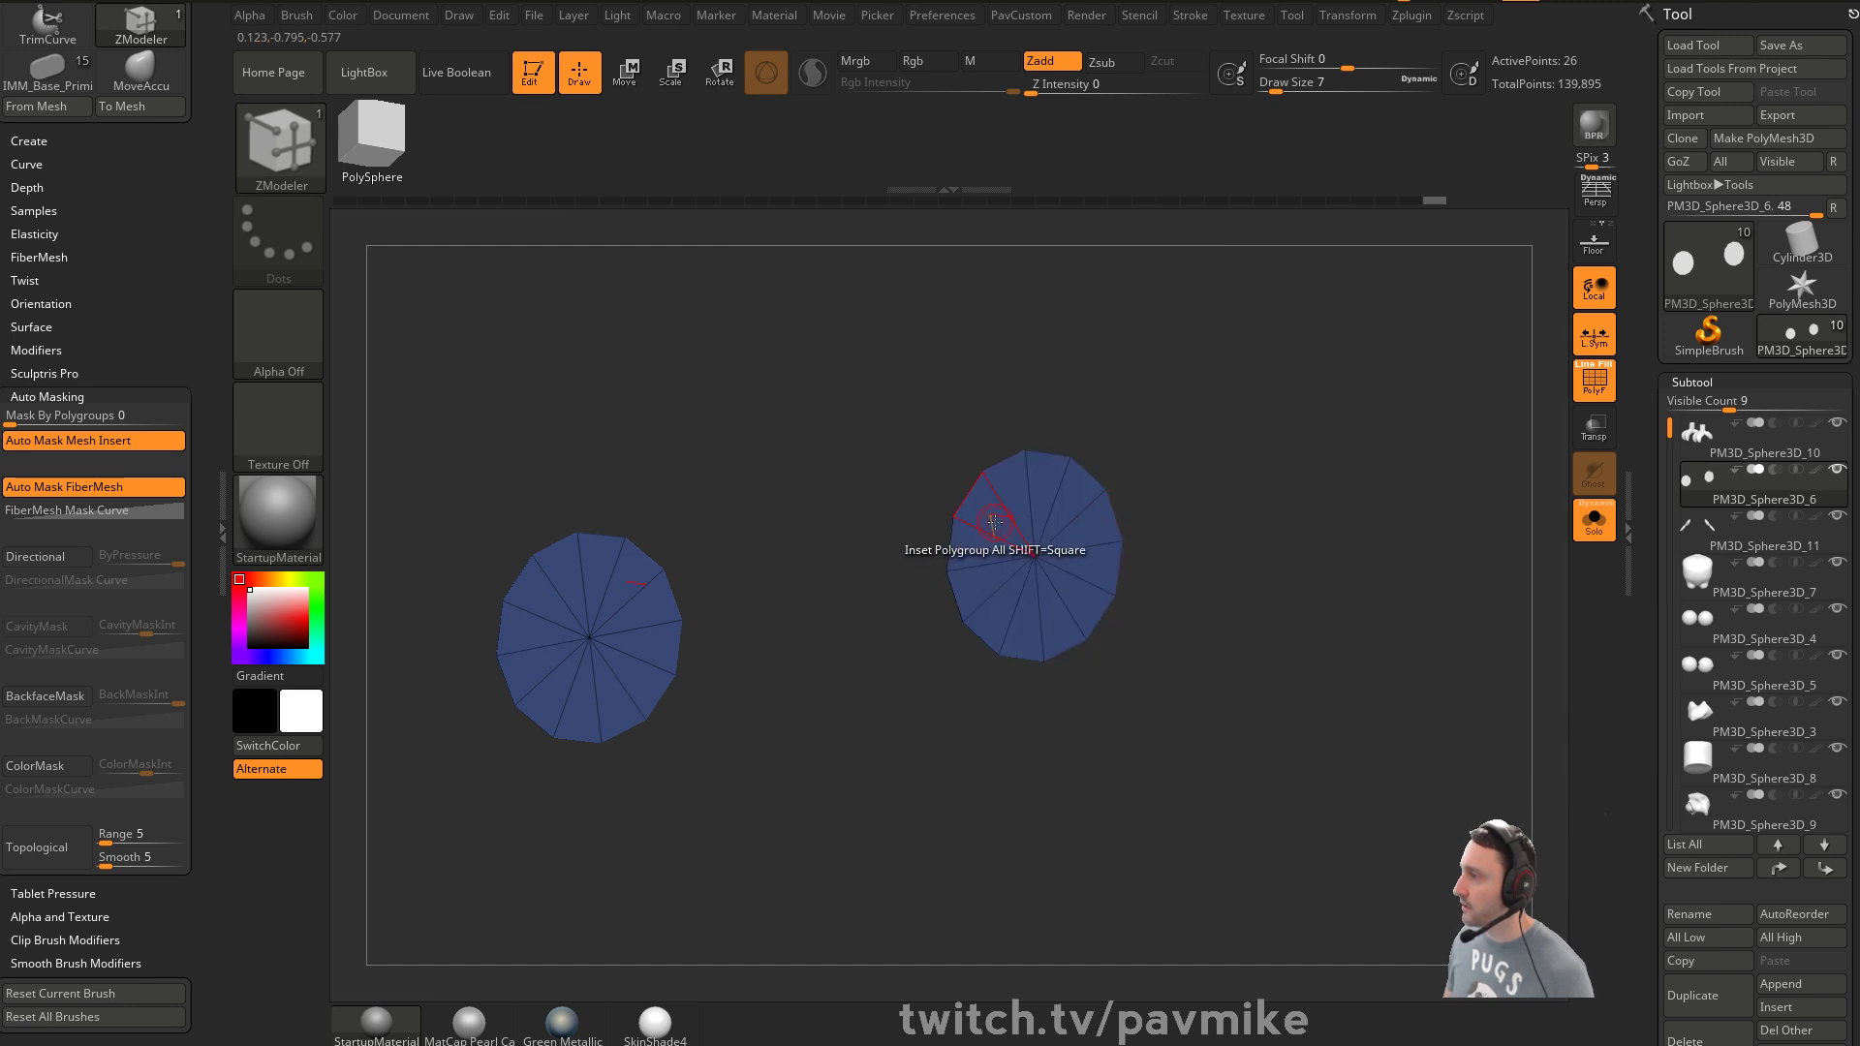
# Delete the inner polygroup of both discs with the Polygroup All target to leave flat rings
pyautogui.press('space')
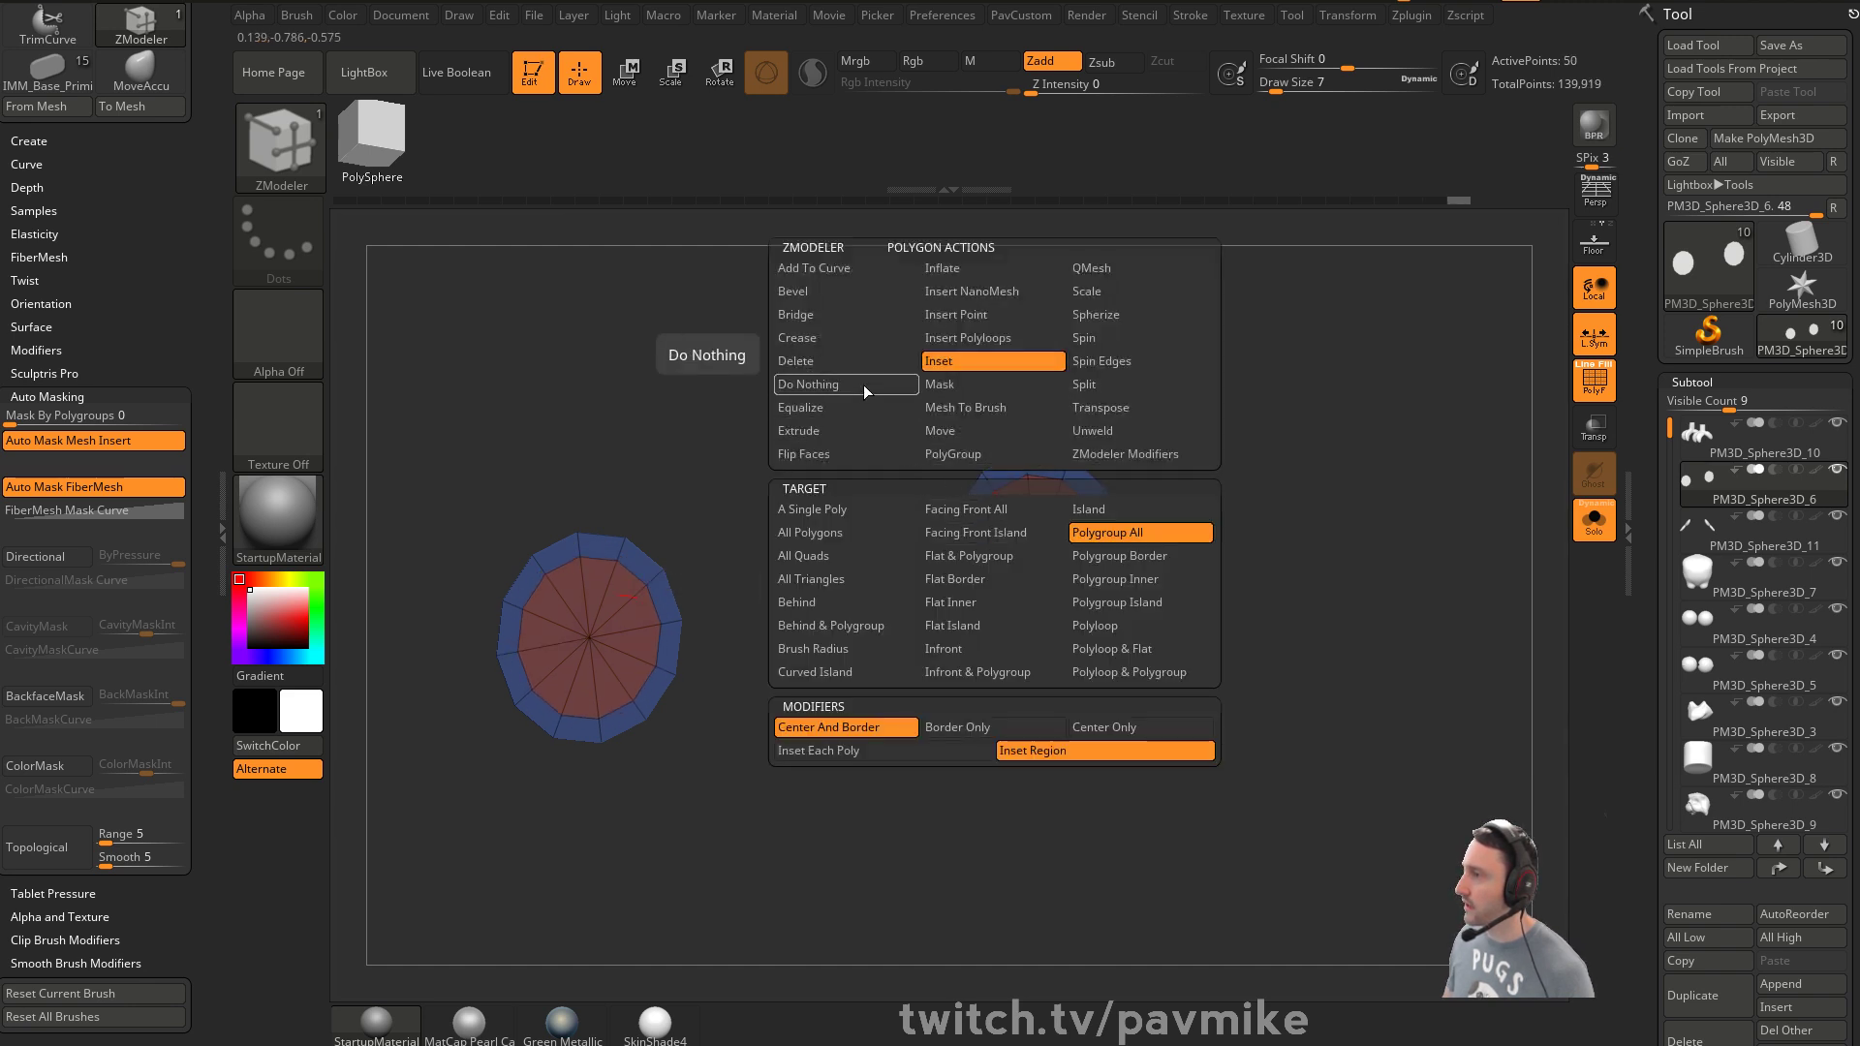
pyautogui.click(843, 362)
pyautogui.click(1119, 532)
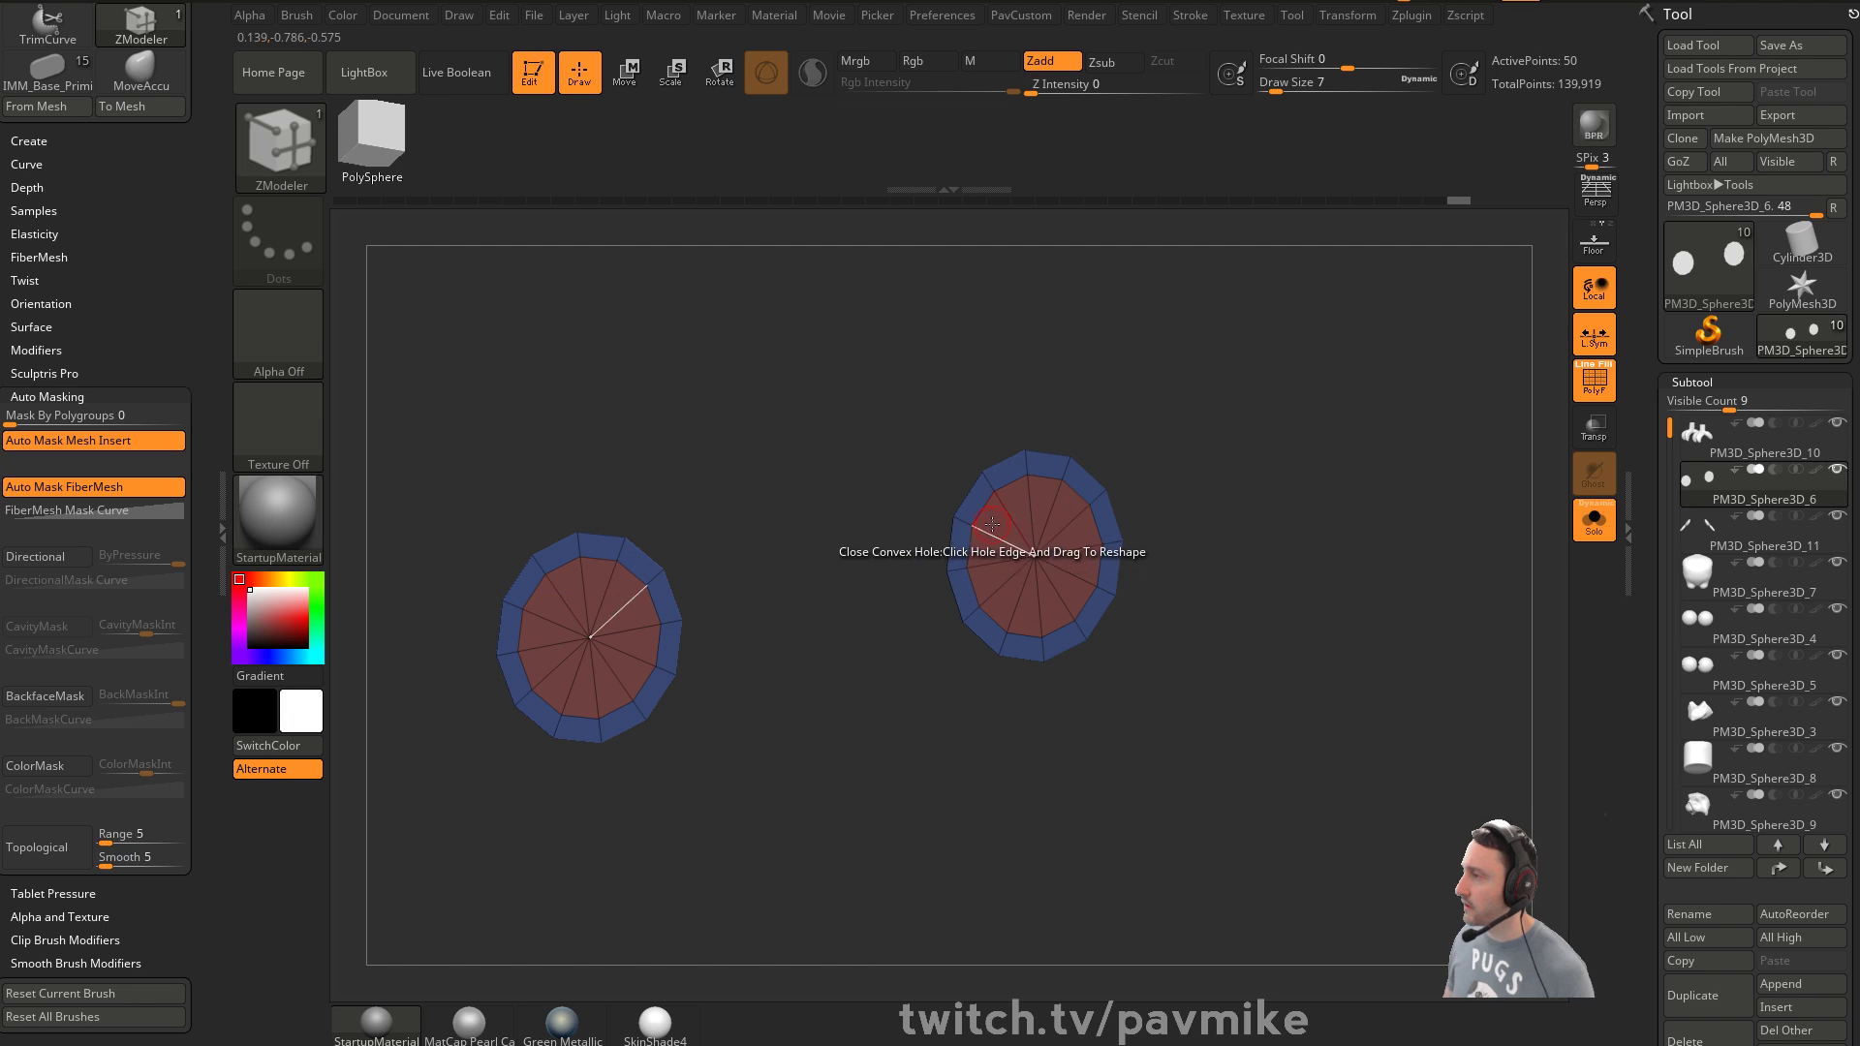
pyautogui.click(989, 509)
# Try to thicken the flat rings with QMesh Polygroup All, and undo the edits back to the solid discs
pyautogui.press('space')
pyautogui.click(1074, 266)
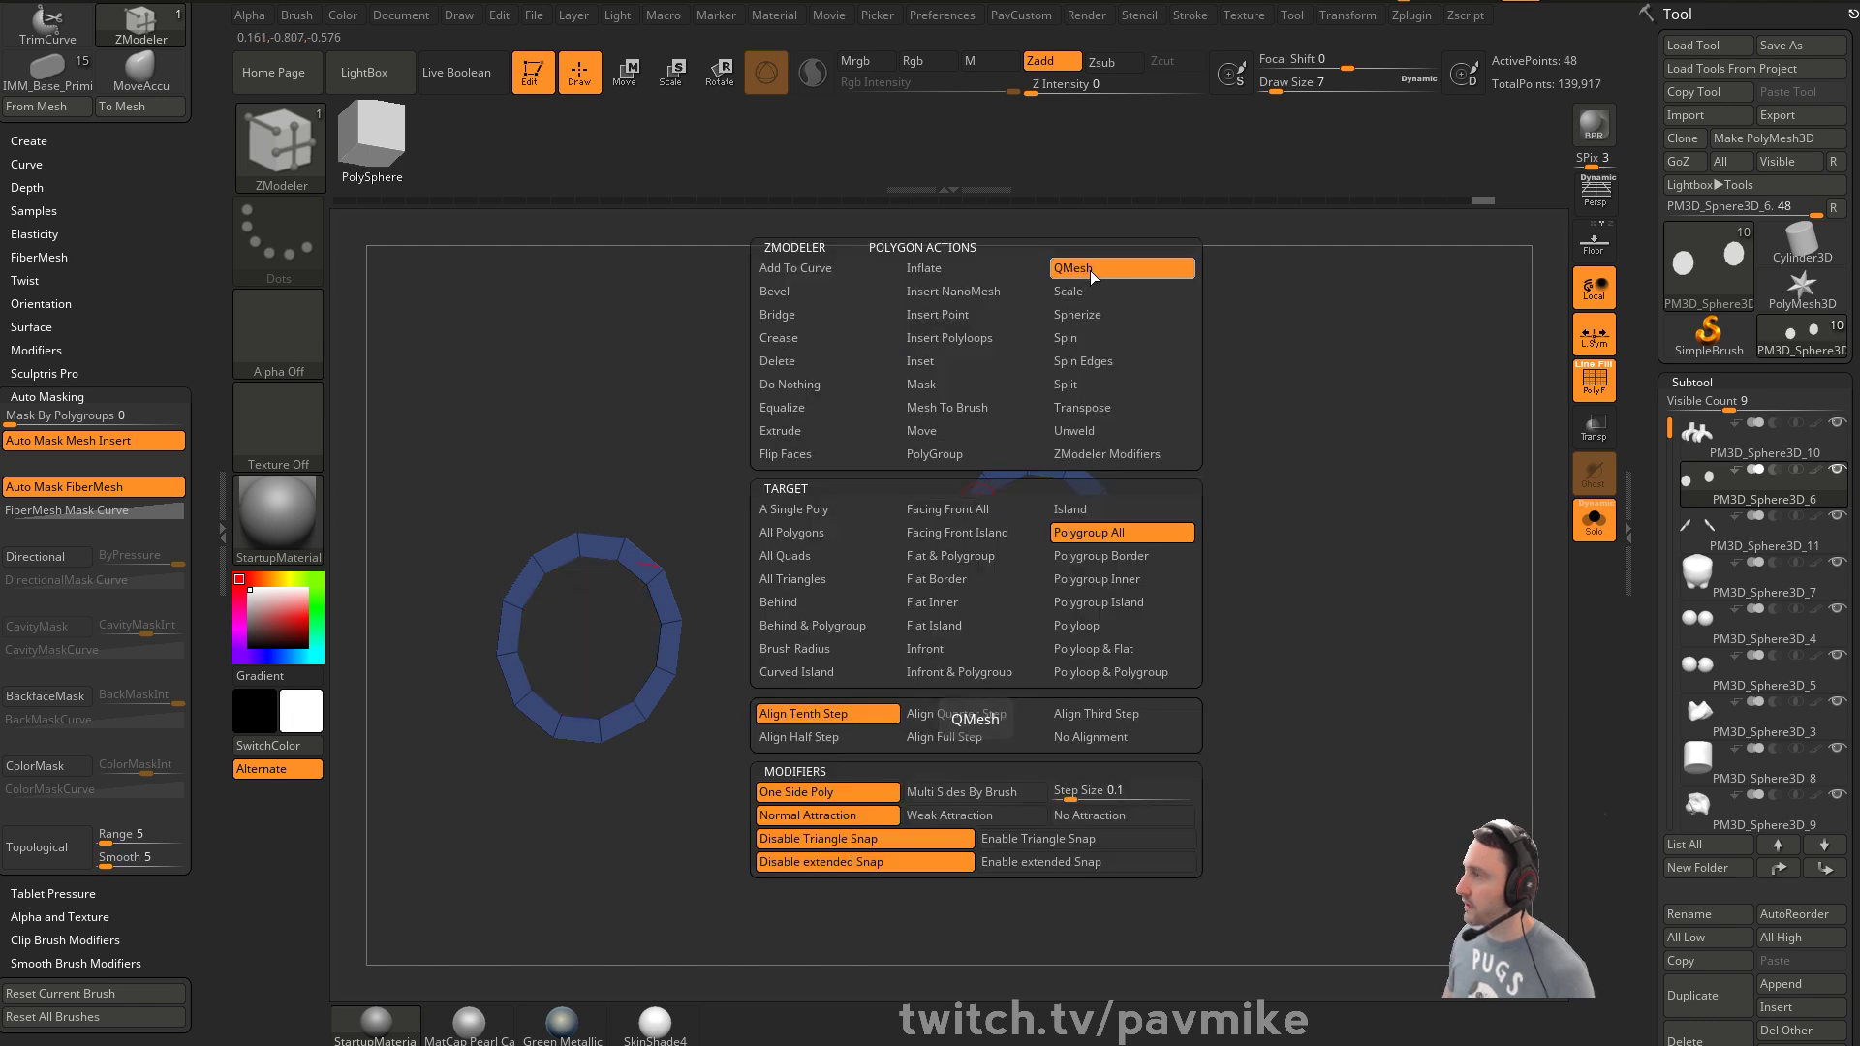
pyautogui.moveTo(969, 510); pyautogui.dragTo(1022, 511)
pyautogui.hotkey('ctrl', 'z')
pyautogui.hotkey('ctrl', 'z')
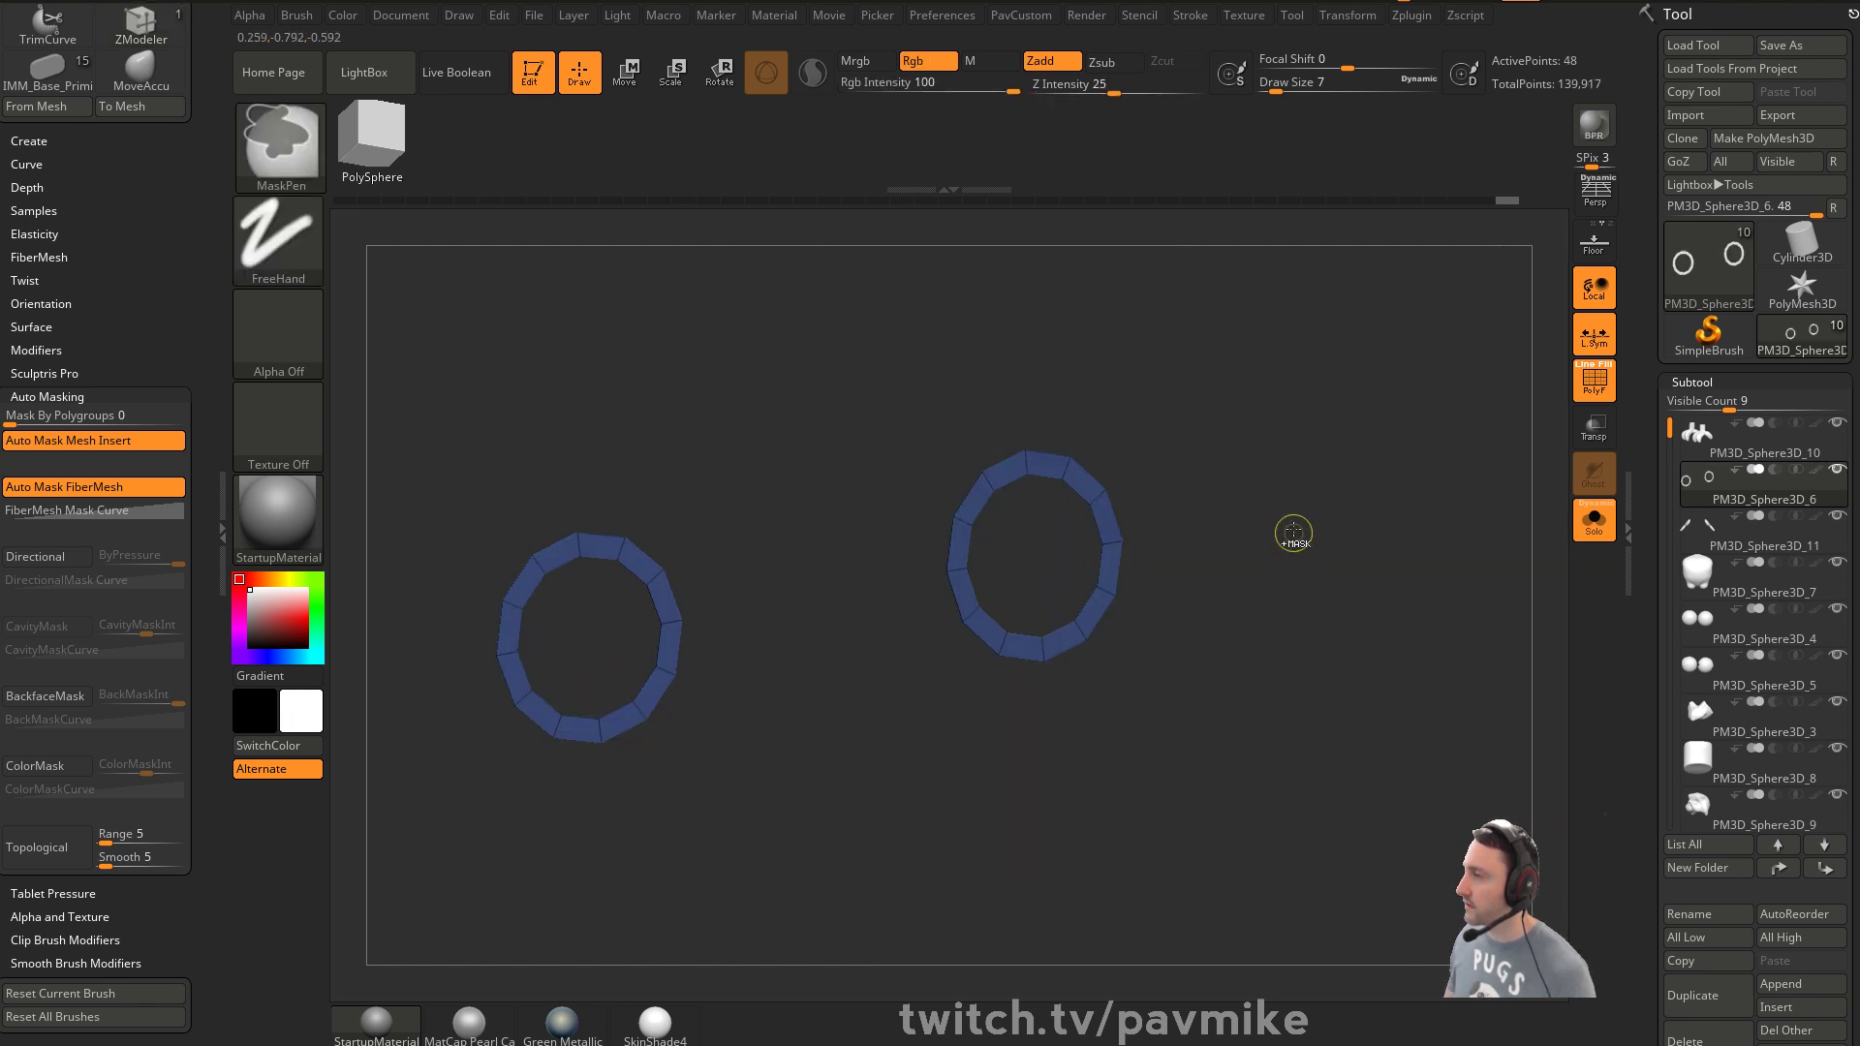
pyautogui.hotkey('ctrl', 'z')
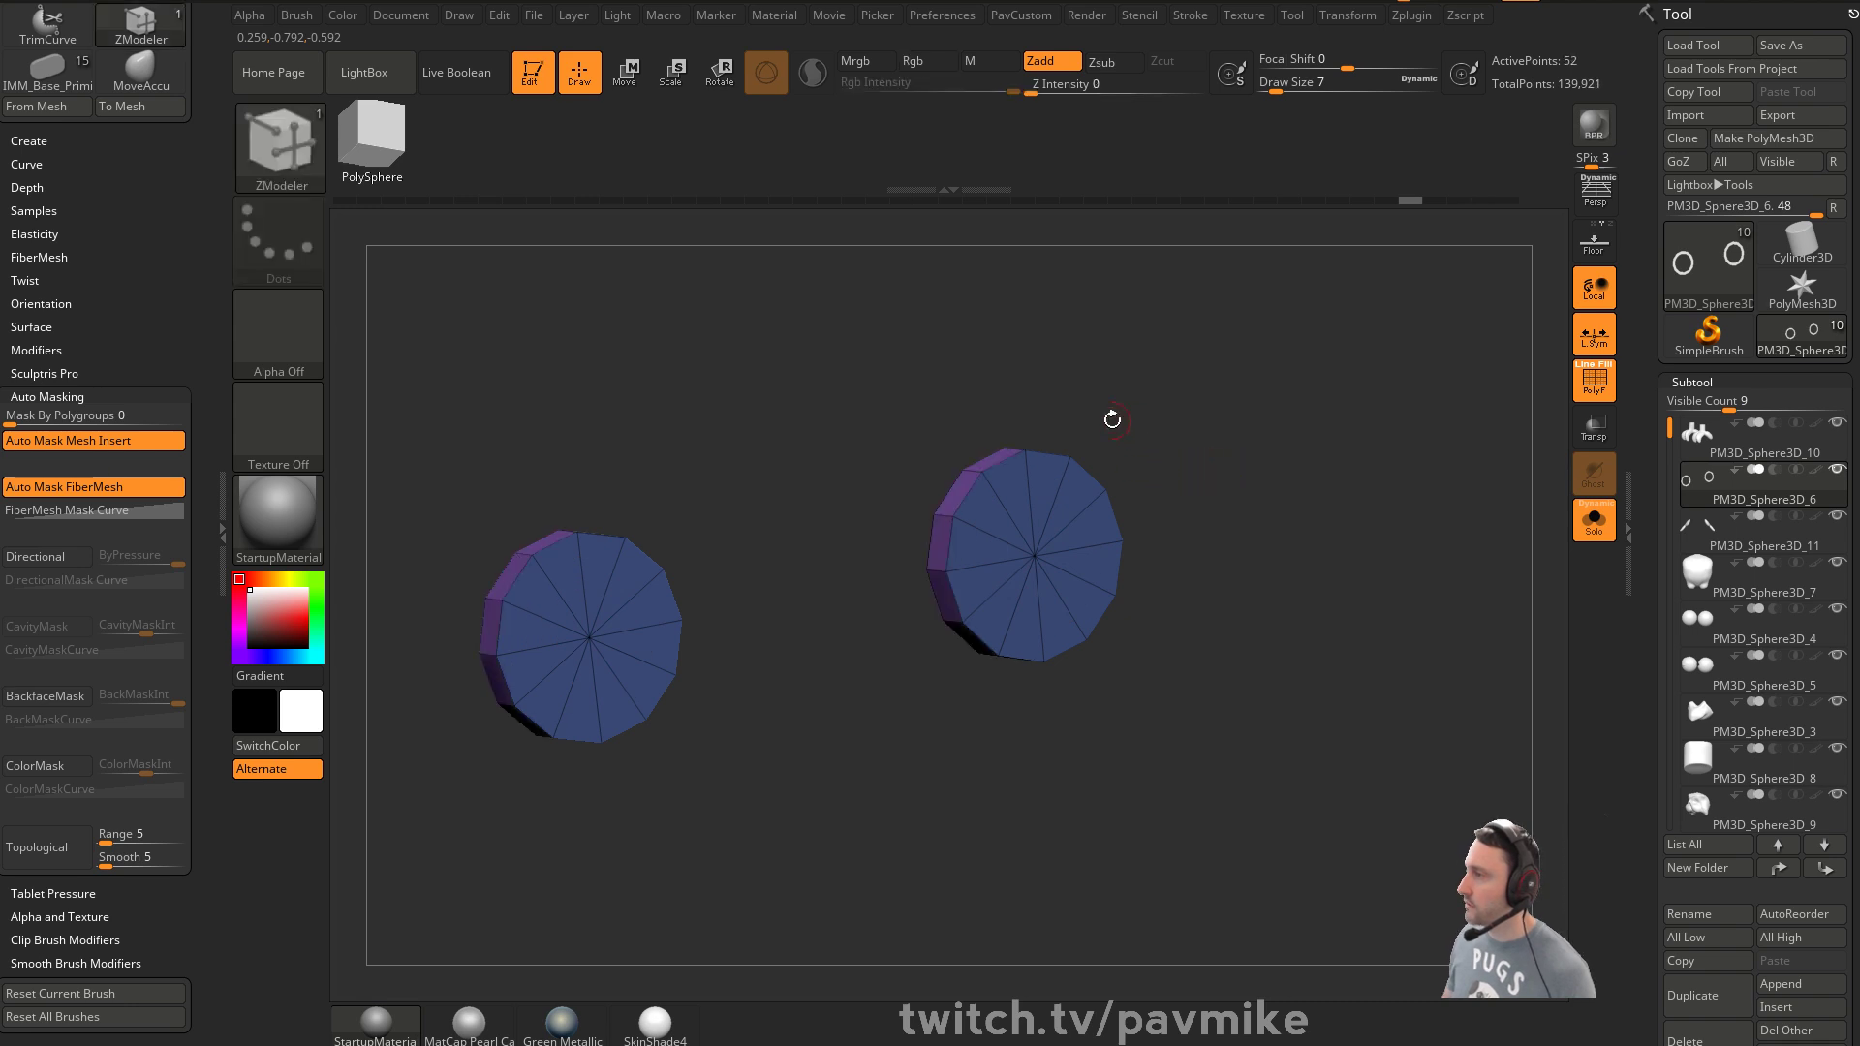
# Open the centers of the two solid discs using the Polygroup All target to form thick rings, and show the owl around them
pyautogui.press('space')
pyautogui.click(1065, 536)
pyautogui.moveTo(969, 495); pyautogui.dragTo(1283, 427)
pyautogui.click(1576, 522)
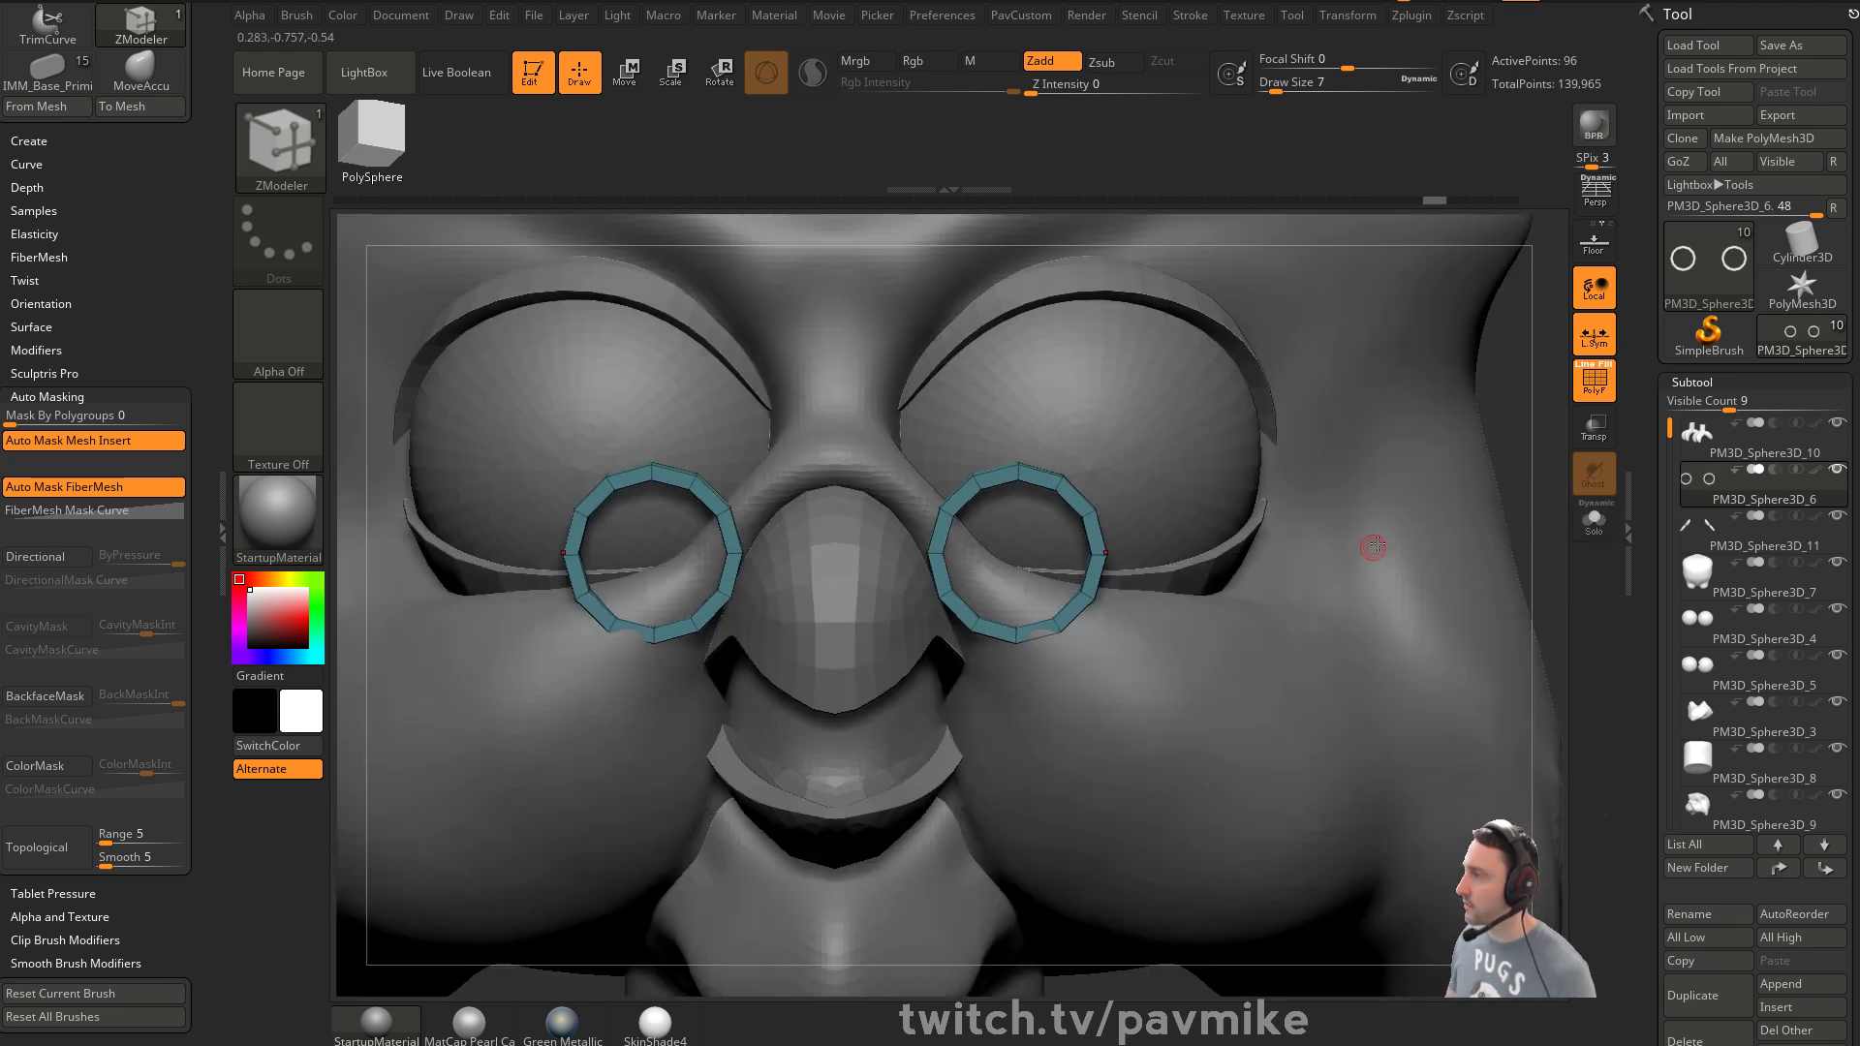
pyautogui.keyDown('alt'); pyautogui.moveTo(1526, 465); pyautogui.dragTo(1197, 616); pyautogui.keyUp('alt')
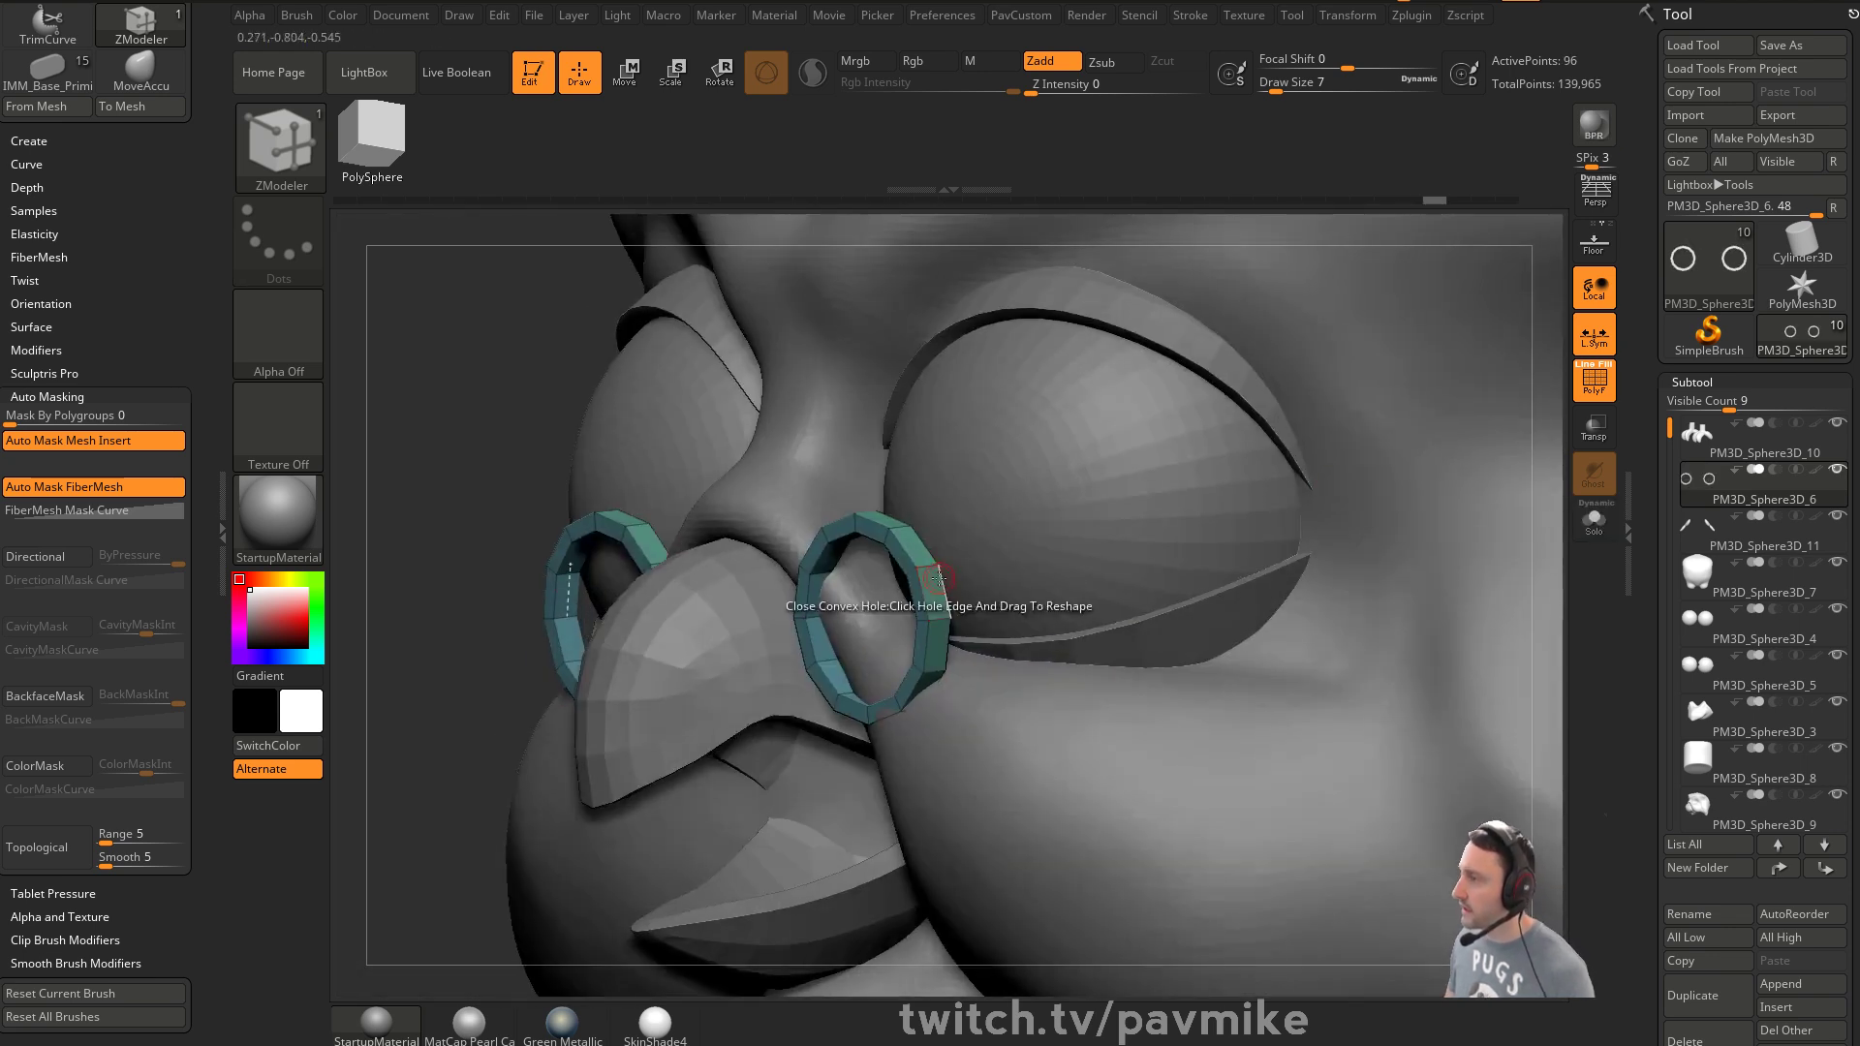
pyautogui.moveTo(839, 593); pyautogui.dragTo(932, 640)
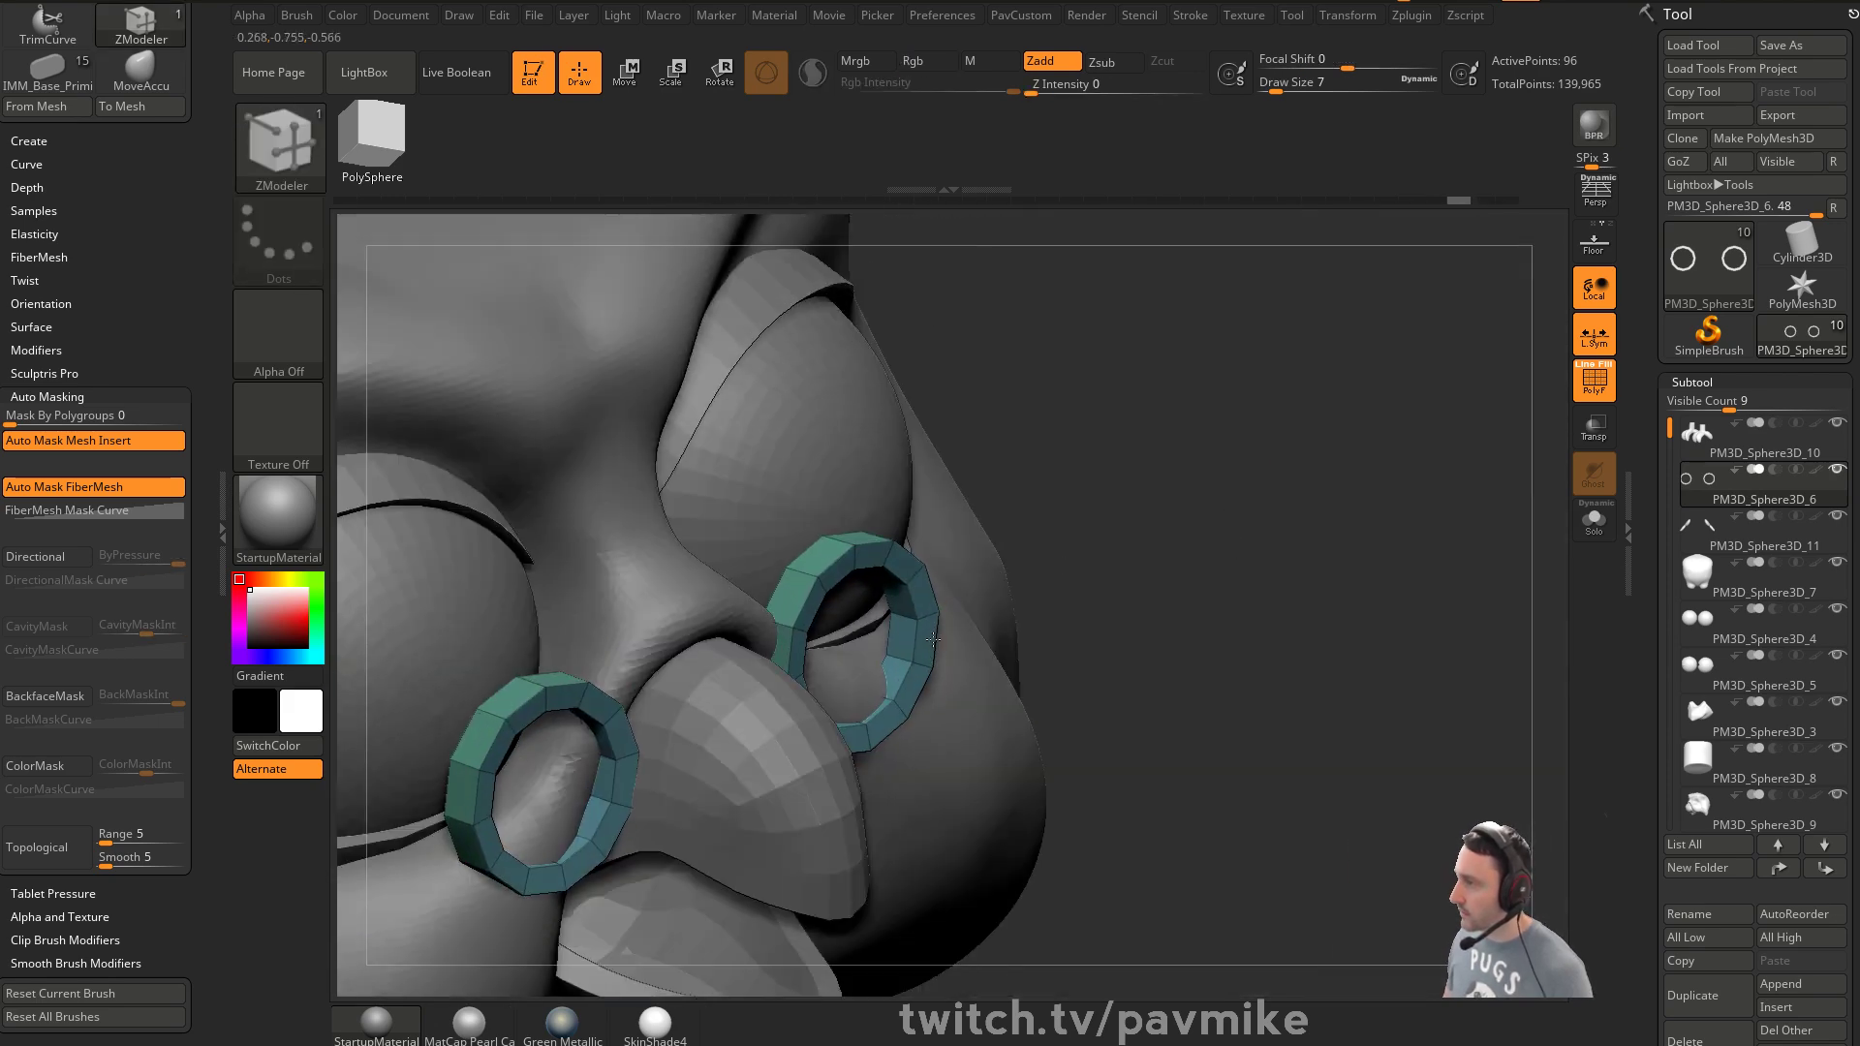
pyautogui.hotkey('ctrl', 'z')
# Assign separate polygroups to the thick rings' faces and rims with Groups By Normals
pyautogui.moveTo(1281, 573); pyautogui.dragTo(1223, 579)
pyautogui.press('2')
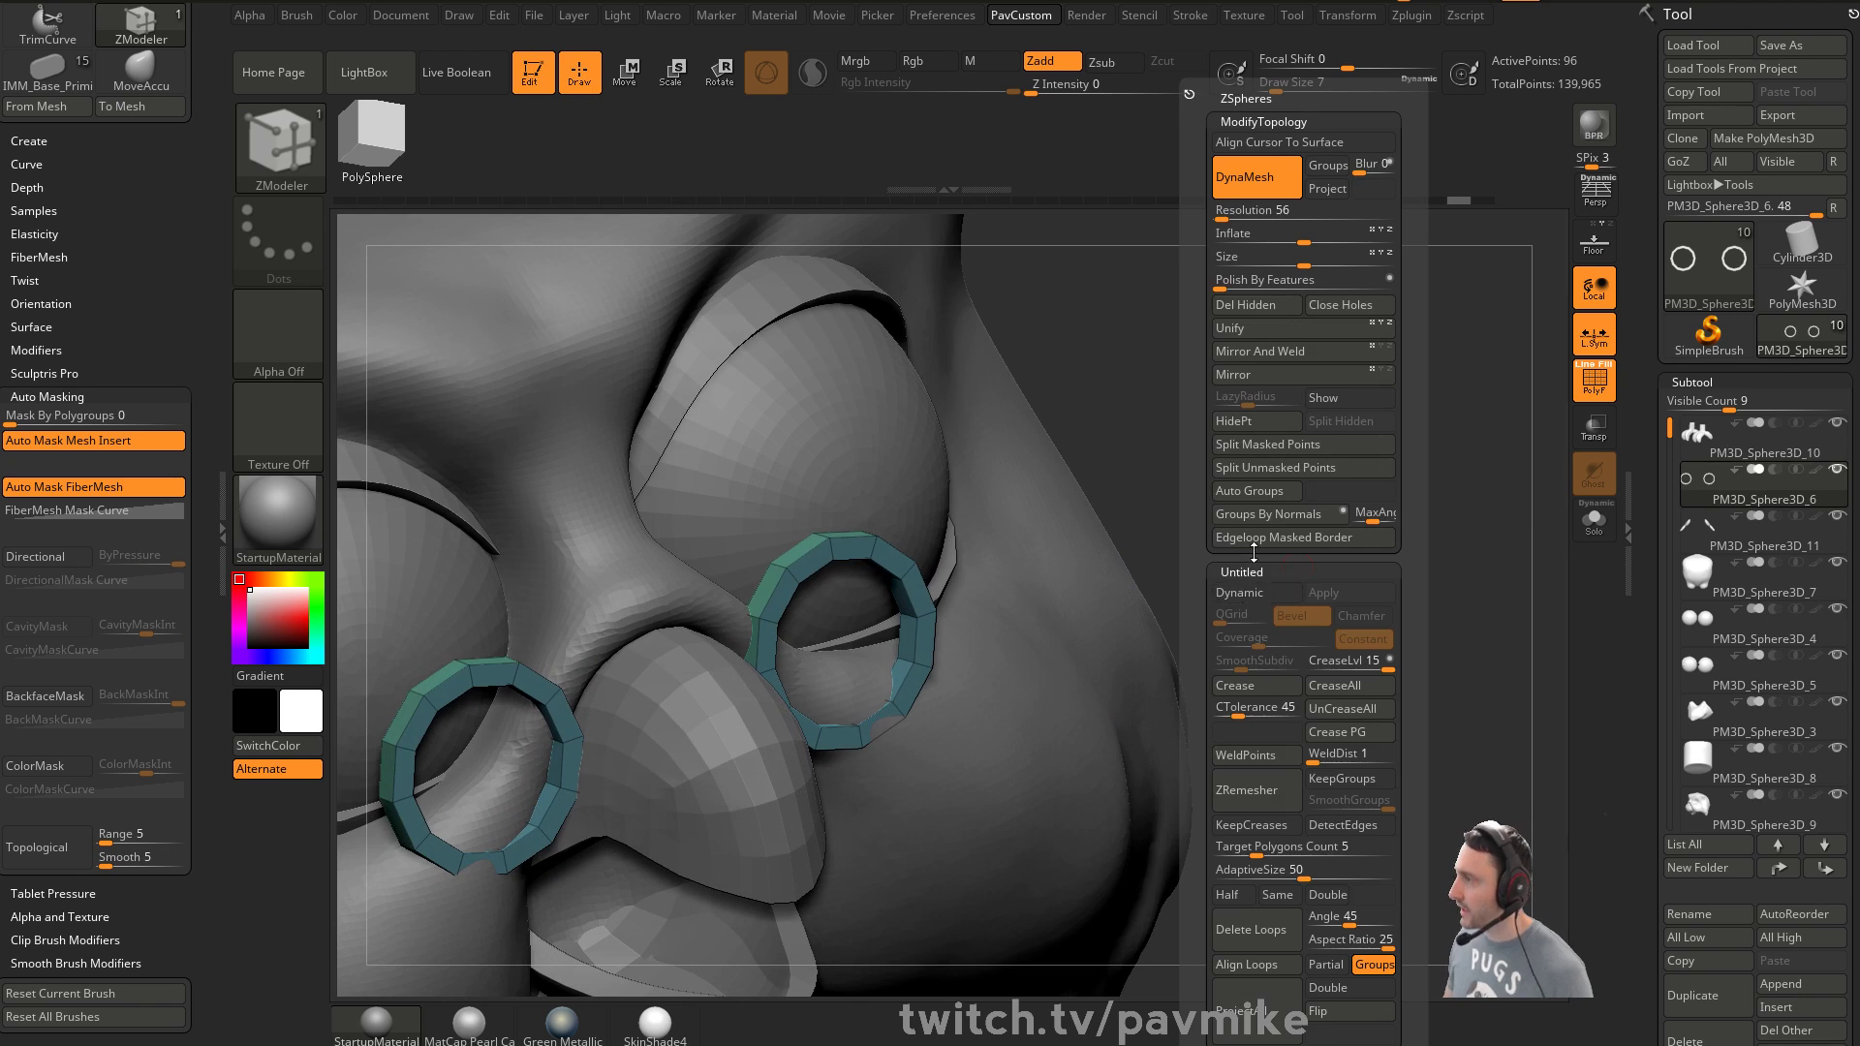
pyautogui.click(1265, 515)
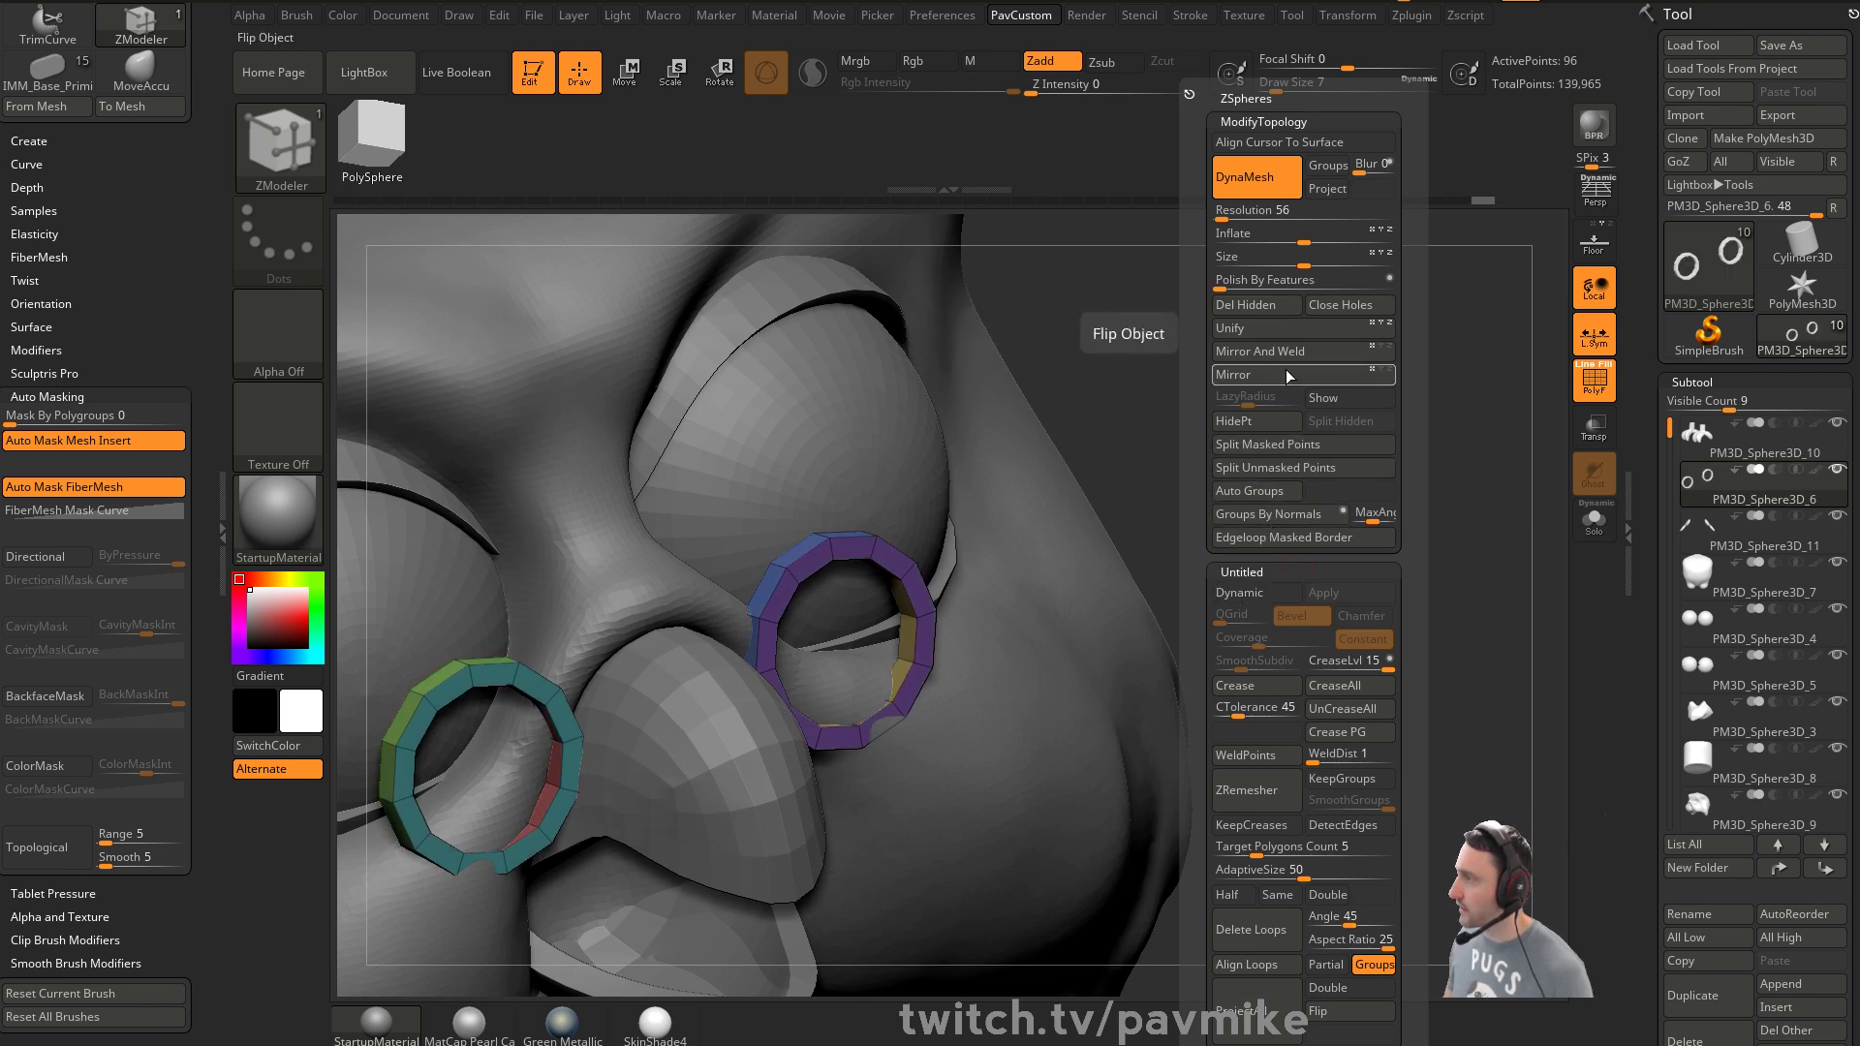
pyautogui.press('shift')
pyautogui.keyDown('shift'); pyautogui.moveTo(933, 643); pyautogui.dragTo(936, 651); pyautogui.keyUp('shift')
# Isolate the rings and delete the rim polygon facing the opposite ring with the A Single Poly target
pyautogui.keyDown('alt'); pyautogui.moveTo(1318, 567); pyautogui.dragTo(1328, 497); pyautogui.keyUp('alt')
pyautogui.moveTo(1370, 569)
pyautogui.mouseDown()
pyautogui.moveTo(1444, 569)
pyautogui.moveTo(1356, 527)
pyautogui.moveTo(1163, 543)
pyautogui.mouseUp()
pyautogui.moveTo(1423, 571); pyautogui.dragTo(1550, 562)
pyautogui.moveTo(1227, 513); pyautogui.dragTo(1425, 585)
pyautogui.click(1594, 521)
pyautogui.moveTo(1316, 485); pyautogui.dragTo(1356, 557)
pyautogui.press('space')
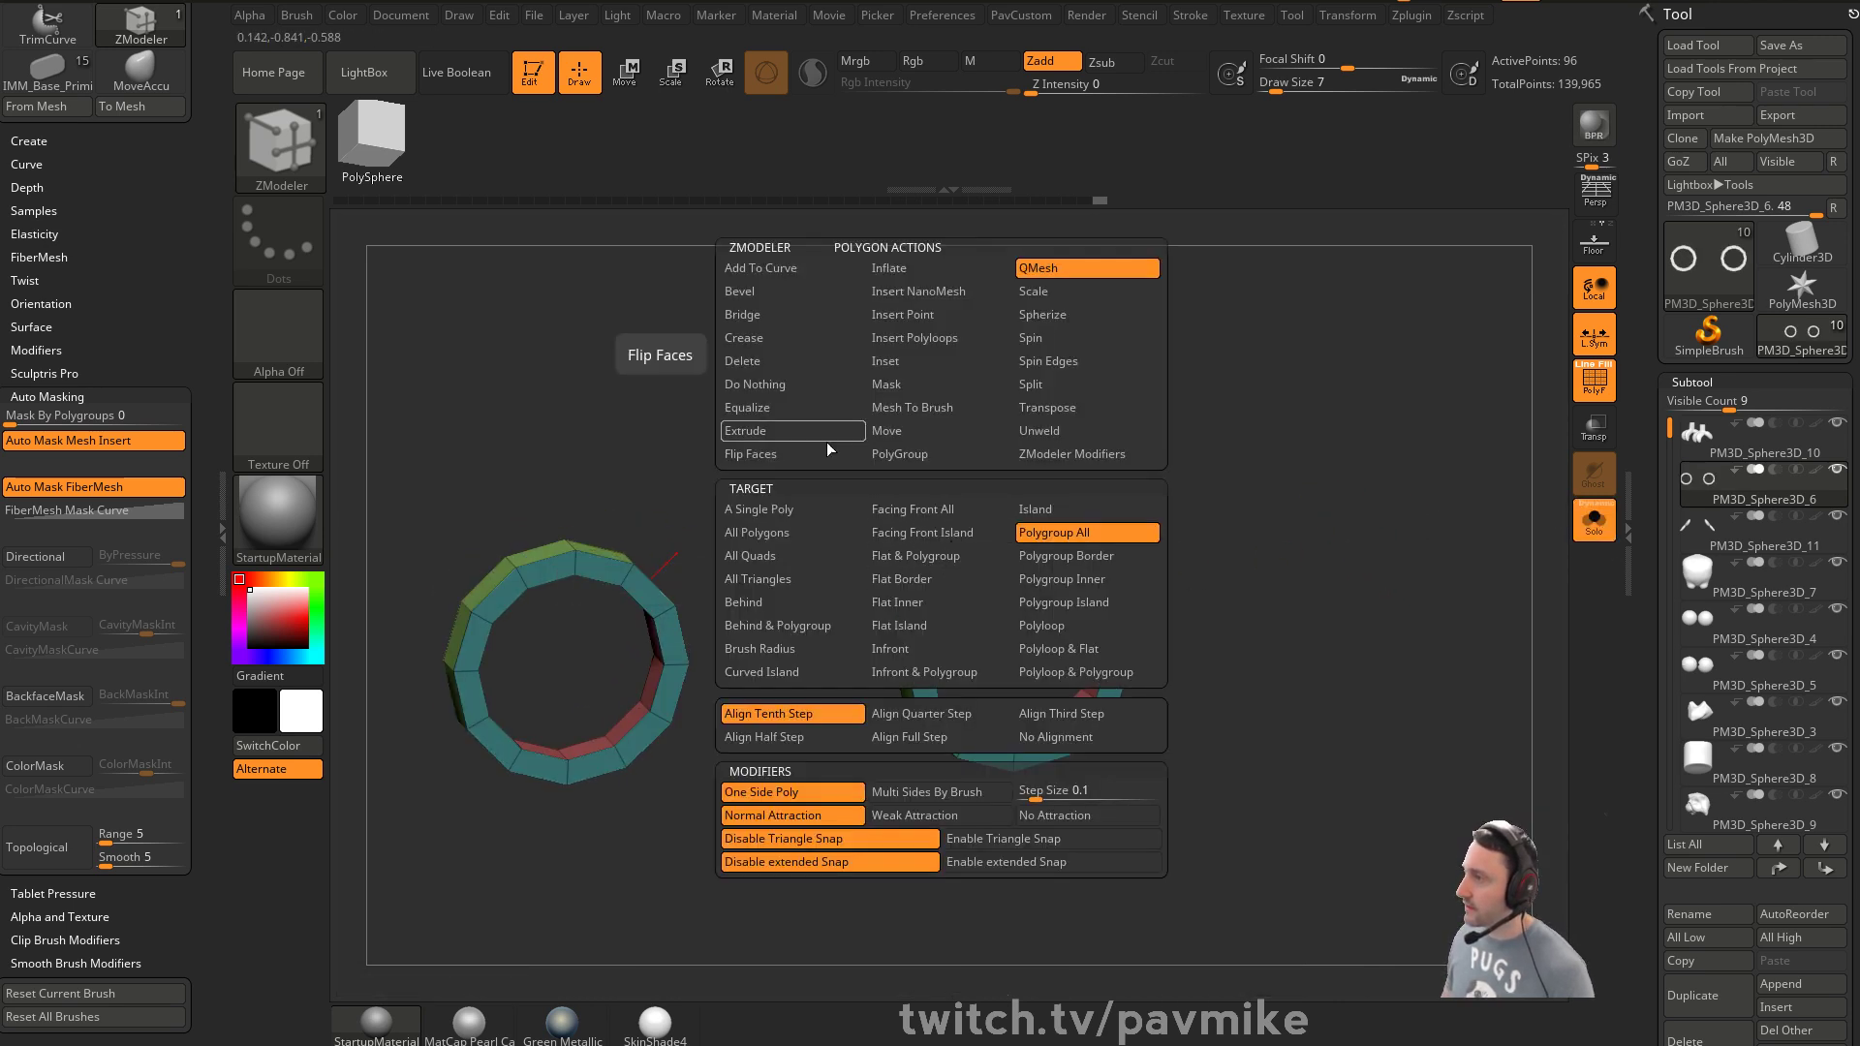
pyautogui.click(776, 380)
pyautogui.press('space')
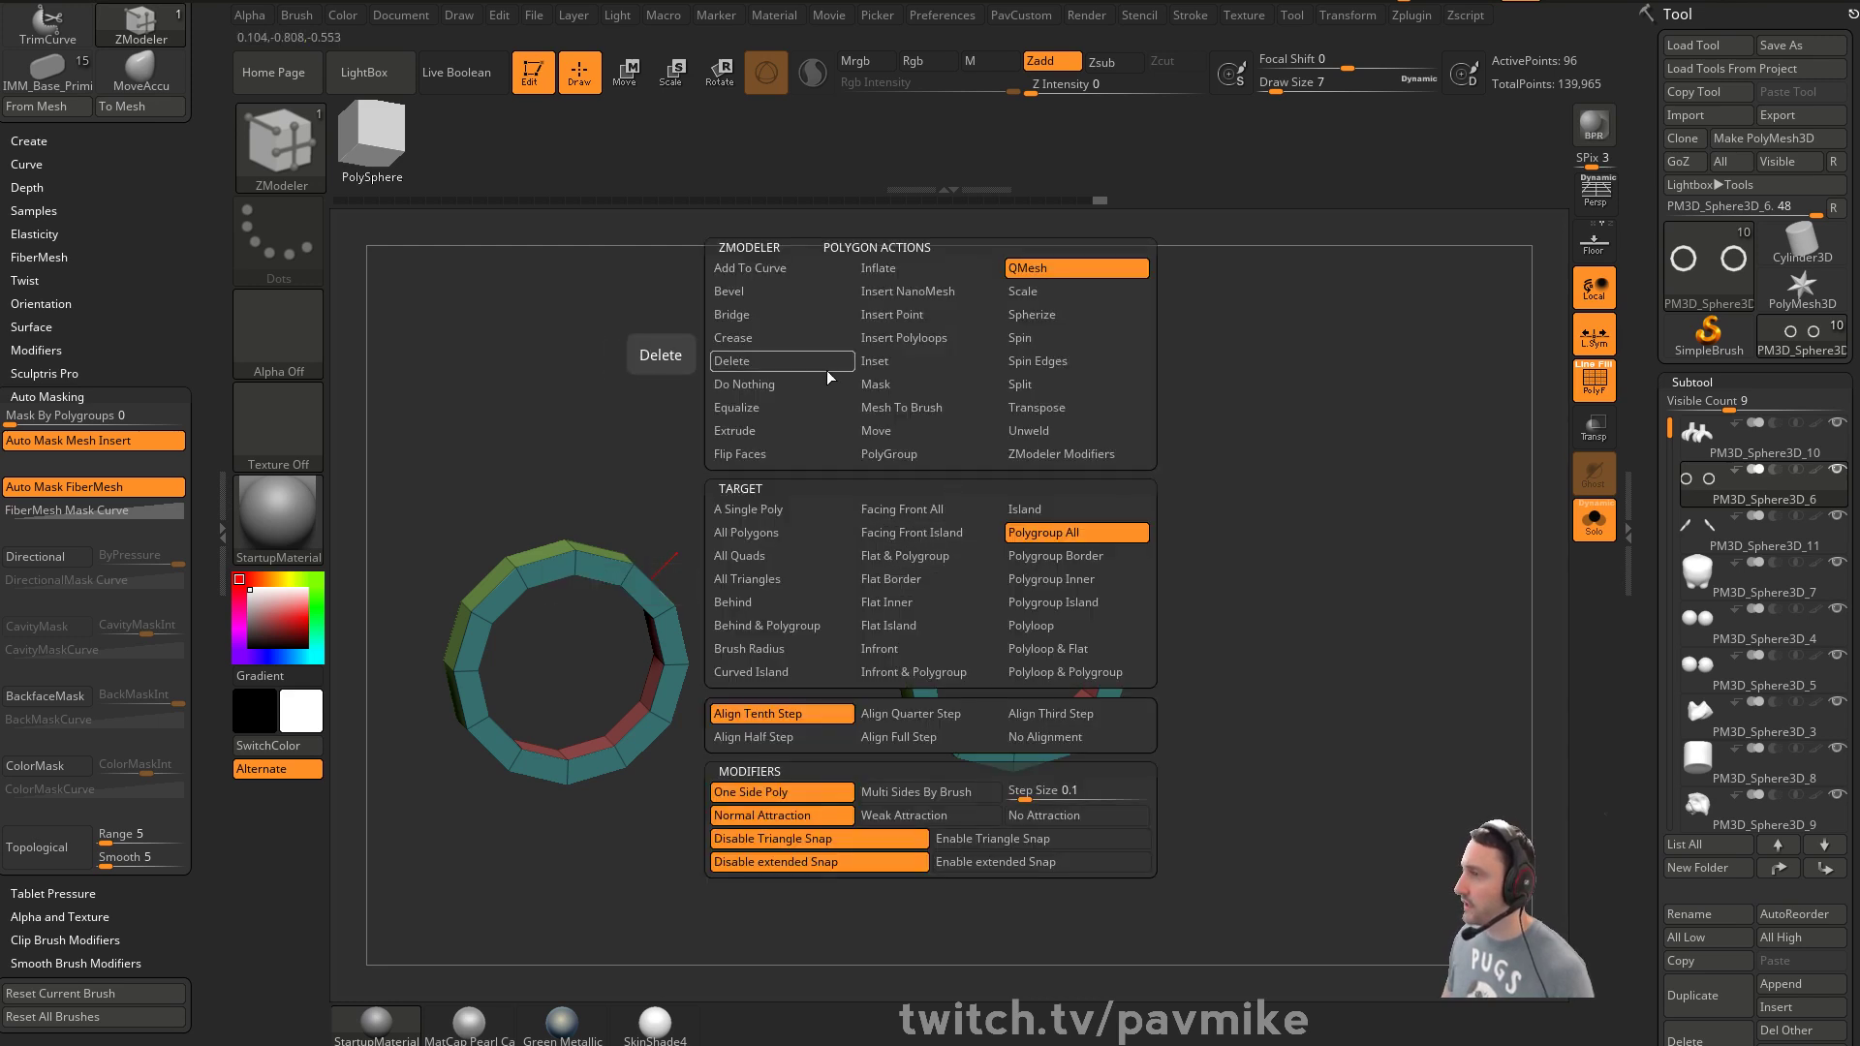
pyautogui.click(791, 366)
pyautogui.click(774, 509)
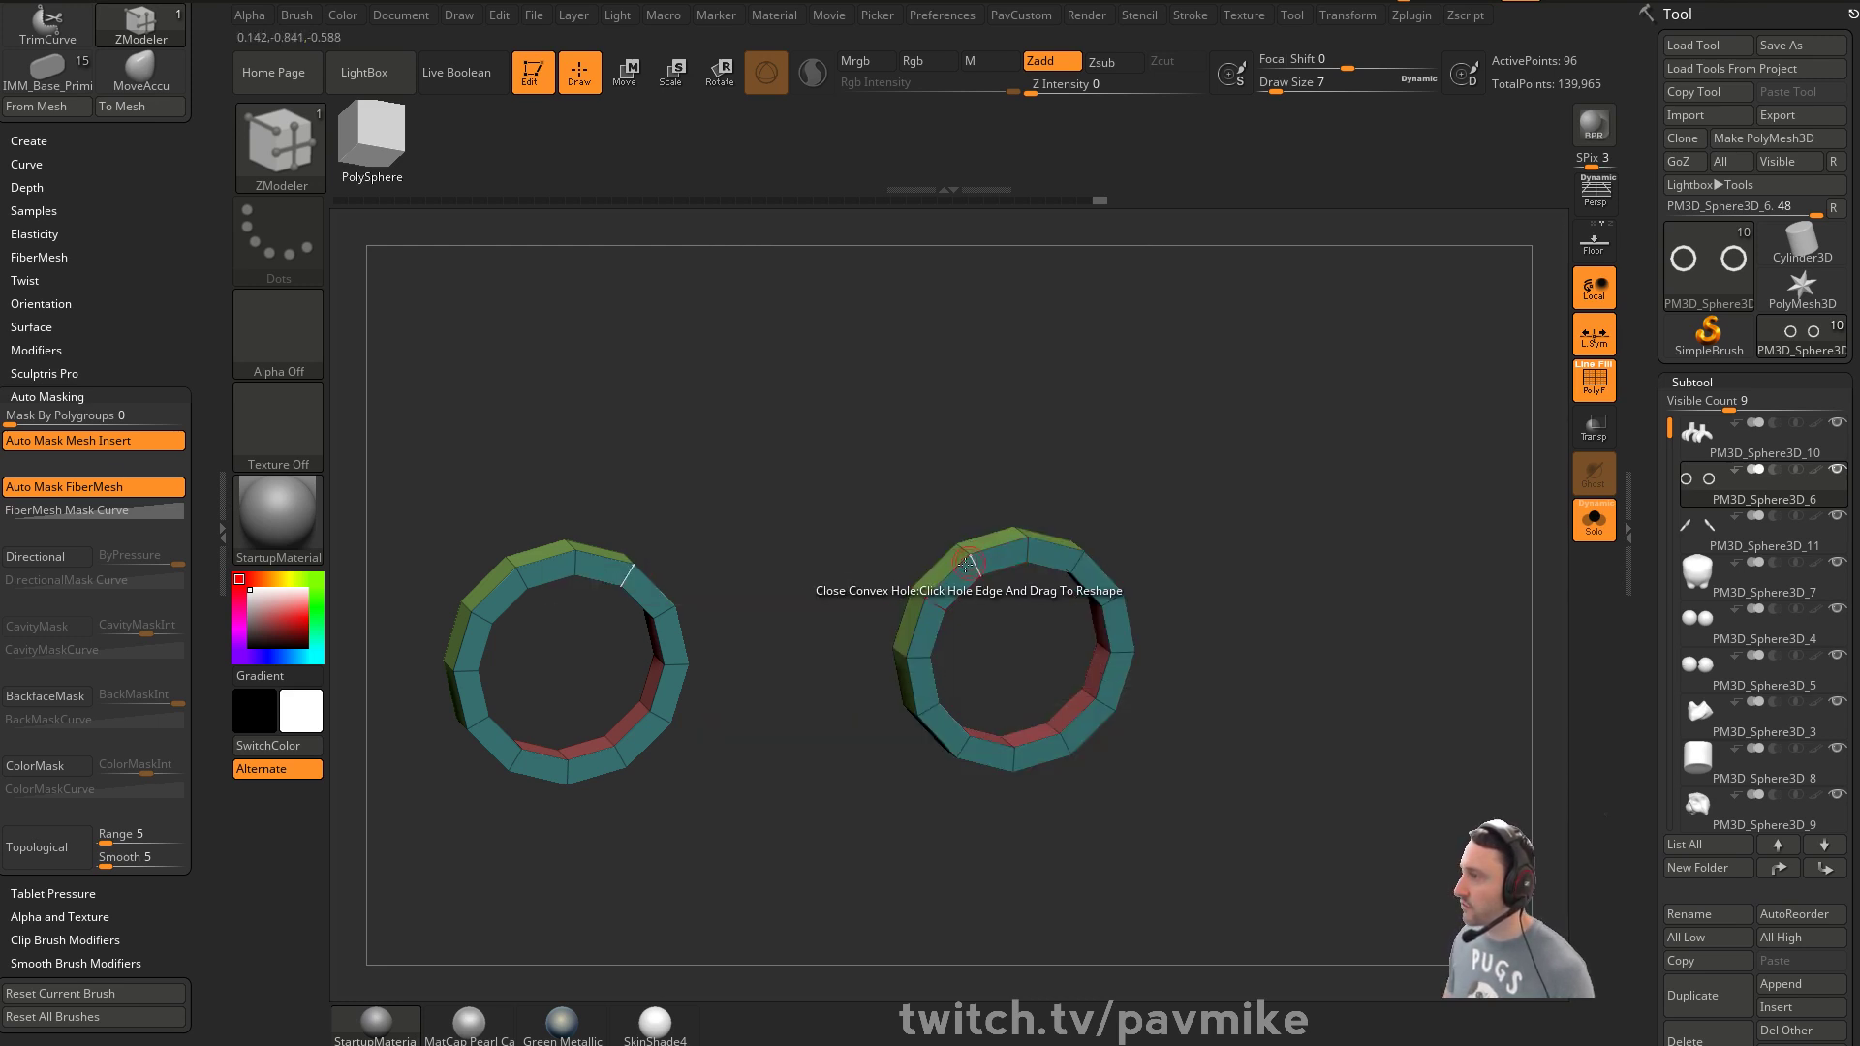
# Try curved Two Holes bridges between the openings in the two ring rims, and undo them
pyautogui.press('space')
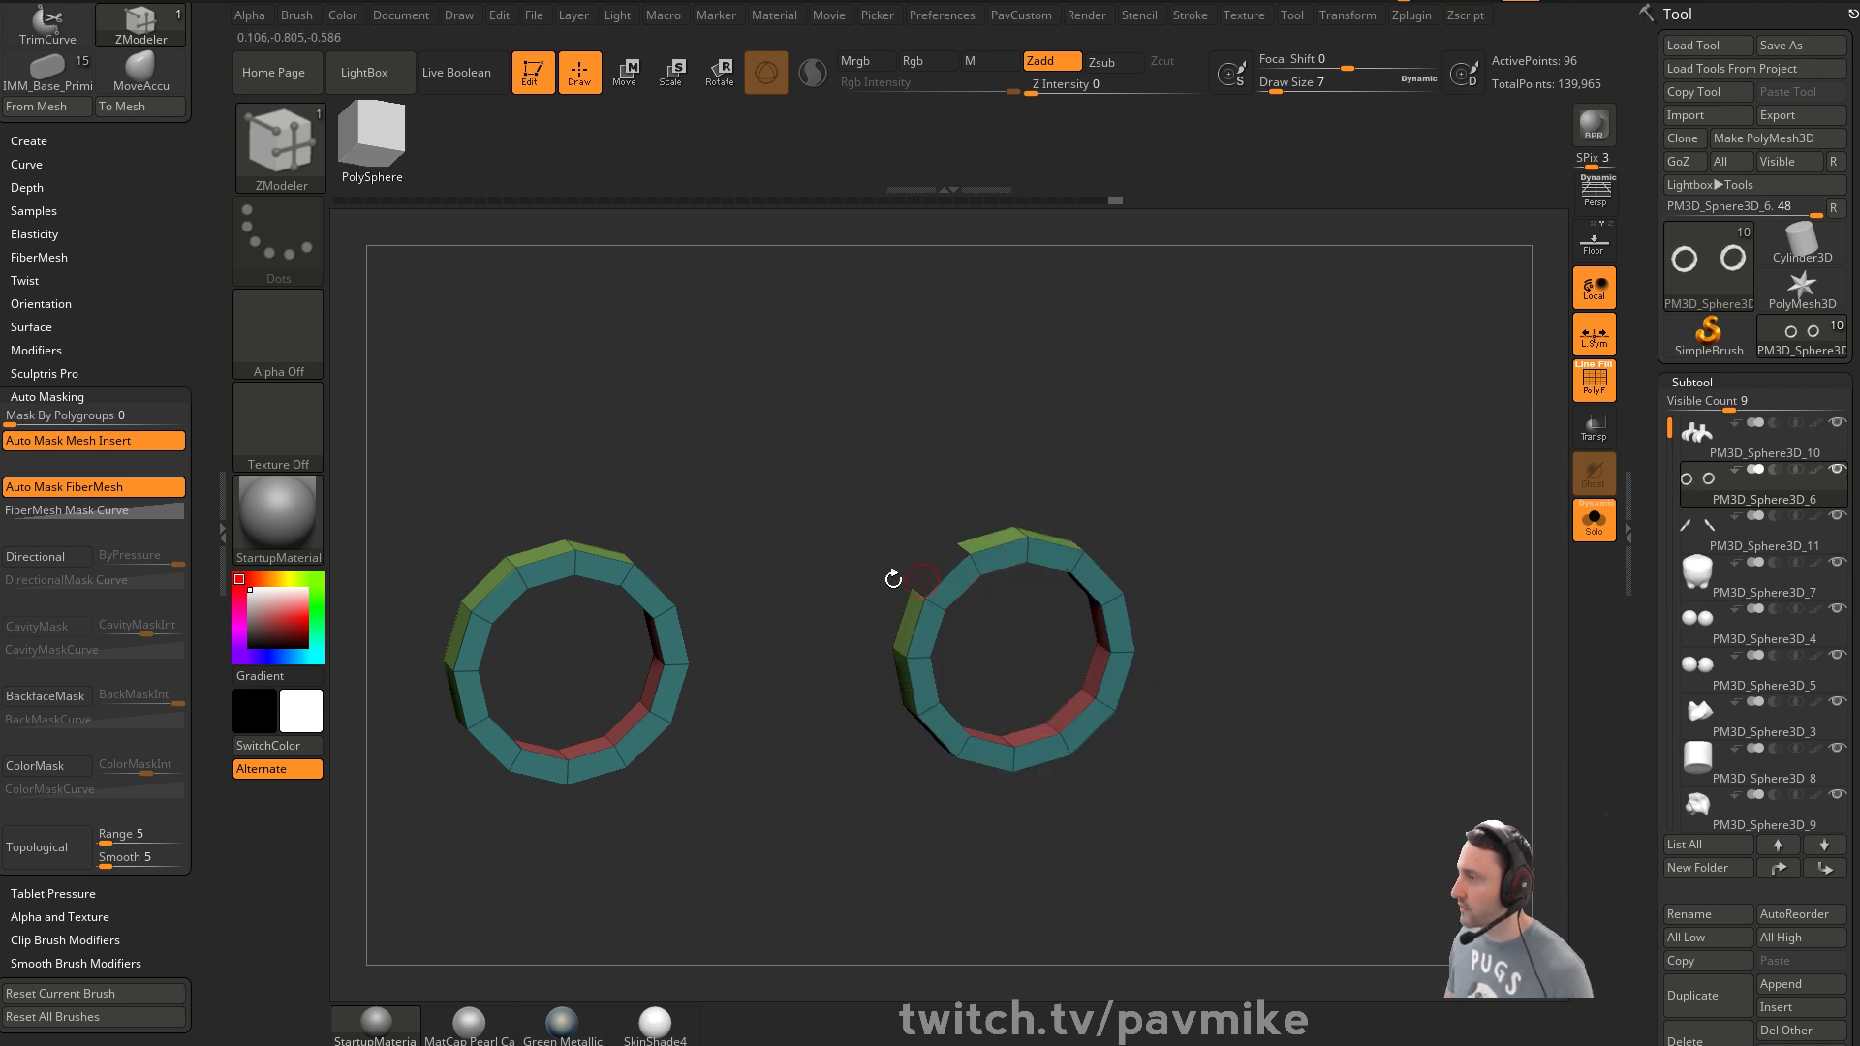
pyautogui.moveTo(651, 587); pyautogui.dragTo(831, 648)
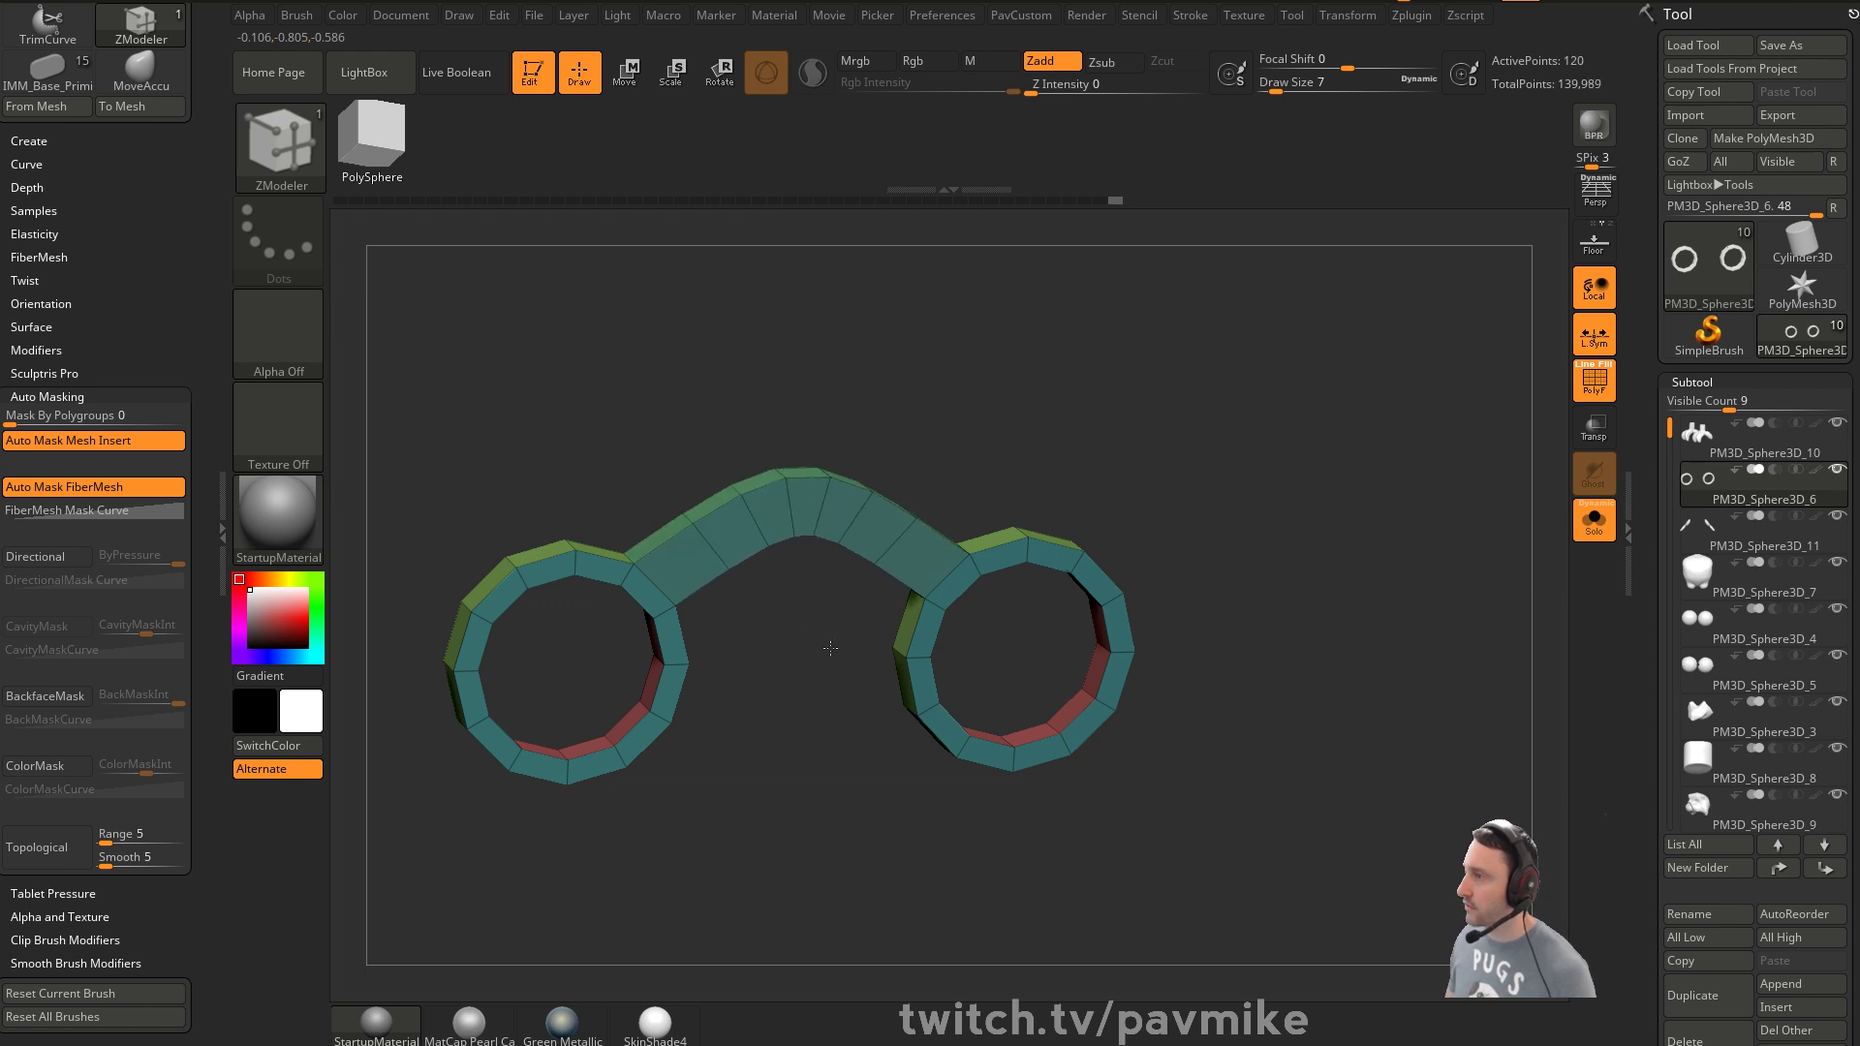
pyautogui.hotkey('ctrl', 'z')
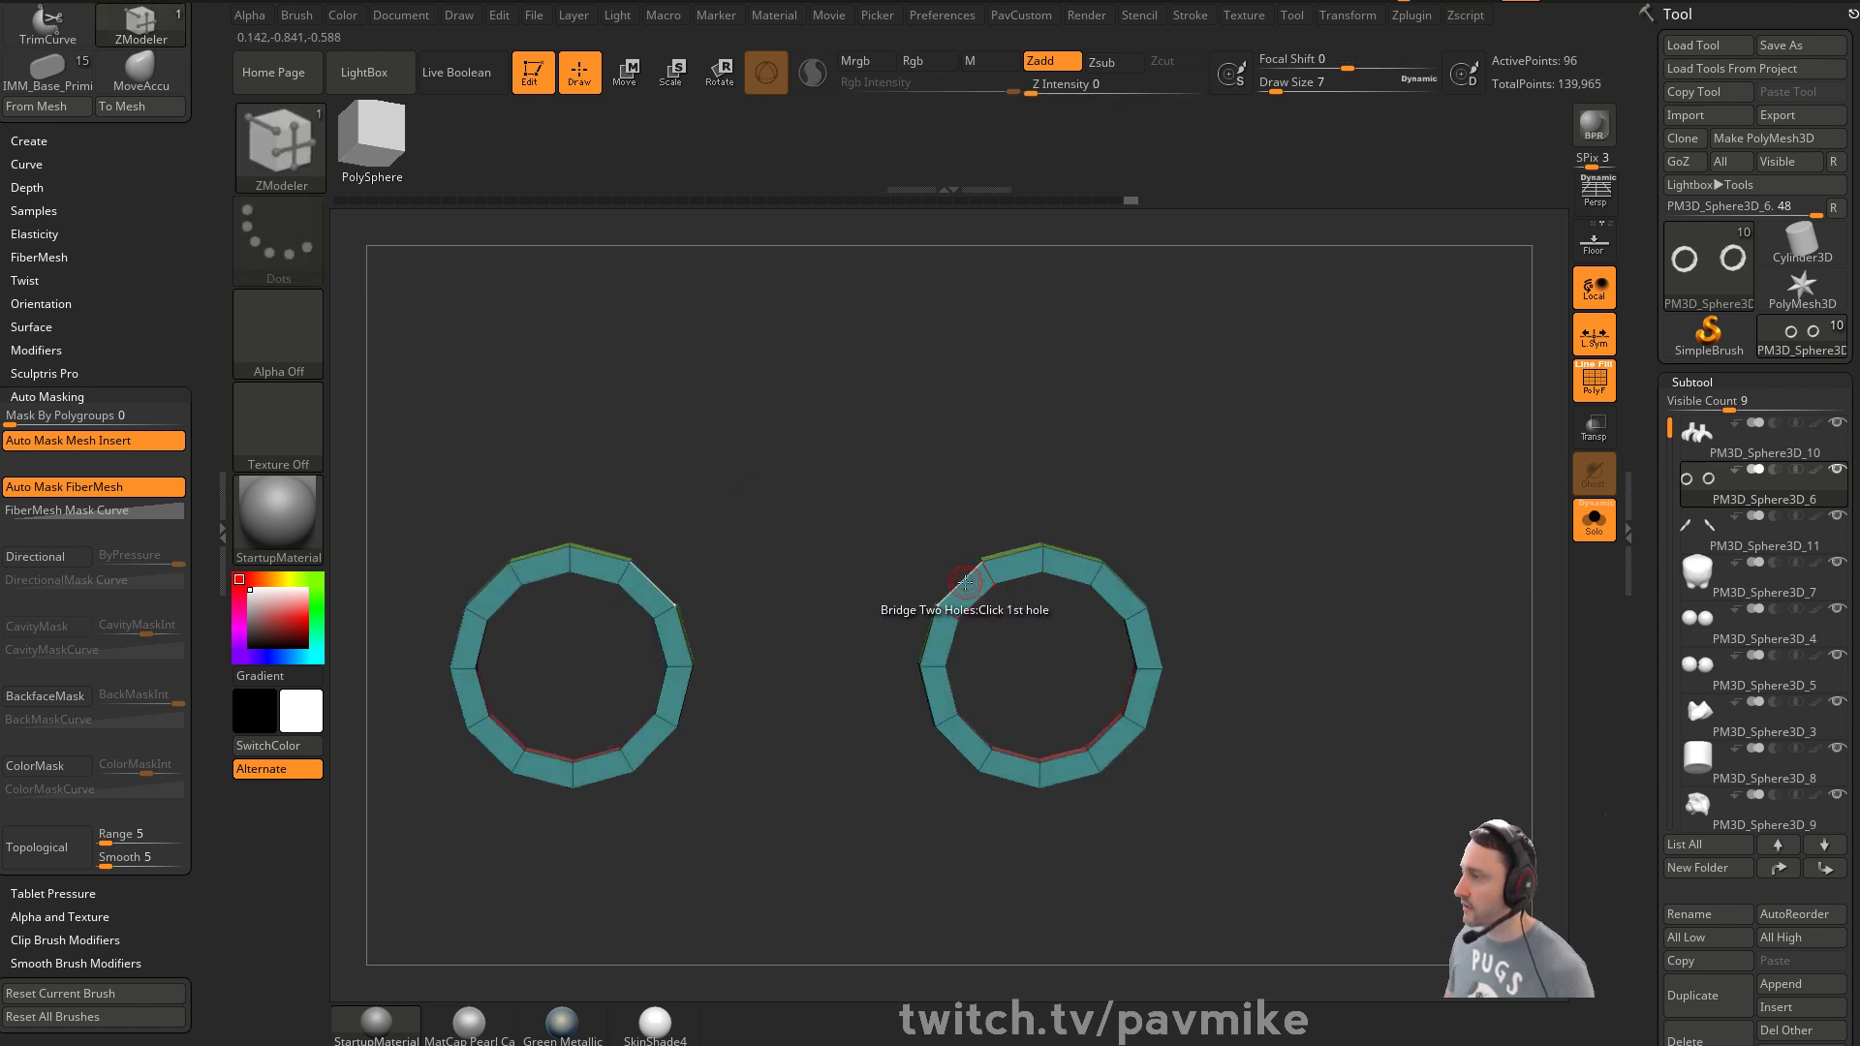
pyautogui.press('space')
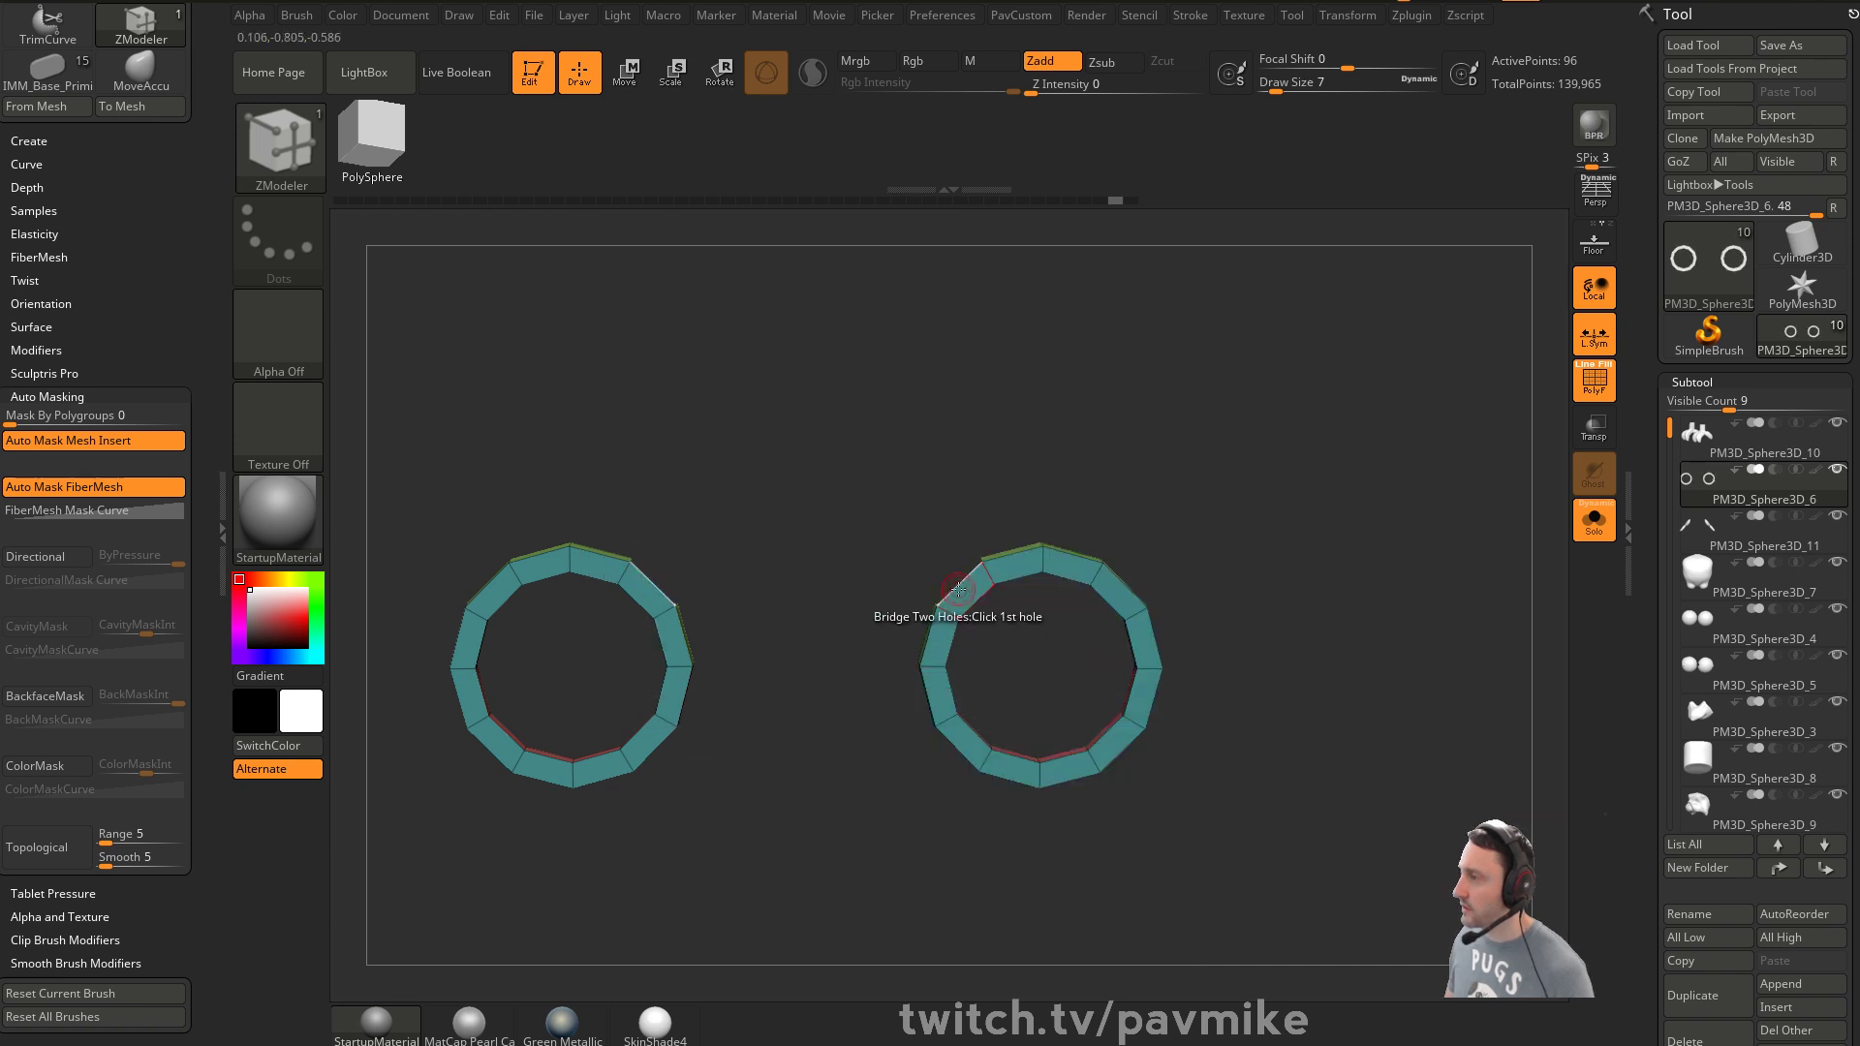
pyautogui.moveTo(974, 574); pyautogui.dragTo(853, 555)
pyautogui.hotkey('ctrl', 'z')
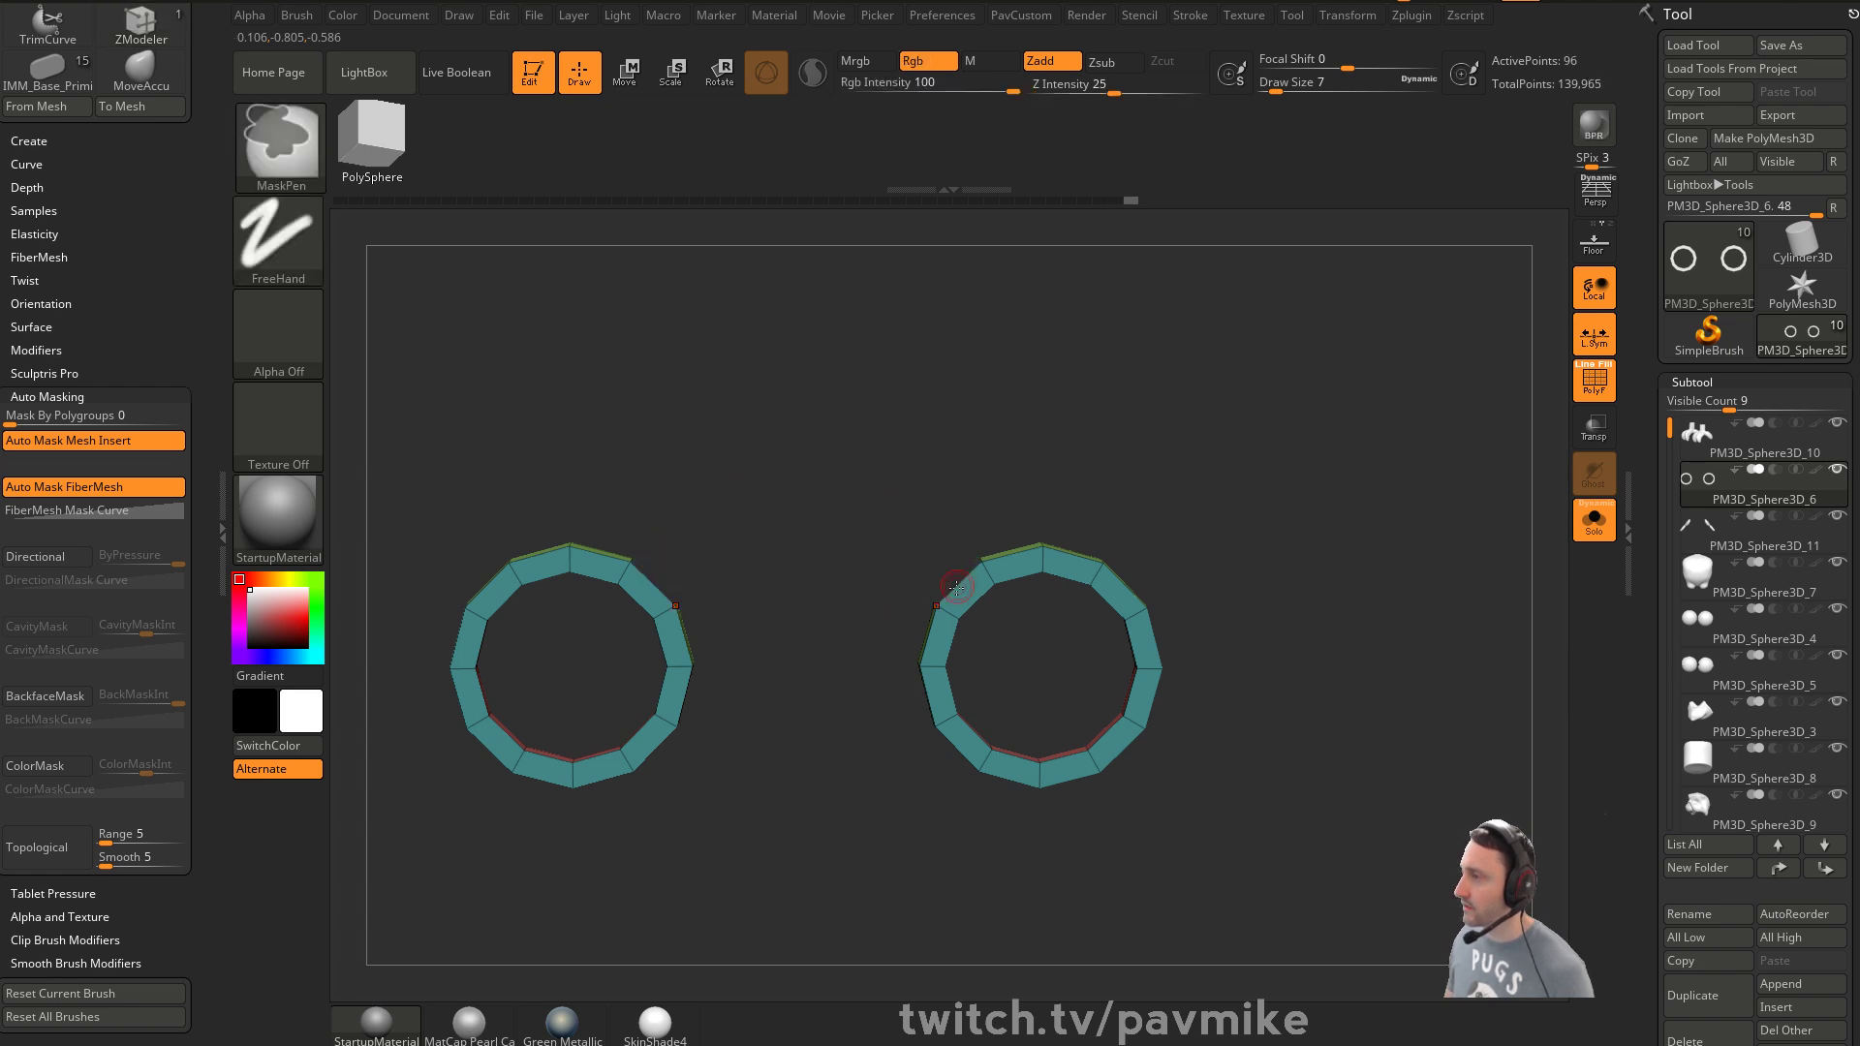
# Bridge the two rim openings with Two Holes using Arcs And Line, and apply Mirror And Weld to the frame
pyautogui.press('space')
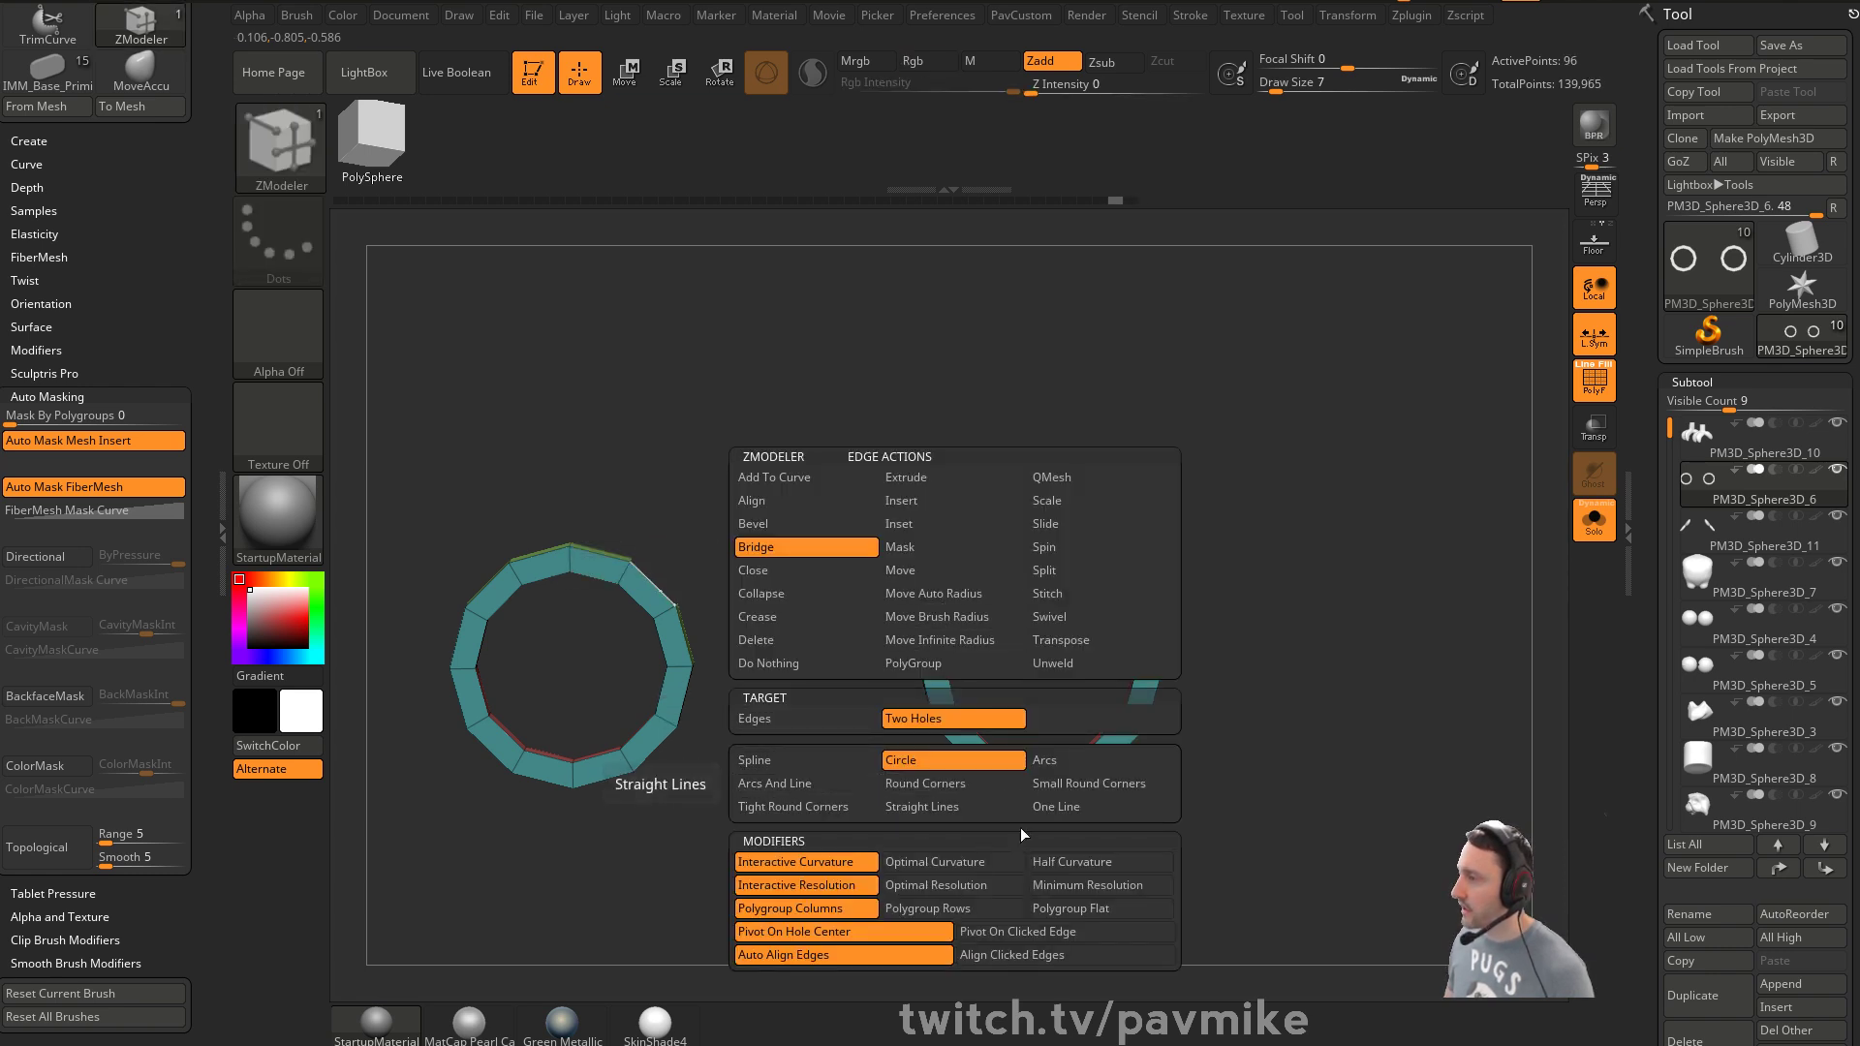
pyautogui.click(778, 790)
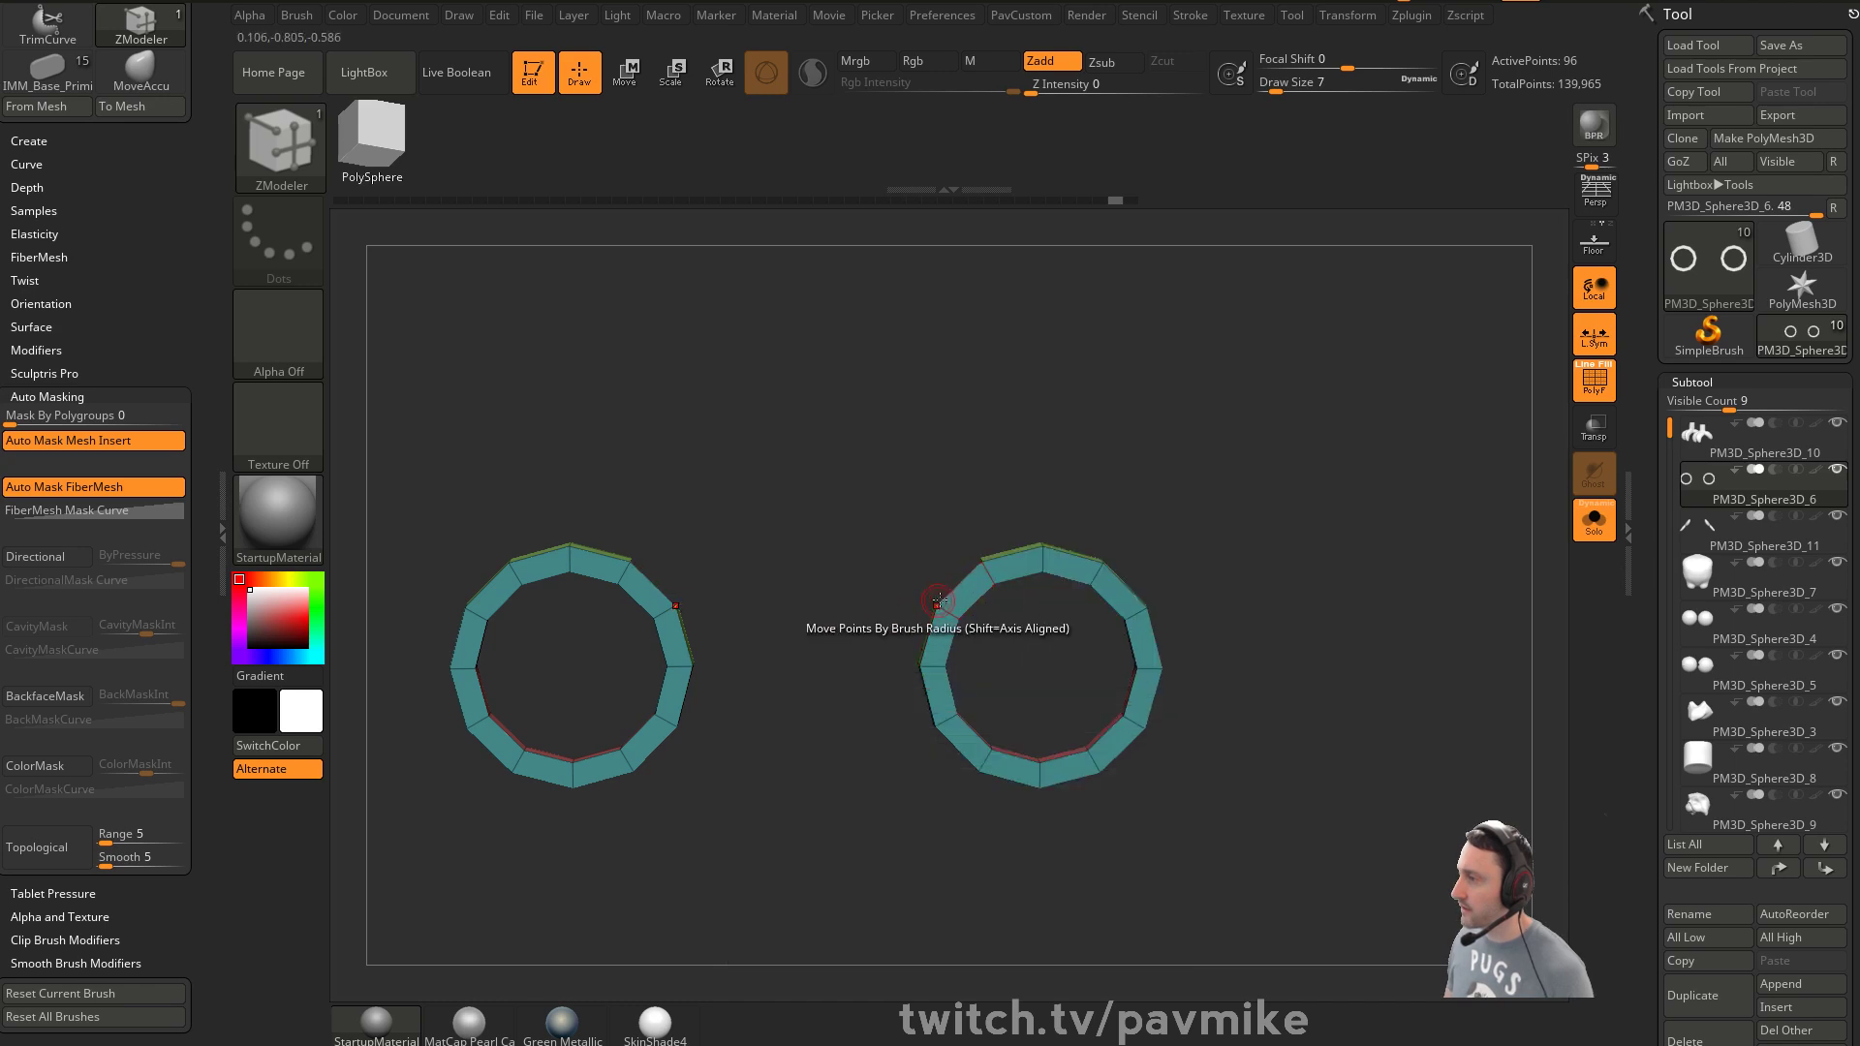
pyautogui.click(657, 586)
pyautogui.moveTo(1120, 450); pyautogui.dragTo(1173, 460)
pyautogui.press('2')
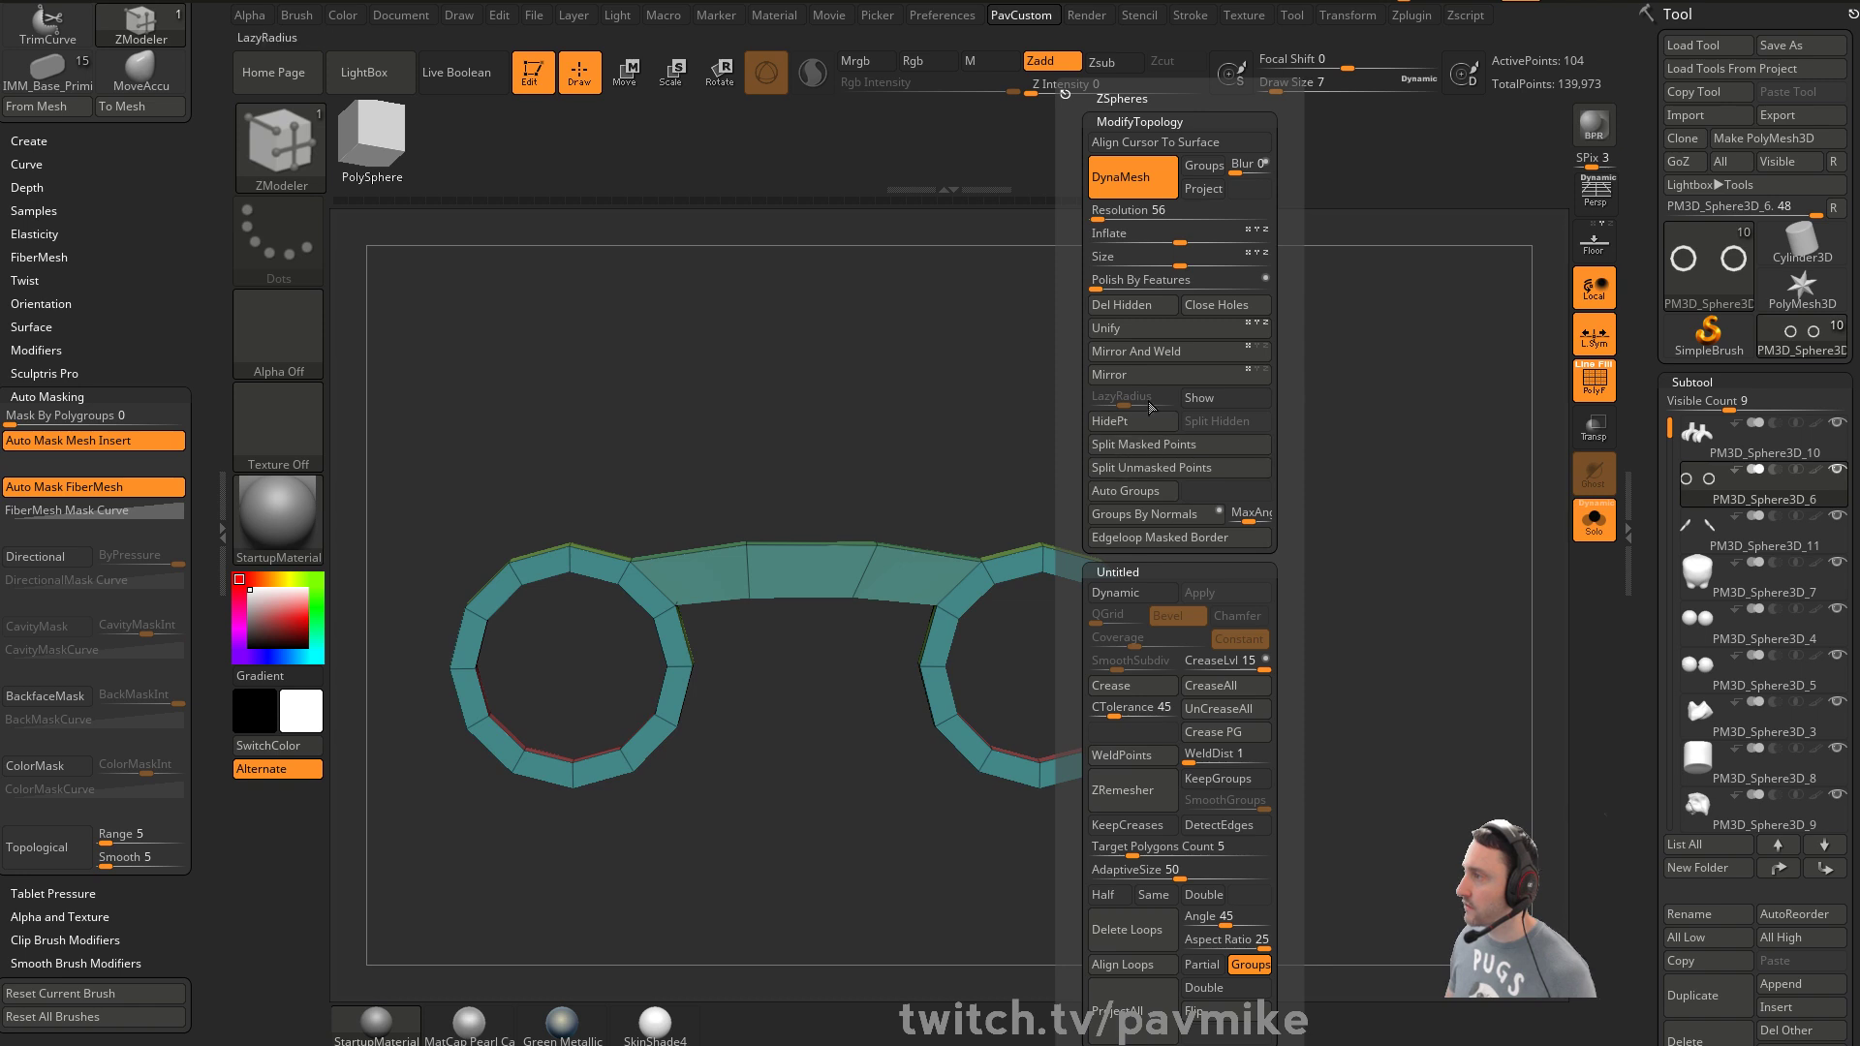
pyautogui.click(1160, 351)
# Mask the rings, leaving the bridge's middle section unmasked, and center the transform gizmo on that section
pyautogui.press('ctrl')
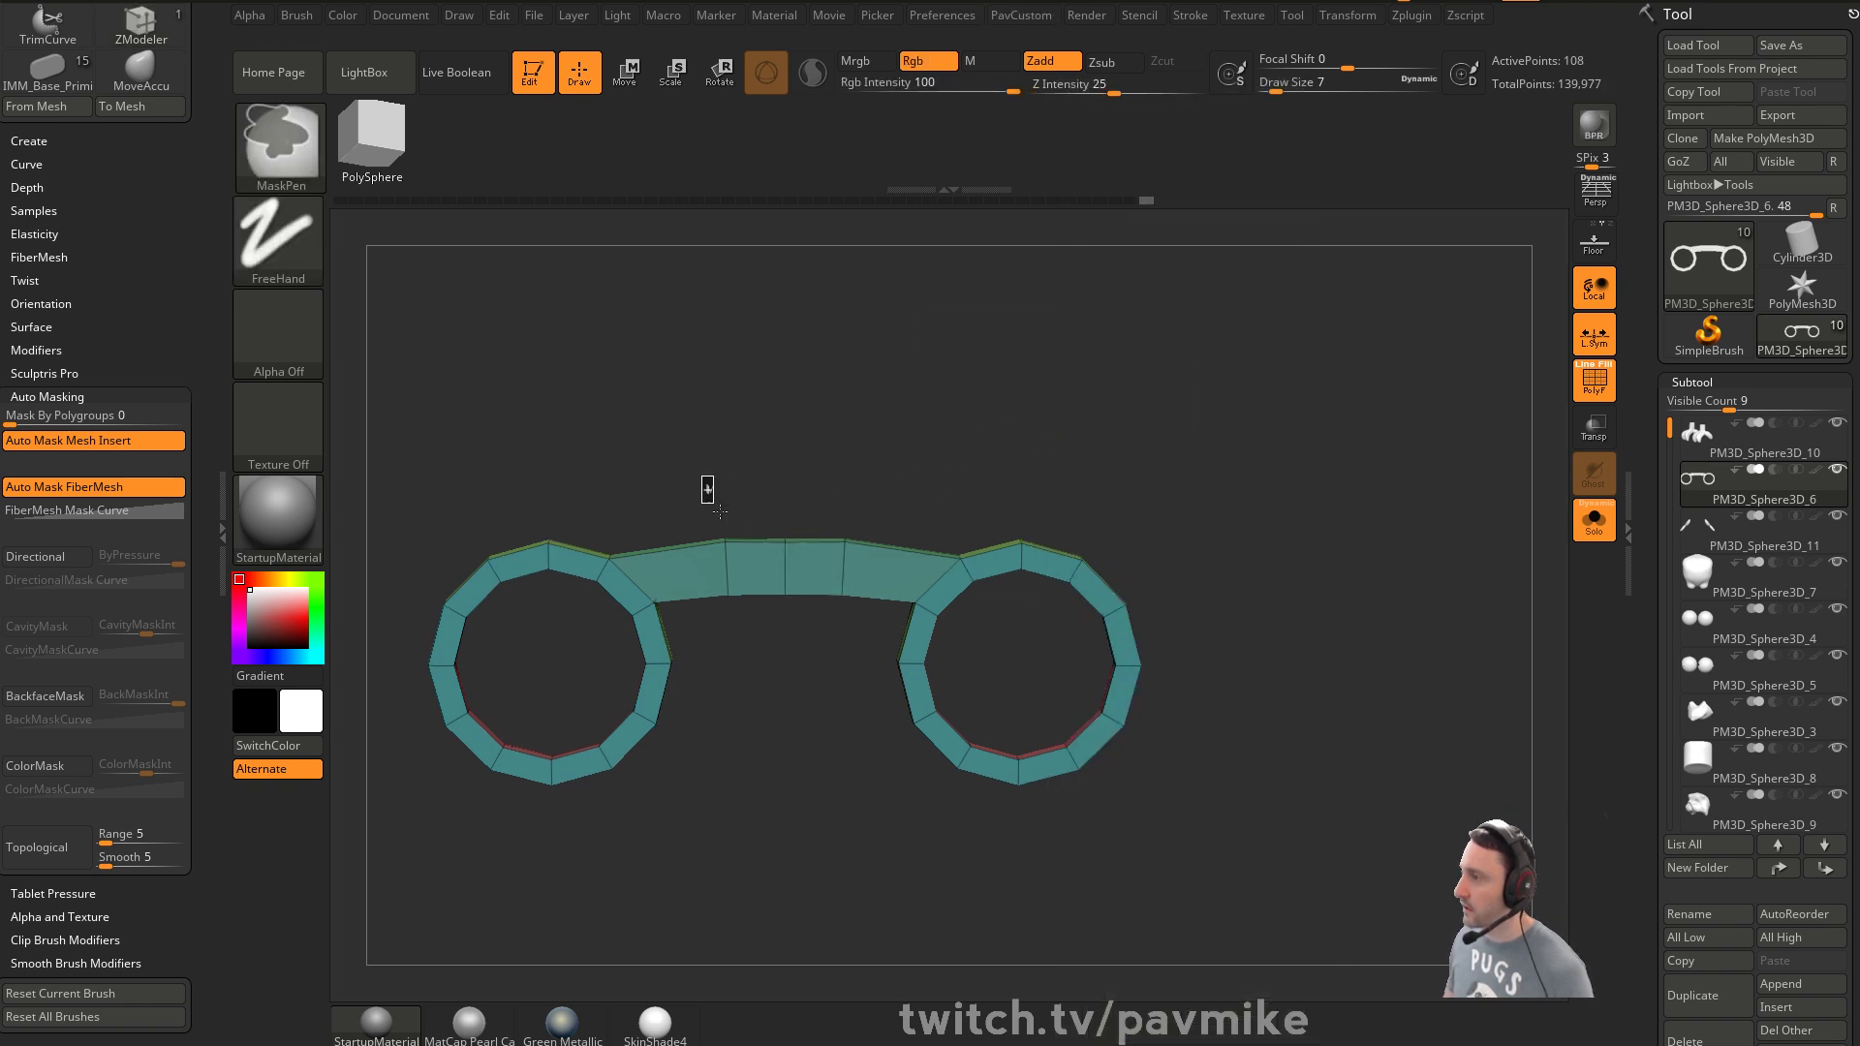
pyautogui.keyDown('ctrl'); pyautogui.click(866, 625); pyautogui.keyUp('ctrl')
pyautogui.press('w')
pyautogui.moveTo(865, 625); pyautogui.dragTo(1115, 625)
pyautogui.keyDown('alt'); pyautogui.moveTo(1114, 465); pyautogui.dragTo(1018, 465); pyautogui.keyUp('alt')
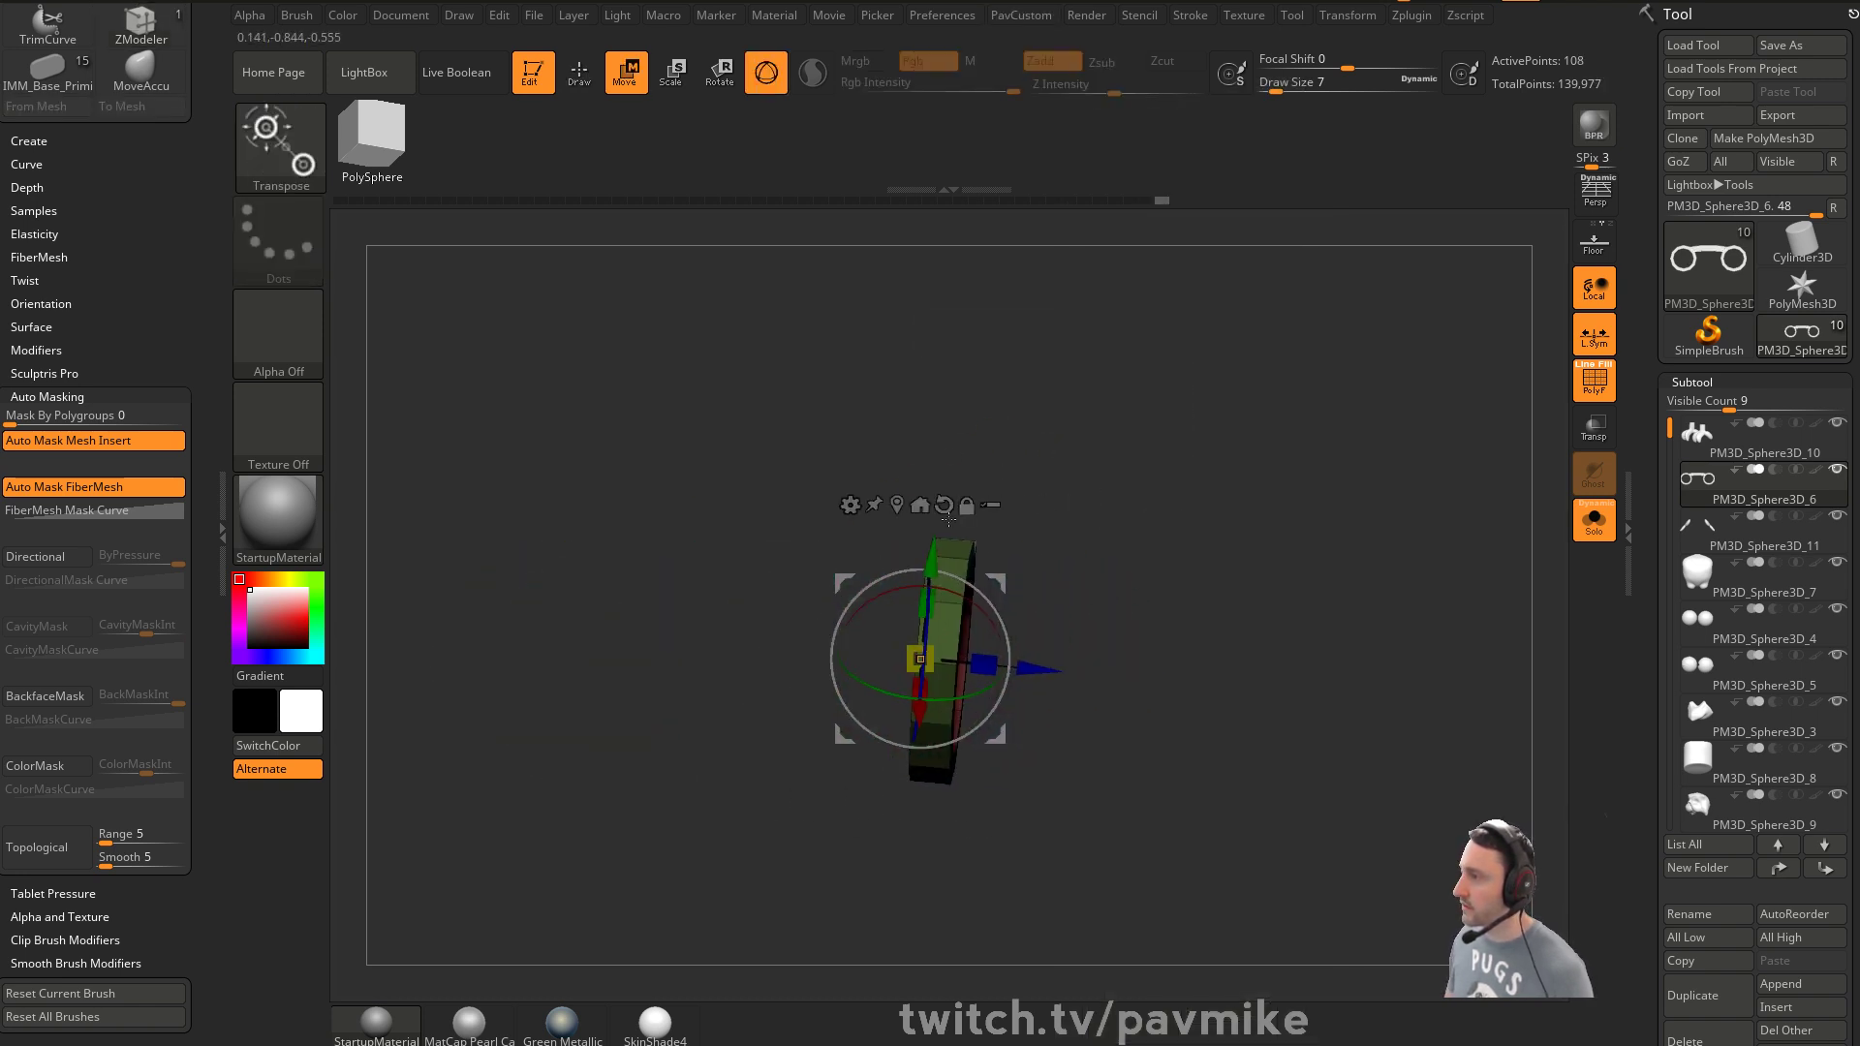
pyautogui.click(894, 505)
pyautogui.keyDown('shift'); pyautogui.moveTo(833, 498); pyautogui.dragTo(678, 498); pyautogui.keyUp('shift')
pyautogui.click(978, 412)
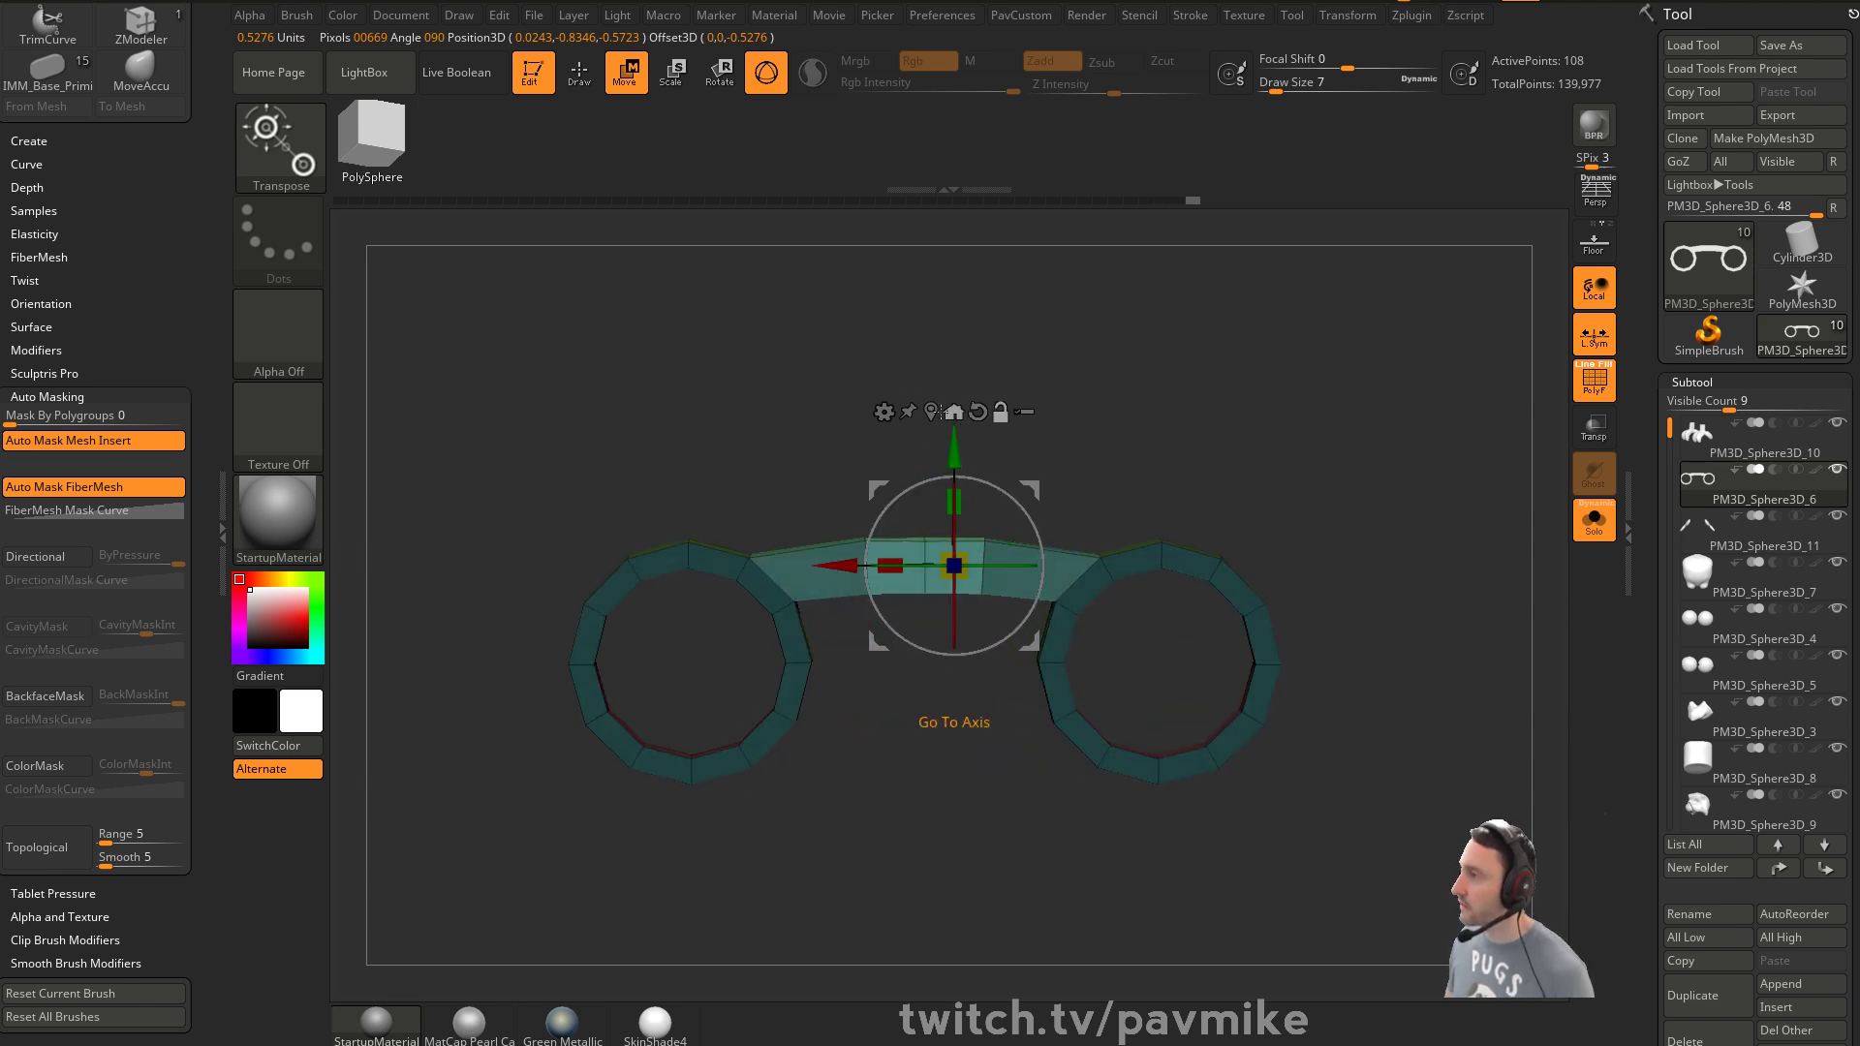
pyautogui.click(956, 413)
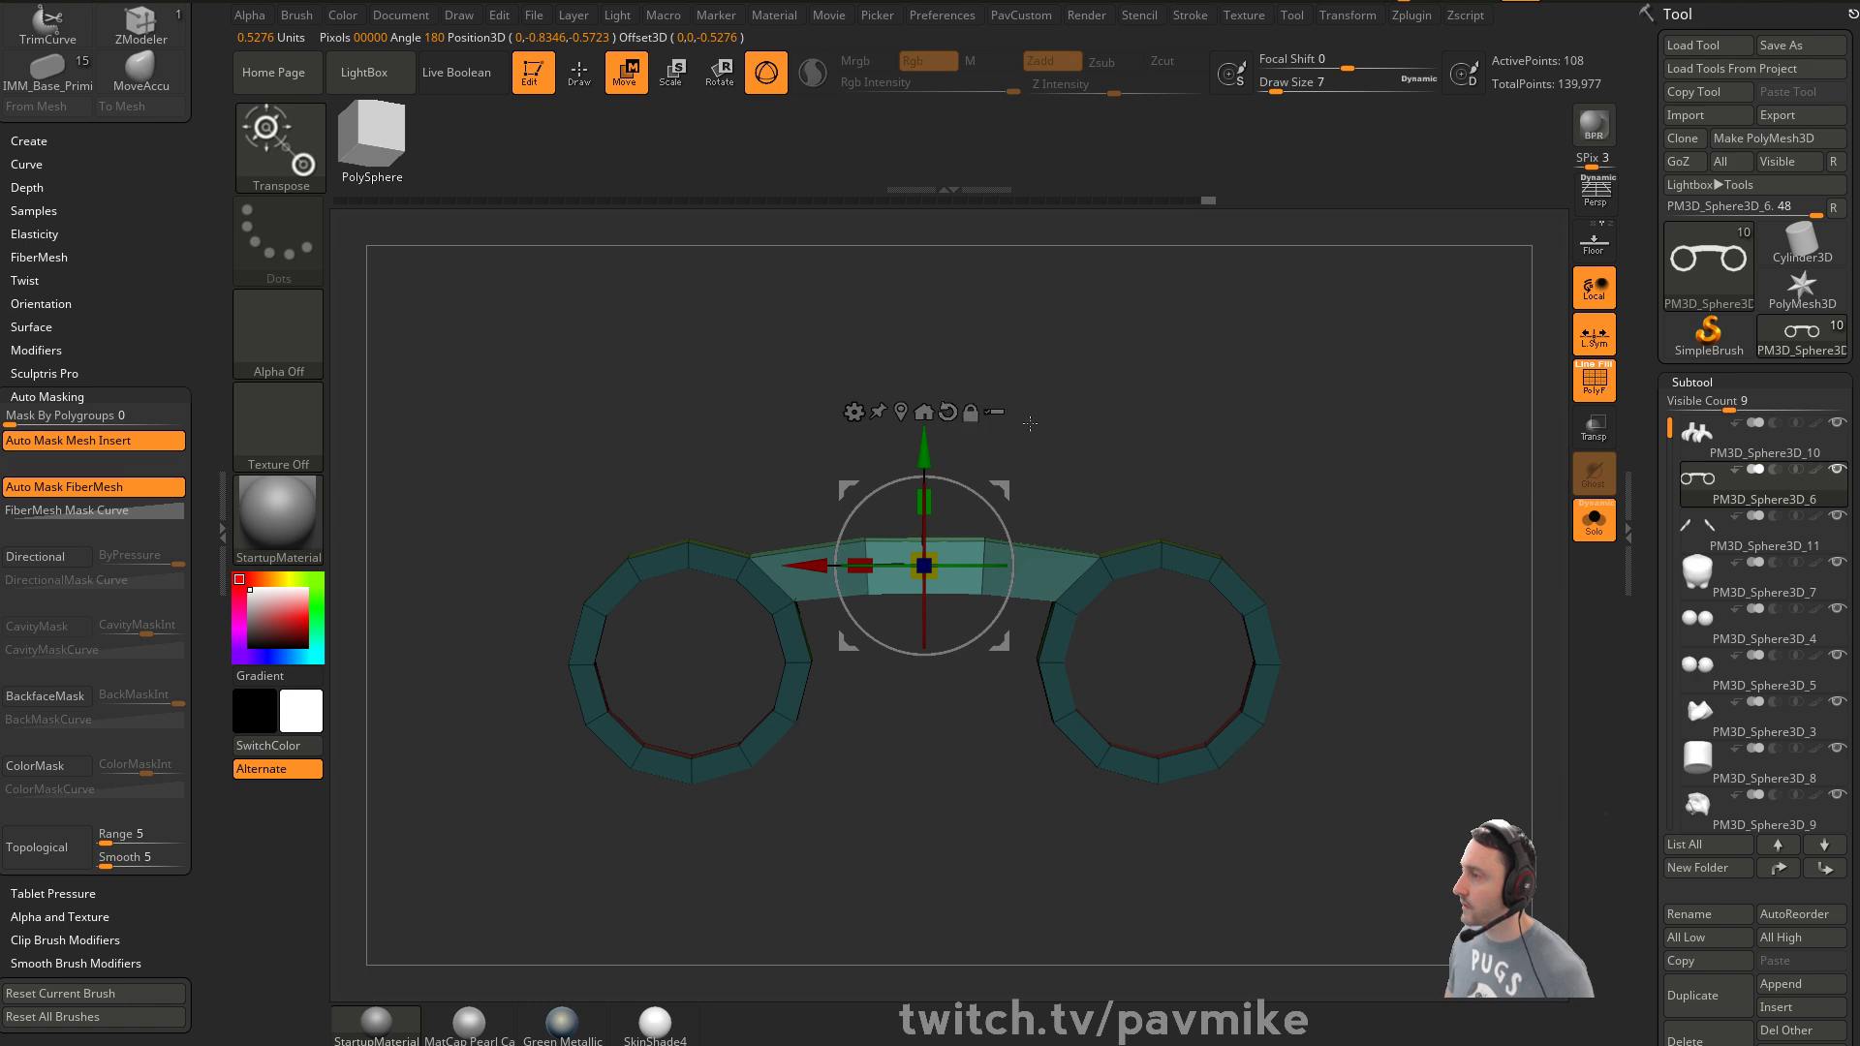
# Try shifting the bridge's middle section with the Move gizmo, and compare the frame with the owl's face
pyautogui.moveTo(923, 451); pyautogui.dragTo(924, 433)
pyautogui.moveTo(1095, 426); pyautogui.dragTo(1012, 478)
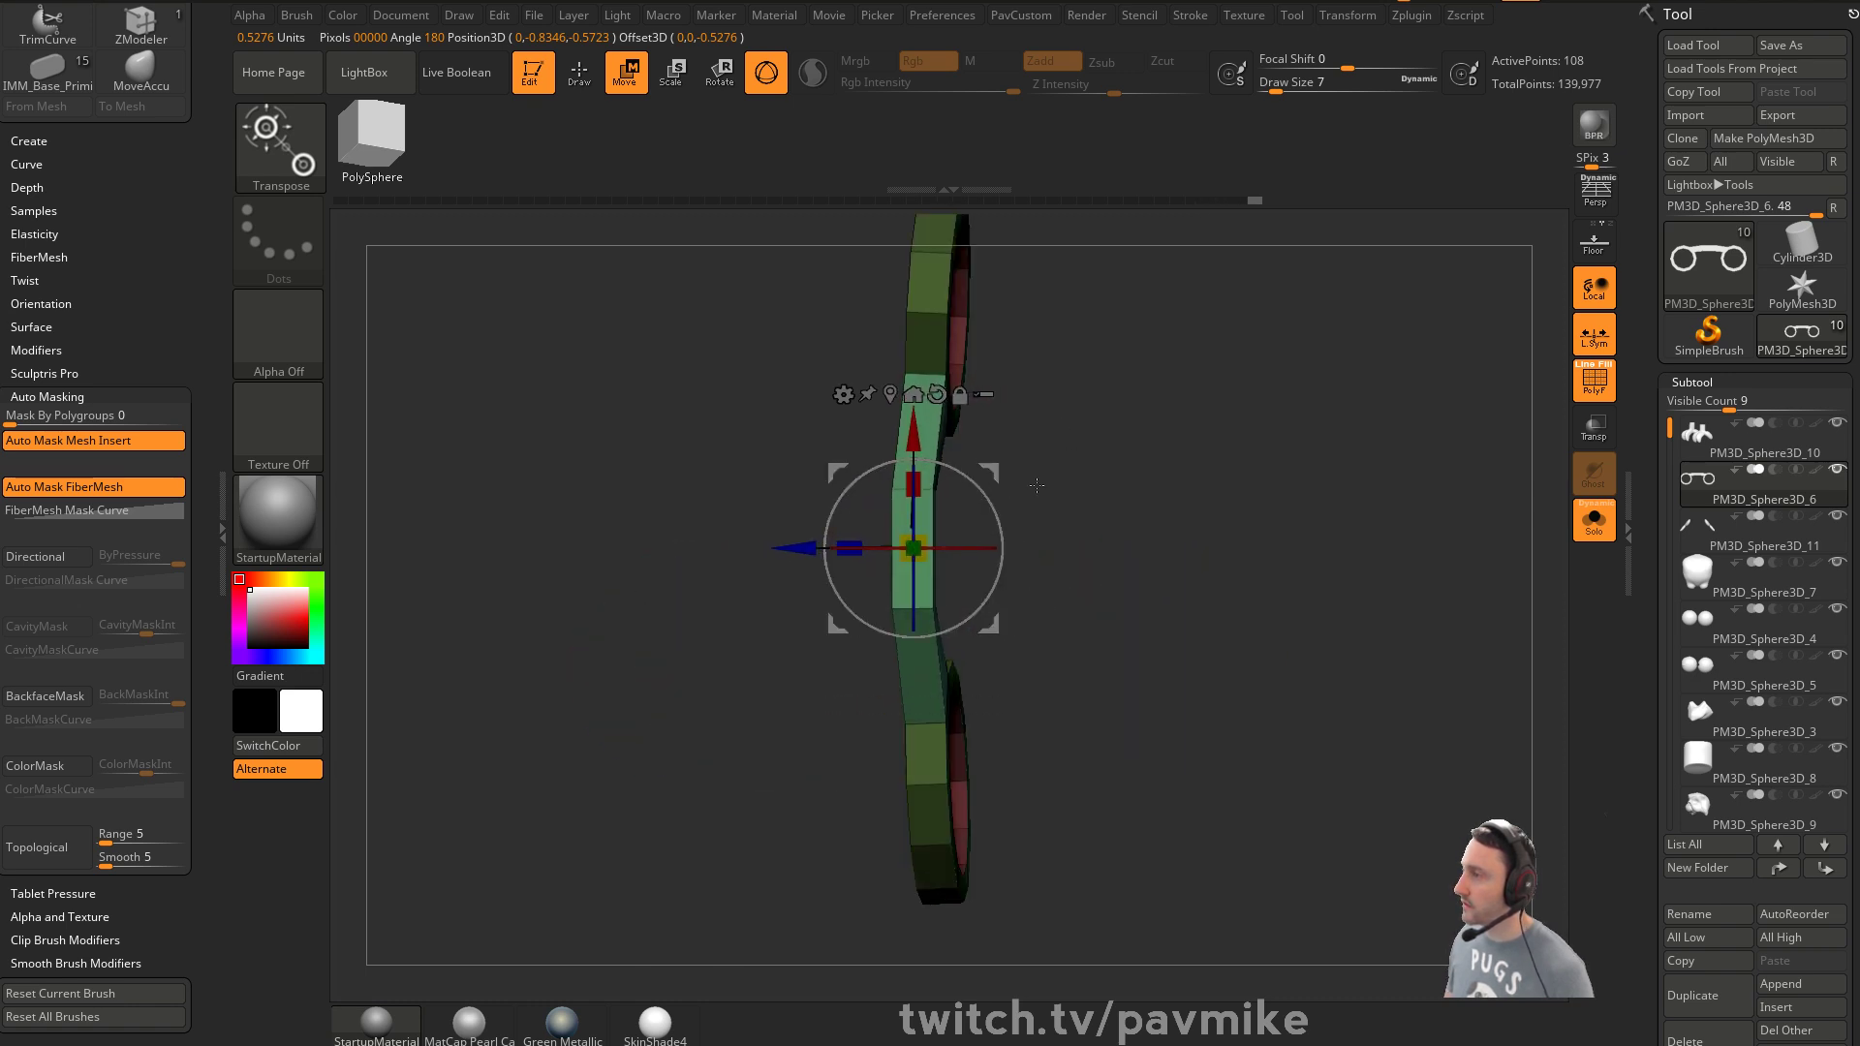
pyautogui.hotkey('ctrl', 'z')
pyautogui.keyDown('ctrl'); pyautogui.moveTo(928, 418); pyautogui.dragTo(945, 486, button='right'); pyautogui.keyUp('ctrl')
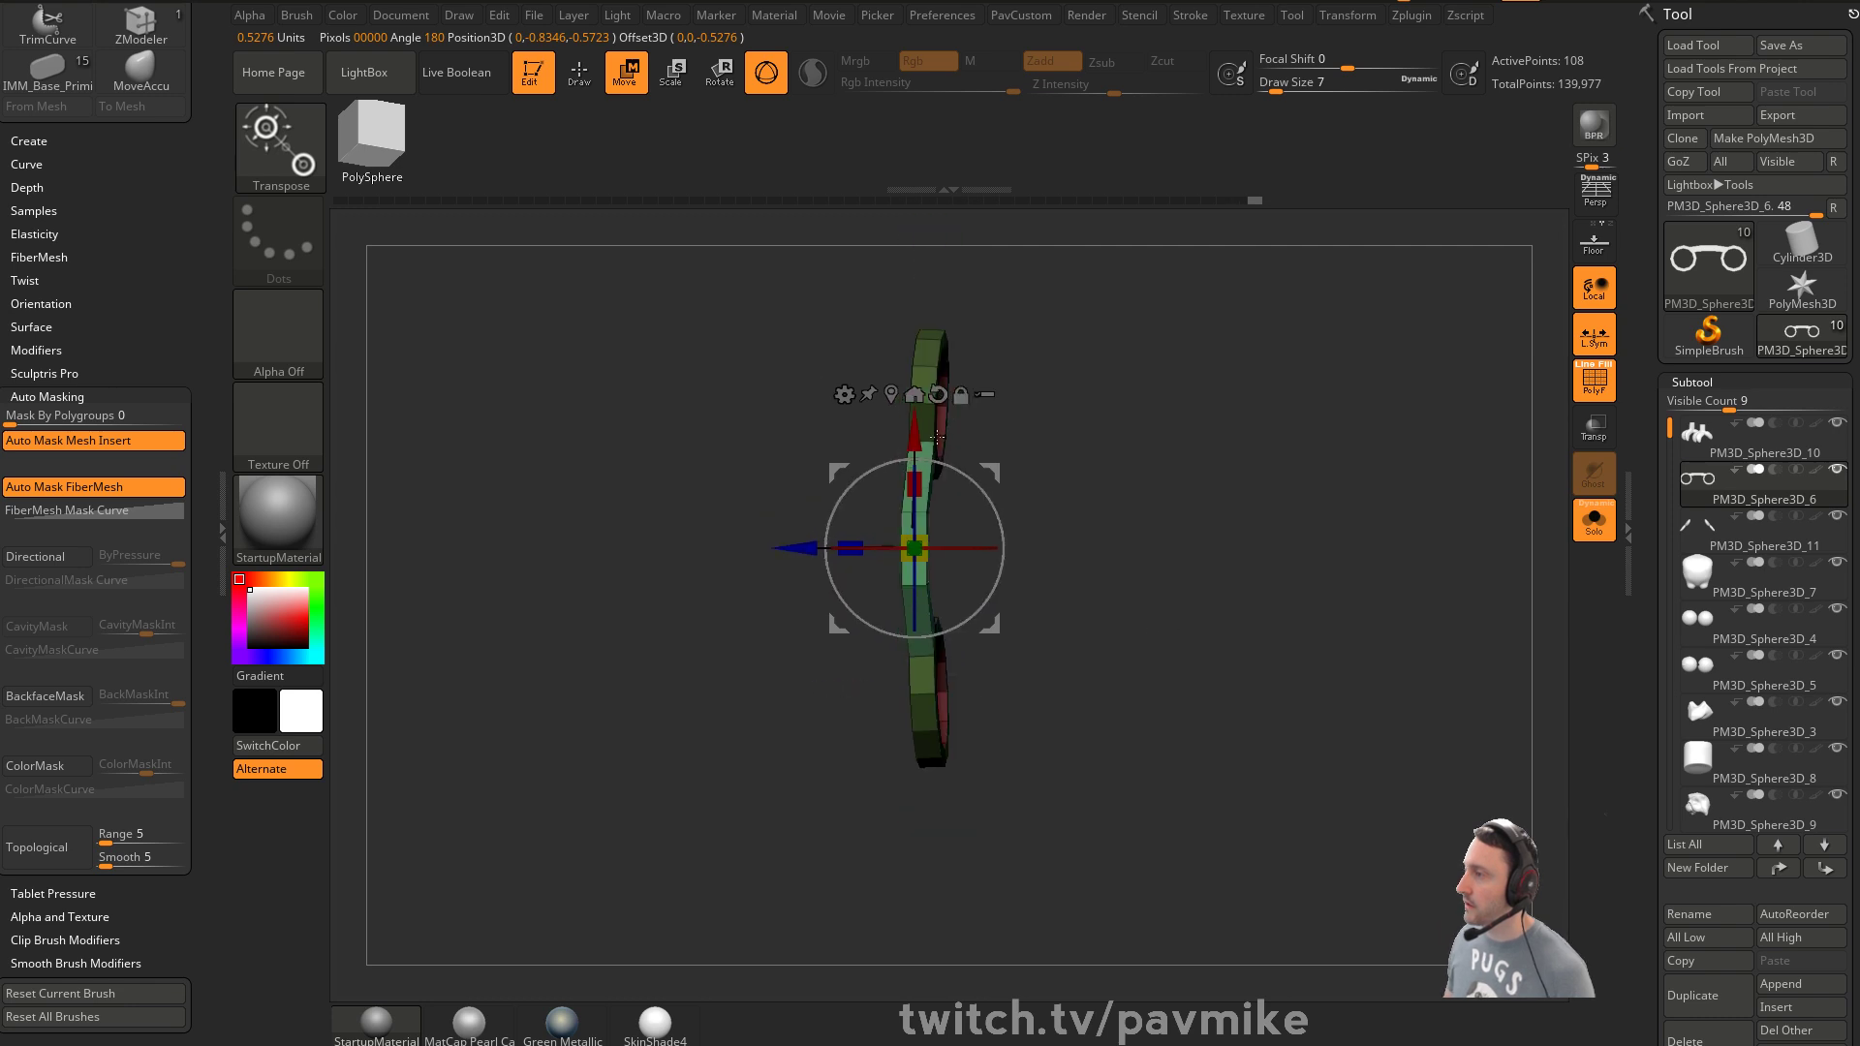
pyautogui.click(1603, 539)
pyautogui.moveTo(474, 664); pyautogui.dragTo(699, 678)
pyautogui.press('q')
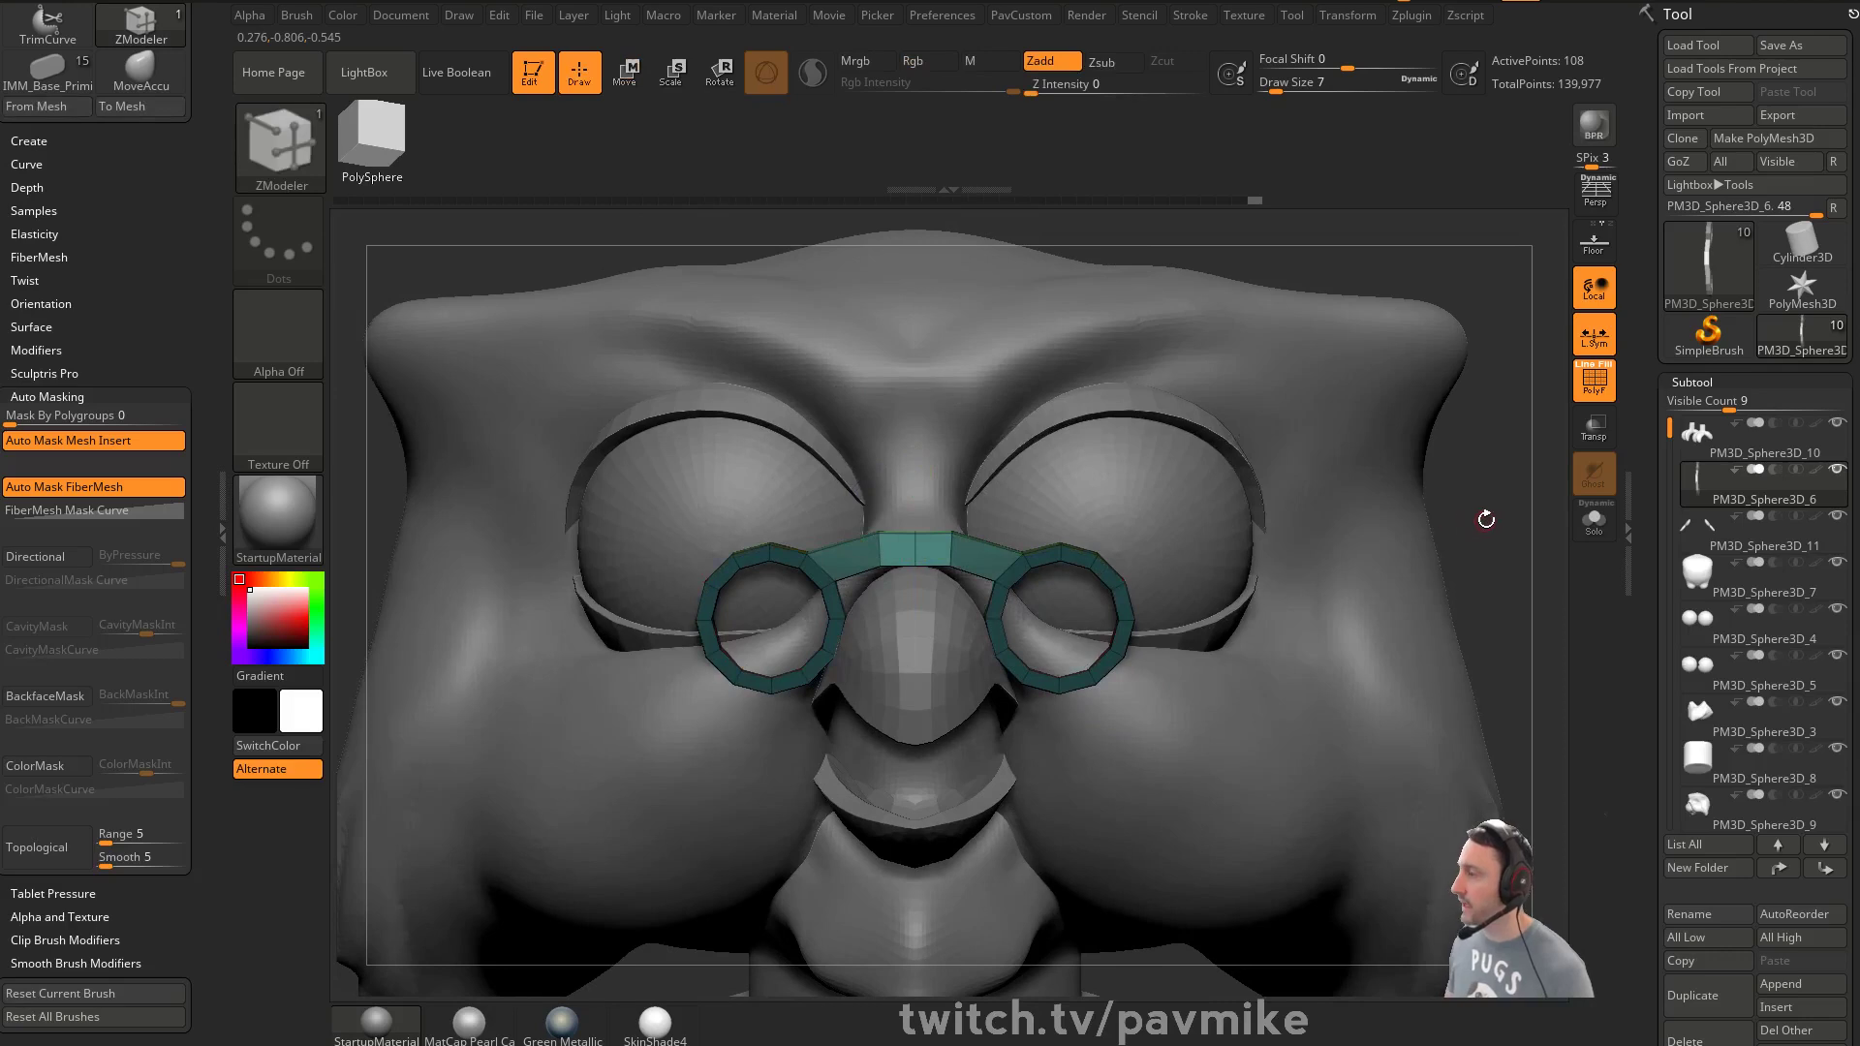
pyautogui.moveTo(1484, 520); pyautogui.dragTo(1009, 573)
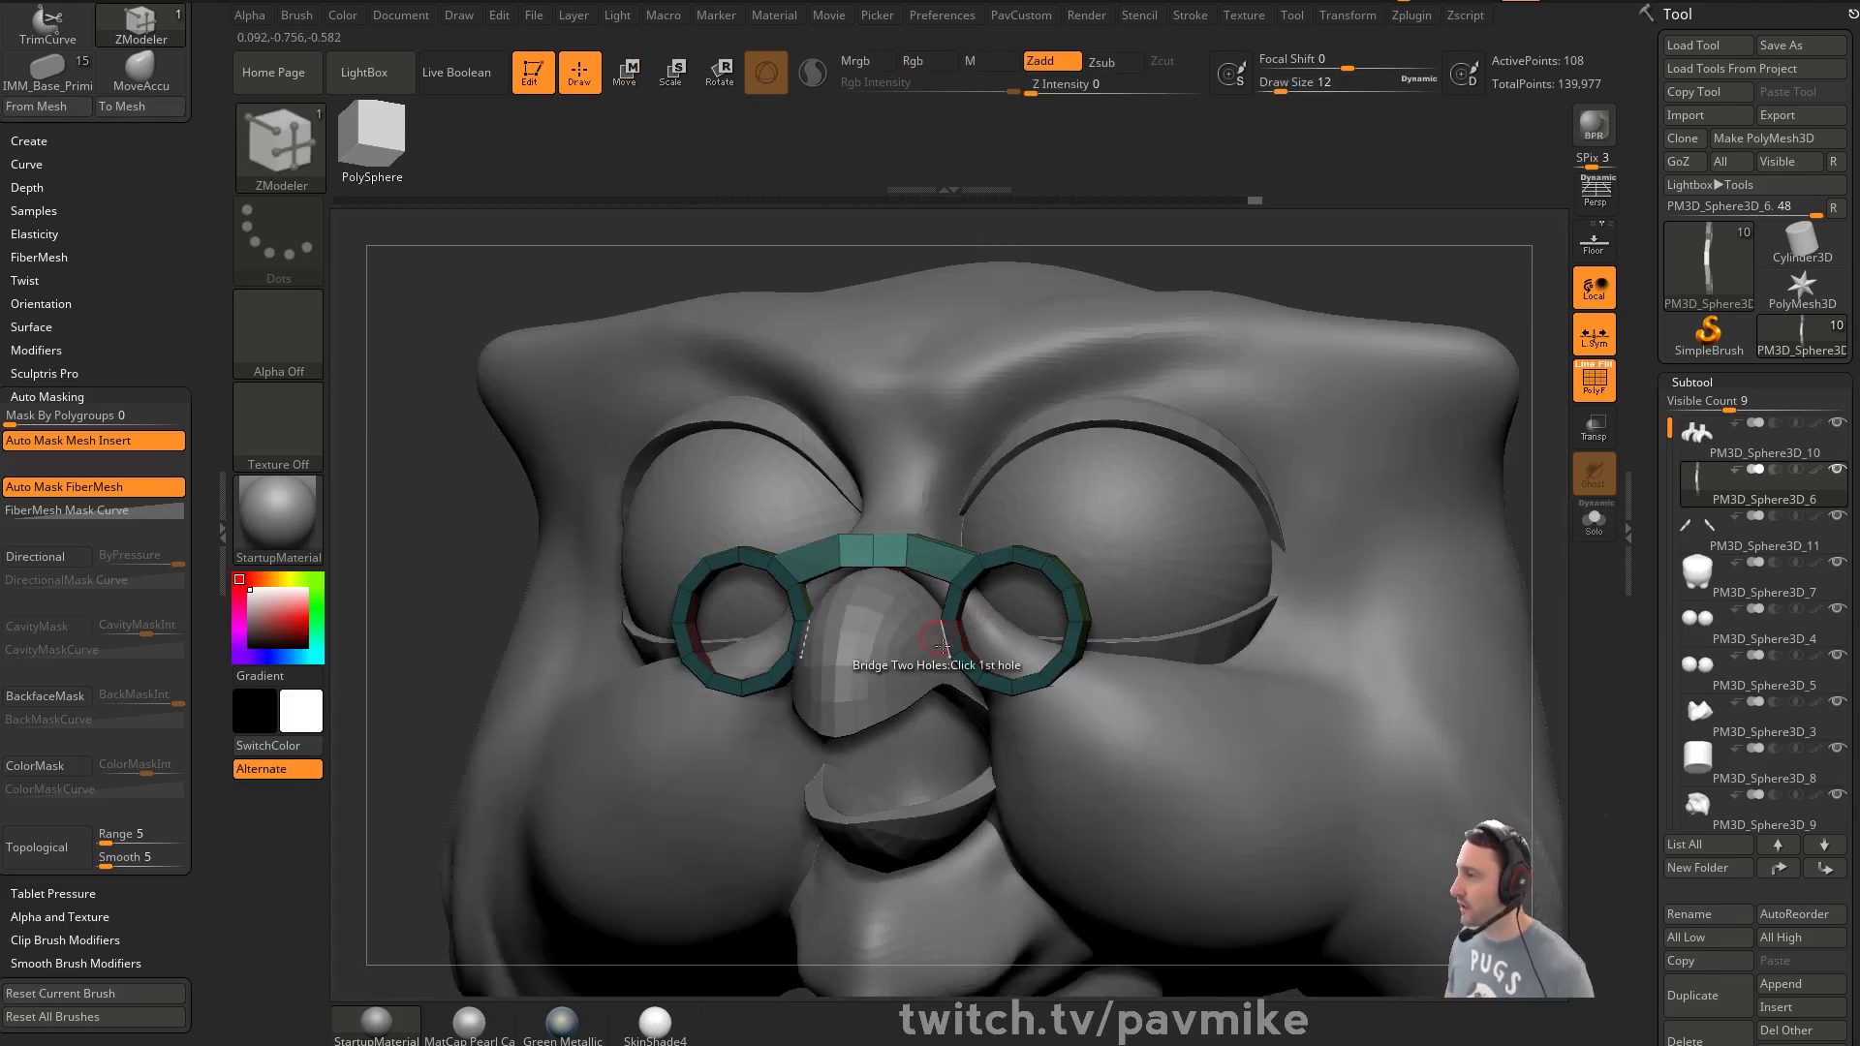
# Isolate the frame and undo the bridging and polygon deletion back to two separate closed rings
pyautogui.click(1594, 520)
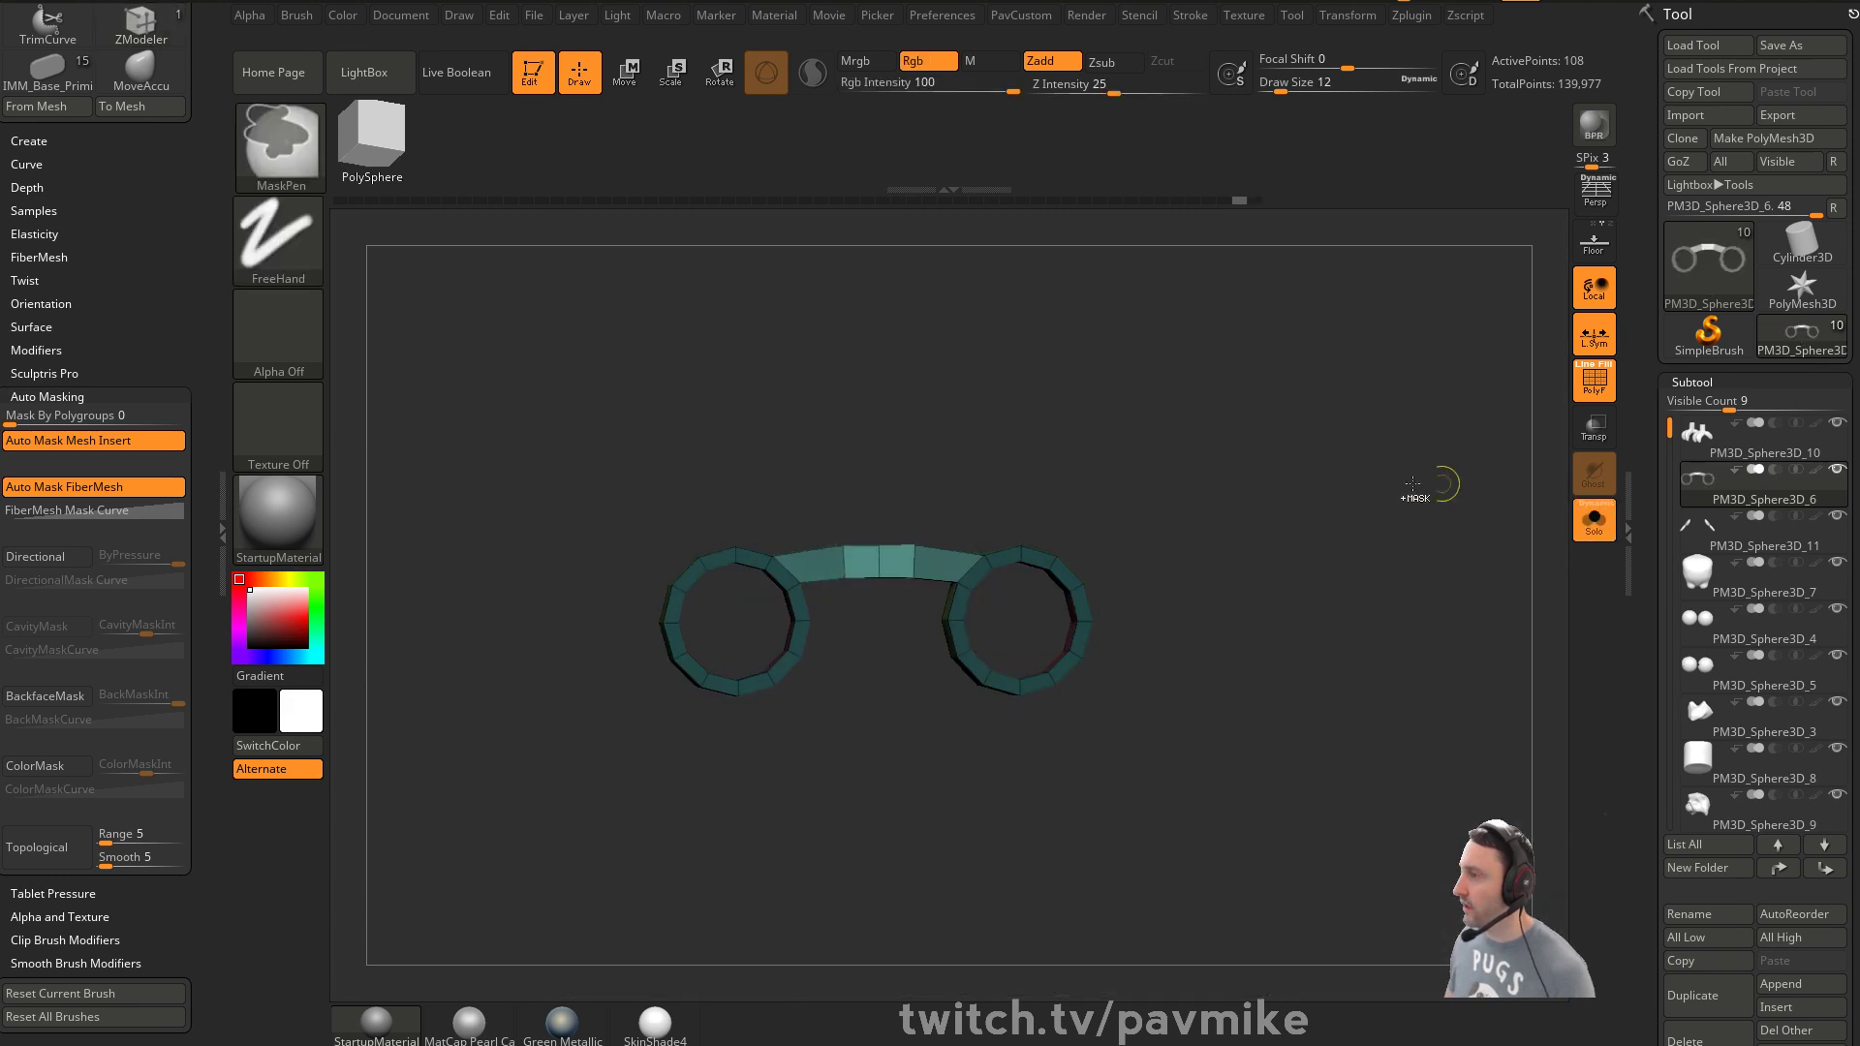
pyautogui.moveTo(1346, 499)
pyautogui.mouseDown()
pyautogui.moveTo(1370, 565)
pyautogui.moveTo(1467, 582)
pyautogui.mouseUp()
pyautogui.hotkey('ctrl', 'z')
# Subdivide both rings one level with Smt enabled and delete the lower subdivision level
pyautogui.scroll(-10, 1660, 668)
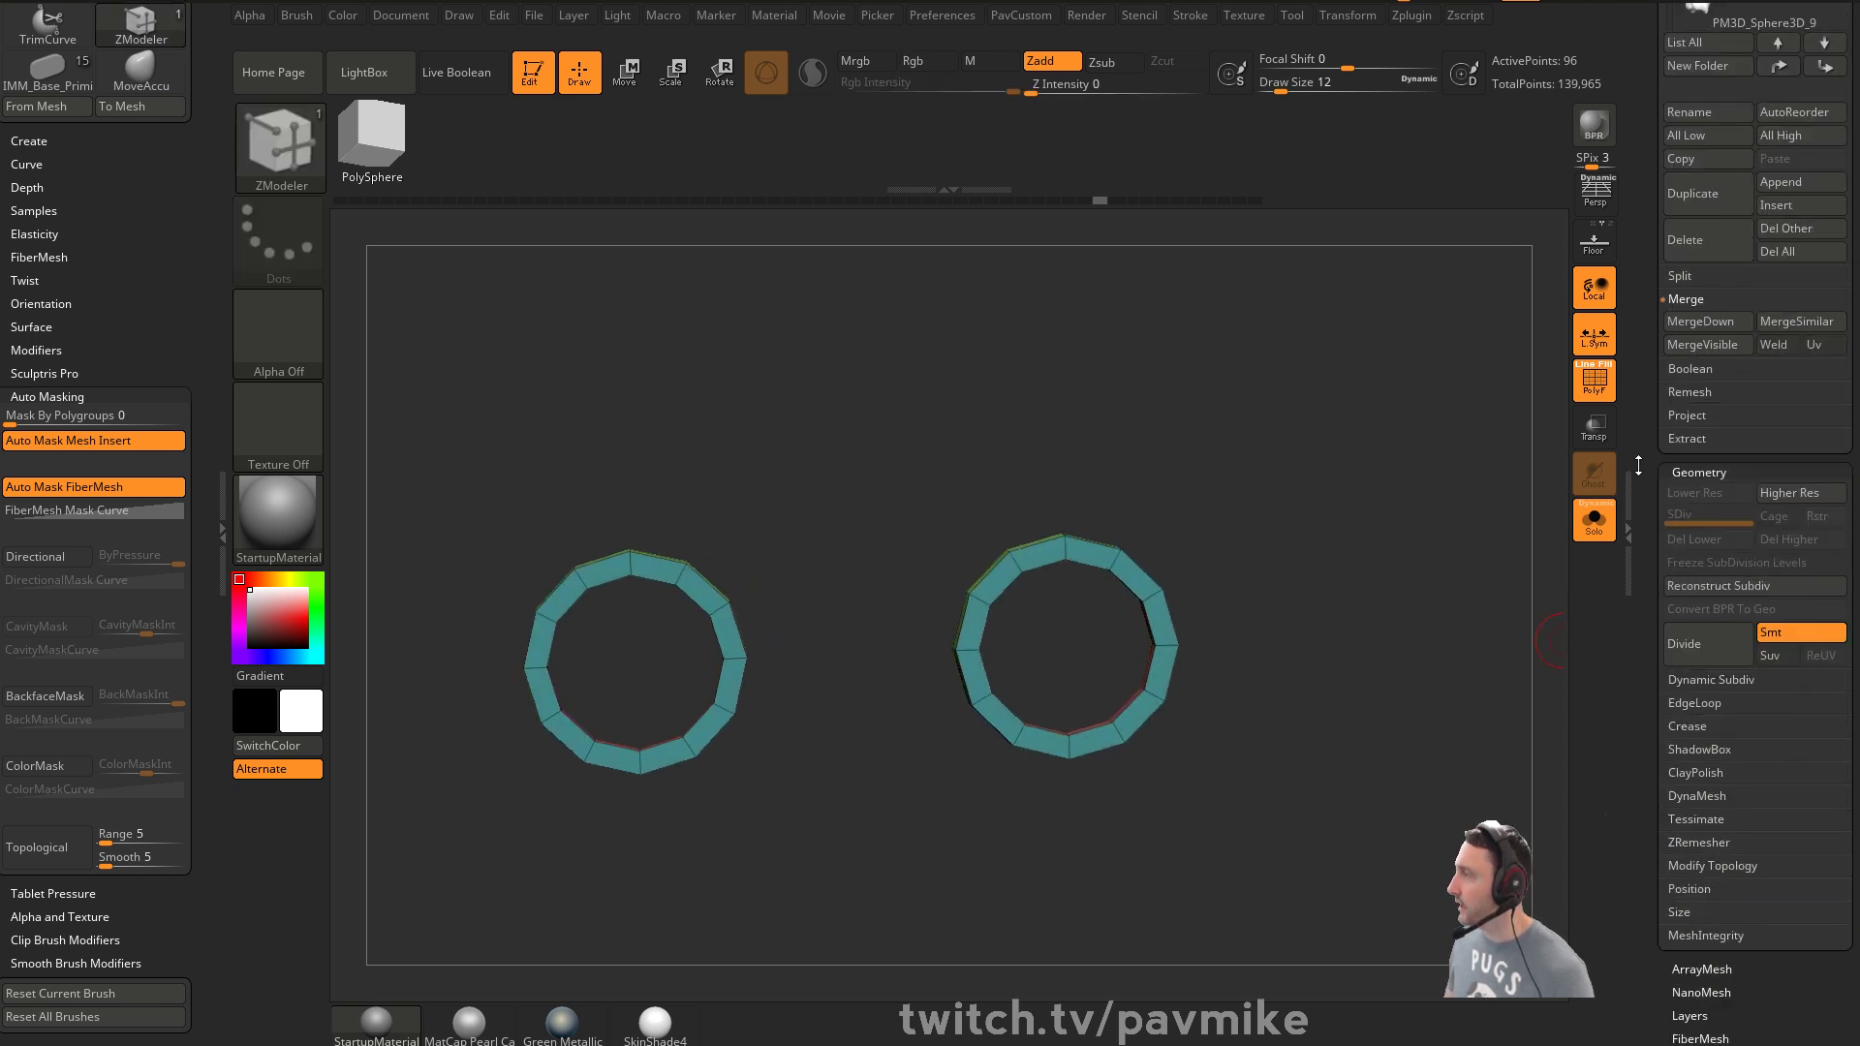
pyautogui.click(1697, 648)
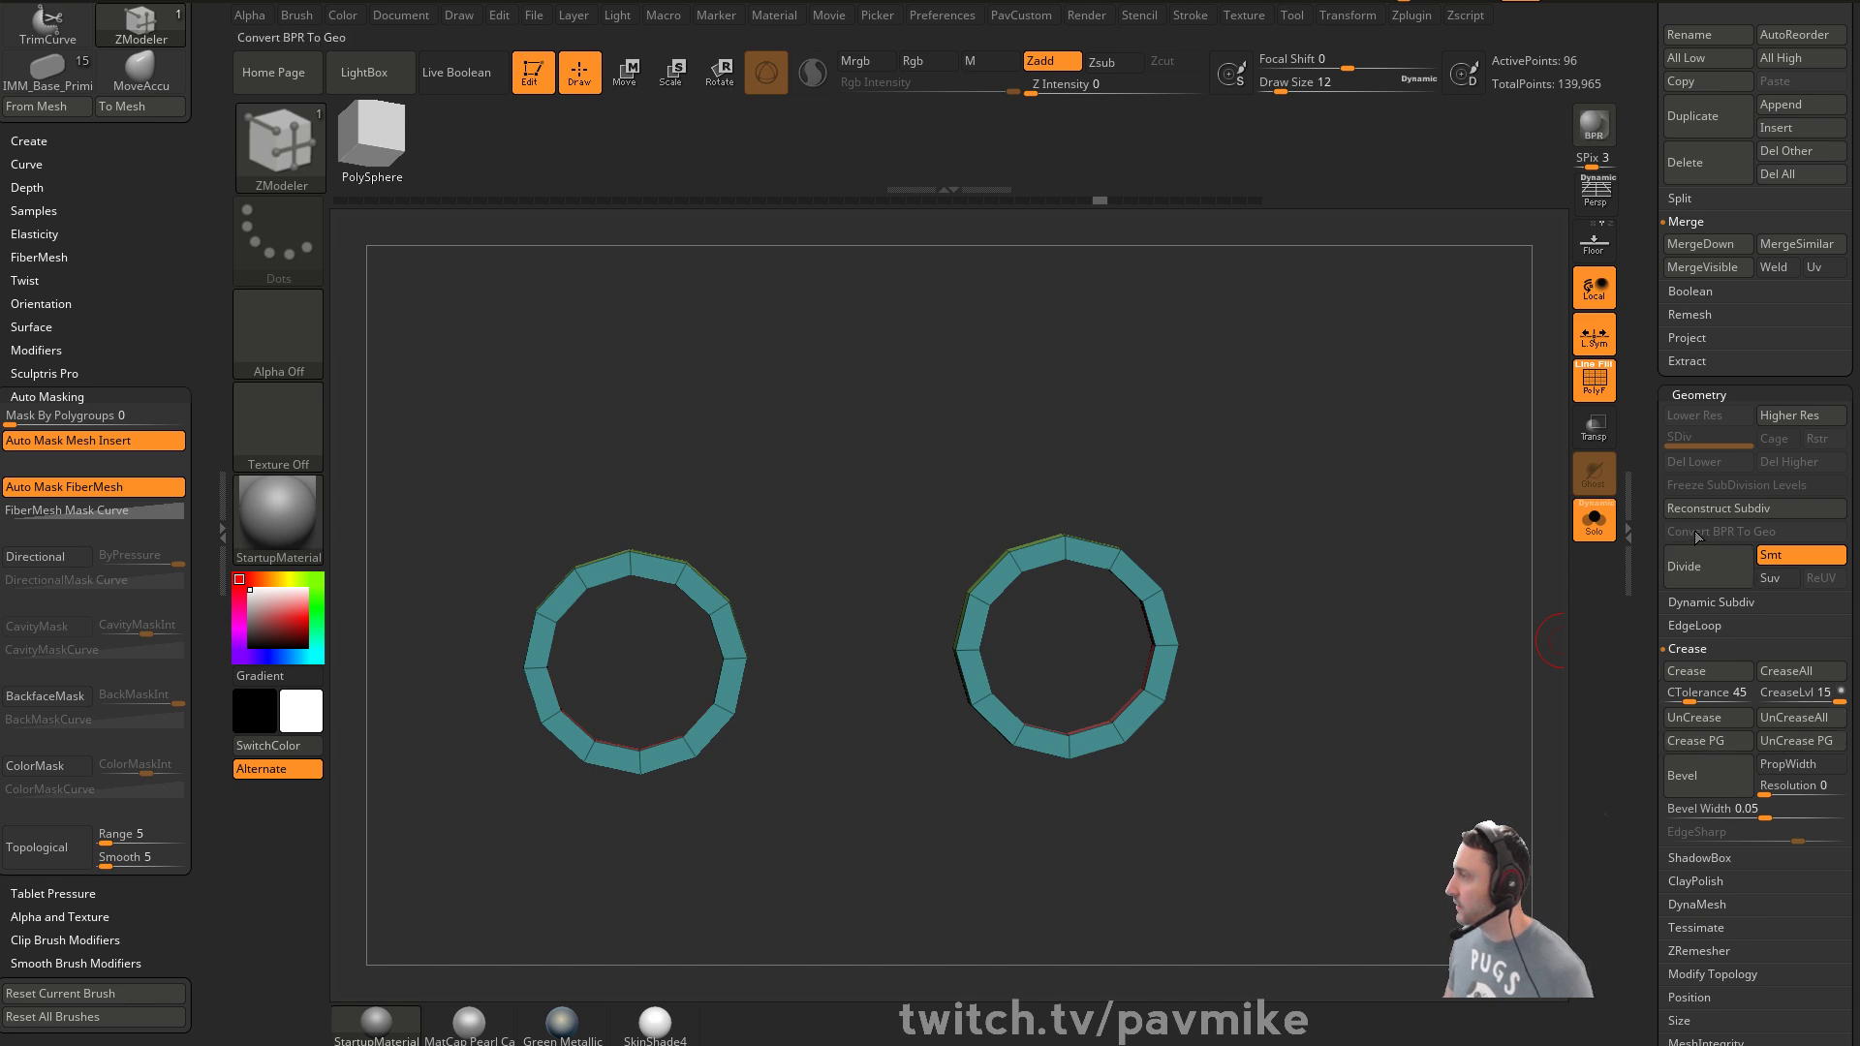
pyautogui.click(1698, 571)
pyautogui.hotkey('shift', 'd')
pyautogui.click(1707, 566)
pyautogui.click(1701, 465)
# Delete the middle edge loops on the rings' faces and rims using the Insert Single EdgeLoop action at draw size 1
pyautogui.moveTo(1341, 532)
pyautogui.keyDown('alt'); pyautogui.mouseDown()
pyautogui.moveTo(1275, 524)
pyautogui.moveTo(1320, 514)
pyautogui.moveTo(1300, 515)
pyautogui.mouseUp(); pyautogui.keyUp('alt')
pyautogui.press('s')
pyautogui.moveTo(1413, 498)
pyautogui.keyDown('alt'); pyautogui.mouseDown()
pyautogui.moveTo(1288, 481)
pyautogui.moveTo(1376, 485)
pyautogui.mouseUp(); pyautogui.keyUp('alt')
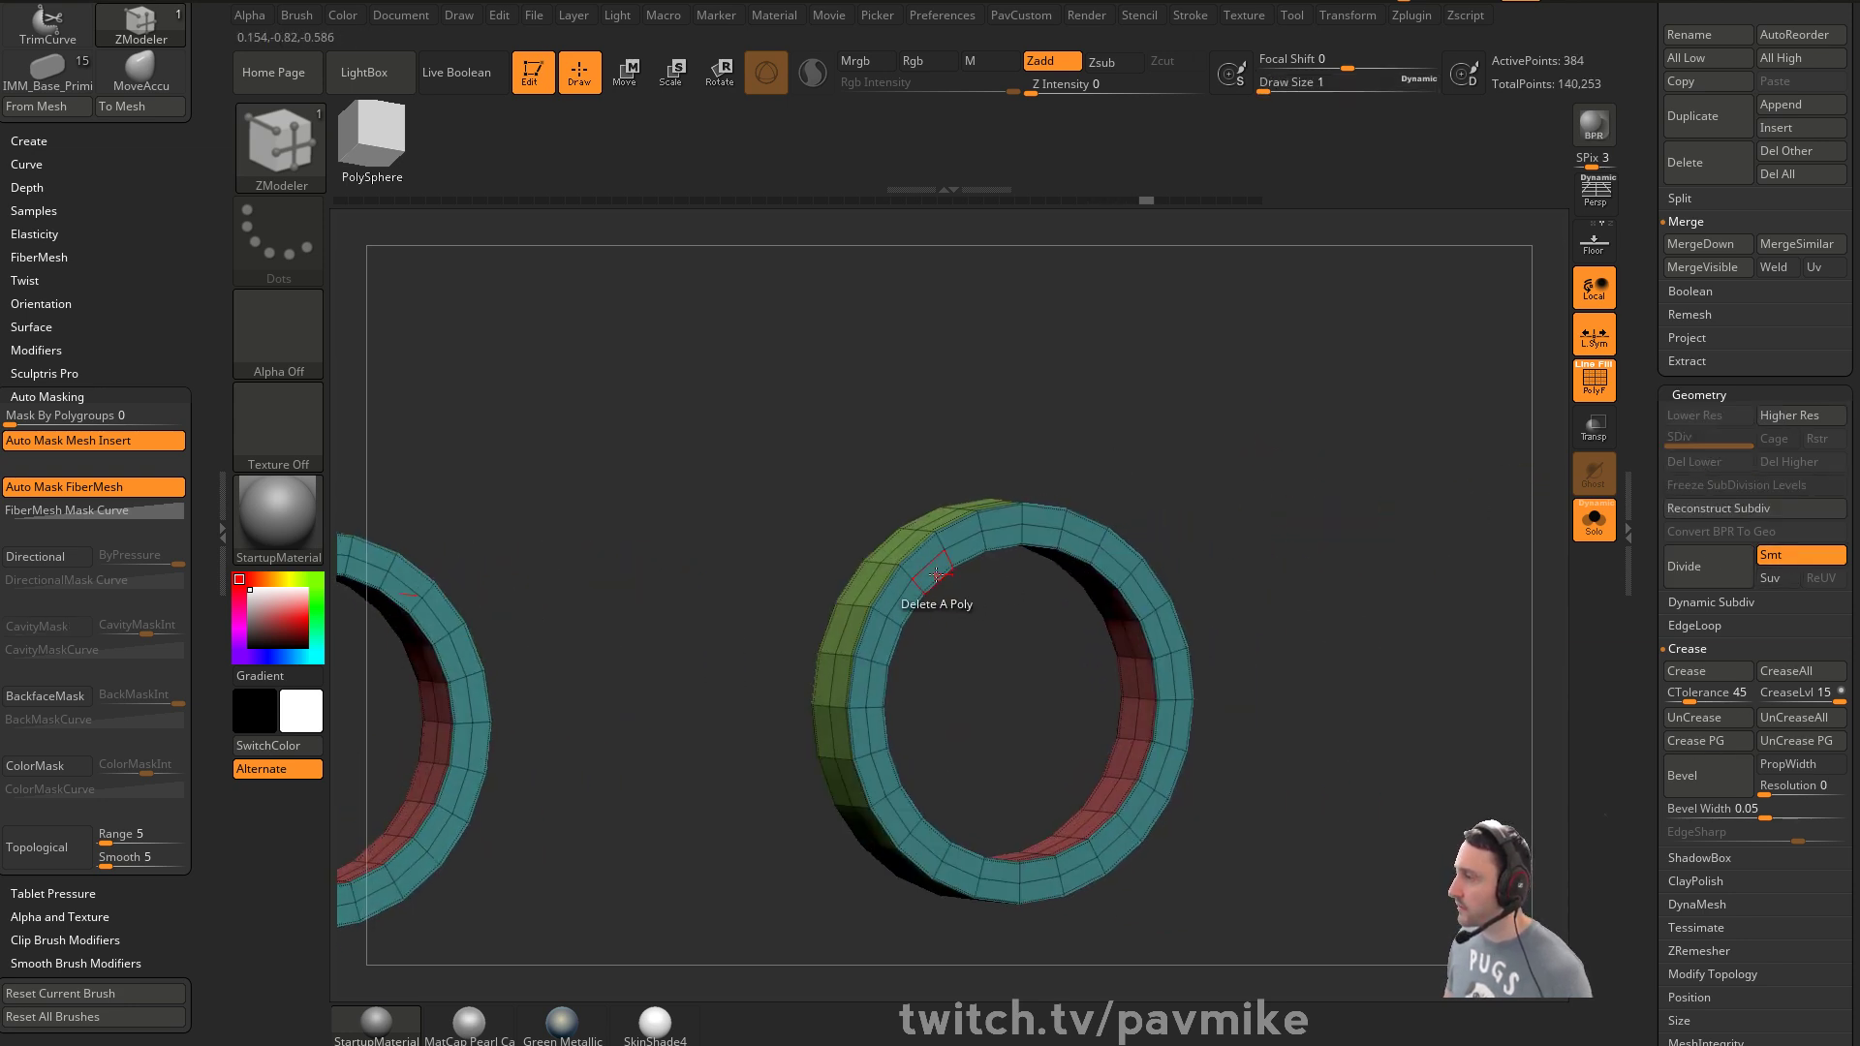
pyautogui.press('space')
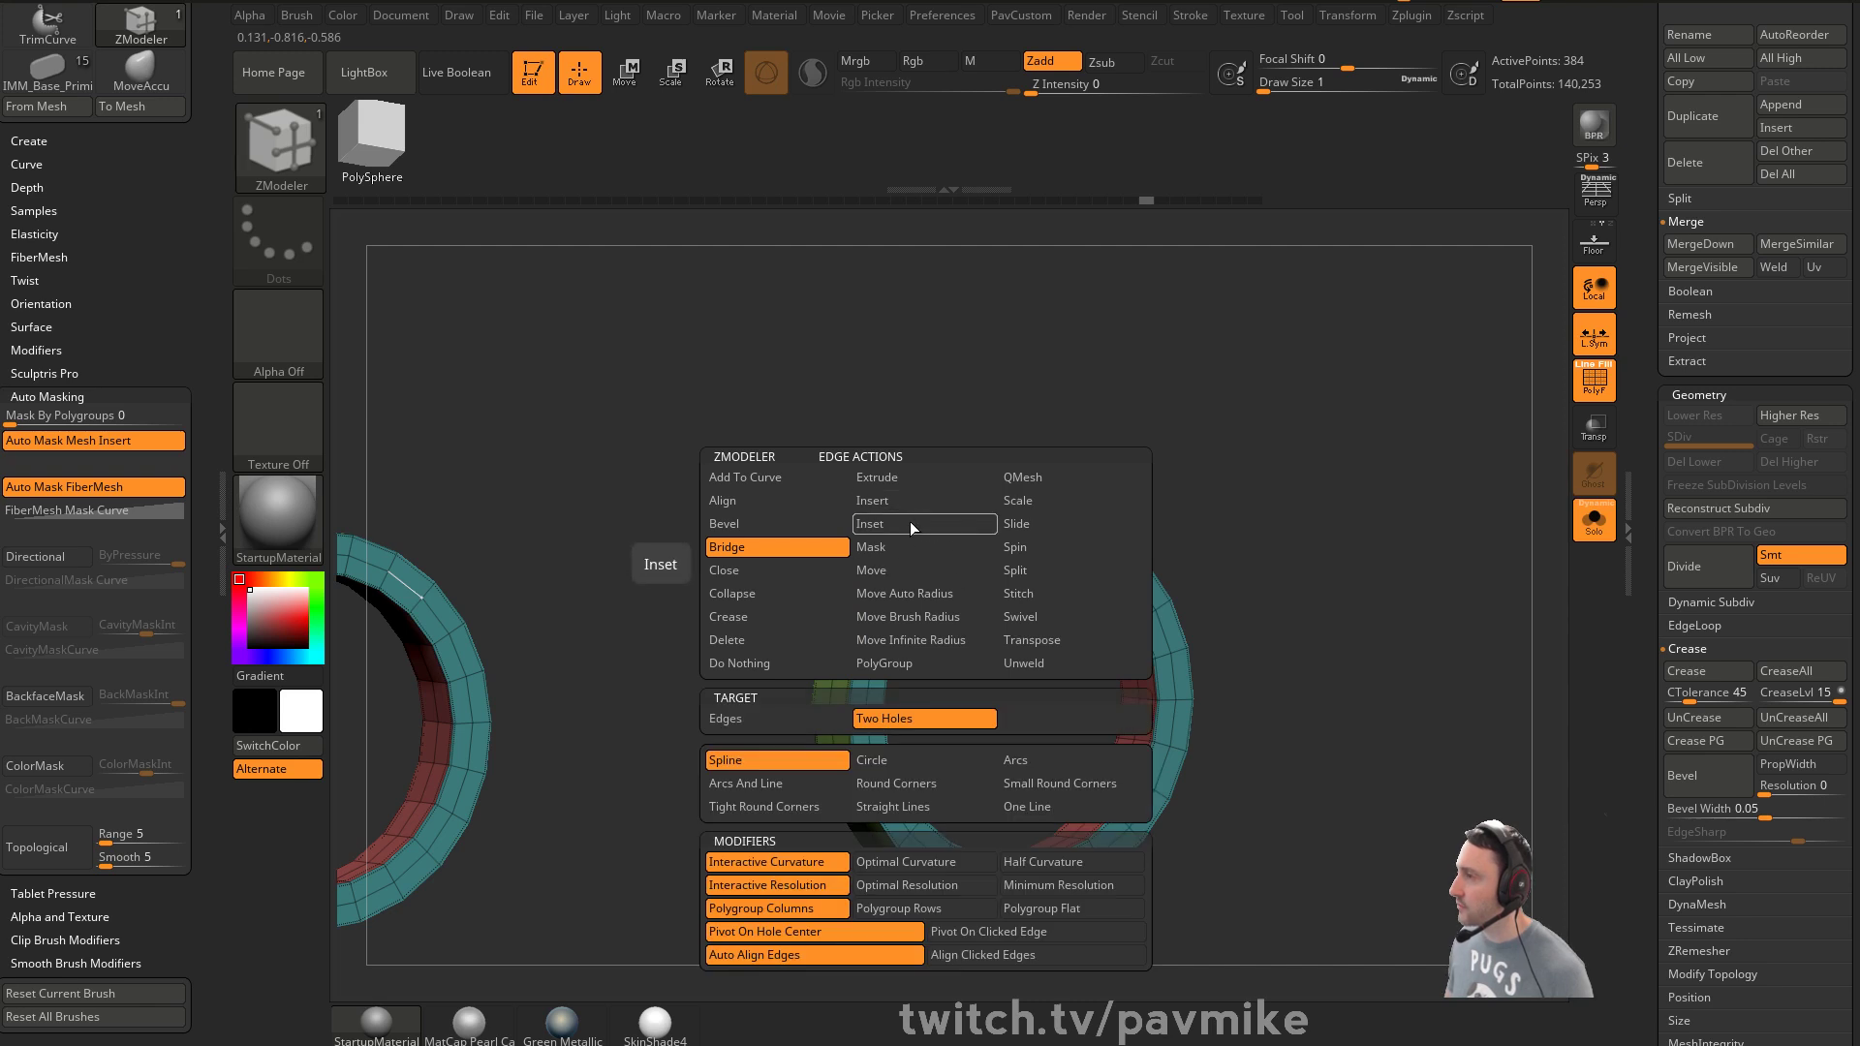
pyautogui.click(914, 528)
pyautogui.moveTo(940, 469); pyautogui.dragTo(1143, 471)
pyautogui.keyDown('alt'); pyautogui.click(915, 534); pyautogui.keyUp('alt')
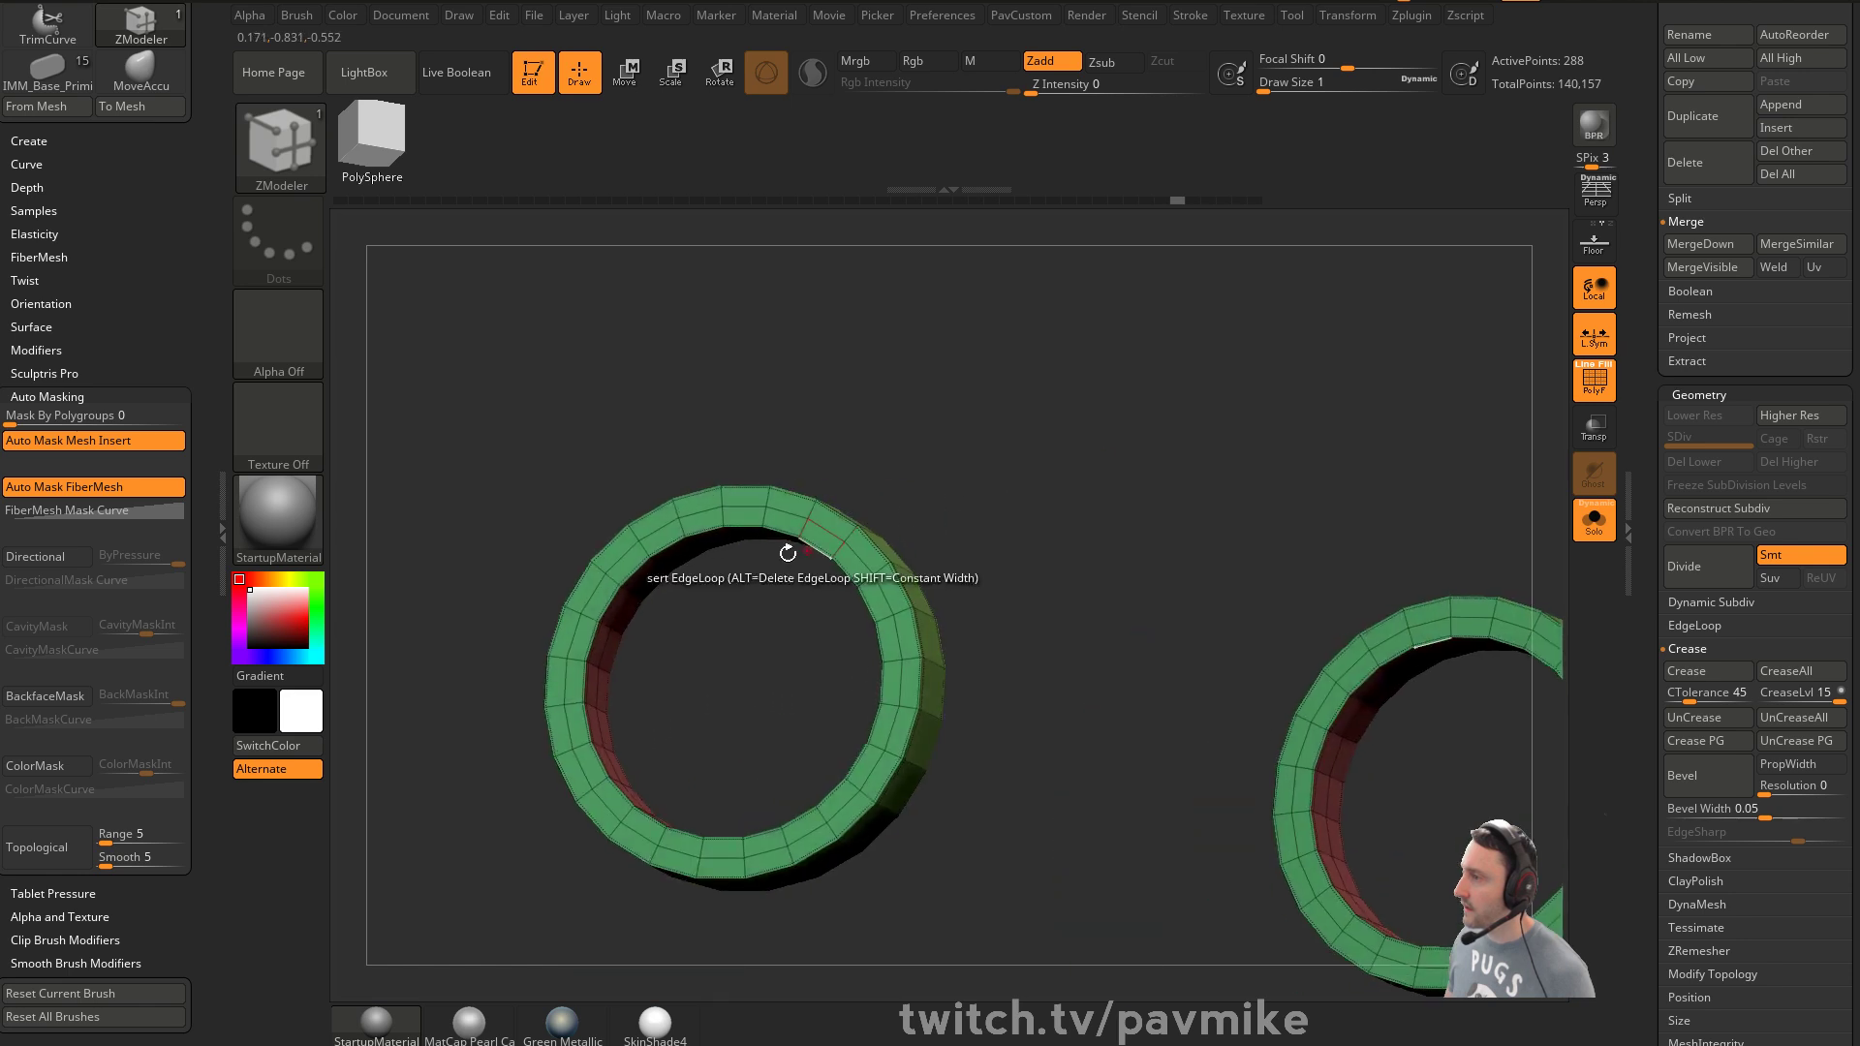
pyautogui.keyDown('alt'); pyautogui.click(699, 515); pyautogui.keyUp('alt')
pyautogui.moveTo(914, 469); pyautogui.dragTo(804, 499)
pyautogui.moveTo(891, 427)
pyautogui.mouseDown()
pyautogui.moveTo(976, 407)
pyautogui.moveTo(863, 445)
pyautogui.moveTo(1288, 456)
pyautogui.mouseUp()
# Set the draw size to 6, show the owl, and bridge the rings' facing rim polygons with the Two Polys target
pyautogui.press('s')
pyautogui.click(1041, 622)
pyautogui.moveTo(1046, 632); pyautogui.dragTo(1099, 631)
pyautogui.moveTo(955, 574); pyautogui.dragTo(879, 577)
pyautogui.click(1586, 524)
pyautogui.moveTo(1542, 510); pyautogui.dragTo(1017, 552)
pyautogui.press('space')
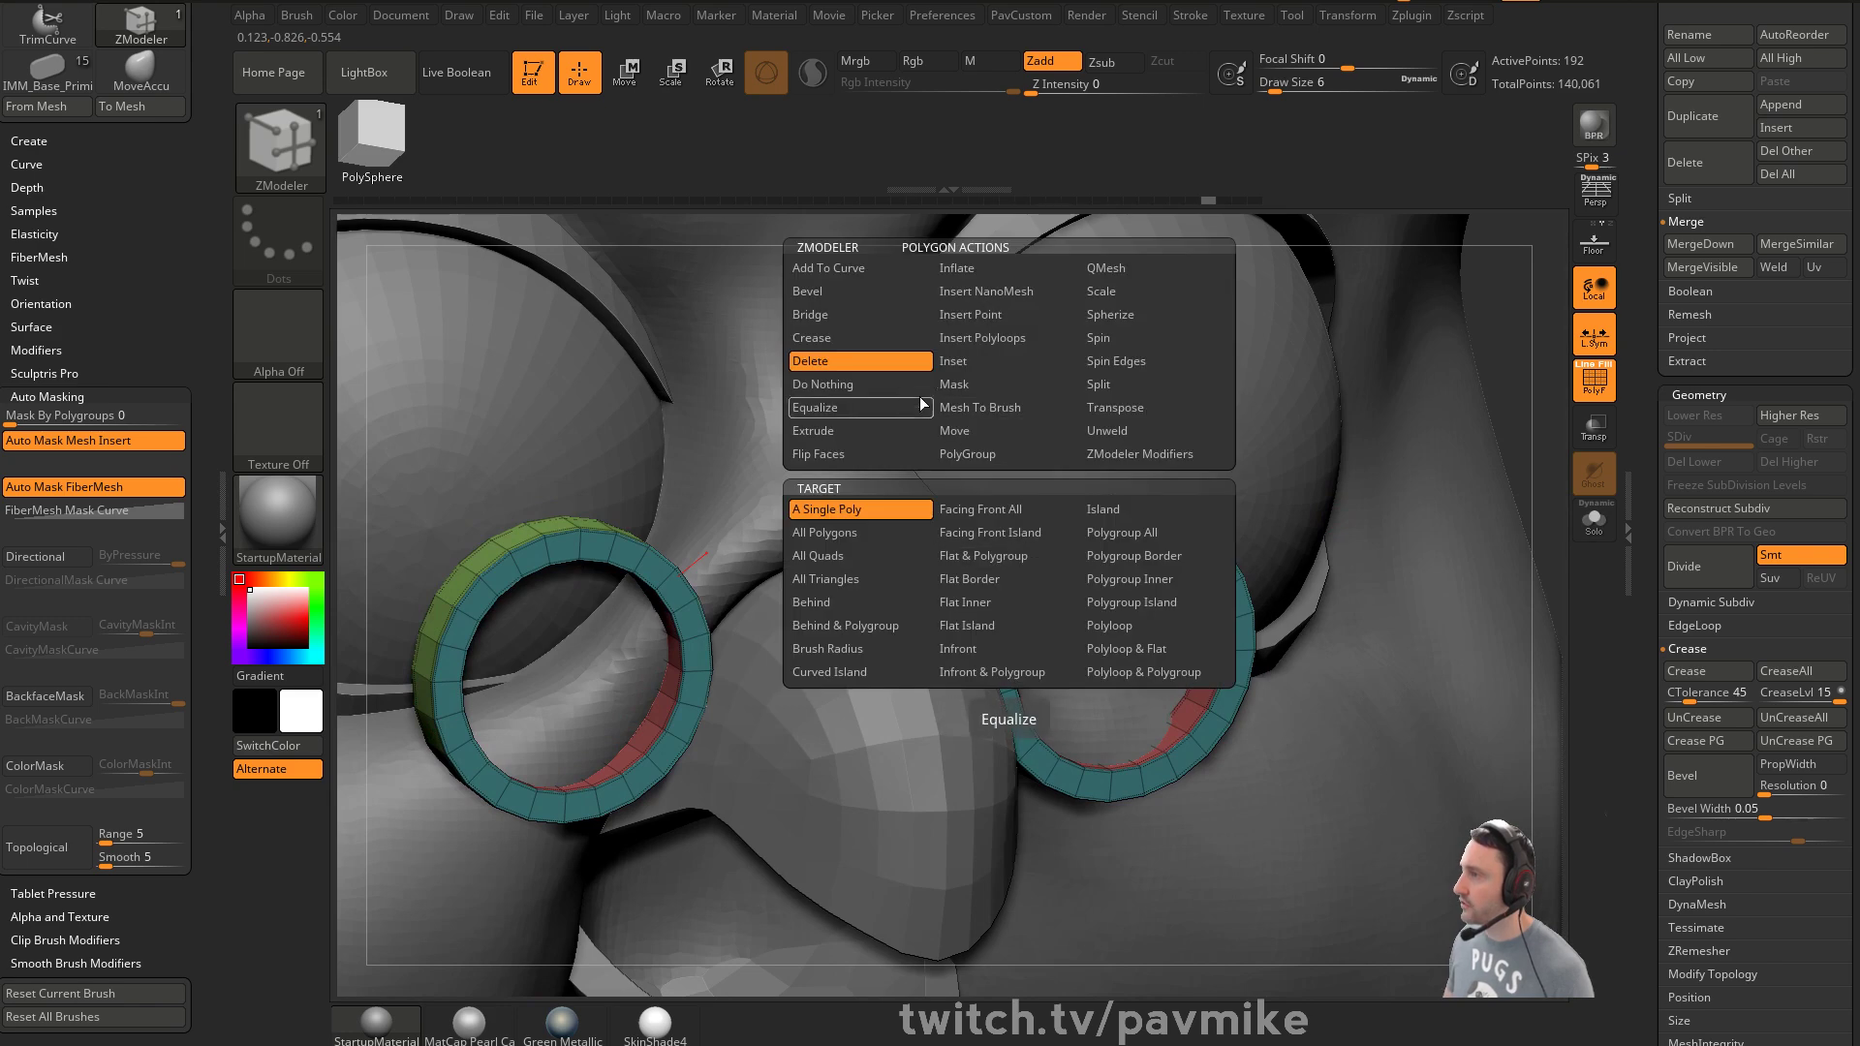
pyautogui.click(887, 320)
pyautogui.click(978, 510)
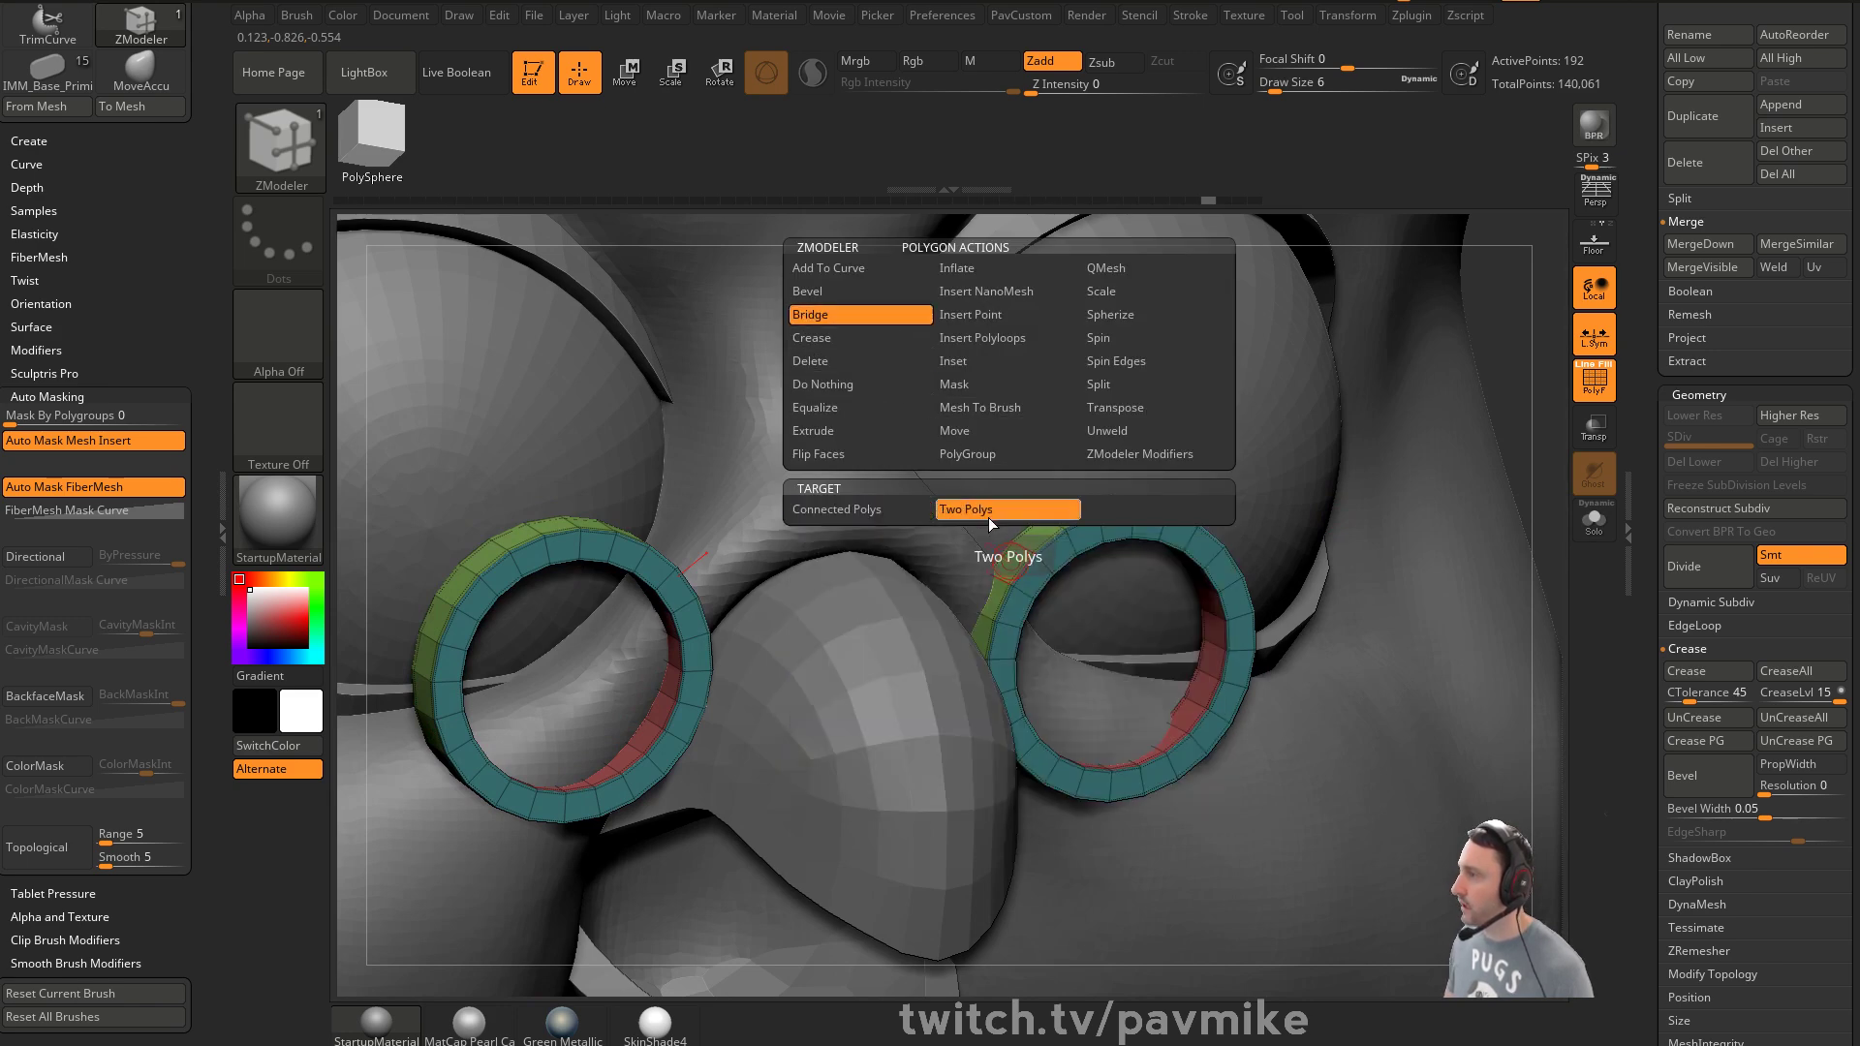
pyautogui.moveTo(1529, 544)
pyautogui.mouseDown()
pyautogui.moveTo(1478, 530)
pyautogui.moveTo(1528, 527)
pyautogui.mouseUp()
pyautogui.click(643, 574)
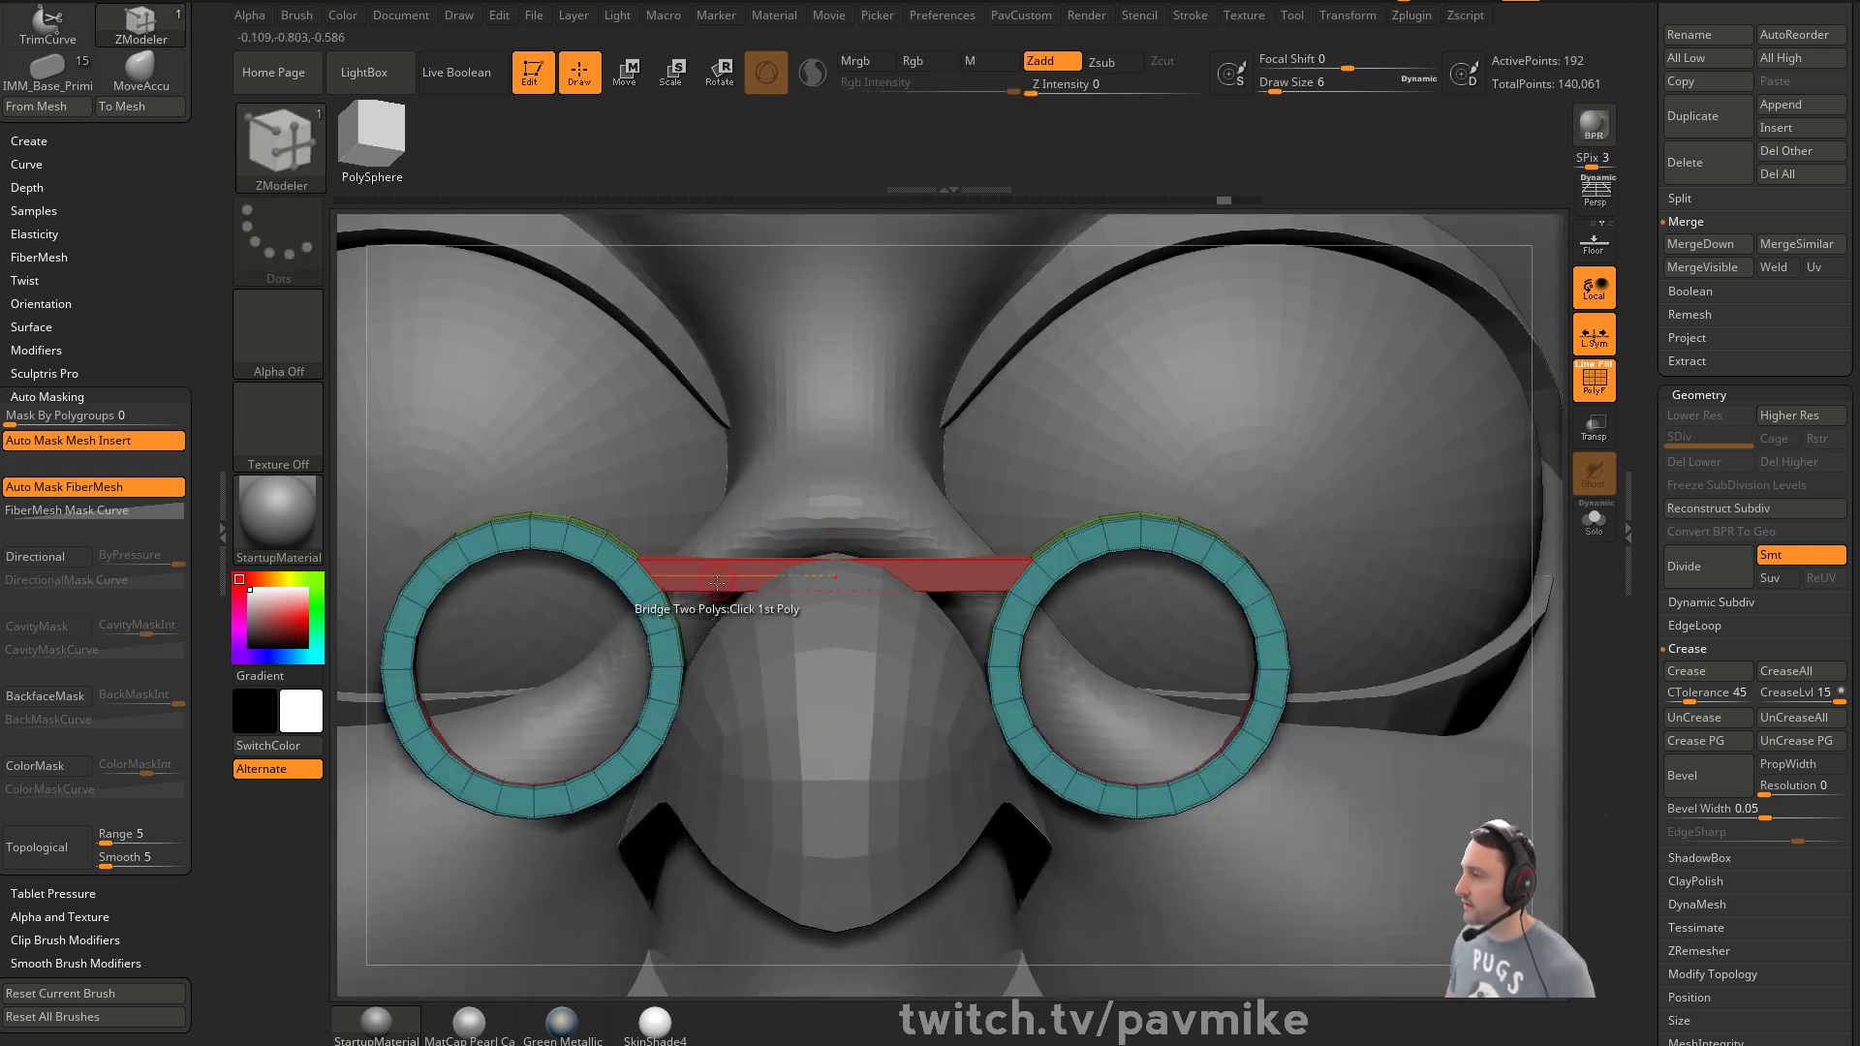
# Insert several evenly spaced edge loops across the bridge between the rings with the Multiple EdgeLoops target
pyautogui.press('space')
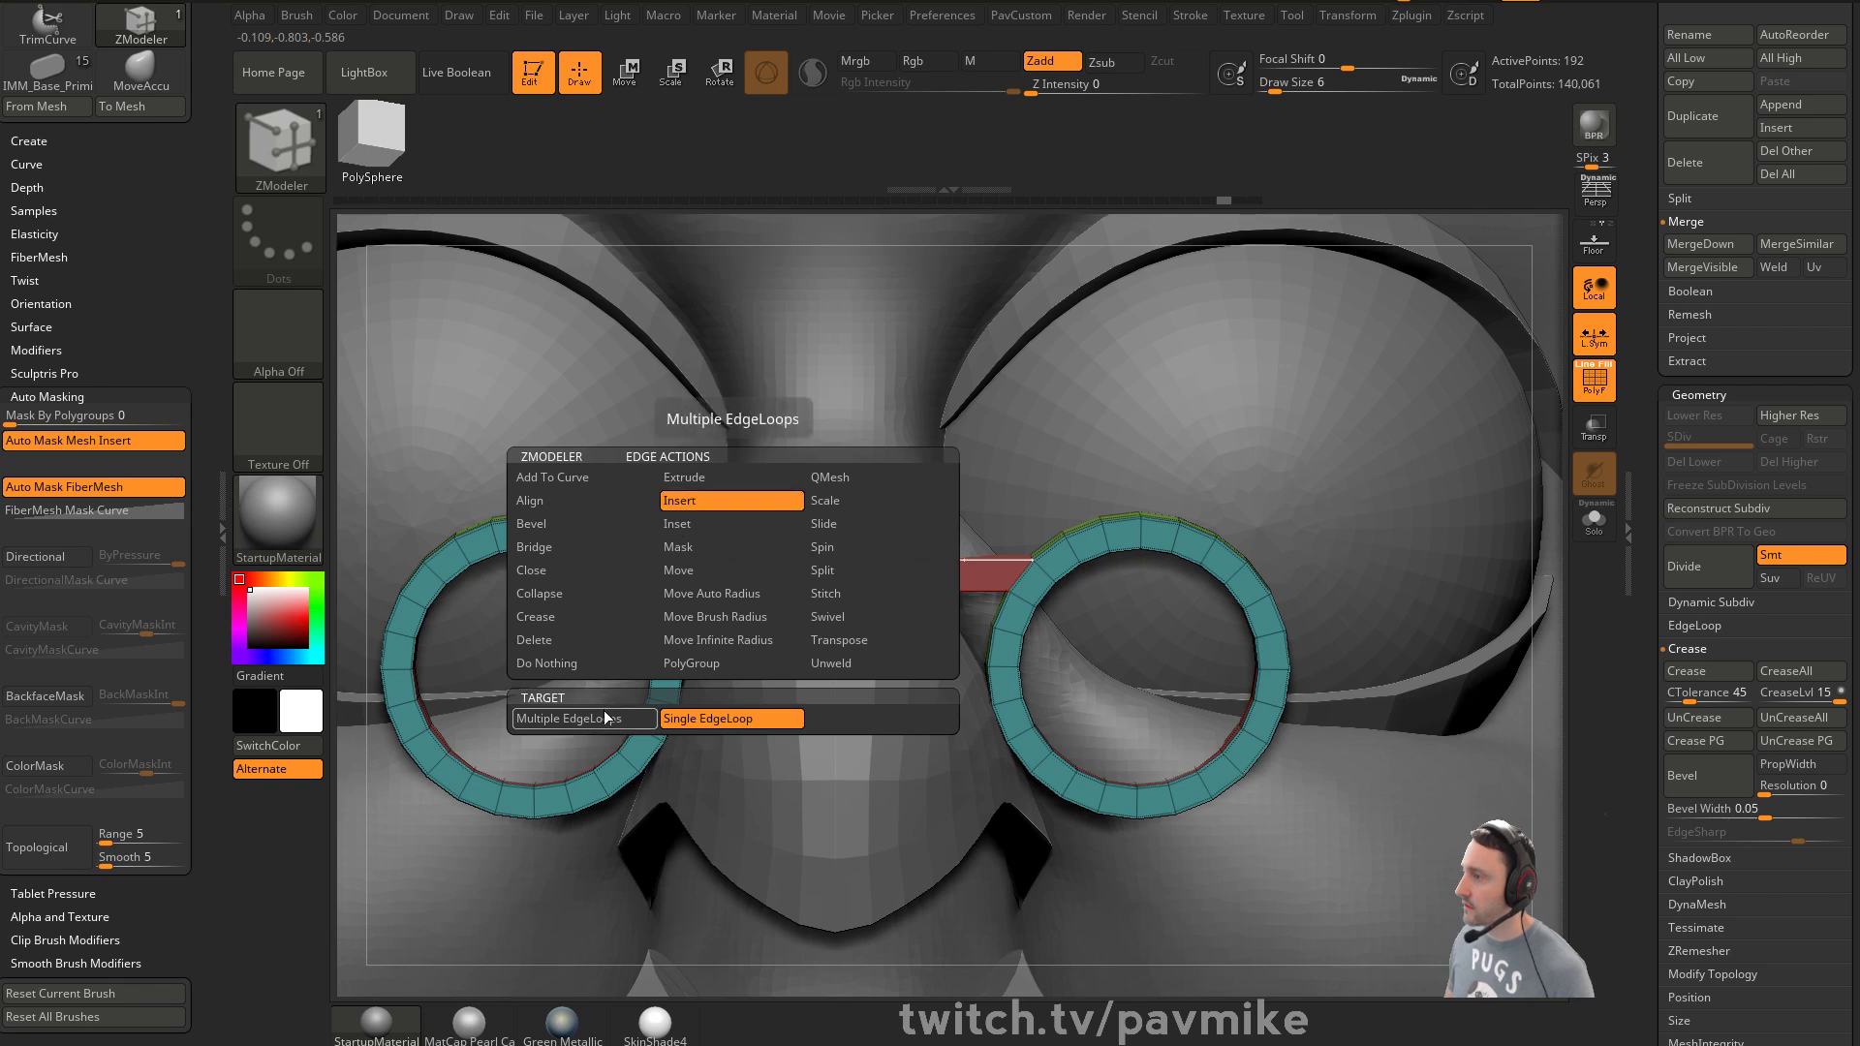
pyautogui.click(605, 717)
pyautogui.moveTo(738, 560); pyautogui.dragTo(738, 536)
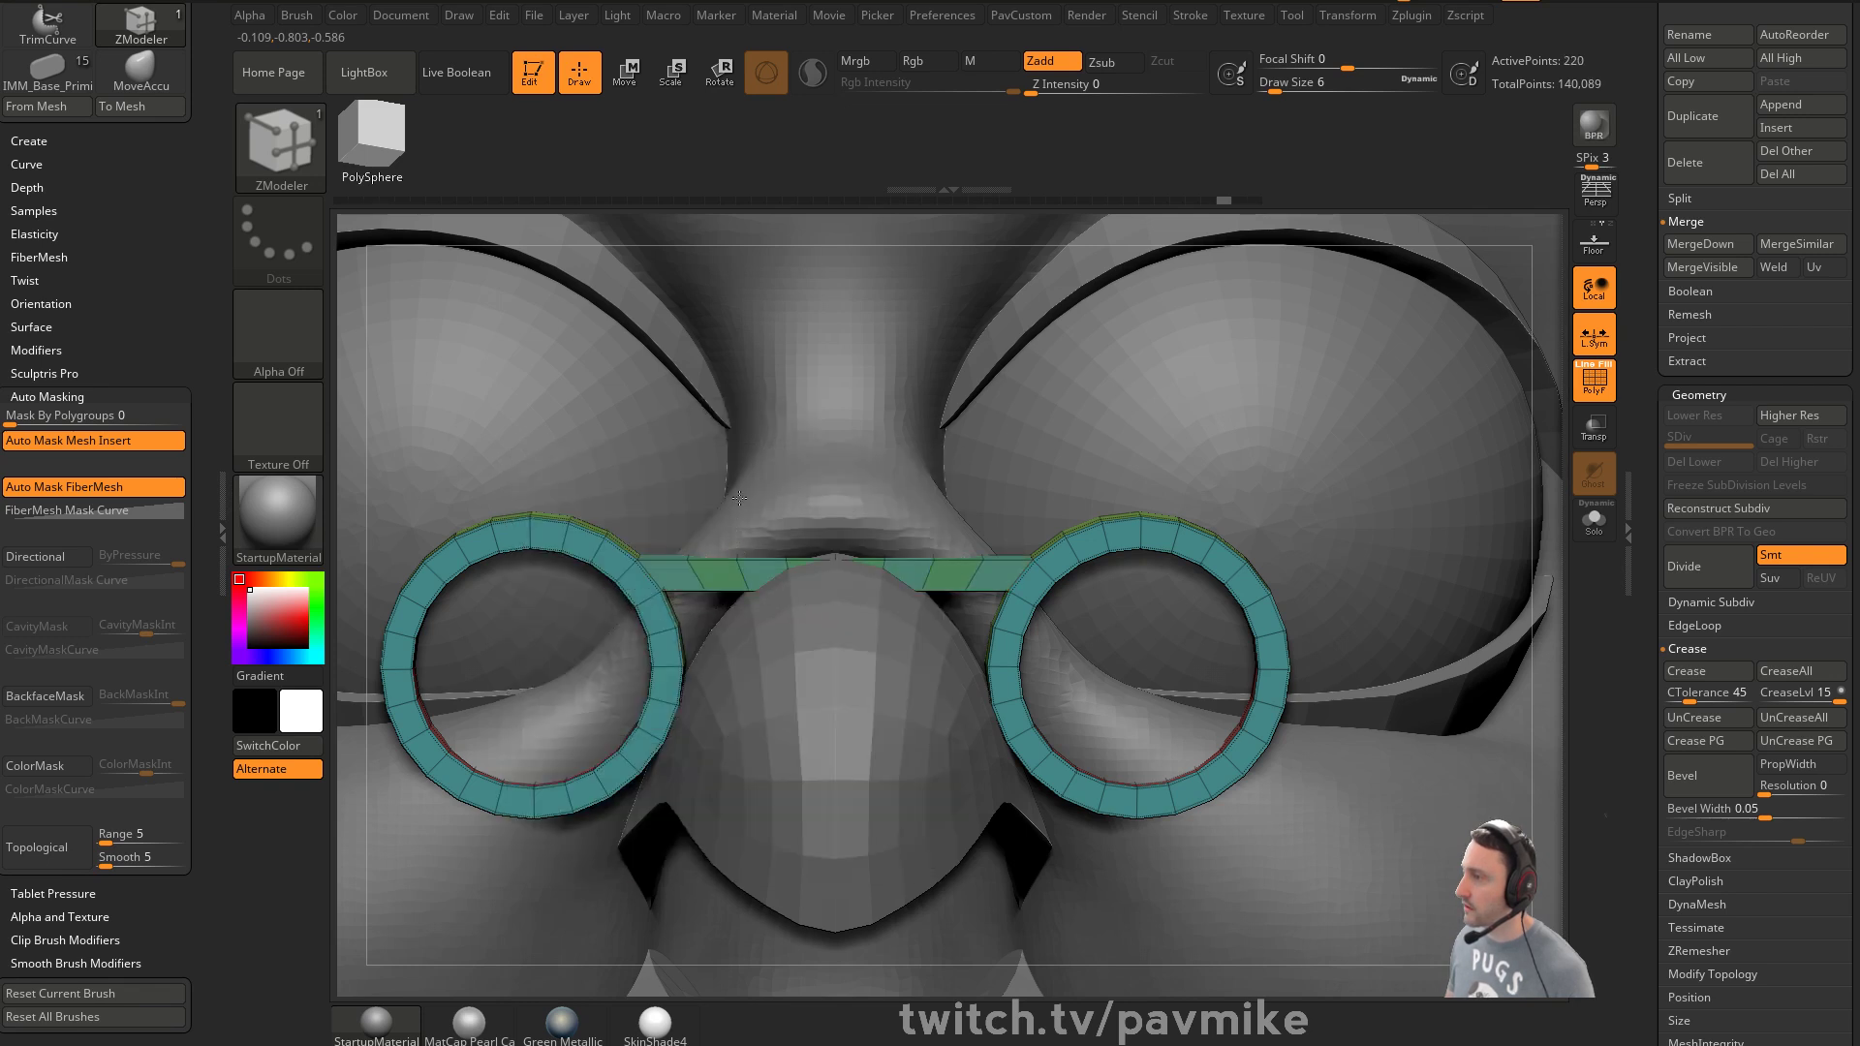
# Undo the last edge loop insertion, mask everything except the bridge's middle segments, and move them up and forward over the beak
pyautogui.hotkey('ctrl', 'z')
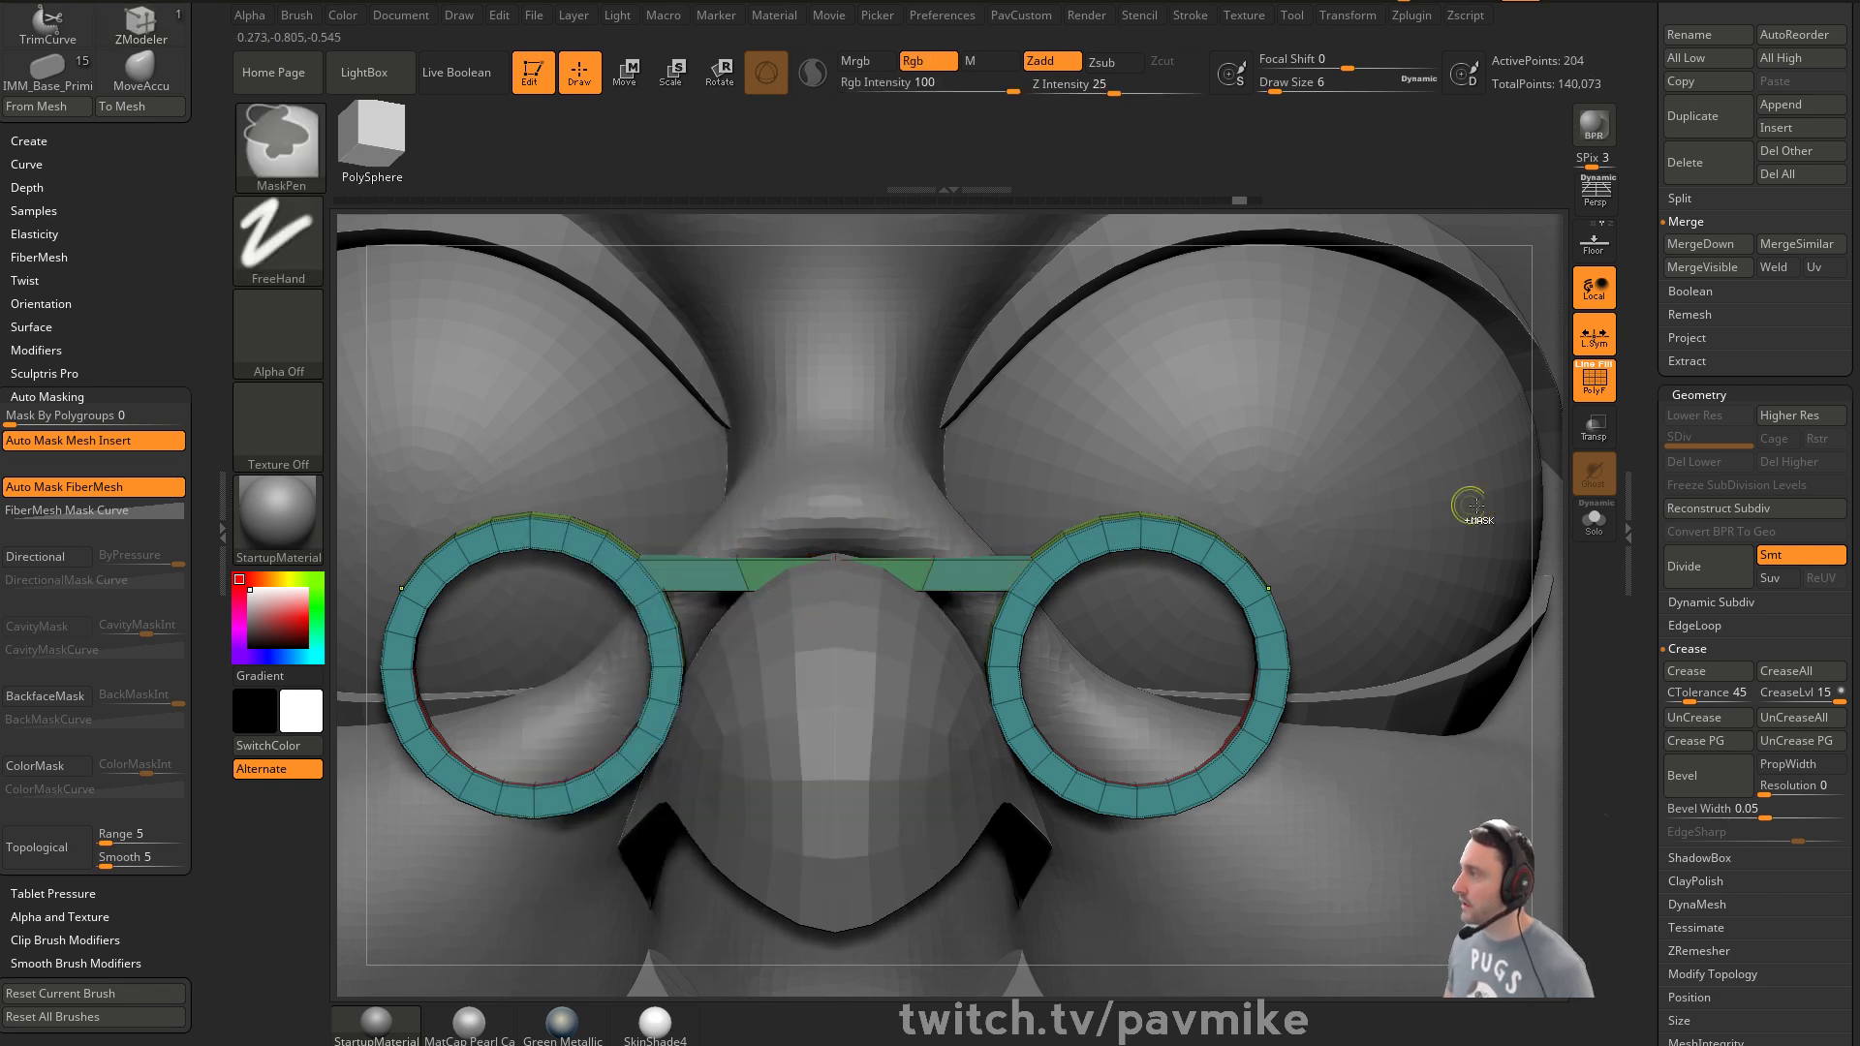
pyautogui.keyDown('ctrl'); pyautogui.moveTo(723, 448); pyautogui.dragTo(954, 639); pyautogui.keyUp('ctrl')
pyautogui.press('w')
pyautogui.click(1112, 510)
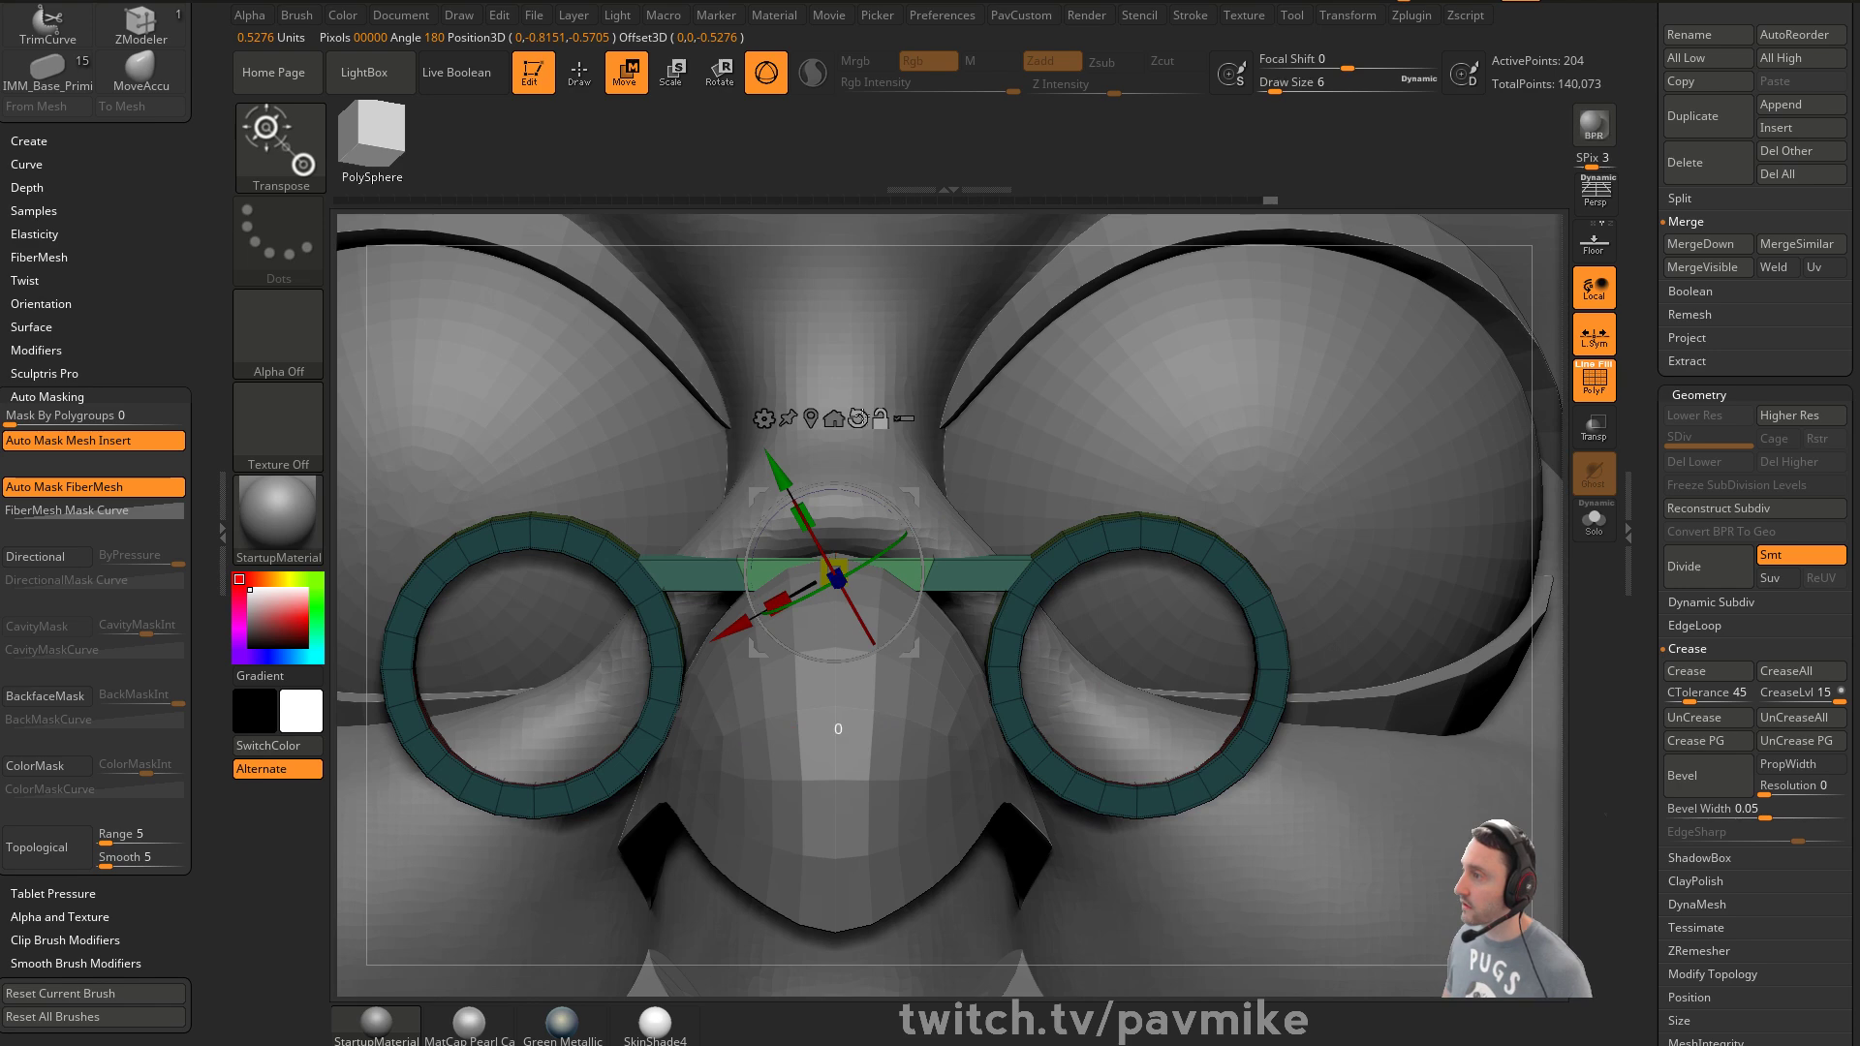
pyautogui.moveTo(853, 491); pyautogui.dragTo(843, 428)
pyautogui.moveTo(1549, 482); pyautogui.dragTo(969, 553)
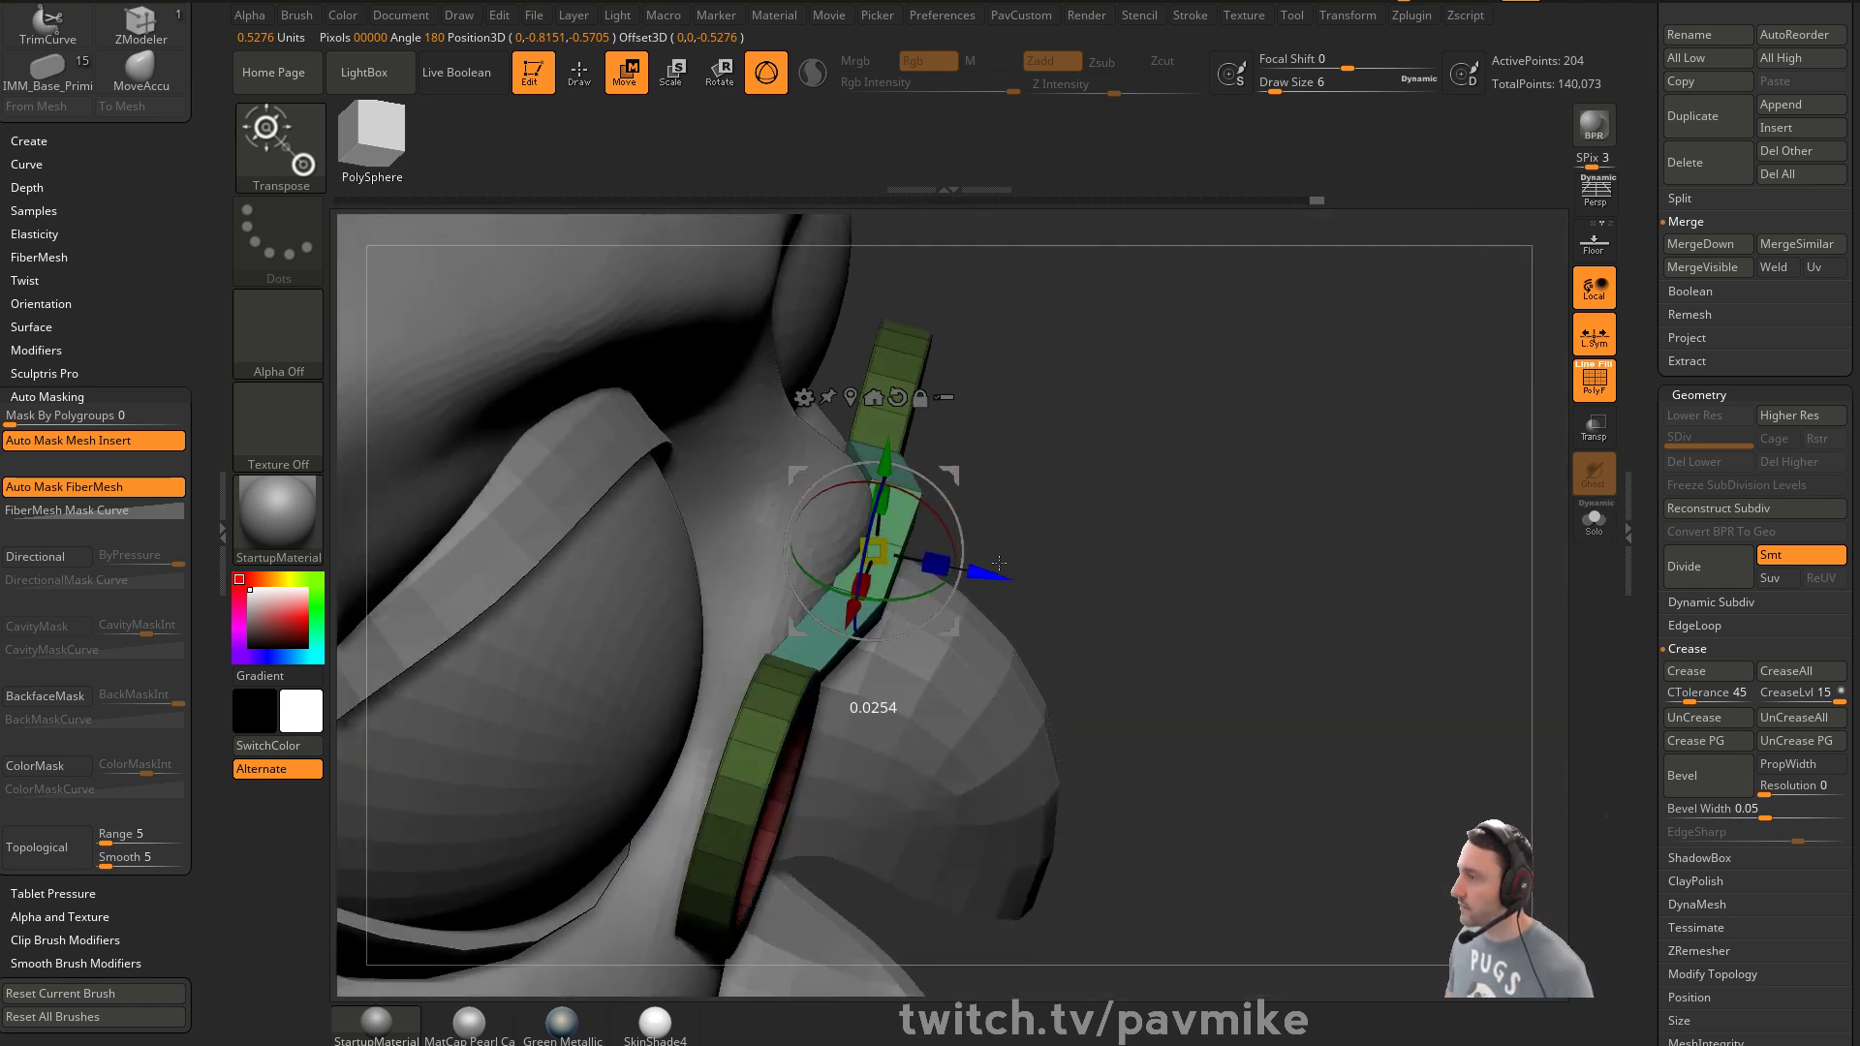
pyautogui.moveTo(883, 473); pyautogui.dragTo(885, 467)
pyautogui.moveTo(1289, 455); pyautogui.dragTo(1120, 438)
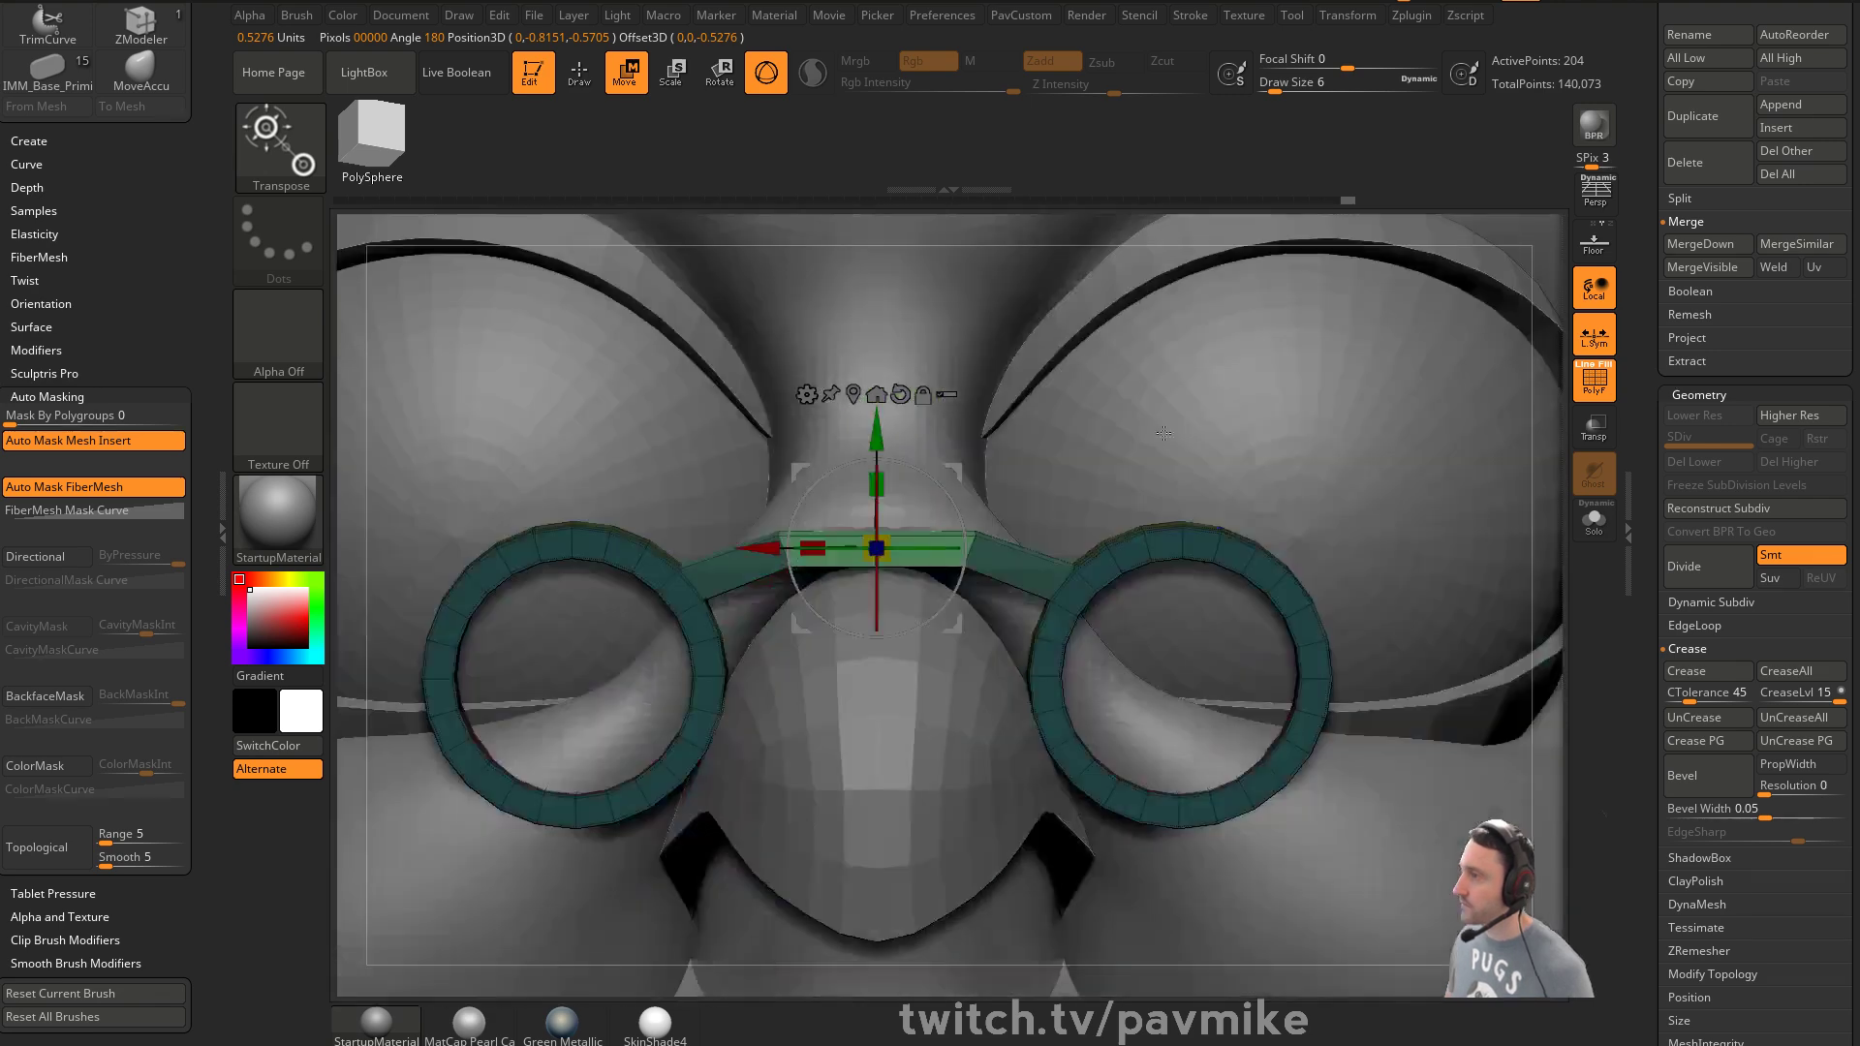
# Mask all but the bridge's central edge loop and shift it slightly to round the arch, checking the smoothed preview
pyautogui.keyDown('ctrl'); pyautogui.moveTo(1552, 397); pyautogui.dragTo(938, 681); pyautogui.keyUp('ctrl')
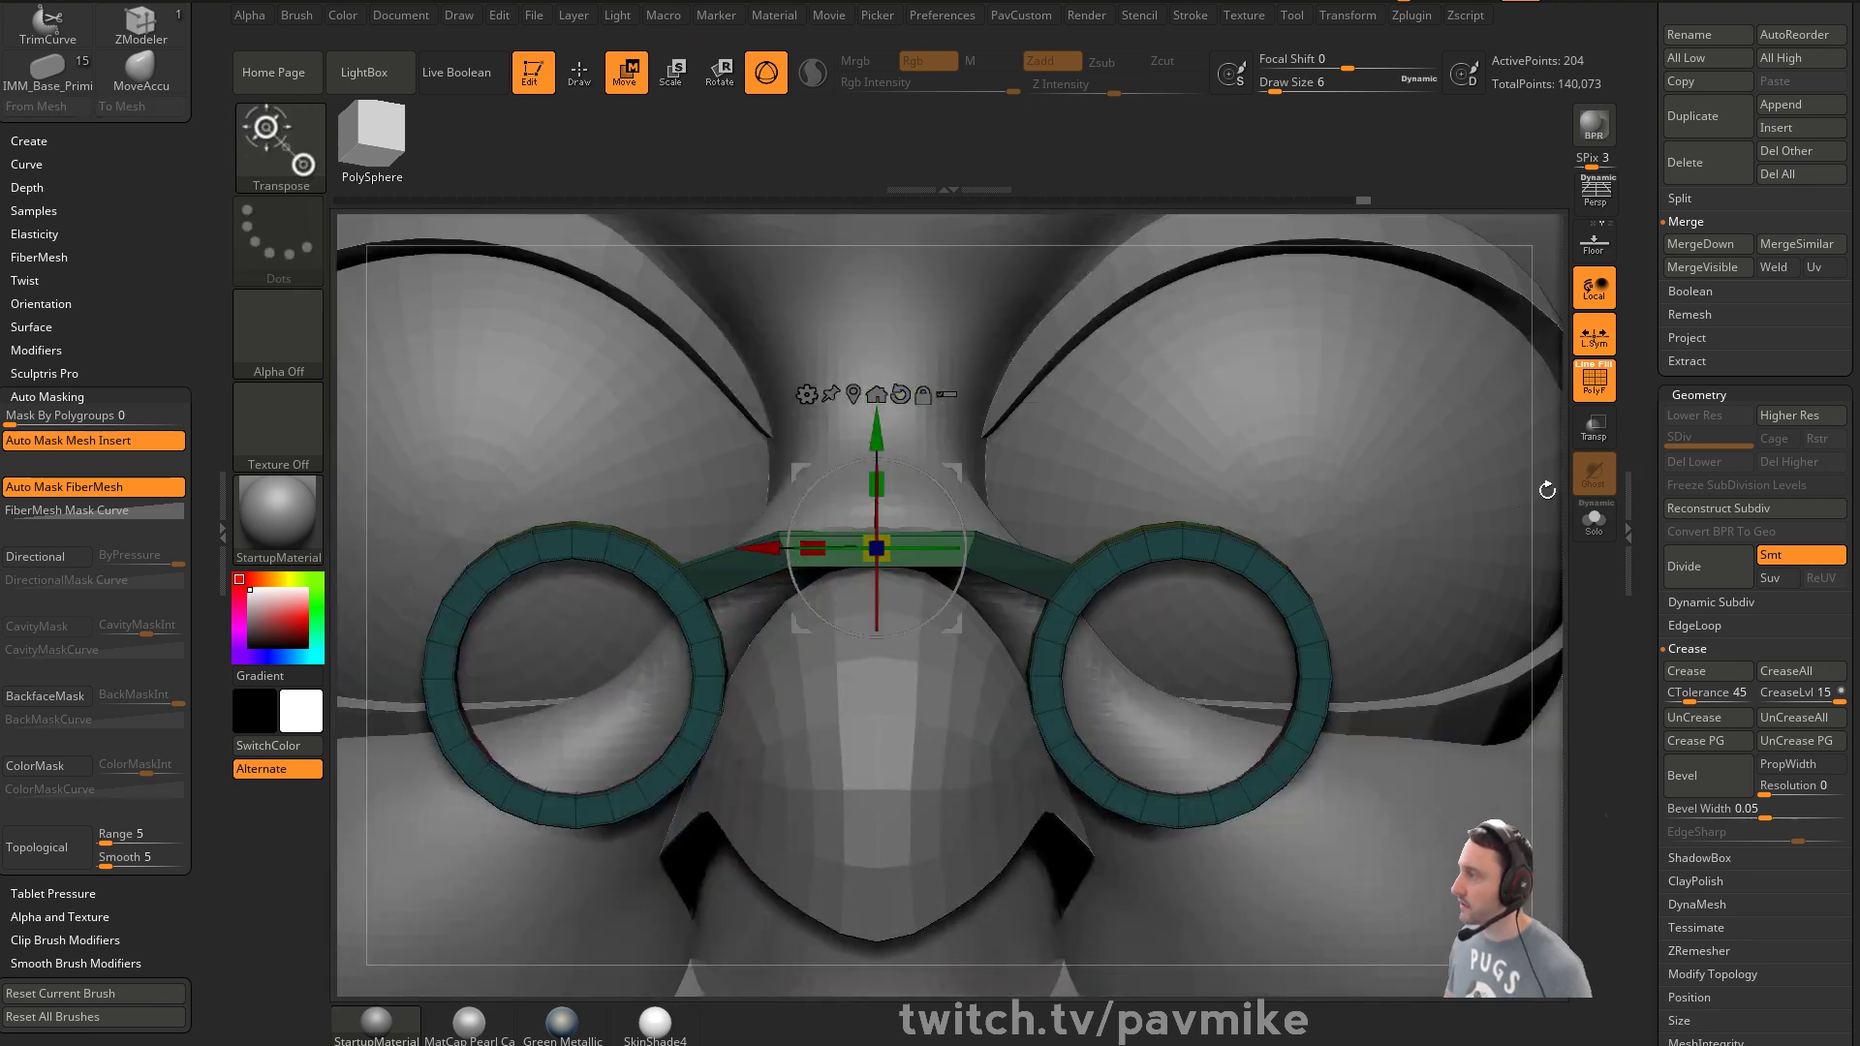
pyautogui.moveTo(1549, 490); pyautogui.dragTo(1584, 533)
pyautogui.moveTo(993, 567); pyautogui.dragTo(1010, 558)
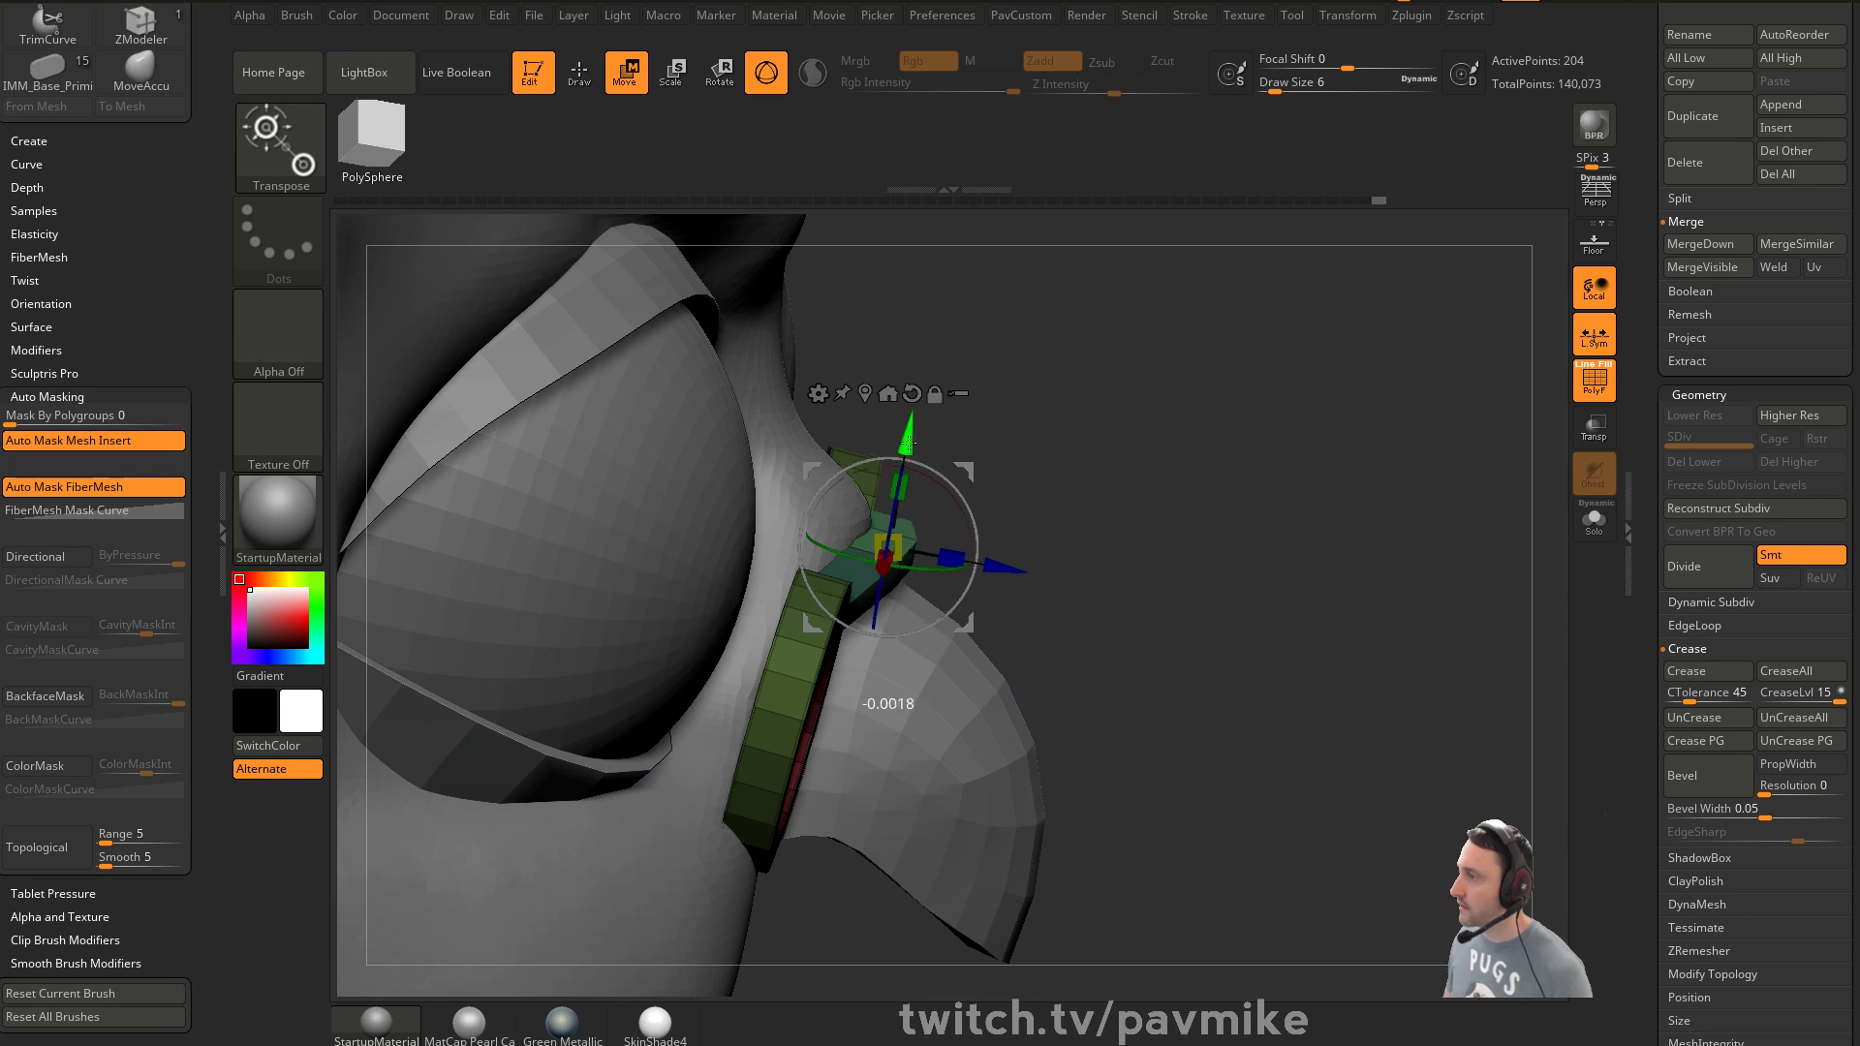
pyautogui.moveTo(978, 456); pyautogui.dragTo(1131, 438)
pyautogui.press('d')
pyautogui.moveTo(1526, 532)
pyautogui.keyDown('alt'); pyautogui.mouseDown()
pyautogui.moveTo(1511, 446)
pyautogui.moveTo(1433, 489)
pyautogui.moveTo(1358, 489)
pyautogui.moveTo(1438, 493)
pyautogui.moveTo(1288, 509)
pyautogui.moveTo(1452, 518)
pyautogui.mouseUp(); pyautogui.keyUp('alt')
pyautogui.press('q')
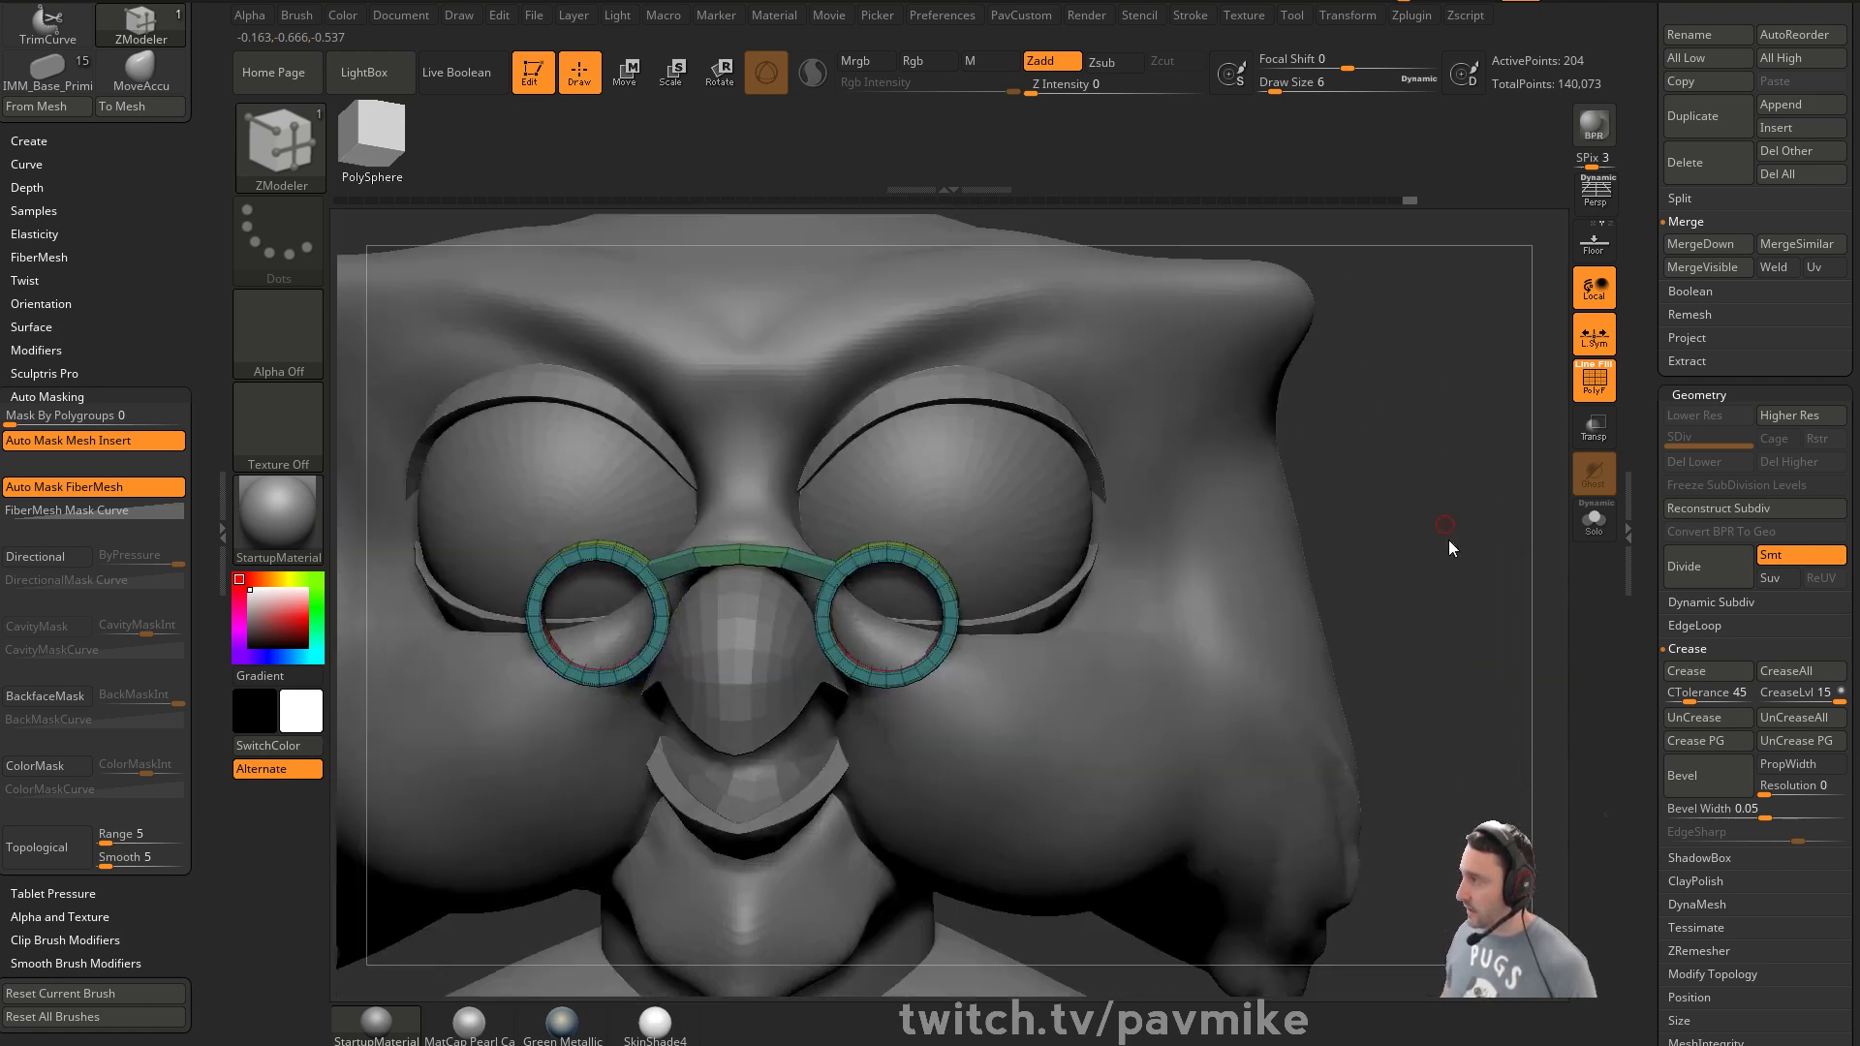
# Group the glasses by normals and crease their polygroup borders with CreaseLvl 1 and Dynamic Subdiv on, hiding the polyframe
pyautogui.press('2')
pyautogui.click(1411, 515)
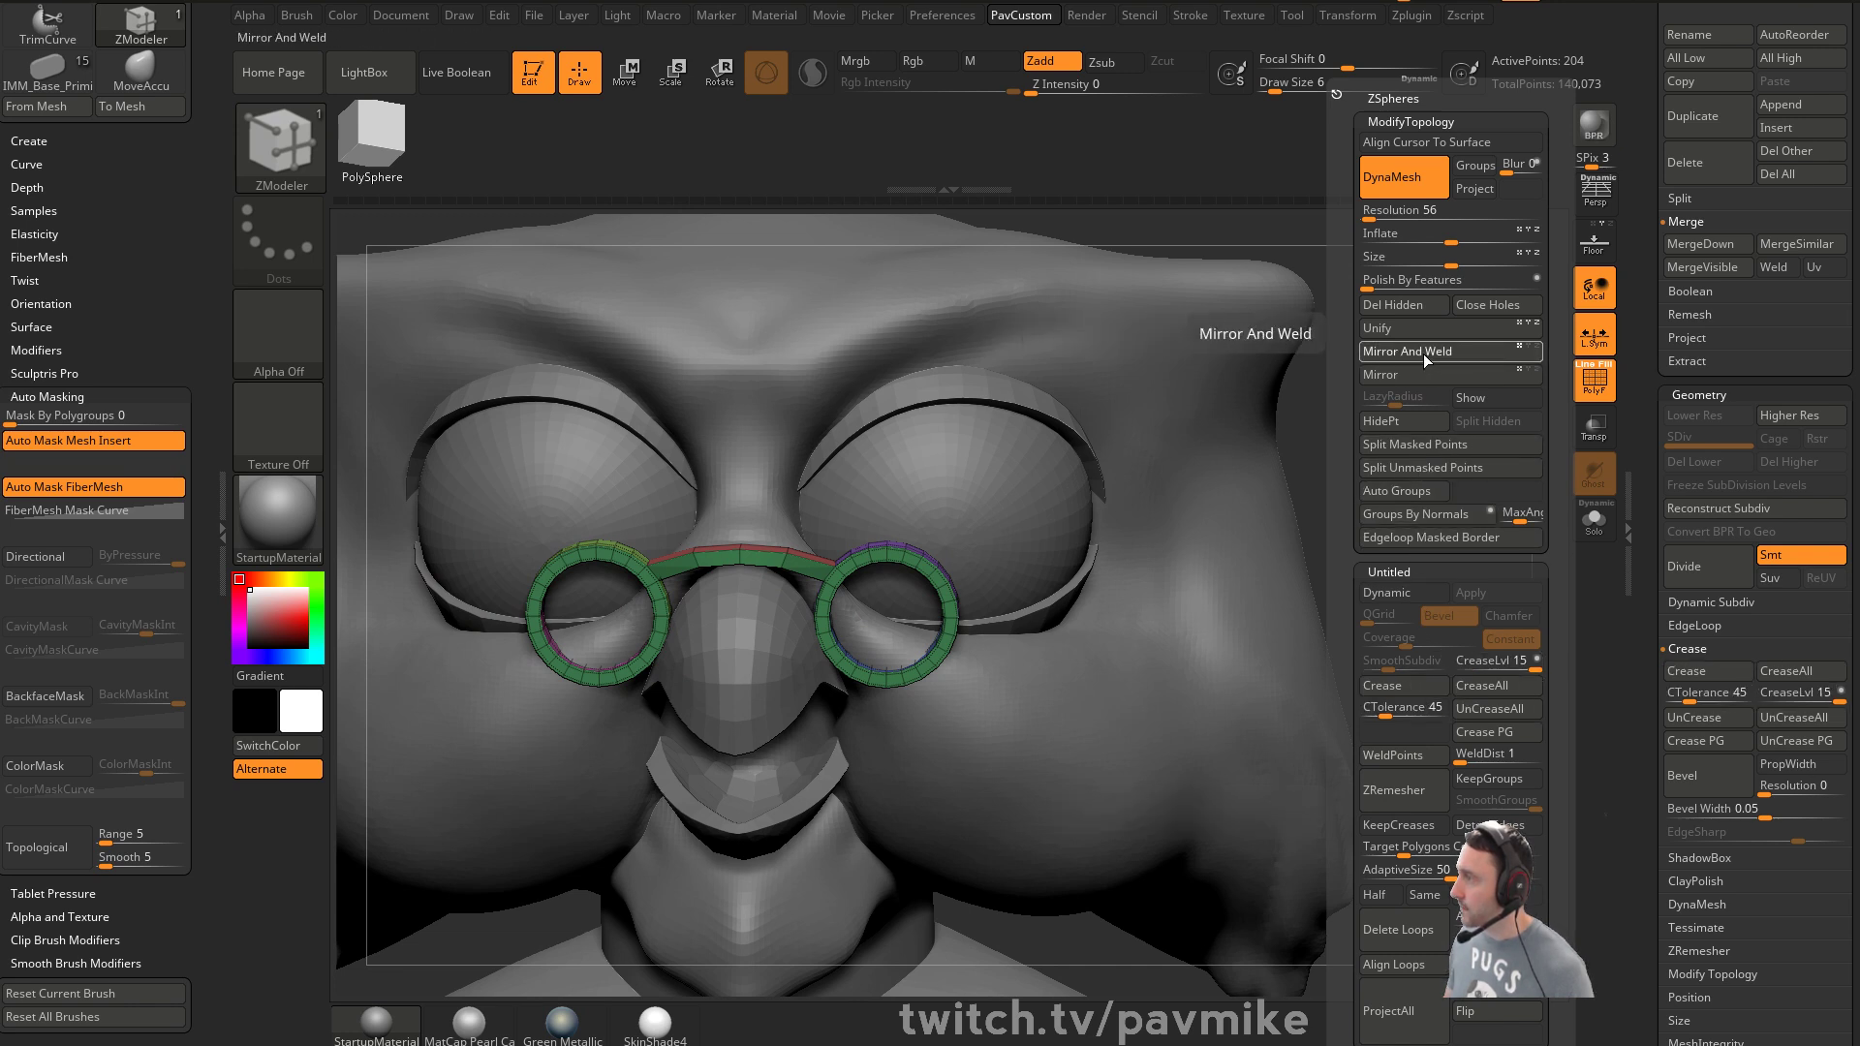
pyautogui.click(1474, 667)
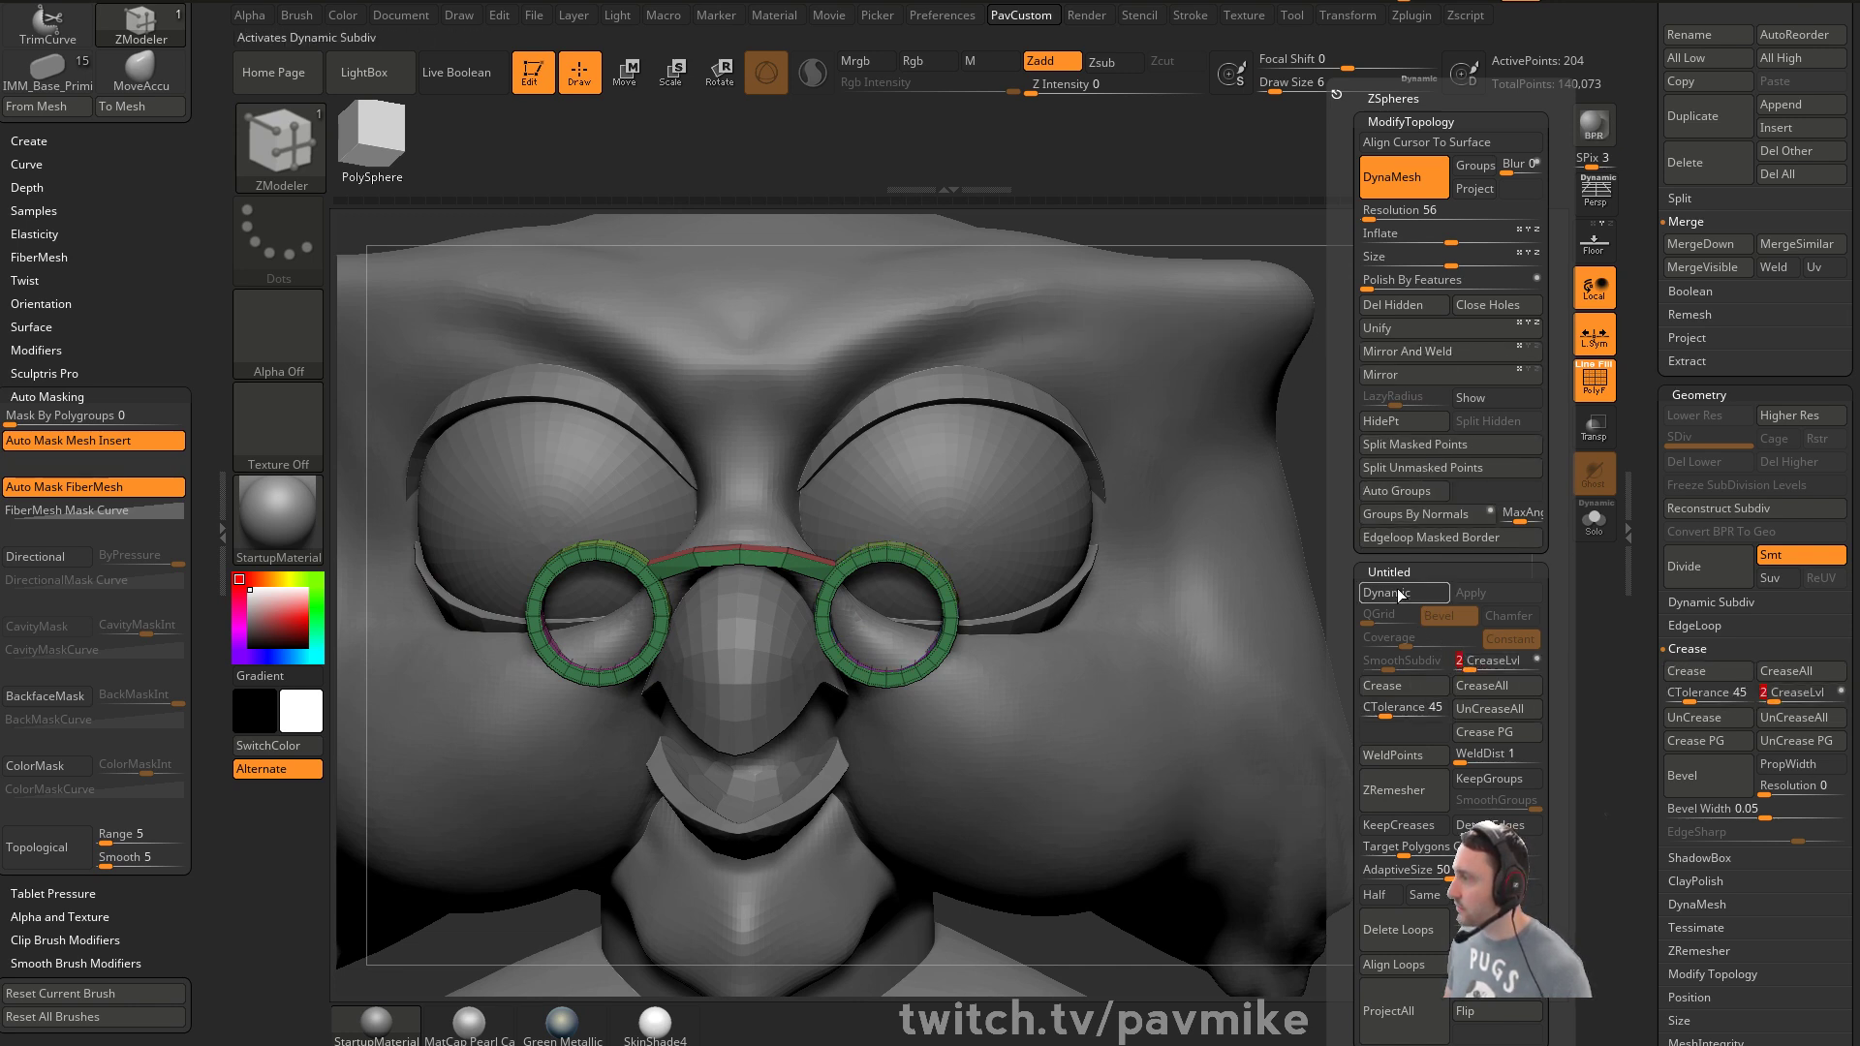
pyautogui.click(1403, 664)
pyautogui.click(1476, 737)
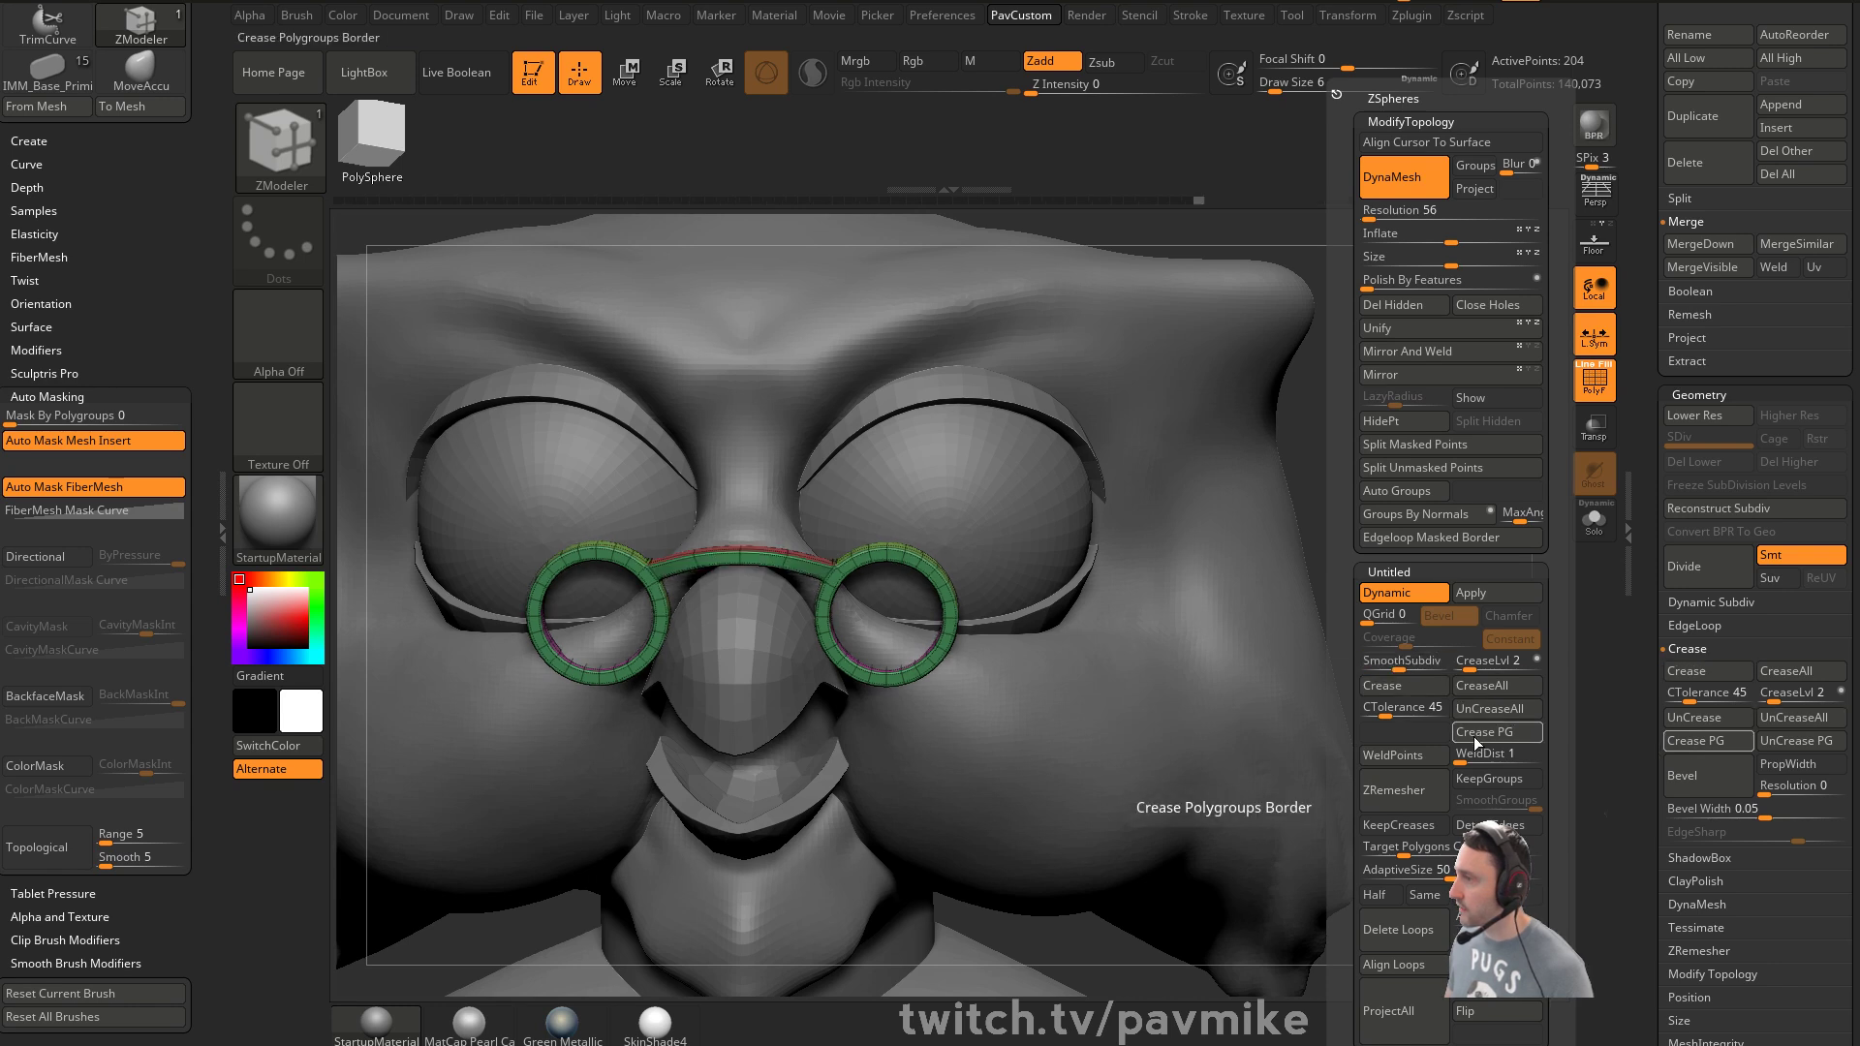
pyautogui.click(1465, 733)
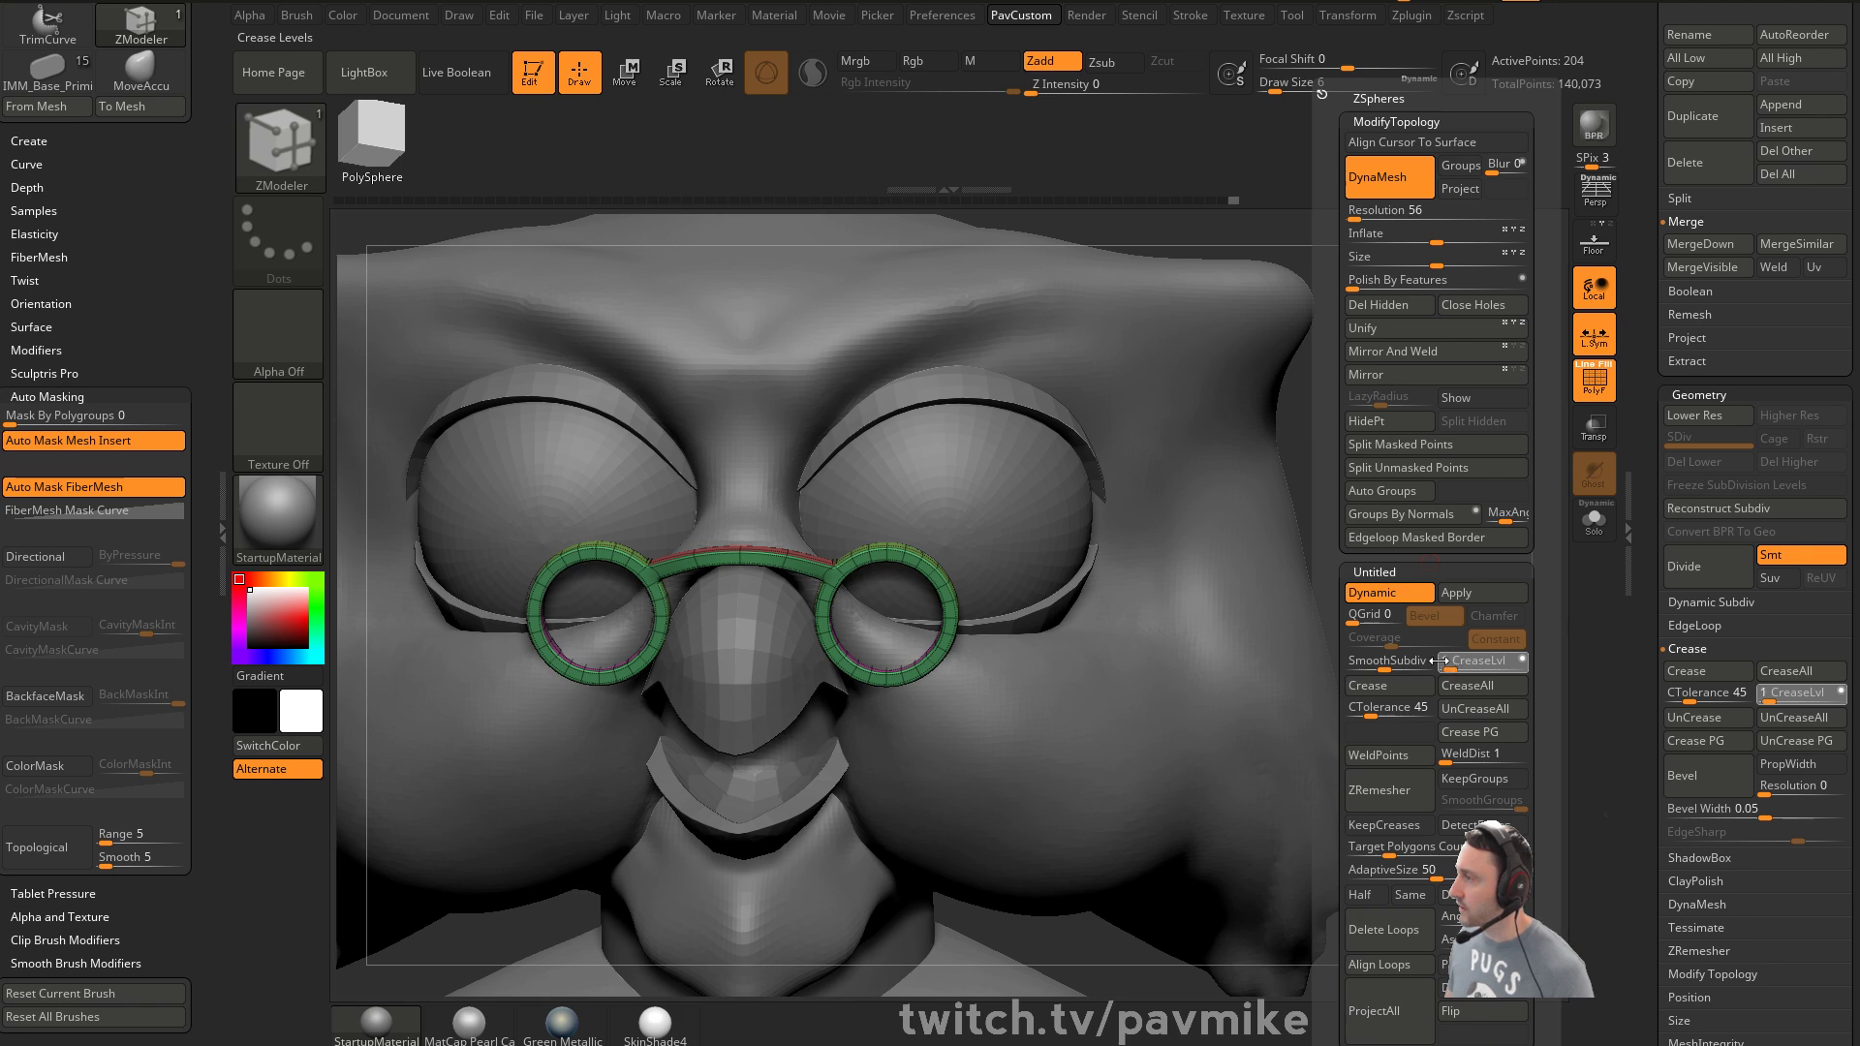
pyautogui.click(1579, 380)
# Select the eyeball subtool and isolate it with its polyframe shown
pyautogui.moveTo(1395, 484)
pyautogui.keyDown('alt'); pyautogui.mouseDown()
pyautogui.moveTo(1341, 388)
pyautogui.moveTo(1246, 455)
pyautogui.moveTo(1301, 538)
pyautogui.moveTo(1202, 528)
pyautogui.mouseUp(); pyautogui.keyUp('alt')
pyautogui.press('s')
pyautogui.press('s')
pyautogui.keyDown('alt'); pyautogui.click(920, 513); pyautogui.keyUp('alt')
pyautogui.moveTo(1323, 452)
pyautogui.keyDown('alt'); pyautogui.mouseDown()
pyautogui.moveTo(1346, 504)
pyautogui.moveTo(1291, 515)
pyautogui.moveTo(1353, 532)
pyautogui.moveTo(1340, 552)
pyautogui.moveTo(1483, 505)
pyautogui.mouseUp(); pyautogui.keyUp('alt')
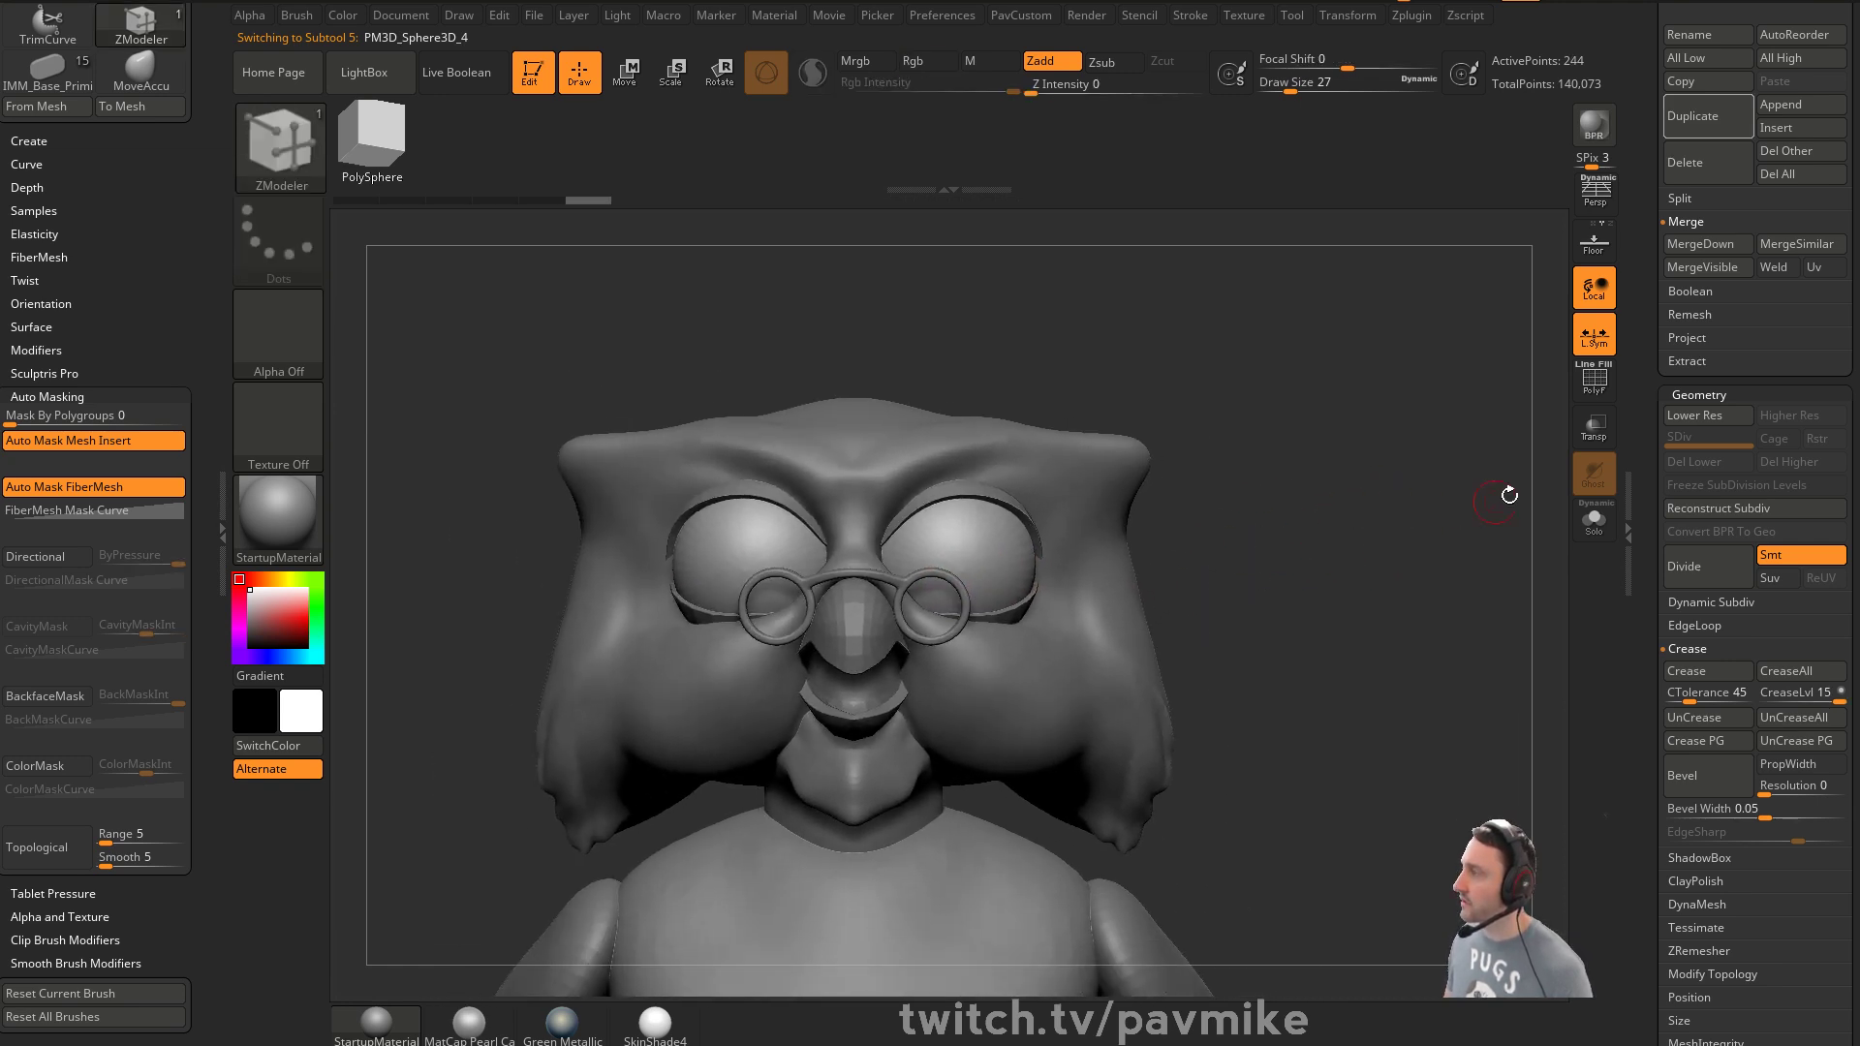
pyautogui.moveTo(1354, 481)
pyautogui.keyDown('alt'); pyautogui.mouseDown()
pyautogui.moveTo(1482, 557)
pyautogui.moveTo(1513, 551)
pyautogui.mouseUp(); pyautogui.keyUp('alt')
pyautogui.click(1593, 520)
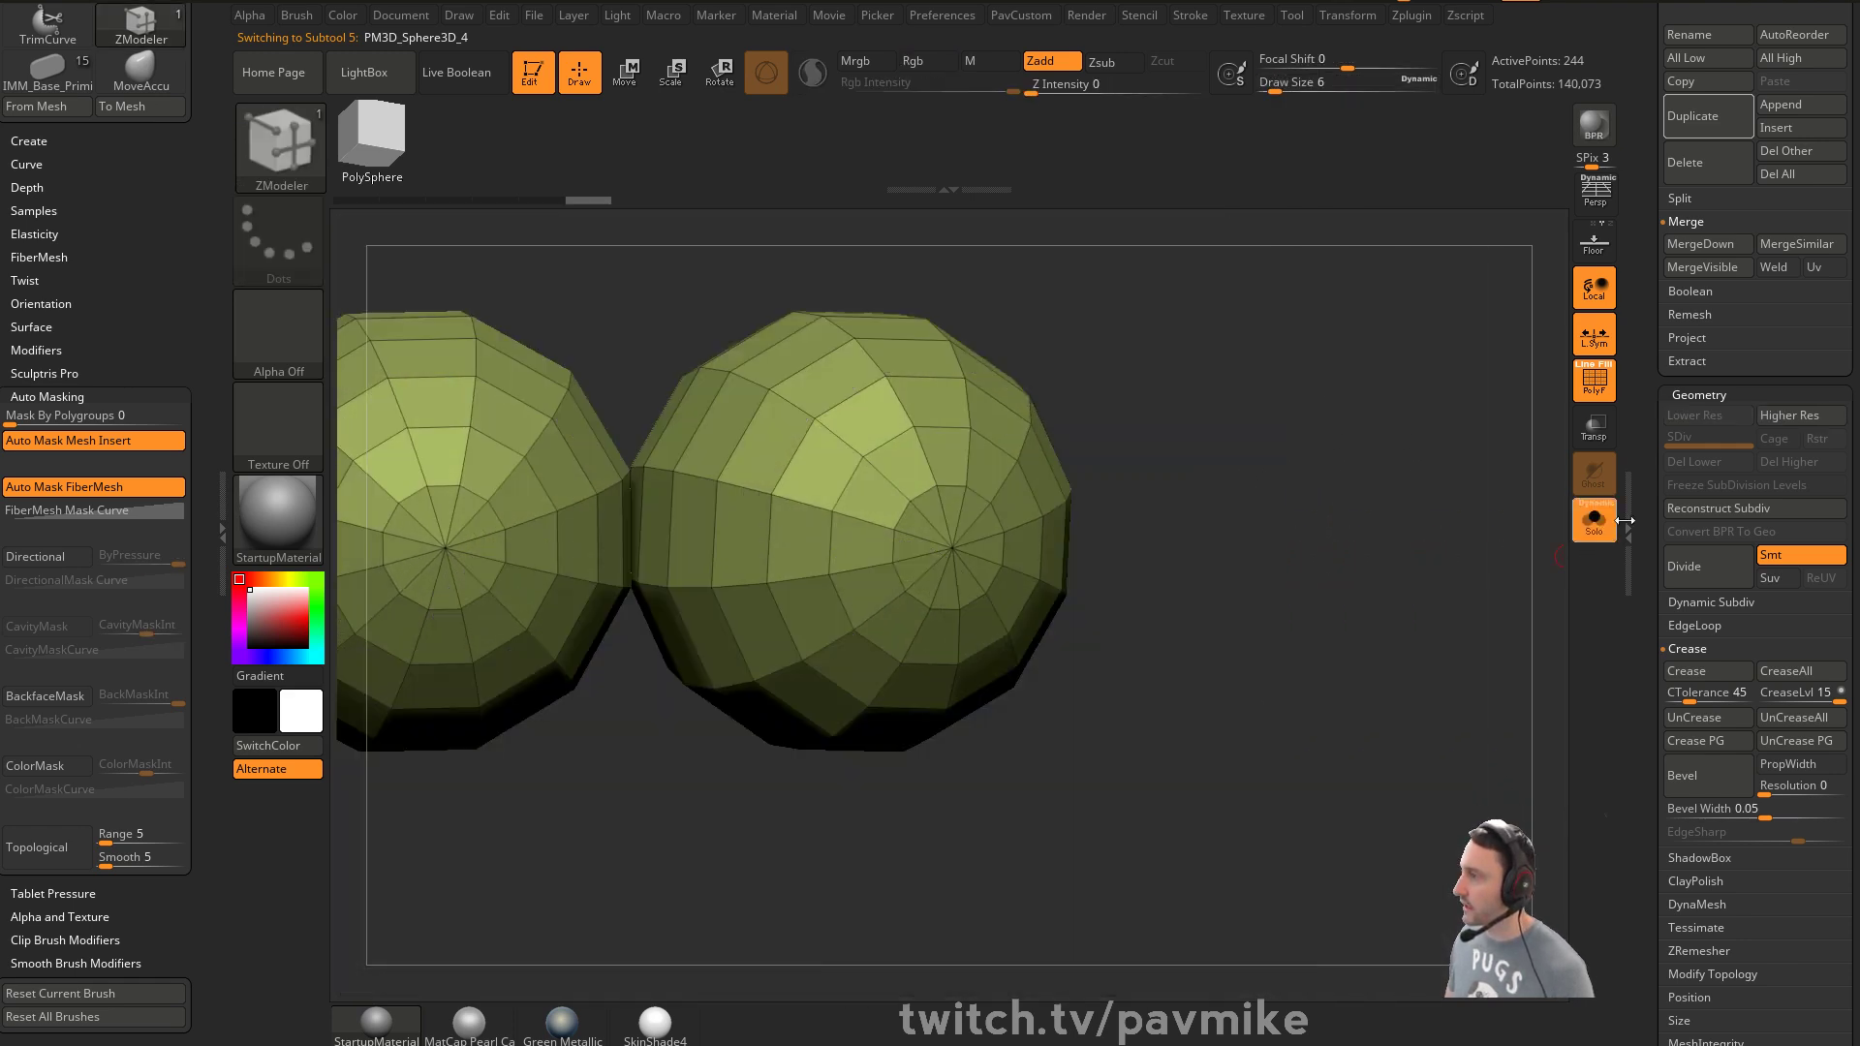
# Try to reshape the ring of polygons around each eye's front pole with the QMesh action
pyautogui.keyDown('alt'); pyautogui.moveTo(968, 521); pyautogui.dragTo(932, 512); pyautogui.keyUp('alt')
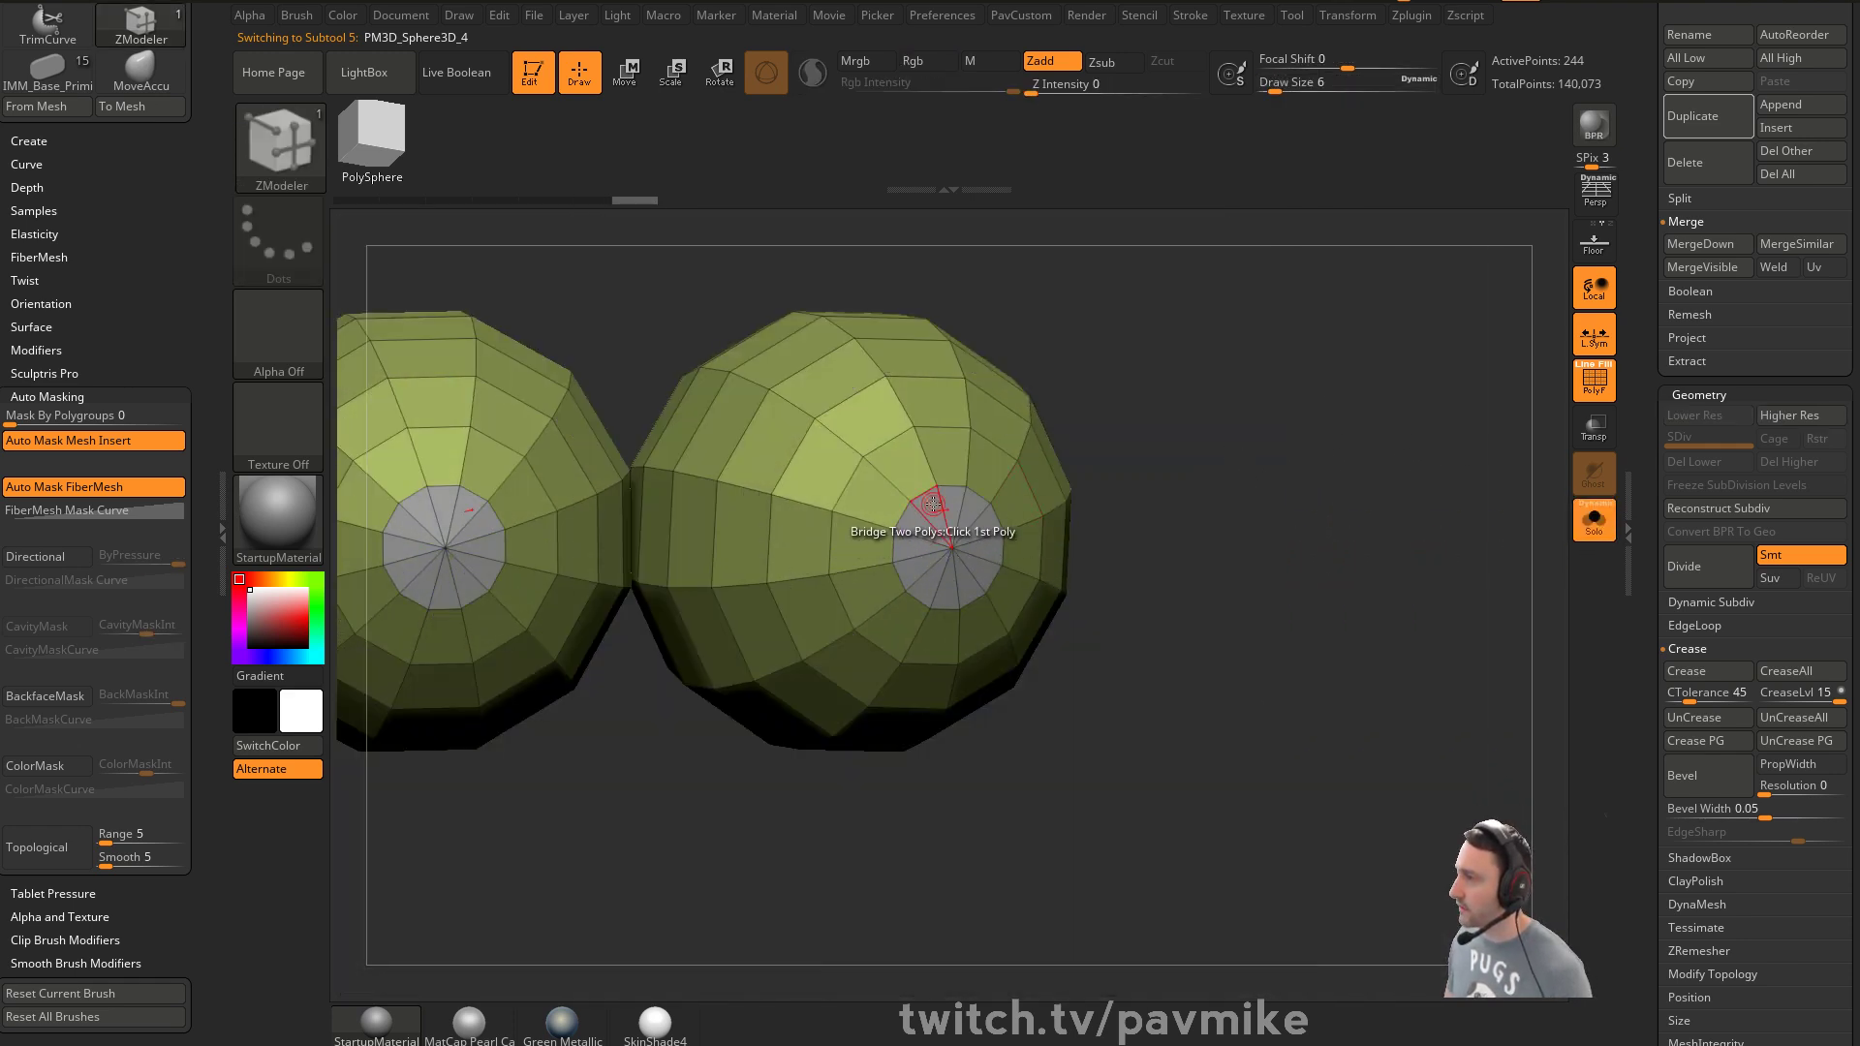
pyautogui.press('space')
pyautogui.click(1037, 266)
pyautogui.moveTo(1210, 461); pyautogui.dragTo(1255, 464)
pyautogui.moveTo(915, 535); pyautogui.dragTo(944, 533)
pyautogui.keyDown('alt'); pyautogui.moveTo(1200, 549); pyautogui.dragTo(1260, 465); pyautogui.keyUp('alt')
pyautogui.moveTo(1409, 465)
pyautogui.mouseDown()
pyautogui.moveTo(1488, 448)
pyautogui.moveTo(1549, 511)
pyautogui.moveTo(1399, 494)
pyautogui.moveTo(1415, 503)
pyautogui.moveTo(1298, 516)
pyautogui.moveTo(1342, 510)
pyautogui.mouseUp()
pyautogui.hotkey('shift', 'f')
pyautogui.click(1594, 521)
pyautogui.press('s')
pyautogui.hotkey('ctrl', 'z')
pyautogui.click(1594, 521)
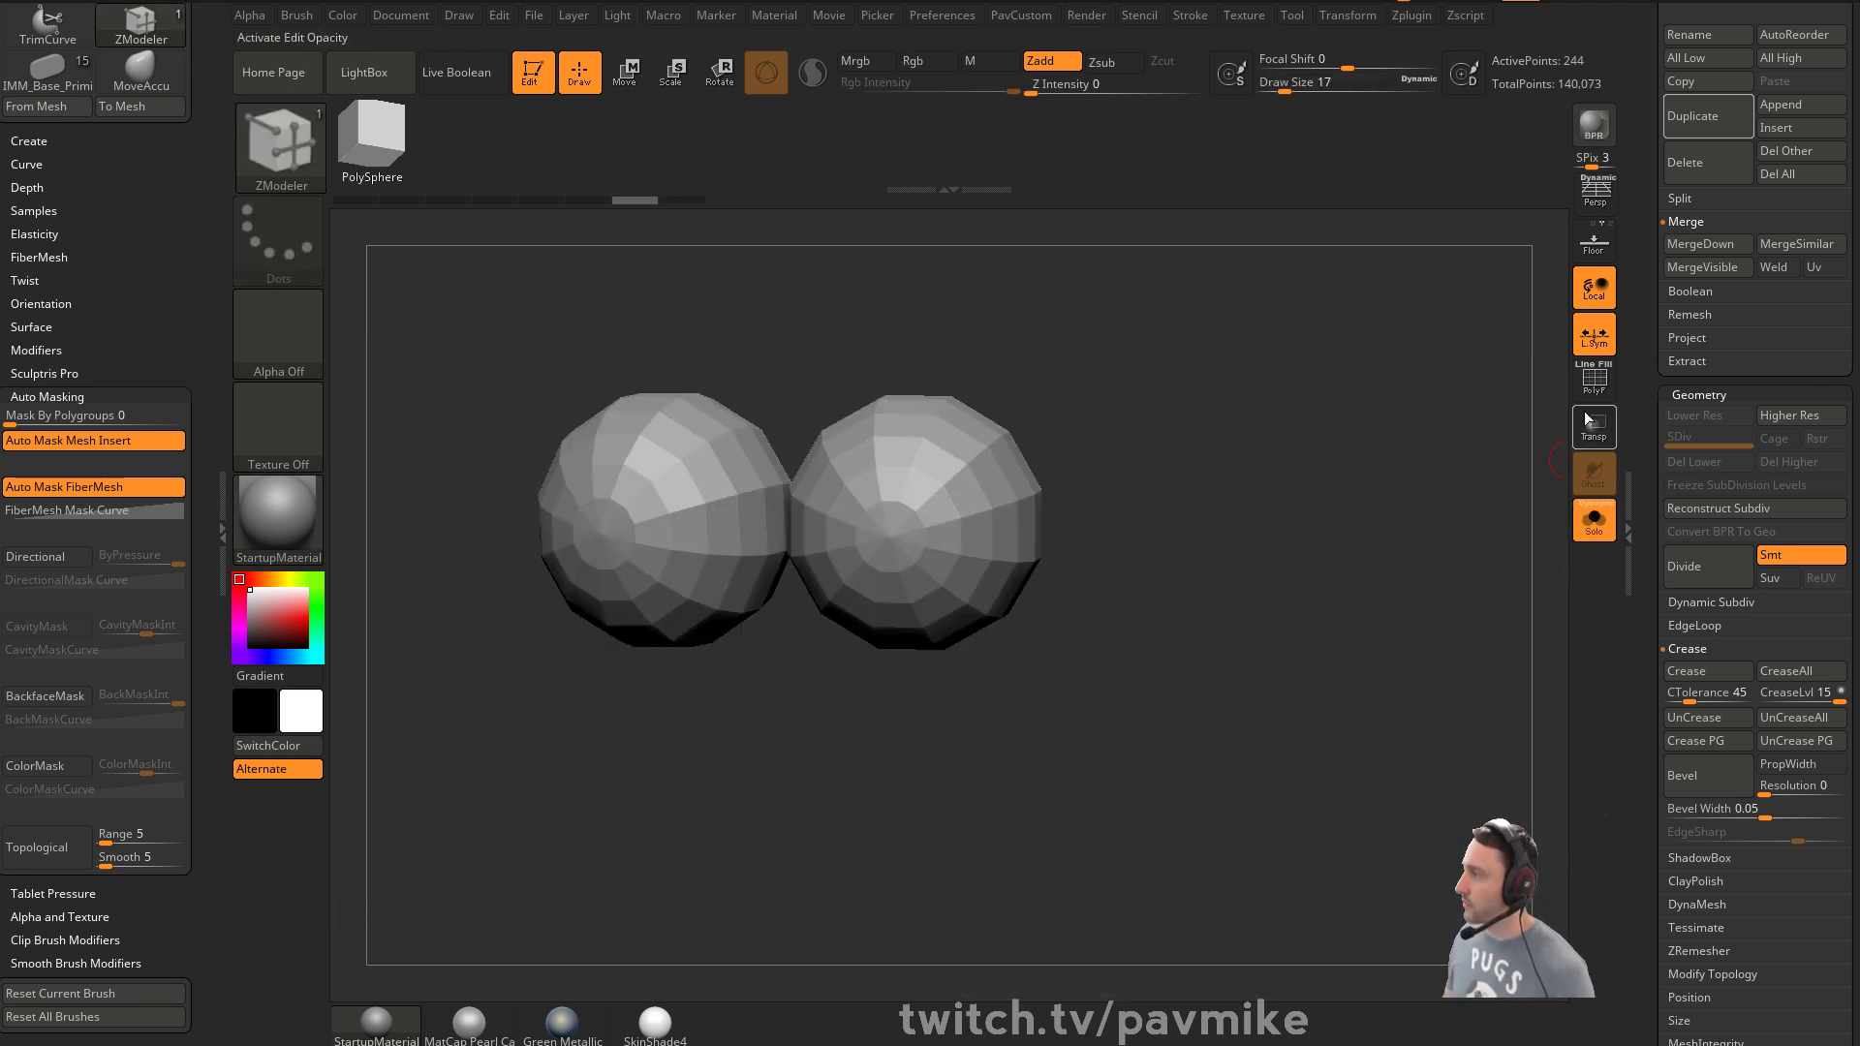
# Give the eyes a single polygroup, preview their smoothing, and set the draw size to 17
pyautogui.hotkey('shift', 'f')
pyautogui.moveTo(1482, 414)
pyautogui.mouseDown()
pyautogui.moveTo(1389, 481)
pyautogui.moveTo(1423, 484)
pyautogui.moveTo(1350, 506)
pyautogui.moveTo(1395, 506)
pyautogui.mouseUp()
pyautogui.hotkey('ctrl', 'w')
pyautogui.press('d')
pyautogui.hotkey('shift', 'd')
pyautogui.press('s')
pyautogui.moveTo(1240, 466)
pyautogui.mouseDown()
pyautogui.moveTo(1229, 493)
pyautogui.moveTo(1187, 484)
pyautogui.mouseUp()
pyautogui.press('s')
pyautogui.click(1226, 488)
# Mark the two innermost rings of polygons at each eye's front and delete them with Delete Polygroup All
pyautogui.moveTo(922, 540)
pyautogui.keyDown('alt'); pyautogui.mouseDown()
pyautogui.moveTo(835, 531)
pyautogui.moveTo(916, 523)
pyautogui.moveTo(901, 649)
pyautogui.mouseUp(); pyautogui.keyUp('alt')
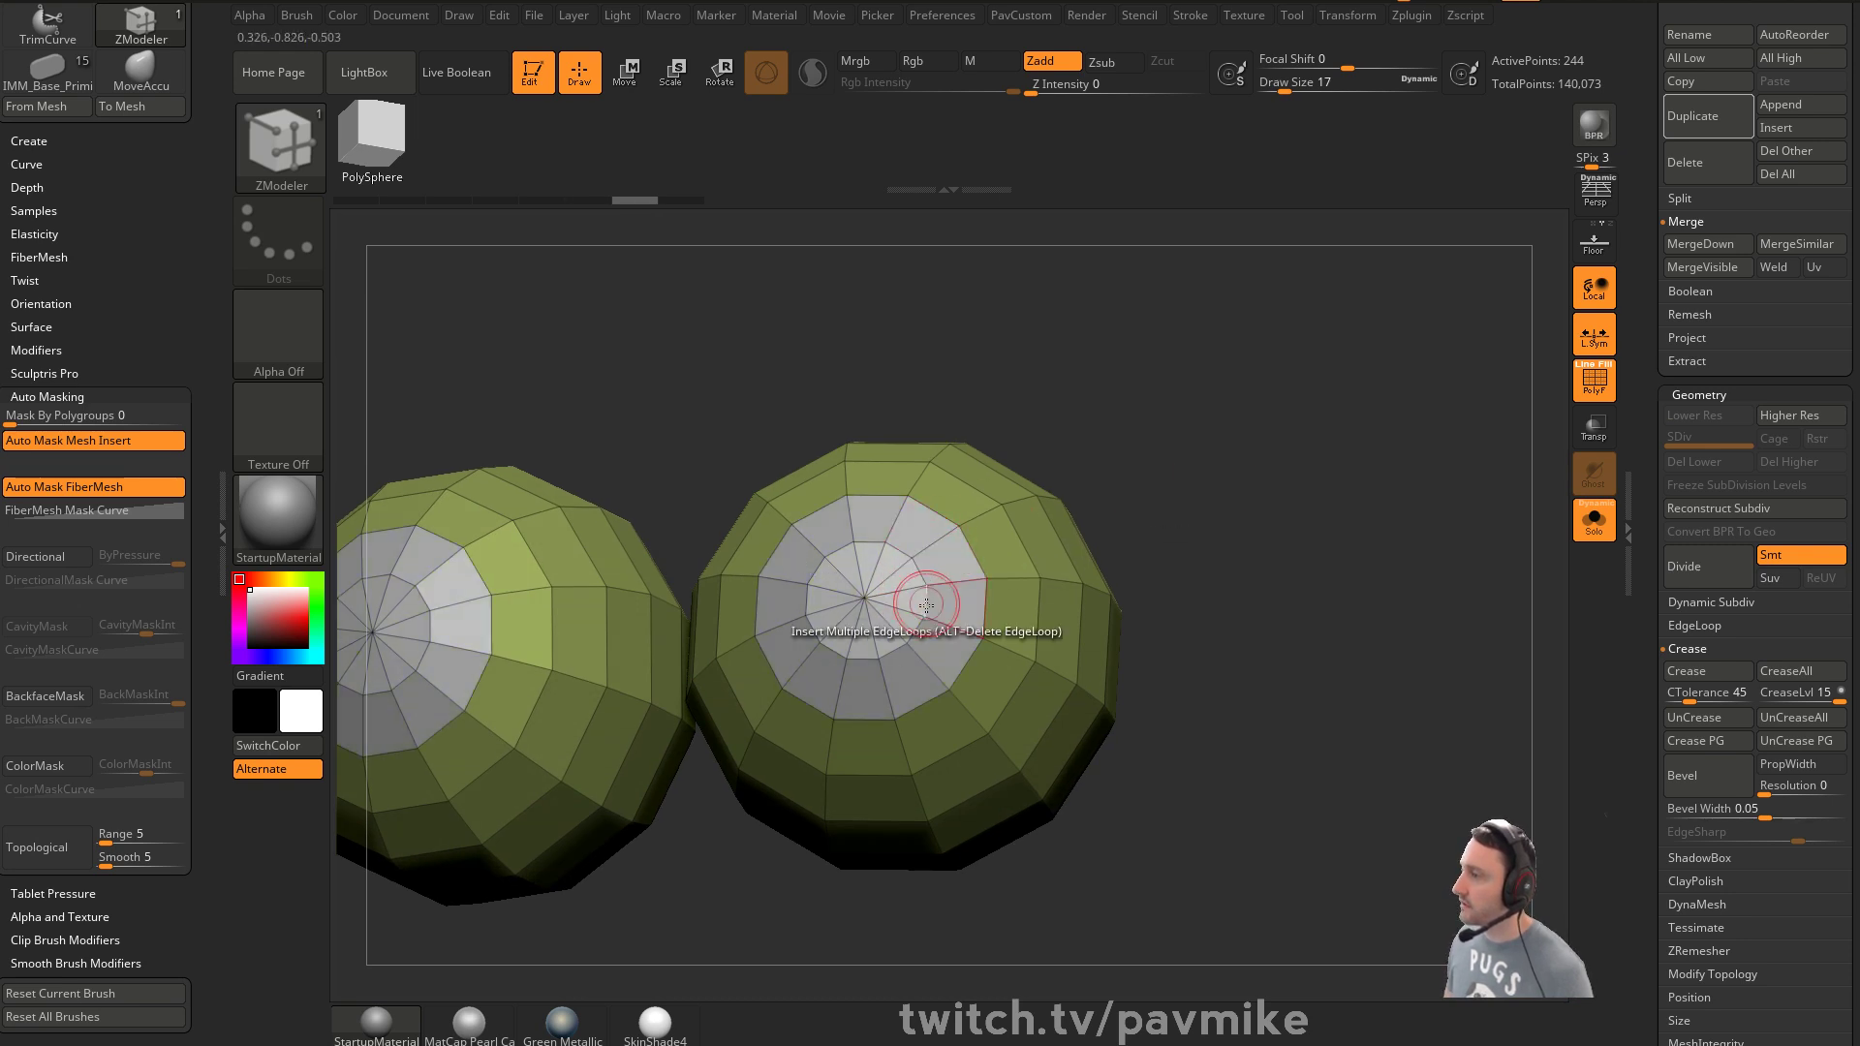
pyautogui.press('space')
pyautogui.click(1054, 532)
pyautogui.click(947, 610)
# Try to cap the front opening of each eye with the Close edge action, bulging outward
pyautogui.moveTo(1387, 550); pyautogui.dragTo(1284, 510)
pyautogui.press('space')
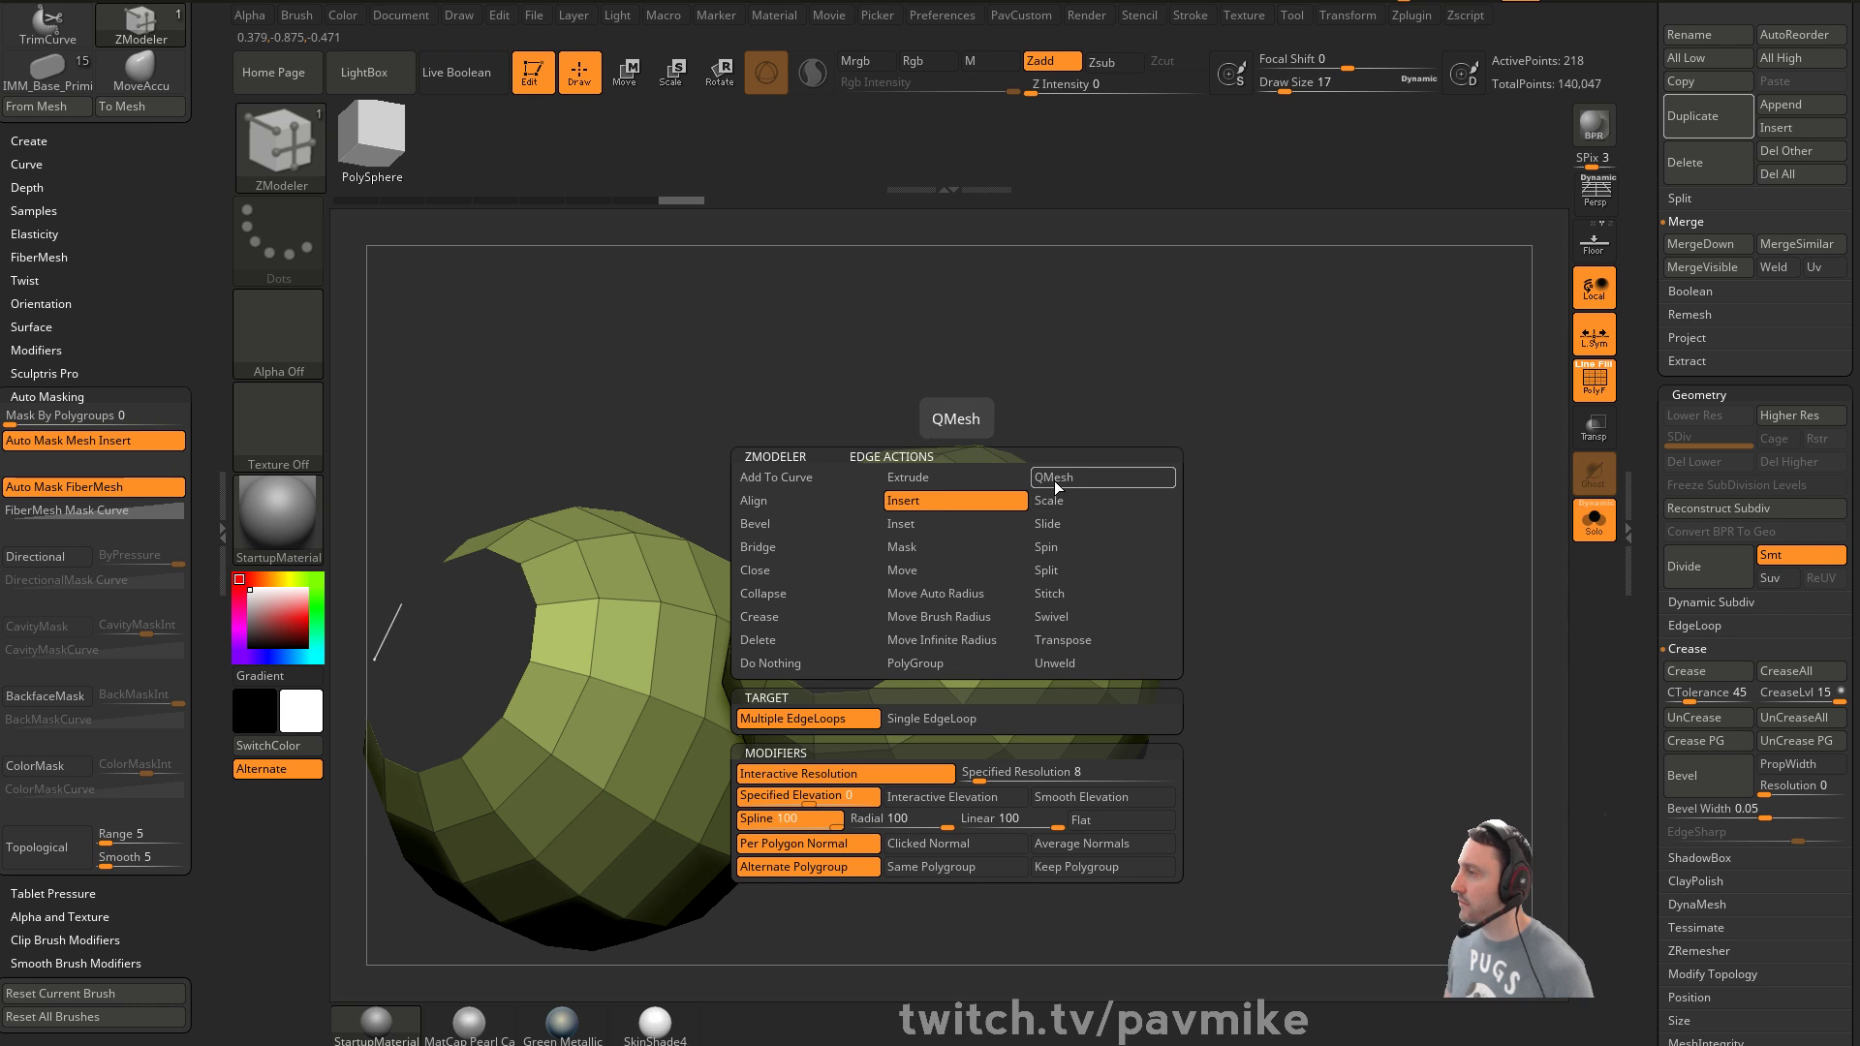
pyautogui.click(831, 571)
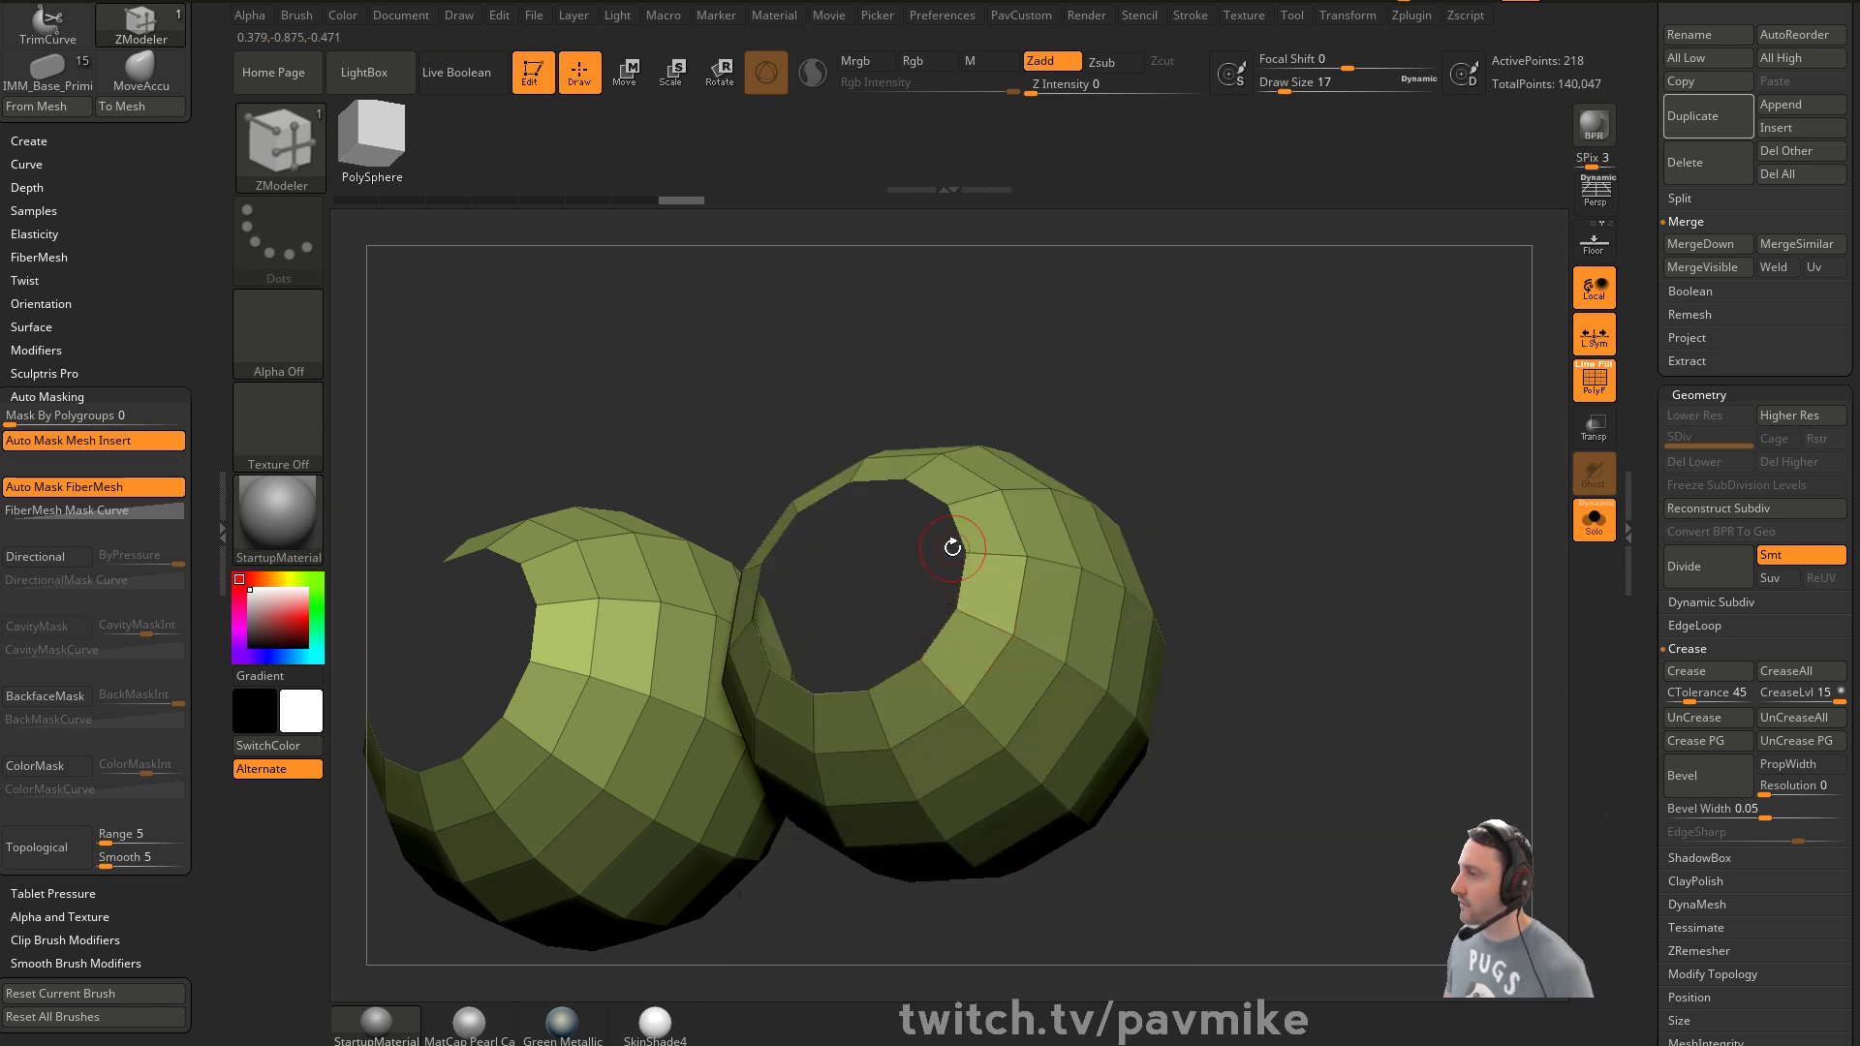
pyautogui.click(951, 544)
pyautogui.moveTo(1139, 537); pyautogui.dragTo(1114, 487)
pyautogui.moveTo(1227, 550); pyautogui.dragTo(1163, 552)
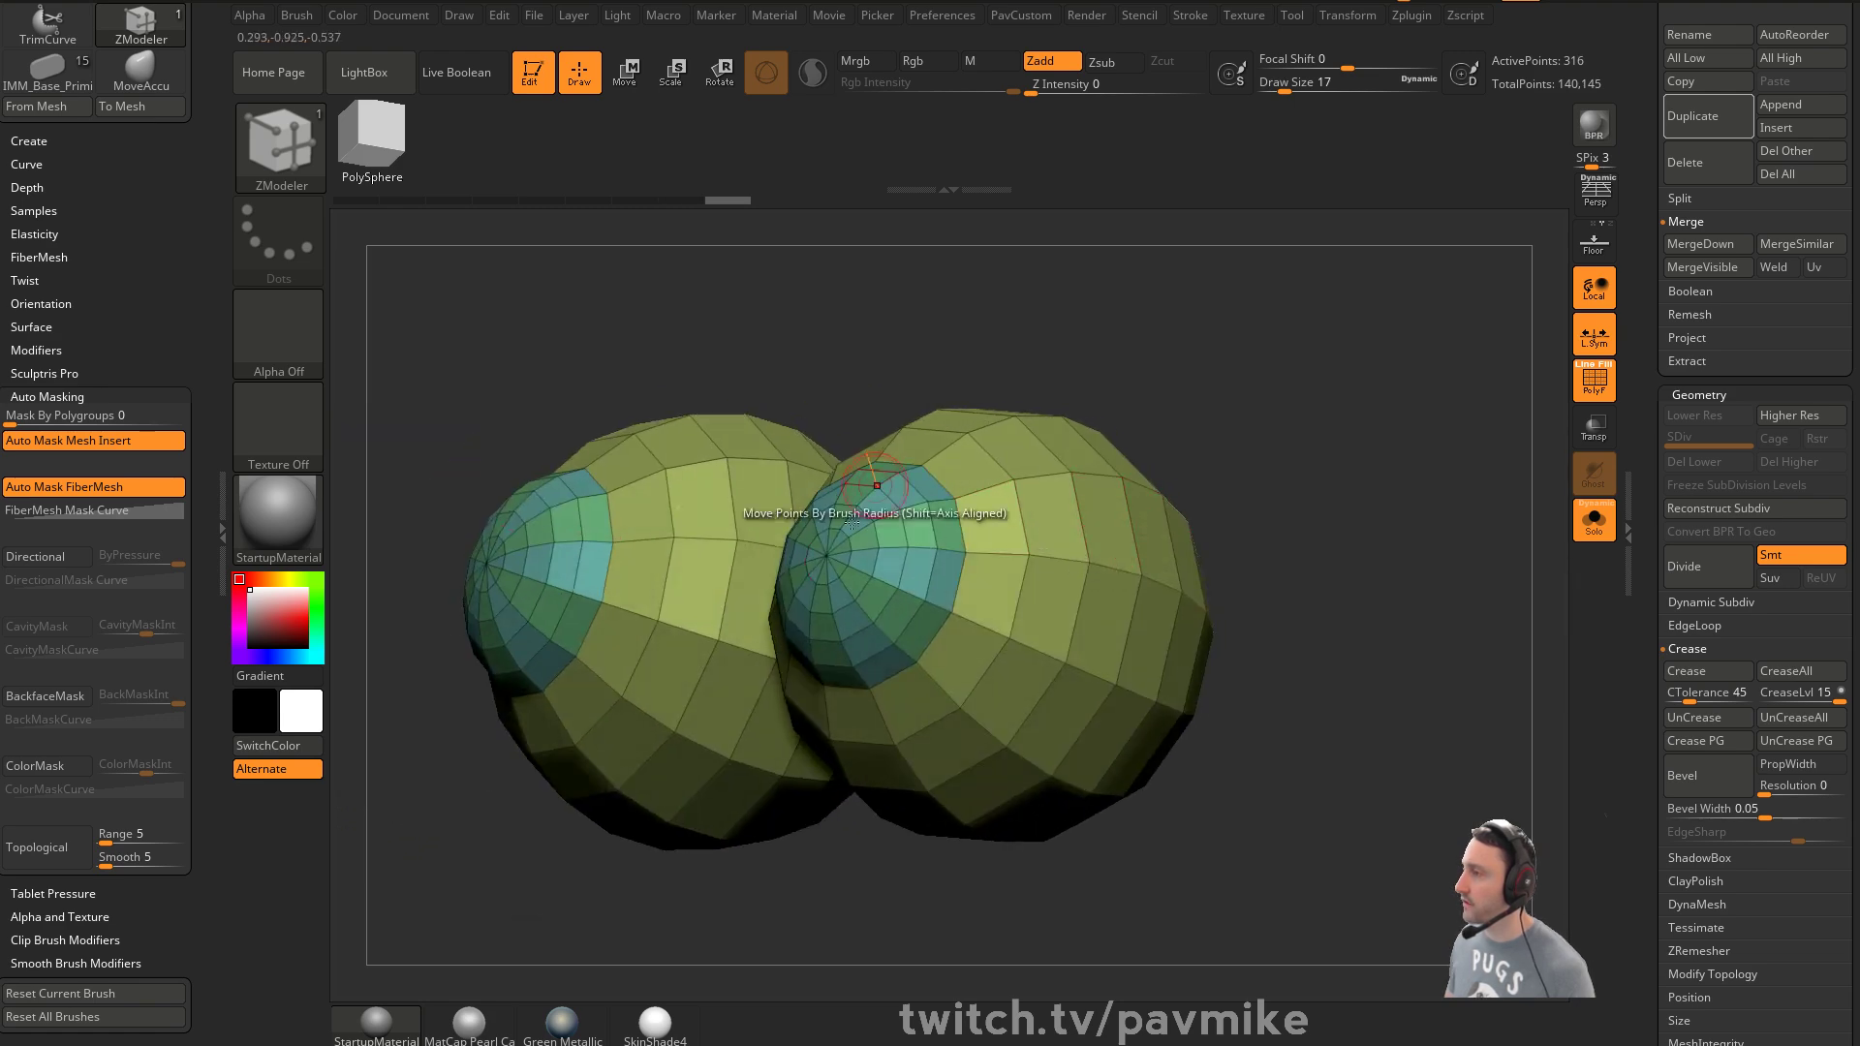
# Undo the outward caps, flip the eye mesh to close its openings inward, and enable Double display
pyautogui.hotkey('ctrl', 'z')
pyautogui.click(1671, 387)
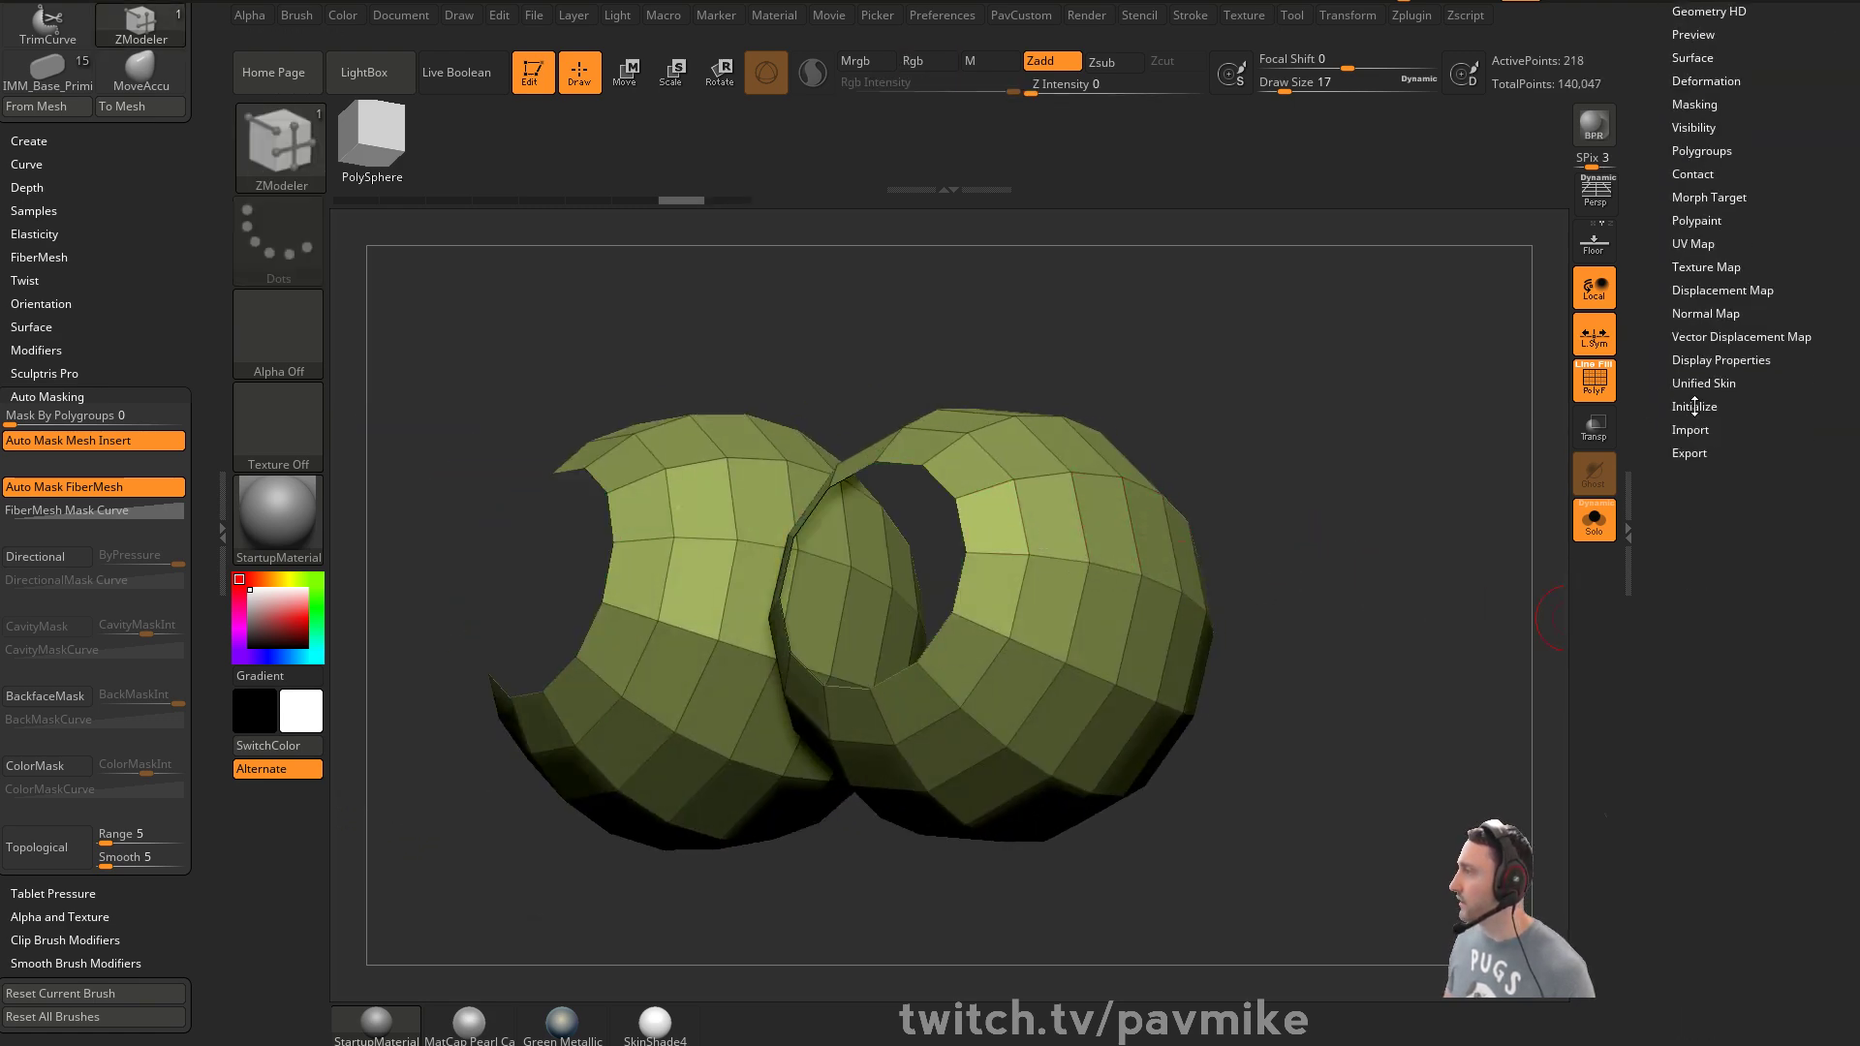
pyautogui.click(1714, 356)
pyautogui.click(1777, 423)
pyautogui.moveTo(1357, 542); pyautogui.dragTo(1400, 497)
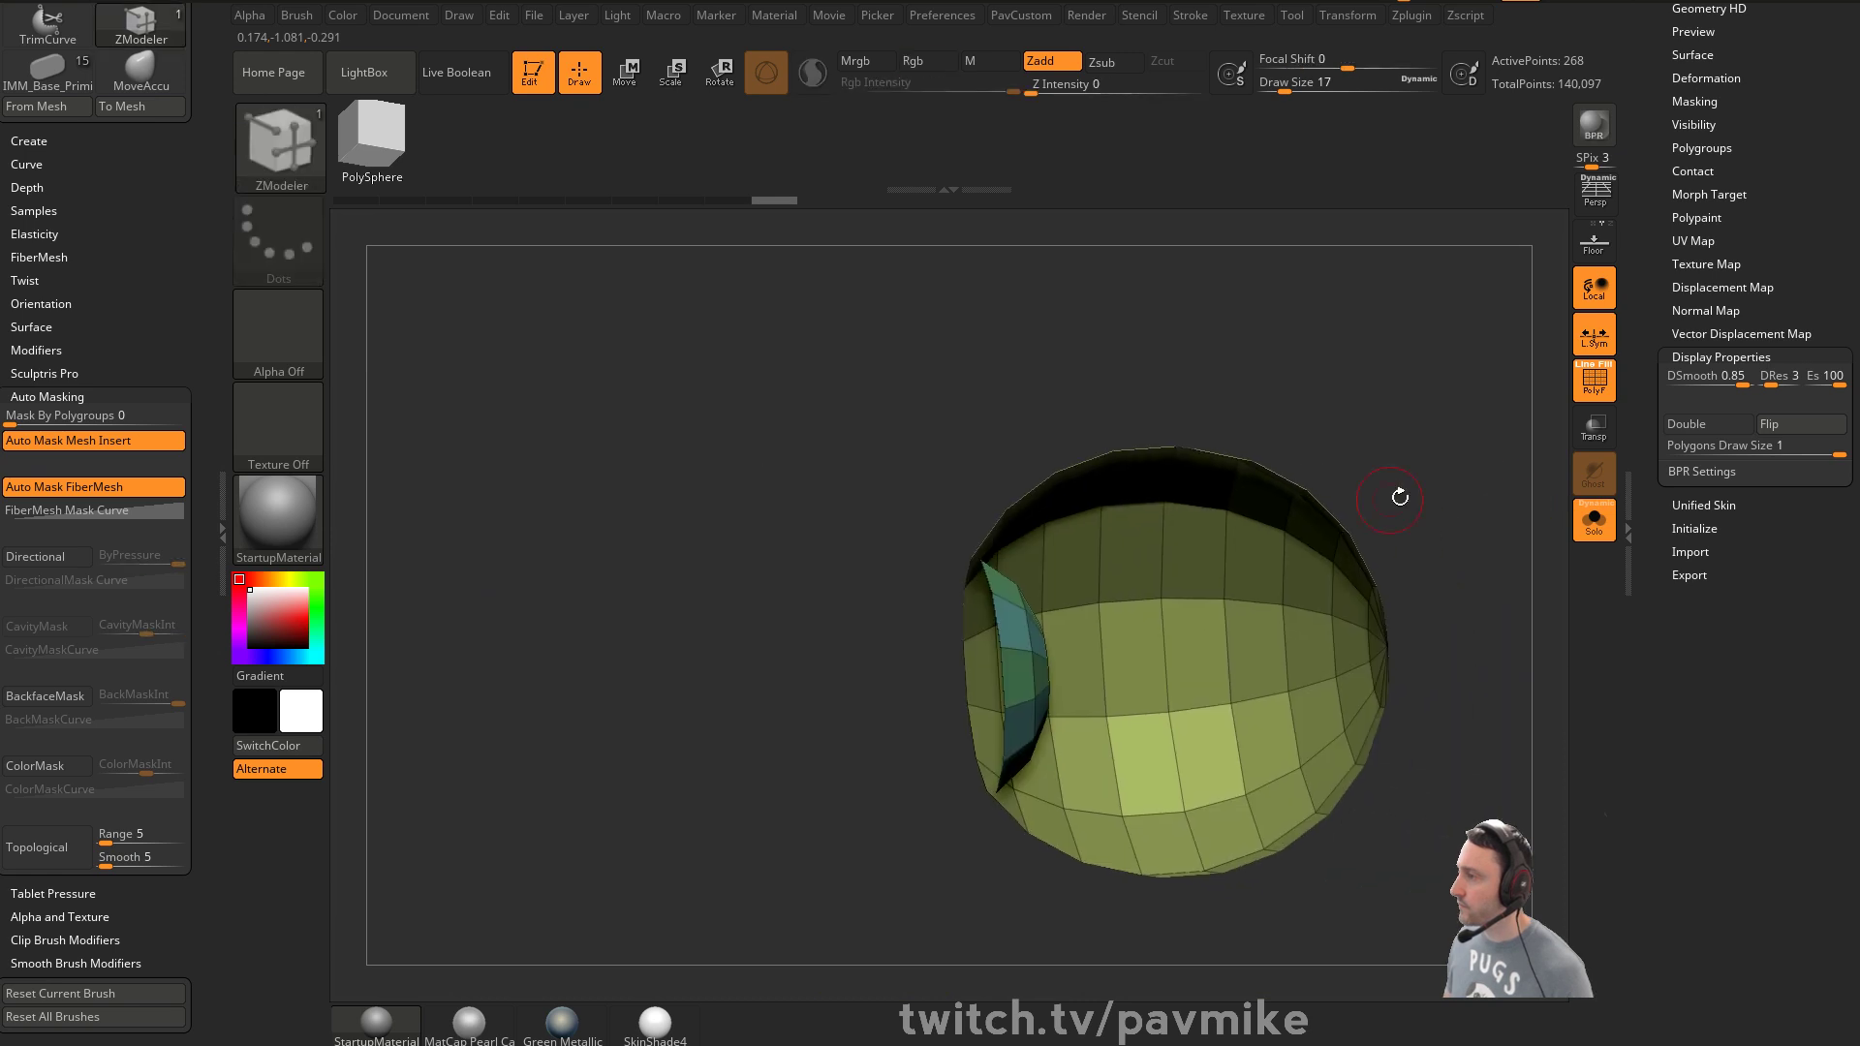
pyautogui.click(1749, 426)
pyautogui.moveTo(1477, 362)
pyautogui.mouseDown()
pyautogui.moveTo(1378, 398)
pyautogui.moveTo(1366, 428)
pyautogui.mouseUp()
# Isolate the concave caps inside the eyes, assign them one new polygroup, and show the whole mesh again
pyautogui.hotkey('ctrl', 'shift')
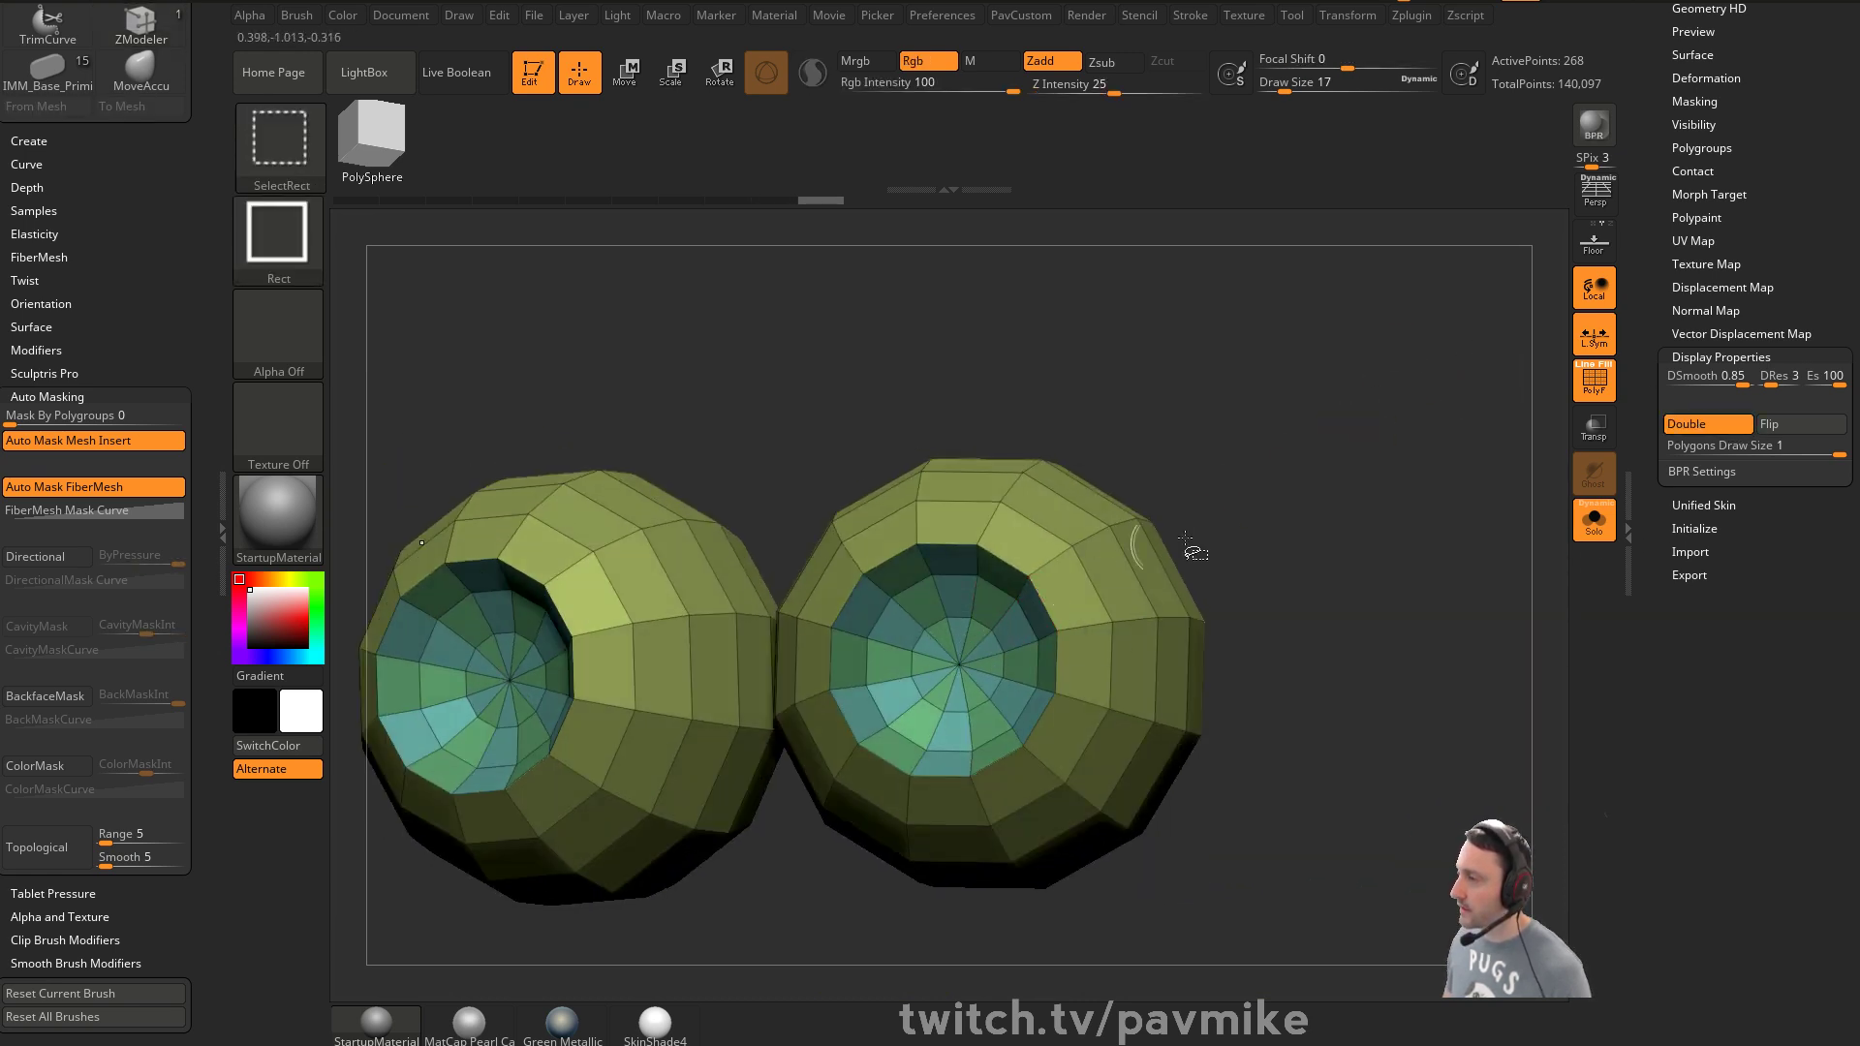
pyautogui.keyDown('ctrl'); pyautogui.keyDown('shift'); pyautogui.click(956, 645); pyautogui.keyUp('shift'); pyautogui.keyUp('ctrl')
pyautogui.hotkey('ctrl', 'w')
pyautogui.keyDown('ctrl'); pyautogui.keyDown('shift'); pyautogui.click(1316, 527); pyautogui.keyUp('shift'); pyautogui.keyUp('ctrl')
# Set CreaseLvl 1 and SmoothSubdiv 3 for the eyes with Dynamic Subdiv on, and hide the polyframe
pyautogui.press('2')
pyautogui.click(1384, 688)
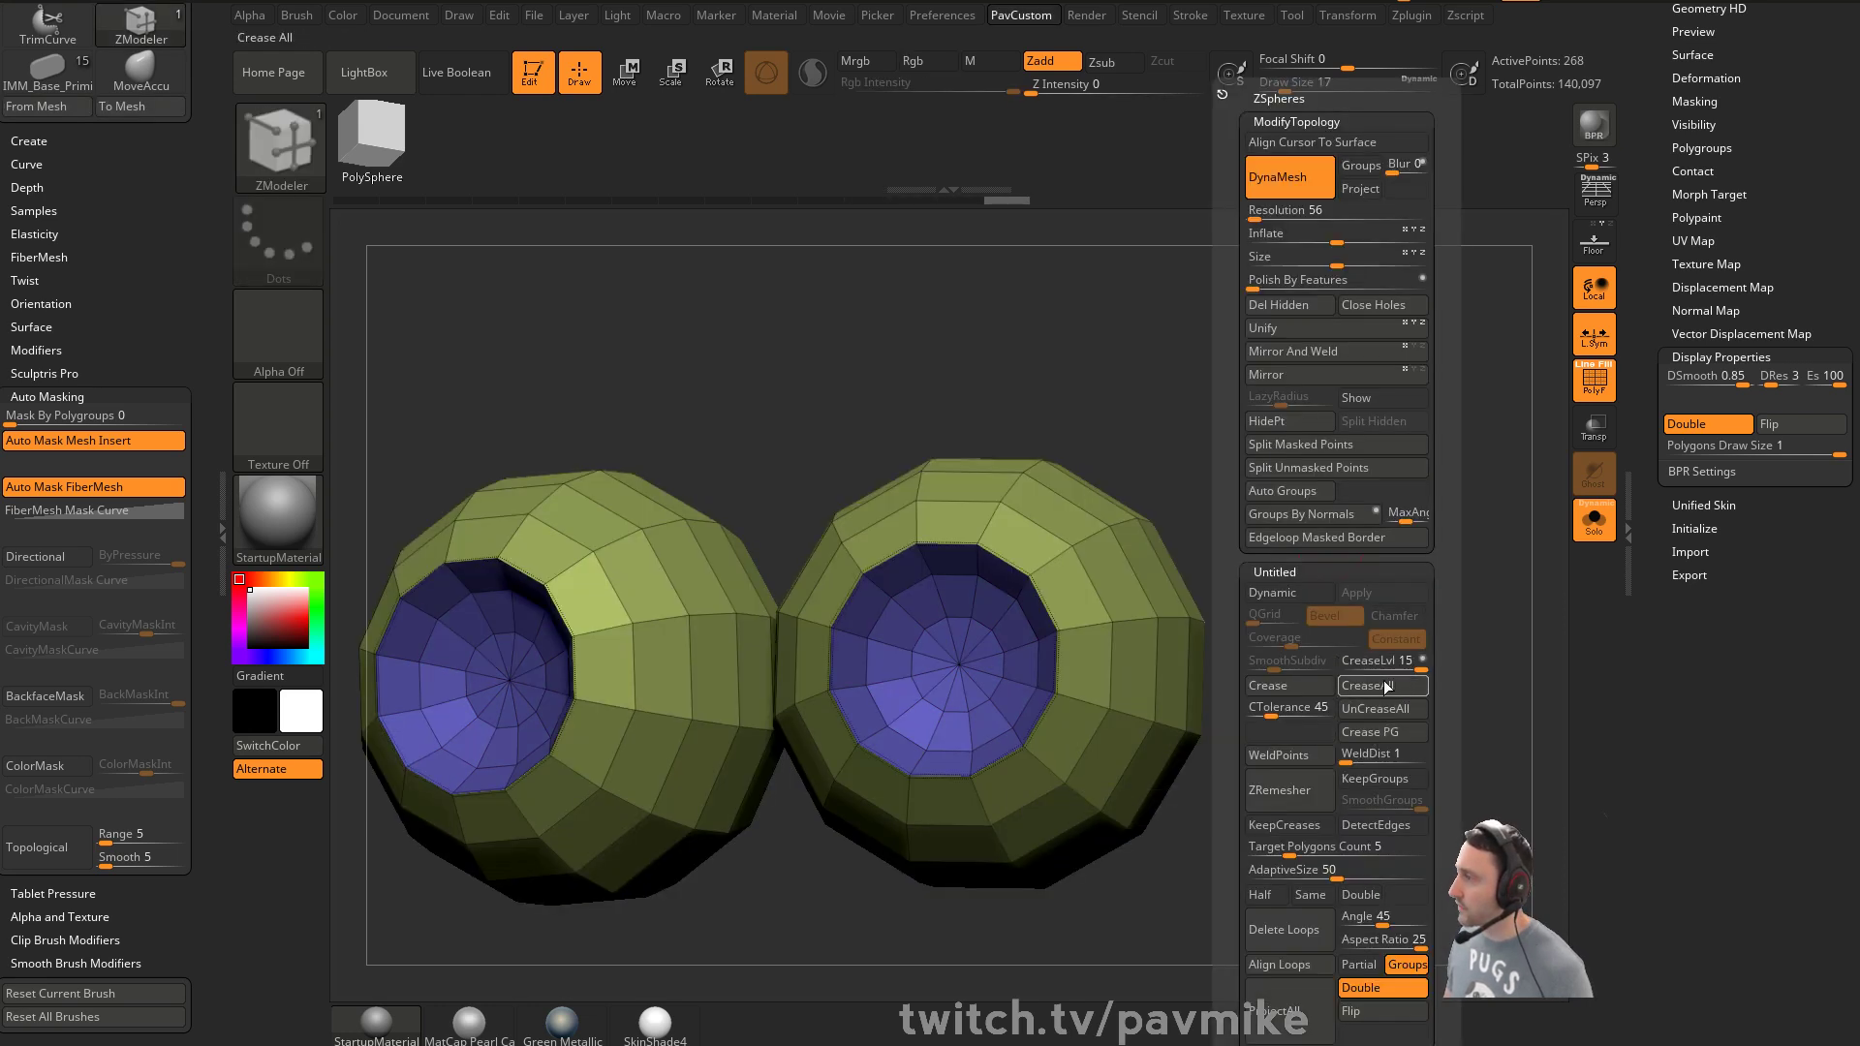
pyautogui.press('d')
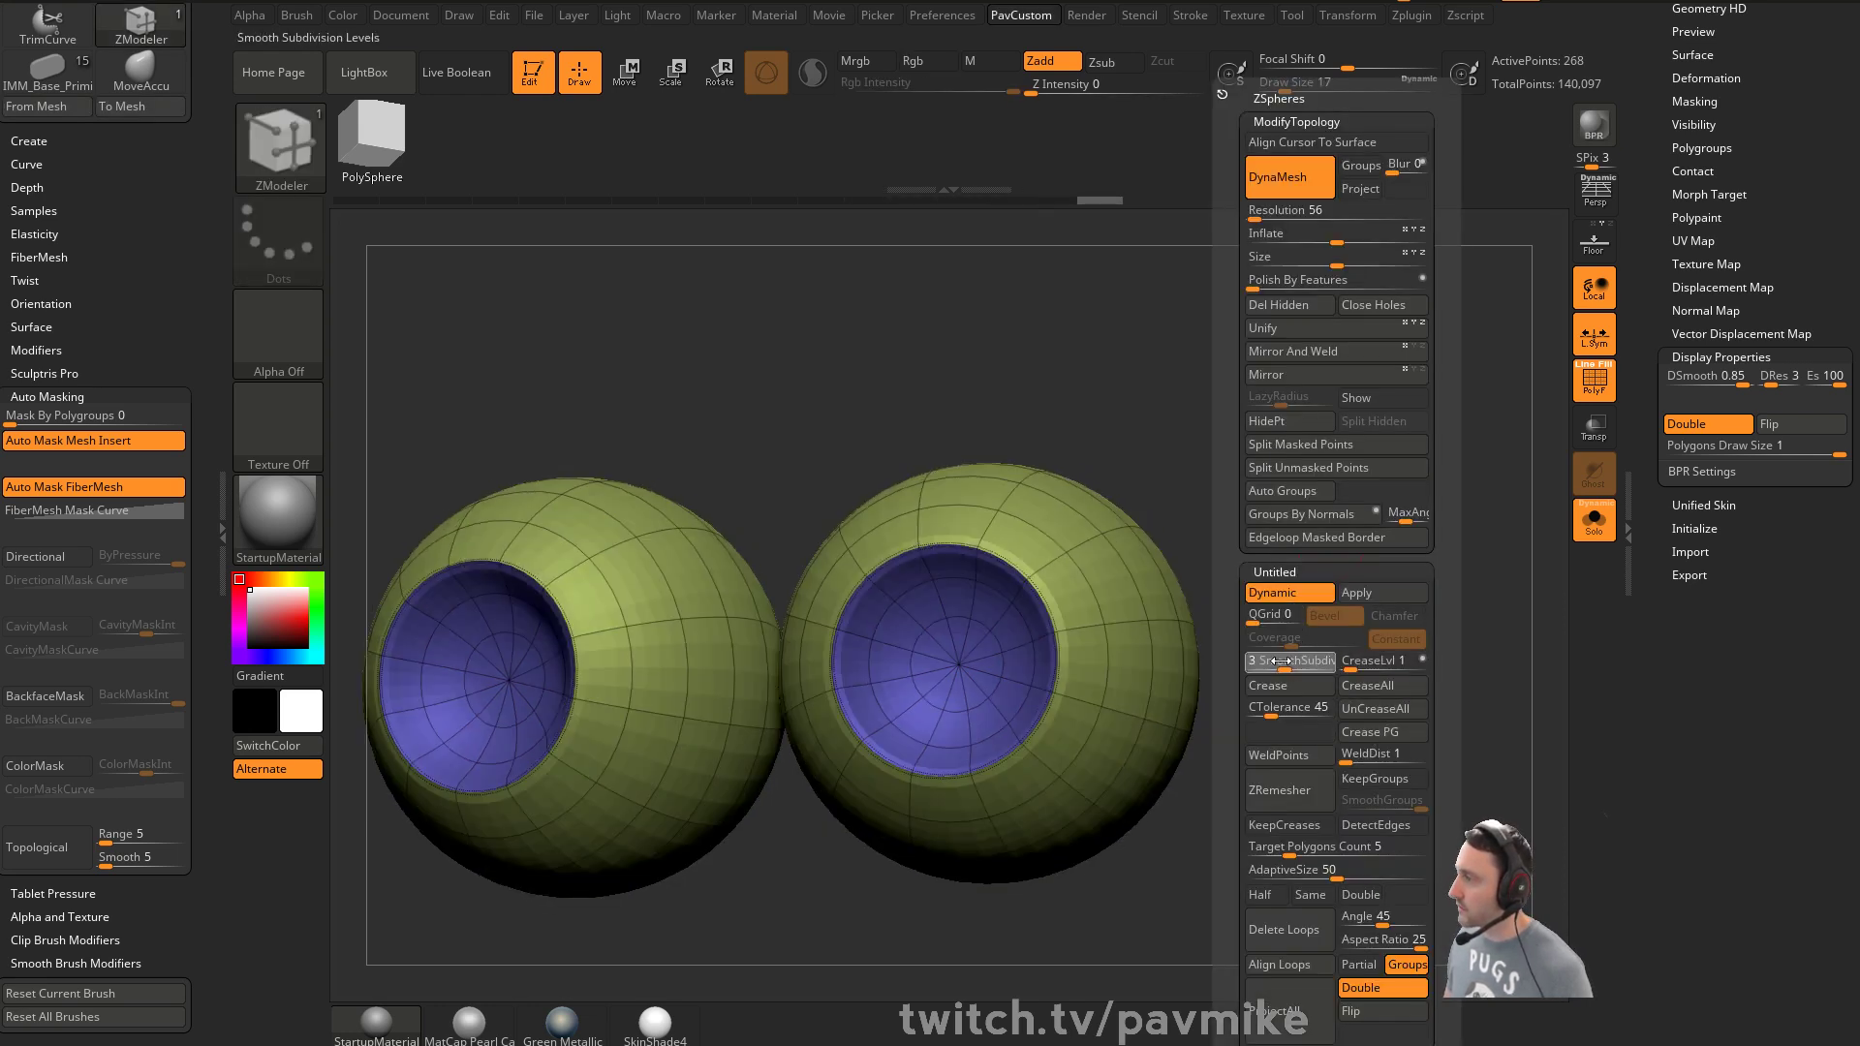
pyautogui.click(1593, 379)
pyautogui.keyDown('alt'); pyautogui.moveTo(1408, 536); pyautogui.dragTo(1332, 519); pyautogui.keyUp('alt')
pyautogui.moveTo(1138, 557); pyautogui.dragTo(1157, 533)
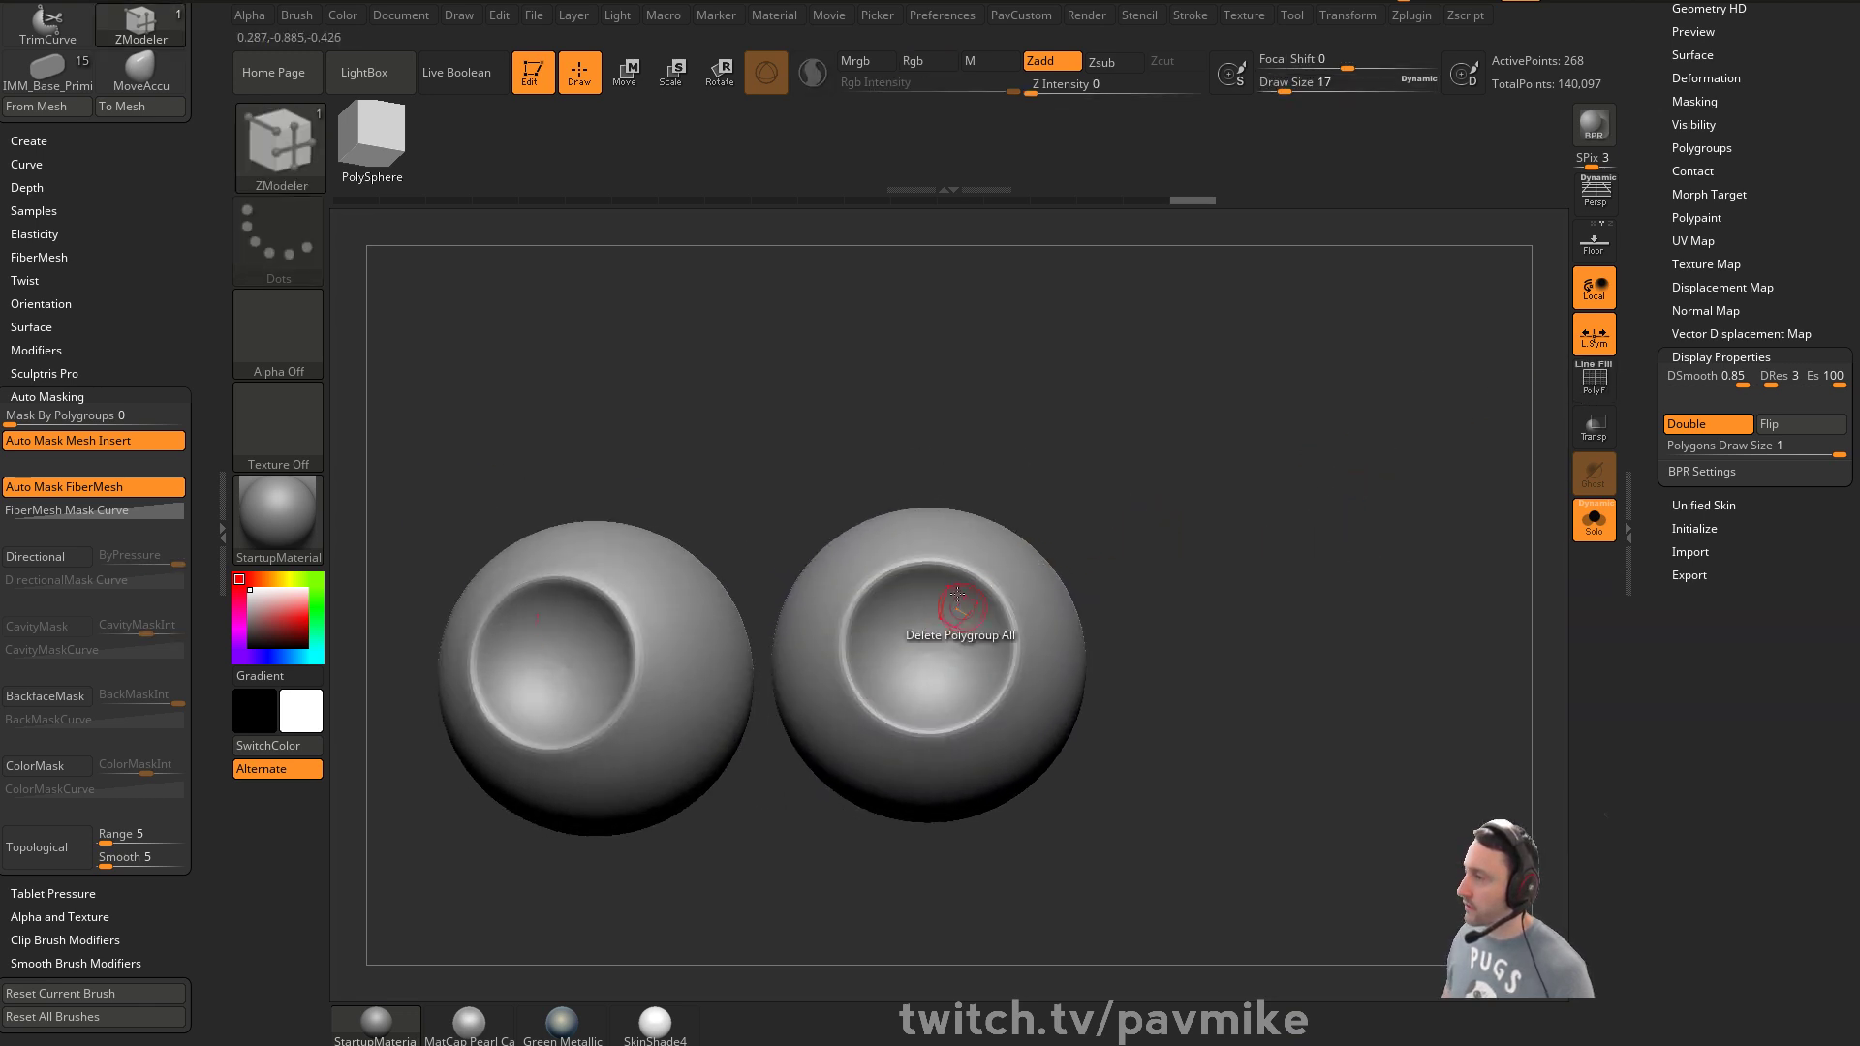
# Show the whole owl and check the recessed pupils against the head and glasses, smoothed and unsmoothed
pyautogui.click(1594, 520)
pyautogui.keyDown('alt'); pyautogui.moveTo(1346, 432); pyautogui.dragTo(1372, 541); pyautogui.keyUp('alt')
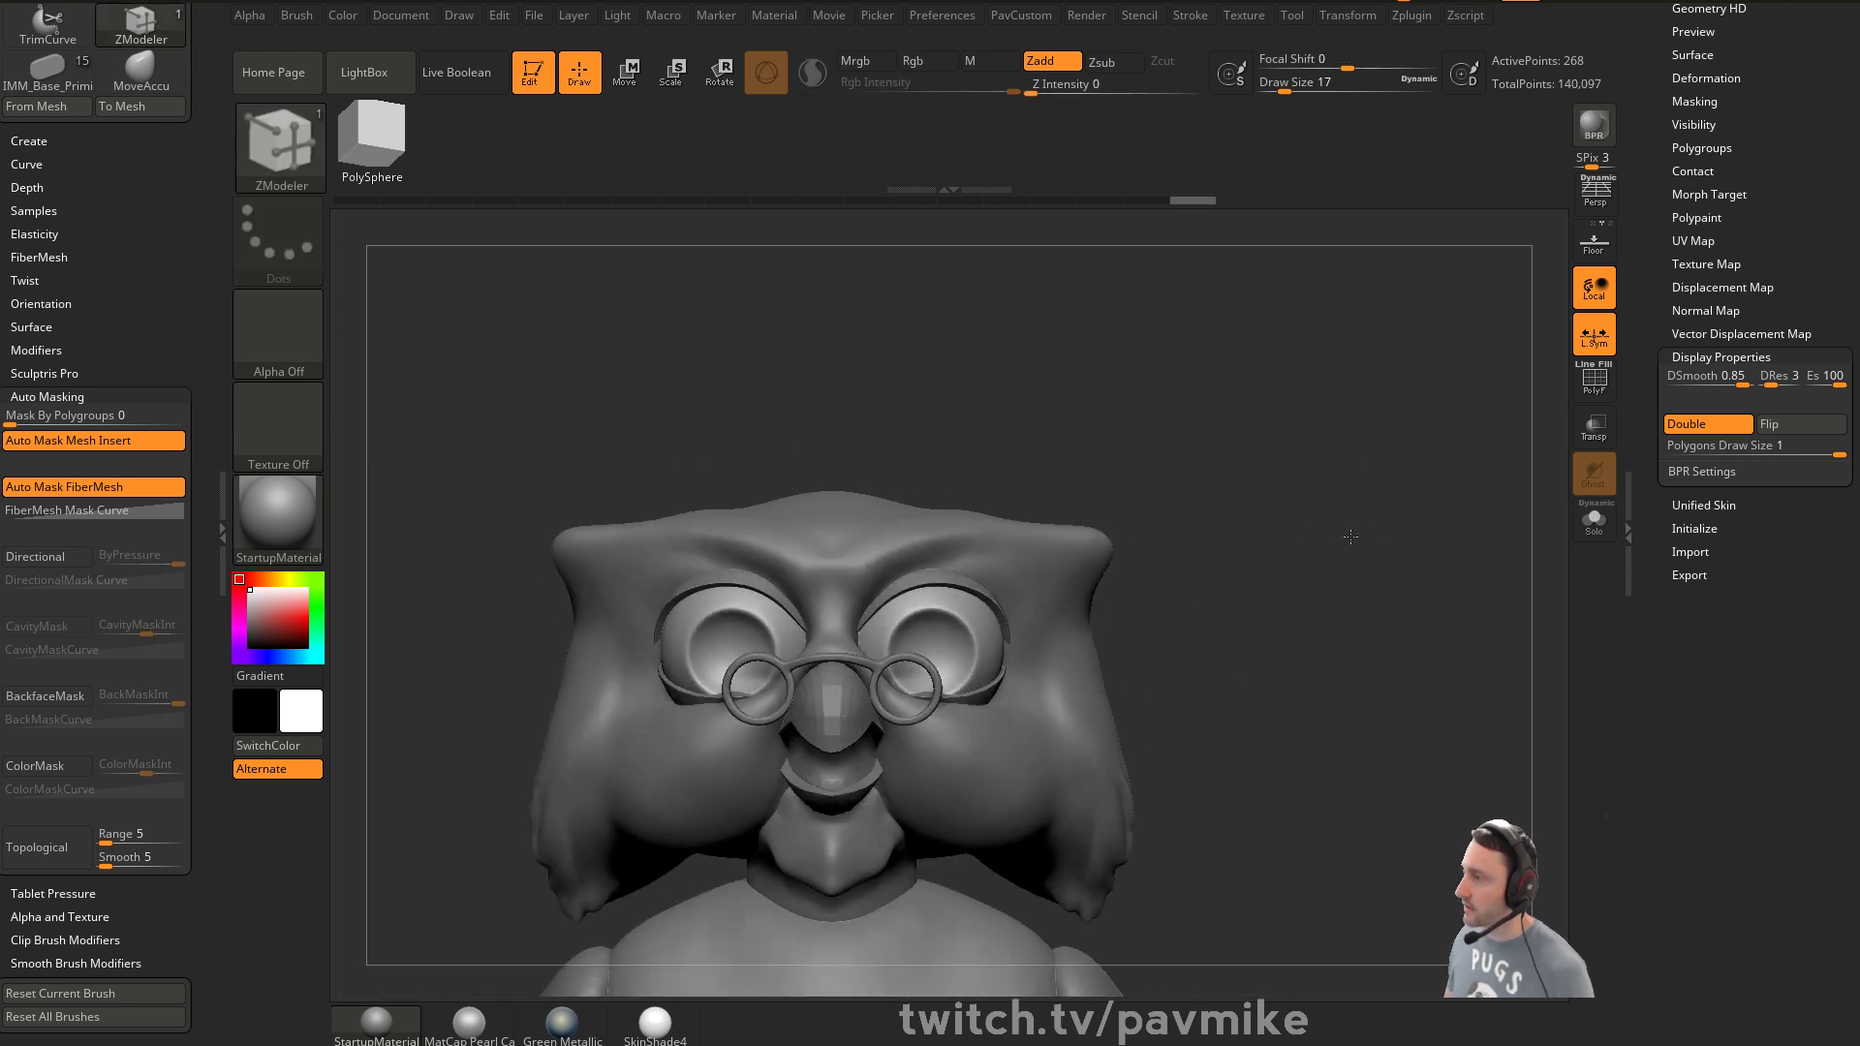
pyautogui.press('f')
pyautogui.moveTo(1287, 449); pyautogui.dragTo(1287, 636)
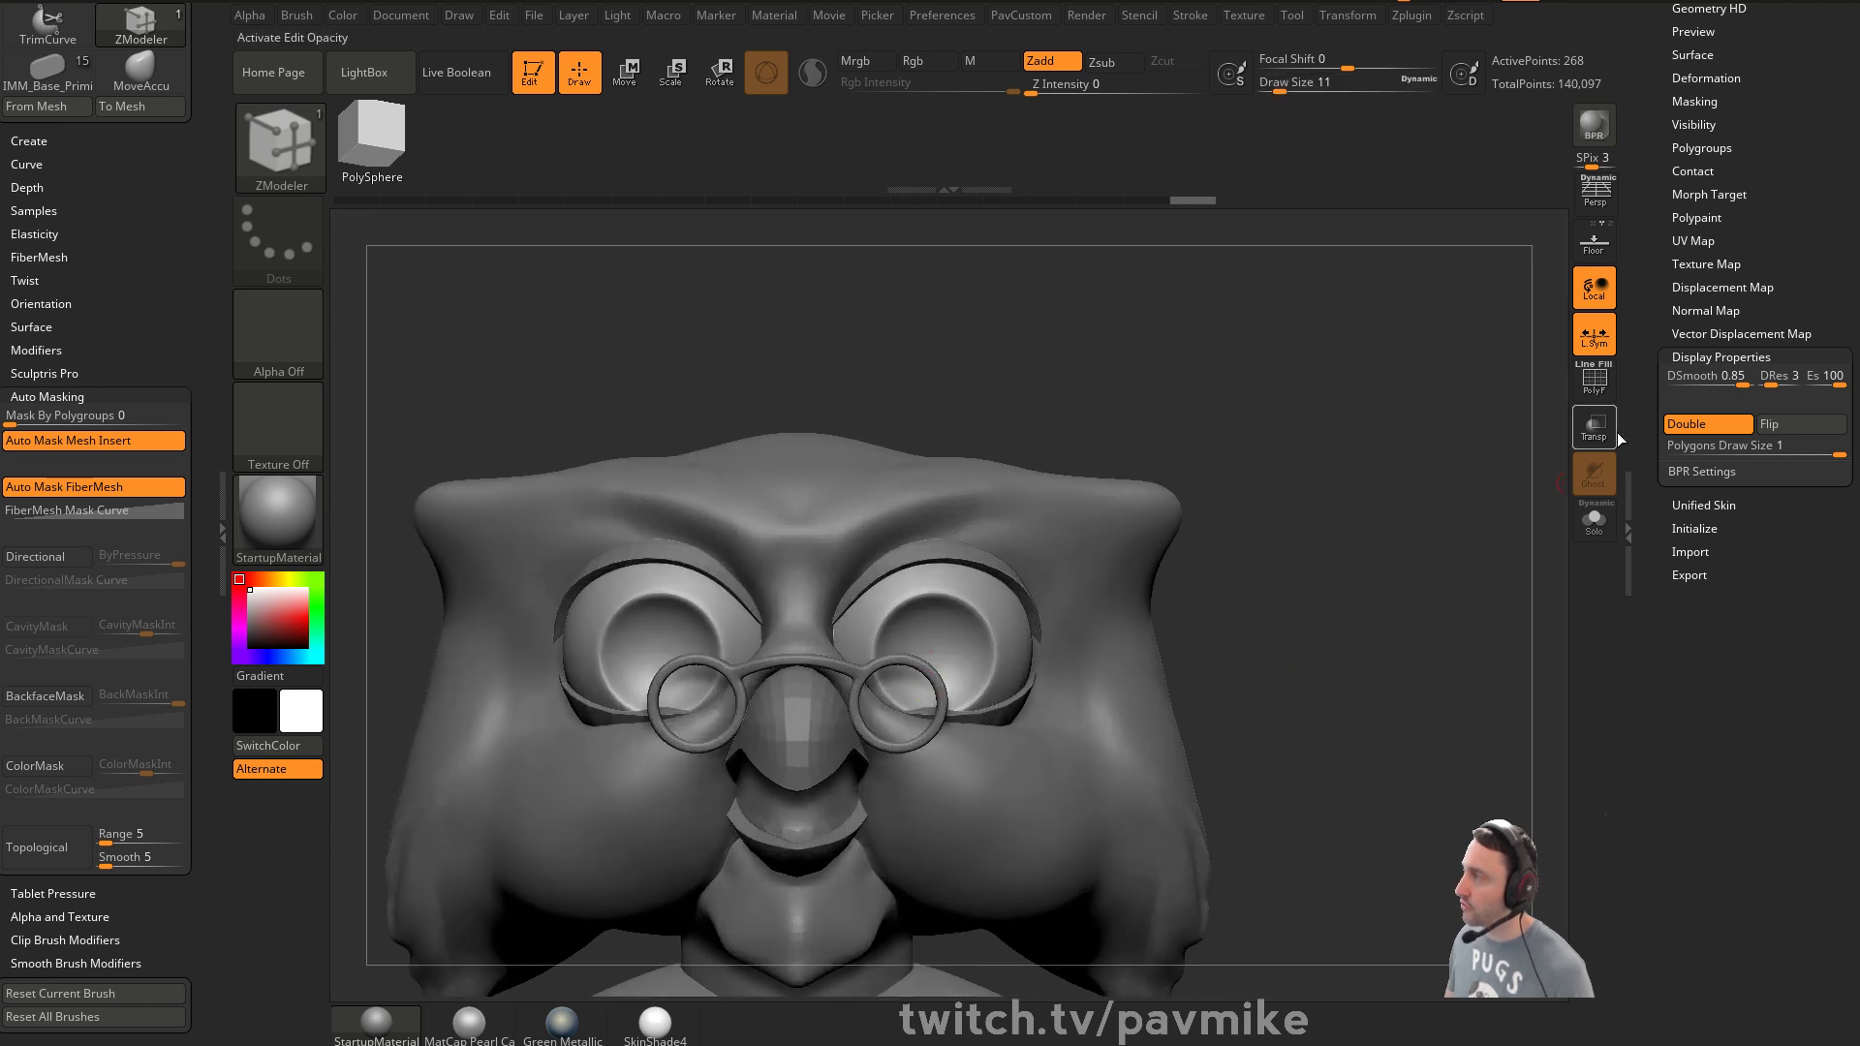
pyautogui.hotkey('shift', 'f')
pyautogui.moveTo(1354, 457); pyautogui.dragTo(1412, 515)
pyautogui.press('ctrl')
pyautogui.hotkey('shift', 'd')
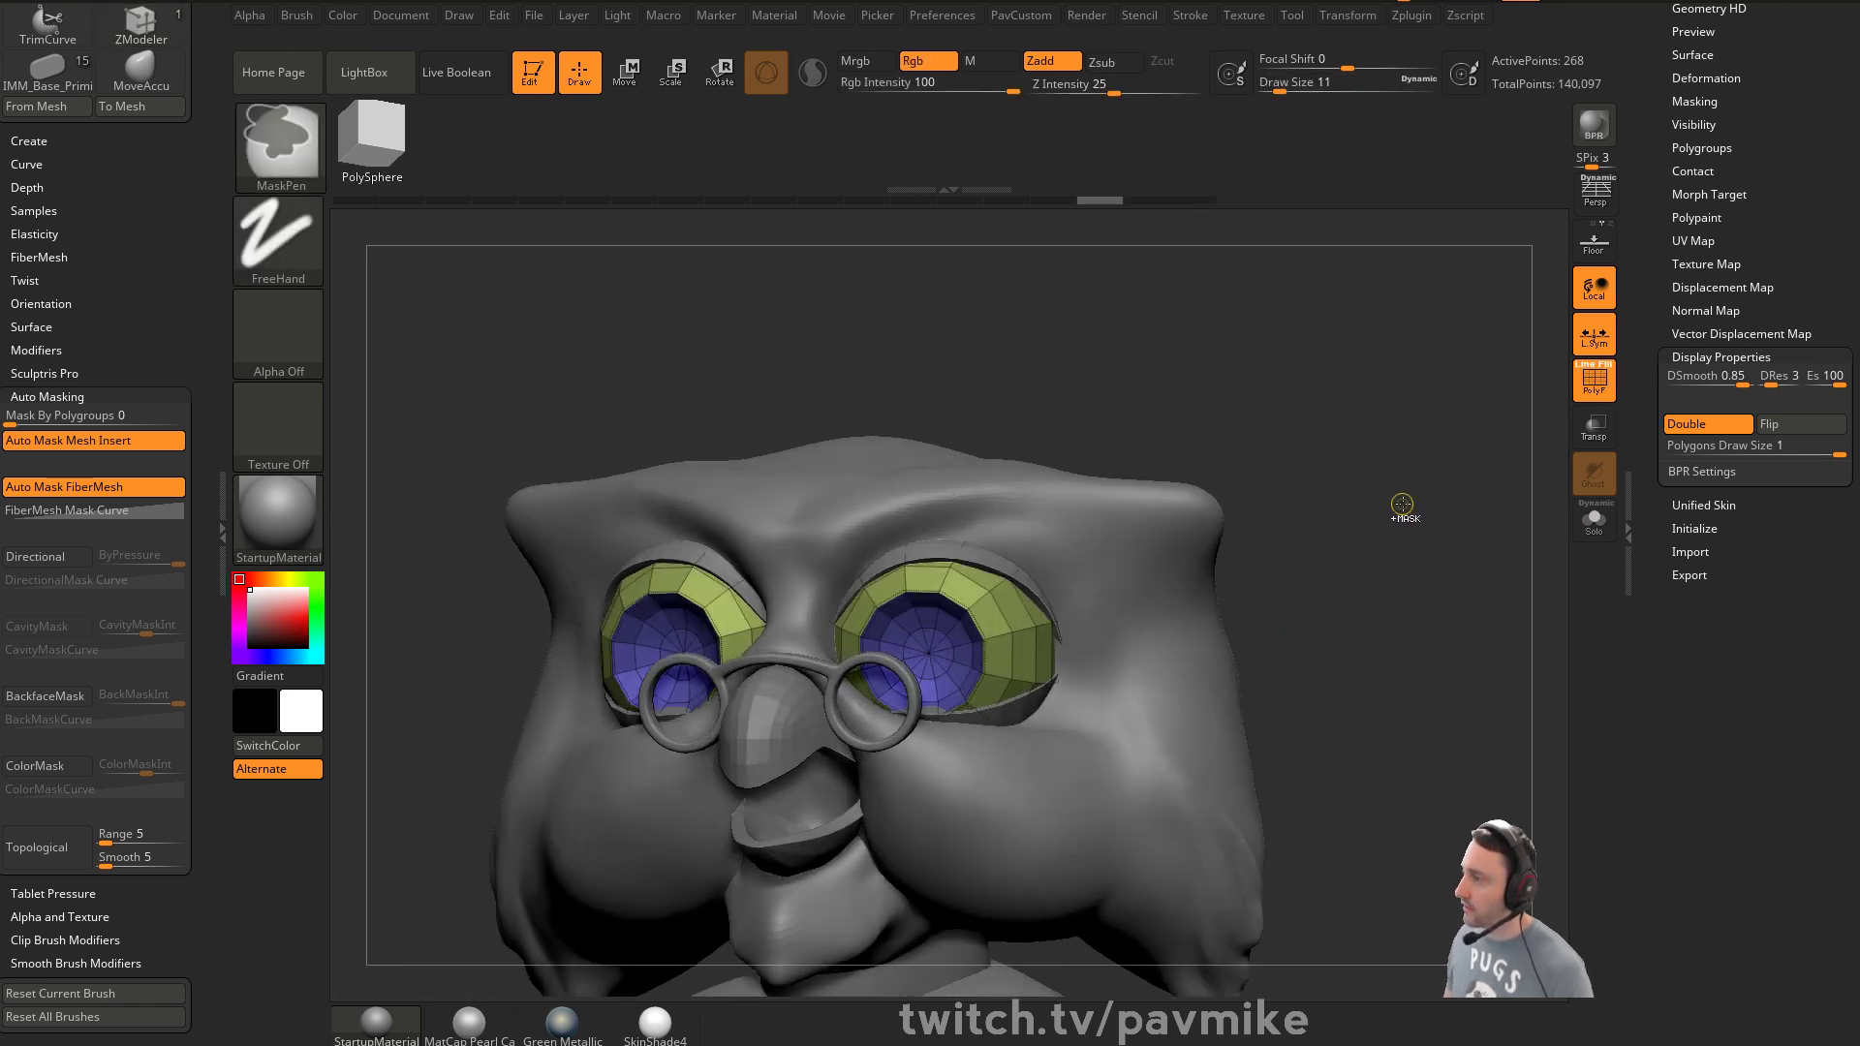
# Undo the recessed pupil edits back to the intact low-resolution eyeballs
pyautogui.hotkey('ctrl', 'z')
pyautogui.hotkey('ctrl', 'z')
pyautogui.hotkey('ctrl', 'z')
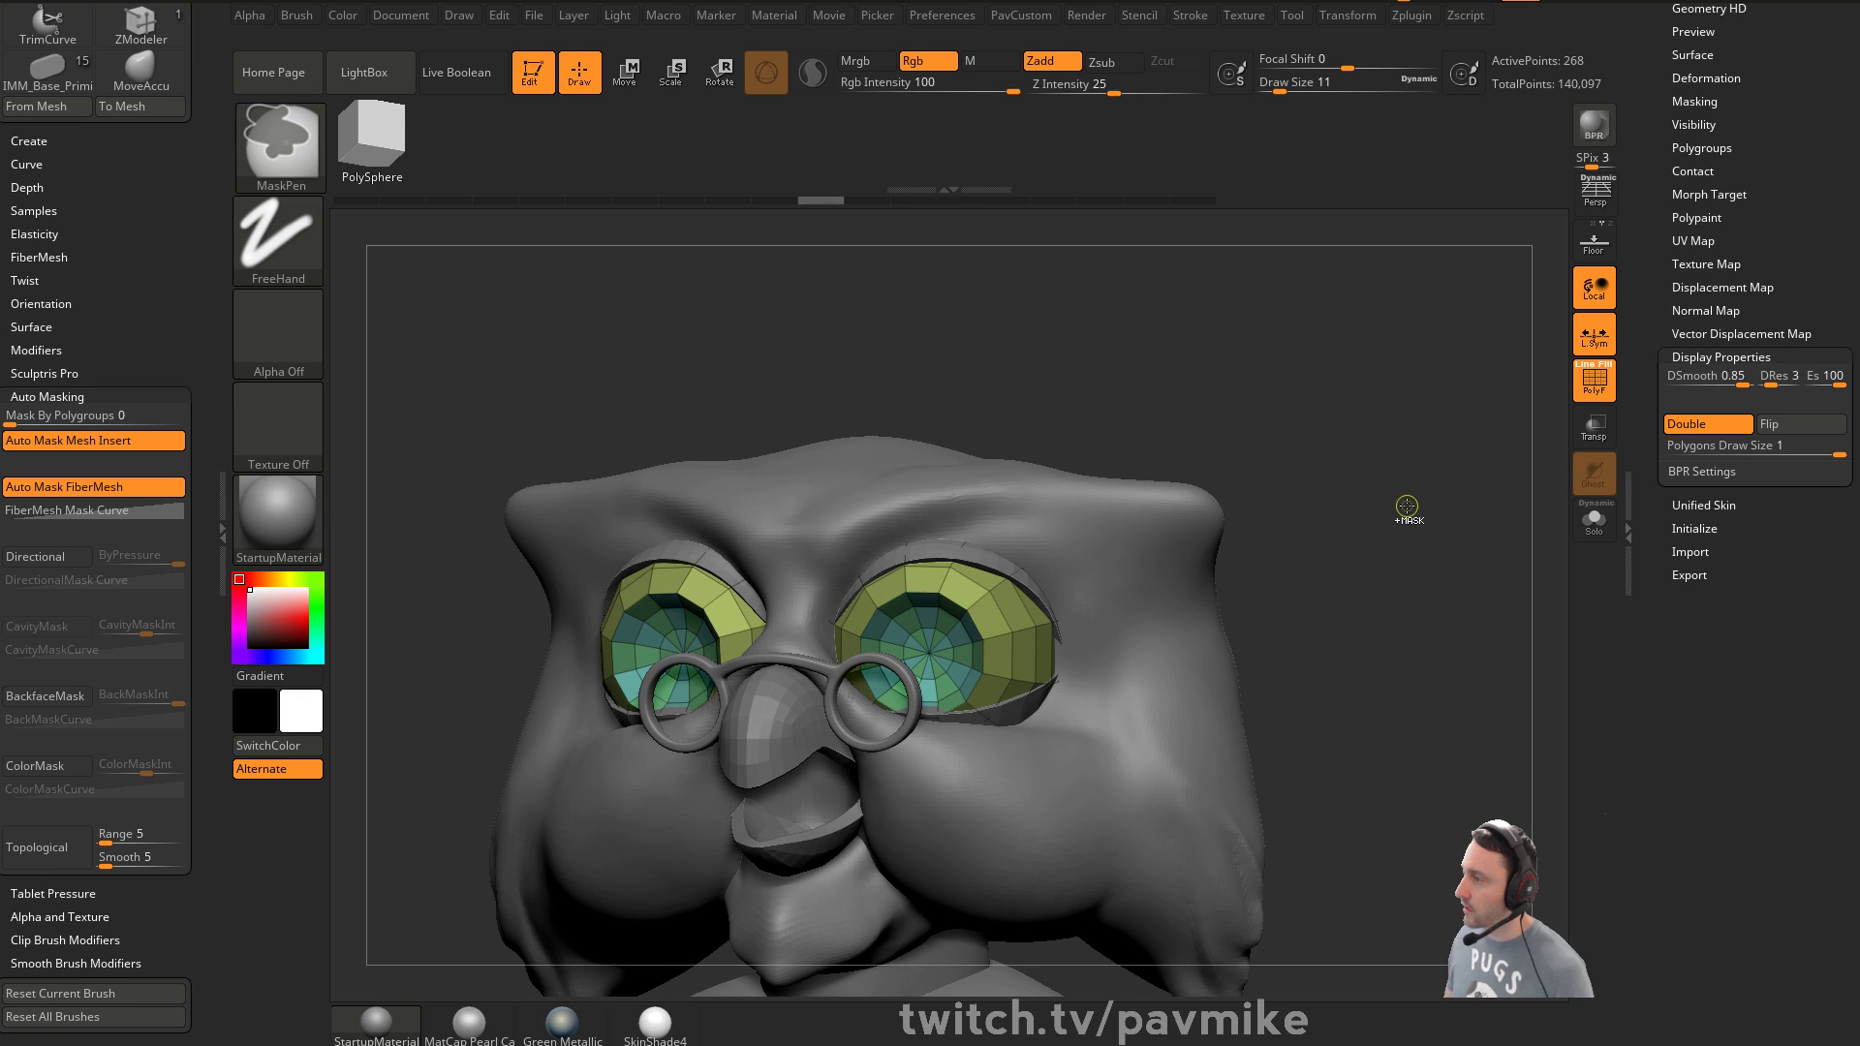
pyautogui.hotkey('ctrl', 'z')
pyautogui.hotkey('ctrl', 'z')
pyautogui.hotkey('ctrl', 'z')
pyautogui.hotkey('ctrl', 'z')
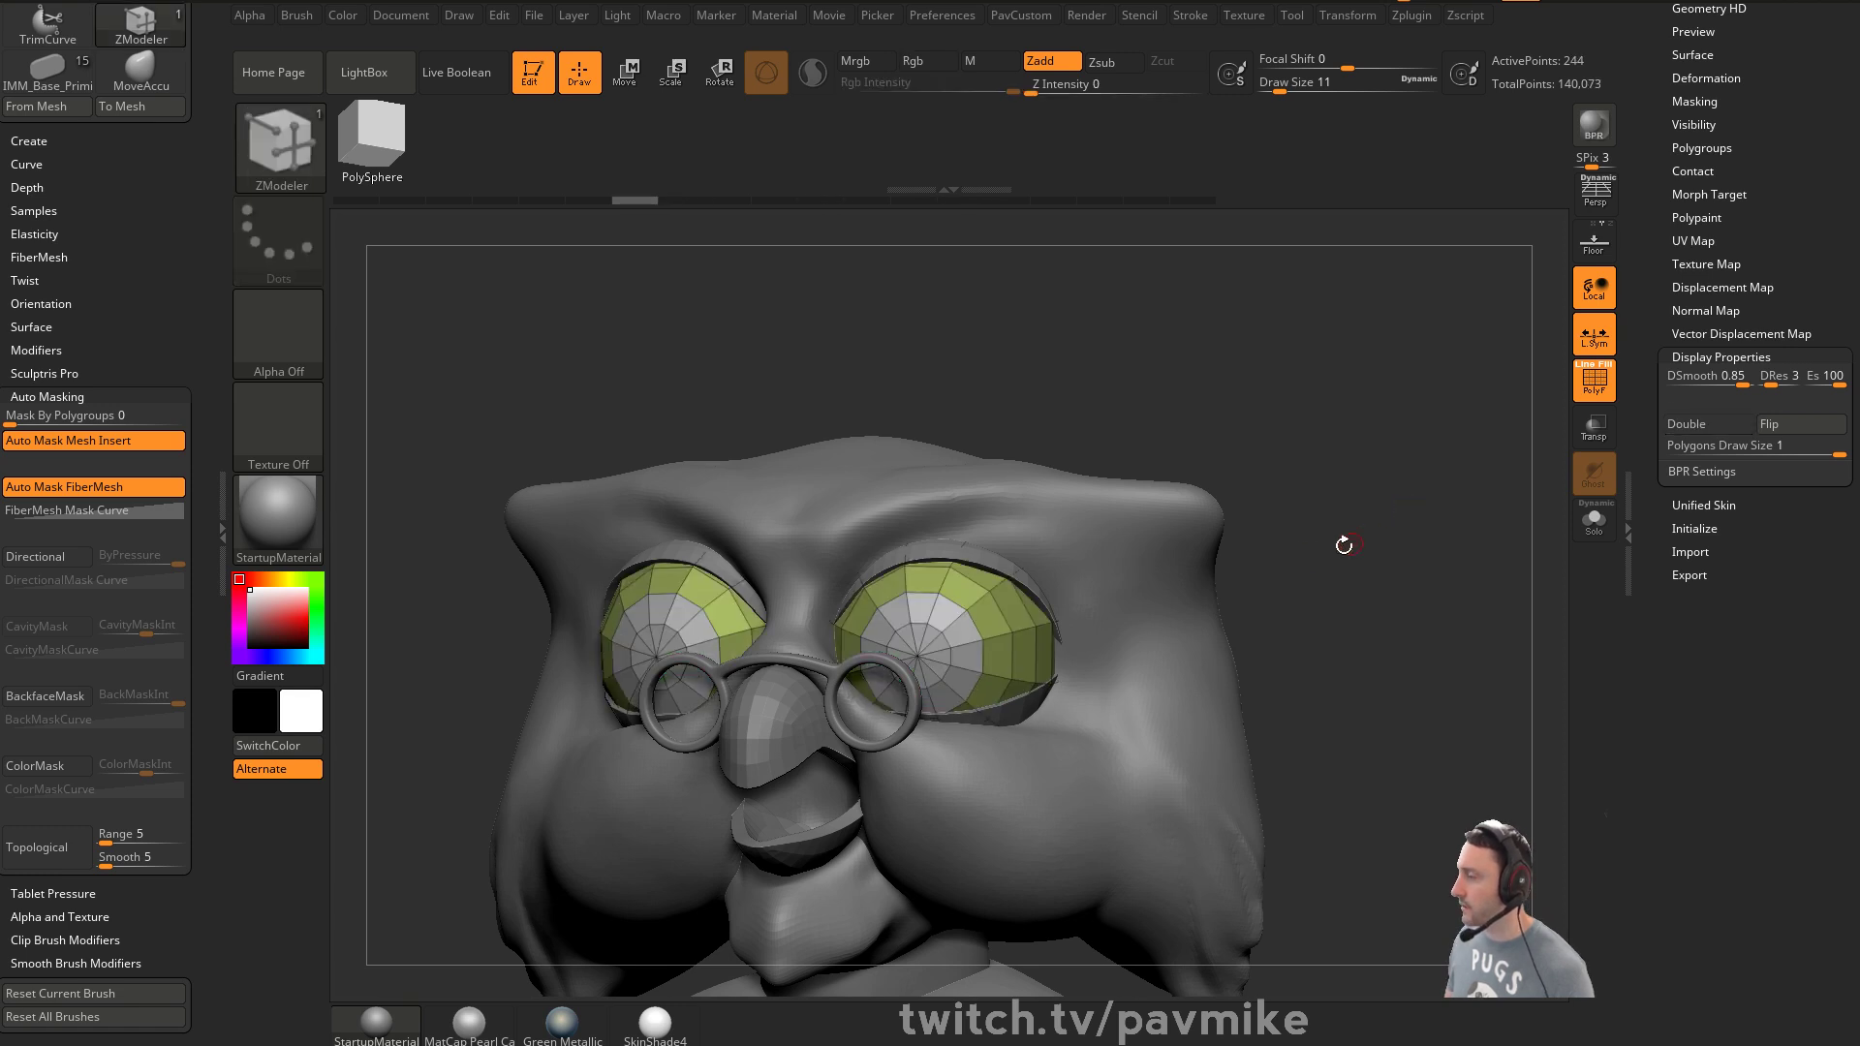
# Isolate the eyes, subdivide them one level with Smt enabled, and delete the lower subdivision level
pyautogui.press('d')
pyautogui.click(1589, 523)
pyautogui.hotkey('shift', 'd')
pyautogui.moveTo(1317, 507)
pyautogui.mouseDown()
pyautogui.moveTo(1256, 506)
pyautogui.moveTo(1351, 509)
pyautogui.moveTo(1275, 533)
pyautogui.moveTo(1143, 627)
pyautogui.moveTo(1179, 561)
pyautogui.mouseUp()
pyautogui.press('s')
pyautogui.press('s')
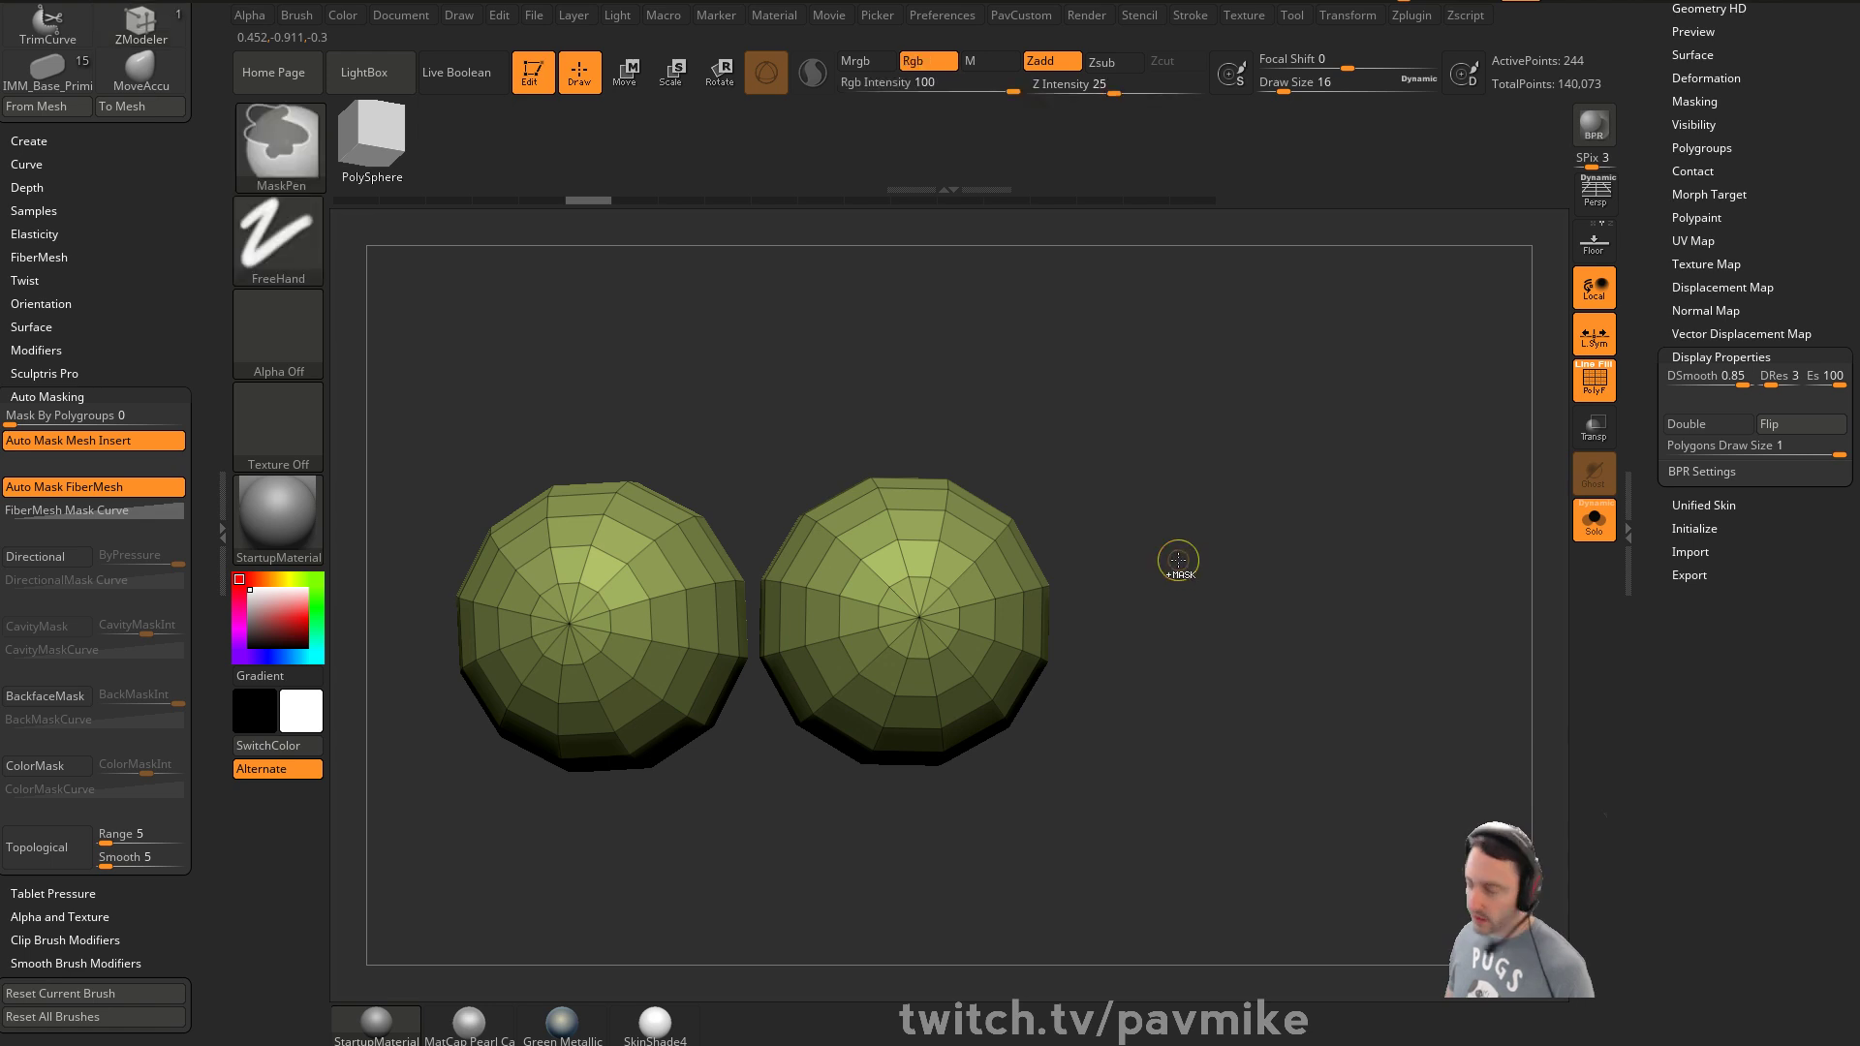
pyautogui.hotkey('ctrl', 'd')
pyautogui.moveTo(1647, 396); pyautogui.dragTo(1637, 621)
pyautogui.click(1682, 161)
pyautogui.moveTo(1245, 485)
pyautogui.mouseDown()
pyautogui.moveTo(1270, 523)
pyautogui.moveTo(1231, 521)
pyautogui.moveTo(1289, 515)
pyautogui.mouseUp()
# At draw size 17, mark a circular pupil area on each subdivided eye and delete it with the Polygroup All target
pyautogui.press('s')
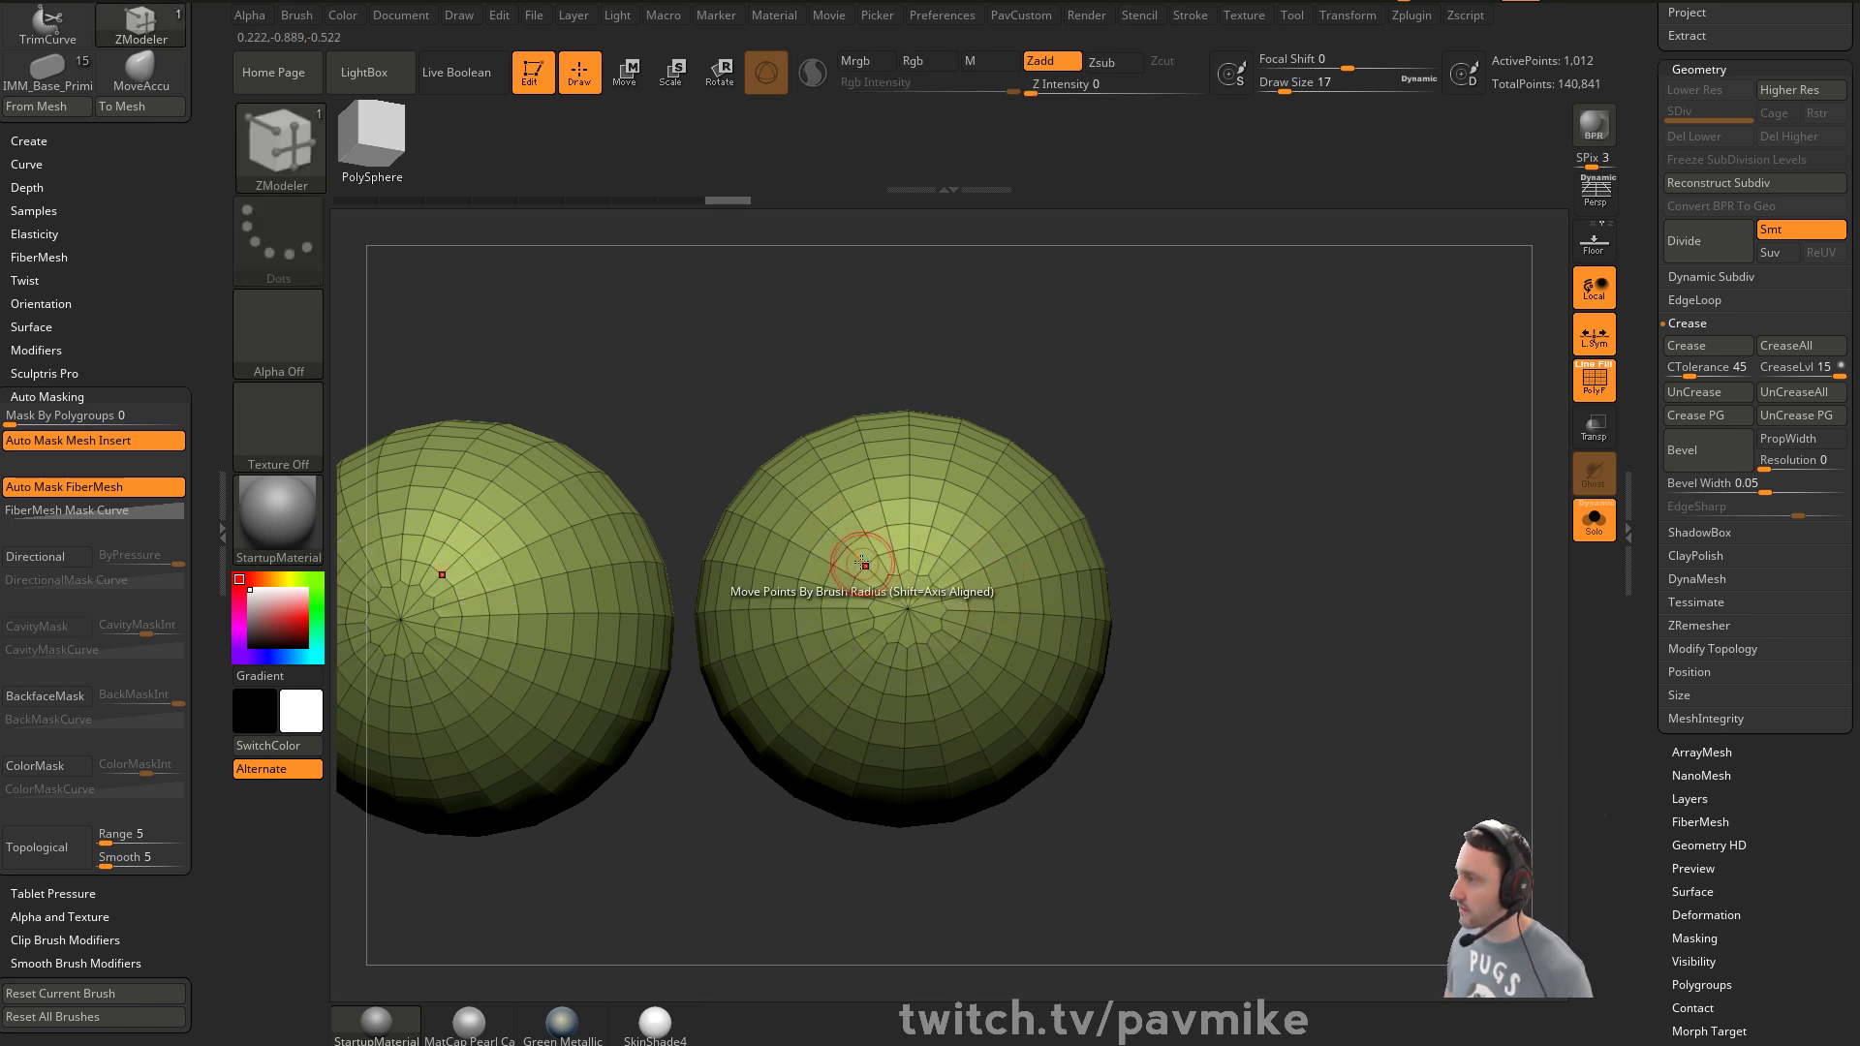
pyautogui.keyDown('alt'); pyautogui.moveTo(844, 579); pyautogui.dragTo(932, 672); pyautogui.keyUp('alt')
pyautogui.moveTo(927, 538); pyautogui.dragTo(947, 597)
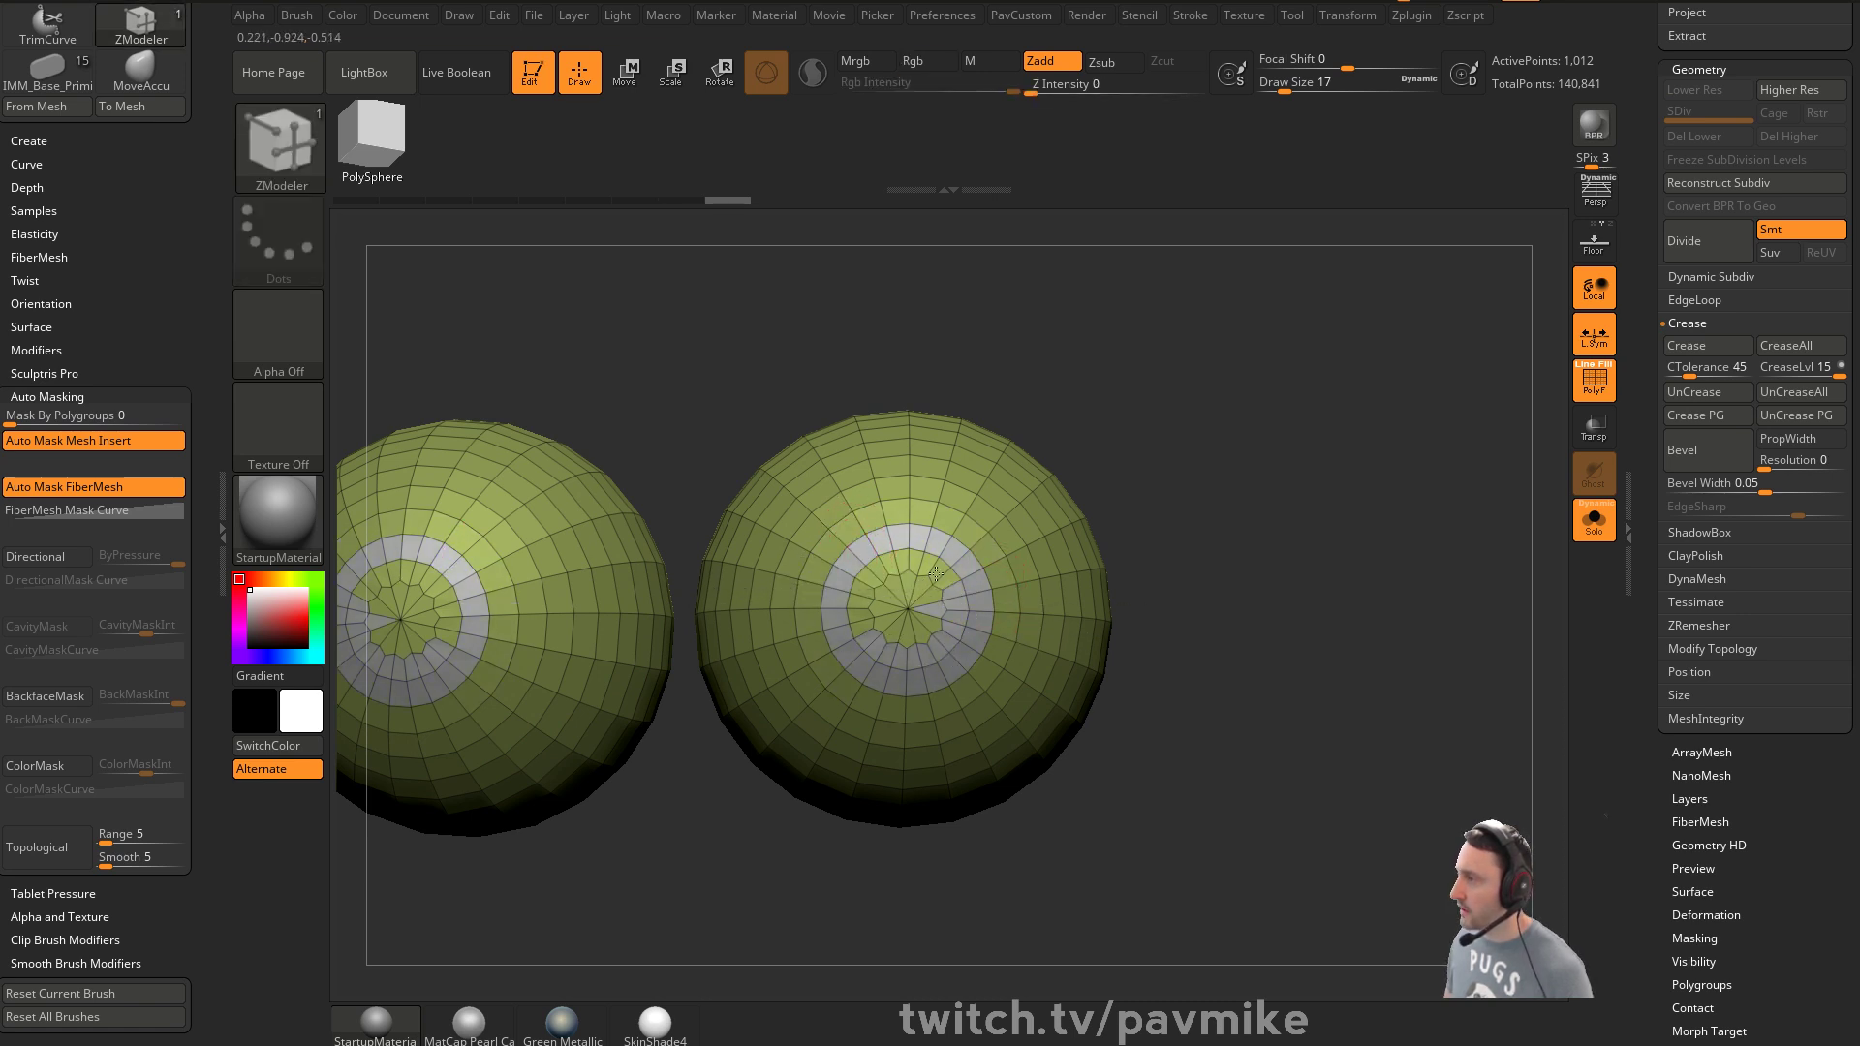
pyautogui.moveTo(1172, 474); pyautogui.dragTo(1124, 502)
pyautogui.press('space')
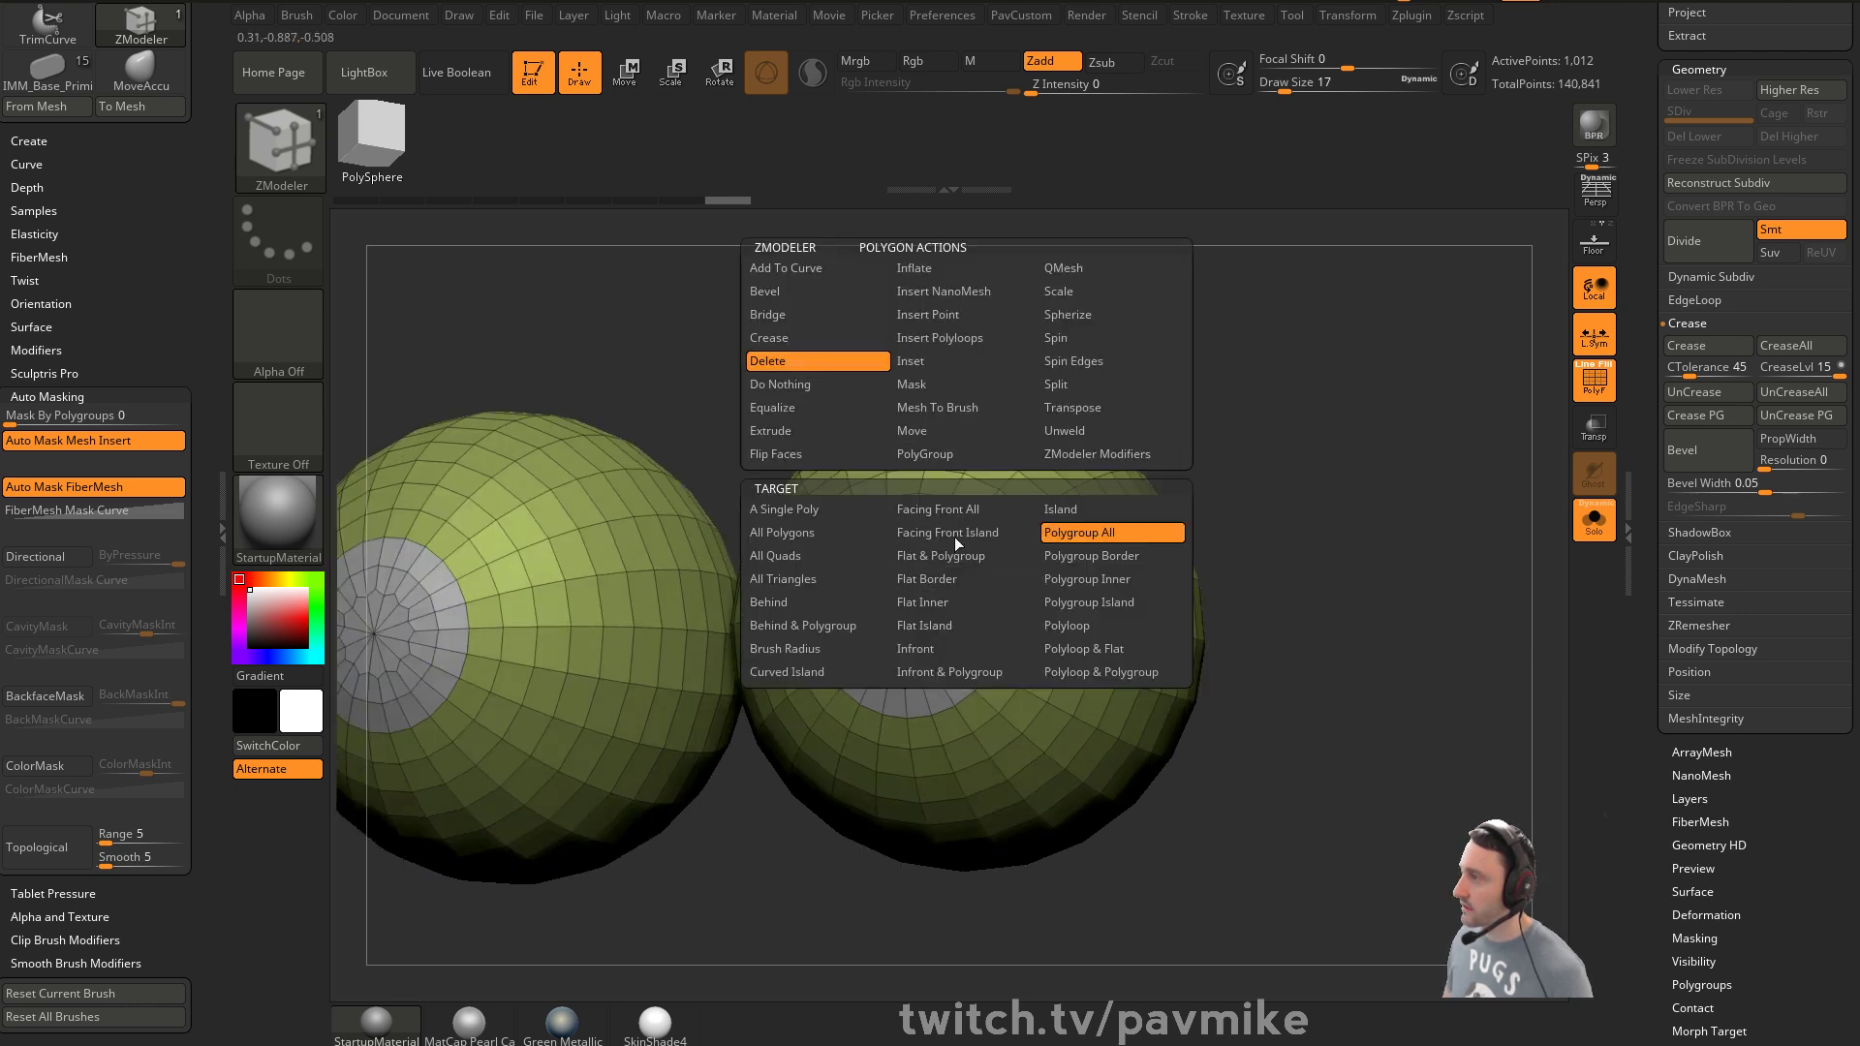
pyautogui.click(916, 524)
pyautogui.click(963, 553)
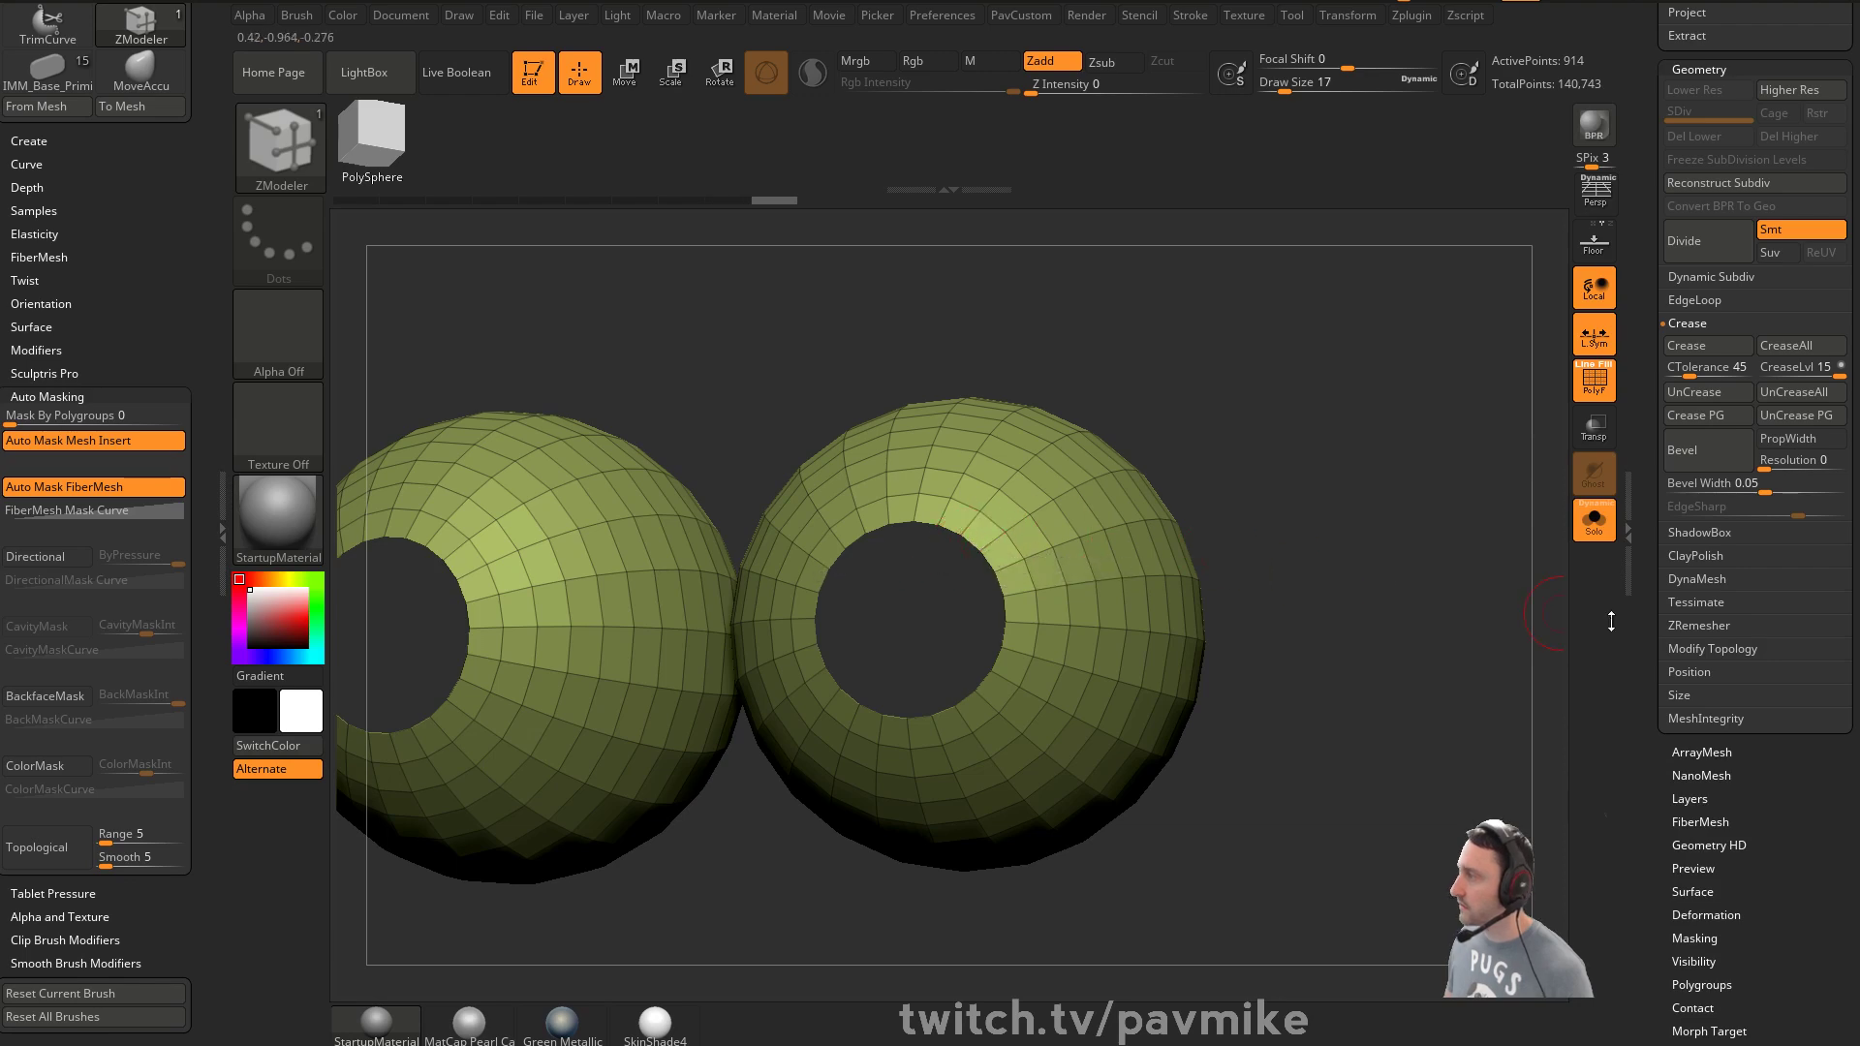
# Close each eye's pupil hole with a recessed cap using the Close edge action and Convex Hole target, flipping the displayed faces for the operation
pyautogui.scroll(-5, 1737, 577)
pyautogui.click(1779, 544)
pyautogui.moveTo(1346, 465); pyautogui.dragTo(1095, 524)
pyautogui.press('space')
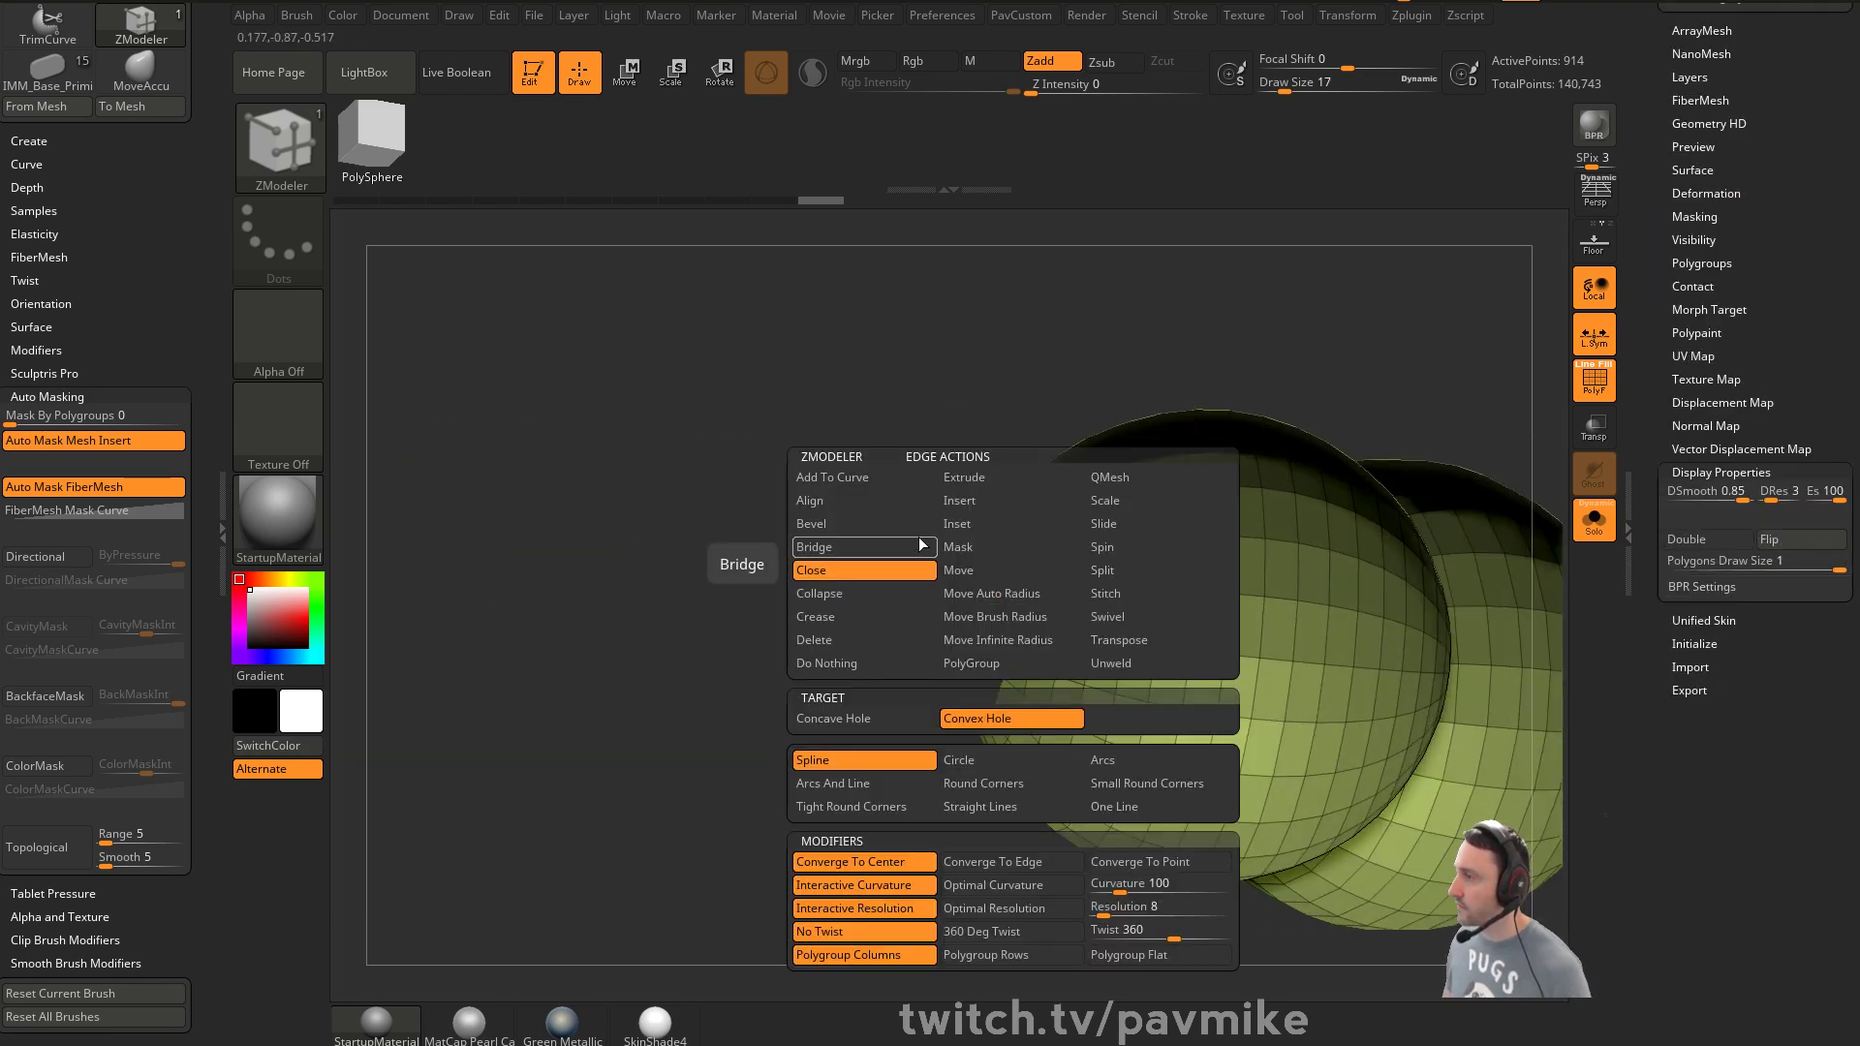
pyautogui.click(998, 718)
pyautogui.moveTo(1014, 567); pyautogui.dragTo(1189, 514)
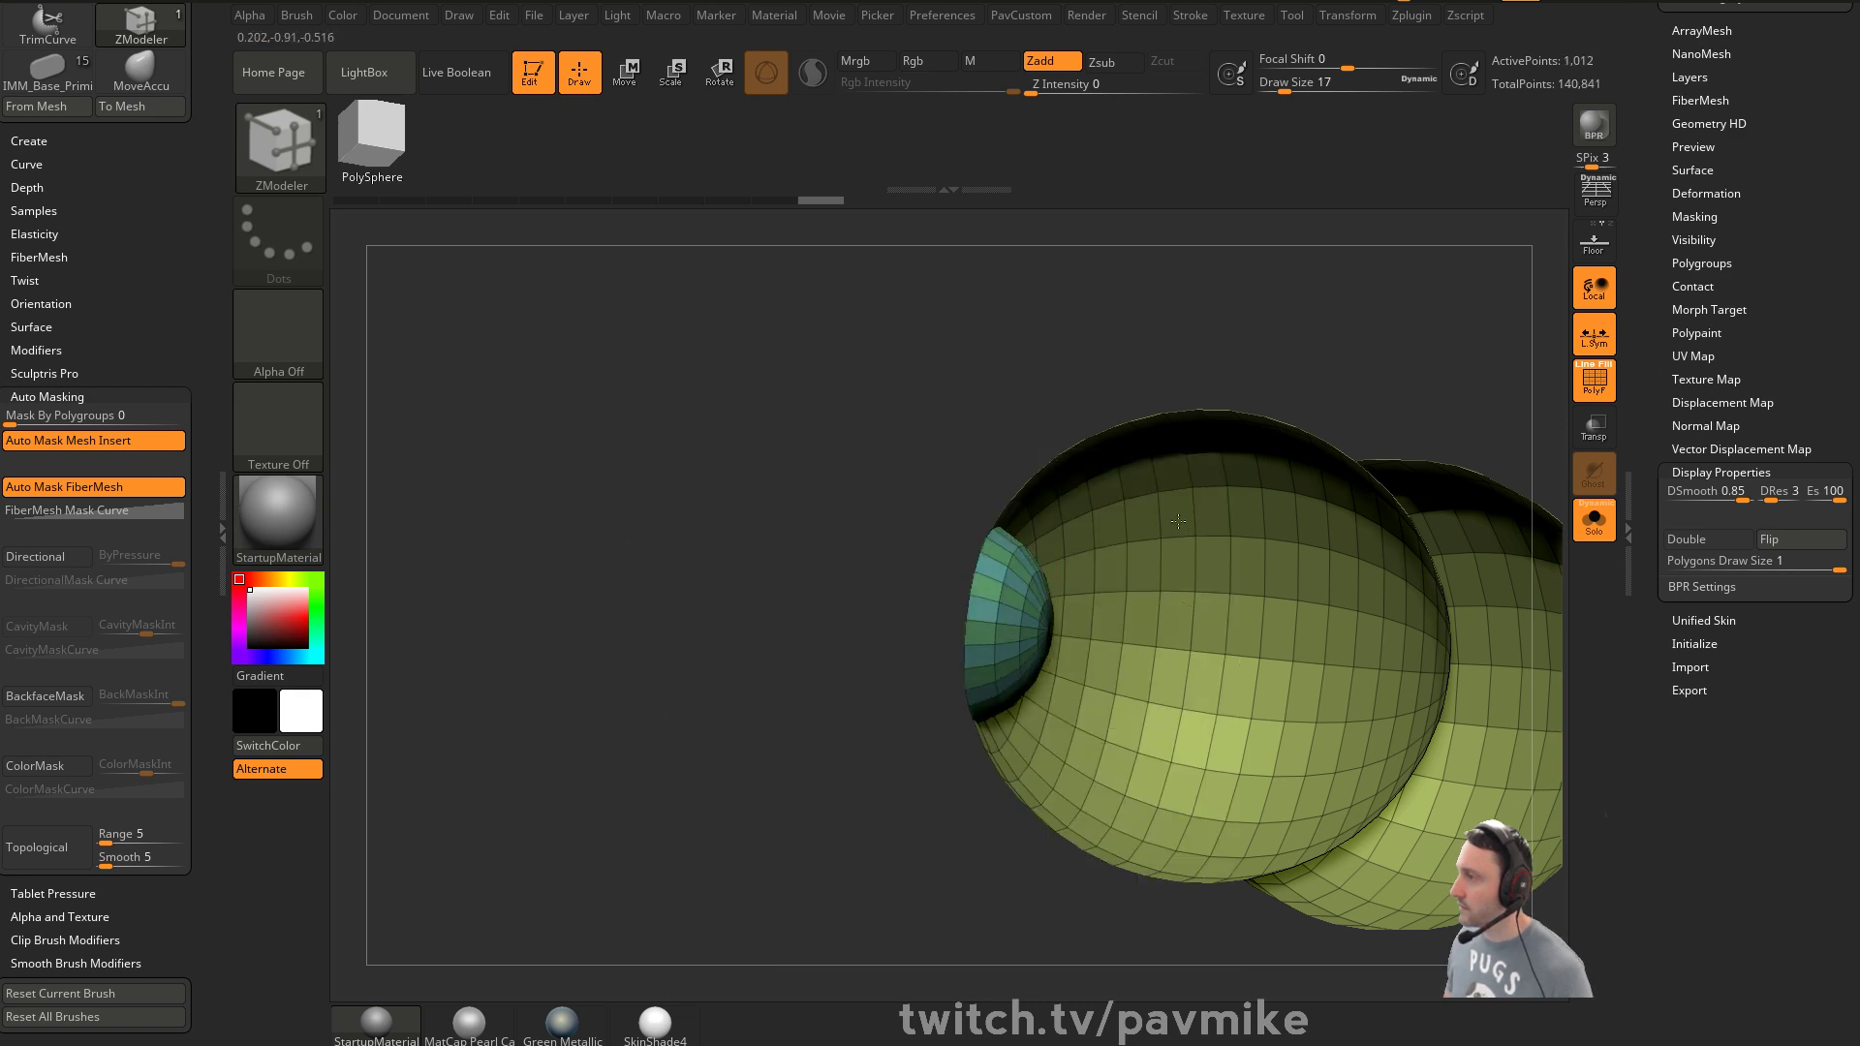
pyautogui.moveTo(938, 589); pyautogui.dragTo(1072, 613)
pyautogui.moveTo(1072, 612); pyautogui.dragTo(1153, 603, button='right')
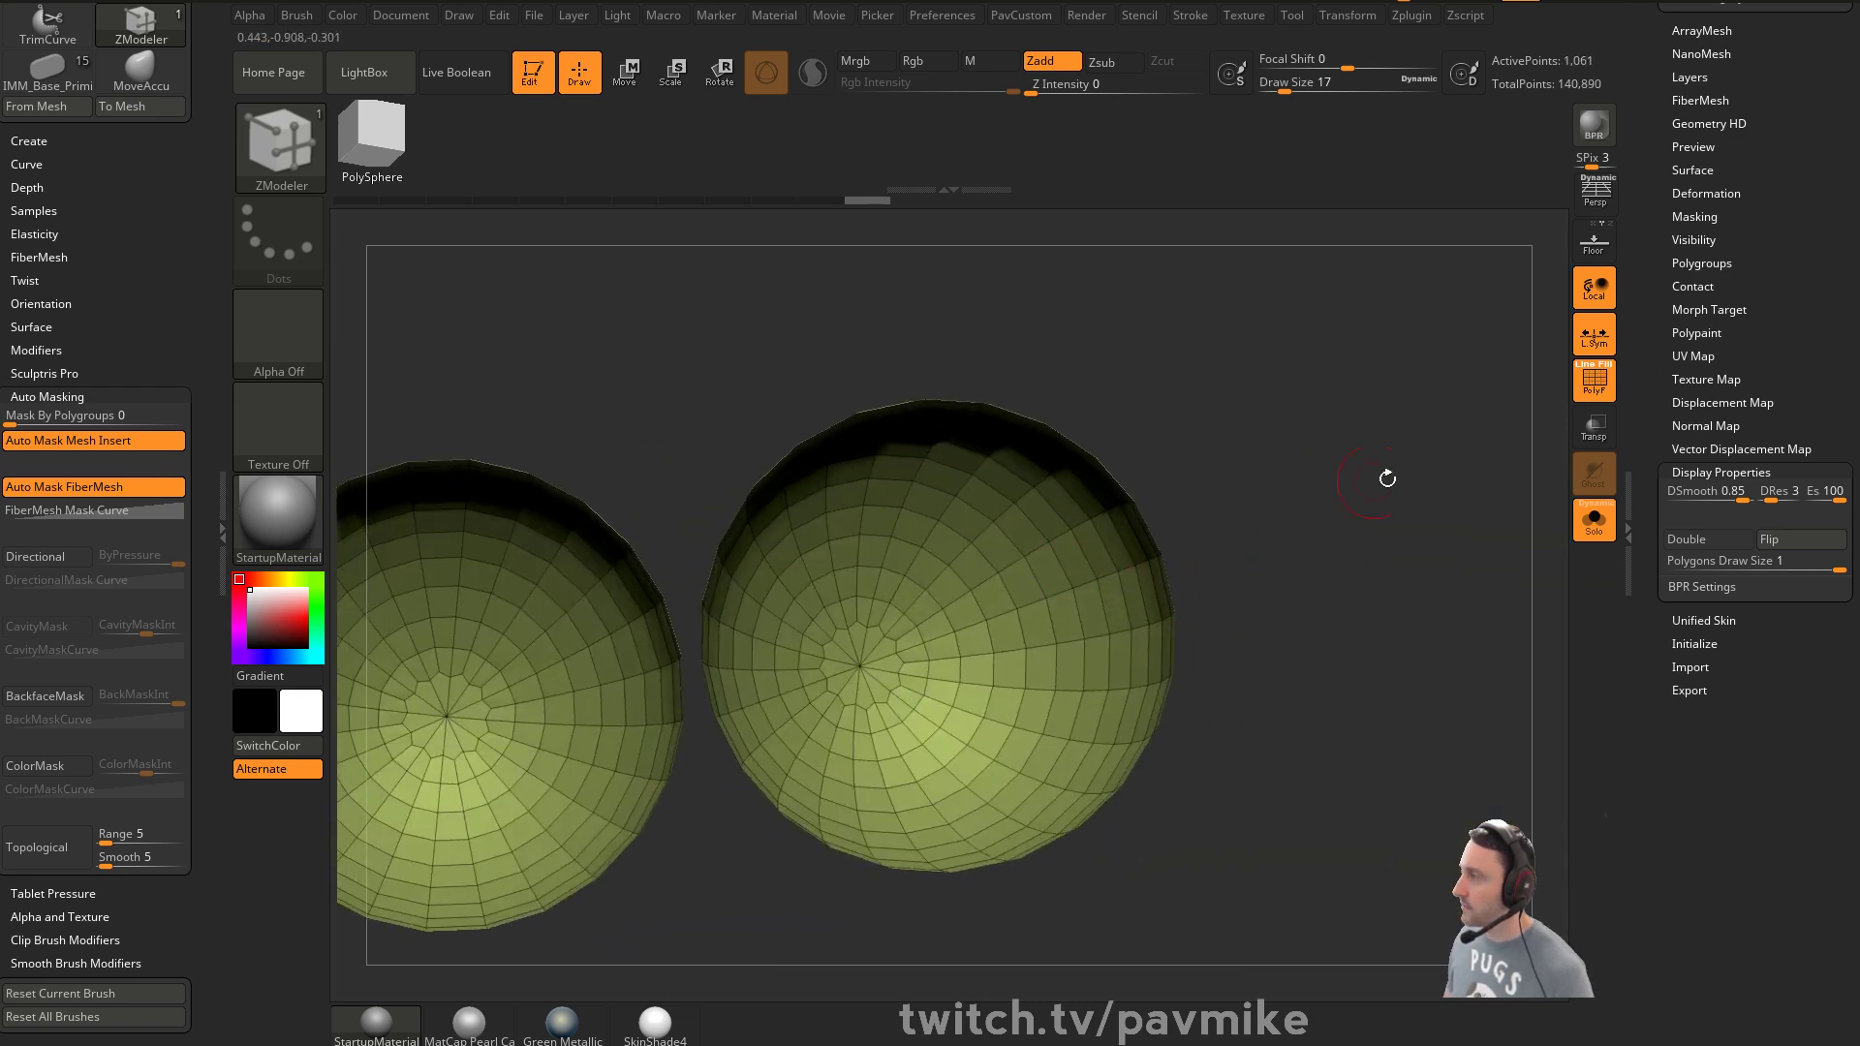
pyautogui.click(1790, 541)
# Give the recessed pupil caps their own polygroup and turn on dynamic subdivision for the eyes with crease level 1
pyautogui.keyDown('ctrl'); pyautogui.keyDown('shift'); pyautogui.click(986, 614); pyautogui.keyUp('shift'); pyautogui.keyUp('ctrl')
pyautogui.hotkey('ctrl', 'w')
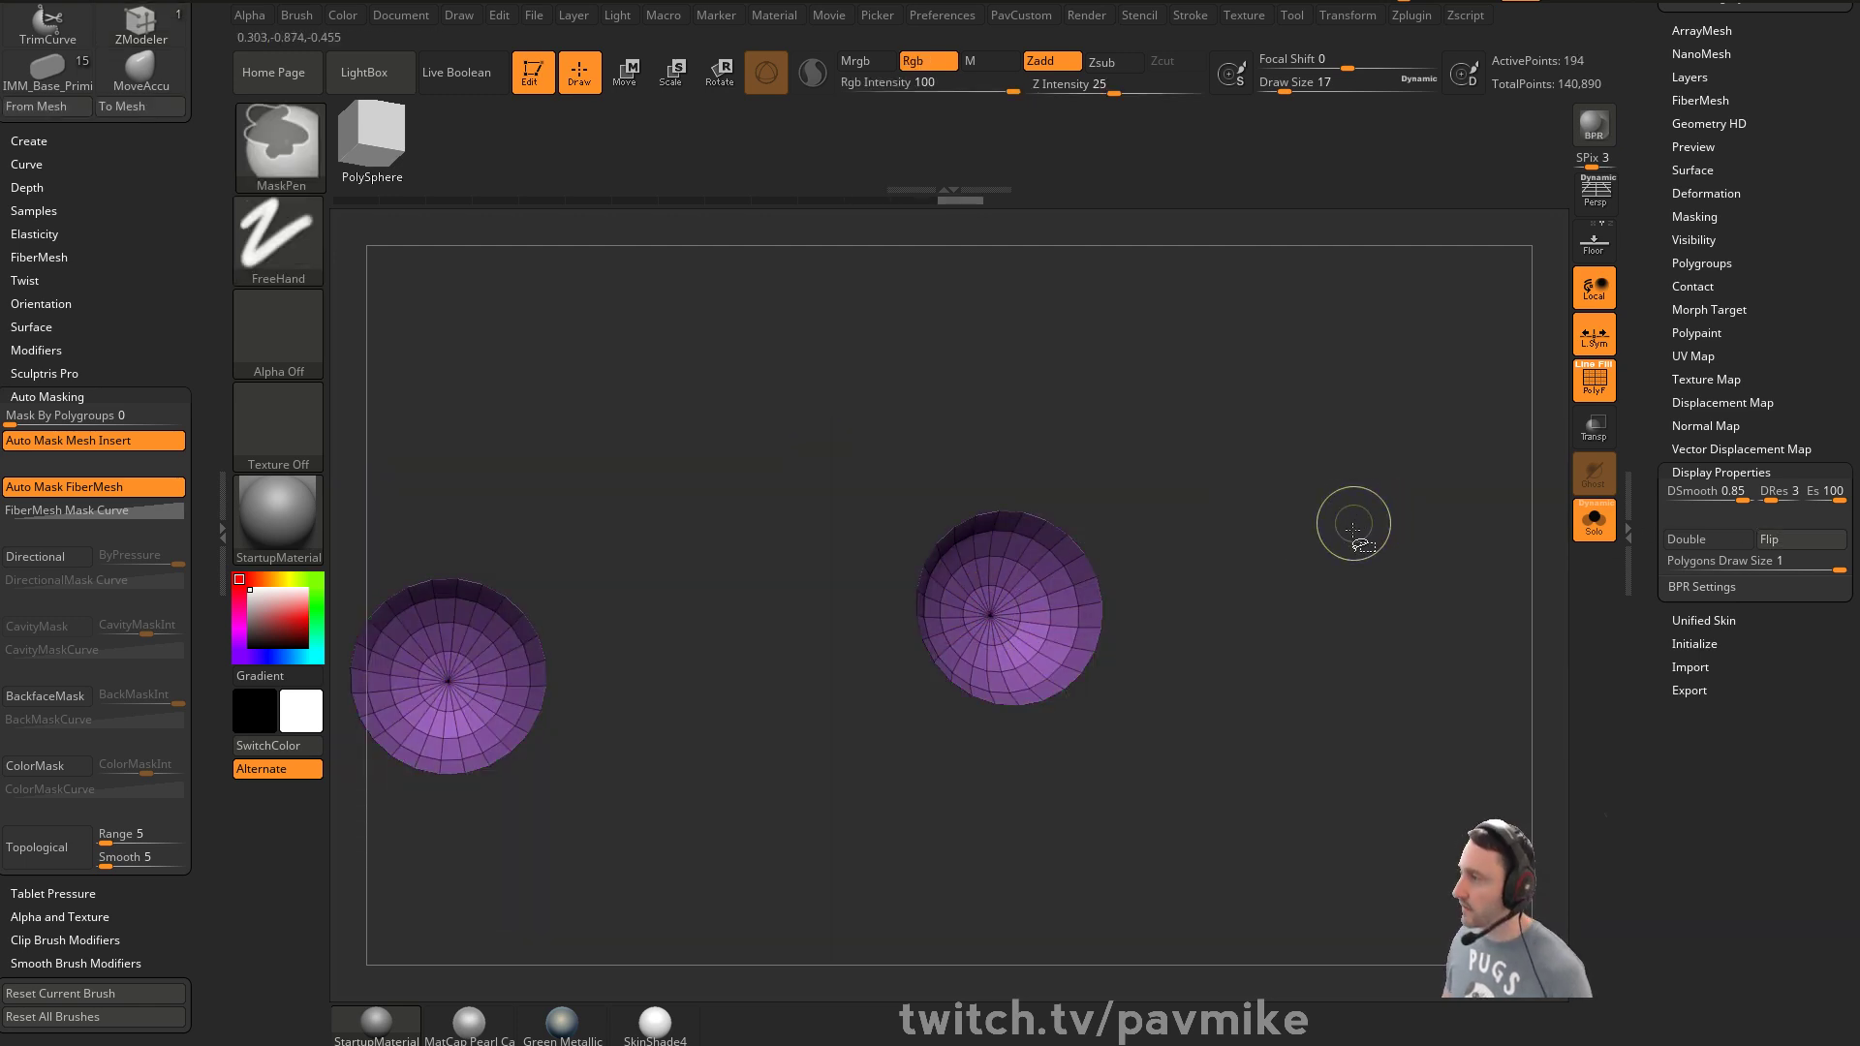
pyautogui.keyDown('ctrl'); pyautogui.keyDown('shift'); pyautogui.click(1341, 520); pyautogui.keyUp('shift'); pyautogui.keyUp('ctrl')
pyautogui.press('2')
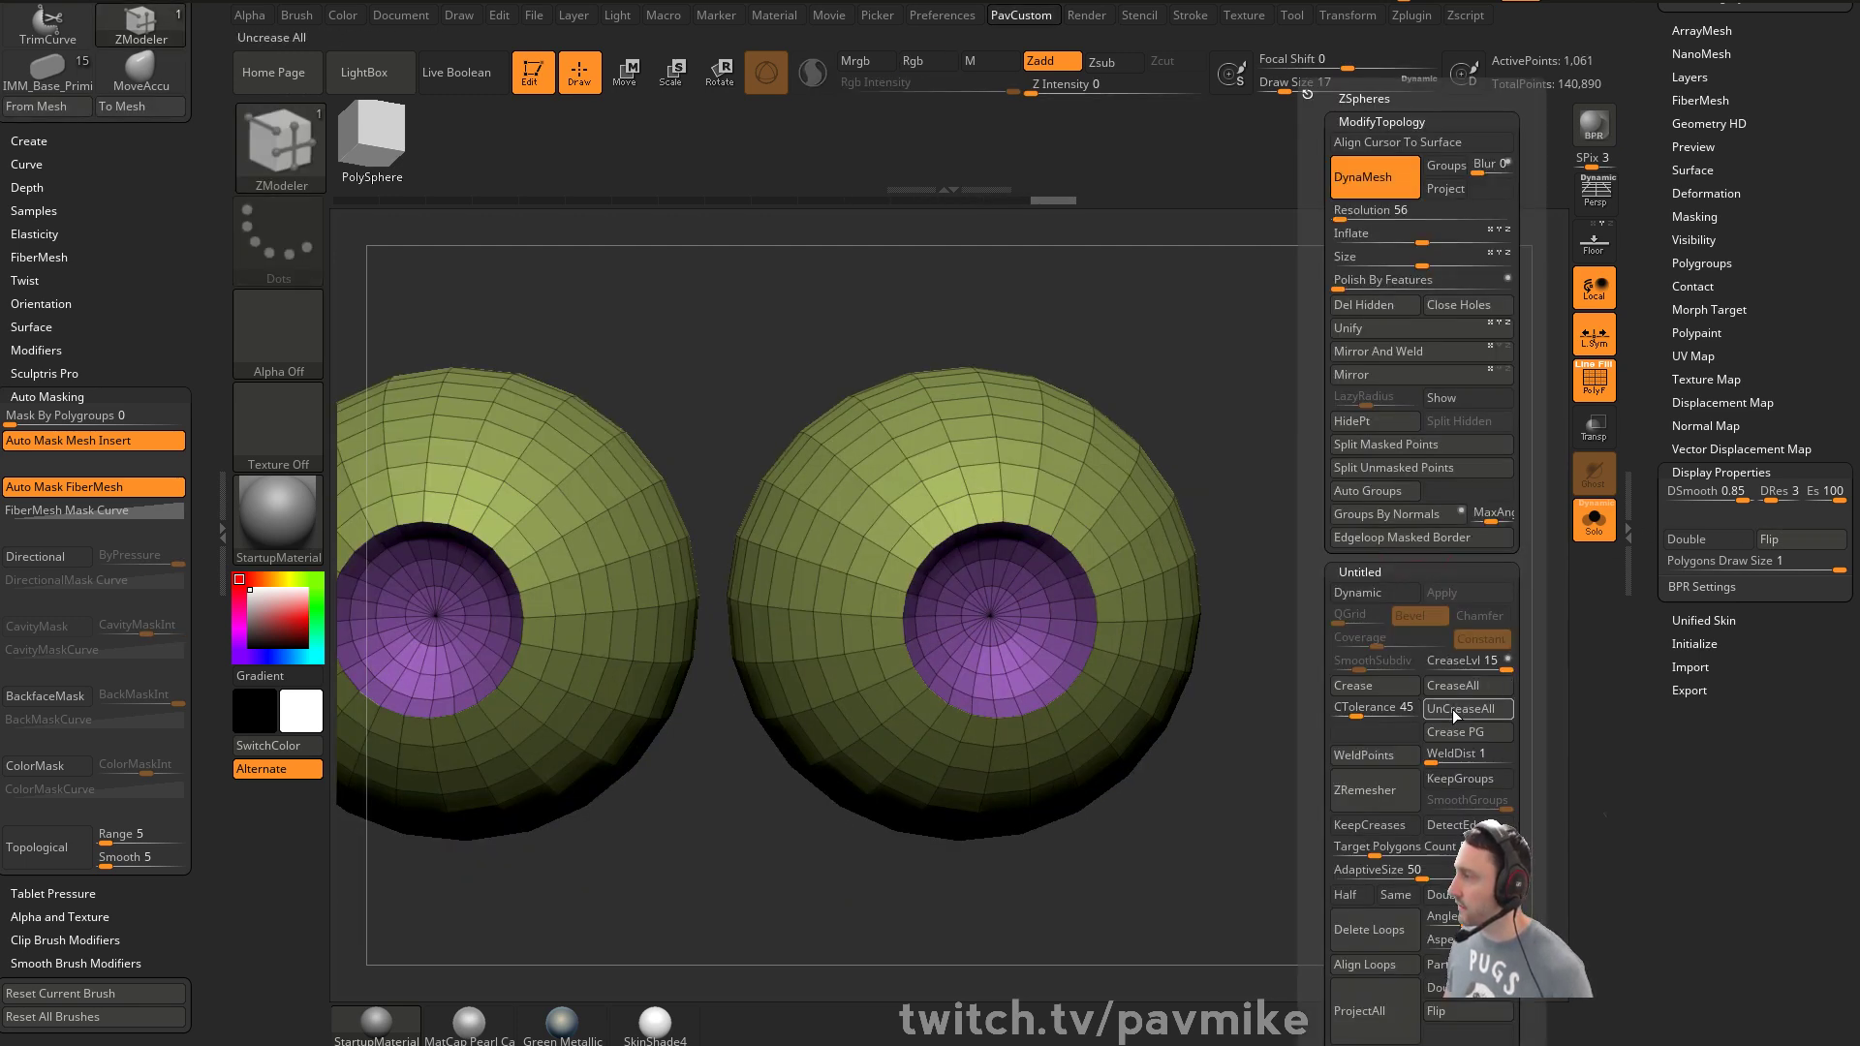
pyautogui.click(1364, 593)
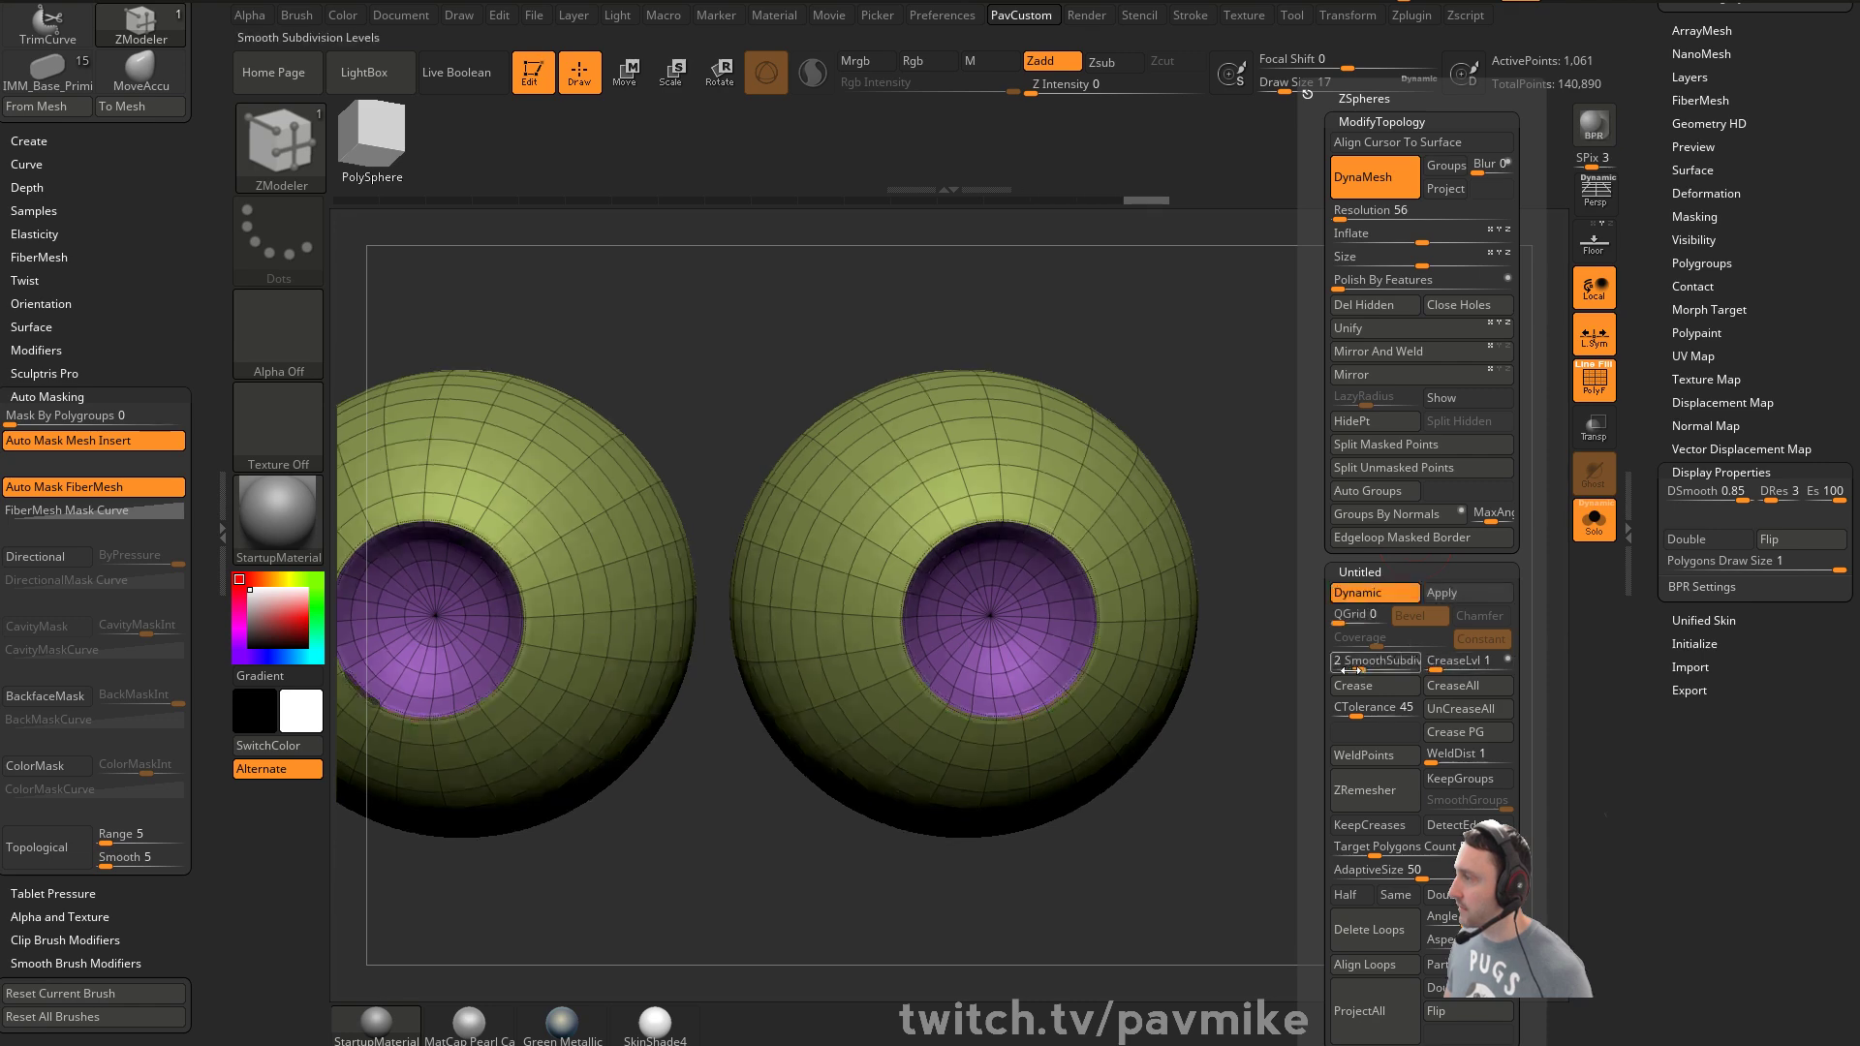
pyautogui.keyDown('ctrl'); pyautogui.moveTo(1295, 578); pyautogui.dragTo(1342, 528, button='right'); pyautogui.keyUp('ctrl')
# Show the whole owl without transparency or polyframe and examine the recessed pupils behind the glasses
pyautogui.click(1582, 520)
pyautogui.click(1594, 426)
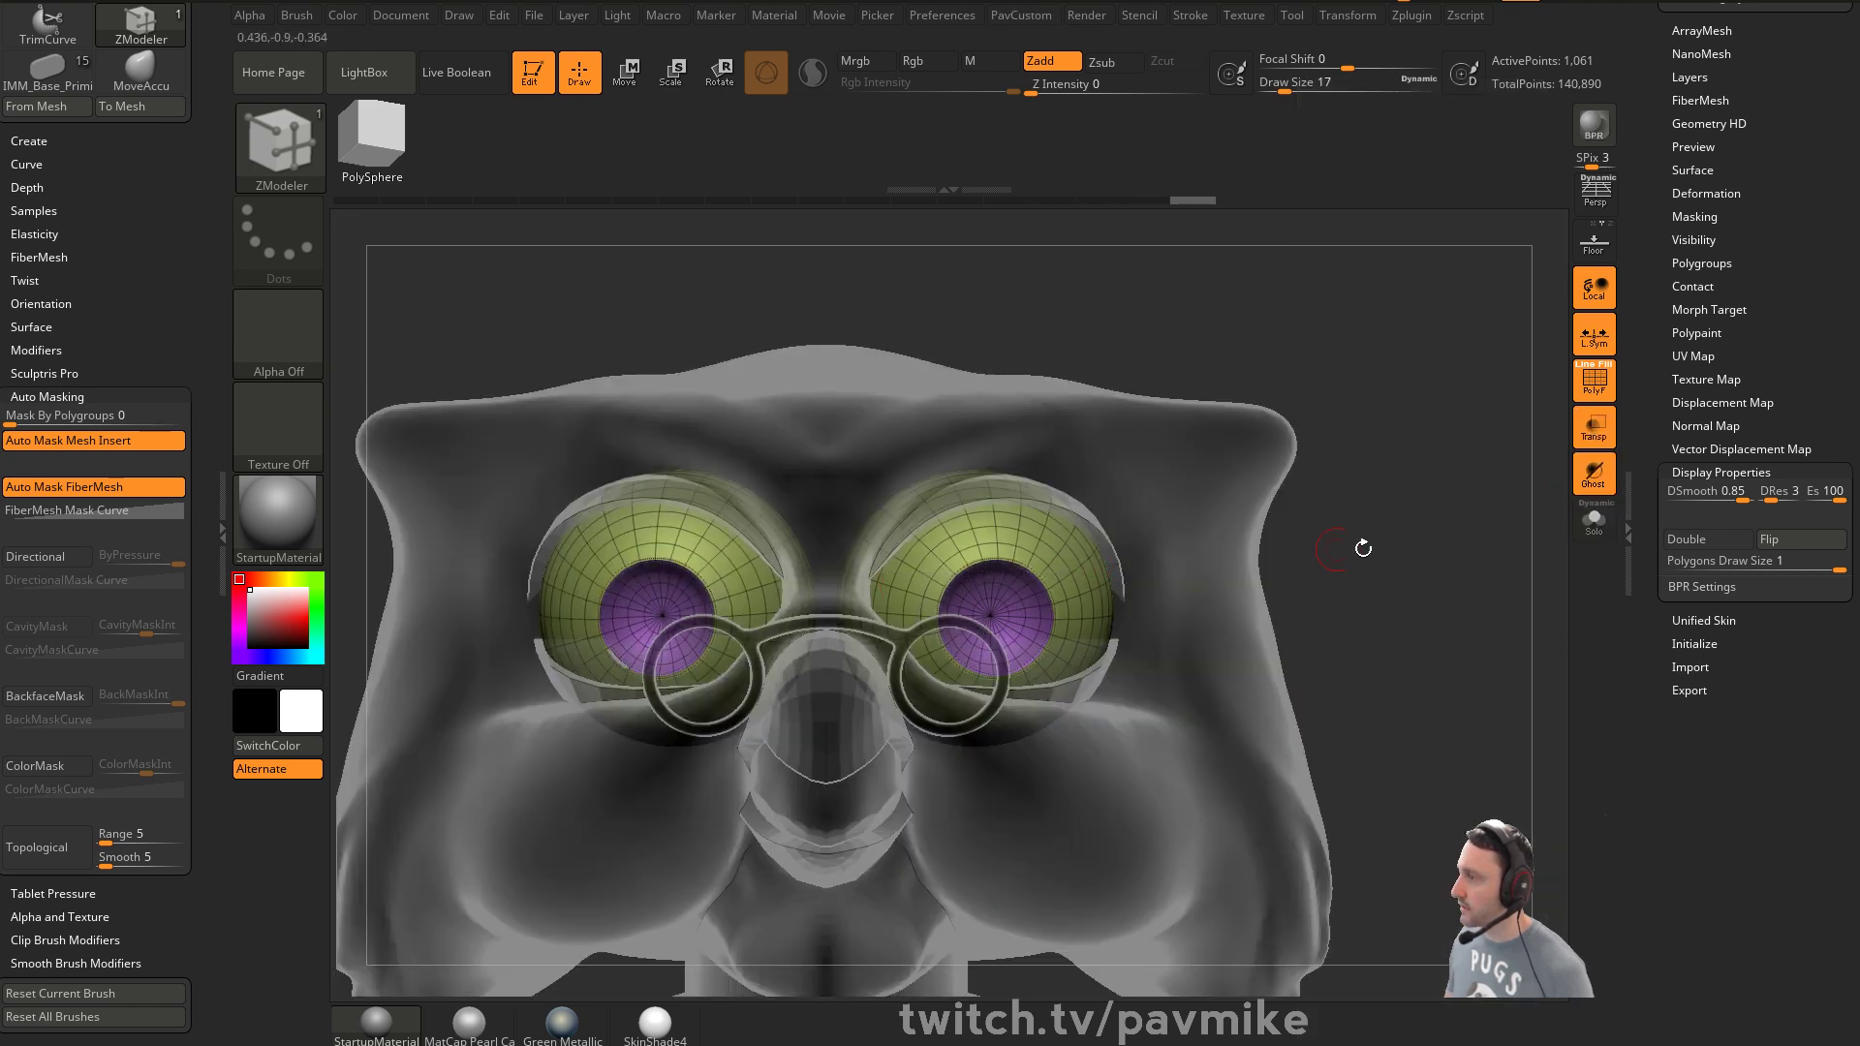
pyautogui.click(1594, 380)
pyautogui.press('f')
pyautogui.moveTo(1288, 490)
pyautogui.mouseDown()
pyautogui.moveTo(1398, 506)
pyautogui.moveTo(1308, 479)
pyautogui.mouseUp()
pyautogui.click(1594, 427)
pyautogui.press('f')
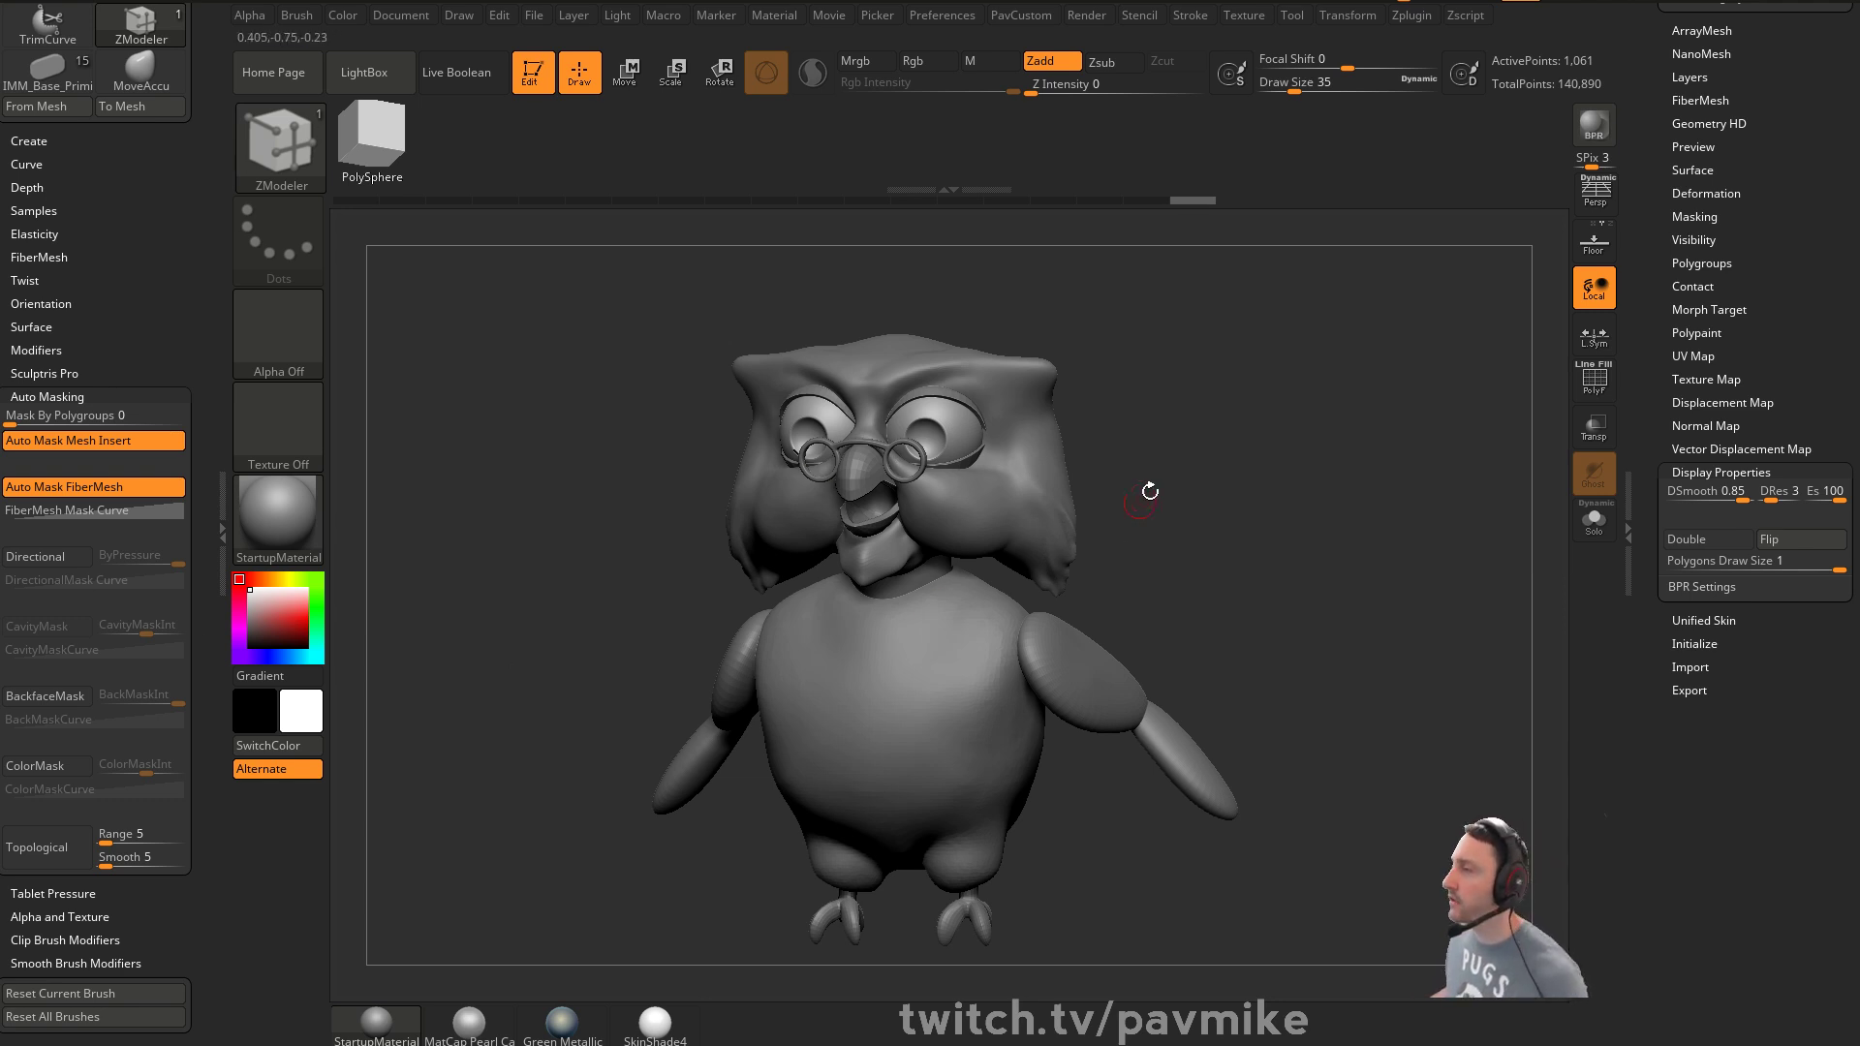
# Switch out of 3D editing, clear the canvas, and draw a Cylinder3D converted to an editable PolyMesh3D
pyautogui.click(534, 74)
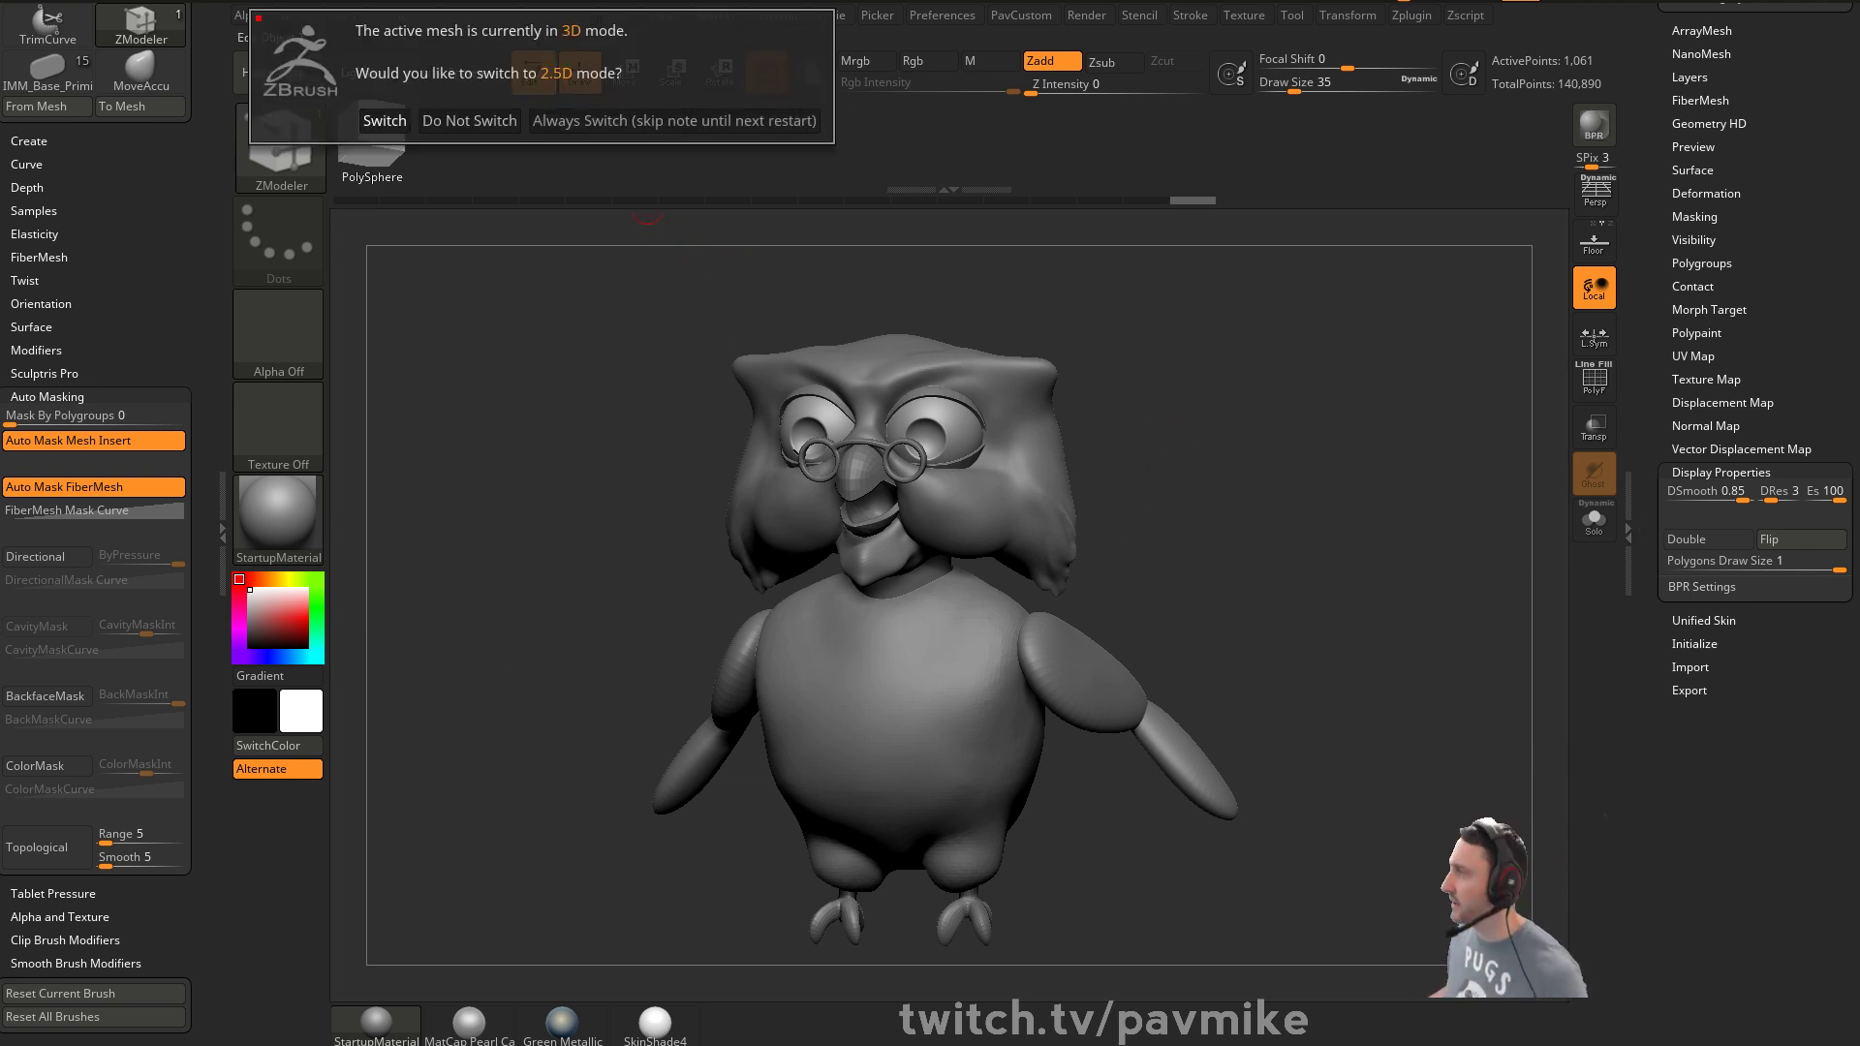
pyautogui.click(642, 122)
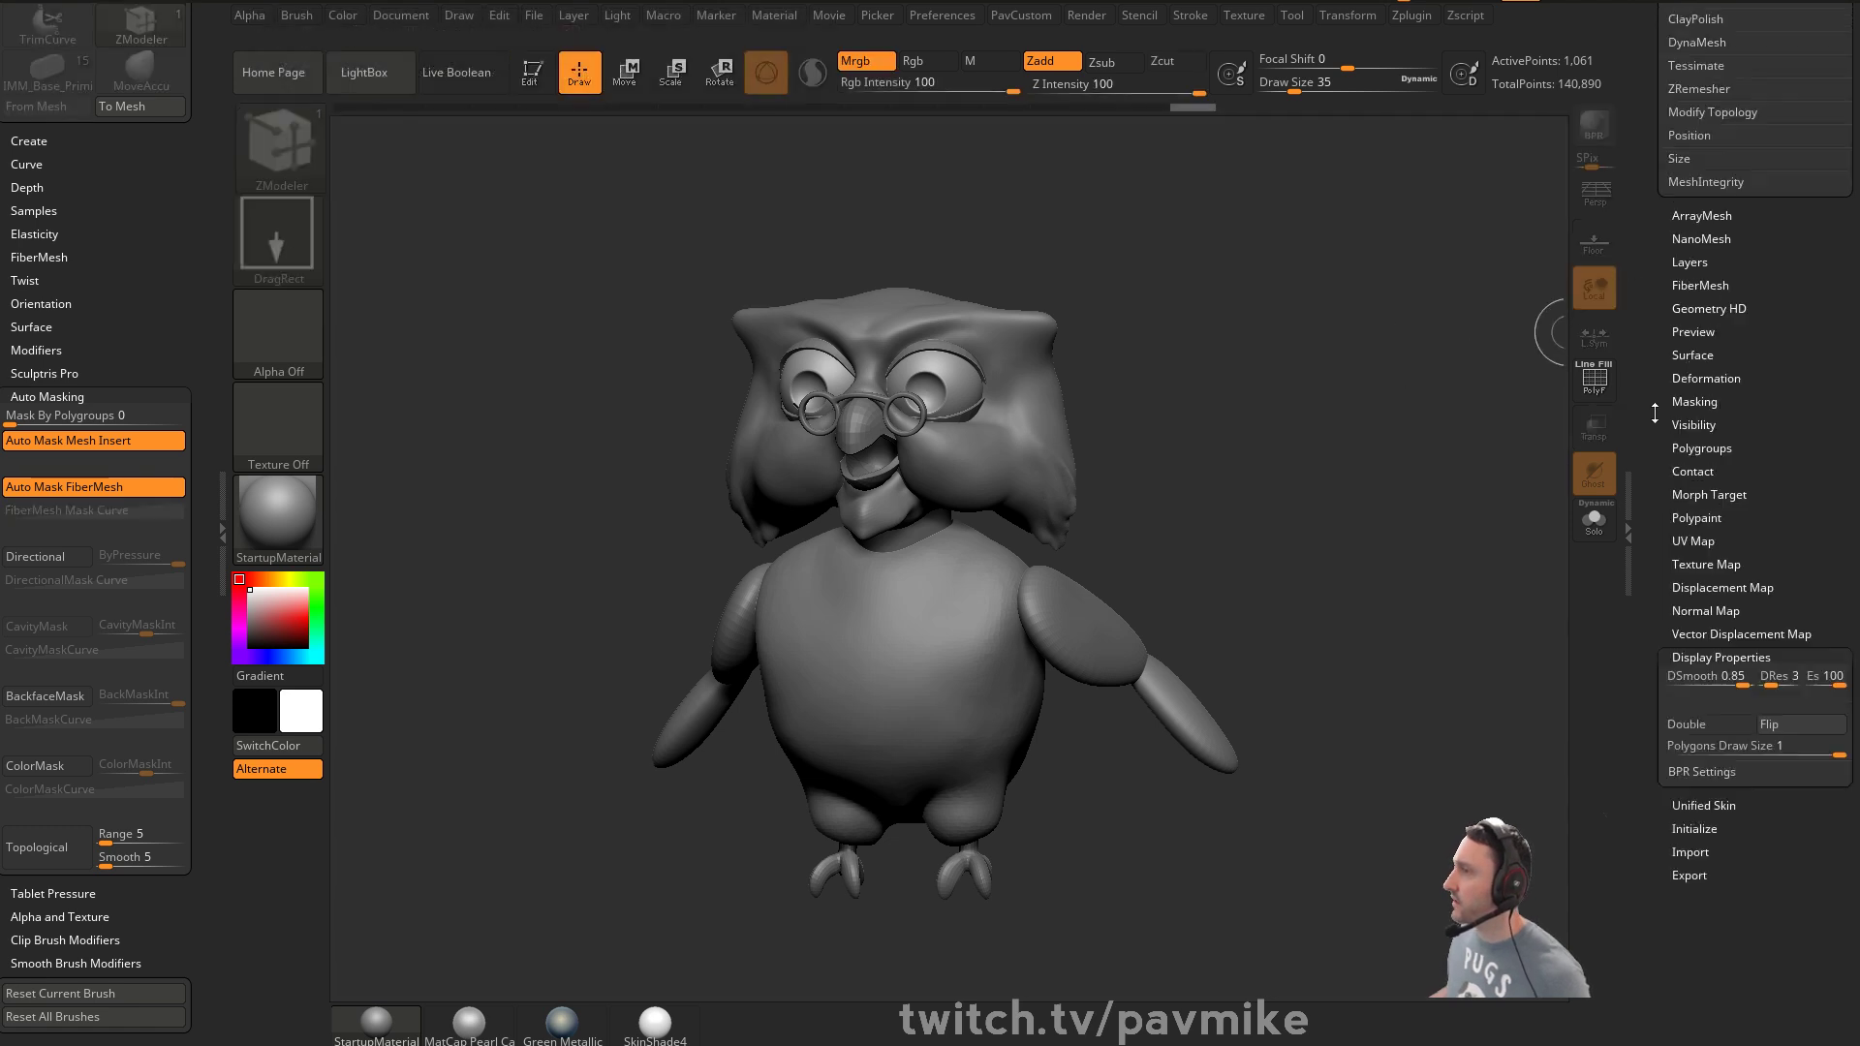
pyautogui.hotkey('ctrl', 'n')
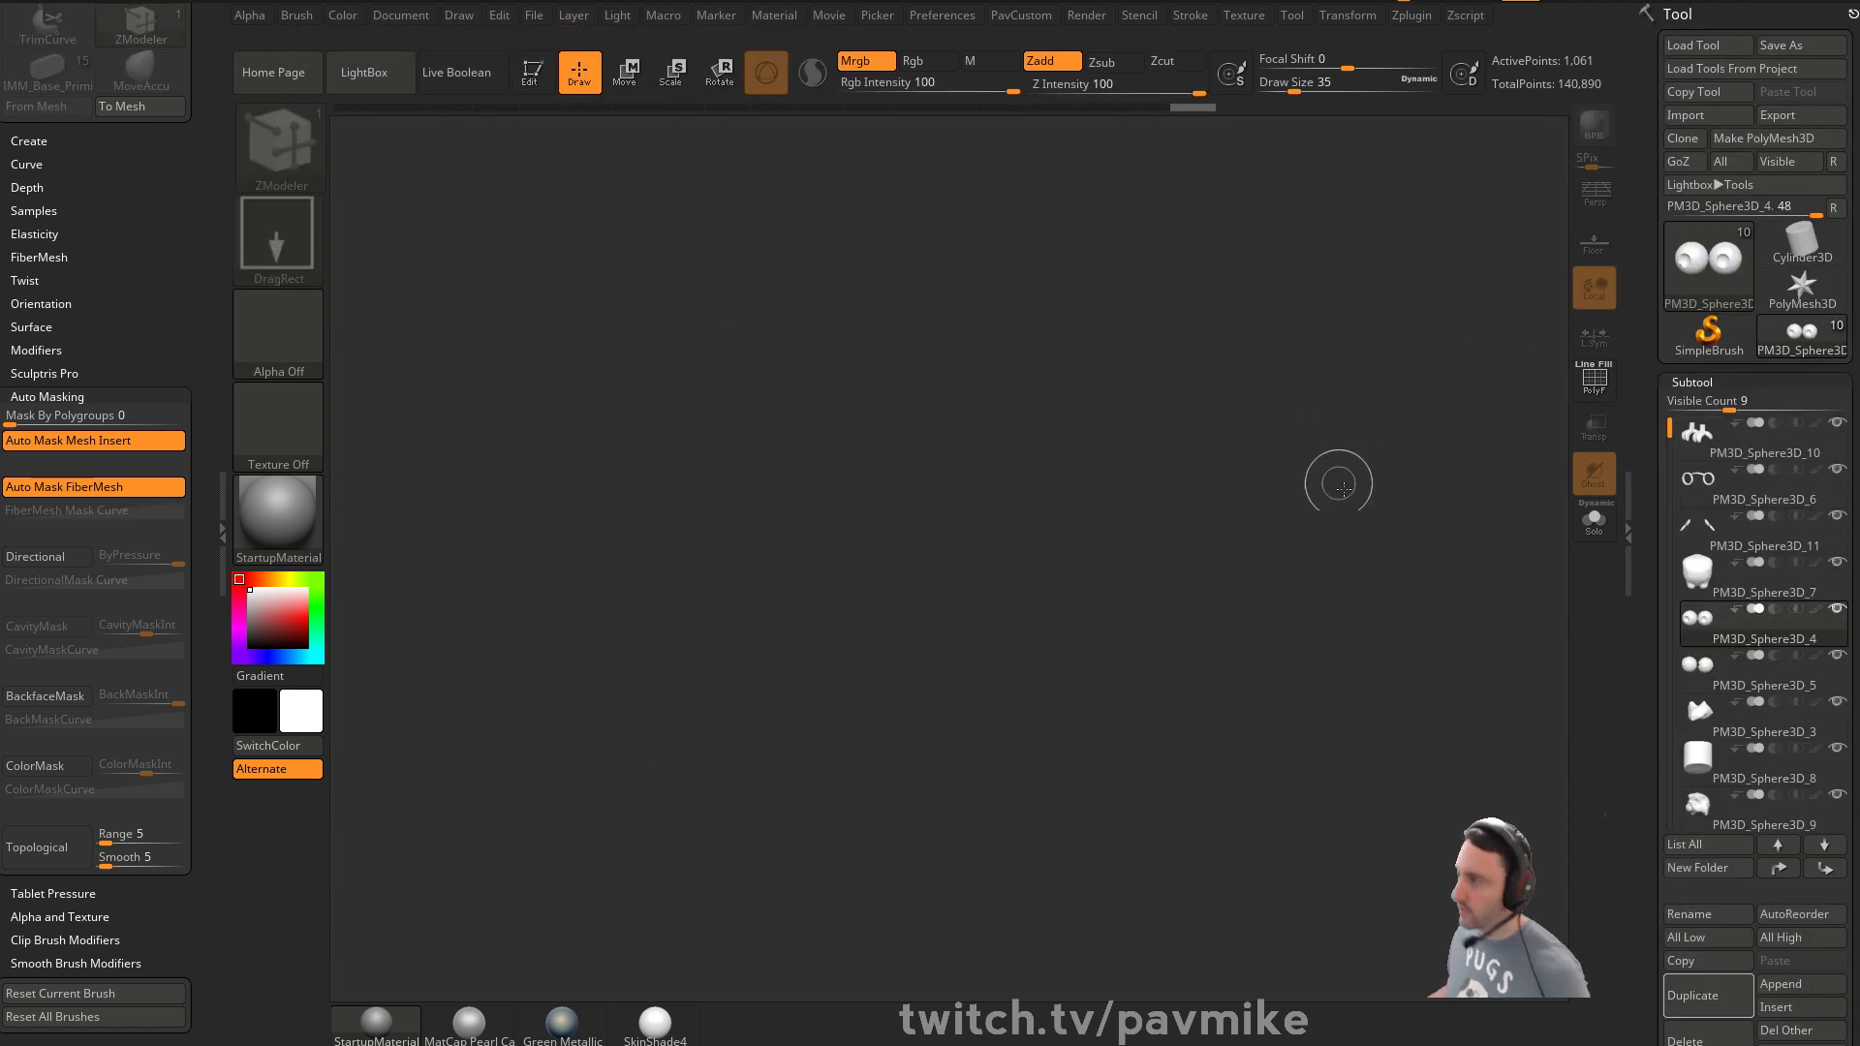
pyautogui.click(1704, 355)
pyautogui.click(1803, 242)
pyautogui.moveTo(869, 674); pyautogui.dragTo(859, 768)
pyautogui.click(531, 73)
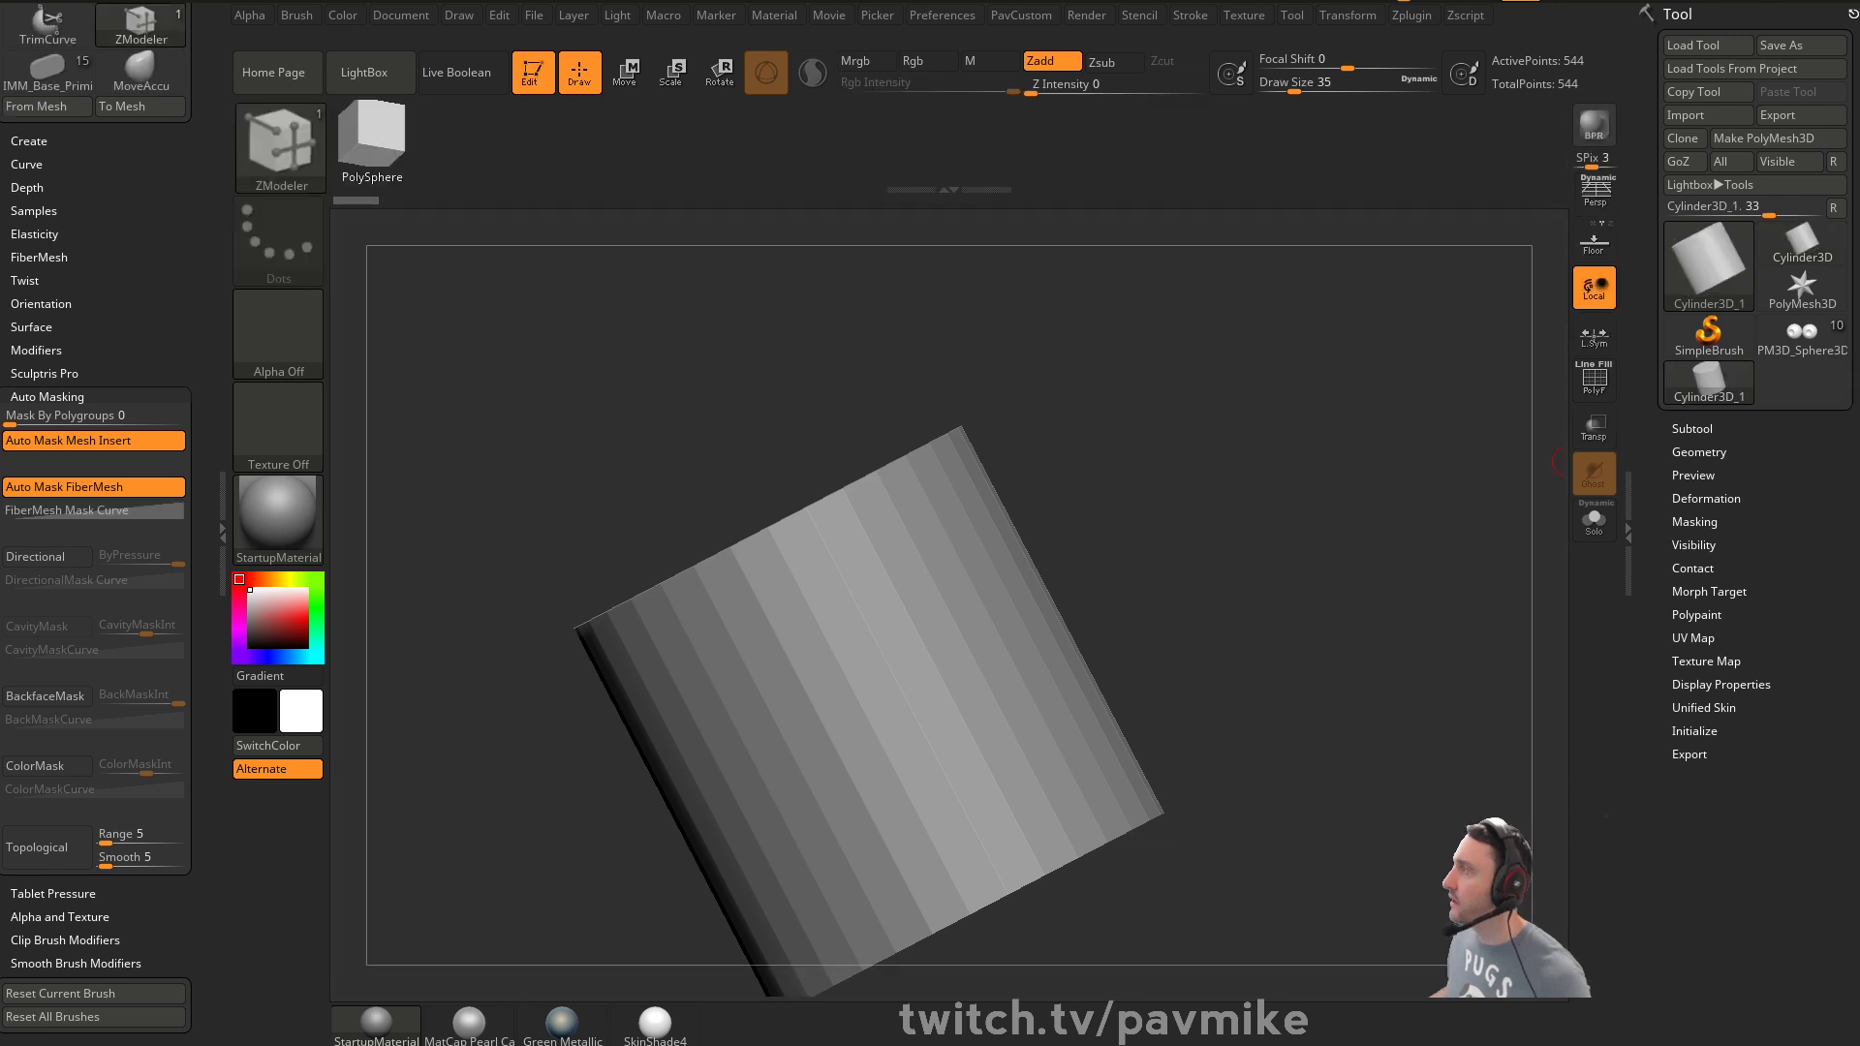
pyautogui.click(1764, 139)
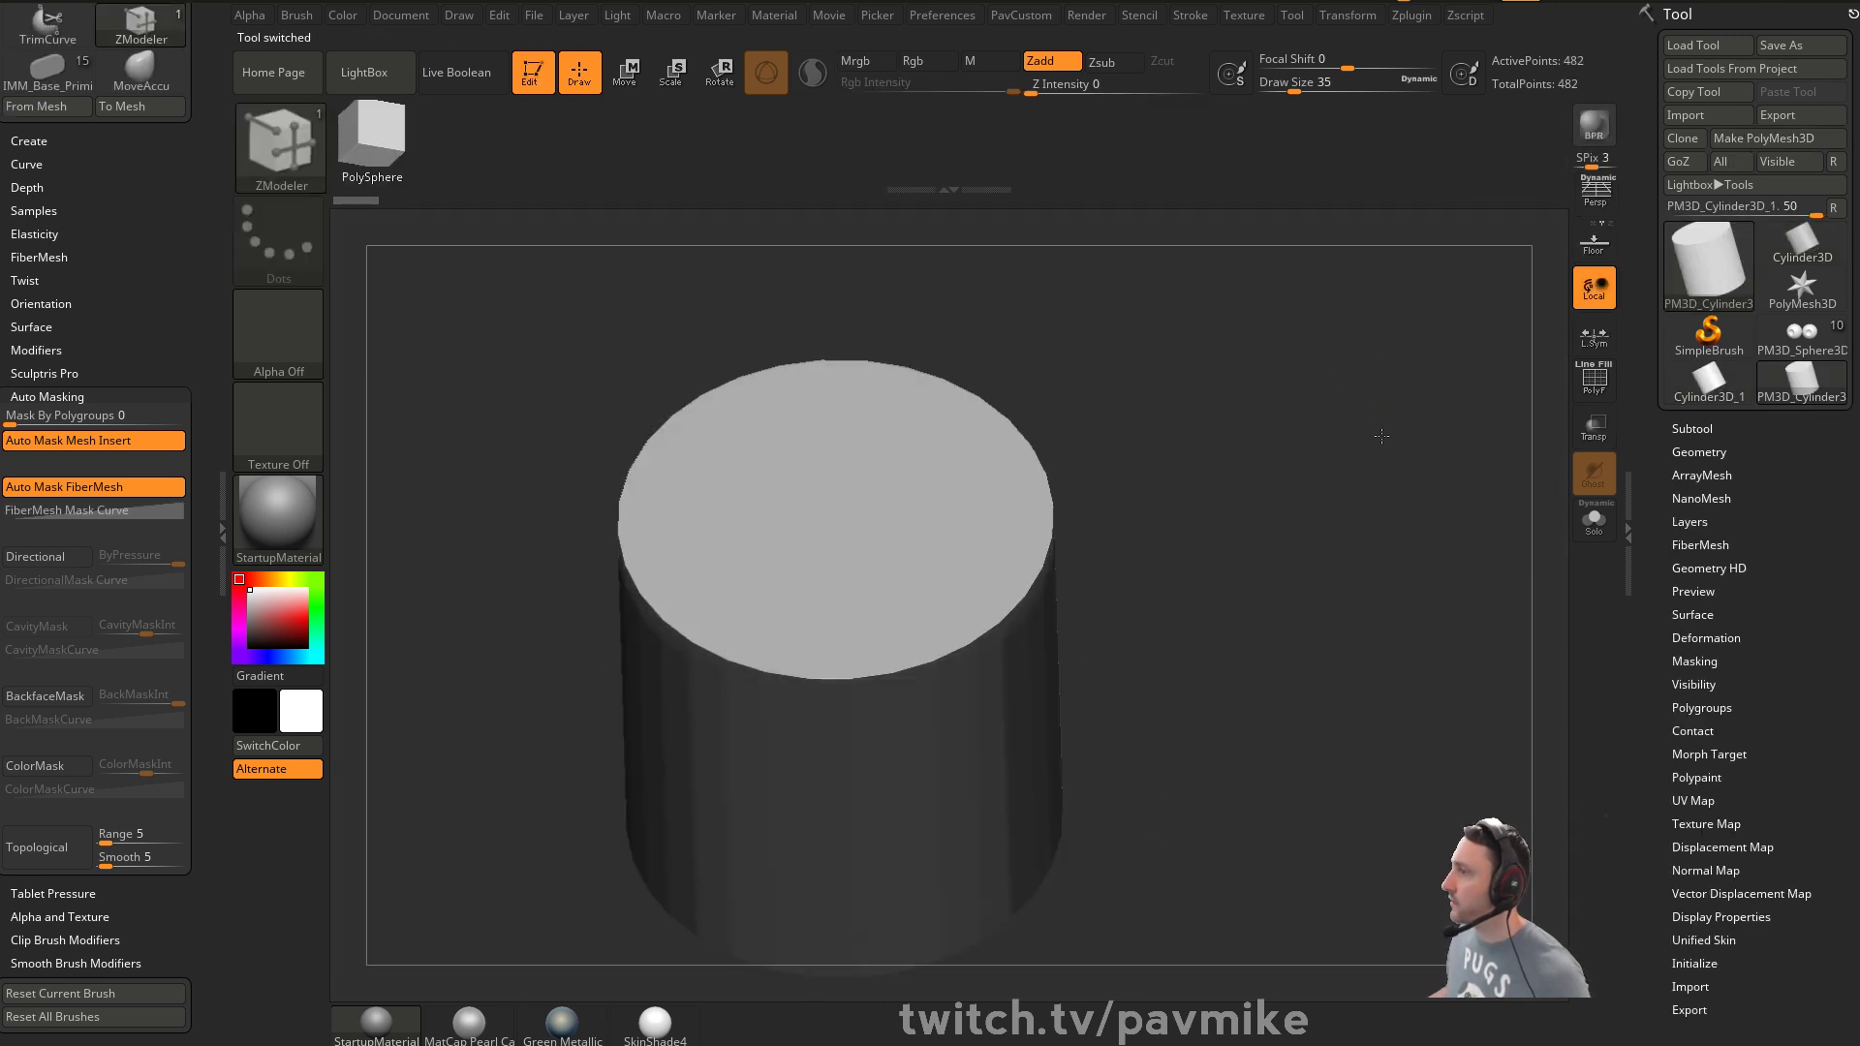
# Display the cylinder's polyframe and strip its redundant side loops with Delete Loops
pyautogui.click(1587, 389)
pyautogui.keyDown('ctrl'); pyautogui.moveTo(1428, 421); pyautogui.dragTo(1153, 474, button='right'); pyautogui.keyUp('ctrl')
pyautogui.press('w')
pyautogui.press('q')
pyautogui.click(1699, 451)
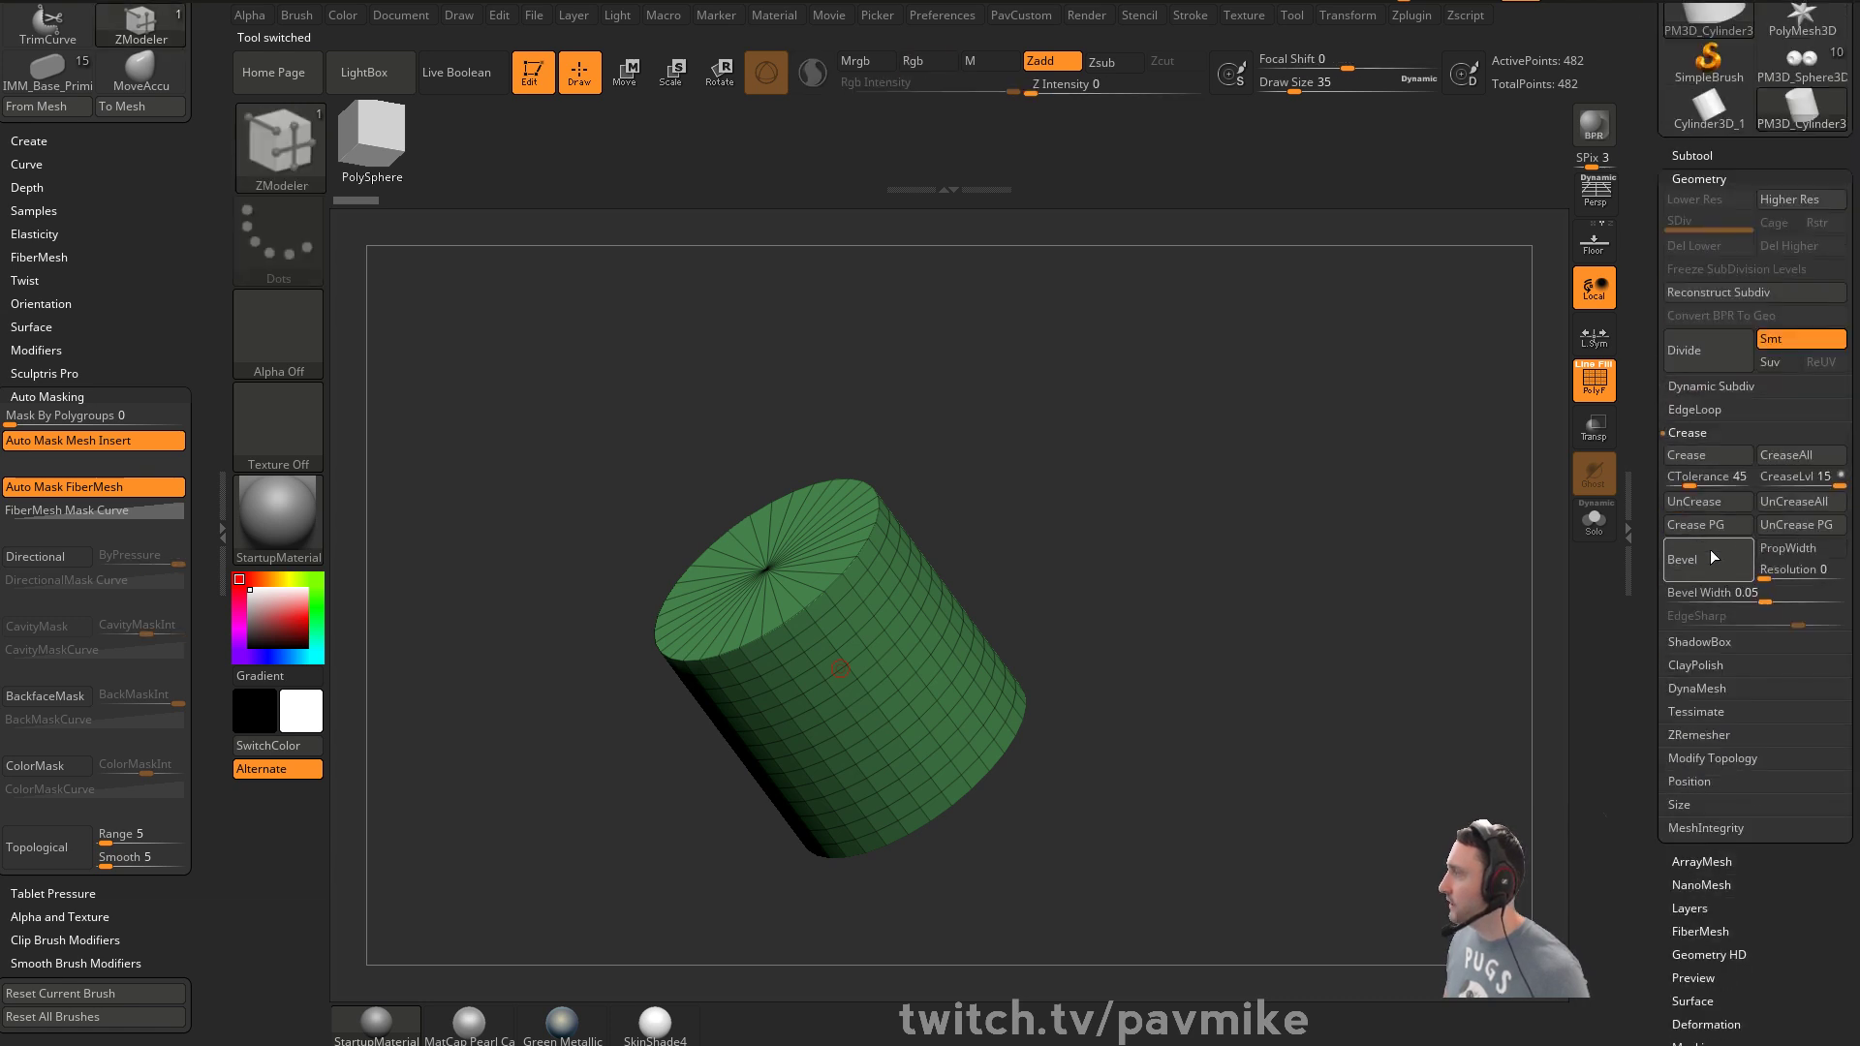
pyautogui.press('b')
pyautogui.press('z')
pyautogui.press('m')
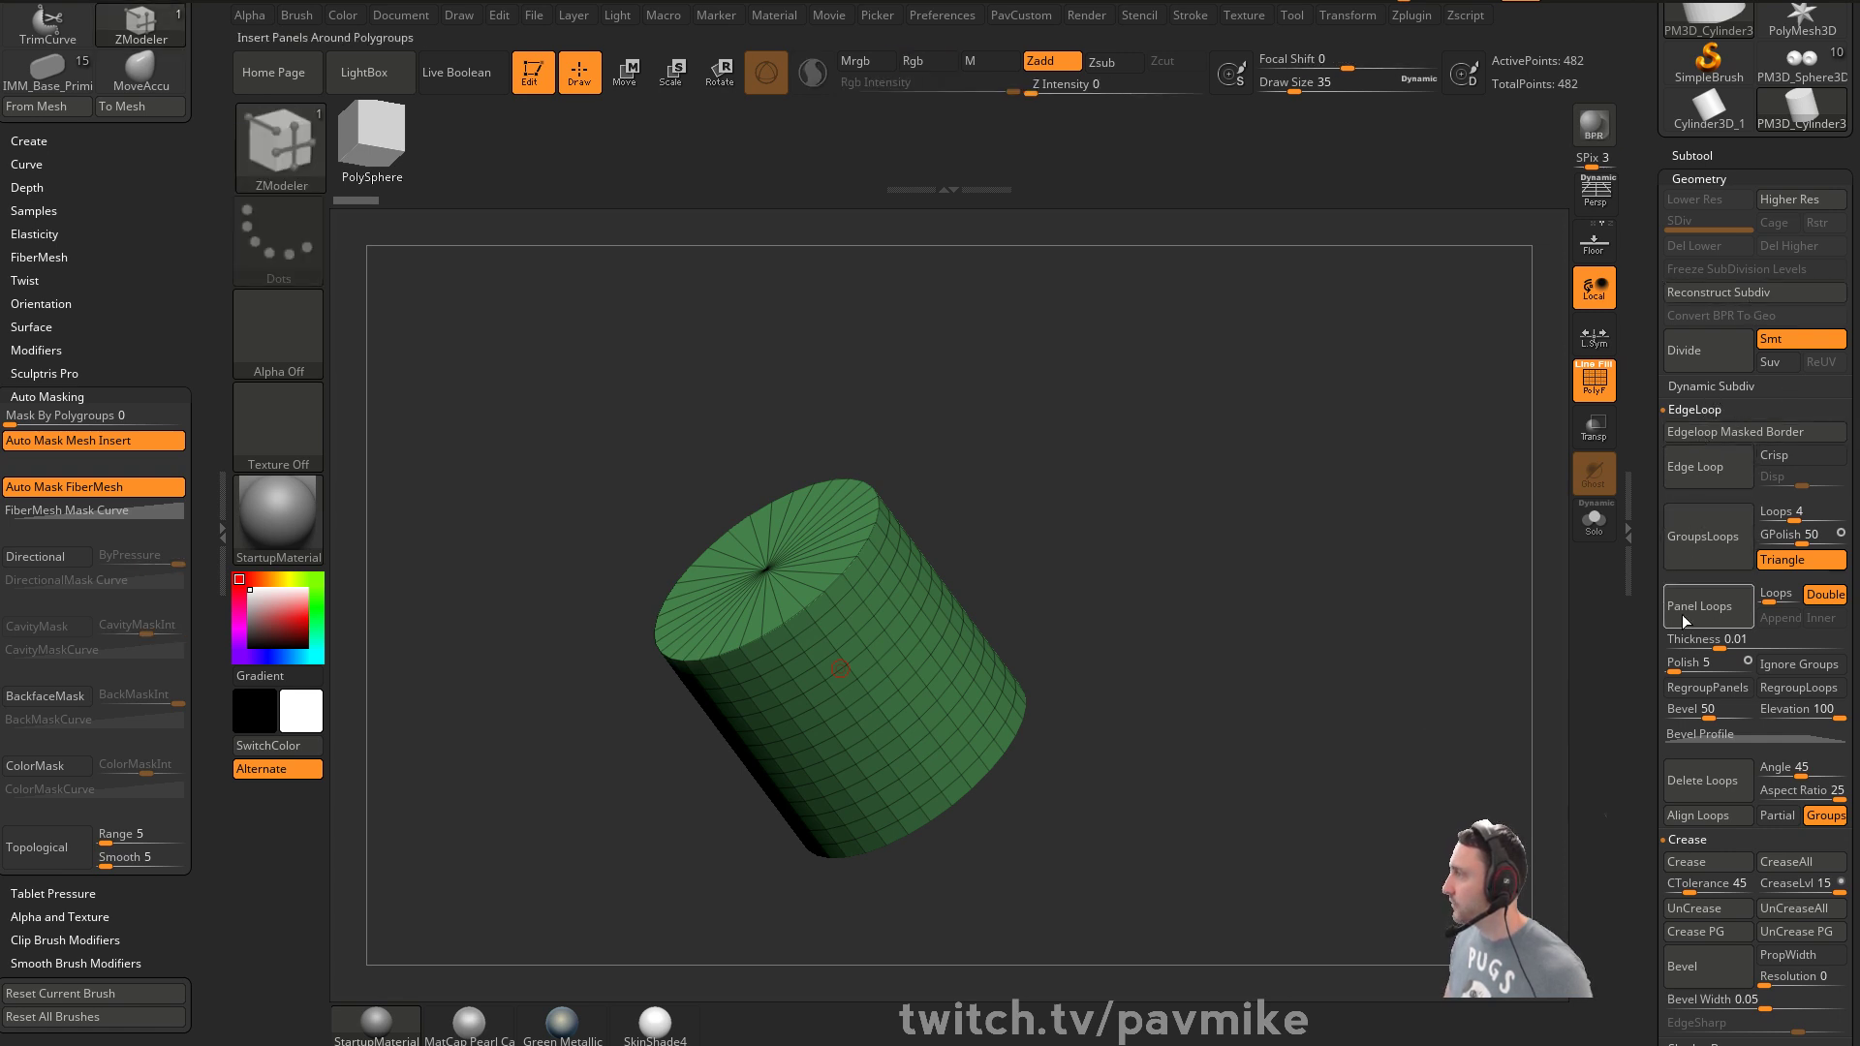
pyautogui.click(1697, 787)
# Flatten the cylinder along its axis into a thin disc
pyautogui.press('w')
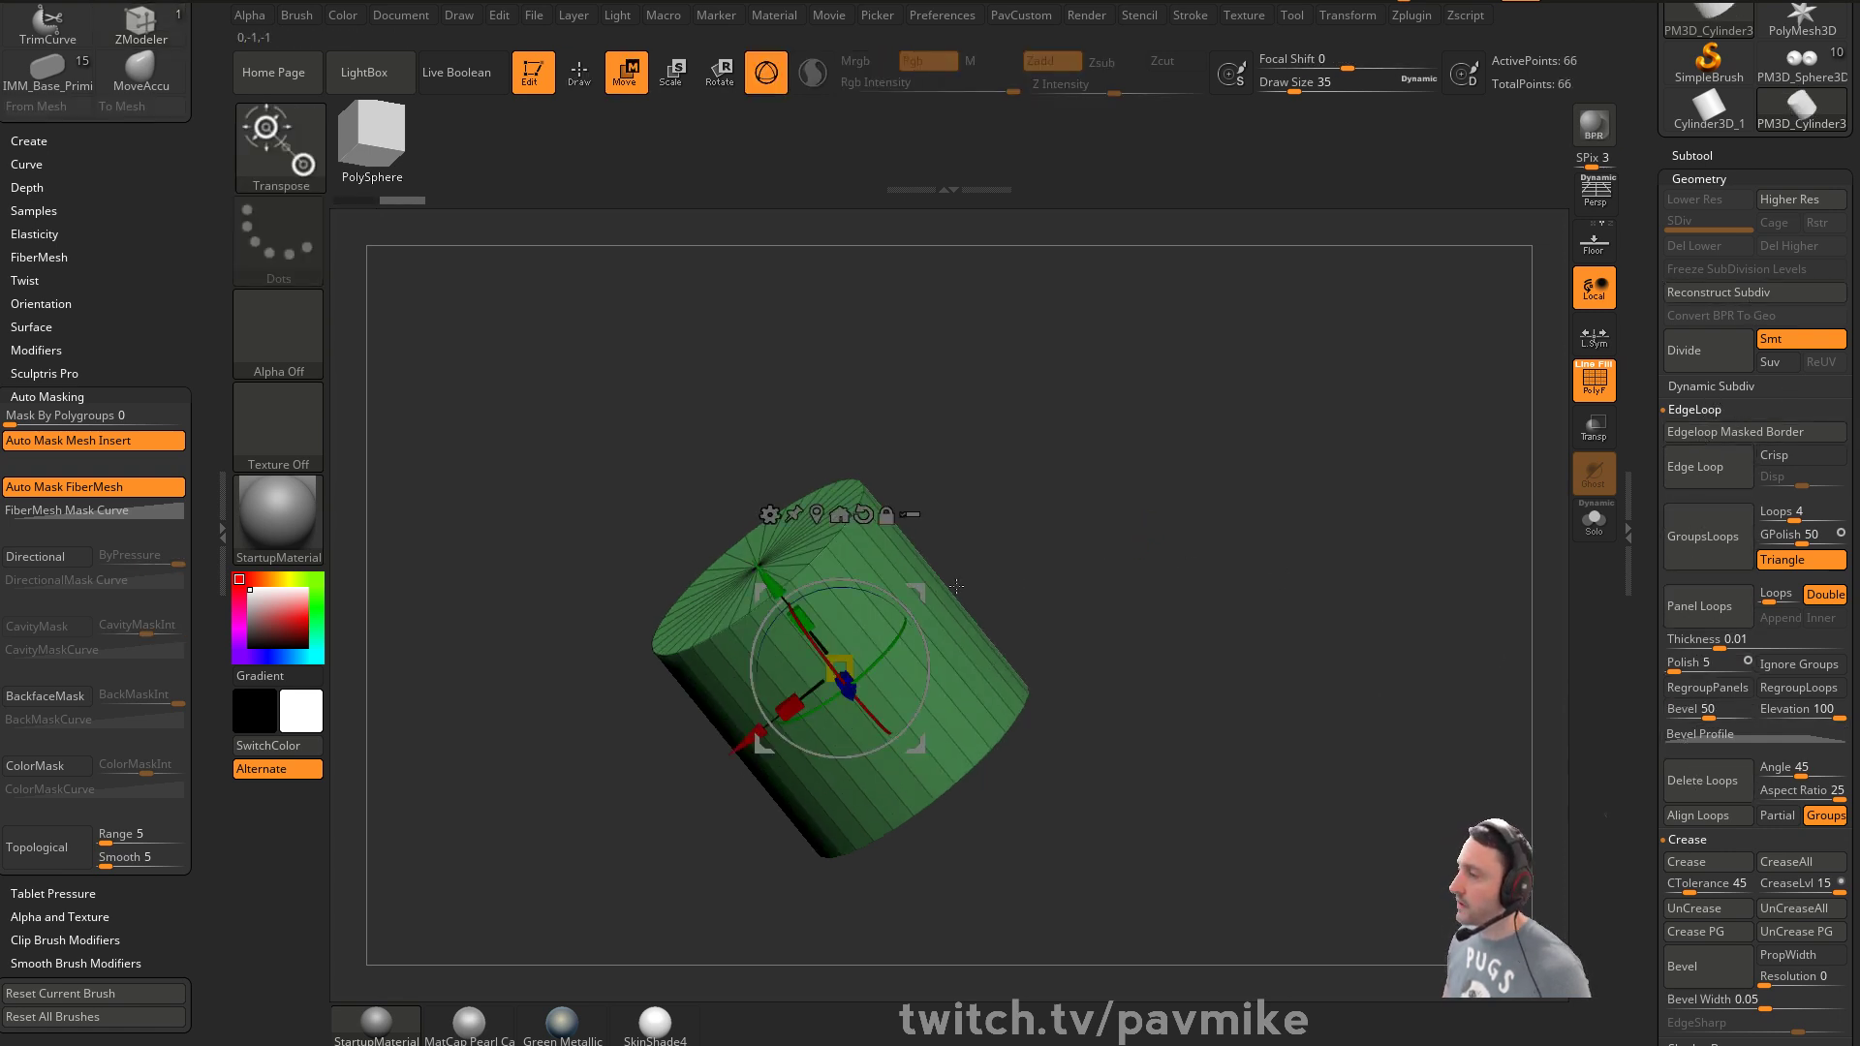
pyautogui.moveTo(756, 739)
pyautogui.mouseDown()
pyautogui.moveTo(954, 730)
pyautogui.moveTo(1109, 652)
pyautogui.mouseUp()
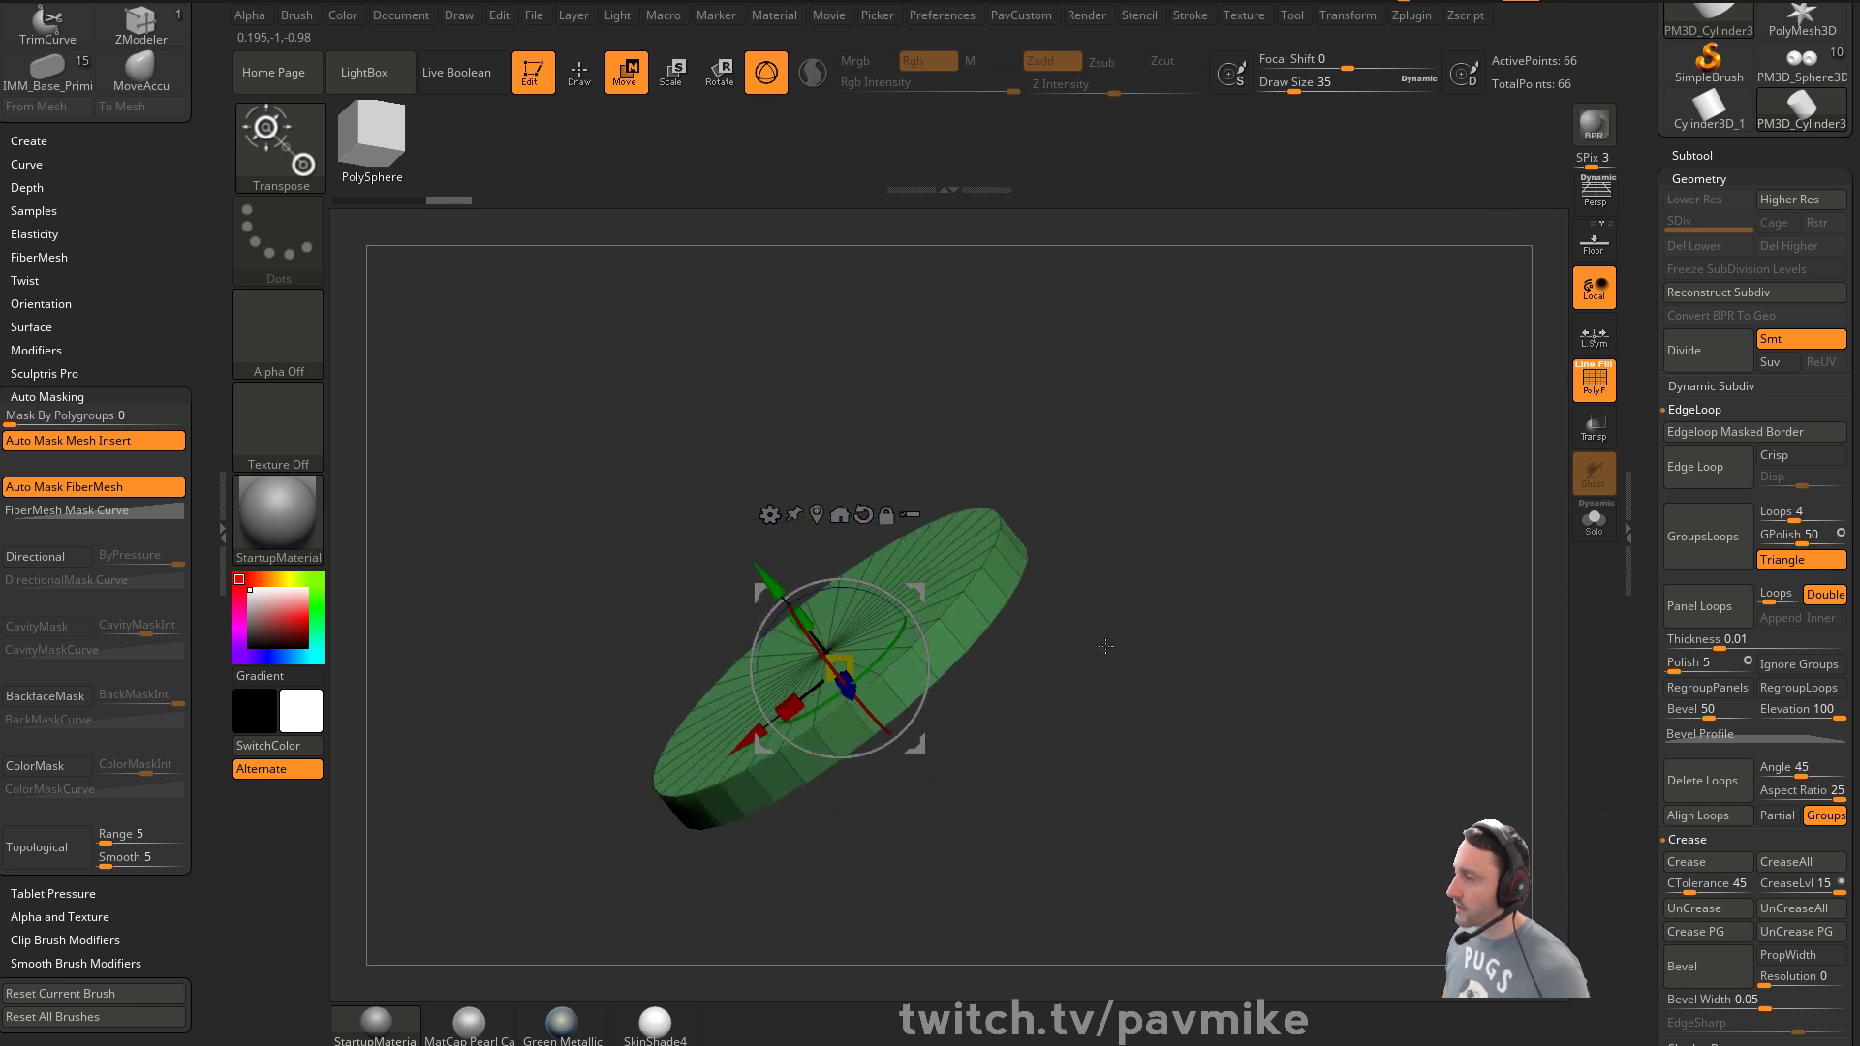
pyautogui.press('q')
# Extend the disc's outer side wall outward by three rings using QMesh with the Polygroup All target
pyautogui.press('space')
pyautogui.click(1110, 269)
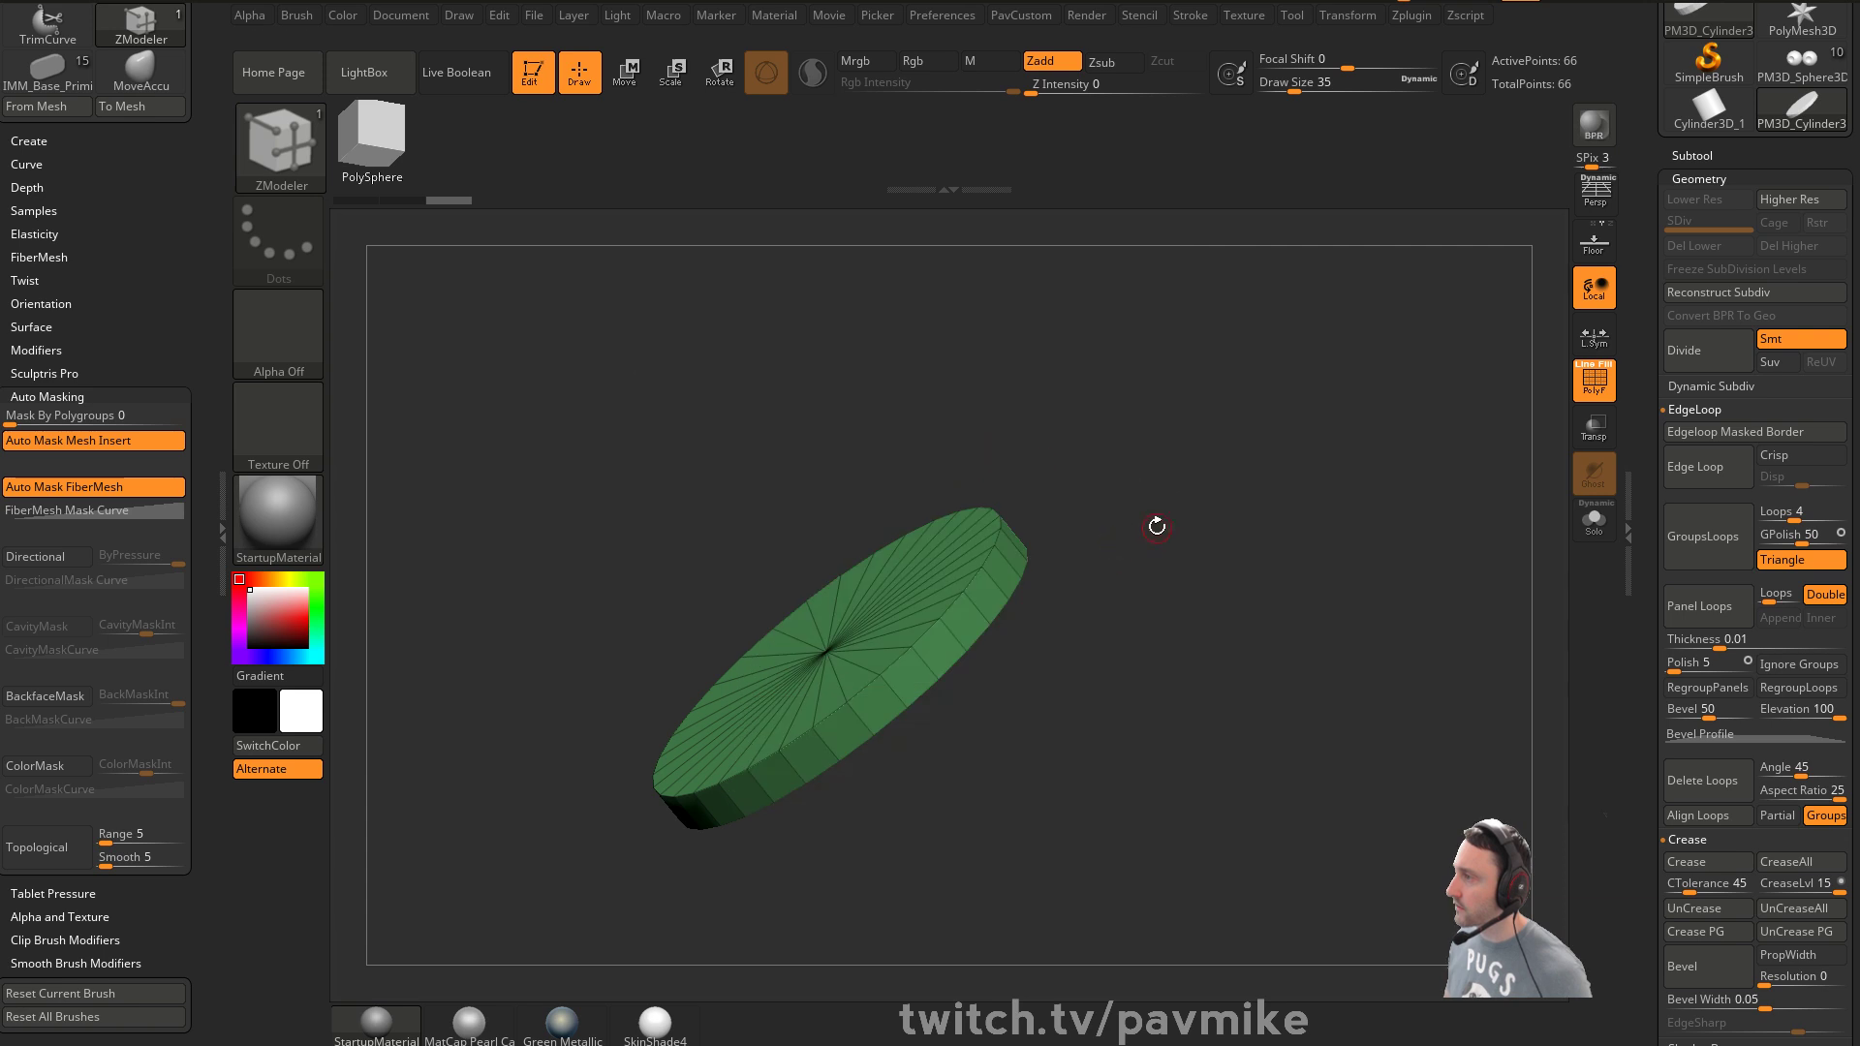
pyautogui.press('1')
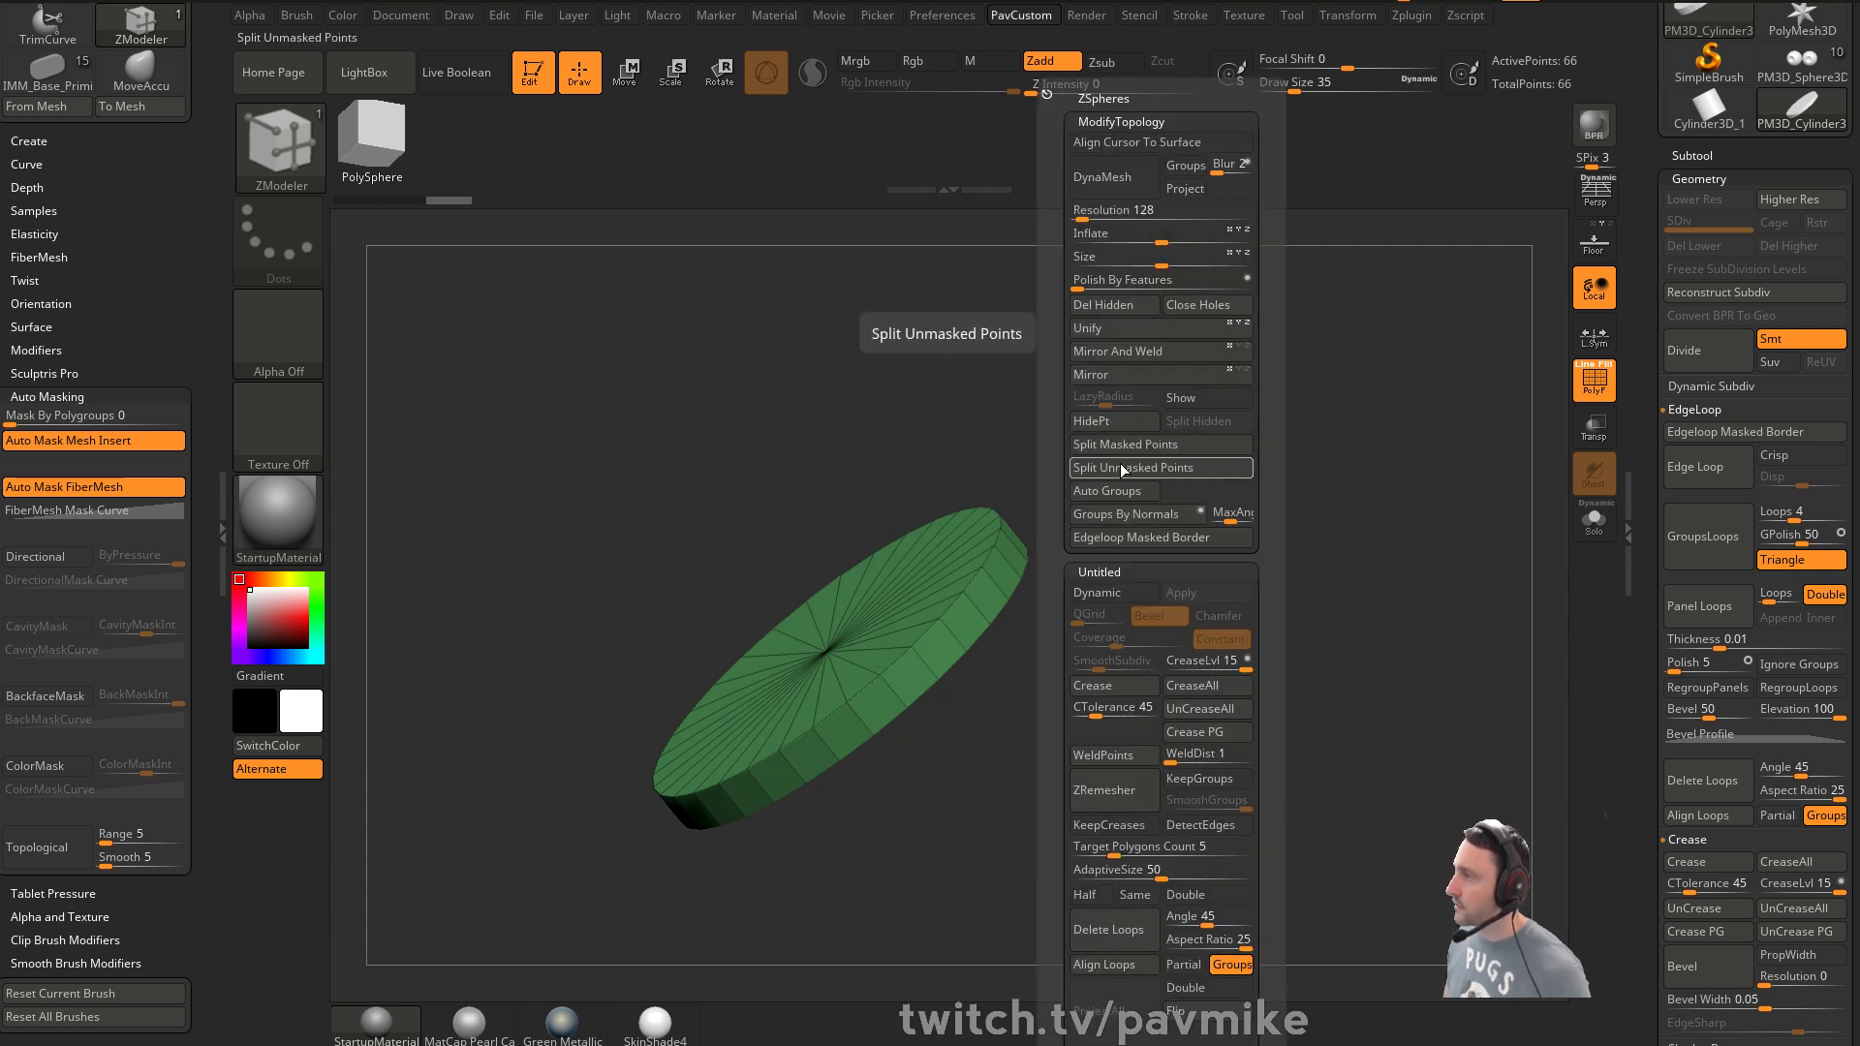
pyautogui.press('space')
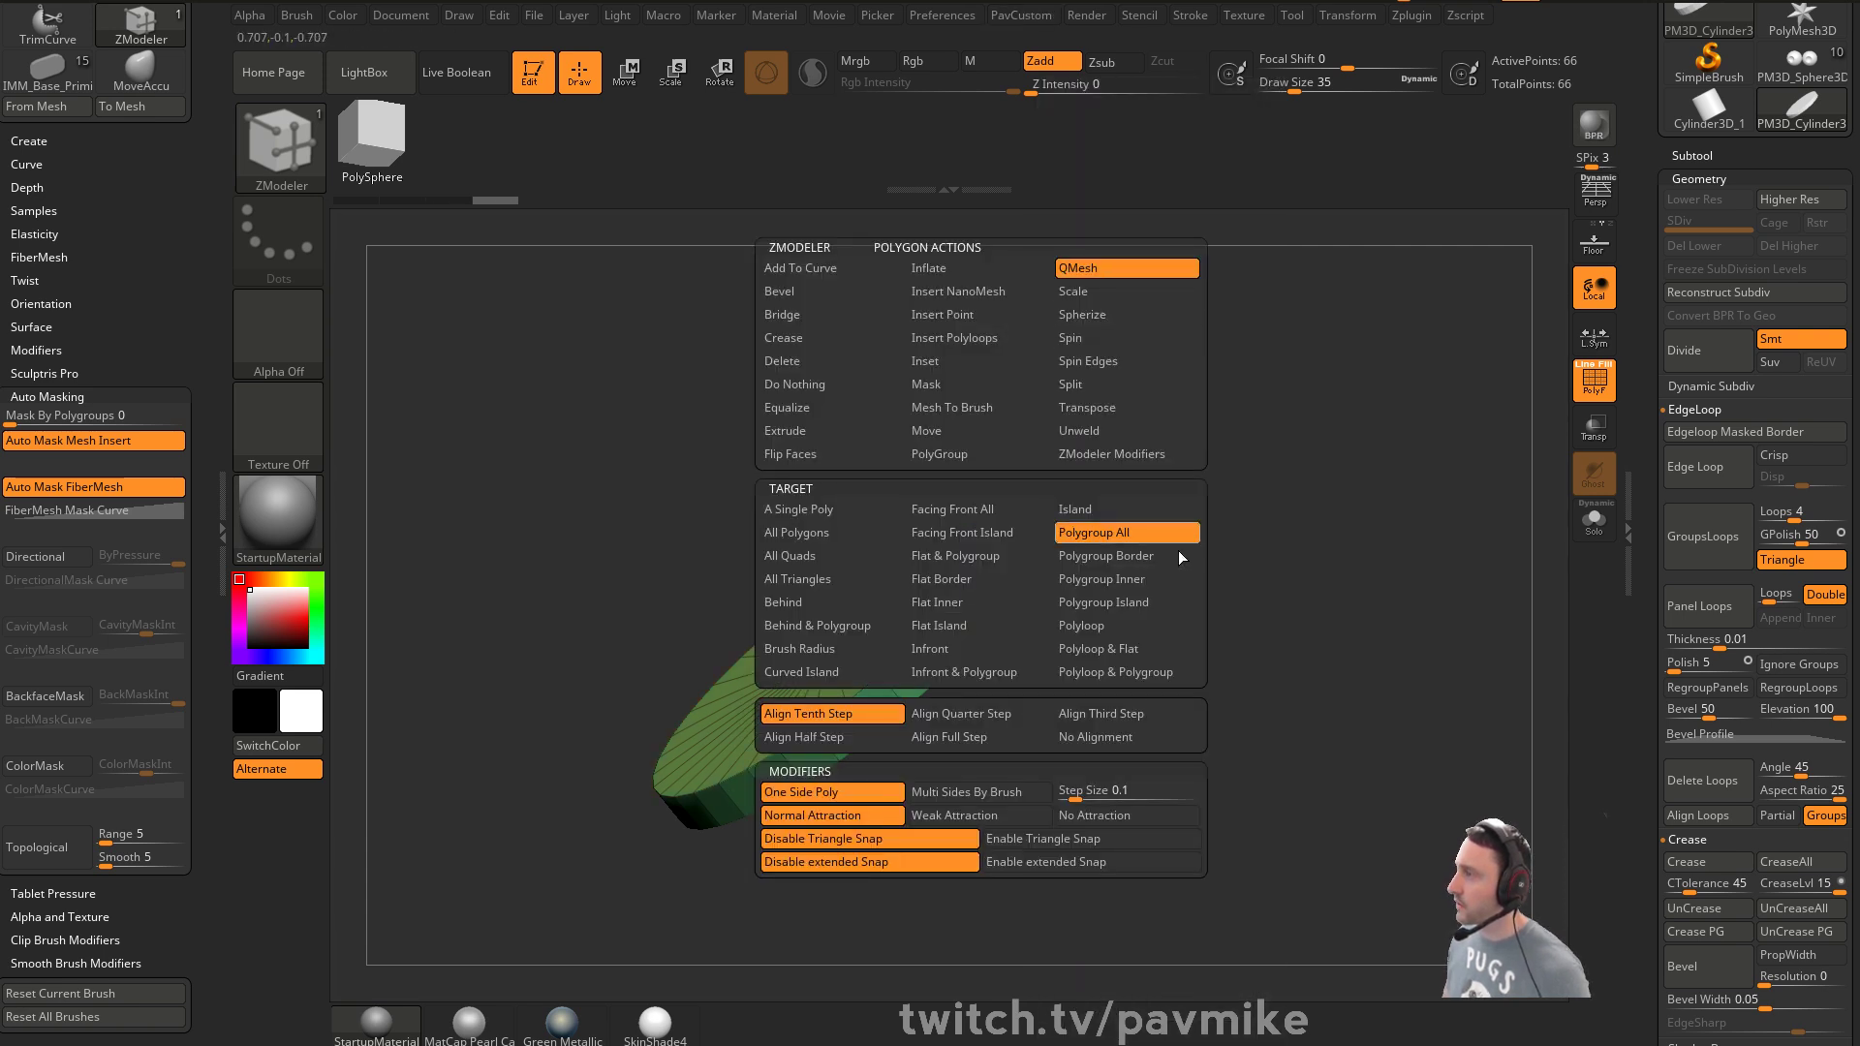
pyautogui.click(1126, 532)
pyautogui.click(1038, 590)
pyautogui.moveTo(1037, 590); pyautogui.dragTo(1124, 573)
# Set the edge action to PolyGroup and QMesh the middle ring through the disc, opening a circular gap inside the rim
pyautogui.press('space')
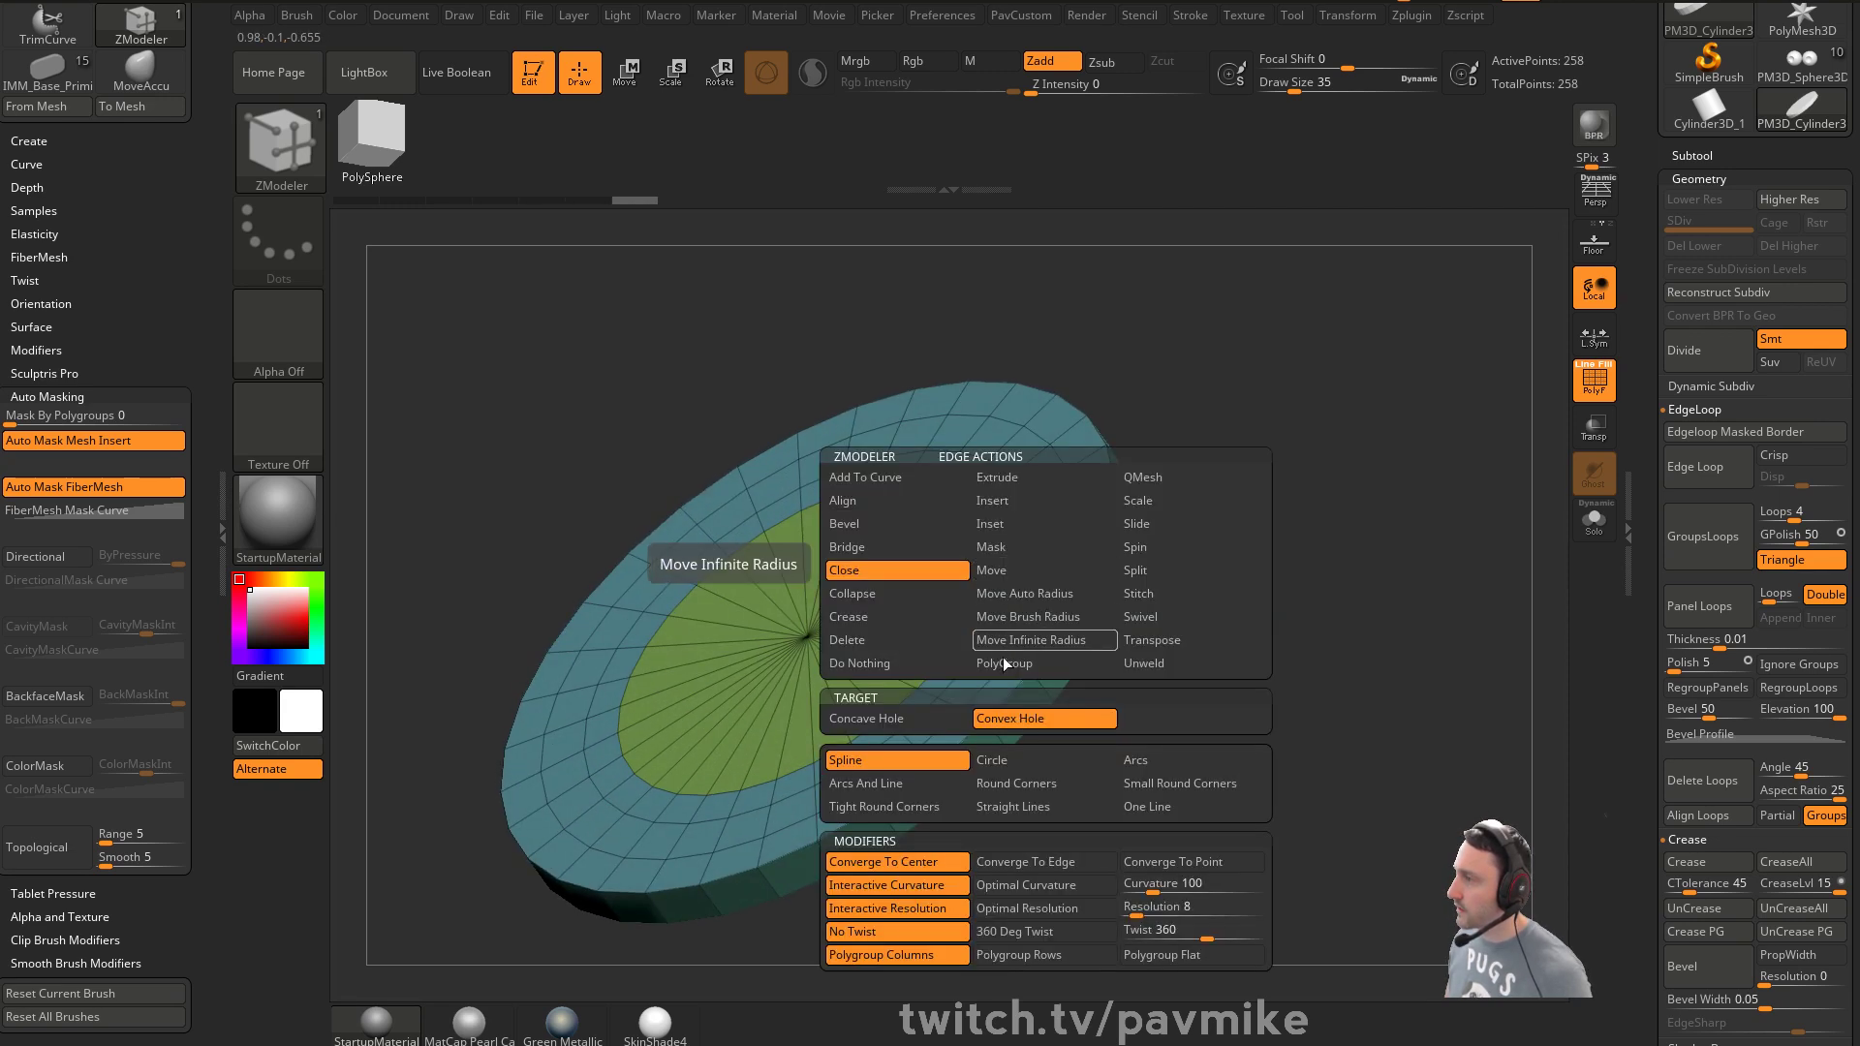
pyautogui.click(988, 667)
pyautogui.click(1042, 552)
pyautogui.press('space')
pyautogui.click(1163, 270)
pyautogui.moveTo(1029, 550)
pyautogui.mouseDown()
pyautogui.moveTo(1292, 588)
pyautogui.moveTo(1017, 461)
pyautogui.moveTo(1015, 678)
pyautogui.mouseUp()
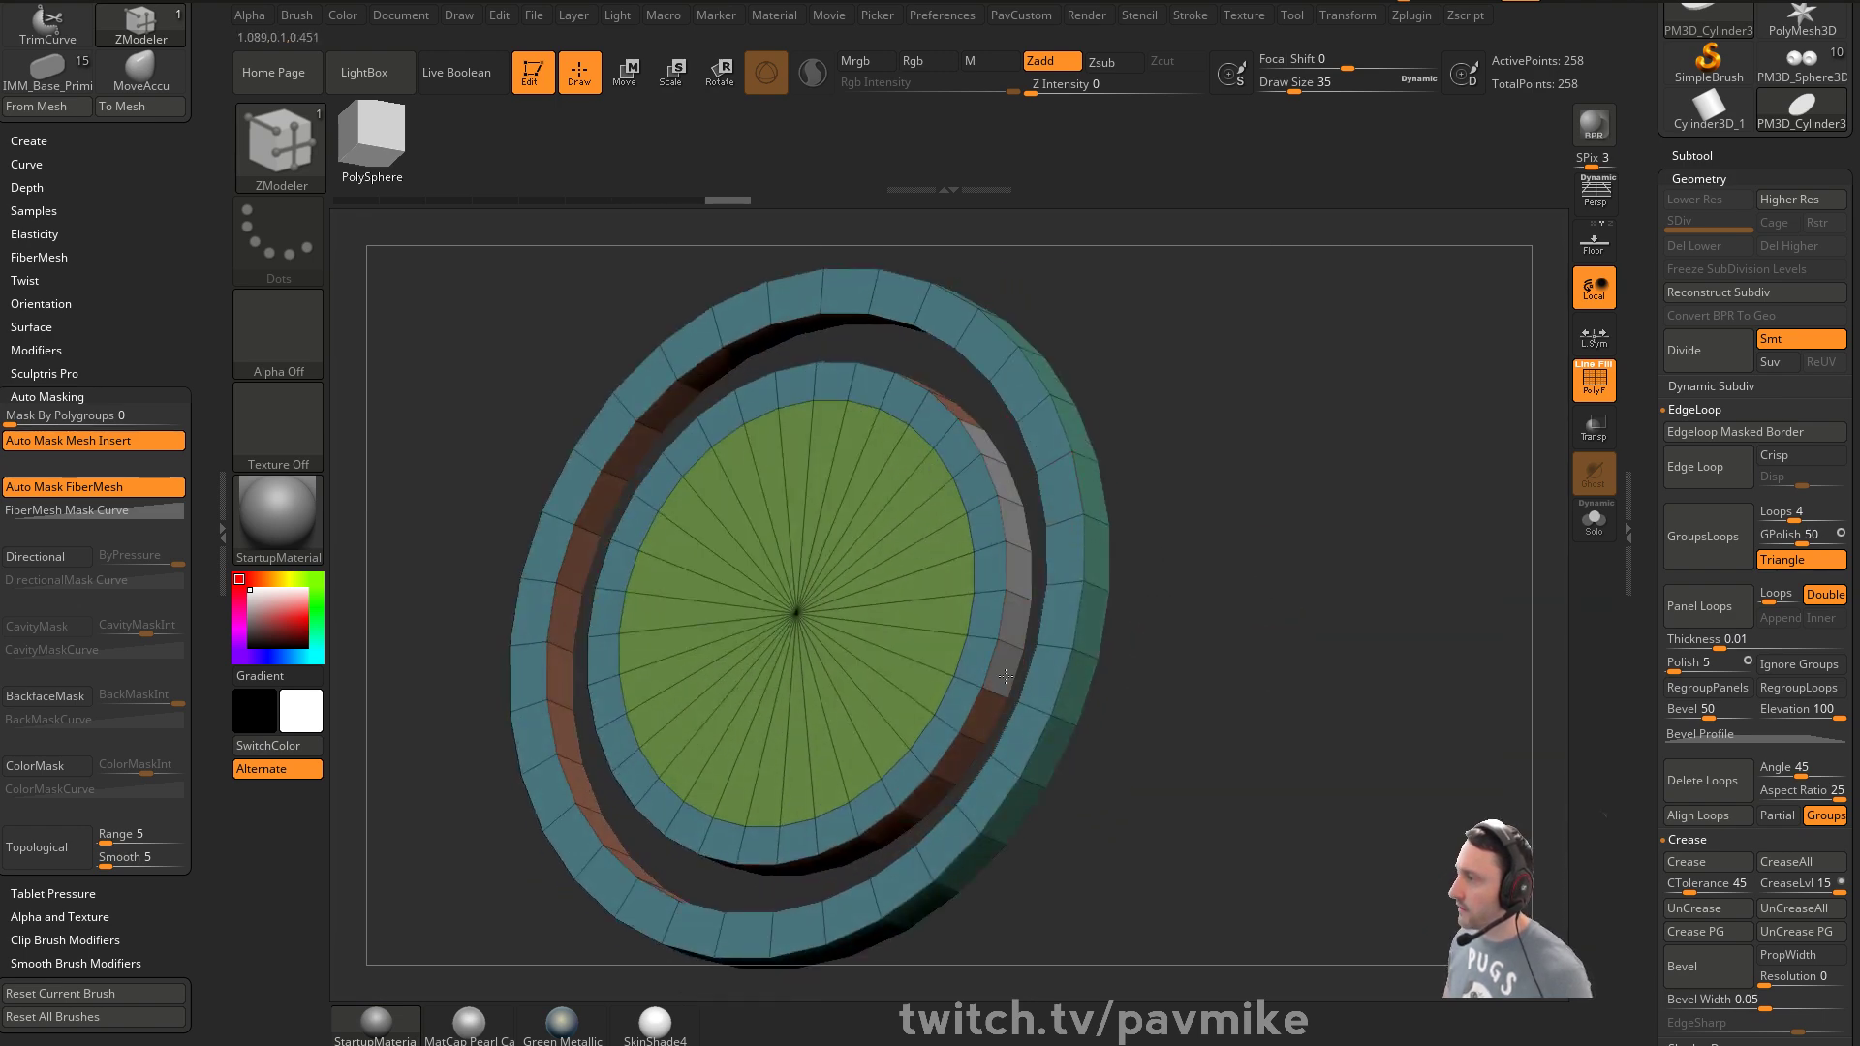
# Try to pull faces of the inner disc's side wall across the gap toward the outer ring
pyautogui.moveTo(1124, 610); pyautogui.dragTo(1187, 552)
pyautogui.moveTo(1015, 625)
pyautogui.mouseDown()
pyautogui.moveTo(1293, 617)
pyautogui.moveTo(946, 431)
pyautogui.moveTo(1291, 631)
pyautogui.mouseUp()
pyautogui.hotkey('ctrl', 'z')
pyautogui.moveTo(1337, 444)
pyautogui.mouseDown()
pyautogui.moveTo(1308, 515)
pyautogui.moveTo(1200, 532)
pyautogui.moveTo(1248, 528)
pyautogui.moveTo(1215, 492)
pyautogui.mouseUp()
pyautogui.press('s')
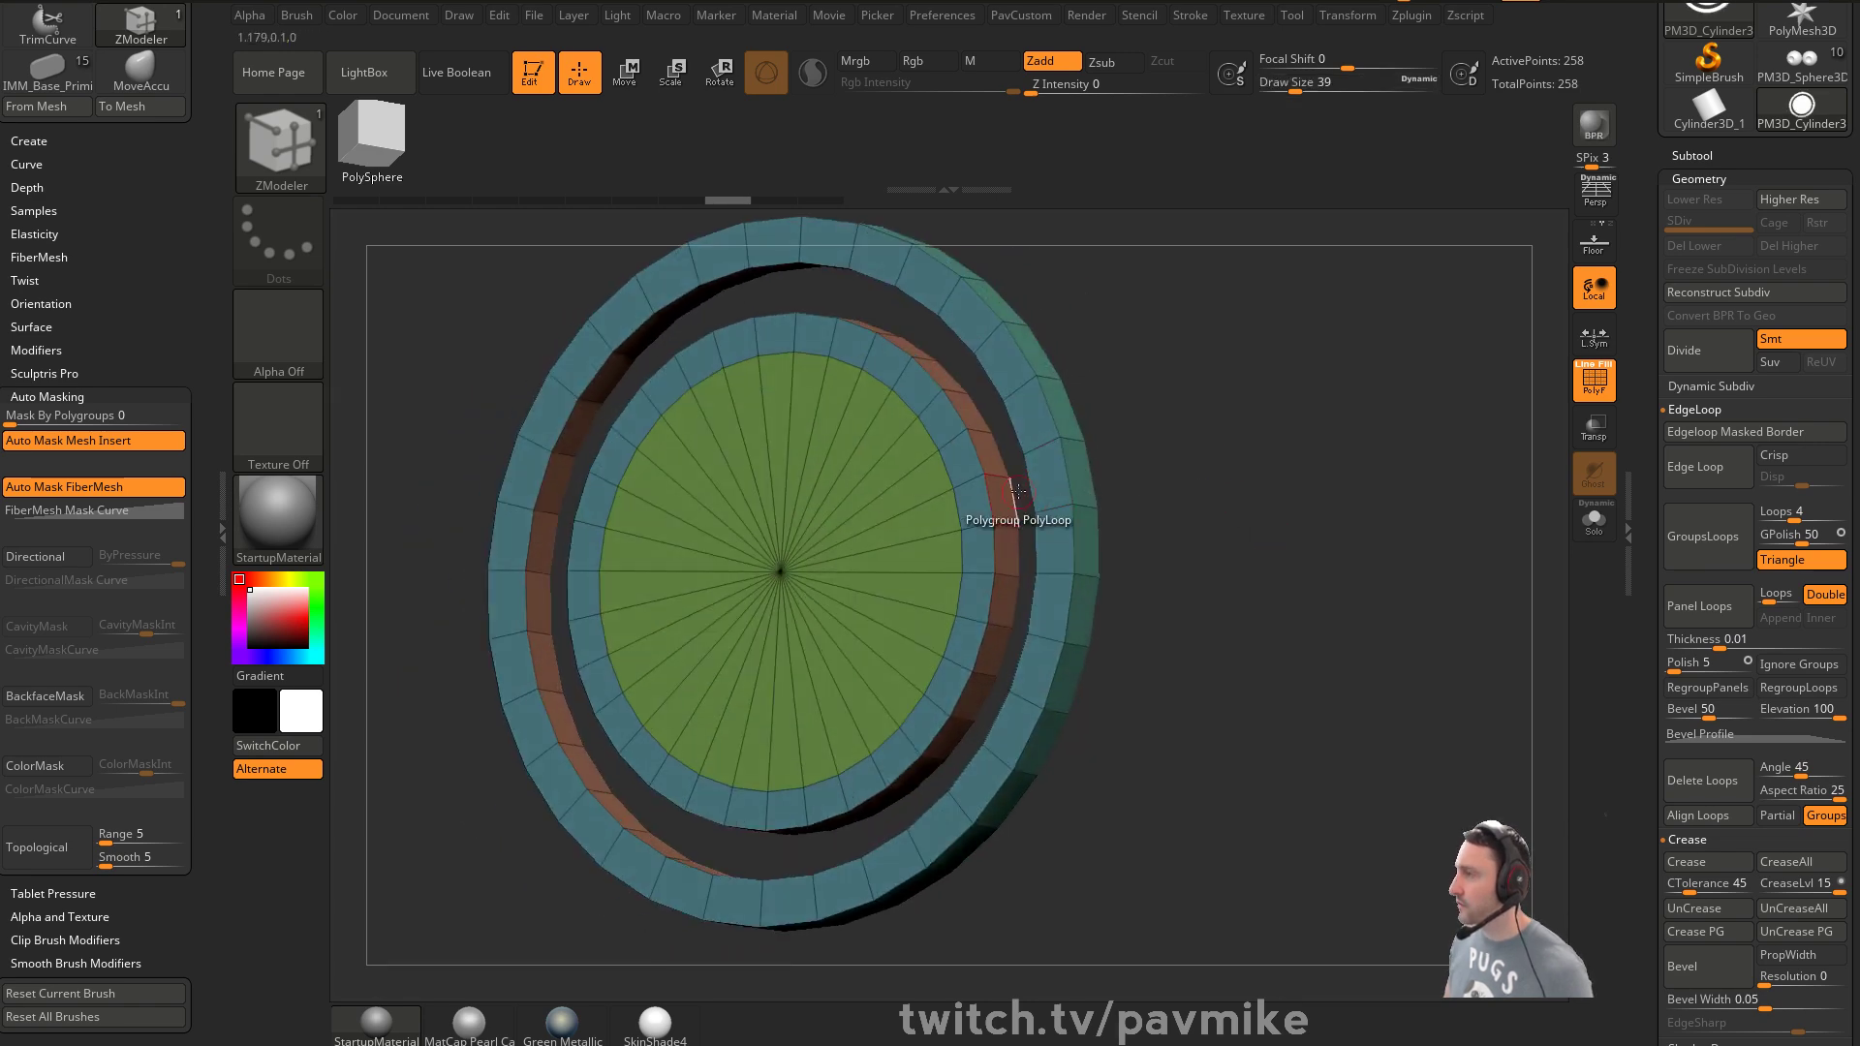
pyautogui.moveTo(973, 450); pyautogui.dragTo(1009, 449)
pyautogui.hotkey('ctrl', 'z')
# Regroup the disc and ring with Groups By Normals
pyautogui.press('2')
pyautogui.click(1192, 514)
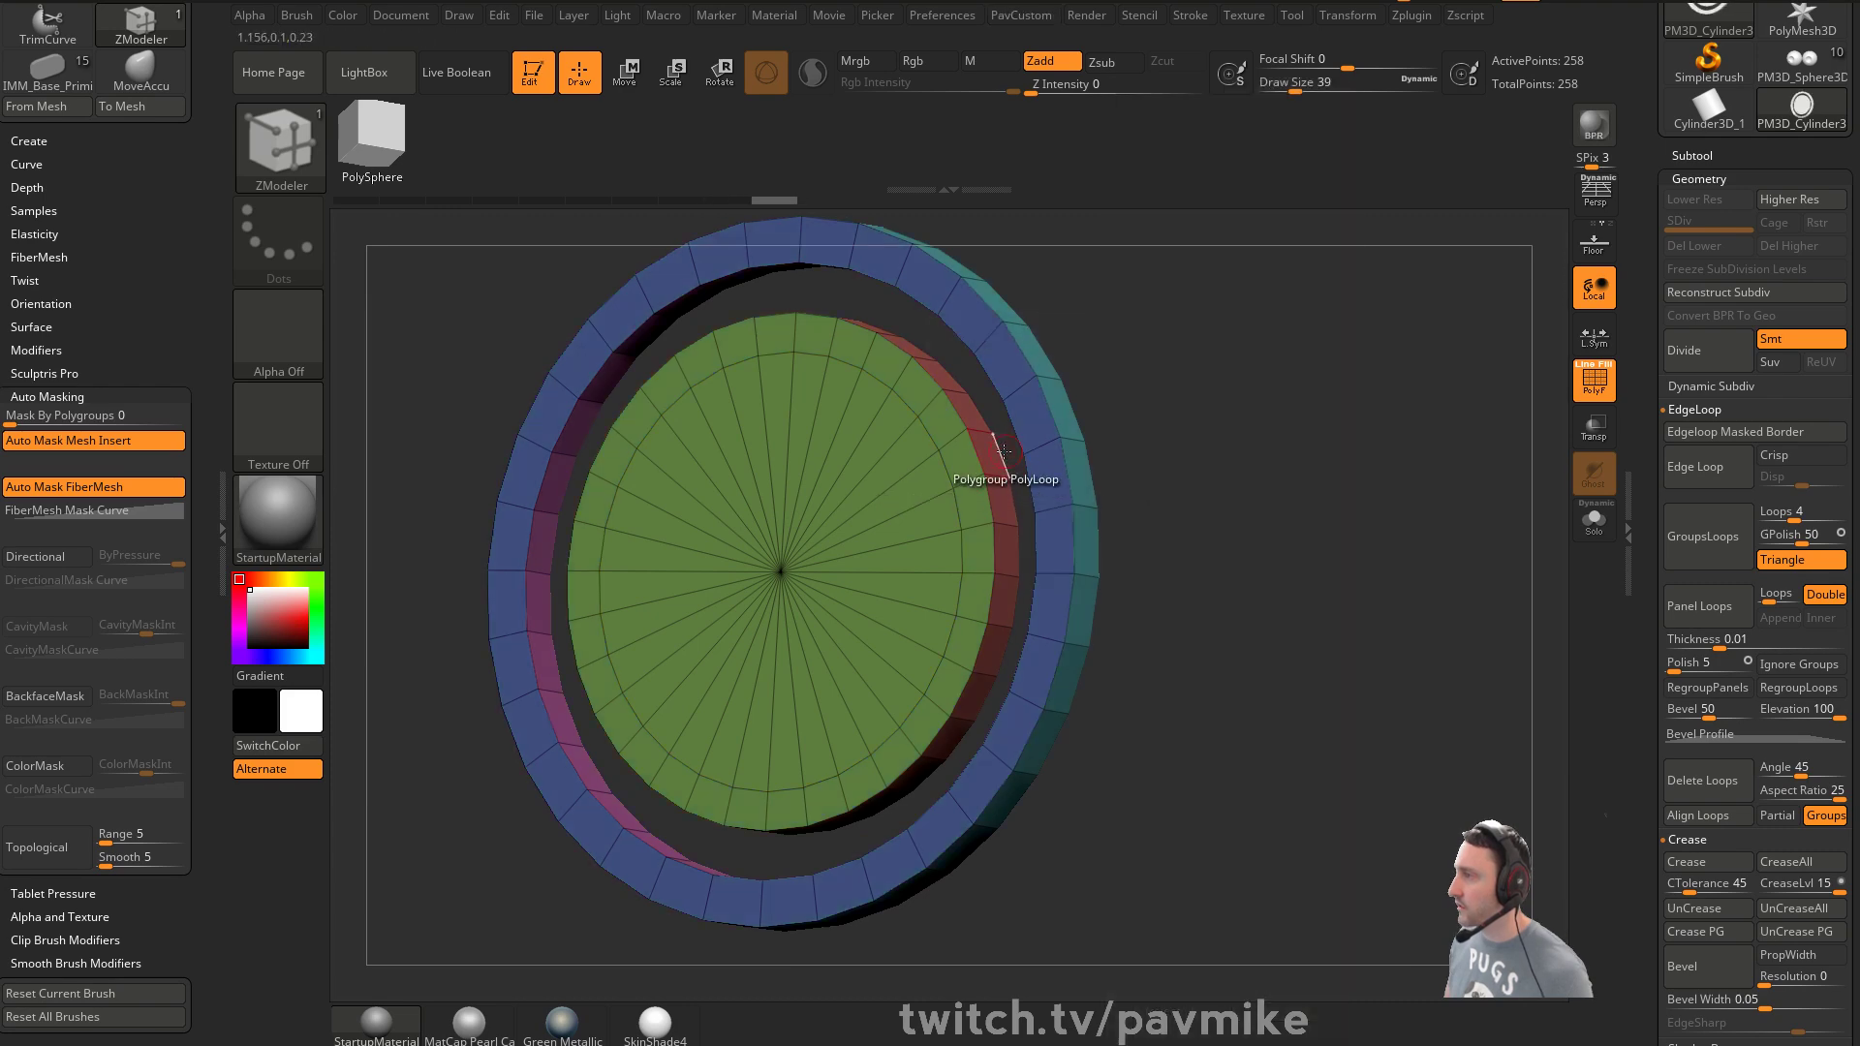
pyautogui.moveTo(1201, 524); pyautogui.dragTo(1299, 534)
# Try marking separate faces by hand along the inner disc's side wall as spoke positions
pyautogui.keyDown('shift'); pyautogui.moveTo(1018, 454); pyautogui.dragTo(1027, 647); pyautogui.keyUp('shift')
pyautogui.hotkey('ctrl', 'z')
pyautogui.hotkey('ctrl', 'z')
pyautogui.hotkey('ctrl', 'z')
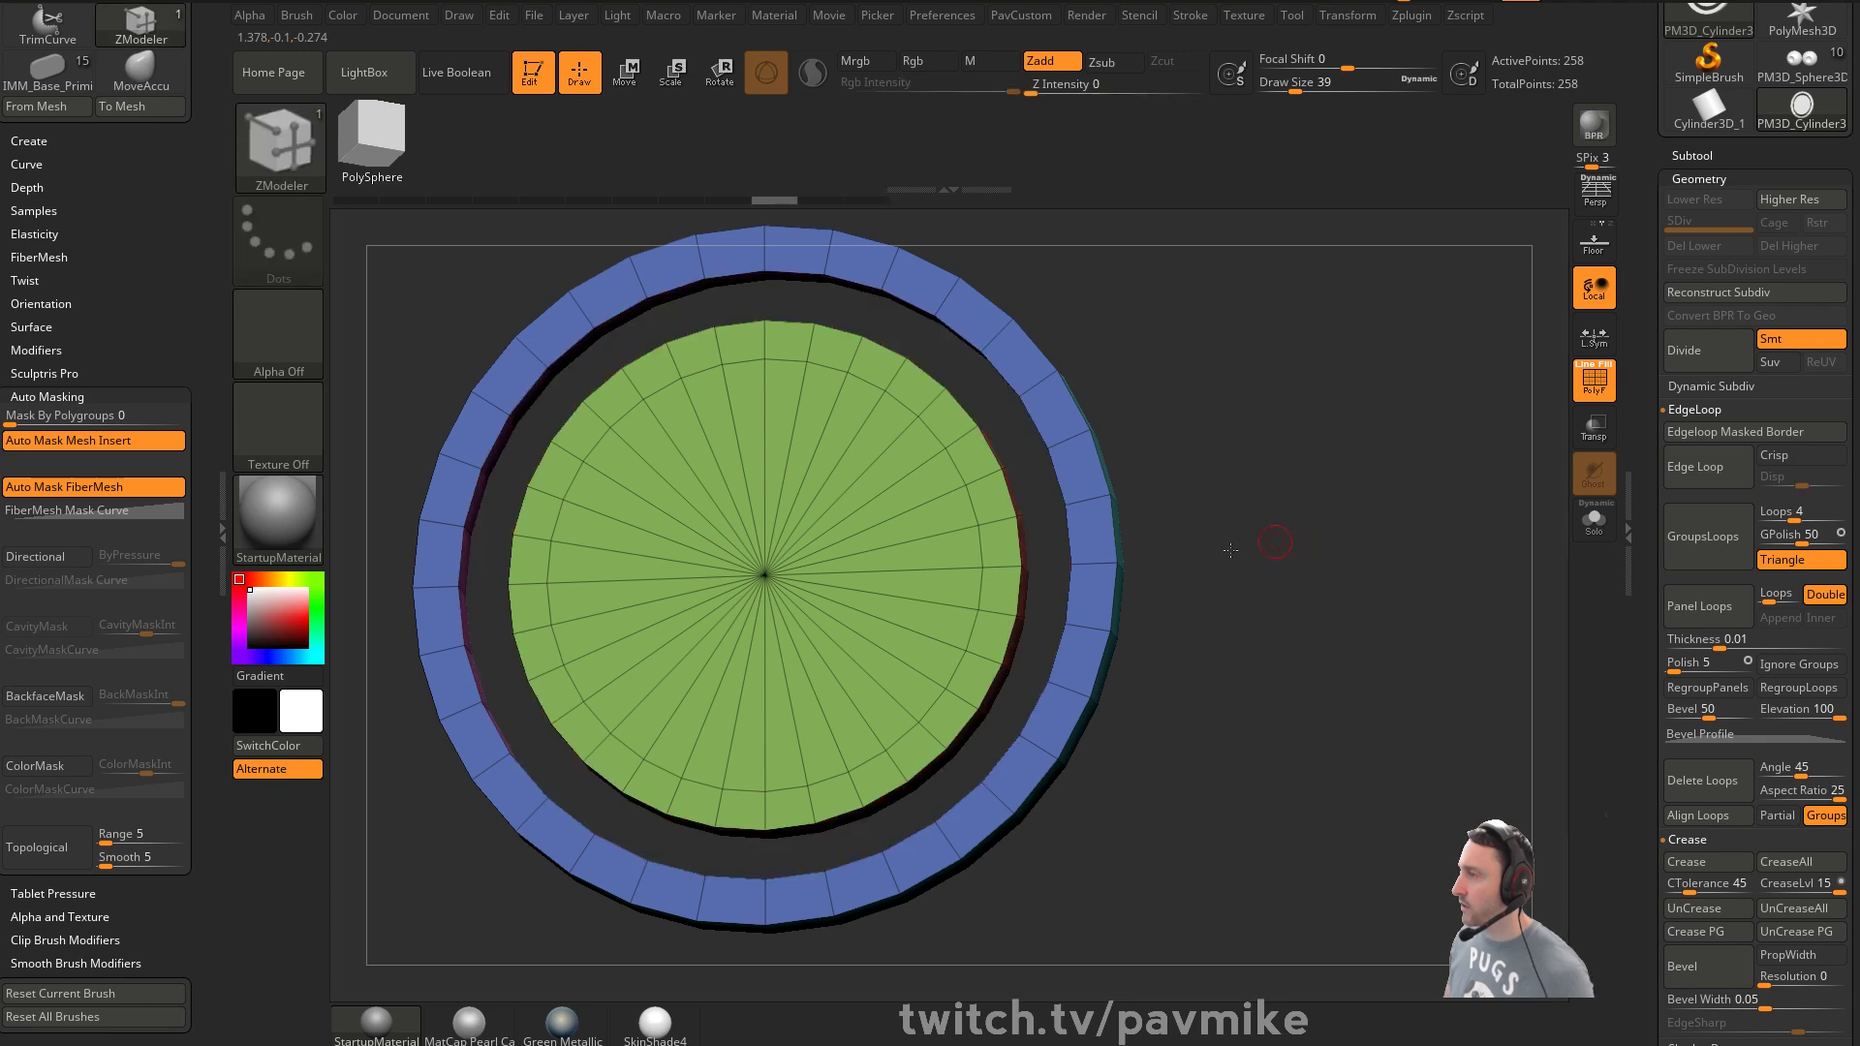
pyautogui.moveTo(1269, 542); pyautogui.dragTo(1168, 528)
pyautogui.keyDown('alt'); pyautogui.moveTo(980, 375); pyautogui.dragTo(1008, 402); pyautogui.keyUp('alt')
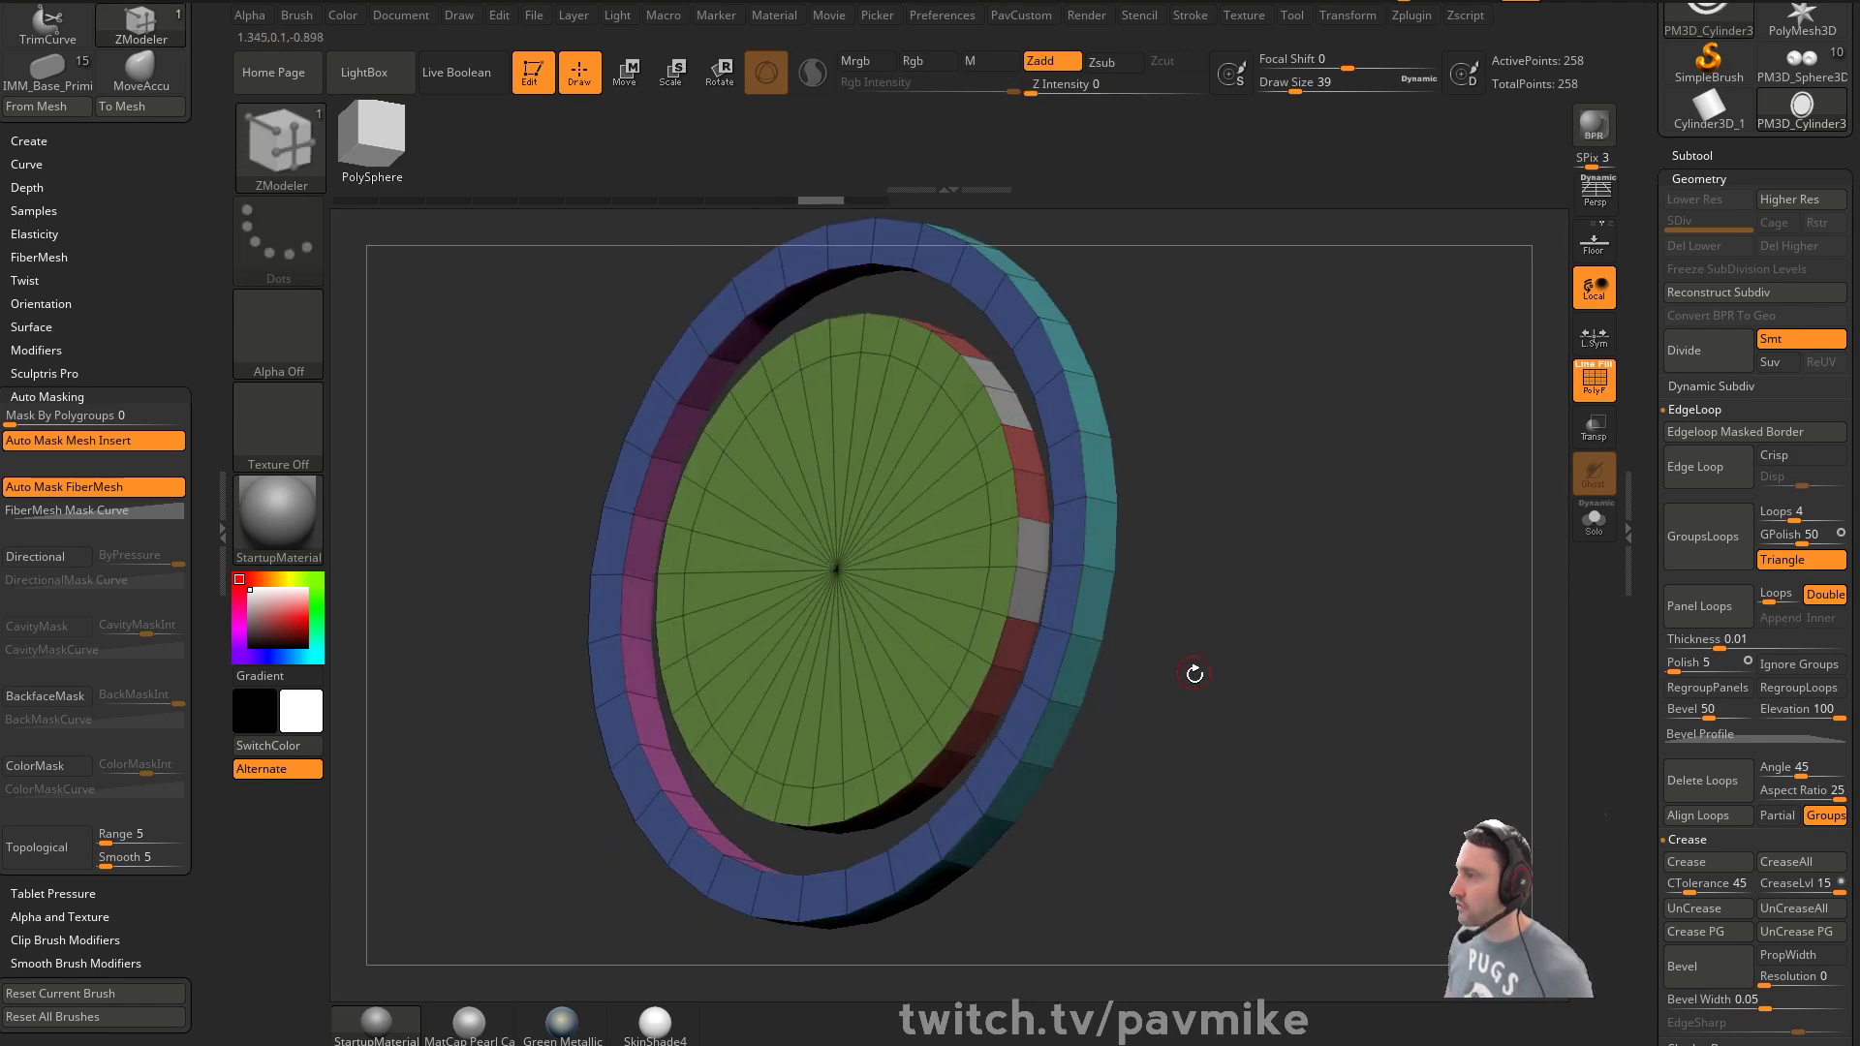
pyautogui.moveTo(1188, 665); pyautogui.dragTo(997, 714)
pyautogui.press('ctrl')
# Activate radial symmetry about Y with a RadialCount of 8 and QMesh an inner wall face out to the ring, forming spokes
pyautogui.moveTo(1247, 598)
pyautogui.mouseDown()
pyautogui.moveTo(1250, 641)
pyautogui.moveTo(1266, 523)
pyautogui.mouseUp()
pyautogui.click(1354, 21)
pyautogui.moveTo(1328, 41)
pyautogui.mouseDown()
pyautogui.moveTo(136, 252)
pyautogui.moveTo(122, 281)
pyautogui.mouseUp()
pyautogui.scroll(4, 107, 542)
pyautogui.click(74, 462)
pyautogui.click(66, 484)
pyautogui.click(13, 506)
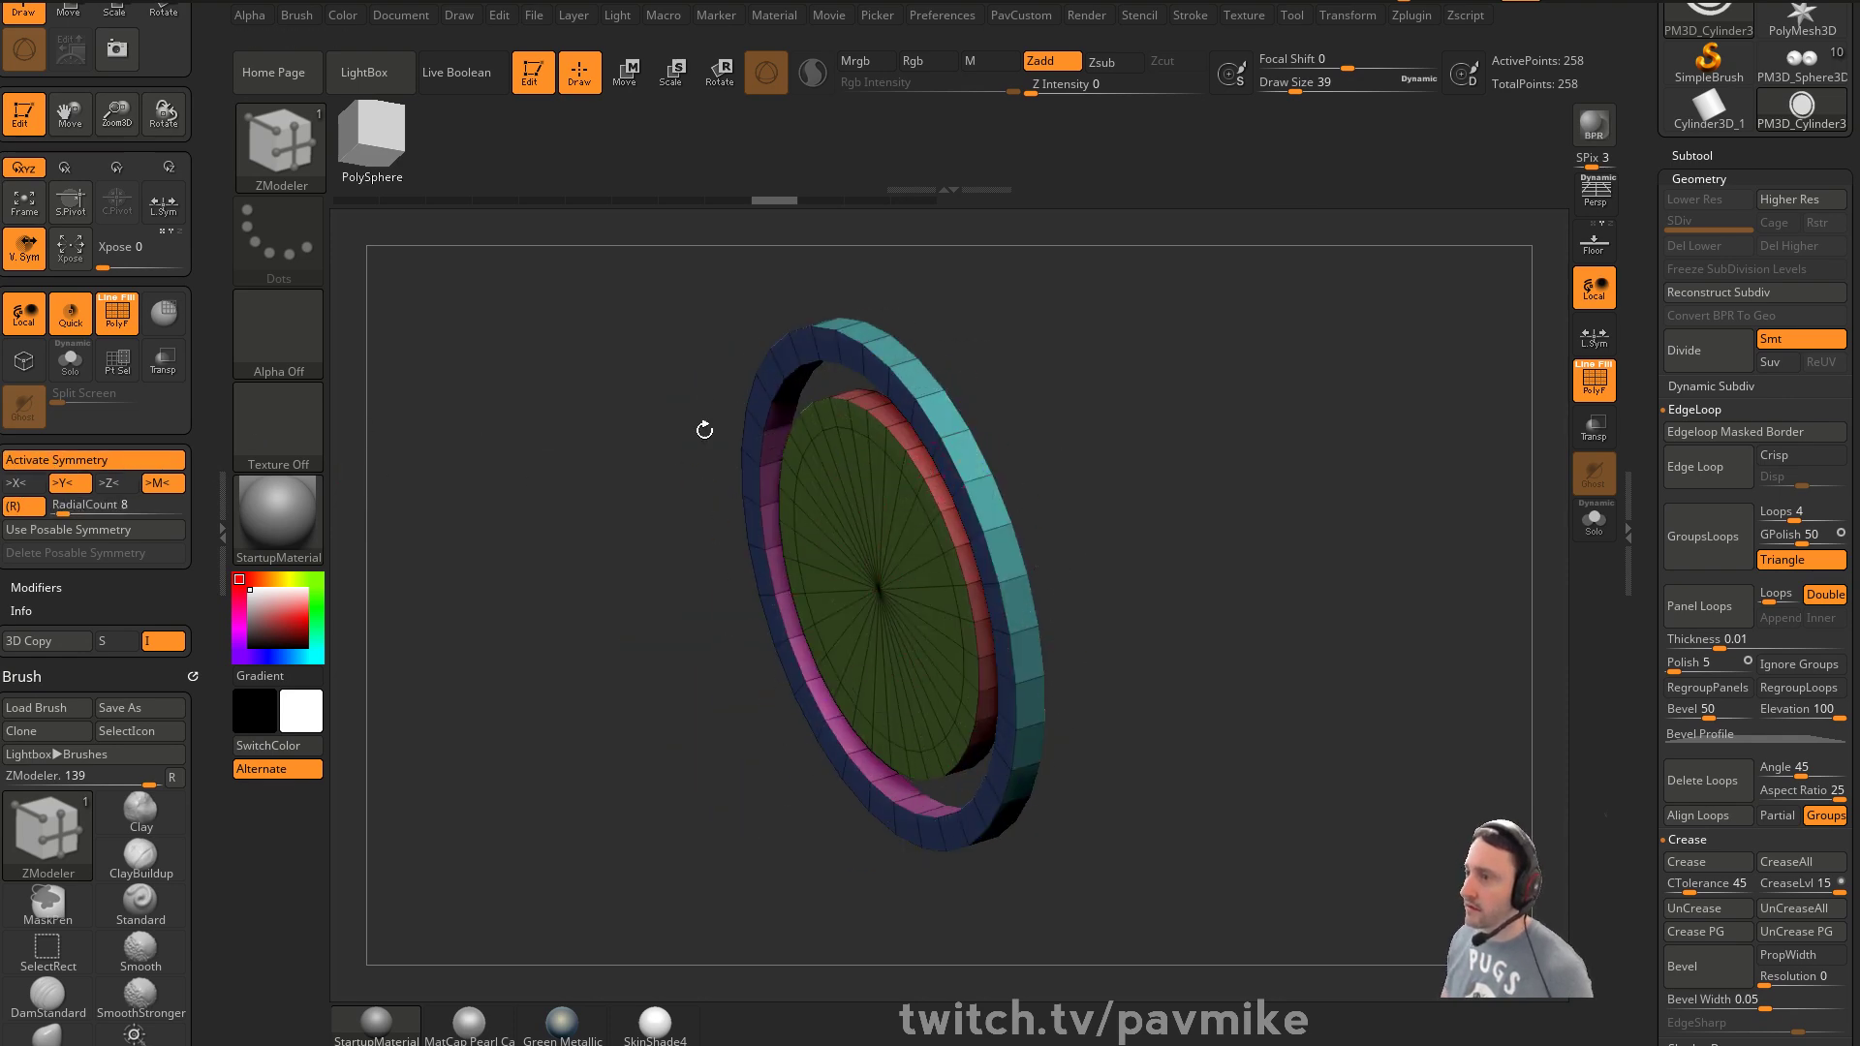
pyautogui.keyDown('shift'); pyautogui.moveTo(1005, 377); pyautogui.dragTo(1268, 488); pyautogui.keyUp('shift')
# Crease the wheel's edges at crease level 2, turn on dynamic subdivision, and view it without the polyframe
pyautogui.press('2')
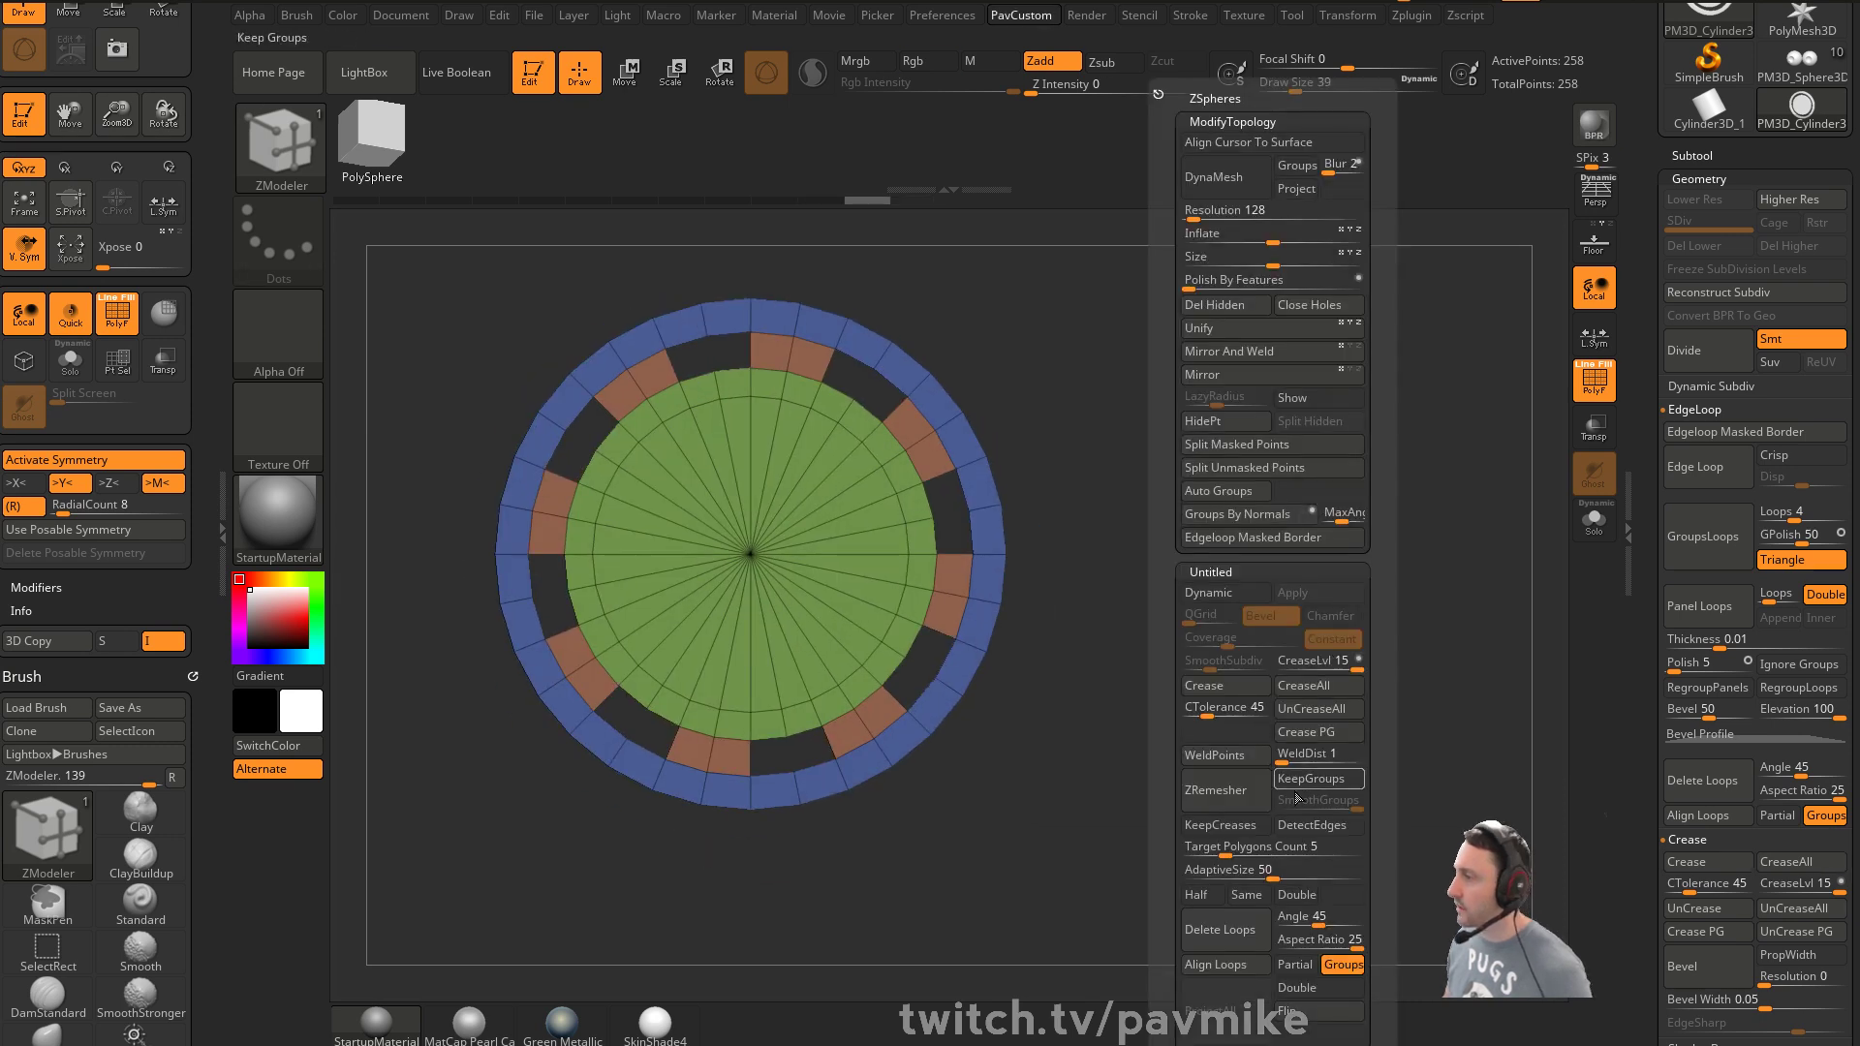
pyautogui.click(1229, 686)
pyautogui.moveTo(1317, 663); pyautogui.dragTo(1242, 662)
pyautogui.click(1219, 592)
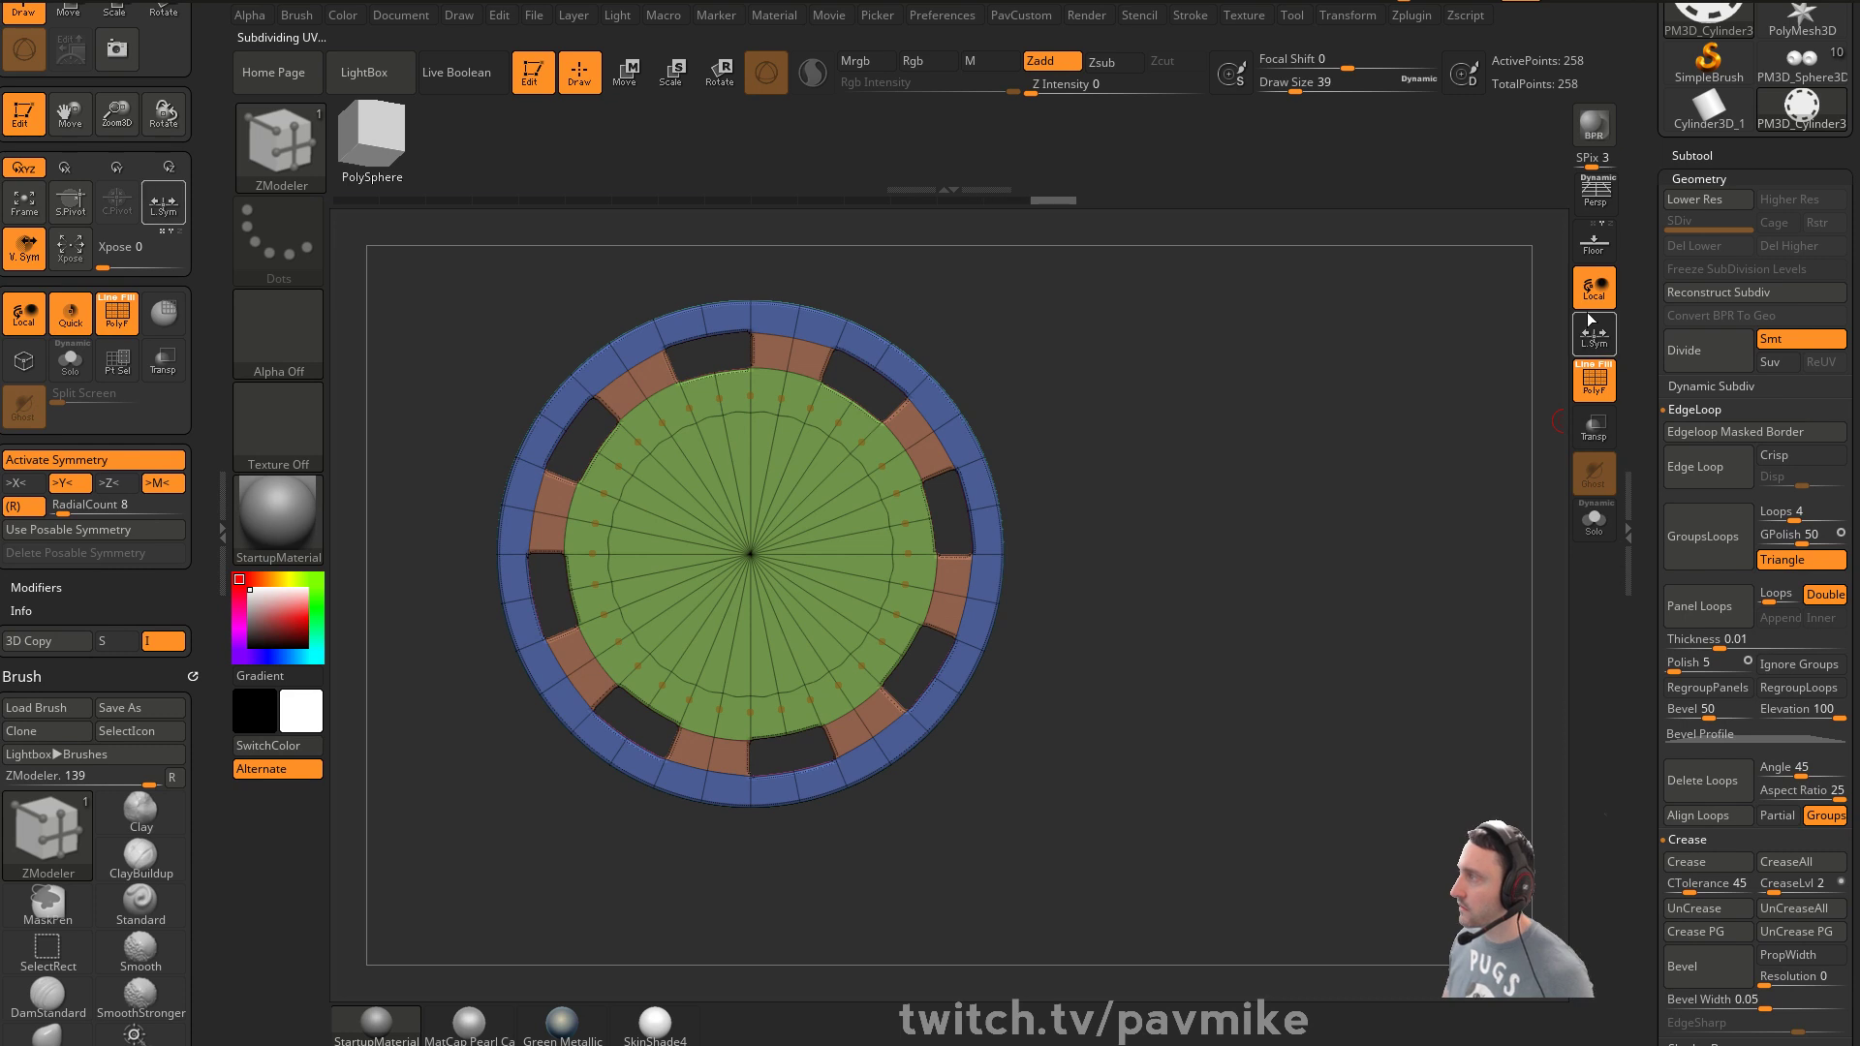
pyautogui.hotkey('shift', 'f')
pyautogui.moveTo(1353, 427)
pyautogui.mouseDown()
pyautogui.moveTo(1308, 456)
pyautogui.moveTo(1338, 440)
pyautogui.mouseUp()
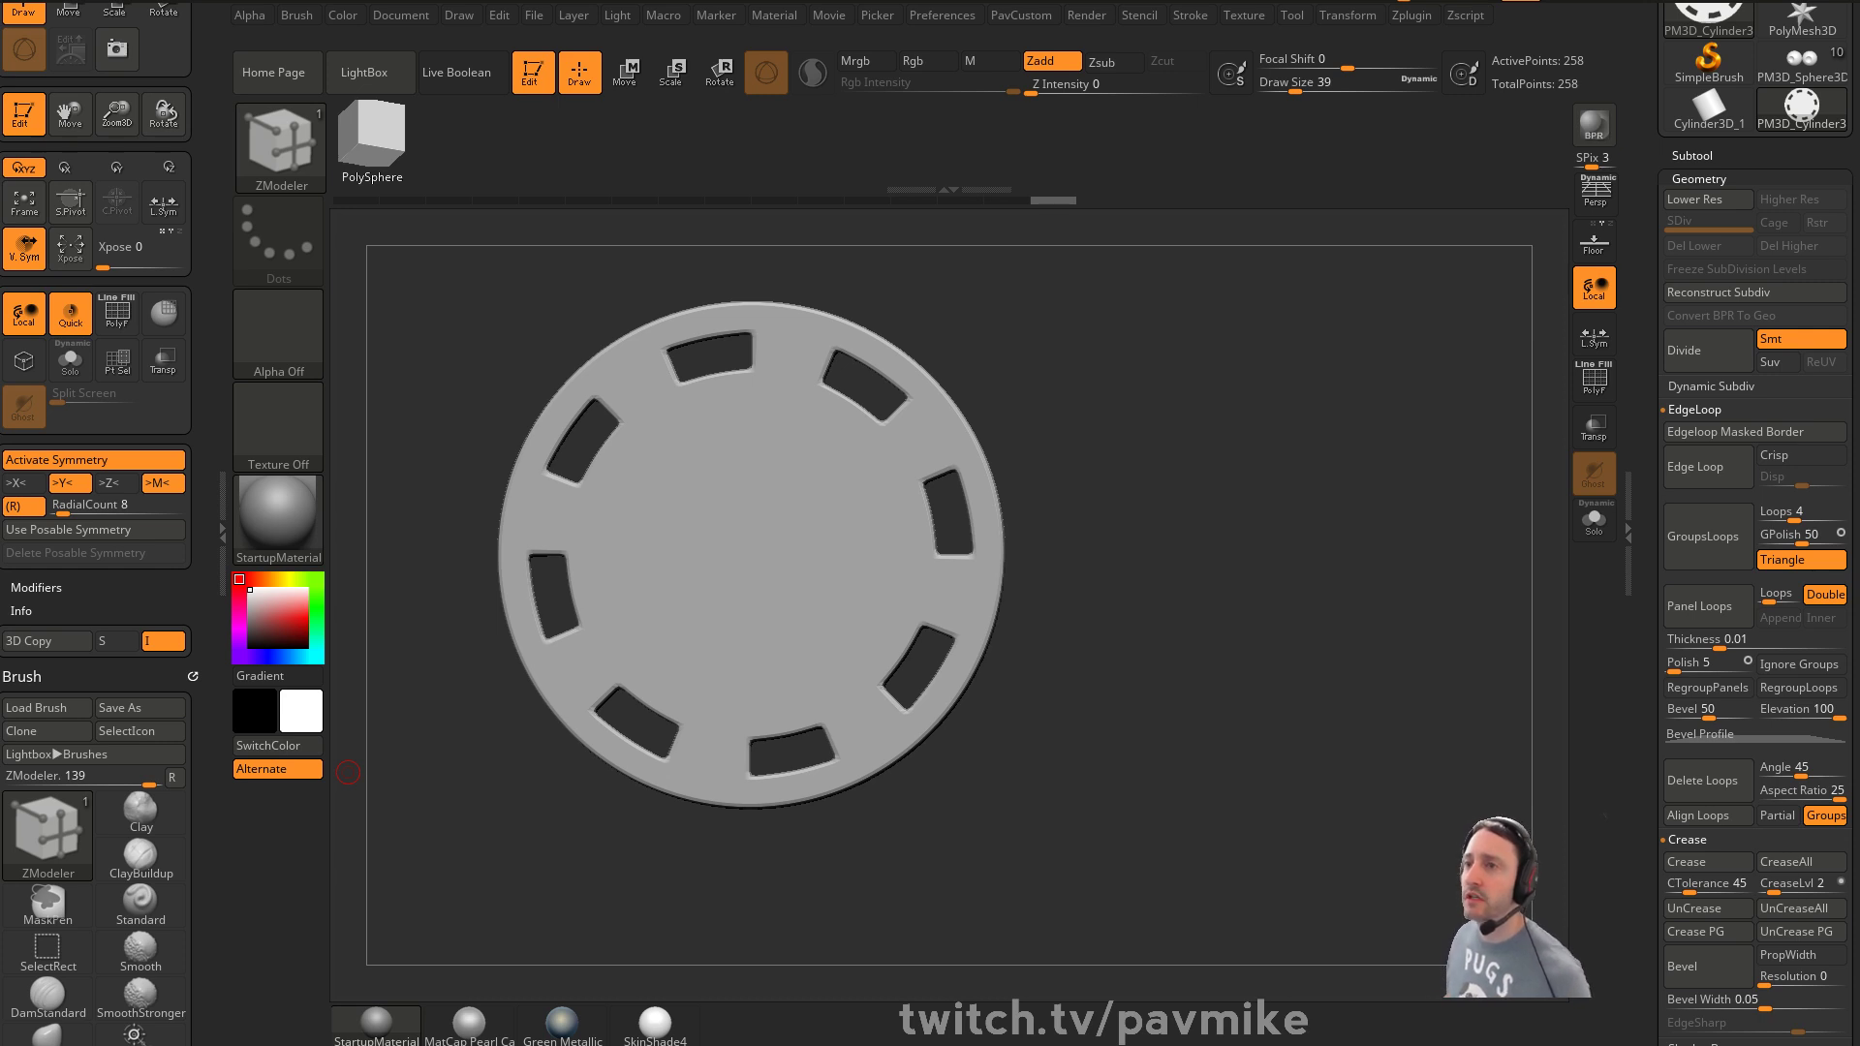
# Place the gizmo at several points on the wheel's outer rim, with the smoothed preview and with the unsmoothed polyframe
pyautogui.moveTo(1086, 381); pyautogui.dragTo(962, 456)
pyautogui.press('w')
pyautogui.keyDown('alt'); pyautogui.click(955, 452); pyautogui.keyUp('alt')
pyautogui.moveTo(1117, 528); pyautogui.dragTo(1125, 529)
pyautogui.keyDown('alt'); pyautogui.click(974, 653); pyautogui.keyUp('alt')
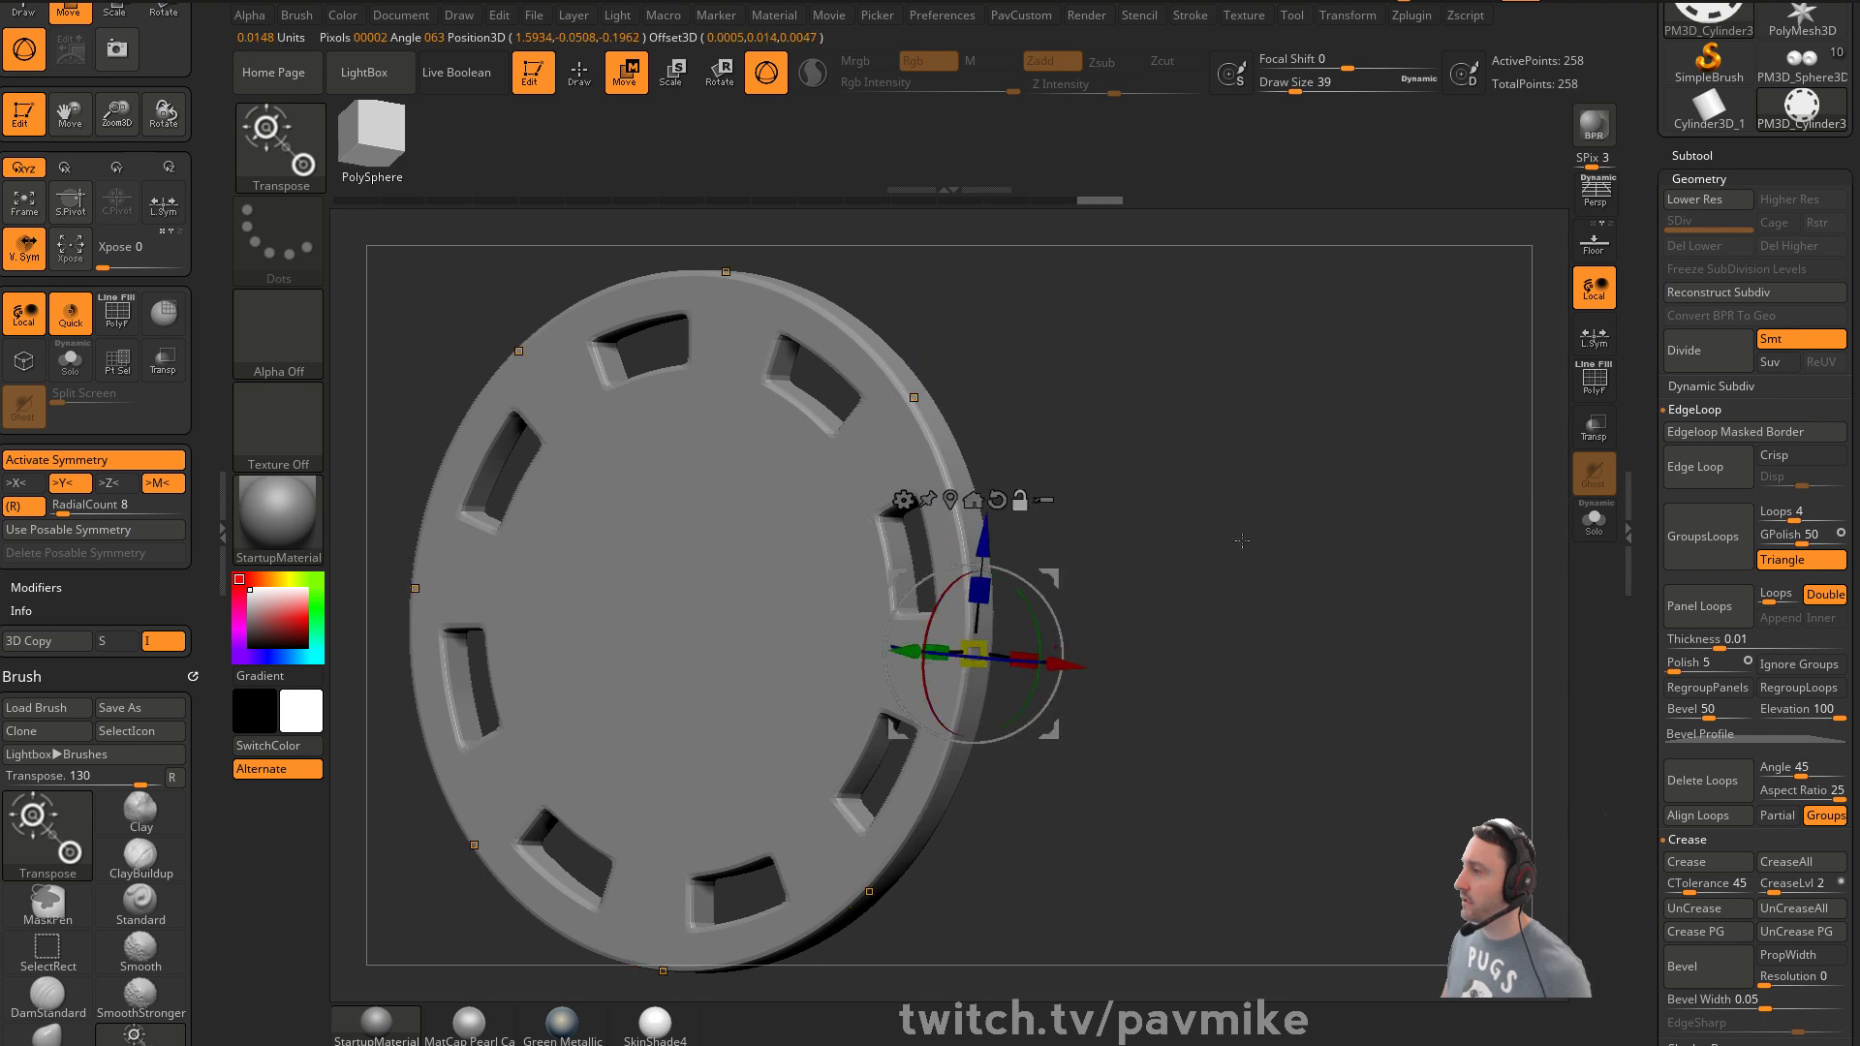
pyautogui.click(1604, 388)
pyautogui.moveTo(1345, 453); pyautogui.dragTo(1259, 538)
pyautogui.hotkey('shift', 'd')
pyautogui.click(918, 335)
pyautogui.scroll(3, 1725, 353)
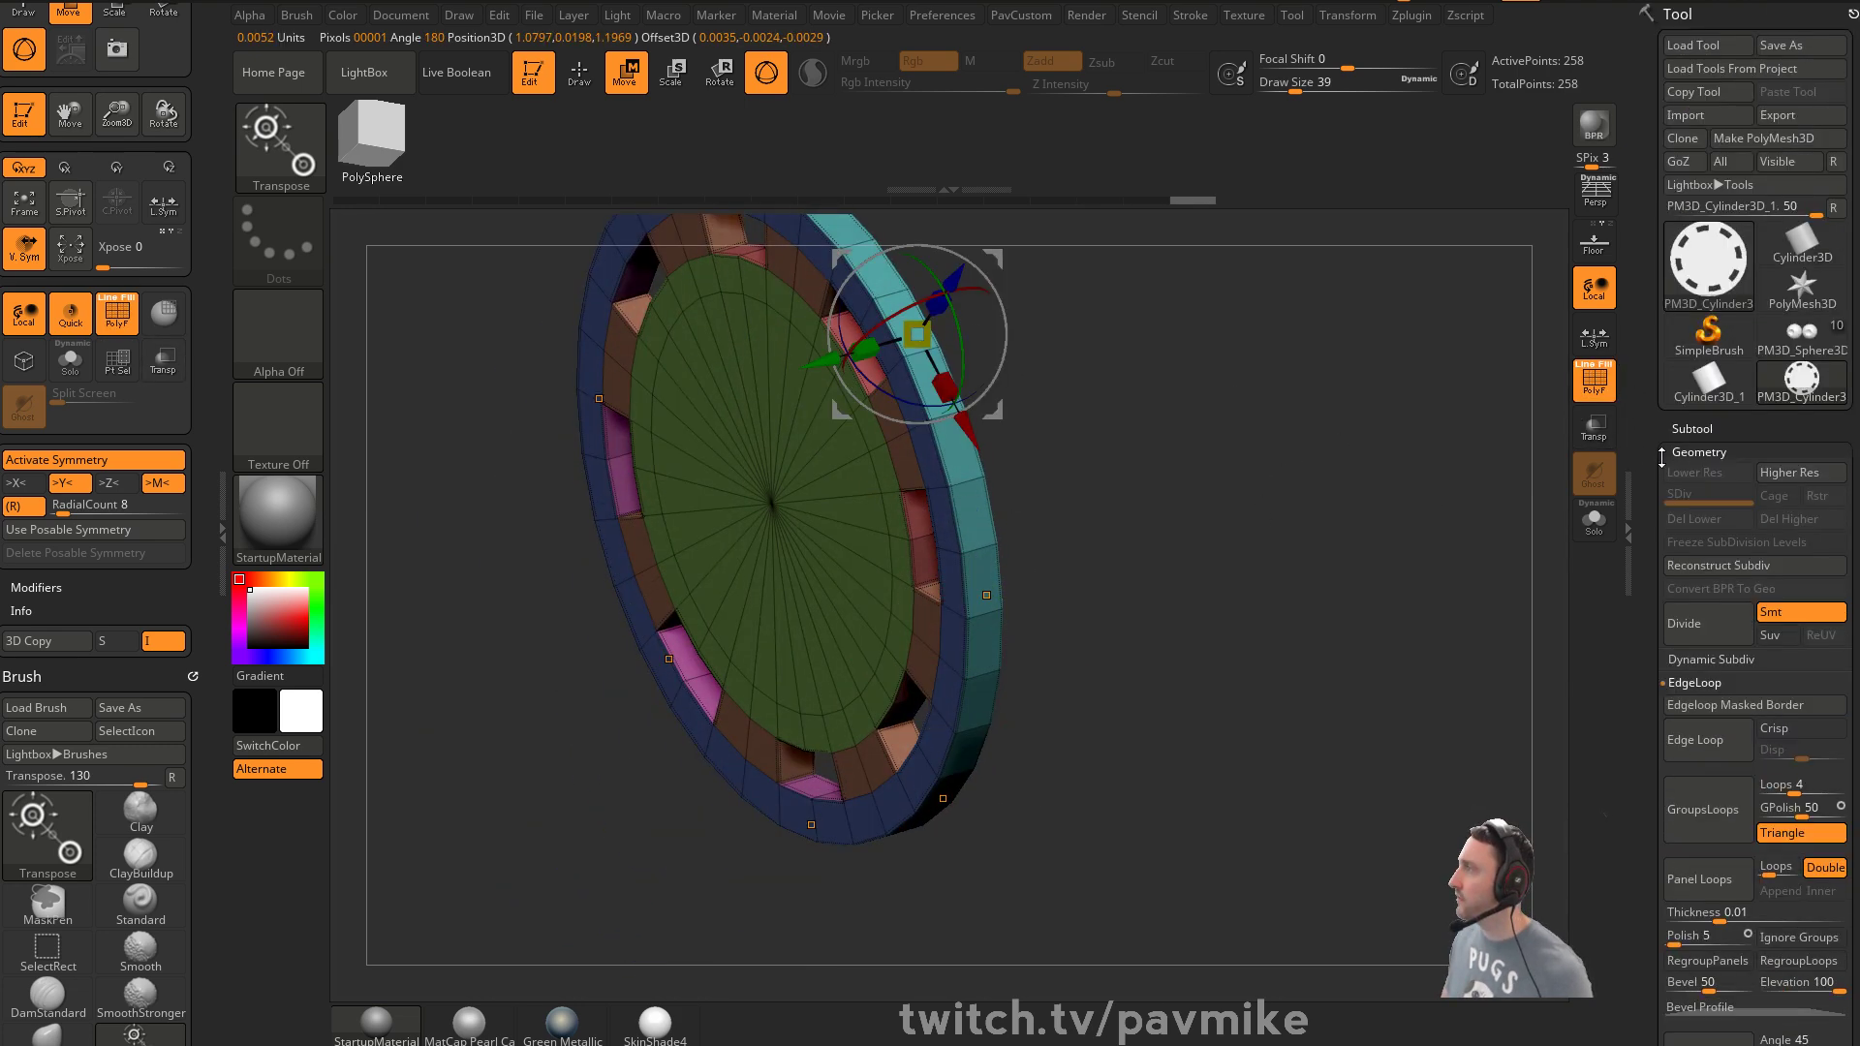
# Switch back to the owl model and make its body the active subtool with the move gizmo shown
pyautogui.click(1794, 357)
pyautogui.moveTo(1133, 528)
pyautogui.mouseDown()
pyautogui.moveTo(1208, 349)
pyautogui.moveTo(1249, 427)
pyautogui.moveTo(1468, 429)
pyautogui.moveTo(1275, 515)
pyautogui.moveTo(1250, 601)
pyautogui.moveTo(1158, 517)
pyautogui.mouseUp()
pyautogui.keyDown('alt'); pyautogui.click(818, 718); pyautogui.keyUp('alt')
pyautogui.moveTo(1157, 516); pyautogui.dragTo(1056, 523)
pyautogui.press('w')
pyautogui.keyDown('alt'); pyautogui.click(899, 760); pyautogui.keyUp('alt')
# Reposition the gizmo from the side of the owl's body to its shoulder and rotate it into line with the upper wing
pyautogui.keyDown('alt'); pyautogui.moveTo(1229, 651); pyautogui.dragTo(1281, 549); pyautogui.keyUp('alt')
pyautogui.keyDown('alt'); pyautogui.click(889, 602); pyautogui.keyUp('alt')
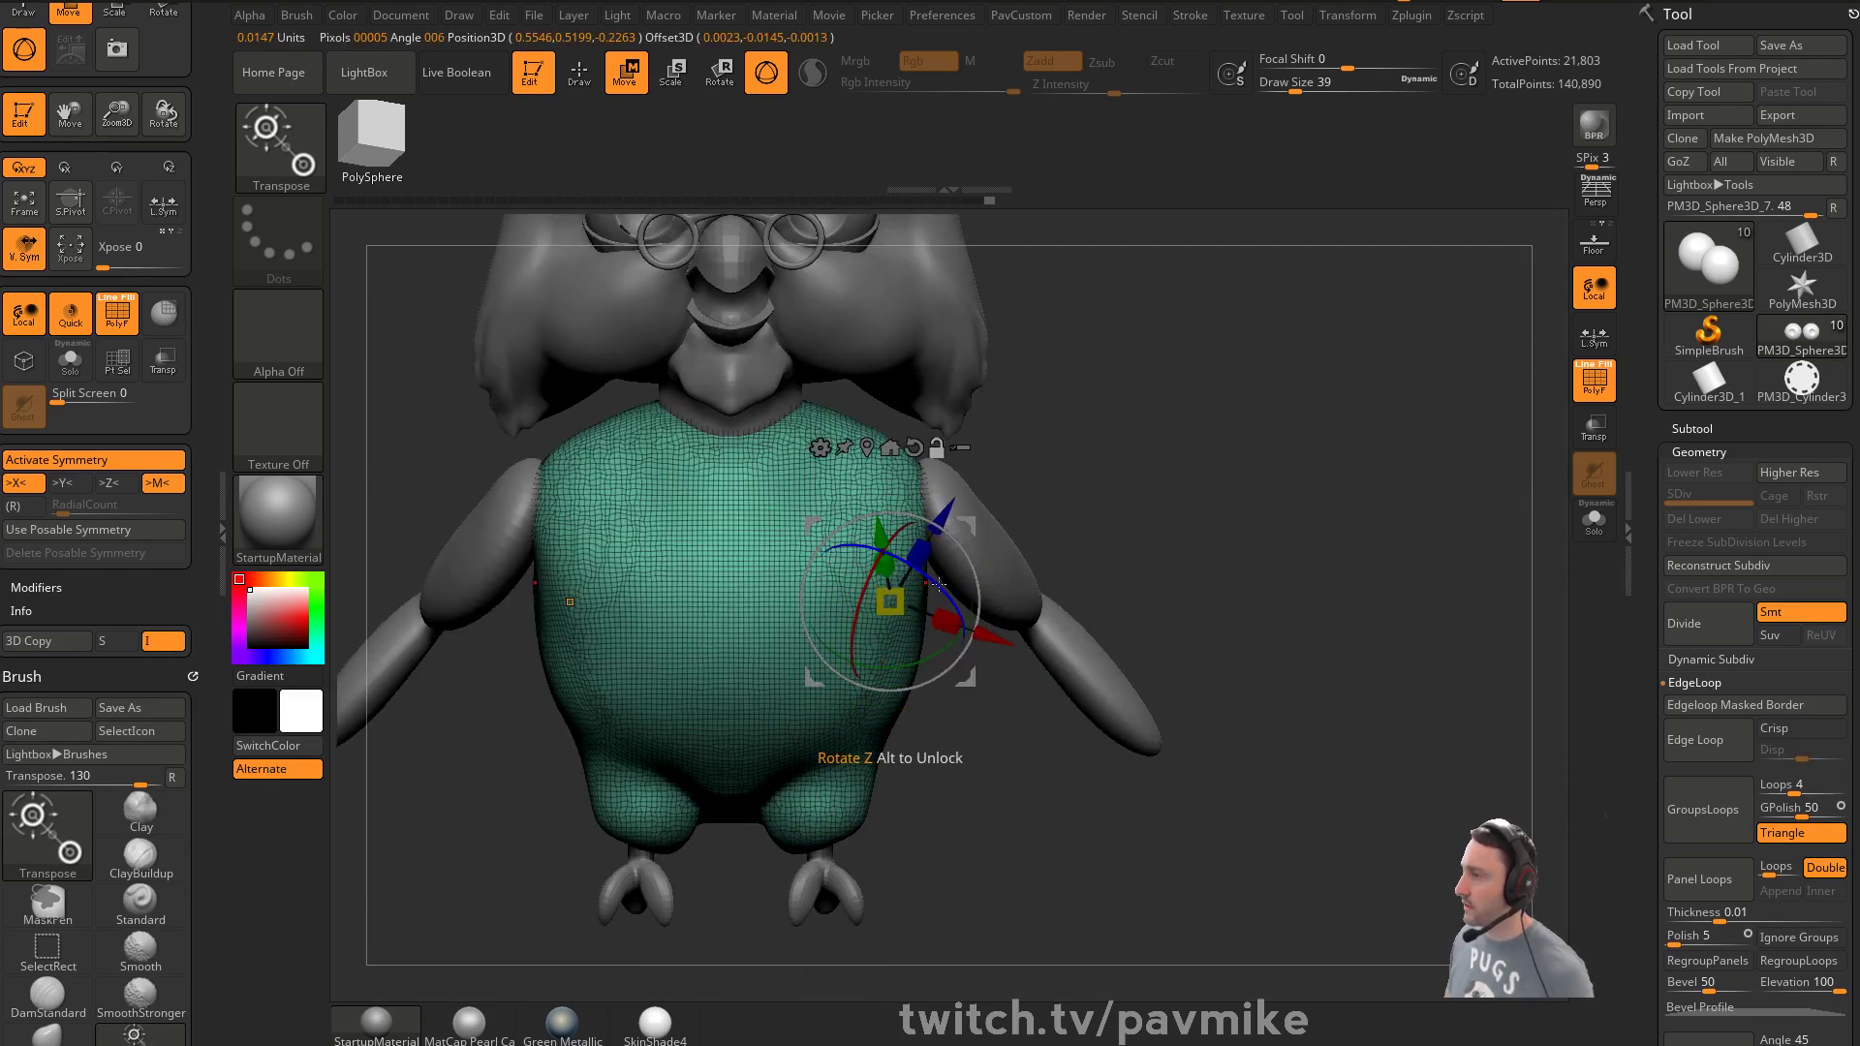
pyautogui.keyDown('alt'); pyautogui.moveTo(928, 659); pyautogui.dragTo(954, 648); pyautogui.keyUp('alt')
pyautogui.keyDown('alt'); pyautogui.moveTo(932, 568); pyautogui.dragTo(1034, 452); pyautogui.keyUp('alt')
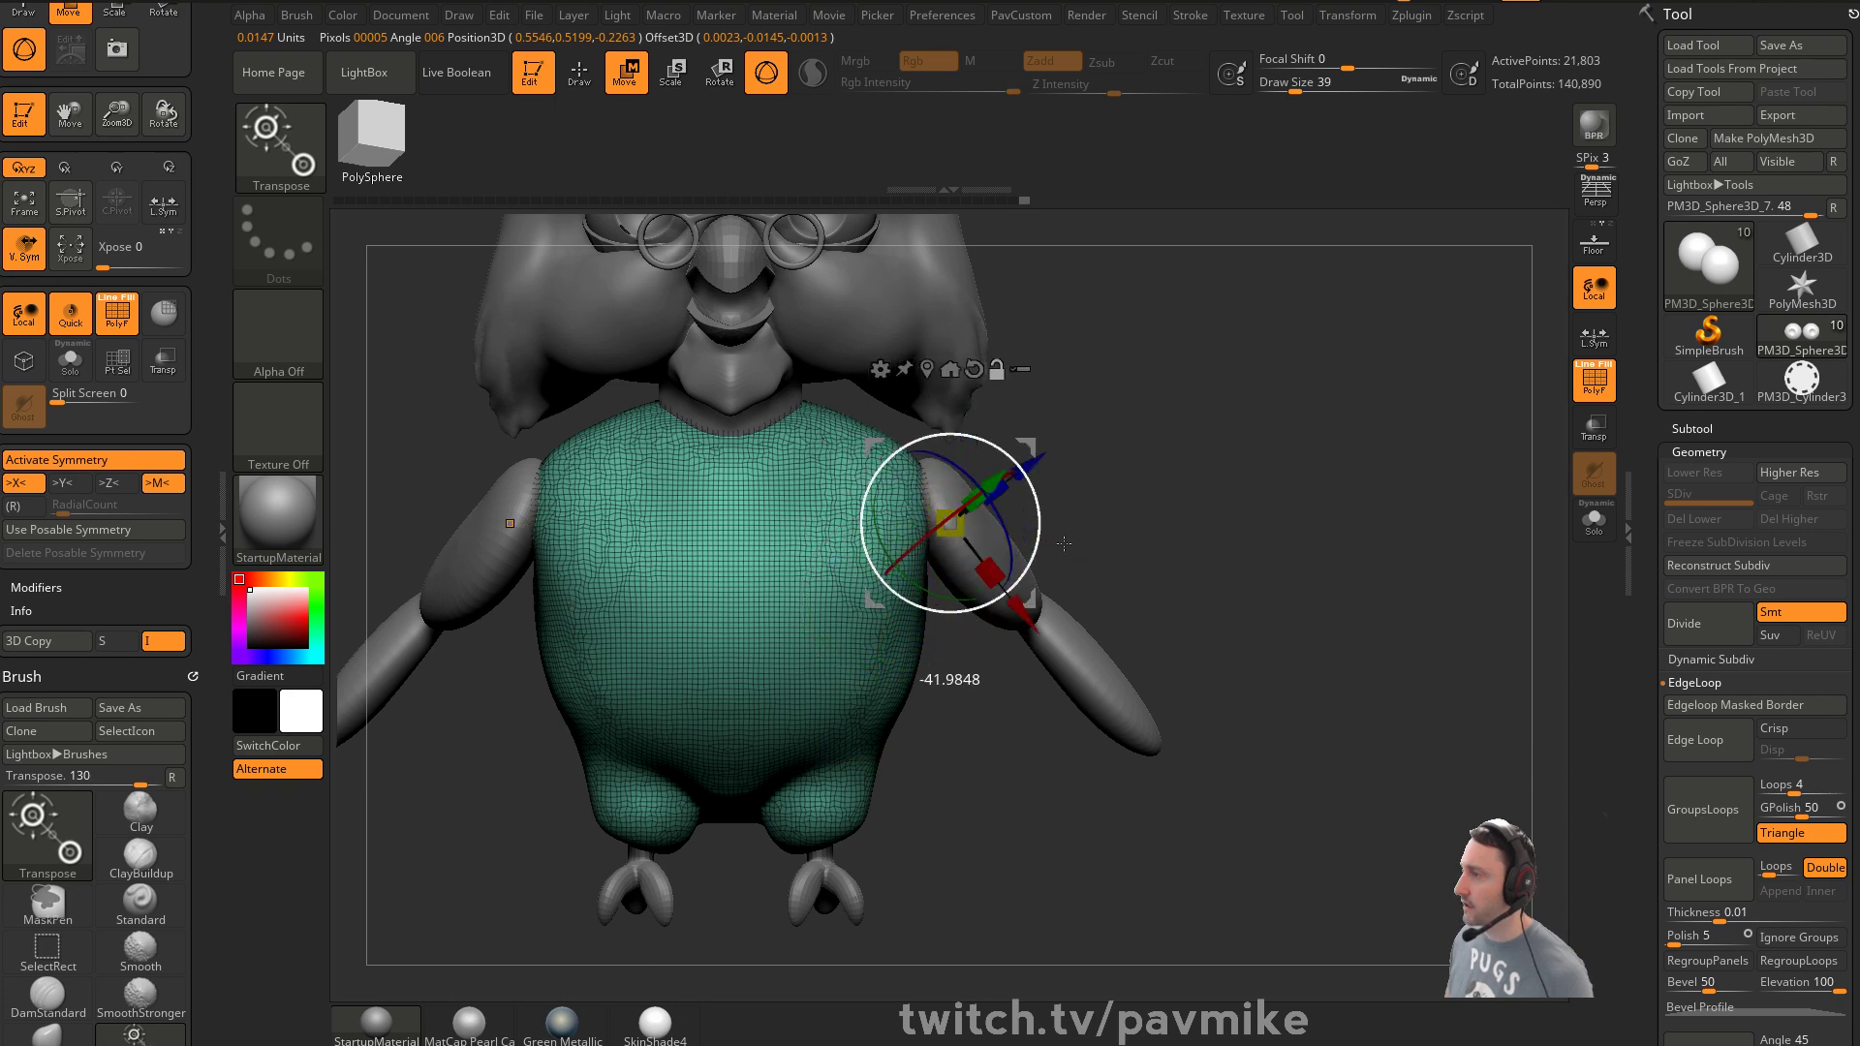
pyautogui.moveTo(1178, 528); pyautogui.dragTo(1044, 500)
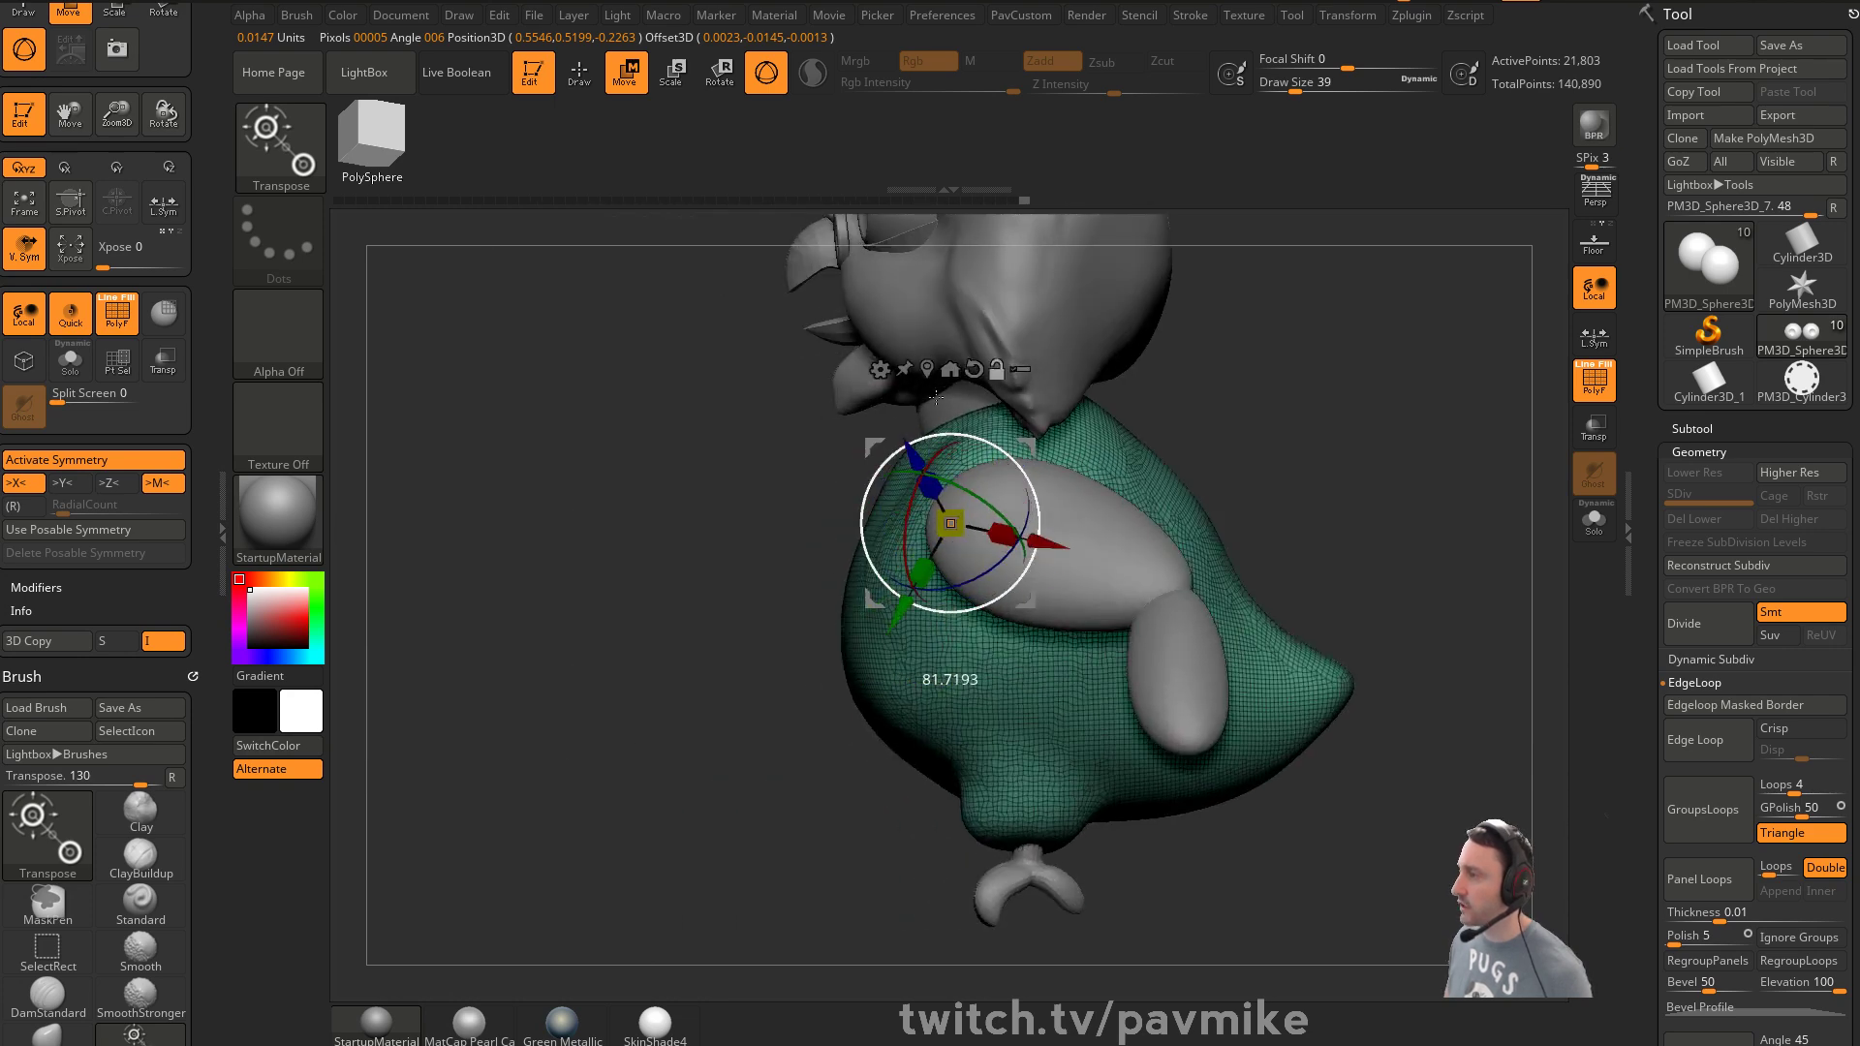
pyautogui.moveTo(994, 476); pyautogui.dragTo(1036, 500)
pyautogui.moveTo(1182, 418); pyautogui.dragTo(1130, 484)
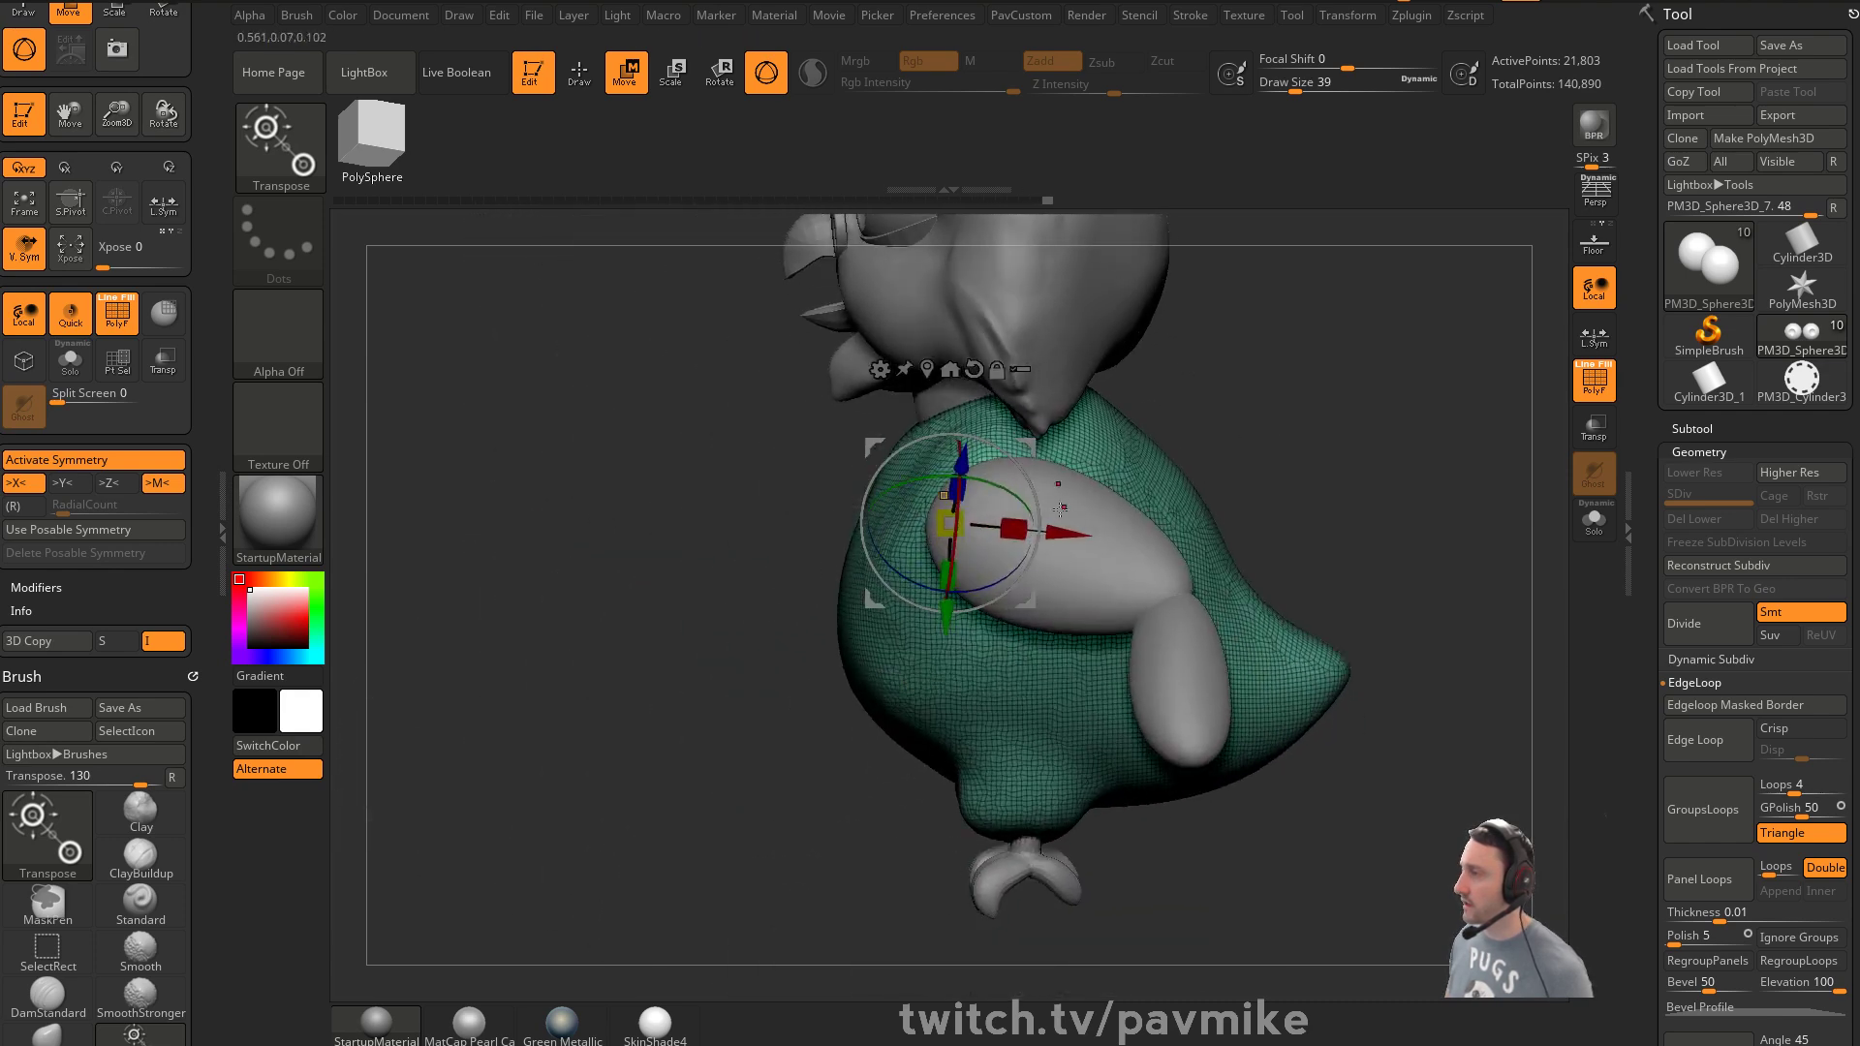
# Make the owl's wing the active subtool, place the gizmo on its upper segment, and undo the last change
pyautogui.keyDown('alt'); pyautogui.click(1067, 556); pyautogui.keyUp('alt')
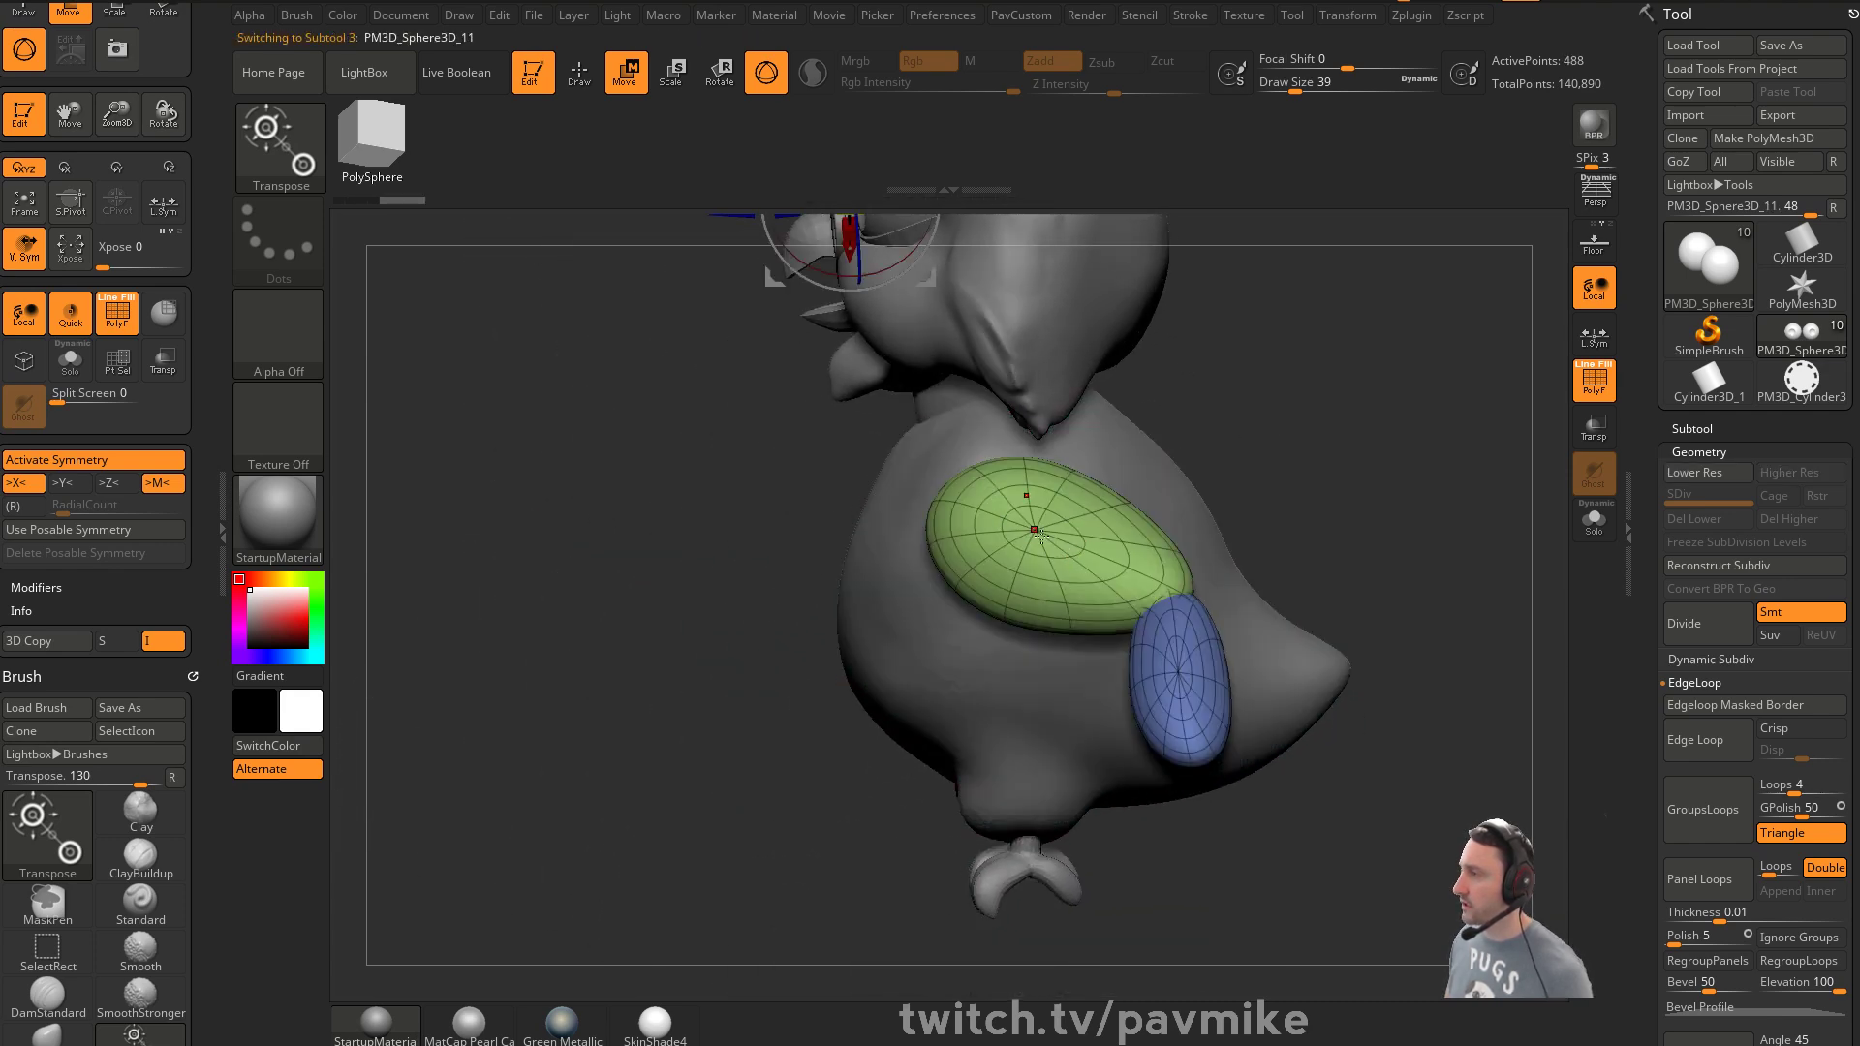
pyautogui.click(1035, 531)
pyautogui.moveTo(1254, 492); pyautogui.dragTo(1252, 465)
pyautogui.keyDown('alt'); pyautogui.moveTo(1114, 507); pyautogui.dragTo(1068, 592); pyautogui.keyUp('alt')
pyautogui.moveTo(1223, 535)
pyautogui.mouseDown()
pyautogui.moveTo(1328, 538)
pyautogui.moveTo(1161, 531)
pyautogui.moveTo(1106, 488)
pyautogui.moveTo(942, 538)
pyautogui.mouseUp()
pyautogui.hotkey('ctrl', 'z')
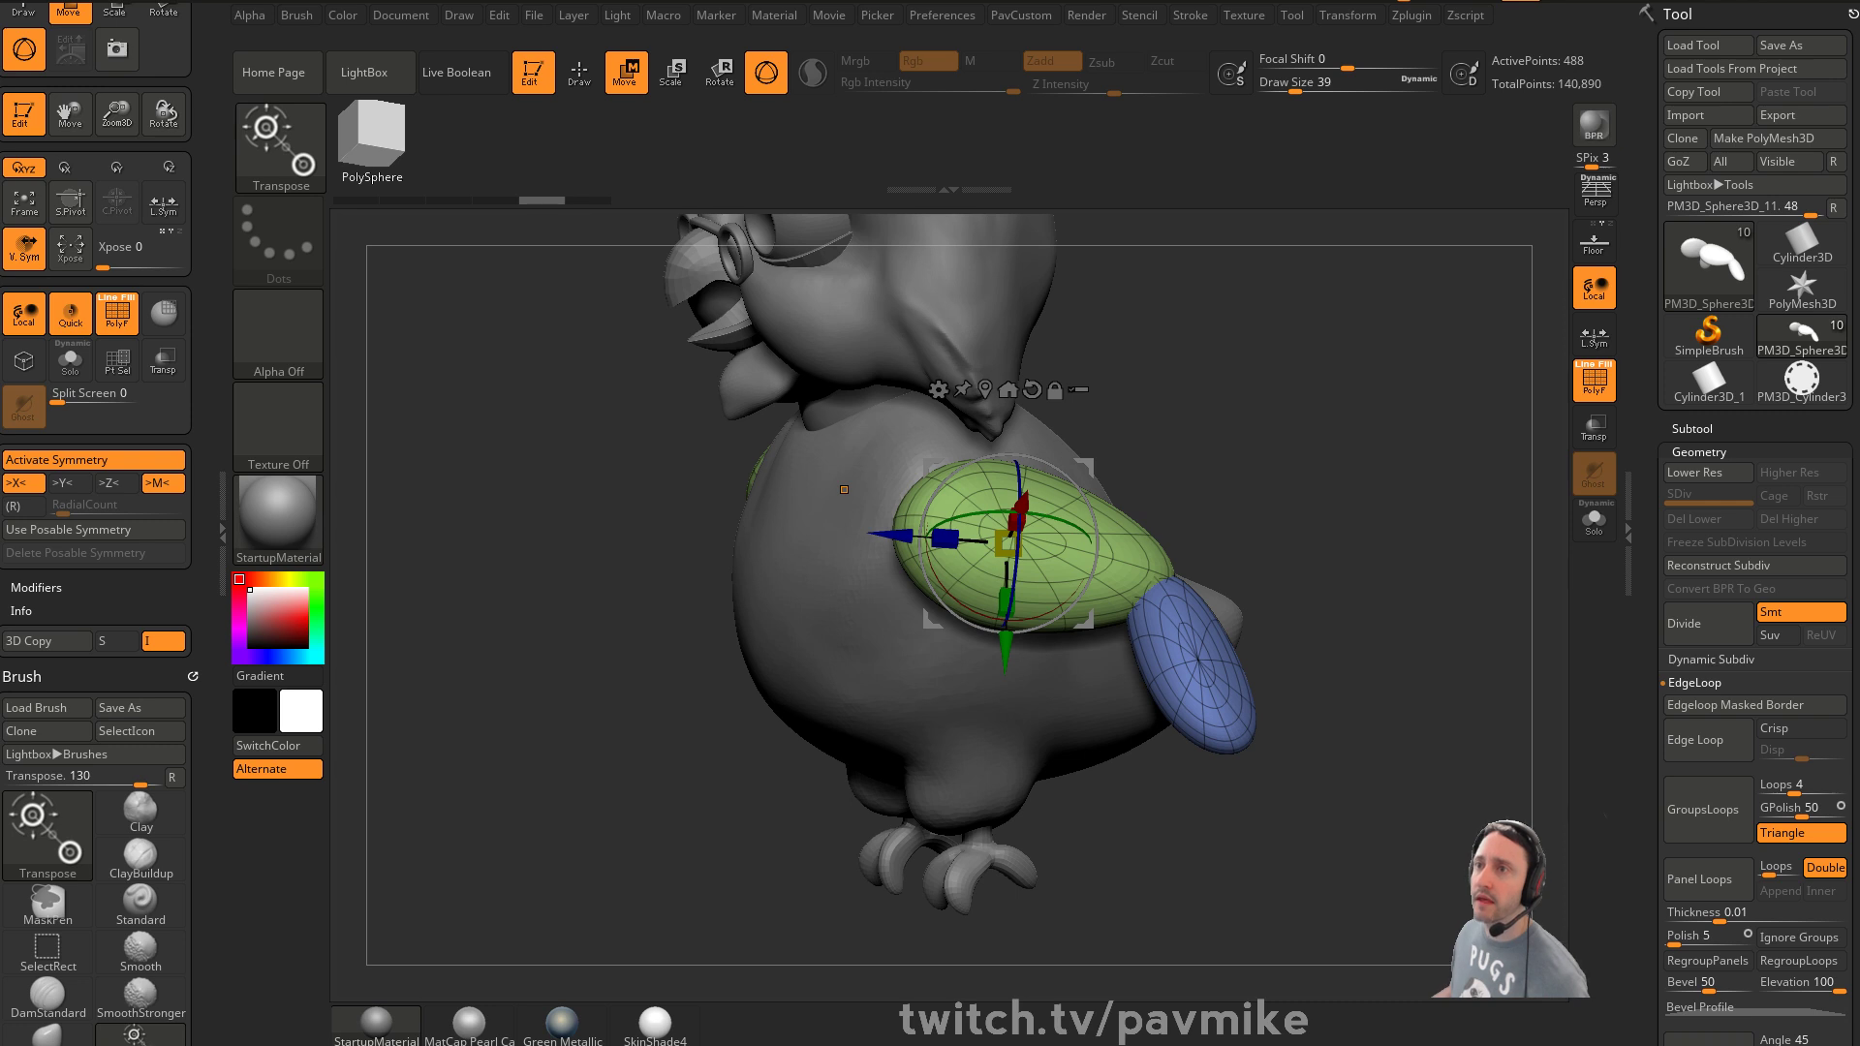
# Return to draw mode with a Draw Size of 17, make the owl's eyes the active subtool, and isolate them with Solo
pyautogui.moveTo(1199, 415); pyautogui.dragTo(1175, 384)
pyautogui.moveTo(1186, 499)
pyautogui.mouseDown()
pyautogui.moveTo(1333, 438)
pyautogui.moveTo(1337, 471)
pyautogui.moveTo(1305, 452)
pyautogui.mouseUp()
pyautogui.press('q')
pyautogui.moveTo(1305, 451)
pyautogui.keyDown('alt'); pyautogui.mouseDown()
pyautogui.moveTo(1275, 478)
pyautogui.moveTo(1300, 527)
pyautogui.moveTo(1309, 367)
pyautogui.mouseUp(); pyautogui.keyUp('alt')
pyautogui.press('s')
pyautogui.click(1286, 504)
pyautogui.keyDown('alt'); pyautogui.moveTo(1114, 325); pyautogui.dragTo(1211, 577); pyautogui.keyUp('alt')
pyautogui.keyDown('alt'); pyautogui.click(939, 492); pyautogui.keyUp('alt')
pyautogui.keyDown('alt'); pyautogui.click(911, 430); pyautogui.keyUp('alt')
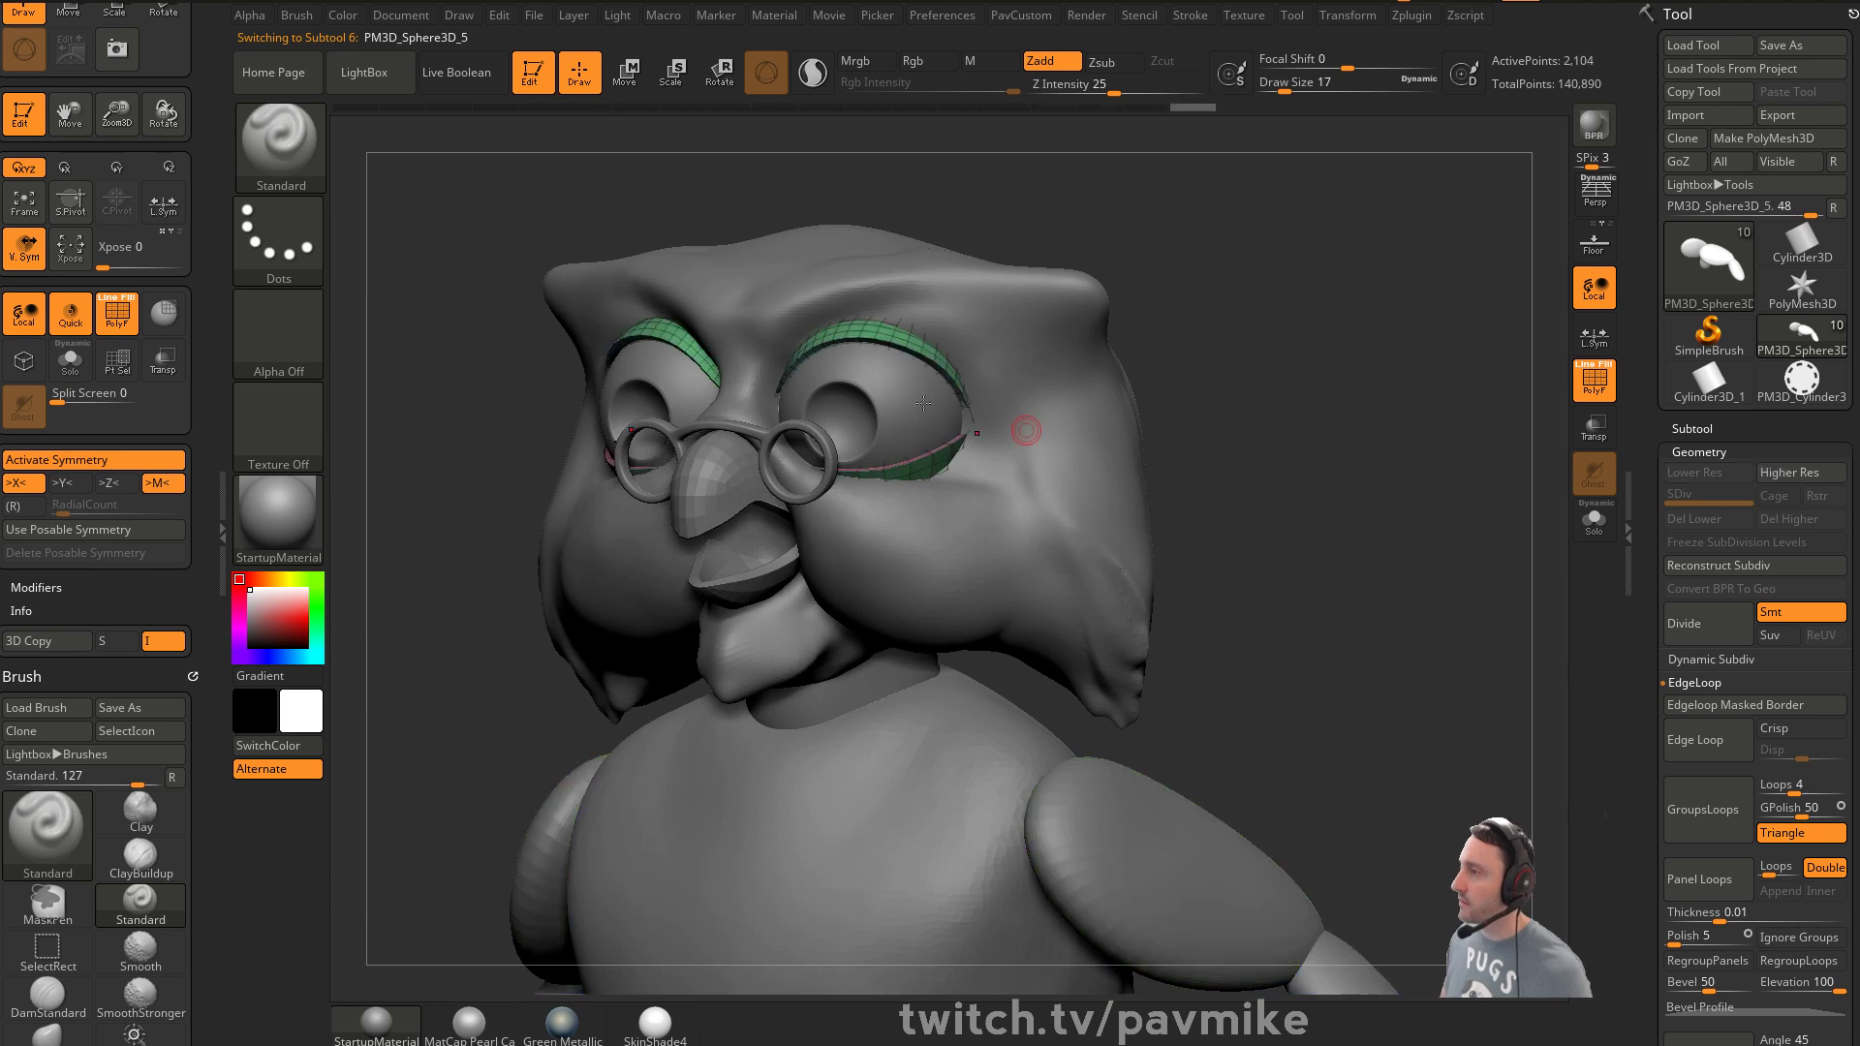
pyautogui.click(1582, 526)
pyautogui.moveTo(1380, 509); pyautogui.dragTo(1383, 585)
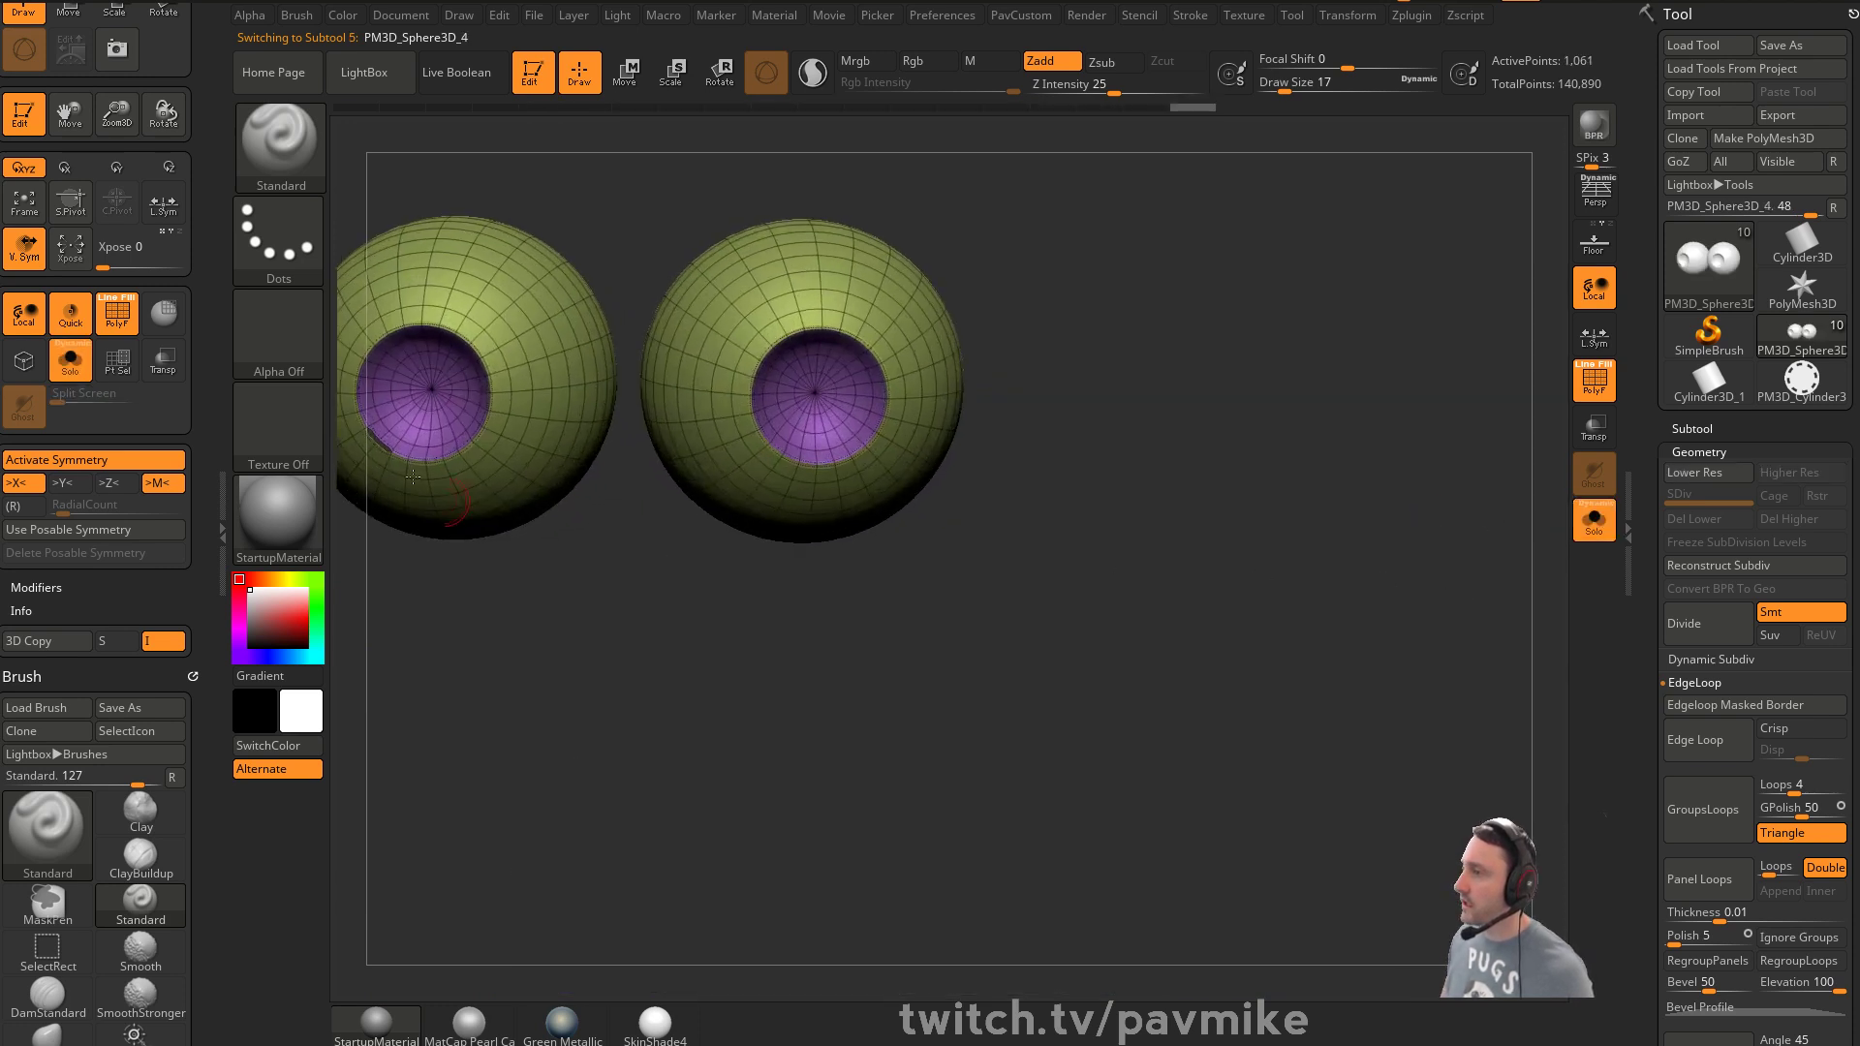
# Weld the points of the isolated eyeballs with WeldPoints
pyautogui.keyDown('alt'); pyautogui.moveTo(1299, 478); pyautogui.dragTo(1400, 511); pyautogui.keyUp('alt')
pyautogui.press('`')
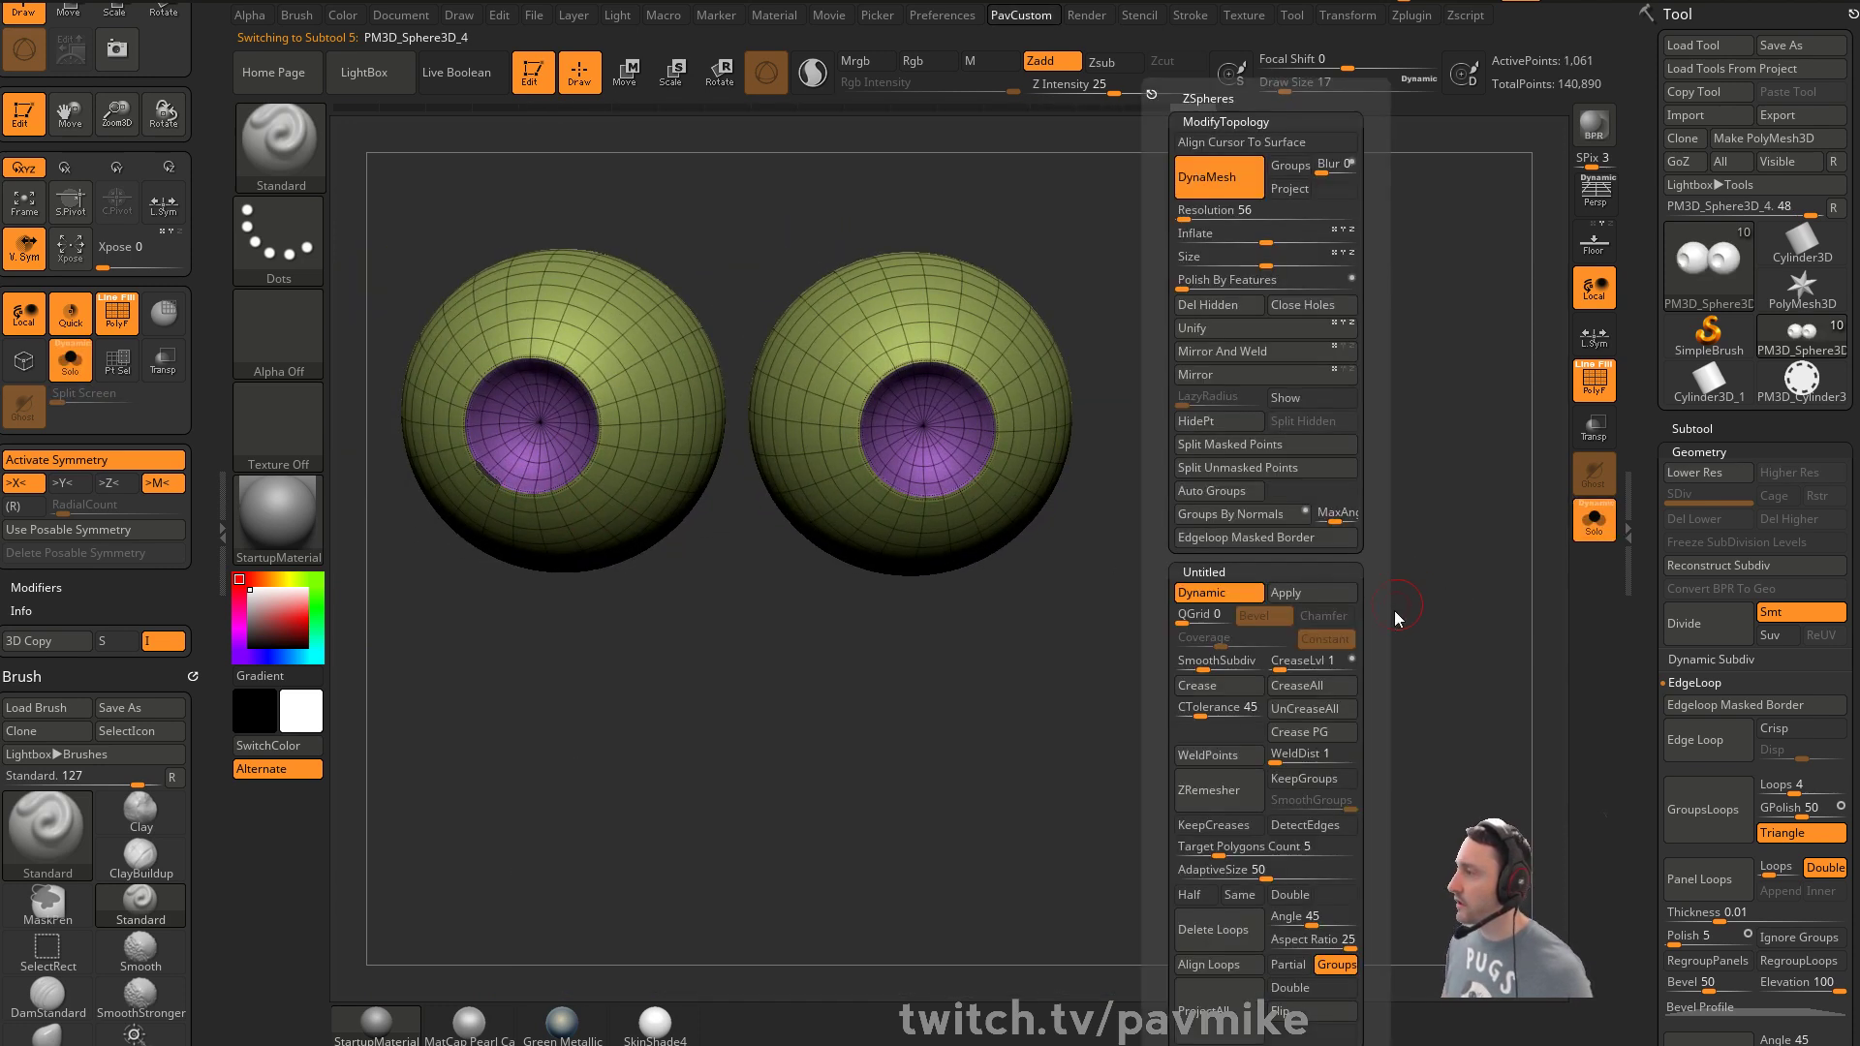
pyautogui.click(1261, 756)
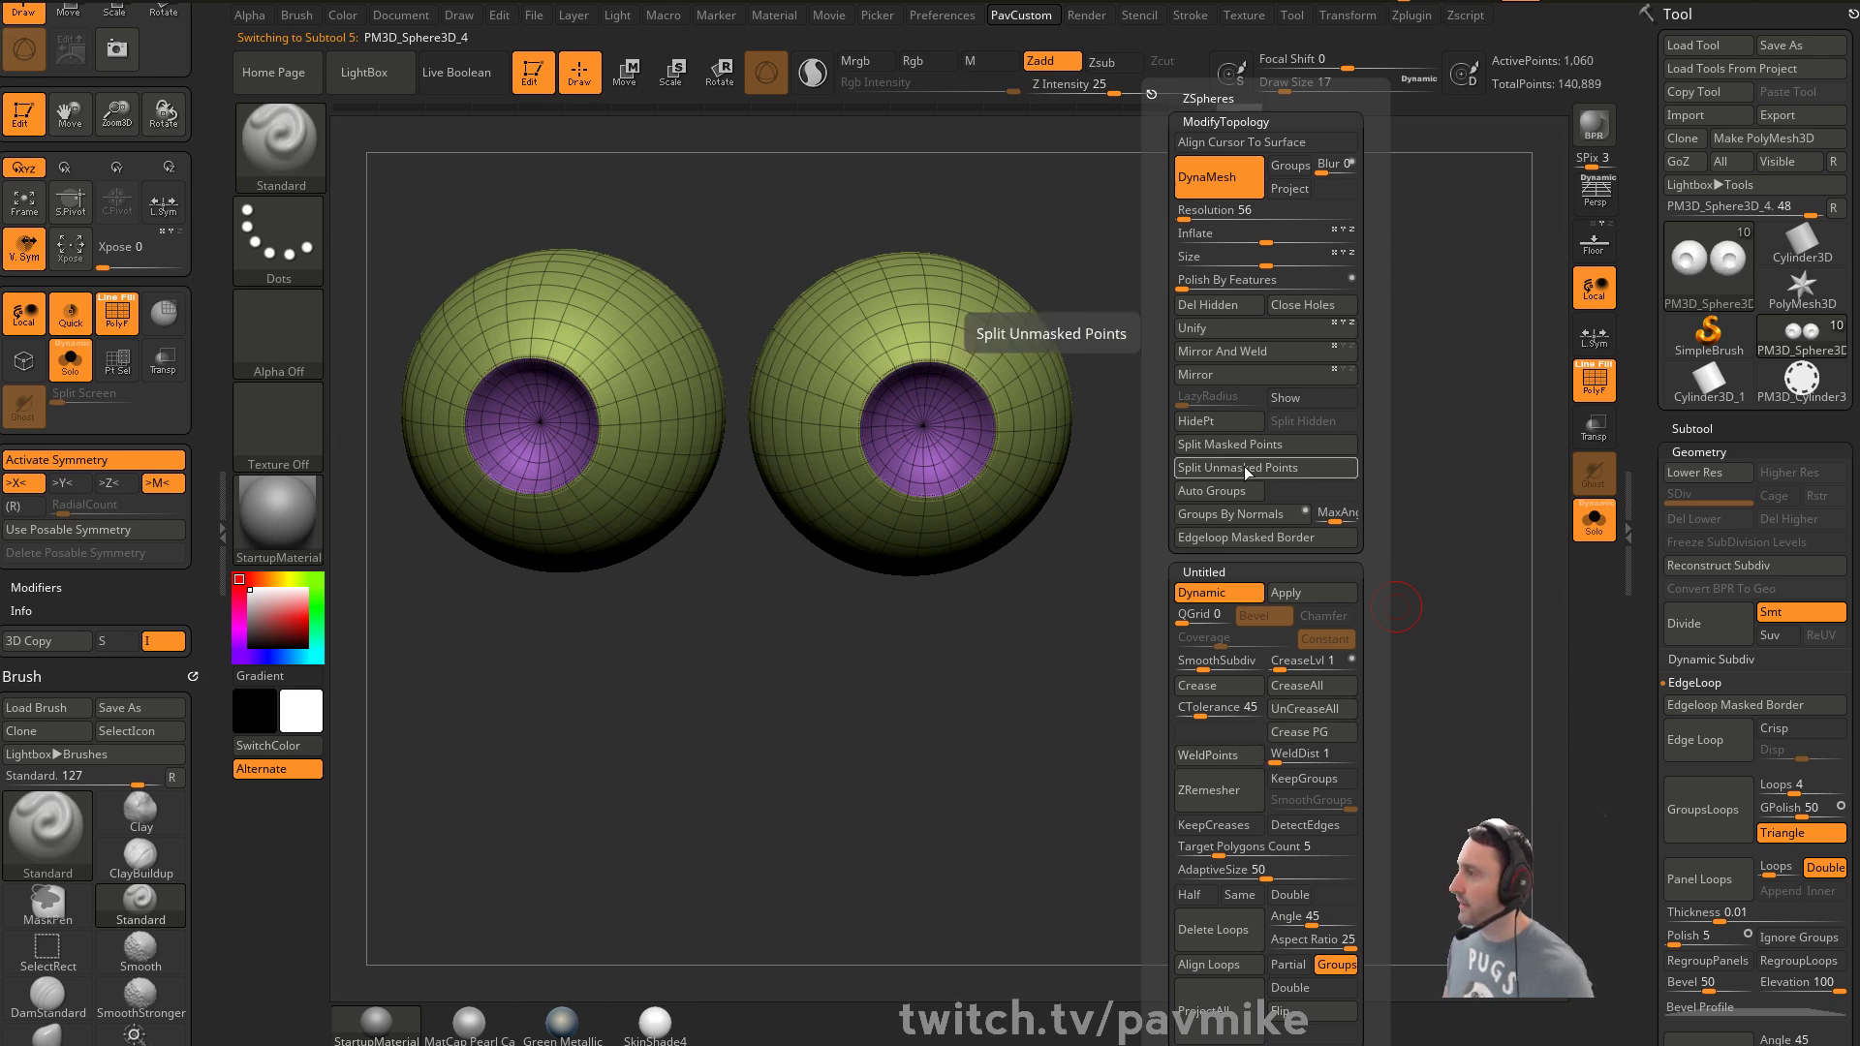
pyautogui.press('`')
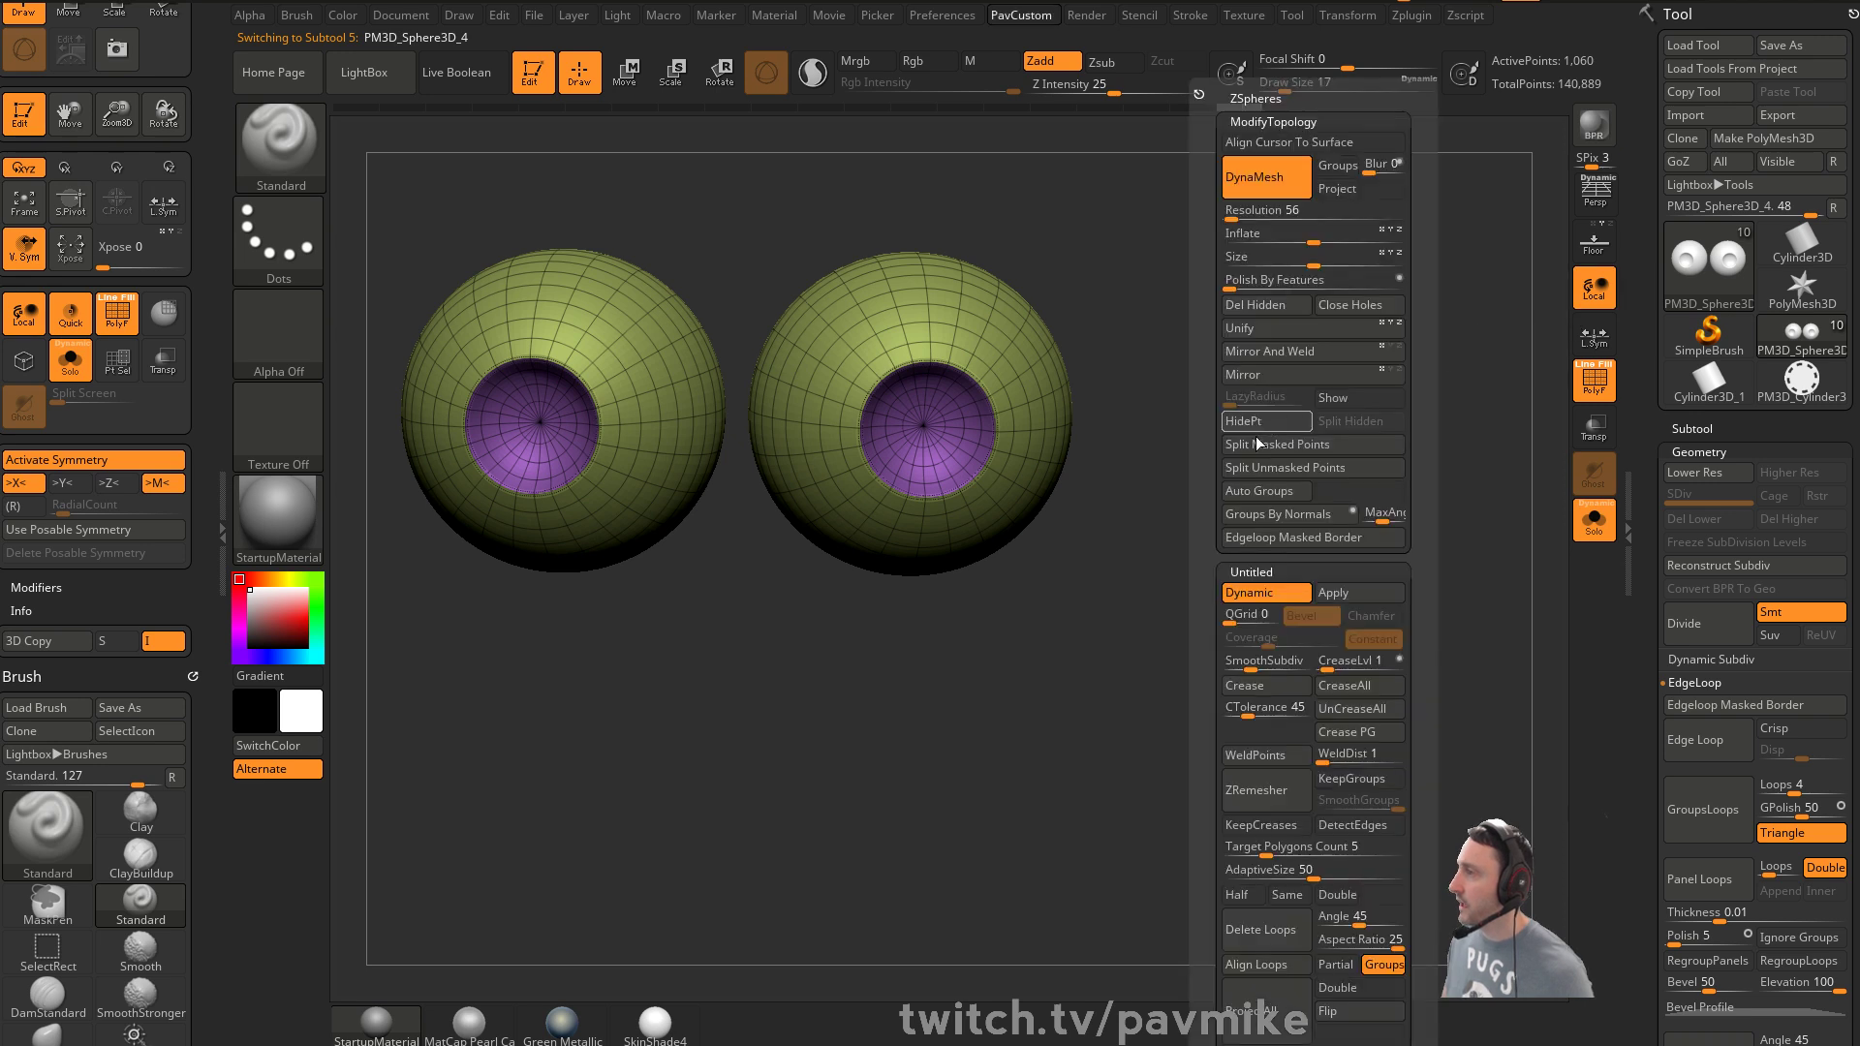
pyautogui.moveTo(1288, 510); pyautogui.dragTo(1230, 505)
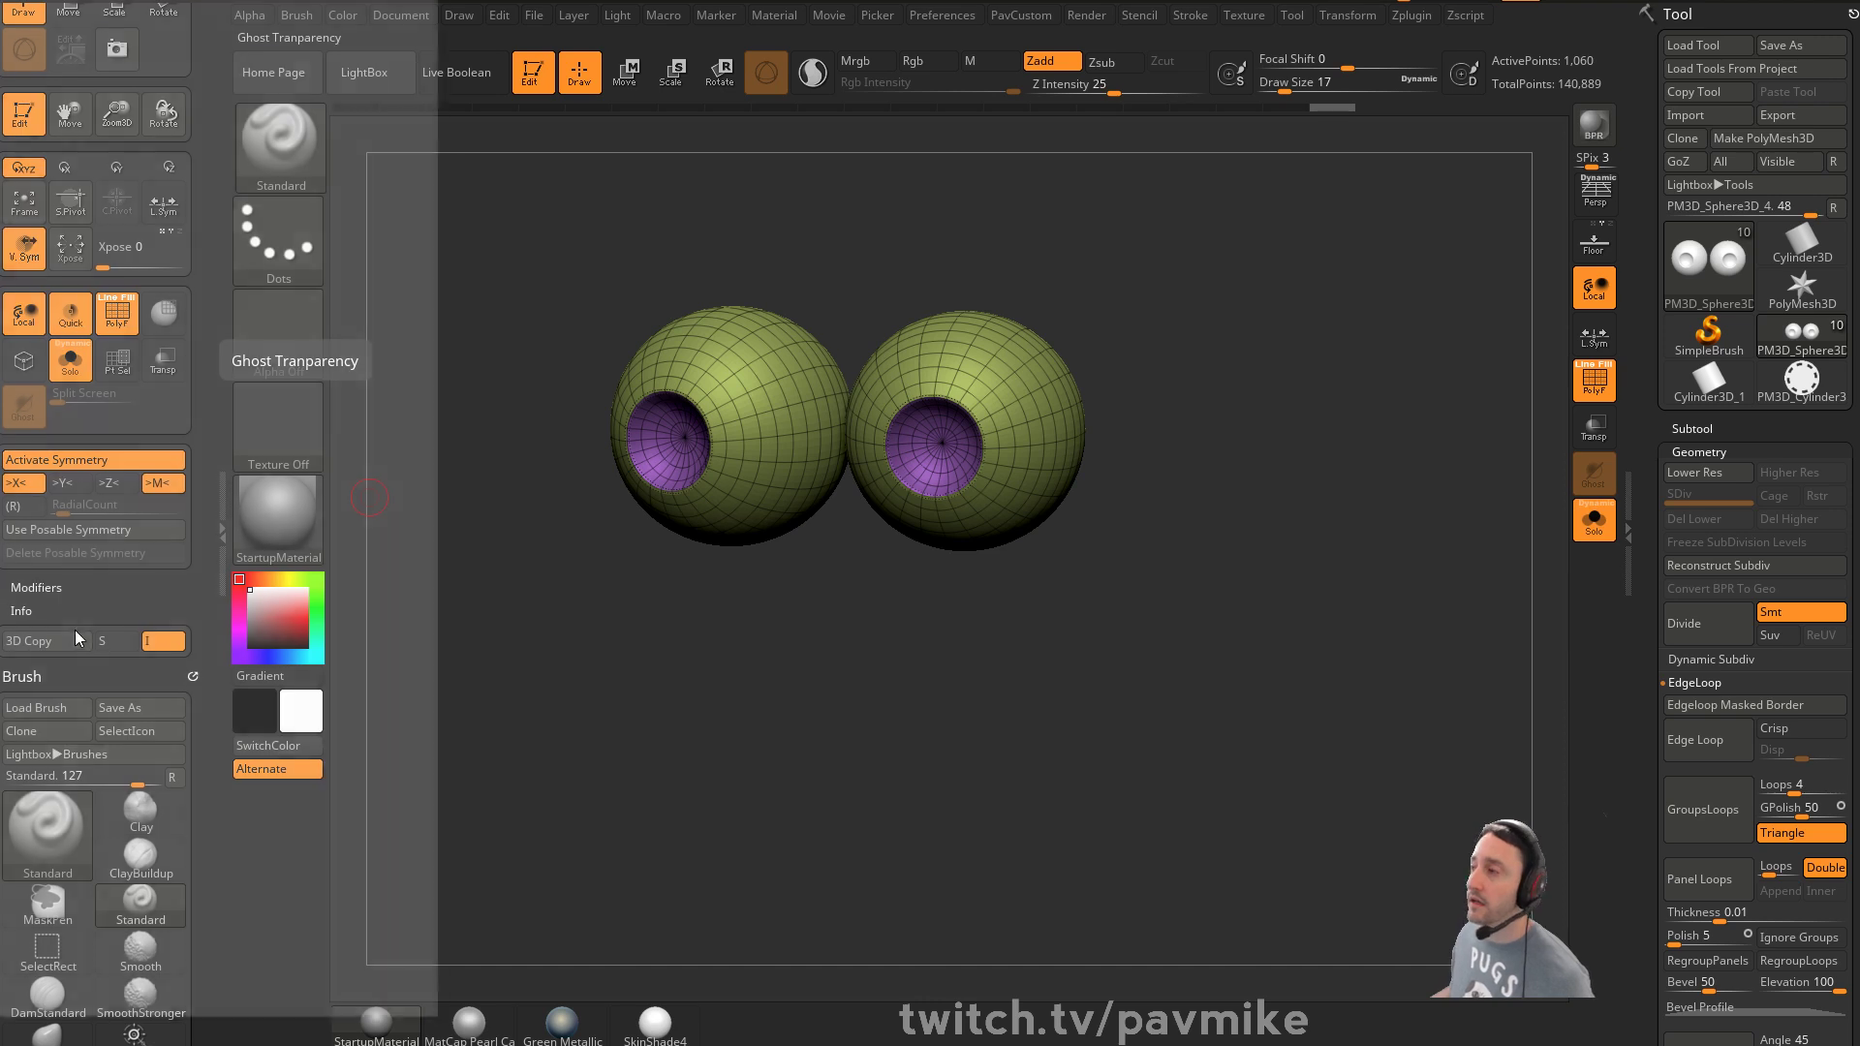
# Switch to the browser and skim the PDF guide "Feathers in ZBrush" before returning to ZBrush
pyautogui.moveTo(210, 0); pyautogui.dragTo(1184, 50)
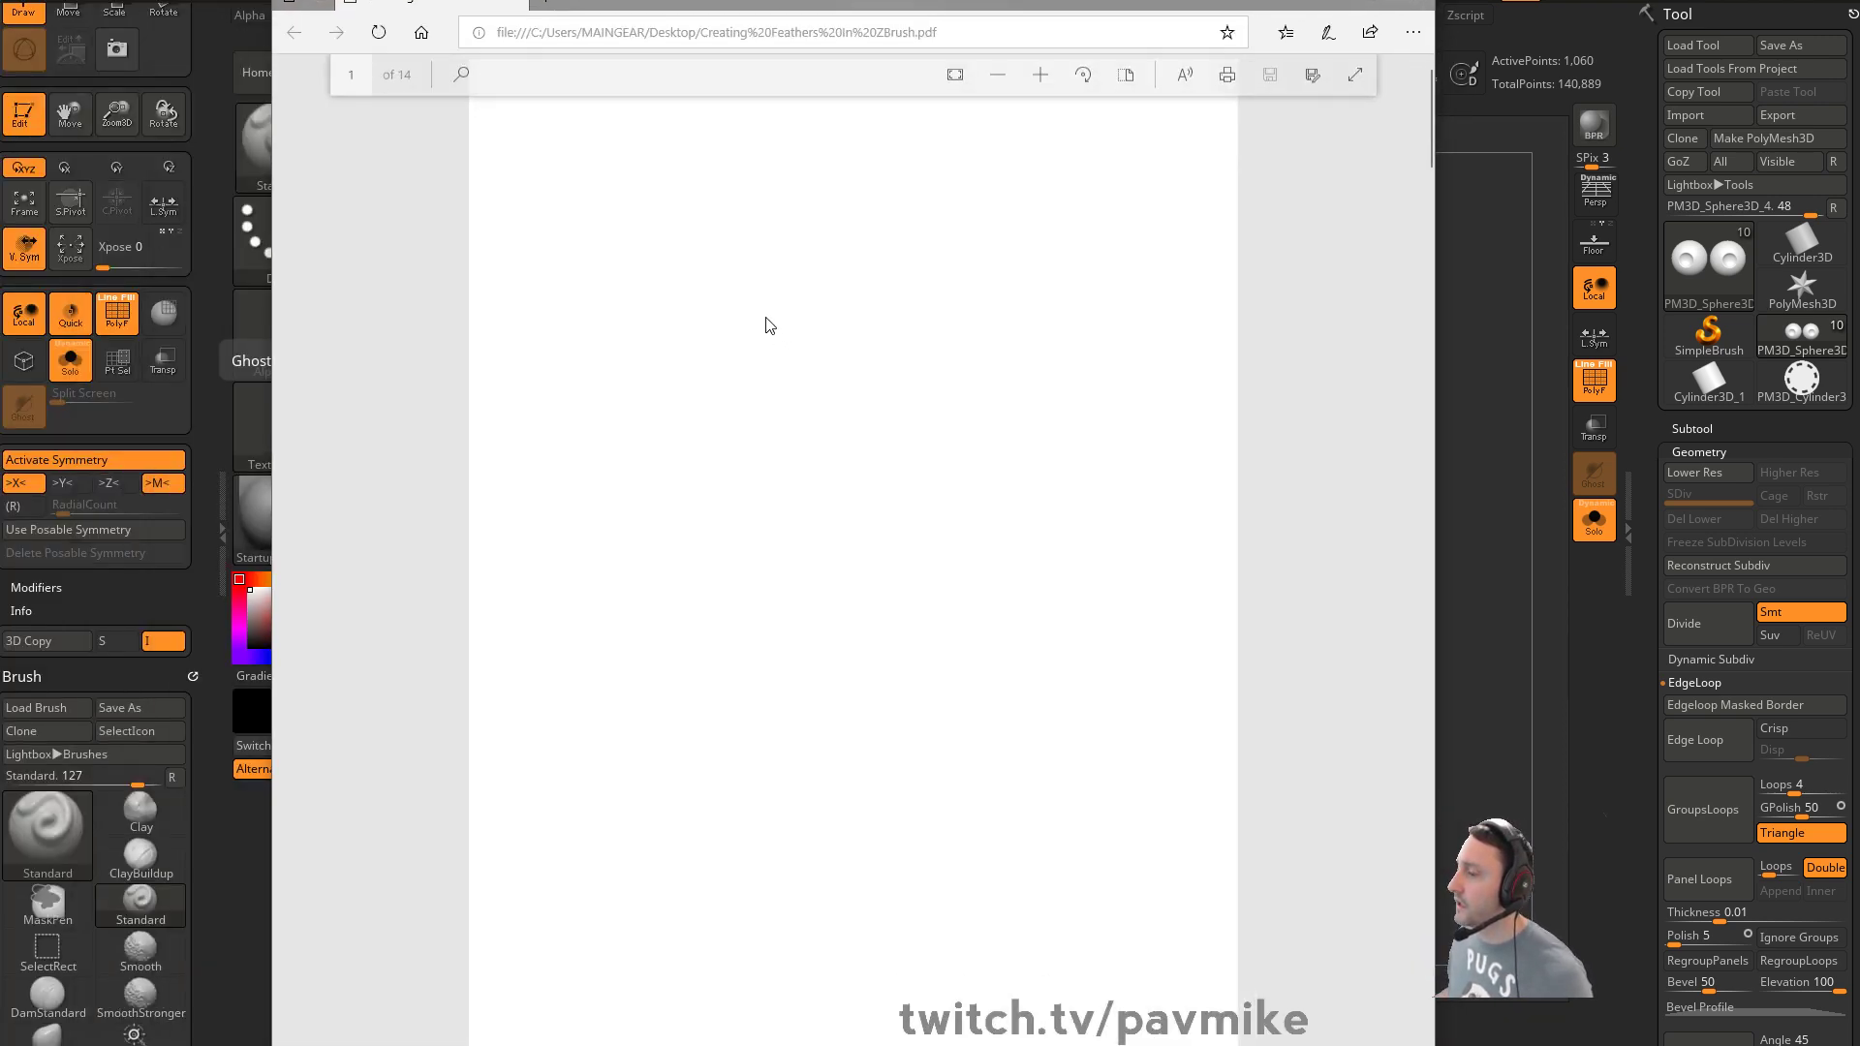
pyautogui.scroll(-5, 734, 299)
pyautogui.scroll(5, 722, 449)
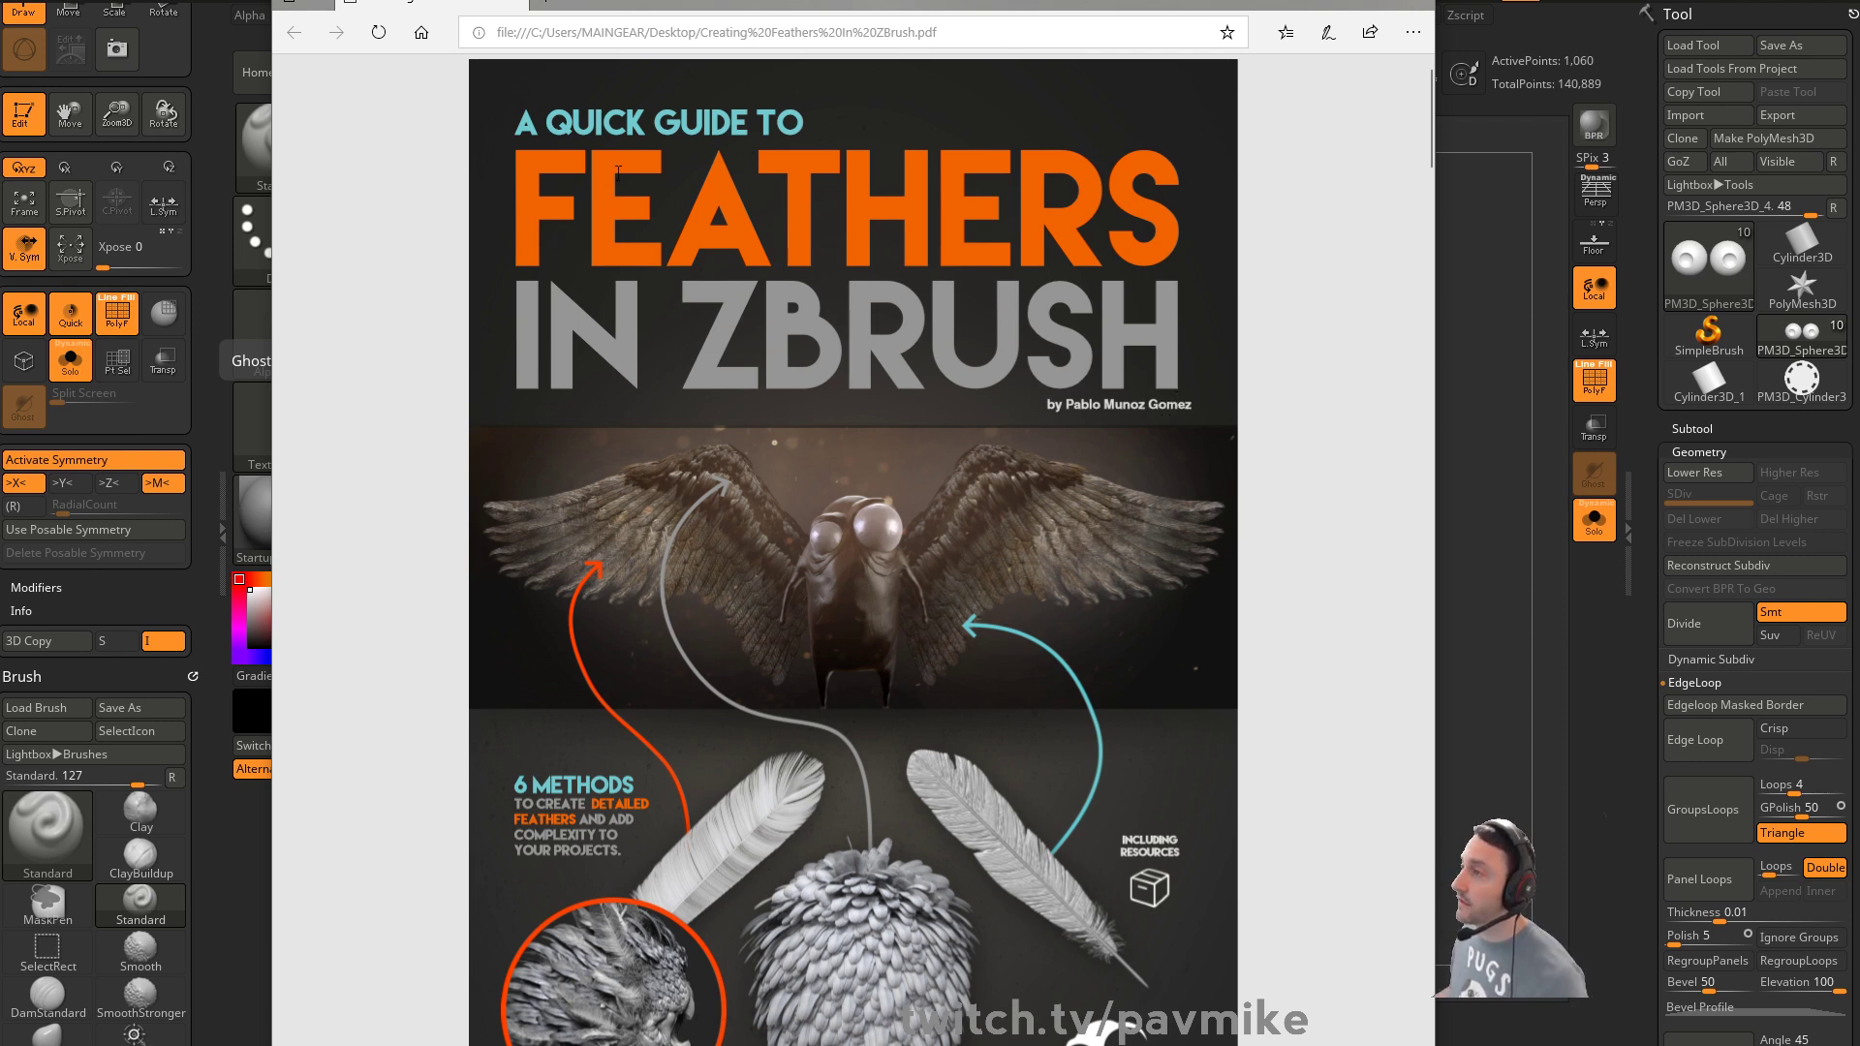
pyautogui.scroll(-15, 663, 302)
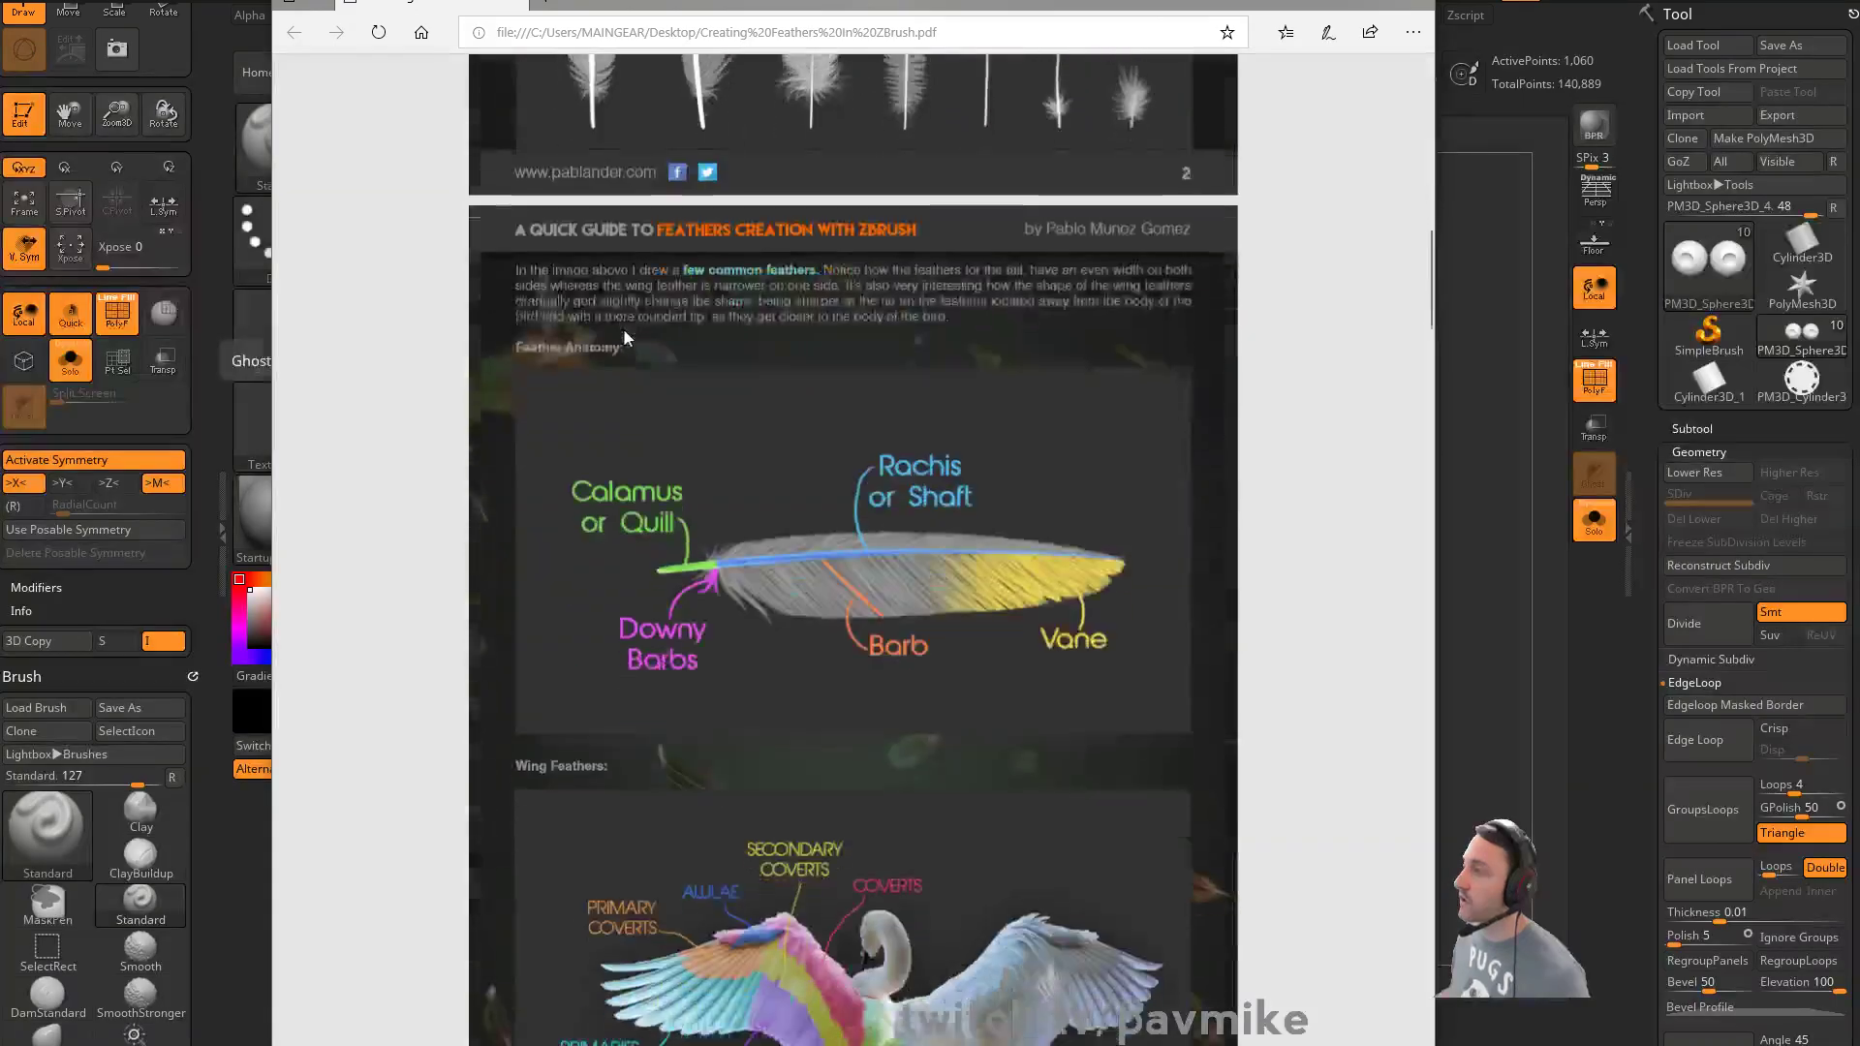
pyautogui.scroll(-20, 630, 338)
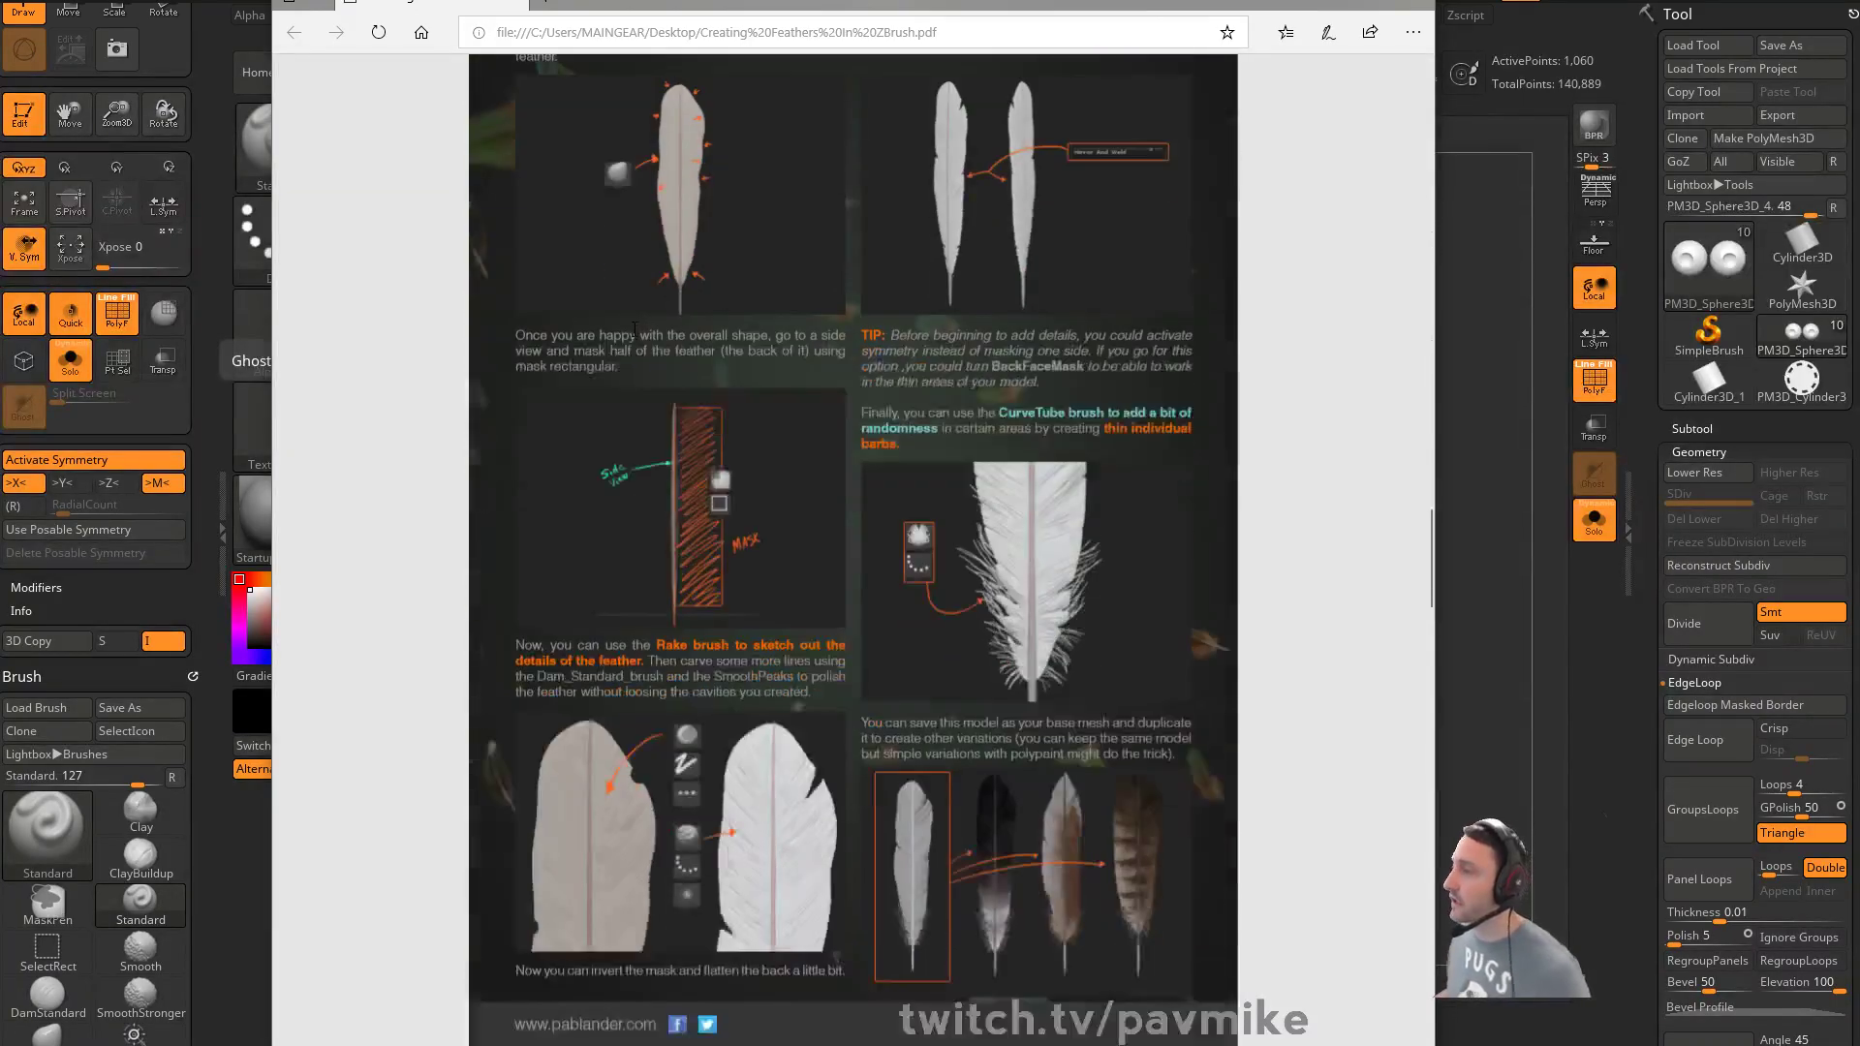
pyautogui.scroll(-20, 630, 336)
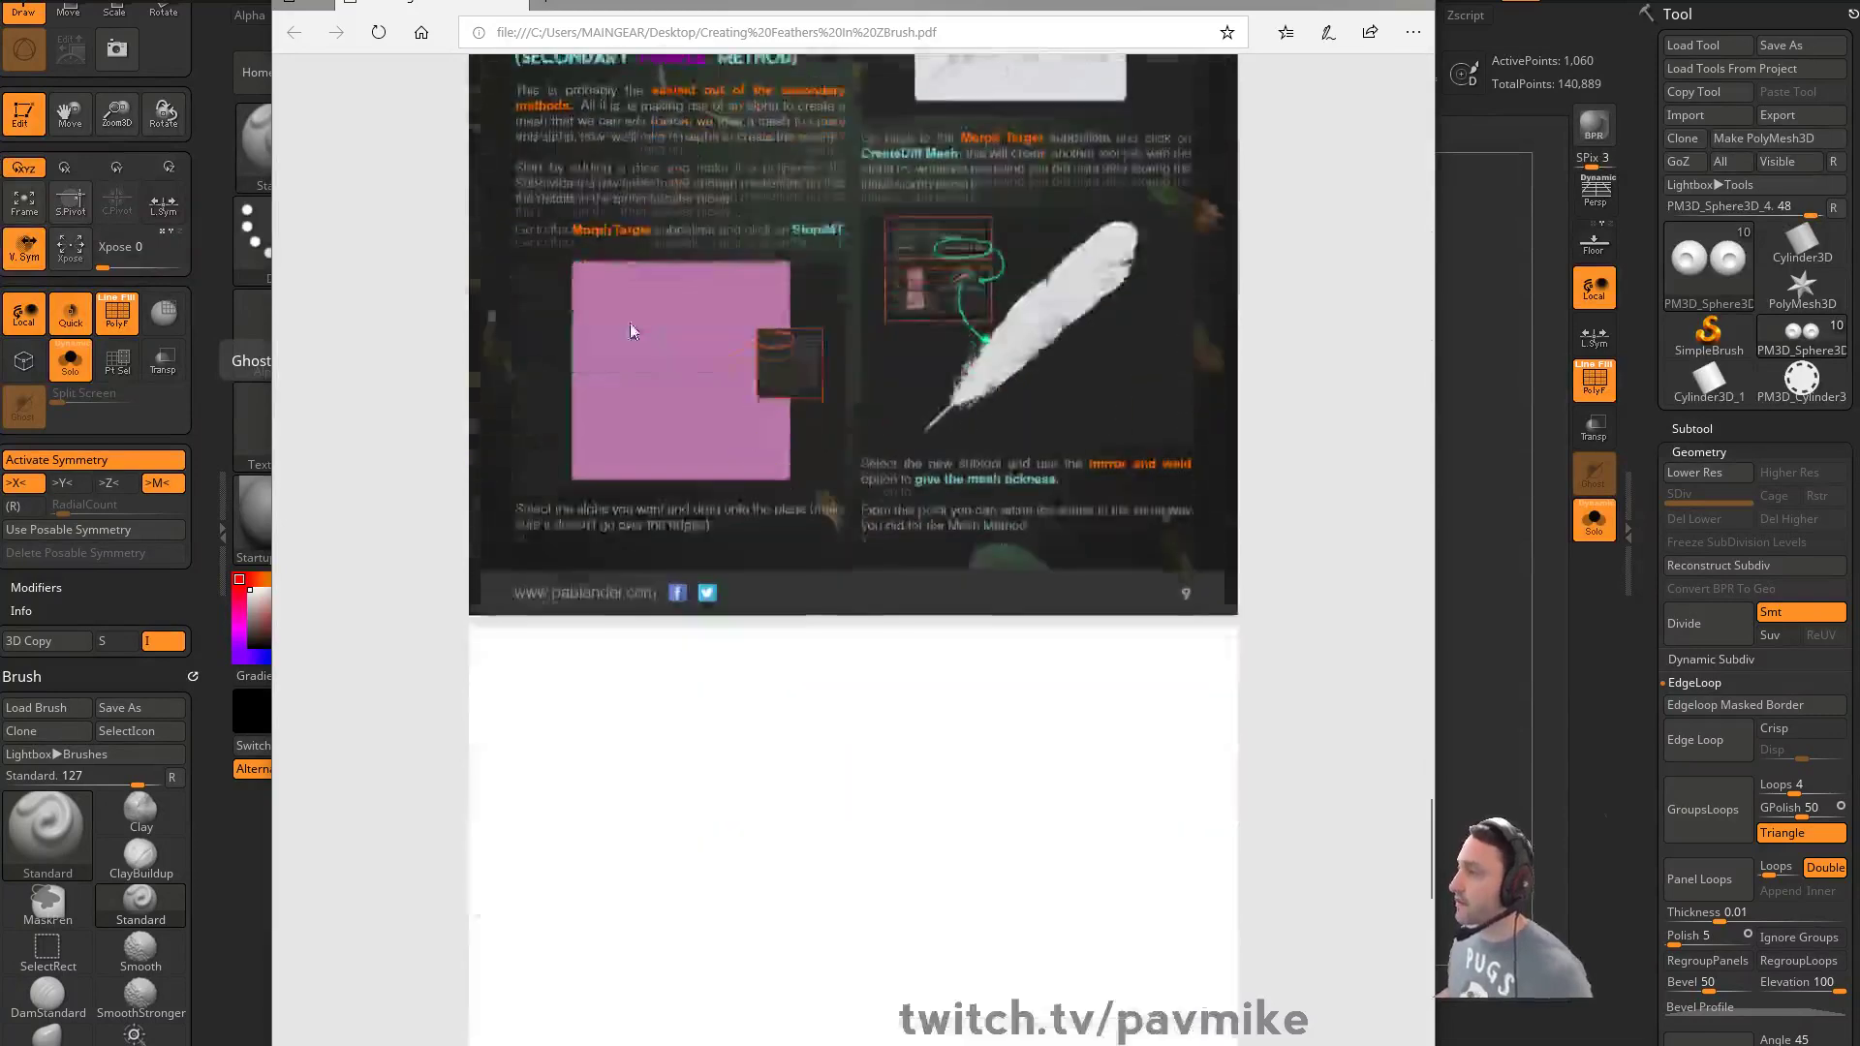
pyautogui.click(1412, 6)
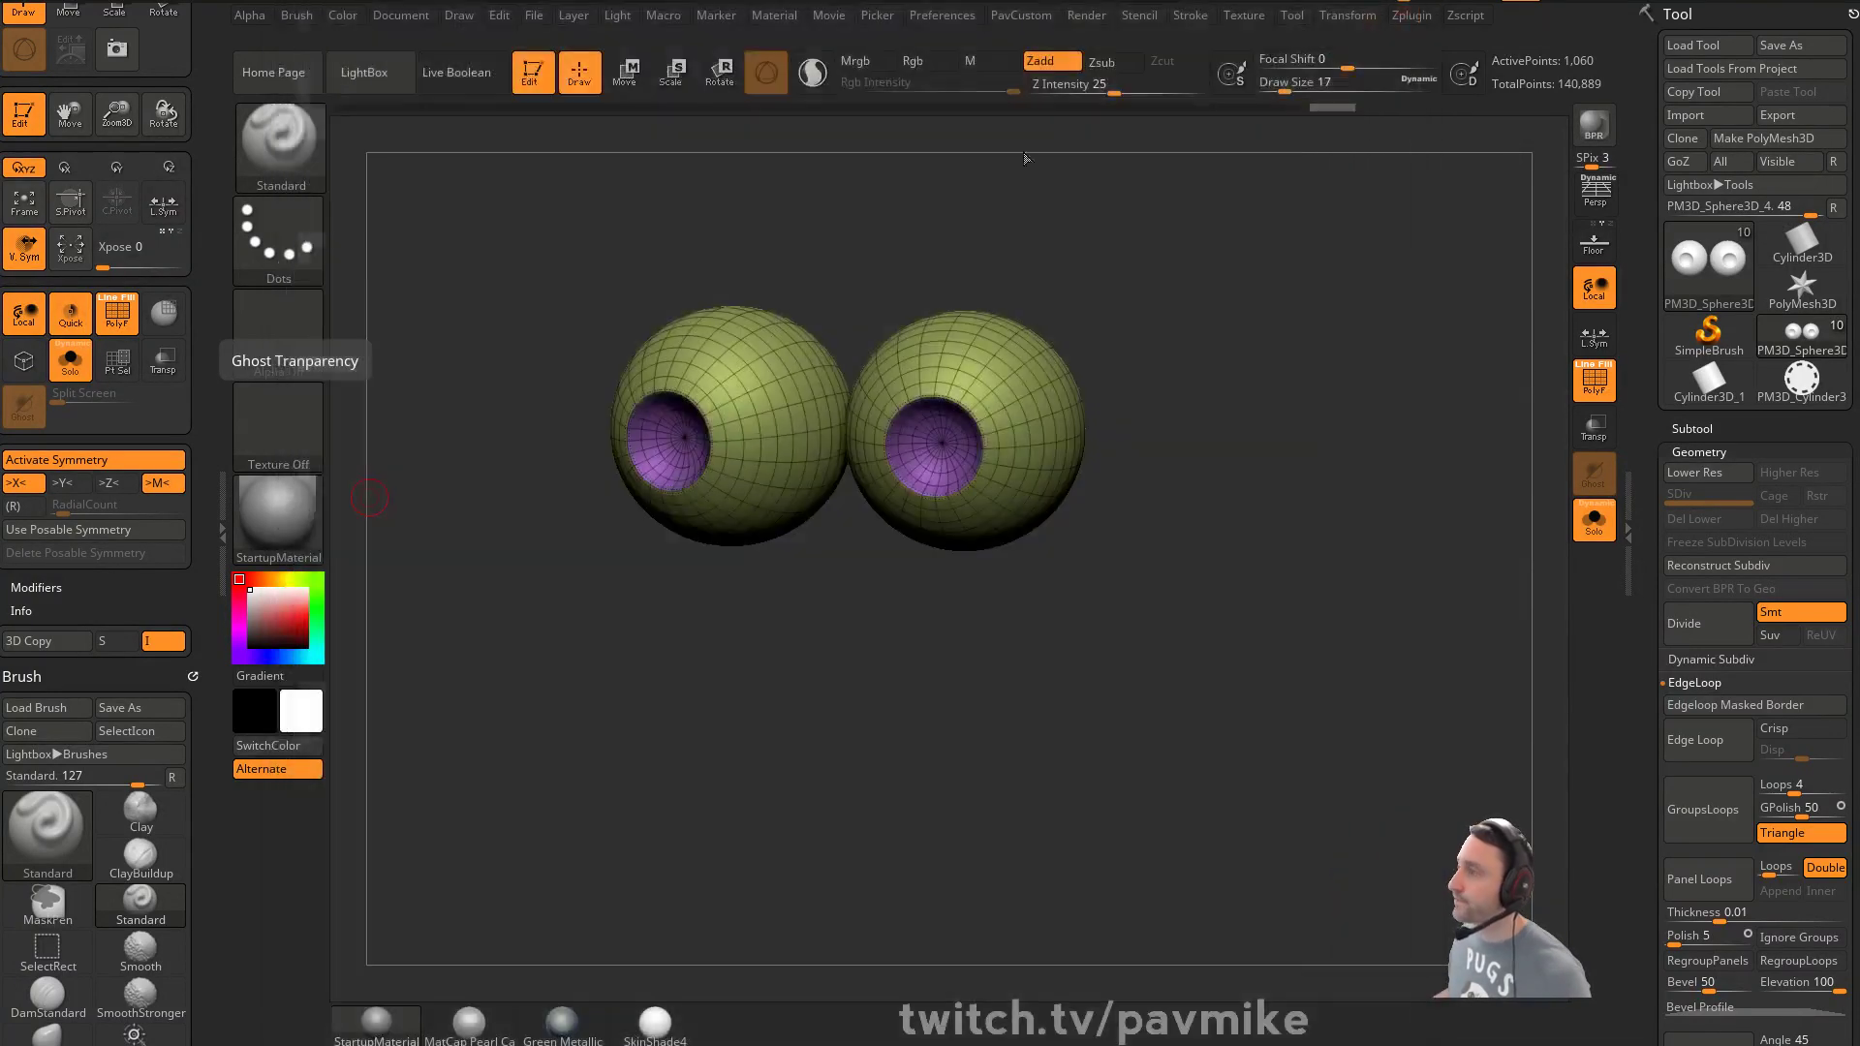
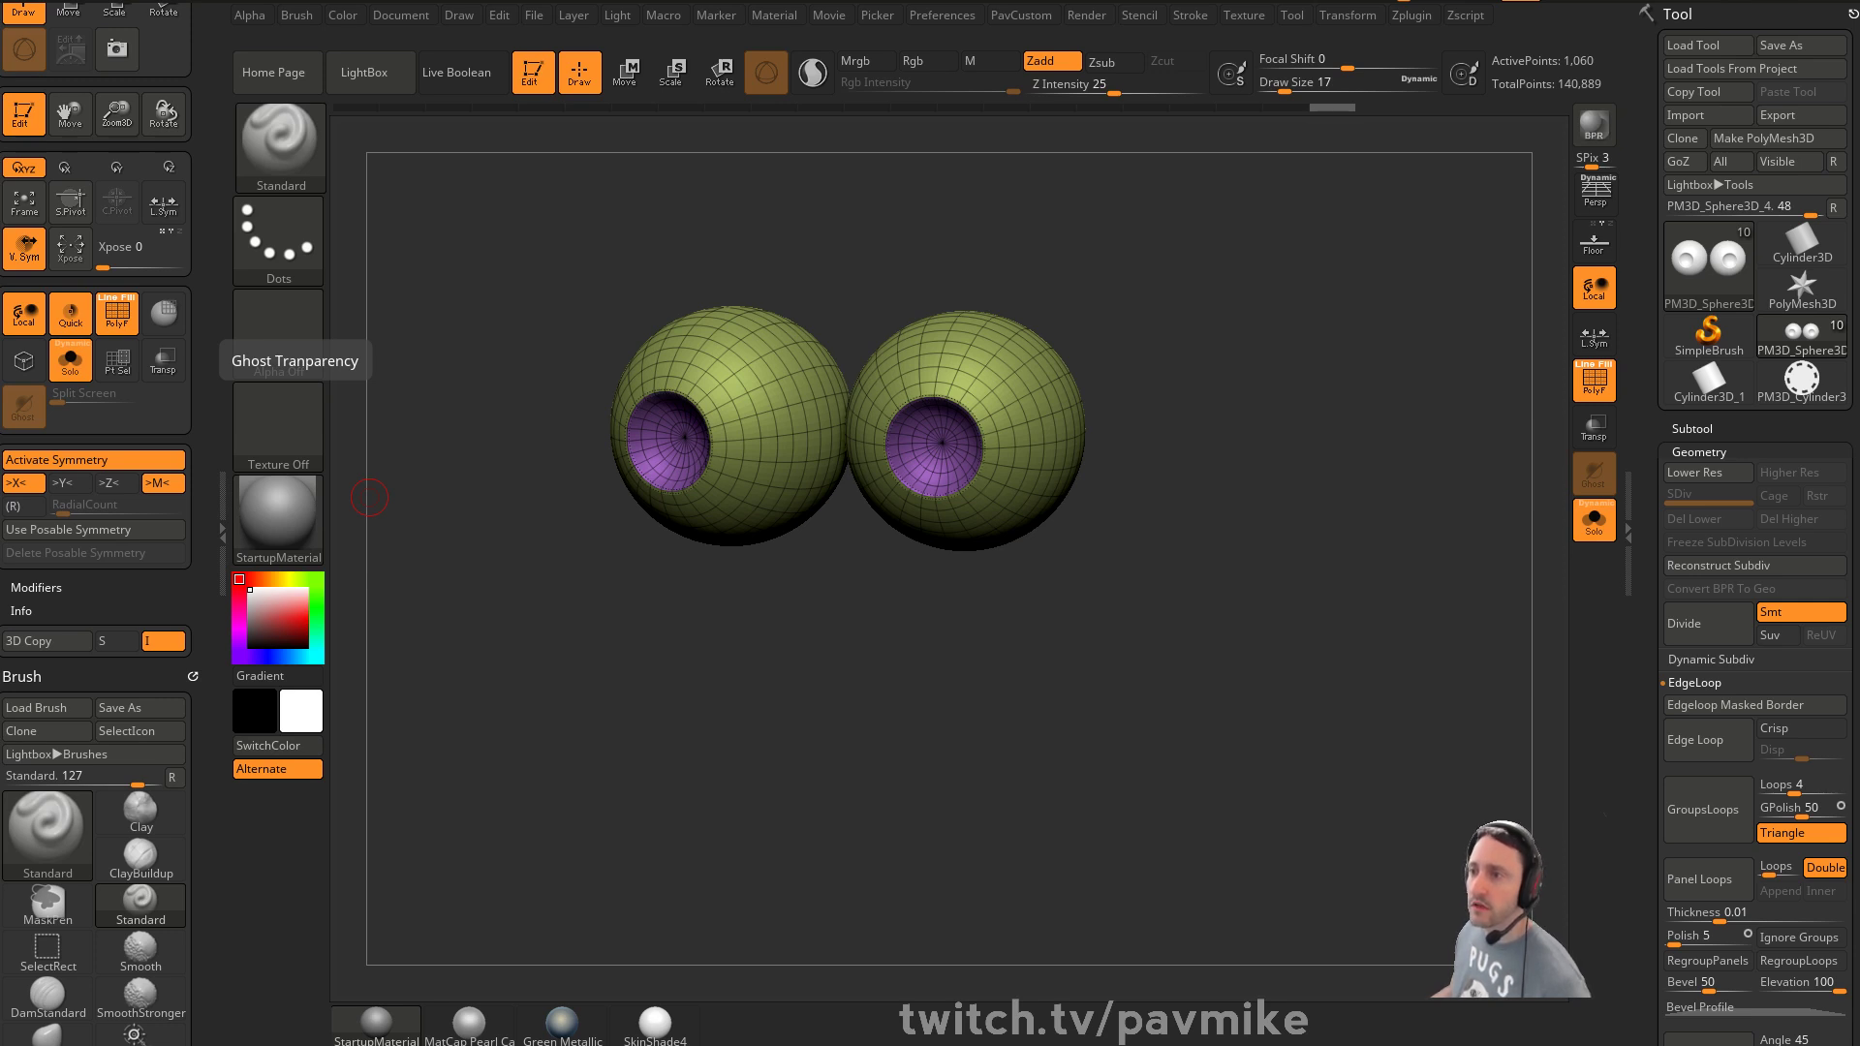
# Clear the canvas of the eyes, place the PM3D_Cylinder3D_1 wheel on it, and put the wheel in Edit mode
pyautogui.moveTo(771, 775); pyautogui.dragTo(735, 740)
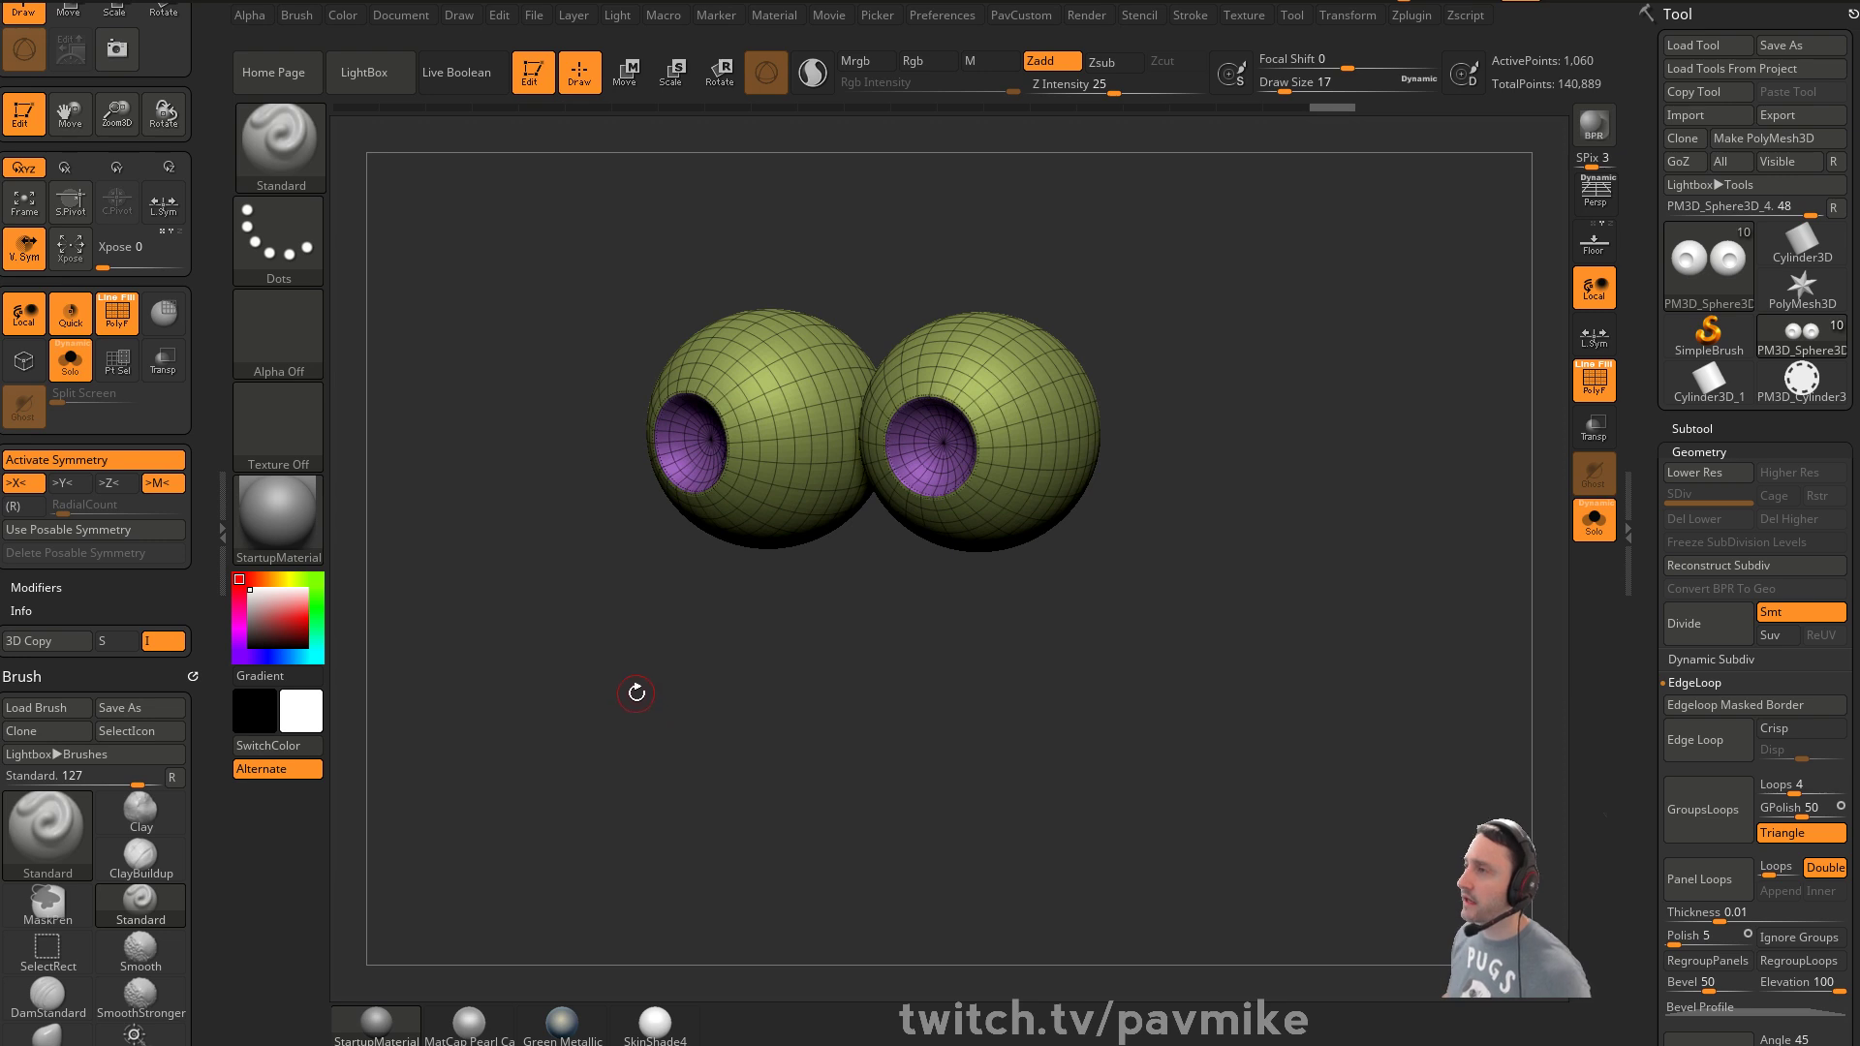
pyautogui.press('t')
pyautogui.hotkey('ctrl', 'n')
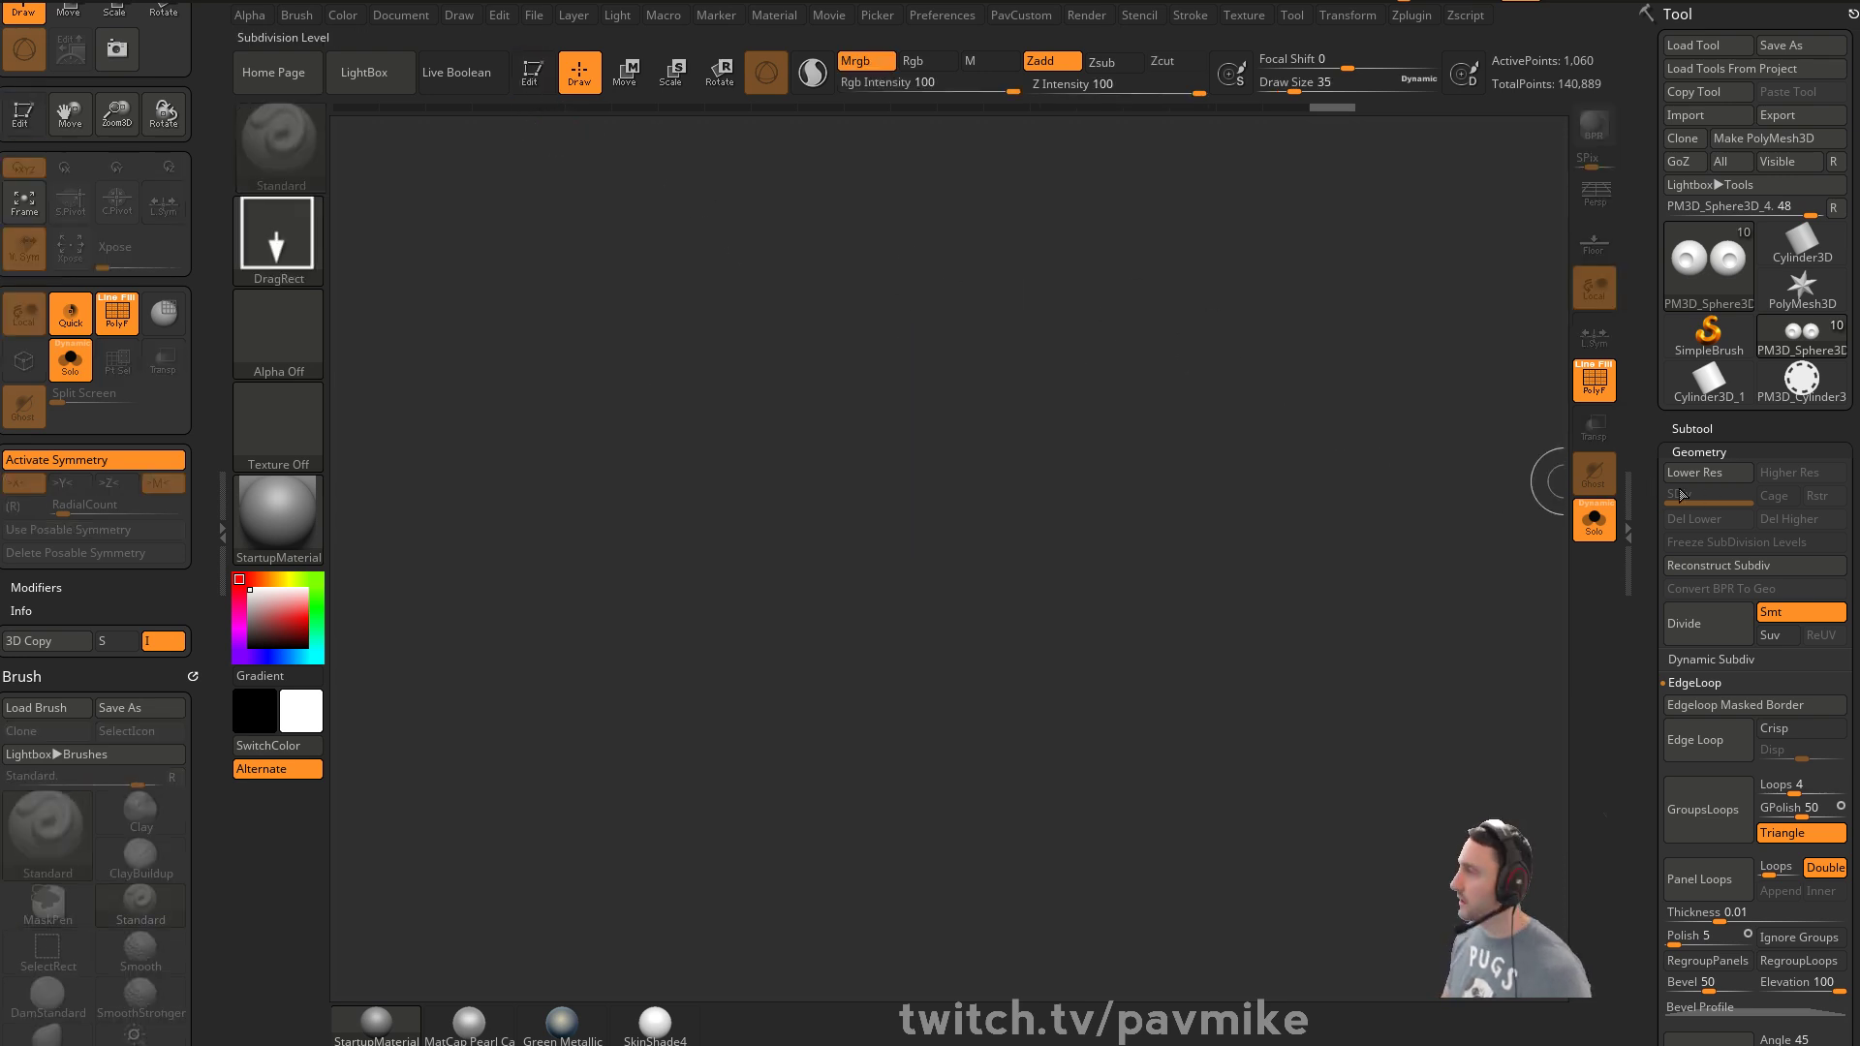
pyautogui.click(1802, 379)
pyautogui.moveTo(858, 593); pyautogui.dragTo(599, 692)
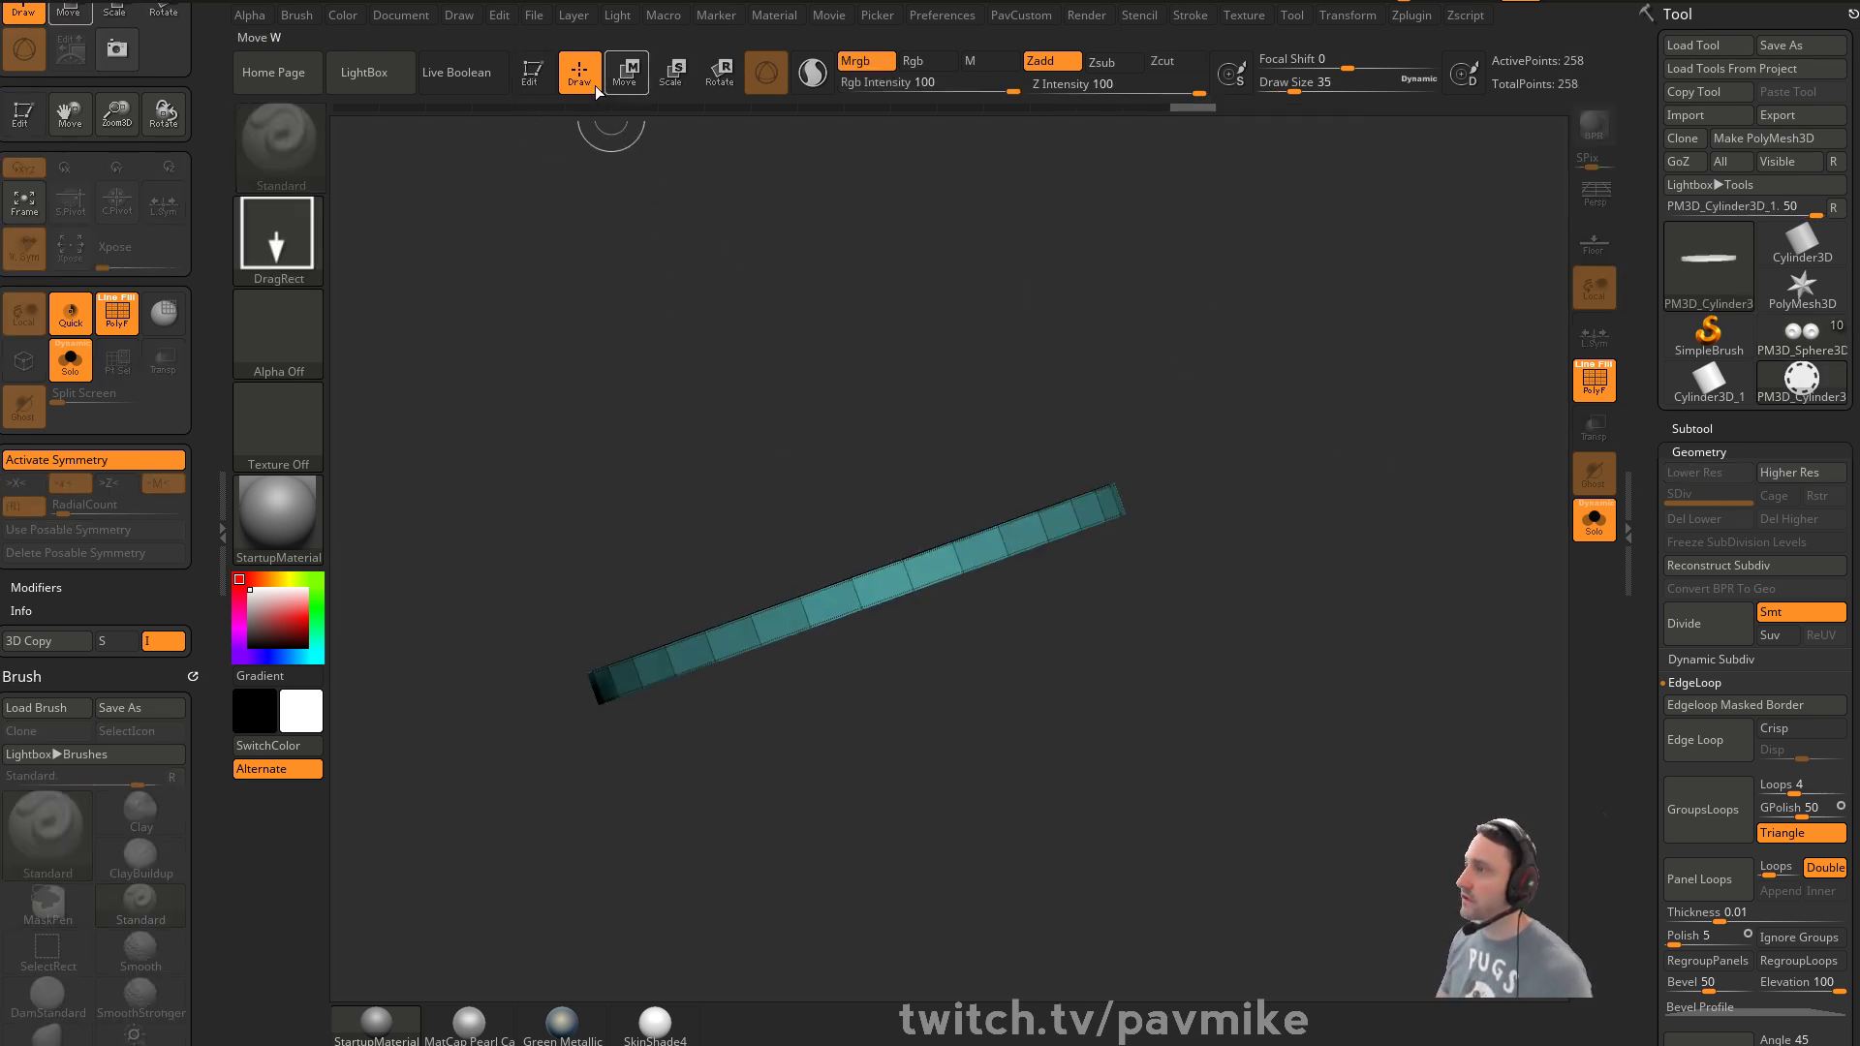
pyautogui.click(532, 72)
# With ZModeler, QMesh the wheel's outer rim outward into a wide band and insert edge loops around that band
pyautogui.moveTo(1183, 385)
pyautogui.mouseDown()
pyautogui.moveTo(1329, 568)
pyautogui.moveTo(1363, 561)
pyautogui.moveTo(1405, 440)
pyautogui.moveTo(1345, 486)
pyautogui.mouseUp()
pyautogui.press('b')
pyautogui.press('z')
pyautogui.press('m')
pyautogui.press('space')
pyautogui.moveTo(1124, 474); pyautogui.dragTo(1204, 480)
pyautogui.click(1129, 483)
pyautogui.click(1168, 482)
pyautogui.click(1213, 476)
pyautogui.moveTo(1437, 493); pyautogui.dragTo(1391, 479)
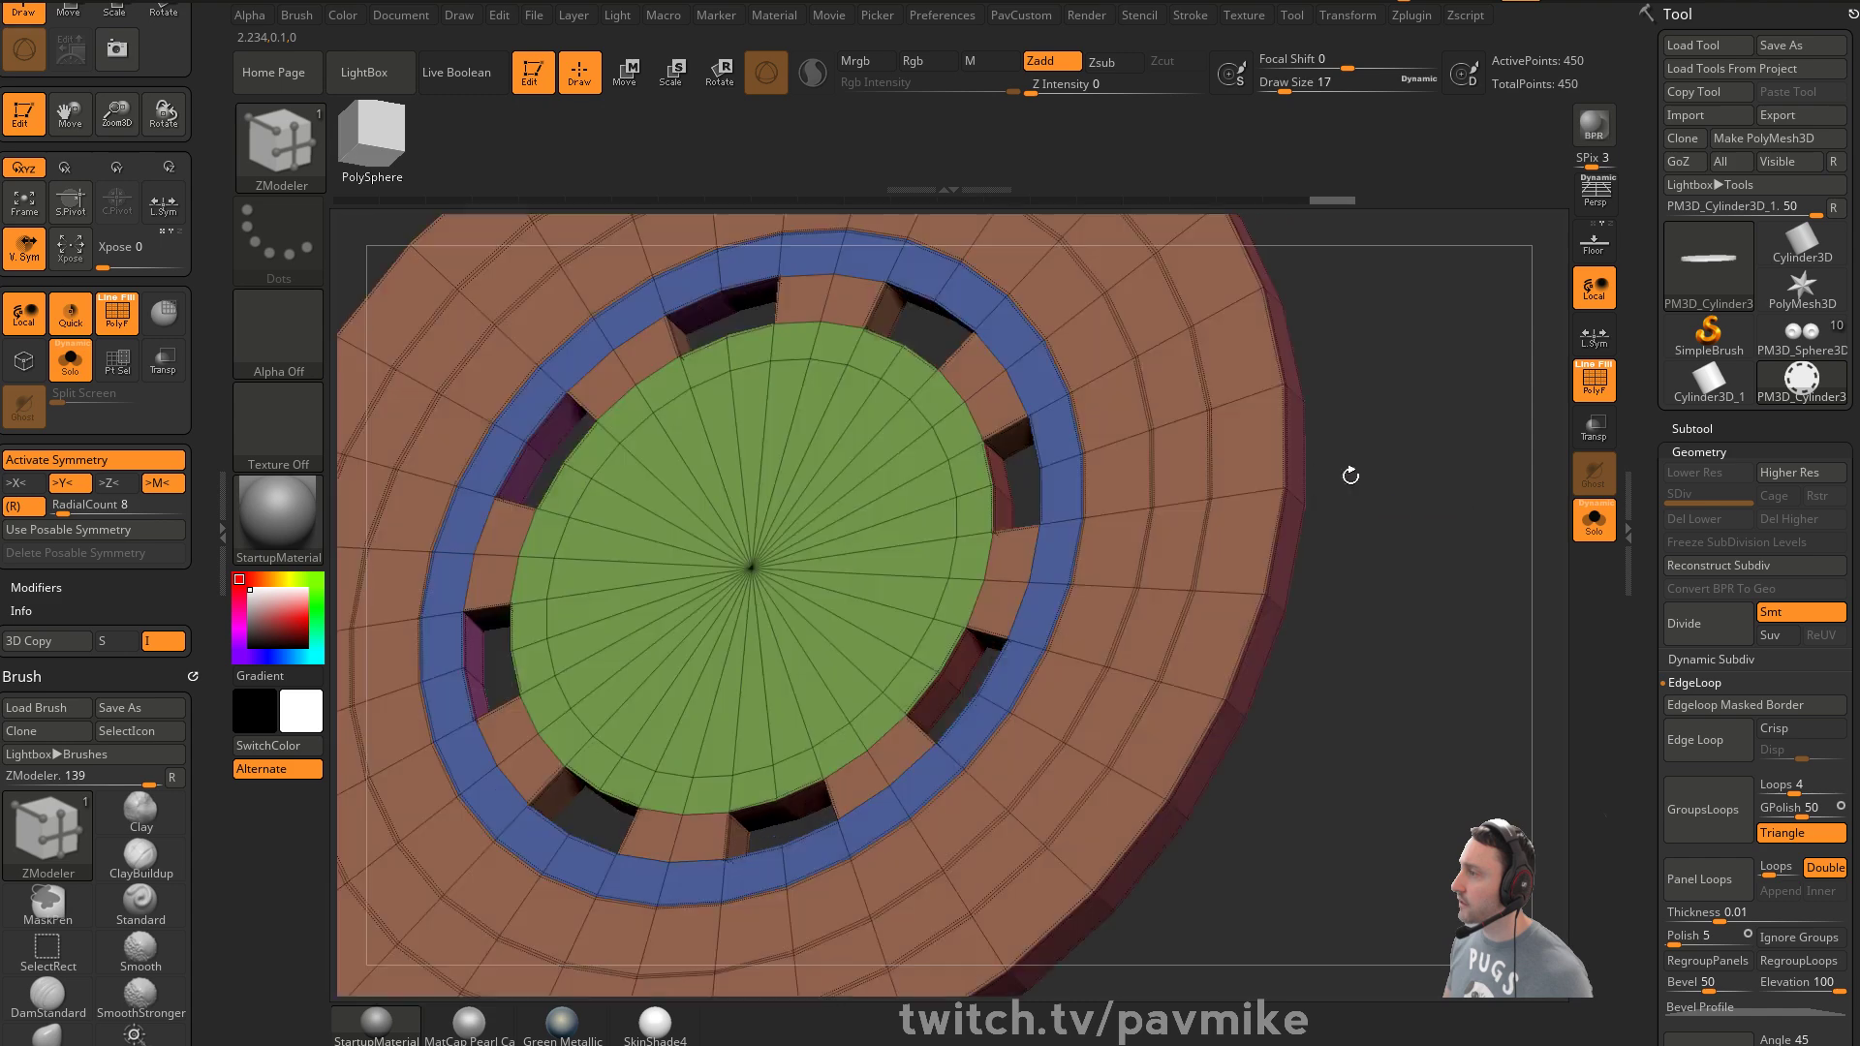
# Set QMesh to target A Single Poly and punch eight radially symmetric rectangular holes through the outer band
pyautogui.press('space')
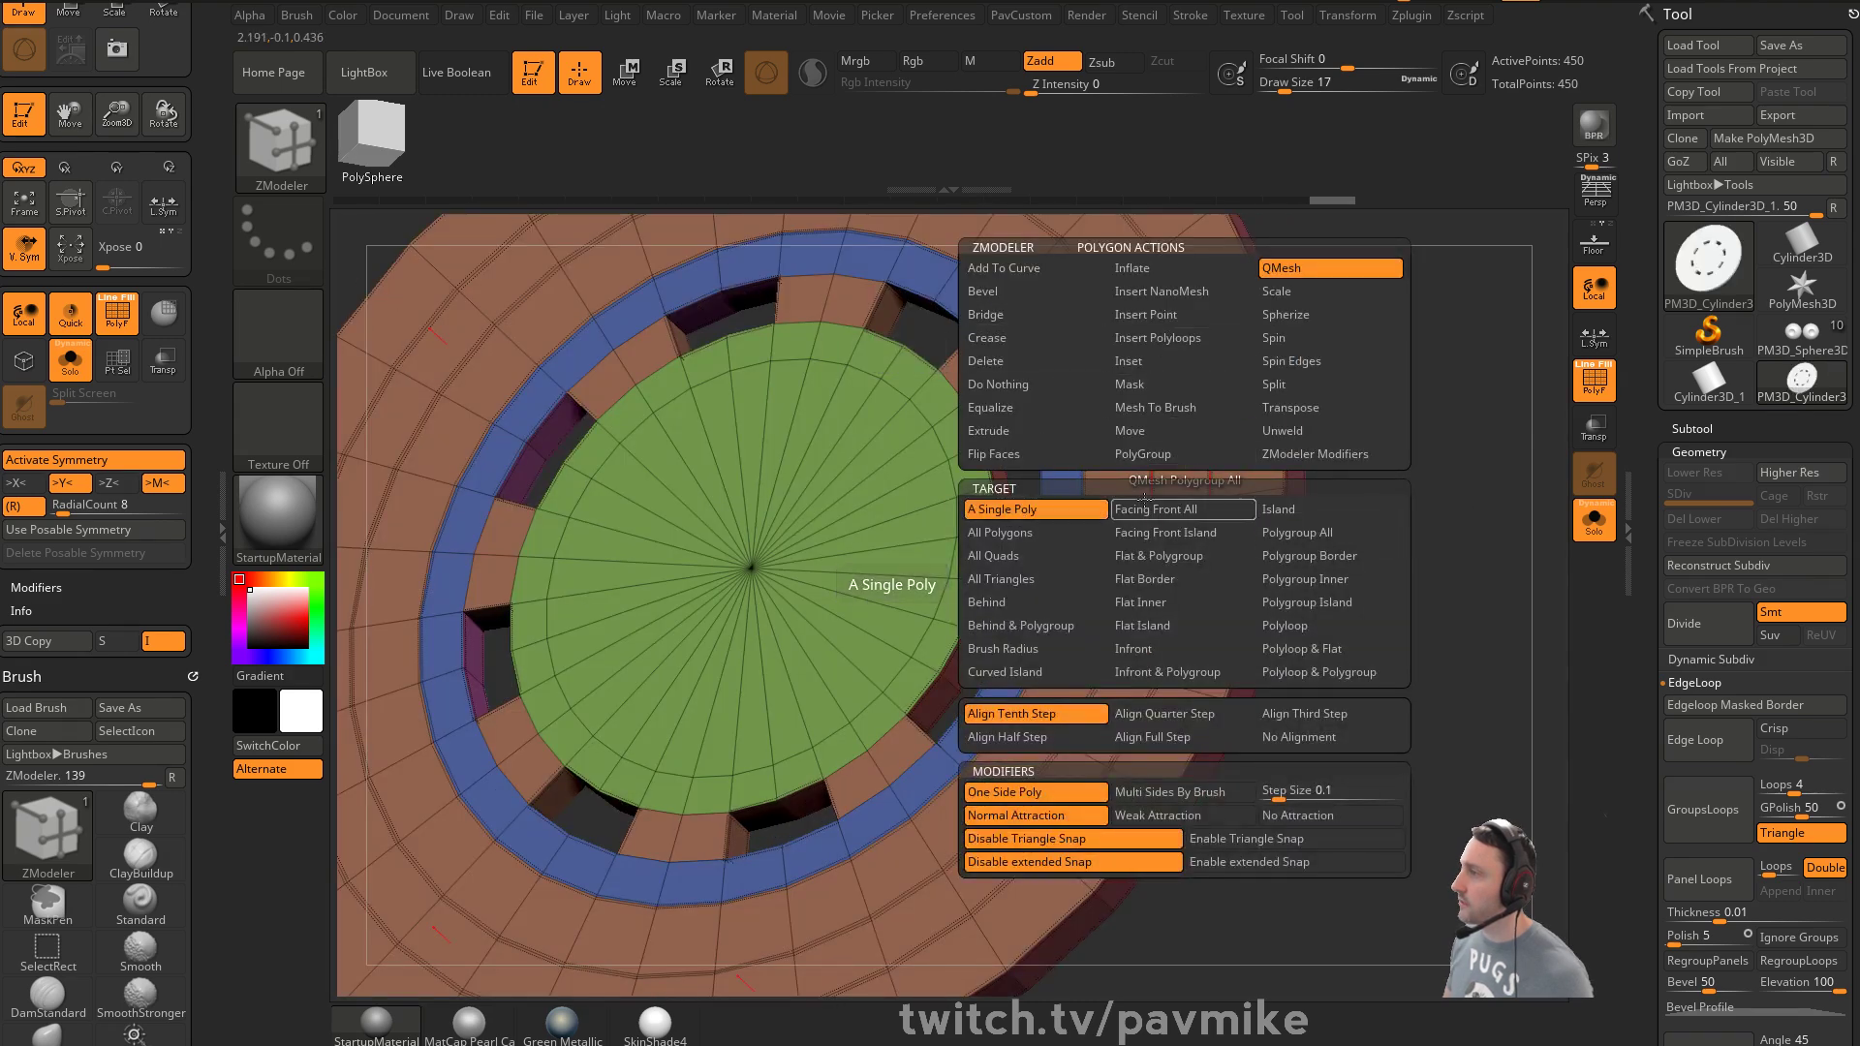
pyautogui.click(1184, 465)
pyautogui.moveTo(1404, 612)
pyautogui.mouseDown()
pyautogui.moveTo(1352, 622)
pyautogui.moveTo(1434, 601)
pyautogui.moveTo(1314, 525)
pyautogui.mouseUp()
pyautogui.press('s')
pyautogui.moveTo(1313, 523); pyautogui.dragTo(1310, 521)
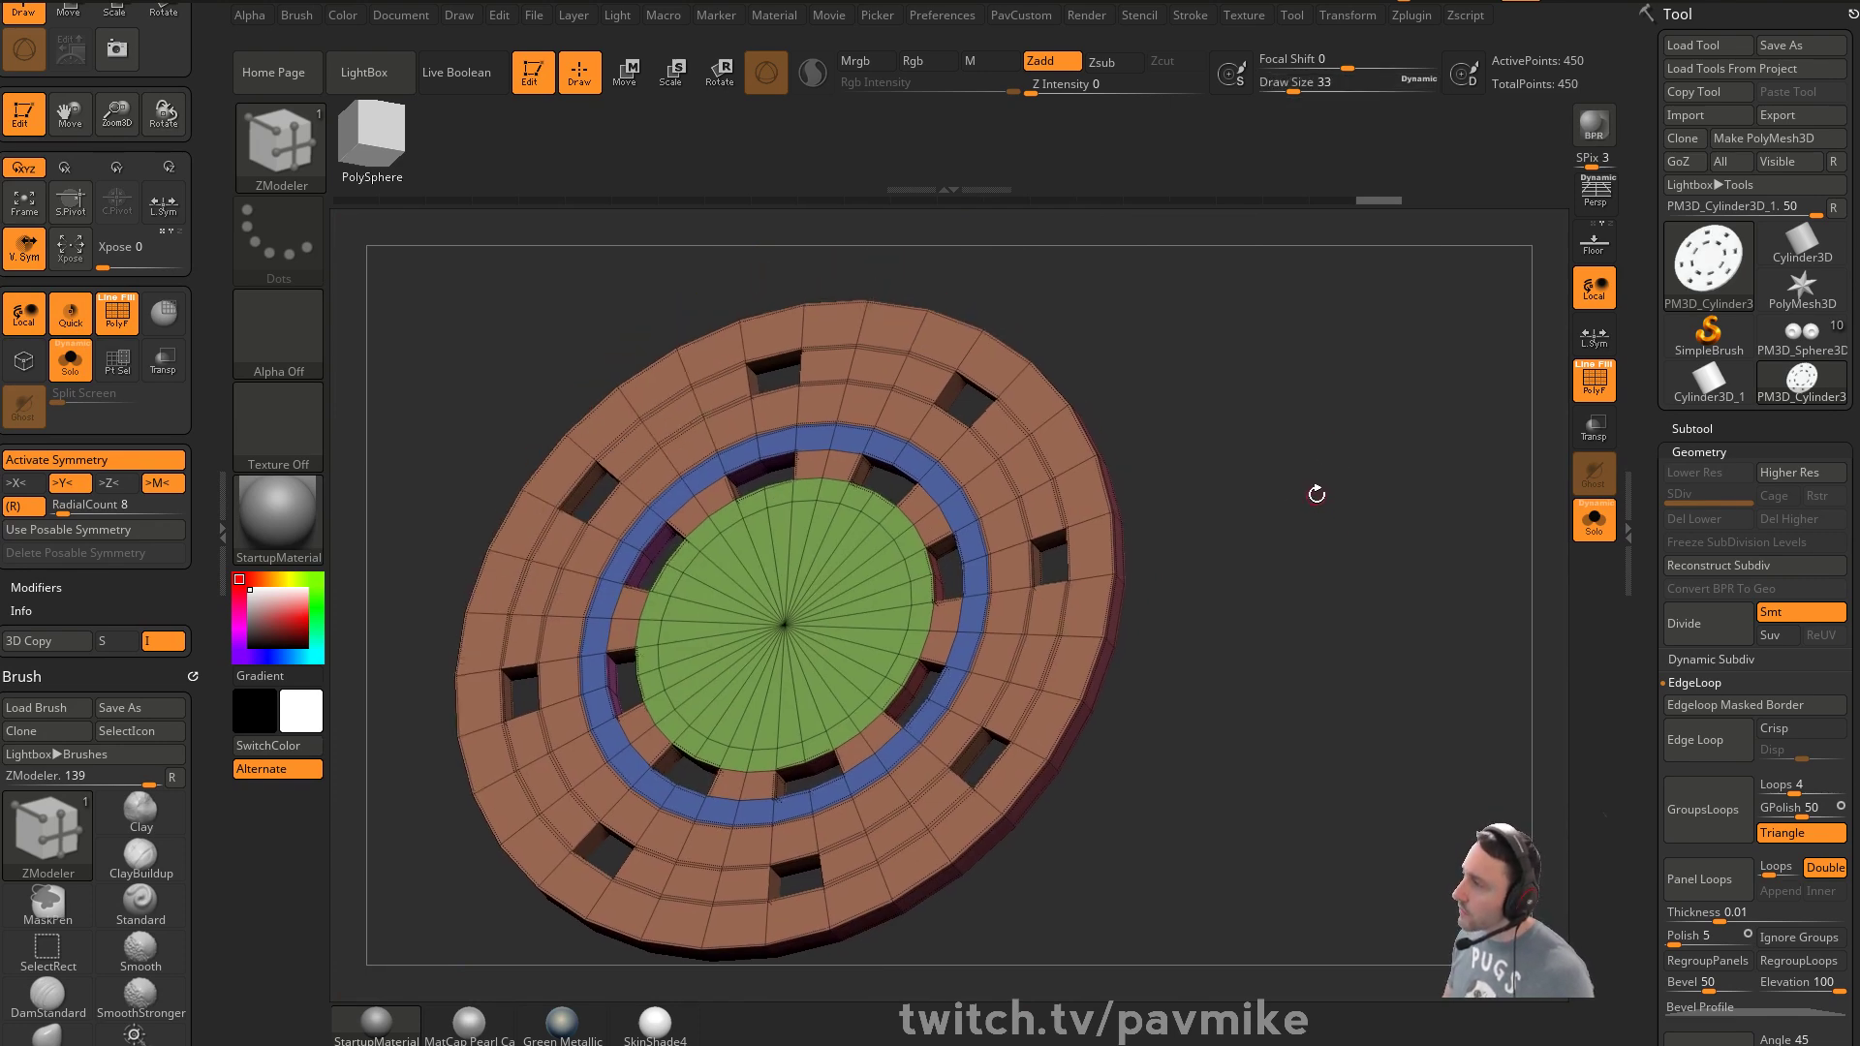
# Turn on dynamic subdivision for the wheel and crease its edges at crease level 2
pyautogui.press('2')
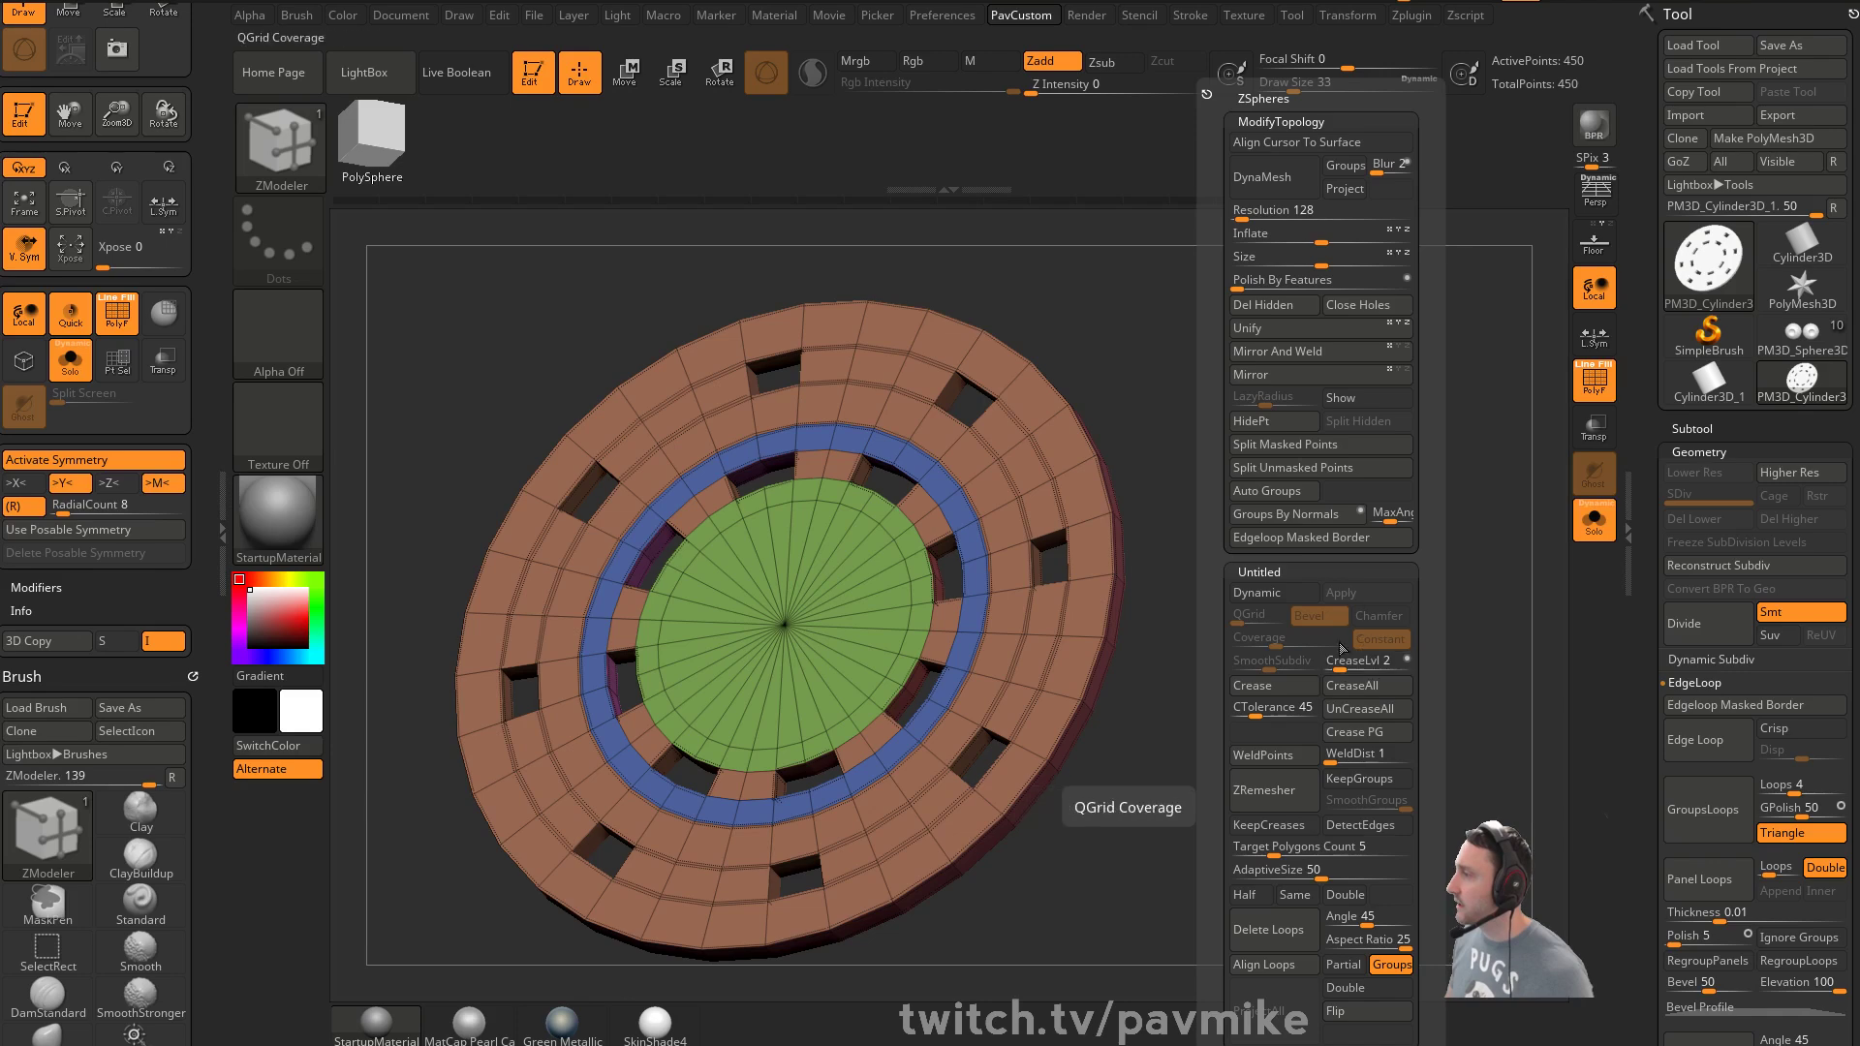
pyautogui.click(1296, 596)
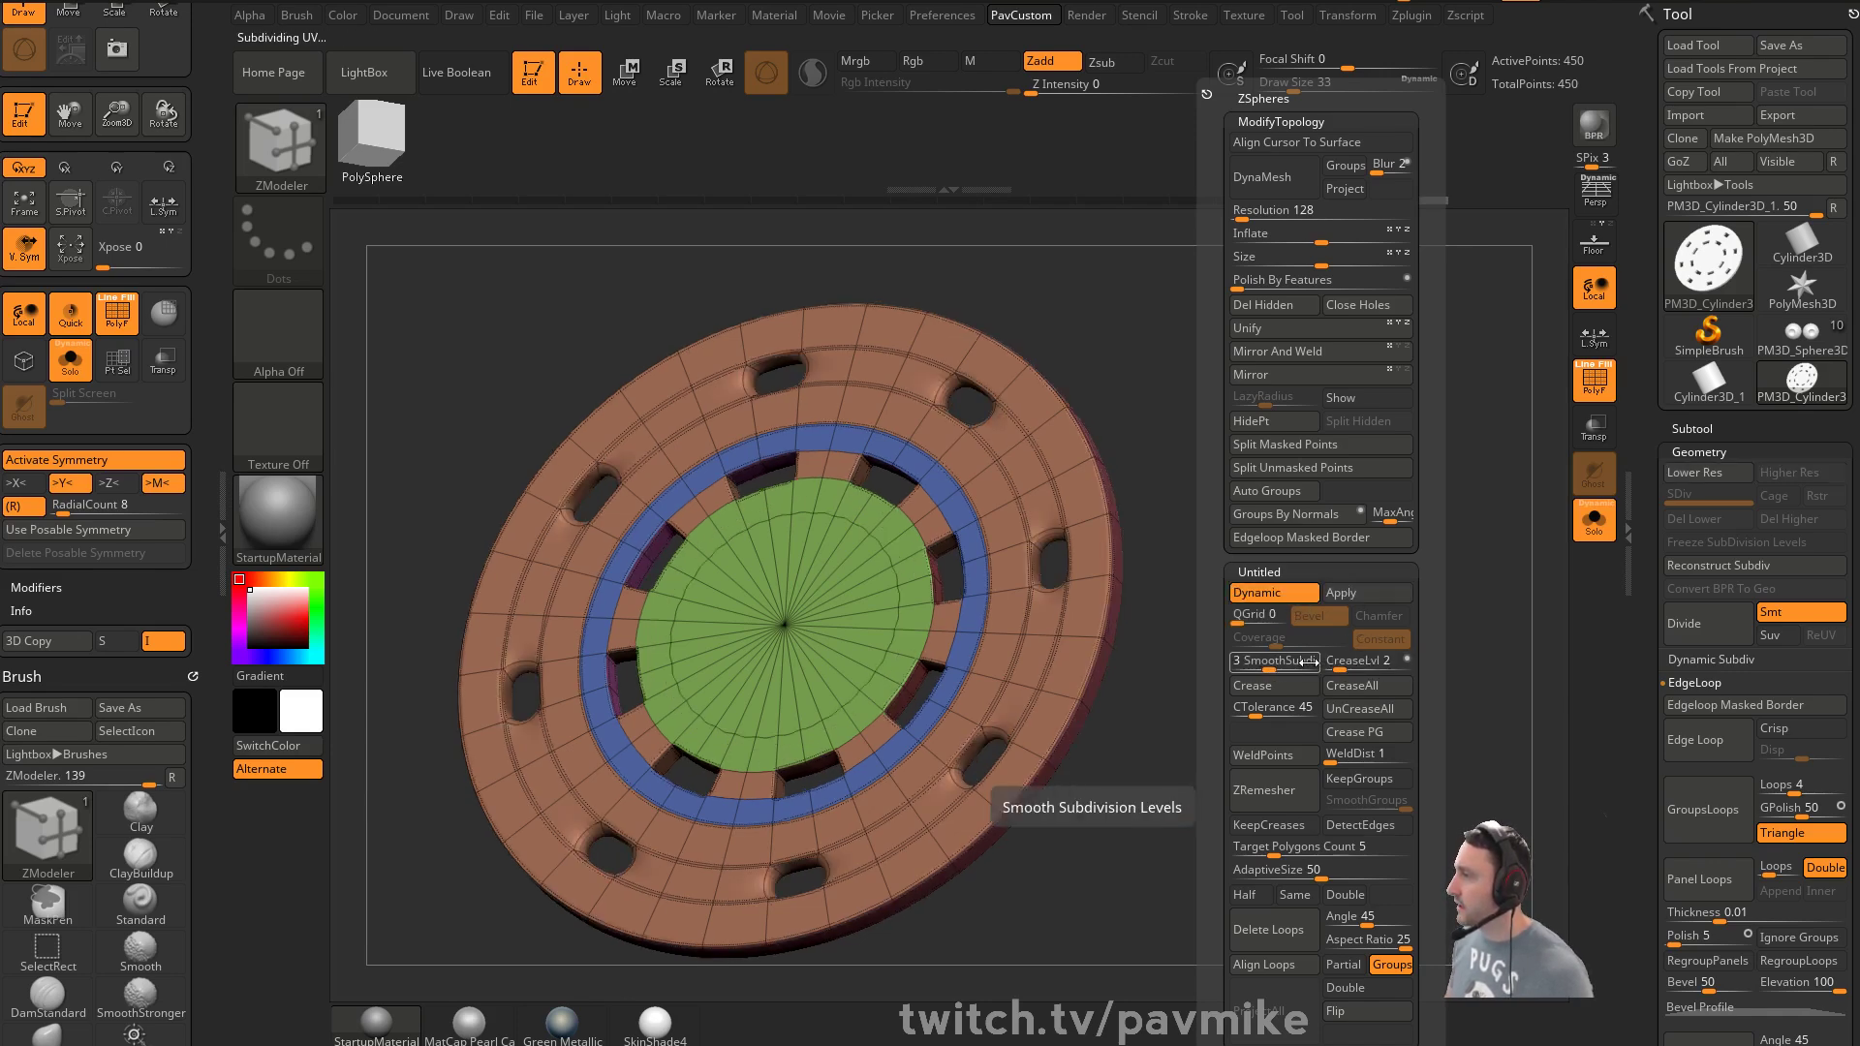
pyautogui.click(1289, 686)
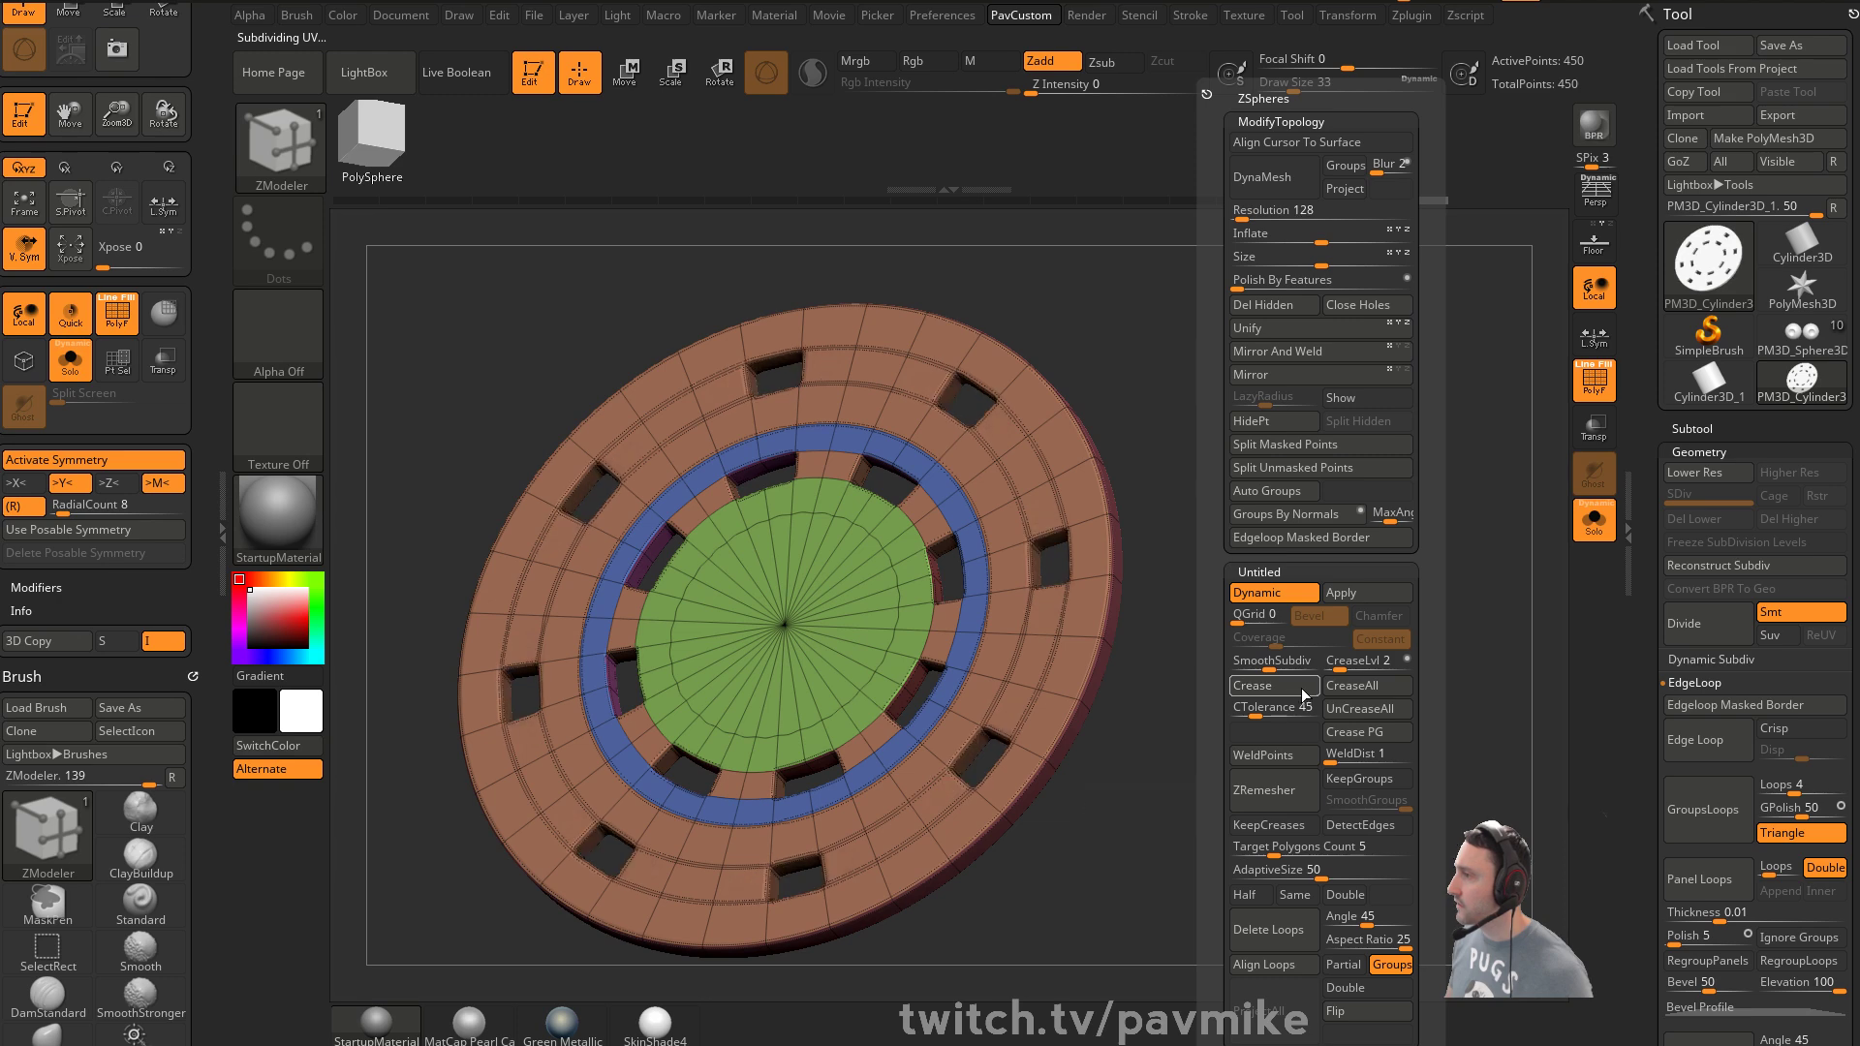
# Append a Cylinder3D as a new subtool, make it active, and turn off Solo to show it with the wheel
pyautogui.click(1693, 428)
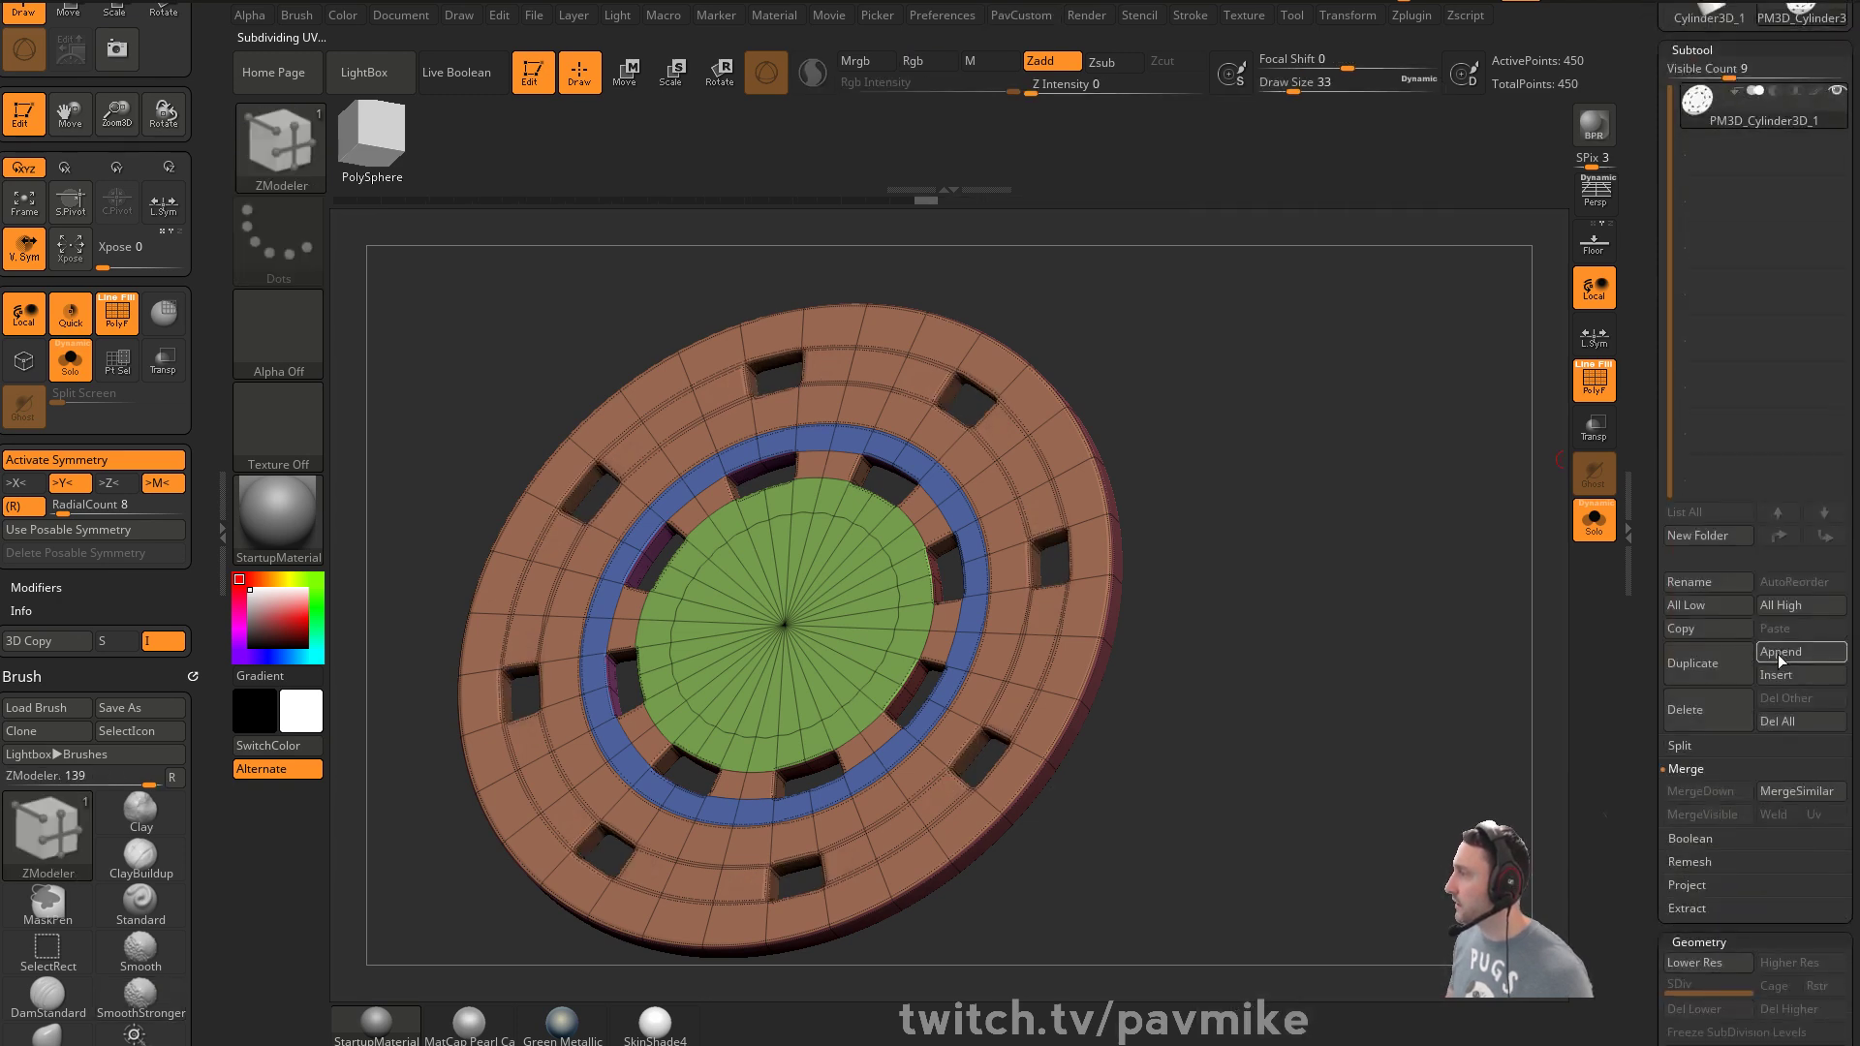
pyautogui.click(1781, 652)
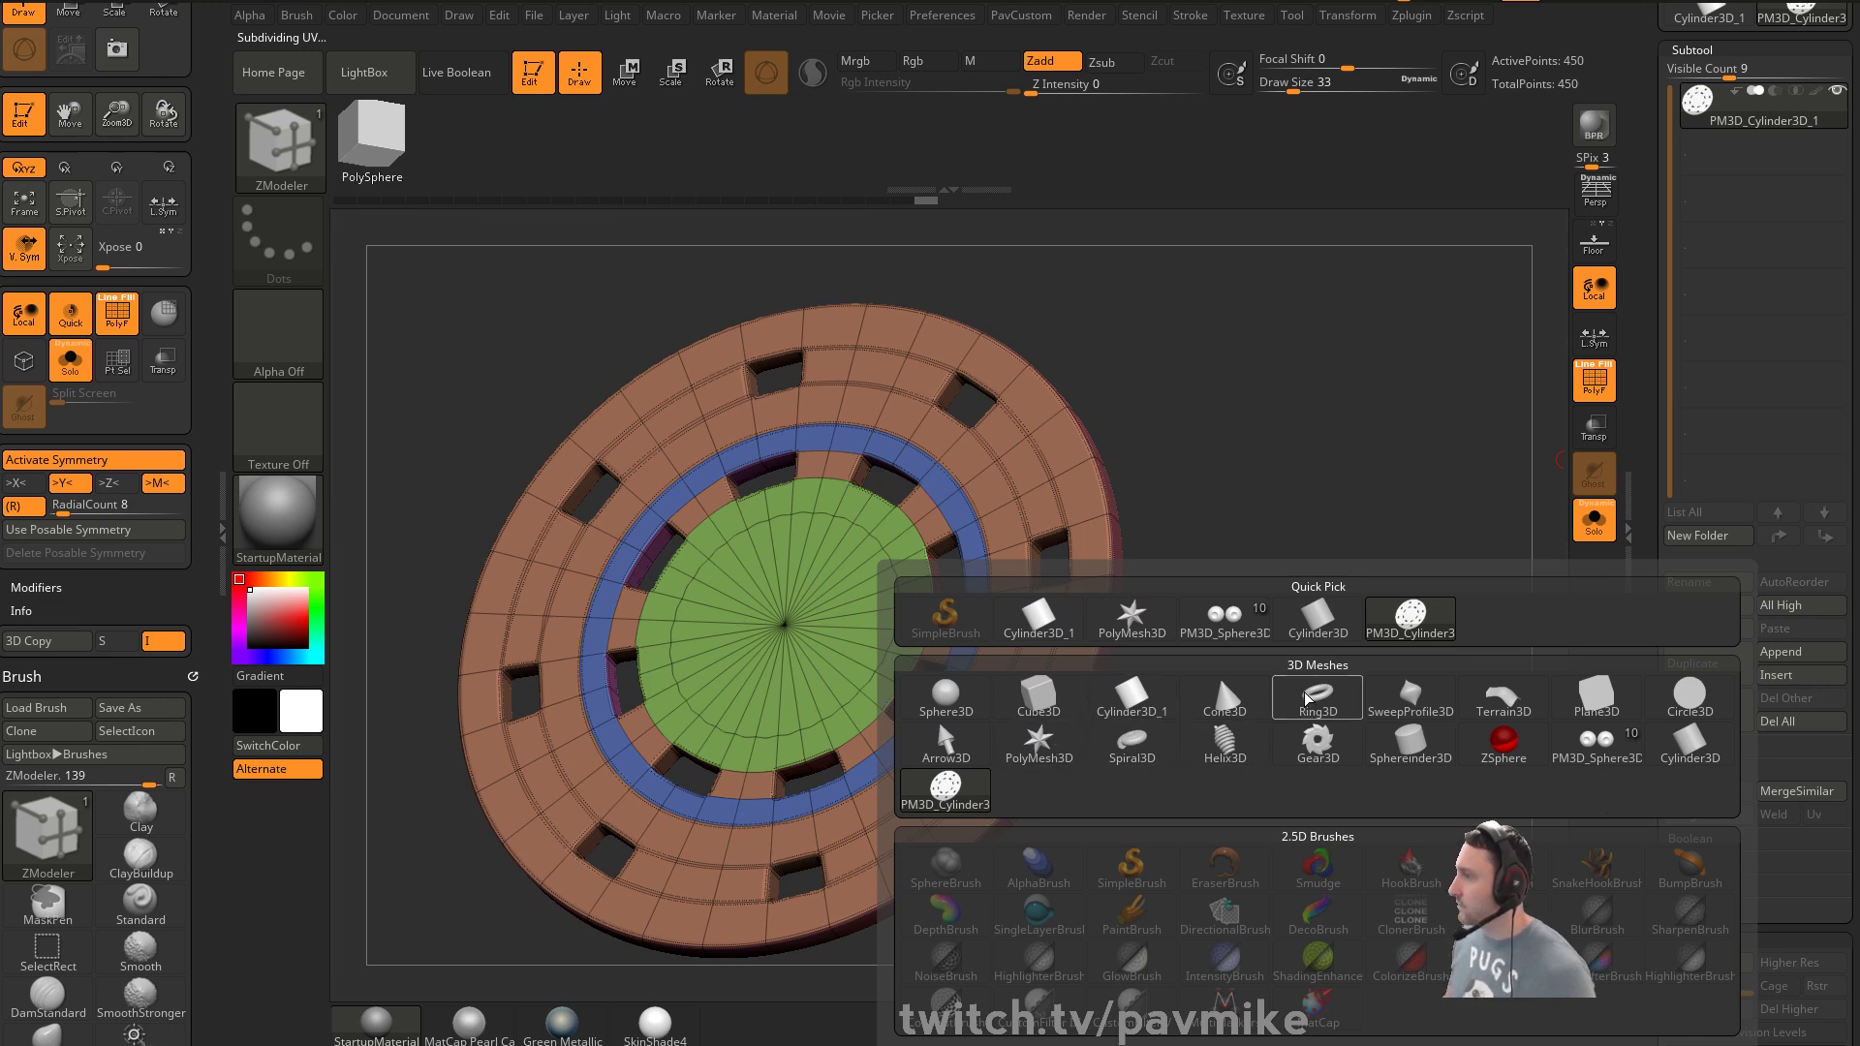
pyautogui.click(1318, 618)
pyautogui.click(1728, 172)
pyautogui.keyDown('alt'); pyautogui.moveTo(1331, 526); pyautogui.dragTo(1299, 490); pyautogui.keyUp('alt')
pyautogui.click(1594, 520)
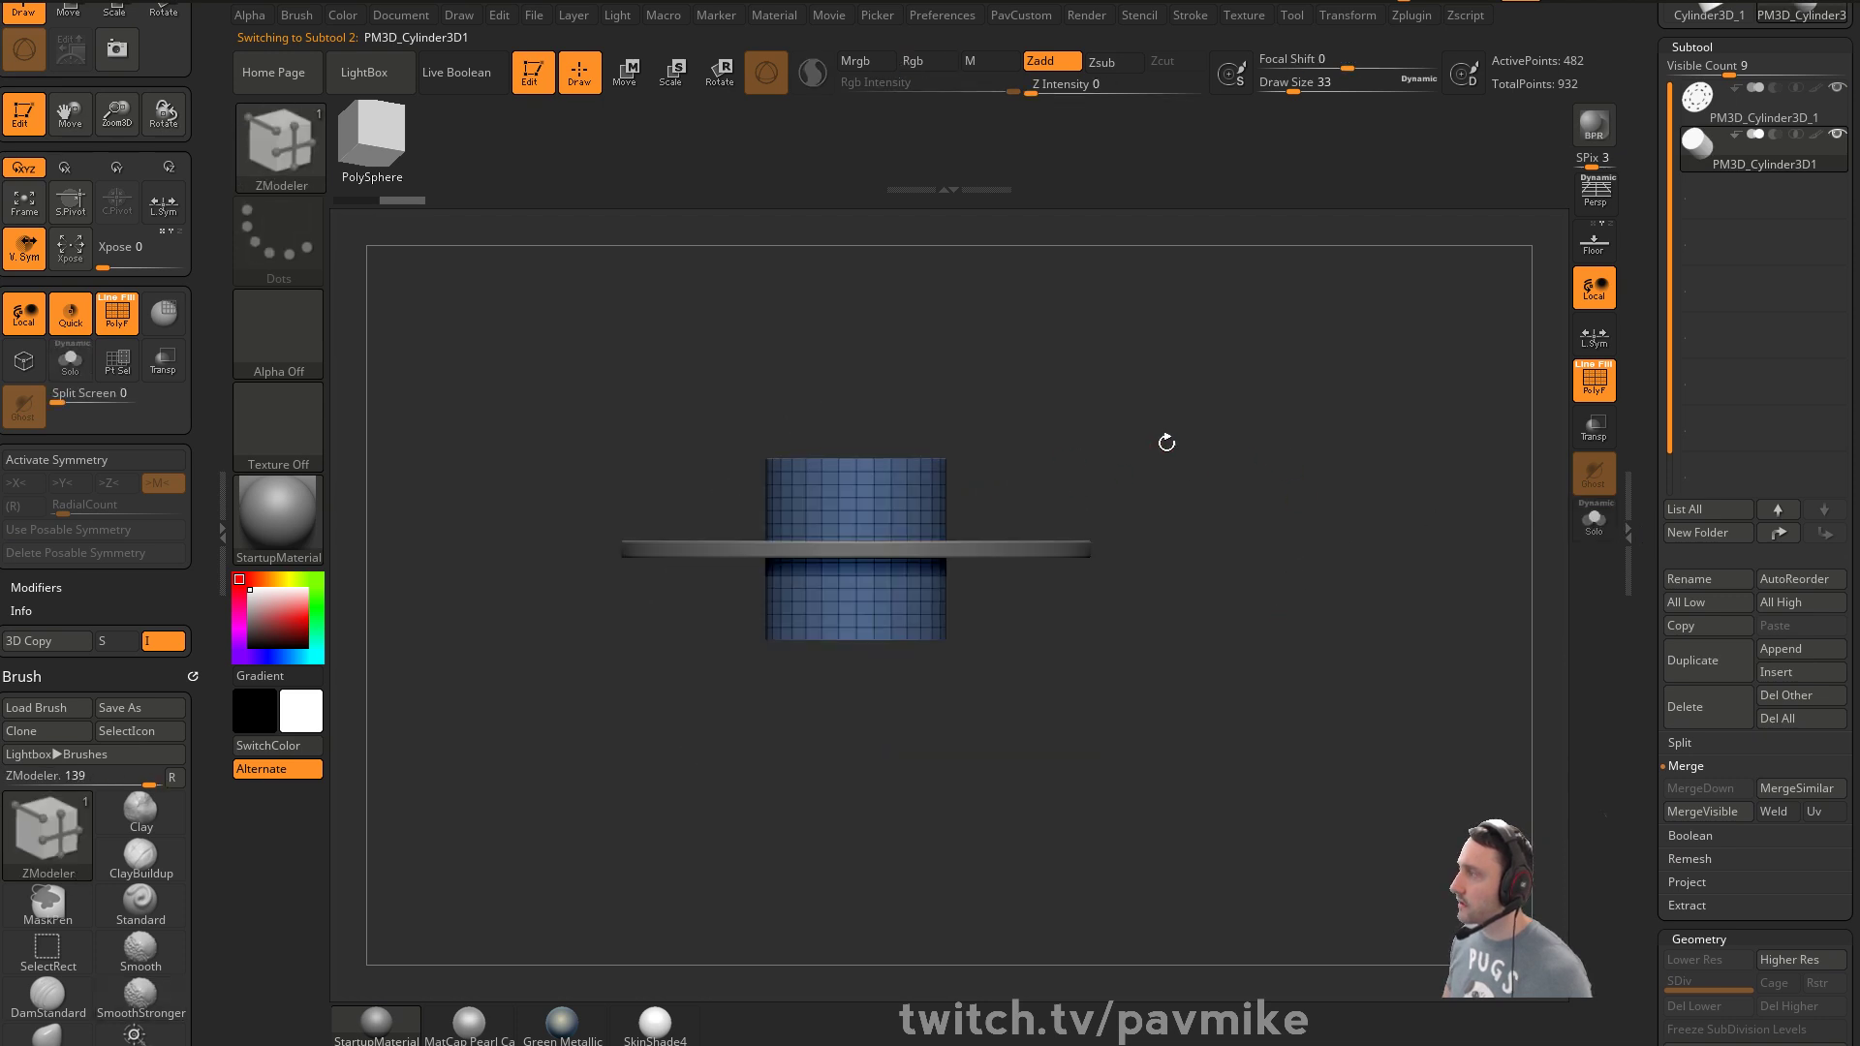
# Set the appended cylinder to Boolean subtraction, enable Live Boolean, and hide the polyframe
pyautogui.click(1774, 134)
pyautogui.moveTo(1347, 266); pyautogui.dragTo(1257, 305)
pyautogui.click(456, 72)
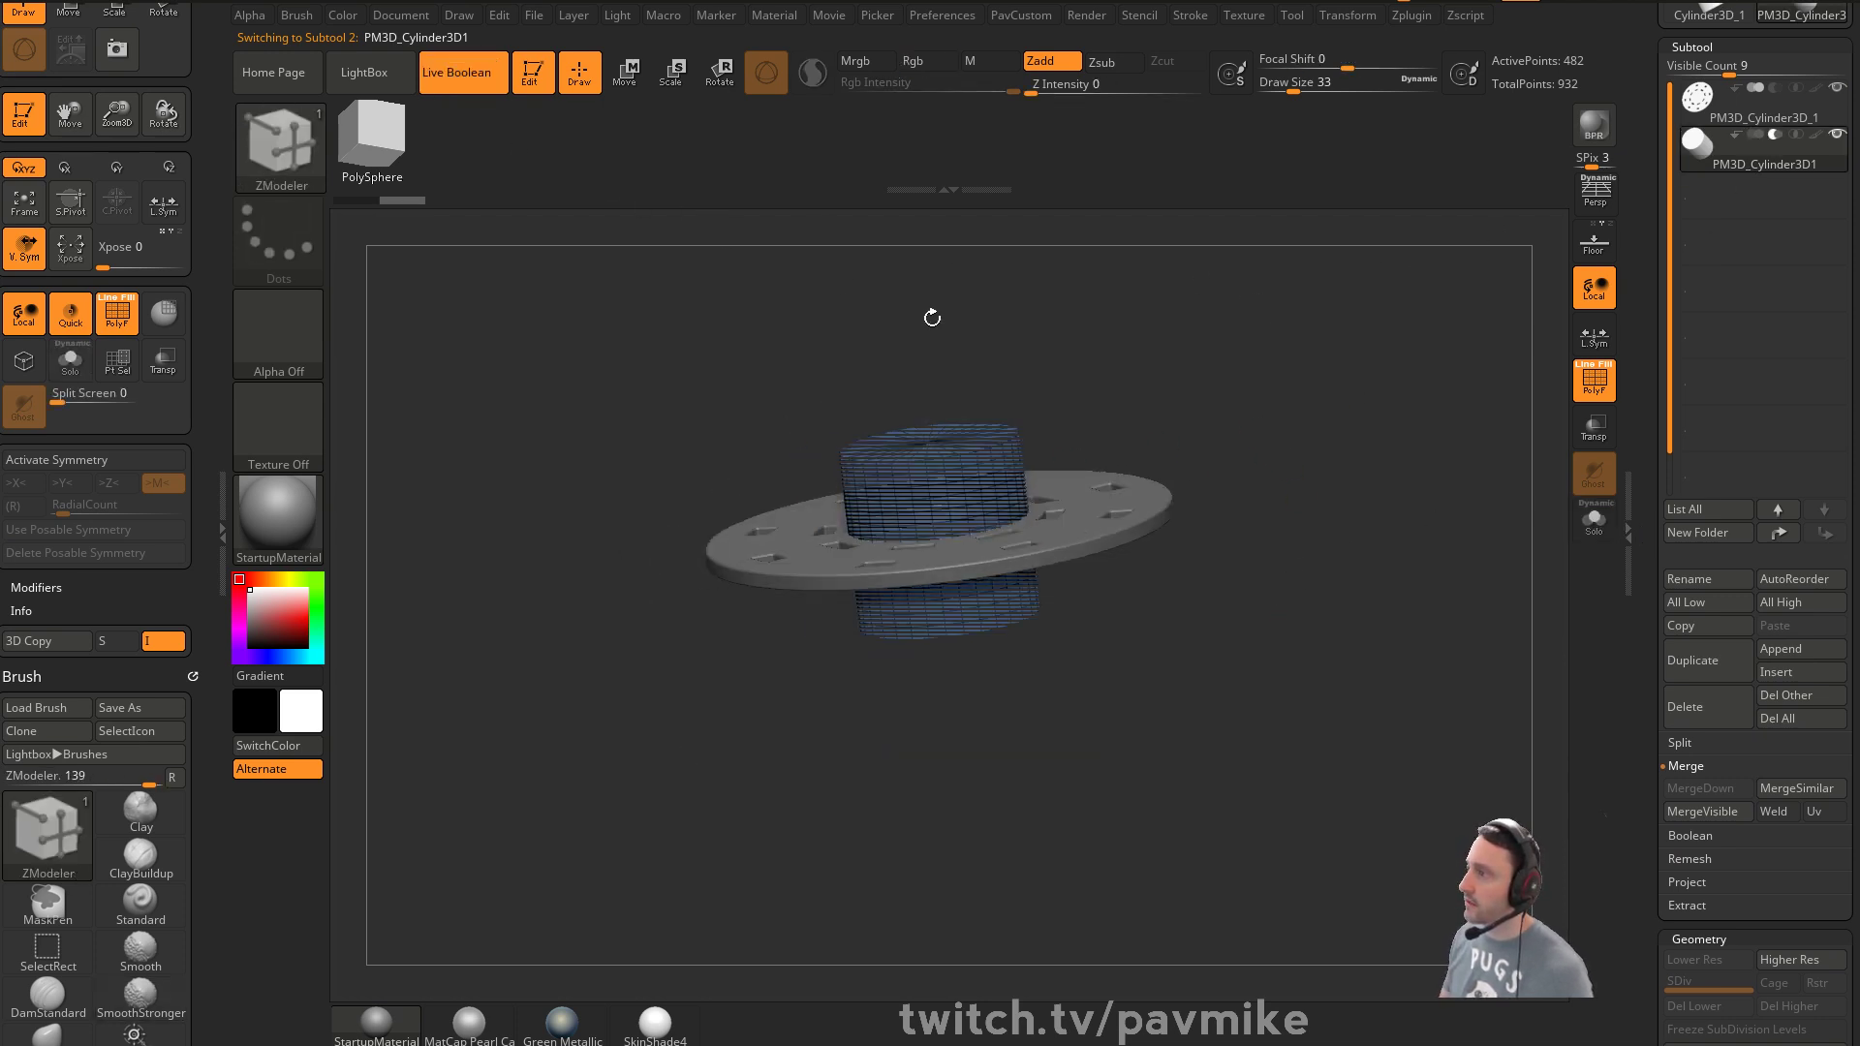
pyautogui.click(1594, 380)
# Scale down the subtracting cylinder and move it off-centre so it cuts a small round hole near the wheel's edge
pyautogui.press('w')
pyautogui.moveTo(917, 507); pyautogui.dragTo(876, 505)
pyautogui.moveTo(894, 412)
pyautogui.mouseDown()
pyautogui.moveTo(894, 317)
pyautogui.moveTo(895, 413)
pyautogui.mouseUp()
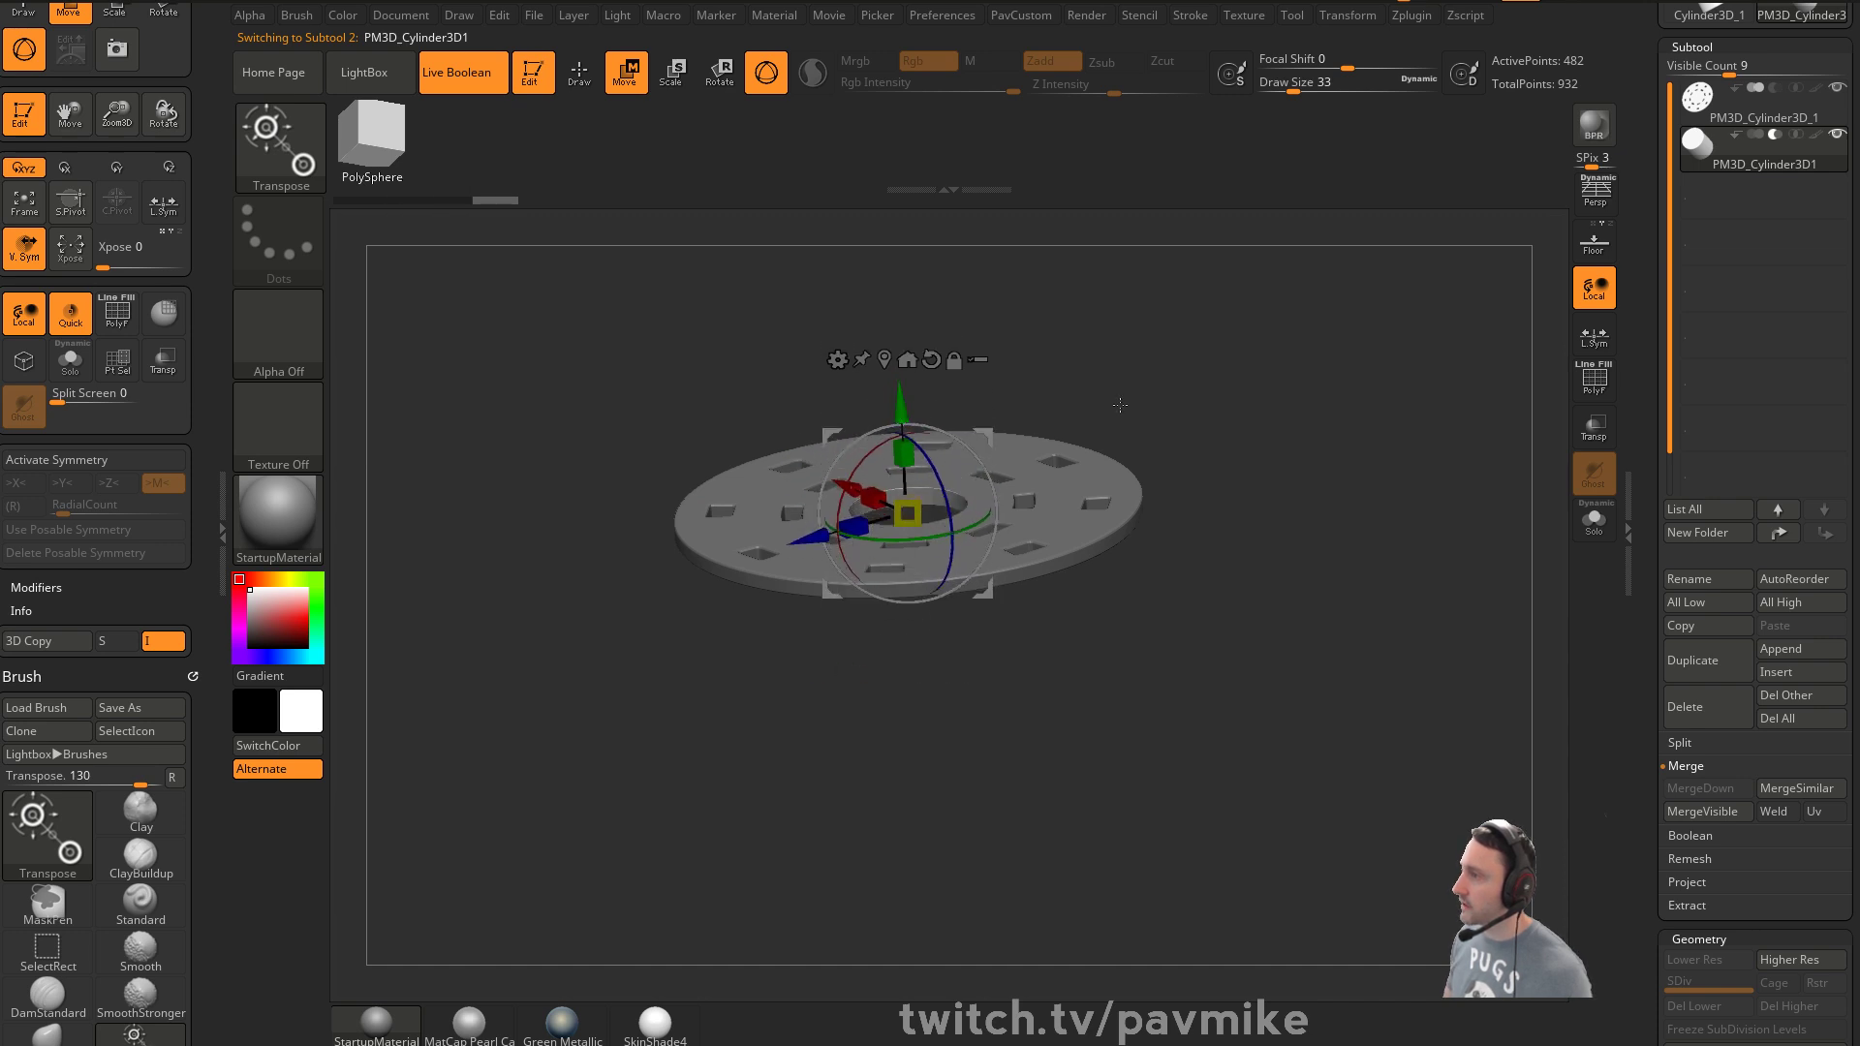
pyautogui.keyDown('shift'); pyautogui.moveTo(1112, 402); pyautogui.dragTo(1095, 523); pyautogui.keyUp('shift')
pyautogui.moveTo(1000, 440); pyautogui.dragTo(1100, 367)
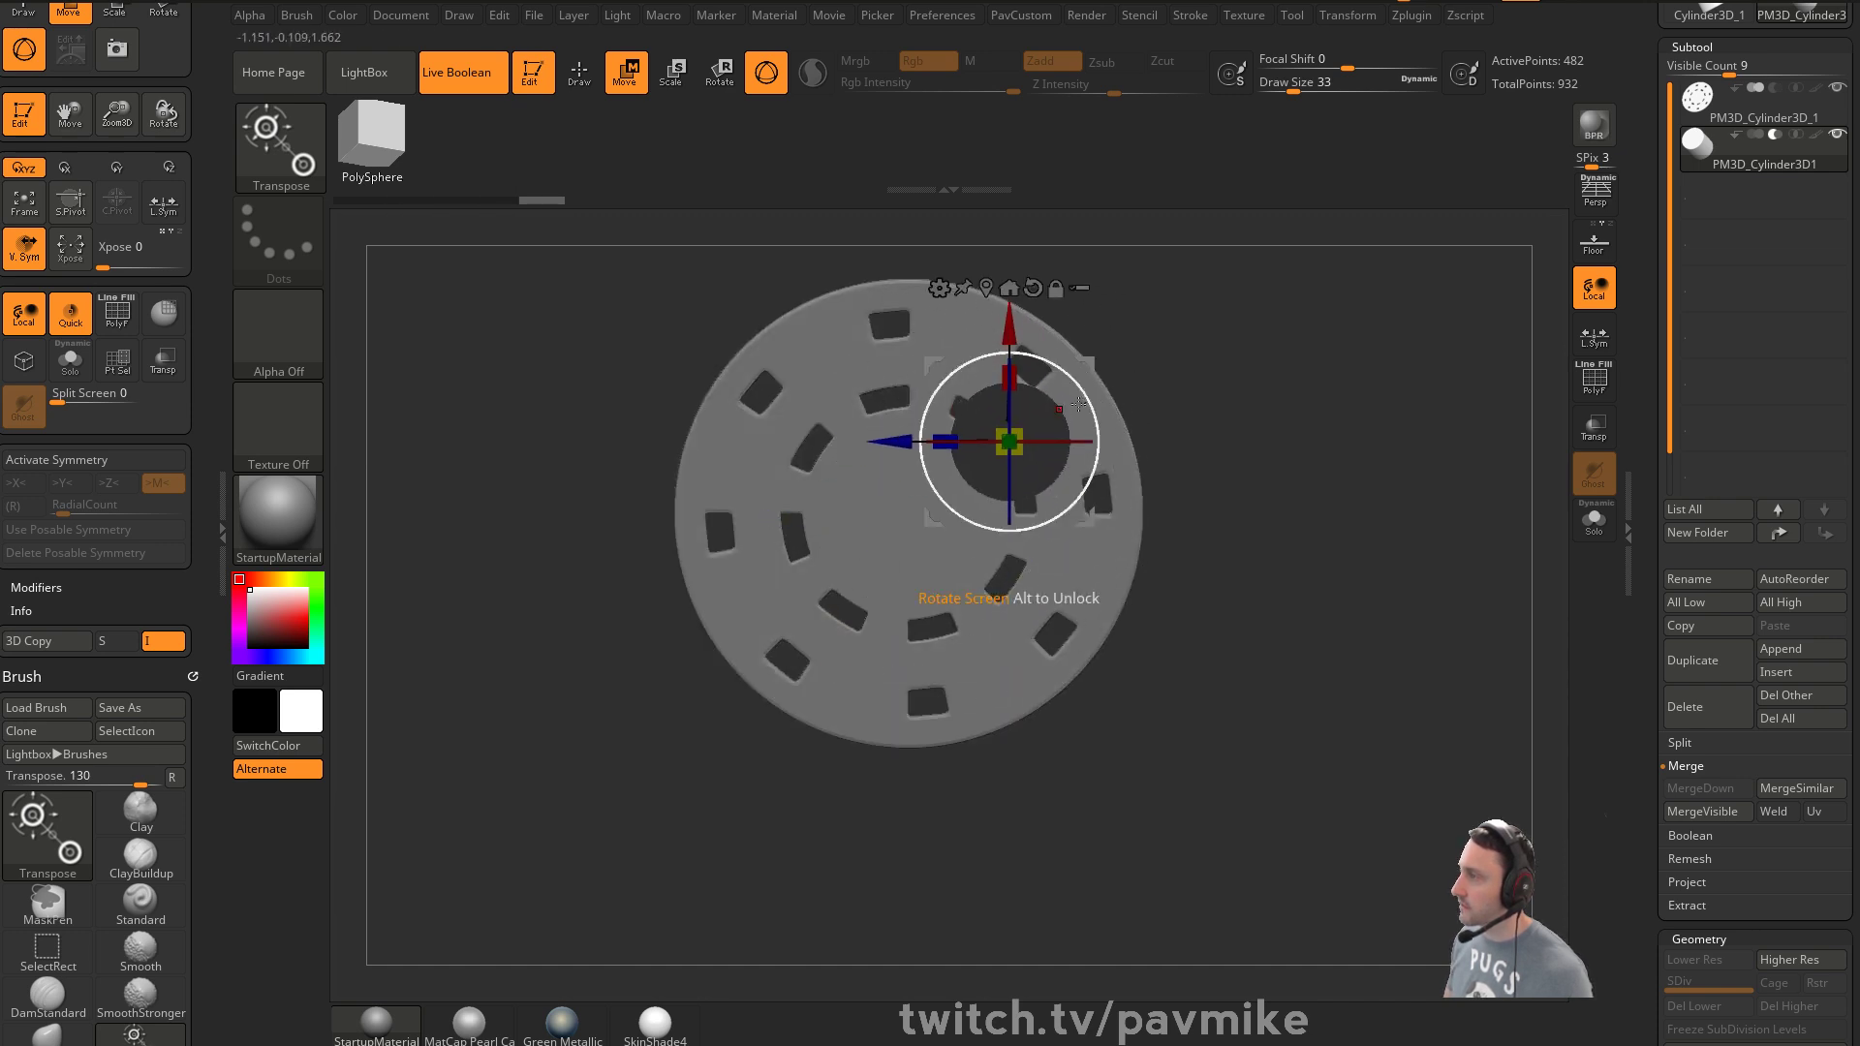
pyautogui.moveTo(1016, 445); pyautogui.dragTo(997, 449)
pyautogui.moveTo(1091, 363); pyautogui.dragTo(1146, 348)
# Turn on dynamic subdivision for the cylinder that cuts the round hole in the wheel
pyautogui.press('q')
pyautogui.moveTo(1350, 474)
pyautogui.mouseDown()
pyautogui.moveTo(1344, 447)
pyautogui.moveTo(1349, 581)
pyautogui.mouseUp()
pyautogui.click(1603, 382)
pyautogui.moveTo(1366, 504); pyautogui.dragTo(1422, 482)
pyautogui.click(1595, 382)
pyautogui.press('`')
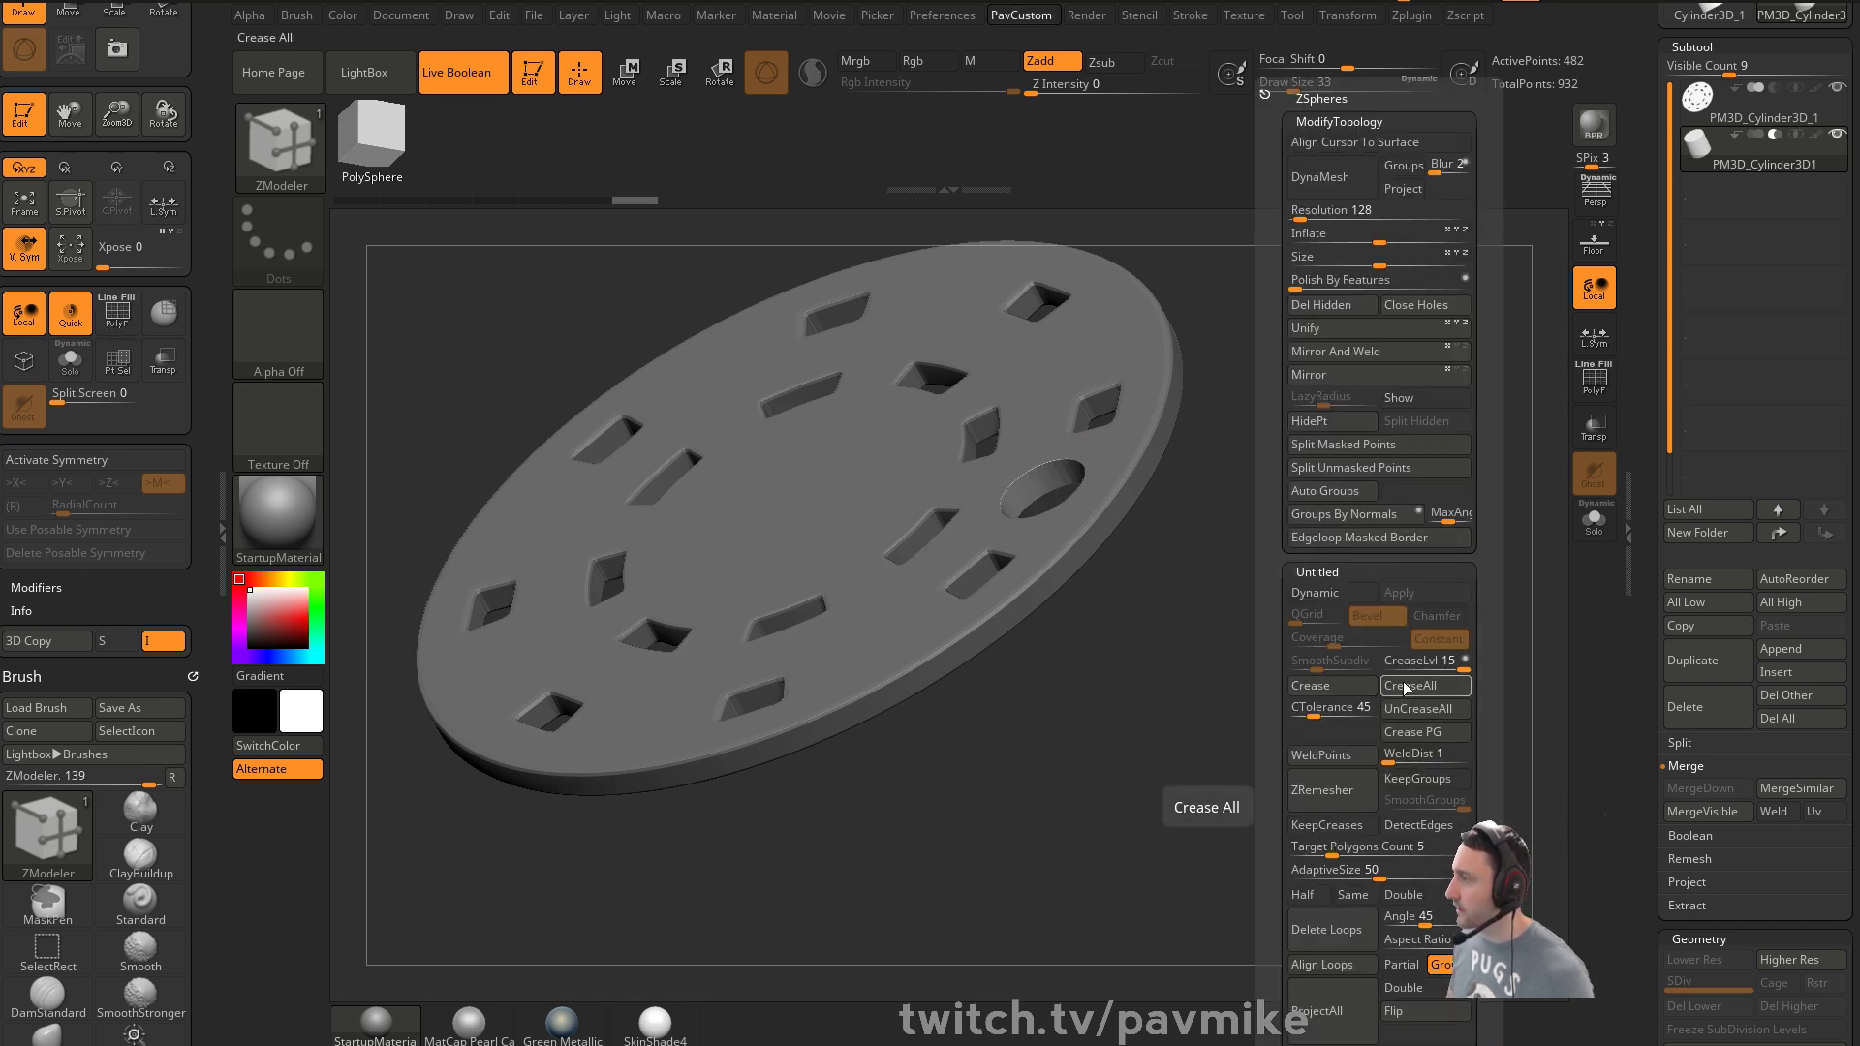
pyautogui.click(1329, 594)
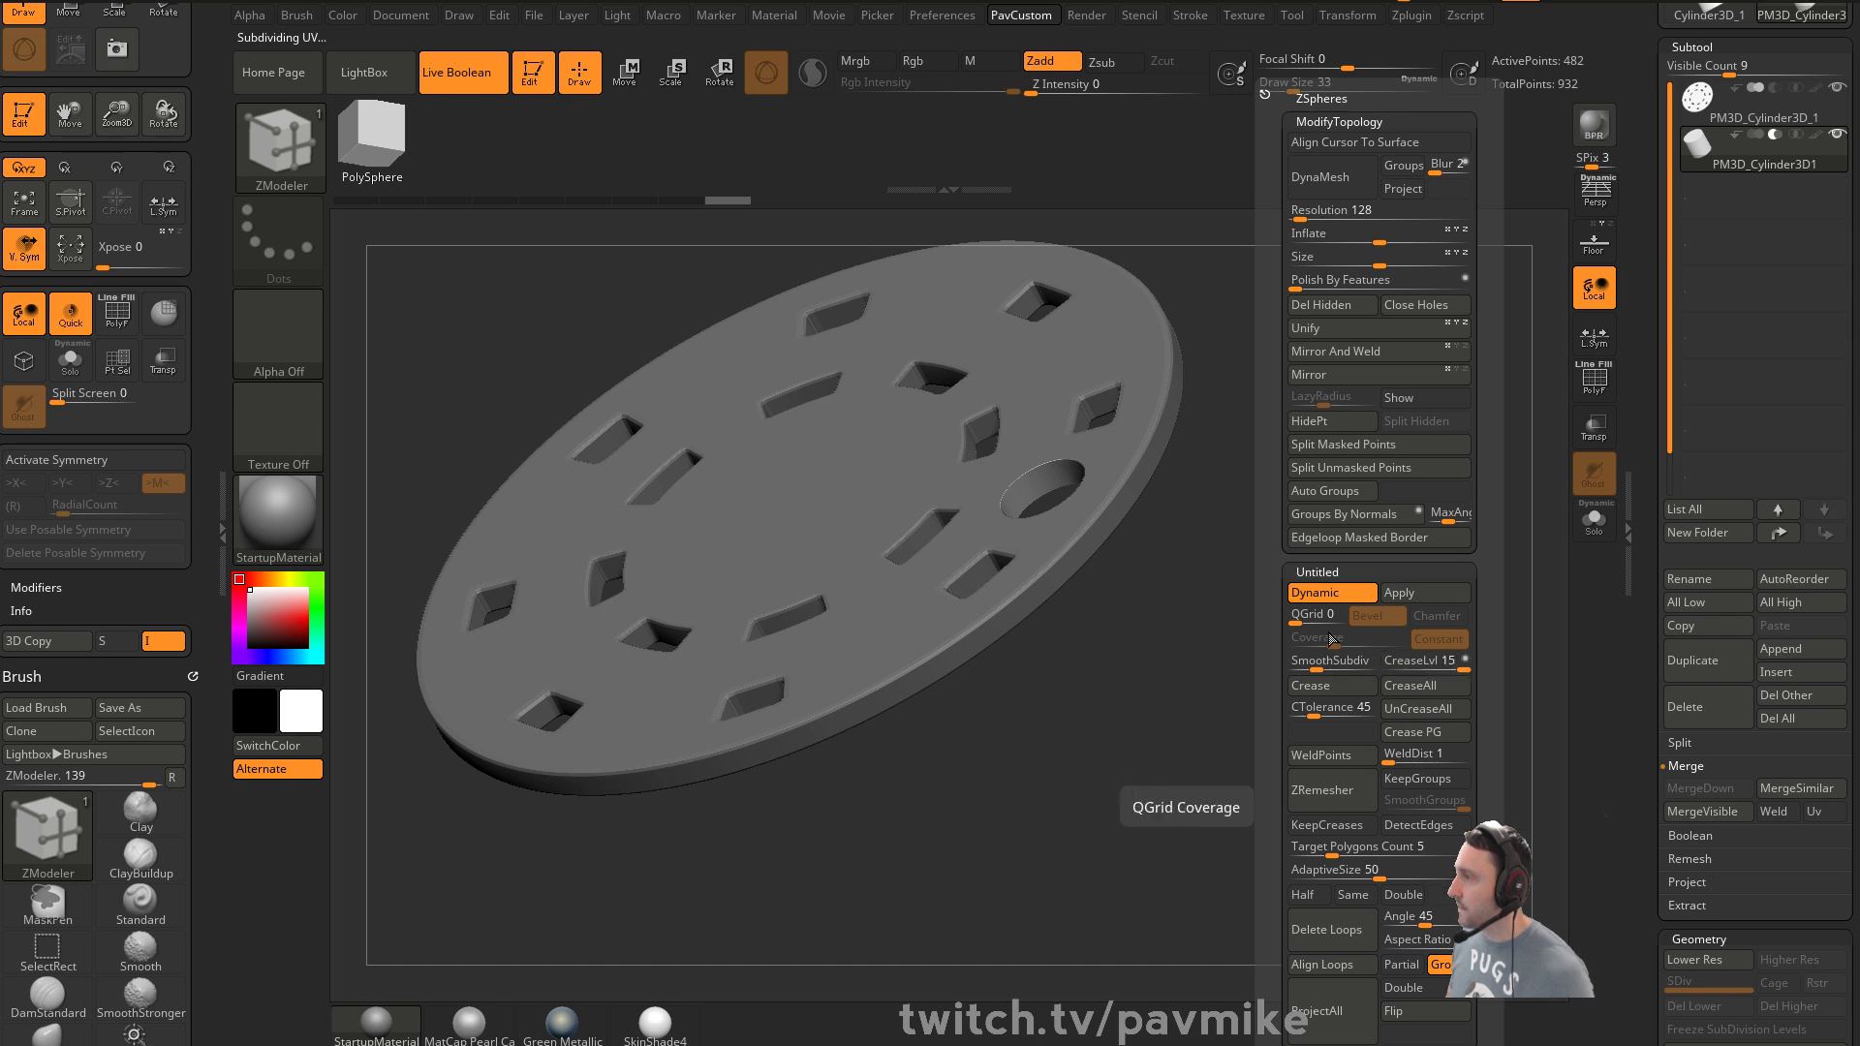
pyautogui.moveTo(1217, 653)
pyautogui.mouseDown()
pyautogui.moveTo(1283, 689)
pyautogui.moveTo(1215, 717)
pyautogui.mouseUp()
# Switch the active tool from the wheel back to the owl model
pyautogui.click(1589, 395)
pyautogui.moveTo(1405, 475)
pyautogui.keyDown('alt'); pyautogui.mouseDown()
pyautogui.moveTo(1382, 532)
pyautogui.moveTo(1387, 479)
pyautogui.mouseUp(); pyautogui.keyUp('alt')
pyautogui.click(1594, 388)
pyautogui.moveTo(1650, 532); pyautogui.dragTo(1649, 224)
pyautogui.click(1700, 505)
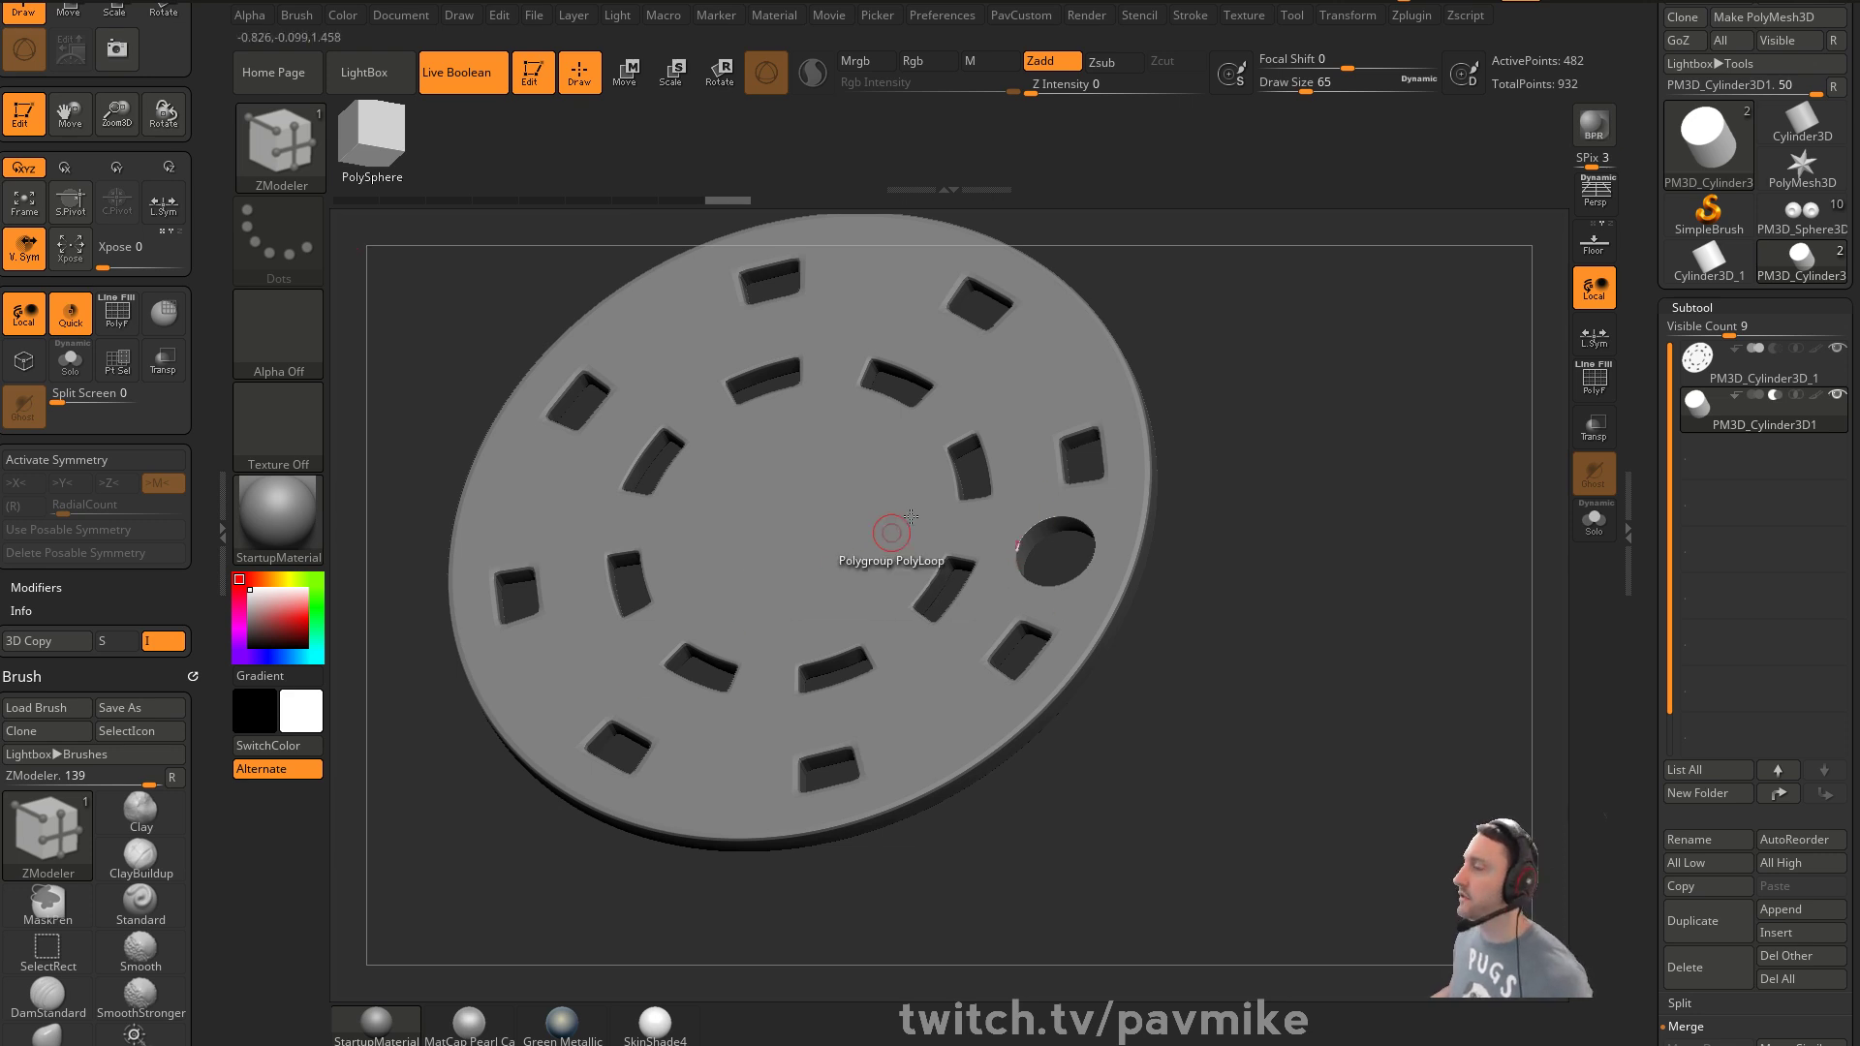
pyautogui.moveTo(1346, 341); pyautogui.dragTo(1193, 475)
pyautogui.click(1795, 213)
# Select the Standard brush and make the owl's head subtool, PM3D_Sphere3D_9, active
pyautogui.press('s')
pyautogui.press('b')
pyautogui.press('s')
pyautogui.press('t')
pyautogui.moveTo(1179, 407)
pyautogui.mouseDown()
pyautogui.moveTo(1150, 366)
pyautogui.moveTo(1150, 423)
pyautogui.moveTo(1130, 422)
pyautogui.moveTo(1150, 511)
pyautogui.moveTo(959, 490)
pyautogui.mouseUp()
pyautogui.press('s')
pyautogui.keyDown('alt'); pyautogui.click(954, 490); pyautogui.keyUp('alt')
pyautogui.keyDown('alt'); pyautogui.moveTo(1135, 507); pyautogui.dragTo(1212, 436); pyautogui.keyUp('alt')
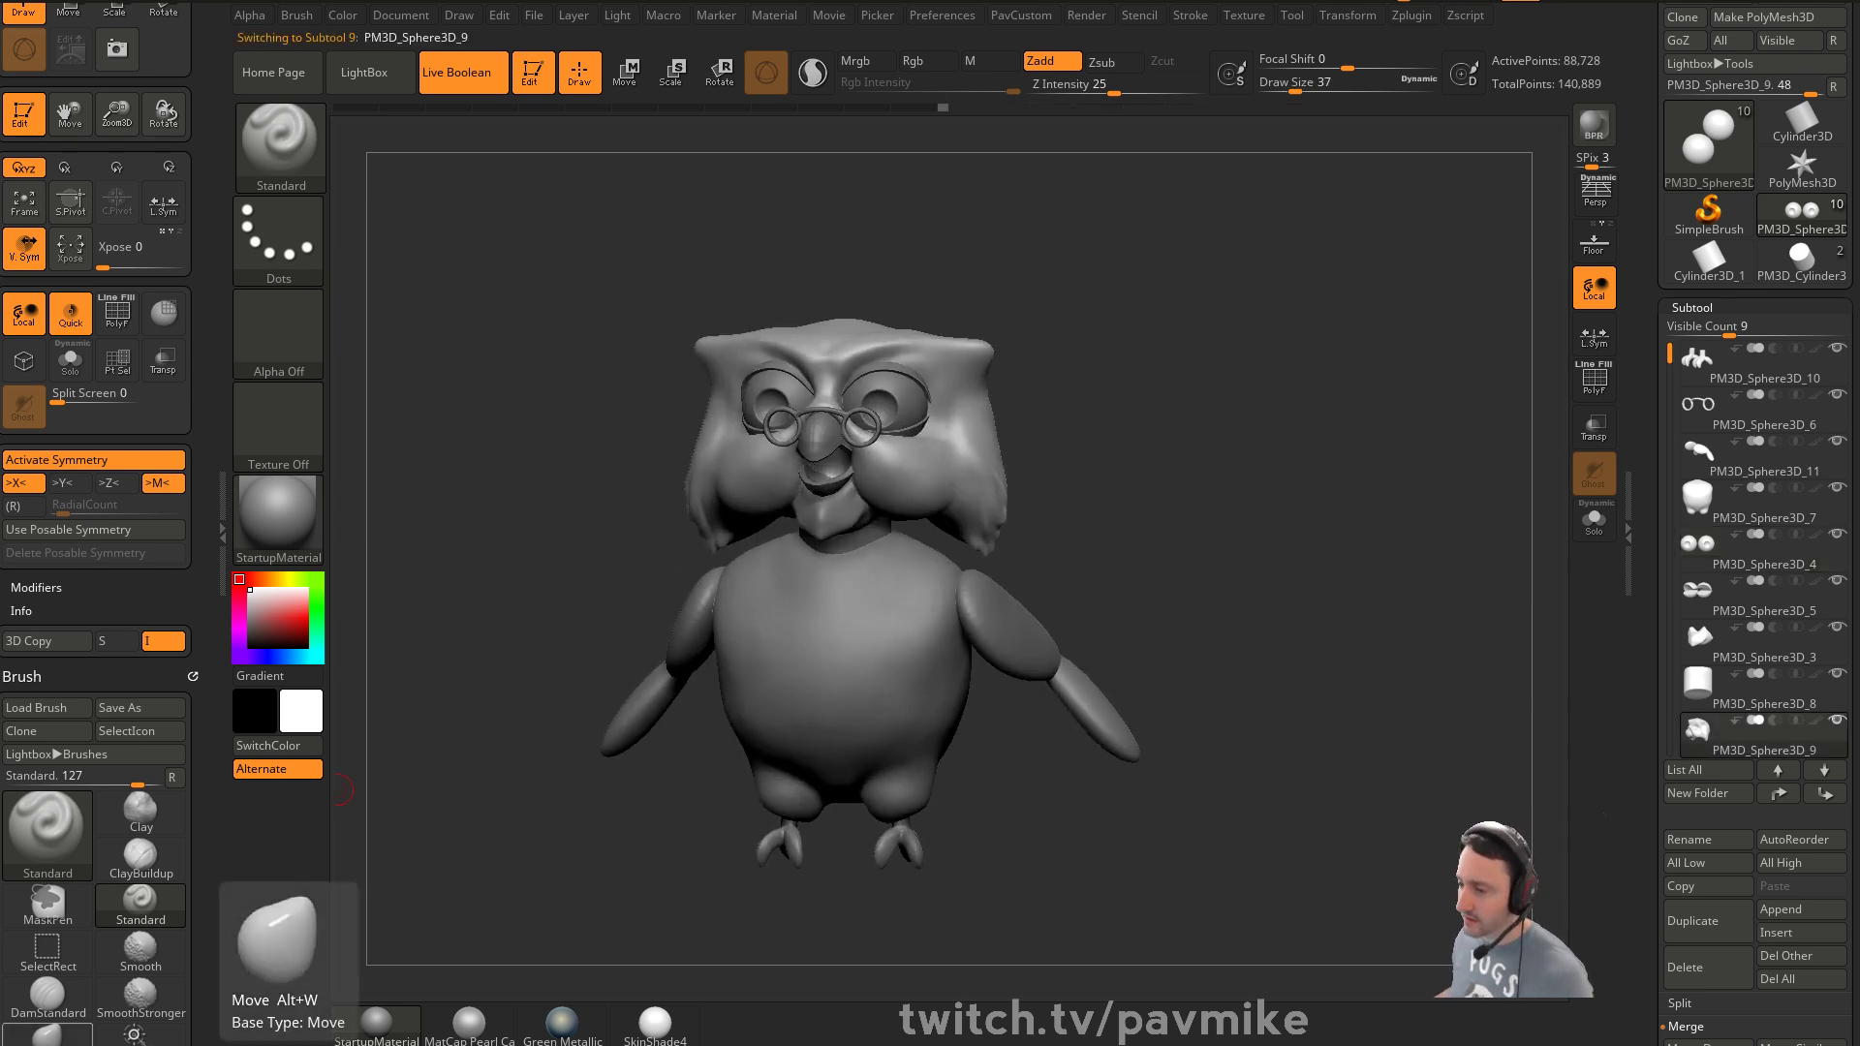
# Make the owl's body subtool active and adjust its upper chest below the head with the Move brush
pyautogui.moveTo(1258, 340)
pyautogui.mouseDown()
pyautogui.moveTo(1214, 428)
pyautogui.moveTo(1171, 457)
pyautogui.mouseUp()
pyautogui.press('s')
pyautogui.keyDown('alt'); pyautogui.click(925, 582); pyautogui.keyUp('alt')
pyautogui.moveTo(1134, 553)
pyautogui.keyDown('alt'); pyautogui.mouseDown()
pyautogui.moveTo(1138, 474)
pyautogui.moveTo(1213, 419)
pyautogui.moveTo(1227, 475)
pyautogui.mouseUp(); pyautogui.keyUp('alt')
pyautogui.press('s')
pyautogui.moveTo(882, 555); pyautogui.dragTo(898, 572)
pyautogui.hotkey('alt', 'w')
pyautogui.moveTo(1025, 531); pyautogui.dragTo(921, 555)
pyautogui.press('s')
pyautogui.moveTo(886, 556)
pyautogui.mouseDown()
pyautogui.moveTo(910, 556)
pyautogui.moveTo(864, 555)
pyautogui.mouseUp()
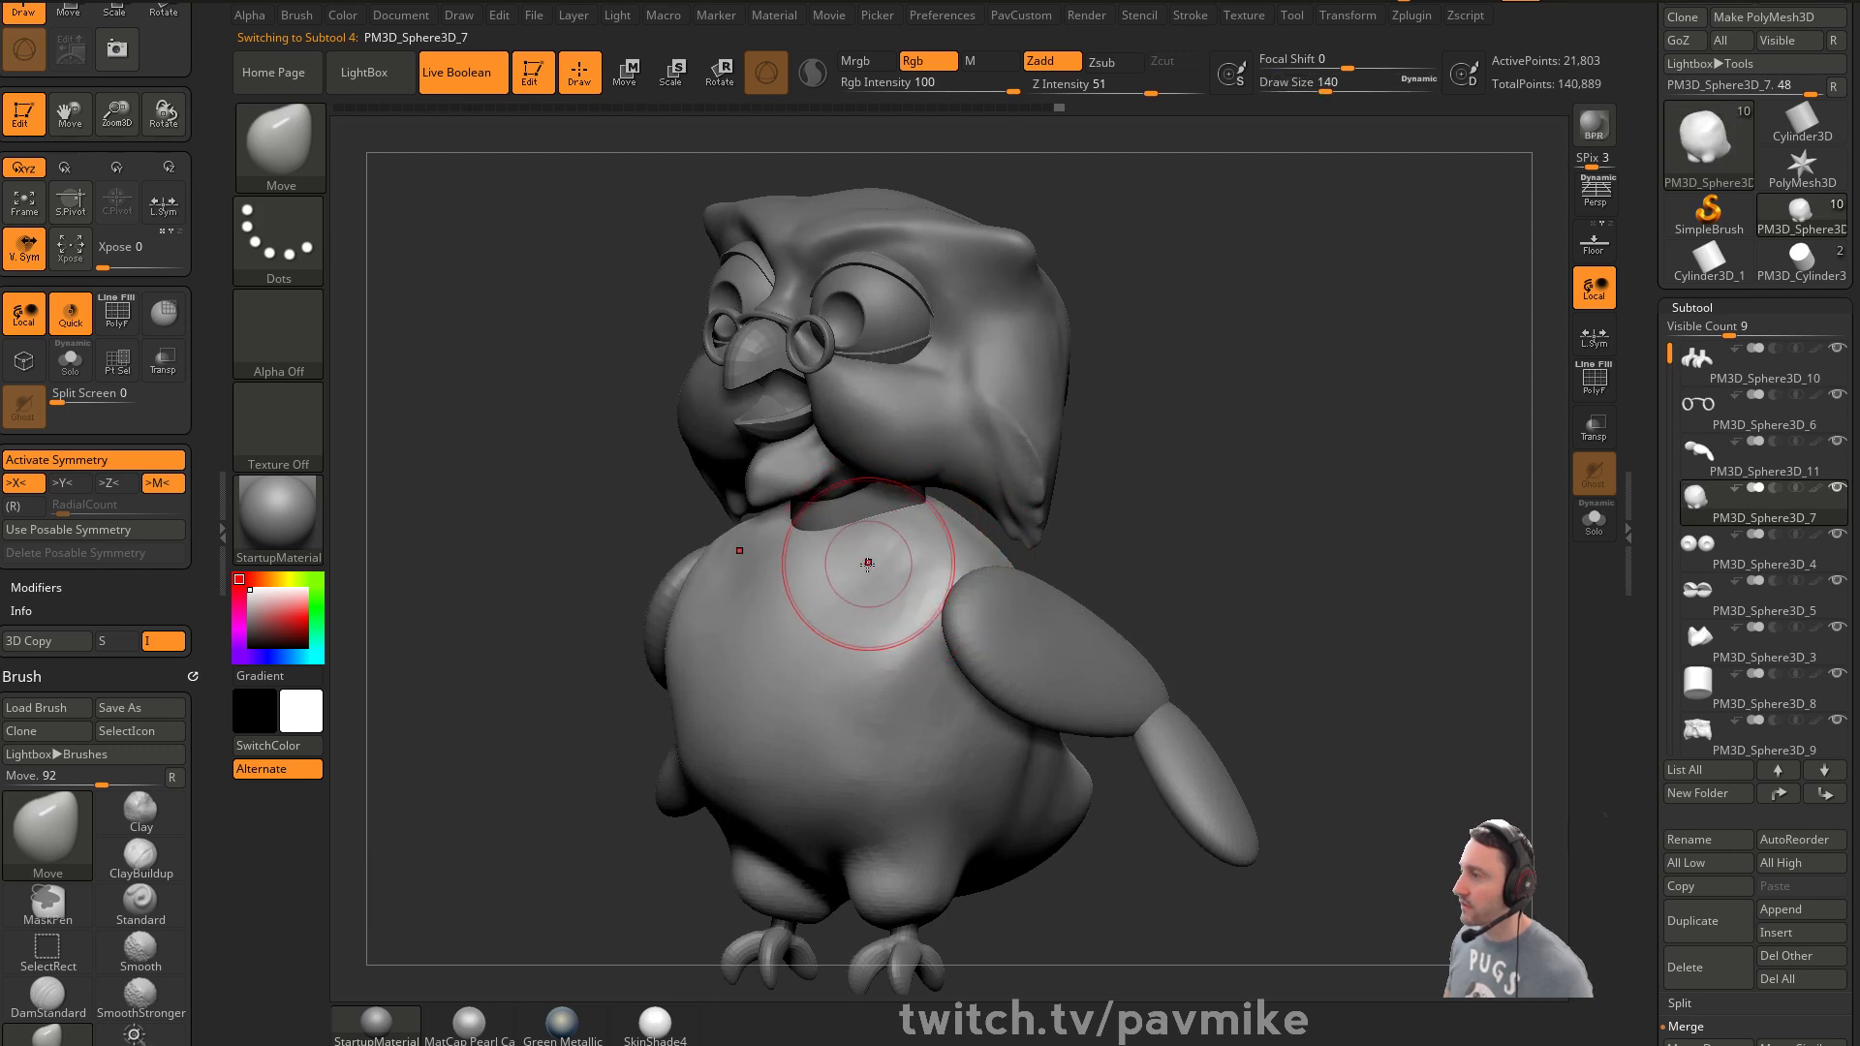
# Make the arm subtool, PM3D_Sphere3D_11, active and select the Move brush
pyautogui.moveTo(1158, 507); pyautogui.dragTo(1112, 526)
pyautogui.press('b')
pyautogui.press('s')
pyautogui.press('t')
pyautogui.keyDown('alt'); pyautogui.click(1006, 499); pyautogui.keyUp('alt')
pyautogui.moveTo(1245, 436)
pyautogui.keyDown('alt'); pyautogui.mouseDown()
pyautogui.moveTo(1179, 426)
pyautogui.moveTo(1219, 405)
pyautogui.mouseUp(); pyautogui.keyUp('alt')
pyautogui.moveTo(1225, 476); pyautogui.dragTo(1198, 535)
pyautogui.keyDown('alt'); pyautogui.click(886, 625); pyautogui.keyUp('alt')
pyautogui.moveTo(910, 555)
pyautogui.mouseDown()
pyautogui.moveTo(1152, 443)
pyautogui.moveTo(830, 652)
pyautogui.mouseUp()
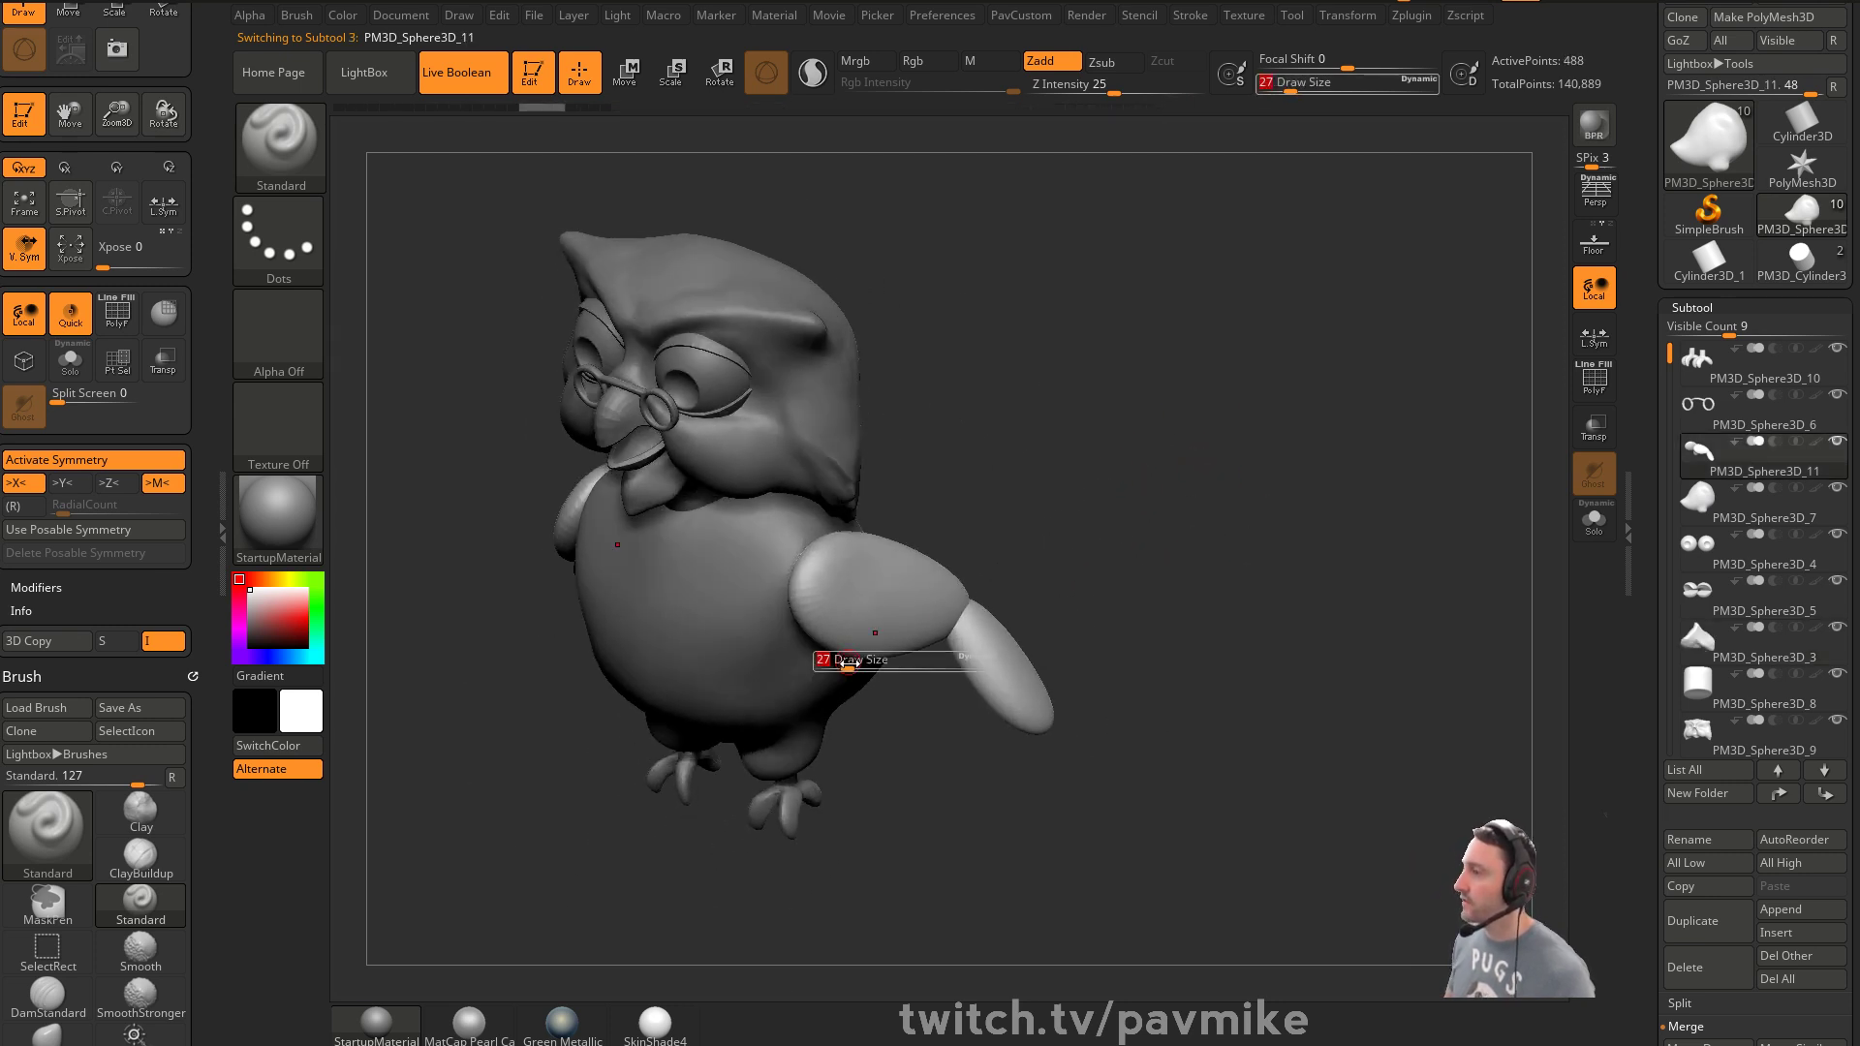
pyautogui.press('b')
pyautogui.press('m')
pyautogui.press('v')
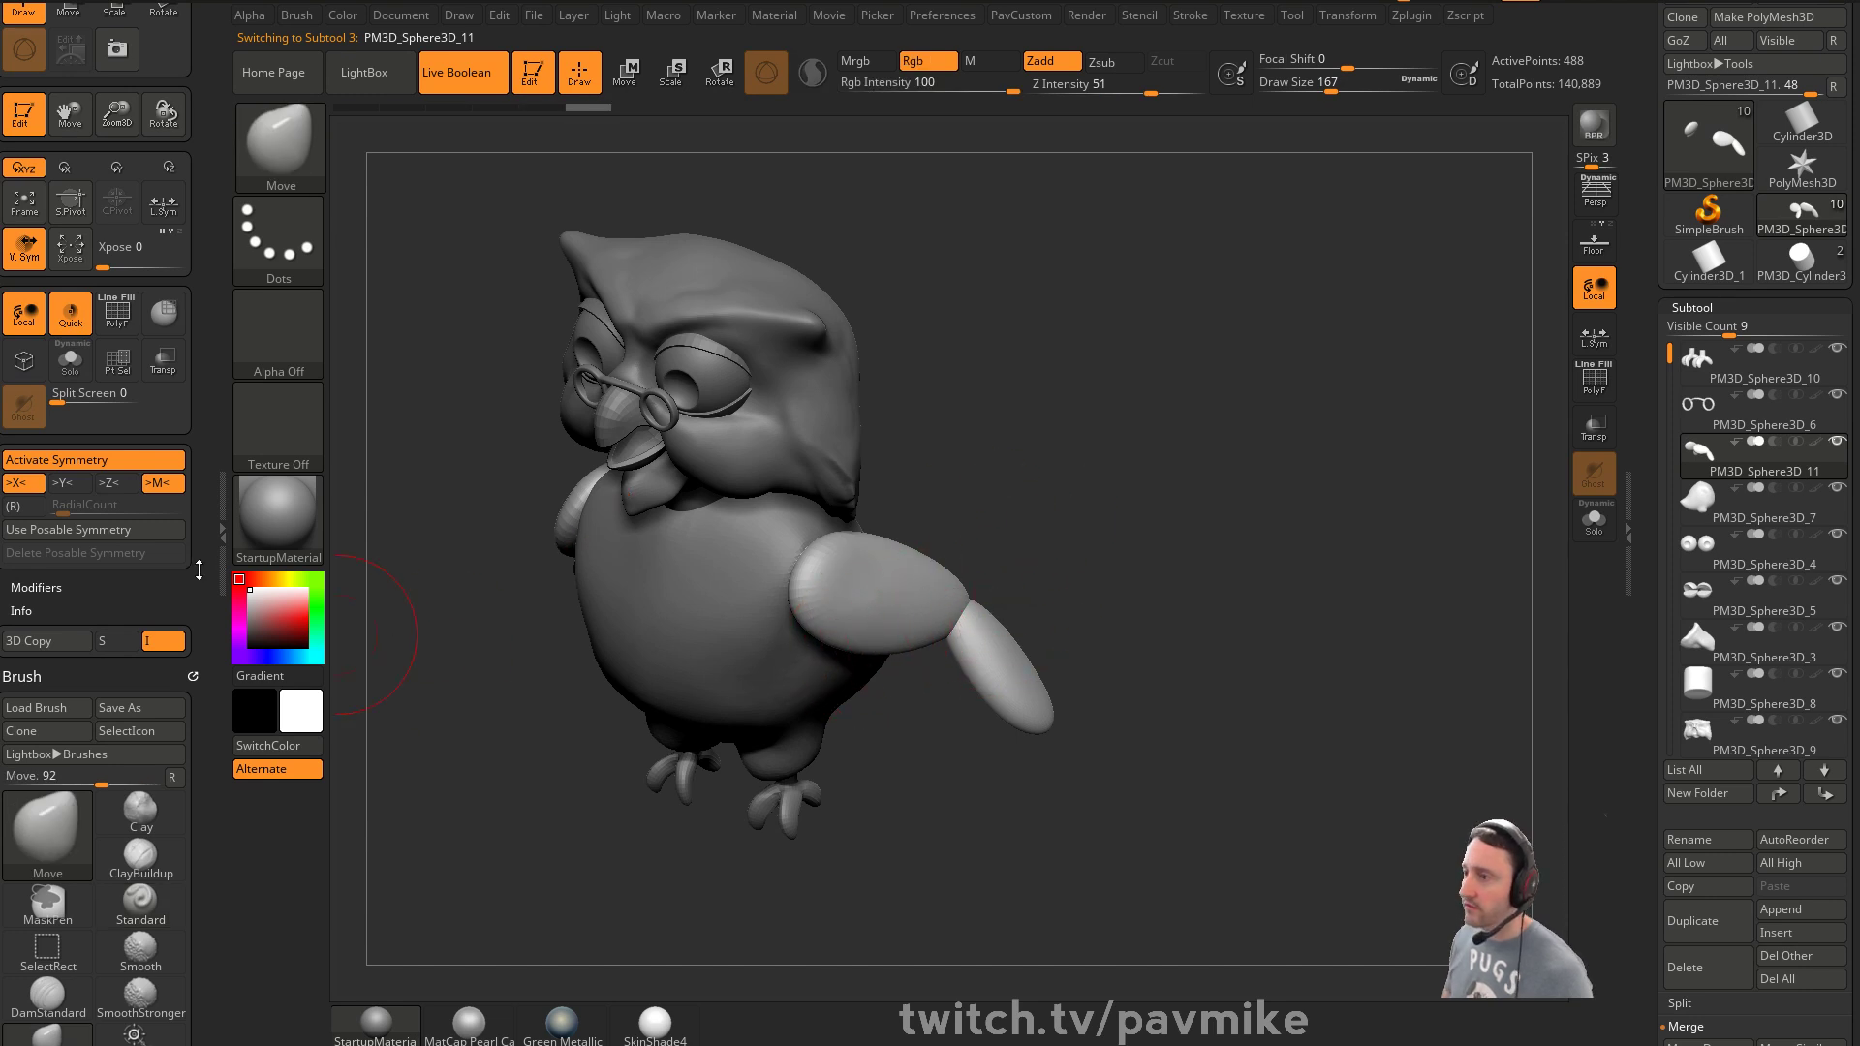
# Show the Move brush's Auto Masking settings and reshape the separate arm segments using Topological masking
pyautogui.moveTo(197, 168); pyautogui.dragTo(197, 224)
pyautogui.click(193, 14)
pyautogui.moveTo(135, 665); pyautogui.dragTo(135, 310)
pyautogui.moveTo(1122, 586)
pyautogui.keyDown('alt'); pyautogui.mouseDown()
pyautogui.moveTo(1088, 511)
pyautogui.moveTo(857, 520)
pyautogui.mouseUp(); pyautogui.keyUp('alt')
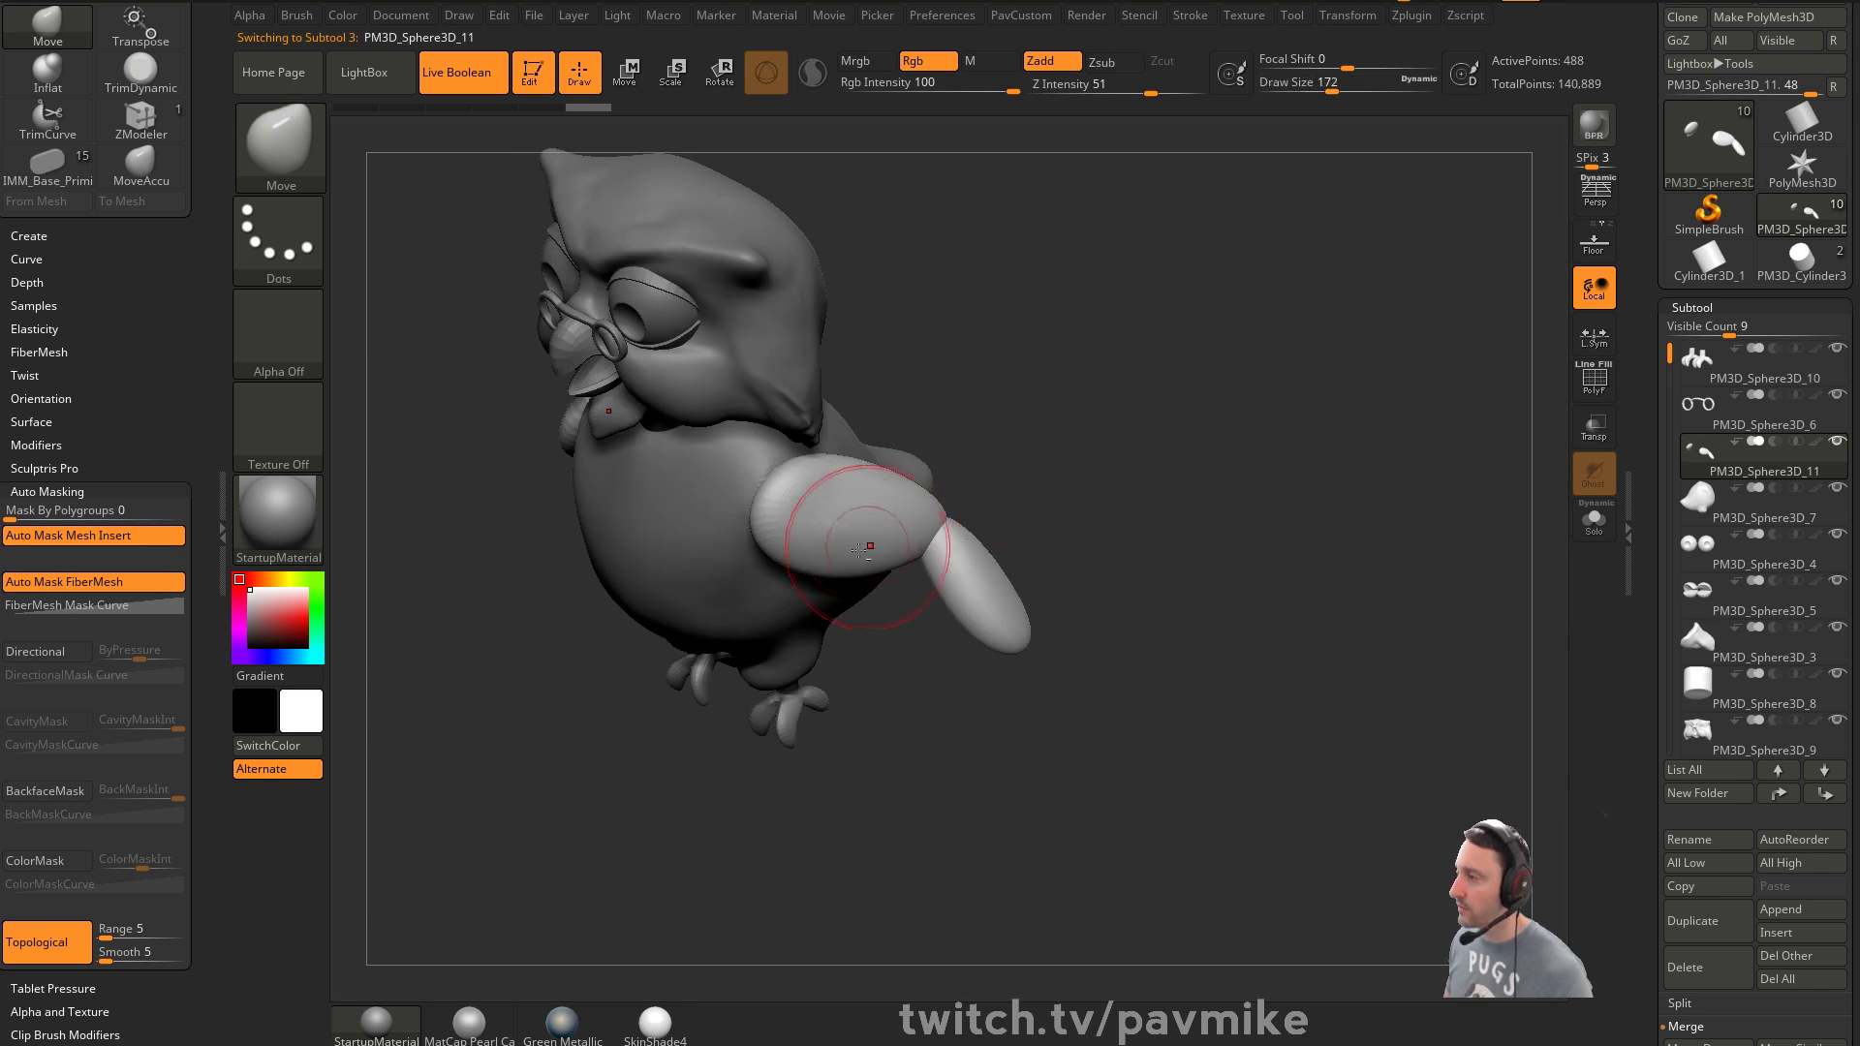
pyautogui.moveTo(1015, 485); pyautogui.dragTo(959, 494)
pyautogui.moveTo(872, 543)
pyautogui.mouseDown()
pyautogui.moveTo(847, 601)
pyautogui.moveTo(1008, 548)
pyautogui.moveTo(946, 561)
pyautogui.mouseUp()
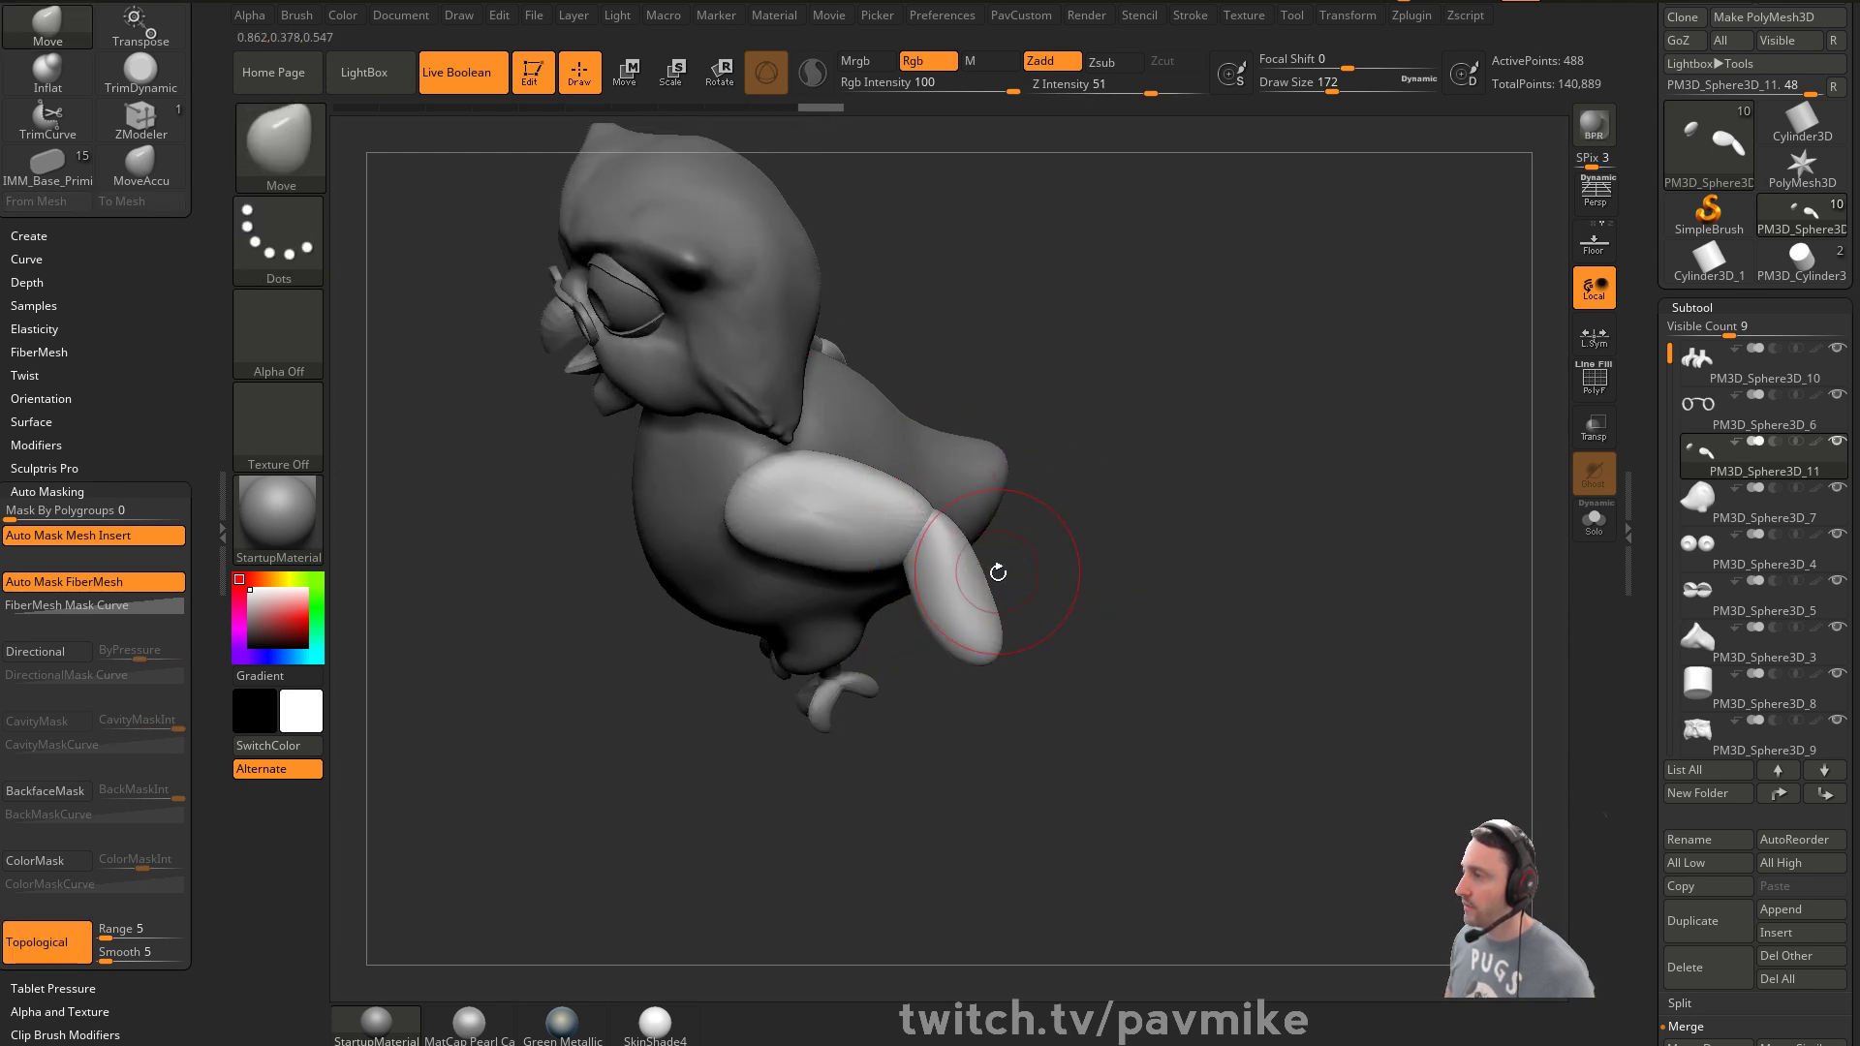
pyautogui.moveTo(1034, 594); pyautogui.dragTo(1017, 540)
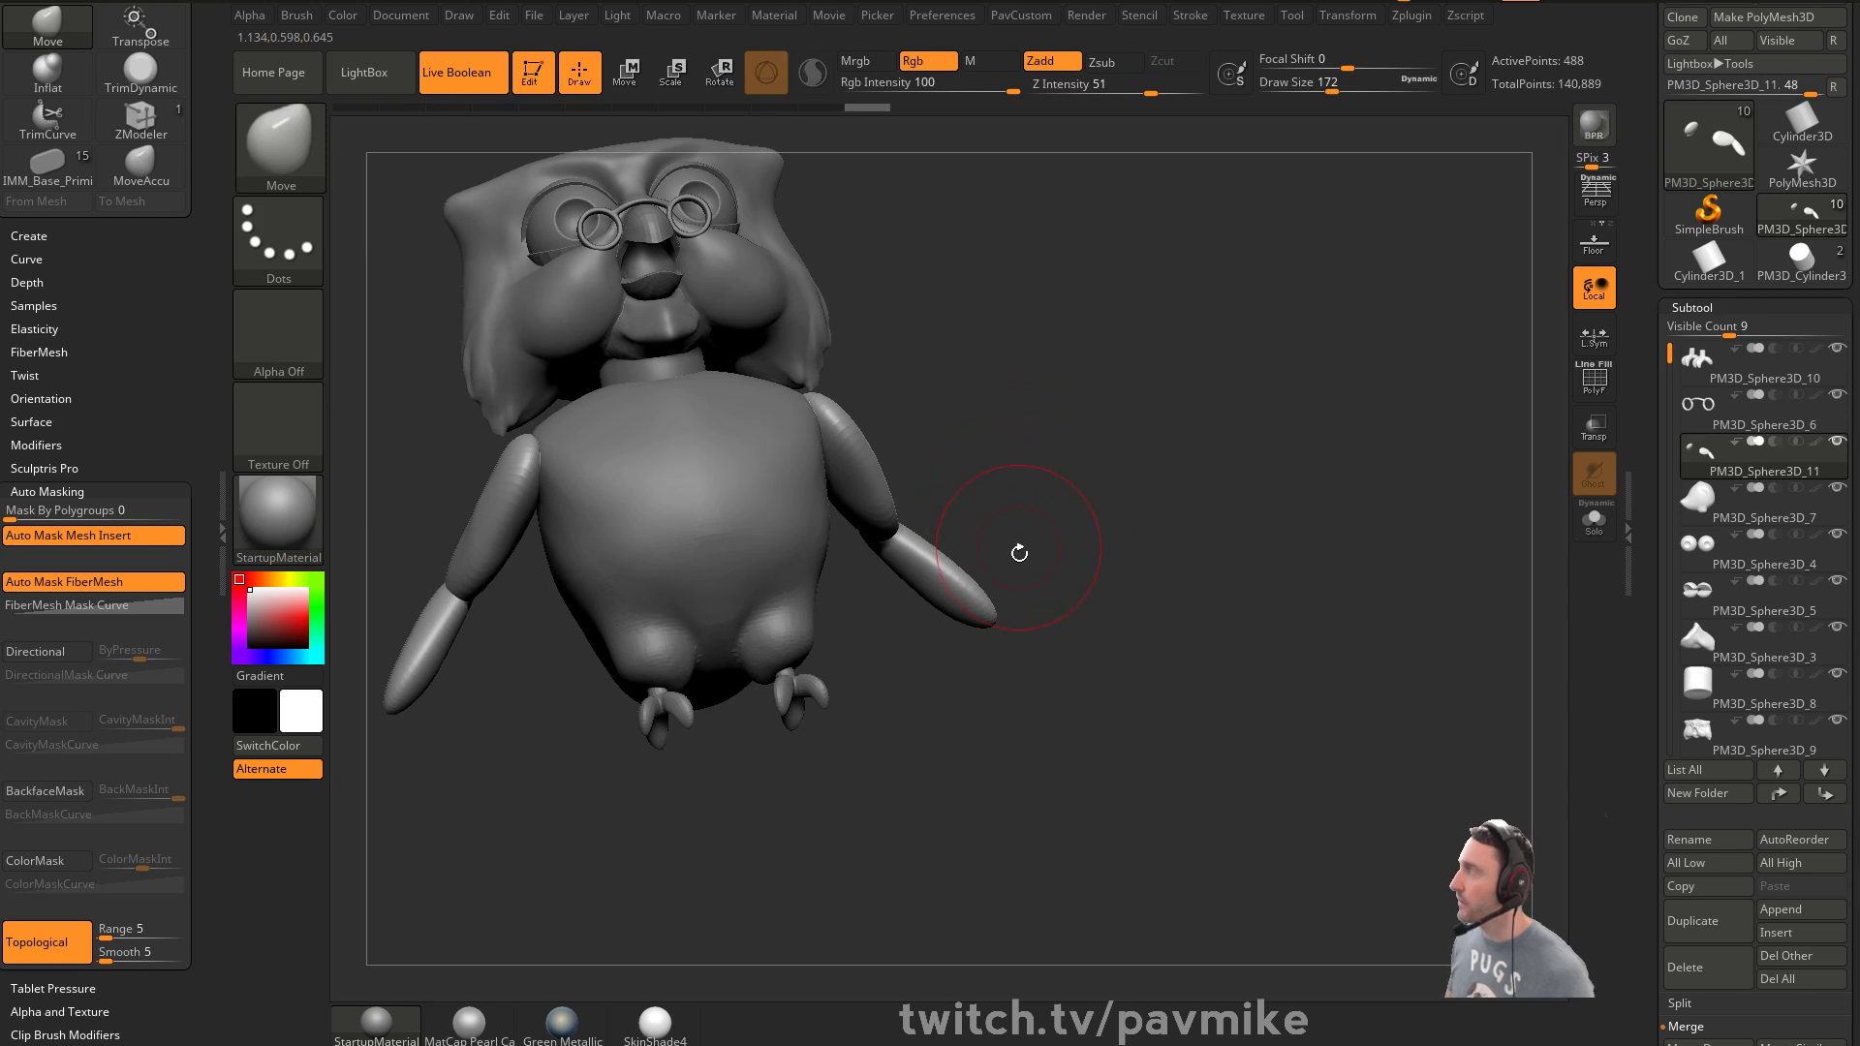
pyautogui.moveTo(998, 649); pyautogui.dragTo(1029, 669)
# Pull the forearm longer and taper its tip with the MoveAccu brush
pyautogui.press('b')
pyautogui.press('m')
pyautogui.press('a')
pyautogui.moveTo(1096, 523)
pyautogui.mouseDown()
pyautogui.moveTo(1096, 552)
pyautogui.moveTo(1028, 603)
pyautogui.mouseUp()
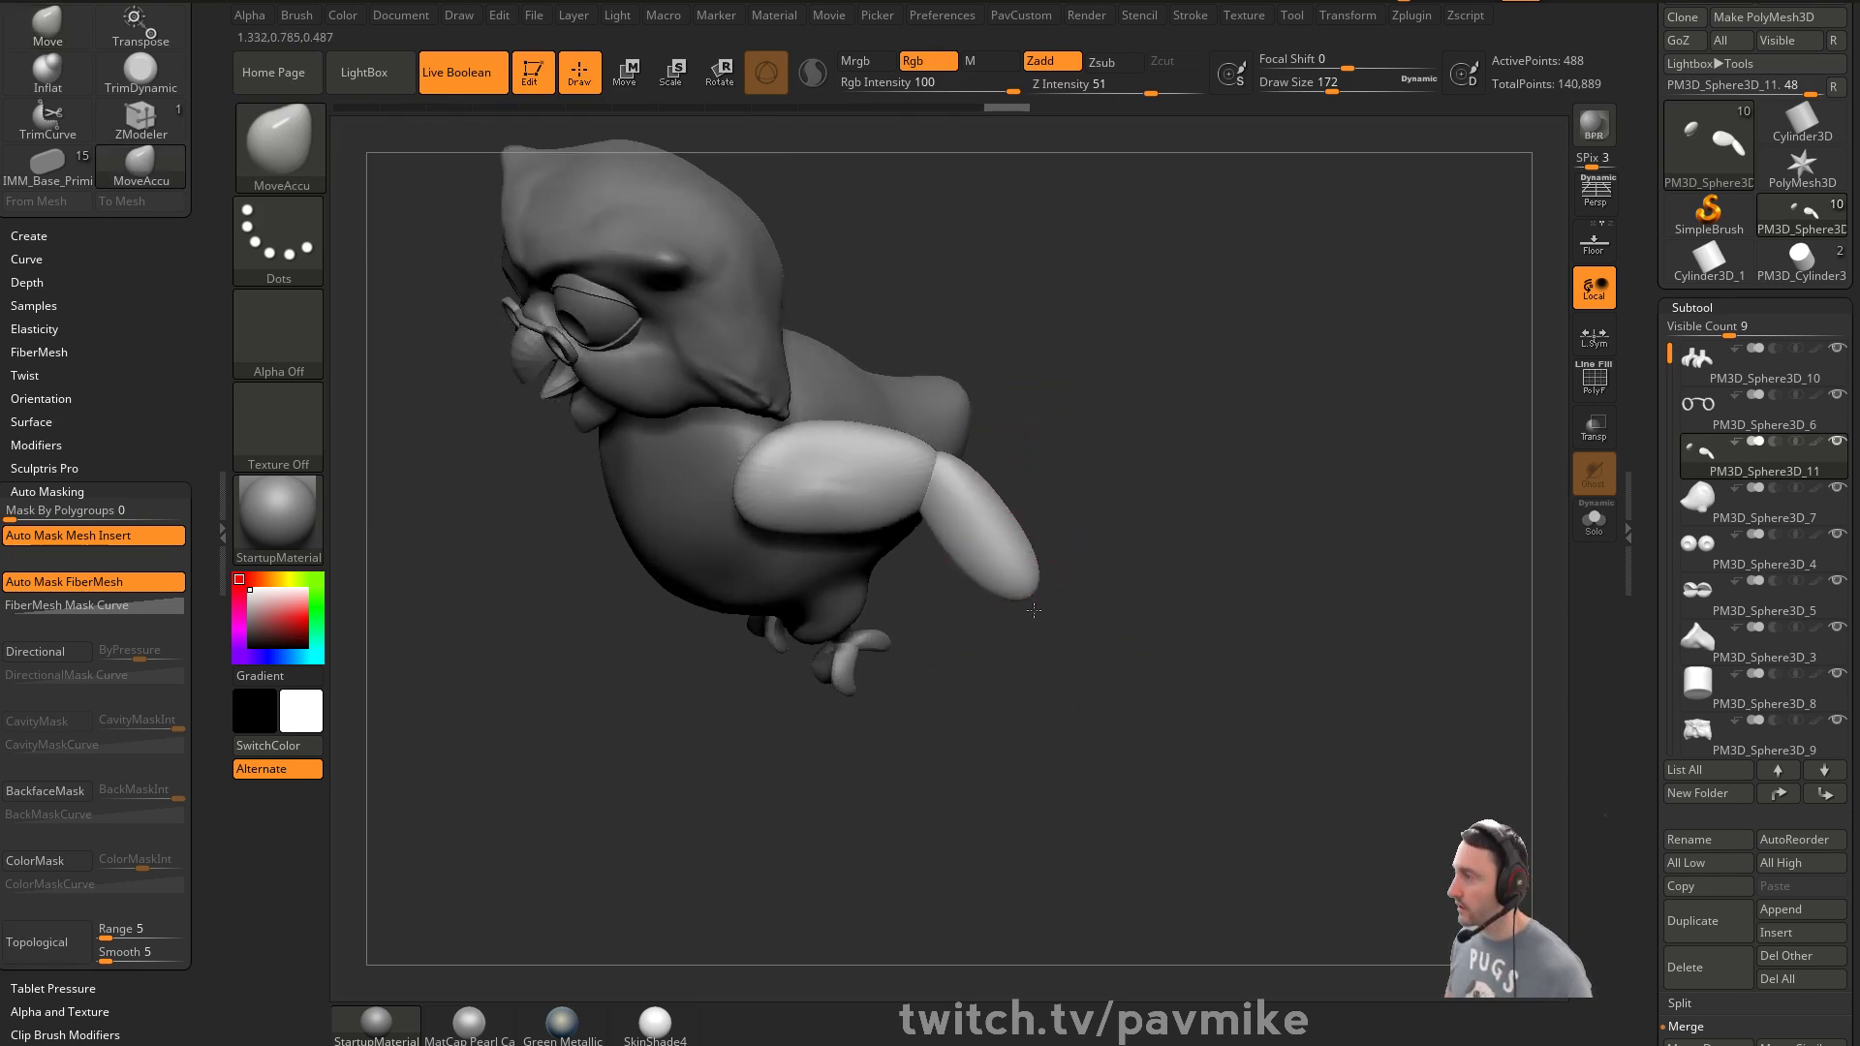
pyautogui.moveTo(1040, 723); pyautogui.dragTo(1068, 692)
pyautogui.keyDown('shift'); pyautogui.moveTo(1232, 586); pyautogui.dragTo(1249, 530); pyautogui.keyUp('shift')
pyautogui.moveTo(910, 370); pyautogui.dragTo(794, 449)
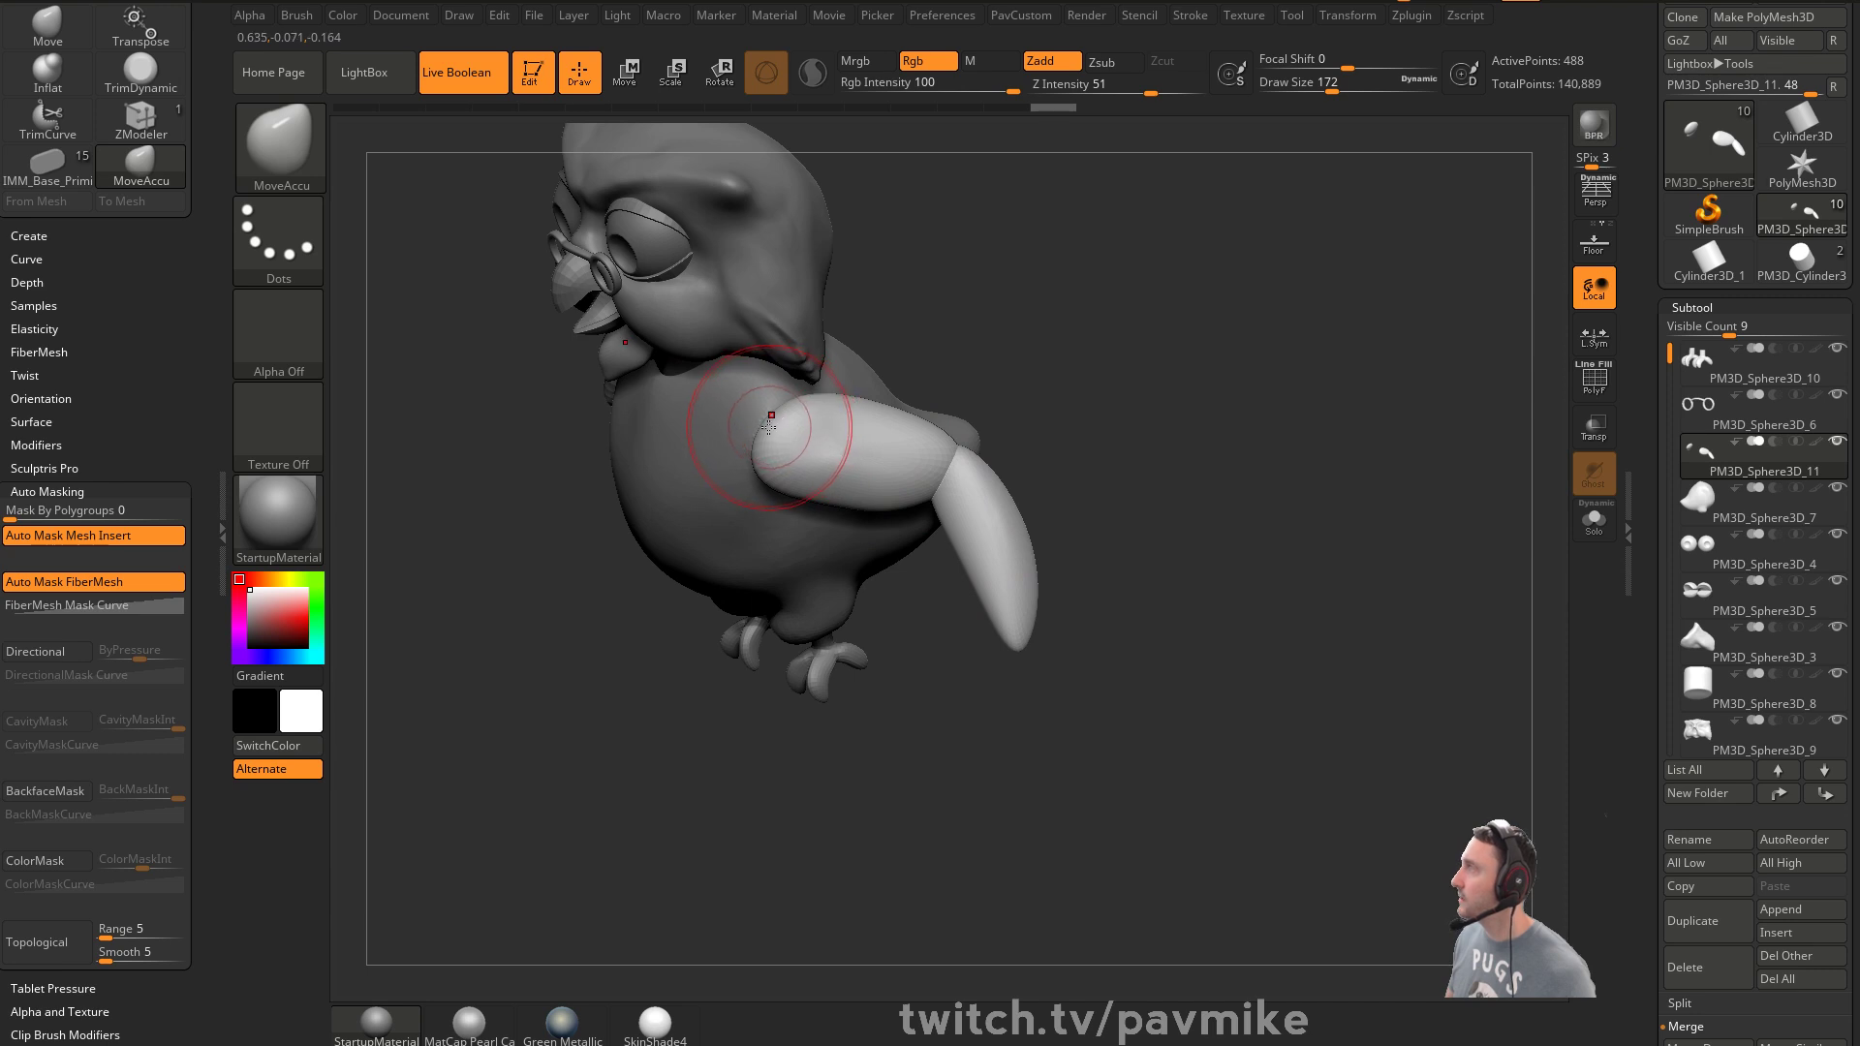
pyautogui.moveTo(1165, 660); pyautogui.dragTo(1003, 599)
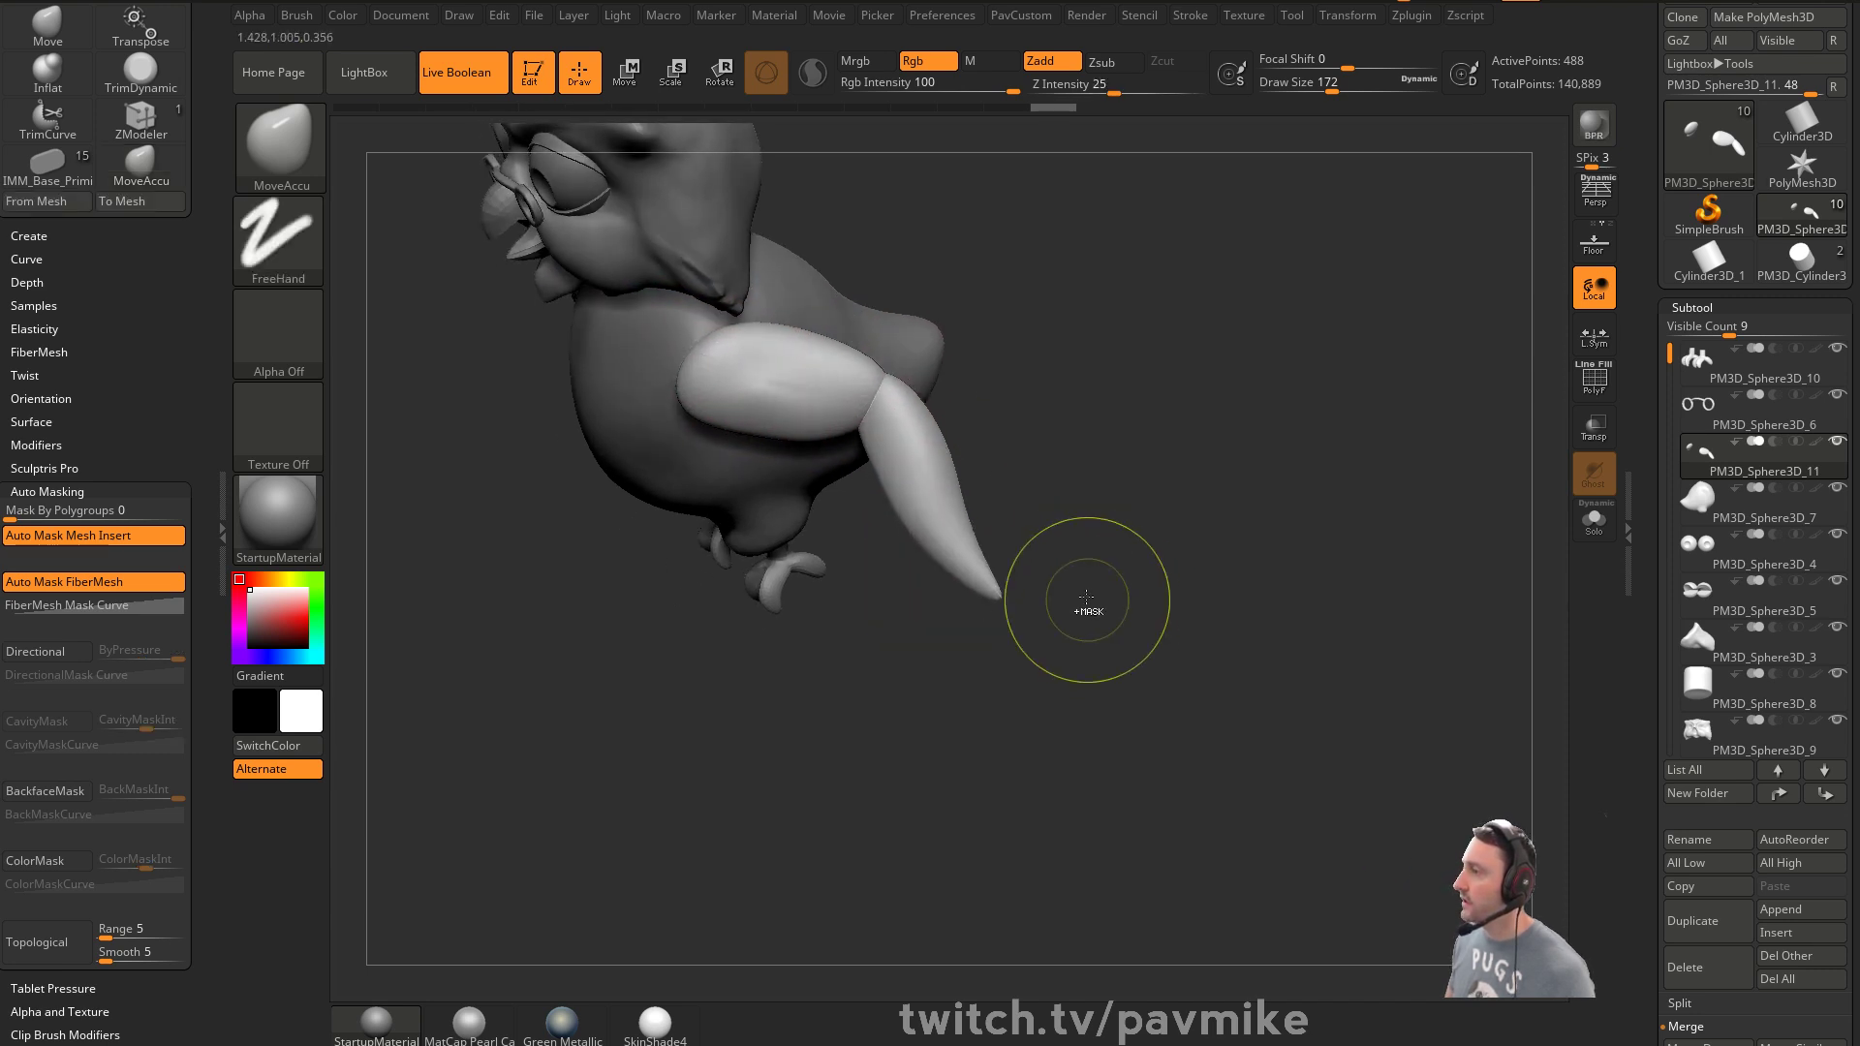
pyautogui.moveTo(1120, 564); pyautogui.dragTo(997, 514)
# Isolate the forearm with a mask, duplicate it with the gizmo beyond the forearm's end, and enable local symmetry
pyautogui.press('w')
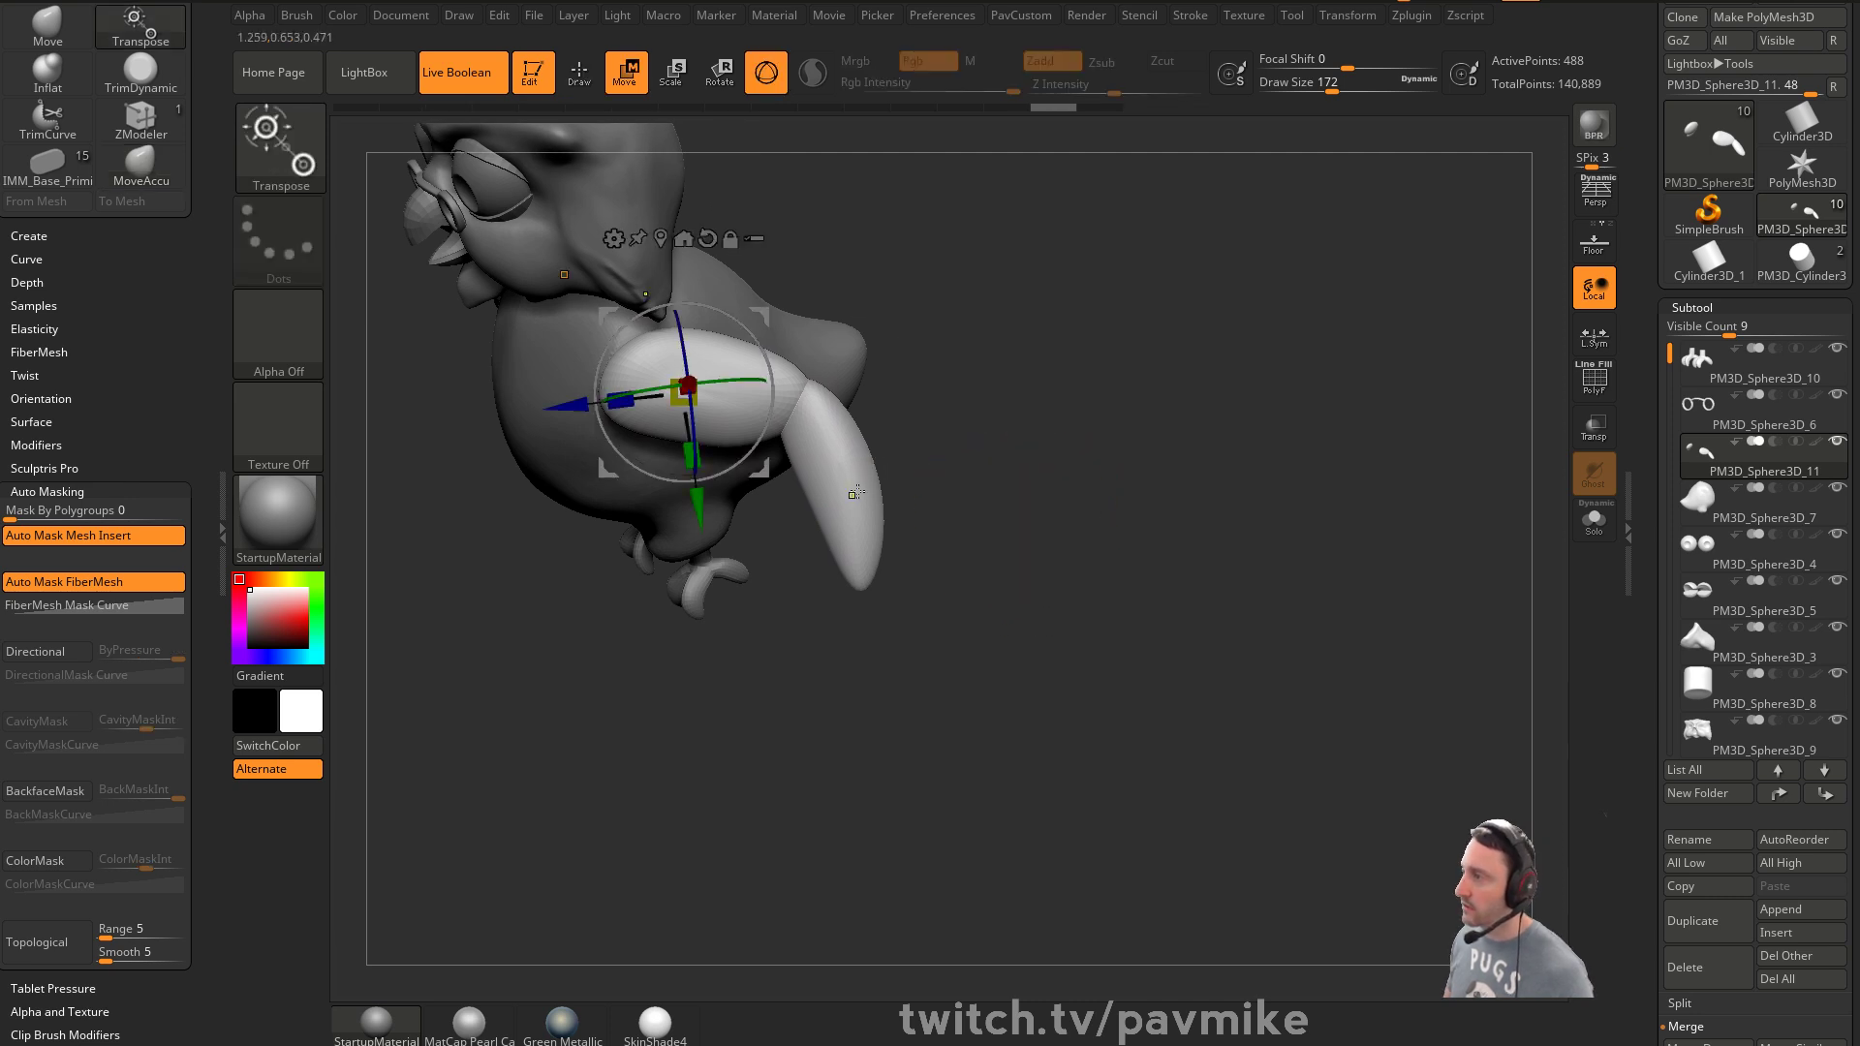
pyautogui.keyDown('ctrl'); pyautogui.click(859, 493); pyautogui.keyUp('ctrl')
pyautogui.keyDown('ctrl'); pyautogui.moveTo(936, 418); pyautogui.dragTo(965, 451); pyautogui.keyUp('ctrl')
pyautogui.moveTo(915, 618); pyautogui.dragTo(865, 608)
pyautogui.click(1594, 336)
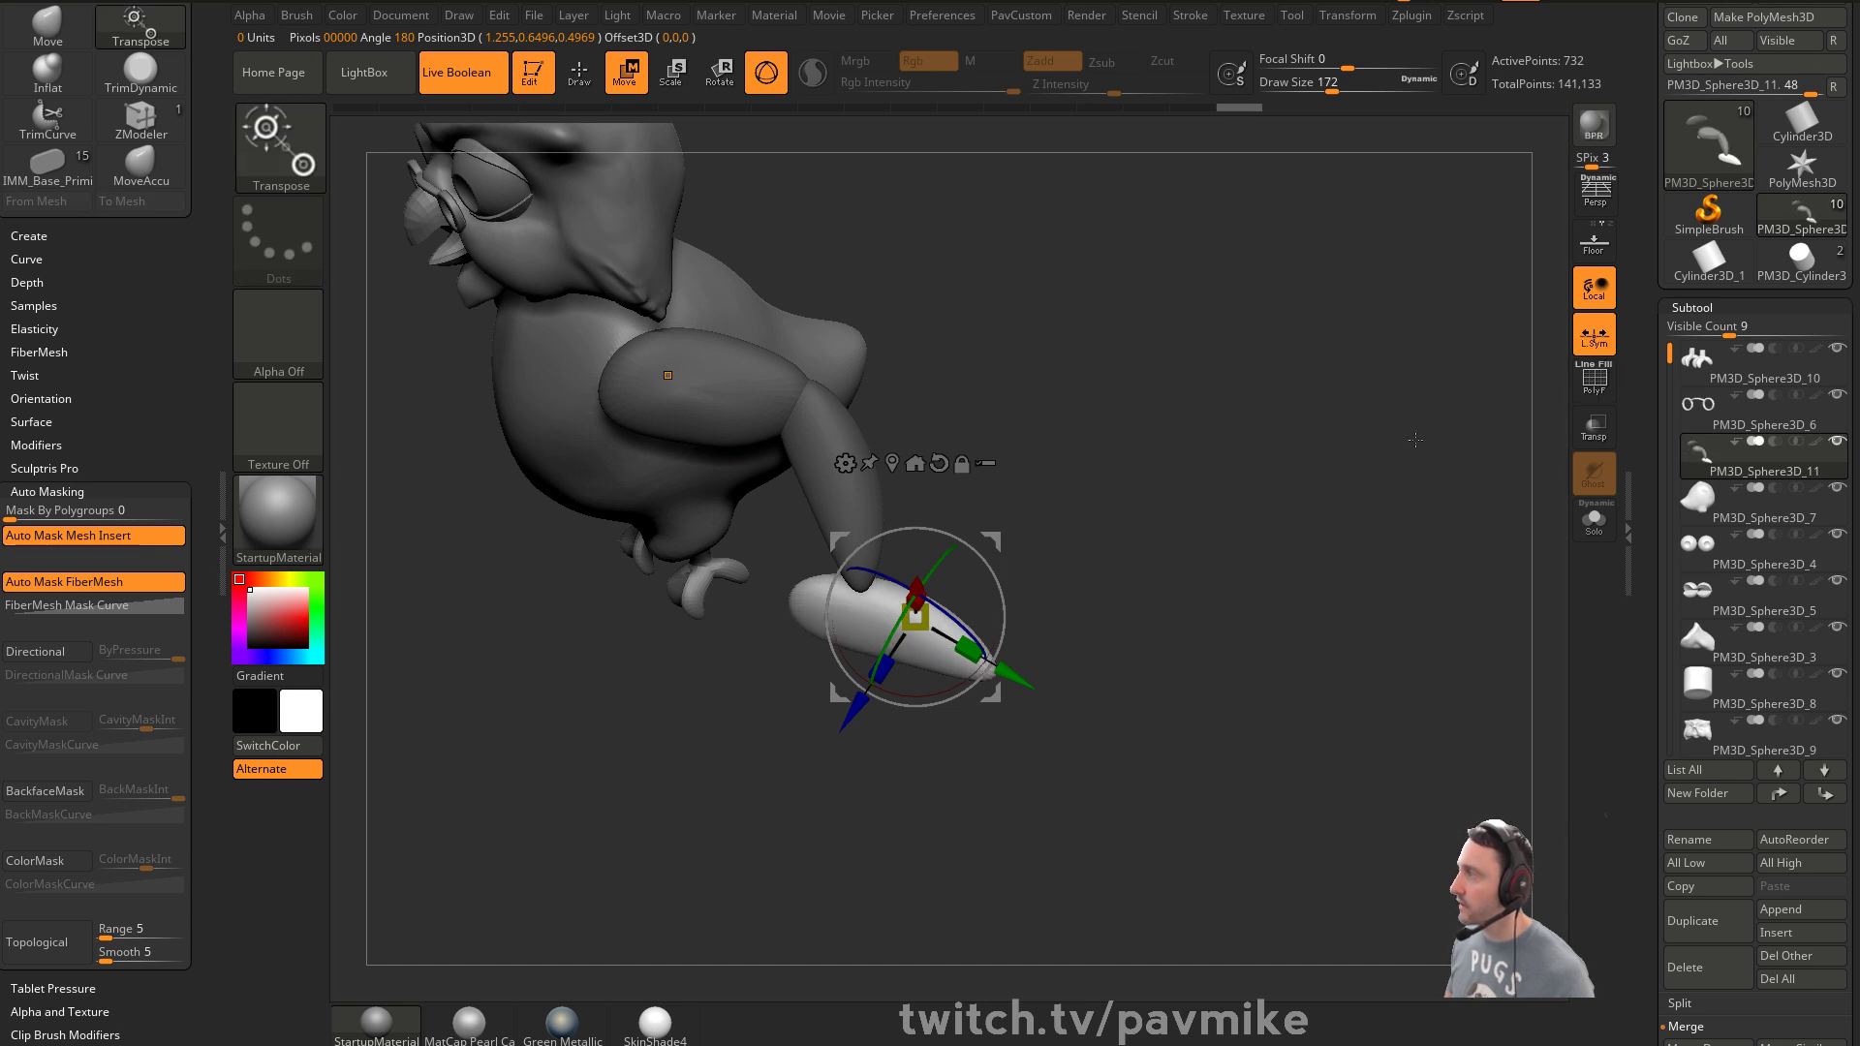
# Rotate, position and scale the duplicated segment so it extends outward from the forearm's tip
pyautogui.keyDown('shift'); pyautogui.moveTo(1083, 453); pyautogui.dragTo(1179, 455); pyautogui.keyUp('shift')
pyautogui.moveTo(1004, 541); pyautogui.dragTo(1060, 711)
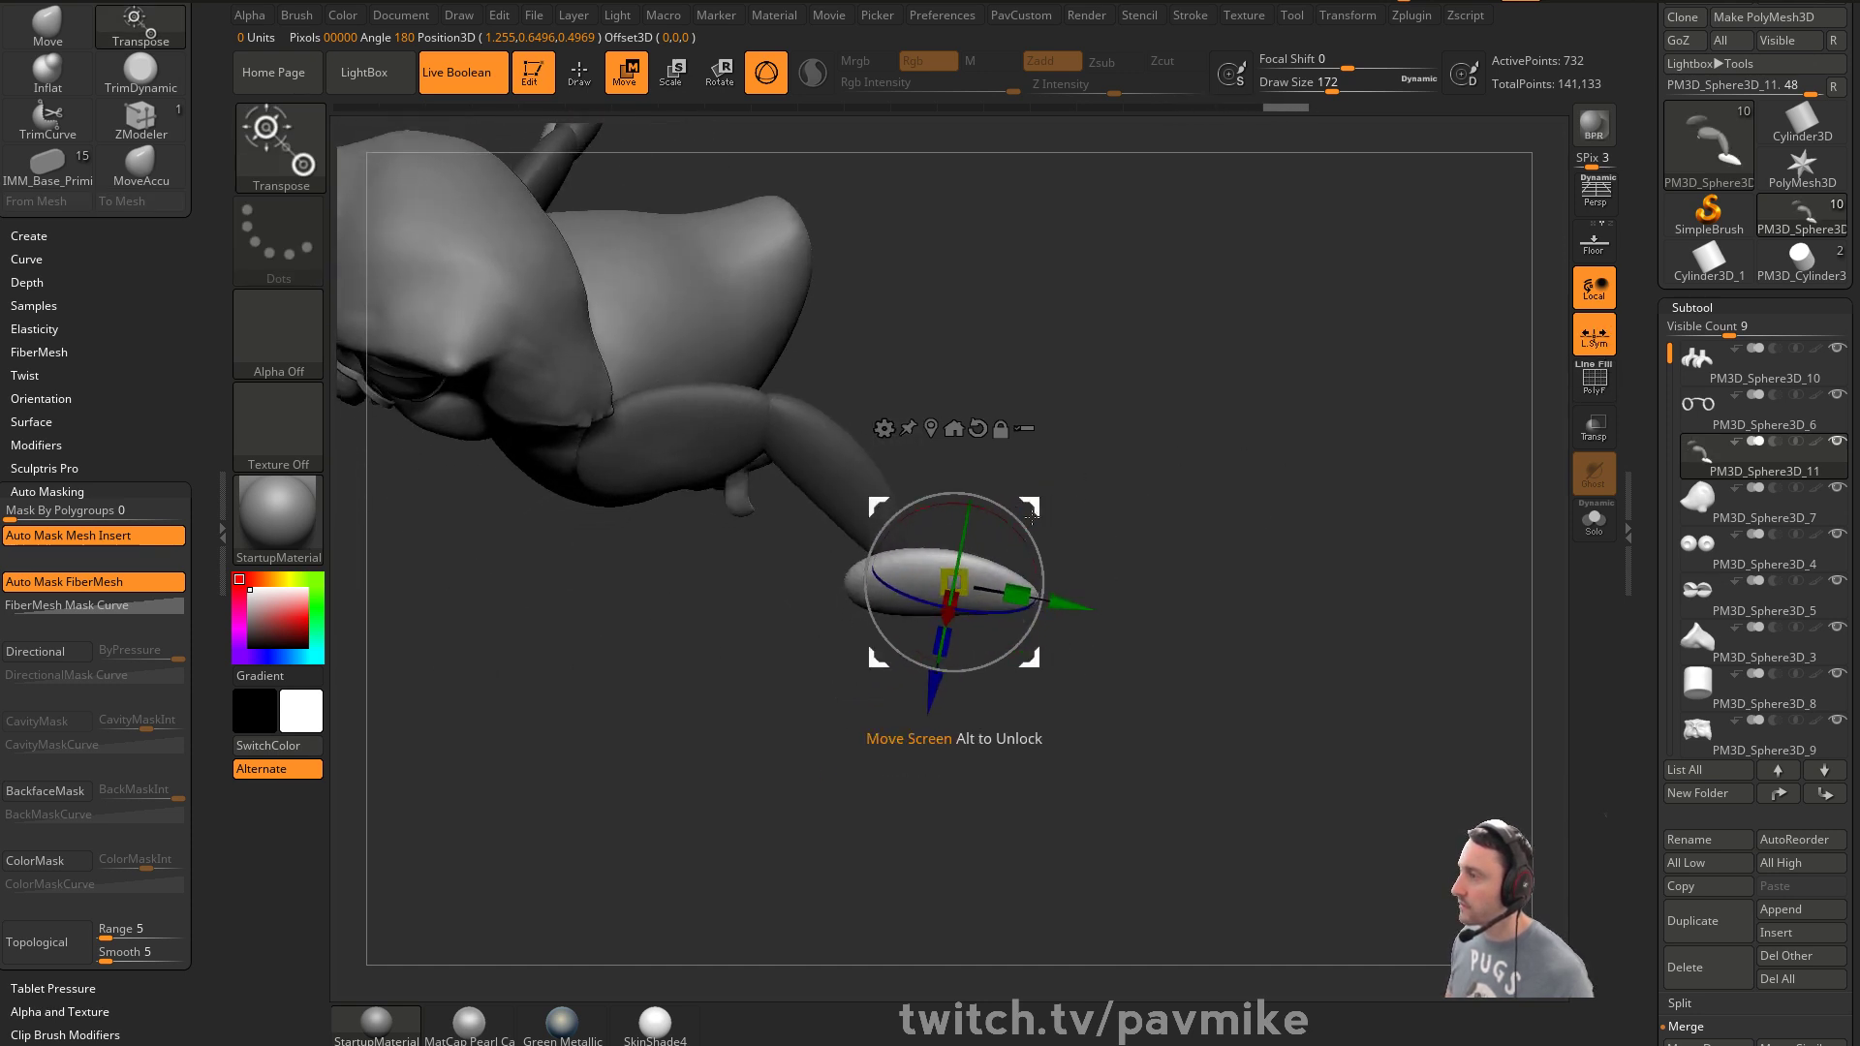
pyautogui.moveTo(1076, 504); pyautogui.dragTo(1102, 325)
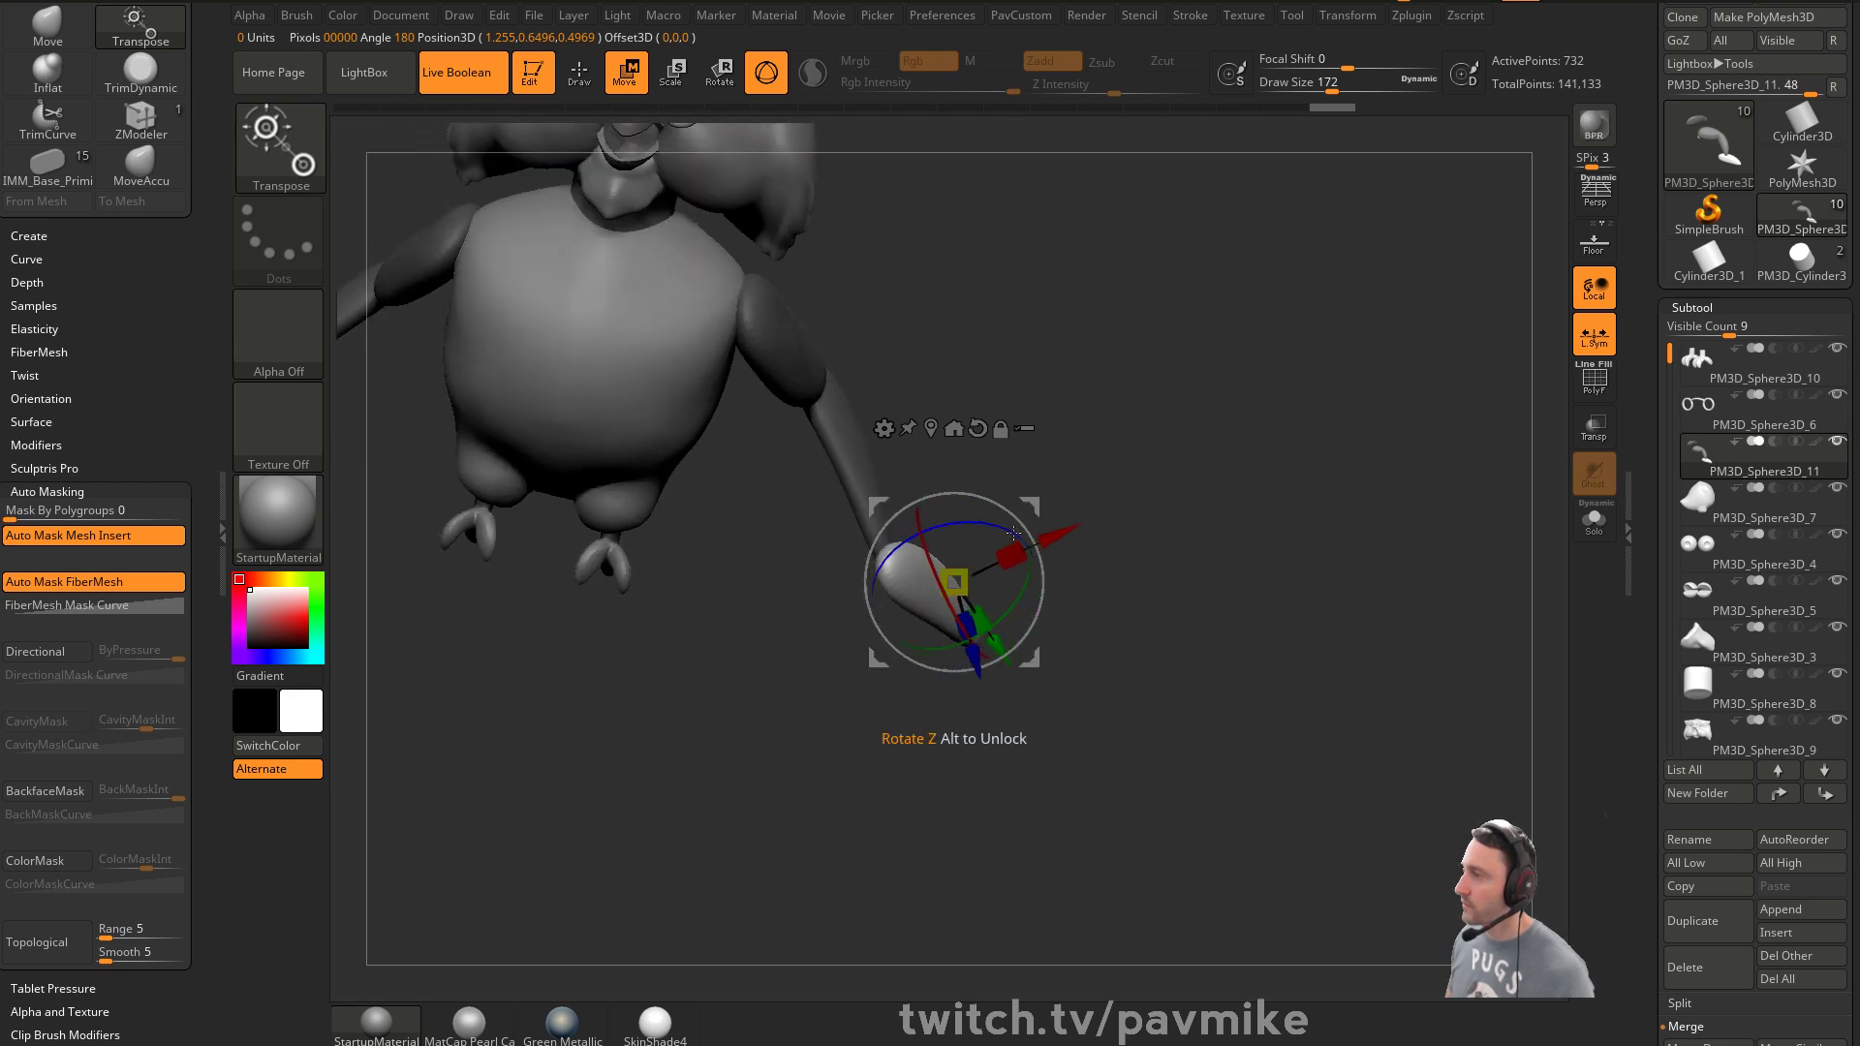
pyautogui.moveTo(1032, 505); pyautogui.dragTo(972, 491)
pyautogui.moveTo(1026, 484); pyautogui.dragTo(1096, 492)
pyautogui.moveTo(1255, 479); pyautogui.dragTo(1376, 484)
pyautogui.moveTo(1093, 485); pyautogui.dragTo(1175, 431)
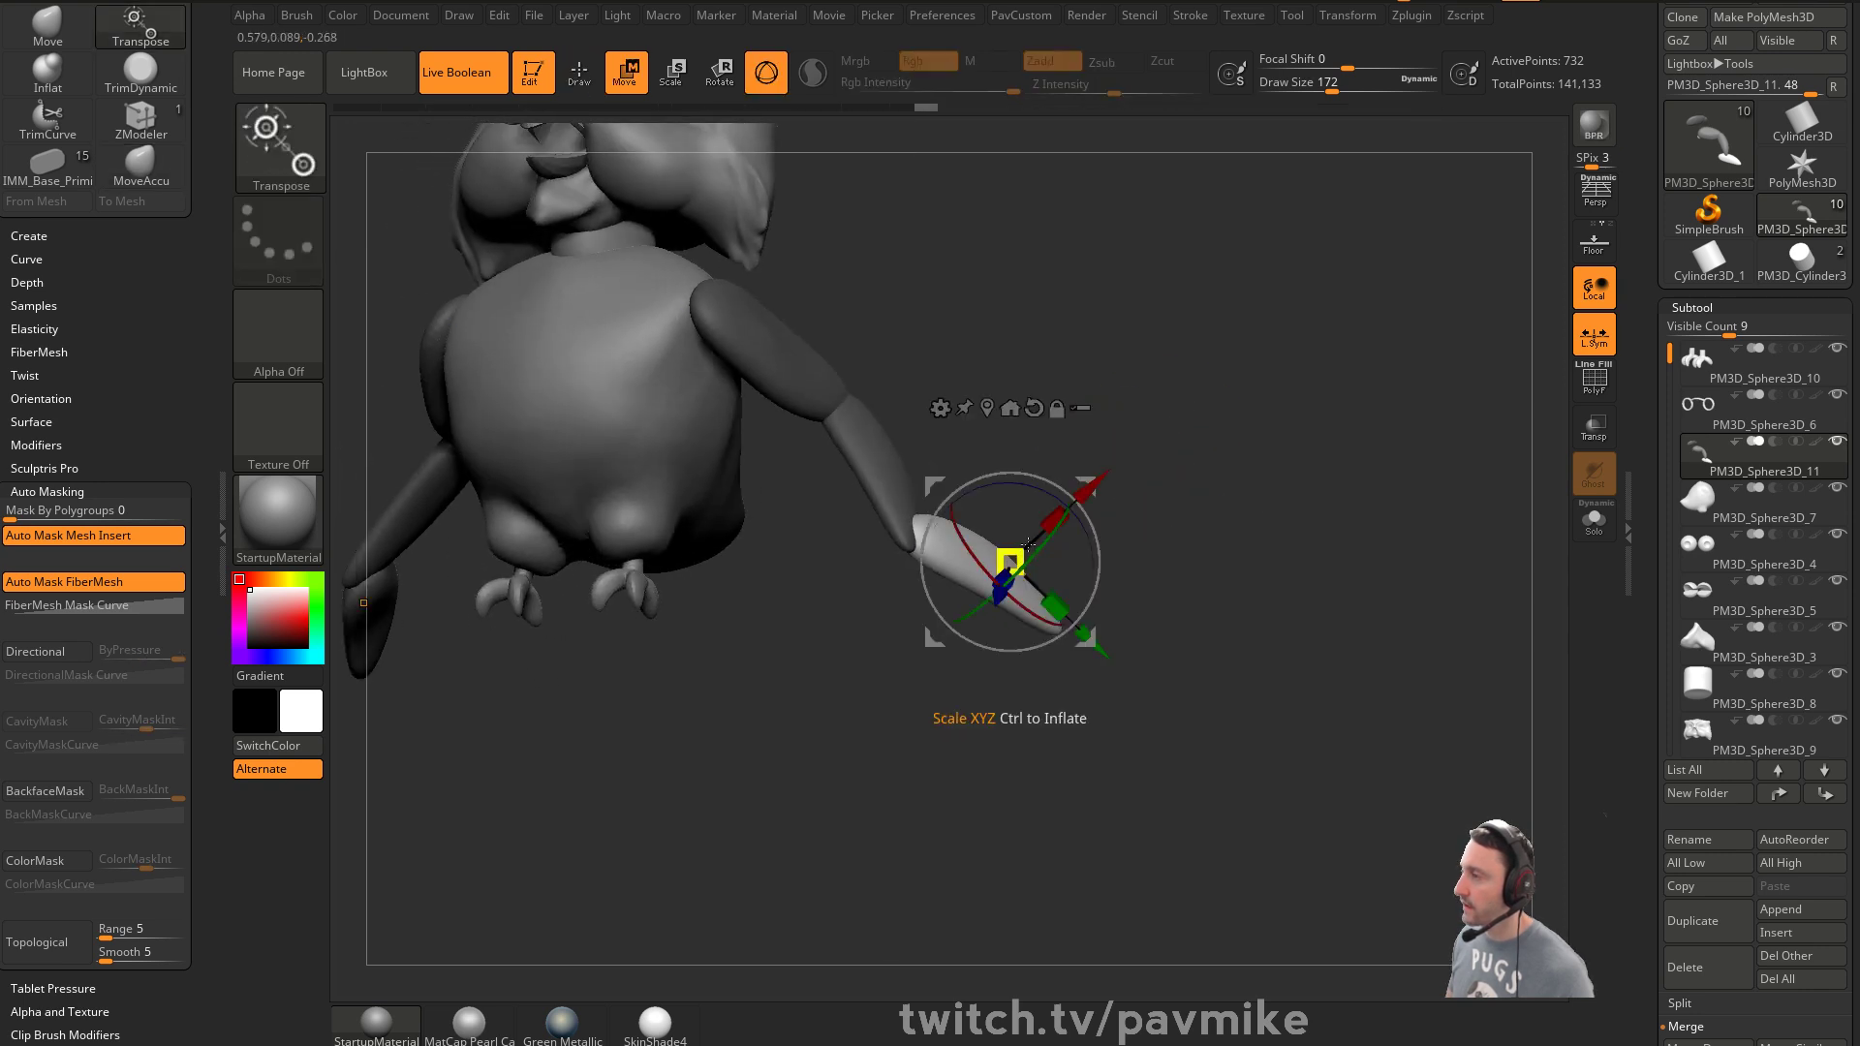
pyautogui.moveTo(1090, 480); pyautogui.dragTo(1087, 484)
# Shape the new end segment and the joints between the arm segments with the Move brush
pyautogui.press('q')
pyautogui.moveTo(1245, 518); pyautogui.dragTo(1090, 551)
pyautogui.press('s')
pyautogui.press('b')
pyautogui.press('m')
pyautogui.press('v')
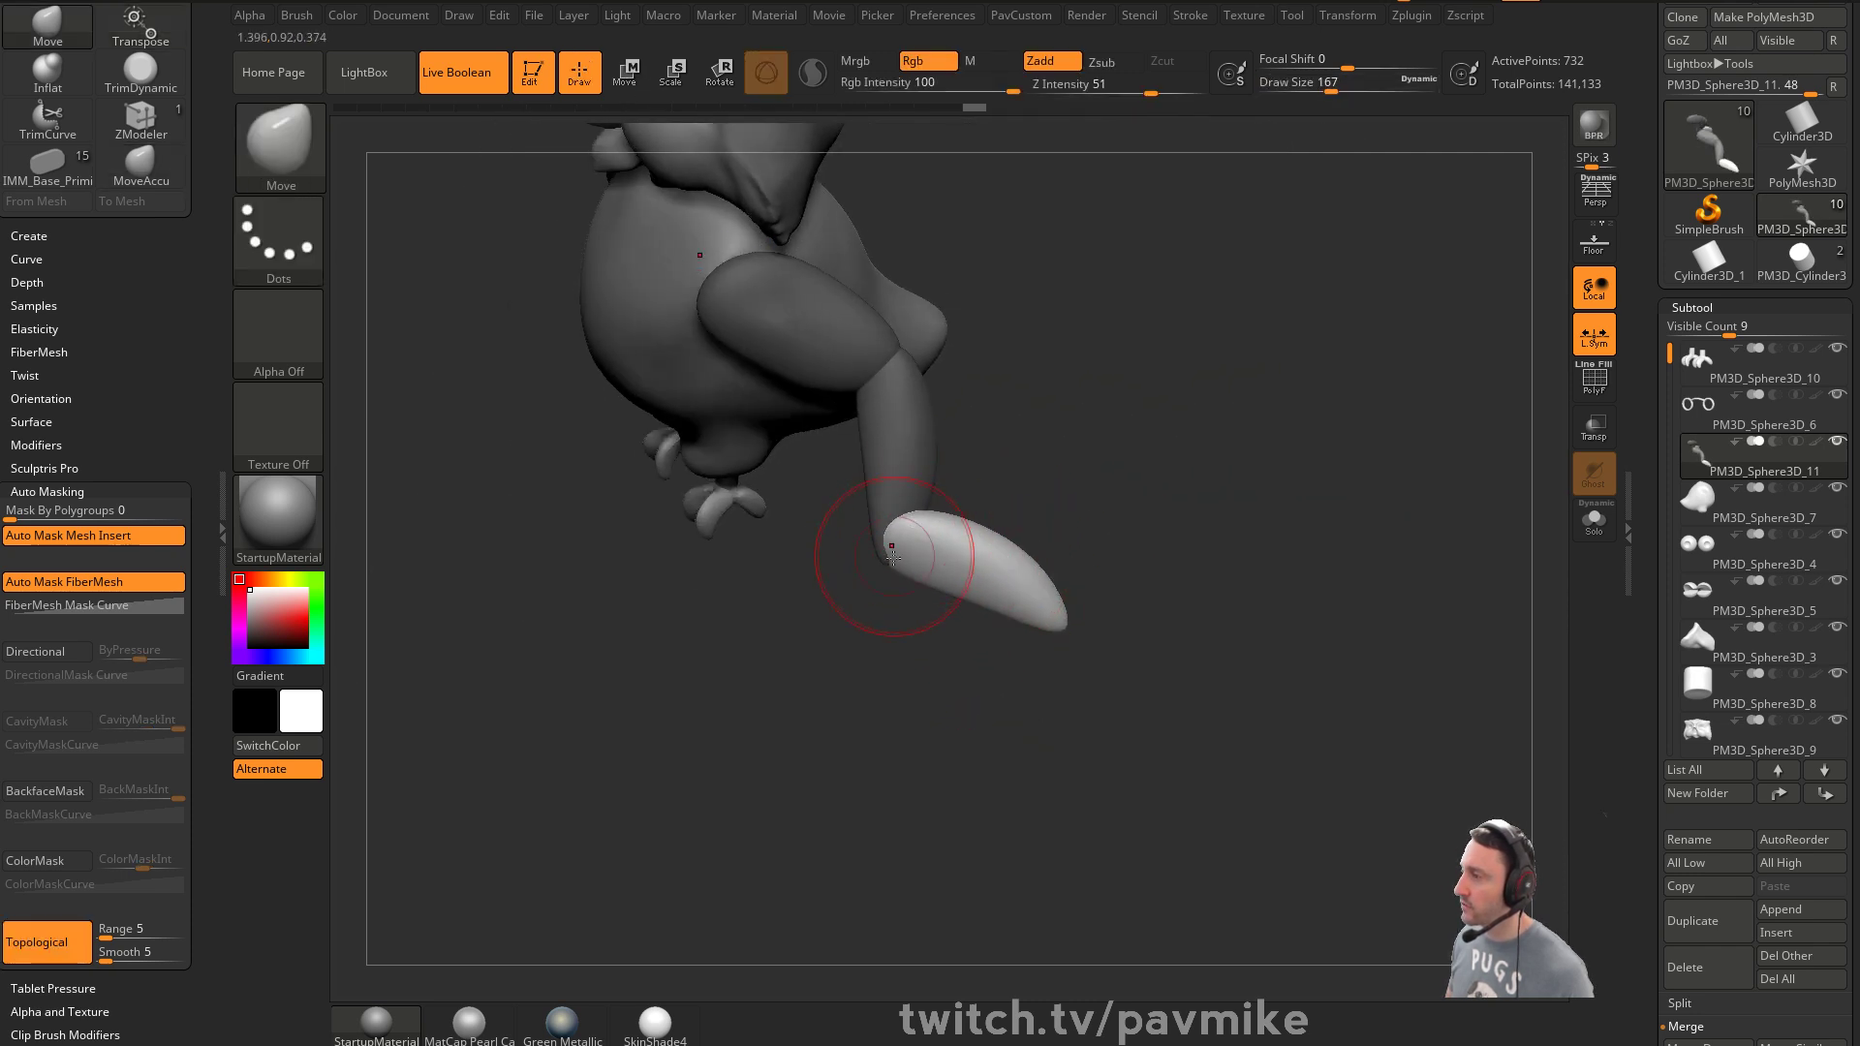
pyautogui.moveTo(870, 626); pyautogui.dragTo(918, 570)
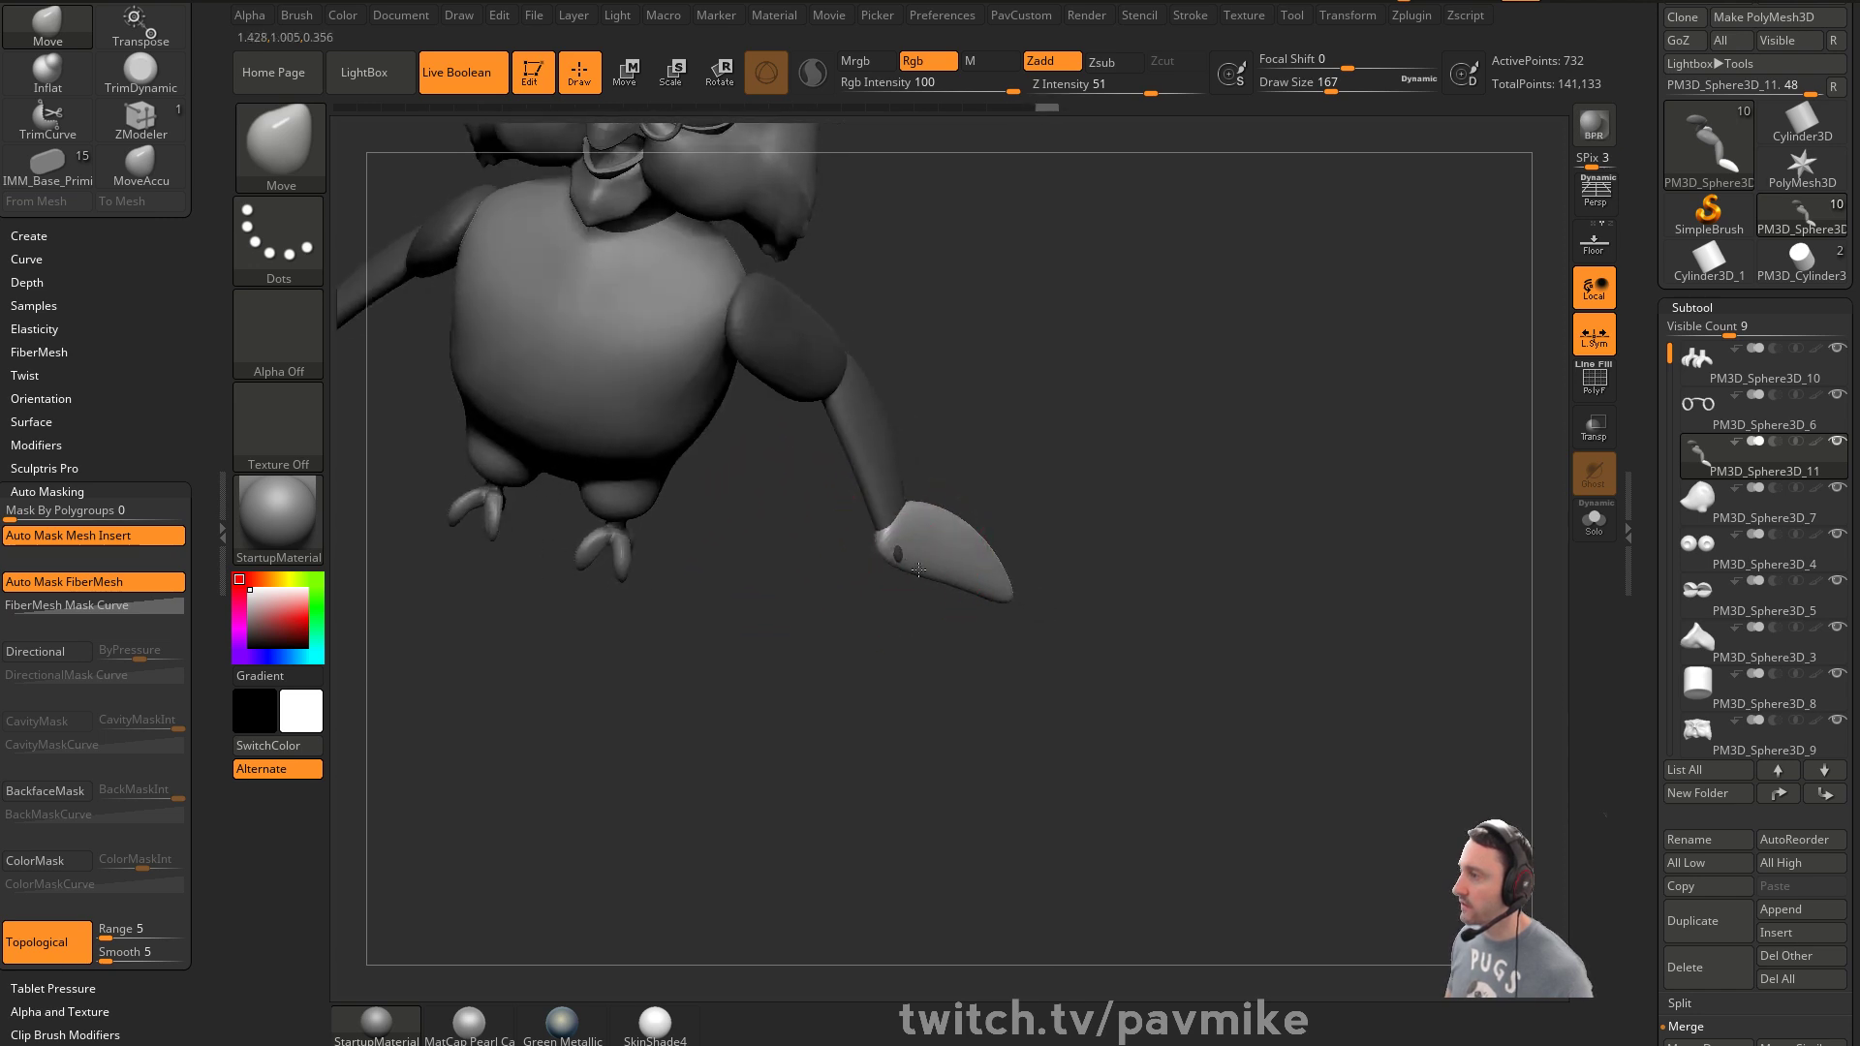
pyautogui.moveTo(942, 547)
pyautogui.mouseDown(button='right')
pyautogui.moveTo(996, 539)
pyautogui.moveTo(1114, 465)
pyautogui.moveTo(1008, 504)
pyautogui.moveTo(979, 620)
pyautogui.mouseUp(button='right')
pyautogui.moveTo(880, 578); pyautogui.dragTo(974, 686, button='right')
pyautogui.moveTo(1072, 648)
pyautogui.mouseDown(button='right')
pyautogui.moveTo(1196, 527)
pyautogui.moveTo(1044, 578)
pyautogui.mouseUp(button='right')
pyautogui.moveTo(1254, 410); pyautogui.dragTo(865, 631, button='right')
pyautogui.press('[')
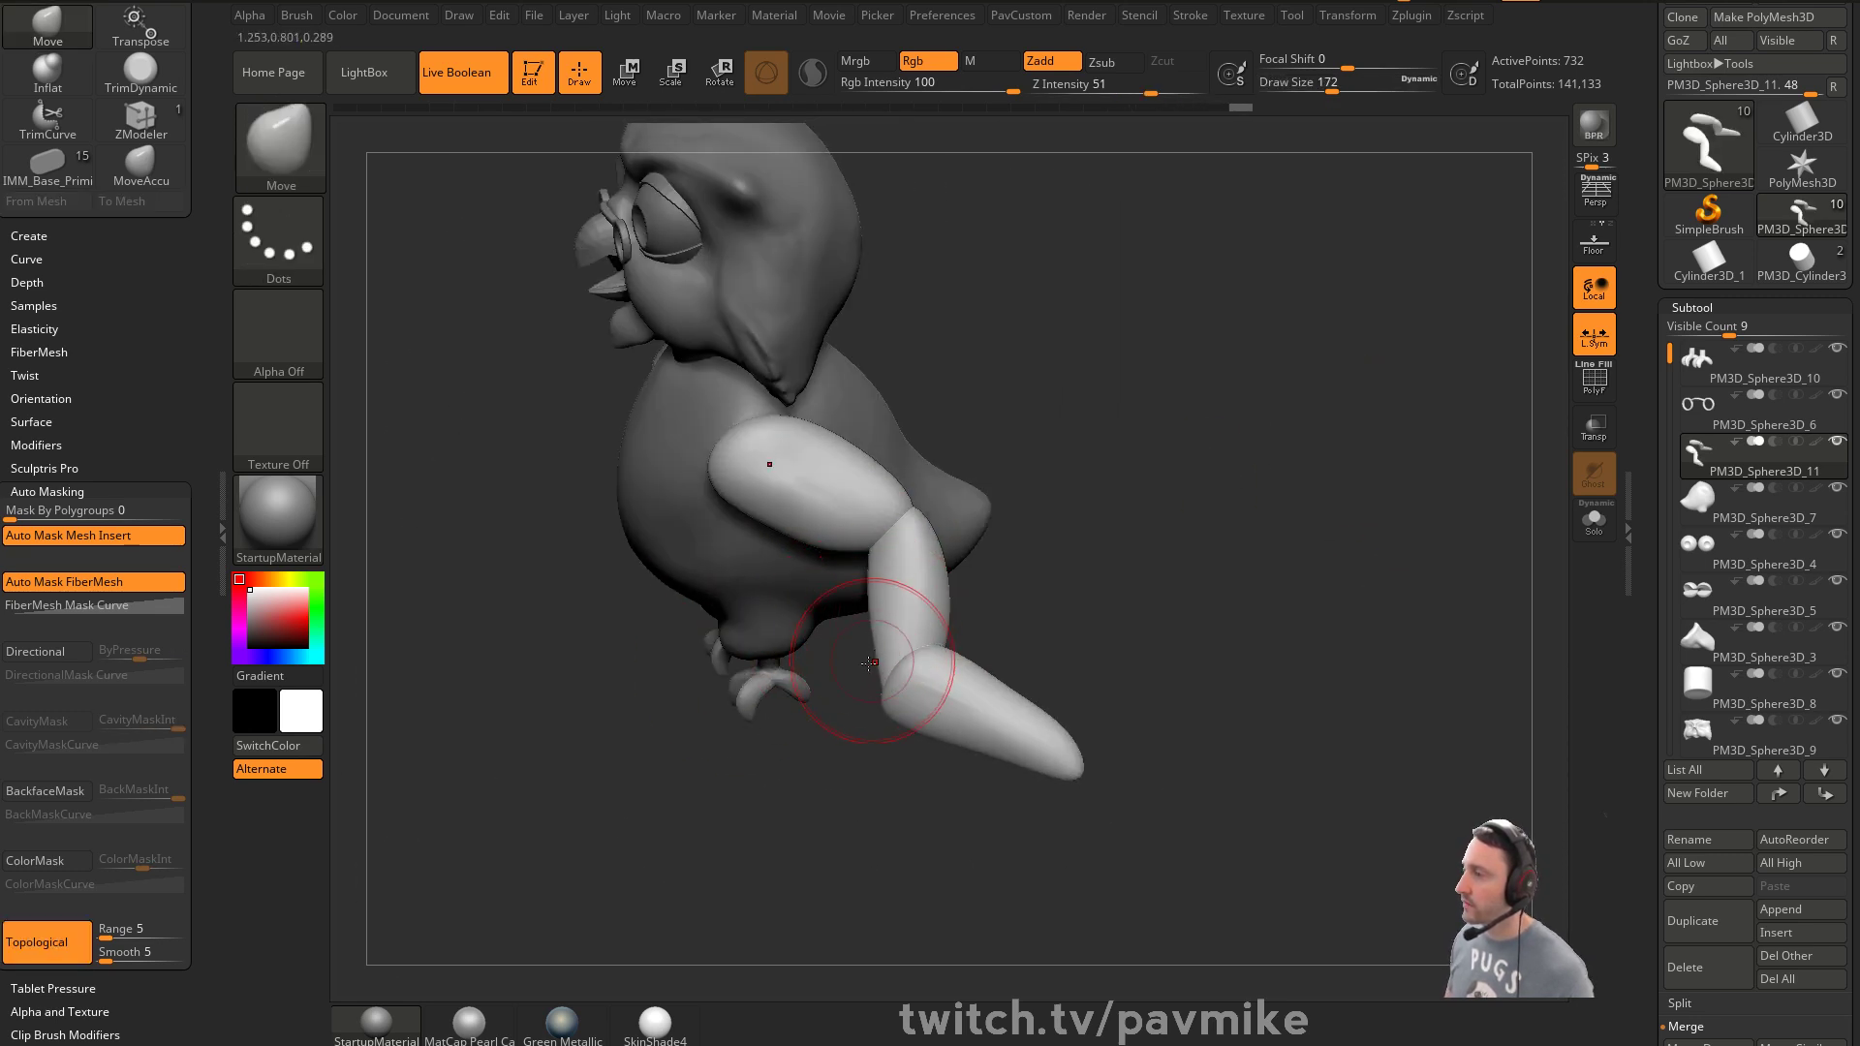
pyautogui.moveTo(911, 501); pyautogui.dragTo(872, 499)
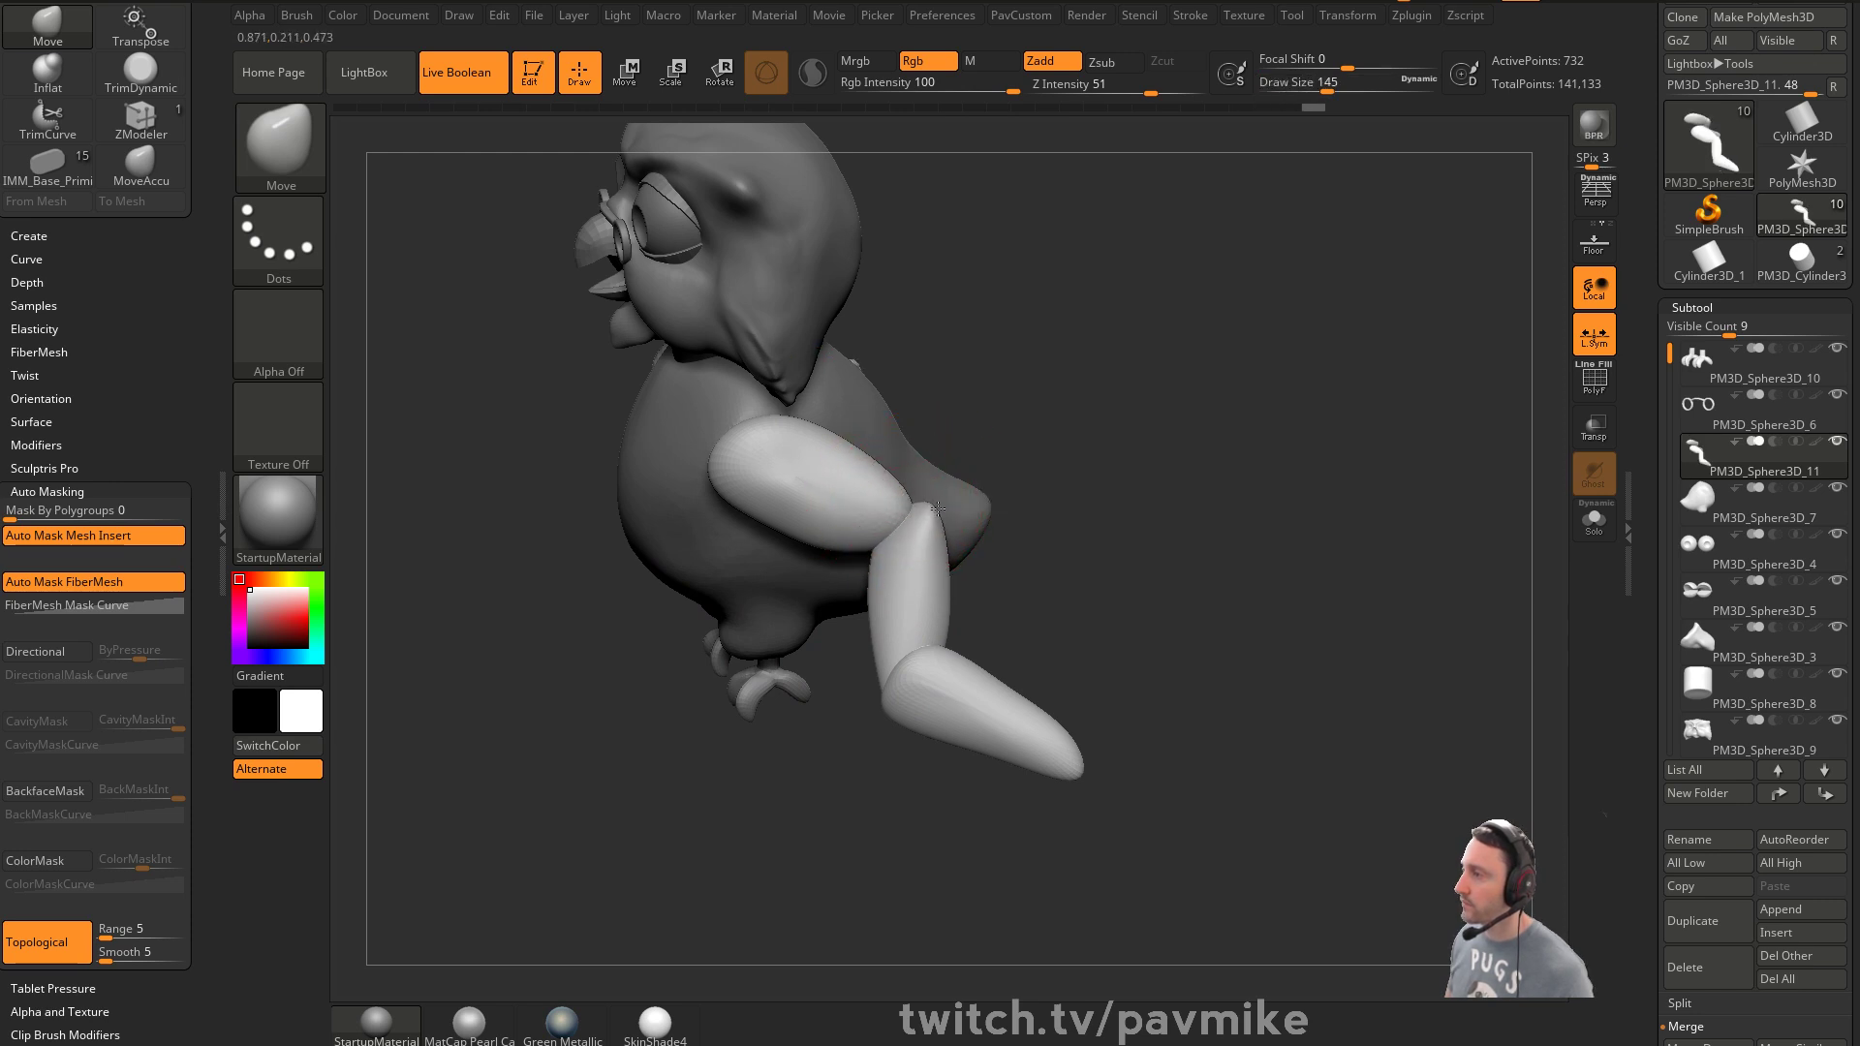
# Isolate the upper arm with a mask and reshape its elbow end using the Move brush with Topological masking off
pyautogui.press('w')
pyautogui.keyDown('ctrl'); pyautogui.click(830, 491); pyautogui.keyUp('ctrl')
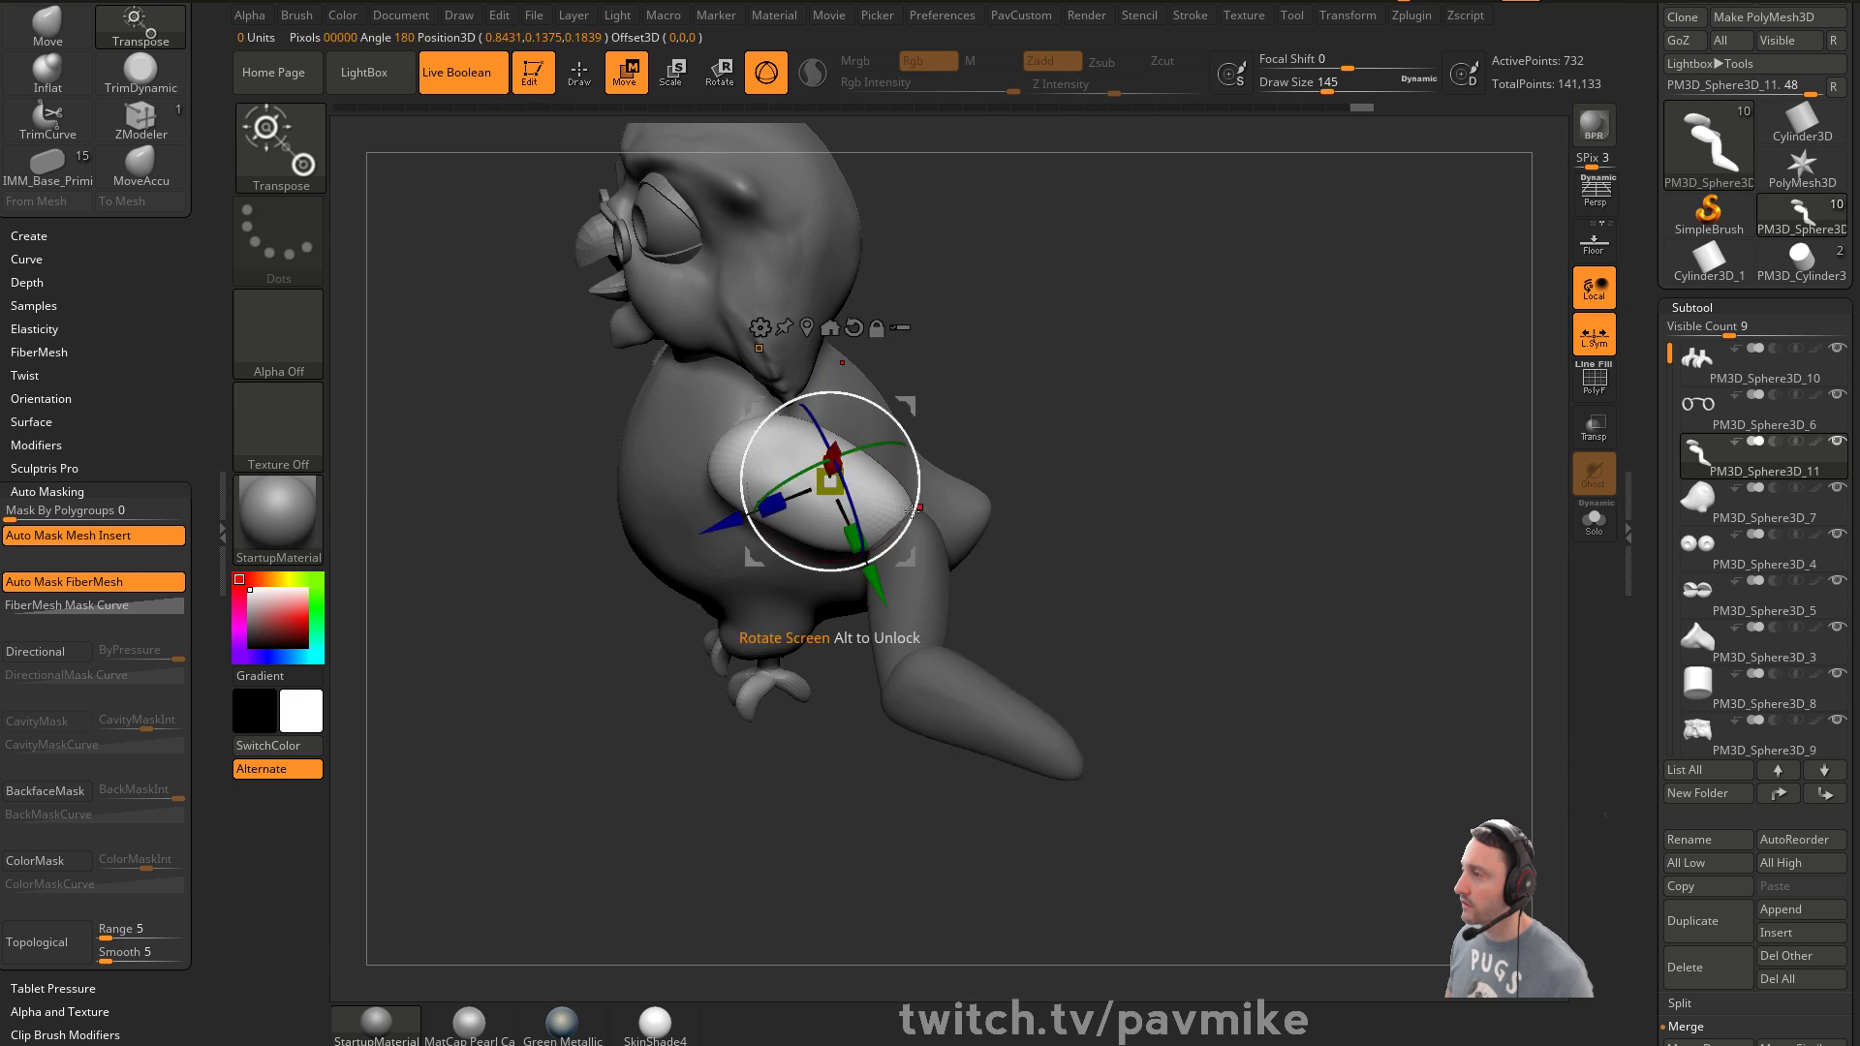
pyautogui.press('q')
pyautogui.click(55, 945)
pyautogui.press('s')
pyautogui.moveTo(945, 550); pyautogui.dragTo(952, 550)
pyautogui.moveTo(938, 515)
pyautogui.mouseDown()
pyautogui.moveTo(966, 524)
pyautogui.moveTo(956, 559)
pyautogui.moveTo(921, 537)
pyautogui.mouseUp()
pyautogui.moveTo(921, 537)
pyautogui.mouseDown(button='right')
pyautogui.moveTo(955, 504)
pyautogui.moveTo(945, 518)
pyautogui.mouseUp(button='right')
pyautogui.moveTo(926, 538); pyautogui.dragTo(934, 532)
pyautogui.moveTo(934, 532)
pyautogui.mouseDown(button='right')
pyautogui.moveTo(959, 532)
pyautogui.moveTo(890, 572)
pyautogui.moveTo(1026, 498)
pyautogui.moveTo(1113, 415)
pyautogui.mouseUp(button='right')
# Adjust the placement of the arm with the gizmo, undoing the first attempt
pyautogui.moveTo(1063, 486)
pyautogui.mouseDown(button='right')
pyautogui.moveTo(1093, 573)
pyautogui.moveTo(963, 523)
pyautogui.moveTo(1121, 519)
pyautogui.mouseUp(button='right')
pyautogui.press('w')
pyautogui.moveTo(984, 536); pyautogui.dragTo(954, 554)
pyautogui.hotkey('ctrl', 'z')
pyautogui.press('2')
pyautogui.click(1117, 353)
pyautogui.moveTo(1040, 471); pyautogui.dragTo(1028, 459)
pyautogui.keyDown('shift'); pyautogui.moveTo(1137, 481); pyautogui.dragTo(1025, 506, button='right'); pyautogui.keyUp('shift')
pyautogui.moveTo(1029, 520); pyautogui.dragTo(1020, 481)
pyautogui.press('q')
# Select the Standard brush and return to the owl's head subtool
pyautogui.moveTo(1056, 481)
pyautogui.mouseDown(button='right')
pyautogui.moveTo(1196, 465)
pyautogui.moveTo(1176, 419)
pyautogui.moveTo(1176, 532)
pyautogui.moveTo(1079, 535)
pyautogui.moveTo(1249, 543)
pyautogui.moveTo(1175, 556)
pyautogui.moveTo(1095, 501)
pyautogui.mouseUp(button='right')
pyautogui.press('s')
pyautogui.press('s')
pyautogui.press('b')
pyautogui.press('s')
pyautogui.press('t')
pyautogui.keyDown('alt'); pyautogui.click(933, 523); pyautogui.keyUp('alt')
pyautogui.moveTo(1095, 501)
pyautogui.mouseDown(button='right')
pyautogui.moveTo(1289, 572)
pyautogui.moveTo(1312, 660)
pyautogui.moveTo(1046, 611)
pyautogui.mouseUp(button='right')
pyautogui.press('s')
pyautogui.press('[')
# Adjust the cheek beside the corner of the beak with the Move brush, reducing the draw size to 37
pyautogui.moveTo(1259, 527); pyautogui.dragTo(1177, 514, button='right')
pyautogui.press('s')
pyautogui.moveTo(816, 485)
pyautogui.mouseDown()
pyautogui.moveTo(855, 486)
pyautogui.moveTo(839, 486)
pyautogui.mouseUp()
pyautogui.press('b')
pyautogui.press('m')
pyautogui.press('v')
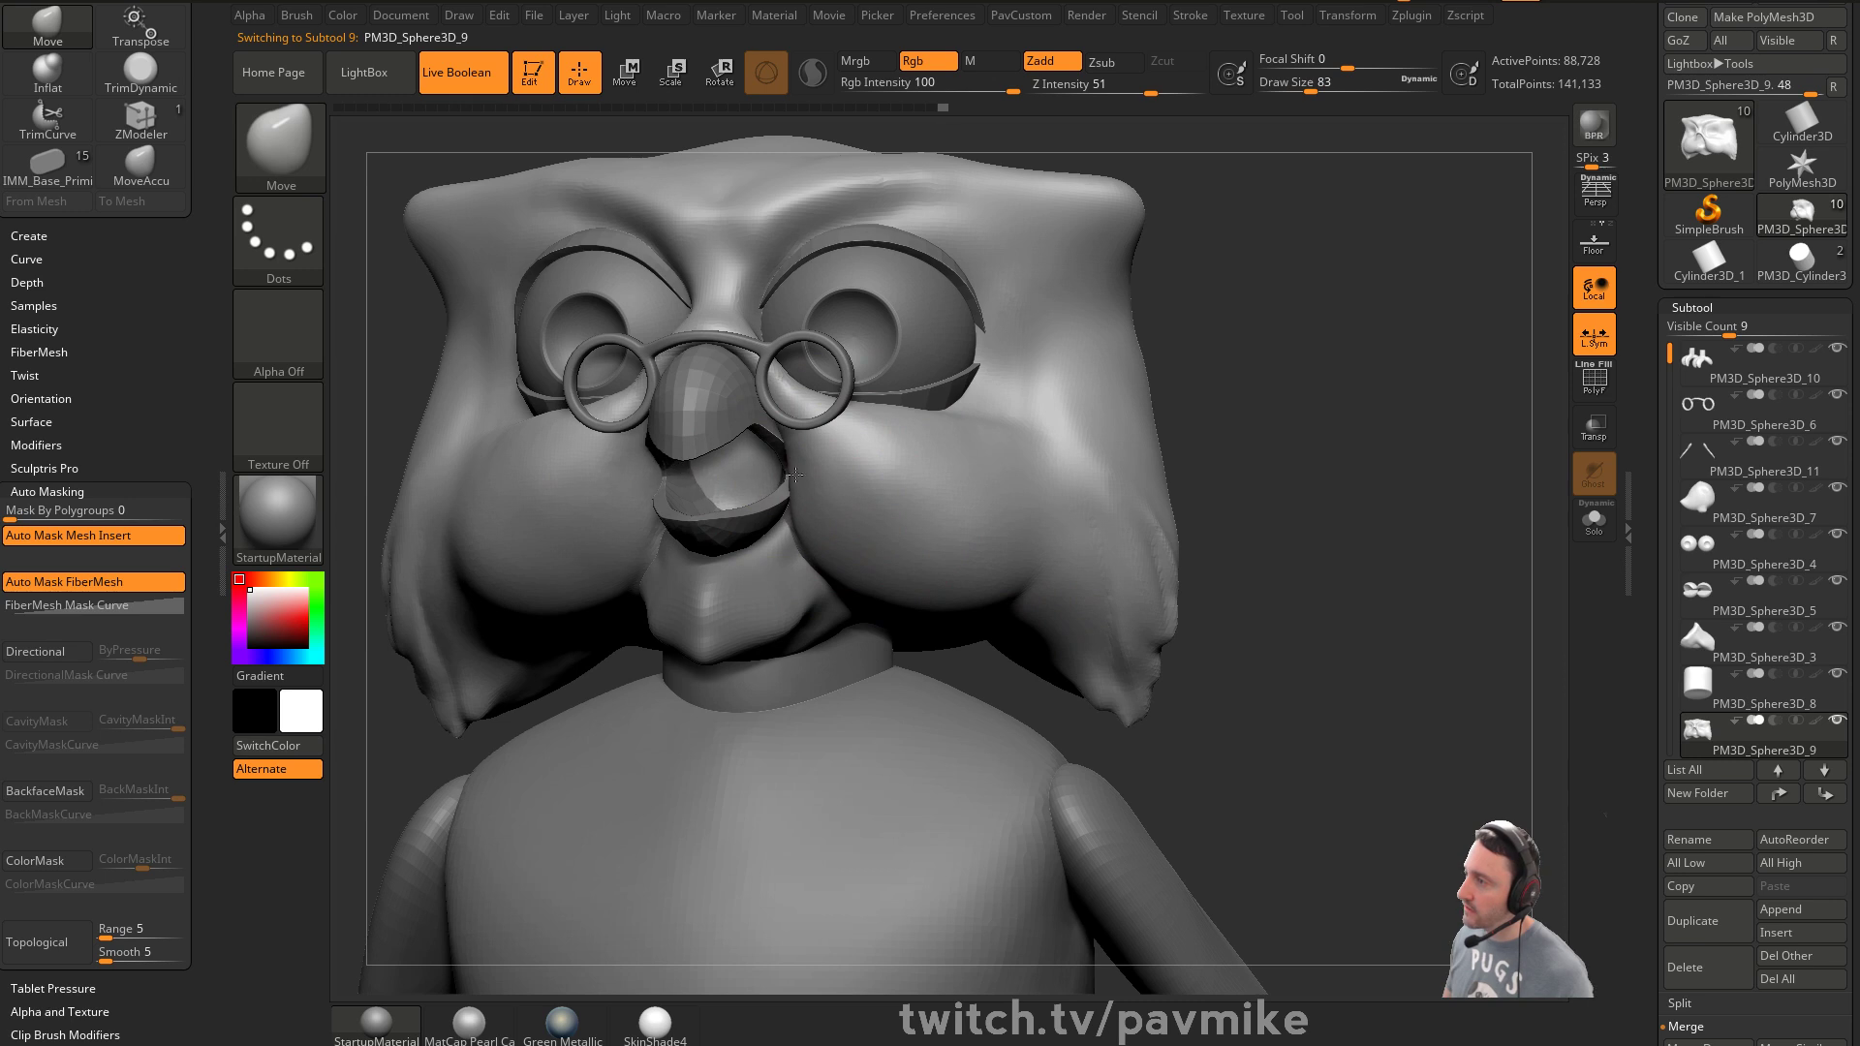
pyautogui.press('[')
pyautogui.press('[')
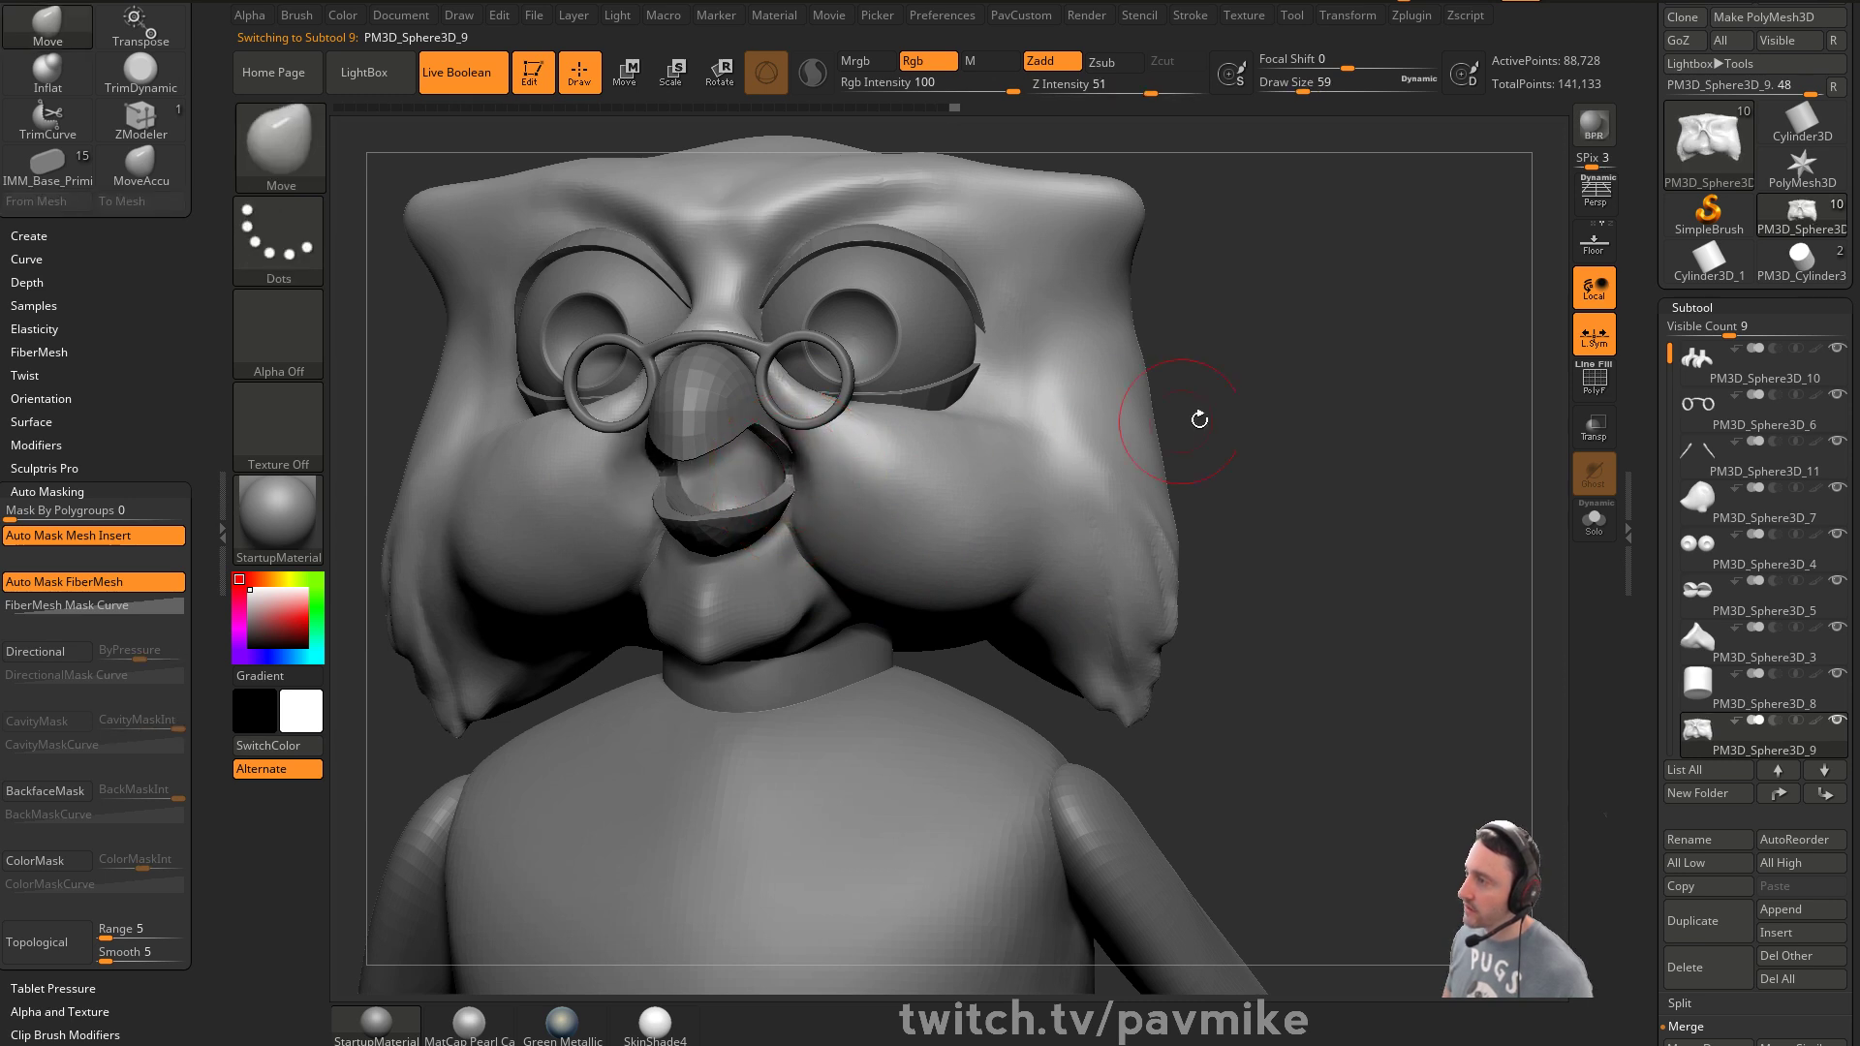
pyautogui.moveTo(1117, 424); pyautogui.dragTo(892, 436, button='right')
pyautogui.press('[')
pyautogui.press('[')
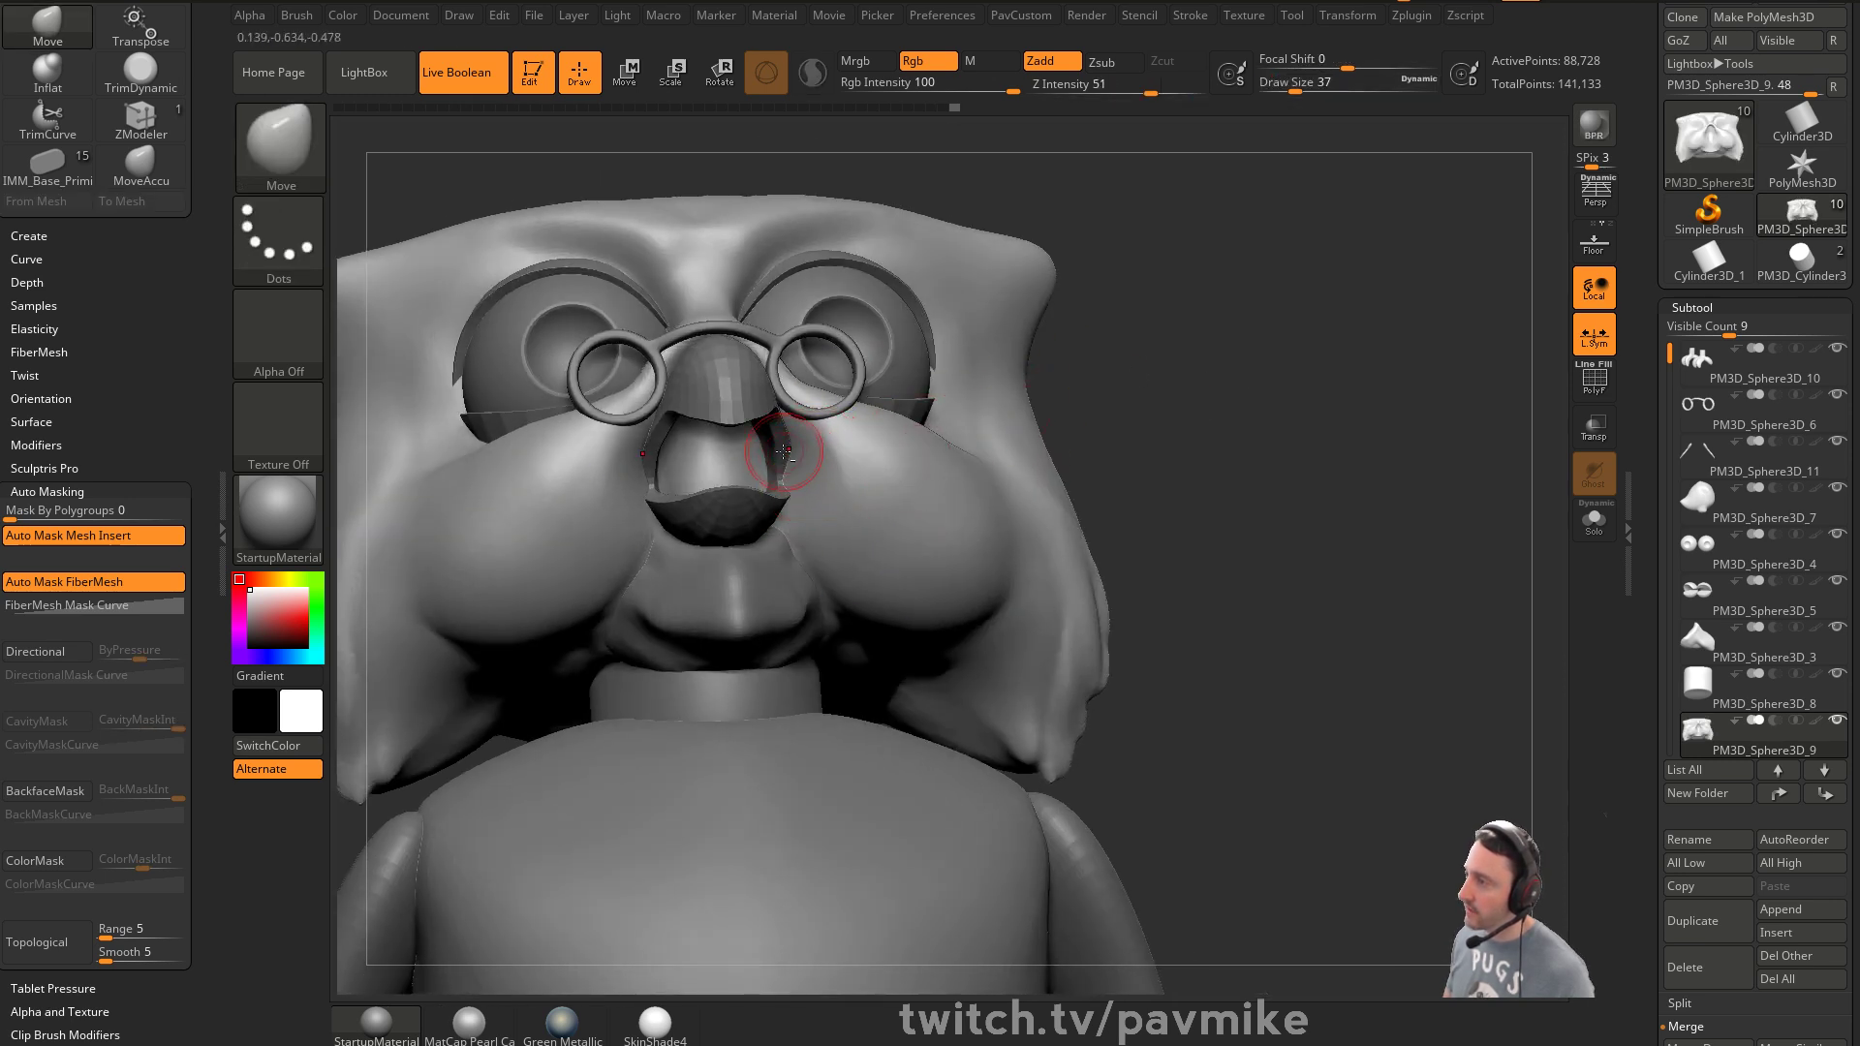
# Make the beak subtool, PM3D_Sphere3D_2, active and set the Move brush's draw size for its mouth corner
pyautogui.keyDown('alt'); pyautogui.click(784, 451); pyautogui.keyUp('alt')
pyautogui.moveTo(1105, 432); pyautogui.dragTo(1061, 422, button='right')
pyautogui.press('s')
pyautogui.moveTo(830, 470); pyautogui.dragTo(841, 470)
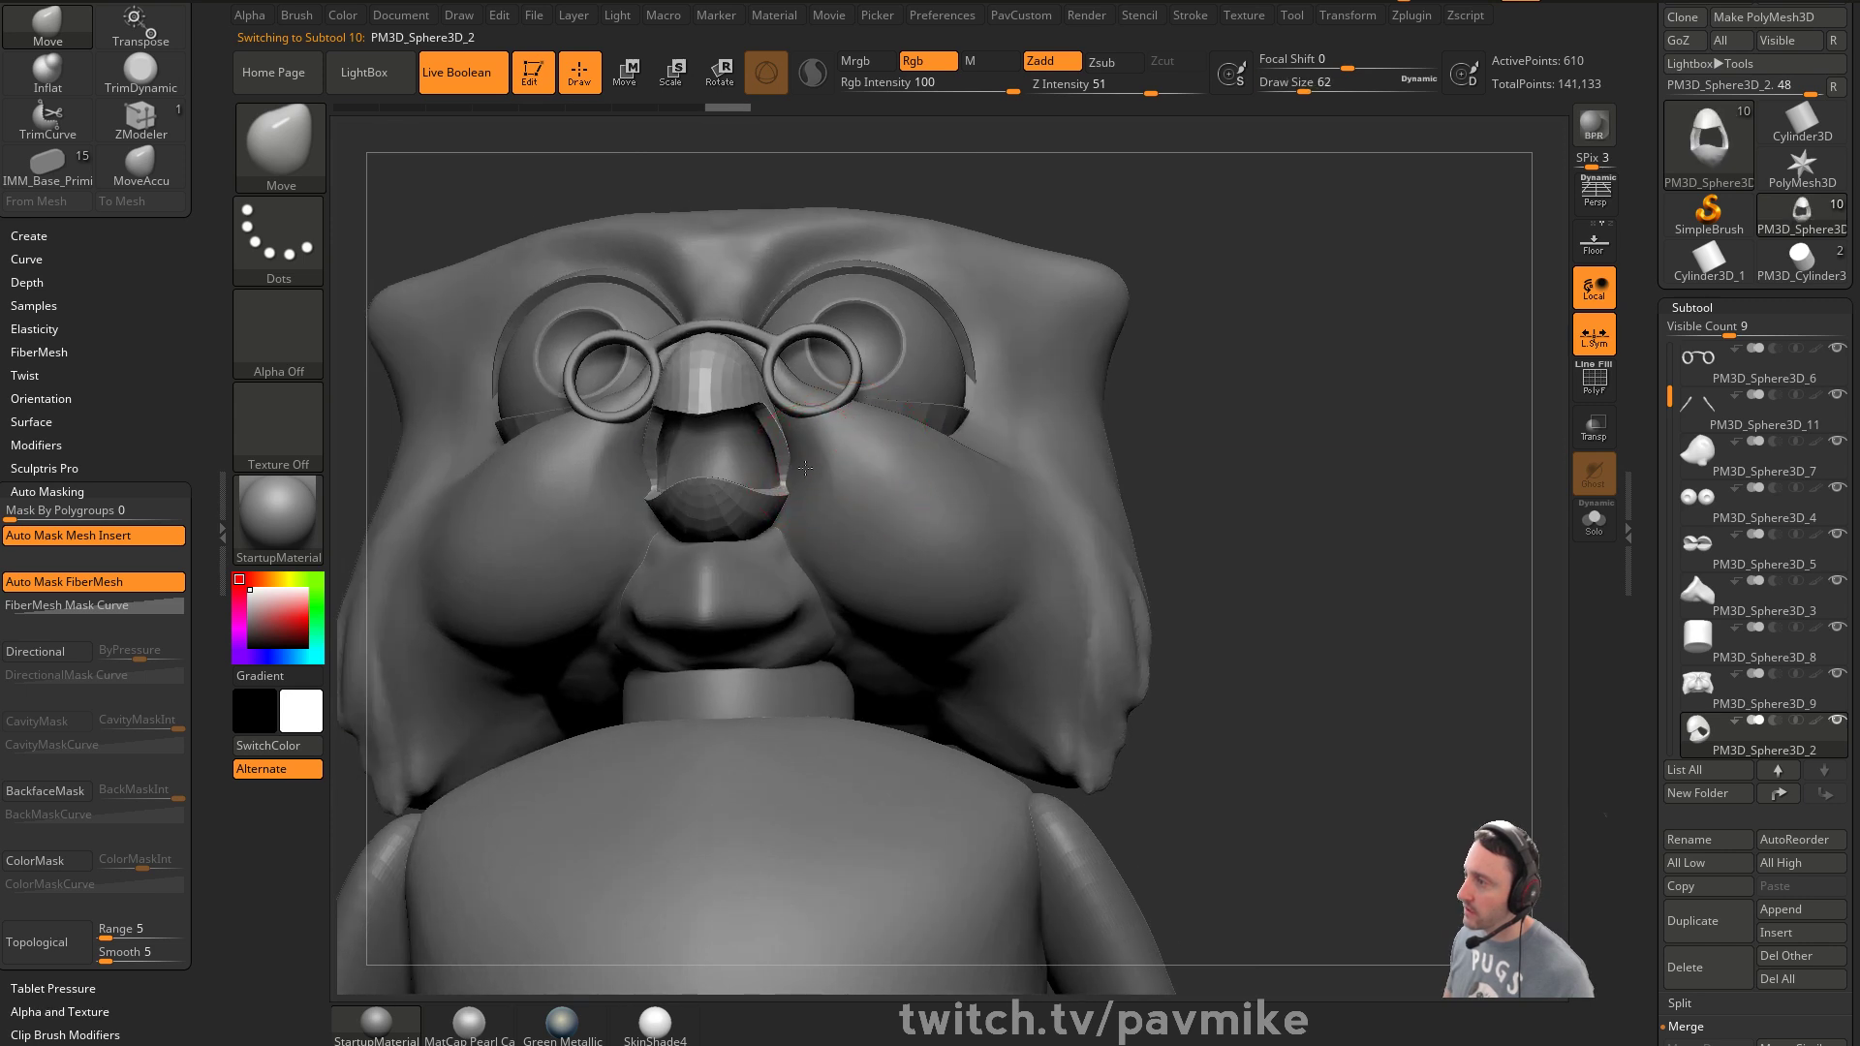
# Return to the head subtool and fit the cheek surface around the sides of the beak by smoothing and moving it
pyautogui.keyDown('alt'); pyautogui.click(841, 484); pyautogui.keyUp('alt')
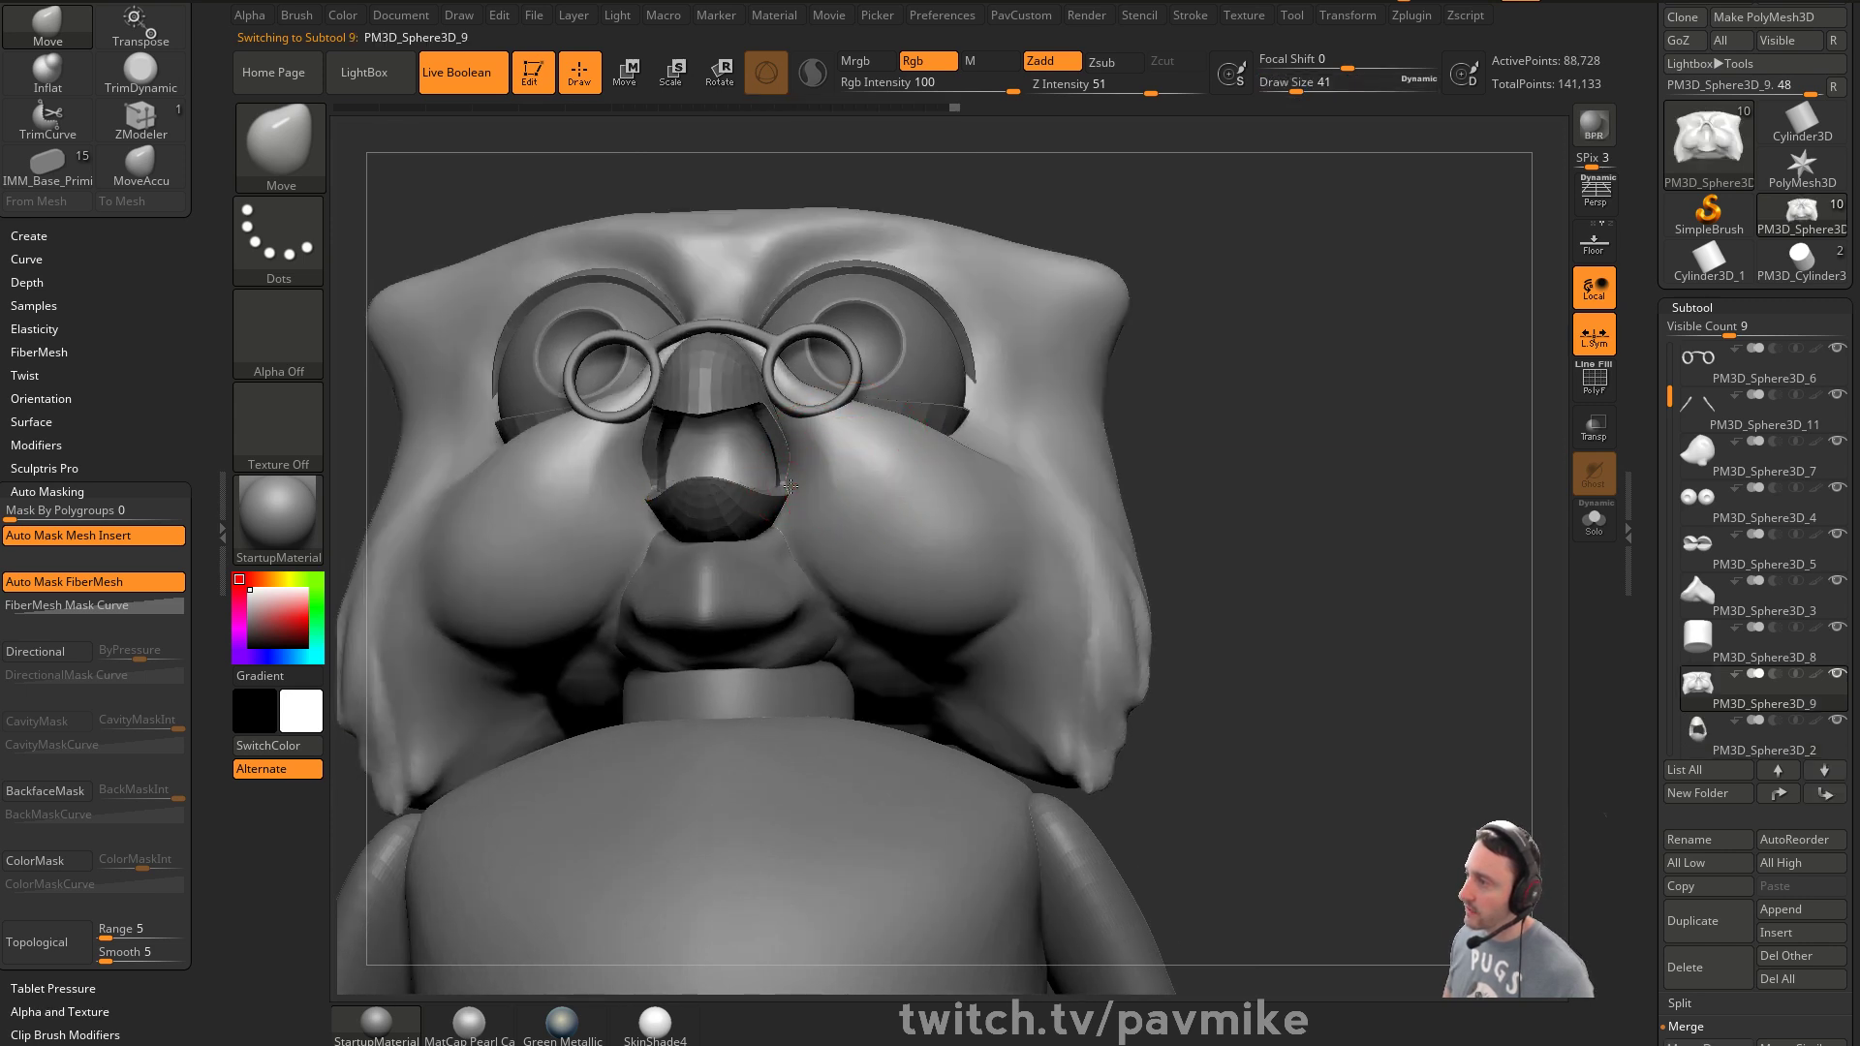
pyautogui.keyDown('shift'); pyautogui.moveTo(796, 451); pyautogui.dragTo(797, 499); pyautogui.keyUp('shift')
pyautogui.moveTo(1142, 378); pyautogui.dragTo(1197, 388, button='right')
pyautogui.press('s')
pyautogui.moveTo(830, 497); pyautogui.dragTo(822, 497)
pyautogui.moveTo(930, 499); pyautogui.dragTo(829, 468, button='right')
pyautogui.press('s')
pyautogui.moveTo(839, 467)
pyautogui.mouseDown()
pyautogui.moveTo(861, 469)
pyautogui.moveTo(830, 429)
pyautogui.moveTo(863, 513)
pyautogui.mouseUp()
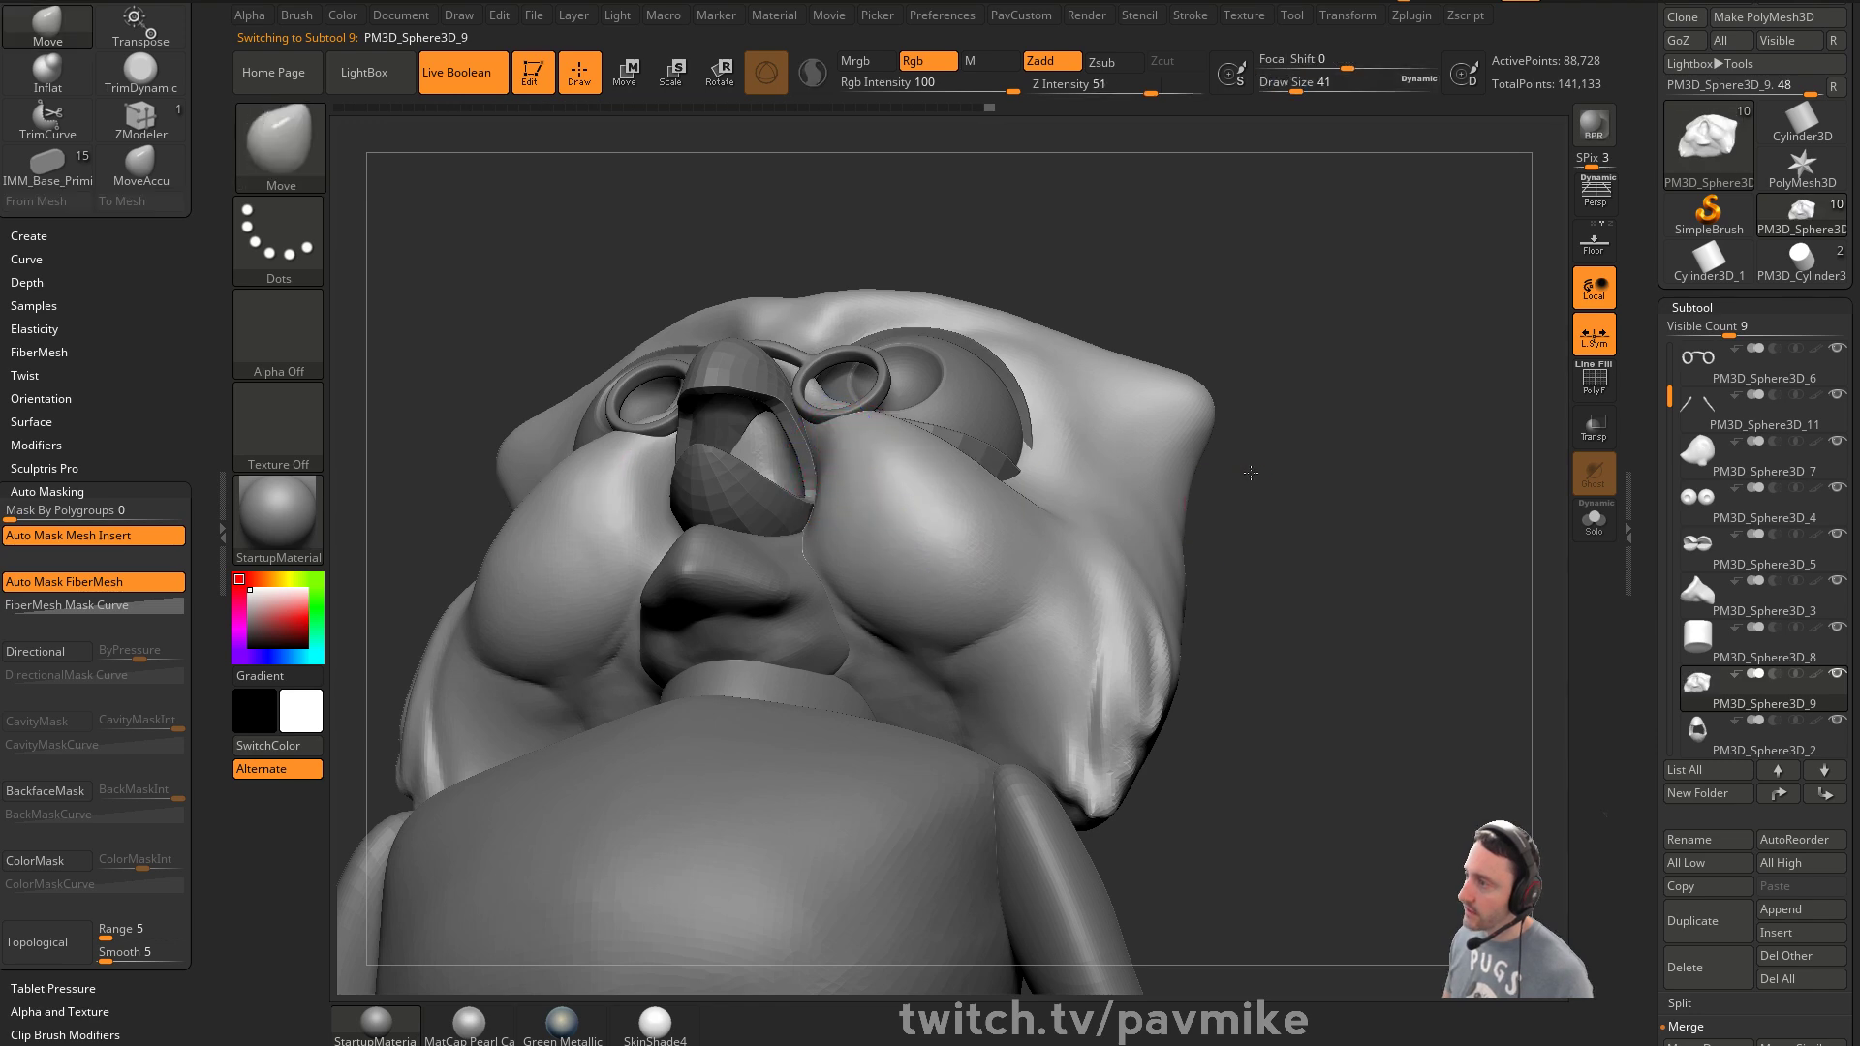
pyautogui.moveTo(1245, 499); pyautogui.dragTo(764, 514, button='right')
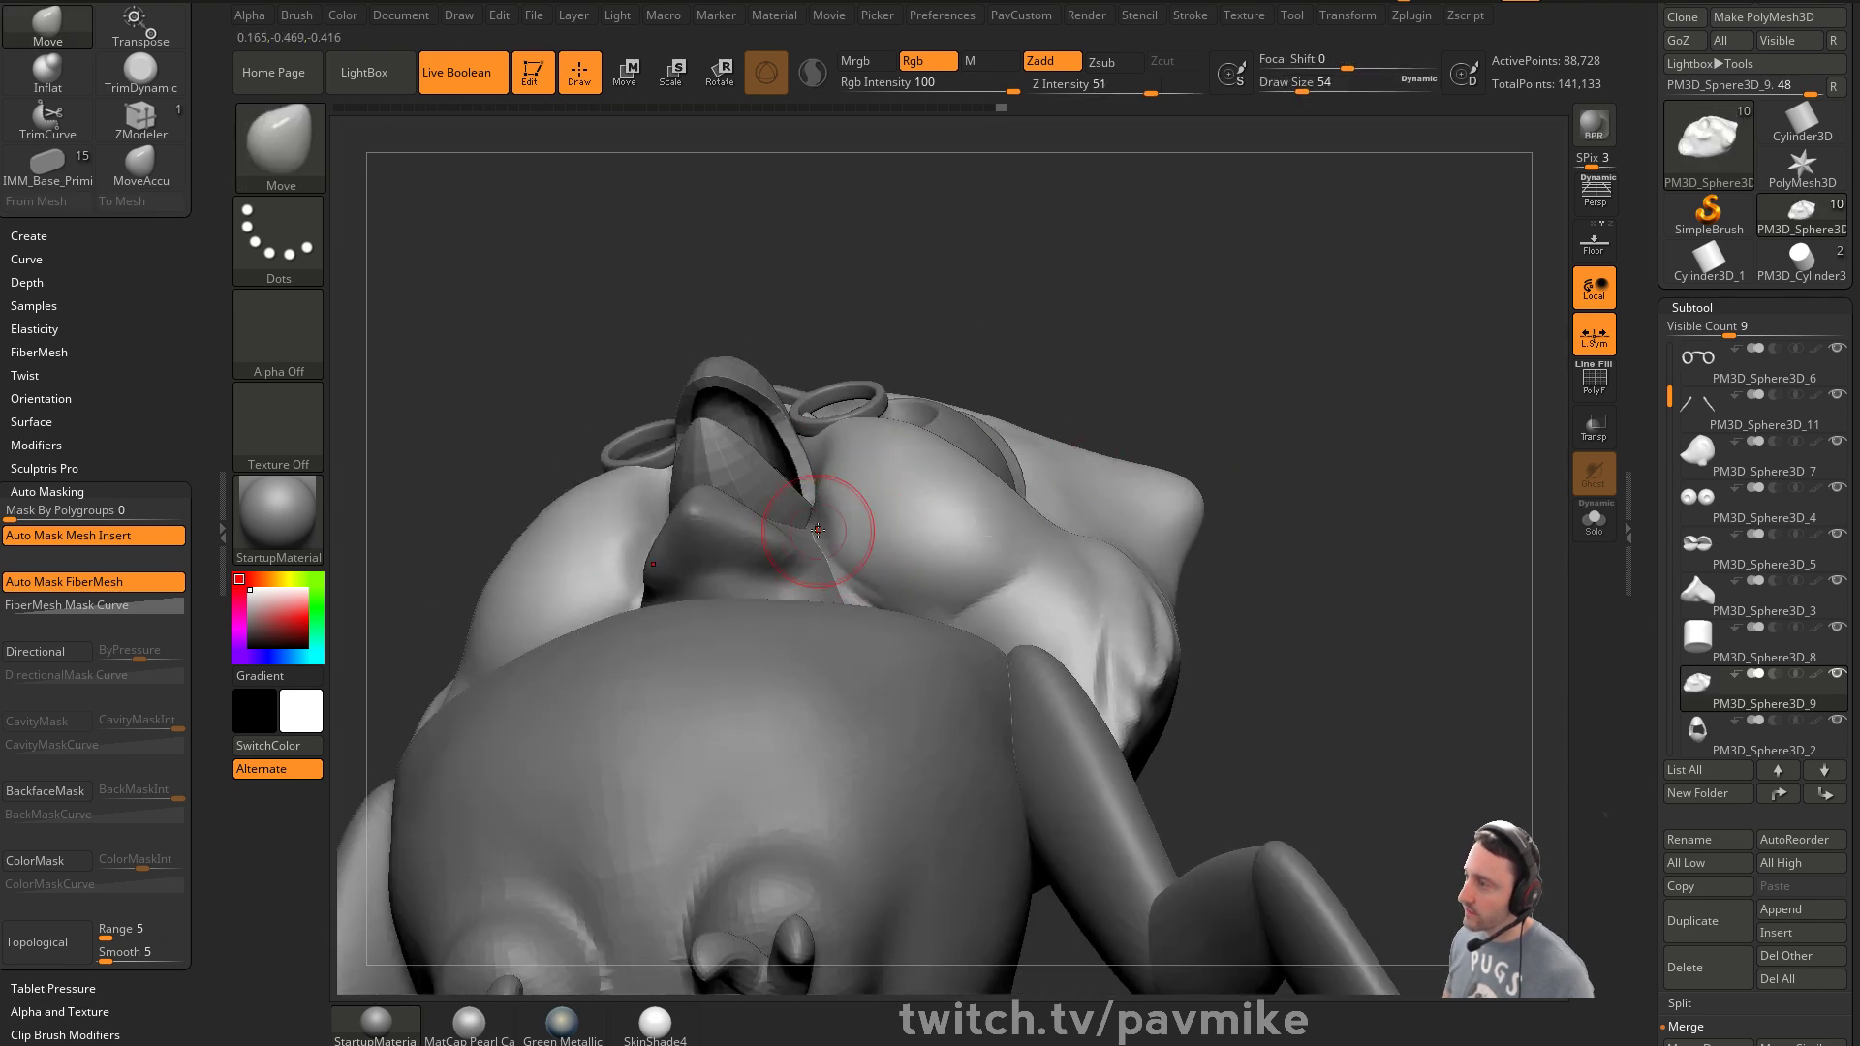
pyautogui.moveTo(1109, 282)
pyautogui.mouseDown(button='right')
pyautogui.moveTo(1001, 485)
pyautogui.moveTo(1215, 515)
pyautogui.moveTo(784, 473)
pyautogui.mouseUp(button='right')
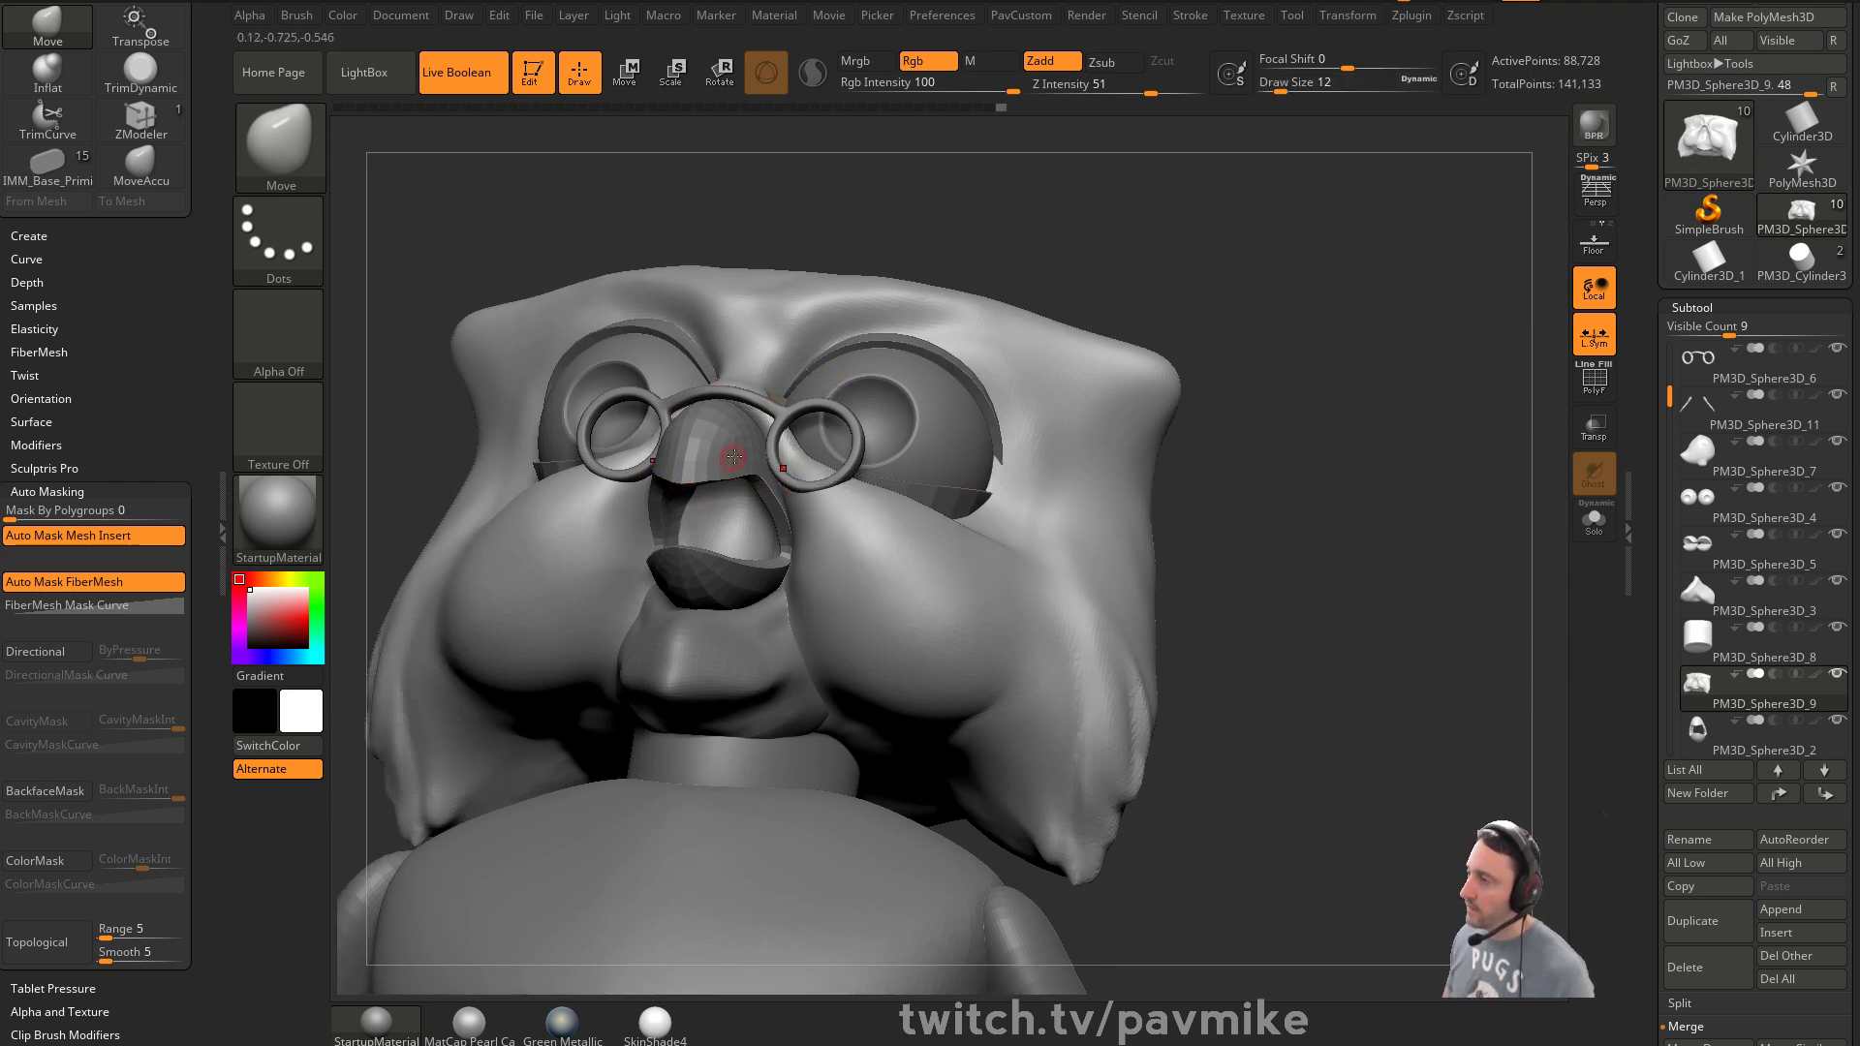
# Check the beak from the front, reselect the head, and adjust the upper eye socket rim with draw size 29
pyautogui.moveTo(701, 435); pyautogui.dragTo(1199, 412, button='right')
pyautogui.moveTo(928, 466); pyautogui.dragTo(756, 659, button='right')
pyautogui.keyDown('alt'); pyautogui.click(751, 671); pyautogui.keyUp('alt')
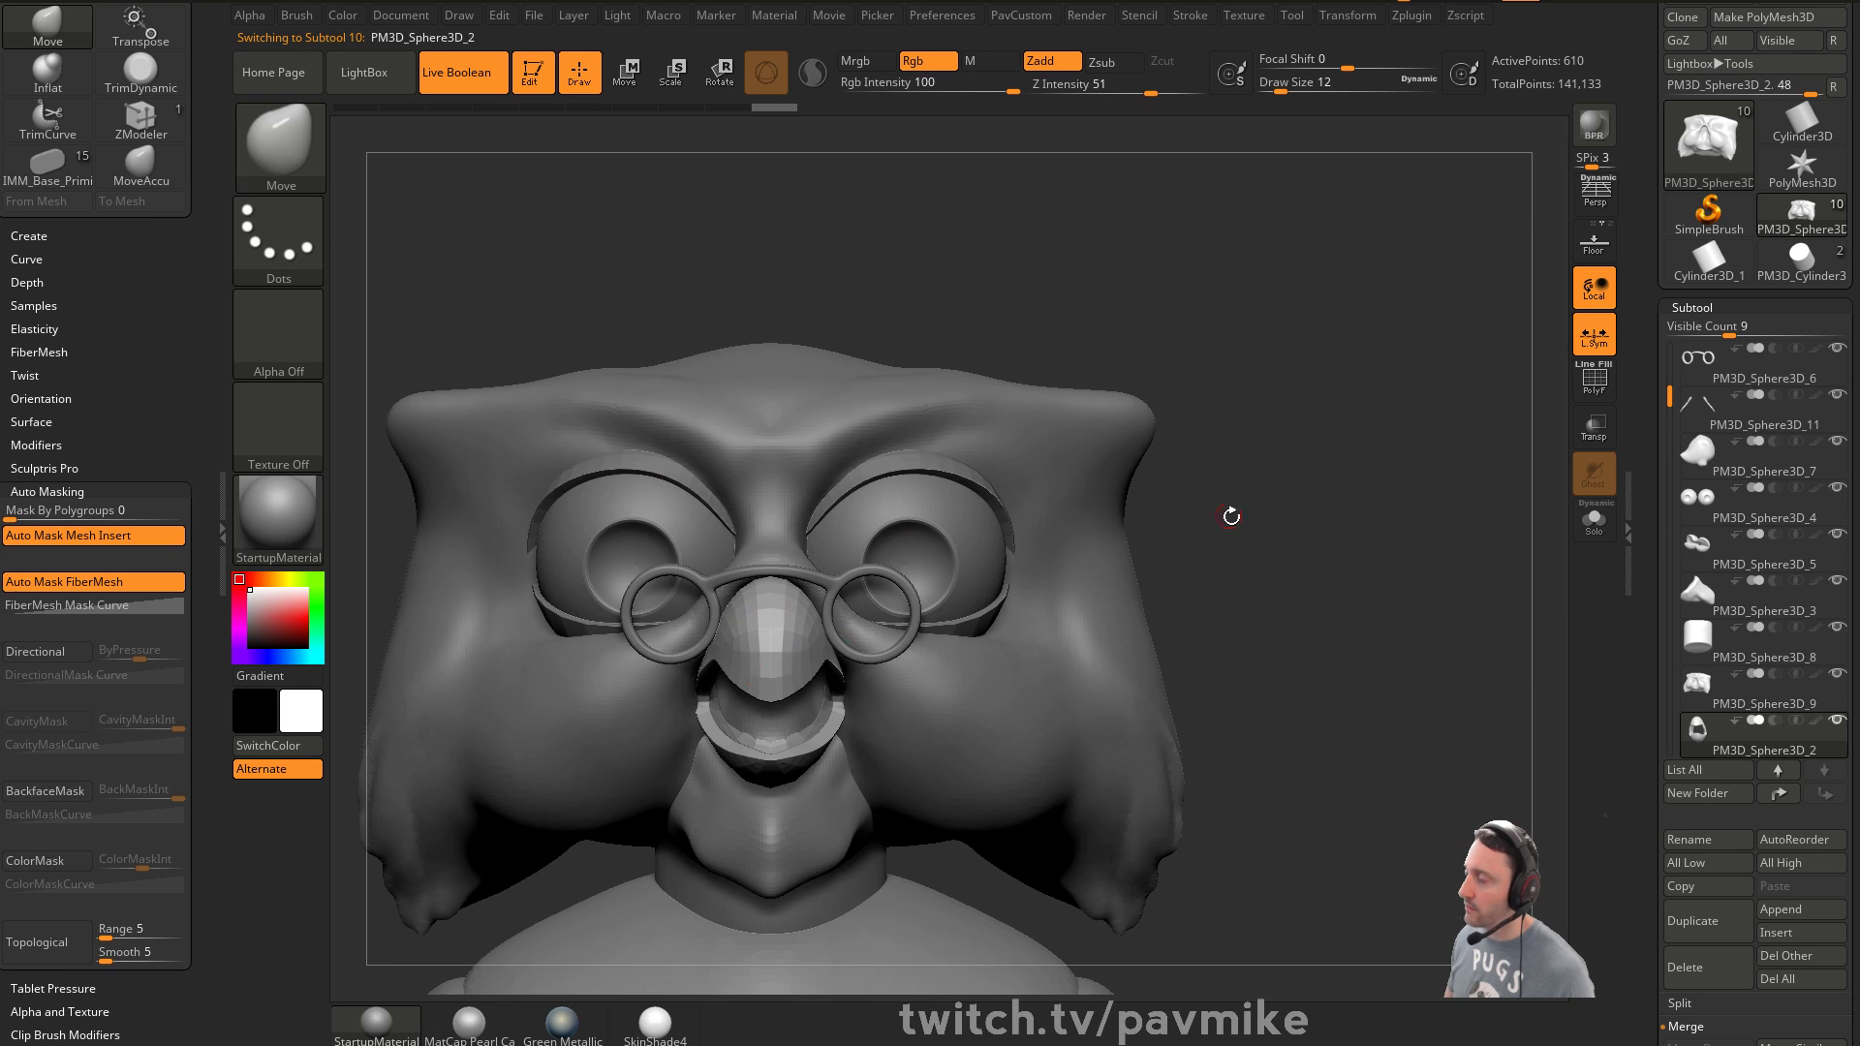
pyautogui.moveTo(1226, 514); pyautogui.dragTo(975, 701, button='right')
pyautogui.keyDown('alt'); pyautogui.click(982, 721); pyautogui.keyUp('alt')
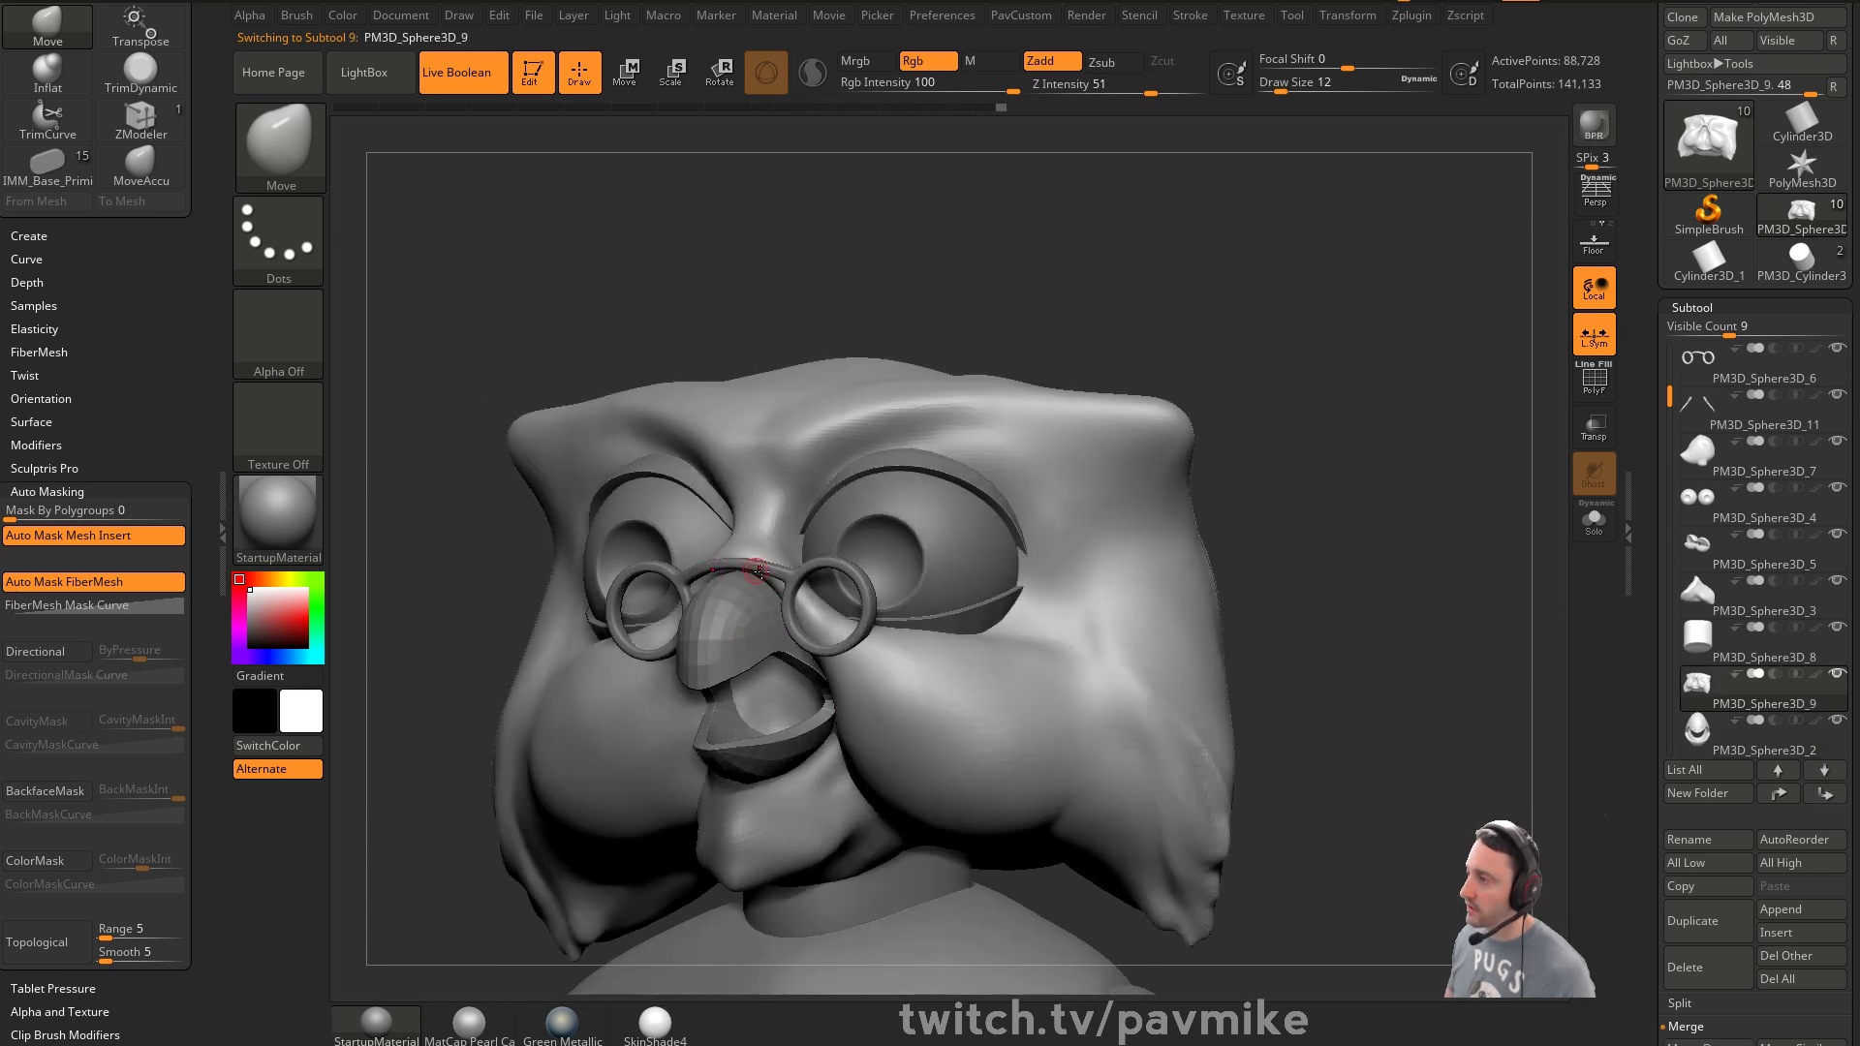
pyautogui.moveTo(922, 746); pyautogui.dragTo(964, 545, button='right')
pyautogui.press('s')
pyautogui.click(964, 545)
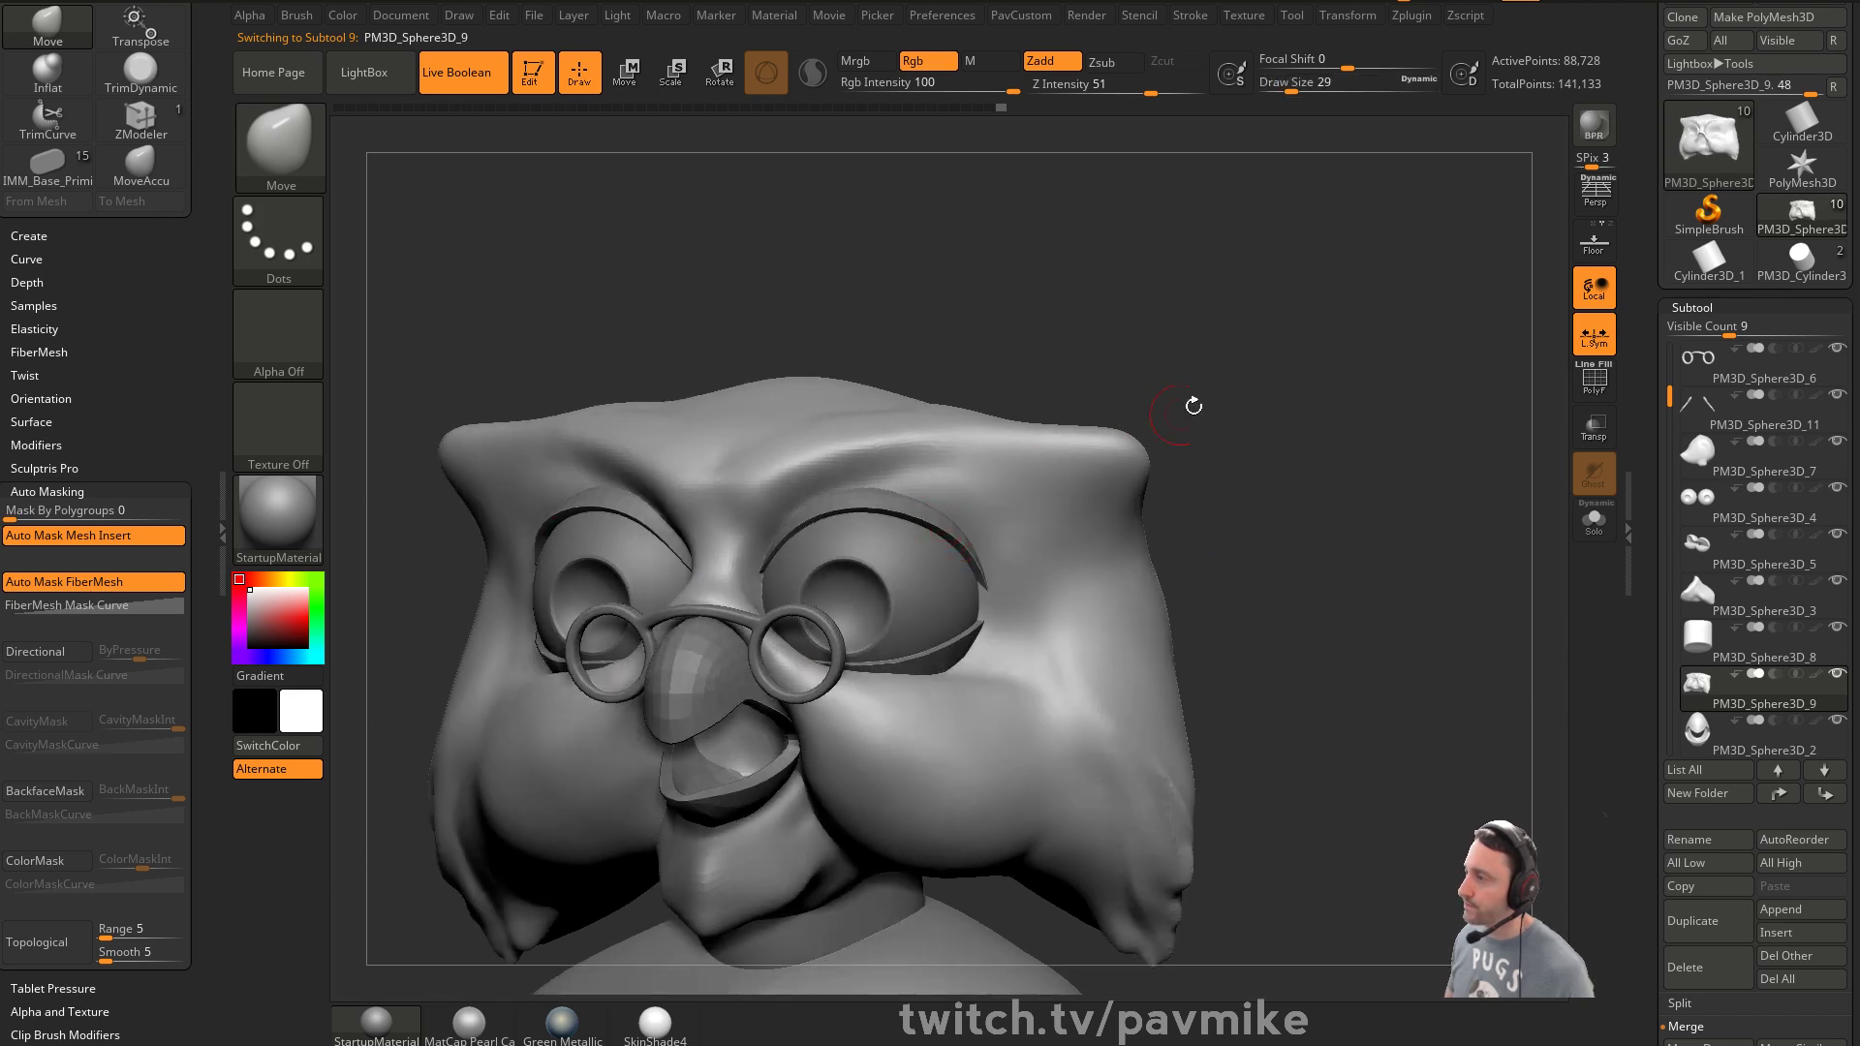
pyautogui.moveTo(1216, 445); pyautogui.dragTo(1071, 469, button='right')
# Make the eyelid subtool, PM3D_Sphere3D_5, active with the Standard brush and turn on its dynamic subdivision
pyautogui.press('b')
pyautogui.press('s')
pyautogui.press('t')
pyautogui.keyDown('alt'); pyautogui.click(938, 516); pyautogui.keyUp('alt')
pyautogui.moveTo(1256, 456); pyautogui.dragTo(1354, 475, button='right')
pyautogui.press('2')
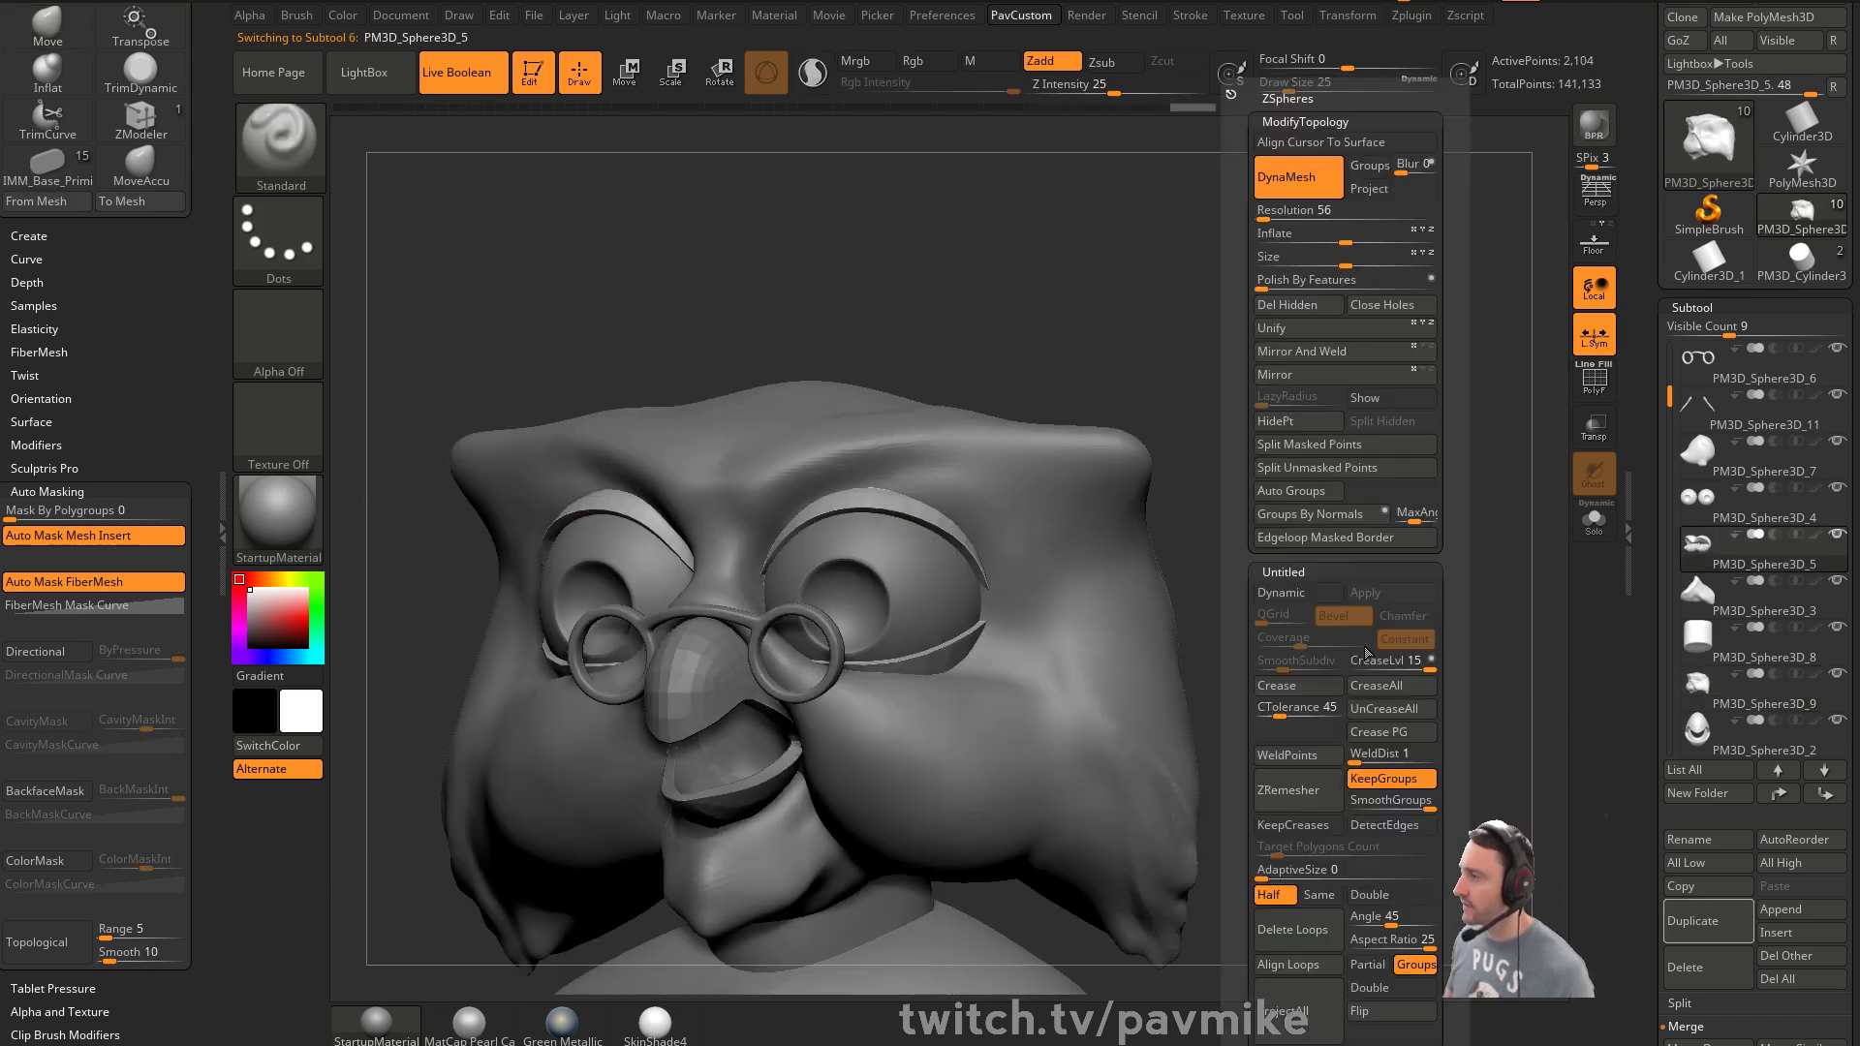
pyautogui.click(1280, 592)
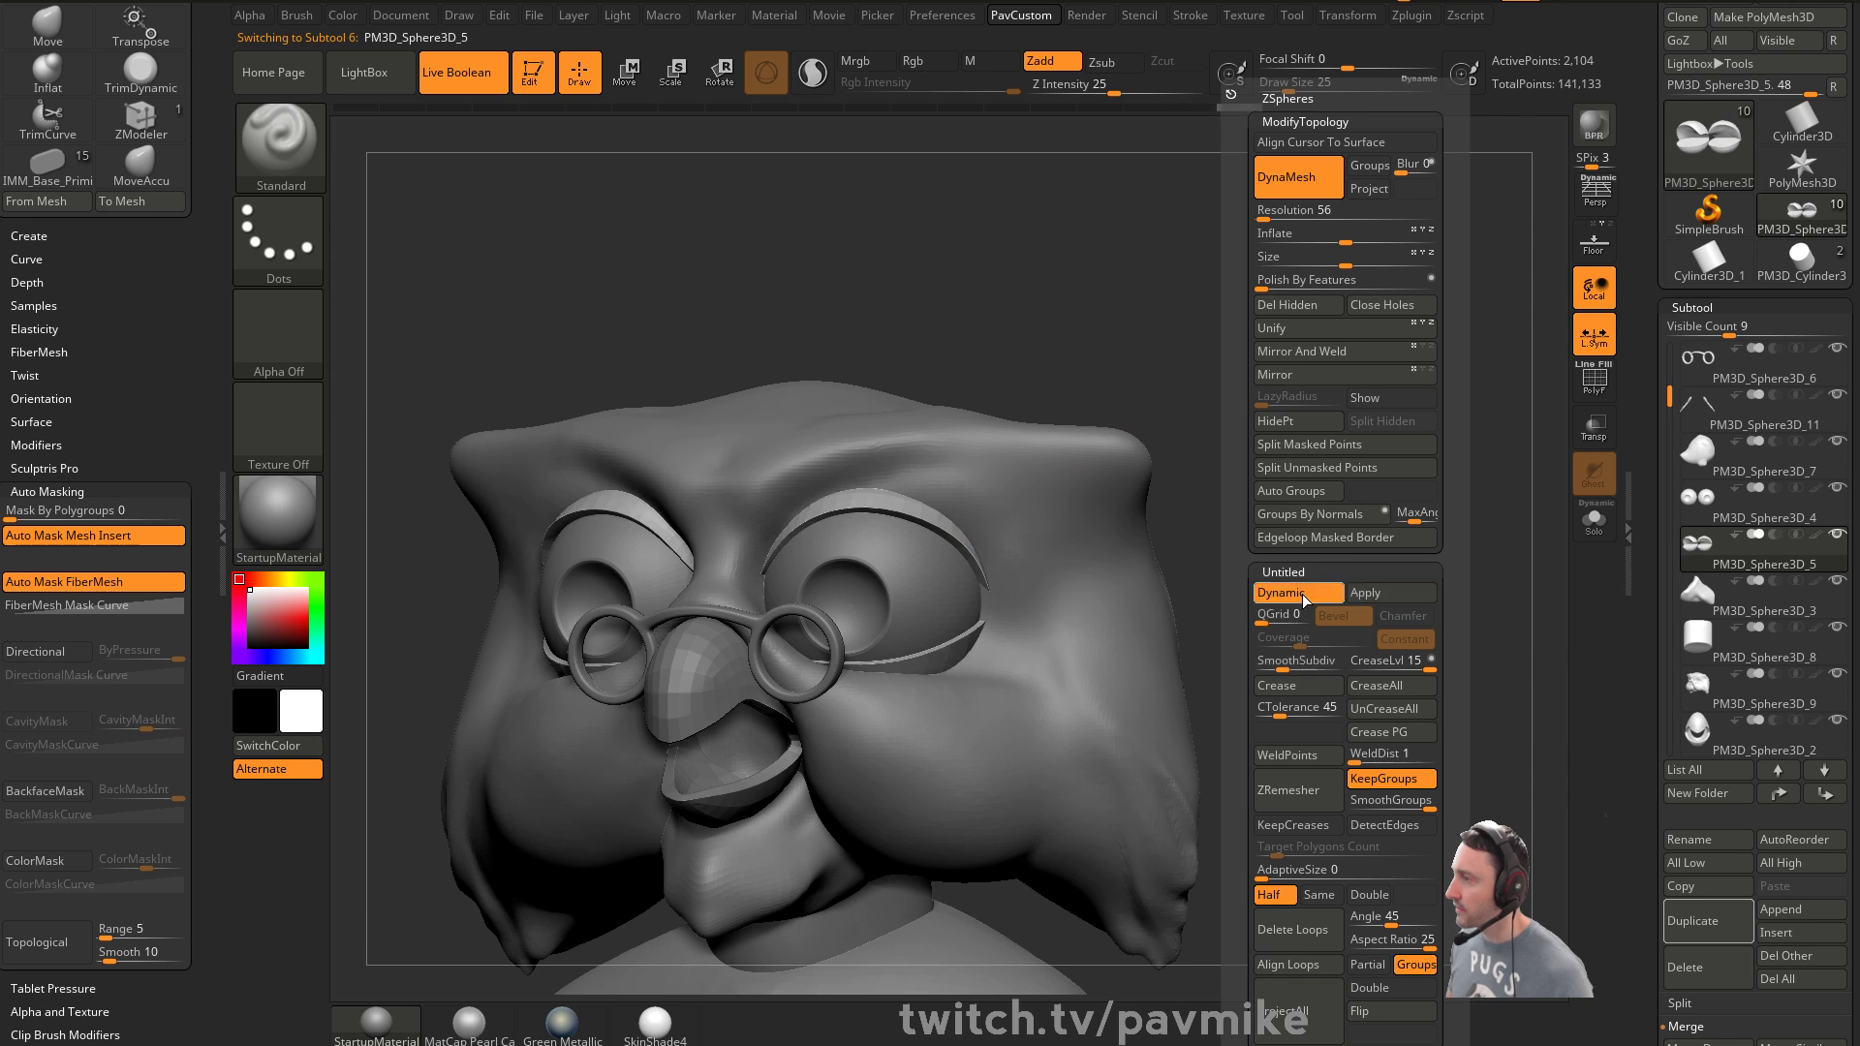
# Turn on the polyframe display for the eyelids and view their fit in the eye sockets from front and side
pyautogui.press('s')
pyautogui.moveTo(1192, 475); pyautogui.dragTo(1223, 476)
pyautogui.moveTo(1271, 499)
pyautogui.keyDown('alt'); pyautogui.mouseDown(button='right')
pyautogui.moveTo(1250, 510)
pyautogui.moveTo(1259, 484)
pyautogui.moveTo(1279, 503)
pyautogui.mouseUp(button='right'); pyautogui.keyUp('alt')
pyautogui.press('s')
pyautogui.moveTo(1279, 504); pyautogui.dragTo(1273, 504)
pyautogui.moveTo(1273, 505)
pyautogui.mouseDown(button='right')
pyautogui.moveTo(1395, 456)
pyautogui.moveTo(1386, 540)
pyautogui.moveTo(1407, 502)
pyautogui.mouseUp(button='right')
pyautogui.hotkey('shift', 'f')
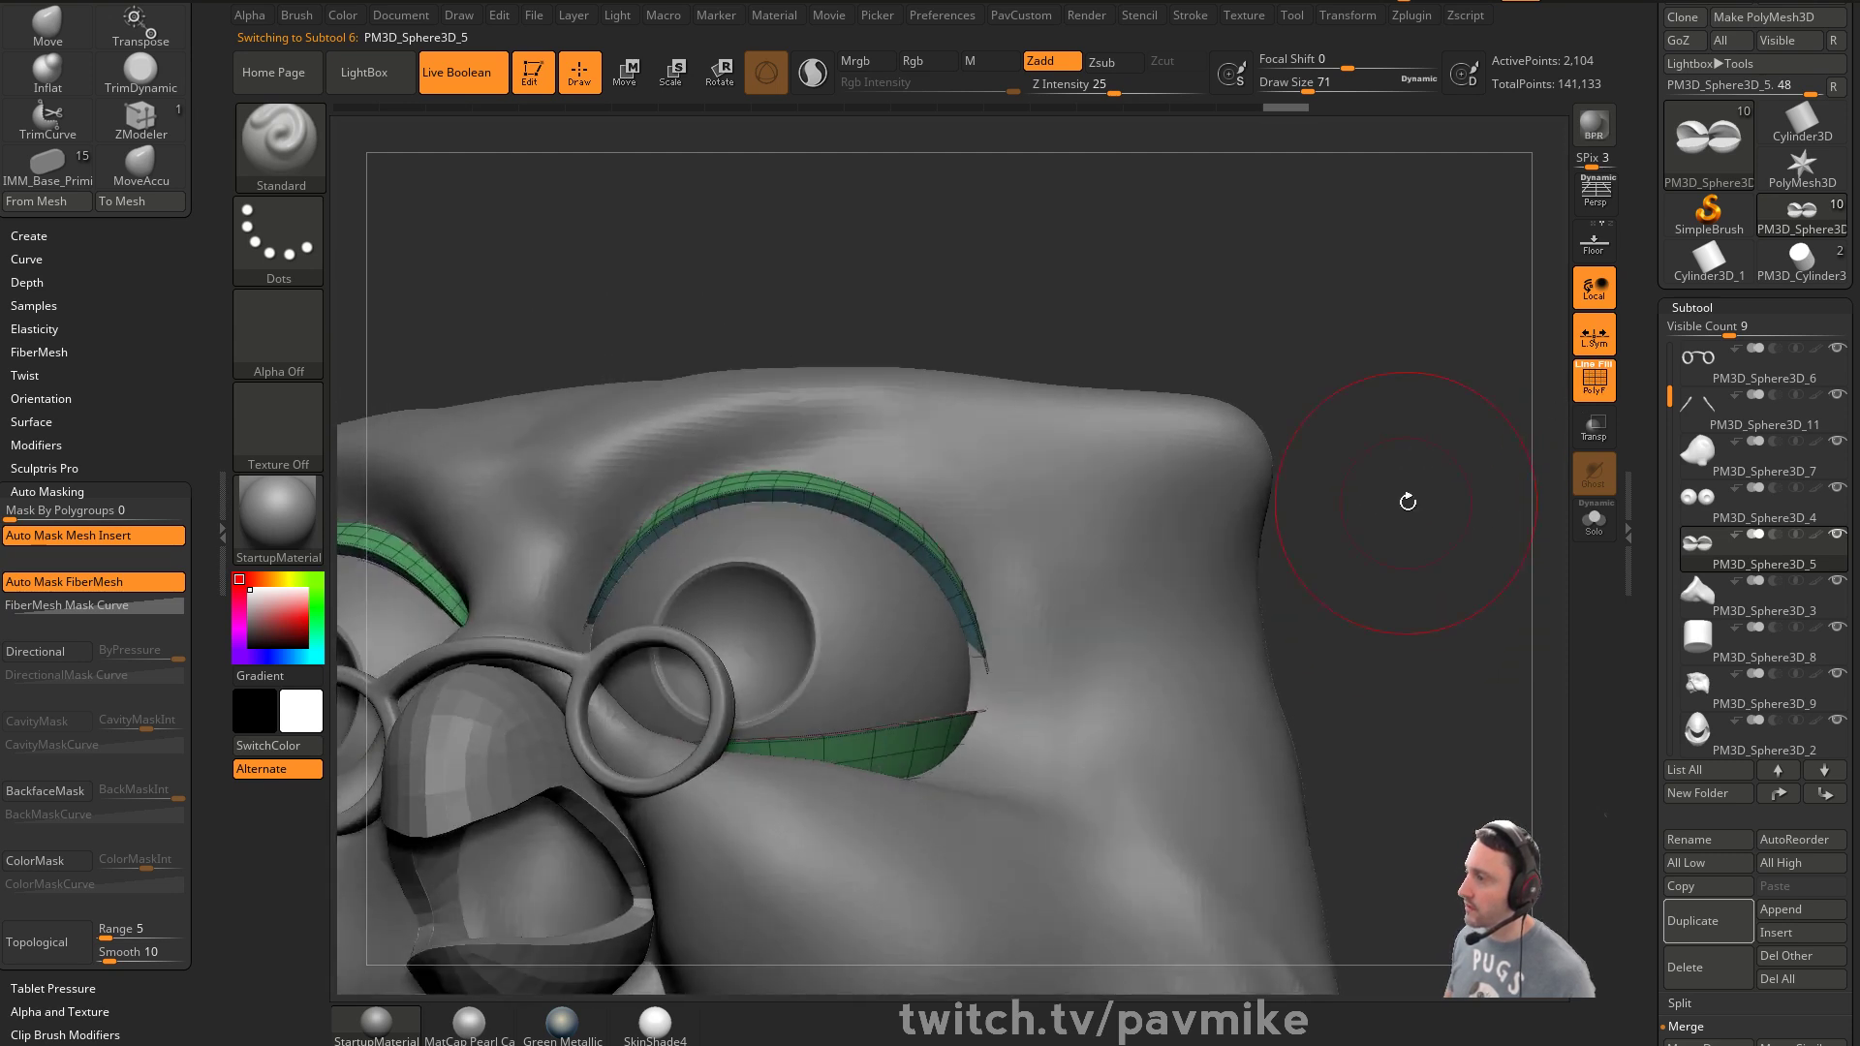
pyautogui.keyDown('ctrl'); pyautogui.moveTo(1374, 568); pyautogui.dragTo(1268, 484, button='right'); pyautogui.keyUp('ctrl')
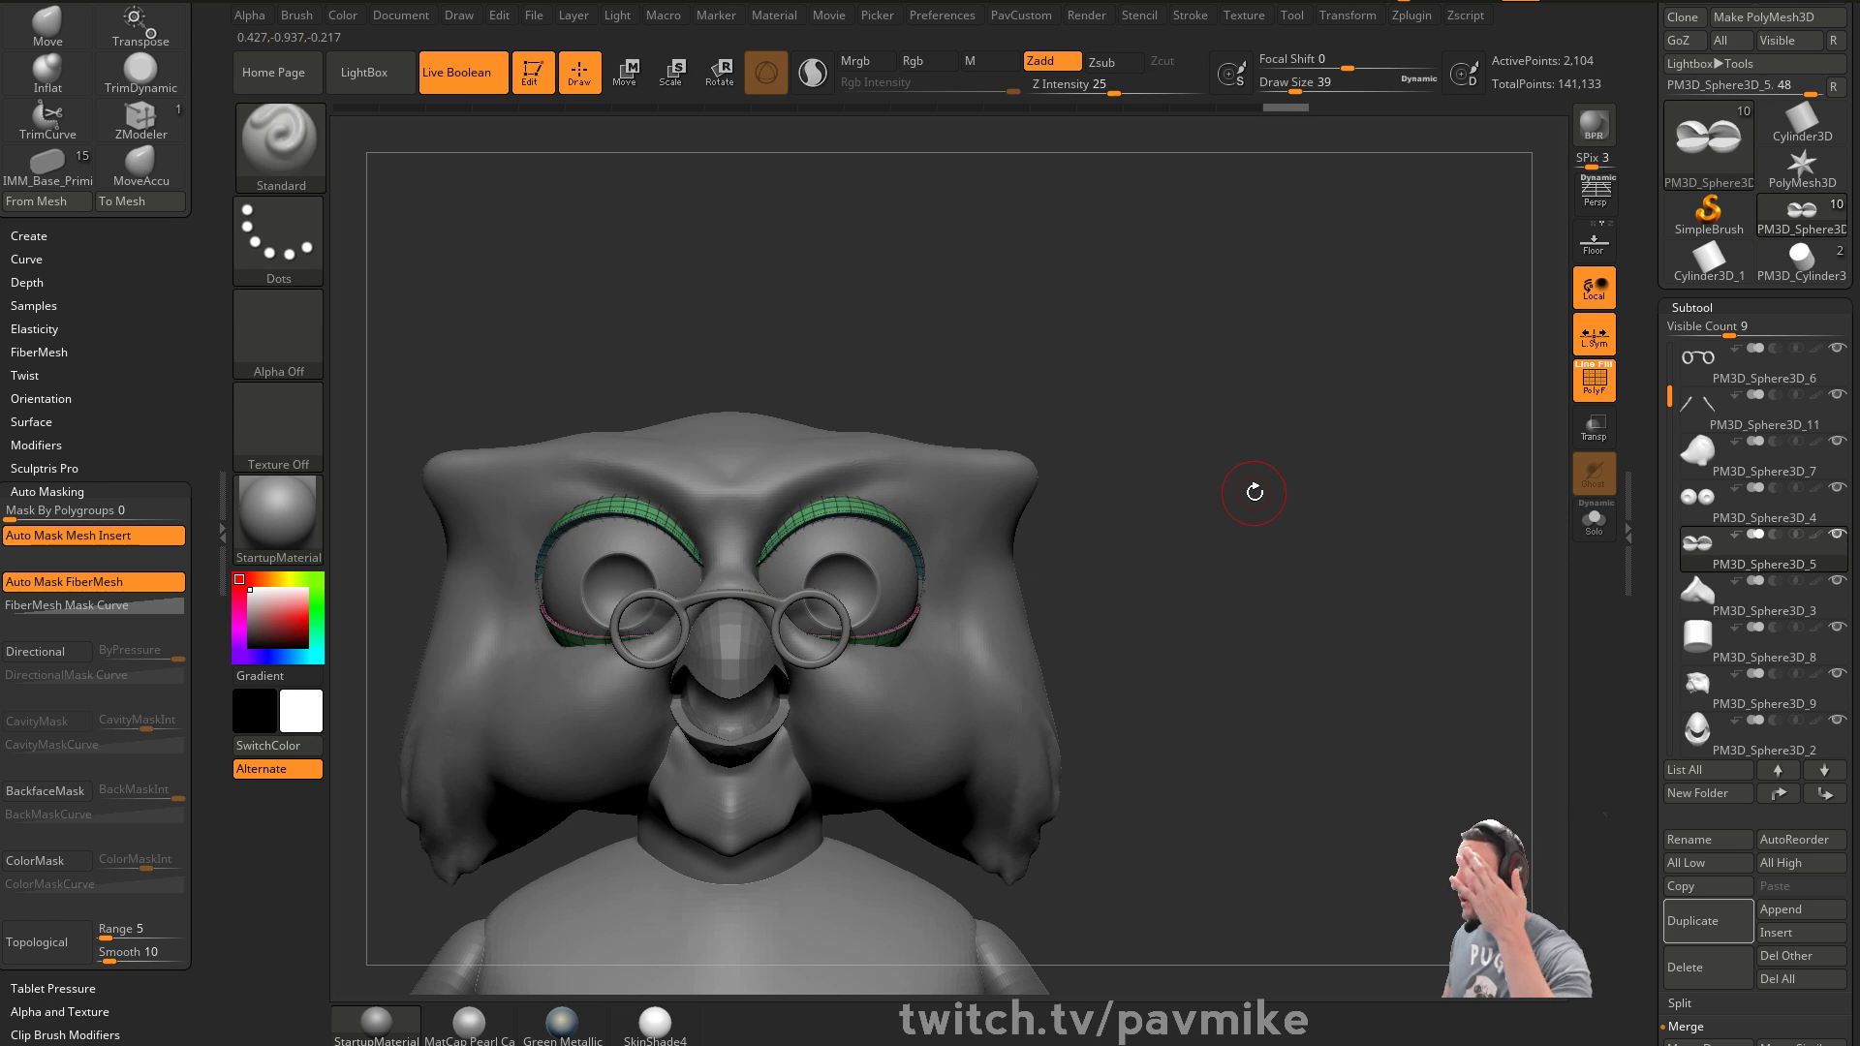
pyautogui.moveTo(1270, 477); pyautogui.dragTo(1086, 533, button='right')
pyautogui.moveTo(1207, 511); pyautogui.dragTo(975, 590, button='right')
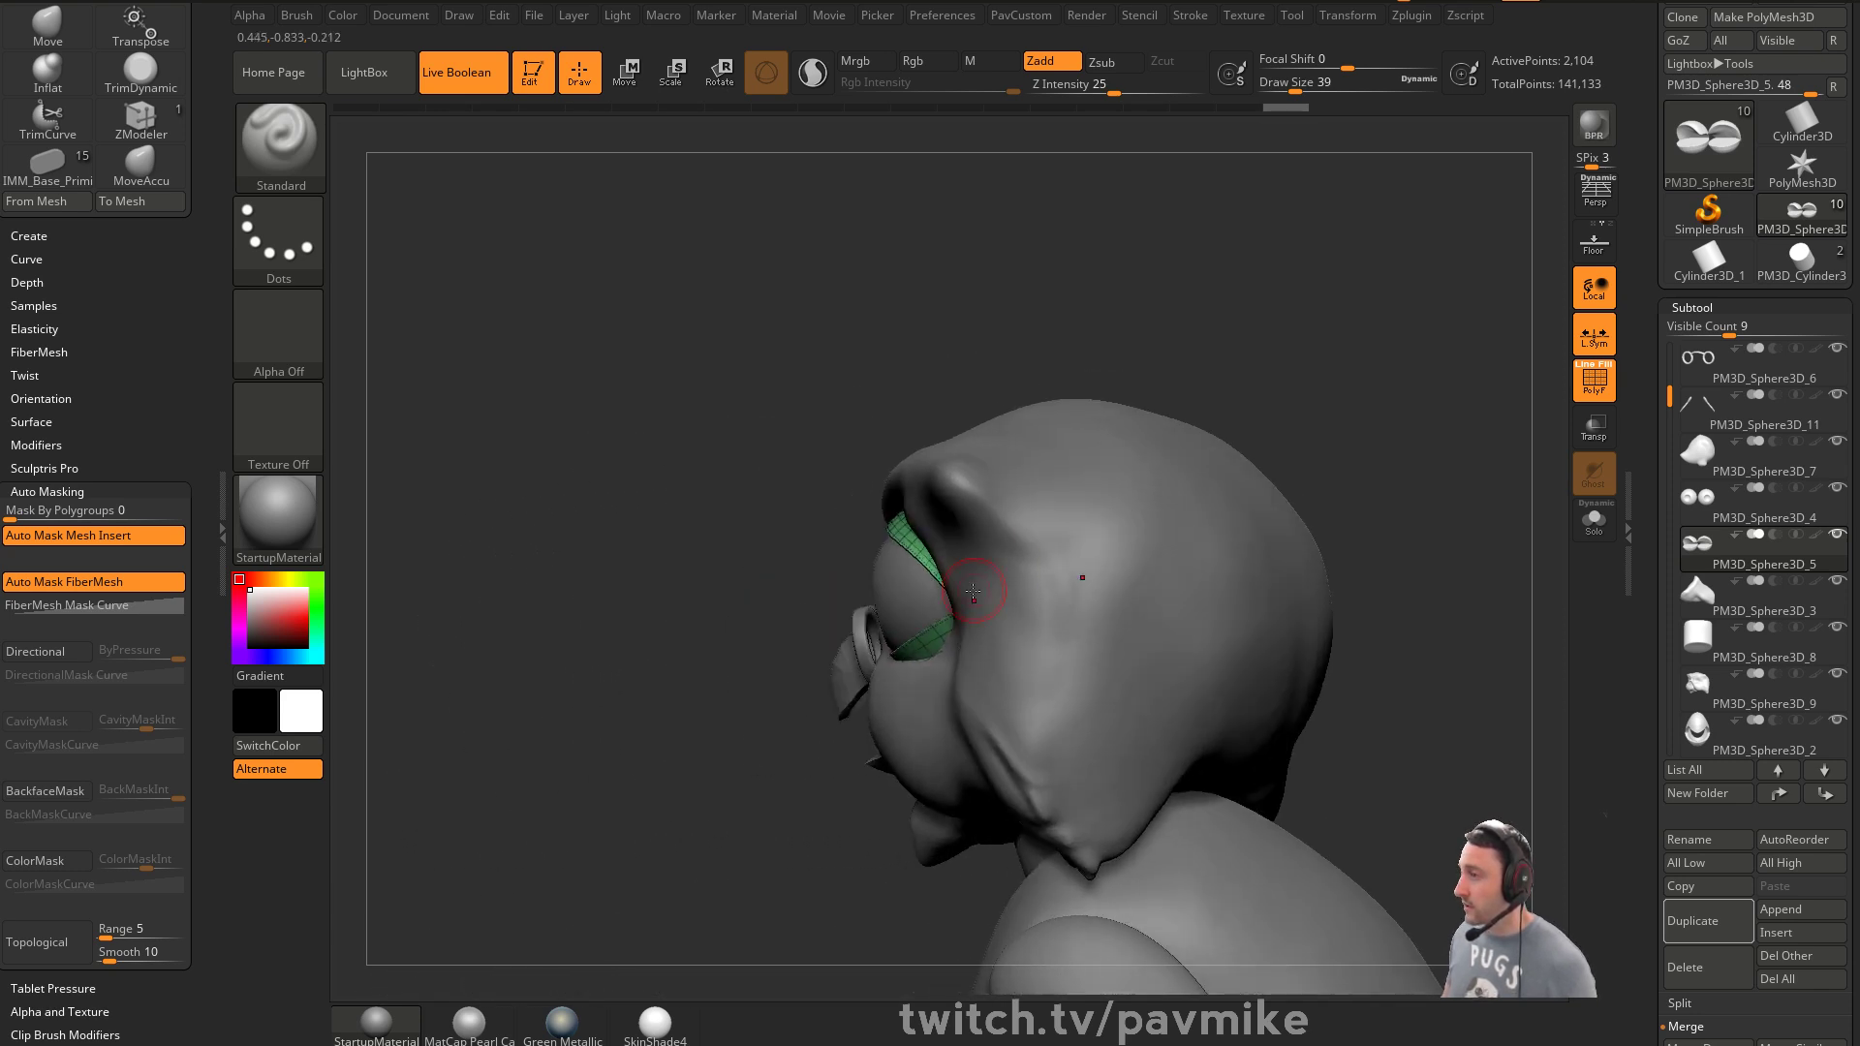
# Adjust the outer corners of the eyelids with the Move brush, varying the draw size between 31 and 56
pyautogui.press('b')
pyautogui.press('m')
pyautogui.press('v')
pyautogui.press('s')
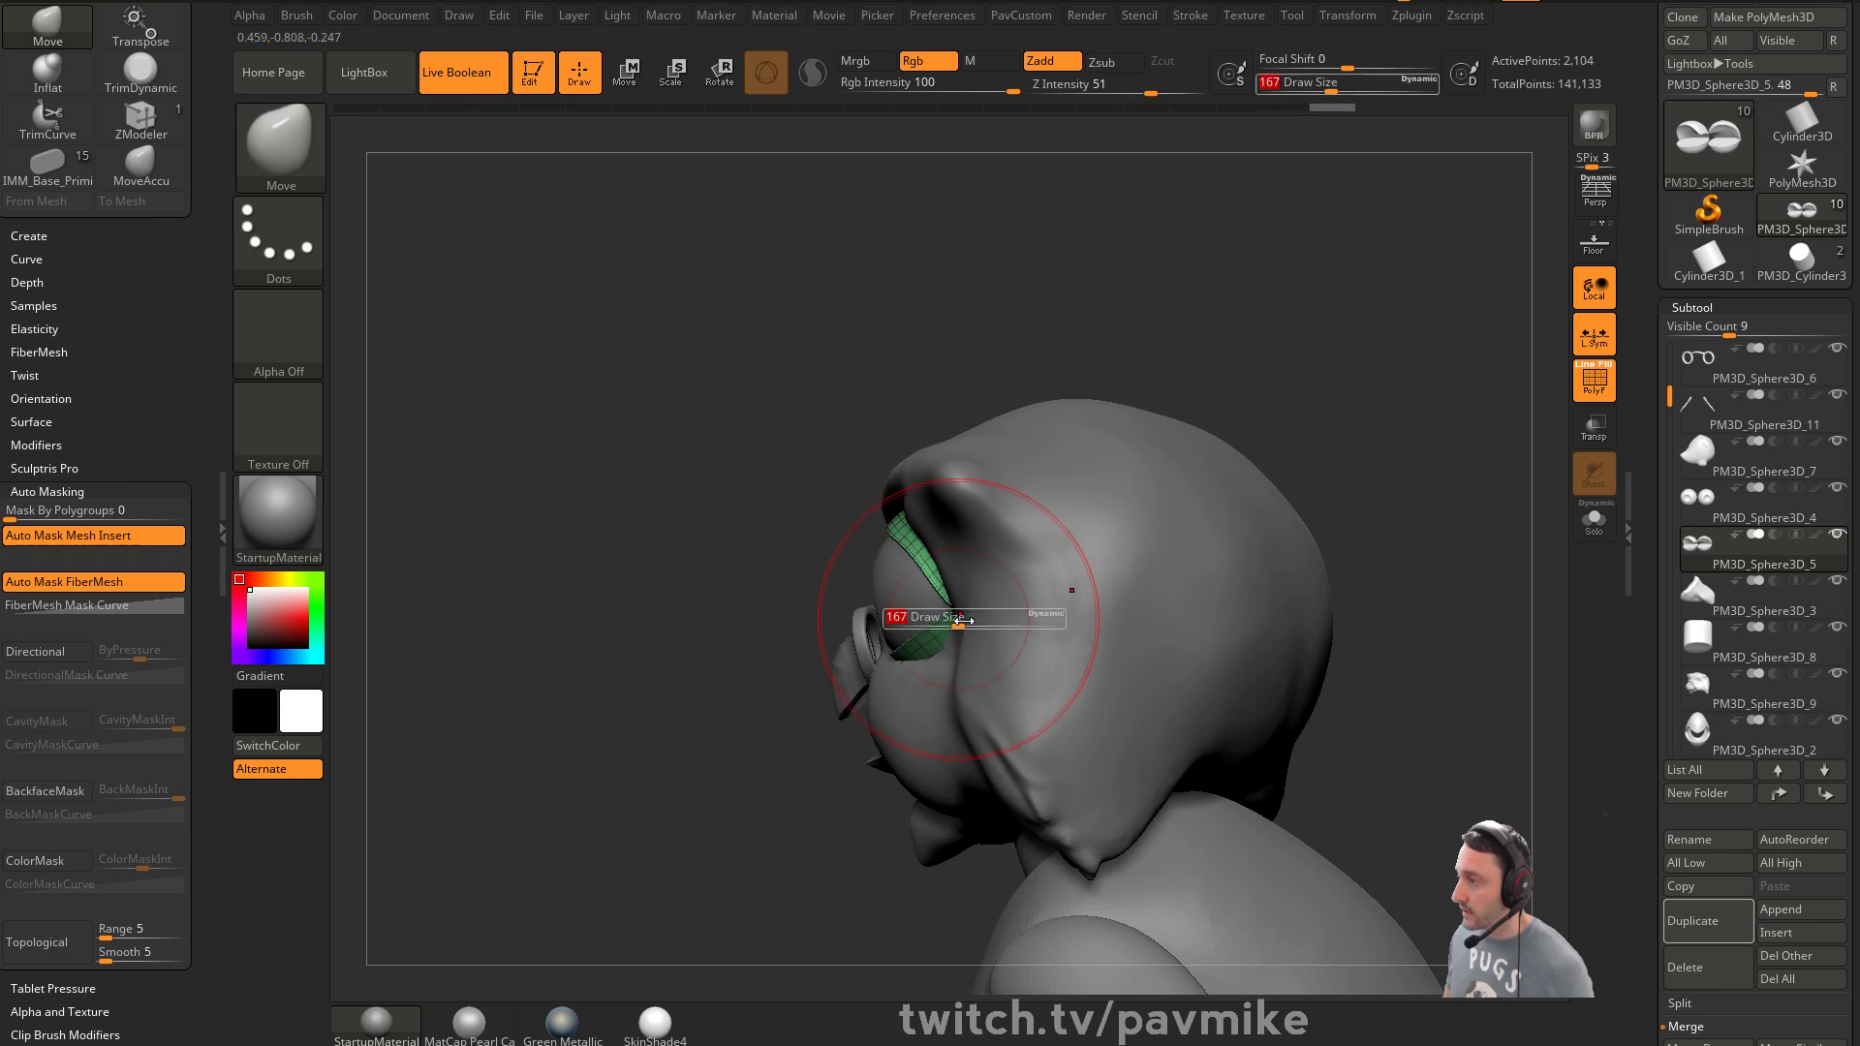
pyautogui.moveTo(954, 623); pyautogui.dragTo(938, 623)
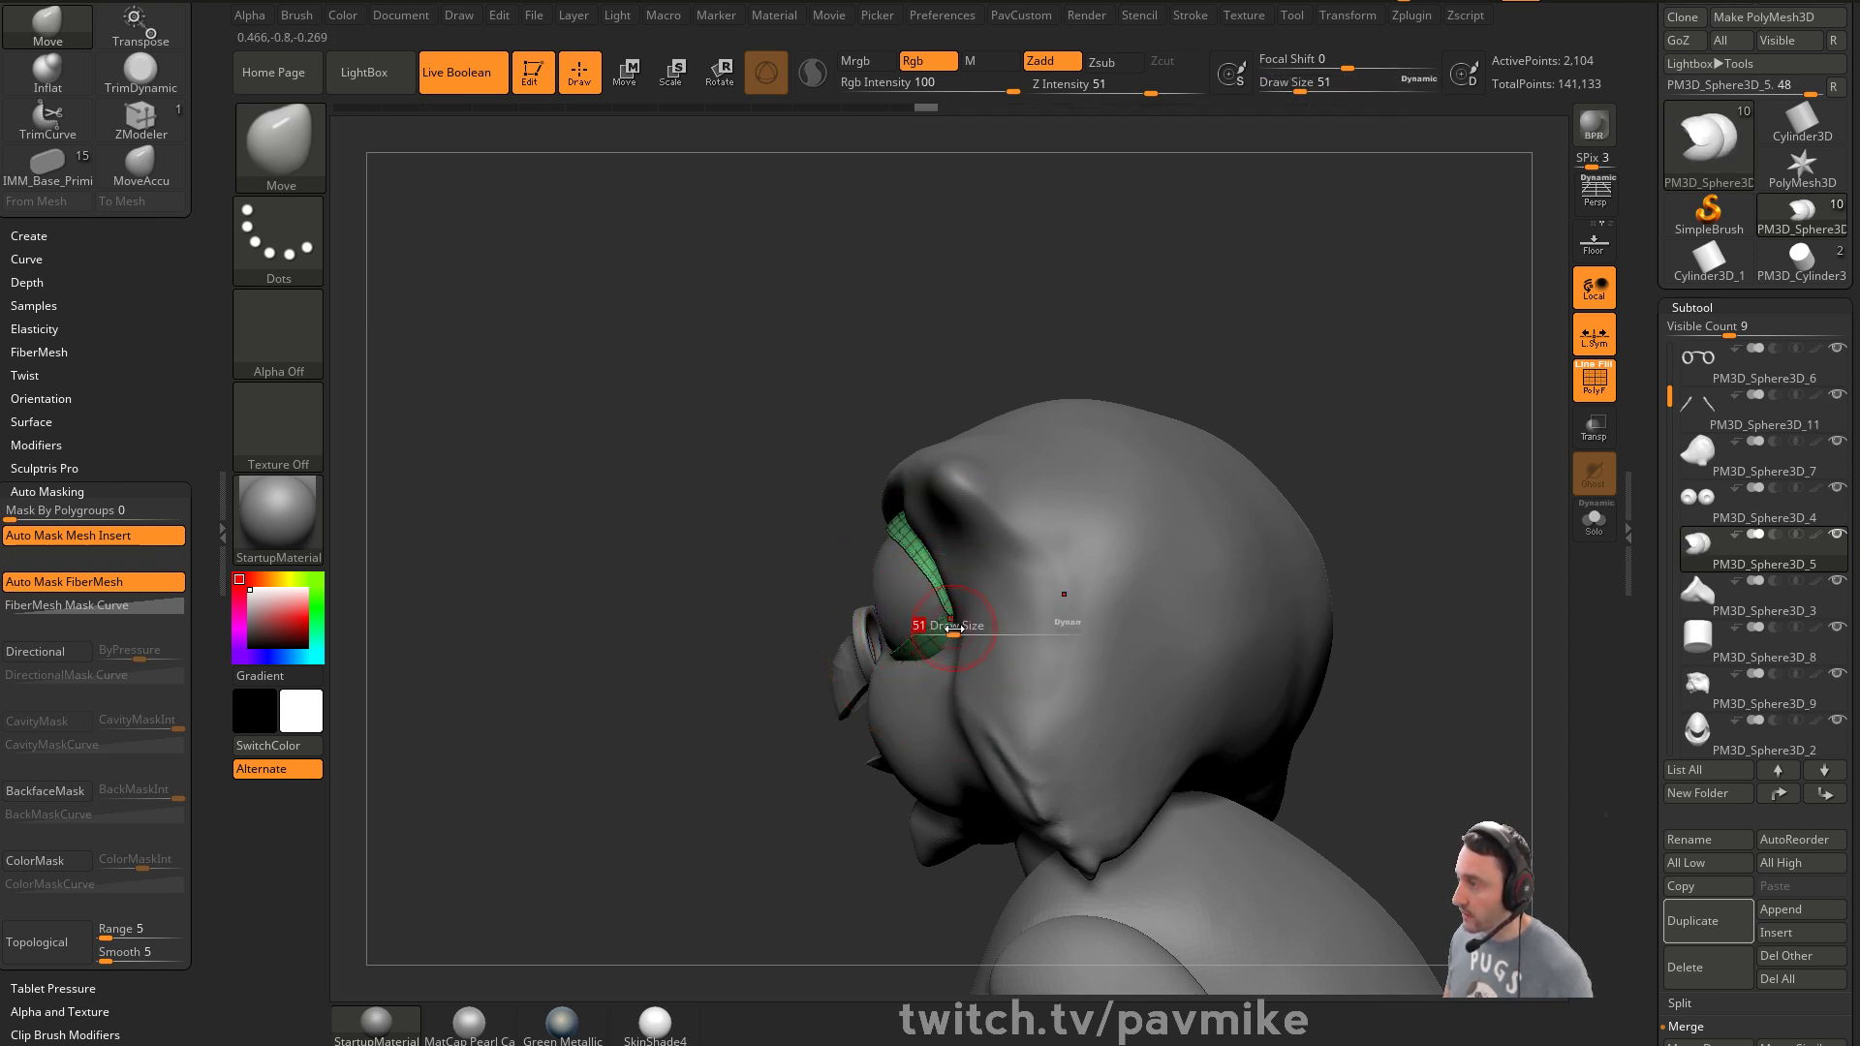
pyautogui.moveTo(745, 711); pyautogui.dragTo(904, 586, button='right')
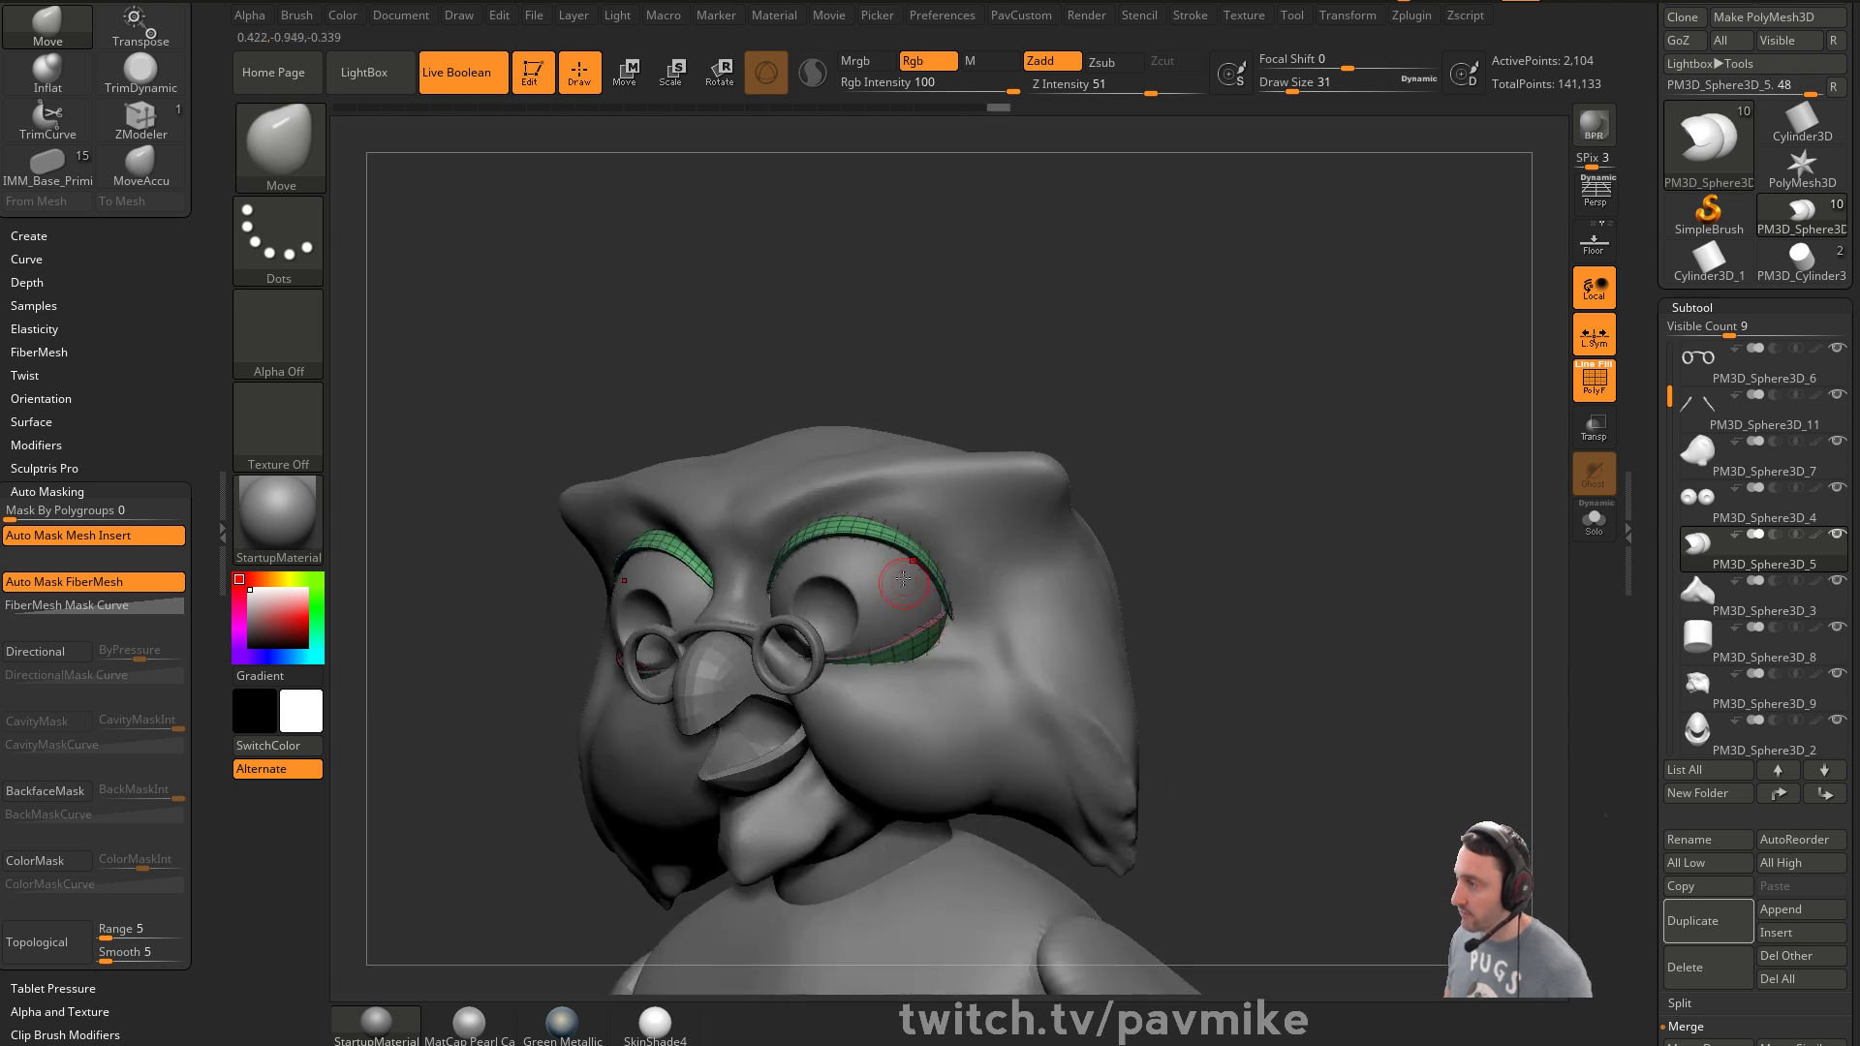
pyautogui.moveTo(1158, 522); pyautogui.dragTo(959, 625, button='right')
pyautogui.press('s')
pyautogui.moveTo(959, 622); pyautogui.dragTo(969, 622)
pyautogui.moveTo(962, 613); pyautogui.dragTo(1150, 511, button='right')
pyautogui.moveTo(811, 620); pyautogui.dragTo(1480, 528, button='right')
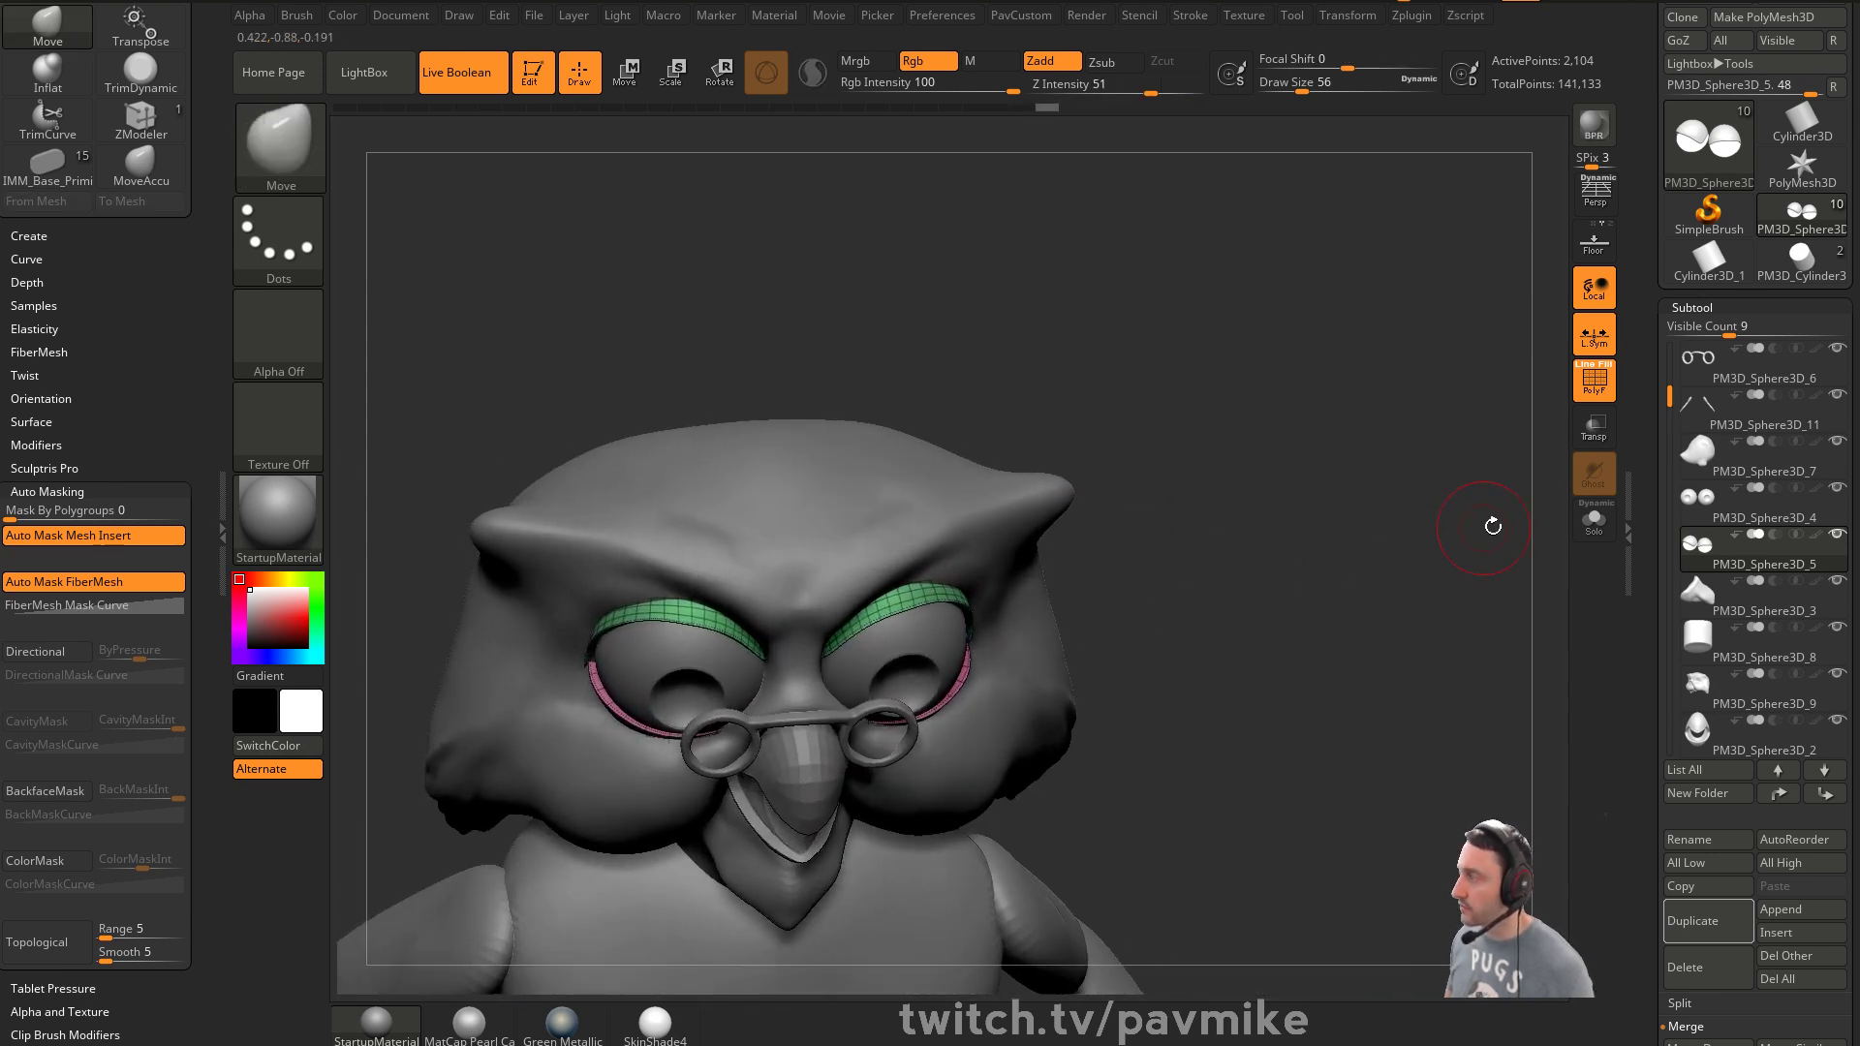
# Isolate the eyelids, enable Topological auto masking for the Move brush, and show the whole owl again
pyautogui.click(1585, 525)
pyautogui.moveTo(935, 611)
pyautogui.mouseDown(button='right')
pyautogui.moveTo(999, 625)
pyautogui.moveTo(1083, 546)
pyautogui.moveTo(1045, 553)
pyautogui.moveTo(1043, 598)
pyautogui.moveTo(897, 575)
pyautogui.mouseUp(button='right')
pyautogui.click(39, 941)
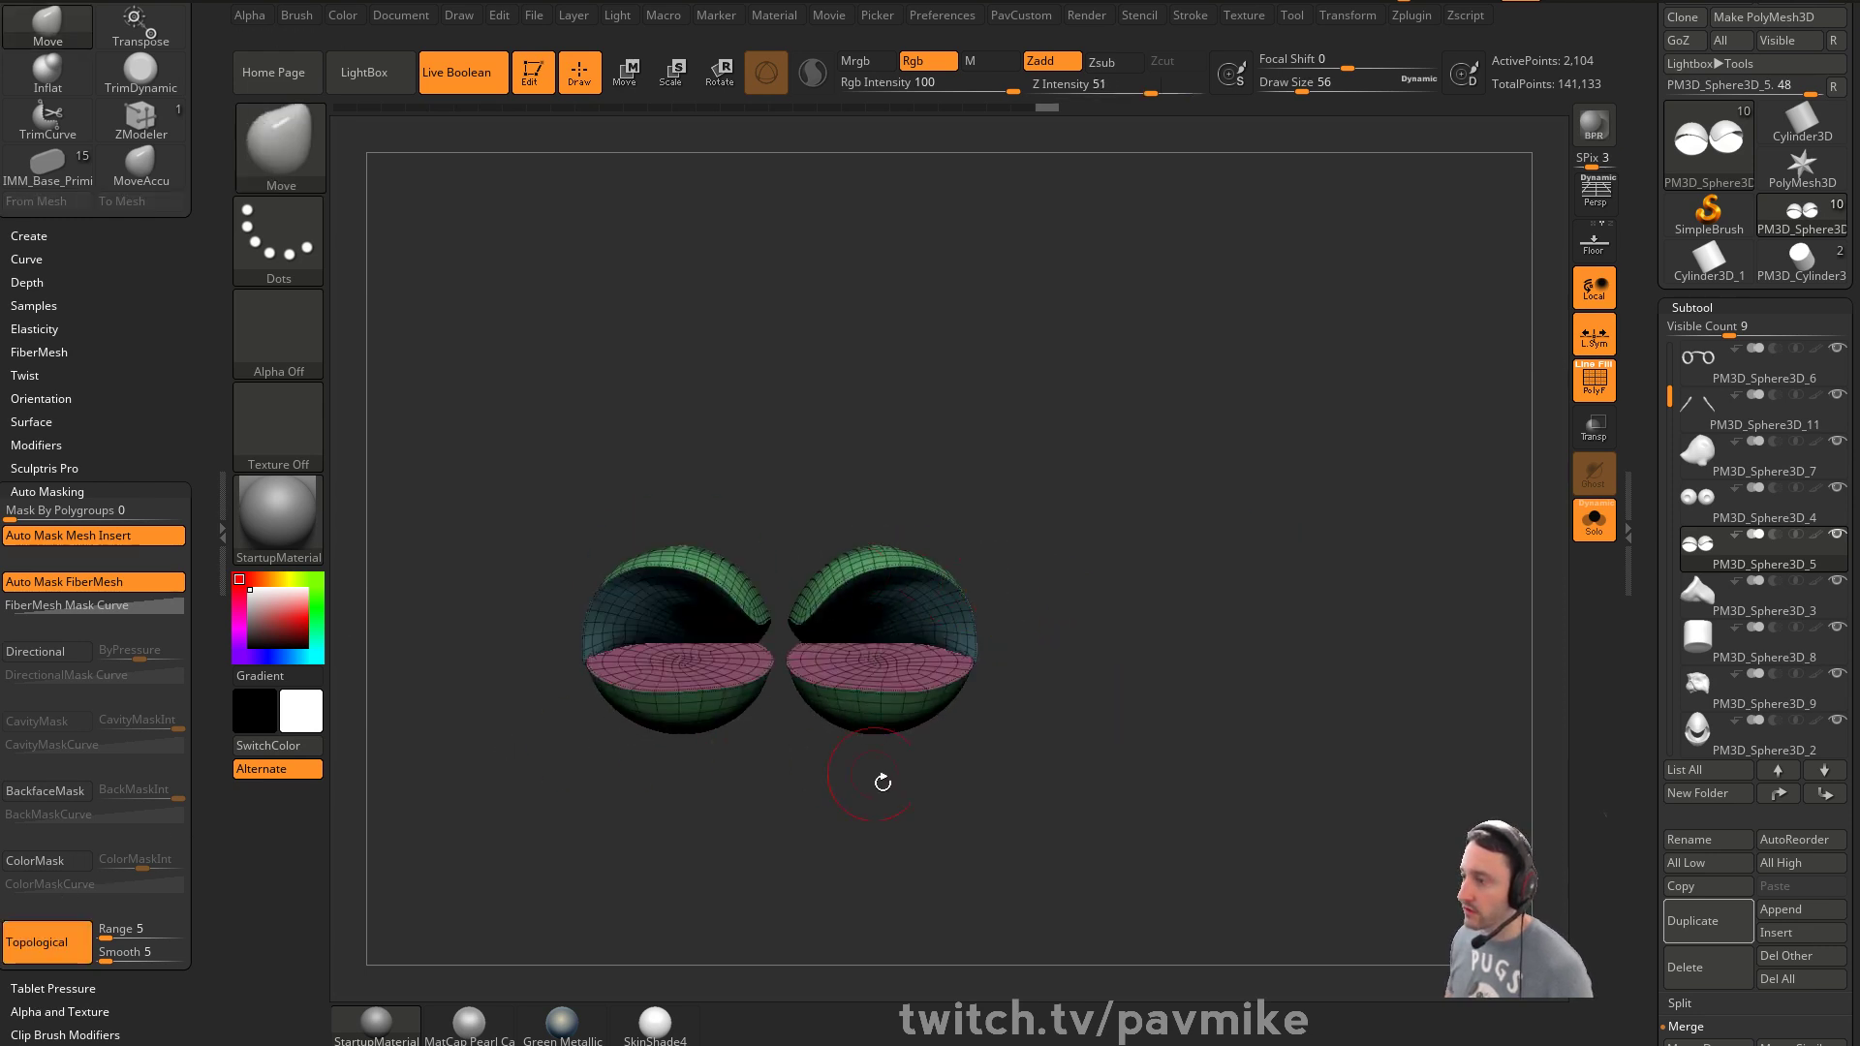
pyautogui.click(1589, 524)
pyautogui.moveTo(1209, 561); pyautogui.dragTo(1044, 591, button='right')
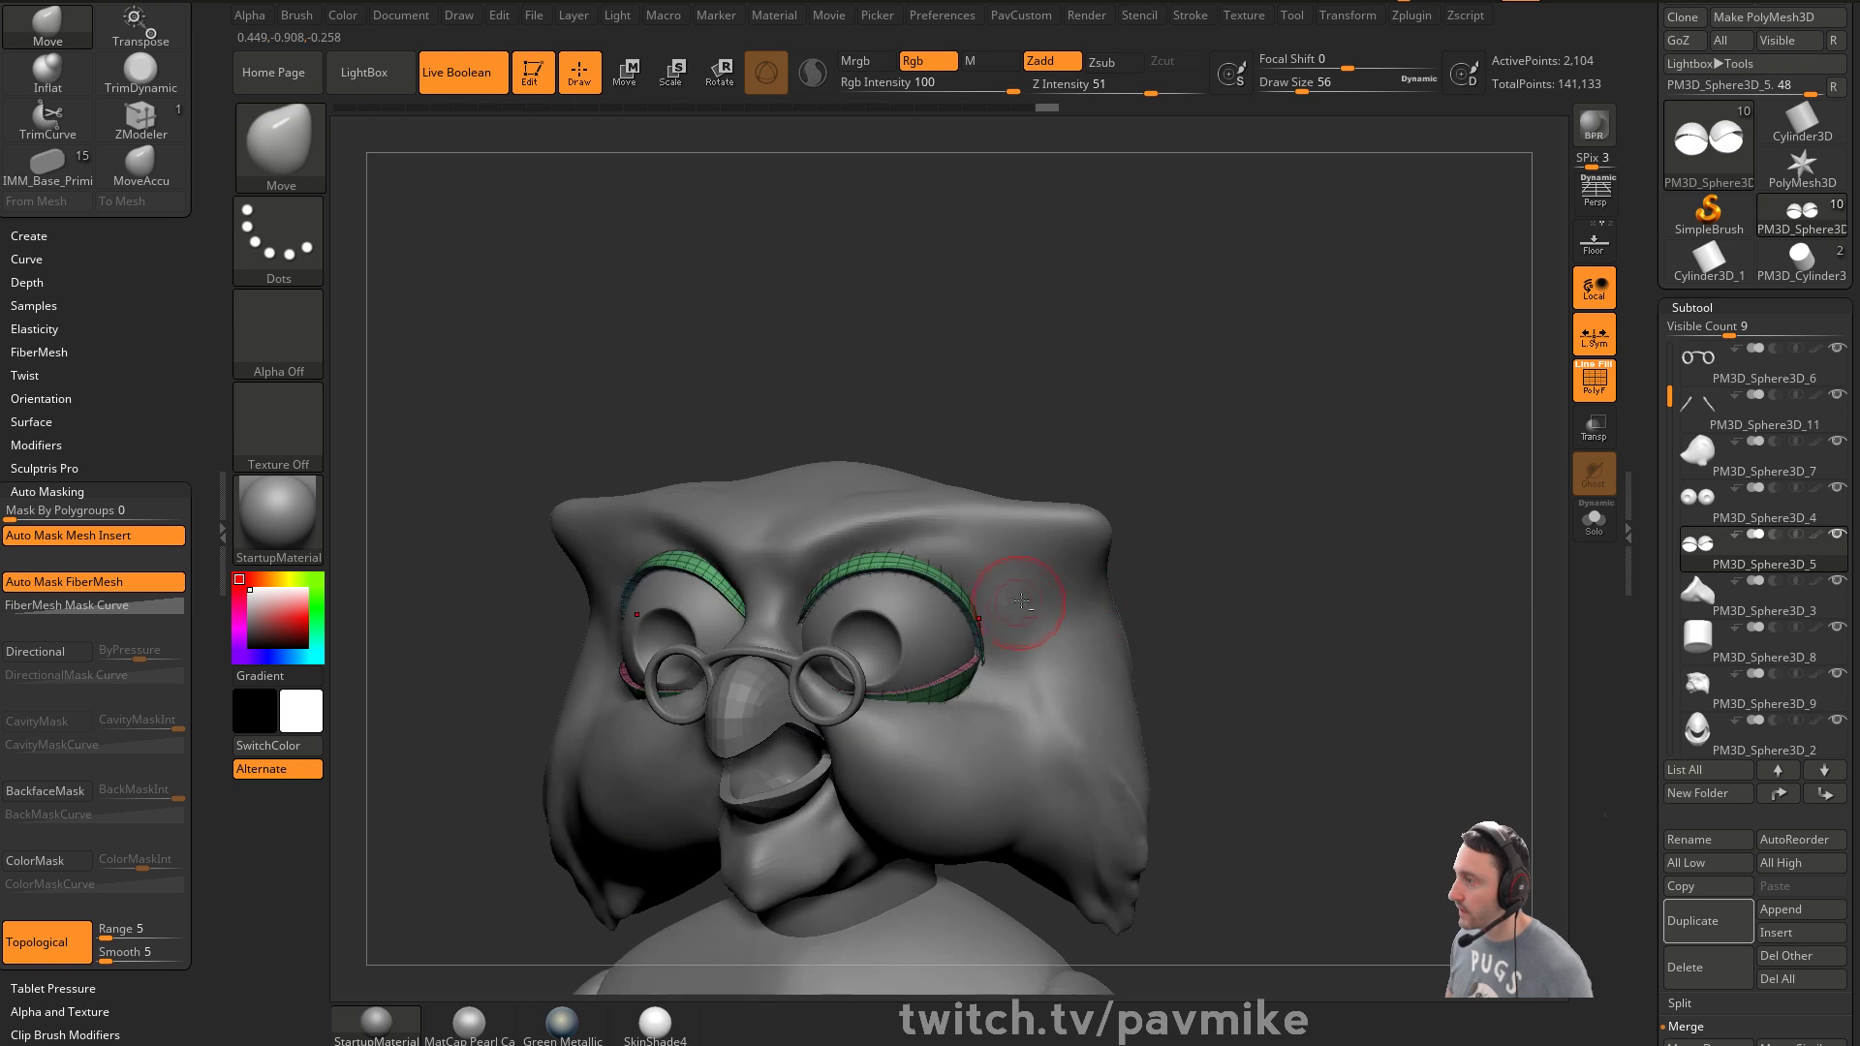
# Hide the head subtool, PM3D_Sphere3D_9, then reselect the eyelids and set the draw size to 23
pyautogui.keyDown('alt'); pyautogui.click(1047, 587); pyautogui.keyUp('alt')
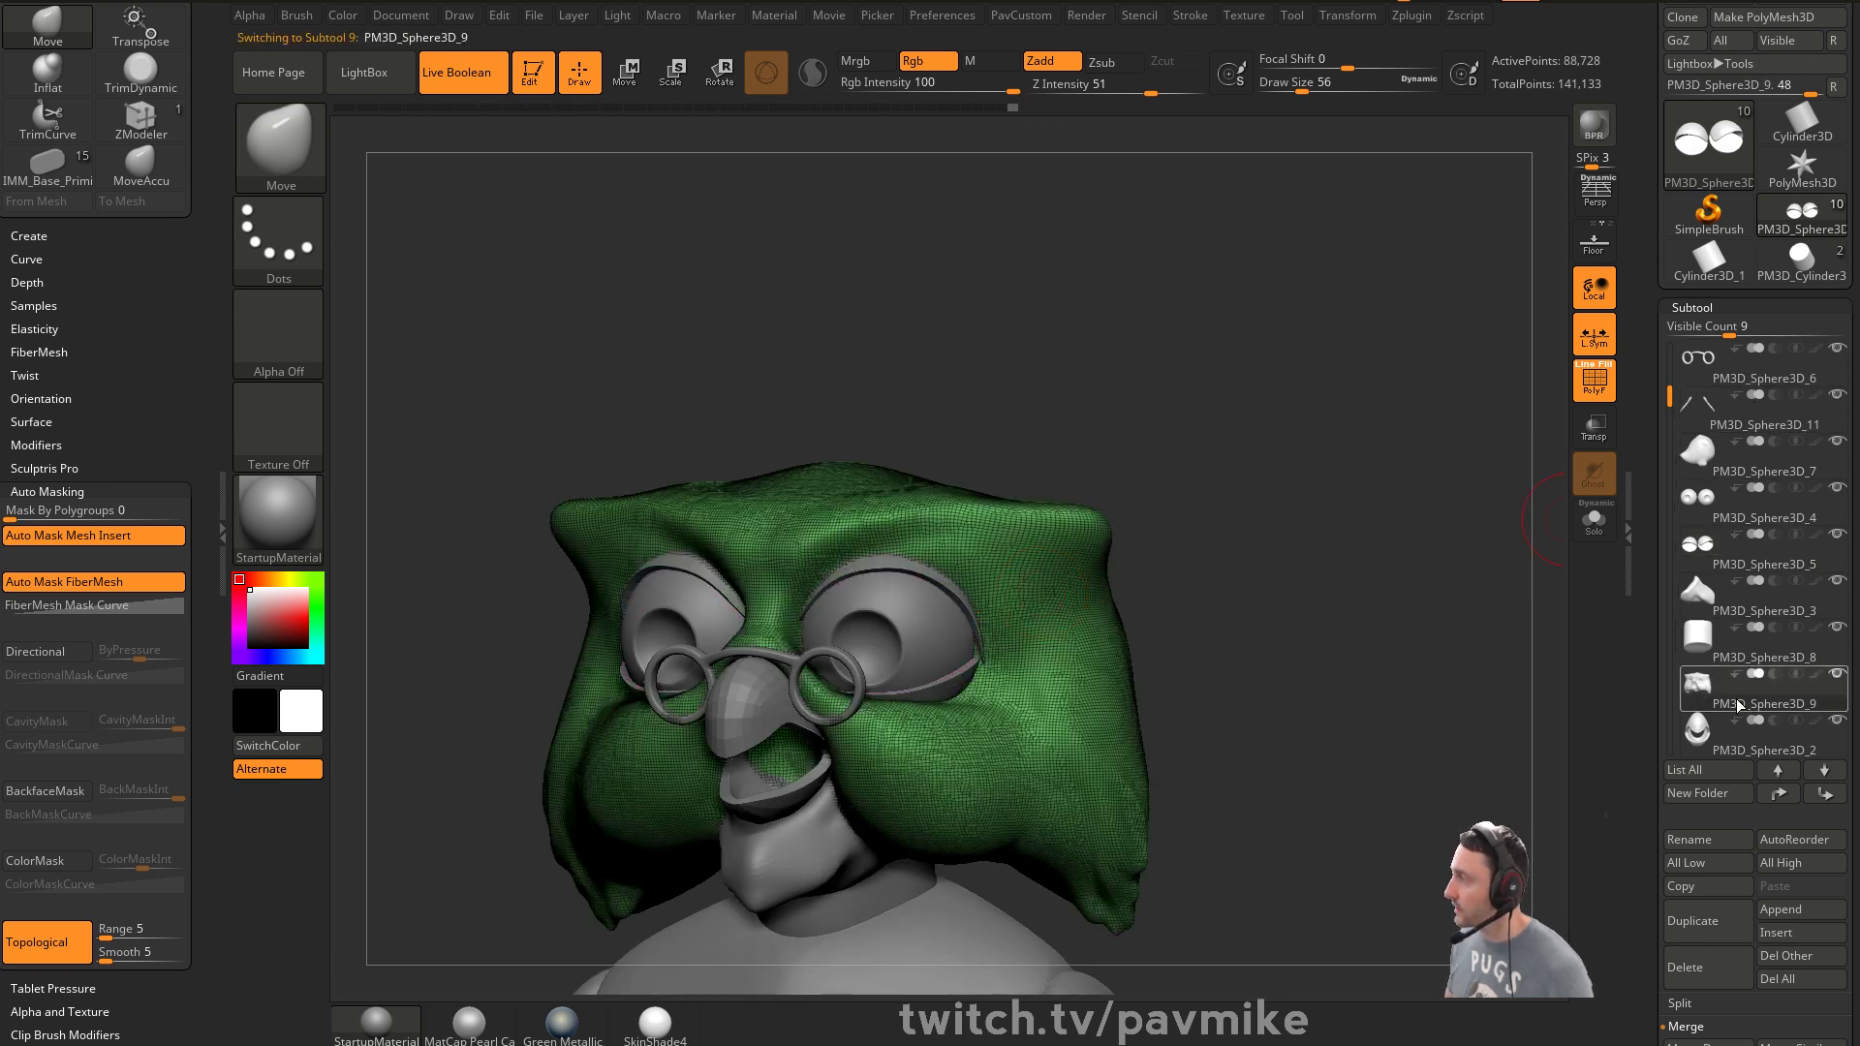
pyautogui.click(1836, 675)
pyautogui.keyDown('alt'); pyautogui.click(945, 603); pyautogui.keyUp('alt')
pyautogui.moveTo(1217, 509); pyautogui.dragTo(1271, 475, button='right')
pyautogui.keyDown('alt'); pyautogui.click(941, 571); pyautogui.keyUp('alt')
pyautogui.moveTo(1043, 659)
pyautogui.mouseDown(button='right')
pyautogui.moveTo(1013, 669)
pyautogui.moveTo(1059, 682)
pyautogui.moveTo(1014, 671)
pyautogui.mouseUp(button='right')
pyautogui.press('s')
pyautogui.press('s')
pyautogui.moveTo(1028, 591); pyautogui.dragTo(1018, 591)
pyautogui.keyDown('alt'); pyautogui.moveTo(1124, 570); pyautogui.dragTo(1090, 573, button='right'); pyautogui.keyUp('alt')
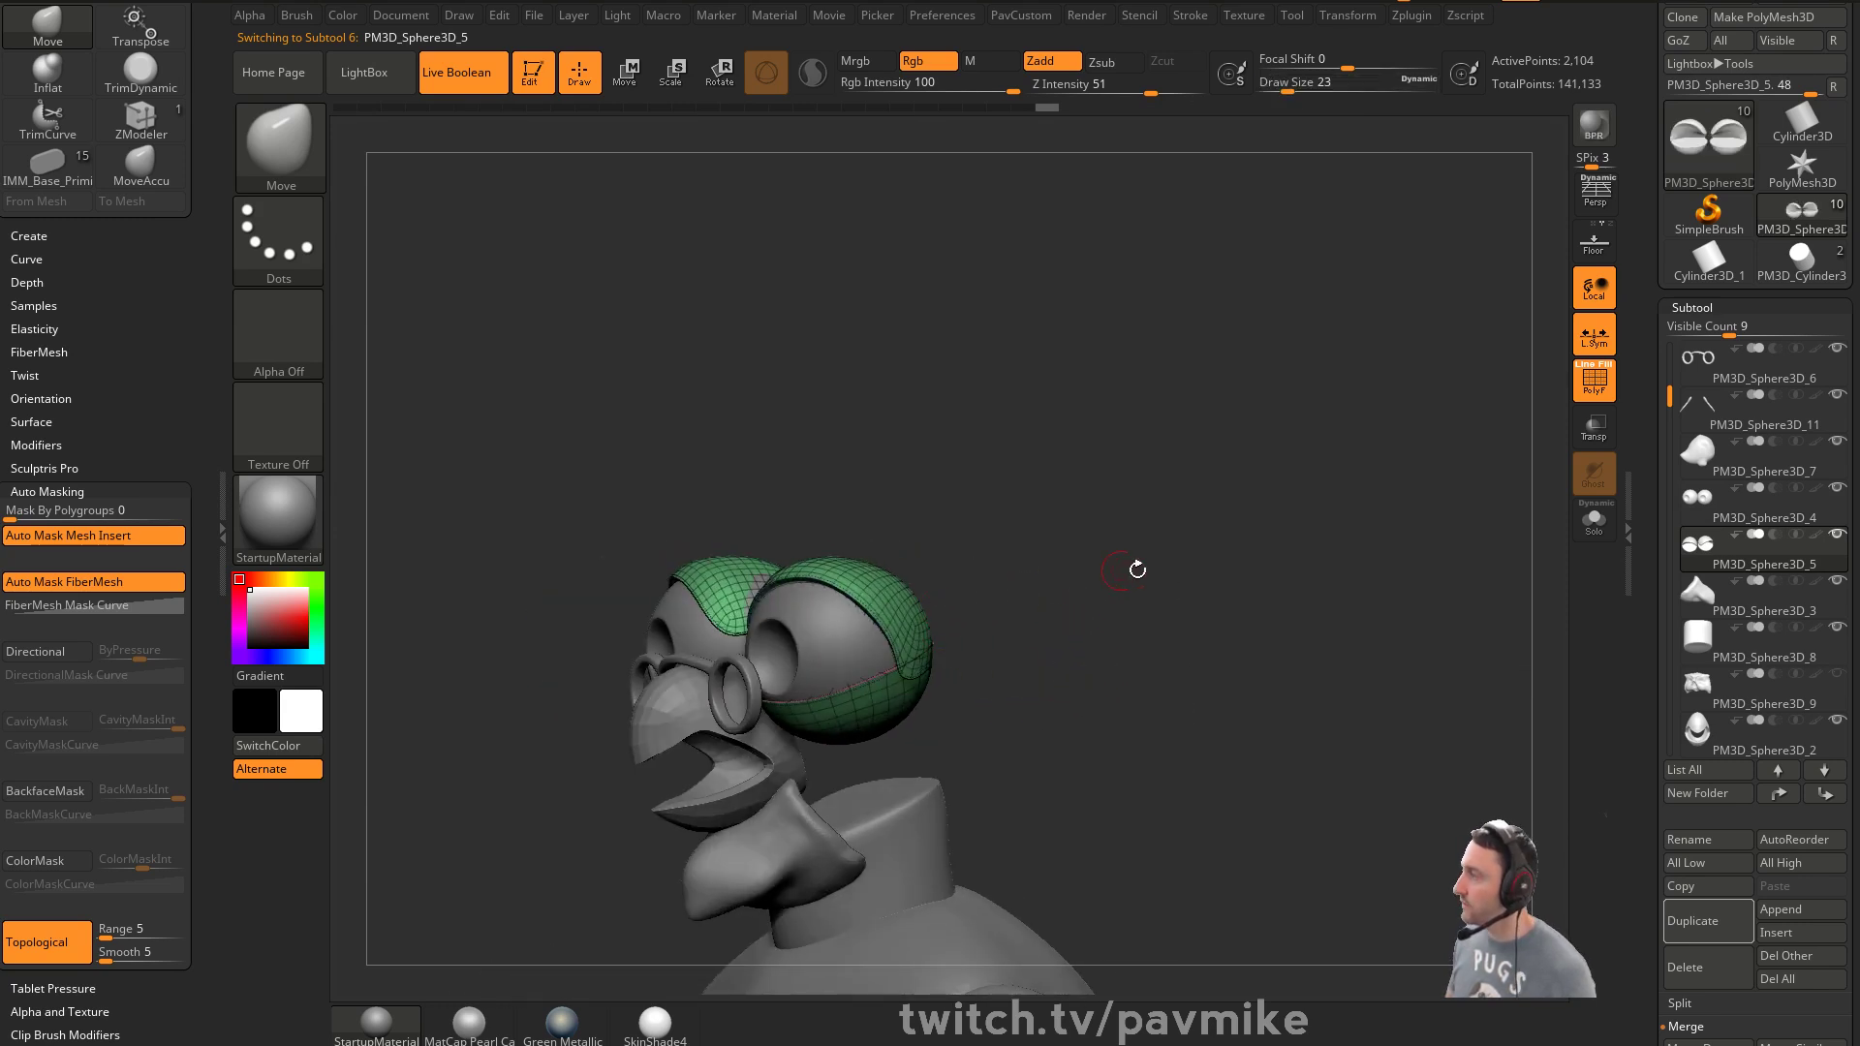
# Delete the eyelid subtool and replace it with a duplicate of the eyeballs that has its dynamic subdivision applied
pyautogui.click(1683, 958)
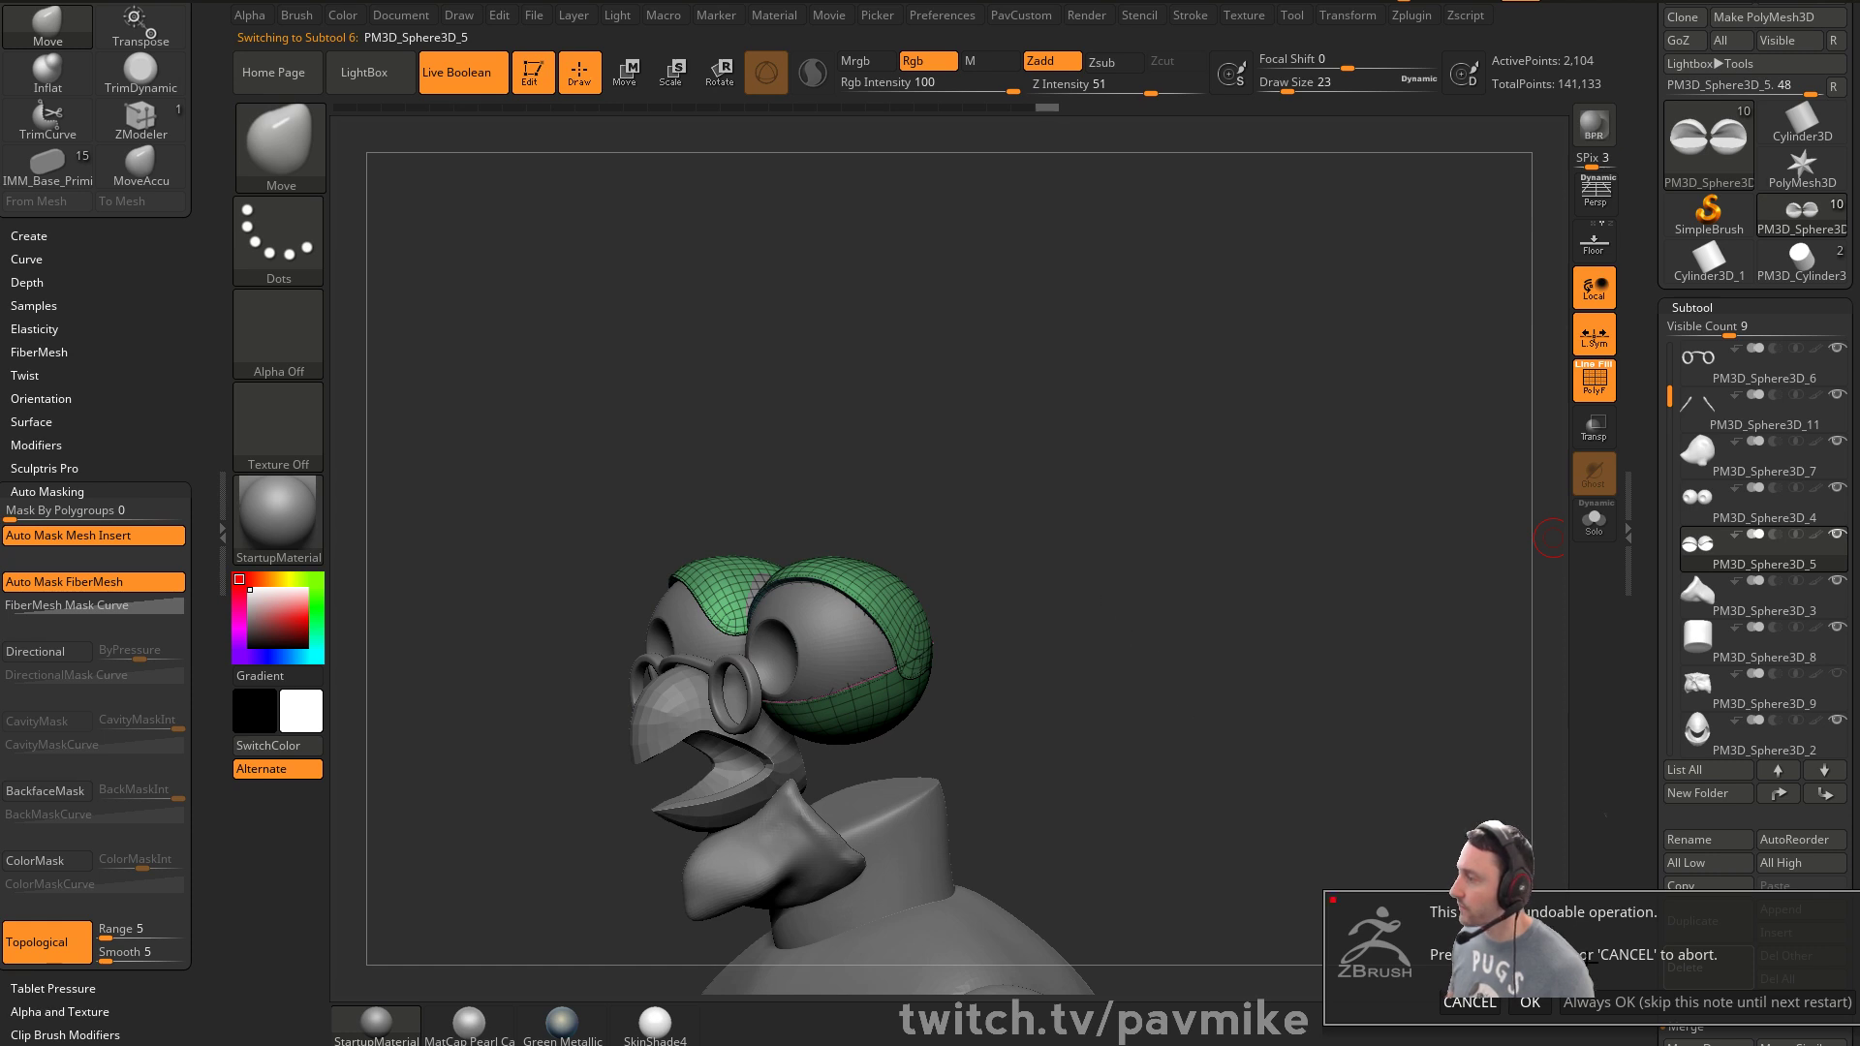
pyautogui.click(1530, 1001)
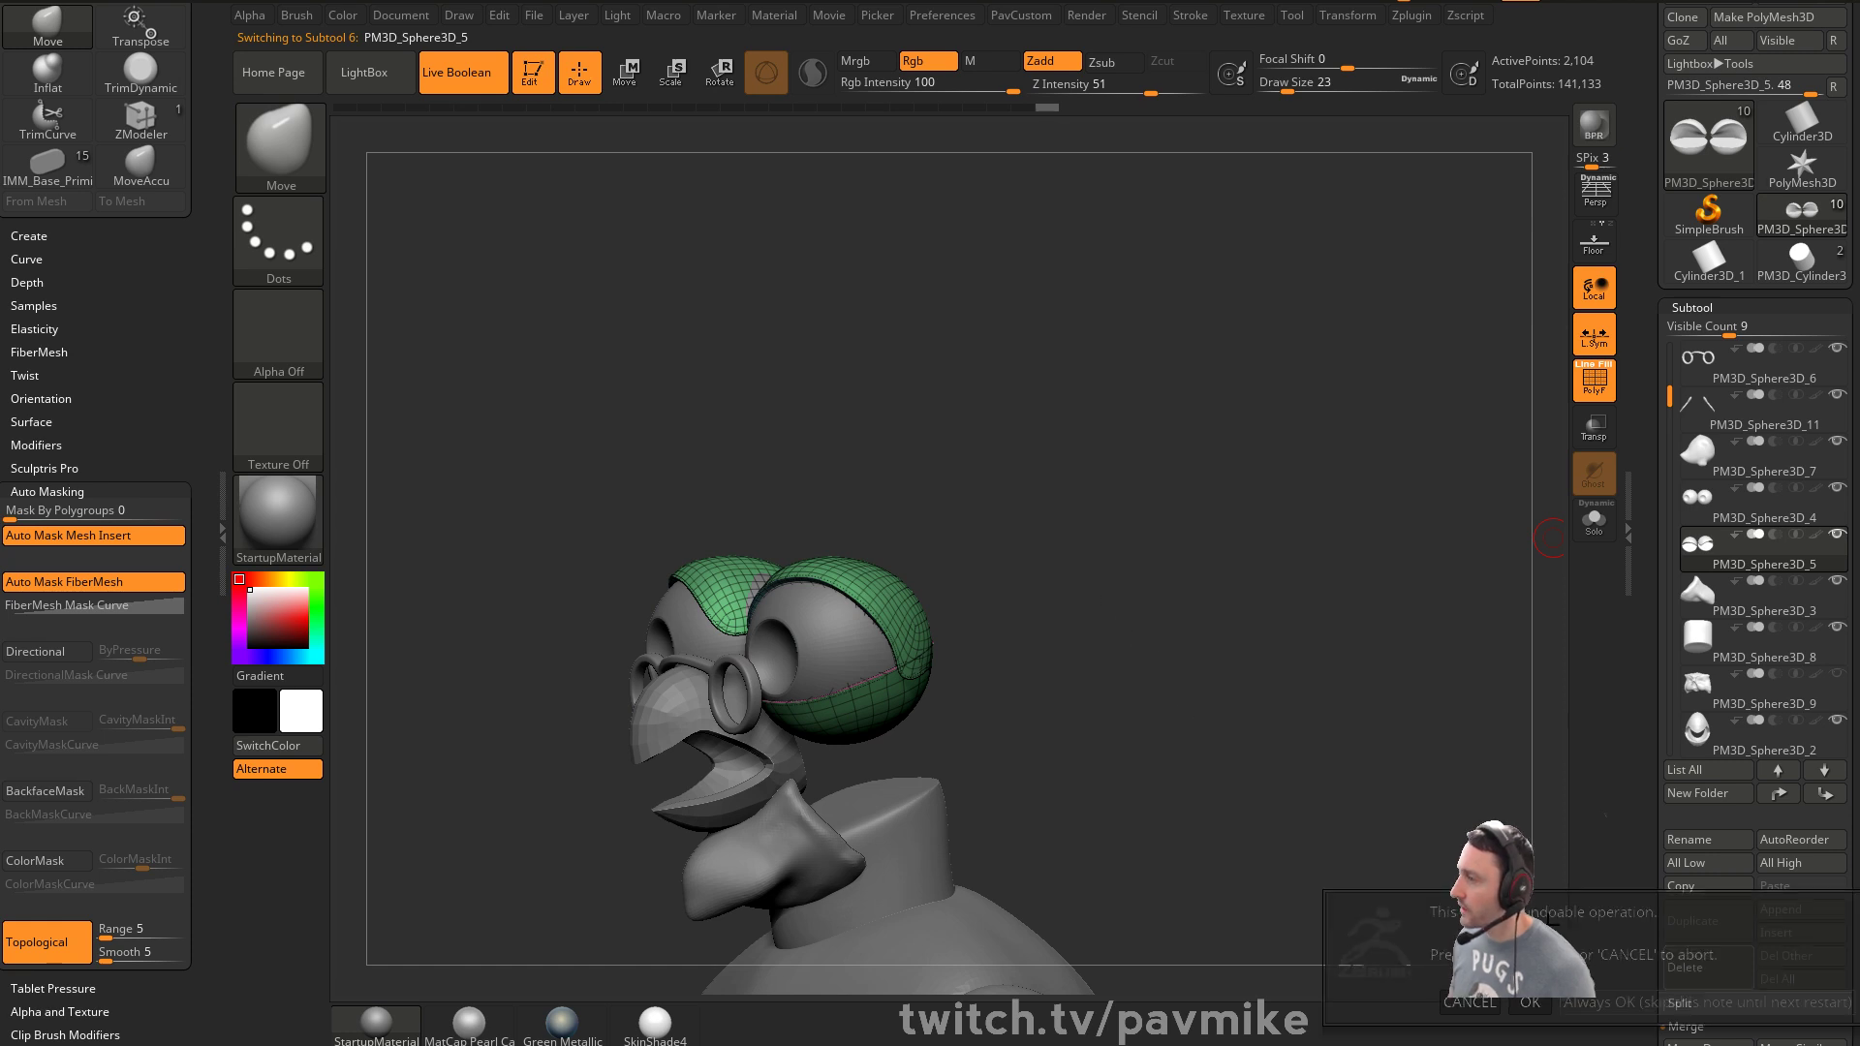
pyautogui.keyDown('alt'); pyautogui.click(911, 628); pyautogui.keyUp('alt')
pyautogui.press('2')
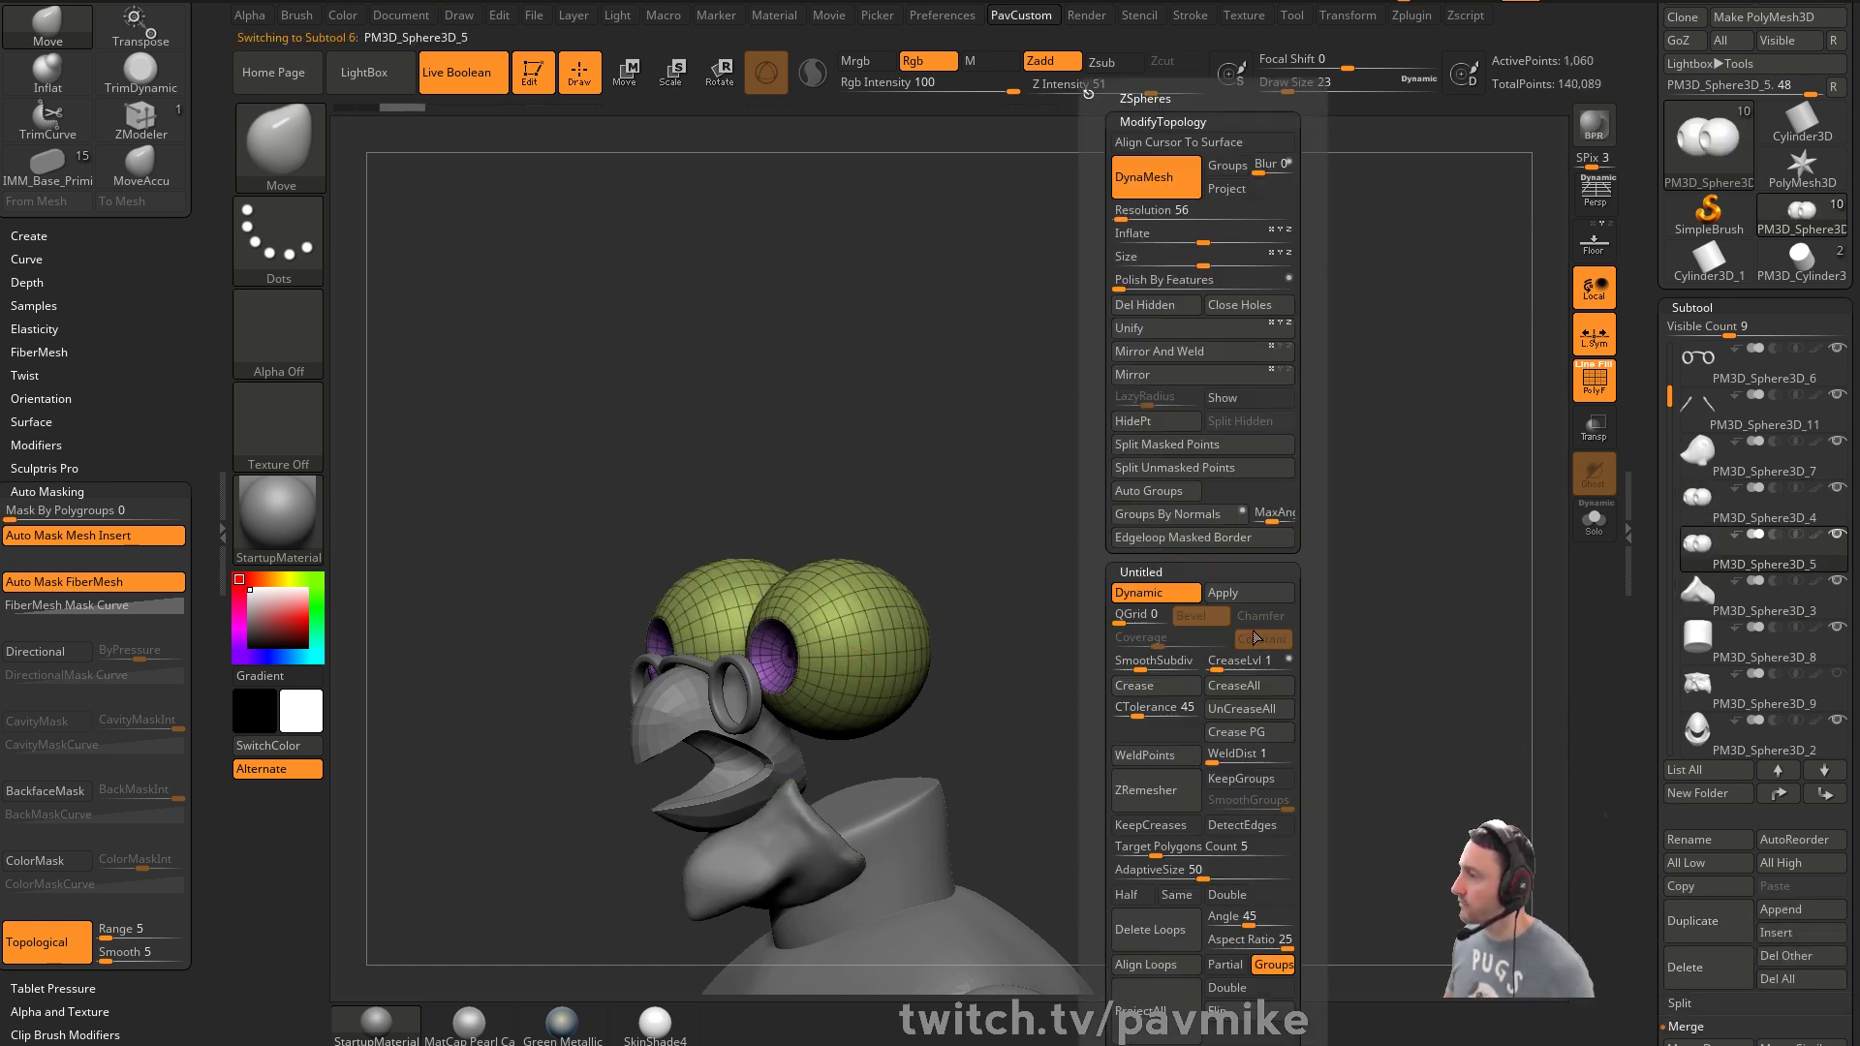
pyautogui.click(1223, 593)
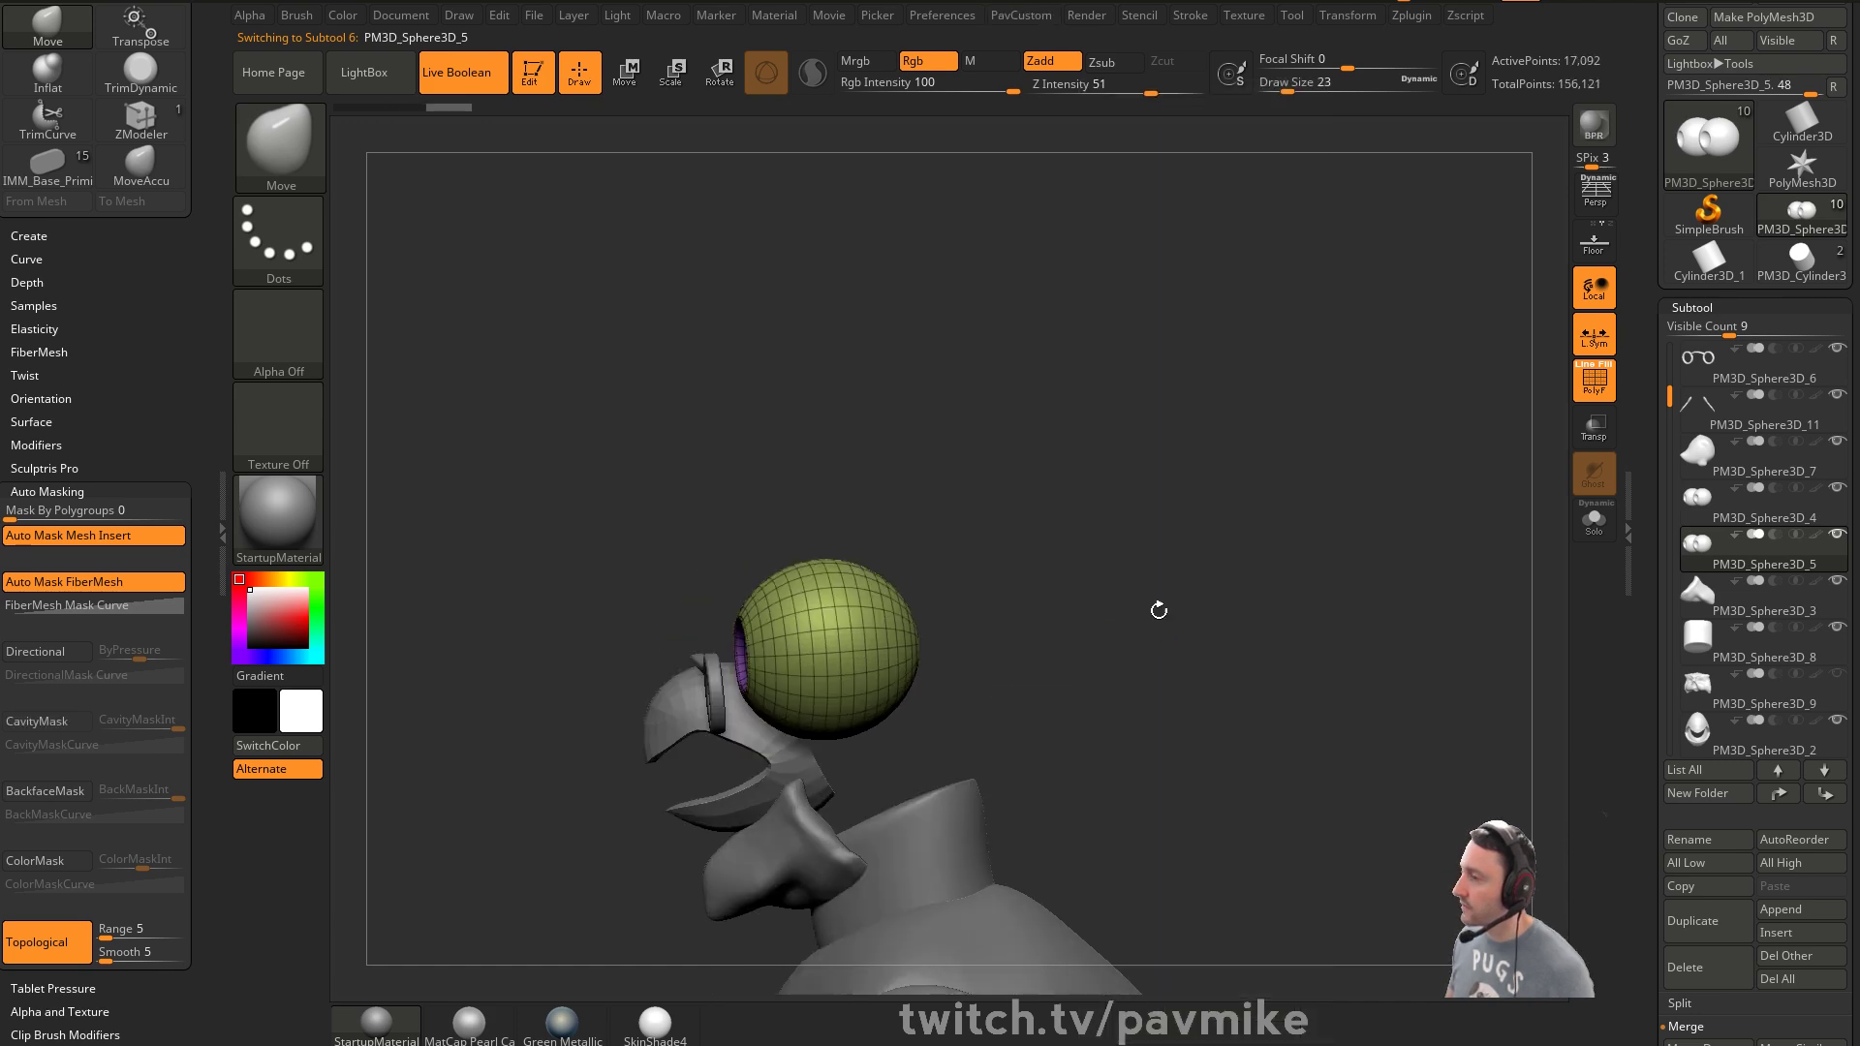
# Try to slice the duplicated eyeballs with the SliceCurve brush
pyautogui.keyDown('ctrl'); pyautogui.keyDown('shift'); pyautogui.click(300, 170); pyautogui.keyUp('shift'); pyautogui.keyUp('ctrl')
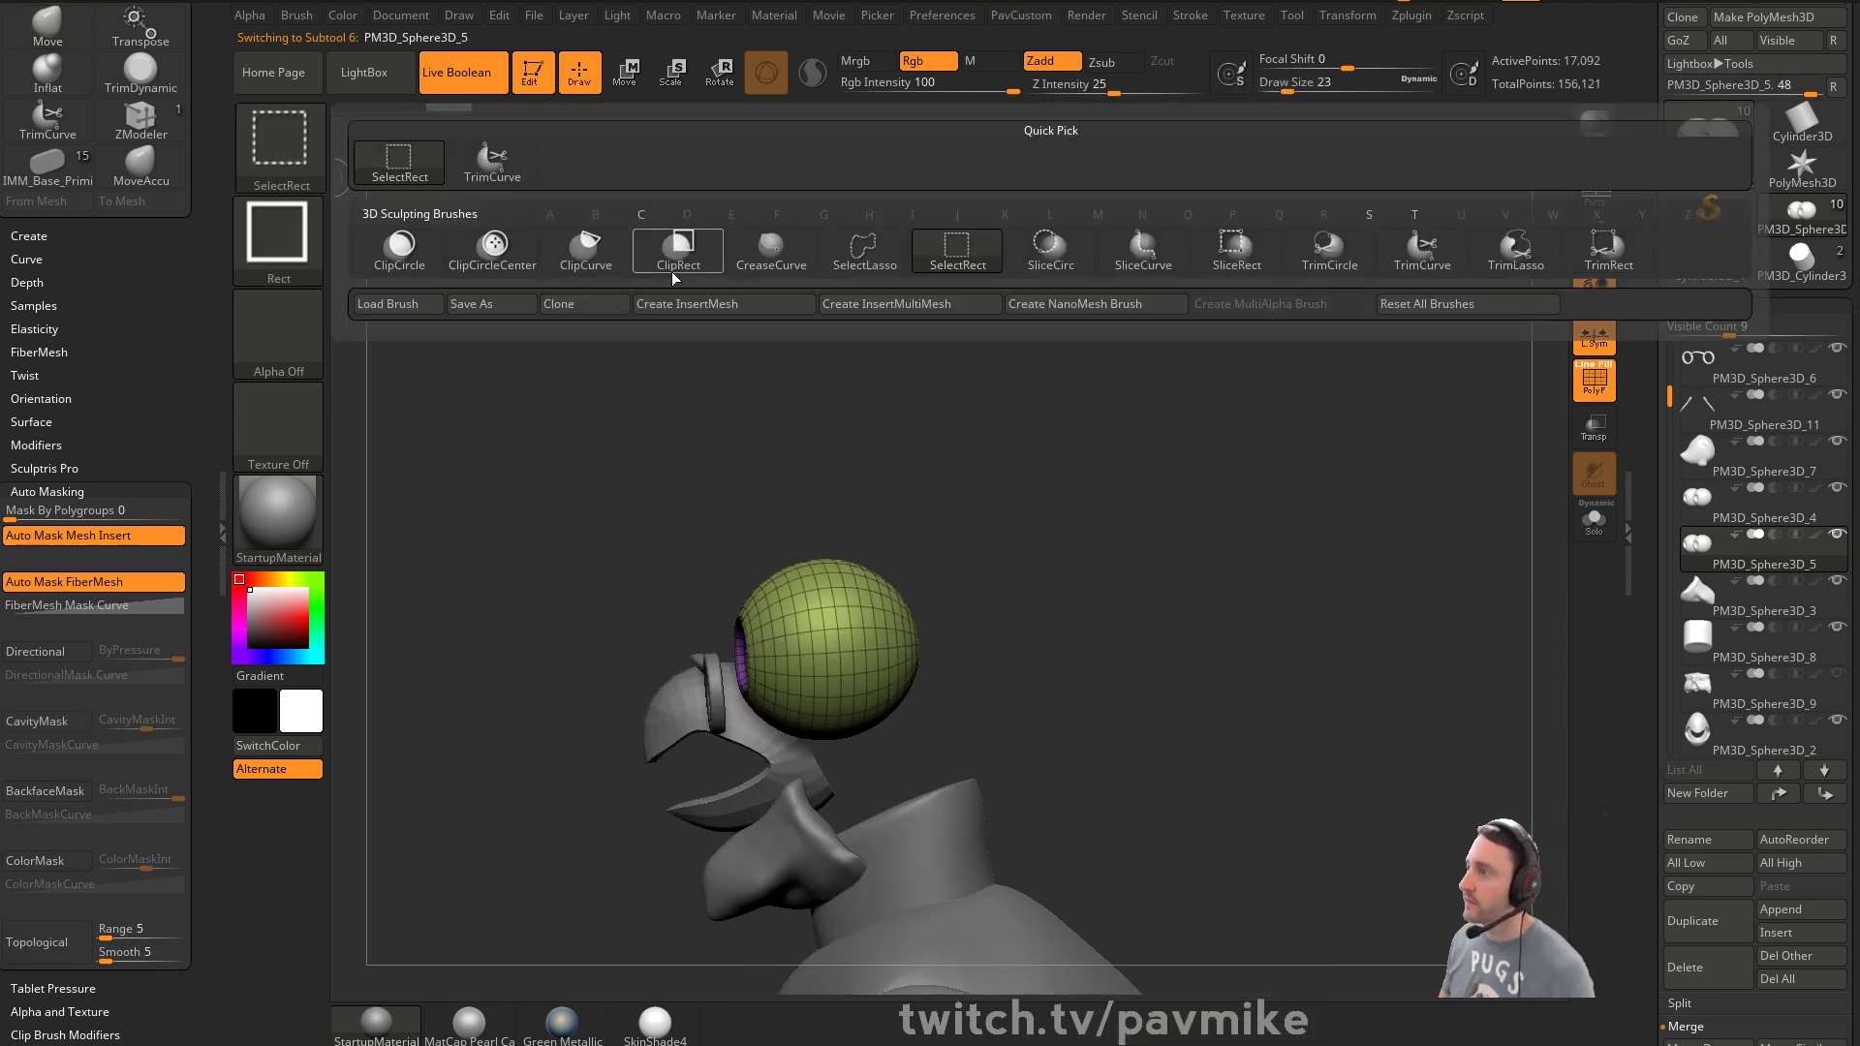
pyautogui.click(1143, 247)
pyautogui.moveTo(1061, 749)
pyautogui.mouseDown()
pyautogui.moveTo(505, 432)
pyautogui.moveTo(1076, 735)
pyautogui.mouseUp()
pyautogui.moveTo(628, 485)
pyautogui.keyDown('ctrl'); pyautogui.keyDown('shift'); pyautogui.mouseDown()
pyautogui.moveTo(1010, 766)
pyautogui.moveTo(1047, 748)
pyautogui.mouseUp(); pyautogui.keyUp('shift'); pyautogui.keyUp('ctrl')
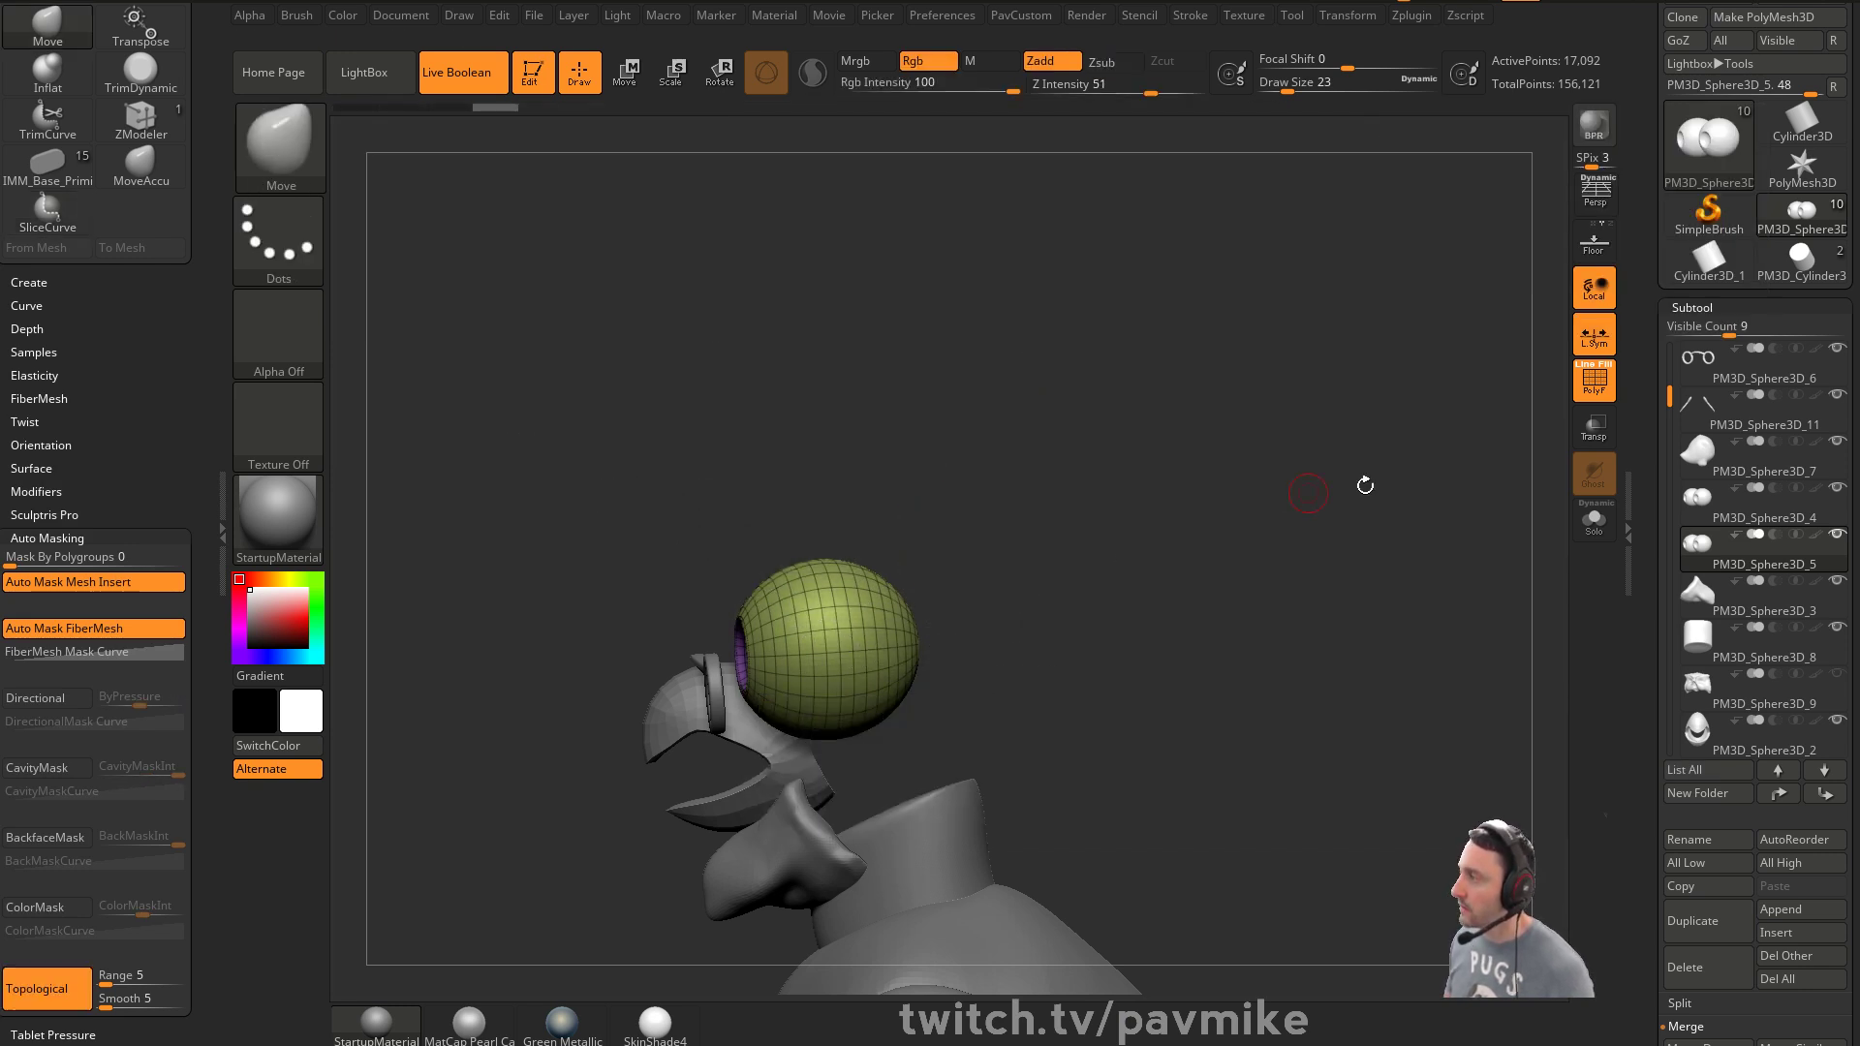
pyautogui.moveTo(1644, 631)
pyautogui.mouseDown()
pyautogui.moveTo(1644, 419)
pyautogui.moveTo(1646, 469)
pyautogui.mouseUp()
pyautogui.click(1698, 481)
pyautogui.keyDown('ctrl'); pyautogui.keyDown('shift'); pyautogui.moveTo(518, 471); pyautogui.dragTo(1288, 823); pyautogui.keyUp('shift'); pyautogui.keyUp('ctrl')
pyautogui.moveTo(1044, 480)
pyautogui.keyDown('ctrl'); pyautogui.keyDown('shift'); pyautogui.mouseDown()
pyautogui.moveTo(537, 920)
pyautogui.moveTo(1114, 518)
pyautogui.moveTo(1056, 597)
pyautogui.moveTo(1030, 448)
pyautogui.moveTo(1012, 499)
pyautogui.moveTo(1239, 524)
pyautogui.mouseUp(); pyautogui.keyUp('shift'); pyautogui.keyUp('ctrl')
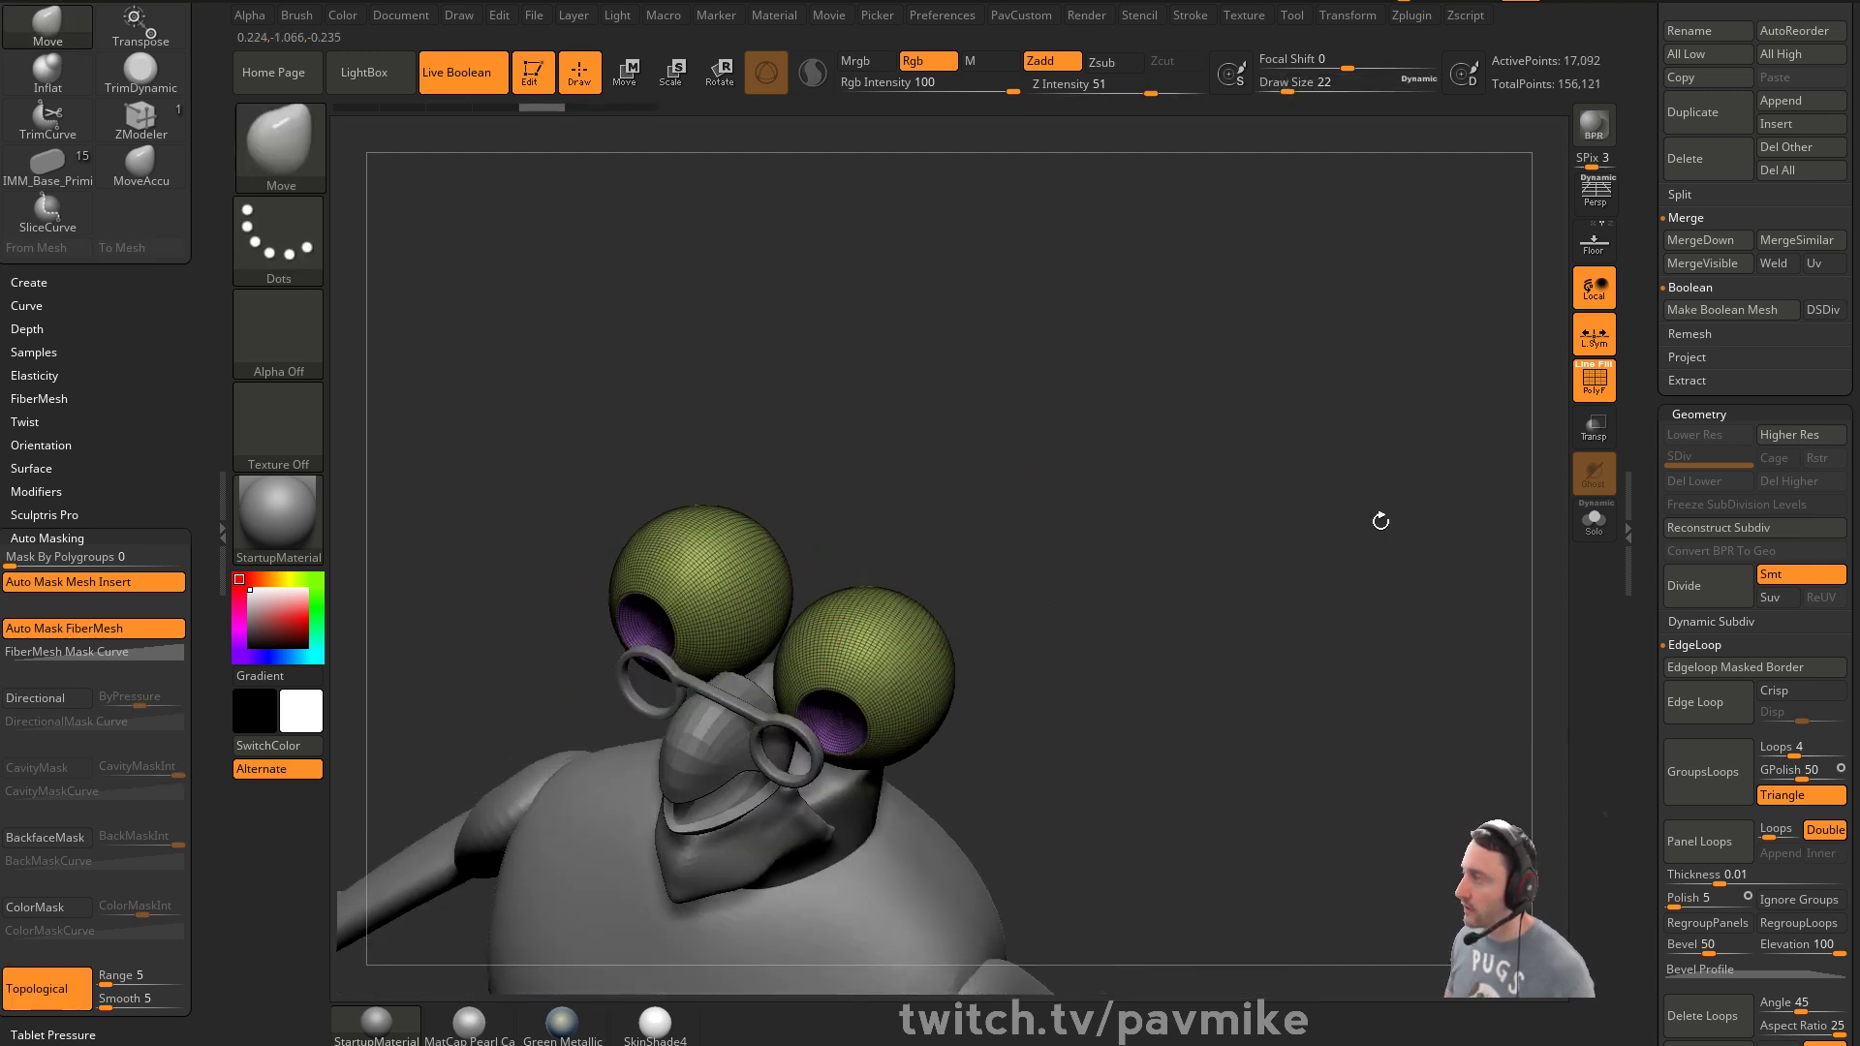
# Unhide the head subtool, PM3D_Sphere3D_9, around the duplicated eyeballs
pyautogui.click(1575, 517)
pyautogui.click(1575, 516)
pyautogui.scroll(5, 1758, 479)
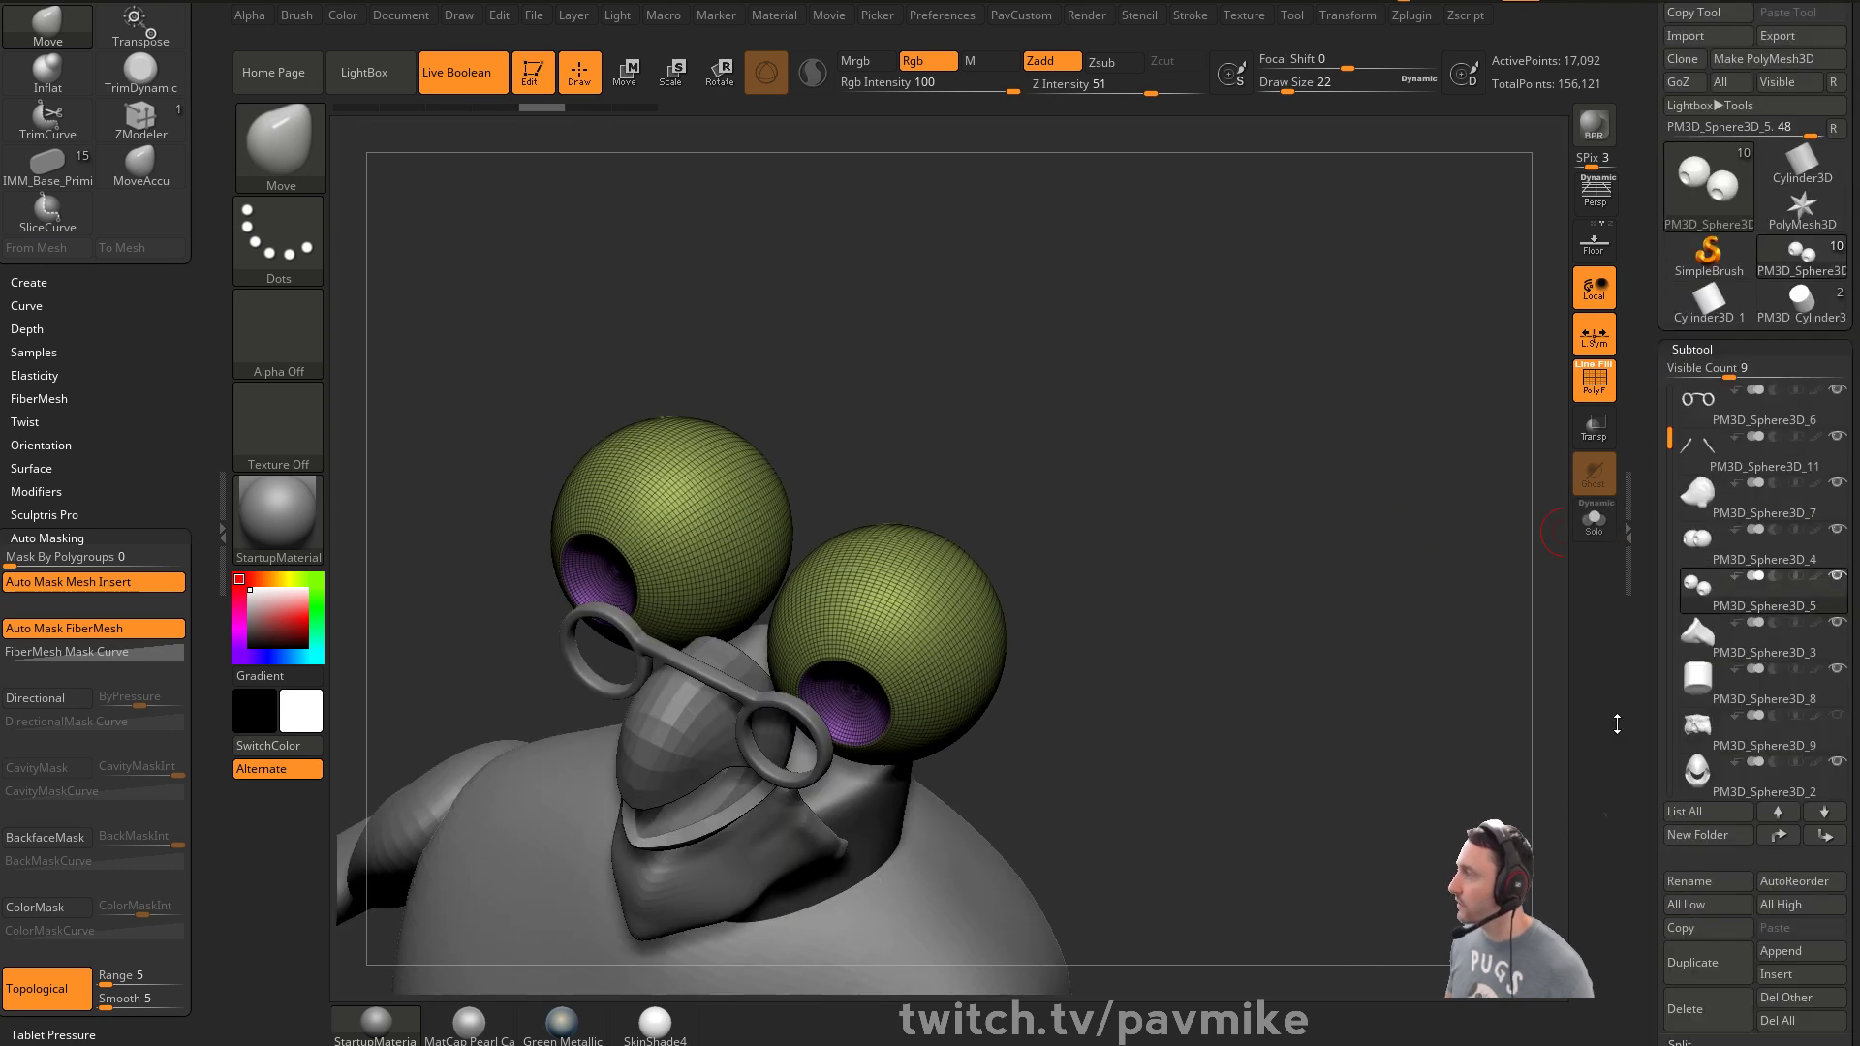
pyautogui.click(1837, 704)
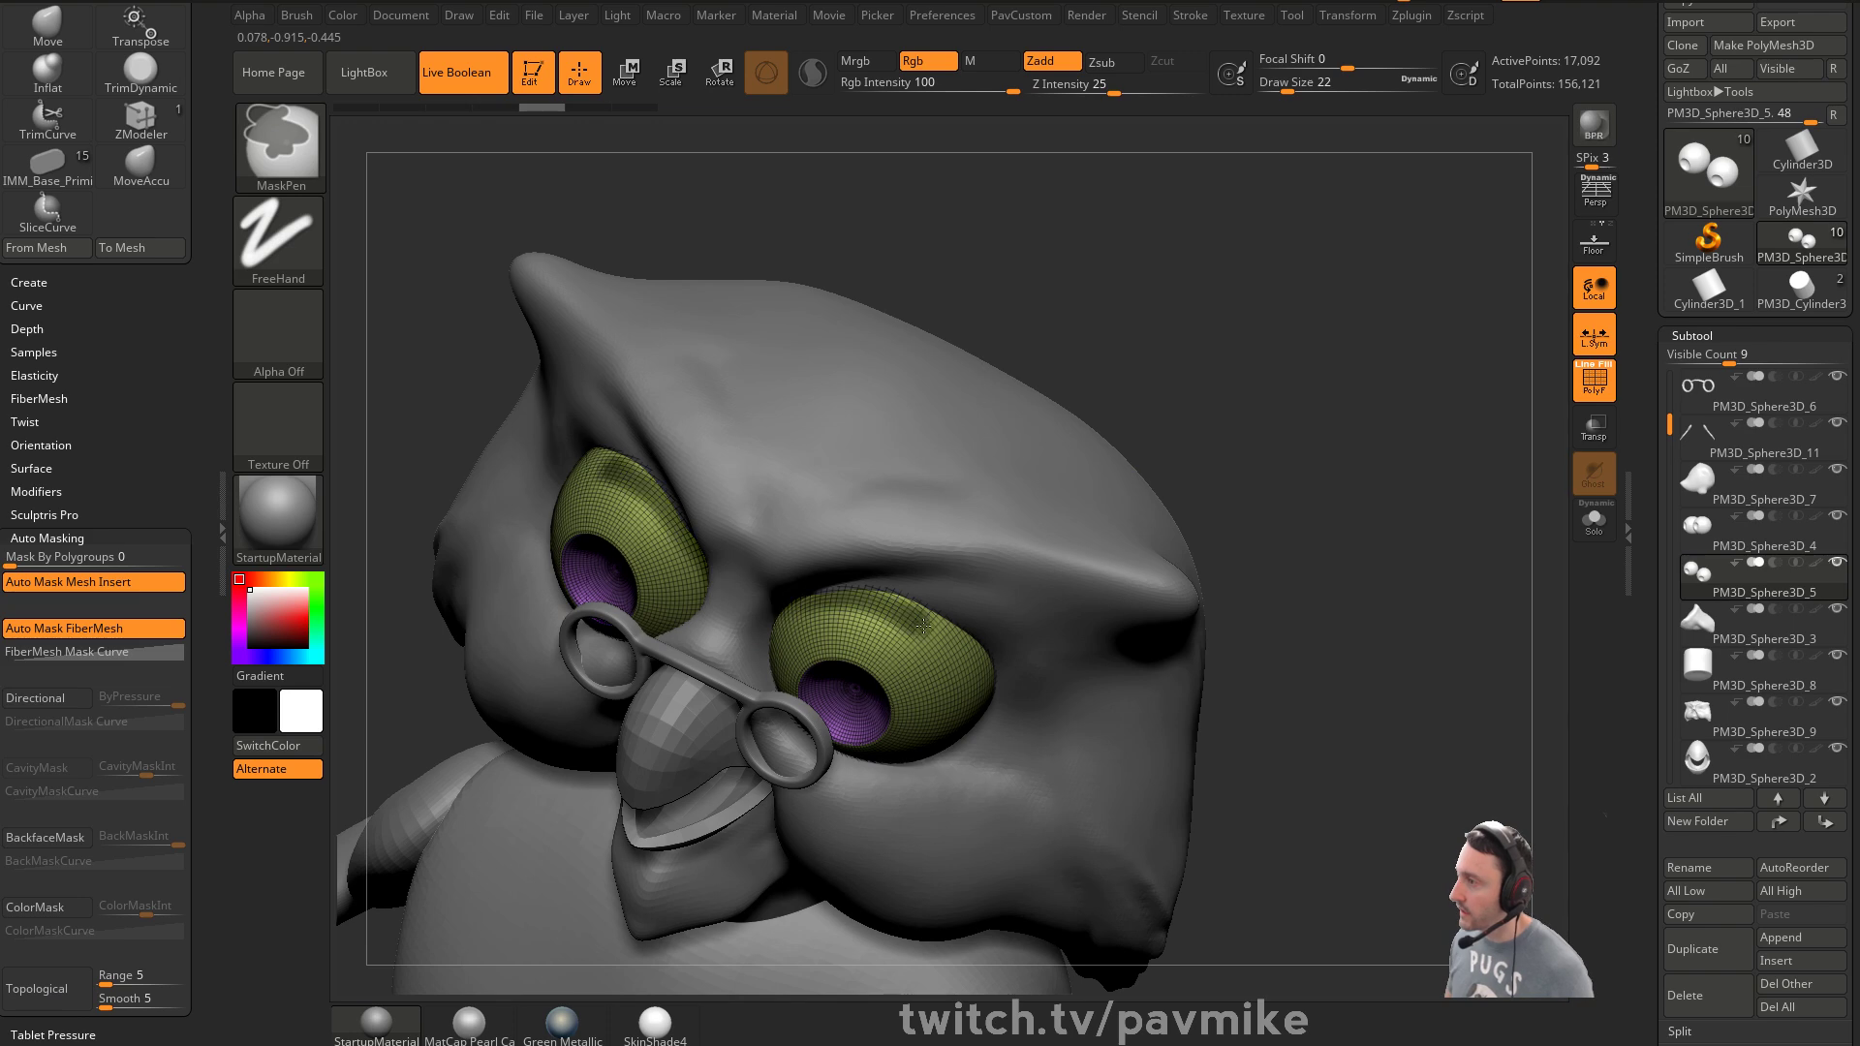
# Paint a MaskPen mask on the duplicated eyeballs along the upper and outer rims of the eye sockets
pyautogui.moveTo(1267, 601); pyautogui.dragTo(835, 583)
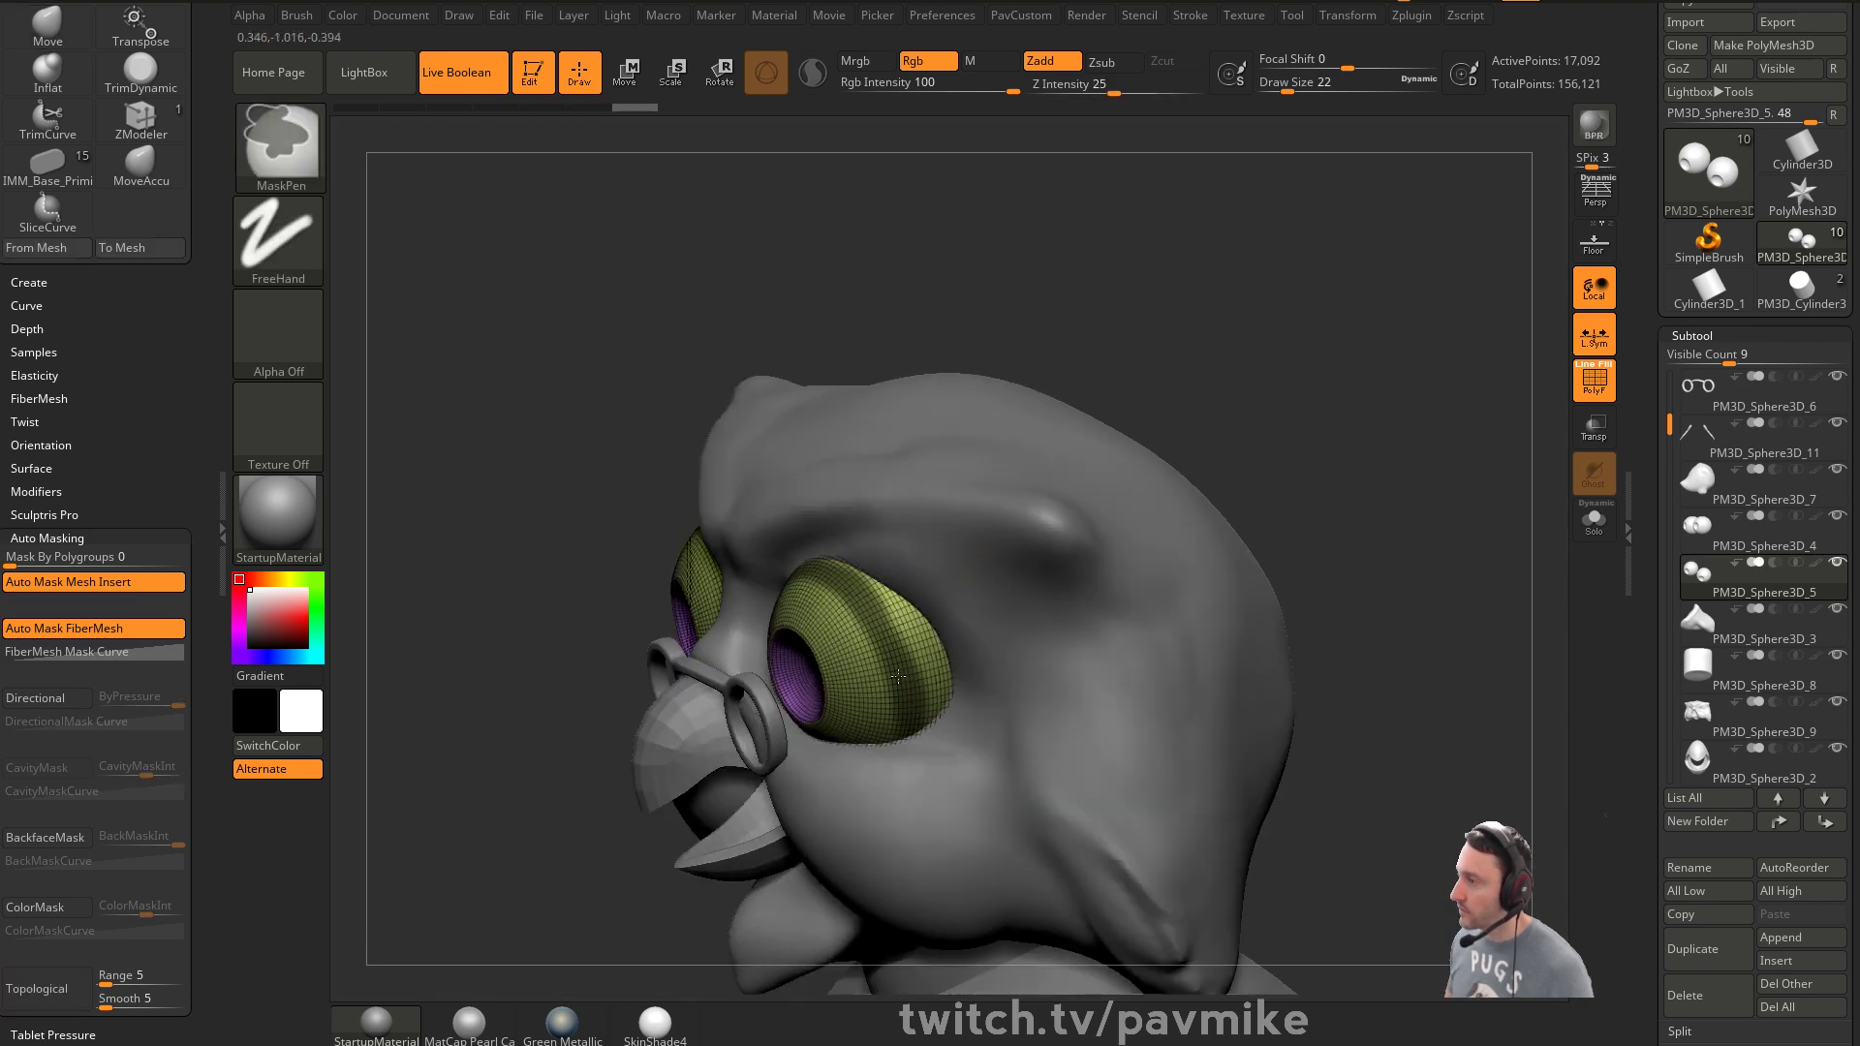
pyautogui.moveTo(1370, 623)
pyautogui.mouseDown()
pyautogui.moveTo(1337, 520)
pyautogui.moveTo(1308, 601)
pyautogui.moveTo(1286, 488)
pyautogui.moveTo(1482, 576)
pyautogui.mouseUp()
pyautogui.press('ctrl')
pyautogui.press('ctrl')
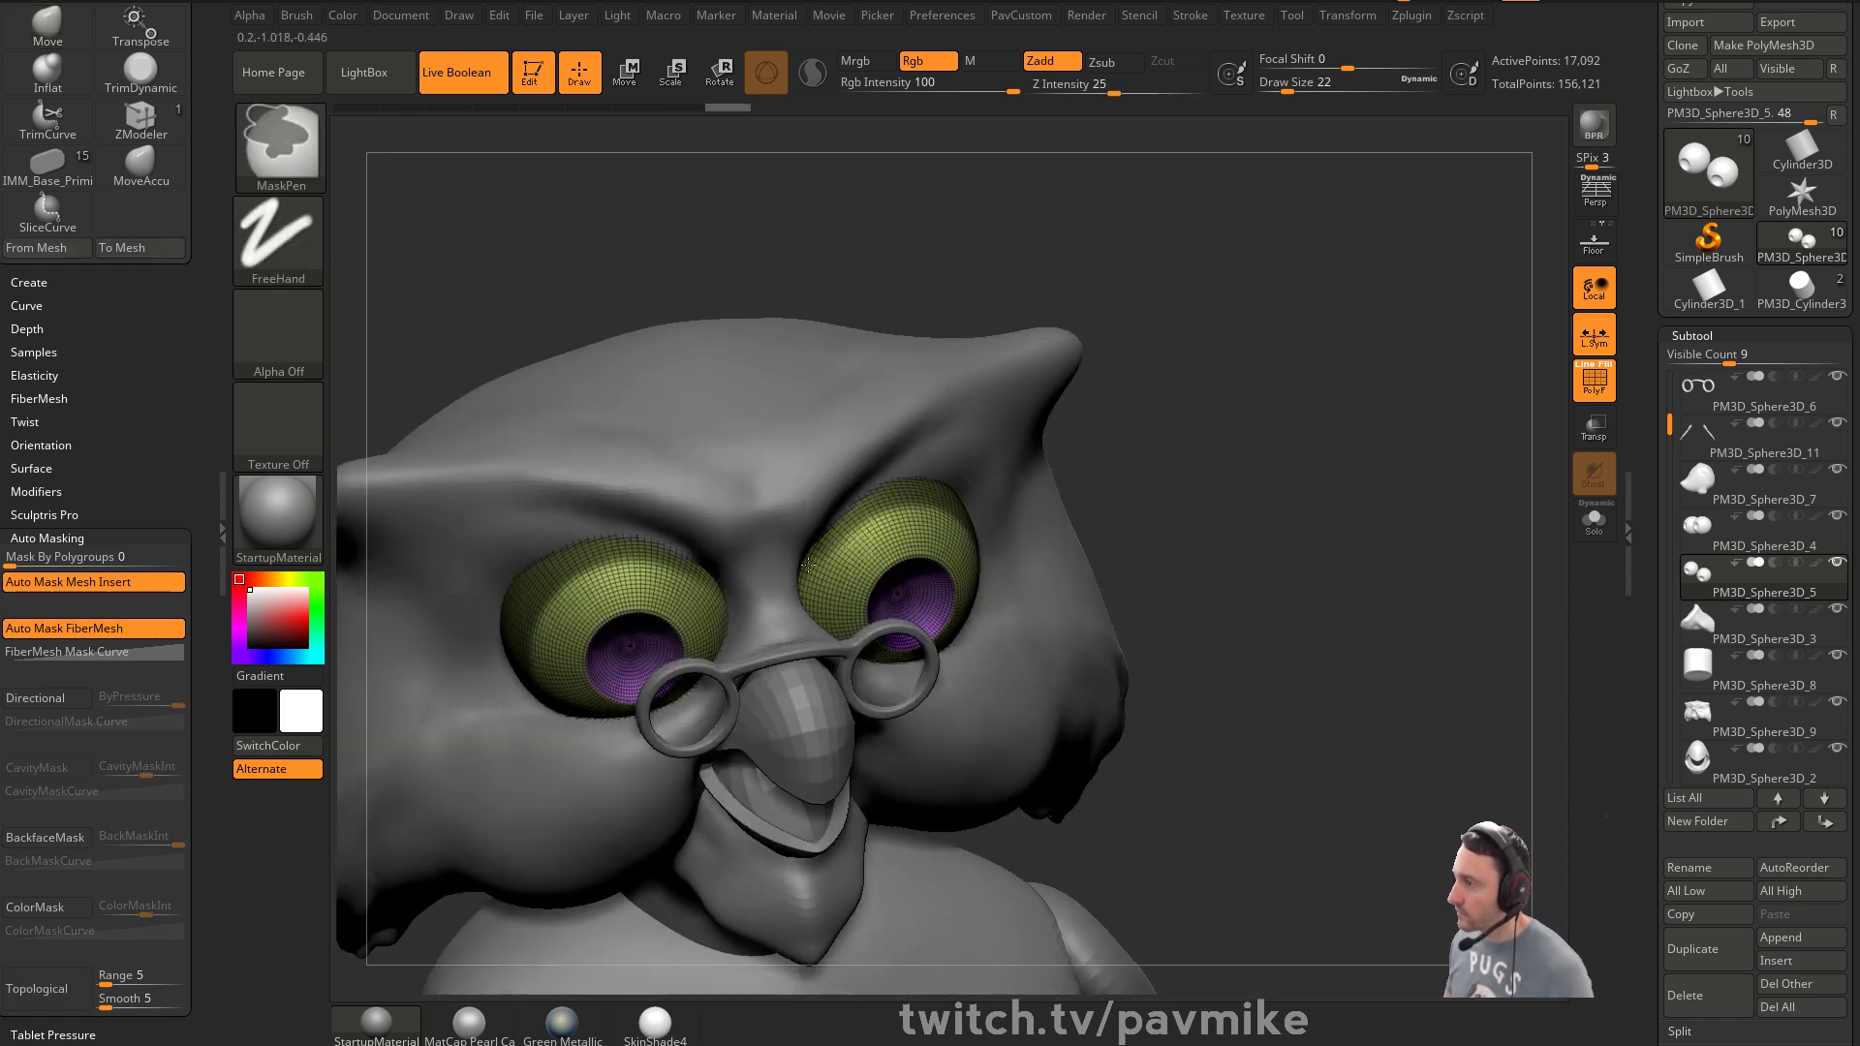
# Isolate the eyeballs, extend the mask band around the irises down to draw size 14, and compare it with the head
pyautogui.moveTo(1303, 557)
pyautogui.mouseDown()
pyautogui.moveTo(1162, 474)
pyautogui.moveTo(1275, 547)
pyautogui.mouseUp()
pyautogui.click(1594, 520)
pyautogui.press('ctrl')
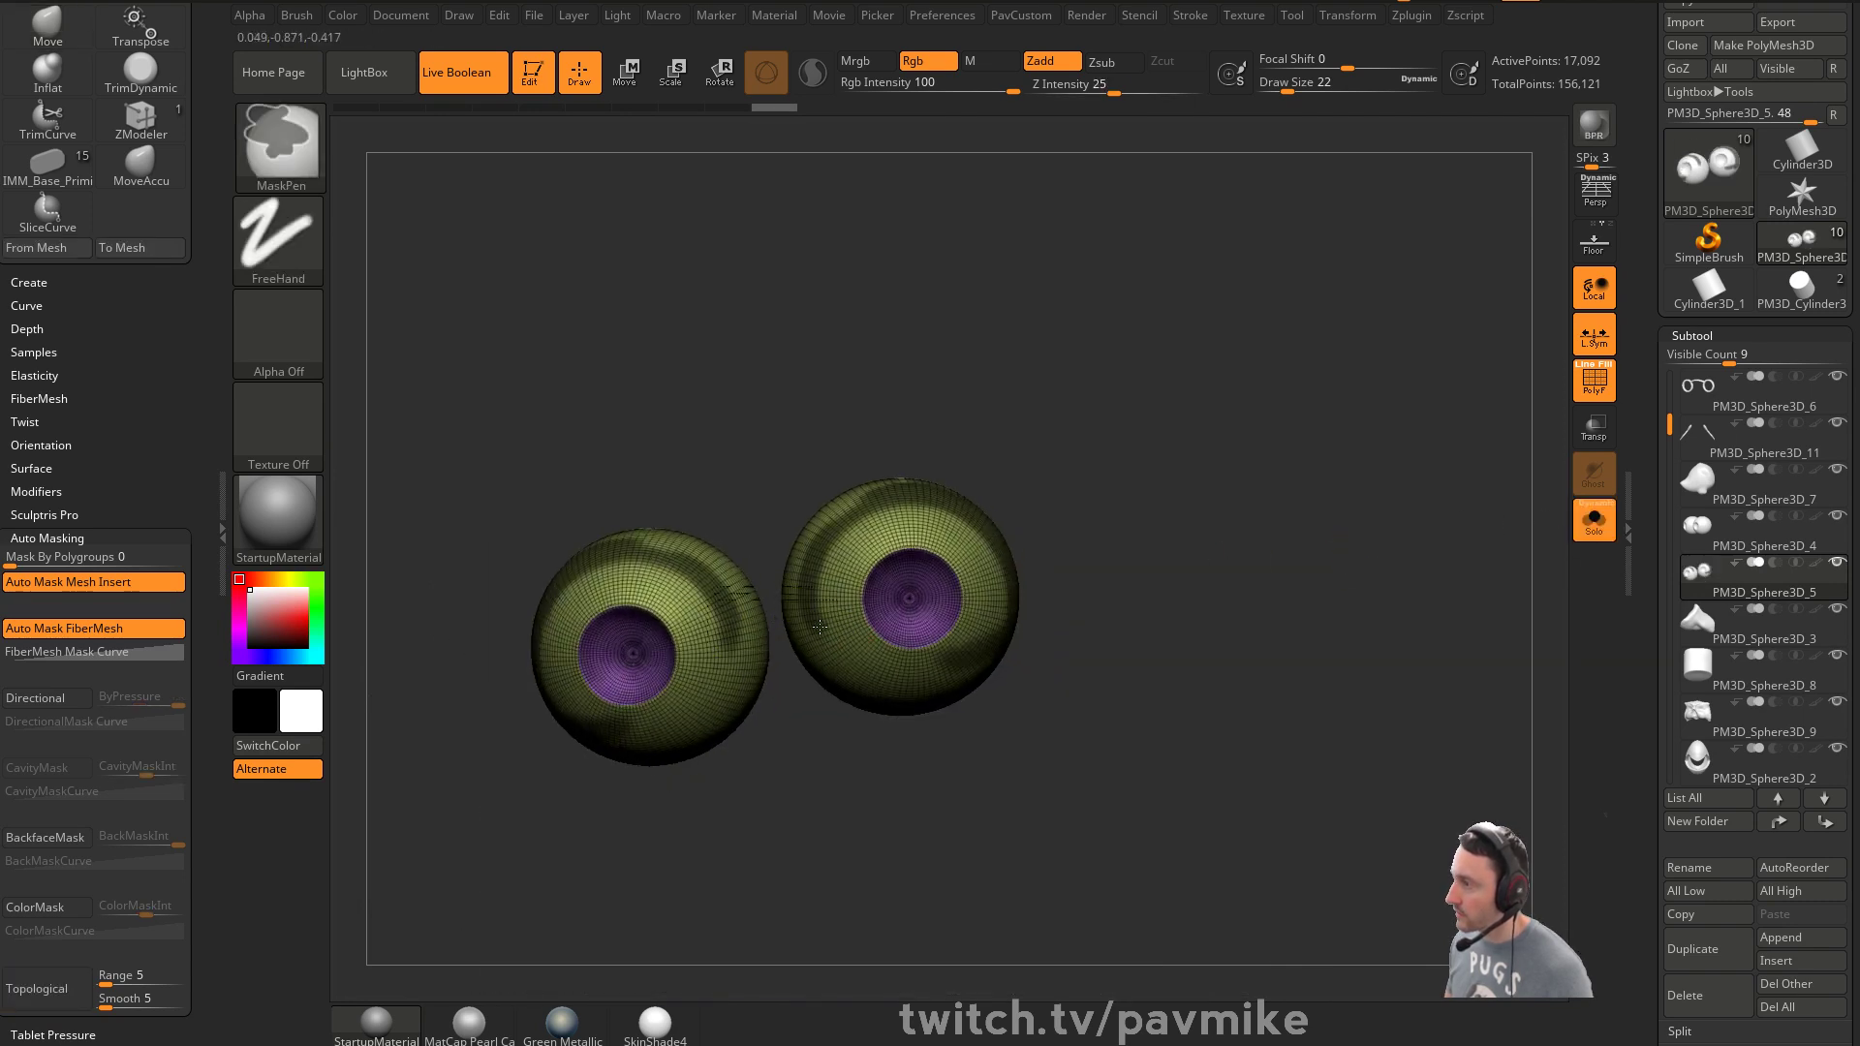
pyautogui.moveTo(1095, 634)
pyautogui.mouseDown()
pyautogui.moveTo(1129, 614)
pyautogui.moveTo(1121, 577)
pyautogui.mouseUp()
pyautogui.keyDown('ctrl'); pyautogui.moveTo(1121, 577); pyautogui.dragTo(1115, 644, button='right'); pyautogui.keyUp('ctrl')
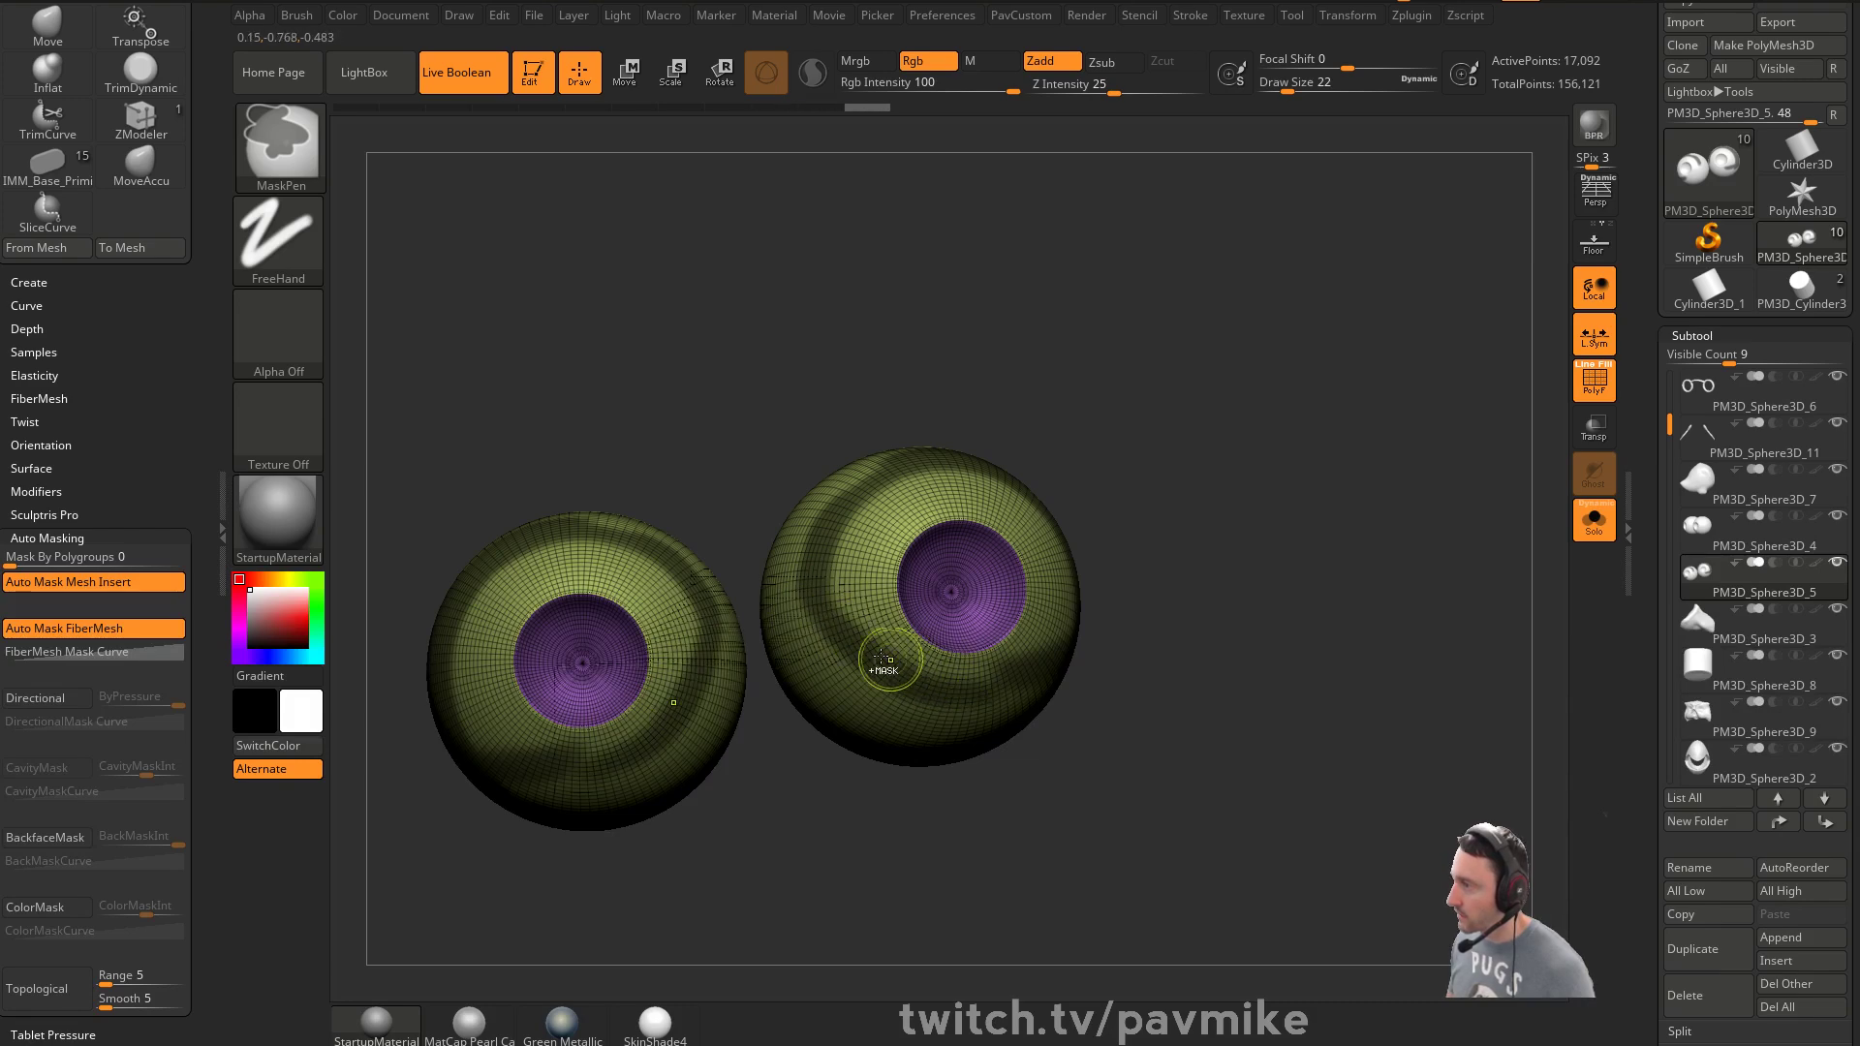
pyautogui.moveTo(1087, 676); pyautogui.dragTo(1056, 611)
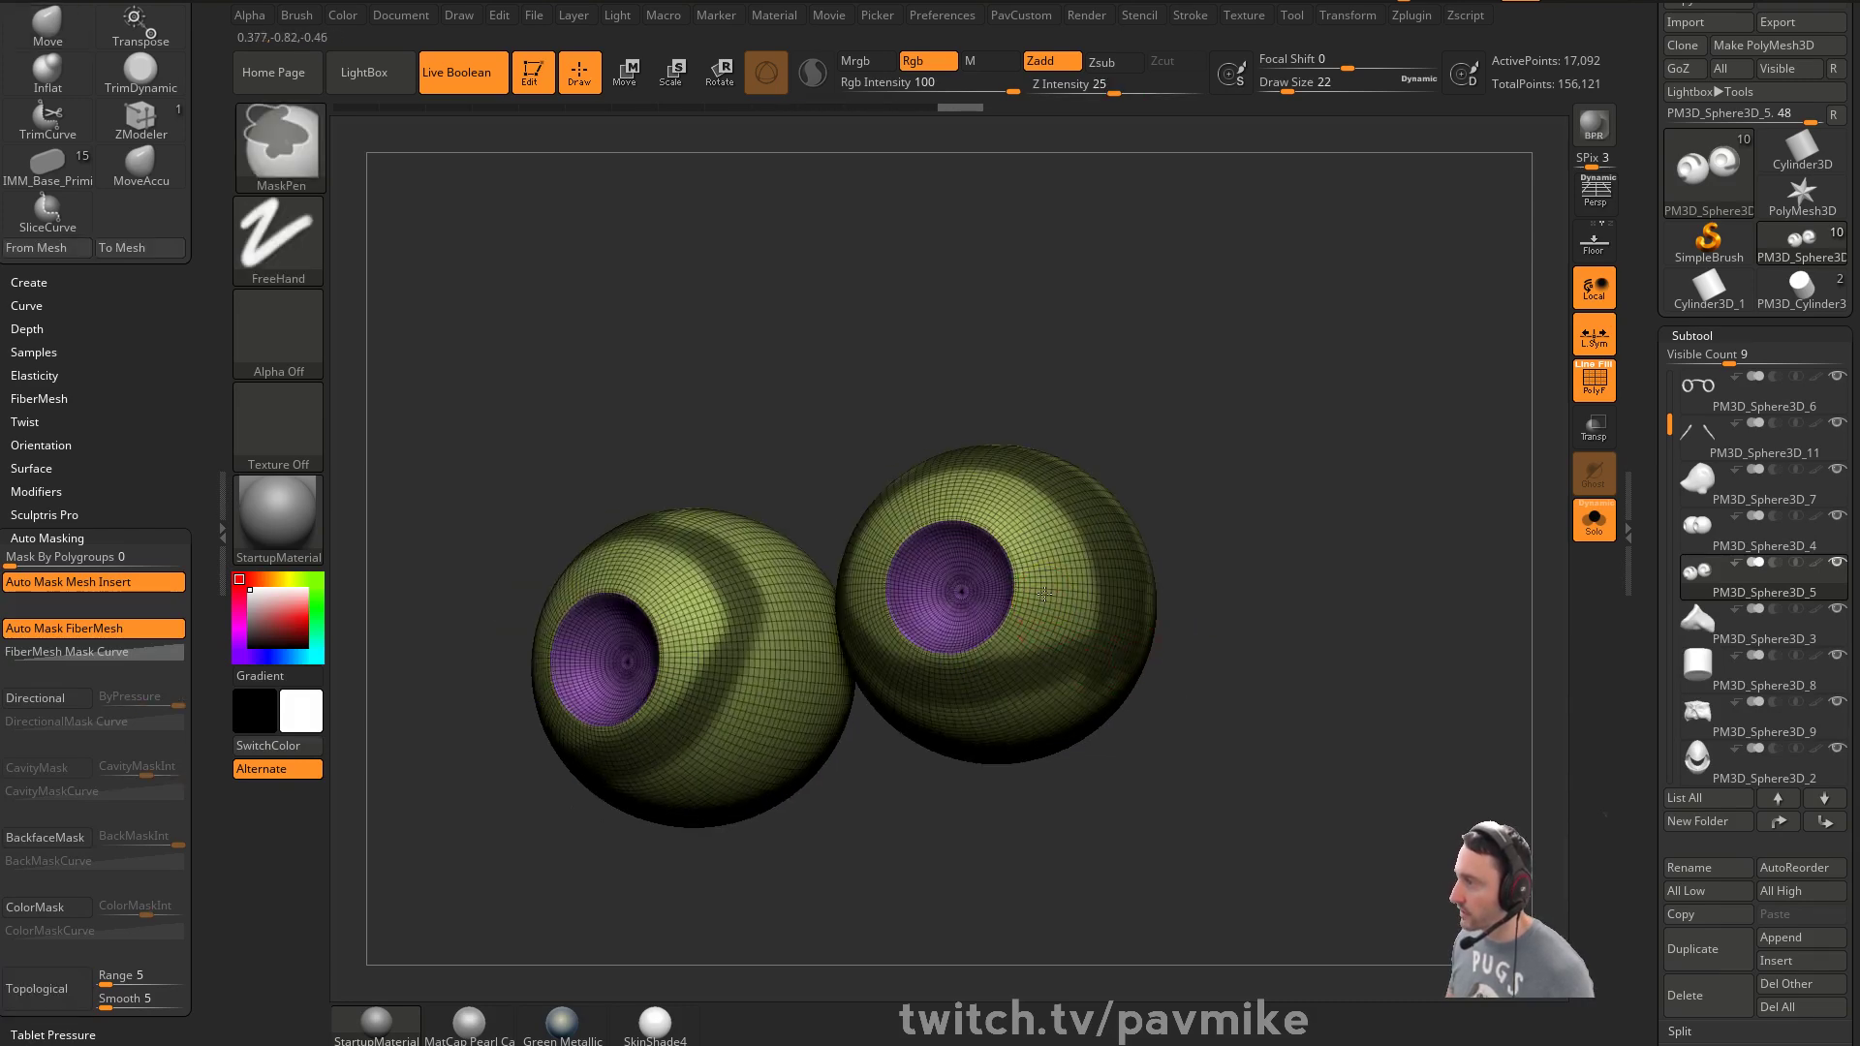
pyautogui.moveTo(1298, 572); pyautogui.dragTo(921, 664)
pyautogui.press('ctrl')
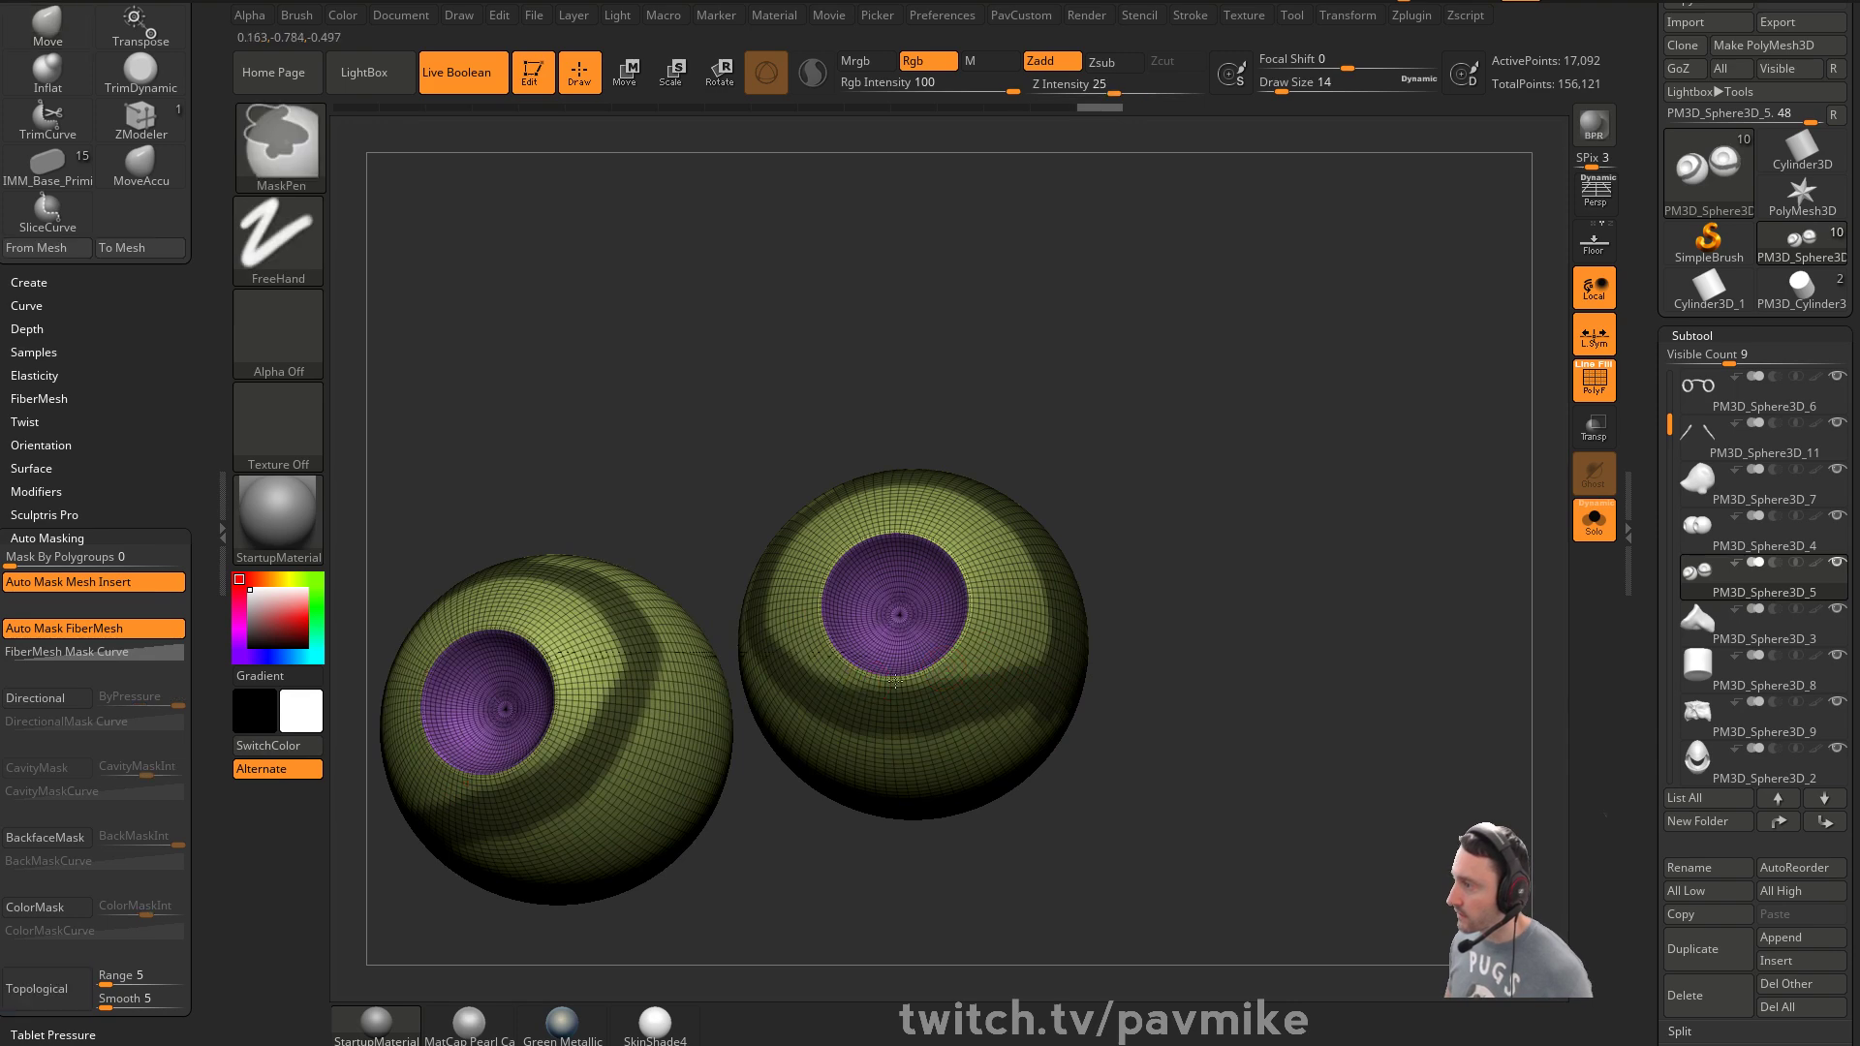
pyautogui.moveTo(1163, 591)
pyautogui.mouseDown()
pyautogui.moveTo(1254, 503)
pyautogui.moveTo(1157, 531)
pyautogui.mouseUp()
pyautogui.click(1604, 538)
pyautogui.moveTo(1422, 457); pyautogui.dragTo(1540, 501)
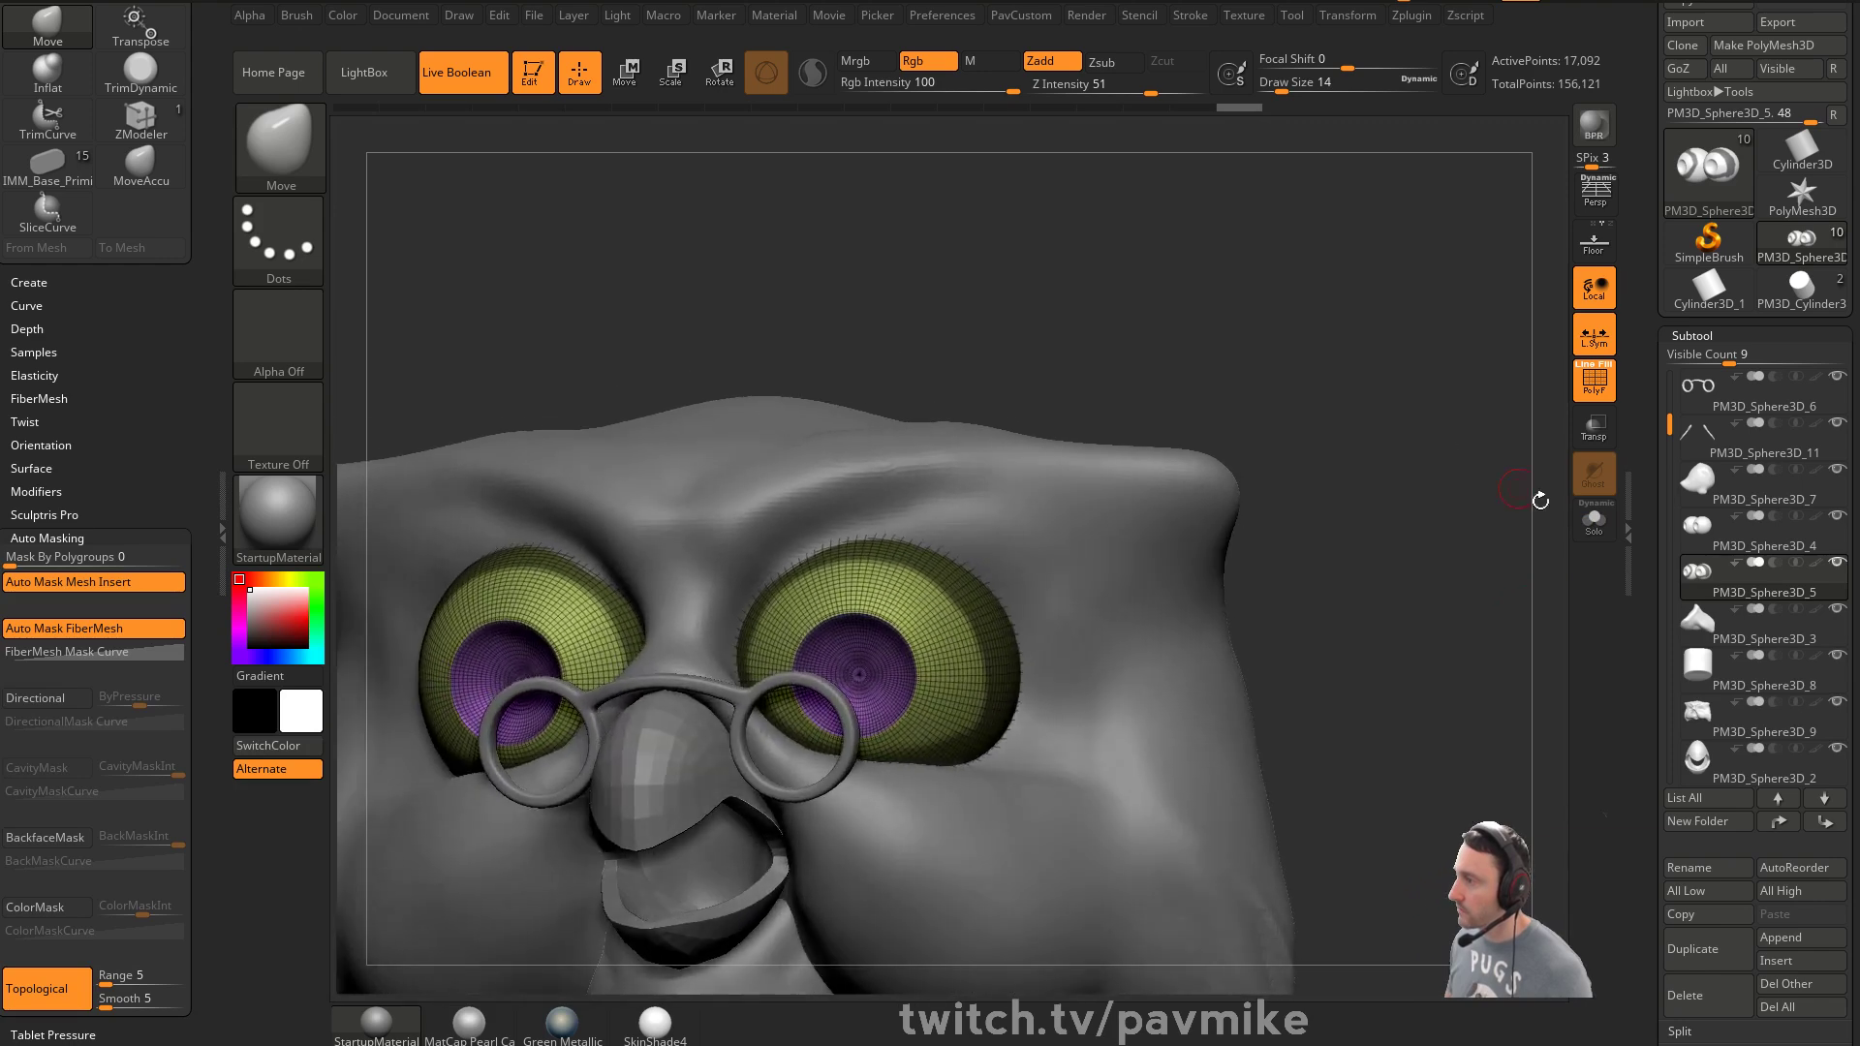
# Isolate the eyeballs again and mask their back portions from the side with the MaskLasso brush
pyautogui.click(1595, 523)
pyautogui.moveTo(1424, 523); pyautogui.dragTo(1370, 520)
pyautogui.press('ctrl')
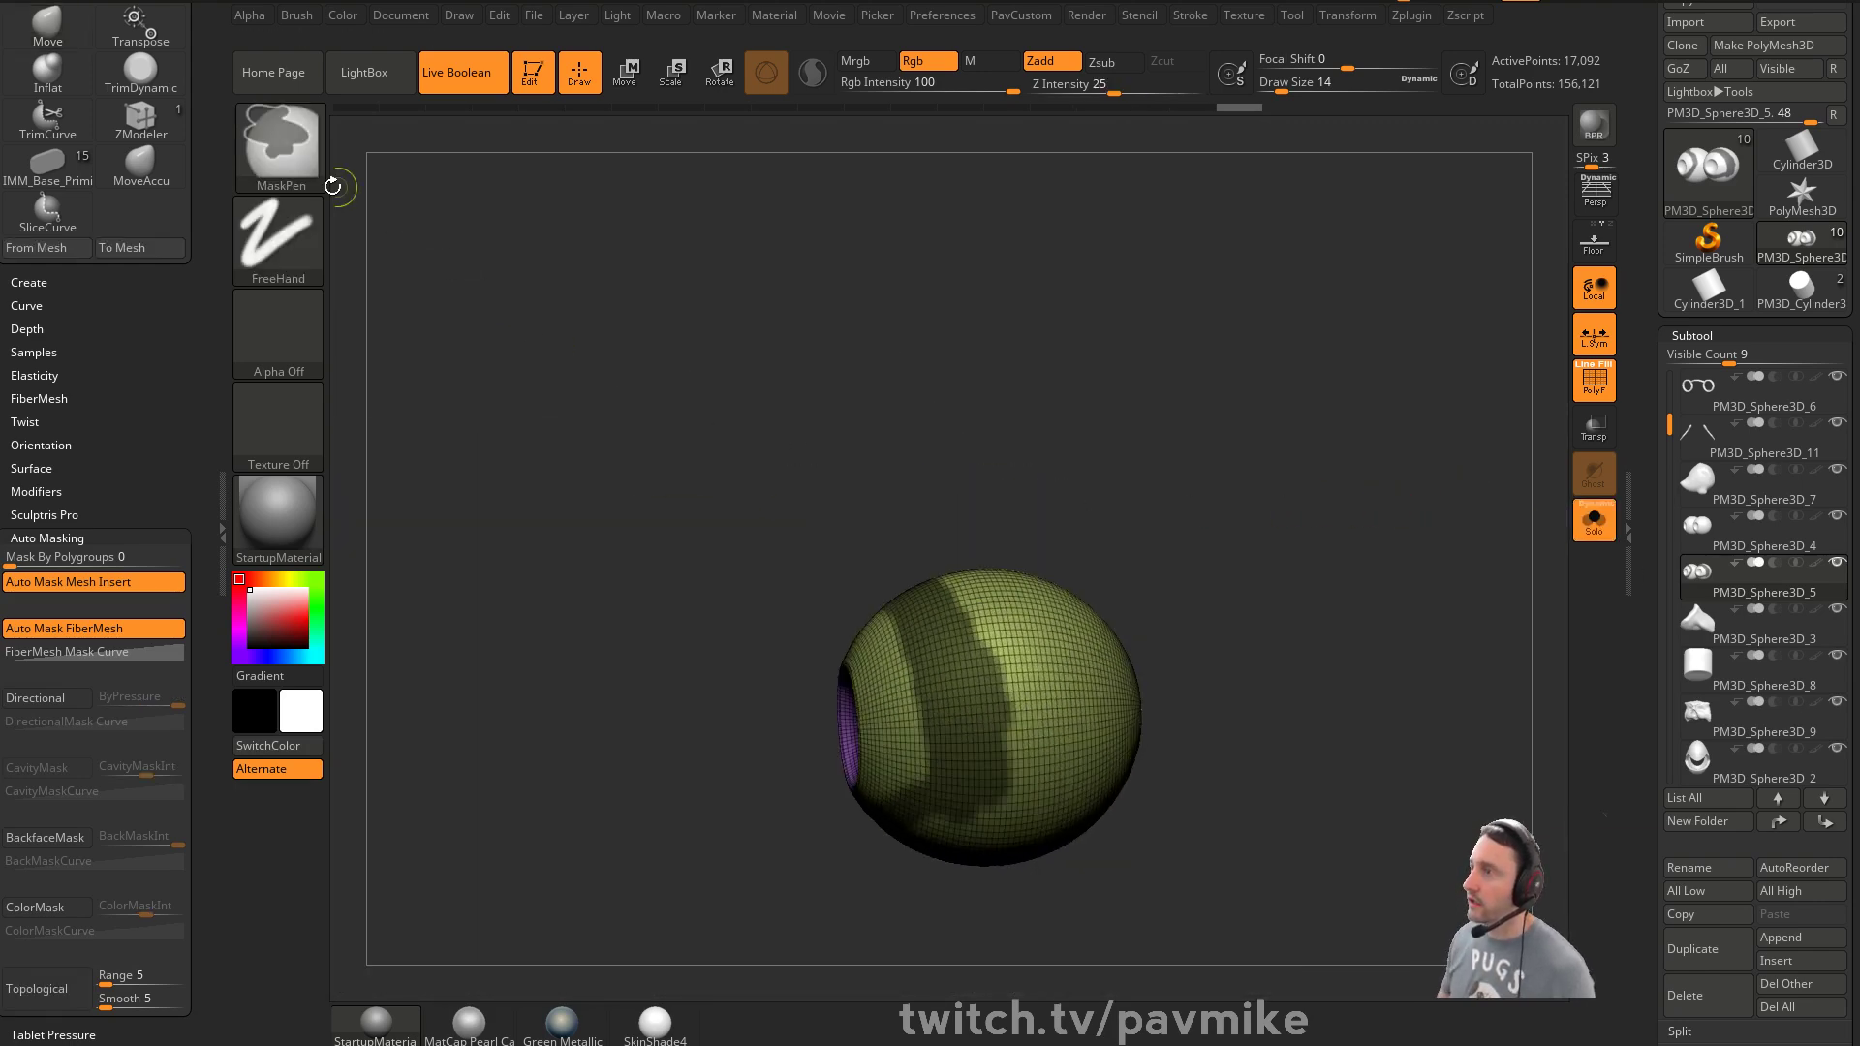
pyautogui.keyDown('ctrl'); pyautogui.click(313, 177); pyautogui.keyUp('ctrl')
pyautogui.keyDown('ctrl'); pyautogui.click(677, 250); pyautogui.keyUp('ctrl')
pyautogui.moveTo(1218, 620)
pyautogui.keyDown('ctrl'); pyautogui.mouseDown()
pyautogui.moveTo(867, 490)
pyautogui.moveTo(962, 737)
pyautogui.moveTo(935, 794)
pyautogui.moveTo(1444, 615)
pyautogui.moveTo(1275, 467)
pyautogui.moveTo(1178, 455)
pyautogui.moveTo(1177, 522)
pyautogui.mouseUp(); pyautogui.keyUp('ctrl')
# Switch back to the MaskPen brush and fill the unmasked gaps on the inner sides of the eyeballs
pyautogui.keyDown('ctrl'); pyautogui.click(284, 158); pyautogui.keyUp('ctrl')
pyautogui.keyDown('ctrl'); pyautogui.click(491, 160); pyautogui.keyUp('ctrl')
pyautogui.press('s')
pyautogui.moveTo(668, 638)
pyautogui.mouseDown()
pyautogui.moveTo(686, 639)
pyautogui.moveTo(670, 690)
pyautogui.mouseUp()
pyautogui.press('s')
pyautogui.click(682, 665)
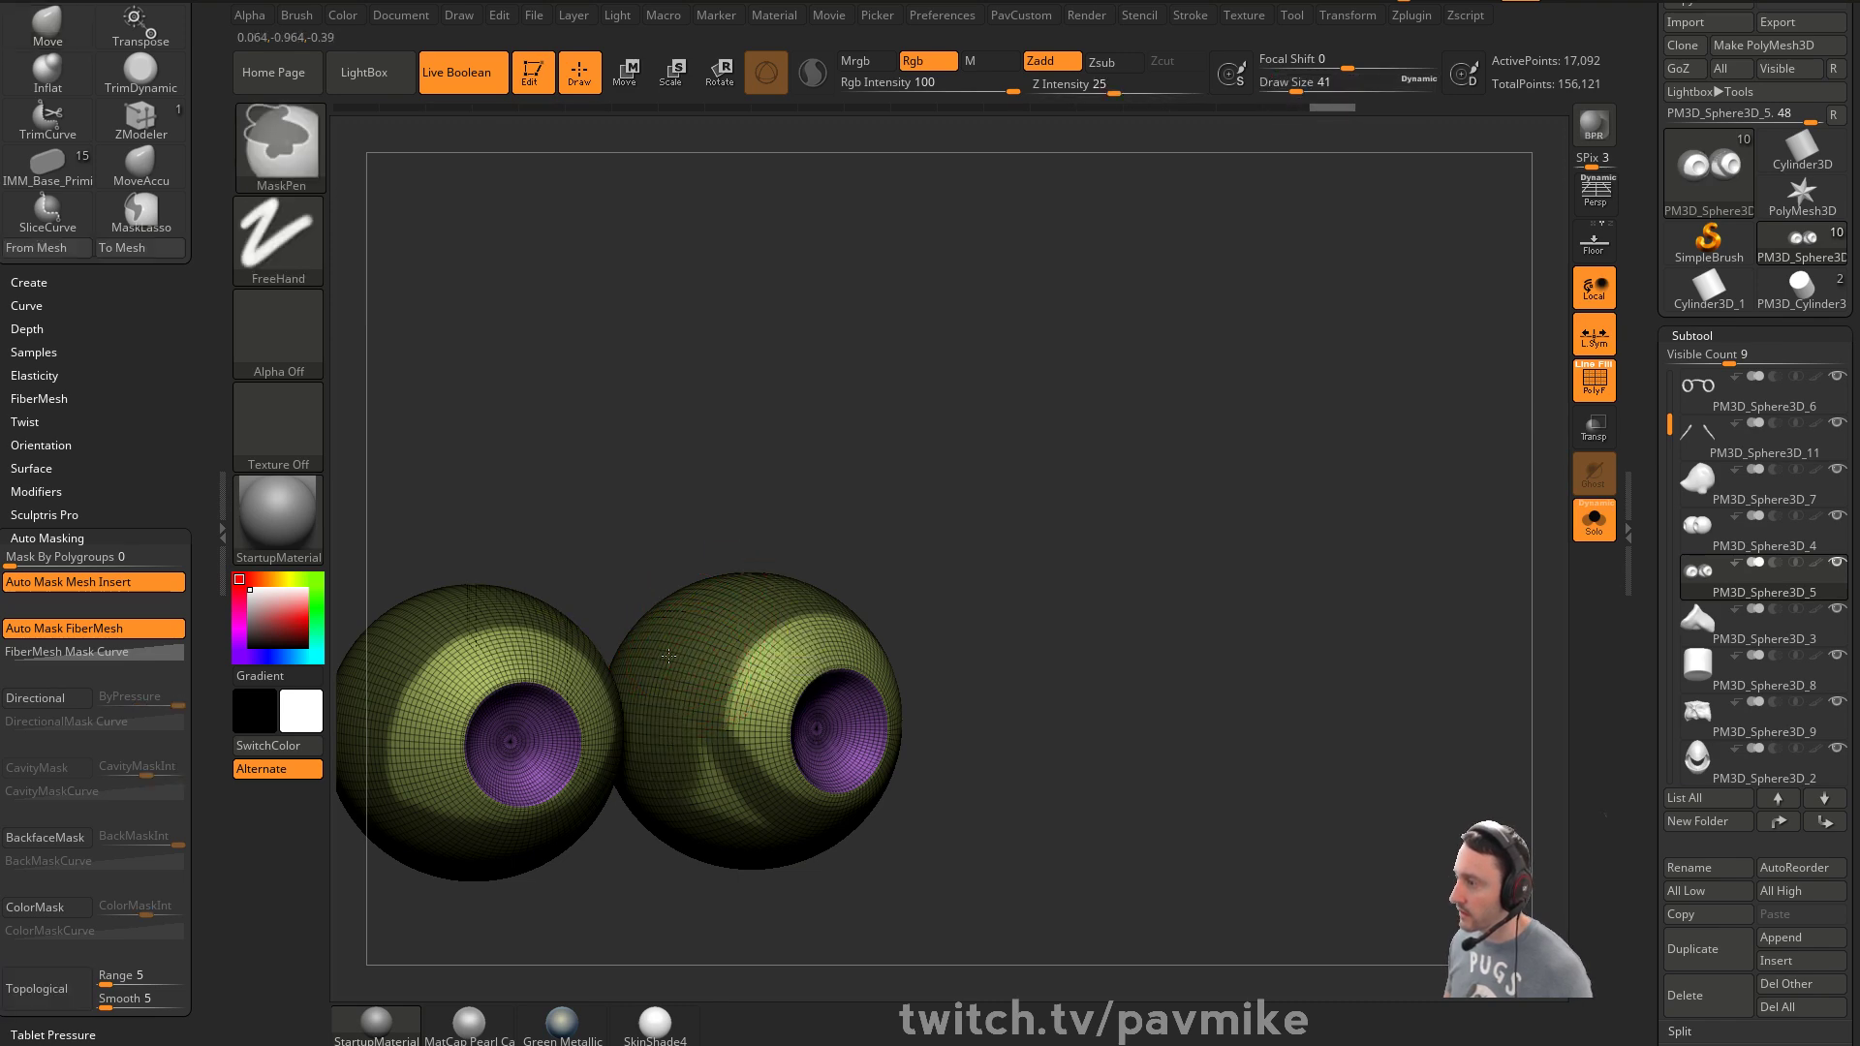
pyautogui.keyDown('ctrl'); pyautogui.moveTo(726, 793); pyautogui.dragTo(777, 781); pyautogui.keyUp('ctrl')
# Refine the mask's inner border beside and below the irises with the MaskPen brush at draw size 16
pyautogui.moveTo(1188, 671); pyautogui.dragTo(1137, 669)
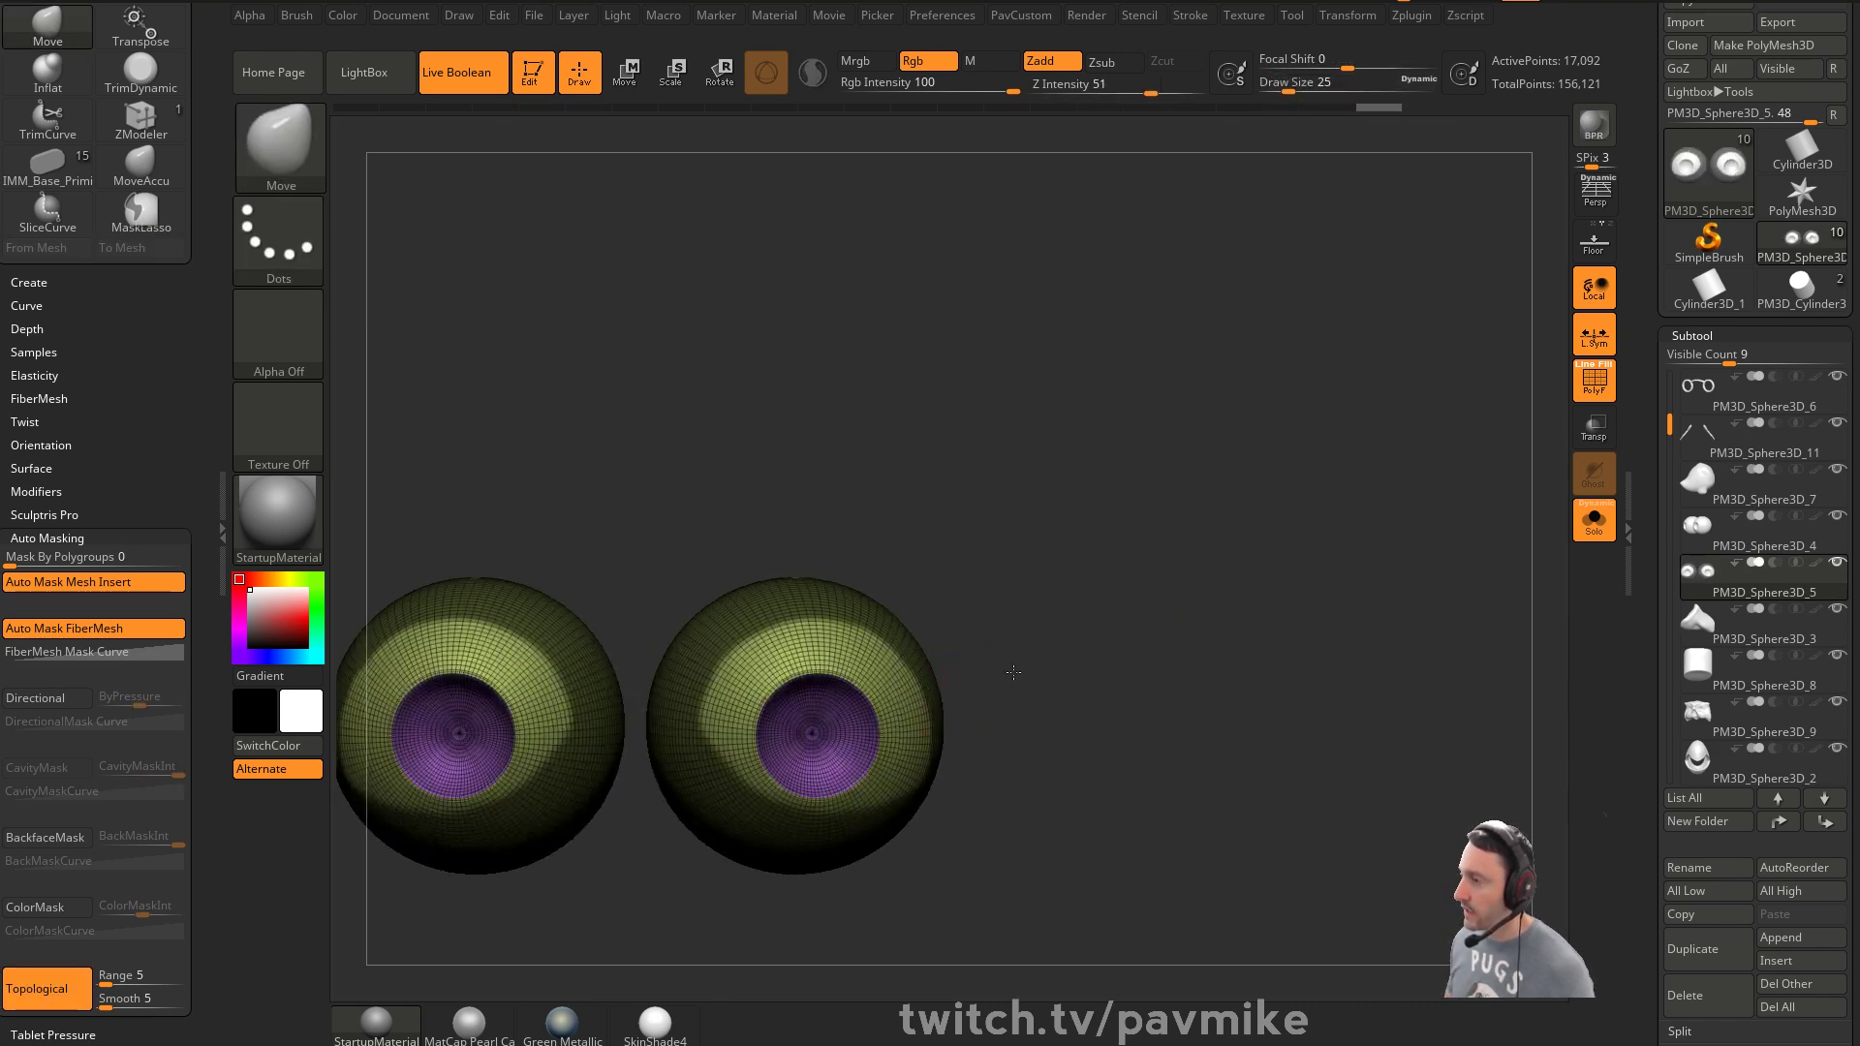
pyautogui.keyDown('alt'); pyautogui.moveTo(1009, 664); pyautogui.dragTo(1019, 702); pyautogui.keyUp('alt')
pyautogui.moveTo(1020, 703); pyautogui.dragTo(1056, 683)
pyautogui.press('ctrl')
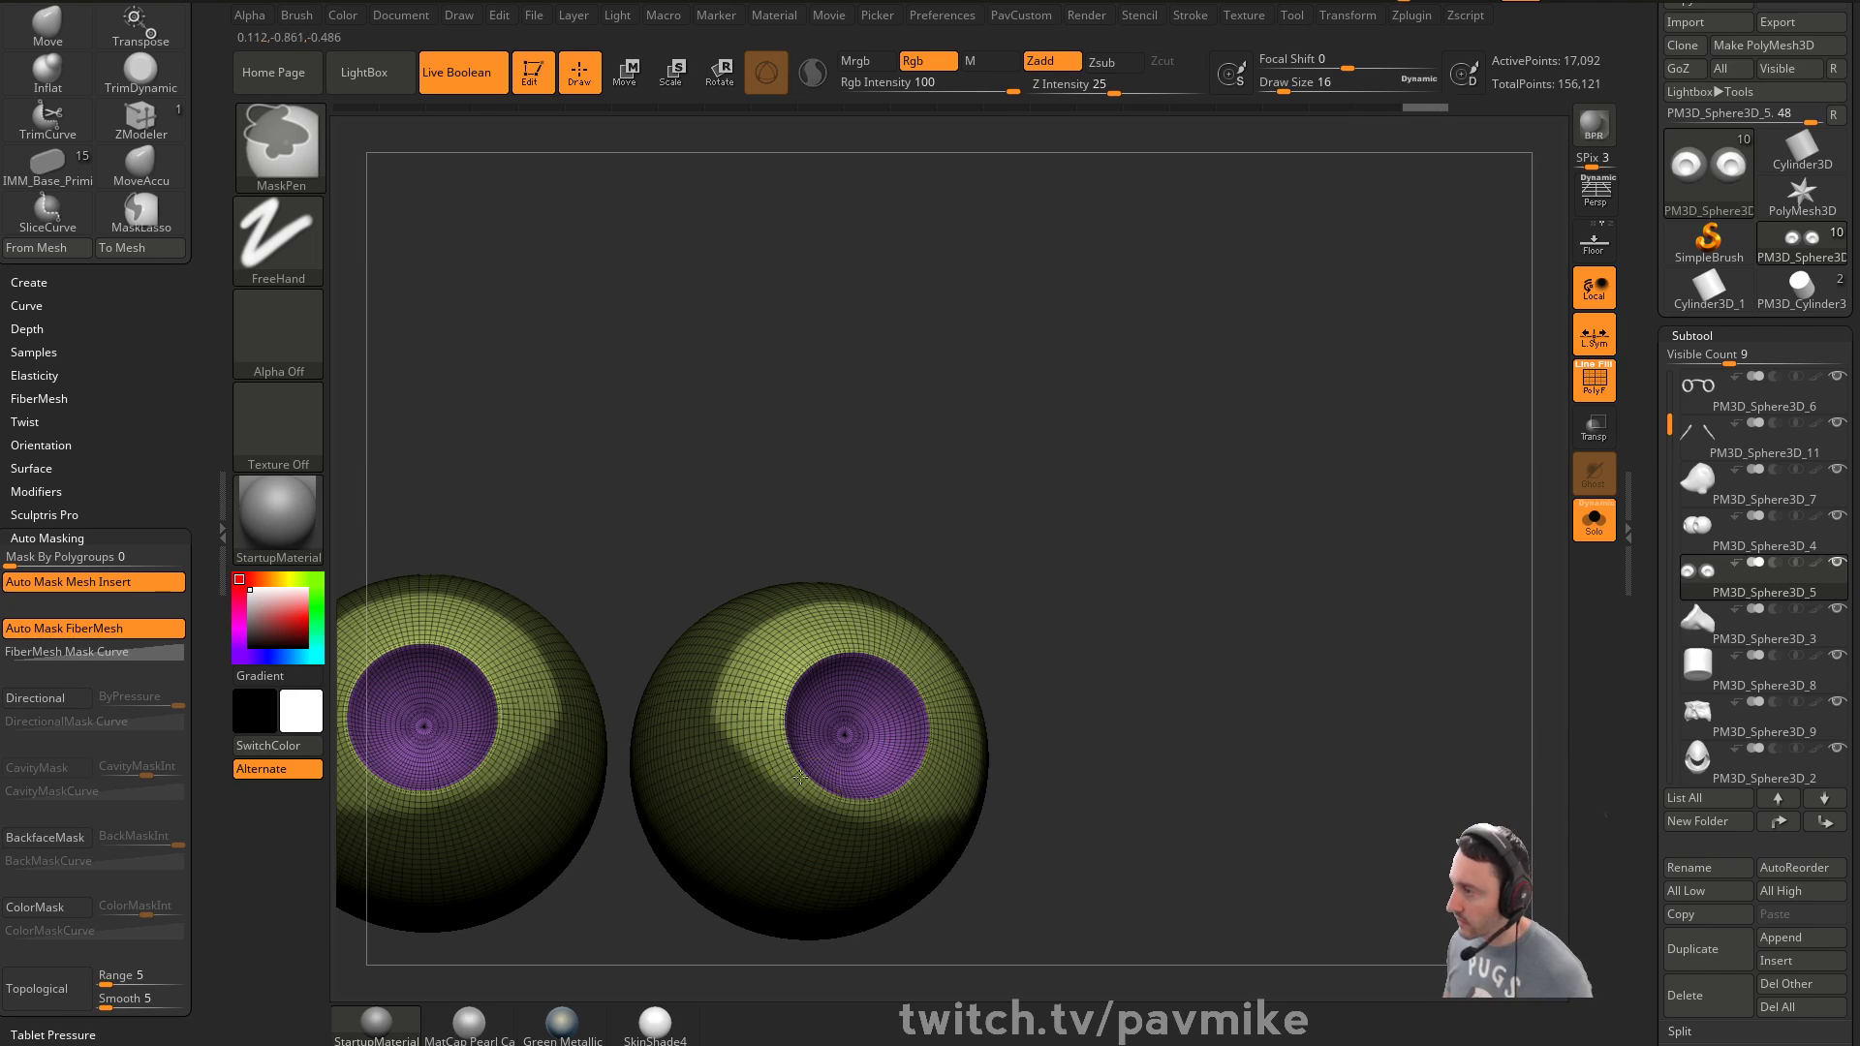
pyautogui.keyDown('ctrl'); pyautogui.moveTo(727, 713); pyautogui.dragTo(857, 821); pyautogui.keyUp('ctrl')
pyautogui.moveTo(1134, 686)
pyautogui.keyDown('alt'); pyautogui.mouseDown()
pyautogui.moveTo(1096, 656)
pyautogui.moveTo(1017, 661)
pyautogui.mouseUp(); pyautogui.keyUp('alt')
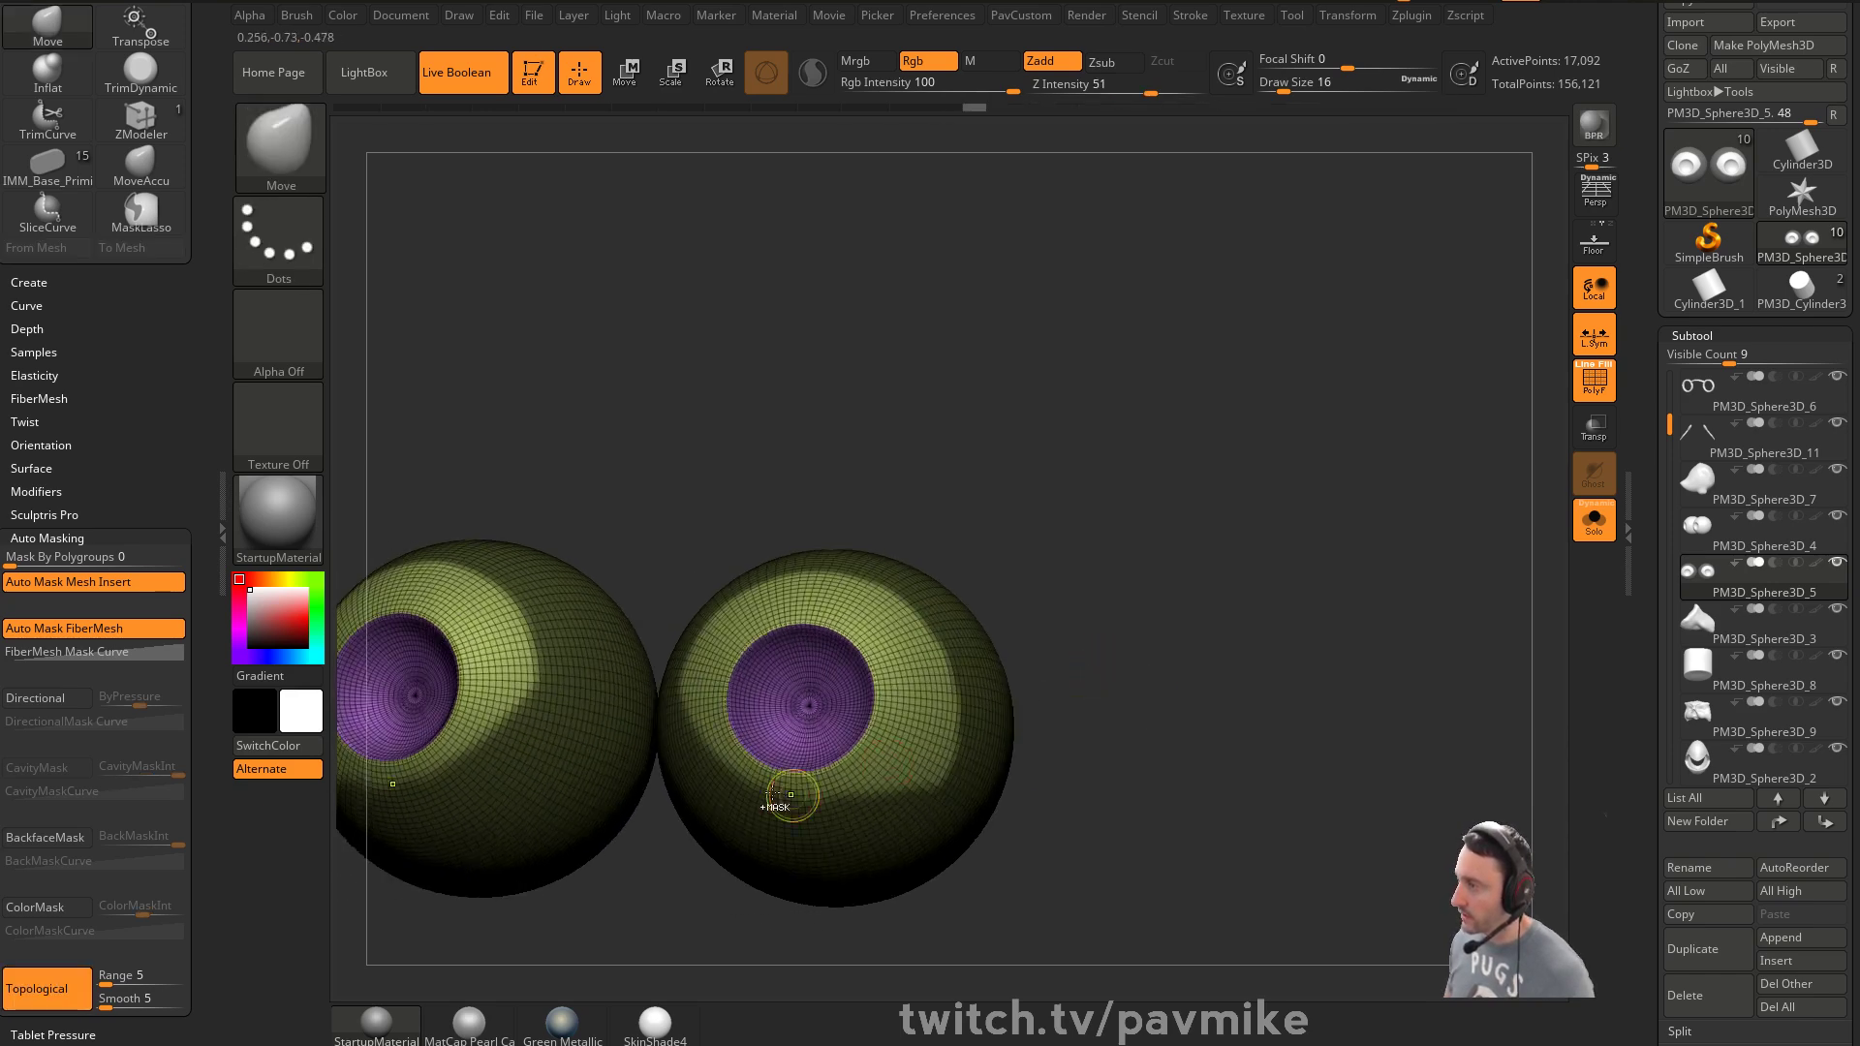
pyautogui.keyDown('ctrl'); pyautogui.moveTo(724, 783); pyautogui.dragTo(913, 807); pyautogui.keyUp('ctrl')
pyautogui.moveTo(1090, 667); pyautogui.dragTo(1041, 684)
pyautogui.press('ctrl')
# Insert an edge loop along the masked border, clear the mask, isolate the resulting eyelid shells and delete the hidden geometry
pyautogui.moveTo(1640, 725); pyautogui.dragTo(1634, 487)
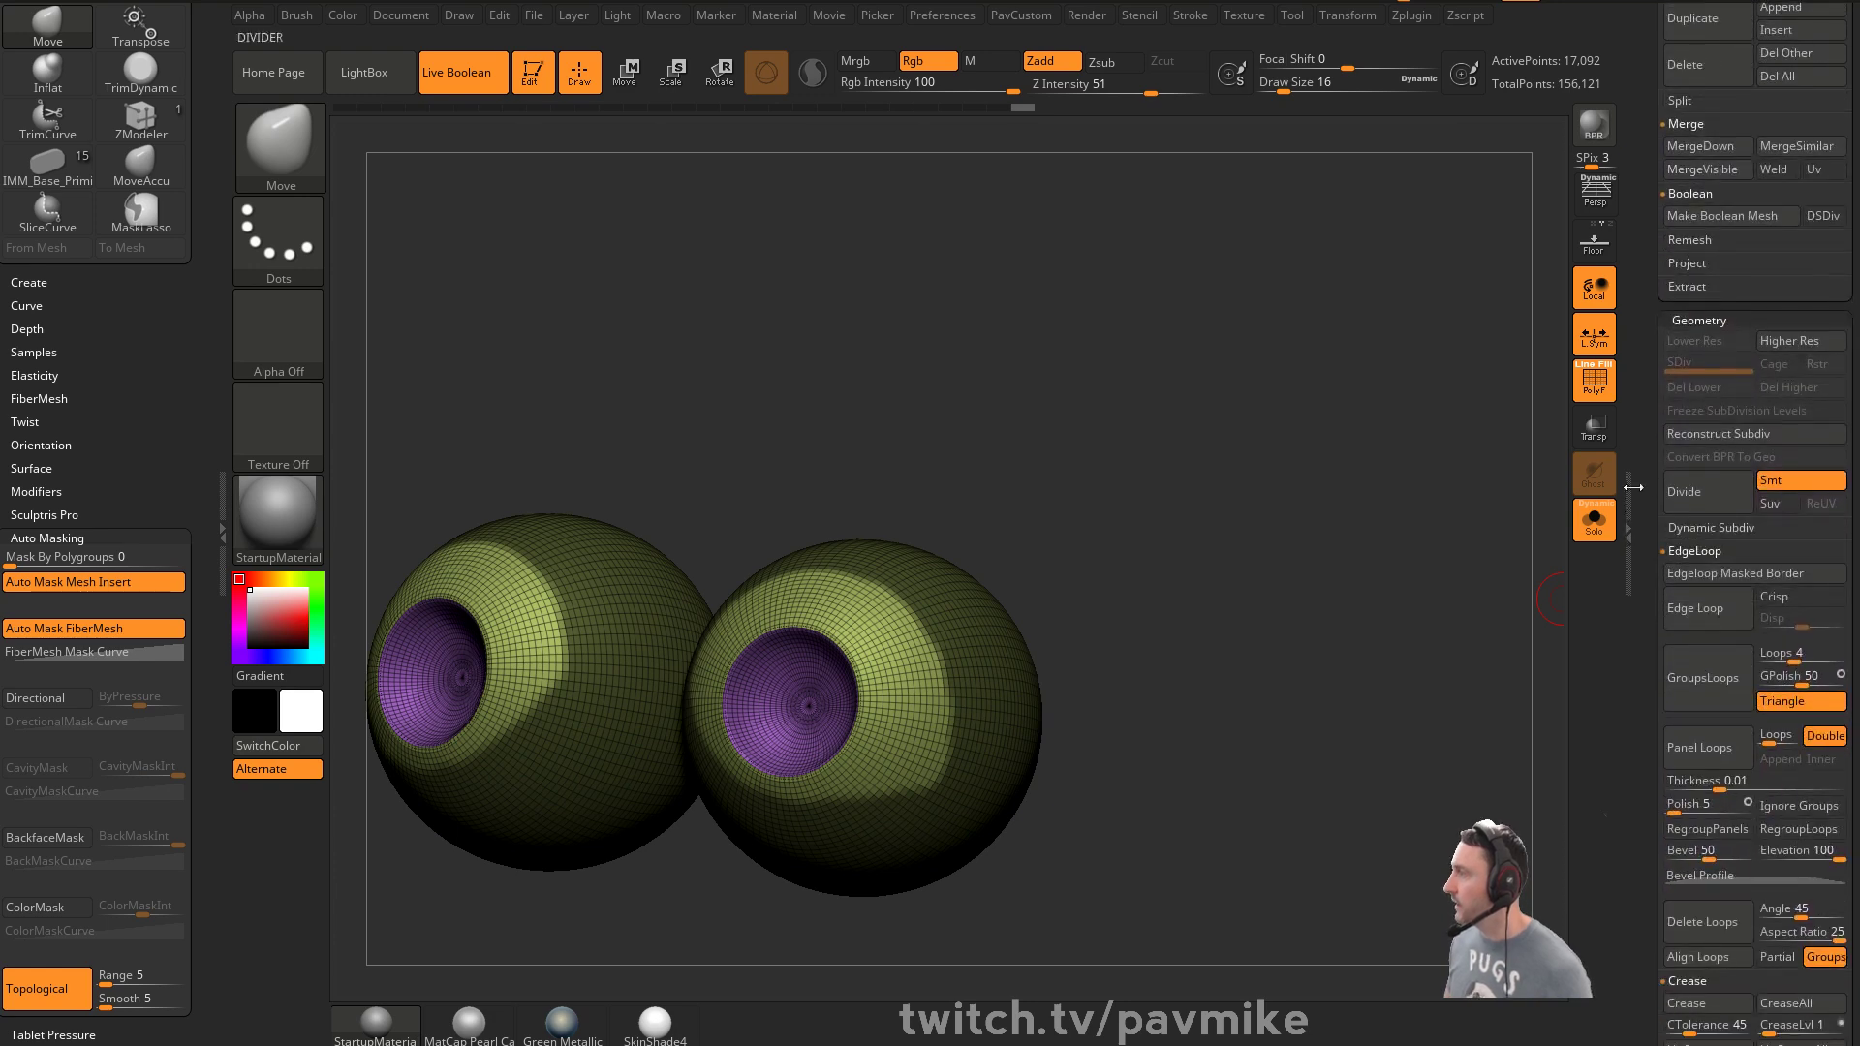
pyautogui.click(1690, 570)
pyautogui.keyDown('ctrl'); pyautogui.moveTo(1221, 591); pyautogui.dragTo(1104, 607); pyautogui.keyUp('ctrl')
pyautogui.keyDown('ctrl'); pyautogui.keyDown('shift'); pyautogui.click(1012, 659); pyautogui.keyUp('shift'); pyautogui.keyUp('ctrl')
pyautogui.press('`')
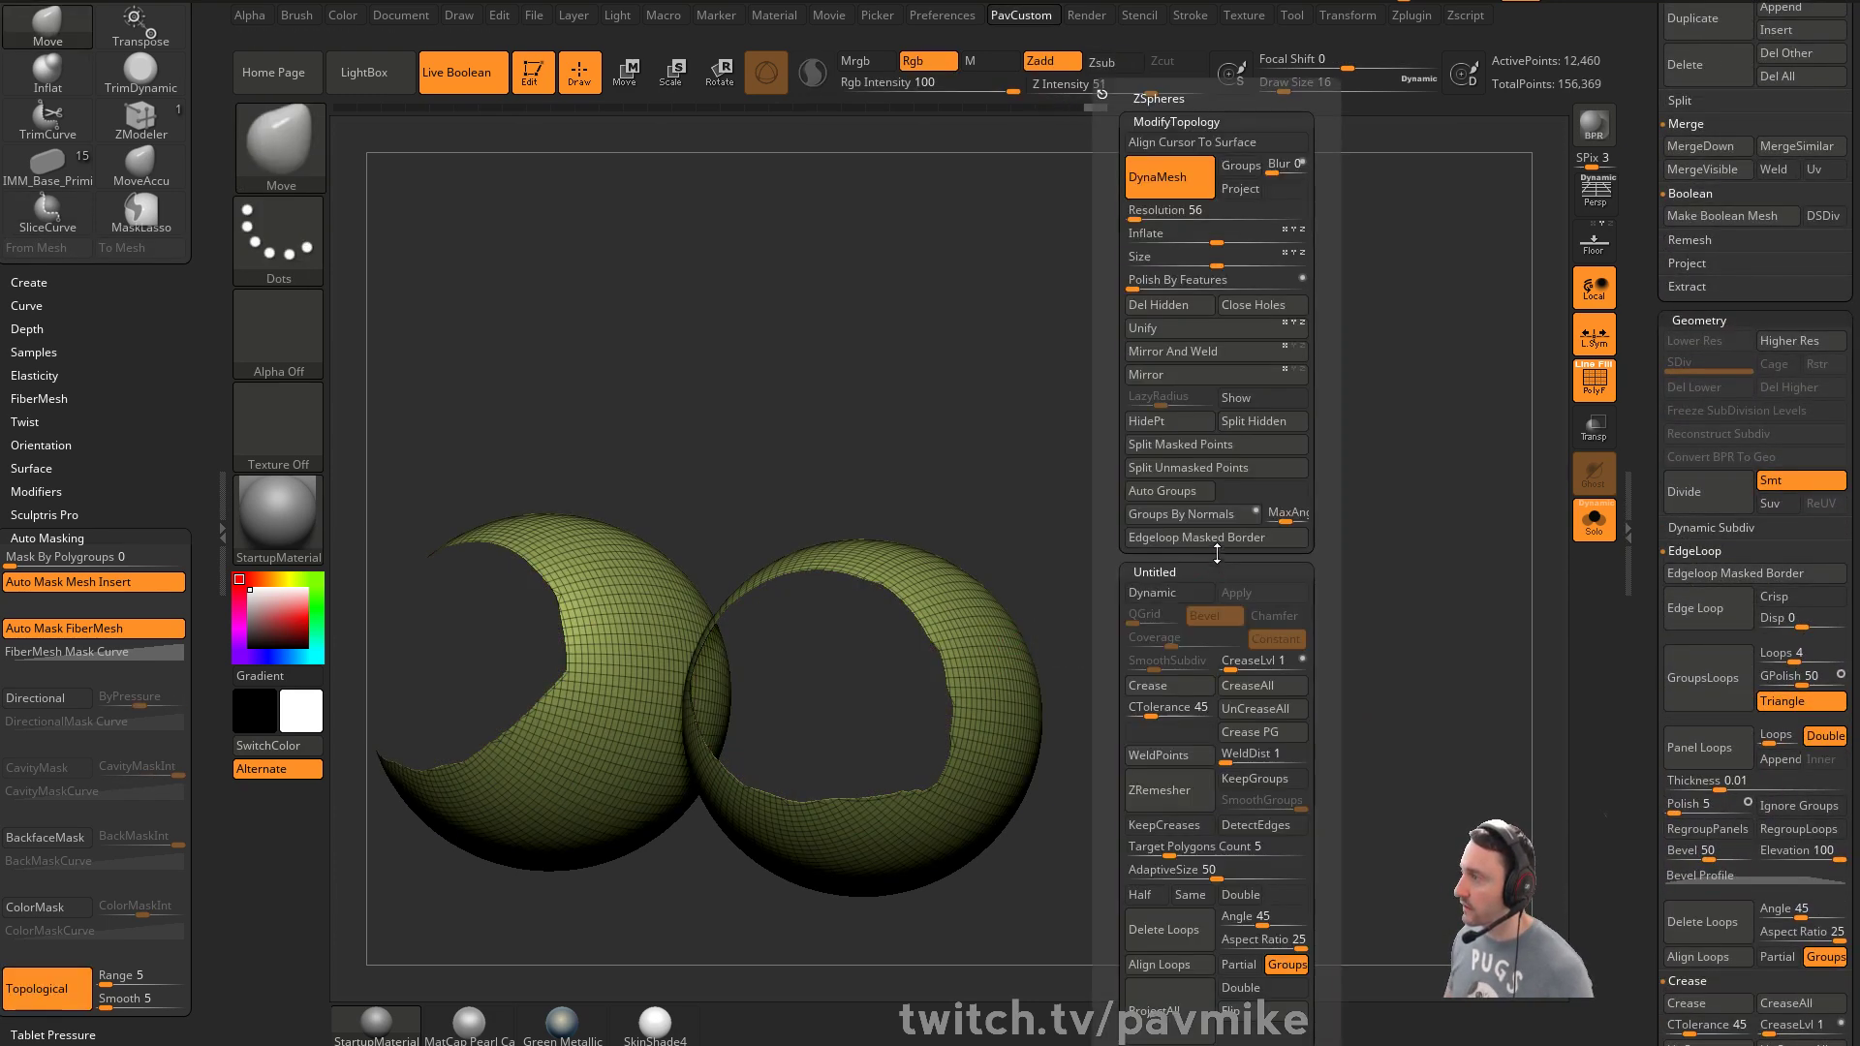
pyautogui.click(1163, 305)
# Compare the trimmed eyelid shells with the head from several angles and undo back to the masked eyeballs
pyautogui.click(1595, 518)
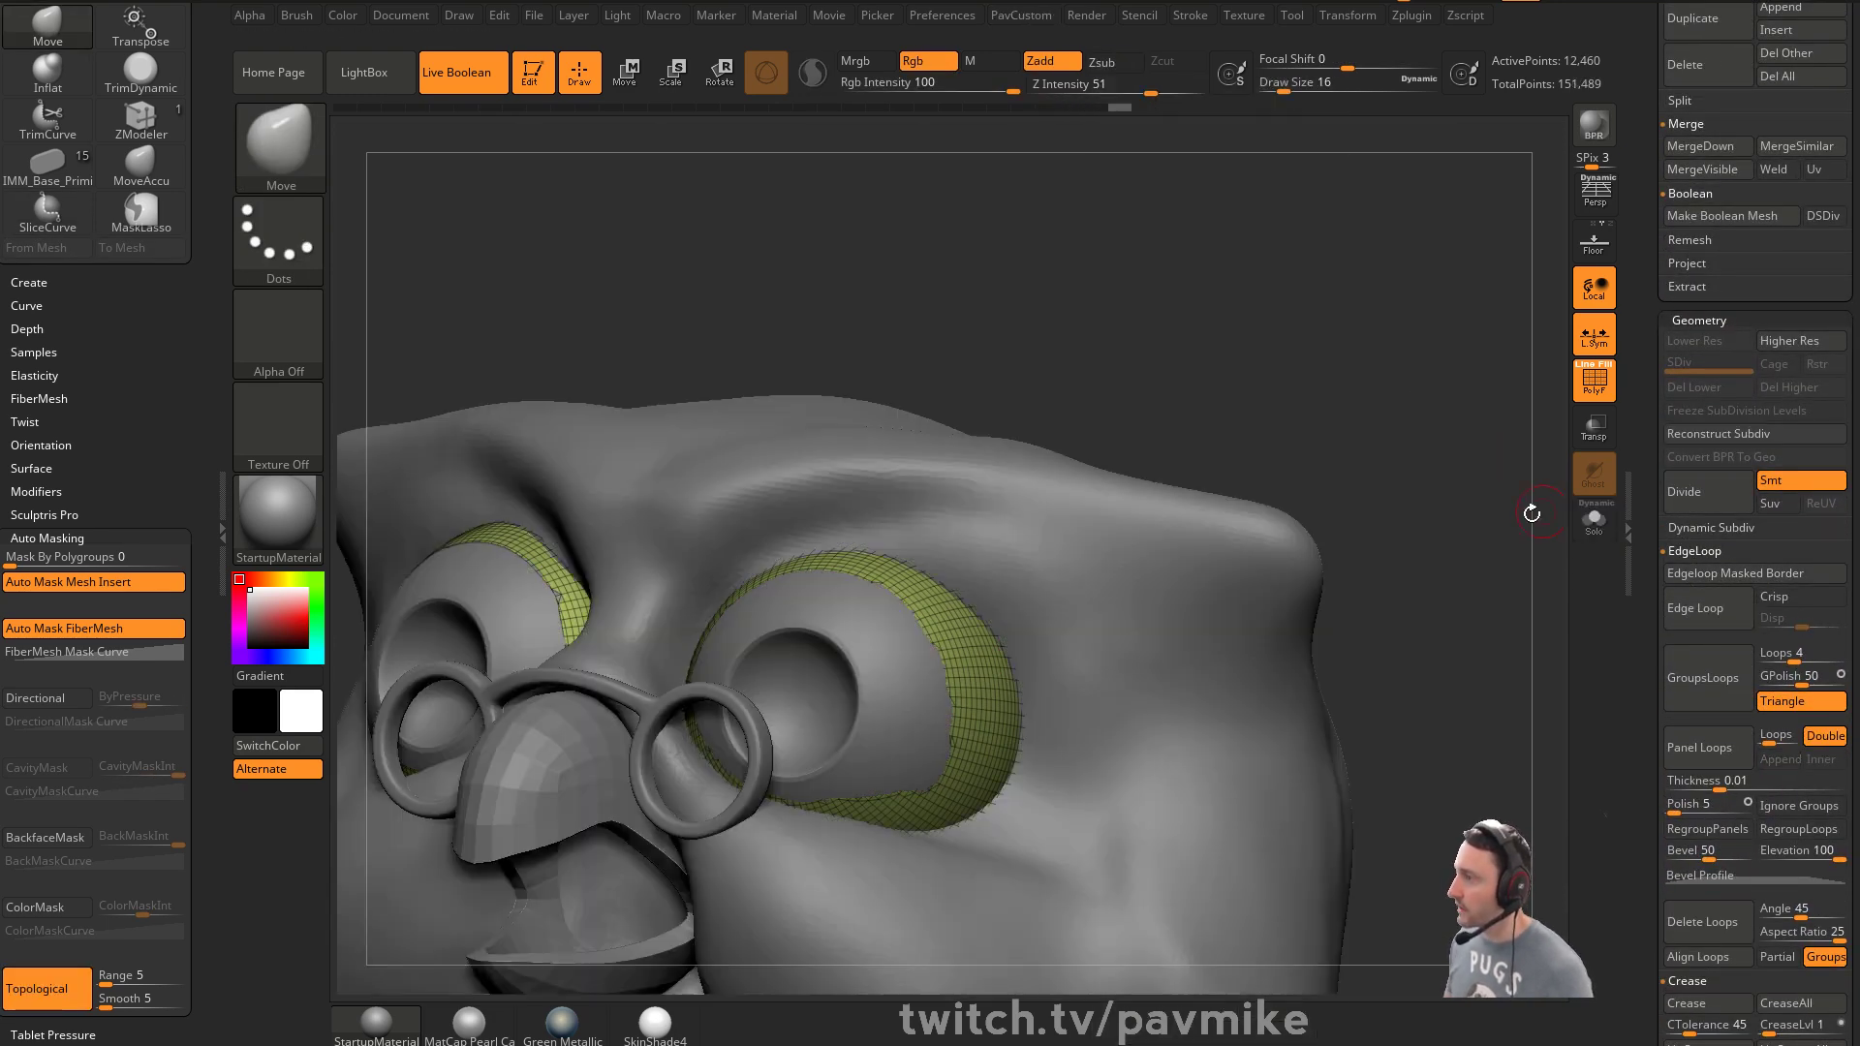
pyautogui.click(1591, 524)
pyautogui.moveTo(1482, 506); pyautogui.dragTo(1328, 477)
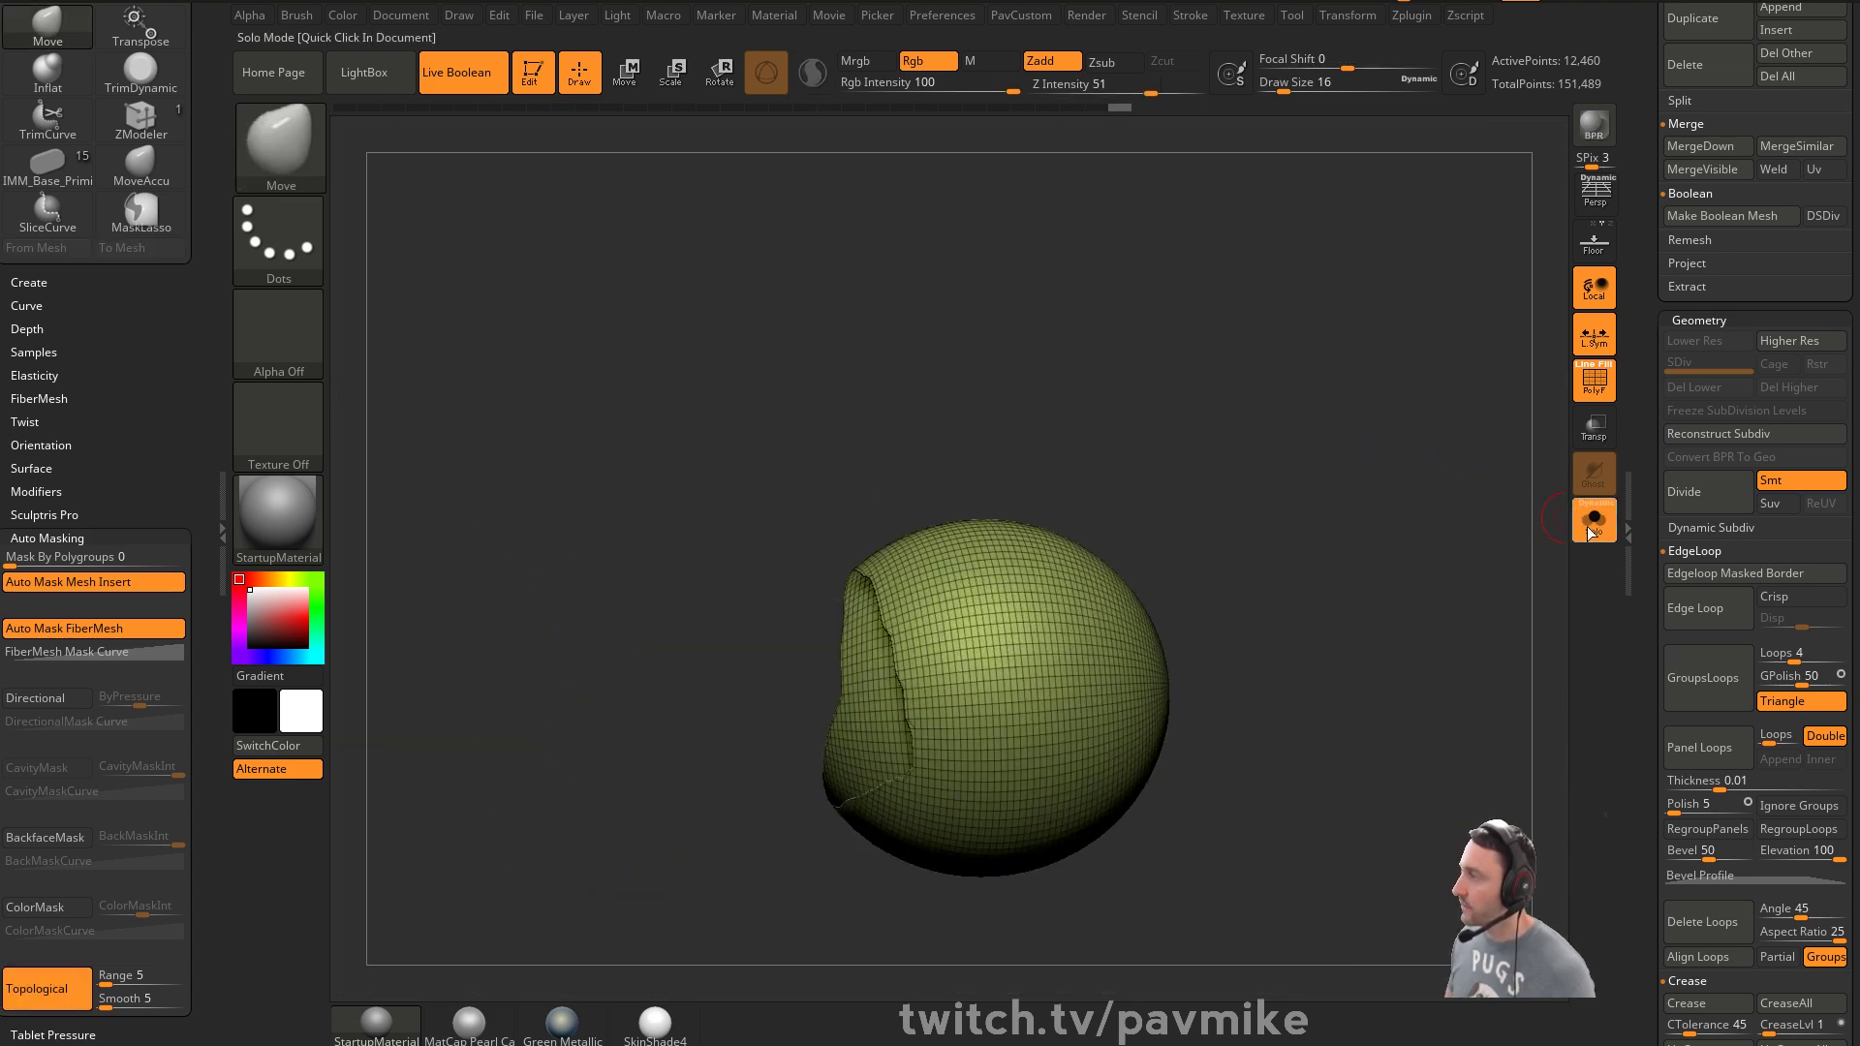
pyautogui.click(1594, 520)
pyautogui.moveTo(1441, 427)
pyautogui.mouseDown()
pyautogui.moveTo(1476, 425)
pyautogui.moveTo(1446, 429)
pyautogui.moveTo(1443, 401)
pyautogui.mouseUp()
pyautogui.hotkey('ctrl', 'z')
pyautogui.hotkey('ctrl', 'z')
pyautogui.hotkey('ctrl', 'z')
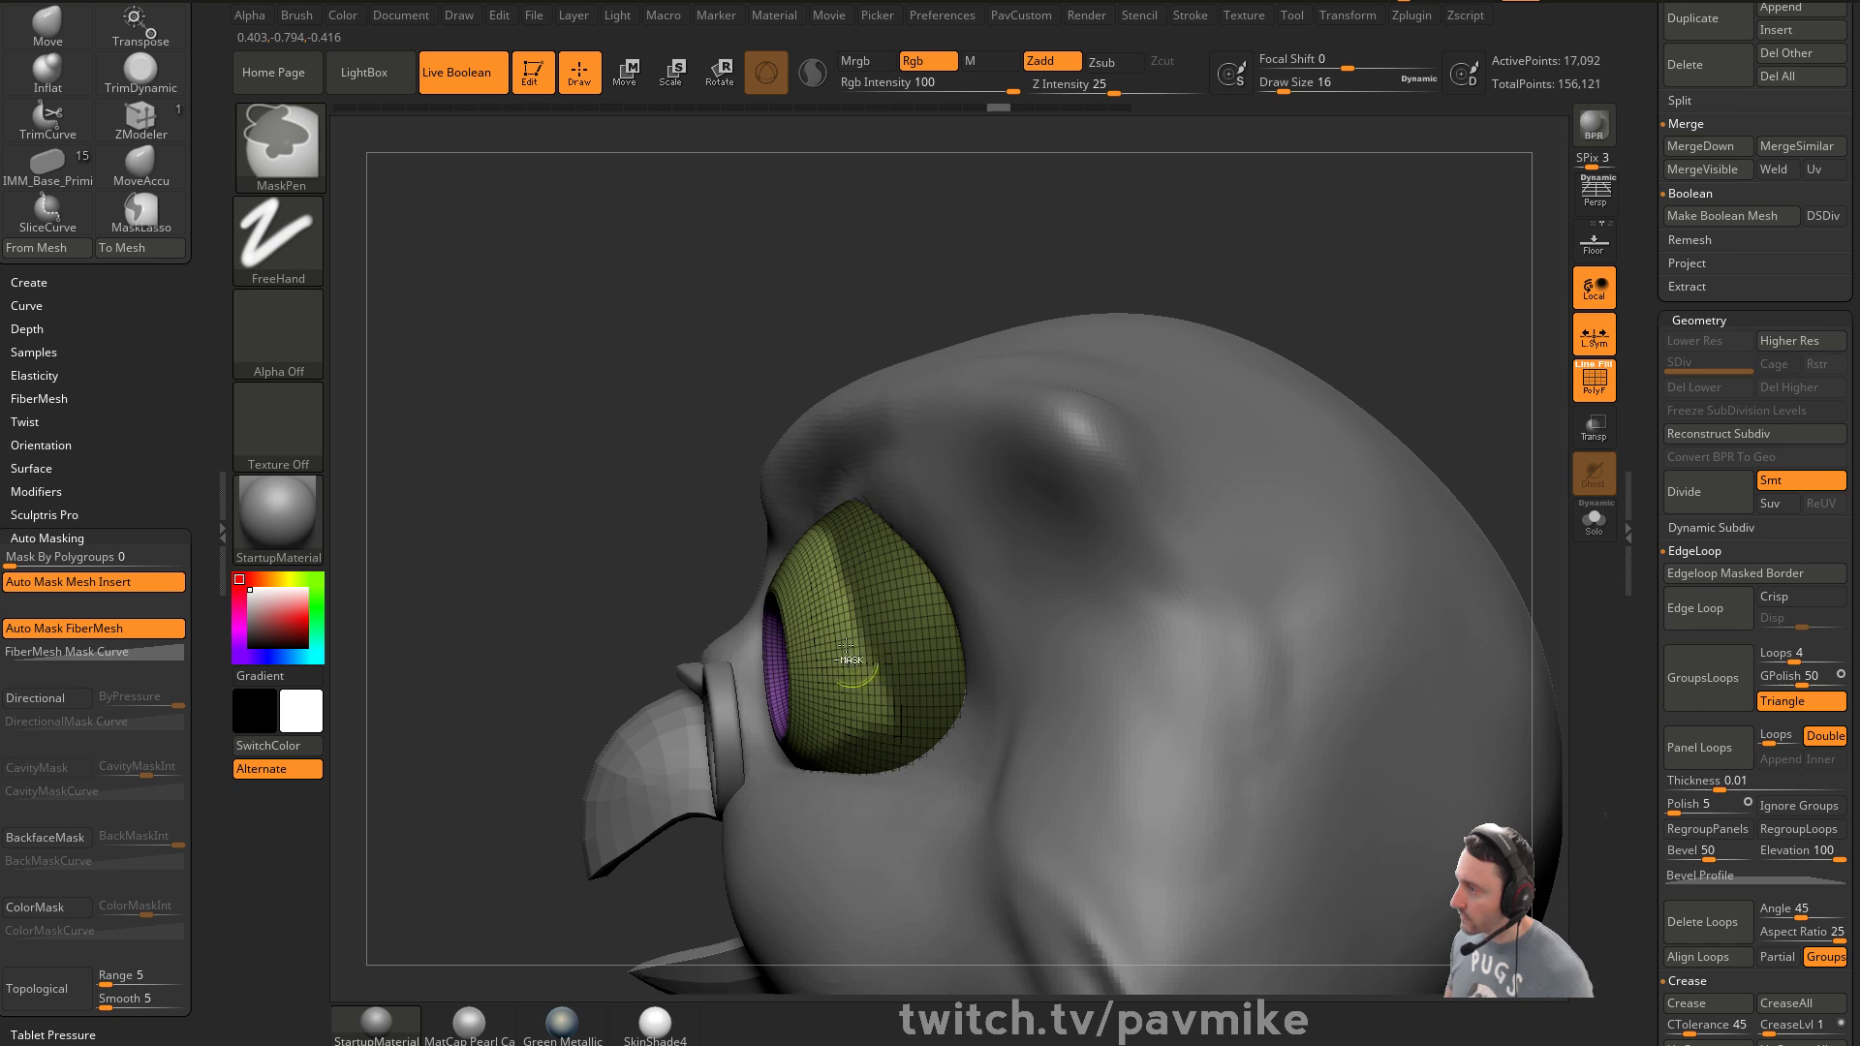
# Refine the mask's border on the outer side of the eye with the MaskPen brush at draw size 11, and isolate the eyeballs
pyautogui.press('[')
pyautogui.moveTo(1124, 266); pyautogui.dragTo(1309, 364)
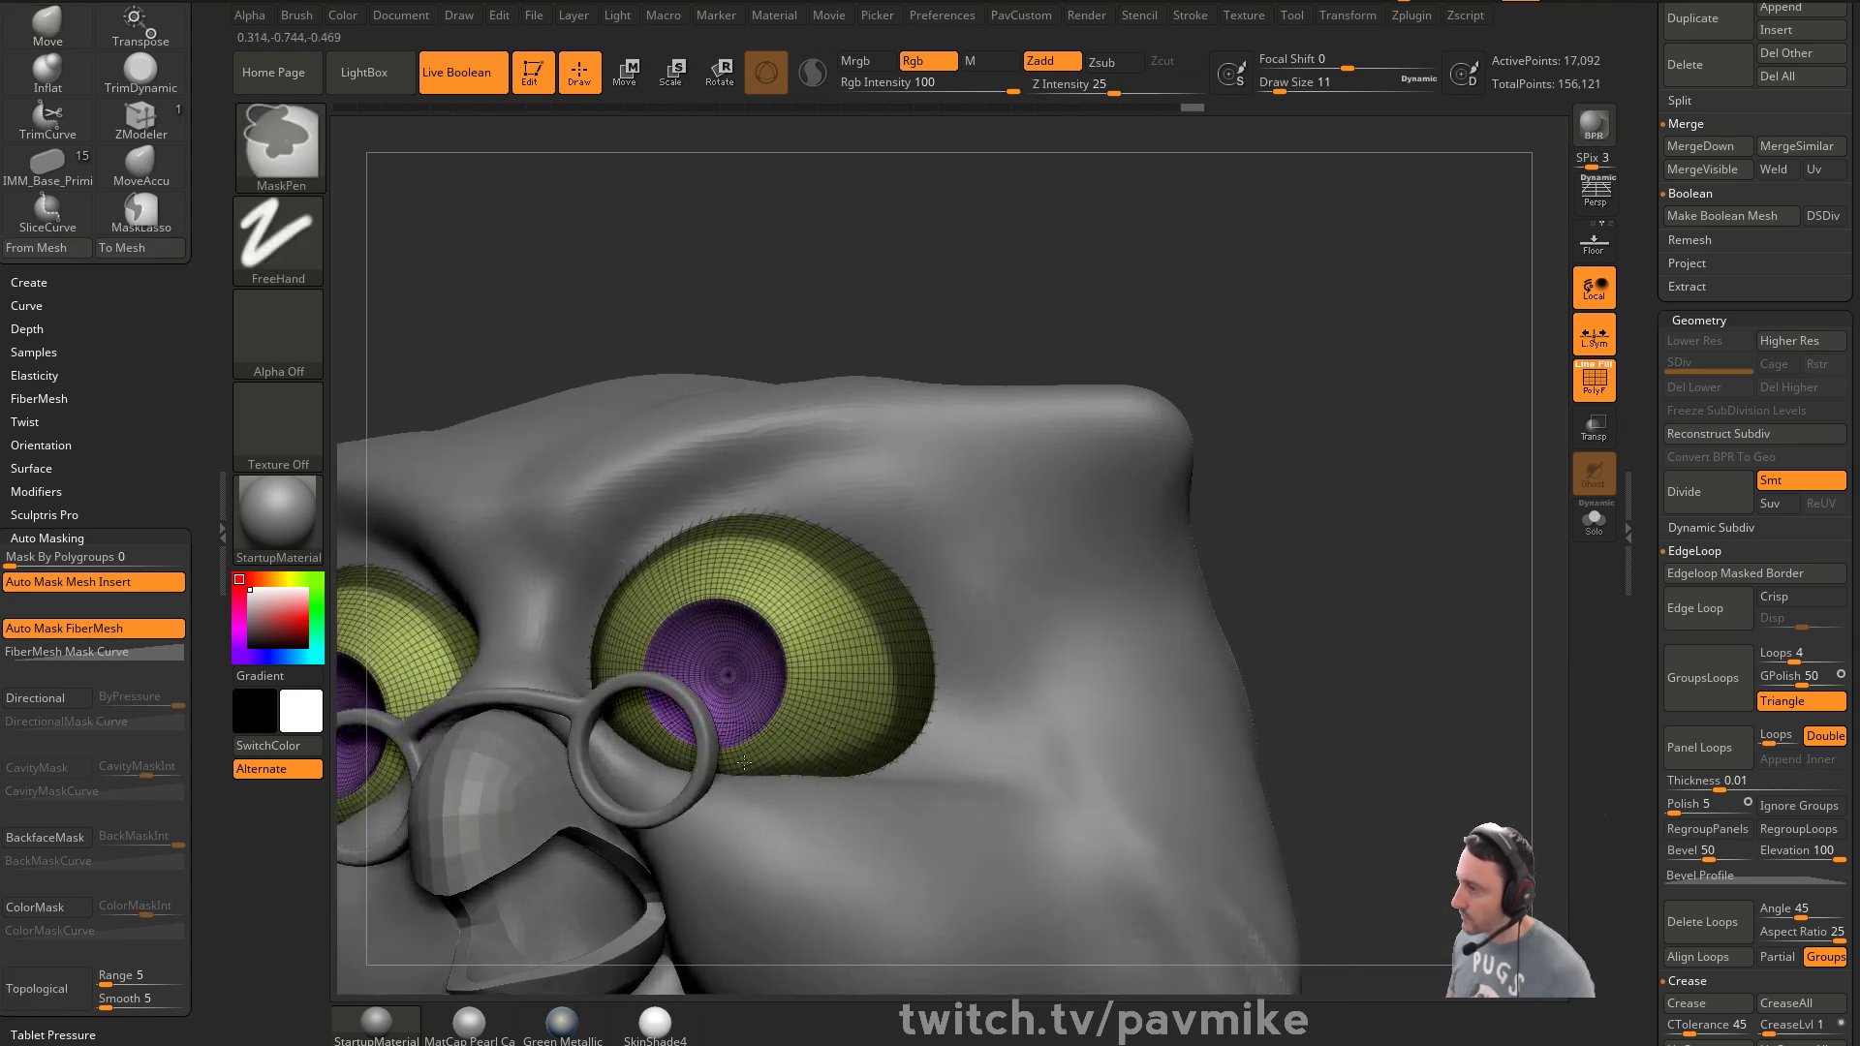
pyautogui.click(1576, 524)
pyautogui.moveTo(1463, 519)
pyautogui.mouseDown(button='right')
pyautogui.moveTo(1374, 571)
pyautogui.moveTo(1302, 529)
pyautogui.mouseUp(button='right')
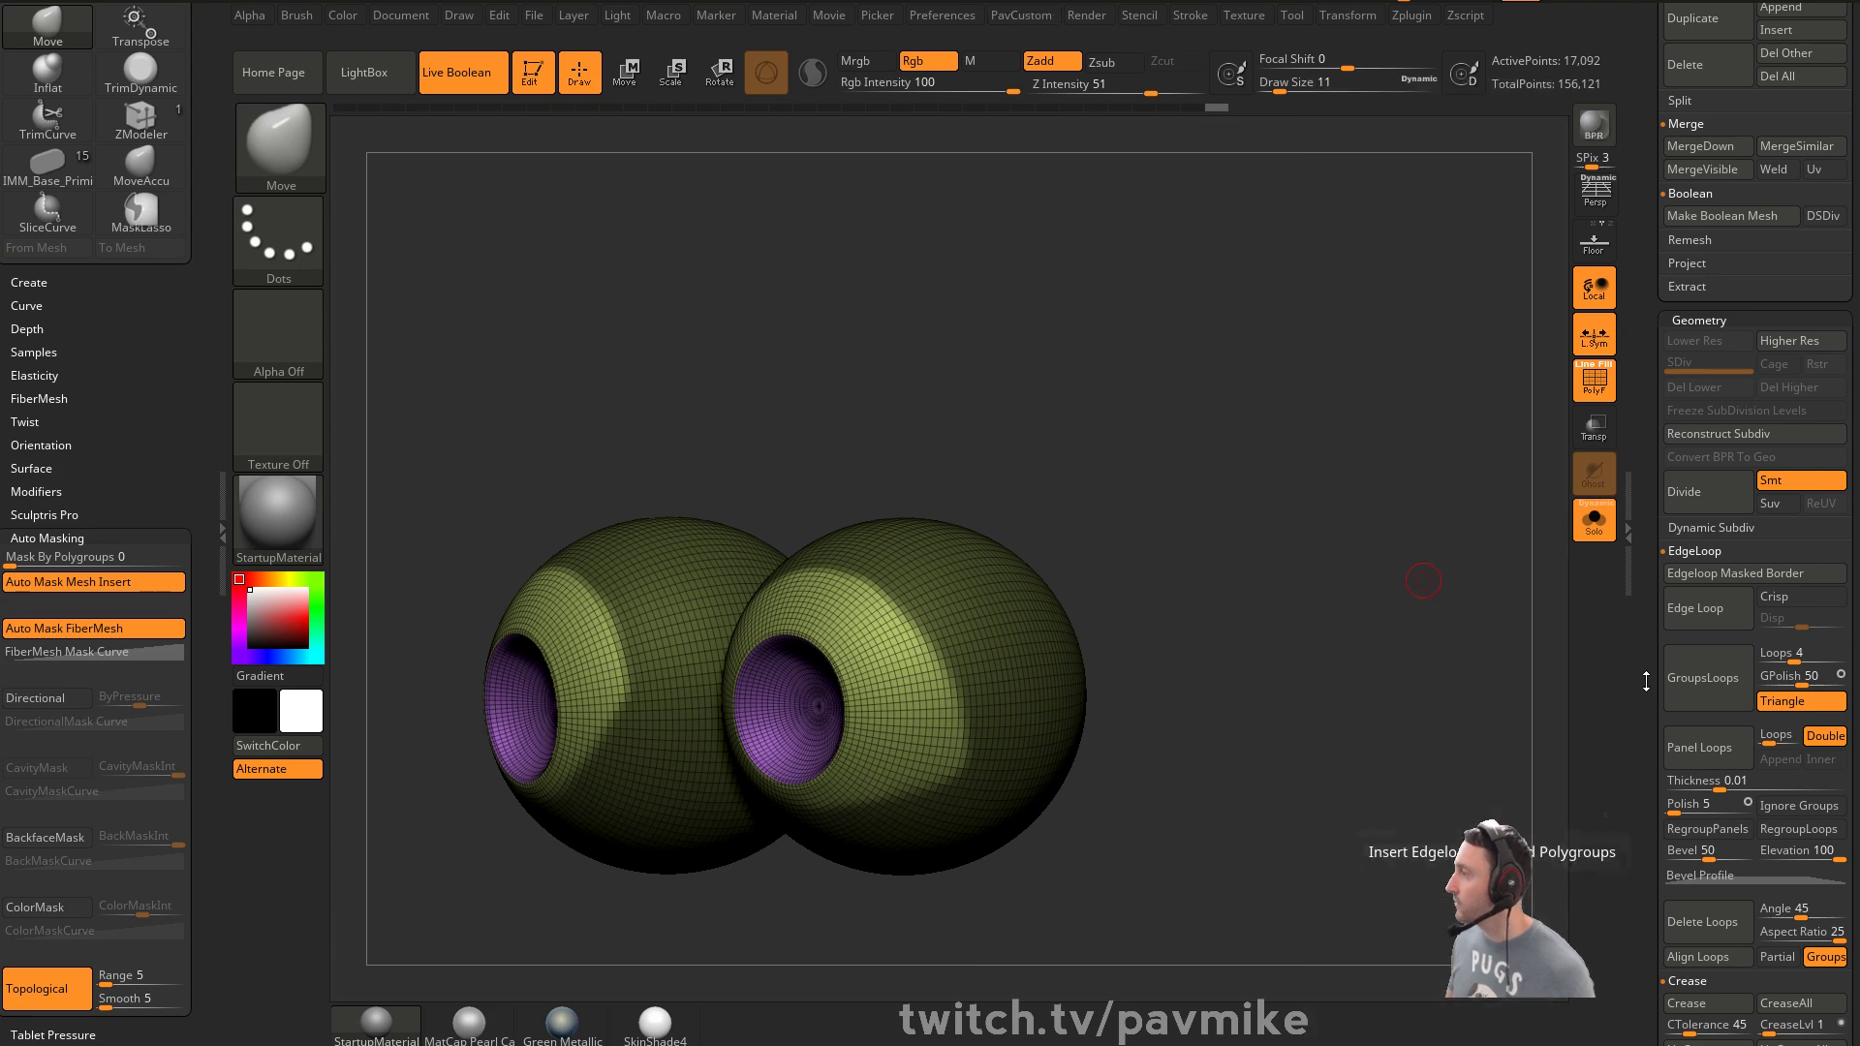
# Insert an edge loop along the masked border, clear the mask, and keep only the eyelid shells by deleting the hidden polygons
pyautogui.scroll(-3, 1652, 647)
pyautogui.moveTo(1644, 273)
pyautogui.mouseDown()
pyautogui.moveTo(1644, 391)
pyautogui.moveTo(1635, 237)
pyautogui.mouseUp()
pyautogui.moveTo(1658, 787); pyautogui.dragTo(1655, 713)
pyautogui.click(1715, 378)
pyautogui.keyDown('ctrl'); pyautogui.moveTo(1150, 514); pyautogui.dragTo(1124, 571); pyautogui.keyUp('ctrl')
pyautogui.keyDown('ctrl'); pyautogui.keyDown('shift'); pyautogui.click(1055, 643); pyautogui.keyUp('shift'); pyautogui.keyUp('ctrl')
pyautogui.press('2')
pyautogui.click(1186, 305)
# Run ZRemesher twice on the eyelid shells with Half enabled and Adaptive Size 0
pyautogui.keyDown('alt'); pyautogui.moveTo(1315, 593); pyautogui.dragTo(1306, 507); pyautogui.keyUp('alt')
pyautogui.press('2')
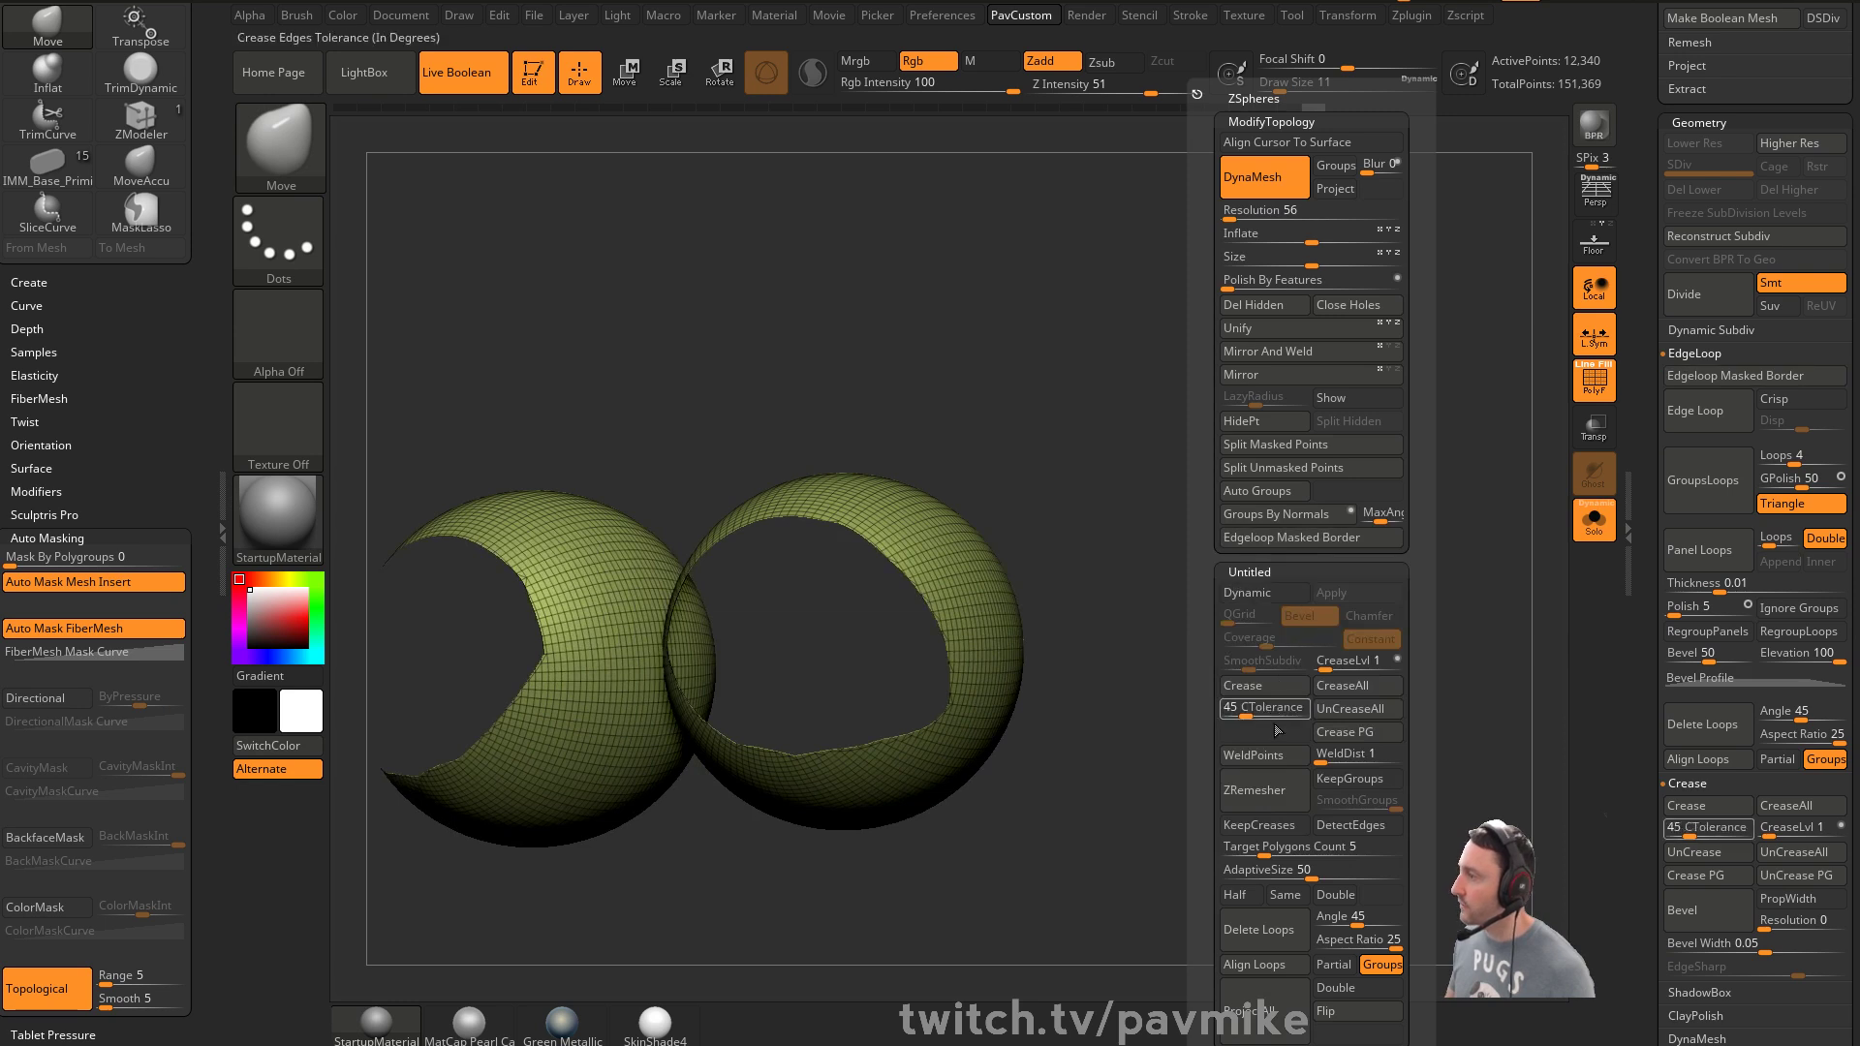
pyautogui.click(1236, 898)
pyautogui.moveTo(1258, 873); pyautogui.dragTo(1222, 875)
pyautogui.press('Return')
pyautogui.click(1284, 812)
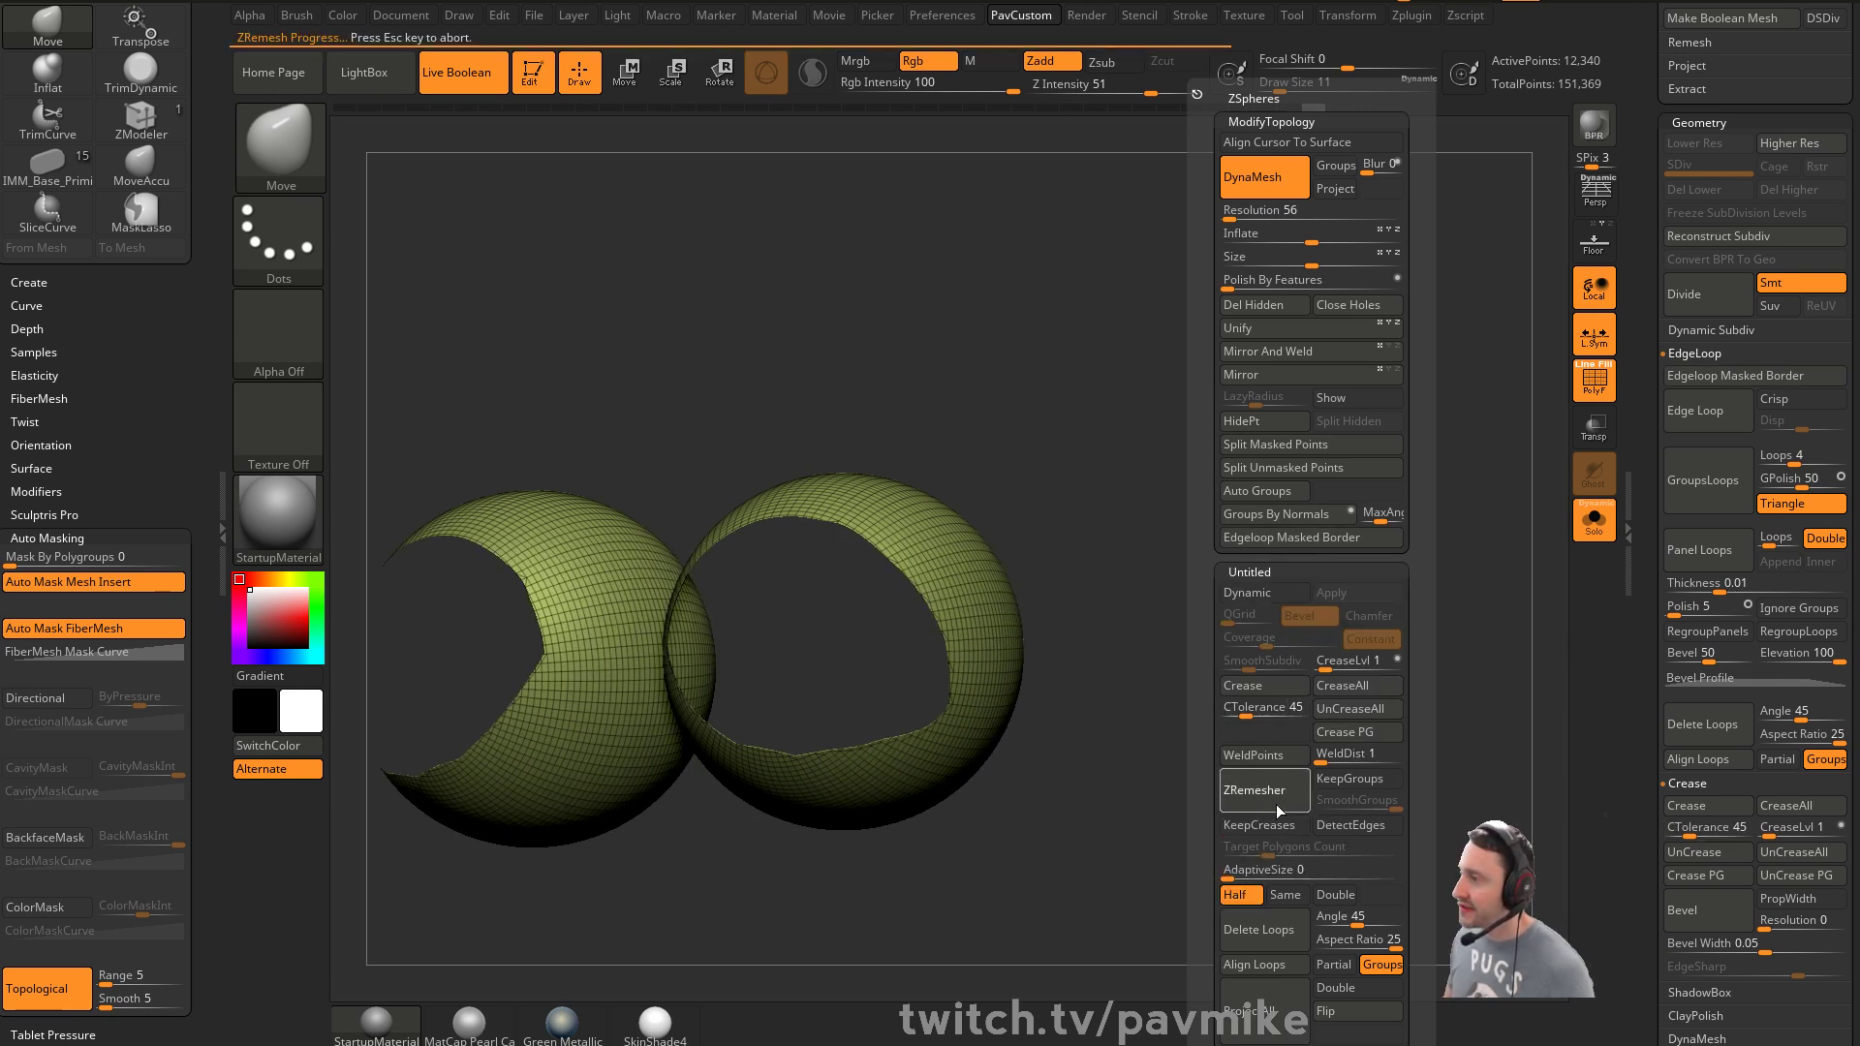
pyautogui.keyDown('shift'); pyautogui.moveTo(1154, 561); pyautogui.dragTo(1259, 515); pyautogui.keyUp('shift')
pyautogui.press('2')
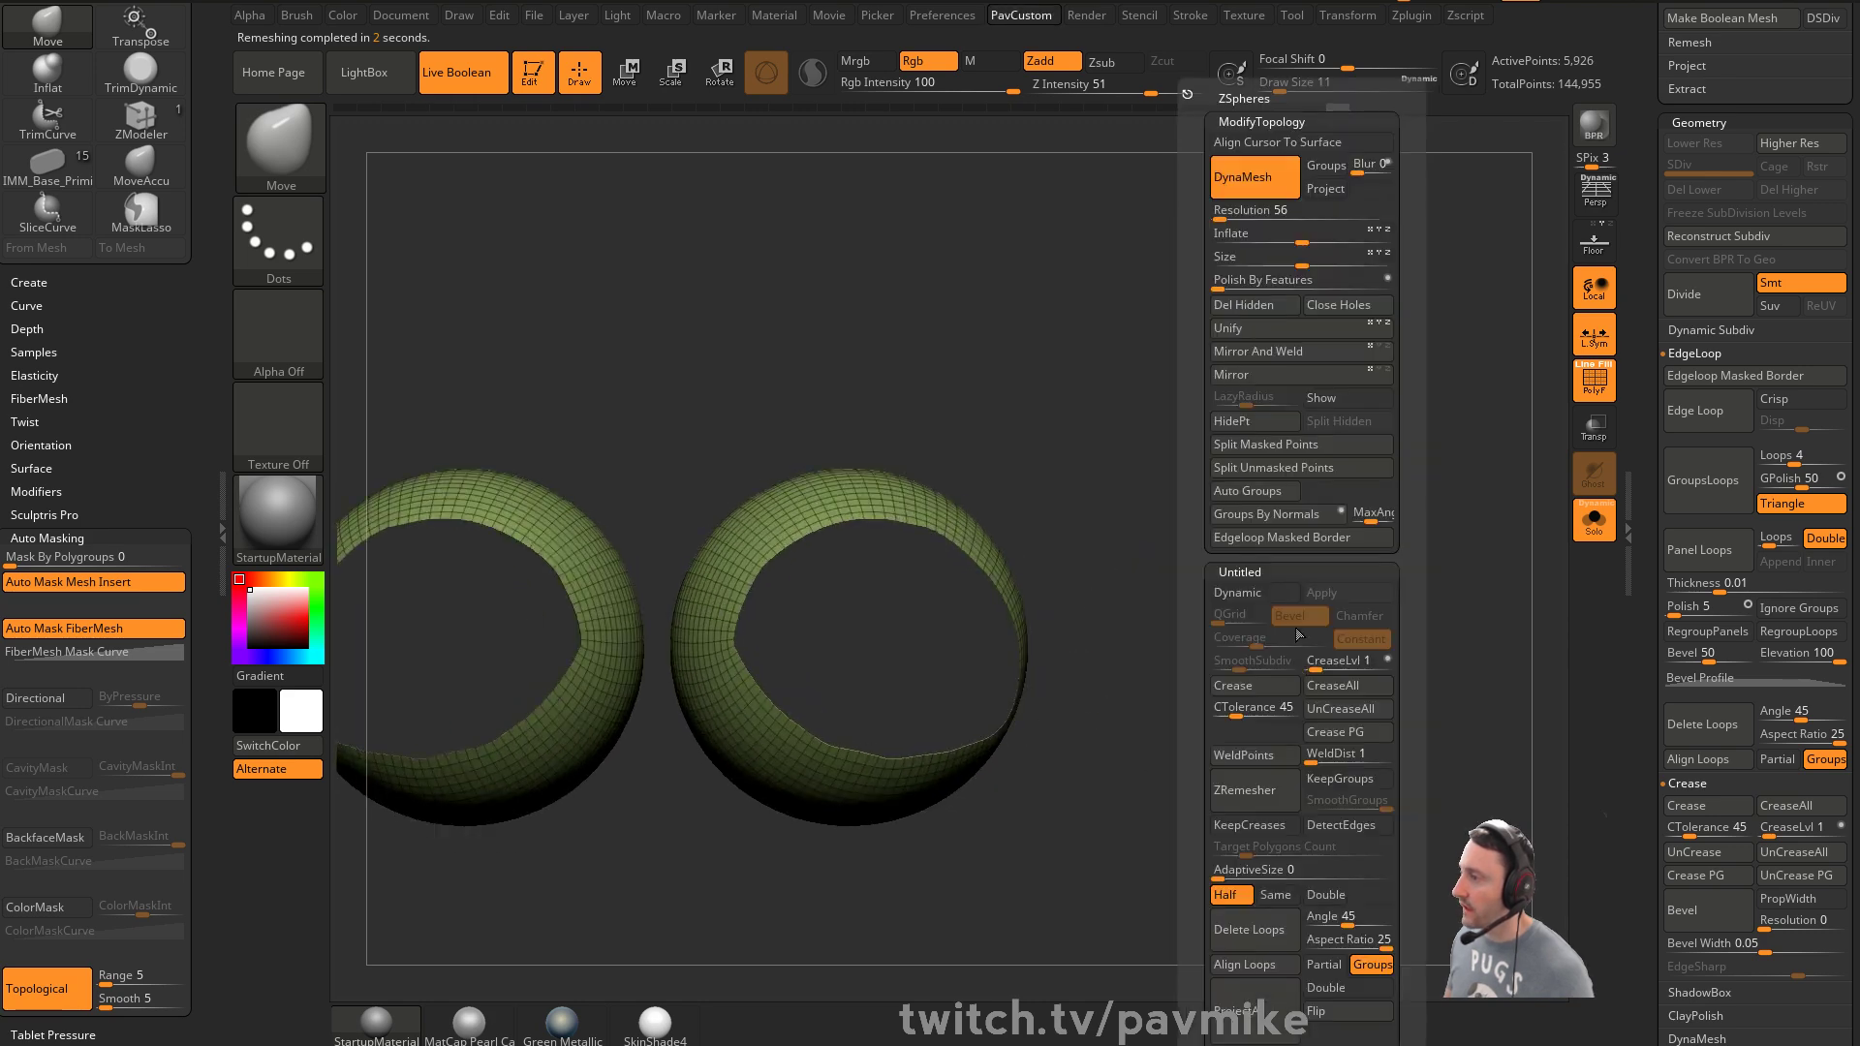
pyautogui.click(1256, 797)
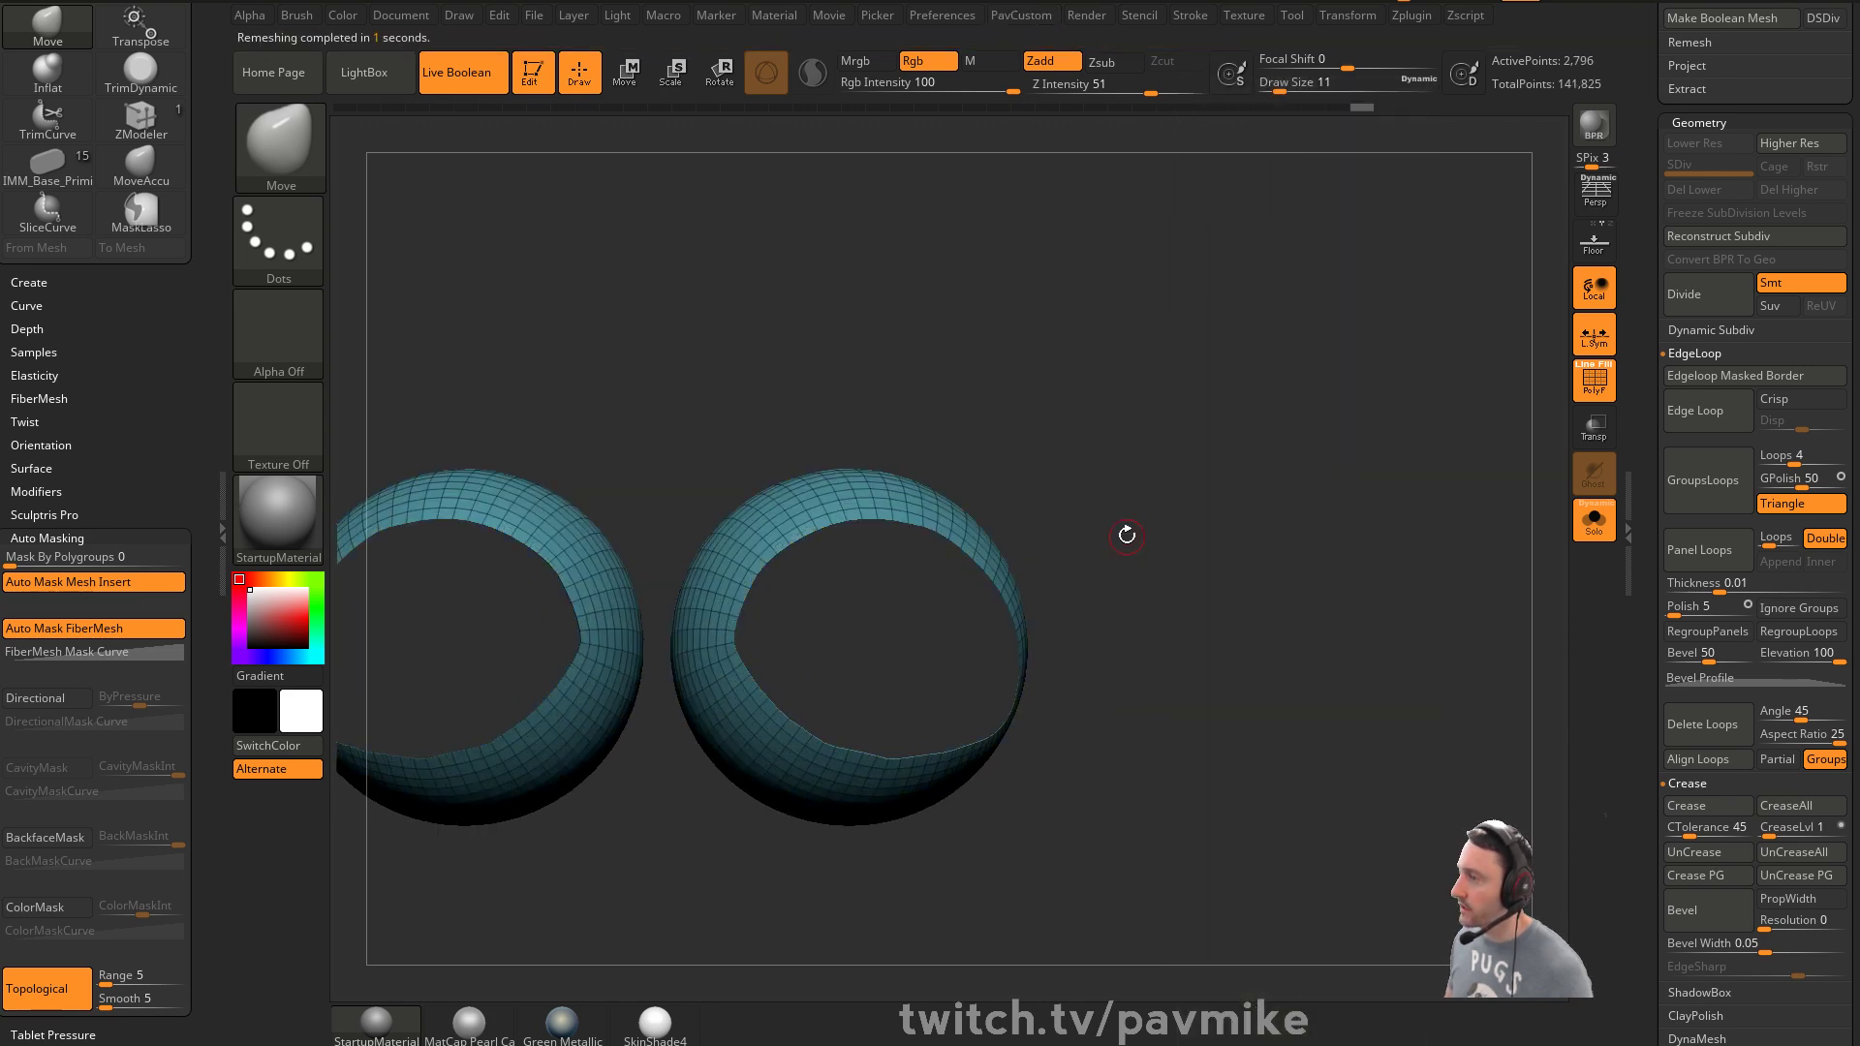
# Show the remeshed shells with the head and set the ZModeler polygon action to QMesh on Polygroup All
pyautogui.moveTo(1352, 569); pyautogui.dragTo(1332, 620)
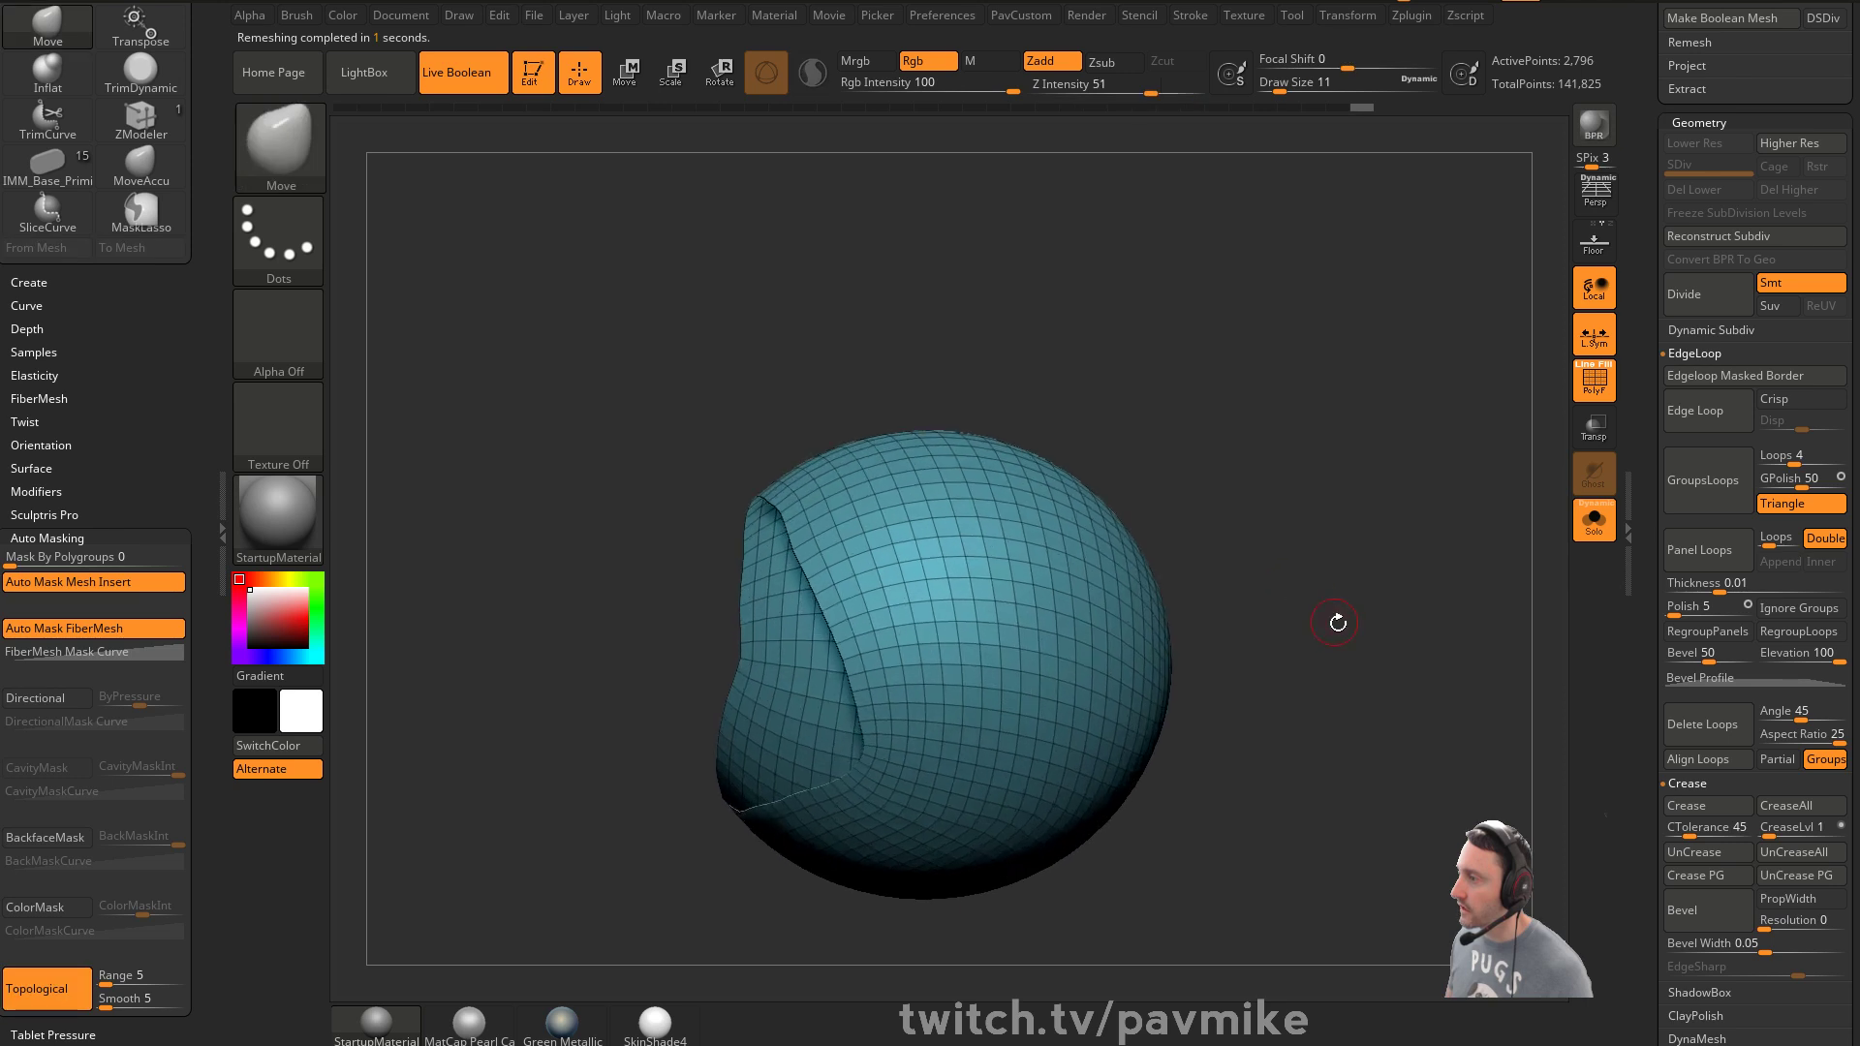
pyautogui.click(1593, 520)
pyautogui.moveTo(1414, 249); pyautogui.dragTo(1057, 557)
pyautogui.press('b')
pyautogui.press('z')
pyautogui.press('m')
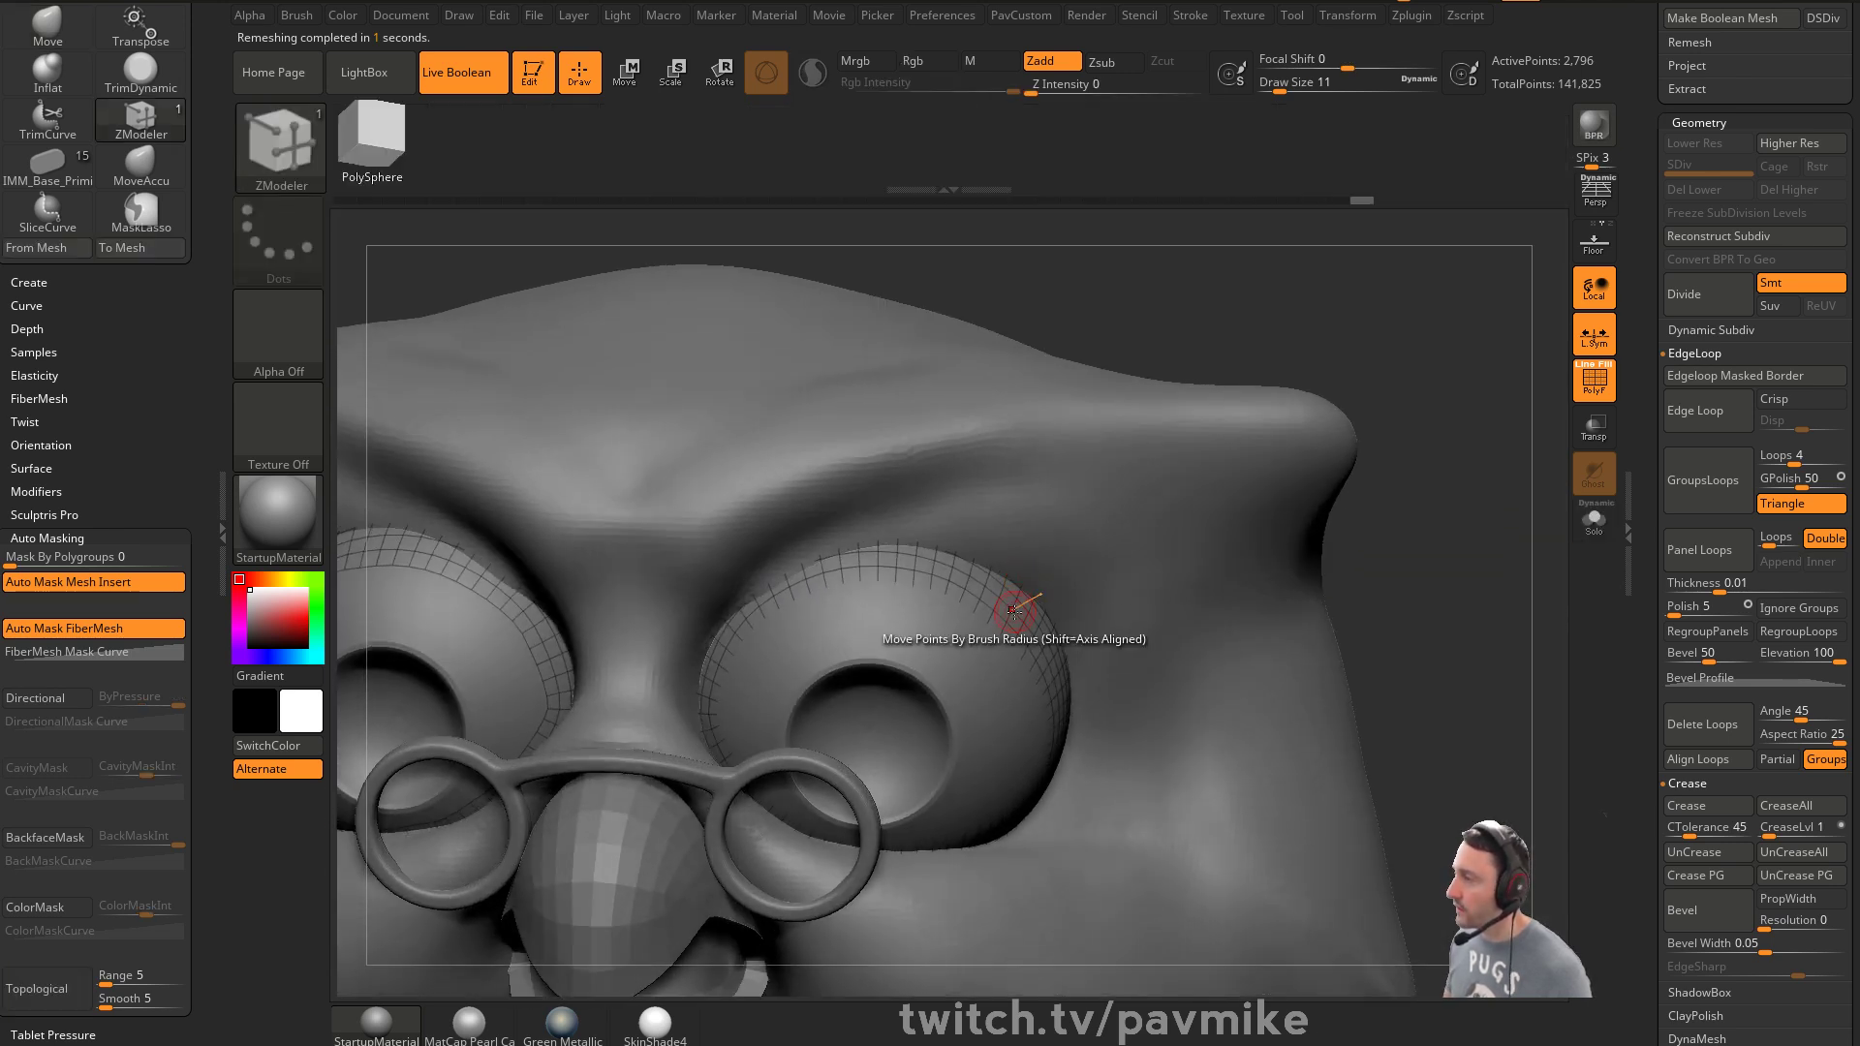
pyautogui.press('space')
pyautogui.click(1116, 535)
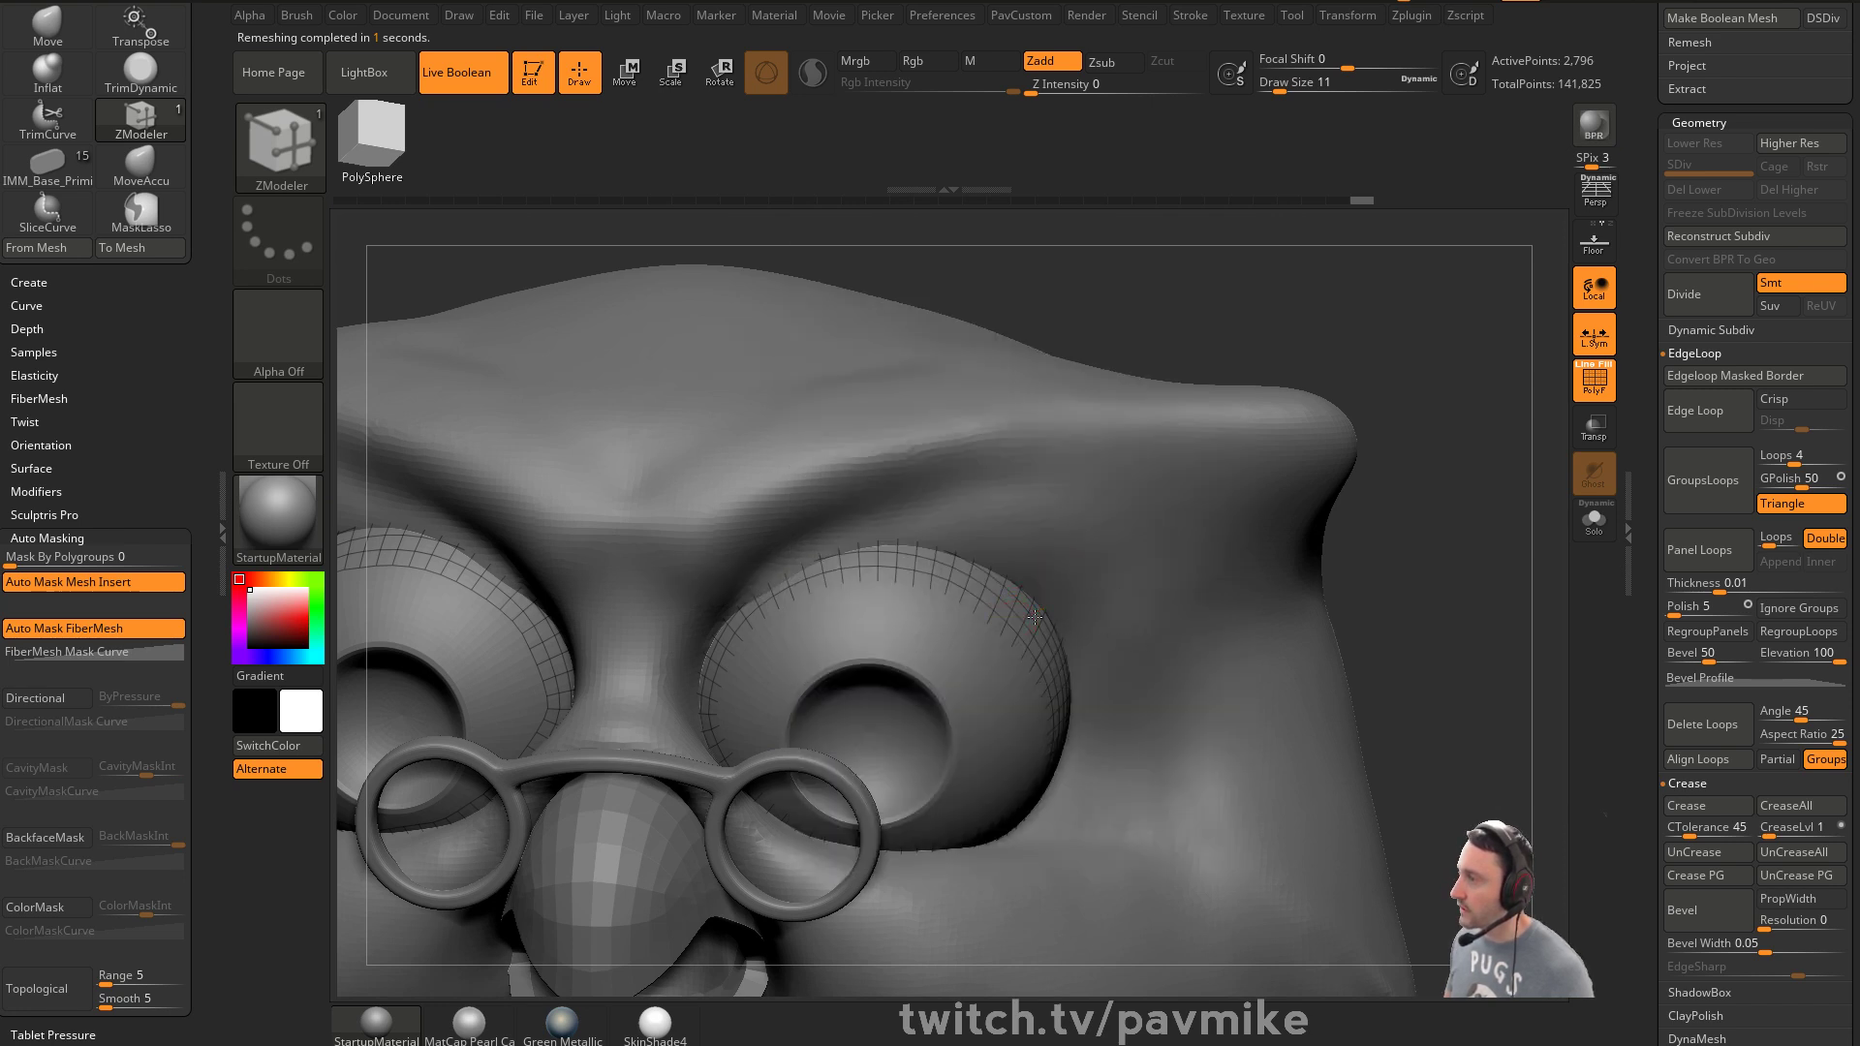
# Thicken the eyelid shells with ZModeler QMesh, undo it, and thicken them again with the shells isolated
pyautogui.click(1035, 617)
pyautogui.moveTo(1456, 553); pyautogui.dragTo(1276, 613)
pyautogui.hotkey('ctrl', 'z')
pyautogui.click(1589, 528)
pyautogui.click(1029, 610)
# Switch the ZModeler edge action to Crease and crease the edge along the eyelid opening's rim
pyautogui.press('space')
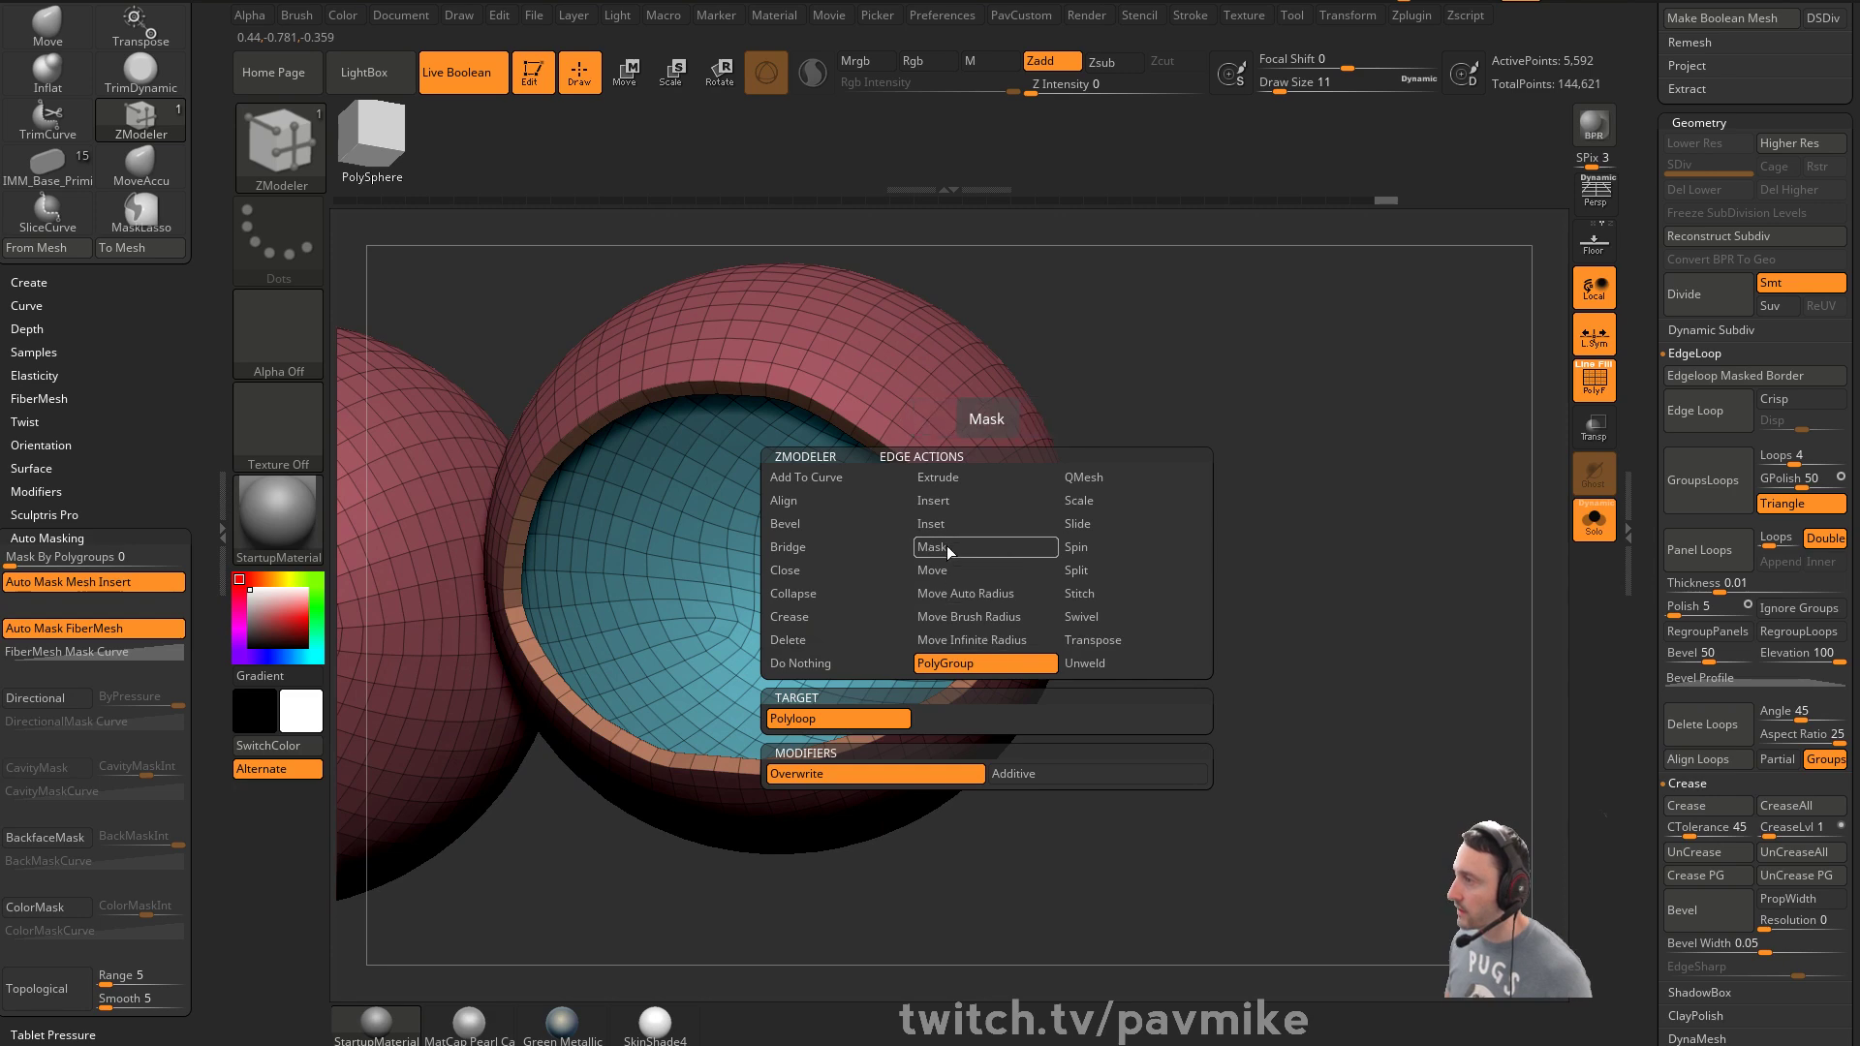
pyautogui.click(817, 617)
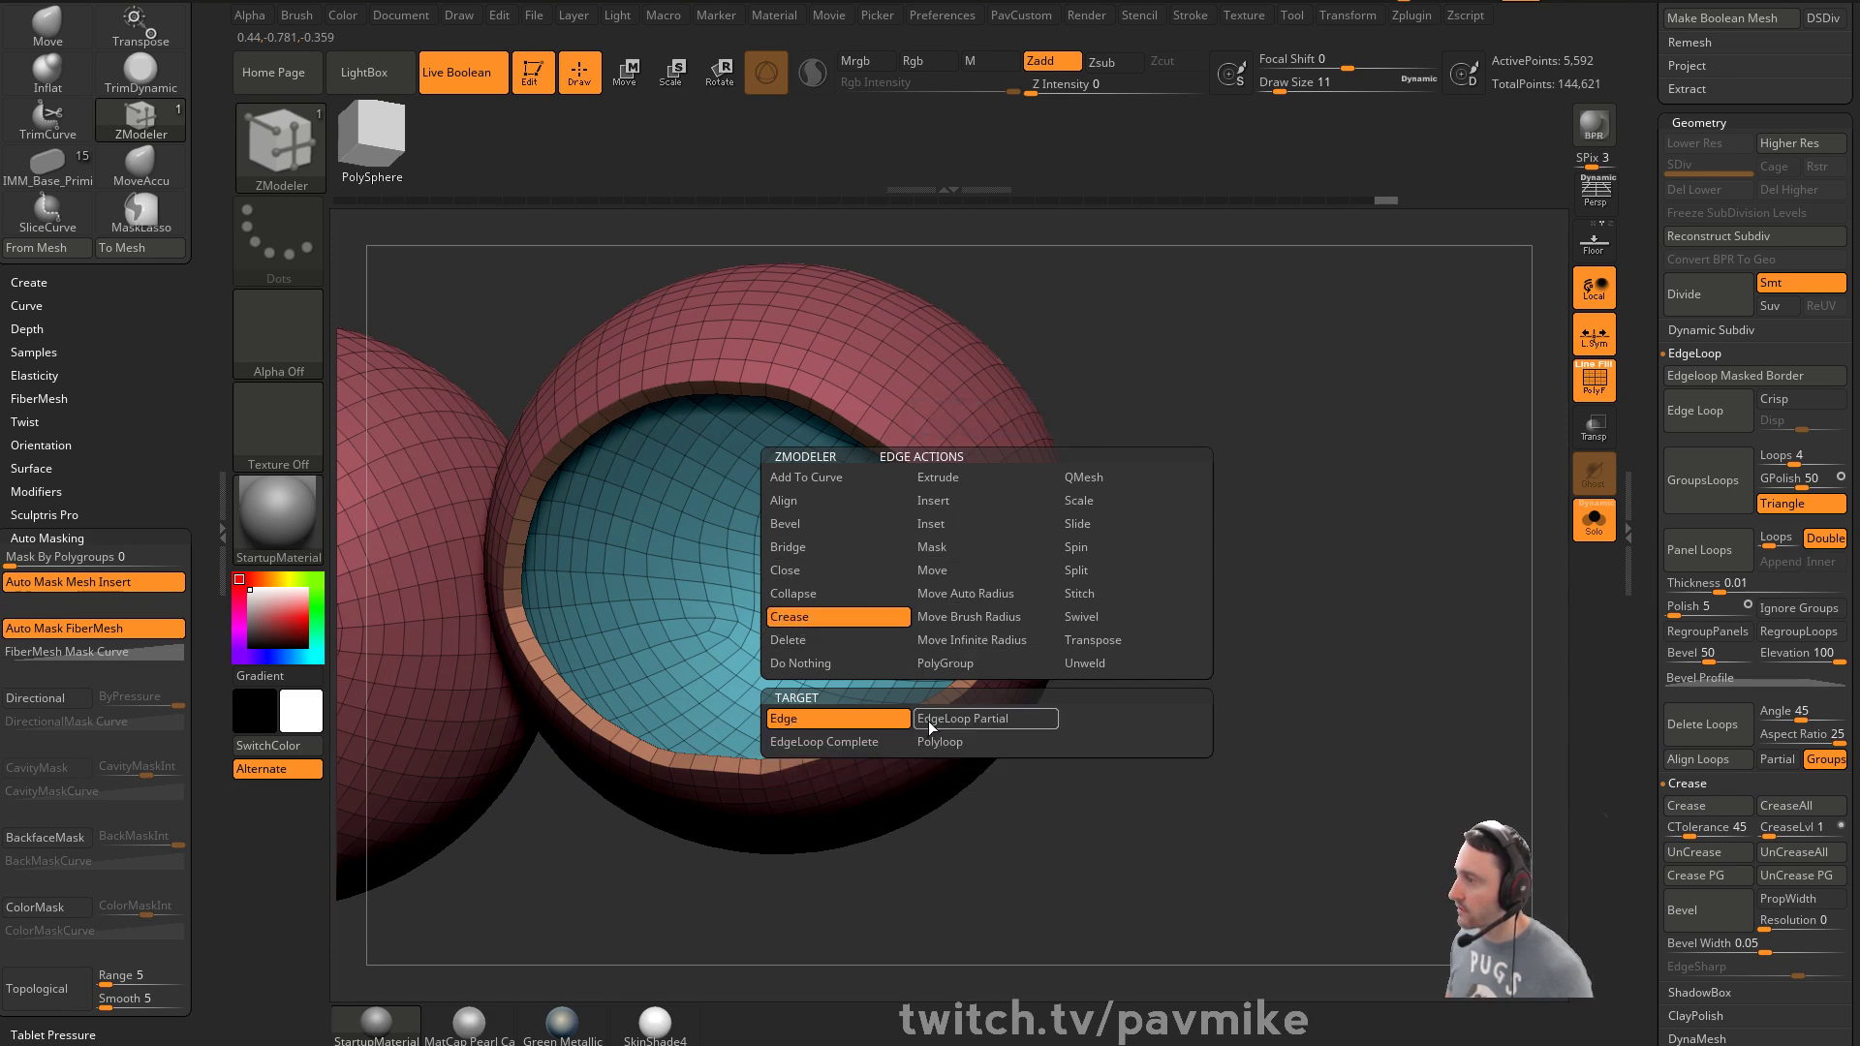
pyautogui.moveTo(1212, 611); pyautogui.dragTo(1153, 659)
pyautogui.moveTo(1239, 584); pyautogui.dragTo(1250, 630)
pyautogui.click(521, 714)
pyautogui.moveTo(1385, 552); pyautogui.dragTo(1345, 518)
# Smooth the eyelid shells with Polish By Features and inspect them on the head without the polyframe
pyautogui.press('2')
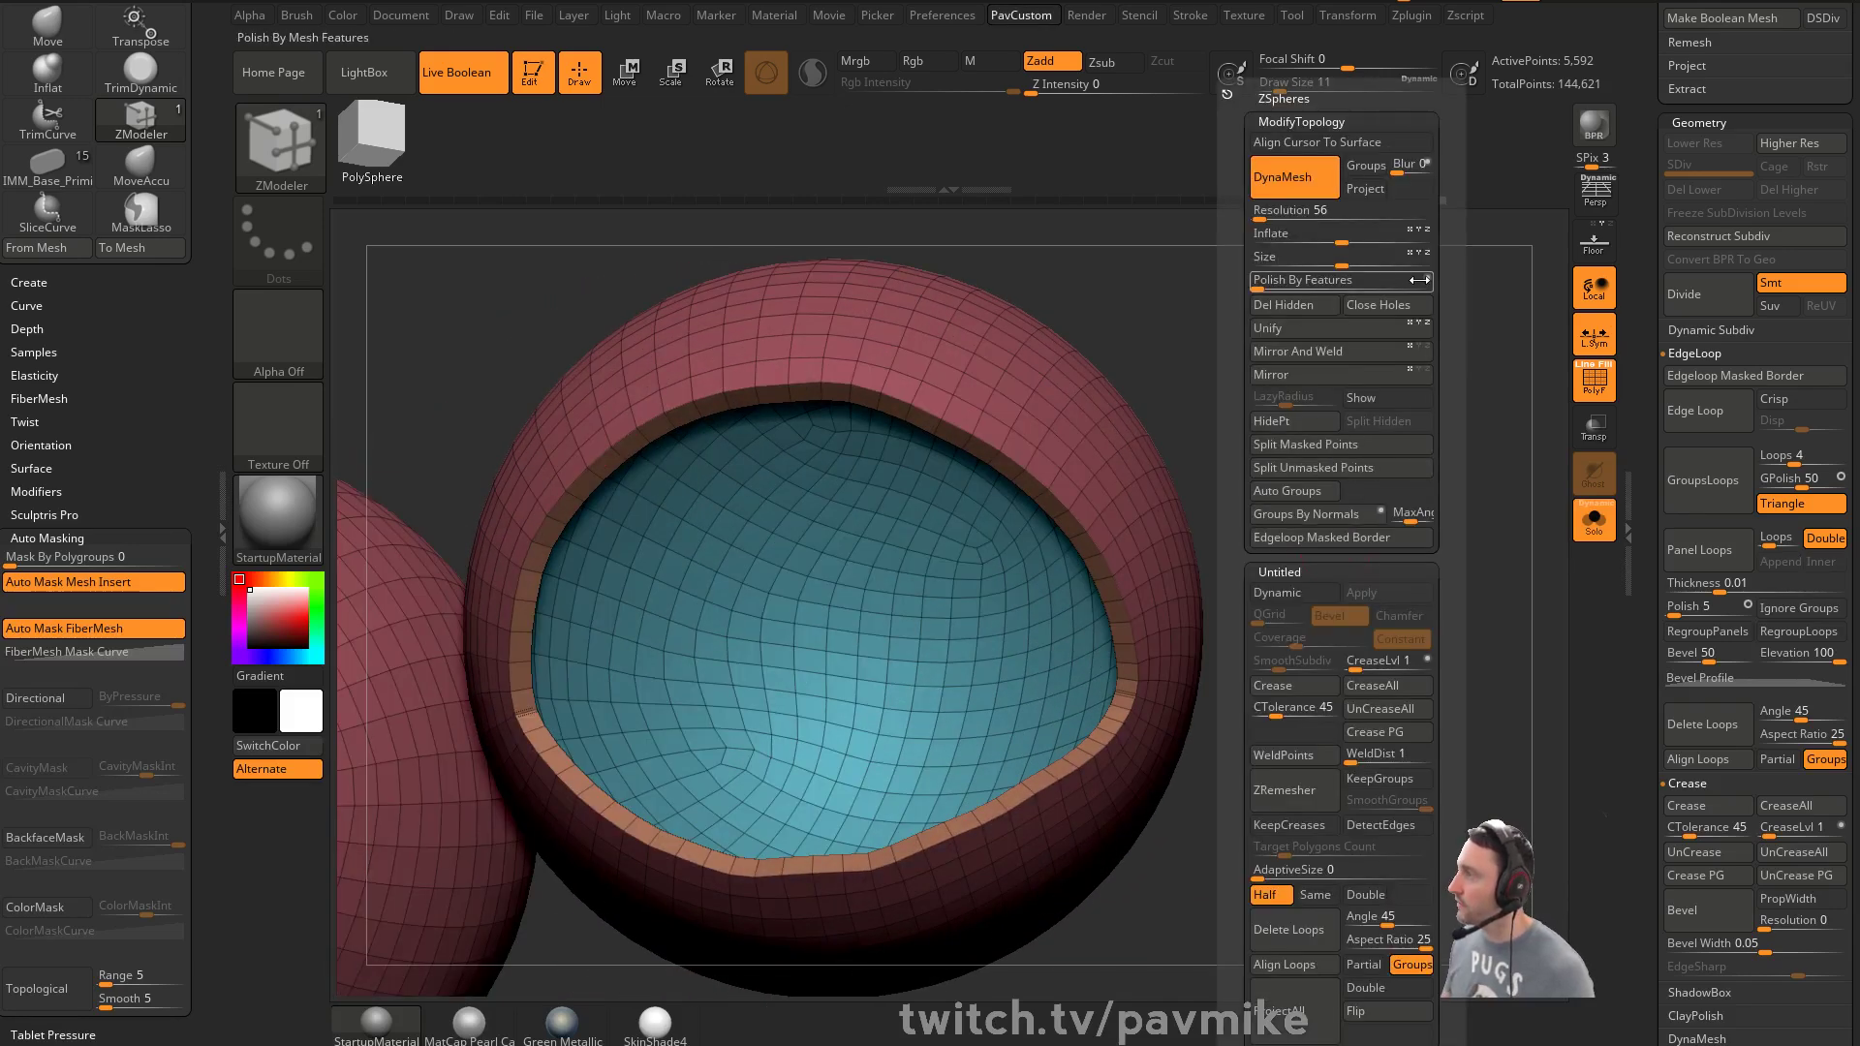
pyautogui.moveTo(1291, 281); pyautogui.dragTo(1405, 275)
pyautogui.press('2')
pyautogui.keyDown('ctrl'); pyautogui.moveTo(1208, 282); pyautogui.dragTo(1449, 469, button='right'); pyautogui.keyUp('ctrl')
pyautogui.hotkey('shift', 's')
pyautogui.moveTo(1424, 486); pyautogui.dragTo(1207, 525)
pyautogui.hotkey('shift', 'f')
pyautogui.moveTo(1348, 560); pyautogui.dragTo(1282, 535)
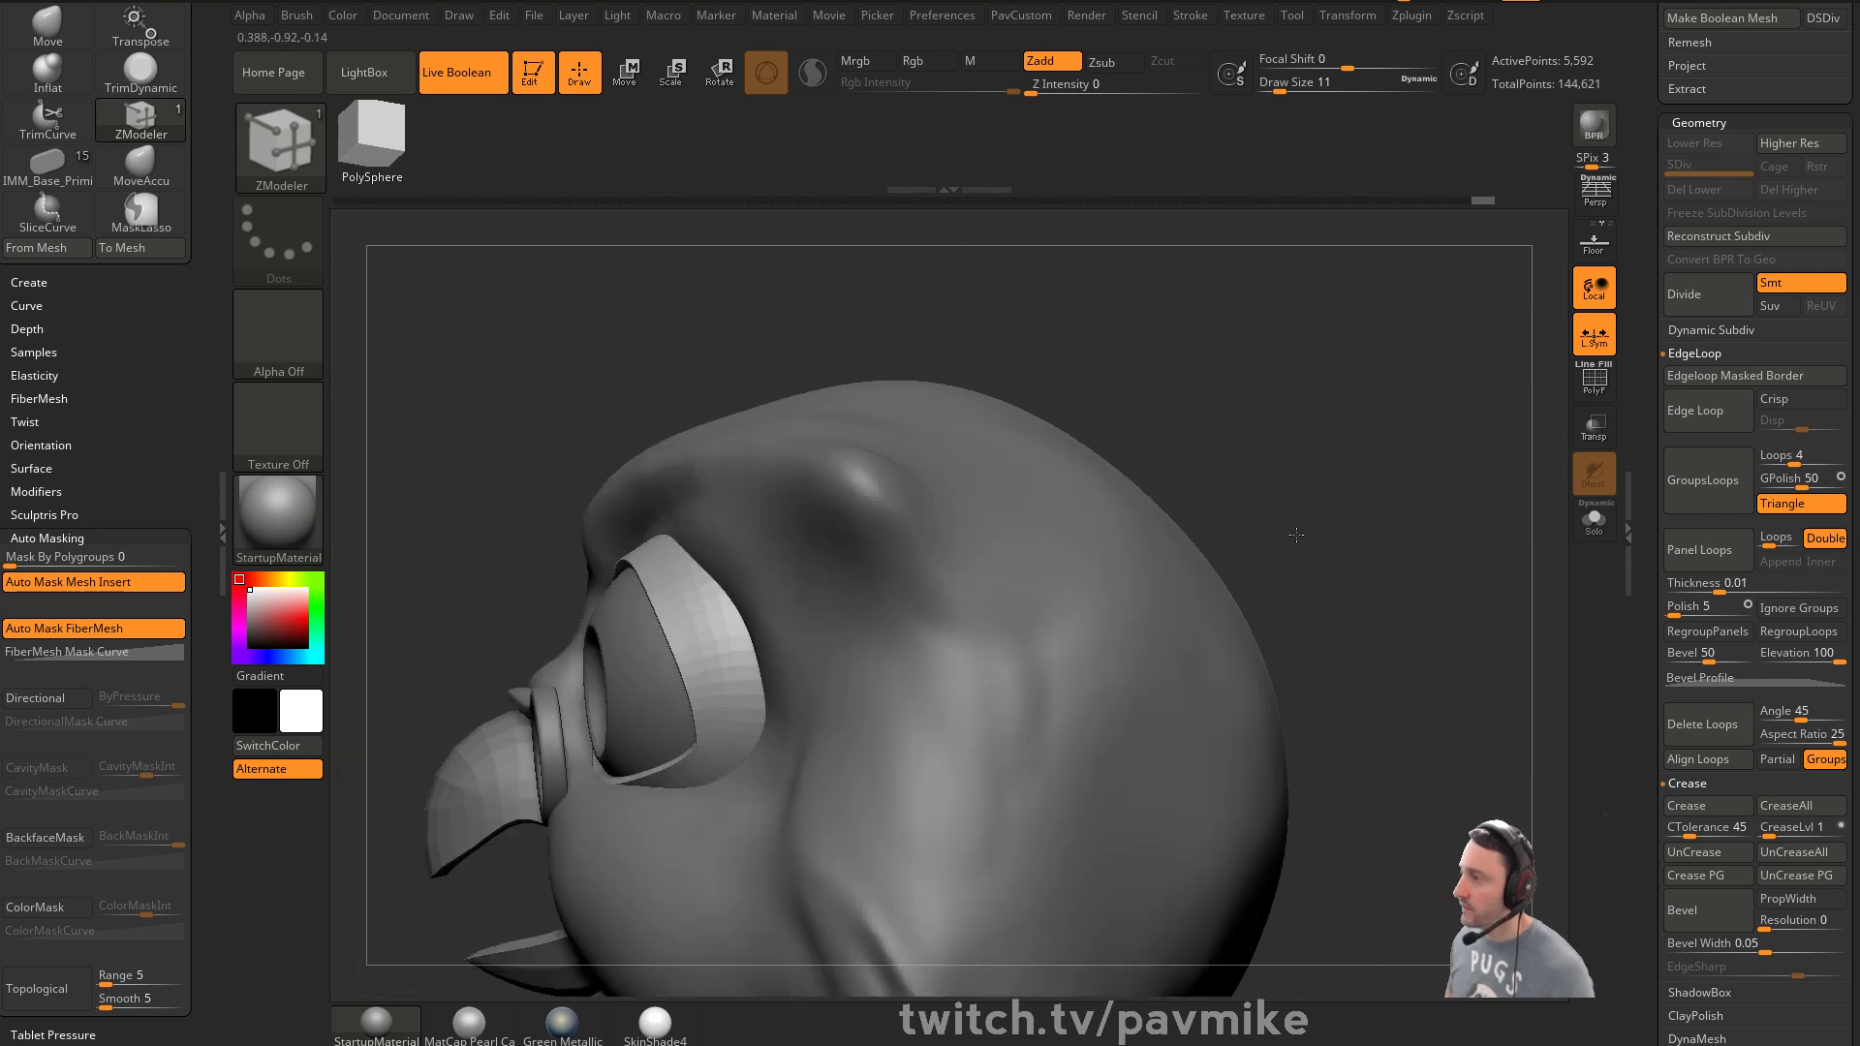
# Reshape the eyelid's front edge around the eyeball from the side with the Move brush at draw size 71
pyautogui.keyDown('alt'); pyautogui.moveTo(1366, 473); pyautogui.dragTo(1438, 365); pyautogui.keyUp('alt')
pyautogui.press('s')
pyautogui.moveTo(882, 590); pyautogui.dragTo(848, 590)
pyautogui.press('b')
pyautogui.press('m')
pyautogui.press('v')
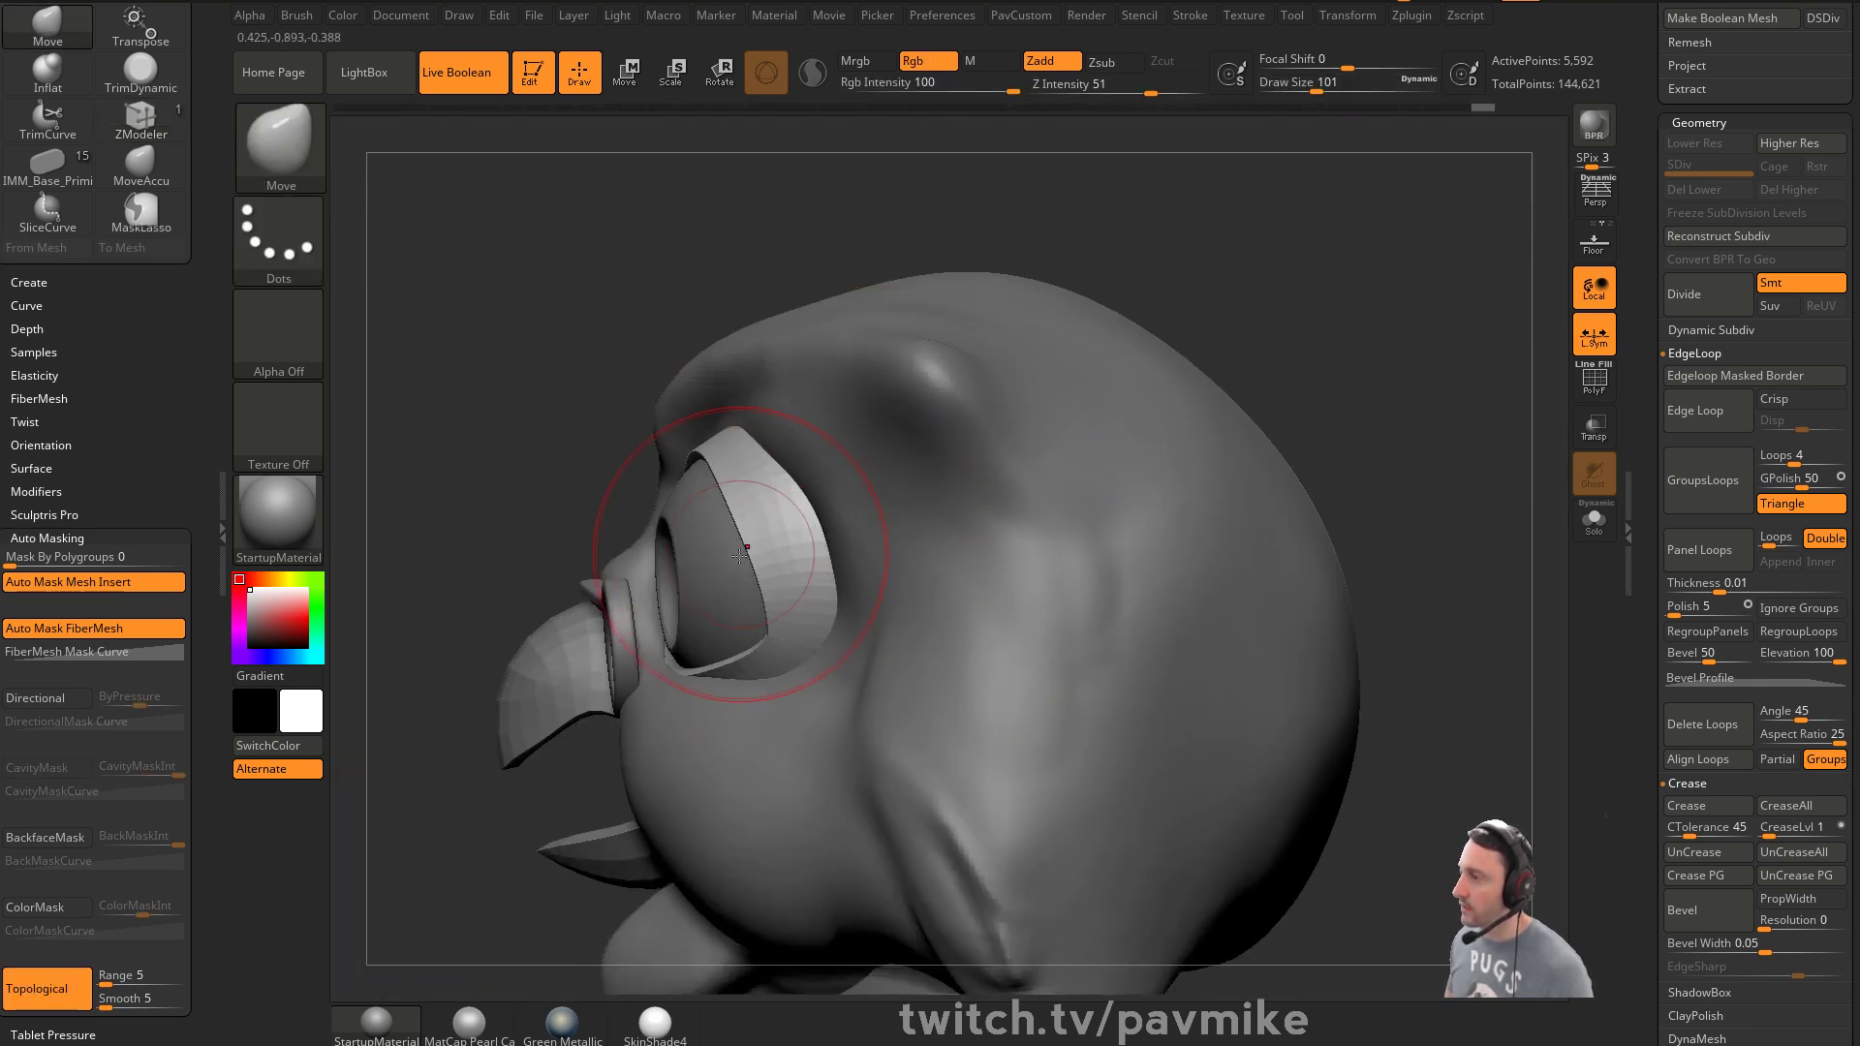
pyautogui.press('s')
pyautogui.moveTo(796, 640); pyautogui.dragTo(768, 639)
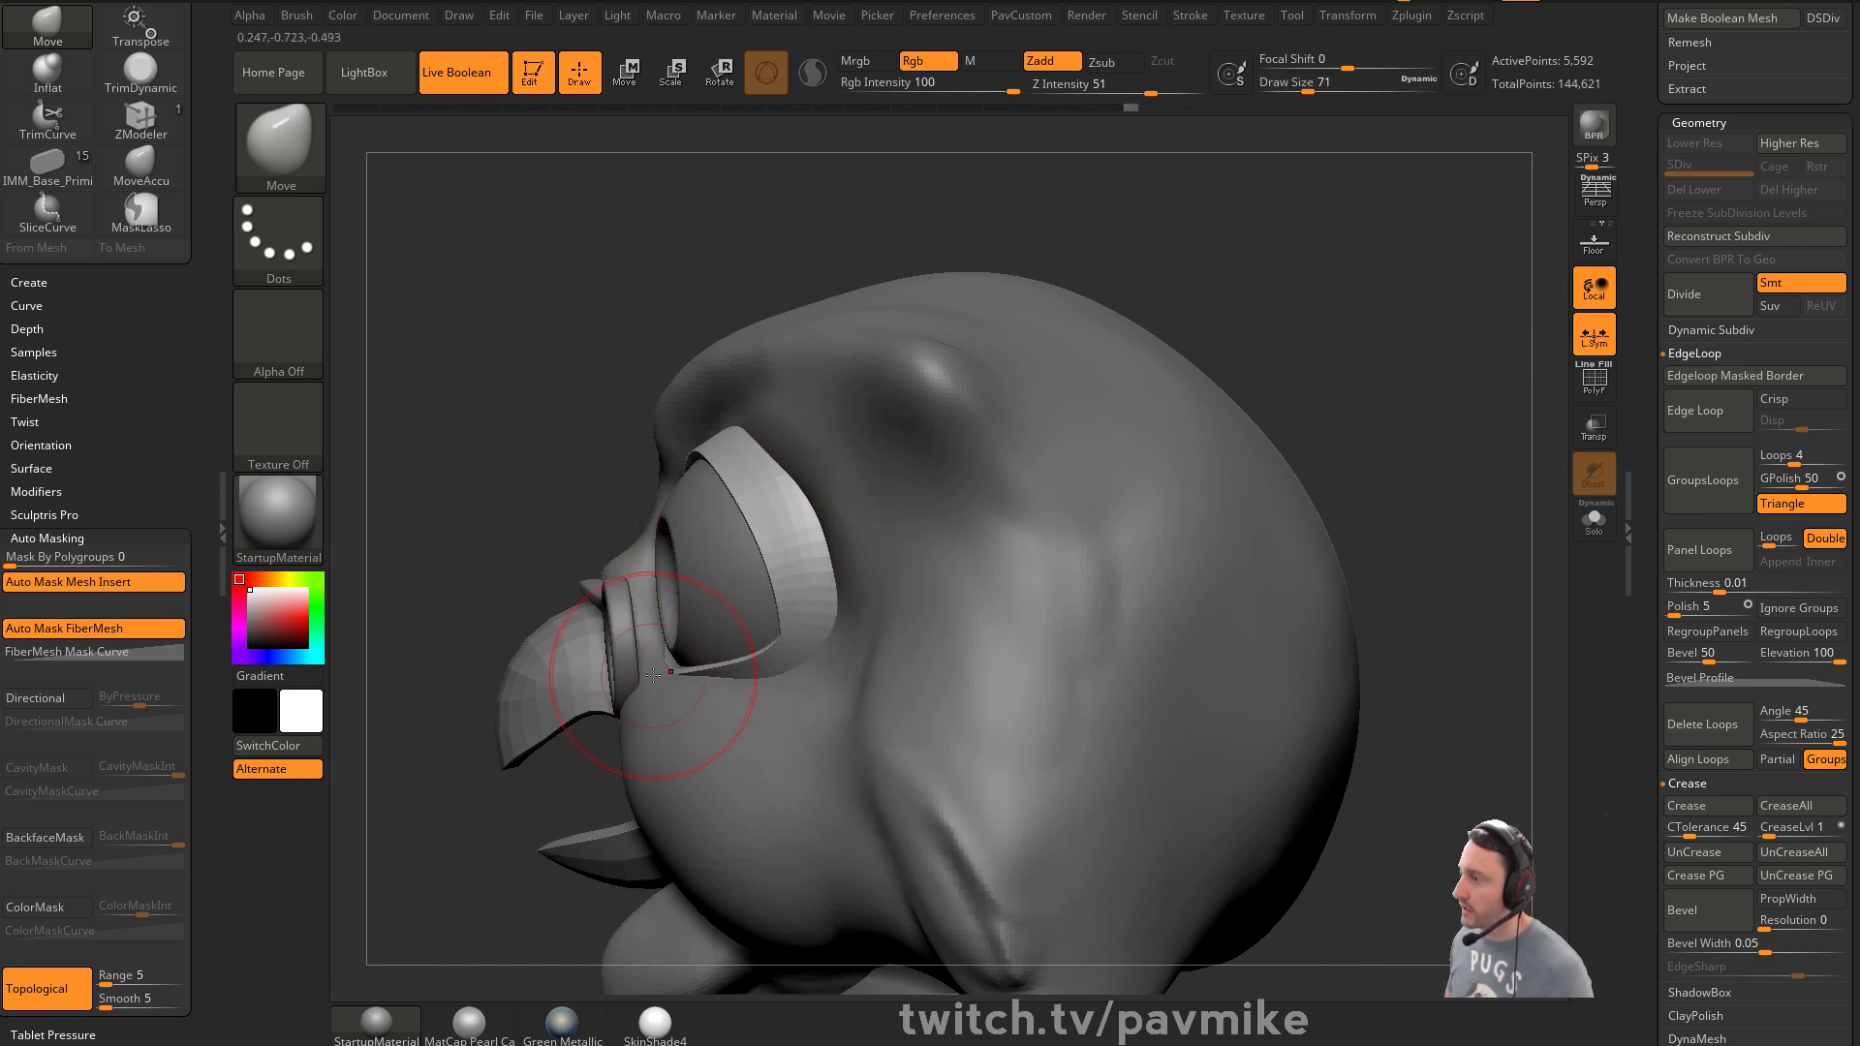
pyautogui.moveTo(1269, 339)
pyautogui.mouseDown()
pyautogui.moveTo(1362, 358)
pyautogui.moveTo(1281, 400)
pyautogui.moveTo(1194, 410)
pyautogui.mouseUp()
pyautogui.press('s')
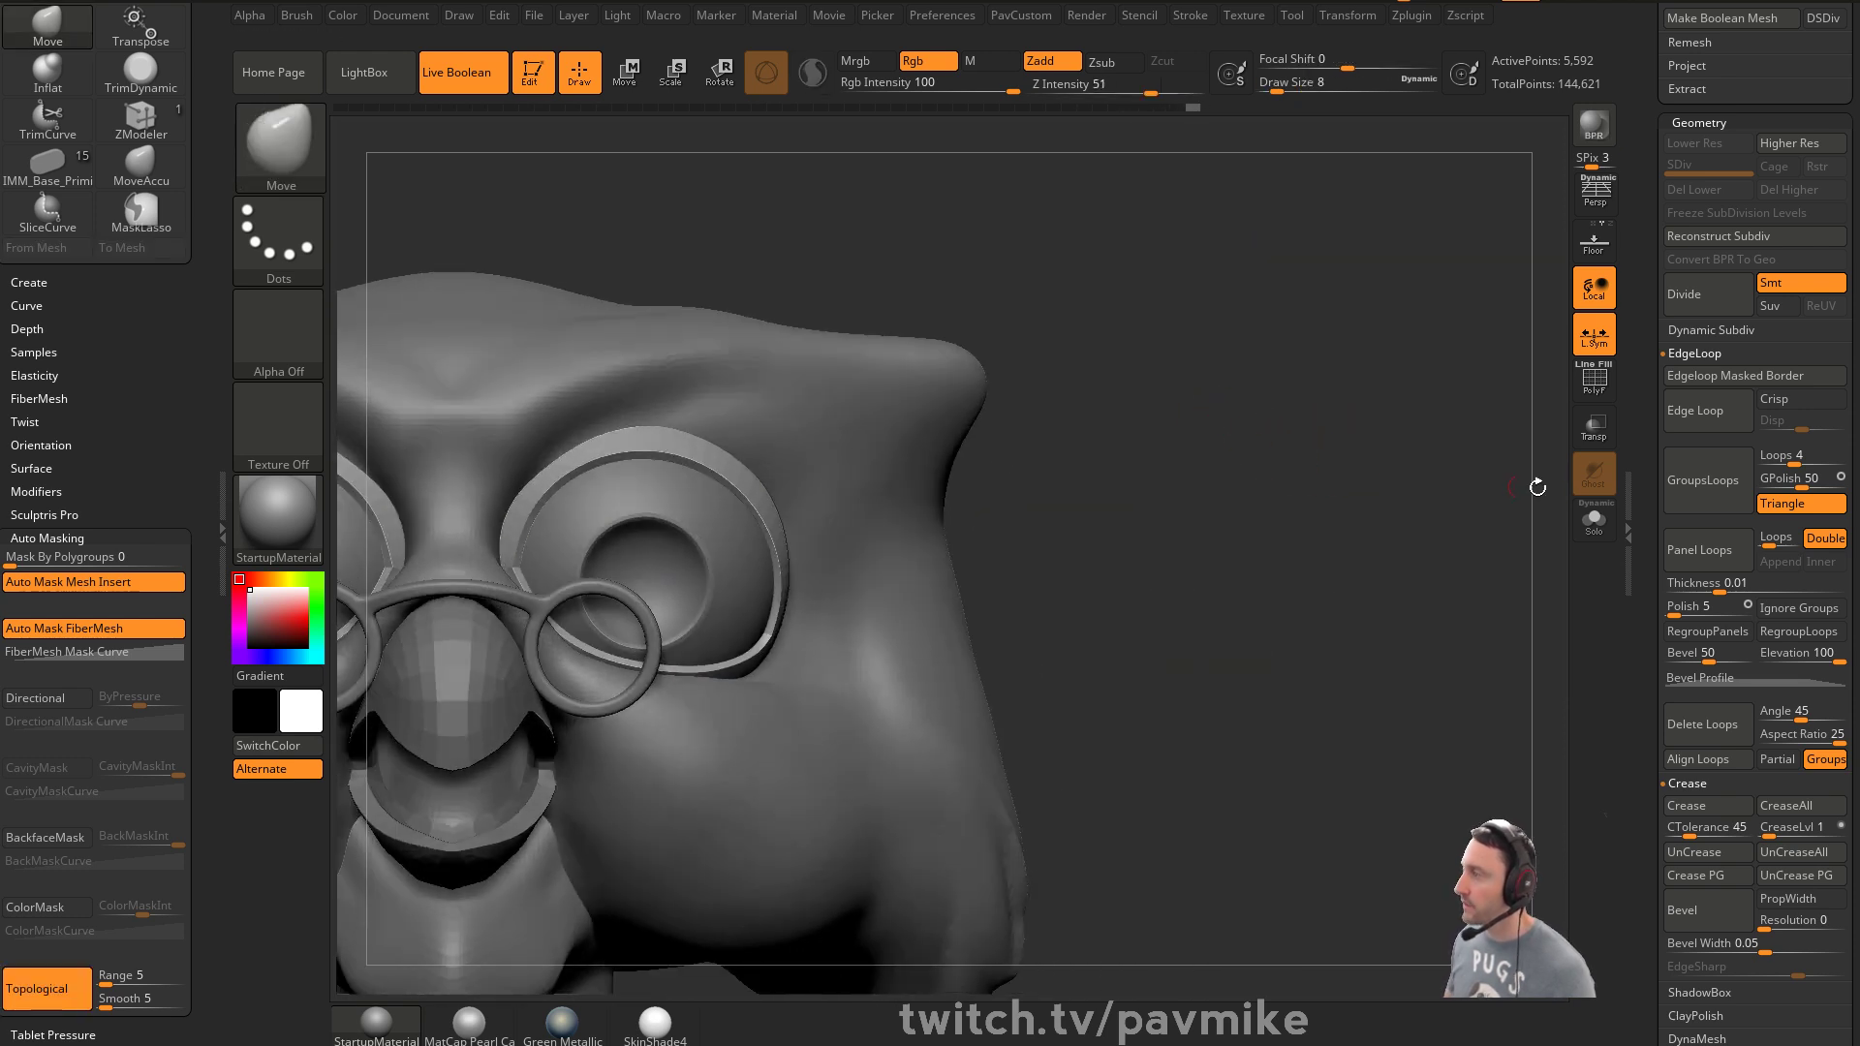
# Isolate the teal inner polygroup of the eyelid shells and delete the hidden outer surface and rim
pyautogui.click(1589, 399)
pyautogui.click(1594, 520)
pyautogui.moveTo(1310, 559); pyautogui.dragTo(1087, 570)
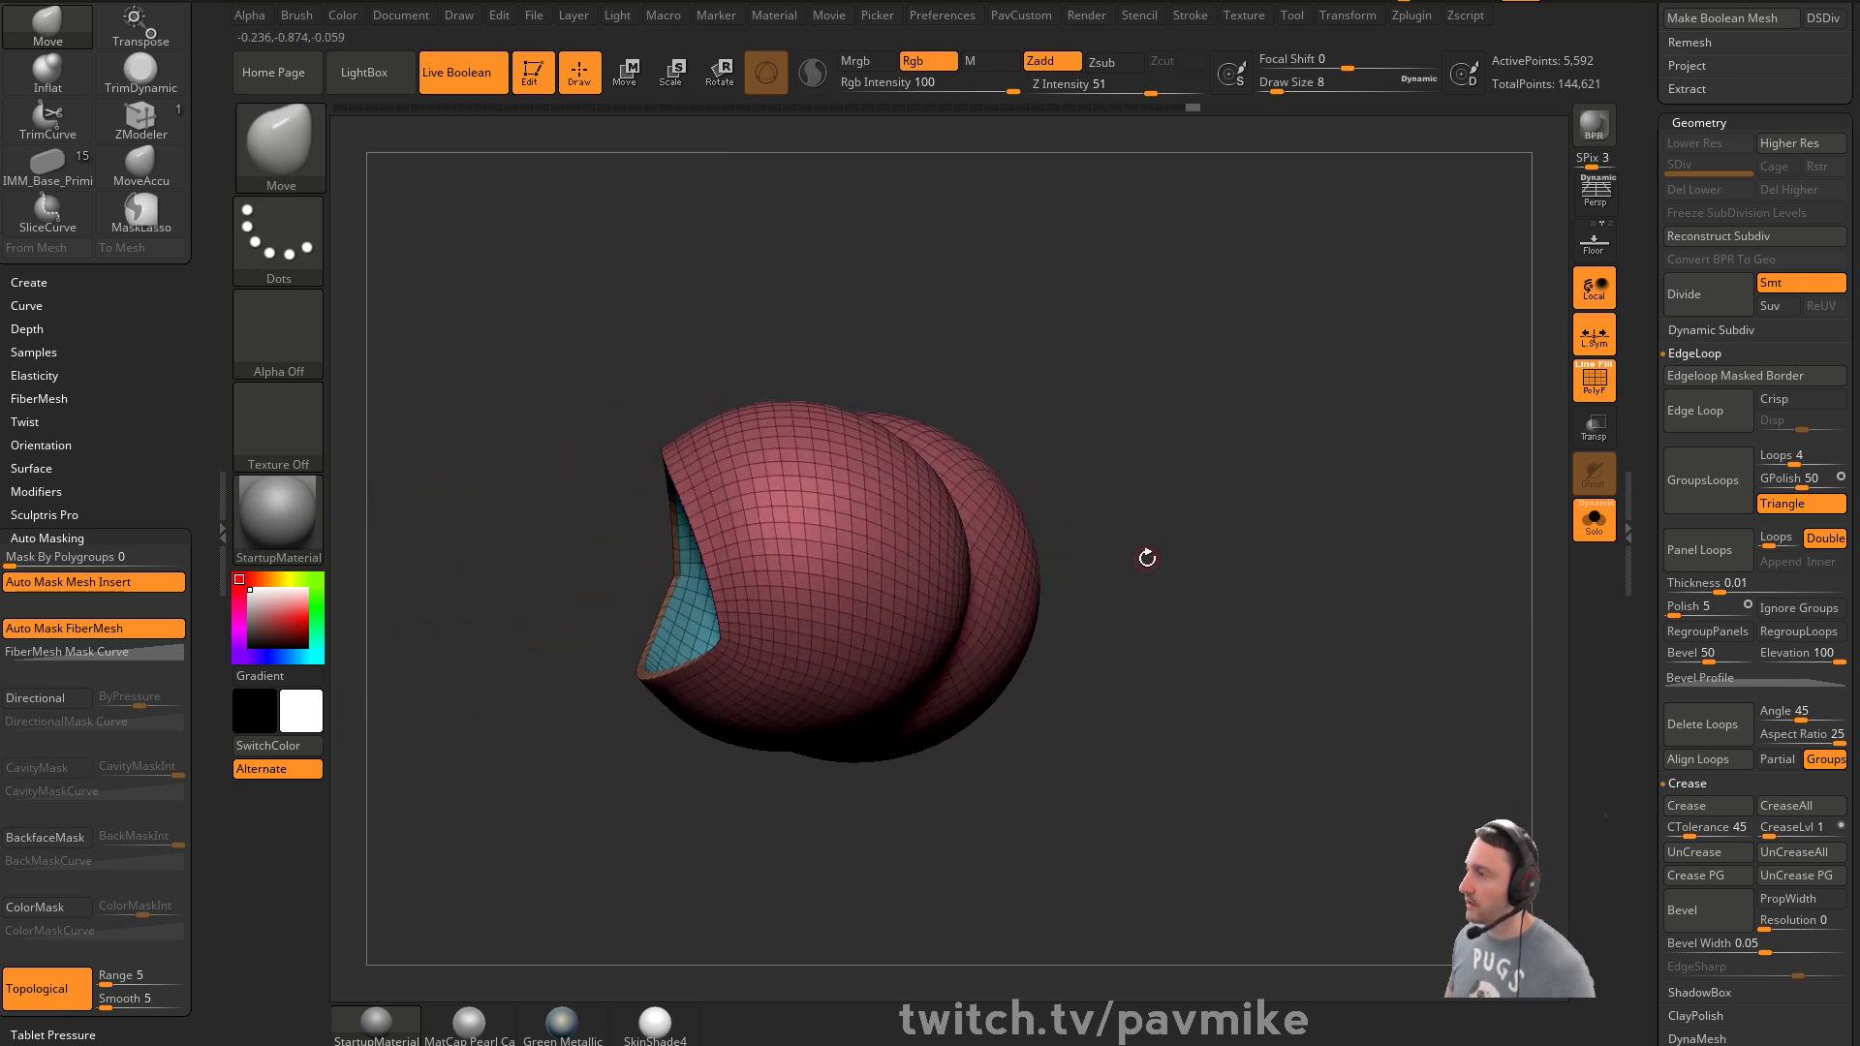
pyautogui.hotkey('ctrl', 'shift')
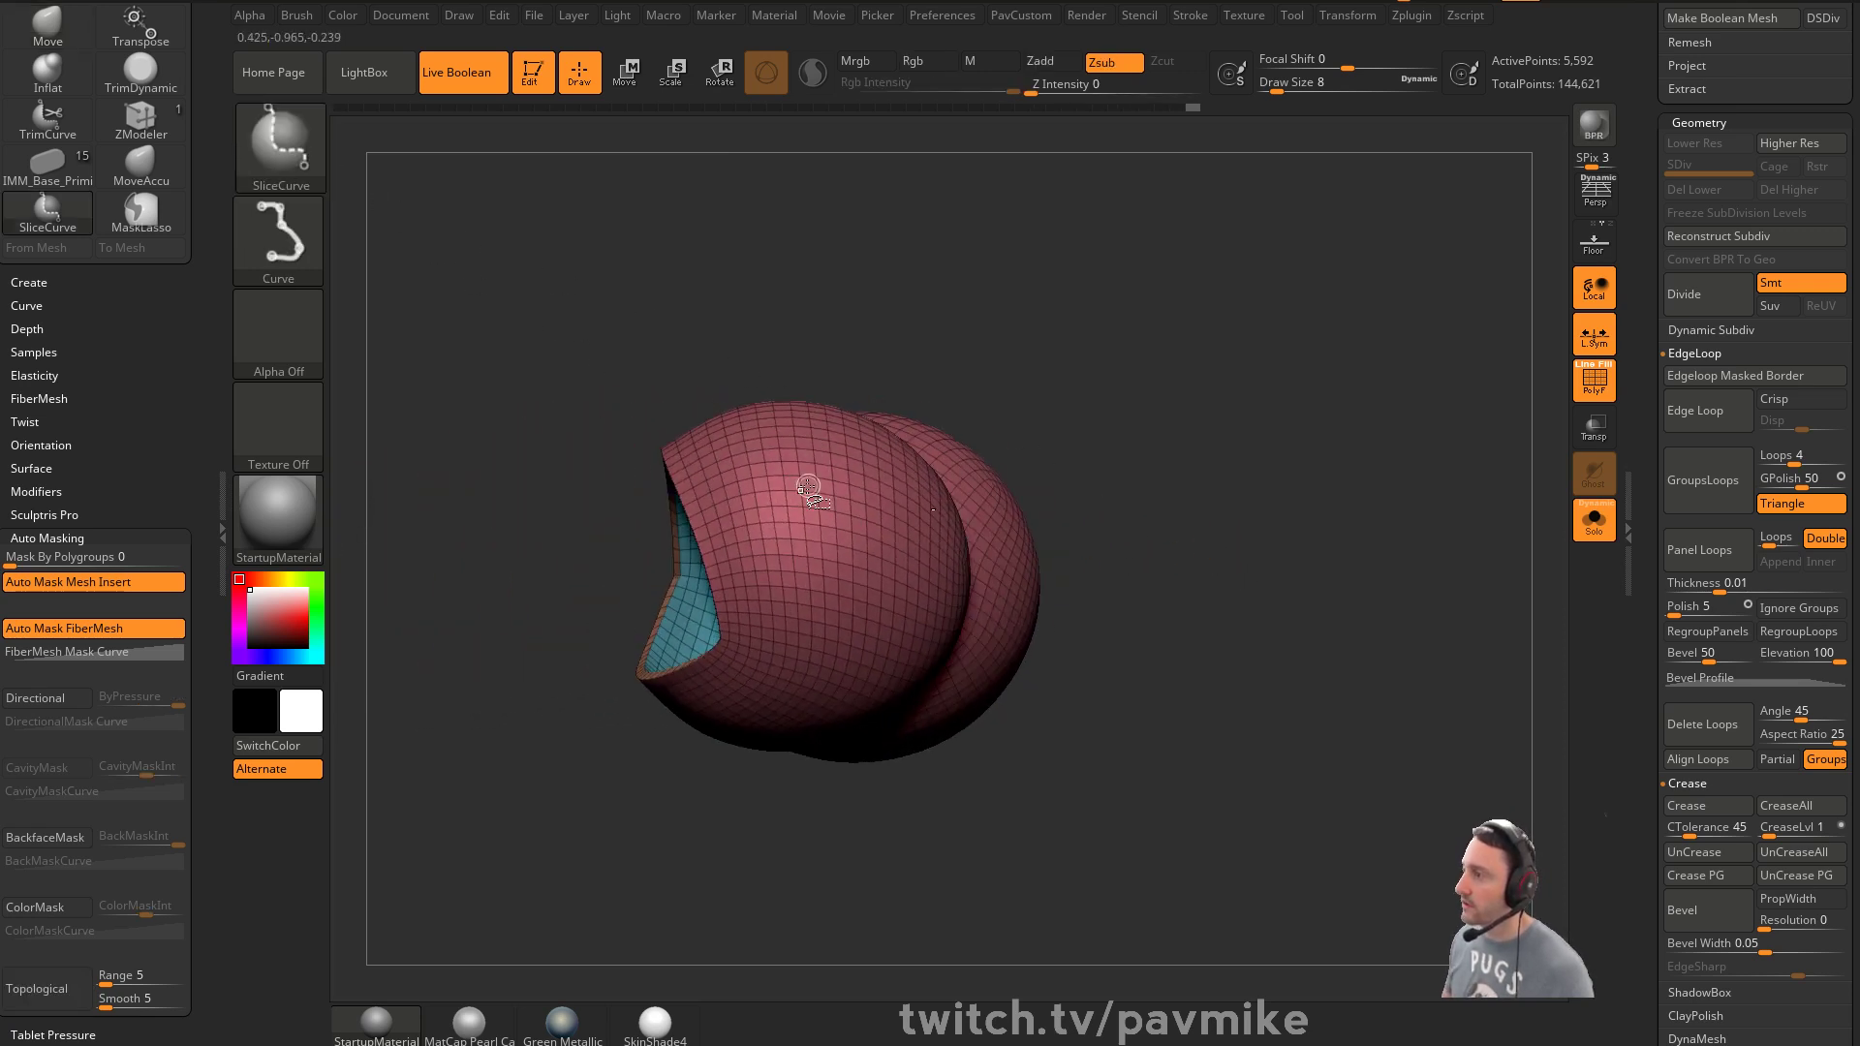
pyautogui.moveTo(831, 466); pyautogui.dragTo(776, 527, button='right')
pyautogui.keyDown('ctrl'); pyautogui.keyDown('shift'); pyautogui.click(666, 569); pyautogui.keyUp('shift'); pyautogui.keyUp('ctrl')
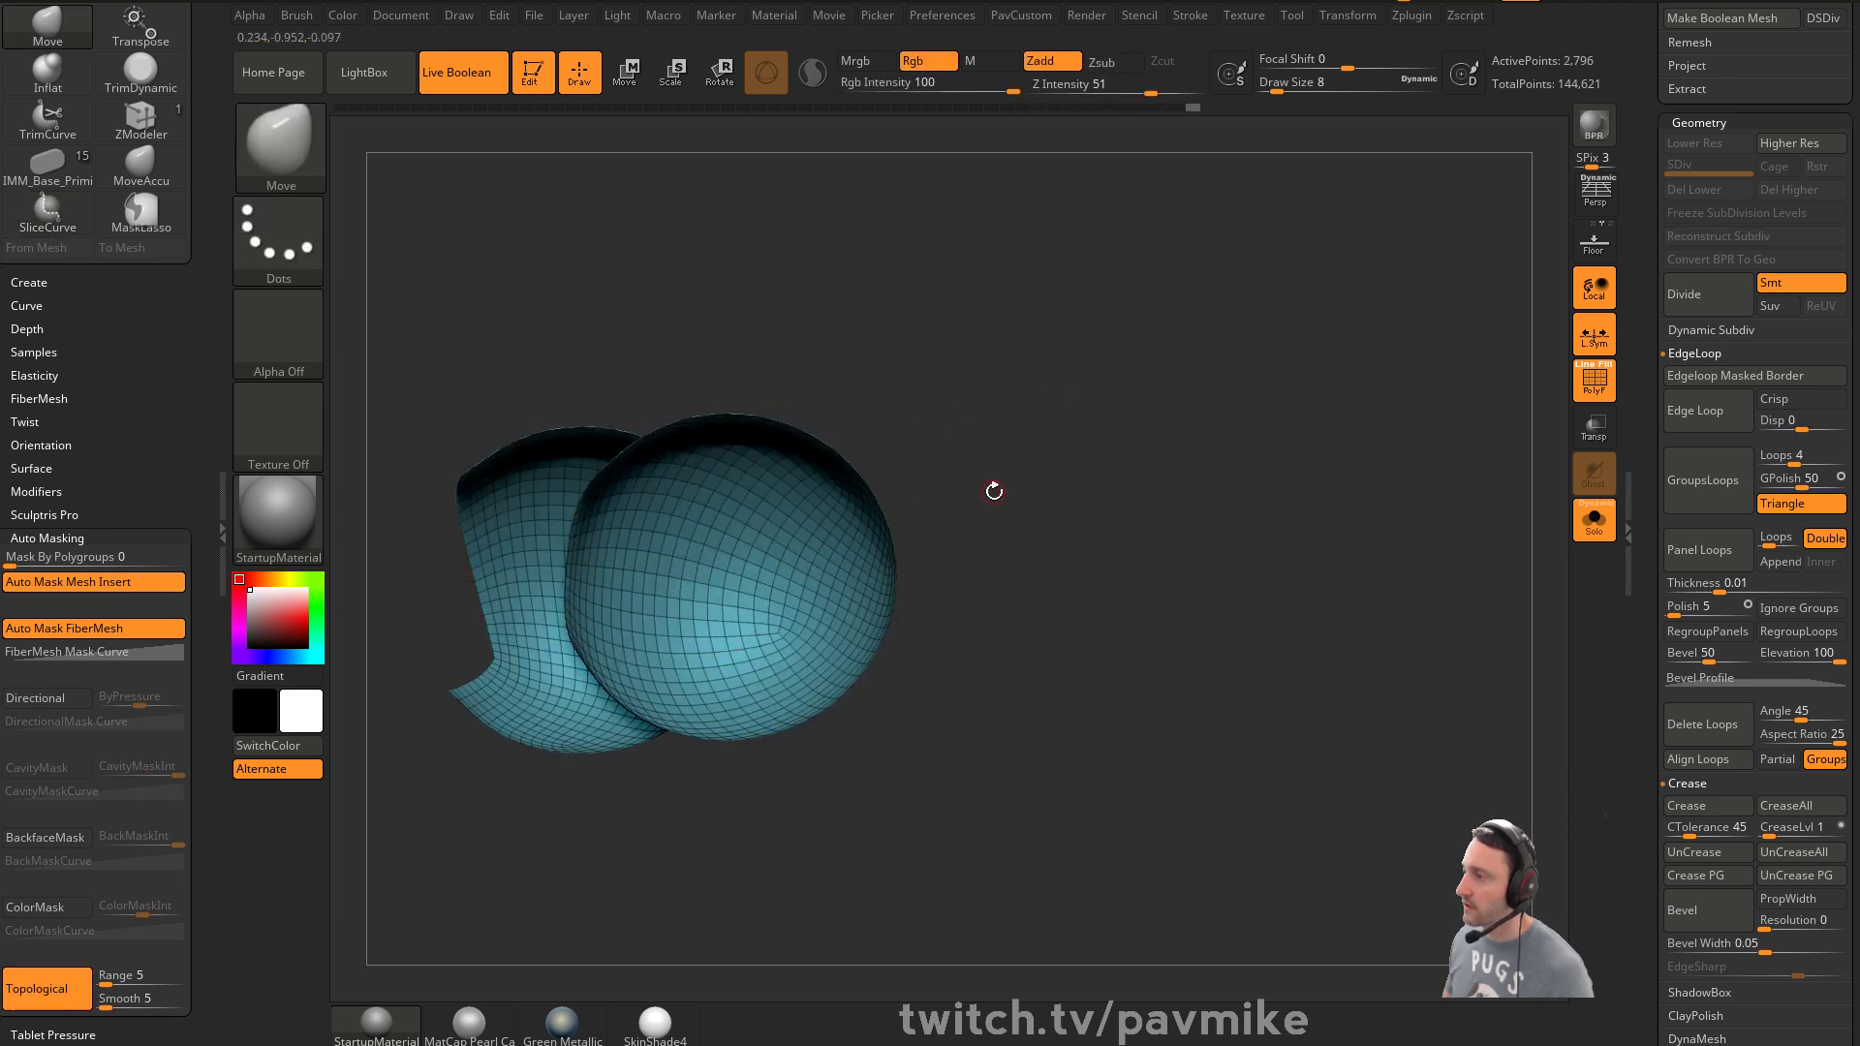
pyautogui.press('`')
pyautogui.click(1091, 327)
# Choose the SelectLasso brush and hide one polygon loop running vertically around each shell behind the eye opening
pyautogui.press('b')
pyautogui.press('z')
pyautogui.press('m')
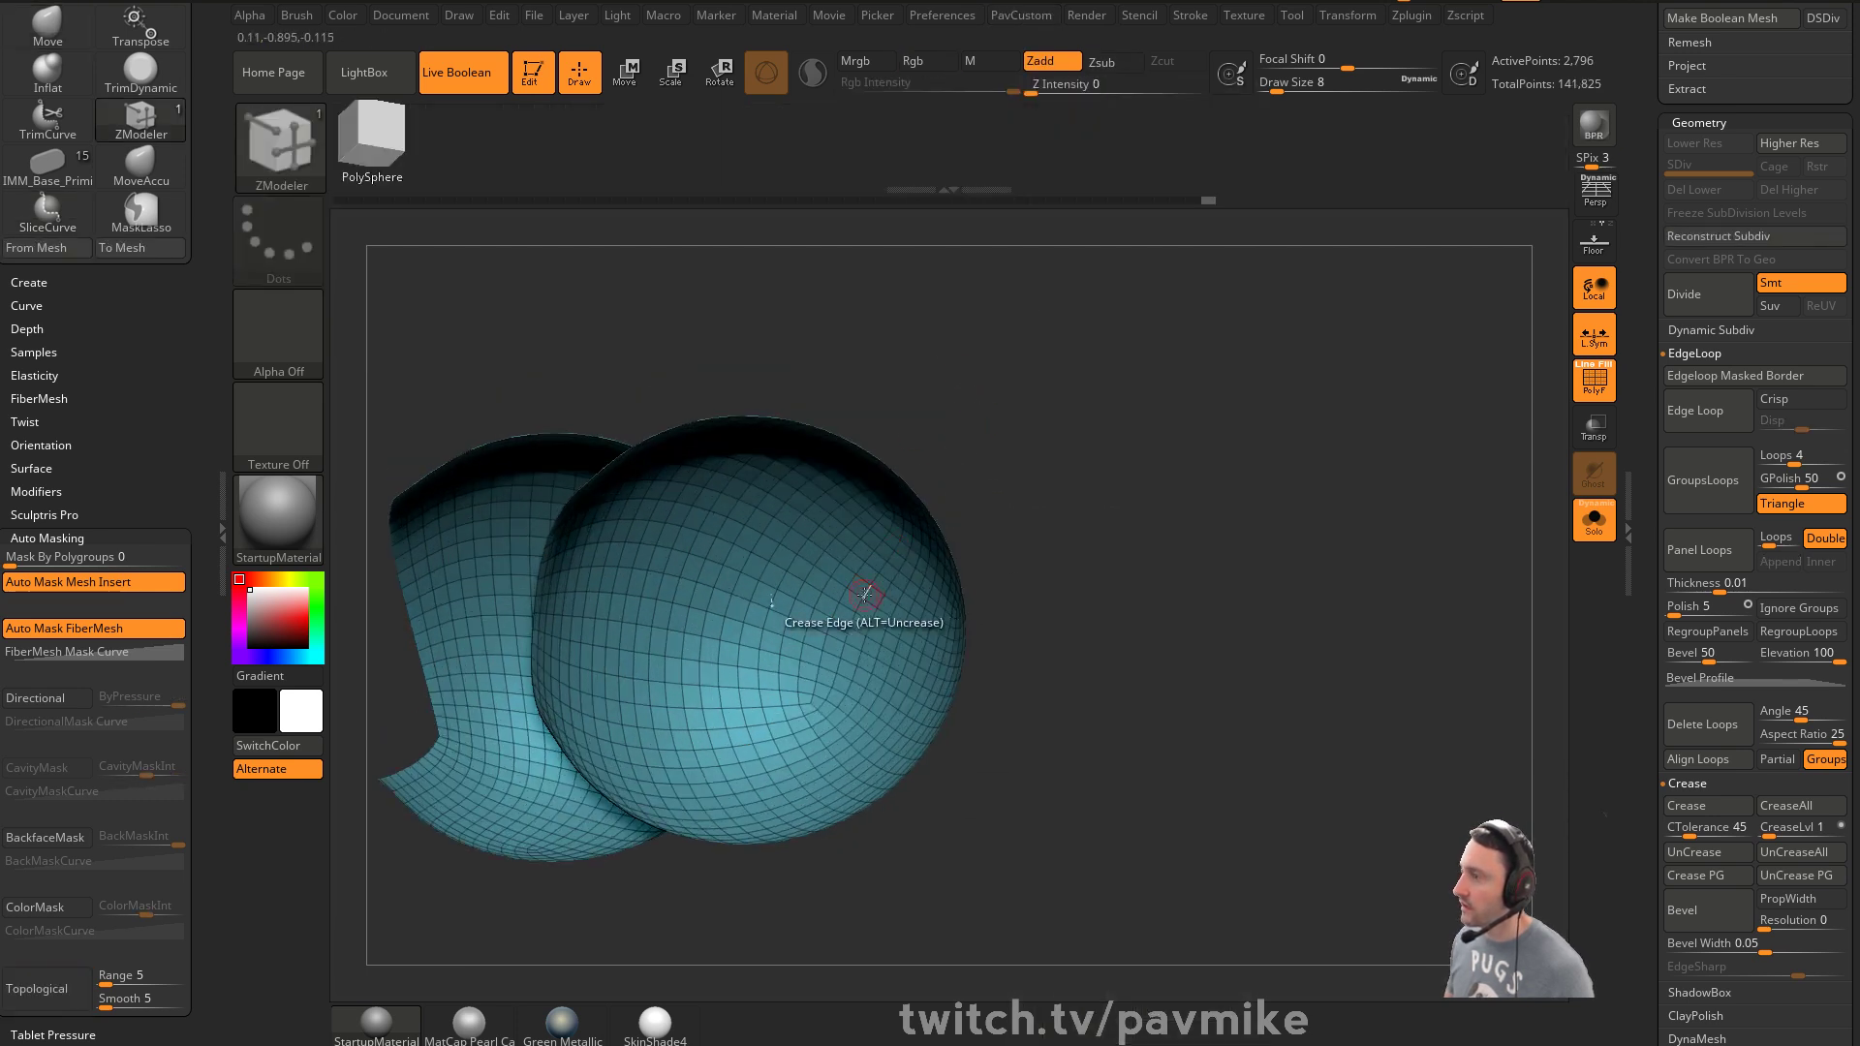
pyautogui.keyDown('shift'); pyautogui.moveTo(1081, 504); pyautogui.dragTo(1012, 510); pyautogui.keyUp('shift')
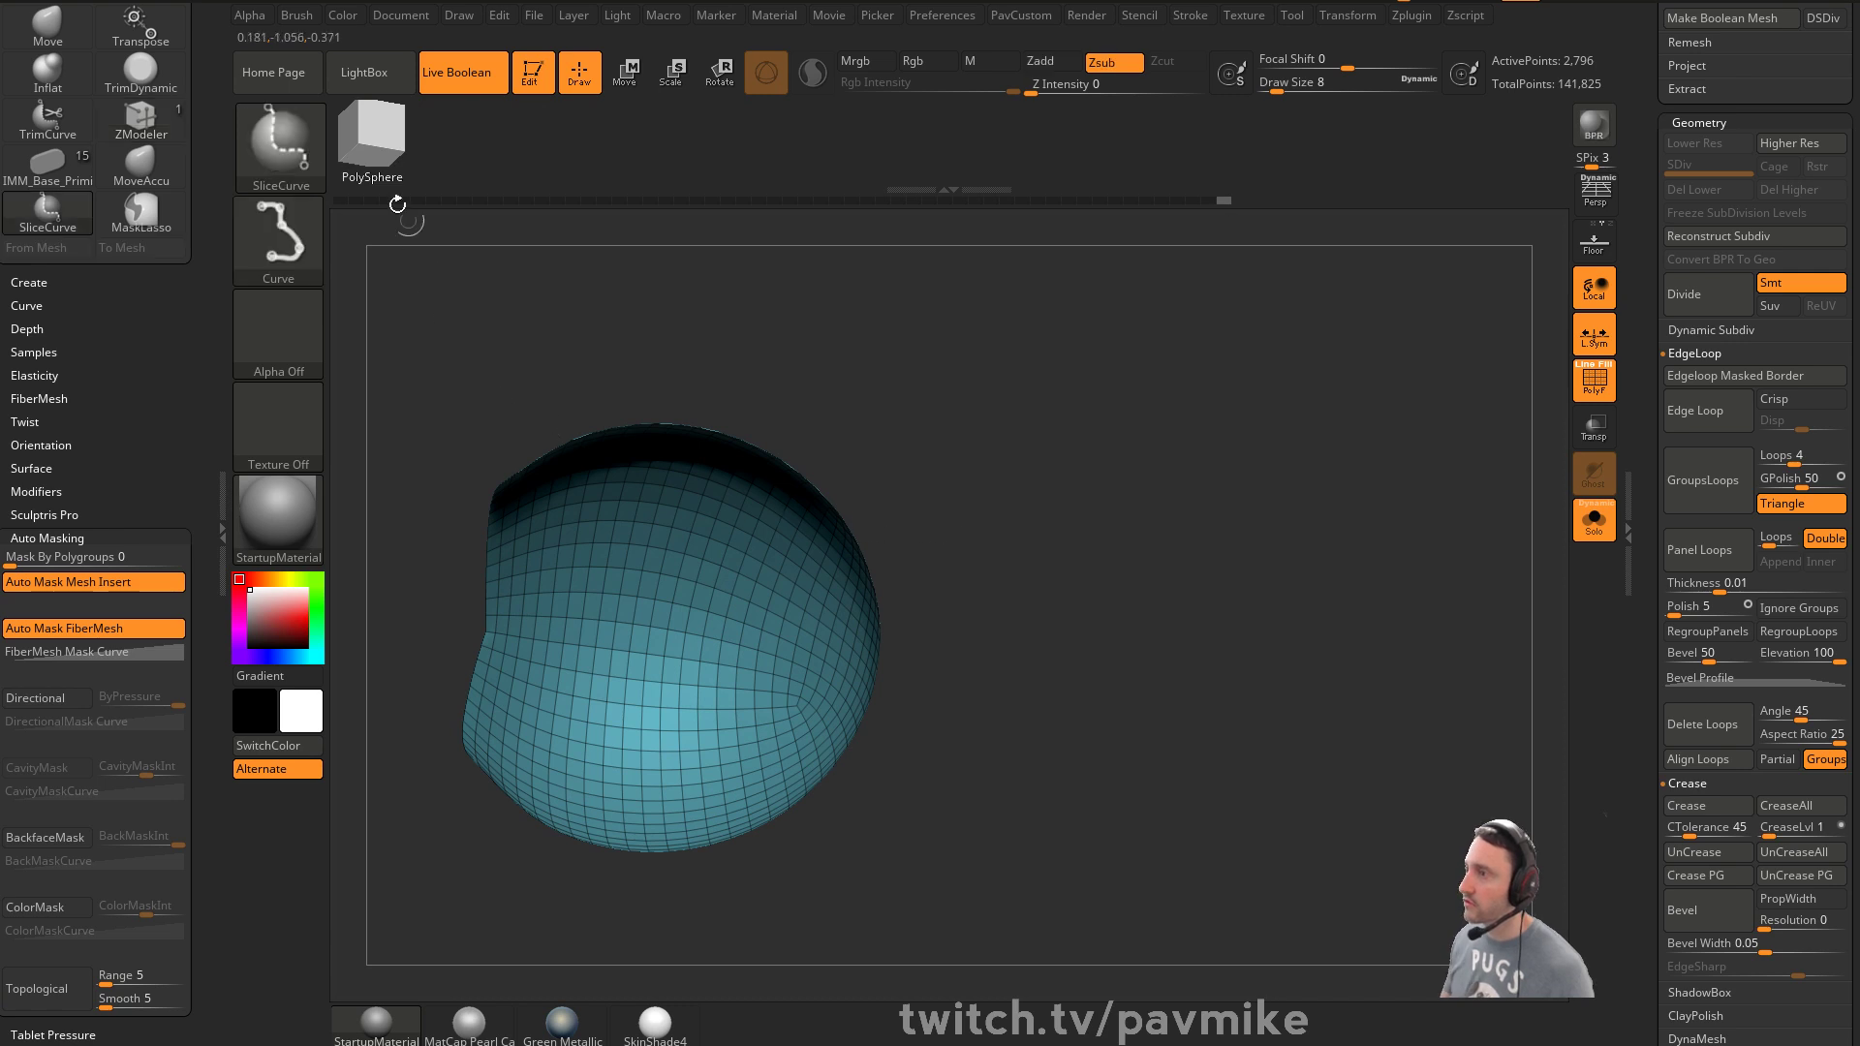
pyautogui.keyDown('ctrl'); pyautogui.keyDown('shift'); pyautogui.click(280, 145); pyautogui.keyUp('shift'); pyautogui.keyUp('ctrl')
pyautogui.click(863, 248)
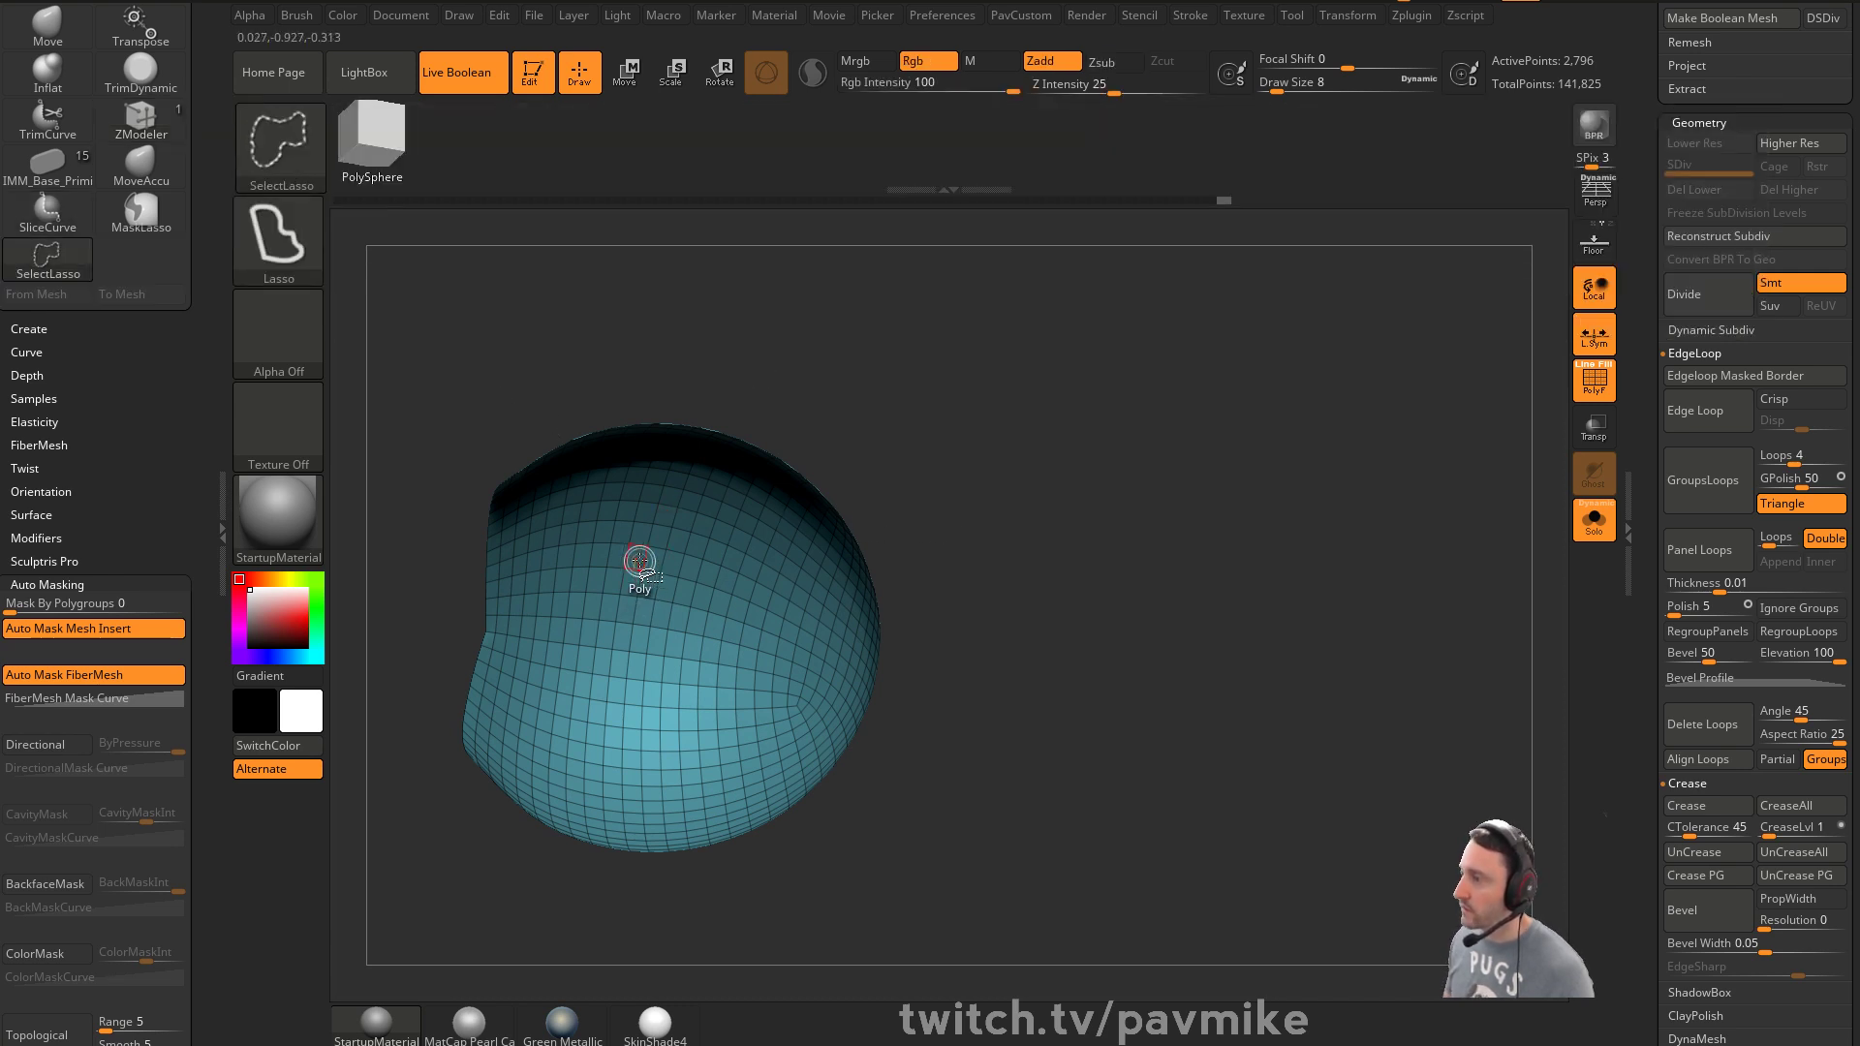
pyautogui.keyDown('ctrl'); pyautogui.keyDown('shift'); pyautogui.click(644, 546); pyautogui.keyUp('shift'); pyautogui.keyUp('ctrl')
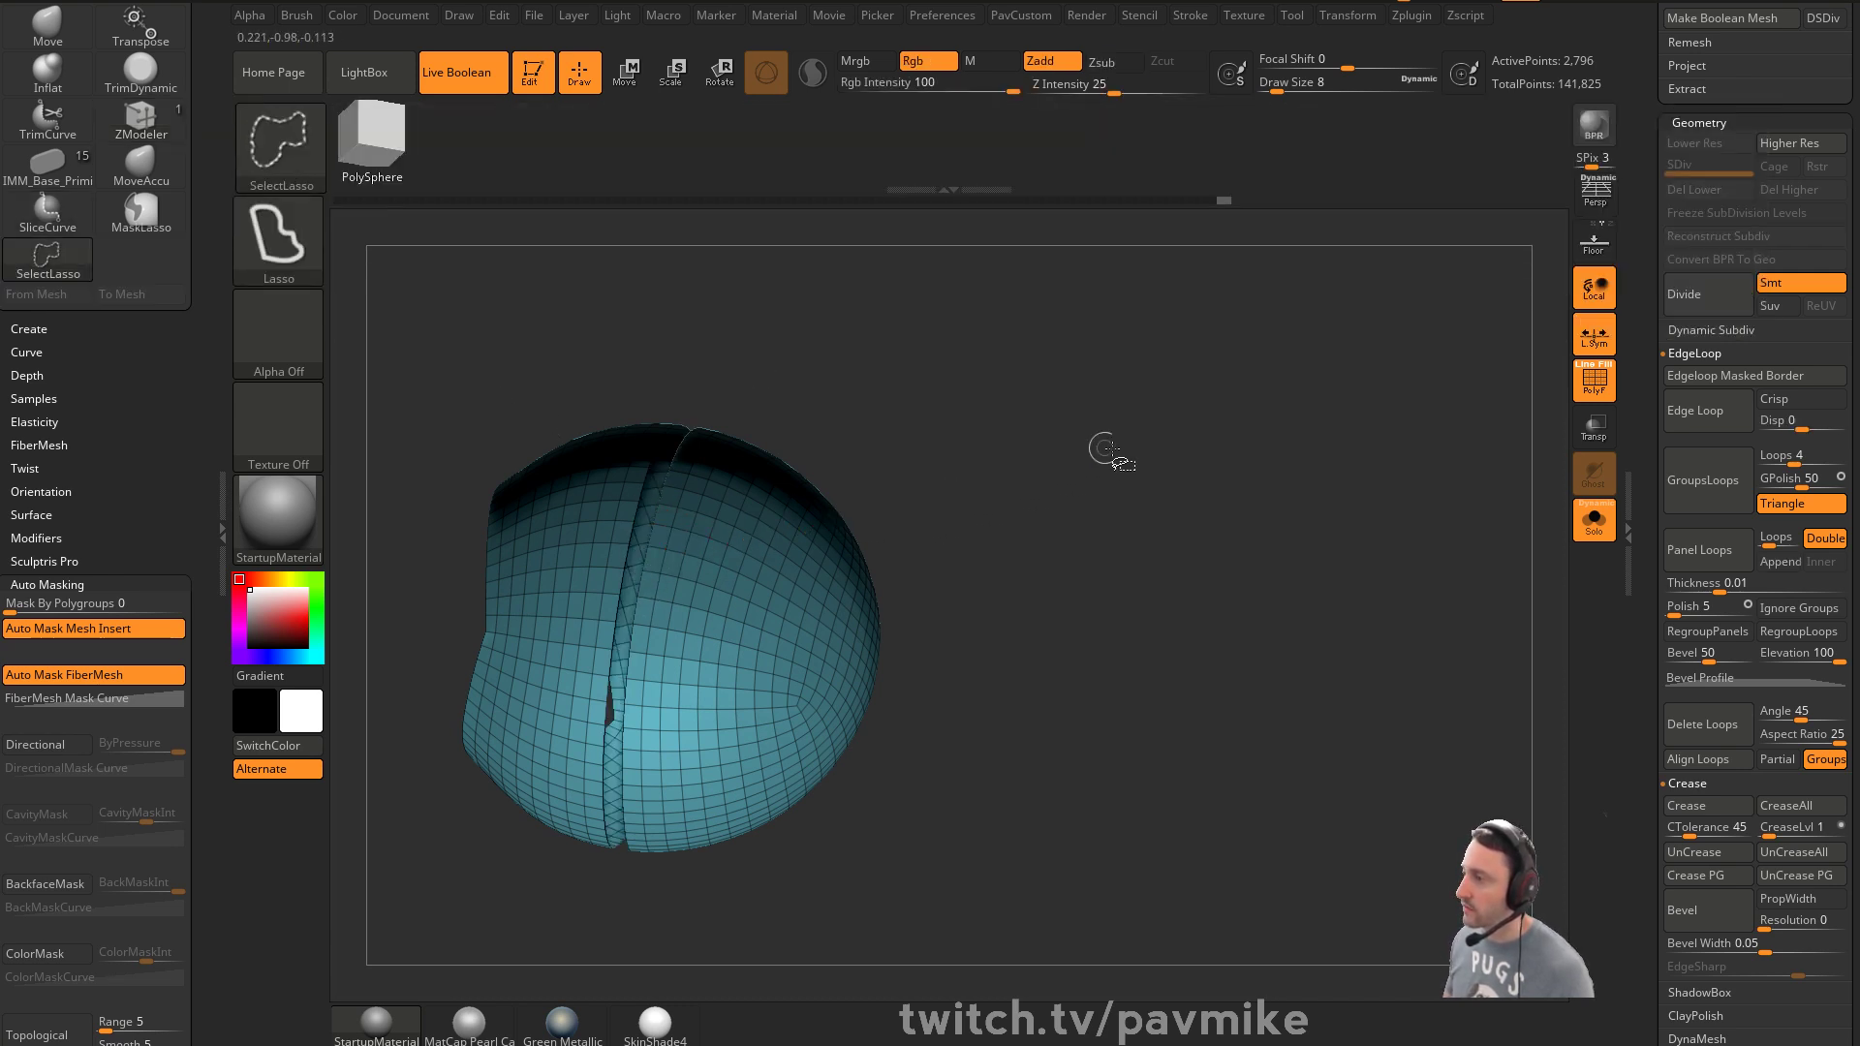
# Apply Auto Groups so the shell's front section, dividing loop and back section become separate polygroups
pyautogui.press('2')
pyautogui.click(1073, 497)
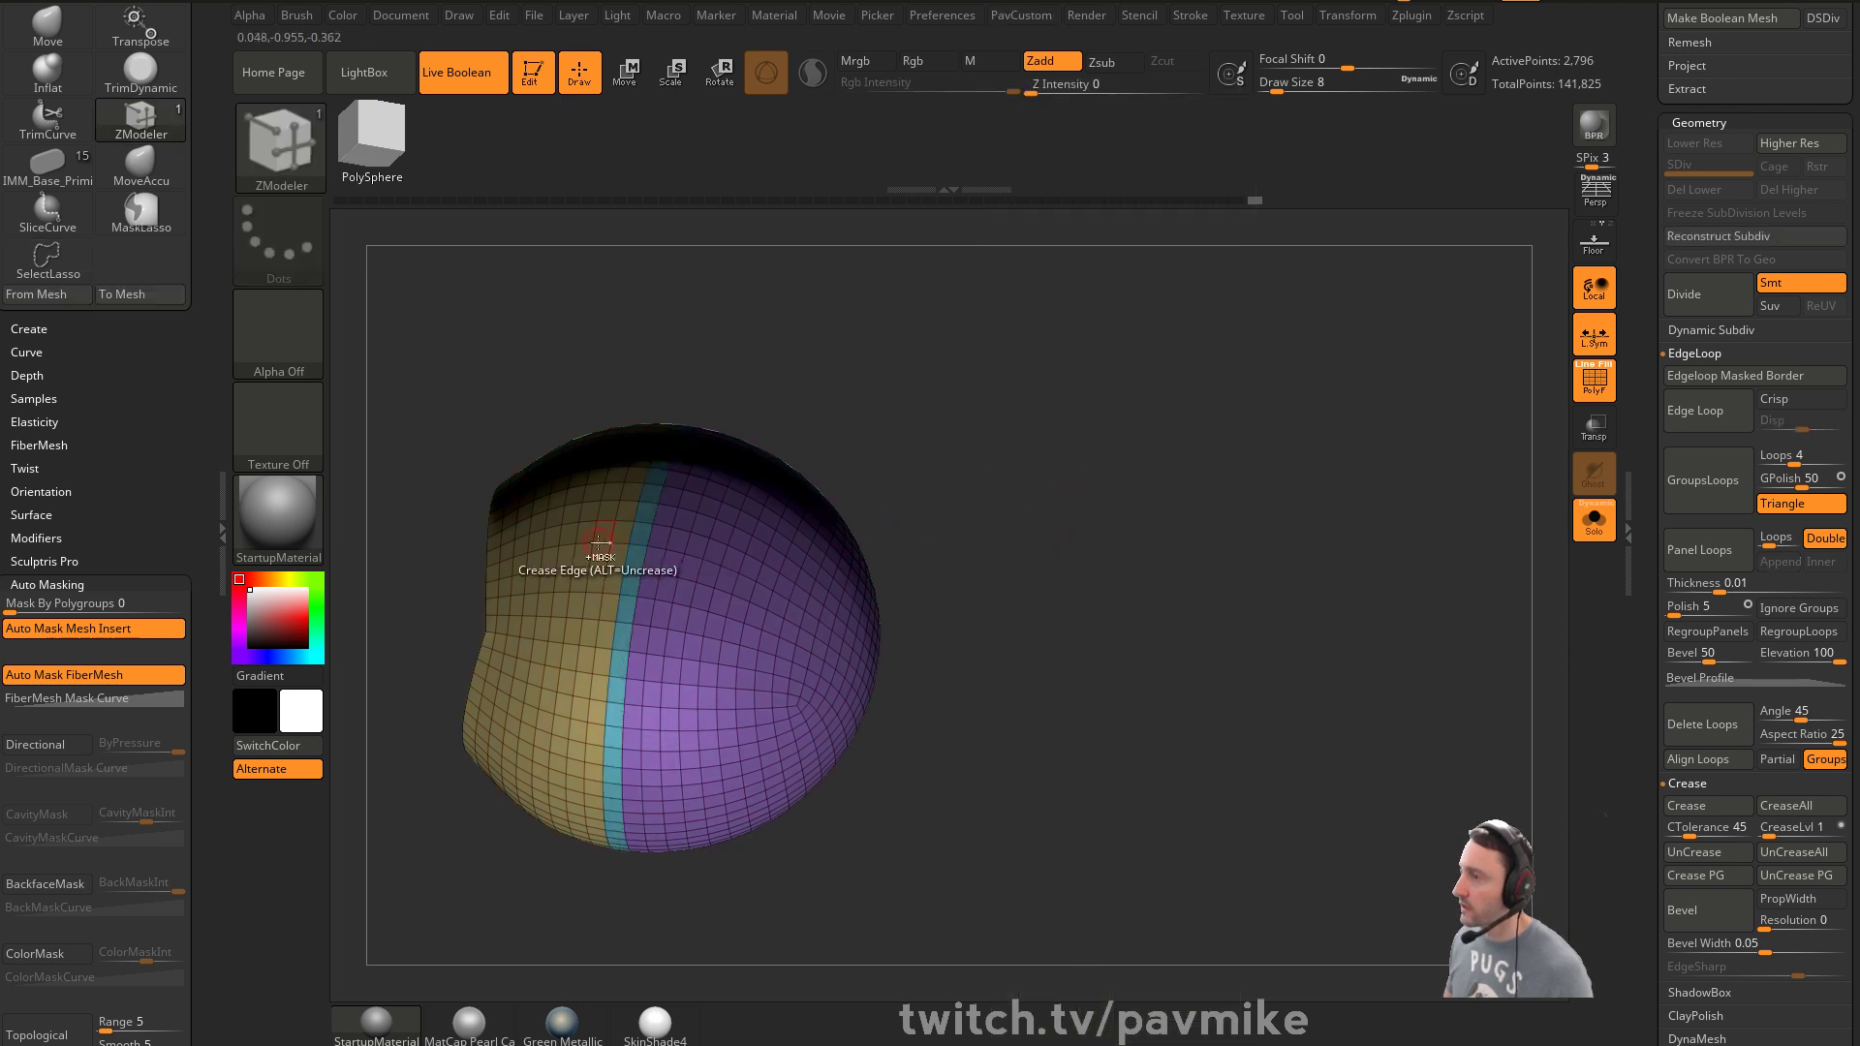
pyautogui.press('space')
pyautogui.click(1032, 354)
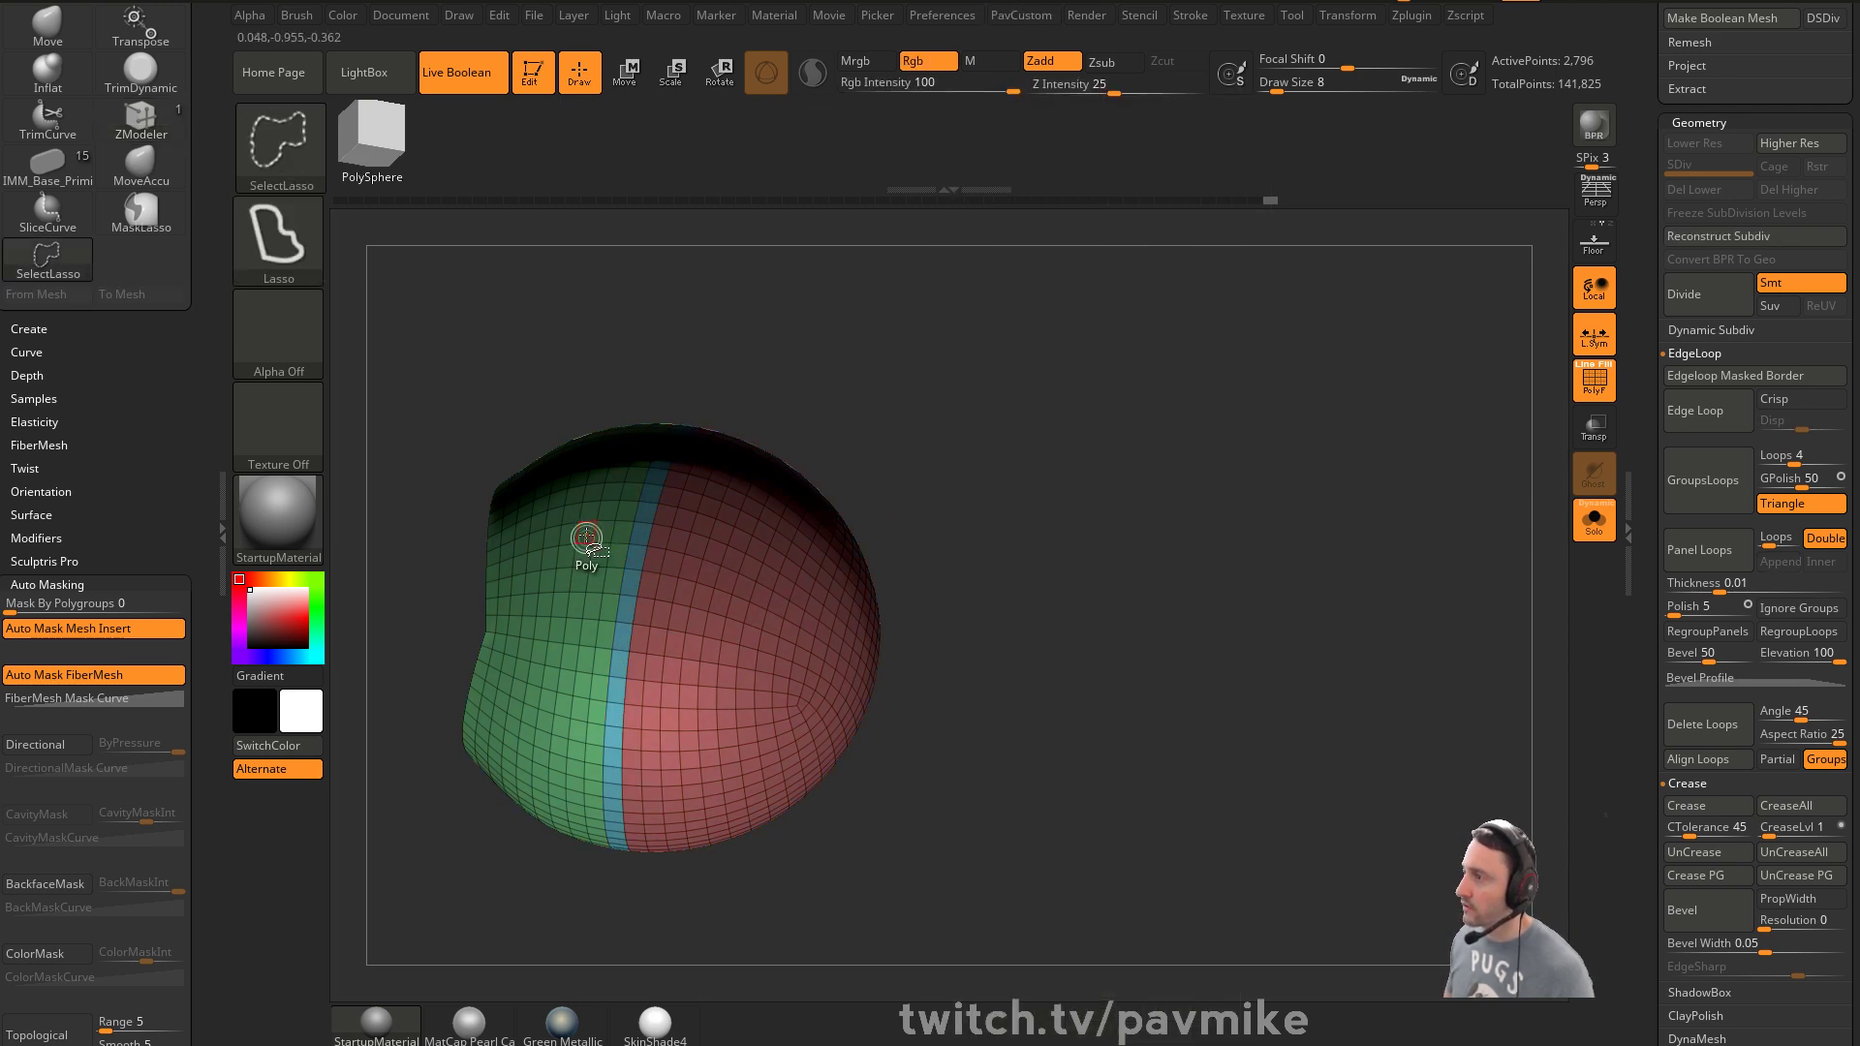
# Isolate the green front polygroup and delete the hidden loop and back section of the shells
pyautogui.keyDown('ctrl'); pyautogui.keyDown('shift'); pyautogui.click(593, 509); pyautogui.keyUp('shift'); pyautogui.keyUp('ctrl')
pyautogui.press('space')
pyautogui.click(1093, 306)
pyautogui.moveTo(1061, 407); pyautogui.dragTo(1300, 503)
pyautogui.press('space')
pyautogui.moveTo(1356, 984); pyautogui.dragTo(1038, 831)
pyautogui.moveTo(1238, 729); pyautogui.dragTo(1258, 488)
# Hide the upper half of the eyelid bands with SelectLasso and split the hidden part into its own subtool
pyautogui.hotkey('ctrl', 'shift')
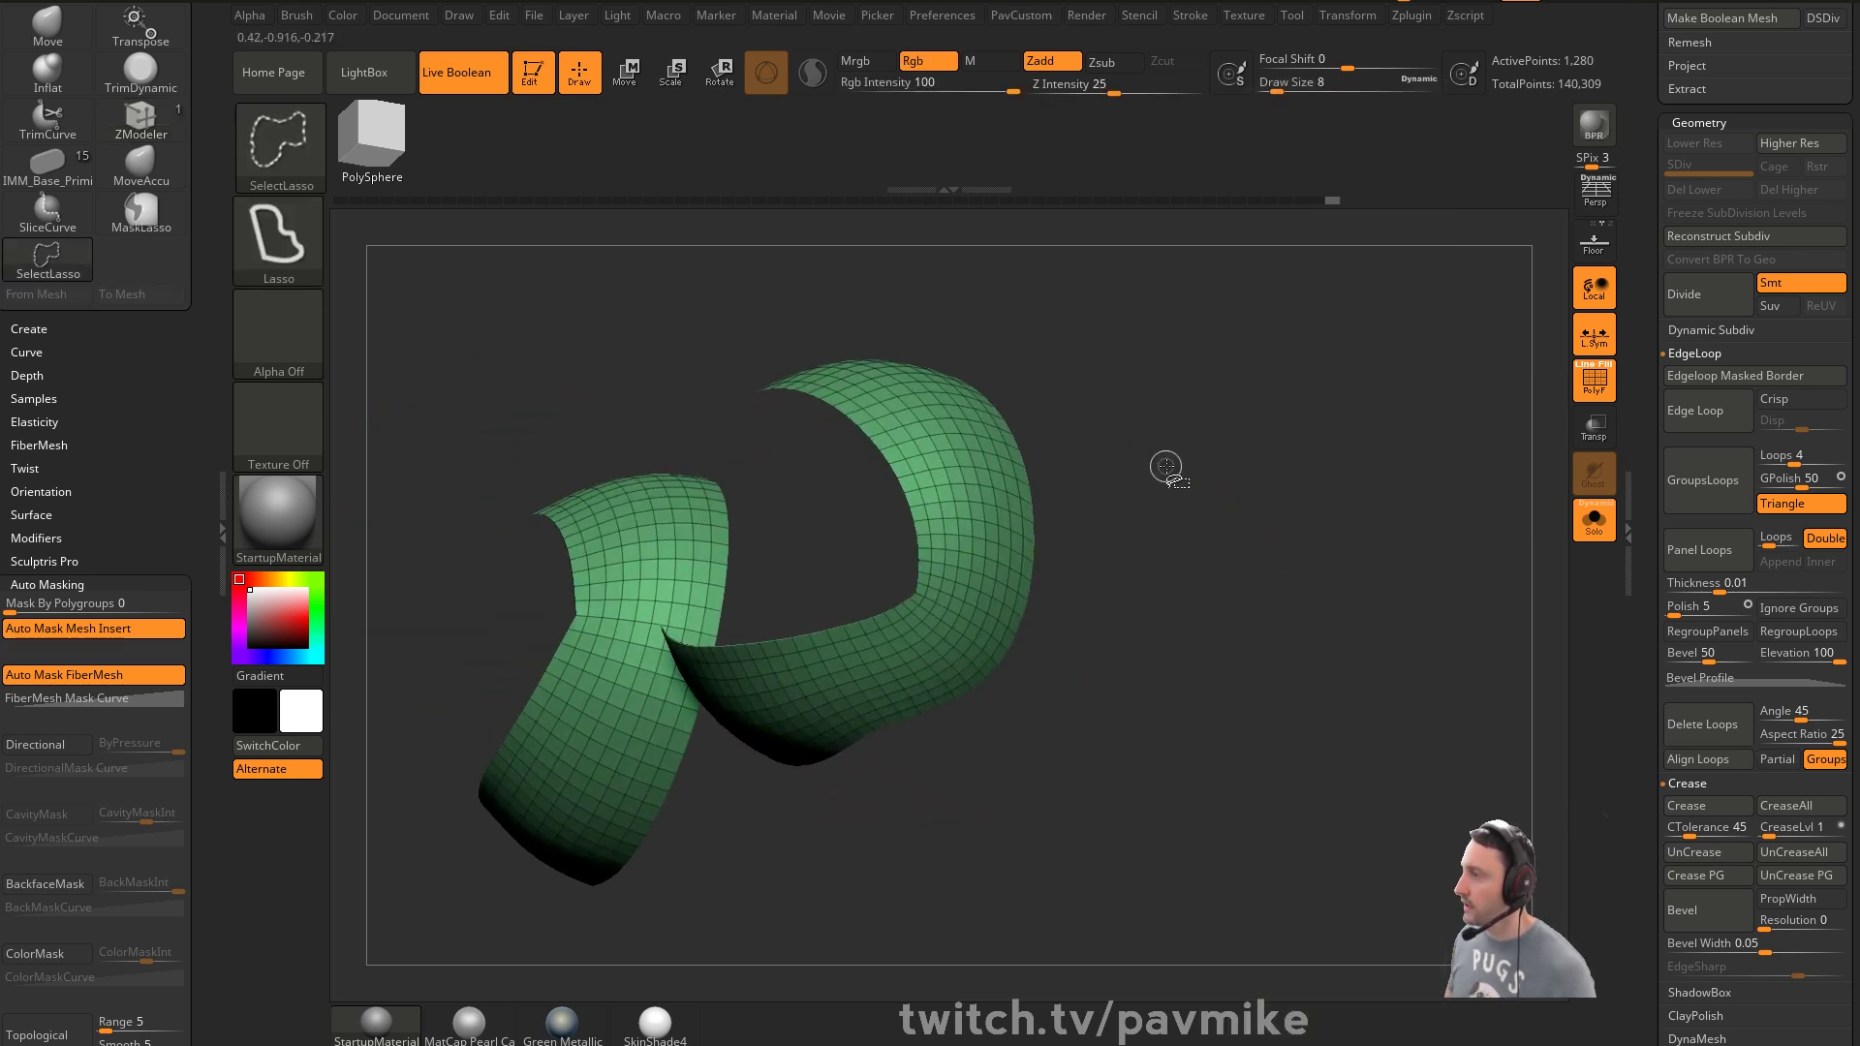
pyautogui.moveTo(1162, 397)
pyautogui.keyDown('ctrl'); pyautogui.keyDown('shift'); pyautogui.mouseDown()
pyautogui.moveTo(877, 528)
pyautogui.moveTo(964, 618)
pyautogui.moveTo(1085, 688)
pyautogui.mouseUp(); pyautogui.keyUp('shift'); pyautogui.keyUp('ctrl')
pyautogui.moveTo(1142, 627)
pyautogui.keyDown('ctrl'); pyautogui.keyDown('shift'); pyautogui.mouseDown()
pyautogui.moveTo(1162, 581)
pyautogui.moveTo(1268, 528)
pyautogui.mouseUp(); pyautogui.keyUp('shift'); pyautogui.keyUp('ctrl')
pyautogui.moveTo(1229, 366)
pyautogui.keyDown('ctrl'); pyautogui.keyDown('alt'); pyautogui.keyDown('shift'); pyautogui.mouseDown()
pyautogui.moveTo(737, 494)
pyautogui.moveTo(1021, 527)
pyautogui.moveTo(742, 496)
pyautogui.moveTo(749, 634)
pyautogui.moveTo(955, 548)
pyautogui.mouseUp(); pyautogui.keyUp('shift'); pyautogui.keyUp('alt'); pyautogui.keyUp('ctrl')
pyautogui.moveTo(1341, 498)
pyautogui.mouseDown()
pyautogui.moveTo(1345, 533)
pyautogui.moveTo(1237, 526)
pyautogui.mouseUp()
pyautogui.press('1')
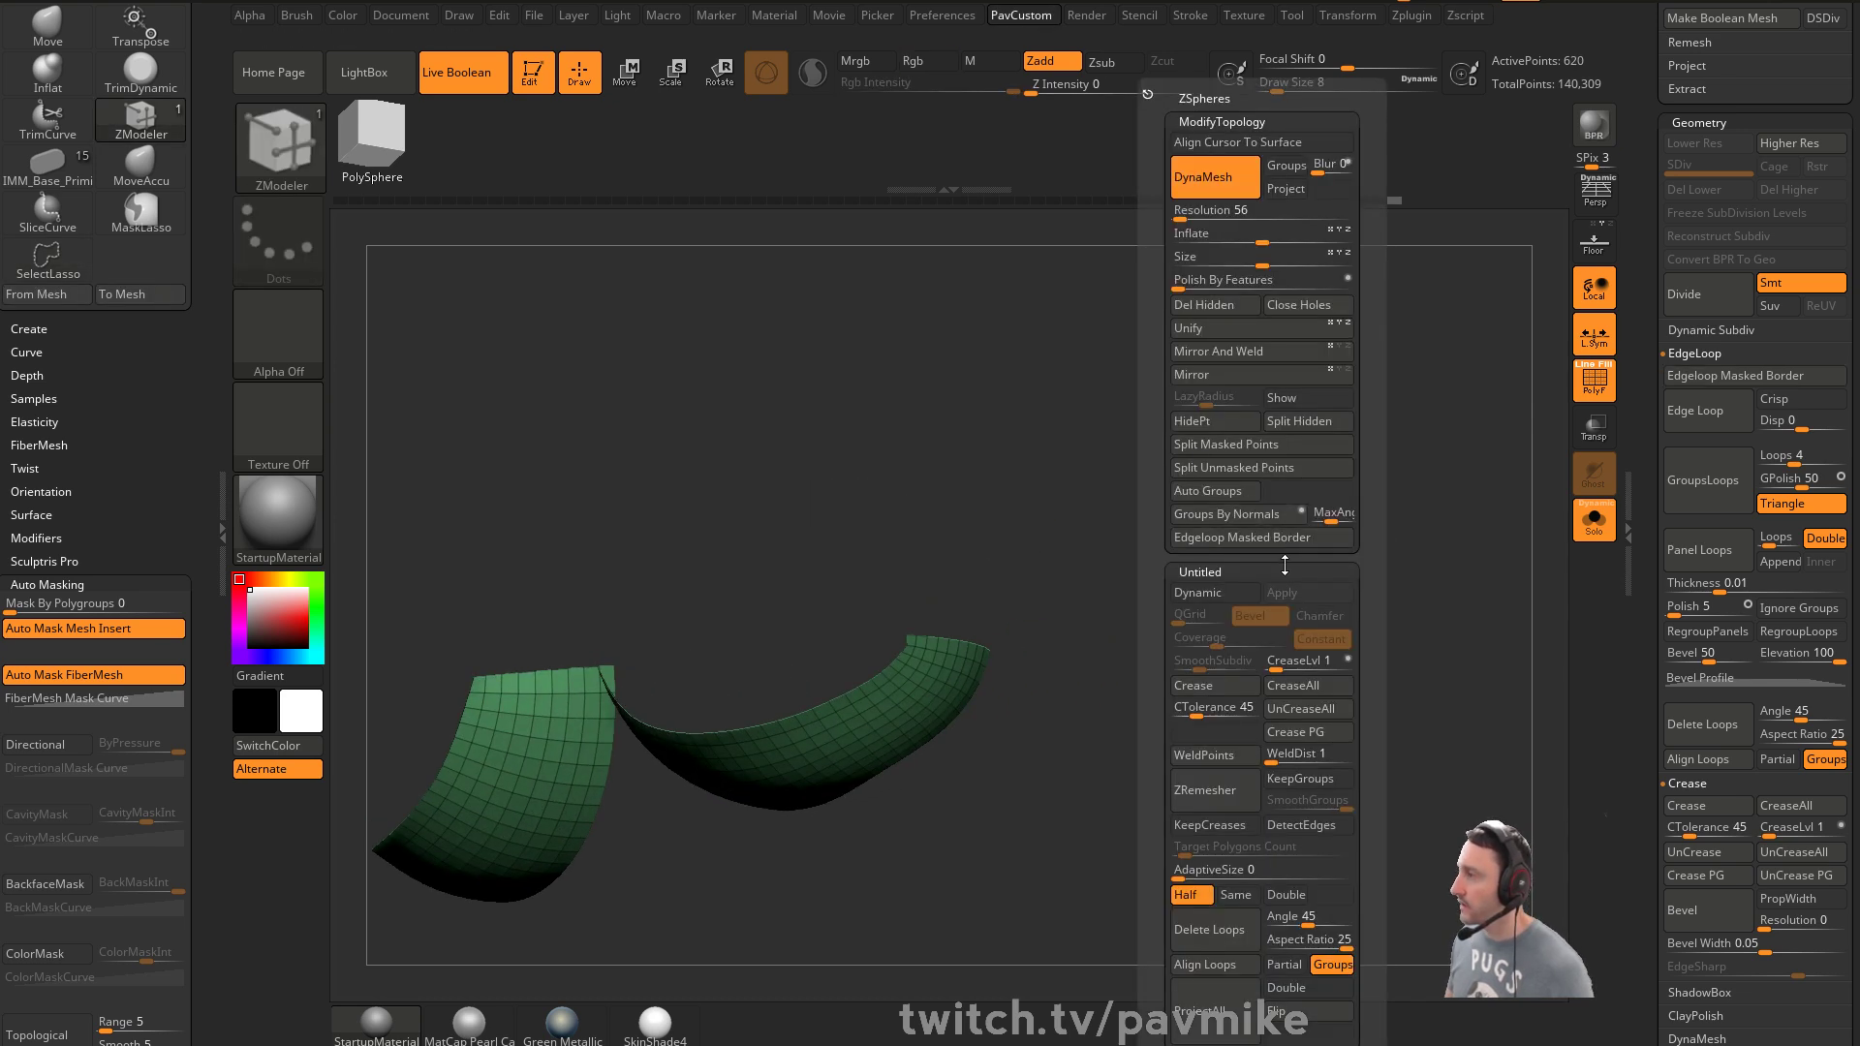
pyautogui.click(1299, 420)
# Show the full head with Transparency and Ghost enabled and examine the lower eyelid's fit around the eyeball
pyautogui.click(1591, 520)
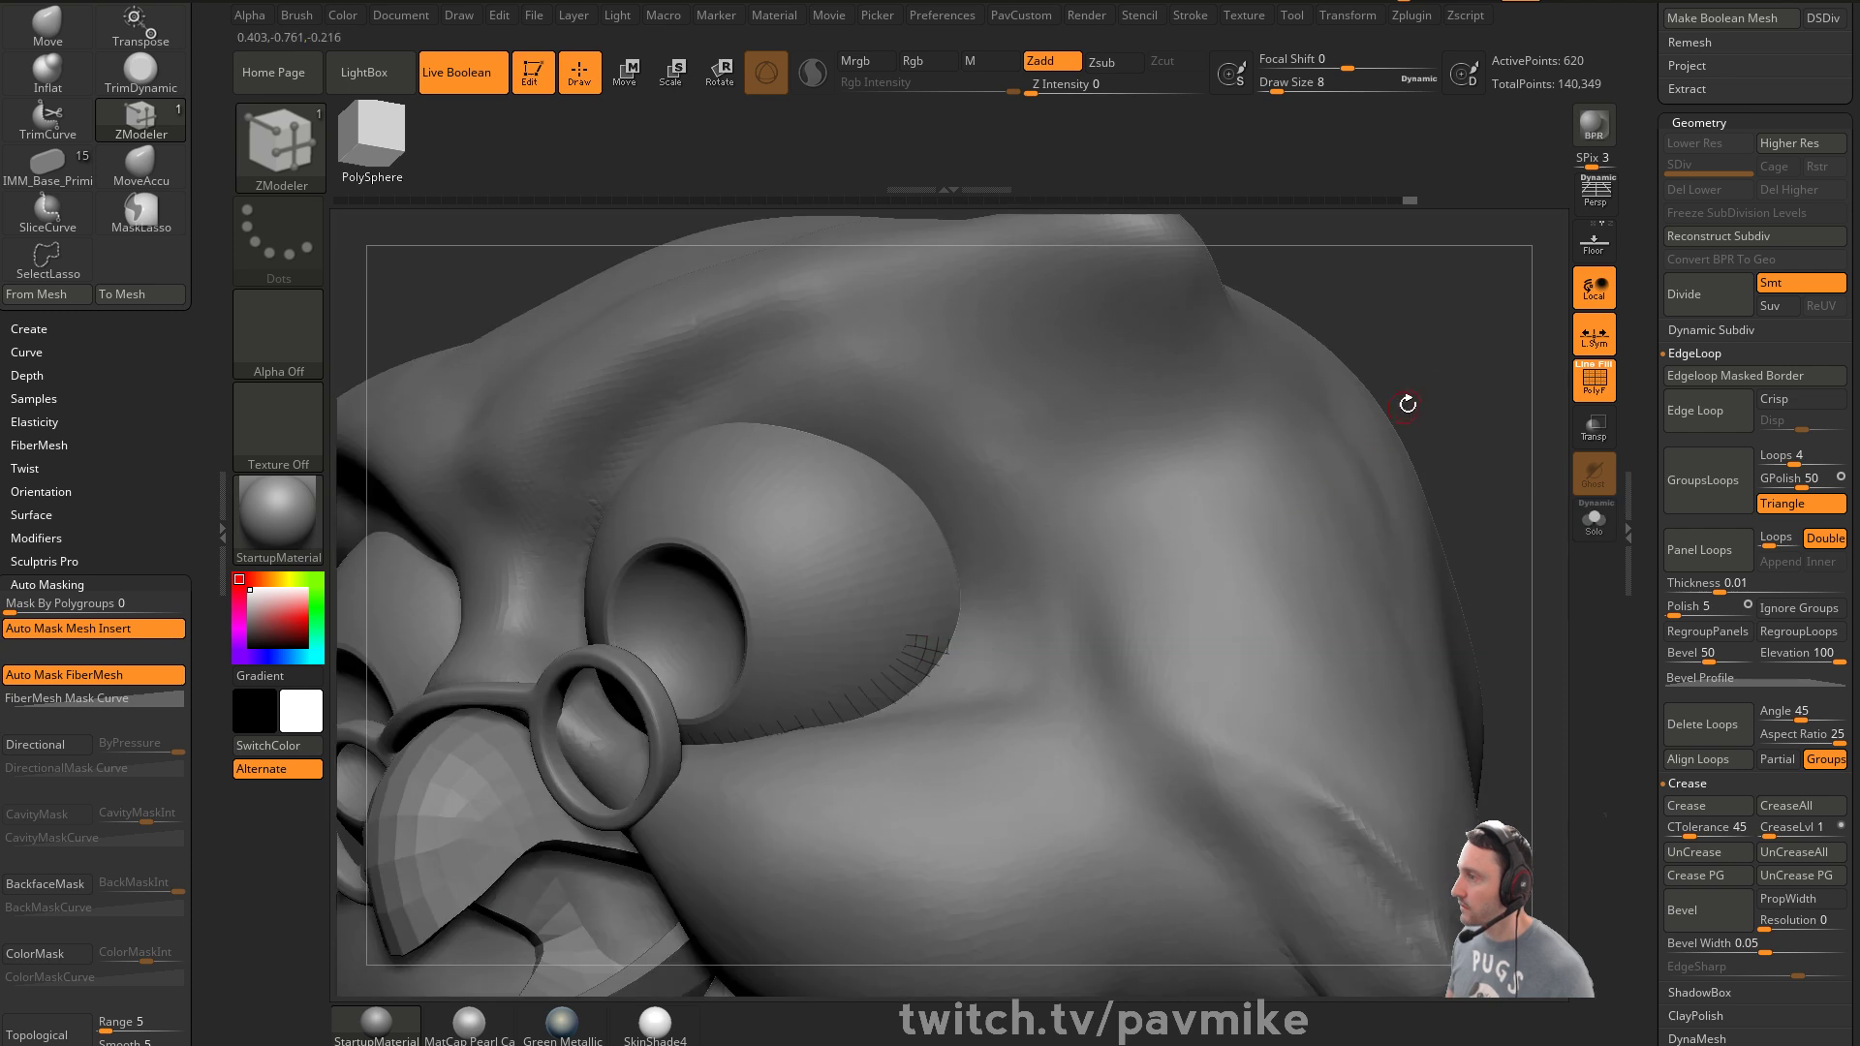
pyautogui.moveTo(1509, 443); pyautogui.dragTo(1589, 426)
pyautogui.click(1595, 386)
pyautogui.moveTo(1495, 515); pyautogui.dragTo(1599, 395)
pyautogui.click(1597, 382)
pyautogui.click(1594, 426)
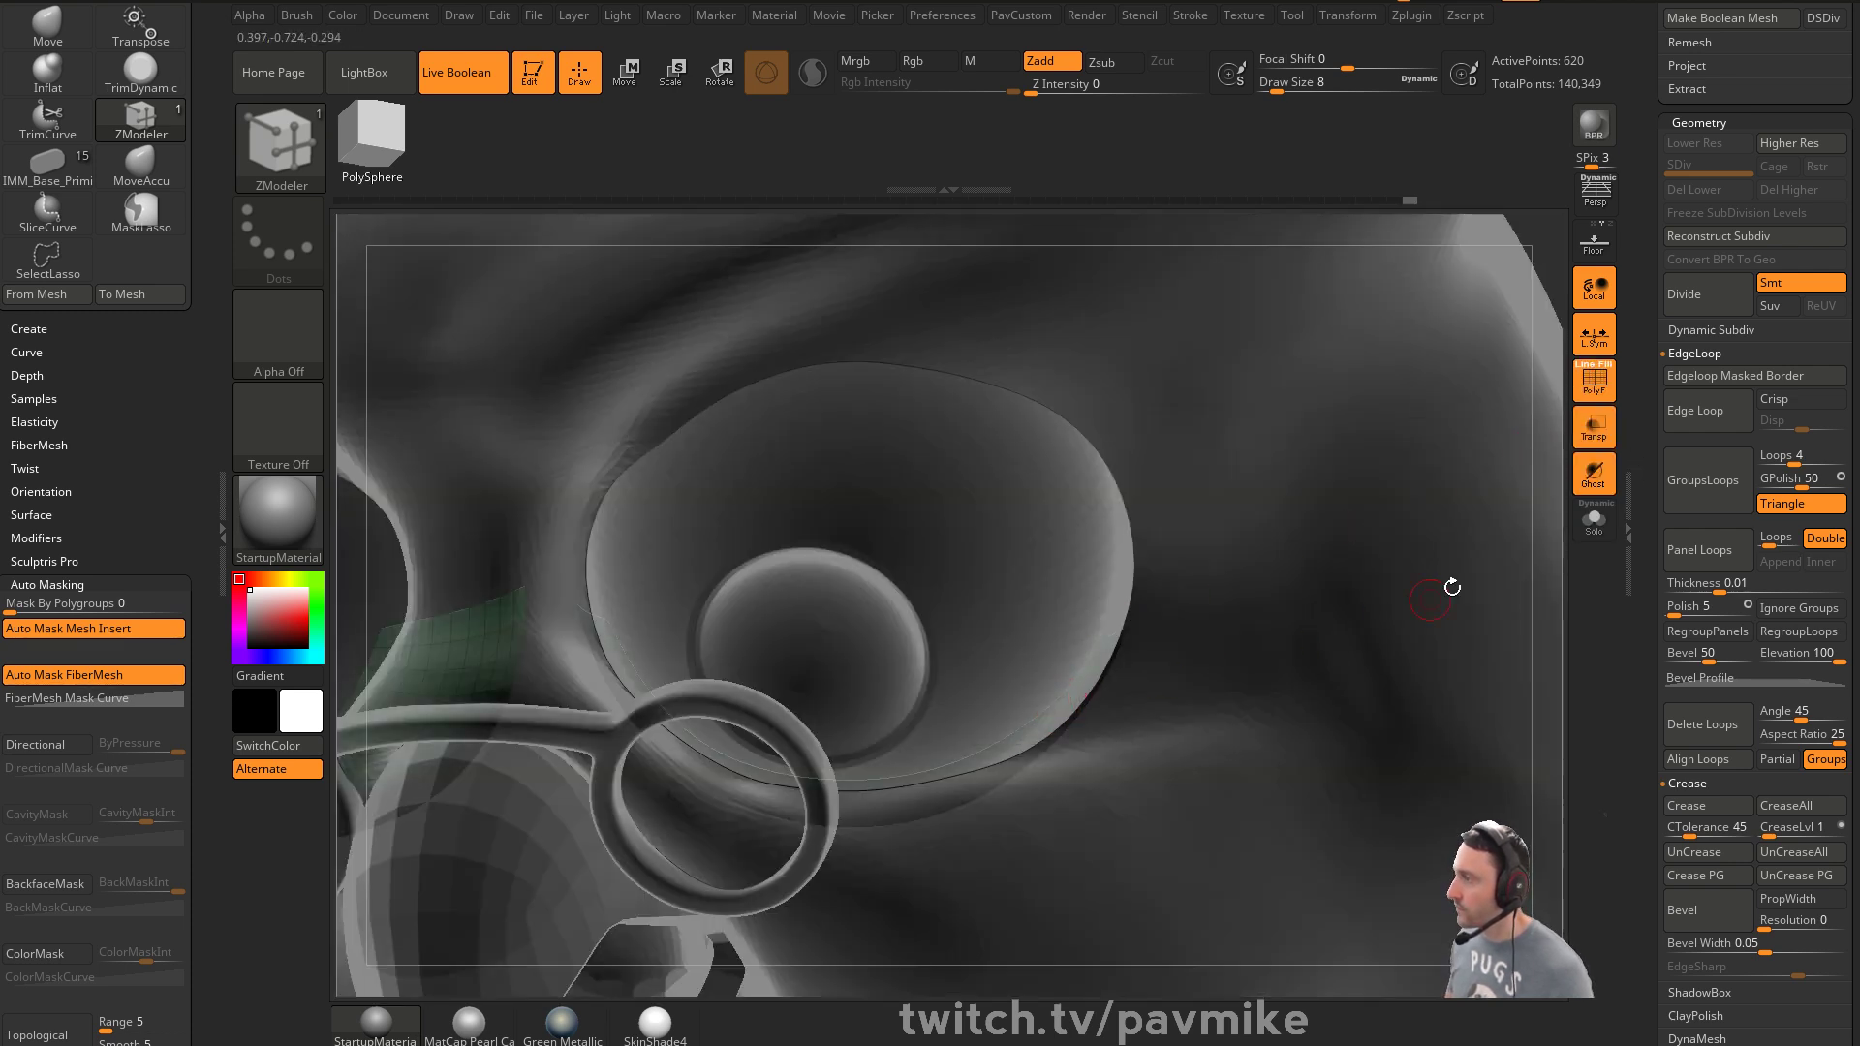
pyautogui.moveTo(1560, 567); pyautogui.dragTo(1396, 507)
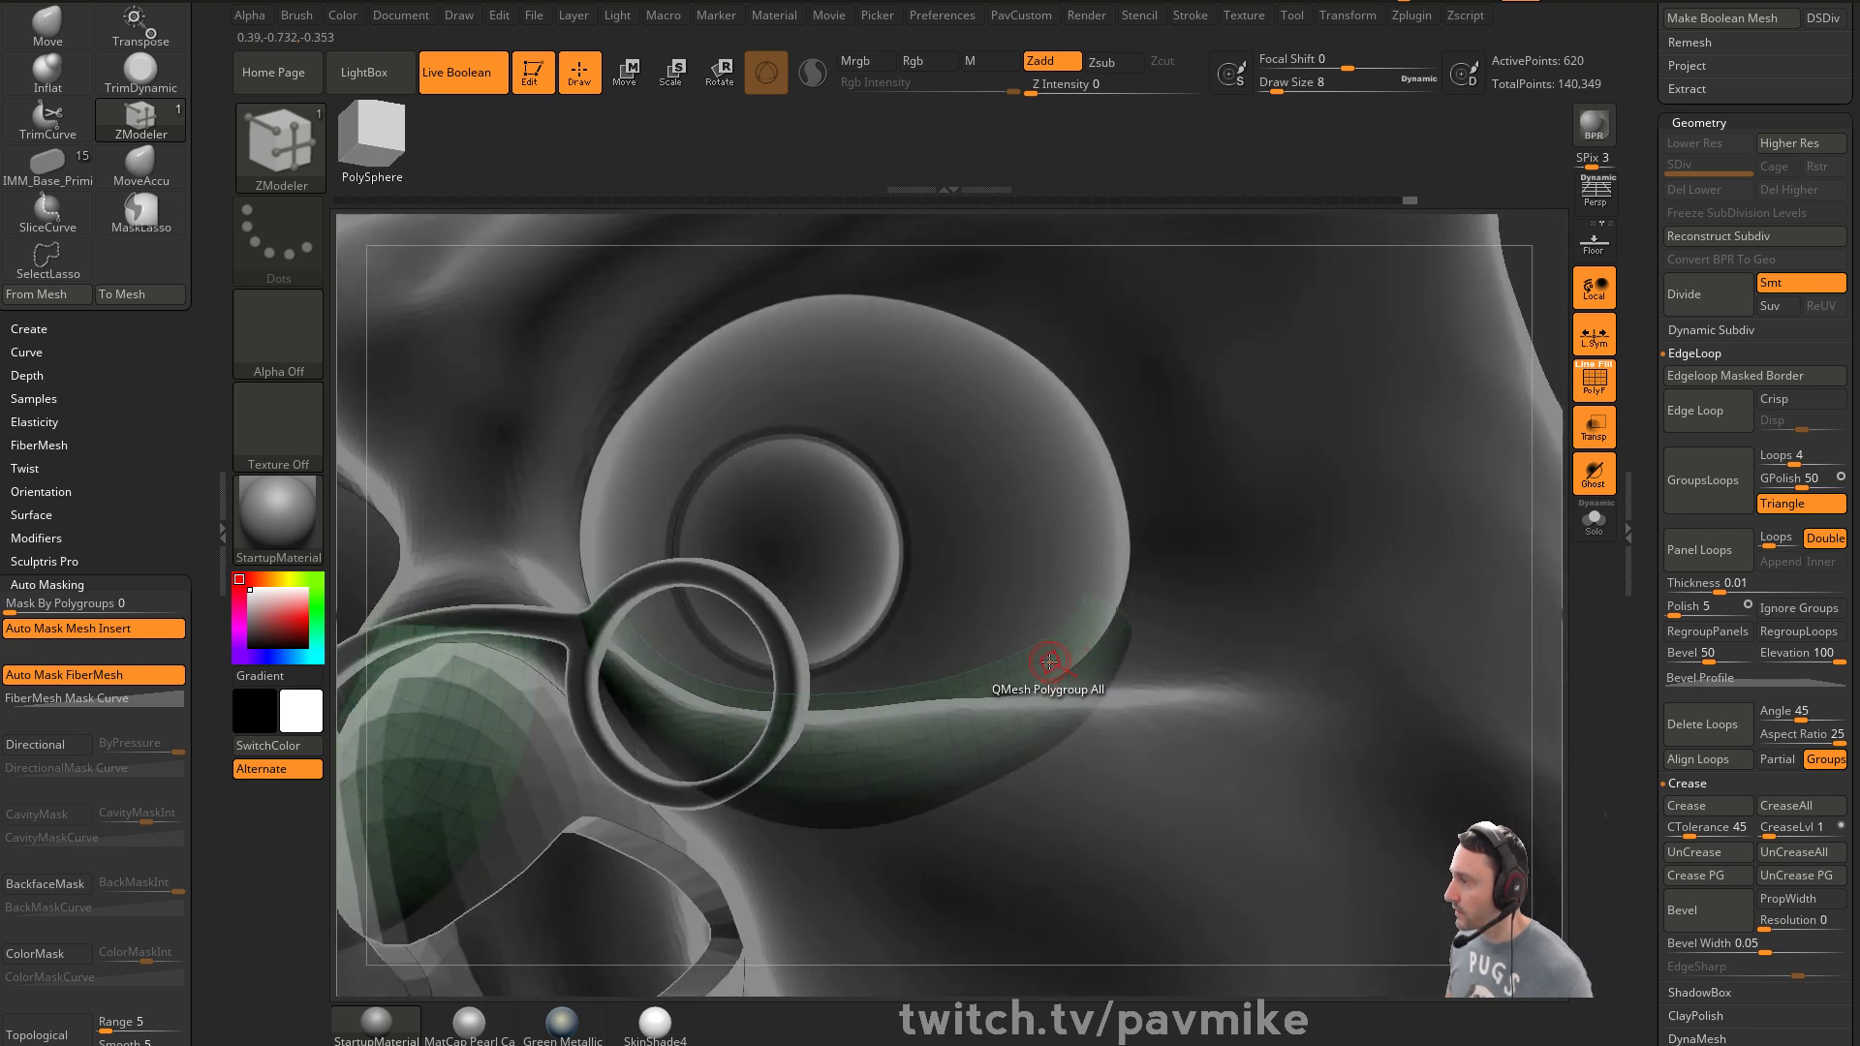
# Thicken the lower and upper eyelid shells by extruding them with the ZModeler QMesh action on Polygroup All
pyautogui.moveTo(1059, 673); pyautogui.dragTo(1063, 679)
pyautogui.moveTo(1645, 467); pyautogui.dragTo(1644, 675)
pyautogui.click(1825, 335)
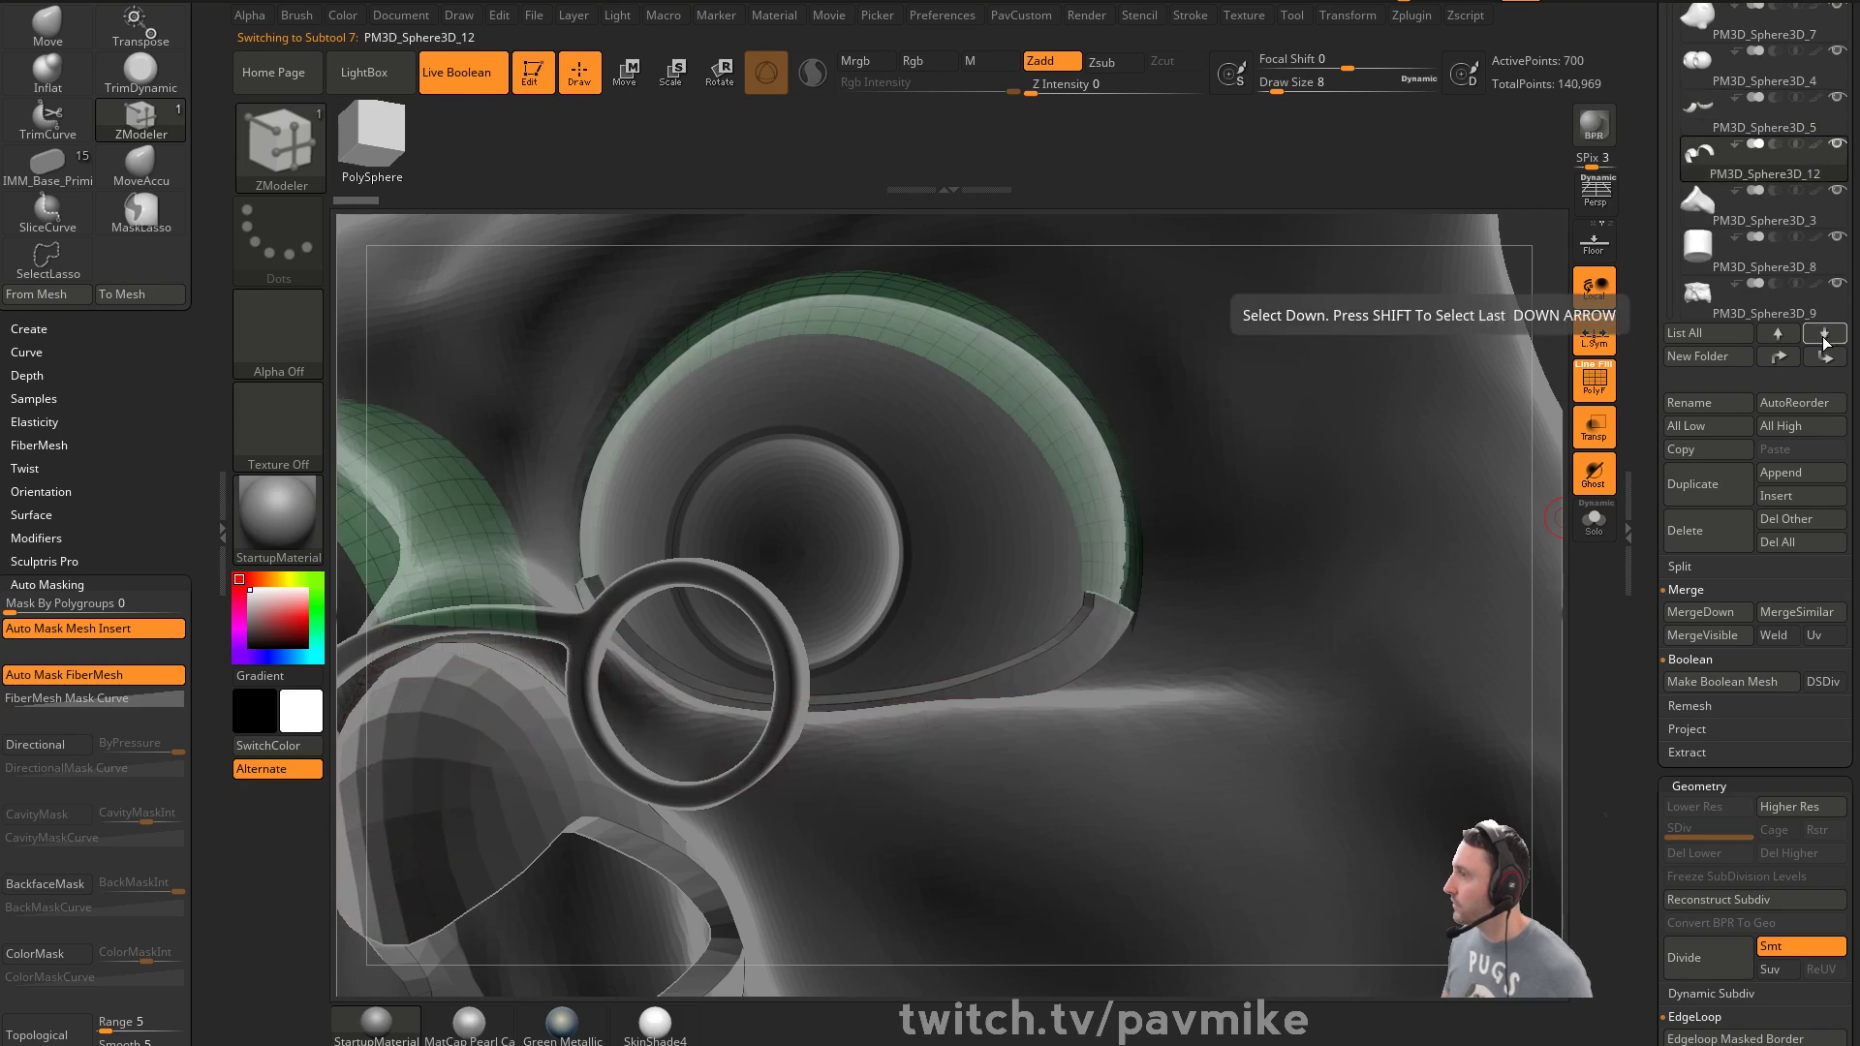
pyautogui.moveTo(1561, 306); pyautogui.dragTo(1296, 347)
pyautogui.moveTo(1085, 407); pyautogui.dragTo(1161, 369)
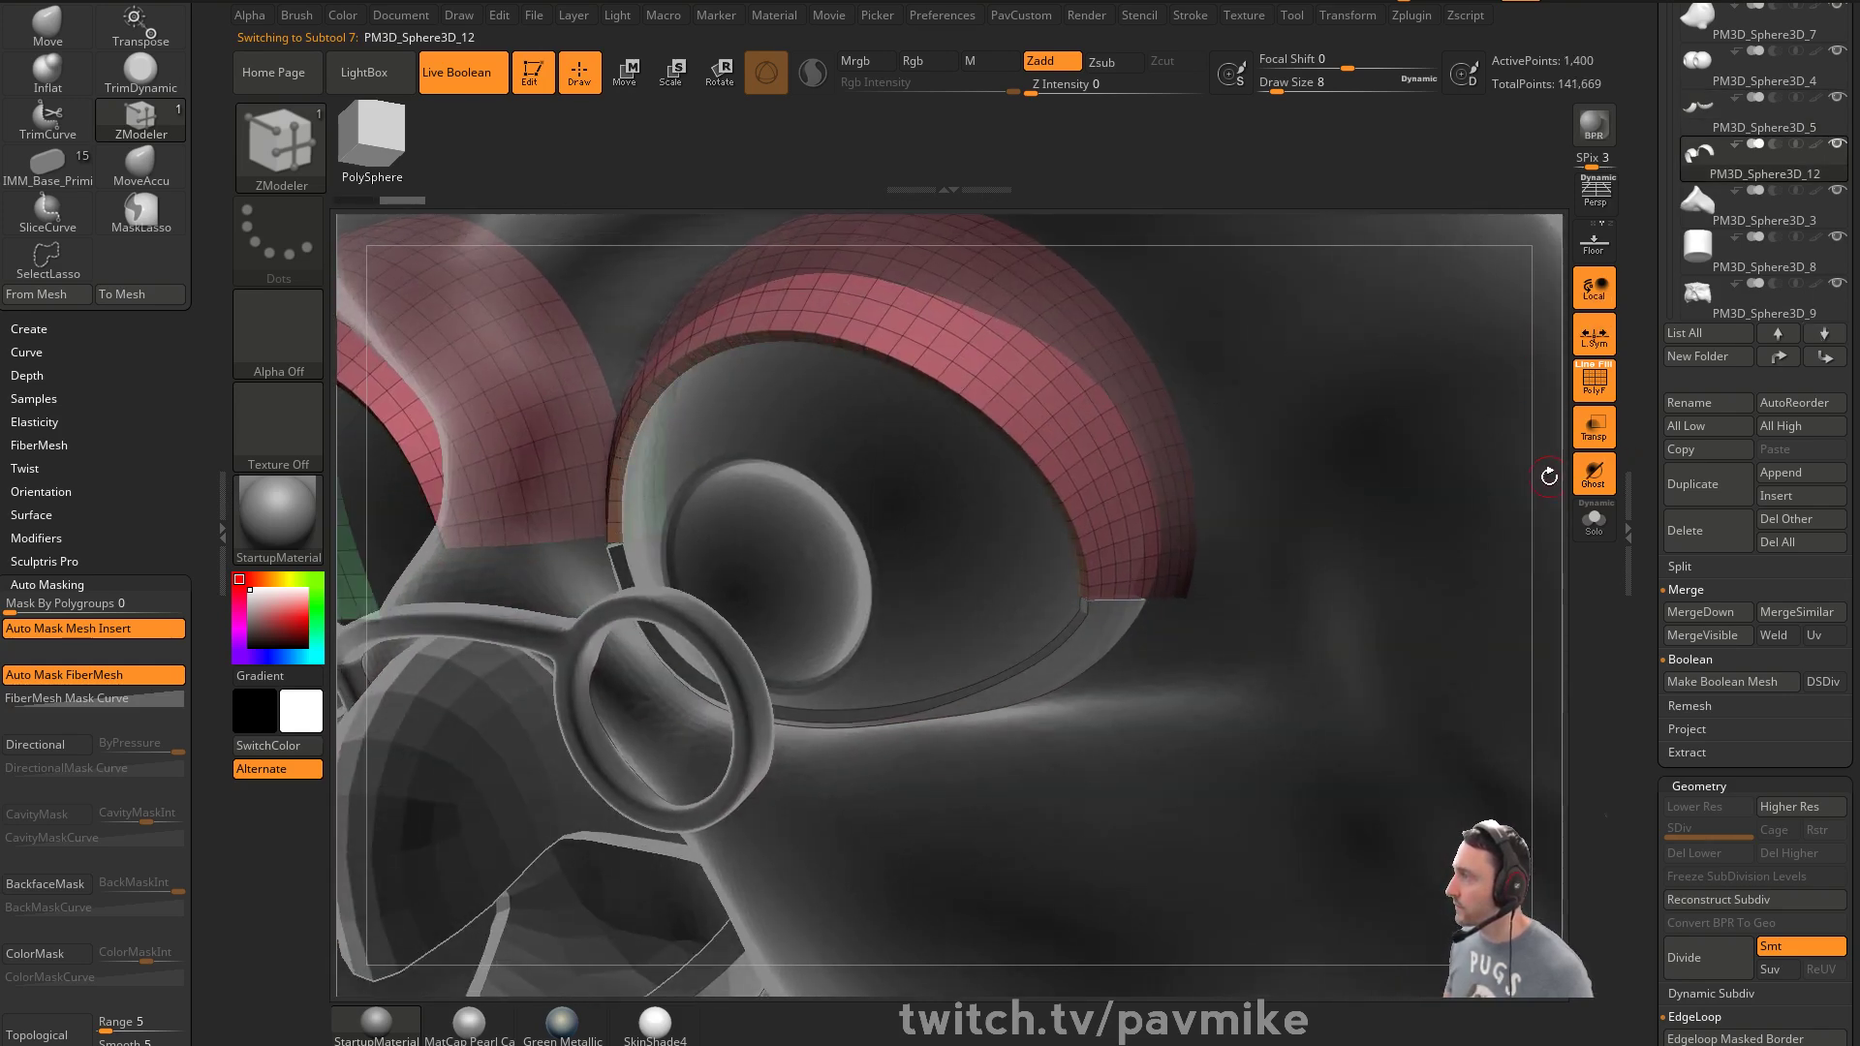
# Enable Dynamic Subdivision on the upper eyelids and on the lower eyelids
pyautogui.keyDown('alt'); pyautogui.moveTo(1552, 475); pyautogui.dragTo(1499, 374); pyautogui.keyUp('alt')
pyautogui.click(1584, 512)
pyautogui.press('space')
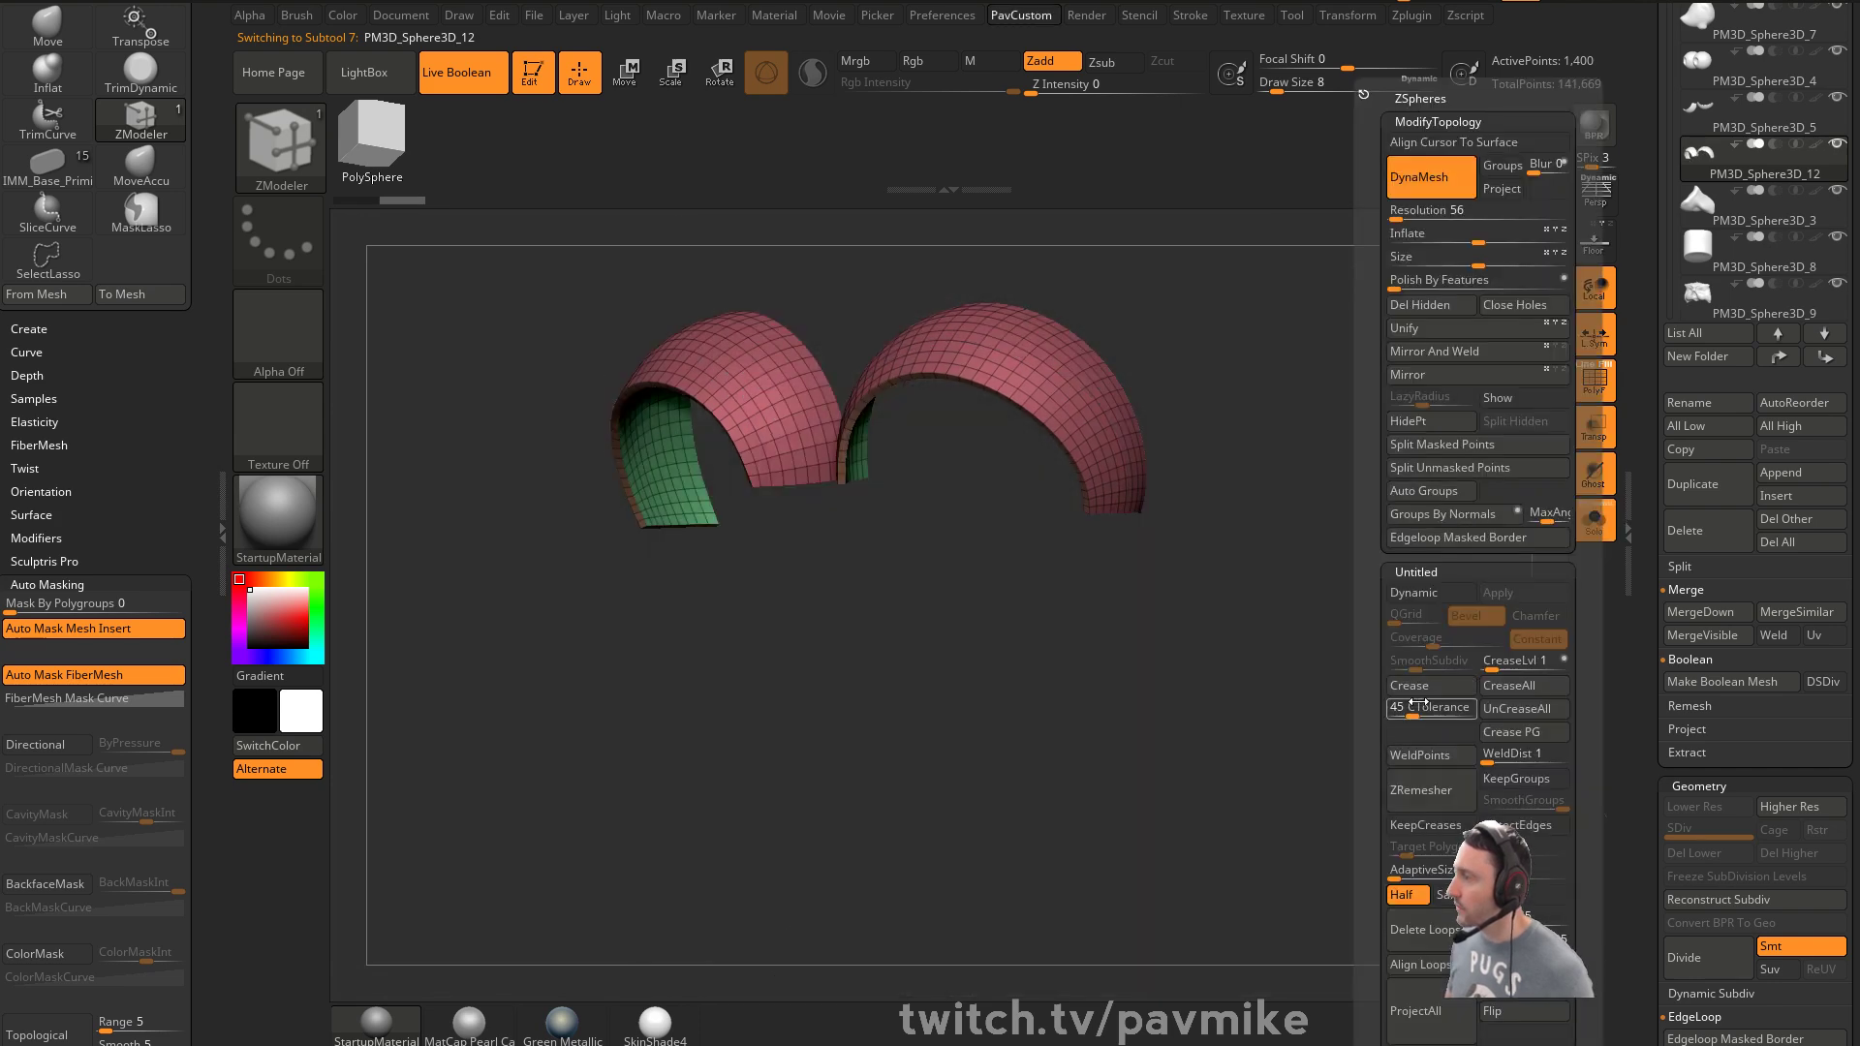
pyautogui.click(1420, 593)
pyautogui.keyDown('alt'); pyautogui.moveTo(1323, 520); pyautogui.dragTo(1260, 621); pyautogui.keyUp('alt')
pyautogui.keyDown('alt'); pyautogui.click(997, 621); pyautogui.keyUp('alt')
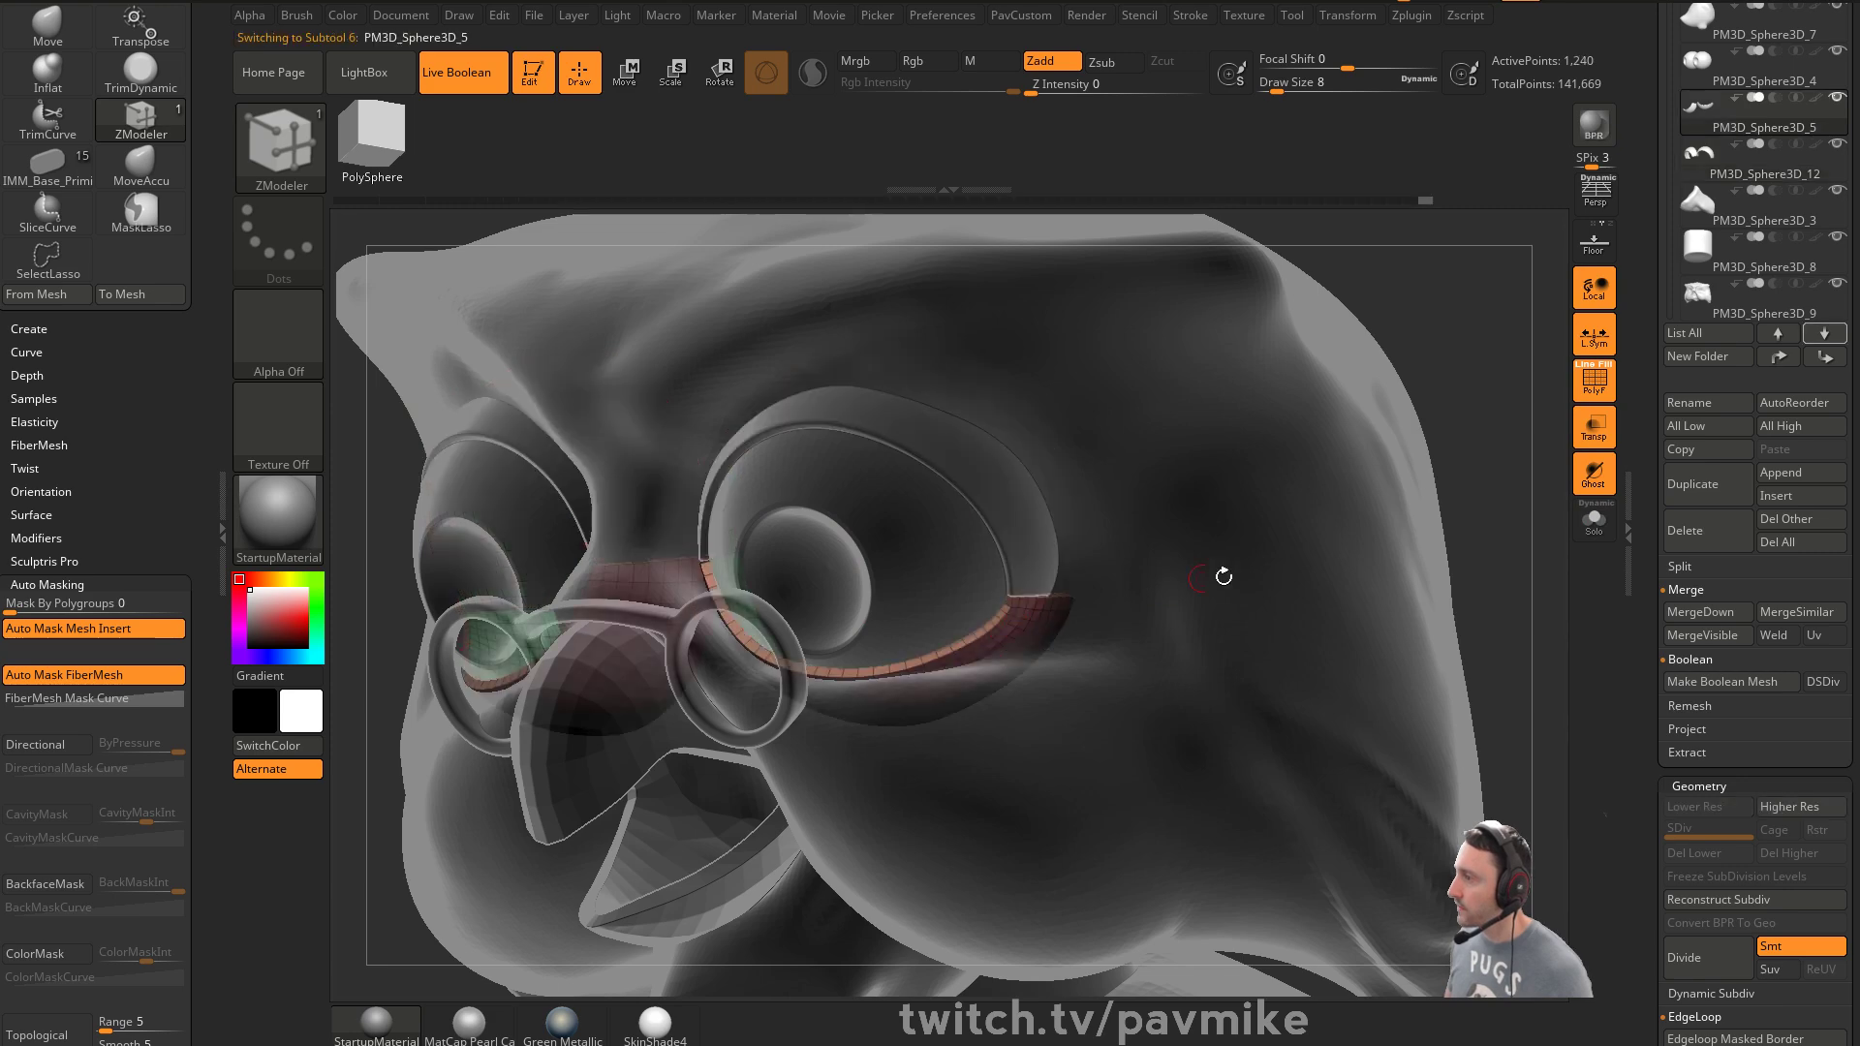
pyautogui.press('2')
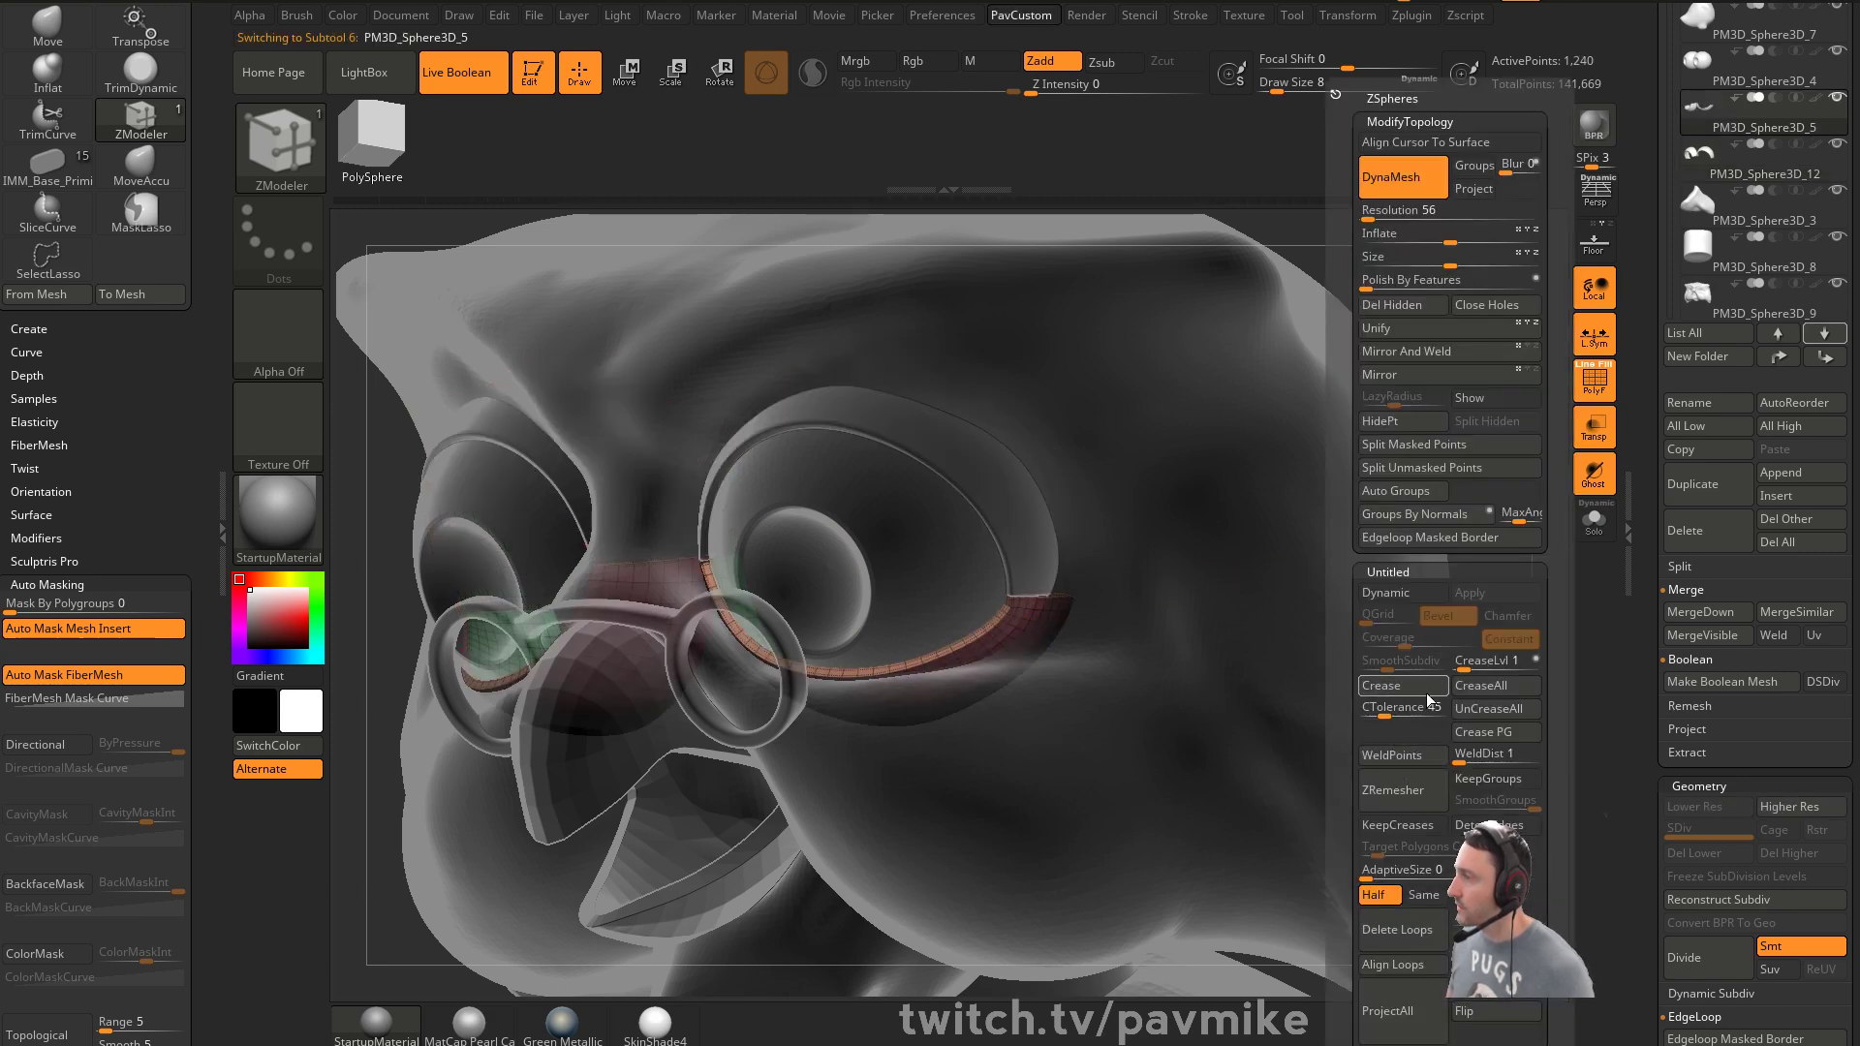
pyautogui.moveTo(1354, 573); pyautogui.dragTo(1395, 512)
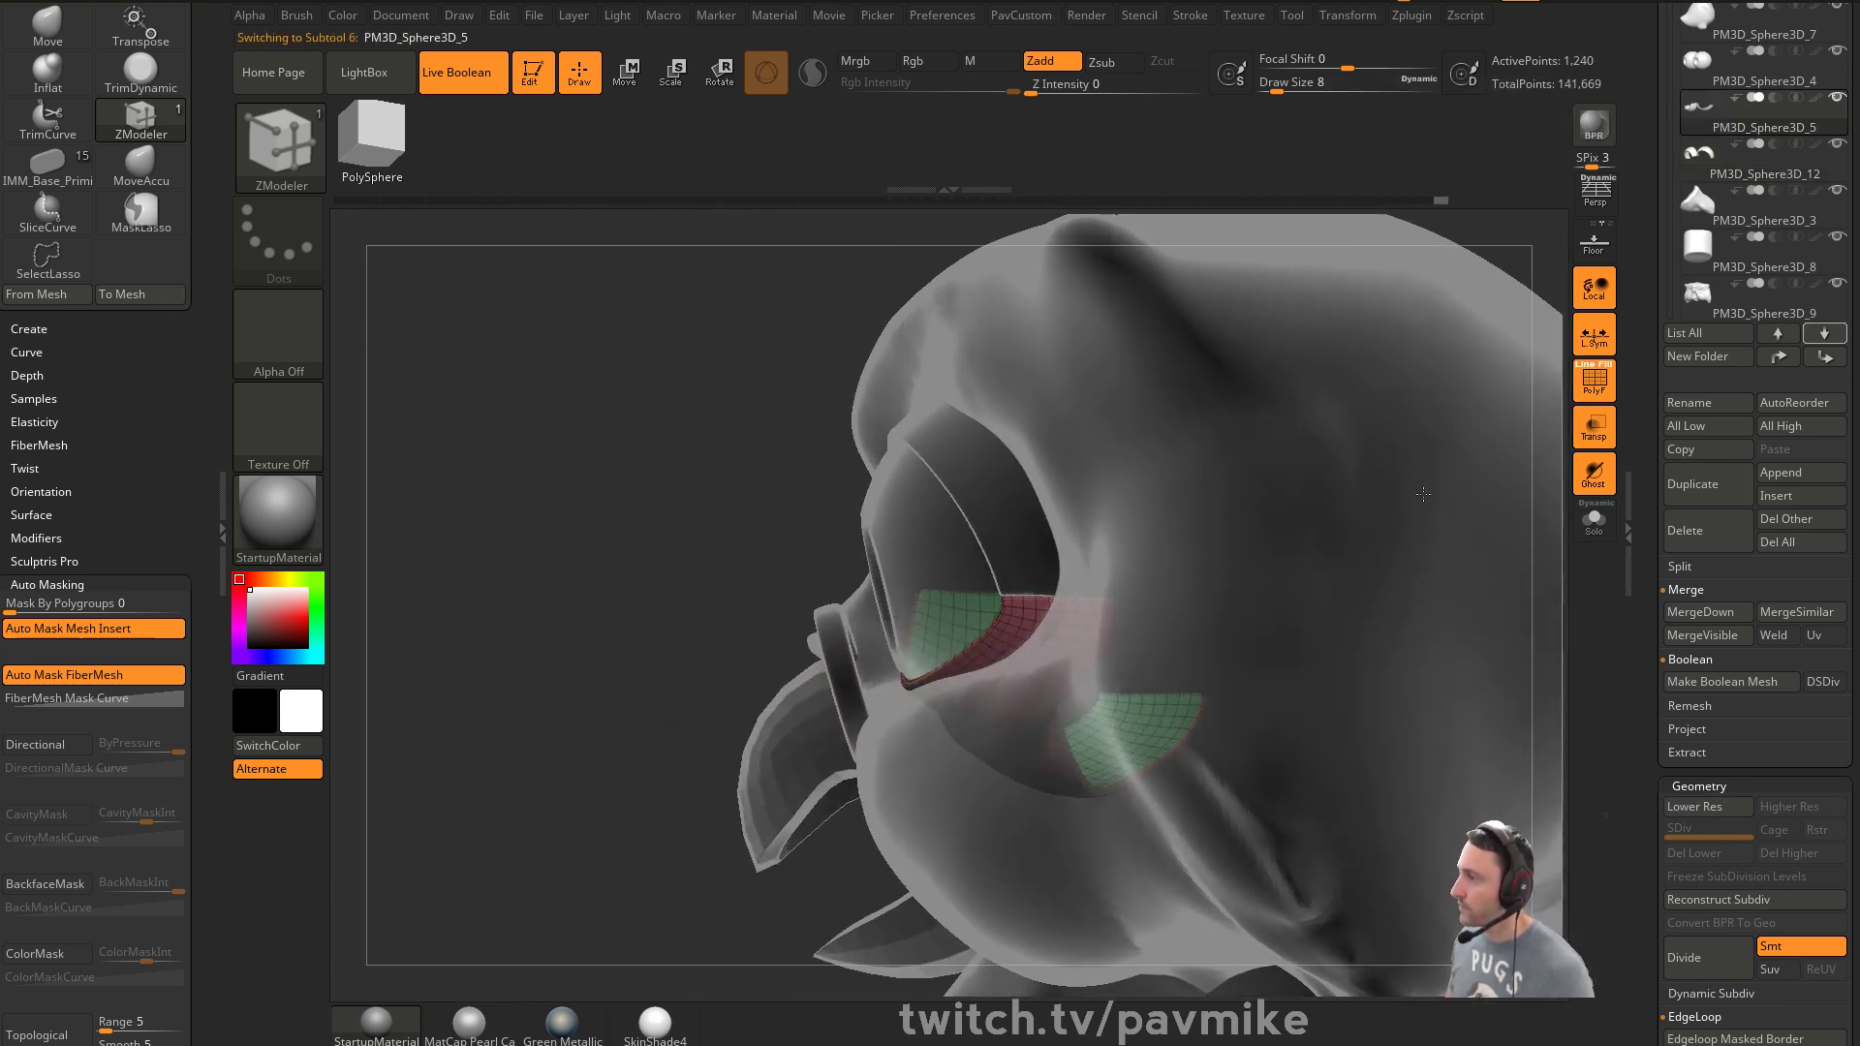
# Reshape the outer ends of the upper eyelids around the eyeballs with the Move brush, adjusting the draw size as needed
pyautogui.keyDown('alt'); pyautogui.click(997, 514); pyautogui.keyUp('alt')
pyautogui.moveTo(607, 643); pyautogui.dragTo(778, 582)
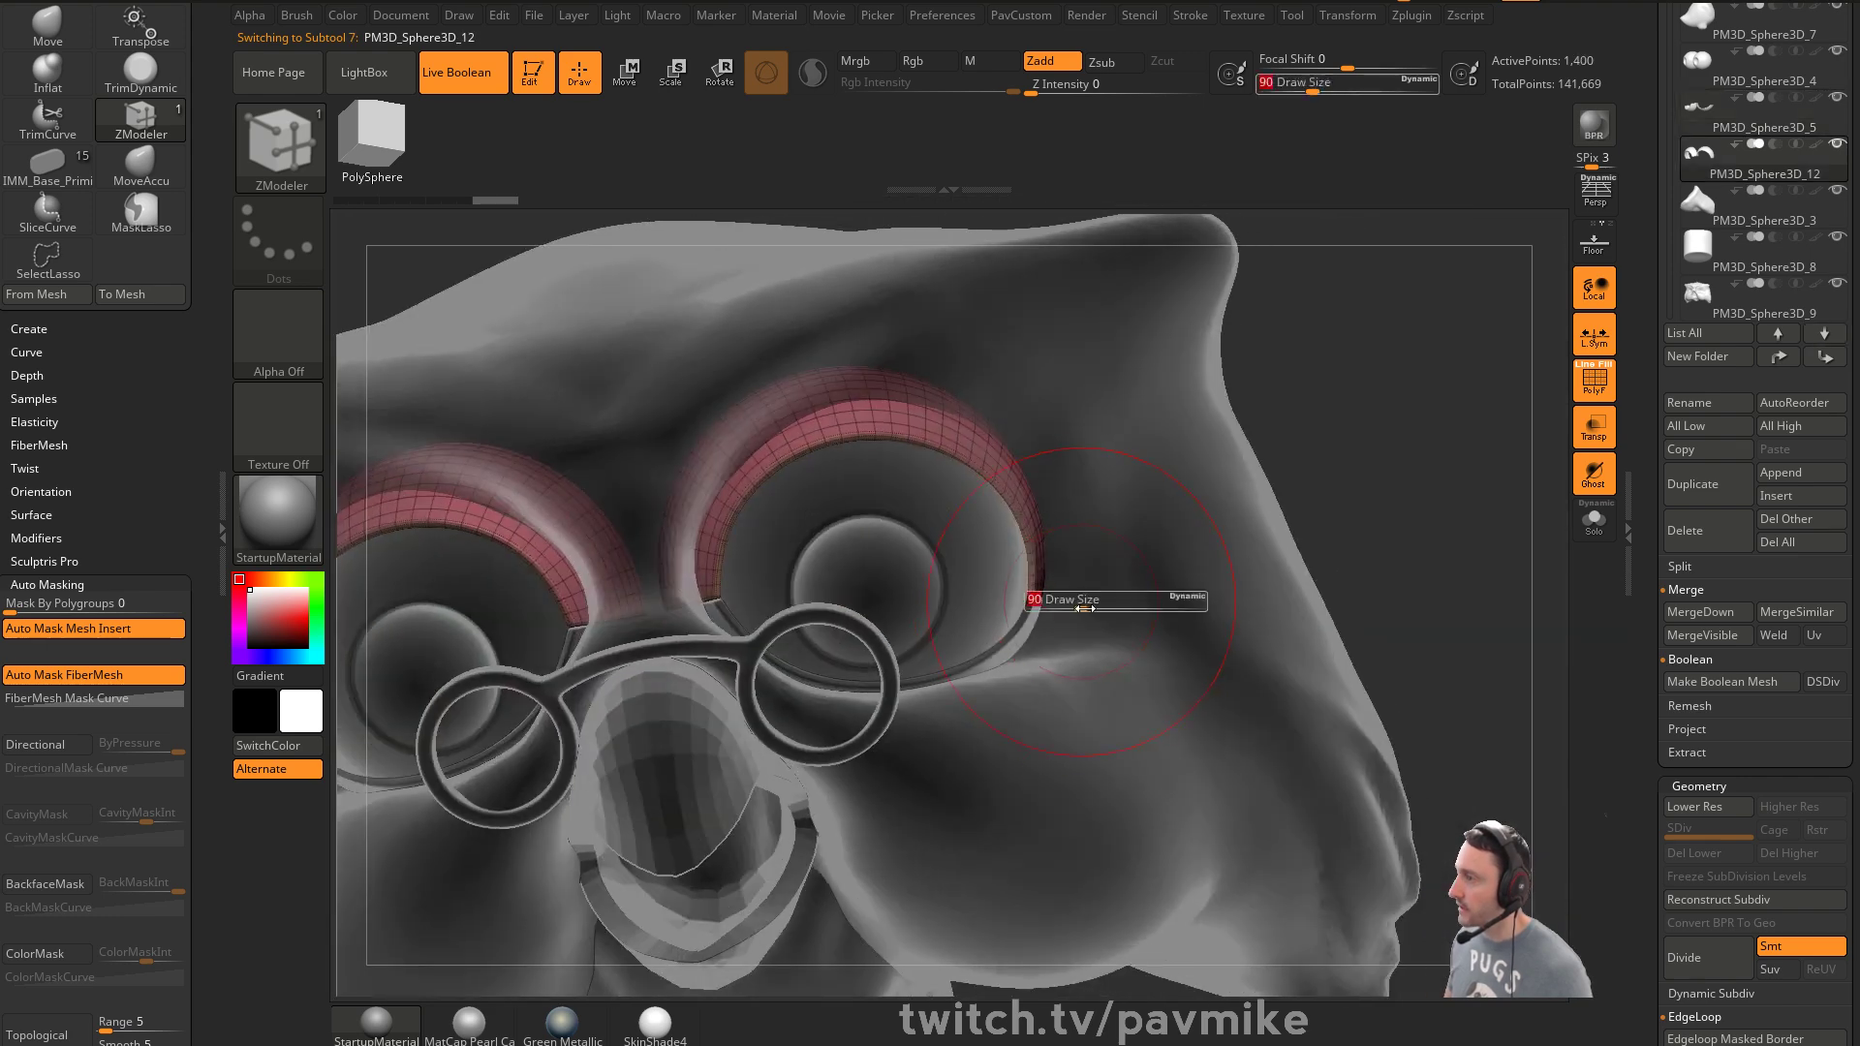
pyautogui.press('b')
pyautogui.press('m')
pyautogui.press('v')
pyautogui.moveTo(1370, 432); pyautogui.dragTo(918, 552)
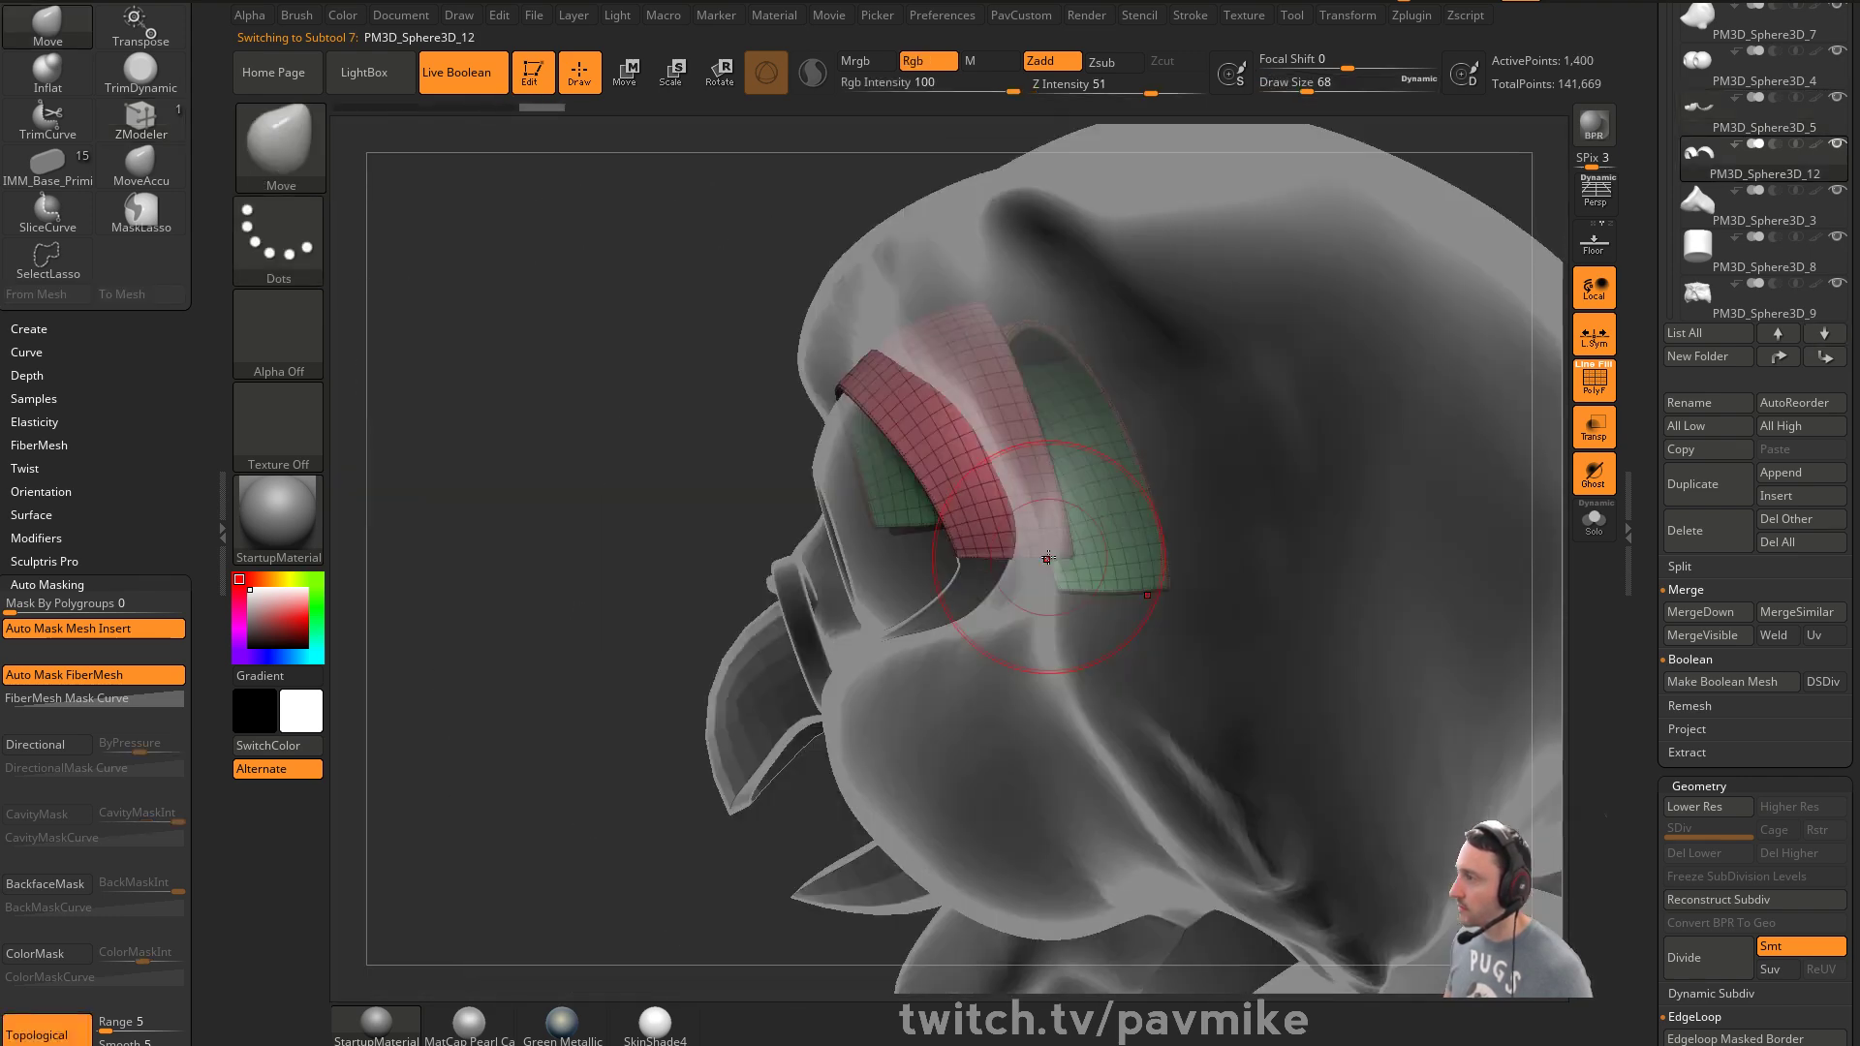
pyautogui.moveTo(600, 635)
pyautogui.mouseDown()
pyautogui.moveTo(723, 559)
pyautogui.moveTo(1036, 542)
pyautogui.mouseUp()
pyautogui.press('s')
pyautogui.moveTo(1440, 362)
pyautogui.mouseDown()
pyautogui.moveTo(1343, 417)
pyautogui.moveTo(1370, 416)
pyautogui.moveTo(1360, 495)
pyautogui.moveTo(1246, 510)
pyautogui.mouseUp()
pyautogui.hotkey('ctrl', 'shift', 's')
pyautogui.moveTo(1088, 535); pyautogui.dragTo(1070, 537)
pyautogui.press('s')
pyautogui.moveTo(1141, 531)
pyautogui.mouseDown()
pyautogui.moveTo(1068, 531)
pyautogui.moveTo(1084, 531)
pyautogui.mouseUp()
pyautogui.keyDown('alt'); pyautogui.moveTo(1179, 478); pyautogui.dragTo(1215, 500); pyautogui.keyUp('alt')
pyautogui.moveTo(1215, 500); pyautogui.dragTo(1126, 507)
# Try to mark the polygons at the upper eyelid's outer end with ZModeler as a temporary polygroup and mask the rest
pyautogui.press('b')
pyautogui.press('z')
pyautogui.press('m')
pyautogui.hotkey('shift', 'd')
pyautogui.moveTo(857, 624)
pyautogui.keyDown('alt'); pyautogui.mouseDown()
pyautogui.moveTo(1010, 665)
pyautogui.moveTo(1074, 635)
pyautogui.moveTo(882, 622)
pyautogui.mouseUp(); pyautogui.keyUp('alt')
pyautogui.moveTo(1144, 606); pyautogui.dragTo(1211, 570)
pyautogui.moveTo(903, 636); pyautogui.dragTo(1041, 622)
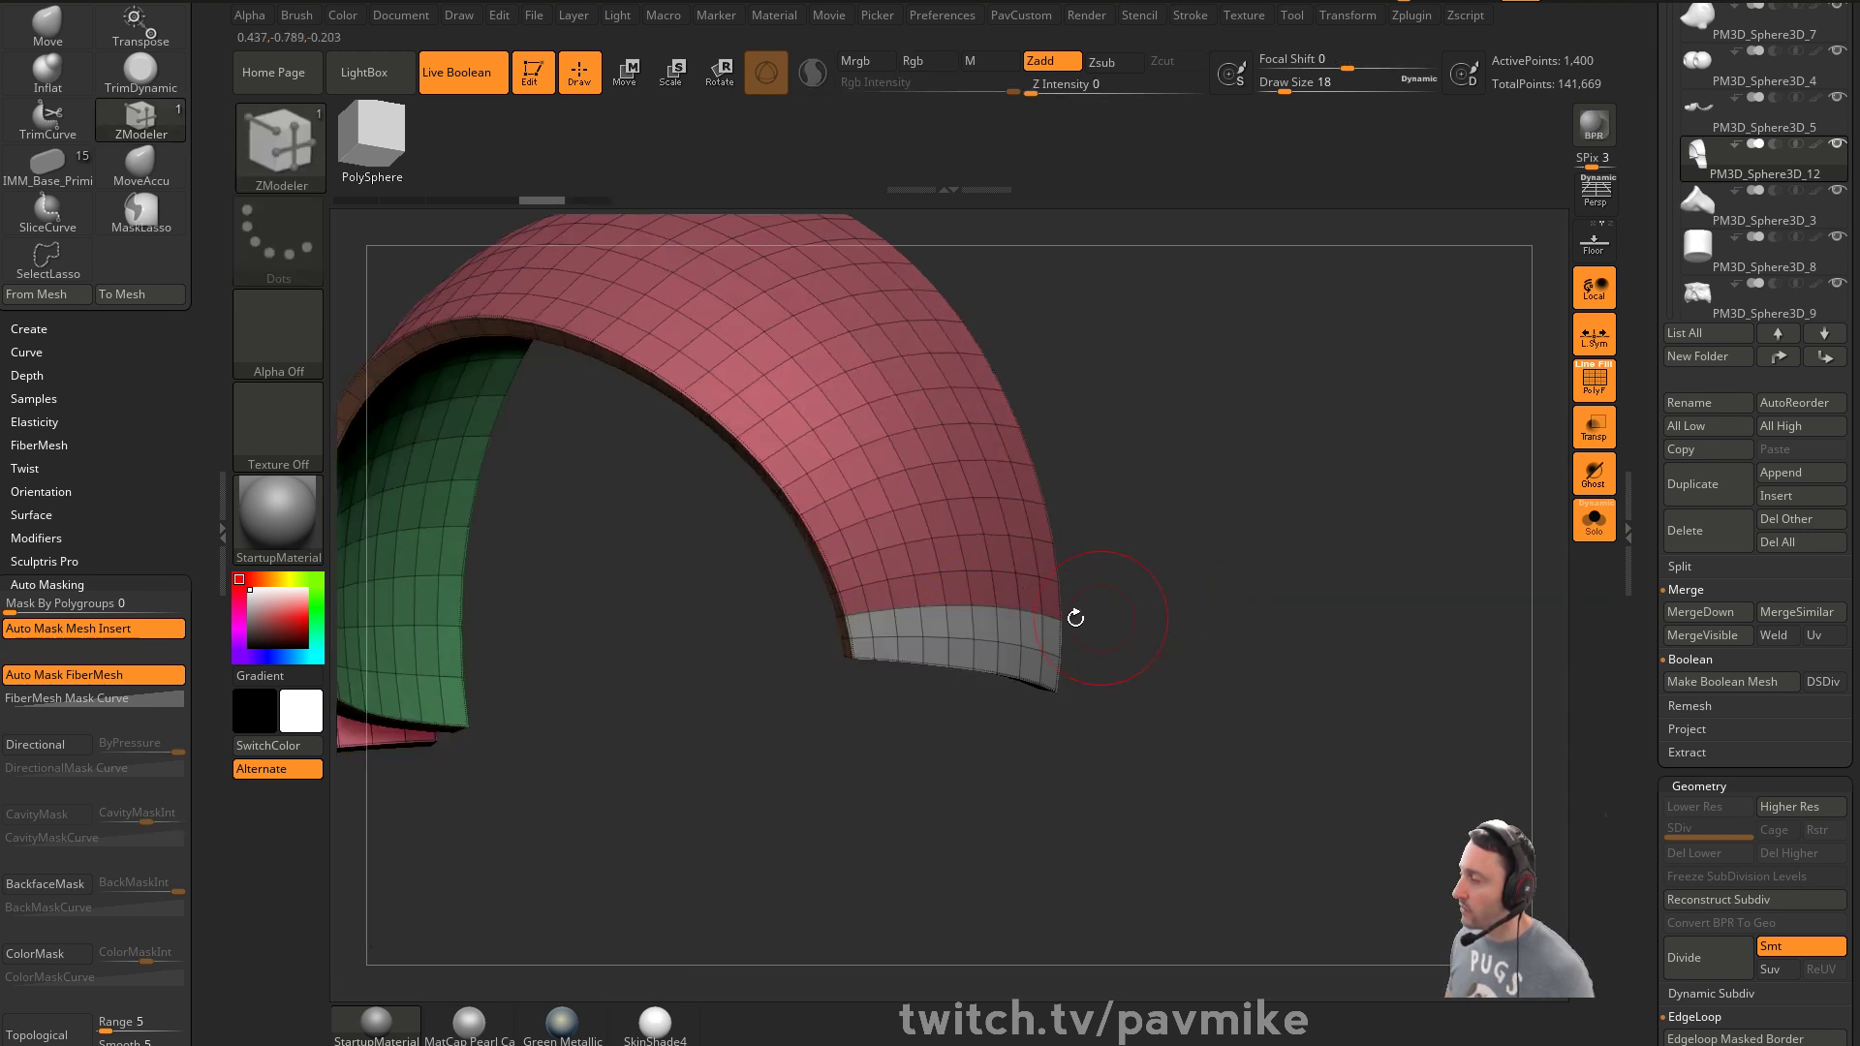
pyautogui.press('space')
pyautogui.click(925, 430)
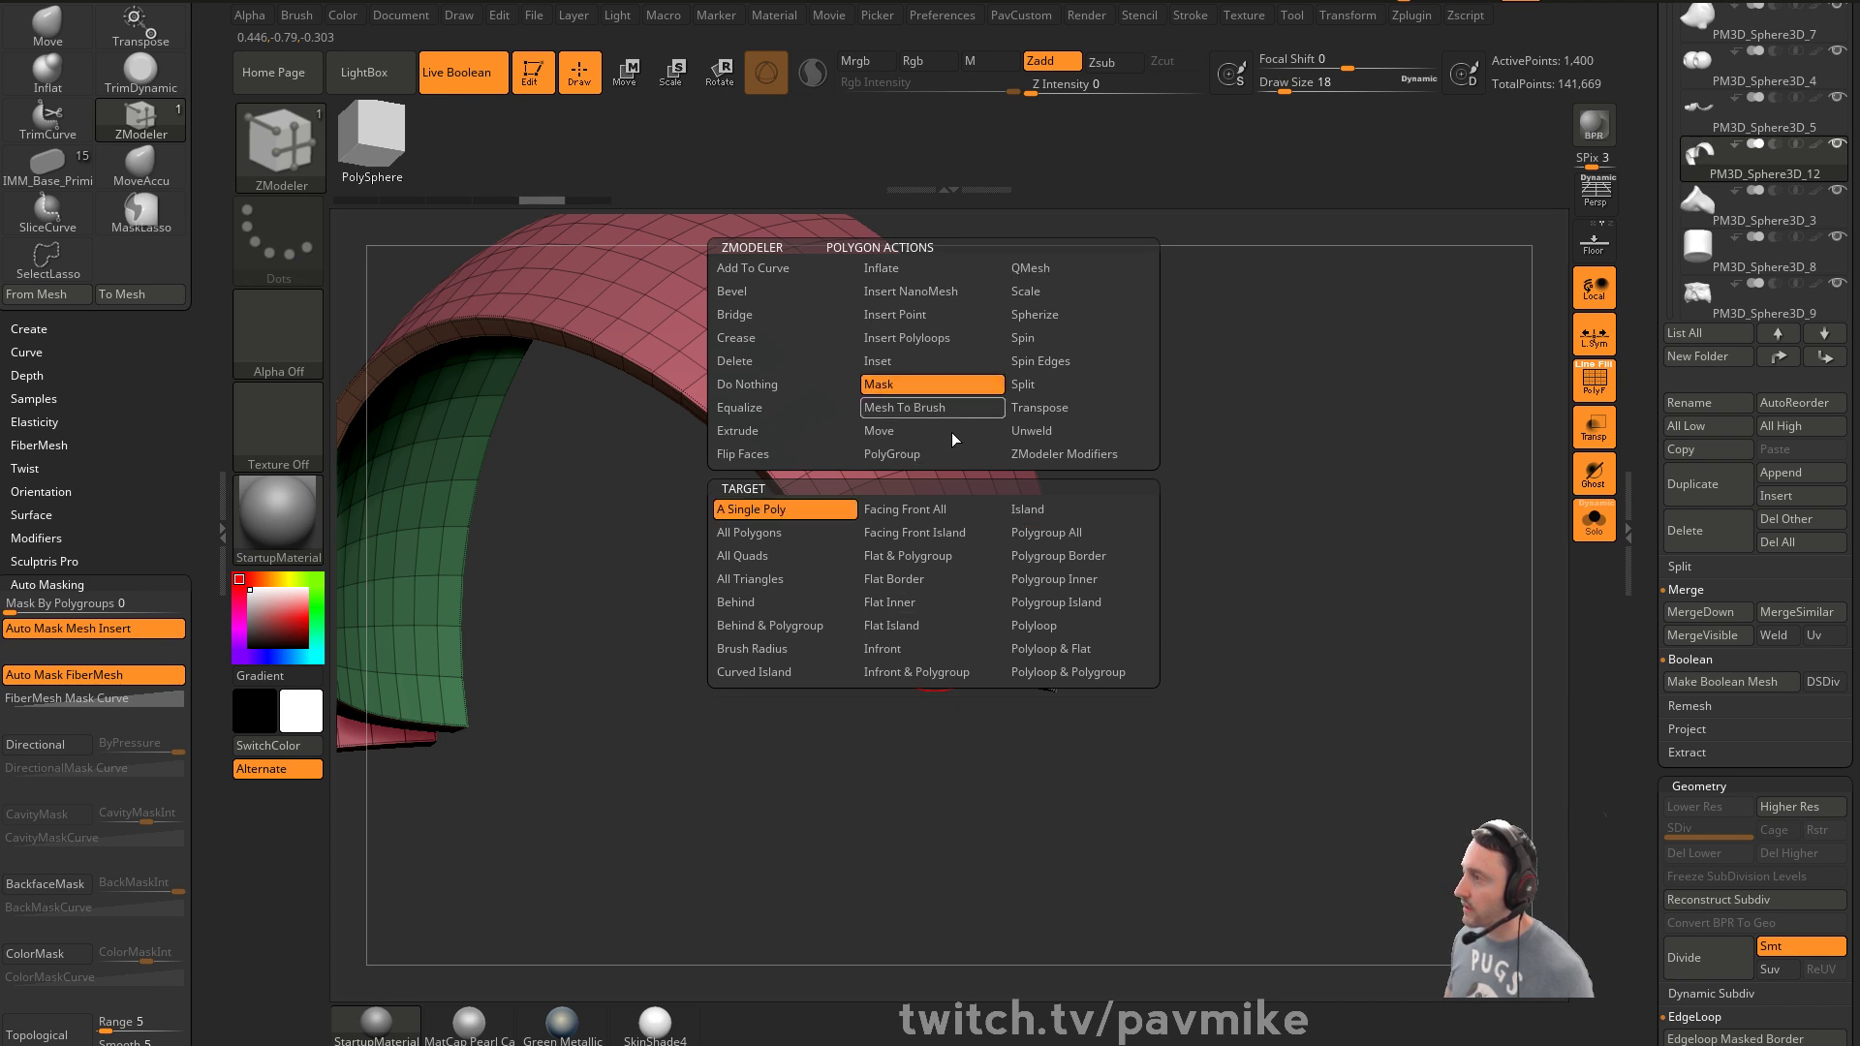
pyautogui.click(1045, 539)
pyautogui.keyDown('ctrl'); pyautogui.click(1196, 561); pyautogui.keyUp('ctrl')
# Try to reposition the unmasked outer end of the upper eyelid with the Transpose move gizmo
pyautogui.press('w')
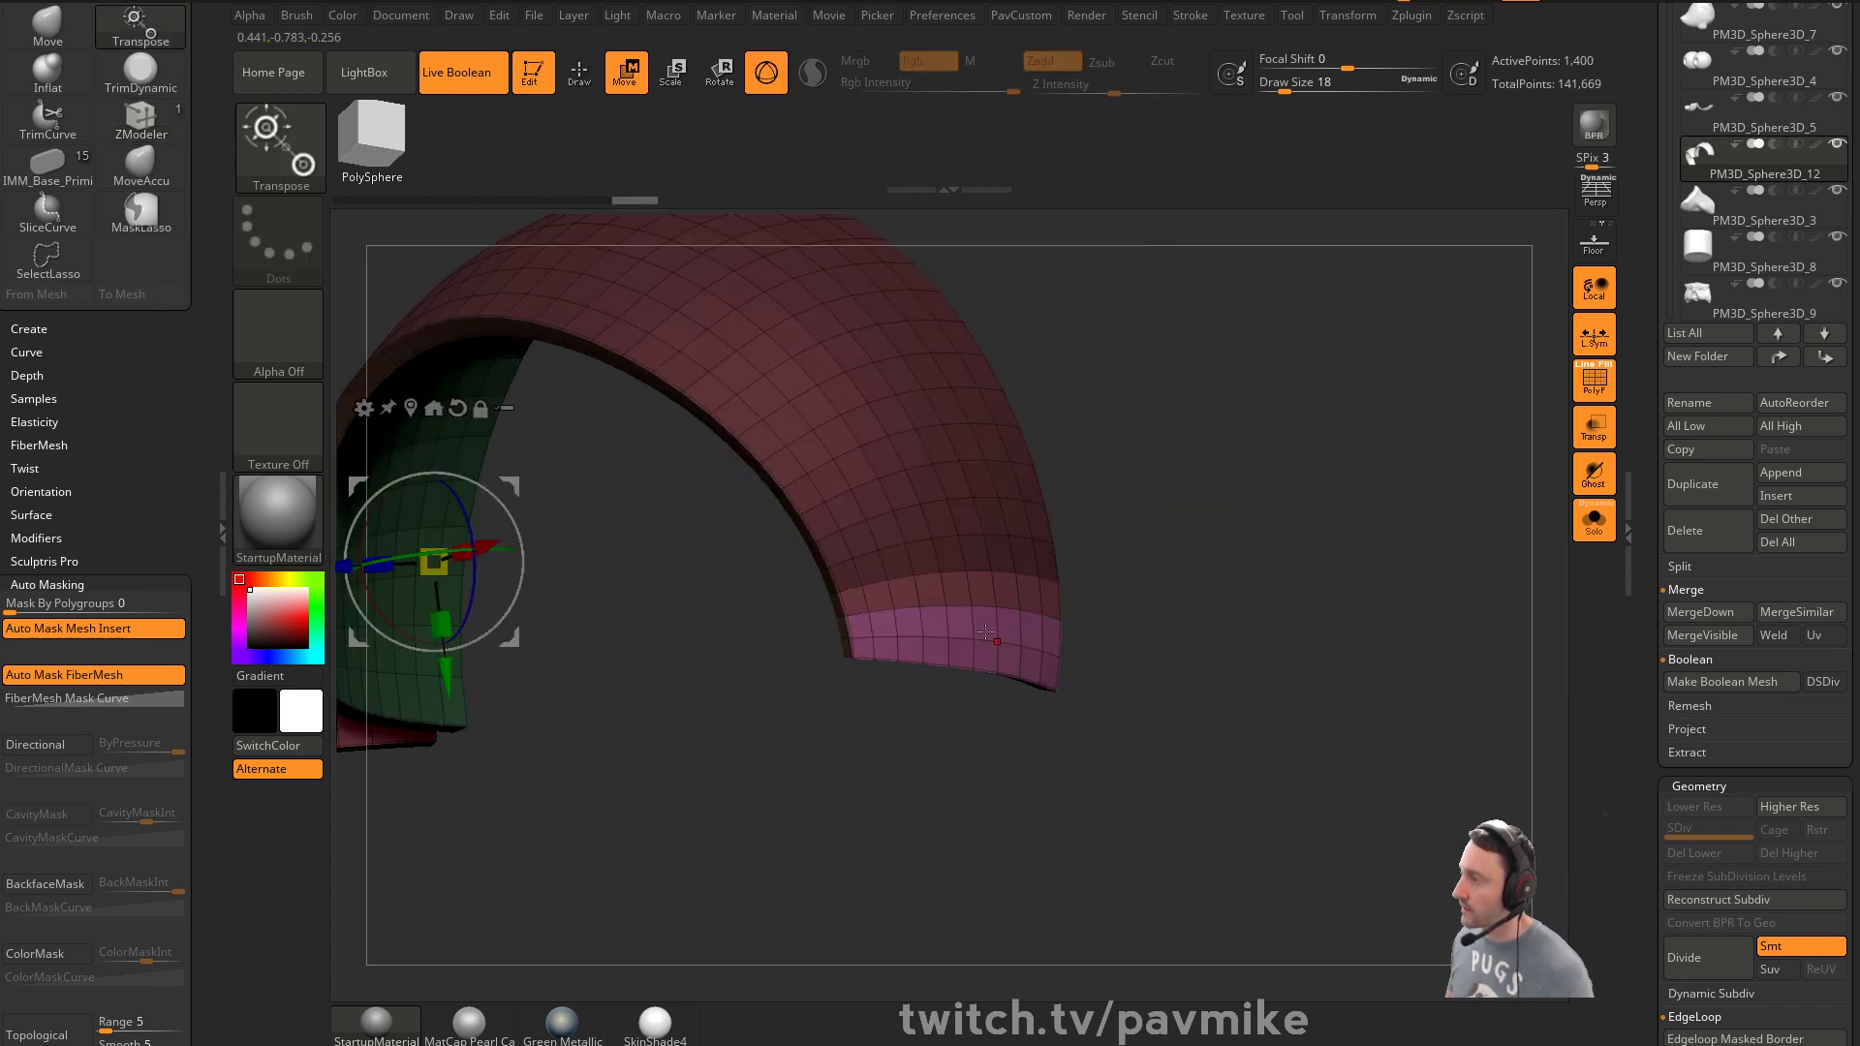
pyautogui.moveTo(1124, 574); pyautogui.dragTo(1202, 576)
pyautogui.moveTo(1048, 650); pyautogui.dragTo(1063, 652)
pyautogui.keyDown('alt'); pyautogui.moveTo(1175, 636); pyautogui.dragTo(1180, 553); pyautogui.keyUp('alt')
pyautogui.hotkey('ctrl', 'z')
pyautogui.keyDown('ctrl'); pyautogui.moveTo(1288, 456); pyautogui.dragTo(1410, 689); pyautogui.keyUp('ctrl')
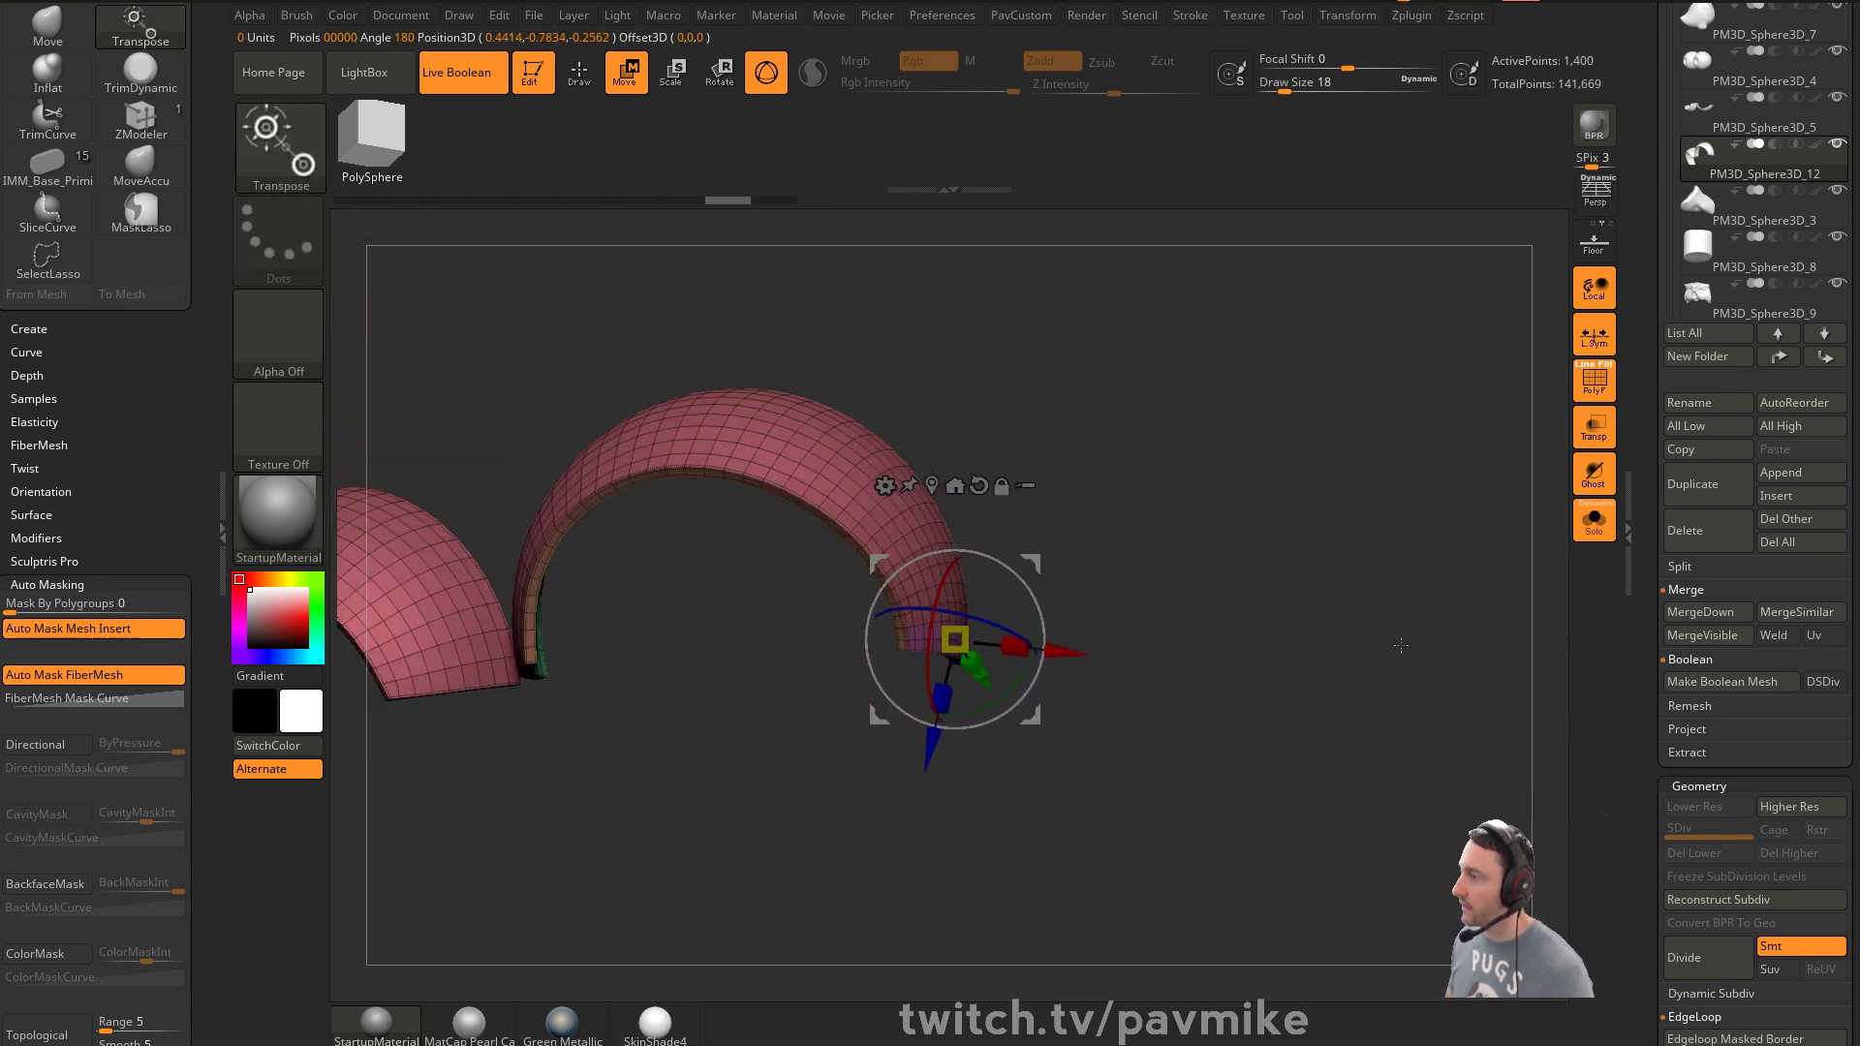
pyautogui.press('q')
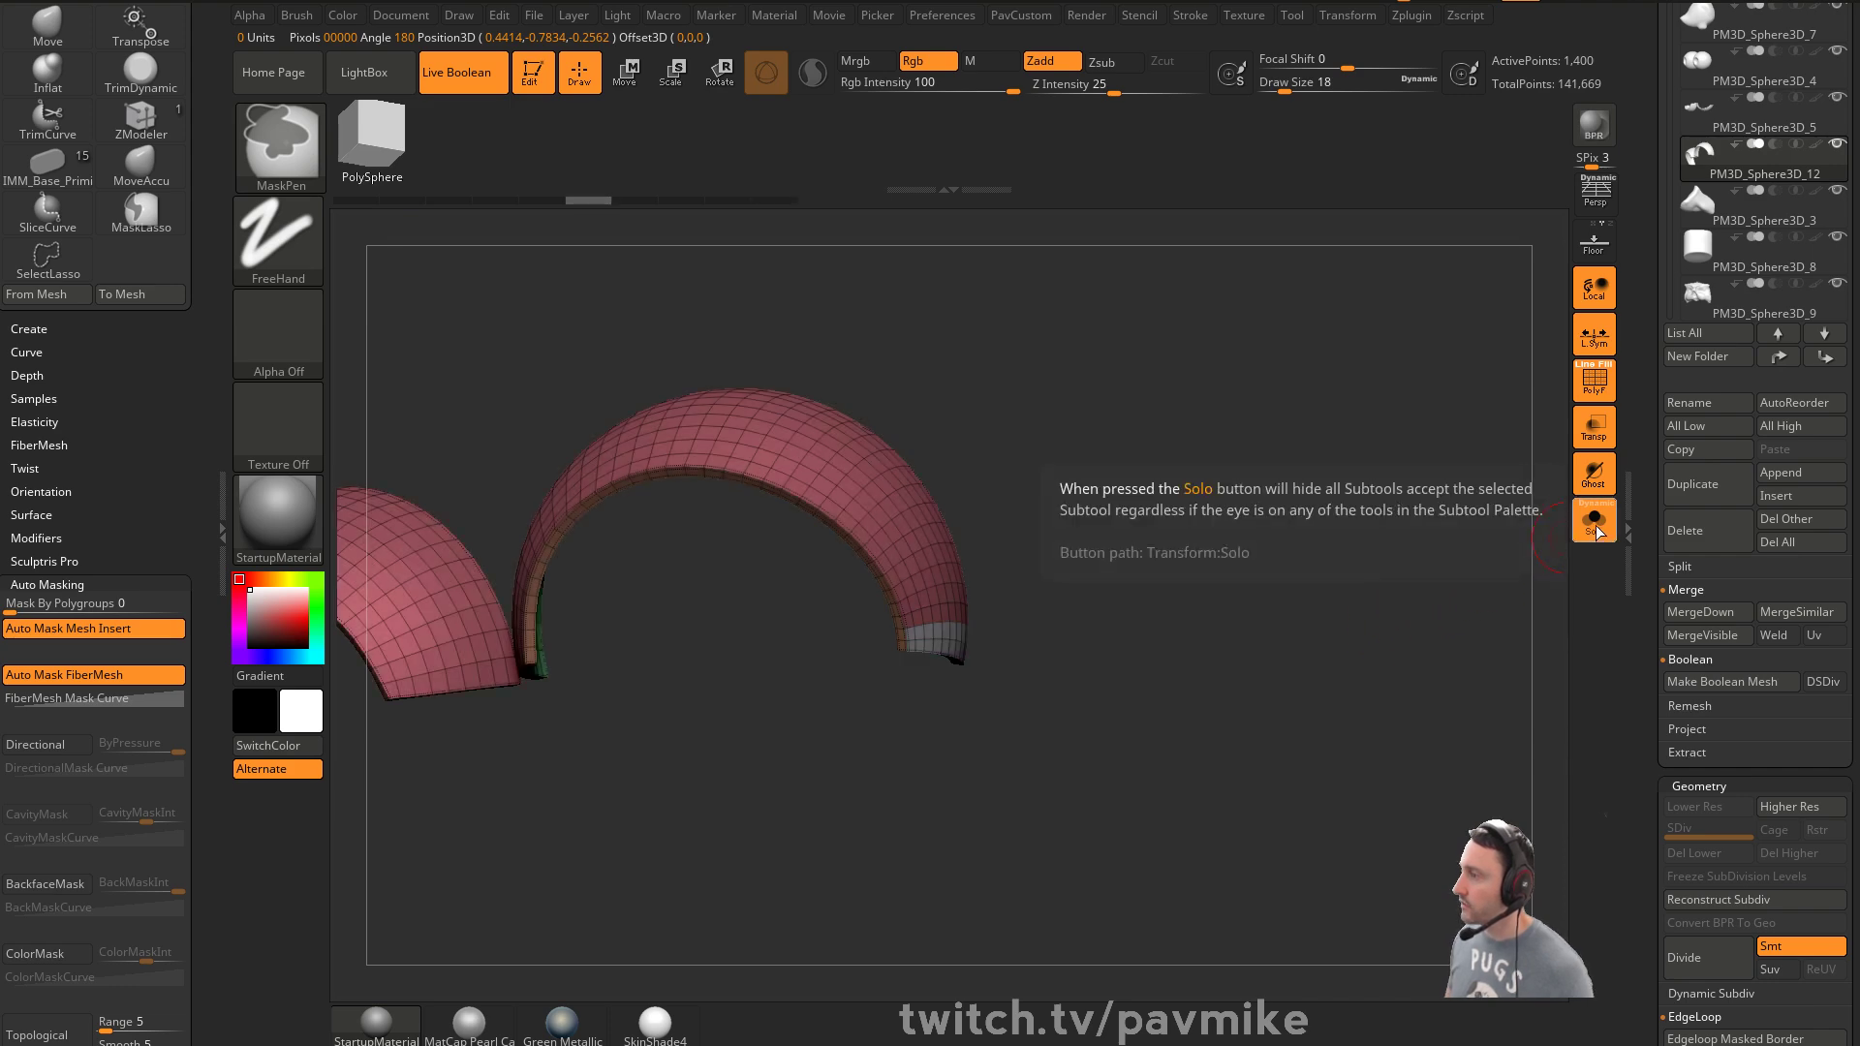
pyautogui.click(1596, 531)
pyautogui.hotkey('ctrl', 'z')
pyautogui.hotkey('ctrl', 'z')
pyautogui.press('d')
# Show the owl's head without polyframe and Transparency, and switch Live Boolean off
pyautogui.keyDown('alt'); pyautogui.moveTo(1458, 538); pyautogui.dragTo(1311, 500); pyautogui.keyUp('alt')
pyautogui.click(1594, 381)
pyautogui.click(1594, 427)
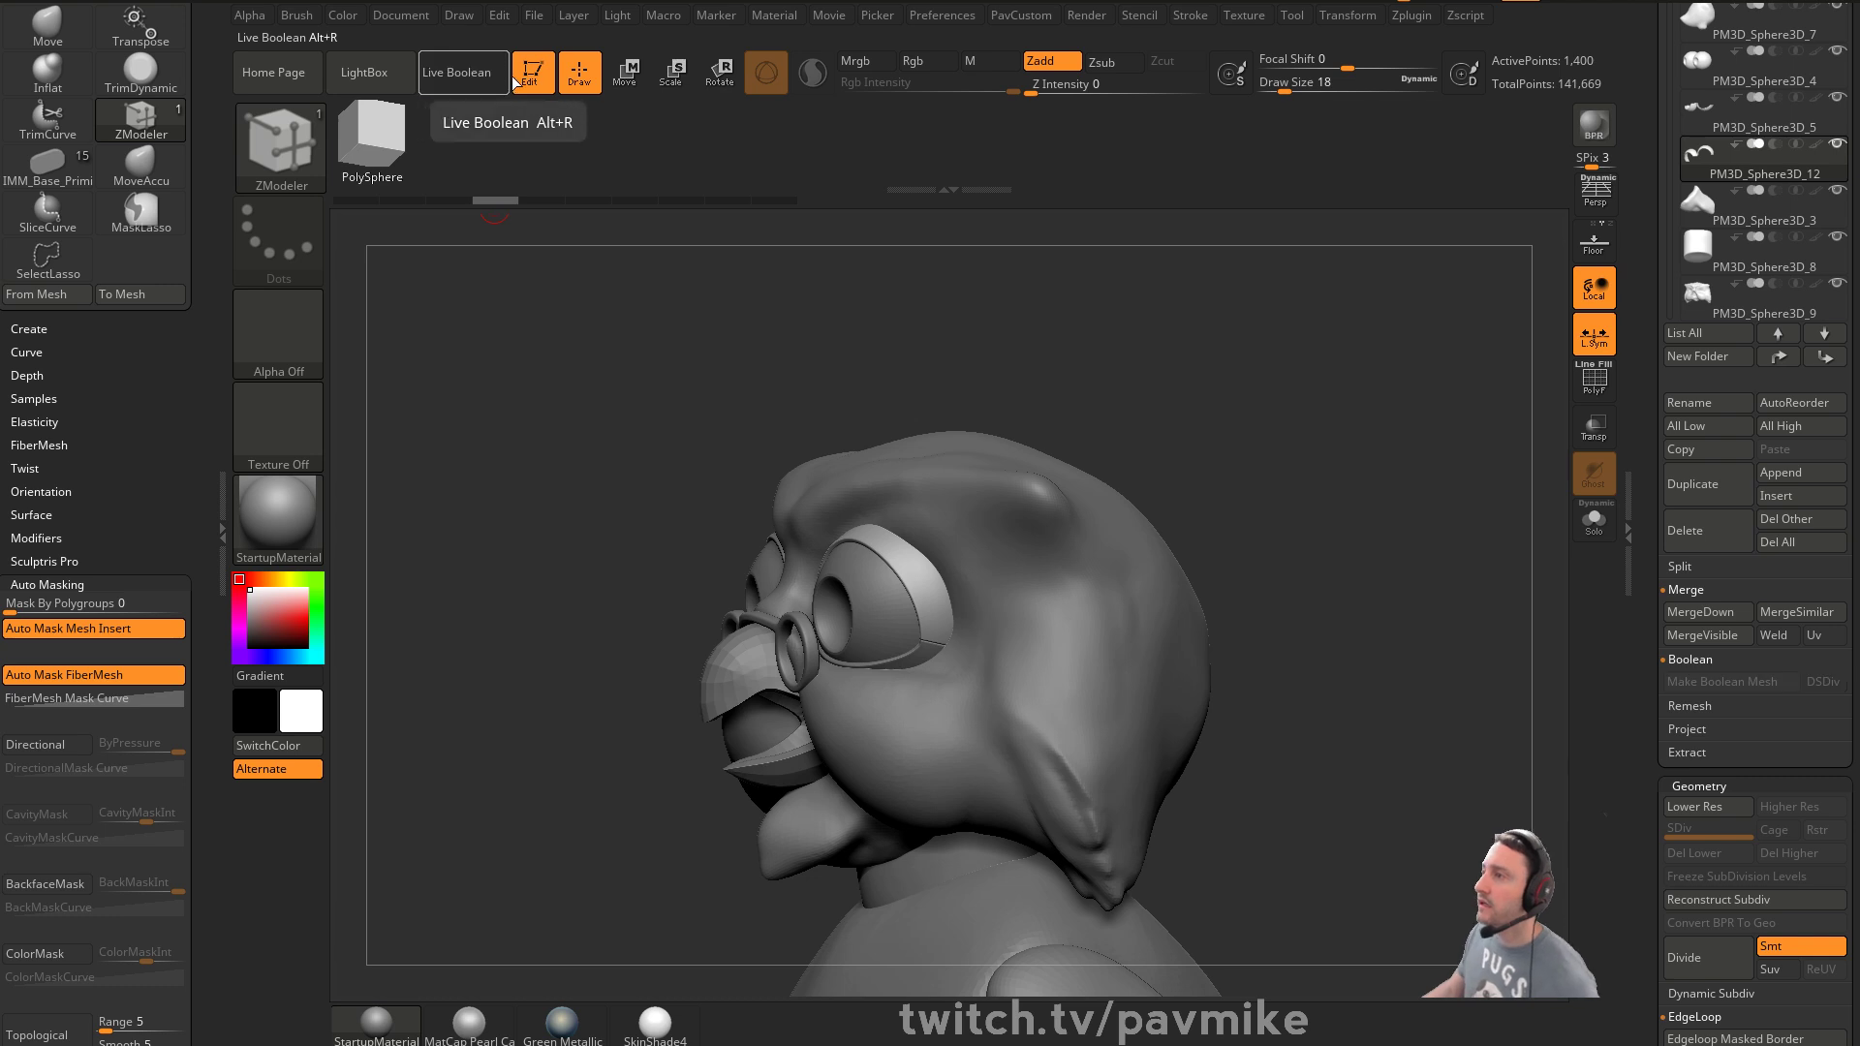
pyautogui.click(457, 71)
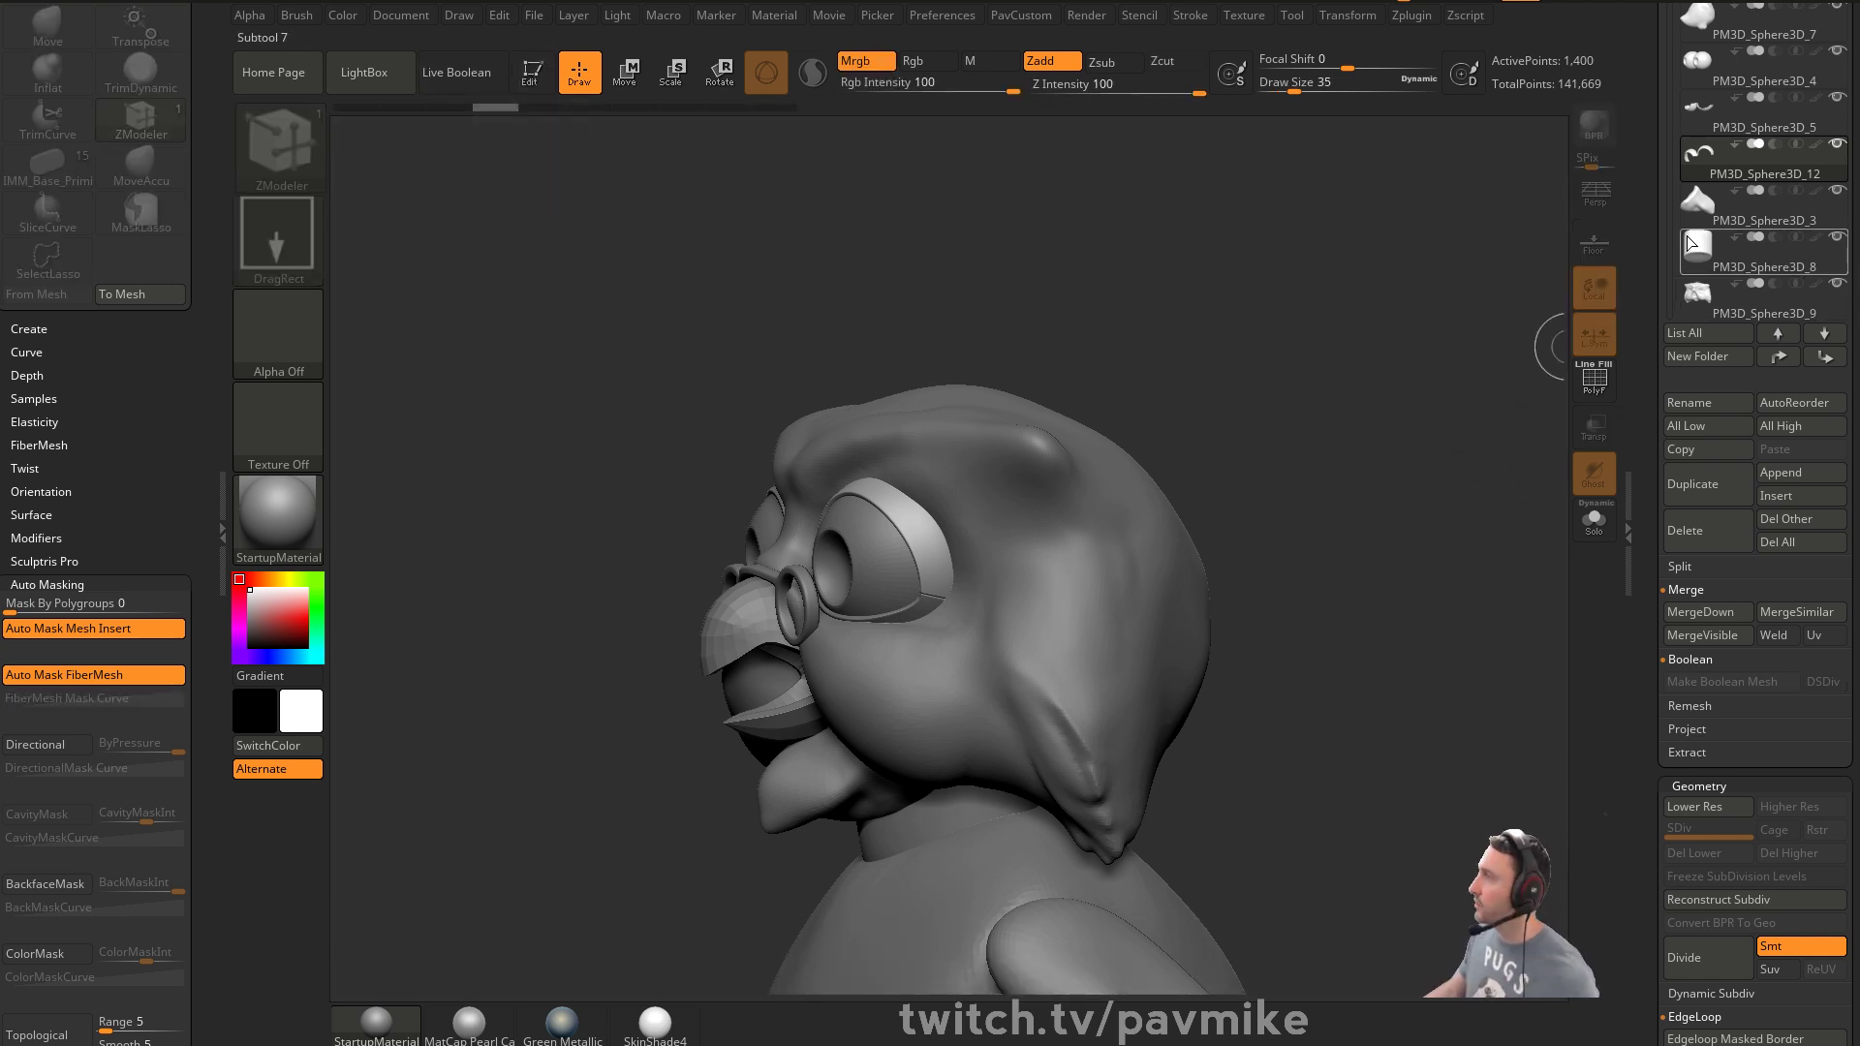
# Clear the owl from the canvas and draw a Cylinder3D primitive in Edit mode
pyautogui.moveTo(1649, 233); pyautogui.dragTo(1648, 678)
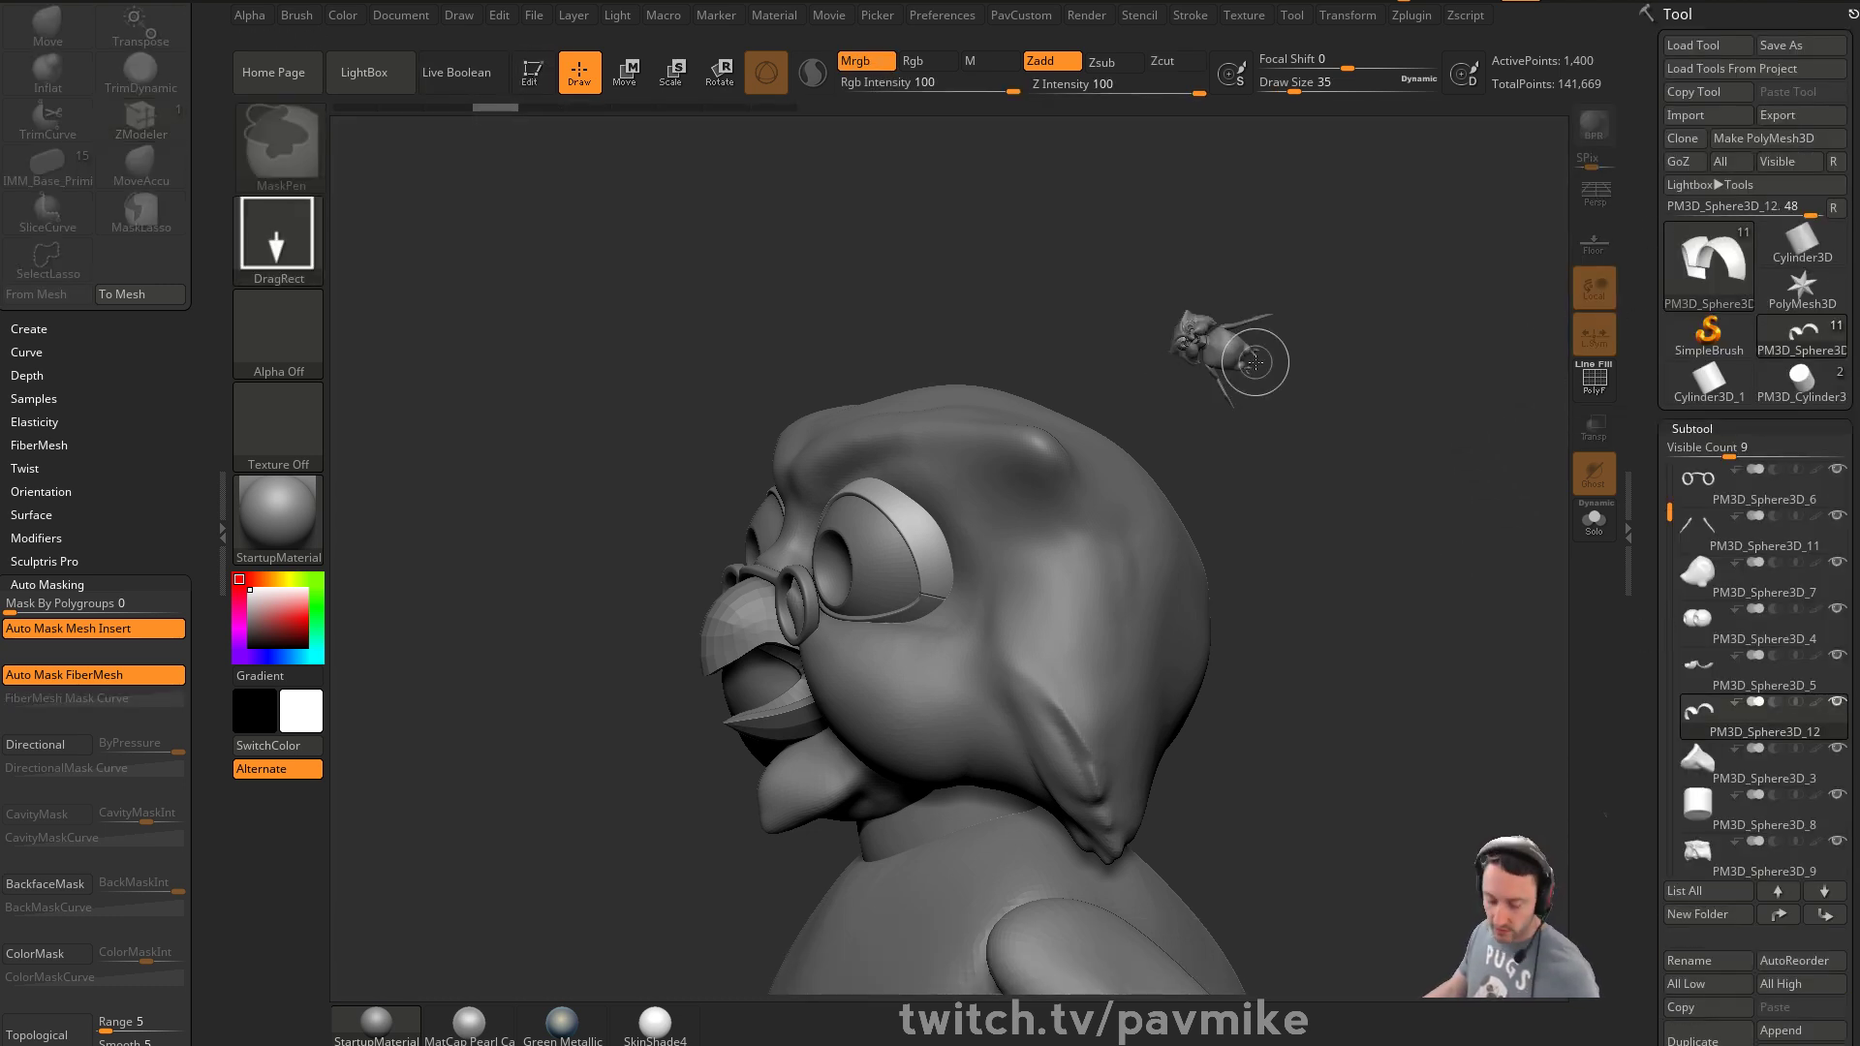
pyautogui.hotkey('ctrl', 'n')
pyautogui.click(1742, 325)
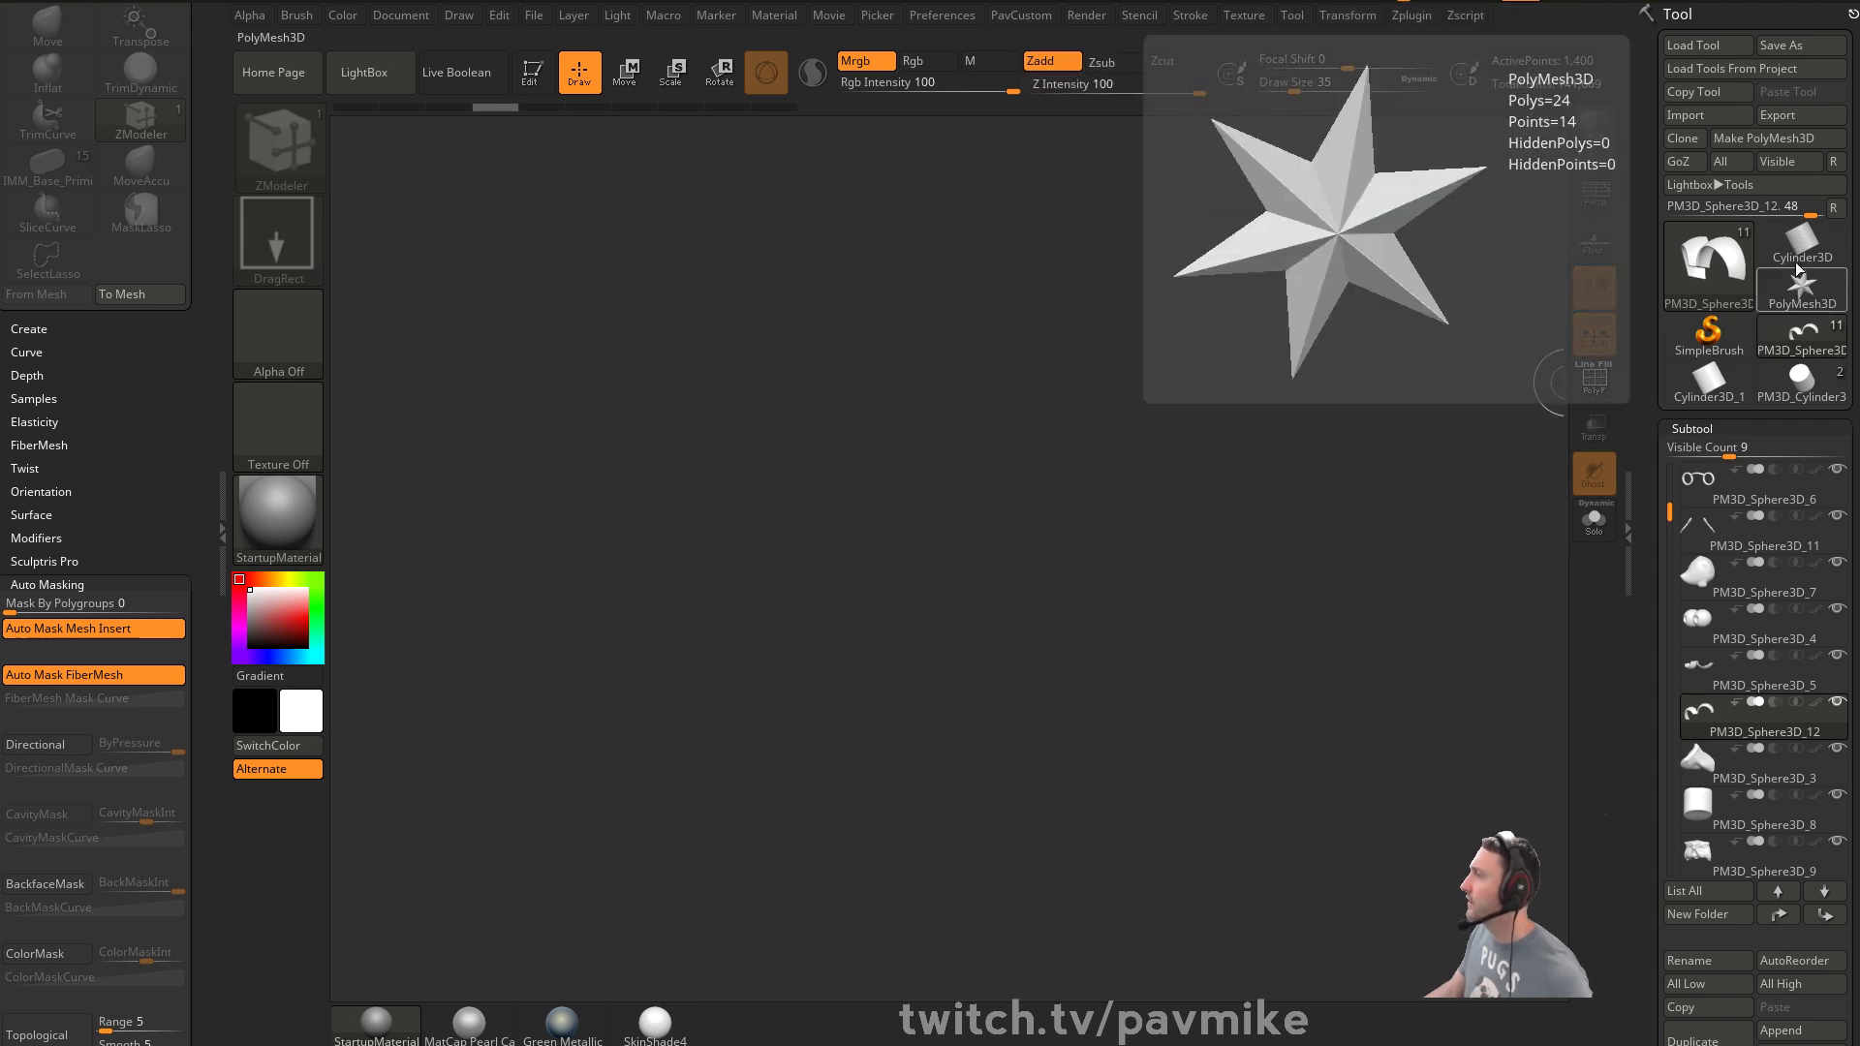
pyautogui.click(1801, 238)
pyautogui.moveTo(353, 693); pyautogui.dragTo(406, 180)
pyautogui.press('t')
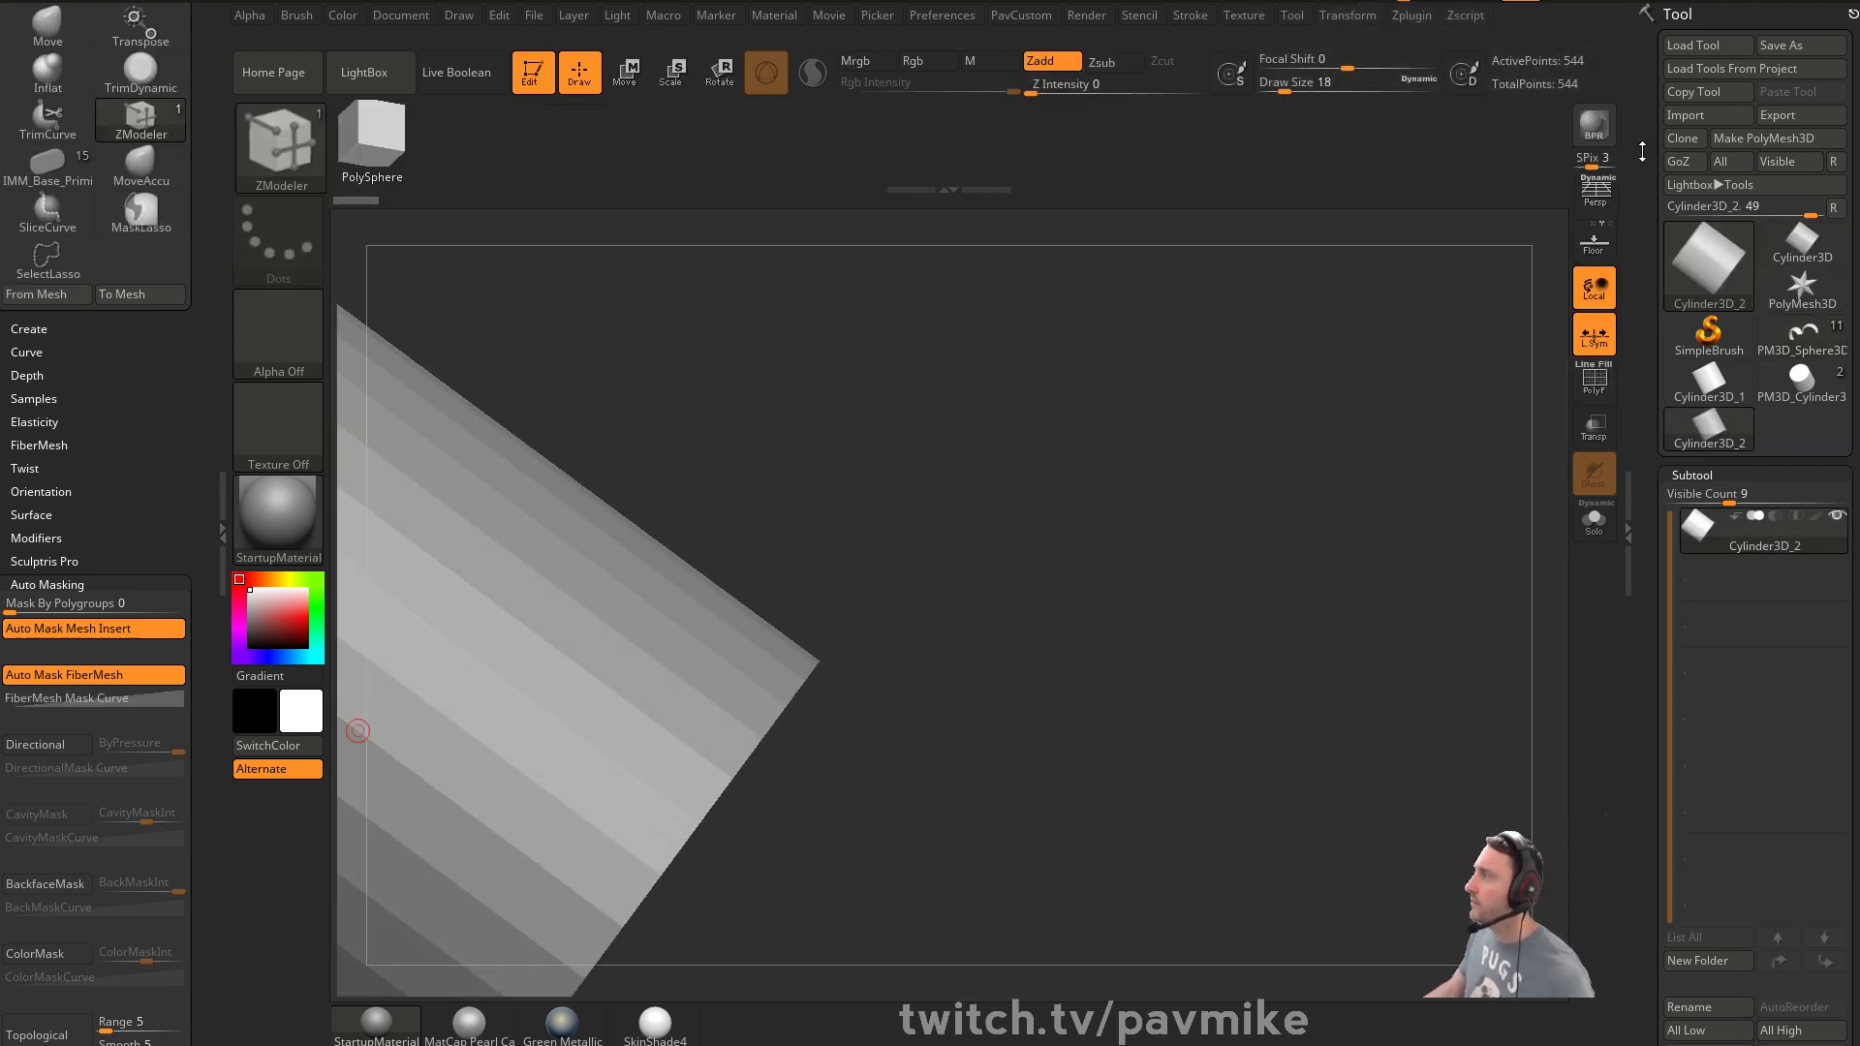
pyautogui.keyDown('alt'); pyautogui.moveTo(1254, 417); pyautogui.dragTo(1462, 416); pyautogui.keyUp('alt')
# Convert the cylinder polymesh to a DynaMesh and display its polyframe
pyautogui.press('space')
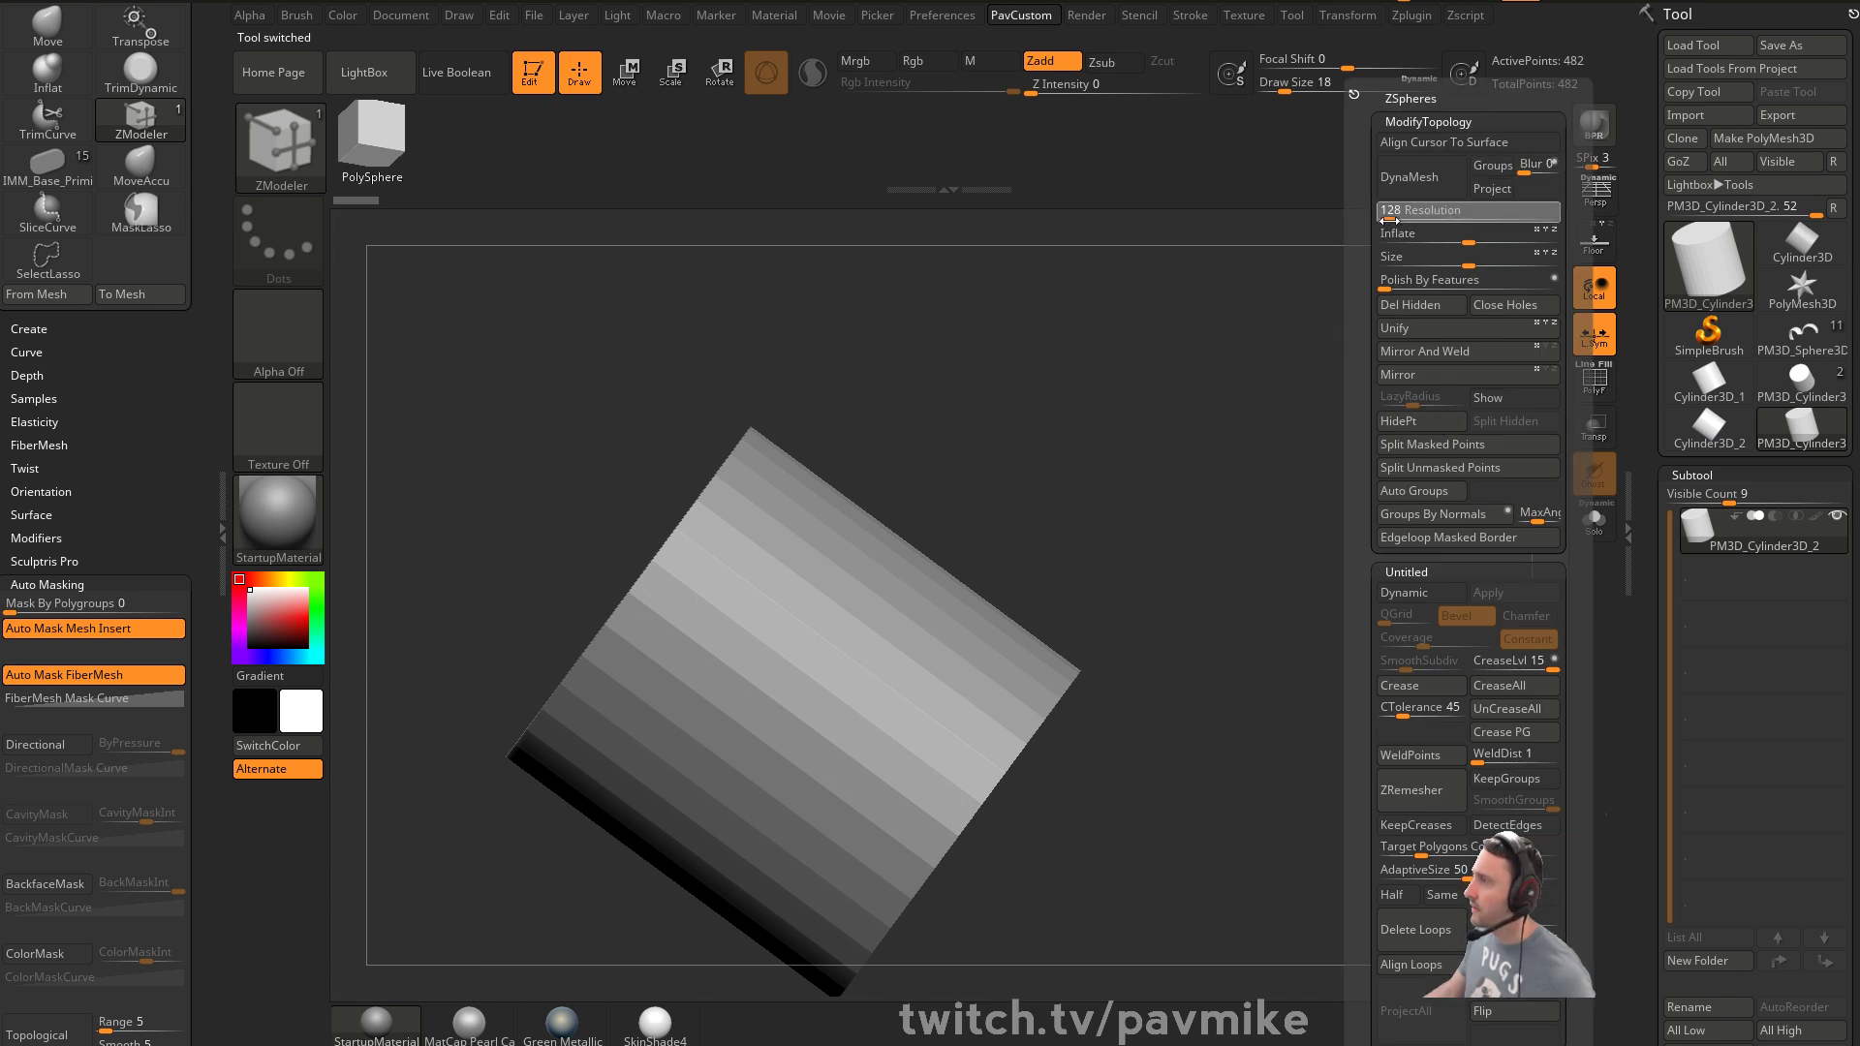
pyautogui.click(1410, 177)
pyautogui.moveTo(1300, 241); pyautogui.dragTo(1058, 434)
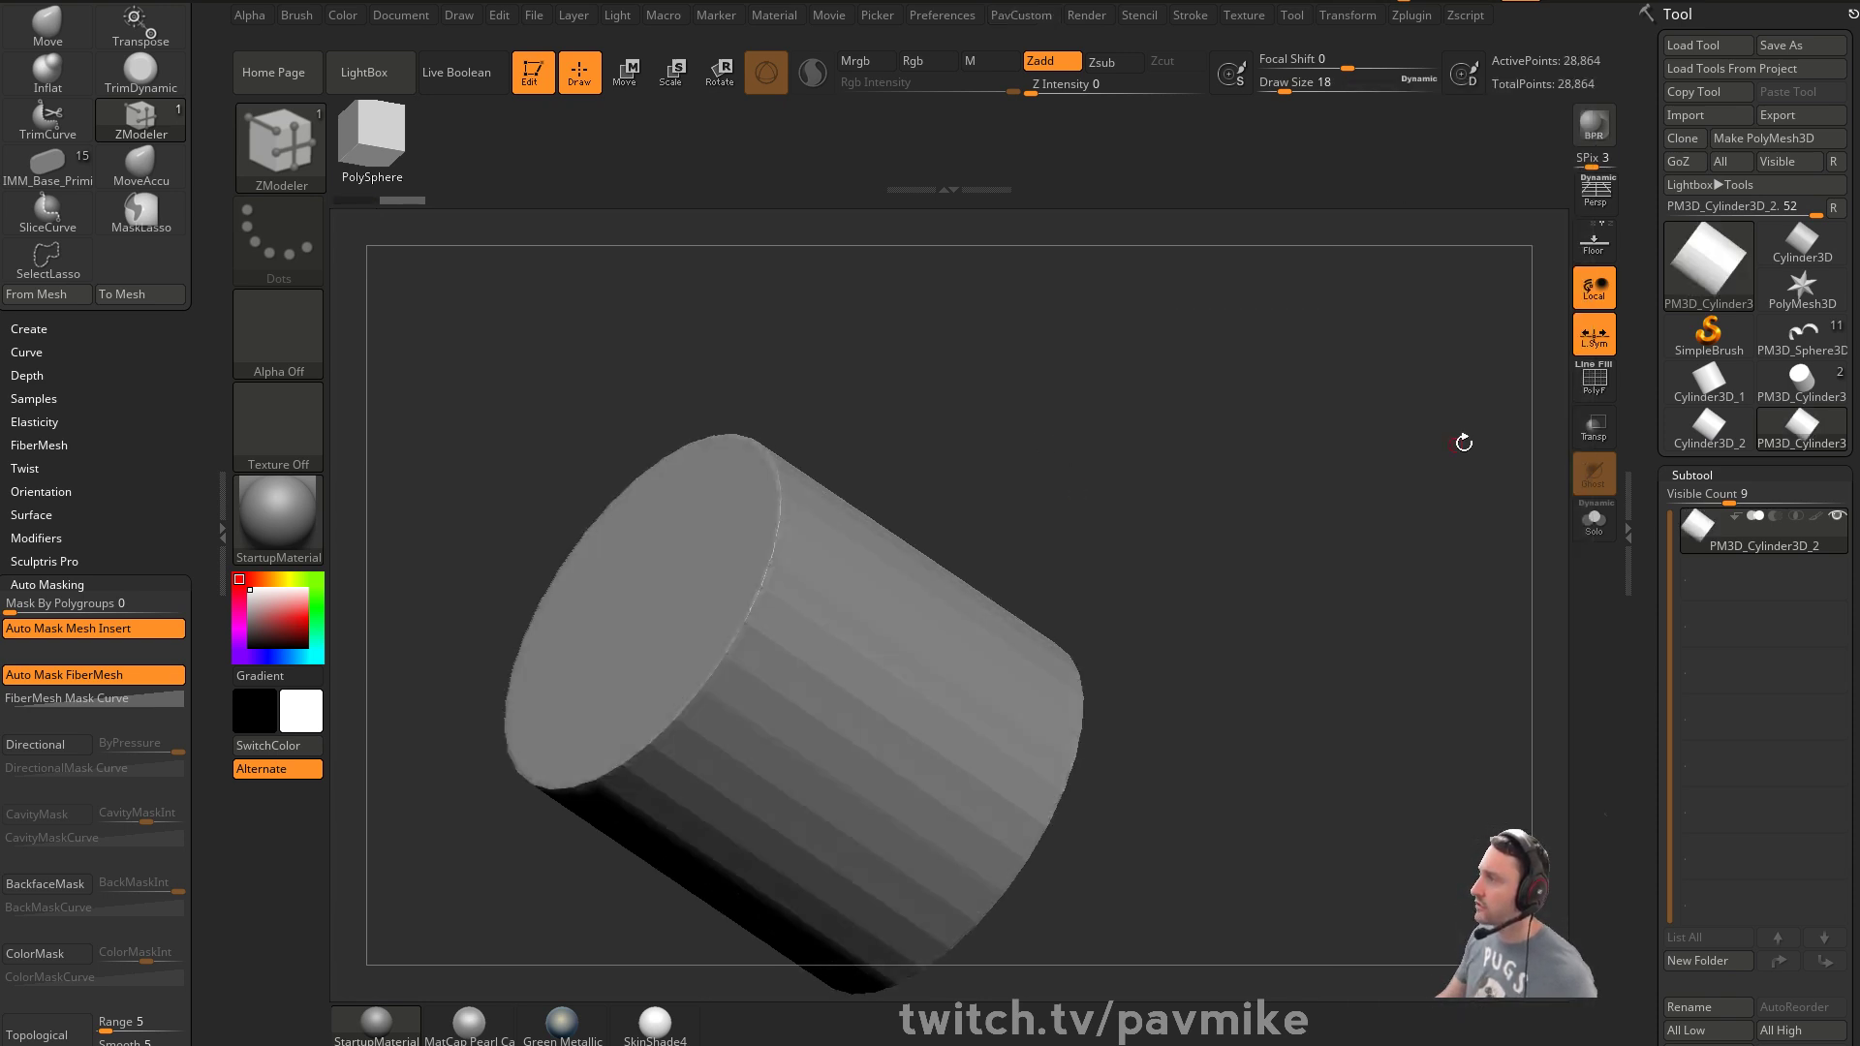
pyautogui.click(1594, 378)
pyautogui.moveTo(1149, 524)
pyautogui.mouseDown()
pyautogui.moveTo(1113, 502)
pyautogui.moveTo(1147, 524)
pyautogui.moveTo(1129, 504)
pyautogui.mouseUp()
# Smooth the whole cylinder repeatedly until its rims are clearly rounded
pyautogui.hotkey('ctrl', 'shift')
pyautogui.click(286, 160)
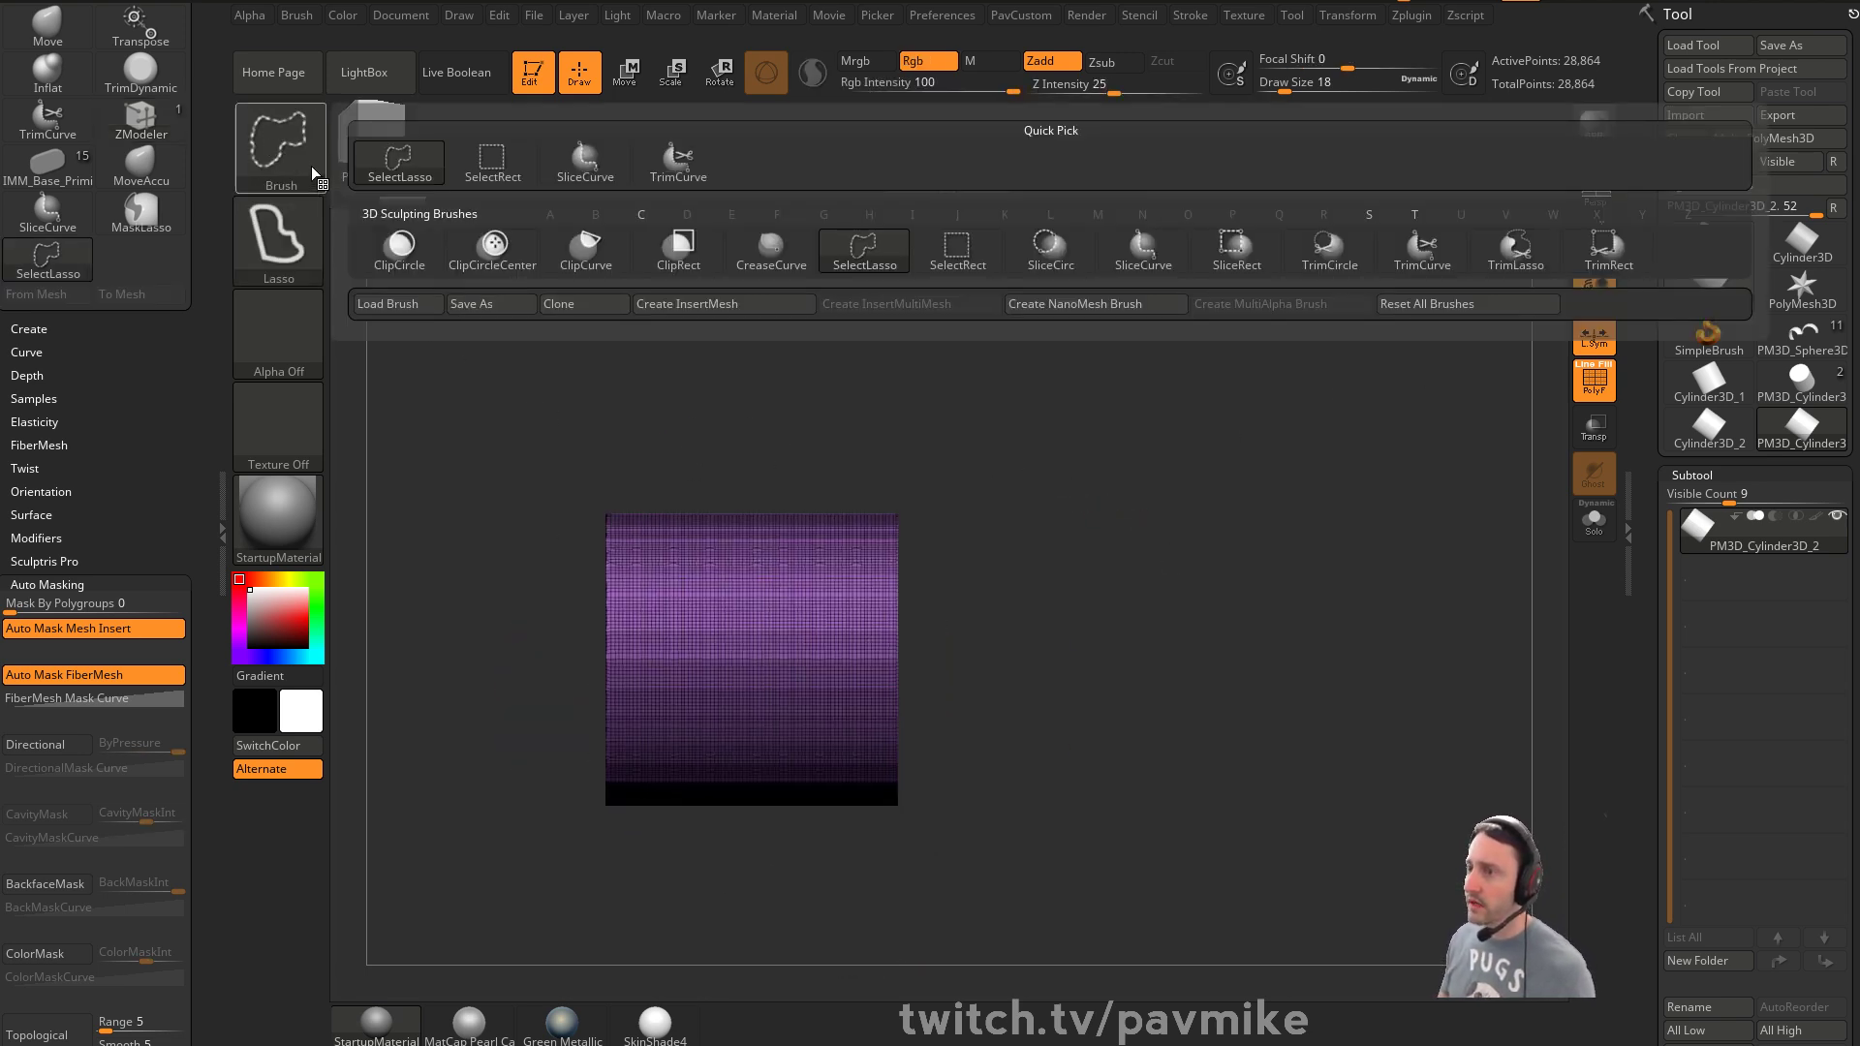
pyautogui.moveTo(947, 419); pyautogui.dragTo(852, 540)
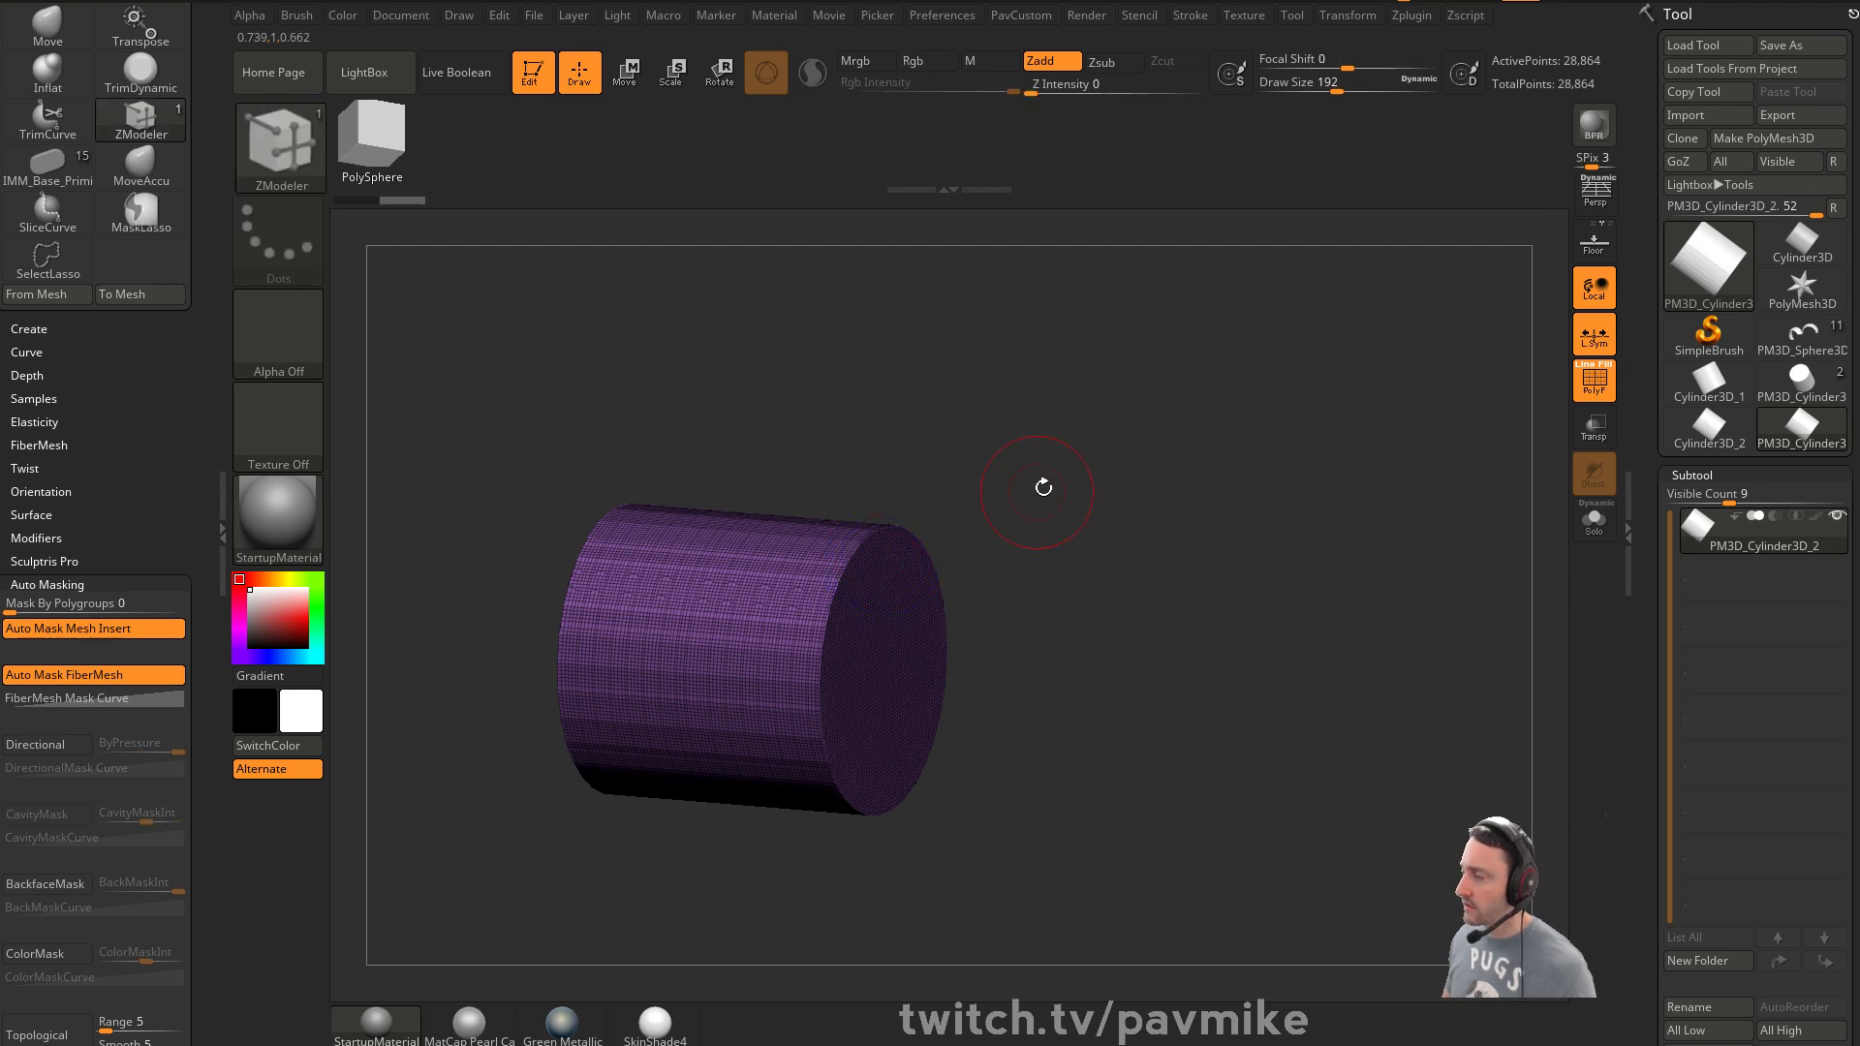
pyautogui.press('`')
pyautogui.click(1001, 282)
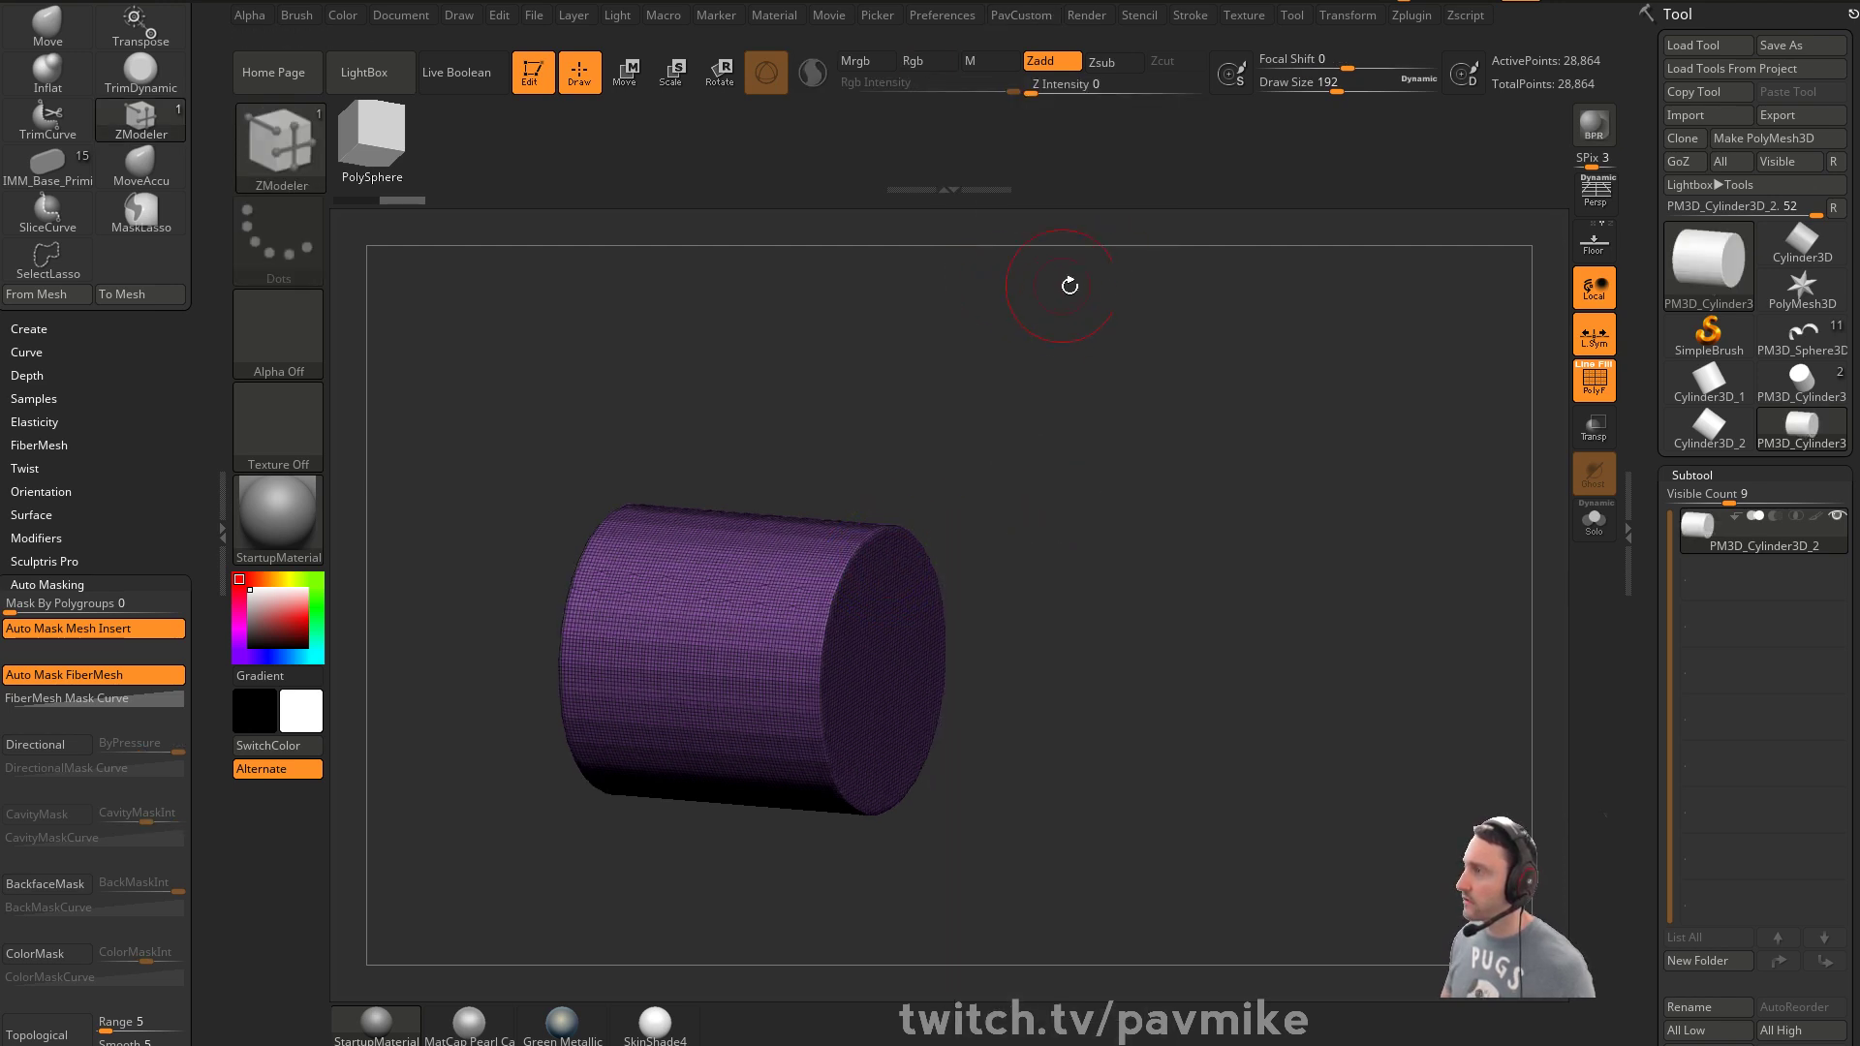
pyautogui.press('`')
pyautogui.click(1071, 280)
pyautogui.press('`')
pyautogui.click(1026, 282)
pyautogui.keyDown('alt'); pyautogui.moveTo(1045, 527); pyautogui.dragTo(1018, 479); pyautogui.keyUp('alt')
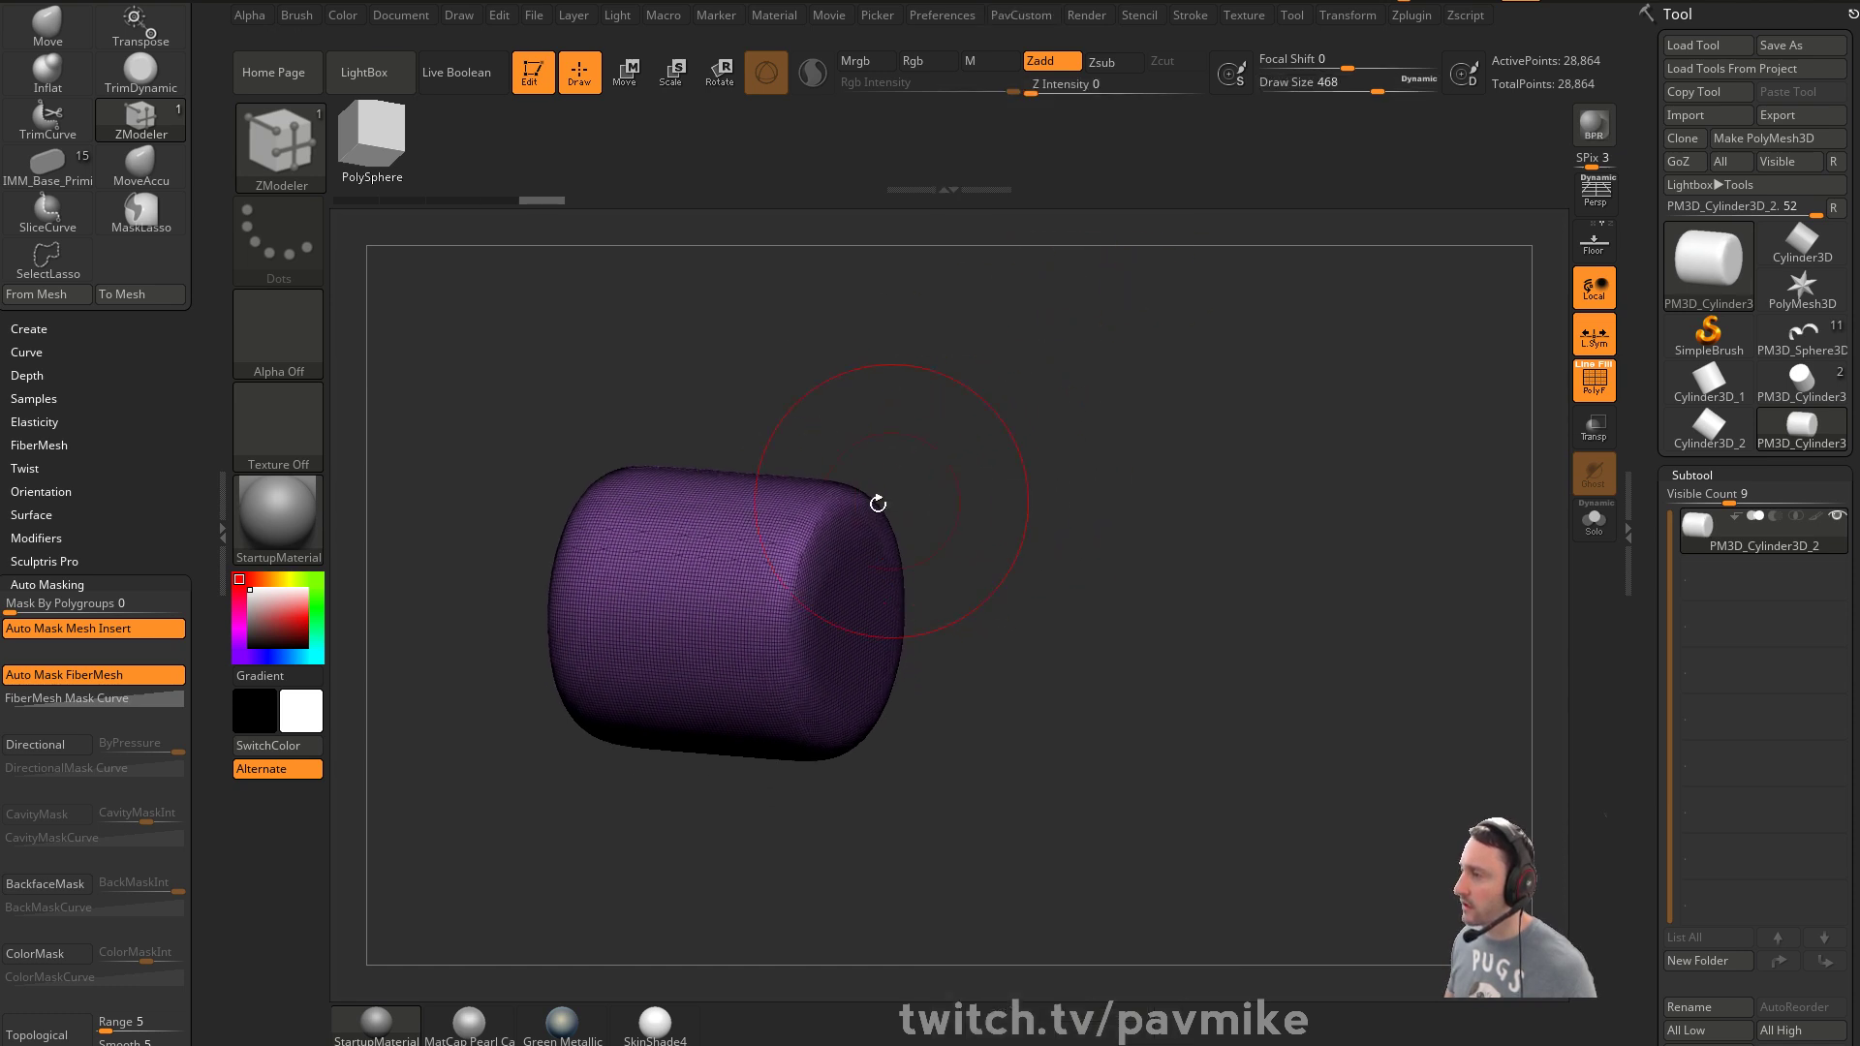
# Pull the cylinder's upper rim outward into a bump with the Move brush, and undo the surplus strokes
pyautogui.press('b')
pyautogui.press('m')
pyautogui.press('v')
pyautogui.moveTo(858, 499); pyautogui.dragTo(930, 436)
pyautogui.moveTo(1067, 503)
pyautogui.mouseDown()
pyautogui.moveTo(1051, 503)
pyautogui.moveTo(1062, 514)
pyautogui.mouseUp()
pyautogui.press('s')
pyautogui.click(1027, 519)
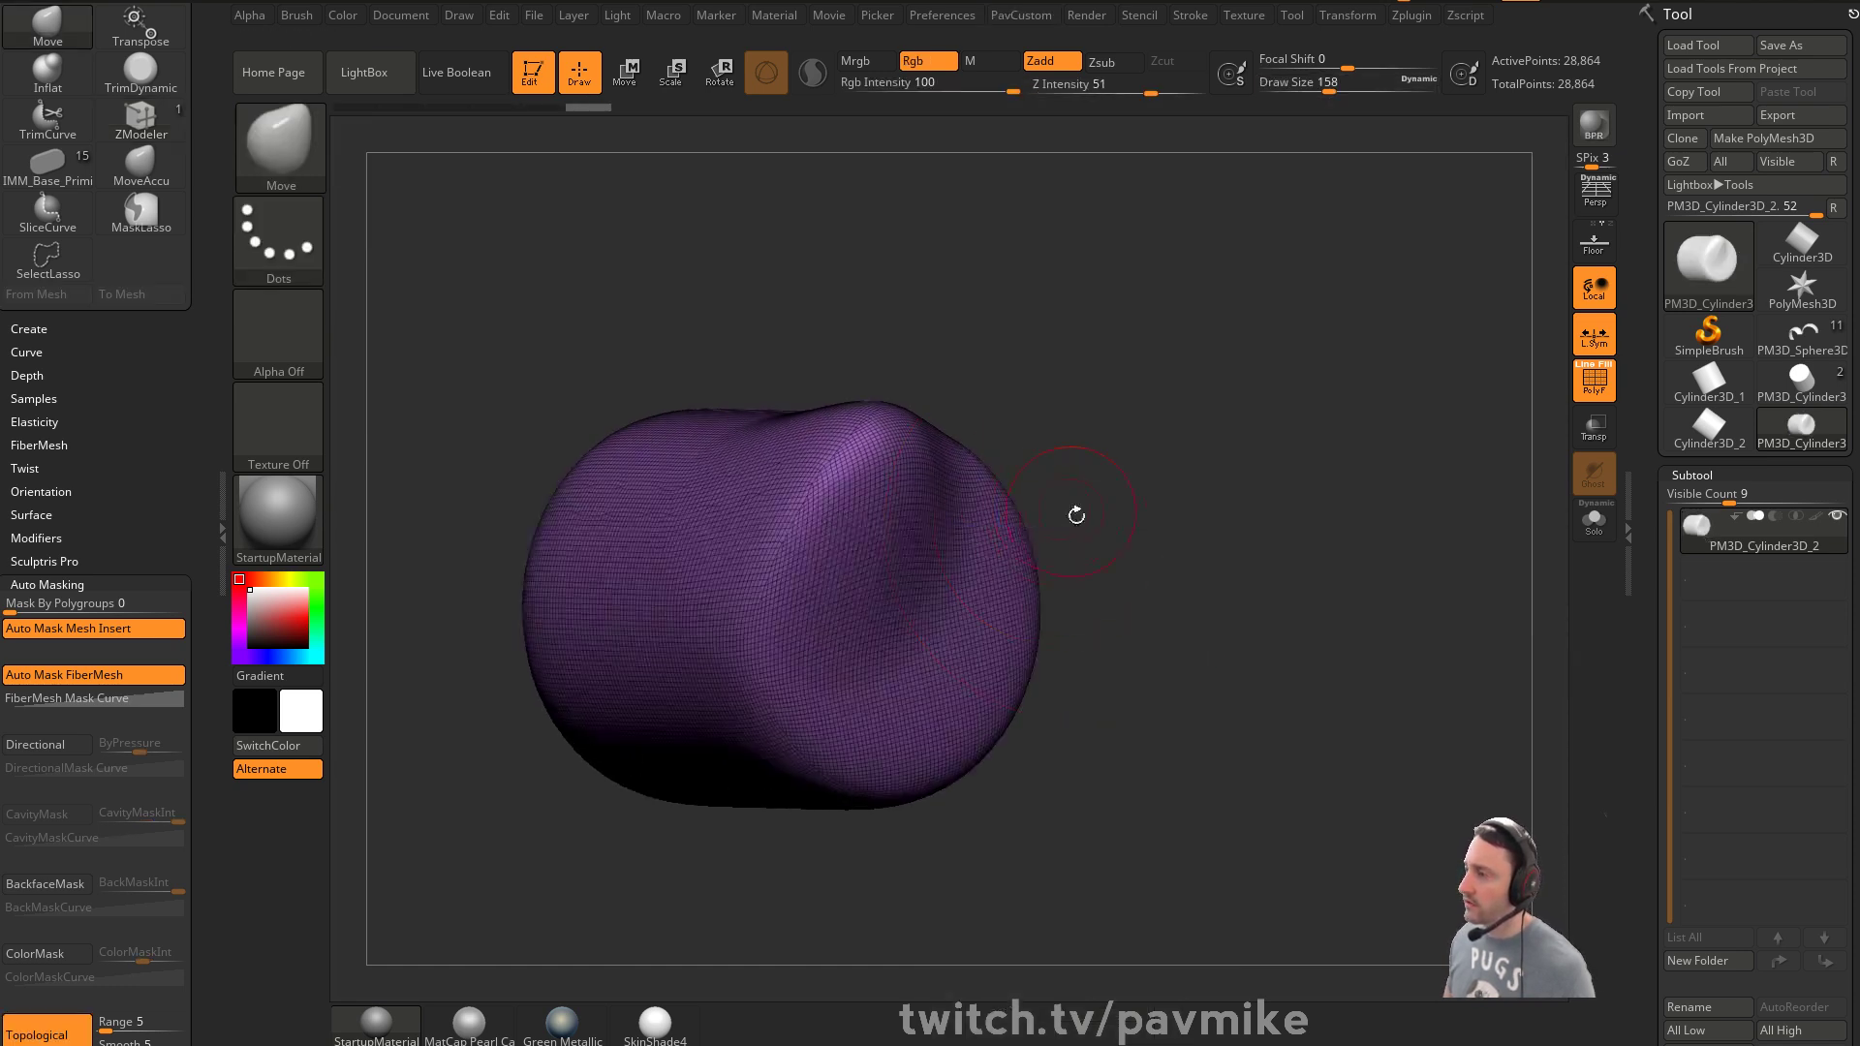
pyautogui.hotkey('ctrl', 'z')
pyautogui.hotkey('ctrl', 'z')
# Draw a curved ZRemesherGuides line diagonally across the side of the deformed cylinder
pyautogui.press('b')
pyautogui.press('z')
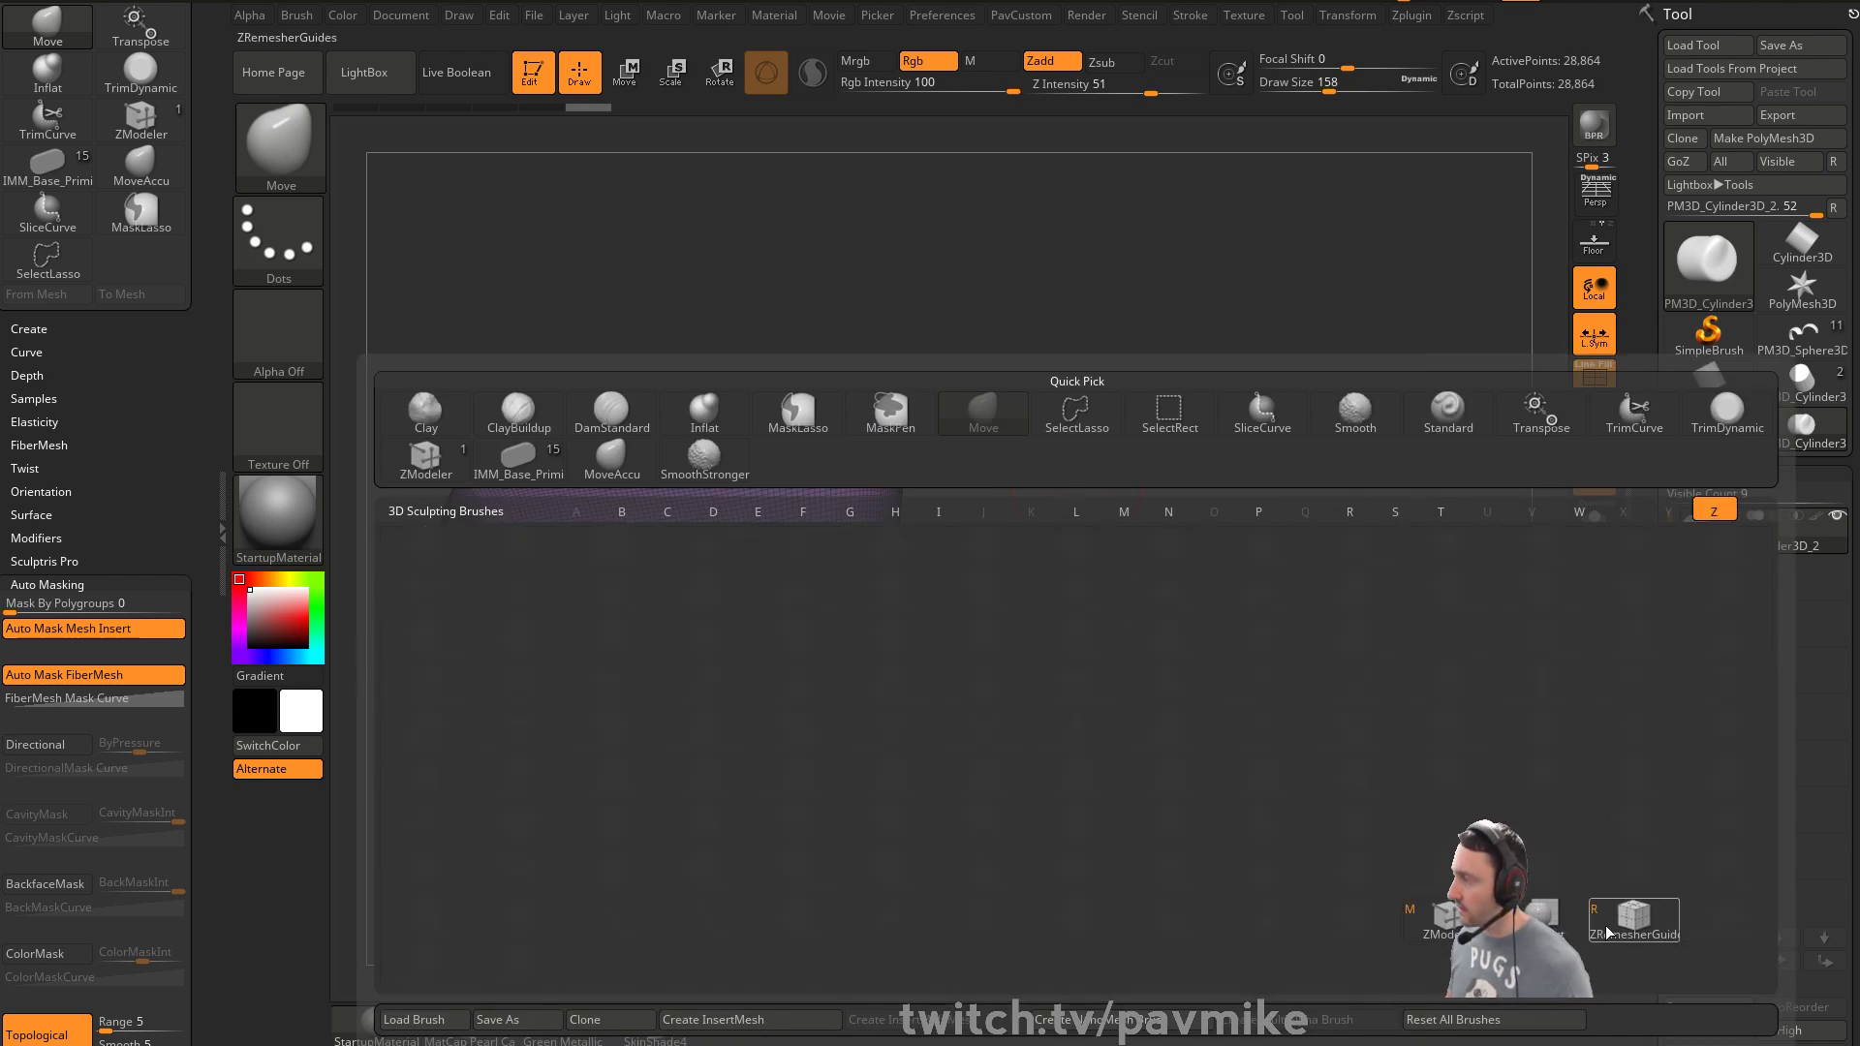
pyautogui.press('r')
pyautogui.press('s')
pyautogui.click(822, 520)
pyautogui.moveTo(871, 463); pyautogui.dragTo(544, 773)
pyautogui.moveTo(1176, 615)
pyautogui.keyDown('alt'); pyautogui.mouseDown()
pyautogui.moveTo(1217, 585)
pyautogui.moveTo(1218, 644)
pyautogui.moveTo(1204, 569)
pyautogui.mouseUp(); pyautogui.keyUp('alt')
# Try to ZRemesh the cylinder with the guide curve and a target polygon count of 5
pyautogui.press('2')
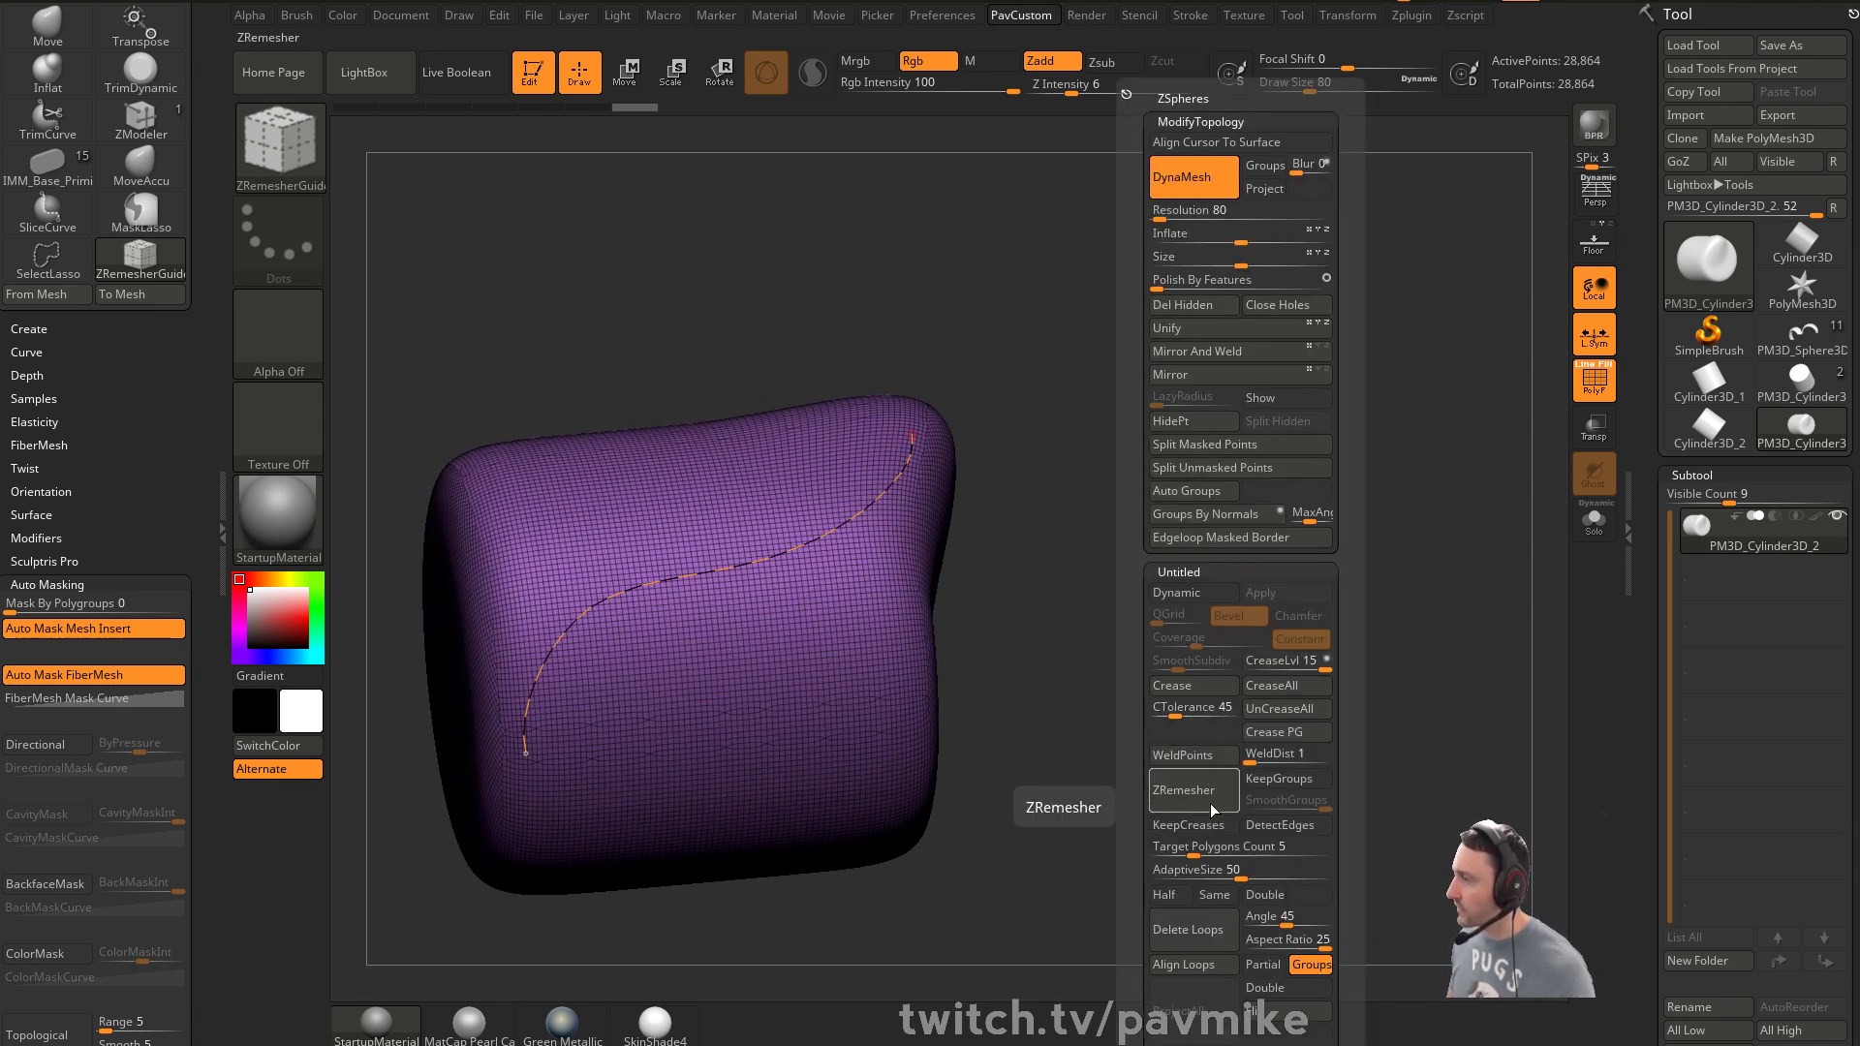
pyautogui.moveTo(1649, 678); pyautogui.dragTo(1668, 397)
pyautogui.moveTo(1640, 548); pyautogui.dragTo(1643, 263)
pyautogui.keyDown('shift'); pyautogui.click(1680, 607); pyautogui.keyUp('shift')
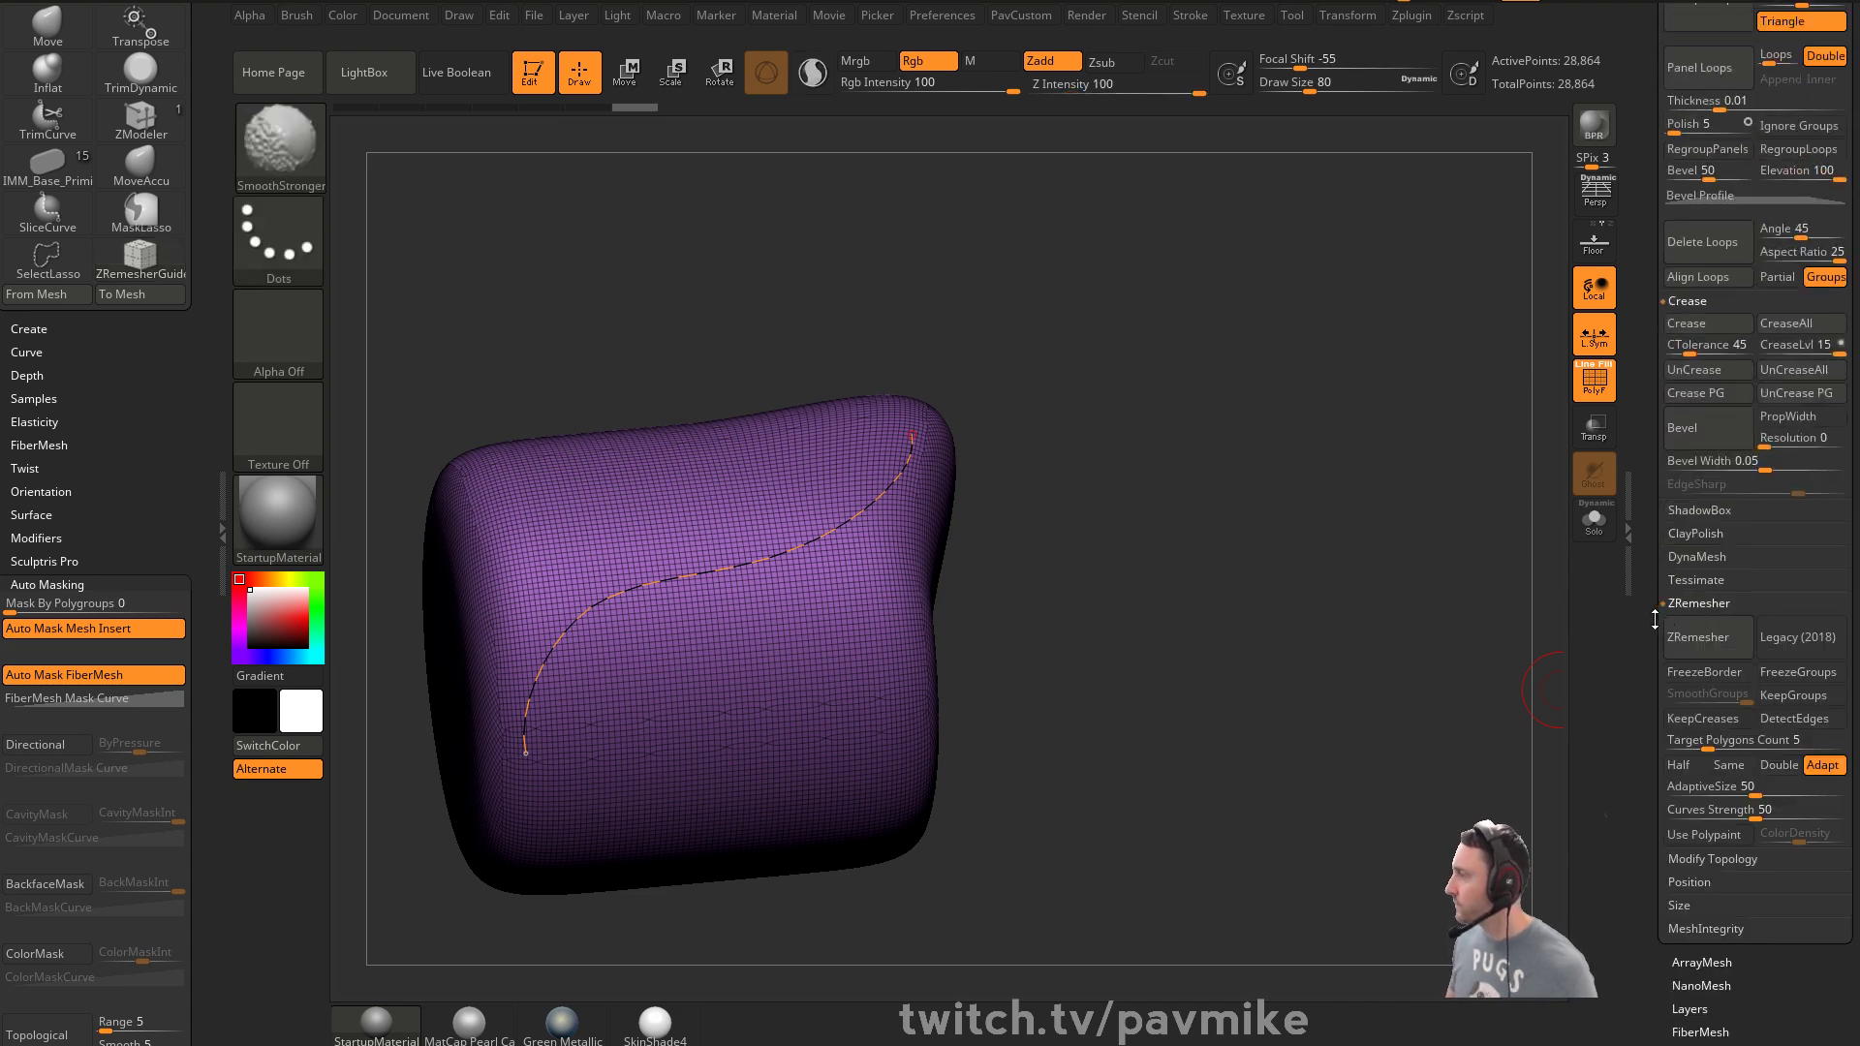
pyautogui.moveTo(1652, 744); pyautogui.dragTo(1652, 523)
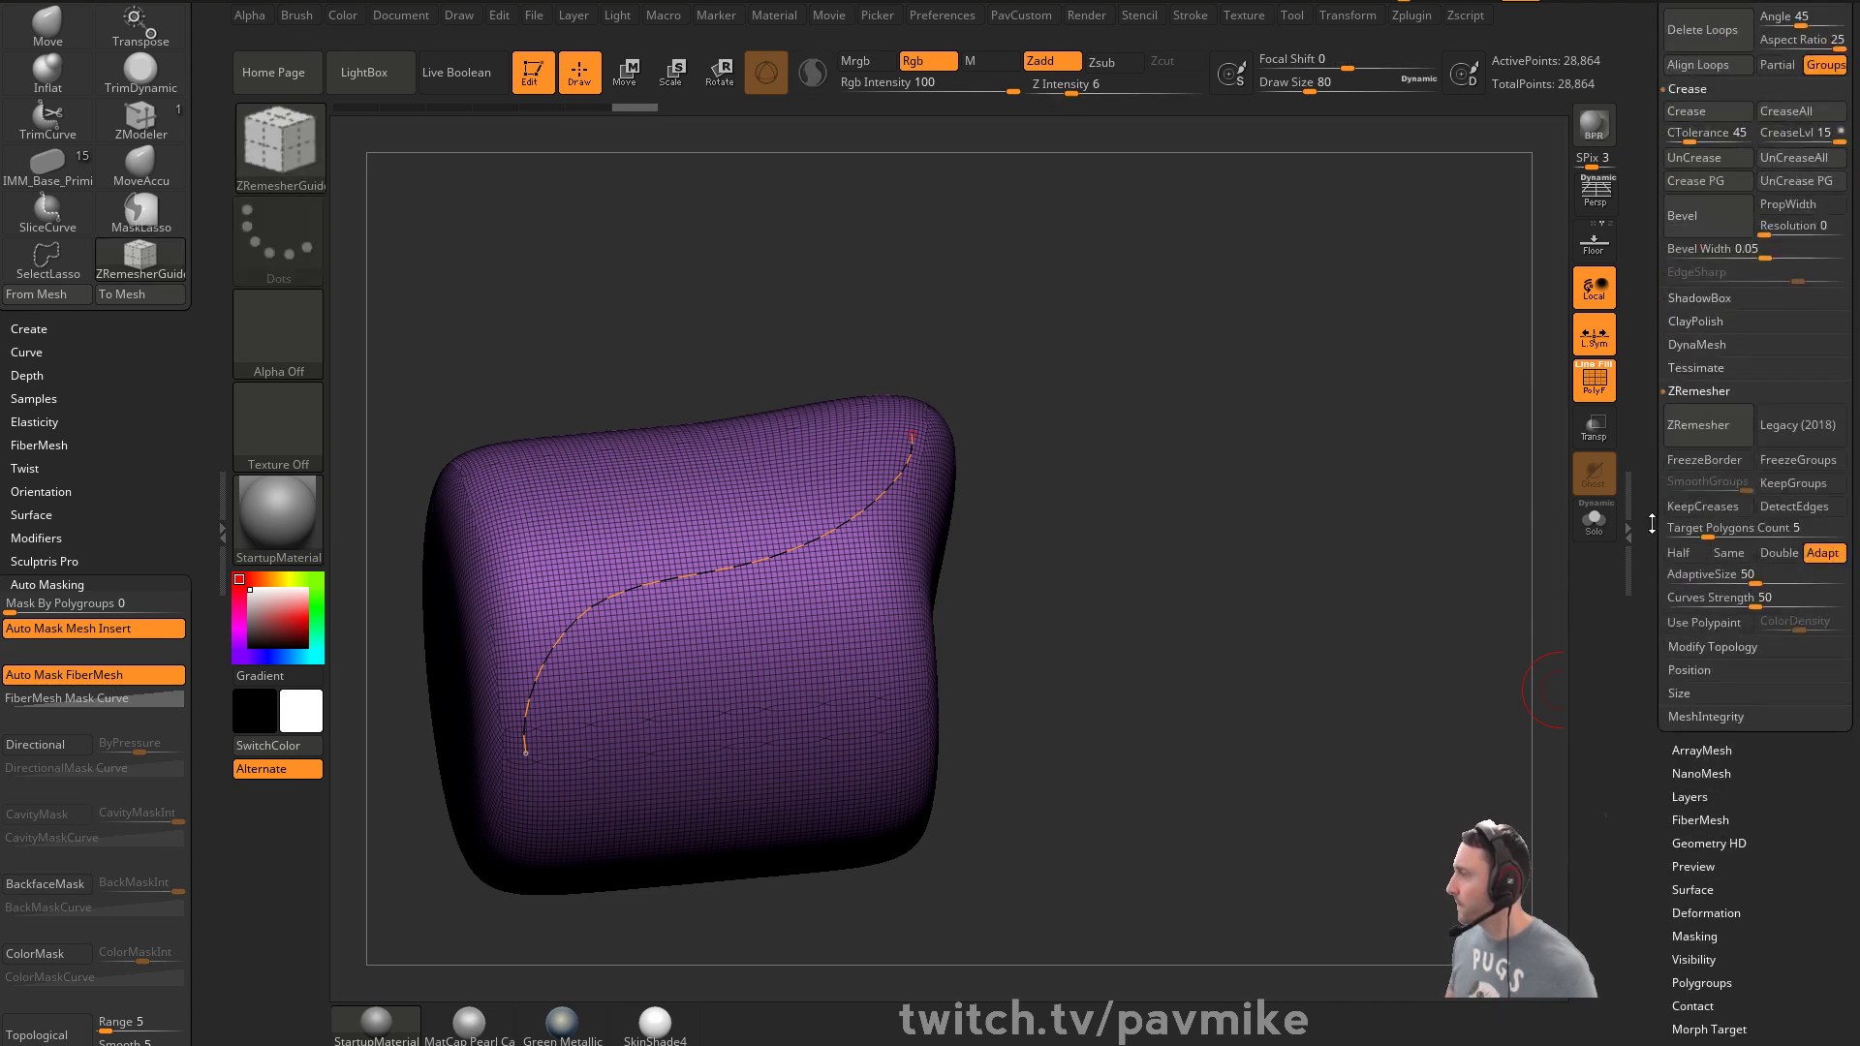
pyautogui.click(1702, 447)
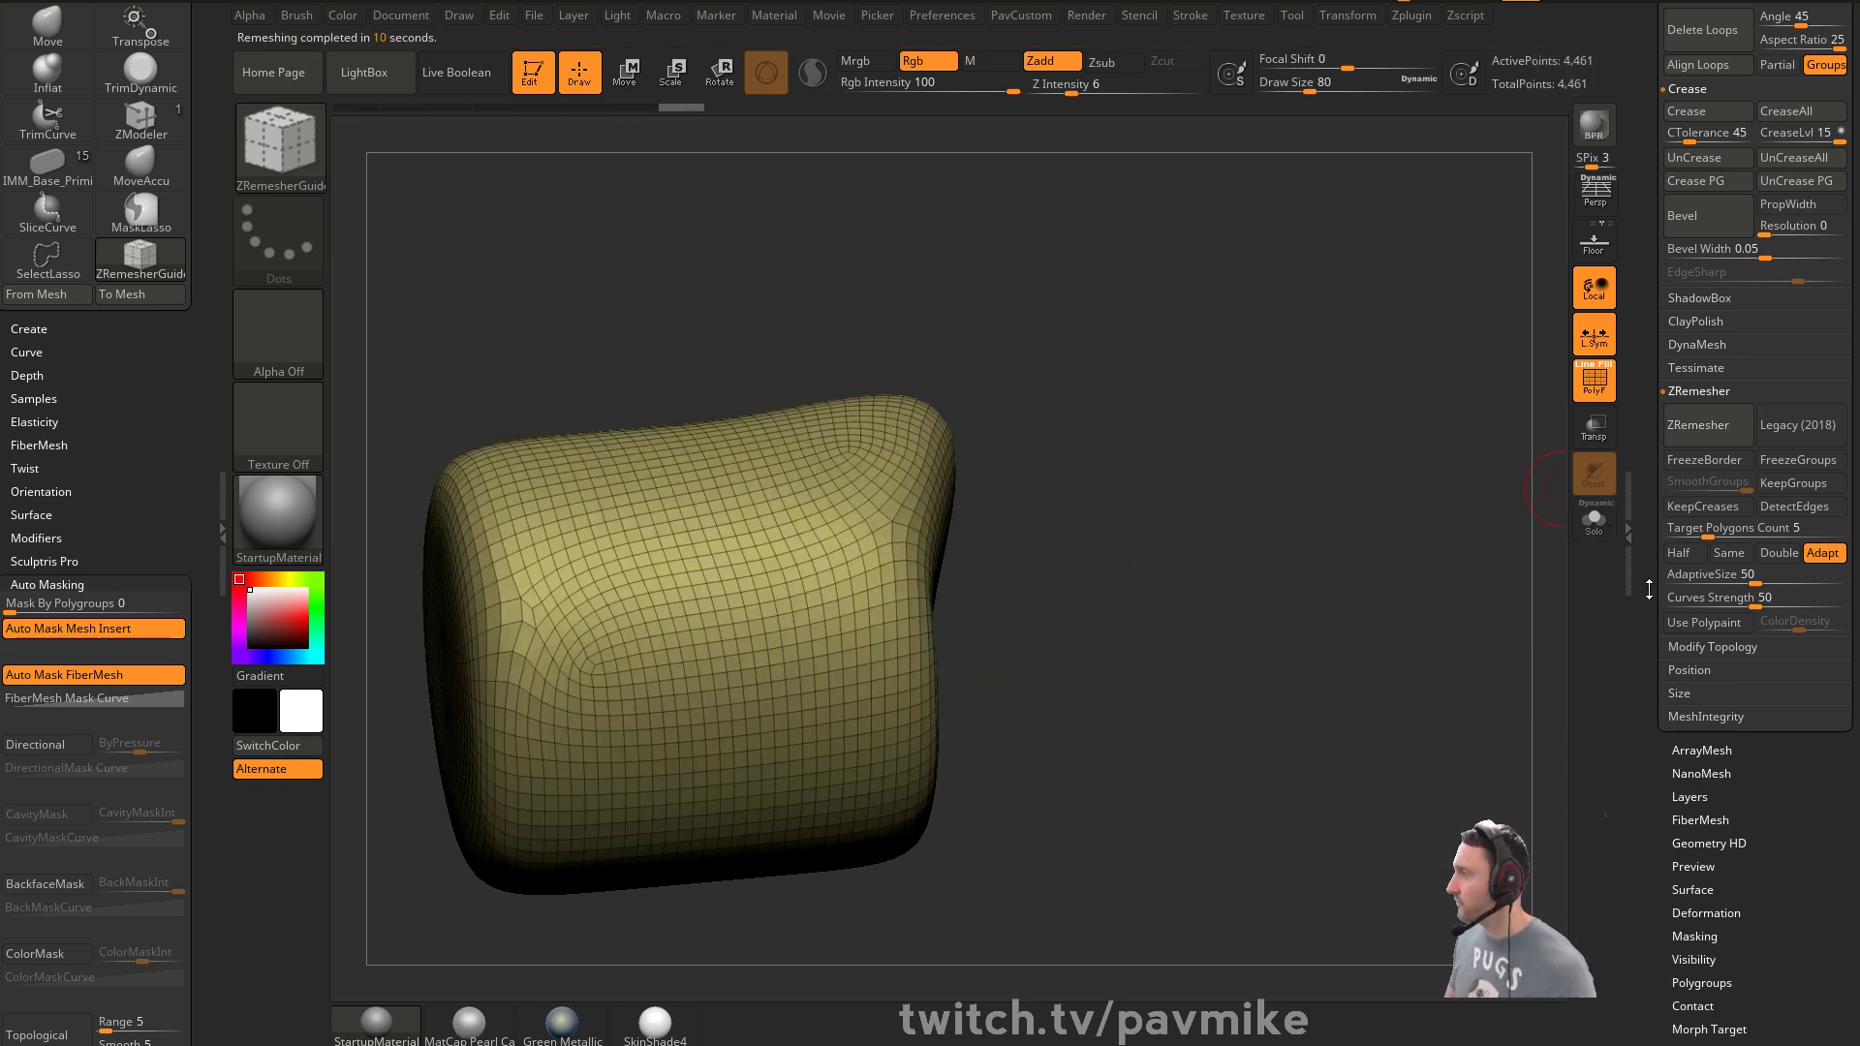
pyautogui.hotkey('ctrl', 'z')
# Run Check Mesh Integrity on the cylinder and examine its surface from the end cap side
pyautogui.scroll(-3, 1677, 640)
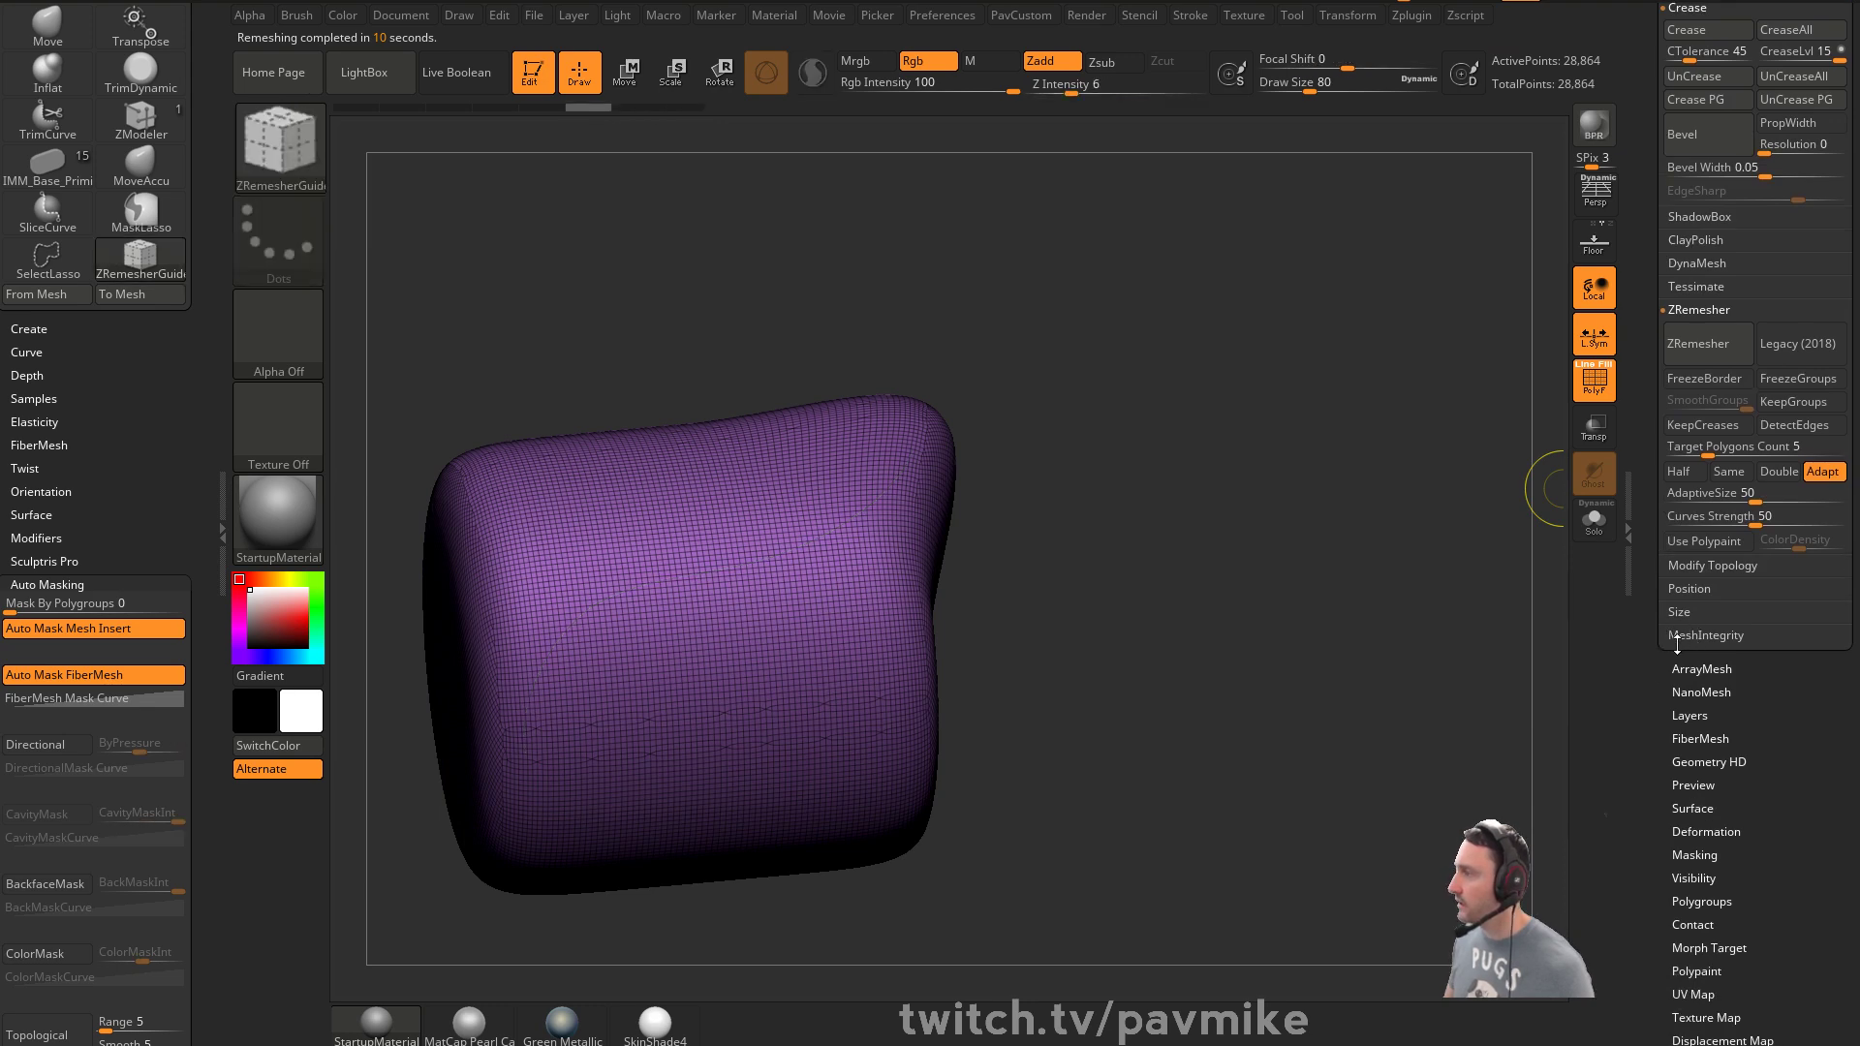
pyautogui.click(1677, 636)
pyautogui.click(1709, 658)
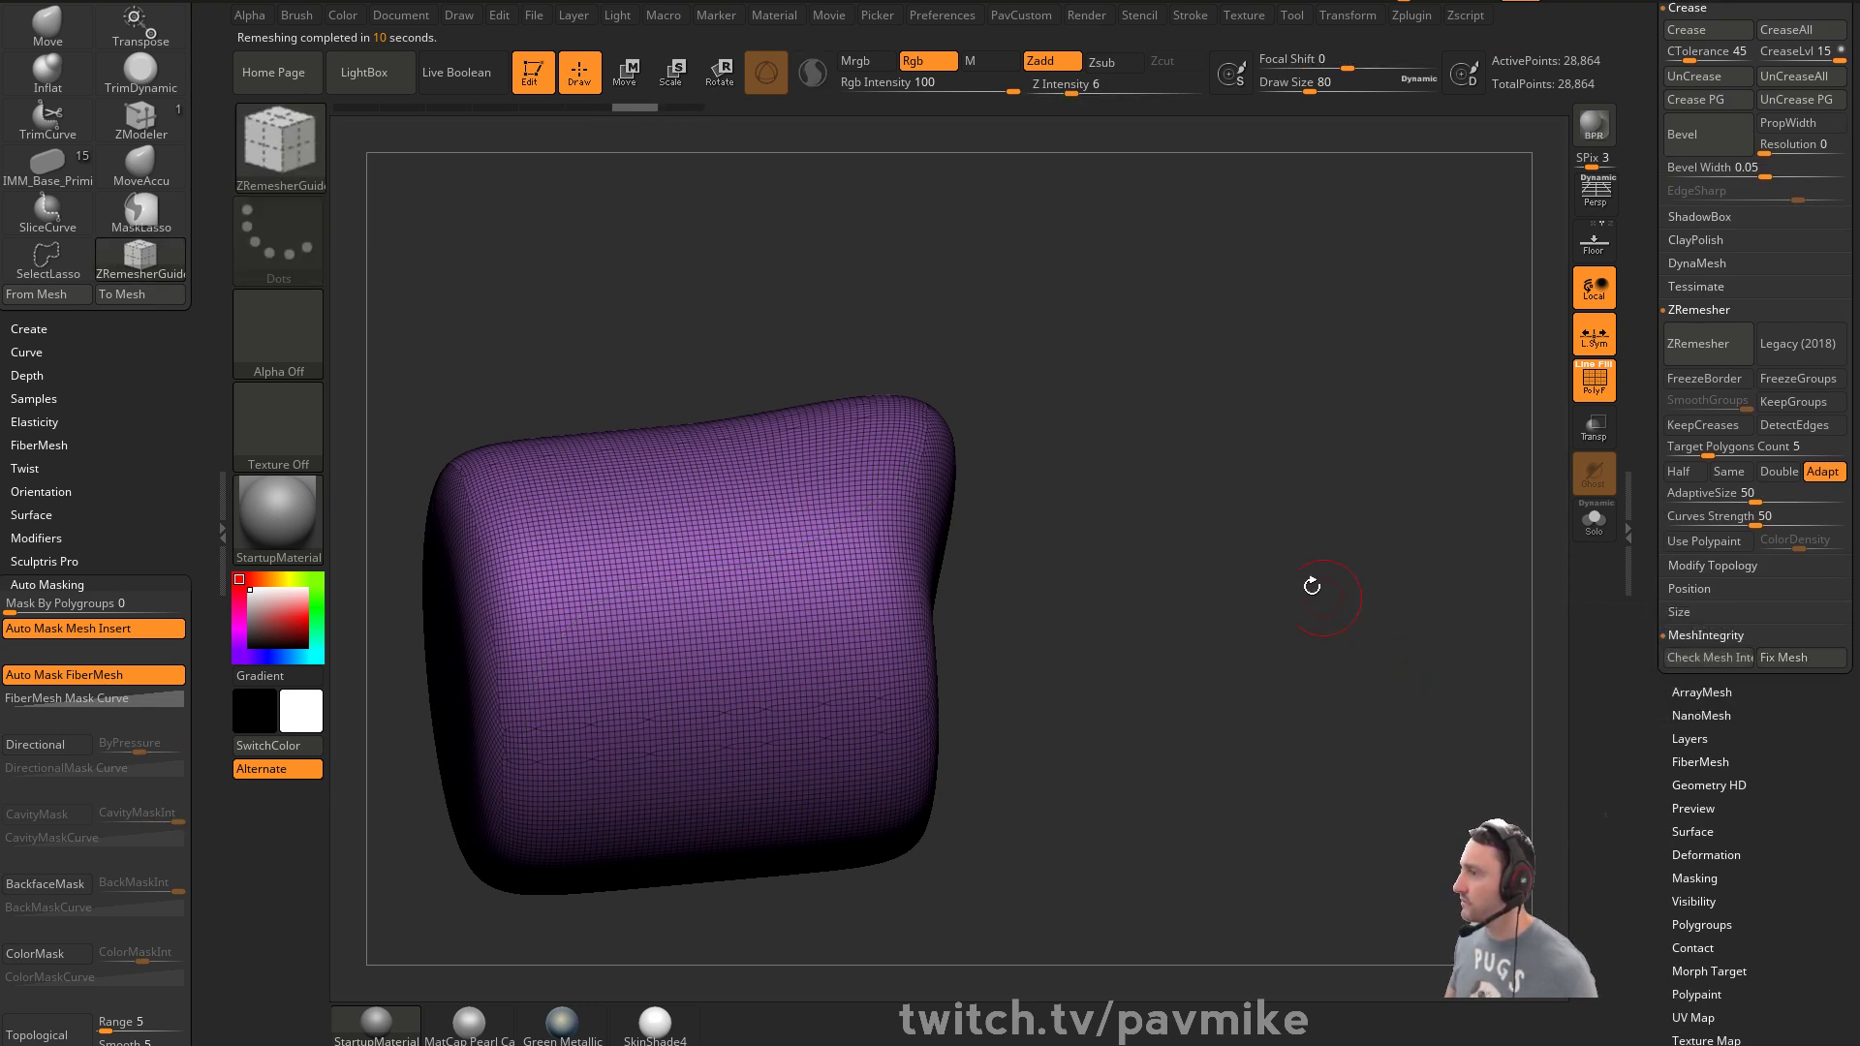
pyautogui.moveTo(1096, 481); pyautogui.dragTo(1234, 404)
pyautogui.press('2')
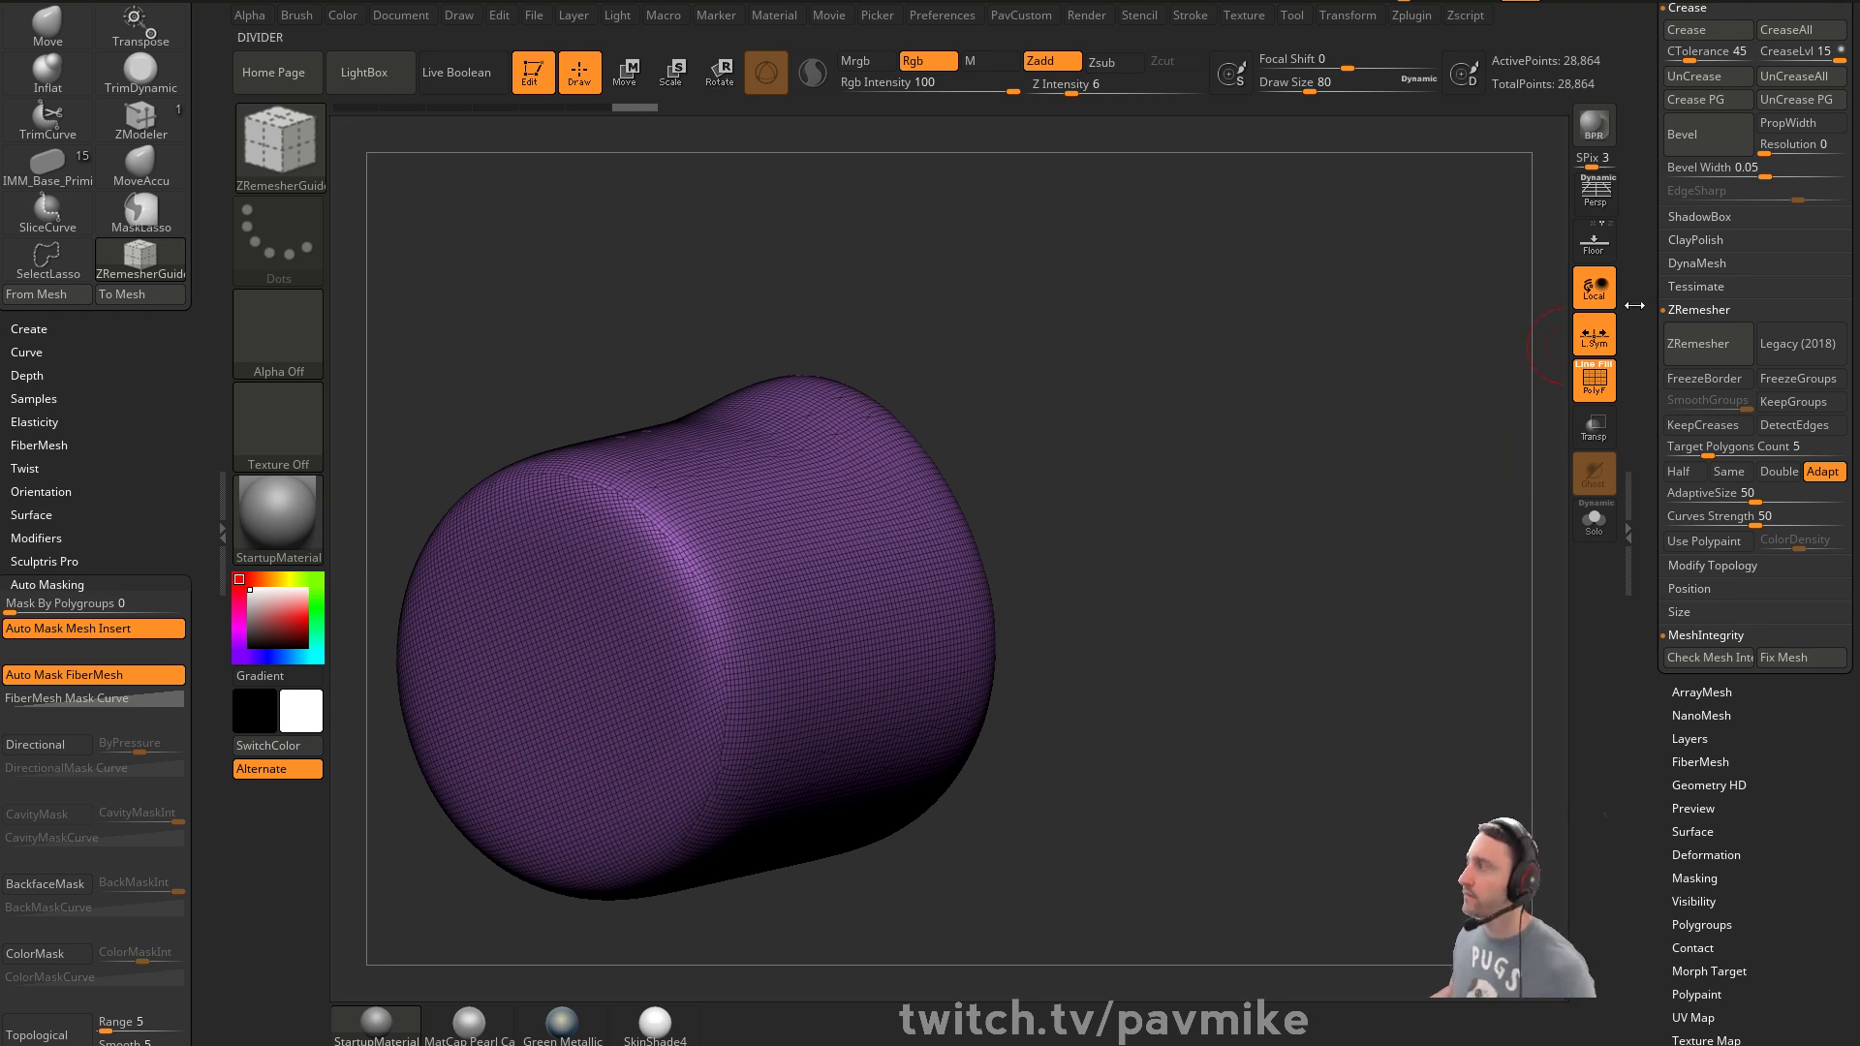
# Switch back to the owl tool, frame the whole character and select the arms subtool
pyautogui.scroll(15, 1734, 290)
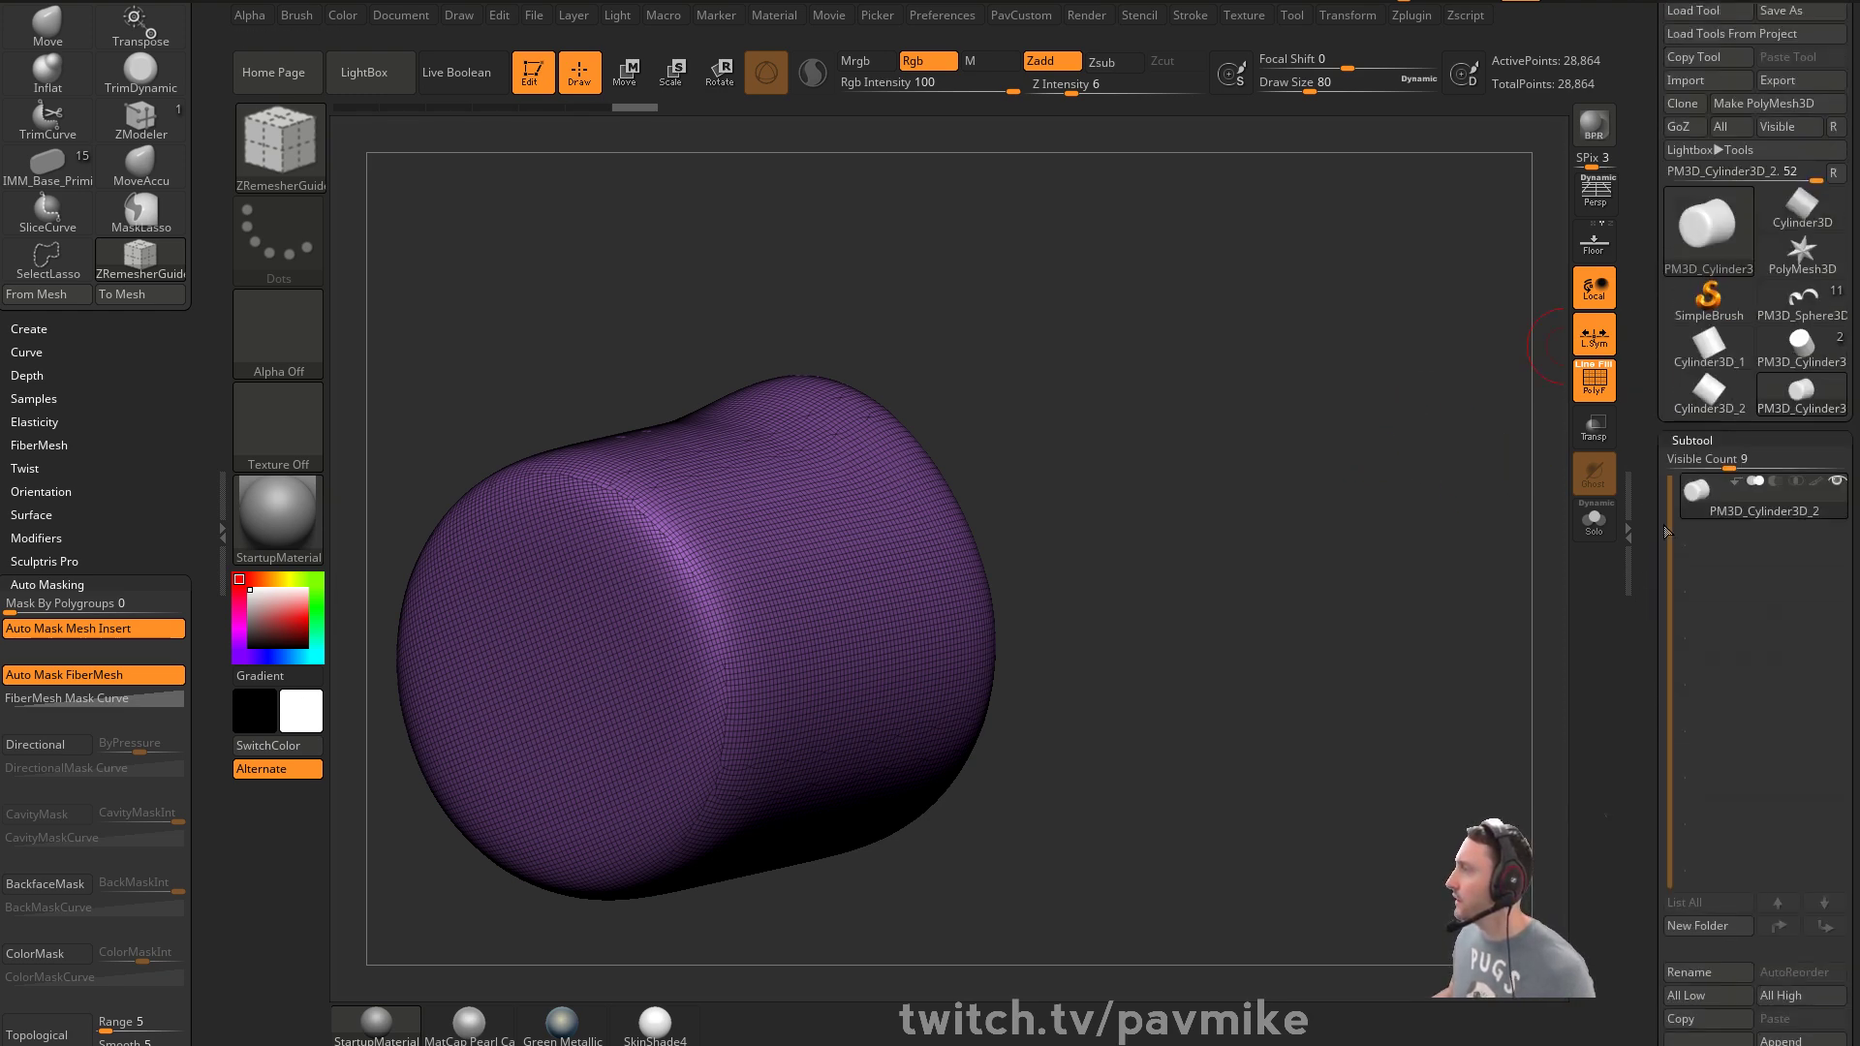
pyautogui.click(1800, 298)
pyautogui.moveTo(1213, 469); pyautogui.dragTo(881, 540)
pyautogui.keyDown('alt'); pyautogui.click(775, 560); pyautogui.keyUp('alt')
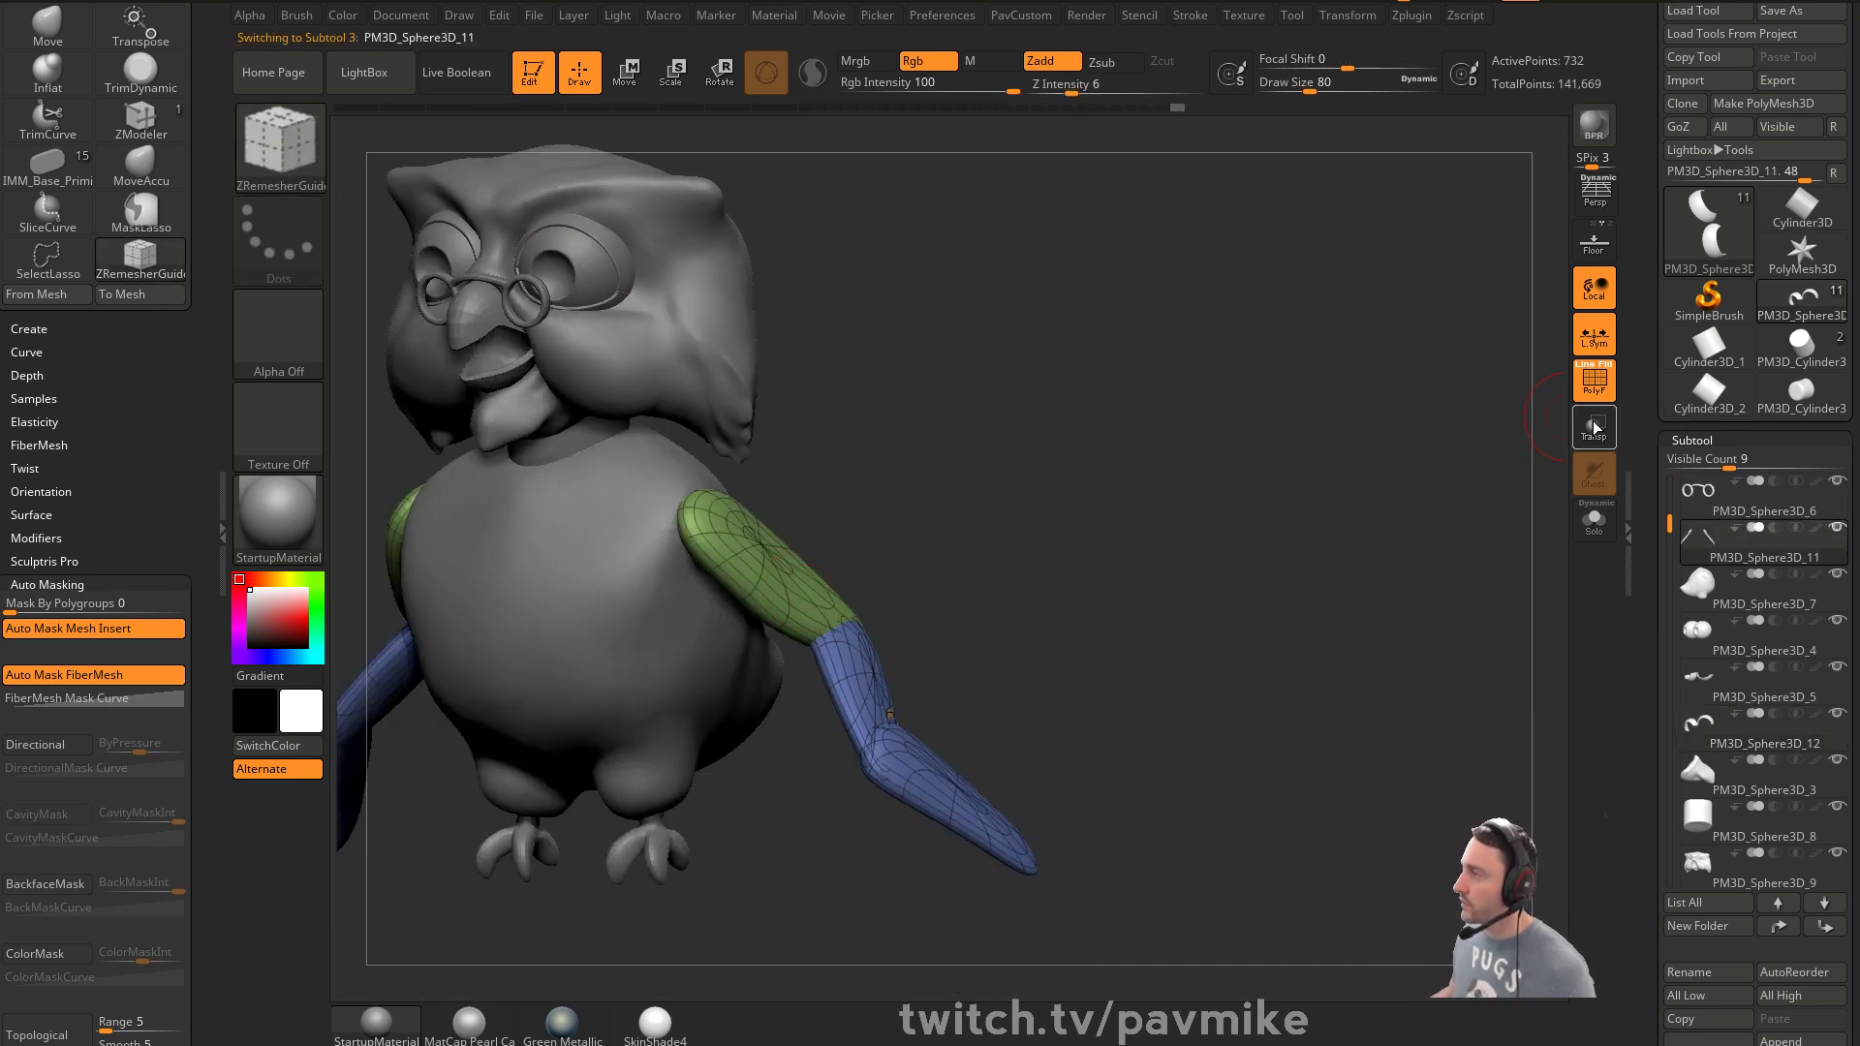
# Isolate the arms subtool and examine the sleeve, elbow and forearm topology from several angles
pyautogui.click(1599, 535)
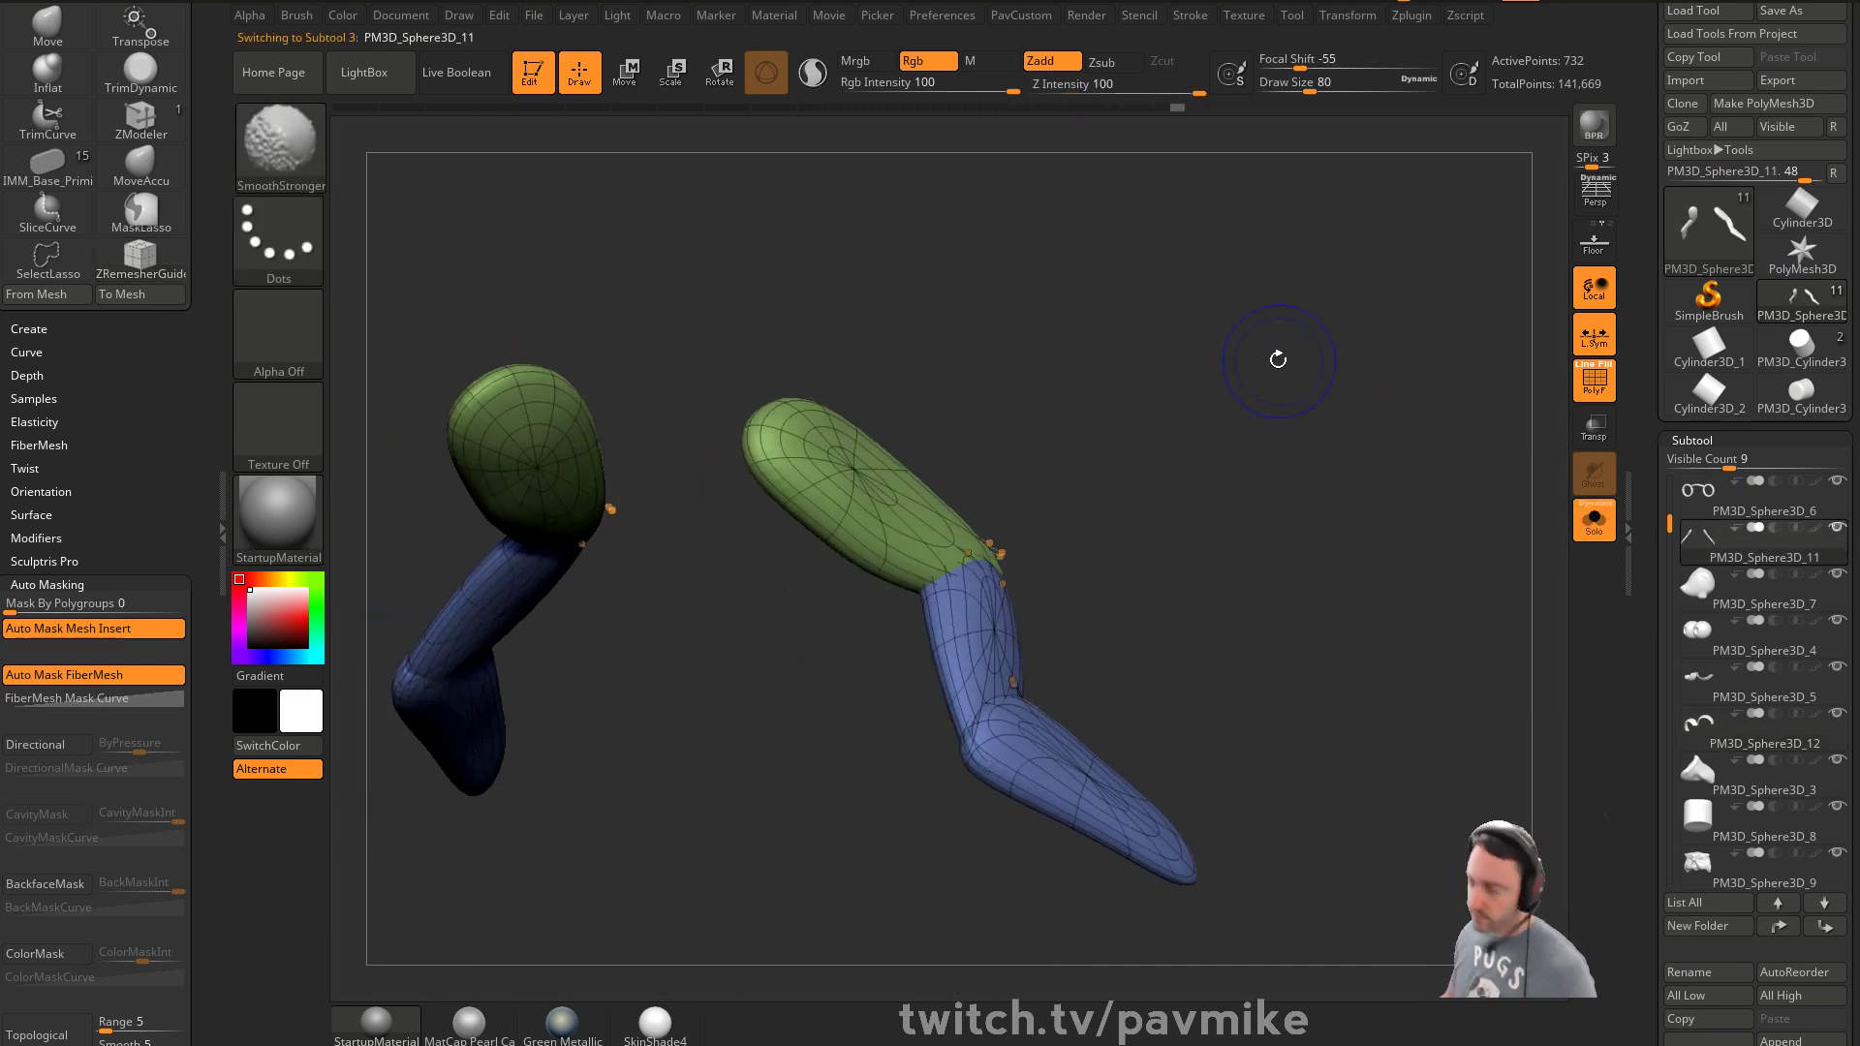
pyautogui.moveTo(1236, 544)
pyautogui.keyDown('alt'); pyautogui.mouseDown()
pyautogui.moveTo(1163, 524)
pyautogui.moveTo(1121, 565)
pyautogui.mouseUp(); pyautogui.keyUp('alt')
pyautogui.press('s')
pyautogui.press('s')
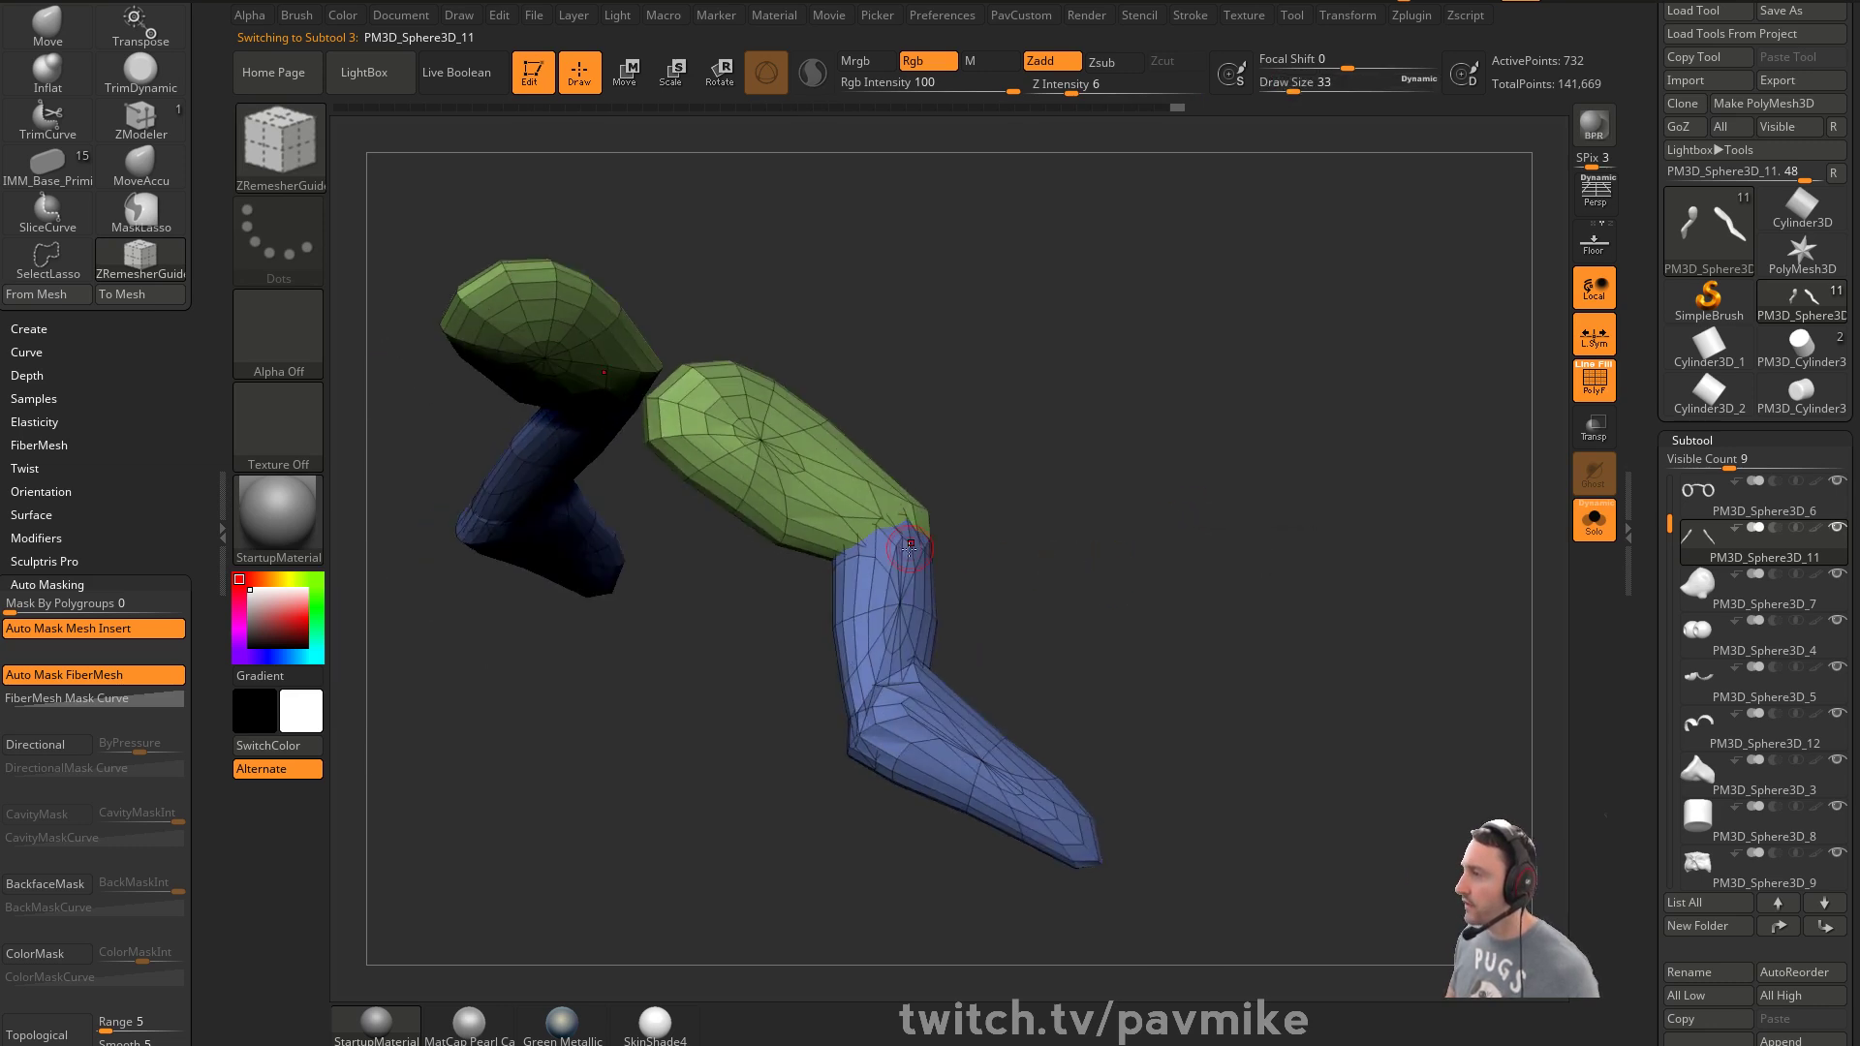
pyautogui.moveTo(1015, 588); pyautogui.dragTo(1023, 578)
pyautogui.press('s')
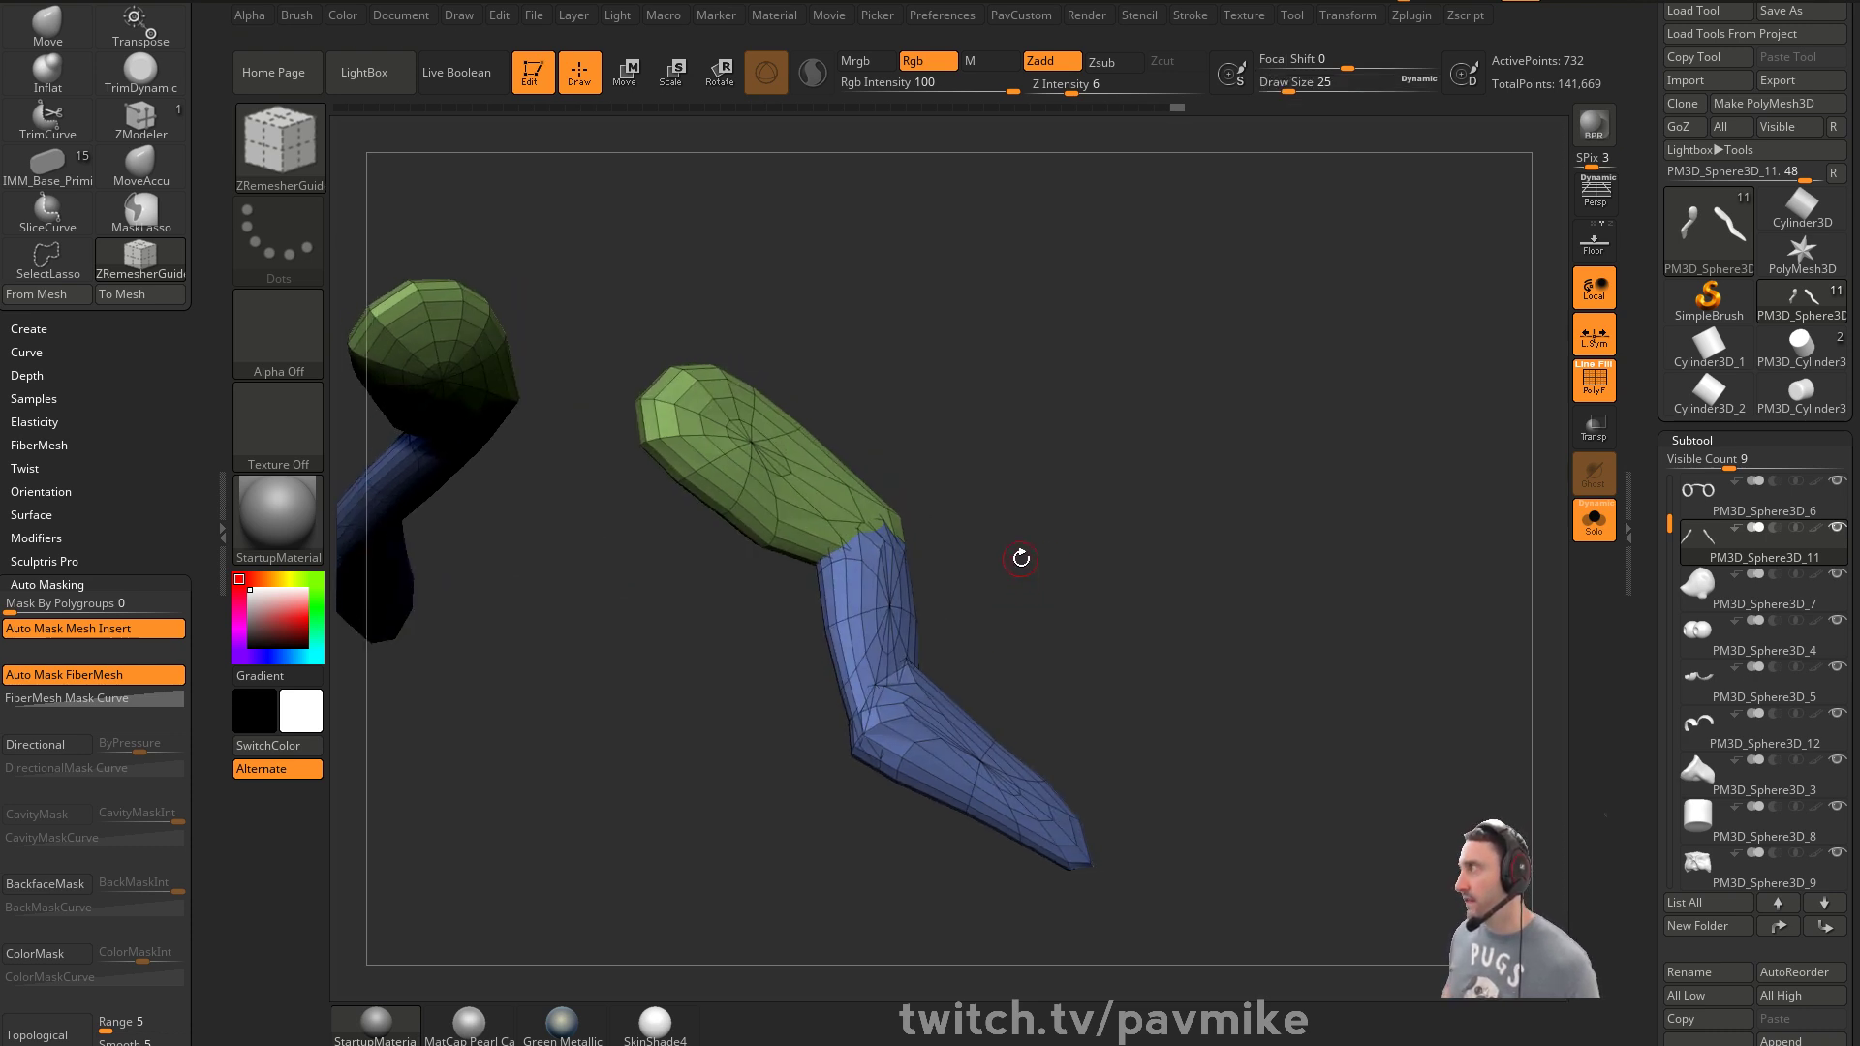
pyautogui.moveTo(980, 421); pyautogui.dragTo(1007, 411)
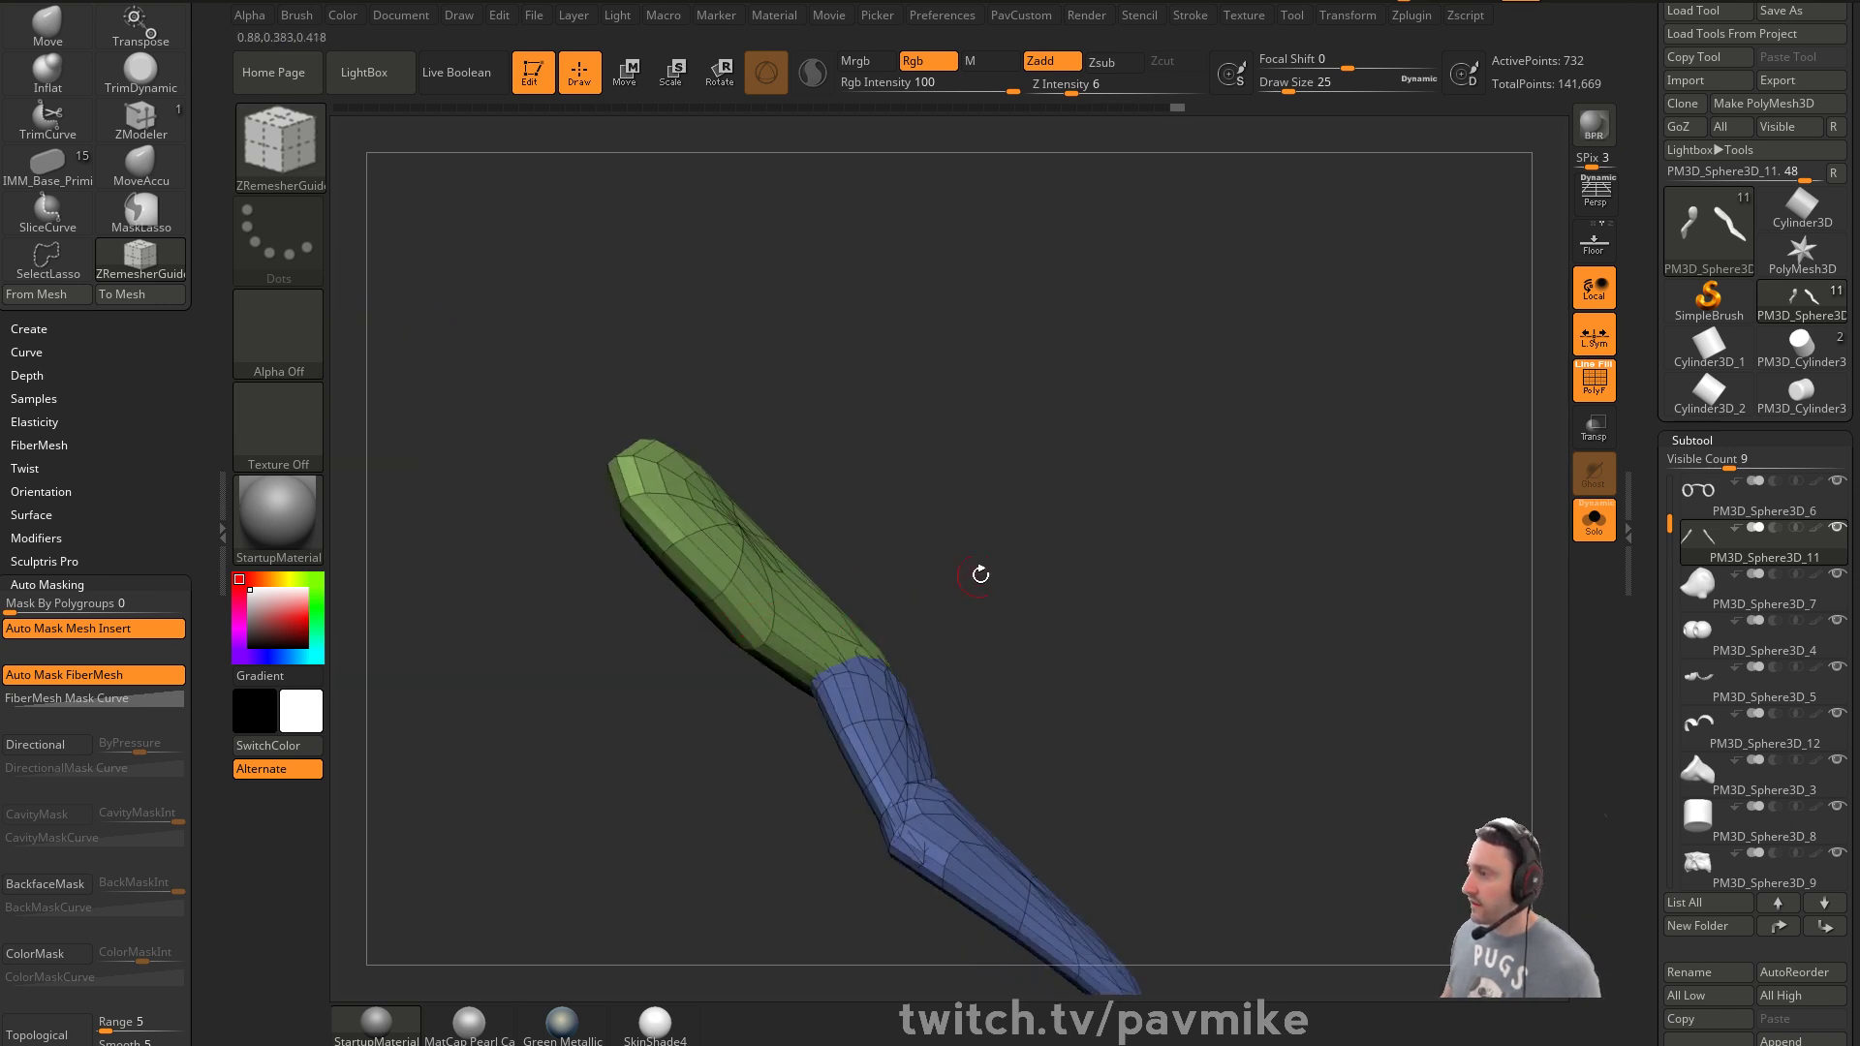
pyautogui.moveTo(960, 582); pyautogui.dragTo(901, 532)
# Show only the sleeve polygroup, widen it with the transform gizmo, and bring the forearm back into view
pyautogui.keyDown('ctrl'); pyautogui.keyDown('shift'); pyautogui.click(770, 562); pyautogui.keyUp('shift'); pyautogui.keyUp('ctrl')
pyautogui.press('w')
pyautogui.moveTo(800, 487); pyautogui.dragTo(970, 420)
pyautogui.moveTo(841, 452); pyautogui.dragTo(859, 436)
pyautogui.press('q')
pyautogui.moveTo(1004, 454)
pyautogui.keyDown('ctrl'); pyautogui.mouseDown()
pyautogui.moveTo(1064, 513)
pyautogui.moveTo(1175, 555)
pyautogui.moveTo(1104, 561)
pyautogui.moveTo(1017, 524)
pyautogui.moveTo(1071, 561)
pyautogui.mouseUp(); pyautogui.keyUp('ctrl')
pyautogui.keyDown('ctrl'); pyautogui.keyDown('shift'); pyautogui.click(1284, 552); pyautogui.keyUp('shift'); pyautogui.keyUp('ctrl')
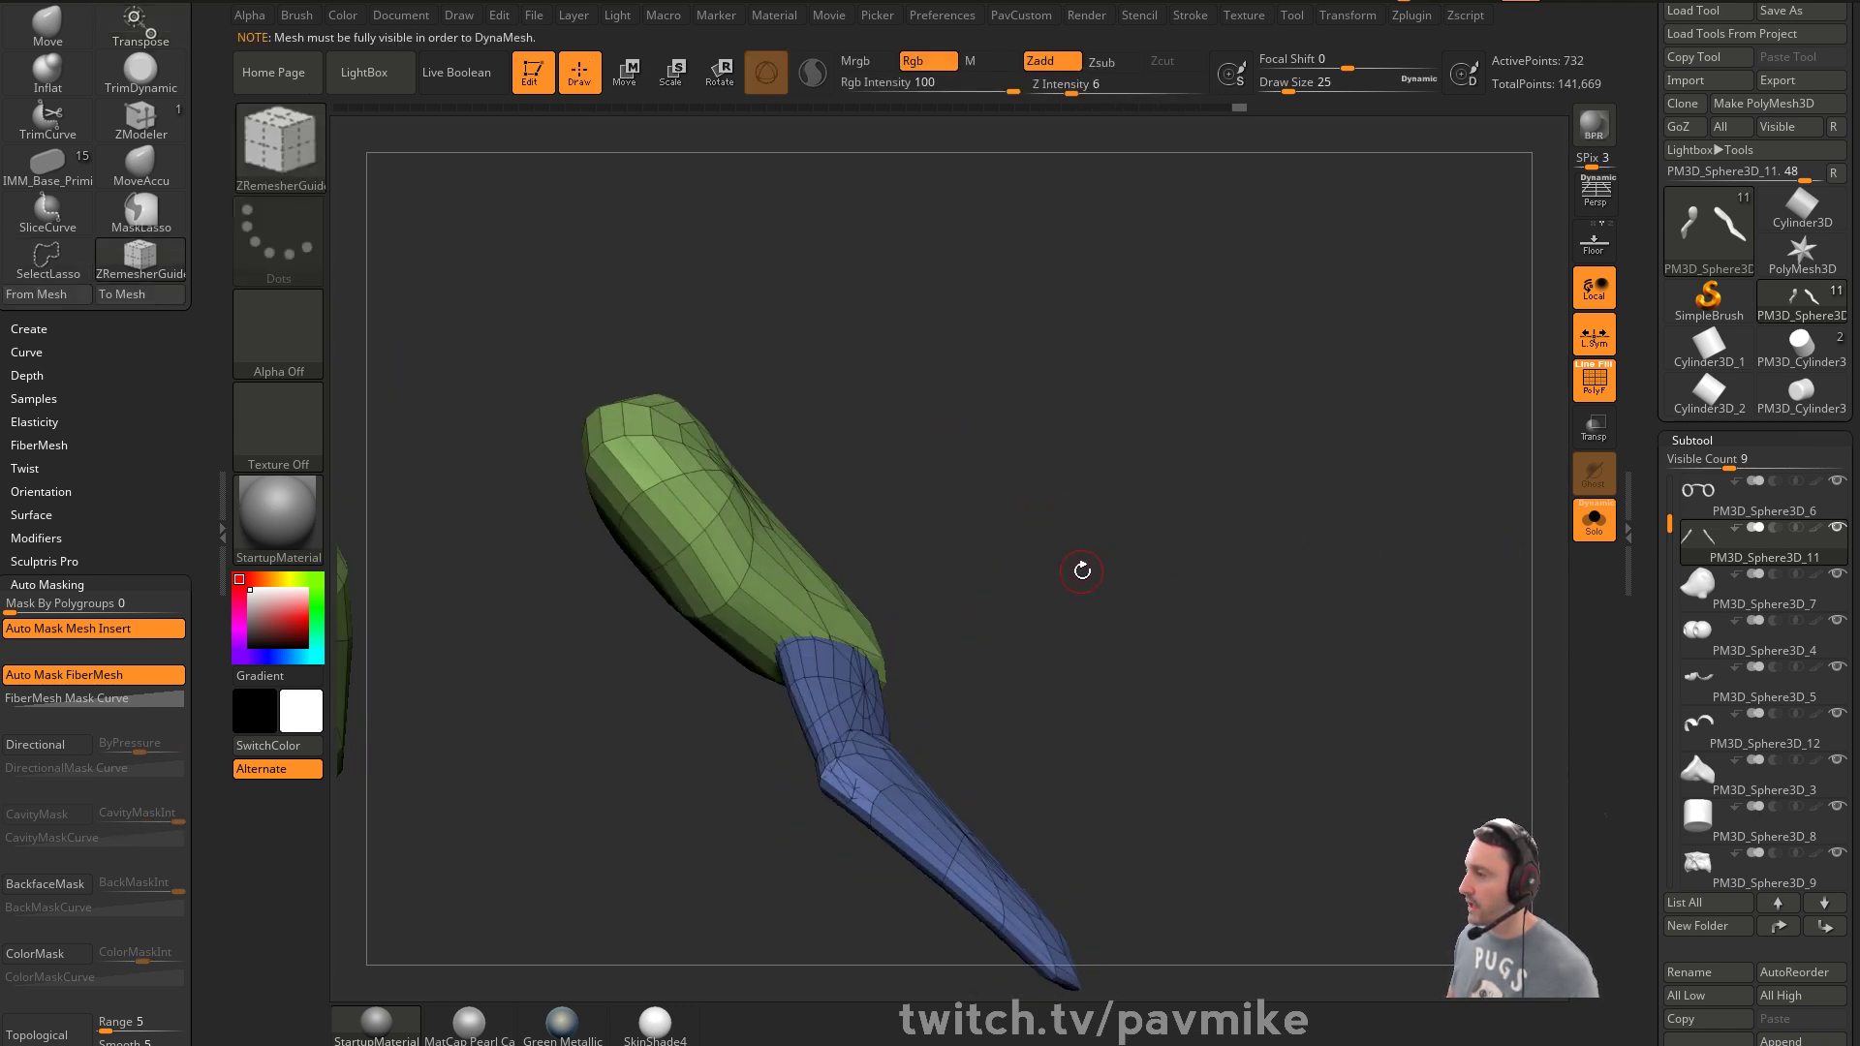
# DynaMesh the arms at resolution 216 with Groups enabled to keep the sleeve and forearm separate
pyautogui.press('space')
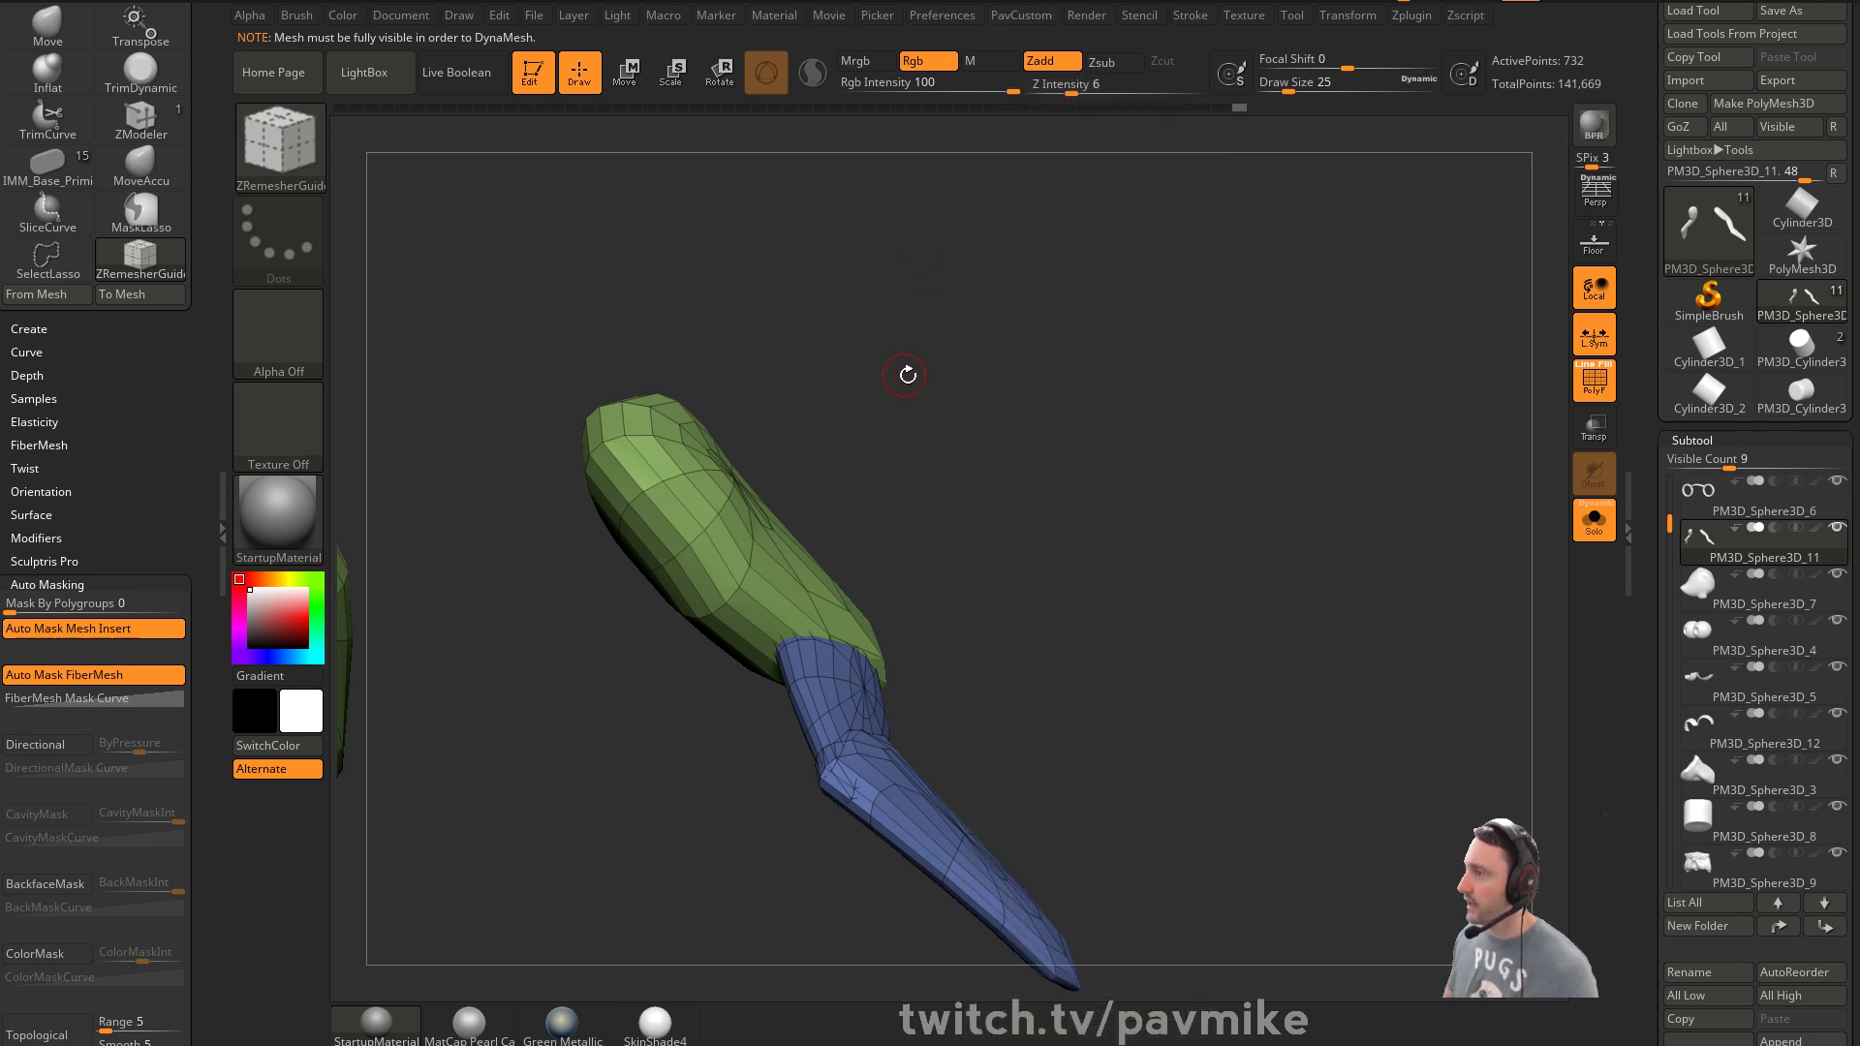
pyautogui.press('space')
pyautogui.keyDown('ctrl'); pyautogui.moveTo(883, 279); pyautogui.dragTo(1020, 424); pyautogui.keyUp('ctrl')
pyautogui.hotkey('ctrl', 'z')
pyautogui.press('space')
pyautogui.click(1013, 209)
pyautogui.click(1047, 171)
pyautogui.moveTo(1124, 349)
pyautogui.keyDown('ctrl'); pyautogui.mouseDown()
pyautogui.moveTo(1031, 587)
pyautogui.moveTo(1001, 572)
pyautogui.moveTo(882, 595)
pyautogui.mouseUp(); pyautogui.keyUp('ctrl')
# Mask the forearm and set up the DamStandard brush at draw size 62 for the sleeve's lower end
pyautogui.press('s')
pyautogui.press('b')
pyautogui.press('m')
pyautogui.press('v')
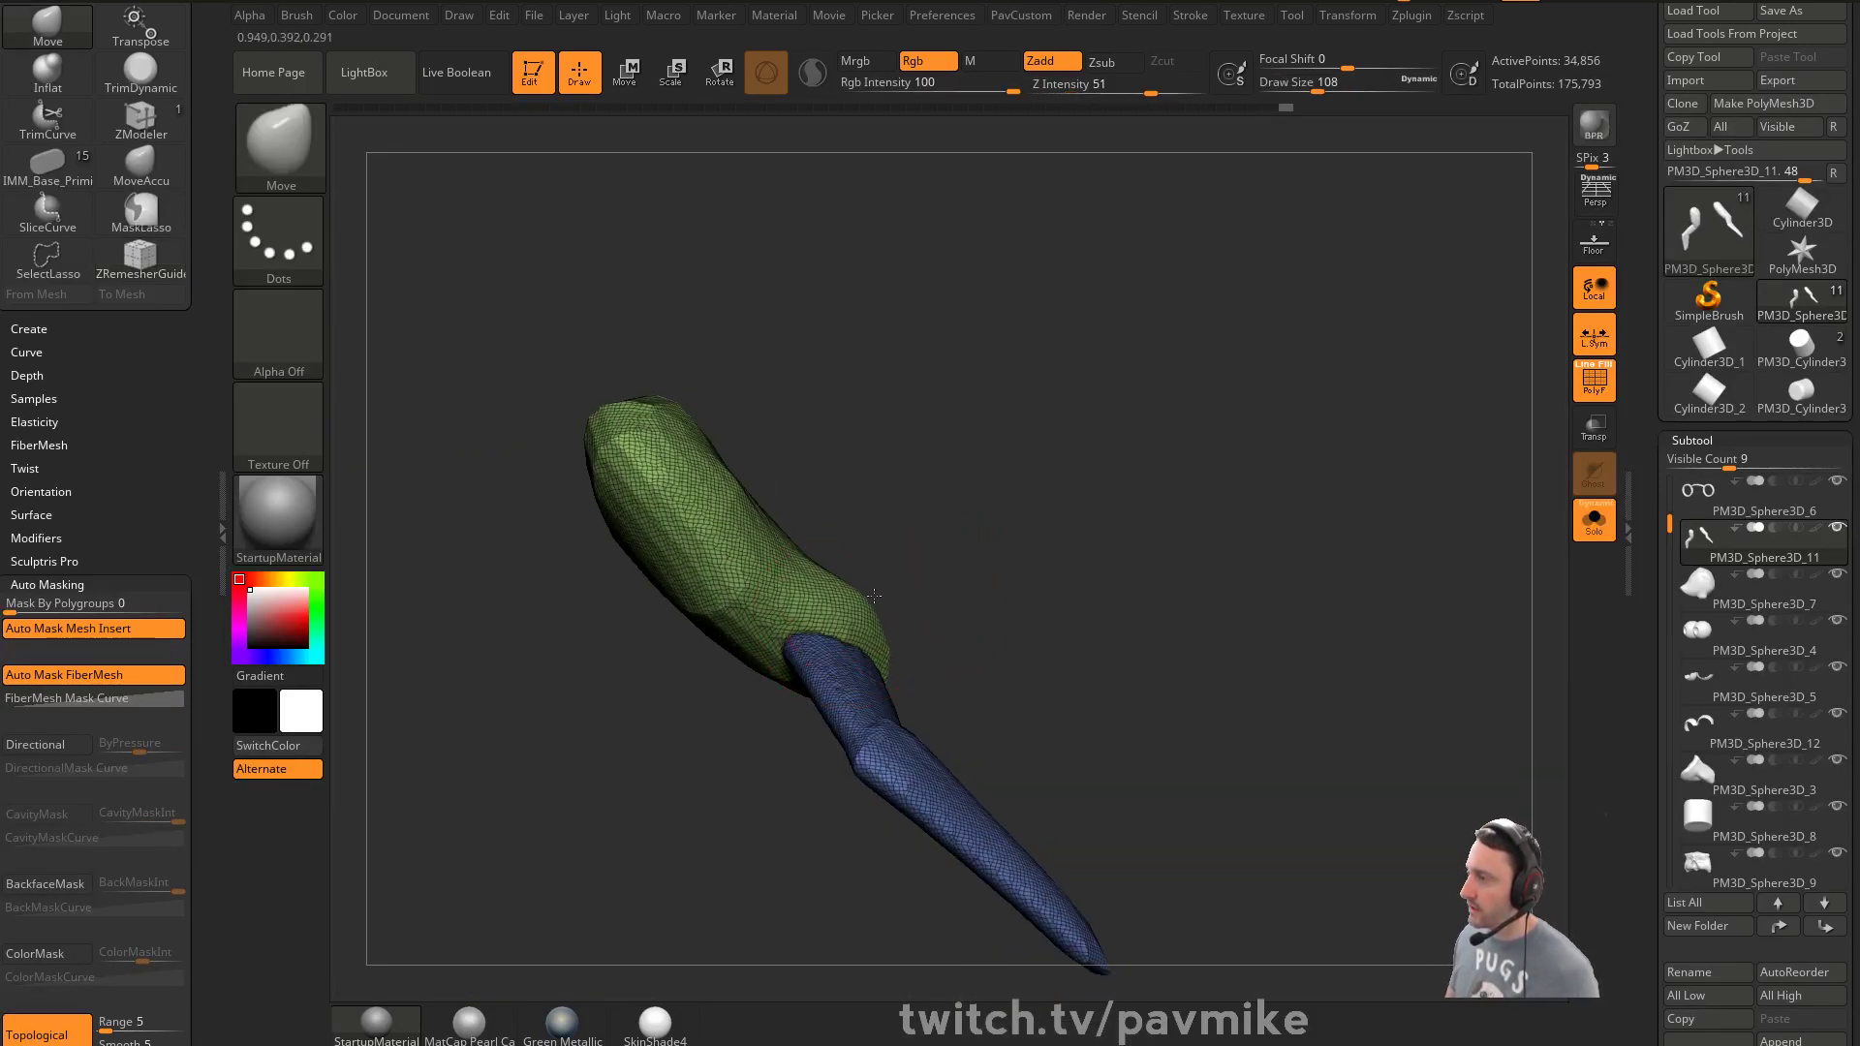
pyautogui.press('b')
pyautogui.press('d')
pyautogui.press('s')
pyautogui.keyDown('alt'); pyautogui.moveTo(934, 524); pyautogui.dragTo(943, 547); pyautogui.keyUp('alt')
pyautogui.press('s')
pyautogui.click(857, 623)
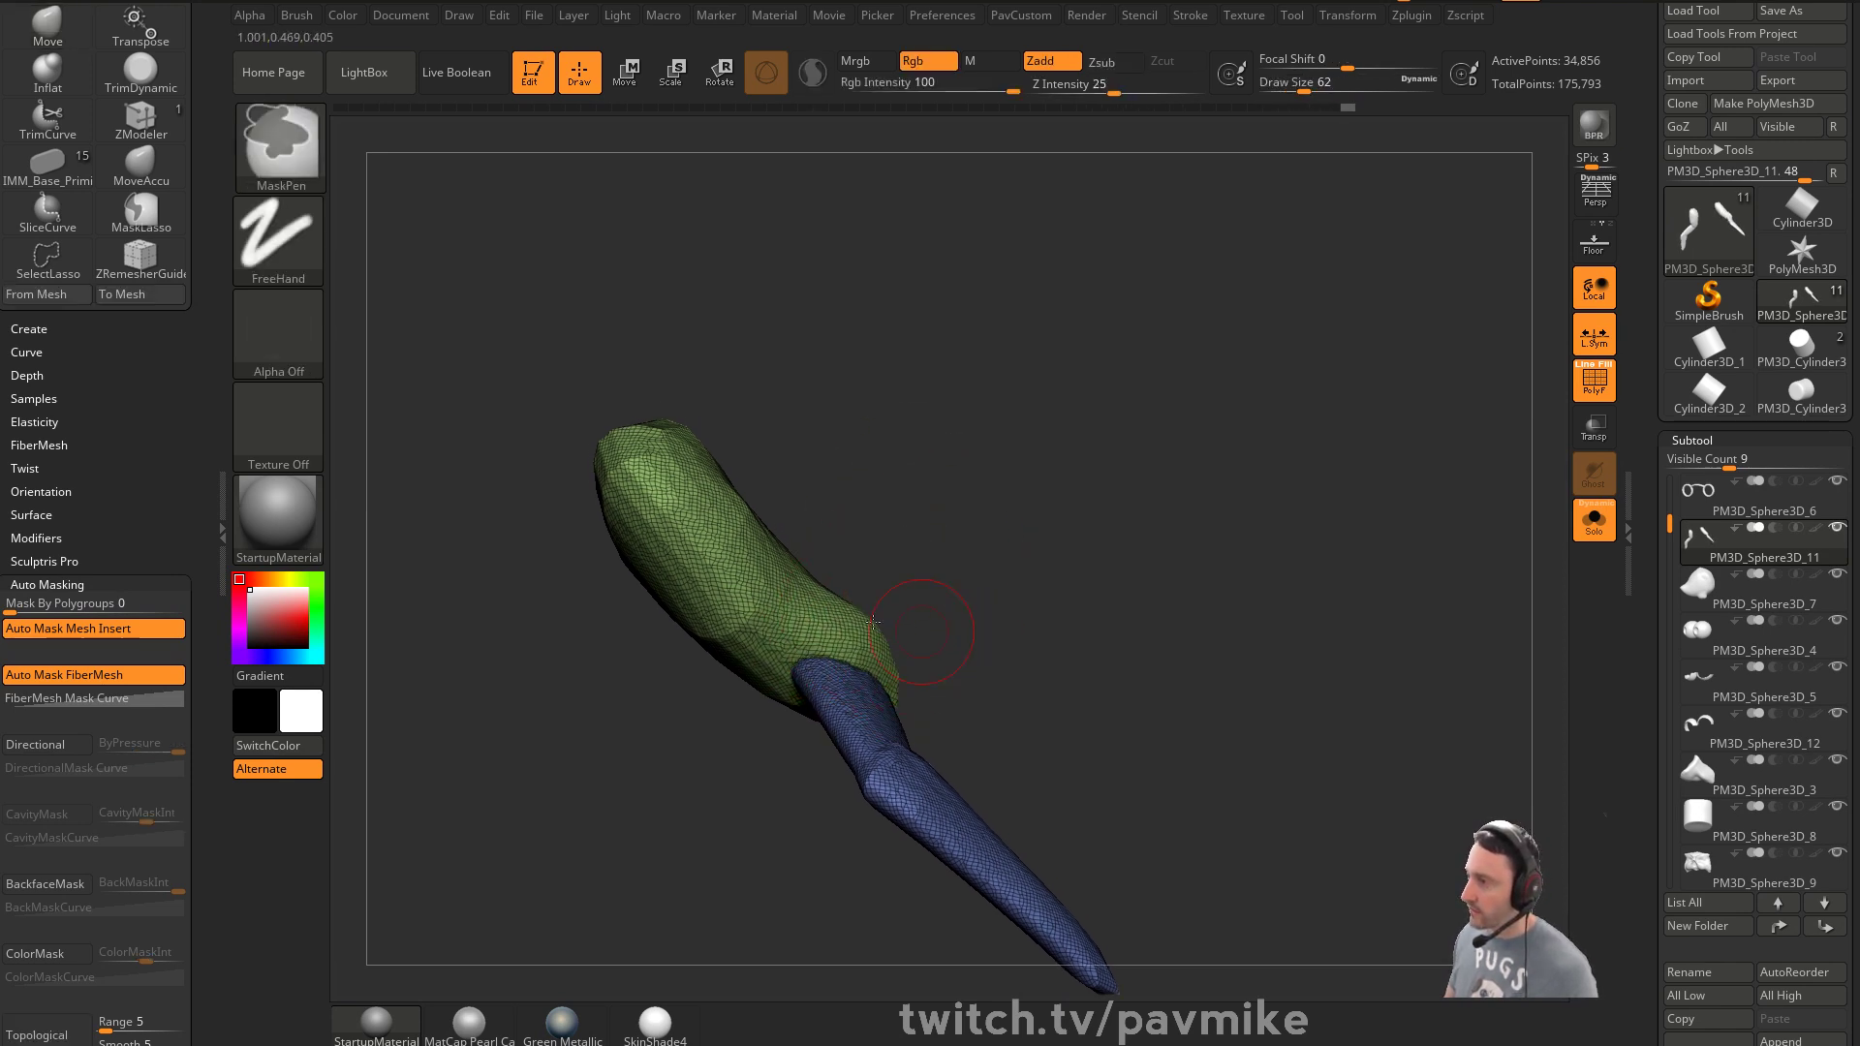
pyautogui.keyDown('ctrl'); pyautogui.keyDown('shift'); pyautogui.click(881, 623); pyautogui.keyUp('shift'); pyautogui.keyUp('ctrl')
pyautogui.hotkey('ctrl', 'shift')
pyautogui.keyDown('ctrl'); pyautogui.moveTo(972, 515); pyautogui.dragTo(969, 557, button='right'); pyautogui.keyUp('ctrl')
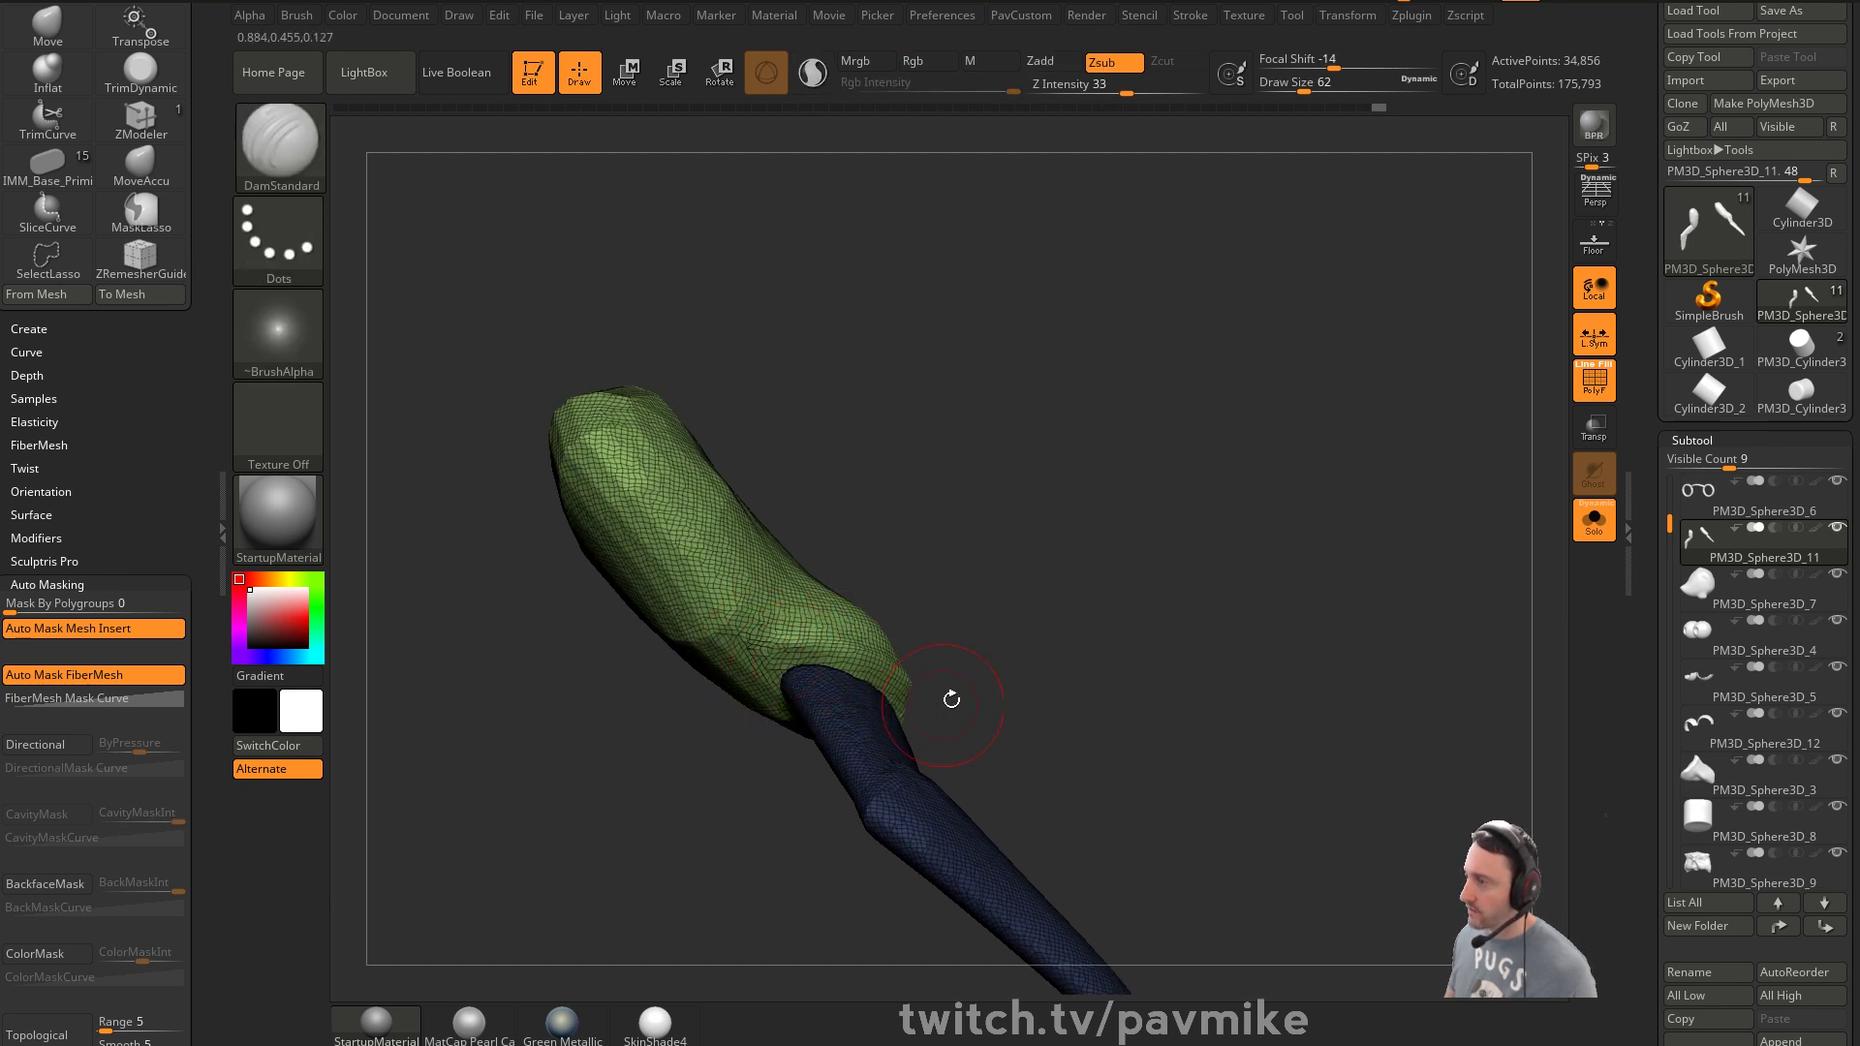
pyautogui.moveTo(934, 706); pyautogui.dragTo(823, 671)
pyautogui.moveTo(843, 823); pyautogui.dragTo(824, 760)
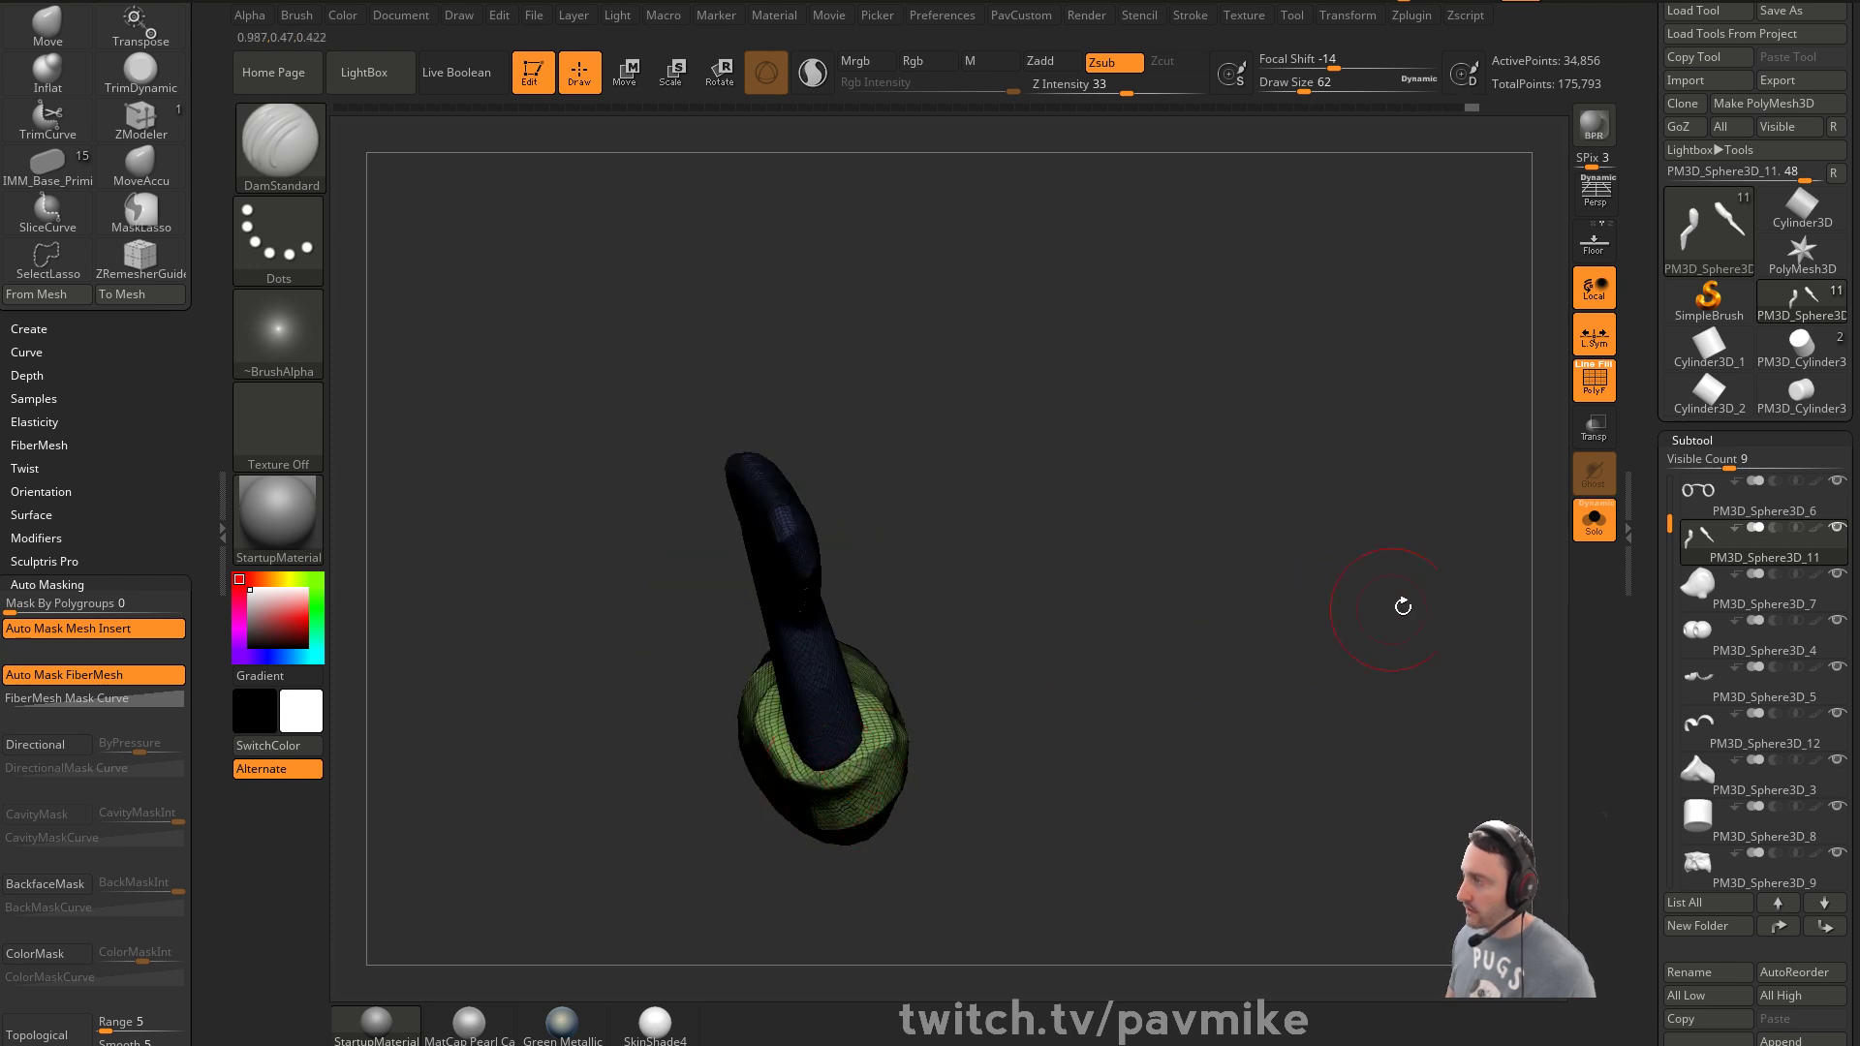
# Restore the full character, show only the sleeve of the arms subtool, and carve a hollow into its lower end with the Standard brush
pyautogui.click(1602, 521)
pyautogui.hotkey('ctrl', 'shift')
pyautogui.hotkey('ctrl', 'shift')
pyautogui.keyDown('ctrl'); pyautogui.keyDown('shift'); pyautogui.click(829, 606); pyautogui.keyUp('shift'); pyautogui.keyUp('ctrl')
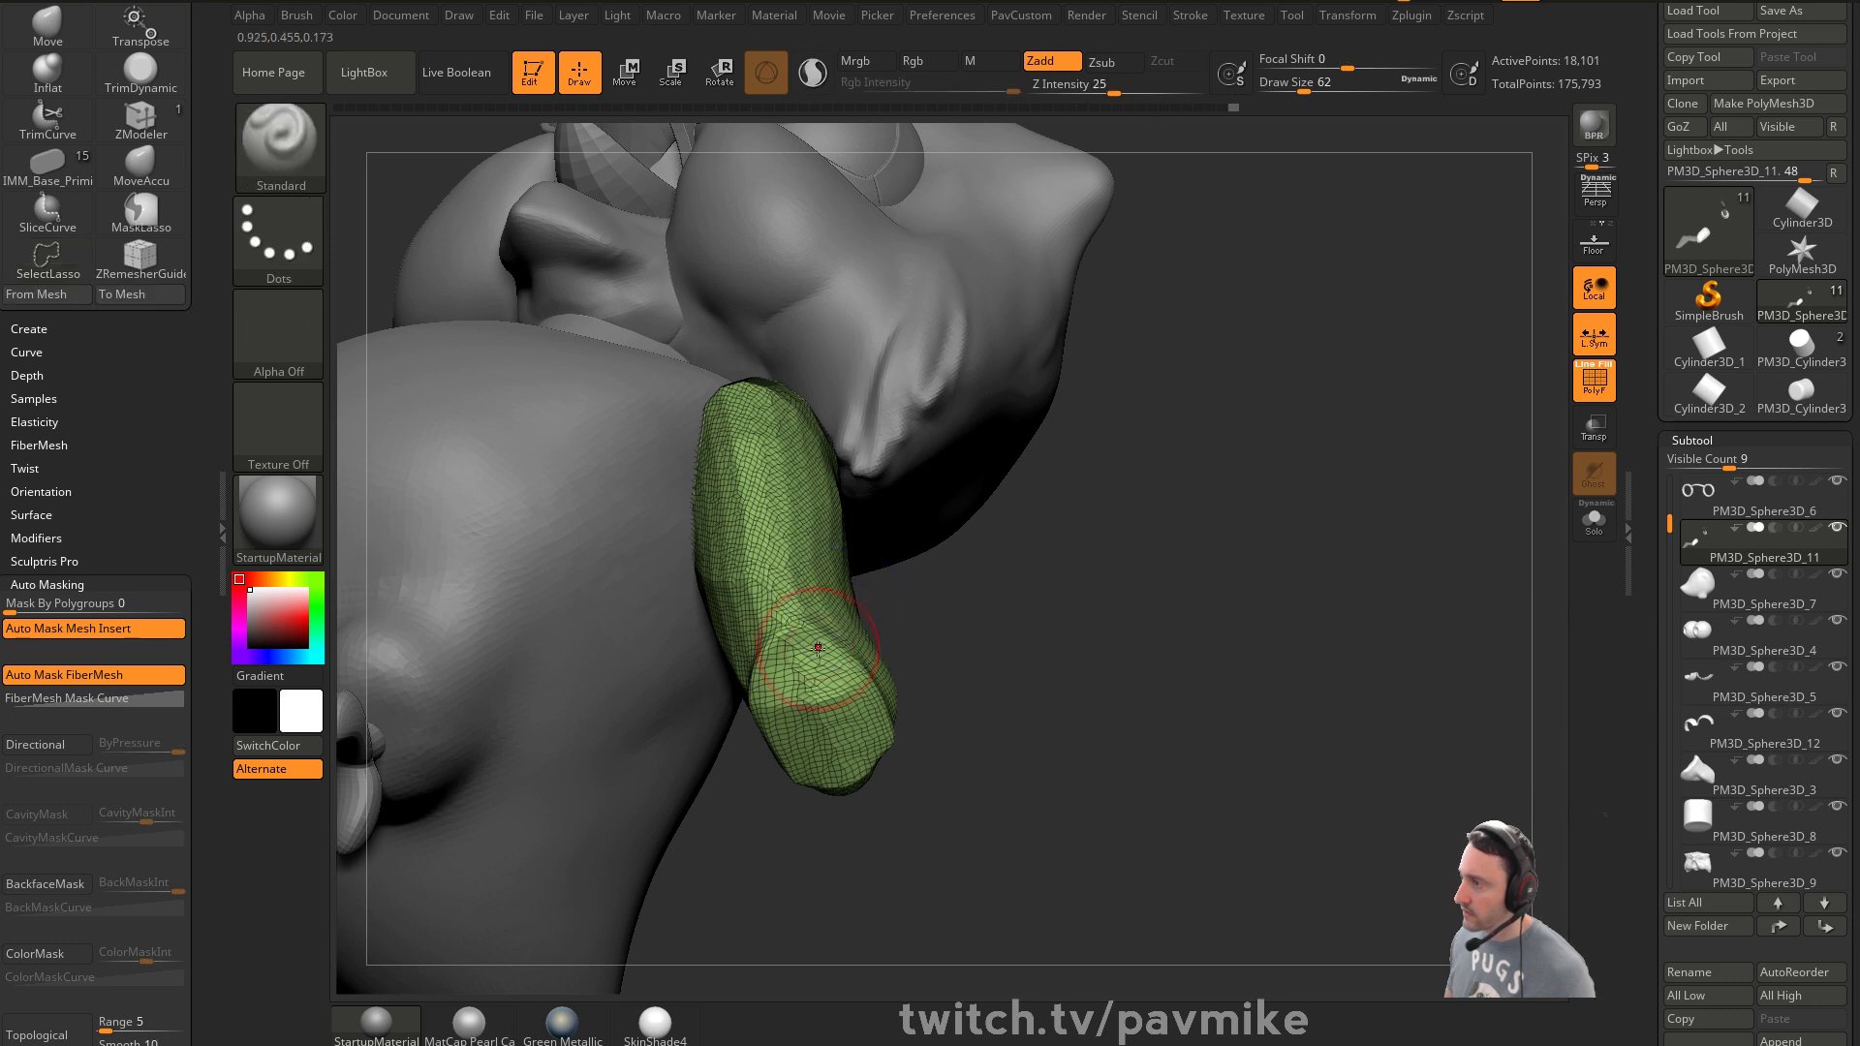
pyautogui.moveTo(818, 685)
pyautogui.keyDown('alt'); pyautogui.mouseDown()
pyautogui.moveTo(833, 697)
pyautogui.moveTo(804, 719)
pyautogui.moveTo(825, 735)
pyautogui.moveTo(819, 714)
pyautogui.mouseUp(); pyautogui.keyUp('alt')
pyautogui.keyDown('ctrl'); pyautogui.moveTo(1022, 552); pyautogui.dragTo(1073, 659); pyautogui.keyUp('ctrl')
pyautogui.moveTo(1046, 585); pyautogui.dragTo(1131, 672)
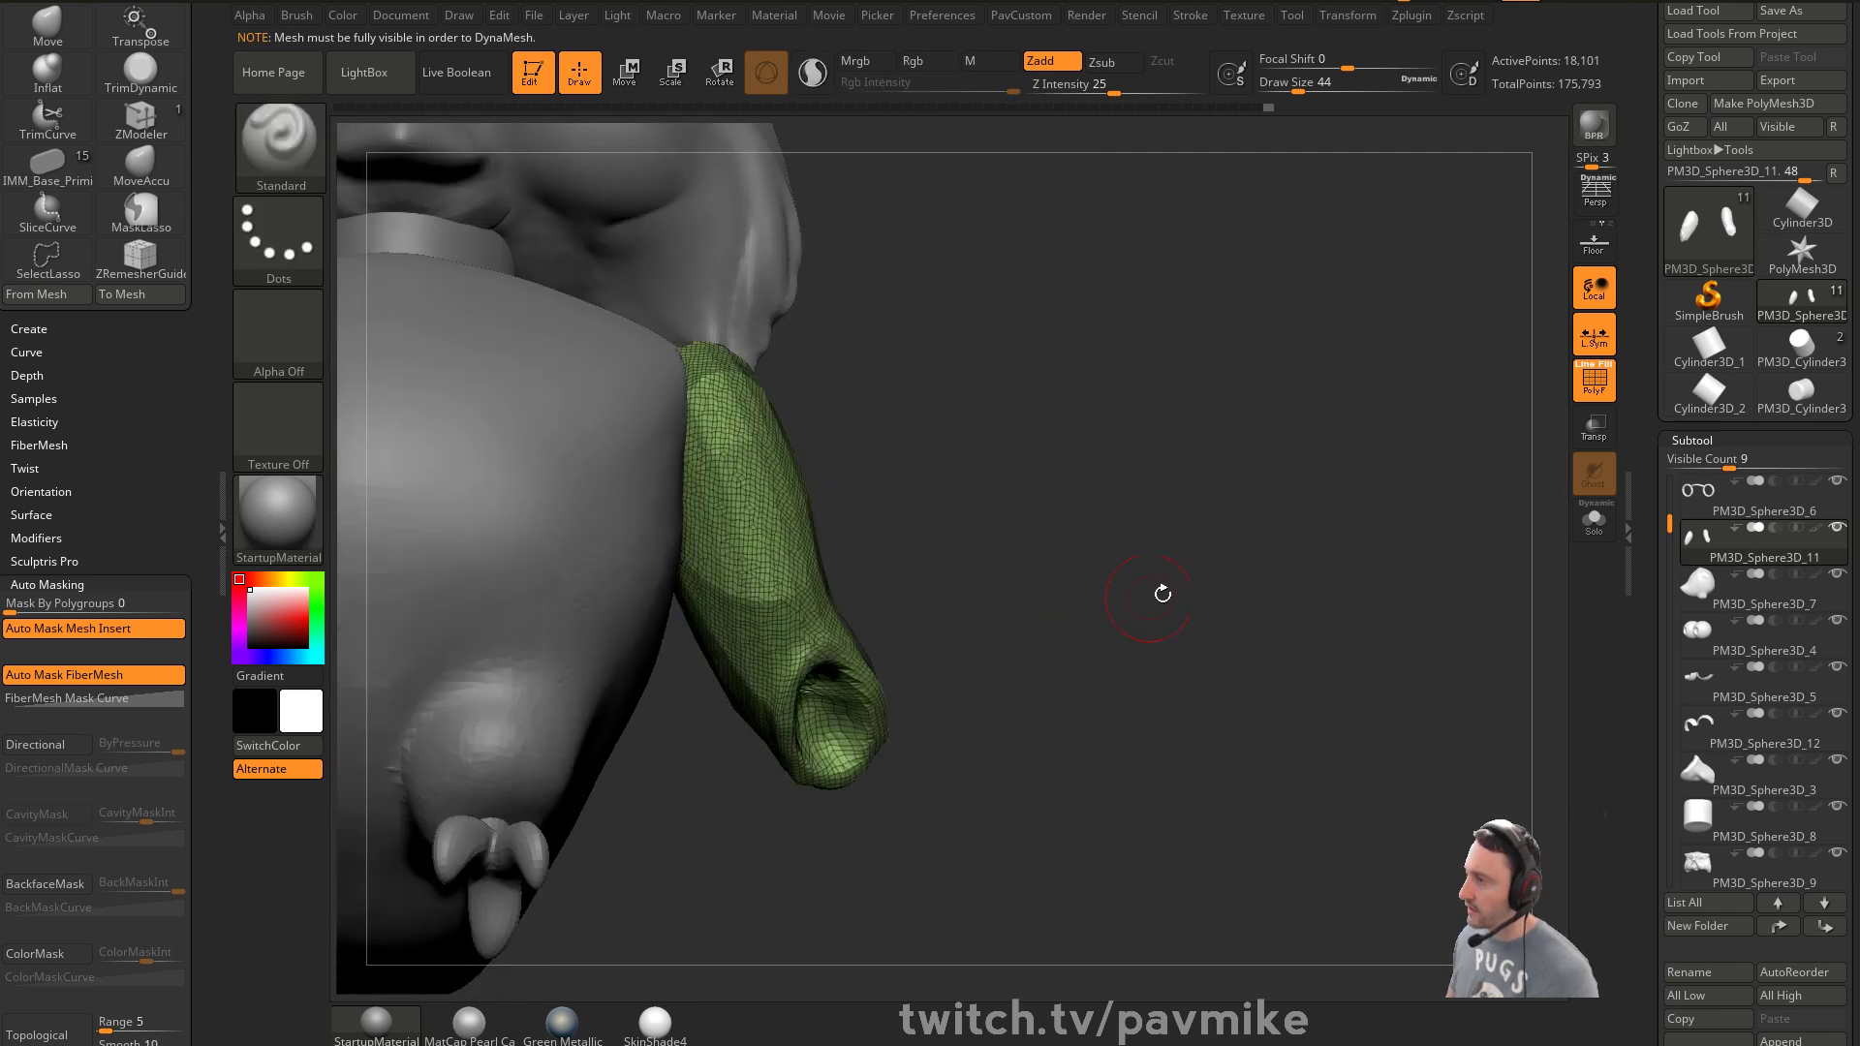
# Hide the wireframe, unhide the forearm, and pull the sleeve's cuff into shape with the Move brush
pyautogui.click(1594, 382)
pyautogui.moveTo(1267, 594); pyautogui.dragTo(1051, 589)
pyautogui.keyDown('ctrl'); pyautogui.keyDown('shift'); pyautogui.click(1110, 618); pyautogui.keyUp('shift'); pyautogui.keyUp('ctrl')
pyautogui.moveTo(954, 707)
pyautogui.mouseDown()
pyautogui.moveTo(922, 607)
pyautogui.moveTo(818, 631)
pyautogui.moveTo(828, 690)
pyautogui.moveTo(864, 710)
pyautogui.moveTo(831, 714)
pyautogui.moveTo(846, 715)
pyautogui.mouseUp()
pyautogui.press('b')
pyautogui.press('m')
pyautogui.press('v')
pyautogui.press('s')
pyautogui.moveTo(867, 680)
pyautogui.mouseDown()
pyautogui.moveTo(862, 698)
pyautogui.moveTo(885, 665)
pyautogui.mouseUp()
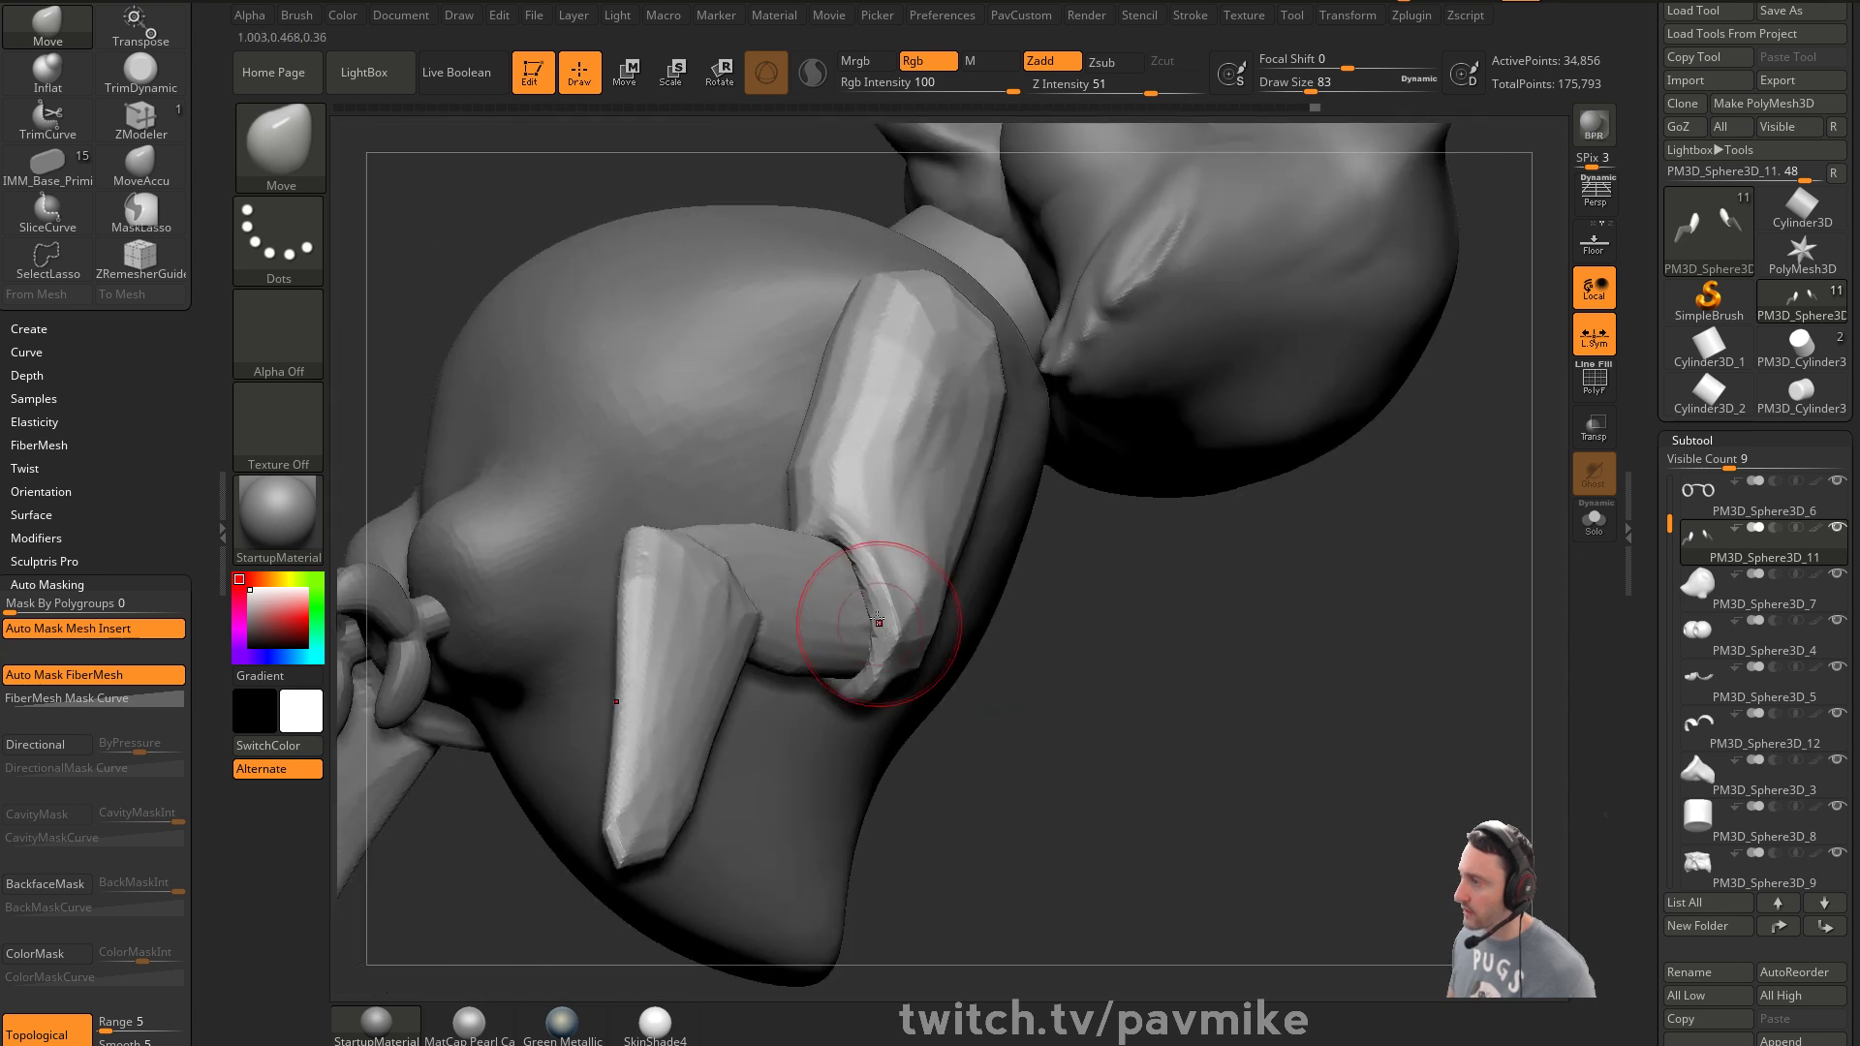
pyautogui.moveTo(934, 601); pyautogui.dragTo(818, 520)
pyautogui.moveTo(968, 594)
pyautogui.mouseDown()
pyautogui.moveTo(814, 552)
pyautogui.moveTo(790, 489)
pyautogui.mouseUp()
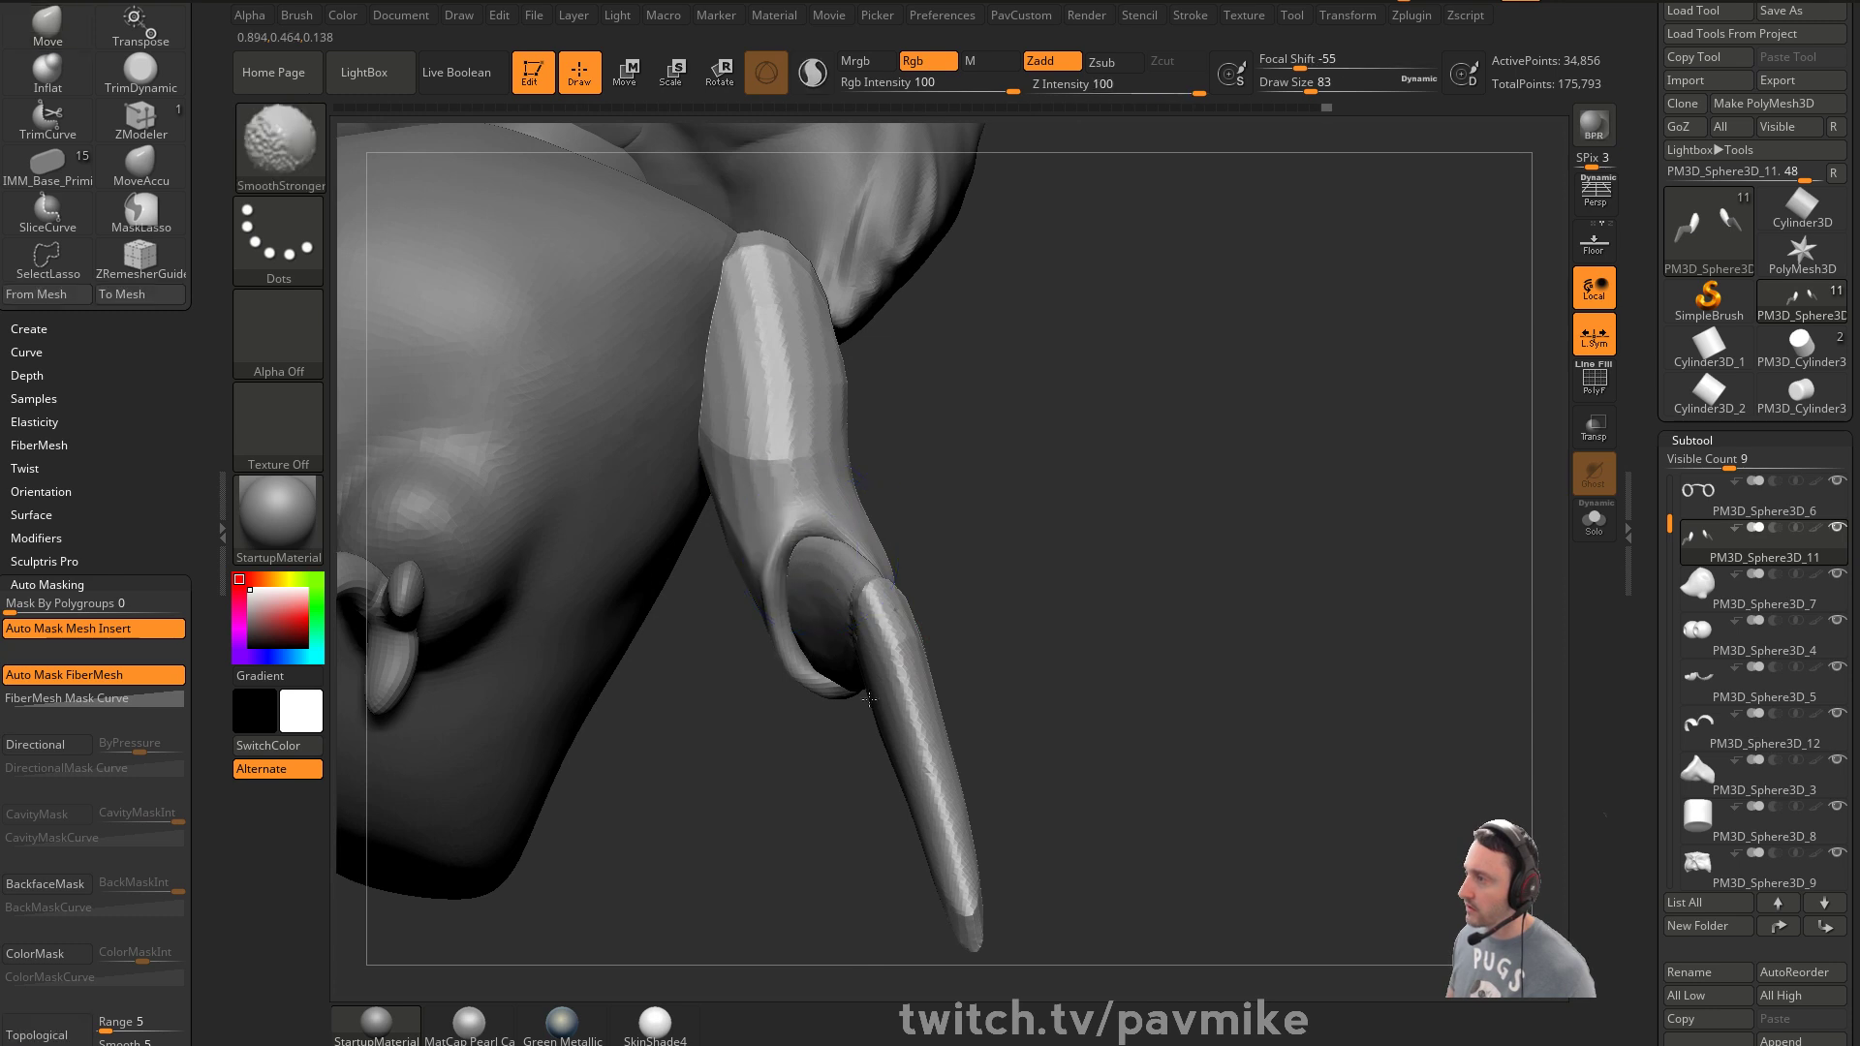
# Refine the cuff rim around the forearm with the Move brush at draw size 46
pyautogui.press('2')
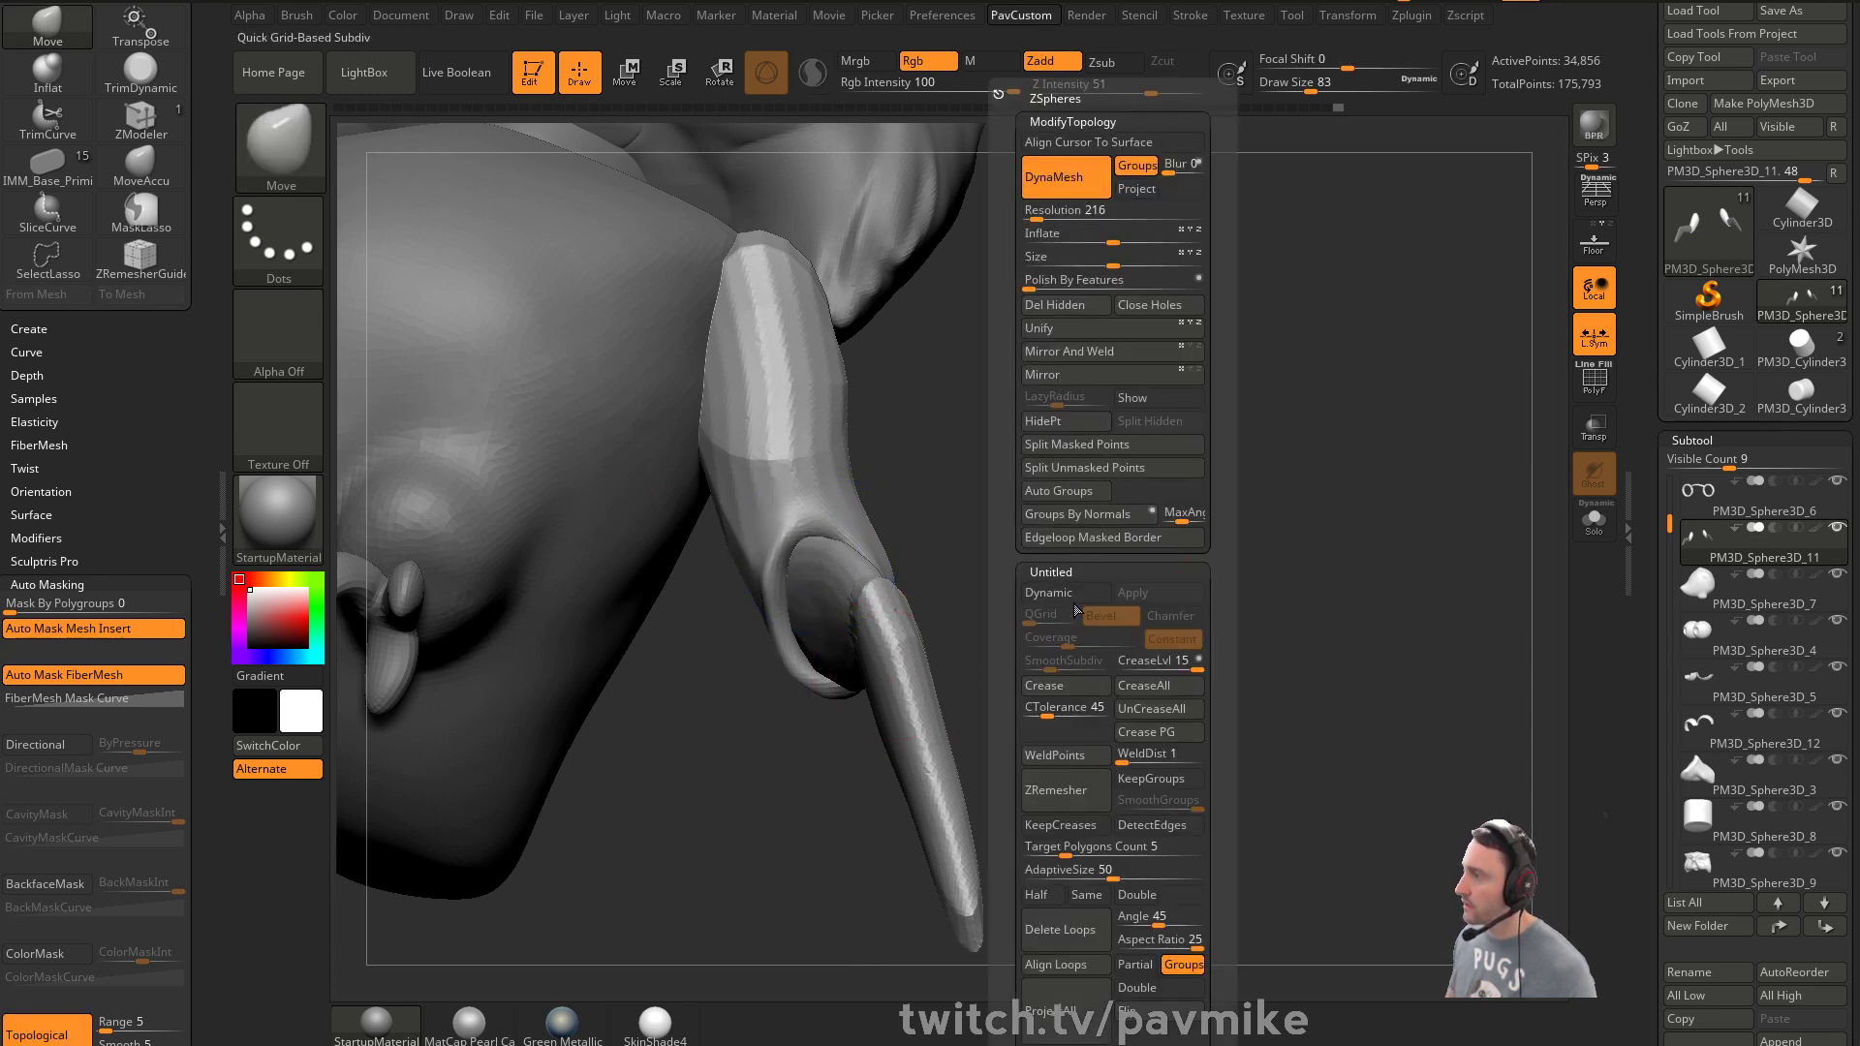
pyautogui.moveTo(1013, 527)
pyautogui.keyDown('alt'); pyautogui.mouseDown()
pyautogui.moveTo(1092, 610)
pyautogui.moveTo(1083, 580)
pyautogui.moveTo(963, 598)
pyautogui.moveTo(1038, 618)
pyautogui.moveTo(1002, 627)
pyautogui.moveTo(913, 617)
pyautogui.moveTo(945, 620)
pyautogui.mouseUp(); pyautogui.keyUp('alt')
pyautogui.press('1')
pyautogui.press('s')
pyautogui.press('s')
pyautogui.press('b')
pyautogui.press('m')
pyautogui.press('v')
pyautogui.press('s')
pyautogui.moveTo(858, 689)
pyautogui.mouseDown()
pyautogui.moveTo(844, 696)
pyautogui.moveTo(872, 677)
pyautogui.mouseUp()
pyautogui.moveTo(1001, 578); pyautogui.dragTo(948, 655)
pyautogui.click(1594, 520)
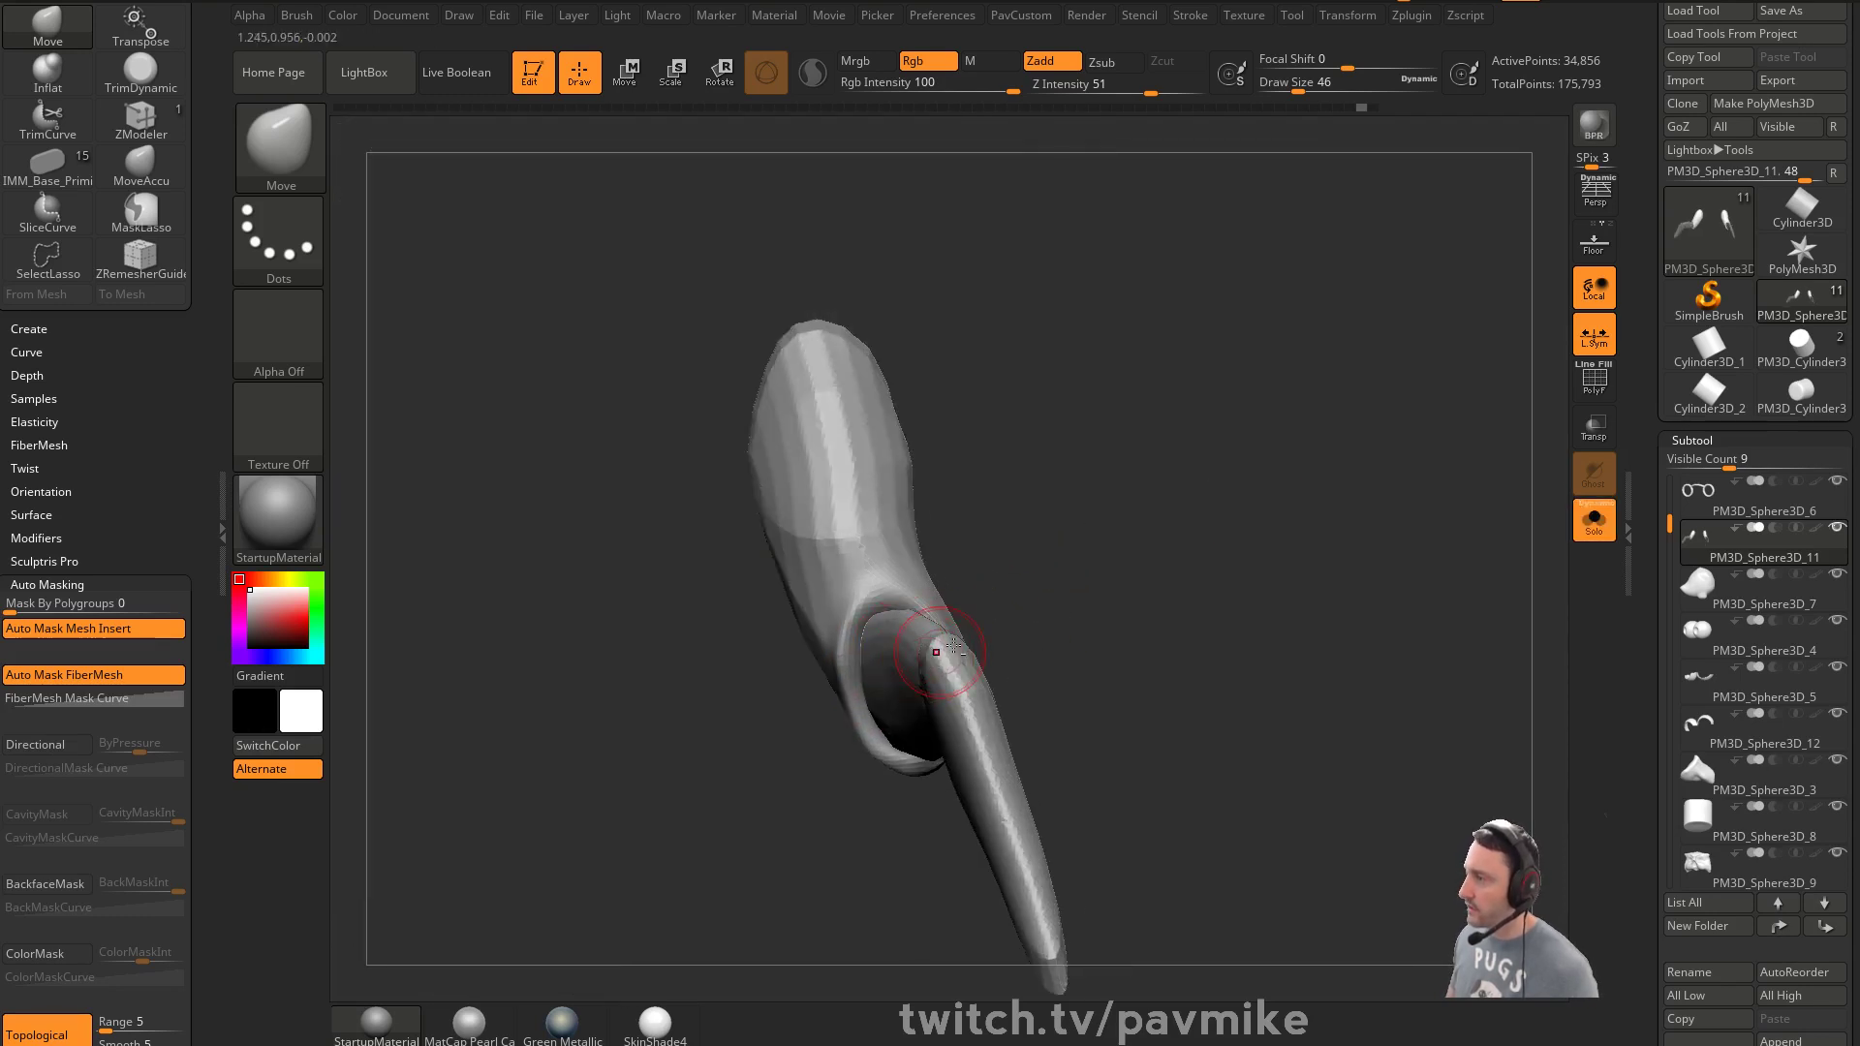
# Show only the sleeve within the full character and deepen its cuff opening with the Standard brush at draw size 31
pyautogui.click(1593, 520)
pyautogui.keyDown('ctrl'); pyautogui.keyDown('shift'); pyautogui.click(933, 630); pyautogui.keyUp('shift'); pyautogui.keyUp('ctrl')
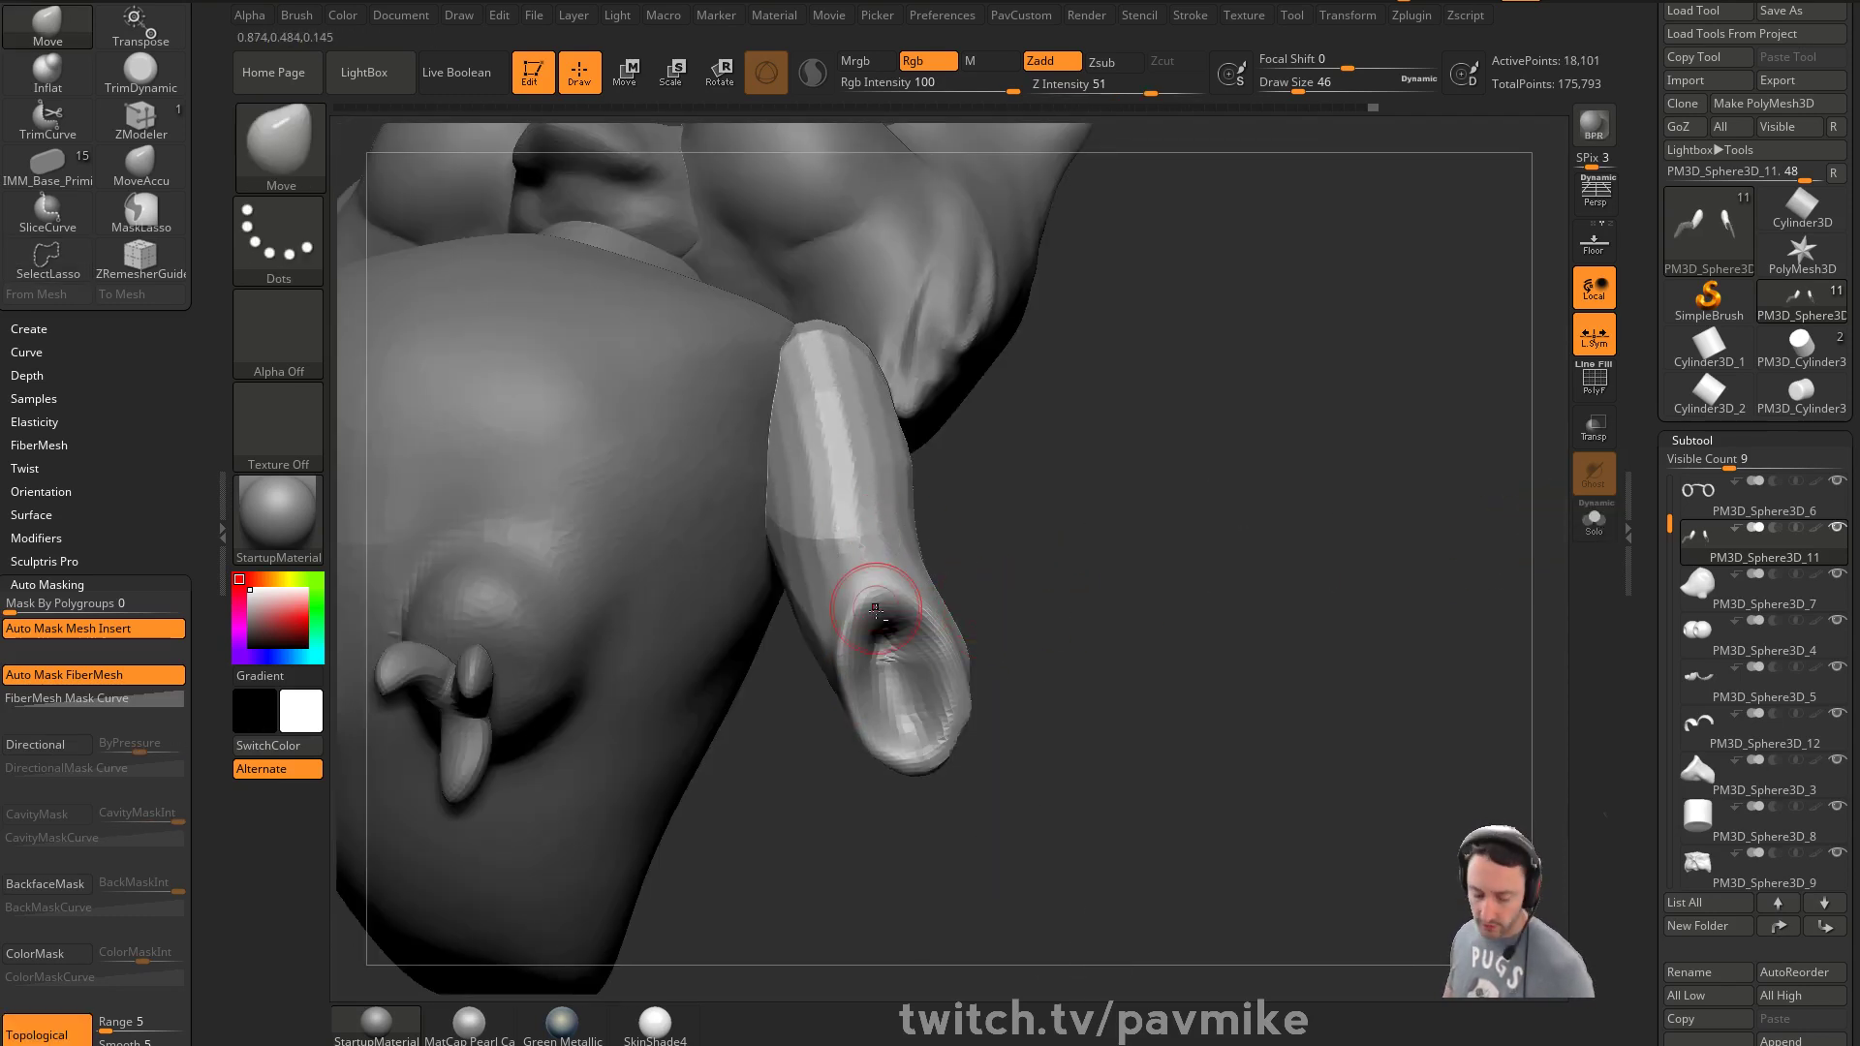
pyautogui.press('b')
pyautogui.press('s')
pyautogui.press('t')
pyautogui.press('s')
pyautogui.click(860, 640)
pyautogui.moveTo(893, 625)
pyautogui.keyDown('alt'); pyautogui.mouseDown()
pyautogui.moveTo(868, 668)
pyautogui.moveTo(869, 627)
pyautogui.moveTo(913, 678)
pyautogui.moveTo(906, 658)
pyautogui.mouseUp(); pyautogui.keyUp('alt')
pyautogui.keyDown('ctrl'); pyautogui.moveTo(1130, 533); pyautogui.dragTo(1165, 643); pyautogui.keyUp('ctrl')
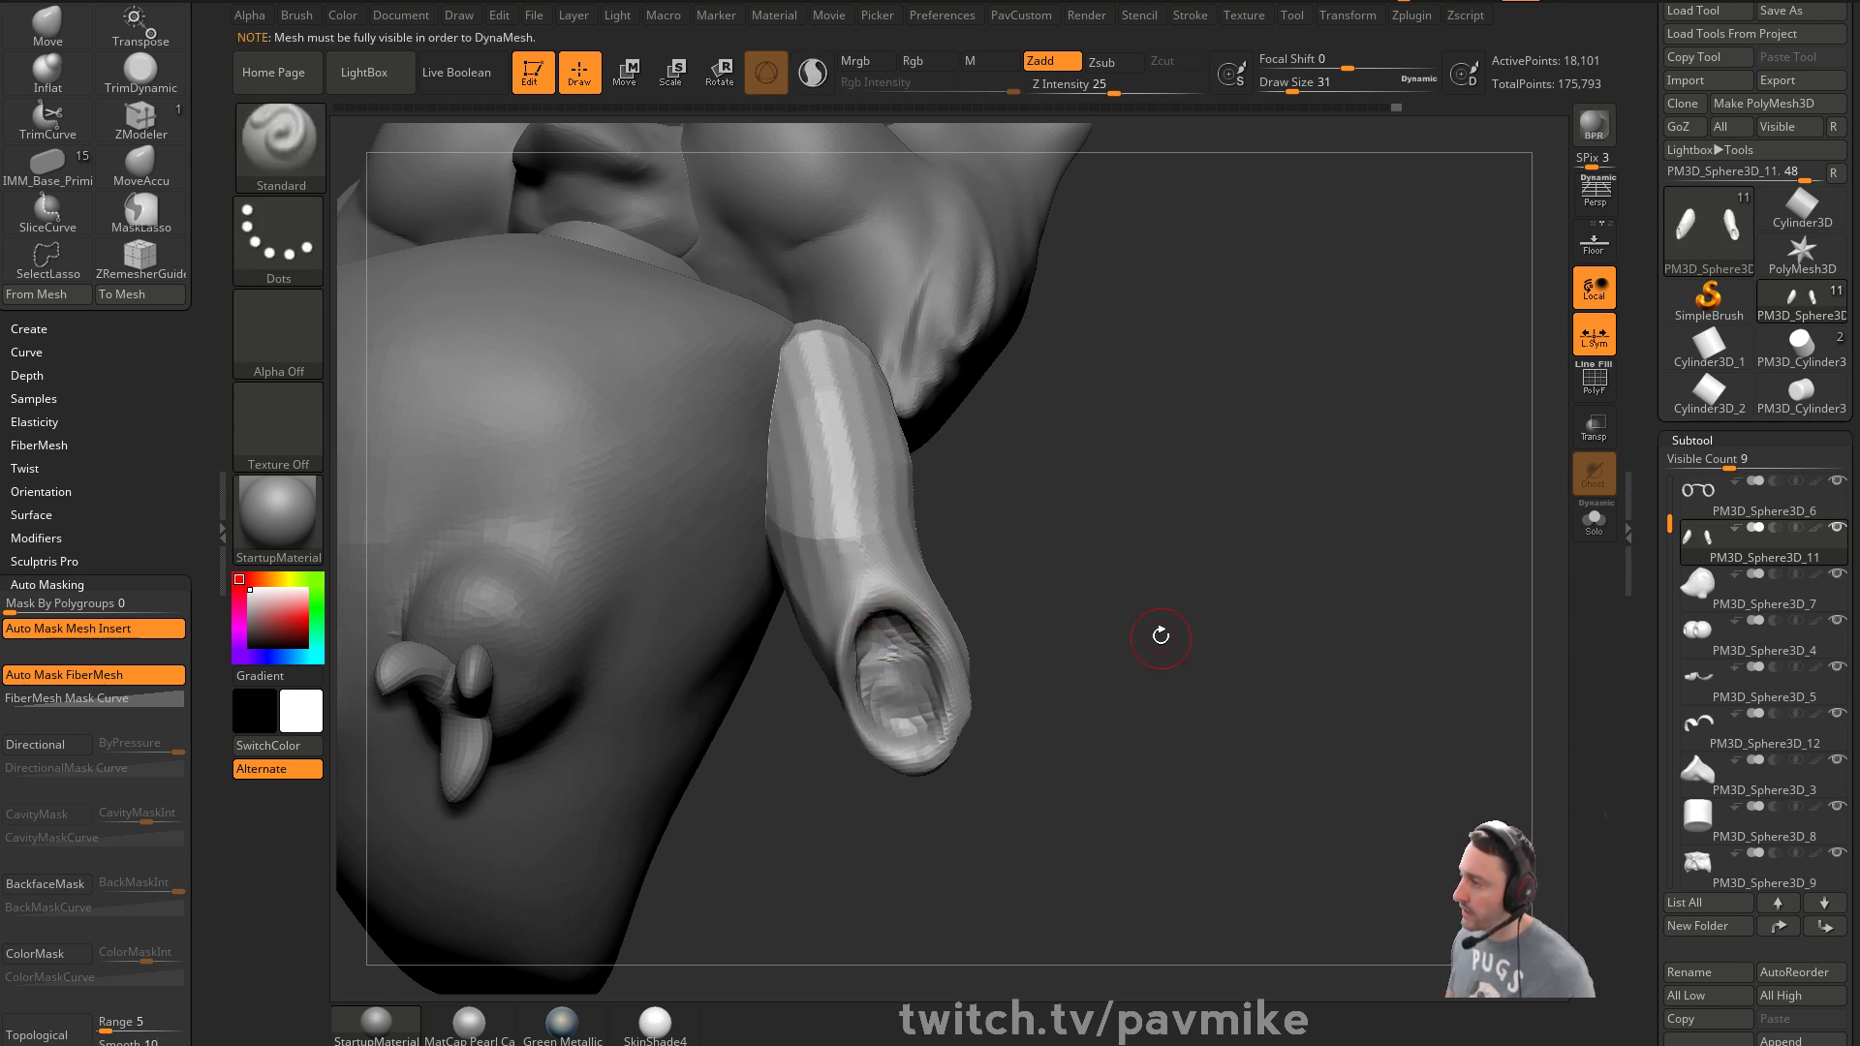
# Unhide the forearm and recompute DynaMesh on the arms with Groups enabled
pyautogui.keyDown('ctrl'); pyautogui.keyDown('shift'); pyautogui.click(1204, 572); pyautogui.keyUp('shift'); pyautogui.keyUp('ctrl')
pyautogui.press('2')
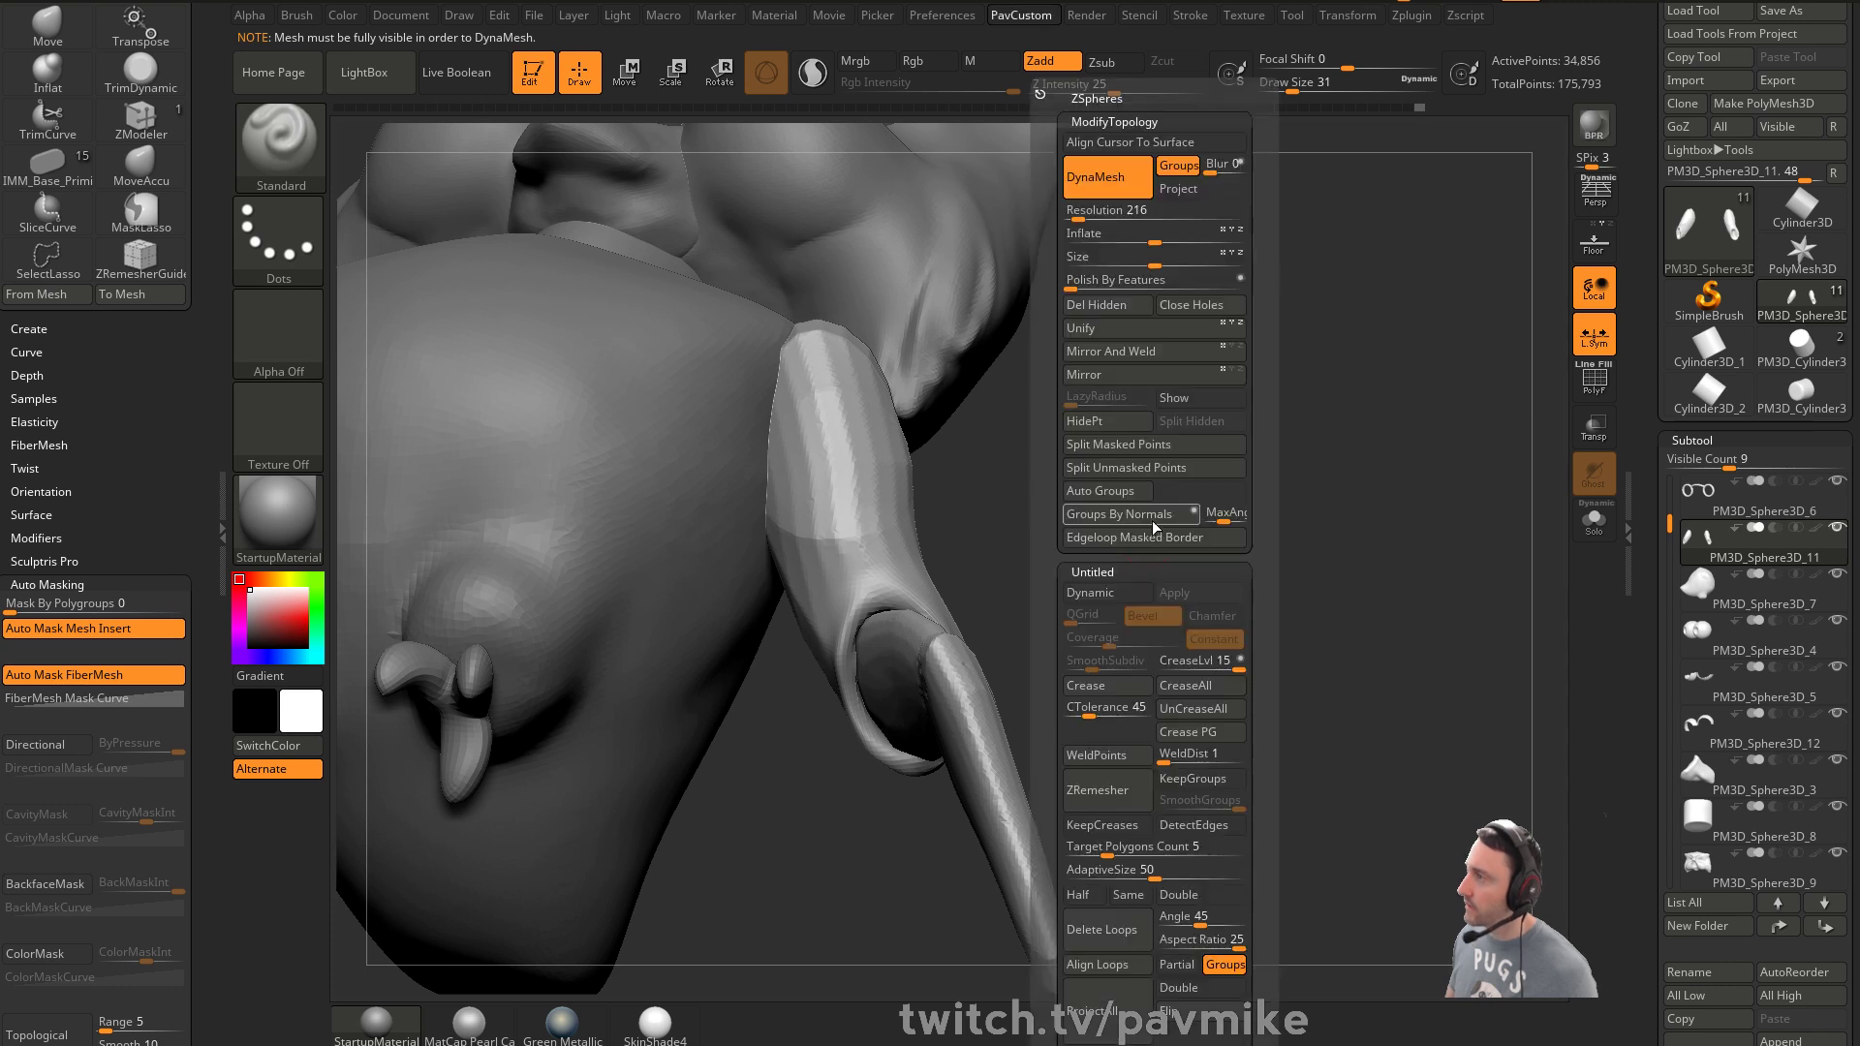
pyautogui.click(1108, 176)
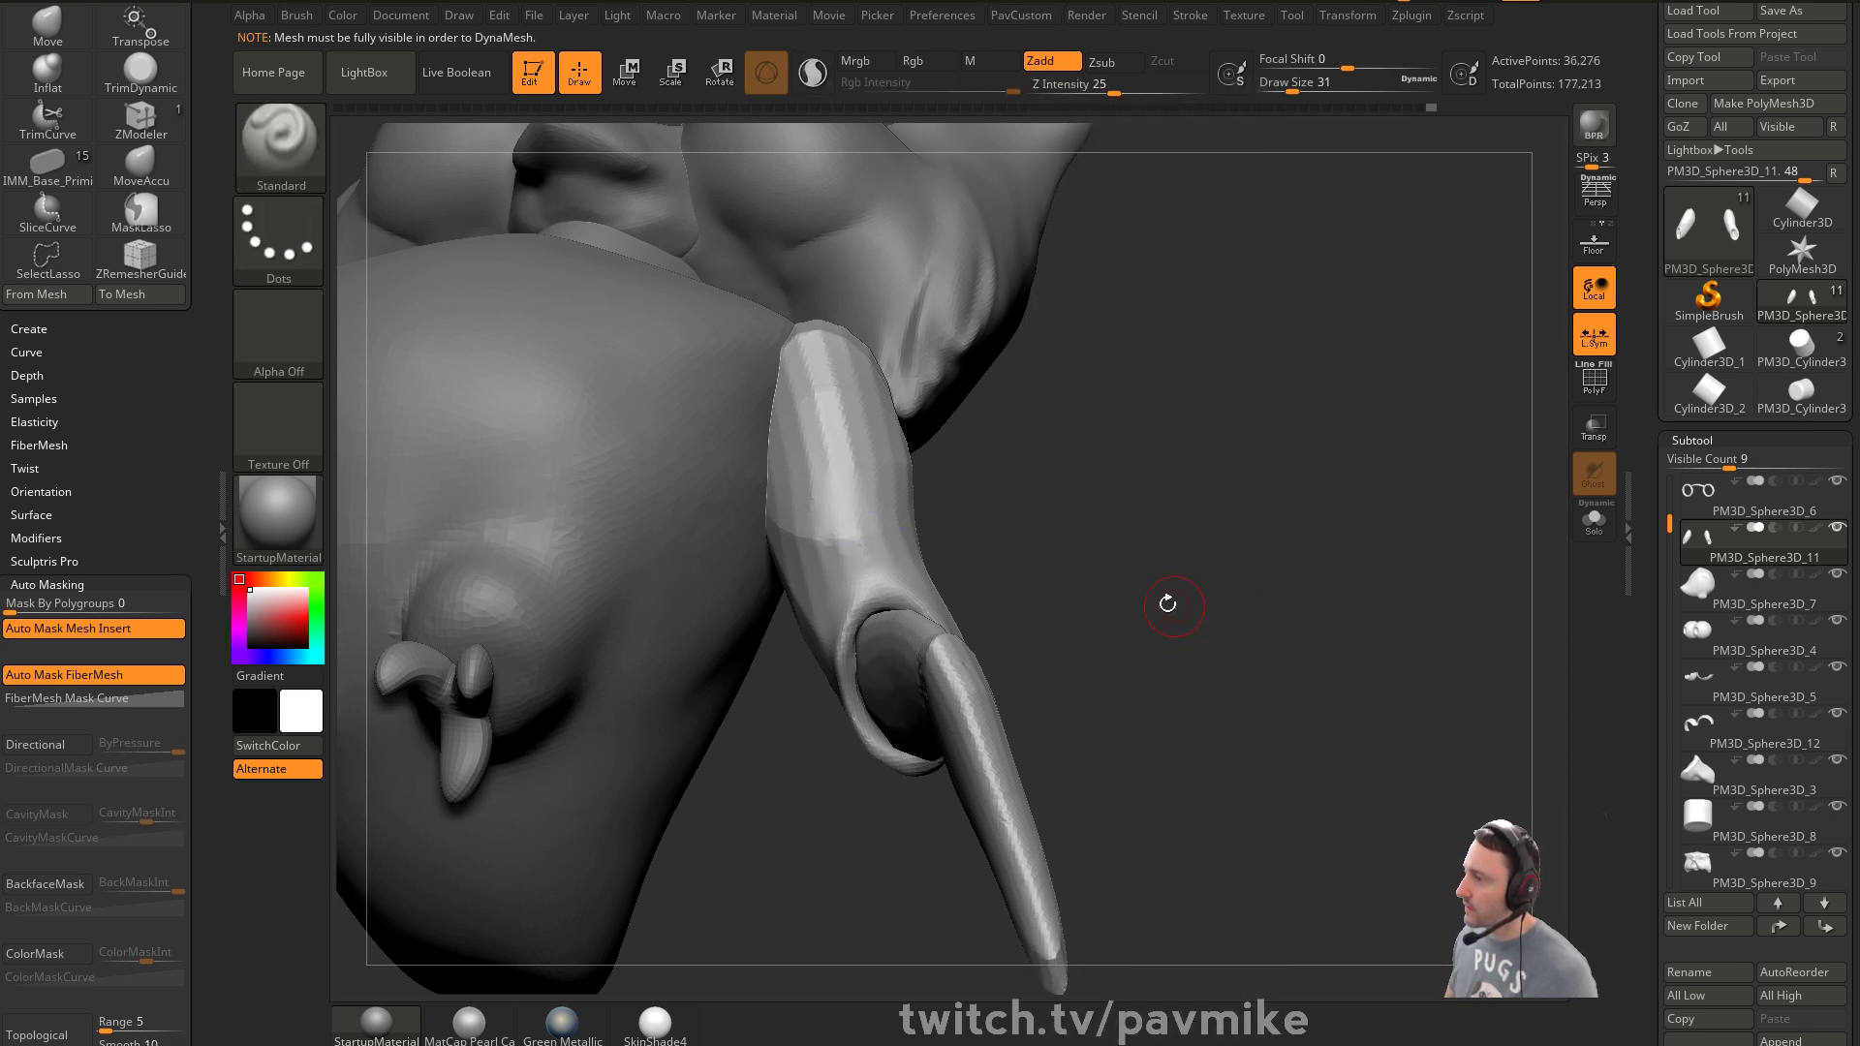
pyautogui.moveTo(1121, 540)
pyautogui.mouseDown()
pyautogui.moveTo(802, 609)
pyautogui.moveTo(812, 564)
pyautogui.moveTo(771, 620)
pyautogui.mouseUp()
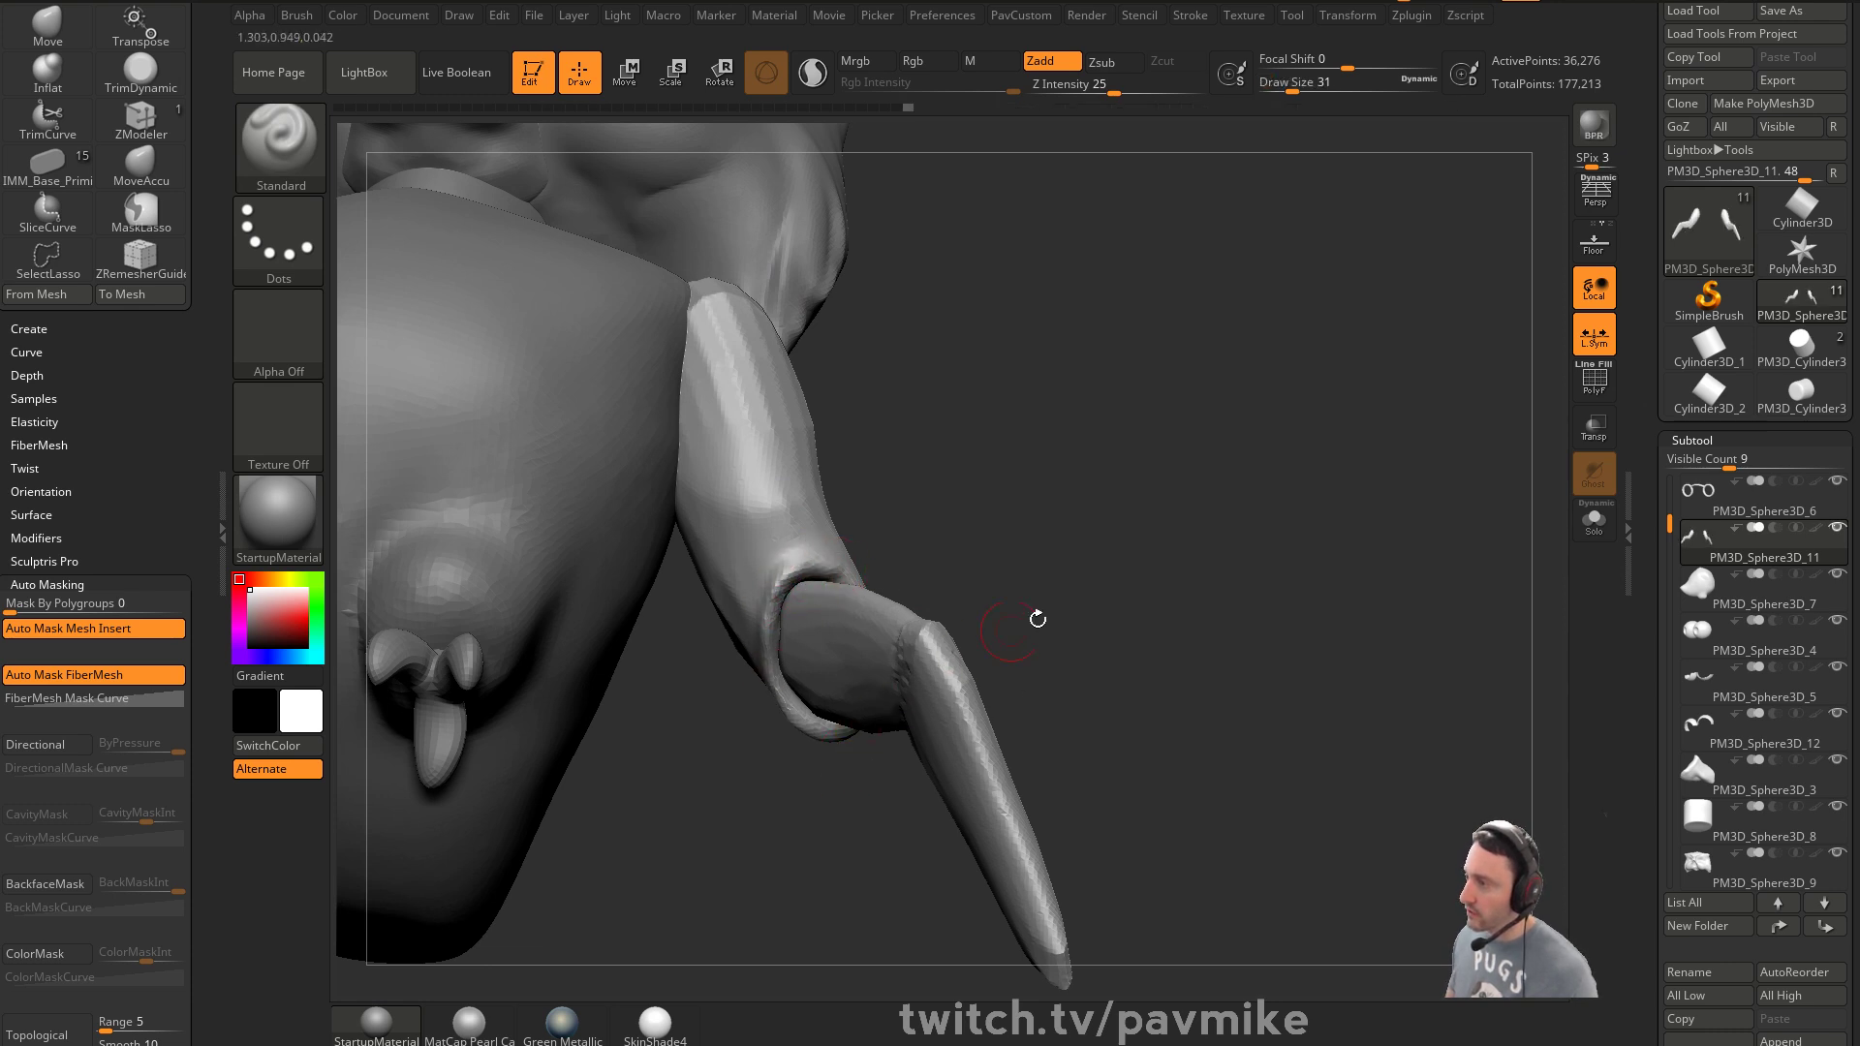
# Try to DynaMesh the arms into one mesh without Groups, and undo it
pyautogui.press('space')
pyautogui.click(1150, 169)
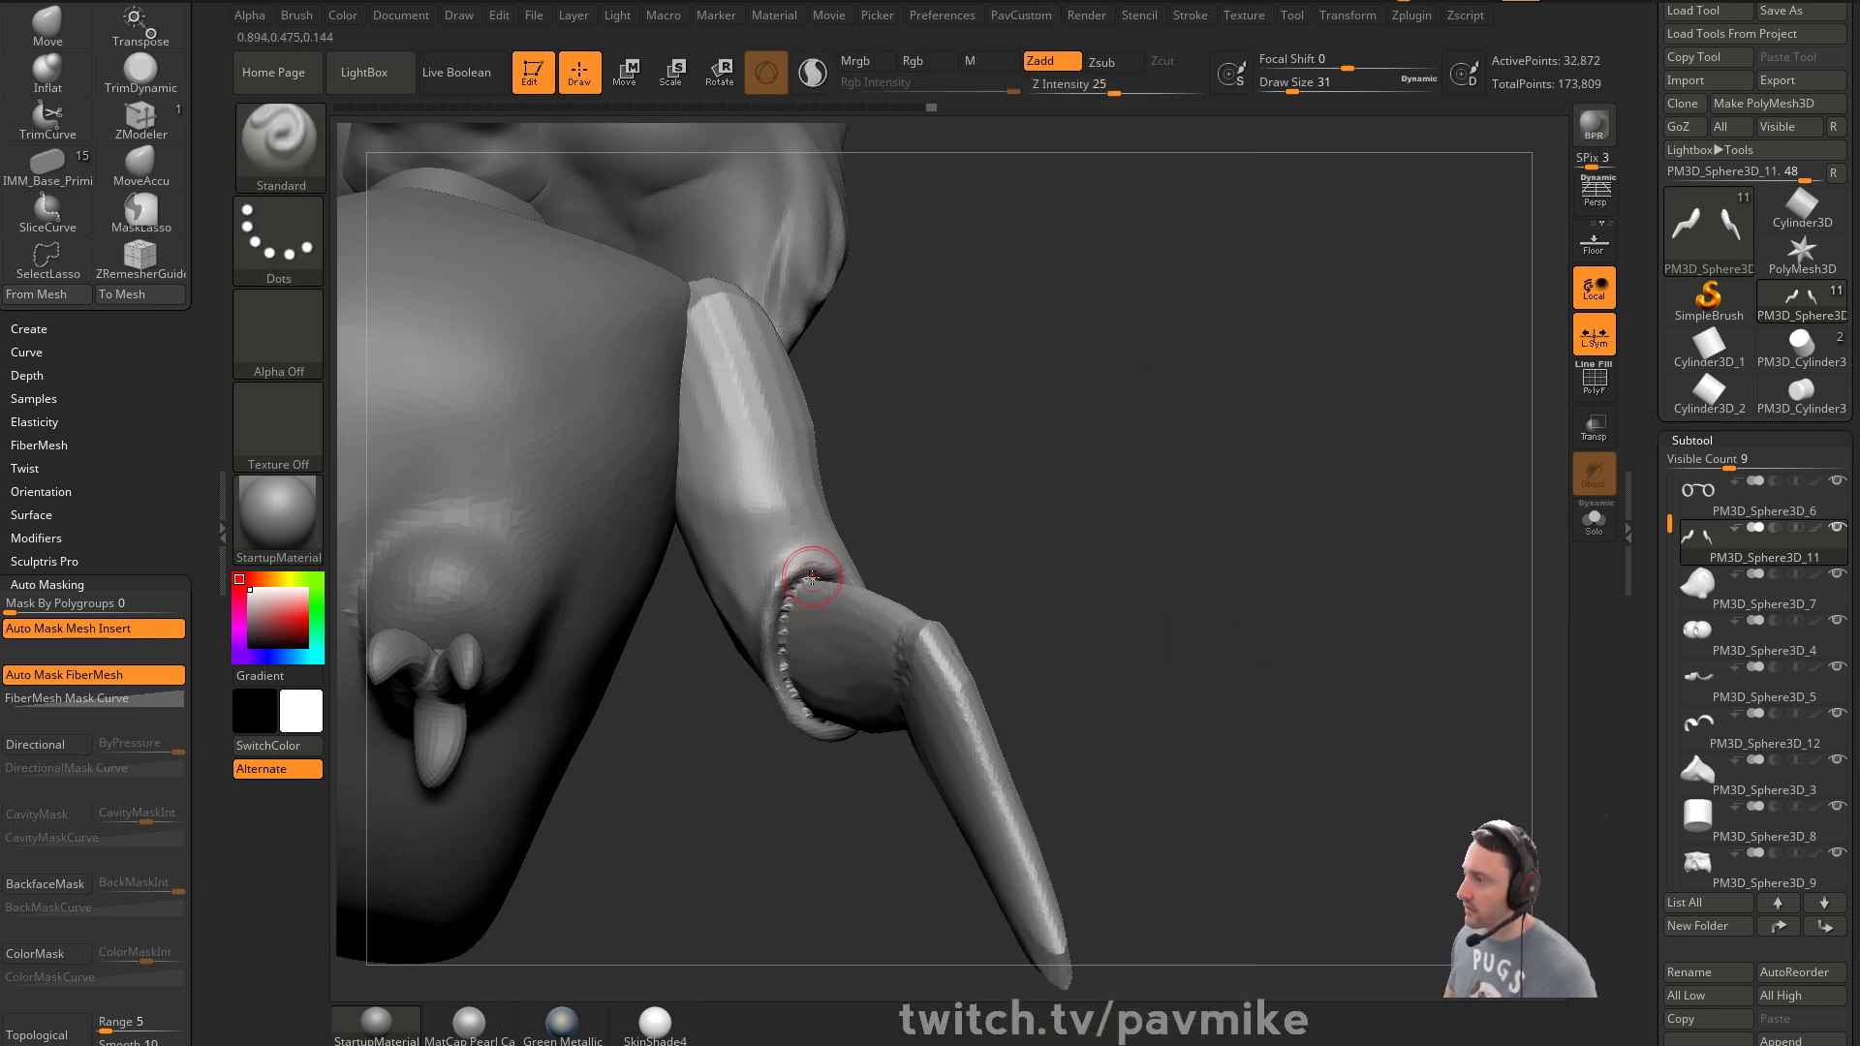
pyautogui.hotkey('ctrl', 'z')
# Merge the sleeve and forearm with the gizmo's Remesh By Union and display the polygroup wireframe
pyautogui.press('space')
pyautogui.moveTo(963, 582); pyautogui.dragTo(1158, 527)
pyautogui.press('space')
pyautogui.press('w')
pyautogui.click(748, 373)
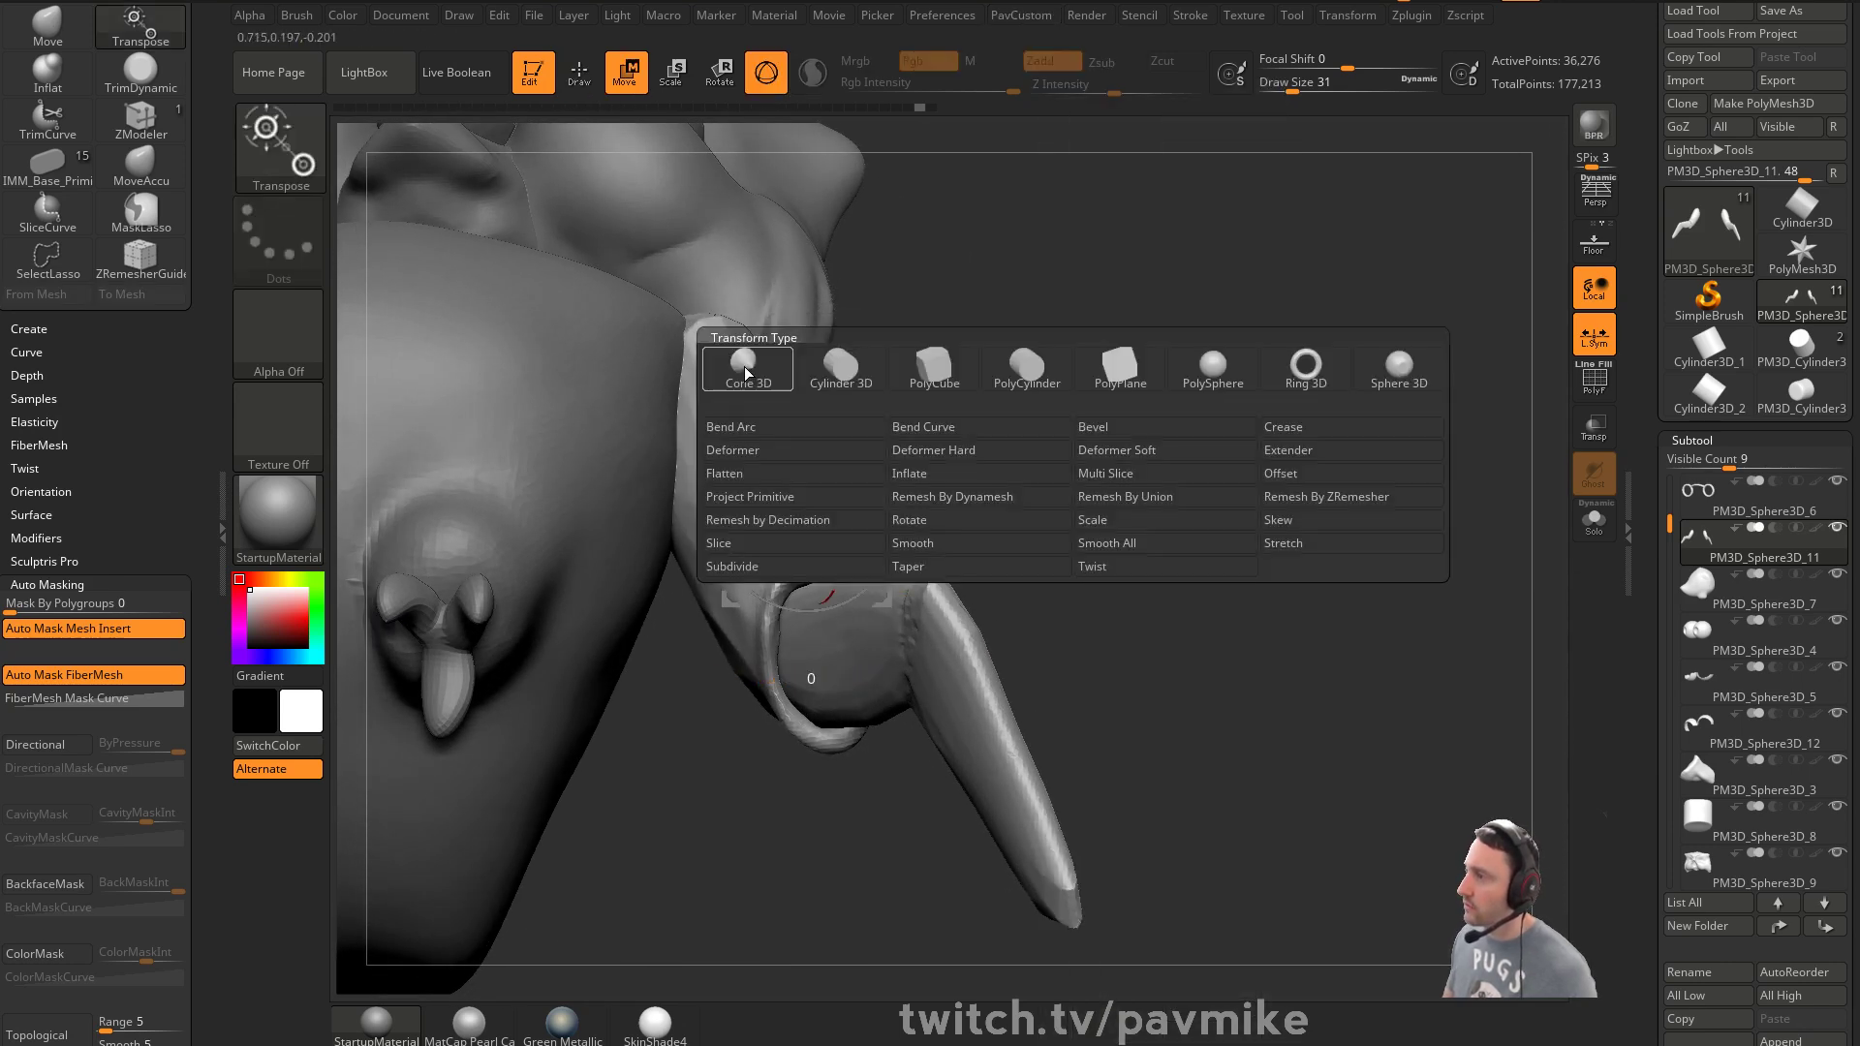
pyautogui.click(1124, 497)
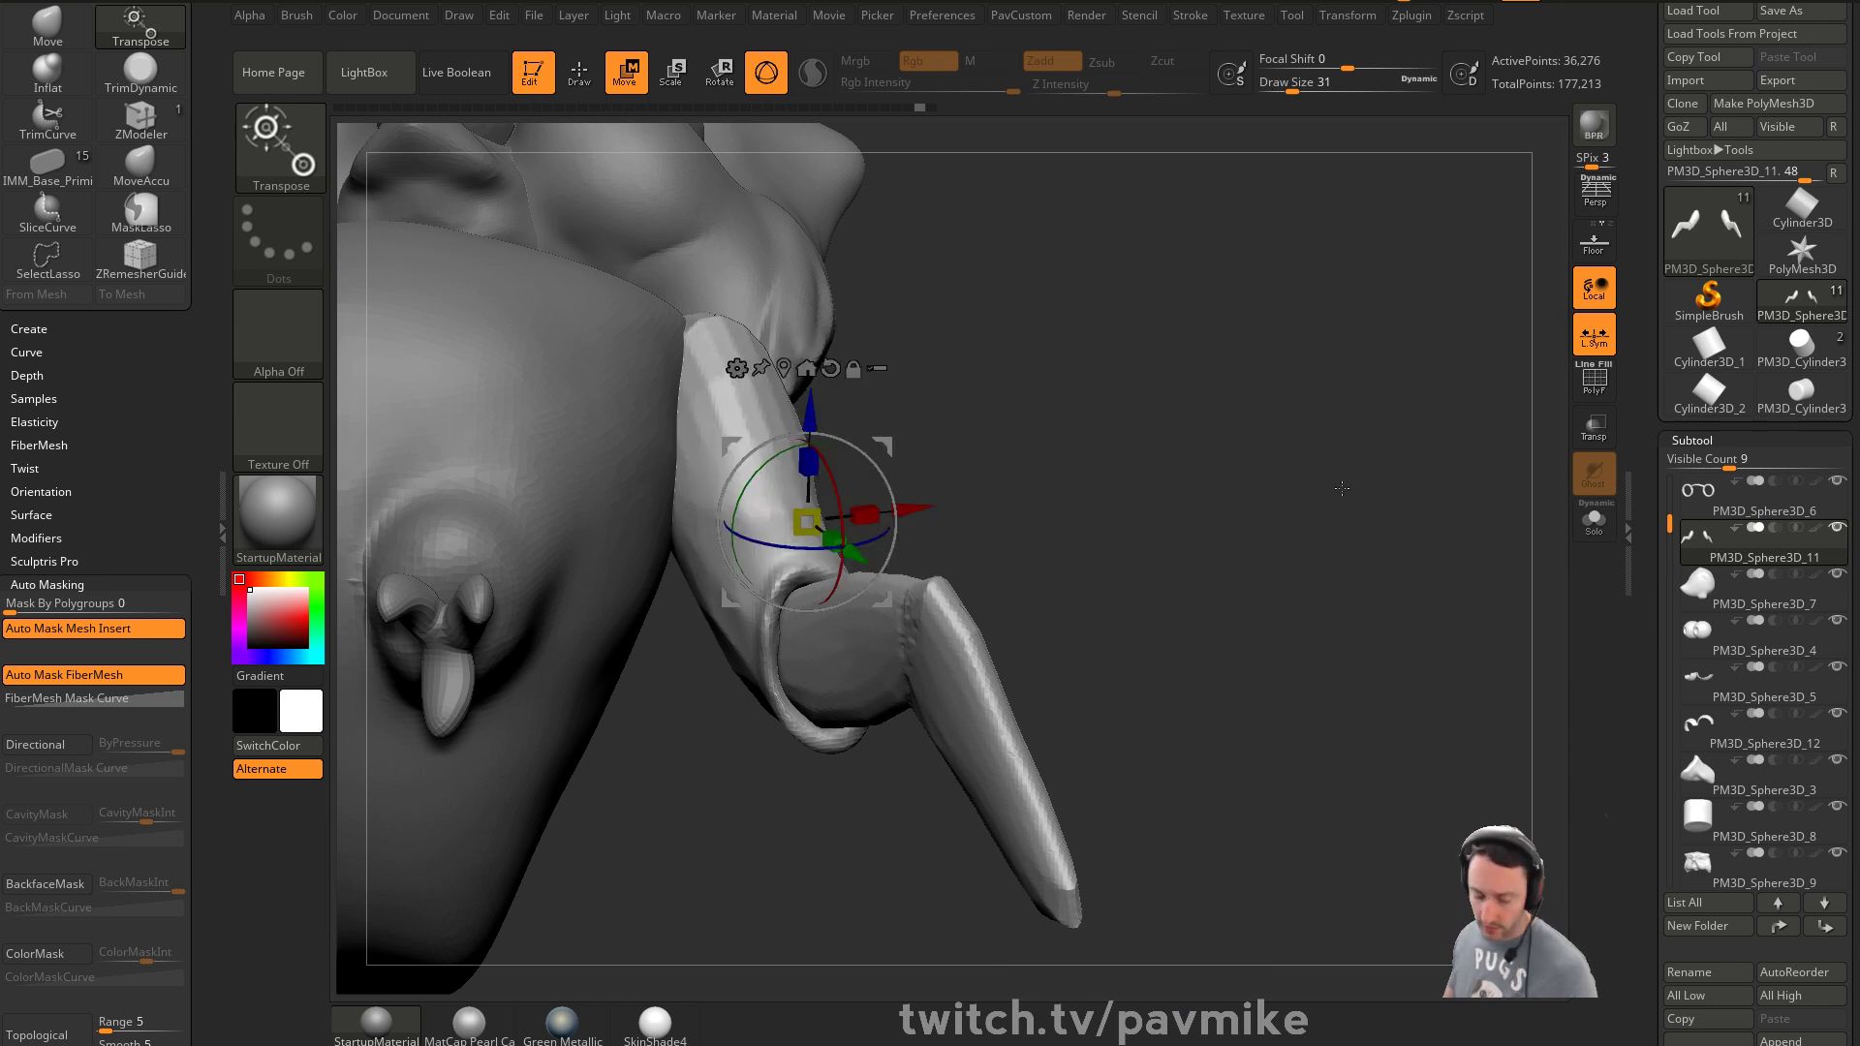
pyautogui.click(736, 368)
pyautogui.click(1116, 523)
pyautogui.press('q')
pyautogui.moveTo(1088, 531); pyautogui.dragTo(1102, 553)
pyautogui.hotkey('shift', 'f')
pyautogui.moveTo(1227, 539); pyautogui.dragTo(1218, 547)
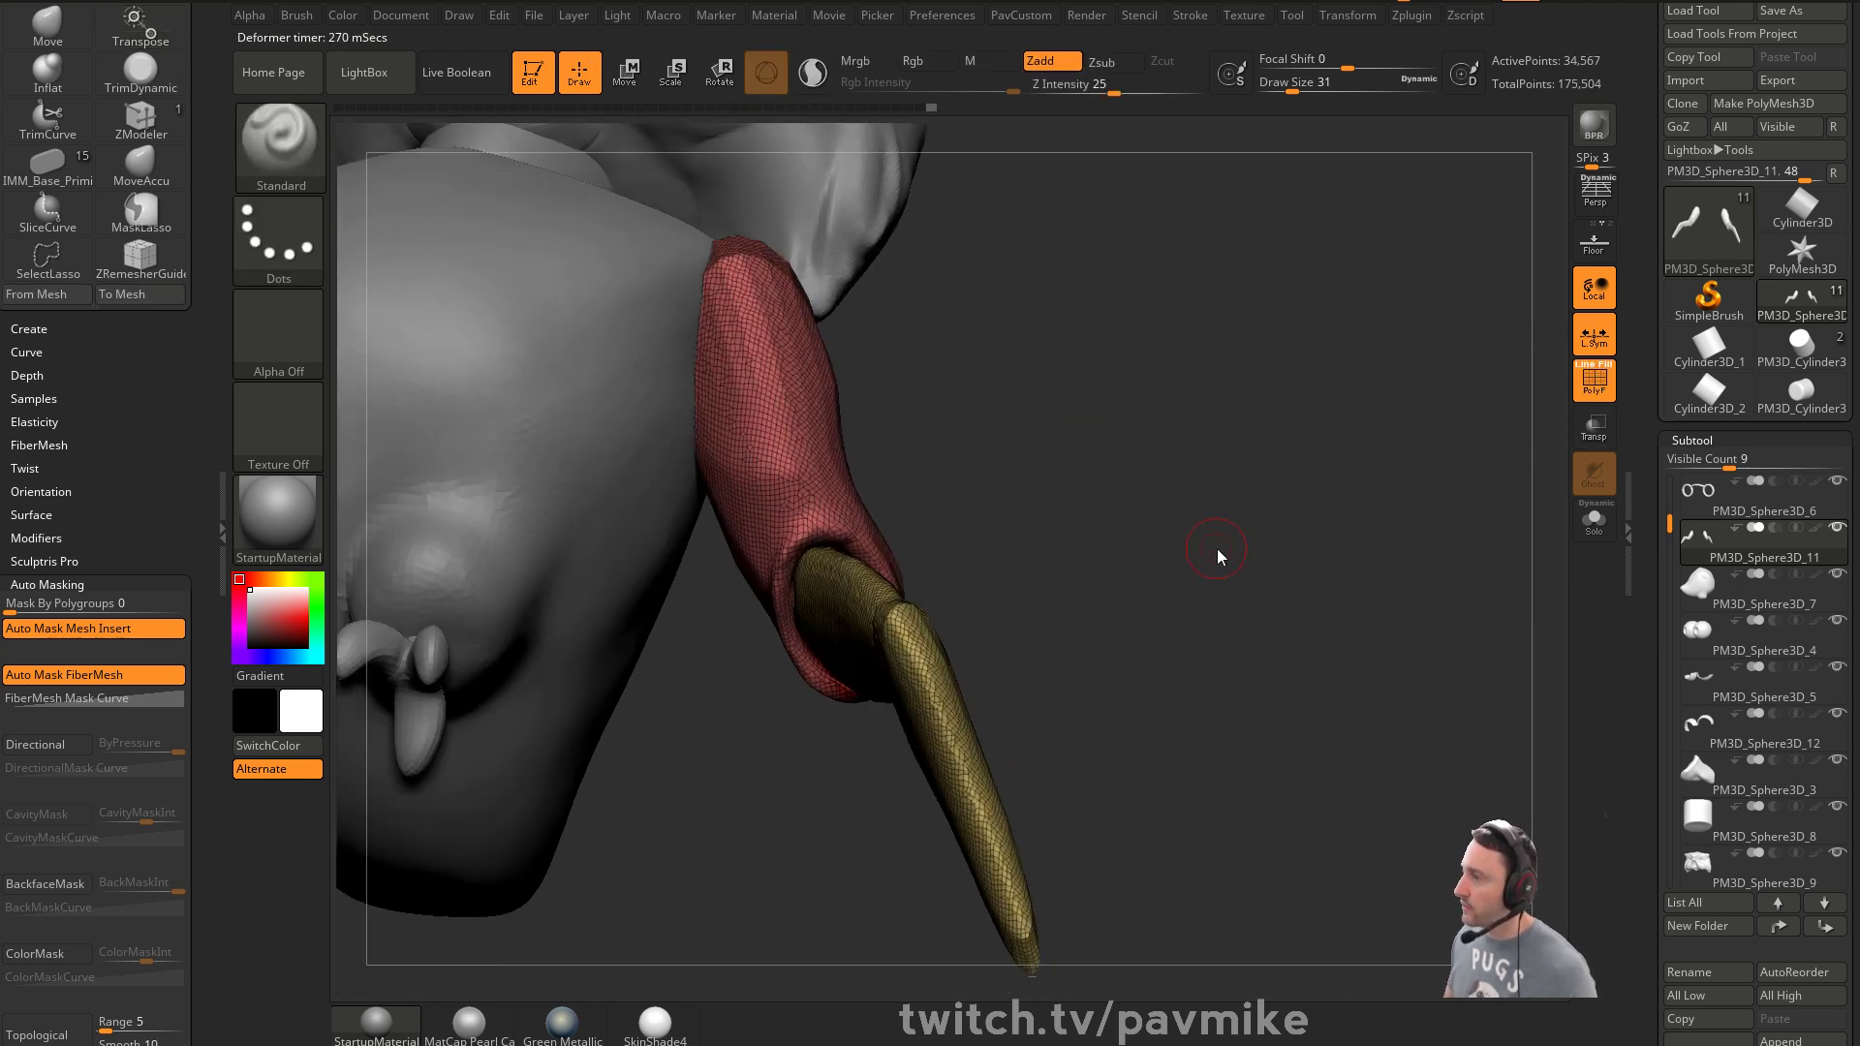
# ZRemesh the arms with KeepGroups enabled and check the new topology around the cuff
pyautogui.press('2')
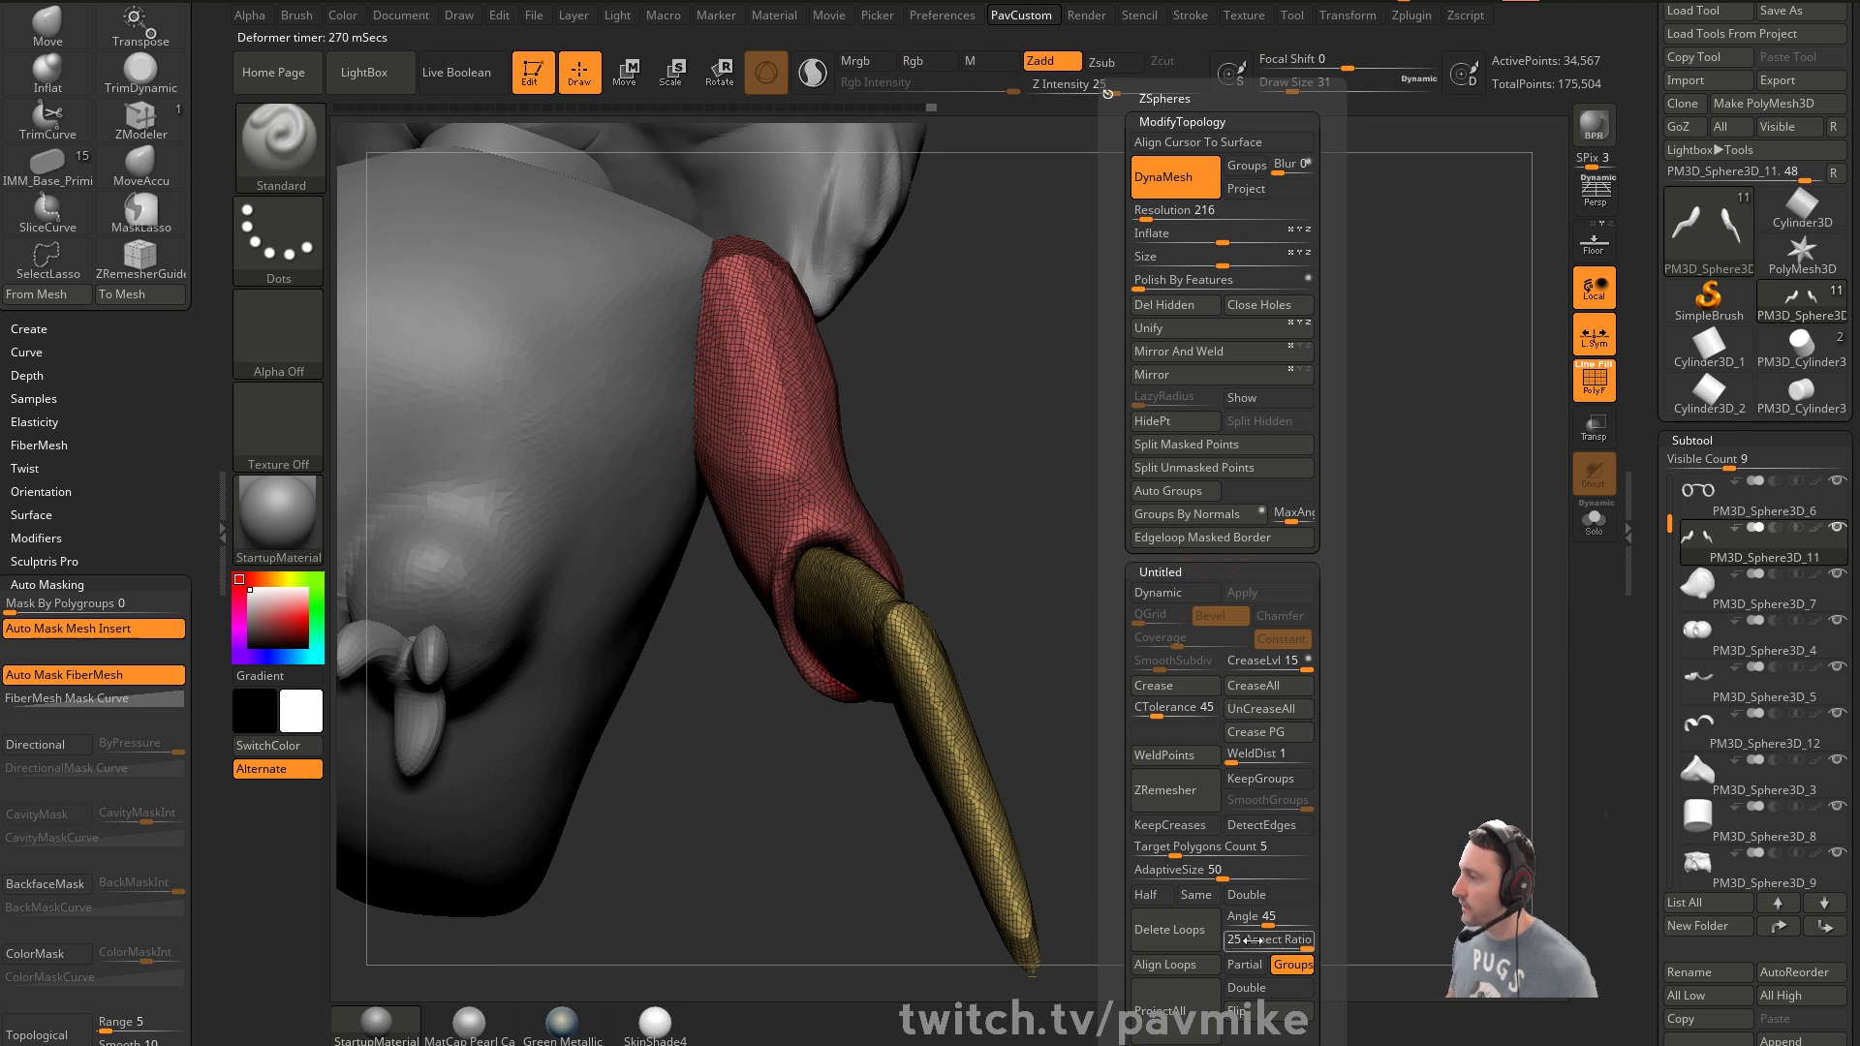
pyautogui.click(1260, 778)
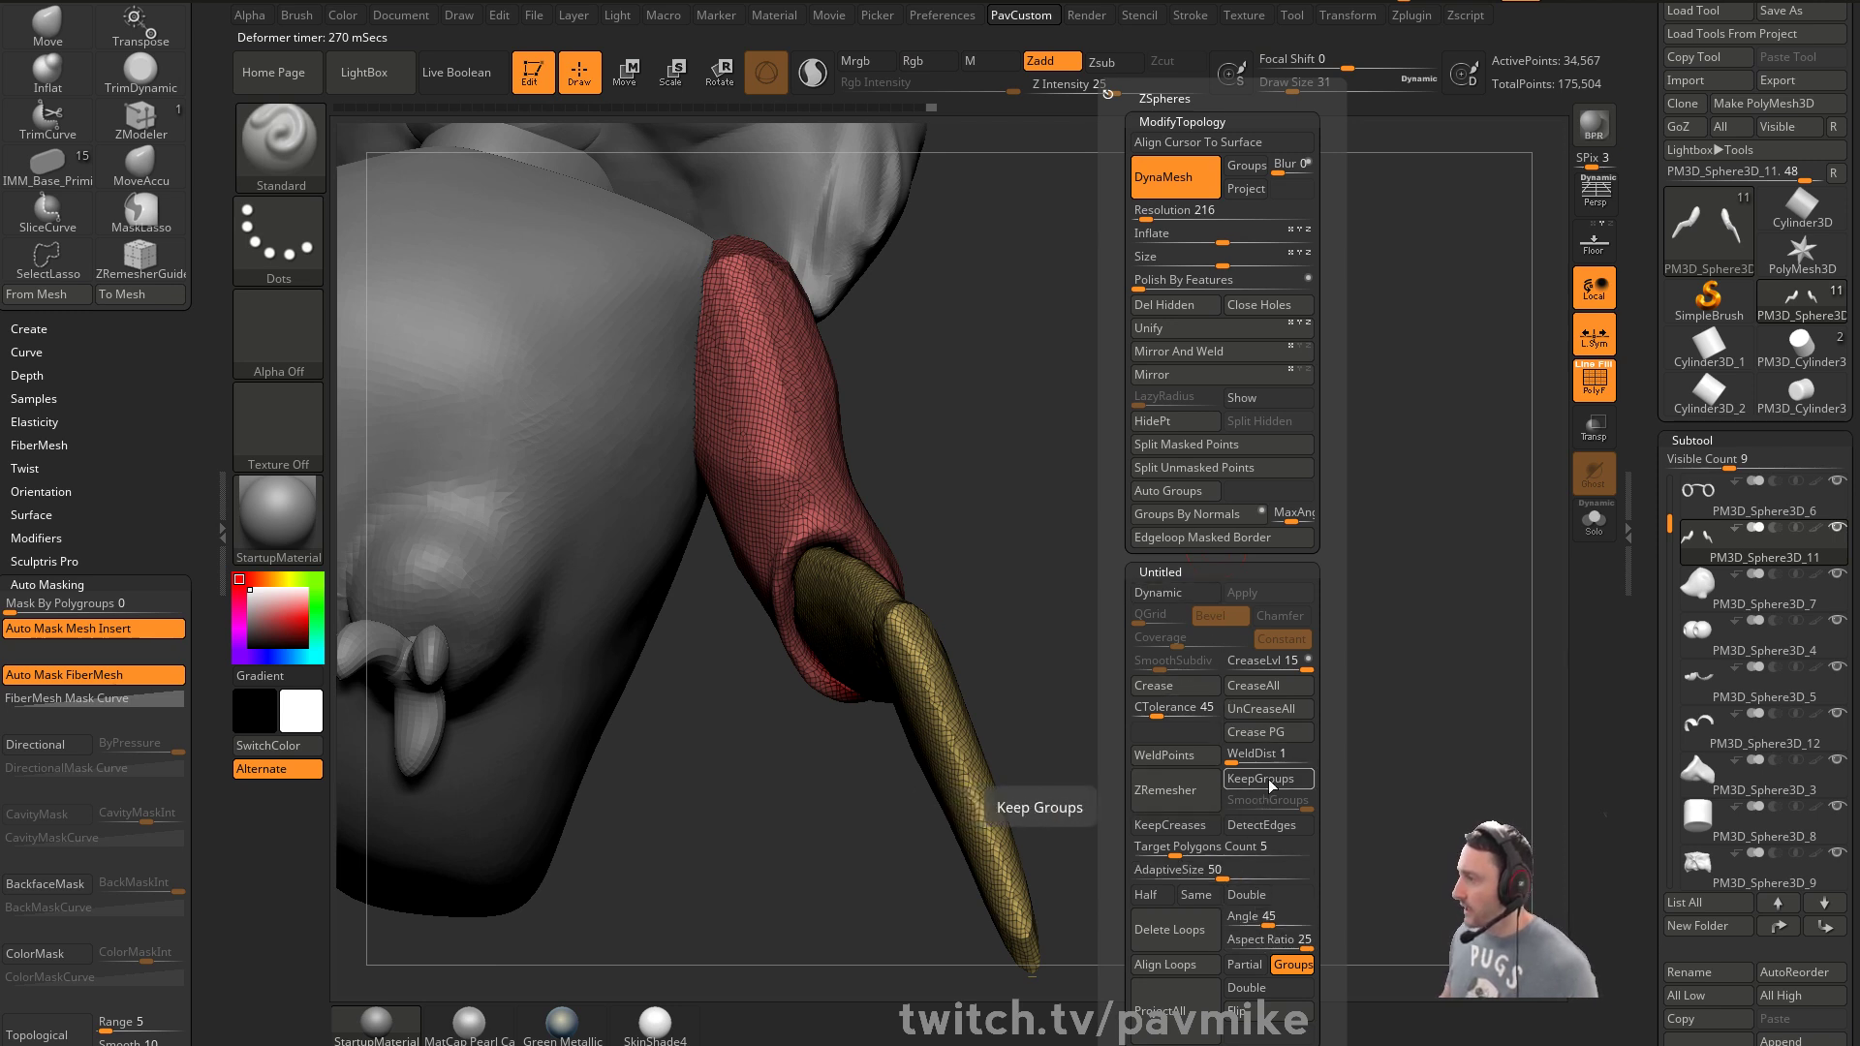
pyautogui.click(1185, 850)
pyautogui.click(1174, 870)
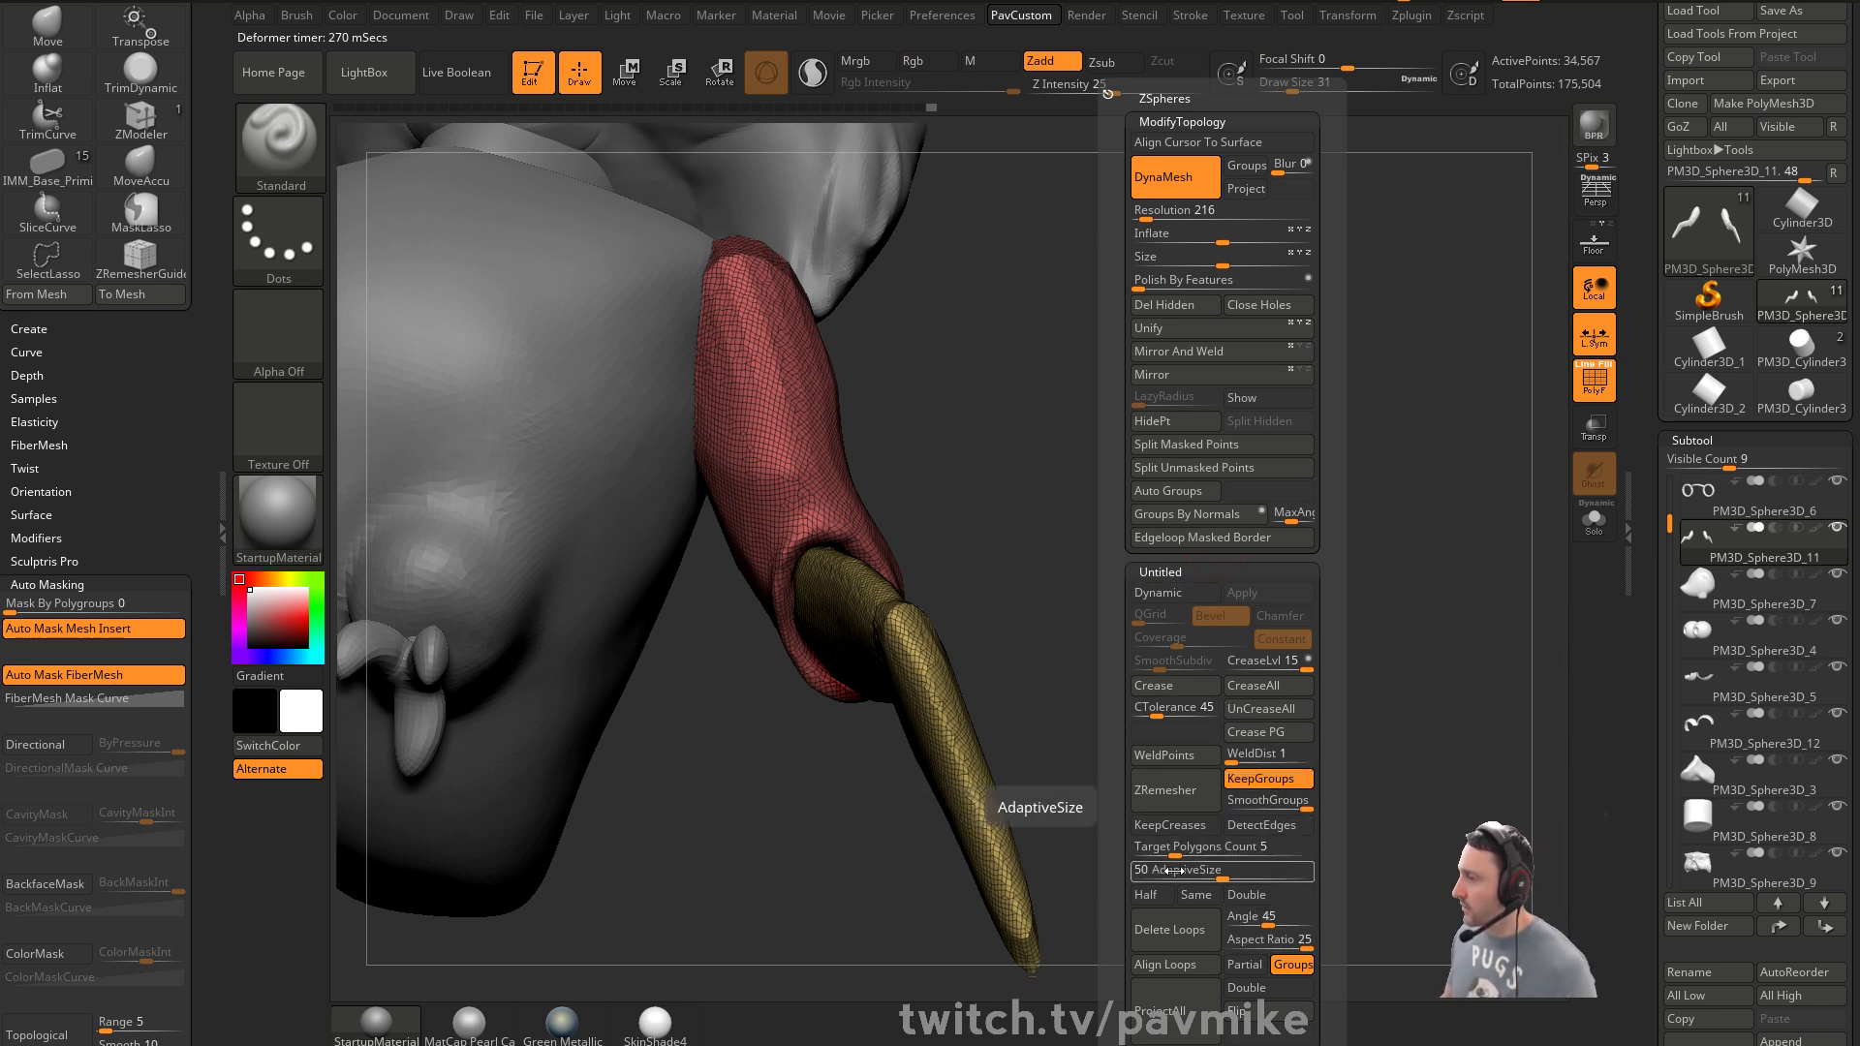
pyautogui.press('Return')
pyautogui.click(1176, 790)
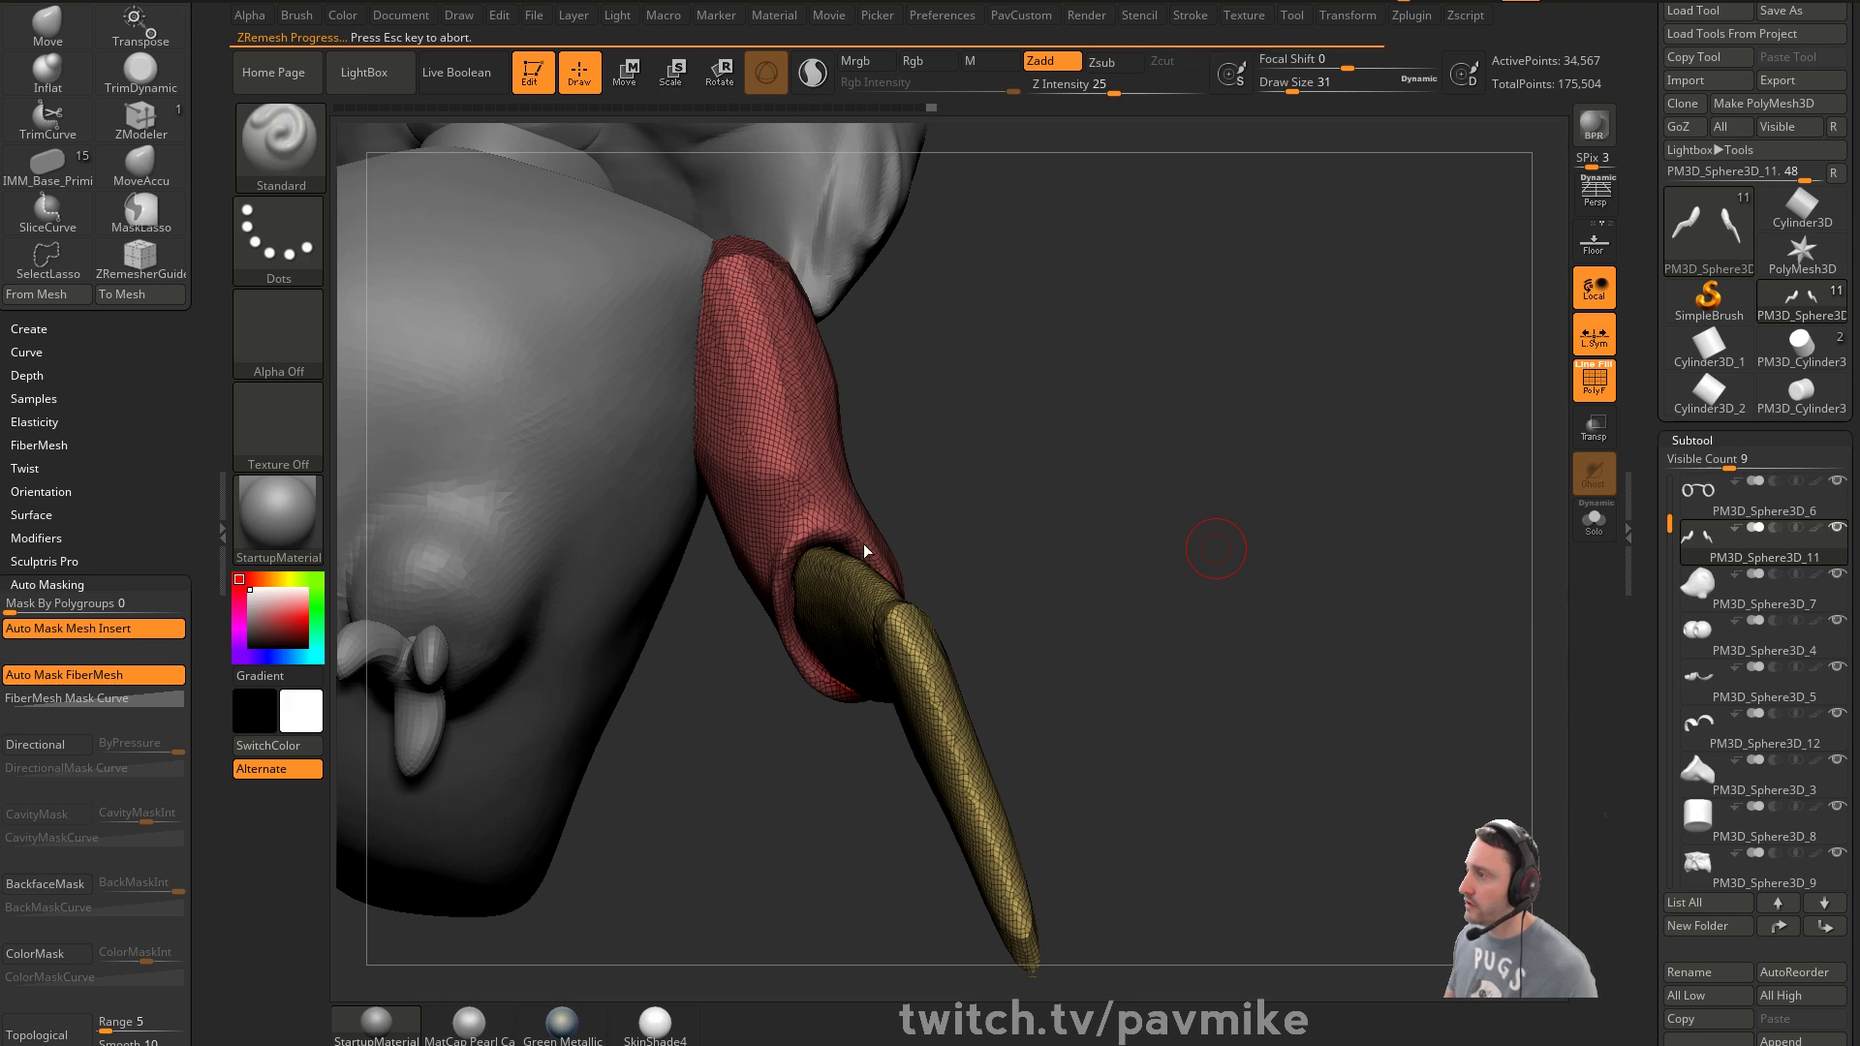
pyautogui.moveTo(1065, 531)
pyautogui.mouseDown()
pyautogui.moveTo(916, 574)
pyautogui.moveTo(1088, 619)
pyautogui.moveTo(1014, 372)
pyautogui.mouseUp()
pyautogui.moveTo(1135, 611)
pyautogui.mouseDown()
pyautogui.moveTo(1076, 648)
pyautogui.moveTo(959, 523)
pyautogui.mouseUp()
pyautogui.moveTo(1113, 538)
pyautogui.mouseDown()
pyautogui.moveTo(1092, 553)
pyautogui.moveTo(1157, 542)
pyautogui.mouseUp()
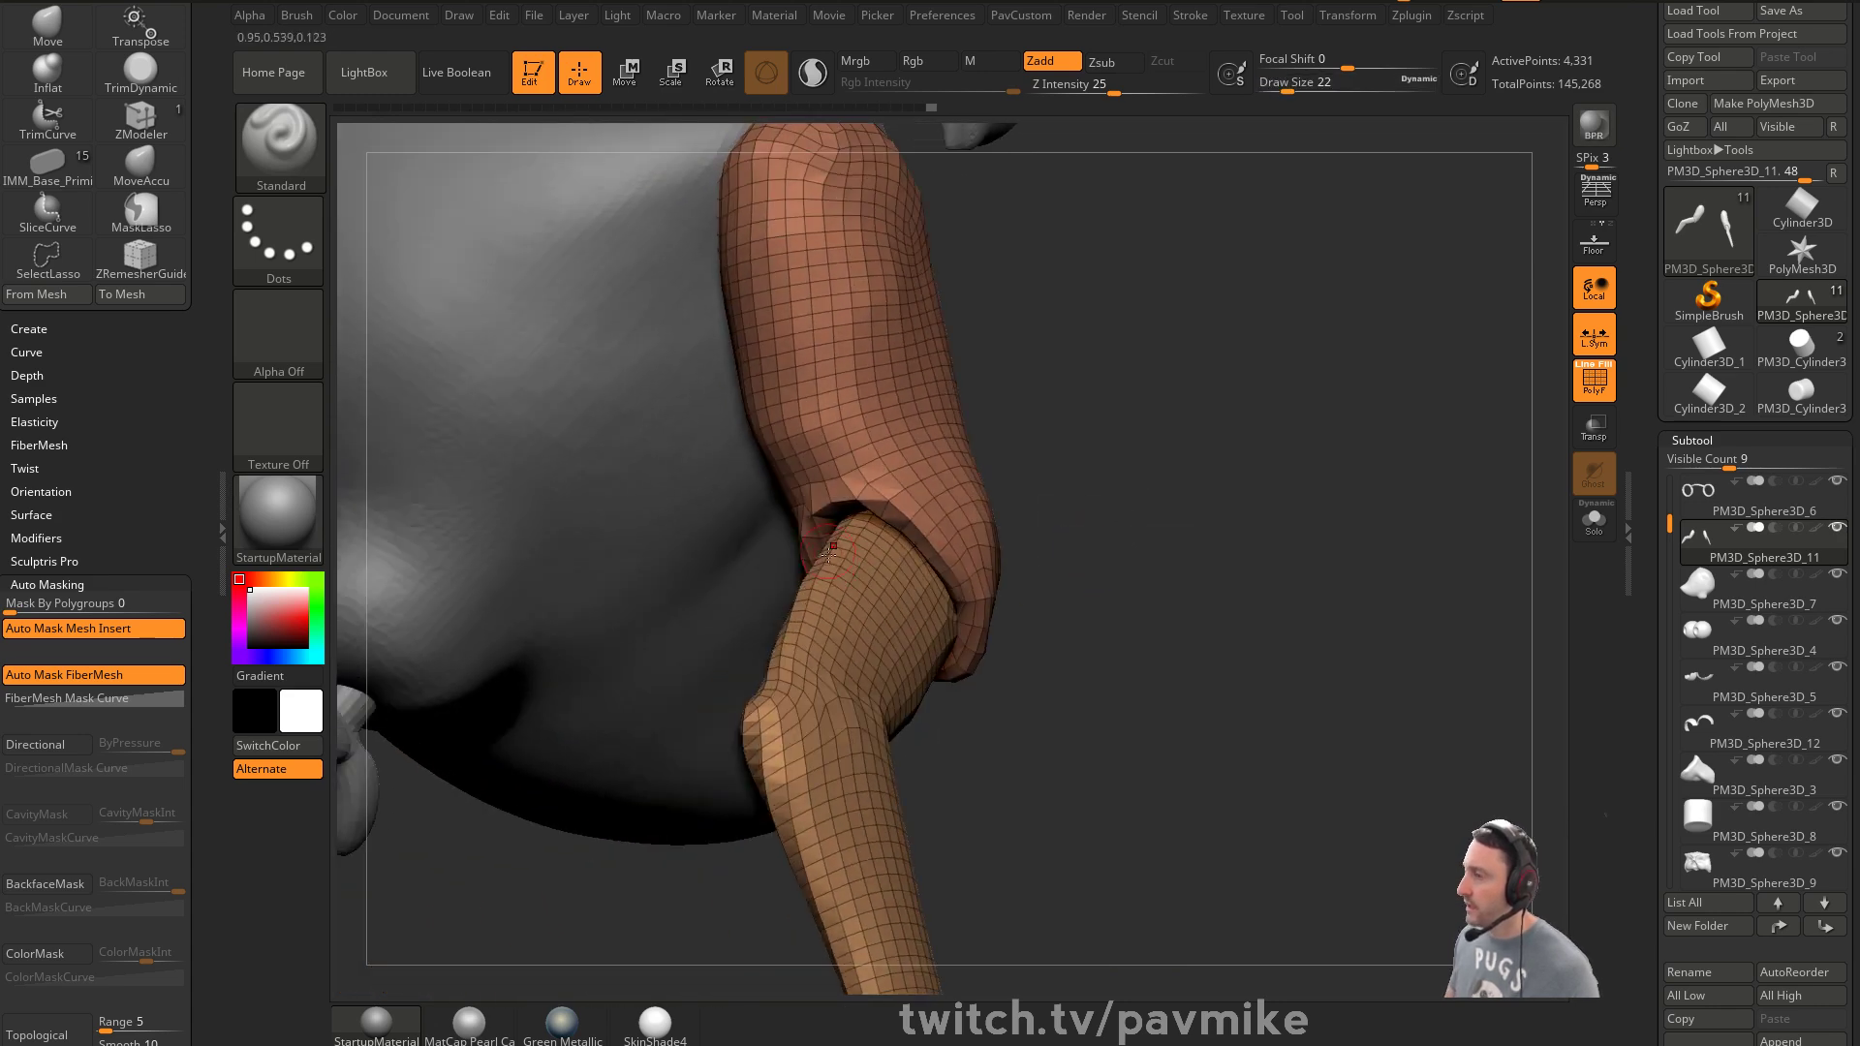
# Undo a test smoothing stroke on the arm and subdivide the arms mesh once
pyautogui.keyDown('shift'); pyautogui.moveTo(935, 562); pyautogui.dragTo(997, 724); pyautogui.keyUp('shift')
pyautogui.hotkey('ctrl', 'z')
pyautogui.press('s')
pyautogui.moveTo(1088, 596); pyautogui.dragTo(1061, 596)
pyautogui.moveTo(1066, 610)
pyautogui.mouseDown()
pyautogui.moveTo(1121, 582)
pyautogui.moveTo(1075, 558)
pyautogui.moveTo(1082, 531)
pyautogui.moveTo(1017, 519)
pyautogui.mouseUp()
pyautogui.hotkey('ctrl', 'd')
# Mask the forearm polygroup so that only the sleeve stays editable
pyautogui.press('s')
pyautogui.moveTo(846, 524); pyautogui.dragTo(862, 523)
pyautogui.moveTo(1008, 509)
pyautogui.mouseDown()
pyautogui.moveTo(1084, 469)
pyautogui.moveTo(957, 494)
pyautogui.mouseUp()
pyautogui.press('w')
pyautogui.keyDown('ctrl'); pyautogui.click(901, 467); pyautogui.keyUp('ctrl')
pyautogui.press('q')
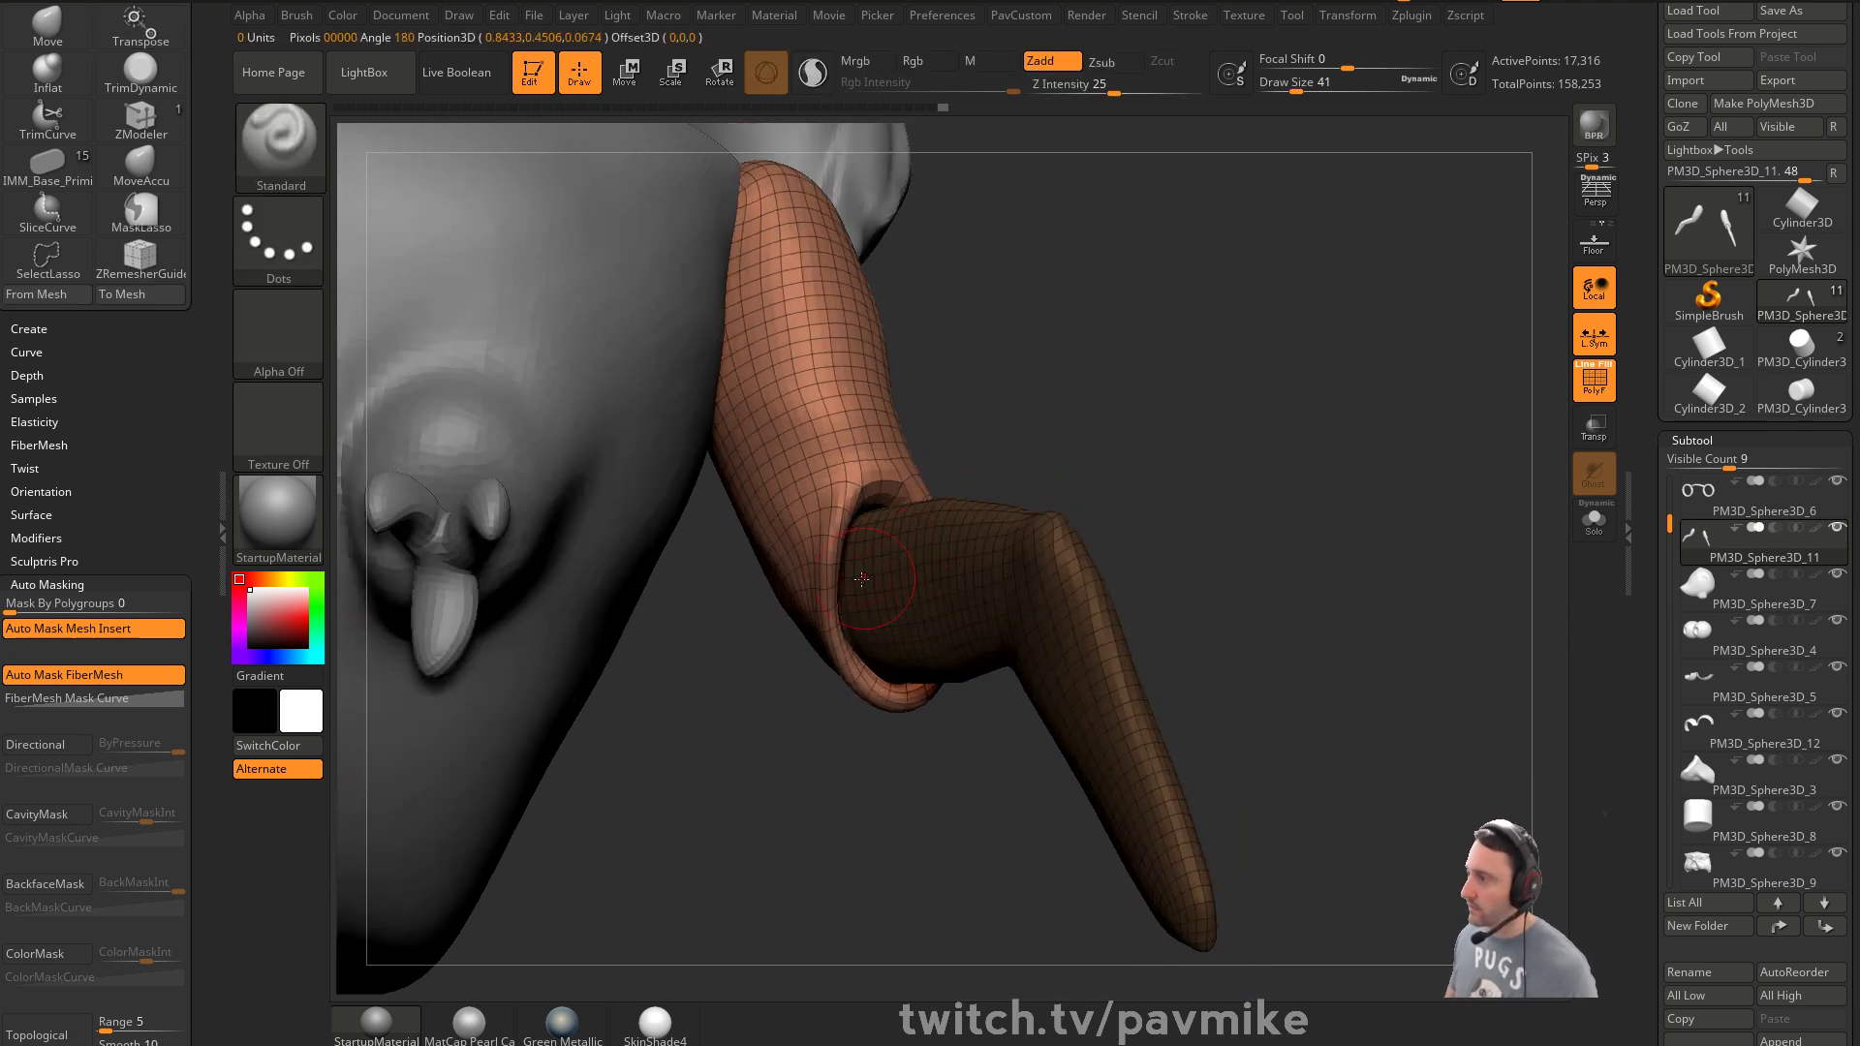
# Shape the sleeve's cuff opening around the masked forearm with the Move brush
pyautogui.press('s')
pyautogui.moveTo(874, 575); pyautogui.dragTo(889, 575)
pyautogui.press('b')
pyautogui.press('m')
pyautogui.press('v')
pyautogui.moveTo(801, 698); pyautogui.dragTo(921, 693)
pyautogui.moveTo(816, 659)
pyautogui.mouseDown()
pyautogui.moveTo(850, 660)
pyautogui.moveTo(812, 673)
pyautogui.mouseUp()
pyautogui.moveTo(819, 531); pyautogui.dragTo(835, 642)
# Thicken the sleeve's cuff with the Inflat brush
pyautogui.press('b')
pyautogui.press('i')
pyautogui.press('n')
pyautogui.moveTo(1053, 432); pyautogui.dragTo(872, 552)
pyautogui.moveTo(736, 634); pyautogui.dragTo(797, 600)
pyautogui.moveTo(1036, 543)
pyautogui.mouseDown()
pyautogui.moveTo(1162, 601)
pyautogui.moveTo(1105, 523)
pyautogui.moveTo(926, 581)
pyautogui.moveTo(1234, 395)
pyautogui.moveTo(1337, 534)
pyautogui.moveTo(1313, 510)
pyautogui.moveTo(1329, 513)
pyautogui.mouseUp()
# Hide the wireframe and adjust the arm's shape around the cuff with the Move brush at draw size 59
pyautogui.press('b')
pyautogui.press('m')
pyautogui.press('v')
pyautogui.click(1594, 381)
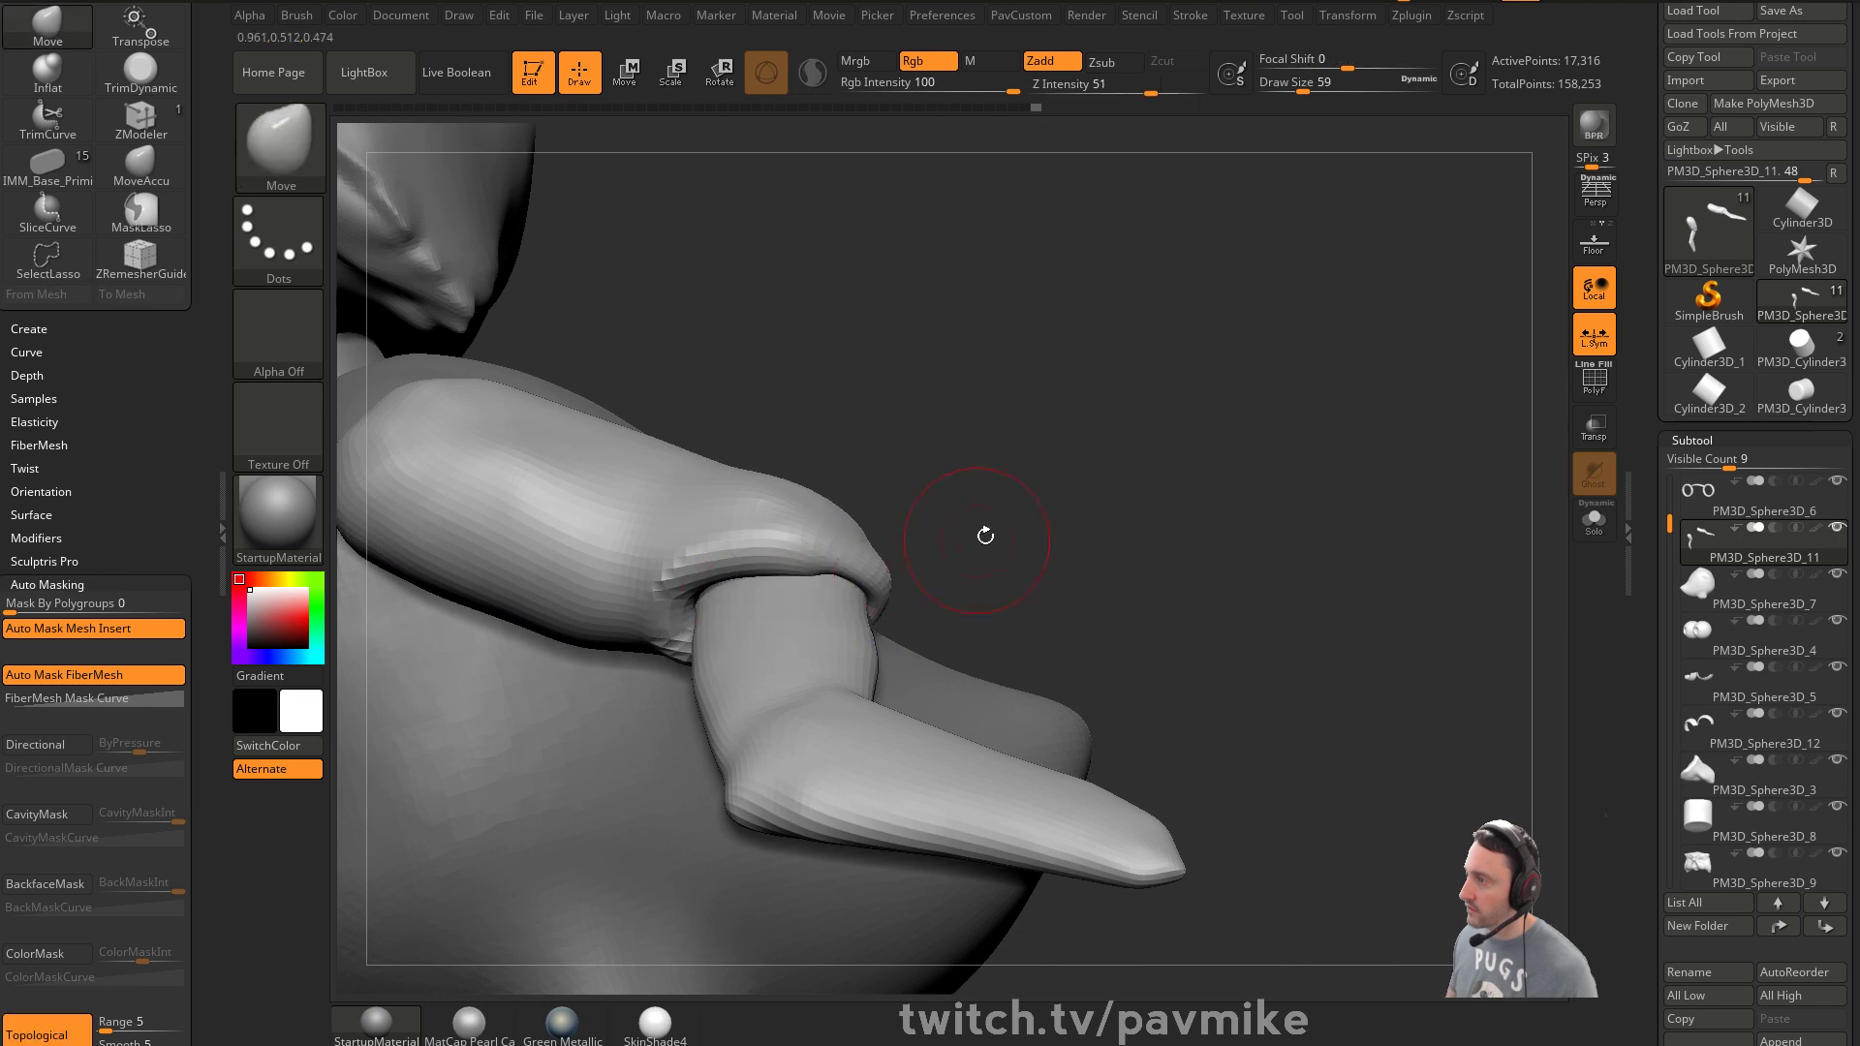
pyautogui.moveTo(968, 540); pyautogui.dragTo(747, 623)
pyautogui.moveTo(1014, 594)
pyautogui.mouseDown()
pyautogui.moveTo(785, 618)
pyautogui.moveTo(823, 705)
pyautogui.mouseUp()
pyautogui.moveTo(975, 694)
pyautogui.mouseDown()
pyautogui.moveTo(775, 682)
pyautogui.moveTo(993, 747)
pyautogui.moveTo(1000, 481)
pyautogui.moveTo(979, 518)
pyautogui.moveTo(875, 571)
pyautogui.moveTo(859, 520)
pyautogui.mouseUp()
# Mask the forearm again to prepare the sleeve's cuff for more Move brush shaping
pyautogui.press('w')
pyautogui.keyDown('ctrl'); pyautogui.click(835, 507); pyautogui.keyUp('ctrl')
pyautogui.press('q')
pyautogui.press('s')
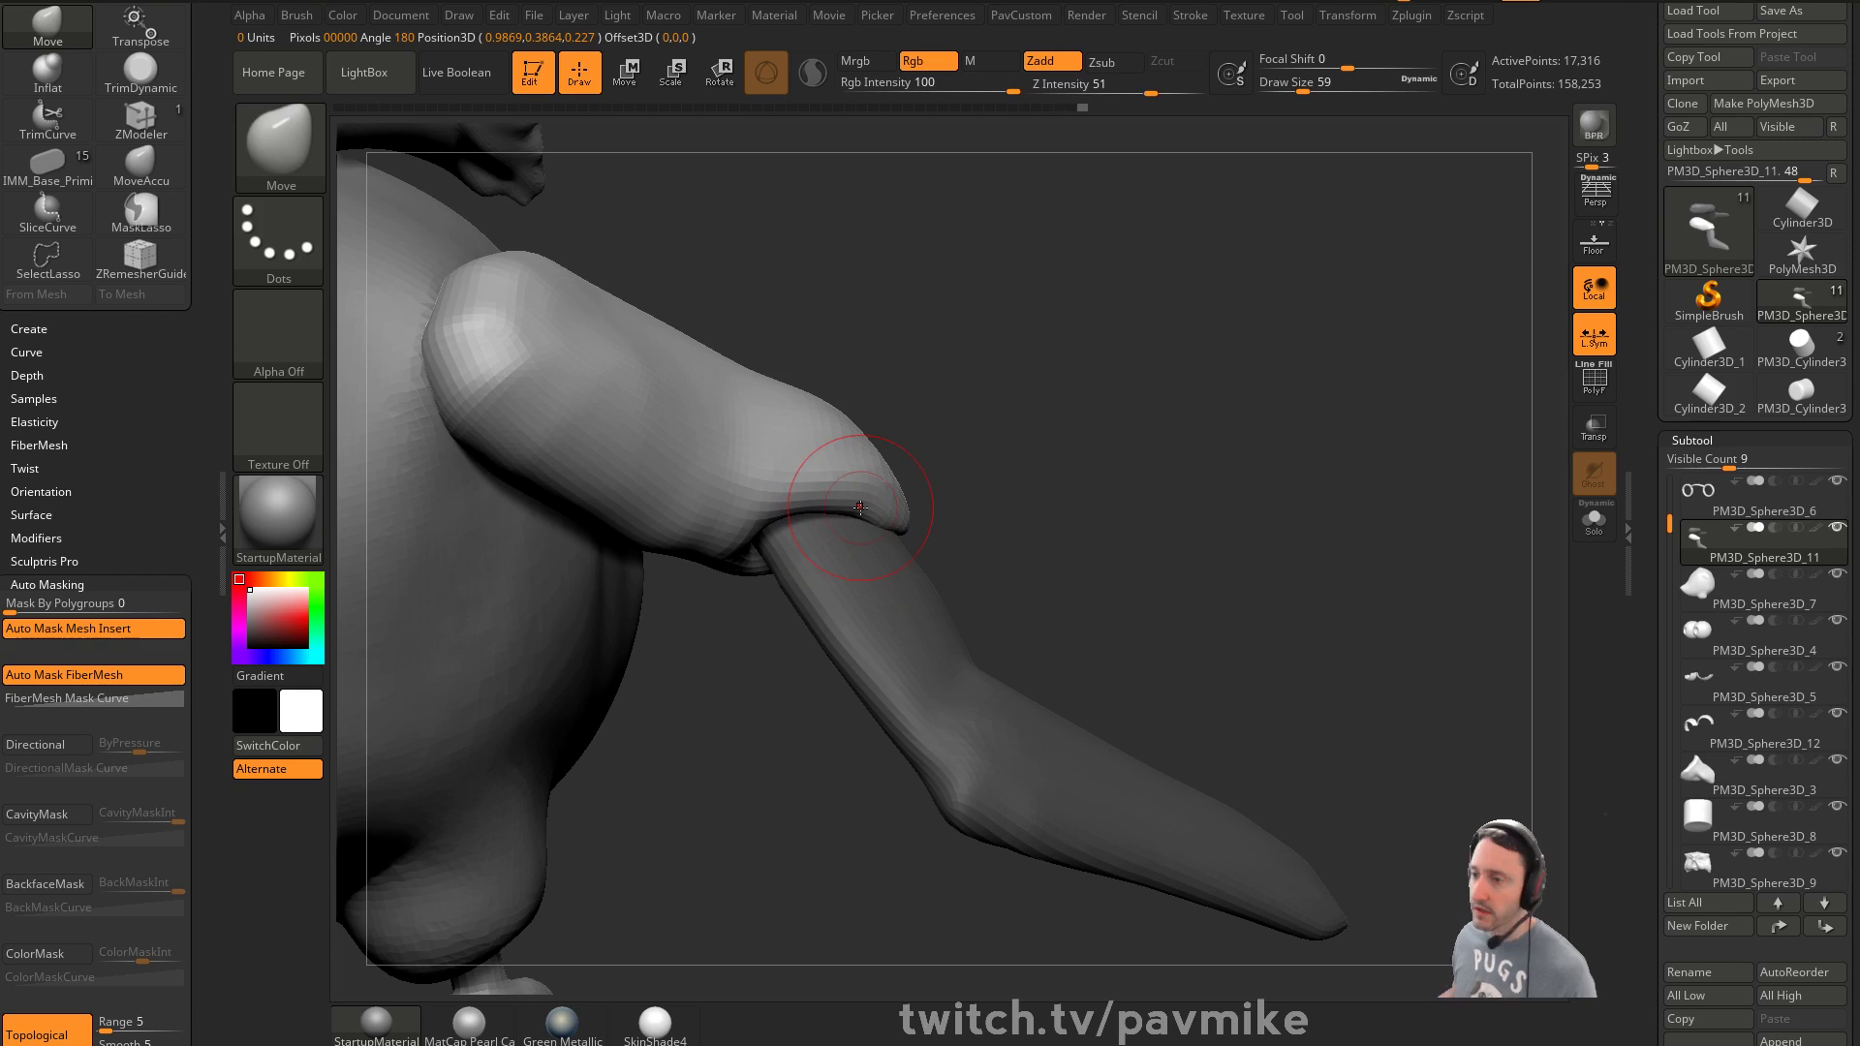